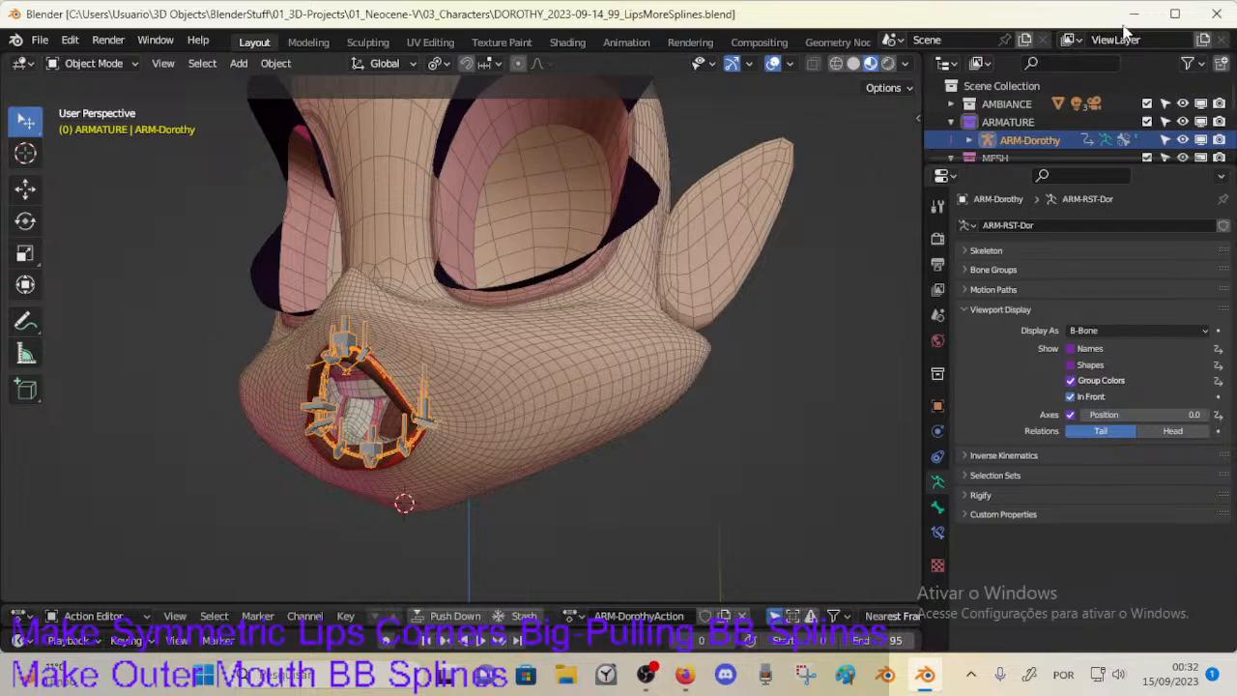
Step: Narrow the Blender window so the browser shows beside it and the 3D viewport and properties stay usable
left_click_drag(1172, 154, 778, 155)
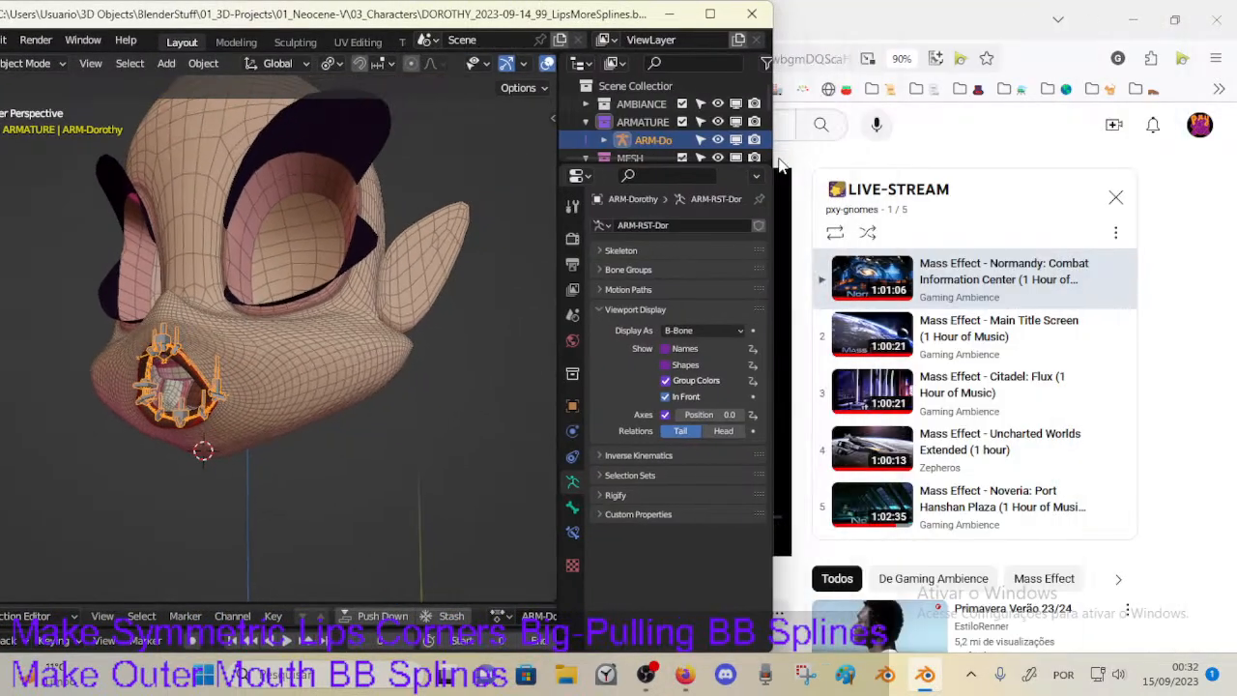
left_click_drag(327, 19, 390, 15)
left_click_drag(841, 232, 911, 228)
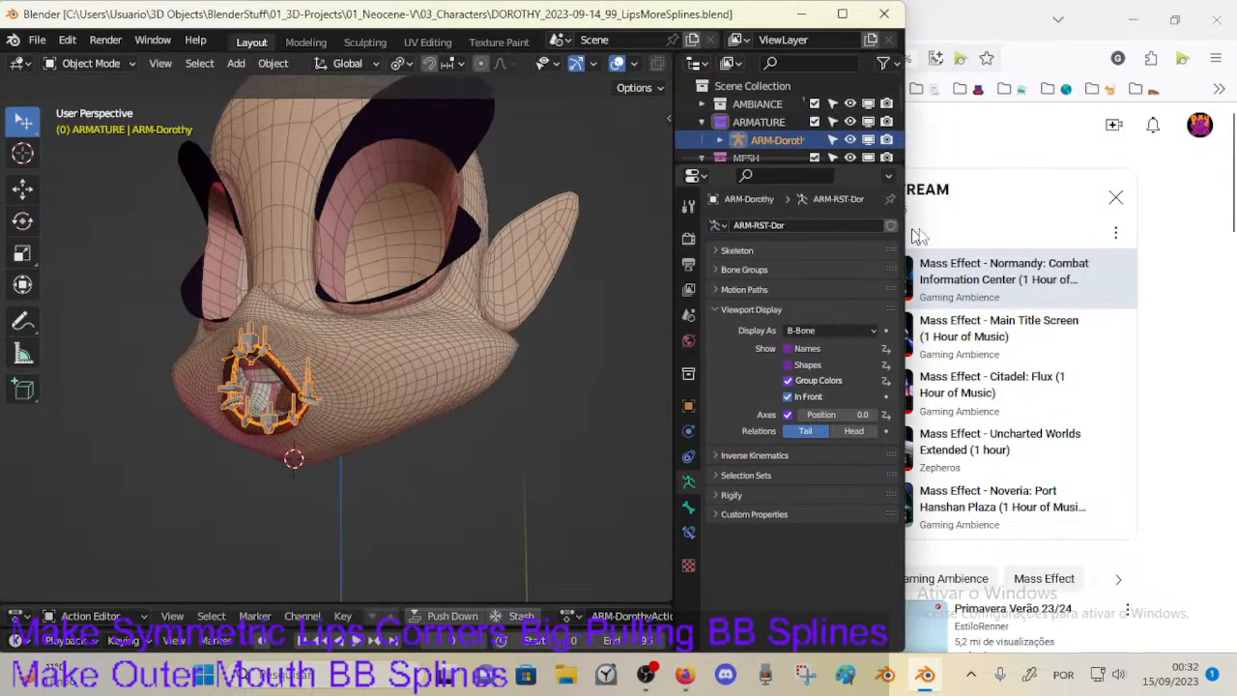
Step: Switch to the browser, restart the Mass Effect Normandy music video from the beginning, and return to the YouTube Studio livestream page
left_click(1176, 309)
left_click(166, 537)
left_click(136, 19)
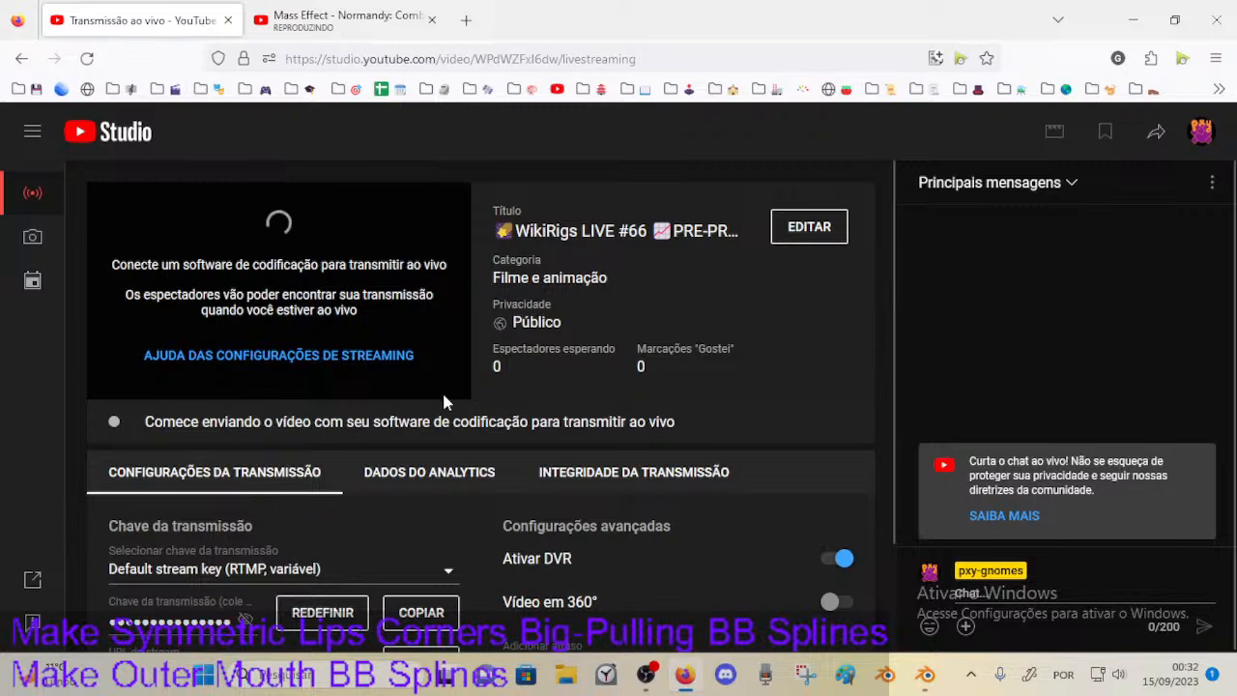
left_click(384, 15)
left_click(201, 467)
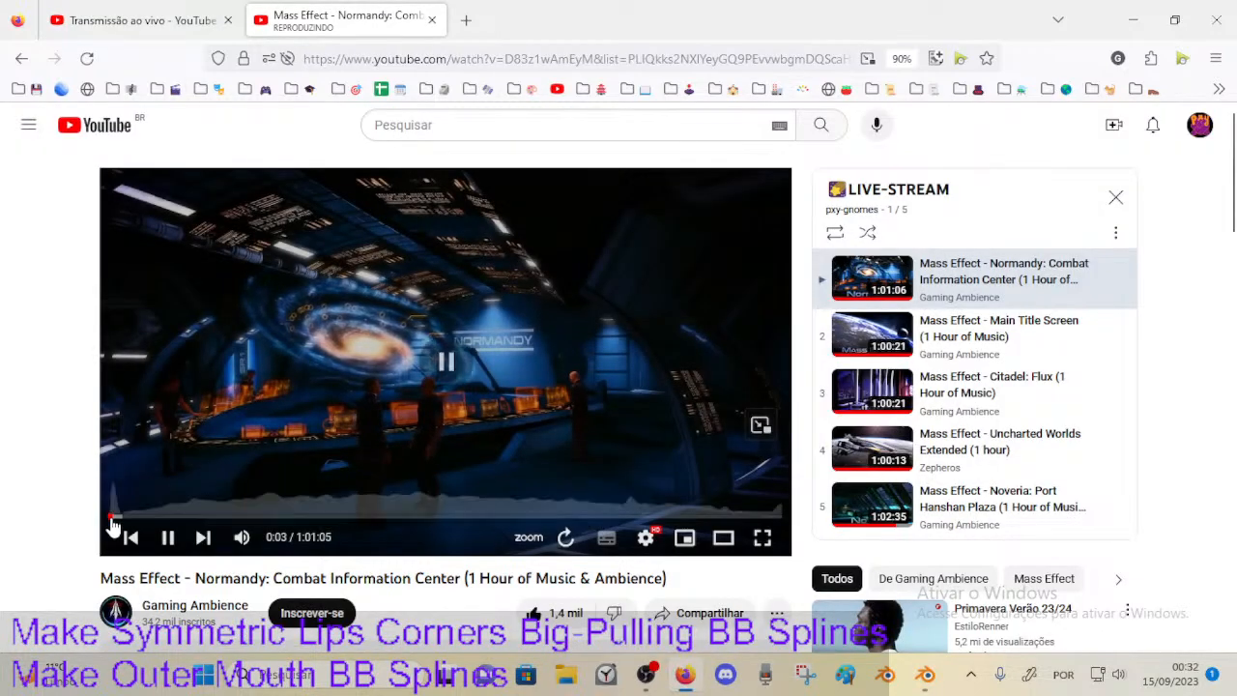
left_click(108, 516)
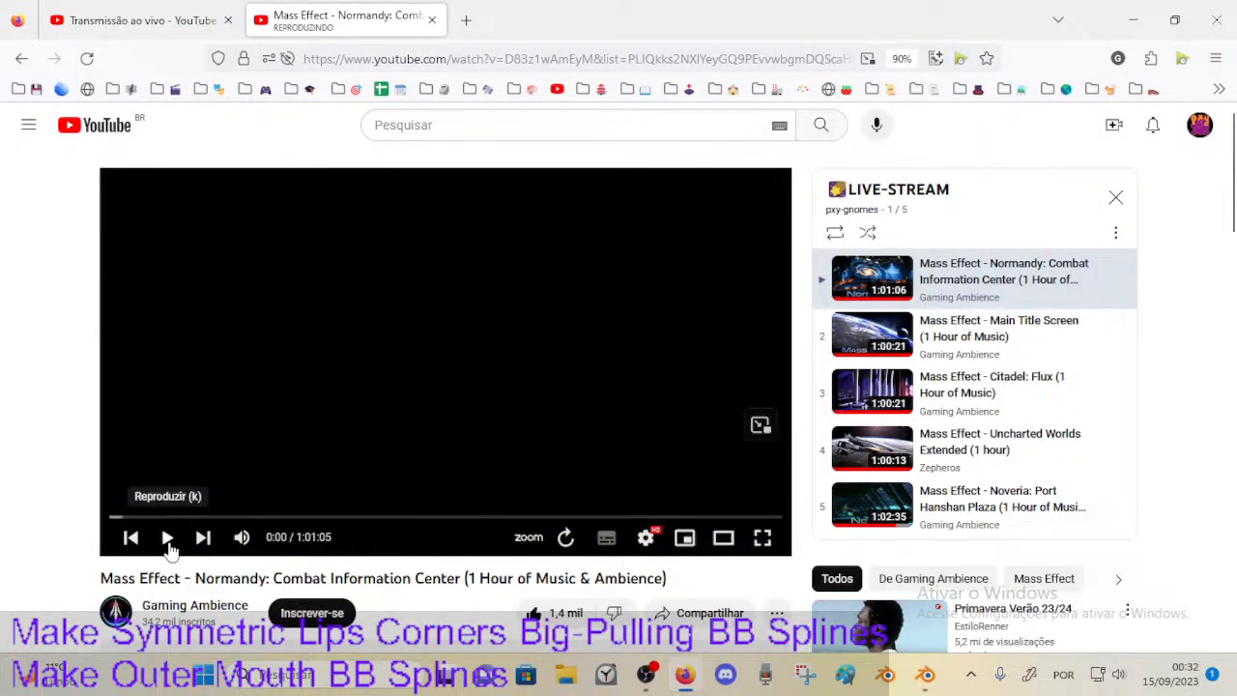
left_click(135, 20)
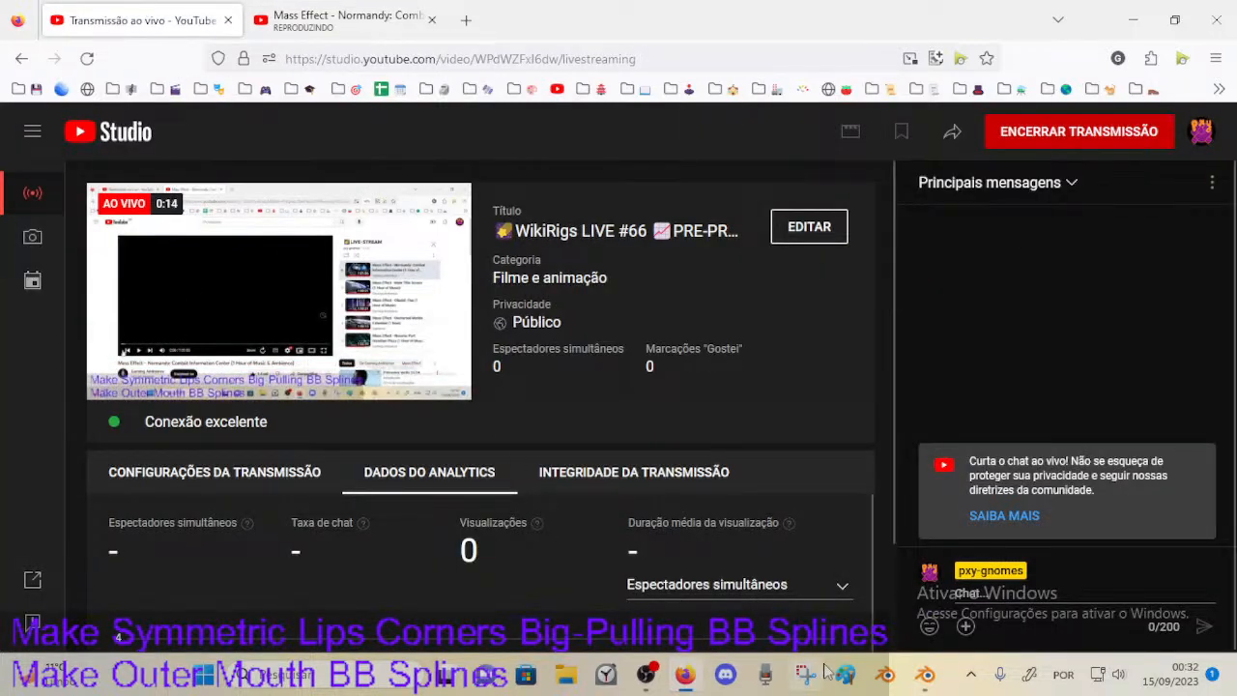
Step: Switch back to Blender and widen its window slightly, leaving the livestream chat uncovered beside it
left_click(926, 677)
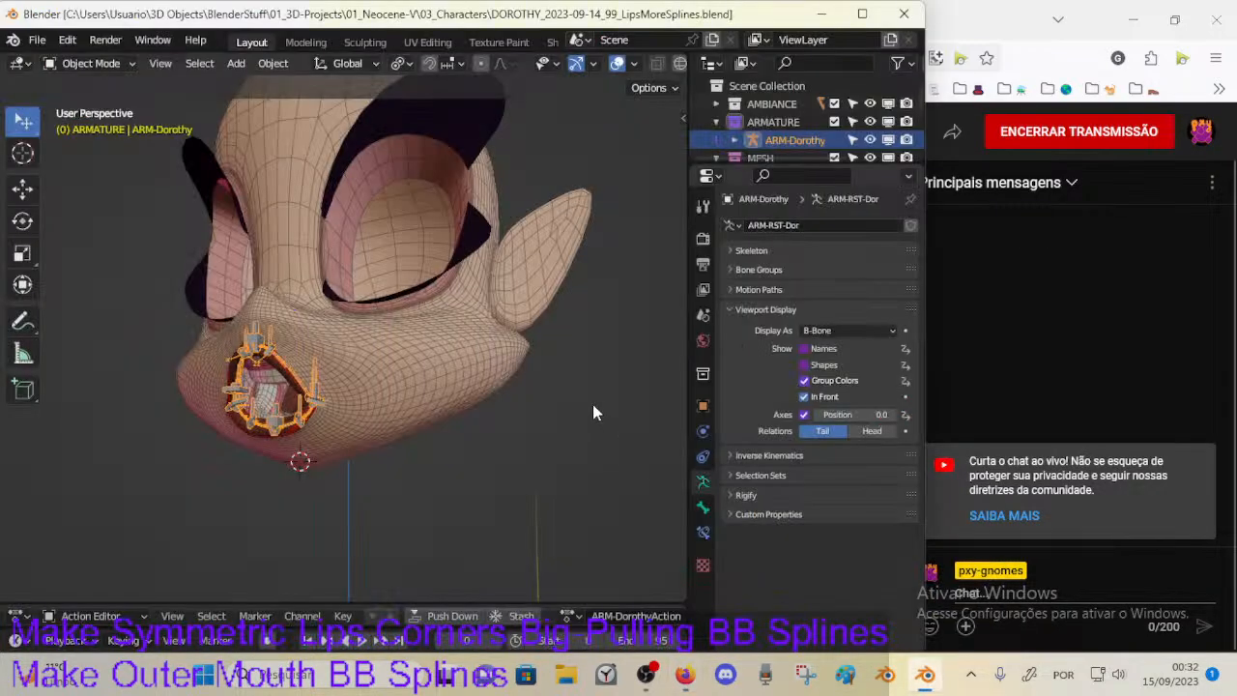
left_click_drag(928, 358, 952, 352)
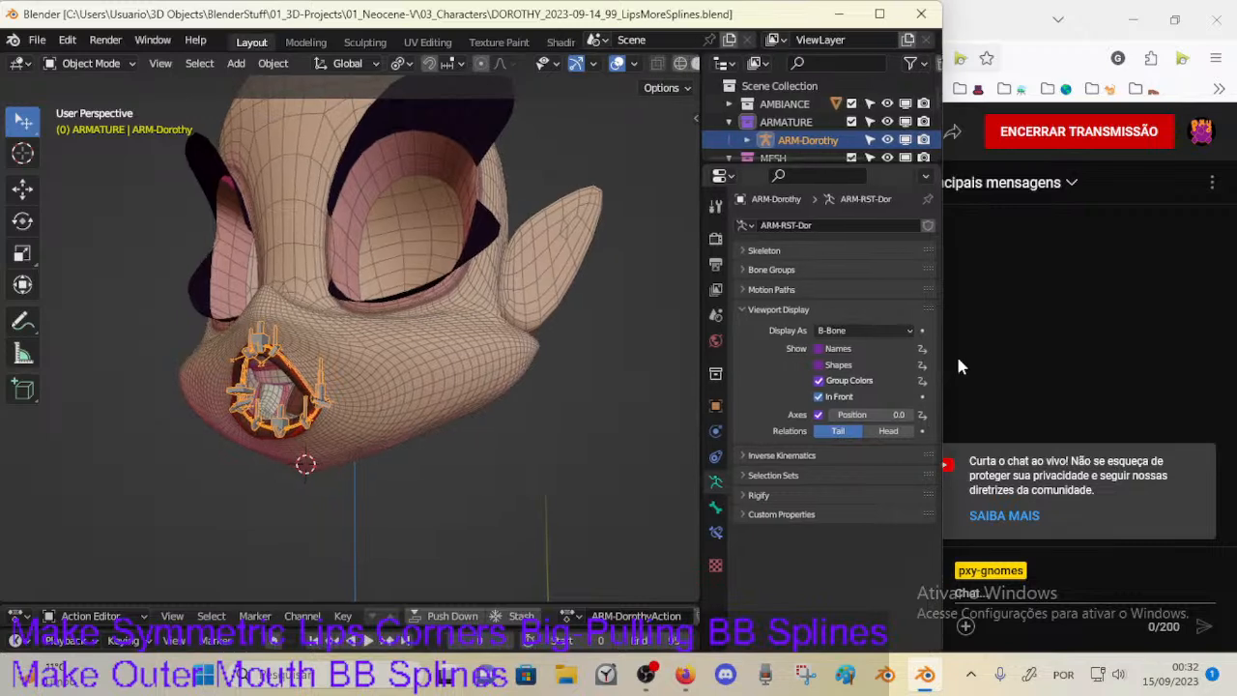
left_click(990, 21)
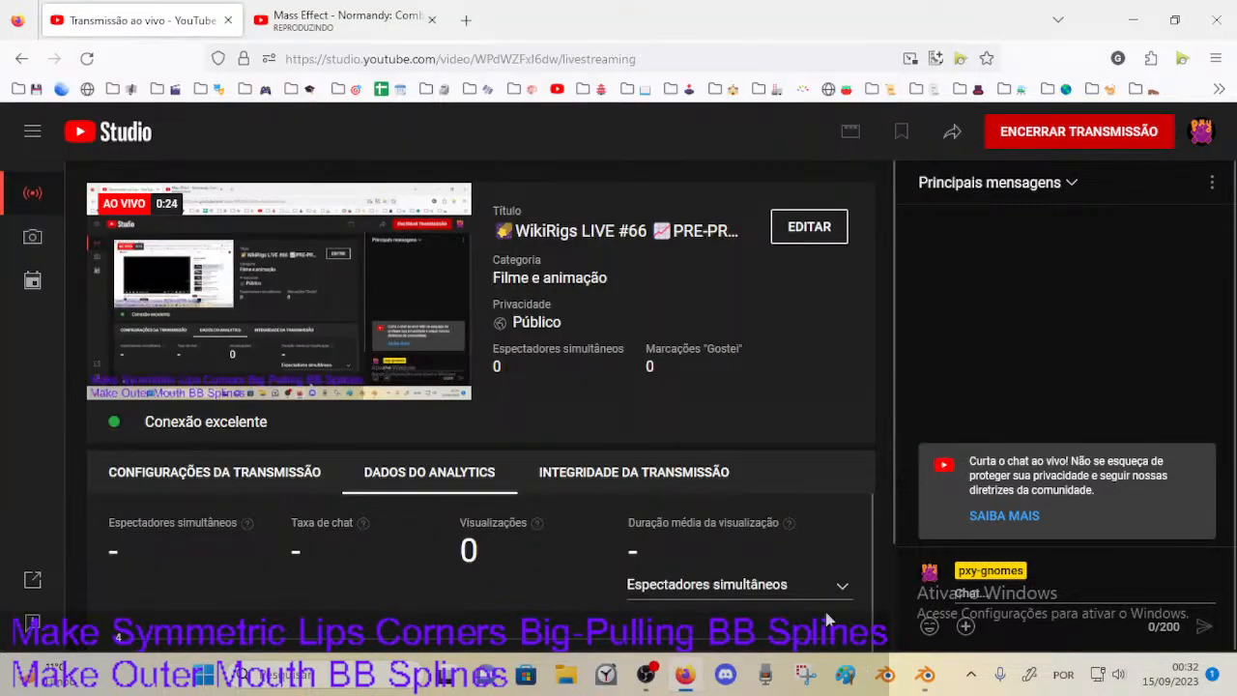
left_click(926, 675)
Step: Select the 00_Body head mesh and then the mouth armature to inspect the lip rig
middle_click_drag(380, 397, 390, 422)
left_click(455, 474)
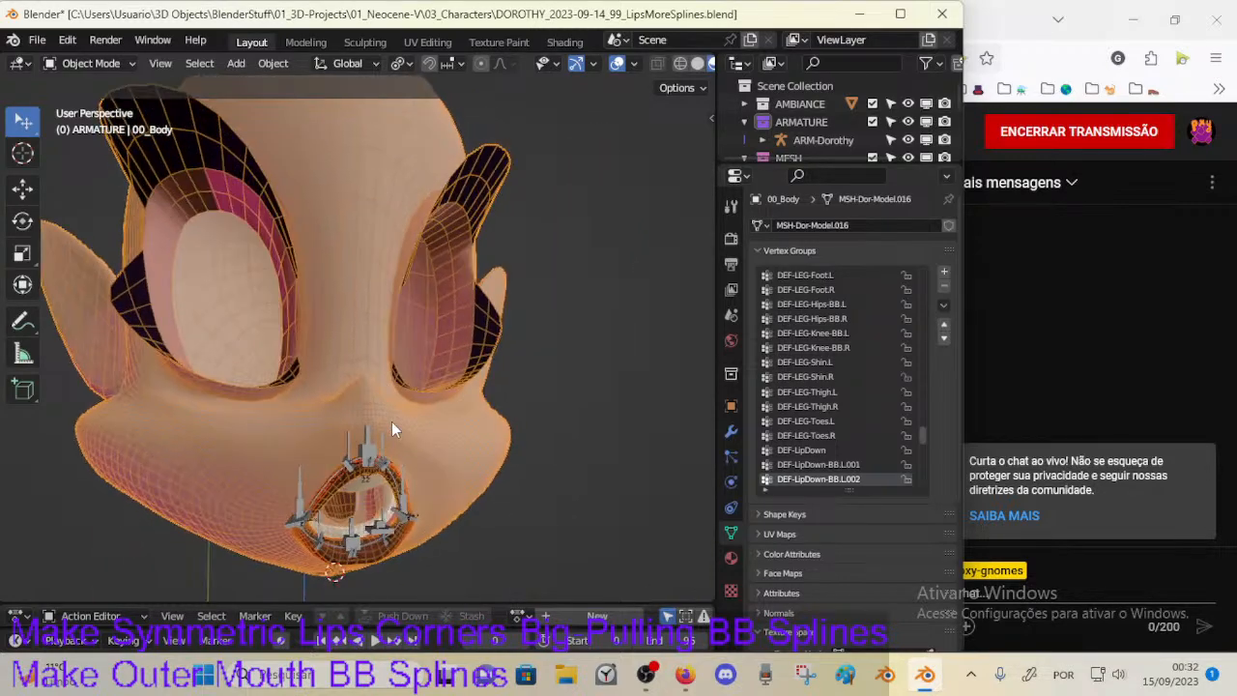
left_click(384, 473)
middle_click_drag(385, 473, 277, 423)
Step: Switch to the browser and open the bookmarked To-Do-Lists spreadsheet in a new tab
left_click(684, 673)
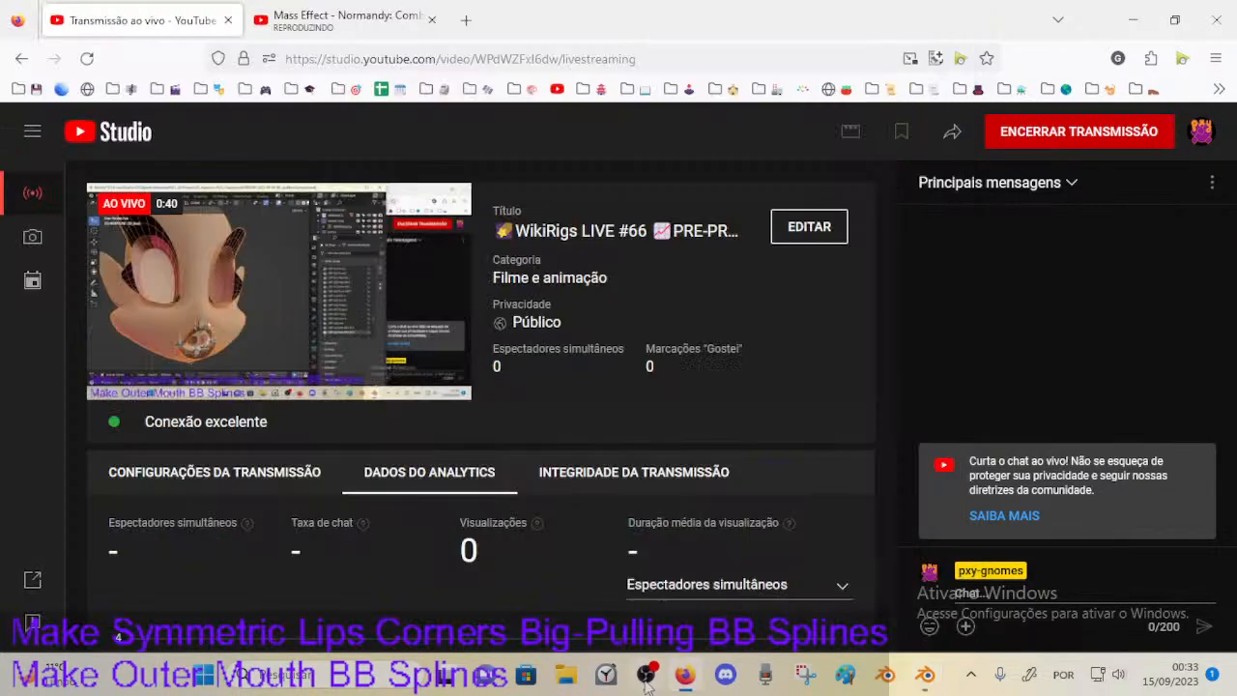
mouse_move(640, 684)
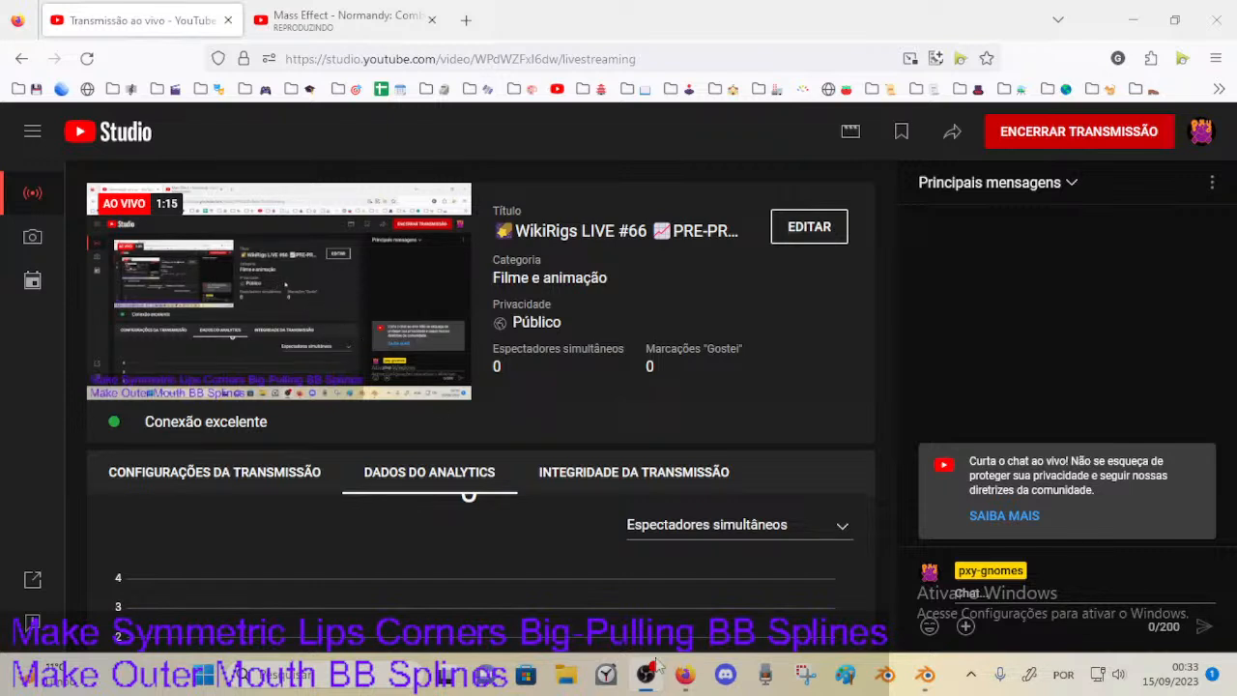
left_click(466, 21)
left_click(470, 59)
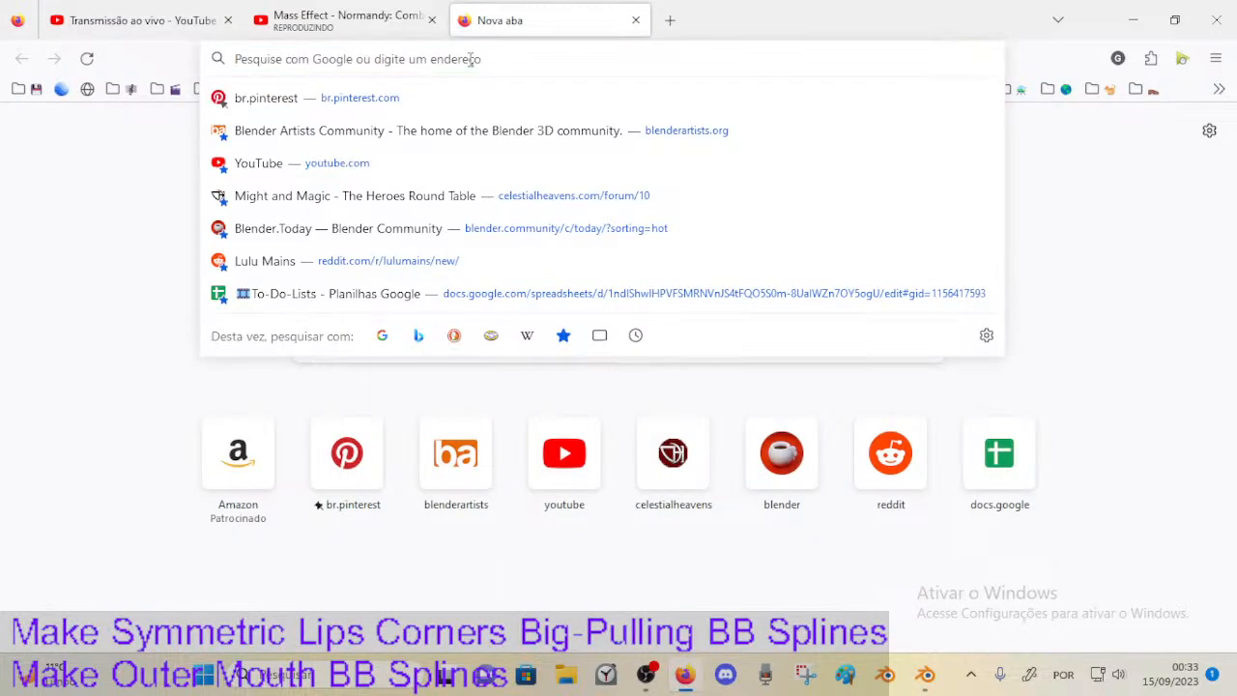
type("*")
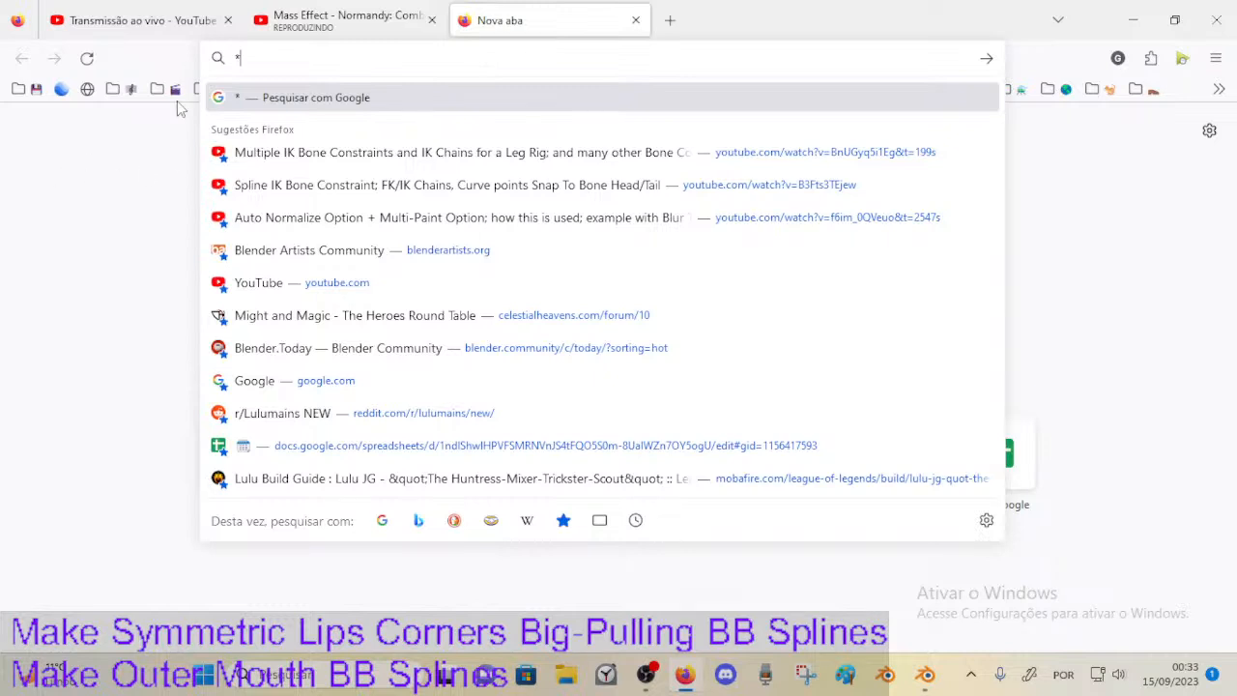
key("BackSpace")
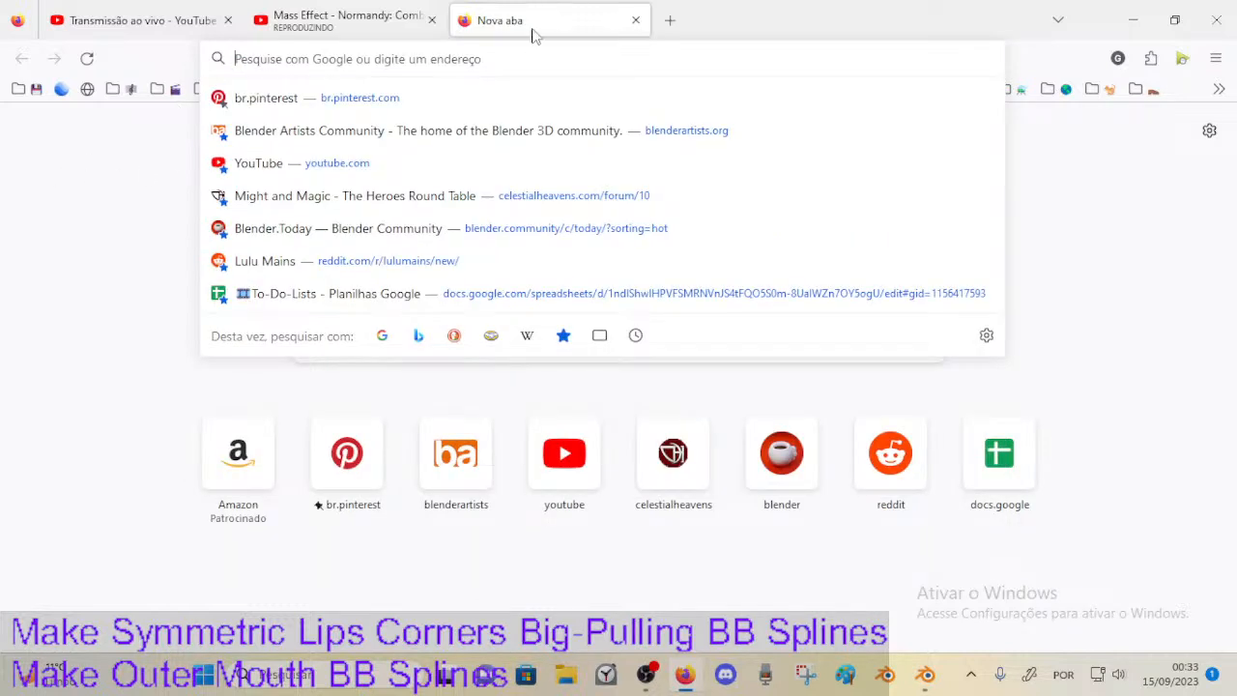
left_click(82, 272)
left_click(430, 88)
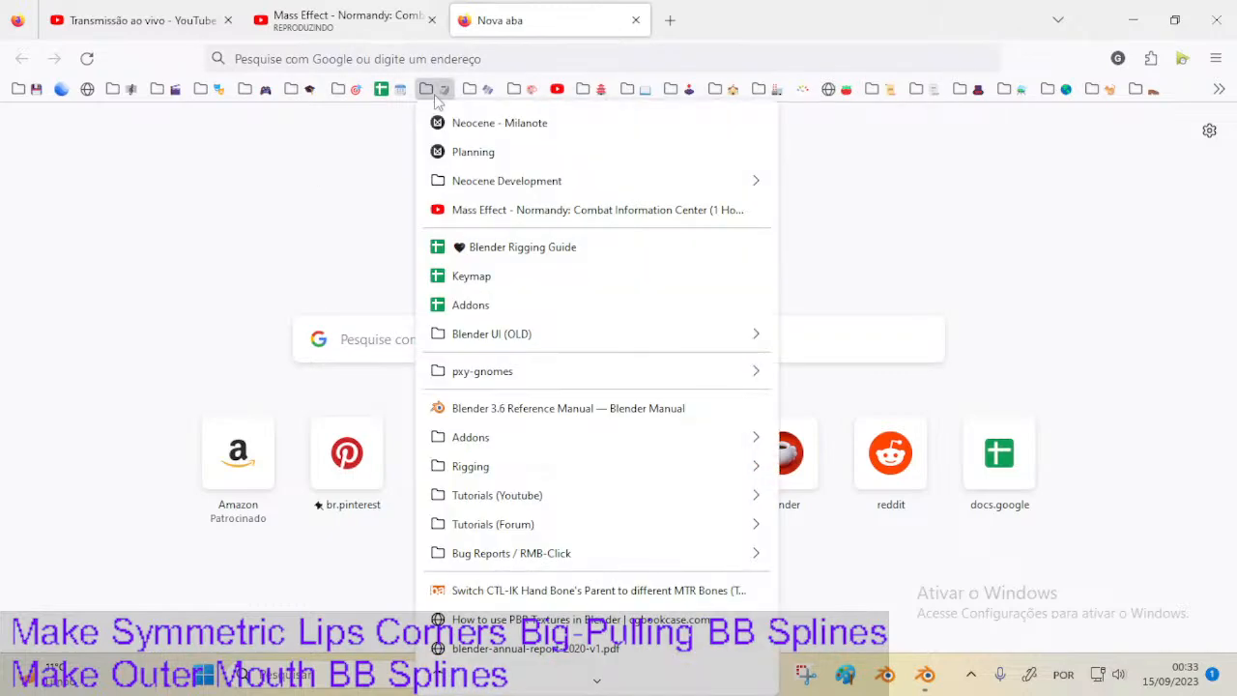
left_click(400, 89)
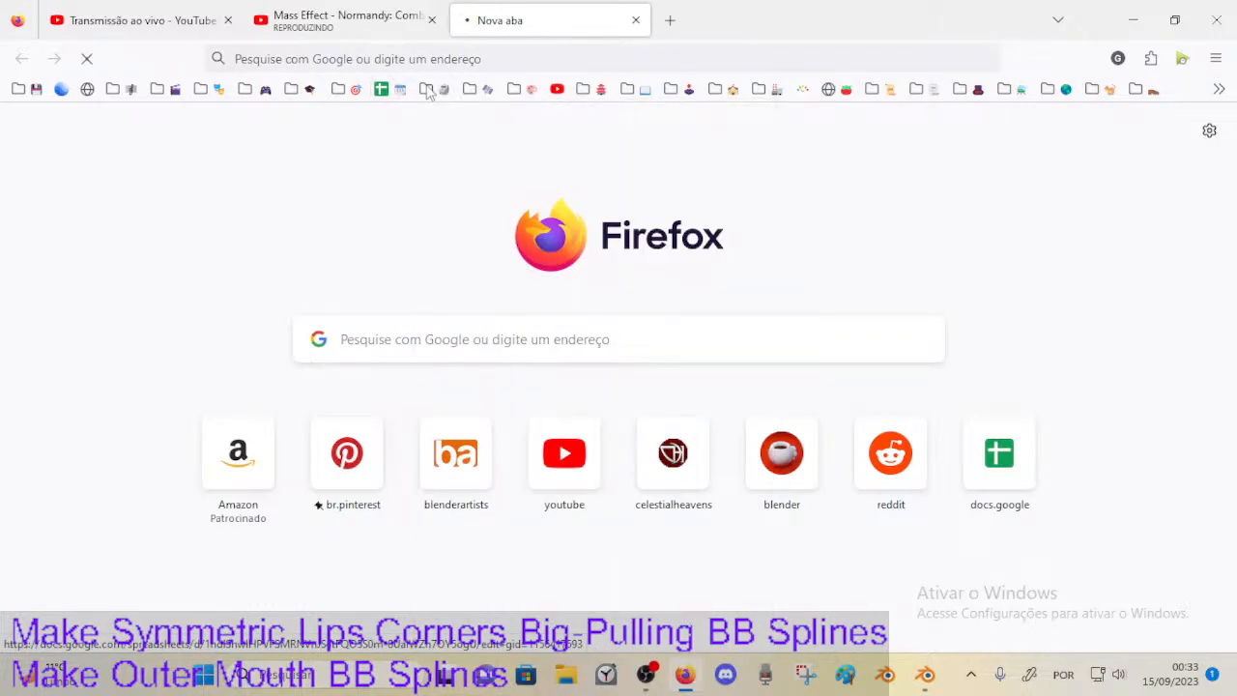
left_click(431, 89)
left_click(436, 89)
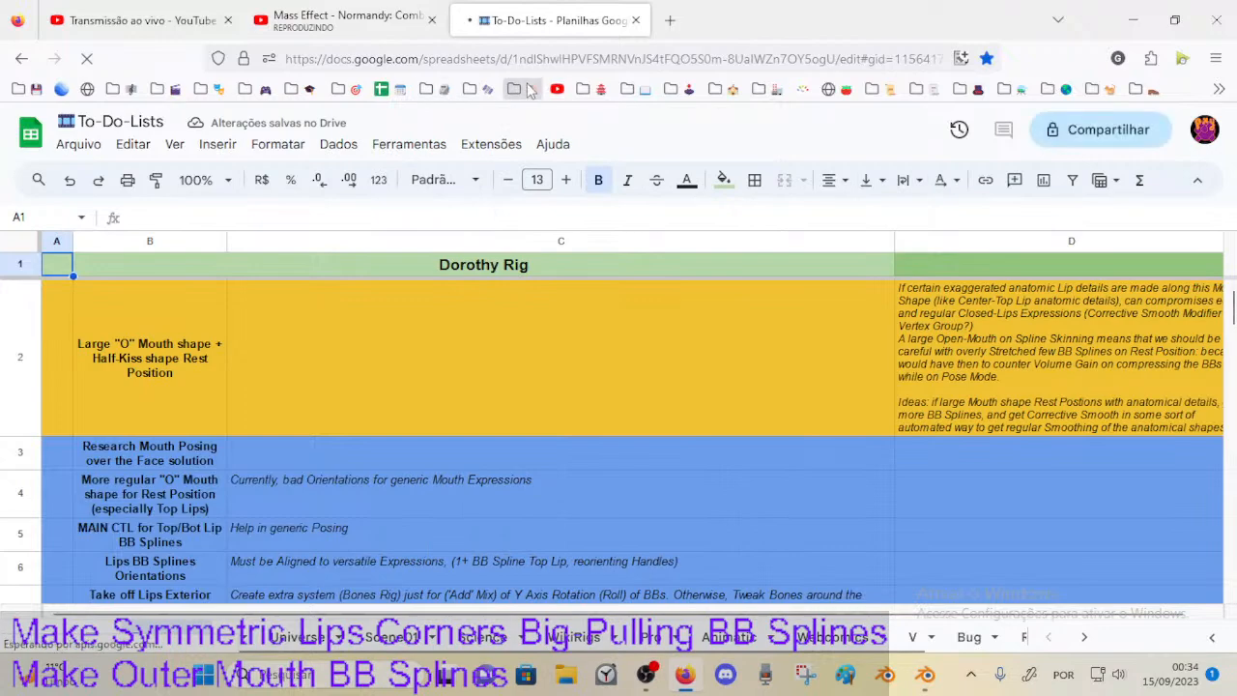
Step: Search the bookmarks for "*sonic" and open the Universal Sonic Mouth rigging tutorial thread on Blender Artists in the same tab
left_click(605, 54)
type("*sh")
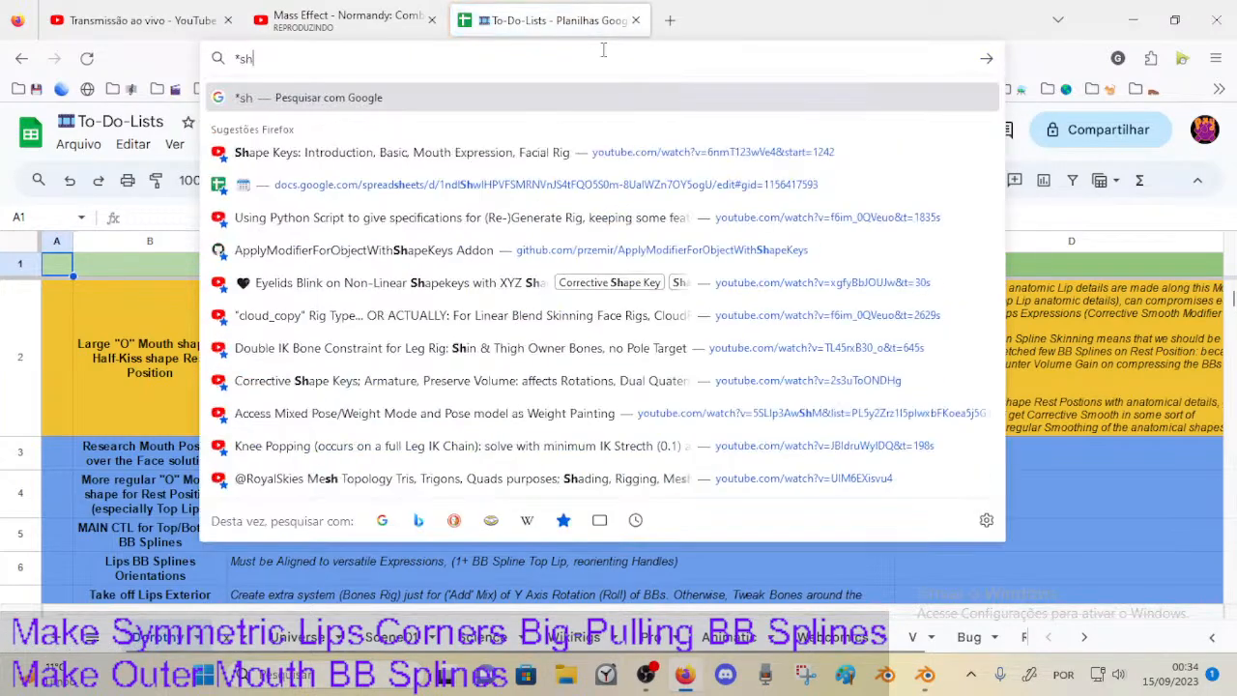
key("BackSpace")
type("onic")
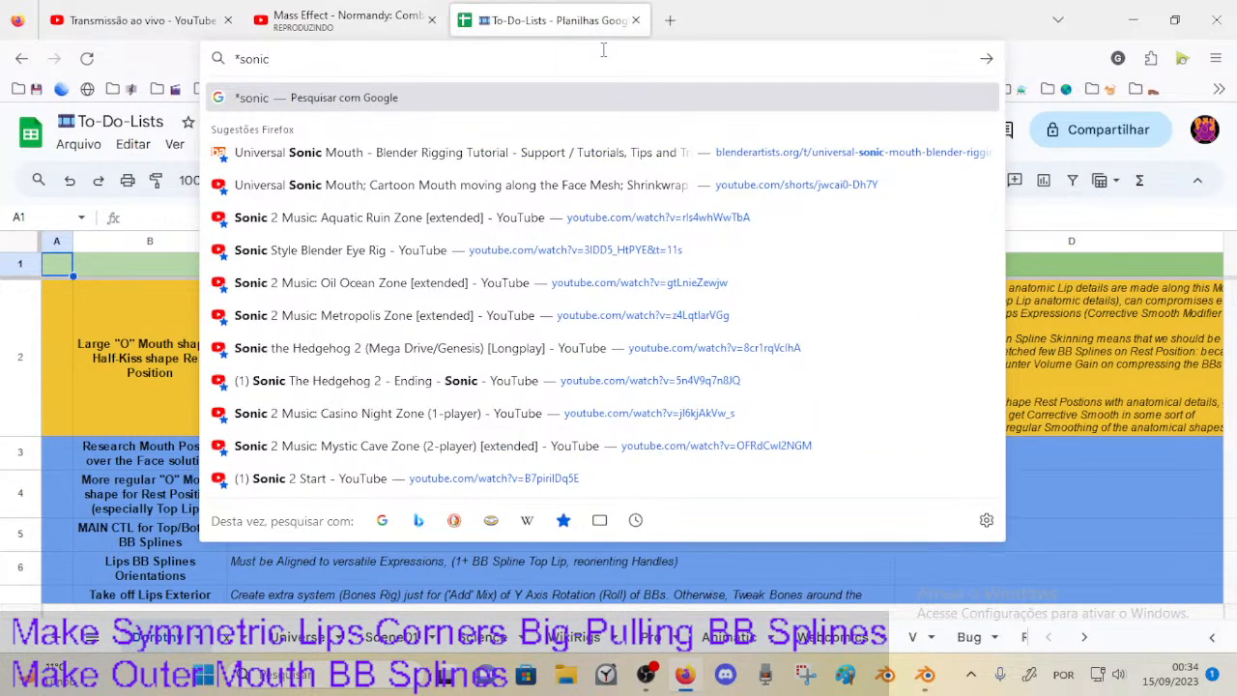
key("Down")
key("Return")
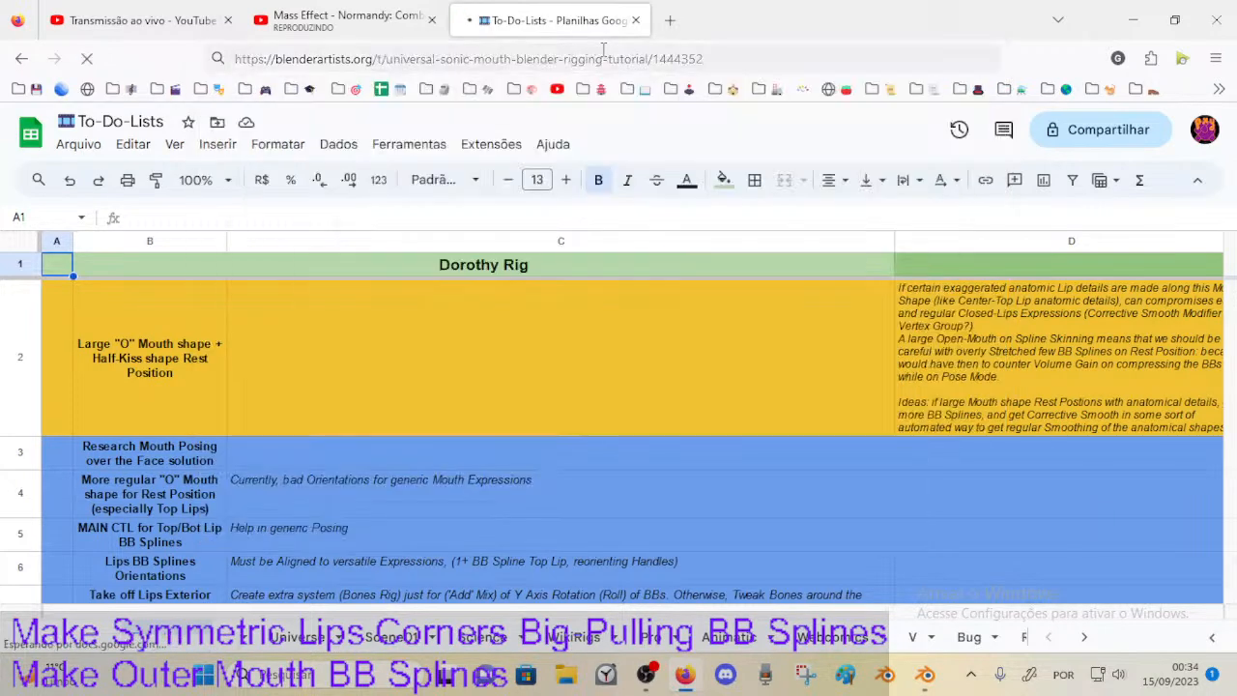
Step: Open another new tab and look through the bookmark folders for the Sonic mouth video
left_click(669, 20)
left_click(517, 89)
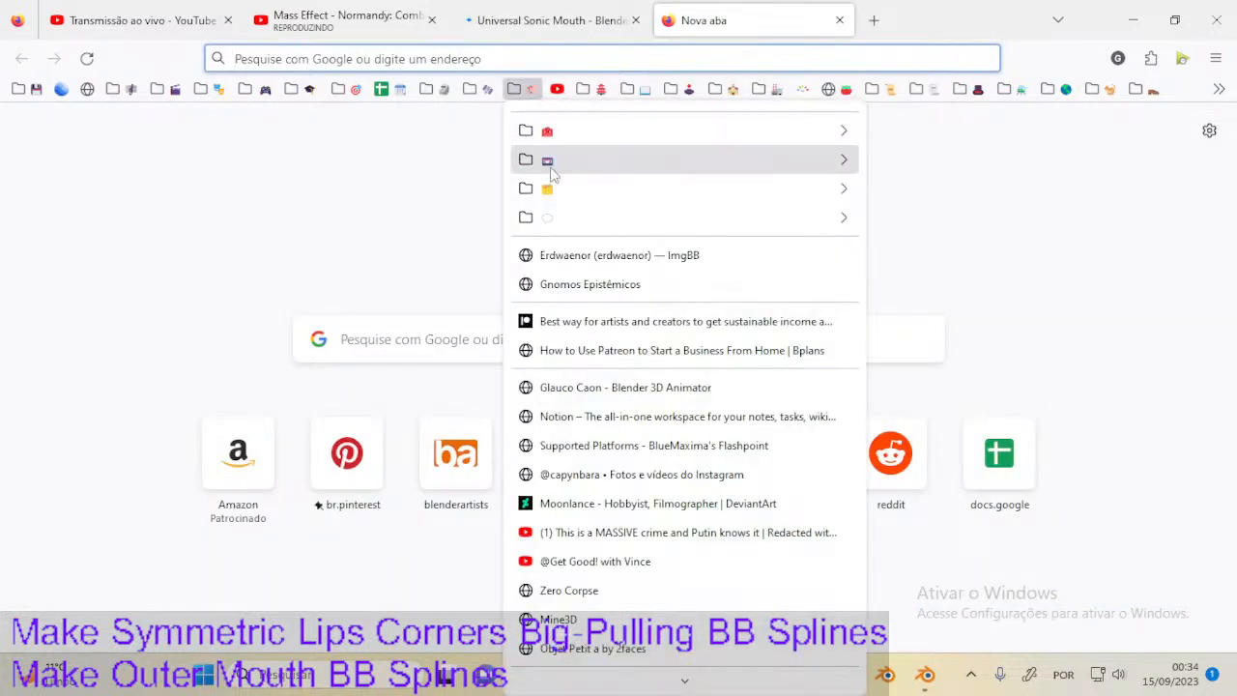
mouse_move(487, 93)
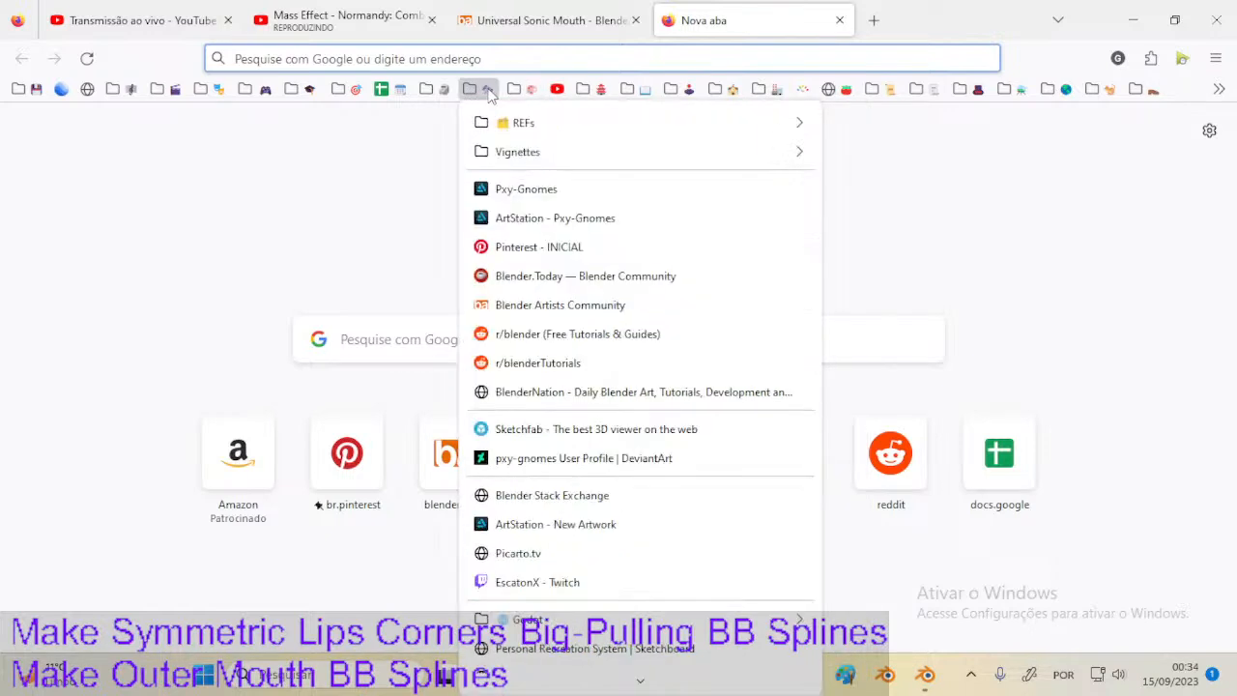
left_click(521, 56)
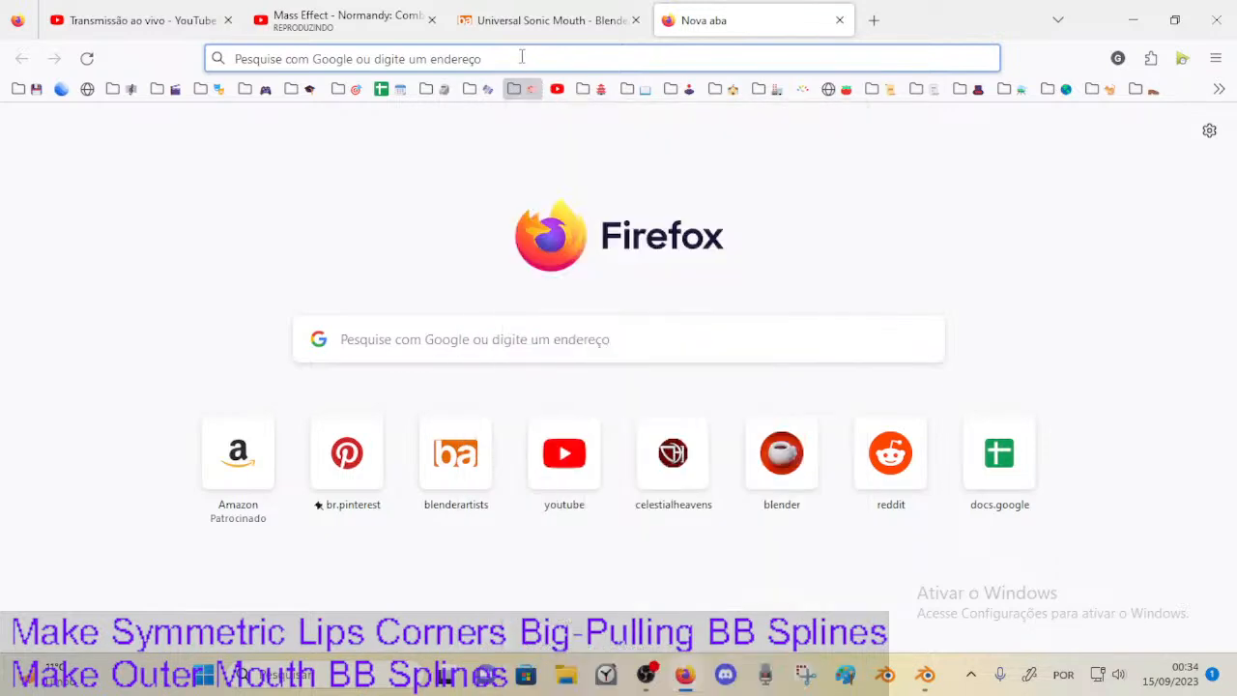
type("*s")
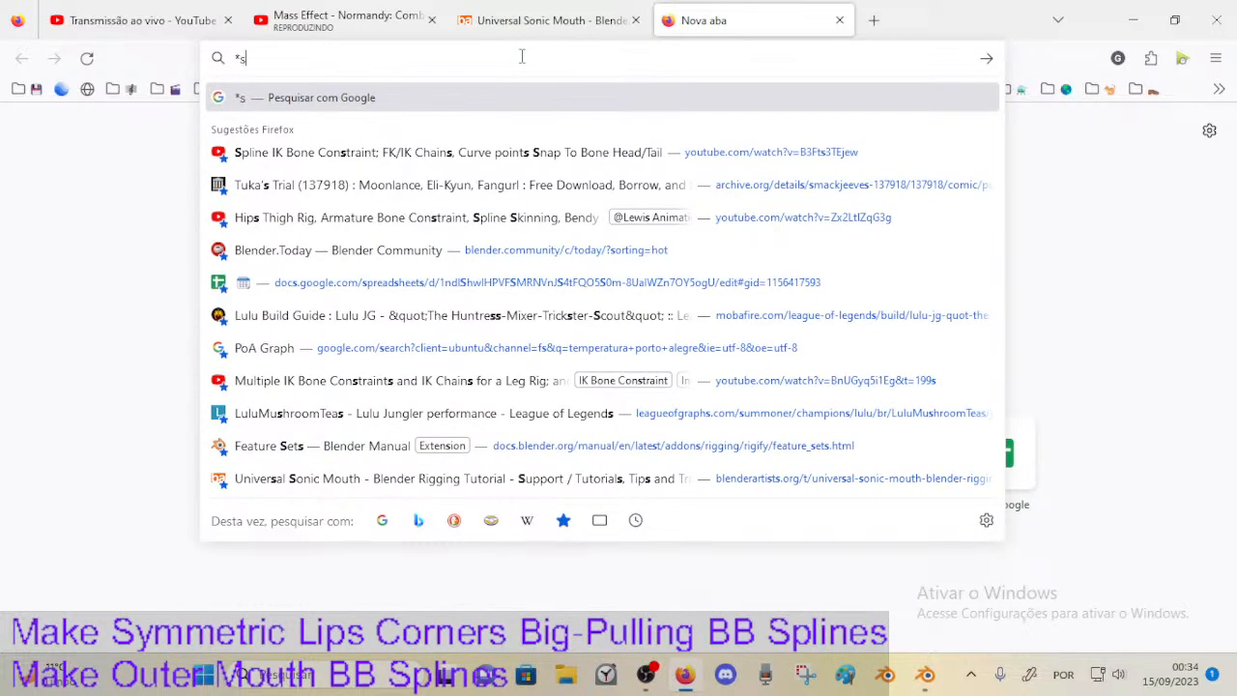
type("hort")
key("BackSpace")
key("BackSpace")
key("BackSpace")
key("BackSpace")
key("BackSpace")
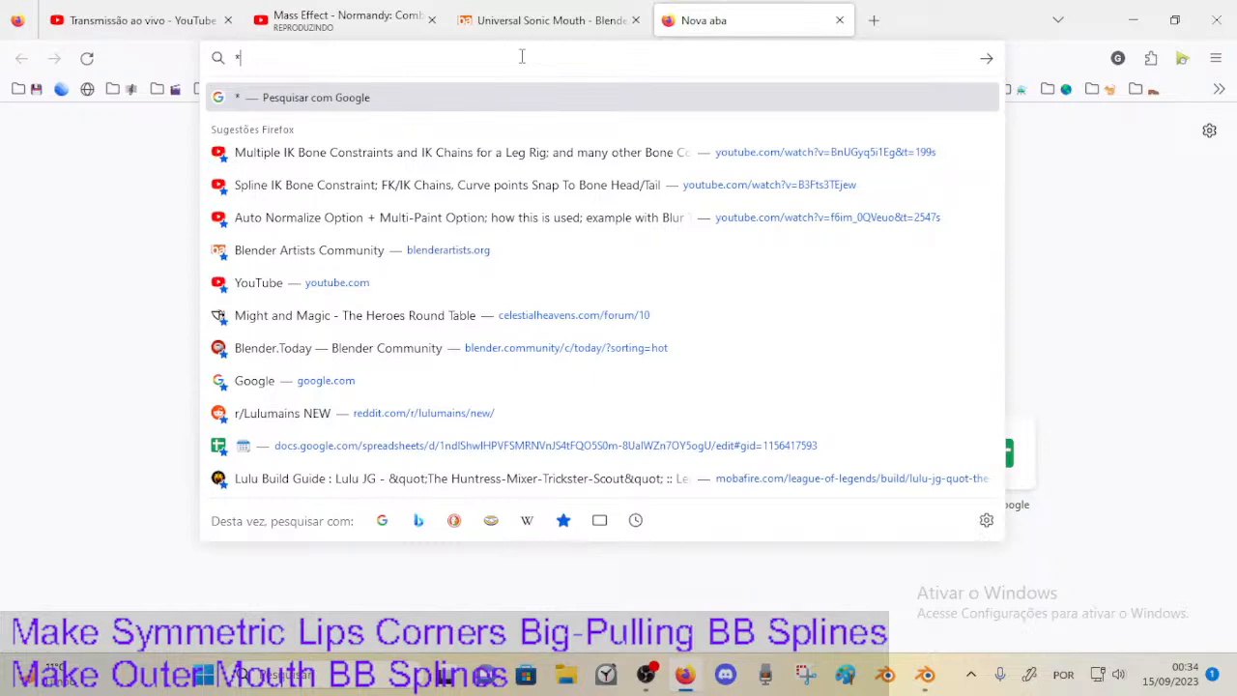
Step: Search the bookmarks for "*sonic", open the Universal Sonic Mouth Tutorial YouTube short, and pause it
type("sonic")
key("Down")
key("Down")
key("Return")
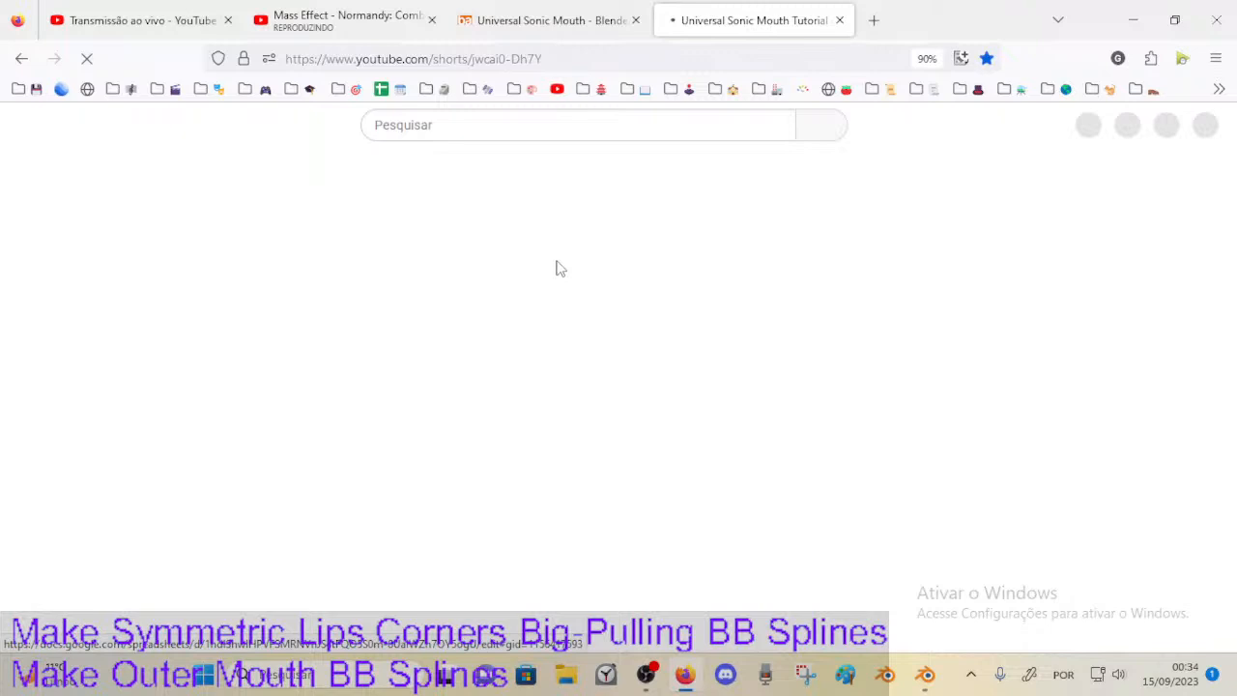
left_click(724, 378)
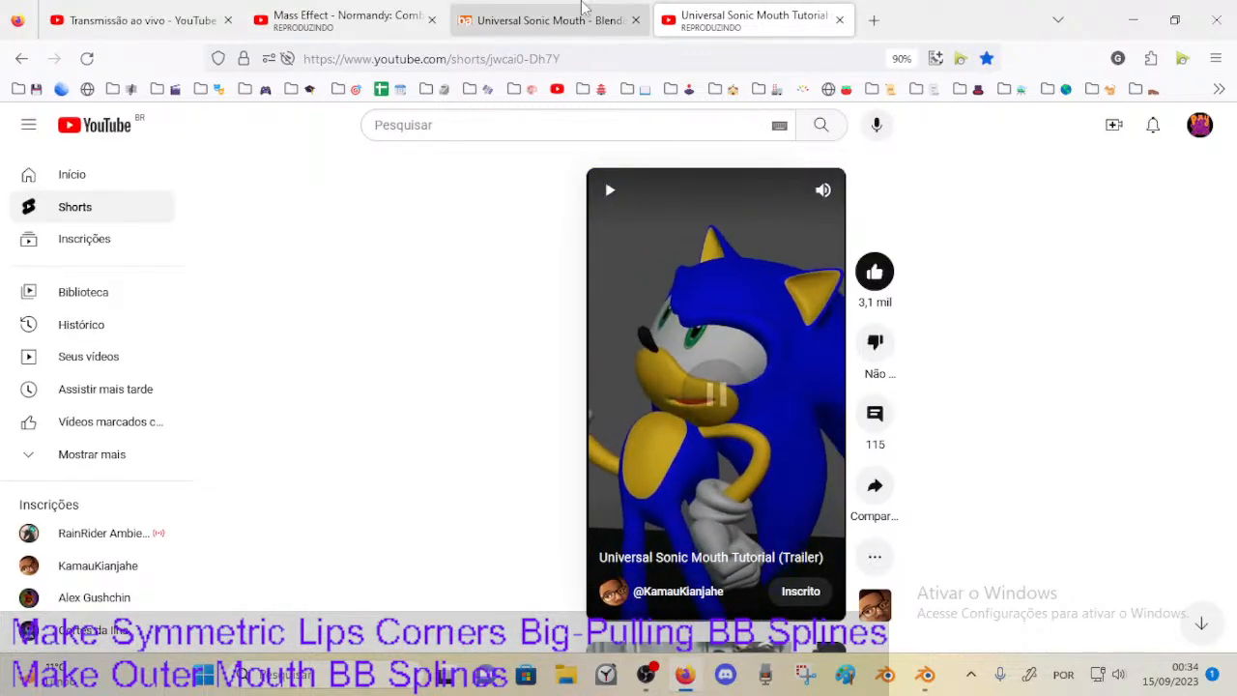
Step: Copy the web address of the Sonic mouth short and bring up the Blender Artists thread
left_click(543, 51)
key("ctrl+c")
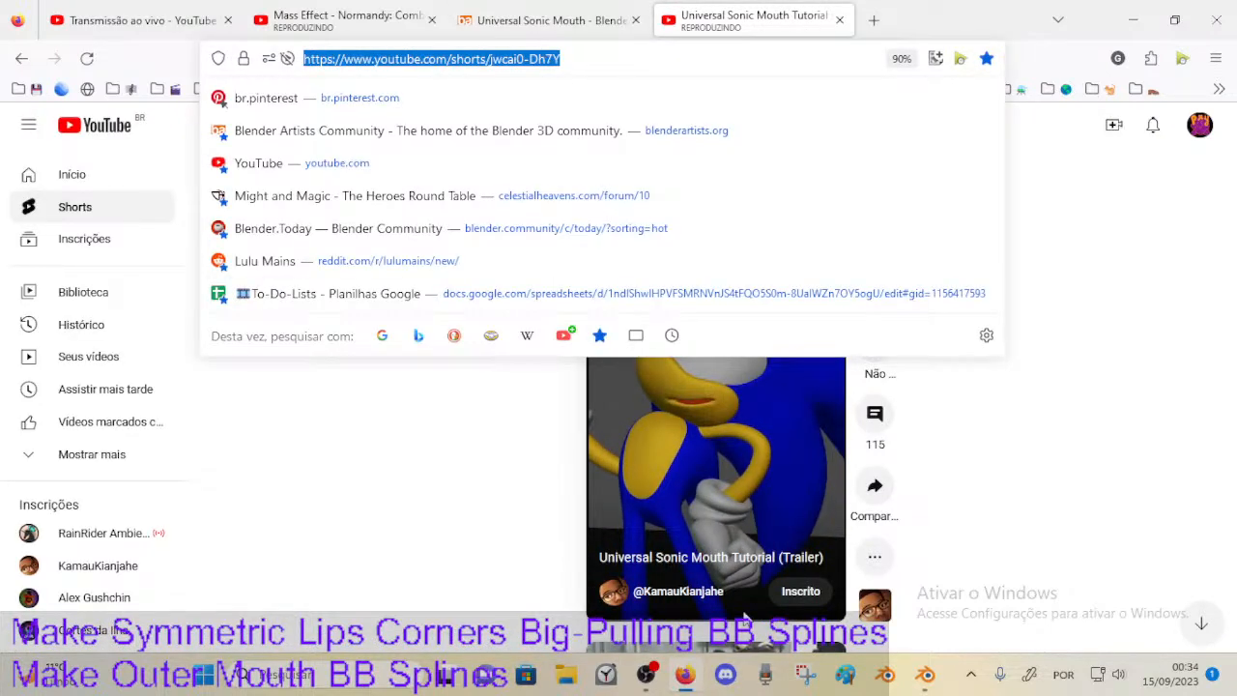
left_click(686, 677)
left_click(686, 676)
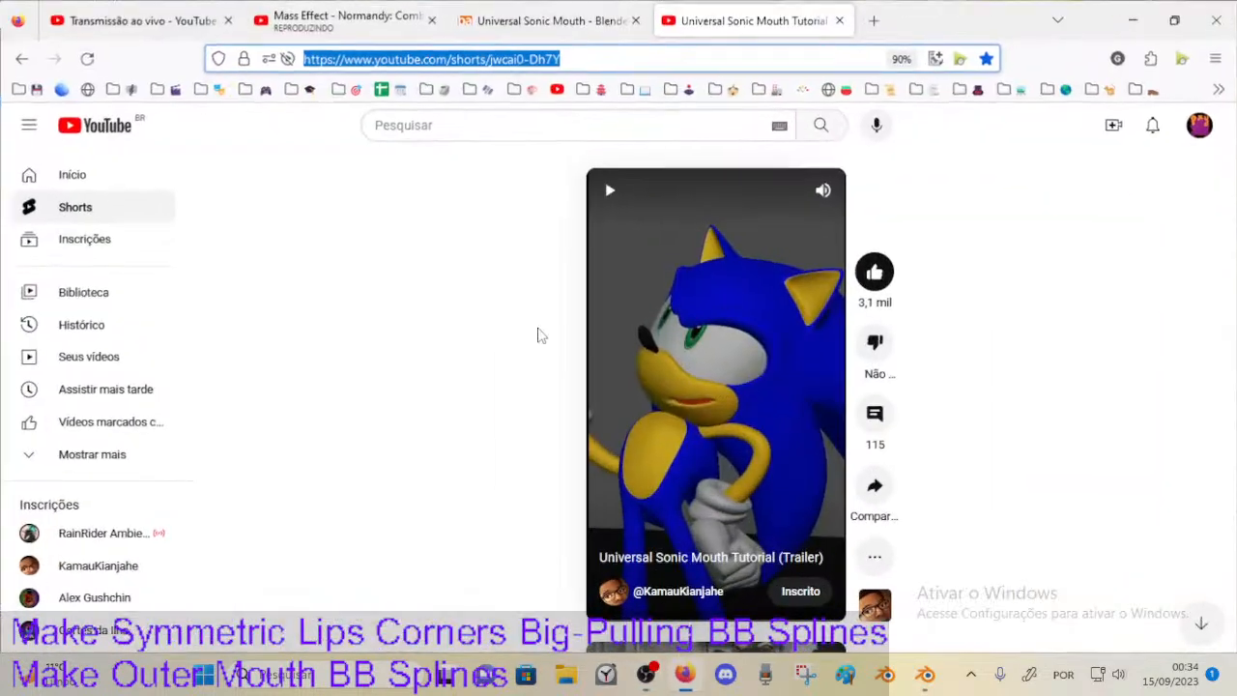
left_click(420, 31)
left_click(474, 21)
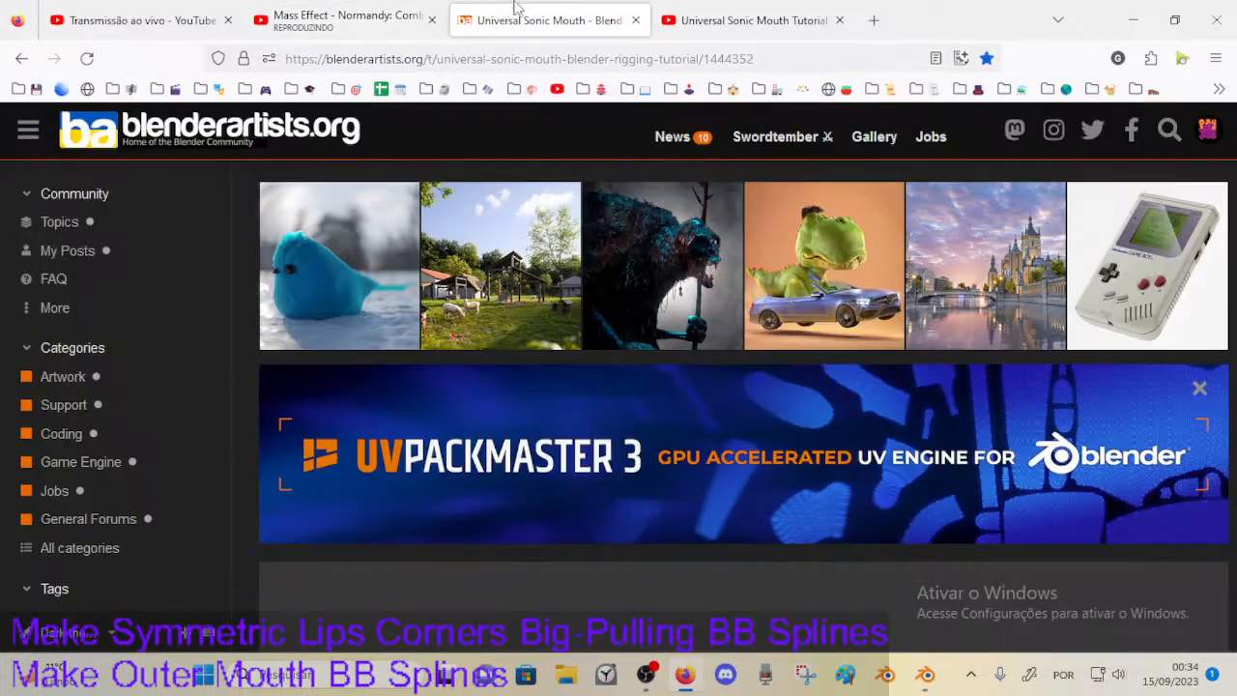
left_click(145, 19)
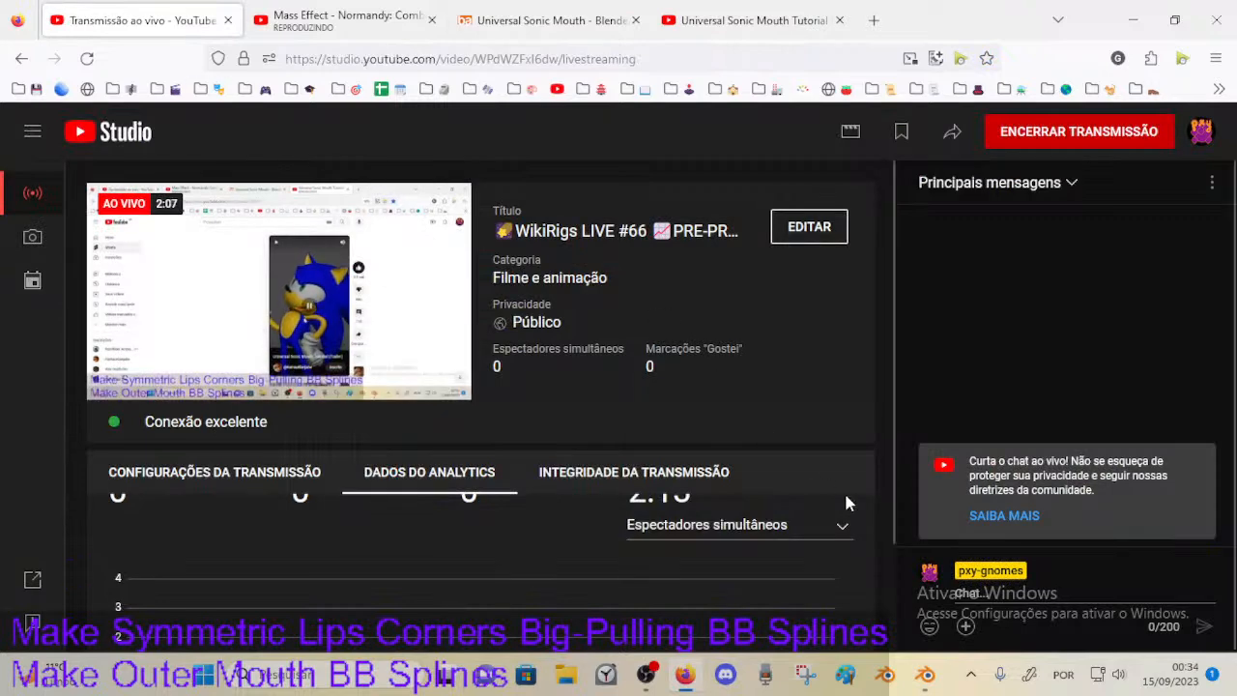
left_click(1004, 596)
key("ctrl+v")
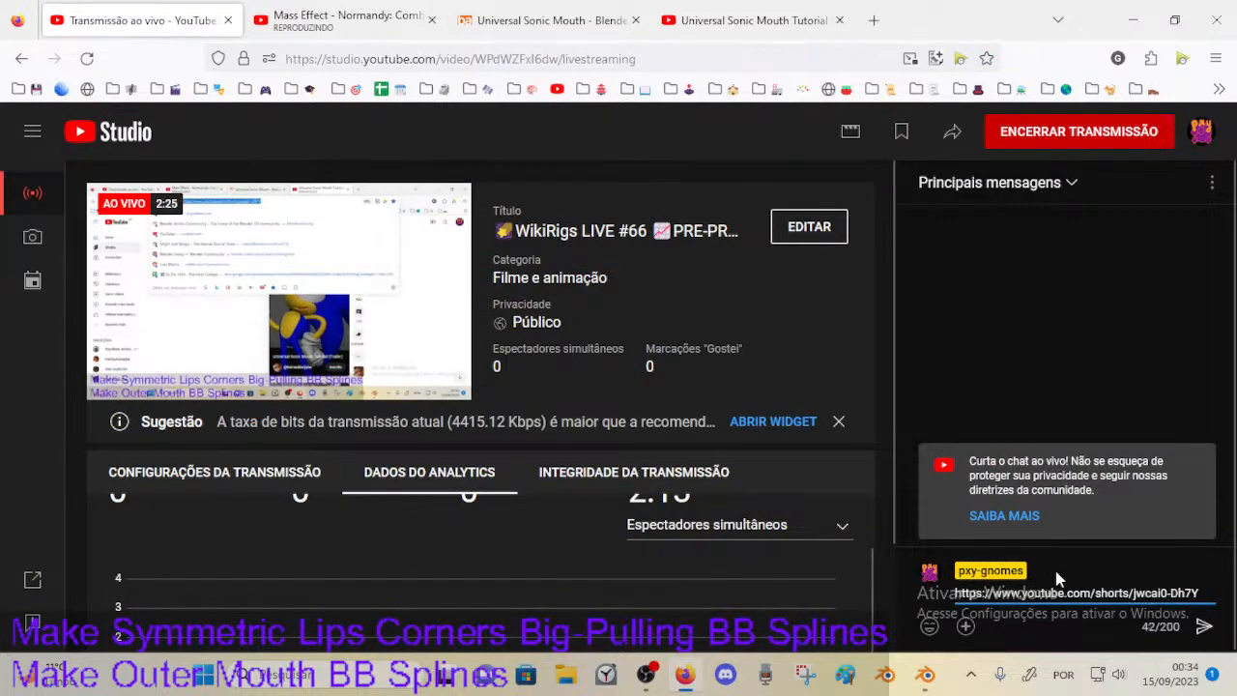
key("BackSpace")
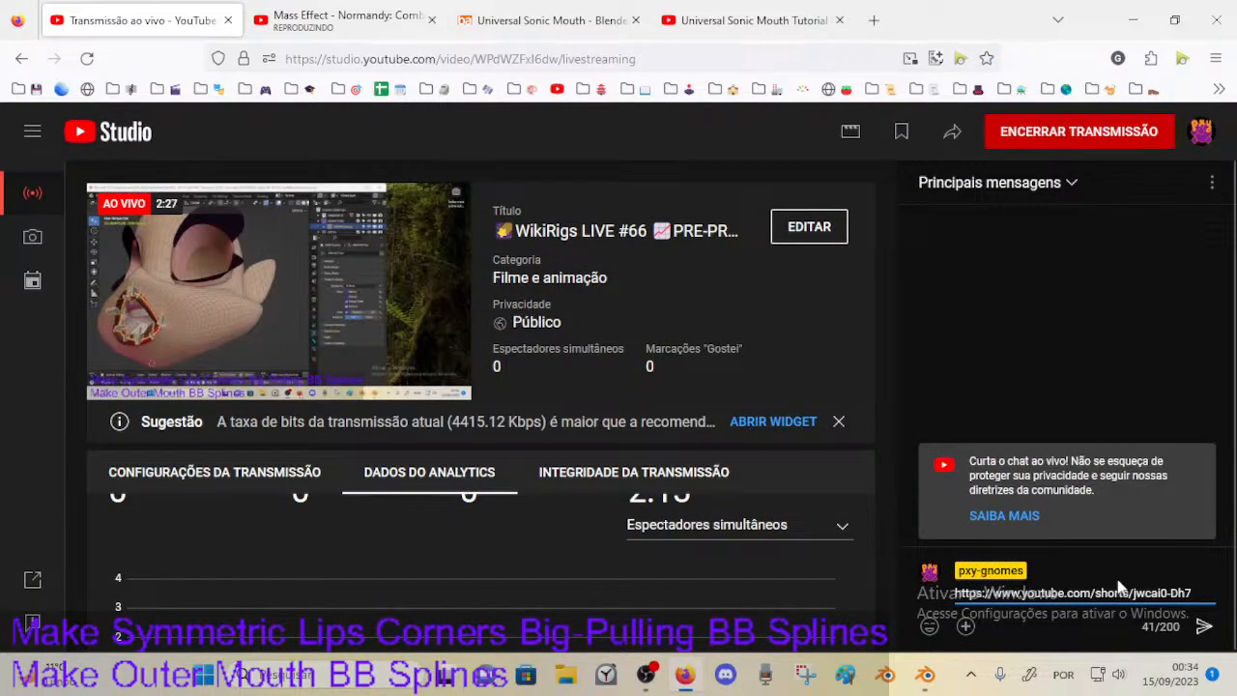
type("Y")
key("Return")
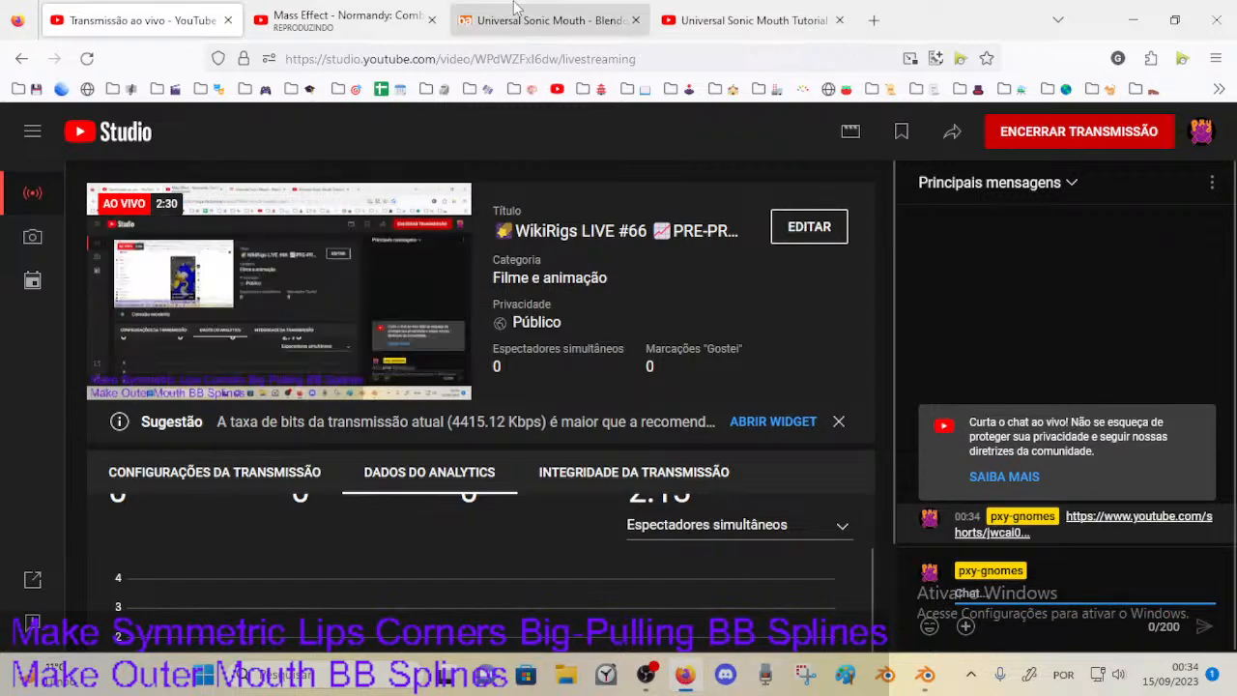
Step: Copy the address of the Blender Artists Universal Sonic Mouth thread and post it in the YouTube Studio livestream chat
left_click(710, 19)
left_click(580, 19)
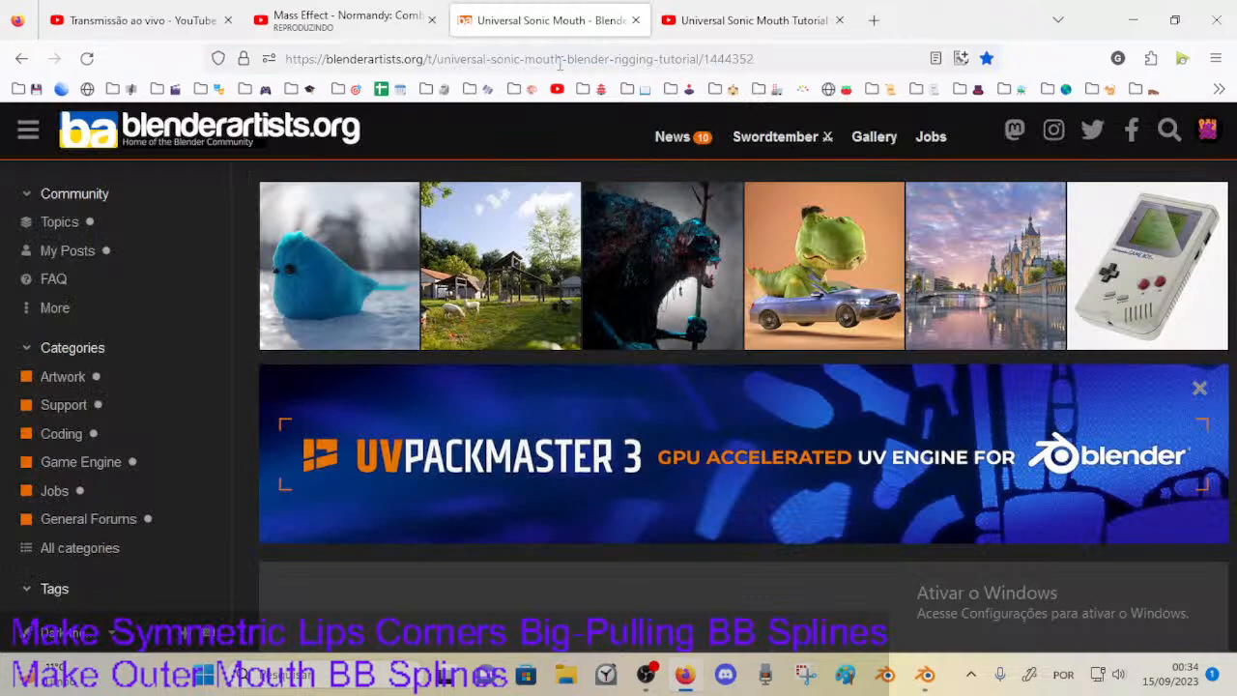
left_click(559, 59)
key("ctrl+c")
left_click(136, 19)
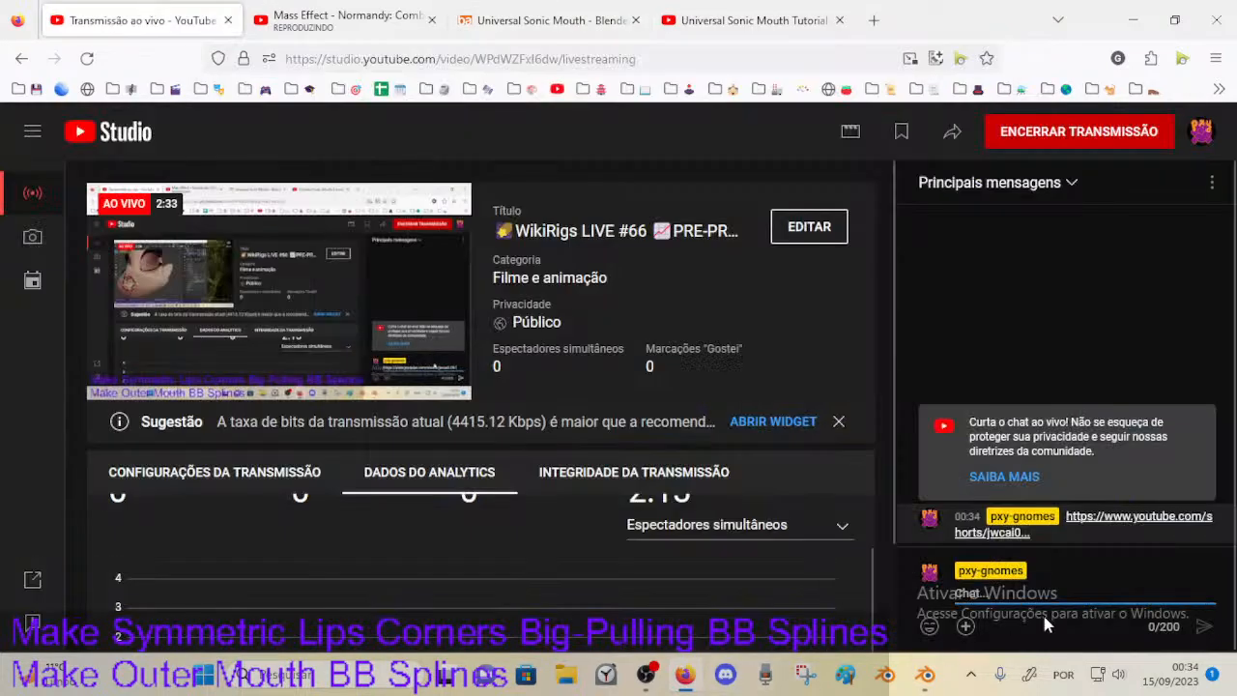
left_click(1011, 592)
key("ctrl+v")
key("Return")
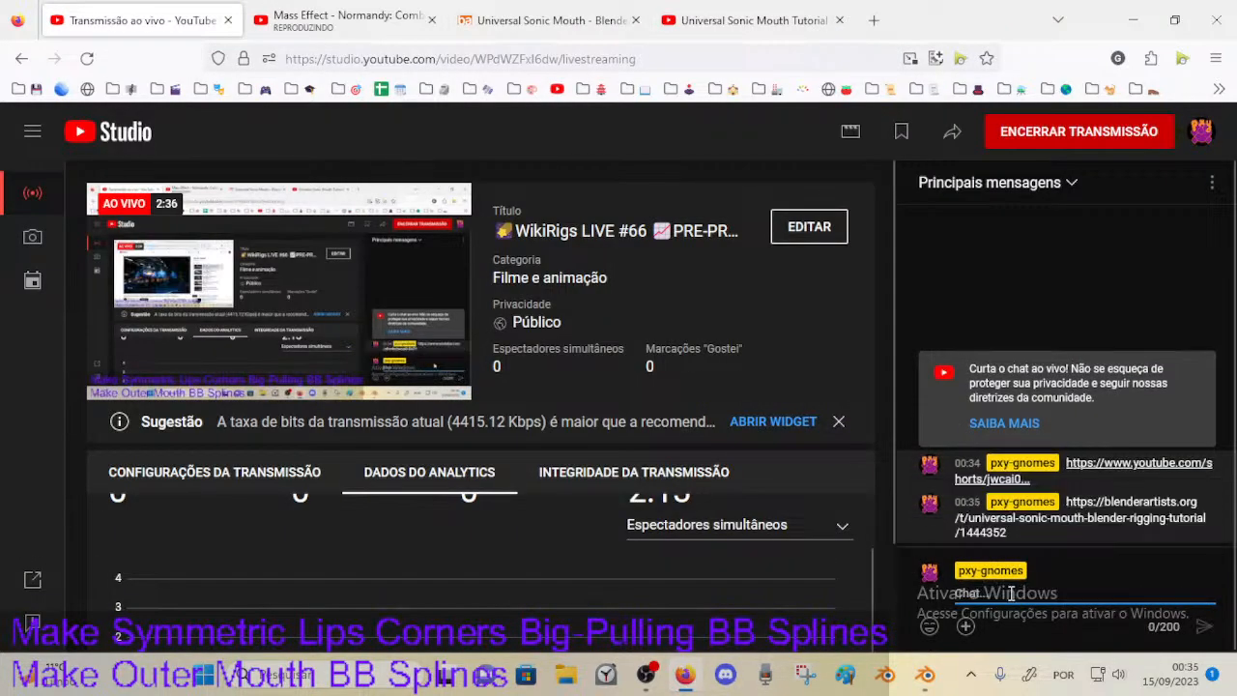
Step: Return to the Blender Artists thread and examine its mouth expression tests, The Model section and The Rig section
left_click(504, 10)
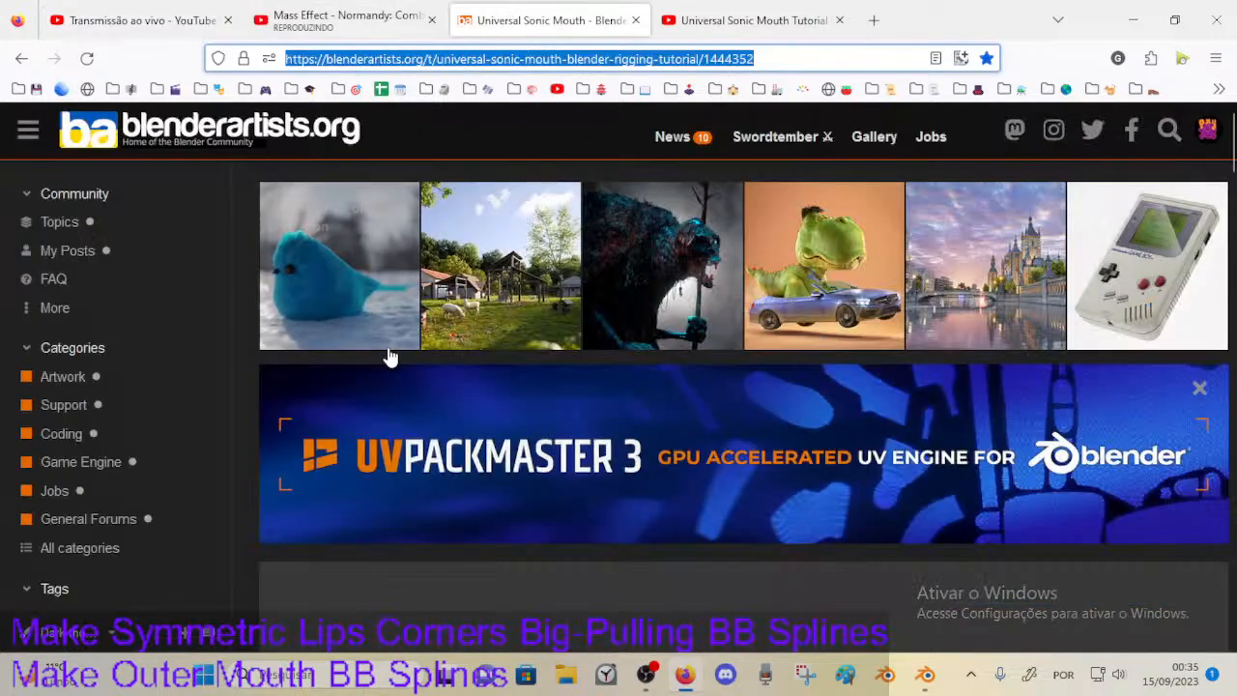
scroll(386, 354, "down", 10)
scroll(596, 348, "down", 5)
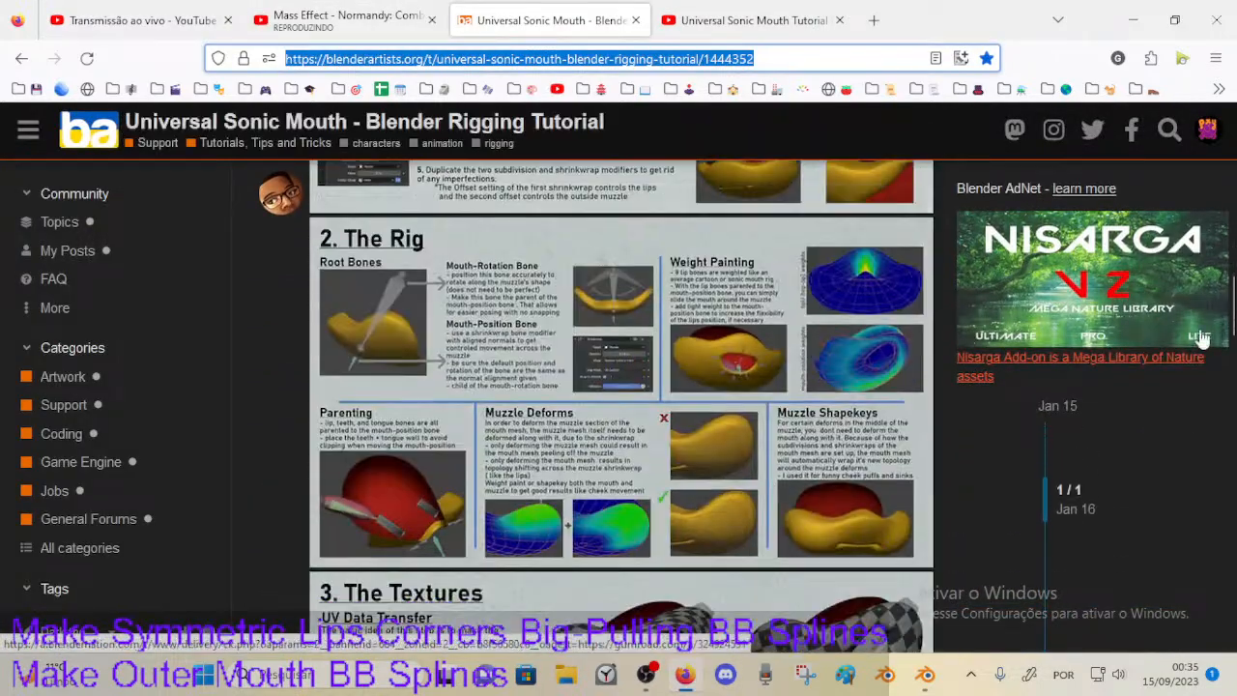
left_click_drag(1231, 372, 1207, 188)
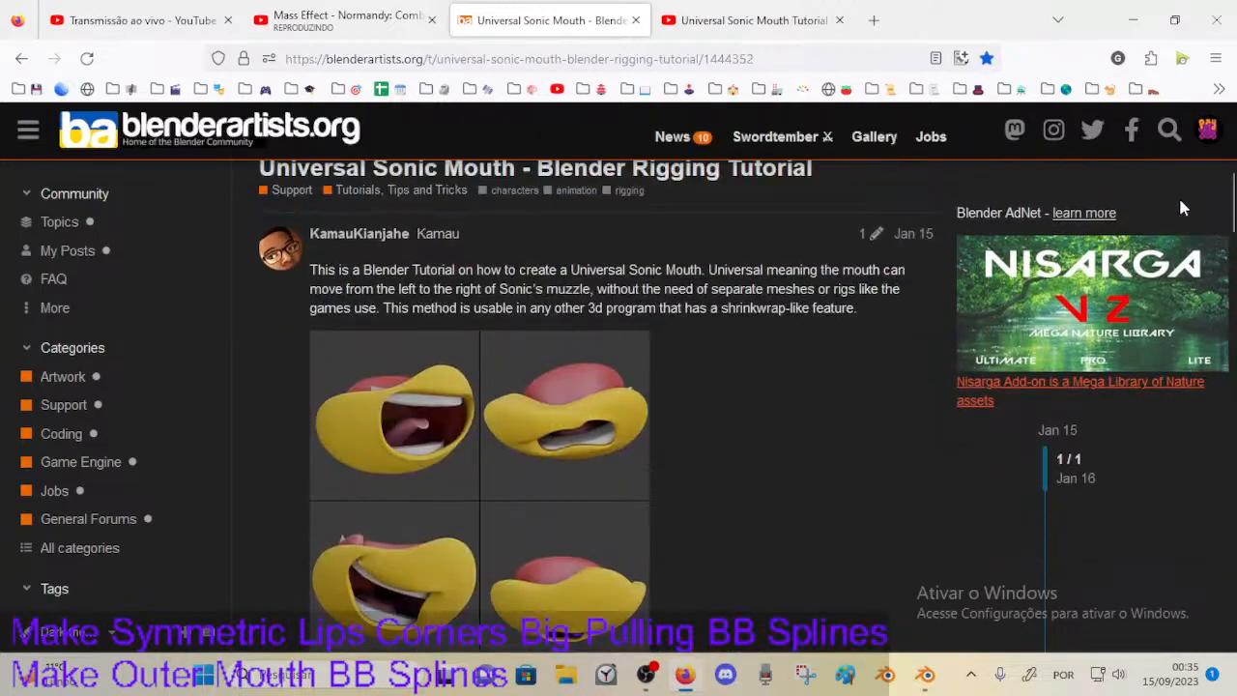
scroll(654, 386, "down", 5)
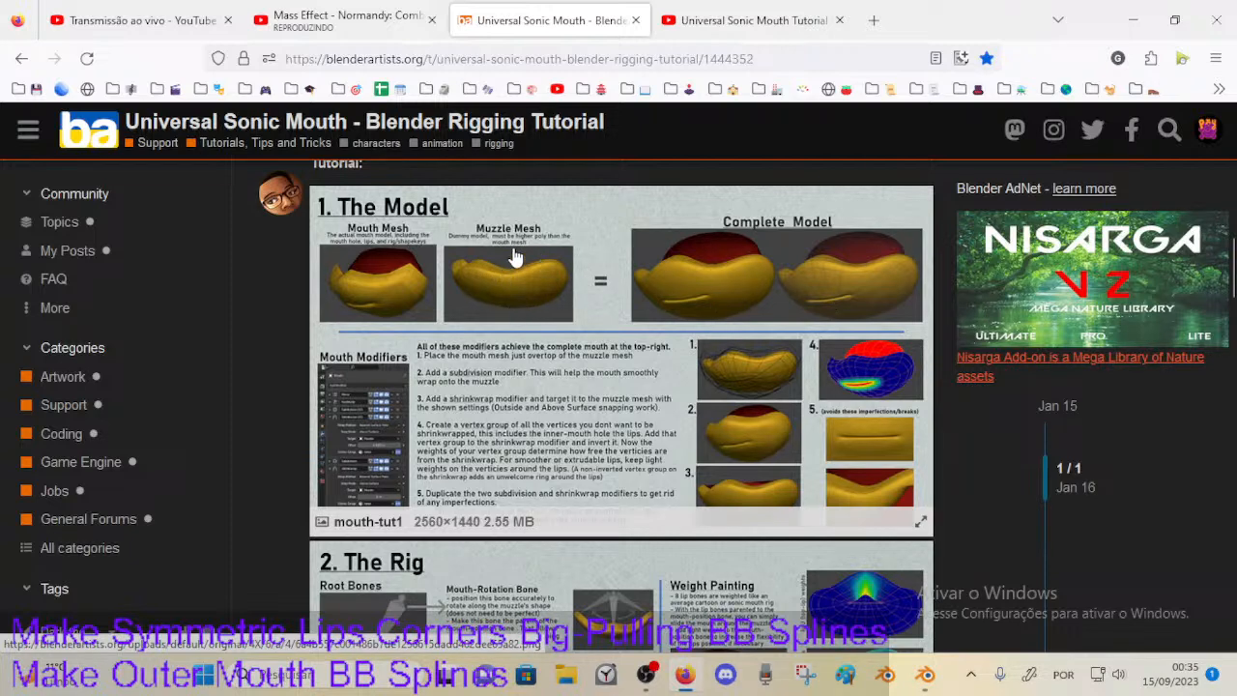
scroll(622, 324, "up", 10)
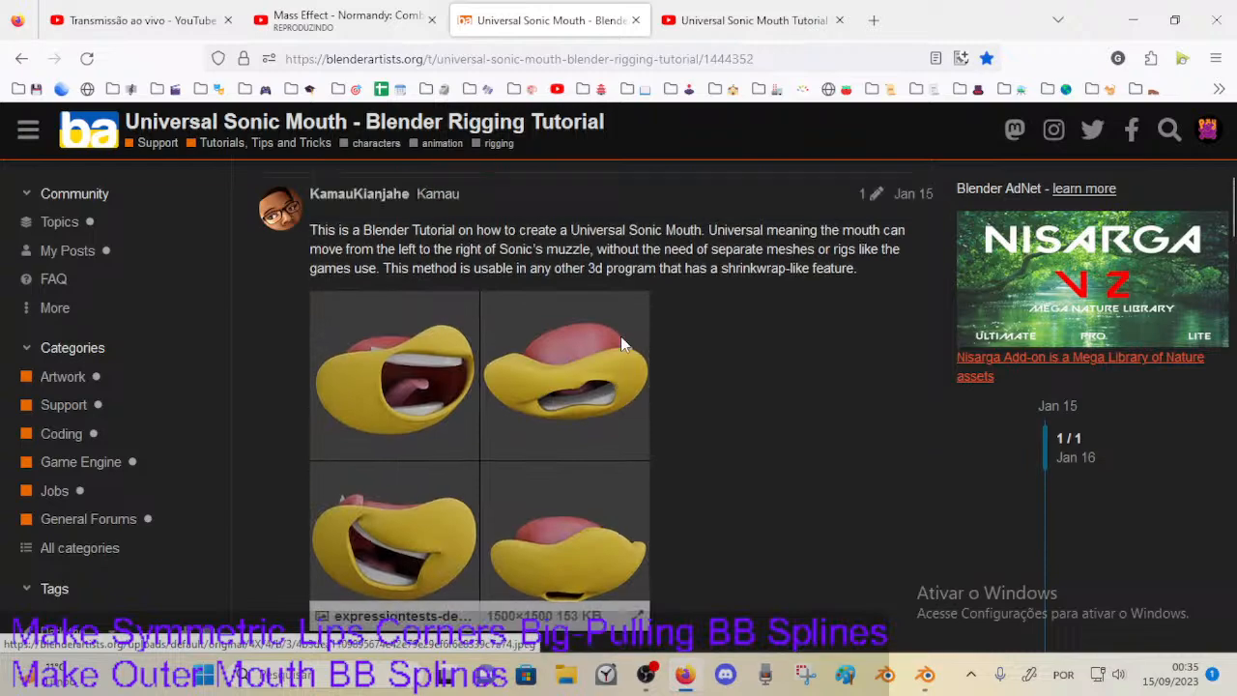
scroll(477, 437, "down", 3)
scroll(477, 437, "down", 6)
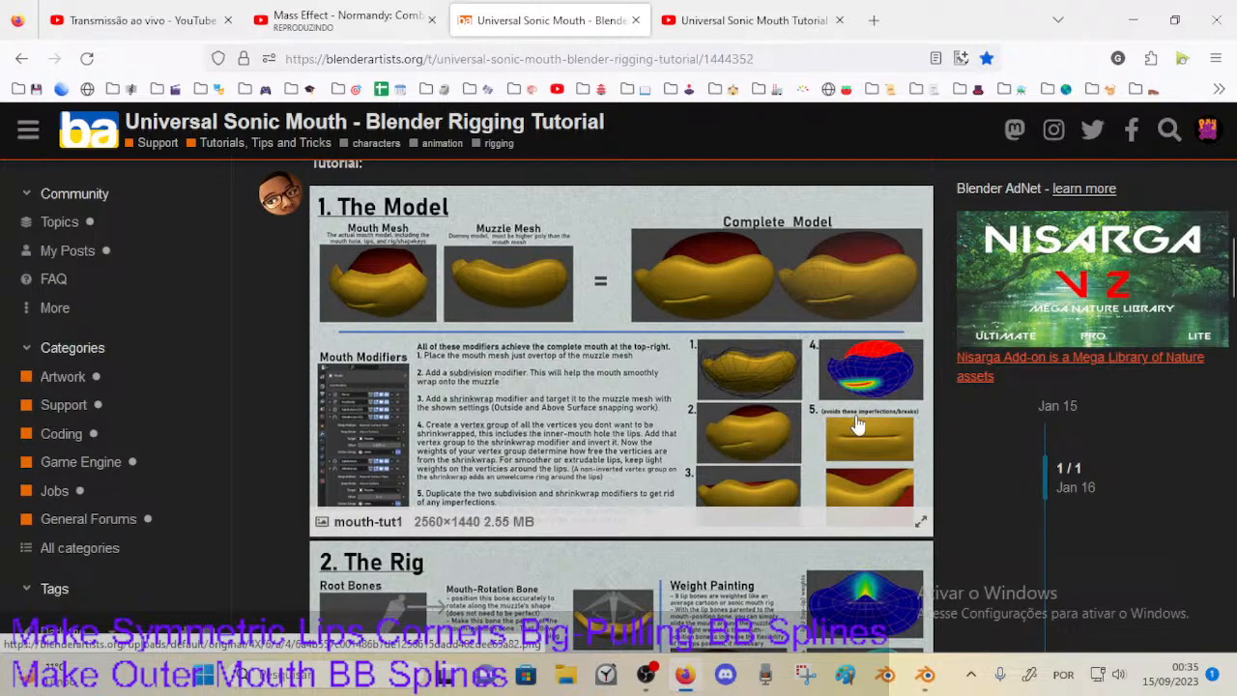
scroll(827, 464, "down", 4)
Step: Play the Universal Sonic Mouth Tutorial short, pause it, and close its tab
left_click(718, 25)
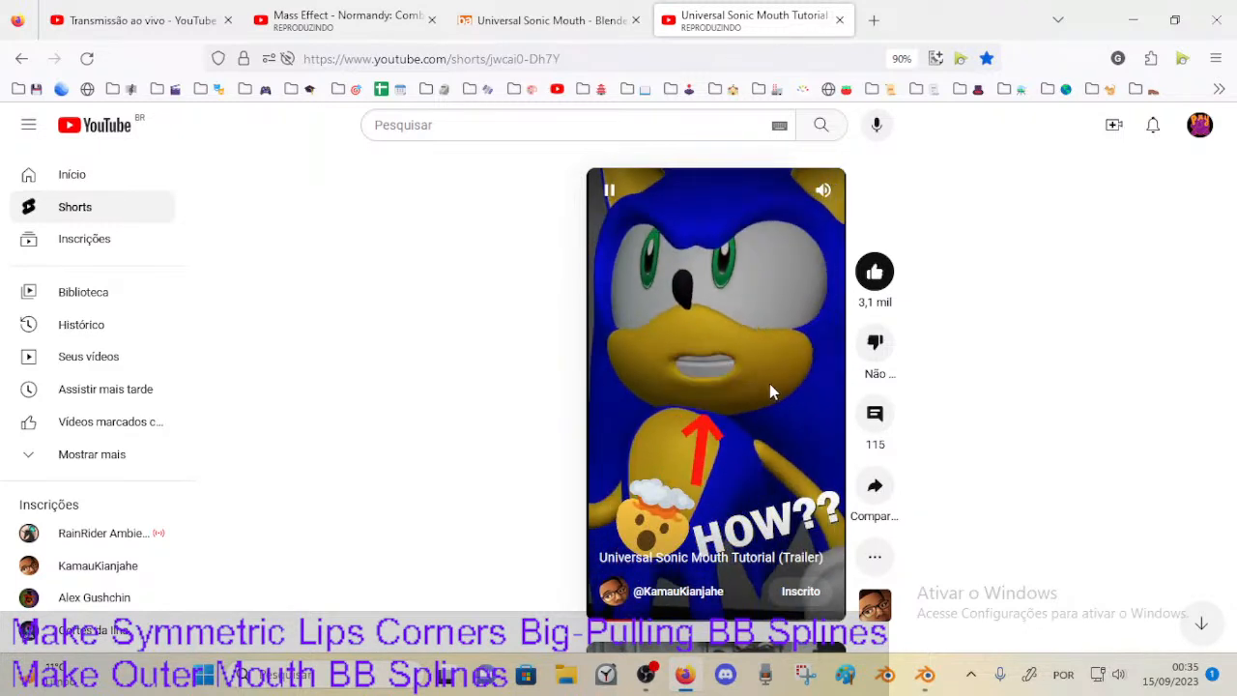
left_click(706, 386)
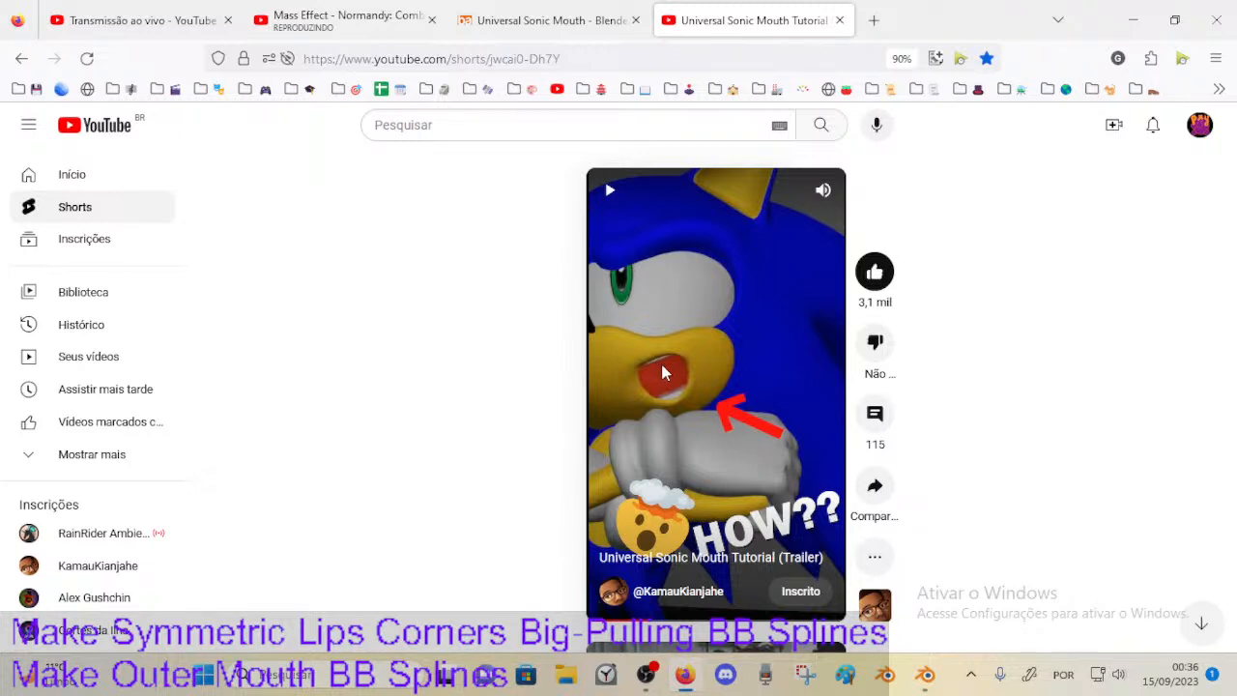
left_click(840, 20)
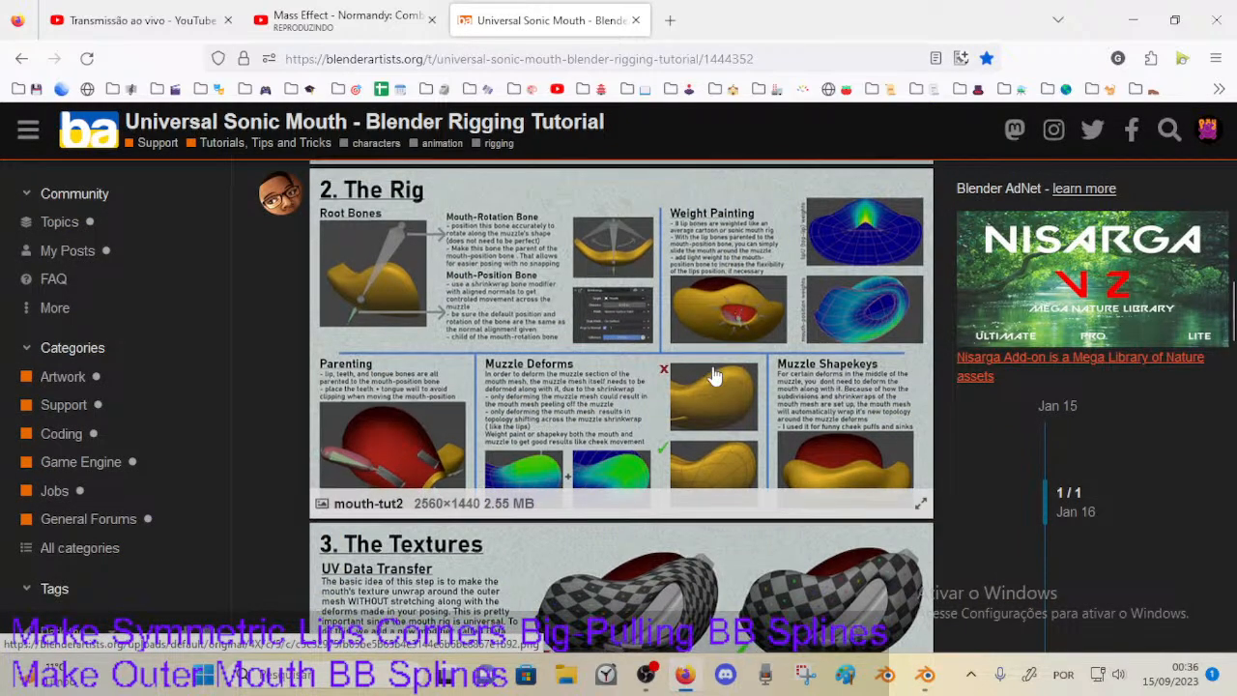
Step: Read the thread's The Rig and The Textures sections and the Marza Studio reference images
scroll(713, 377, "down", 3)
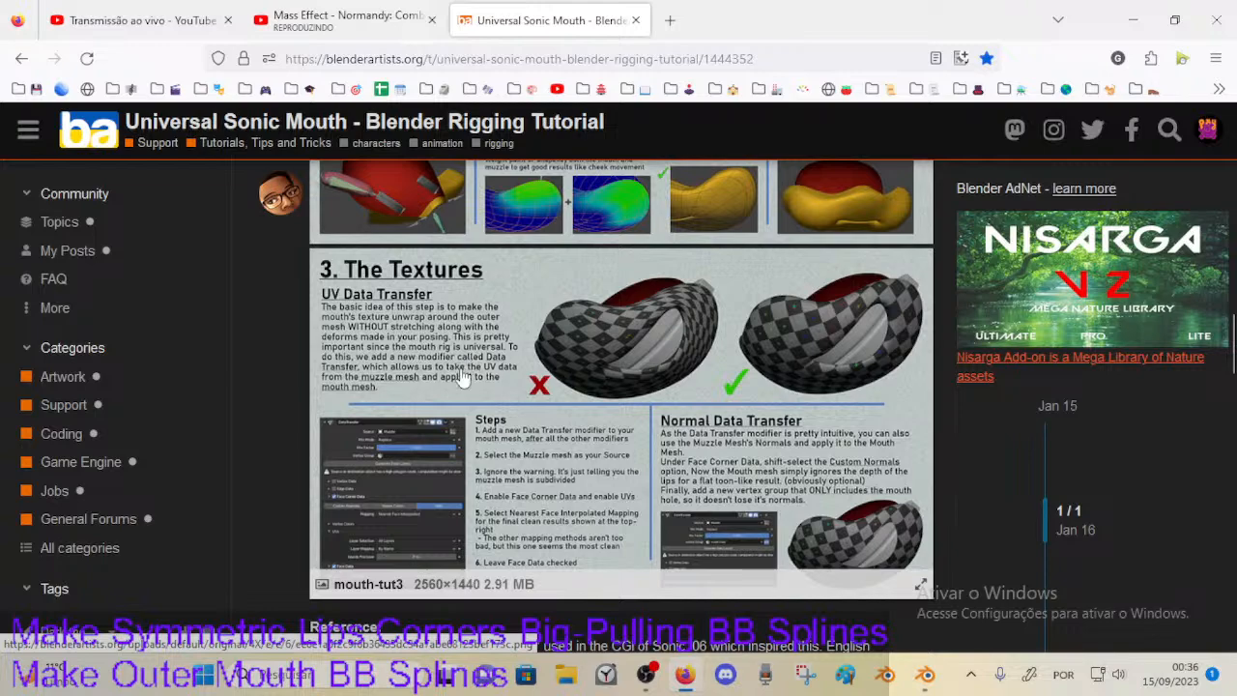
scroll(502, 366, "down", 2)
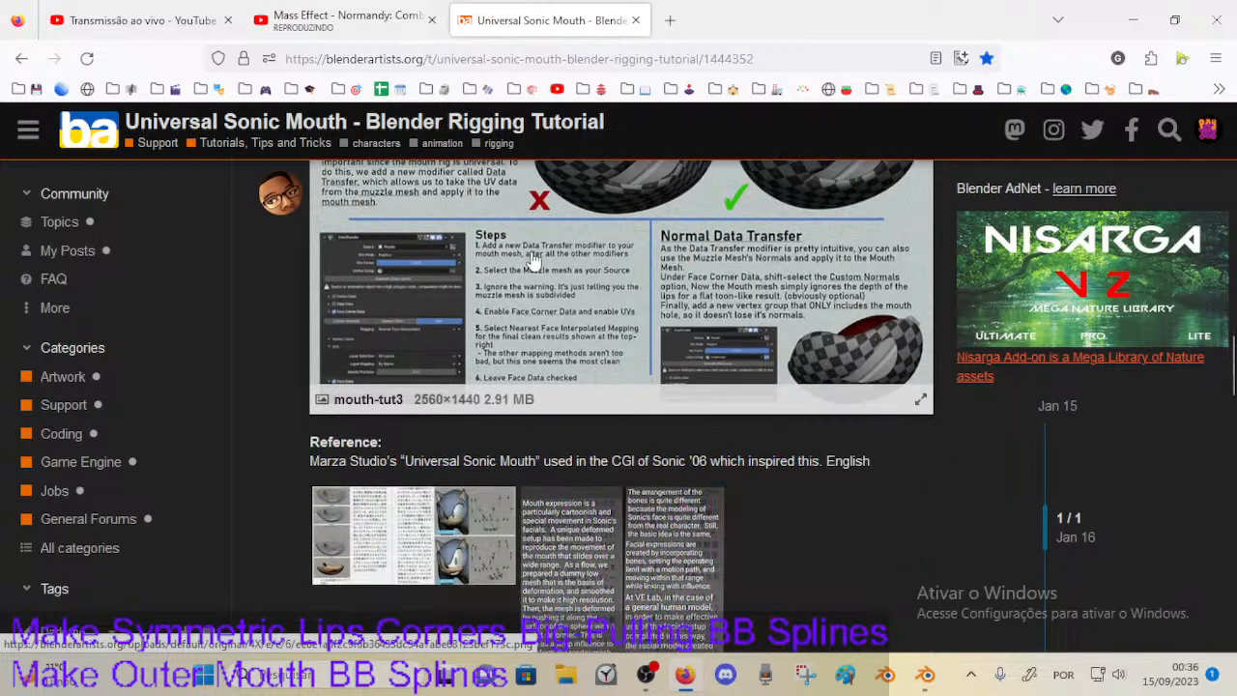
scroll(536, 367, "up", 3)
scroll(551, 382, "up", 3)
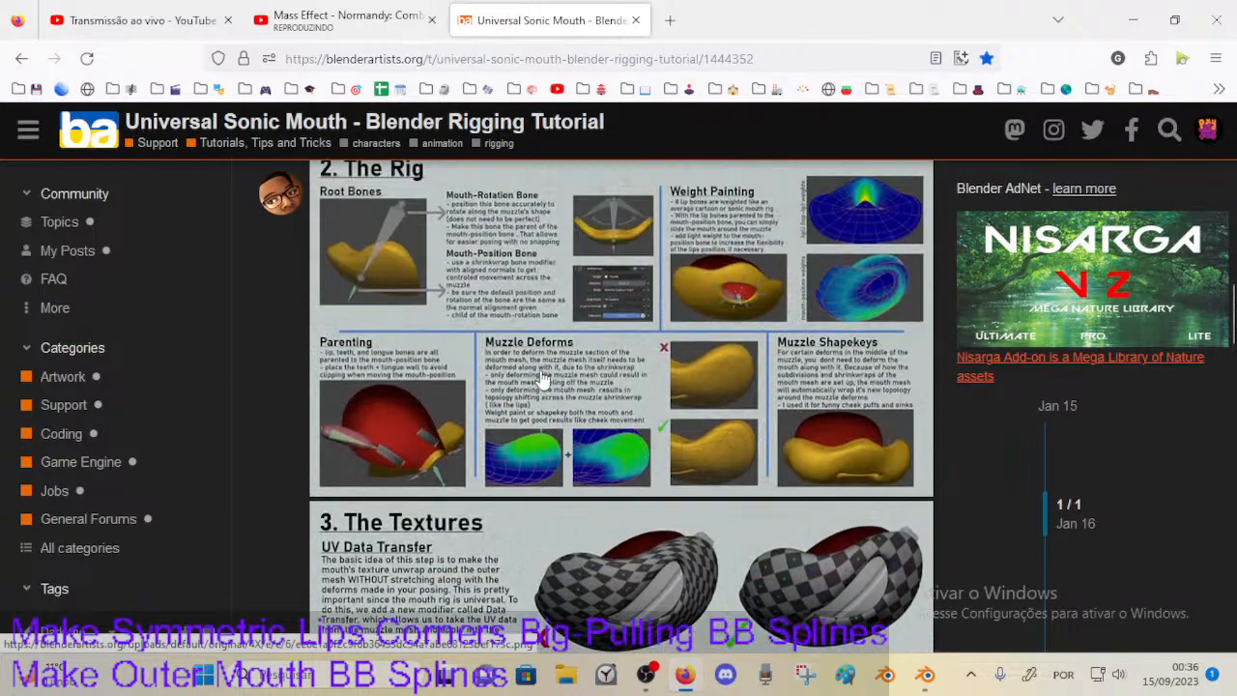
scroll(614, 398, "down", 2)
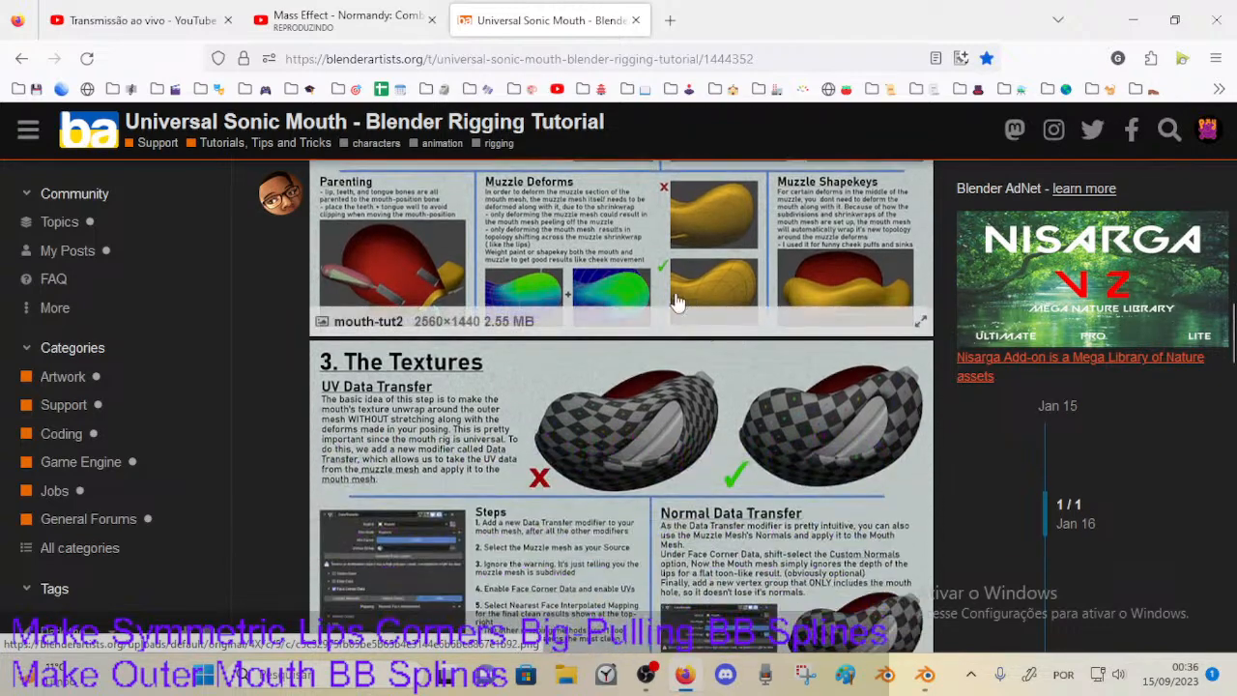
scroll(614, 398, "down", 2)
scroll(646, 319, "down", 3)
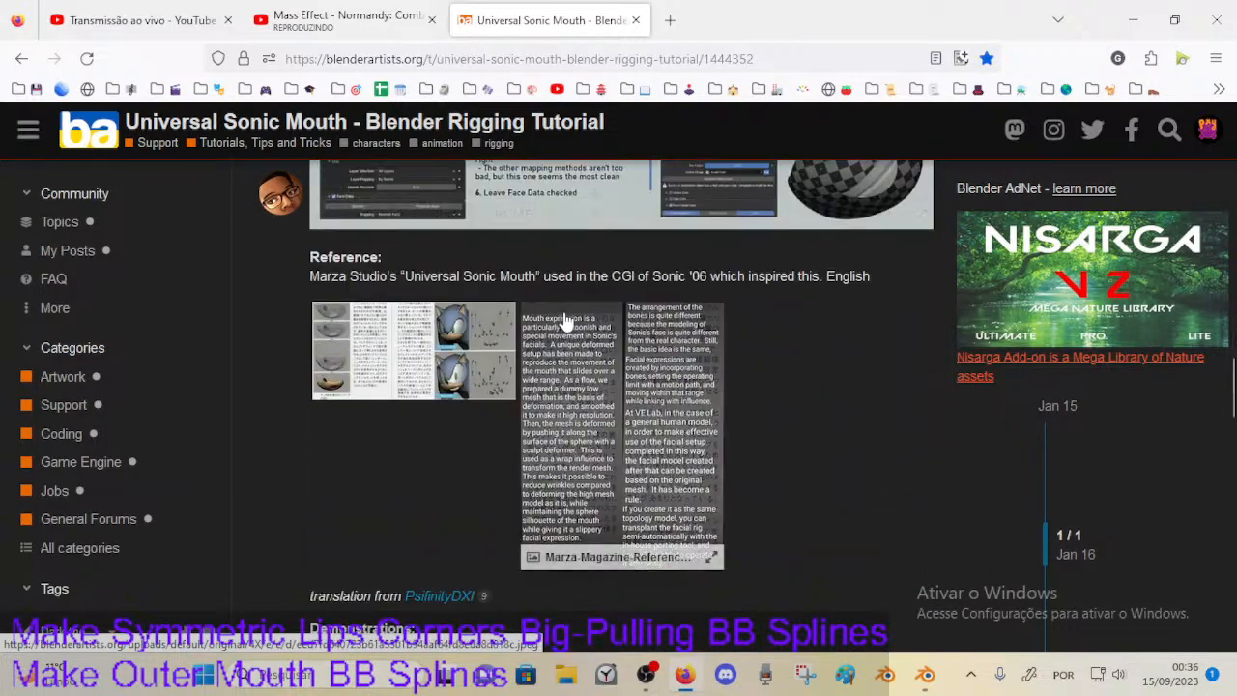
scroll(604, 348, "up", 3)
scroll(611, 349, "down", 4)
scroll(612, 348, "down", 2)
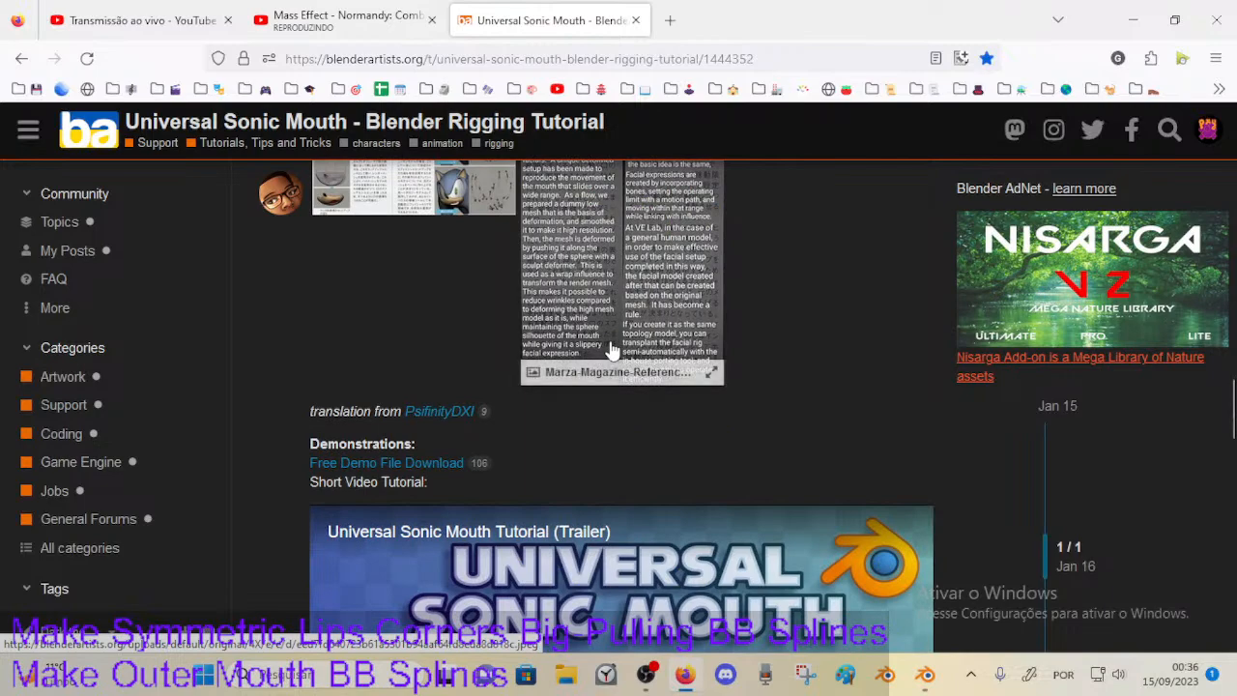
Step: Compare the Muzzle Deforms notes in The Rig with the UV Data Transfer examples in The Textures
scroll(613, 350, "up", 5)
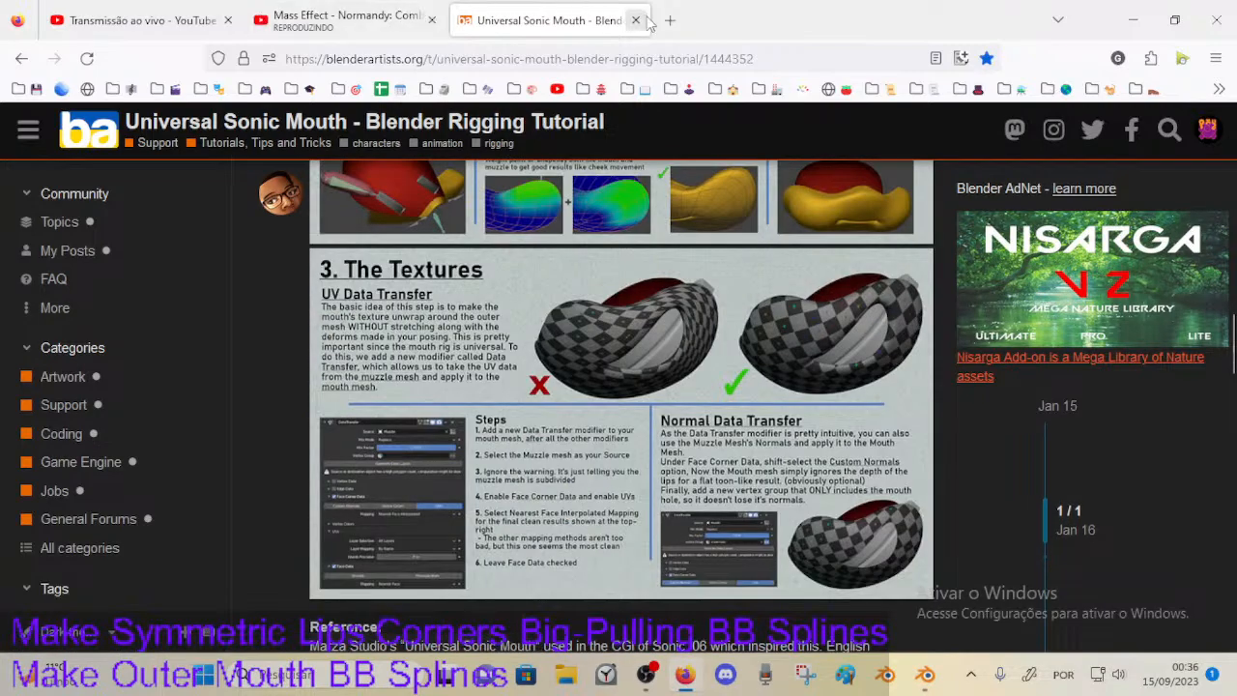
scroll(593, 434, "up", 4)
scroll(648, 473, "down", 2)
scroll(649, 473, "down", 1)
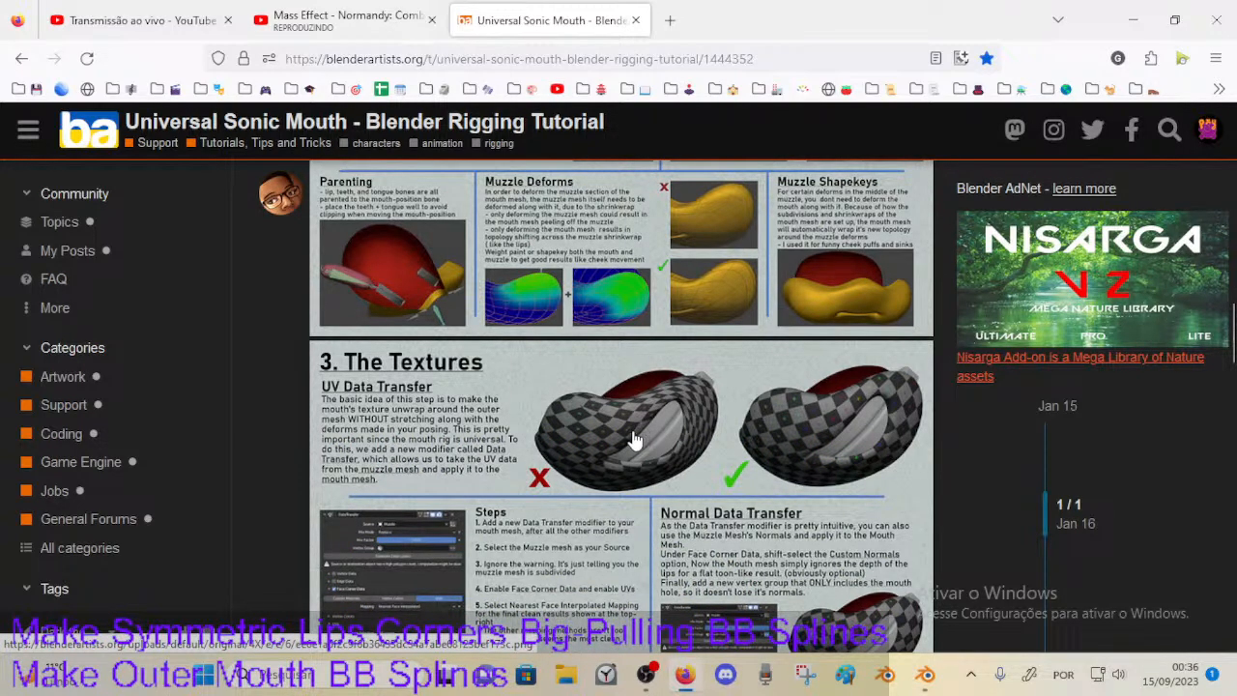
scroll(606, 415, "down", 2)
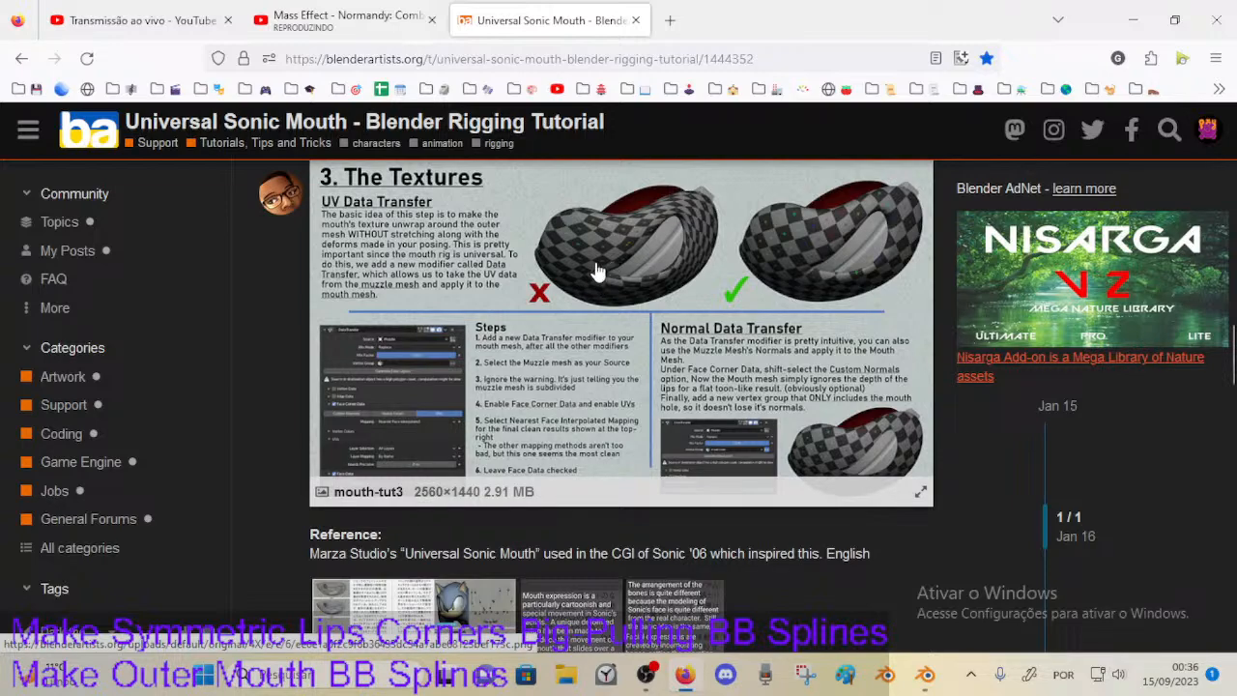
scroll(549, 269, "up", 4)
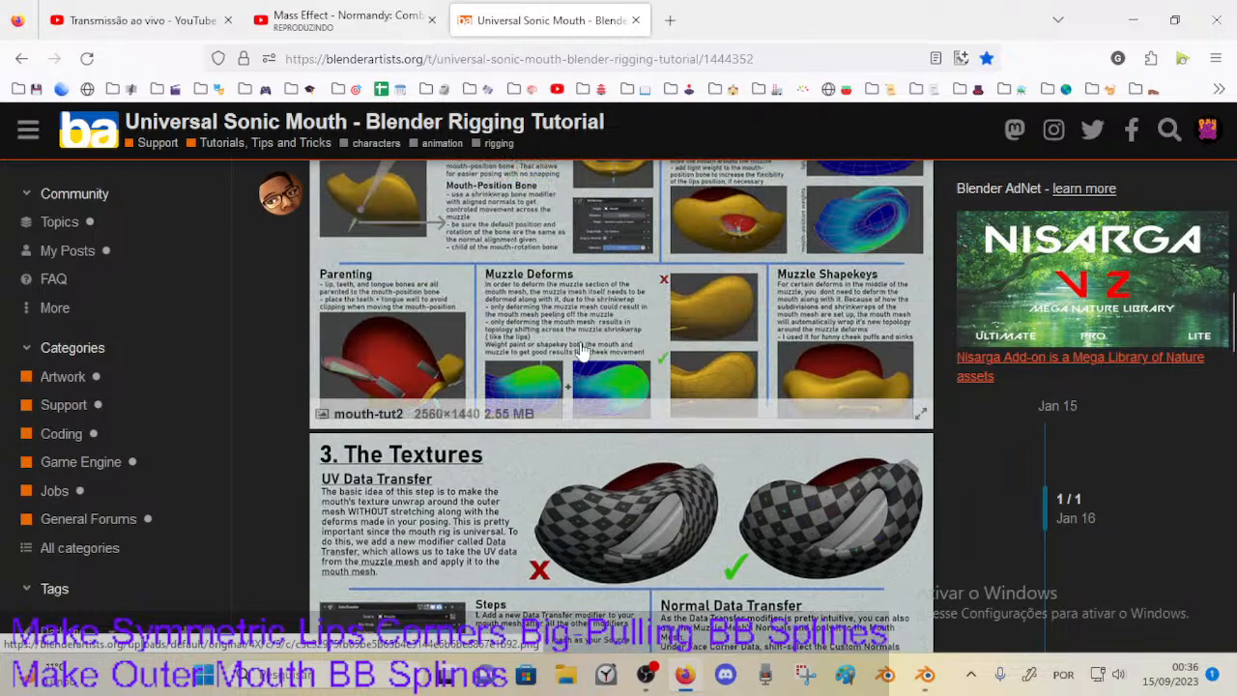
scroll(623, 386, "down", 1)
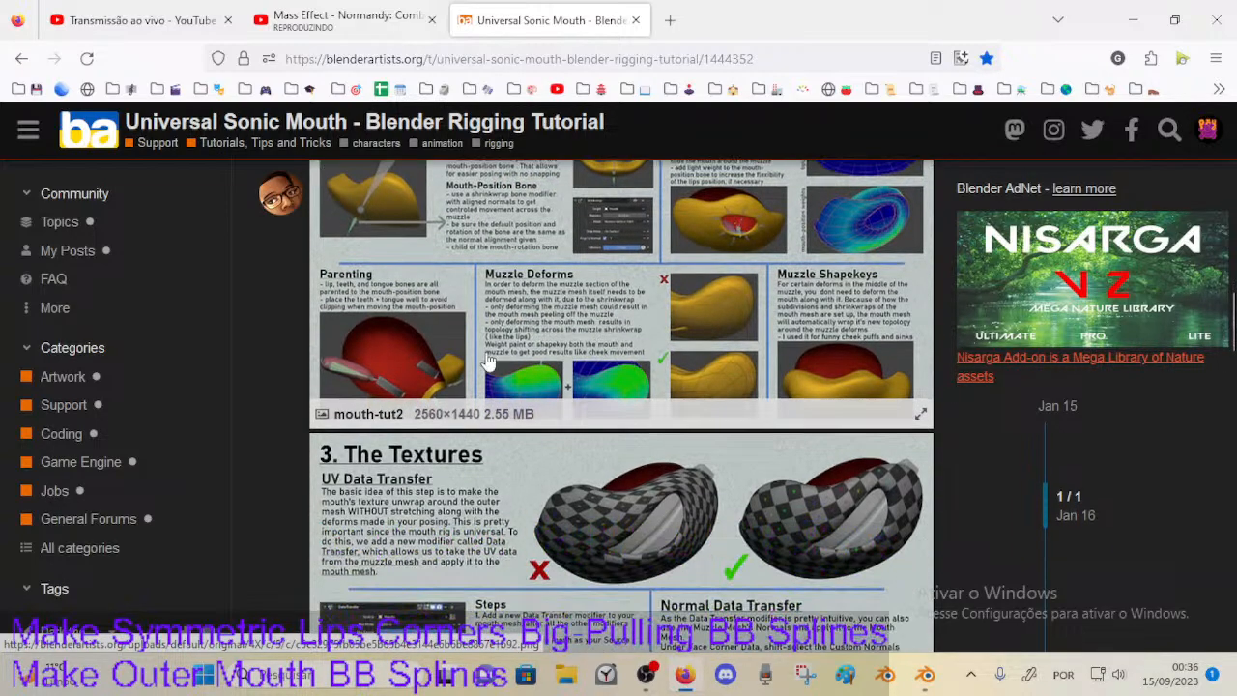
scroll(580, 372, "up", 1)
scroll(572, 364, "down", 1)
scroll(734, 242, "down", 7)
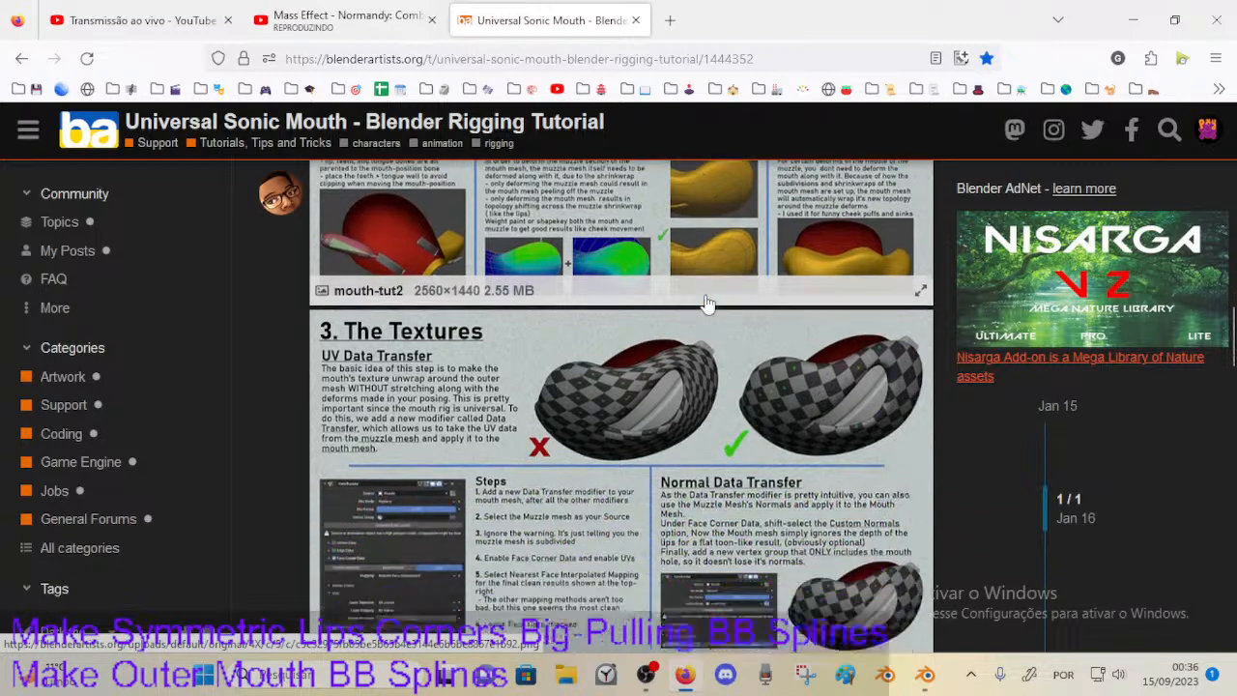
Step: Look over the thread's demonstrations, including the embedded trailer and the old versus new lip smoothness video, down to the Final Note
scroll(679, 394, "down", 4)
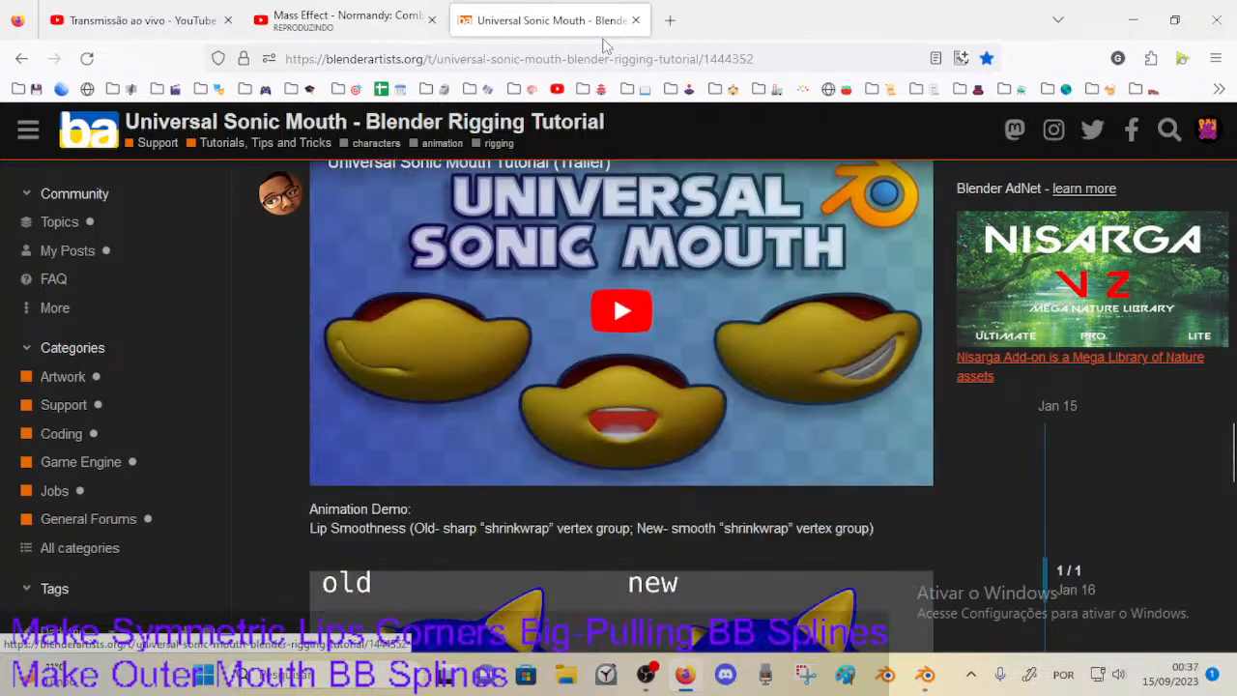
scroll(589, 319, "down", 4)
scroll(603, 377, "down", 4)
scroll(464, 406, "up", 6)
scroll(351, 296, "up", 5)
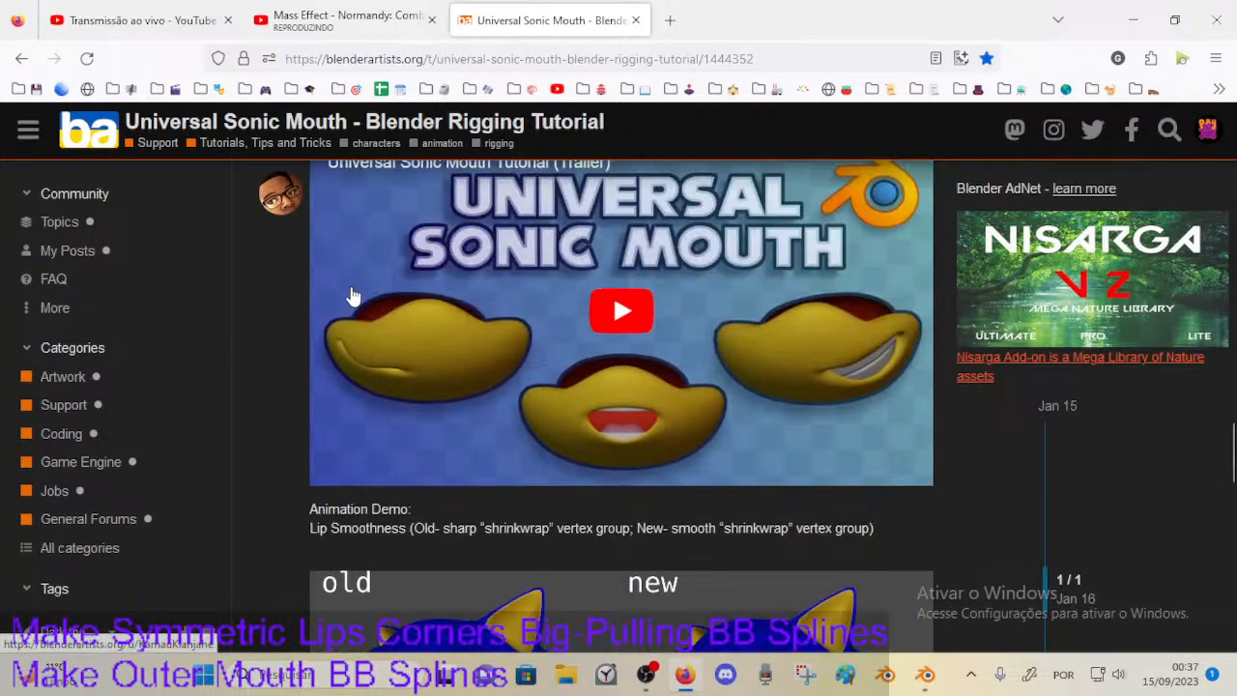
left_click(346, 20)
left_click(520, 10)
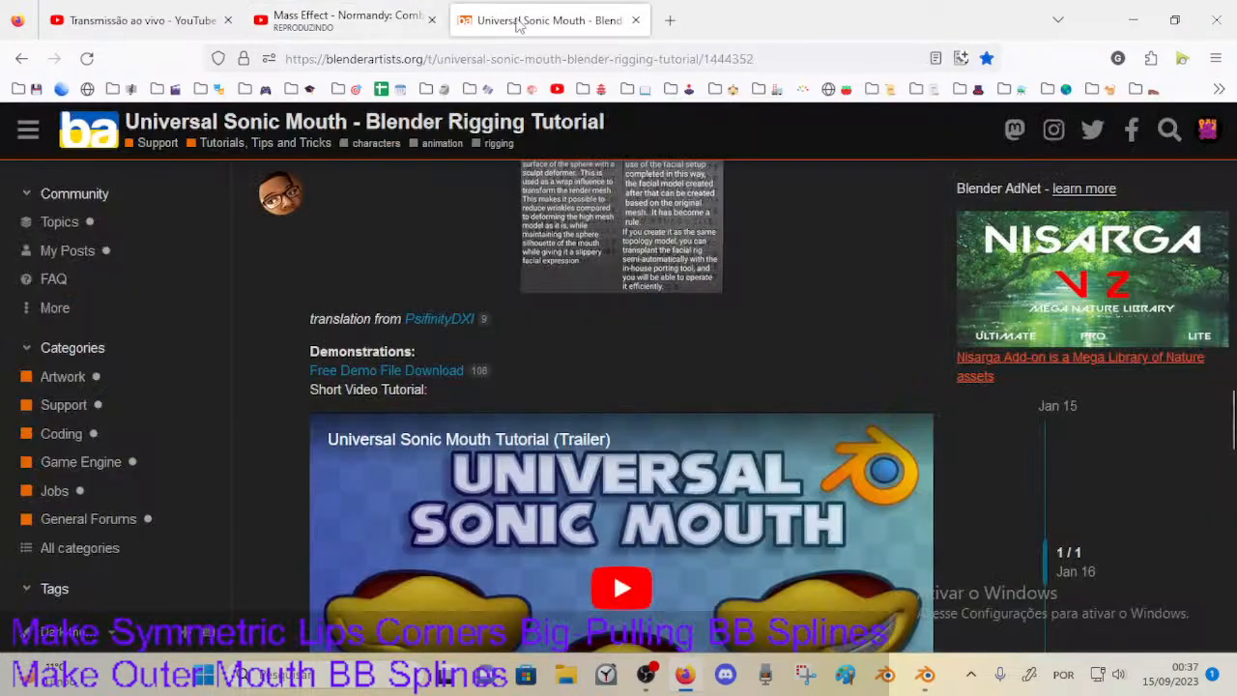
scroll(567, 352, "up", 2)
scroll(567, 351, "down", 7)
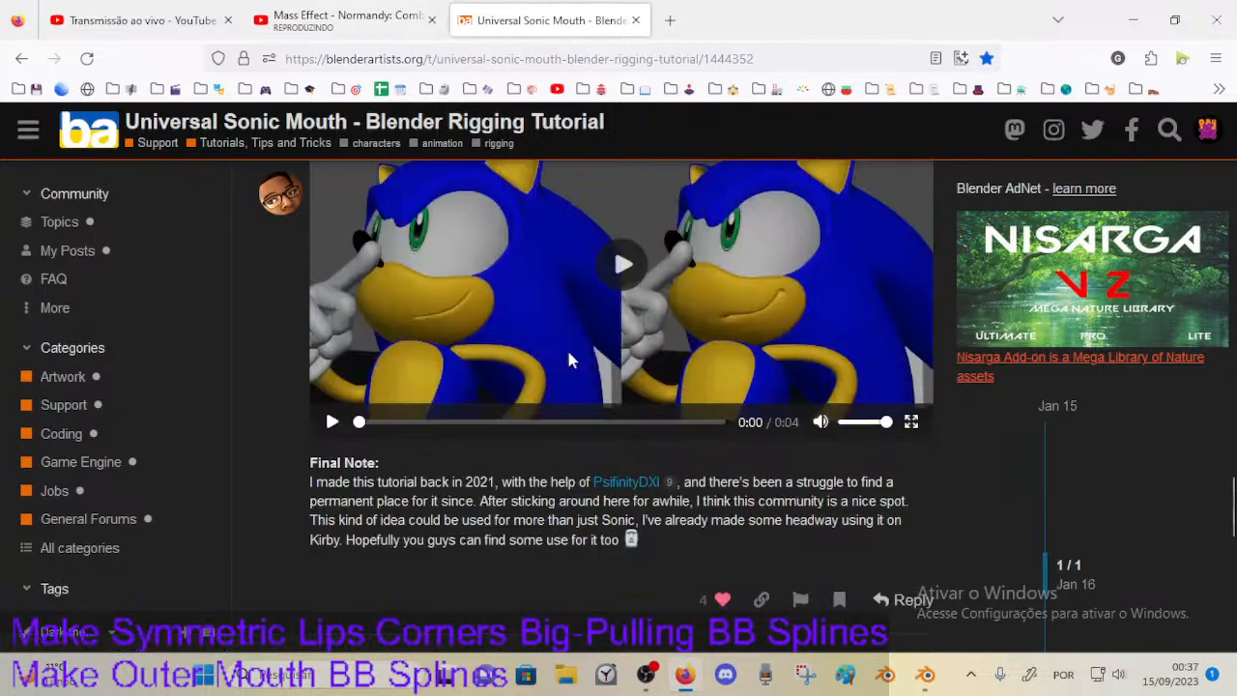
scroll(618, 386, "down", 6)
scroll(618, 387, "up", 4)
scroll(618, 387, "up", 1)
Step: Go back to the expression test images at the start of the thread, examine them, and close the thread's tab
left_click_drag(1231, 527, 1215, 236)
scroll(541, 377, "up", 5)
scroll(503, 352, "down", 4)
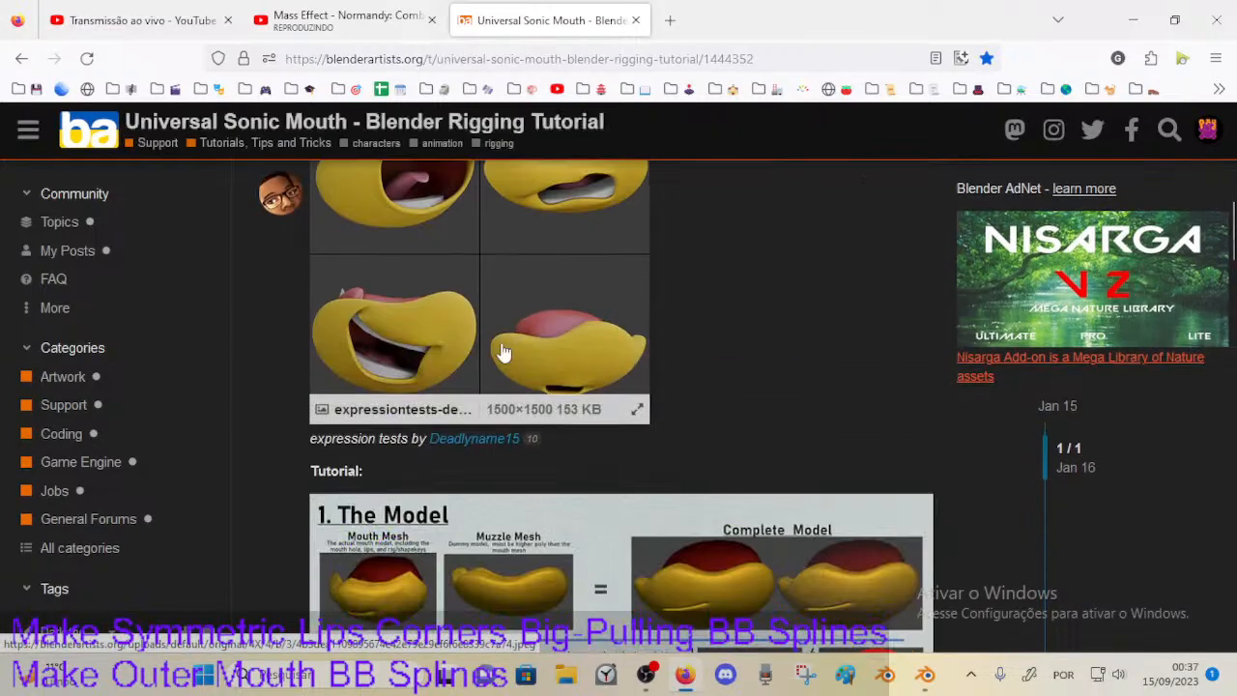
scroll(454, 367, "up", 1)
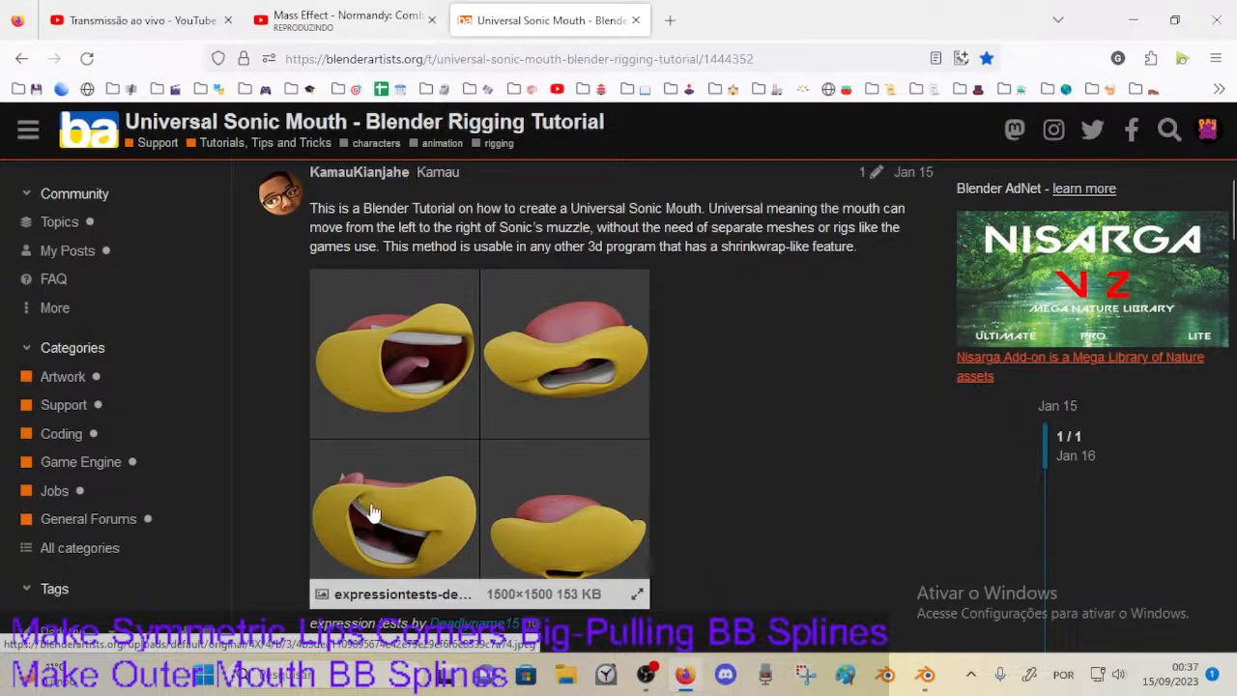
left_click(636, 19)
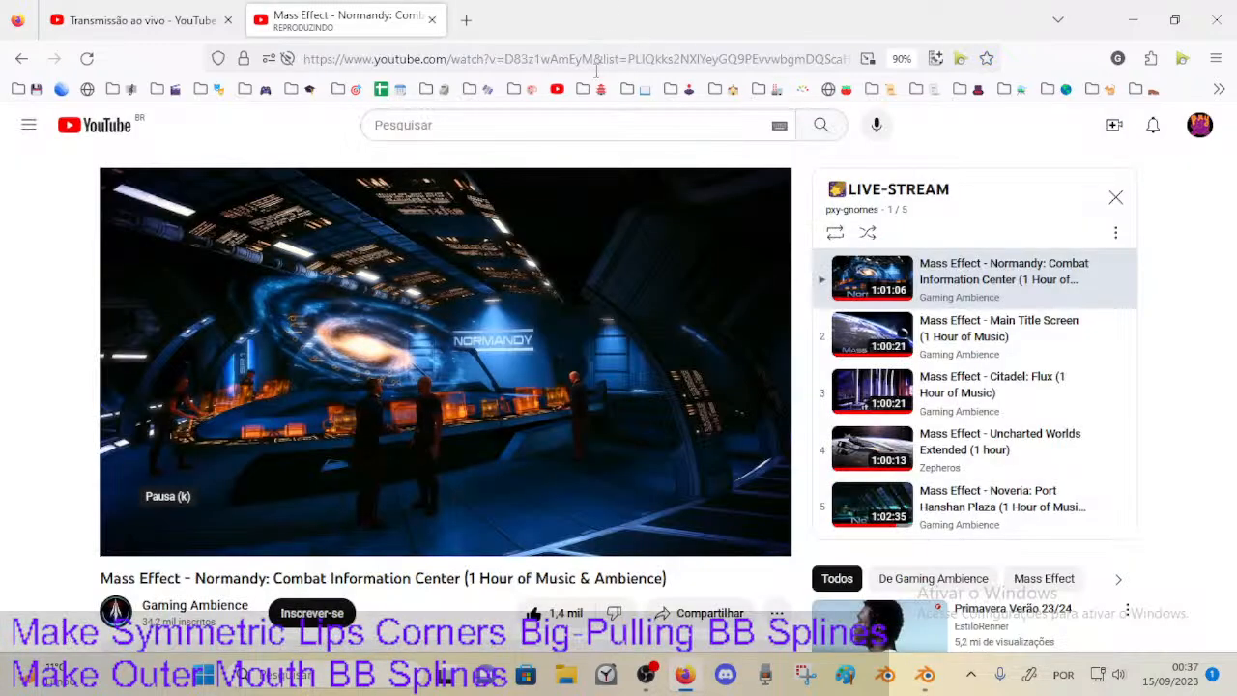
Step: Switch to Blender and view Dorothy's head and mouth armature from the front
left_click(926, 674)
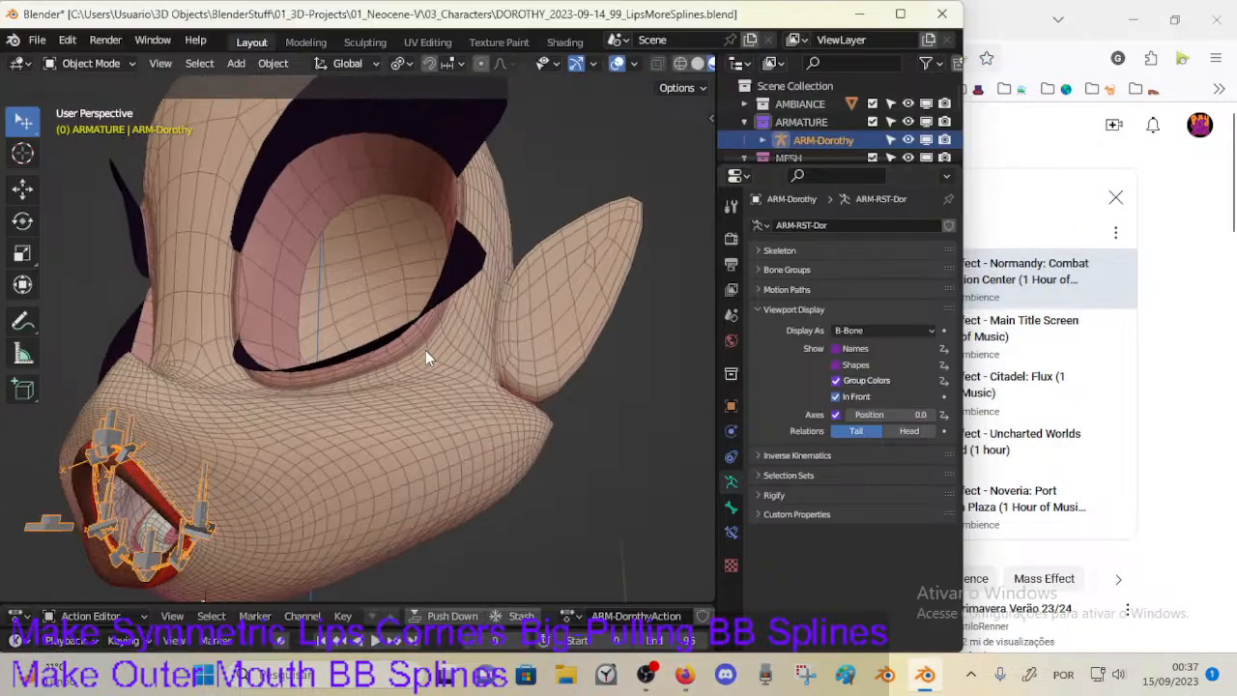
middle_click_drag(340, 365, 425, 421)
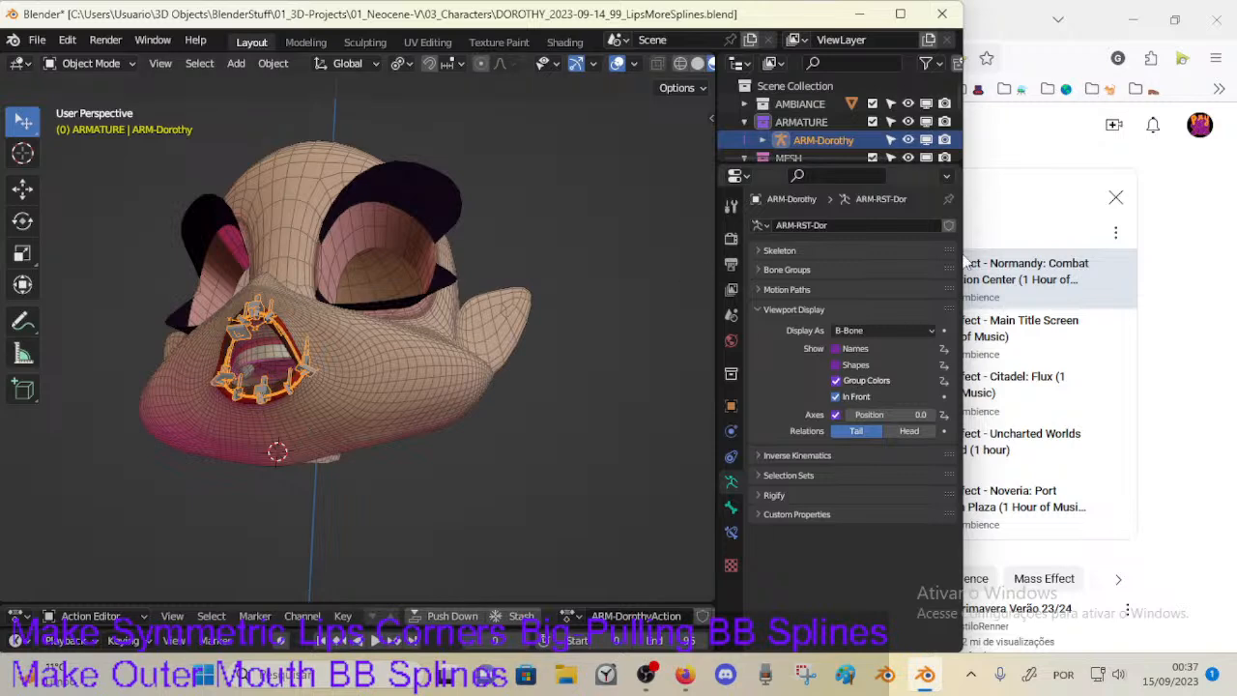
Step: Switch back to the browser and check the YouTube Studio livestream page and the Mass Effect background music video
left_click(996, 5)
left_click(121, 12)
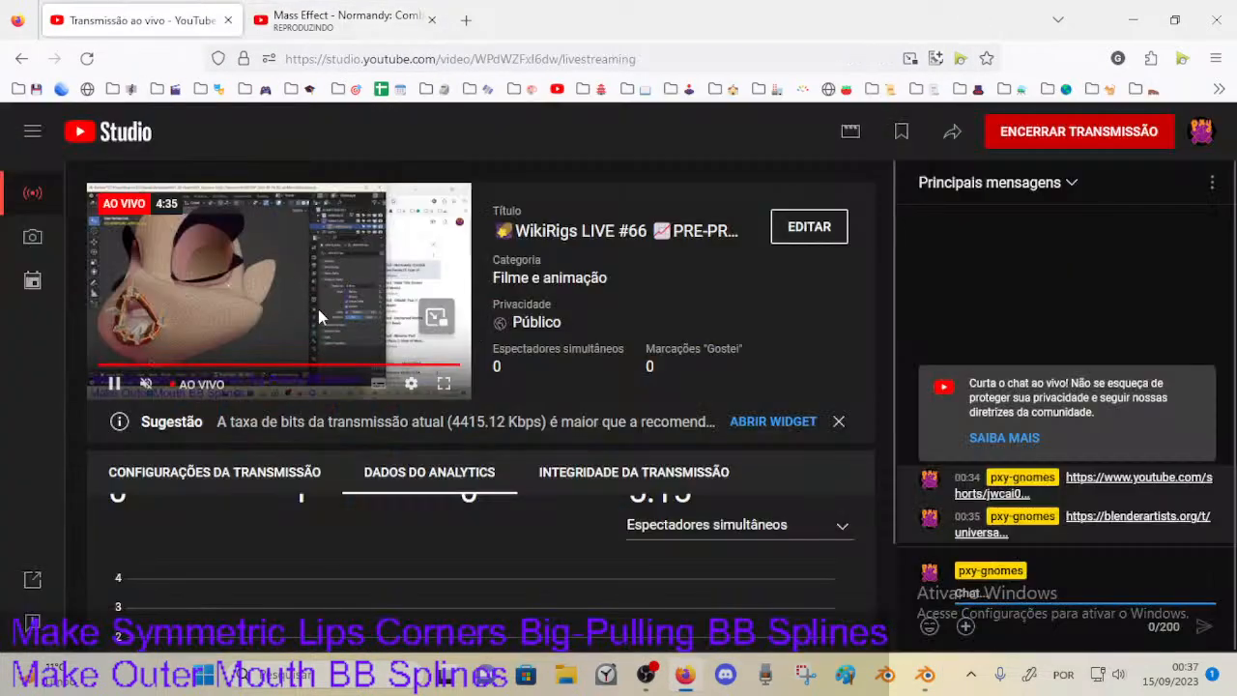
left_click(332, 15)
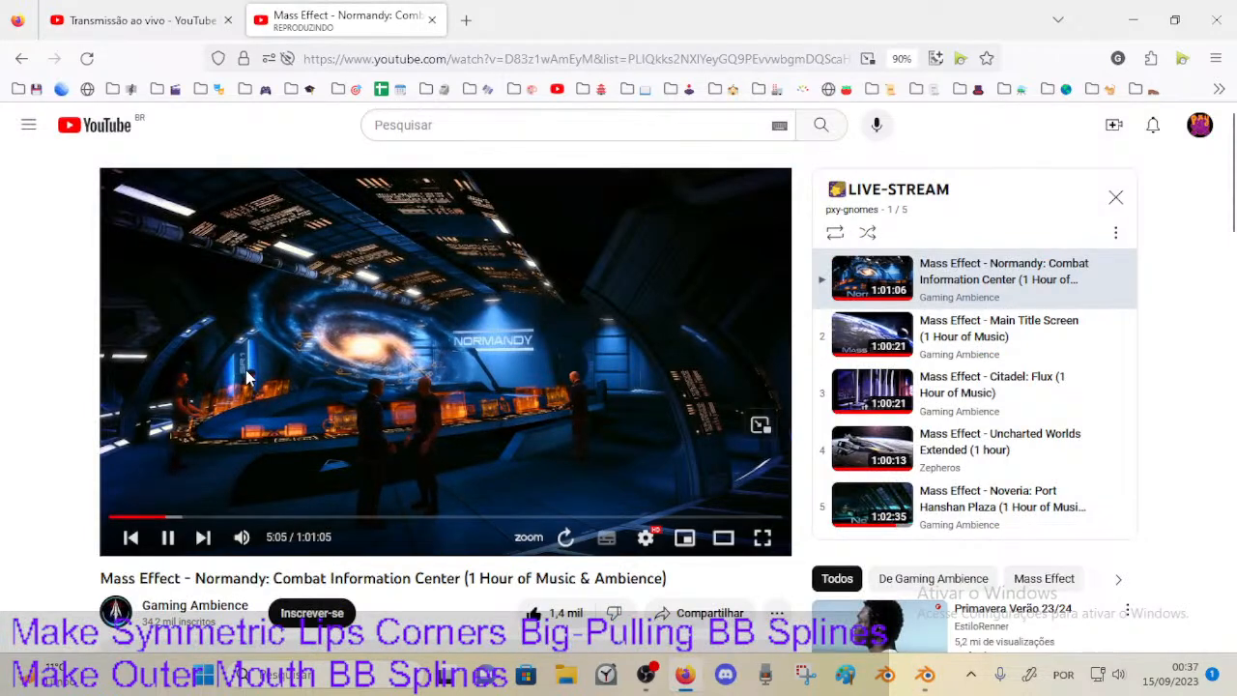
Step: Check the YouTube Studio livestream page, return to Blender, and put Dorothy's armature in Pose Mode
left_click(132, 19)
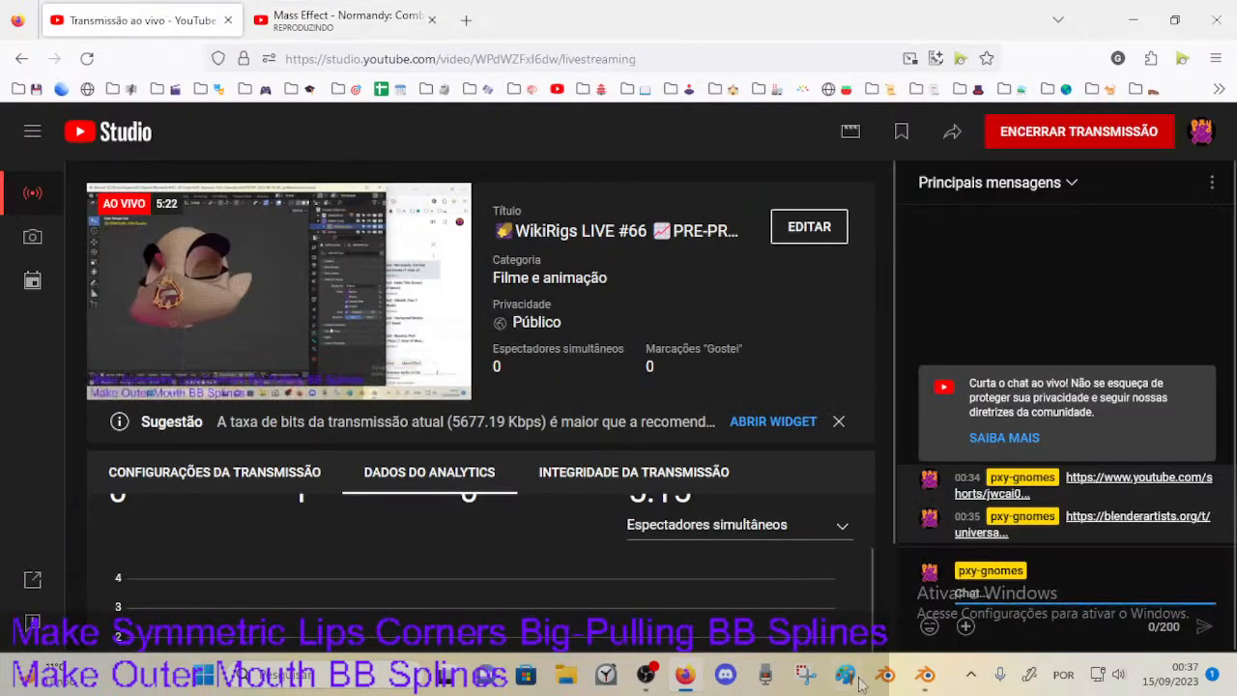
left_click(924, 674)
middle_click_drag(380, 403, 360, 512)
scroll(360, 512, "down", 4)
middle_click_drag(312, 476, 317, 426)
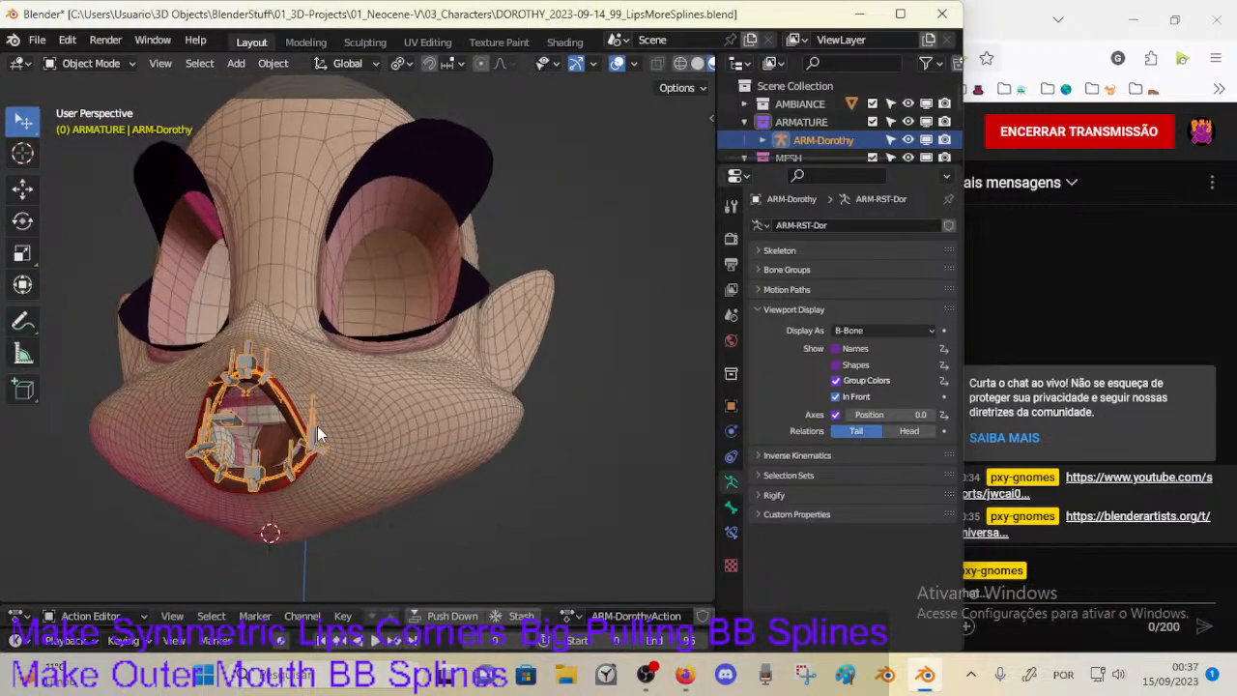
key("ctrl+Tab")
Step: Pull Dorothy's left lower-lip corner handle, CTL-LipDown-BBH.L.003, far out across the cheek and rotate it to test the stretch
left_click(321, 454)
middle_click_drag(322, 453, 380, 441, "shift")
scroll(380, 440, "up", 1)
key("g")
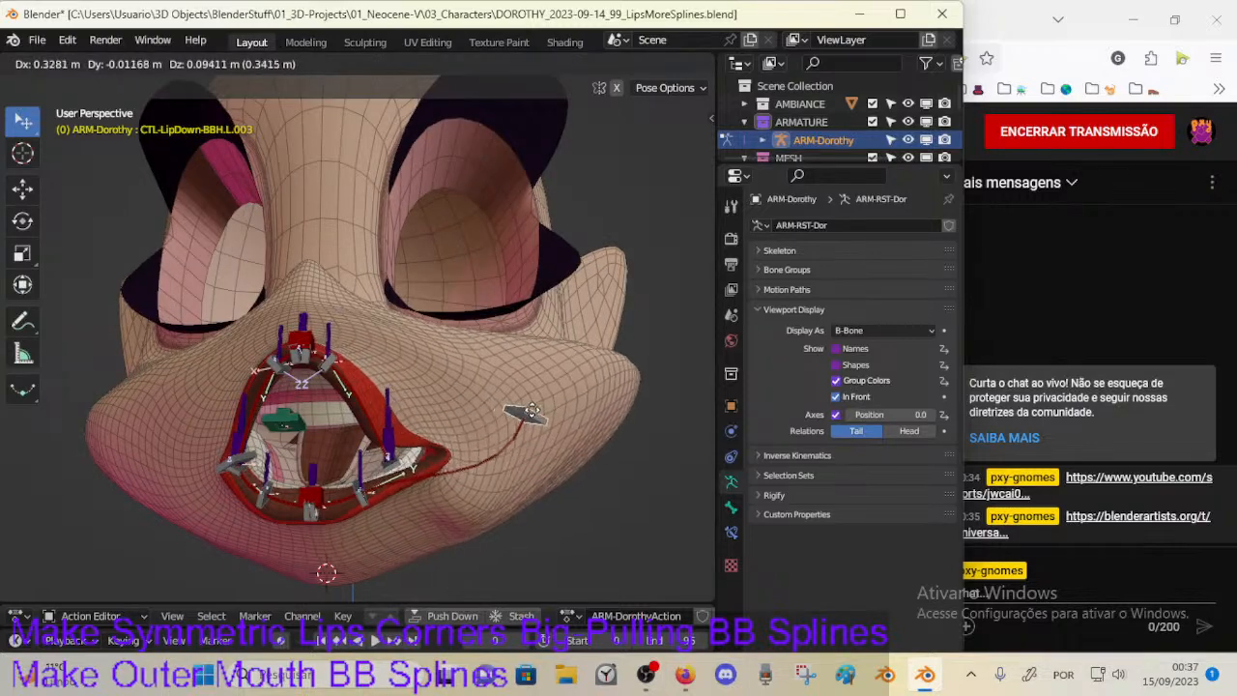
left_click(596, 411)
key("r")
left_click(592, 458)
key("g")
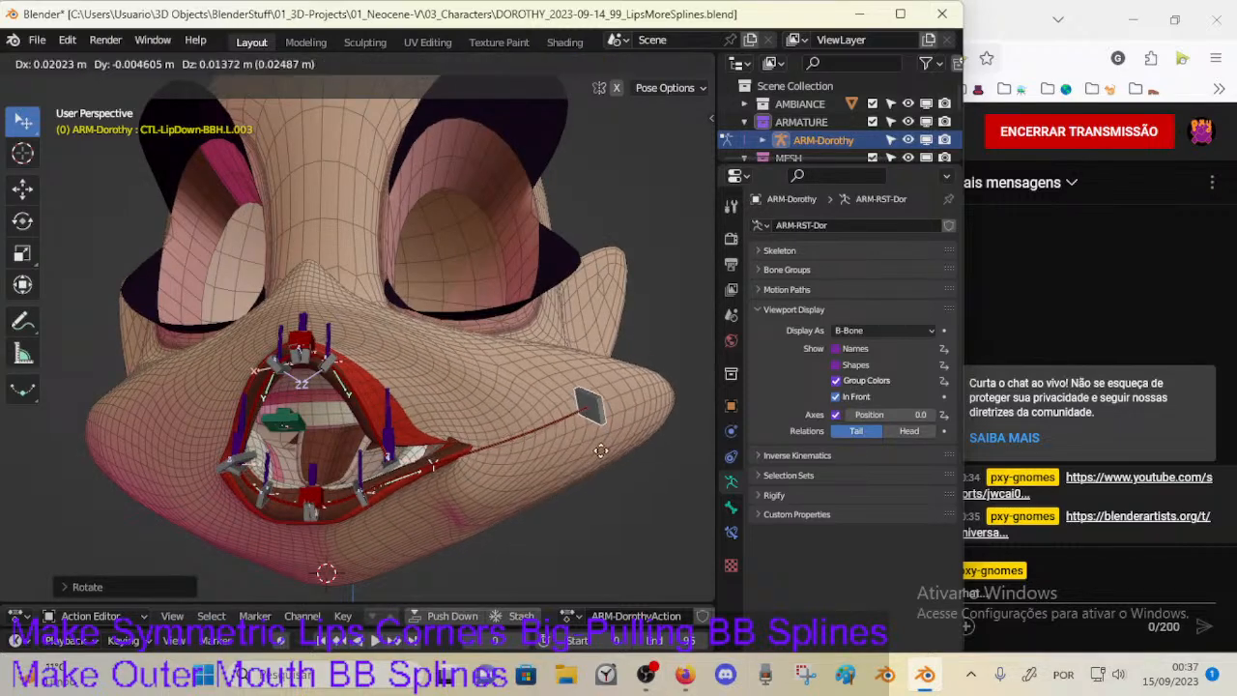
left_click(571, 474)
Step: Reposition and rotate the left lower-lip corner handle along the cheek surface, judging it from an angled view
middle_click_drag(560, 480, 442, 460)
key("g")
left_click(368, 544)
key("g")
key("r")
left_click(465, 493)
key("g")
left_click(414, 417)
middle_click_drag(414, 417, 468, 329)
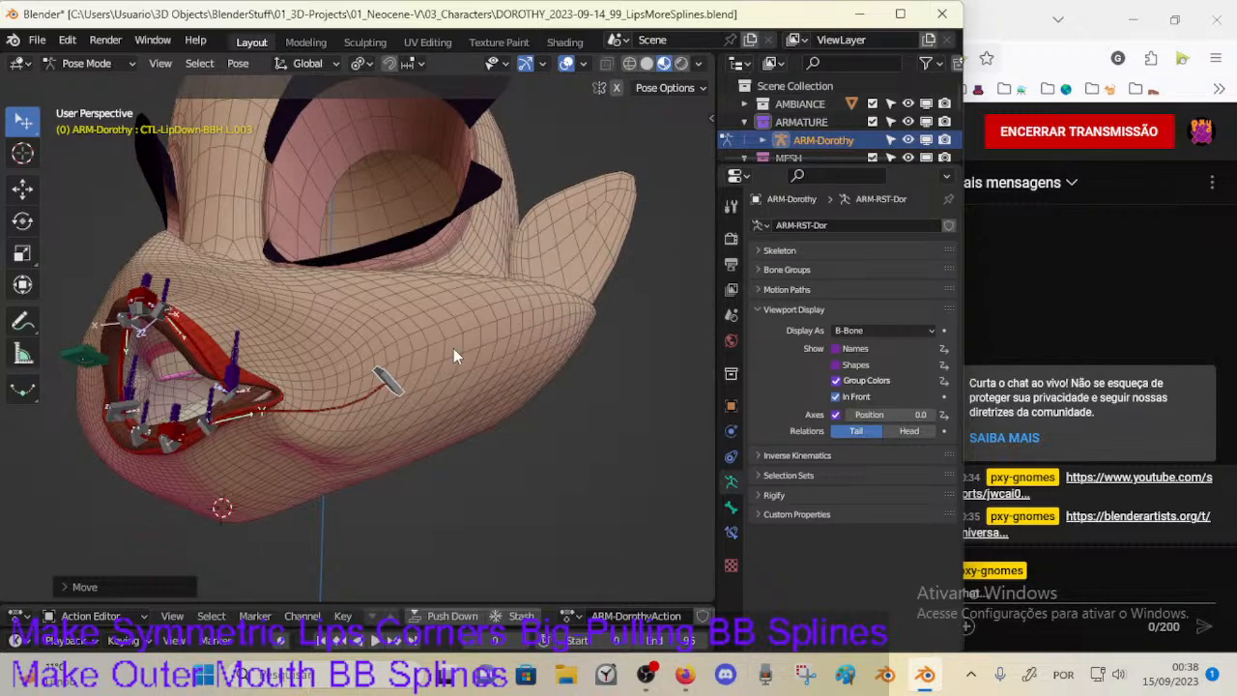
key("g")
key("x")
right_click(267, 398)
Step: Rotate the upper lip's left corner handle and pull it out to the far edge of the cheek
left_click(235, 397)
key("r")
left_click(292, 359)
key("g")
left_click(539, 281)
key("r")
left_click(516, 320)
key("g")
left_click(557, 274)
Step: Select the upper lip's three middle BB handles and try to move them toward Dorothy's left cheek
middle_click_drag(154, 379, 292, 380)
left_click(298, 356)
key("c")
left_click_drag(307, 330, 358, 333)
right_click(307, 331)
left_click(329, 325)
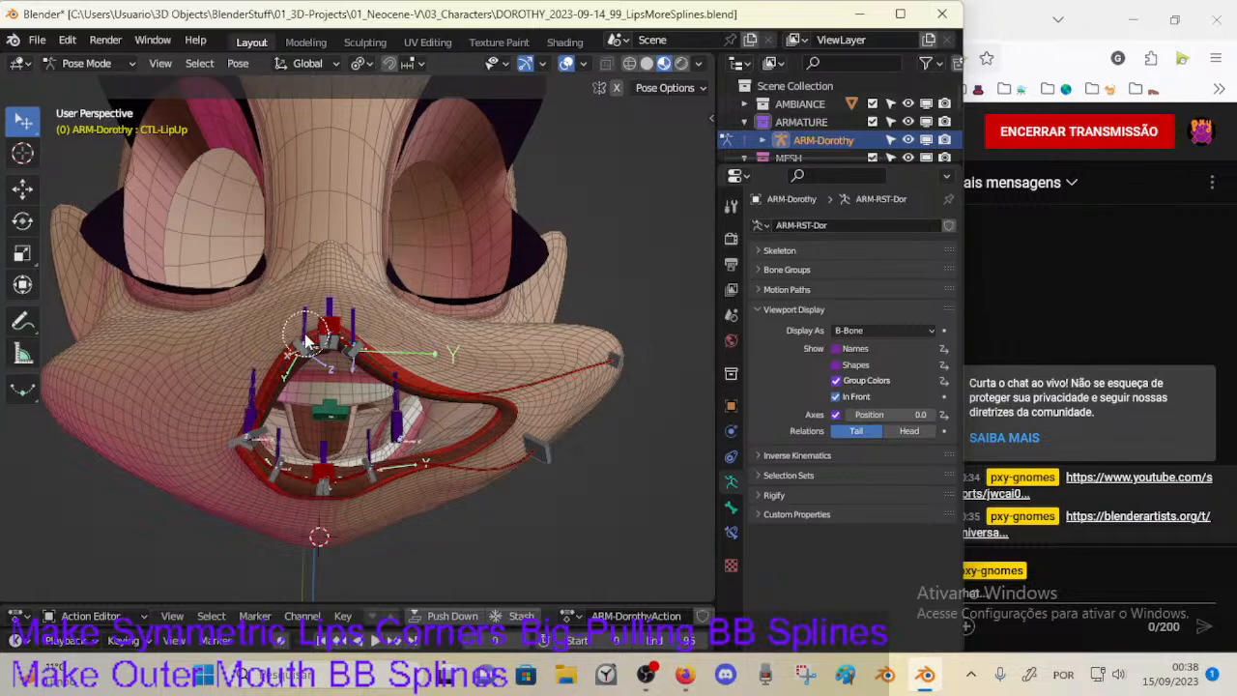
left_click(341, 349)
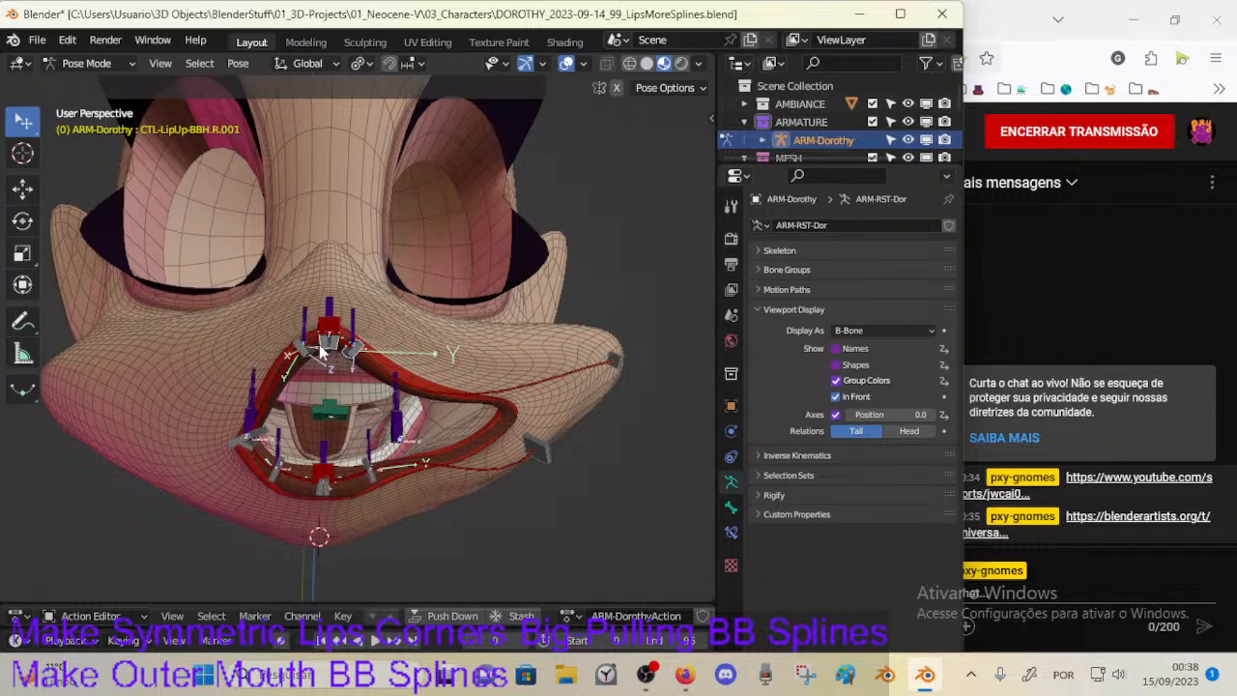
key("g")
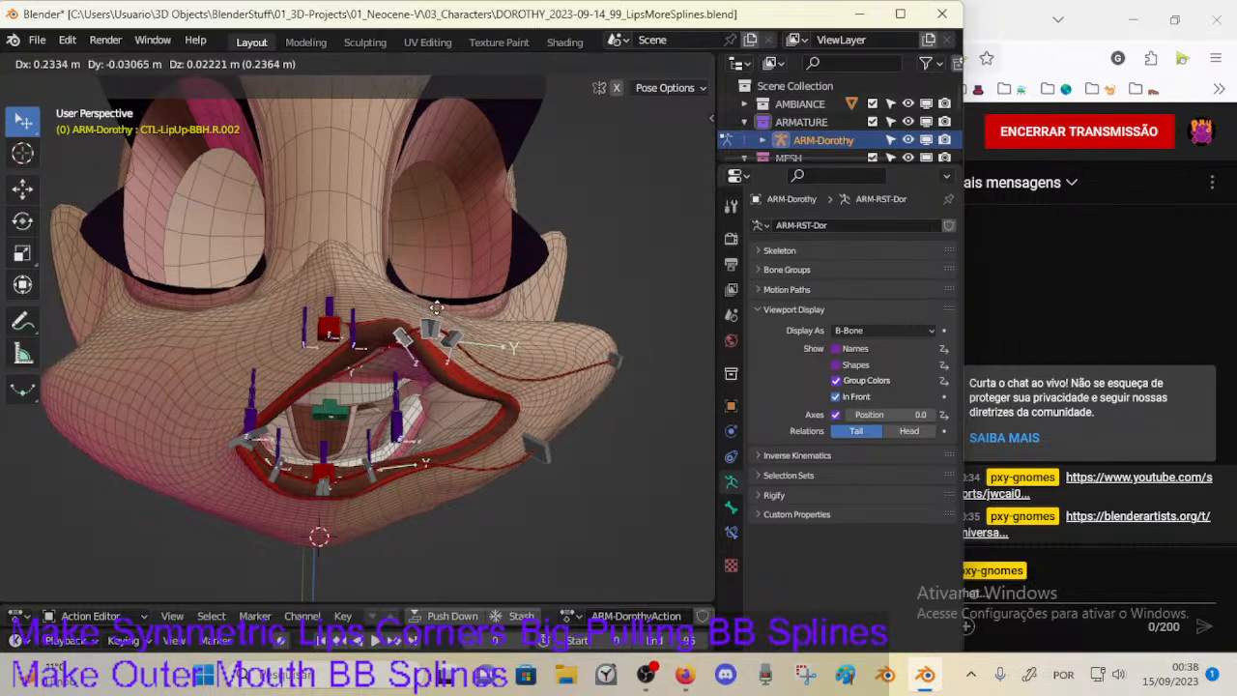
right_click(411, 306)
Step: Add the main upper-lip controls to the selection and move them with the handles toward Dorothy's left cheek
left_click(324, 307)
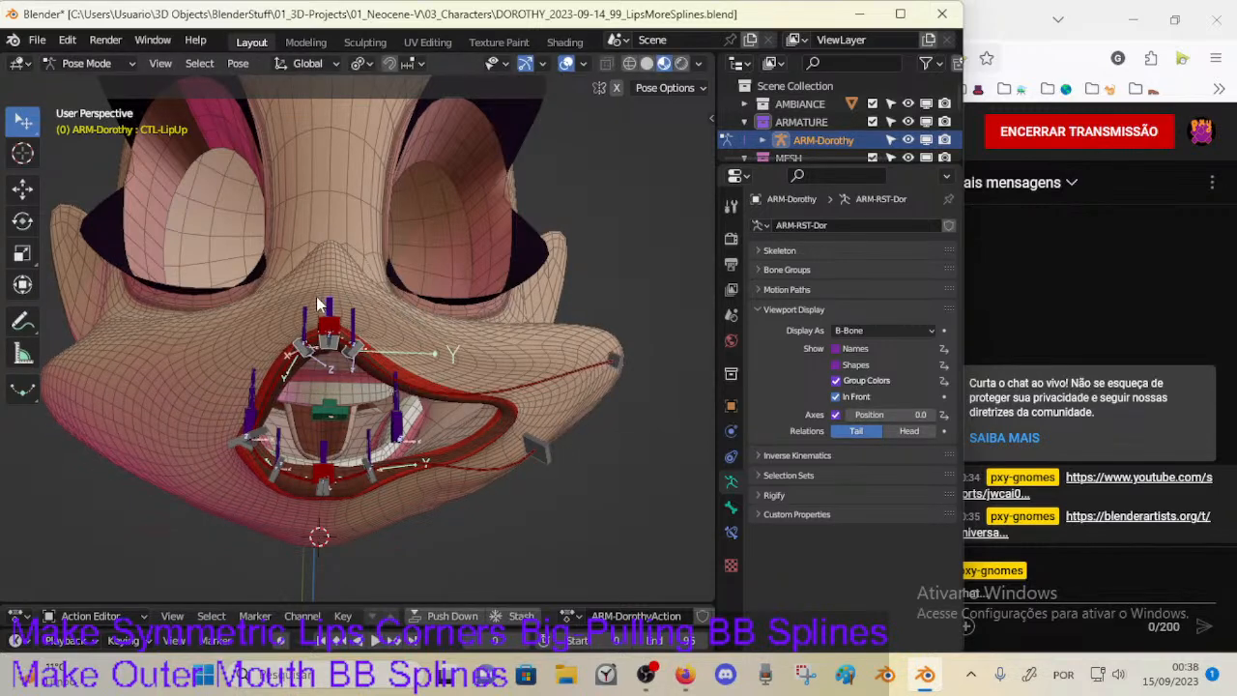
left_click(353, 325)
key("g")
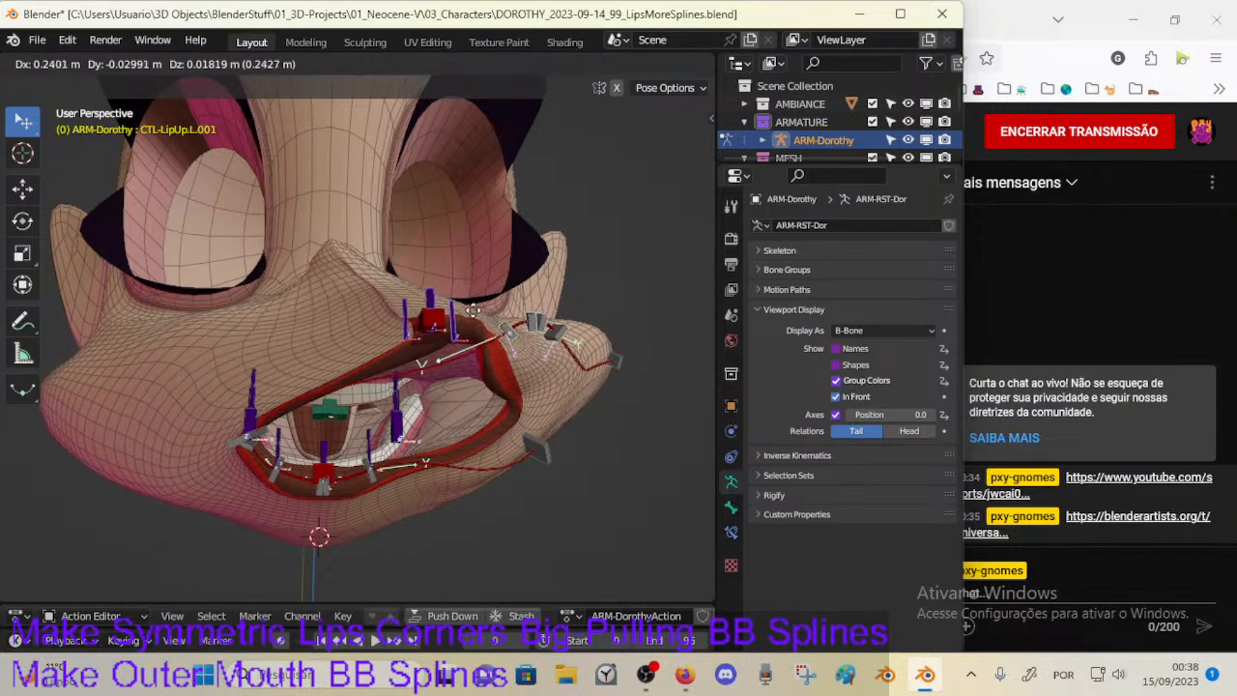
left_click(530, 327)
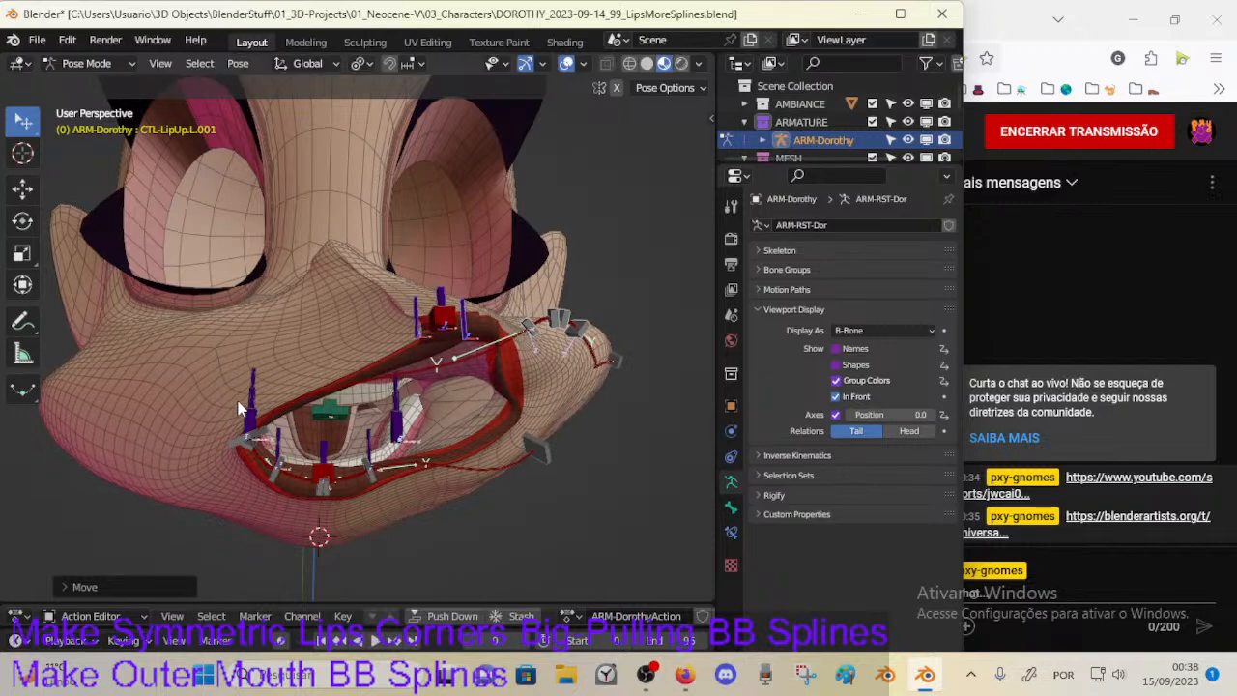
Step: Move Dorothy's right lip corner control, CTL-Lip.R.001, and the neighbouring lower-lip control toward the middle of the mouth
left_click(249, 418)
key("g")
left_click(273, 418)
key("g")
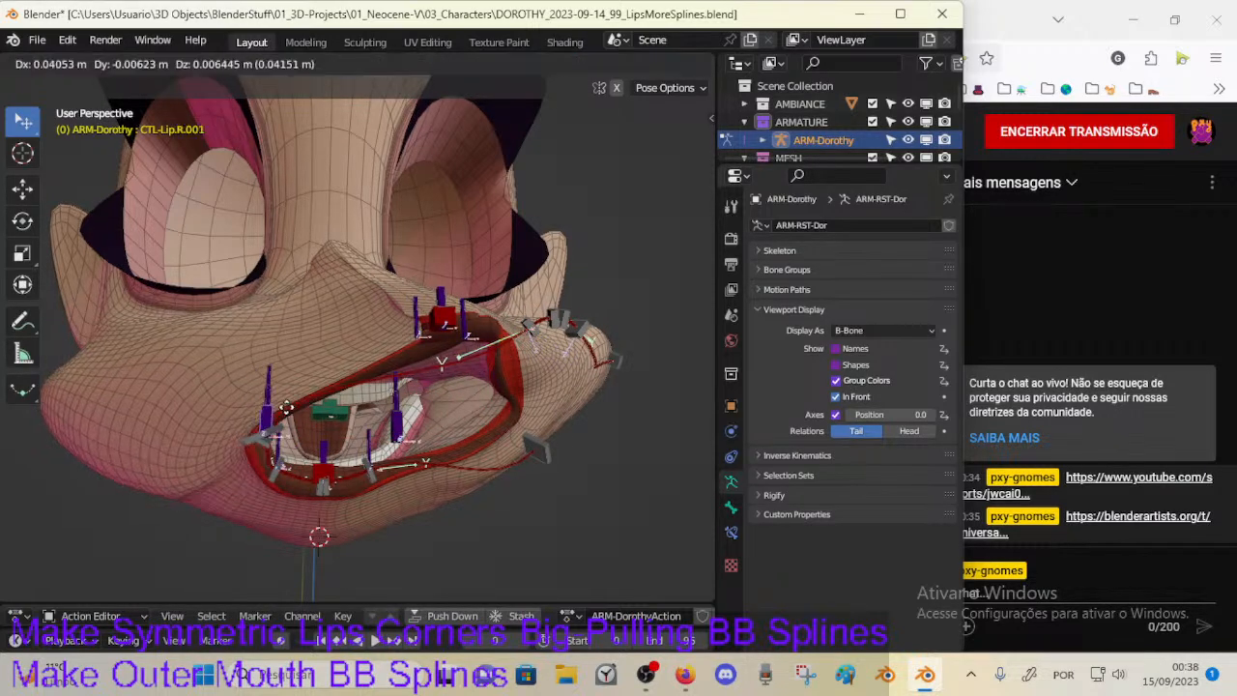
left_click(365, 377)
left_click(290, 441)
key("g")
left_click(319, 450)
Step: Select the lower-lip, left corner and lips-roll controls and move them together toward Dorothy's left cheek
left_click(324, 455)
left_click(333, 472)
left_click(396, 430)
left_click(399, 393)
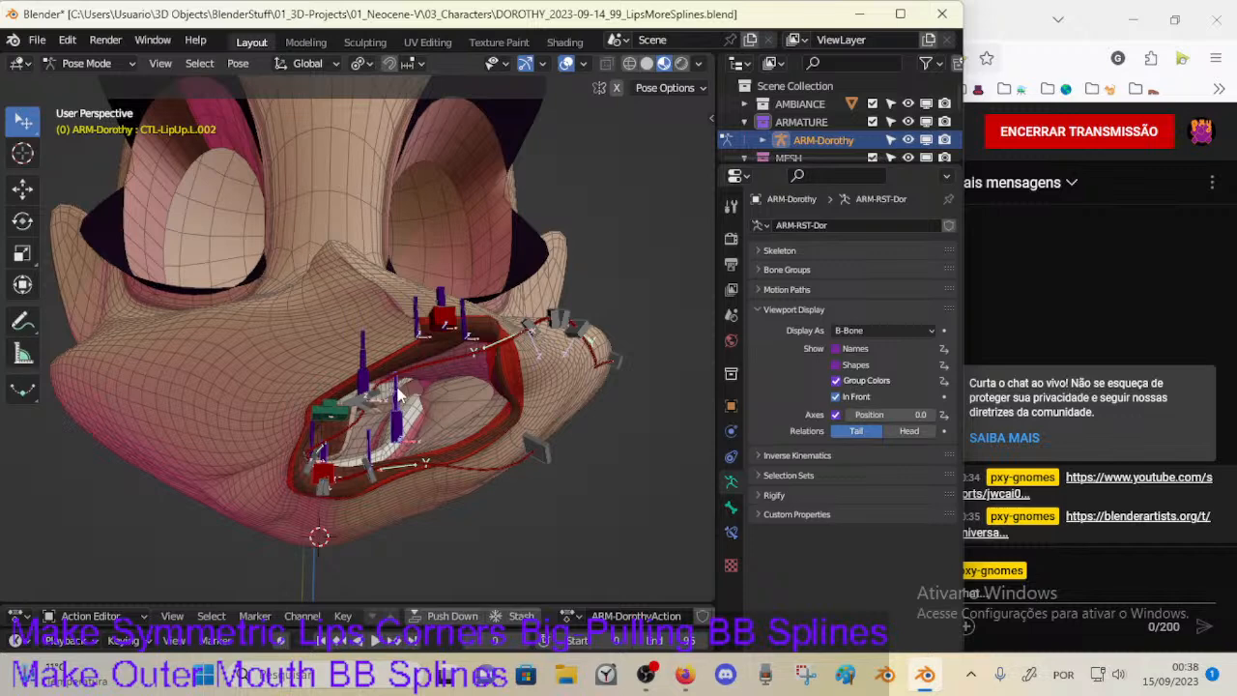
left_click(321, 437)
left_click(314, 437)
left_click(328, 425)
key("g")
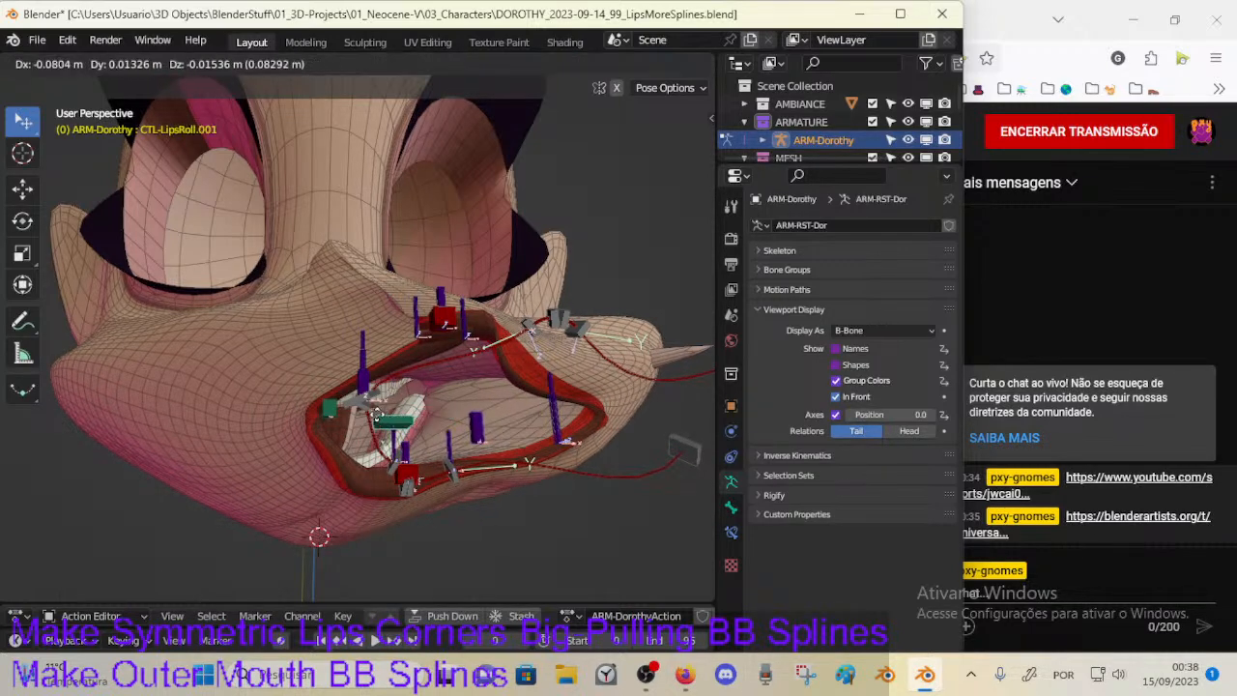
left_click(439, 401)
Step: Examine the mouth, cheeks and lip controls in their rest pose from the front and both sides
middle_click_drag(383, 444, 213, 408)
middle_click_drag(247, 475, 185, 413)
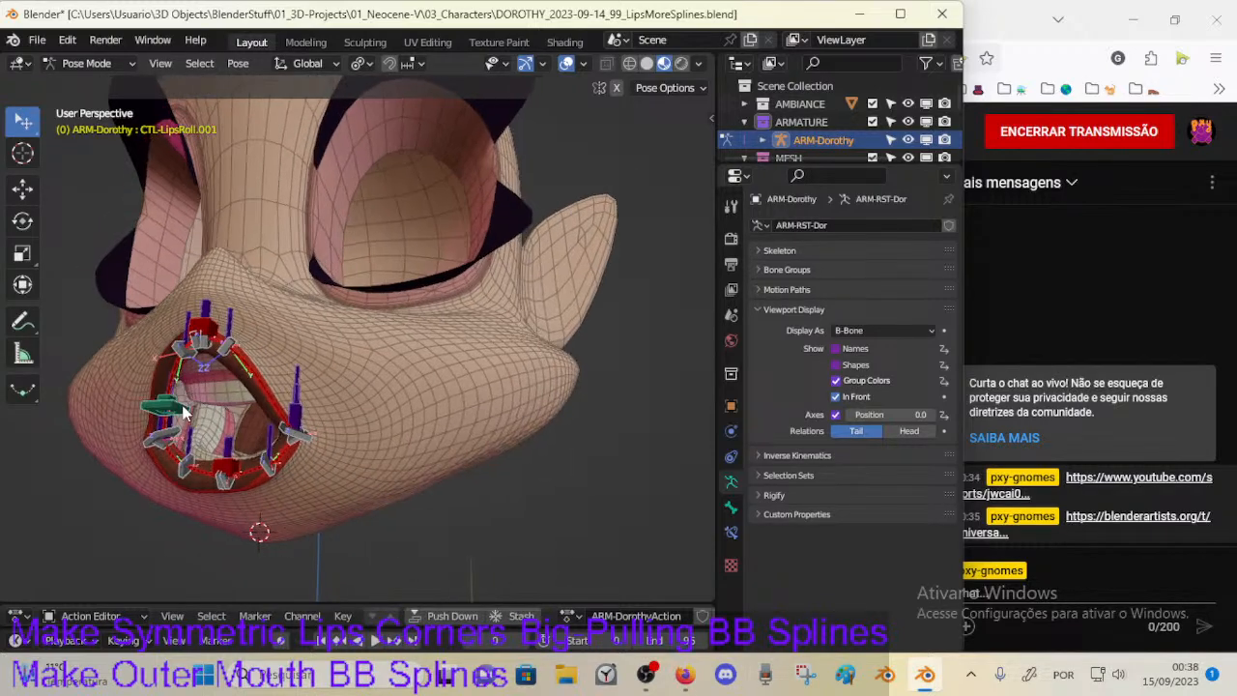
middle_click_drag(256, 399, 230, 454)
middle_click_drag(157, 488, 476, 377)
middle_click_drag(380, 415, 467, 430)
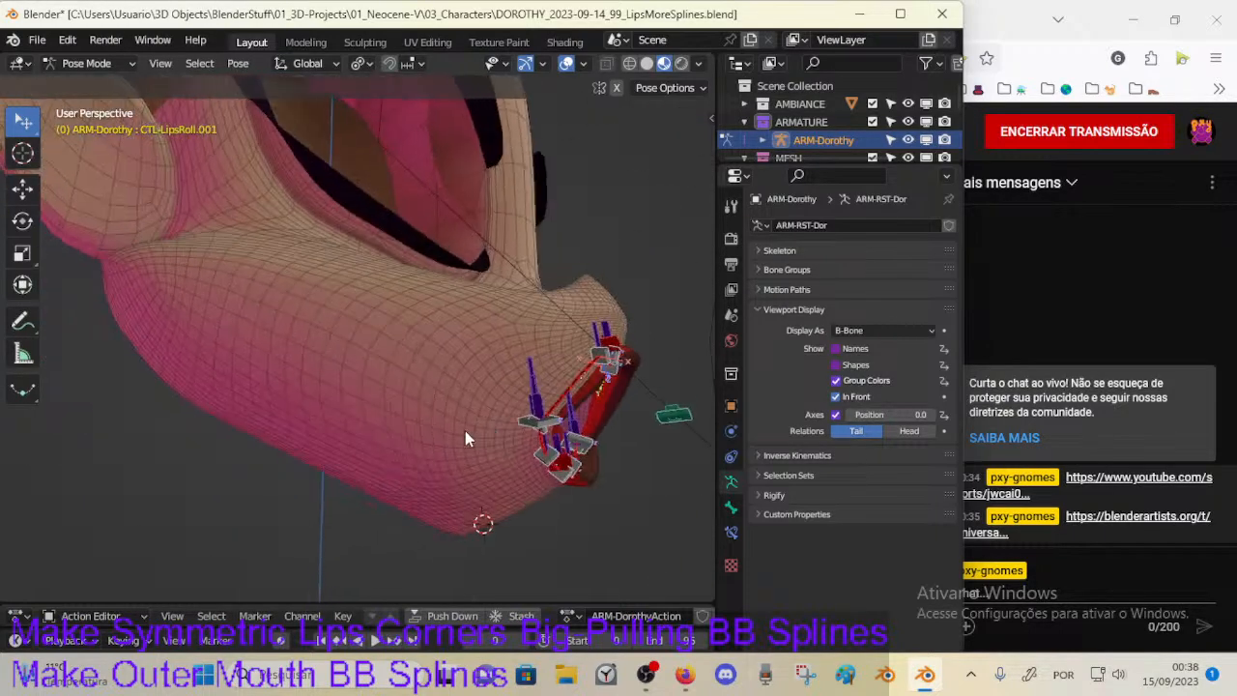
middle_click_drag(266, 365, 362, 401)
middle_click_drag(474, 377, 259, 398)
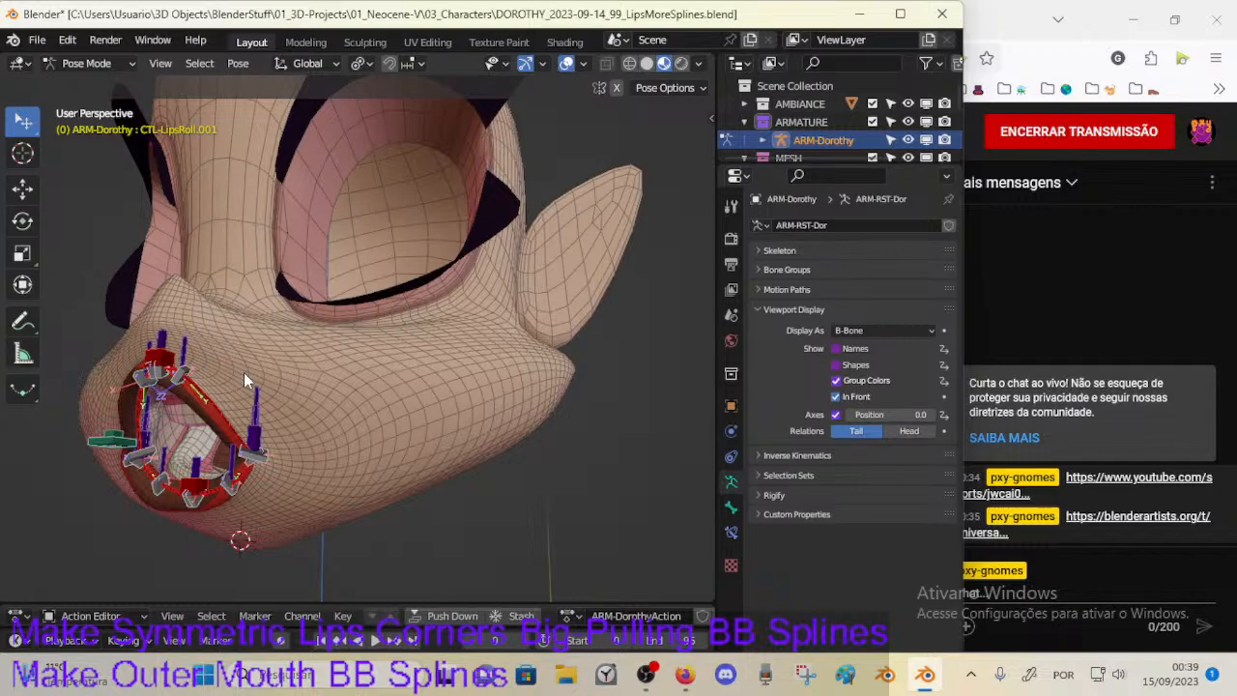
middle_click_drag(243, 372, 444, 347)
middle_click_drag(510, 400, 467, 393)
middle_click_drag(541, 450, 380, 389)
middle_click_drag(340, 295, 426, 453)
middle_click_drag(492, 380, 264, 395)
middle_click_drag(357, 369, 204, 427)
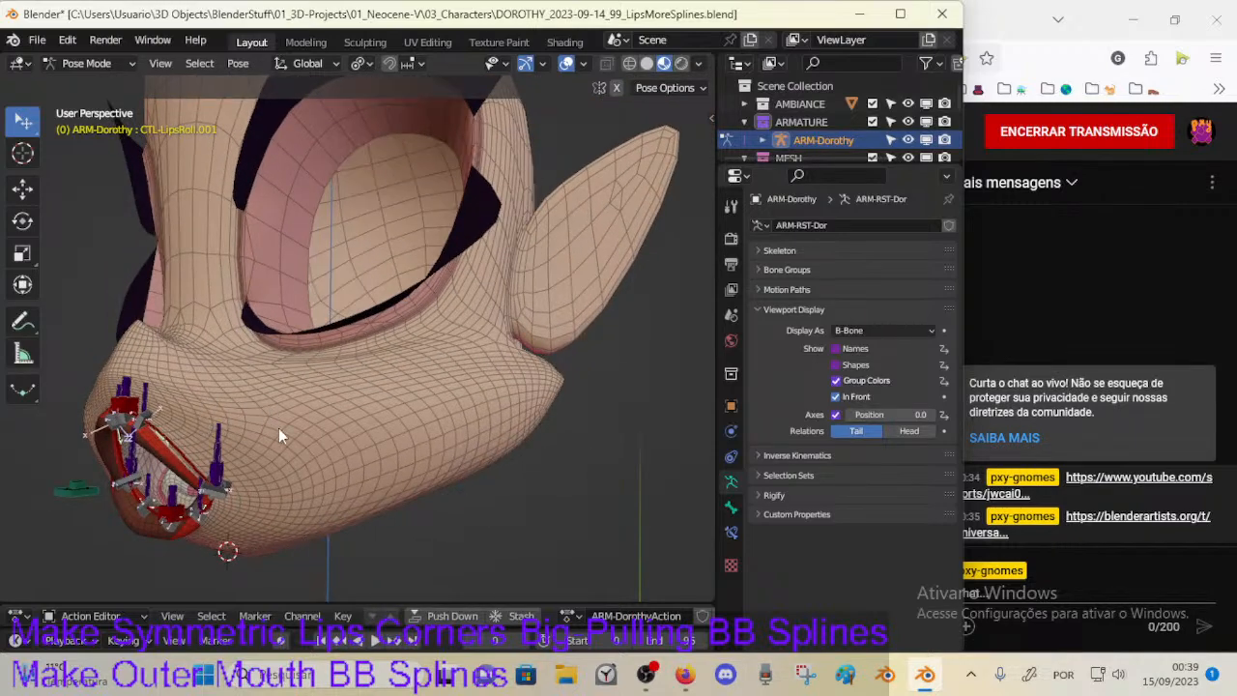
middle_click_drag(305, 431, 340, 431)
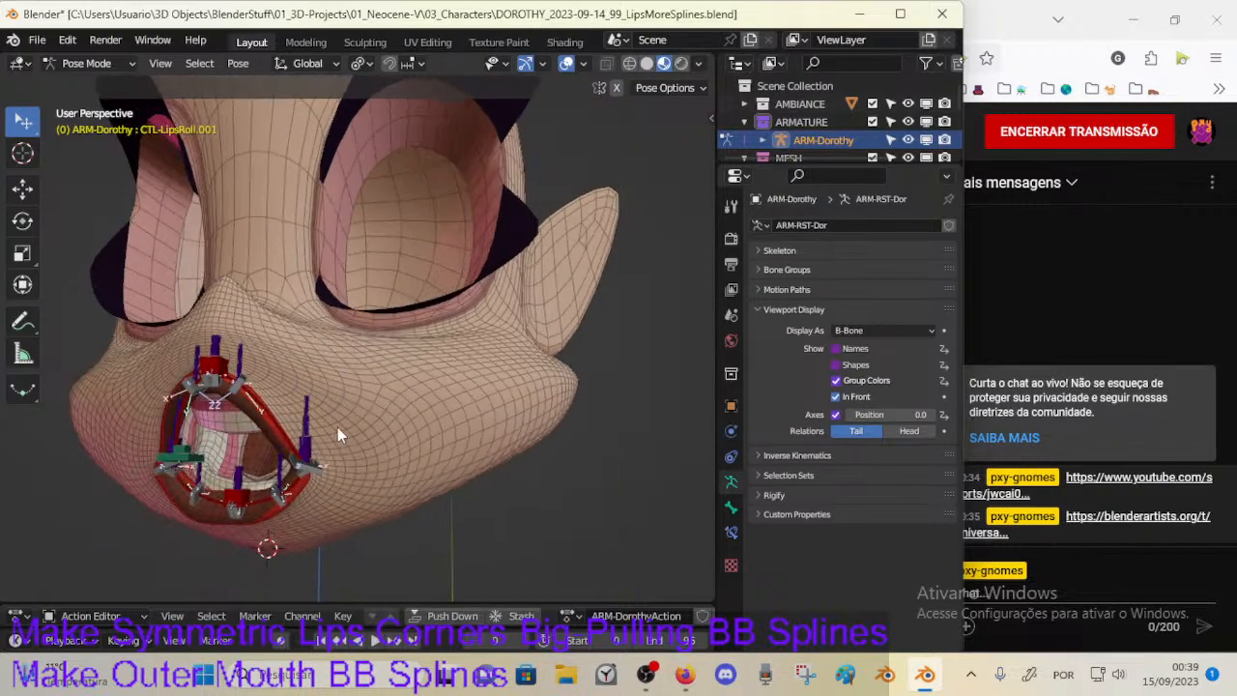
Step: Select the left corner handle bone CTL-LipDown-BBH.L.003 and put the armature in Edit Mode
key("Tab")
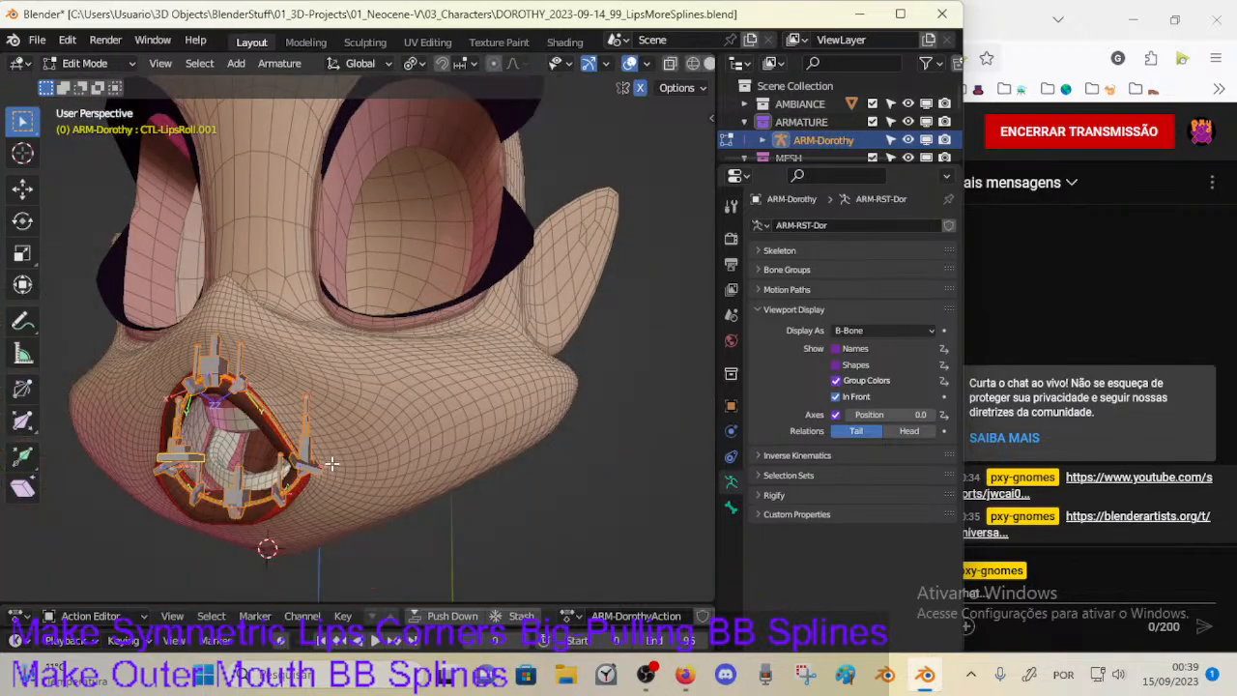
middle_click_drag(332, 463, 323, 422)
key("Tab")
key("Tab")
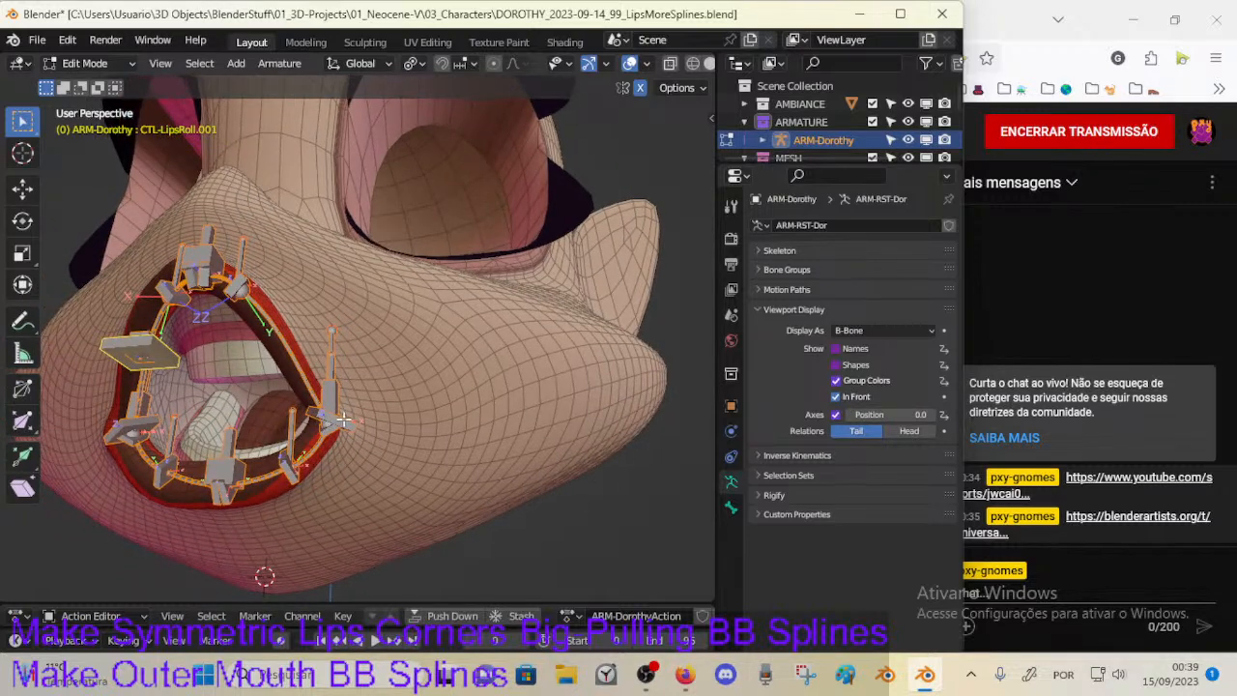
key("Tab")
left_click(346, 425)
key("Tab")
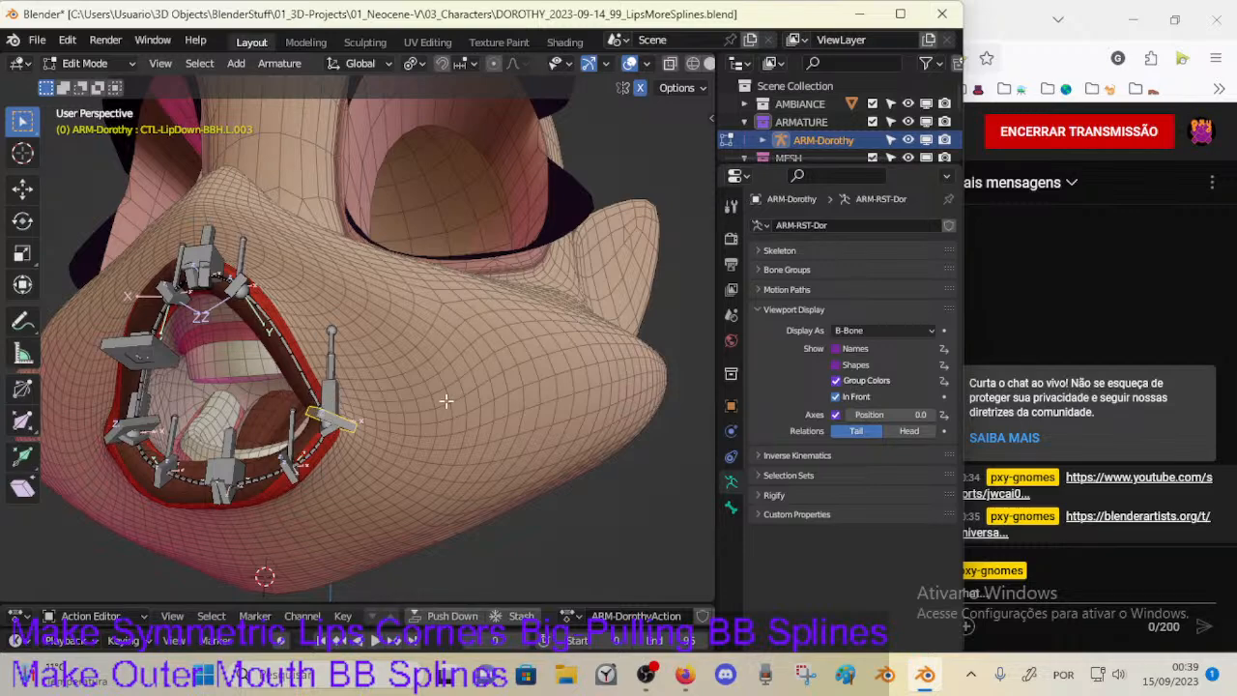
Step: Draw annotation curves from each lip corner out to the cheek edges, plus one long curve across the whole muzzle
scroll(452, 401, "up", 4)
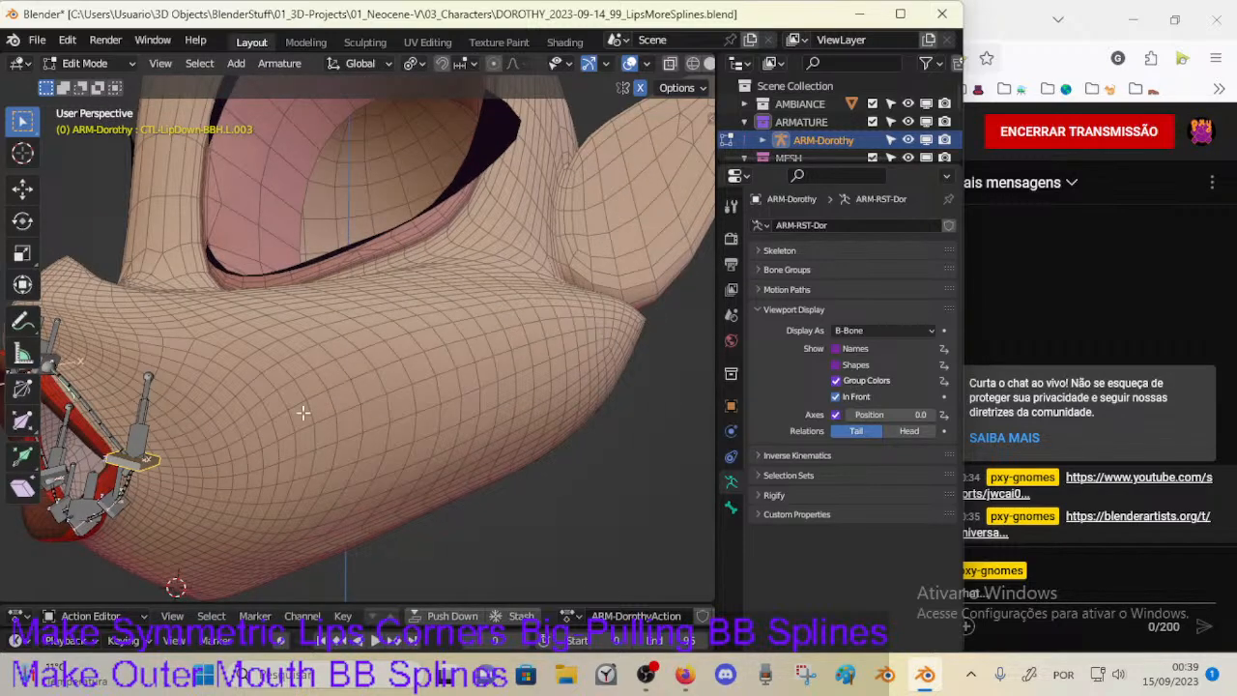
scroll(232, 456, "down", 5)
middle_click_drag(232, 456, 290, 464)
mouse_move(313, 402)
middle_mouse_down()
mouse_move(307, 416)
mouse_move(313, 397)
middle_mouse_up()
middle_click_drag(393, 335, 351, 426)
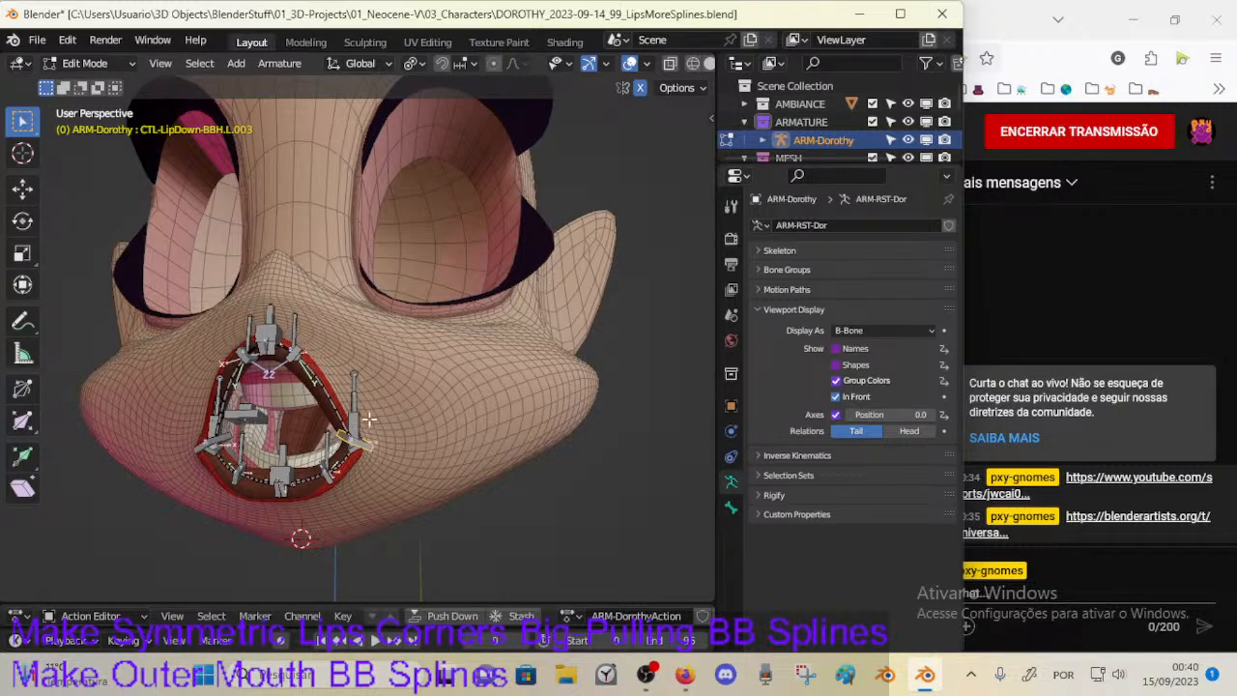
middle_click_drag(352, 425, 209, 437)
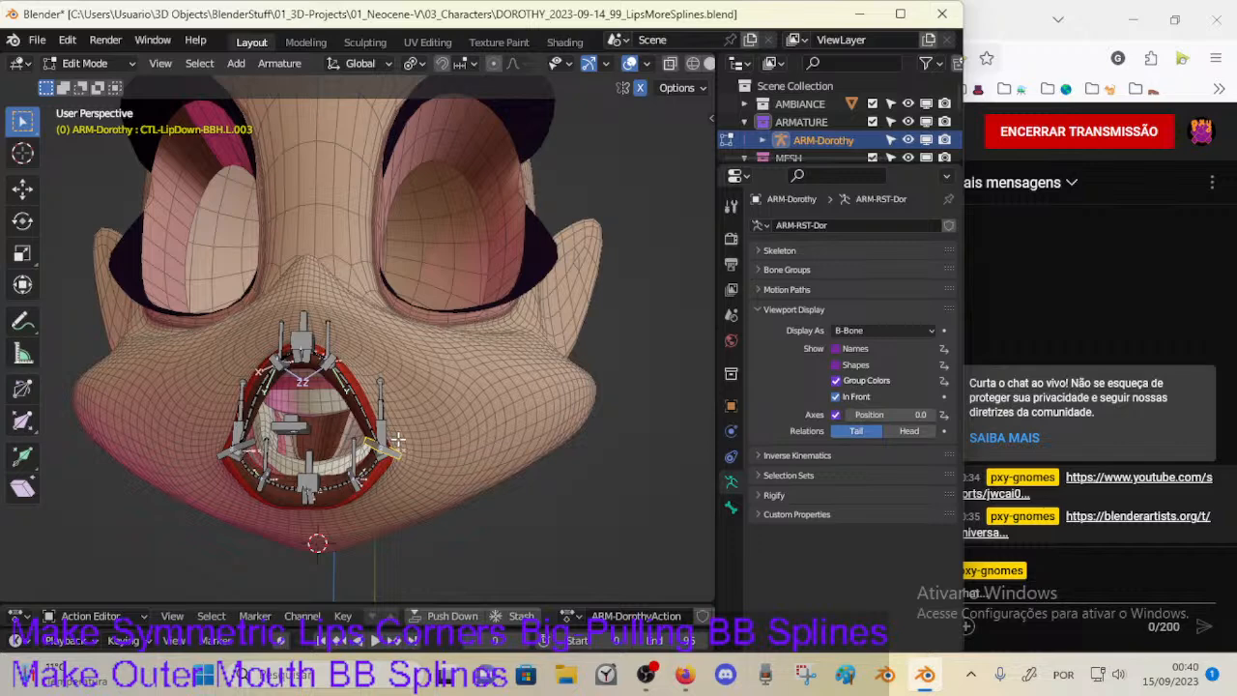
left_click_drag(589, 381, 414, 458)
left_click_drag(224, 449, 81, 401)
mouse_move(129, 428)
middle_mouse_down()
mouse_move(290, 439)
mouse_move(254, 444)
middle_mouse_up()
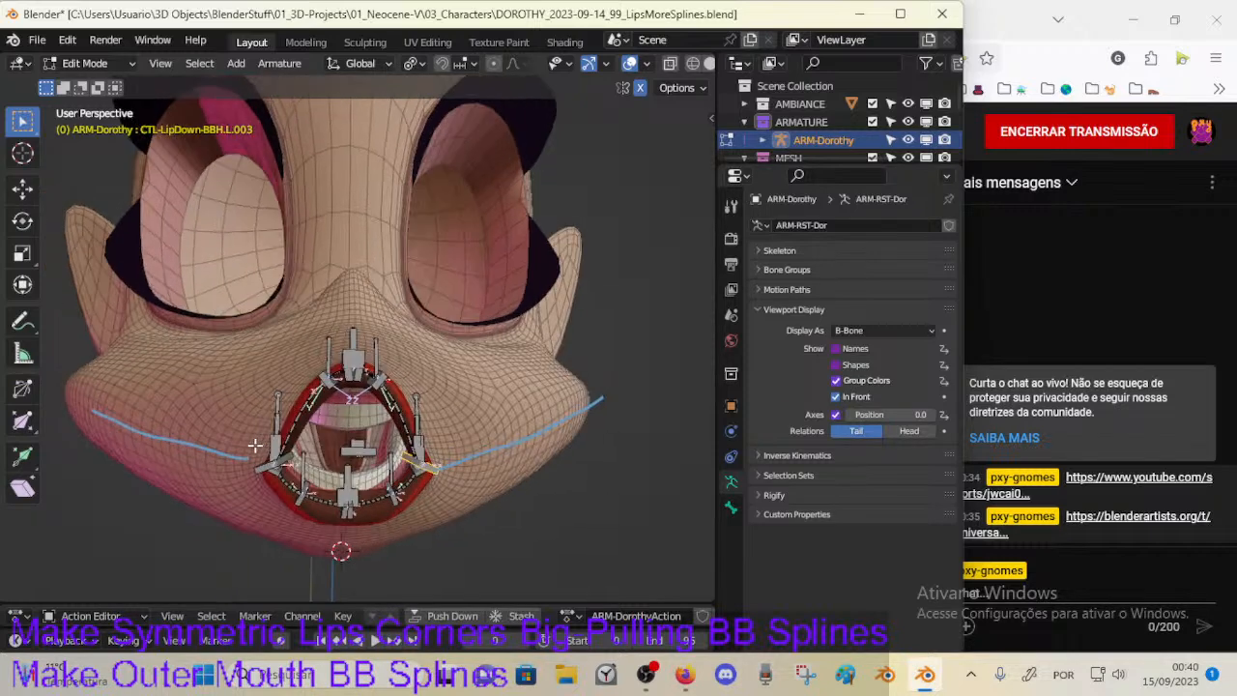
left_click_drag(75, 390, 638, 416)
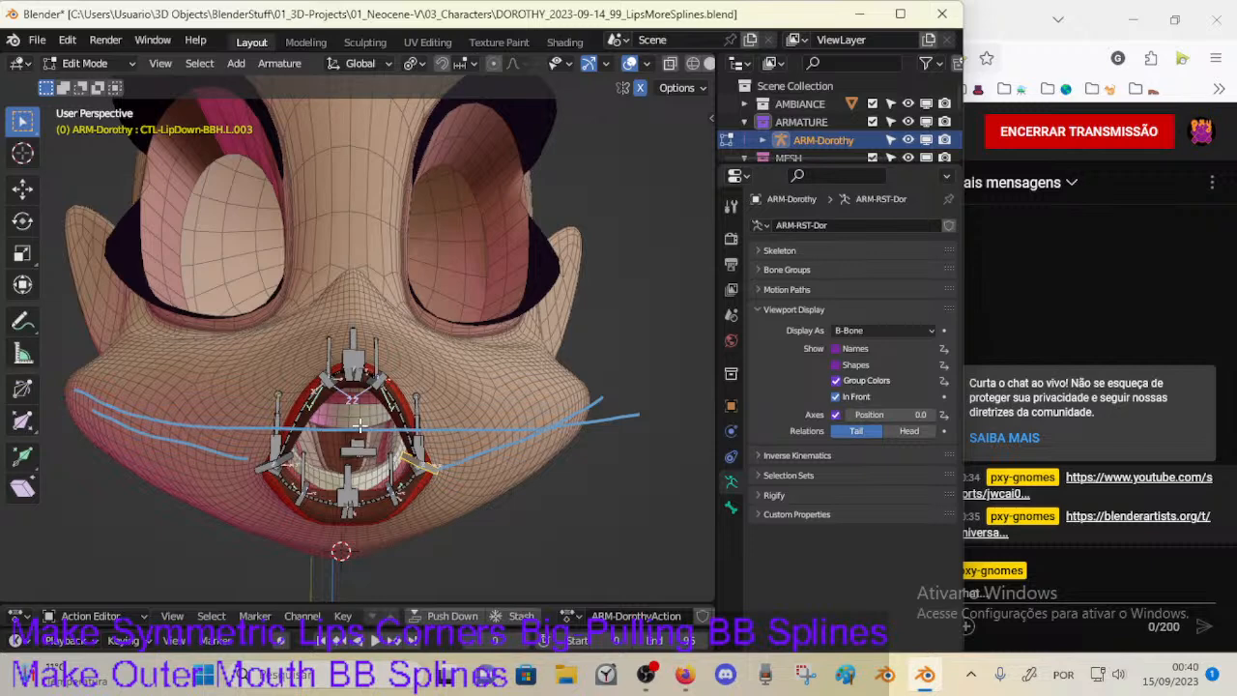
Step: Open the annotation settings and remove the drawn Note layer
key("n")
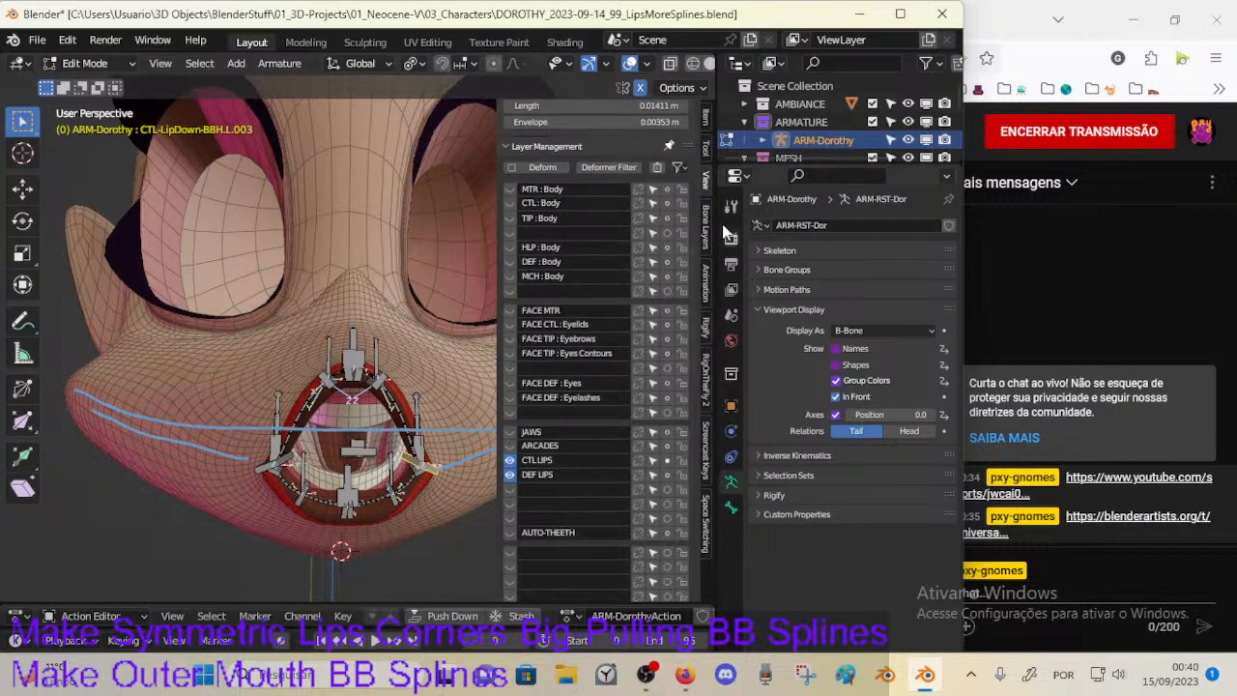
left_click(558, 147)
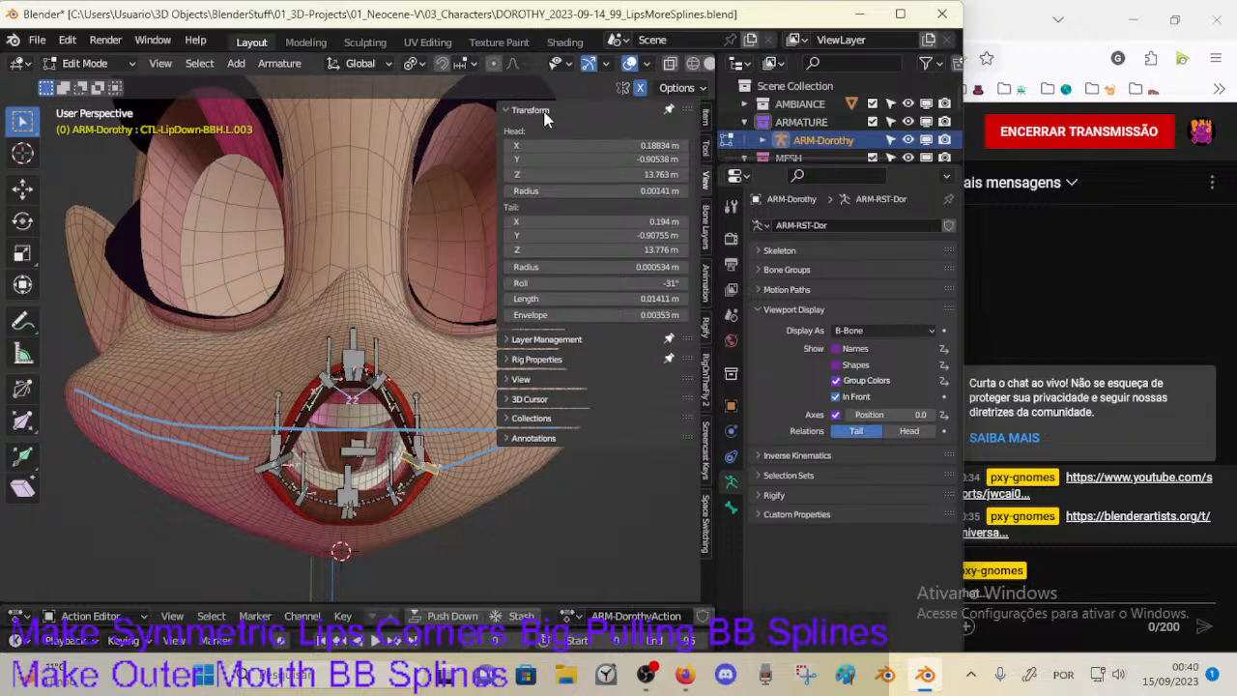
left_click(564, 438)
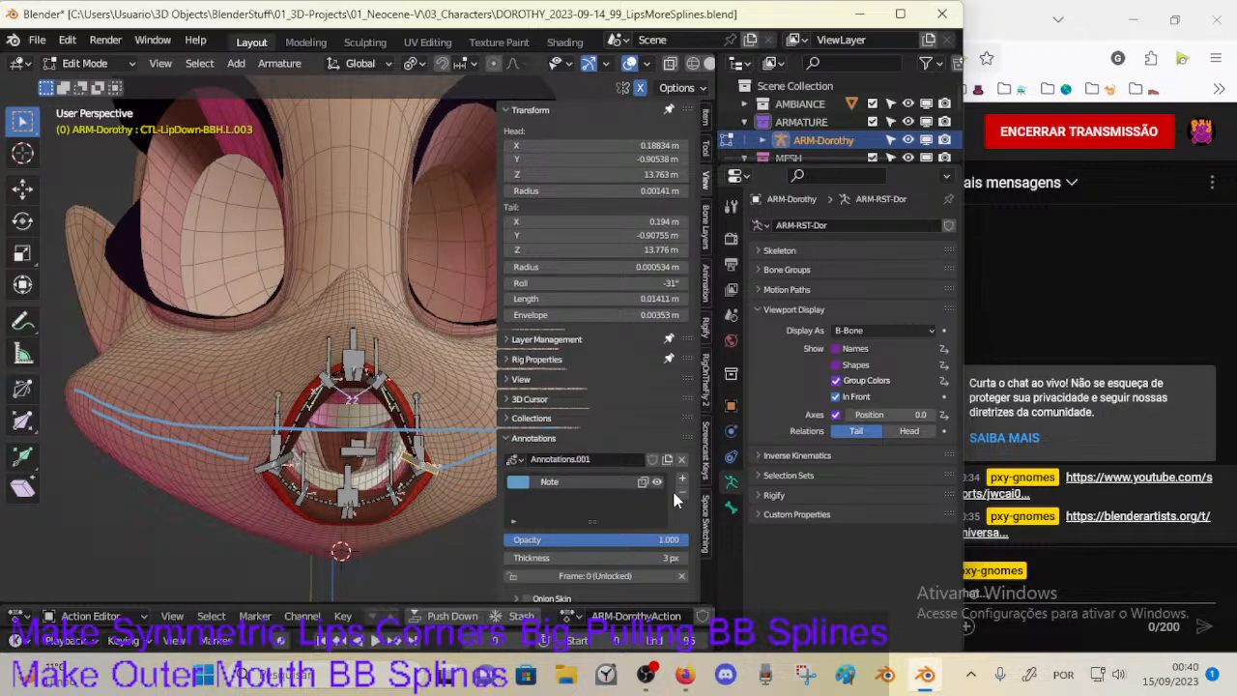
key("n")
Step: Sketch one annotation stroke from each lip corner to the cheek edge, and remove the Note layer holding them
left_click_drag(440, 450, 592, 385)
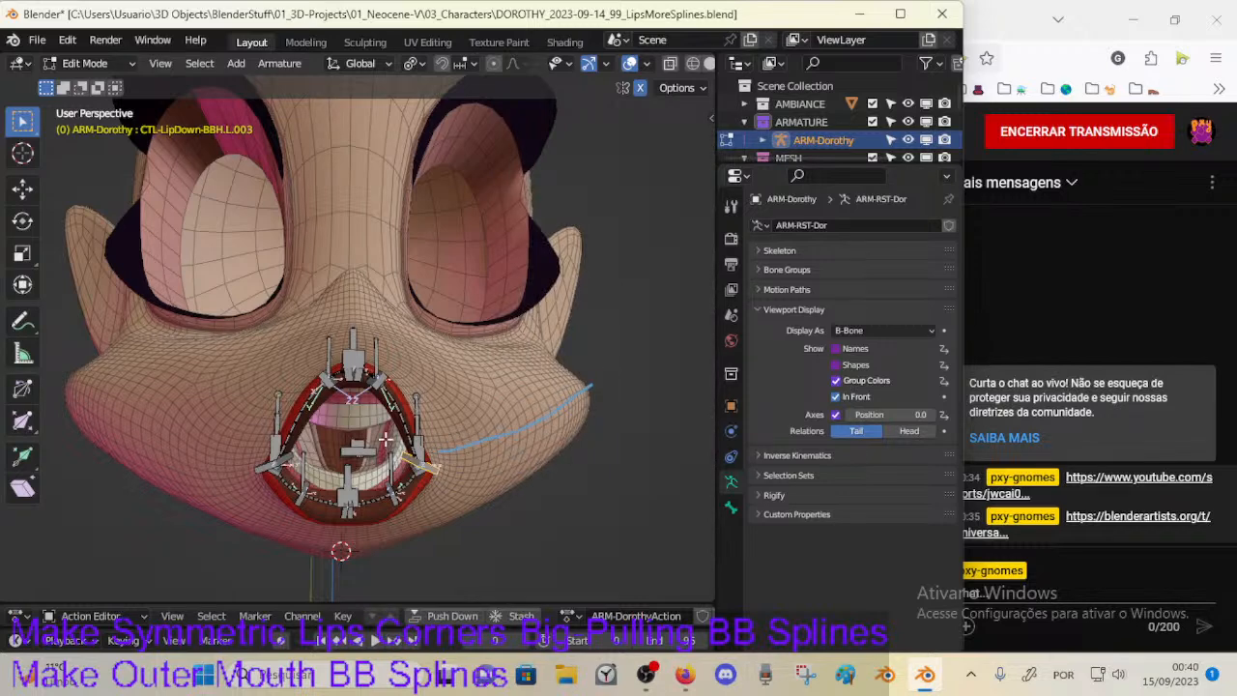
left_click_drag(256, 437, 40, 387)
key("n")
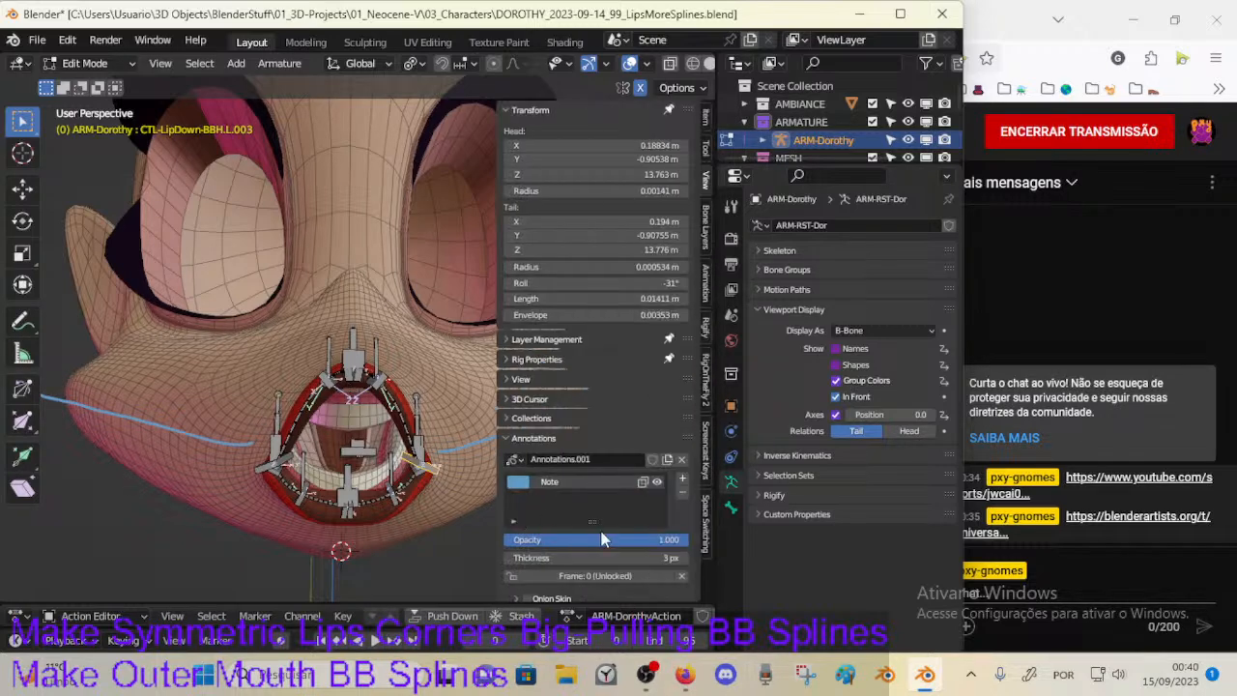
left_click(681, 496)
key("n")
Step: Sketch annotation curves from the left lip corner to the cheek edge and loops around the mouth, and remove their Note layer
middle_click_drag(470, 432, 405, 433)
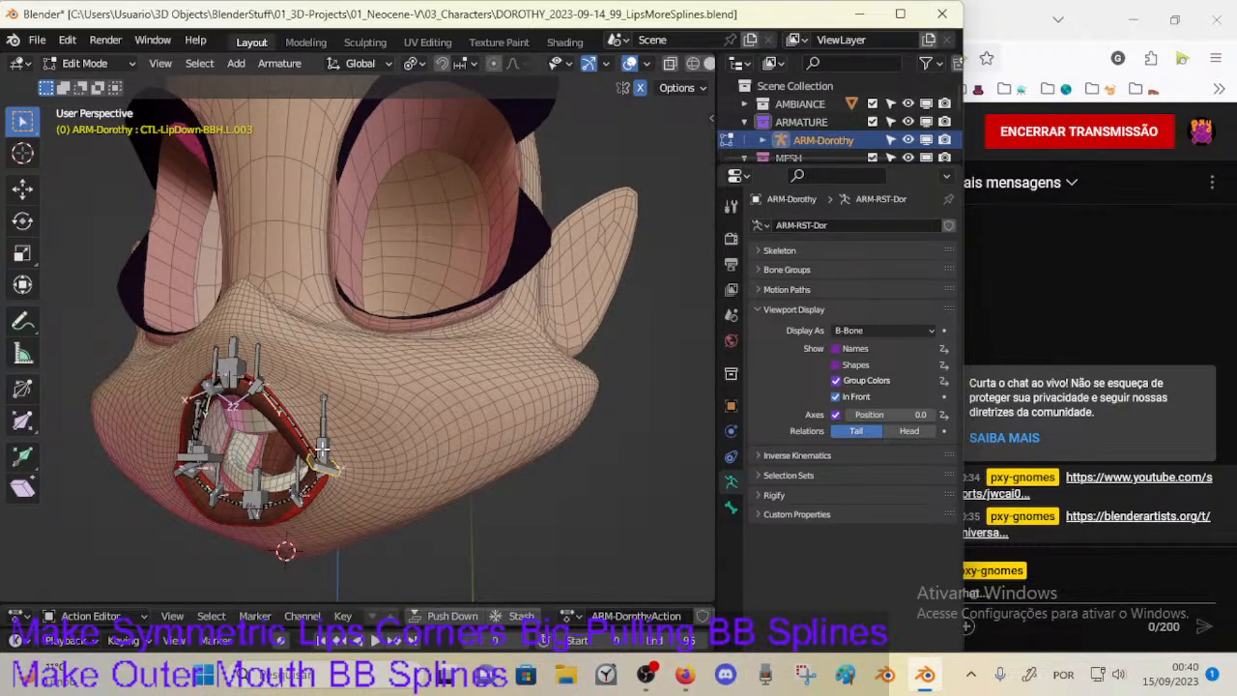
left_click_drag(410, 440, 556, 383)
middle_click_drag(460, 423, 479, 419)
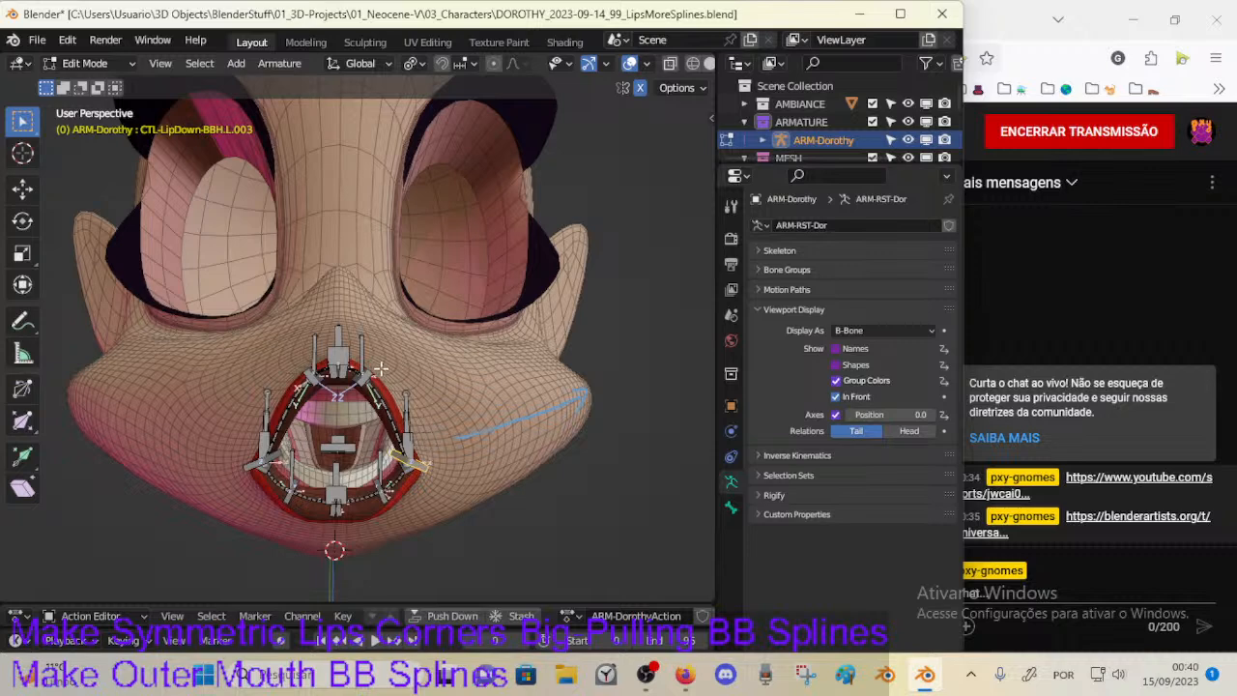
left_click_drag(397, 363, 469, 462)
mouse_move(440, 380)
left_mouse_down()
mouse_move(499, 411)
mouse_move(430, 513)
mouse_move(504, 404)
mouse_move(380, 355)
mouse_move(314, 356)
mouse_move(385, 411)
mouse_move(389, 464)
mouse_move(323, 492)
mouse_move(374, 514)
mouse_move(520, 407)
mouse_move(357, 315)
mouse_move(380, 389)
left_mouse_up()
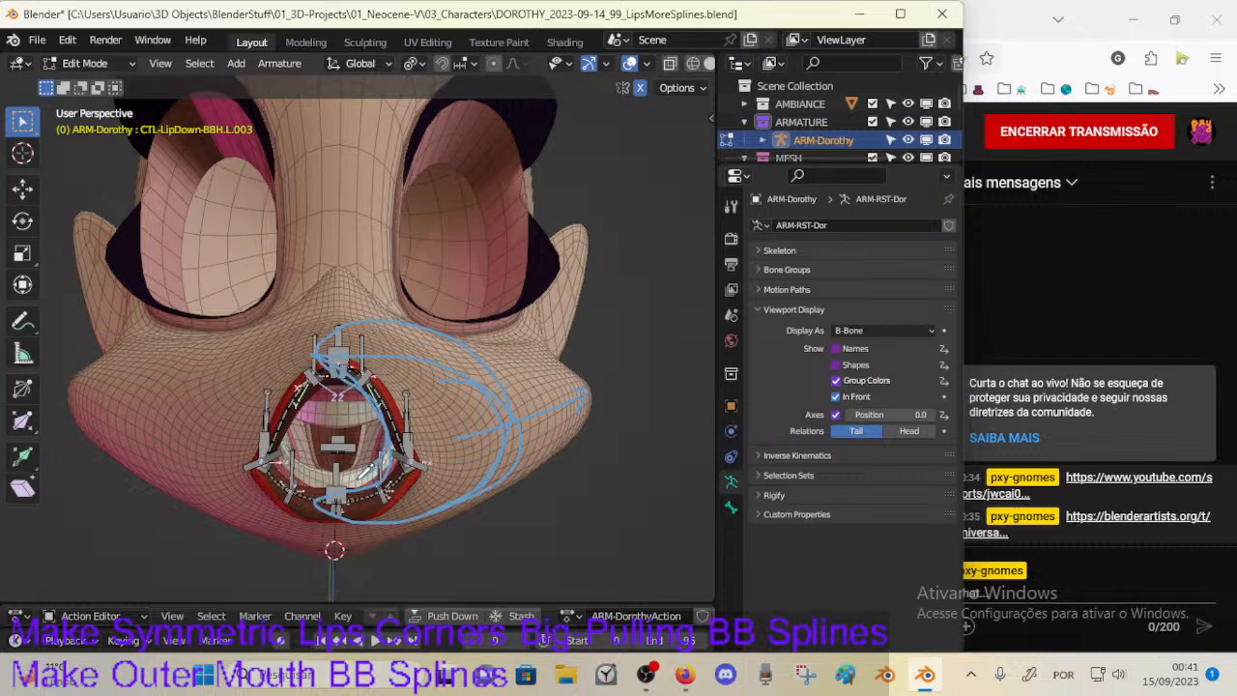
mouse_move(317, 360)
left_mouse_down()
mouse_move(250, 446)
mouse_move(263, 493)
mouse_move(296, 517)
mouse_move(372, 523)
mouse_move(370, 507)
mouse_move(335, 488)
left_mouse_up()
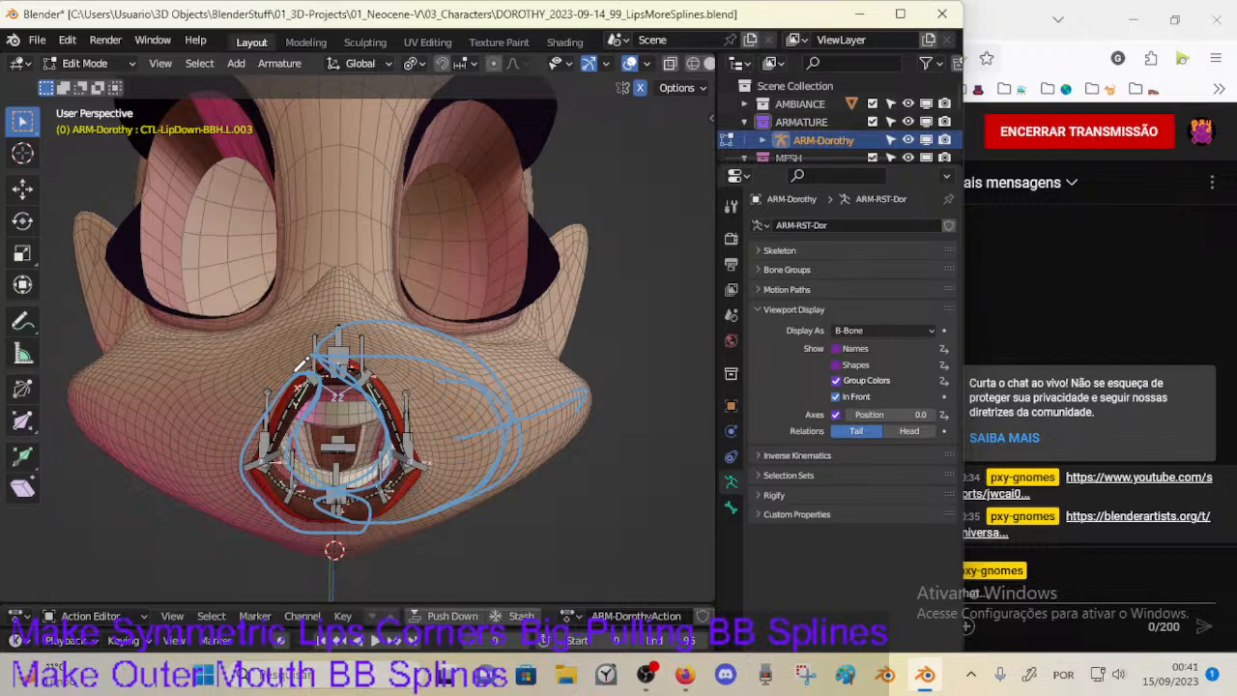
key("n")
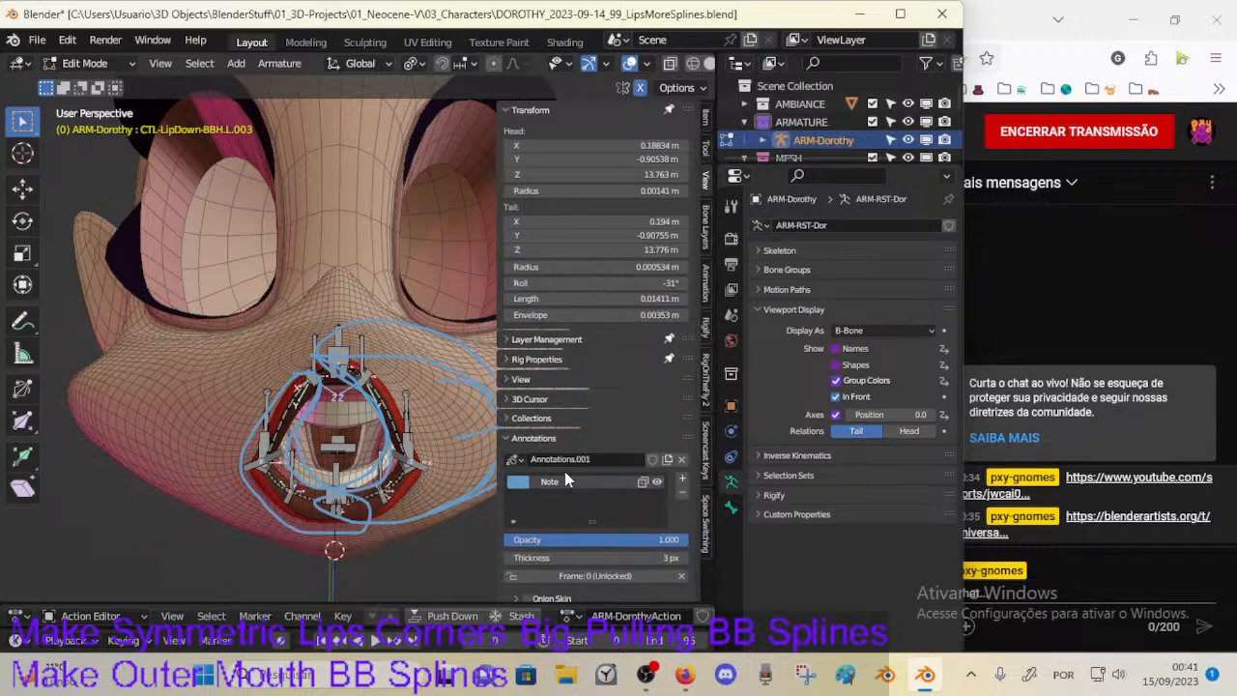
left_click(679, 492)
key("n")
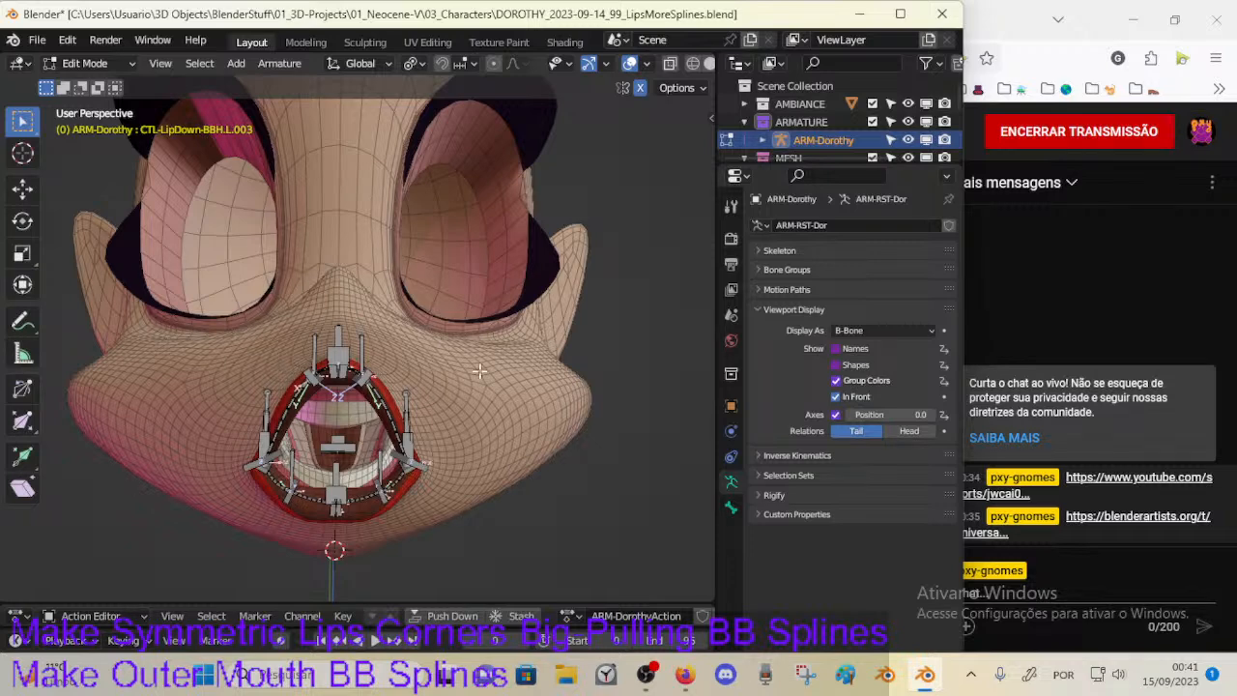
Step: Annotate rings around the mouth, with short bars beside it and at both cheek edges linked by lines across the cheeks
mouse_move(587, 389)
left_mouse_down()
mouse_move(440, 442)
mouse_move(402, 379)
mouse_move(311, 358)
mouse_move(253, 458)
mouse_move(388, 529)
mouse_move(446, 443)
mouse_move(444, 412)
mouse_move(592, 398)
left_mouse_up()
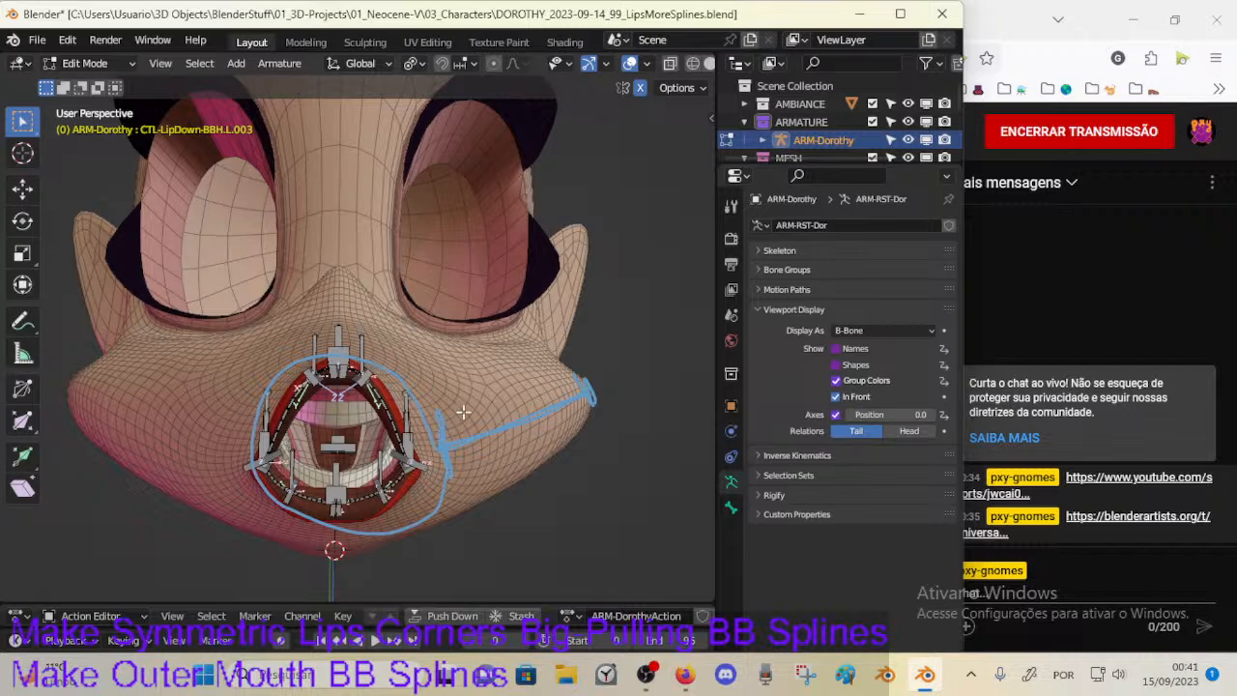
mouse_move(523, 394)
left_mouse_down()
mouse_move(558, 385)
mouse_move(537, 414)
left_mouse_up()
mouse_move(252, 397)
left_mouse_down()
mouse_move(247, 452)
mouse_move(234, 427)
mouse_move(97, 376)
mouse_move(77, 419)
left_mouse_up()
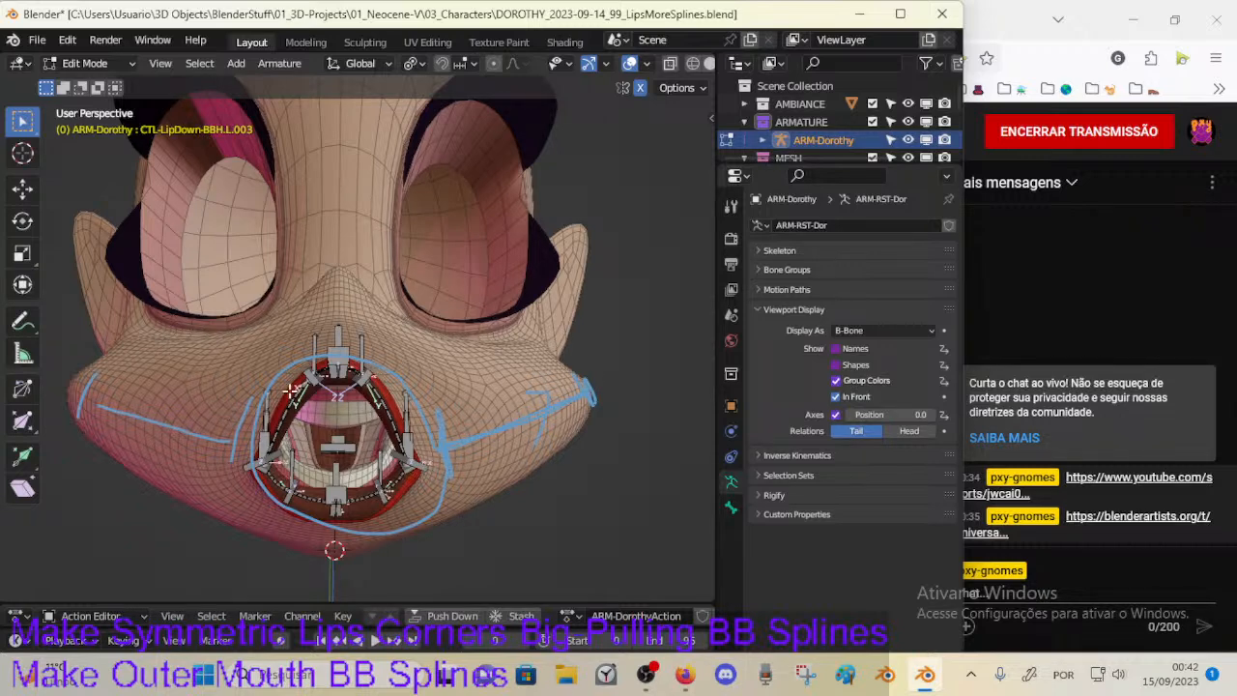
mouse_move(275, 362)
left_mouse_down()
mouse_move(337, 327)
mouse_move(454, 425)
mouse_move(317, 533)
mouse_move(247, 385)
mouse_move(328, 305)
left_mouse_up()
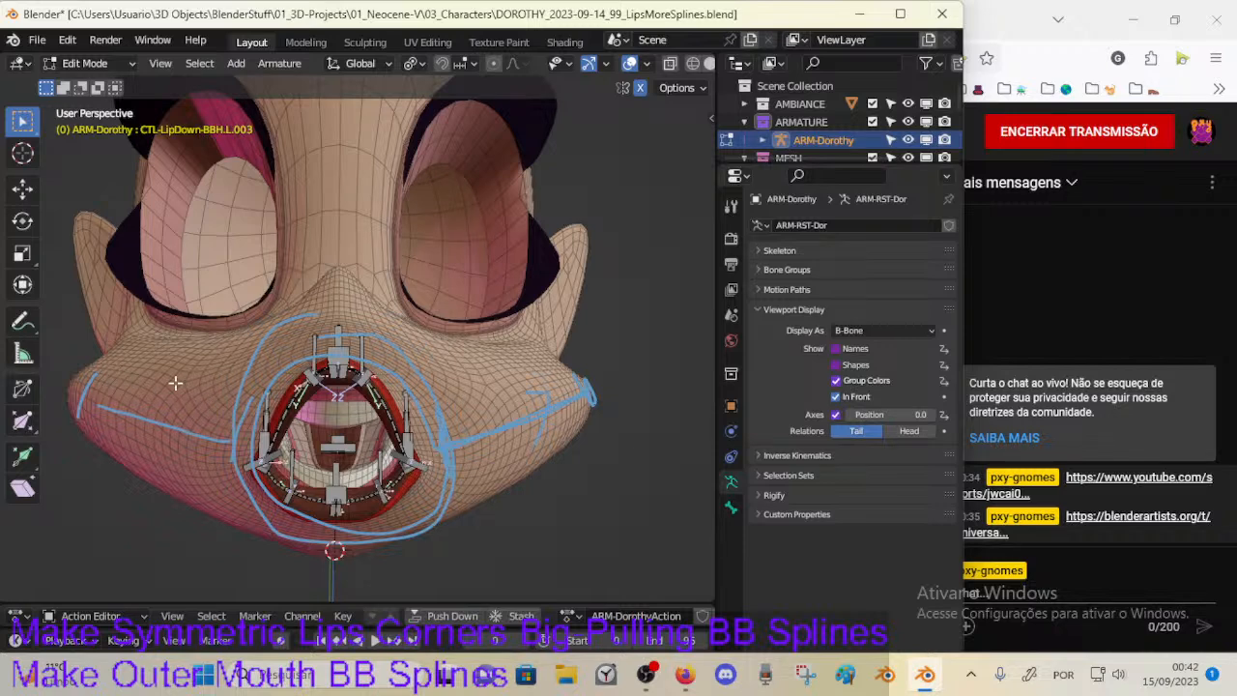
Step: Add annotation strokes over the right cheek and across the muzzle above and below the mouth, and remove the Note layer
left_click_drag(176, 387, 162, 462)
mouse_move(107, 373)
left_mouse_down()
mouse_move(64, 364)
mouse_move(126, 355)
mouse_move(222, 451)
left_mouse_up()
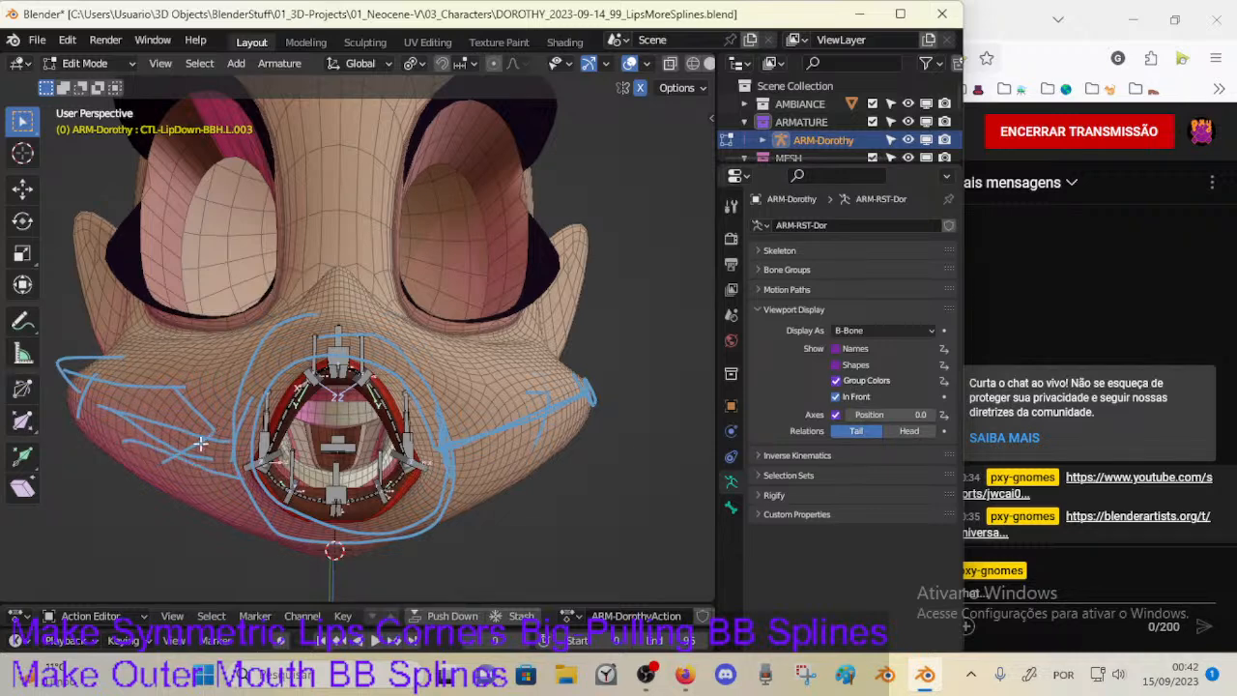
mouse_move(232, 471)
left_mouse_down()
mouse_move(446, 466)
mouse_move(464, 501)
left_mouse_up()
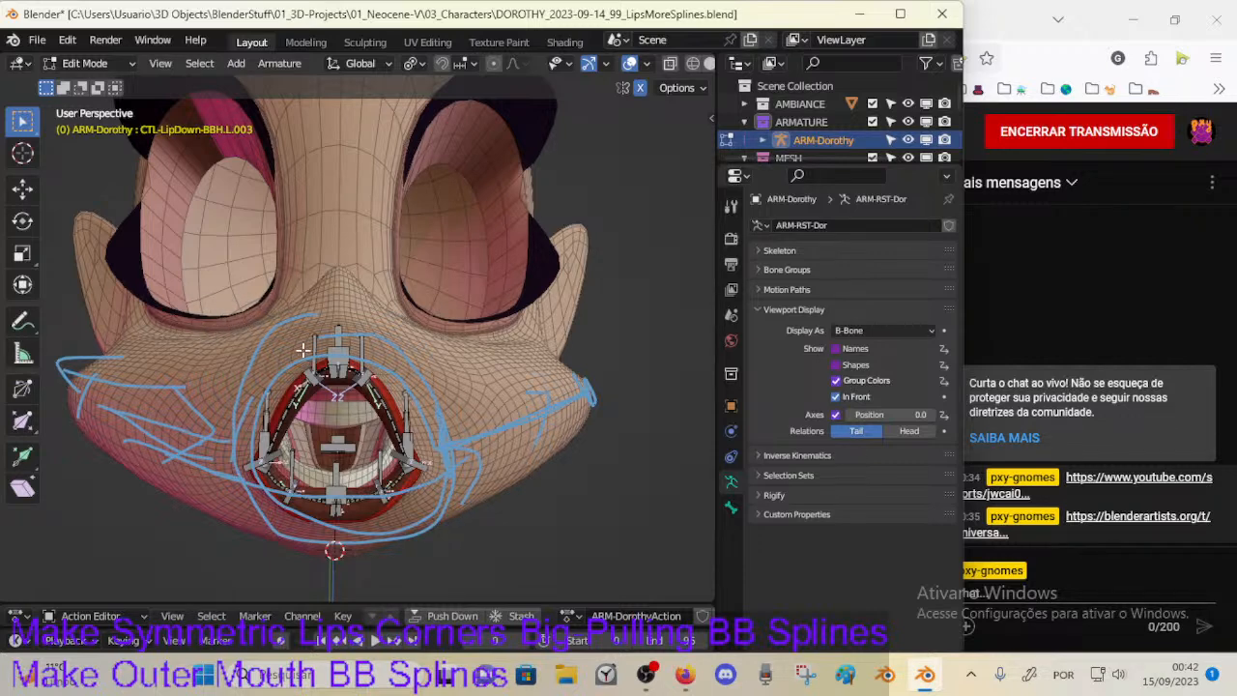
mouse_move(198, 317)
left_mouse_down()
mouse_move(495, 331)
mouse_move(514, 377)
mouse_move(488, 389)
left_mouse_up()
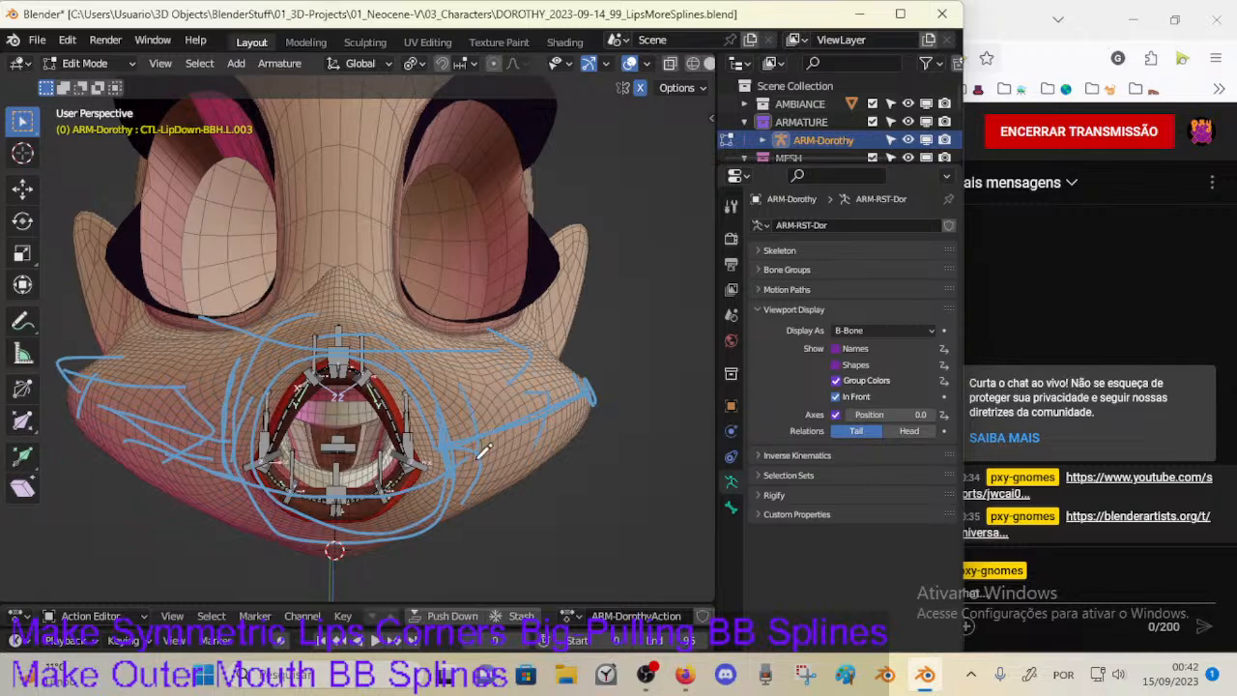
key("n")
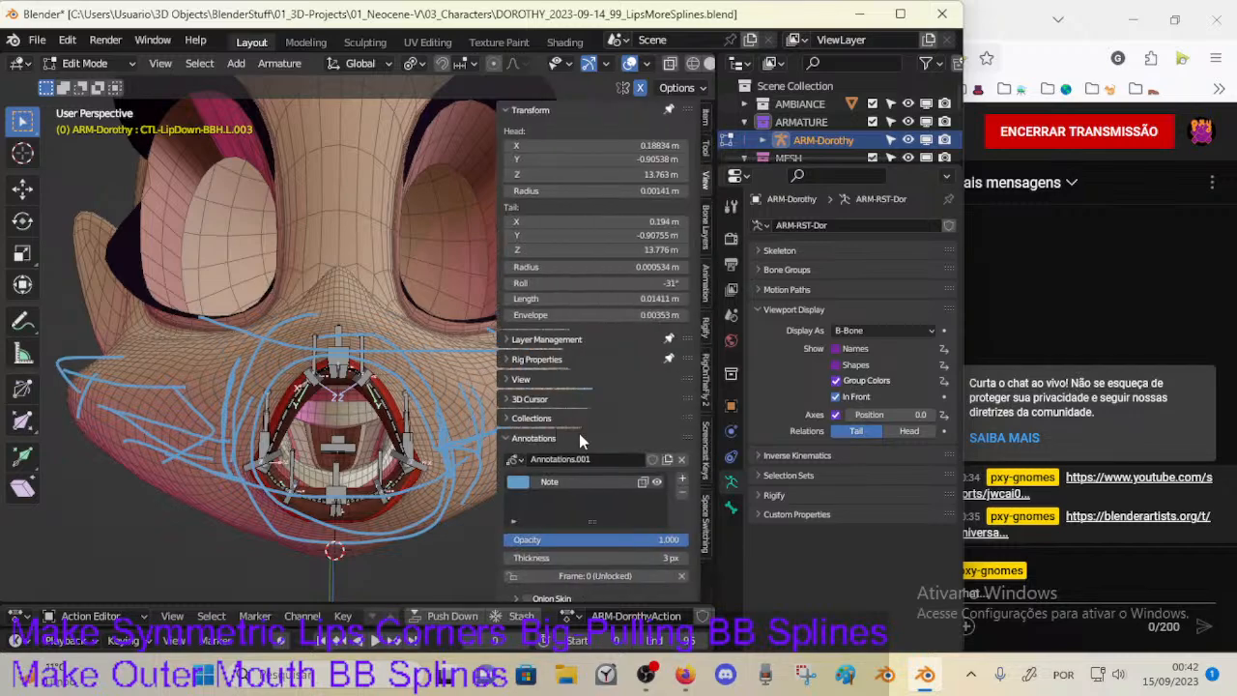
left_click(681, 492)
key("n")
Step: Sketch an annotation arrow along the left cheek pointing to the lip corner, and remove the Note layer holding it
middle_click_drag(438, 397, 405, 373)
middle_click_drag(329, 387, 370, 421)
key("ctrl+Tab")
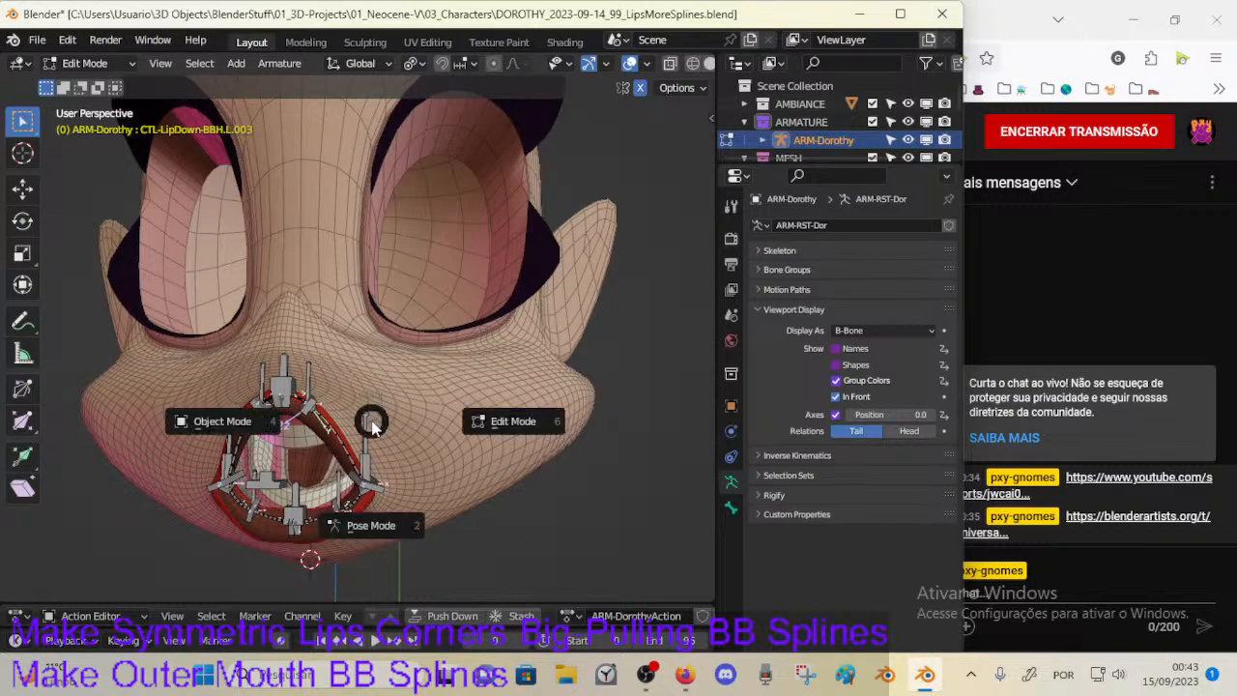
left_click(218, 421)
middle_click_drag(372, 475, 377, 391)
key("Tab")
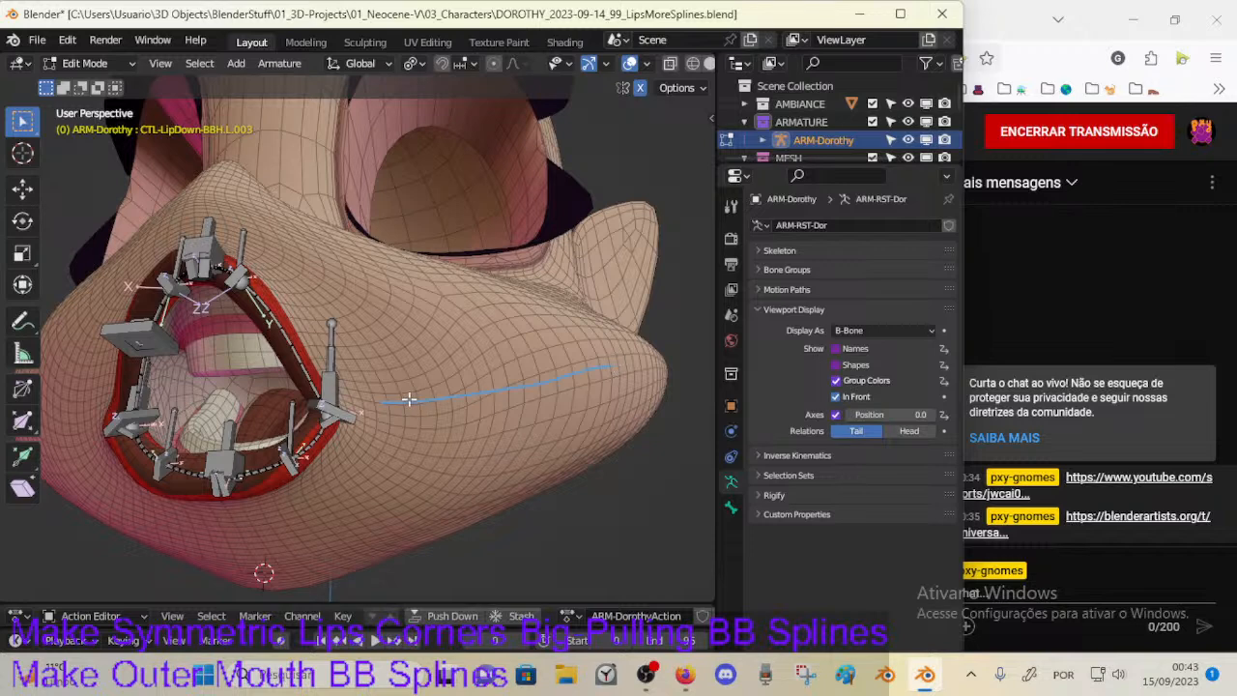
mouse_move(406, 376)
left_mouse_down()
mouse_move(378, 405)
mouse_move(410, 427)
left_mouse_up()
mouse_move(591, 350)
left_mouse_down()
mouse_move(619, 356)
mouse_move(601, 393)
left_mouse_up()
key("n")
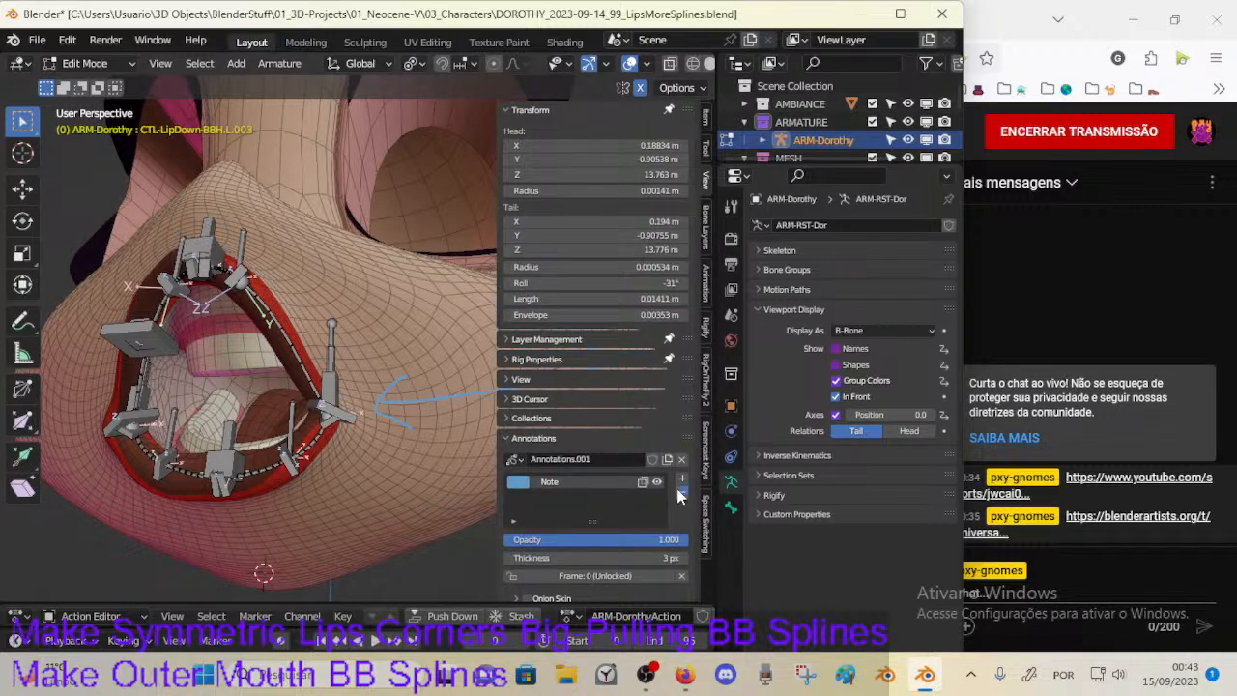
key("n")
Step: Examine the 00_Body mesh around the left lip corner in Edit Mode and return to Object Mode
middle_click_drag(448, 381, 469, 415, "shift")
scroll(439, 432, "down", 2)
key("Tab")
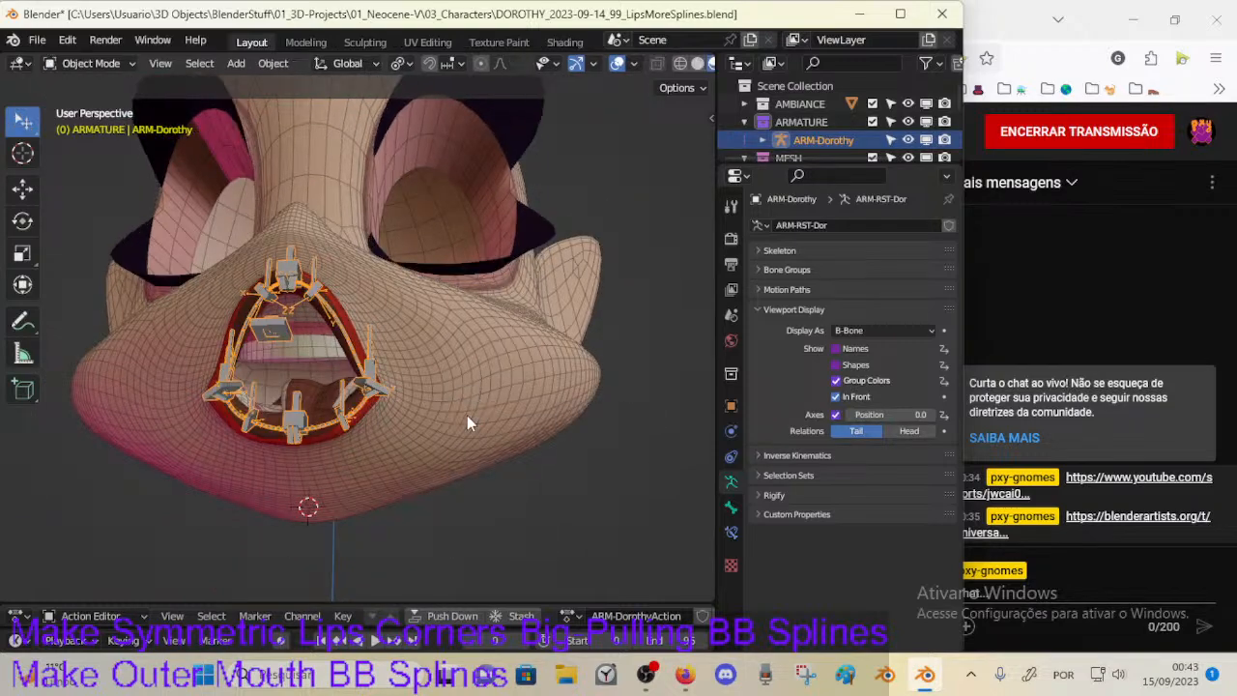
left_click(464, 377)
scroll(448, 409, "up", 2)
key("Tab")
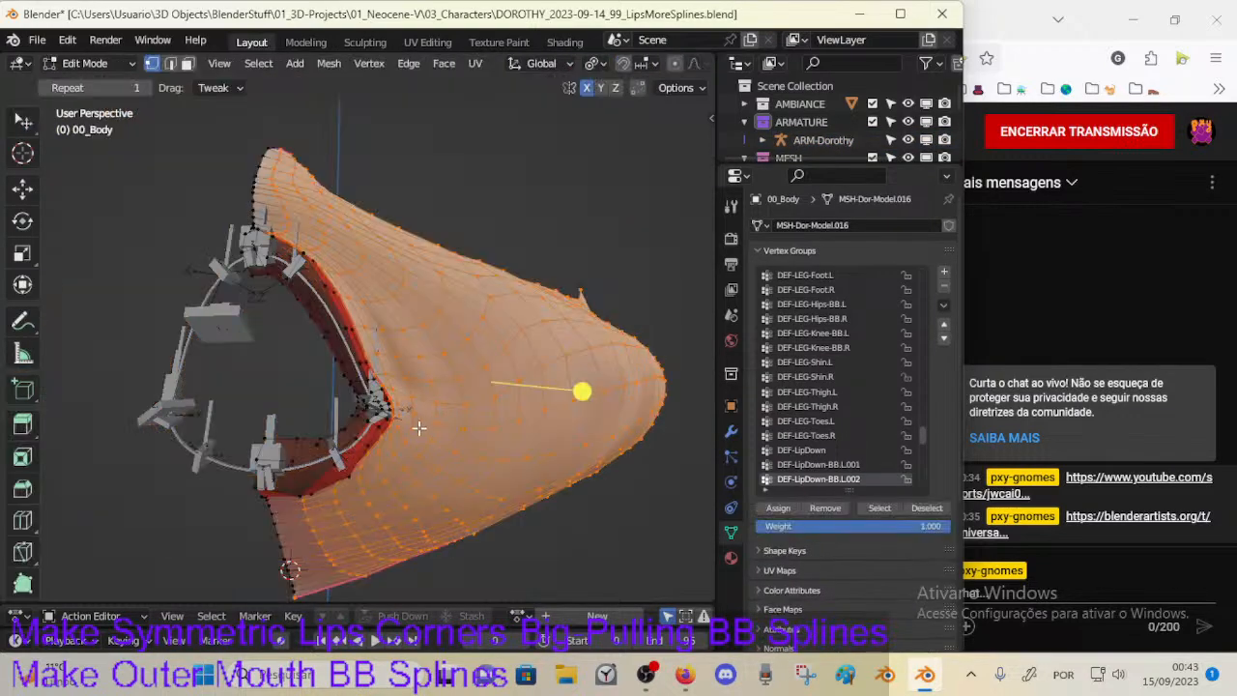
scroll(407, 418, "up", 2)
scroll(406, 418, "down", 3)
key("Tab")
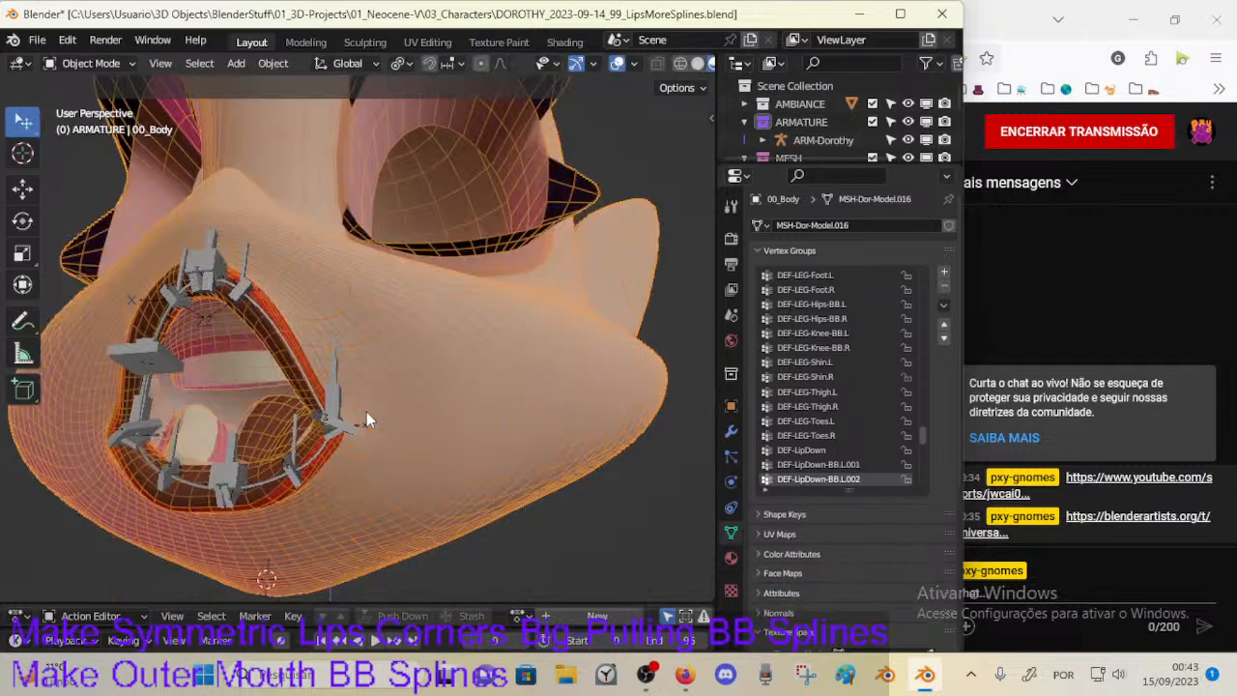
Step: Put the ARM-Dorothy armature in Edit Mode and select the left corner handle bone CTL-LipDown-BBH.L.003
left_click(331, 386)
key("Tab")
left_click(365, 427)
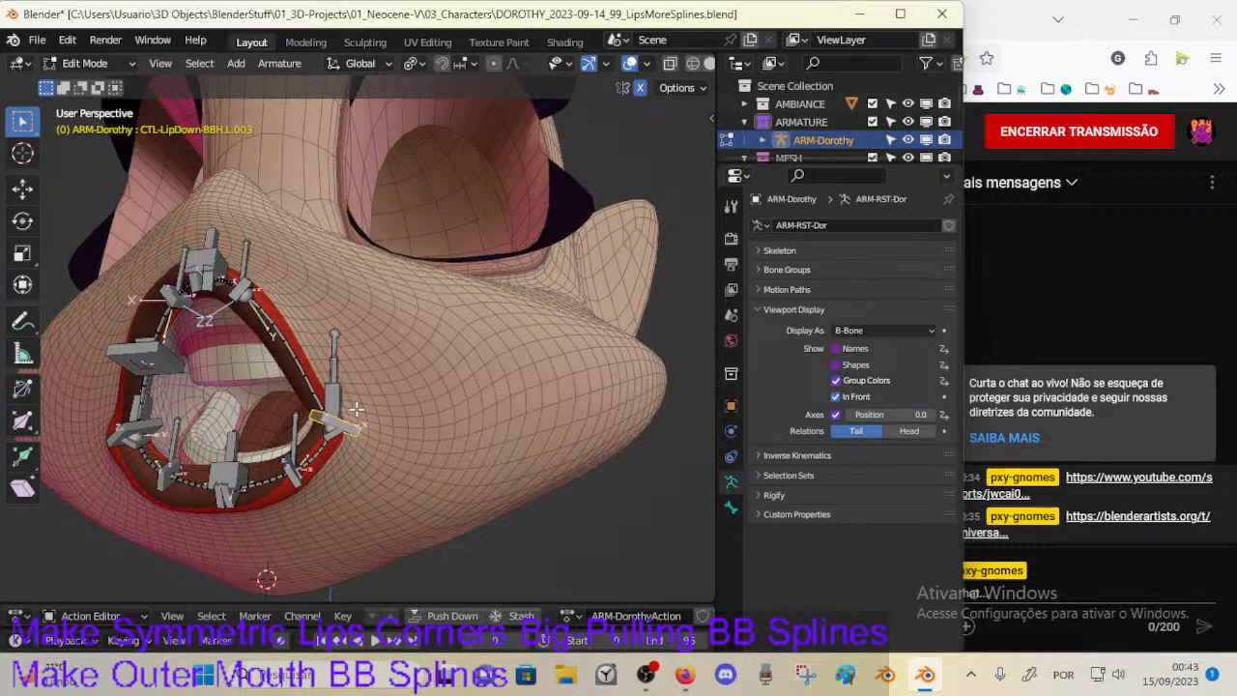
Step: Examine the left lip-corner bones from several angles in Edit and Object Mode, including the spline bone DEF-LipUp-BB.L.002
middle_click_drag(368, 429, 416, 429)
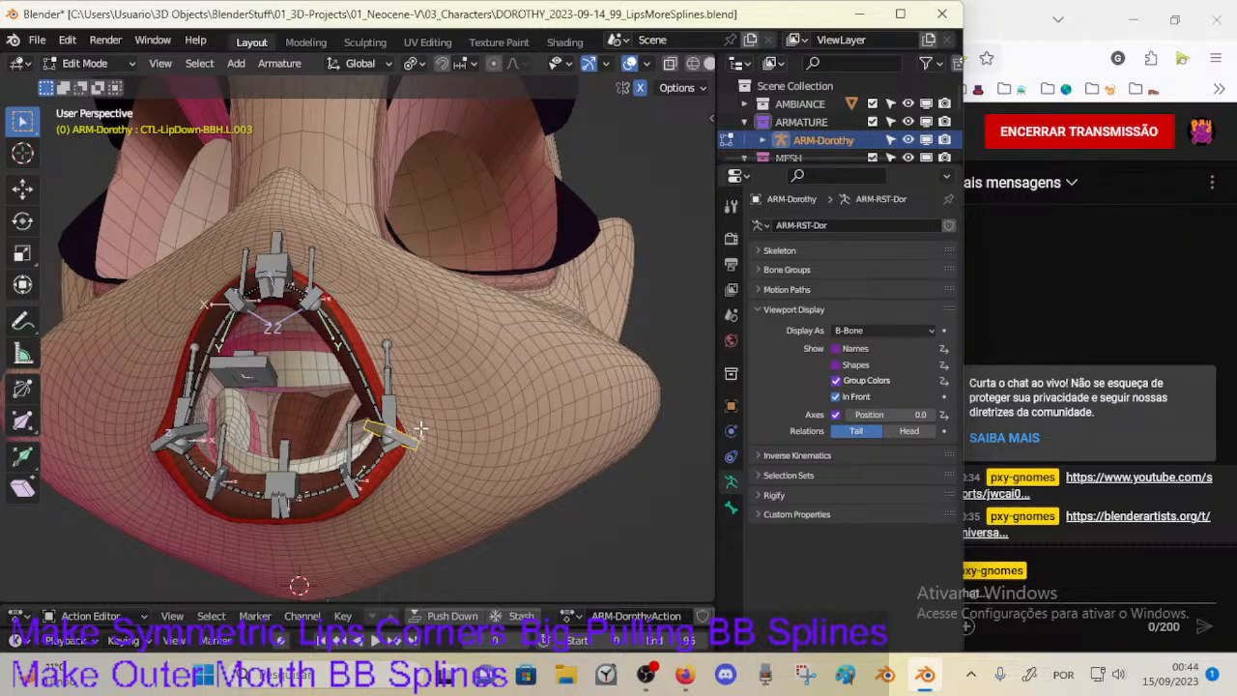
scroll(414, 442, "up", 1)
scroll(414, 443, "down", 1)
middle_click_drag(412, 444, 370, 444)
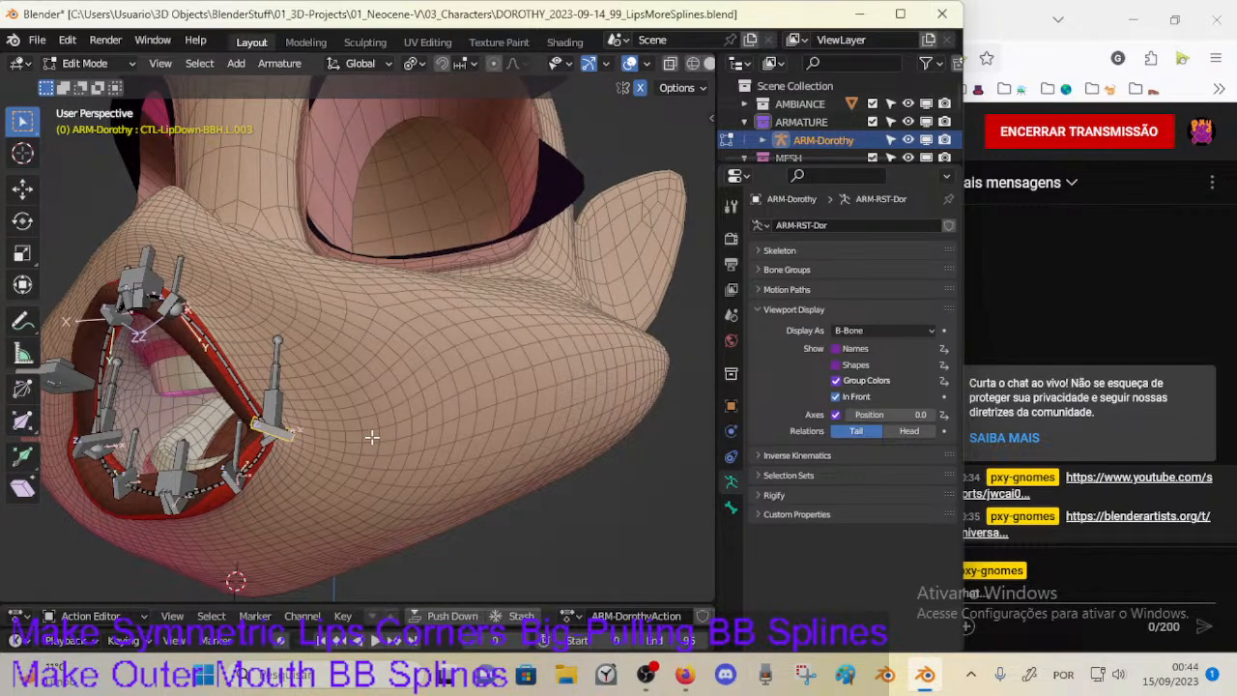
key("Tab")
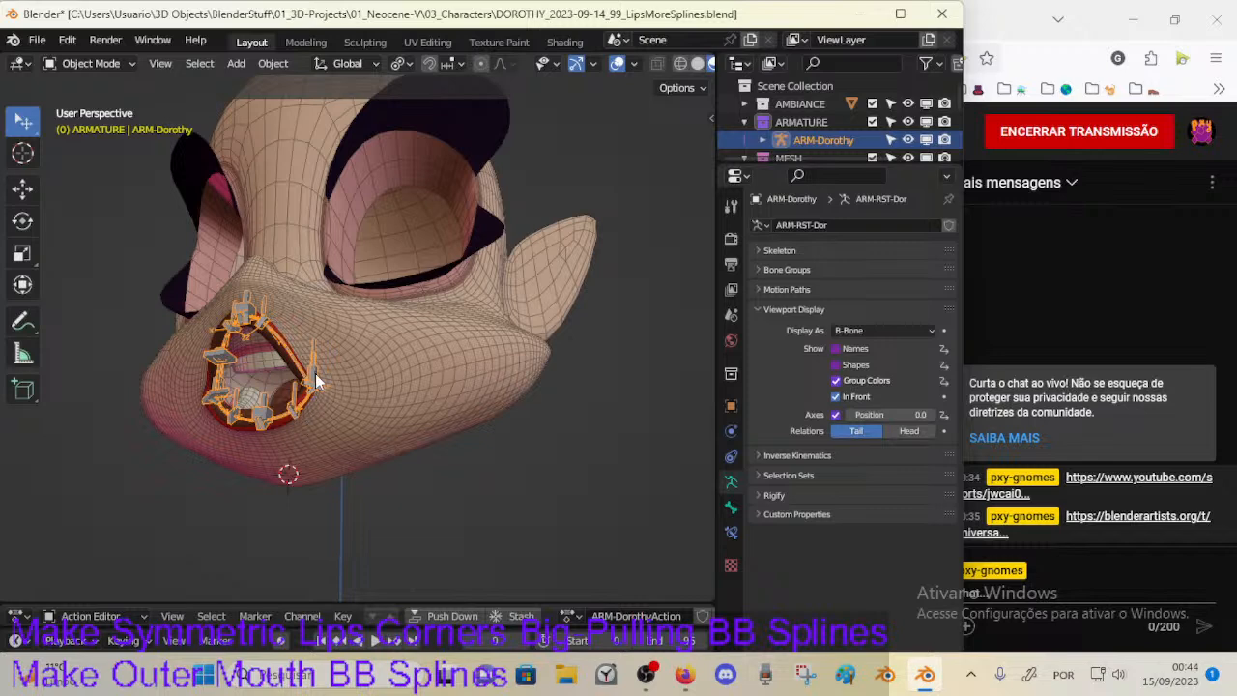
key("Tab")
scroll(303, 429, "down", 2)
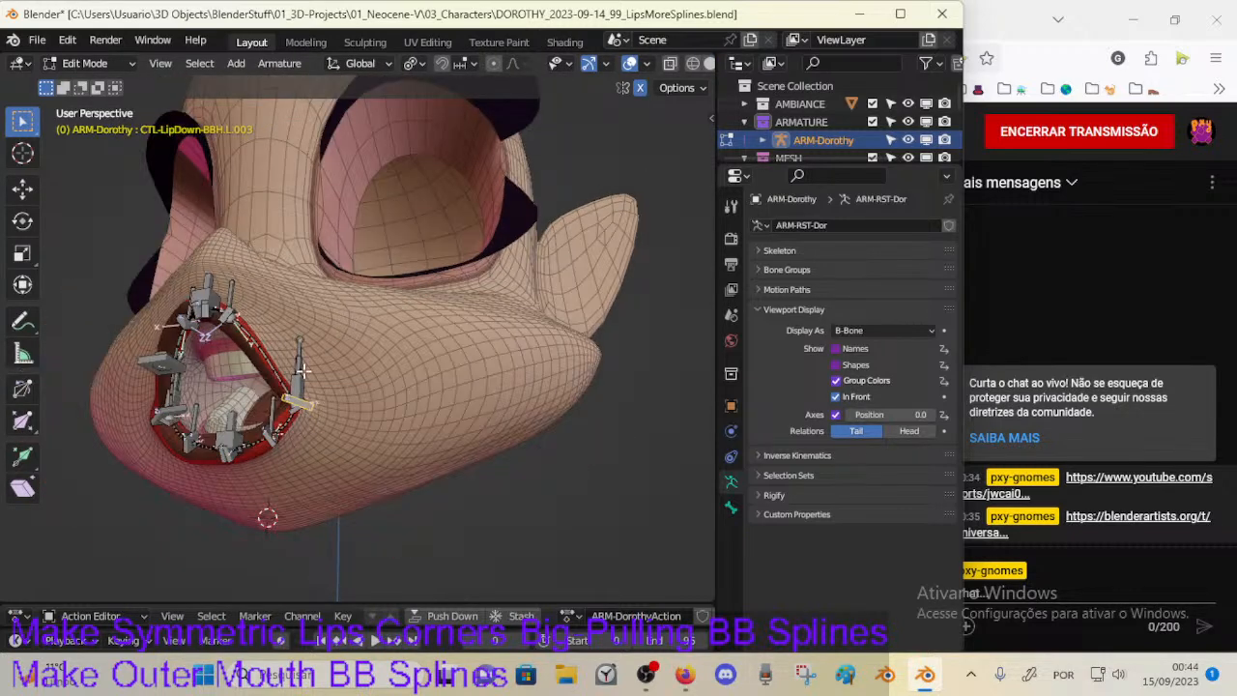
left_click(262, 349)
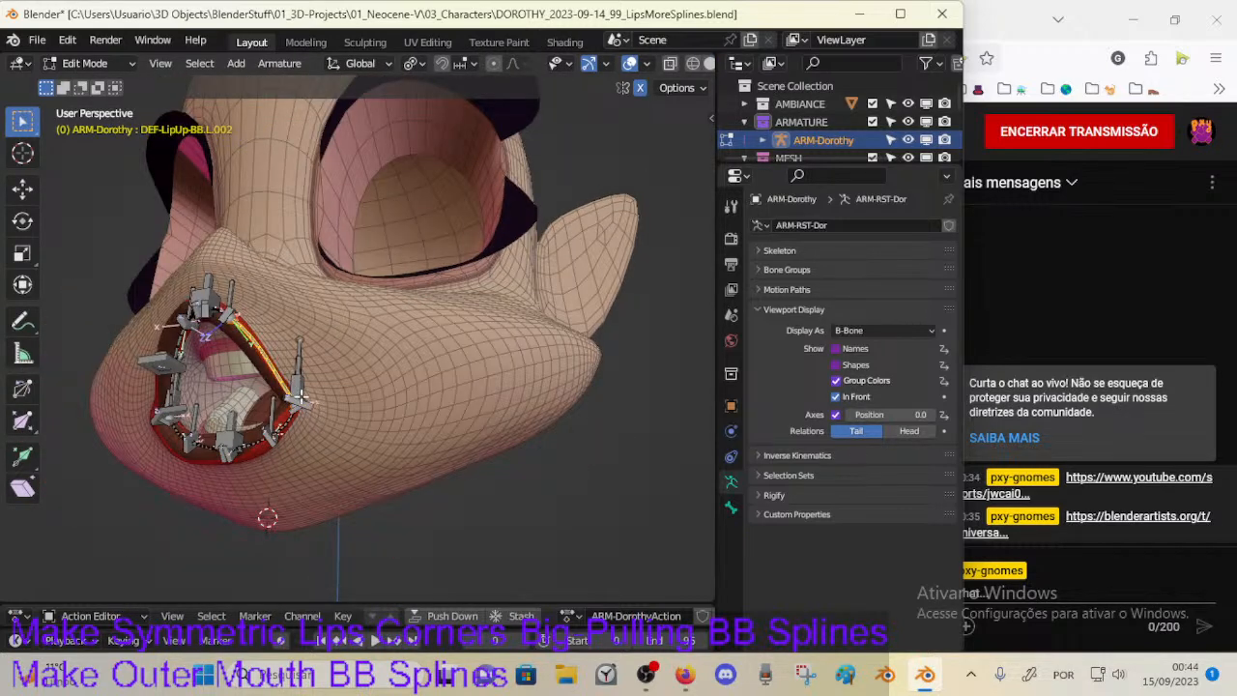
scroll(303, 405, "up", 2)
key("Tab")
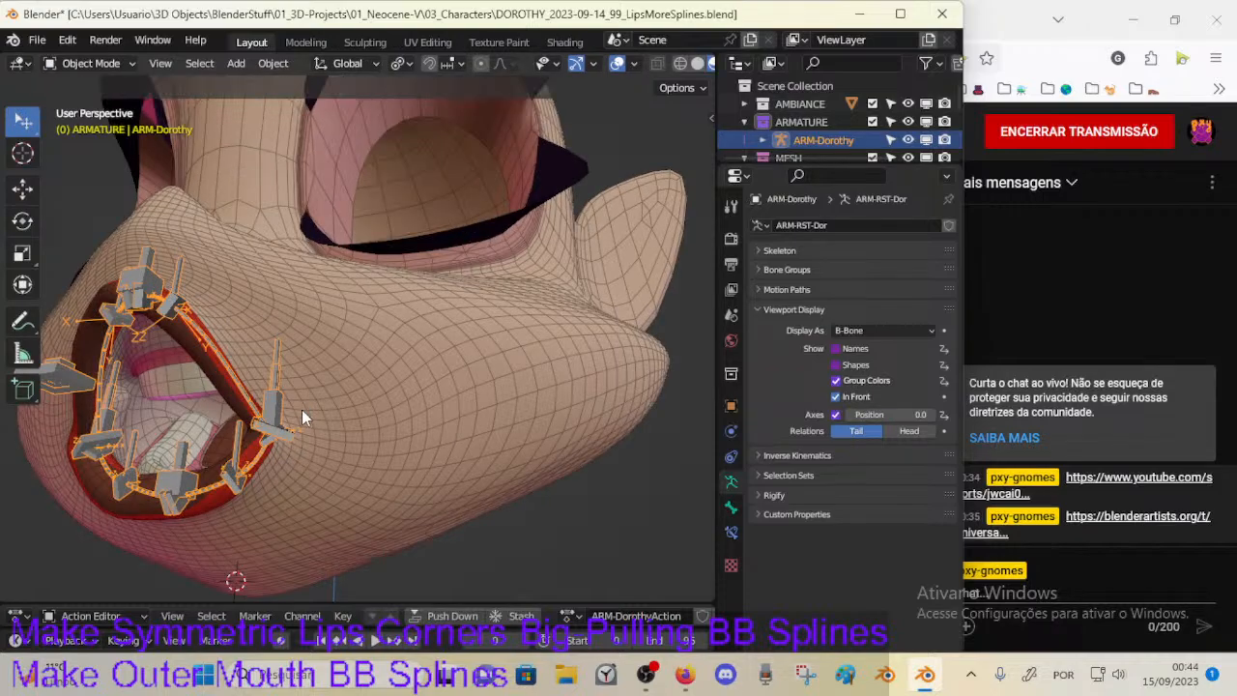
middle_click_drag(301, 409, 327, 417)
scroll(327, 419, "up", 2)
scroll(326, 419, "down", 2)
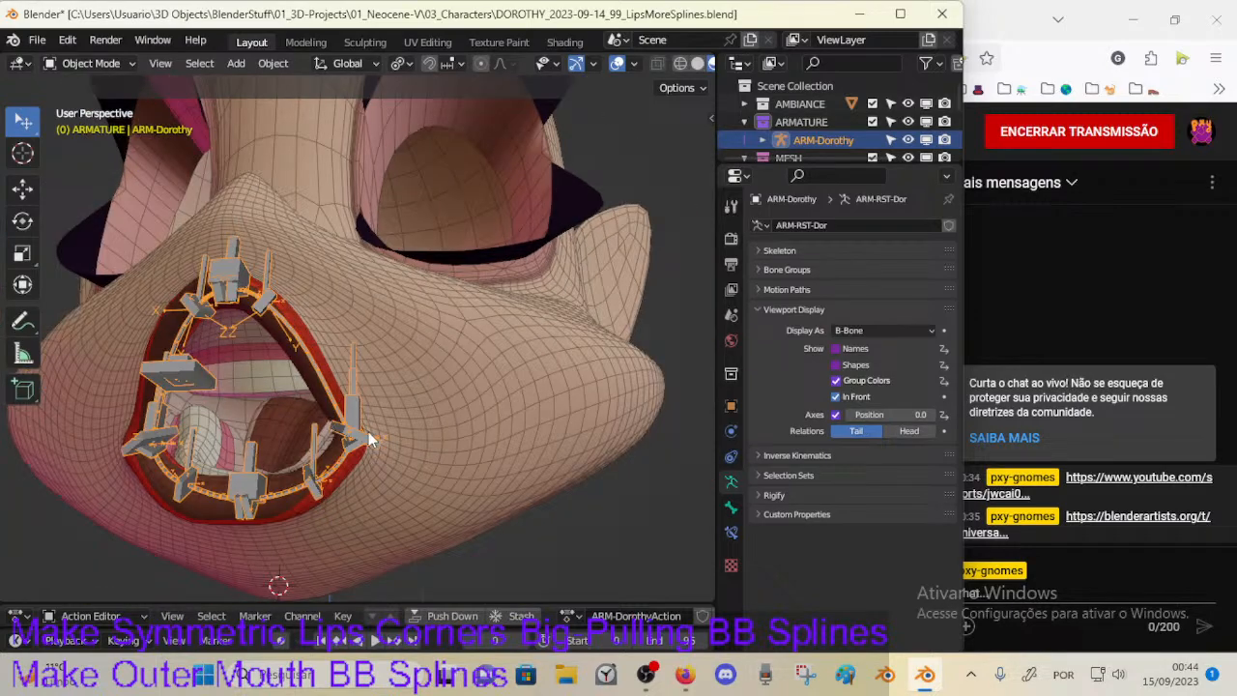
key("Tab")
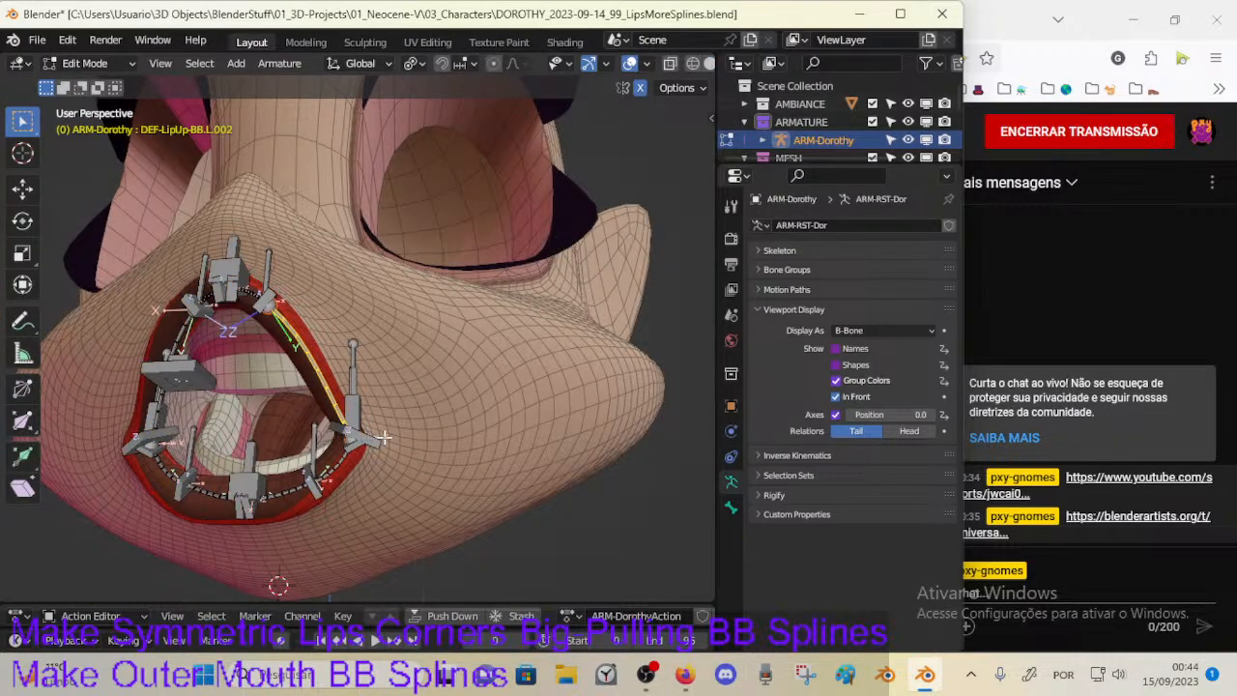
Step: Show the bone transform values and snap the 3D cursor to the left lip-corner control CTL-Lip.L.001
key("n")
left_click(367, 416)
key("shift+s")
key("shift+s")
key("Escape")
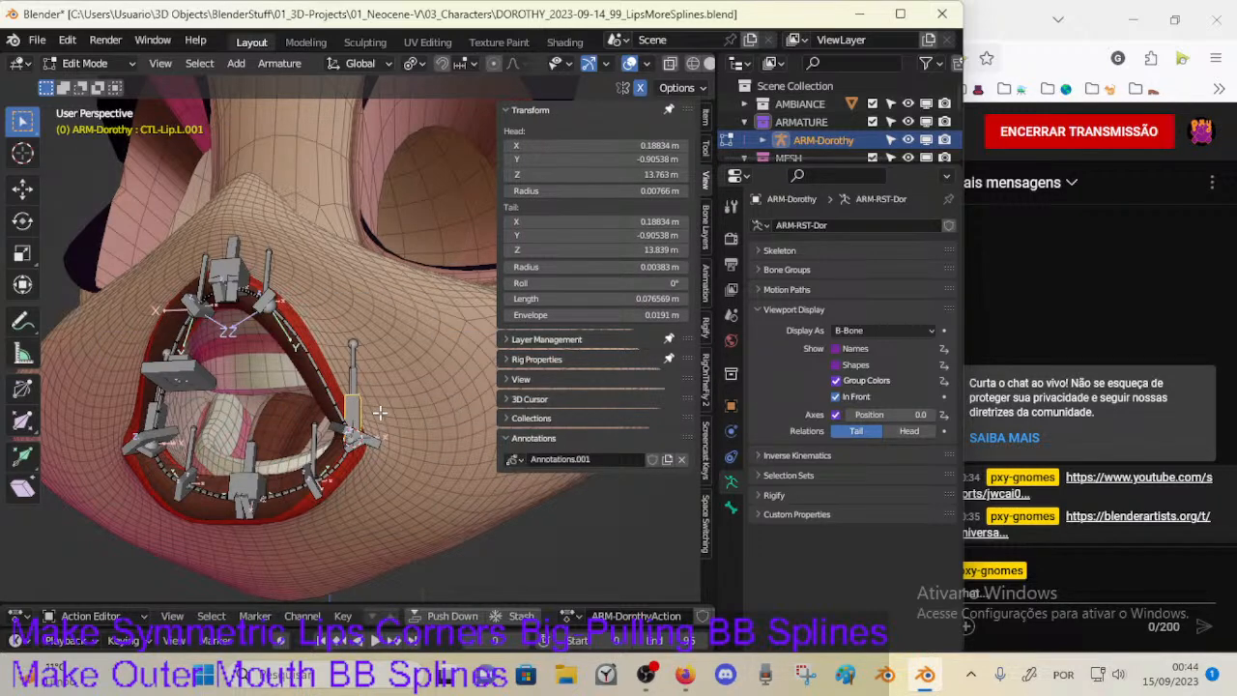
Step: Select the upper-lip spline bone DEF-LipUp-BB.L.002 together with its handle bones CTL-LipUp-BBH.L.002 and CTL-LipUp-BBH.L.005
left_click(379, 440)
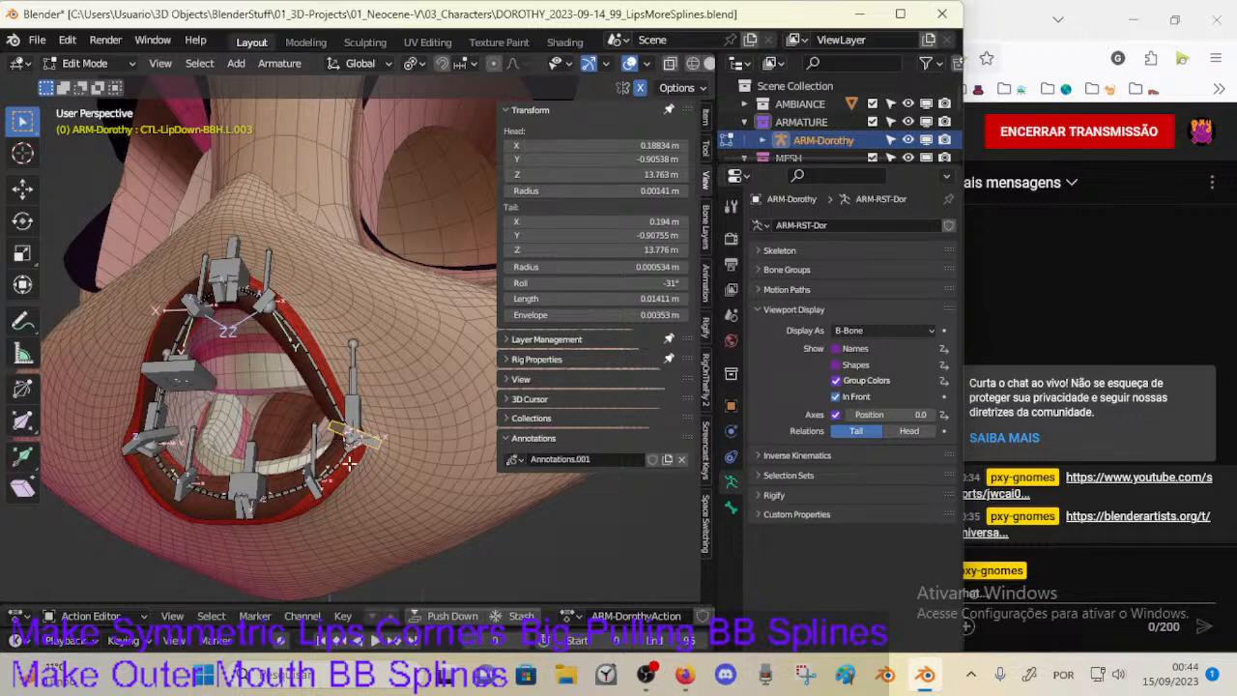
left_click(264, 301)
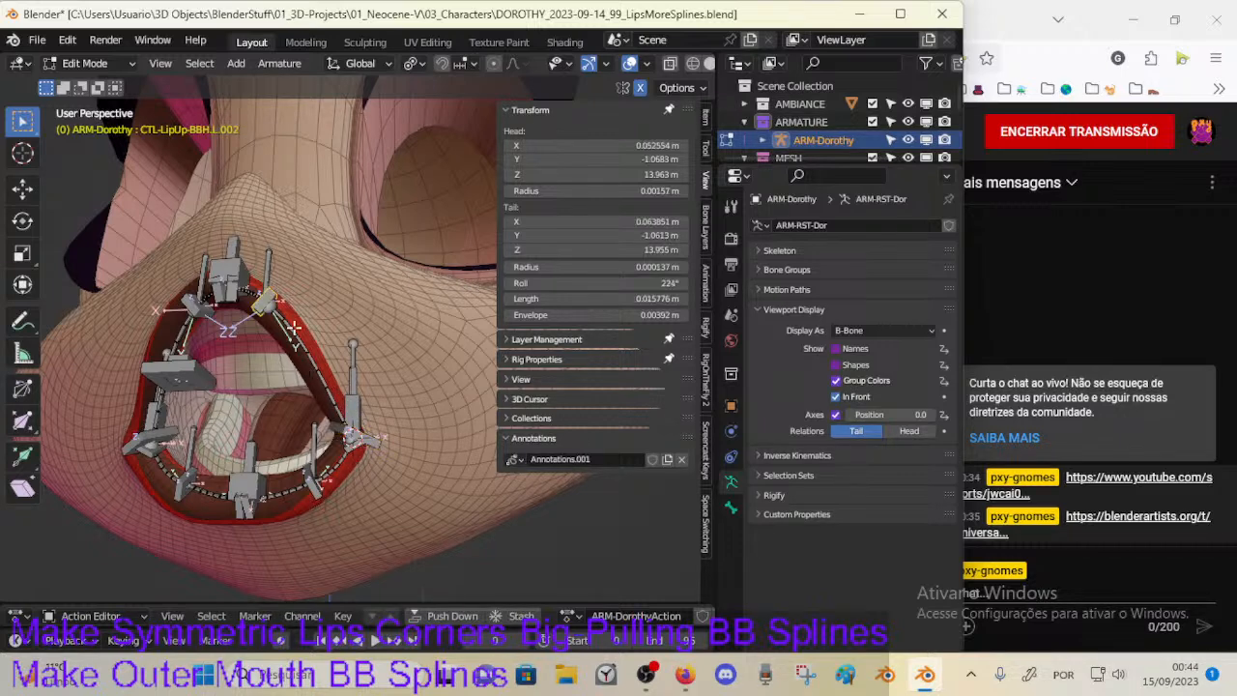
left_click(307, 364)
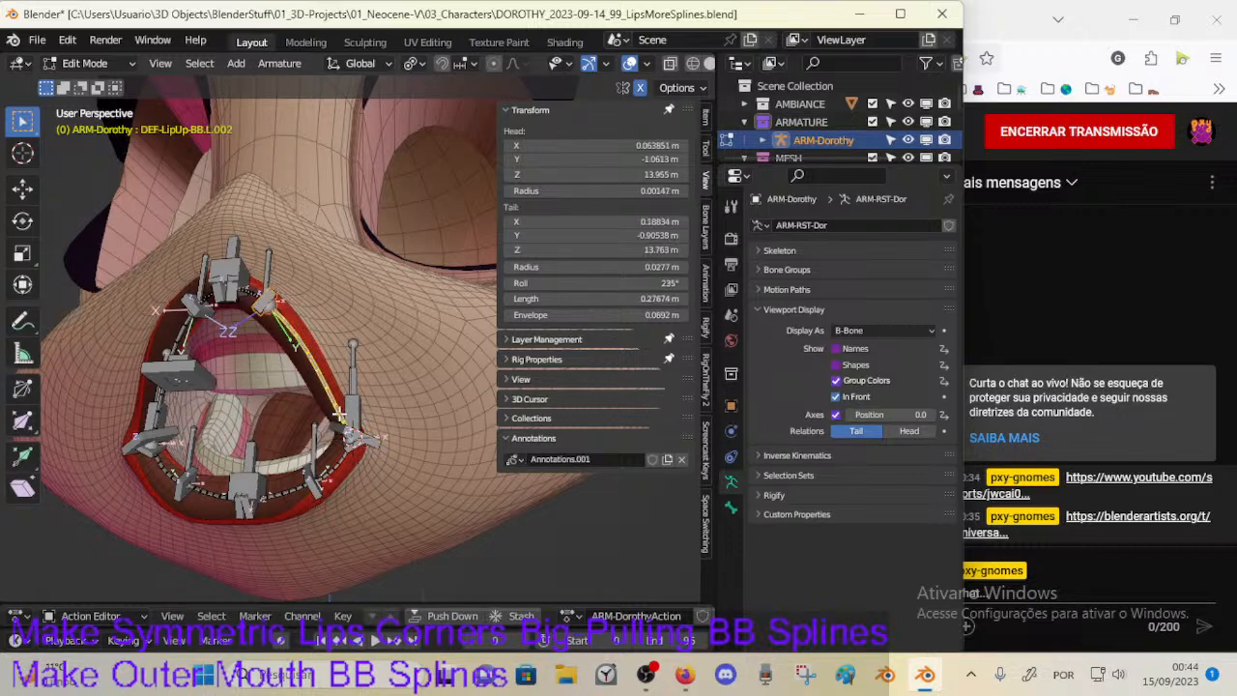
left_click(378, 444, "shift")
left_click(275, 295)
left_click(306, 354)
left_click(275, 296)
left_click(294, 336)
left_click(355, 446)
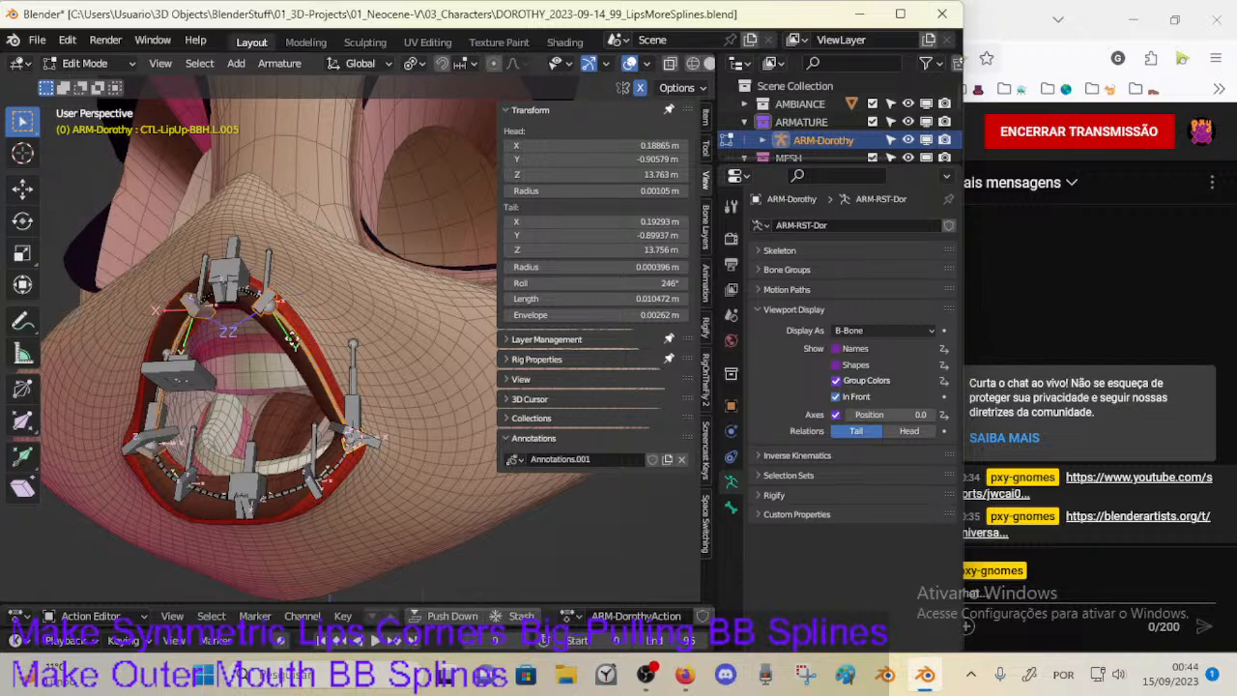
Step: Duplicate the selected spline bone and its two handles onto the cheek just outside the left lip corner
key("shift+d")
left_click(451, 481)
key("r")
right_click(522, 526)
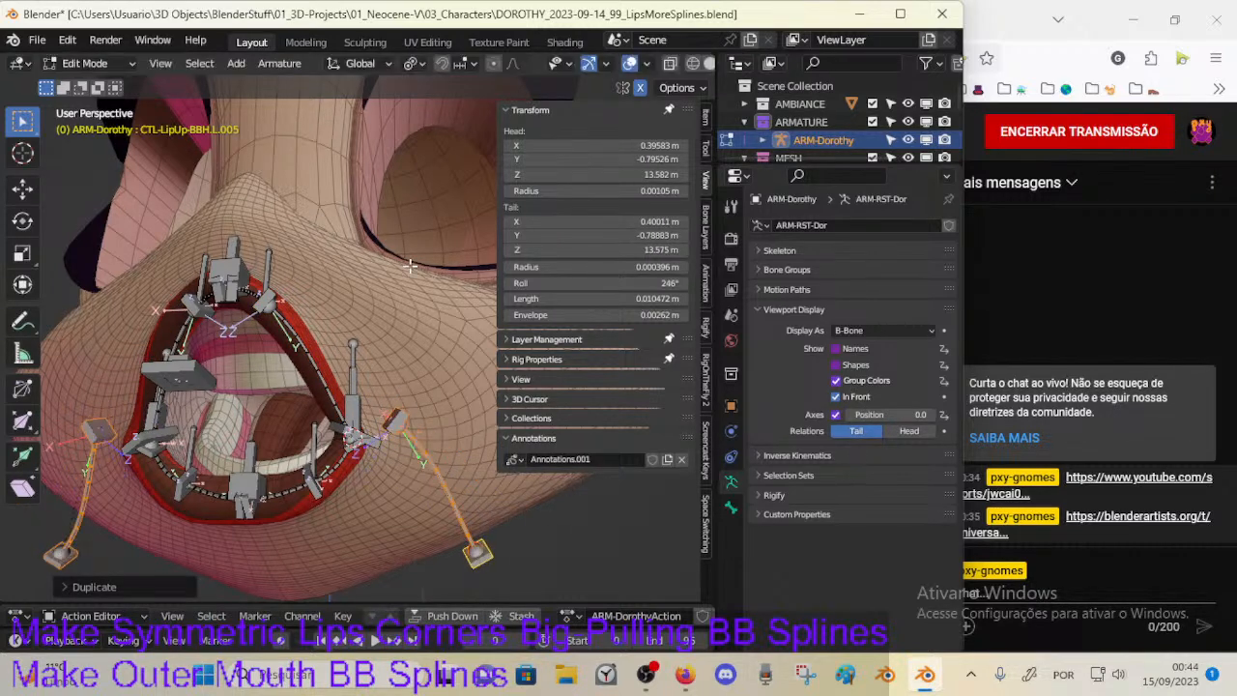
Step: Rotate the duplicated spline bone and handles until they run outward across the cheek, and hide the bone transform values
left_click(410, 63)
left_click(431, 83)
key("r")
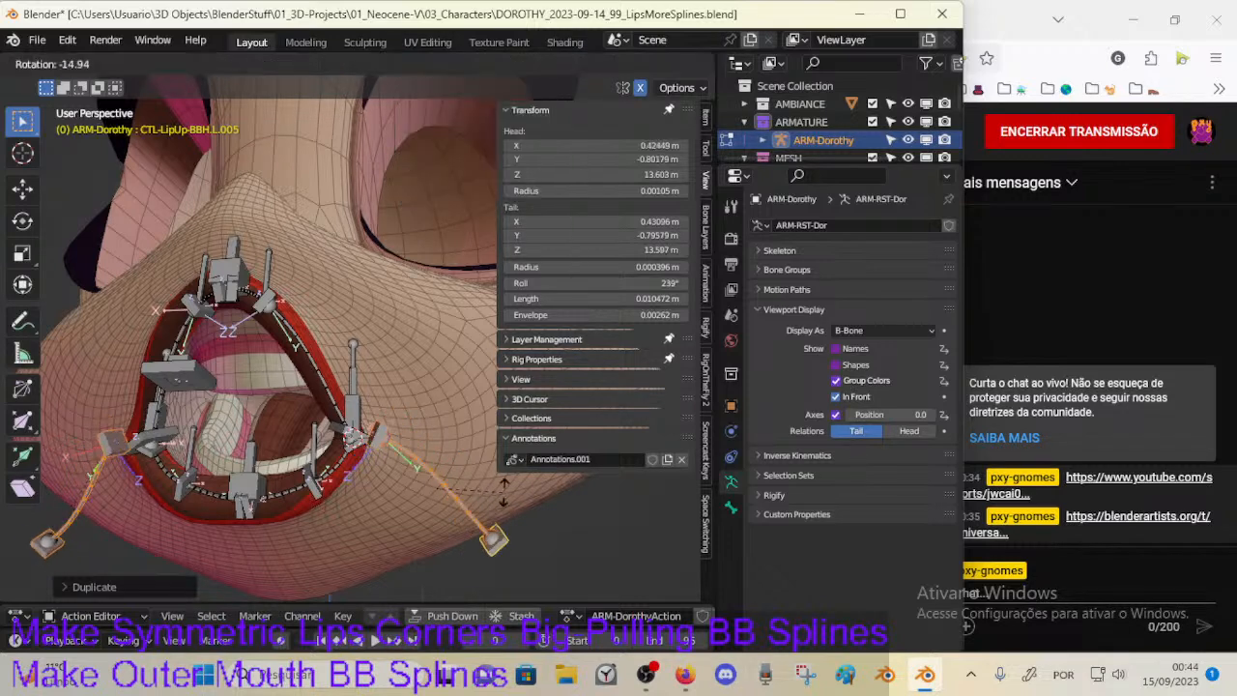
left_click(529, 430)
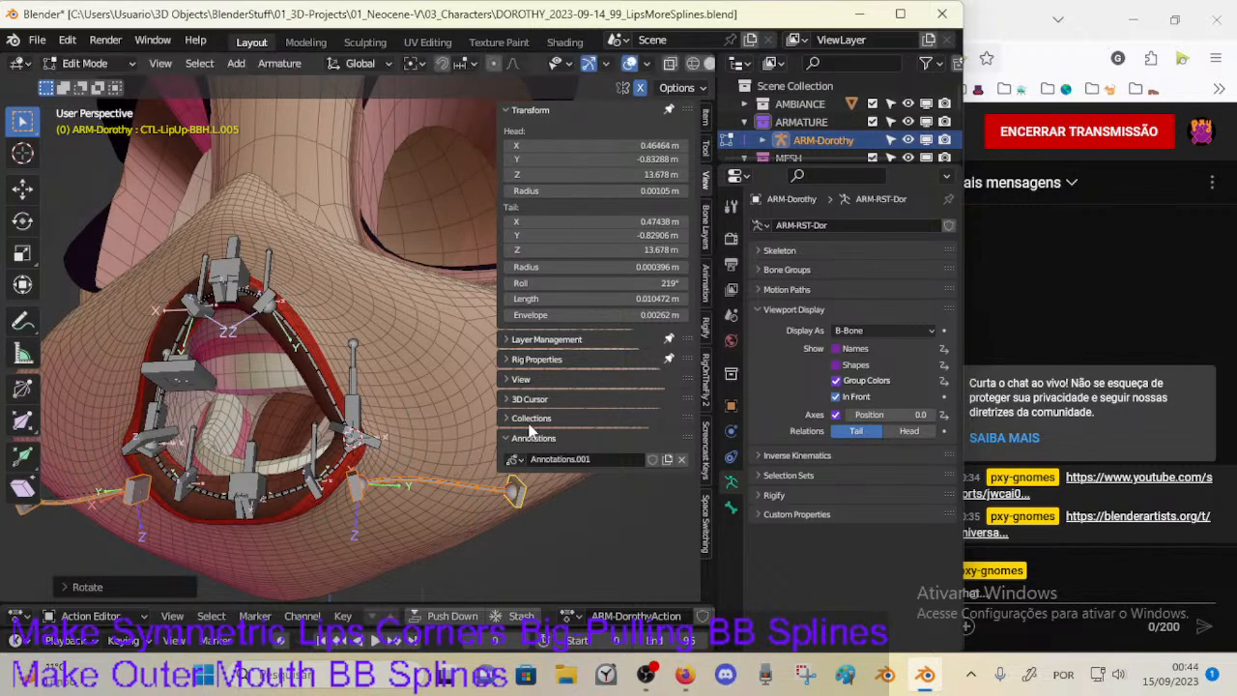
left_click(441, 66)
left_click(441, 66)
left_click(415, 63)
left_click(419, 64)
key("n")
Step: Move the duplicated spline beside the lip corner and stretch its outer end with the outer handle along the cheek
key("g")
left_click(568, 450)
middle_click_drag(569, 451, 479, 388)
key("g")
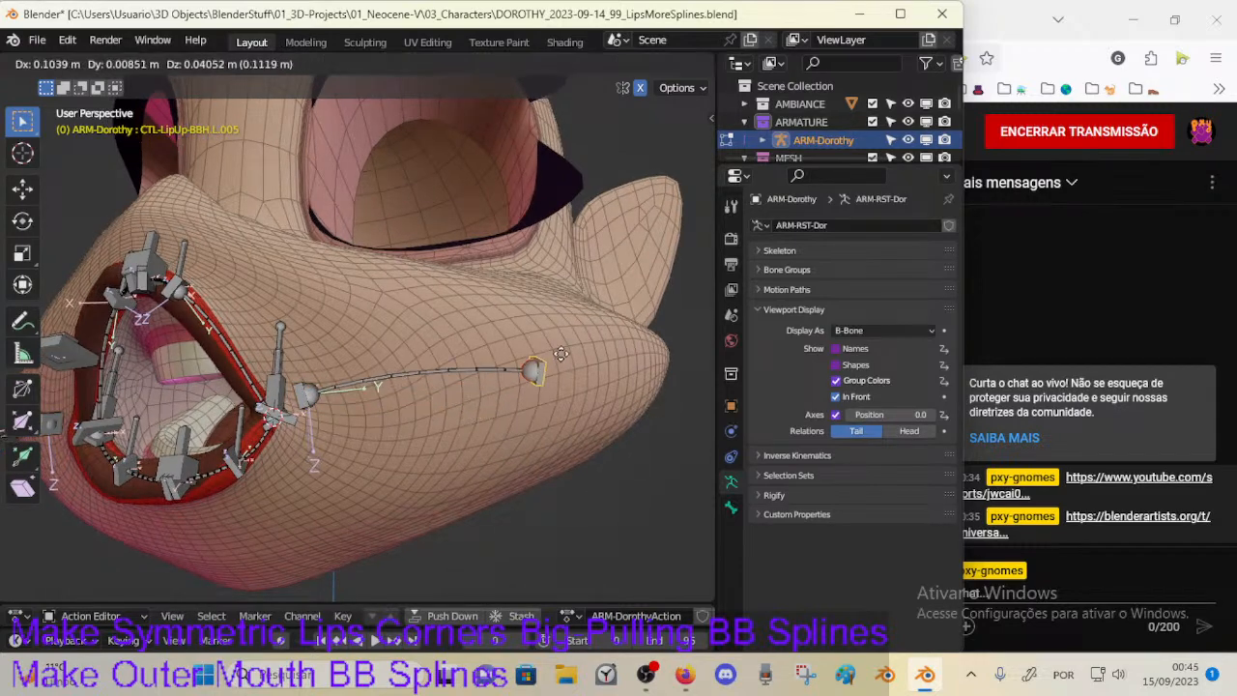
left_click(618, 333)
middle_click_drag(619, 333, 501, 395)
key("g")
left_click(580, 397)
Step: Move the outer handle CTL-LipUp-BBH.L.005 beyond the spline's tail and rotate it around the Z axis
left_click(498, 394)
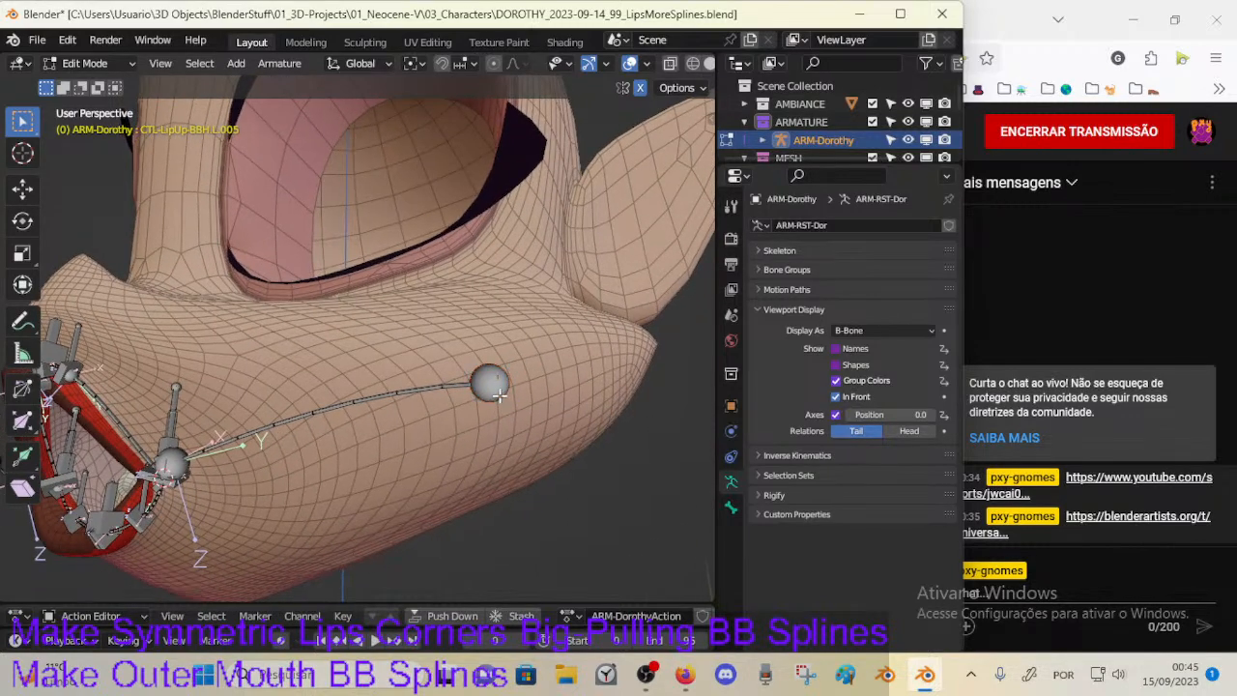
left_click(491, 385)
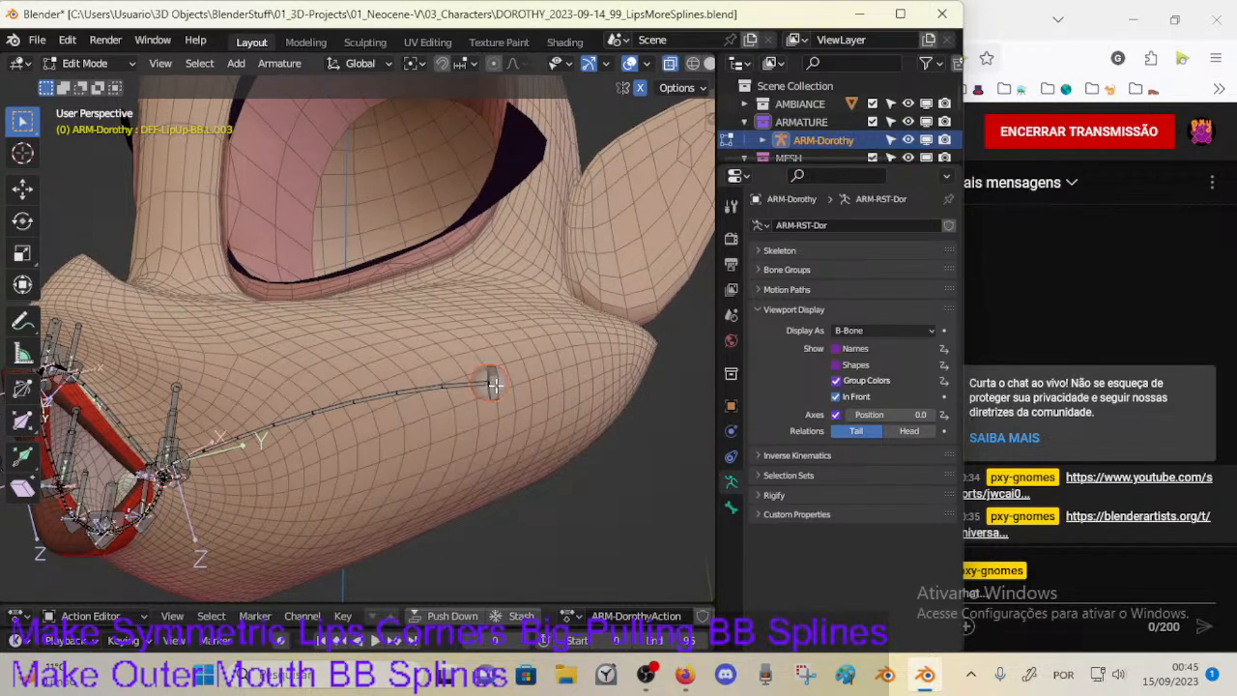
left_click(495, 386)
key("g")
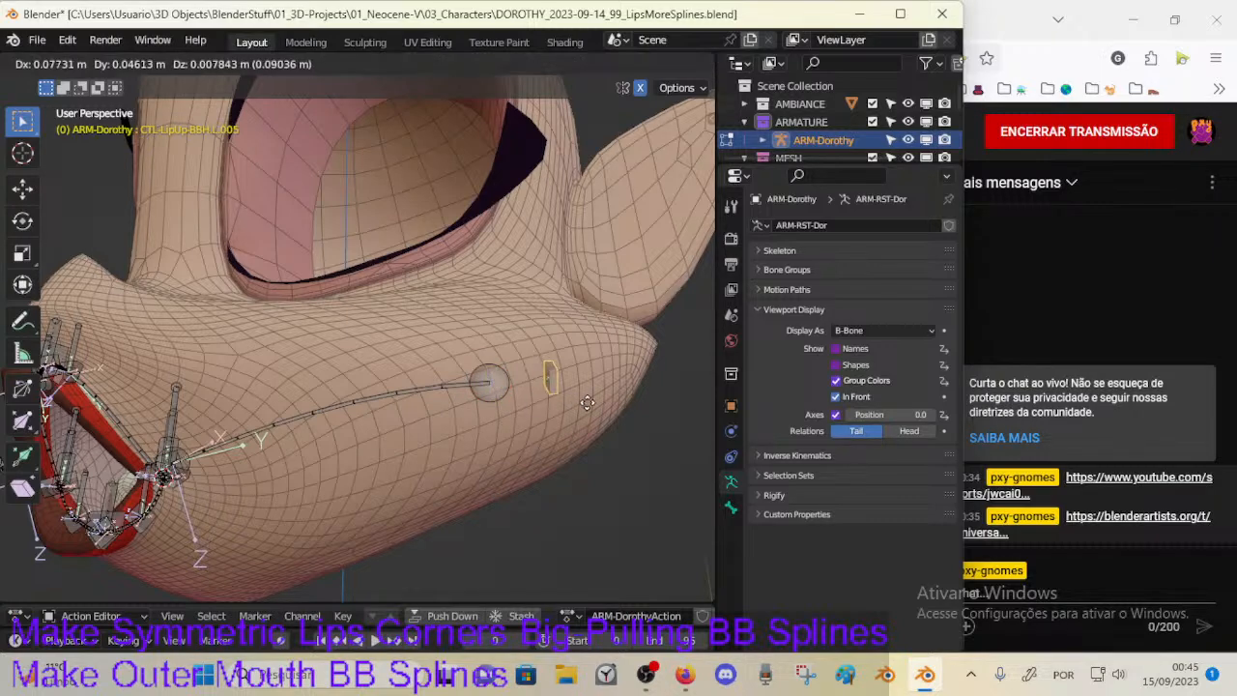
left_click(601, 398)
middle_click_drag(570, 427, 526, 404)
key("r")
key("z")
left_click(570, 437)
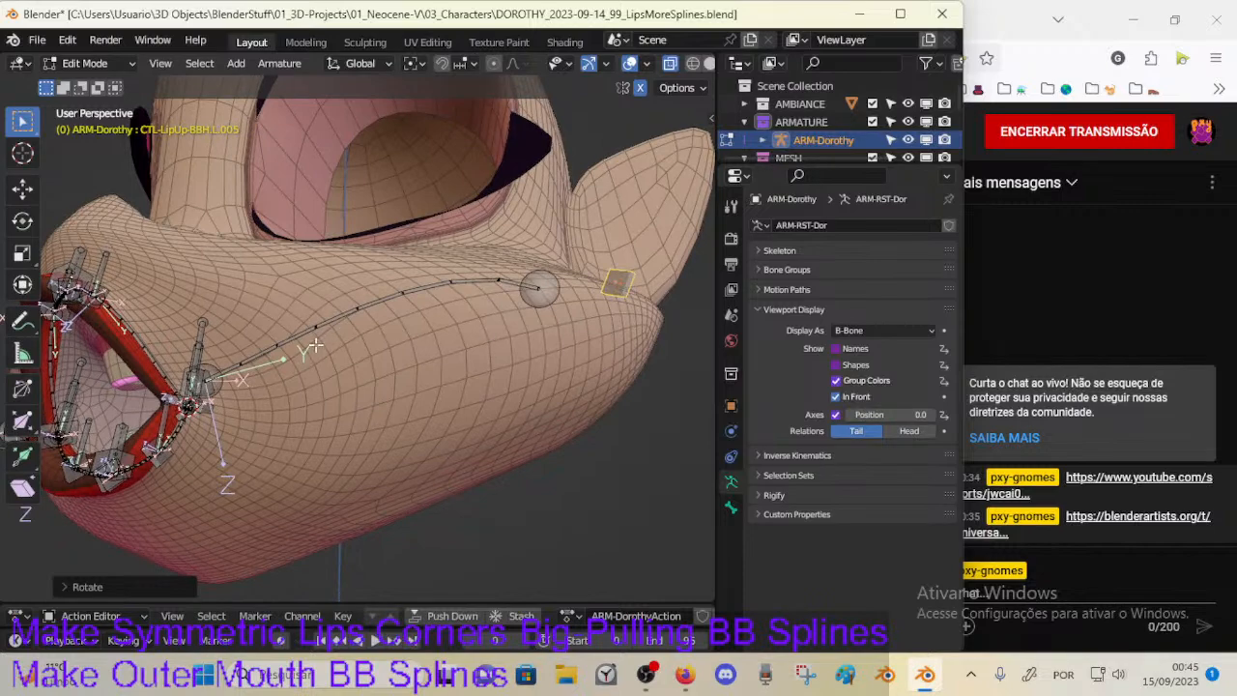
Step: Rotate the outer handle to follow the cheek surface and move it farther outward
middle_click_drag(372, 352, 333, 364)
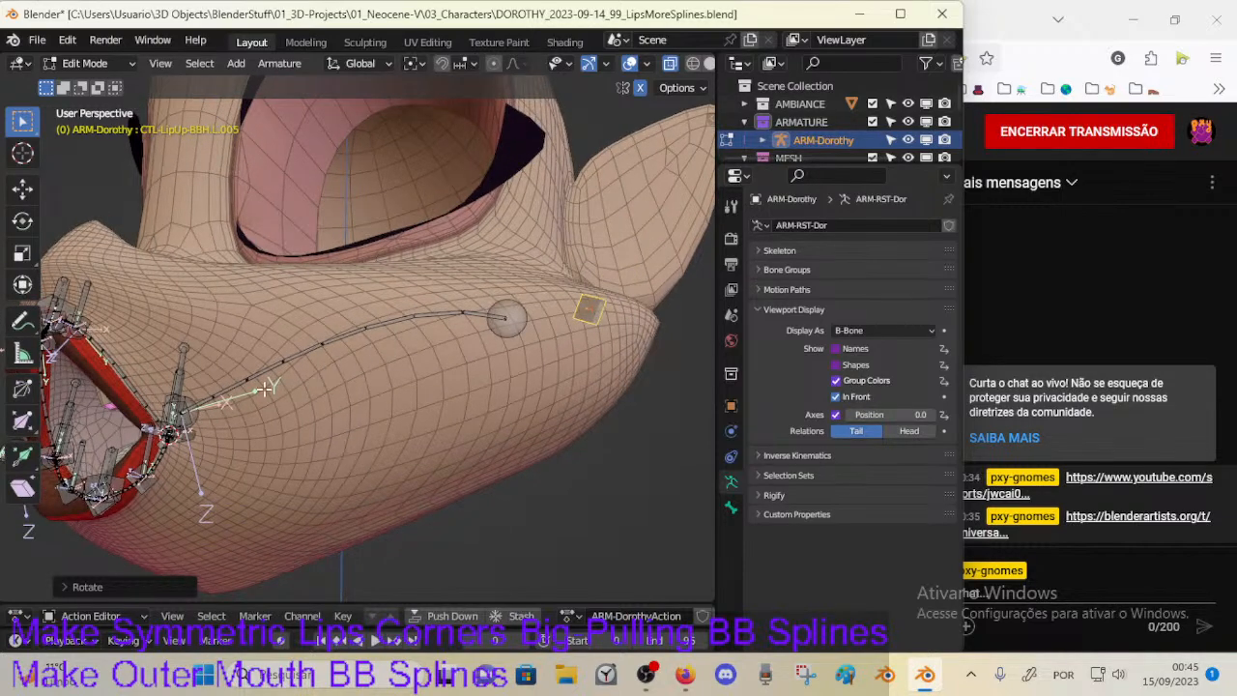
middle_click_drag(454, 320, 375, 352)
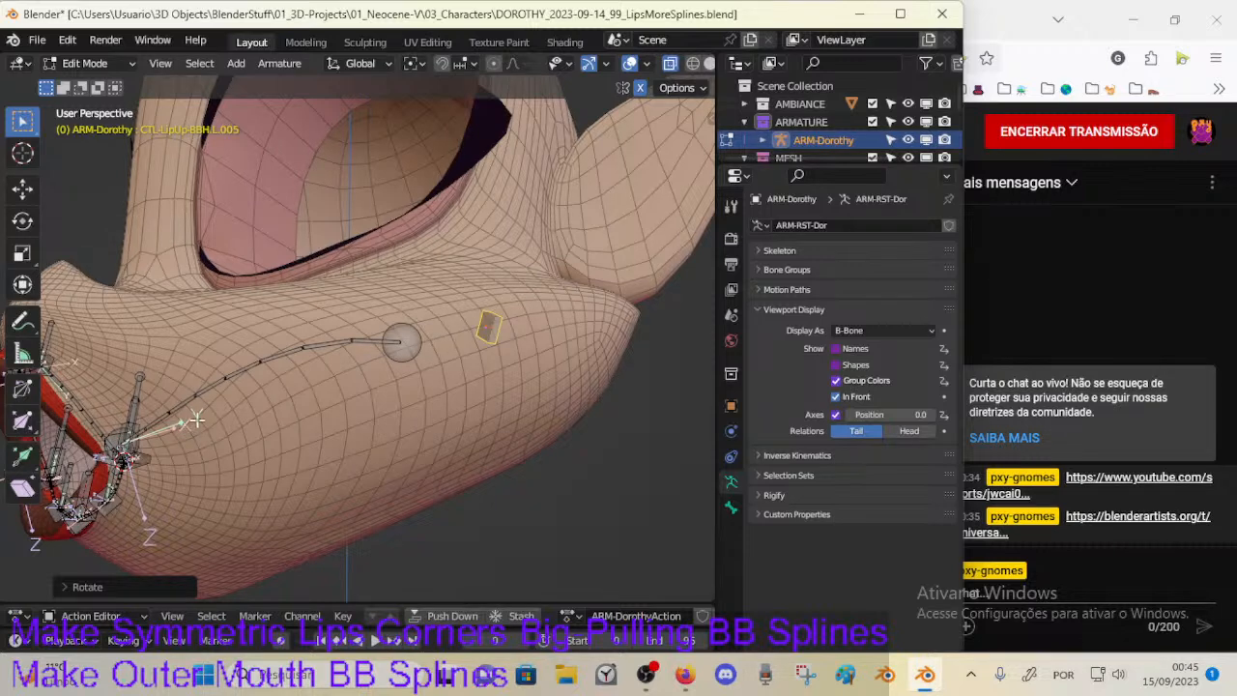
key("r")
left_click(498, 328)
key("g")
left_click(550, 321)
middle_click_drag(551, 321, 484, 446)
key("g")
left_click(590, 333)
Step: Adjust the outer handle's position so it sits at the cheek's outermost edge near the ear
middle_click_drag(587, 337, 399, 239)
middle_click_drag(211, 259, 201, 265)
key("g")
left_click(363, 301)
middle_click_drag(310, 307, 470, 469)
left_click(603, 480)
middle_click_drag(599, 465, 436, 383)
key("g")
left_click(533, 326)
Step: Set snapping to Vertex and move the tail of DEF-LipUp-BB.L.003 onto the outer handle at the cheek's edge
middle_click_drag(533, 320, 423, 87)
left_click(465, 63)
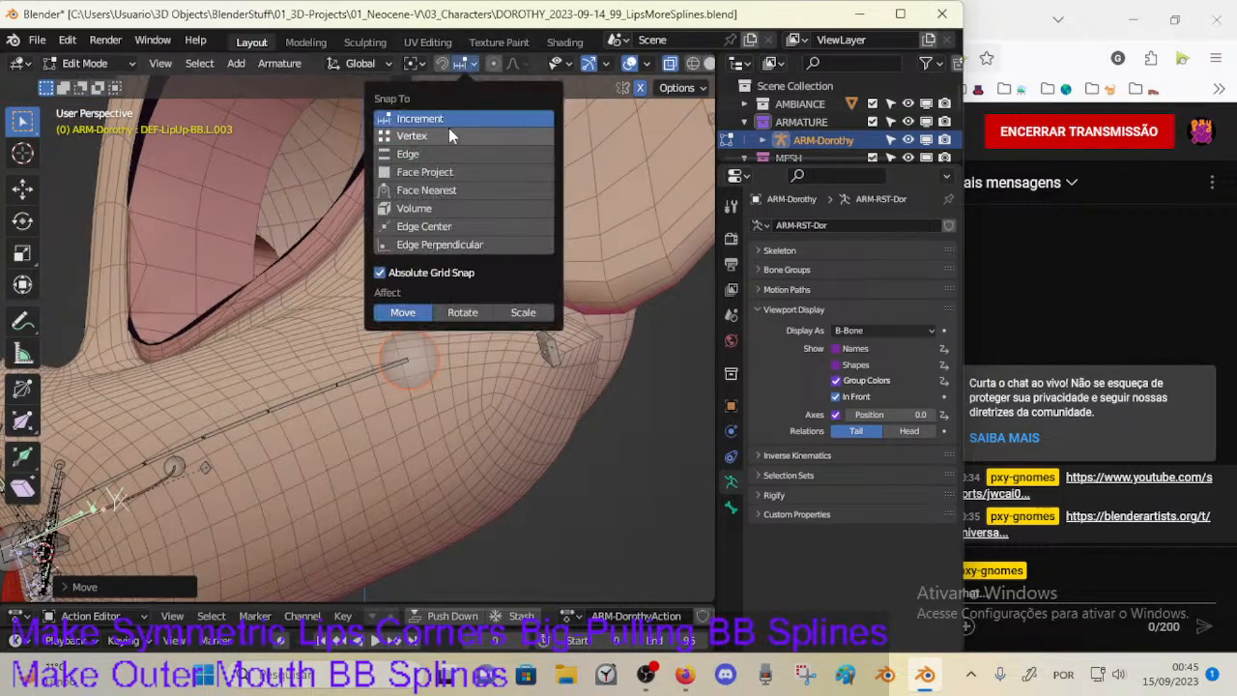
left_click(449, 136)
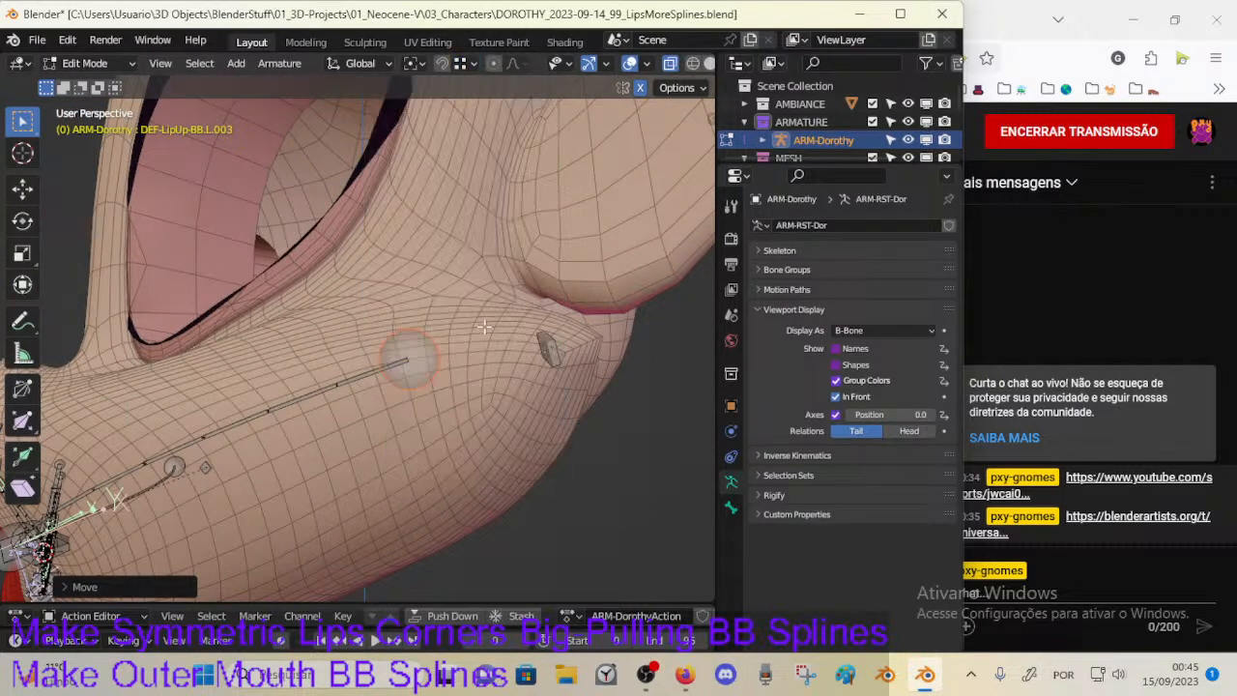
middle_click_drag(494, 333, 514, 326)
key("g")
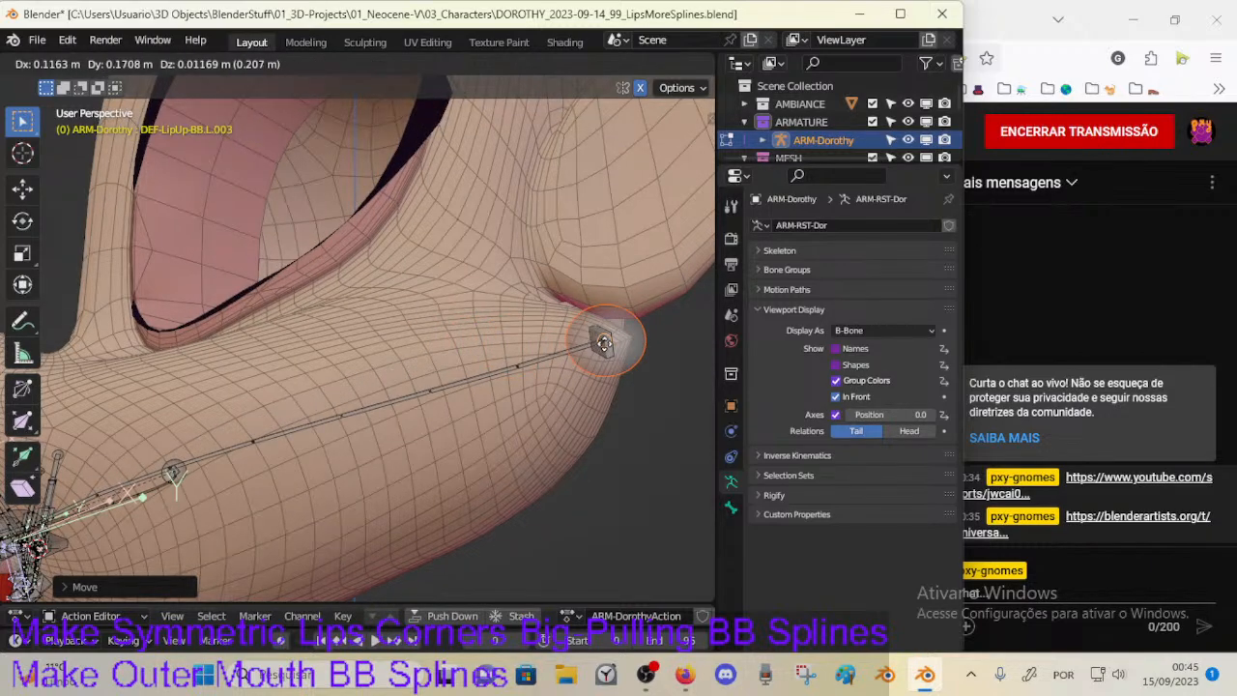
left_click(607, 343)
middle_click_drag(607, 342, 525, 370)
scroll(525, 370, "up", 2)
middle_click_drag(425, 410, 555, 360)
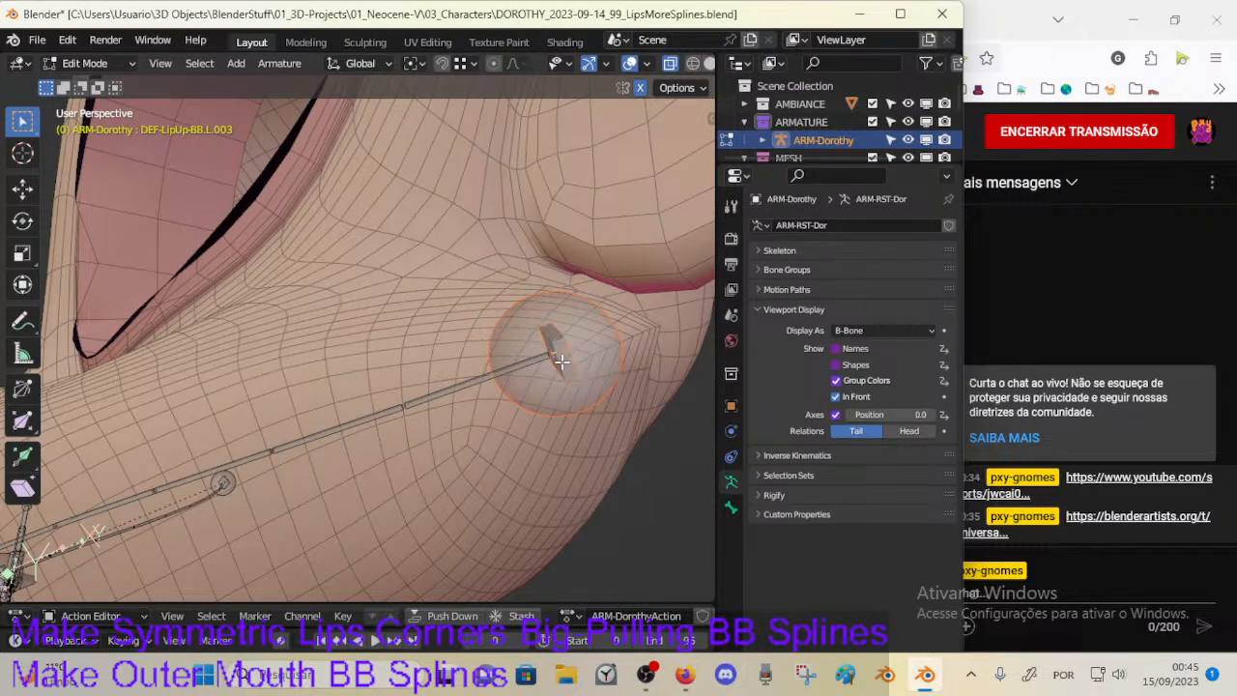
key("g")
left_click(510, 394)
Step: Adjust the roll of the outer handle CTL-LipUp-BBH.L.005 around its own axis
middle_click_drag(497, 406, 513, 477)
left_click(517, 473)
key("ctrl+r")
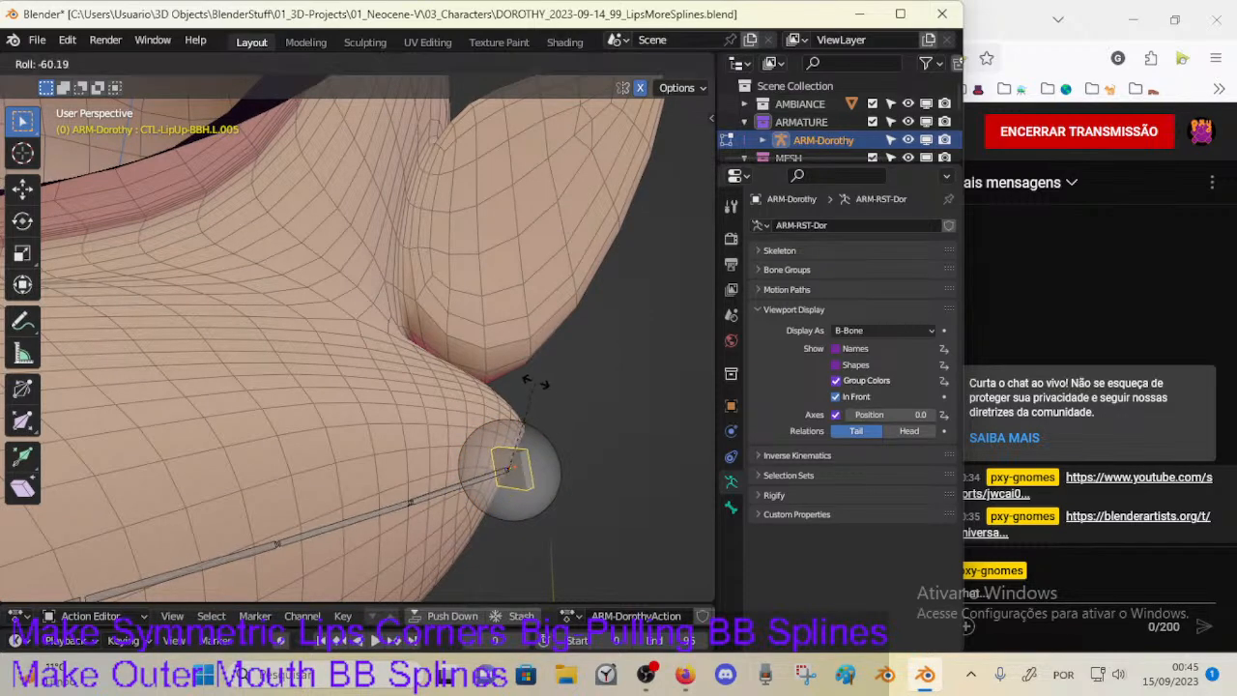
left_click(530, 488)
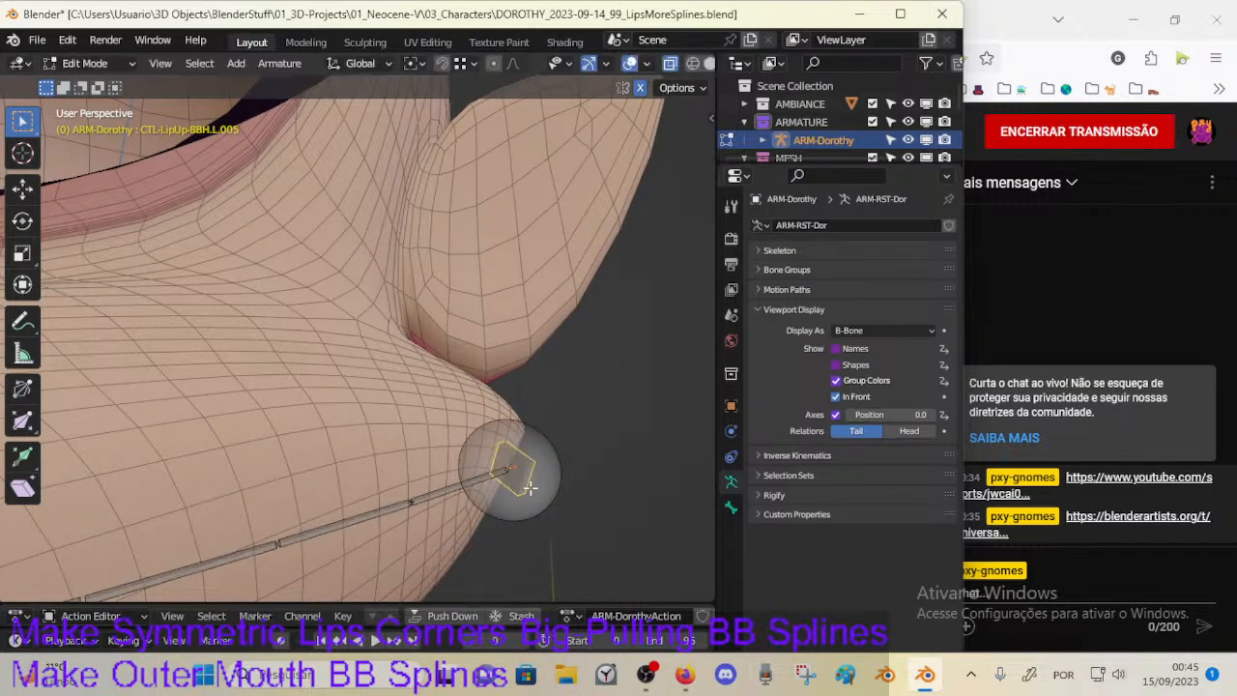
Step: Clear the roll of the spline bone DEF-LipUp-BB.L.003 and its inner handle CTL-LipUp-BBH.L.004
left_click(435, 491)
middle_click_drag(434, 491, 367, 419)
scroll(360, 391, "down", 4)
middle_click_drag(320, 386, 340, 395)
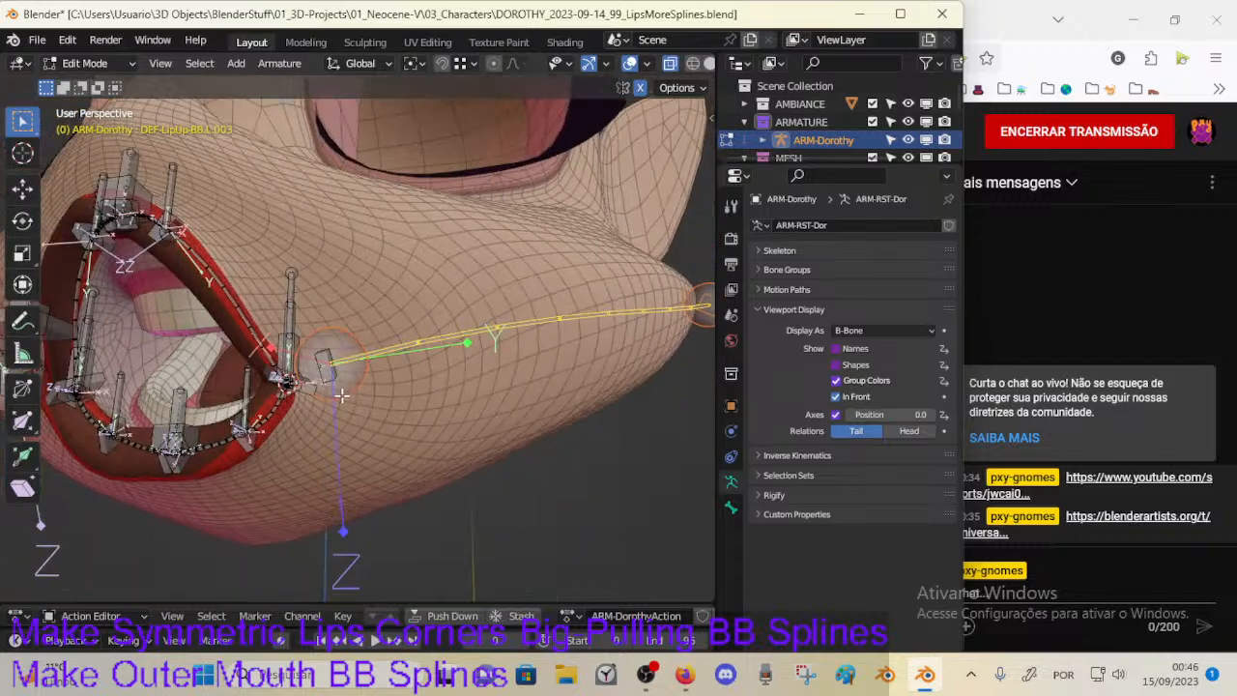
scroll(341, 394, "up", 3)
left_click(305, 380)
key("alt+r")
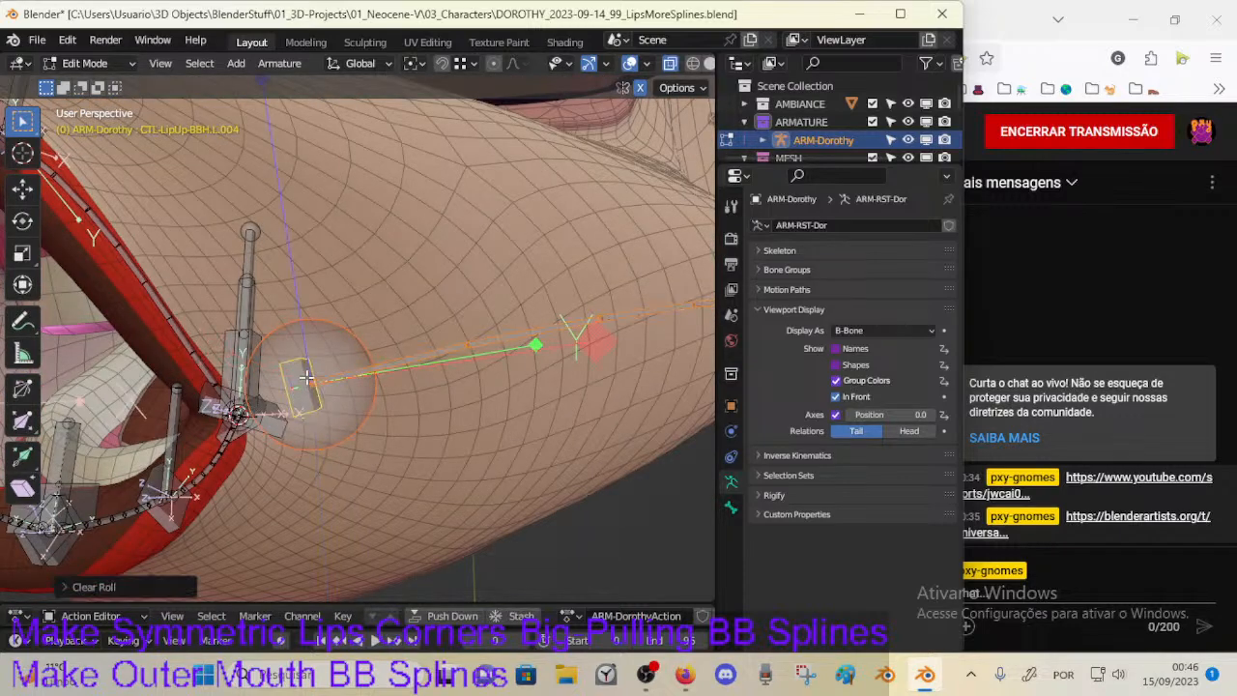
left_click(330, 402)
scroll(372, 371, "down", 4)
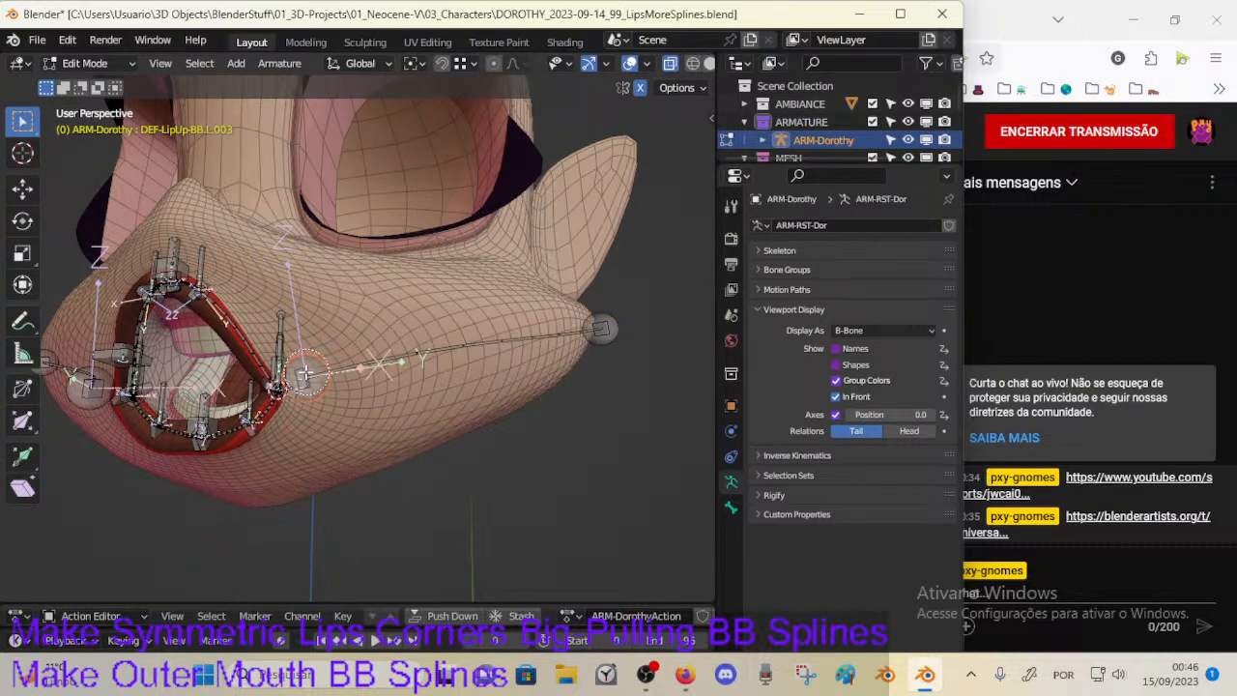
Step: Try to batch rename the selected corner spline bones with Find/Replace, targeting Bones
left_click(591, 331)
key("F2")
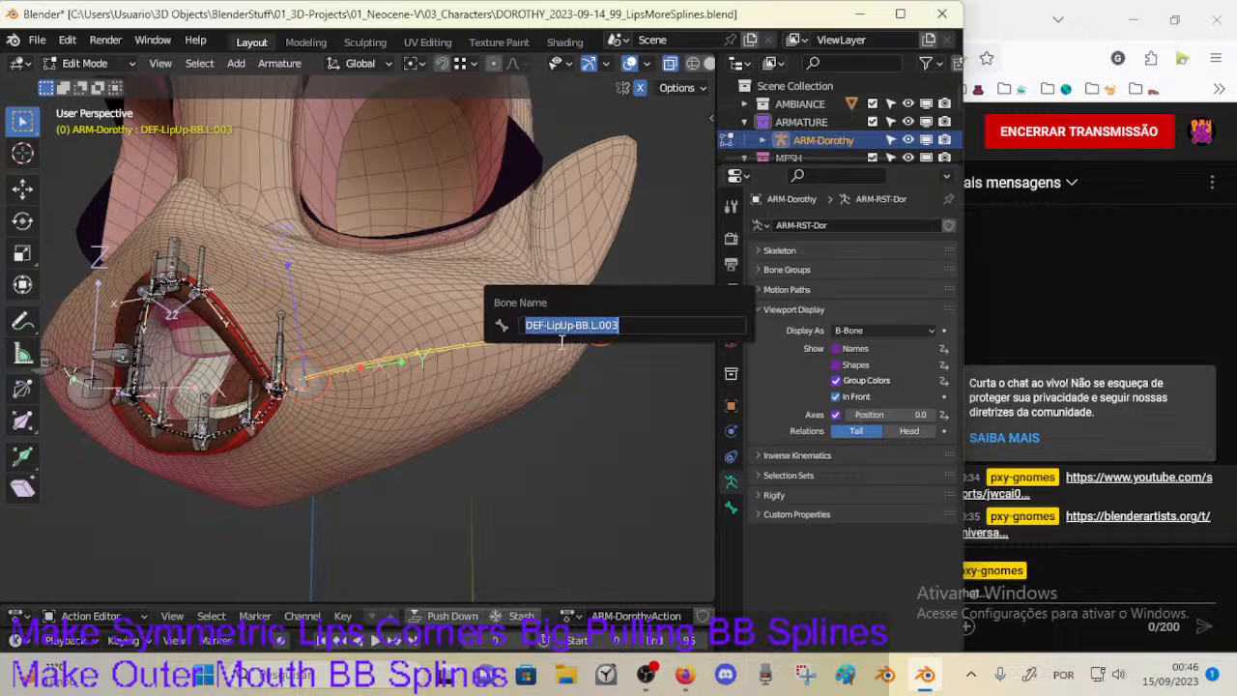
key("Escape")
key("ctrl+F2")
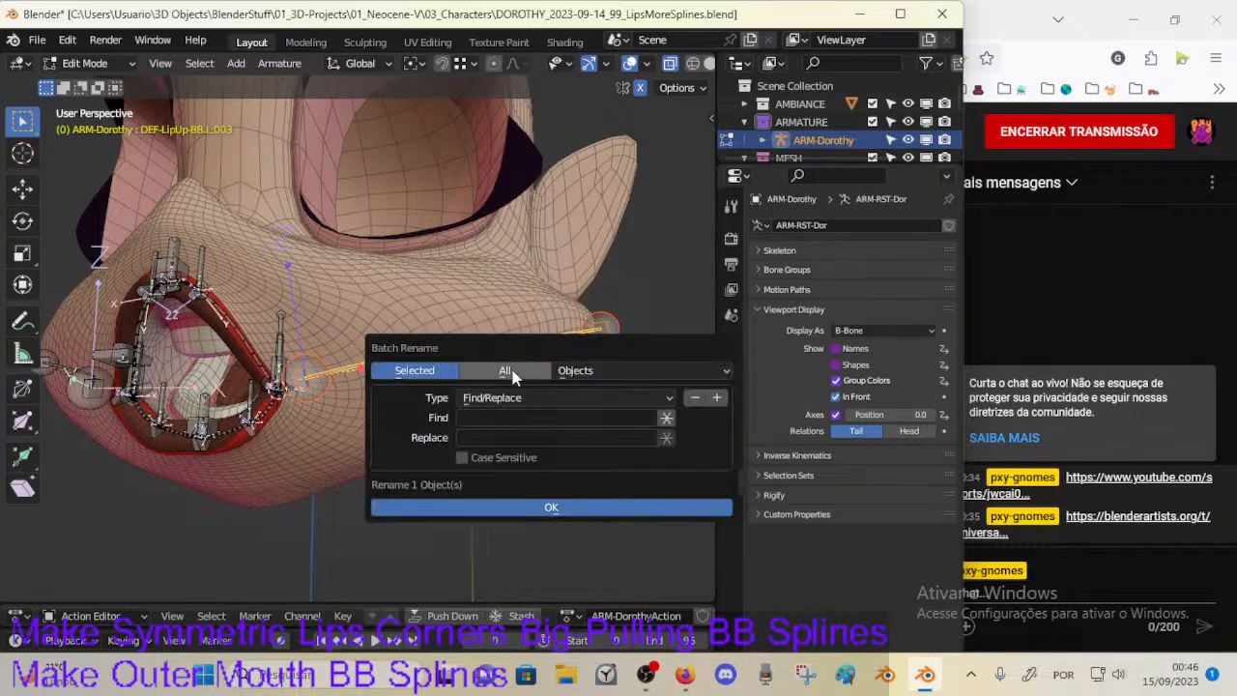
left_click(574, 371)
scroll(574, 348, "up", 12)
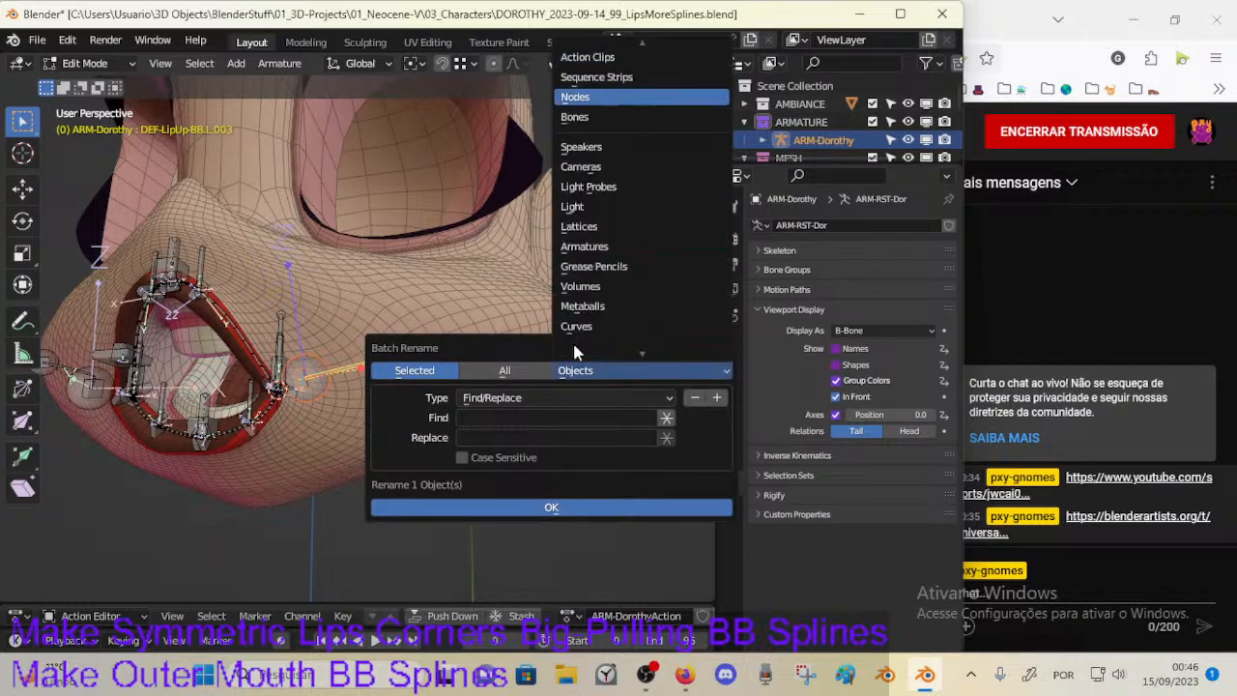
left_click(592, 114)
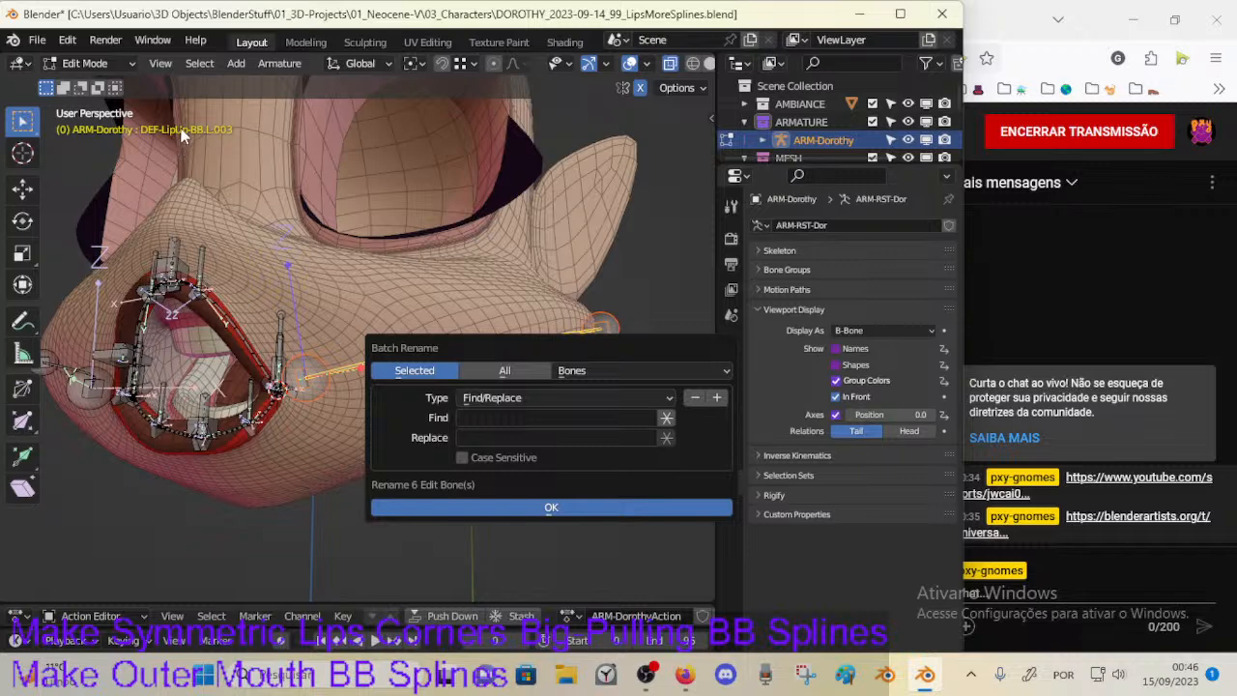
left_click(472, 418)
left_click(539, 508)
Step: Select both handle bones of the corner spline without the spline itself and enlarge their B-Bone display size
left_click(312, 403)
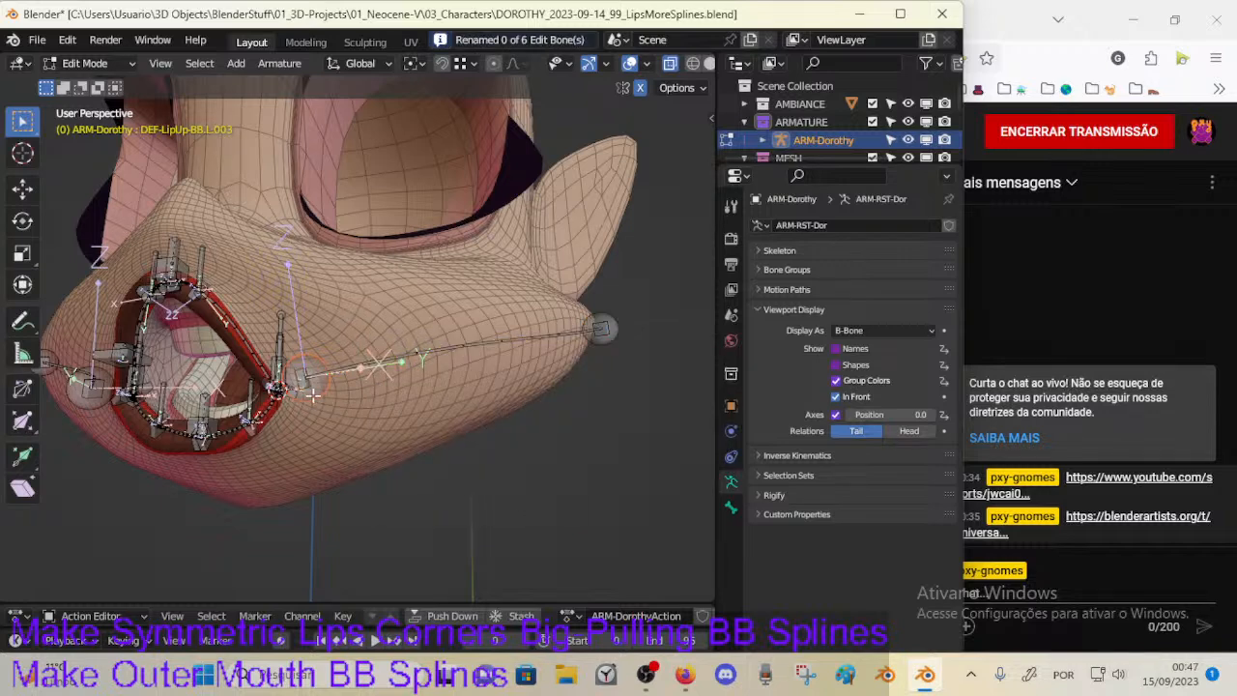
left_click(483, 344)
left_click(478, 344)
left_click(307, 390)
left_click(606, 327, "shift")
left_click(608, 325)
right_click(599, 344)
left_click(509, 340, "shift")
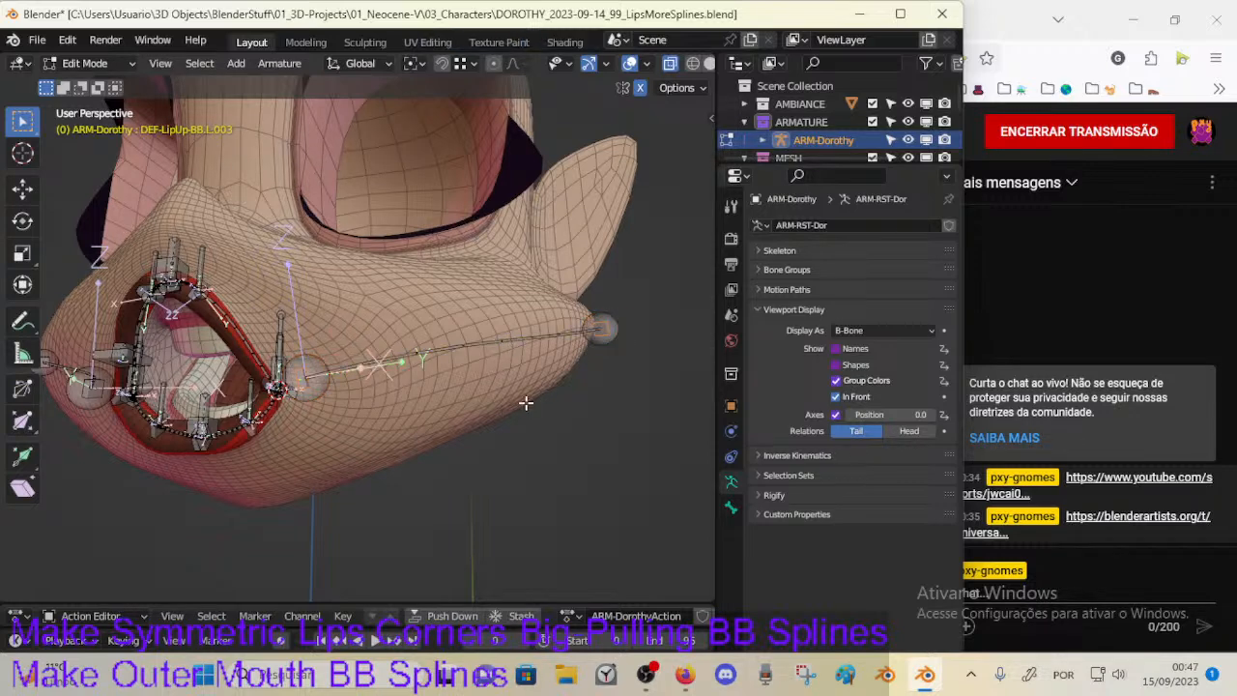
key("ctrl+alt+s")
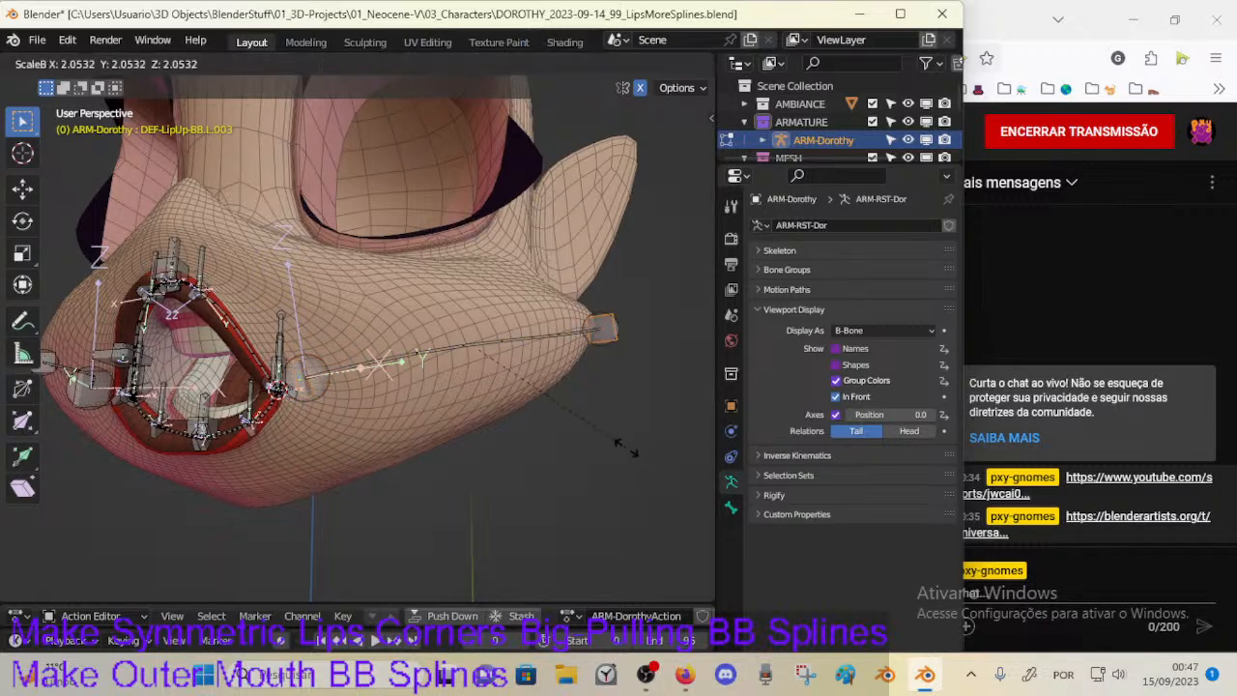
left_click(673, 489)
key("ctrl+alt+s")
left_click(522, 415)
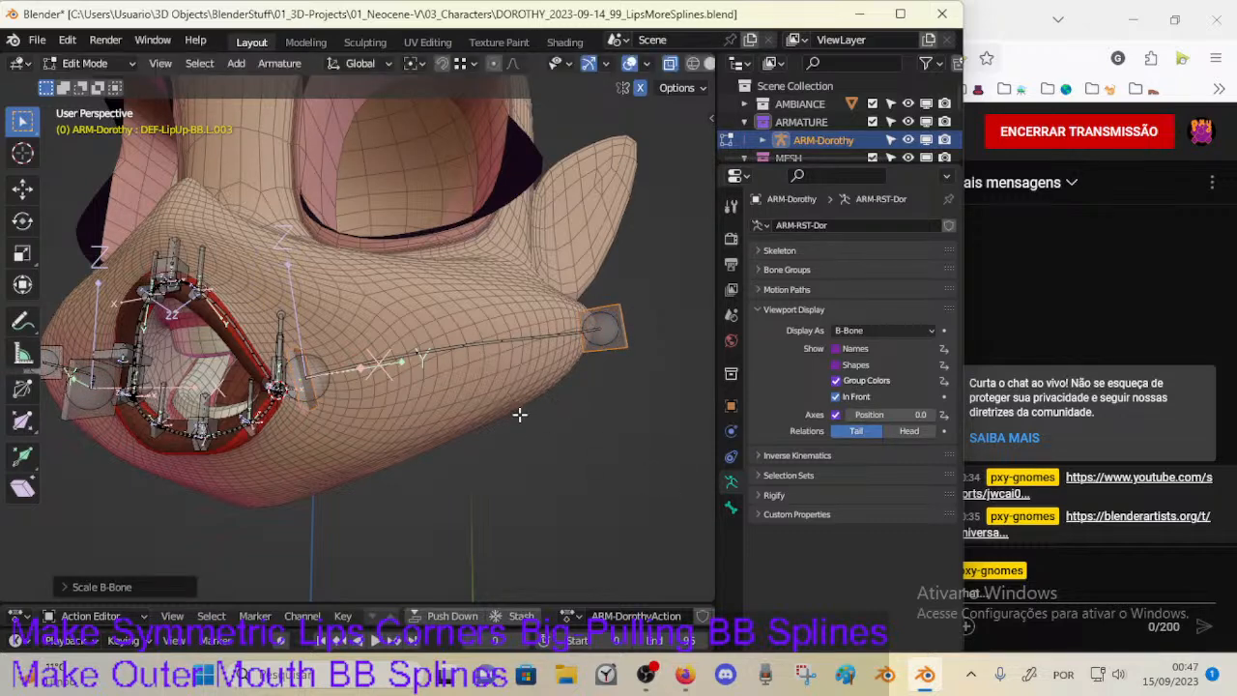
Step: Clear the roll of the inner handle CTL-LipUp-BBH.L.004 beside the lip corner and roll it to about 94°
left_click(324, 408)
left_click(313, 409)
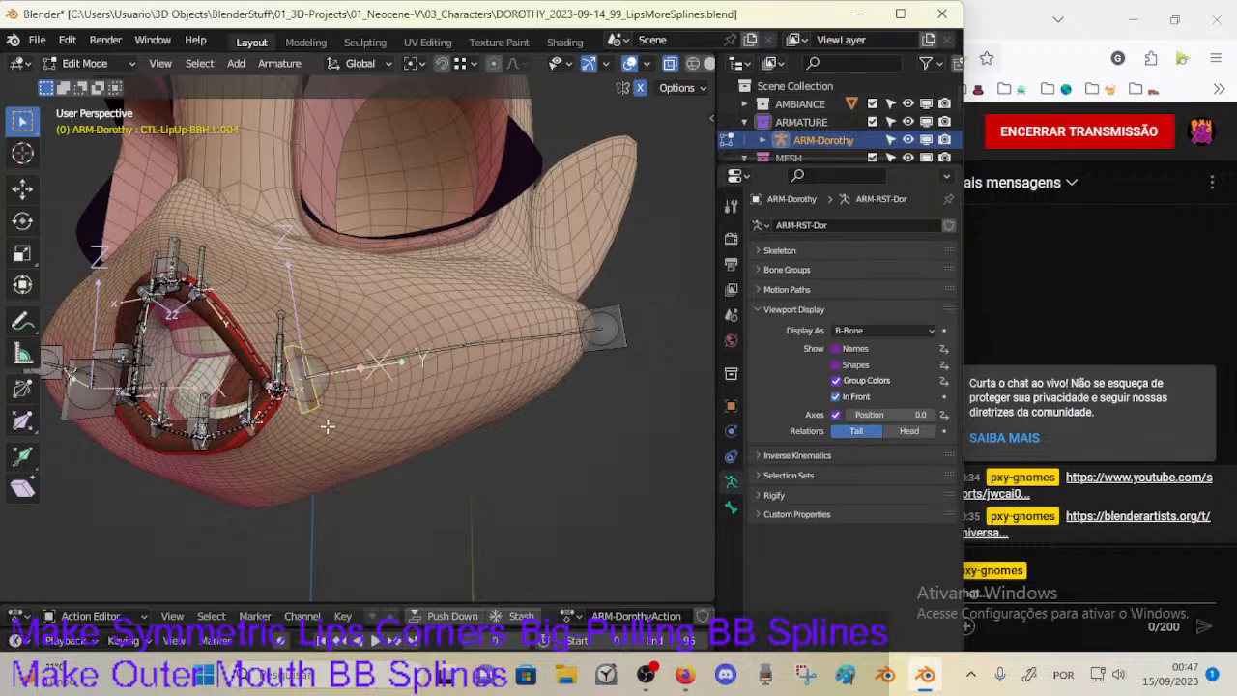
middle_click_drag(313, 410, 395, 423)
scroll(445, 415, "up", 3)
middle_click_drag(522, 418, 459, 426)
scroll(464, 424, "up", 2)
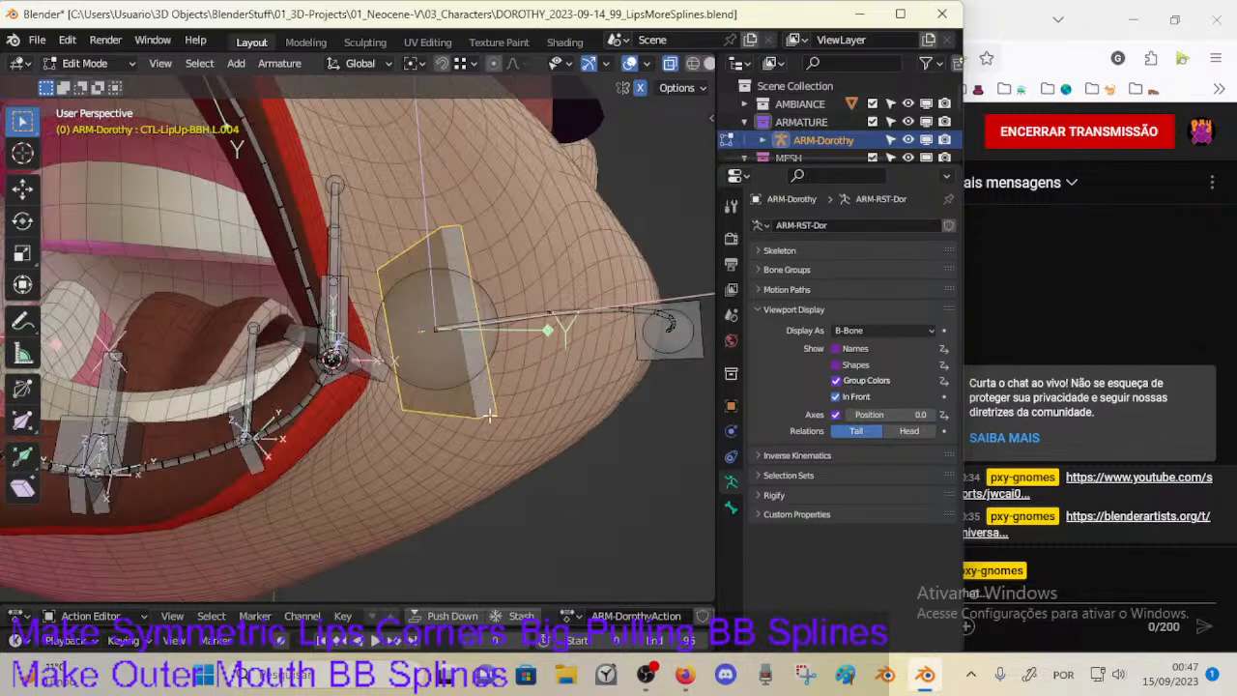
key("ctrl+r")
left_click(535, 415)
key("n")
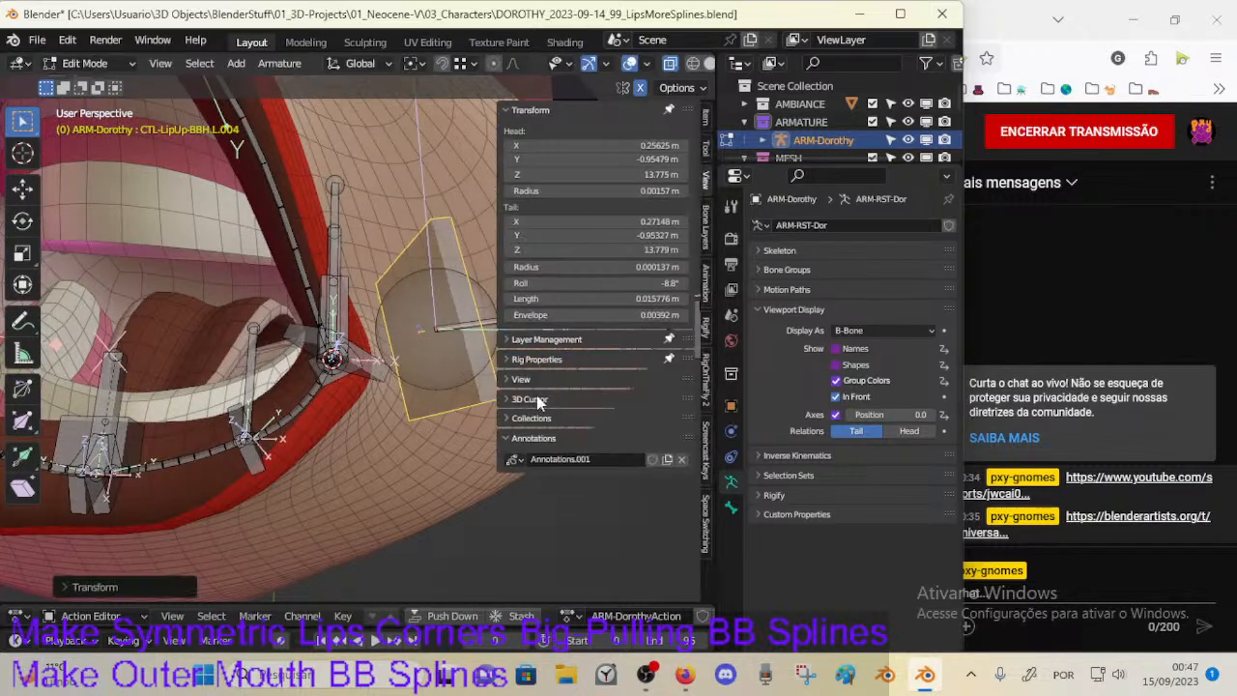
key("alt+r")
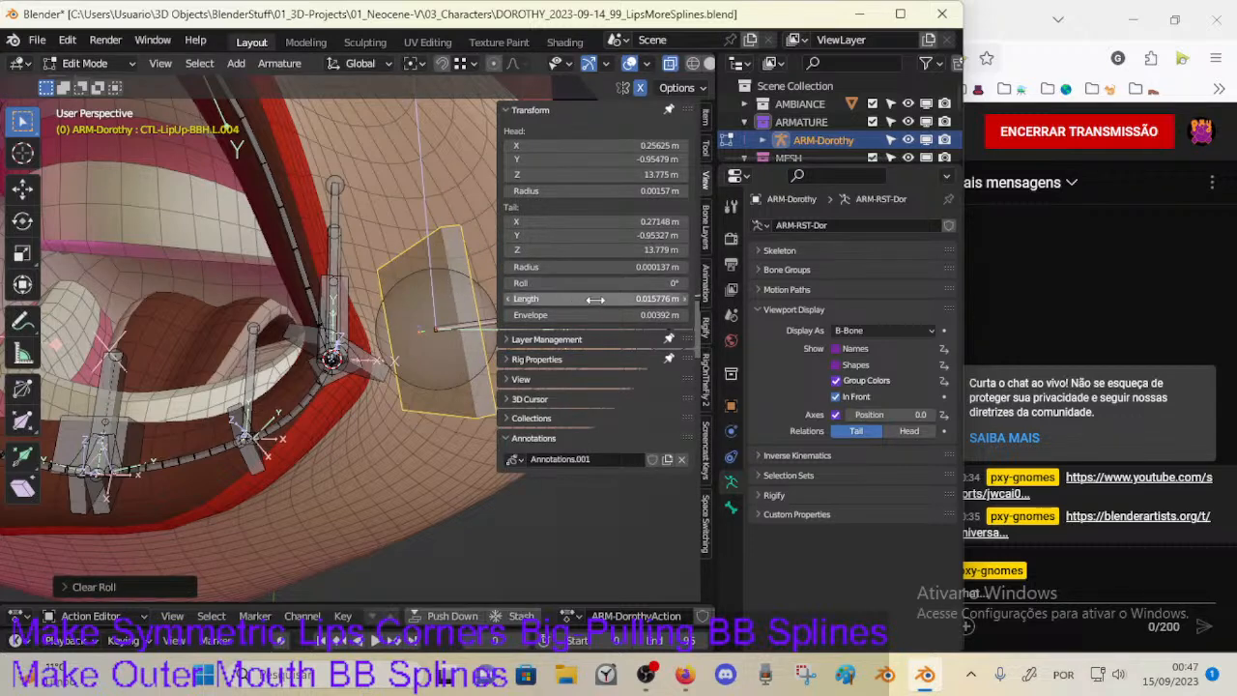
key("ctrl+r")
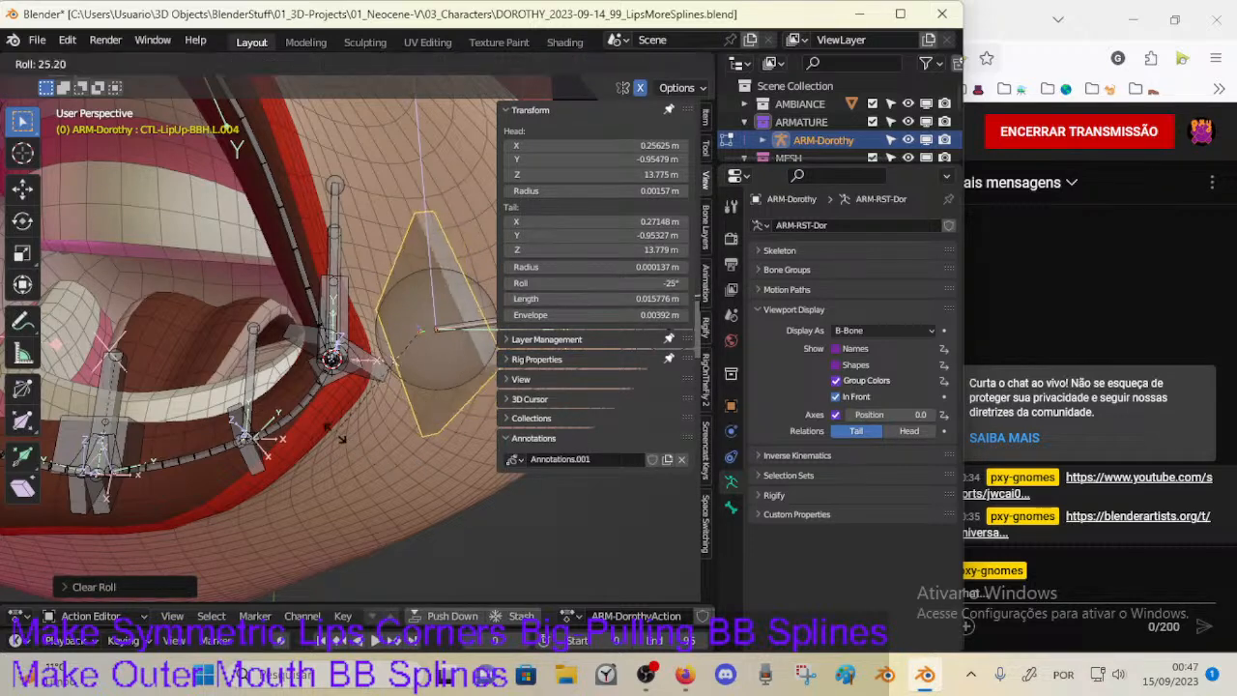
left_click(461, 346)
Step: Align the spline bone DEF-LipUp-BB.L.003 to the inner handle CTL-LipUp-BBH.L.004 and select the spline's tail
middle_click_drag(459, 339, 323, 377, "shift")
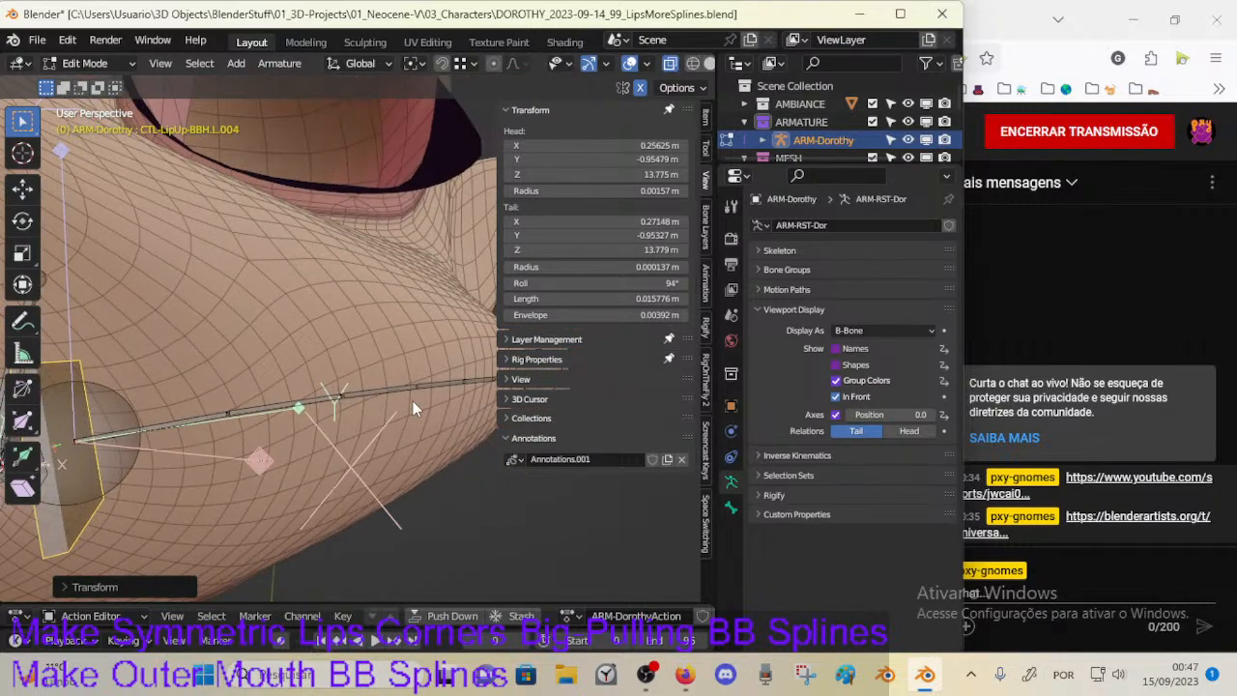
left_click(403, 387)
left_click(76, 527, "shift")
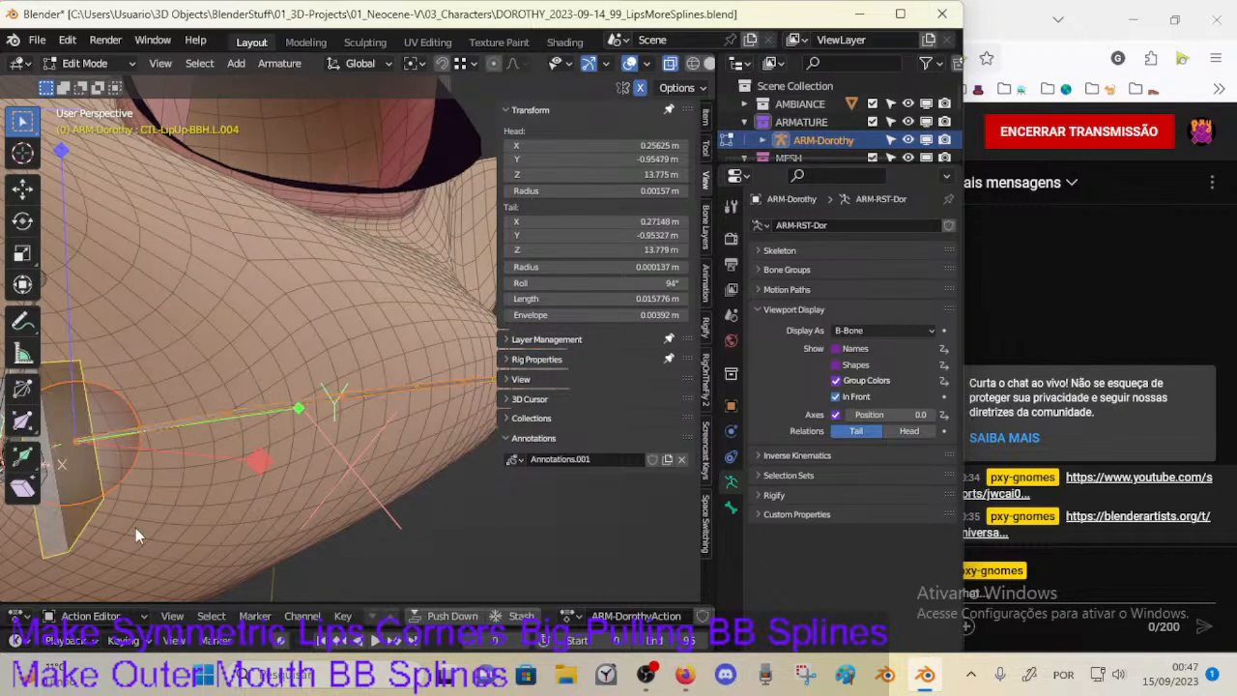
key("ctrl+alt+a")
middle_click_drag(261, 477, 162, 466)
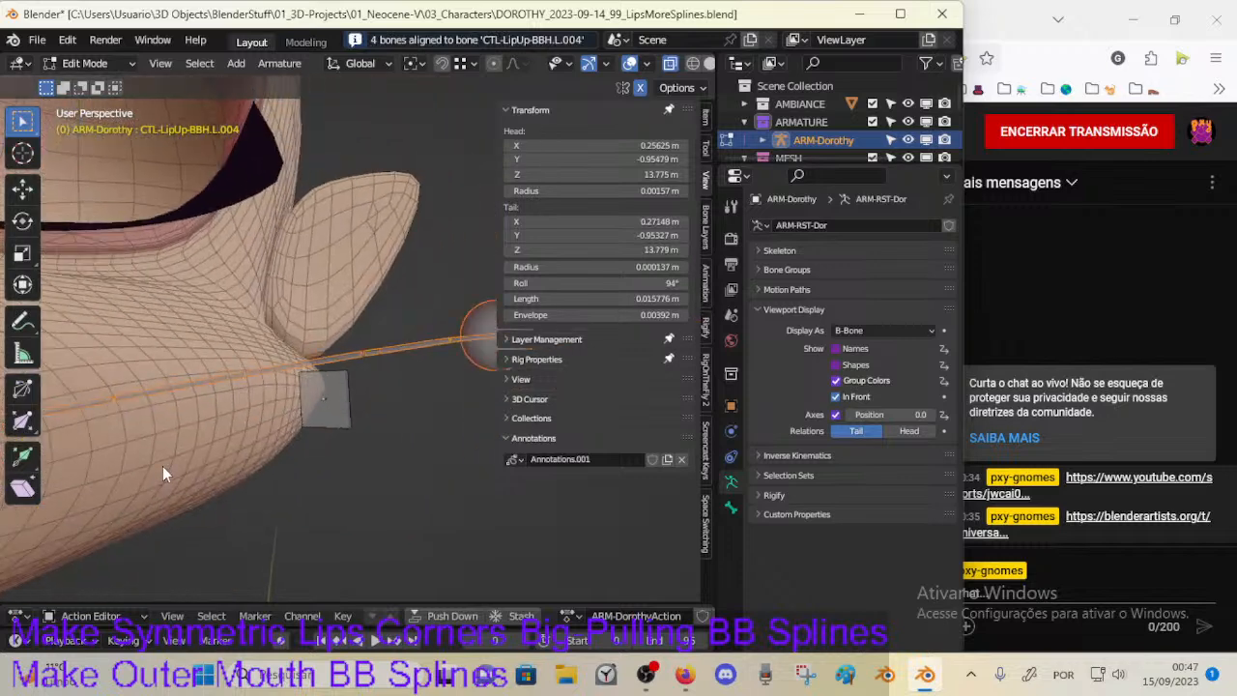
left_click(326, 420)
left_click(480, 352)
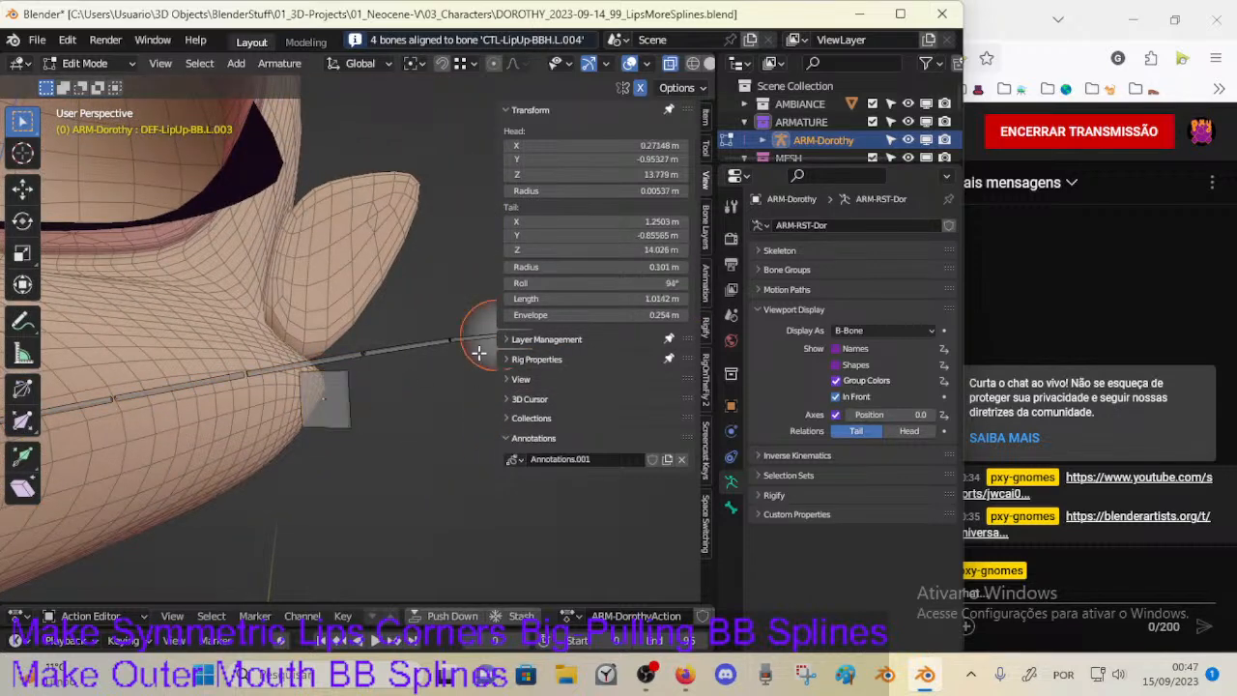
Step: Move the corner spline's tail with its outer handle onto the cheek end, at about X 1.04, Y -0.34, Z 14.03 m
key("g")
left_click(320, 405)
middle_click_drag(320, 406, 290, 450)
scroll(238, 450, "up", 3)
scroll(273, 456, "up", 2)
middle_click_drag(236, 527, 298, 465, "shift")
mouse_move(220, 500)
middle_mouse_down()
mouse_move(189, 506)
mouse_move(205, 507)
middle_mouse_up()
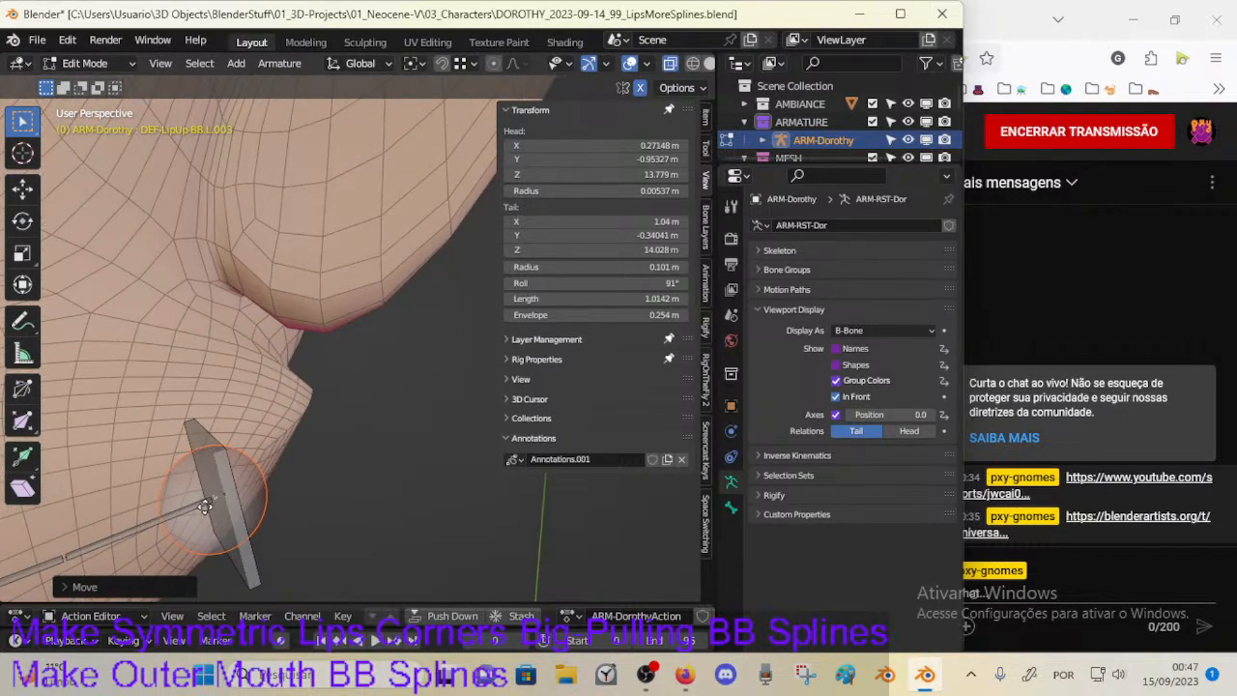
key("g")
right_click(210, 497)
scroll(221, 514, "down", 1)
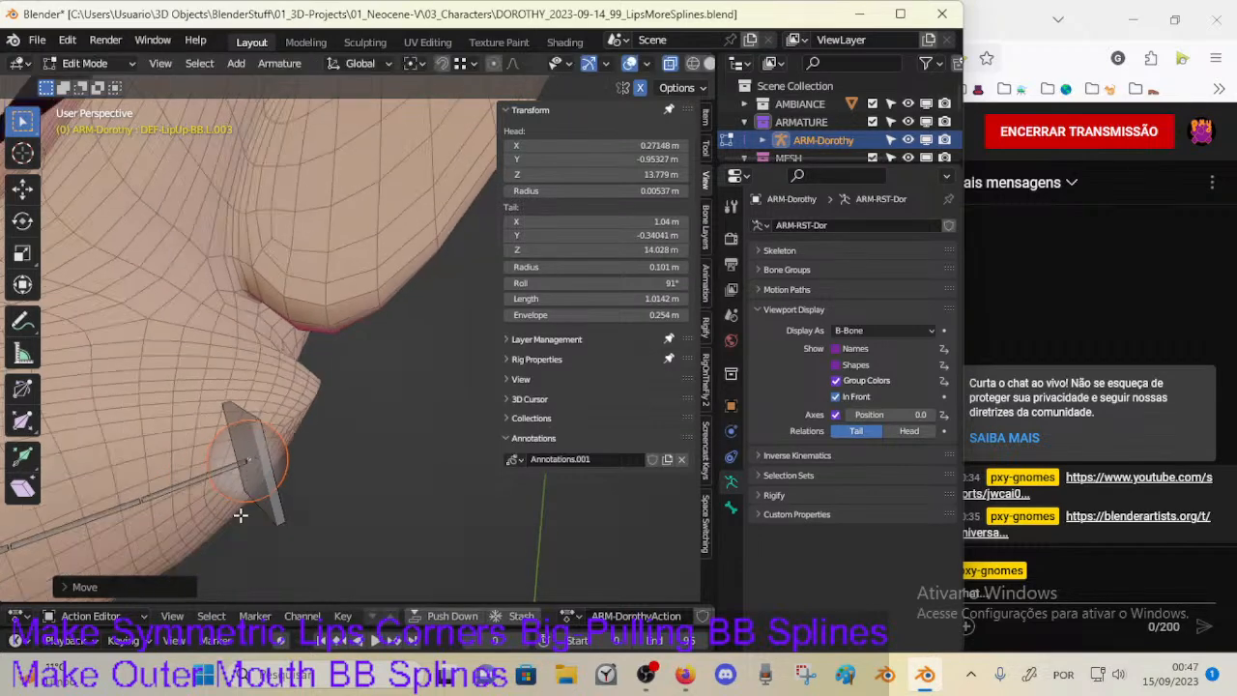
Step: Roll the outer handle CTL-LipUp-BBH.L.005 at the cheek end to about 92°
left_click(266, 510)
middle_click_drag(269, 509, 408, 457)
scroll(408, 457, "up", 2)
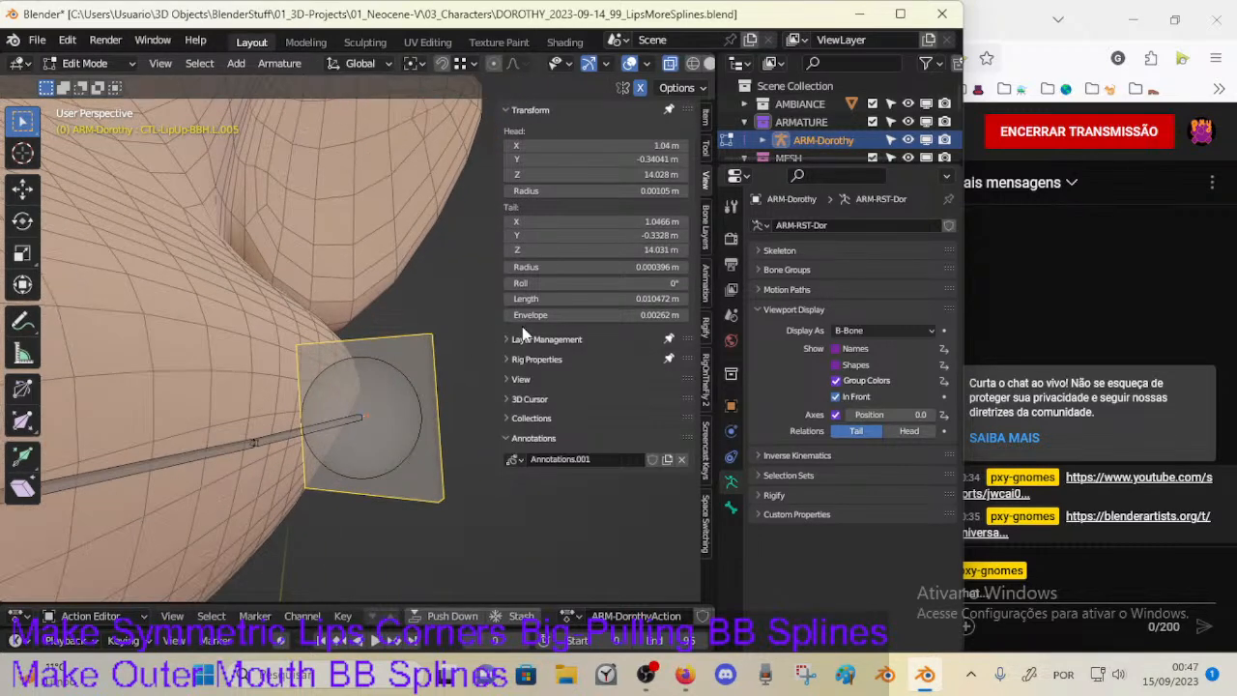
scroll(422, 410, "up", 2)
key("ctrl+r")
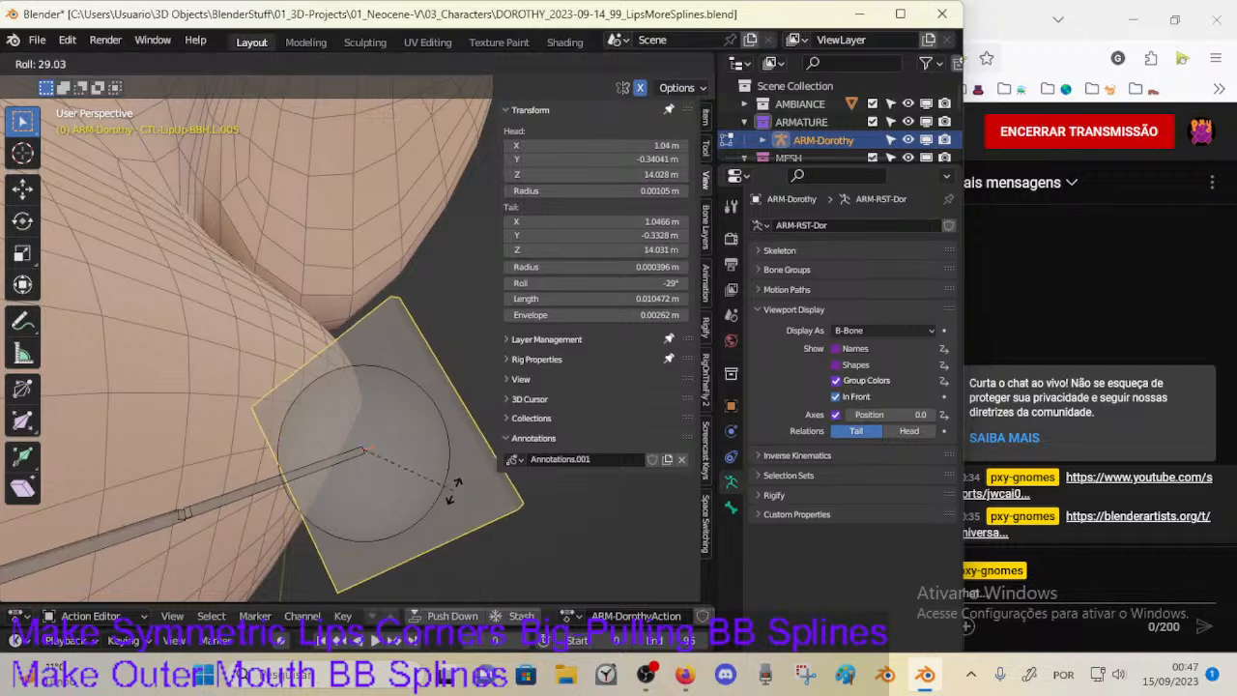
left_click(361, 295)
scroll(315, 402, "down", 3)
middle_click_drag(294, 415, 334, 396)
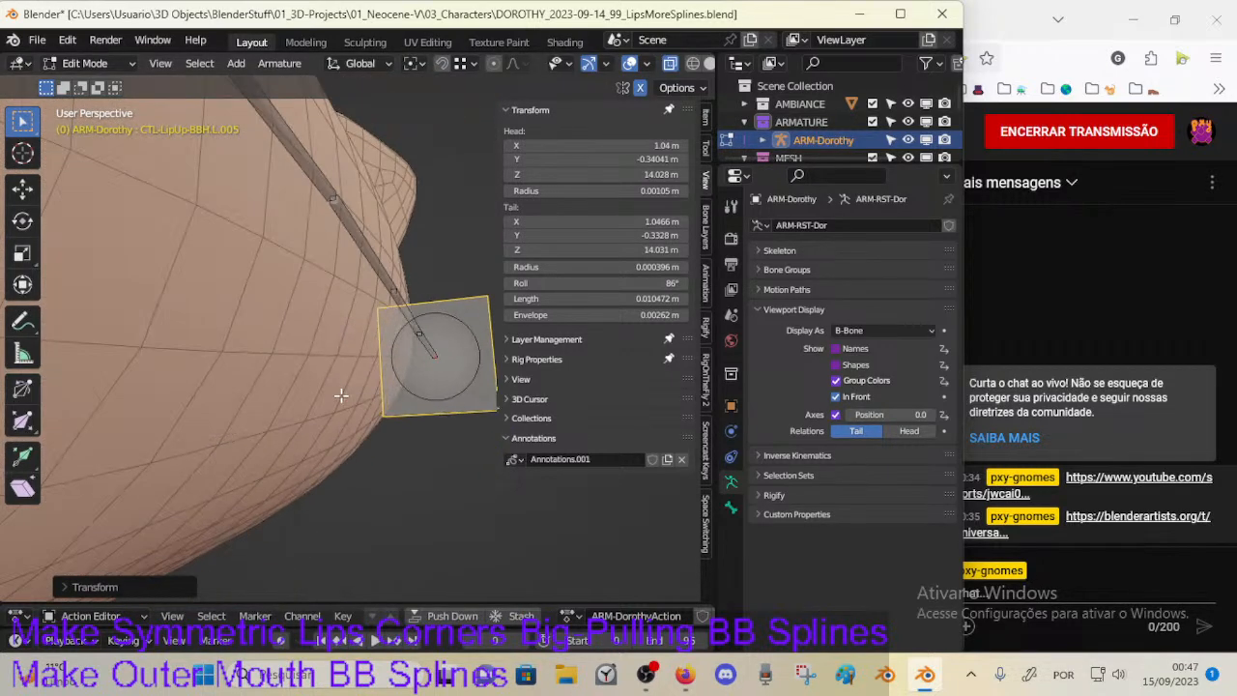
key("ctrl+r")
left_click(466, 404)
key("ctrl+r")
left_click(465, 412)
scroll(417, 458, "down", 3)
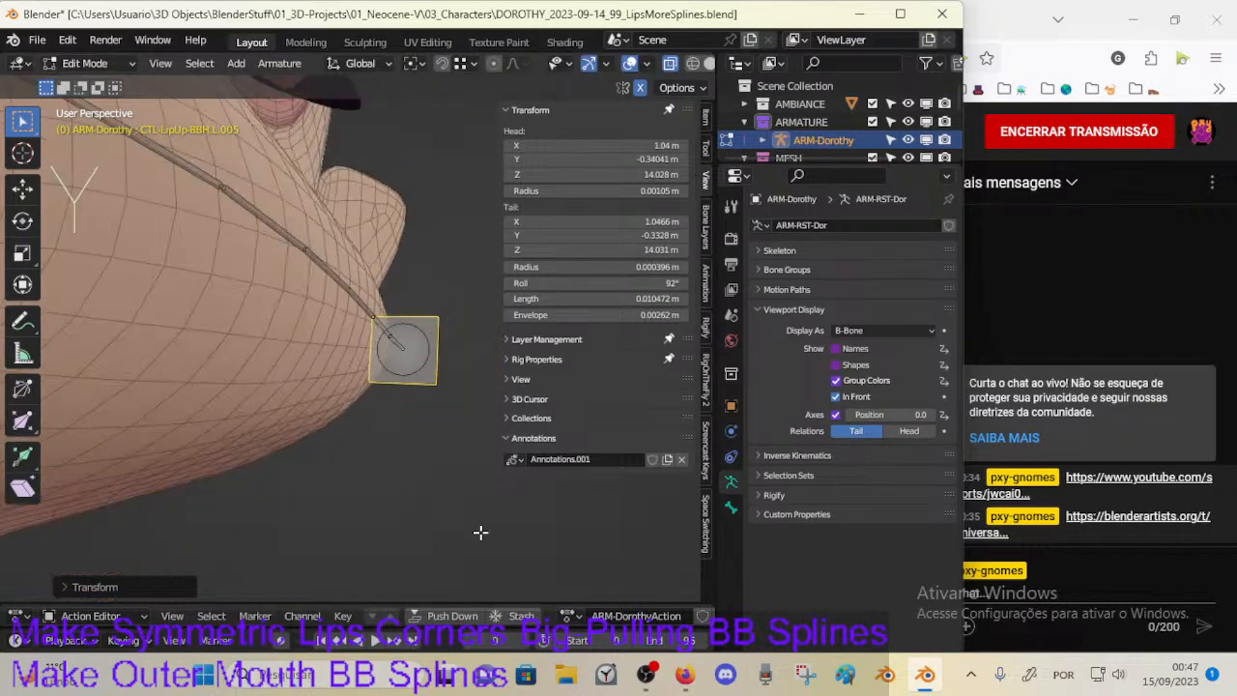
left_click(684, 673)
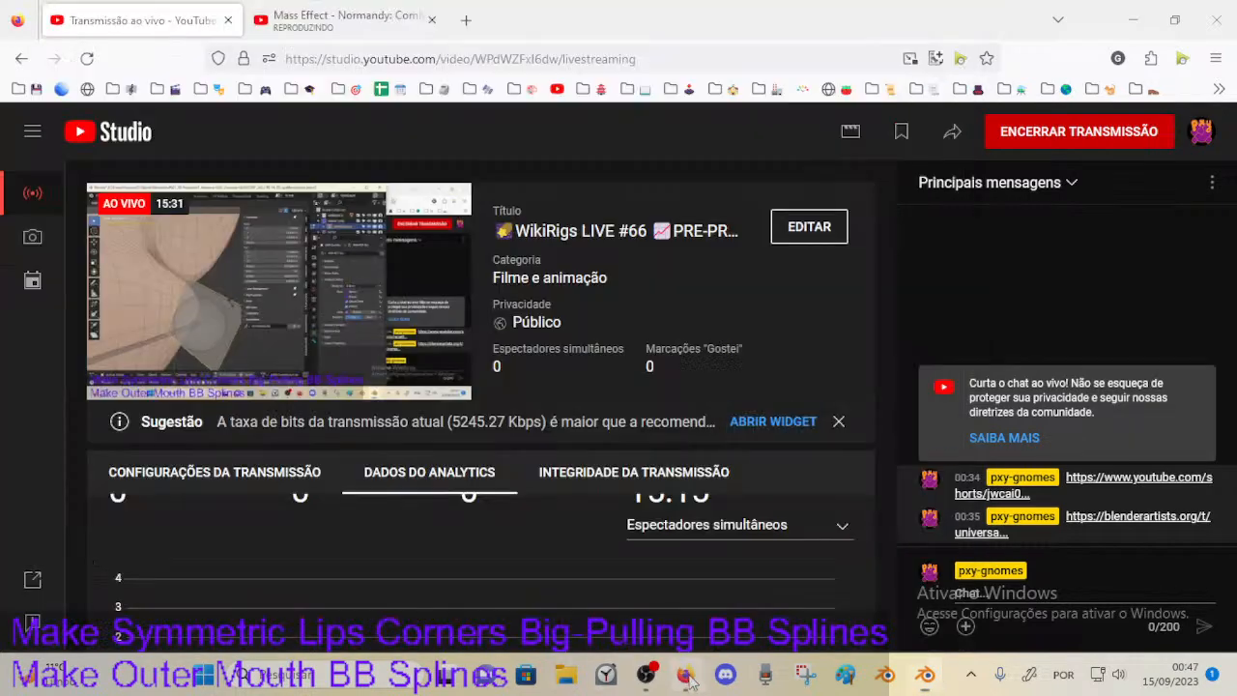
left_click(926, 674)
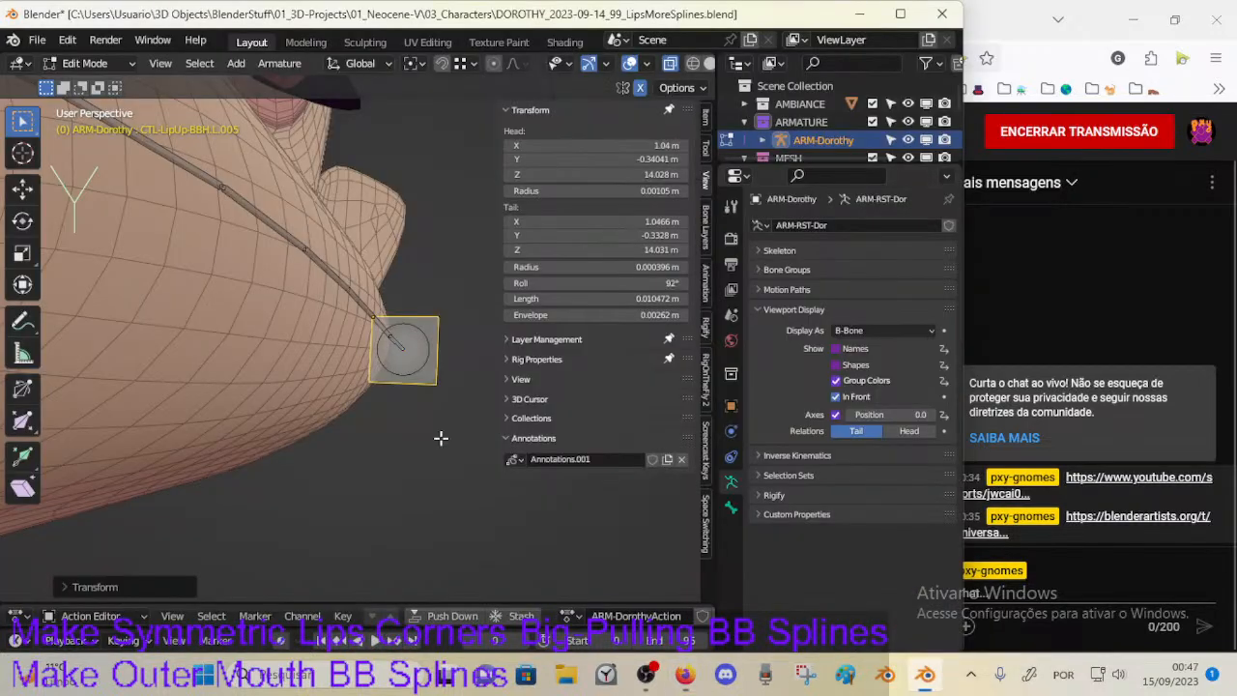
Step: Move the joint between the inner handle and the corner spline closer to the cheek surface beside the lip corner
middle_click_drag(367, 410, 328, 416)
scroll(218, 458, "down", 6)
scroll(291, 451, "up", 3)
scroll(291, 450, "up", 3)
scroll(296, 446, "down", 3)
scroll(309, 419, "up", 3)
left_click(348, 379)
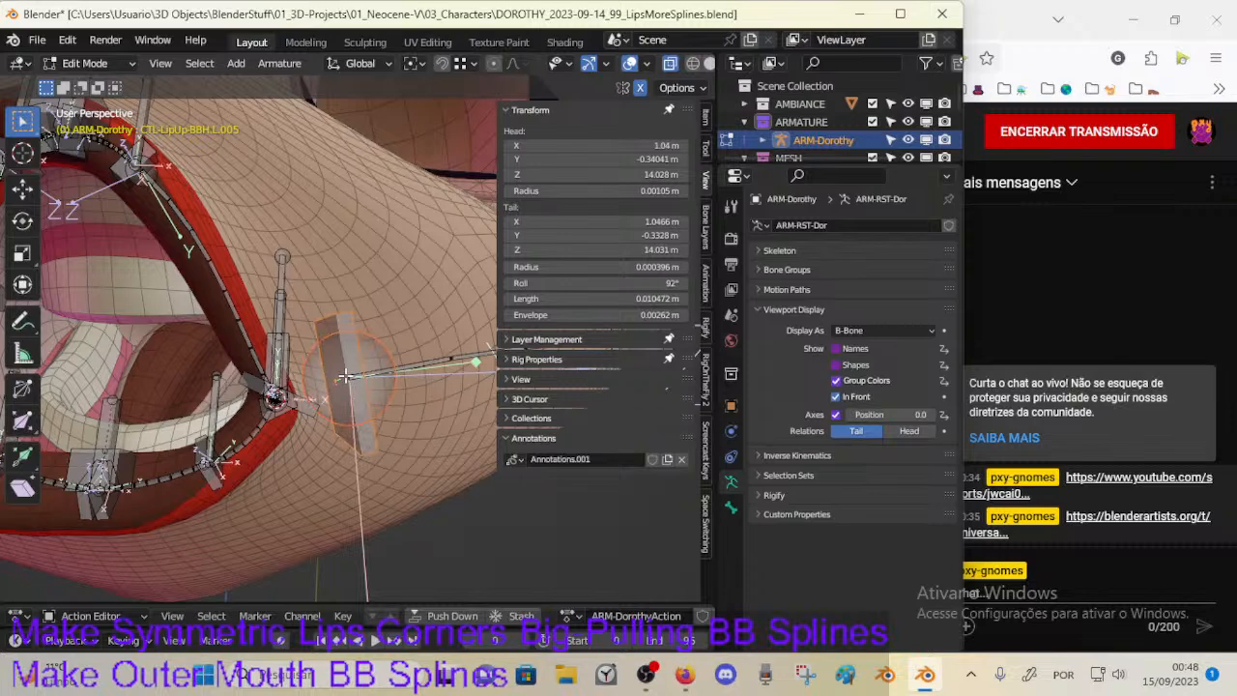
scroll(302, 408, "up", 3)
middle_click_drag(290, 445, 386, 316)
key("g")
left_click(418, 409)
key("n")
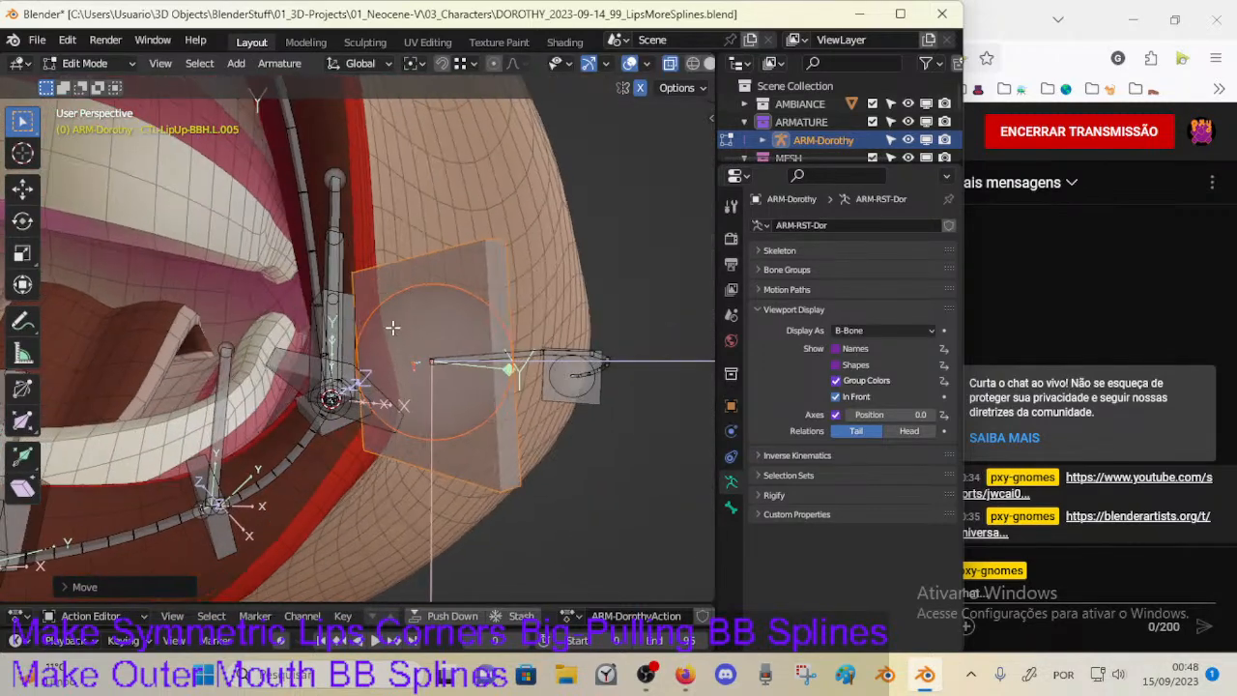
key("g")
left_click(441, 345)
middle_click_drag(435, 365, 393, 521)
key("g")
left_click(505, 368)
Step: Rotate the inner handle beside the lip corner from above and from the side to align it with the cheek curve
scroll(446, 401, "up", 2)
key("r")
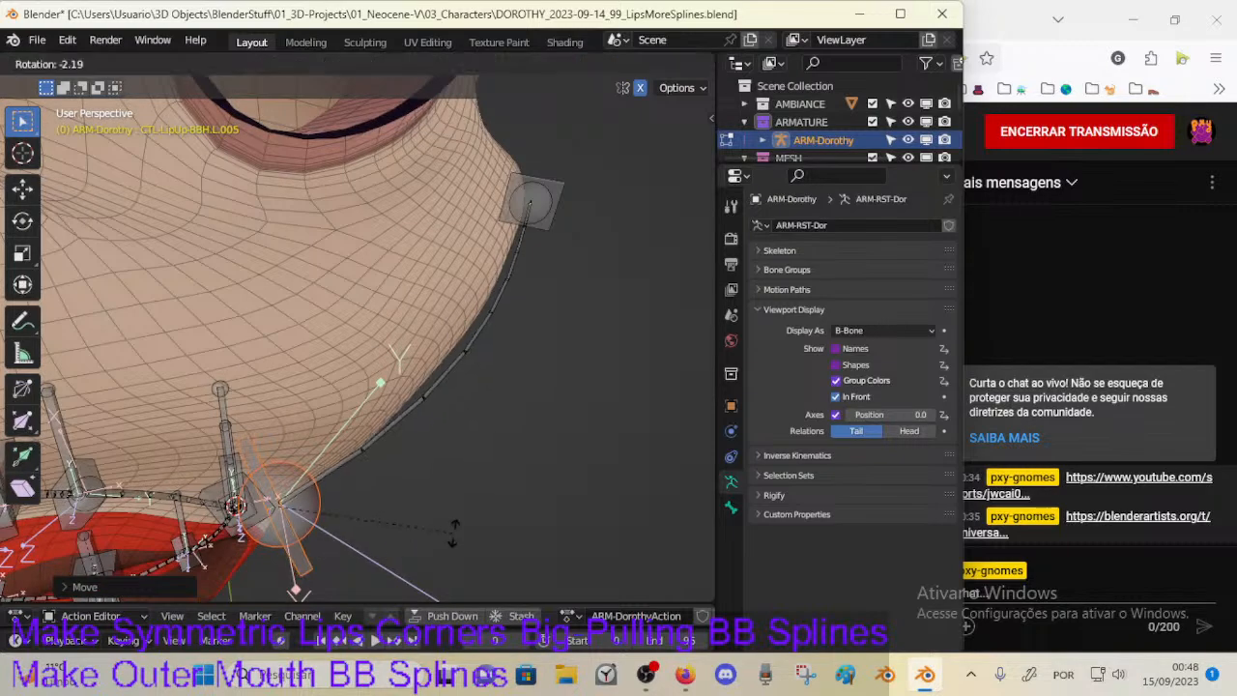
left_click(454, 500)
middle_click_drag(449, 496, 378, 419)
key("r")
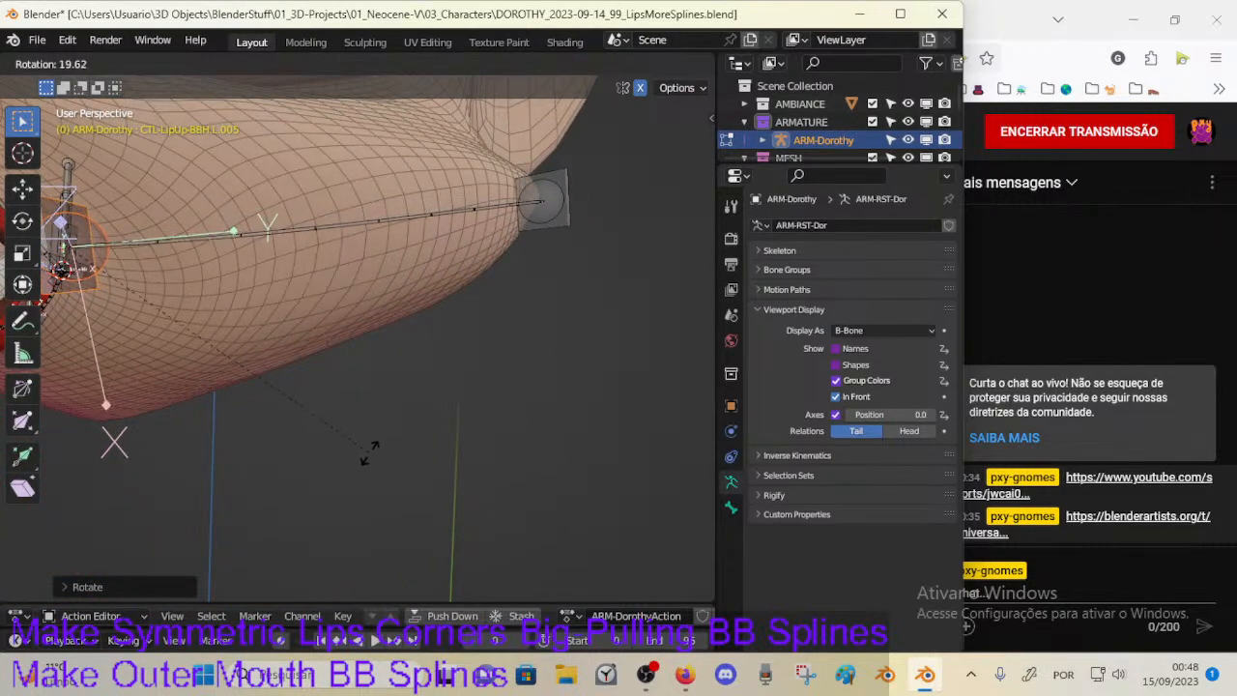
left_click(458, 325)
Step: Move the outer handle CTL-LipUp-BBH.L.005 inward along the cheek end and rotate it to follow the cheek's curvature
mouse_move(458, 326)
middle_mouse_down()
mouse_move(473, 444)
mouse_move(412, 438)
mouse_move(462, 331)
mouse_move(458, 348)
middle_mouse_up()
left_click(460, 330)
key("g")
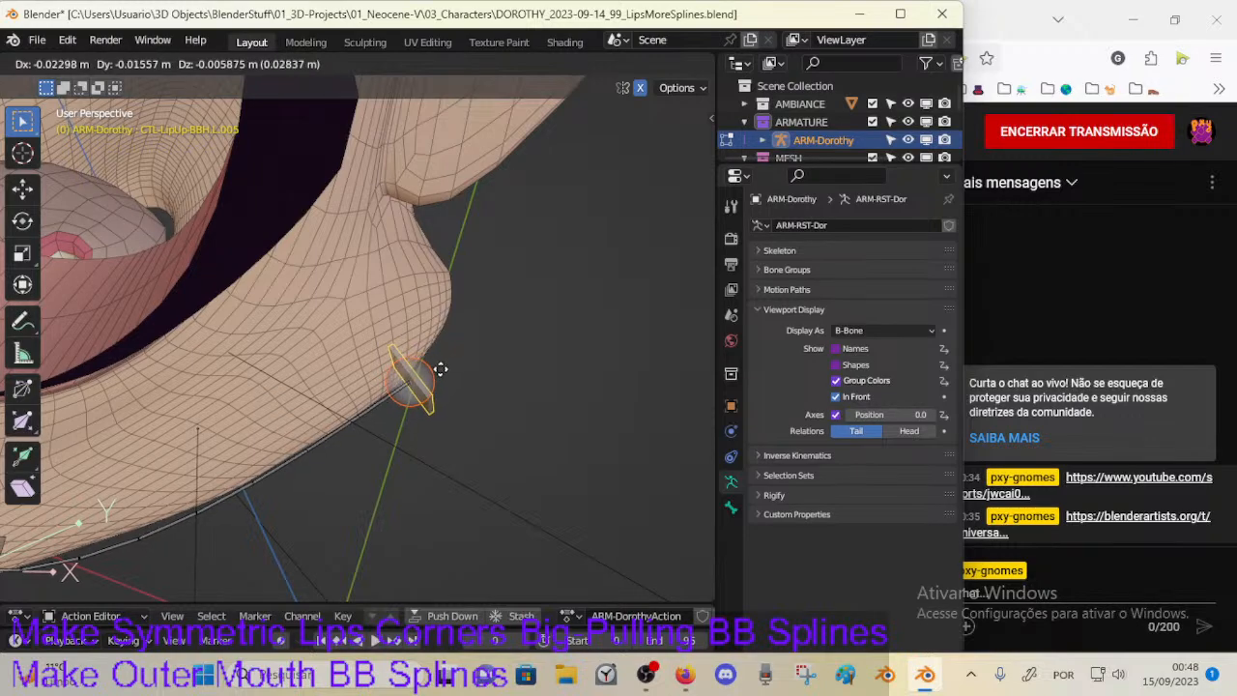
left_click(436, 365)
key("r")
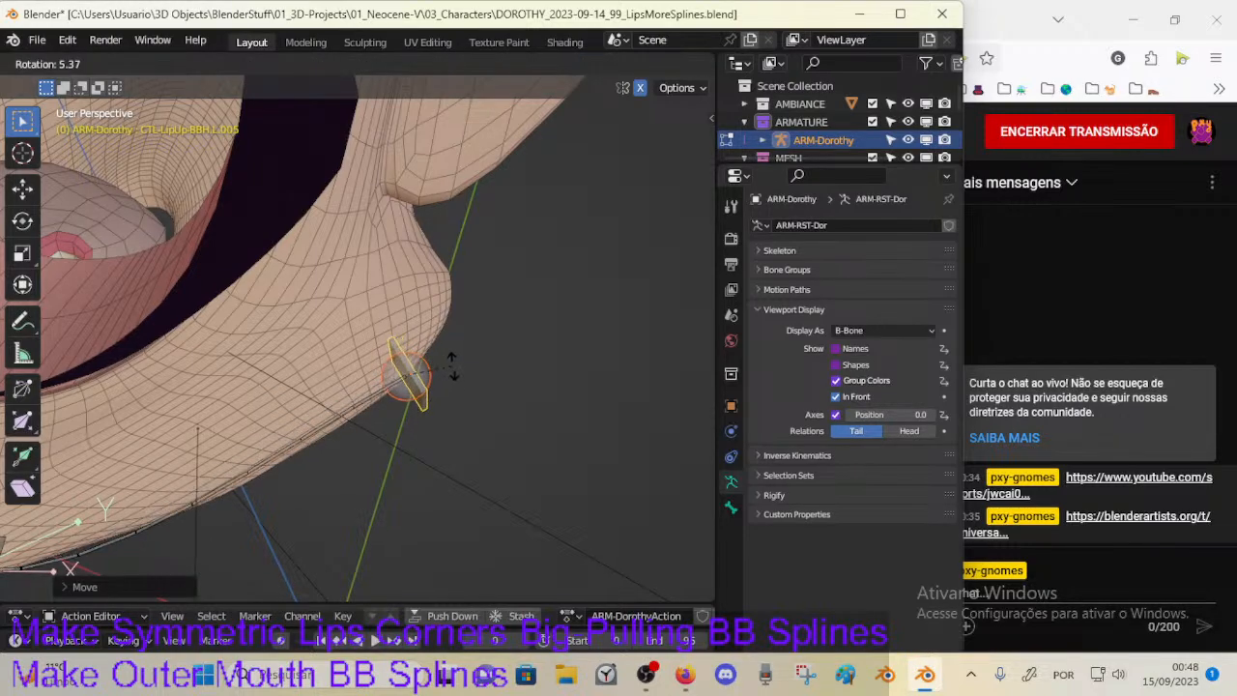
left_click(337, 413)
Step: Fine-tune the outer handle's position and rotation at the cheek end from the side and from above
middle_click_drag(336, 413, 578, 280)
key("r")
key("g")
left_click(577, 268)
key("r")
key("g")
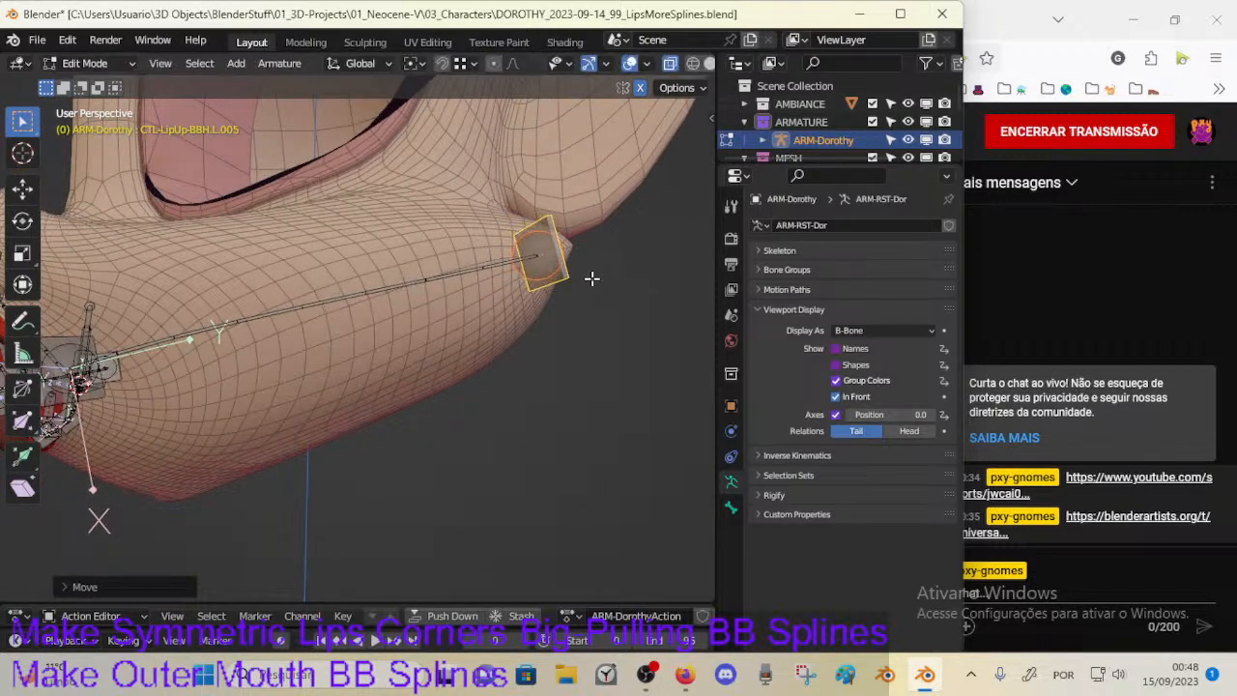
left_click(506, 282)
middle_click_drag(505, 282, 544, 472)
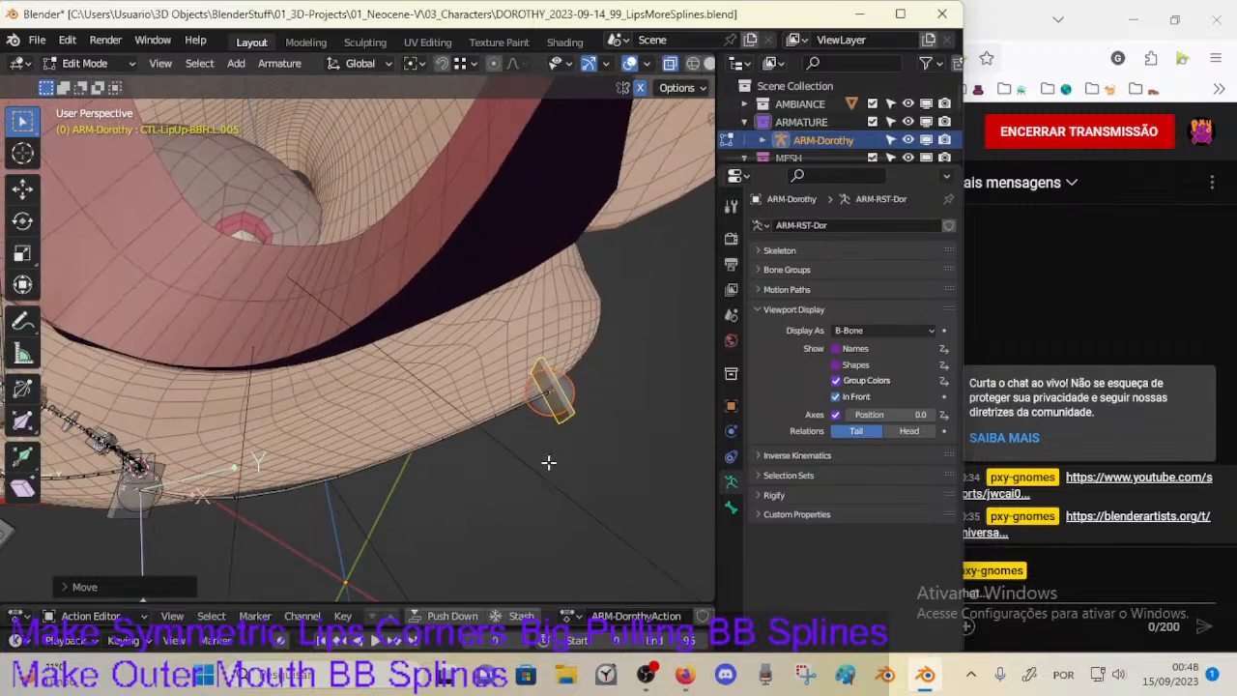
key("g")
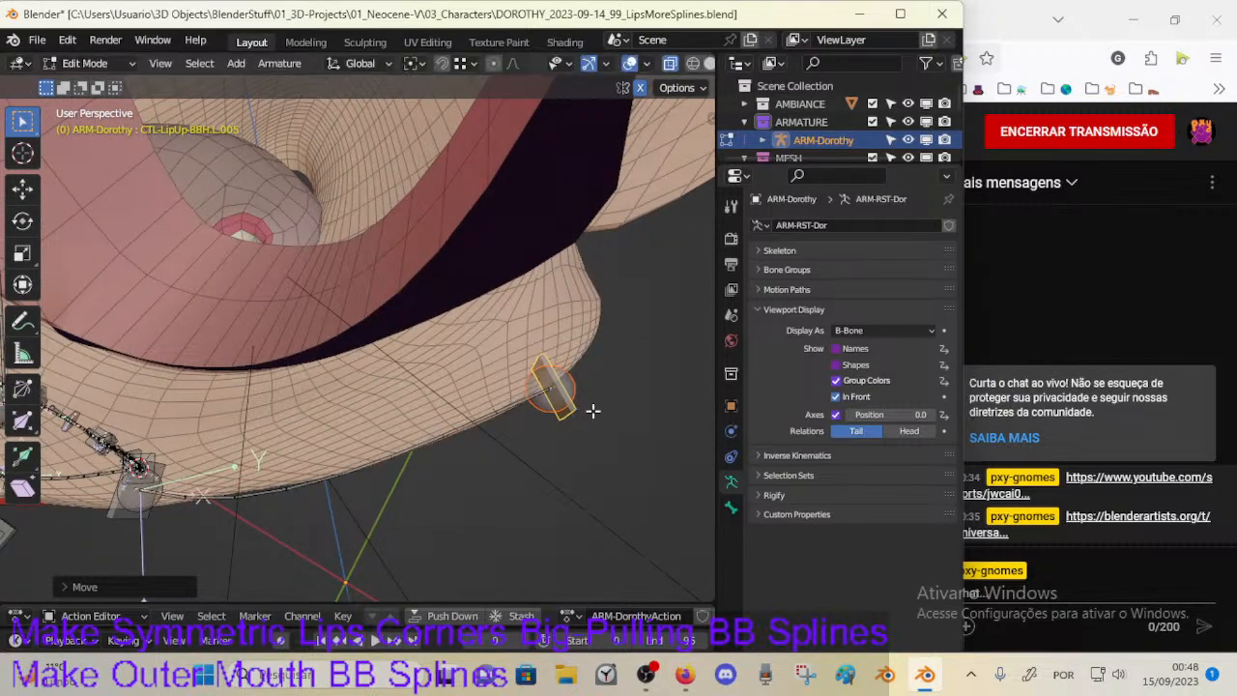
left_click(590, 403)
key("r")
left_click(591, 397)
Step: Rotate the inner handle at the lip corner so the spline's curve follows the cheek's bulge
middle_click_drag(591, 397, 367, 280)
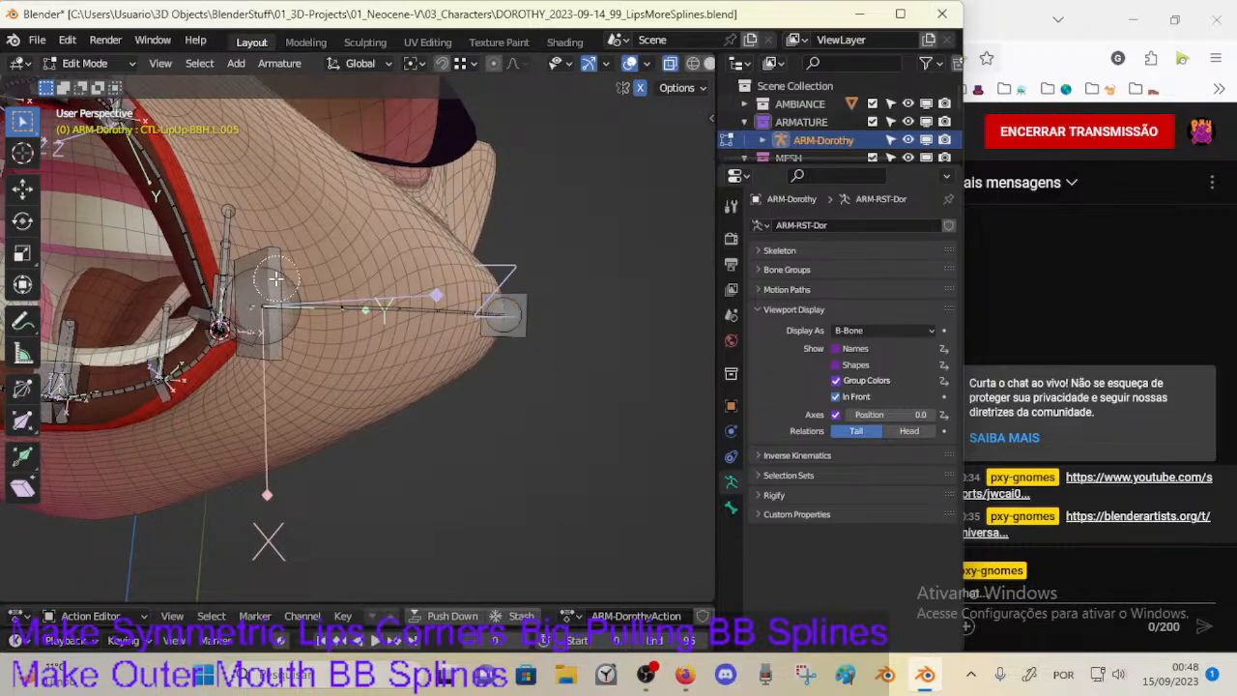
middle_click_drag(280, 297, 357, 520)
key("r")
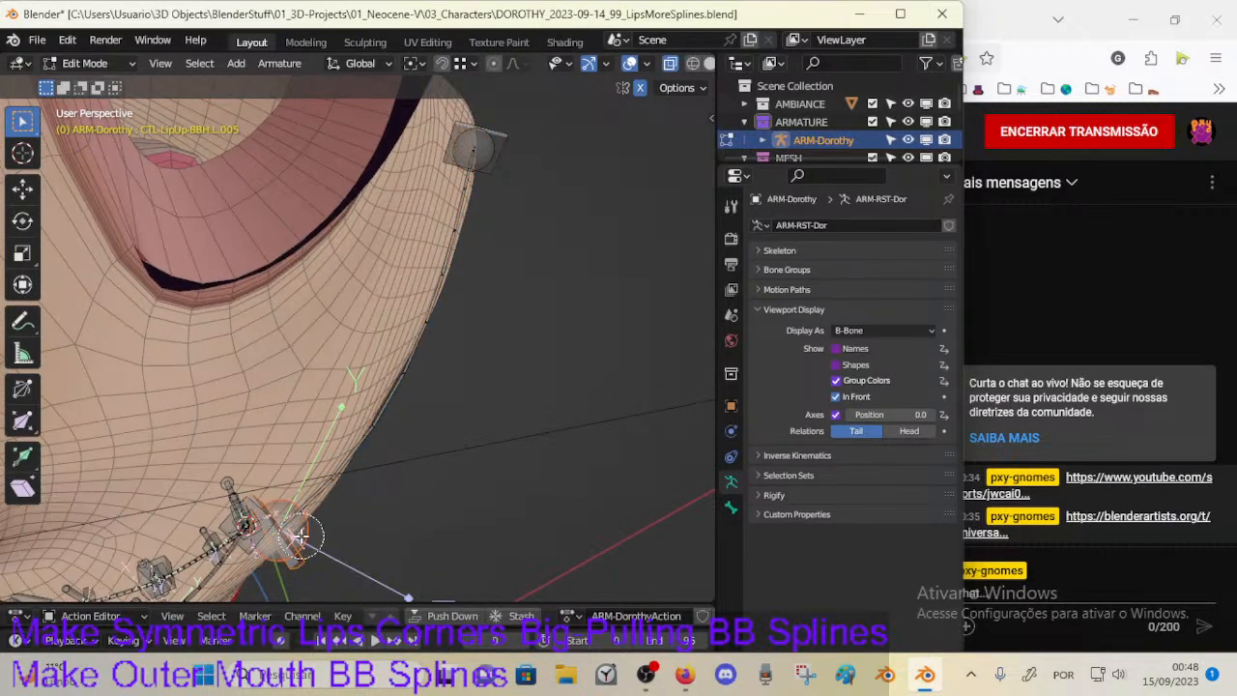
left_click(384, 522)
middle_click_drag(384, 516, 255, 302)
key("r")
key("Escape")
middle_click_drag(317, 278, 273, 383)
middle_click_drag(270, 385, 272, 359)
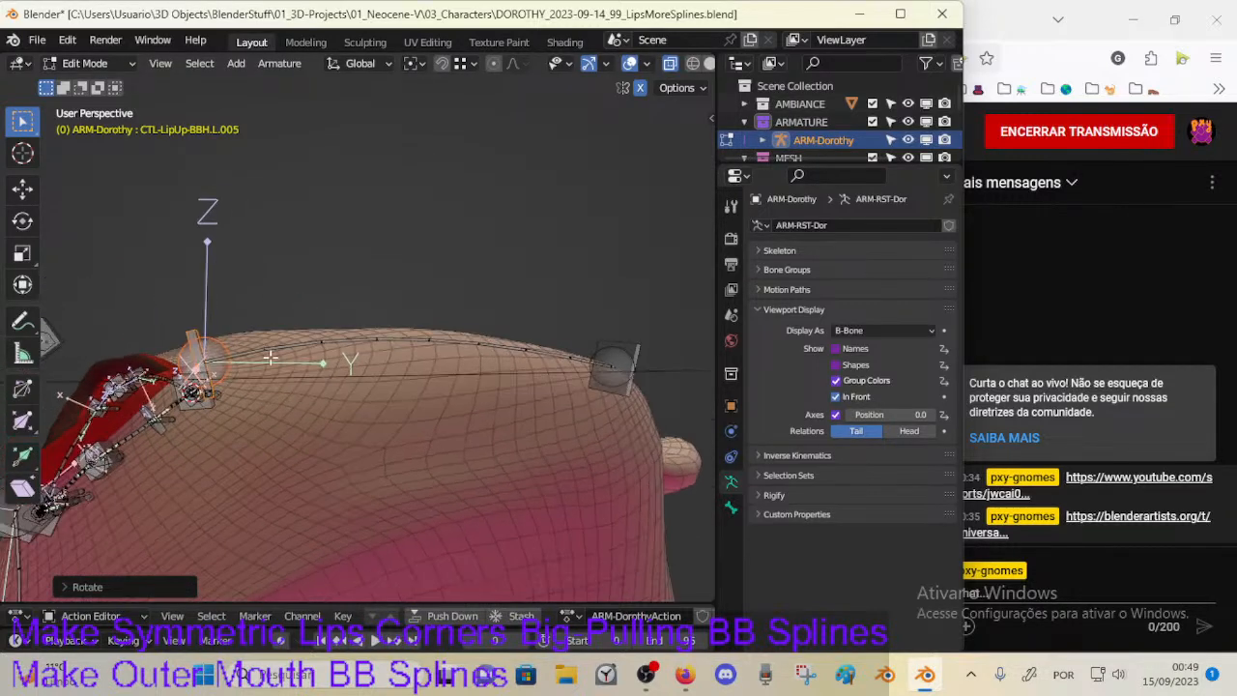
Step: Adjust the roll of the inner handle CTL-LipUp-BBH.L.004 to square it with the cheek surface beside the lip corner
left_click(200, 333)
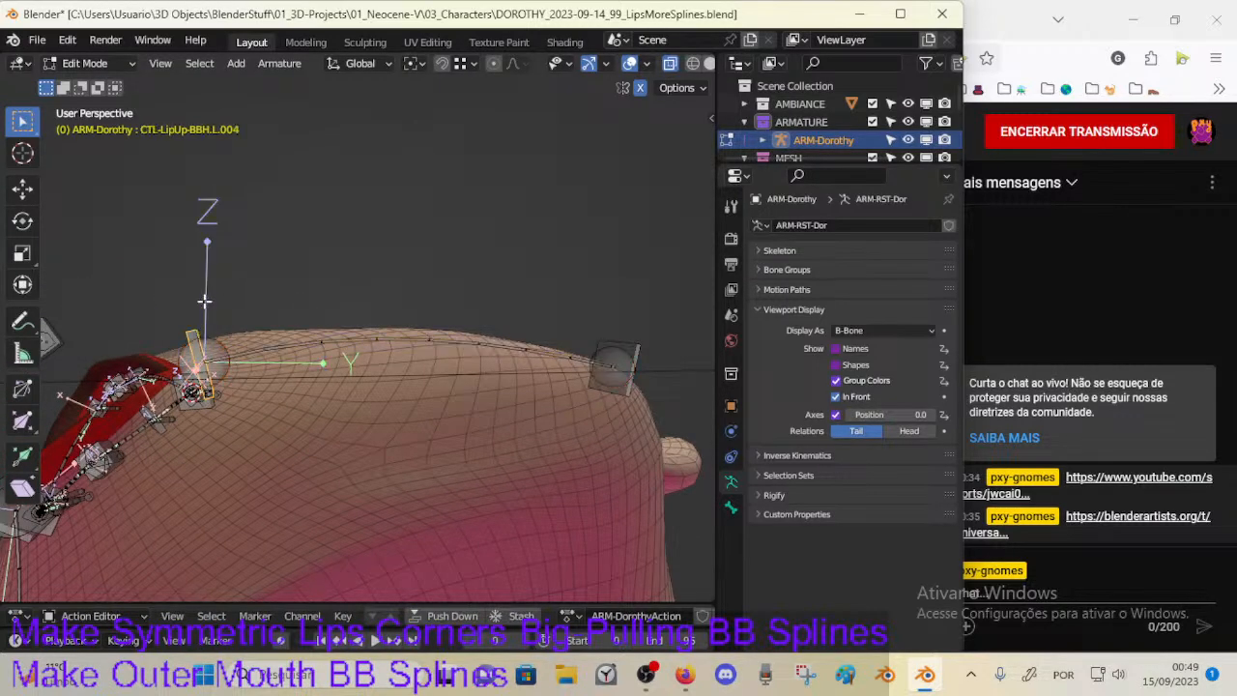
middle_click_drag(191, 270, 395, 338)
key("ctrl+r")
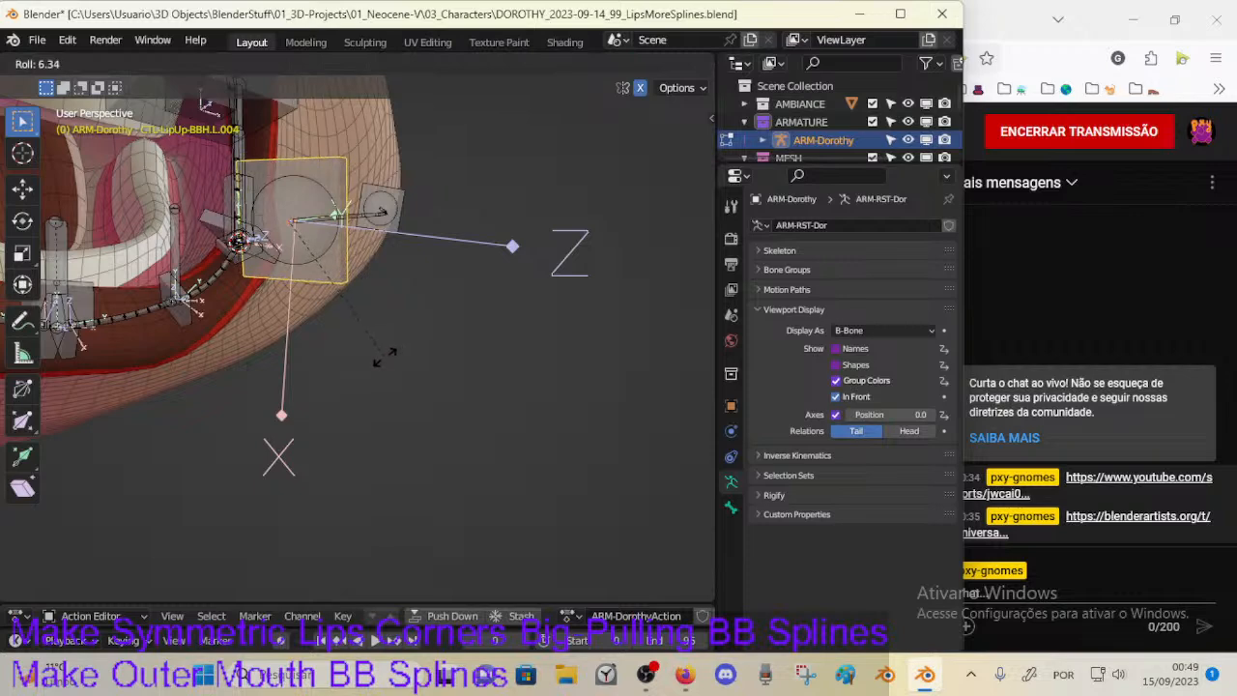
left_click(392, 329)
Step: Show the Bendy Bones settings of the spline bone DEF-LipUp-BB.L.003 and widen the properties area to read its custom handles
middle_click_drag(349, 321, 312, 247)
left_click(312, 249)
scroll(253, 302, "up", 1)
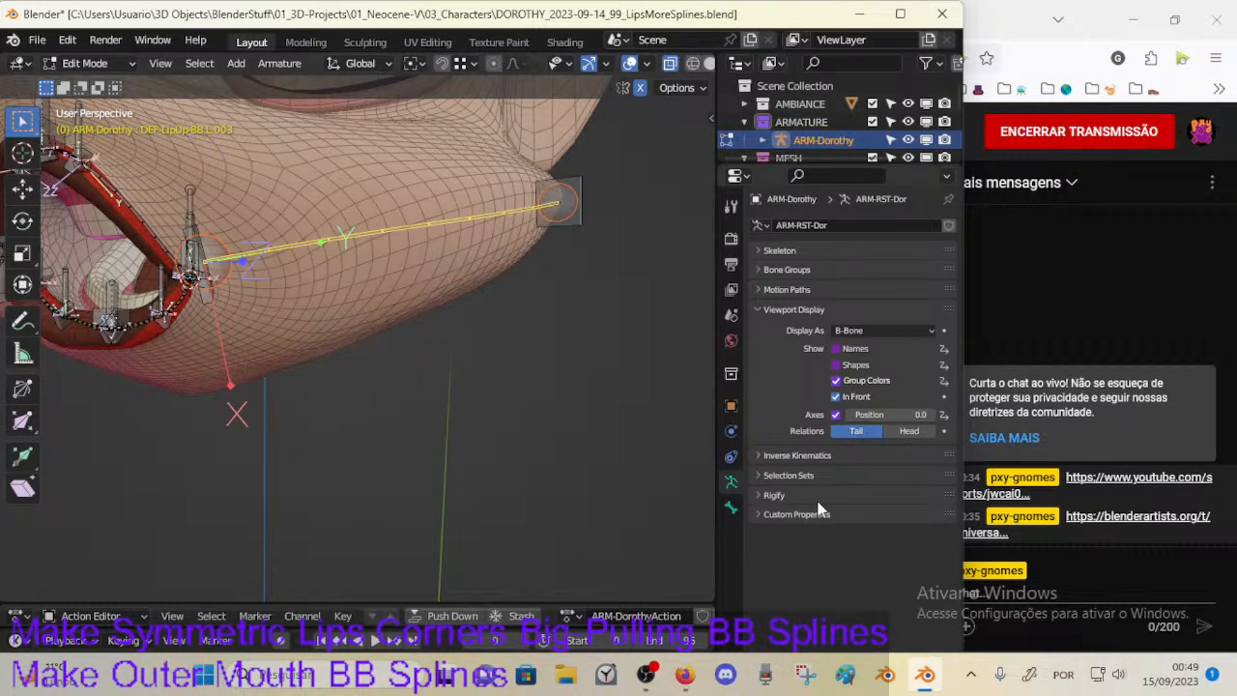
left_click(730, 507)
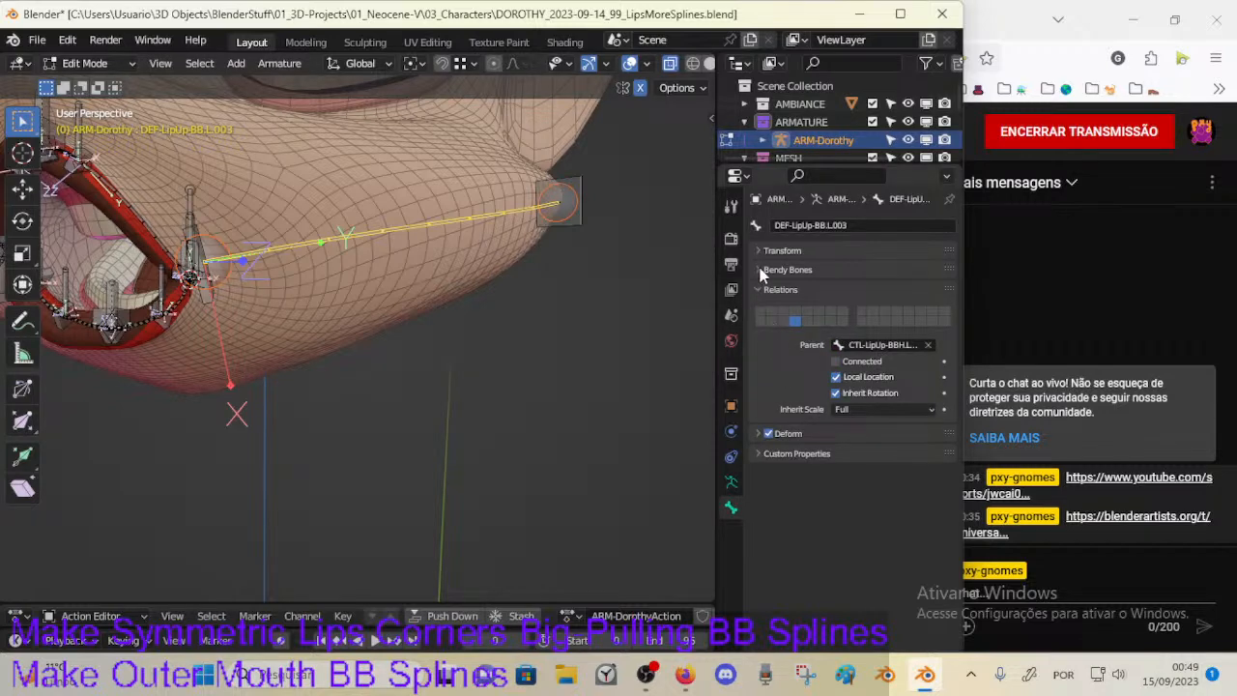
left_click(787, 270)
scroll(860, 454, "down", 3)
left_click(865, 503)
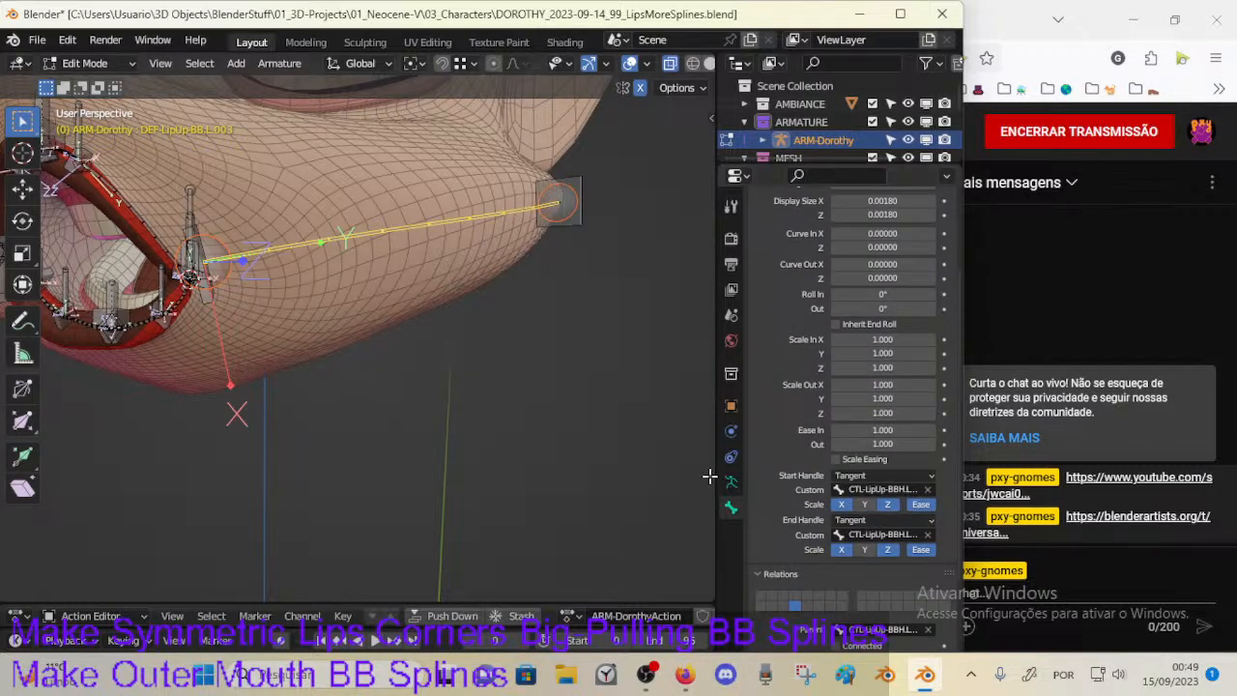
left_click_drag(717, 474, 634, 473)
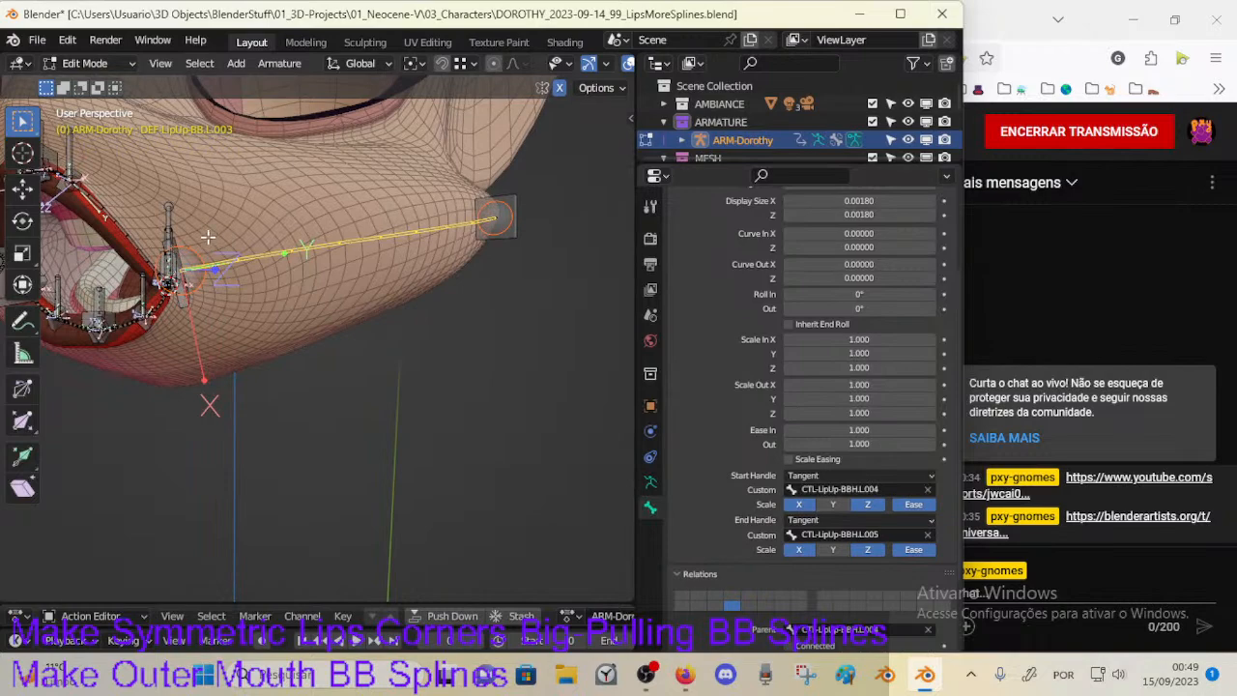
Step: Compare the bone settings of the inner handle CTL-LipUp-BBH.L.004 with those of the corner spline
middle_click_drag(205, 229, 286, 378)
left_click(290, 381)
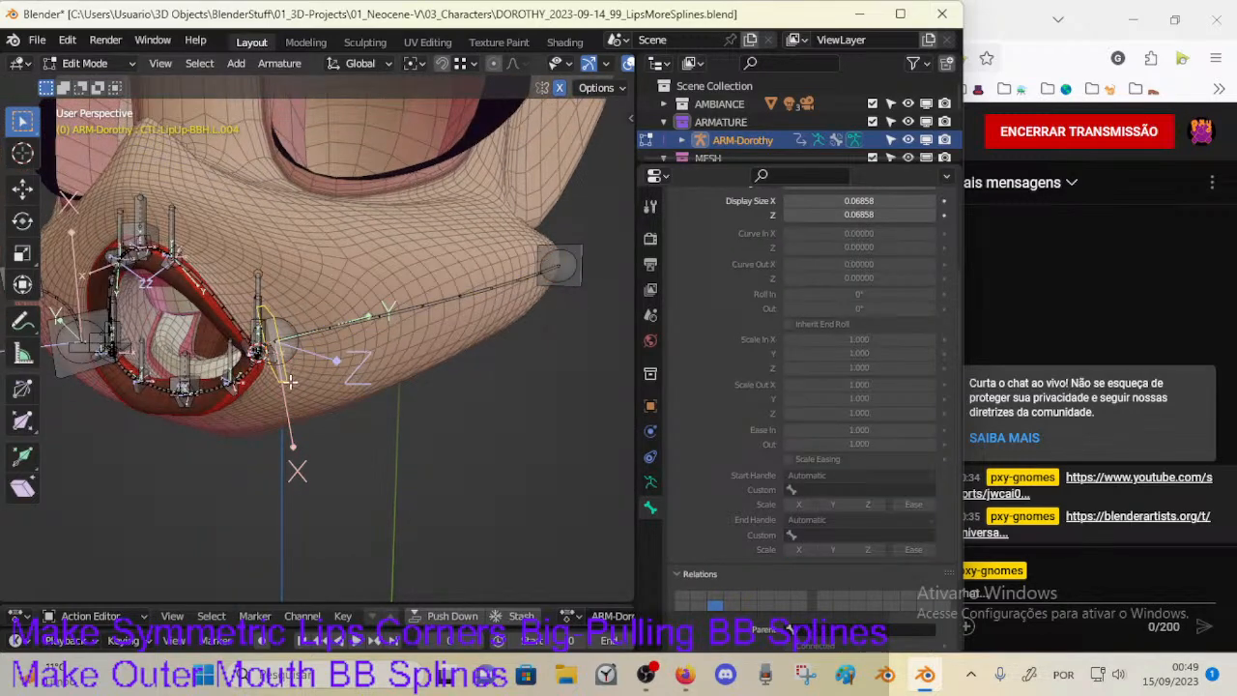
middle_click_drag(286, 382, 271, 373)
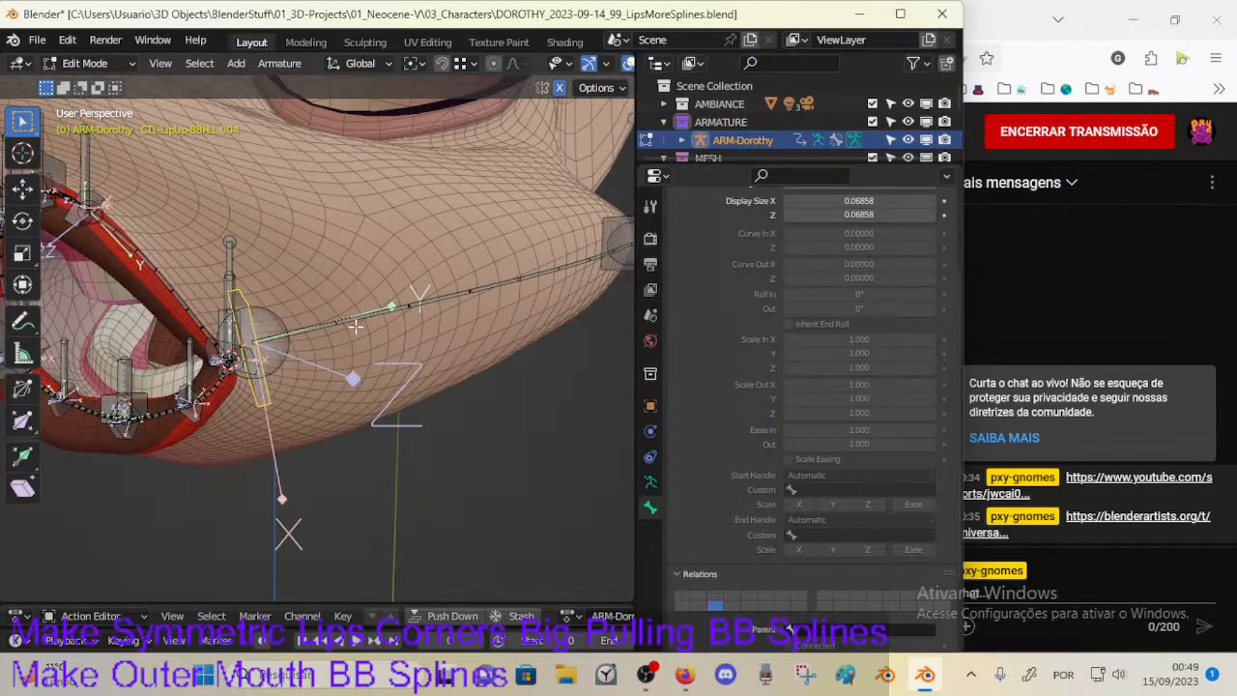
left_click(367, 322)
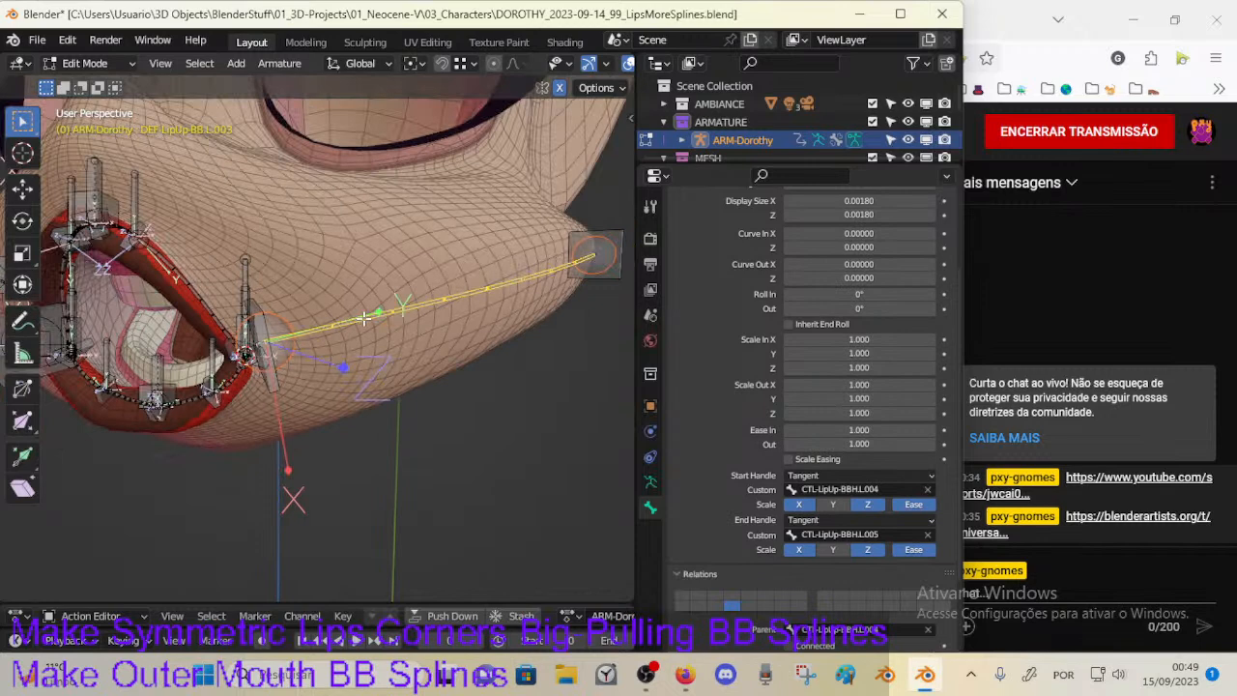
Step: Select the lip-corner spline together with its inner and outer handles on the character's left cheek
left_click(275, 382)
middle_click_drag(338, 333, 309, 348)
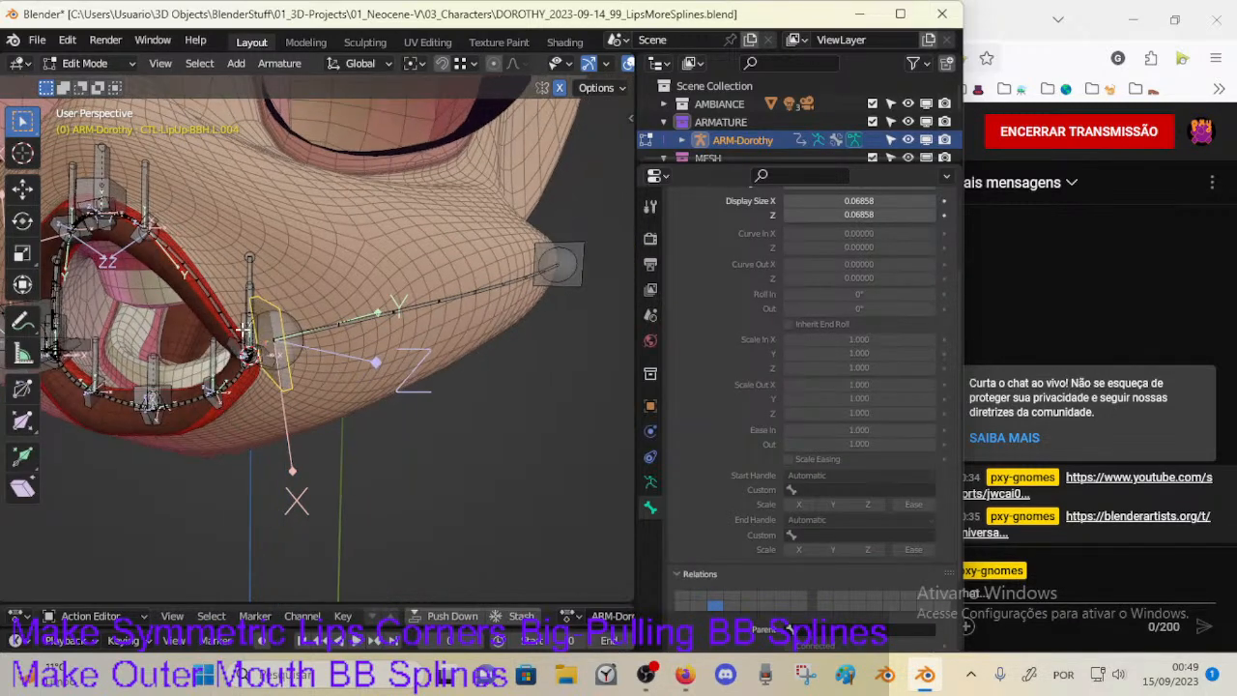
left_click(243, 330)
left_click(391, 319)
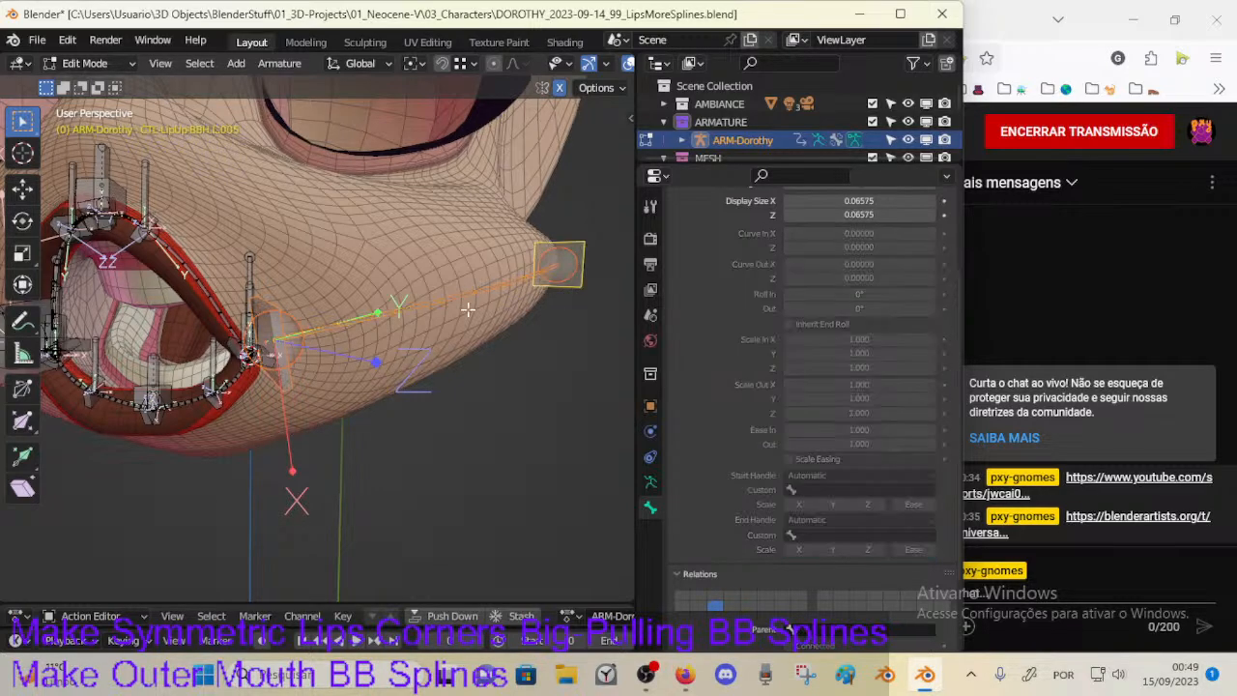
Step: Batch rename the selected bones with Find/Replace, replacing LipUp with MouthSide
key("ctrl+F2")
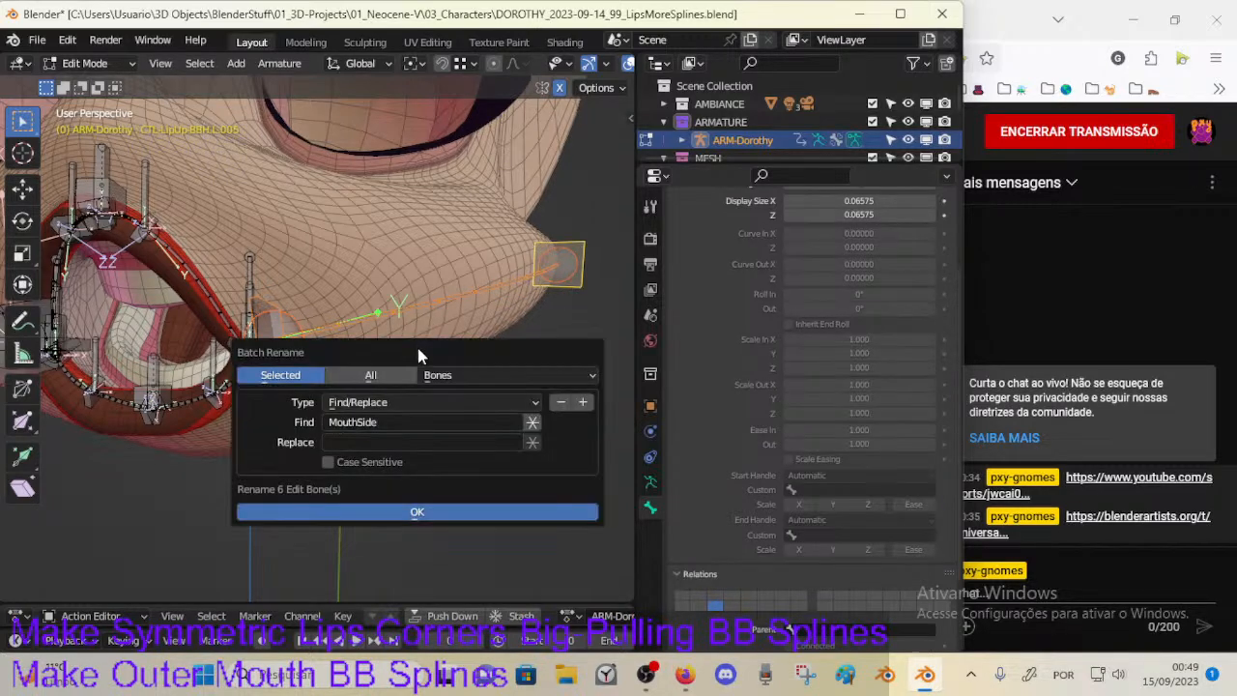
left_click(383, 402)
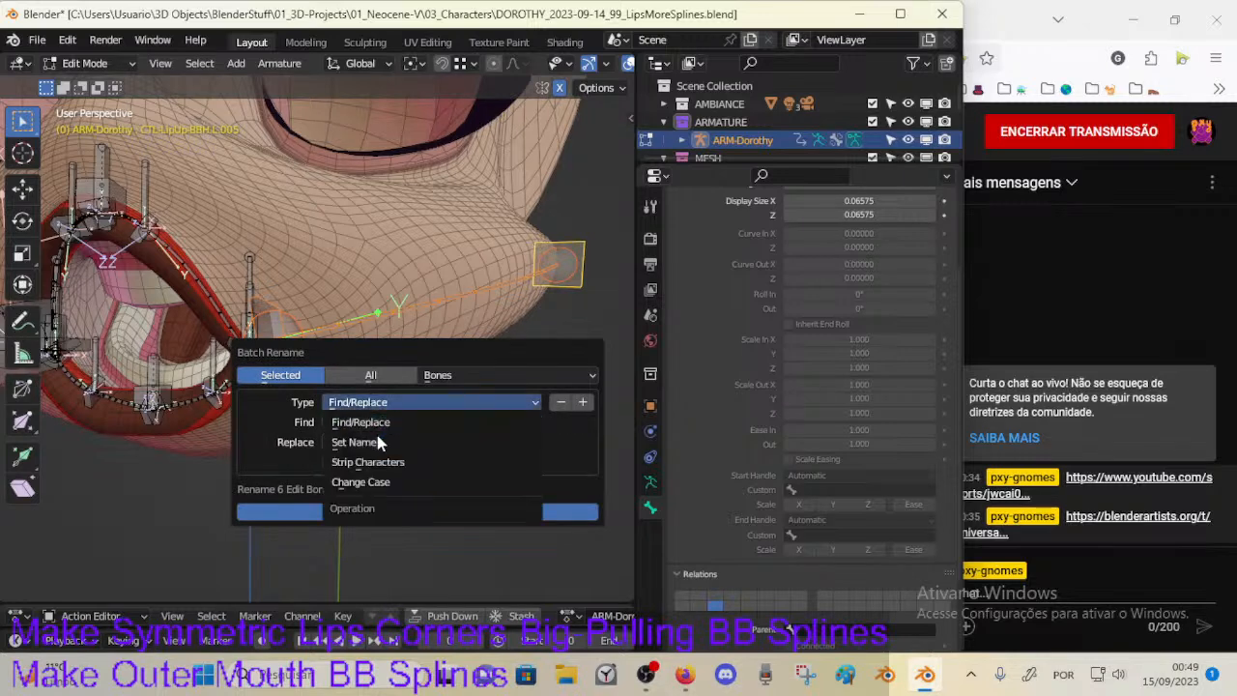
left_click(375, 436)
left_click(363, 403)
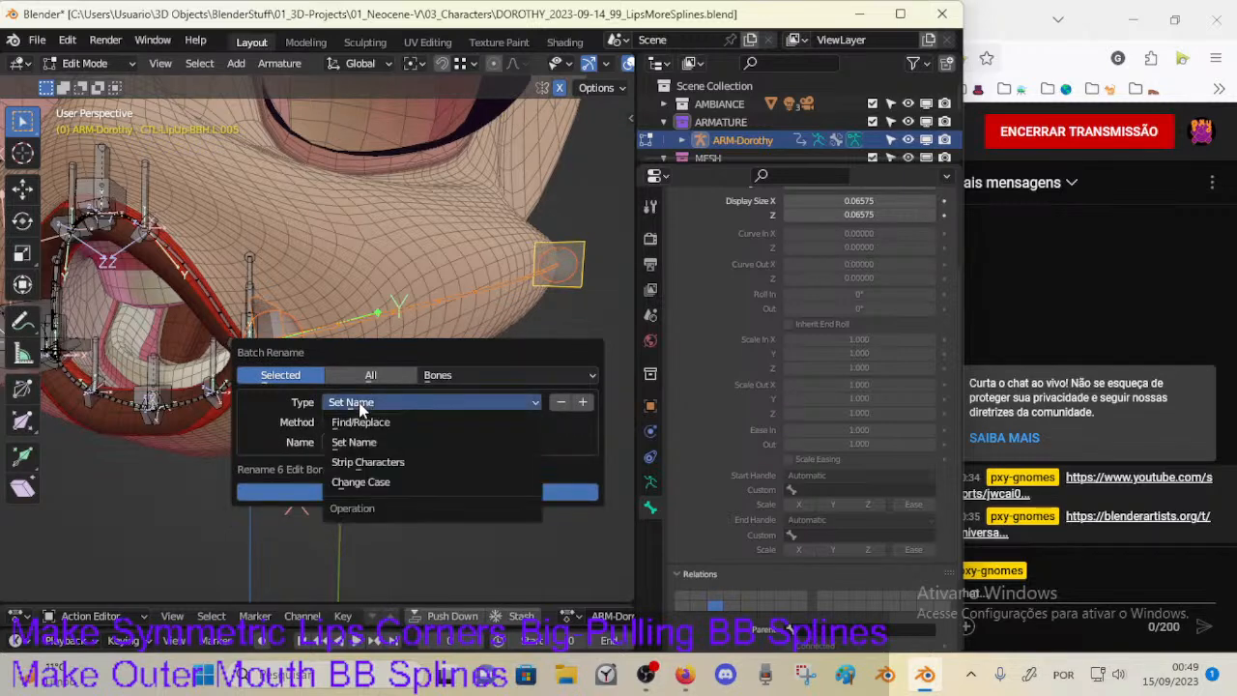
left_click(366, 423)
left_click(365, 425)
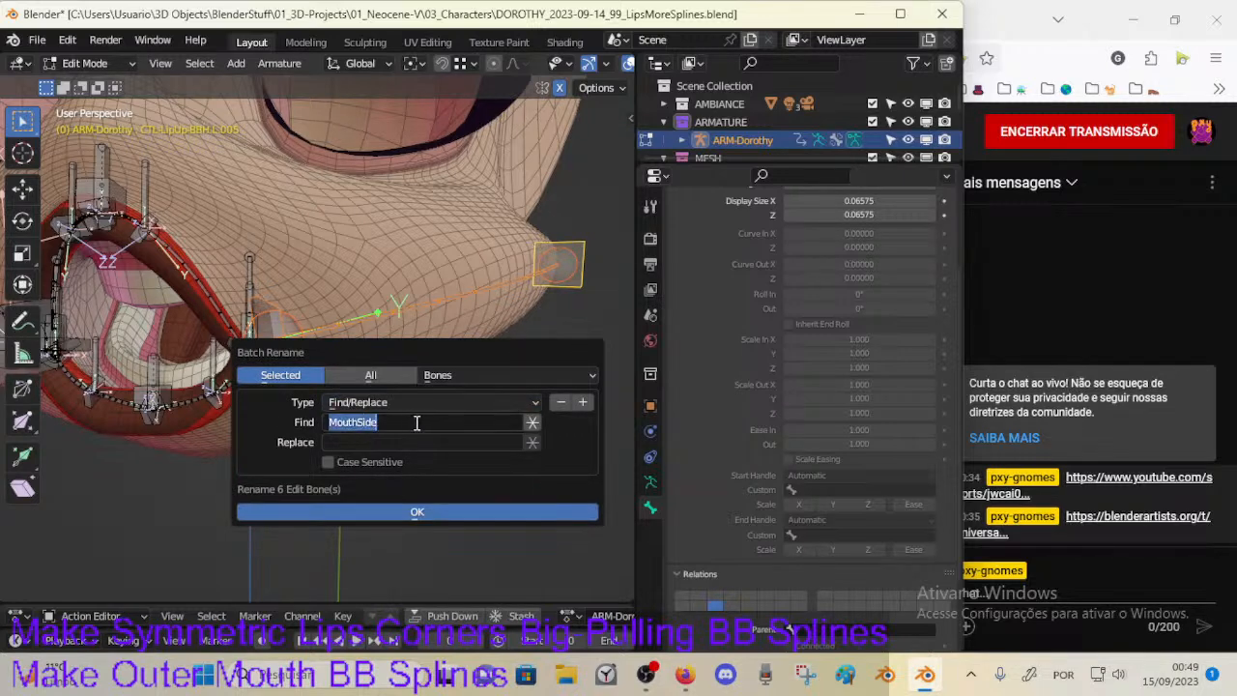
key("ctrl+x")
left_click(382, 442)
key("ctrl+v")
left_click(368, 423)
type("Lup")
key("BackSpace")
key("BackSpace")
left_click(382, 514)
Step: Check the names of the inner handle, spline and outer handle after the batch rename
left_click(288, 395)
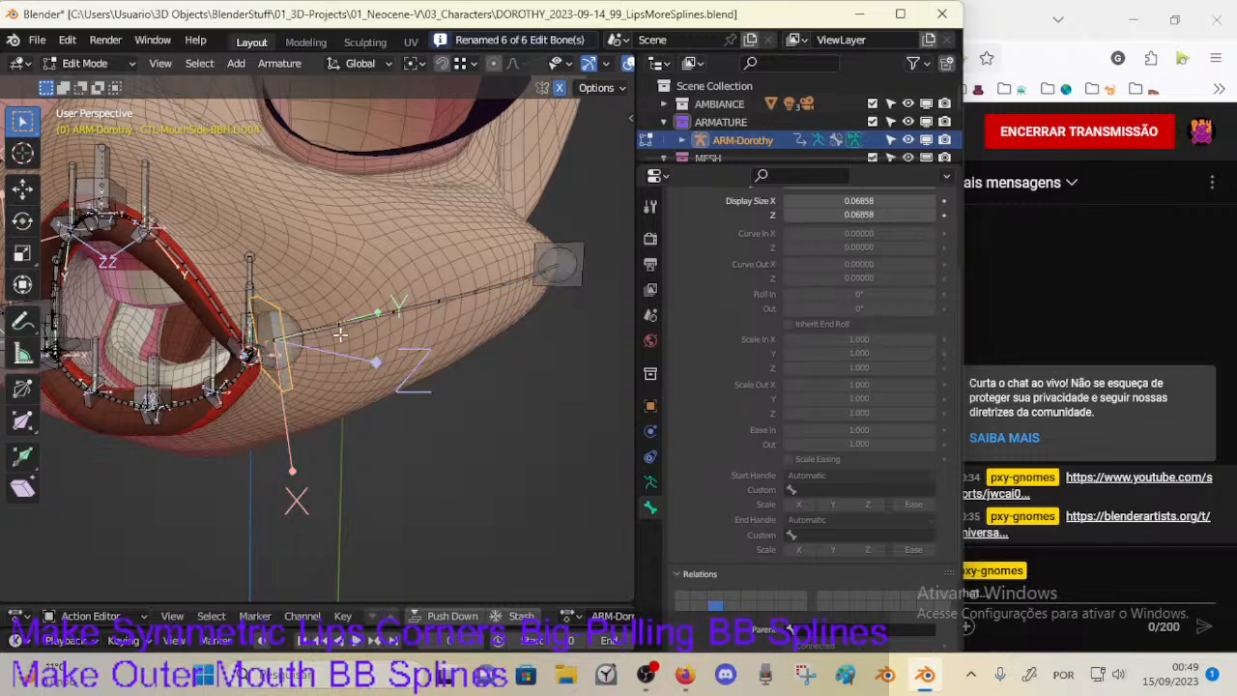
left_click(571, 280)
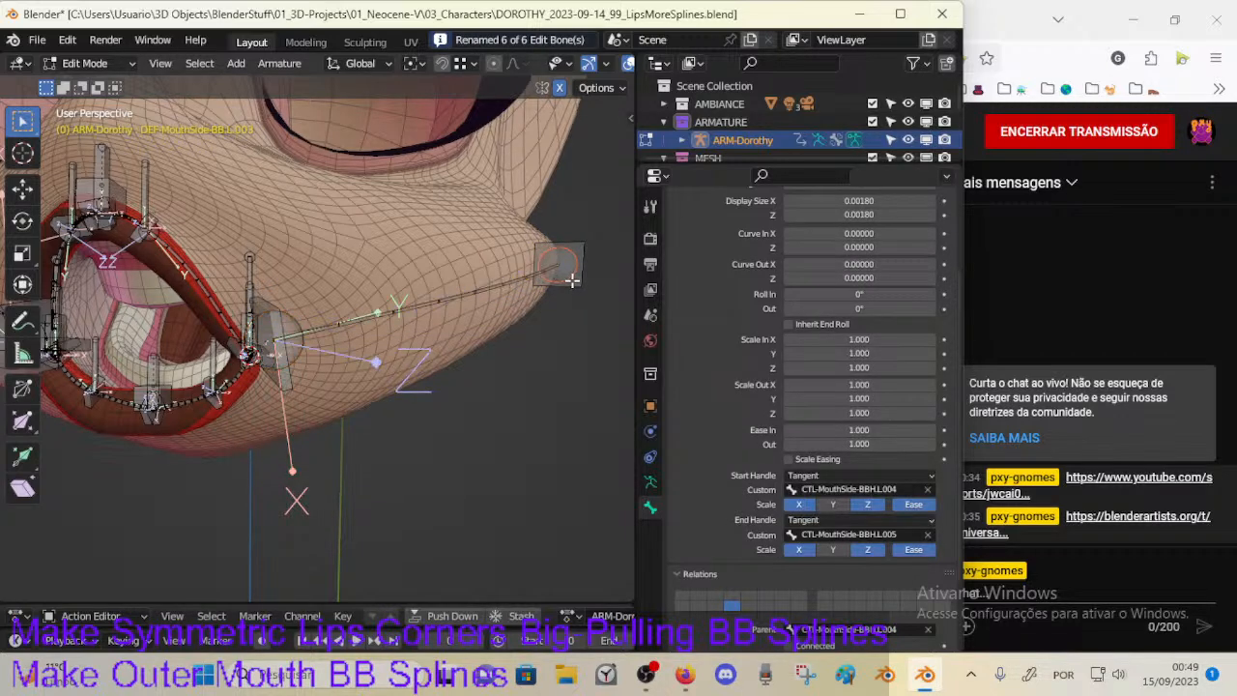
left_click(575, 282)
middle_click_drag(485, 328, 370, 429)
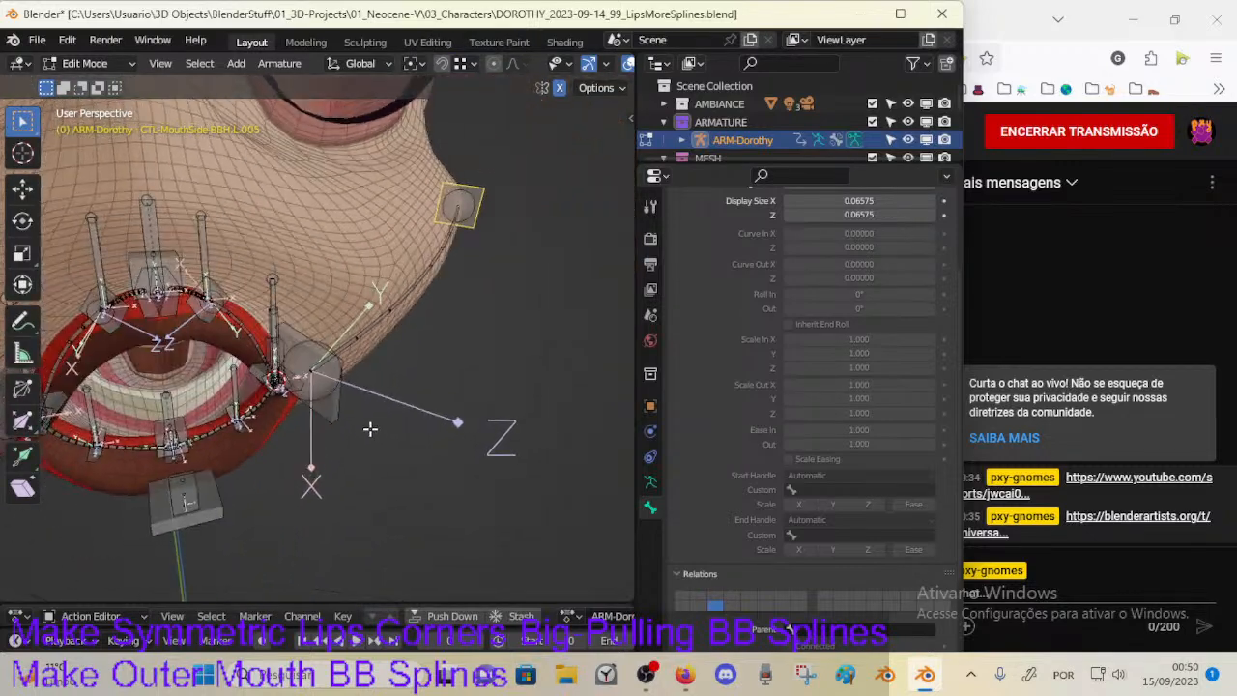
Step: Start saving a new version of the file, changing the date in its name to 2023-09-15 and the version number to 100
left_click(37, 39)
left_click(58, 178)
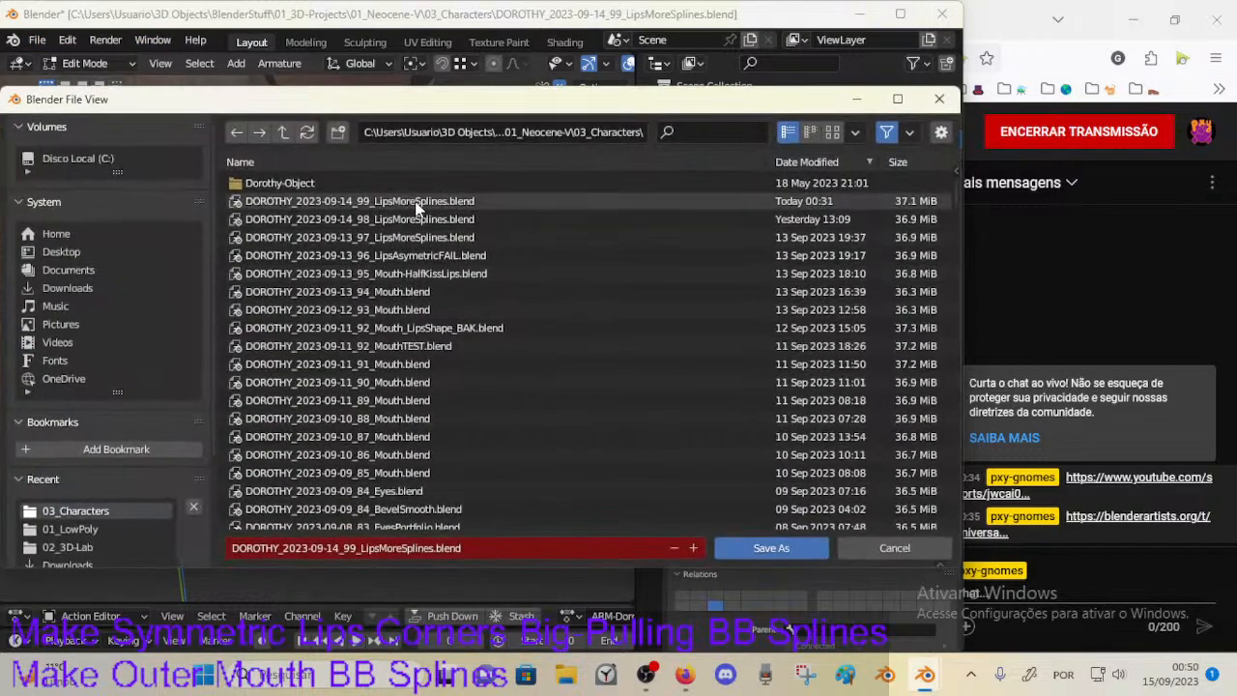
left_click(415, 201)
left_click(394, 548)
left_click(345, 548)
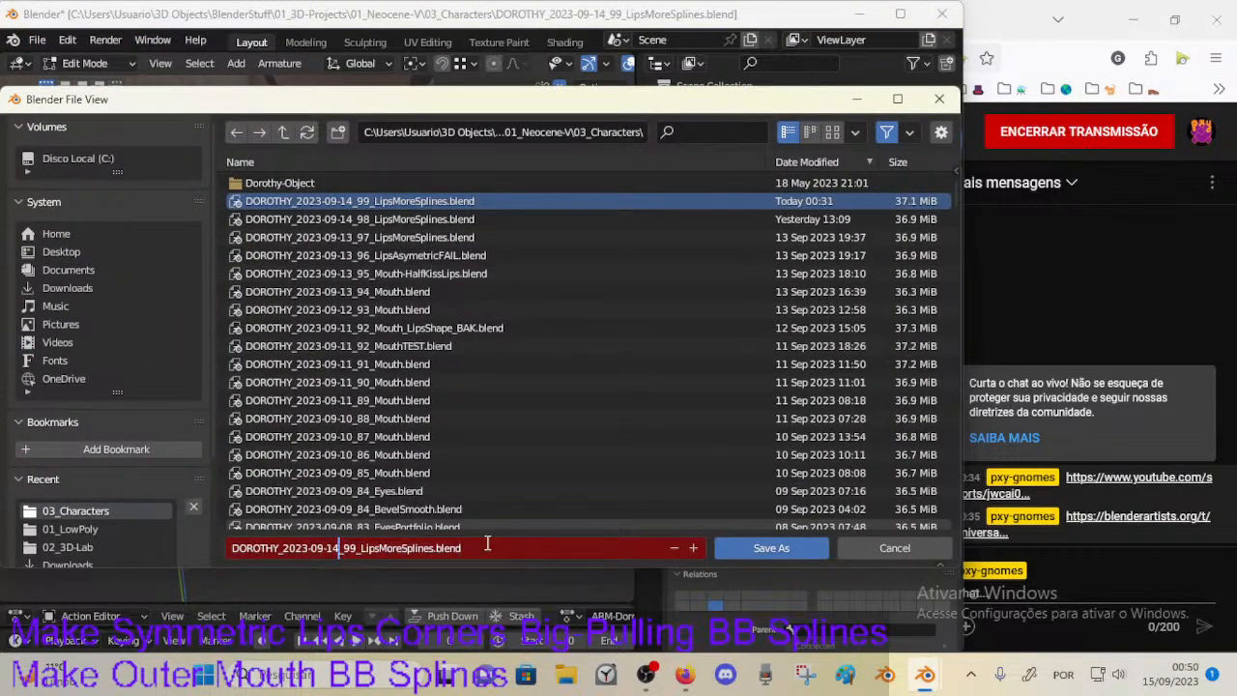
key("BackSpace")
type("5")
key("Right")
key("Delete")
key("Delete")
type("100")
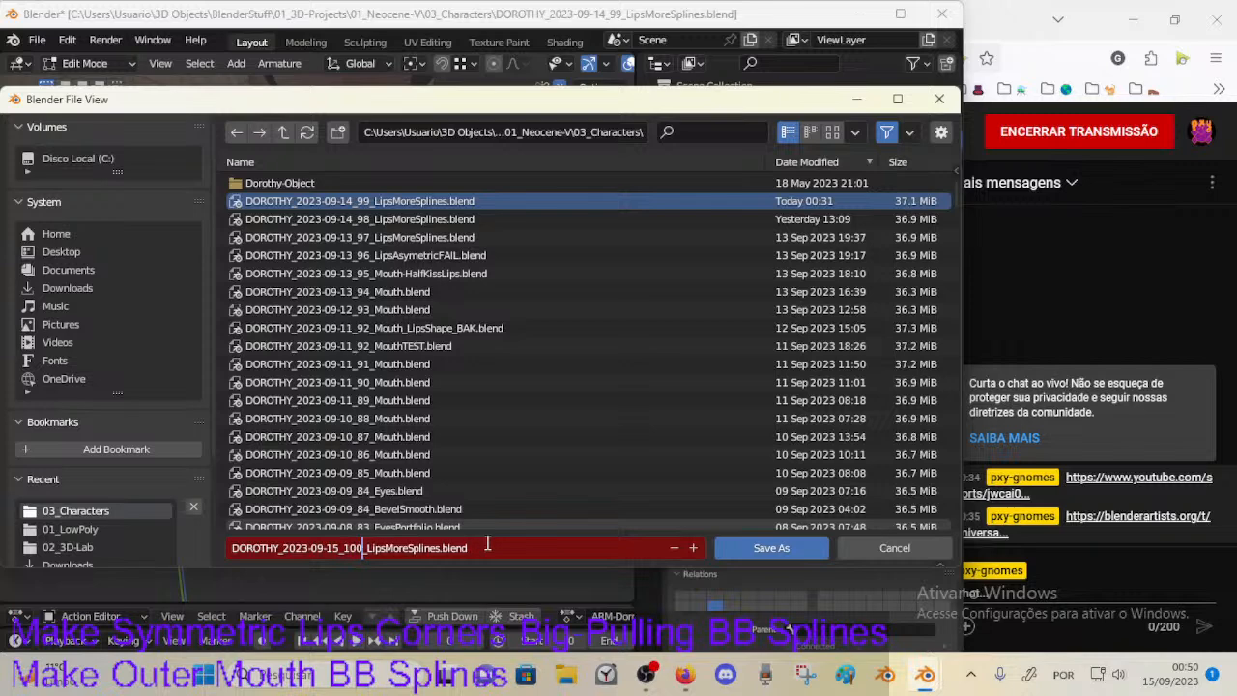
Step: Replace LipsMoreSplines with MouthSides in the file name and save as DOROTHY_2023-09-15_100_MouthSides.blend
key("shift+End")
key("shift+Left")
key("shift+Left")
key("shift+Left")
key("shift+Left")
key("shift+Left")
key("shift+Left")
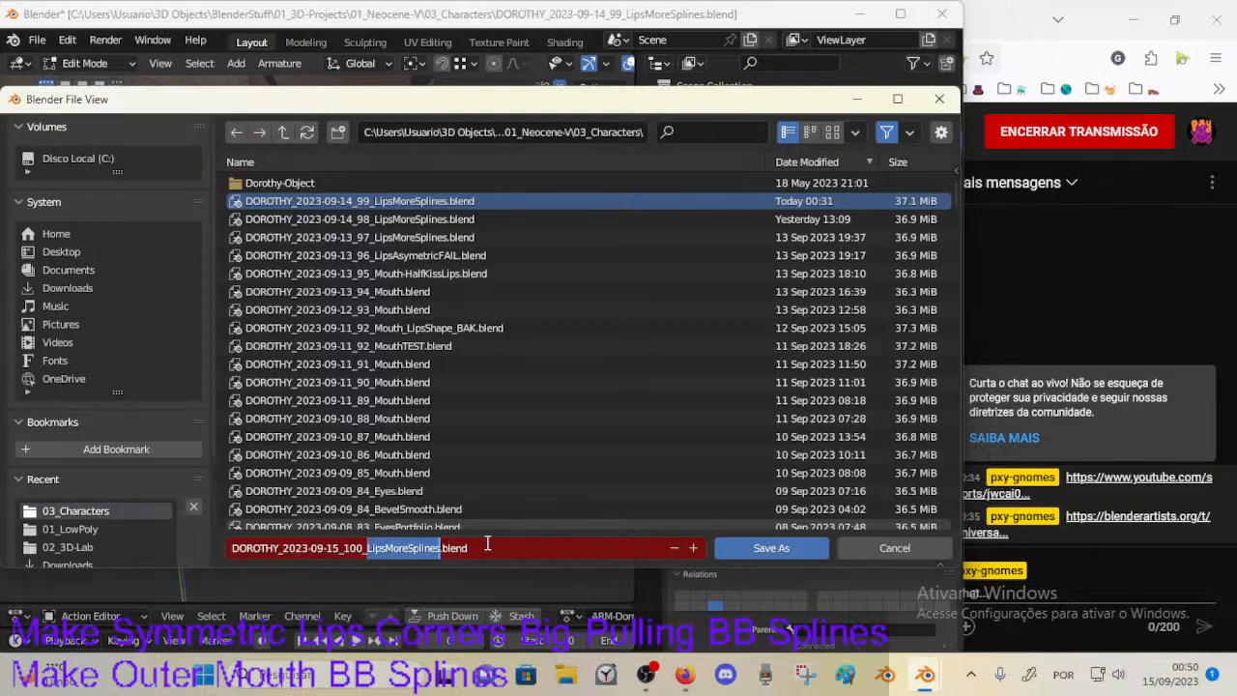
type("MouthSides")
key("Return")
Step: Select the mouth-side spline and handles, switch the armature to Pose Mode and show the bone constraints of DEF-MouthSide-BB.L.003
middle_click_drag(300, 373, 294, 357)
left_click(293, 360)
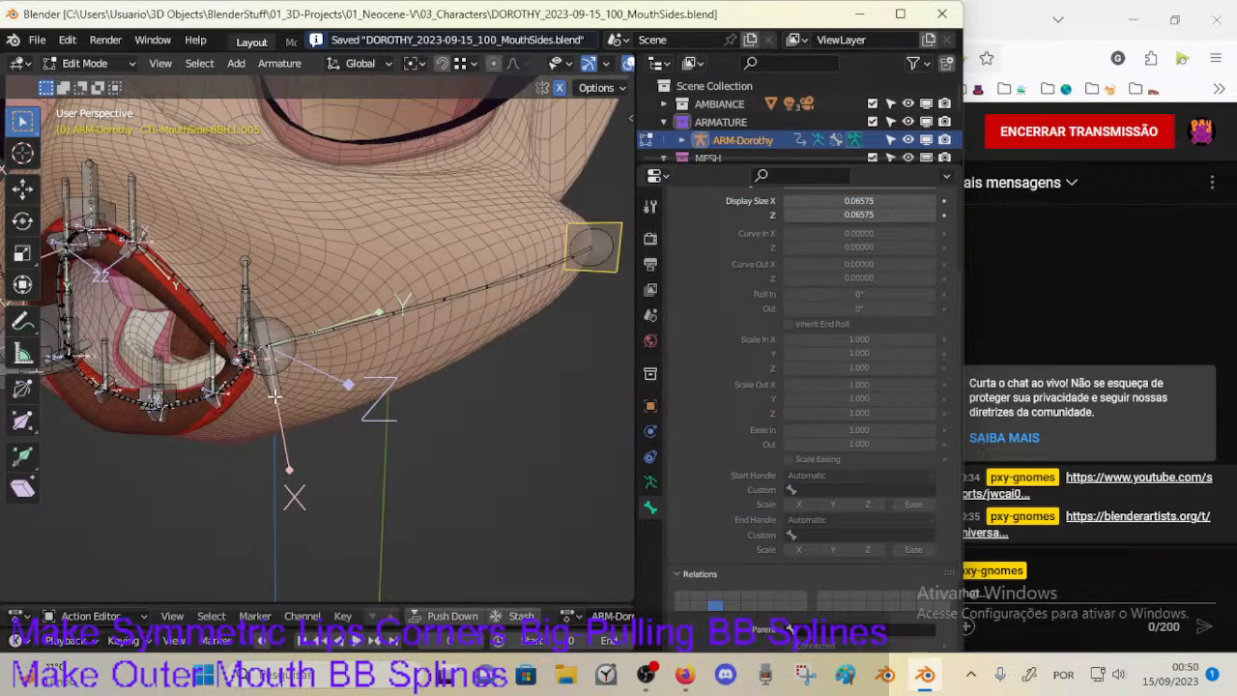
left_click(349, 334)
left_click(604, 270)
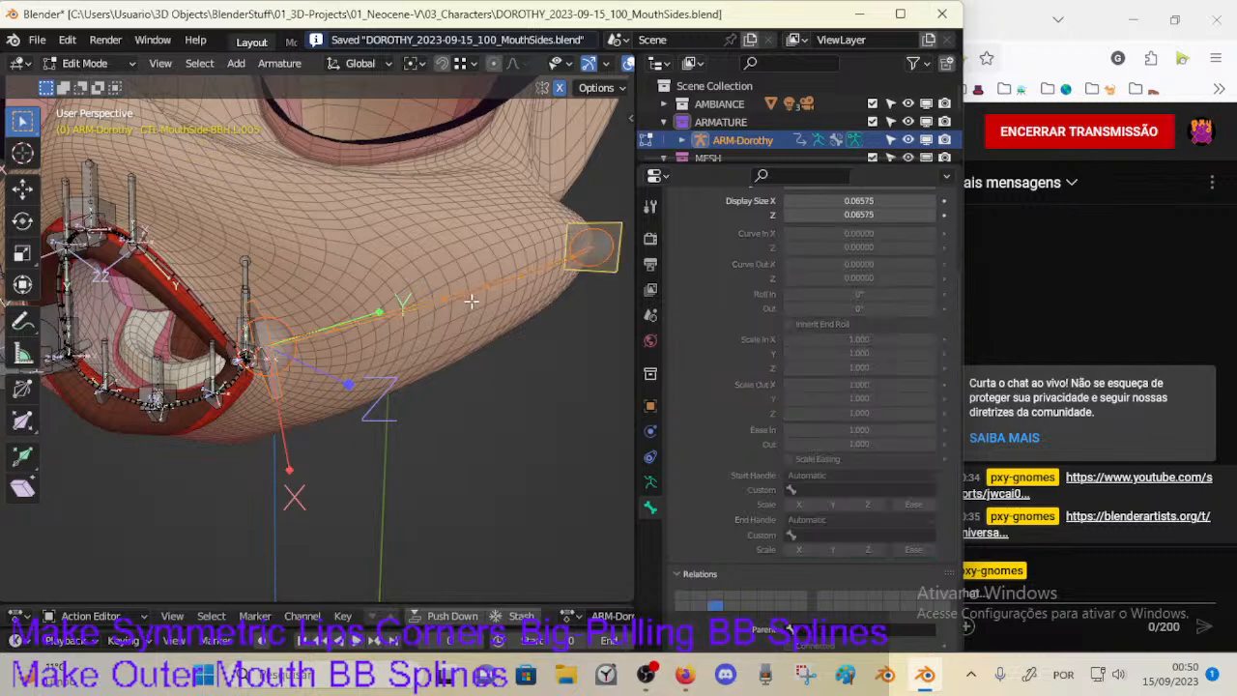
key("ctrl+Tab")
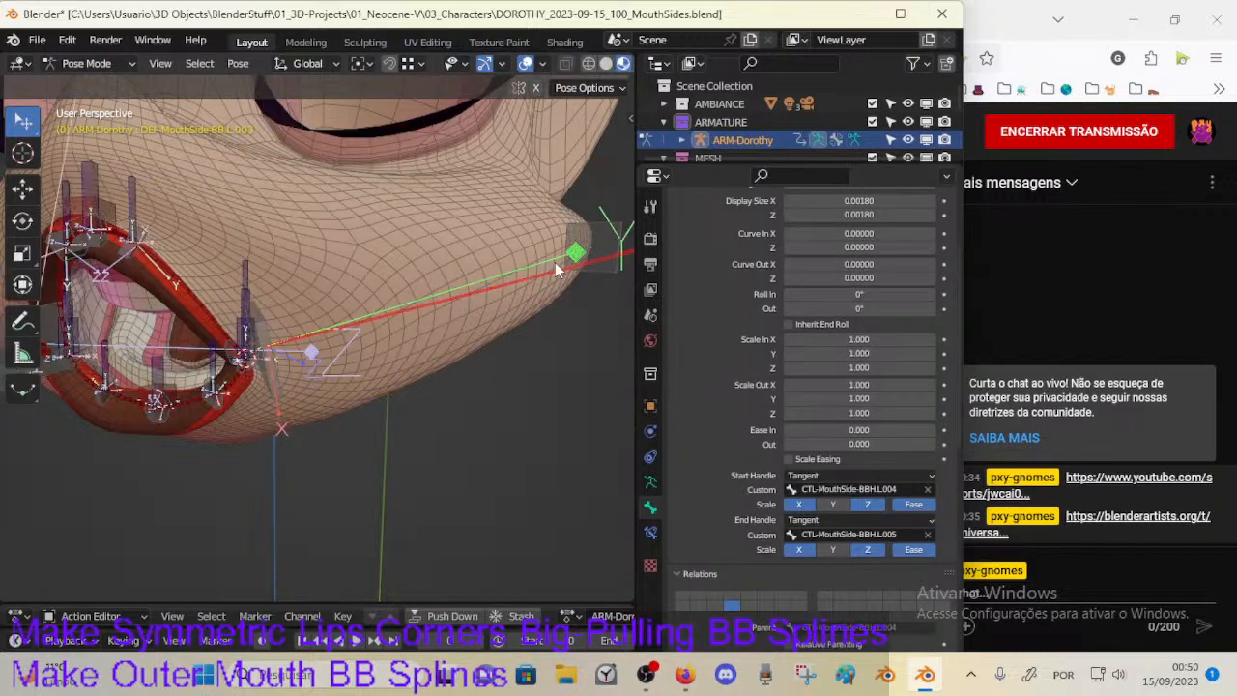
left_click(650, 532)
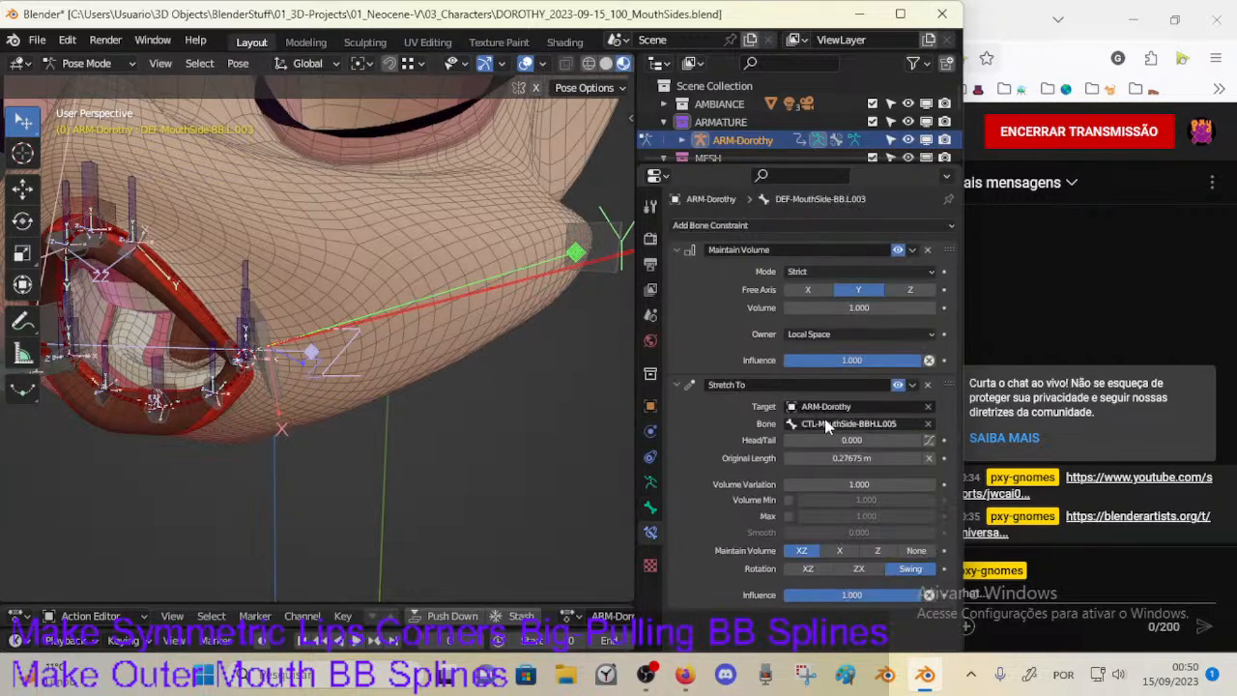
left_click(589, 226)
key("F2")
key("Escape")
left_click(535, 273)
key("ctrl+v")
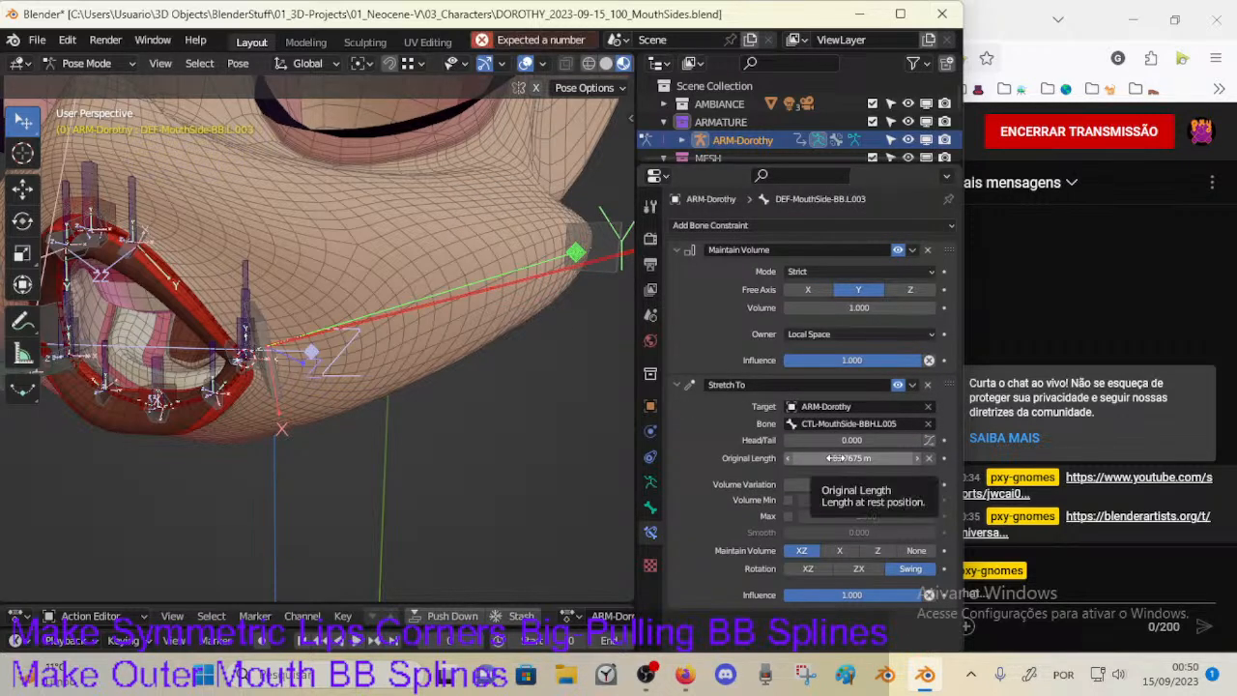
left_click(612, 273)
key("F2")
key("Escape")
Step: Rename the inner handle at the lip corner as CTL-MouthSide-BBH.L.001
left_click(256, 355)
key("F2")
left_click(299, 387)
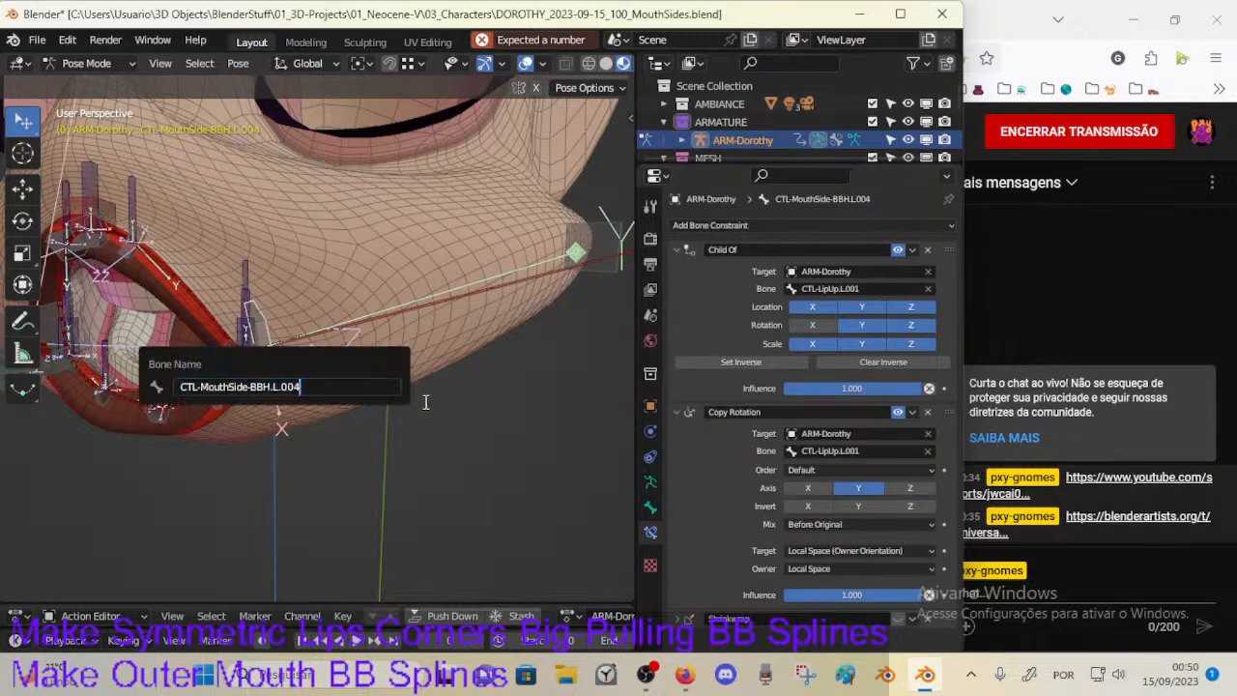
type("1")
key("Return")
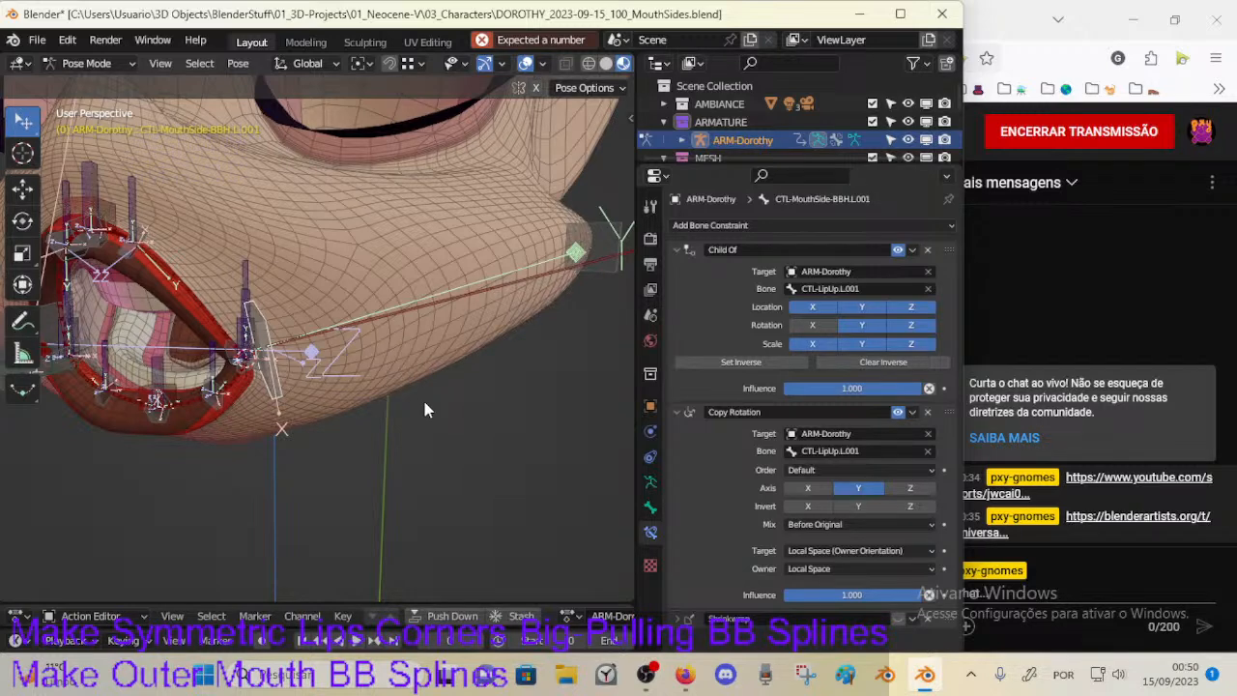
Step: Rename the outer handle at the far end of the cheek as CTL-MouthSide-BBH.L.002
left_click(598, 236)
key("F2")
key("End")
key("BackSpace")
type("2")
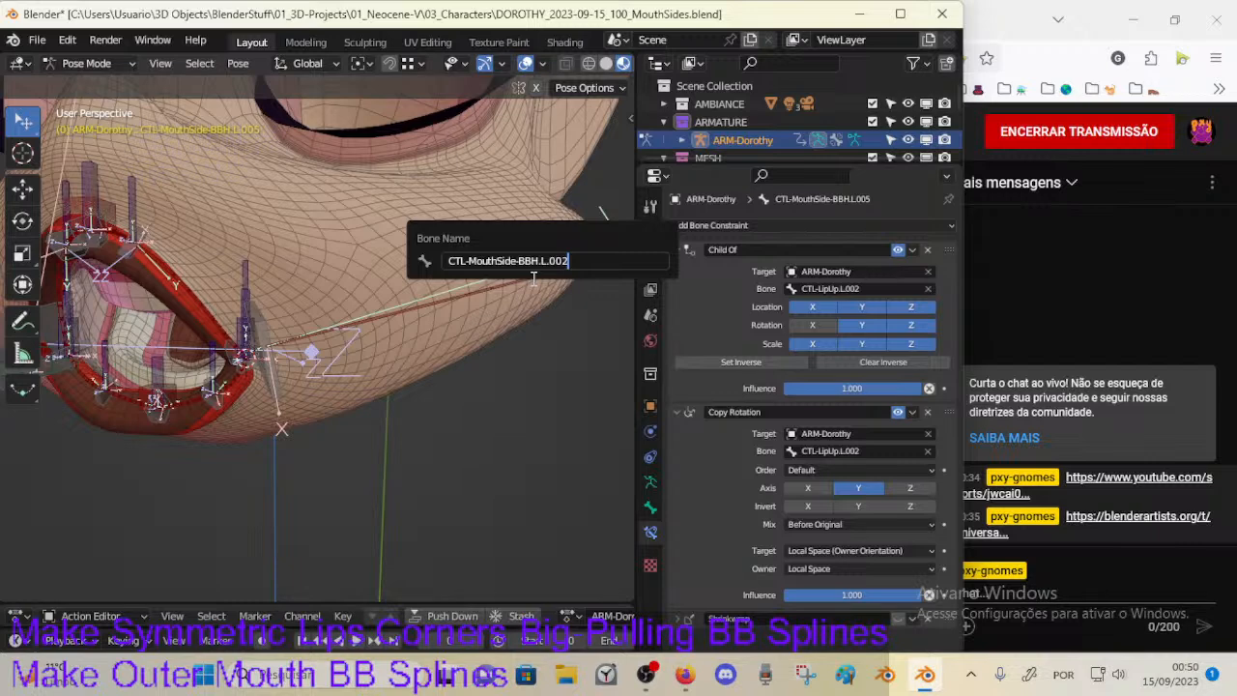
key("Return")
Step: Rename the cheek spline bone between the two handles as DEF-MouthSide-BB.L.001
left_click(496, 305)
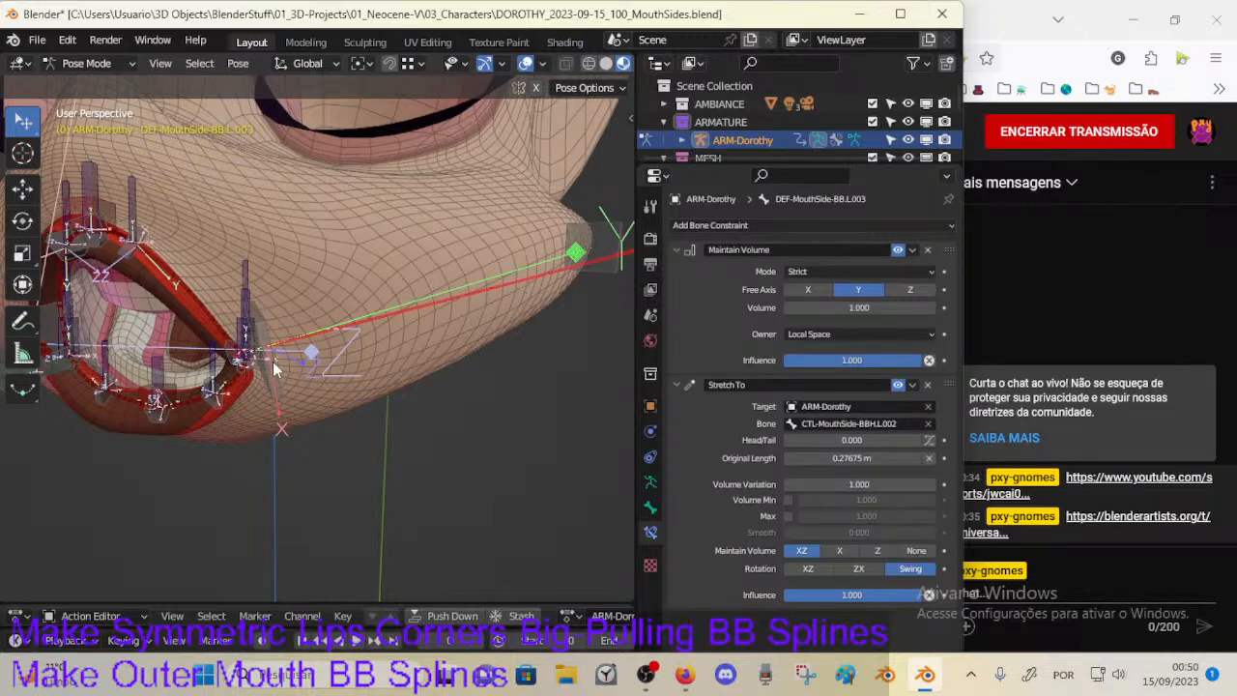
key("F2")
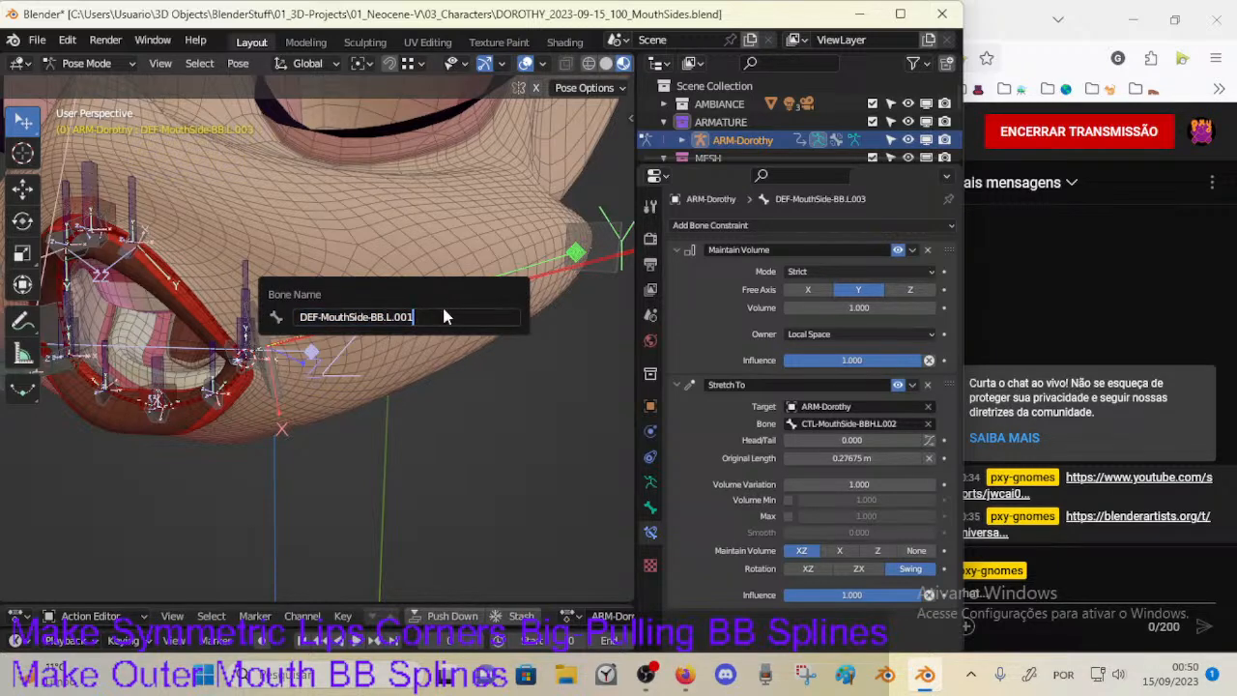
key("Return")
Step: Check the new handle and spline names, and reset the Original Length of the spline's Stretch To constraint
left_click(419, 313)
left_click(420, 313)
left_click(603, 227)
left_click(561, 270)
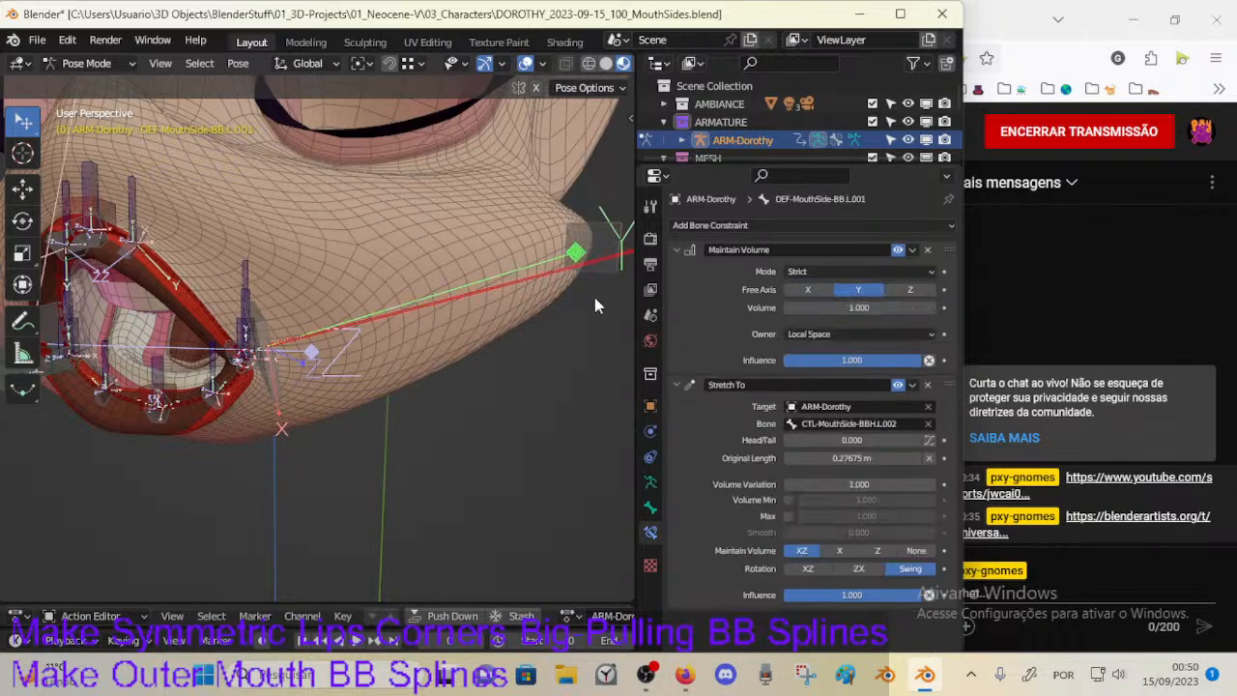
left_click(590, 230)
key("F2")
key("Return")
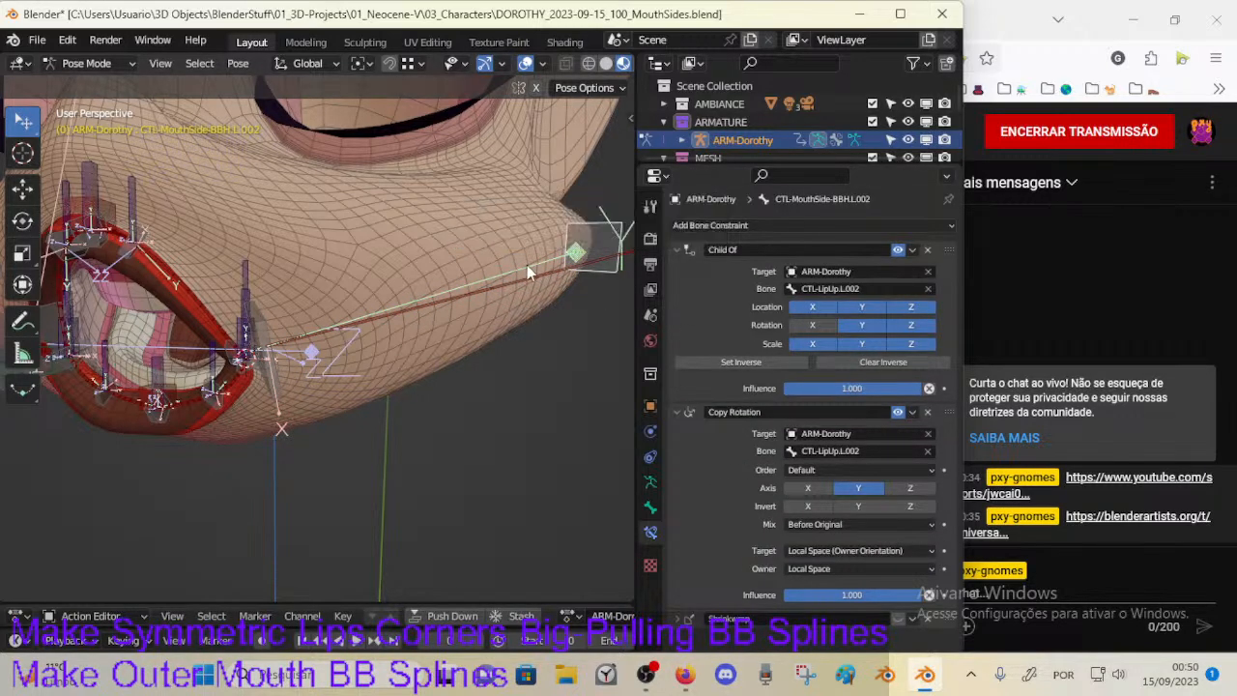
left_click(527, 265)
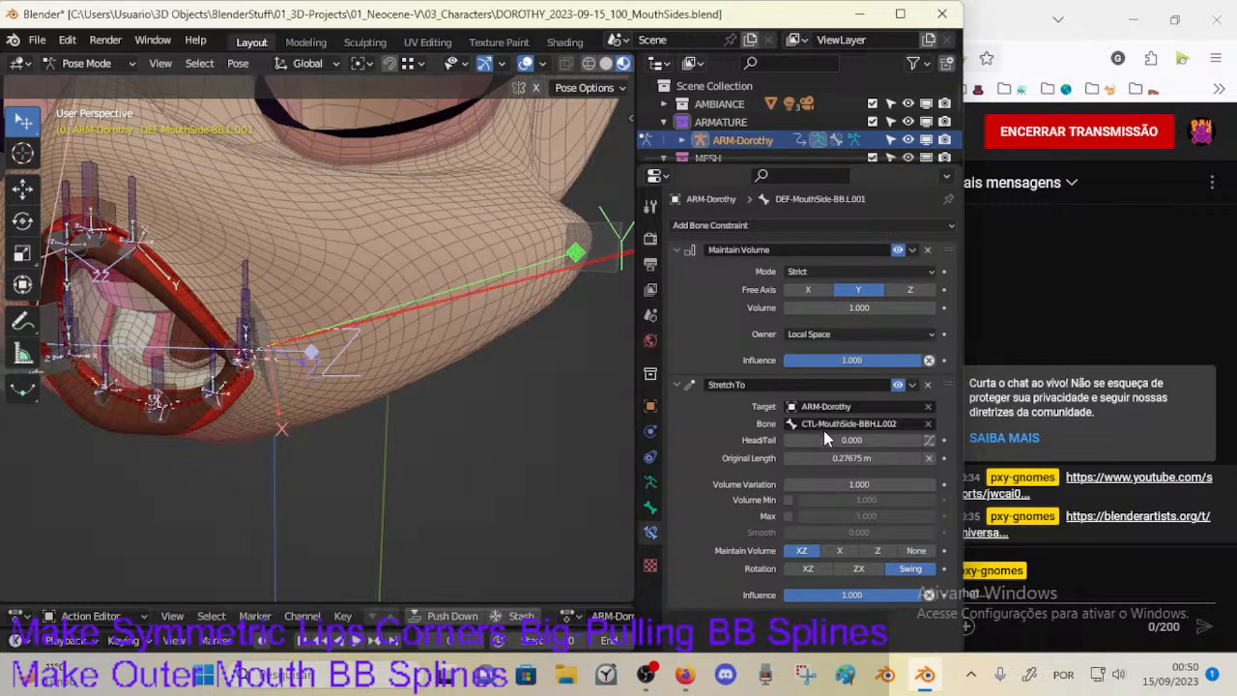
key("BackSpace")
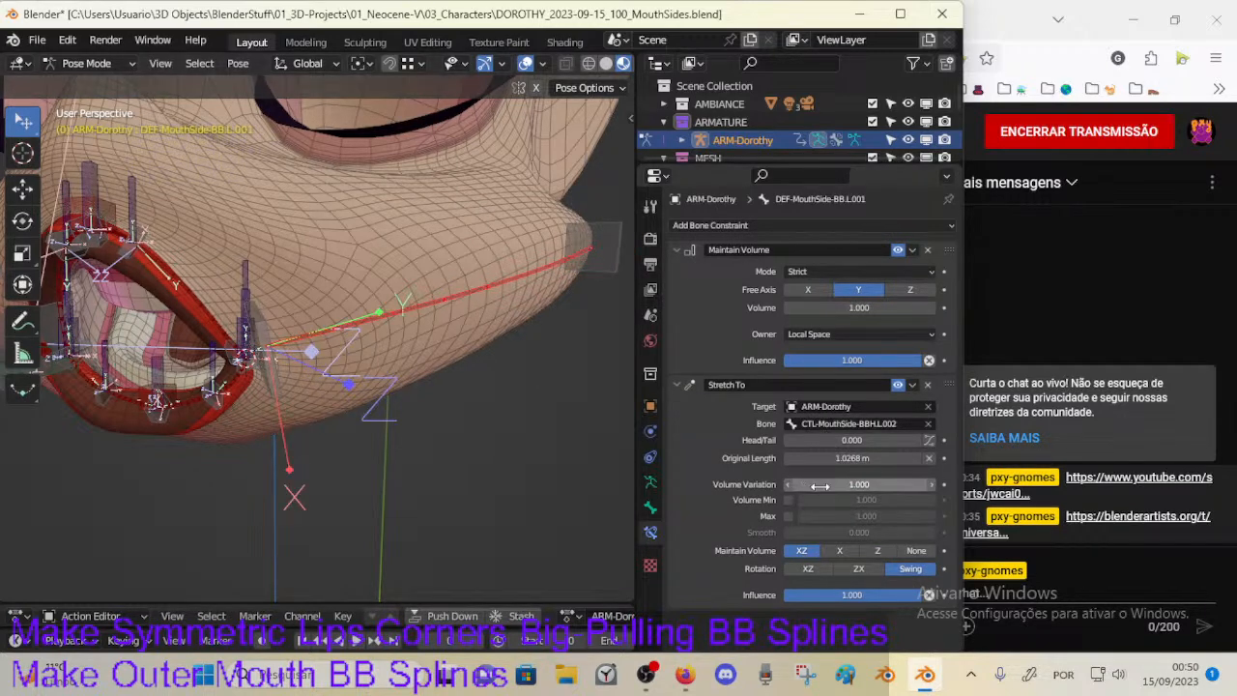
Step: Save the file and move the inner handle CTL-MouthSide-BBH.L.001 along the cheek until it sits close to the outer handle
middle_click_drag(571, 406, 331, 358)
left_click(292, 346)
key("ctrl+s")
key("g")
left_click(497, 325)
middle_click_drag(483, 338, 372, 435)
key("g")
left_click(533, 335)
middle_click_drag(533, 335, 406, 330)
key("g")
left_click(404, 329)
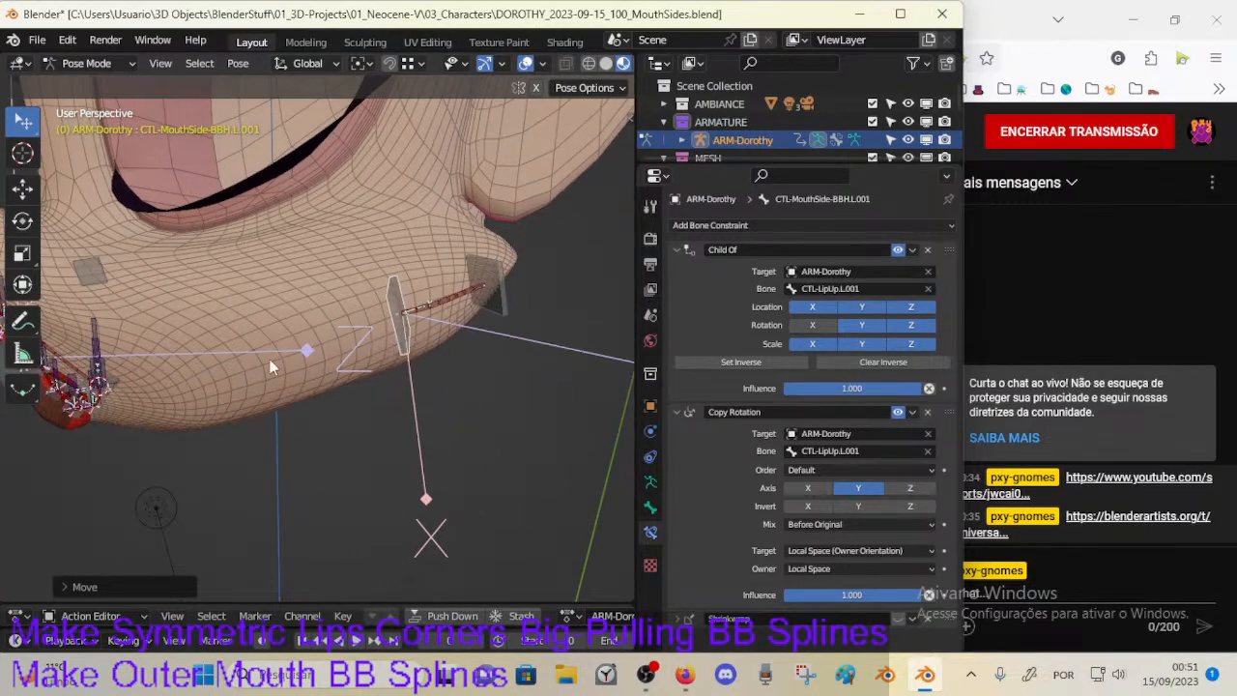
Step: Examine the moved inner handle and the mouth-side spline on the cheek from the front and the side
middle_click_drag(290, 358, 205, 354)
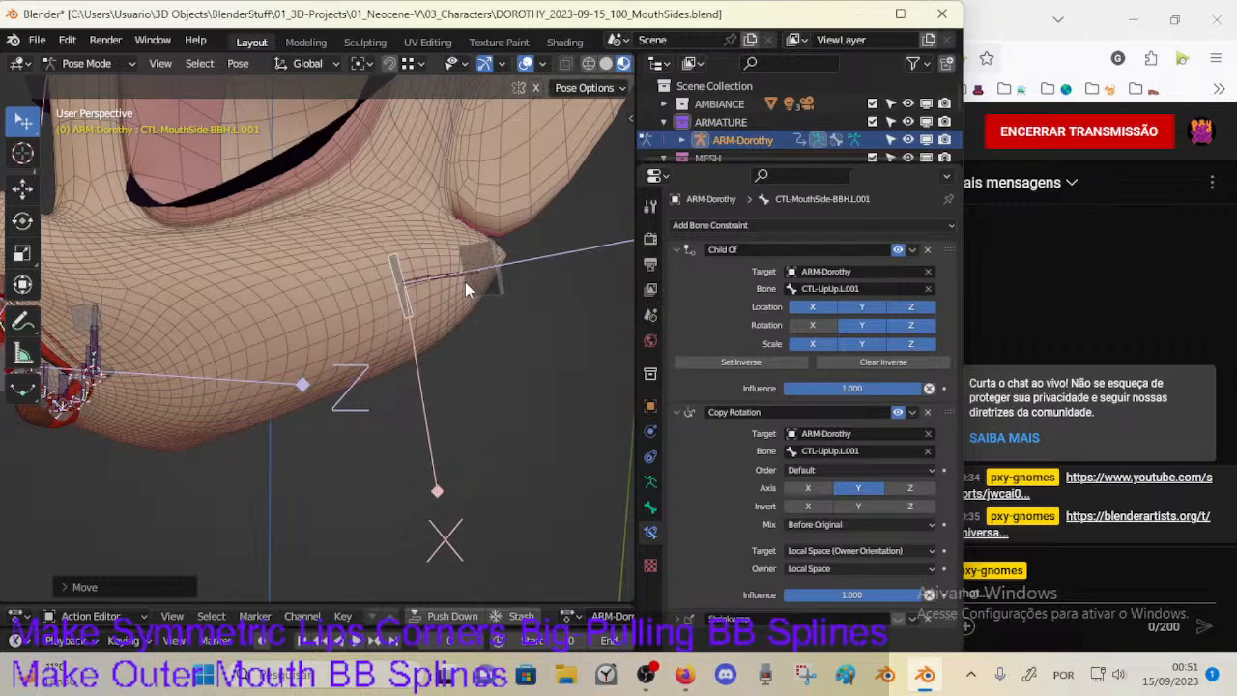
middle_click_drag(243, 394, 280, 399)
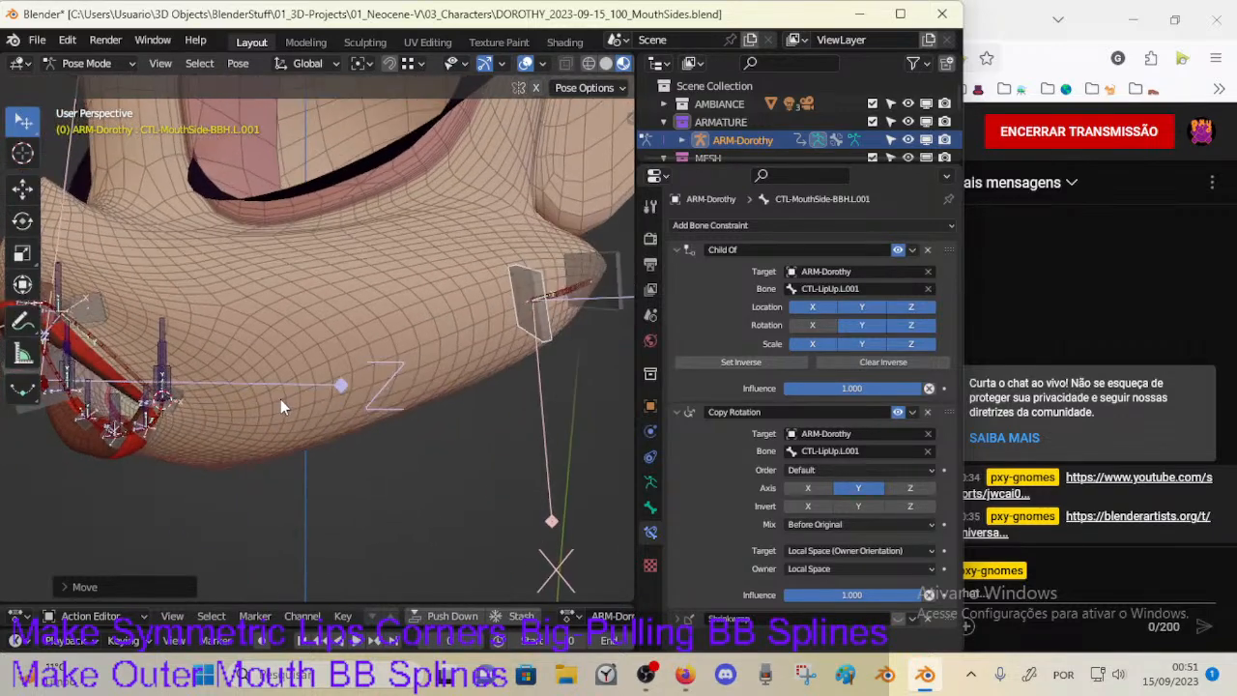
middle_click_drag(135, 387, 186, 346)
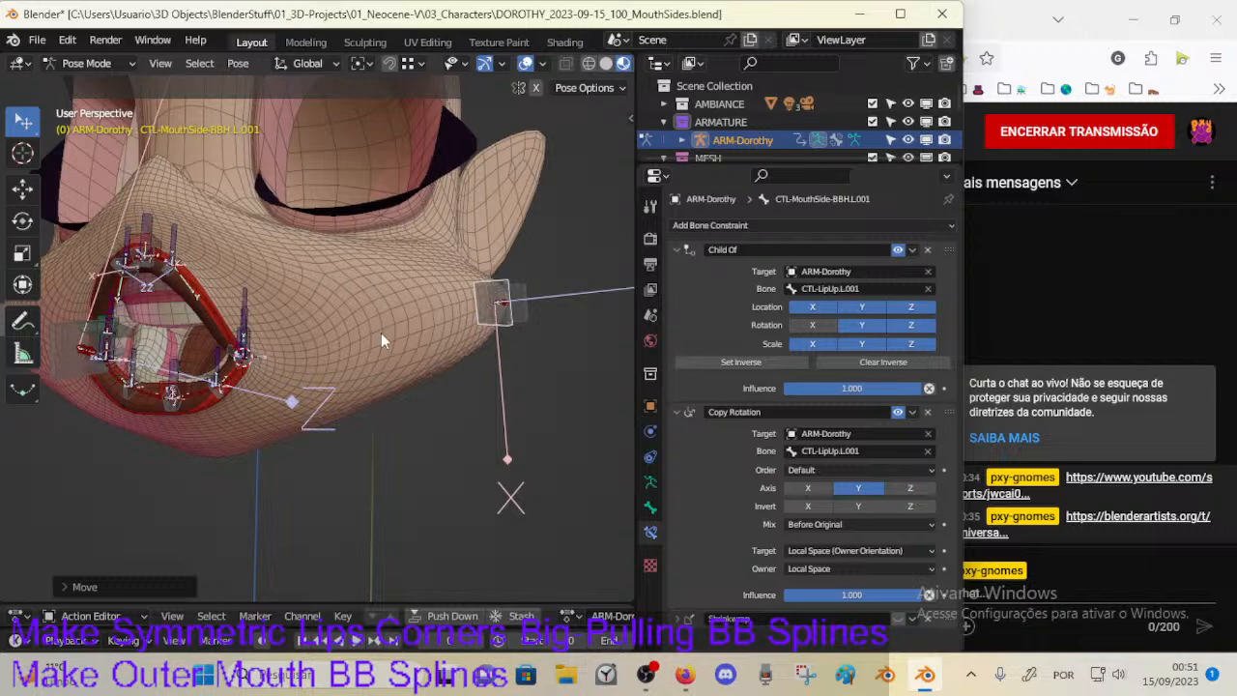
middle_click_drag(292, 373, 171, 366)
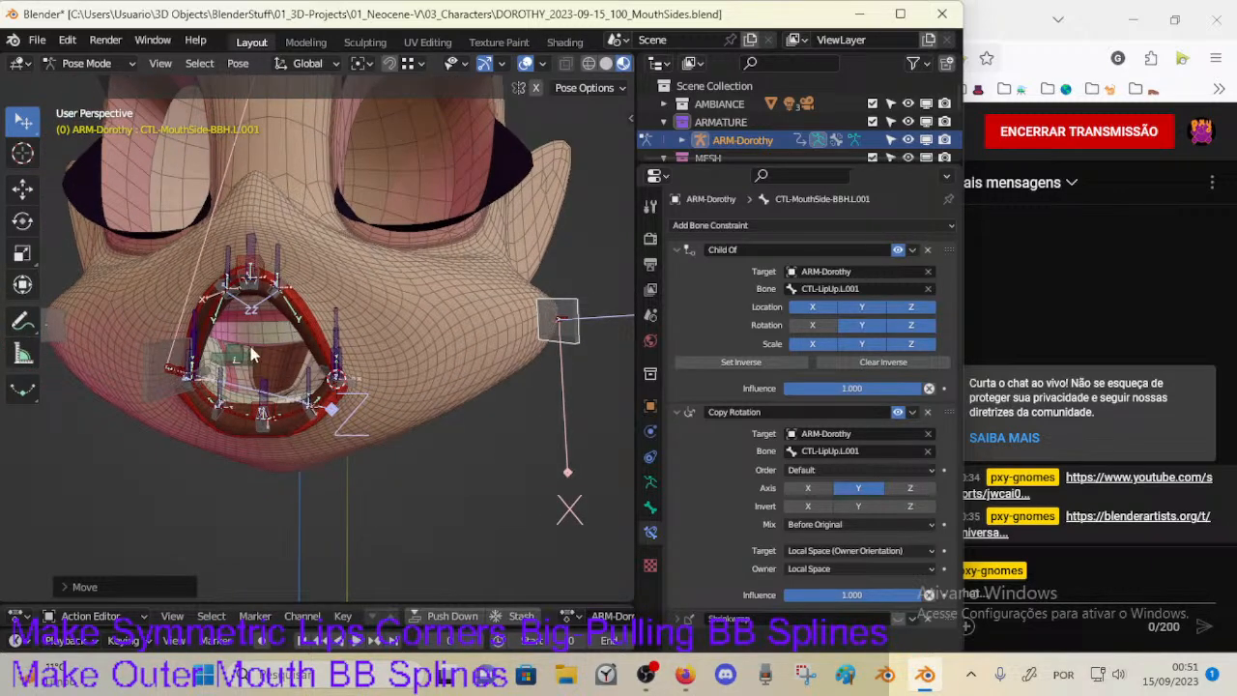
middle_click_drag(362, 268, 328, 336)
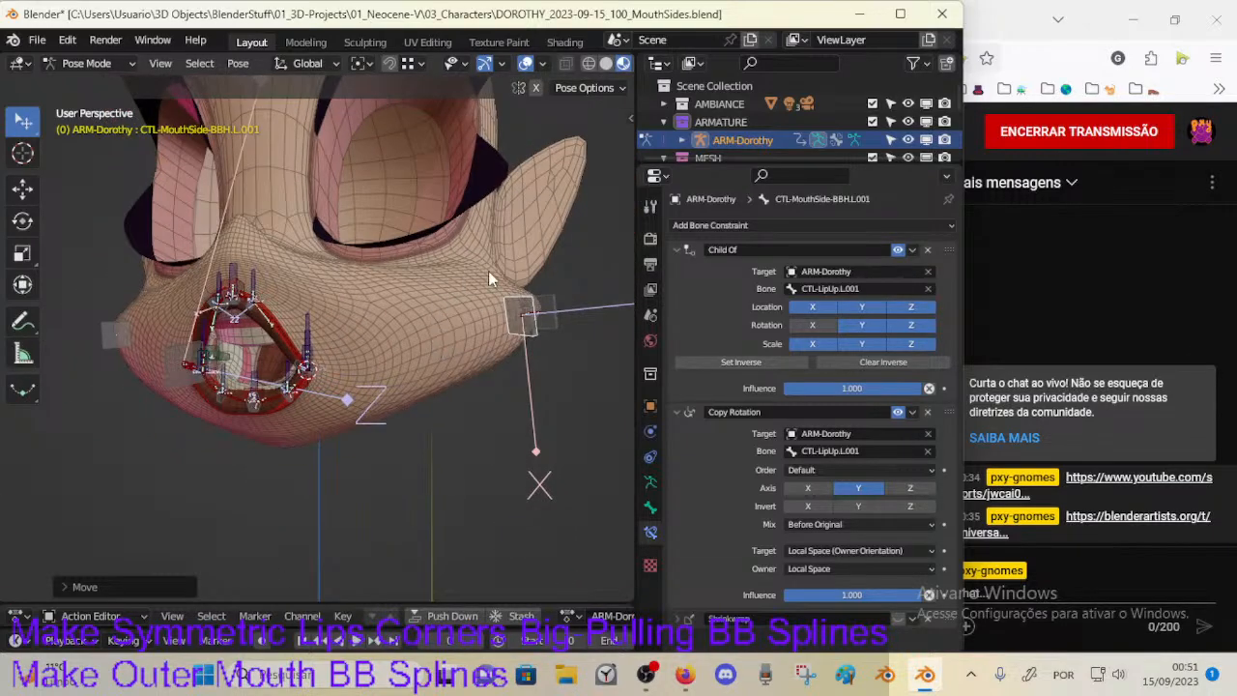
middle_click_drag(478, 293, 384, 355)
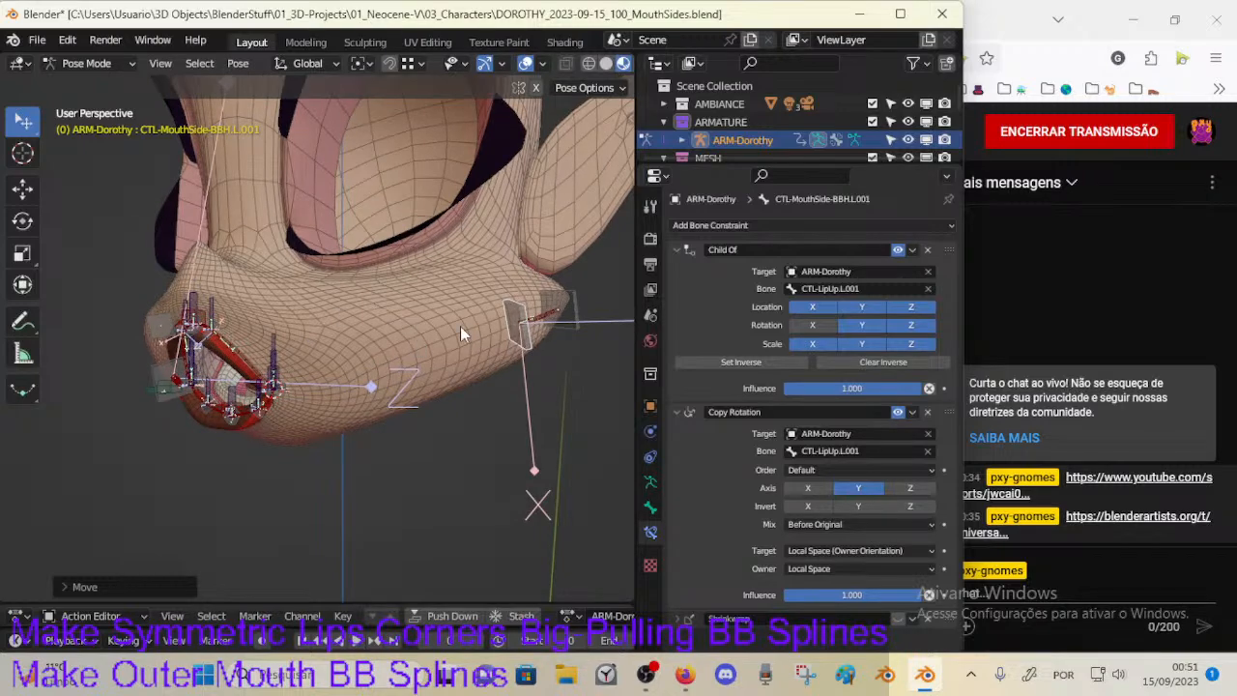
middle_click_drag(377, 311, 341, 317)
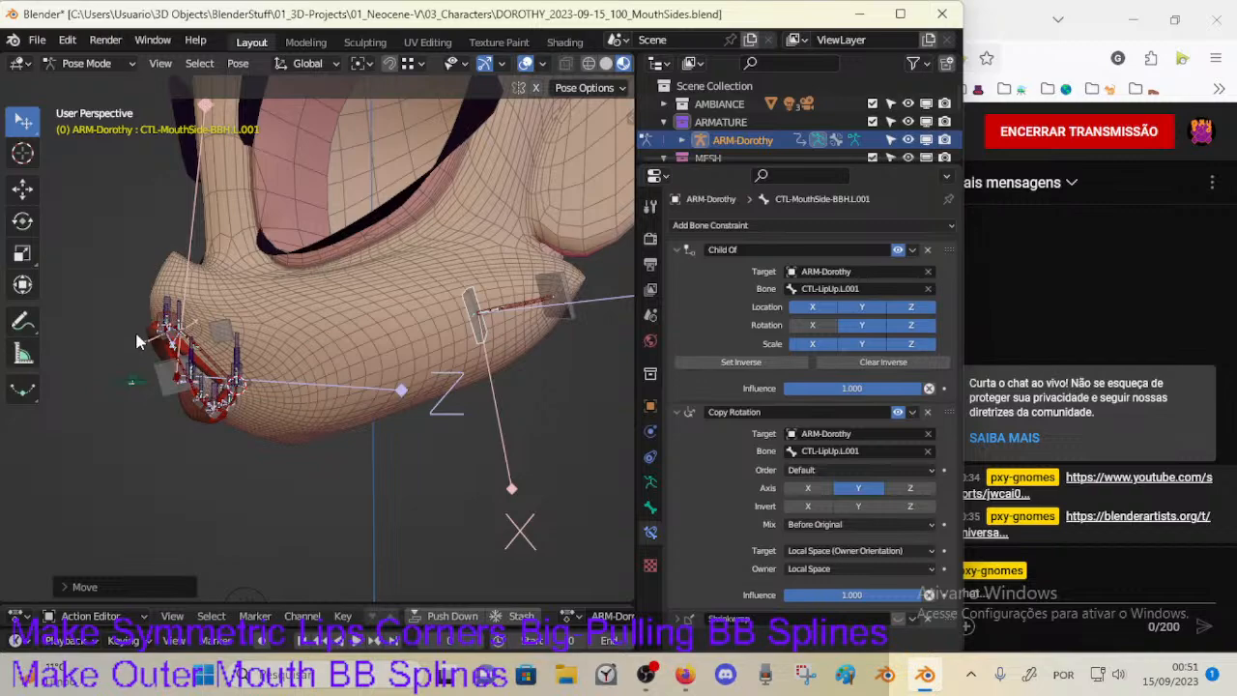
Step: Try freehand annotation strokes across the cheek between the lip corner and the outer handle, and undo them
middle_click_drag(186, 369, 232, 395)
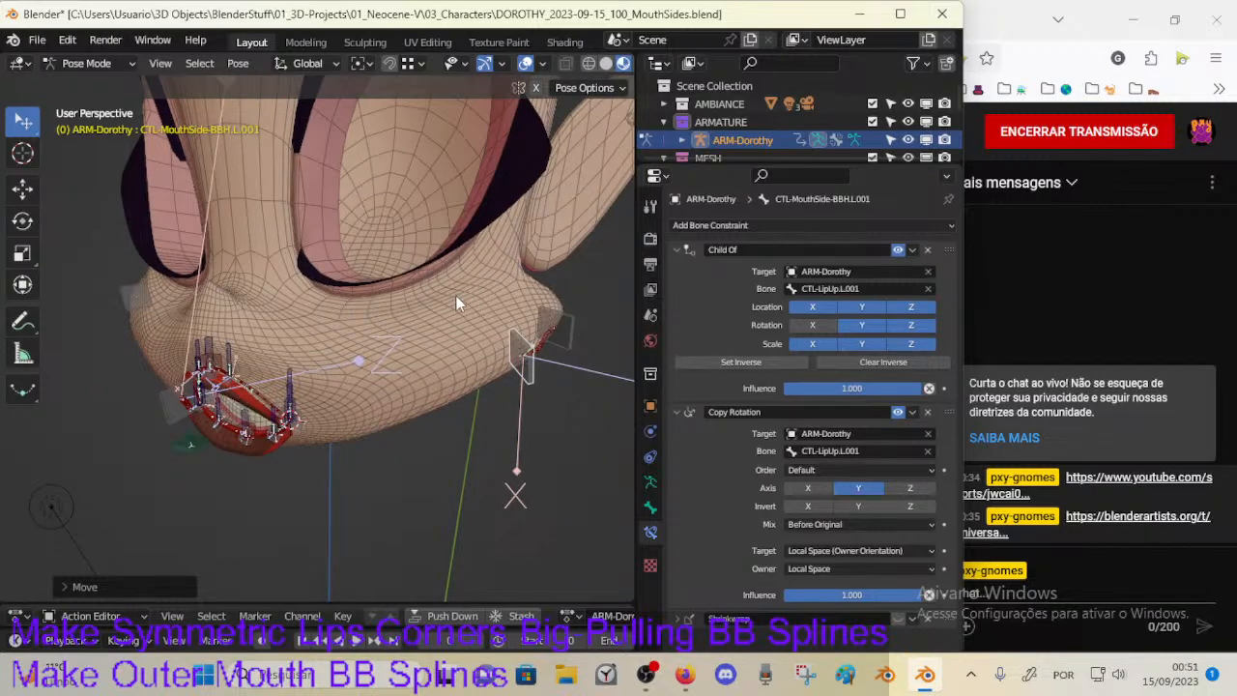
middle_click_drag(470, 346, 384, 300)
middle_click_drag(297, 368, 248, 354)
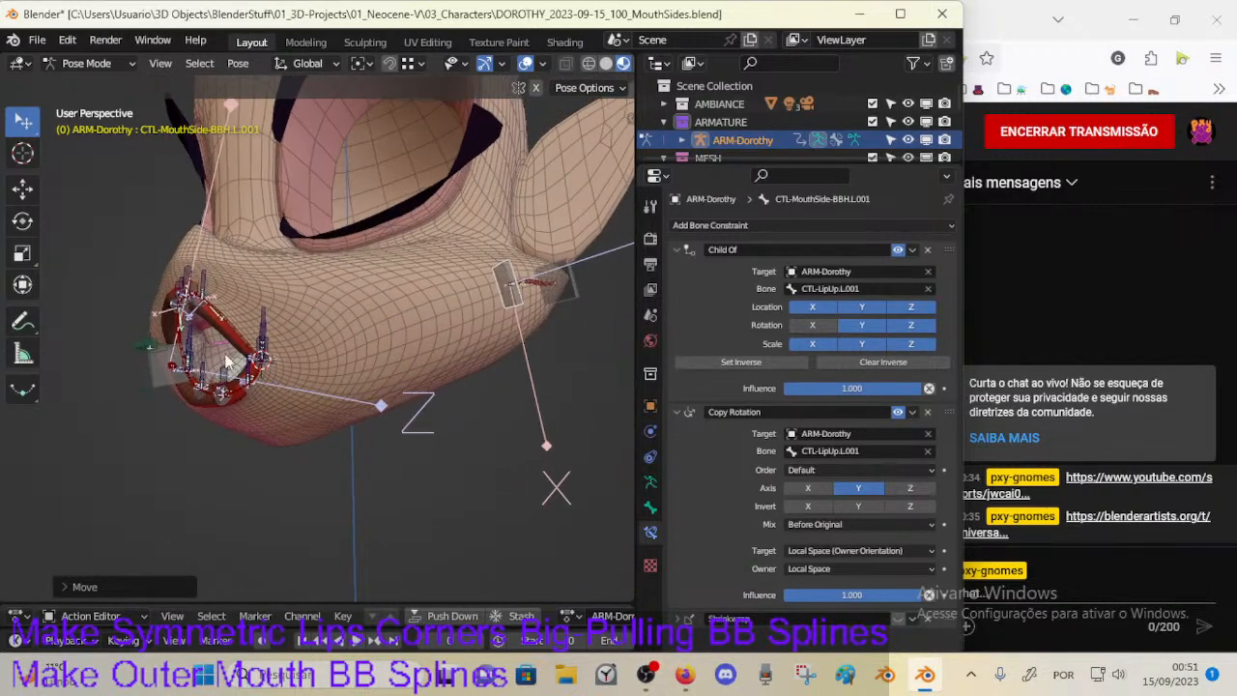
middle_click_drag(182, 320, 210, 375)
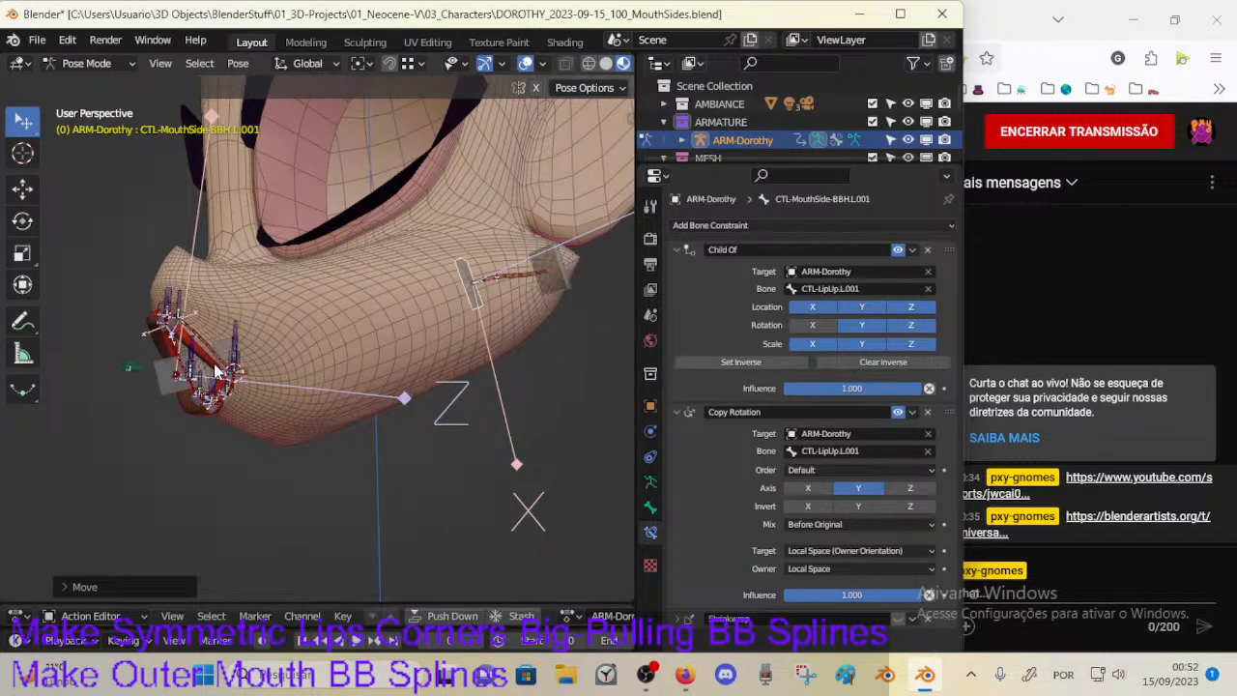
middle_click_drag(228, 273, 381, 368)
mouse_move(471, 303)
left_mouse_down()
mouse_move(425, 398)
mouse_move(333, 331)
left_mouse_up()
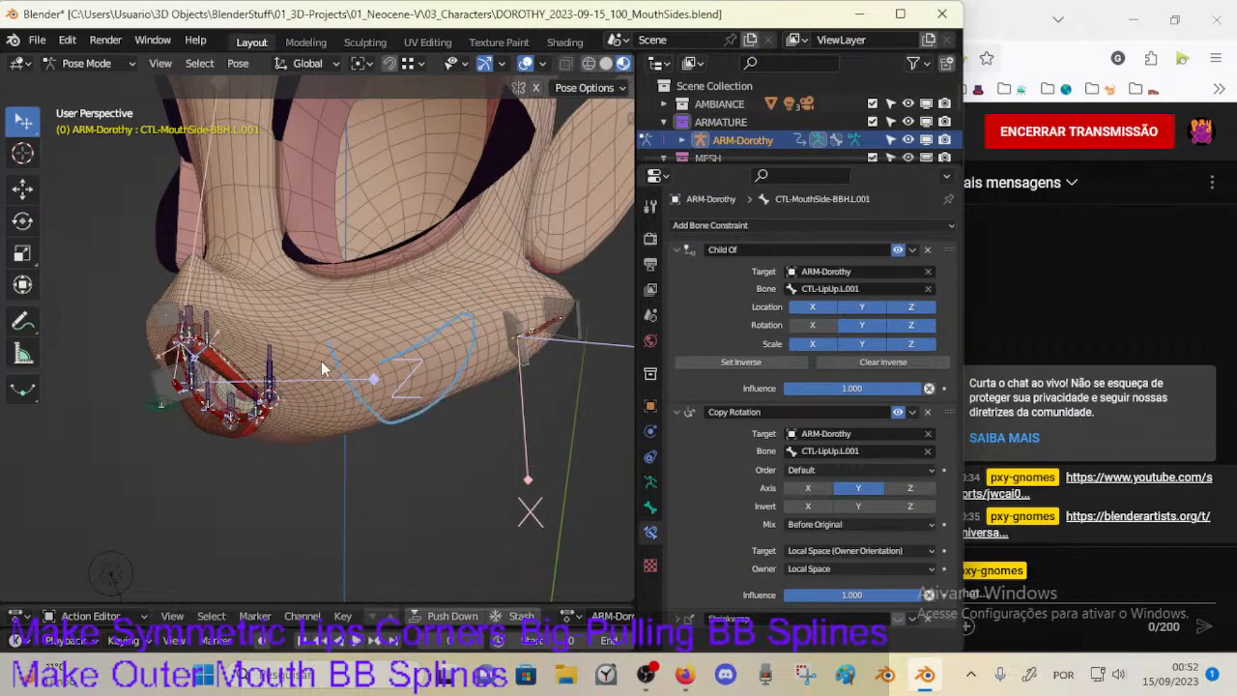
middle_click_drag(316, 361, 341, 299)
key("ctrl+z")
mouse_move(323, 296)
left_mouse_down()
mouse_move(488, 236)
mouse_move(392, 360)
mouse_move(345, 347)
left_mouse_up()
mouse_move(345, 347)
middle_mouse_down()
mouse_move(337, 335)
mouse_move(329, 344)
middle_mouse_up()
left_click(307, 342)
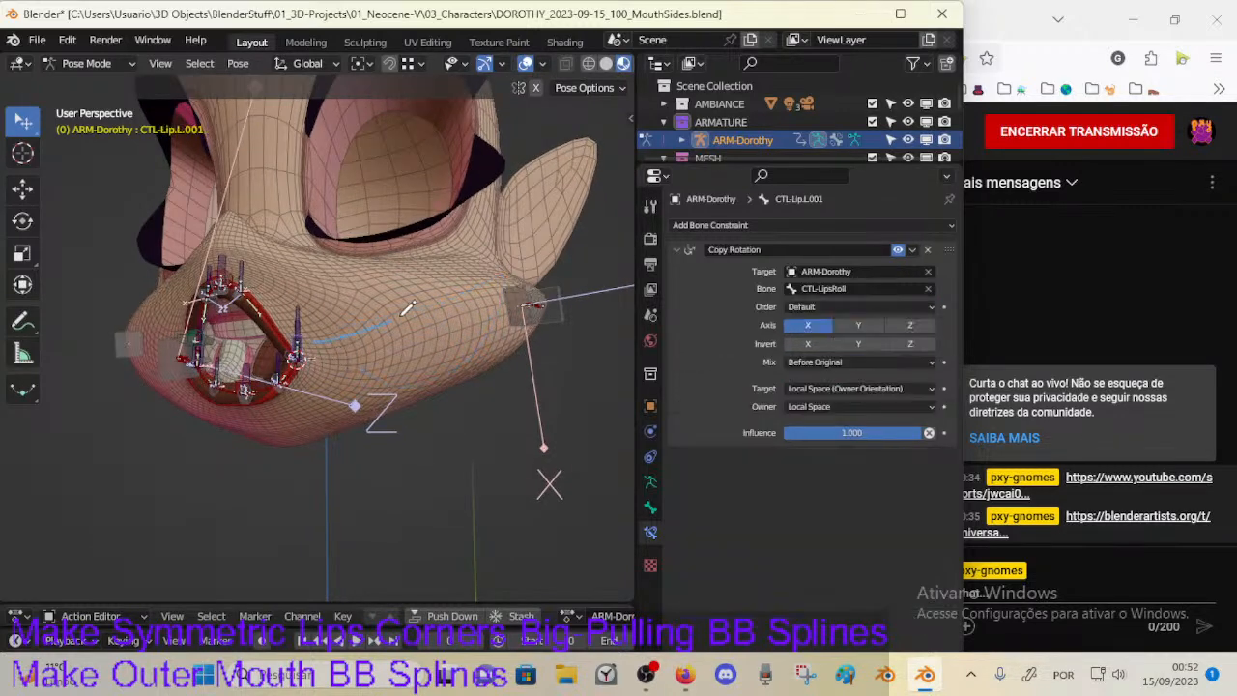
key("ctrl+z")
Step: Clear the trial strokes from the cheek and return the inner handle to its rest position beside the lip corner
mouse_move(437, 345)
middle_mouse_down()
mouse_move(408, 393)
mouse_move(296, 372)
middle_mouse_up()
mouse_move(287, 367)
left_mouse_down()
mouse_move(499, 279)
mouse_move(478, 363)
mouse_move(300, 386)
mouse_move(215, 348)
left_mouse_up()
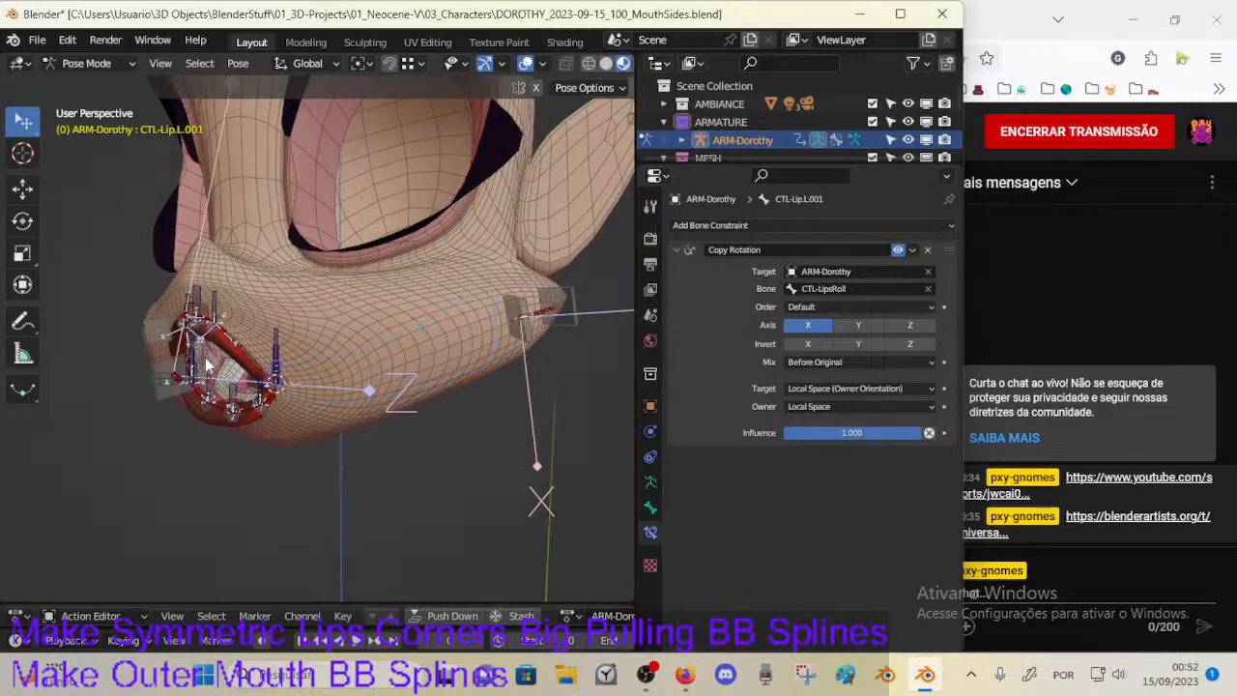
left_click(212, 358)
key("ctrl+z")
mouse_move(402, 262)
middle_mouse_down()
mouse_move(376, 272)
mouse_move(417, 318)
mouse_move(341, 355)
middle_mouse_up()
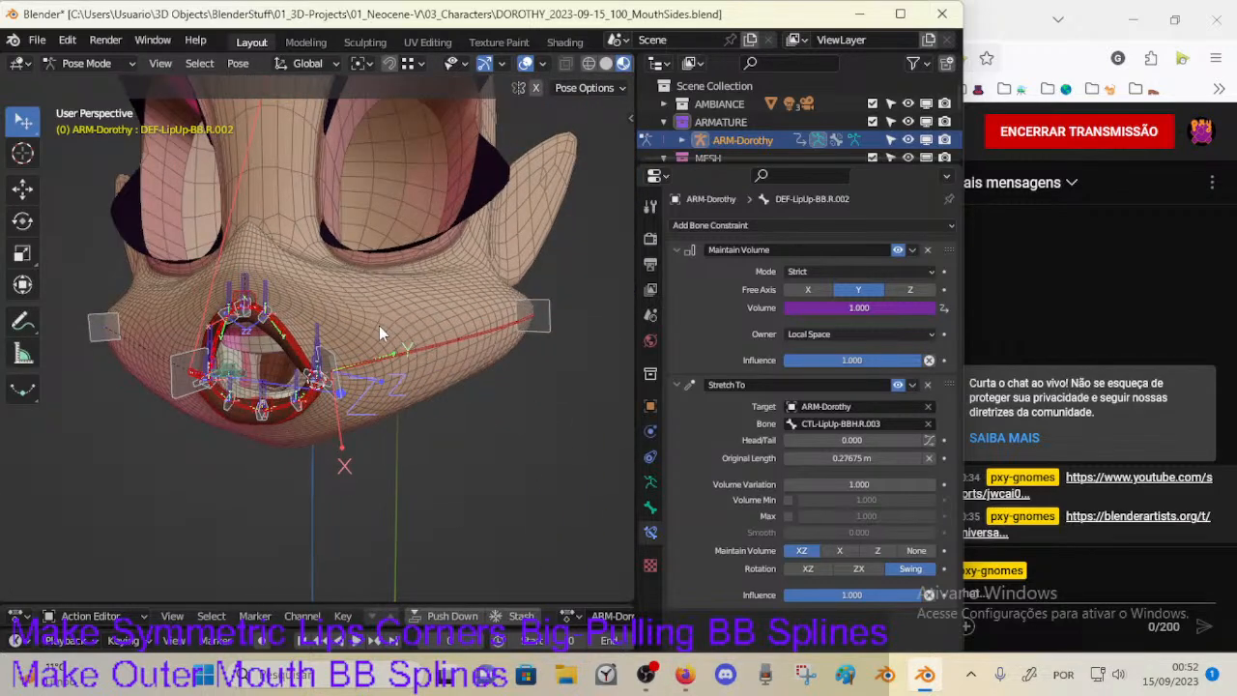
middle_click_drag(387, 352, 277, 434)
key("Tab")
key("Tab")
key("Tab")
key("Tab")
Step: Delete the old right-side spline DEF-MouthSide-BB.R.003 together with its two handles in Edit Mode
scroll(277, 434, "up", 5)
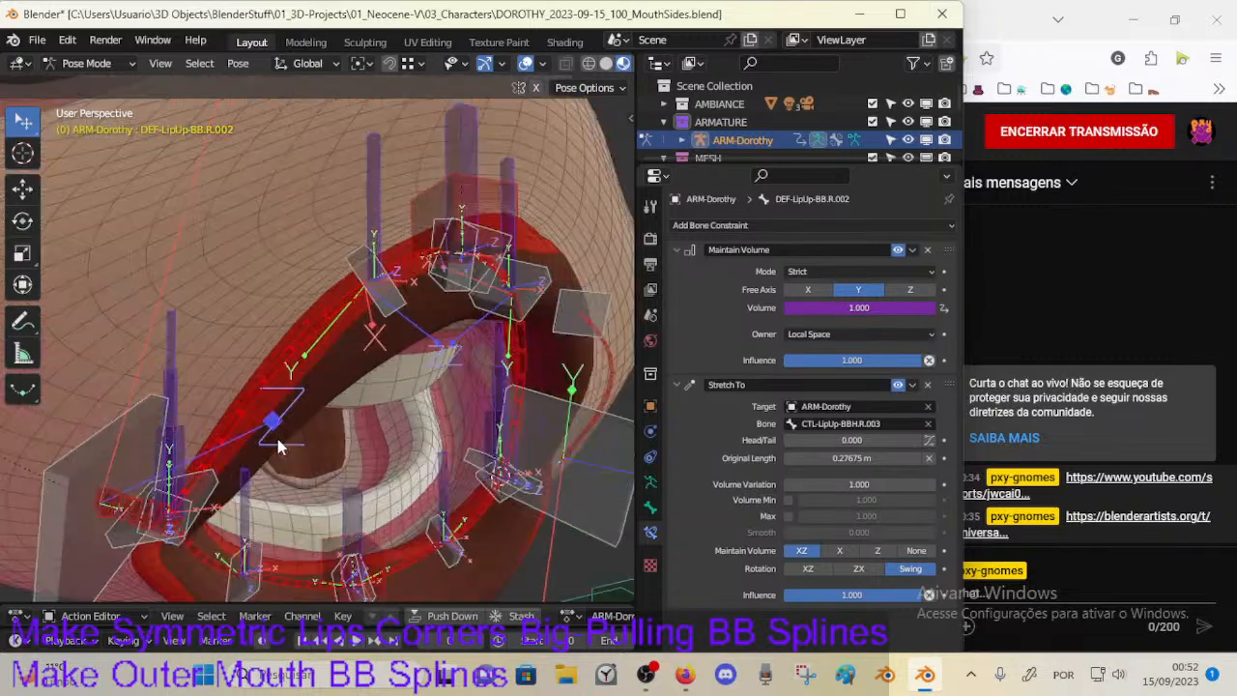
left_click(137, 522)
scroll(178, 509, "down", 2)
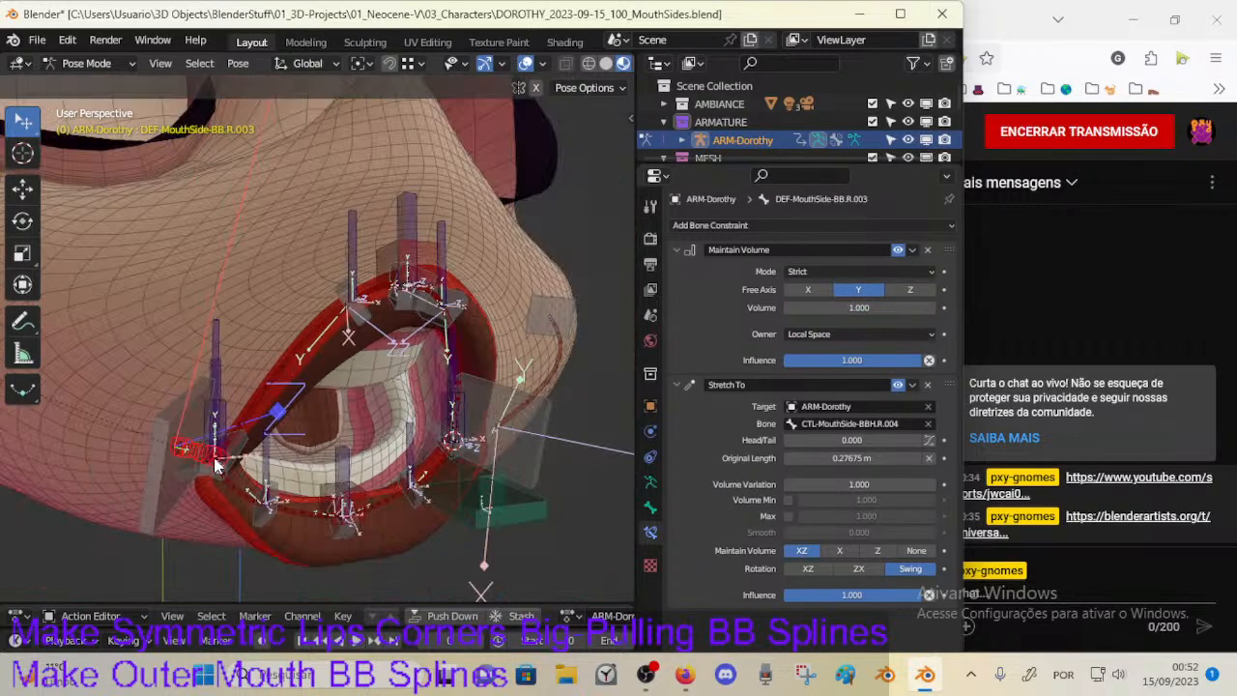
scroll(246, 440, "down", 2)
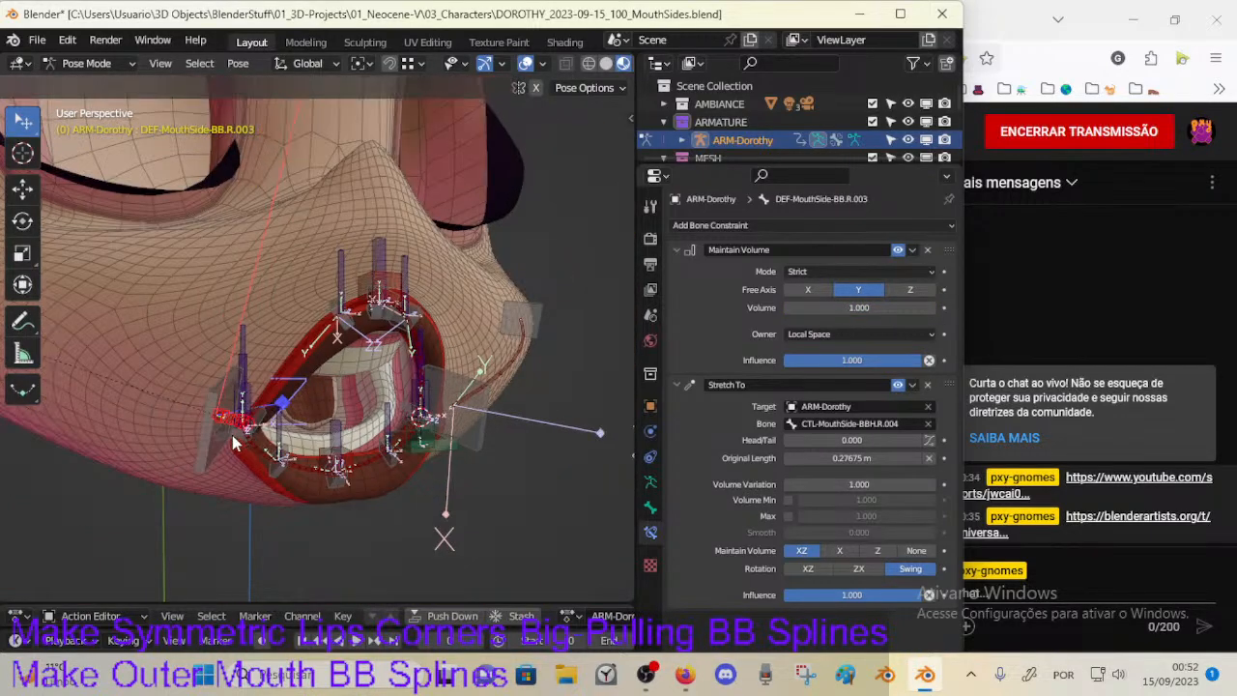
left_click(218, 423)
left_click(222, 414)
left_click(216, 413)
scroll(160, 360, "down", 2)
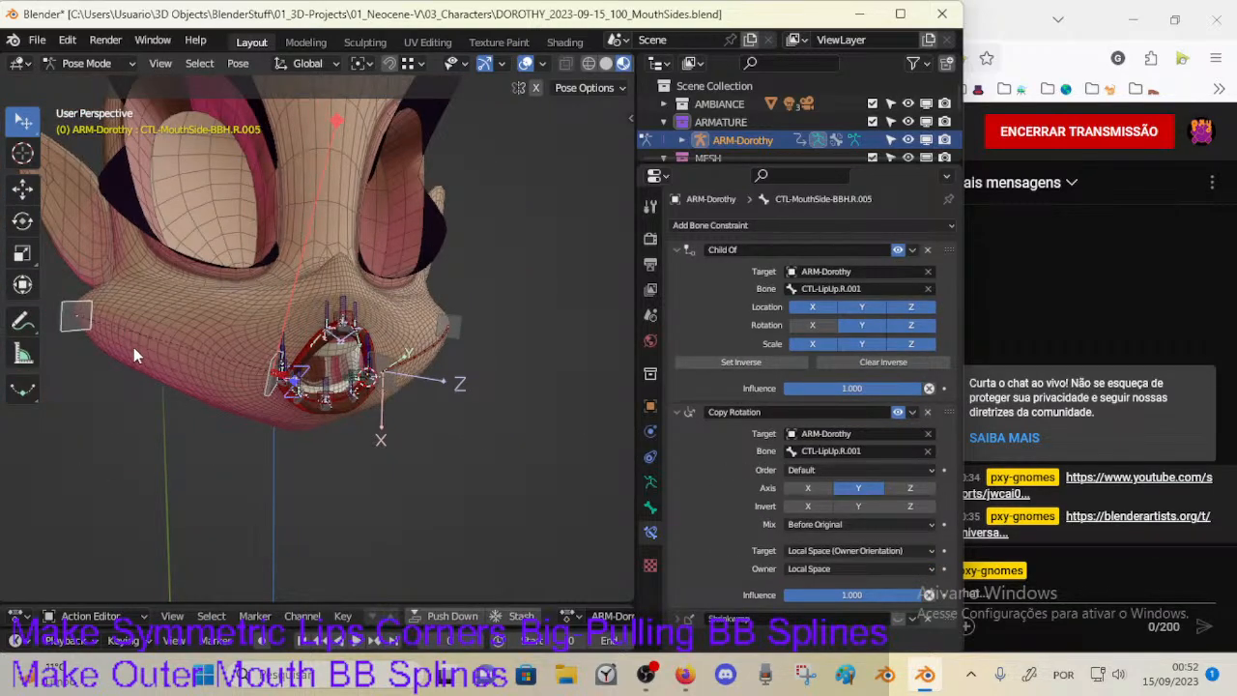
key("Tab")
middle_click_drag(249, 414, 281, 420)
key("x")
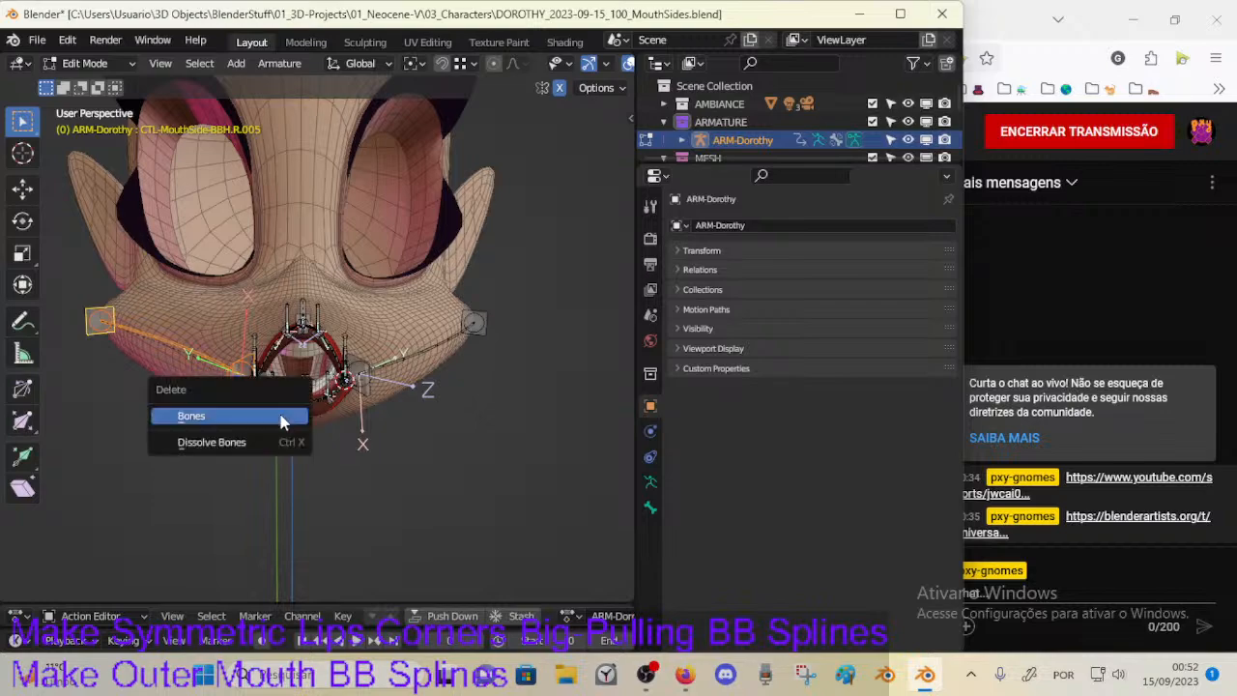
left_click(281, 421)
Step: Symmetrize the left mouth-side spline and its two handles onto the right side and return to Pose Mode
scroll(392, 415, "up", 5)
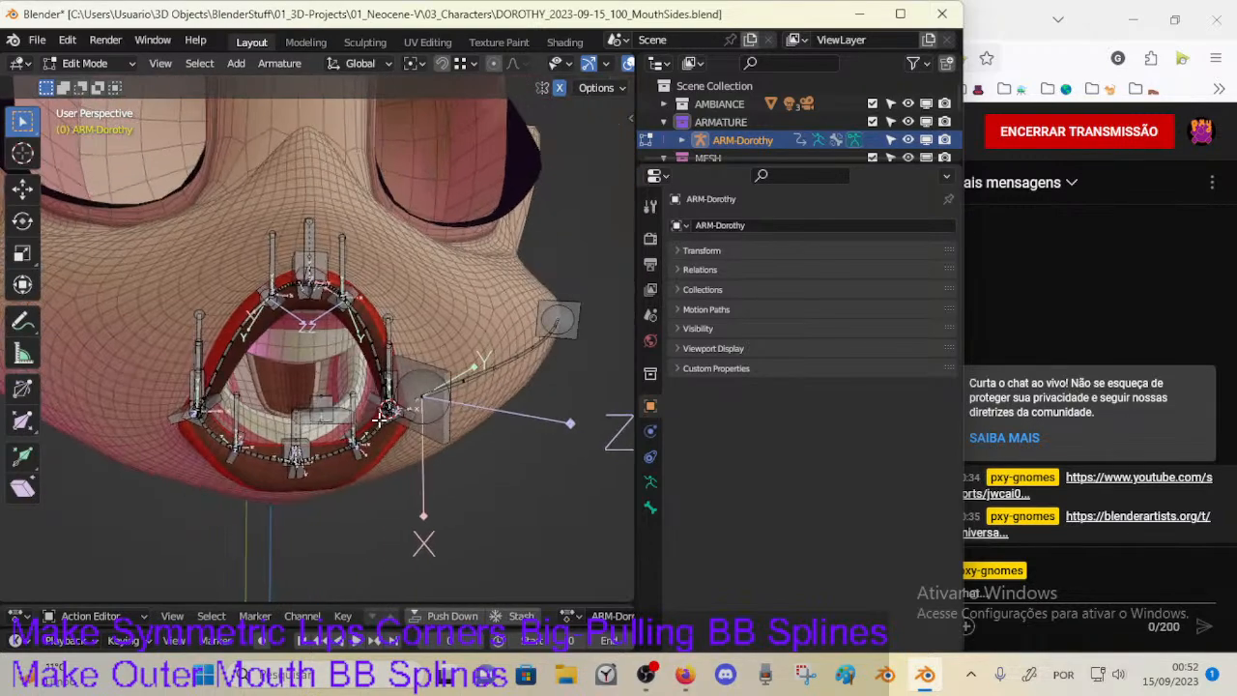
middle_click_drag(390, 417, 326, 412)
left_click(412, 388)
scroll(435, 377, "down", 1)
left_click(597, 294)
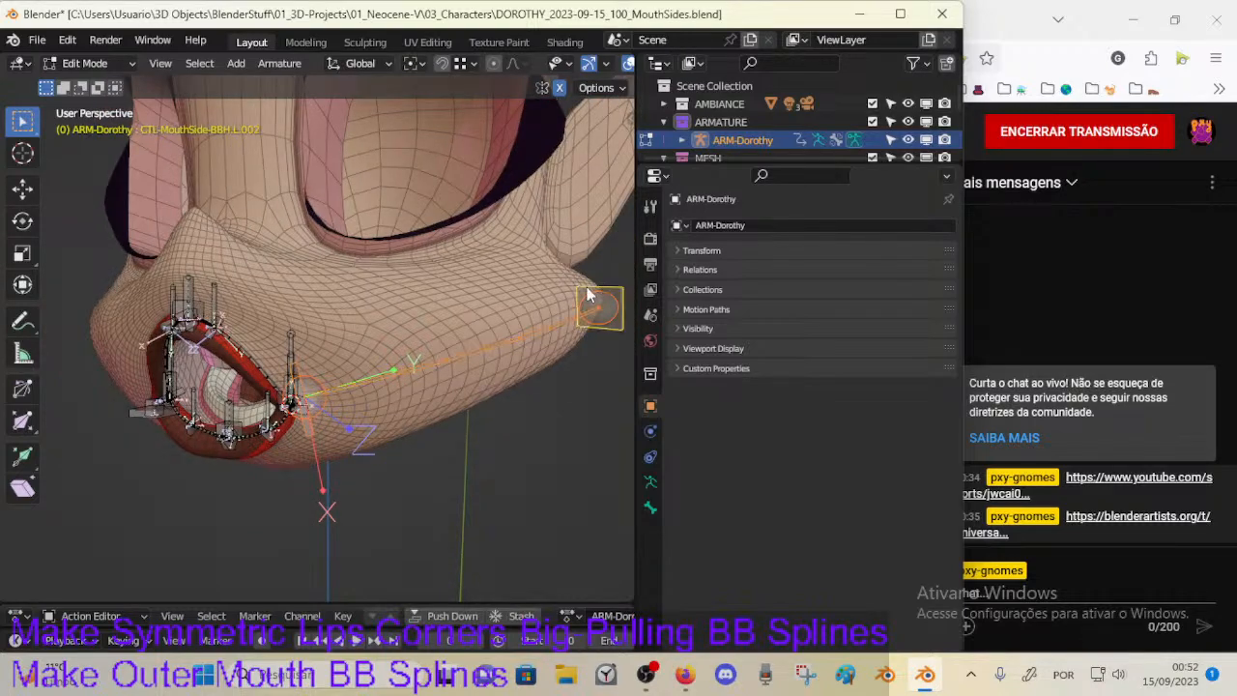
right_click(585, 295)
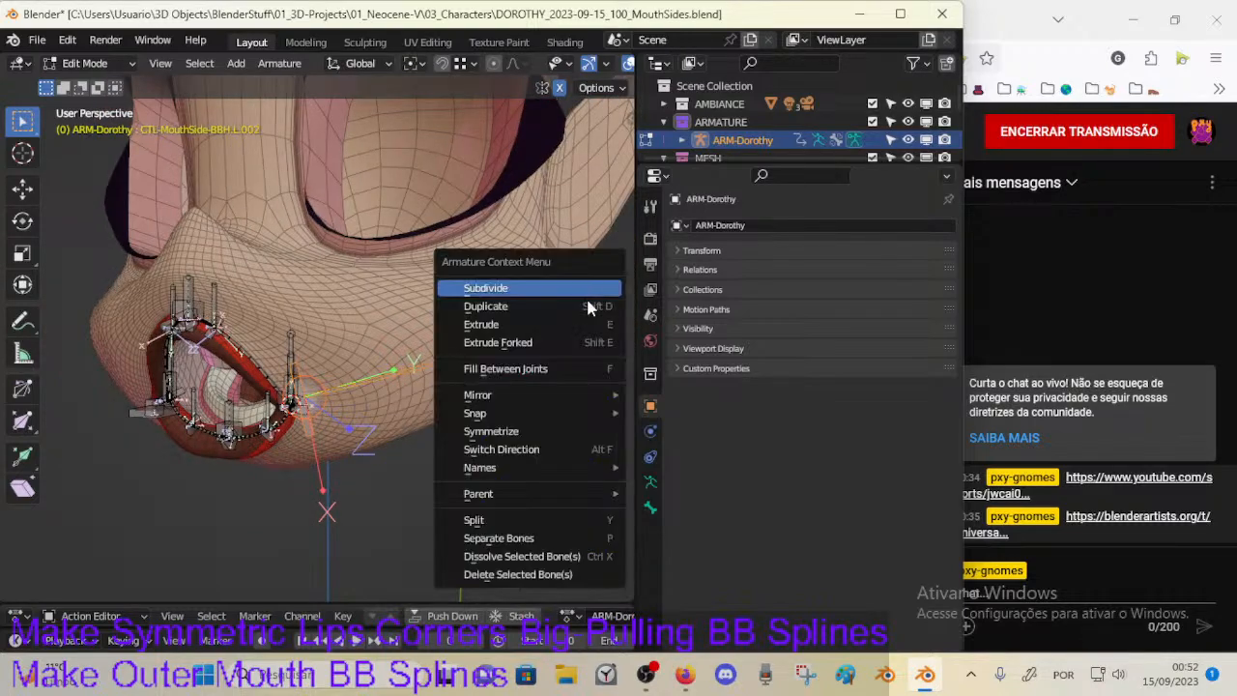
left_click(544, 430)
scroll(464, 424, "down", 2)
middle_click_drag(324, 418, 366, 415)
key("Tab")
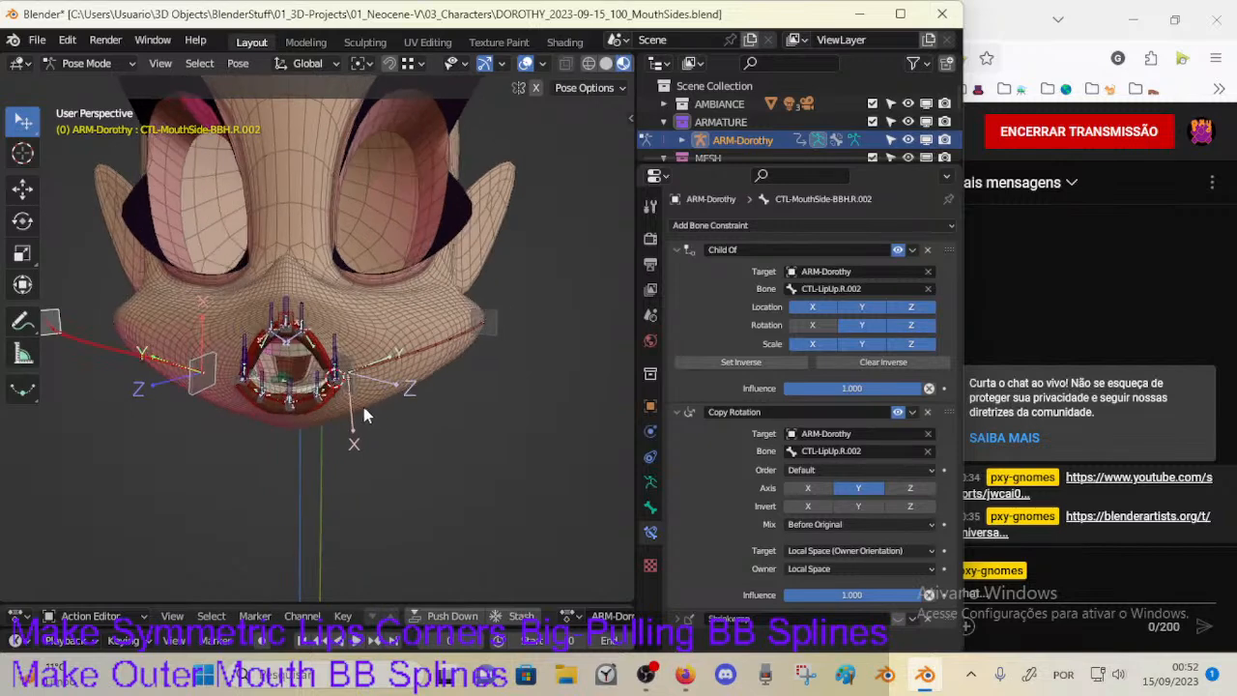
Step: Check the names and constraints of the MouthSide handles on both sides of the face
key("a")
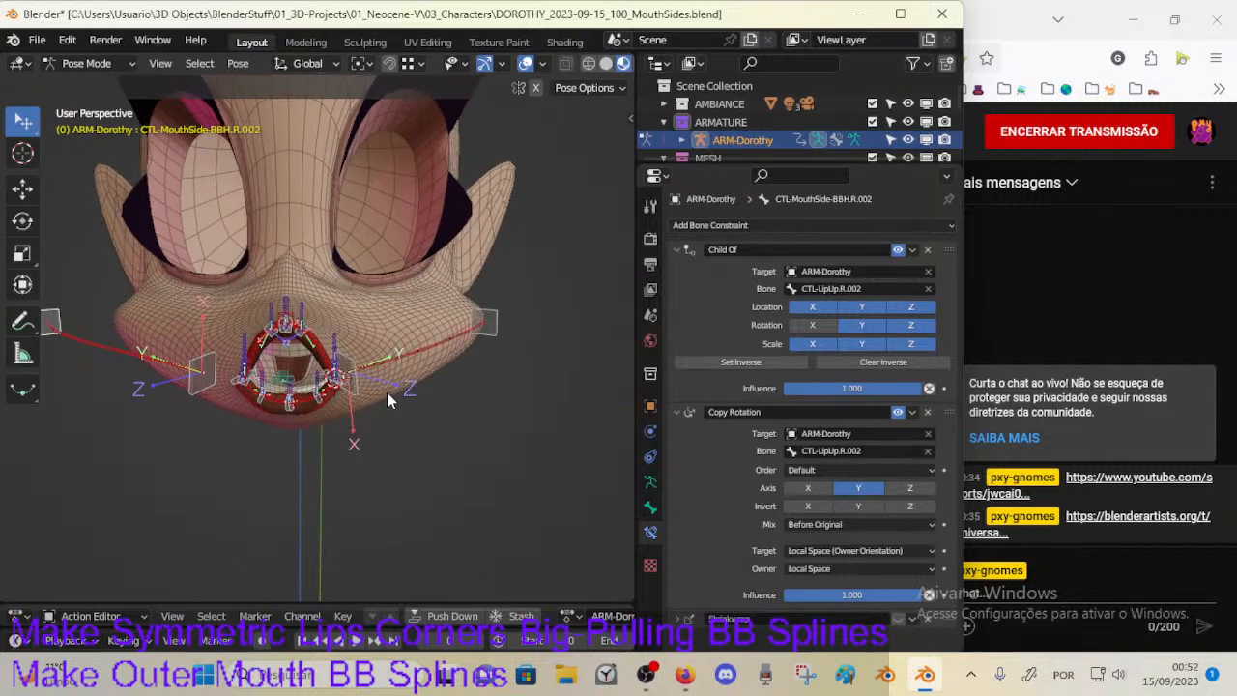
left_click(194, 391)
left_click(154, 362)
left_click(194, 385)
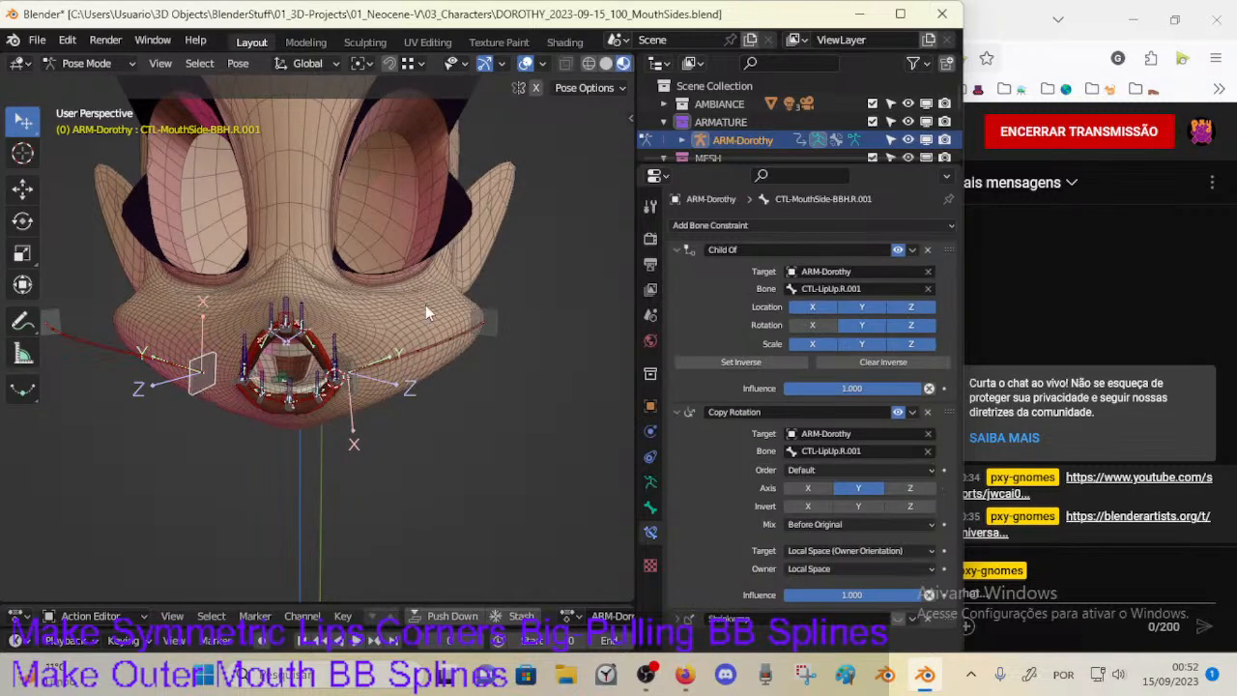
left_click(349, 381)
left_click(494, 322)
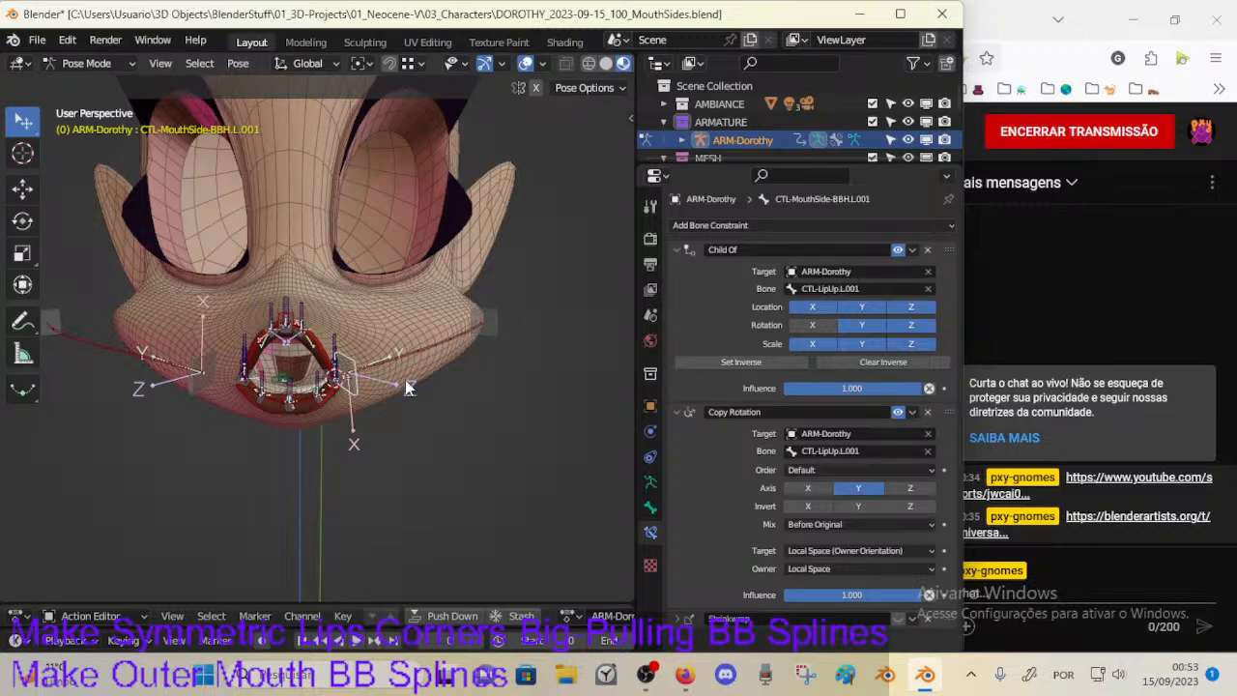
Step: Clear all constraints from the four CTL-MouthSide-BBH handles on both cheeks
key("ctrl+alt+c")
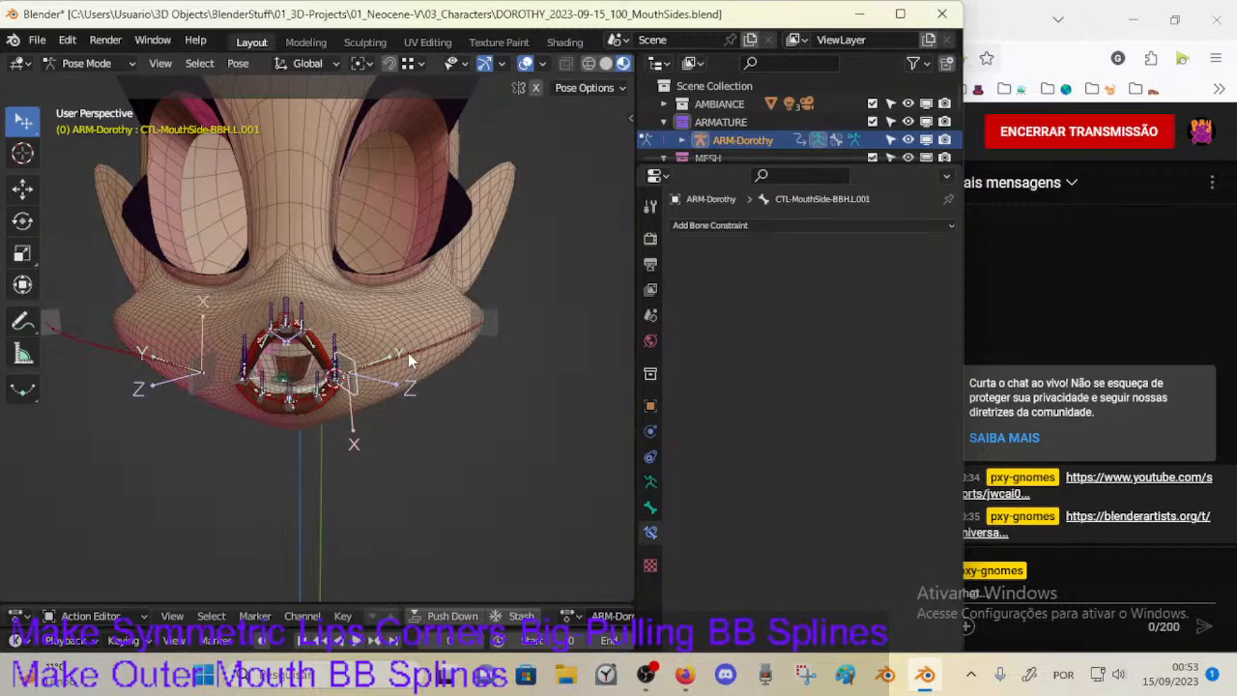
left_click(484, 323)
key("ctrl+alt+c")
left_click(210, 380)
key("ctrl+alt+c")
left_click(54, 313)
key("ctrl+alt+c")
Step: Remove the Maintain Volume constraint from the left and right DEF-MouthSide-BB splines, keeping Stretch To, and save the file
left_click(183, 350)
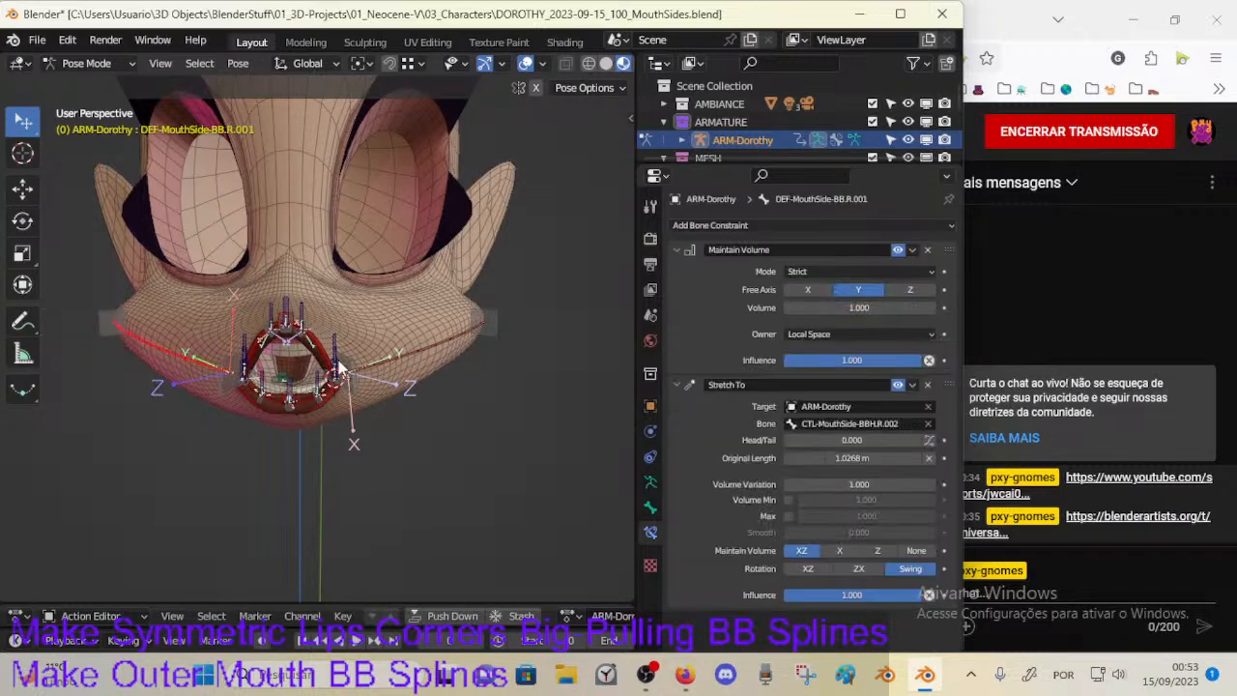
left_click(430, 351)
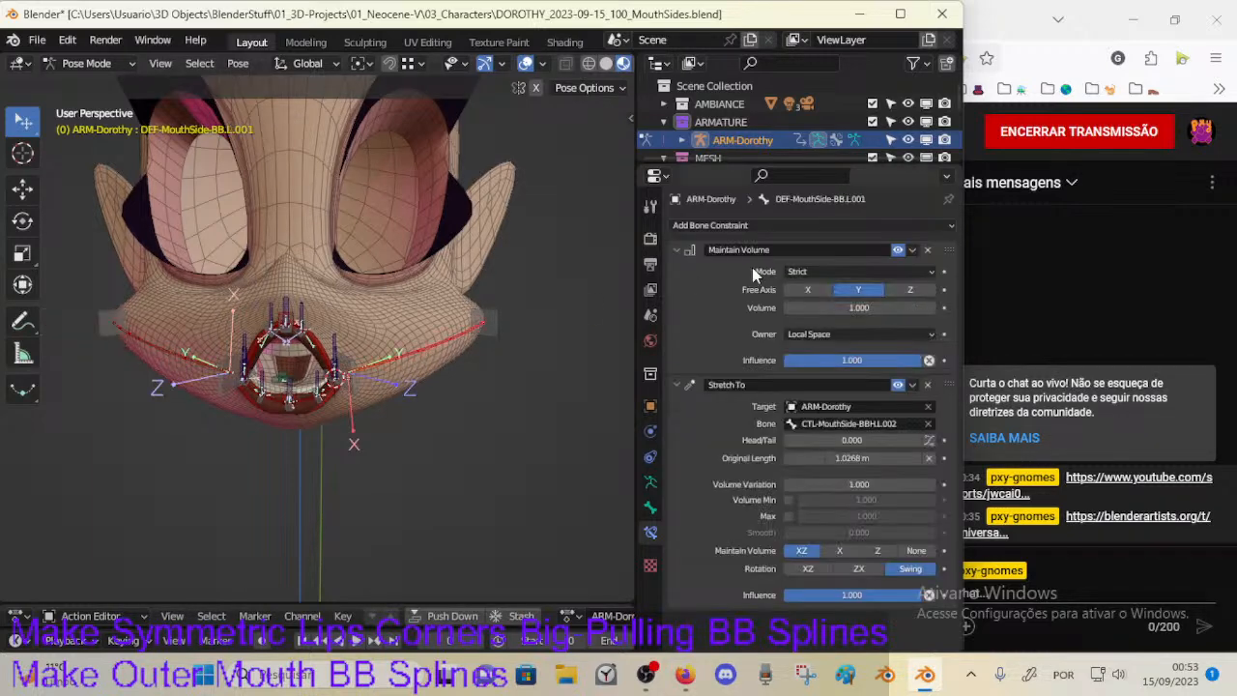
left_click(927, 250)
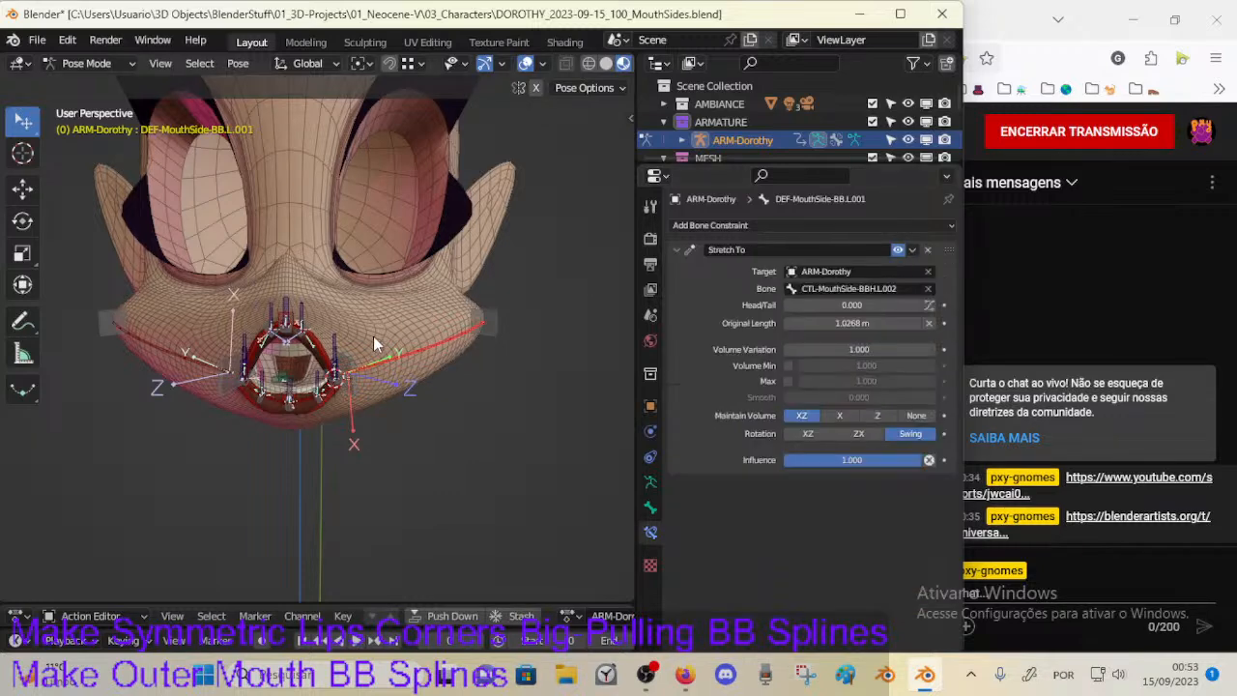
left_click(169, 367)
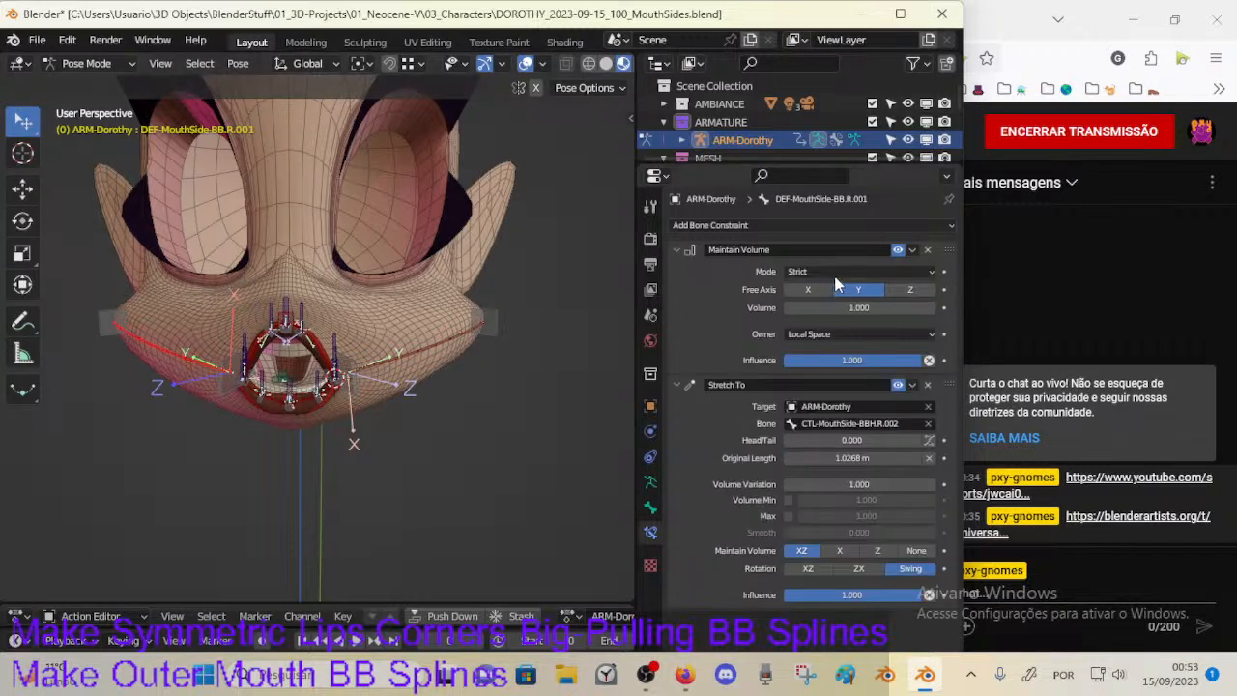
left_click(929, 249)
left_click(416, 351)
left_click(198, 355)
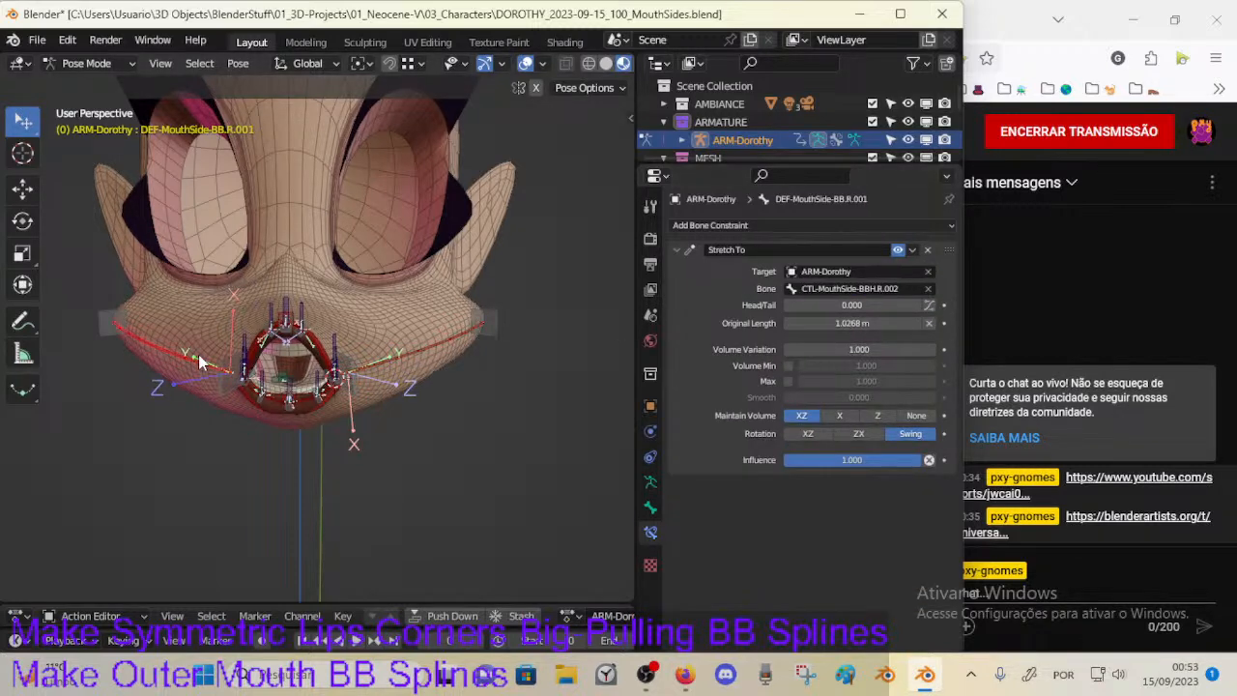
left_click(377, 355)
middle_click_drag(383, 351, 340, 379)
key("ctrl+s")
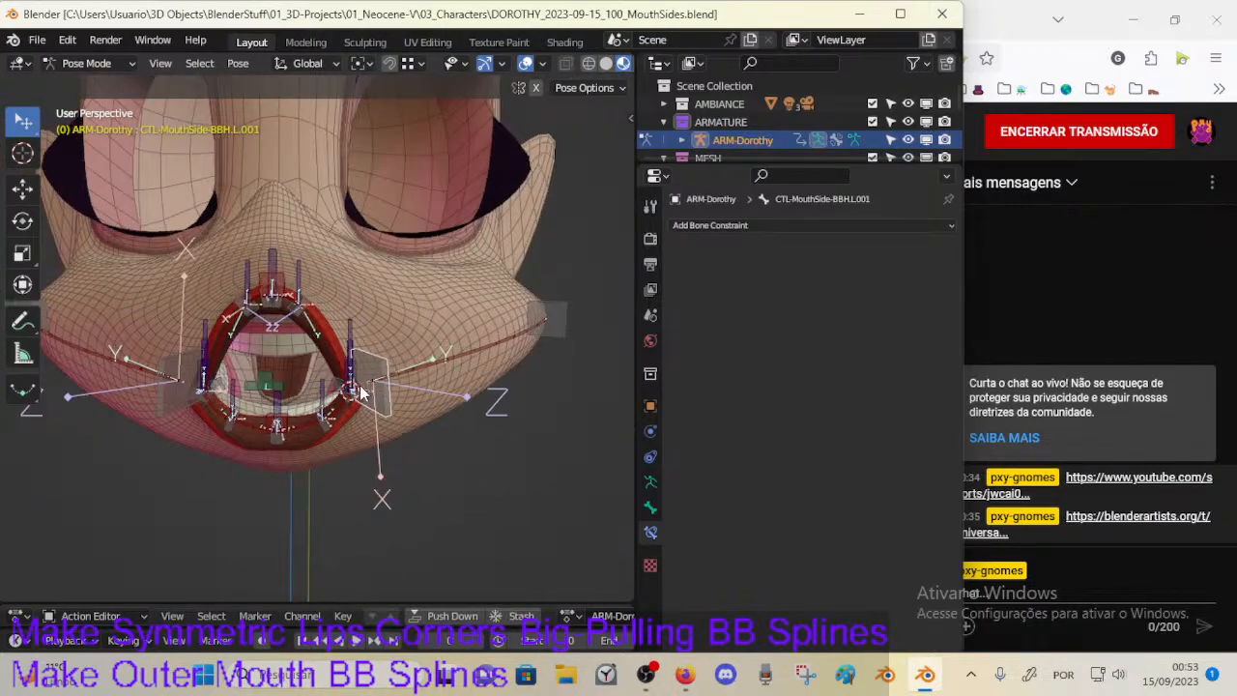
Step: Select the 00_Body mesh and enter Edit Mode on it
left_click(395, 295)
left_click(395, 293)
key("Tab")
middle_click_drag(385, 363, 312, 340)
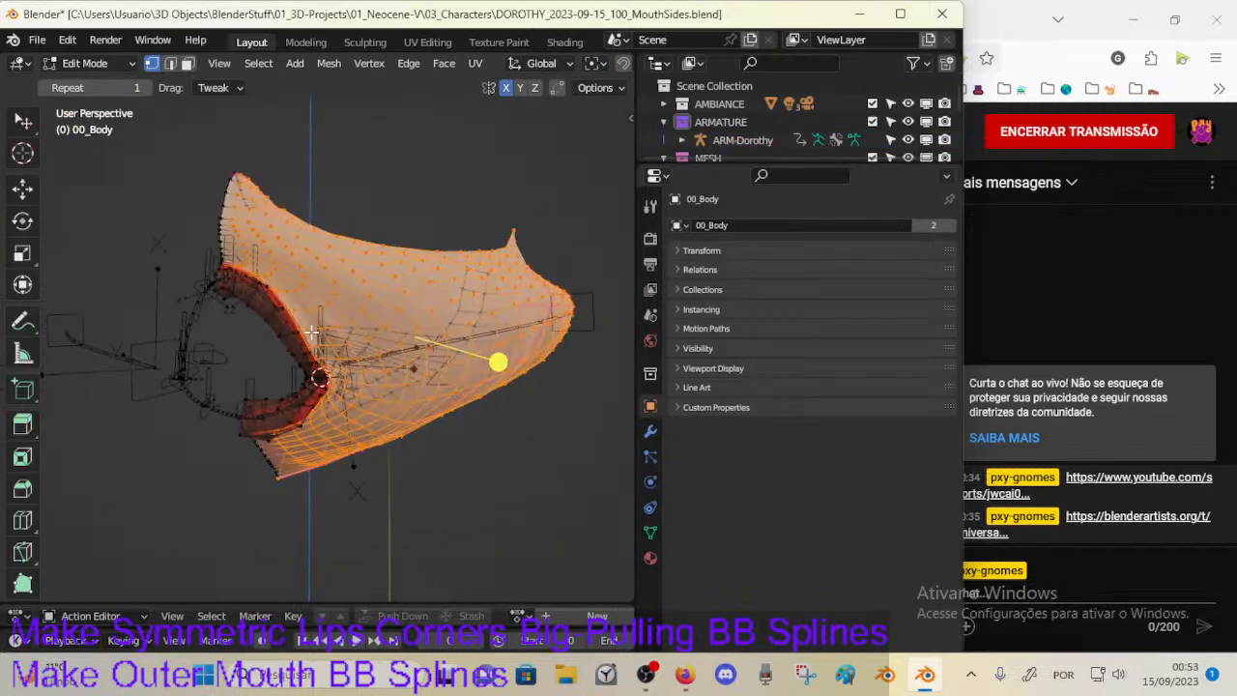
key("Tab")
key("Tab")
Step: Deselect all body vertices and enable the Mirror modifier's display in Edit Mode
left_click(651, 430)
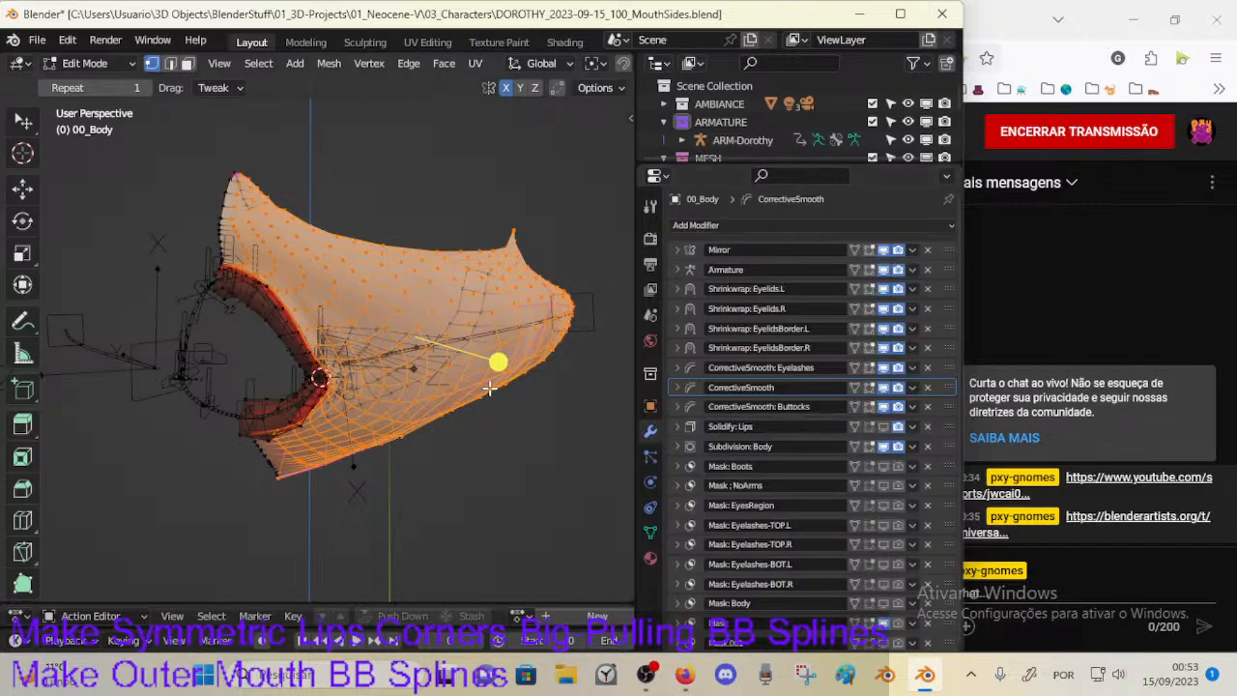
key("alt+a")
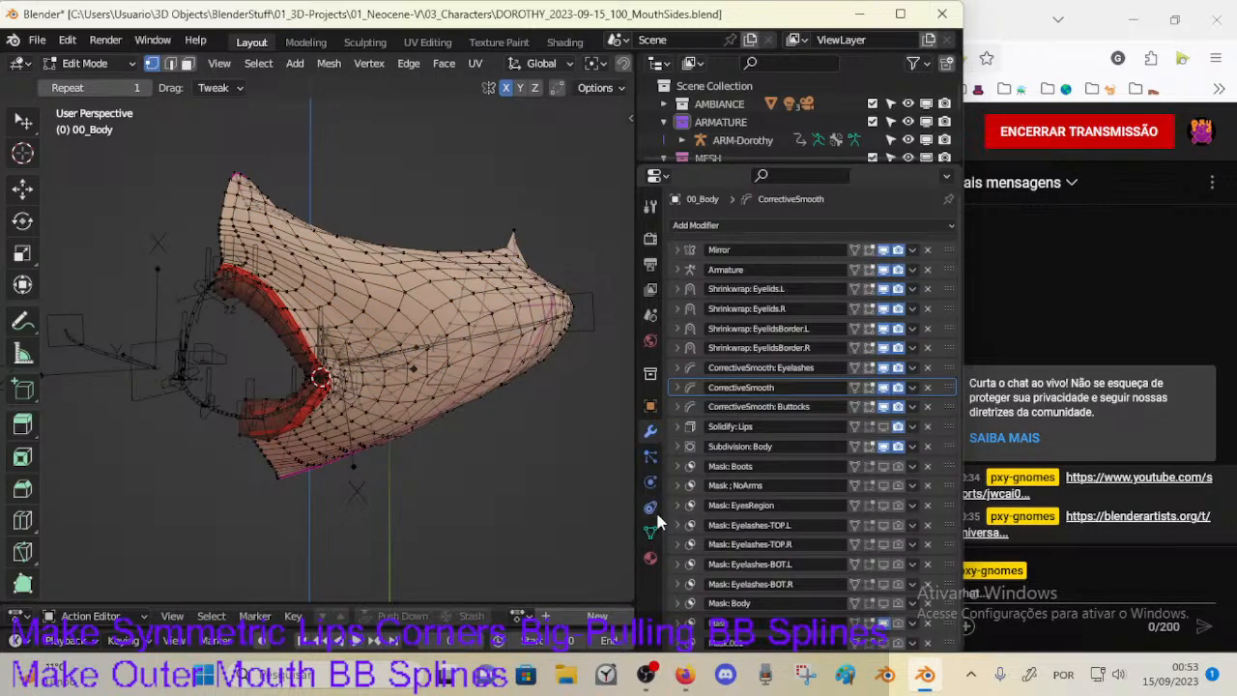
left_click(868, 249)
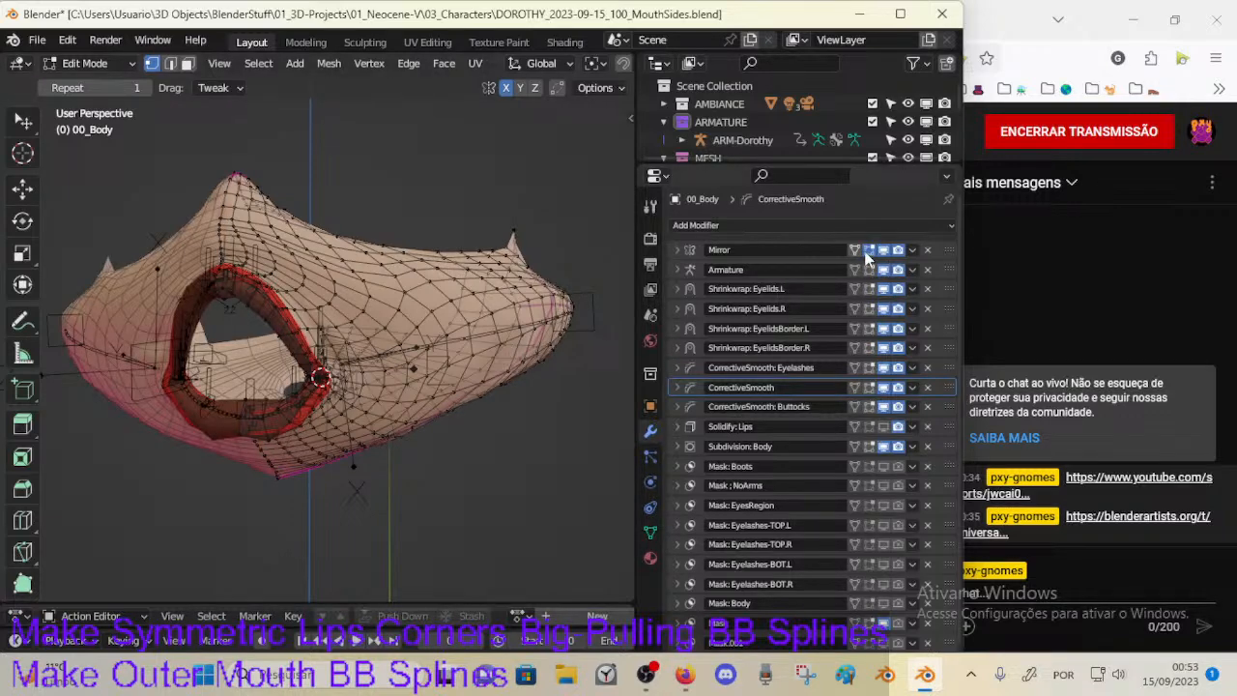
middle_click_drag(362, 344, 353, 377)
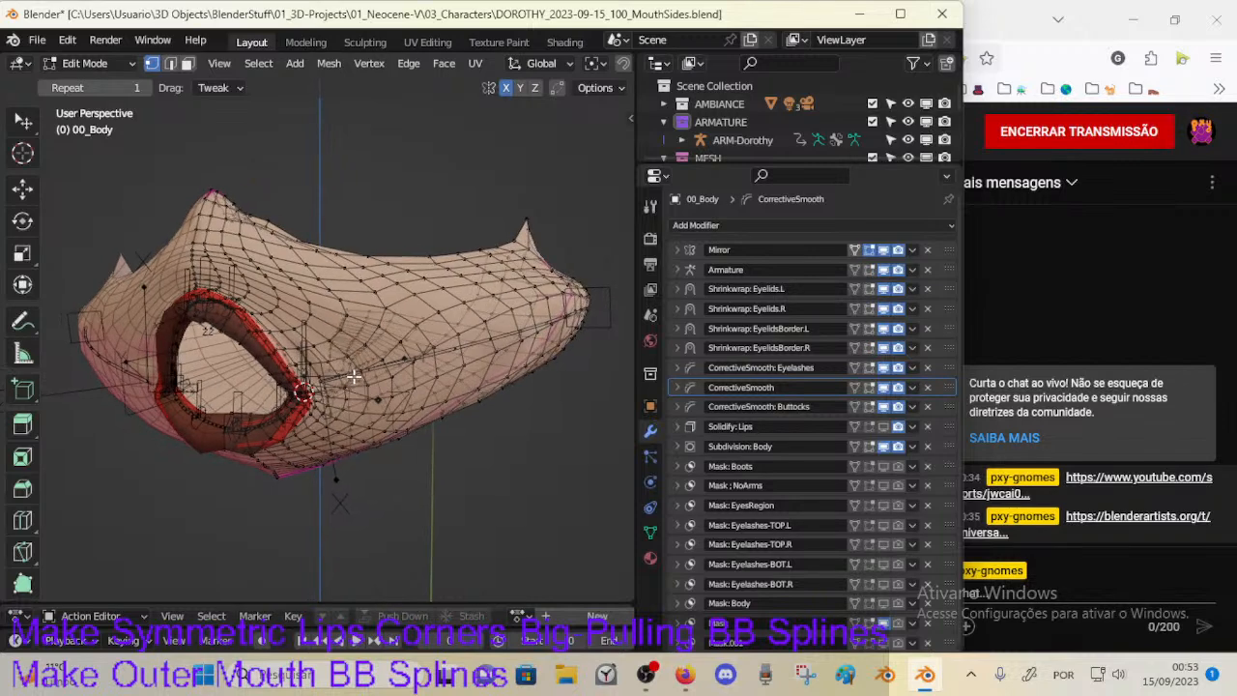
Step: Select the vertices of the !HIDE-3Aa-MouthRegion vertex group on the body mesh
left_click(649, 530)
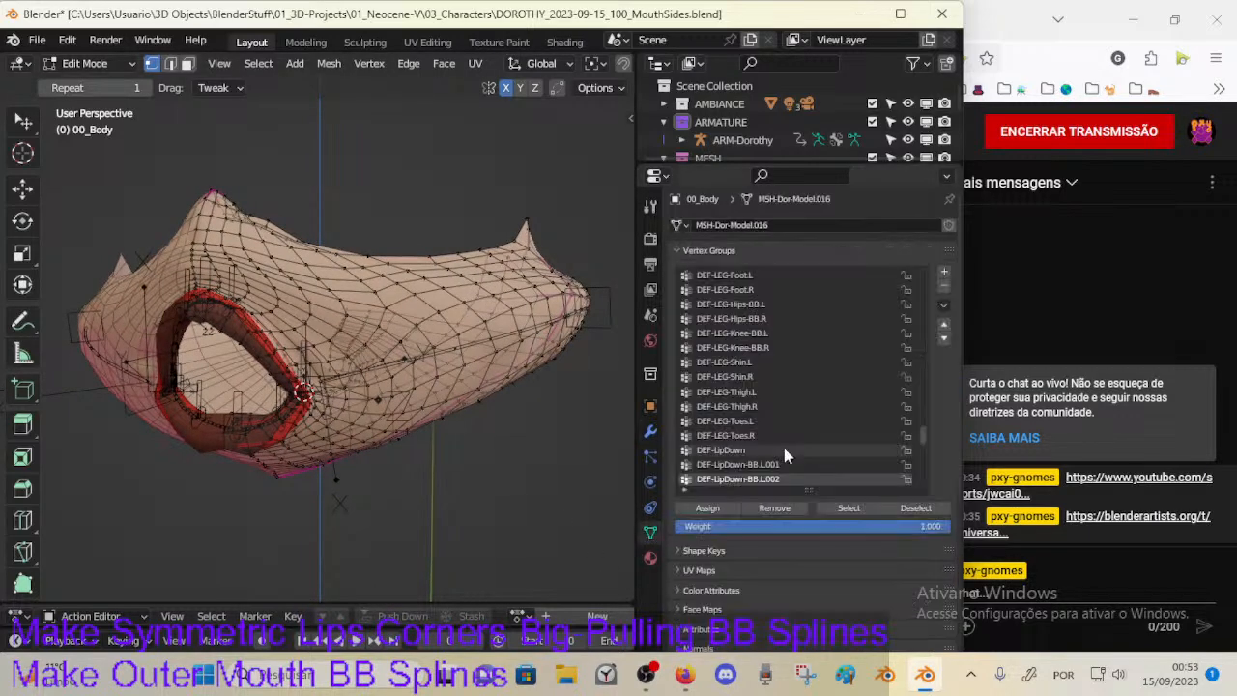
scroll(908, 416, "down", 2)
left_click_drag(920, 397, 920, 285)
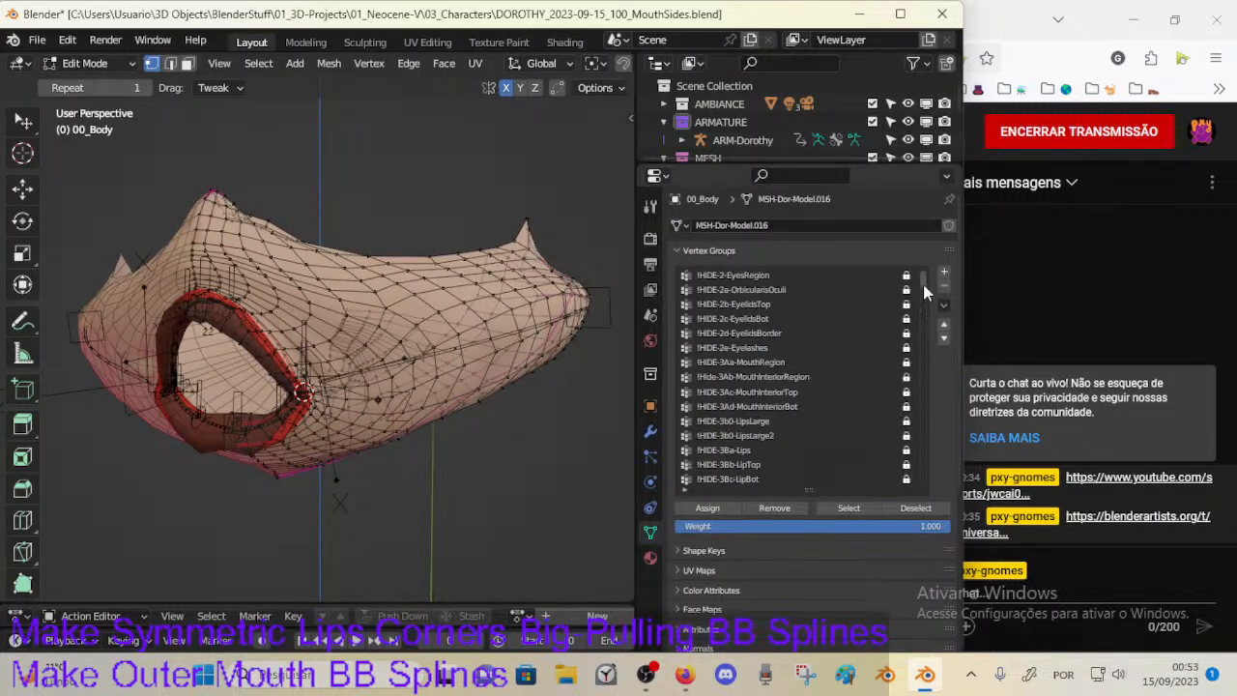
left_click(773, 362)
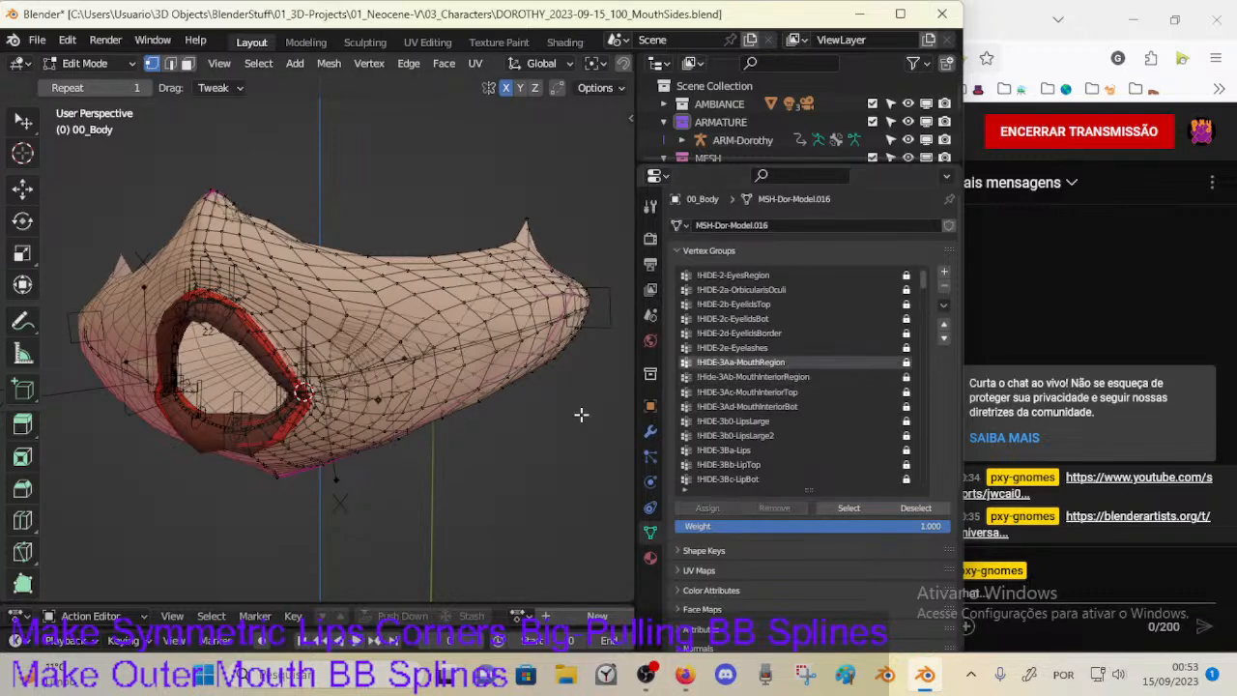
left_click(855, 509)
Step: Leave the body mesh's Edit Mode and select the ARM-Dorothy armature in Object Mode
middle_click_drag(474, 414, 257, 396)
key("ctrl+Tab")
left_click(130, 406)
left_click(365, 383)
key("Tab")
key("Tab")
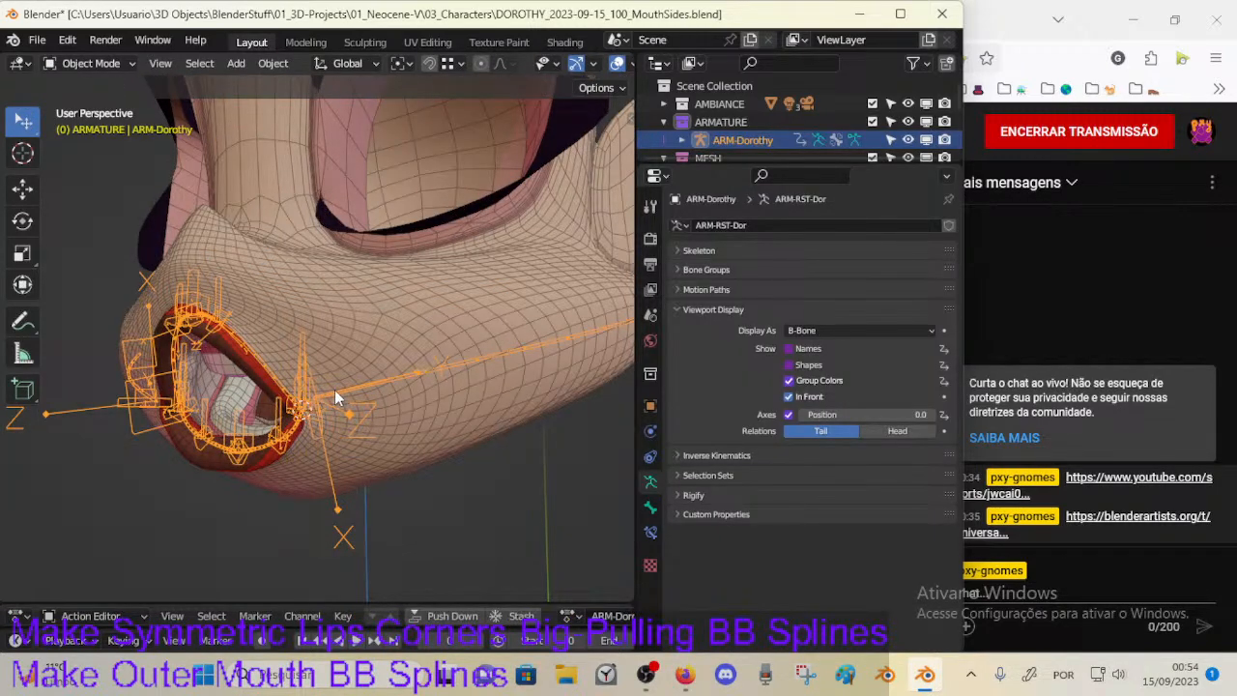
Step: Add the 00_Body mesh to the armature selection and switch it to Weight Paint mode
scroll(500, 64, "down", 4)
left_click(618, 88)
left_click(612, 87)
left_click(271, 289, "shift")
key("ctrl+Tab")
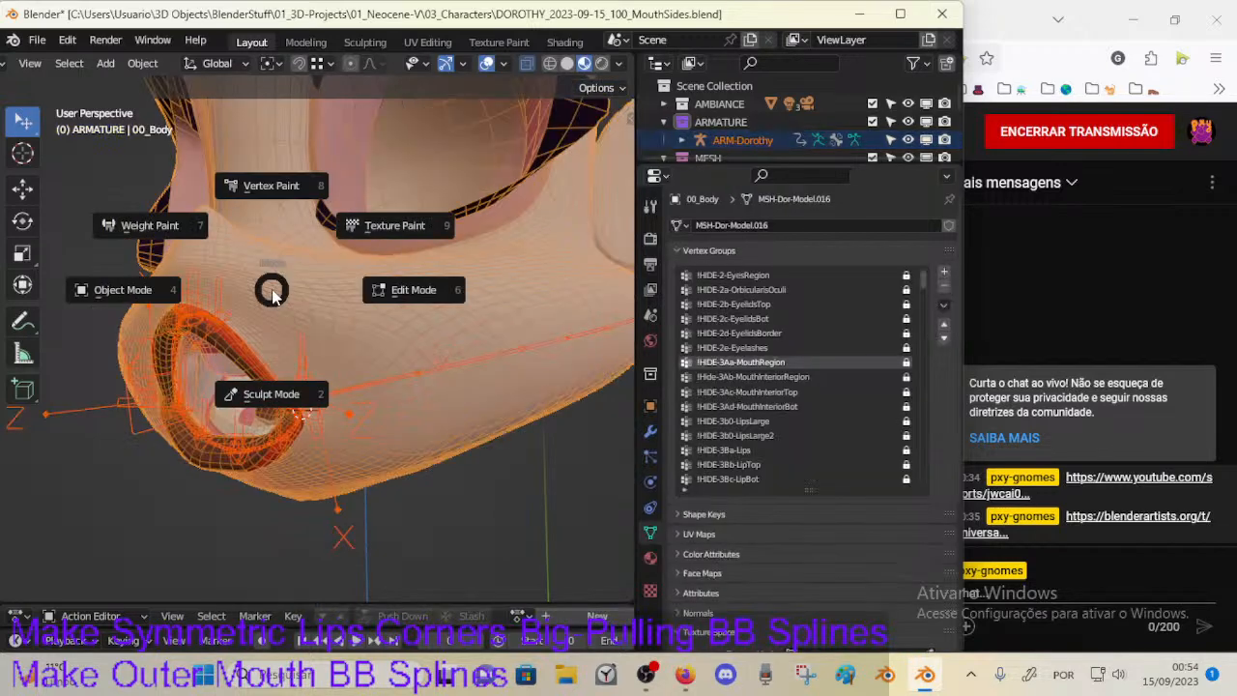
left_click(152, 223)
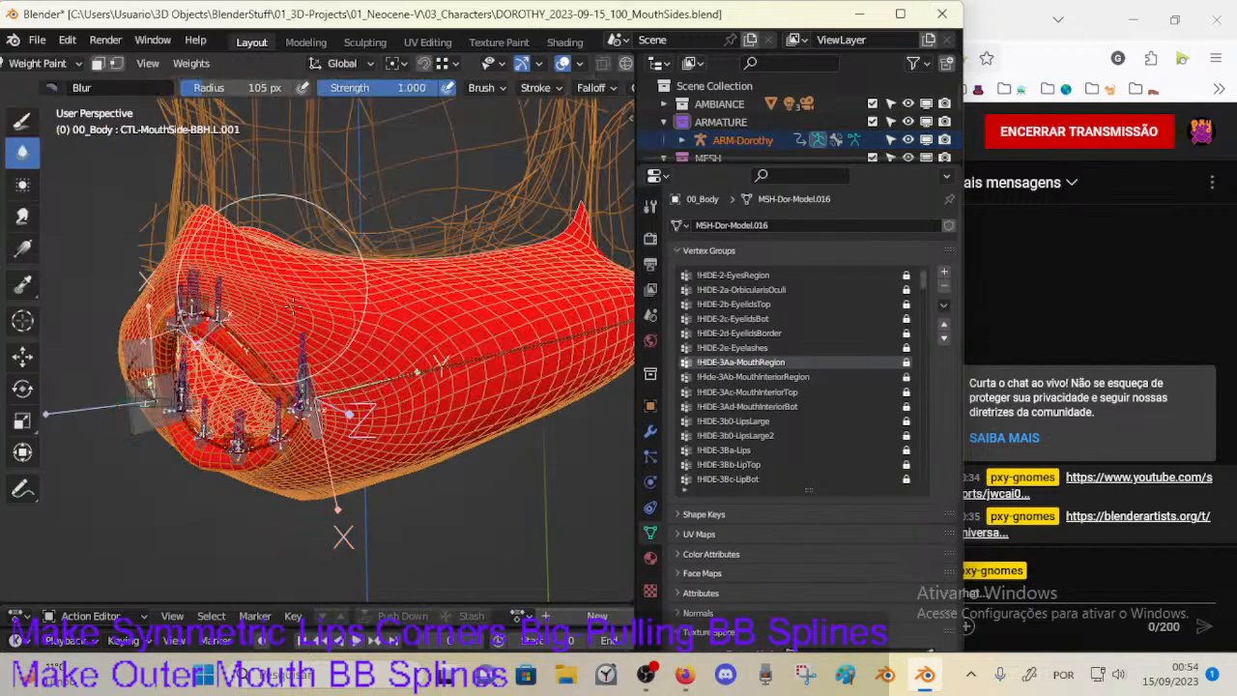
Step: Select the DEF-MouthSide-BB.L.001 bone for weight painting and save the file
left_click(468, 362, "ctrl")
scroll(615, 87, "down", 4)
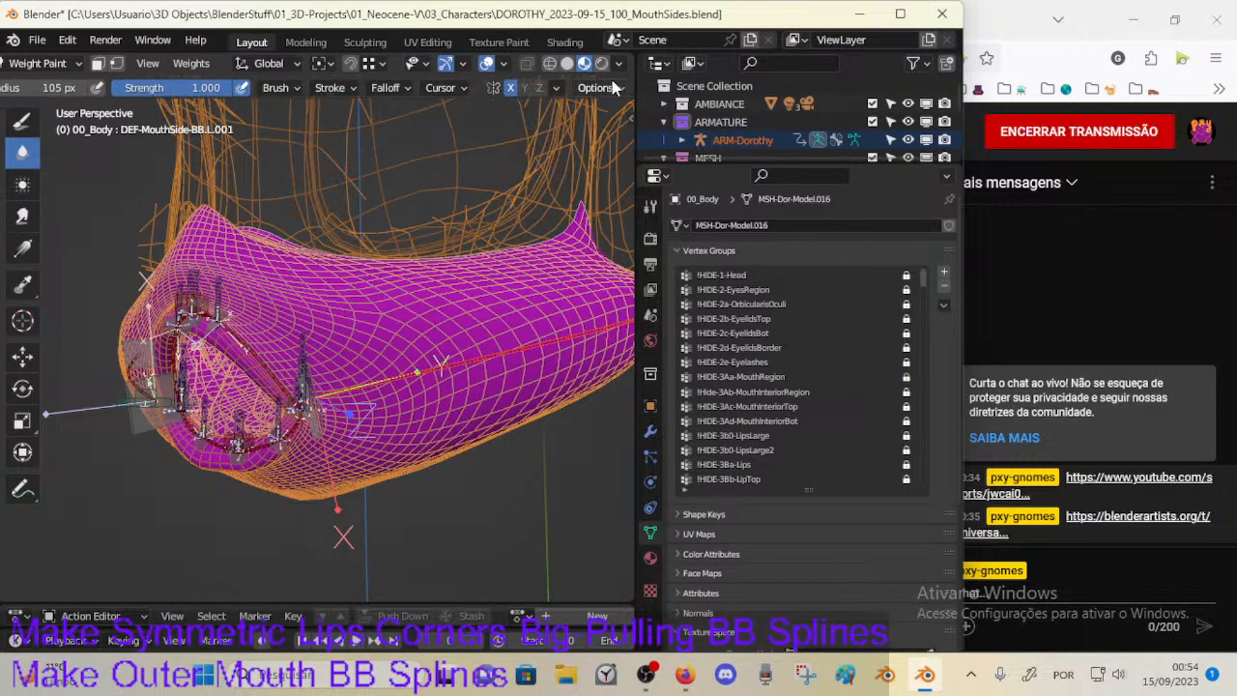
left_click(611, 87)
left_click(611, 87)
middle_click_drag(259, 370, 317, 363)
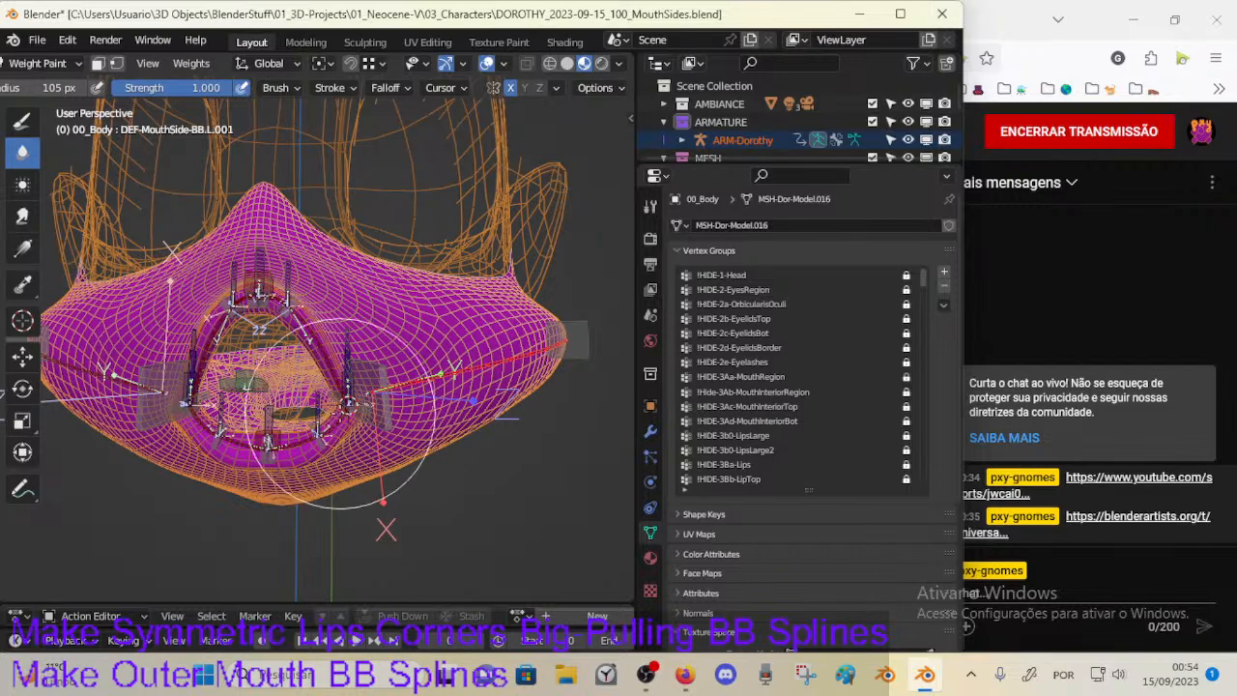
middle_click_drag(307, 411, 280, 433)
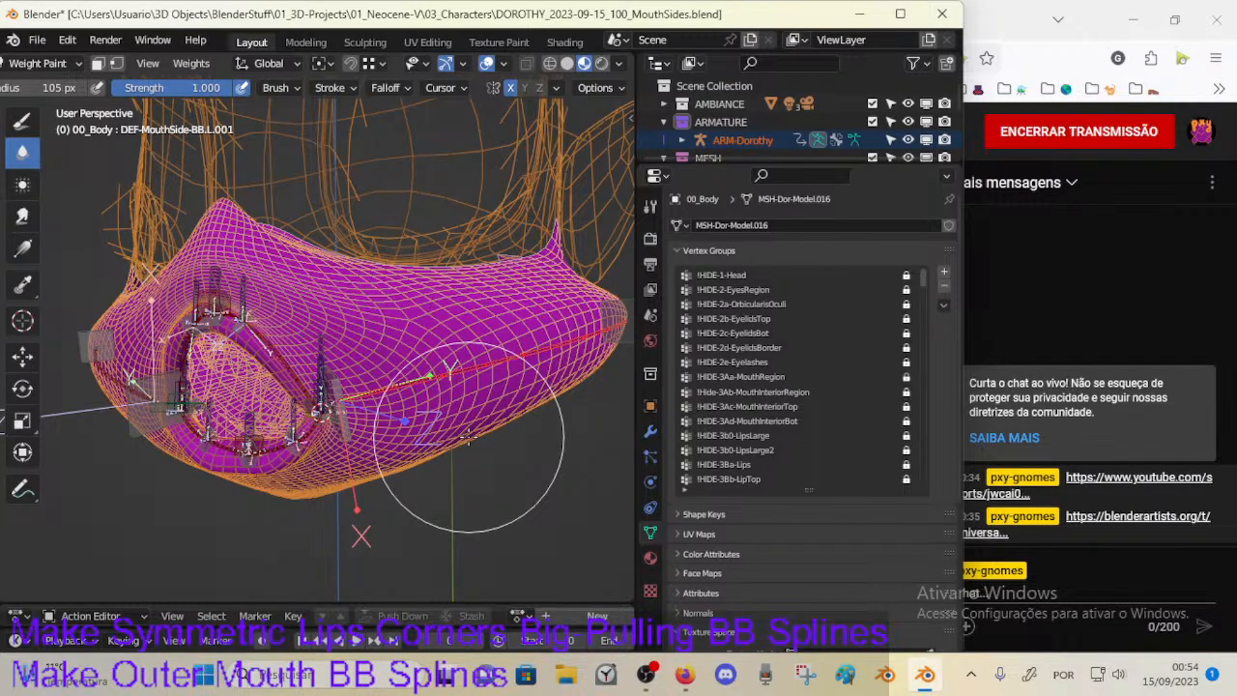
key("ctrl+s")
middle_click_drag(468, 436, 133, 337)
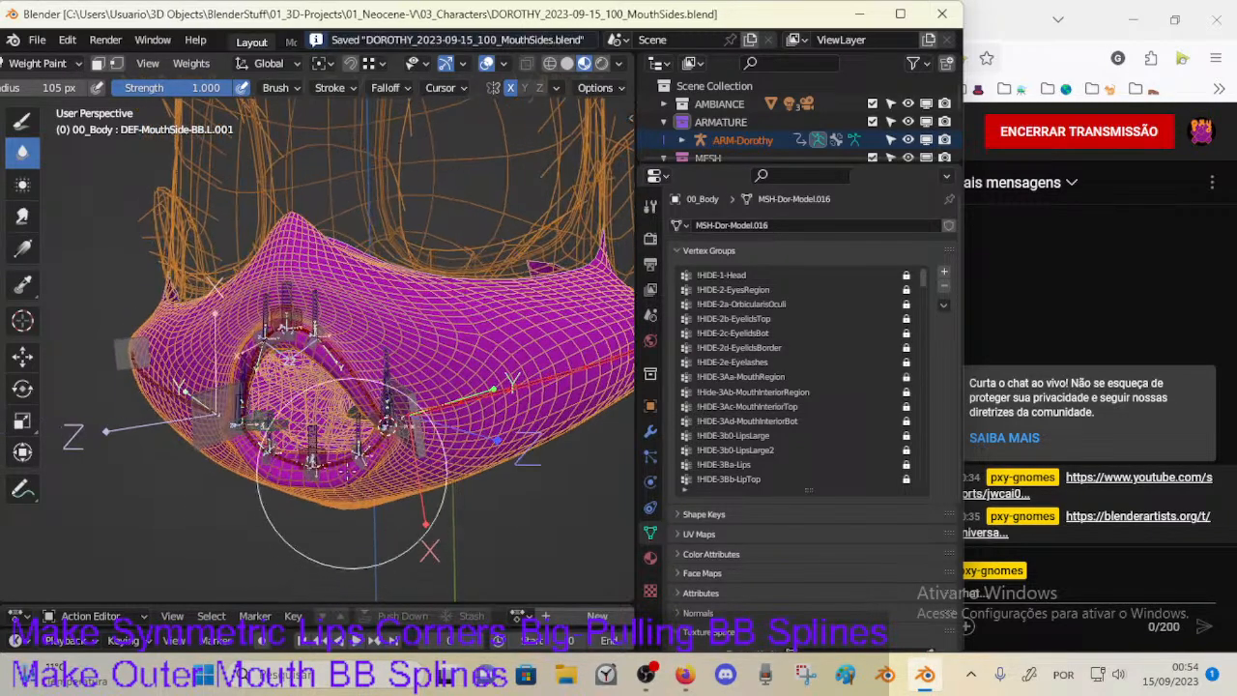
Step: With the Draw brush at 63 px radius and strength 1.000, paint full weight along the left half of both lips
left_click(26, 124)
key("shift+f")
left_click(417, 430)
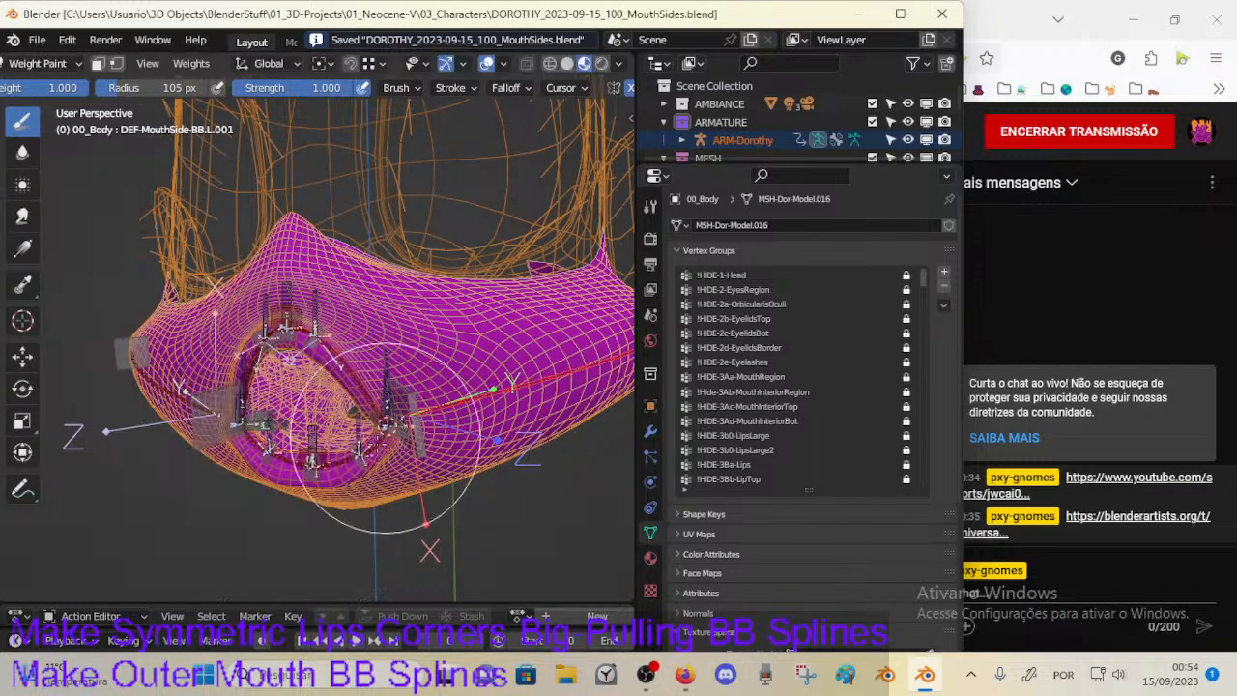
middle_click_drag(246, 459, 369, 489)
key("f")
left_click(421, 464)
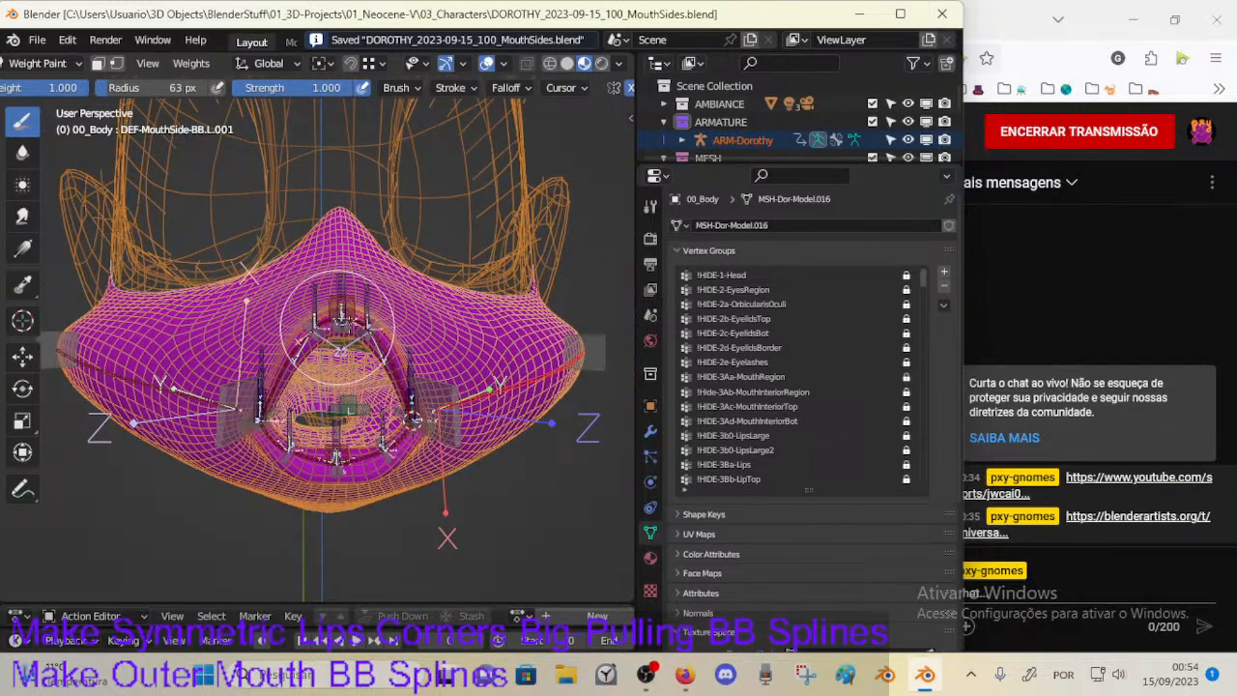
left_click_drag(331, 322, 351, 310)
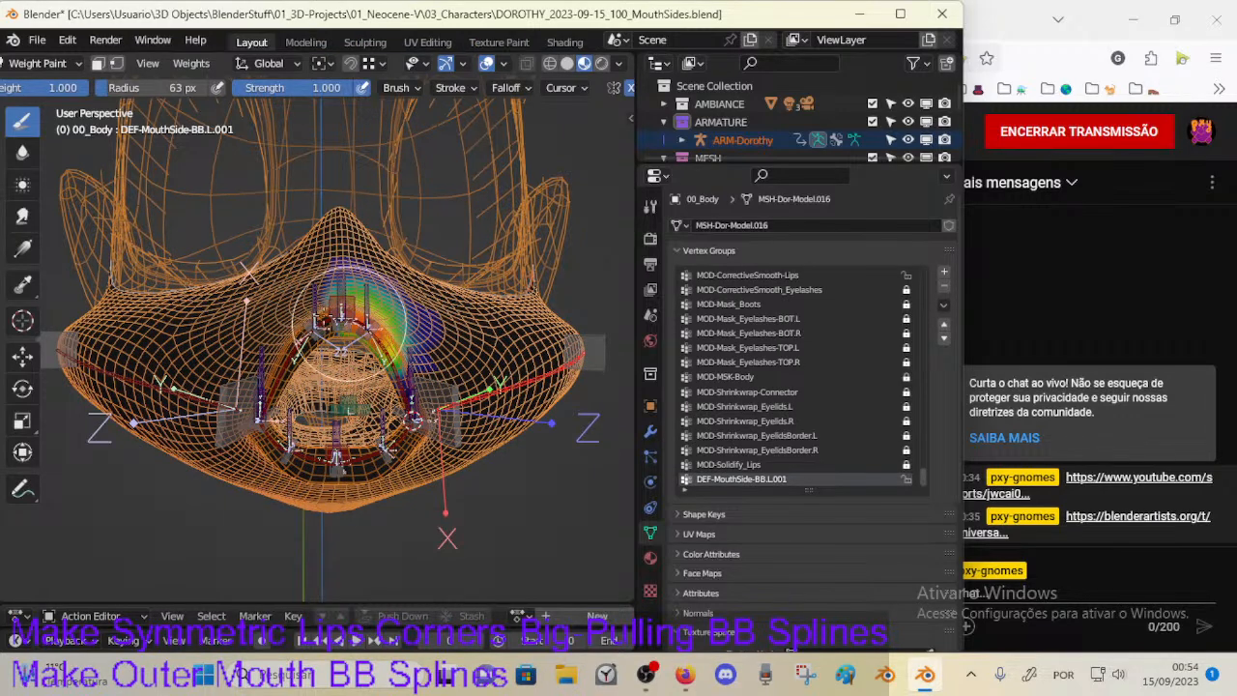
mouse_move(366, 326)
left_mouse_down()
mouse_move(430, 377)
mouse_move(425, 415)
mouse_move(382, 454)
mouse_move(323, 470)
left_mouse_up()
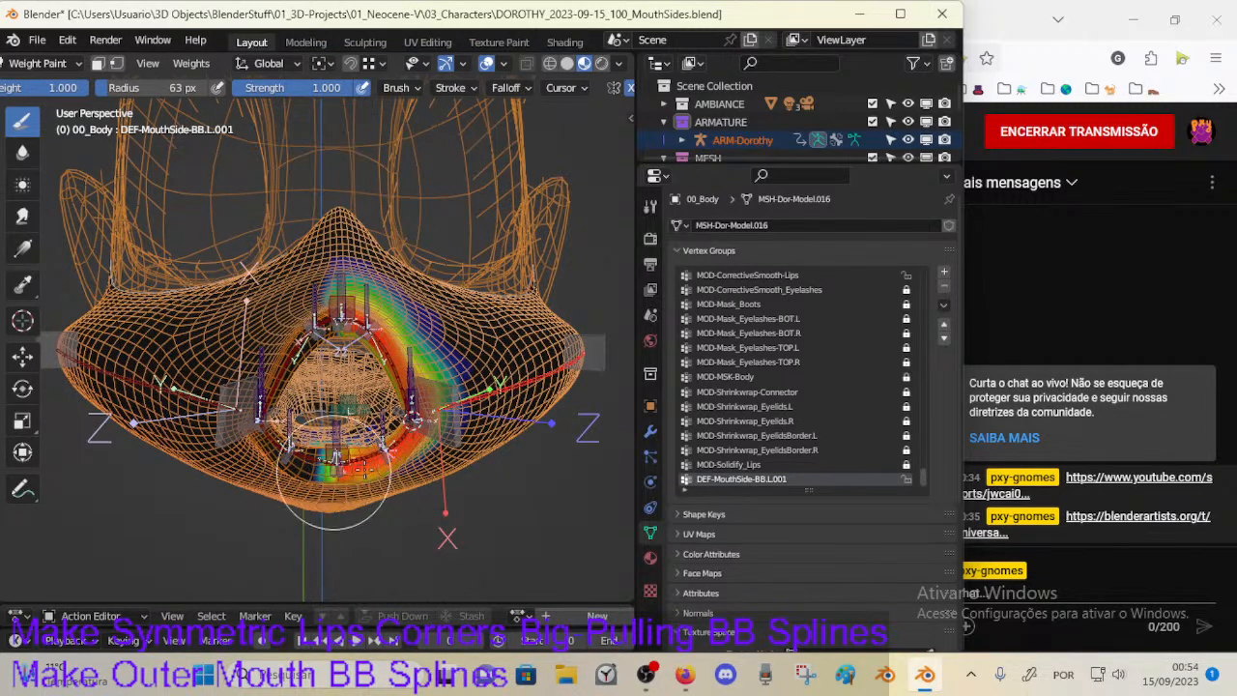
Step: Extend the full-weight painting over the inner side of the left lips, with the brush radius set to 85 px
middle_click_drag(355, 462, 320, 360)
mouse_move(328, 371)
left_mouse_down()
mouse_move(287, 311)
mouse_move(361, 240)
mouse_move(322, 218)
mouse_move(412, 179)
left_mouse_up()
middle_click_drag(412, 176, 387, 322)
middle_click_drag(399, 174, 377, 196)
mouse_move(348, 242)
left_mouse_down()
mouse_move(300, 280)
mouse_move(260, 358)
mouse_move(355, 371)
left_mouse_up()
key("f")
left_click(474, 371)
left_click_drag(261, 386, 330, 400)
key("f")
left_click(290, 406)
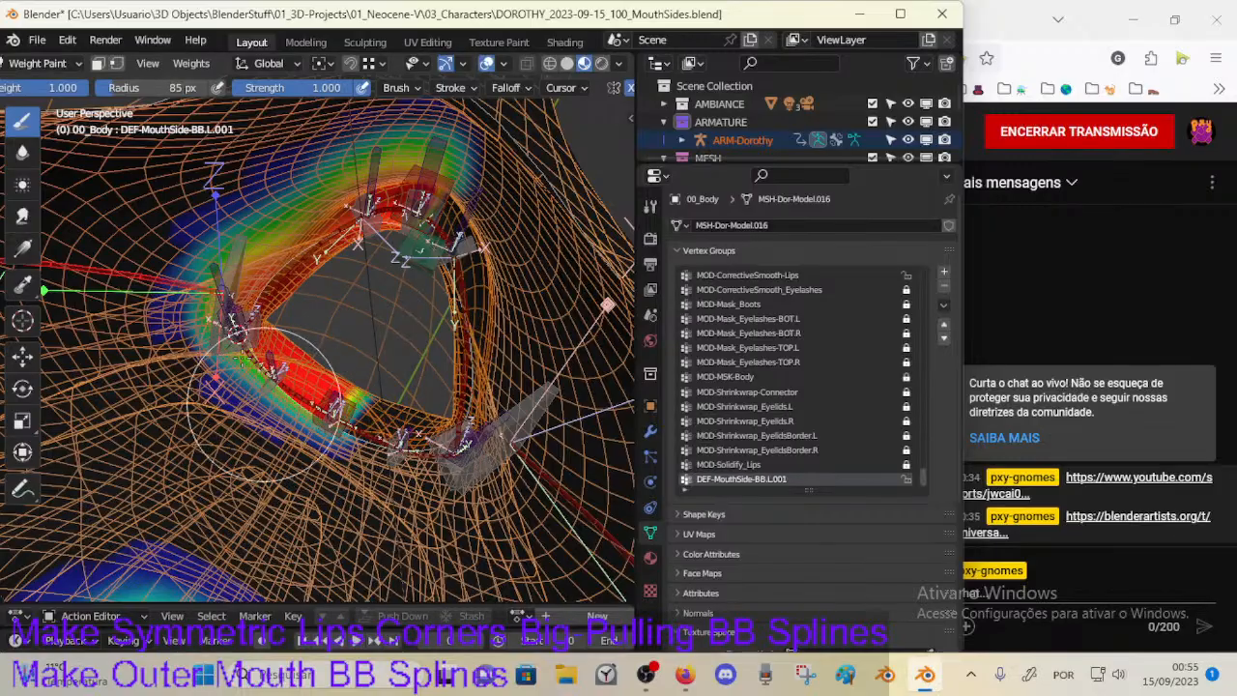
Step: Erase the stray weight patch on the underside of the head using the Subtract blend mode
middle_click_drag(322, 432, 326, 363)
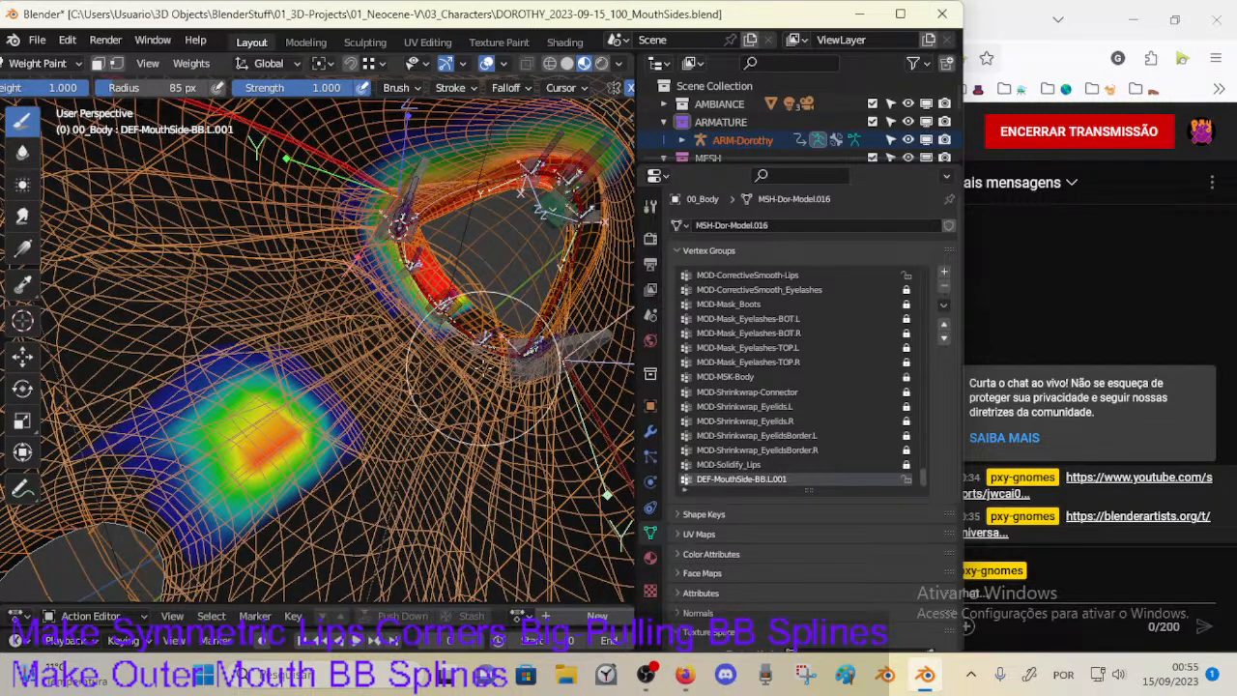
scroll(25, 87, "up", 5)
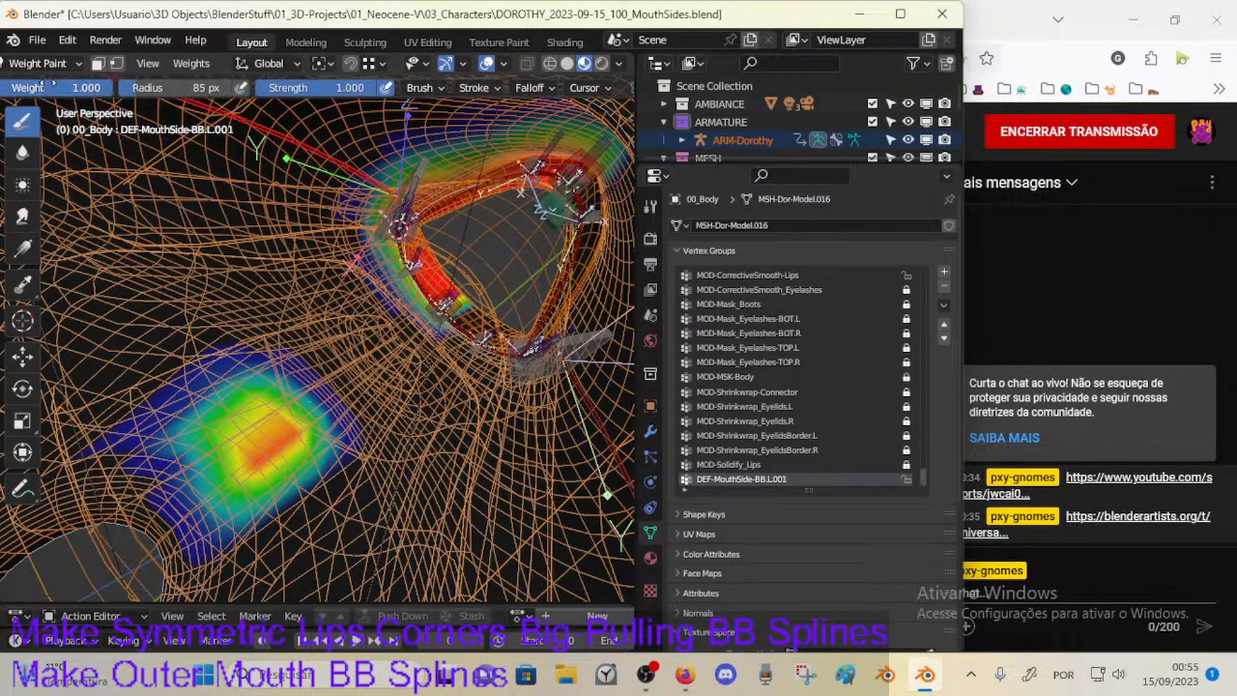
scroll(24, 66, "up", 3)
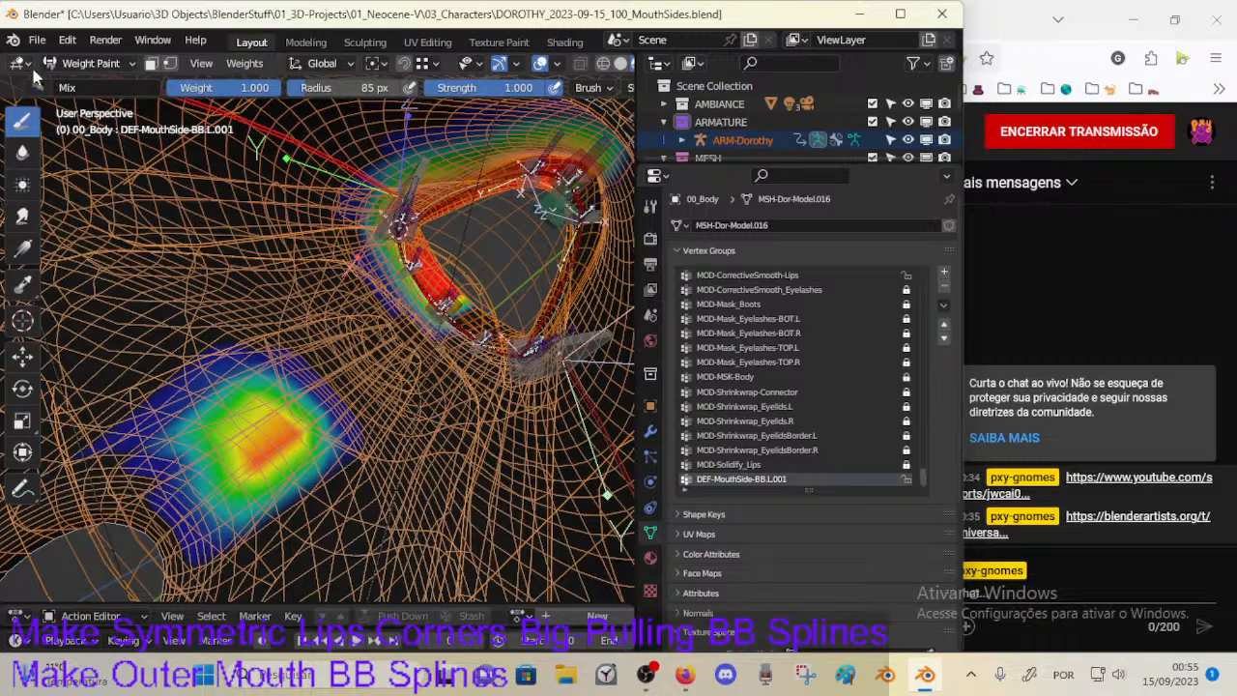
scroll(510, 87, "up", 2)
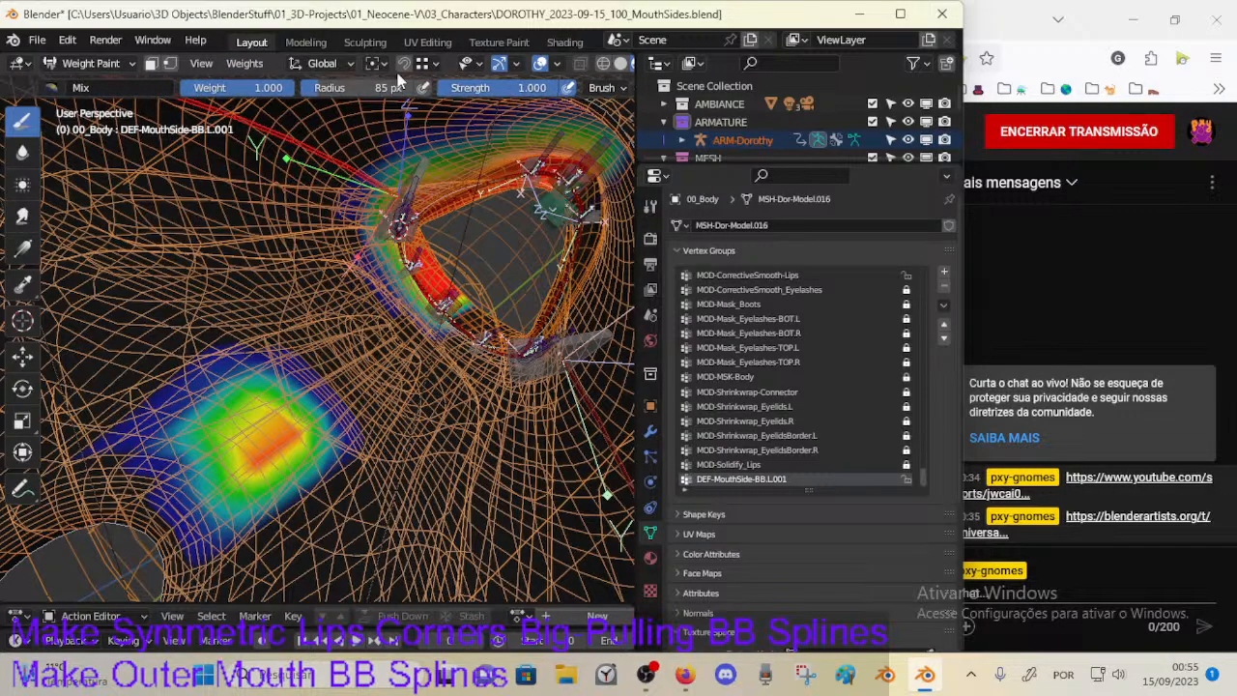
middle_click_drag(257, 242, 145, 268)
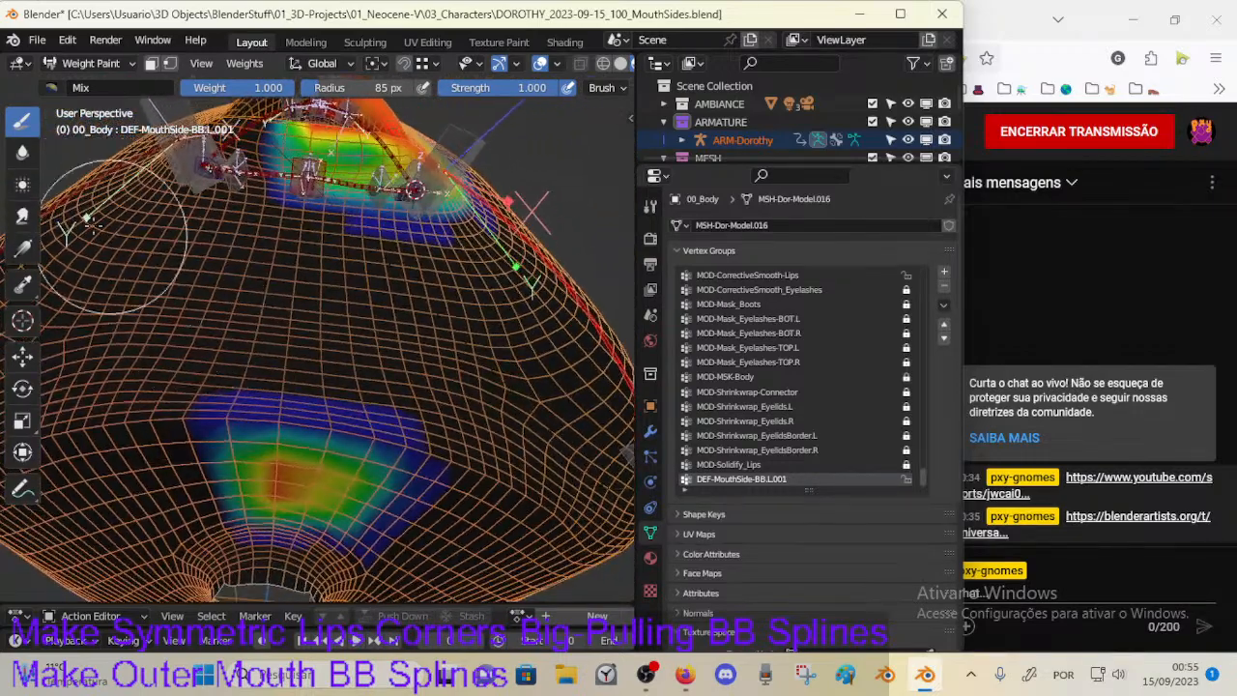
mouse_move(58, 145)
middle_mouse_down()
mouse_move(3, 397)
mouse_move(3, 112)
middle_mouse_up()
scroll(3, 92, "down", 5)
scroll(21, 87, "up", 5)
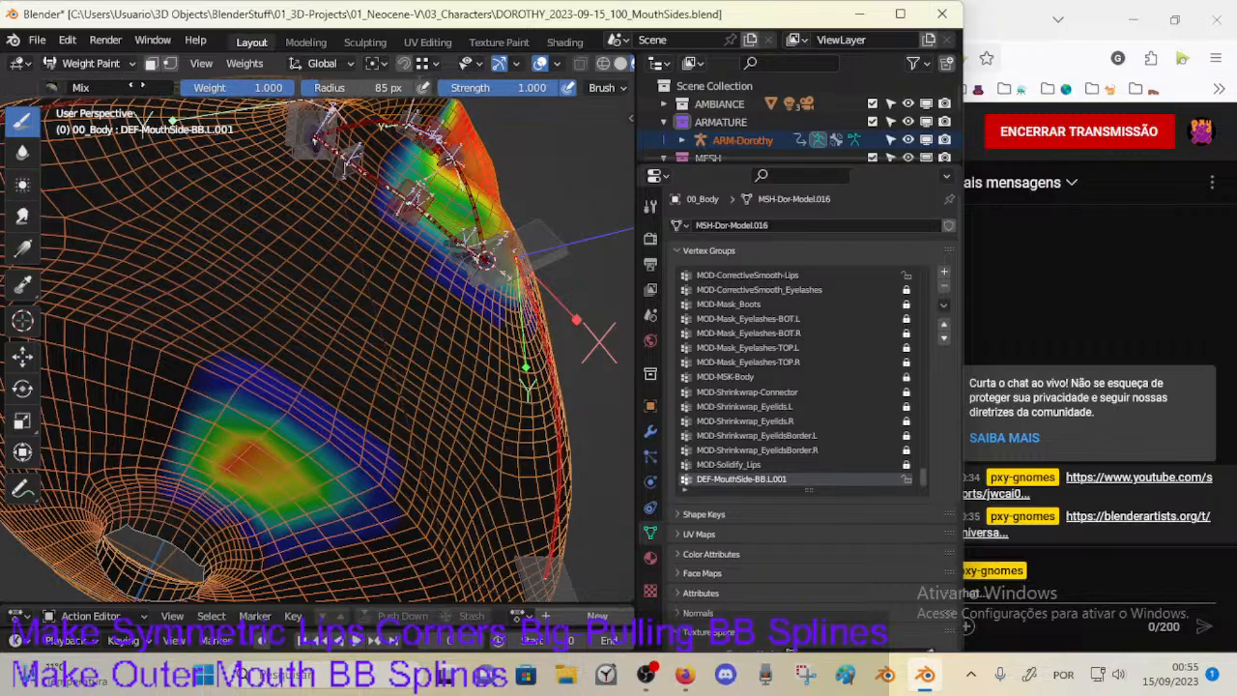
scroll(145, 242, "up", 4)
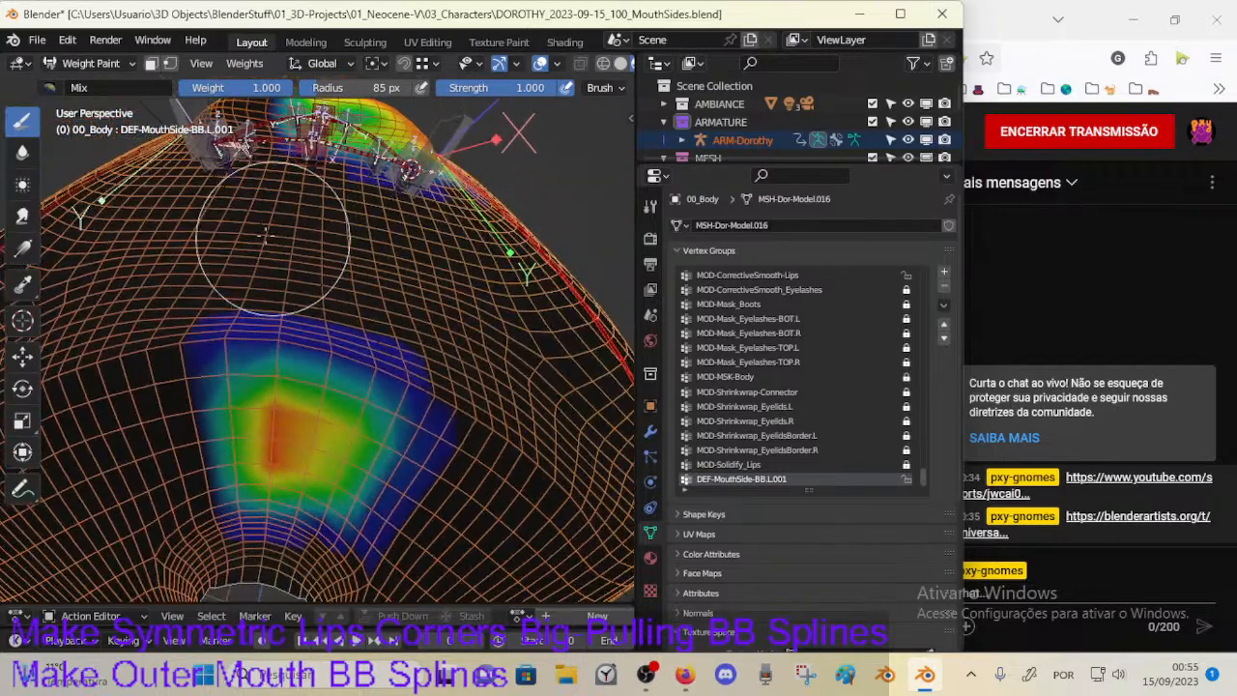
left_click(106, 88)
left_click(510, 145)
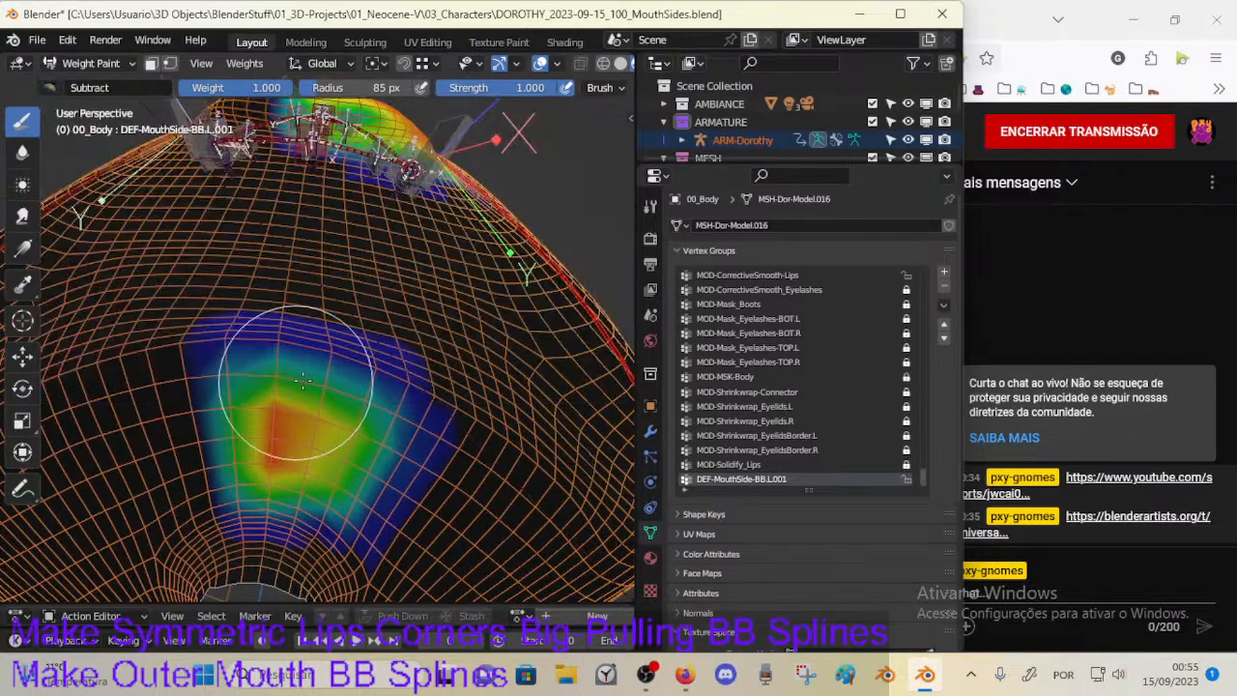
mouse_move(415, 503)
left_mouse_down()
mouse_move(393, 462)
mouse_move(293, 469)
mouse_move(280, 382)
left_mouse_up()
mouse_move(280, 382)
middle_mouse_down()
mouse_move(319, 424)
mouse_move(288, 336)
middle_mouse_up()
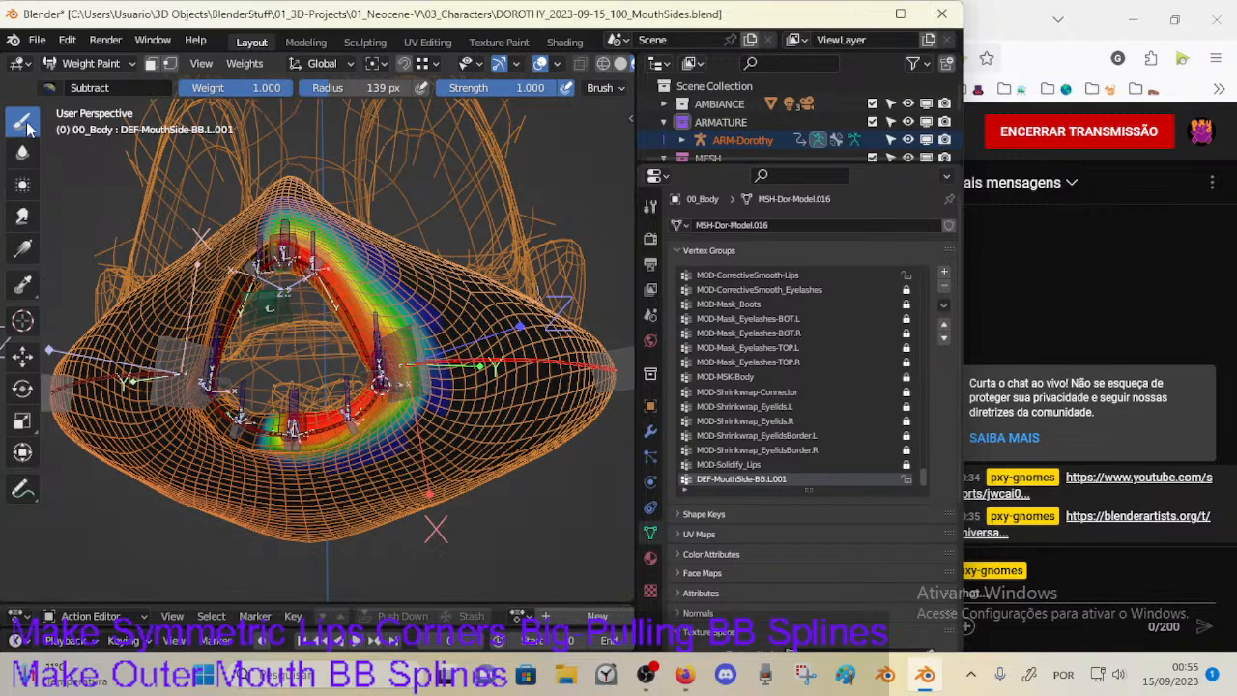
Step: Return the brush to Mix blending at 72 px radius and paint full weight from the left lip corner across the cheek
left_click(66, 88)
left_click(350, 122)
key("f")
left_click(368, 421)
middle_click_drag(318, 421, 286, 404)
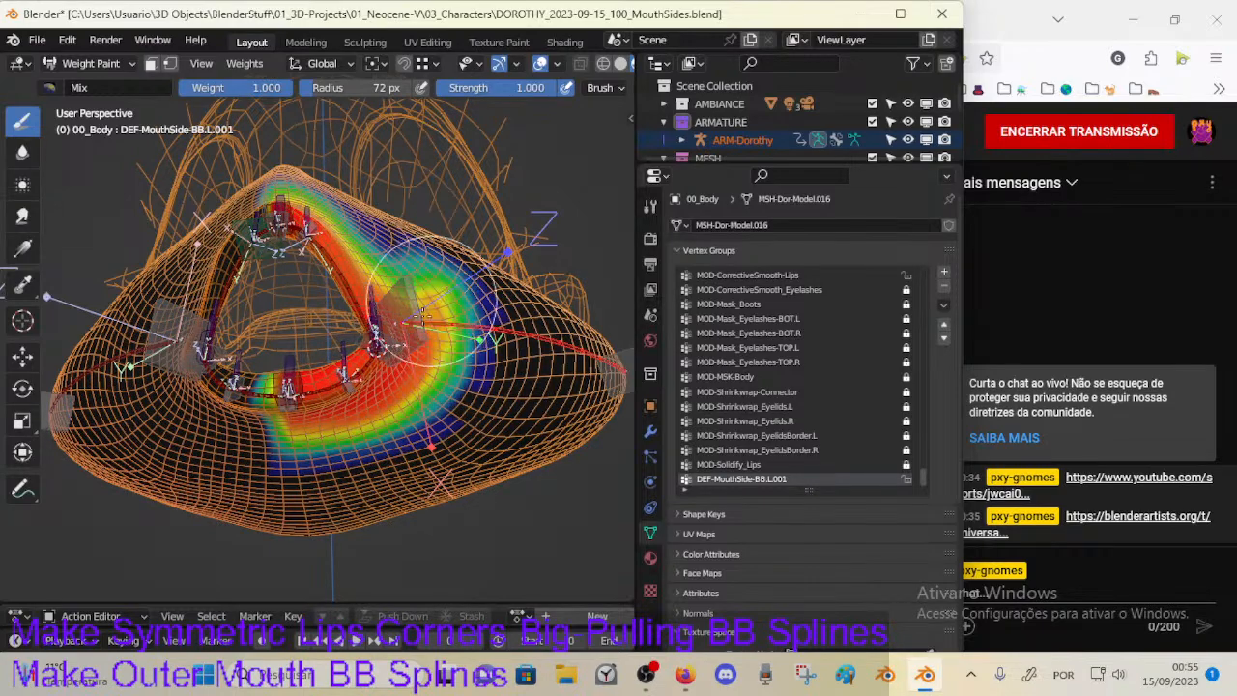
middle_click_drag(418, 343, 412, 389)
middle_click_drag(328, 333, 309, 380)
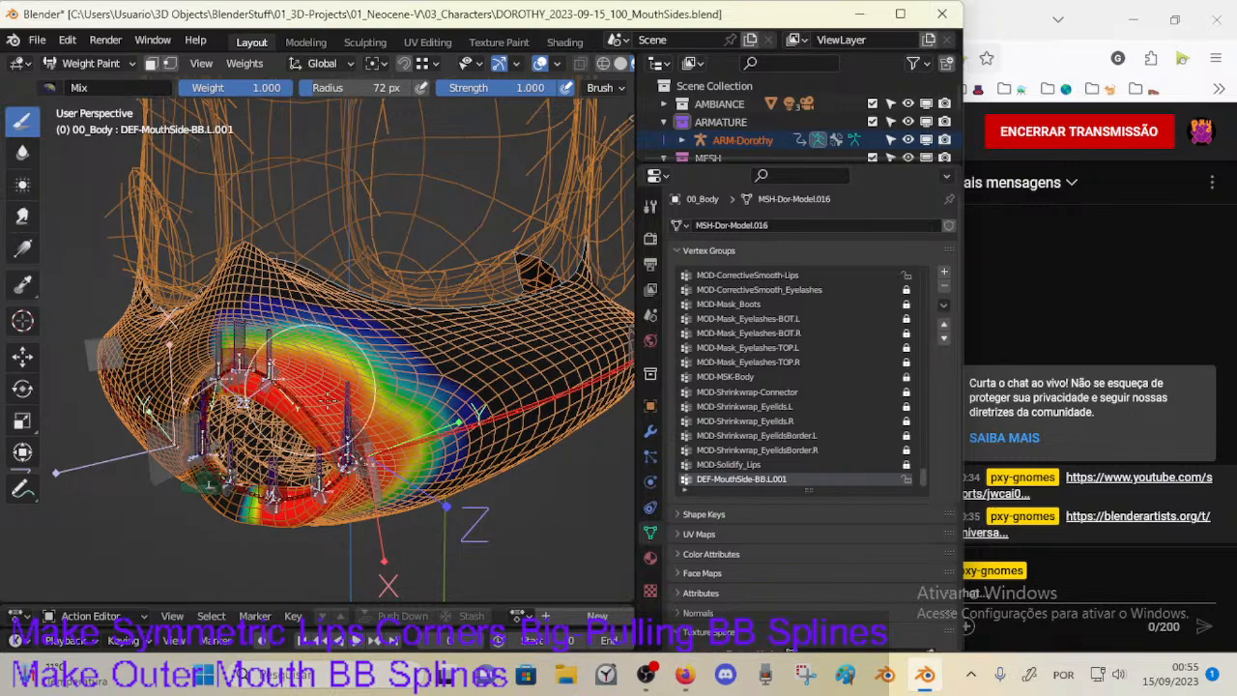
middle_click_drag(391, 425, 403, 358)
middle_click_drag(372, 387, 335, 388)
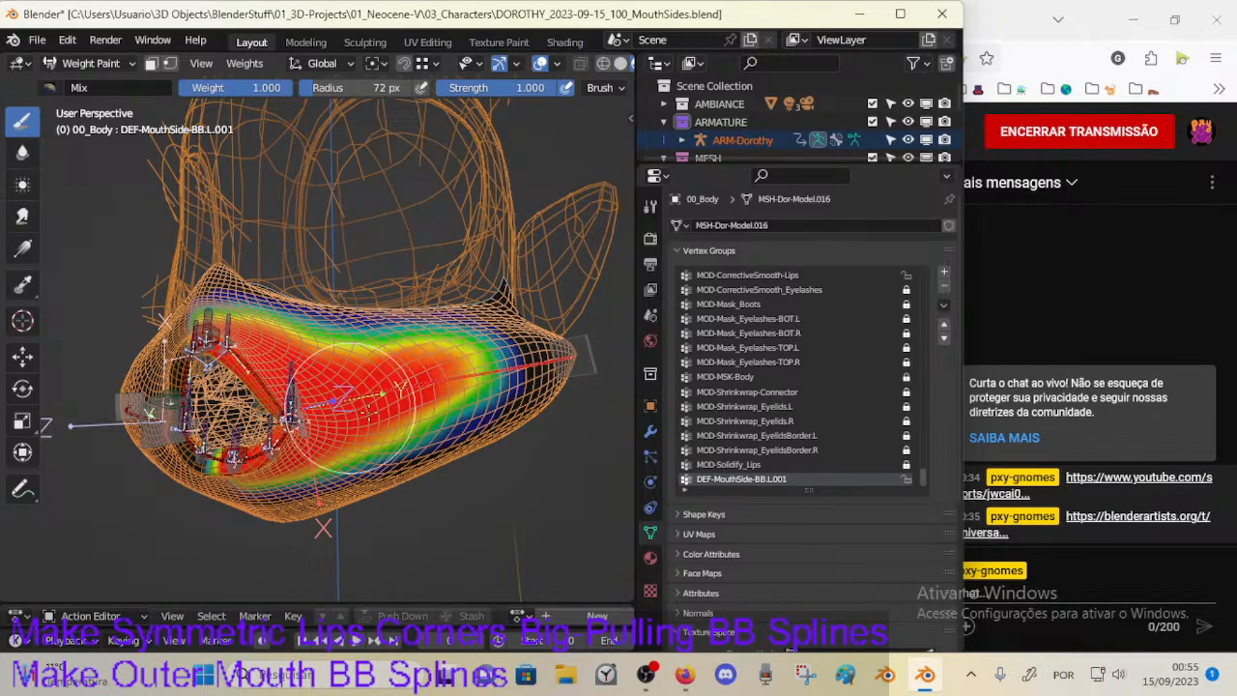
Step: Set the brush weight to 0.709 and repaint the left cheek along the bone up to its far end
key("ctrl+f")
left_click(384, 384)
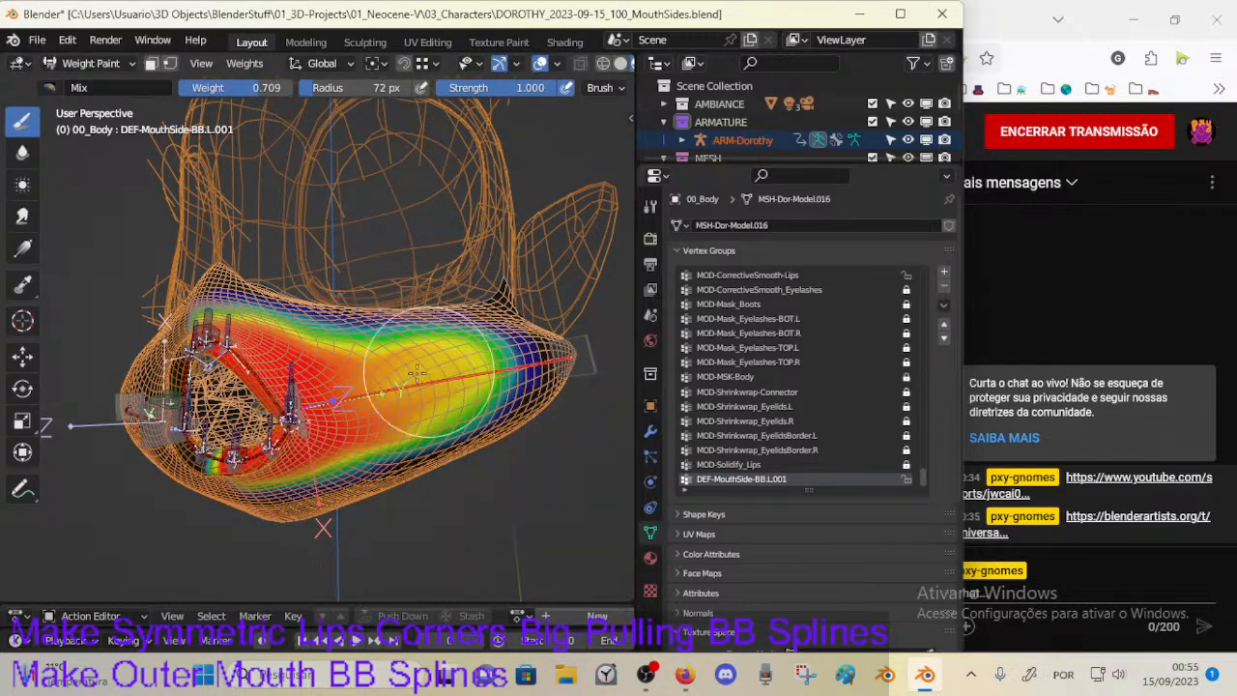
middle_click_drag(461, 378, 331, 425)
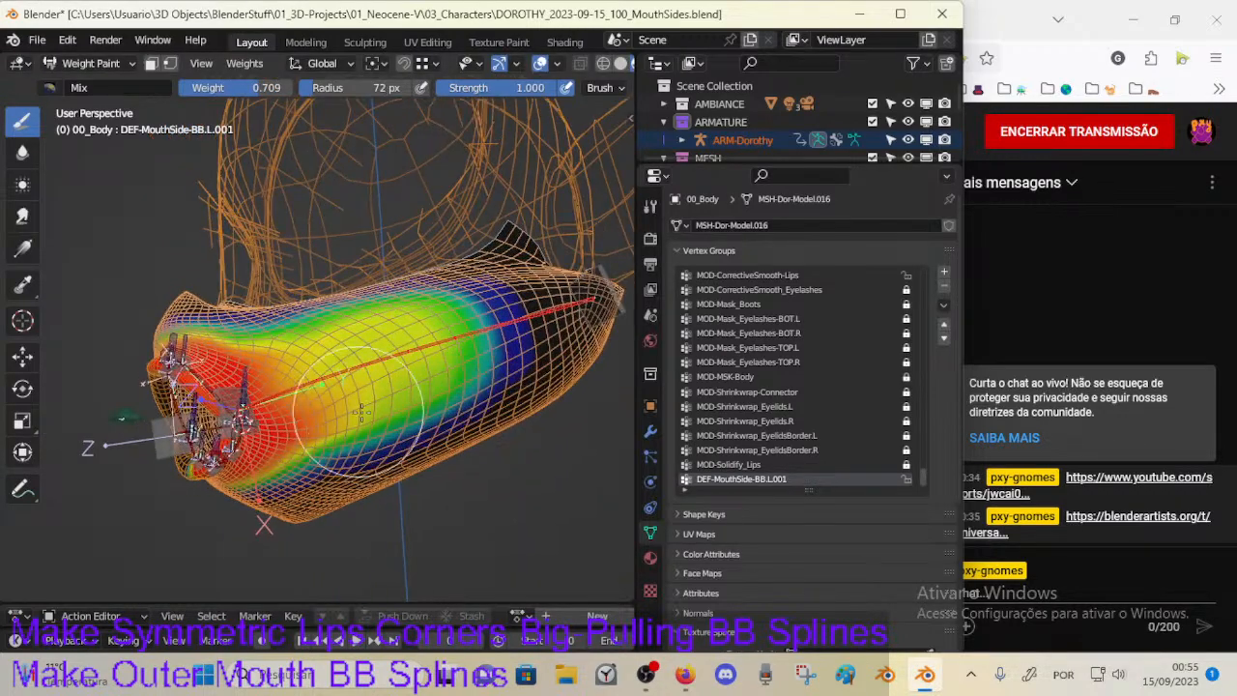
middle_click_drag(440, 353, 393, 406)
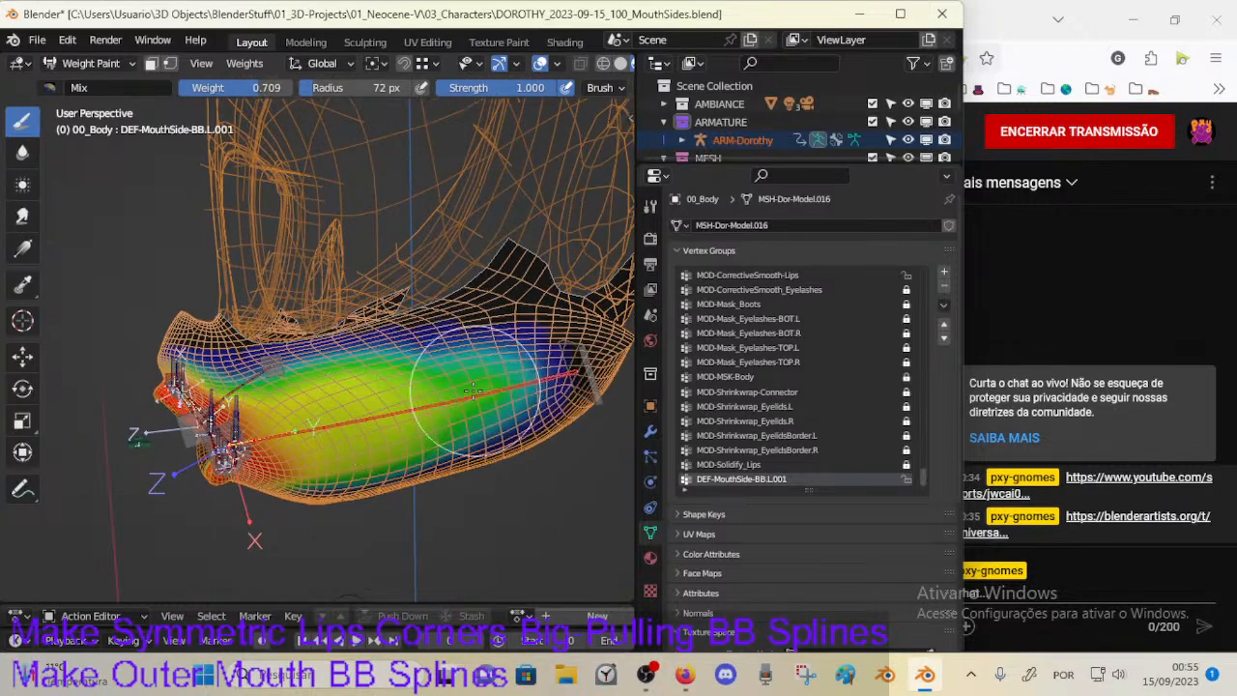
middle_click_drag(478, 394, 423, 368)
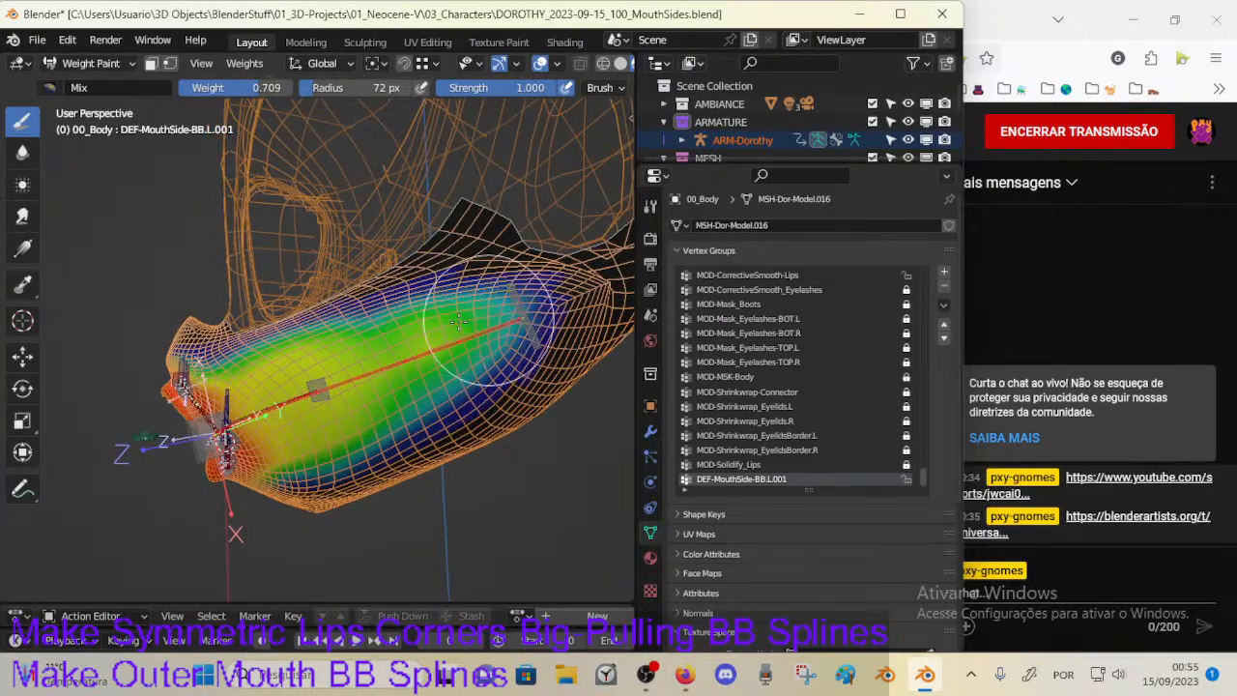
middle_click_drag(476, 319, 310, 392)
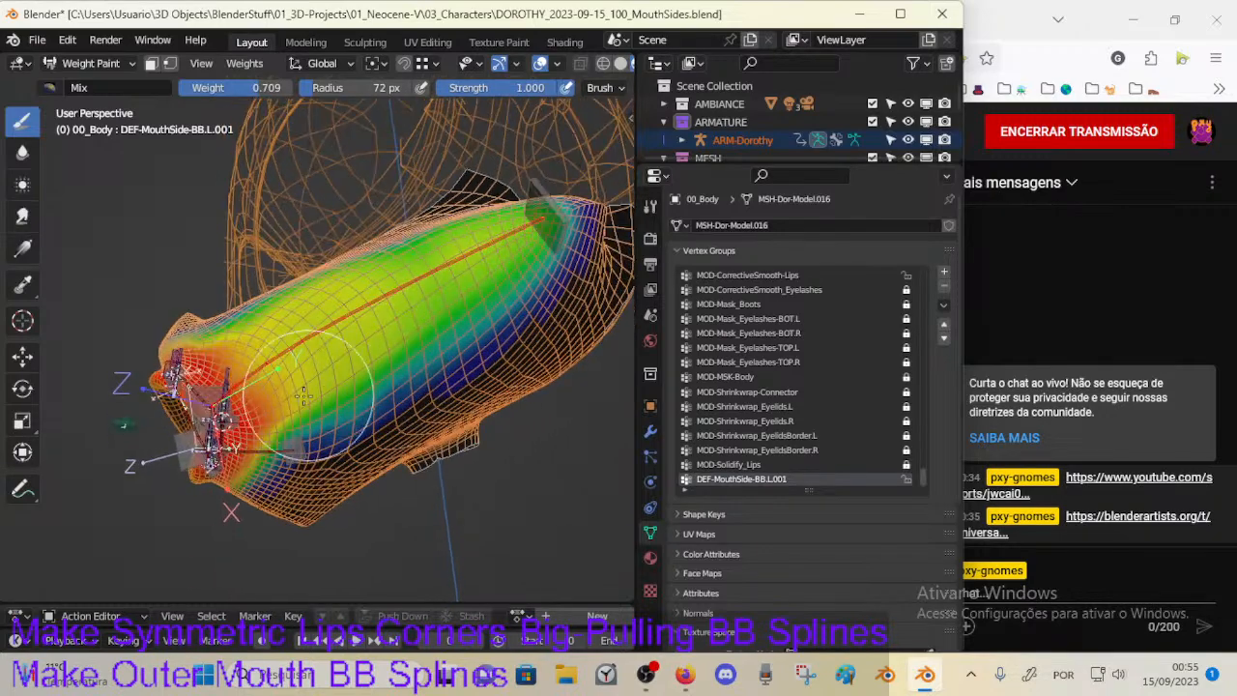
middle_click_drag(253, 446, 271, 440)
left_click_drag(257, 445, 346, 415)
middle_click_drag(468, 384, 466, 332)
middle_click_drag(542, 341, 474, 357)
middle_click_drag(400, 358, 260, 271)
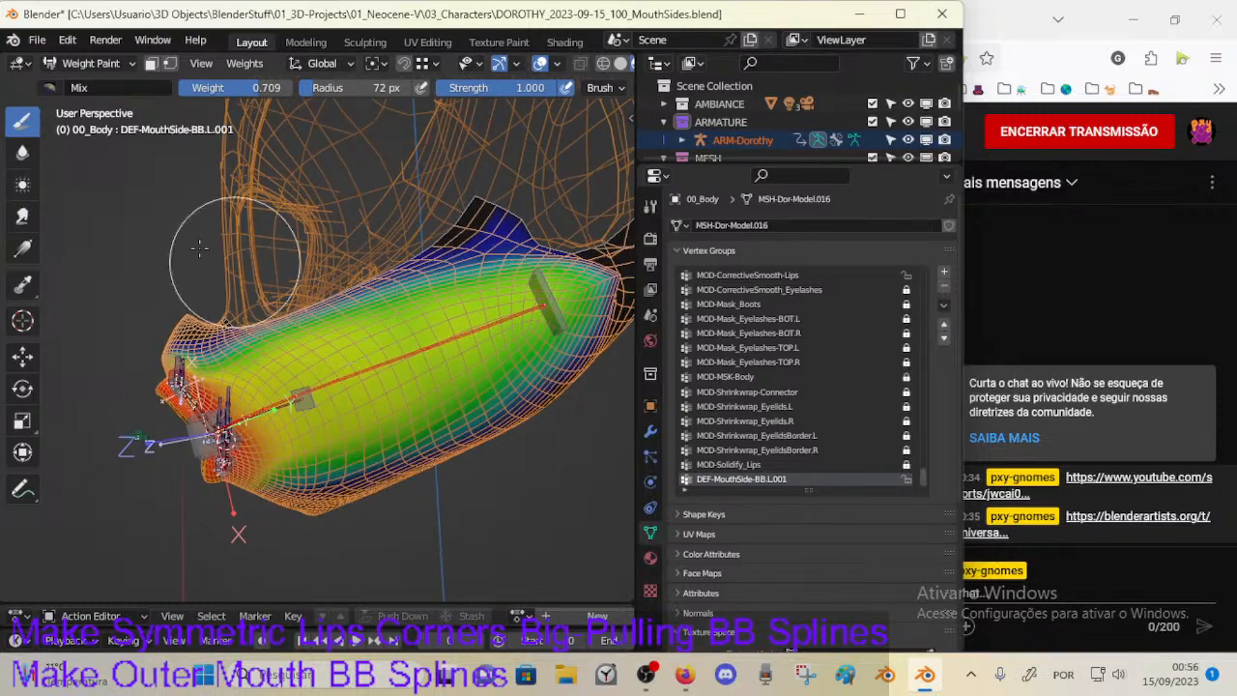
Step: Blur the weights on the cheek around the far end of the MouthSide bone with the 72 px Blur brush
left_click(22, 151)
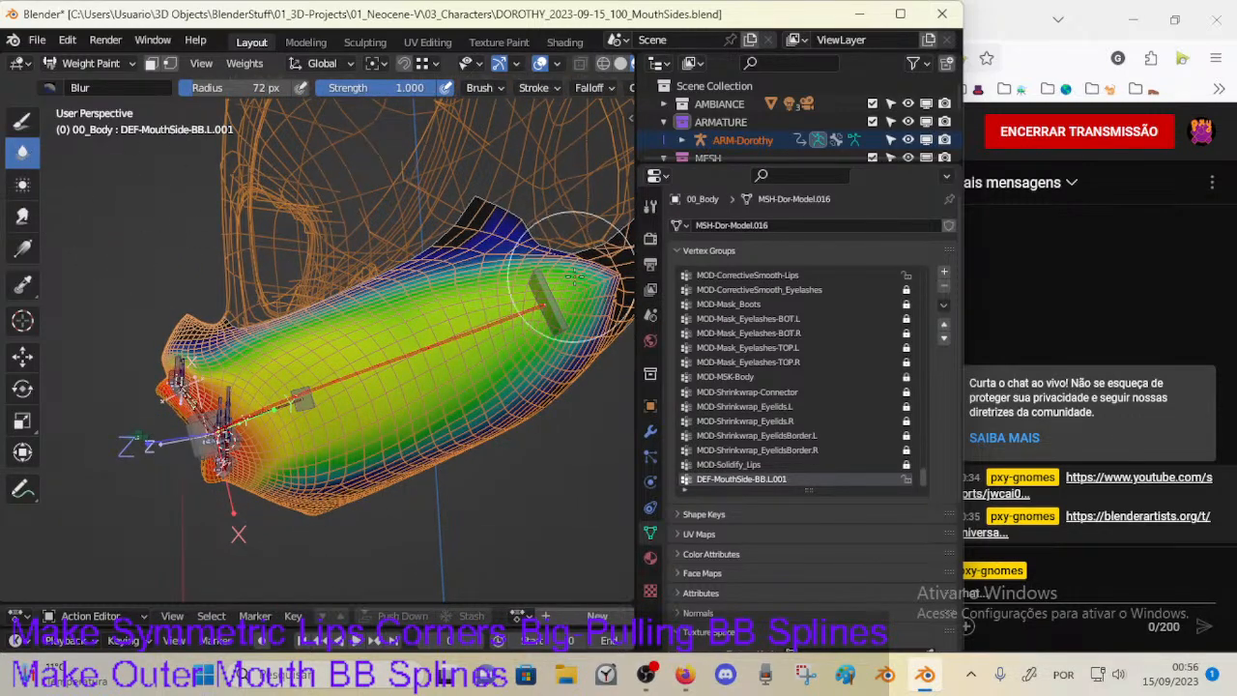
left_click_drag(473, 317, 590, 286)
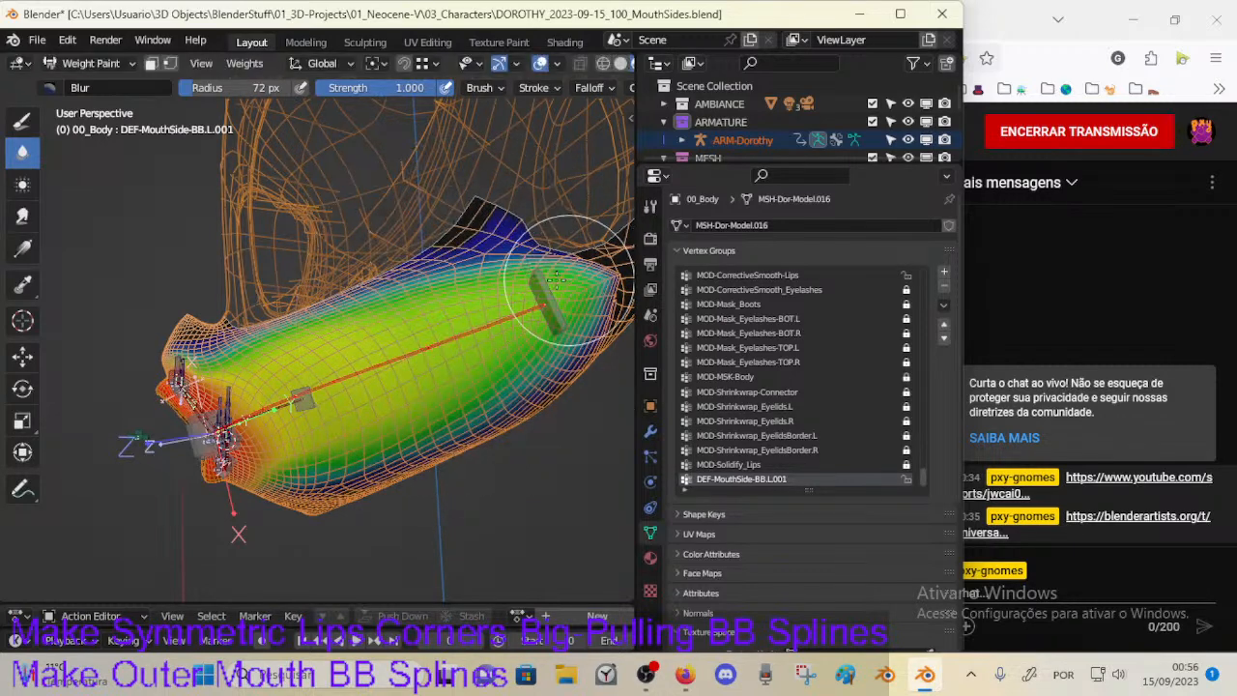
key("shift+f")
right_click(570, 279)
key("shift+f")
right_click(654, 265)
Step: Set the Smear brush strength to 0.661 and smear lower weights from the cheek's far end toward the mouth
left_click(23, 216)
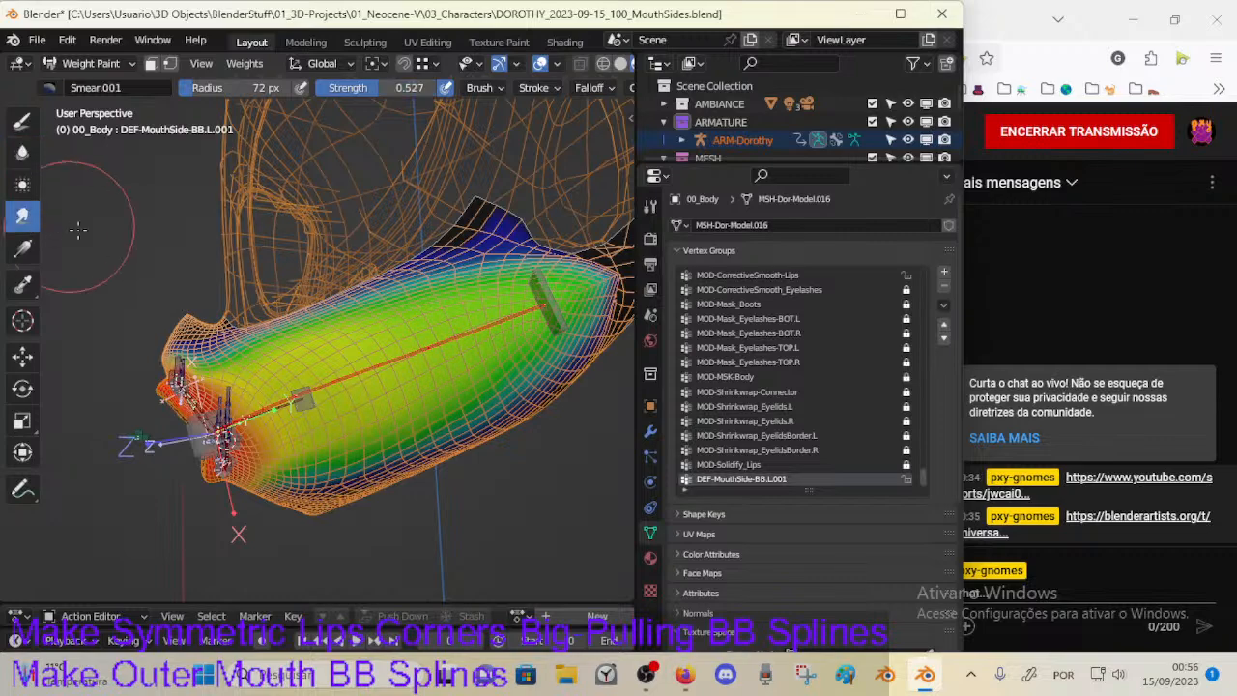
key("shift+f")
left_click(489, 286)
key("shift+f")
left_click(646, 287)
key("shift+f")
left_click(528, 276)
middle_click_drag(527, 275, 554, 295)
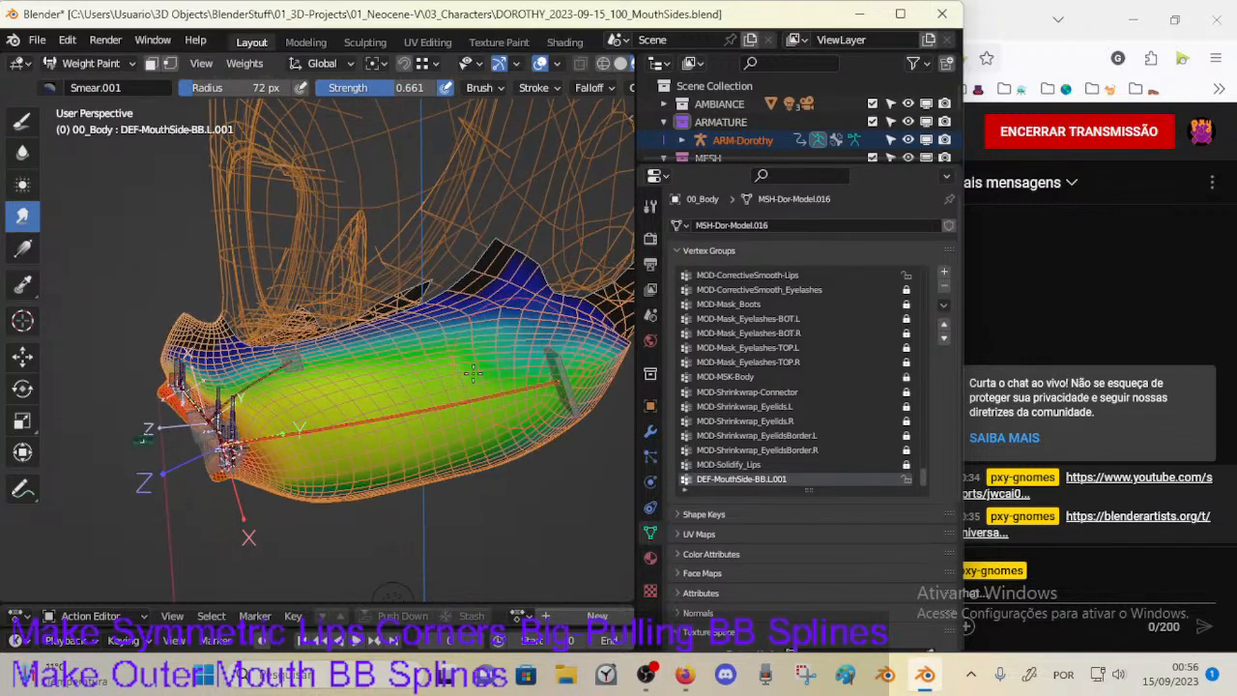
middle_click_drag(471, 338, 516, 300)
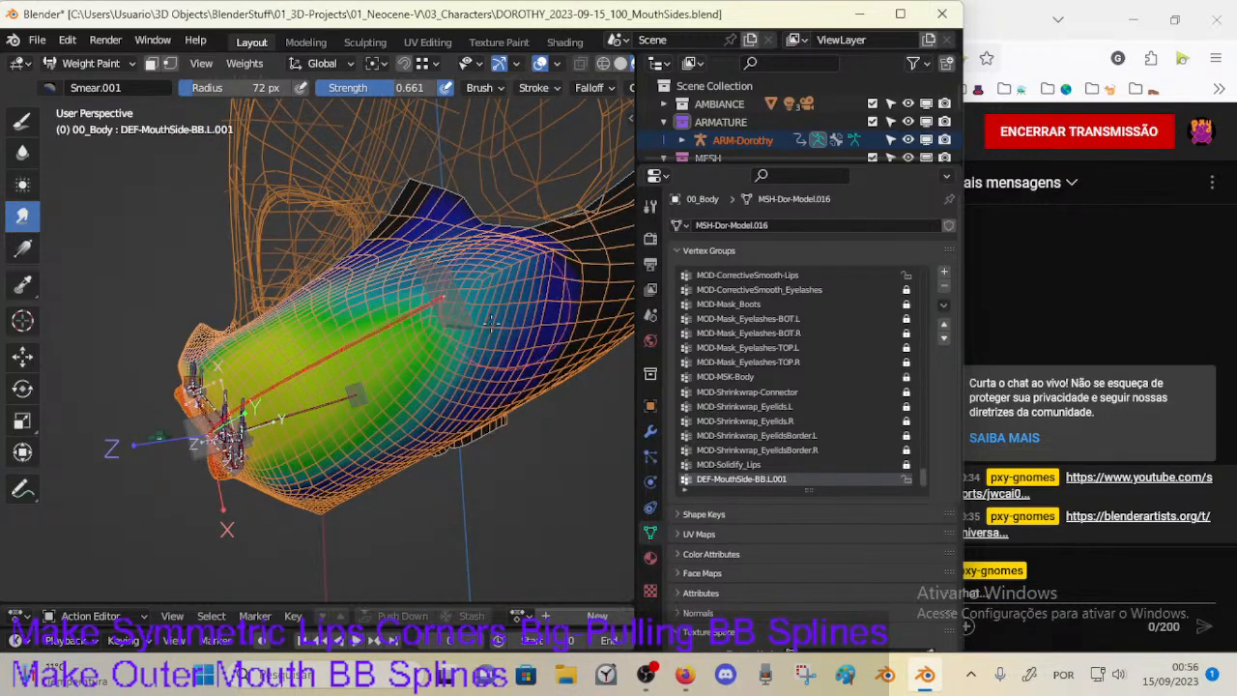
middle_click_drag(491, 316, 517, 341)
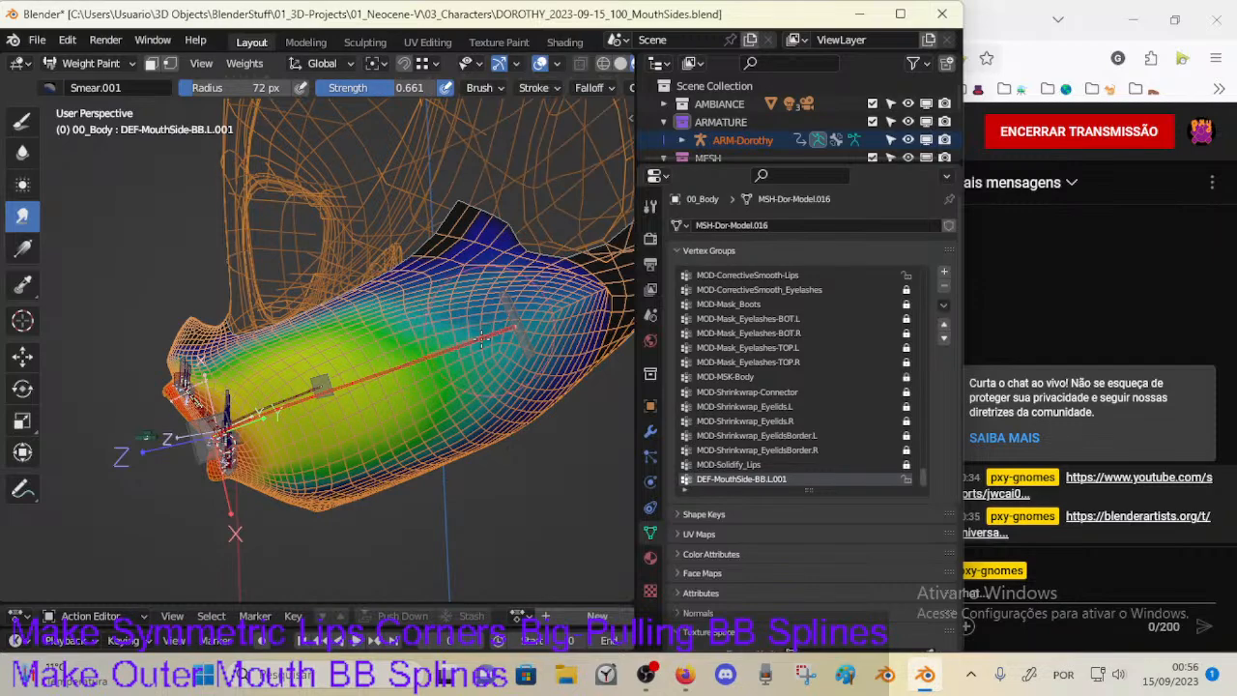
Step: Smear the lower weights from the far half of the left cheek toward the mouth with the 72 px Smear brush
middle_click_drag(376, 294, 479, 289)
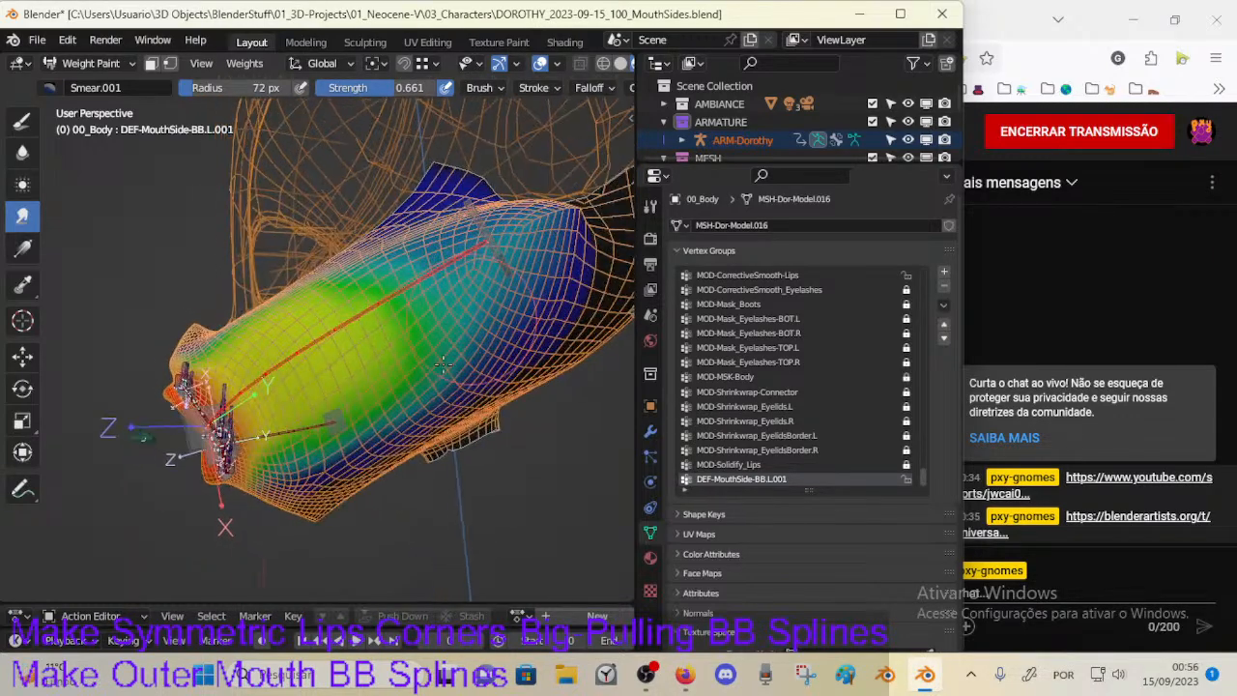
middle_click_drag(449, 333, 484, 320)
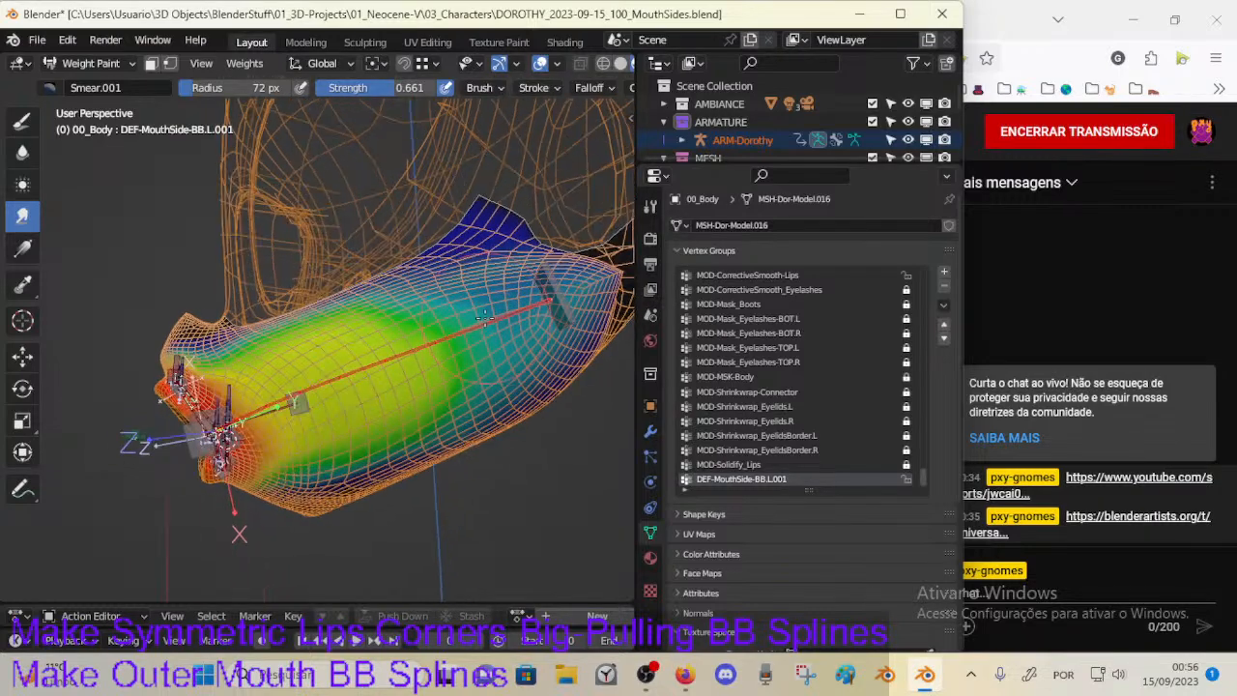
left_click_drag(451, 314, 418, 310)
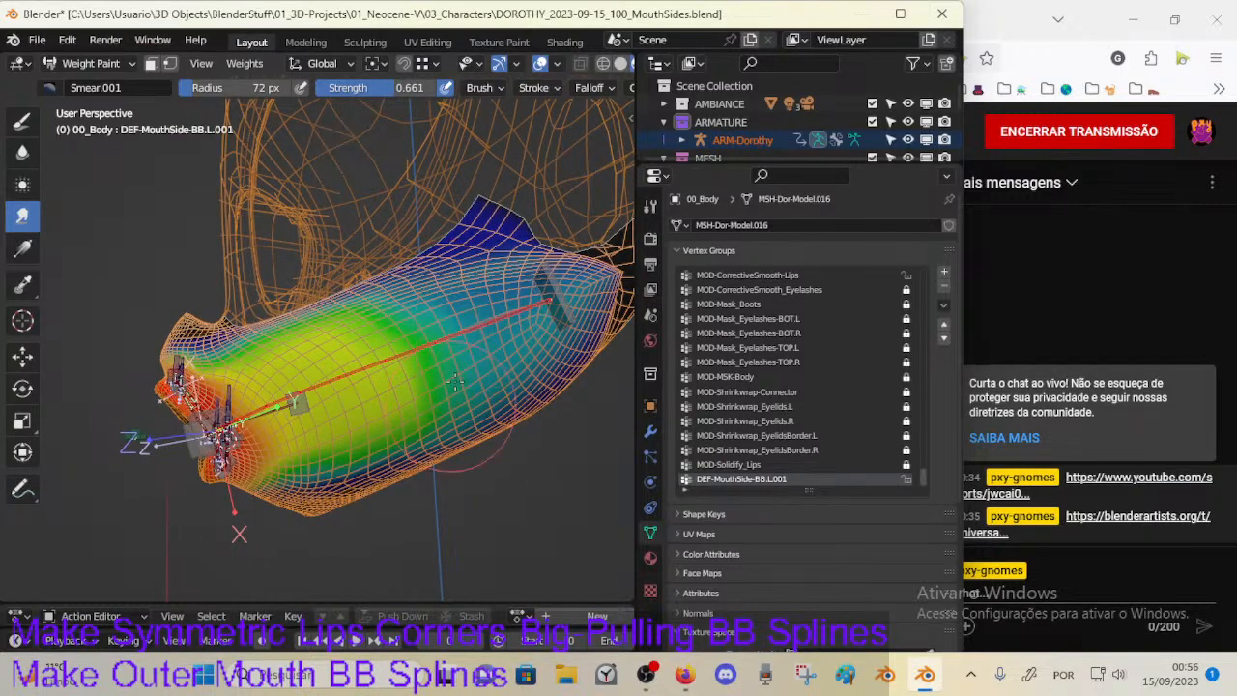
left_click_drag(449, 399, 410, 438)
Step: Blur the weights between the left lip corner and the cheek using the Blur brush at 72 px radius and 1.000 strength
left_click(22, 153)
middle_click_drag(234, 198, 480, 305)
mouse_move(280, 417)
middle_mouse_down()
mouse_move(399, 379)
mouse_move(392, 396)
middle_mouse_up()
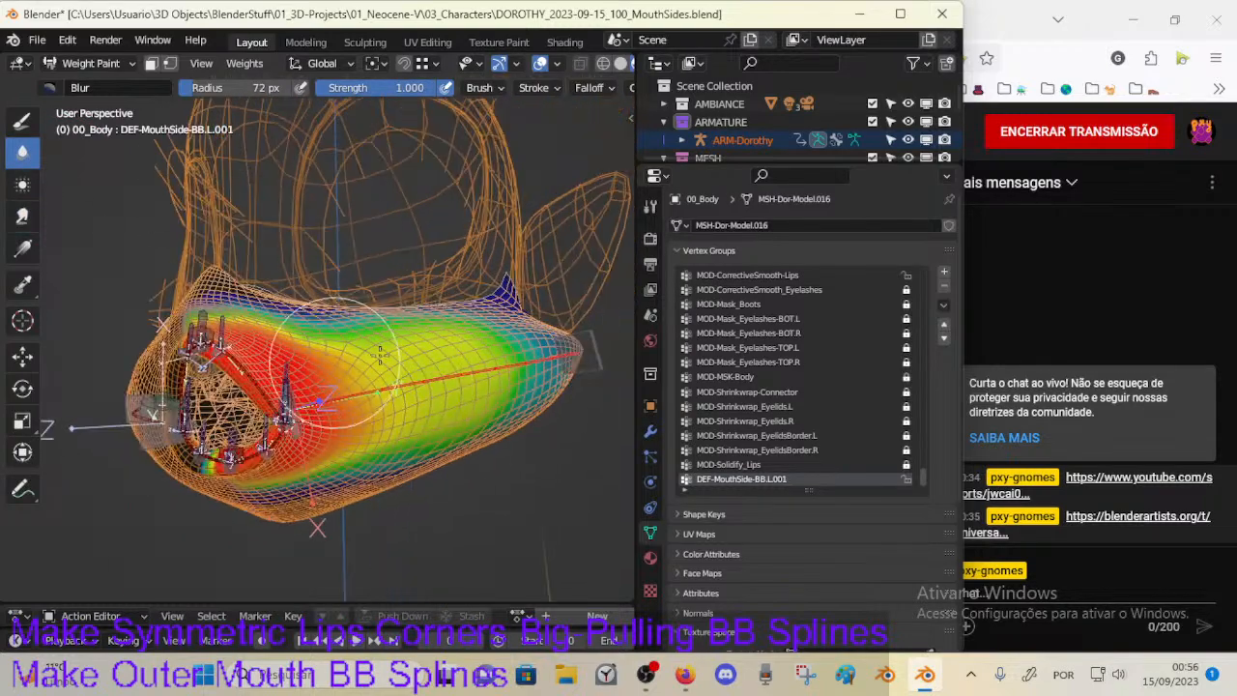
key("shift+f")
left_click(446, 397)
key("shift+f")
left_click(473, 369)
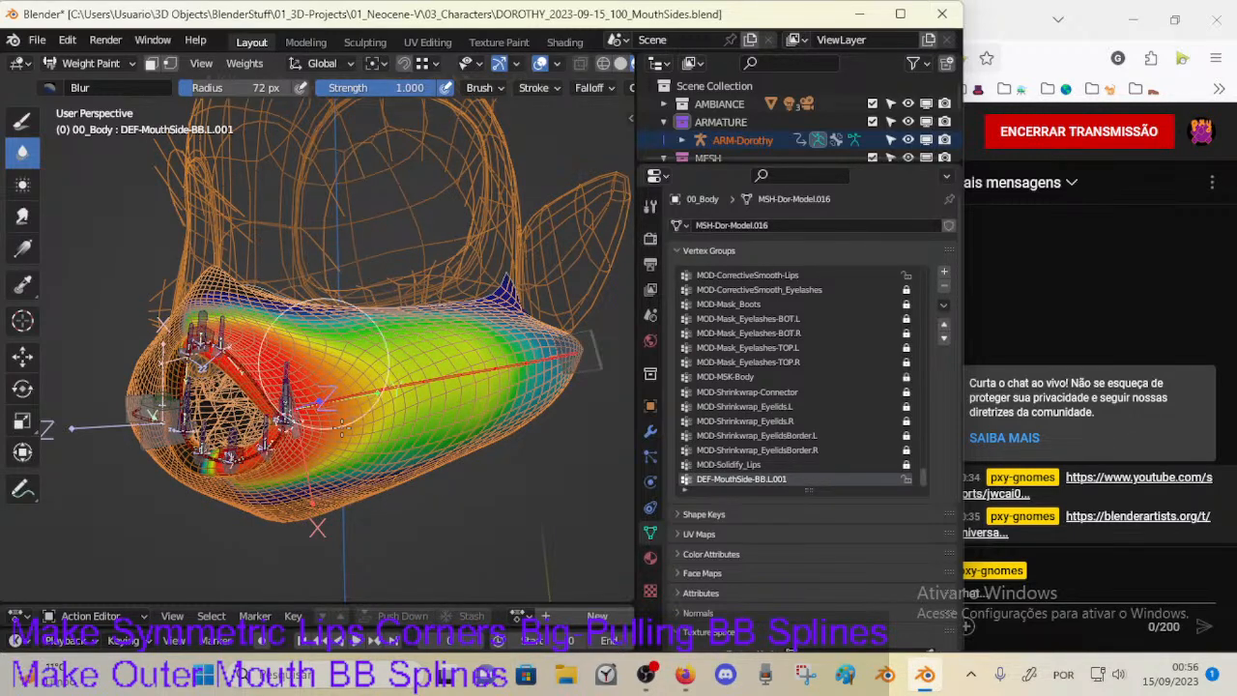
middle_click_drag(330, 385, 249, 329)
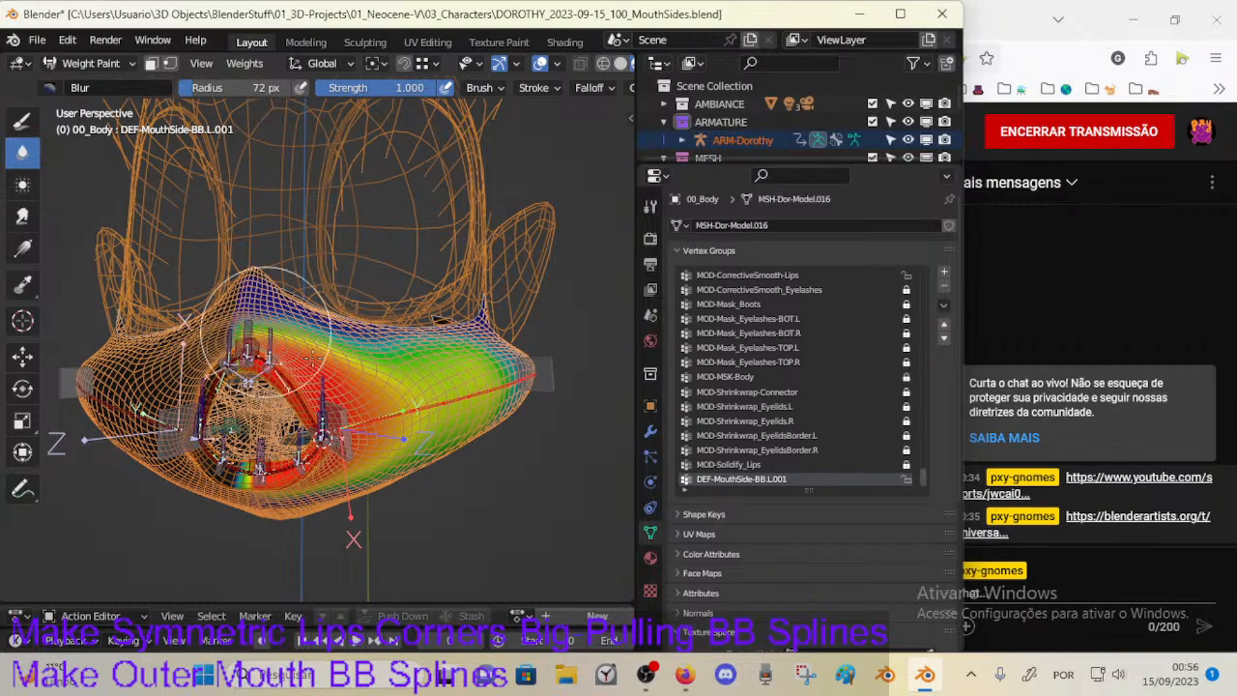
middle_click_drag(292, 360, 268, 442)
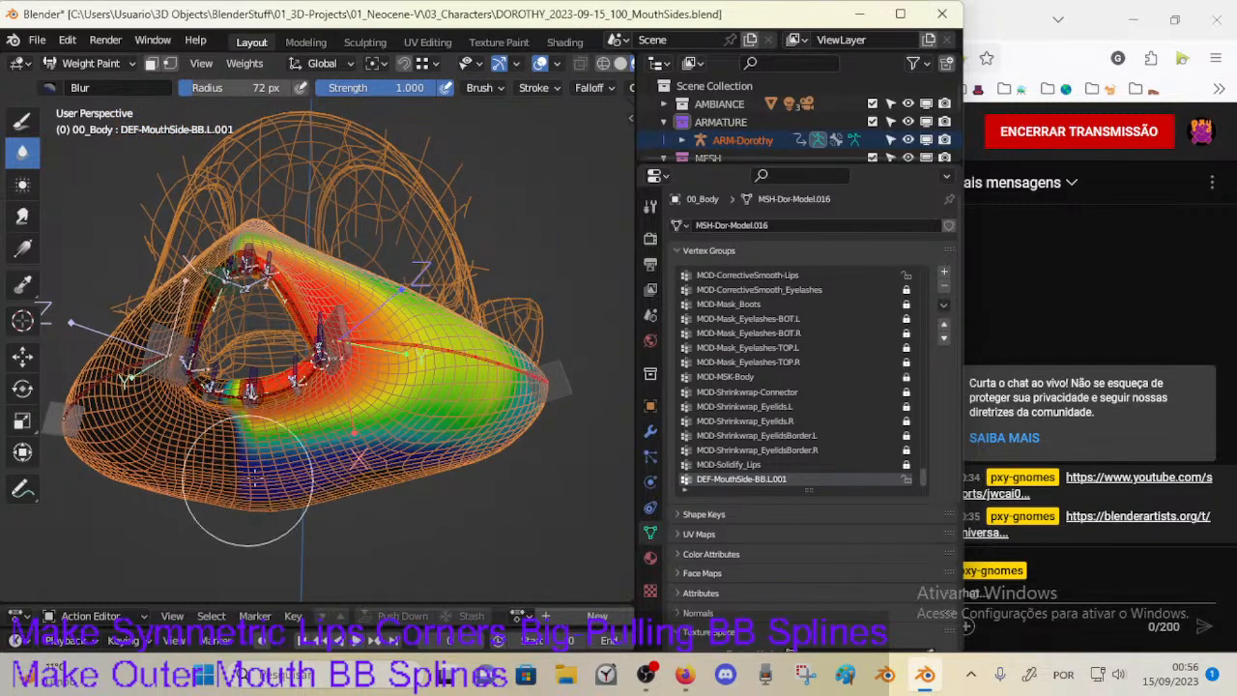
mouse_move(314, 442)
middle_mouse_down()
mouse_move(361, 388)
mouse_move(304, 418)
middle_mouse_up()
middle_click_drag(472, 349, 376, 433)
mouse_move(339, 322)
middle_mouse_down()
mouse_move(520, 379)
mouse_move(375, 360)
middle_mouse_up()
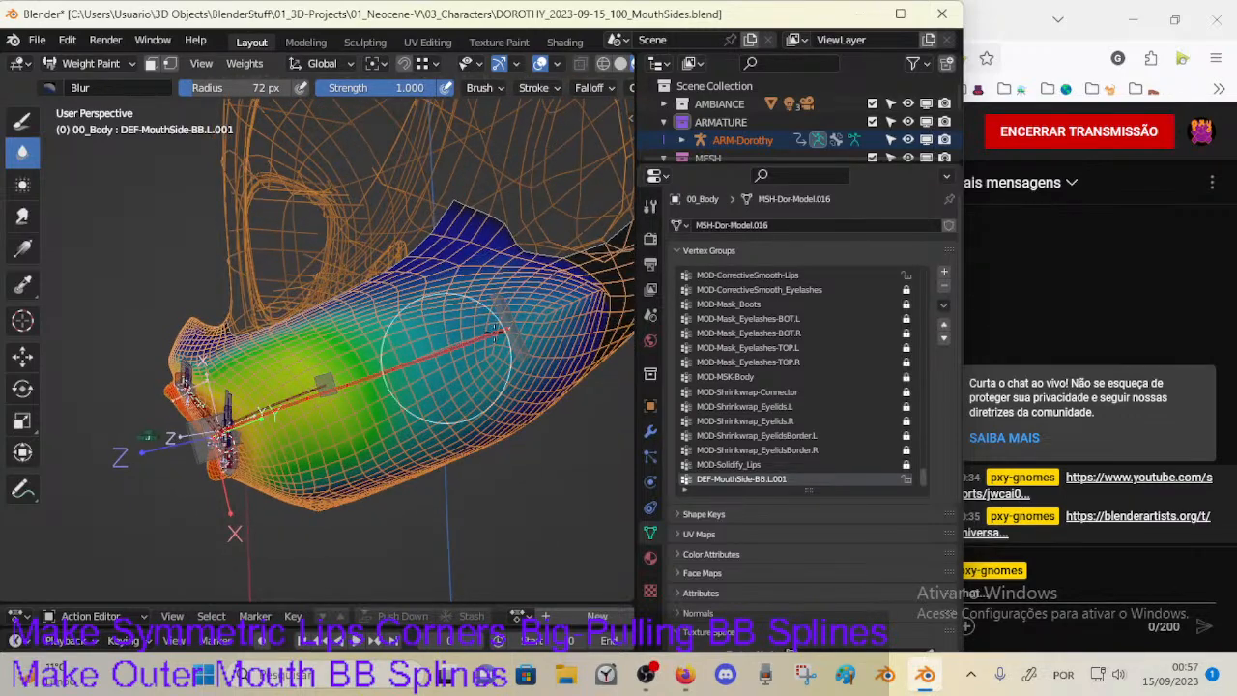
middle_click_drag(470, 341, 387, 328)
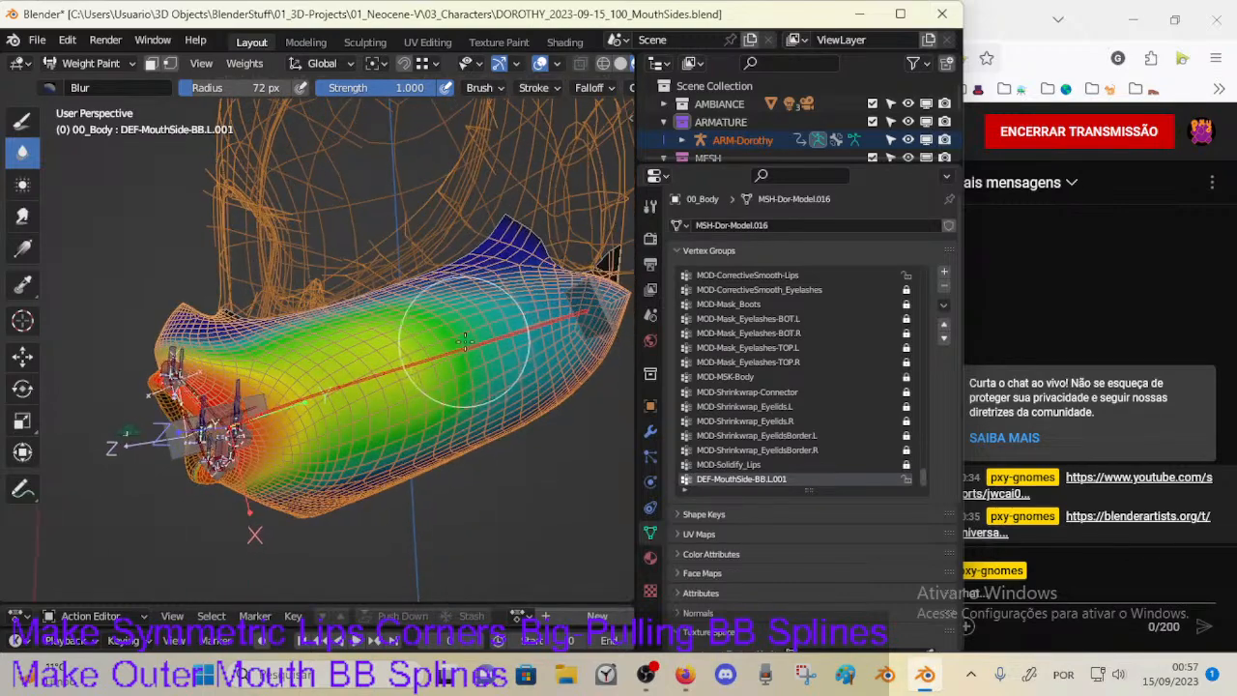
key("m")
key("m")
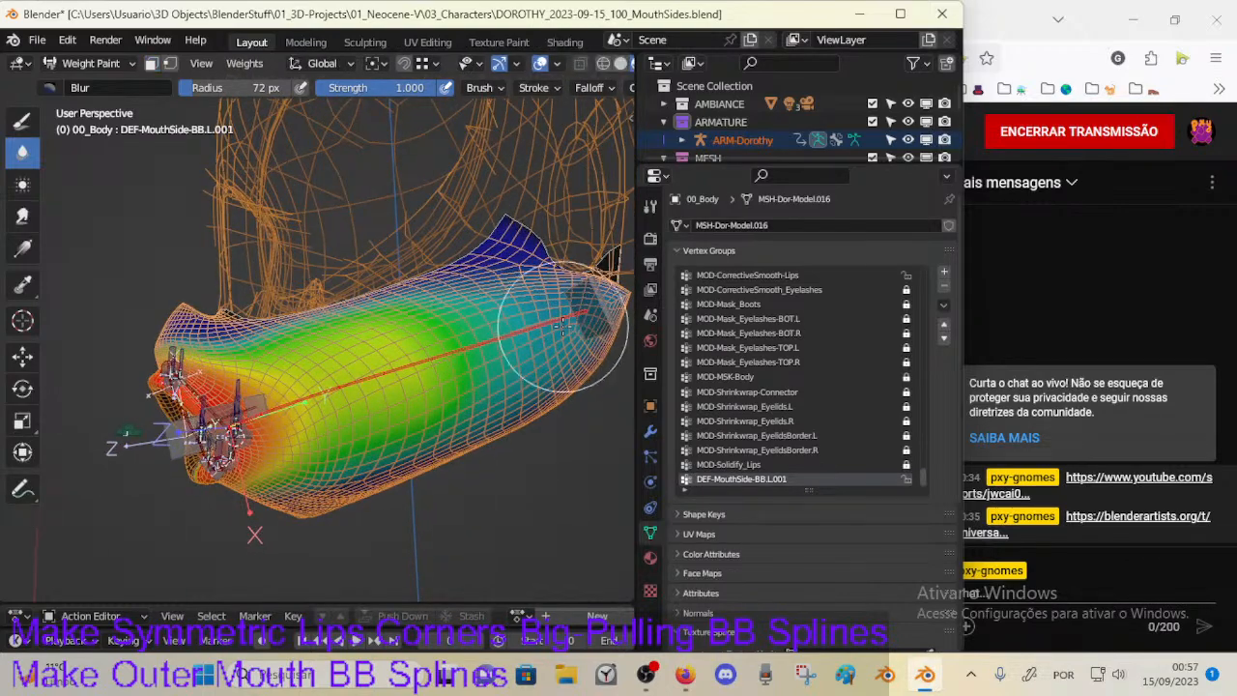
Step: Select the CTL-MouthSide-BBH.L.002 control at the bone's far end and move it around to test the cheek deformation
middle_click_drag(560, 326, 544, 333)
left_click(557, 325, "ctrl")
key("g")
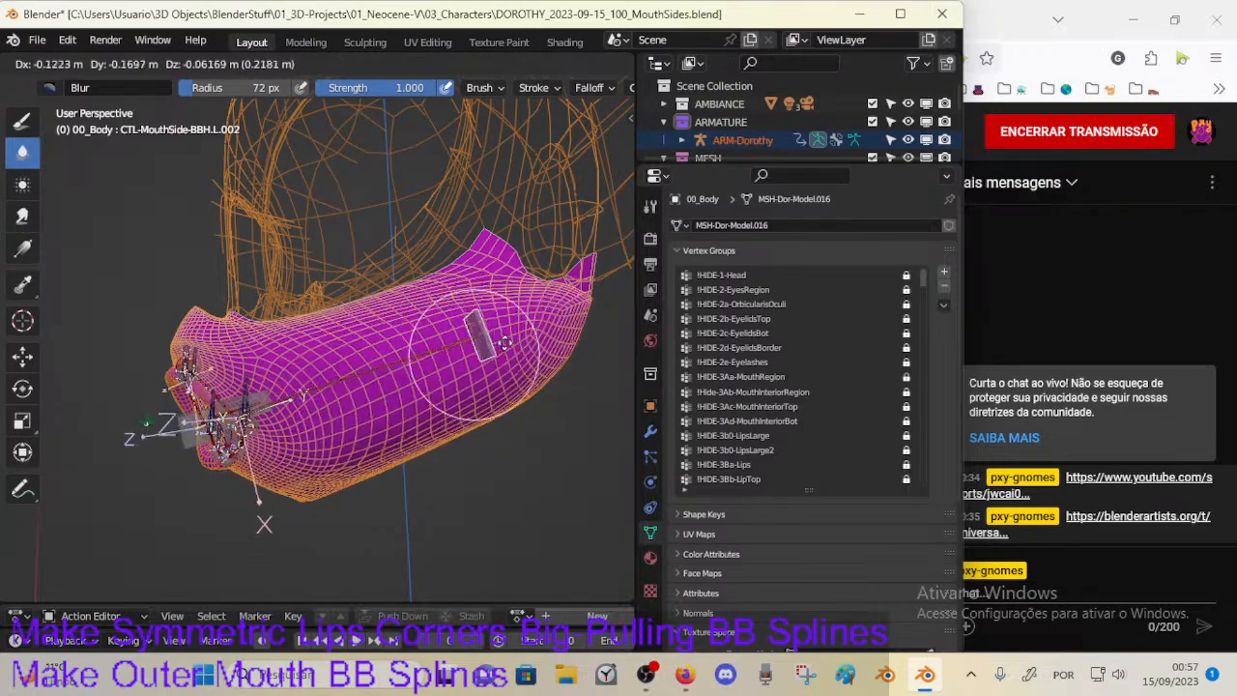
left_click(447, 368)
middle_click_drag(442, 377, 507, 338)
key("g")
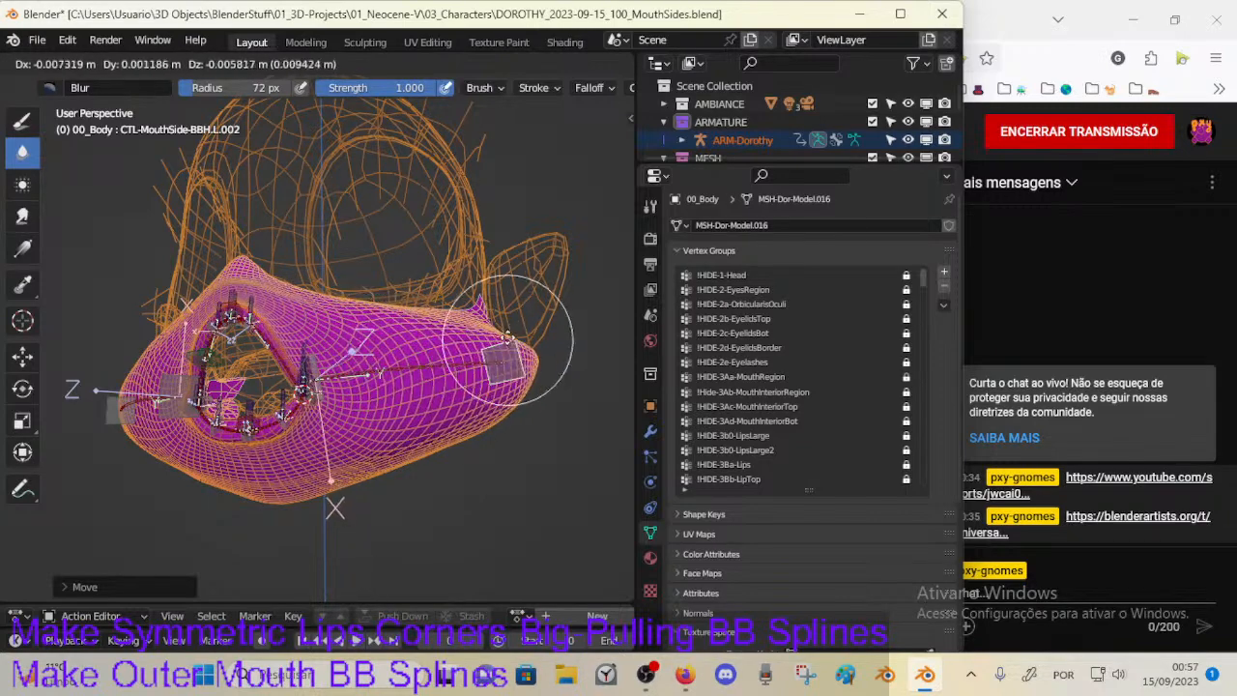
left_click(446, 356)
middle_click_drag(504, 355, 440, 379)
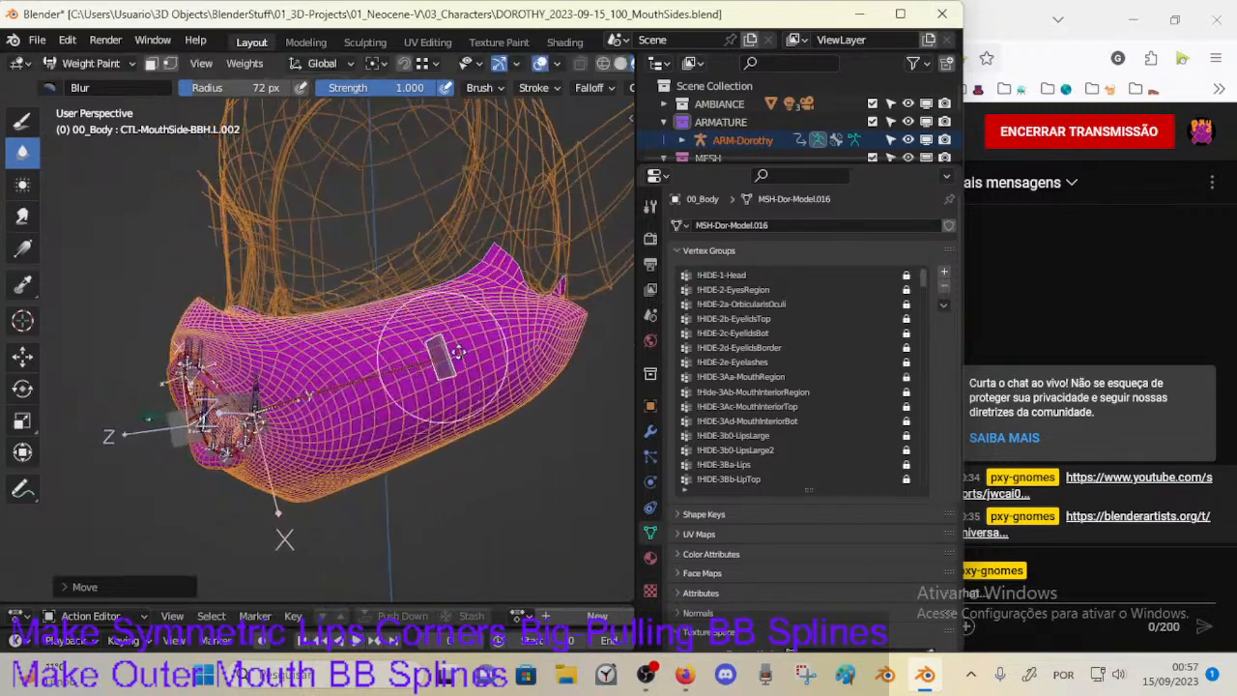
key("g")
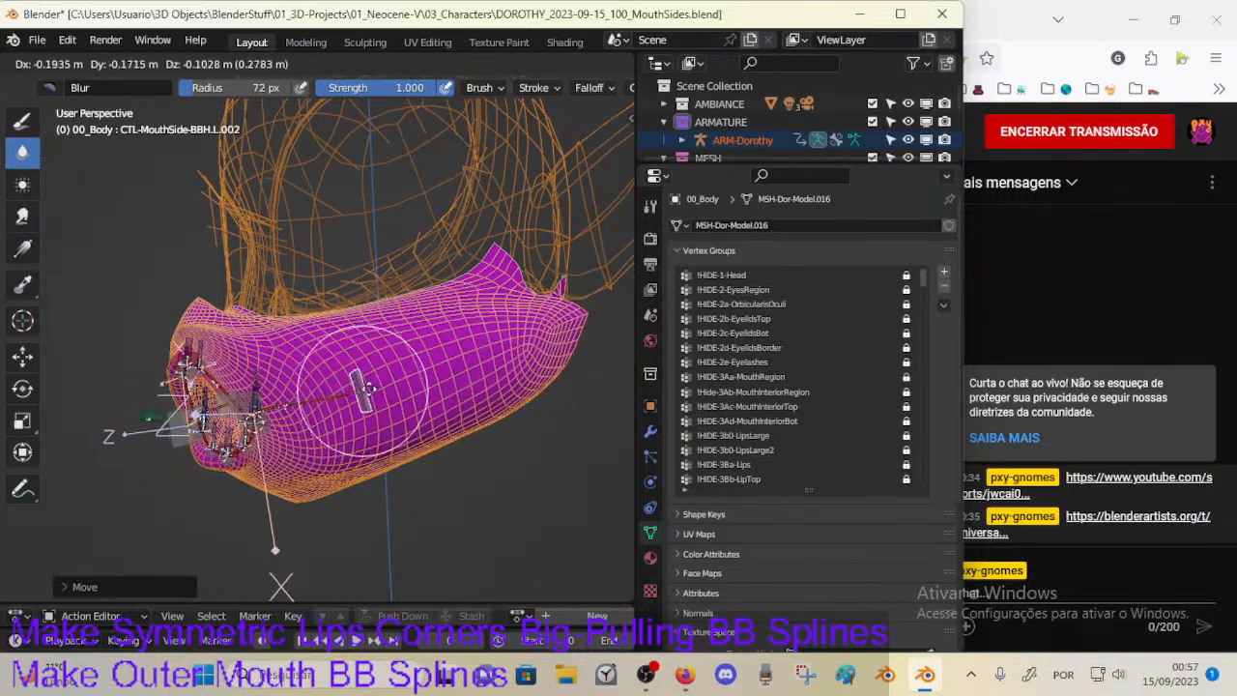
left_click(534, 332)
middle_click_drag(533, 331, 430, 377)
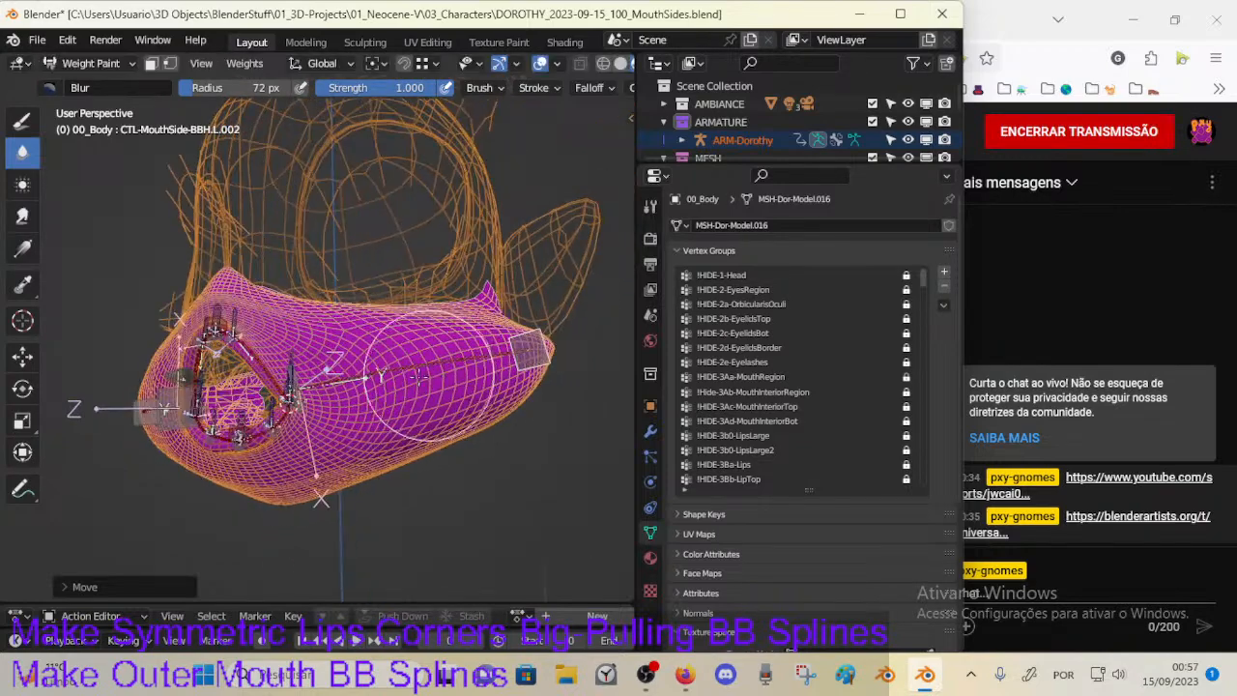
Step: Select the CTL-MouthSide-BBH.L.001 control at the left lip corner and pull it across the cheek to test the deformation
left_click(319, 412, "ctrl")
key("g")
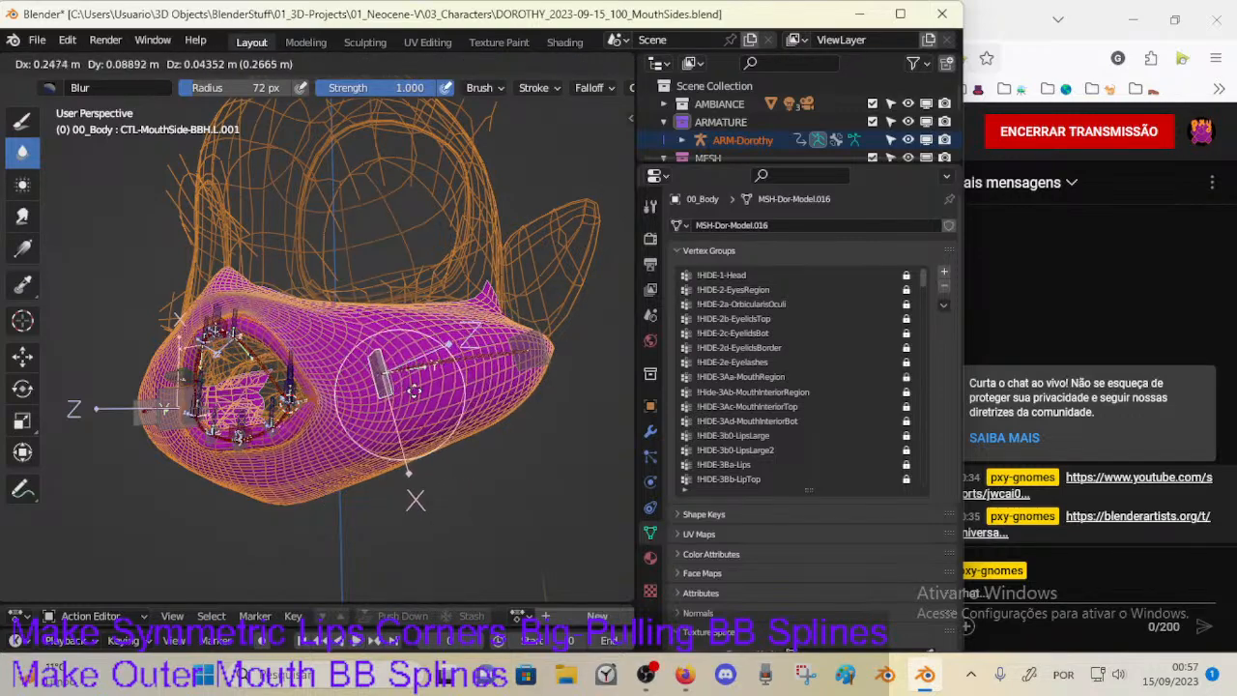
left_click(466, 471)
middle_click_drag(465, 471, 488, 512)
key("g")
left_click(449, 384)
middle_click_drag(449, 385, 510, 366)
key("g")
left_click(435, 433)
Step: Rotate the lip-corner control about the Z axis and reposition it near the bone's far end
key("r")
key("z")
left_click(484, 433)
key("g")
left_click(531, 352)
key("g")
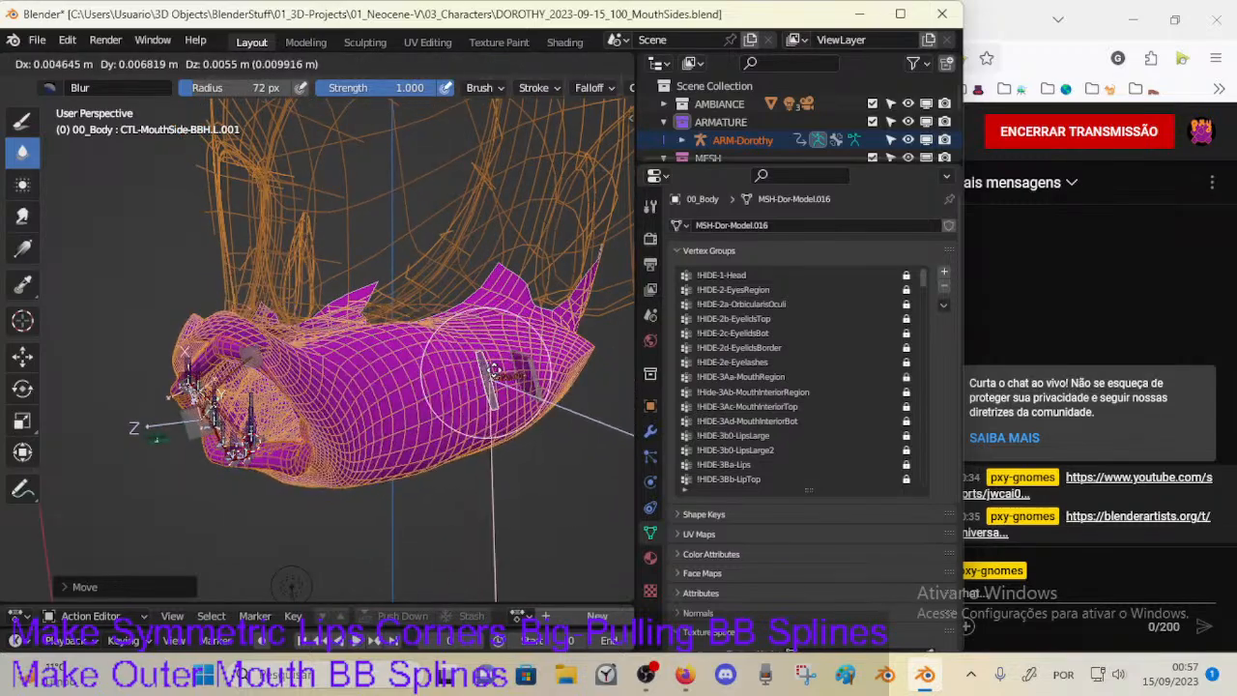
left_click(435, 371)
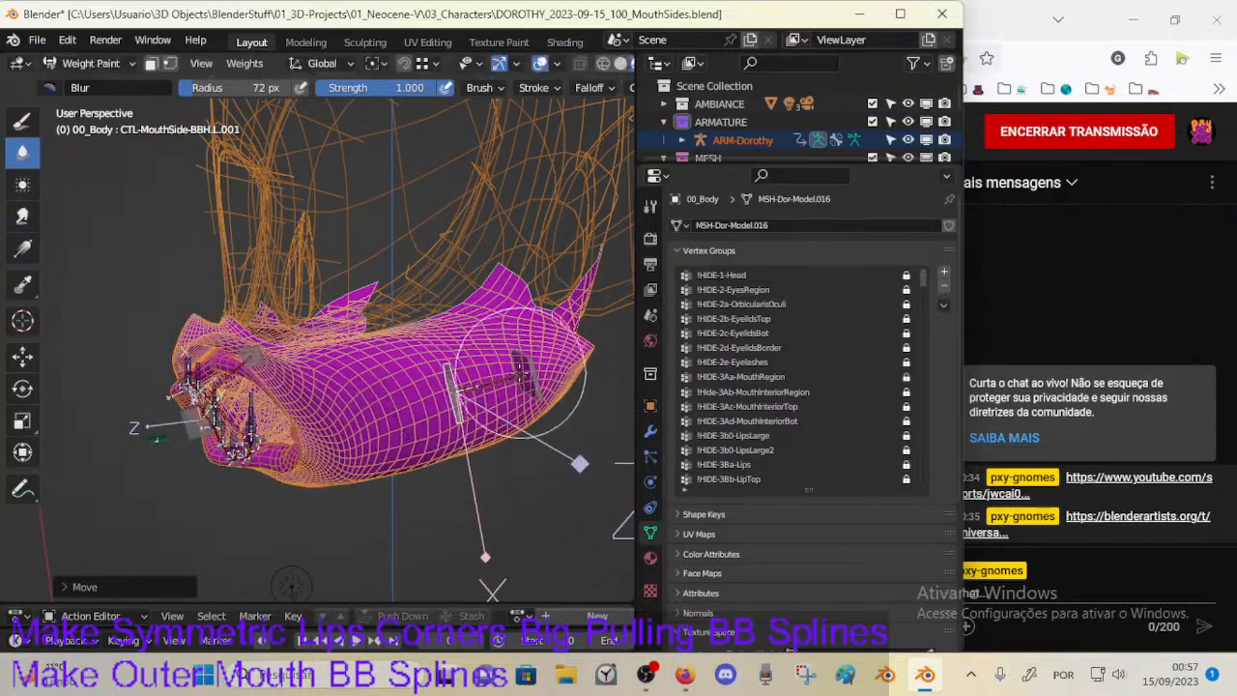
Step: Reselect the far-end MouthSide control, then move and rotate it behind the left cheek
left_click(525, 375, "ctrl")
middle_click_drag(525, 375, 464, 404)
key("g")
left_click(577, 400)
mouse_move(578, 400)
middle_mouse_down()
mouse_move(567, 454)
mouse_move(555, 440)
mouse_move(570, 401)
middle_mouse_up()
key("g")
left_click(577, 459)
key("r")
left_click(592, 387)
key("g")
left_click(468, 379)
Step: Reselect CTL-MouthSide-BBH.L.001 and move it repeatedly between the lips and the cheek to check how the mouth follows
left_click(370, 417, "ctrl")
middle_click_drag(369, 418, 414, 441)
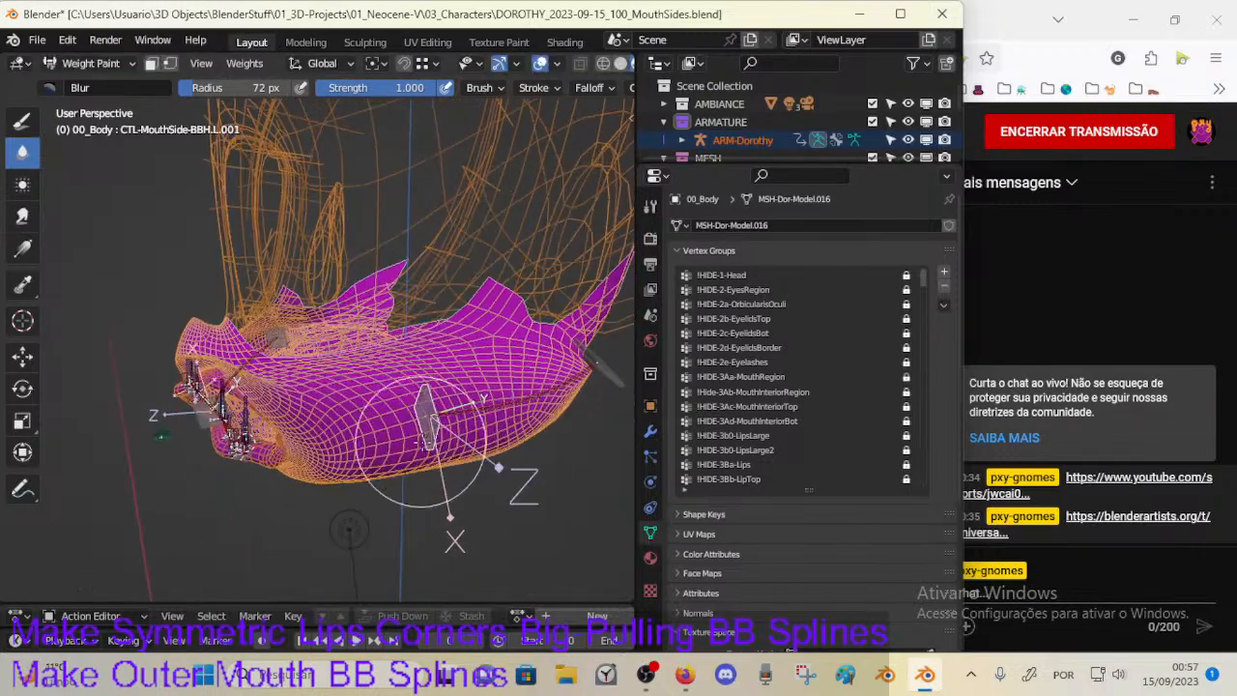
key("g")
left_click(488, 442)
middle_click_drag(488, 442, 332, 402)
key("g")
left_click(522, 456)
key("g")
left_click(506, 381)
key("g")
left_click(497, 386)
key("g")
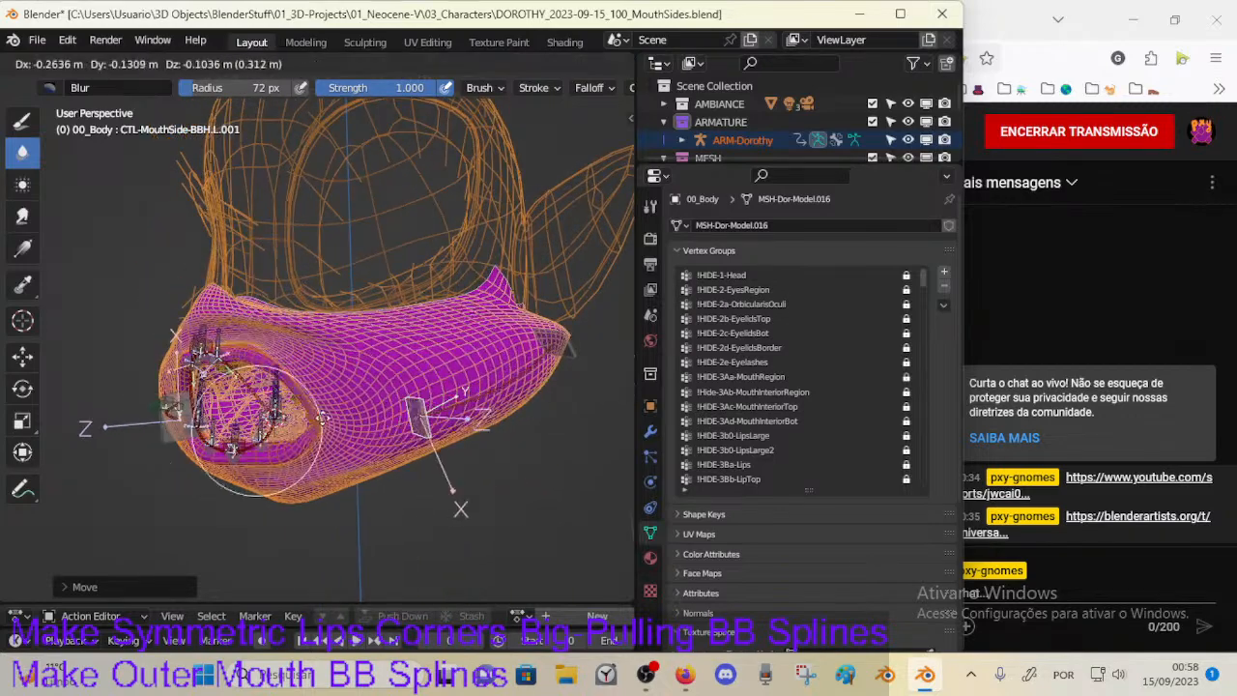
left_click(259, 419)
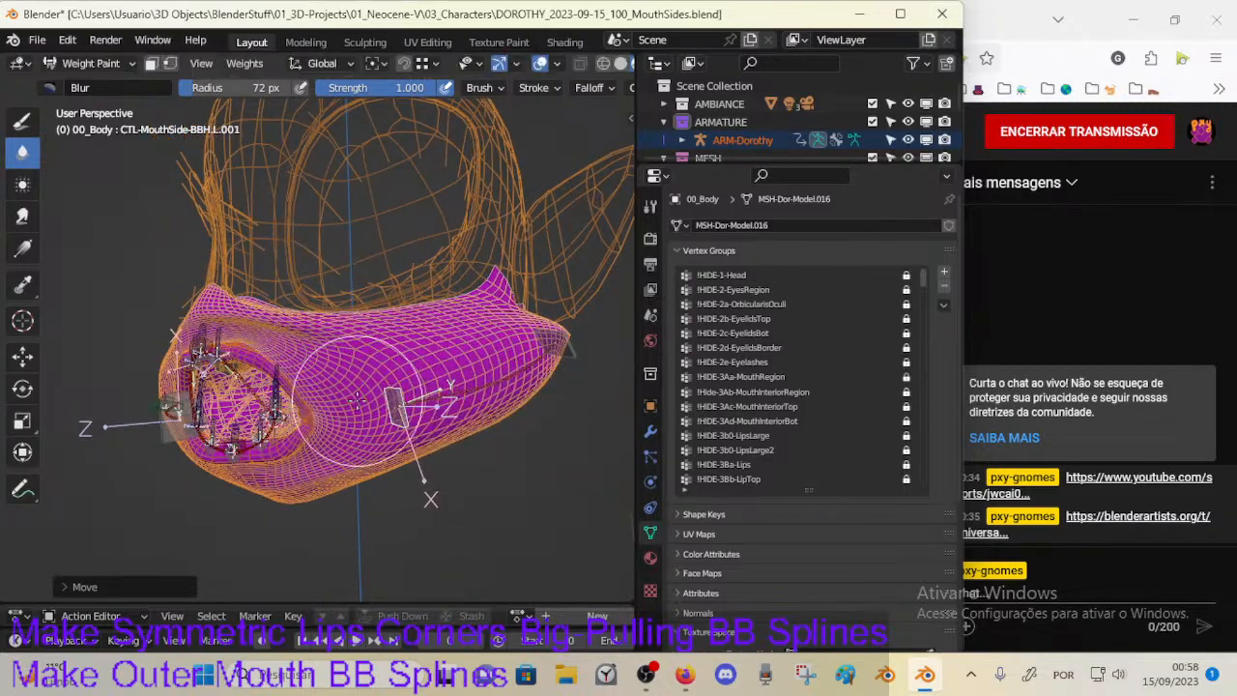
Step: Leave weight painting, select the armature together with the body mesh, and return to Weight Paint mode
key("ctrl+Tab")
key("4")
left_click(436, 393)
left_click(425, 377, "shift")
key("ctrl+Tab")
key("7")
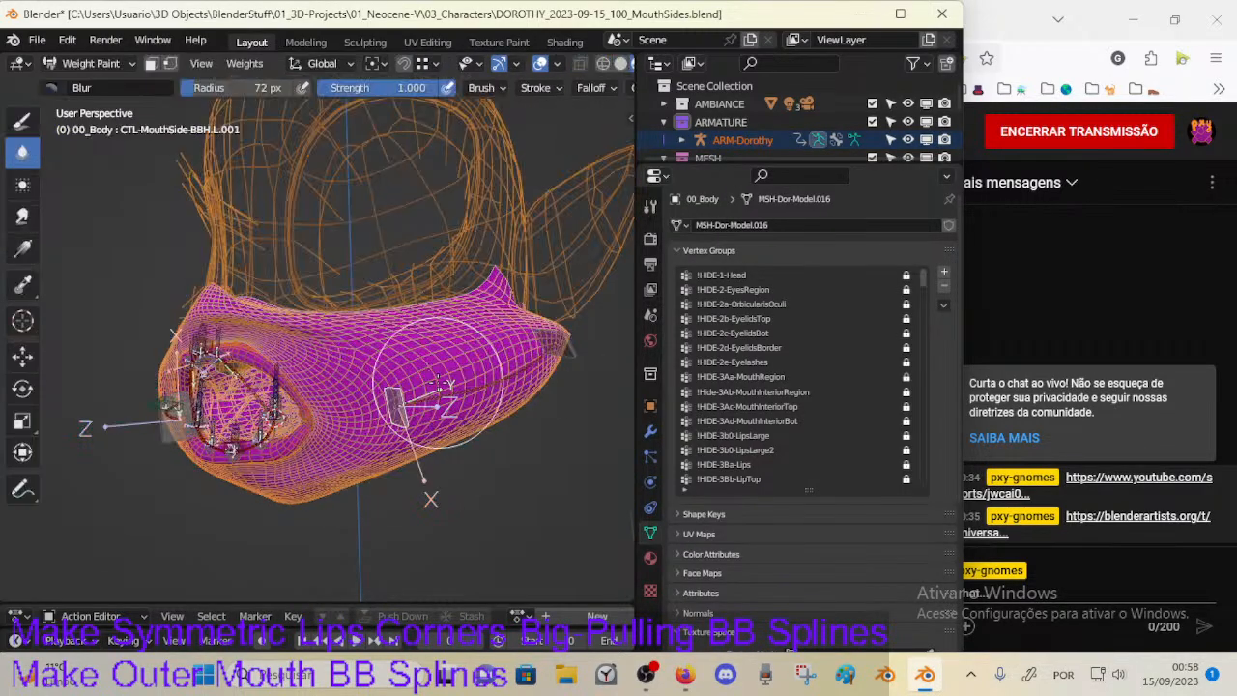
Step: Select DEF-MouthSide-BB.L.001 and paint weight 1.000 across the left cheek with the 72 px Mix brush, shifting the lip-corner control to check coverage
left_click(451, 384, "ctrl")
key("ctrl+f")
left_click(396, 383)
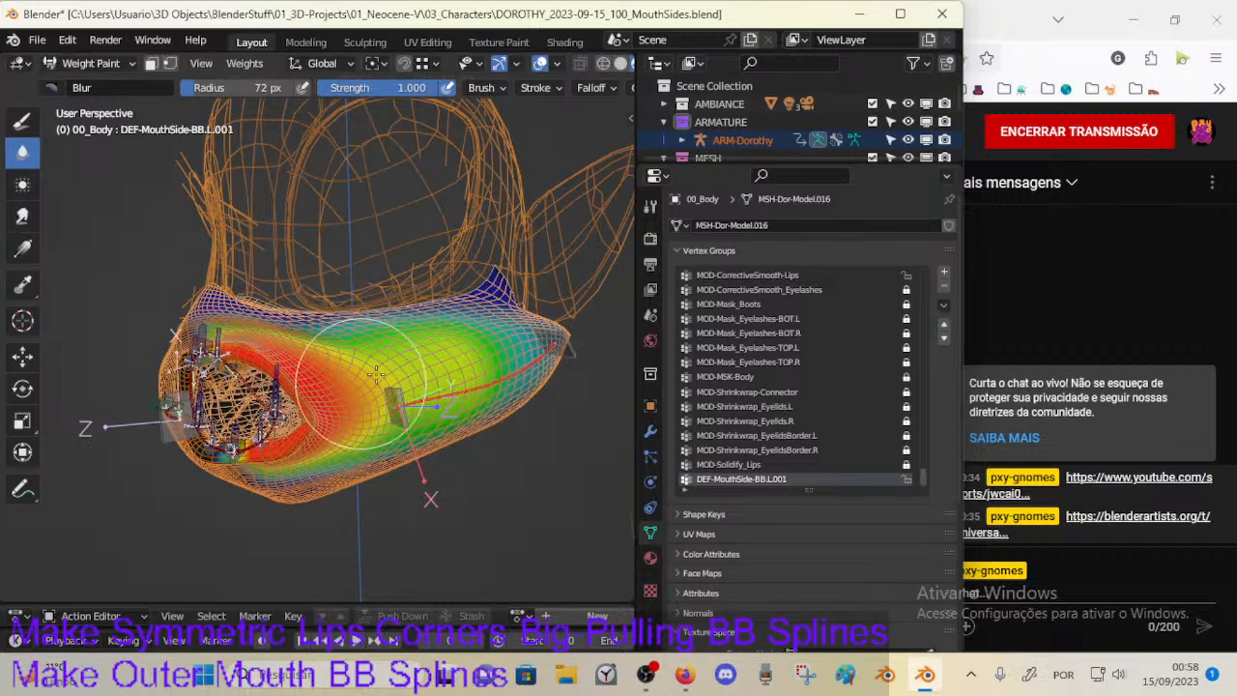
left_click(32, 127)
key("ctrl+f")
left_click(395, 388)
mouse_move(392, 395)
left_mouse_down()
mouse_move(411, 384)
mouse_move(390, 392)
mouse_move(383, 425)
mouse_move(396, 418)
mouse_move(393, 397)
left_mouse_up()
left_click(395, 400, "ctrl")
key("g")
left_click(481, 363)
left_click(481, 363, "ctrl")
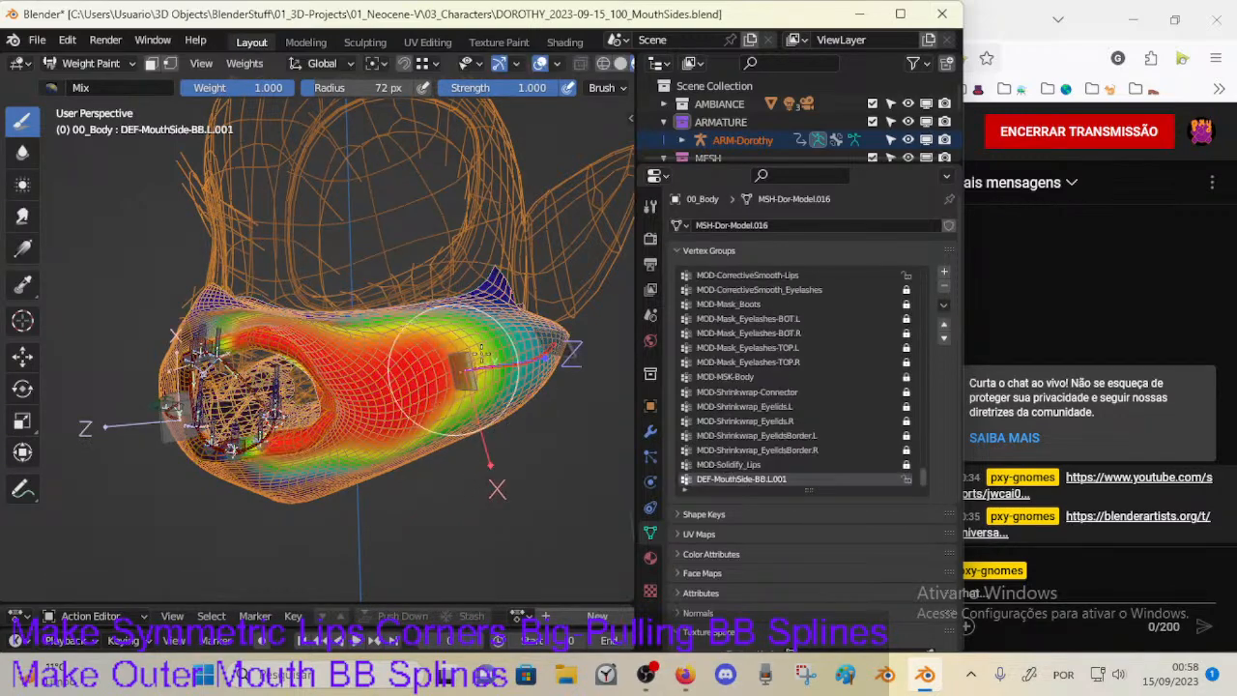
middle_click_drag(479, 364, 333, 366)
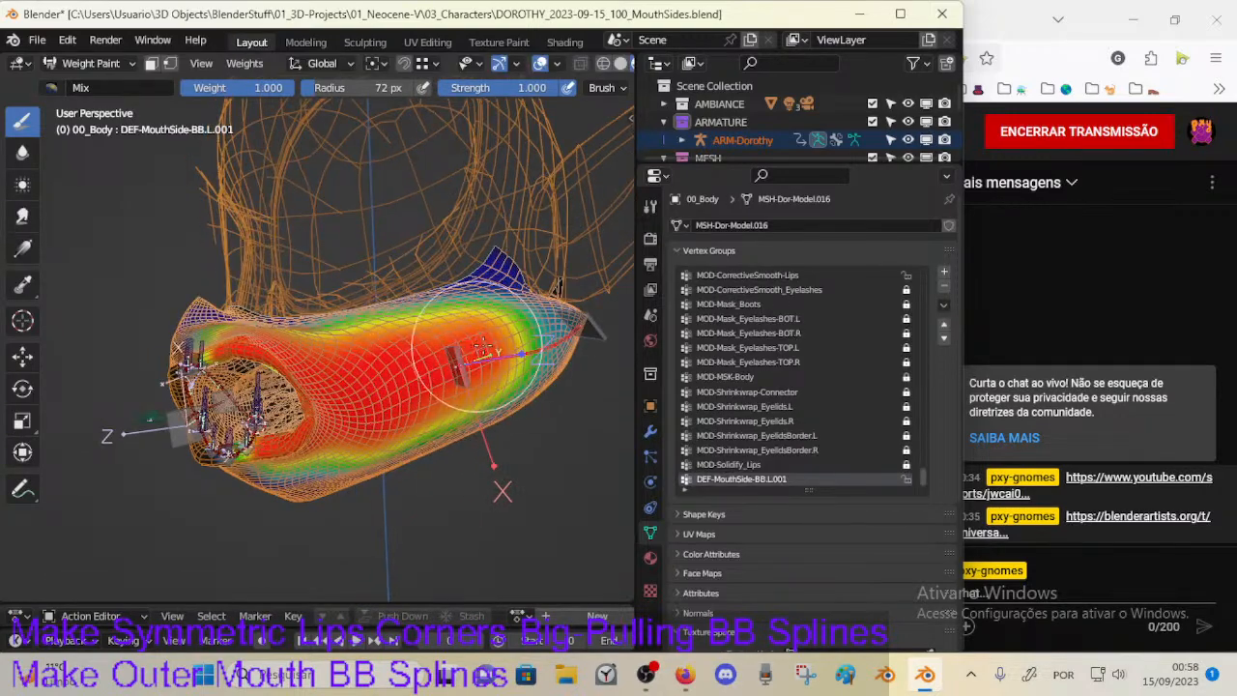
Step: Select CTL-MouthSide-BBH.L.001 and move it along the cheek to test the newly painted weights
left_click(407, 389, "ctrl")
key("g")
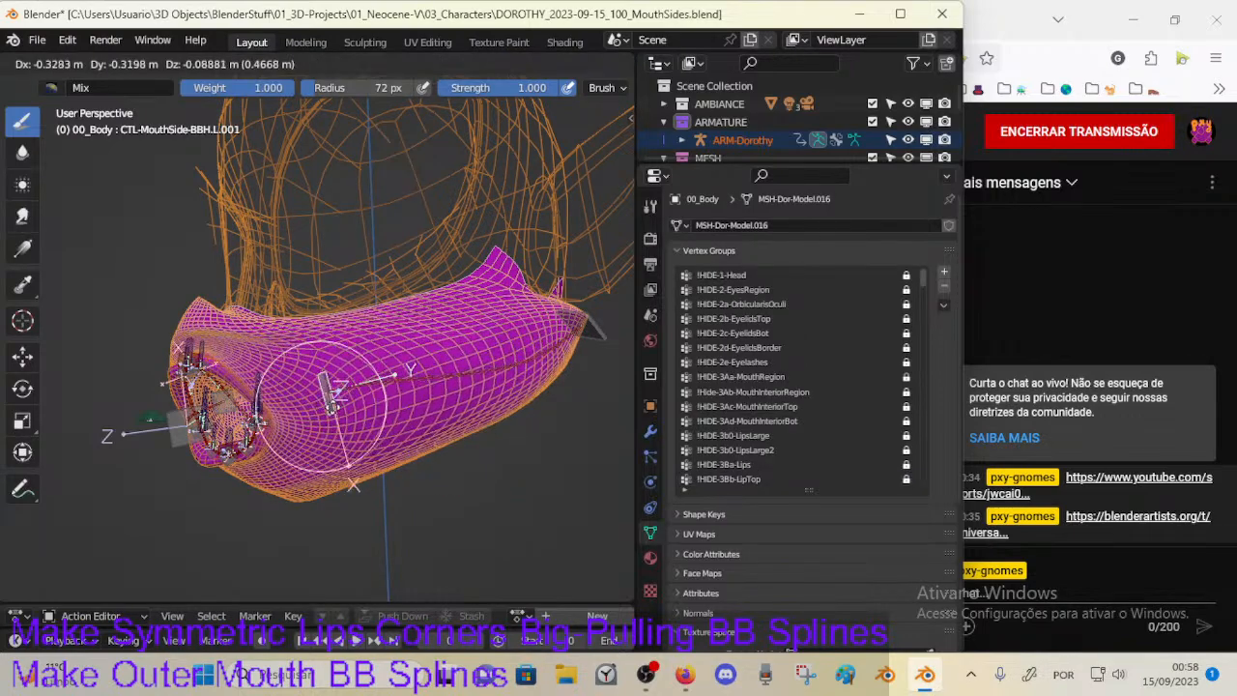
left_click(484, 377)
middle_click_drag(483, 377, 402, 377)
key("g")
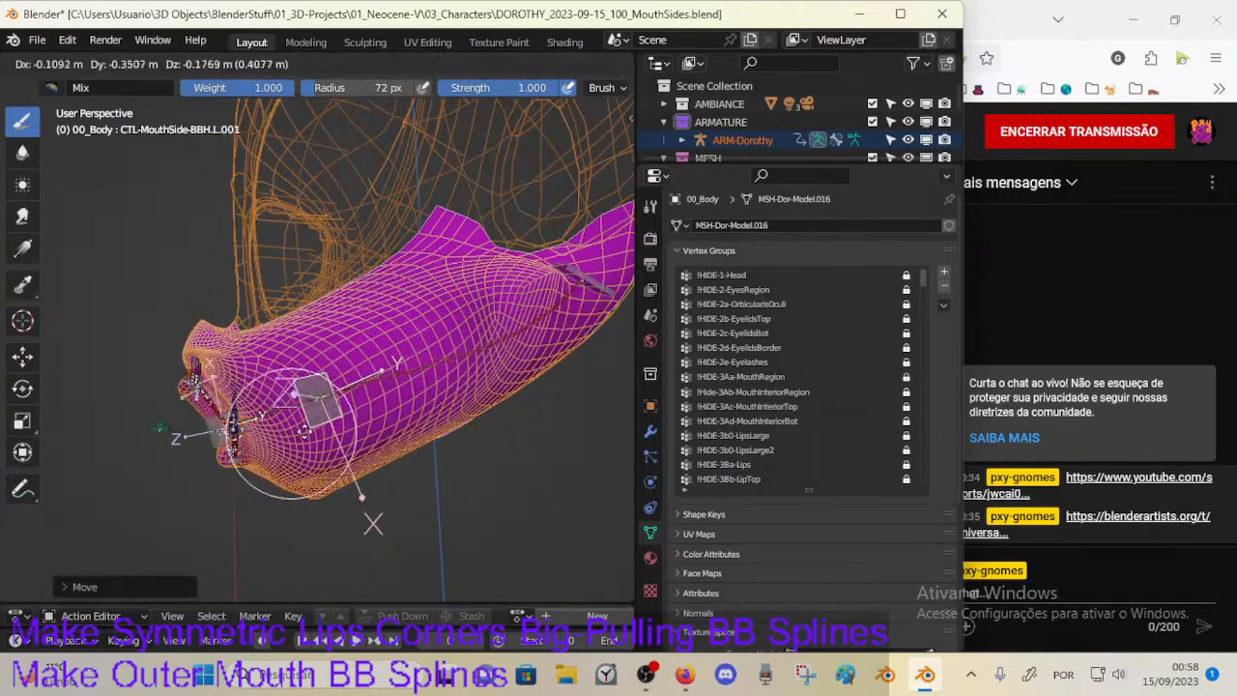
left_click(355, 412)
Step: Select the far-end MouthSide control, move it, and rotate it both freely and about the Z axis
middle_click_drag(355, 412, 428, 439)
left_click(577, 328, "ctrl")
left_click(594, 319, "ctrl")
key("g")
left_click(533, 377)
key("r")
left_click(530, 382)
key("r")
key("z")
left_click(565, 377)
key("g")
left_click(576, 363)
Step: Reselect the lip-corner MouthSide control and move it toward the underside of the left cheek
left_click(521, 398, "ctrl")
key("g")
left_click(522, 398)
key("g")
left_click(429, 429)
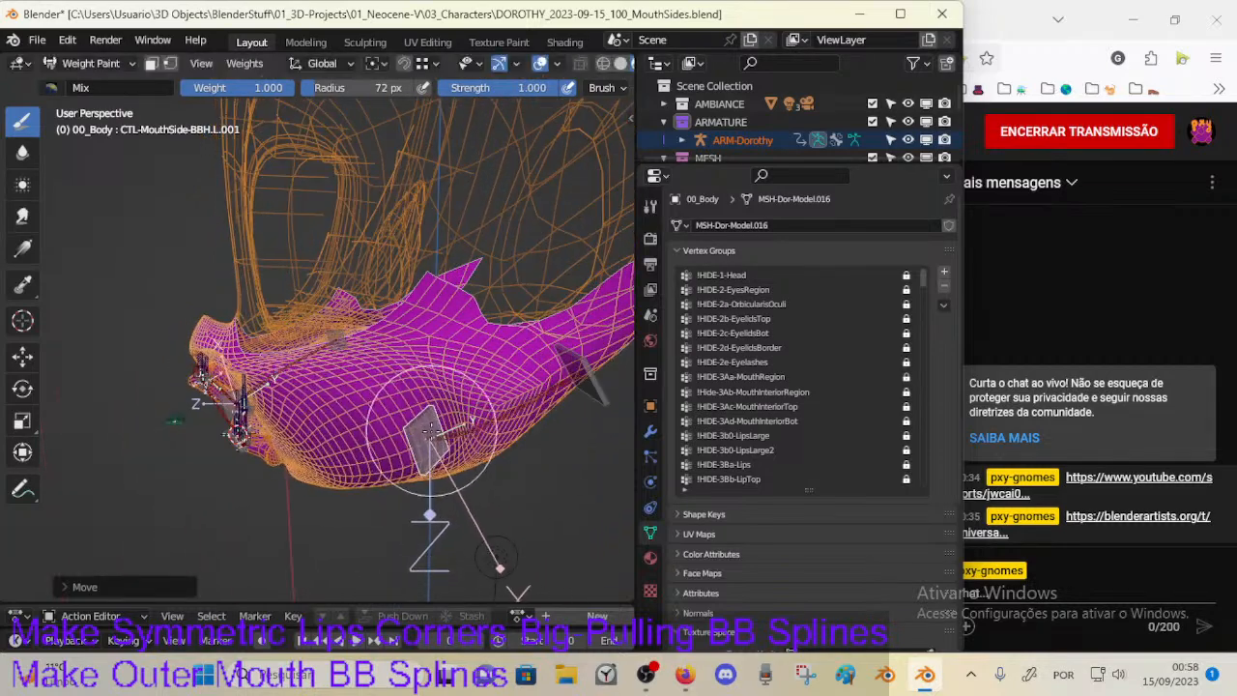
Step: Check the DEF-MouthSide-BB.L.001 weights, then move the lip-corner control freely and along the Y axis
left_click(414, 409, "ctrl")
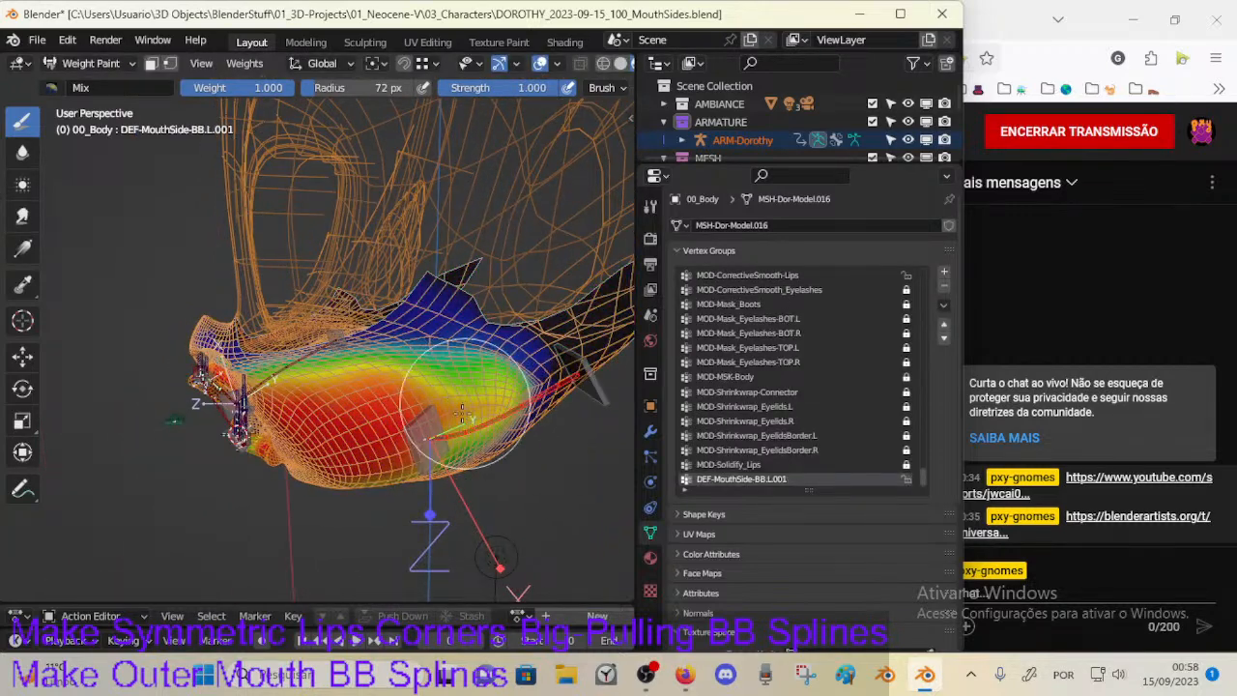
left_click(413, 445, "ctrl")
middle_click_drag(413, 445, 454, 425)
key("g")
left_click(468, 418)
key("g")
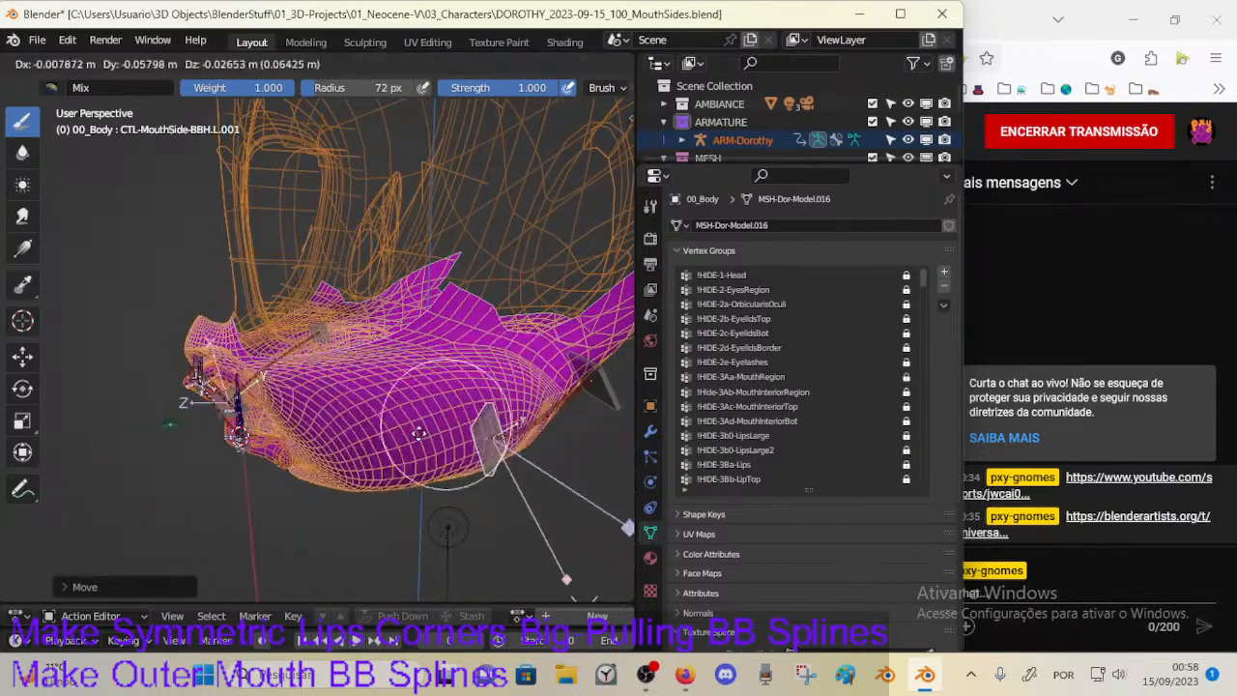
key("y")
left_click(328, 428)
middle_click_drag(329, 428, 454, 386)
Step: Select the control at the bone's far end again and adjust its position and rotation
left_click(558, 348, "ctrl")
key("g")
left_click(558, 324)
key("r")
key("g")
left_click(517, 412)
middle_click_drag(573, 338, 580, 340)
middle_click_drag(358, 406, 425, 483)
Step: Select CTL-MouthSide-BBH.L.001, pull it outward from the lip corner, and rotate it about the Z axis
left_click(330, 488, "ctrl")
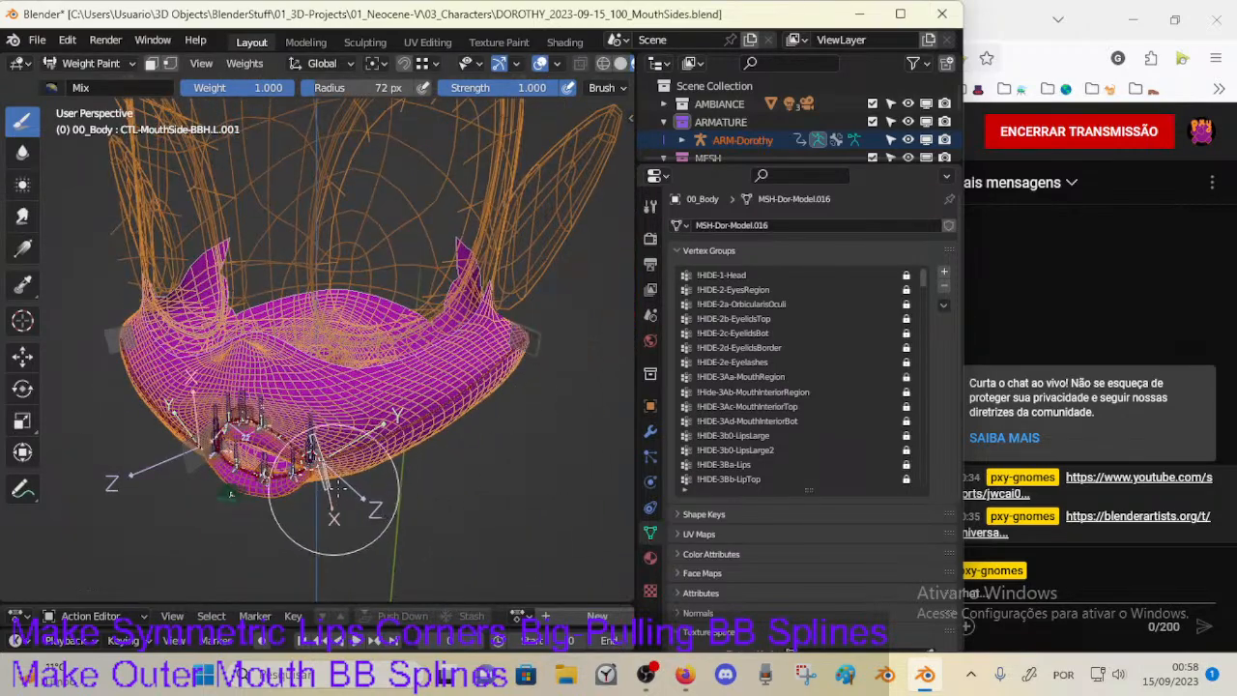
key("g")
left_click(492, 428)
middle_click_drag(492, 428, 551, 362)
key("g")
left_click(480, 408)
middle_click_drag(525, 490, 517, 521)
key("r")
key("z")
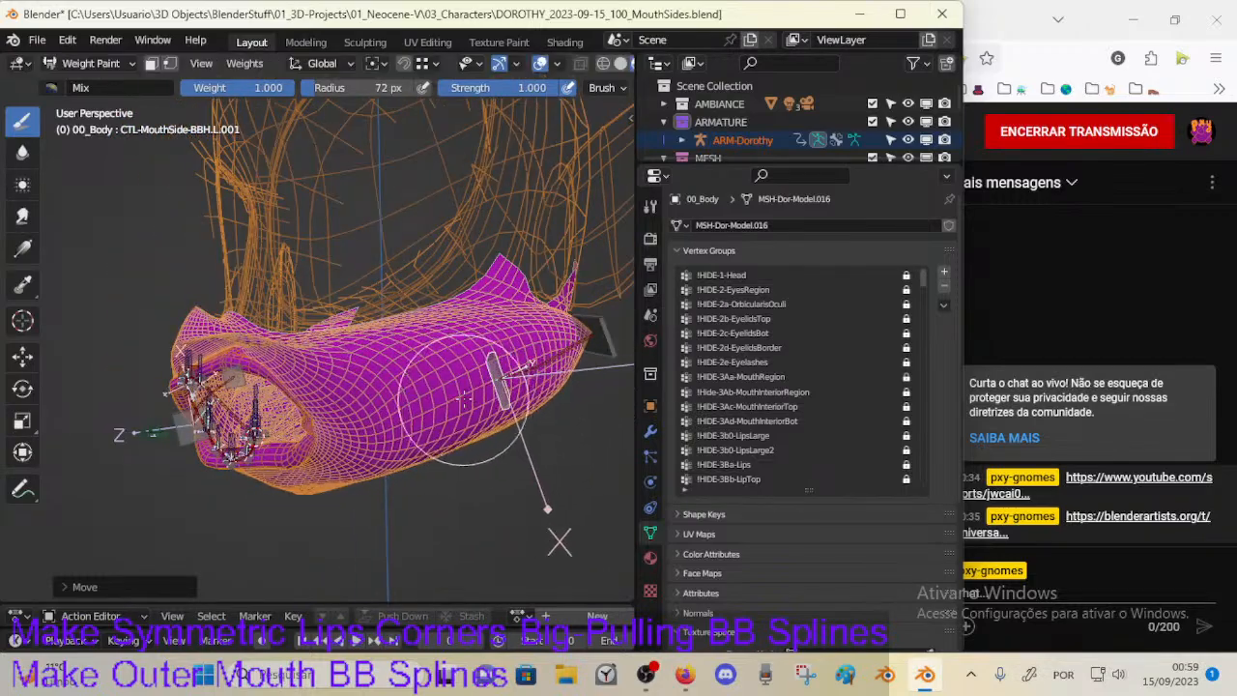
left_click(471, 435)
Step: Move the lip-corner control several more times and leave it midway along the left cheek
key("g")
left_click(525, 406)
middle_click_drag(525, 406, 497, 353)
key("g")
left_click(534, 365)
key("g")
left_click(419, 388)
Step: Select the DEF-MouthSide-BB.L.001 bone, leave weight painting, and put the ARM-Dorothy armature in Pose Mode
left_click(430, 355, "ctrl")
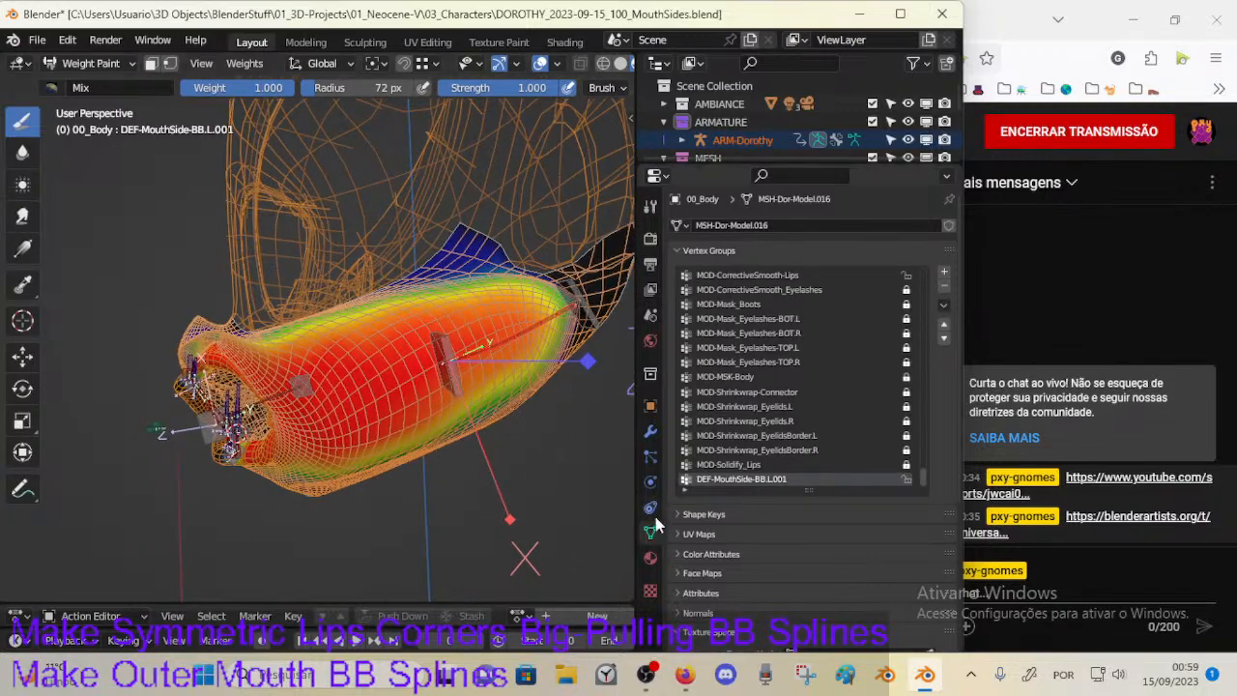
key("ctrl+Tab")
left_click(509, 341)
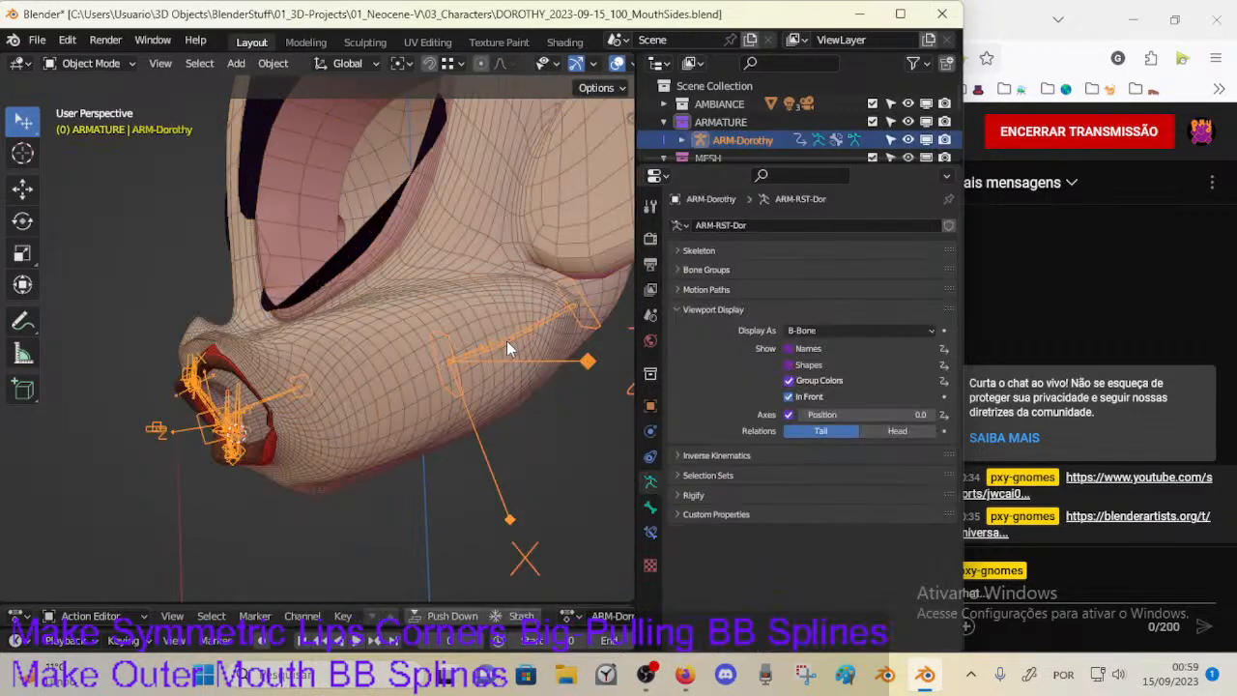
key("ctrl+Tab")
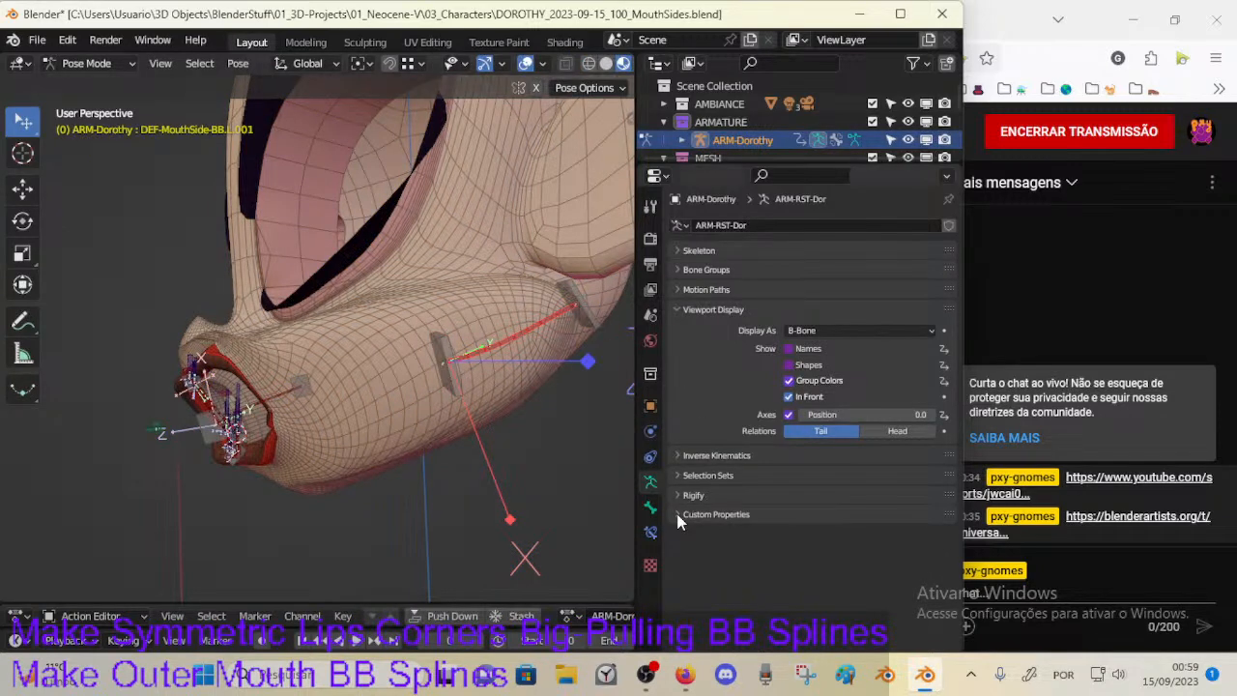
Step: Set the Volume Variation of the DEF-MouthSide-BB.L.001 bone's Stretch To constraint to 0
left_click(650, 529)
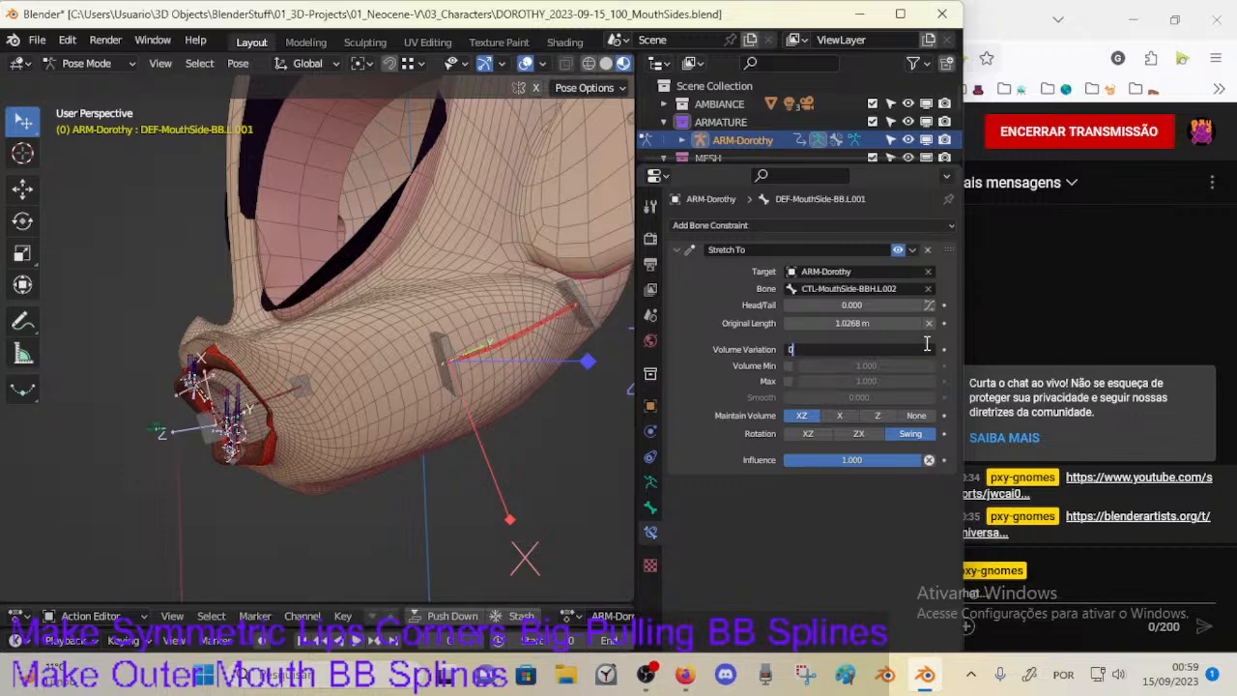
key("Return")
Step: Select CTL-MouthSide-BBH.L.001, move it inward along the left cheek, and rotate it about the Z axis
middle_click_drag(477, 359, 387, 421)
left_click(546, 384)
key("g")
left_click(486, 411)
key("g")
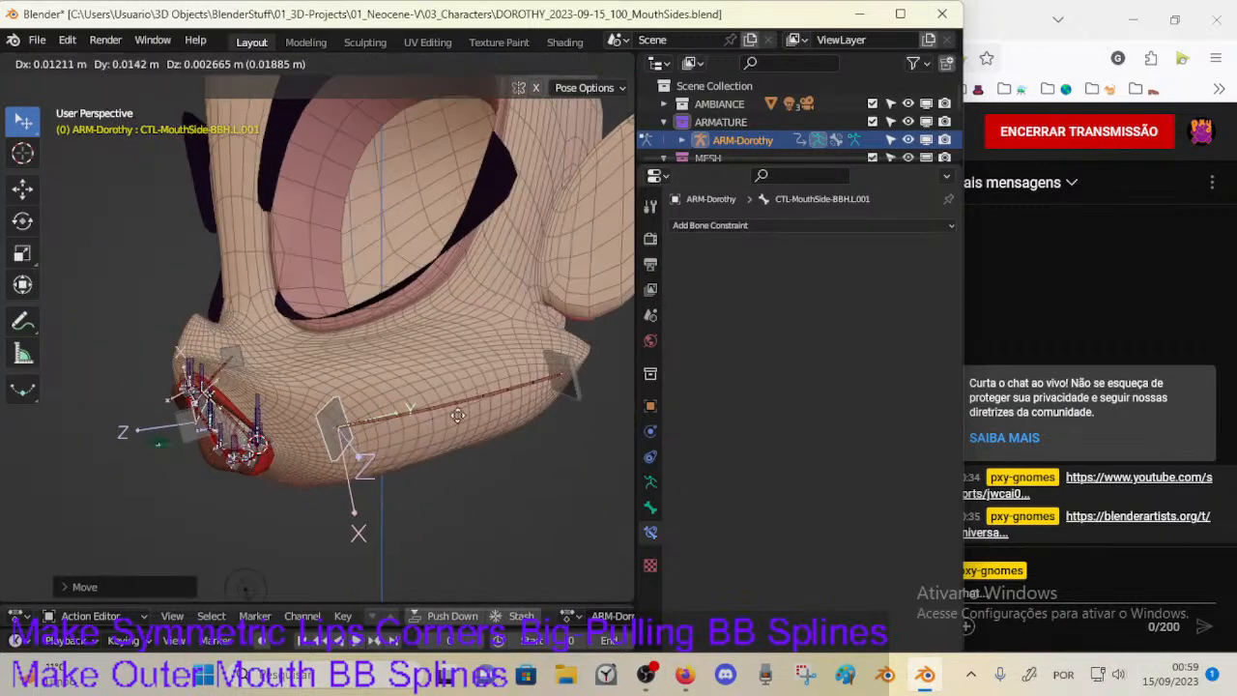
left_click(487, 411)
key("r")
key("z")
left_click(470, 425)
Step: Move the CTL-MouthSide-BBH.L.001 control outward, close to the far end of the left cheek
key("g")
left_click(534, 406)
middle_click_drag(534, 406, 467, 416)
key("g")
left_click(415, 444)
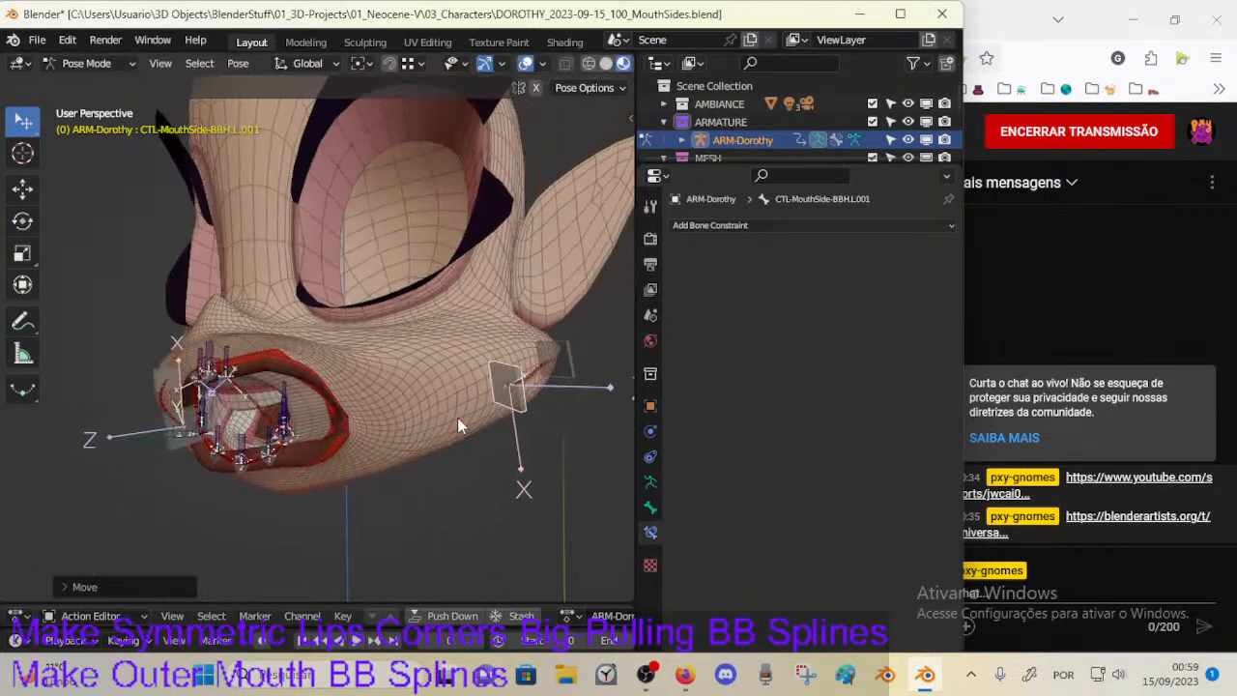
Step: Select the CTL-Lip.L.001 lip-corner control and move it outward and inward several times to test the lip deformation
middle_click_drag(310, 398, 306, 384)
left_click(327, 404)
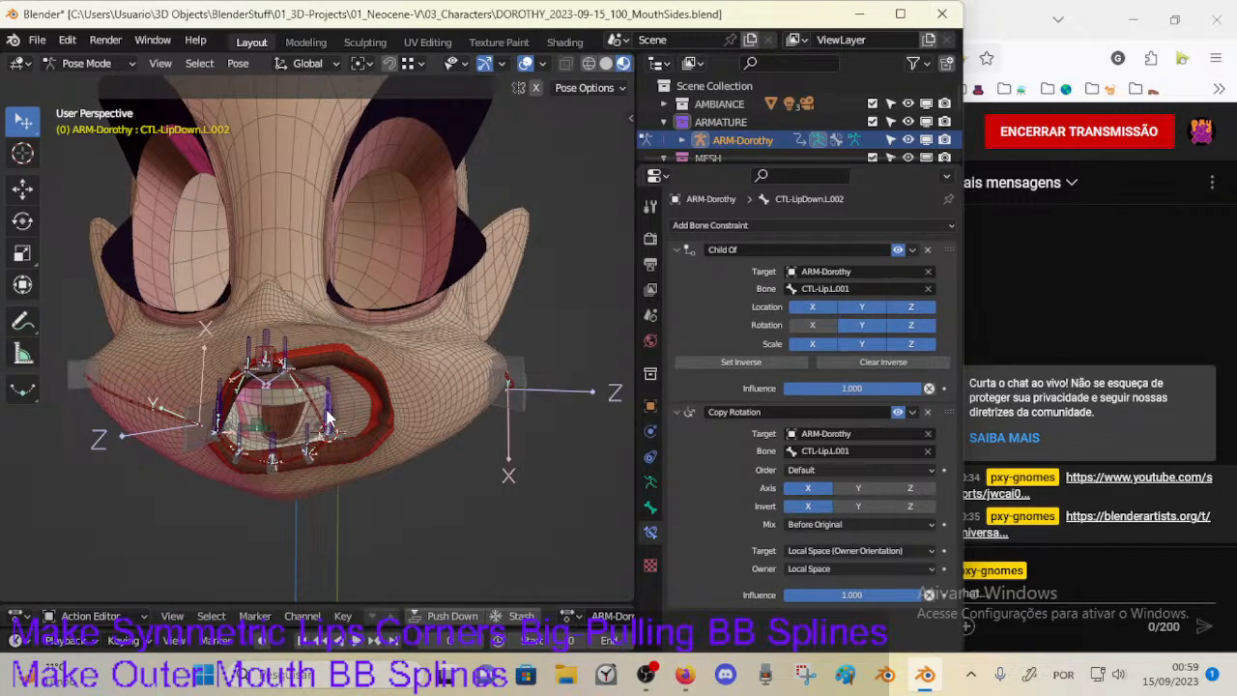
left_click(328, 415)
key("g")
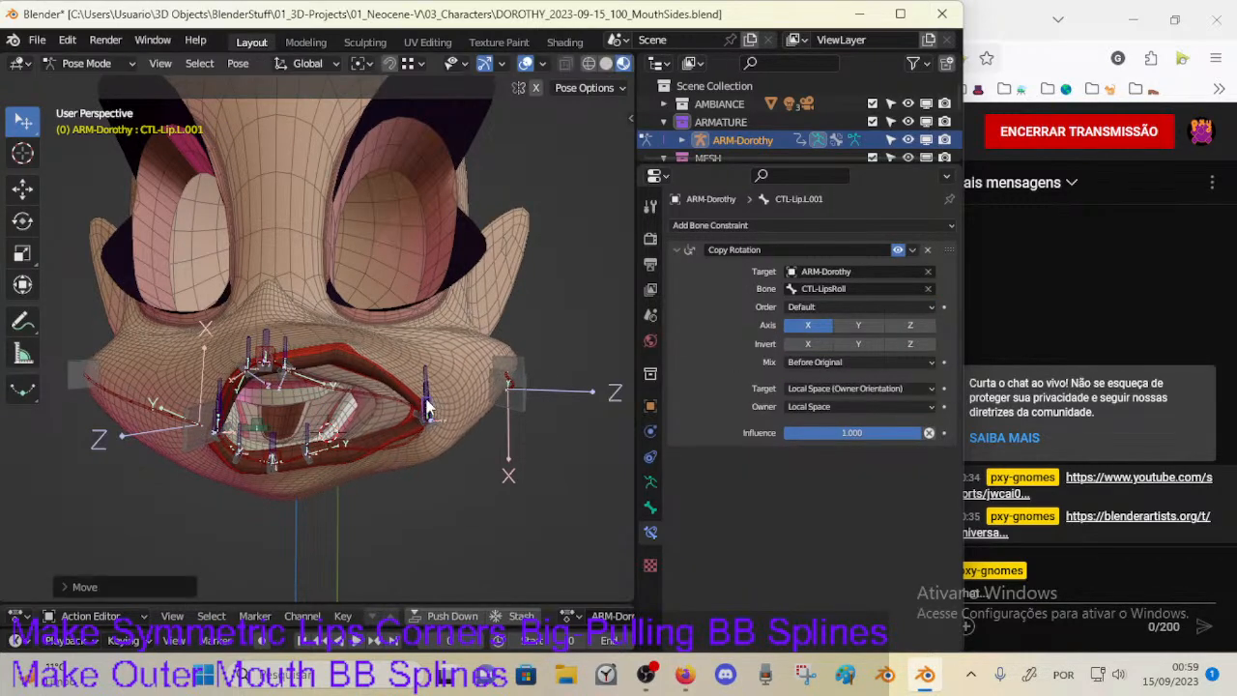
left_click_drag(431, 406, 433, 406)
middle_click_drag(433, 406, 454, 410)
mouse_move(435, 409)
left_mouse_down()
mouse_move(342, 413)
mouse_move(416, 404)
left_mouse_up()
middle_click_drag(416, 404, 358, 398)
left_click_drag(358, 400, 299, 413)
left_click_drag(300, 414, 381, 439)
middle_click_drag(380, 440, 435, 440)
left_click_drag(421, 440, 445, 441)
middle_click_drag(446, 434, 414, 479)
left_click_drag(414, 479, 360, 474)
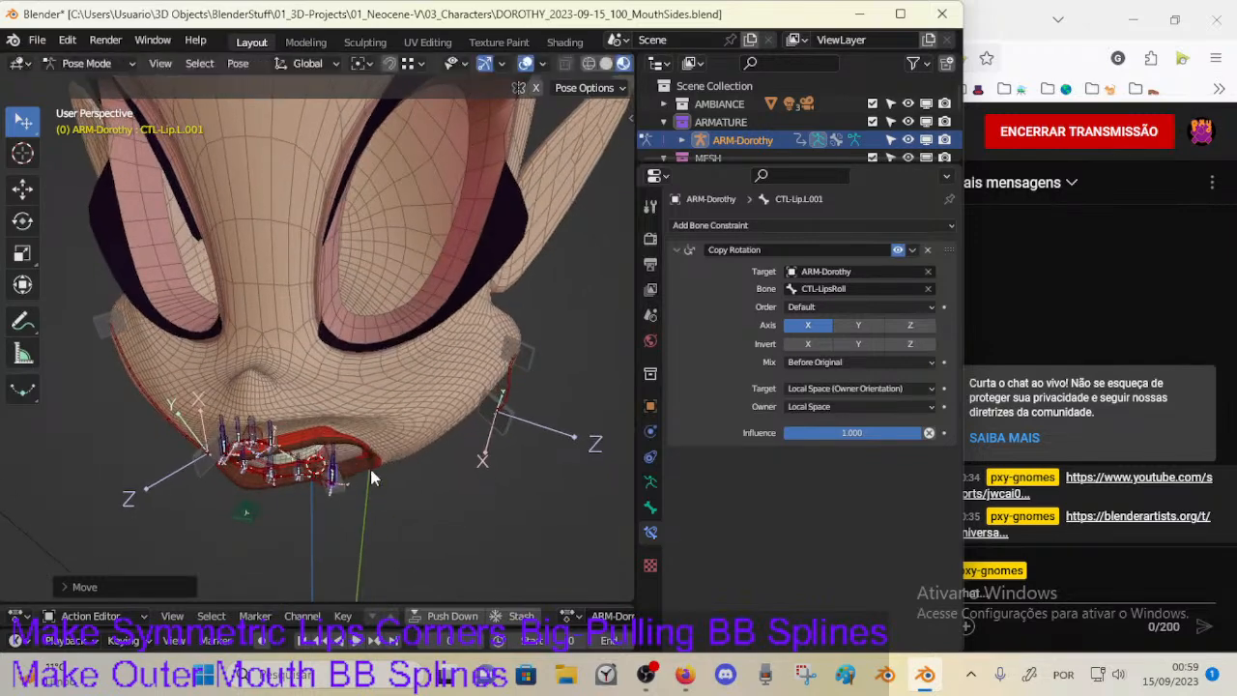
Step: Move CTL-Lip.L.001 toward the mouth's centre and back out while checking the left cheek from the side
middle_click_drag(360, 473, 401, 408)
key("g")
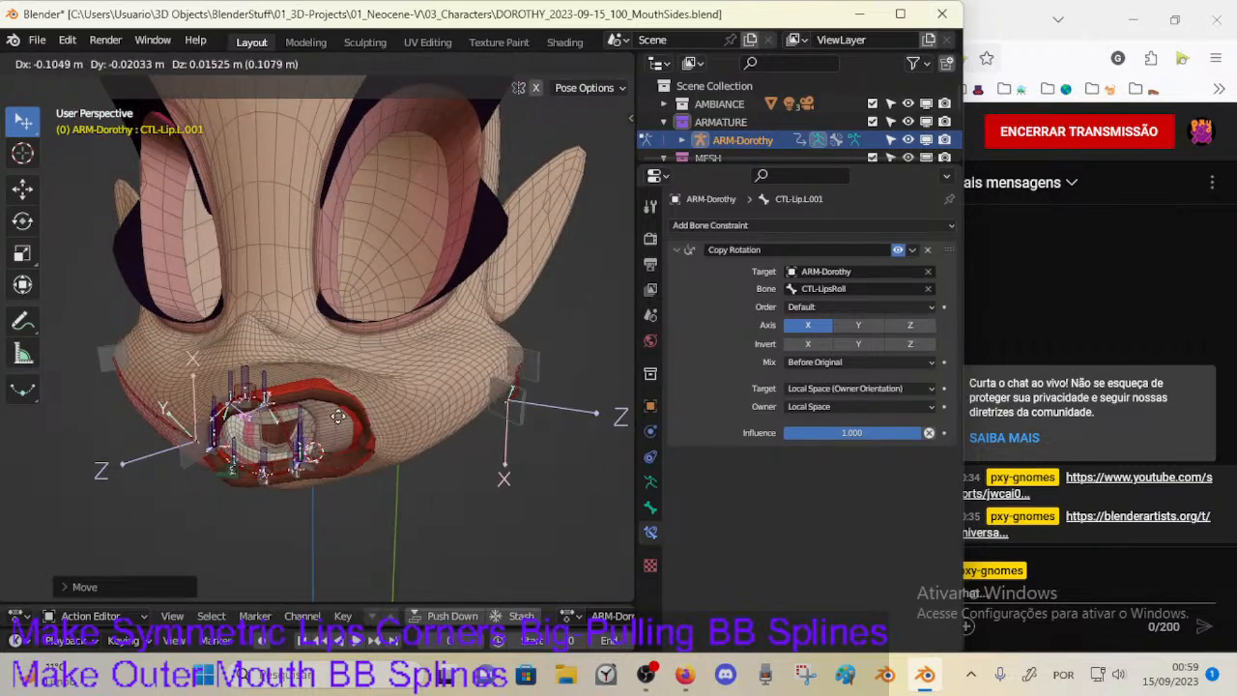
left_click(372, 423)
middle_click_drag(372, 423, 502, 433)
key("g")
left_click(431, 442)
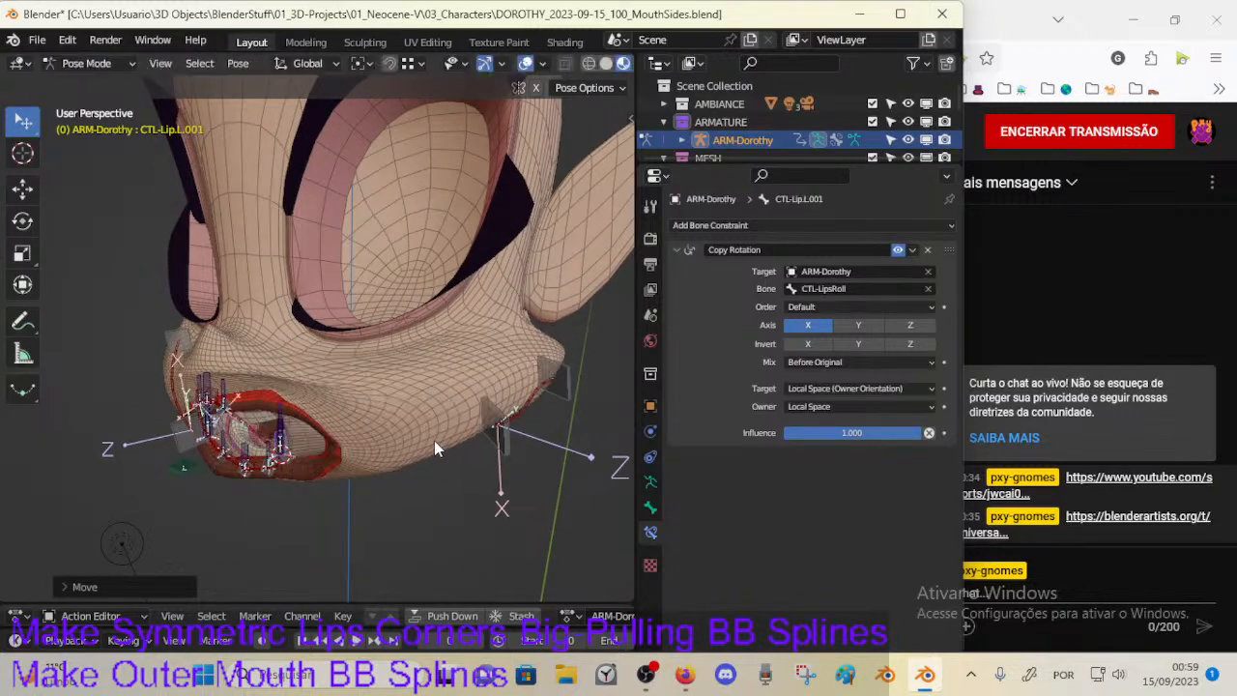
middle_click_drag(510, 445, 367, 421)
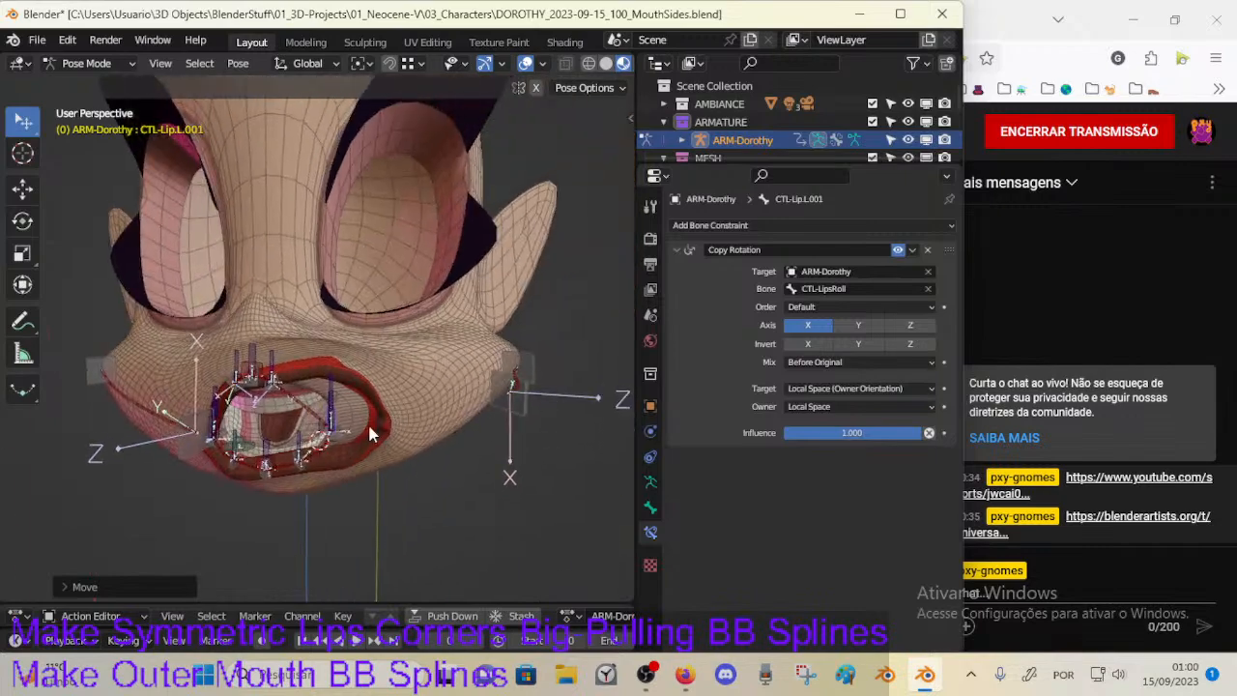
Step: Select CTL-MouthSide-BBH.L.001 again and move it slightly inward from the cheek's outer end
left_click(518, 404)
key("g")
left_click(479, 414)
middle_click_drag(478, 414, 360, 371)
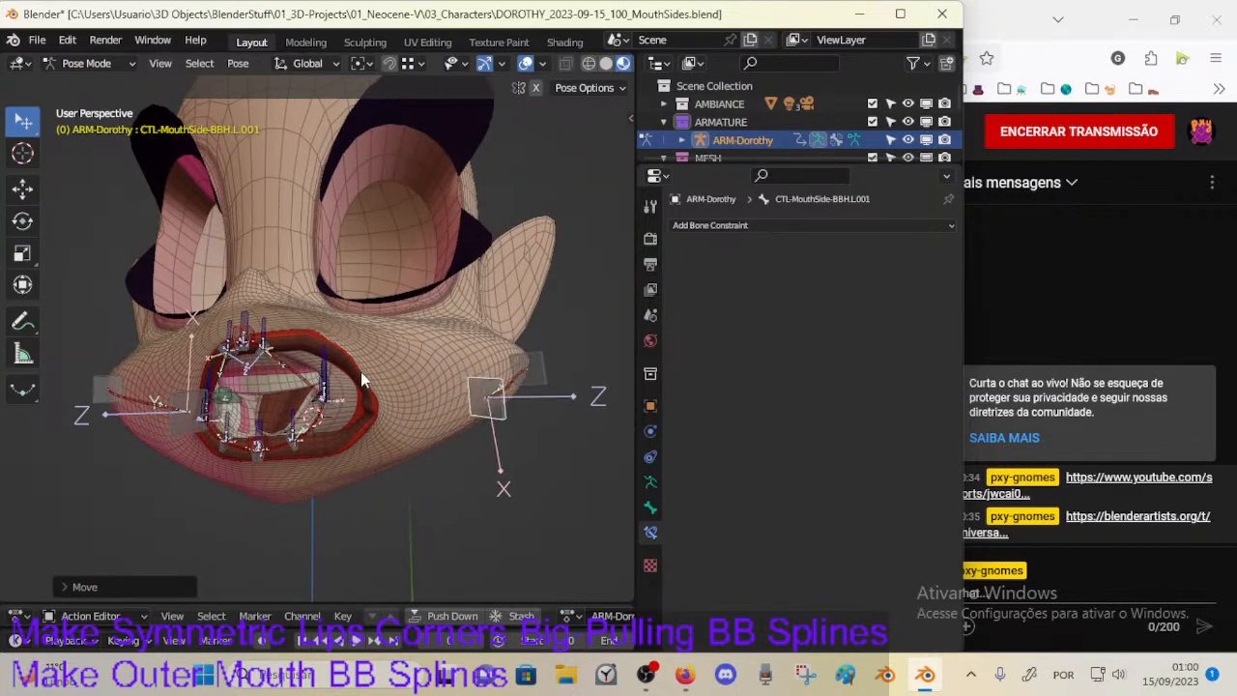
Step: Select the CTL-LipUp control and test lowering the upper lip toward the lower one
left_click(246, 329)
key("g")
right_click(266, 349)
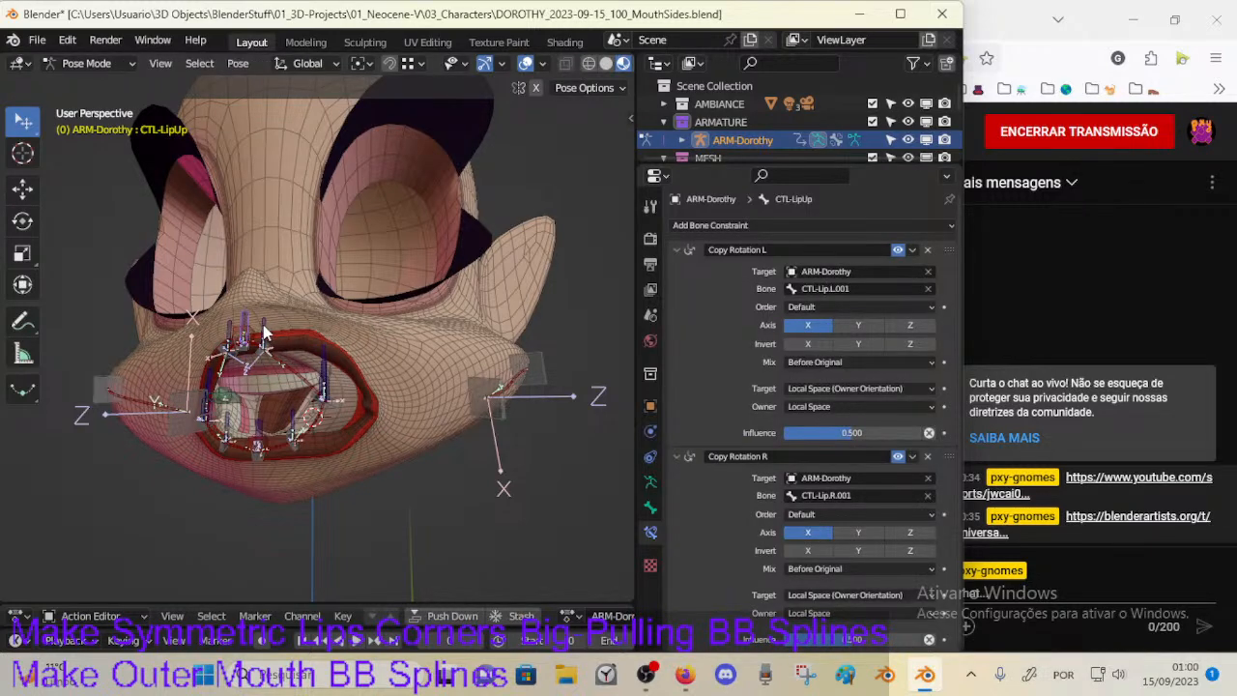
left_click(264, 329)
left_click(248, 324)
key("g")
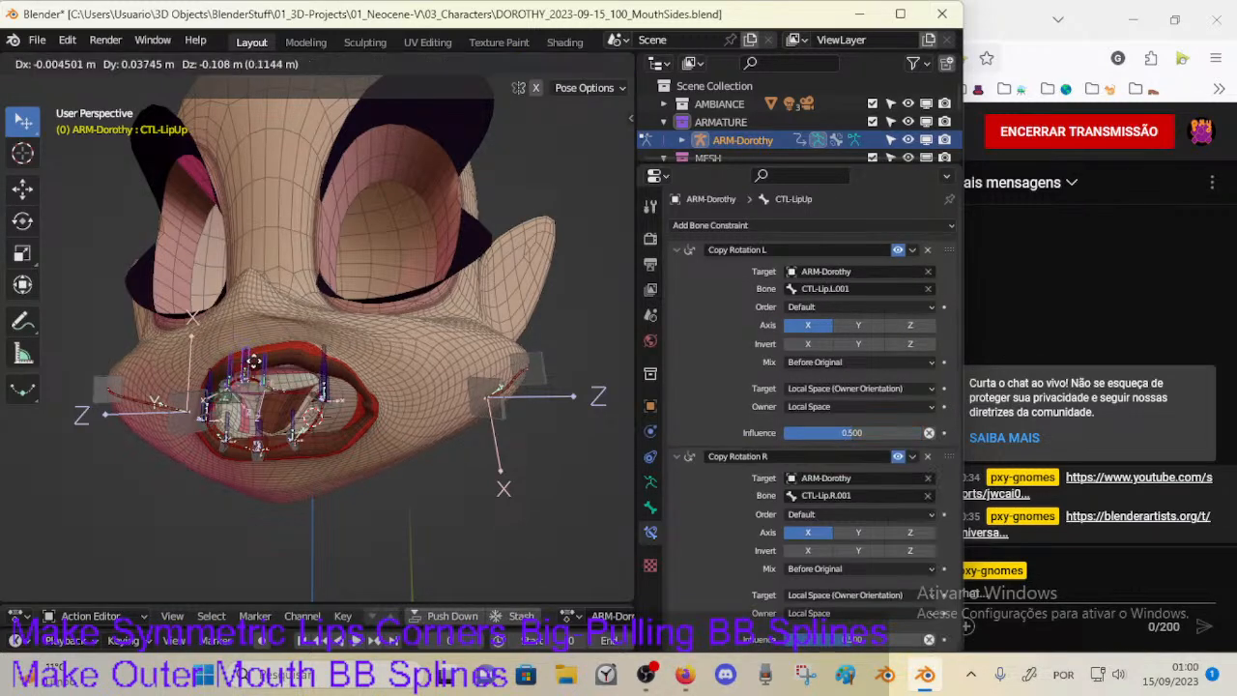
right_click(298, 394)
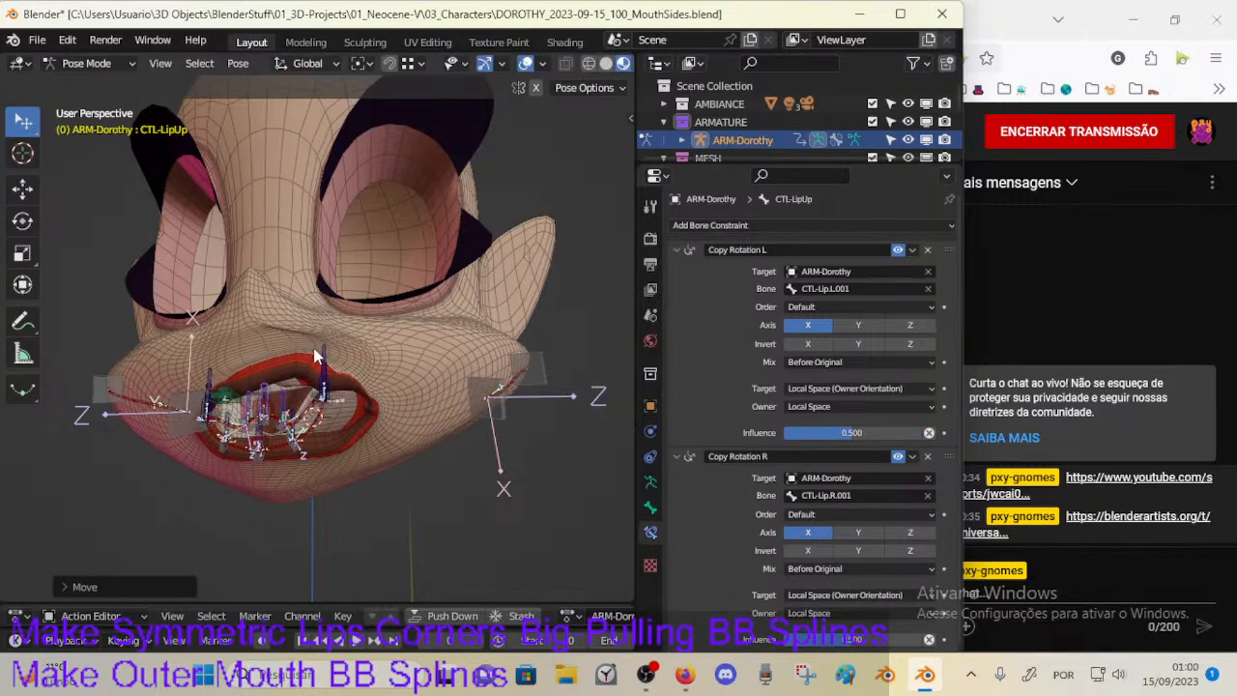
Step: Test the left lip controls, ending with a small move of CTL-LipUp.L.002 near the left mouth corner
left_click(303, 396)
key("g")
left_click(320, 379)
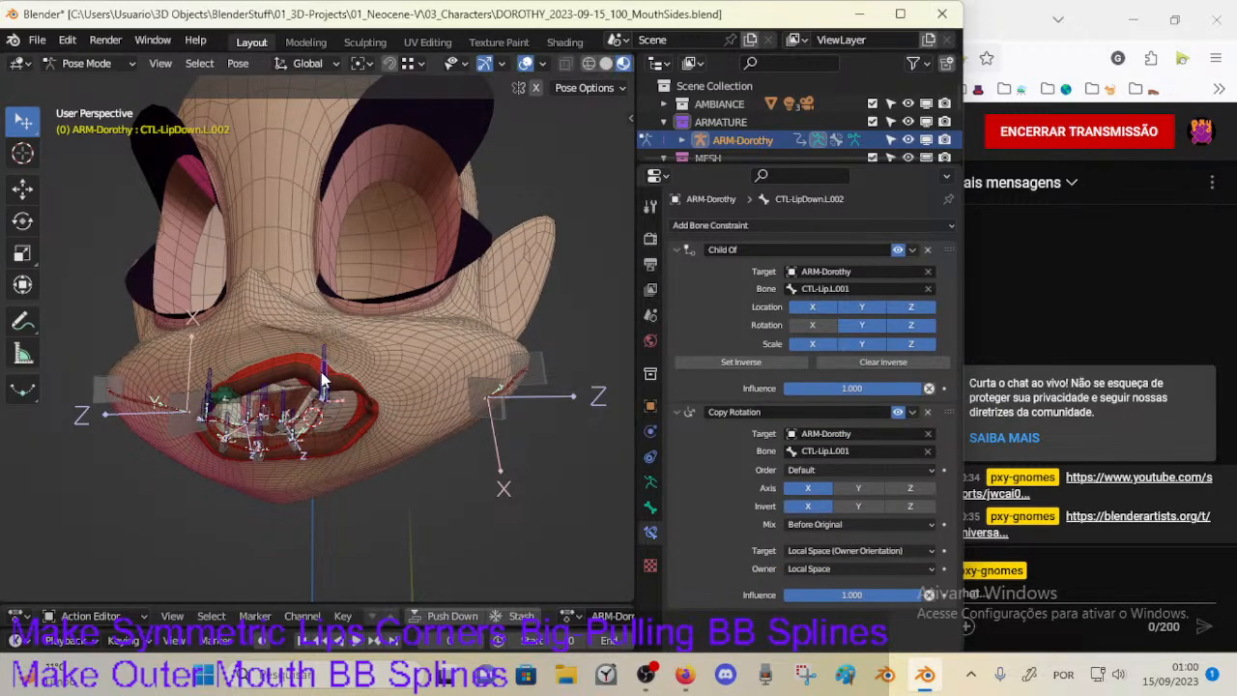
left_click(321, 380)
key("g")
left_click(326, 391)
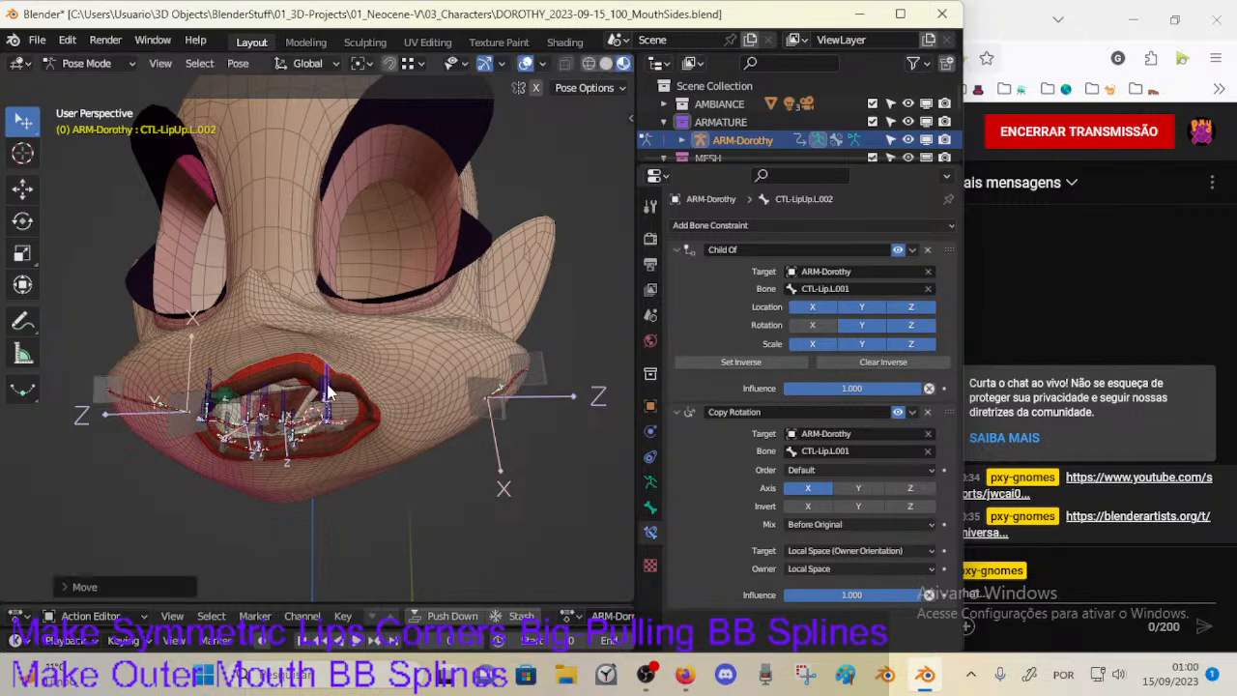
Step: Try moving CTL-LipUp-BBH.R.001, and move the CTL-LipDown control to pose the lower lip
left_click(269, 442)
left_click(261, 442)
key("g")
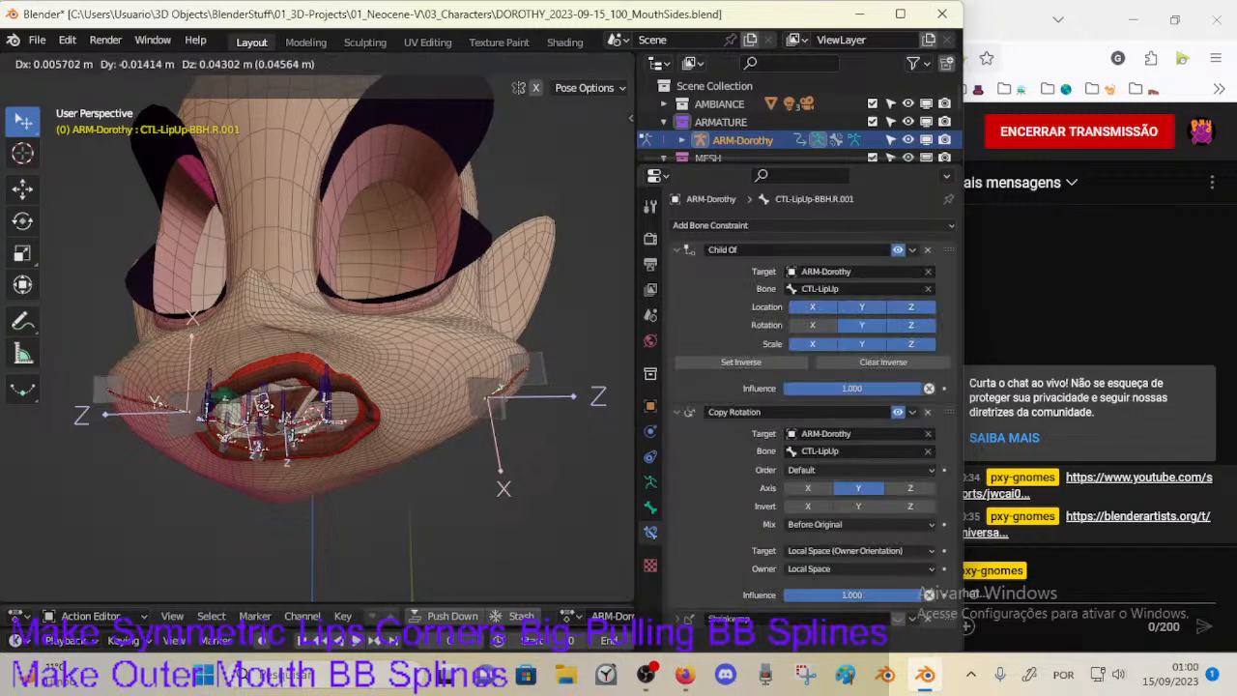
right_click(260, 436)
left_click(260, 443)
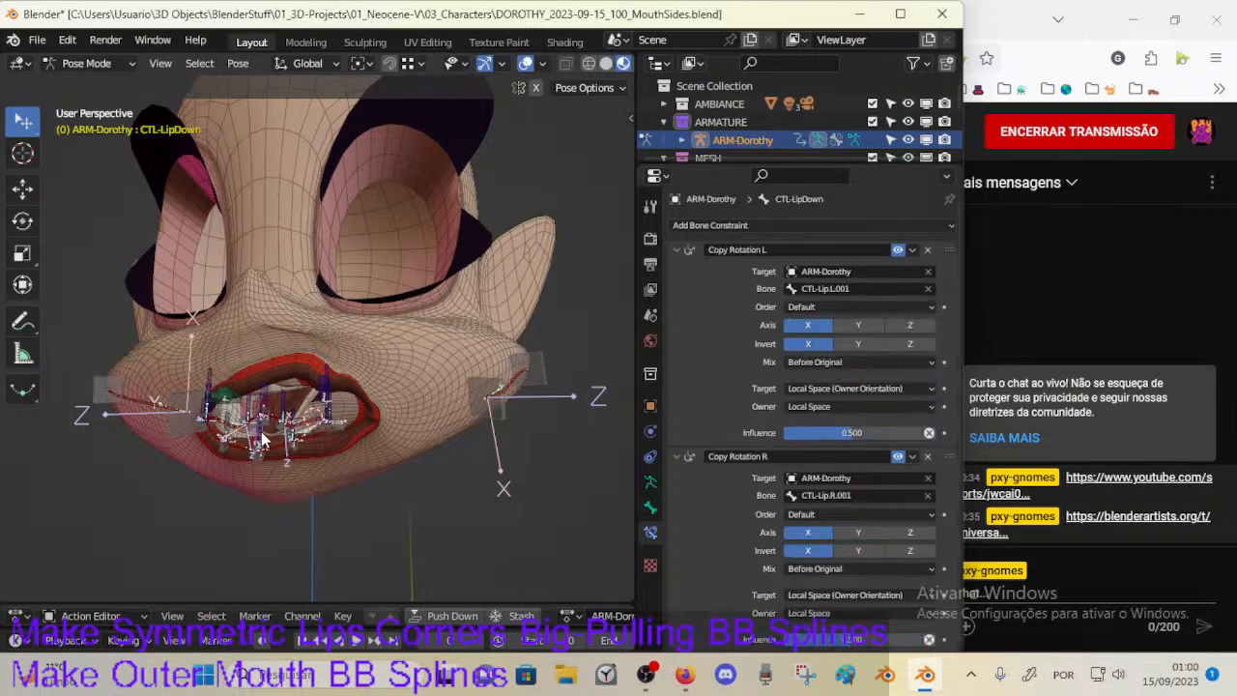
key("g")
left_click(354, 393)
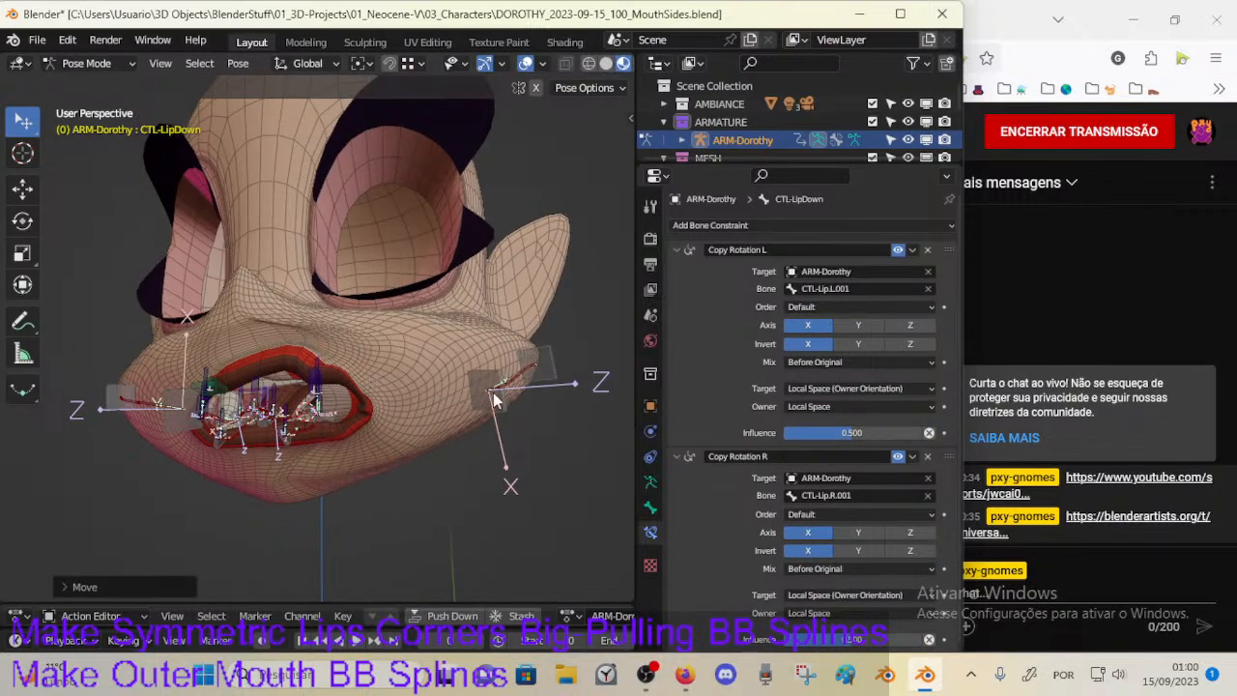
Step: Move CTL-MouthSide-BBH.L.001 up and outward toward the control at the cheek's far end
left_click(491, 396)
middle_click_drag(501, 402, 451, 412)
key("g")
left_click(496, 371)
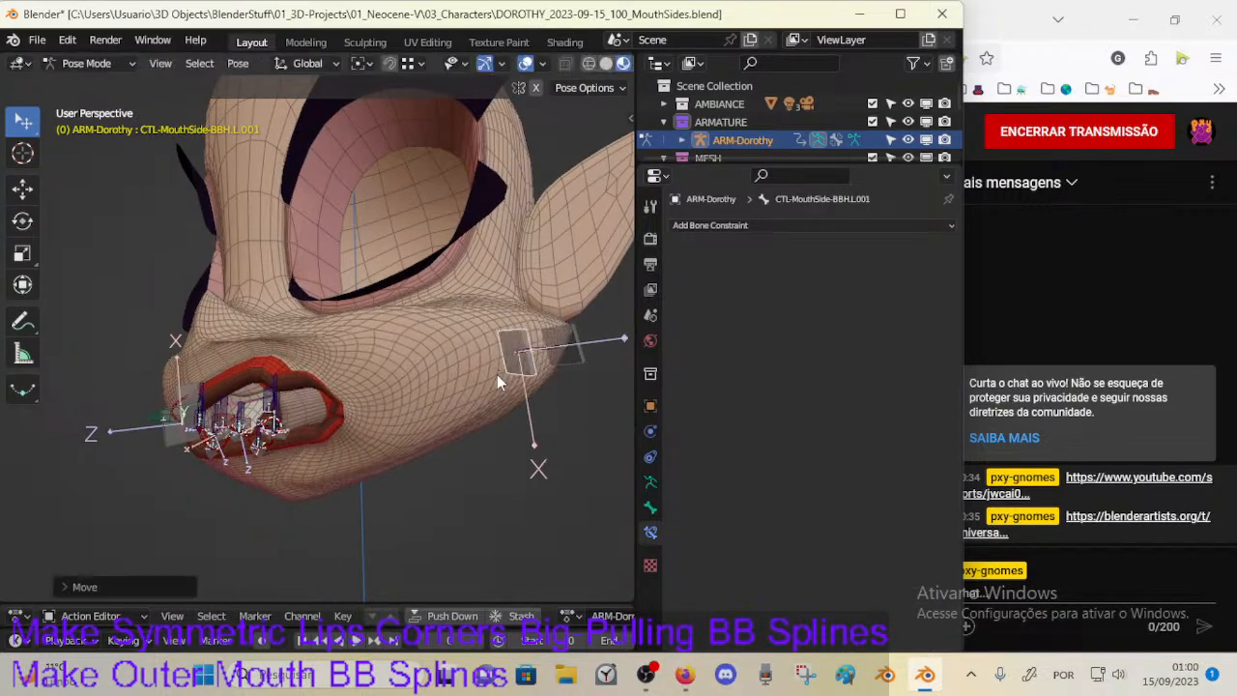
middle_click_drag(497, 371, 456, 460)
Step: Select the CTL-MouthSide-BBH.L.002 end control and pull it outward beyond the left cheek
key("g")
right_click(539, 428)
left_click(551, 413)
left_click(560, 407)
key("g")
middle_click_drag(575, 416, 474, 406)
left_click(586, 437)
key("g")
left_click(517, 375)
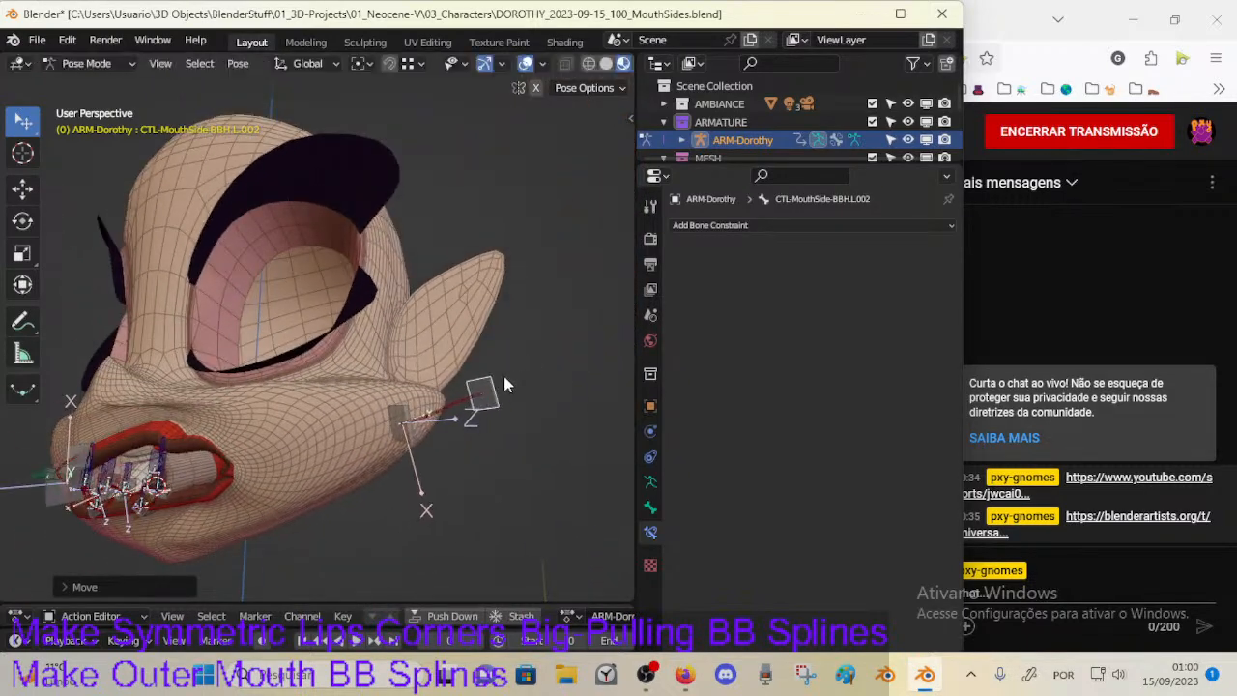
Step: Move CTL-MouthSide-BBH.L.001 out near the end control and reposition it repeatedly to test the cheek from several angles
left_click_drag(421, 426, 470, 408)
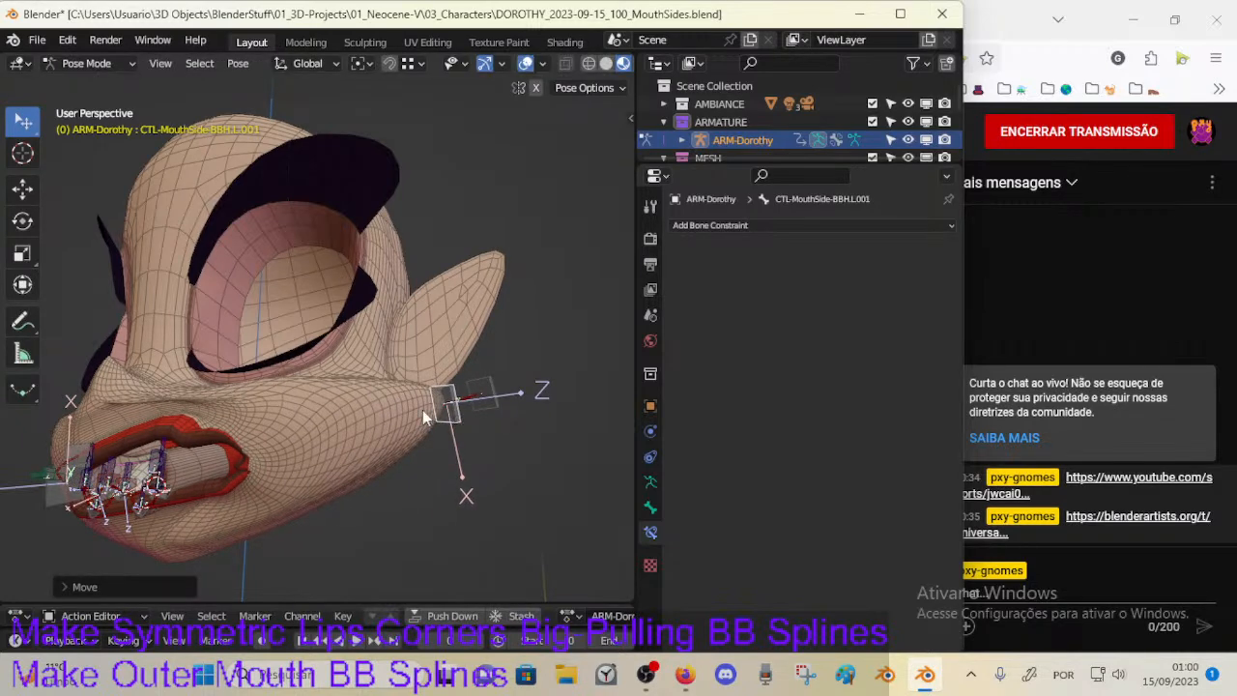
middle_click_drag(432, 413, 449, 406)
key("g")
key("g")
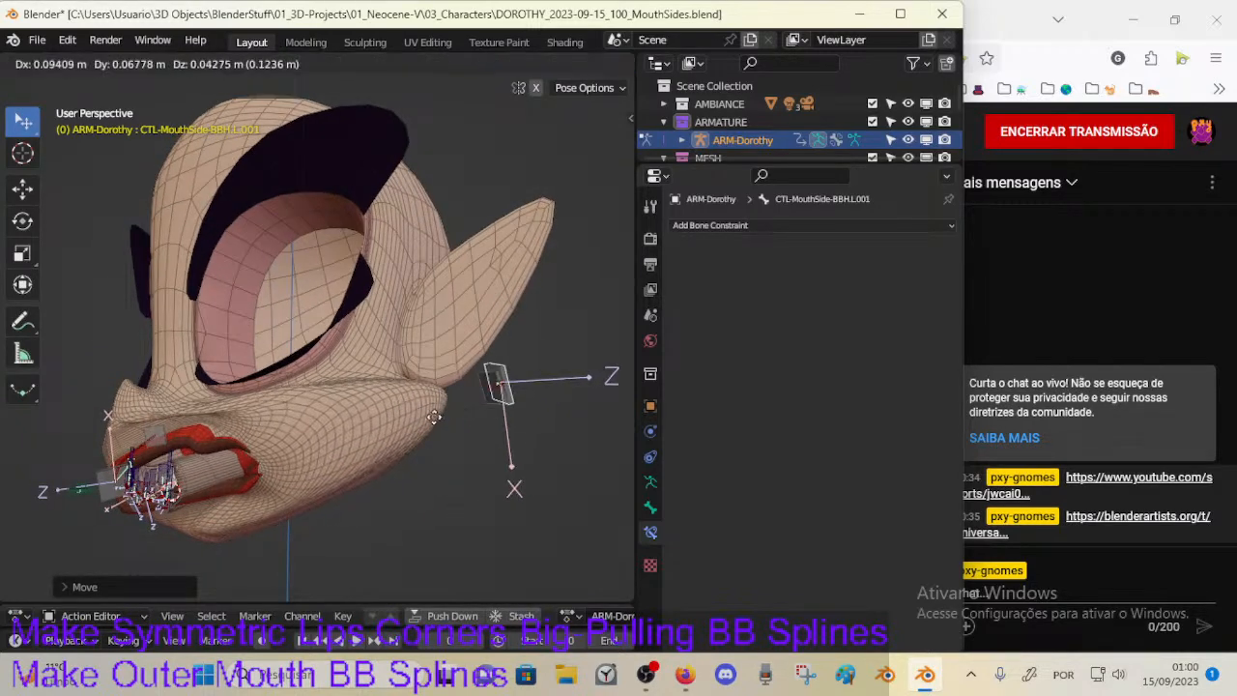
left_click(389, 436)
middle_click_drag(389, 436, 419, 517)
key("g")
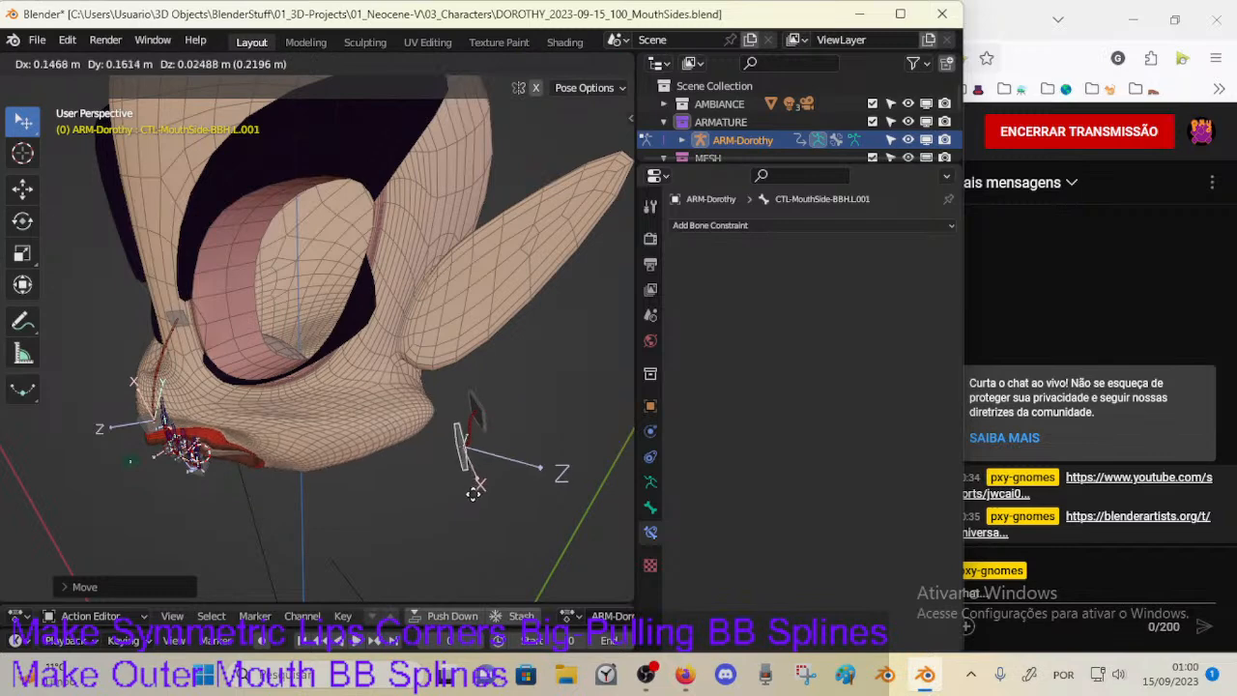
left_click(509, 492)
key("g")
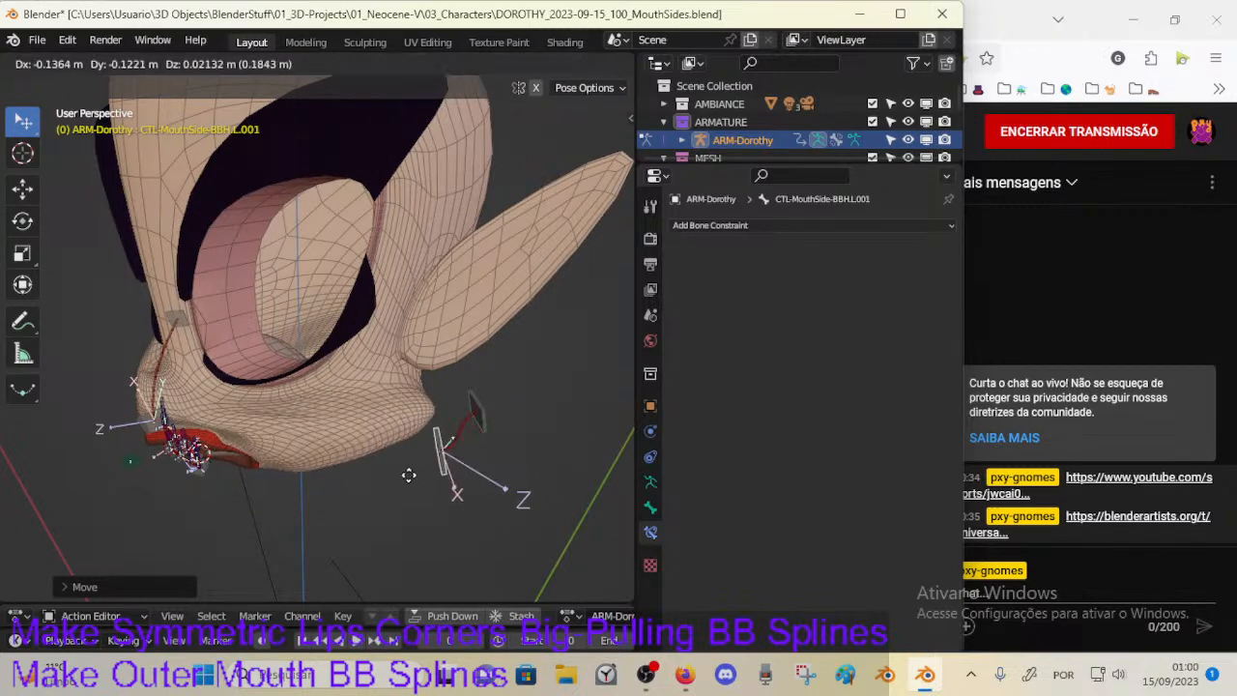
middle_click_drag(422, 464, 544, 461)
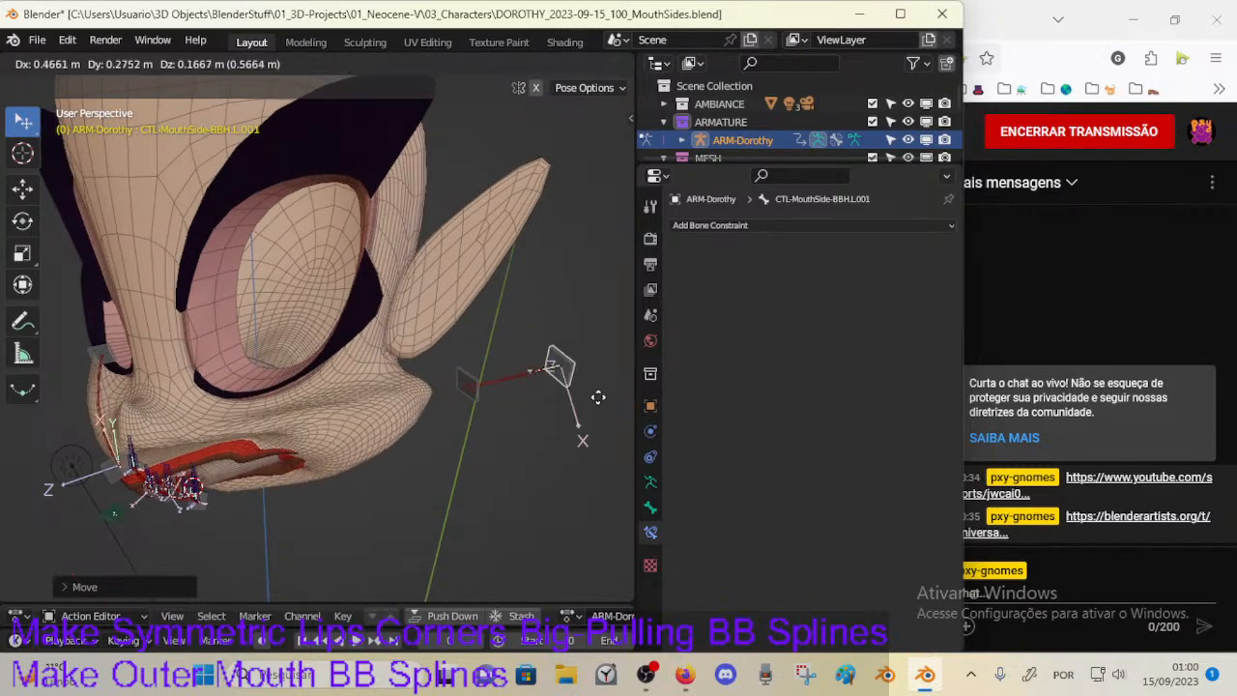
Step: Try rotating CTL-MouthSide-BBH.L.001 about the global Z axis outside the cheek, and undo the change
key("r")
key("g")
key("r")
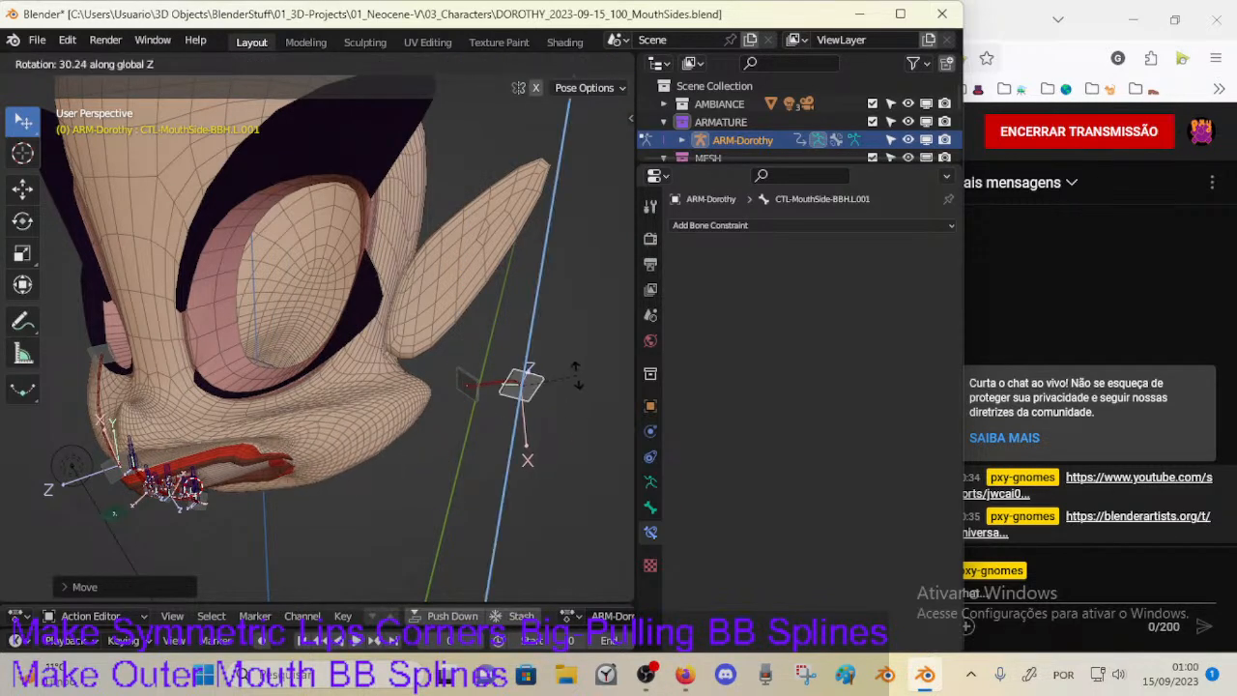
left_click(577, 380)
middle_click_drag(546, 383, 621, 365)
key("ctrl+z")
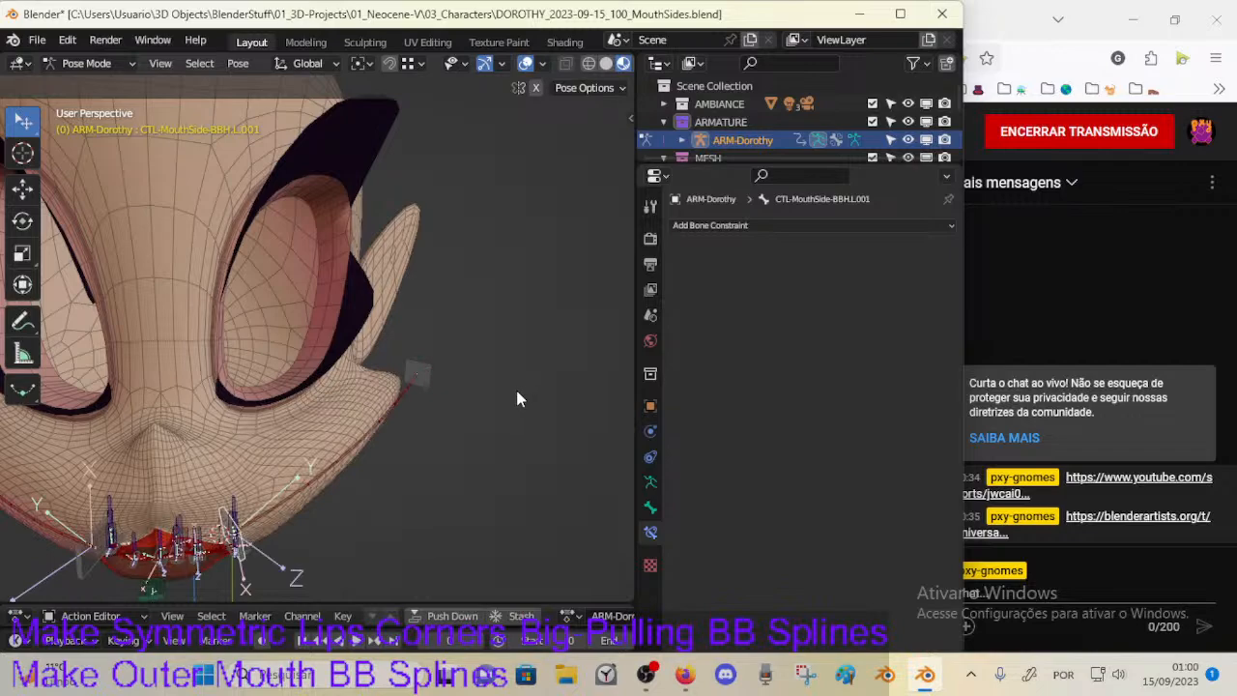
Step: Pull CTL-MouthSide-BBH.L.001 outward from the lip corner and move it repeatedly around the left cheek to test the stretch
key("g")
left_click(447, 416)
middle_click_drag(447, 417, 373, 485)
key("g")
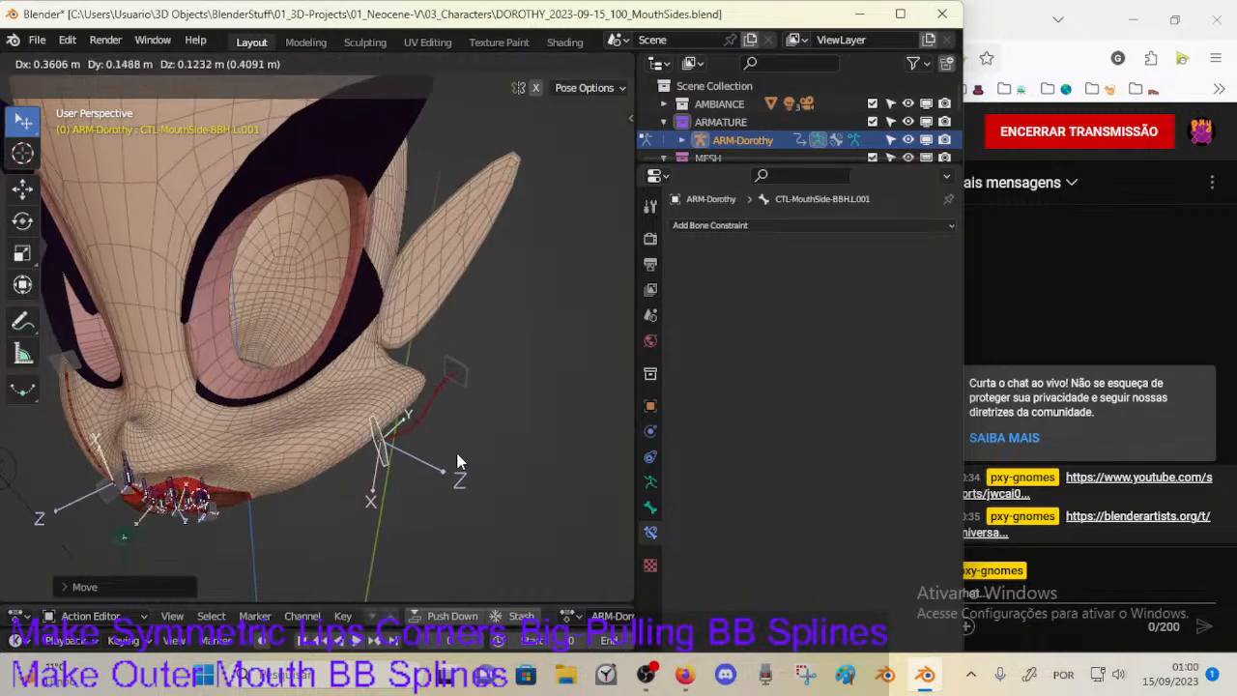
left_click(459, 451)
middle_click_drag(459, 451, 396, 378)
key("g")
left_click(475, 394)
middle_click_drag(475, 395, 446, 454)
key("g")
left_click(432, 408)
key("g")
left_click(429, 456)
key("g")
left_click(451, 472)
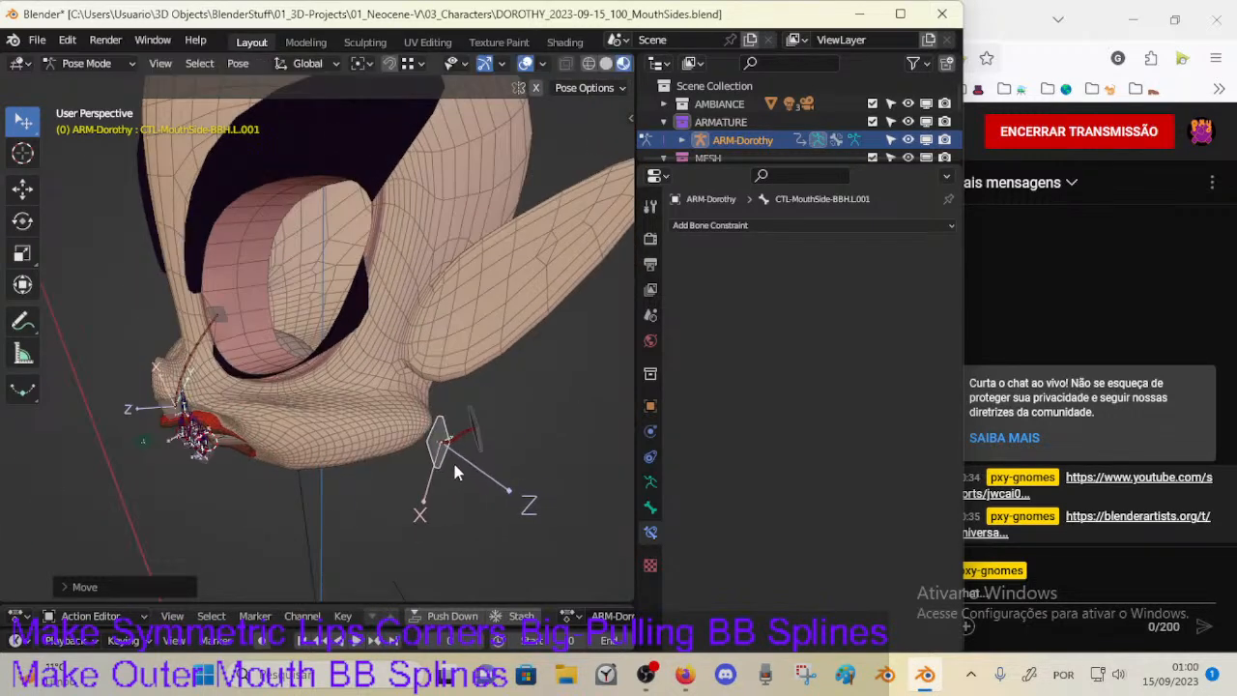
Step: Move CTL-MouthSide-BBH.L.001 onto the end control, and pull CTL-MouthSide-BBH.L.002 farther out behind the cheek
left_click(470, 442)
key("g")
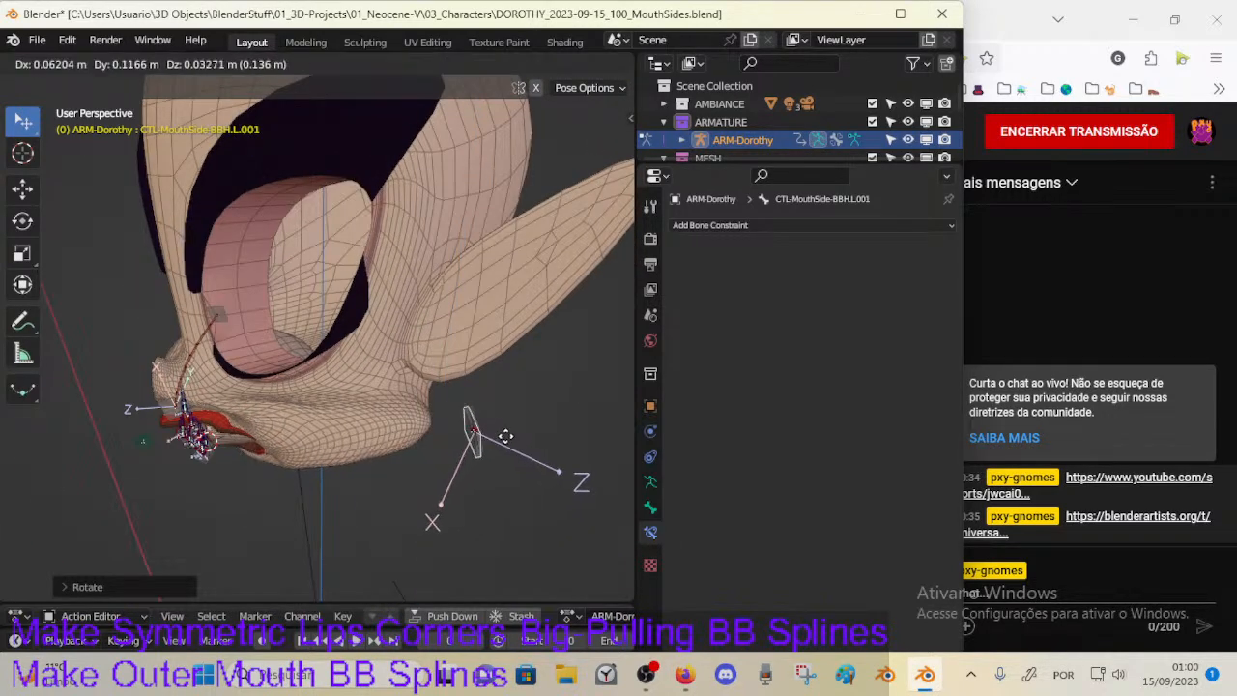
left_click(482, 441)
left_click(493, 436)
key("g")
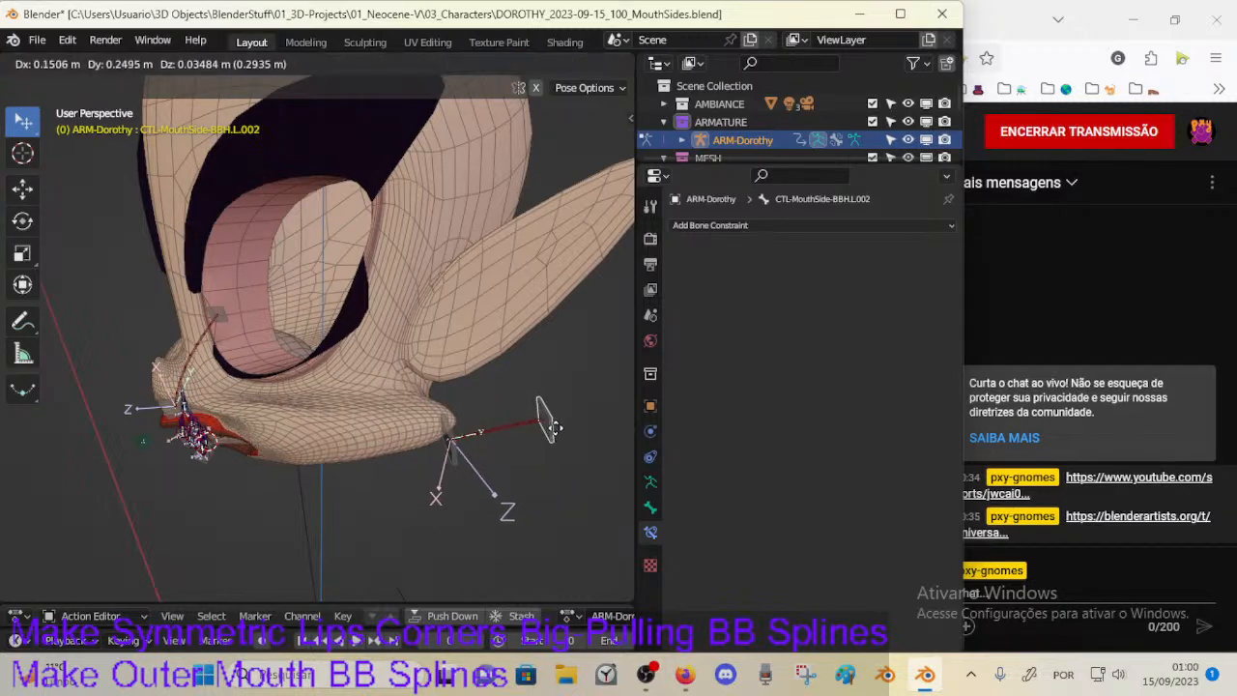
left_click_drag(517, 441, 513, 433)
middle_click_drag(526, 431, 524, 393)
Step: Move CTL-MouthSide-BBH.L.001 back and forth between the left mouth corner and the outer cheek
left_click_drag(481, 407, 390, 448)
middle_click_drag(233, 488, 319, 473)
key("g")
left_click(402, 458)
key("g")
left_click(313, 487)
key("g")
left_click(312, 456)
key("g")
left_click(303, 471)
key("g")
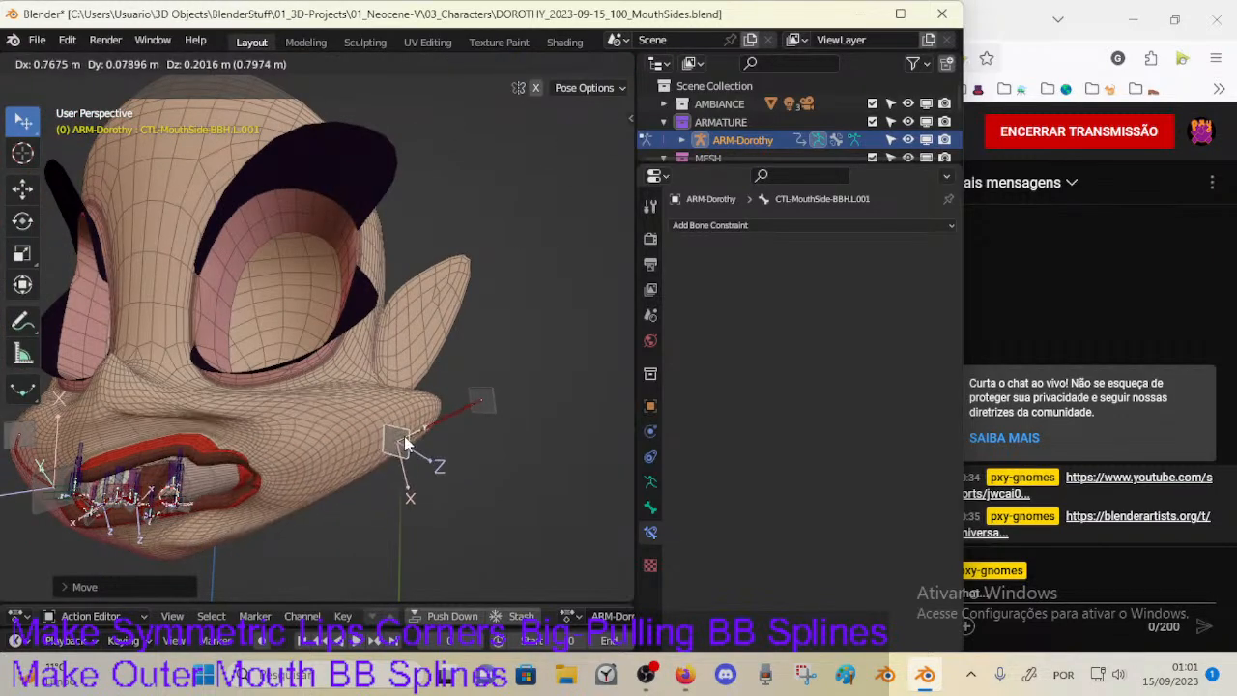
left_click(409, 442)
middle_click_drag(409, 442, 387, 446)
Step: Select all the pose bones and clear their locations
key("a")
key("alt+g")
middle_click_drag(324, 471, 235, 506)
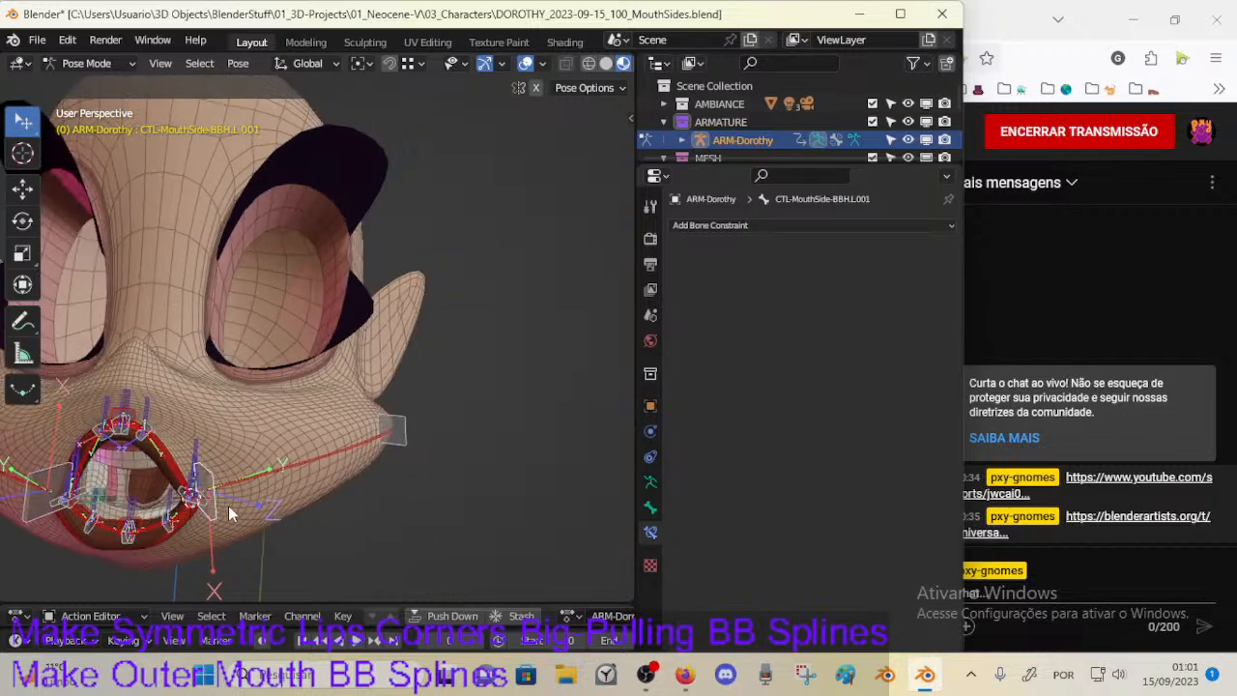
Step: Select CTL-MouthSide-BBH.L.001 at the left lip corner and pull it outward along the cheek
left_click(215, 504)
key("g")
left_click(292, 478)
middle_click_drag(293, 478, 322, 483)
Step: Select CTL-Lip.L.001, pull the left lip corner outward, and bring it partway back toward the mouth
left_click(225, 488)
key("g")
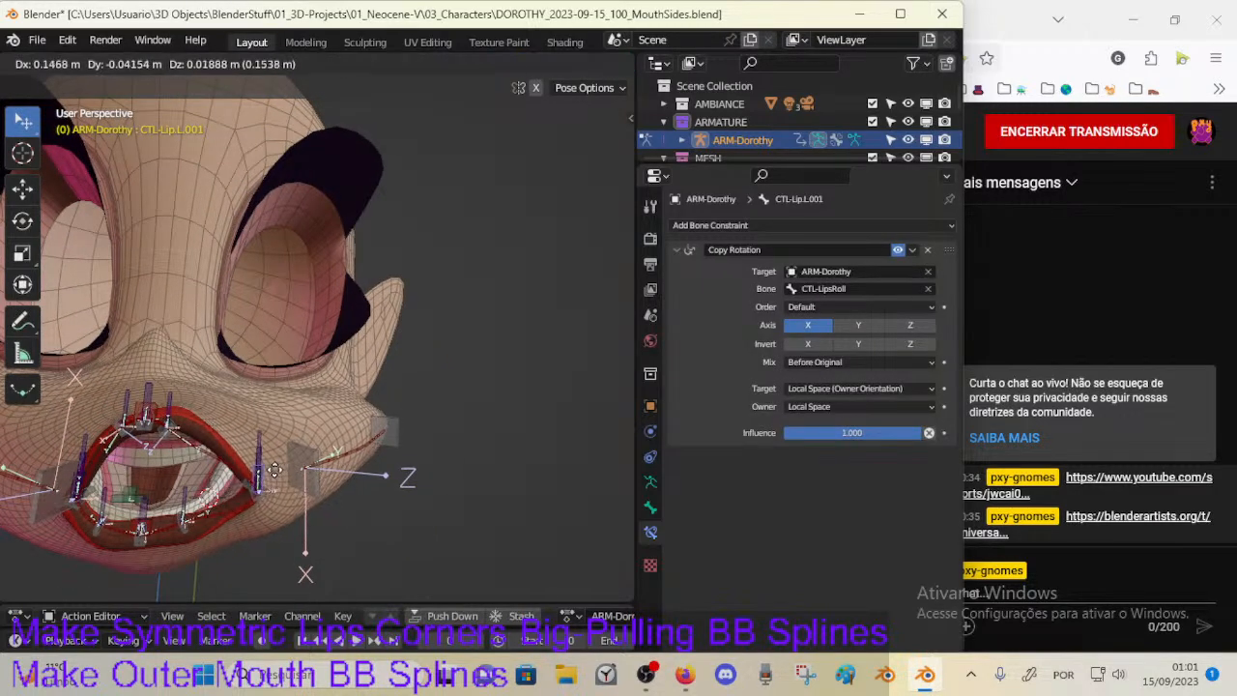
left_click(273, 473)
key("g")
left_click(278, 477)
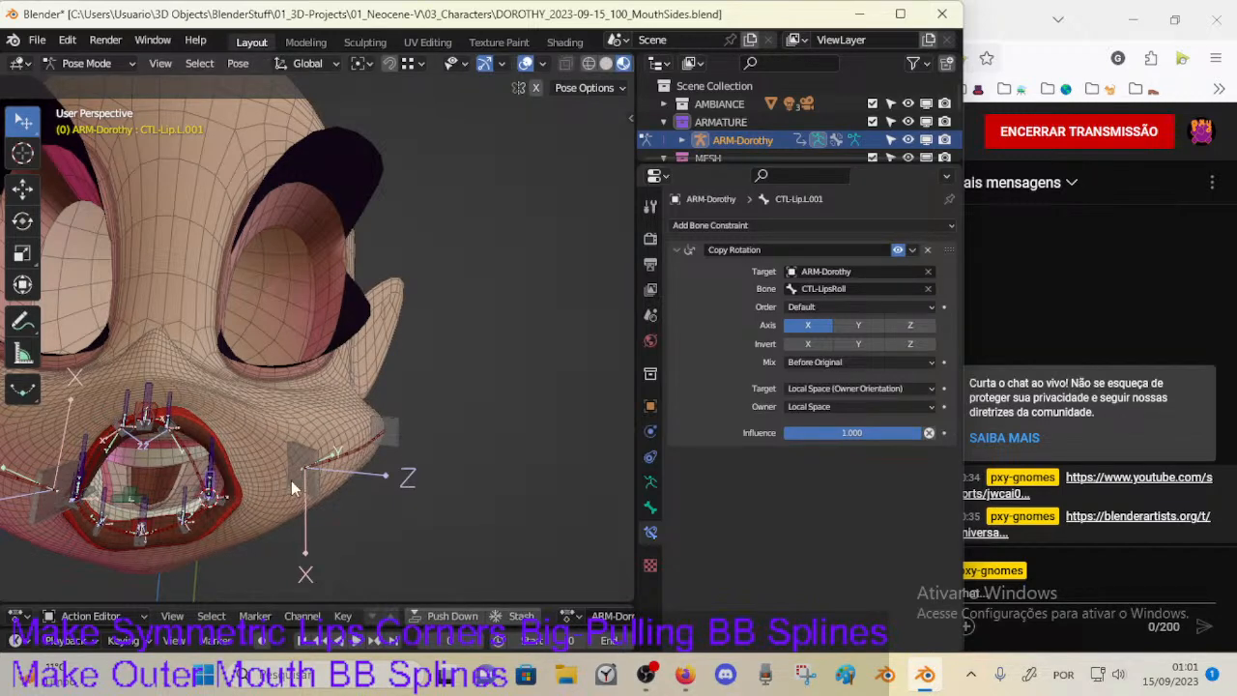
Step: Select CTL-MouthSide-BBH.L.001 beside the left mouth corner and shift it slightly across the cheek
left_click(271, 481)
left_click(221, 487)
middle_click_drag(244, 483, 269, 500)
left_click_drag(374, 469, 394, 454)
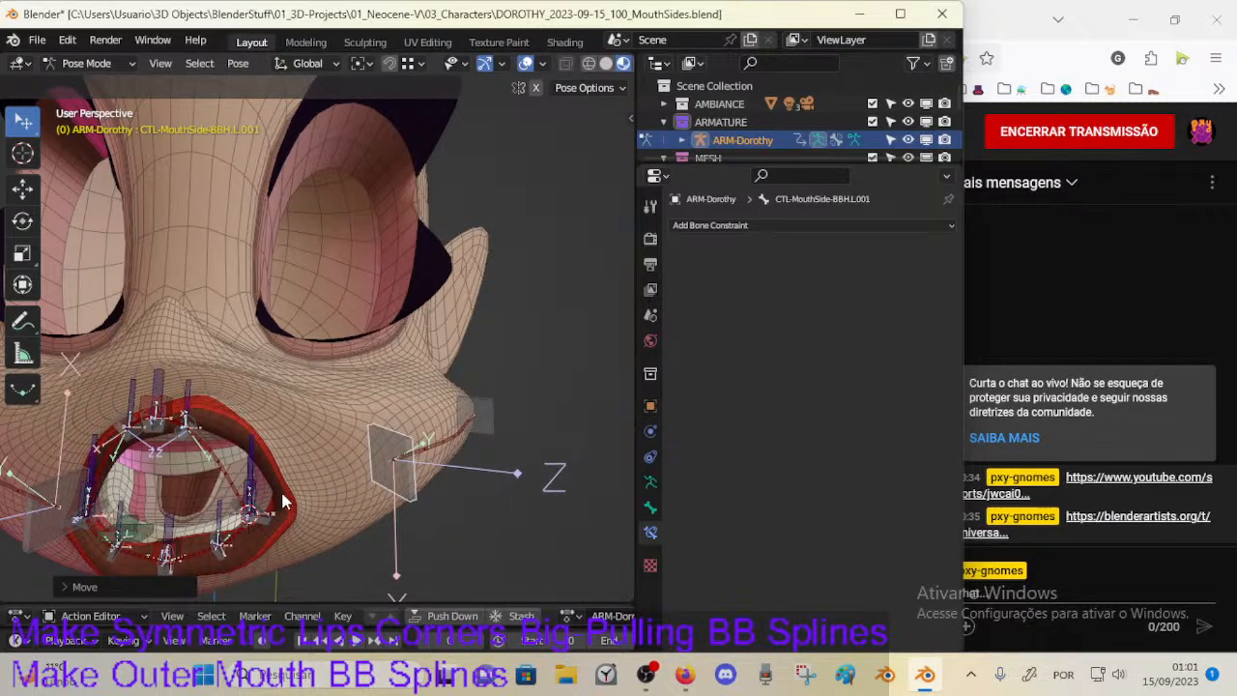
Step: Put 00_Body in Weight Paint mode together with the armature and show the weights of DEF-LipUp-BB.L.002
key("ctrl+Tab")
left_click(308, 456, "shift")
key("ctrl+Tab")
left_click(194, 395)
left_click(280, 467, "ctrl")
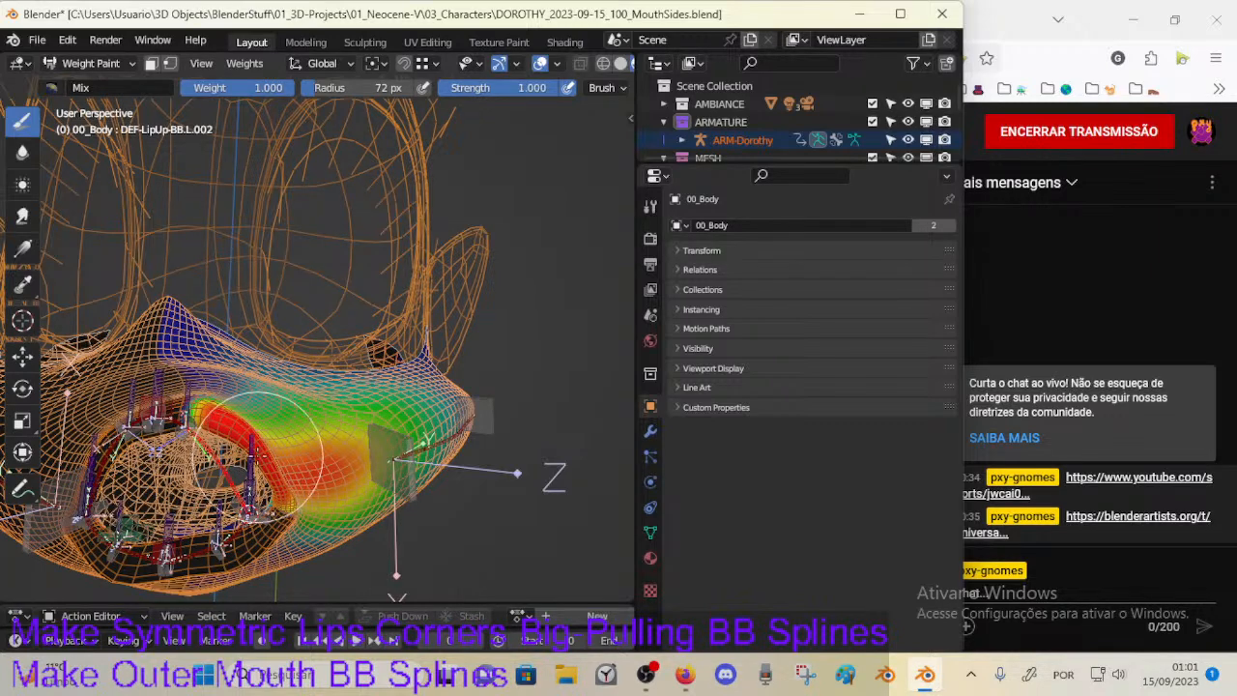
Step: Return to Object Mode, reselect the armature with 00_Body as the active object, and re-enter Weight Paint mode
key("ctrl+Tab")
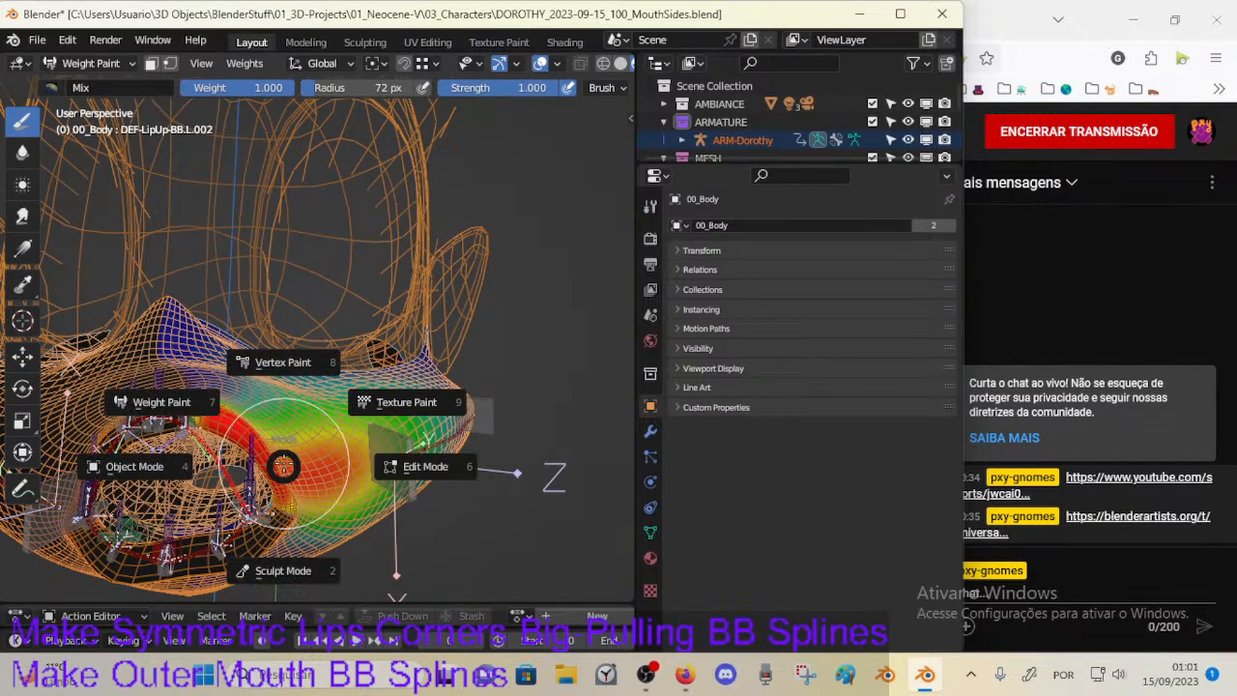
key("4")
left_click(394, 449)
key("ctrl+Tab")
left_click(387, 446)
left_click(314, 426, "shift")
key("ctrl+Tab")
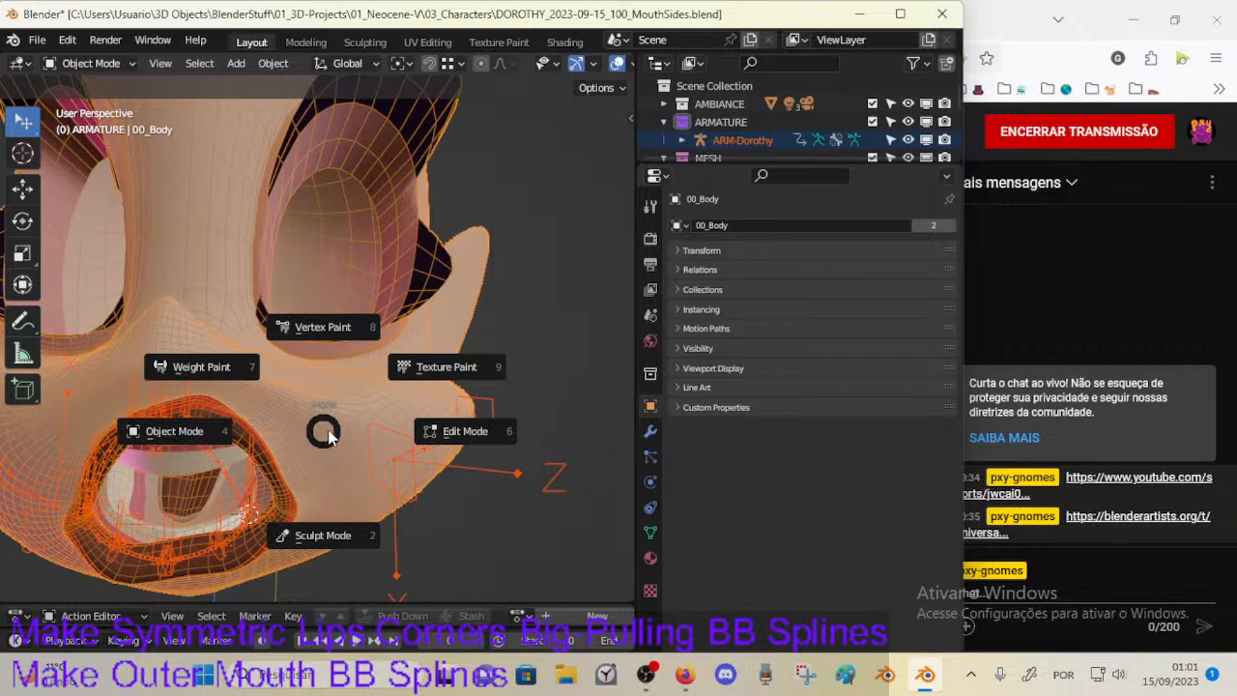
key("7")
Step: Select CTL-MouthSide-BBH.L.001 in Weight Paint mode and move it across the left cheek toward the mouth corner
left_click(319, 454)
key("g")
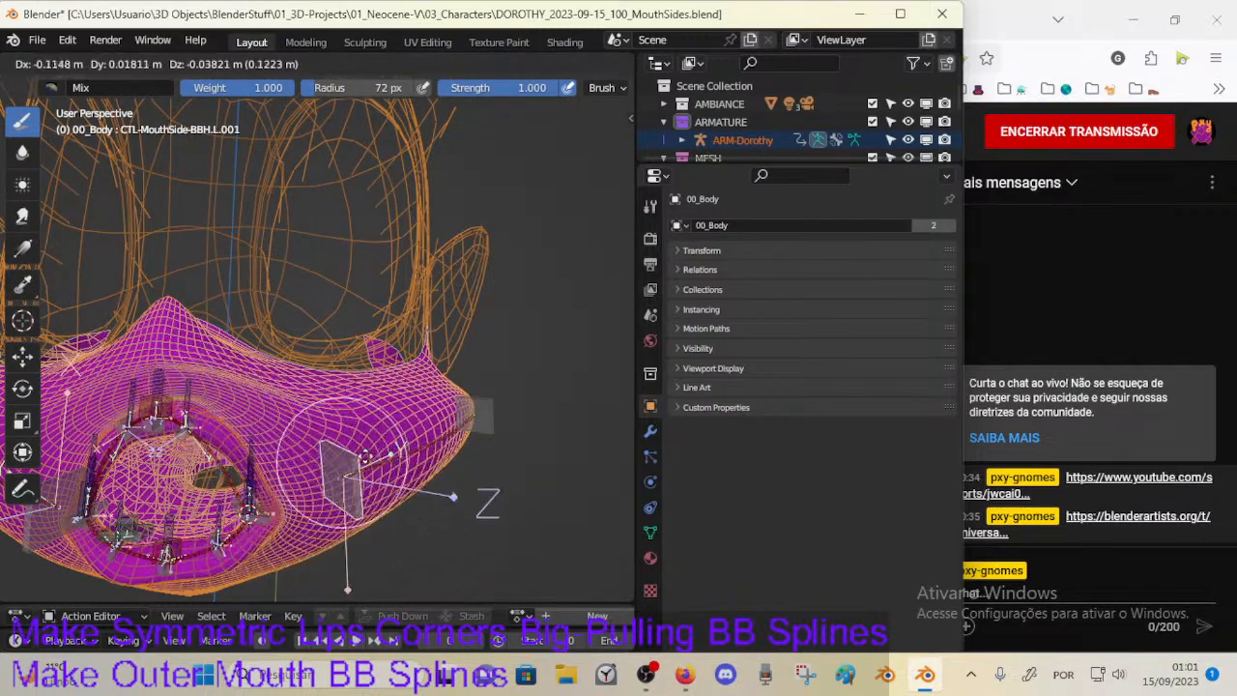
left_click(316, 485)
left_click(376, 462)
middle_click_drag(377, 462, 326, 451)
key("g")
left_click(323, 456)
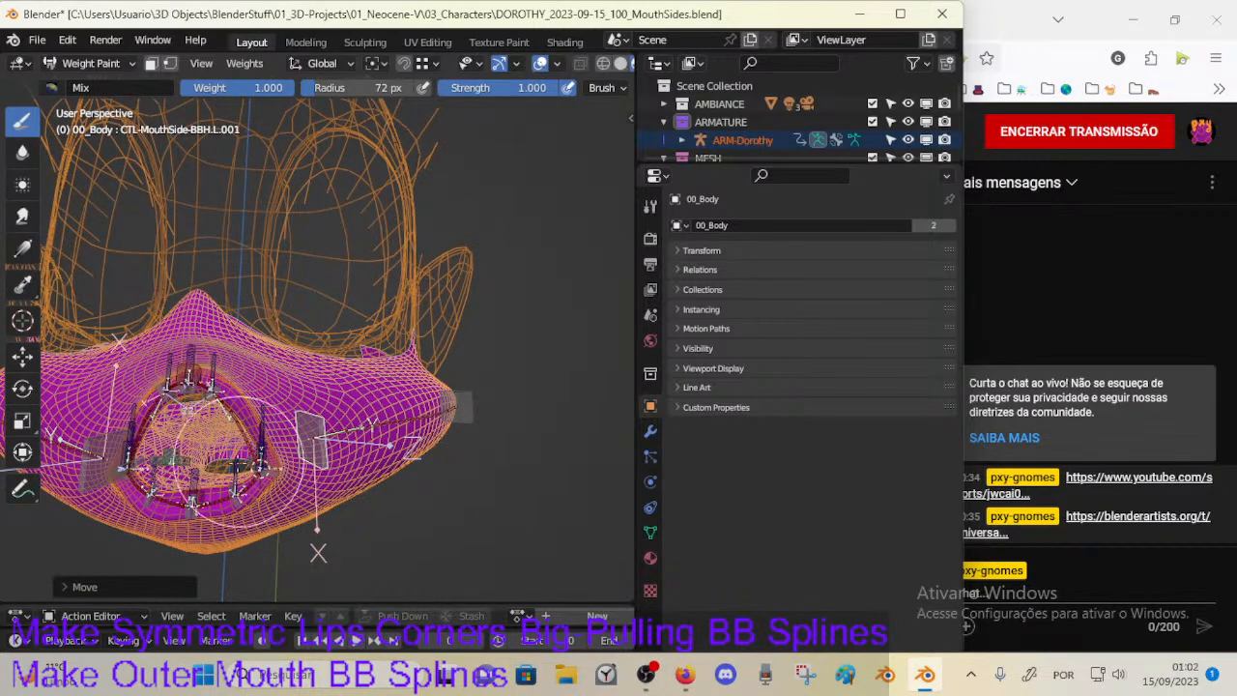
Step: Select CTL-LipDown-BBH.L.003 at the left lip corner and move it slightly outward and up
left_click(263, 468)
key("g")
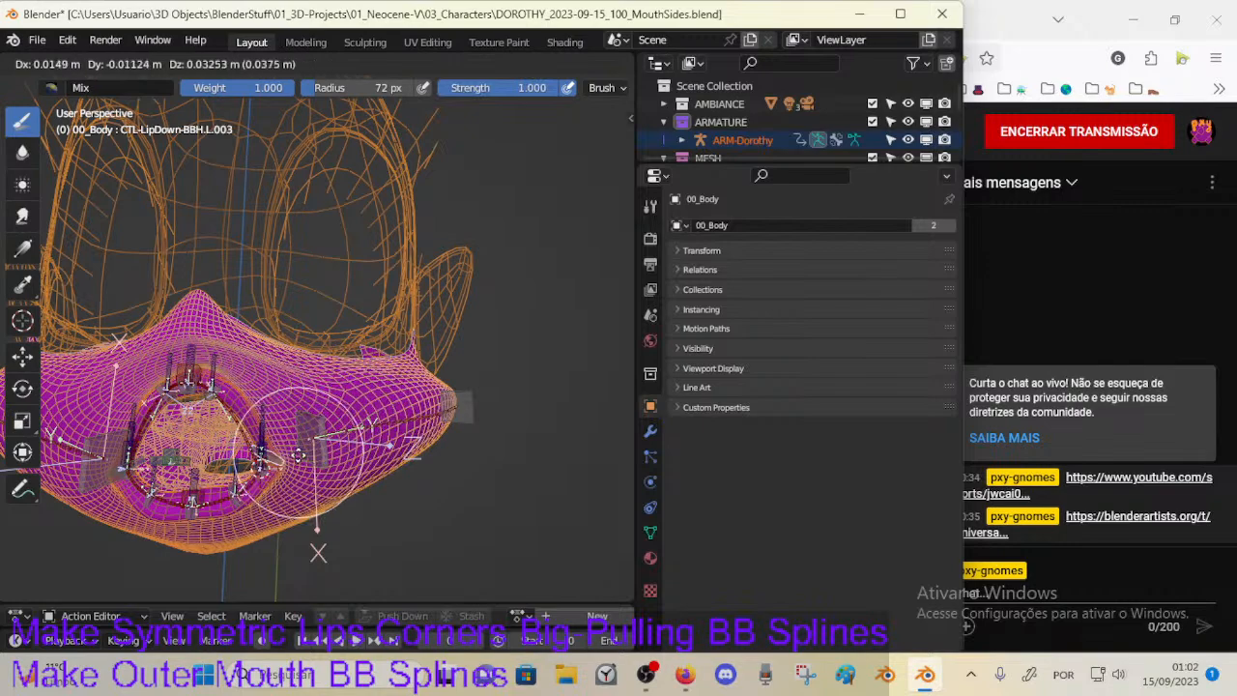
left_click(303, 450)
Step: Reselect CTL-MouthSide-BBH.L.001 and move it repeatedly between the mouth corner and the outer cheek to test the deformation
middle_click_drag(302, 450, 348, 435)
left_click(366, 423)
key("g")
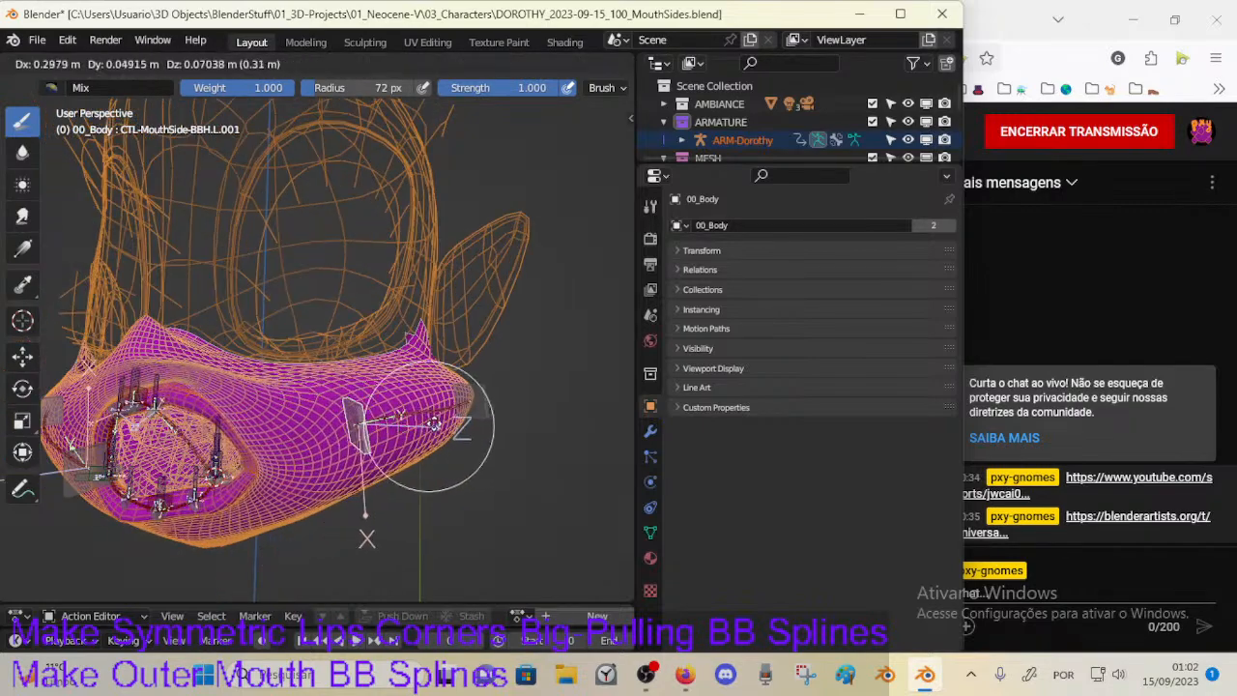
left_click(375, 425)
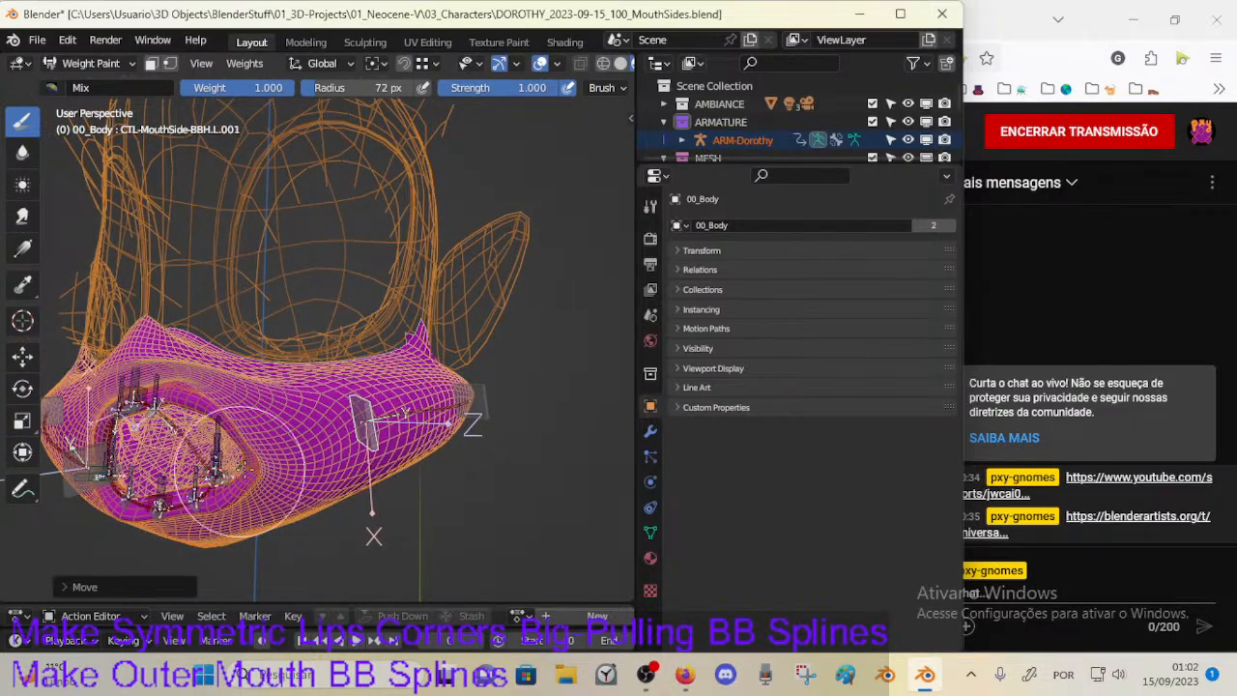
key("g")
left_click(343, 443)
mouse_move(343, 442)
middle_mouse_down()
mouse_move(390, 421)
mouse_move(329, 446)
mouse_move(238, 454)
middle_mouse_up()
key("g")
left_click(390, 421)
key("g")
left_click(330, 447)
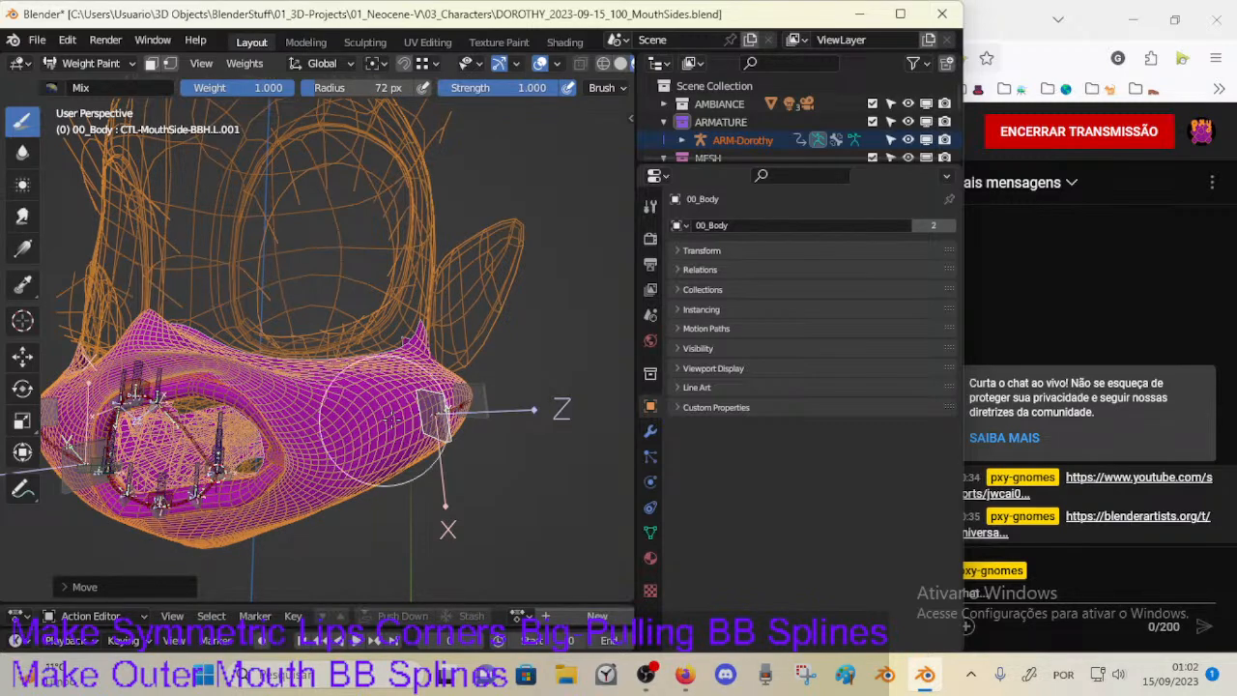
Step: Move the CTL-MouthSide-BBH.L.001 control inward along the cheek toward the lips, then back outward to test the deformation
key("g")
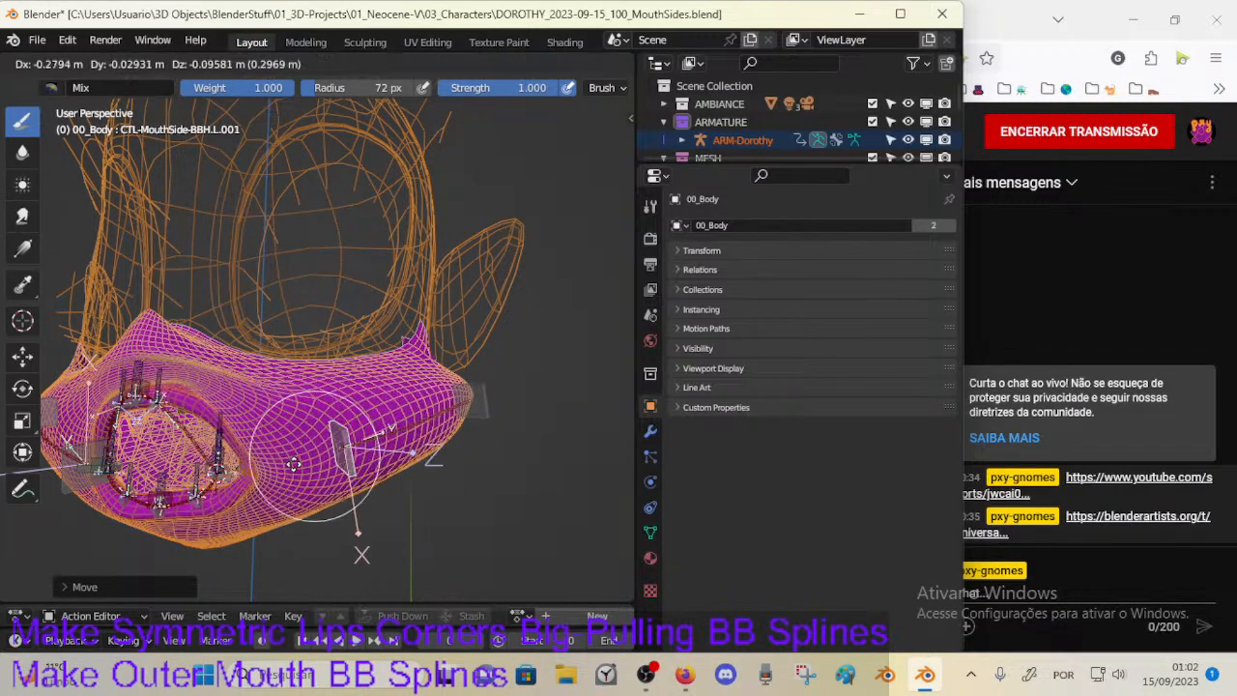
left_click(428, 416)
middle_click_drag(428, 416, 384, 422)
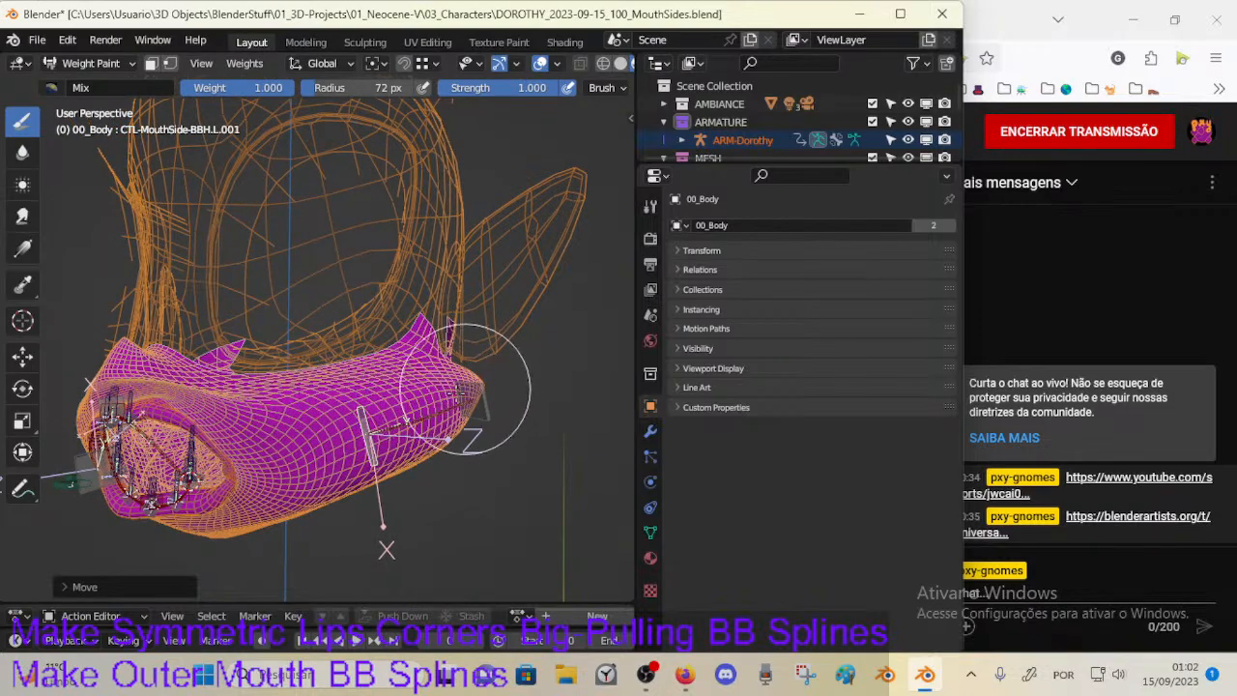
key("g")
middle_click_drag(451, 358, 368, 331)
left_click(363, 343)
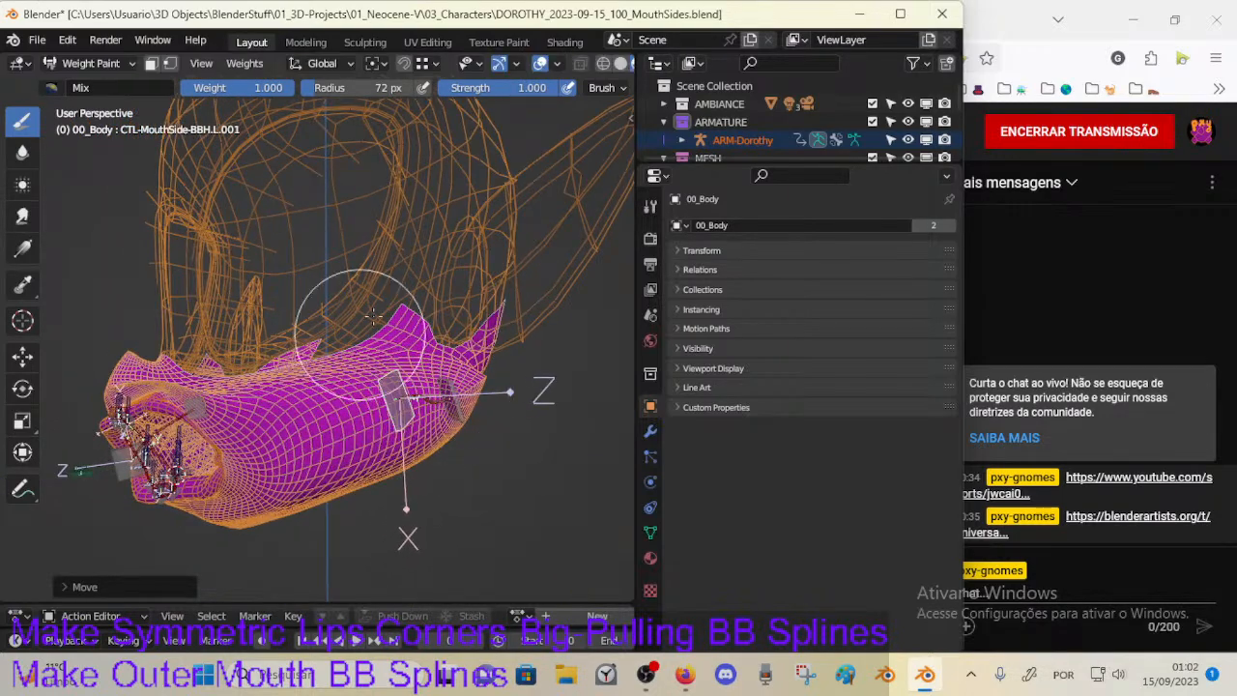
Step: Lower the left mouth-side control on the cheek, then bring it back to the cheek's outer end
key("g")
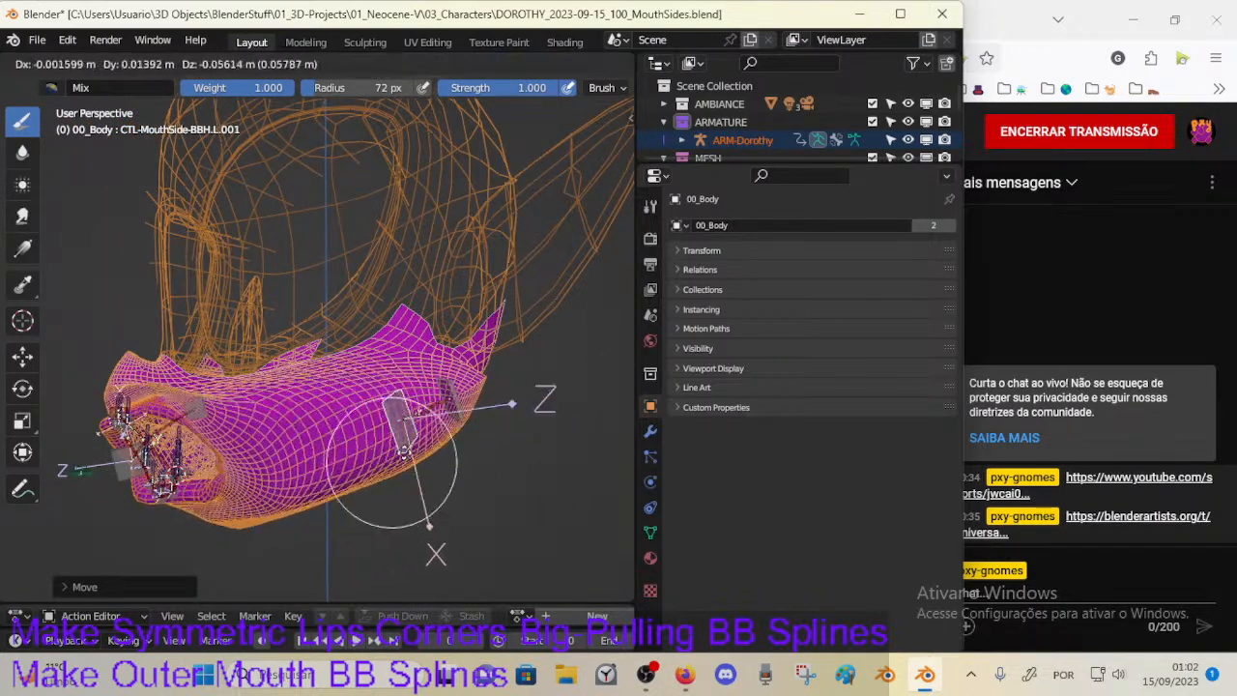
left_click(392, 462)
middle_click_drag(391, 462, 435, 435)
left_click(356, 452)
middle_click_drag(334, 458, 376, 451)
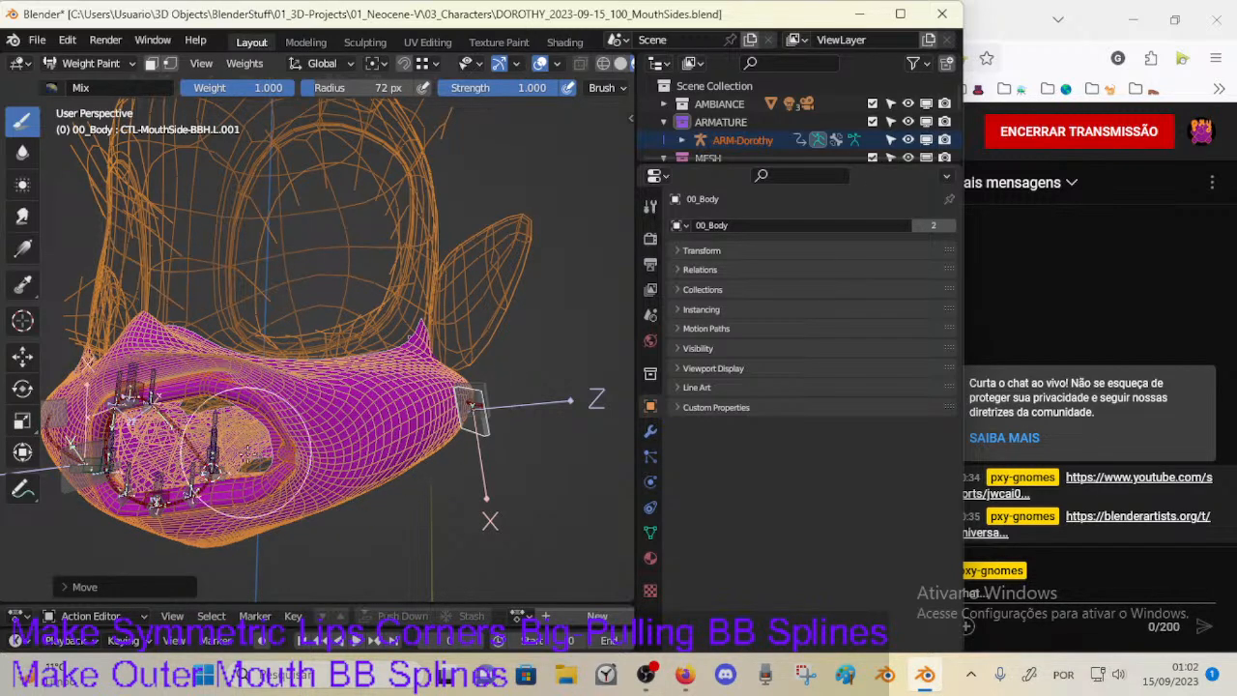
middle_click_drag(472, 387, 432, 406)
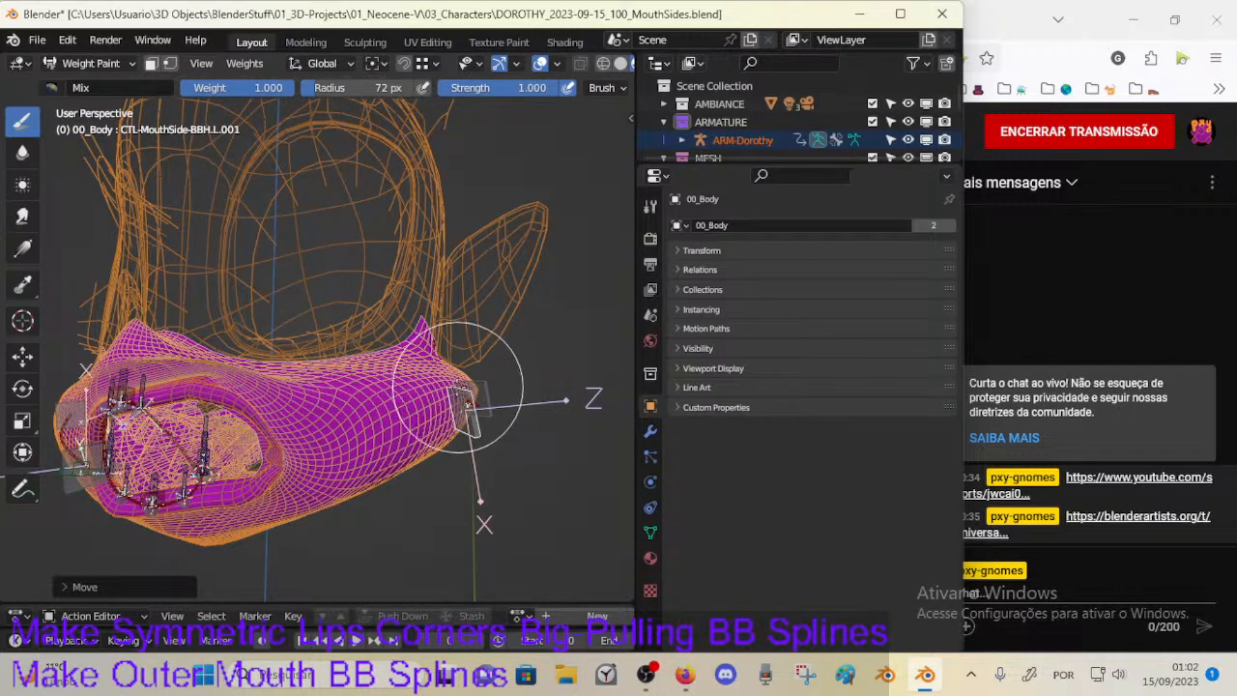
Step: Move the left mouth-side control from the cheek's outer end inward in several small shifts toward the mouth corner
key("g")
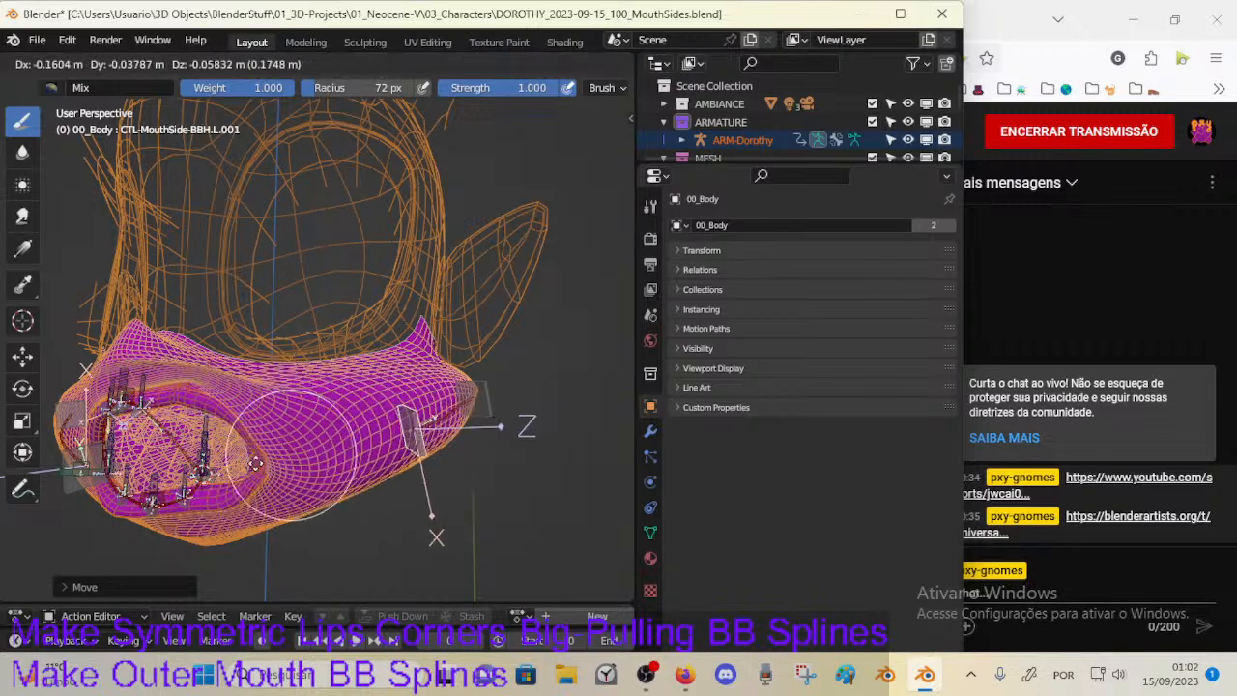
left_click(365, 422)
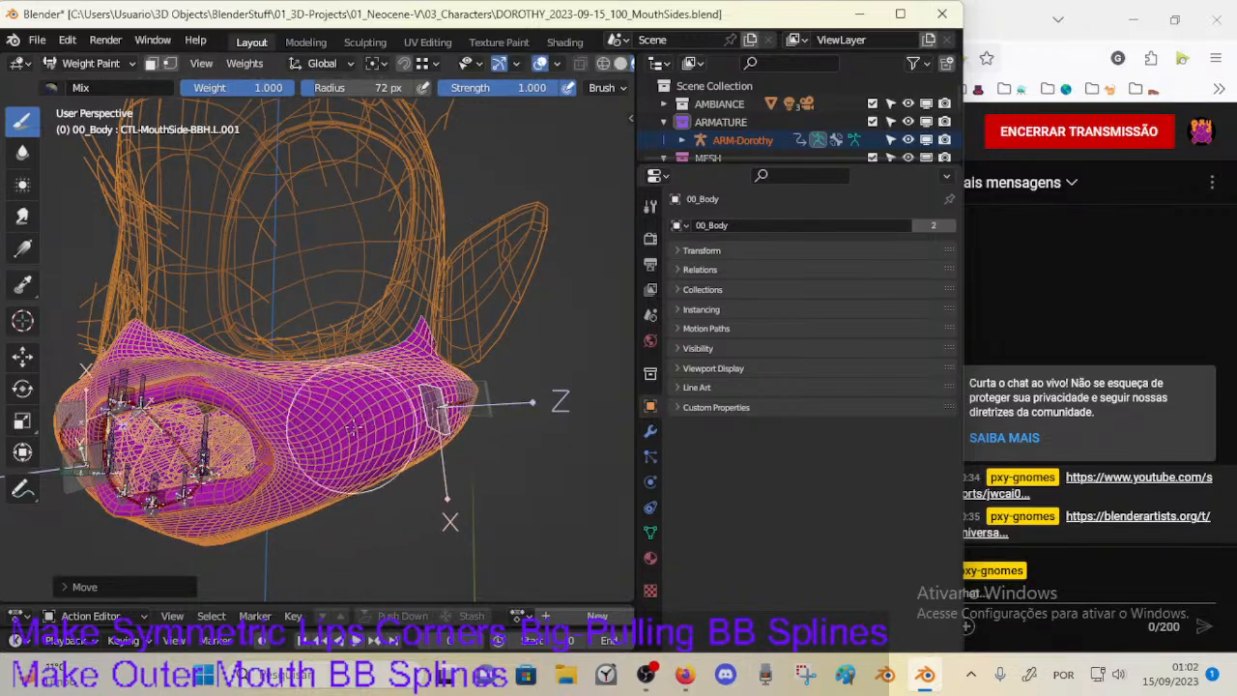
key("g")
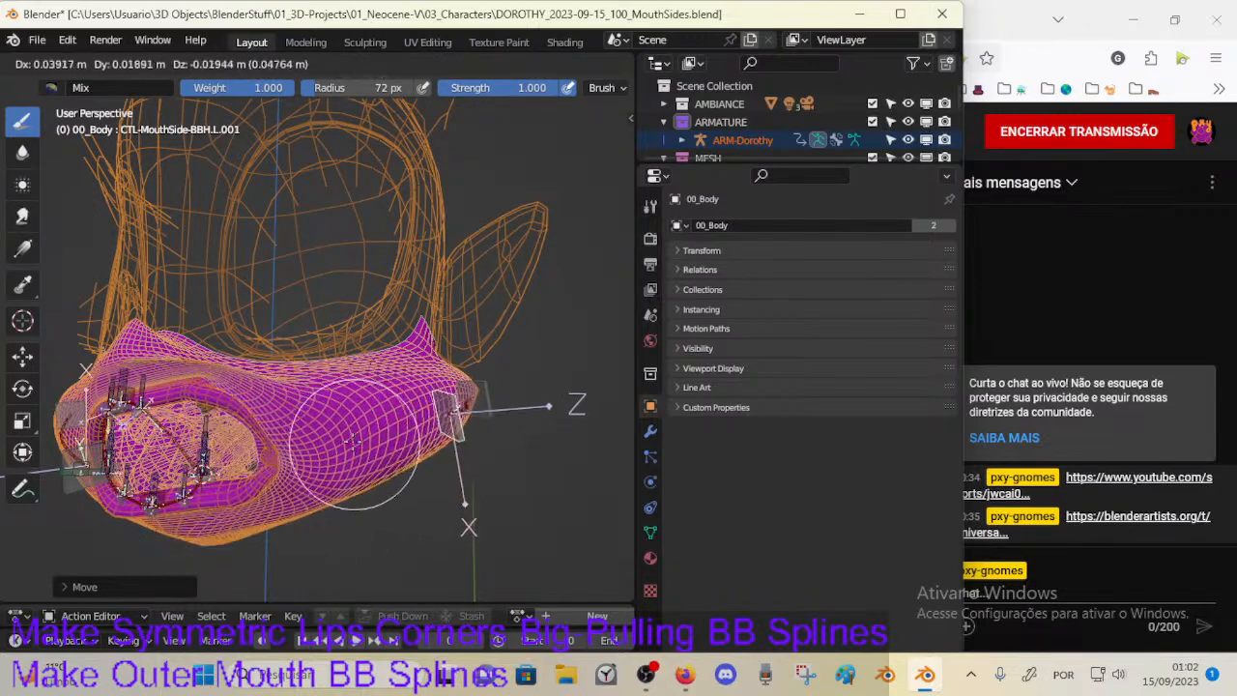
left_click(345, 450)
key("g")
left_click(275, 473)
middle_click_drag(348, 450, 334, 551)
Step: Push the left mouth-side control forward along the lower cheek toward the lips, working from the side
key("g")
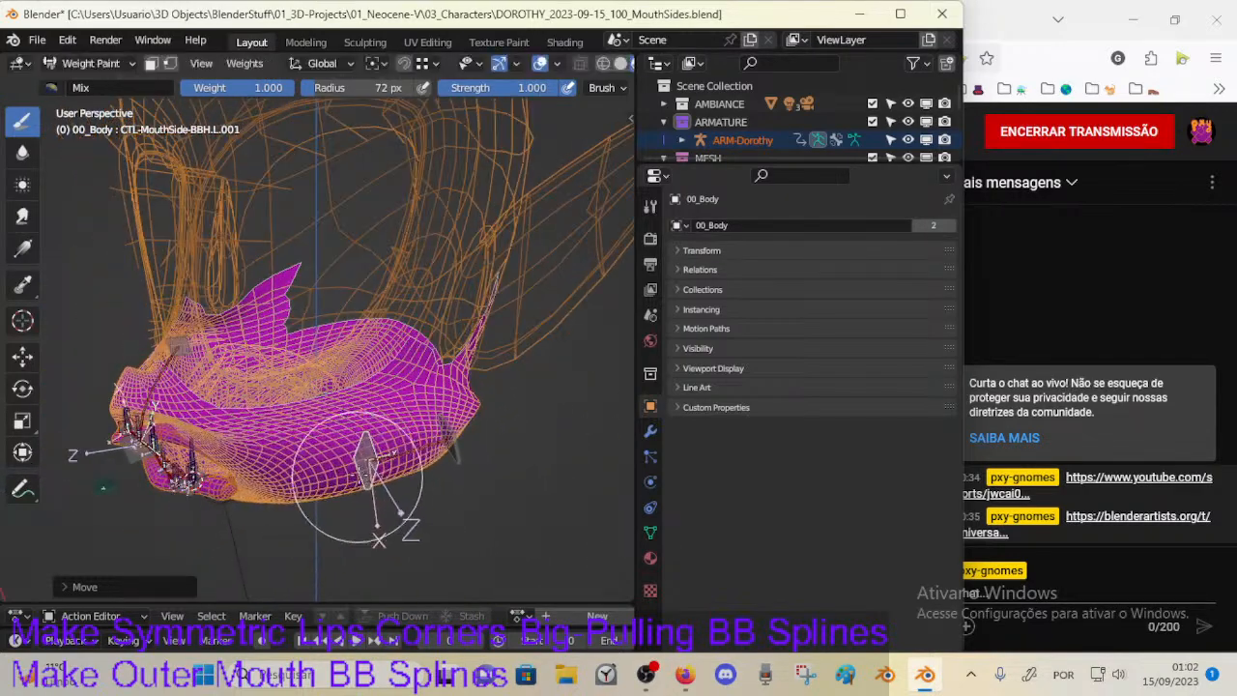
left_click(346, 472)
middle_click_drag(340, 475, 386, 481)
key("g")
left_click(288, 481)
middle_click_drag(288, 481, 339, 400)
Step: Reposition the left mouth-side control on the cheek, ending close to the mouth corner, and check the lip shape
key("g")
left_click(378, 448)
key("g")
left_click(330, 435)
key("g")
left_click(252, 449)
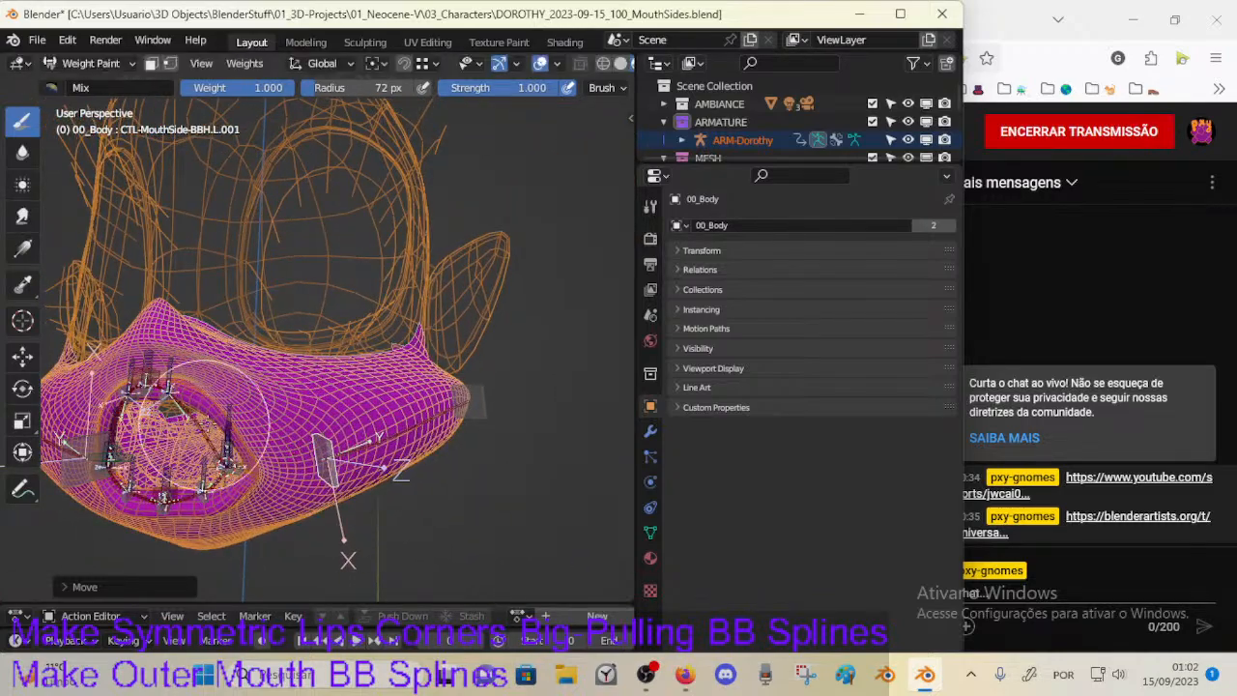
middle_click_drag(217, 454, 213, 471)
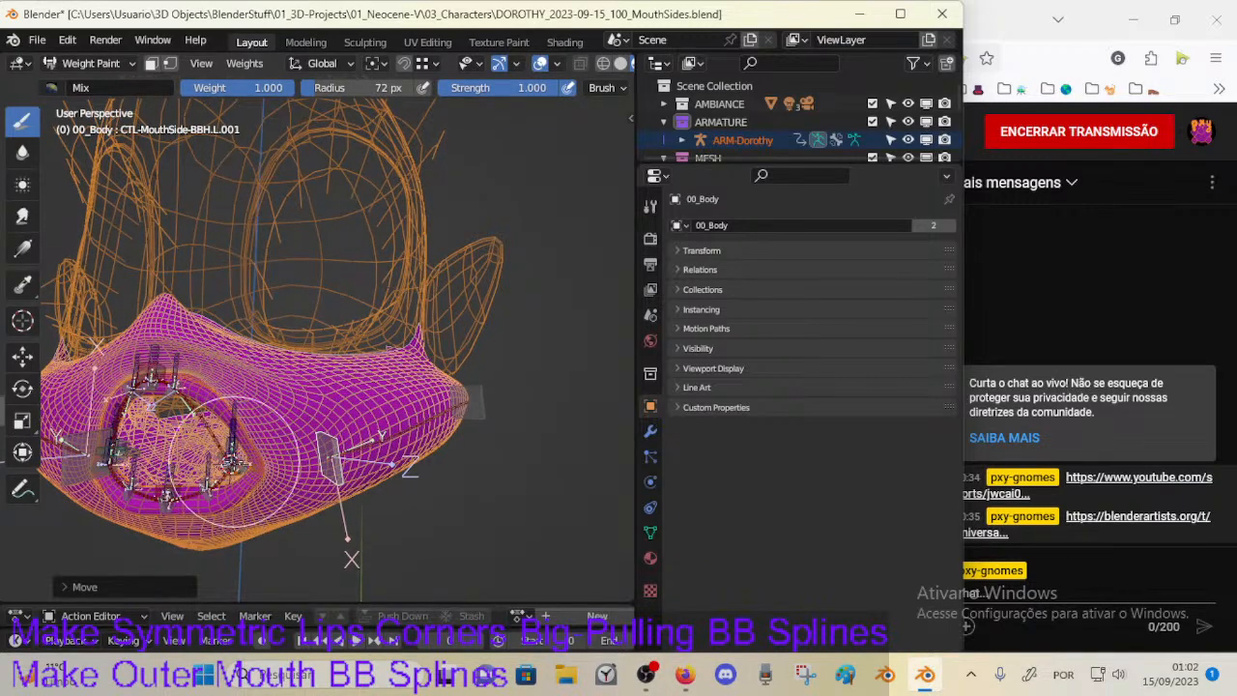
middle_click_drag(280, 461, 278, 452)
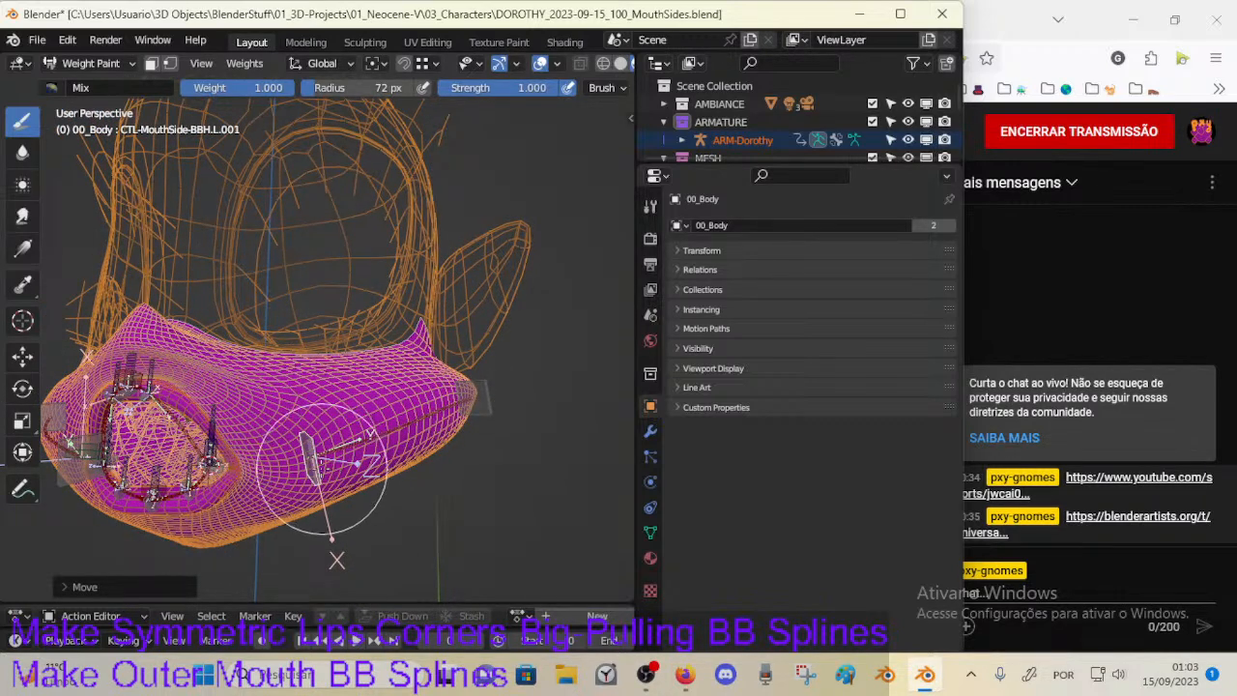
Step: Pull the left mouth-side control outward on the cheek, then ease it inward to fine-tune the lip corner
key("g")
left_click(425, 395)
key("g")
left_click(363, 427)
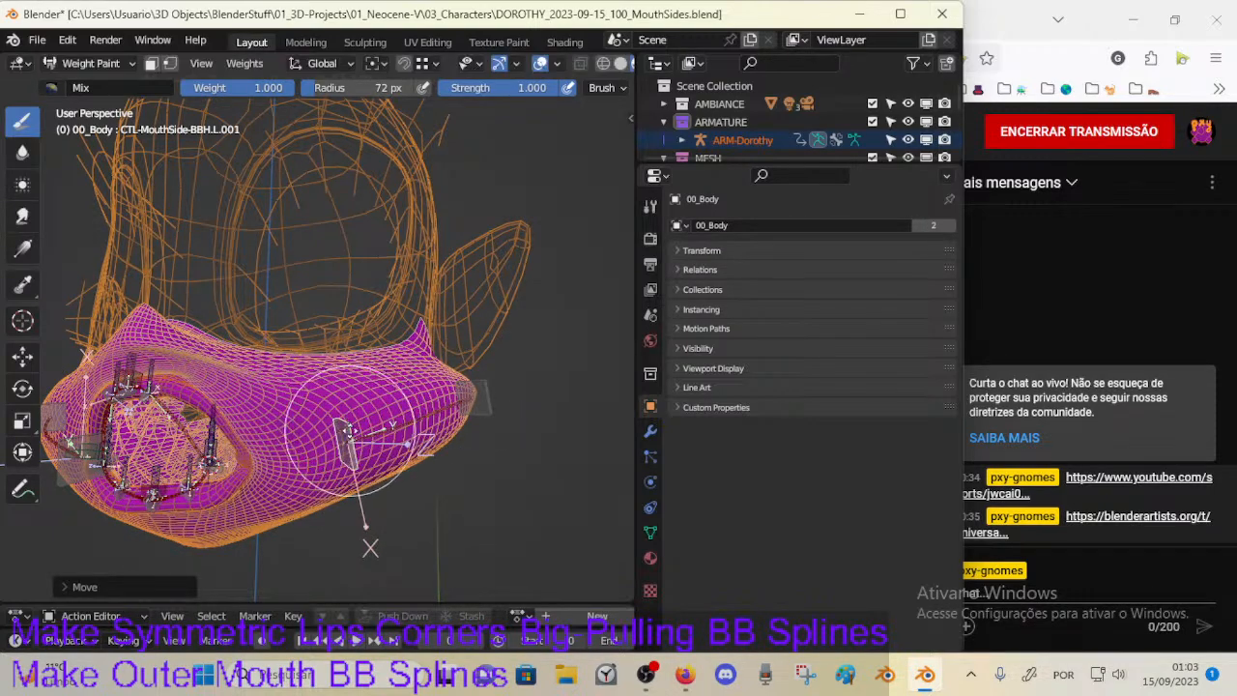
key("g")
left_click(338, 440)
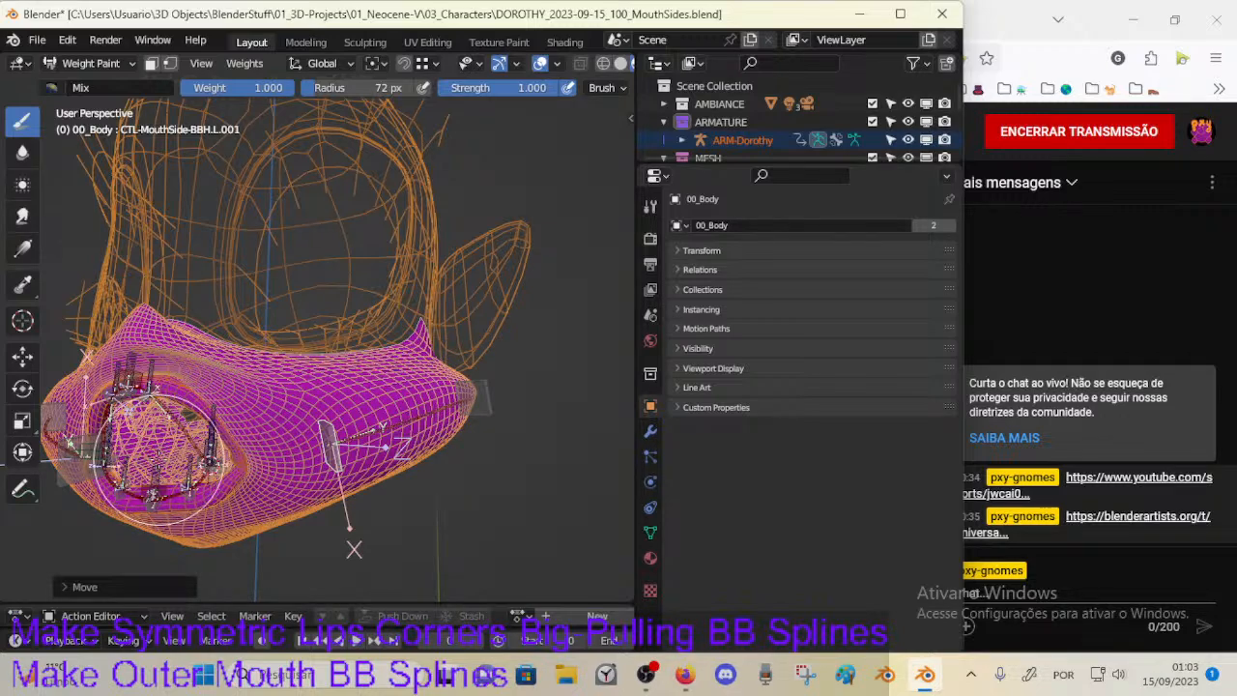
Step: Reselect the left mouth-side control and move it around the lower cheek to test how the lip corner deforms
mouse_move(232, 446)
middle_mouse_down()
mouse_move(258, 488)
mouse_move(171, 534)
middle_mouse_up()
middle_click_drag(225, 486, 359, 445)
left_click(328, 463)
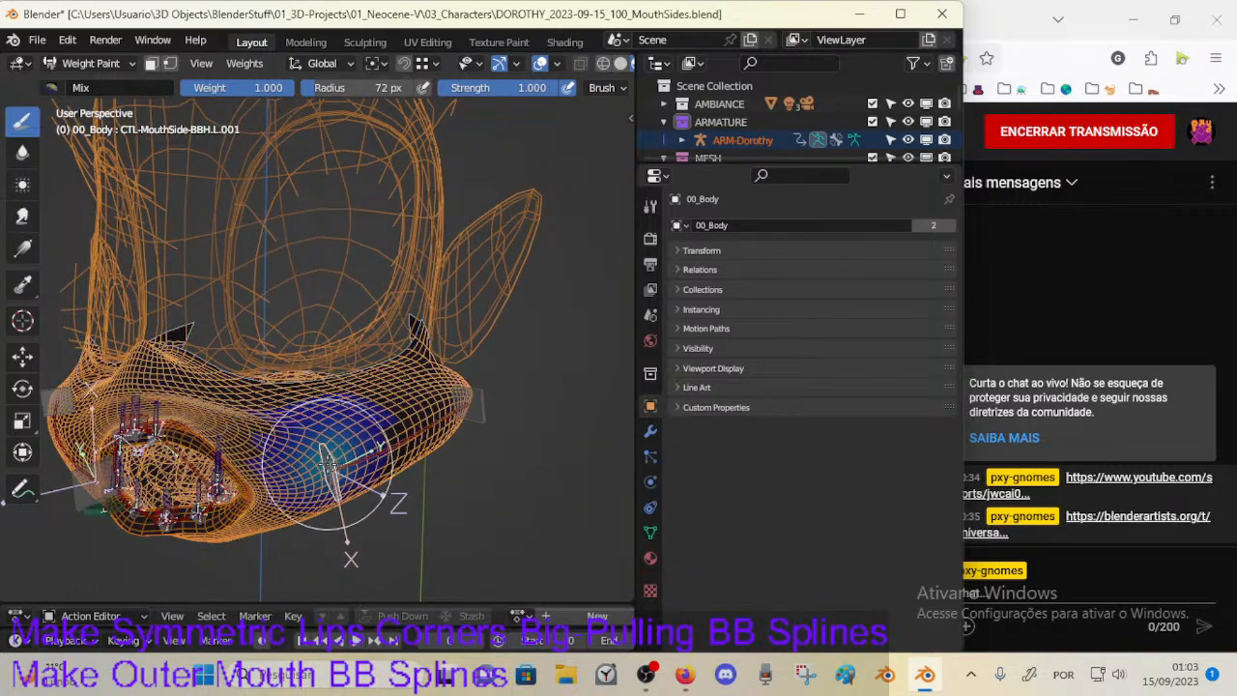
middle_click_drag(329, 461, 372, 454)
key("g")
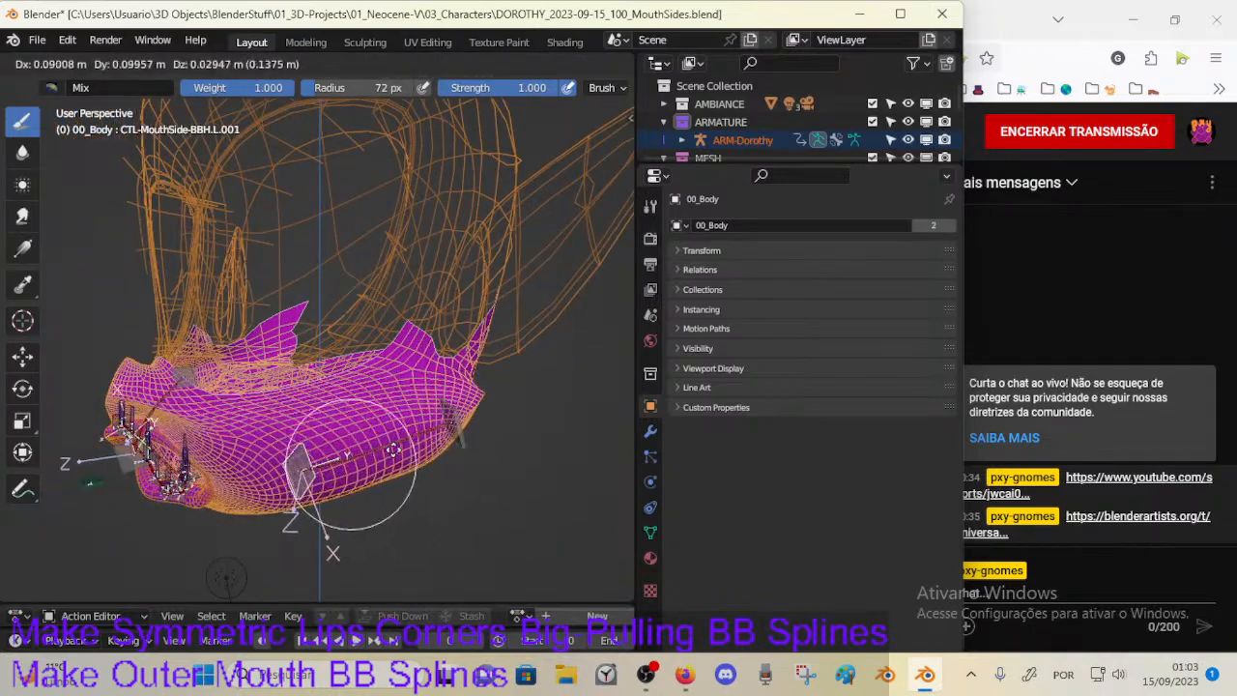
left_click(406, 531)
middle_click_drag(444, 420, 372, 453)
key("g")
left_click(314, 451)
Step: Pull the left mouth-side control back along the cheek, then push it forward toward the mouth corner
key("g")
left_click(433, 446)
key("g")
left_click(422, 456)
key("g")
left_click(292, 492)
middle_click_drag(292, 492, 370, 457)
Step: Move the left mouth-side control outward in two shifts toward the rear of the cheek
key("g")
left_click(411, 448)
key("g")
left_click(460, 435)
middle_click_drag(460, 434, 413, 446)
Step: Bring the left mouth-side control inward again and adjust its position beside the mouth corner
key("g")
left_click(353, 461)
key("g")
left_click(337, 467)
mouse_move(337, 468)
middle_mouse_down()
mouse_move(394, 432)
mouse_move(296, 454)
mouse_move(293, 493)
mouse_move(358, 474)
mouse_move(373, 455)
mouse_move(362, 436)
middle_mouse_up()
key("g")
left_click(348, 454)
Step: Rotate the left mouth-side control around the Z axis and refine its position on the cheek
key("r")
key("z")
left_click(374, 458)
key("g")
left_click(342, 464)
key("g")
left_click(343, 468)
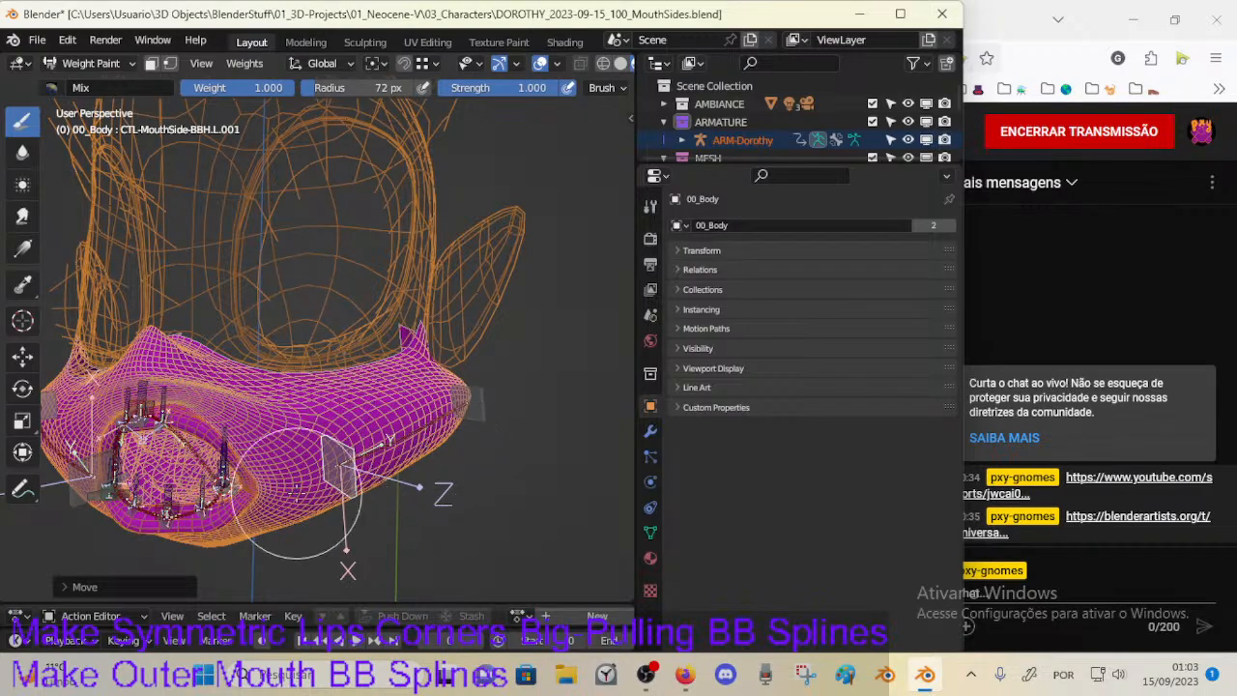
Step: Pull the left mouth-side control back from the front of the mouth to the middle of the cheek
middle_click_drag(296, 456, 374, 482)
mouse_move(297, 467)
middle_mouse_down()
mouse_move(280, 488)
mouse_move(290, 493)
mouse_move(306, 469)
middle_mouse_up()
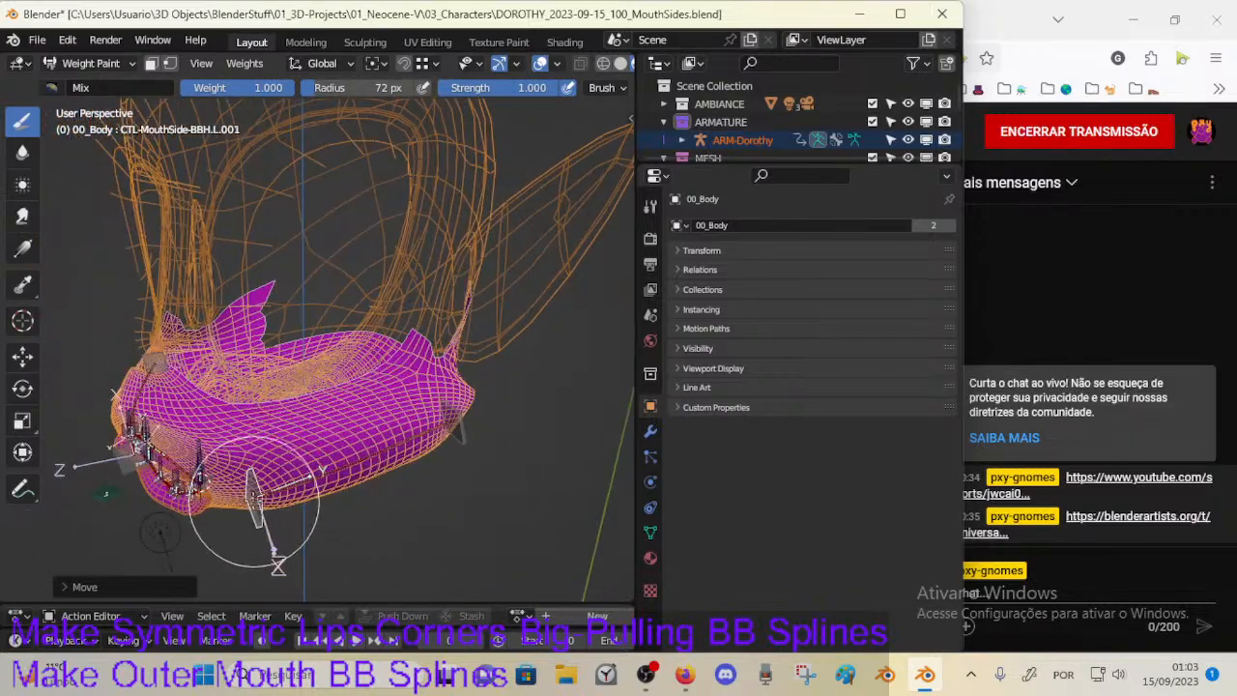
key("g")
left_click(363, 452)
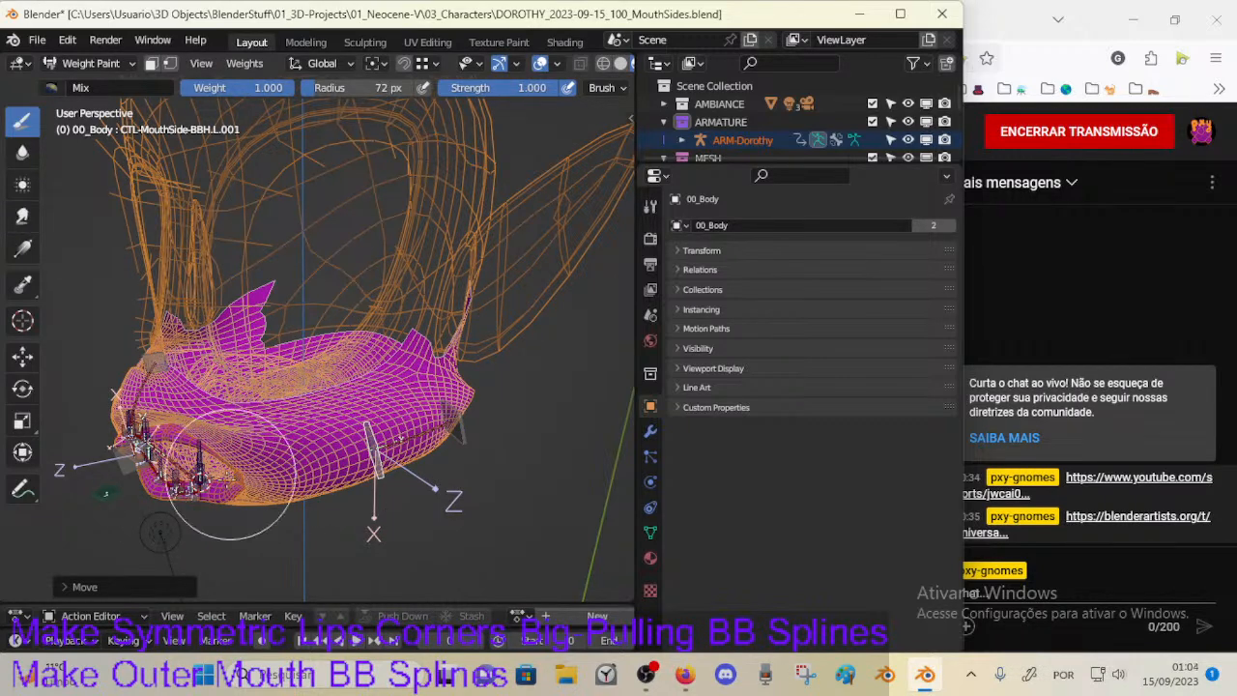
middle_click_drag(223, 483, 290, 452)
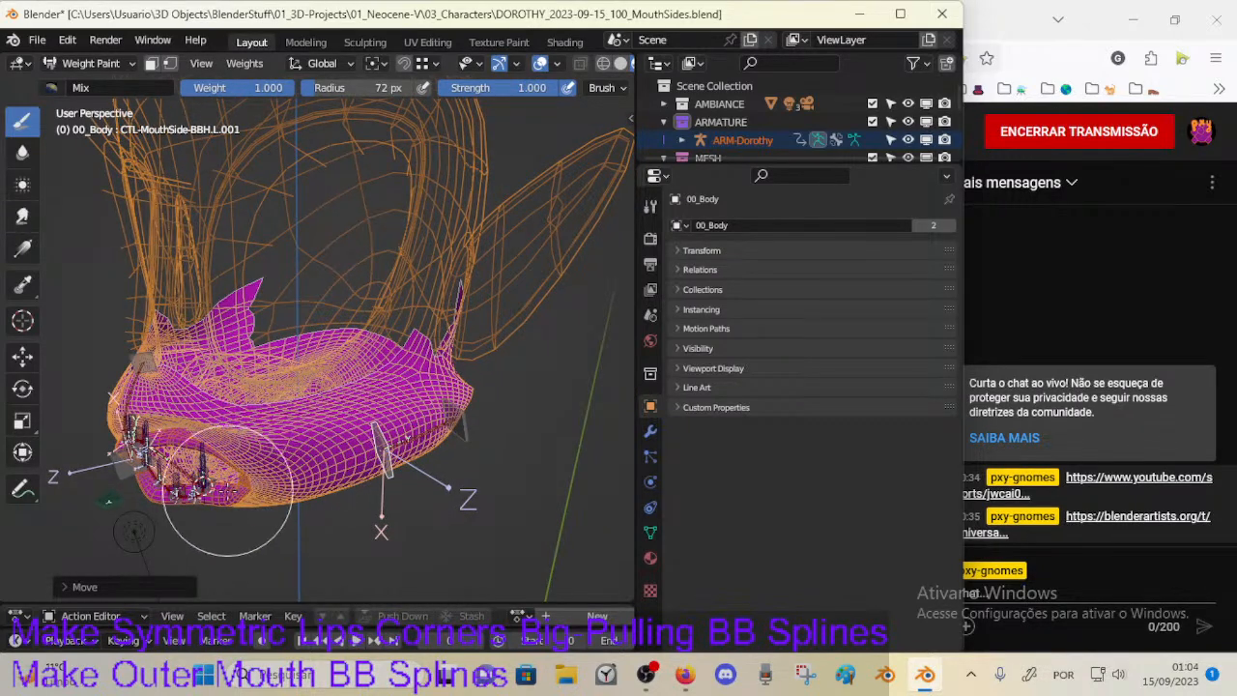
Step: Nudge the left mouth-side control forward and back along the cheek and check the lip corner from the front
key("g")
left_click(366, 459)
key("g")
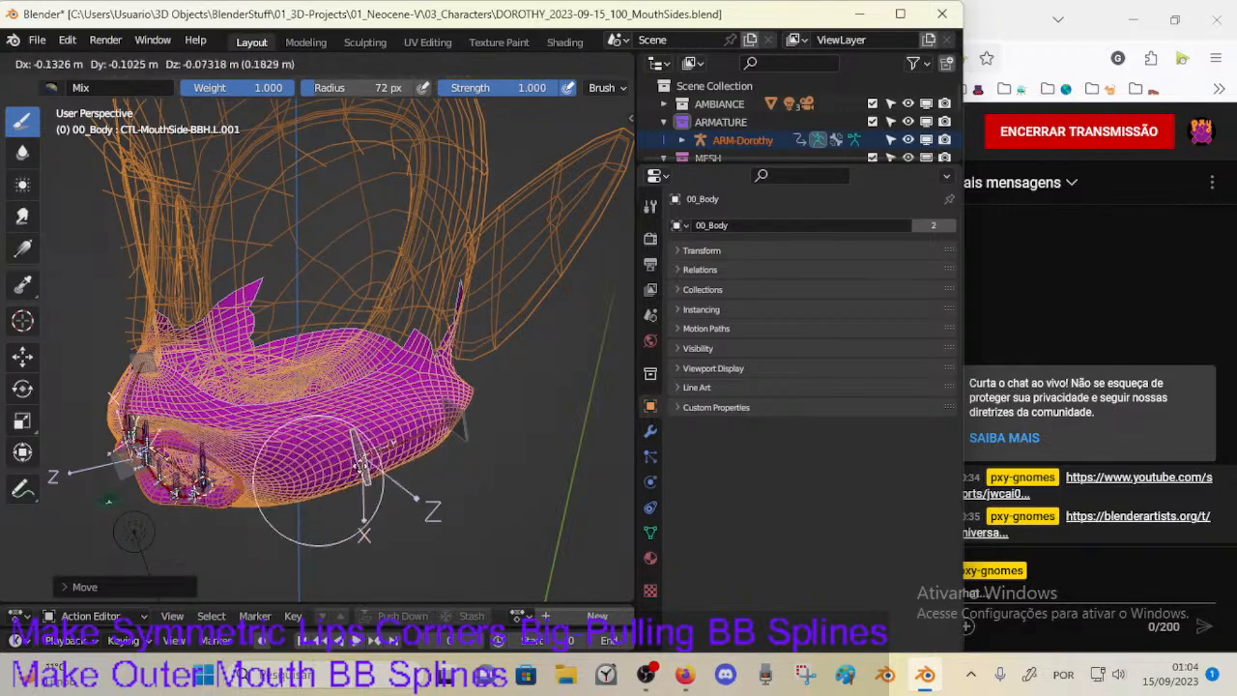
left_click(379, 457)
middle_click_drag(380, 457, 232, 495)
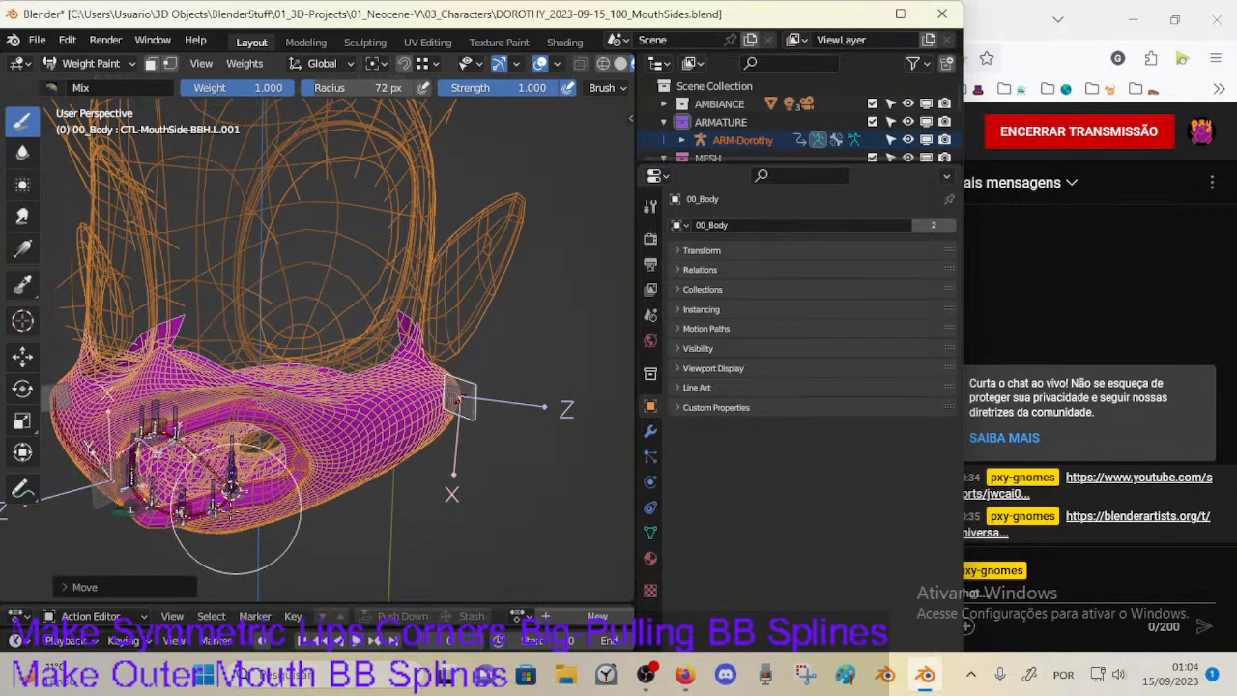
mouse_move(362, 423)
middle_mouse_down()
mouse_move(319, 426)
mouse_move(357, 444)
middle_mouse_up()
Step: Adjust the left mouth-side control from the side, then move it relative to the cheek from underneath the head
key("g")
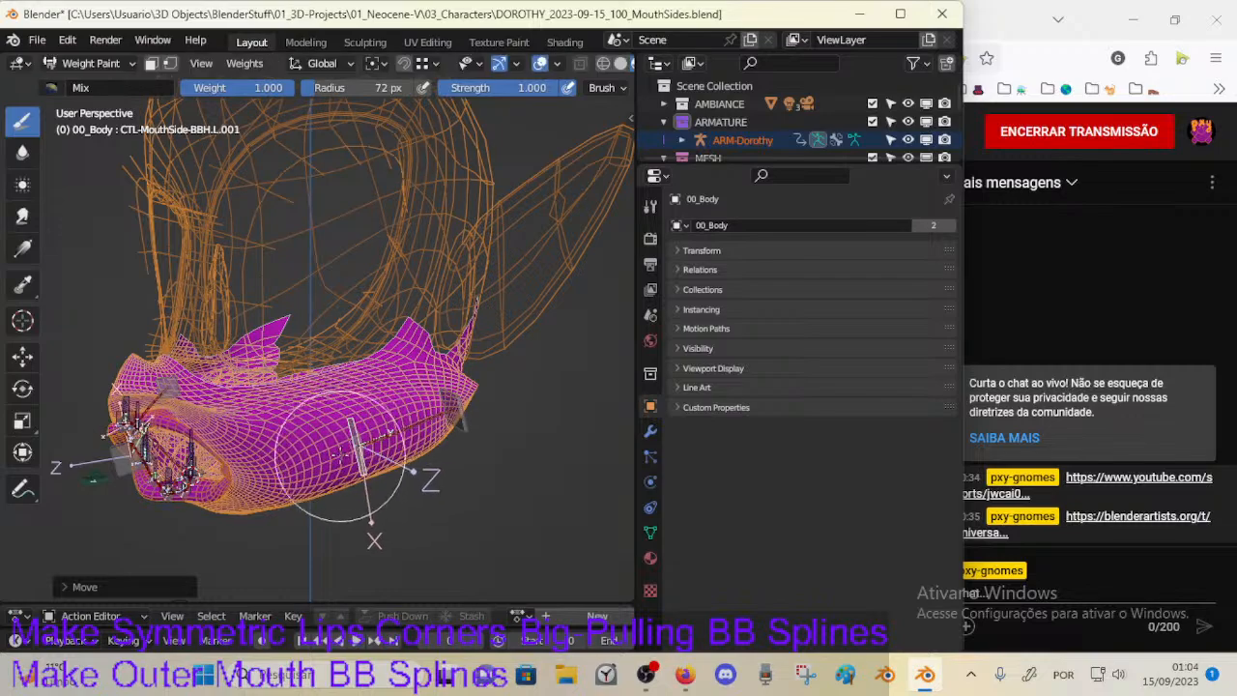
left_click(352, 458)
middle_click_drag(376, 415, 441, 290)
key("g")
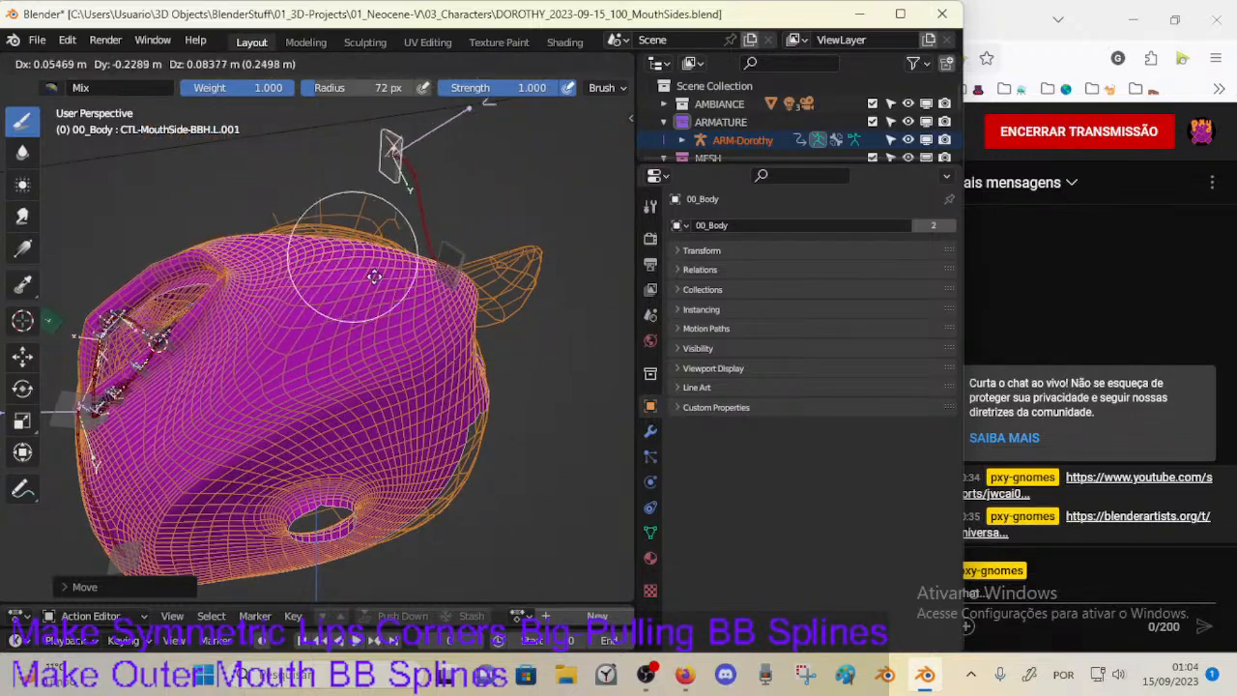
left_click(366, 299)
Step: Return the left mouth-side control to the cheek in side view, then move it forward toward the lips
mouse_move(366, 299)
middle_mouse_down()
mouse_move(365, 417)
mouse_move(406, 438)
middle_mouse_up()
key("g")
left_click(398, 427)
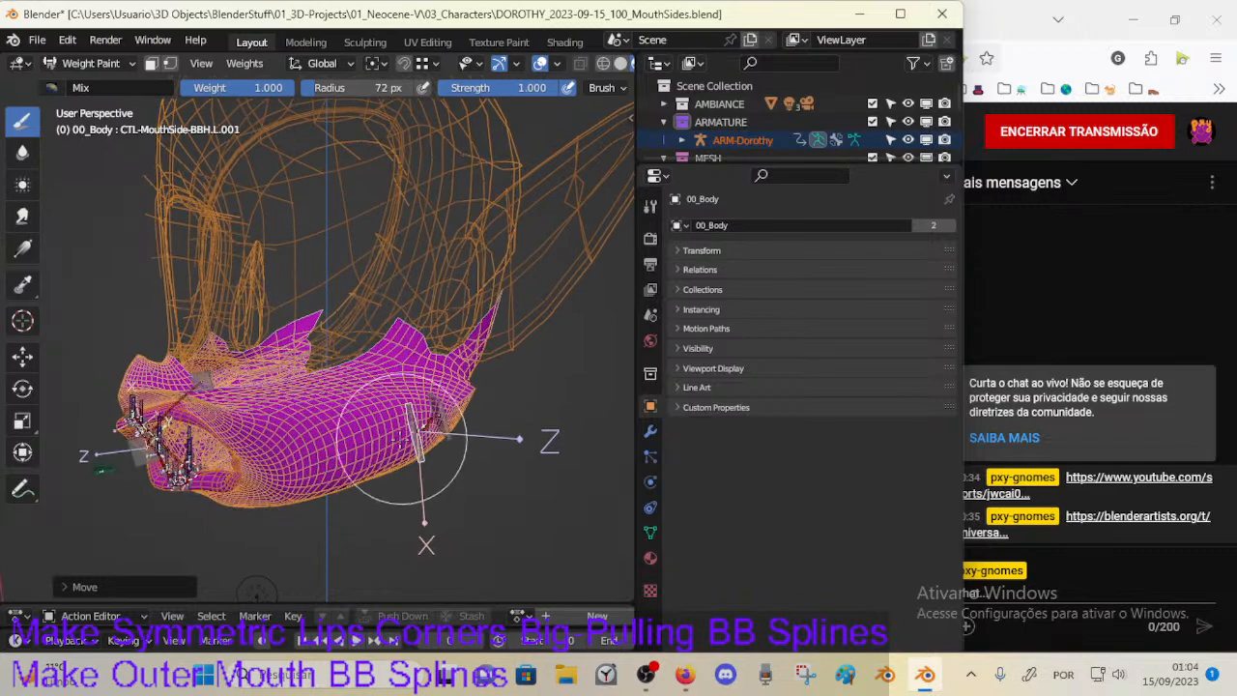
key("g")
left_click(299, 479)
key("g")
right_click(300, 478)
key("g")
right_click(315, 478)
Step: Pull the left mouth-side control back along the cheek in stages and adjust it near the cheek's rear
mouse_move(316, 478)
middle_mouse_down()
mouse_move(390, 447)
mouse_move(305, 473)
middle_mouse_up()
key("g")
left_click(345, 456)
key("g")
left_click(426, 437)
middle_click_drag(425, 437, 383, 445)
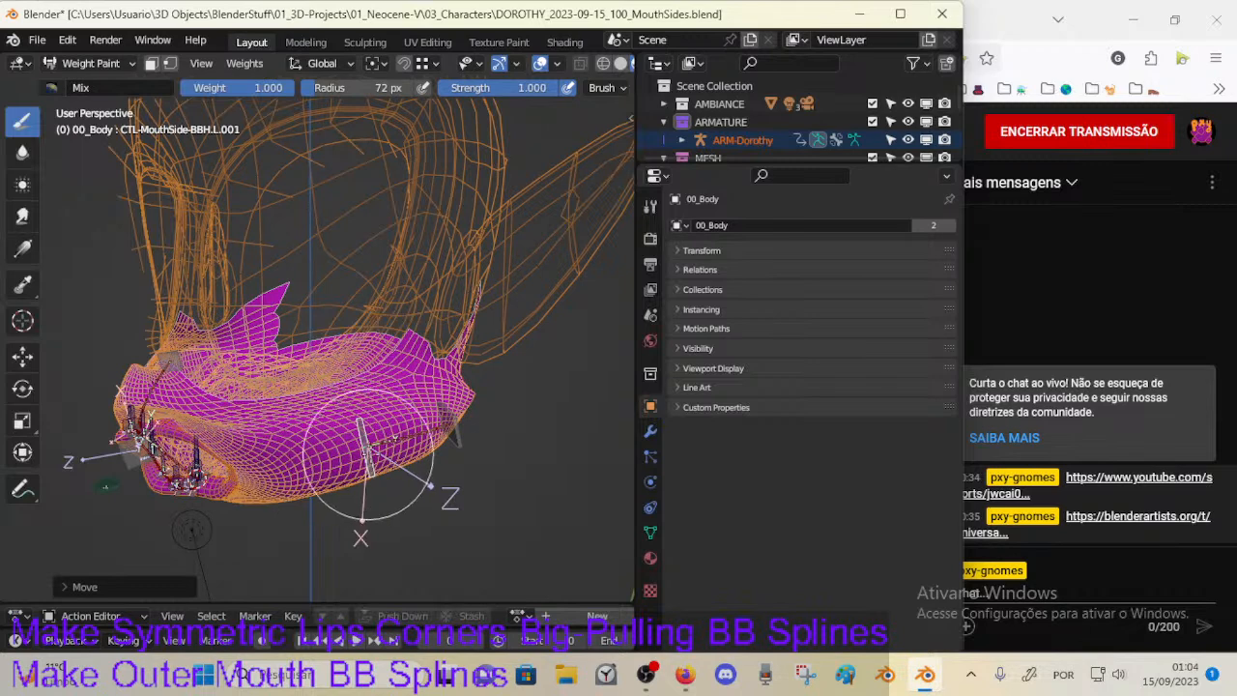
key("g")
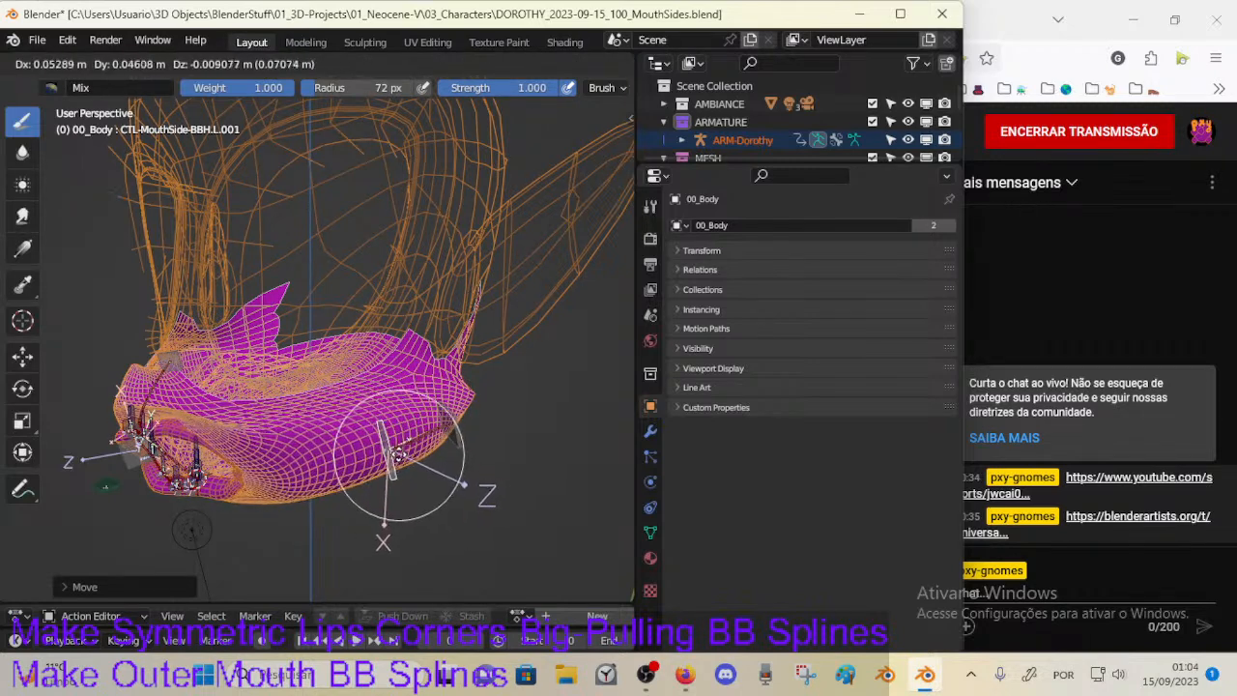
left_click(394, 450)
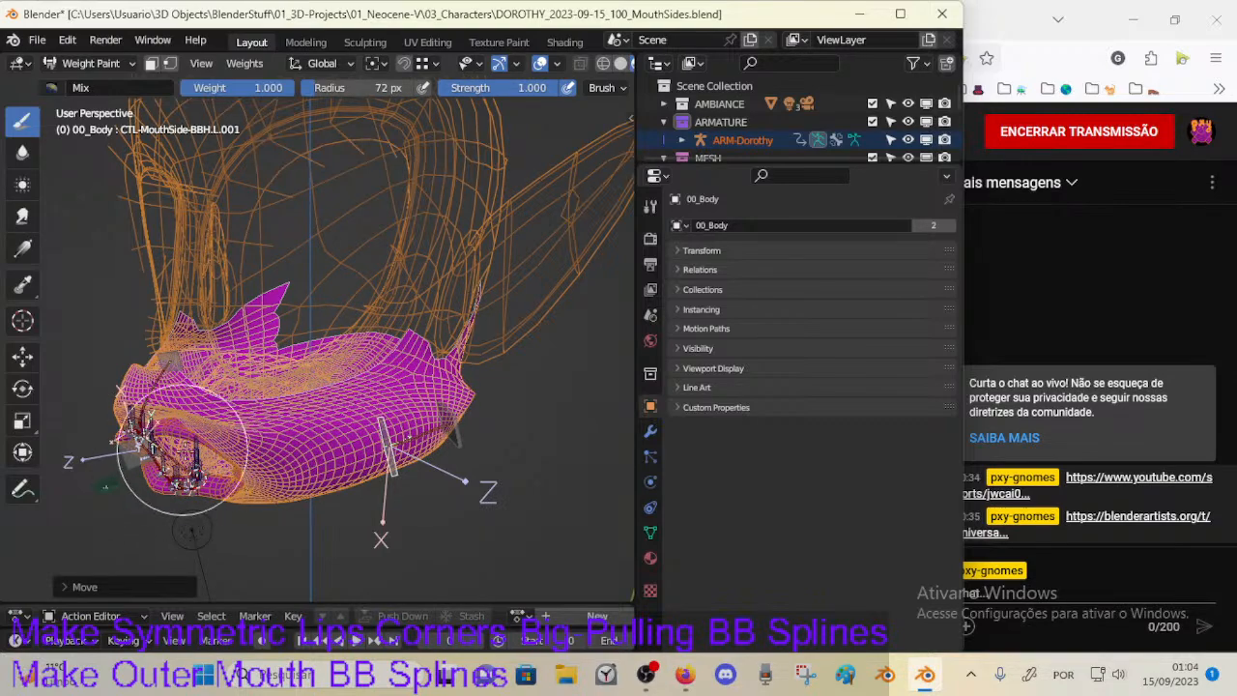
Step: Move the left mouth-side control inward toward the lips in two stages, then back out onto the cheek
middle_click_drag(205, 471, 315, 440)
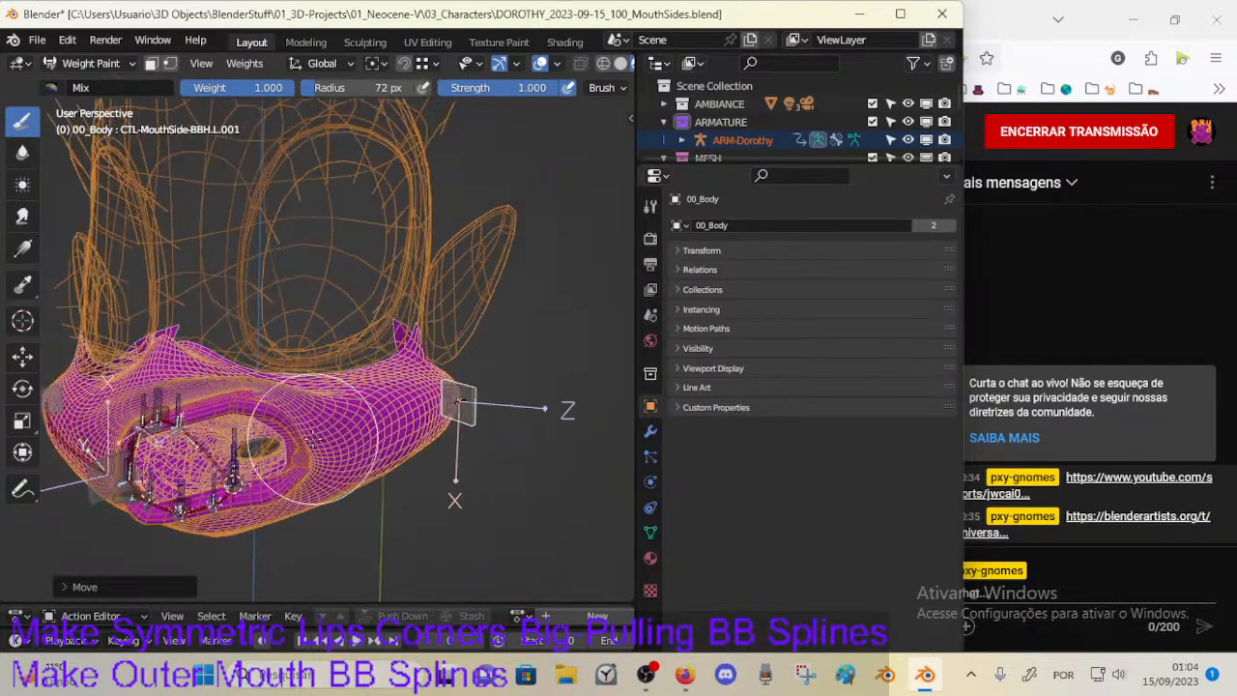
key("g")
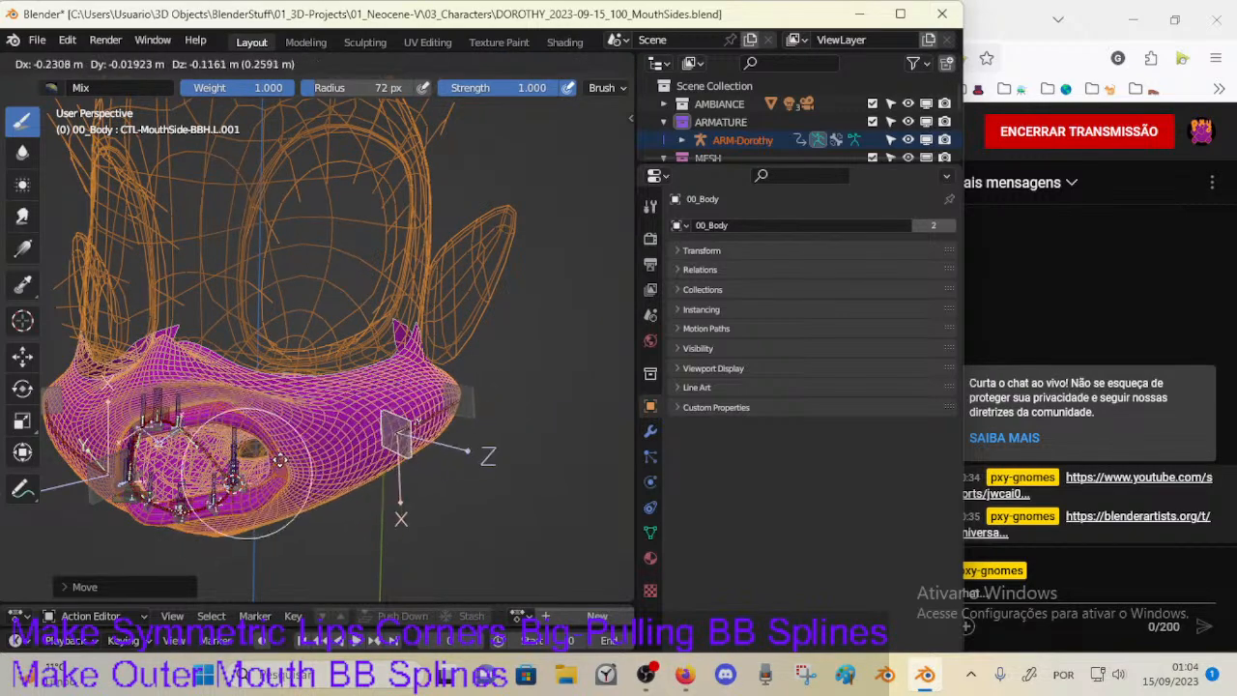
left_click(333, 438)
key("g")
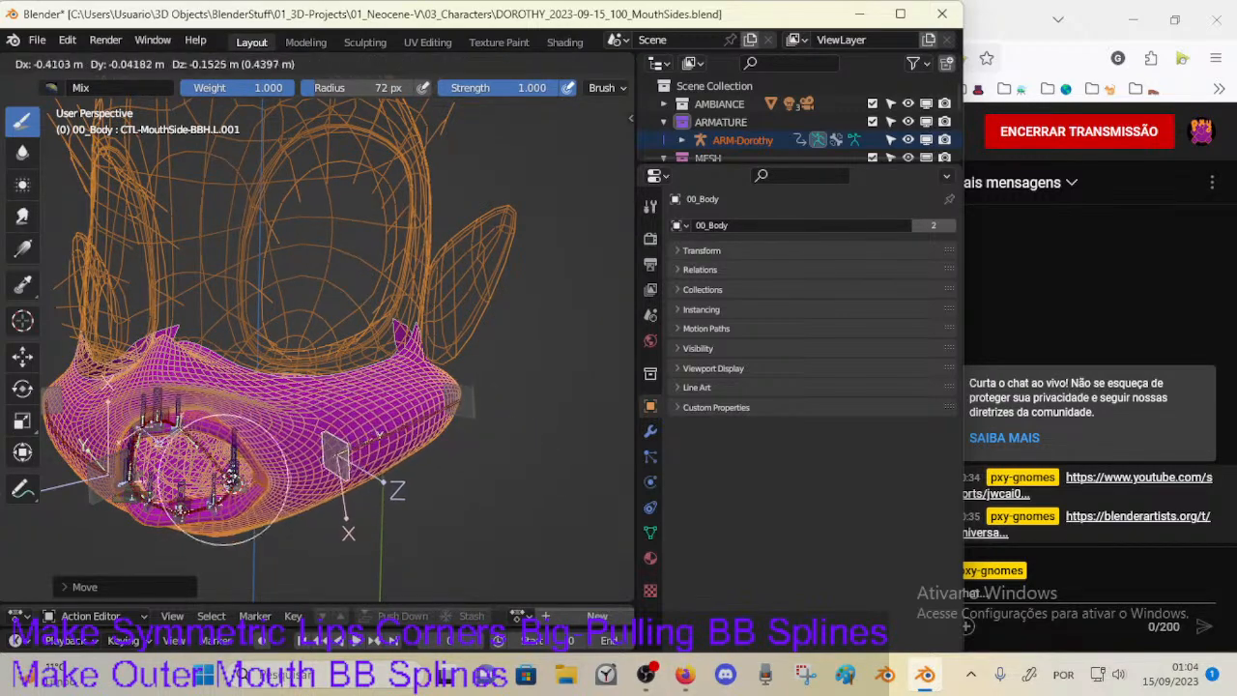
left_click(170, 497)
key("g")
left_click(318, 429)
Step: Select the CTL-Lip.L.001 control at the lip corner and move it outward toward the cheek
left_click(233, 464)
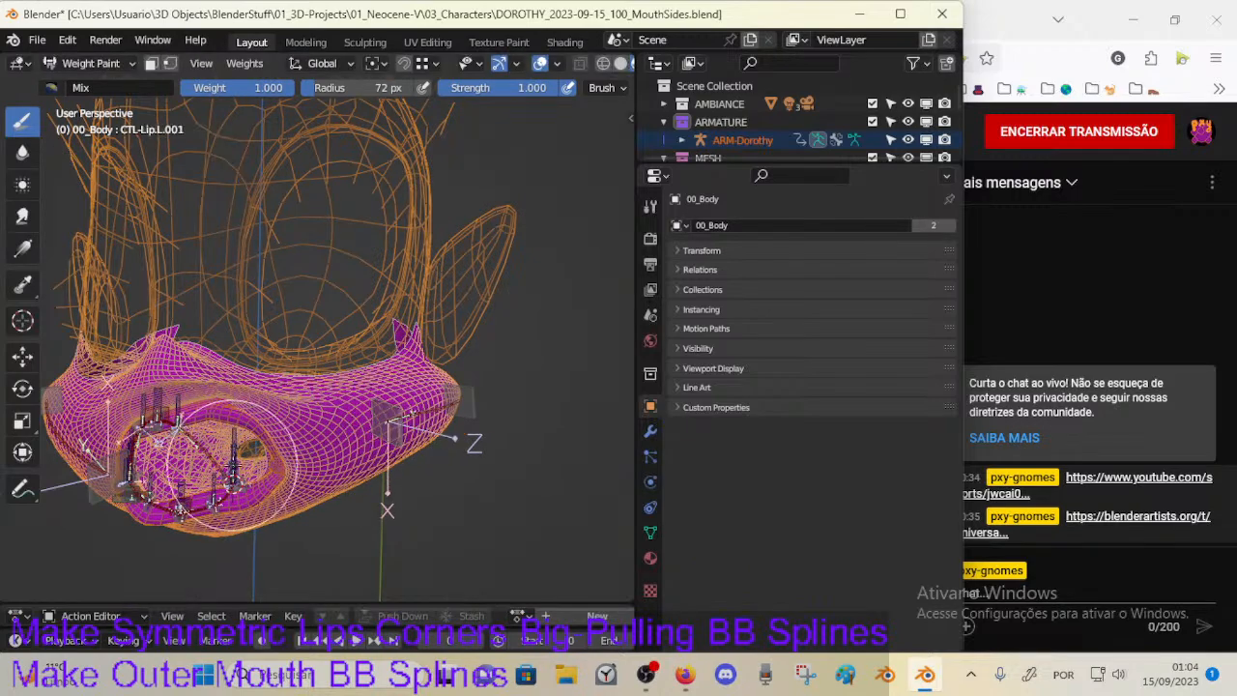
key("g")
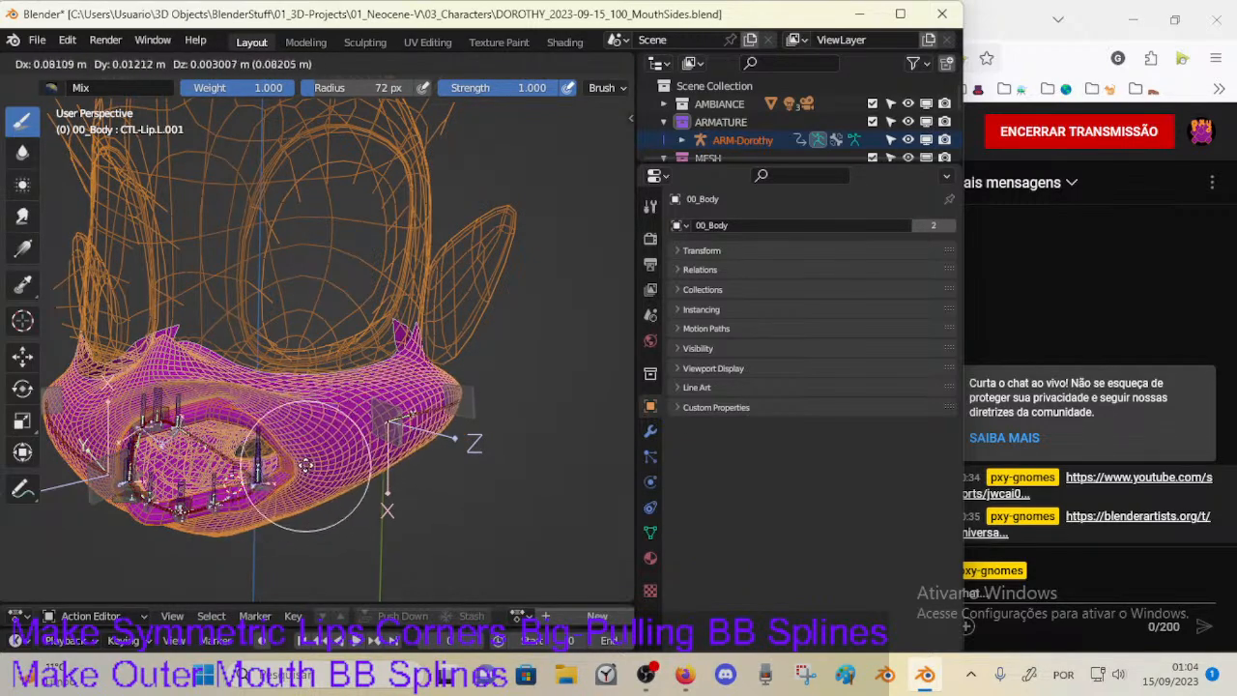
left_click(325, 454)
mouse_move(325, 454)
middle_mouse_down()
mouse_move(302, 468)
mouse_move(304, 446)
middle_mouse_up()
Step: Place the lip-corner control, and move CTL-MouthSide-BBH.L.001 forward and down the cheek in short stages
left_click(303, 467)
key("g")
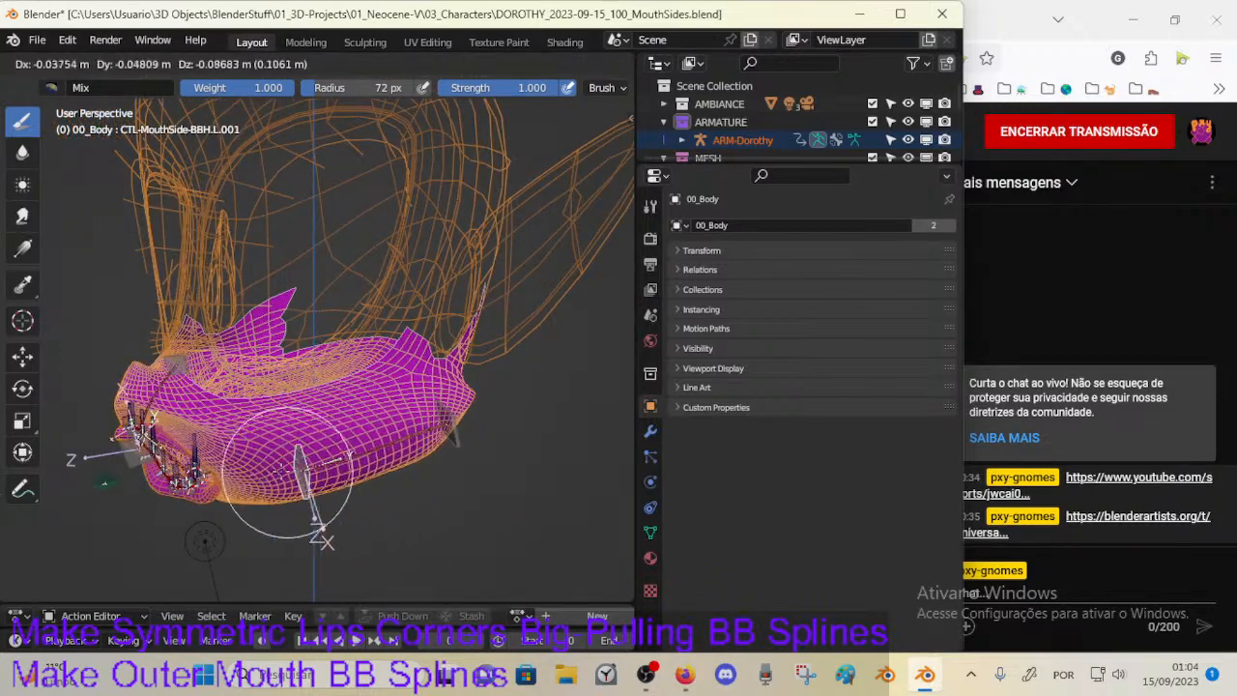
left_click(281, 470)
key("g")
left_click(288, 483)
mouse_move(288, 483)
middle_mouse_down()
mouse_move(294, 502)
mouse_move(286, 473)
mouse_move(396, 398)
mouse_move(382, 414)
middle_mouse_up()
key("g")
left_click(294, 502)
Step: Move the left mouth-side control up and back along the cheek in several stages
key("g")
left_click(282, 458)
key("g")
left_click(319, 454)
key("g")
left_click(398, 396)
key("g")
left_click(382, 414)
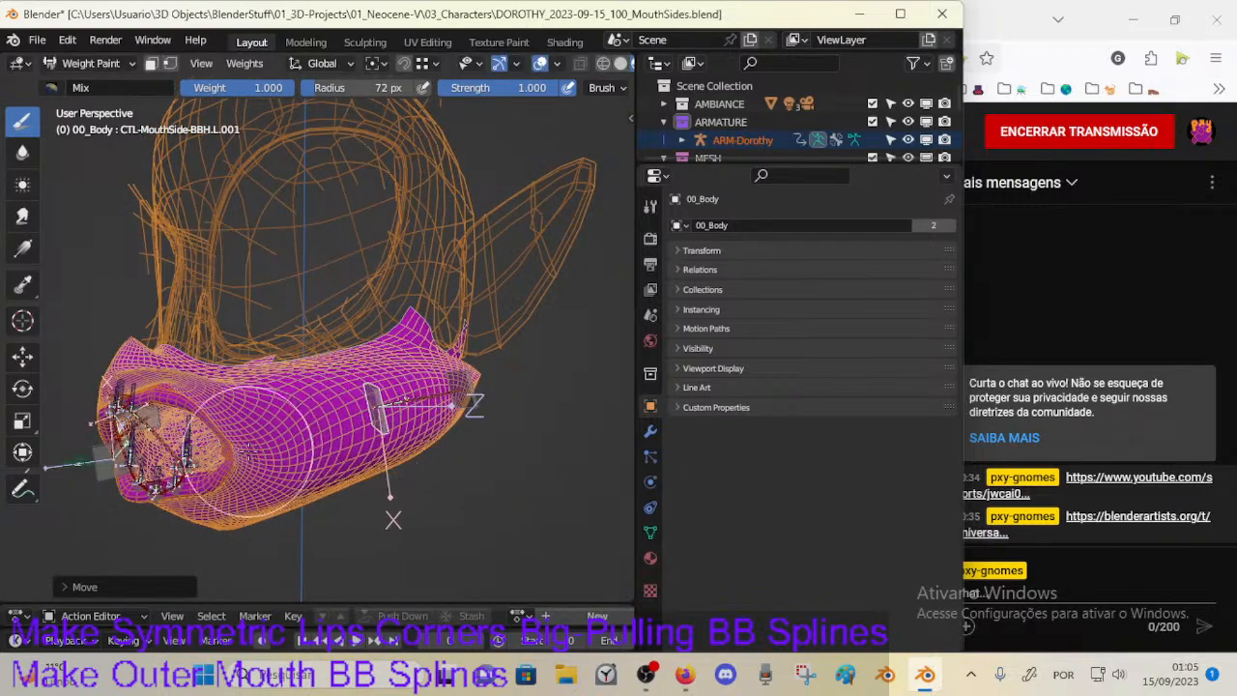
Step: Pull the left mouth-side control forward toward the lips, shift it slightly back, and save the file
key("g")
left_click(162, 474)
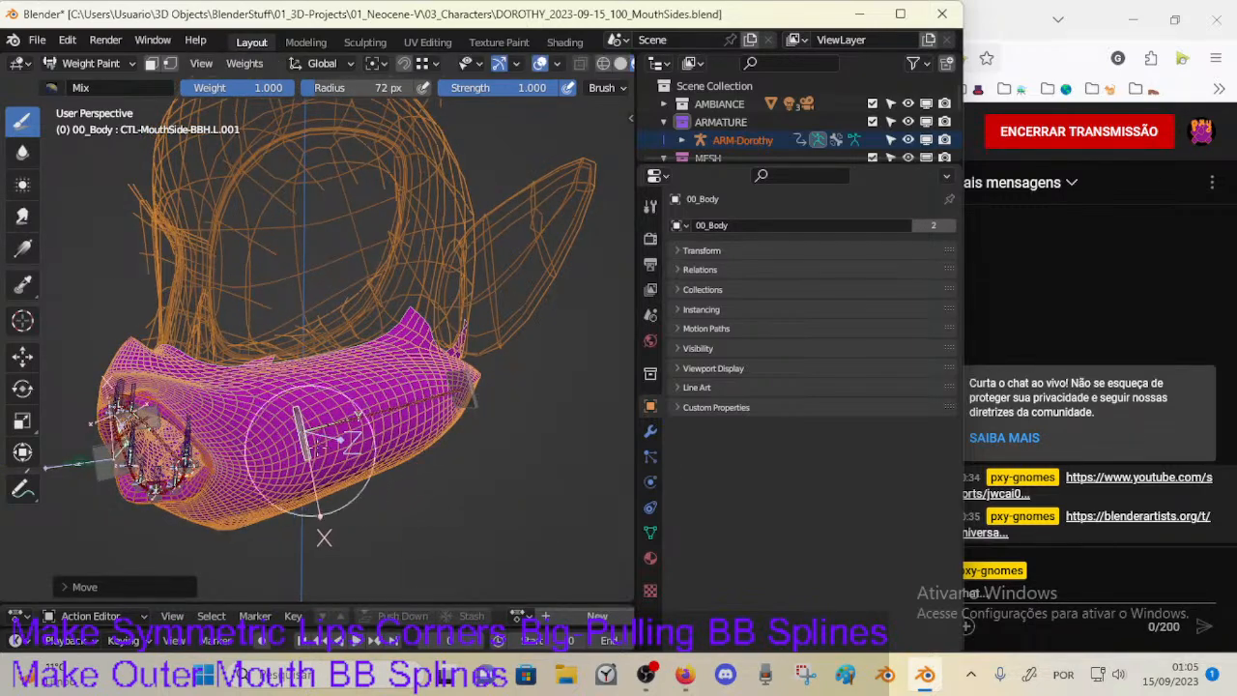
key("g")
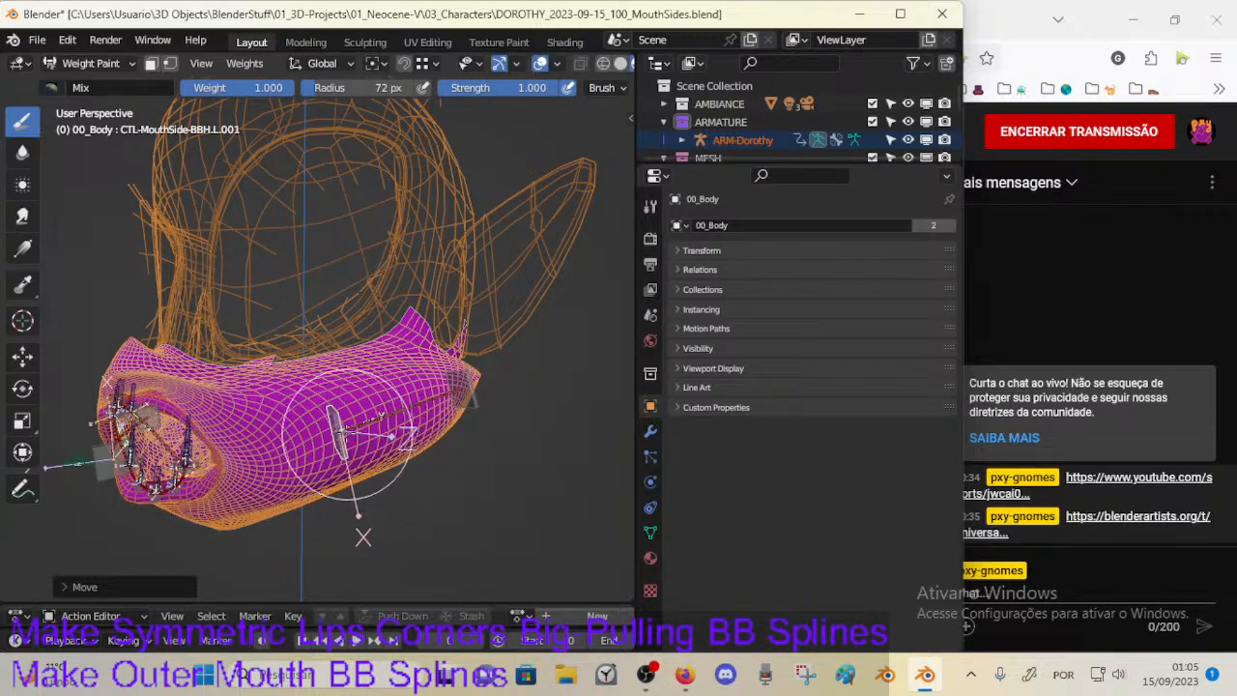
left_click(363, 537)
key("ctrl+s")
Step: Make several small moves of the left mouth-side control along the rear half of the cheek
middle_click_drag(336, 437, 357, 437)
key("g")
left_click(353, 432)
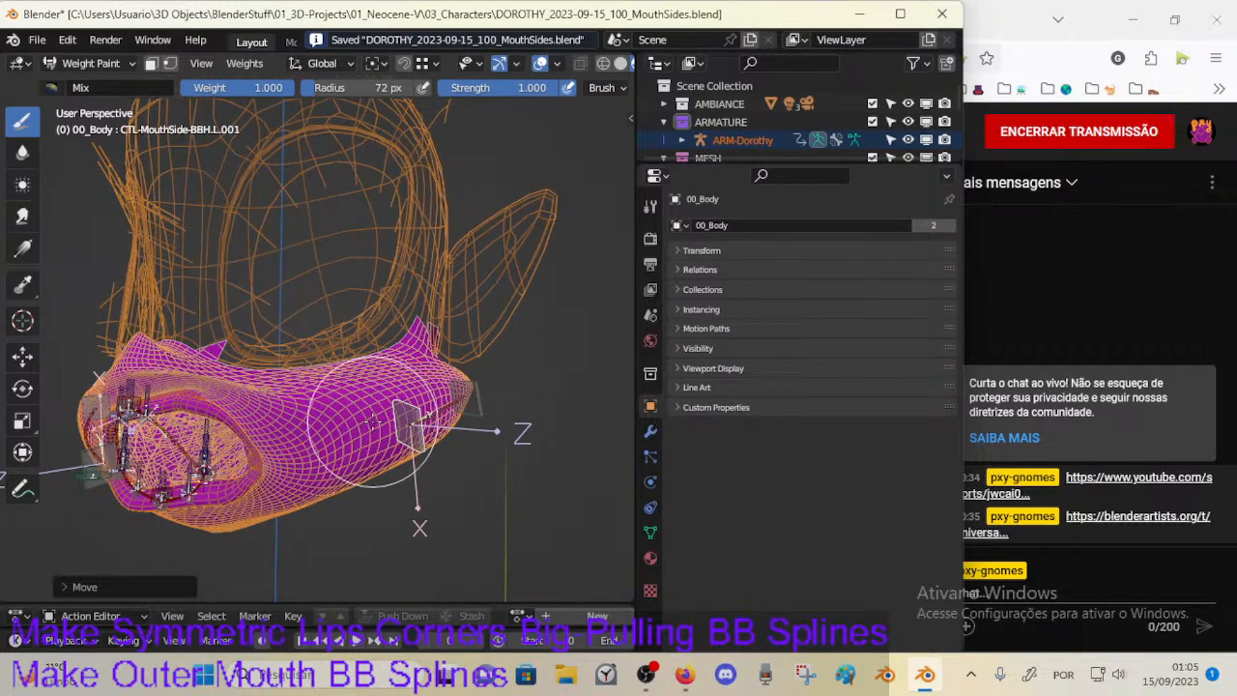
key("g")
left_click(349, 426)
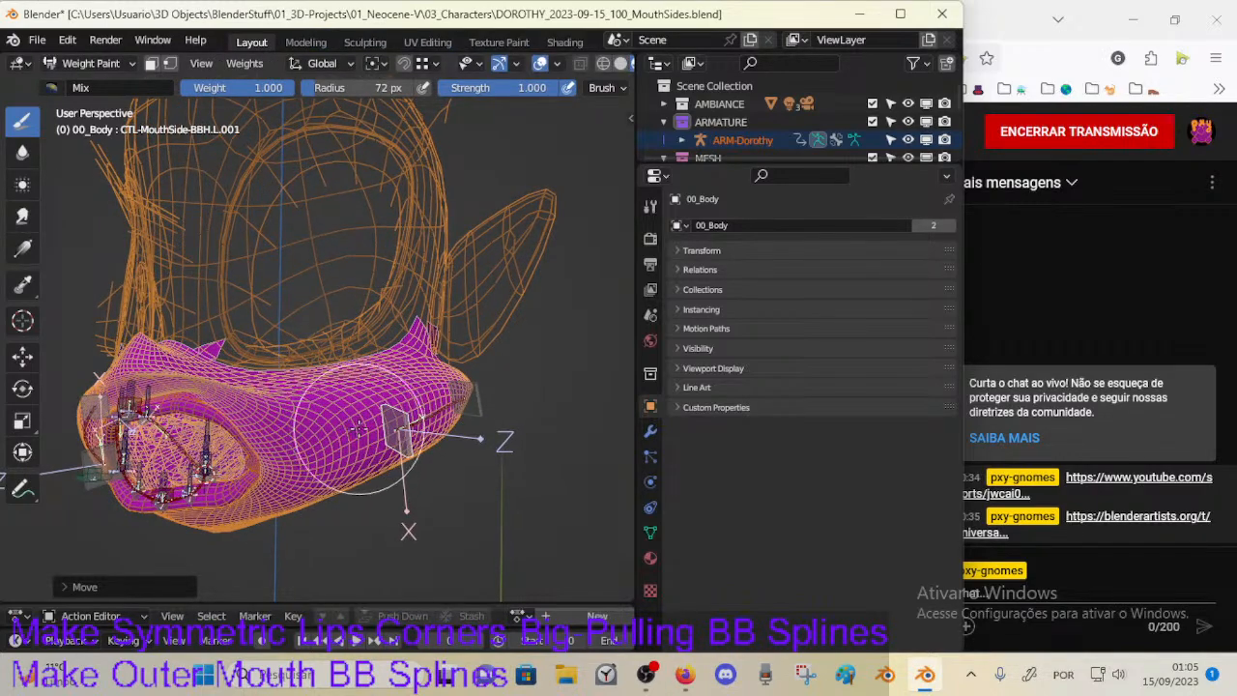
middle_click_drag(358, 429, 365, 426)
key("g")
left_click(421, 411)
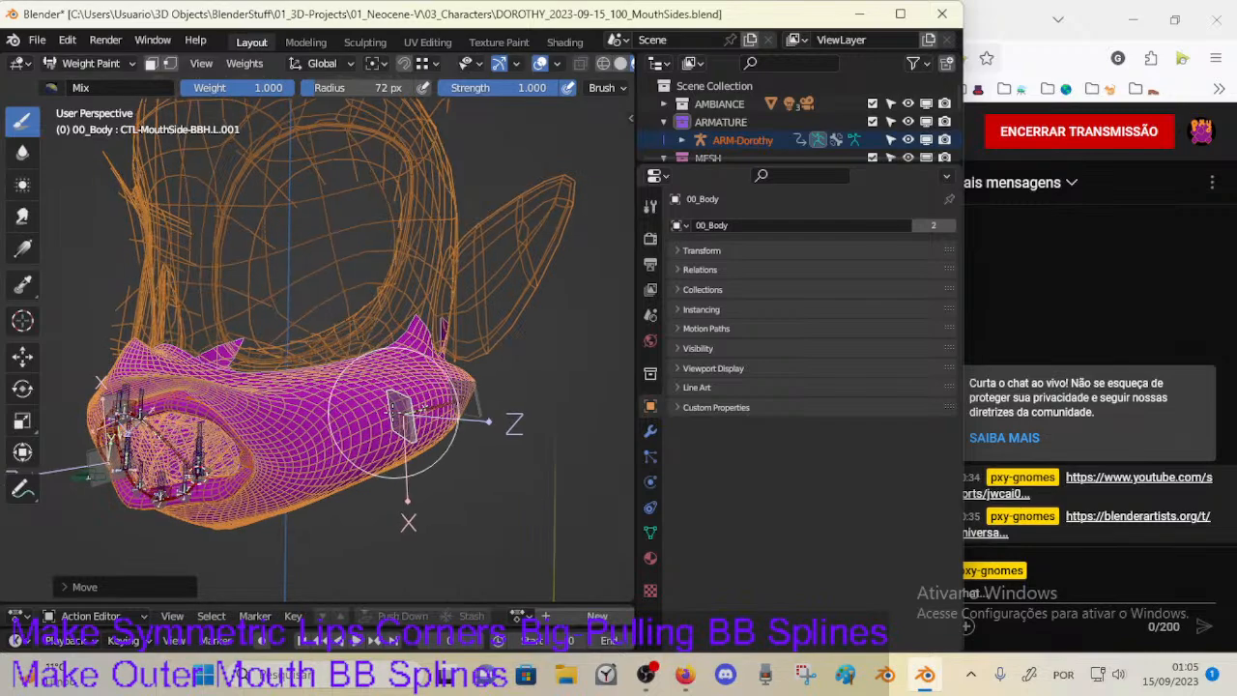
key("g")
left_click(373, 414)
Step: Rotate the left mouth-side control slightly and shift it forward on the cheek in side view
middle_click_drag(373, 414, 379, 411)
key("r")
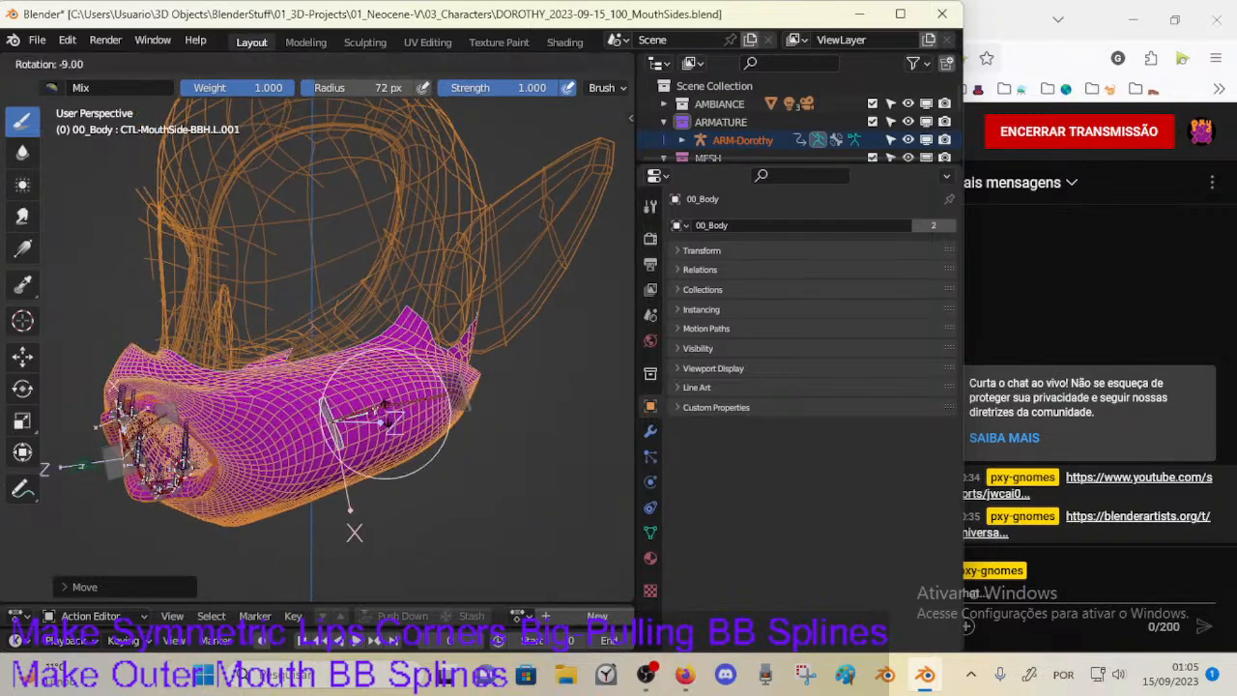
left_click(381, 435)
key("g")
left_click(339, 444)
Step: Pull the left mouth-side control back to the cheek's rear and check the stretched lip corner from different angles
key("g")
middle_click_drag(303, 547, 363, 535)
left_click(420, 432)
mouse_move(421, 432)
middle_mouse_down()
mouse_move(435, 407)
mouse_move(412, 419)
middle_mouse_up()
key("g")
left_click(434, 415)
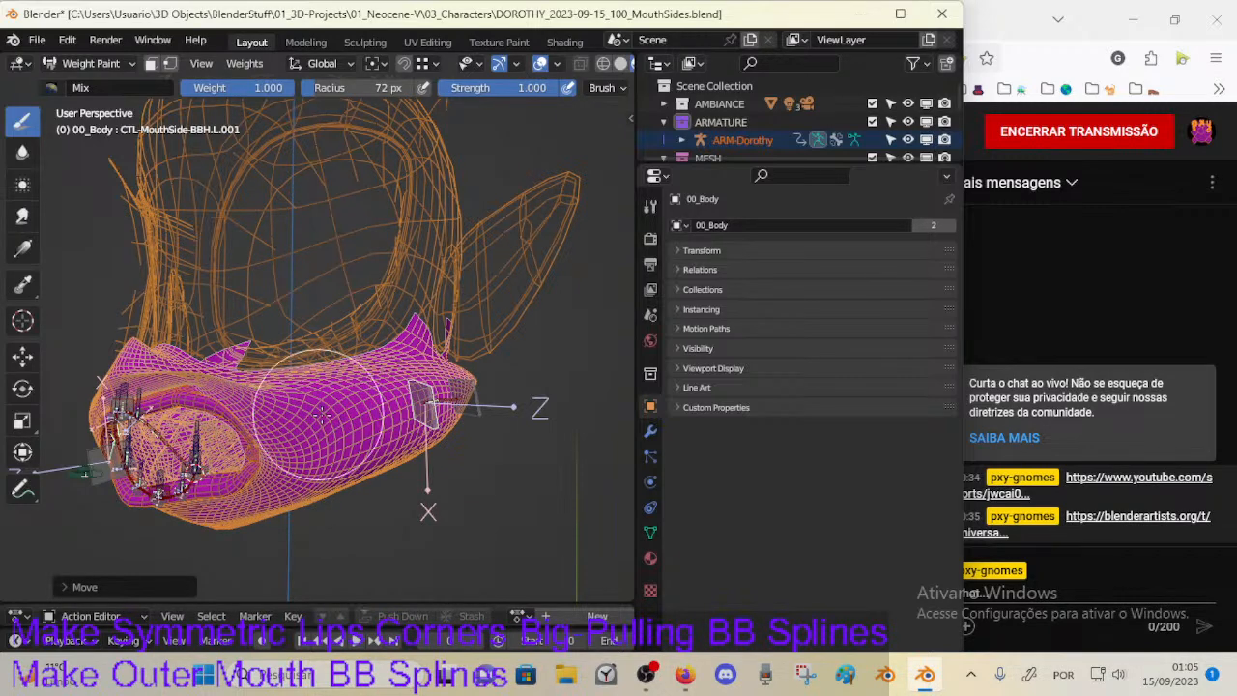
middle_click_drag(283, 446, 354, 417)
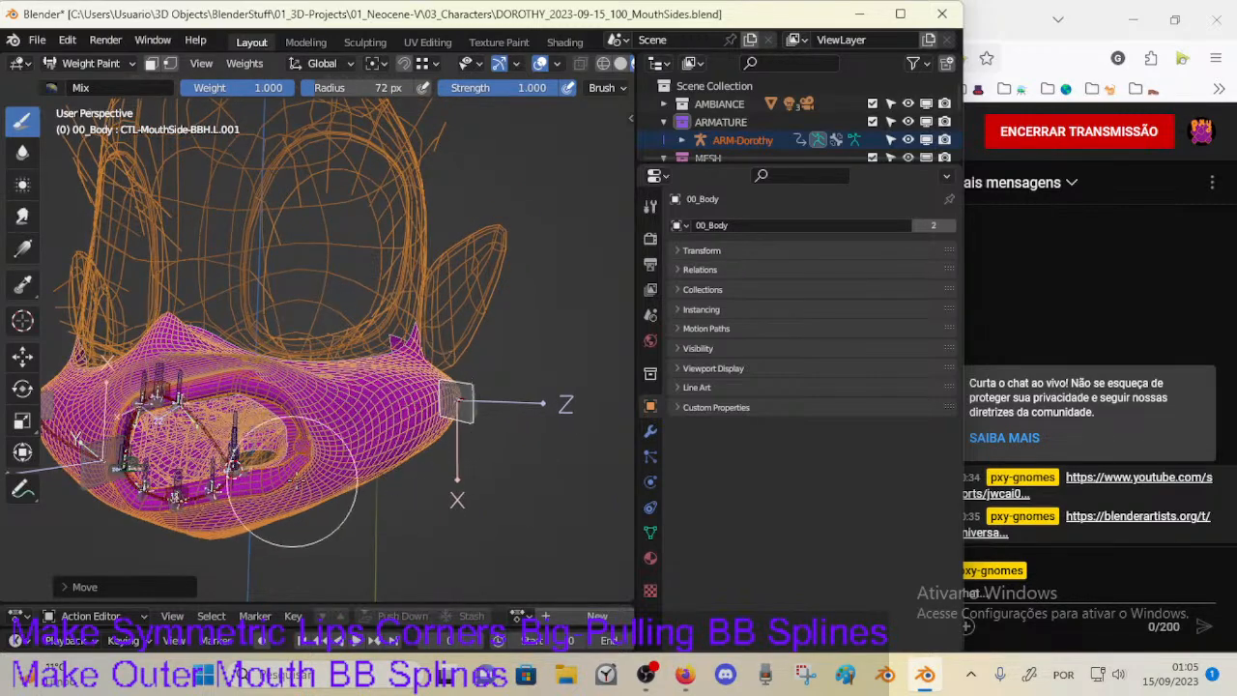
middle_click_drag(333, 410, 292, 434)
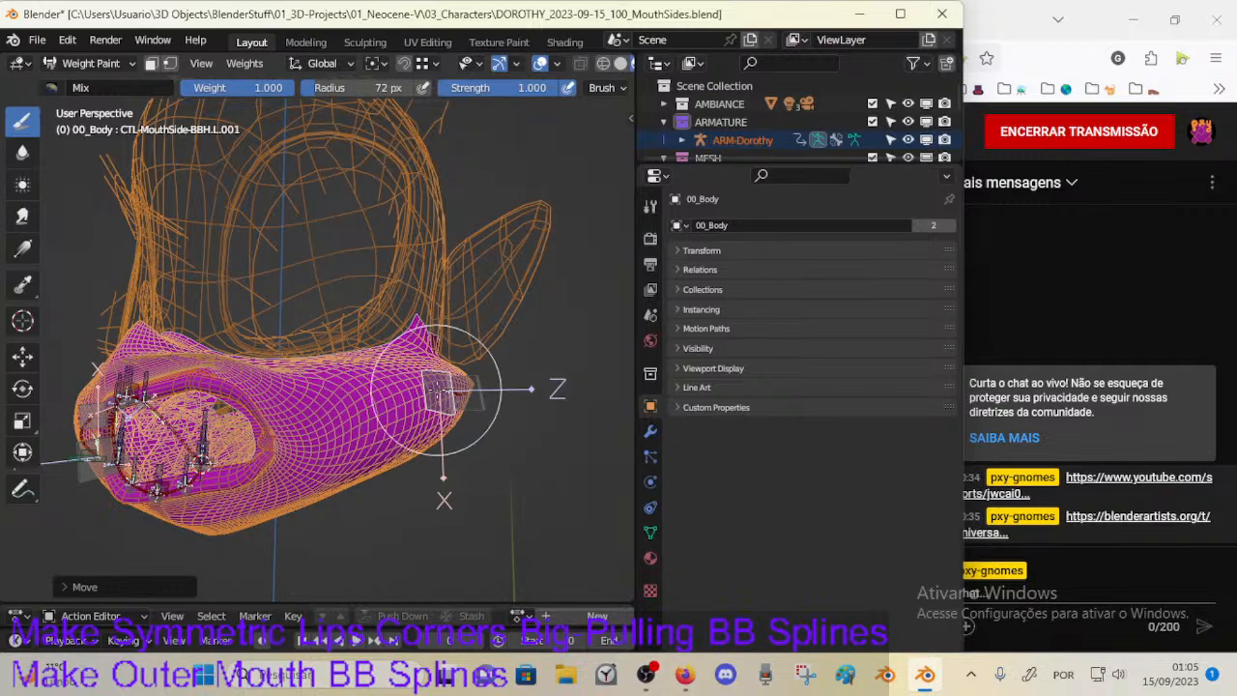
Step: Move the left mouth-side control forward onto the lower cheek, then back up toward the cheek's rear
key("g")
left_click(387, 416)
middle_click_drag(387, 417, 360, 439)
key("g")
left_click(371, 442)
key("g")
left_click(325, 454)
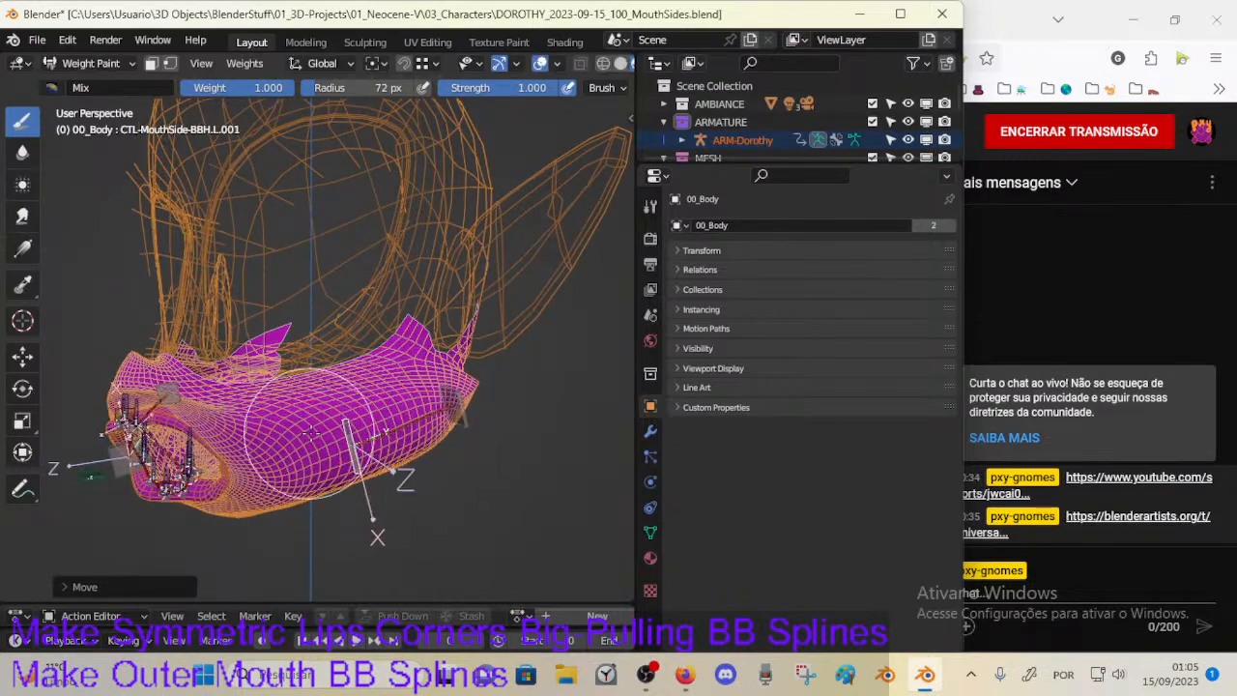
middle_click_drag(275, 451, 302, 390)
key("g")
left_click(369, 426)
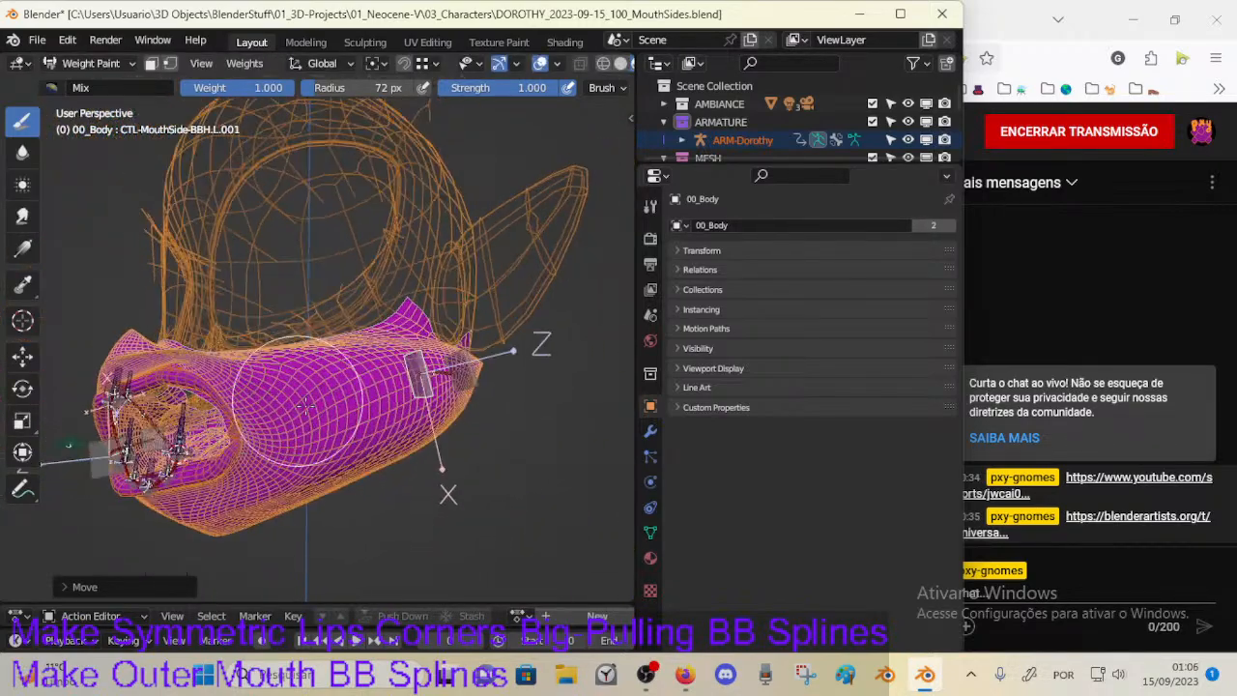
Step: Bring the left mouth-side control forward, rotate it and raise it to the cheek's upper edge
key("g")
key("r")
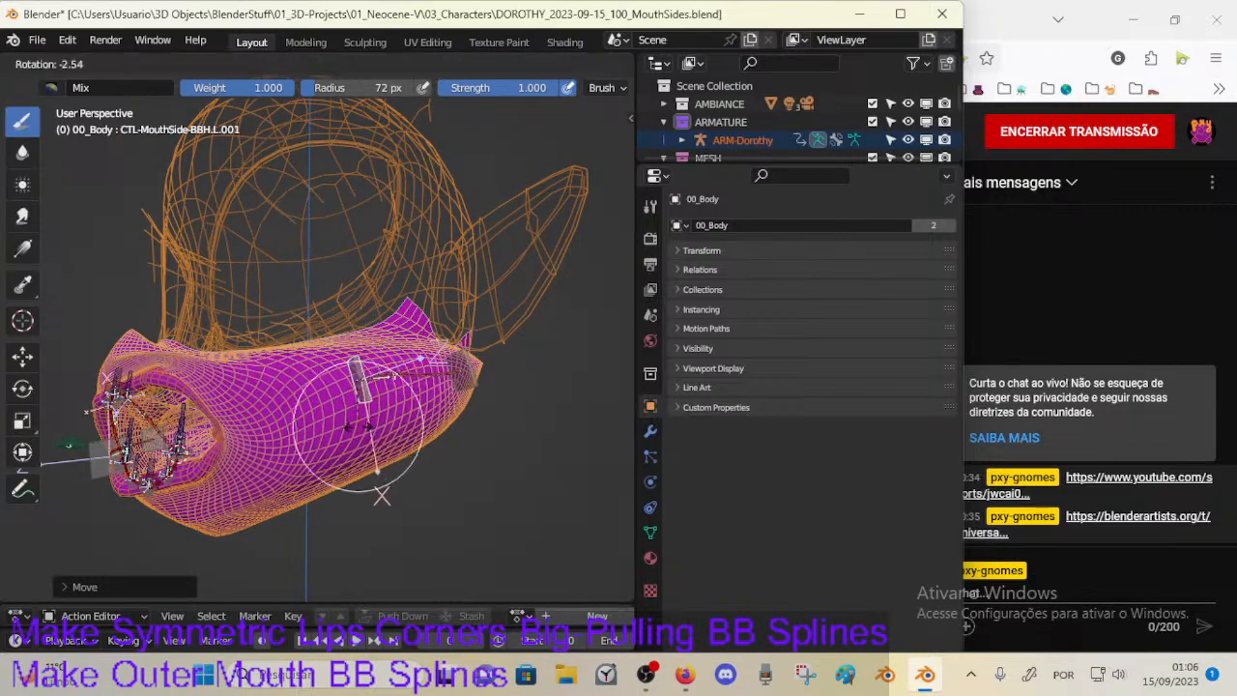
left_click(376, 495)
key("g")
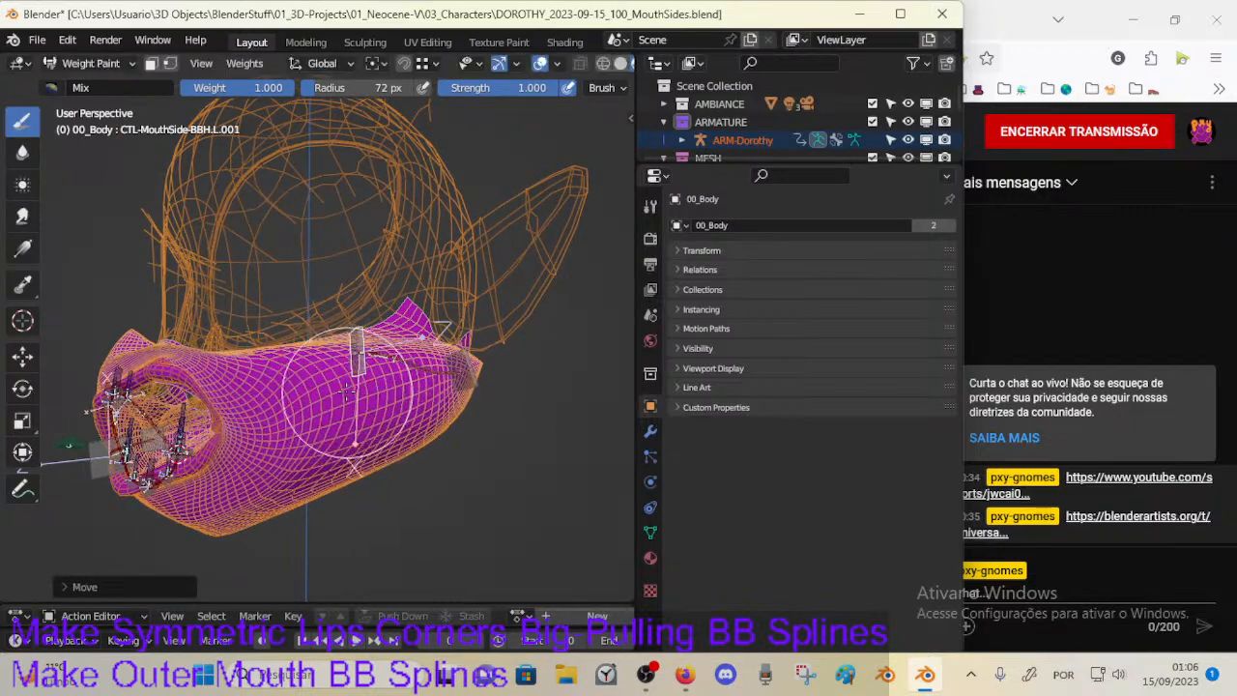
left_click(350, 392)
Step: Rotate and raise the left mouth-side control, then lower it to the middle of the cheek and rotate it again
middle_click_drag(350, 392, 415, 377)
key("r")
left_click(406, 361)
key("g")
left_click(404, 339)
key("g")
left_click(412, 424)
key("r")
left_click(310, 439)
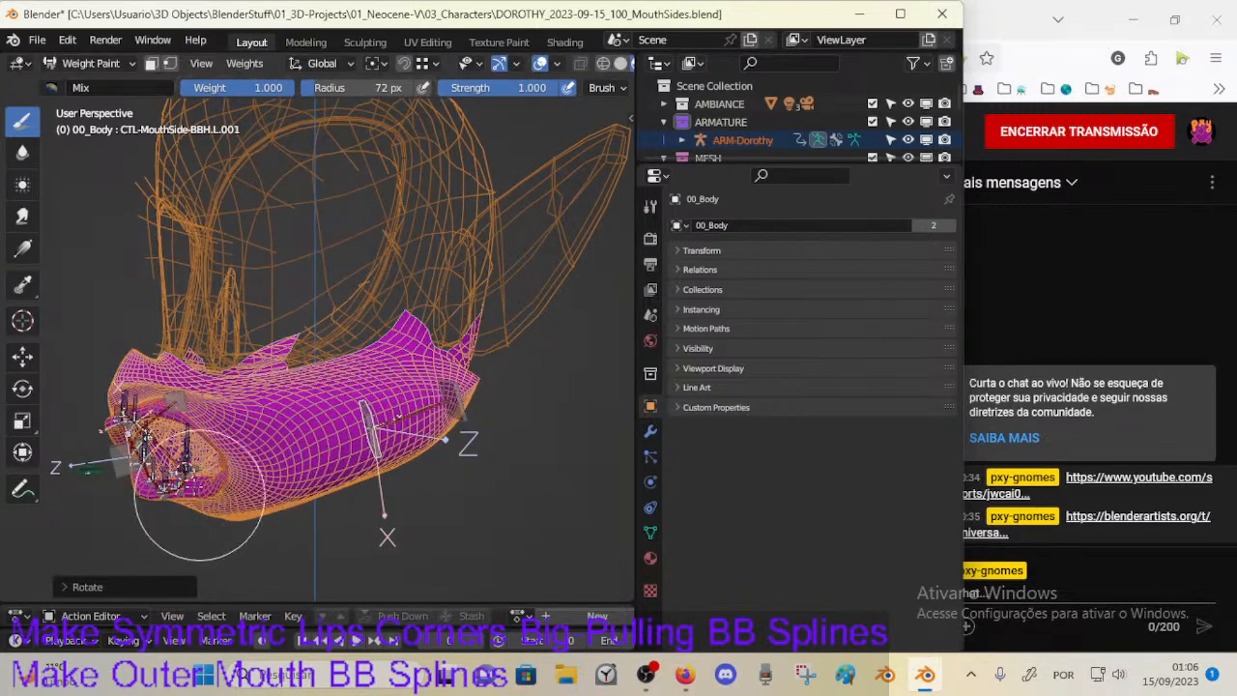
Step: Push the left mouth-side control forward toward the lips, bring it back to mid cheek and rotate it
mouse_move(214, 483)
middle_mouse_down()
mouse_move(281, 476)
mouse_move(288, 458)
middle_mouse_up()
key("g")
left_click(315, 446)
key("g")
left_click(241, 466)
key("g")
left_click(338, 458)
key("r")
left_click(343, 430)
Step: Lower the left mouth-side control, rotate it, and pull it back along the lower cheek
key("g")
left_click(314, 483)
key("r")
left_click(304, 498)
key("g")
left_click(392, 451)
Step: Move the left mouth-side control close to the lips, then back along the lower cheek with an added rotation
key("g")
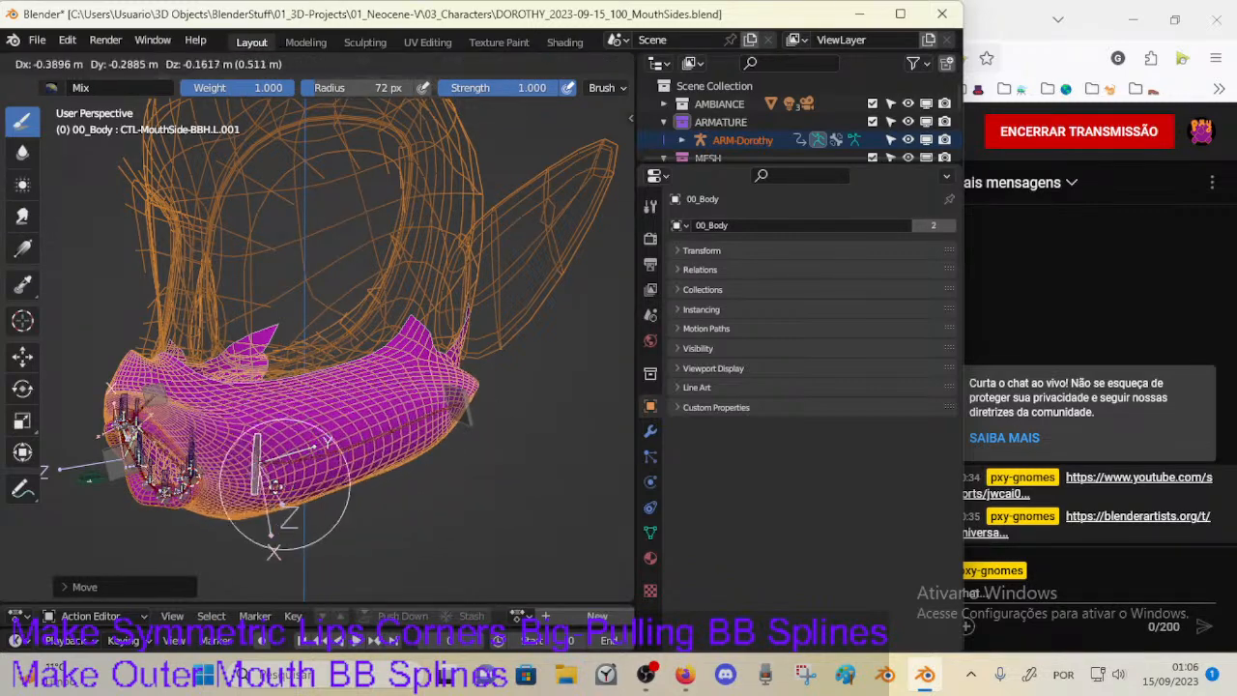
left_click(283, 462)
key("g")
left_click(314, 503)
key("g")
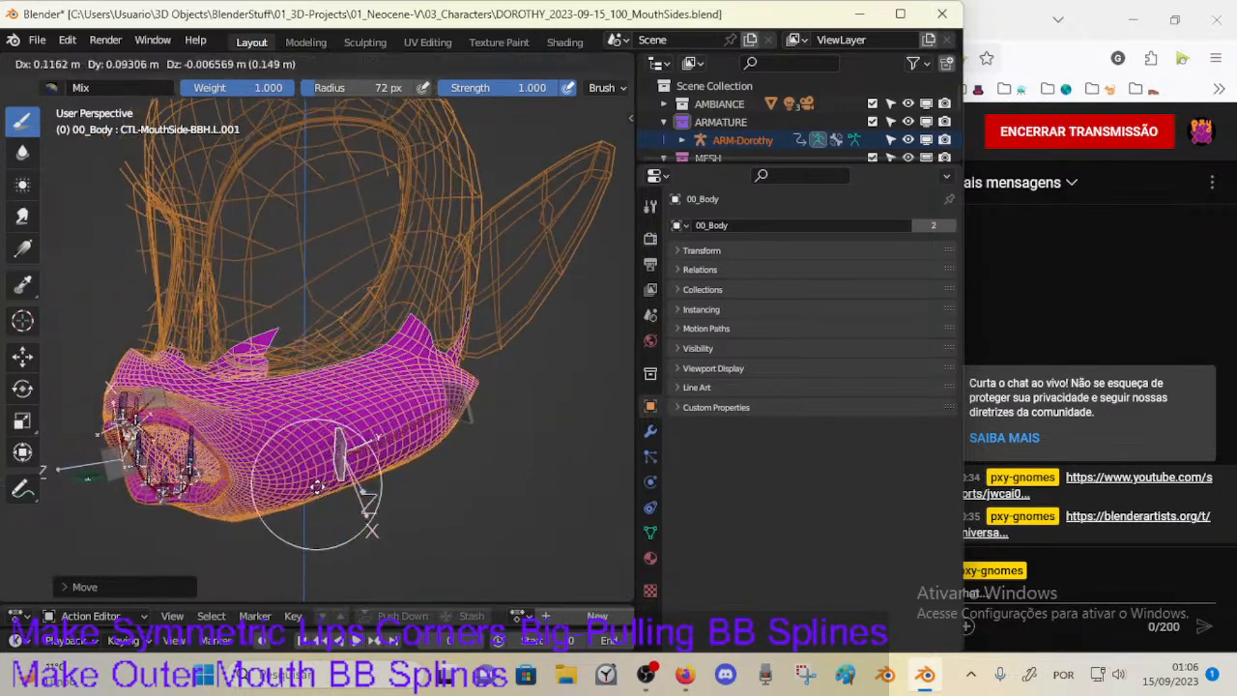
key("r")
left_click(410, 433)
key("g")
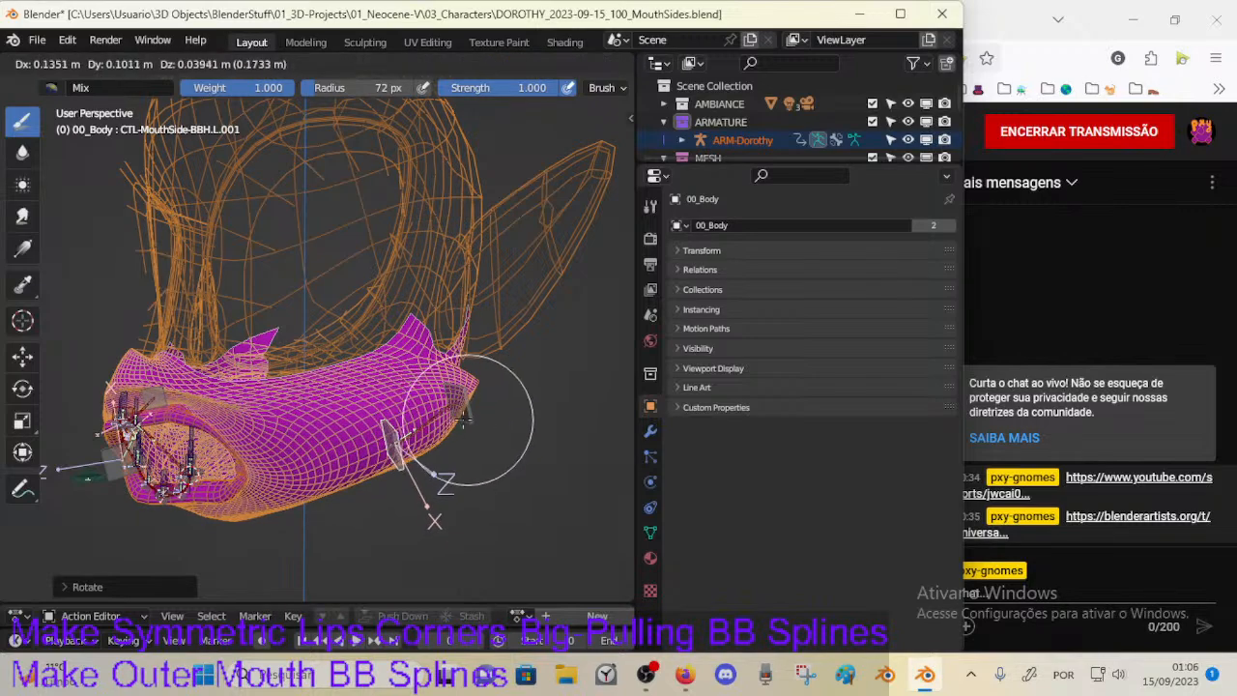
left_click(376, 453)
Step: Reposition the left mouth-side control inward toward the lips in two moves and save the file
middle_click_drag(376, 452, 406, 440)
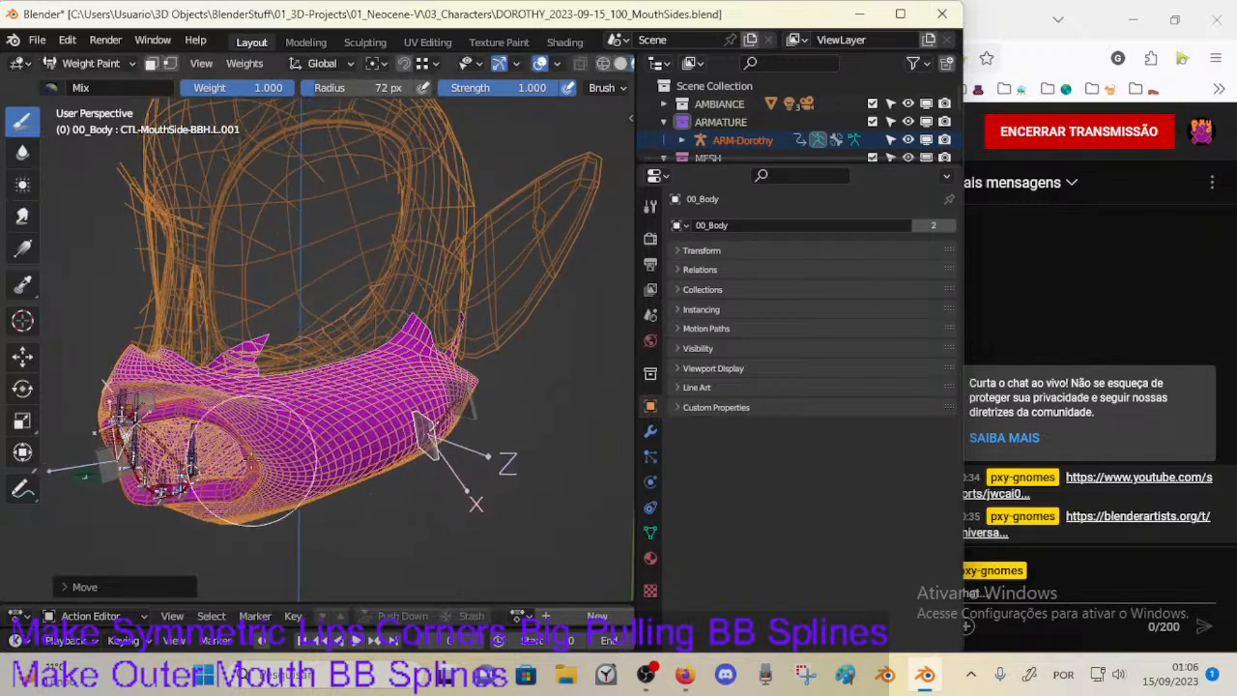
mouse_move(259, 441)
middle_mouse_down()
mouse_move(333, 410)
mouse_move(376, 414)
mouse_move(324, 414)
mouse_move(384, 437)
middle_mouse_up()
key("g")
left_click(260, 434)
key("g")
left_click(300, 395)
key("ctrl+s")
Step: Switch to Object Mode, select the armature together with the 00_Body mesh, and return to Weight Paint mode
key("ctrl+Tab")
key("4")
left_click(388, 409)
left_click(400, 415)
left_click(203, 425, "shift")
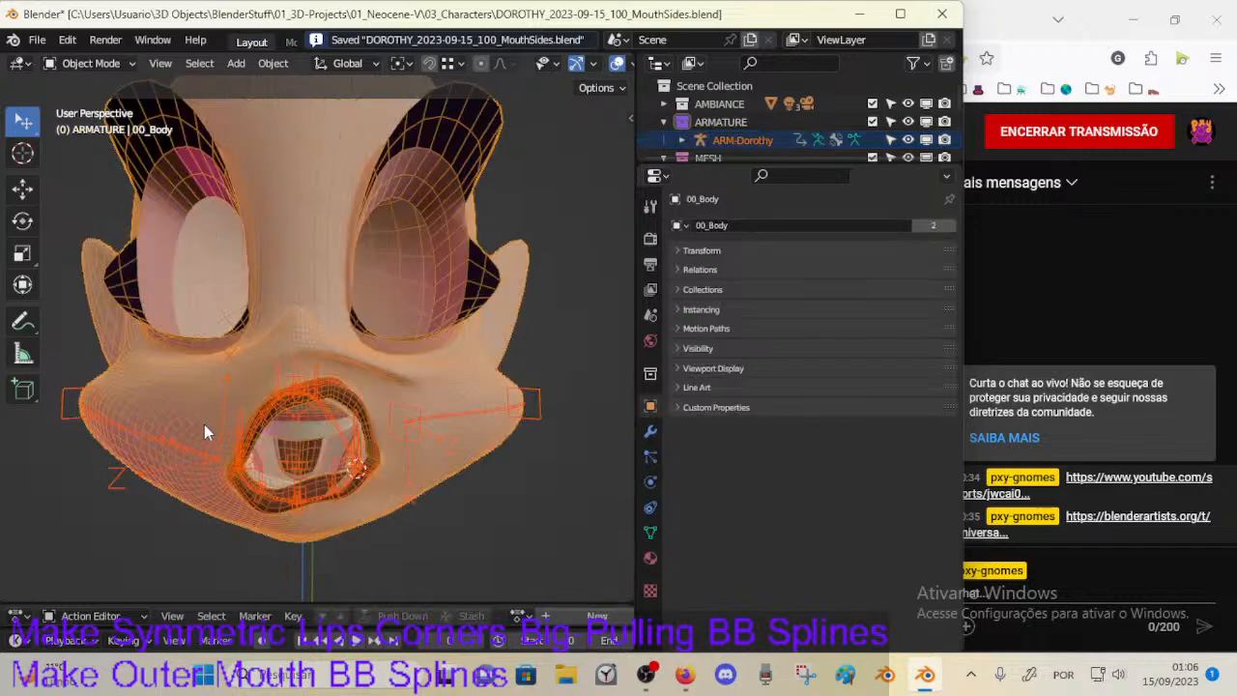
key("ctrl+Tab")
key("7")
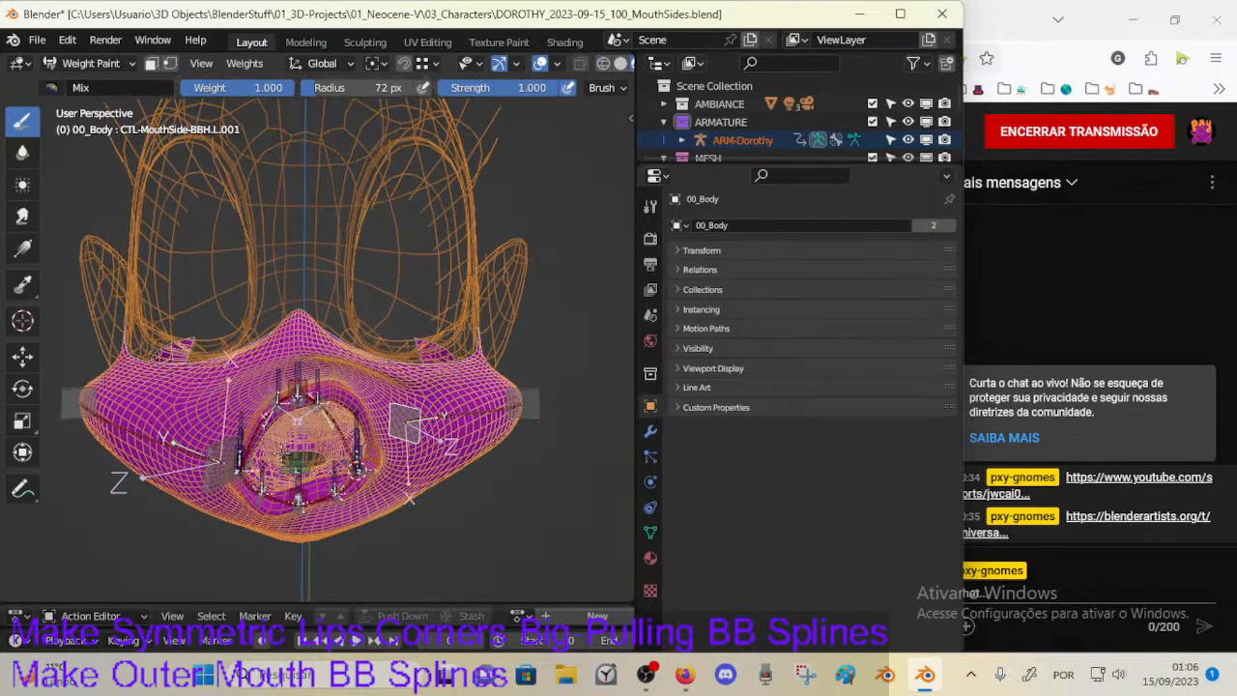
mouse_move(286, 447)
middle_mouse_down()
mouse_move(314, 451)
mouse_move(255, 449)
middle_mouse_up()
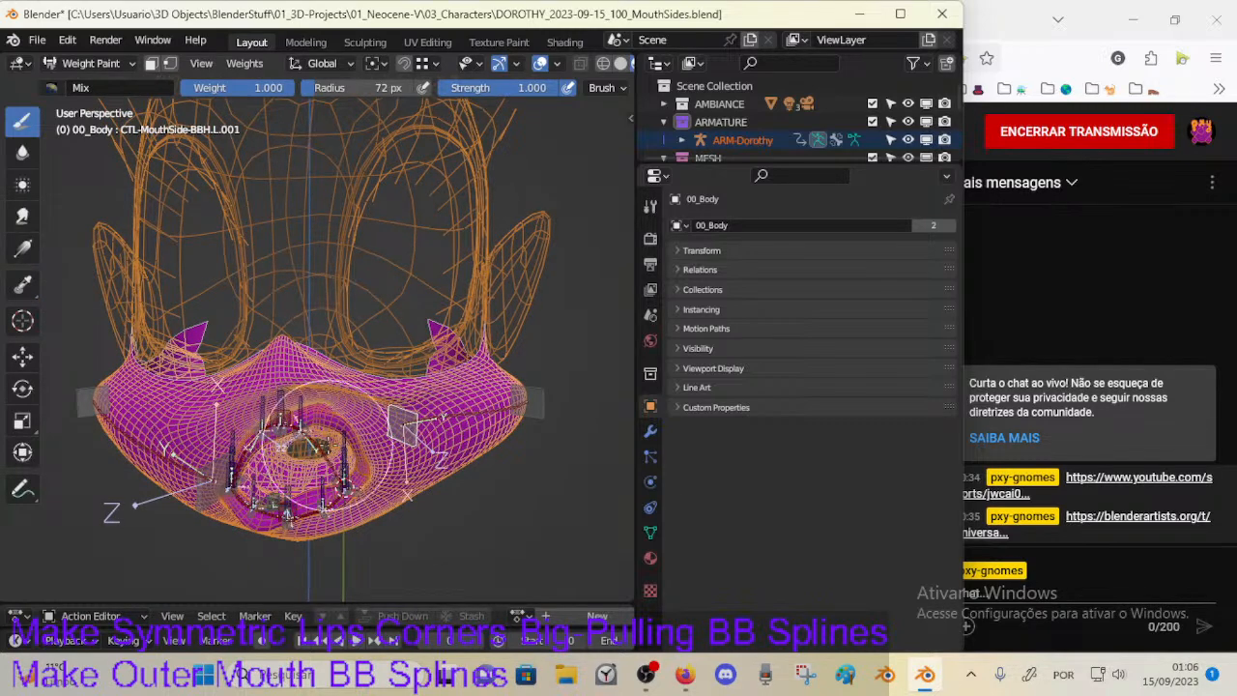
Step: Reselect ARM-Dorothy and 00_Body in Object Mode and resume weight painting with CTL-MouthSide-BBH.R.001 active
key("ctrl+Tab")
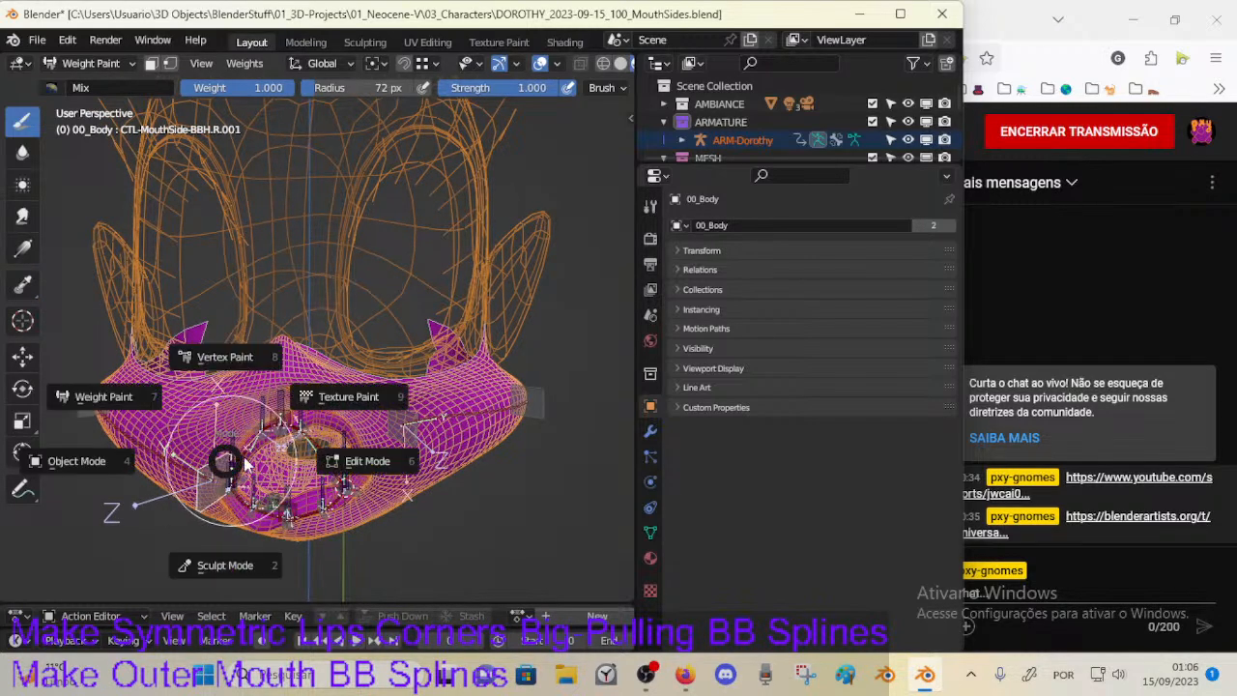
key("4")
left_click(415, 412)
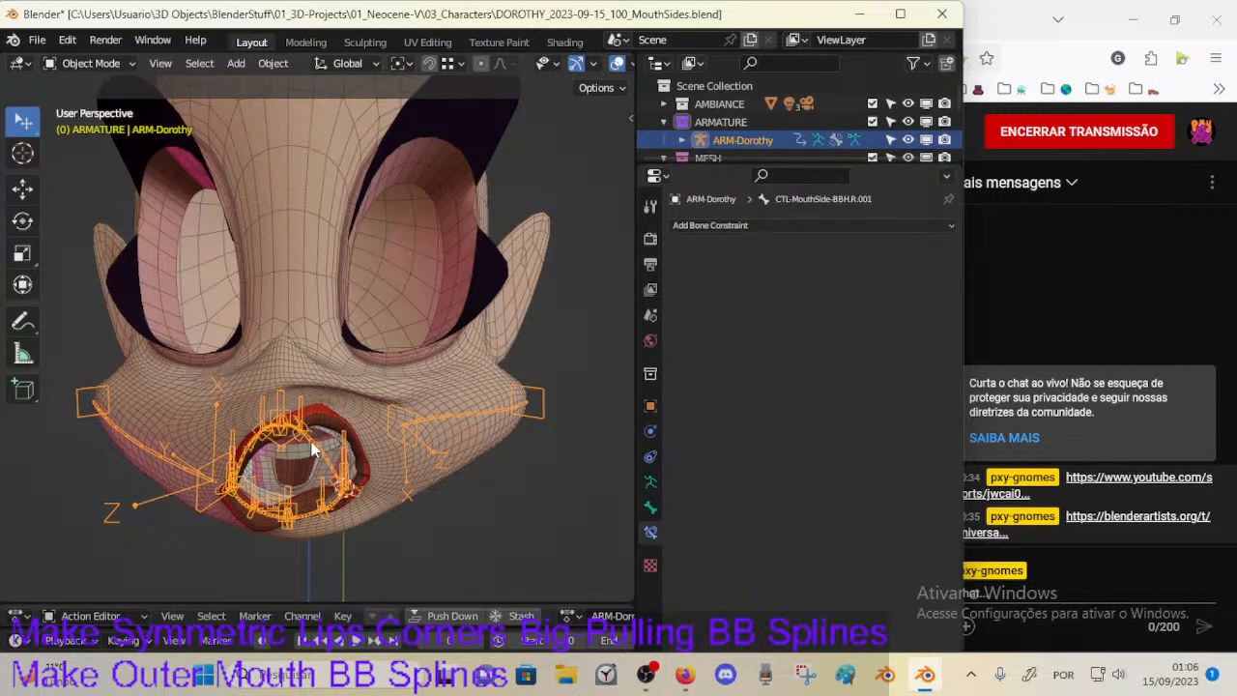
left_click(365, 417, "shift")
key("ctrl+Tab")
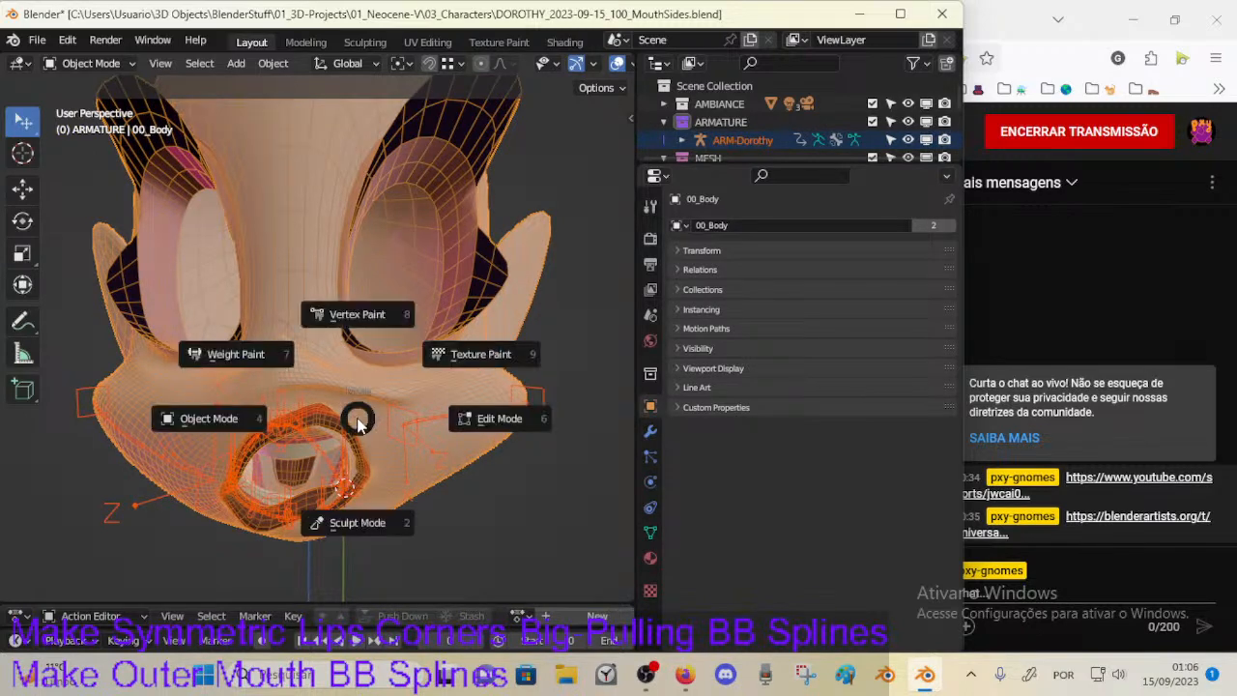
left_click(350, 416)
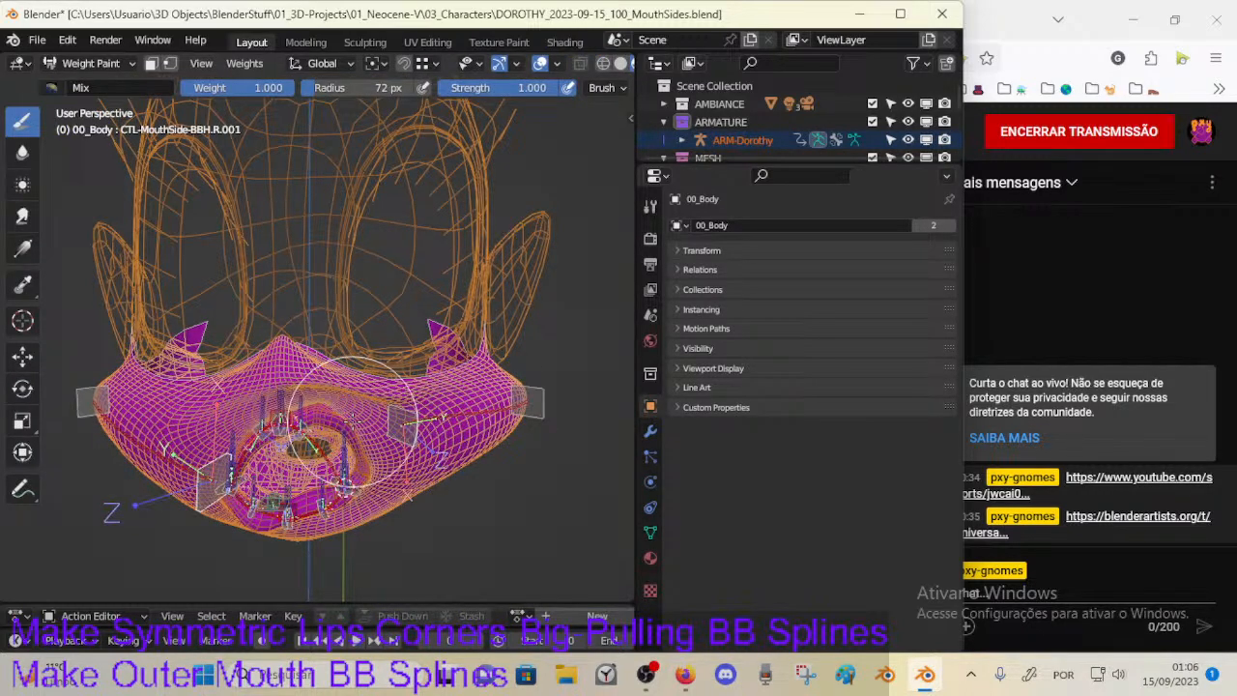
Step: Toggle out of and back into Weight Paint mode, and select DEF-LipUp-BB.R.002 to show its weights
key("ctrl+Tab")
left_click(206, 450)
key("ctrl+Tab")
left_click(218, 348)
mouse_move(329, 421)
middle_mouse_down()
mouse_move(355, 450)
mouse_move(359, 429)
mouse_move(338, 431)
mouse_move(353, 448)
mouse_move(317, 439)
mouse_move(338, 428)
middle_mouse_up()
left_click(346, 449, "ctrl")
left_click(281, 456, "ctrl")
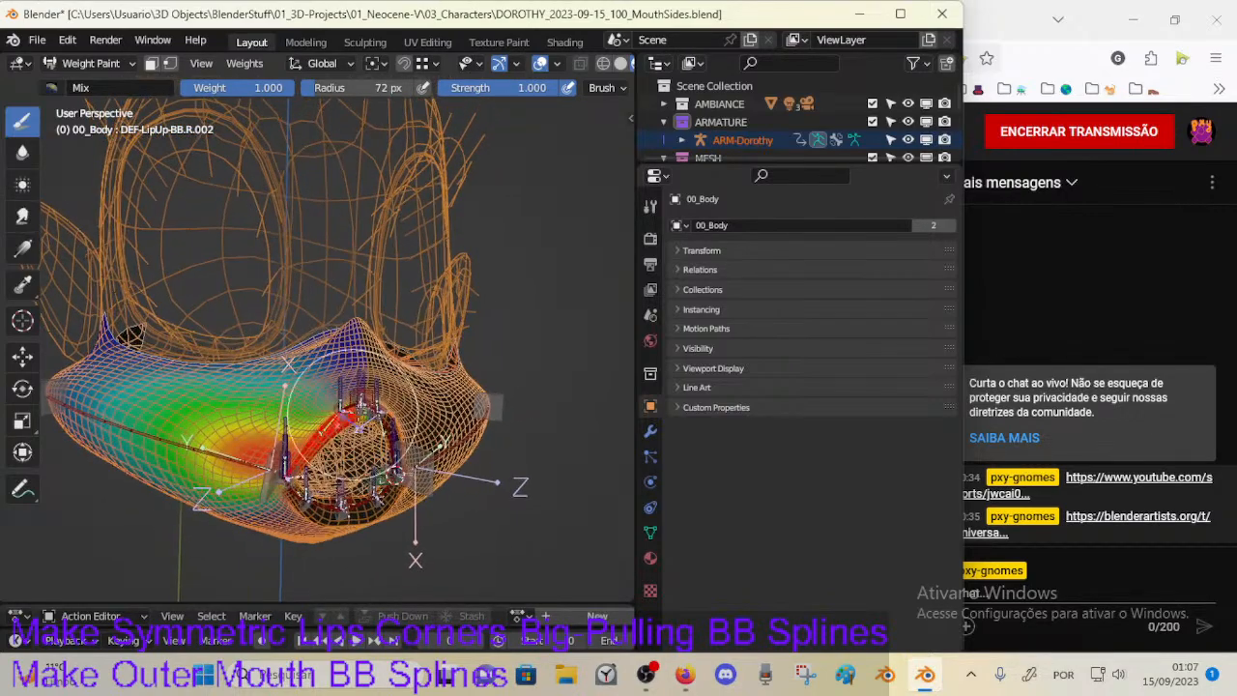
Step: Undo the stray brush stroke on the mesh and select DEF-MouthSide-BB.L.001 to show its weights
left_click_drag(413, 400, 423, 414)
key("ctrl+z")
middle_click_drag(423, 414, 369, 431)
left_click(215, 451, "ctrl")
middle_click_drag(220, 452, 321, 397)
left_click(381, 396, "ctrl")
mouse_move(406, 390)
middle_mouse_down()
mouse_move(425, 390)
mouse_move(408, 395)
middle_mouse_up()
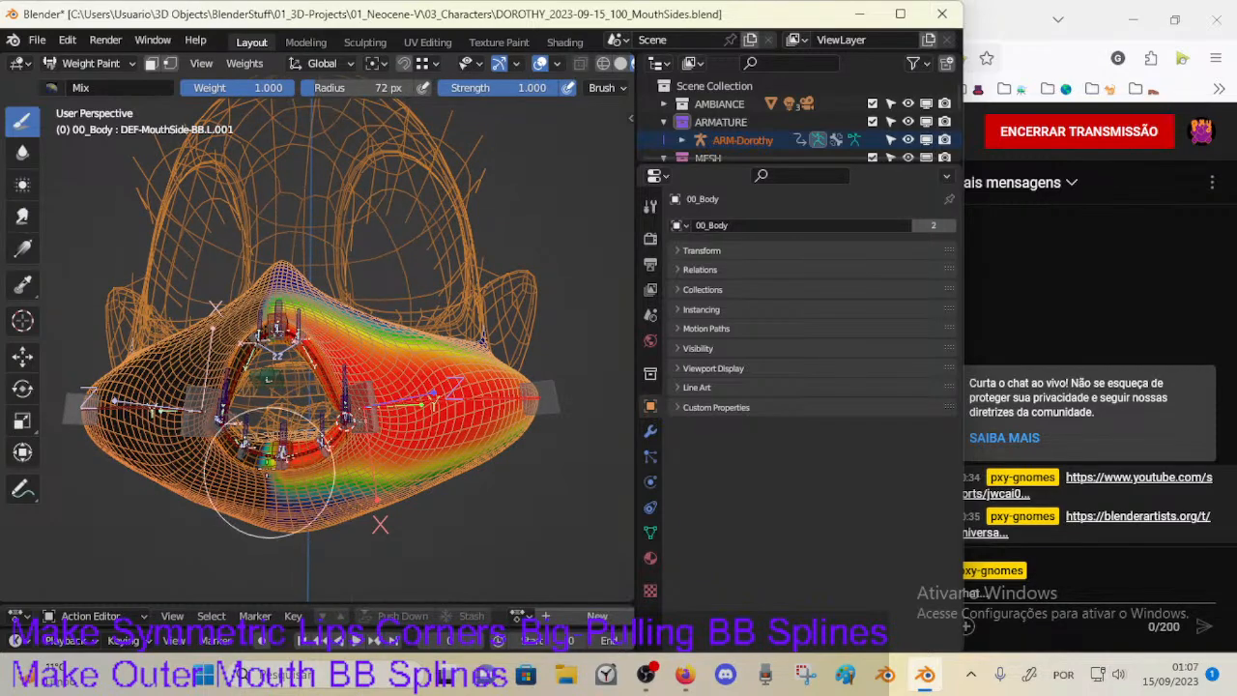
Step: Select the DEF-LipUp-BB.R.002 bone again and set the weight brush radius to 57 px
middle_click_drag(273, 475, 290, 466)
left_click(227, 450, "ctrl")
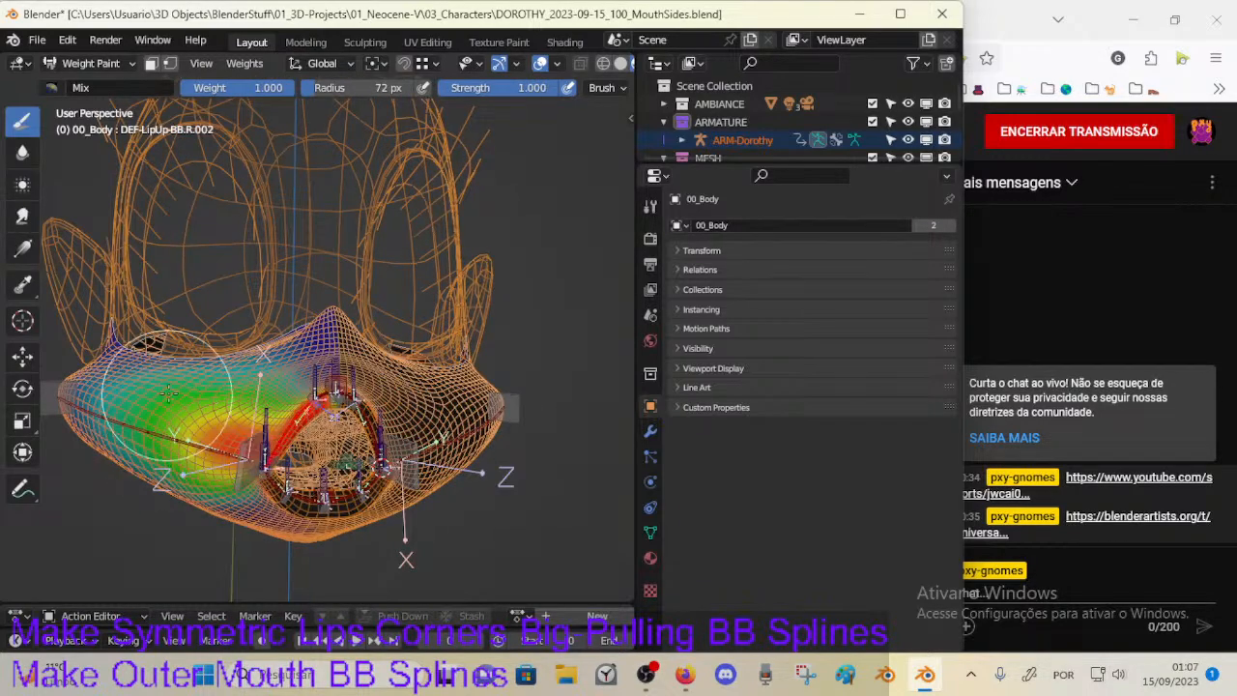
middle_click_drag(256, 411, 288, 377)
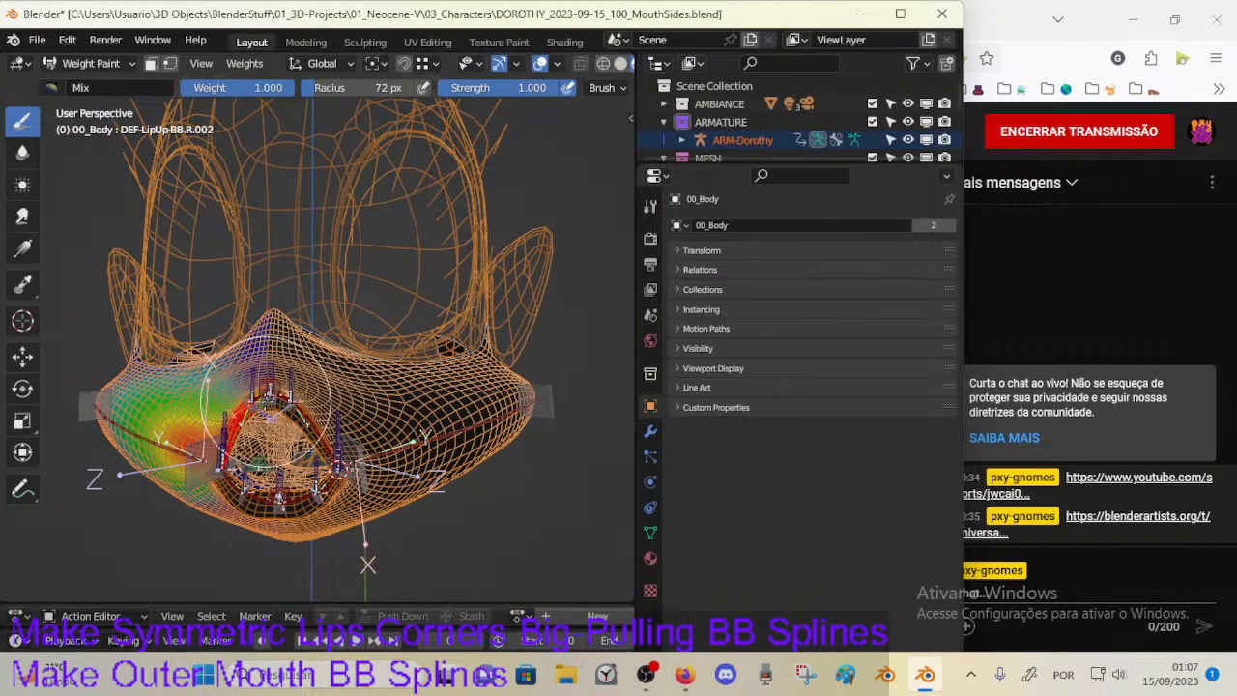
key("f")
left_click(244, 413)
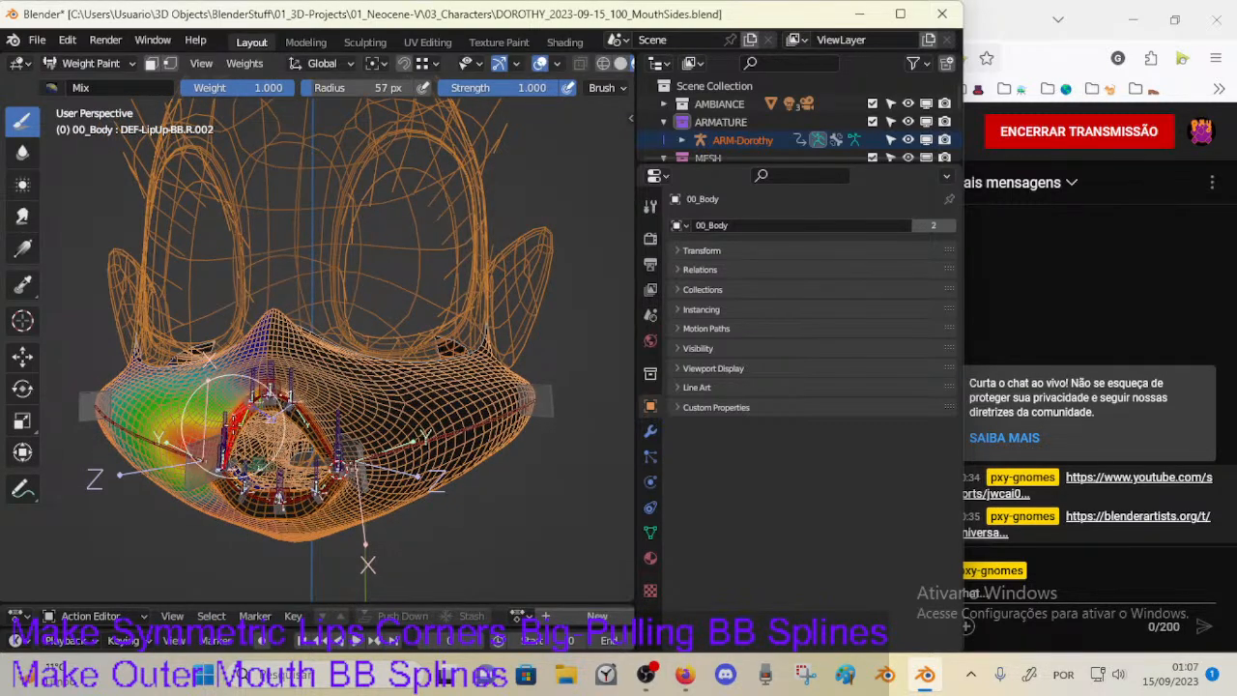
middle_click_drag(246, 411, 282, 399)
Step: Select DEF-MouthSide-BB.R.001 and examine its weights around the mouth opening up close
left_click(210, 435, "ctrl")
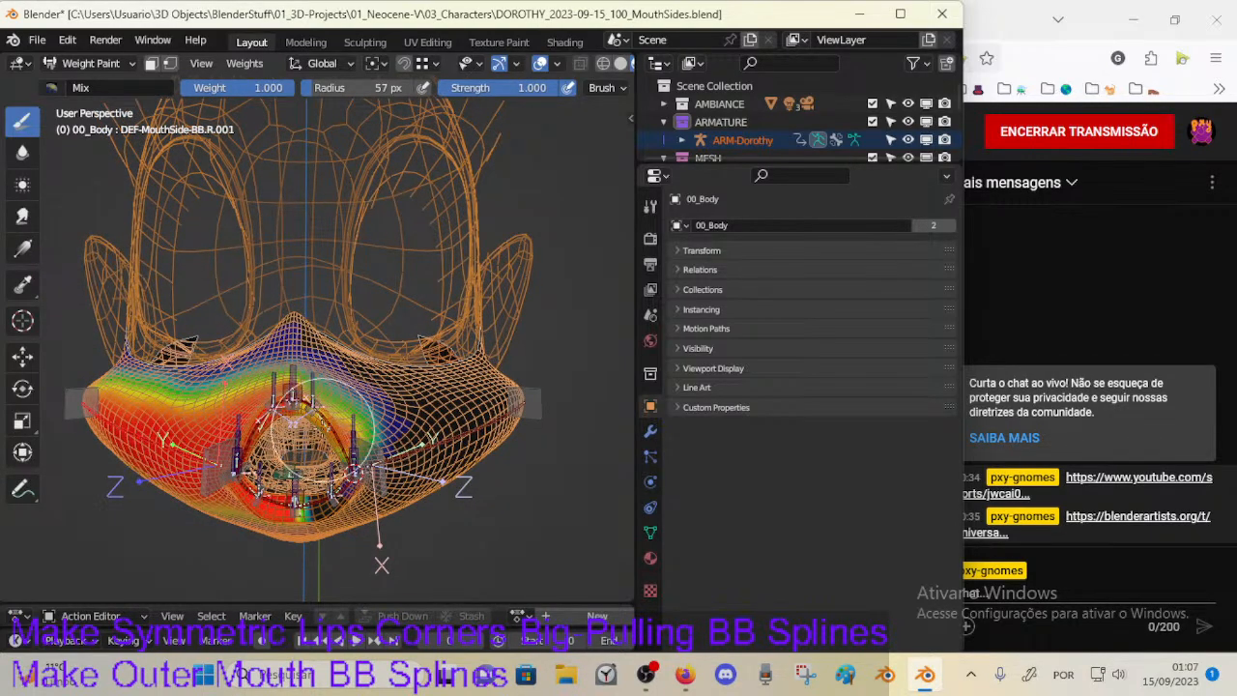
mouse_move(347, 449)
middle_mouse_down()
mouse_move(315, 423)
mouse_move(354, 450)
mouse_move(384, 440)
mouse_move(307, 360)
middle_mouse_up()
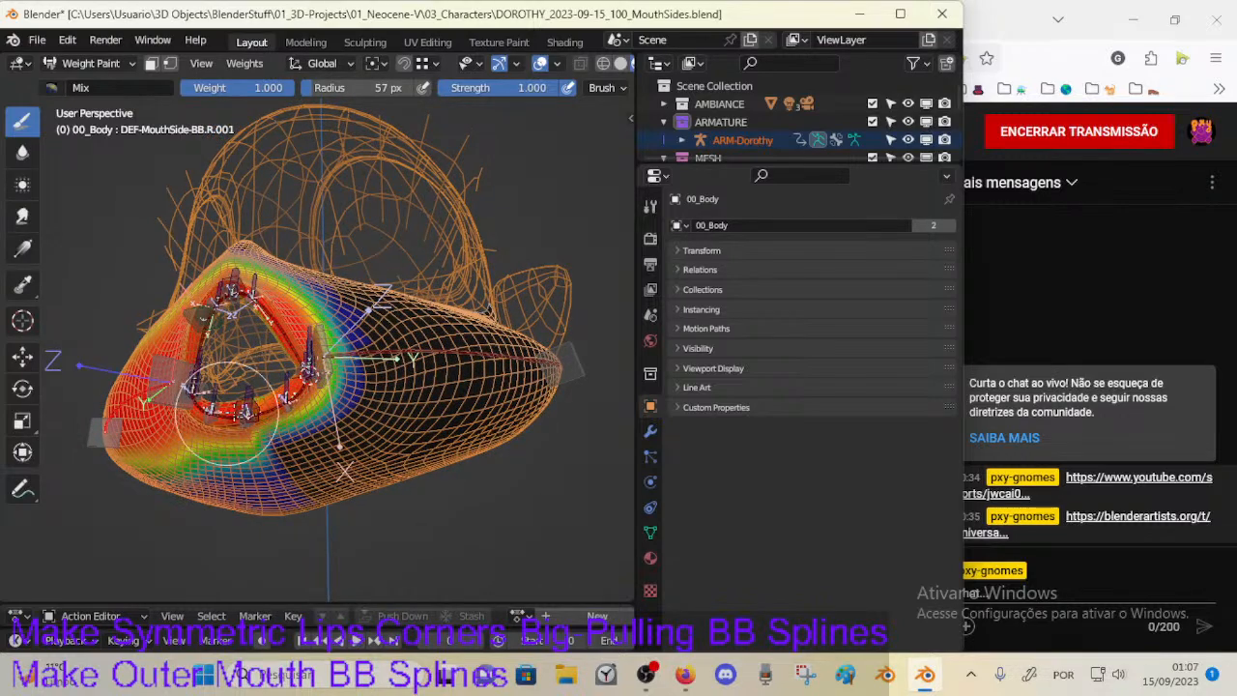
mouse_move(262, 382)
middle_mouse_down()
mouse_move(373, 470)
mouse_move(329, 454)
mouse_move(307, 425)
mouse_move(372, 435)
middle_mouse_up()
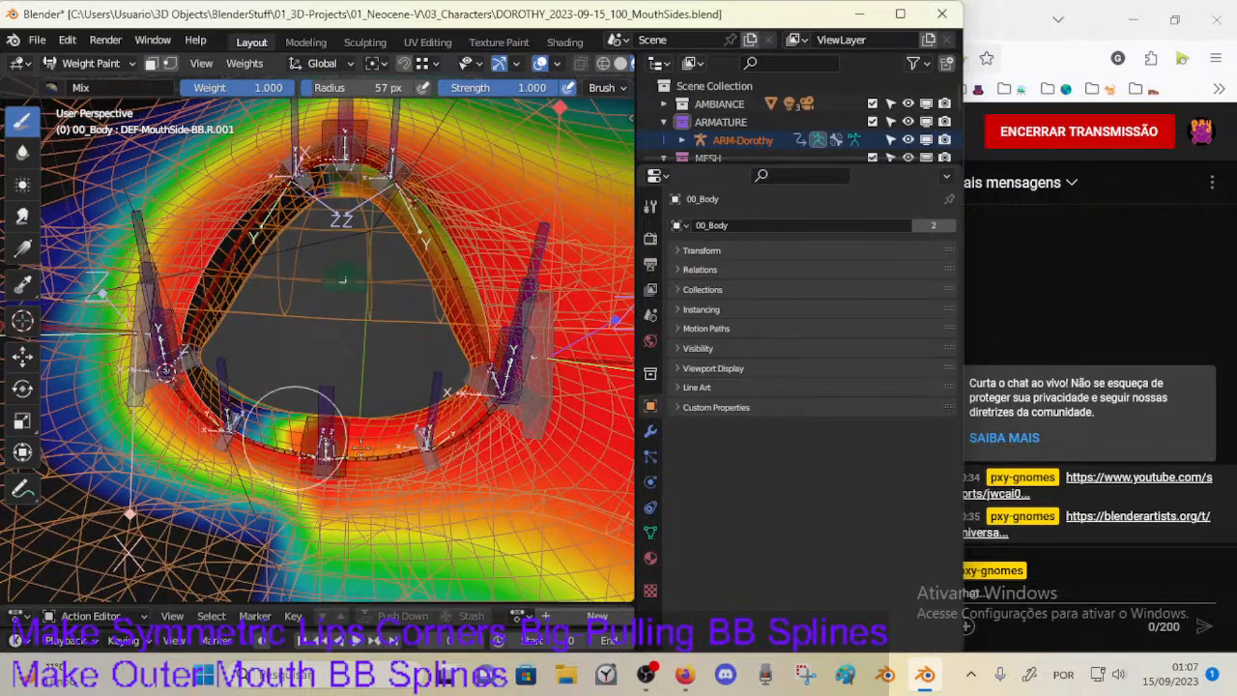
Step: Paint full weight for DEF-MouthSide-BB.R.001 over the weak patch on the lower lip and along the mouth rim
middle_click_drag(341, 437, 326, 433)
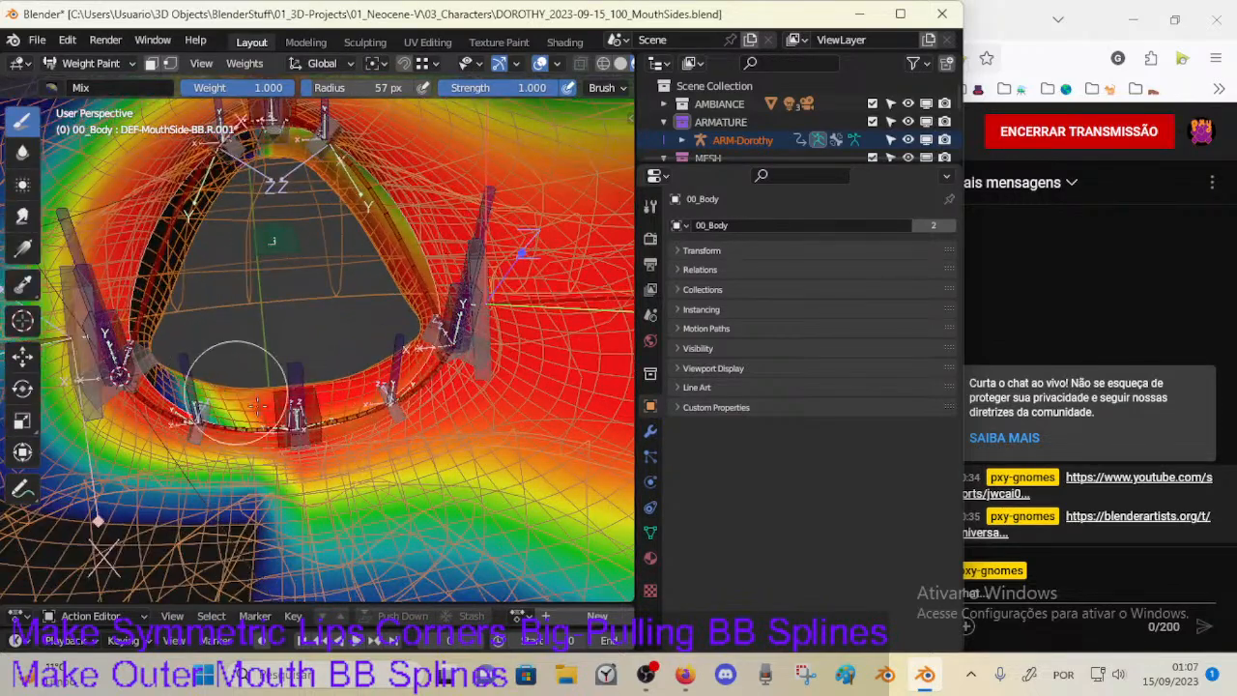
middle_click_drag(256, 401, 270, 452)
left_click_drag(205, 372, 210, 183)
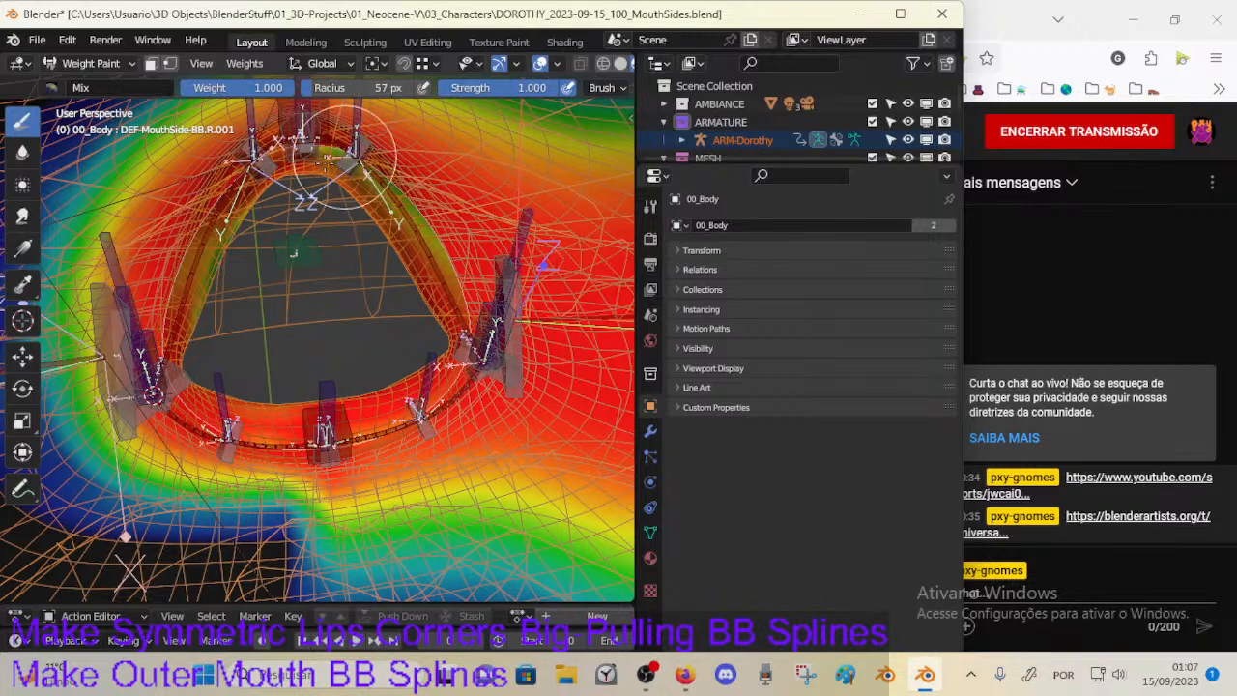
Step: Set the weight brush radius to 112 px and inspect the lip surface up close and from the front
middle_click_drag(345, 157, 347, 175, "shift")
key("f")
left_click(351, 231)
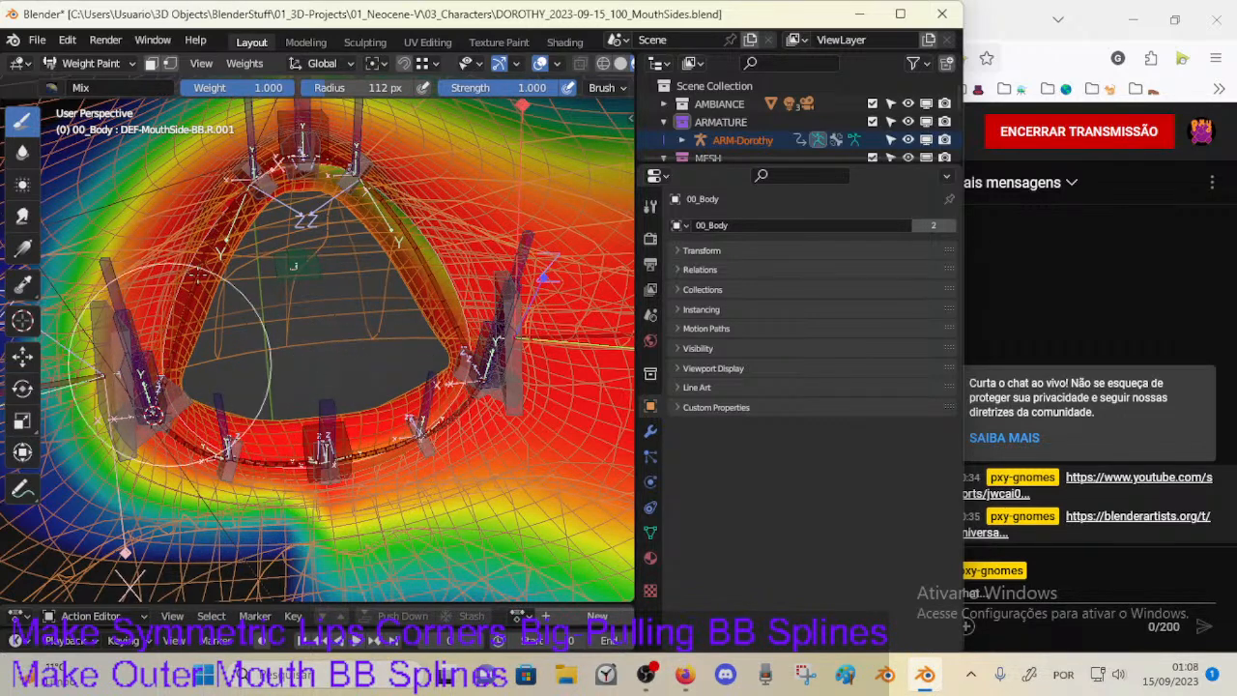
scroll(359, 402, "up", 10)
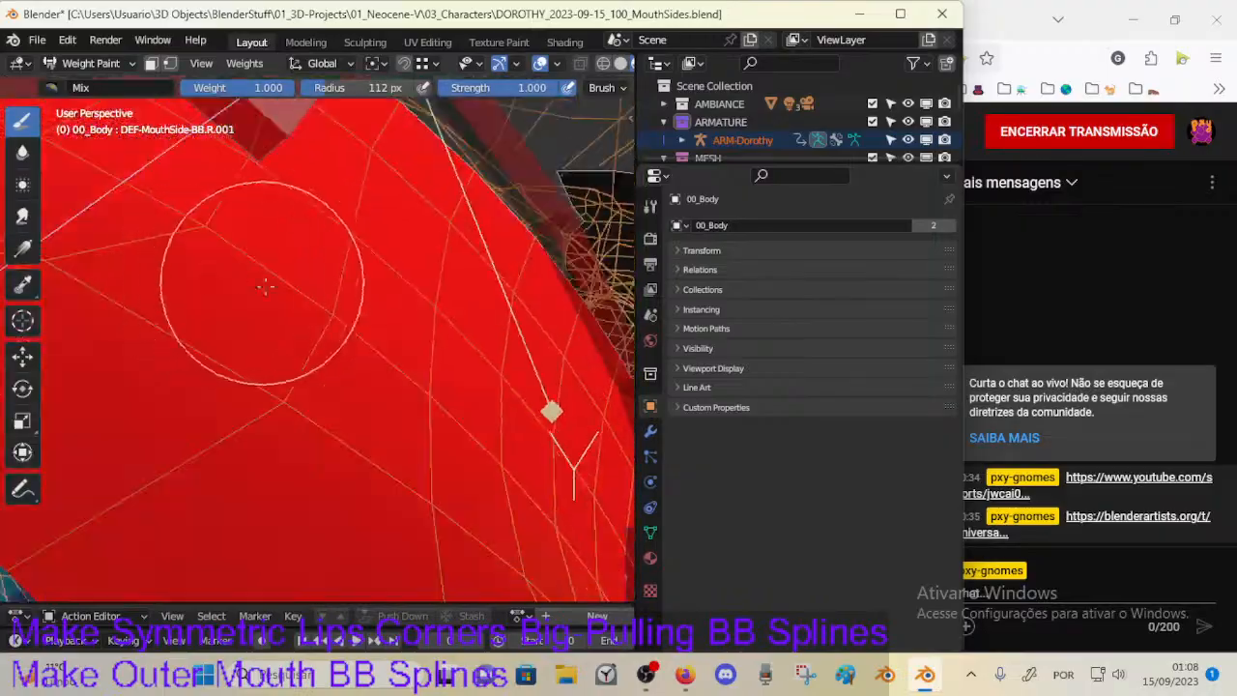
scroll(264, 286, "down", 10)
middle_click_drag(265, 286, 464, 358)
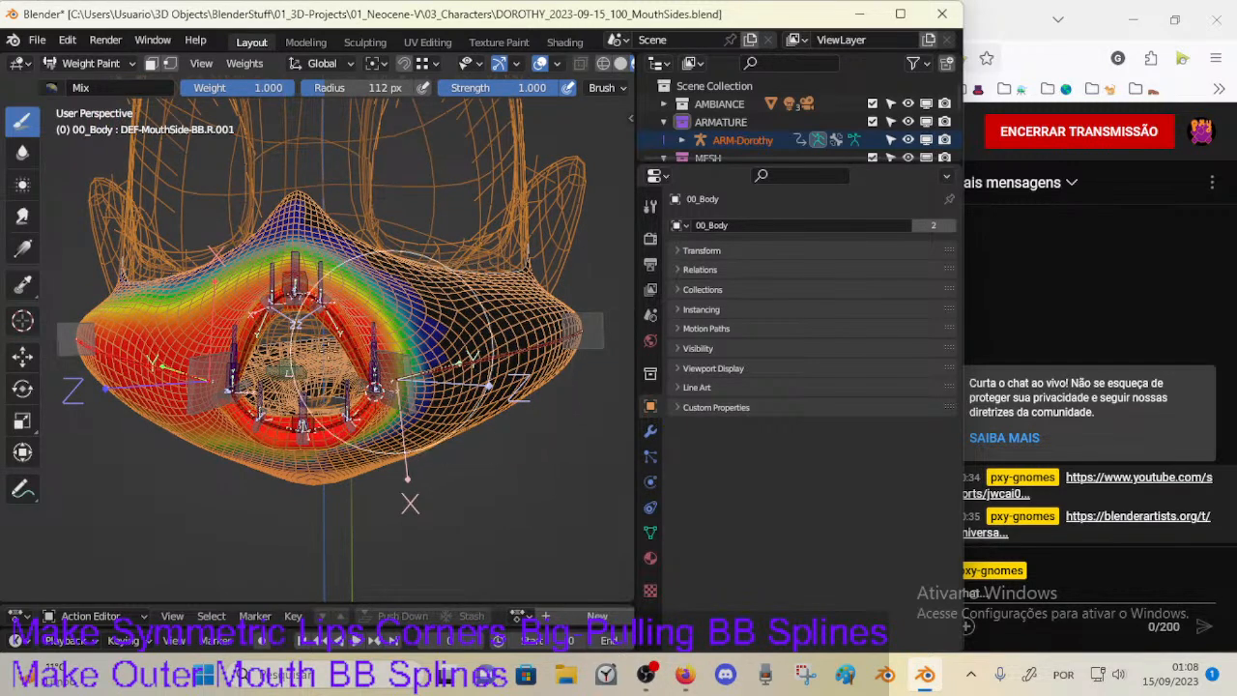
Step: Show the weights of DEF-MouthSide-BB.L.001, reselect DEF-MouthSide-BB.R.001, and set the brush radius to 76 px
left_click(456, 365, "ctrl")
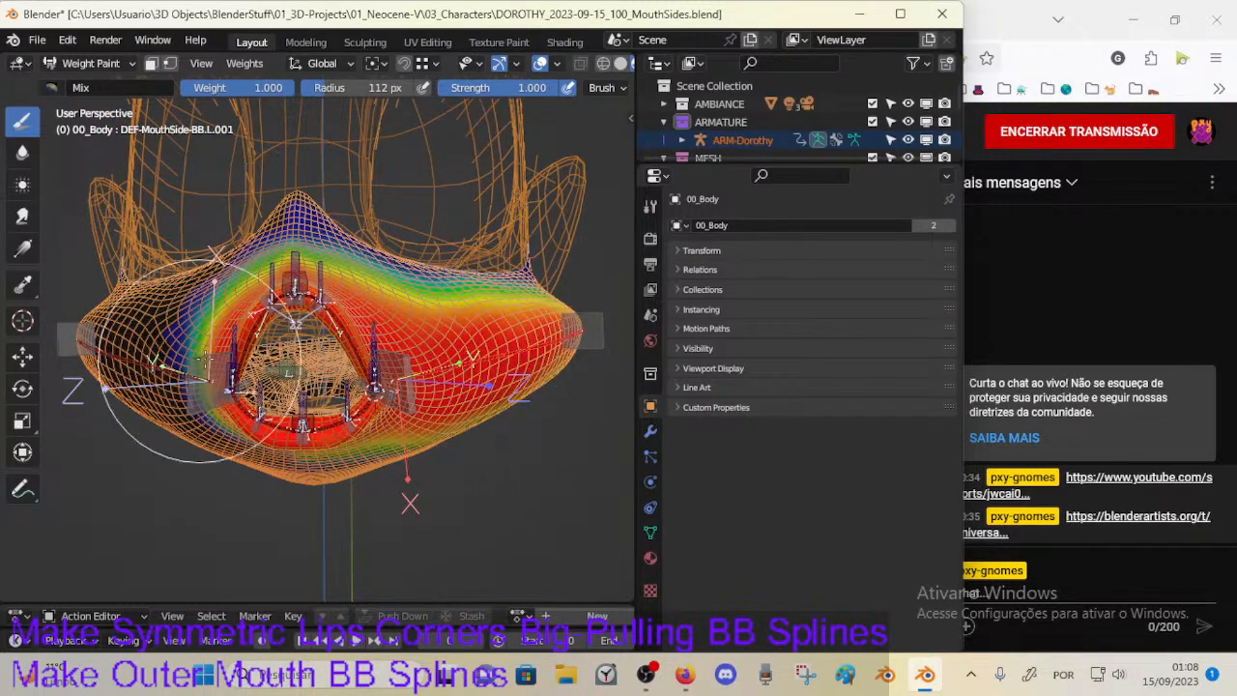
left_click(201, 382, "ctrl")
mouse_move(218, 382)
middle_mouse_down()
mouse_move(242, 348)
mouse_move(208, 387)
mouse_move(269, 419)
mouse_move(283, 480)
mouse_move(338, 381)
middle_mouse_up()
key("f")
left_click(193, 396)
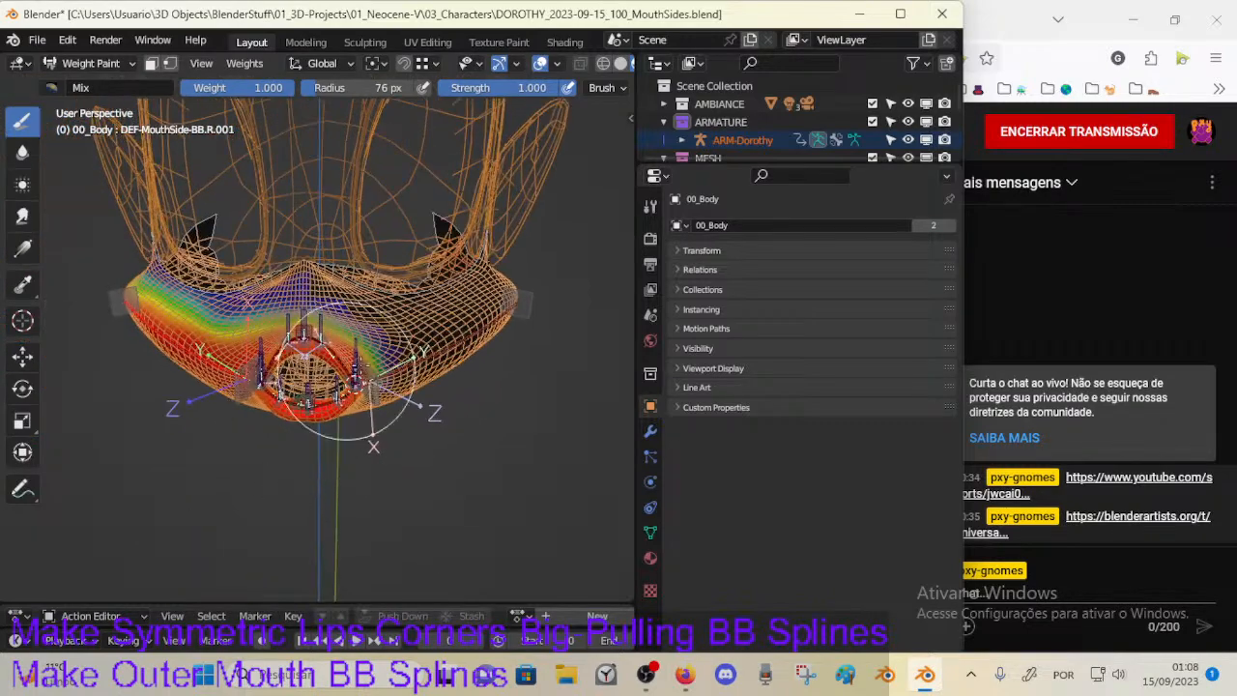
Step: Select CTL-MouthSide-BBH.L.001, move it outward along the cheek, and try rotating it about the Z axis
left_click(373, 391, "ctrl")
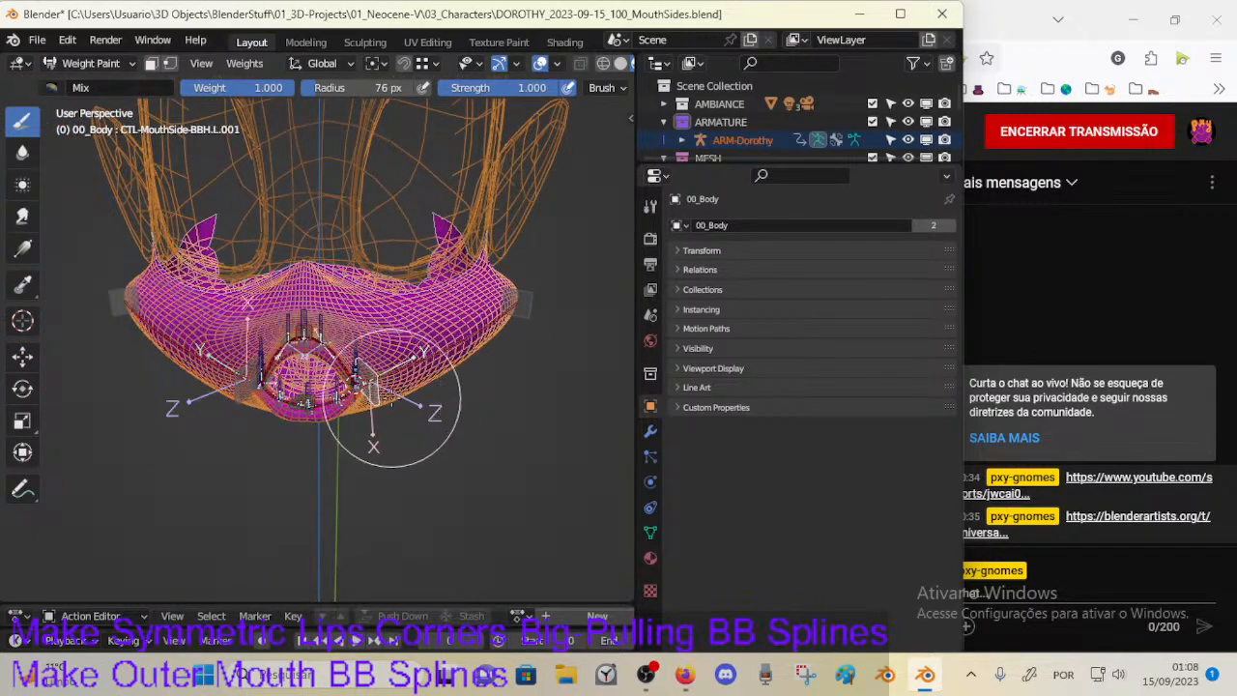
key("g")
left_click(505, 352)
middle_click_drag(505, 352, 594, 277)
key("r")
key("z")
left_click(522, 369)
key("g")
left_click(495, 355)
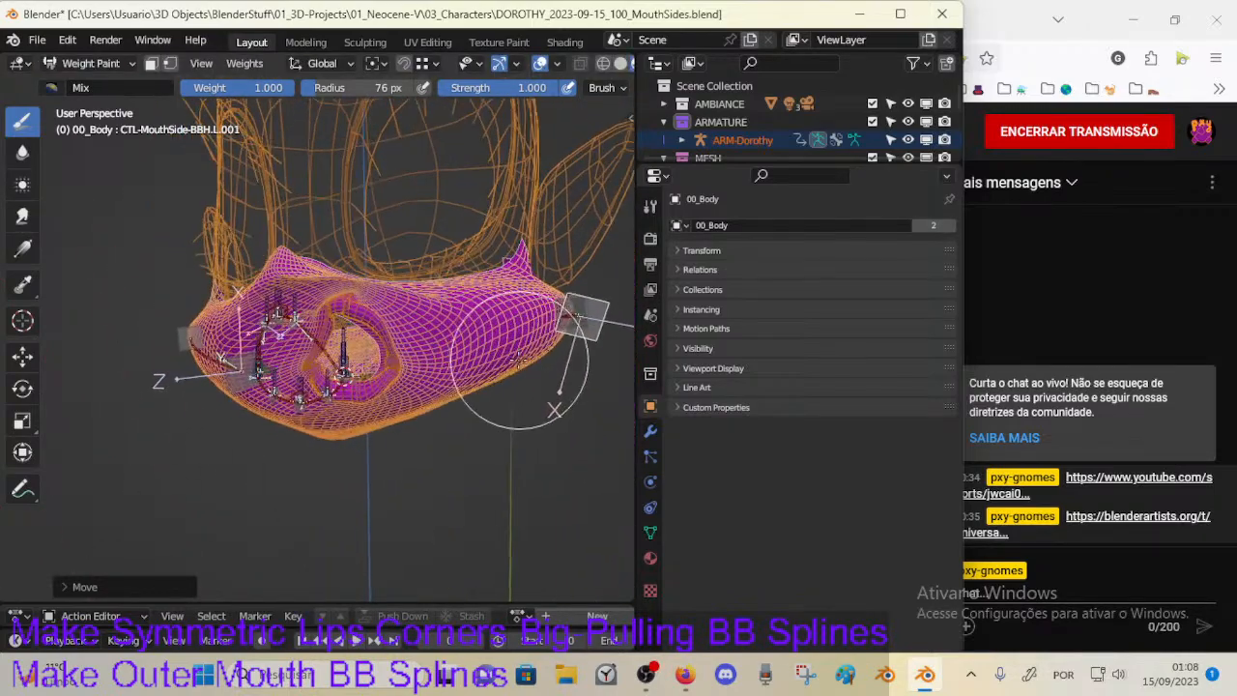
Step: Reposition CTL-MouthSide-BBH.L.001 several times between the mouth and the outer cheek to test the deformation
key("g")
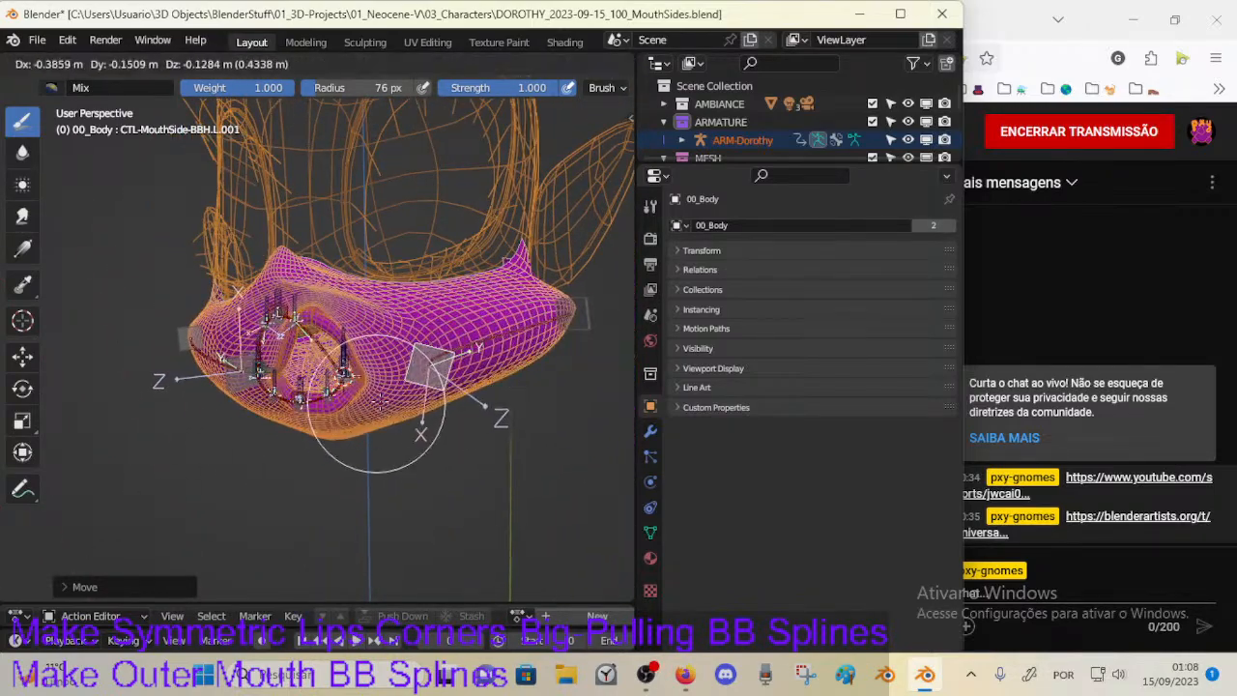
left_click(512, 364)
key("g")
left_click(545, 369)
key("g")
left_click(530, 363)
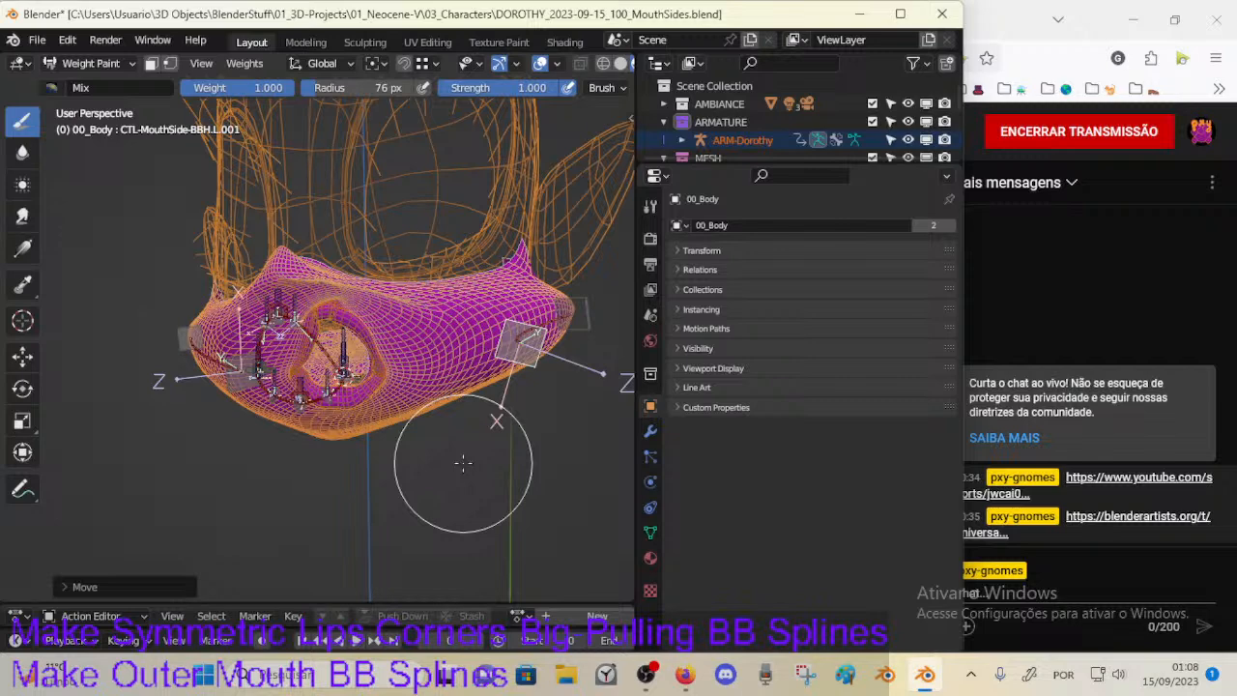
Step: Try a large rotation of CTL-MouthSide-BBH.L.001 about global Z and another freehand move
key("r")
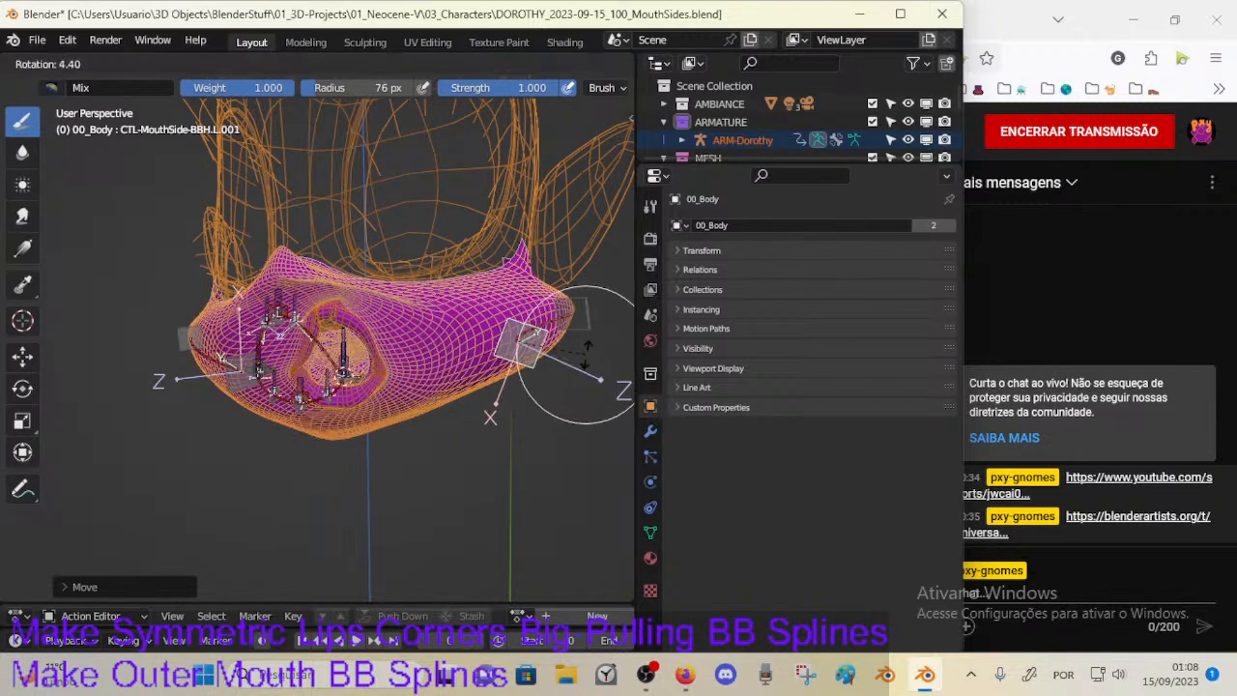
key("z")
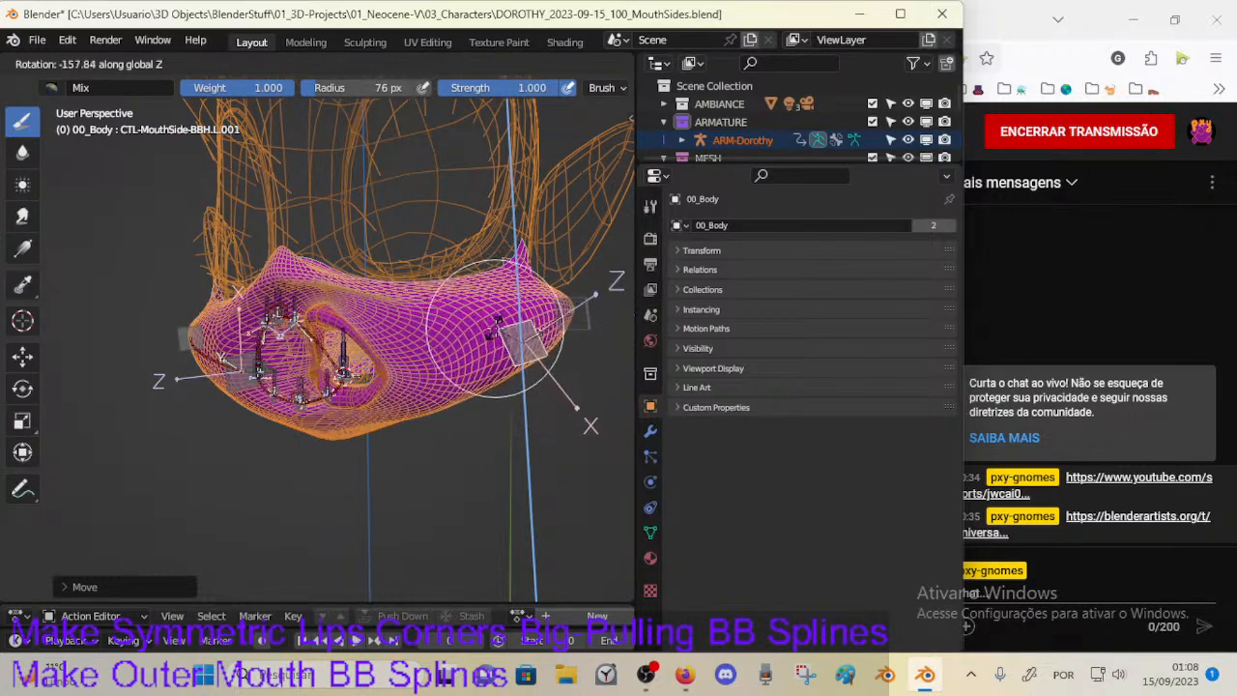
left_click(493, 329)
mouse_move(493, 328)
middle_mouse_down()
mouse_move(459, 391)
mouse_move(267, 408)
mouse_move(360, 454)
mouse_move(403, 381)
mouse_move(353, 370)
mouse_move(329, 335)
mouse_move(342, 329)
middle_mouse_up()
key("g")
left_click(366, 447)
Step: Show DEF-MouthSide-BB.L.001 weights, switch to DEF-MouthSide-BB.R.001, and set the brush radius to 48 px
left_click(386, 379, "ctrl")
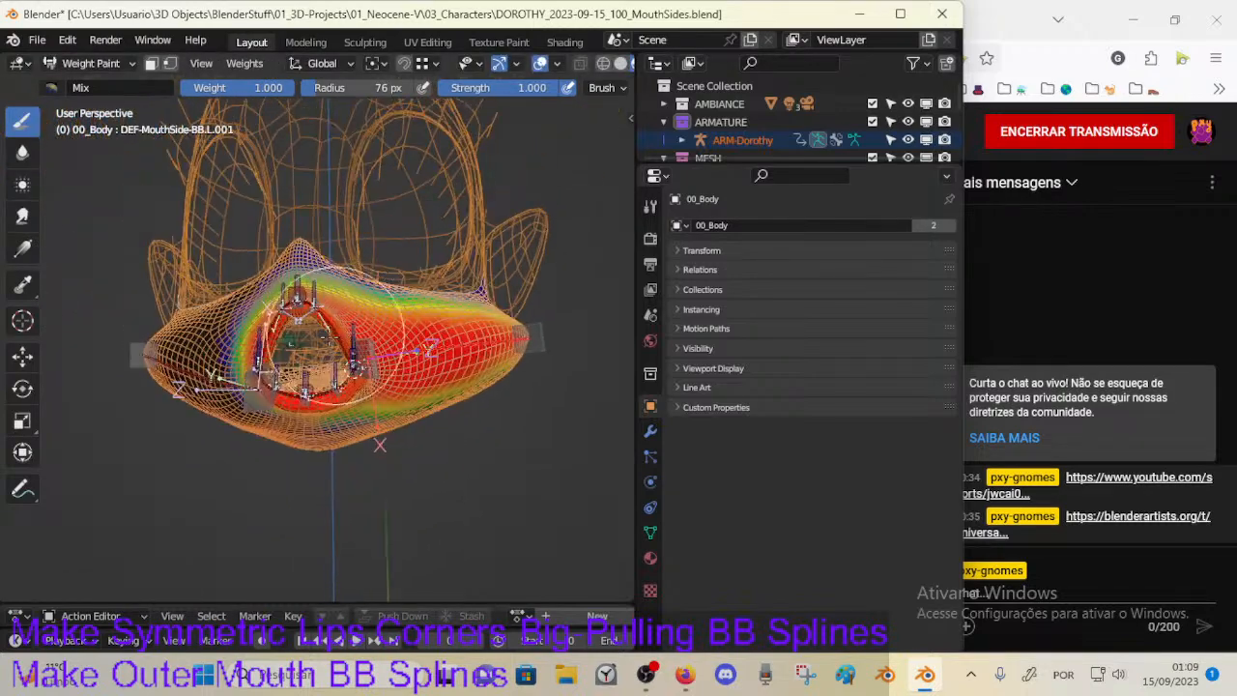
left_click(208, 373, "ctrl")
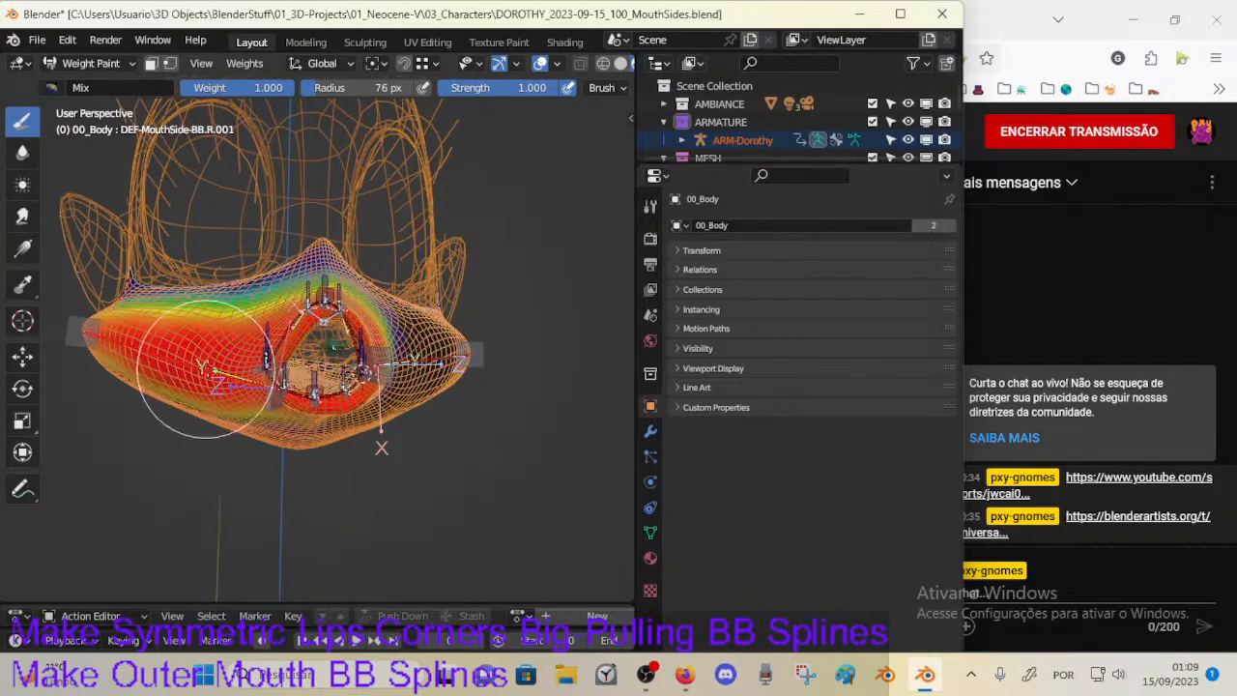
middle_click_drag(305, 366, 262, 366)
mouse_move(346, 321)
middle_mouse_down()
mouse_move(308, 349)
mouse_move(290, 318)
mouse_move(300, 340)
middle_mouse_up()
key("f")
left_click(282, 340)
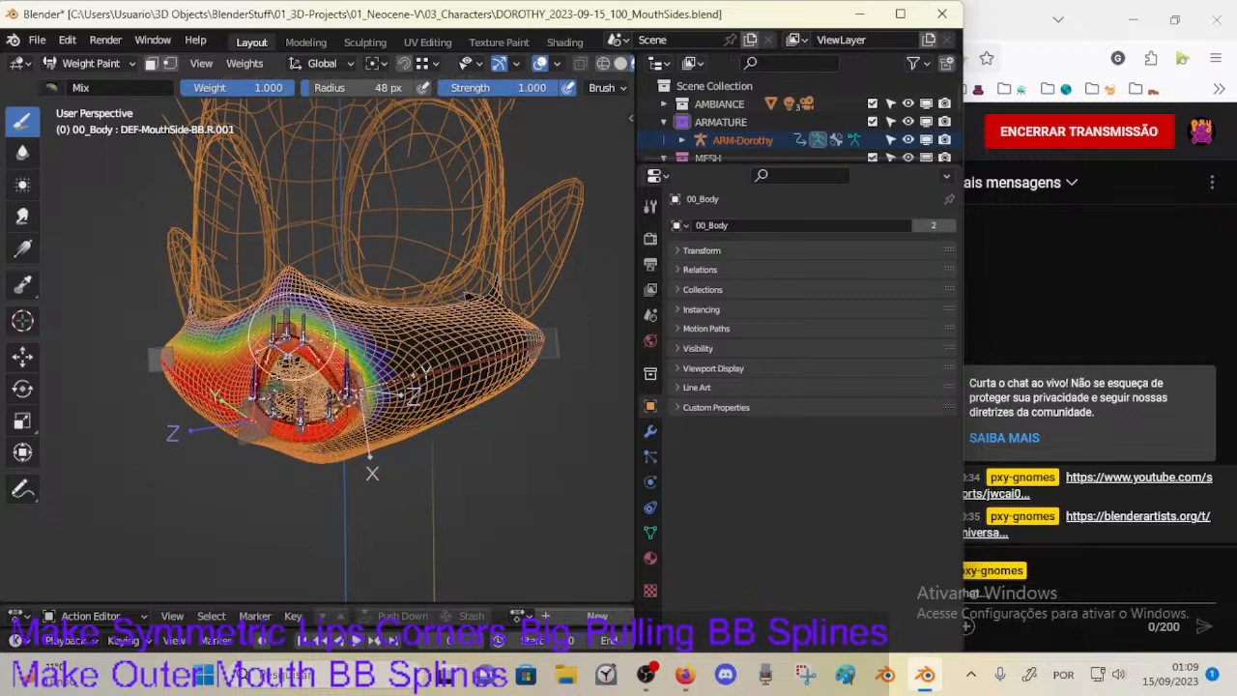
Step: Compare the weight falloff of DEF-MouthSide-BB.R.001 and DEF-MouthSide-BB.L.001 around the mouth, toggling vertex selection masking on and off
middle_click_drag(373, 370, 359, 336)
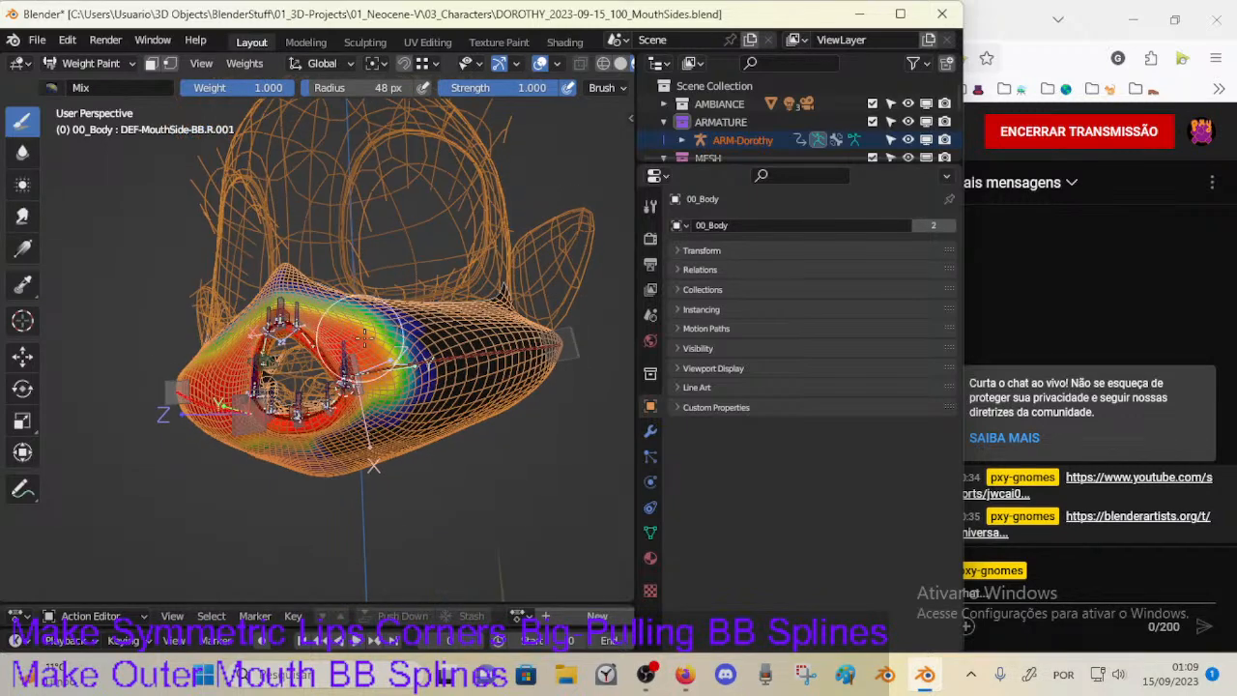
middle_click_drag(377, 394, 371, 343)
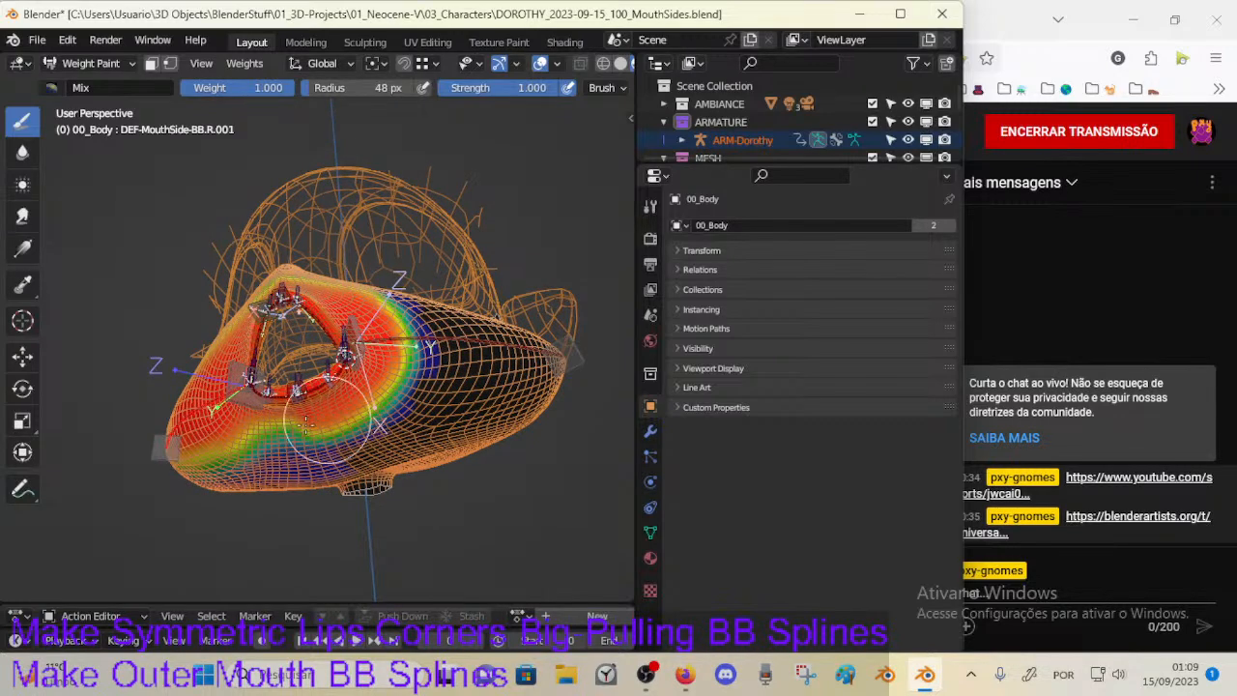
left_click(388, 338, "ctrl")
middle_click_drag(319, 364, 360, 370)
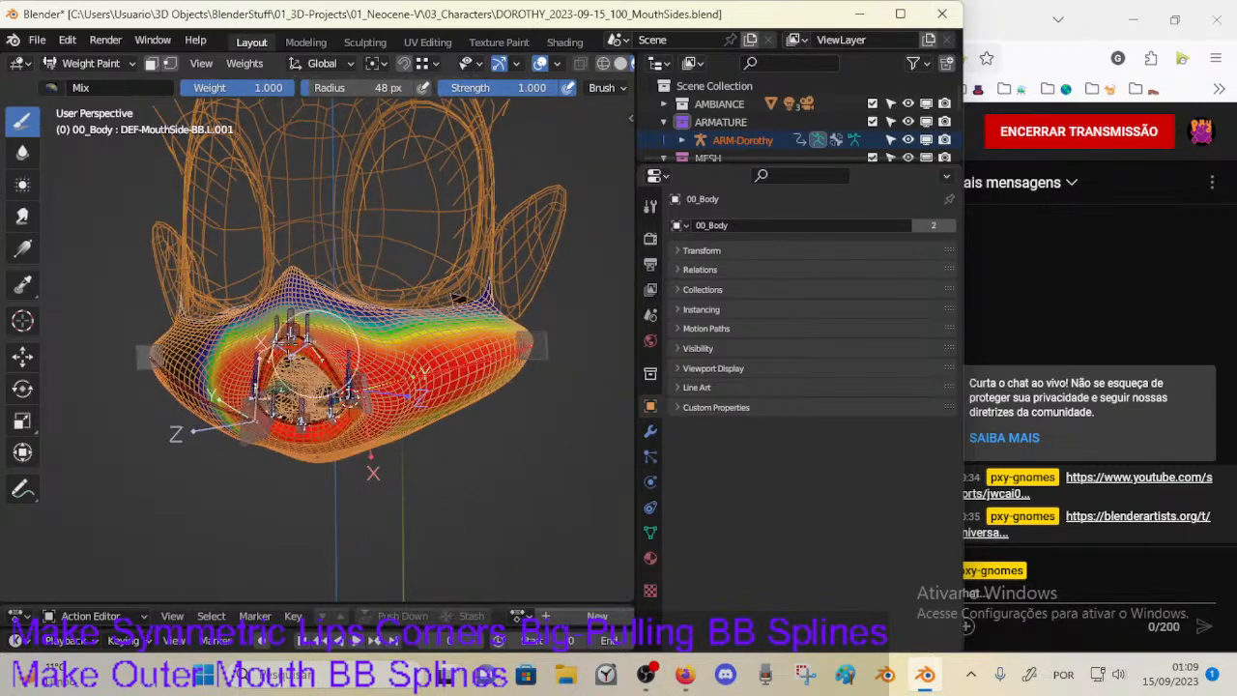
middle_click_drag(292, 363, 316, 373)
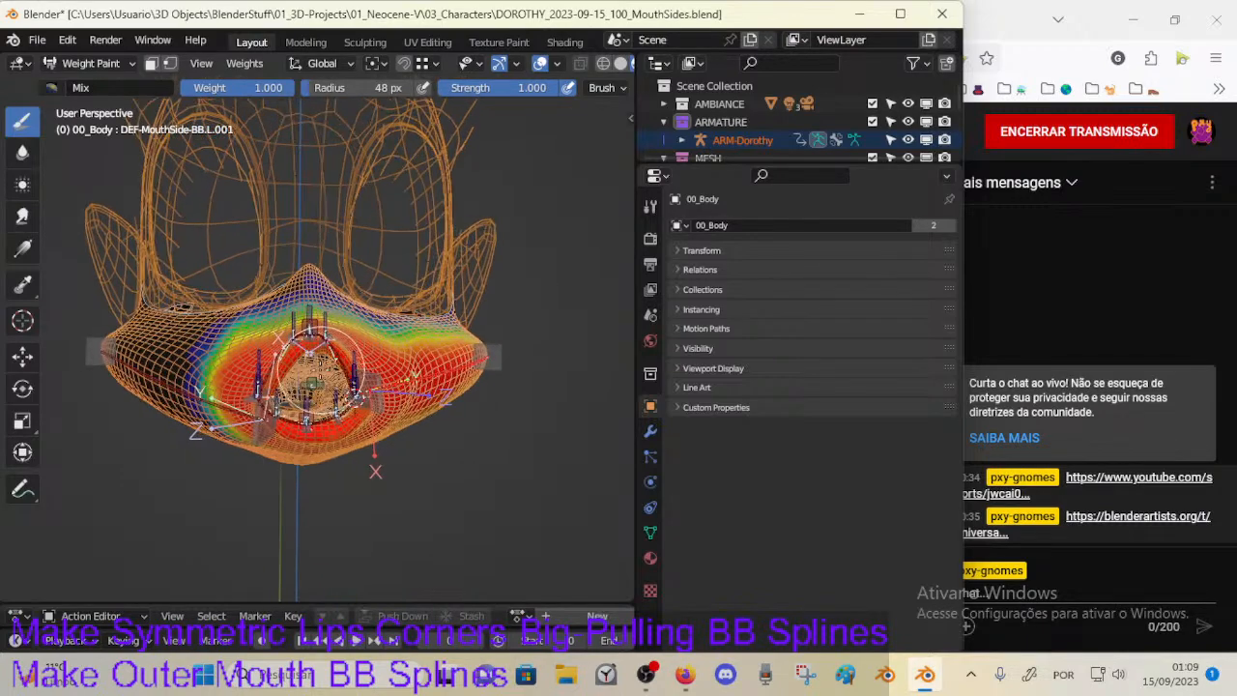
key("v")
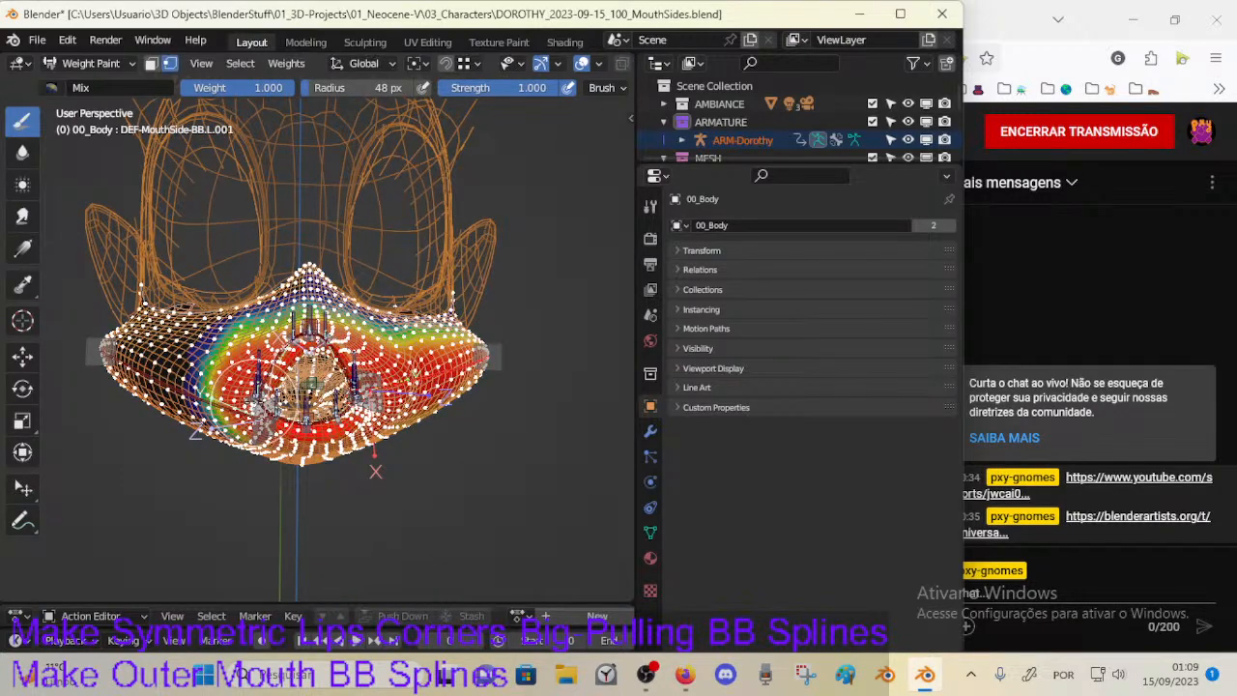
key("v")
Step: Select CTL-MouthSide-BBH.L.001 and pull it outward in front of the character's left cheek
middle_click_drag(276, 384, 253, 398)
left_click(370, 404, "ctrl")
middle_click_drag(372, 396, 381, 477)
key("g")
left_click(395, 413)
key("g")
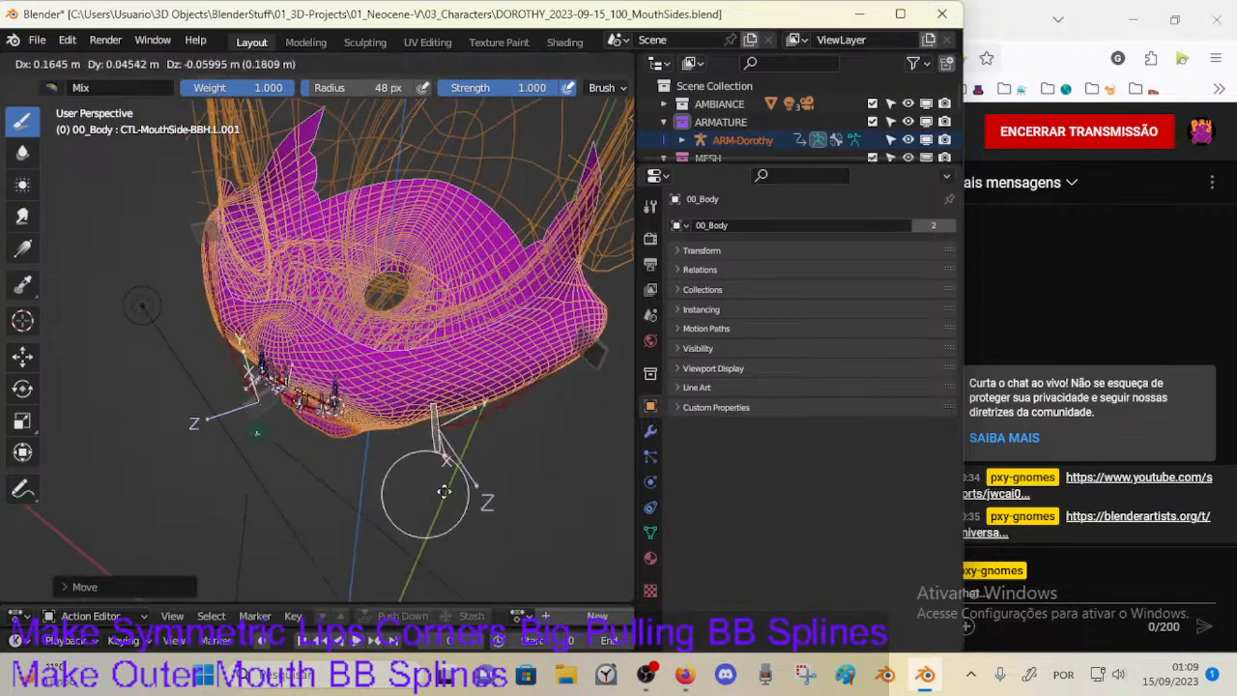
left_click(469, 481)
Step: Rotate CTL-MouthSide-BBH.L.001 about Z and move it to the outer end of the left cheek
key("r")
key("z")
left_click(541, 462)
key("g")
left_click(522, 439)
middle_click_drag(521, 439, 343, 435)
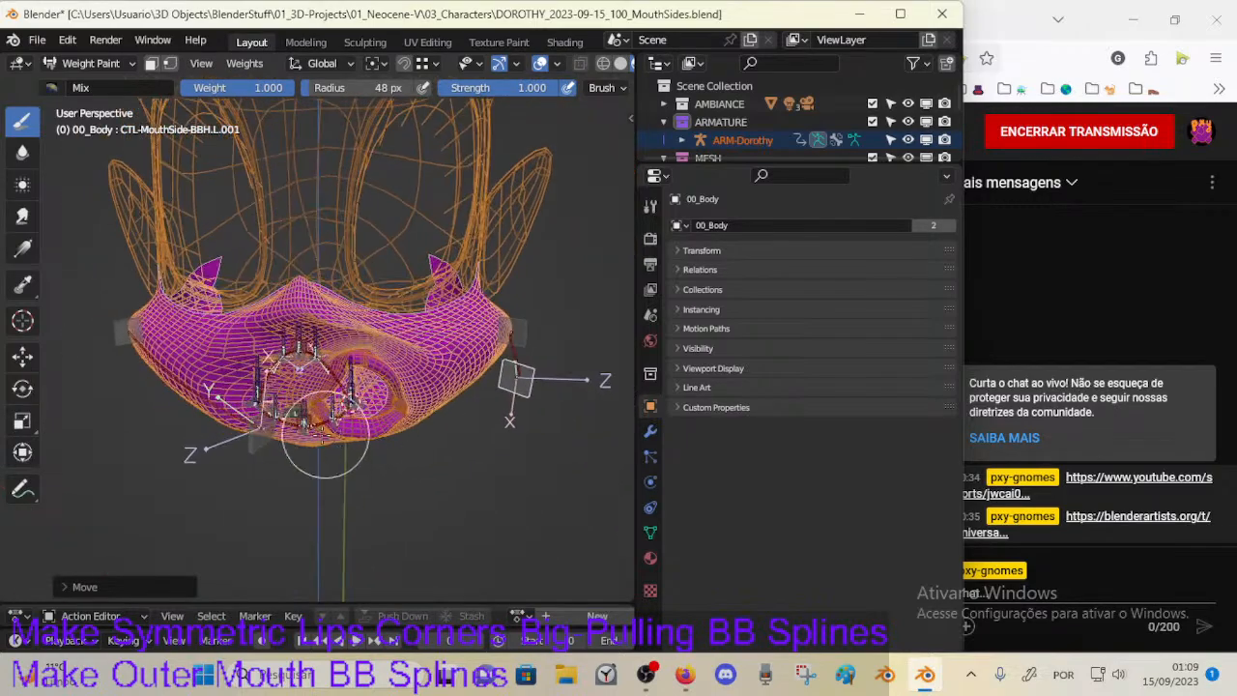
Step: Select CTL-MouthSide-BBH.R.001, move it across toward the character's left cheek, and rotate it about the Z axis
left_click(263, 436, "ctrl")
middle_click_drag(268, 436, 318, 457)
key("g")
left_click(426, 464)
middle_click_drag(426, 464, 408, 486)
key("r")
key("z")
left_click(415, 441)
key("g")
left_click(459, 417)
Step: Reselect CTL-MouthSide-BBH.L.001 and move it back and forth along the cheek, leaving it near the mouth corner
middle_click_drag(585, 413, 517, 417)
left_click(559, 406, "ctrl")
key("g")
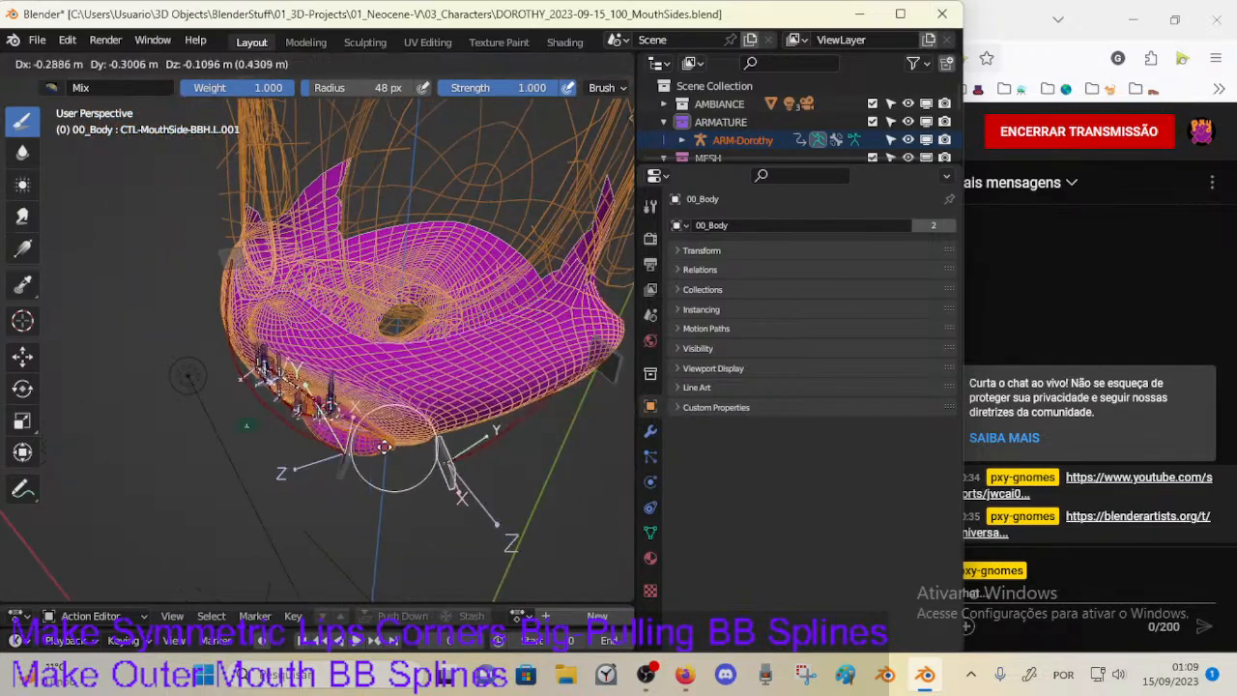
left_click(382, 434)
middle_click_drag(382, 434, 454, 415)
key("g")
left_click(420, 415)
key("g")
left_click(478, 392)
key("g")
left_click(445, 413)
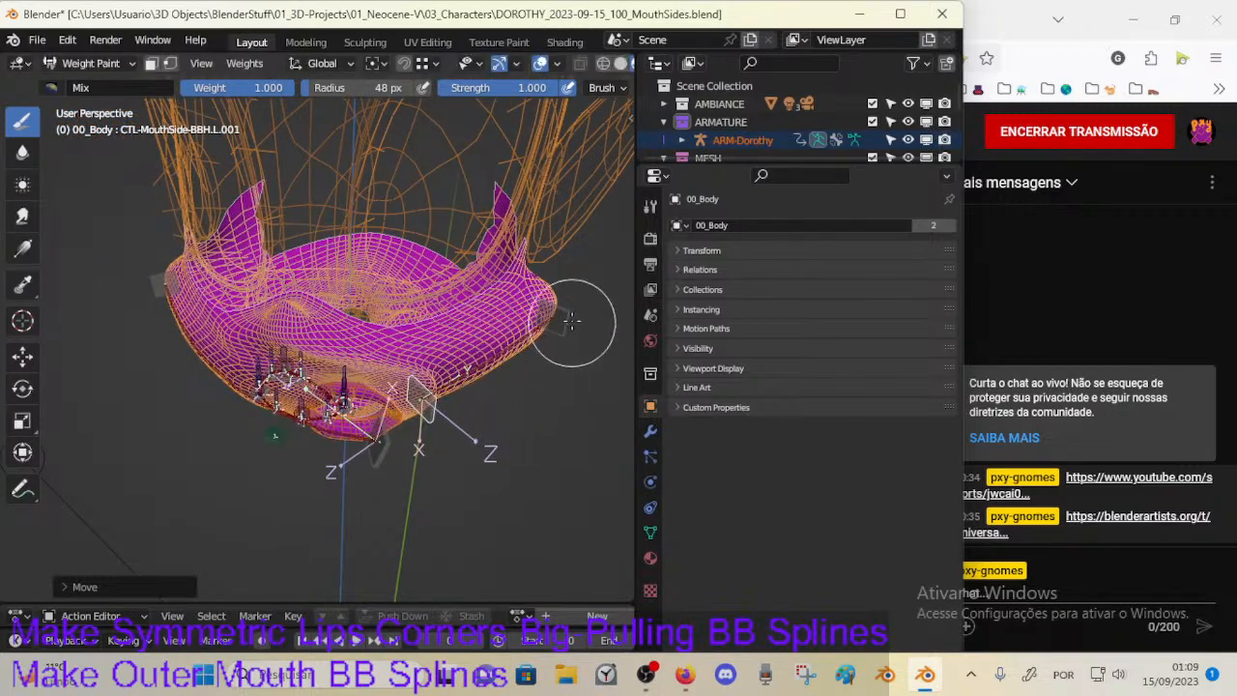
Step: Select the outer cheek control CTL-MouthSide-BBH.L.002 and move it outward beyond the end of the left cheek
left_click(571, 323, "ctrl")
key("g")
left_click(609, 317)
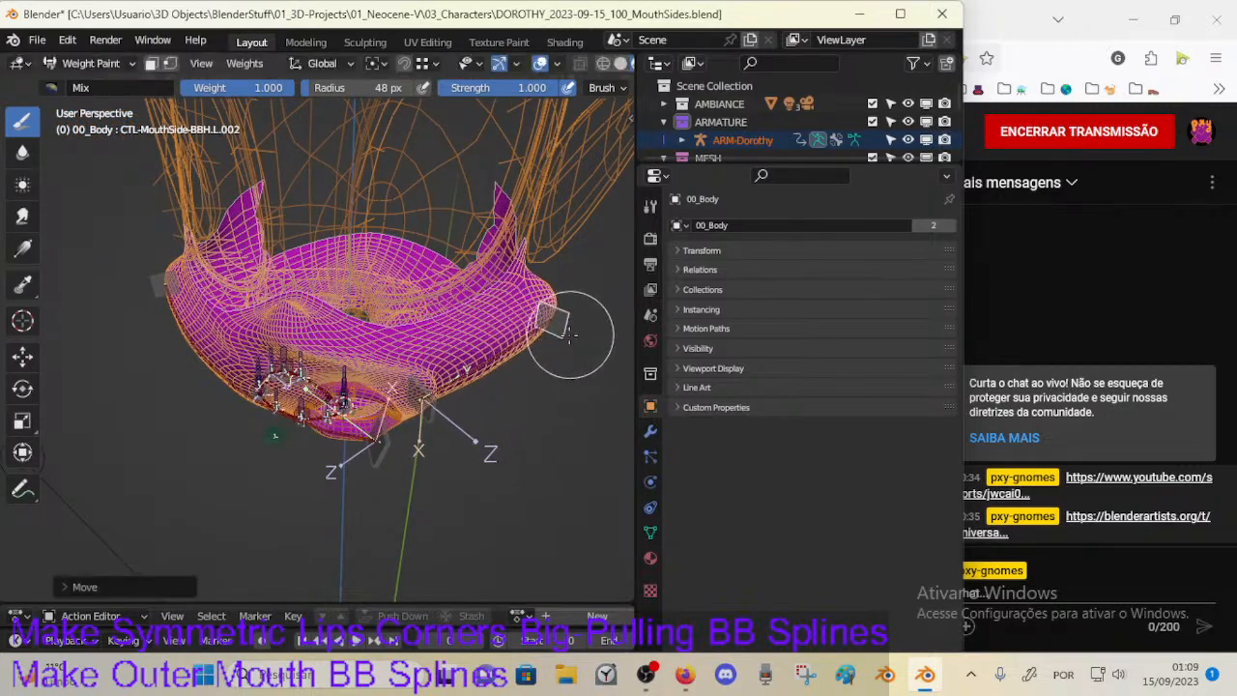
key("g")
left_click(605, 317)
middle_click_drag(570, 350, 504, 366)
key("g")
left_click(555, 342)
Step: Select CTL-MouthSide-BBH.L.001, pull it outward toward the end of the cheek, and rotate it slightly
left_click(377, 425, "ctrl")
key("g")
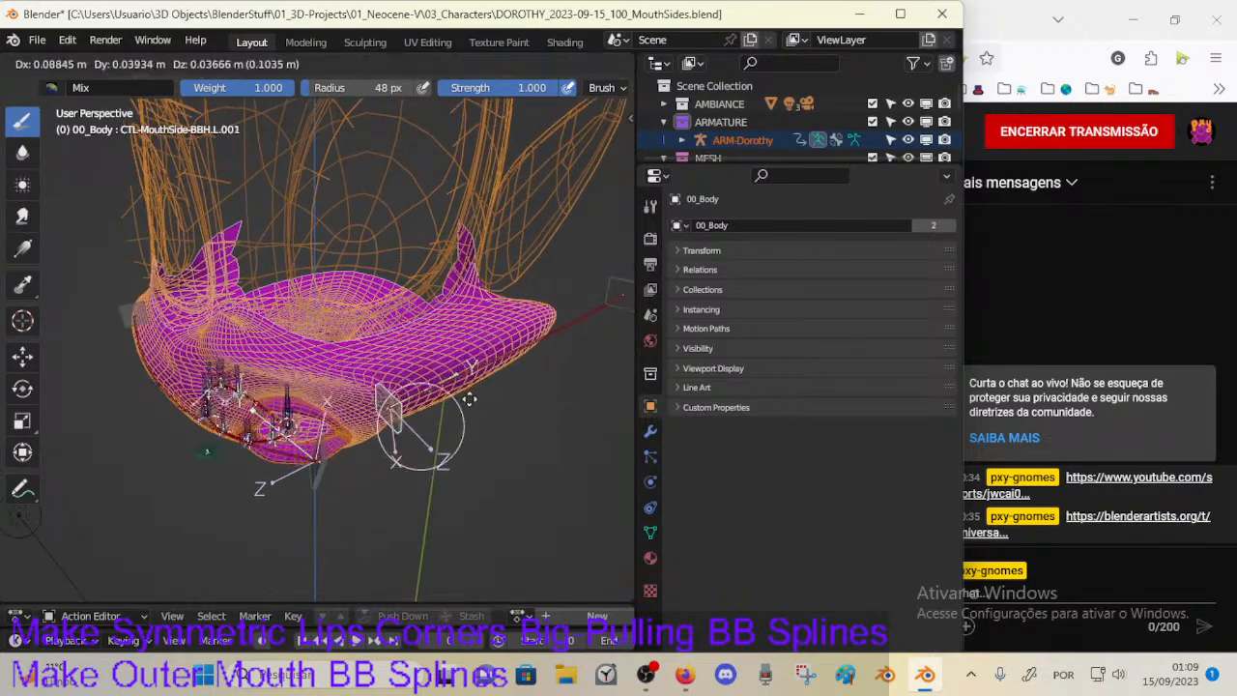
left_click(527, 390)
key("r")
left_click(548, 385)
key("g")
left_click(583, 400)
mouse_move(582, 400)
middle_mouse_down()
mouse_move(619, 383)
mouse_move(579, 387)
middle_mouse_up()
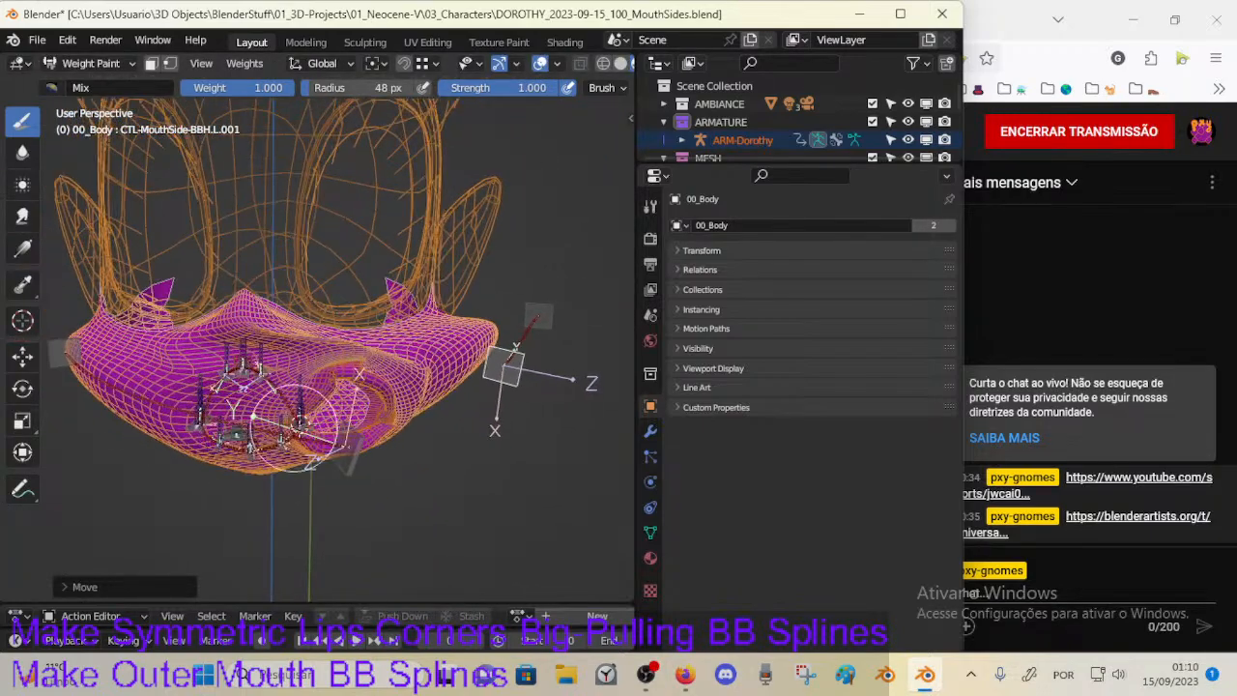
Step: Rotate CTL-MouthSide-BBH.R.001, including about Z, and move it below the mouth opening shifted toward the left cheek
left_click(354, 463, "ctrl")
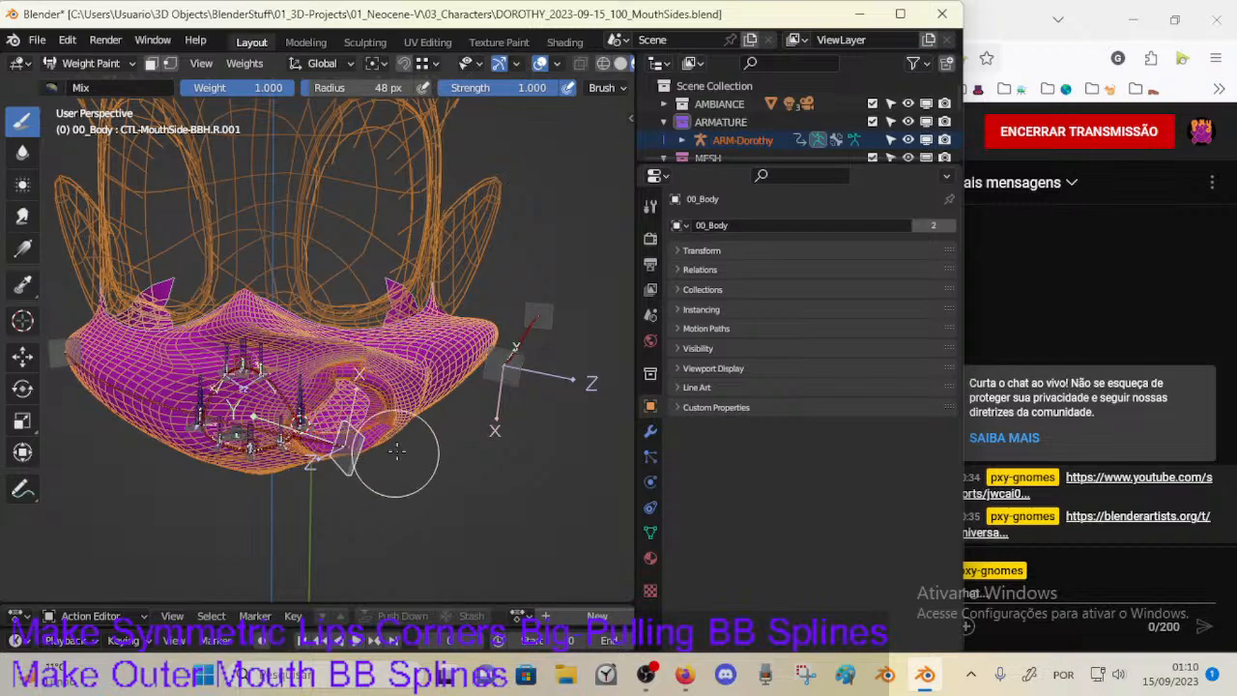
key("r")
left_click(394, 430)
key("g")
left_click(437, 446)
middle_click_drag(437, 447, 248, 378)
key("r")
key("z")
left_click(438, 452)
key("g")
left_click(390, 455)
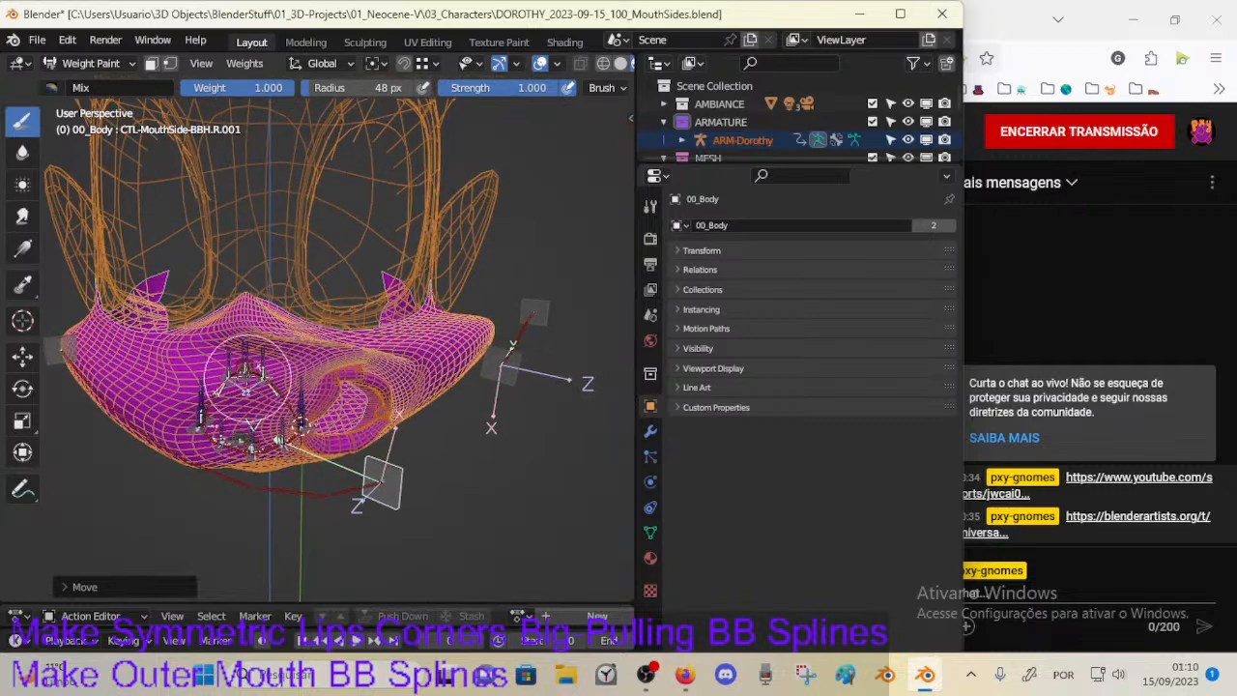
Step: Try moving the upper lip control CTL-LipUp toward the character's left cheek
left_click(247, 367, "ctrl")
left_click(243, 360, "ctrl")
key("g")
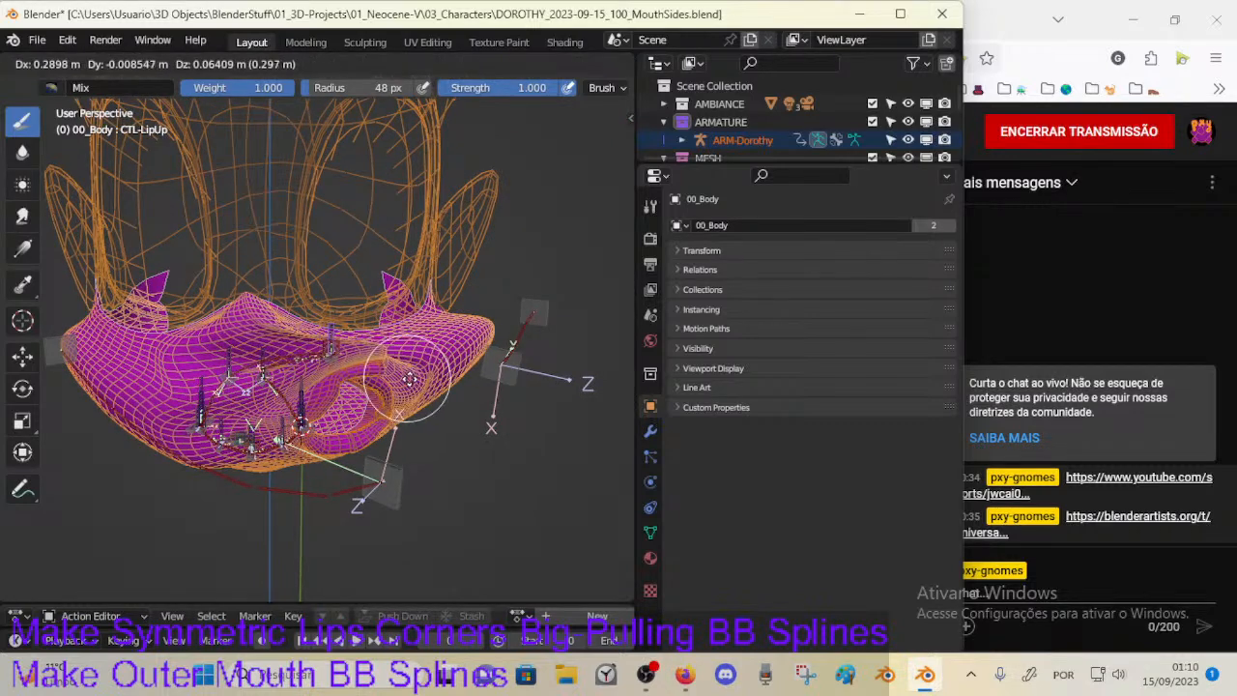
right_click(380, 383)
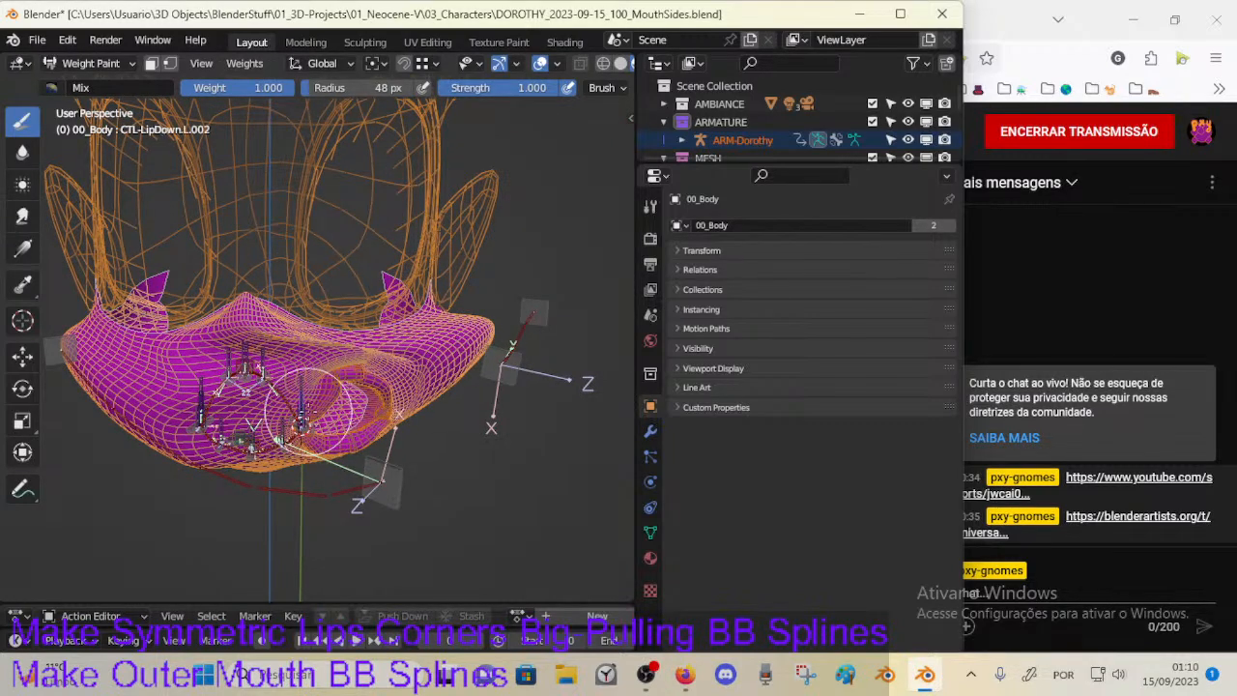
Step: Move the lip corner control CTL-Lip.L.001 toward the left cheek and adjust its position at the displaced mouth corner
key("g")
left_click(436, 393)
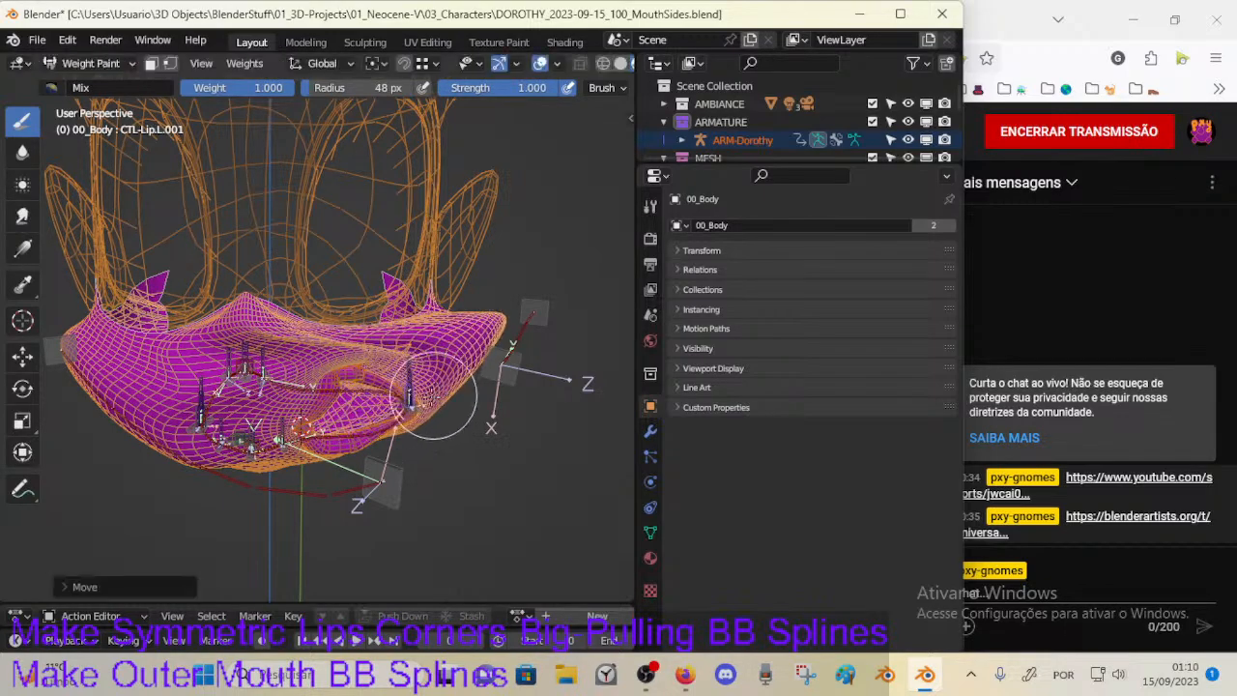
middle_click_drag(436, 393, 361, 410)
key("g")
left_click(434, 388)
middle_click_drag(433, 388, 303, 375)
key("g")
left_click(421, 412)
key("g")
left_click(390, 402)
Step: Select DEF-LipUp to show its weights and try moving it toward the displaced mouth opening
left_click(275, 329, "ctrl")
key("g")
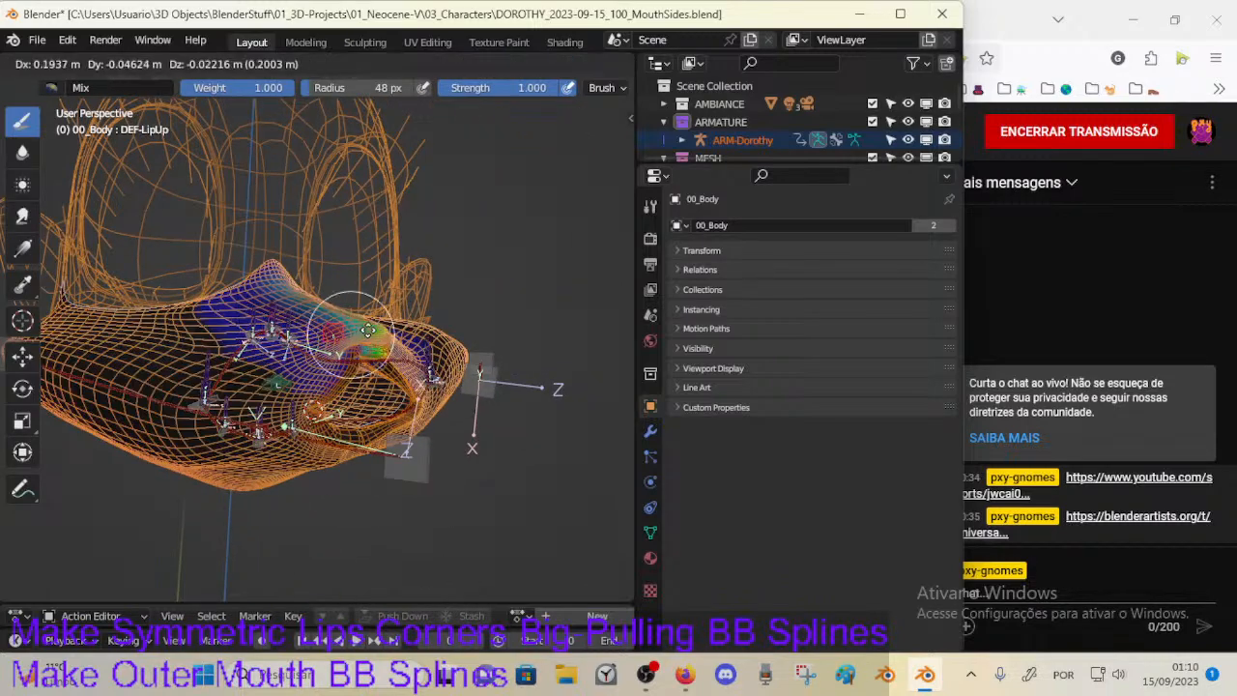
left_click(361, 314)
middle_click_drag(362, 313, 321, 358)
key("g")
left_click(274, 342)
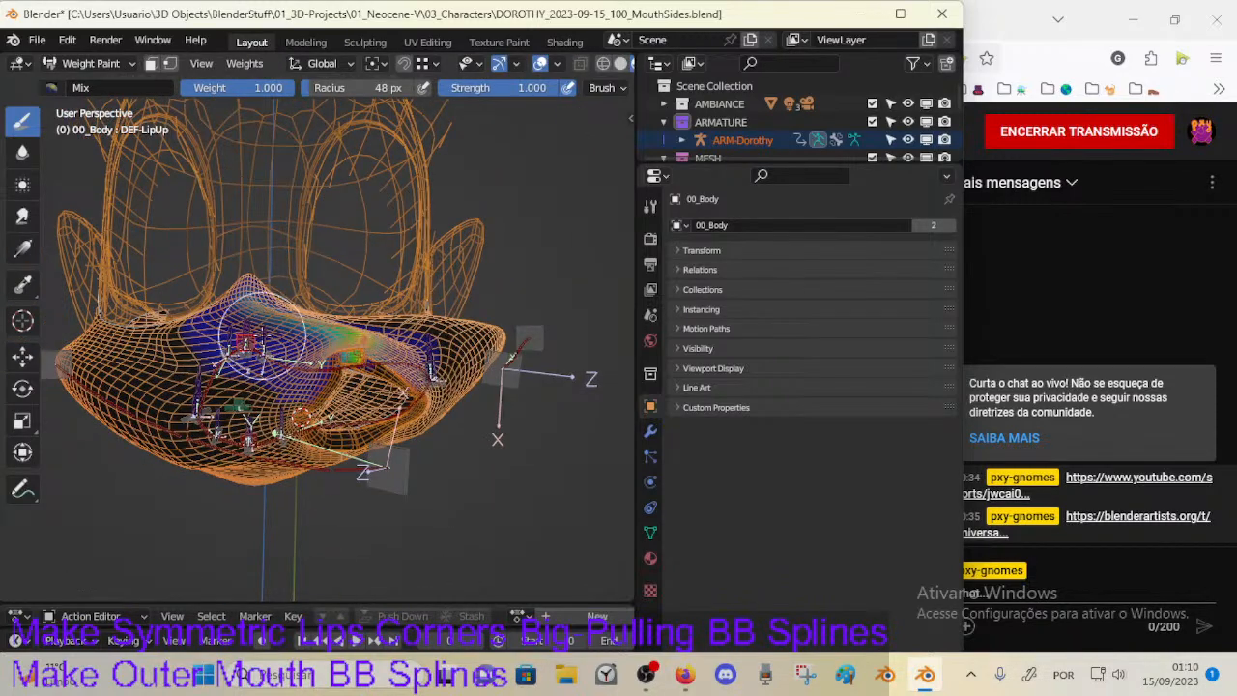
Step: Try shifting the upper lip bones toward the displaced mouth opening and undo the mouth test pose
left_click(271, 343, "ctrl")
key("g")
left_click(361, 335)
mouse_move(361, 335)
middle_mouse_down()
mouse_move(318, 360)
mouse_move(503, 365)
mouse_move(294, 422)
mouse_move(215, 425)
mouse_move(294, 435)
mouse_move(264, 464)
mouse_move(267, 431)
middle_mouse_up()
key("g")
left_click(256, 358)
key("ctrl+z")
Step: Try moving CTL-MouthSide-BBH.L.001 outward along the left cheek and rotating it about the global Z axis
left_click(282, 388, "ctrl")
left_click(294, 449, "ctrl")
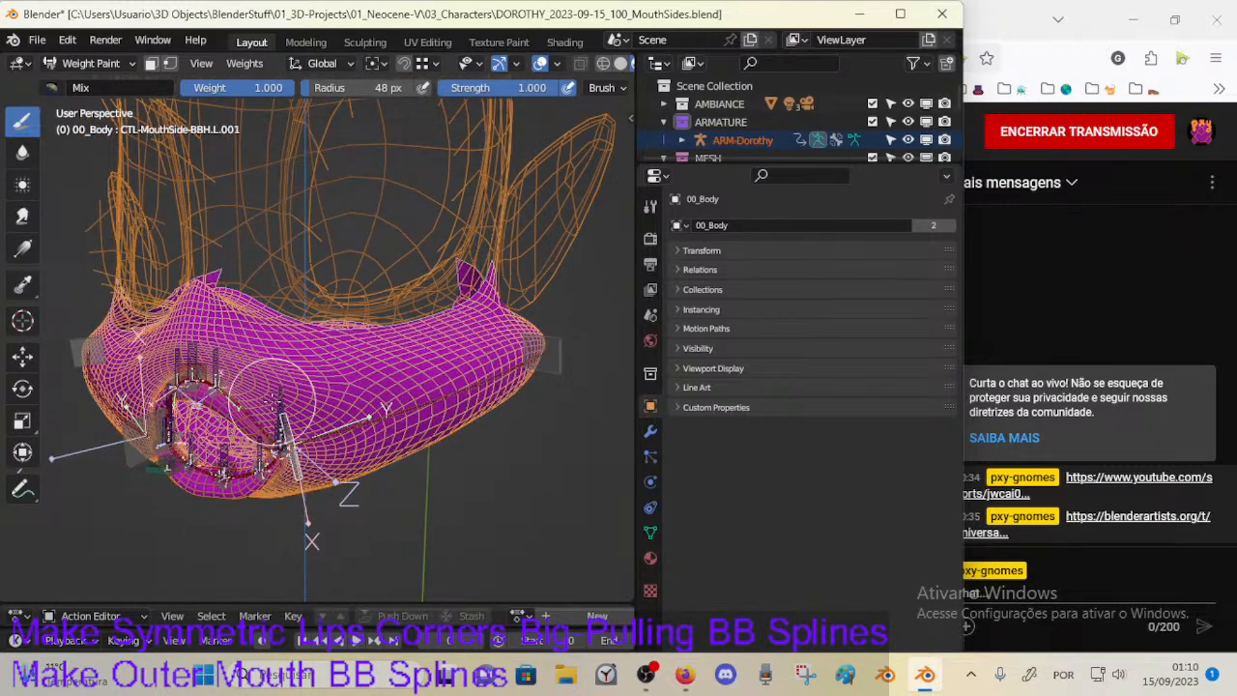
key("g")
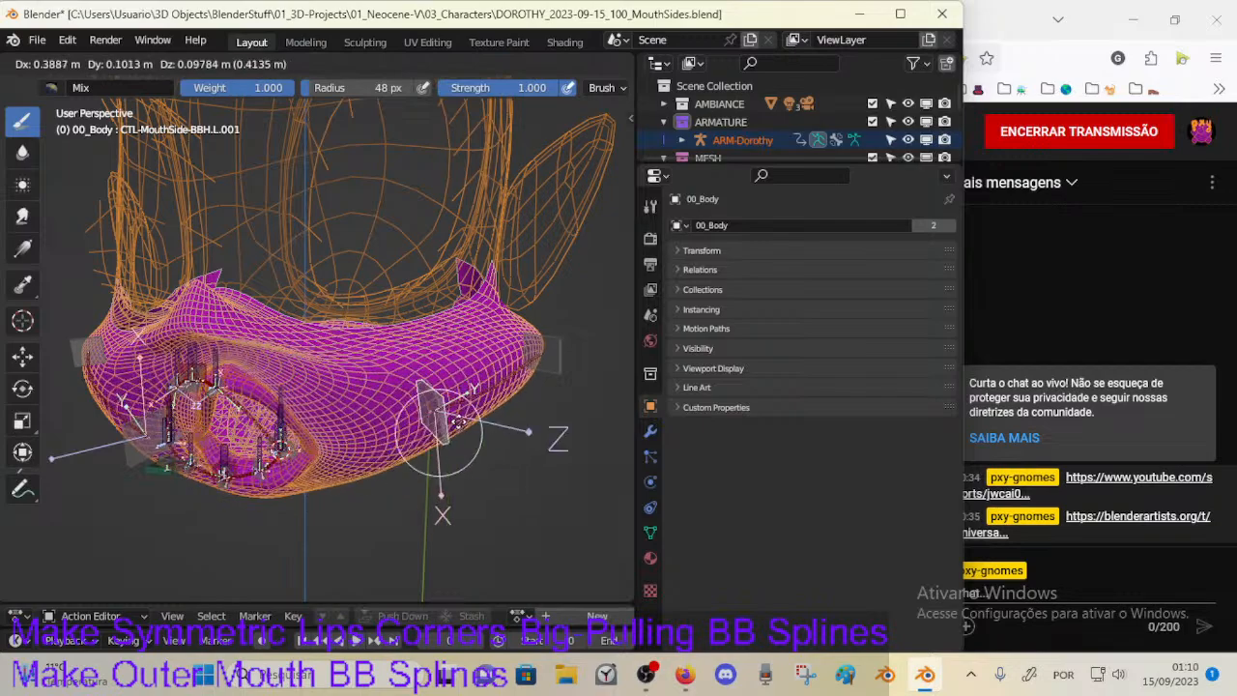
left_click(488, 420)
mouse_move(488, 421)
middle_mouse_down()
mouse_move(430, 457)
mouse_move(492, 417)
mouse_move(511, 428)
middle_mouse_up()
key("r")
key("z")
left_click(529, 387)
key("g")
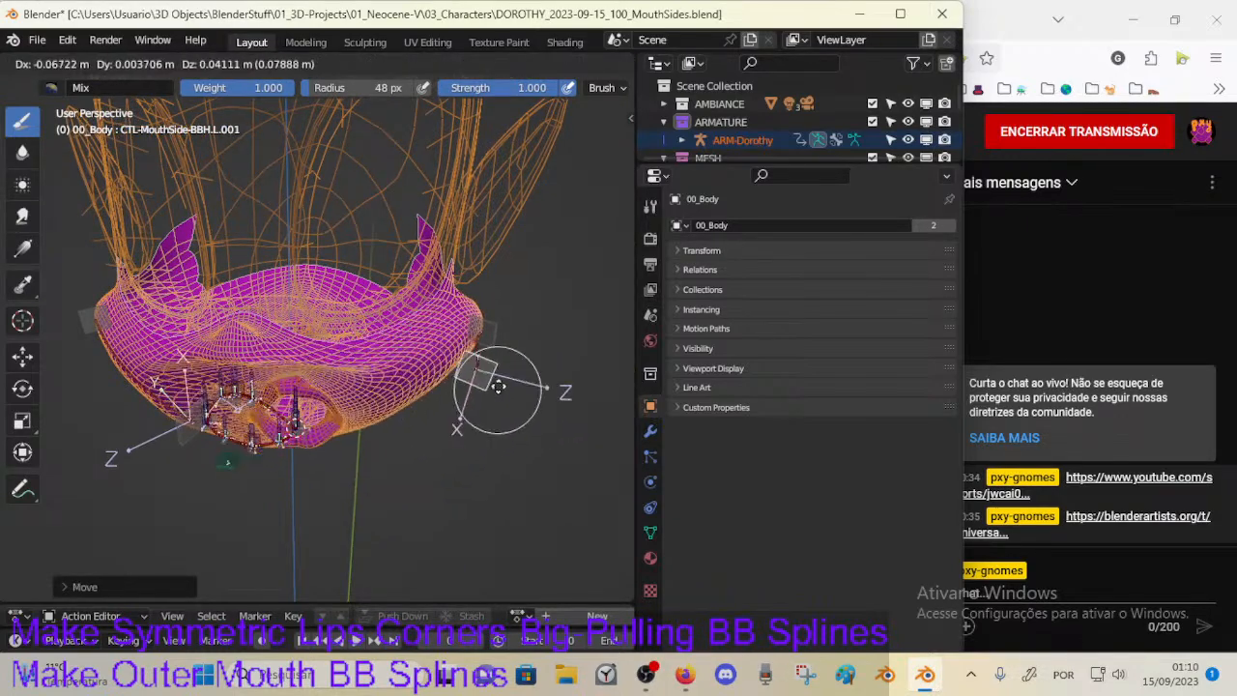
left_click(507, 356)
Step: Try adjusting the position of CTL-MouthSide-BBH.L.001 against the left cheek from the side and front
middle_click_drag(506, 356, 409, 386)
key("g")
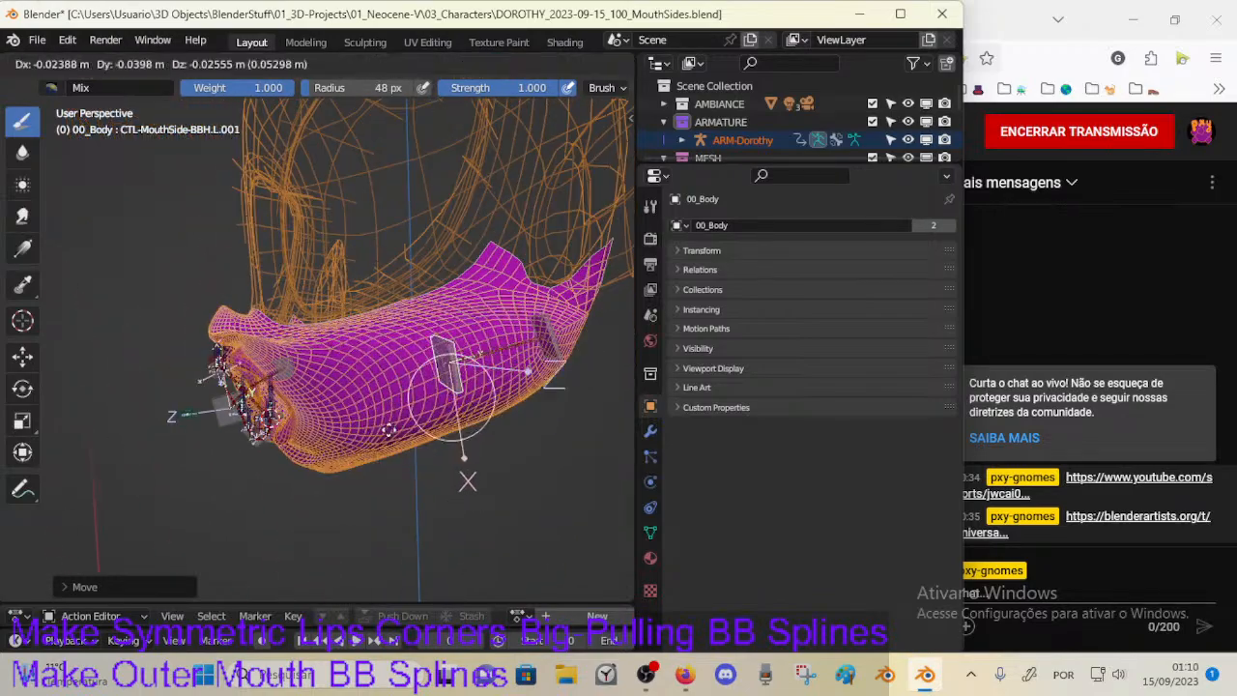
left_click(430, 436)
middle_click_drag(280, 425, 406, 423)
key("g")
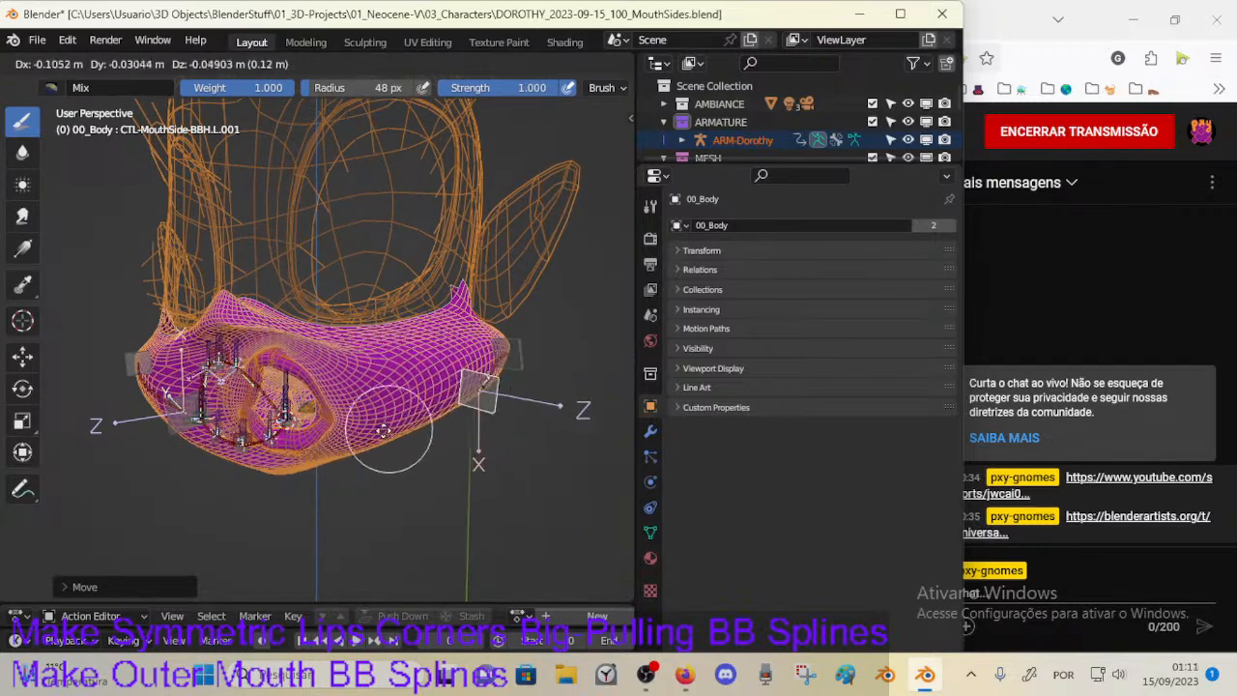
left_click(339, 446)
Step: Try moving the lip corner control CTL-Lip.L.001 far out toward the left cheek
mouse_move(358, 448)
middle_mouse_down()
mouse_move(382, 437)
mouse_move(365, 416)
middle_mouse_up()
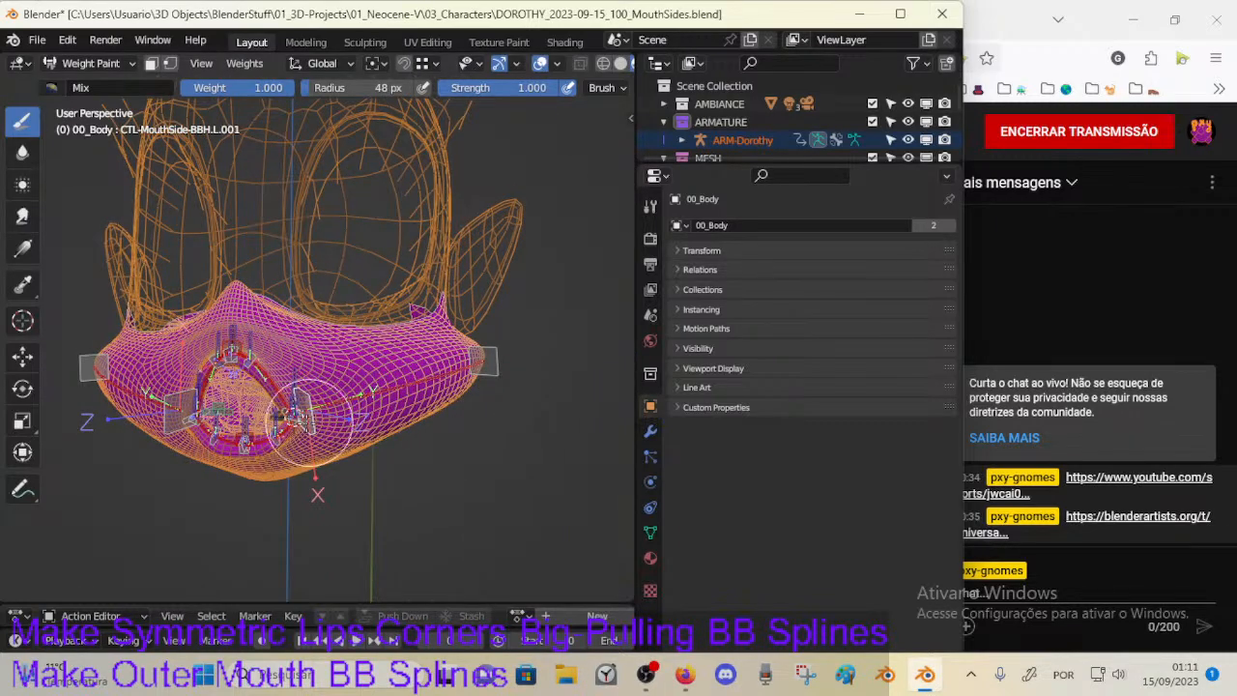
middle_click_drag(296, 410, 323, 420)
scroll(285, 433, "up", 1)
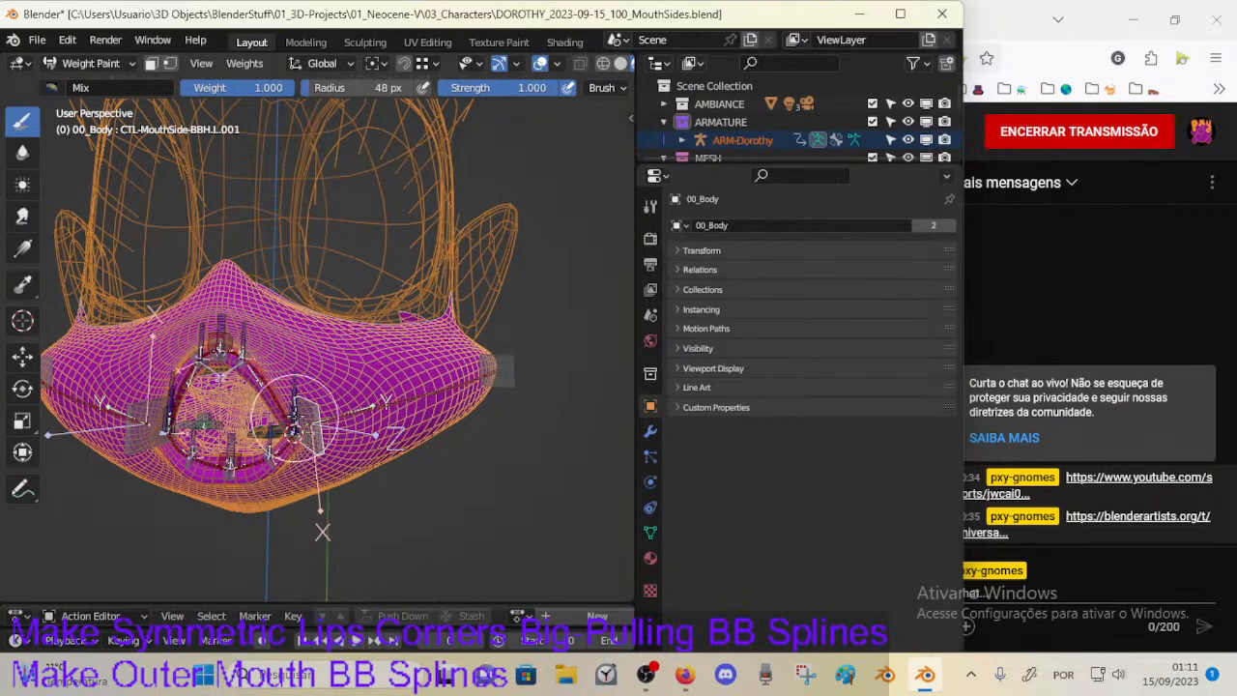
key("g")
right_click(364, 409)
left_click(293, 414, "ctrl")
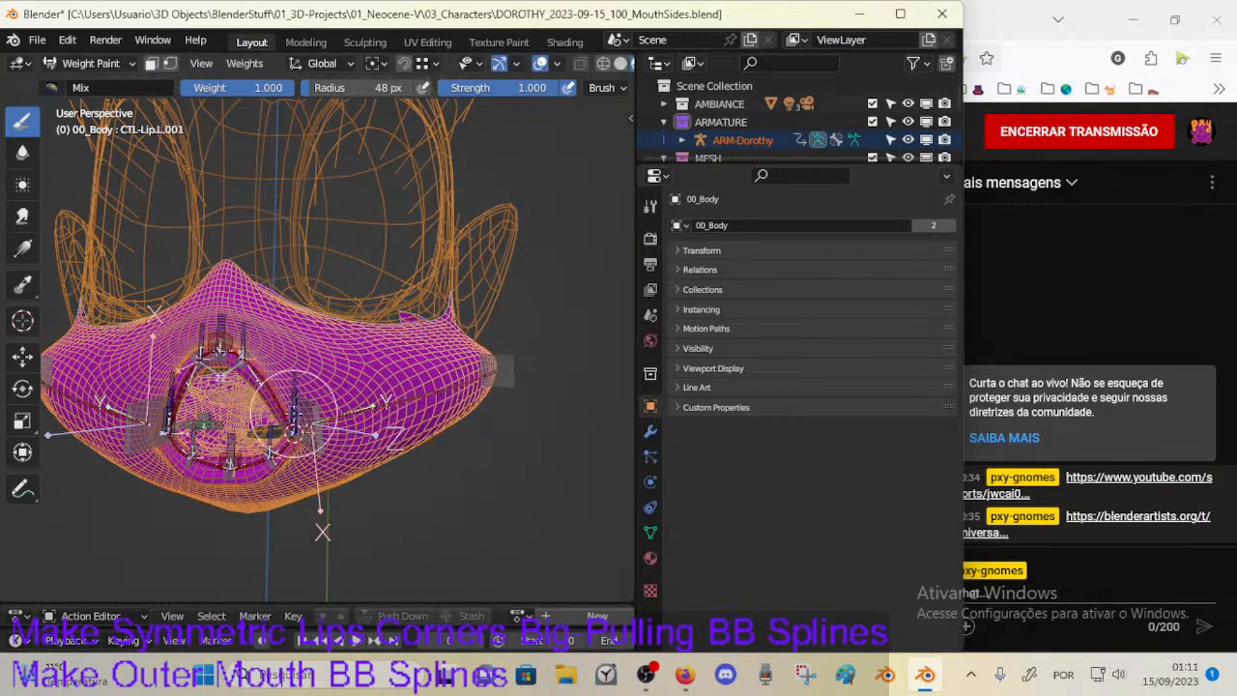
key("g")
left_click(431, 404)
Step: Try moving CTL-Lip.R.001 slightly and CTL-LipDown.R.001 toward the center of the mouth
middle_click_drag(155, 418, 202, 420)
left_click(281, 422, "ctrl")
key("g")
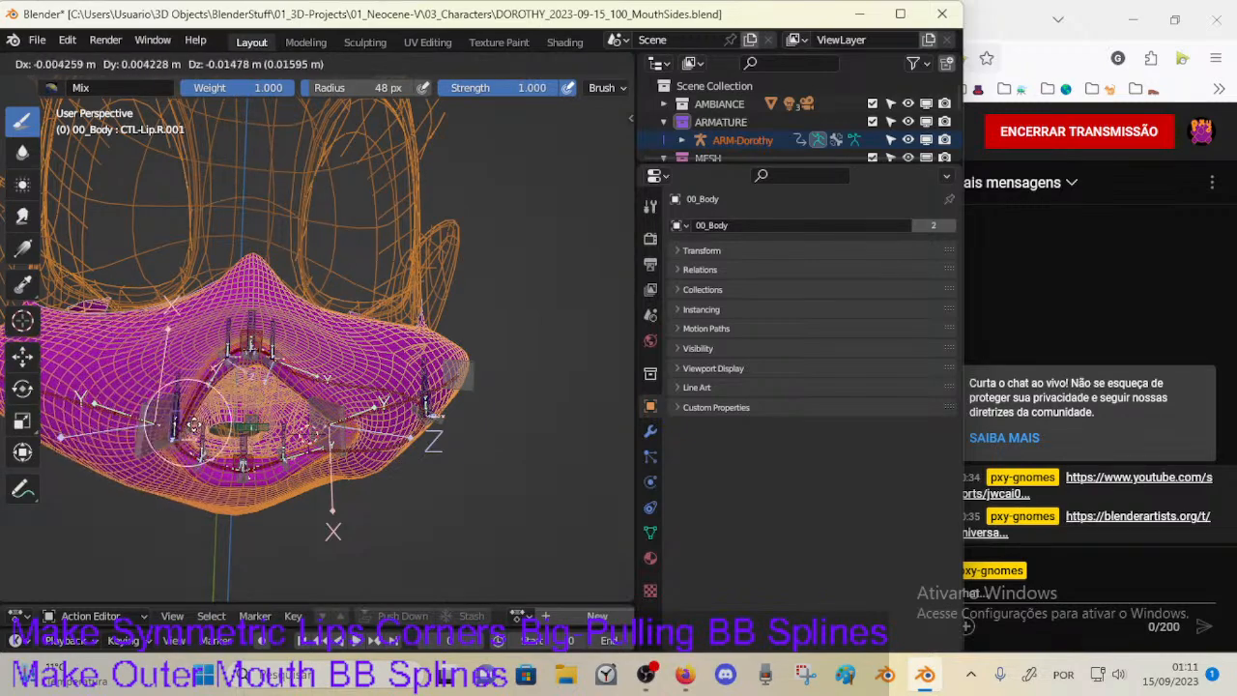
left_click(199, 440)
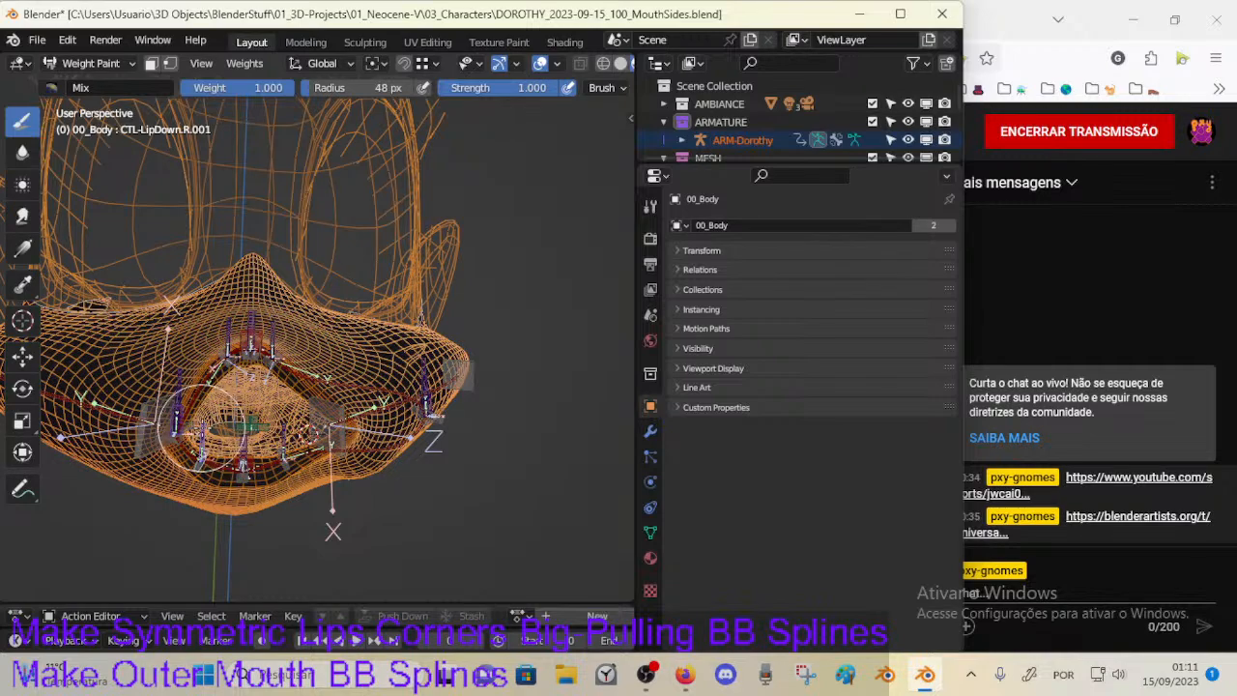
key("g")
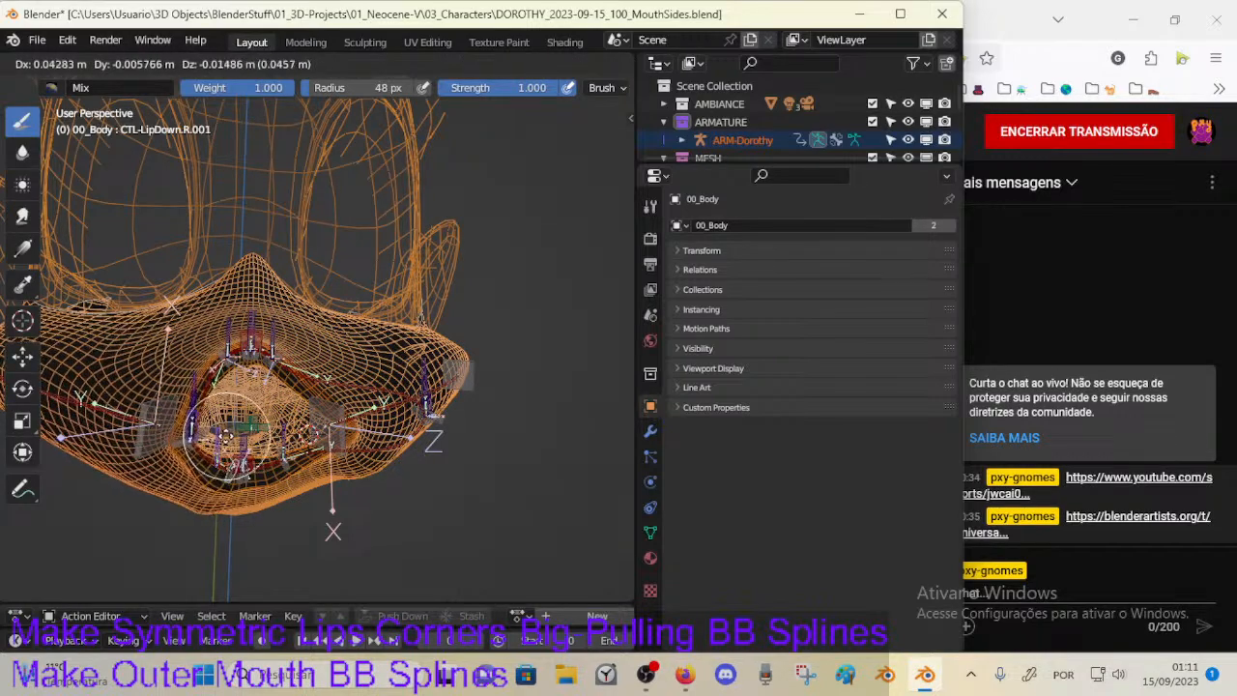
left_click(224, 435)
Step: Try moving the lower lip control CTL-LipDown.L.001 toward the left cheek and select CTL-LipUp.L.001
middle_click_drag(329, 415, 305, 431)
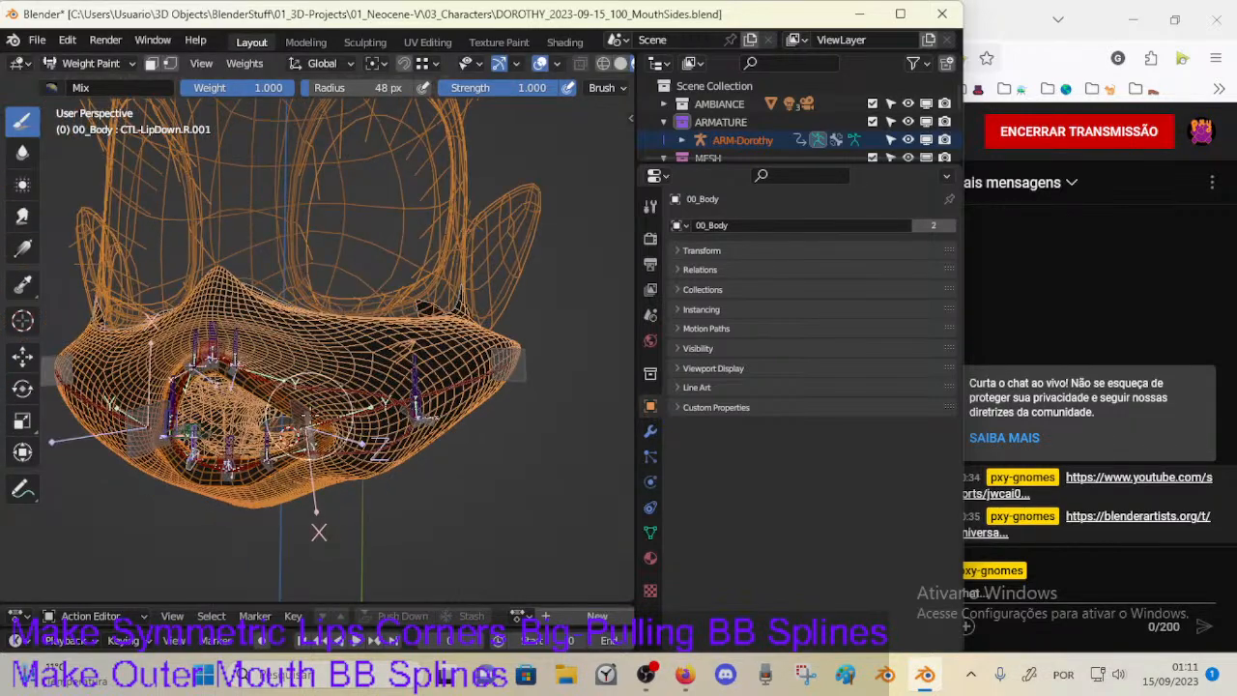
left_click(311, 414, "ctrl")
left_click(290, 433, "ctrl")
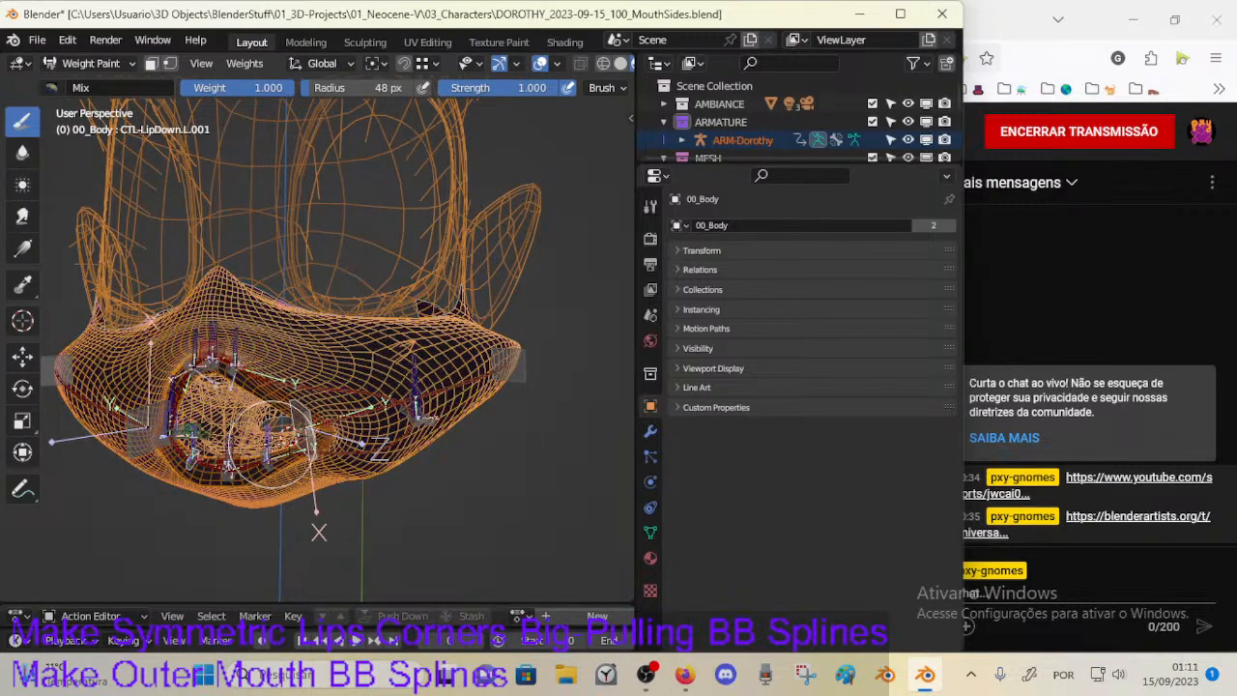
key("g")
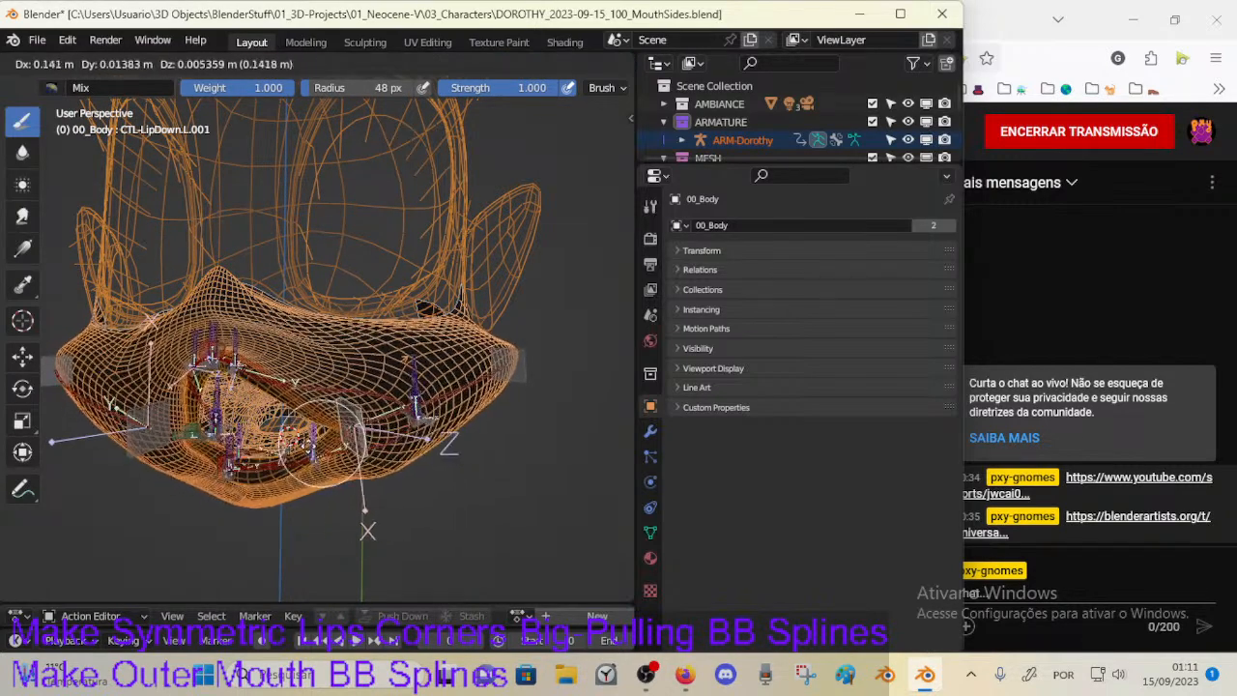
left_click(334, 533)
left_click(236, 340, "ctrl")
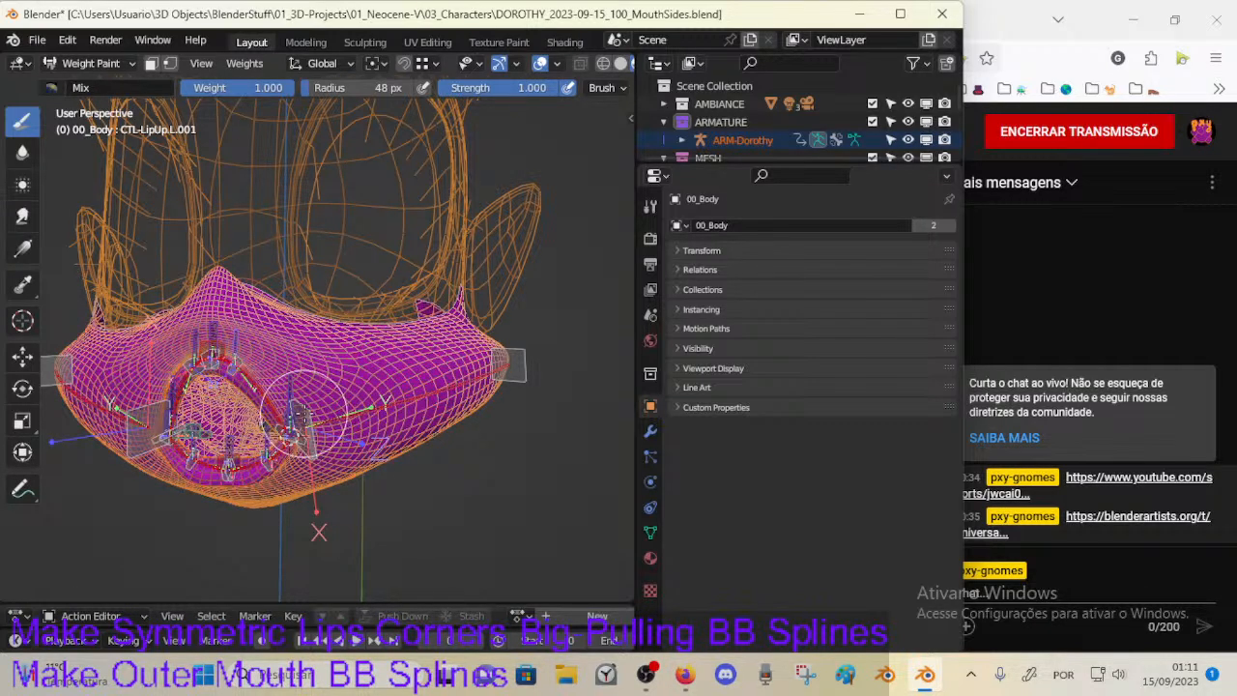
Step: Try pulling CTL-MouthSide-BBH.L.001 out onto the left cheek again and rotating it there
left_click(303, 411, "ctrl")
key("g")
left_click(456, 397)
middle_click_drag(456, 398, 425, 410)
key("r")
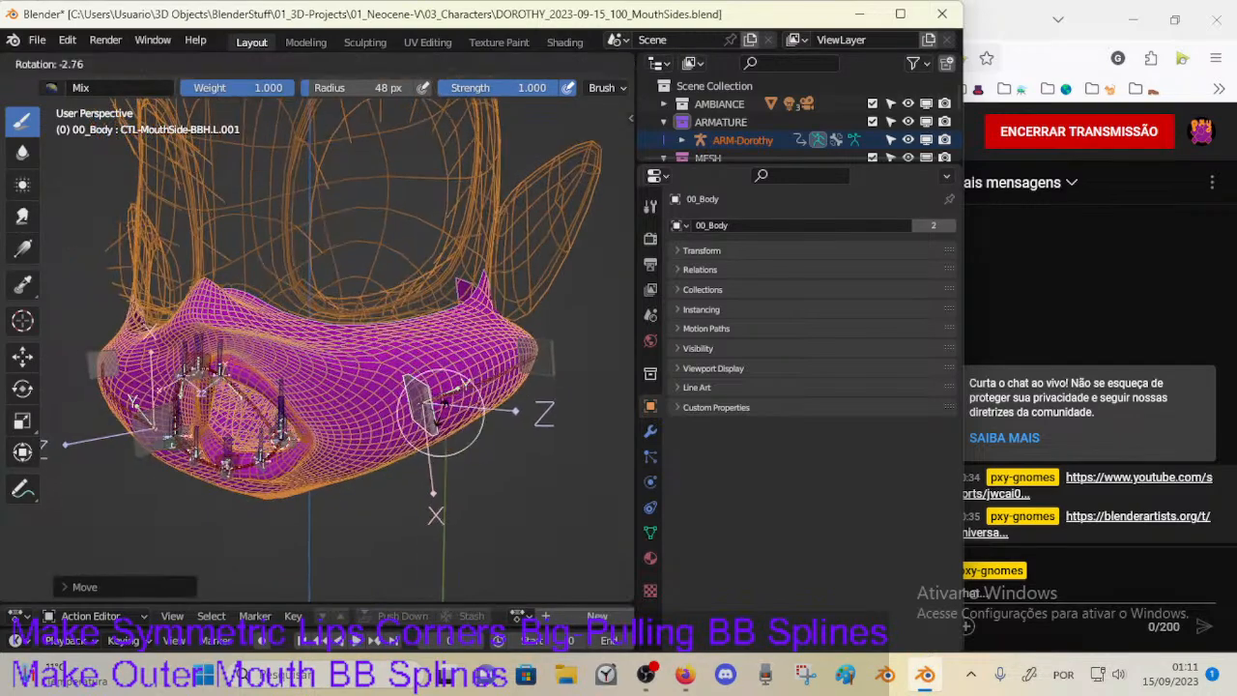
left_click(394, 420)
key("g")
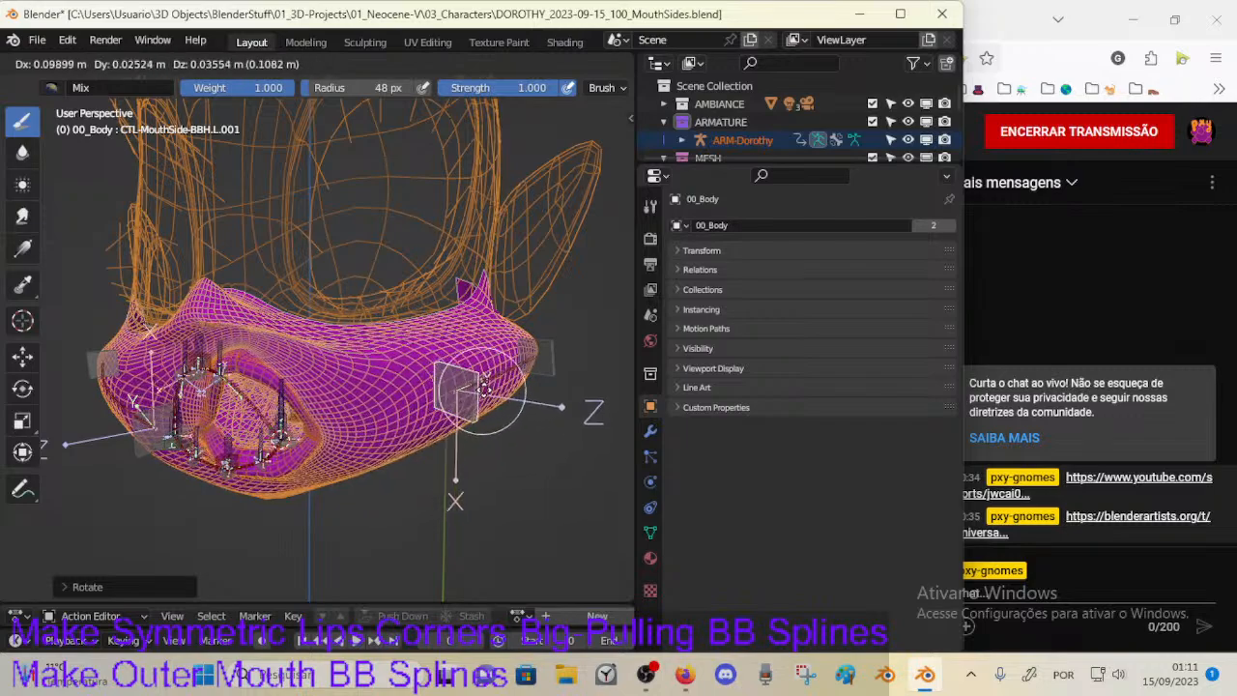
left_click(457, 402)
Step: Try moving CTL-MouthSide-BBH.L.001 outward and away from the face in front of the left cheek
middle_click_drag(457, 402, 415, 455)
key("g")
left_click(360, 473)
key("g")
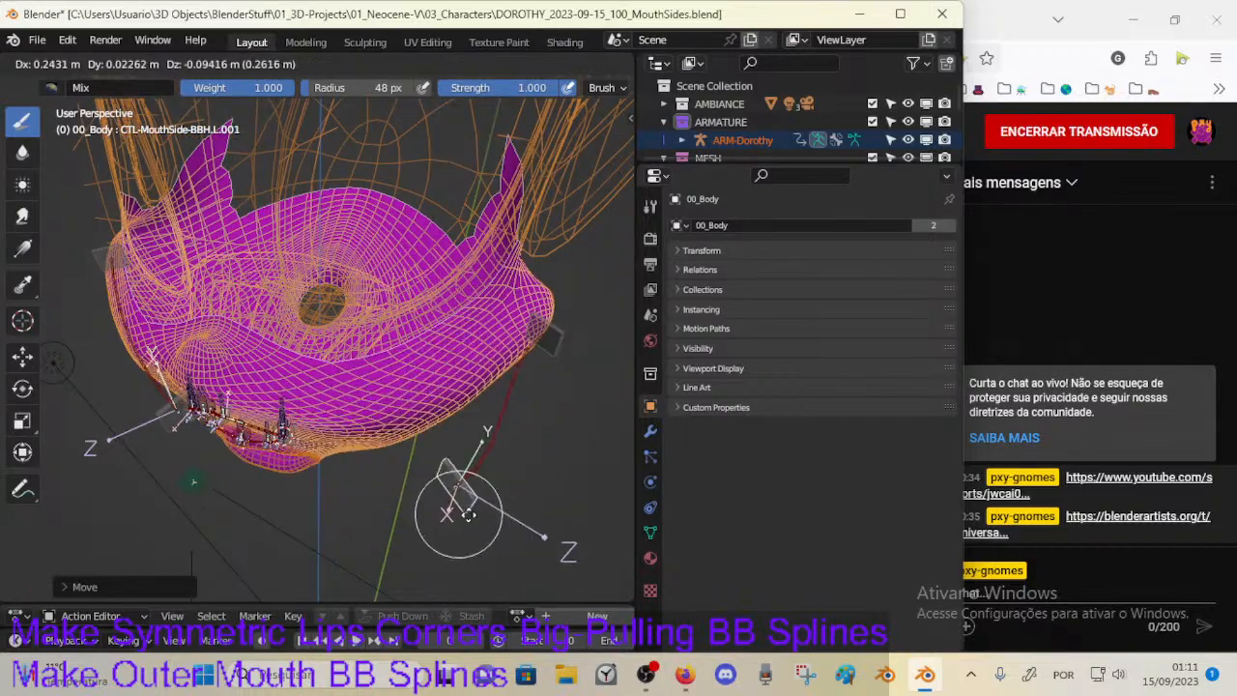
left_click(442, 509)
middle_click_drag(442, 510, 470, 441)
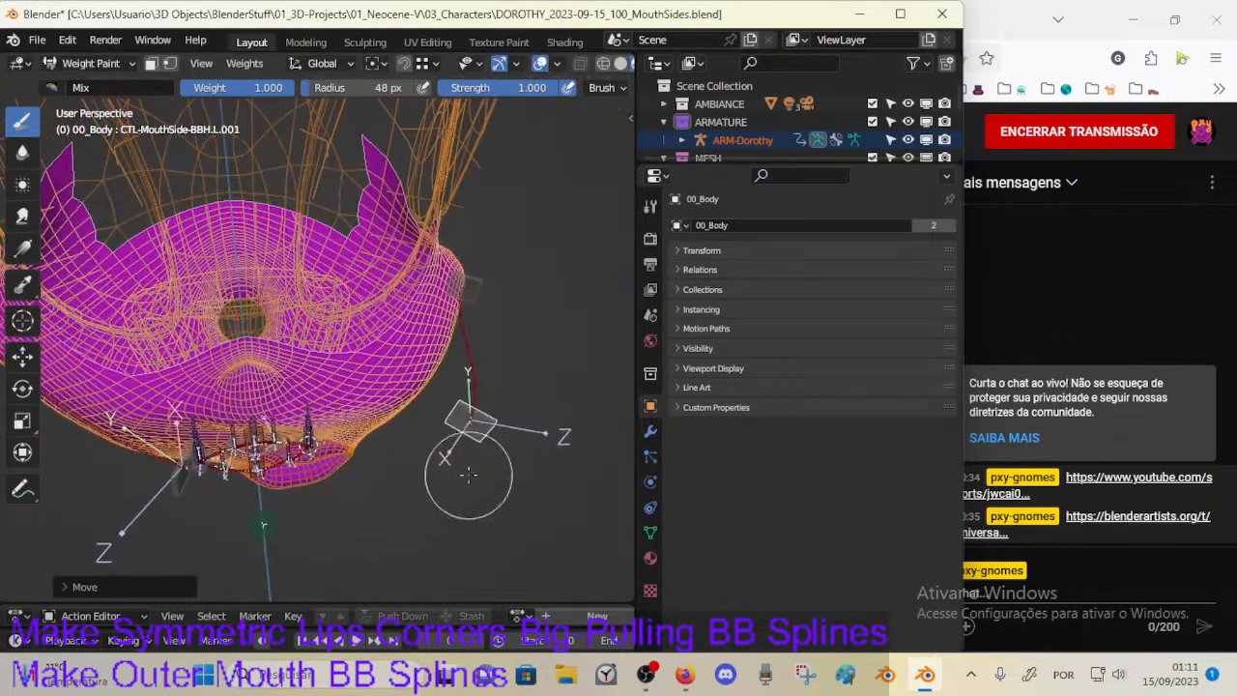
Step: Try rotating CTL-MouthSide-BBH.L.001 about the global Z axis, nudging it outward and rotating it freely
key("r")
key("z")
left_click(500, 445)
key("g")
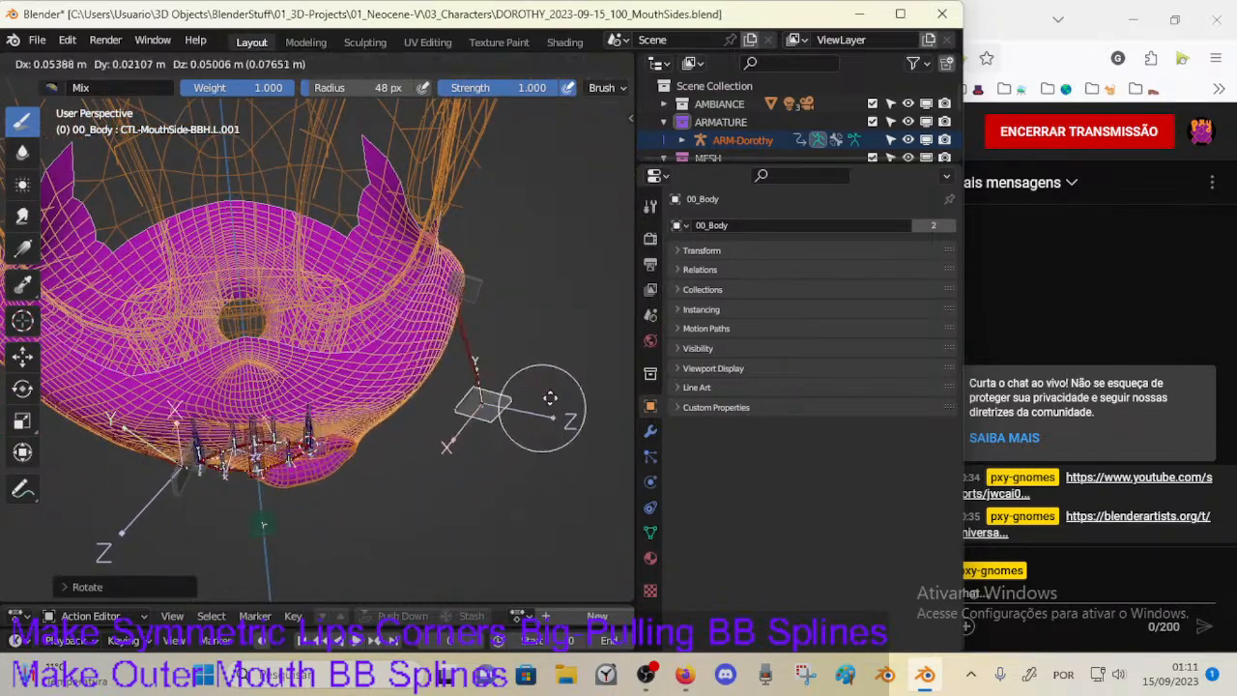
left_click(559, 396)
key("r")
left_click(539, 423)
Step: Try repositioning CTL-MouthSide-BBH.L.001 beside the left cheek with another rotation about the global Z axis
middle_click_drag(541, 413, 524, 419)
key("g")
left_click(506, 278)
middle_click_drag(506, 279, 423, 435)
key("r")
key("g")
key("r")
key("z")
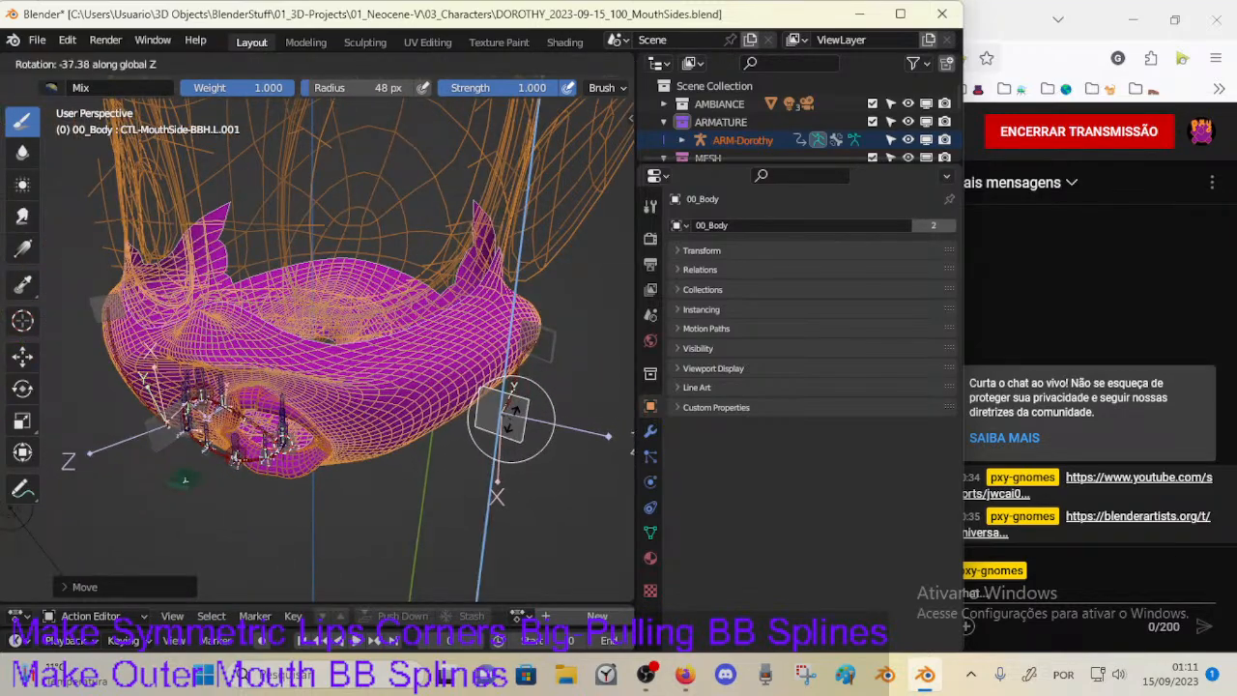
left_click(517, 413)
mouse_move(517, 414)
middle_mouse_down()
mouse_move(394, 473)
mouse_move(334, 475)
mouse_move(327, 464)
middle_mouse_up()
key("g")
left_click(455, 451)
Step: Try moving the outer control CTL-MouthSide-BBH.R.002 forward along the right cheek
left_click(328, 462, "ctrl")
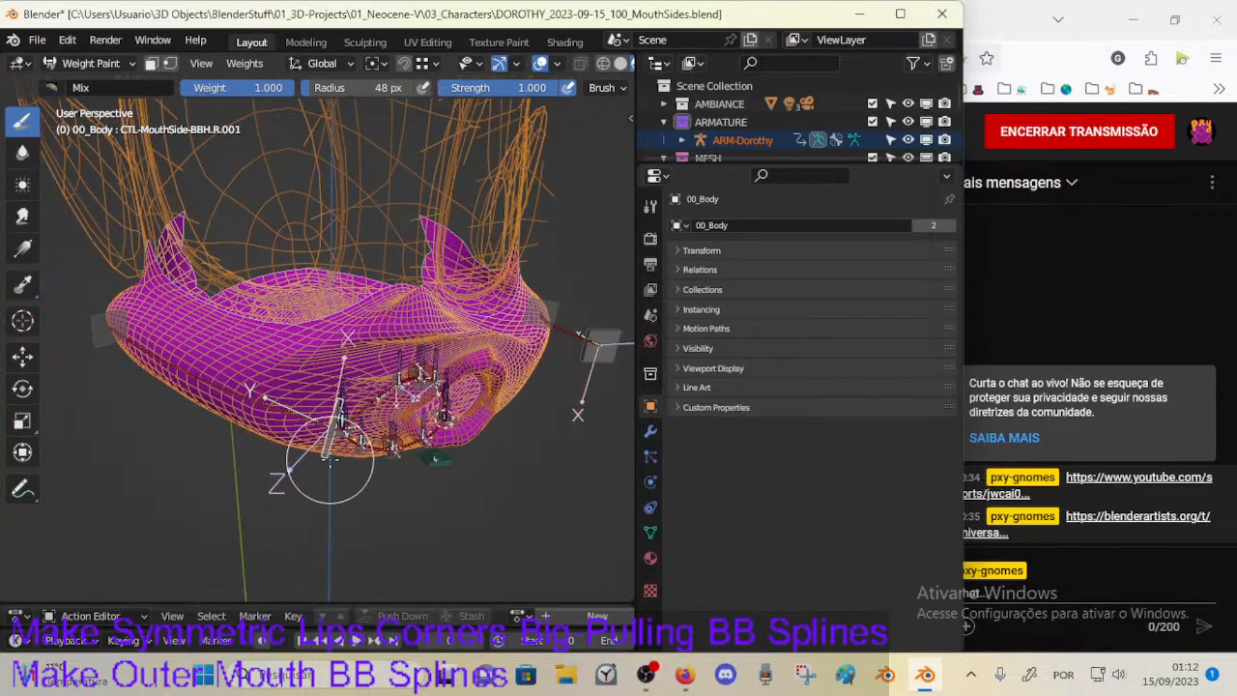
middle_click_drag(169, 424, 122, 388)
middle_click_drag(82, 348, 103, 450)
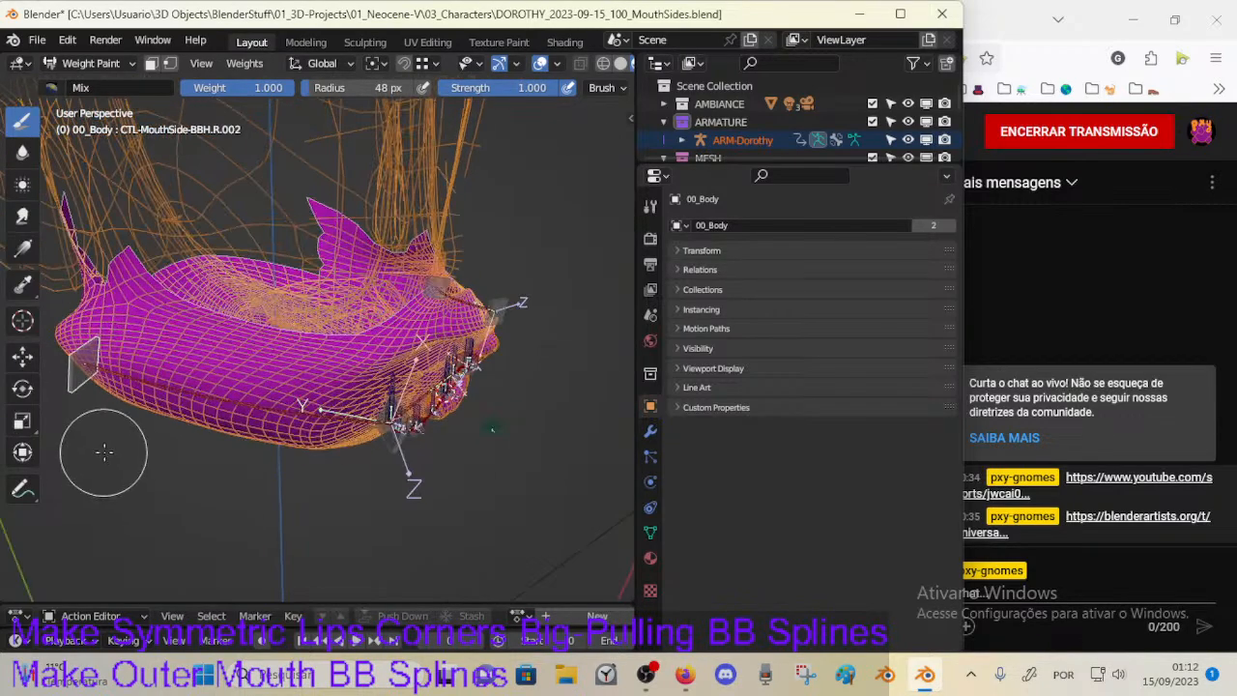
key("g")
left_click(354, 465)
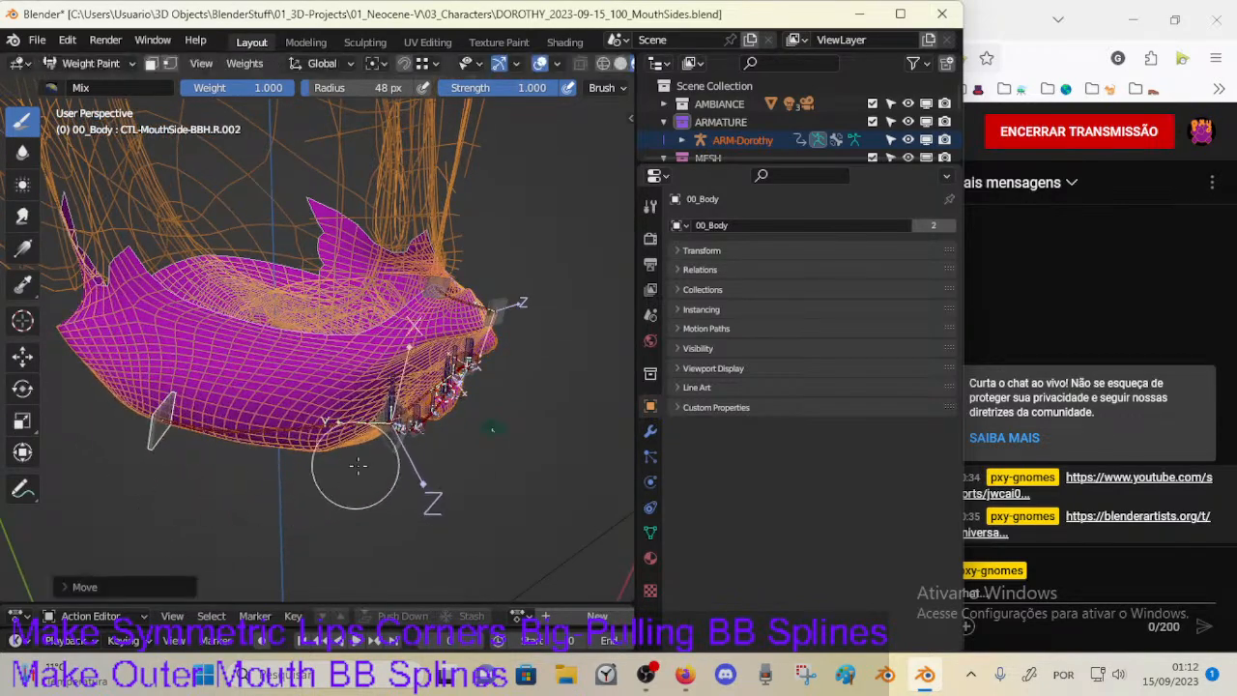
Step: Try moving CTL-MouthSide-BBH.R.001 across below the mouth toward the left cheek and rotating it about Z
left_click(420, 447, "ctrl")
middle_click_drag(409, 455, 398, 444)
key("g")
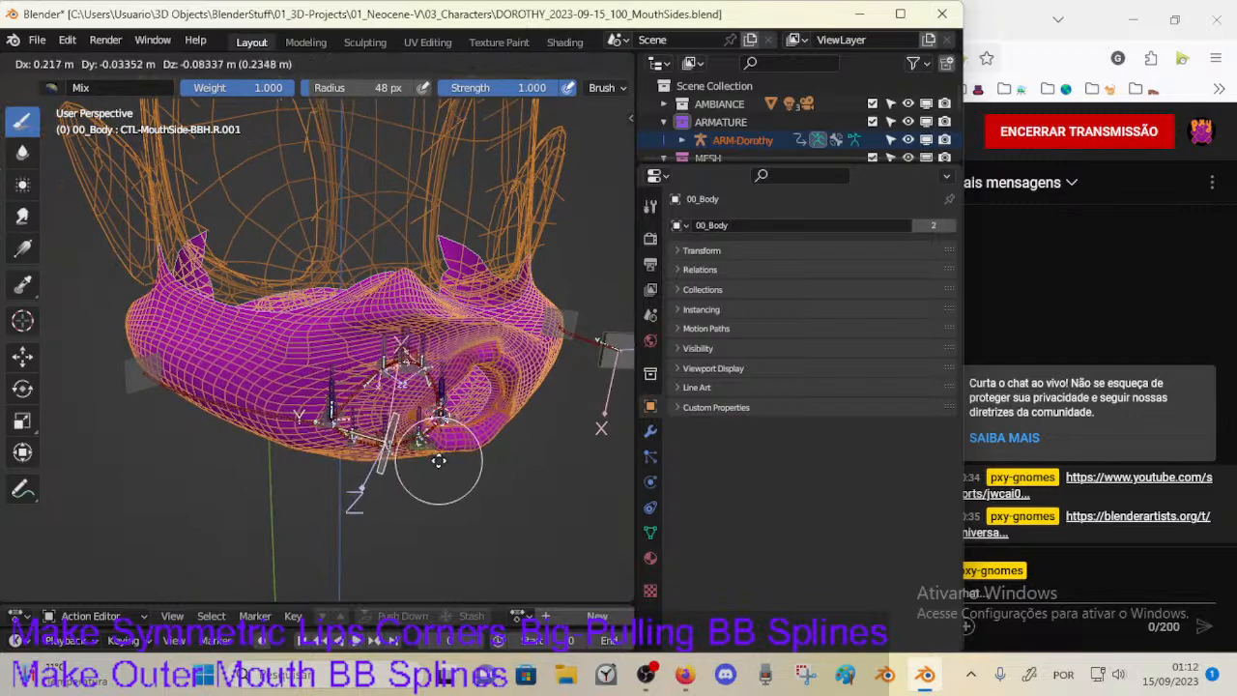
left_click(476, 459)
key("r")
key("z")
left_click(476, 415)
Step: Try shifting CTL-MouthSide-BBH.R.001 closer to the displaced mouth opening and turning it about Z and freely
mouse_move(476, 416)
middle_mouse_down()
mouse_move(434, 484)
mouse_move(488, 454)
mouse_move(497, 428)
middle_mouse_up()
key("g")
left_click(483, 476)
key("g")
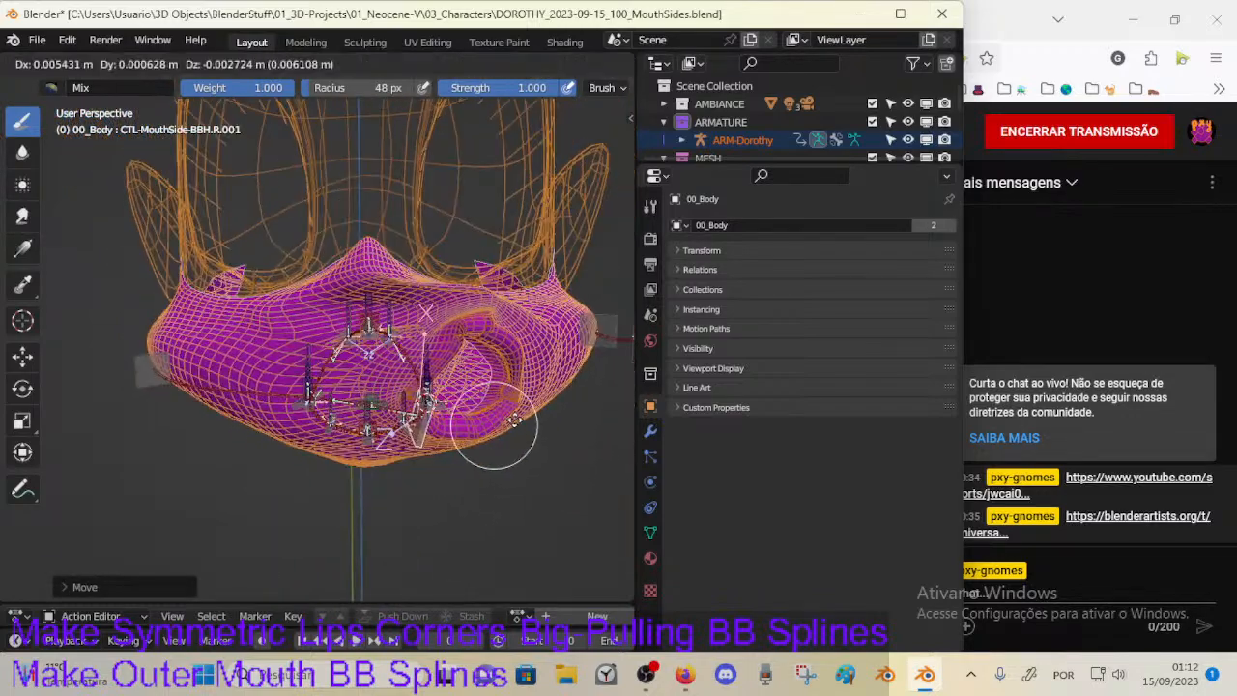
left_click(541, 427)
key("r")
key("z")
left_click(558, 404)
key("r")
left_click(564, 379)
Step: Try fine-positioning CTL-MouthSide-BBH.R.001 beside the displaced mouth opening from a side angle
middle_click_drag(564, 379, 599, 454)
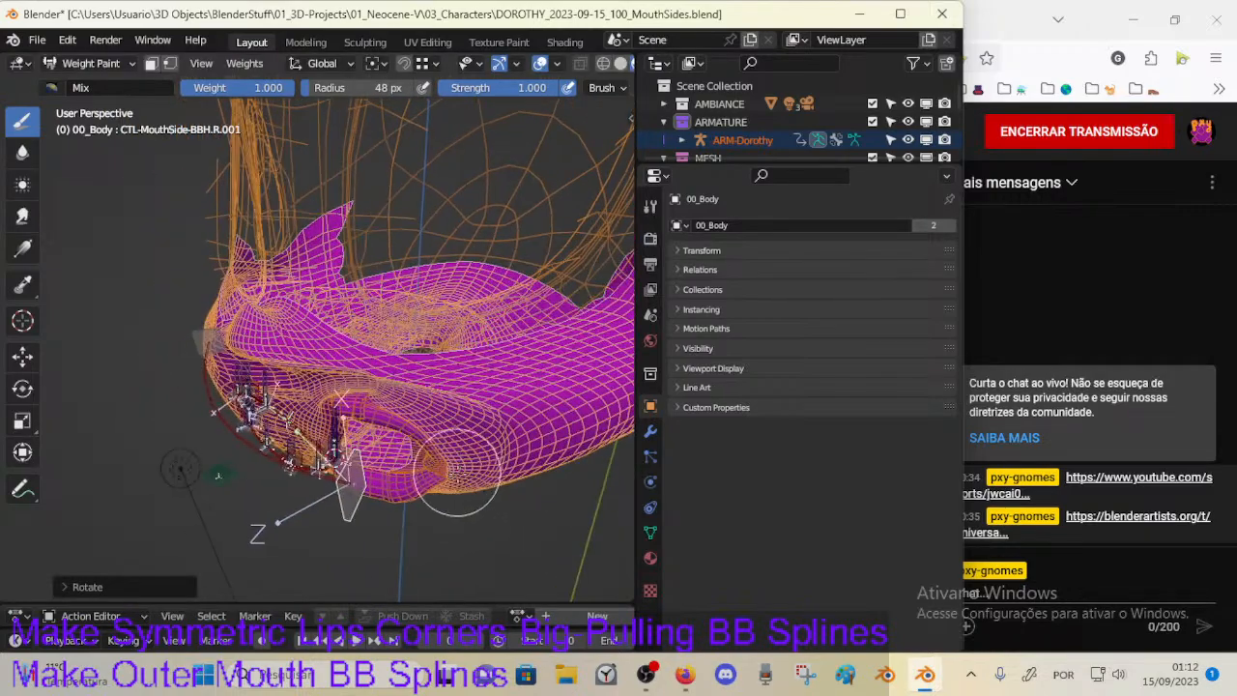
key("g")
left_click(476, 483)
key("g")
left_click(506, 494)
Step: Try rotating CTL-MouthSide-BBH.L.001 about the global Z axis and moving it nearer the displaced mouth opening
middle_click_drag(506, 494, 573, 401)
middle_click_drag(571, 380, 492, 488)
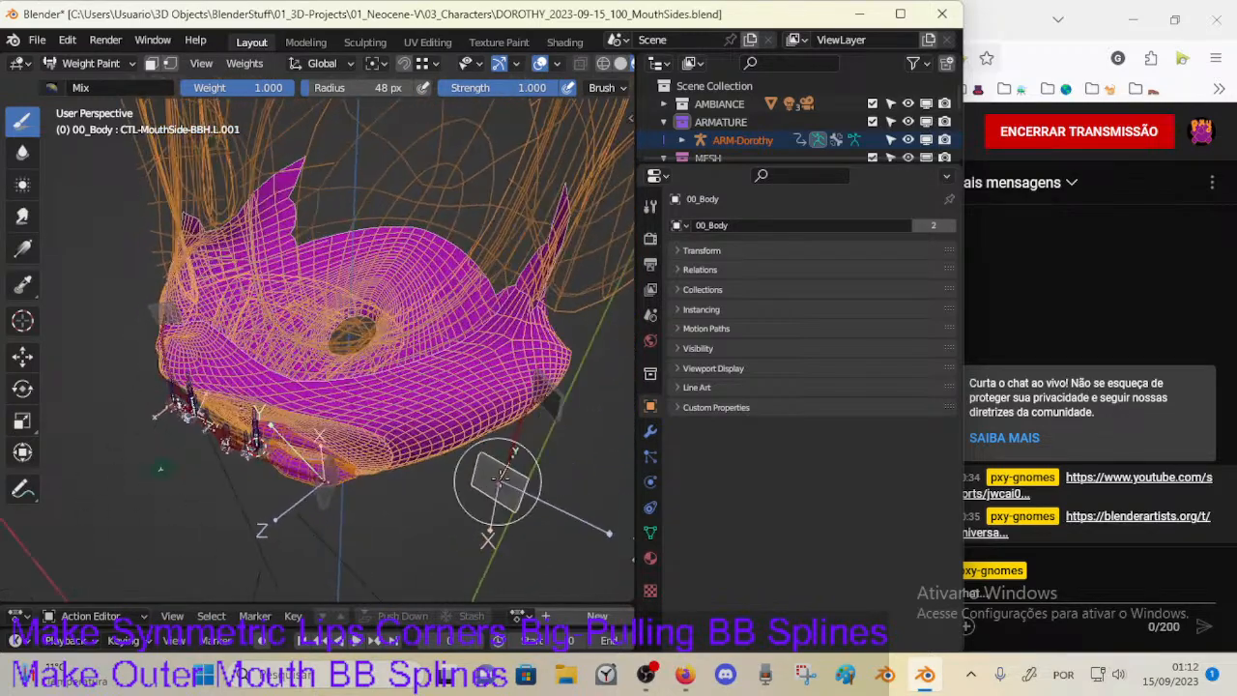
key("r")
key("z")
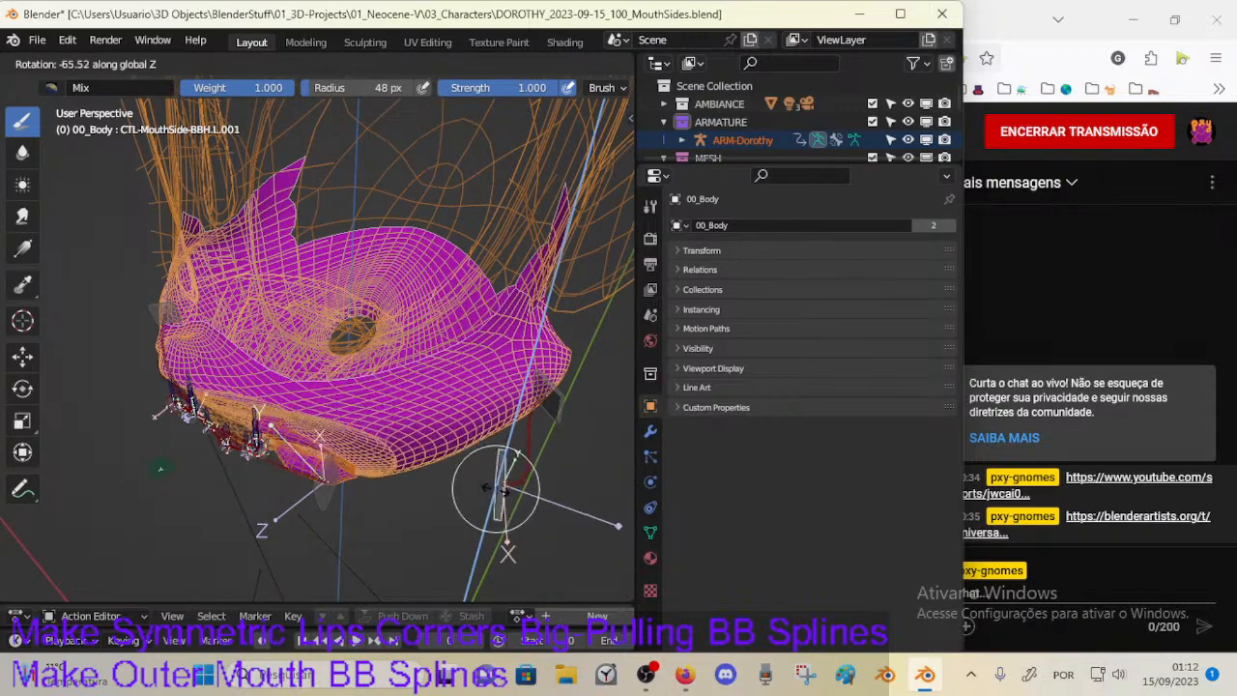
left_click(504, 481)
key("g")
left_click(466, 480)
key("r")
key("z")
left_click(474, 496)
key("g")
left_click(437, 488)
Step: Inspect the displaced mouth from several angles and undo the mouth-side control test poses
middle_click_drag(314, 435, 460, 448)
mouse_move(317, 385)
middle_mouse_down()
mouse_move(357, 401)
mouse_move(307, 386)
mouse_move(322, 373)
mouse_move(387, 386)
middle_mouse_up()
mouse_move(478, 379)
middle_mouse_down()
mouse_move(496, 359)
mouse_move(343, 416)
mouse_move(503, 372)
mouse_move(367, 430)
middle_mouse_up()
middle_click_drag(145, 449, 299, 426)
middle_click_drag(474, 367, 478, 369)
key("ctrl+z")
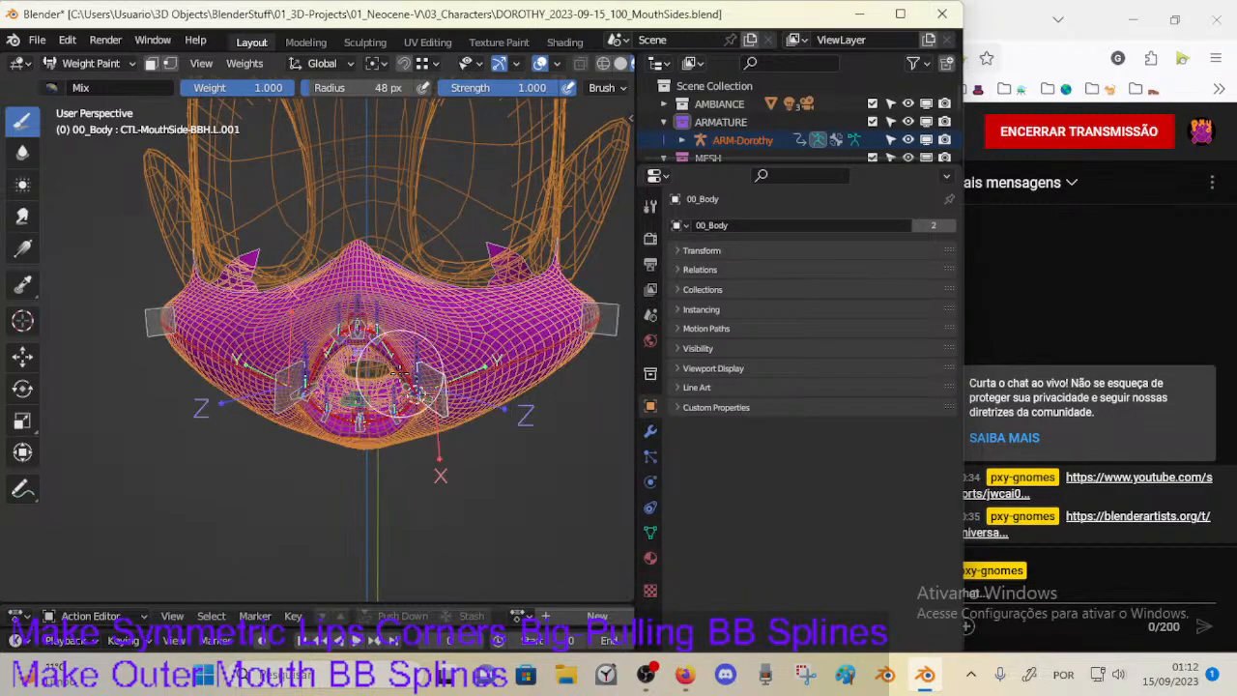
mouse_move(396, 370)
middle_mouse_down()
mouse_move(387, 363)
mouse_move(404, 372)
mouse_move(361, 385)
middle_mouse_up()
Step: Put ARM-Dorothy in Edit Mode, show its armature data properties and save the file
key("ctrl+s")
key("ctrl+Tab")
left_click(369, 384)
left_click(363, 388)
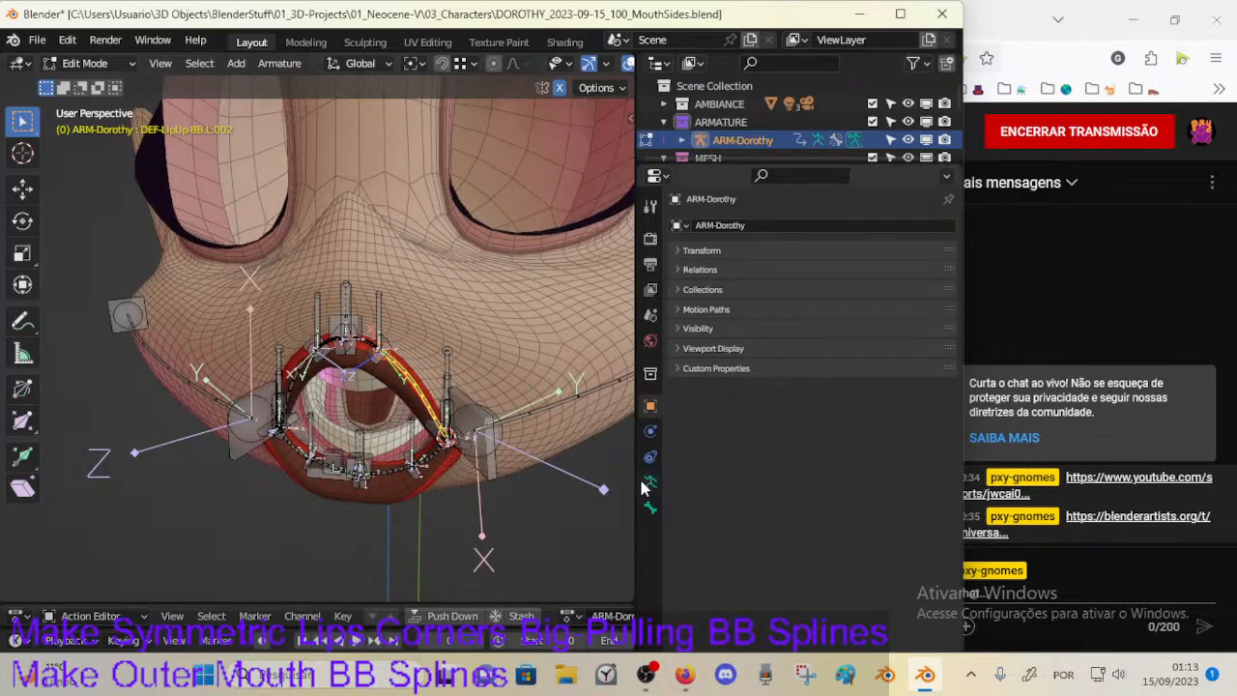
left_click(649, 480)
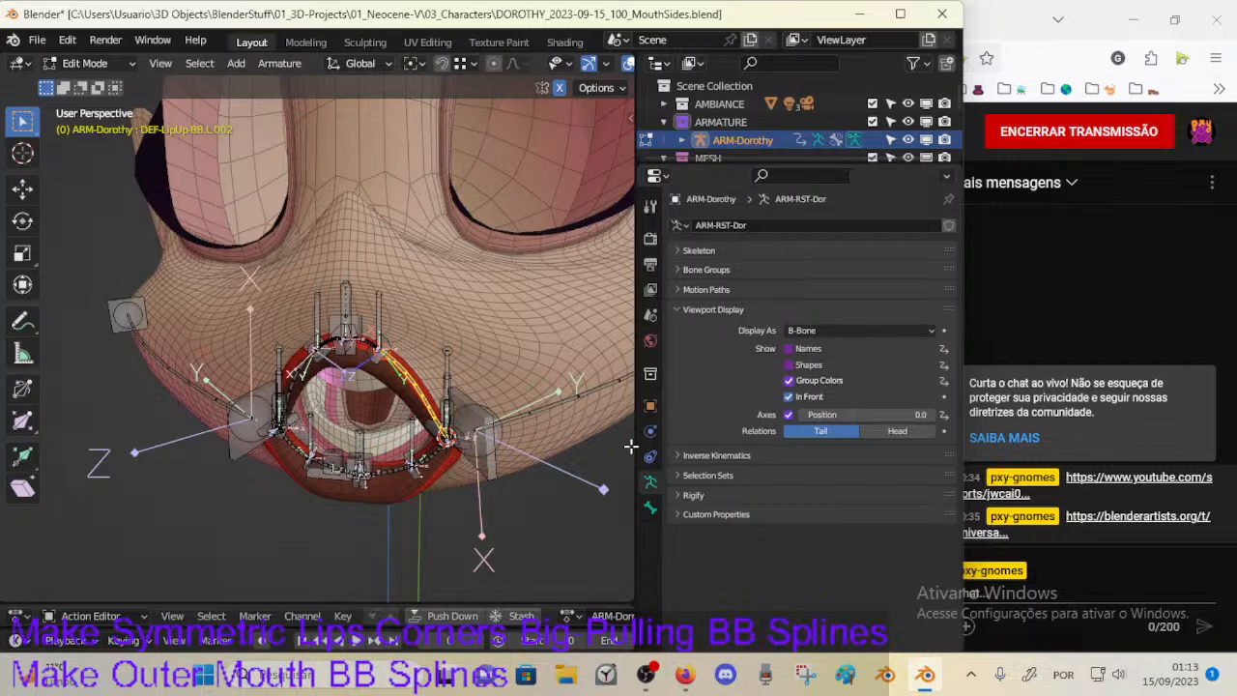
key("ctrl+s")
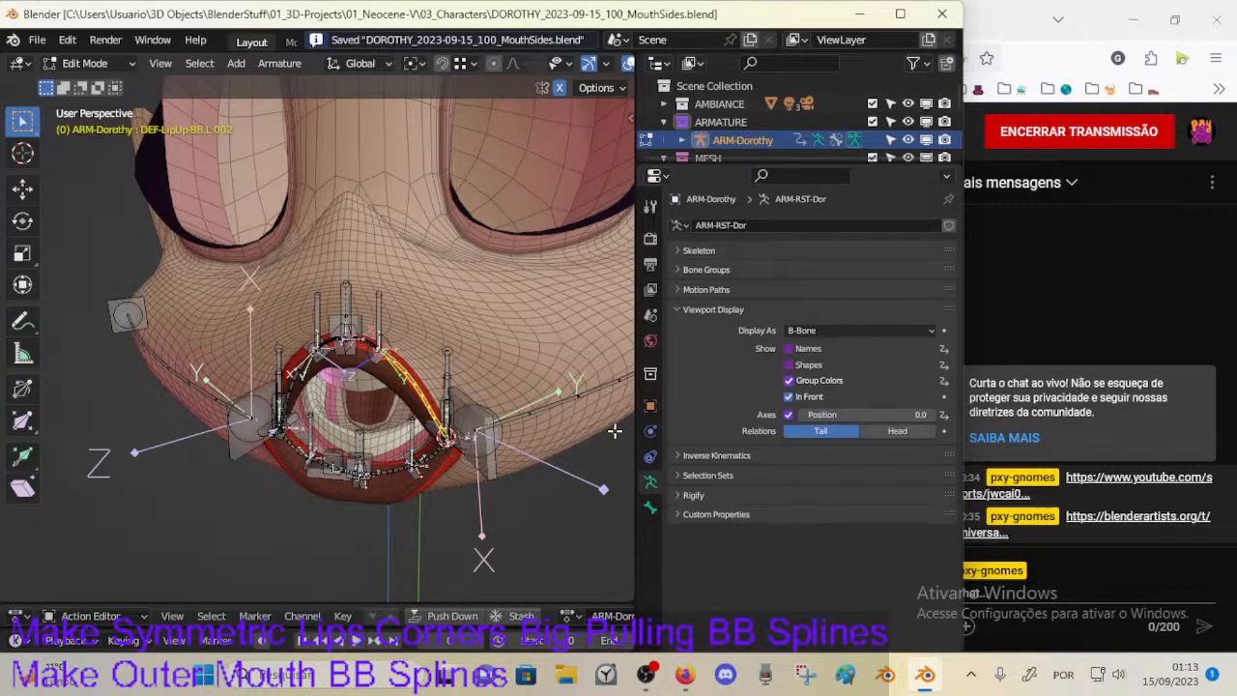
Step: Leave Edit Mode, select the 00_Body mesh and browse its vertex groups
key("ctrl+Tab")
left_click(387, 431)
left_click(538, 362)
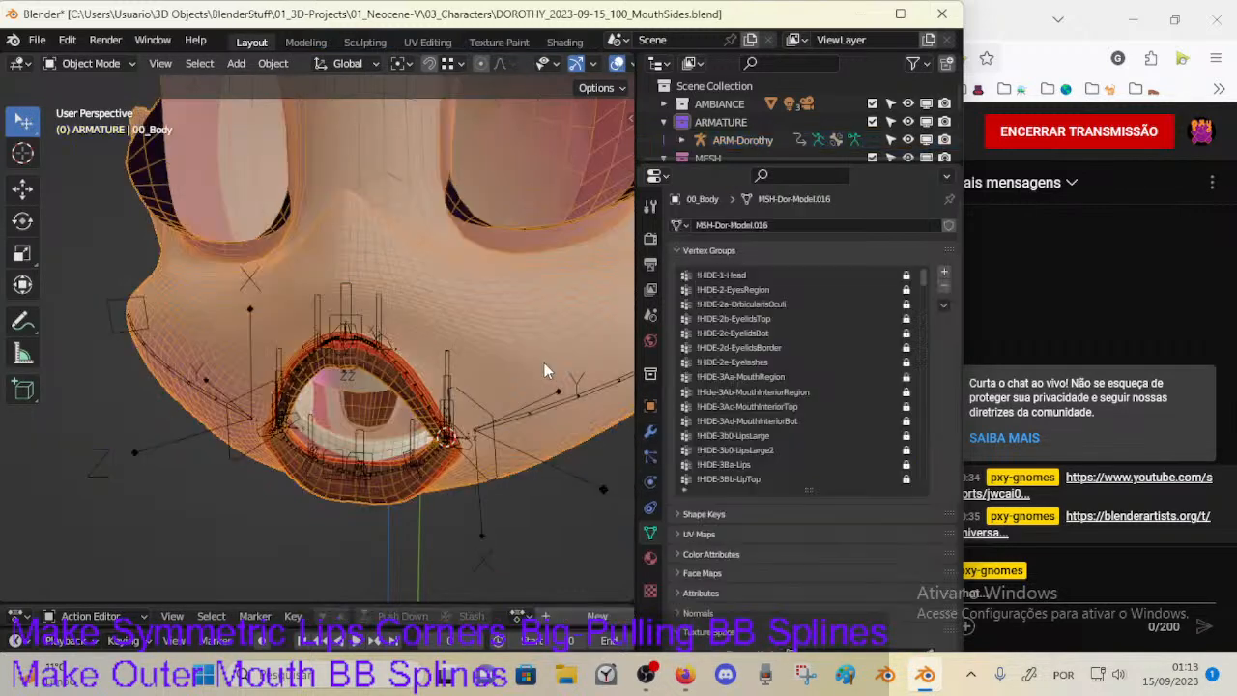
left_click_drag(918, 275, 918, 299)
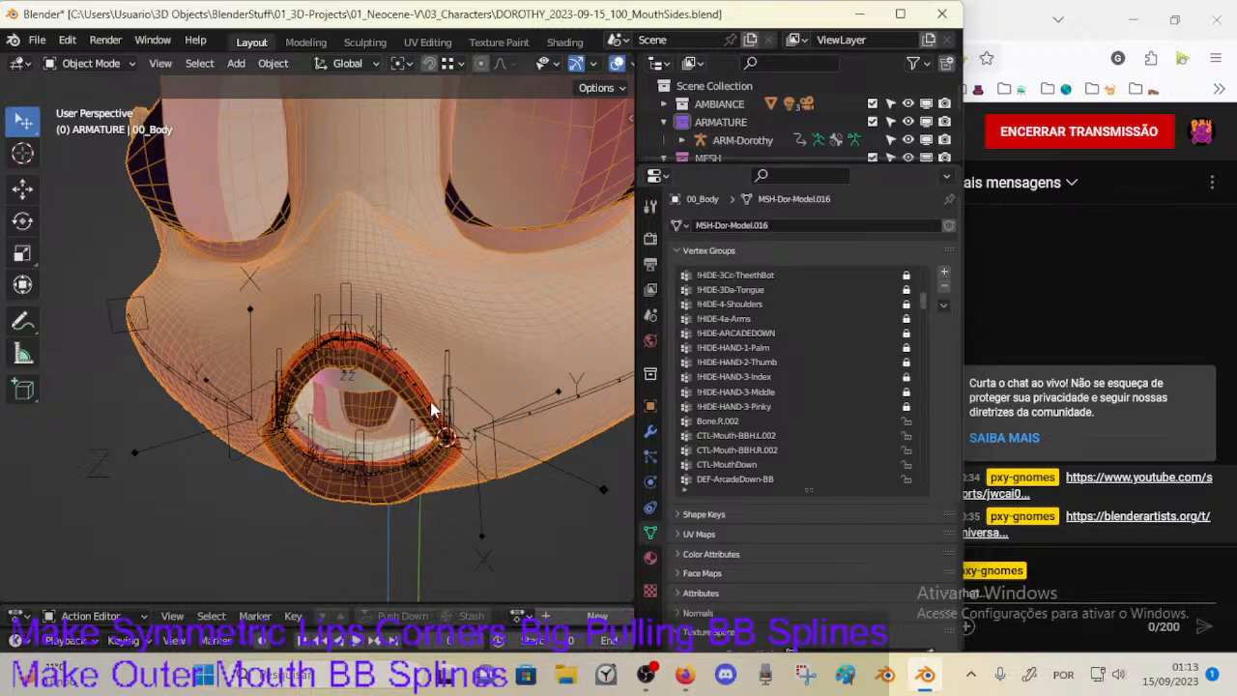
Step: Put ARM-Dorothy in pose and 00_Body in Weight Paint mode with the DEF-LipUp-BB.L.002 bone active
left_click(431, 406)
key("ctrl+Tab")
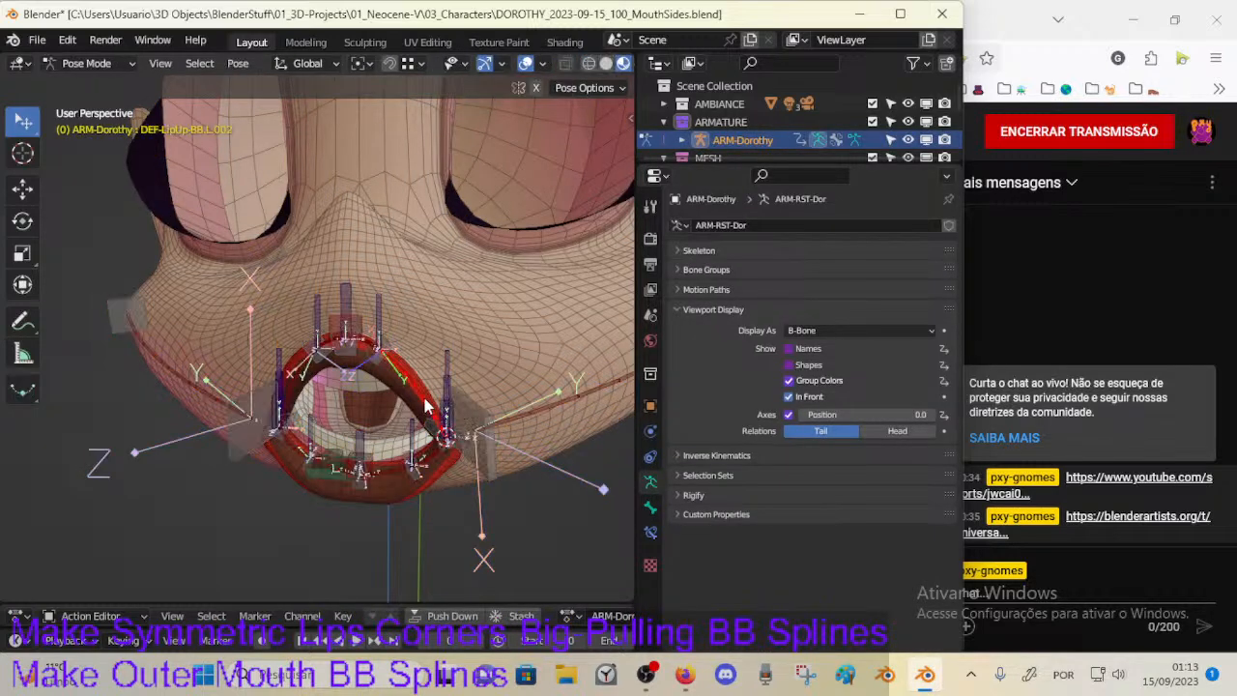
key("ctrl+Tab")
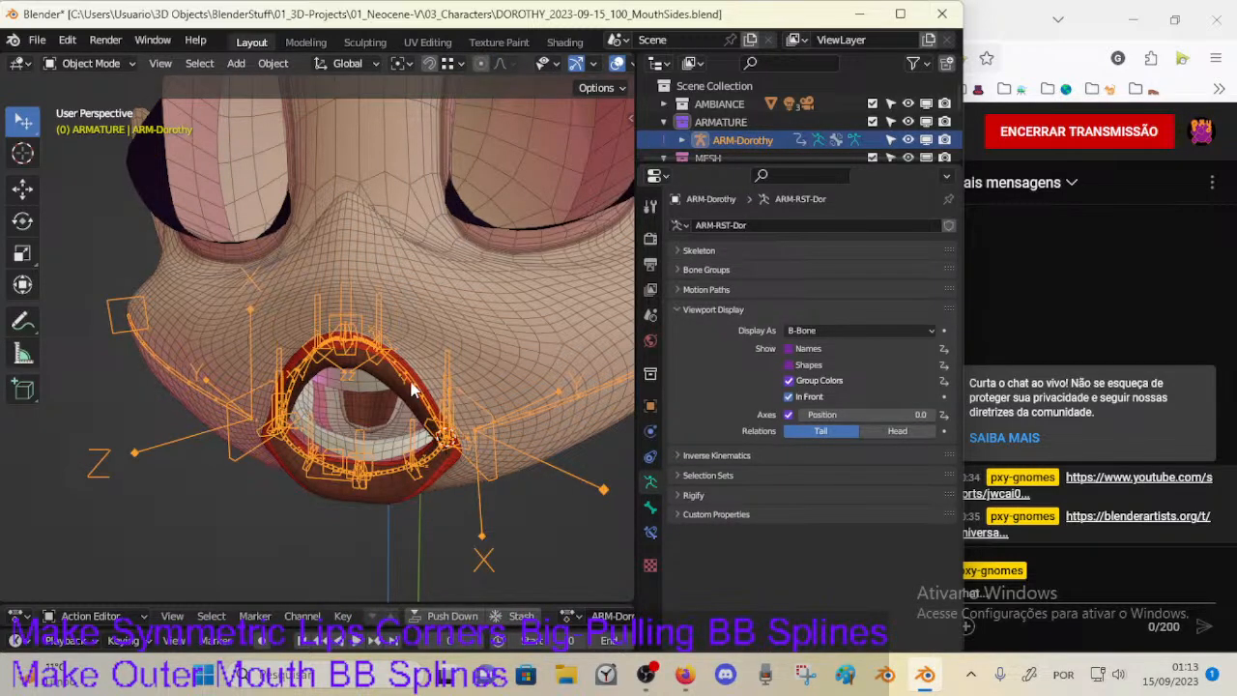
left_click(490, 346, "shift")
key("ctrl+Tab")
left_click(375, 284)
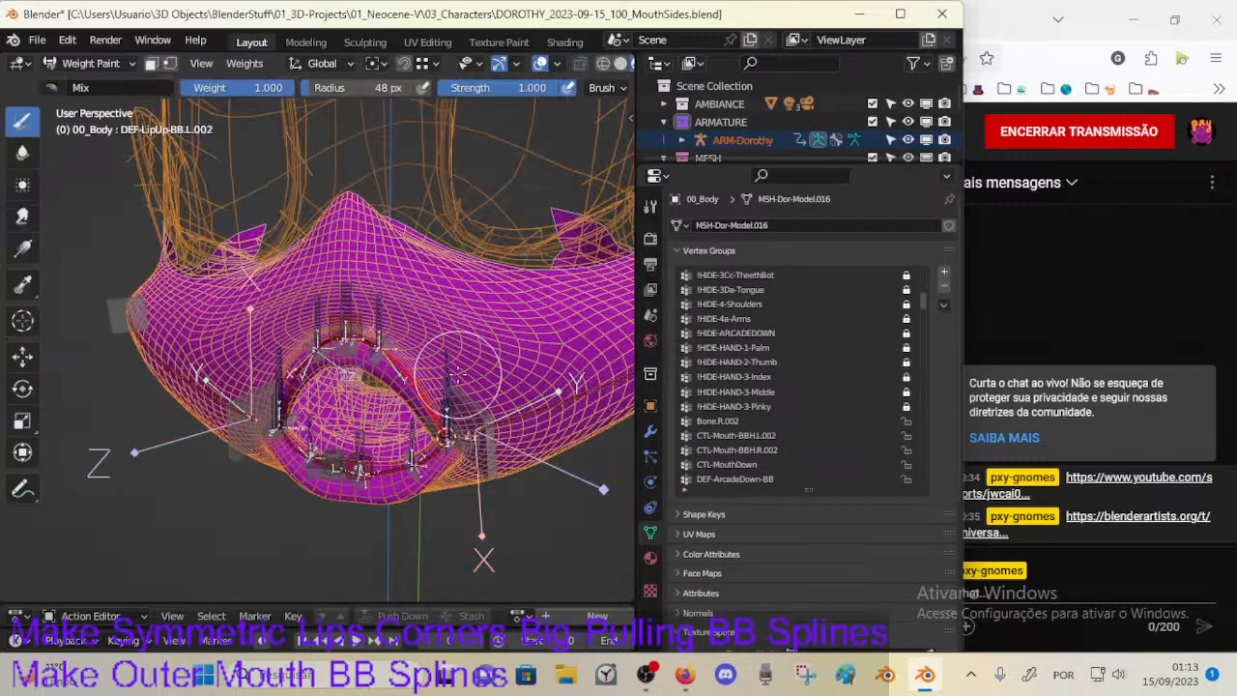
left_click(417, 385, "ctrl")
scroll(431, 405, "up", 3)
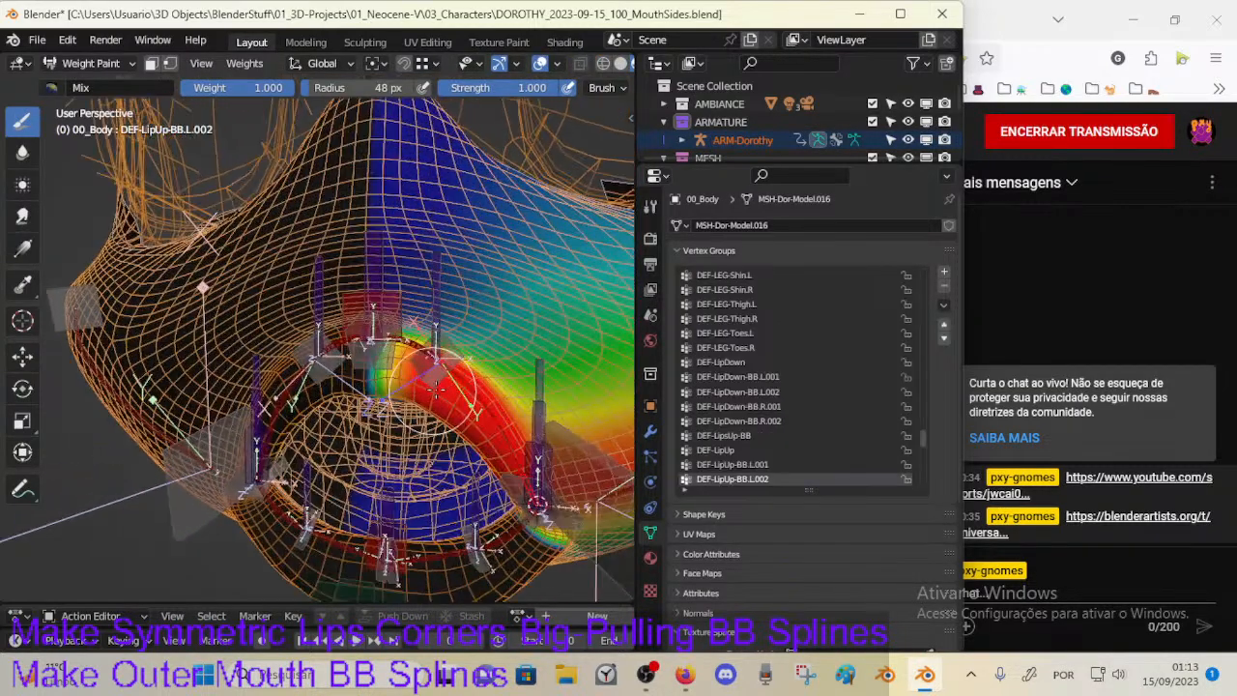
Step: Rename the outer upper-lip vertex groups as xDEF-LipUp-BB.L.002 and xDEF-LipUp-BB.R.002
double_click(770, 473)
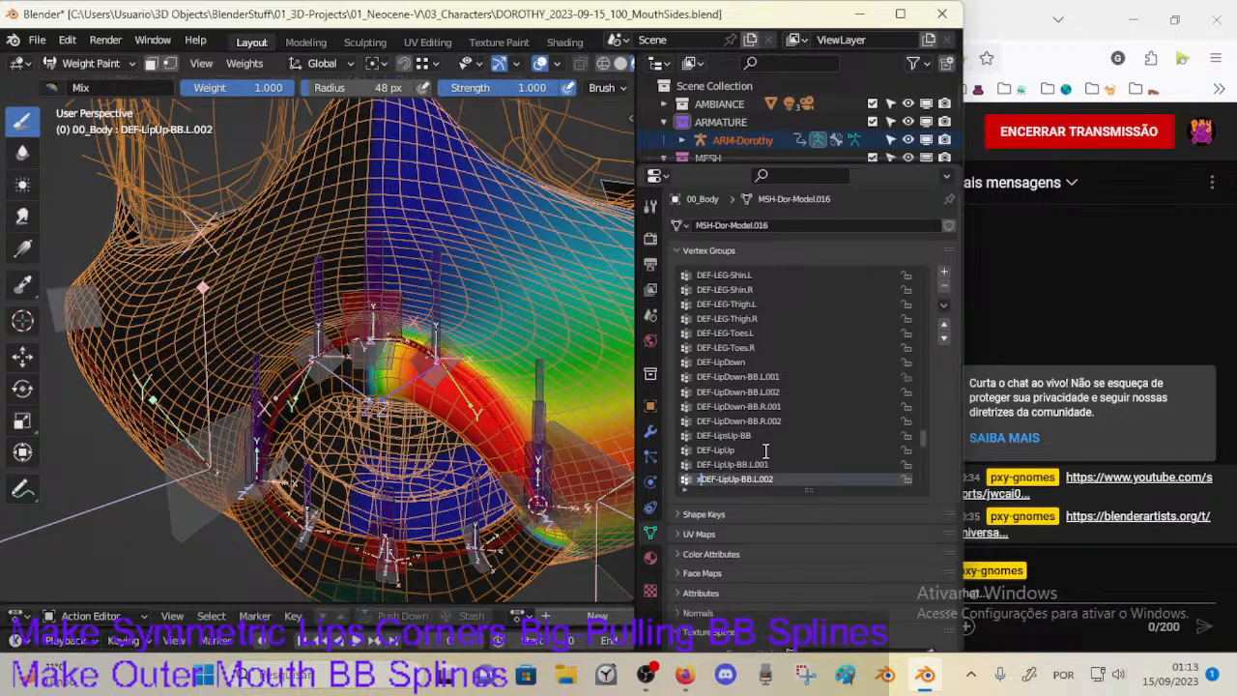
key("Return")
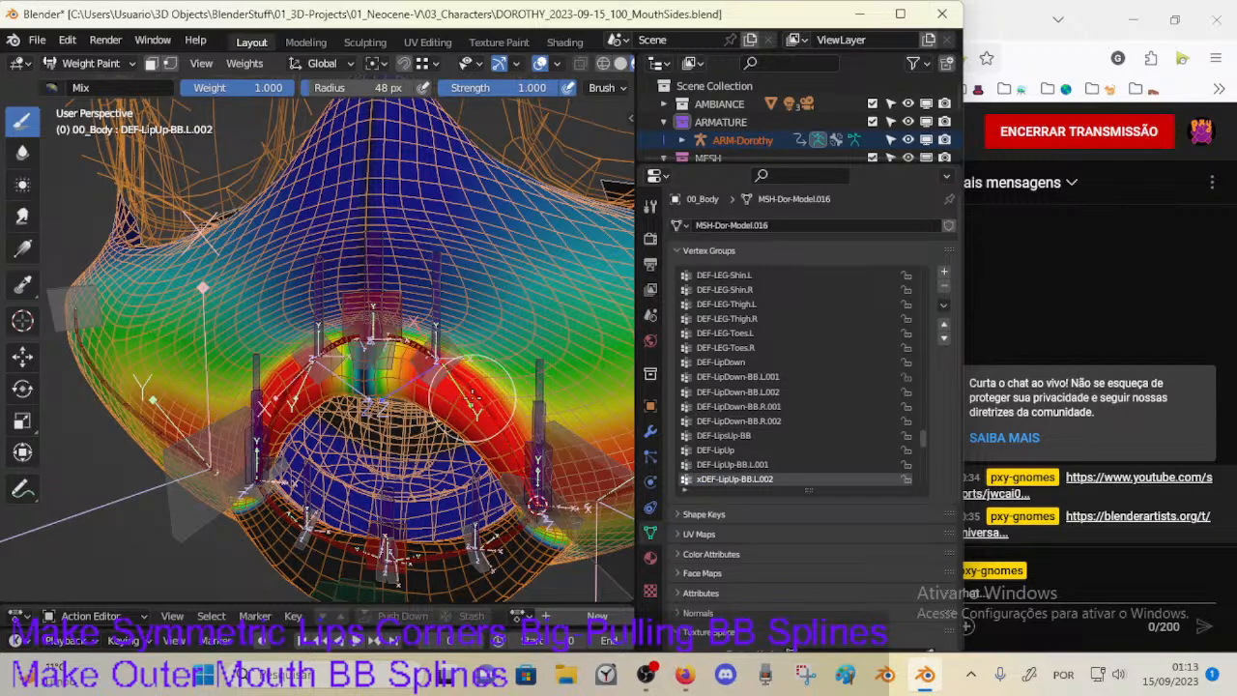
left_click(473, 398, "ctrl")
left_click(294, 392, "ctrl")
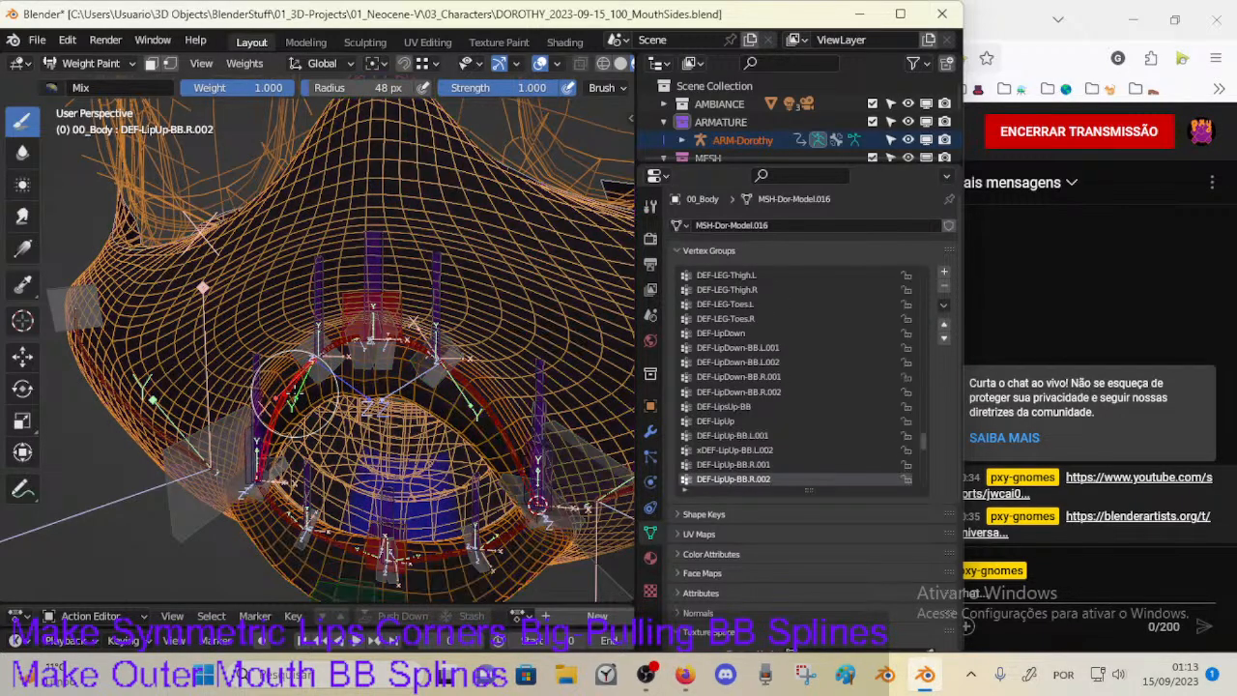
double_click(709, 475)
left_click(698, 477)
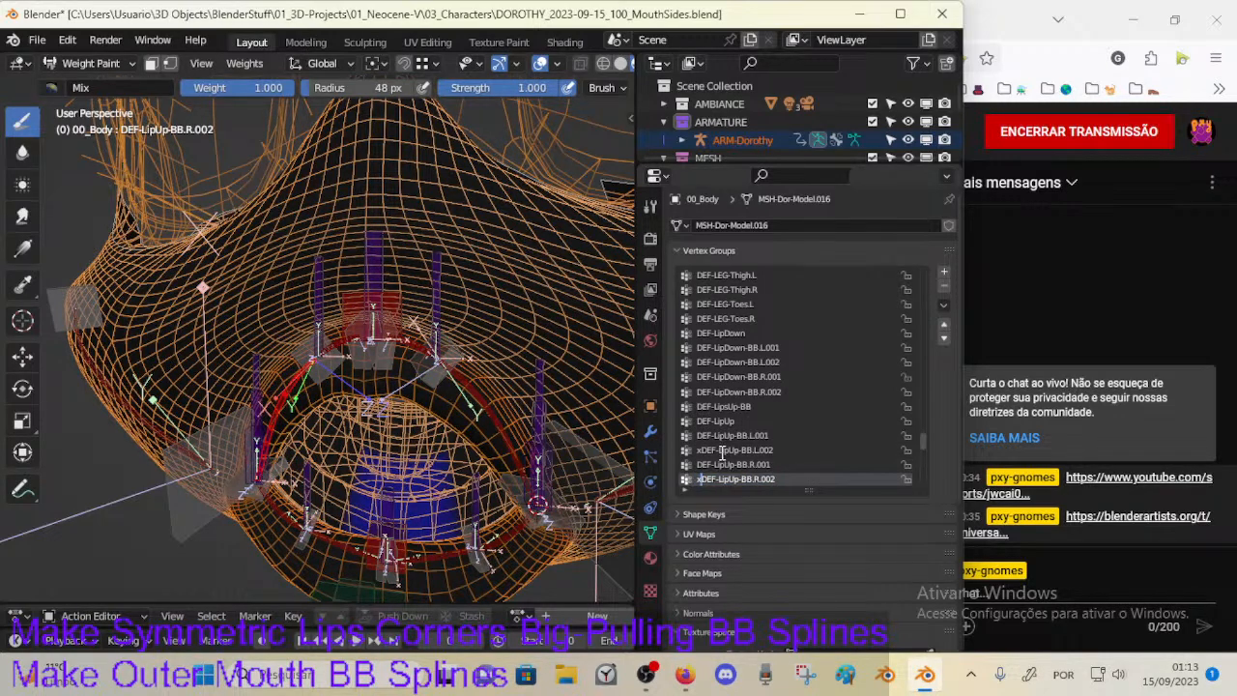
type("x")
key("Return")
Step: Rename the inner upper-lip vertex groups as xDEF-LipUp-BB.L.001 and xDEF-LipUp-BB.R.001
left_click(422, 338, "ctrl")
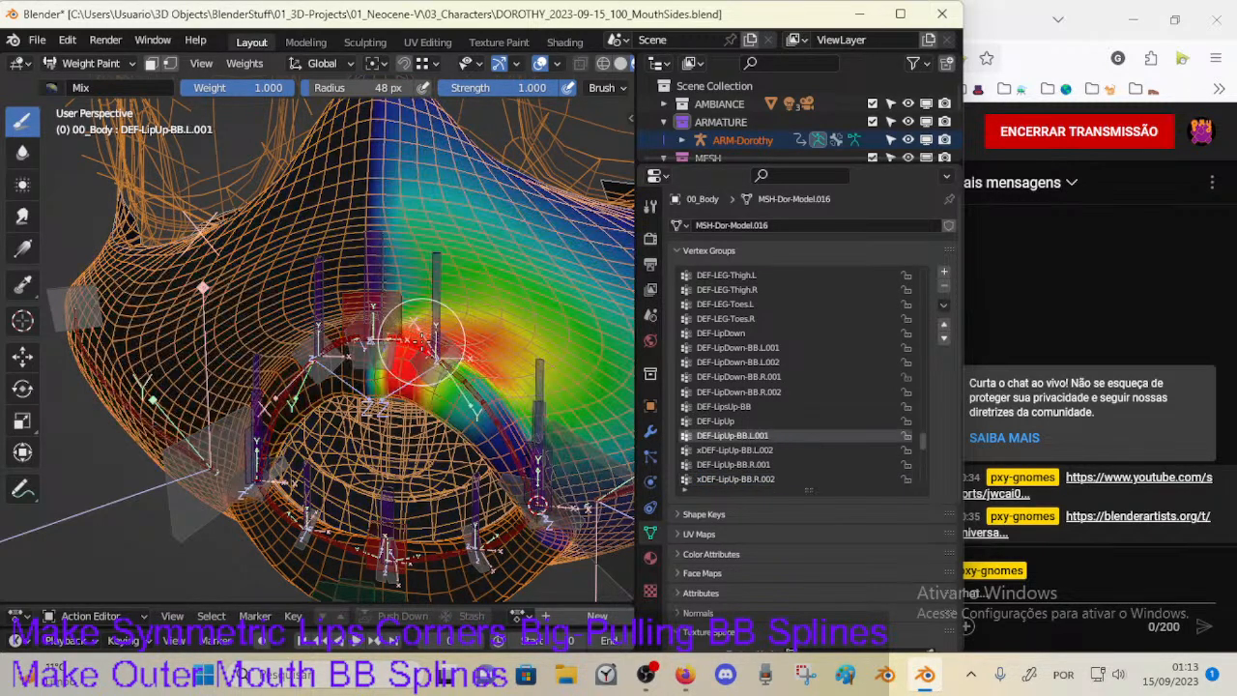
left_click(418, 340, "ctrl")
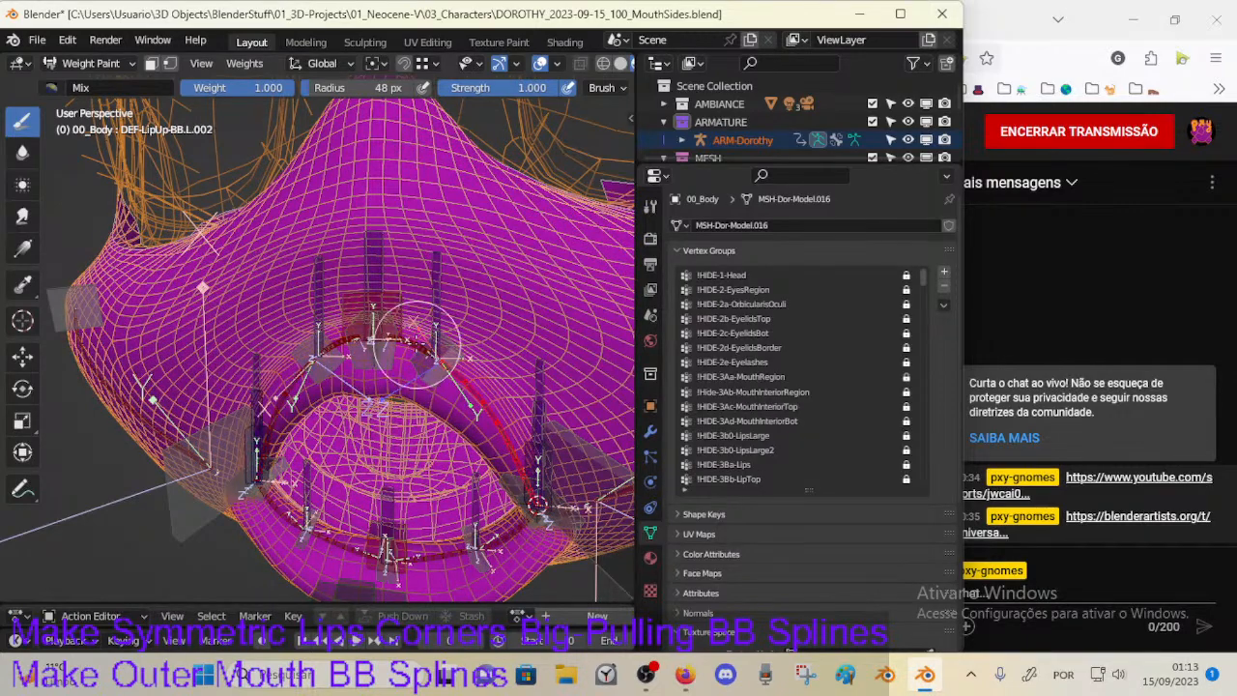
left_click(418, 337, "ctrl")
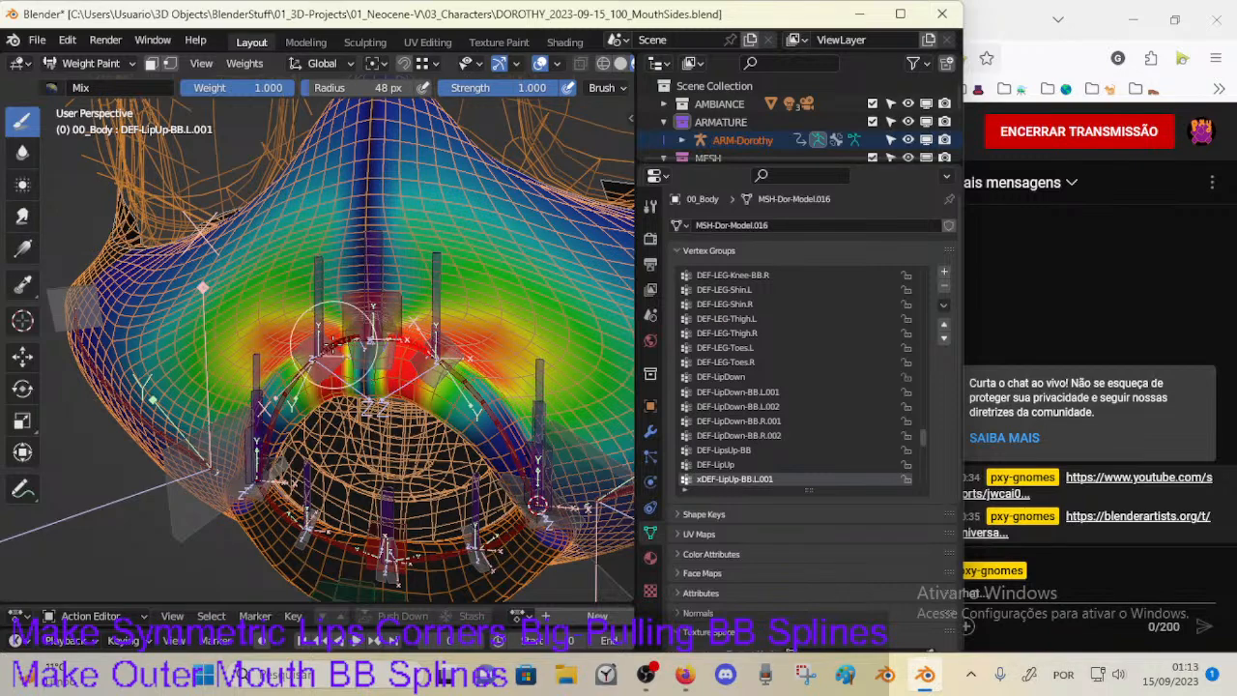
left_click(344, 348, "ctrl")
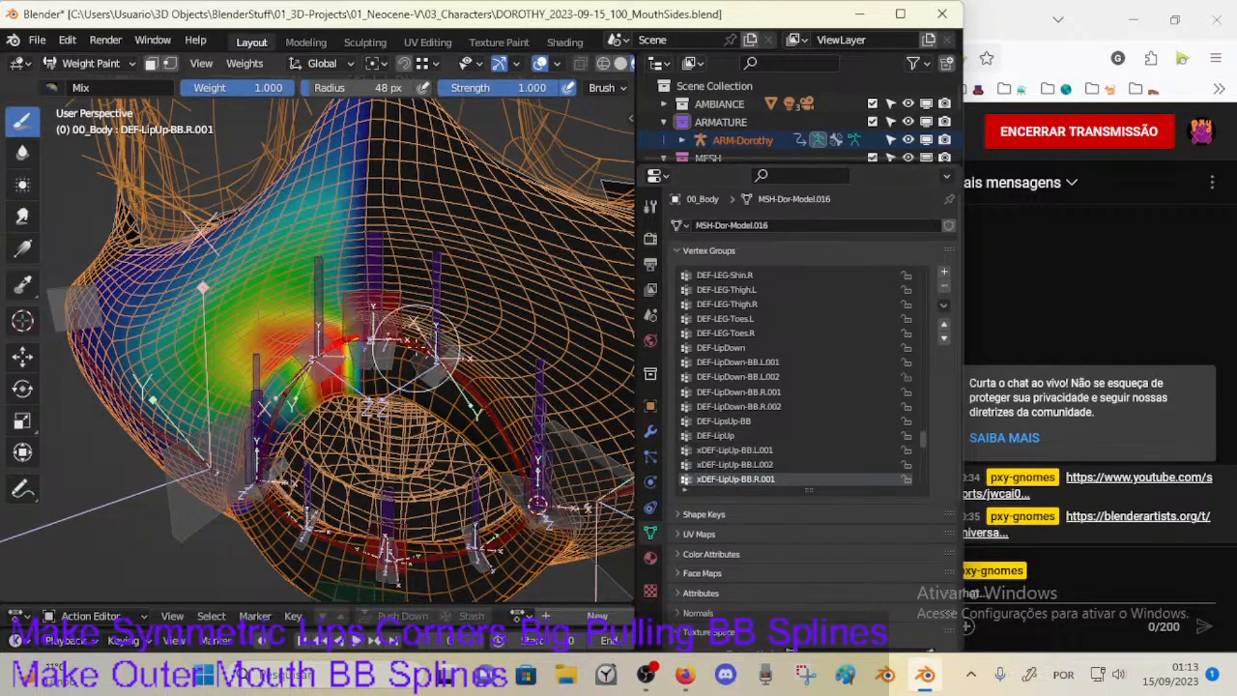
left_click(414, 345, "ctrl")
Step: Examine the weights of the DEF-LipUp, neighbouring upper-lip and DEF-LipDown bones from several angles
left_click(361, 342, "ctrl")
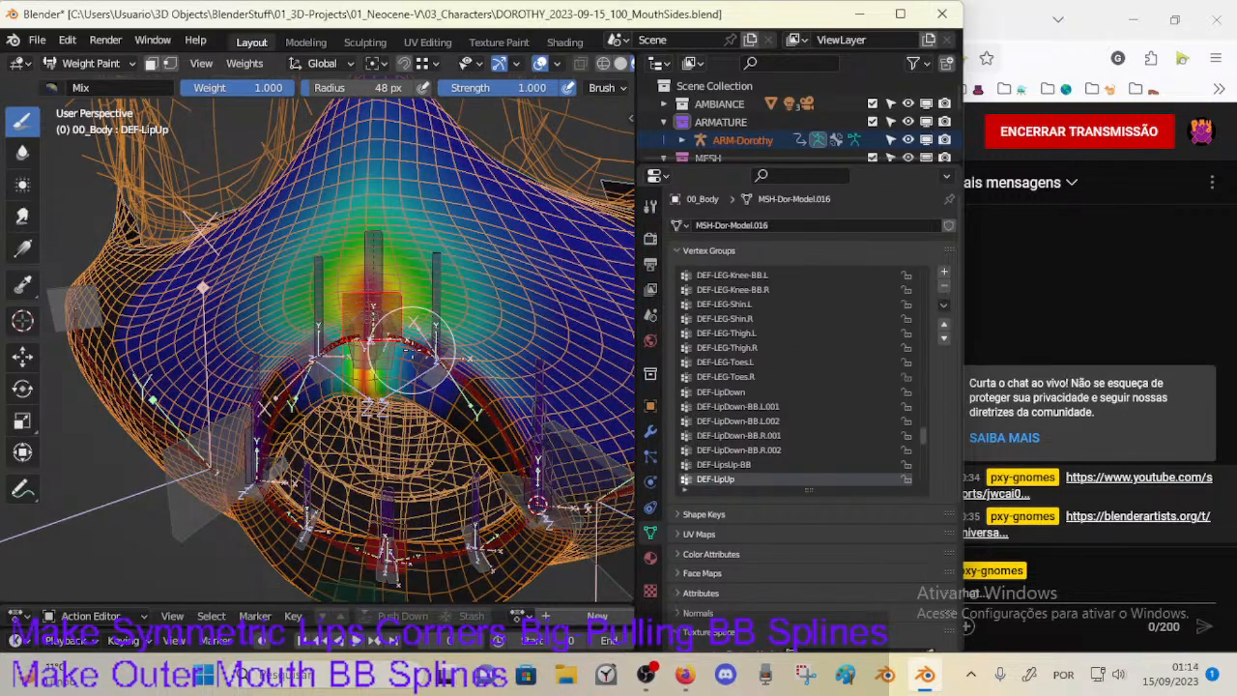
left_click(400, 337, "ctrl")
left_click(392, 327, "ctrl")
middle_click_drag(414, 345, 431, 346)
left_click(412, 342, "ctrl")
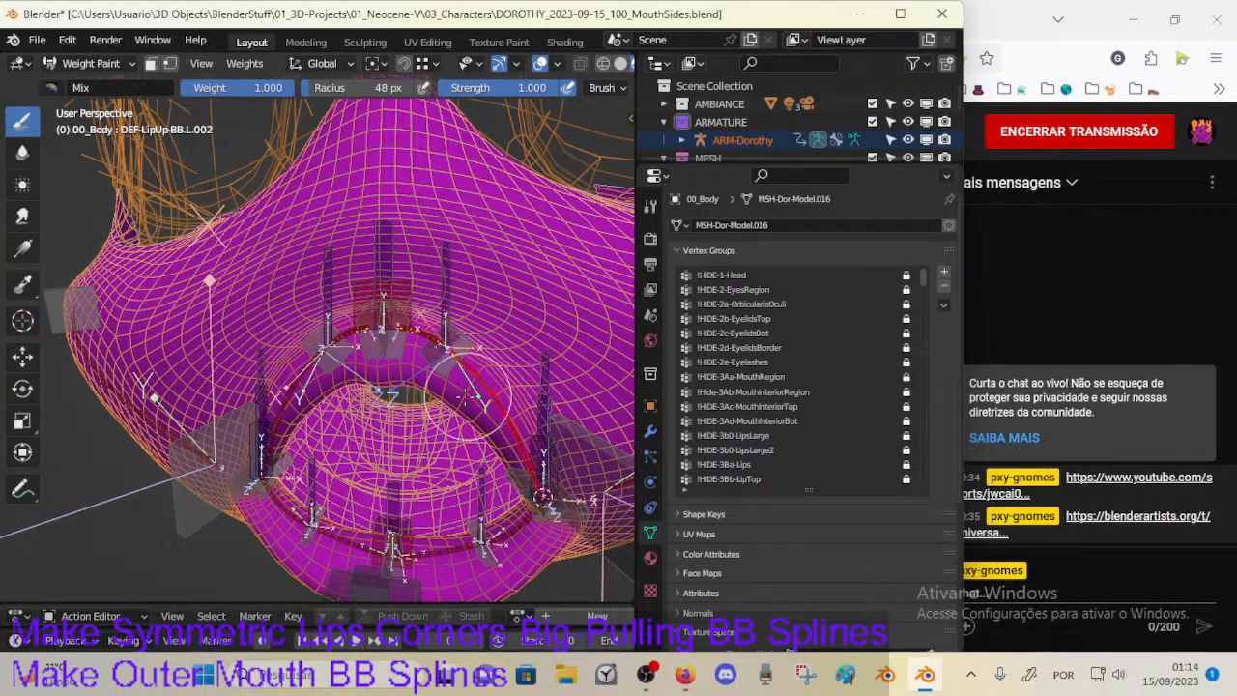
middle_click_drag(473, 393, 437, 356)
left_click(395, 449, "ctrl")
left_click(404, 448, "ctrl")
mouse_move(407, 448)
middle_mouse_down()
mouse_move(413, 340)
mouse_move(418, 435)
middle_mouse_up()
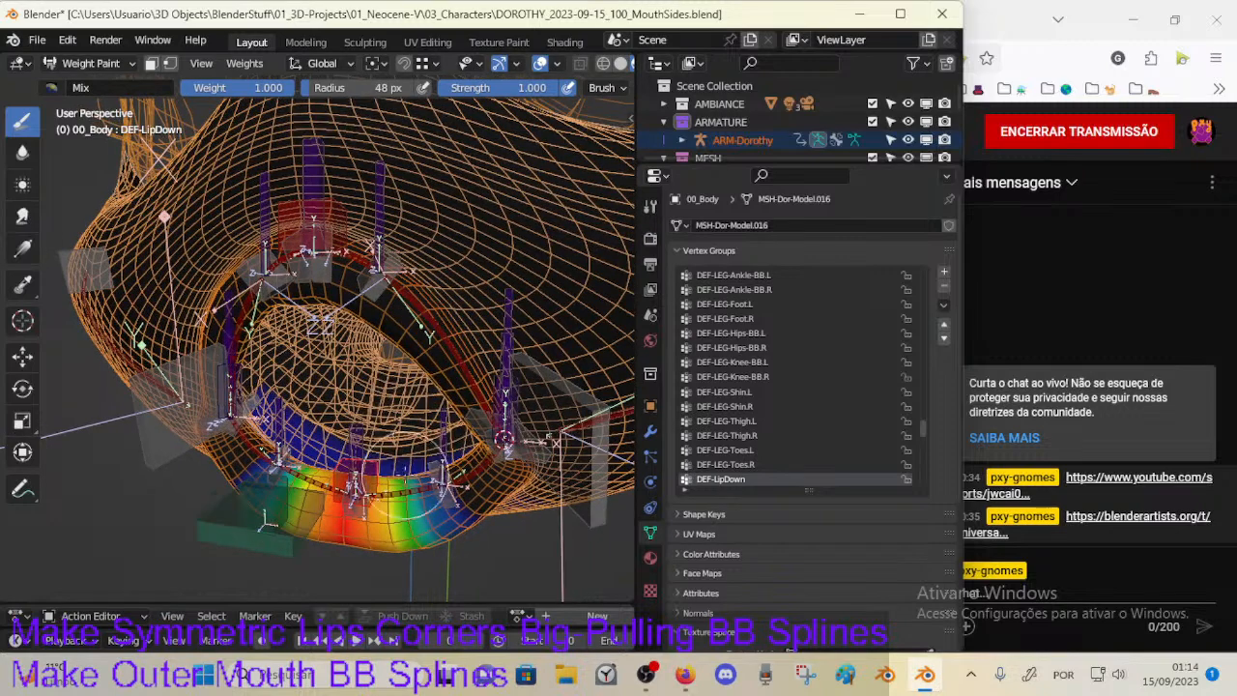
Step: Prefix the lower-lip vertex groups DEF-LipDown-BB.L.001, R.001, L.002 and R.002 with x
left_click(409, 475, "ctrl")
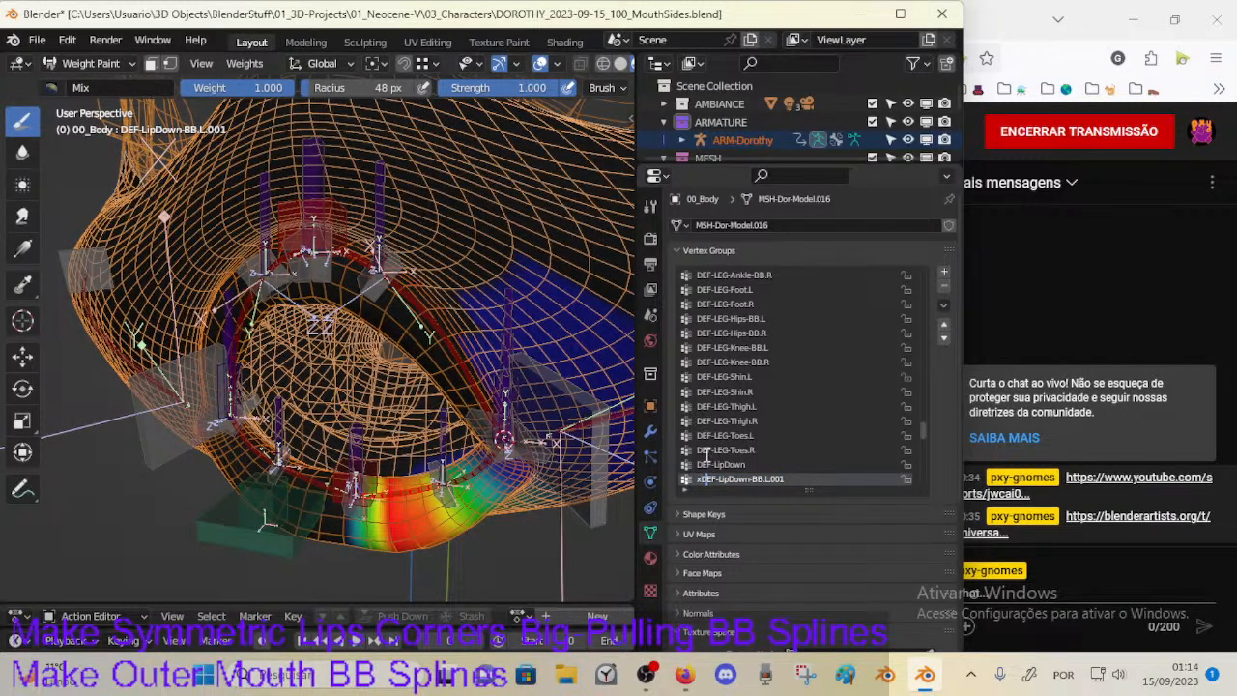
key("Return")
left_click(312, 477, "ctrl")
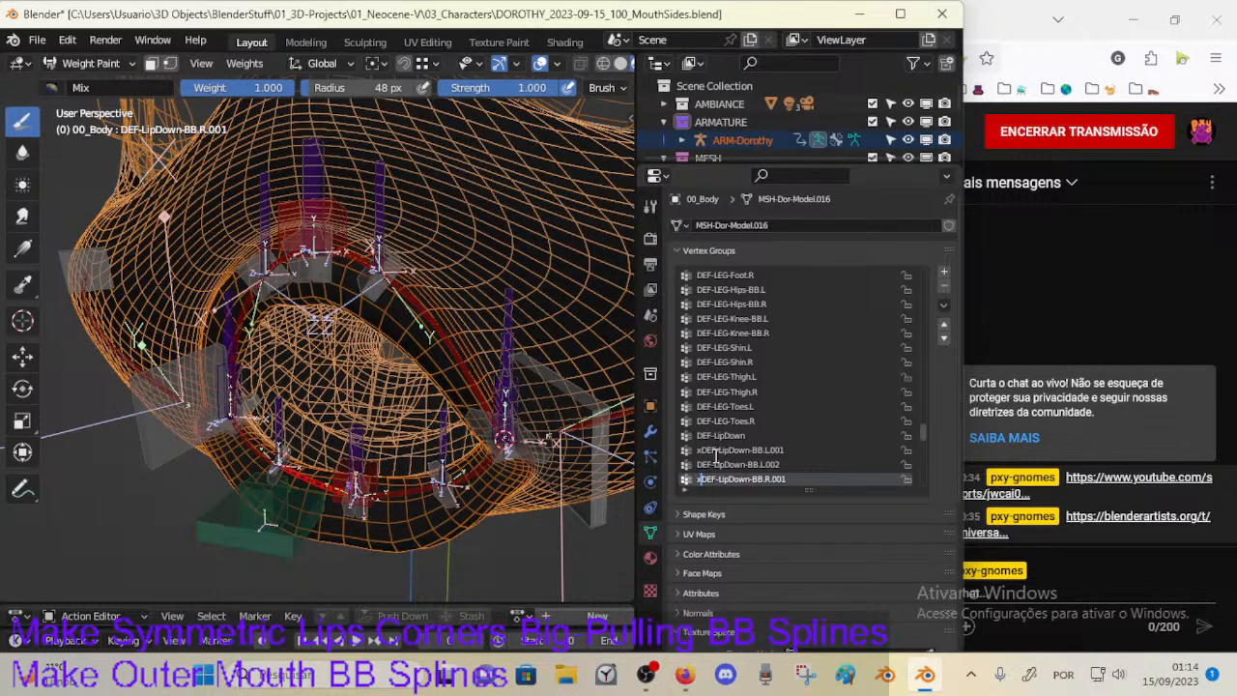
left_click(715, 464)
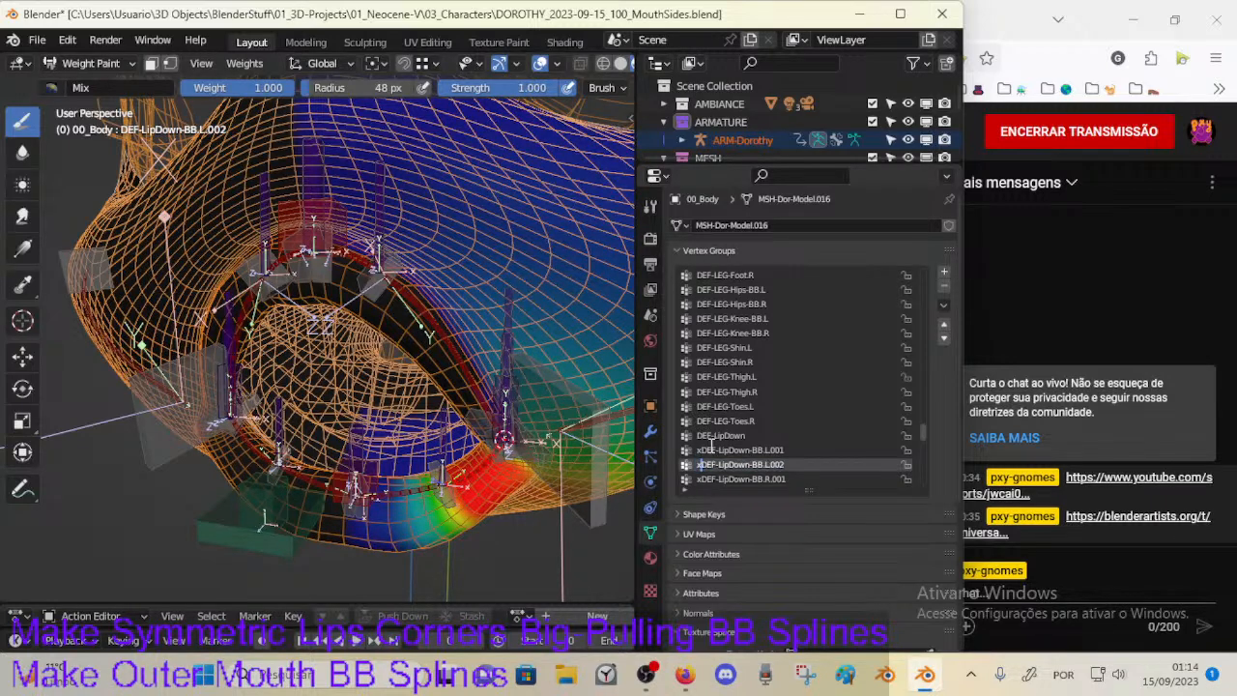
key("Return")
left_click(243, 433, "ctrl")
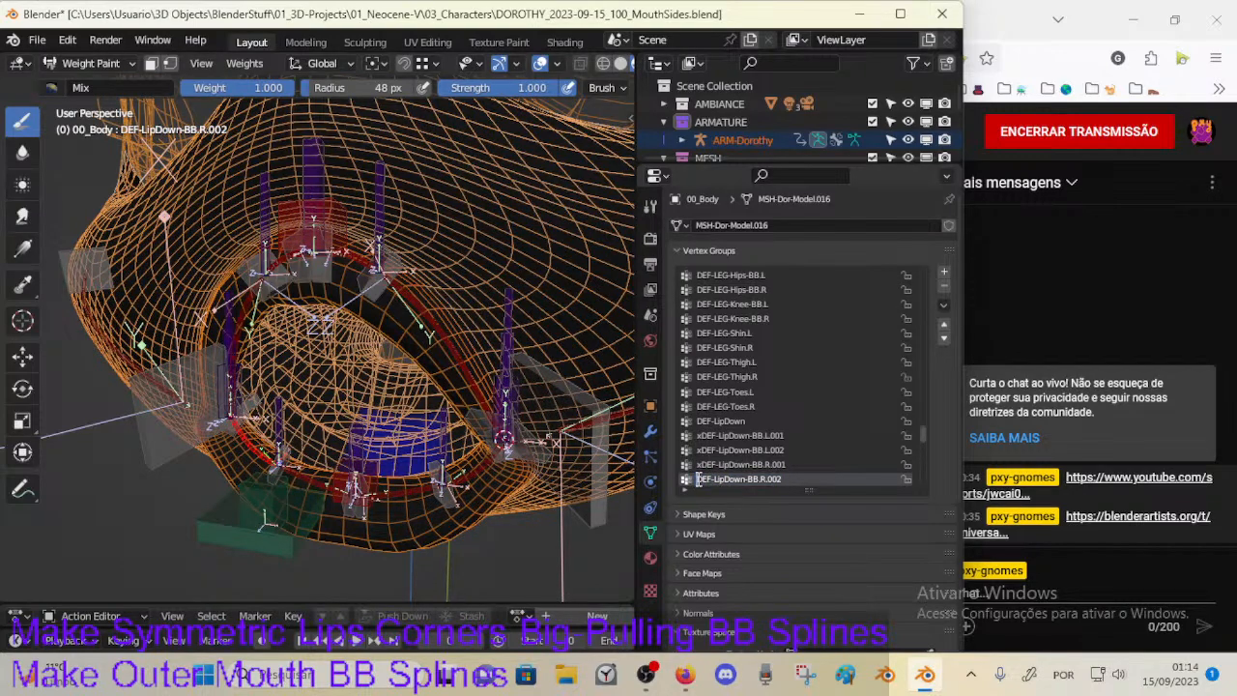
left_click(307, 470, "ctrl")
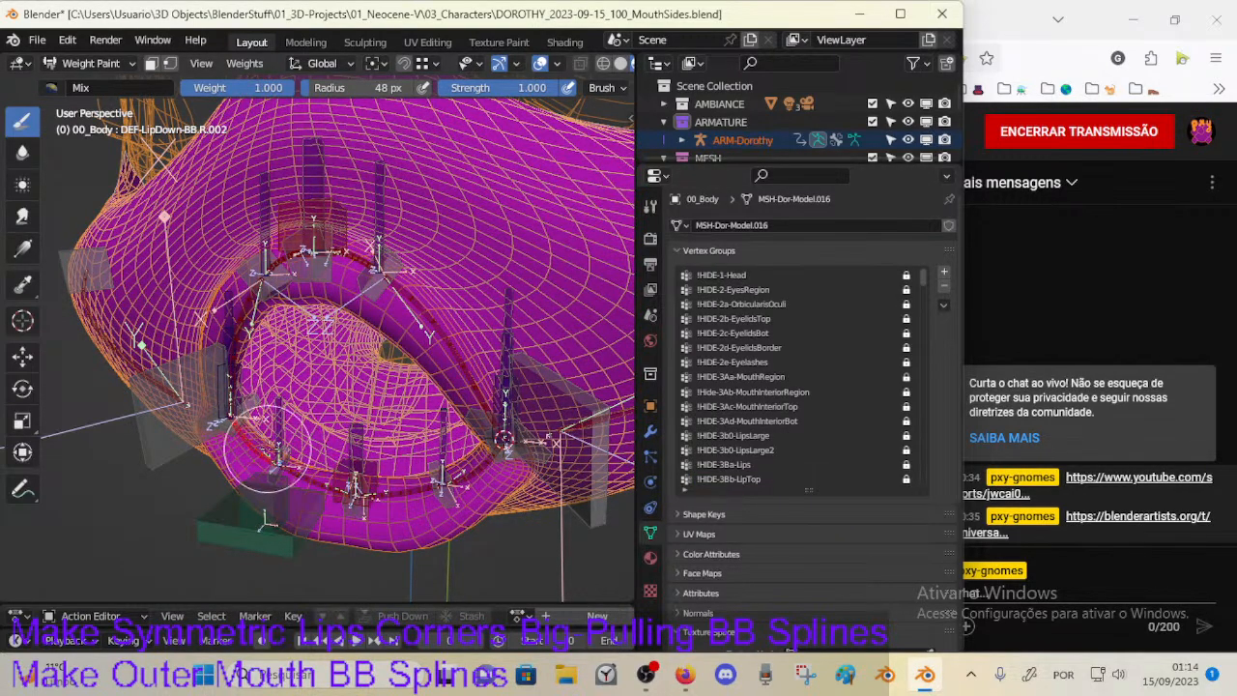
Step: Examine the weights of the lip and mouth-side bones all around the mouth opening
left_click(483, 466, "ctrl")
left_click(460, 373, "ctrl")
left_click(246, 324, "ctrl")
middle_click_drag(299, 370, 332, 371)
left_click(448, 309, "ctrl")
left_click(531, 328, "ctrl")
left_click(504, 315, "ctrl")
left_click(541, 361, "ctrl")
middle_click_drag(541, 400, 428, 400)
scroll(455, 404, "down", 3)
Step: Save the file and return ARM-Dorothy to Pose Mode
key("ctrl+s")
key("ctrl+Tab")
left_click(395, 399)
left_click(341, 381)
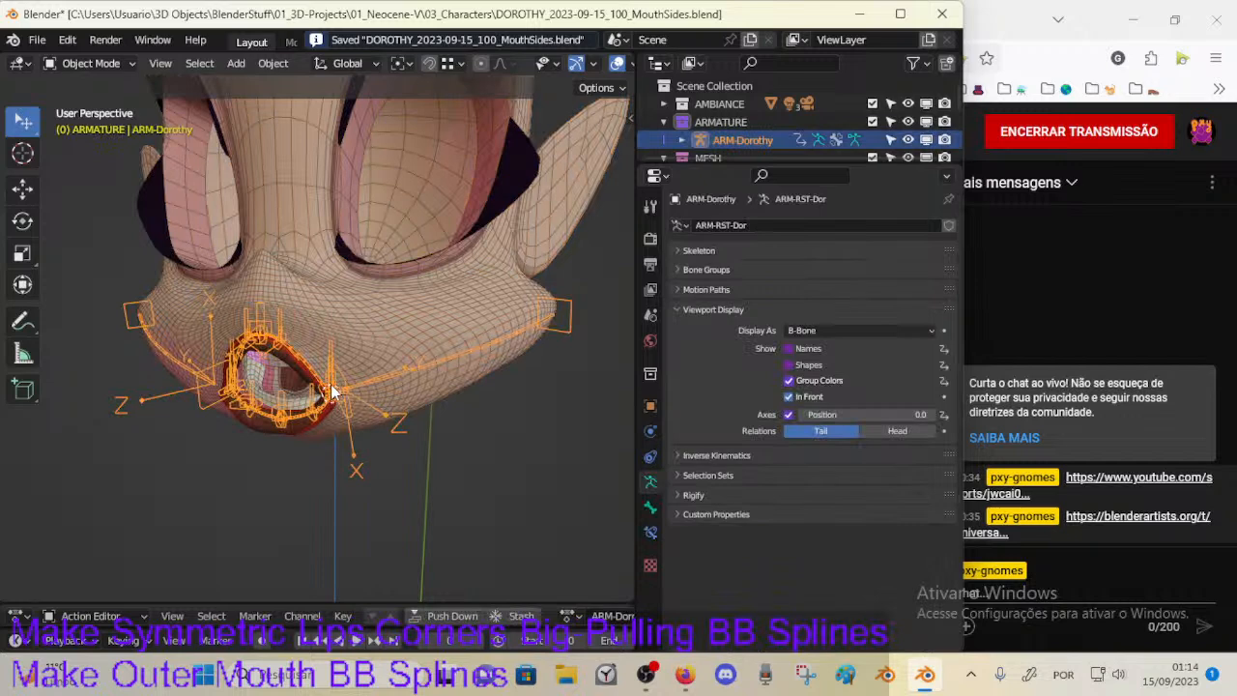
key("ctrl+Tab")
Step: Try pulling CTL-MouthSide-BBH.L.001 outward along the cheek and rotating it about the global Z axis
key("g")
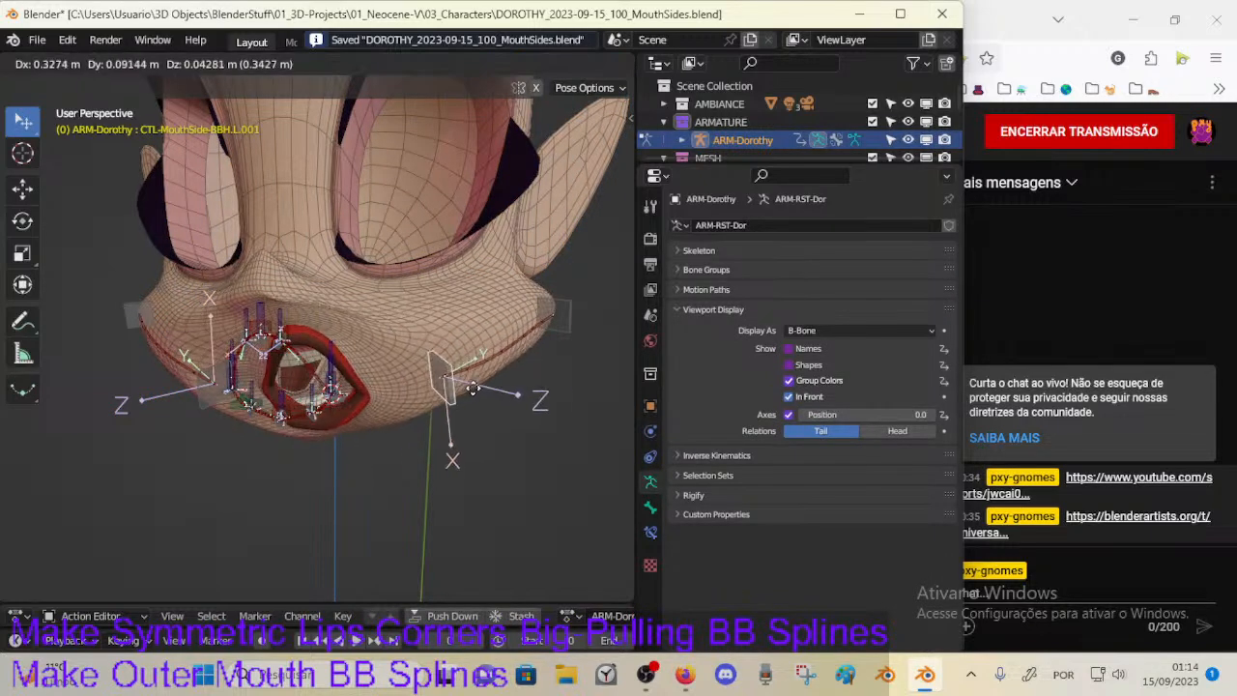
left_click(486, 389)
middle_click_drag(486, 389, 376, 441)
key("g")
left_click(501, 441)
key("r")
key("z")
left_click(492, 410)
key("g")
left_click(526, 412)
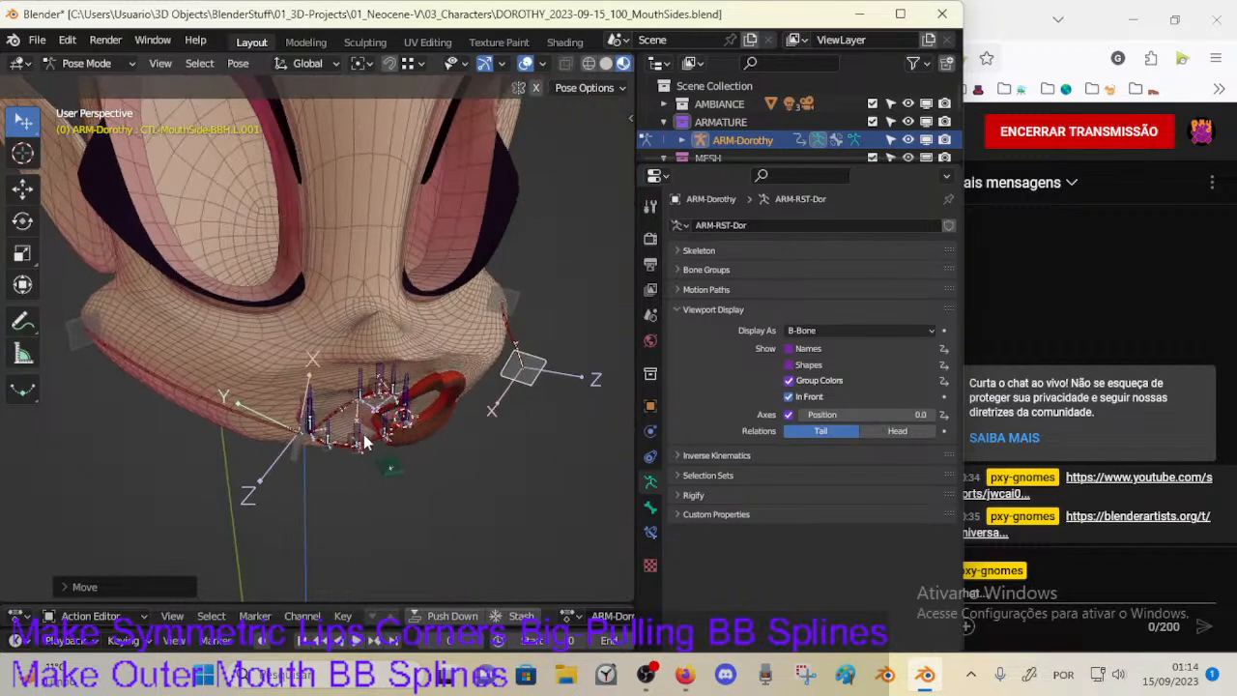
Step: Try rotating a mouth-side control about the global Z axis and repositioning it from several angles
key("r")
key("z")
middle_click_drag(428, 472, 291, 504)
left_click(450, 447)
mouse_move(450, 447)
middle_mouse_down()
mouse_move(427, 378)
mouse_move(499, 388)
mouse_move(458, 437)
middle_mouse_up()
key("g")
left_click(455, 374)
key("g")
left_click(484, 438)
middle_click_drag(358, 437, 402, 402)
Step: Try moving CTL-MouthSide-BBH.R.001, rotating it about the global Z axis and shifting it along global Y
key("g")
left_click(447, 454)
middle_click_drag(446, 454, 468, 426)
key("g")
left_click(481, 383)
middle_click_drag(480, 384, 376, 440)
key("r")
key("z")
left_click(393, 469)
key("g")
key("y")
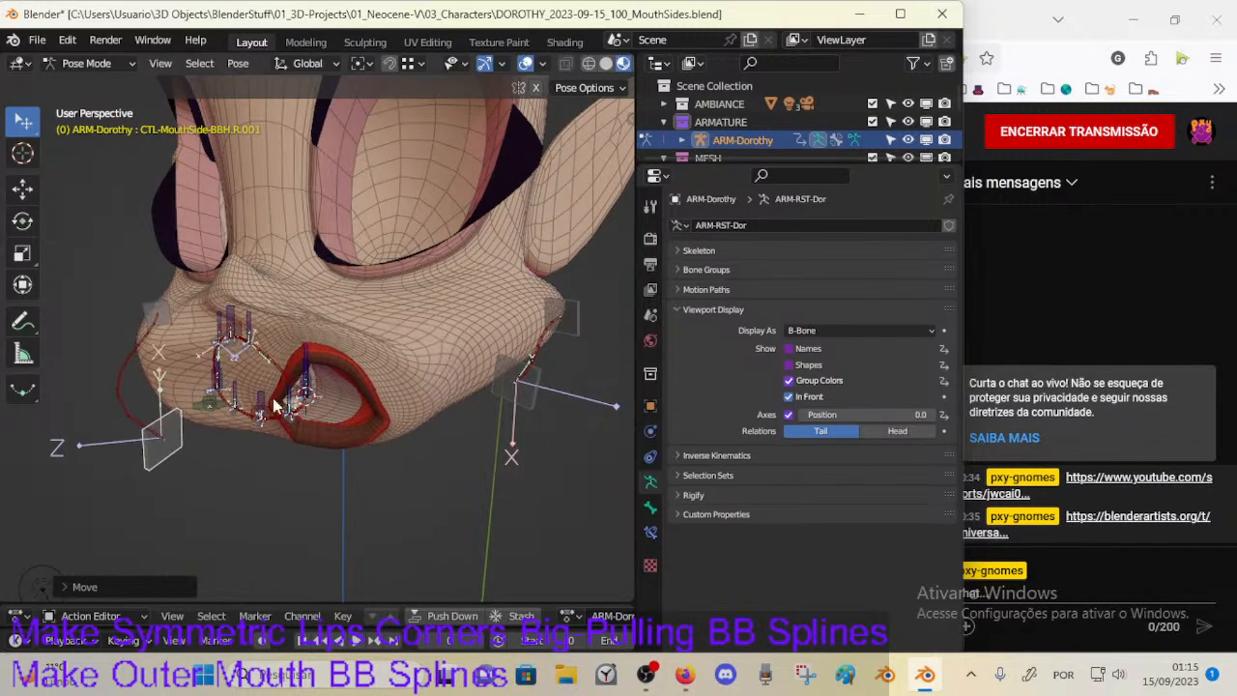
Step: Try moving CTL-MouthSide-BBH.L.001 along the side of the face and turning it about the global Z axis
middle_click_drag(397, 435, 462, 504)
left_click(393, 450)
left_click(527, 446)
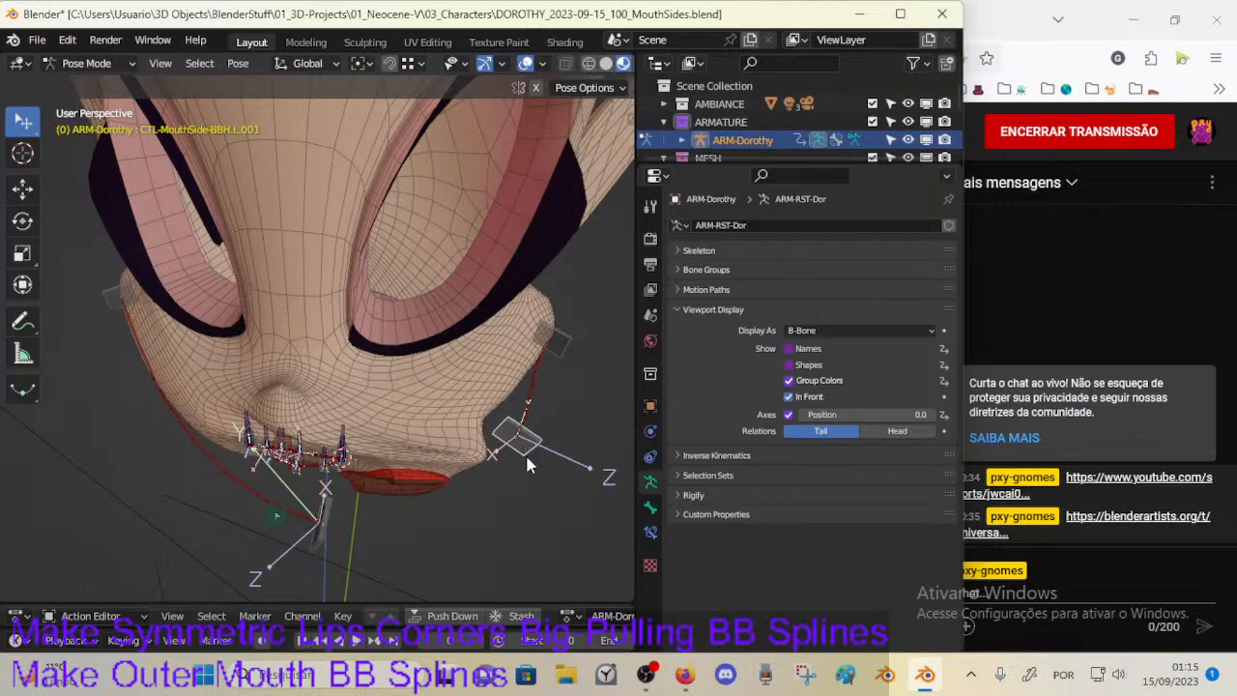
key("g")
middle_click_drag(580, 418, 493, 407)
left_click(404, 381)
key("r")
key("z")
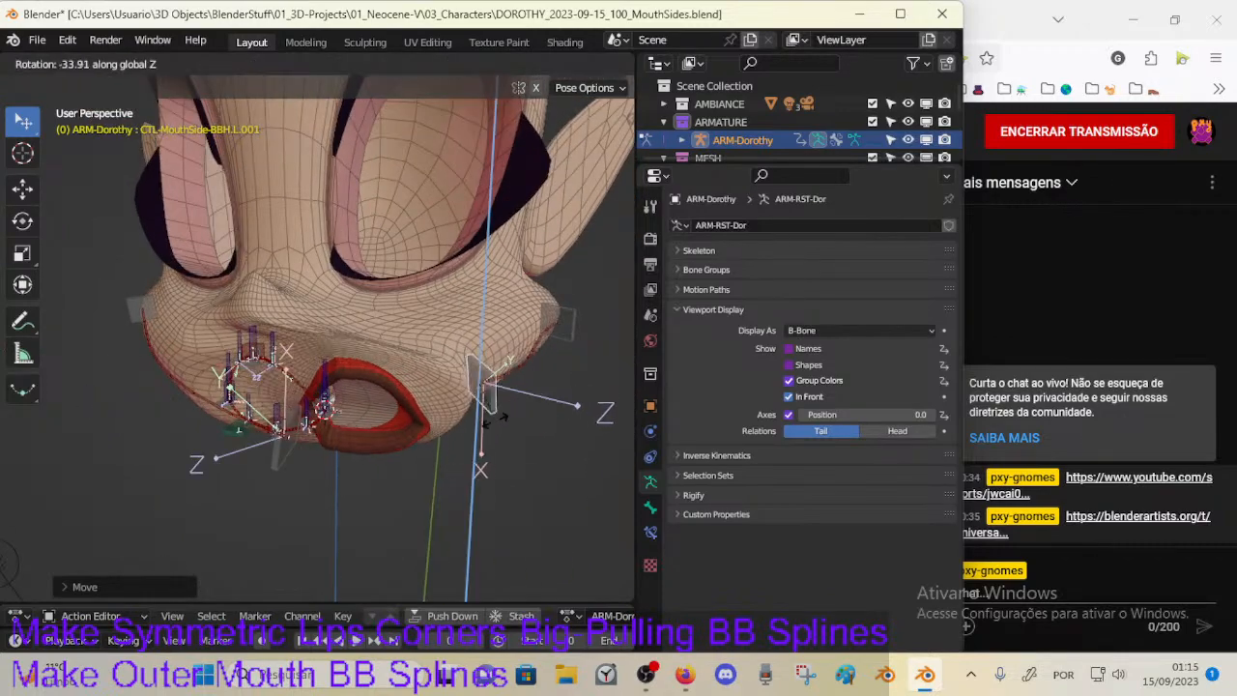
left_click(510, 415)
Step: Try bringing CTL-MouthSide-BBH.L.001 closer to the displaced lips with more moves and a global Z rotation
key("g")
middle_click_drag(483, 410, 497, 450)
left_click(491, 437)
key("r")
key("z")
left_click(454, 447)
key("g")
left_click(416, 458)
middle_click_drag(417, 458, 483, 435)
key("g")
left_click(471, 445)
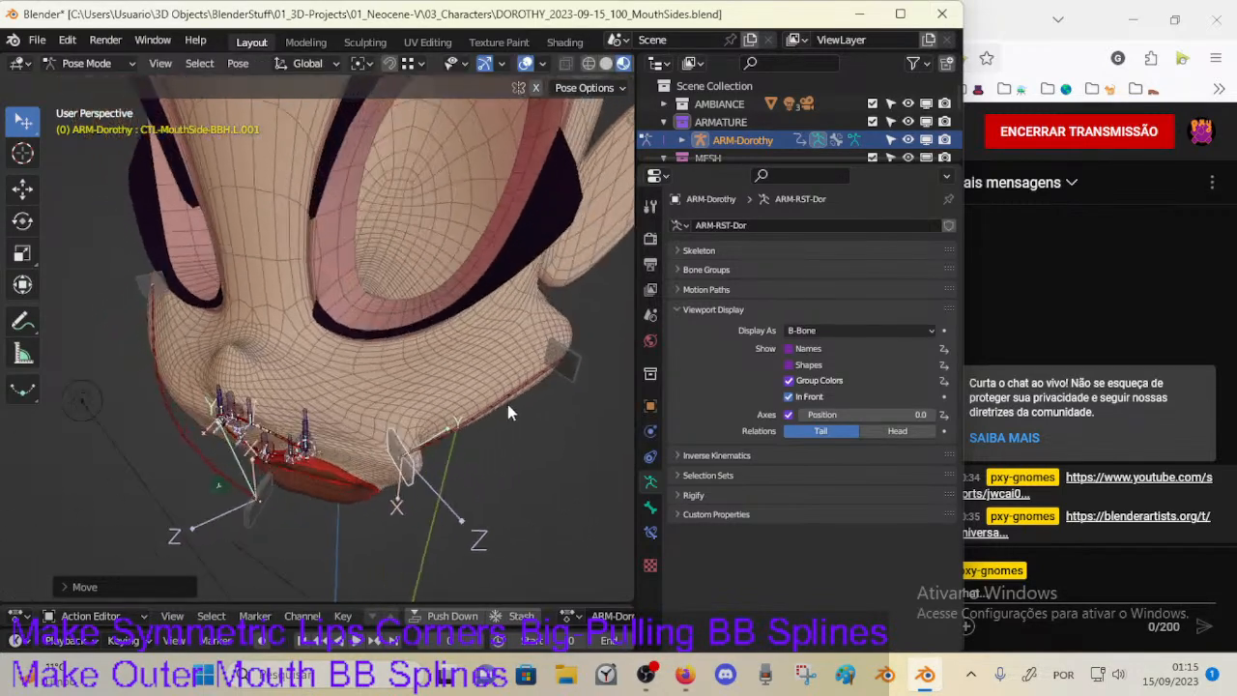
Step: Try pulling CTL-MouthSide-BBH.L.001 up and outward beyond the cheek
left_click(405, 479)
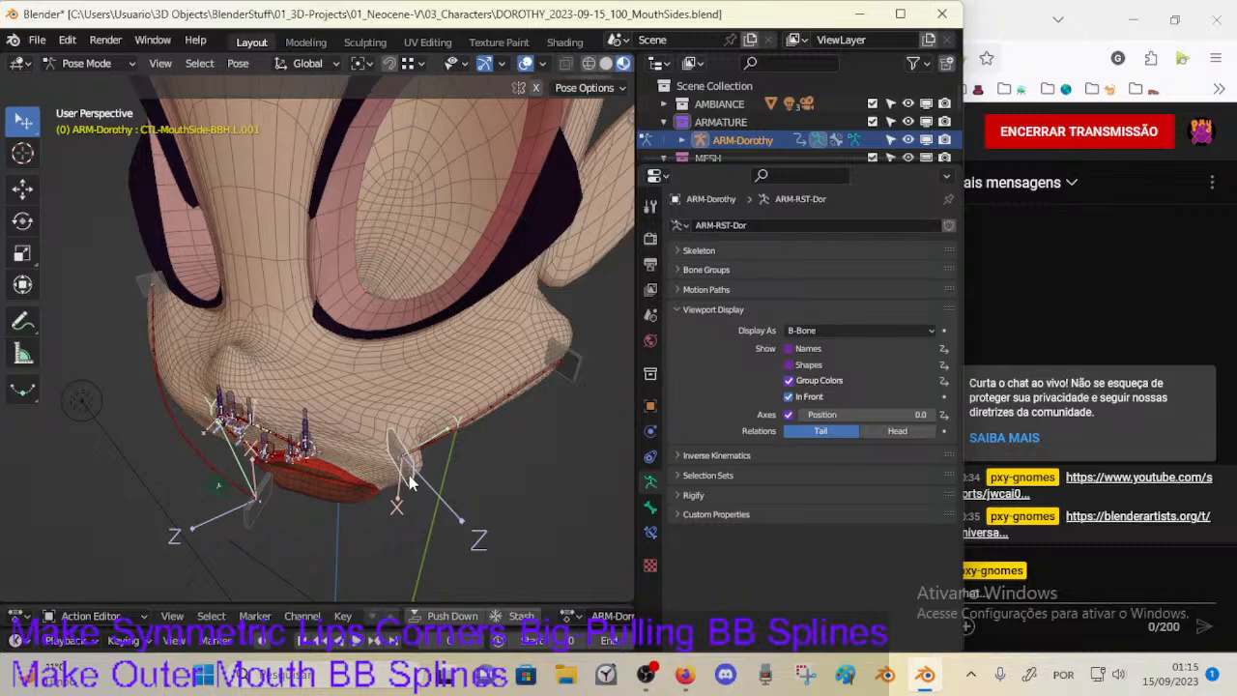
middle_click_drag(409, 480, 425, 463)
key("g")
left_click(568, 402)
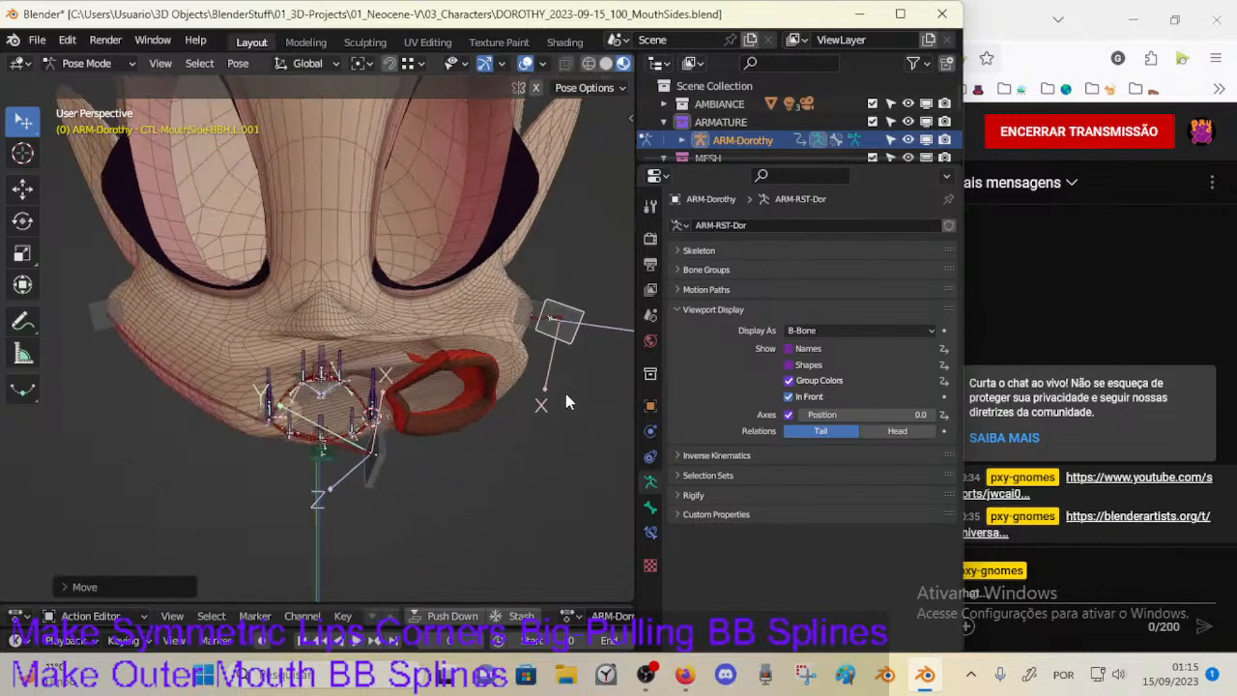
Step: Try moving and freely rotating CTL-MouthSide-BBH.R.001 near the displaced mouth opening
left_click(376, 474)
key("g")
left_click(404, 414)
middle_click_drag(404, 415, 446, 384)
key("g")
key("r")
left_click(431, 415)
key("g")
left_click(346, 465)
middle_click_drag(346, 465, 438, 464)
Step: Try further moves and axis-constrained rotation of CTL-MouthSide-BBH.R.001, and restore the rest pose
key("g")
left_click(459, 485)
key("g")
key("r")
key("x")
key("z")
left_click(438, 460)
middle_click_drag(438, 460, 408, 402)
Step: Put 00_Body in Weight Paint mode and examine the DEF-MouthSide-BB.L.001 weights around the mouth
key("ctrl+Tab")
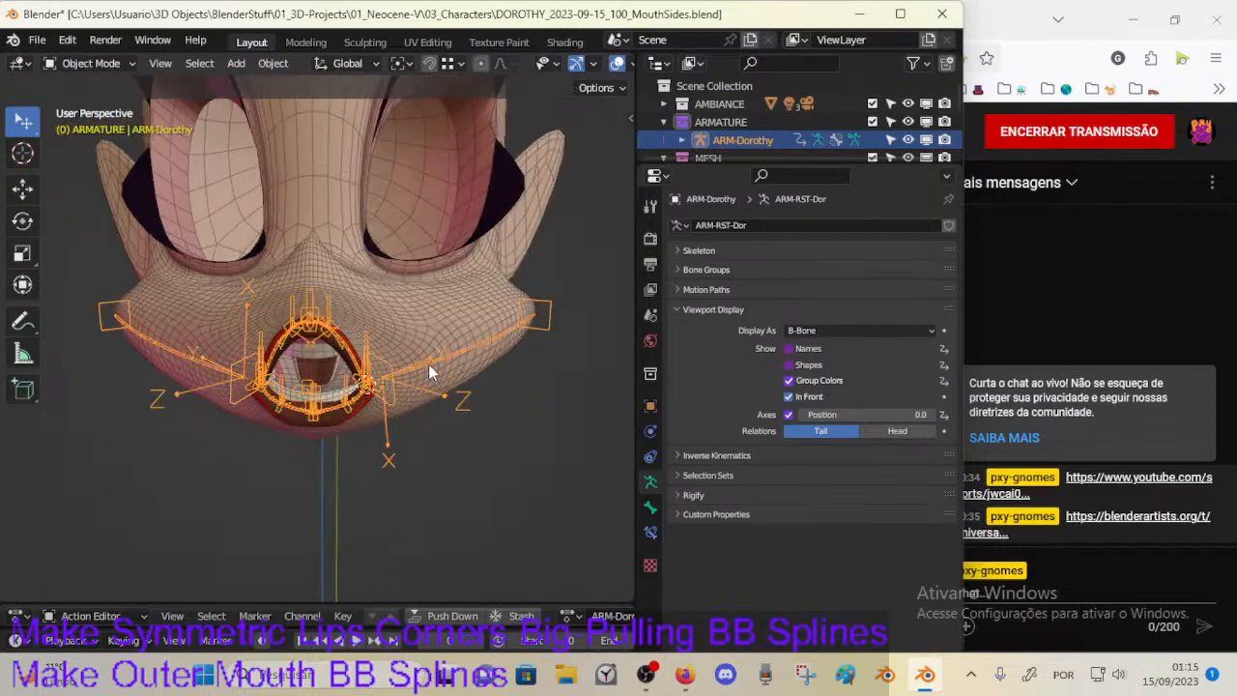
left_click(422, 333, "shift")
key("ctrl+Tab")
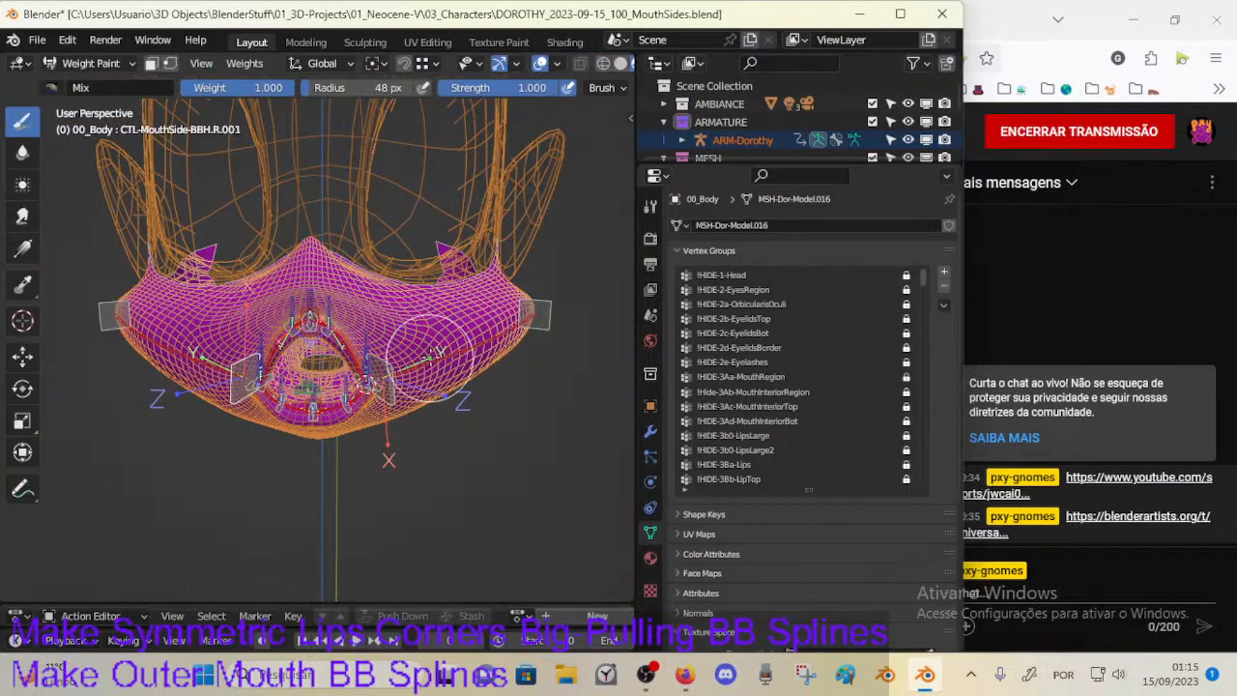
middle_click_drag(418, 384, 429, 404)
middle_click_drag(481, 435, 466, 452)
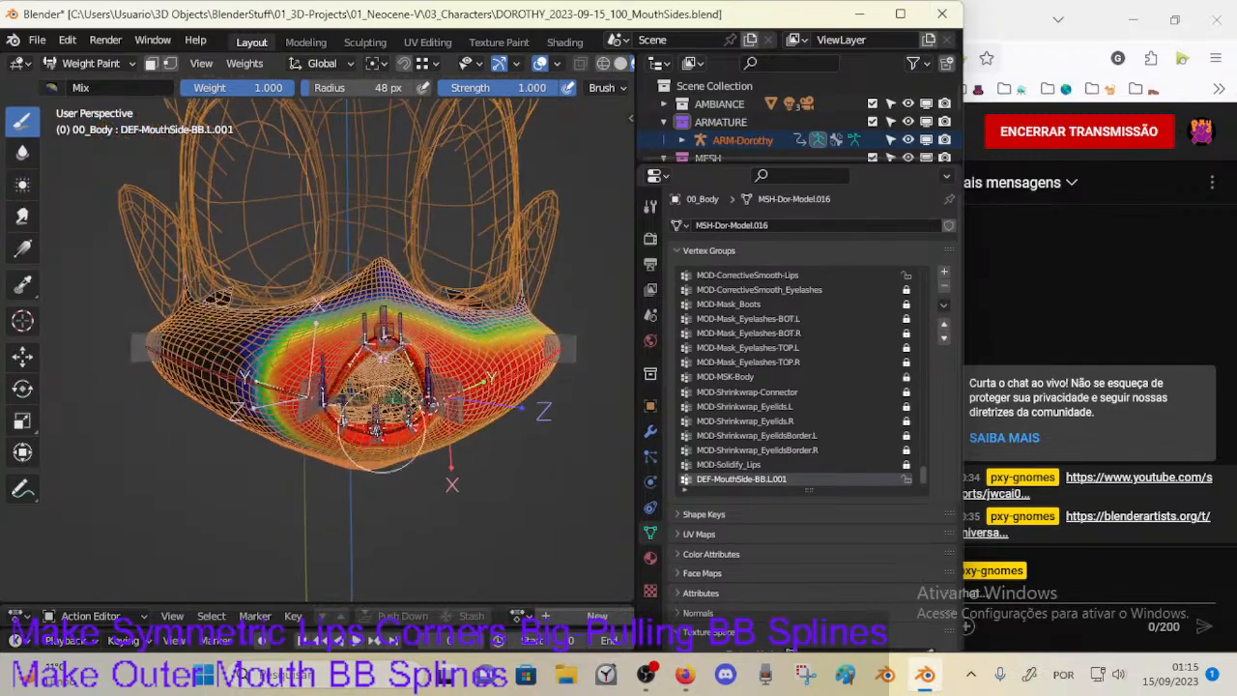
scroll(388, 387, "up", 1)
left_click(21, 167)
mouse_move(261, 387)
middle_mouse_down()
mouse_move(330, 367)
mouse_move(398, 293)
mouse_move(396, 232)
mouse_move(349, 288)
mouse_move(261, 311)
mouse_move(420, 293)
mouse_move(352, 430)
mouse_move(400, 337)
mouse_move(428, 355)
middle_mouse_up()
Step: Put 00_Body in Edit Mode with face selection and bring the underside of the jaw into view
key("ctrl+Tab")
key("4")
left_click(373, 435)
key("Tab")
middle_click_drag(474, 399, 414, 441)
key("3")
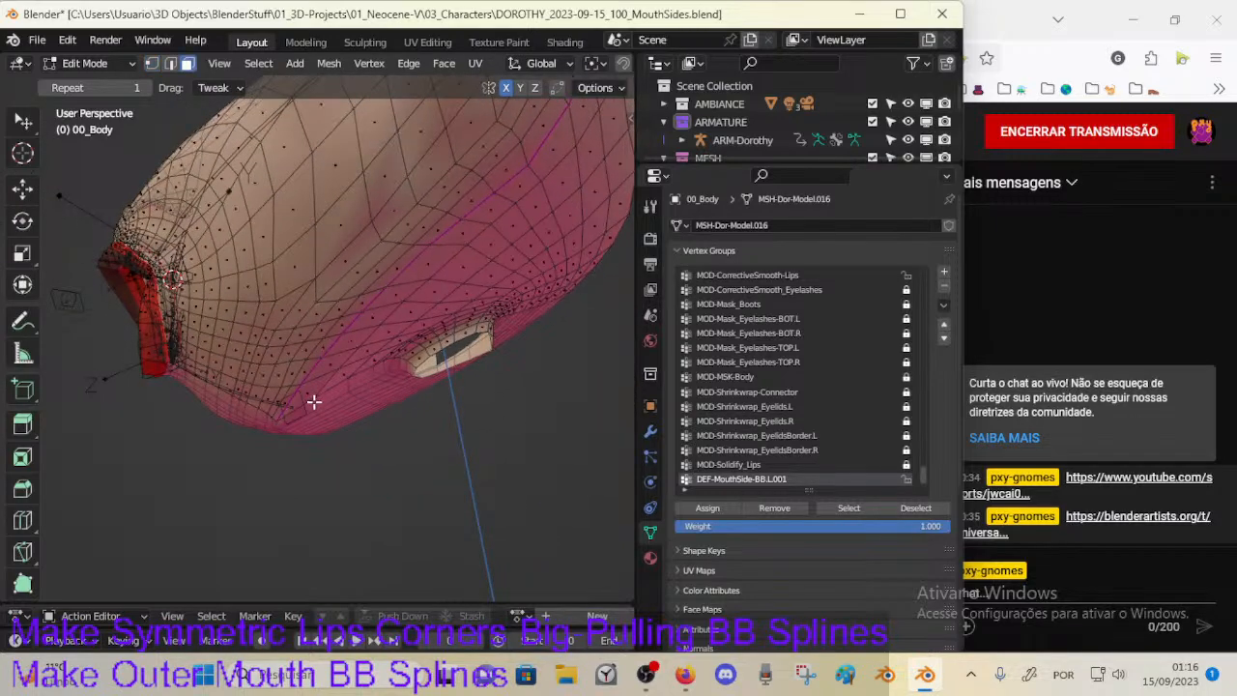
Step: Hide a path of faces beneath the jaw on 00_Body, plus the linked body faces beyond it
left_click(314, 390, "shift")
middle_click_drag(398, 357, 322, 354)
left_click(345, 383, "ctrl+shift")
key("h")
key("l")
key("h")
scroll(213, 484, "up", 4)
middle_click_drag(278, 485, 270, 454)
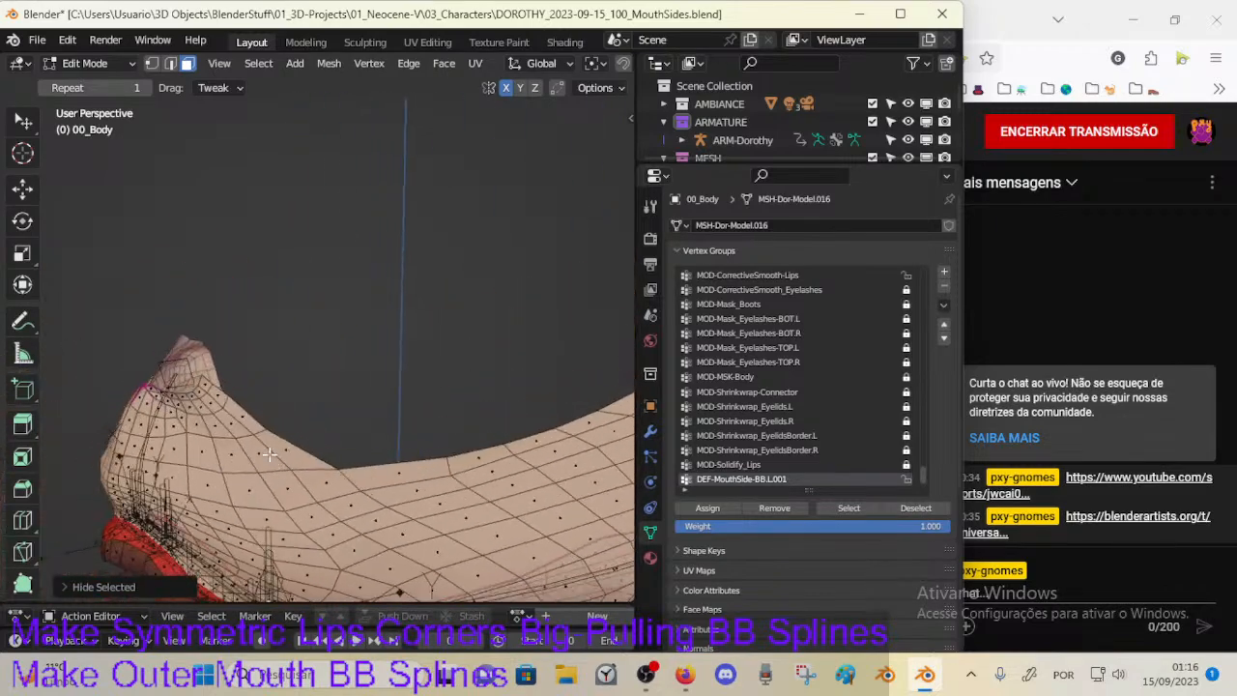
Step: Hide the stray face groups at the muzzle's outer edge, save the file and return to Object Mode
left_click(164, 425)
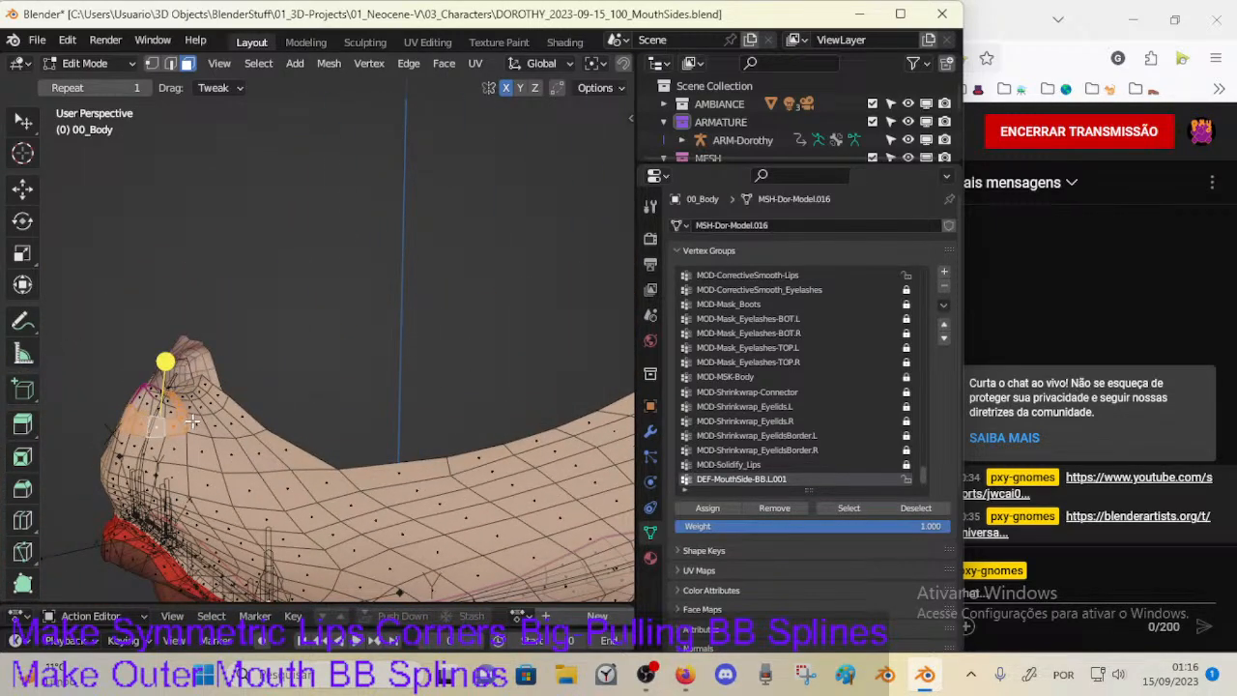
key("h")
left_click(205, 426)
key("h")
middle_click_drag(212, 418, 281, 422)
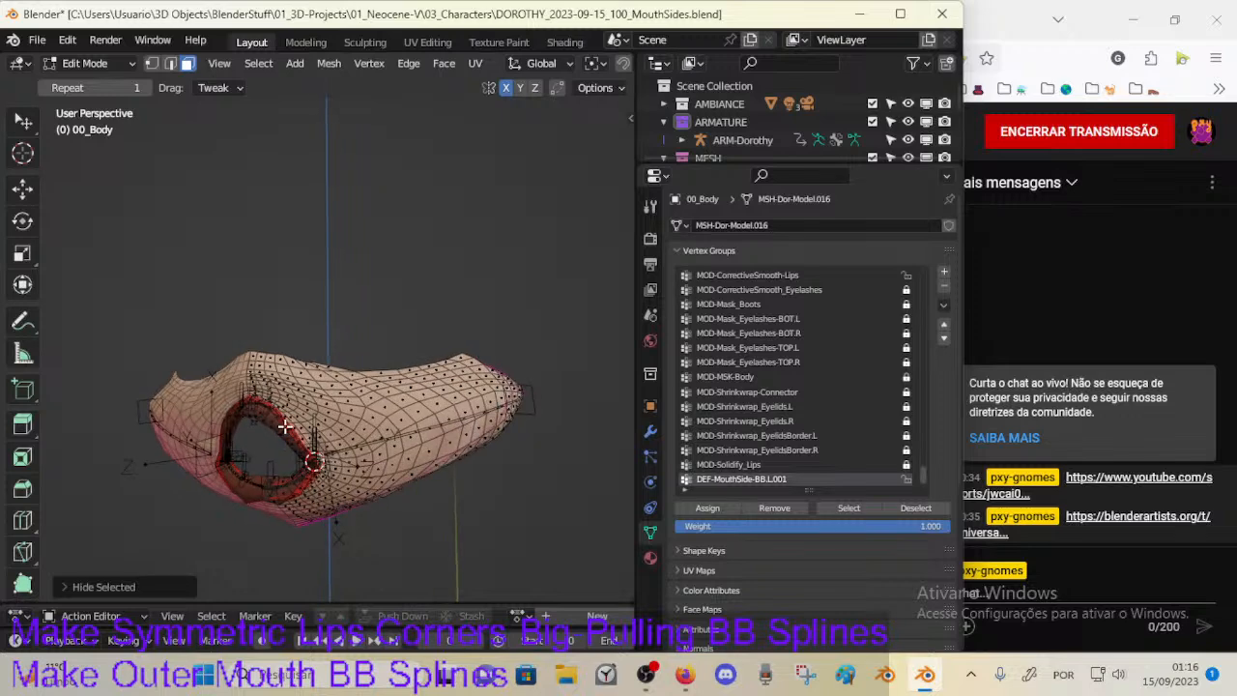
key("ctrl+s")
key("Tab")
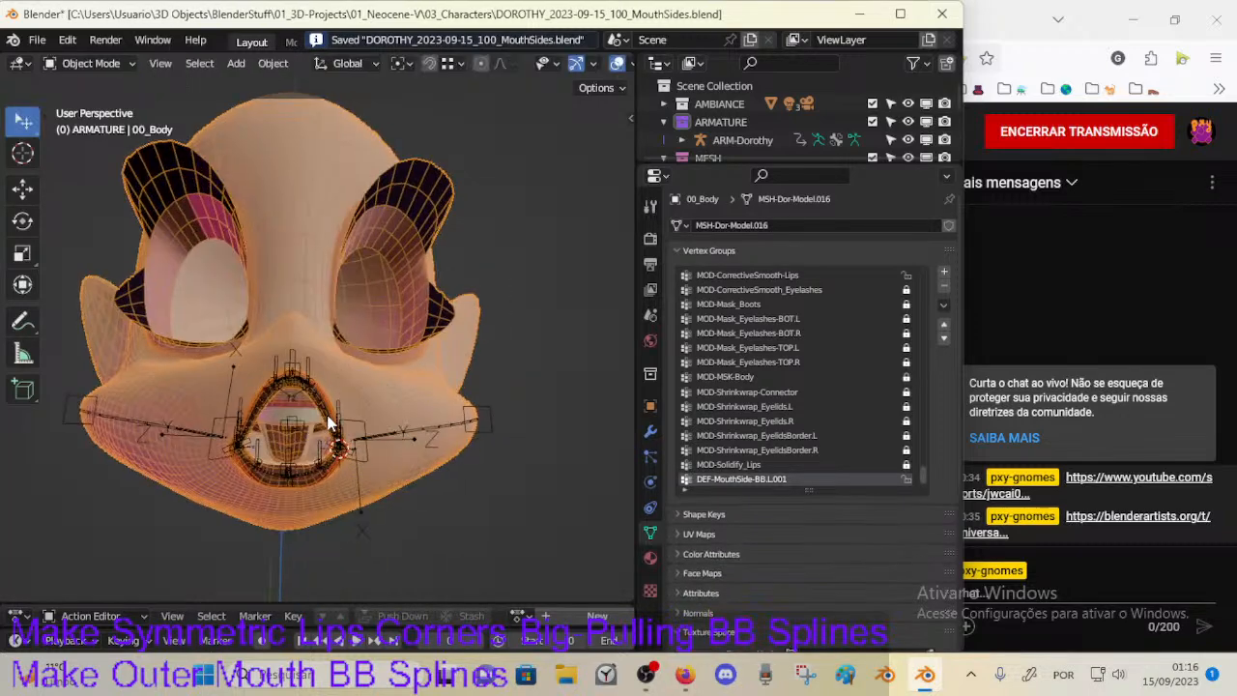
Step: Select the ARM-Dorothy armature together with 00_Body, enter Weight Paint mode and save the file
left_click(362, 418)
left_click(365, 395, "shift")
key("ctrl+Tab")
key("w")
mouse_move(346, 416)
middle_mouse_down()
mouse_move(276, 493)
mouse_move(366, 404)
mouse_move(333, 409)
middle_mouse_up()
key("ctrl+s")
scroll(333, 409, "up", 1)
Step: Blur the weights around the mouth and make DEF-MouthSide-BB.R.001 the active bone group
mouse_move(325, 348)
left_mouse_down()
mouse_move(384, 348)
mouse_move(354, 344)
left_mouse_up()
middle_click_drag(400, 357, 366, 345)
left_click_drag(366, 345, 433, 365)
middle_click_drag(433, 365, 329, 386)
left_click(255, 409, "ctrl")
mouse_move(377, 355)
left_mouse_down()
mouse_move(421, 362)
mouse_move(374, 311)
left_mouse_up()
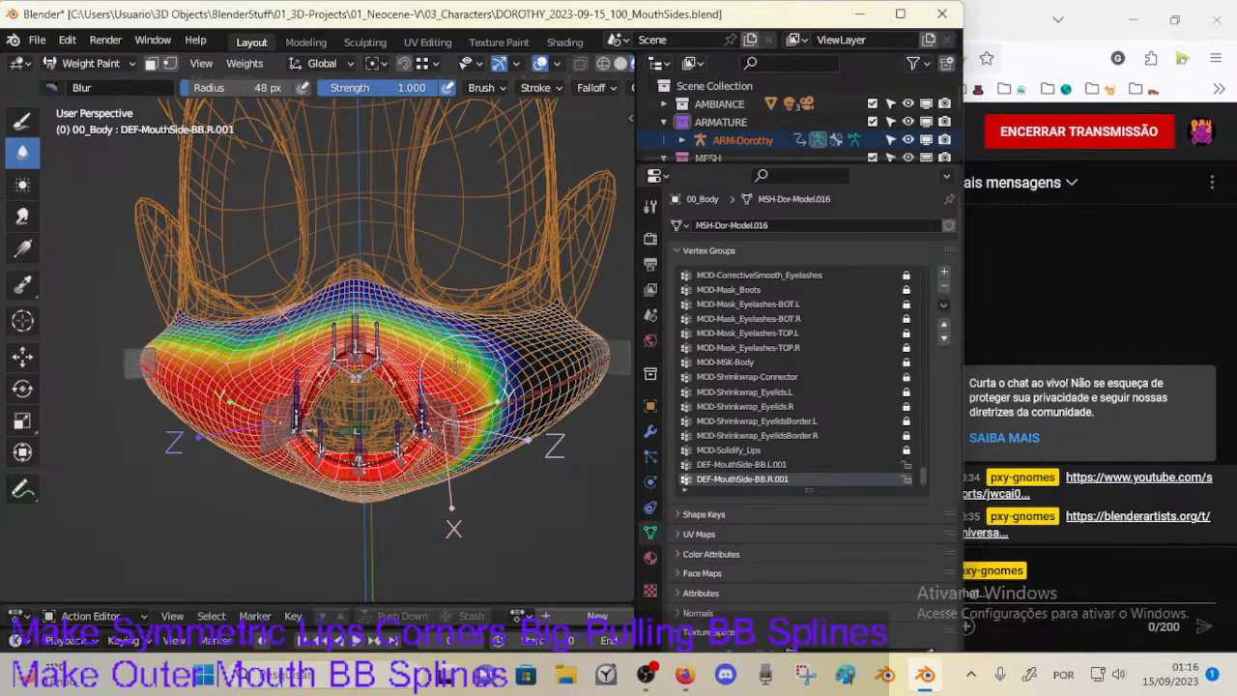
key("shift+f")
left_click(462, 391)
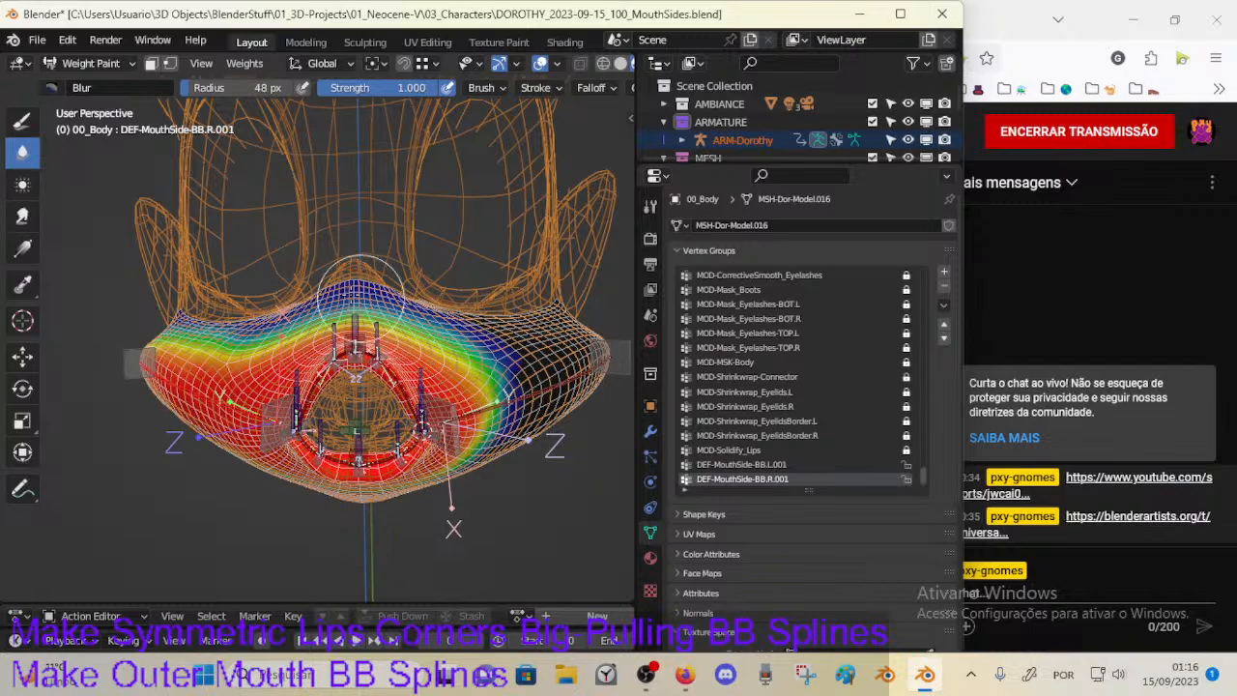
Step: Smear the DEF-MouthSide-BB.R.001 weights back from the character's left cheek and lower lip, using radius 75 px and strength 0.661
left_click(21, 218)
middle_click_drag(333, 258, 423, 322)
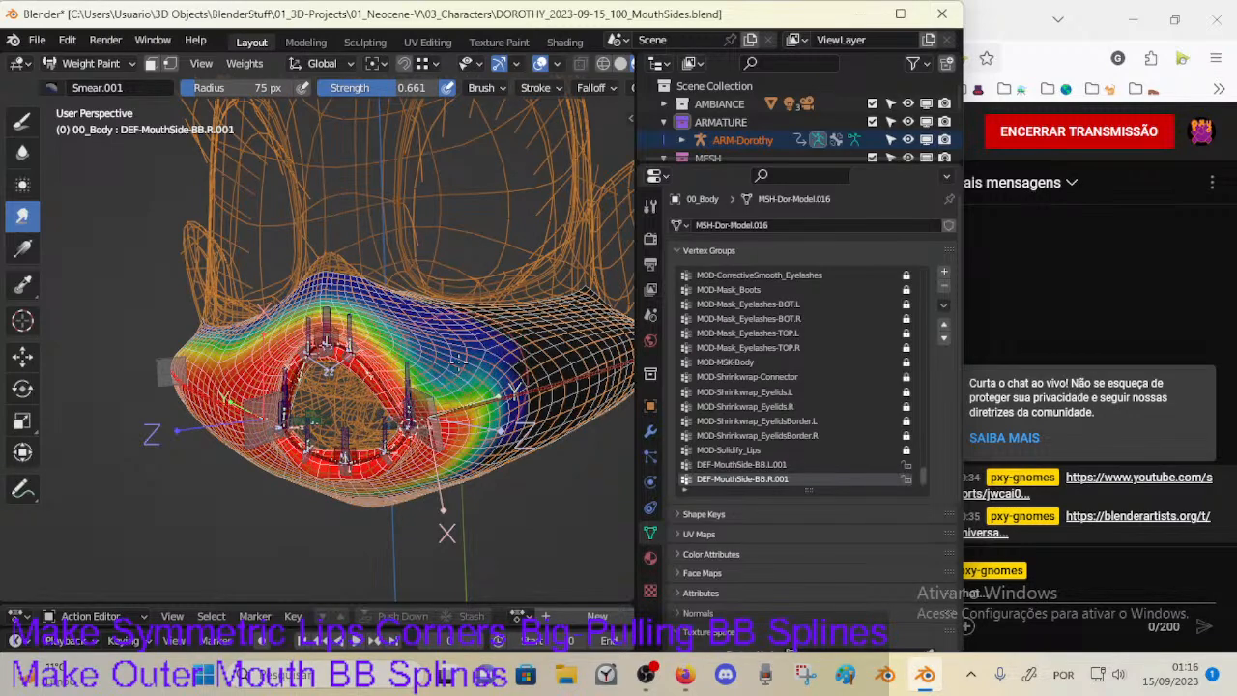
middle_click_drag(466, 365, 483, 338)
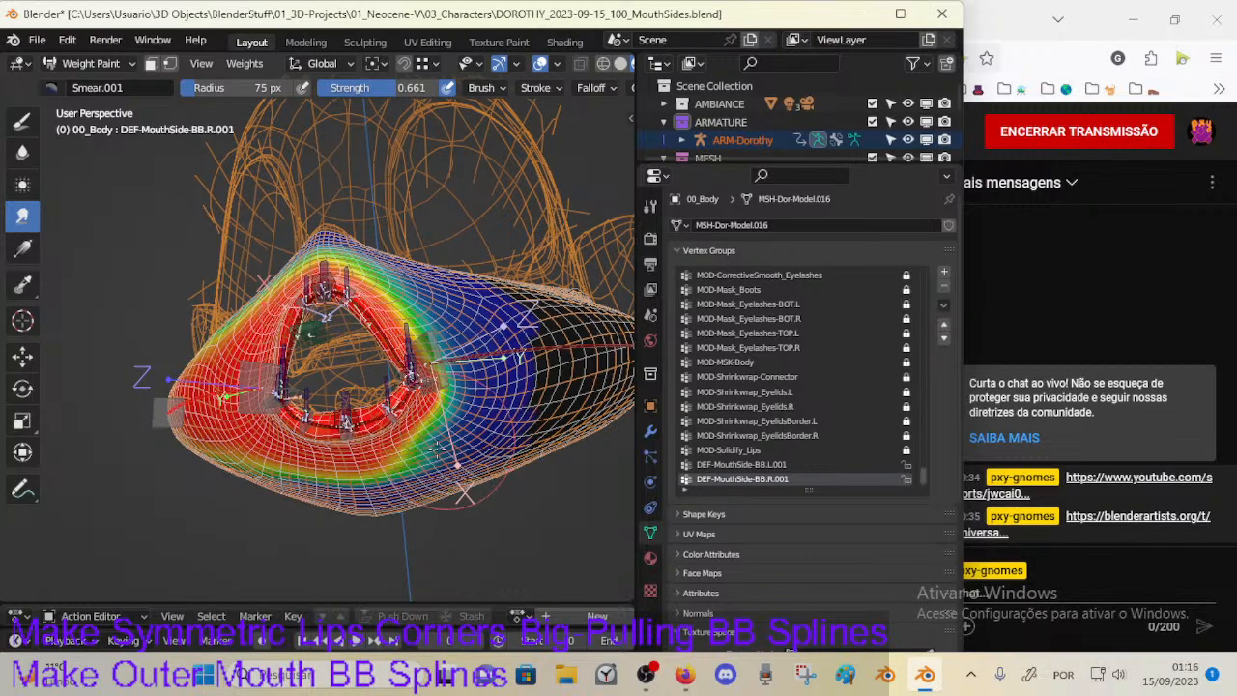
middle_click_drag(372, 471, 375, 469)
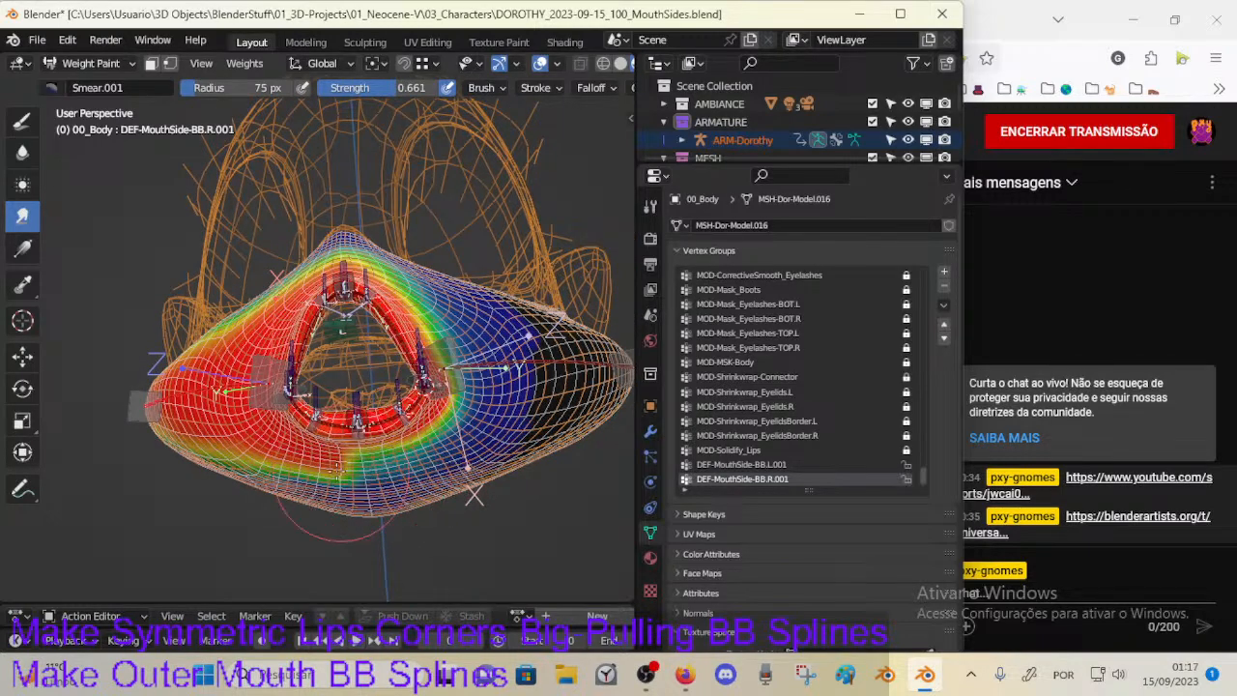
middle_click_drag(470, 417, 462, 419)
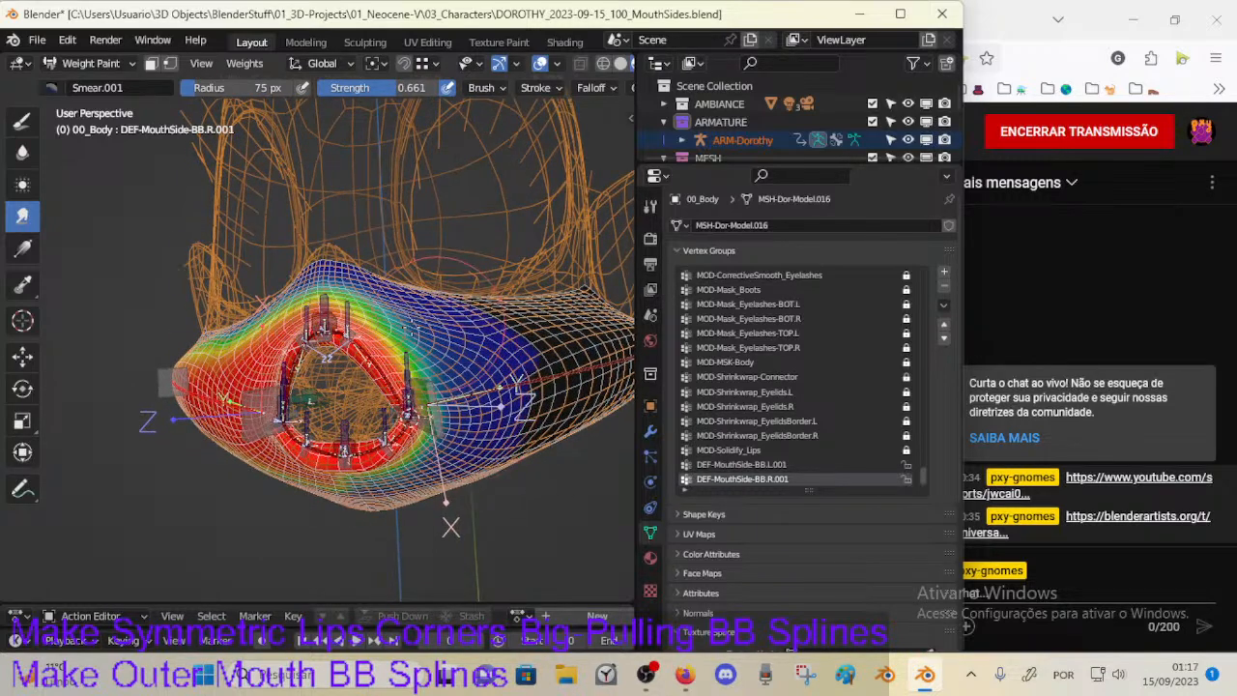
middle_click_drag(437, 345, 404, 331)
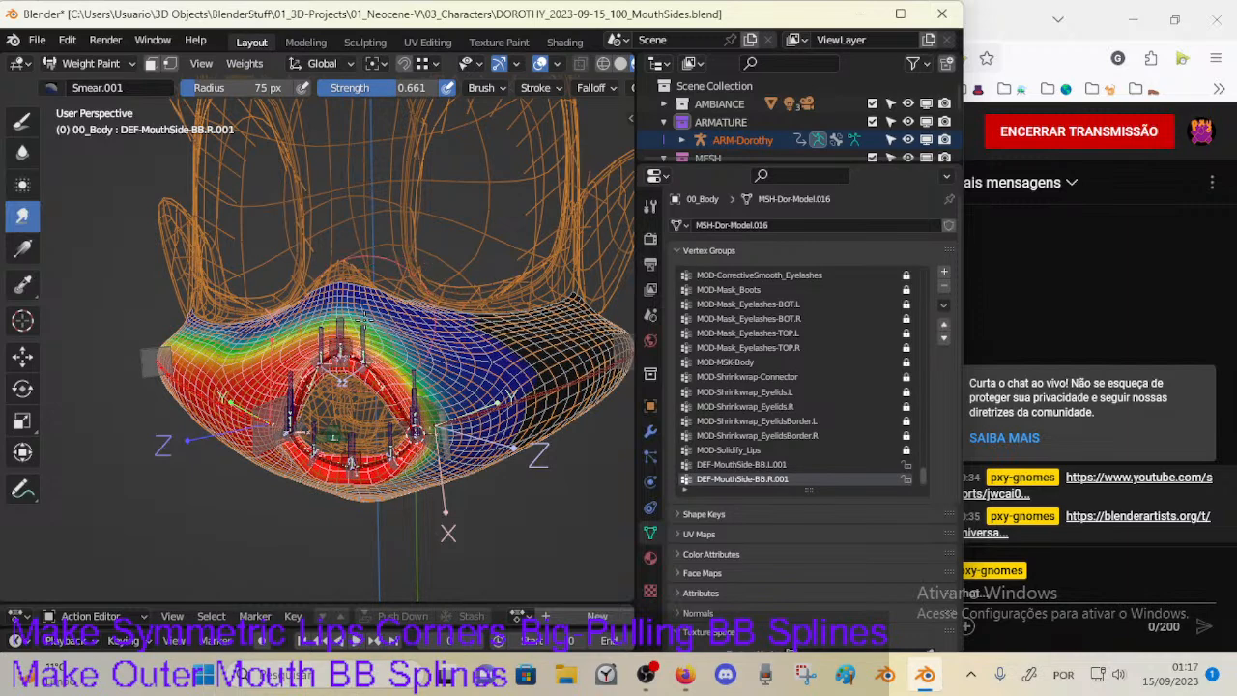
Step: Blur the DEF-MouthSide-BB.R.001 falloff across the character's left cheek and chin with radius 97 px and strength 1.000
left_click(23, 151)
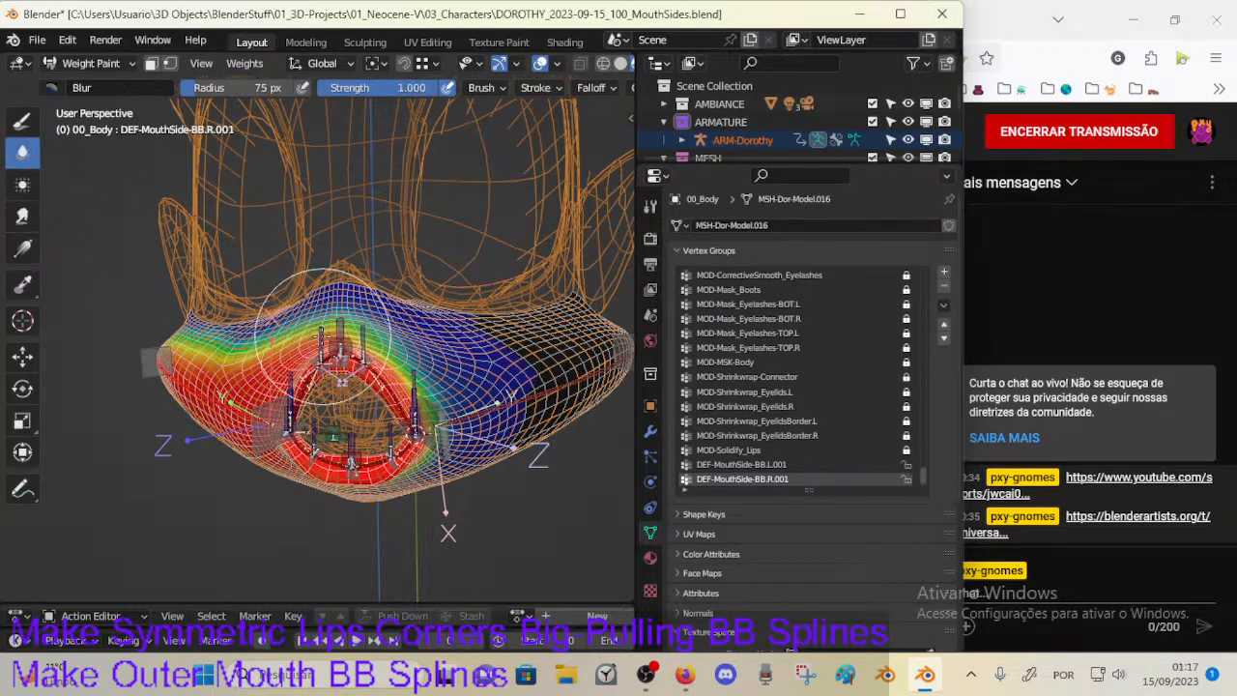
key("f")
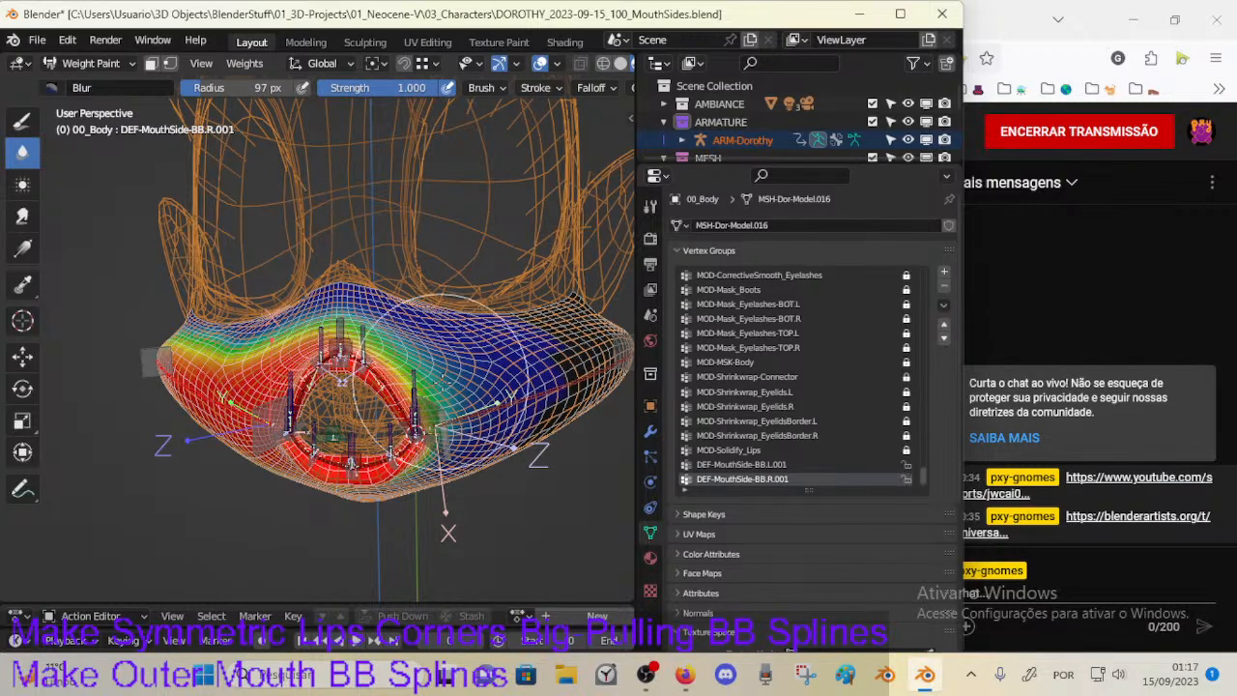
middle_click_drag(447, 372, 462, 371)
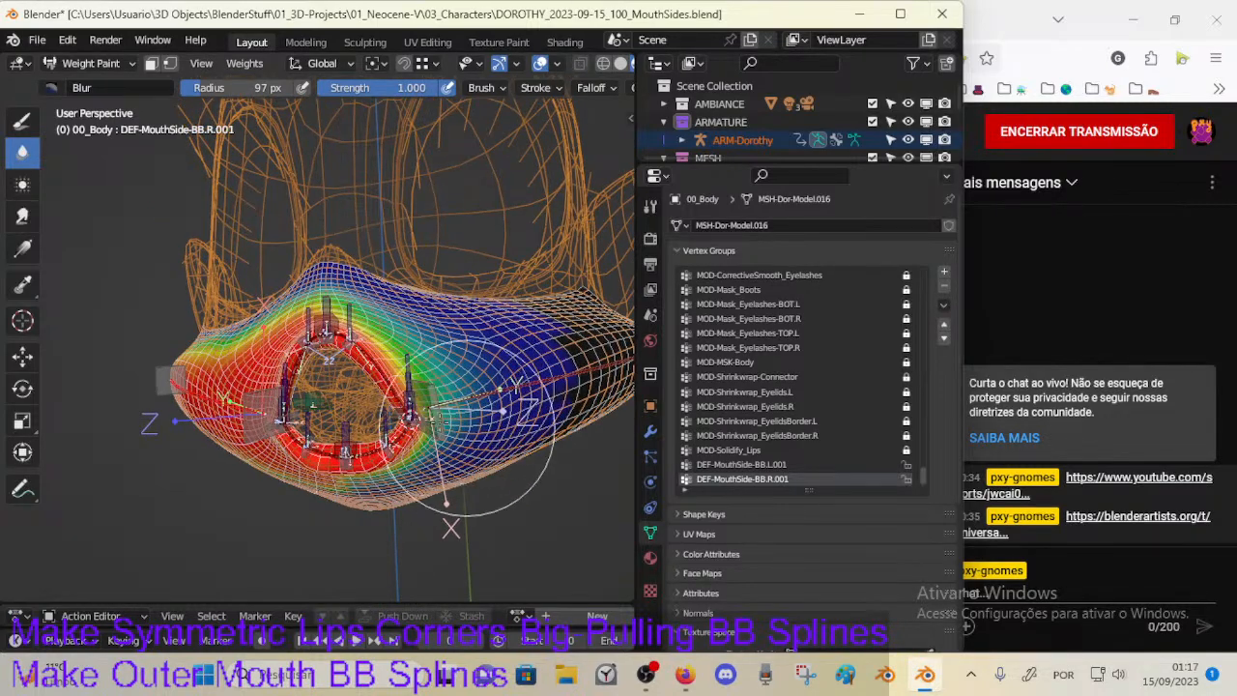
middle_click_drag(415, 443, 390, 444)
mouse_move(388, 447)
left_mouse_down()
mouse_move(363, 458)
mouse_move(381, 459)
left_mouse_up()
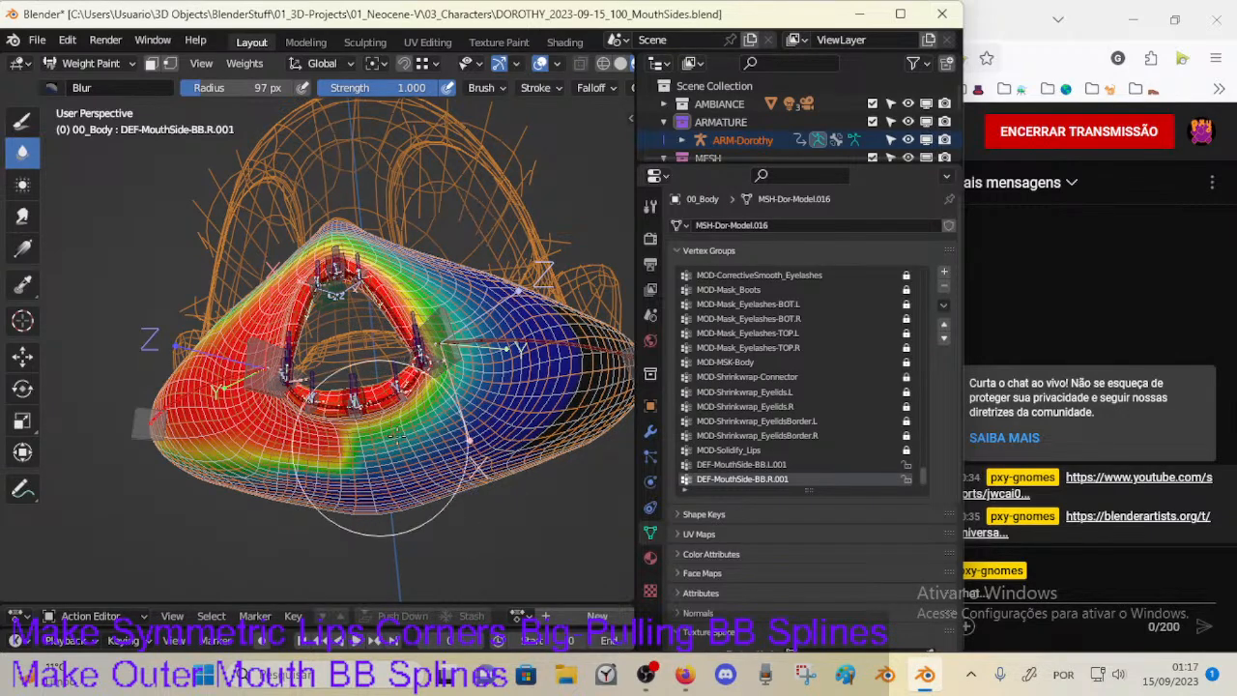
Step: Smear the weights below the mouth corner with the 97 px brush, and check the YouTube Studio live chat before returning to Blender
left_click(23, 216)
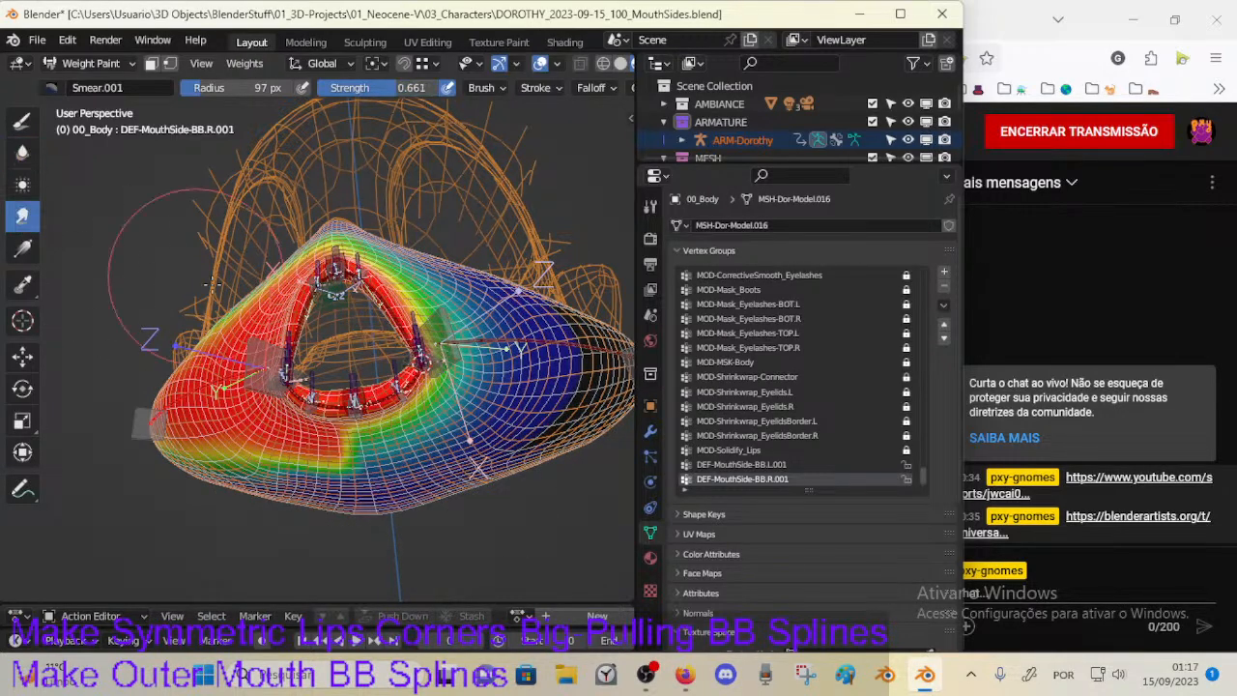
middle_click_drag(412, 417, 449, 403)
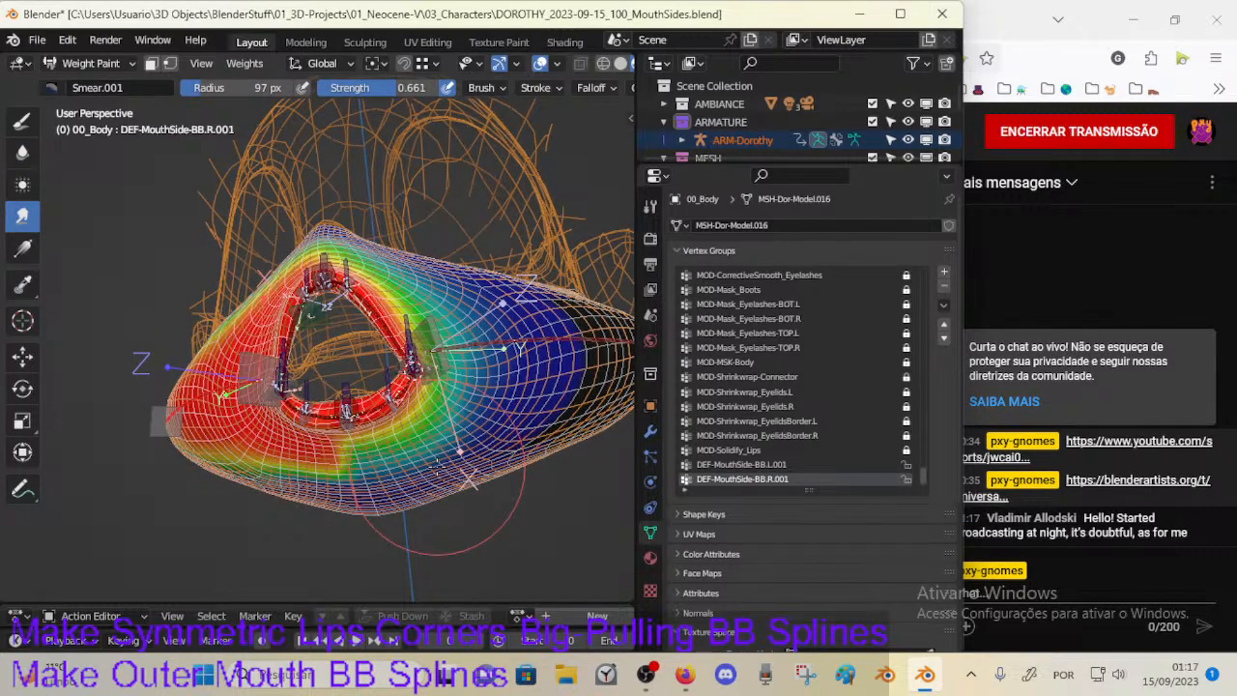
left_click(1098, 589)
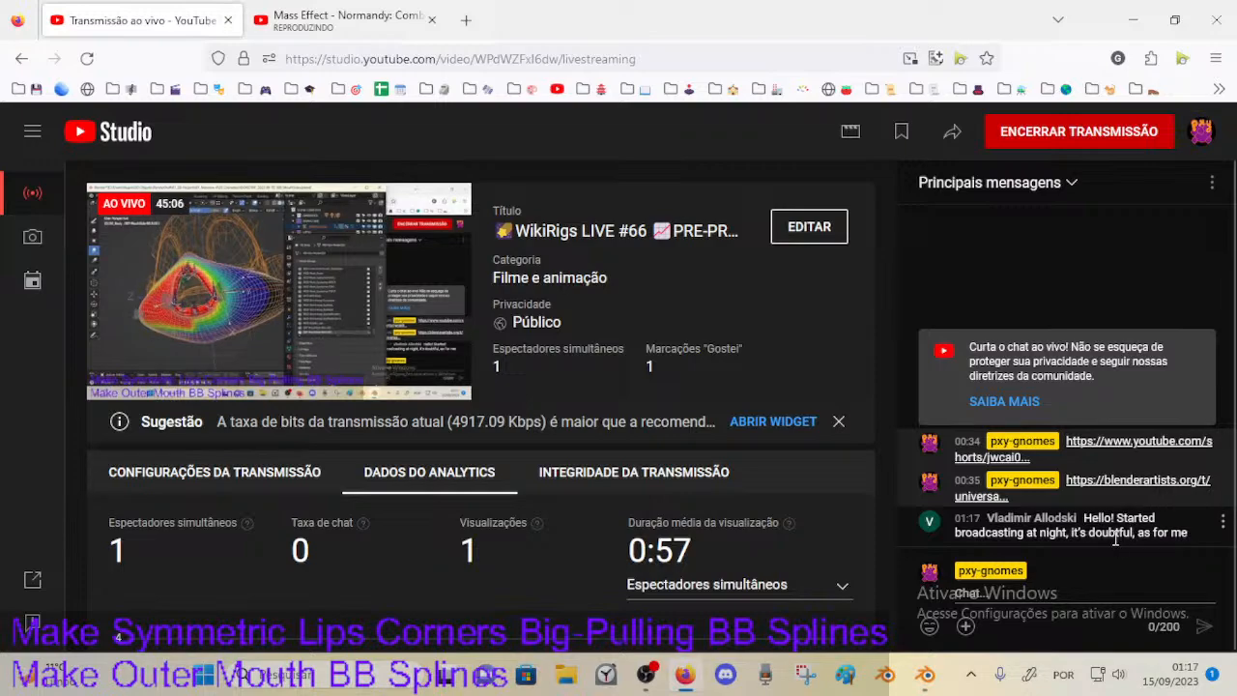
left_click(928, 676)
Step: Reduce the Smear brush to 76 px and reshape the DEF-MouthSide-BB.R.001 weights beside the character's left mouth corner
mouse_move(383, 392)
middle_mouse_down()
mouse_move(344, 395)
mouse_move(319, 421)
mouse_move(360, 385)
mouse_move(446, 421)
middle_mouse_up()
key("f")
left_click(425, 430)
left_click_drag(422, 433, 481, 423)
middle_click_drag(414, 434, 338, 474)
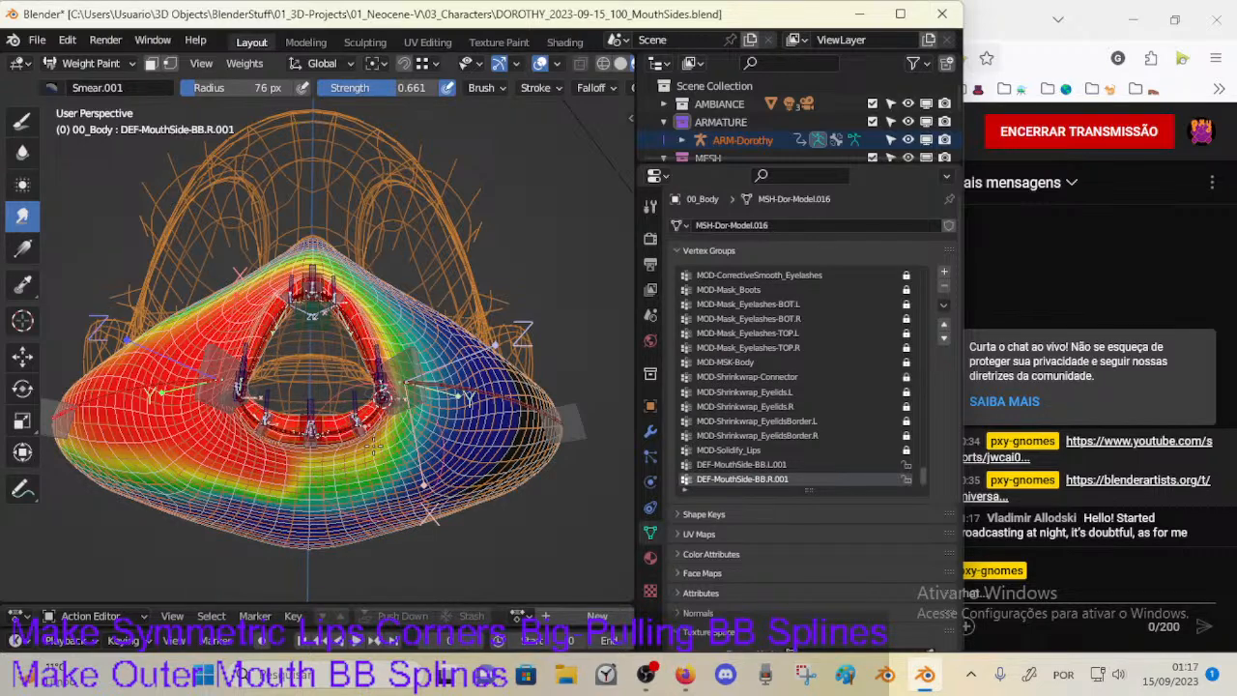
middle_click_drag(391, 444, 357, 474)
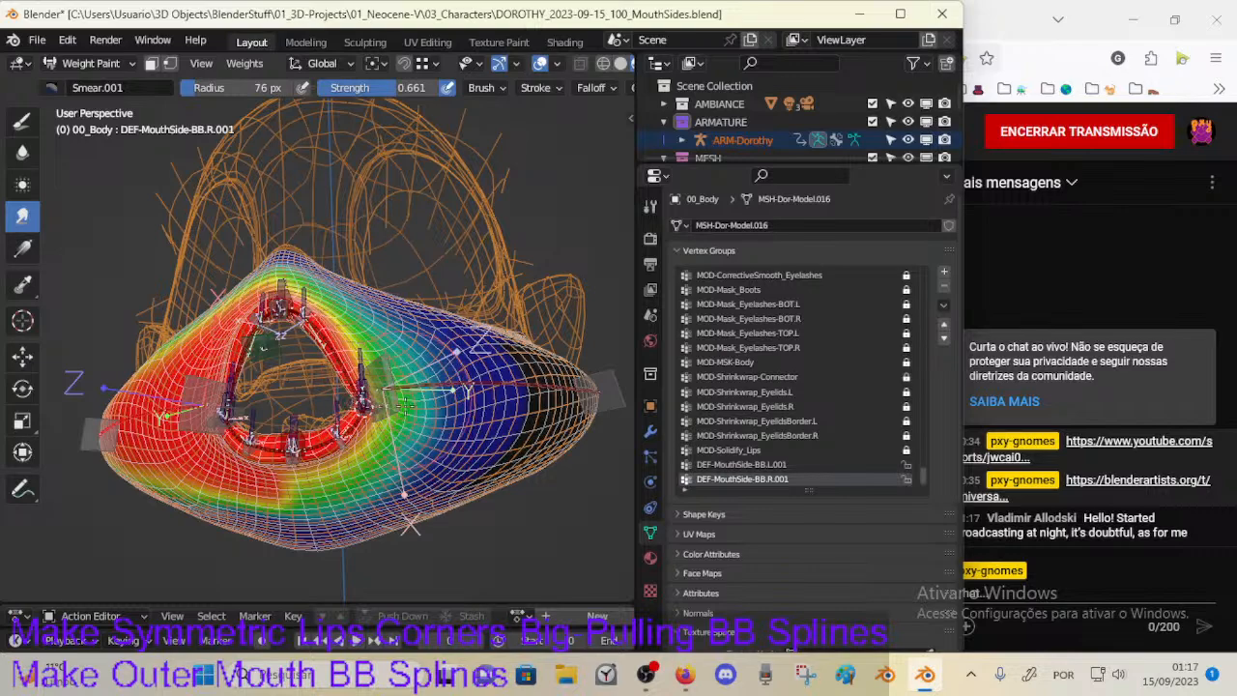
Step: Smear the DEF-MouthSide-BB.R.001 weights across the upper lip and the character's left cheek to even out the falloff
middle_click_drag(386, 448, 381, 440)
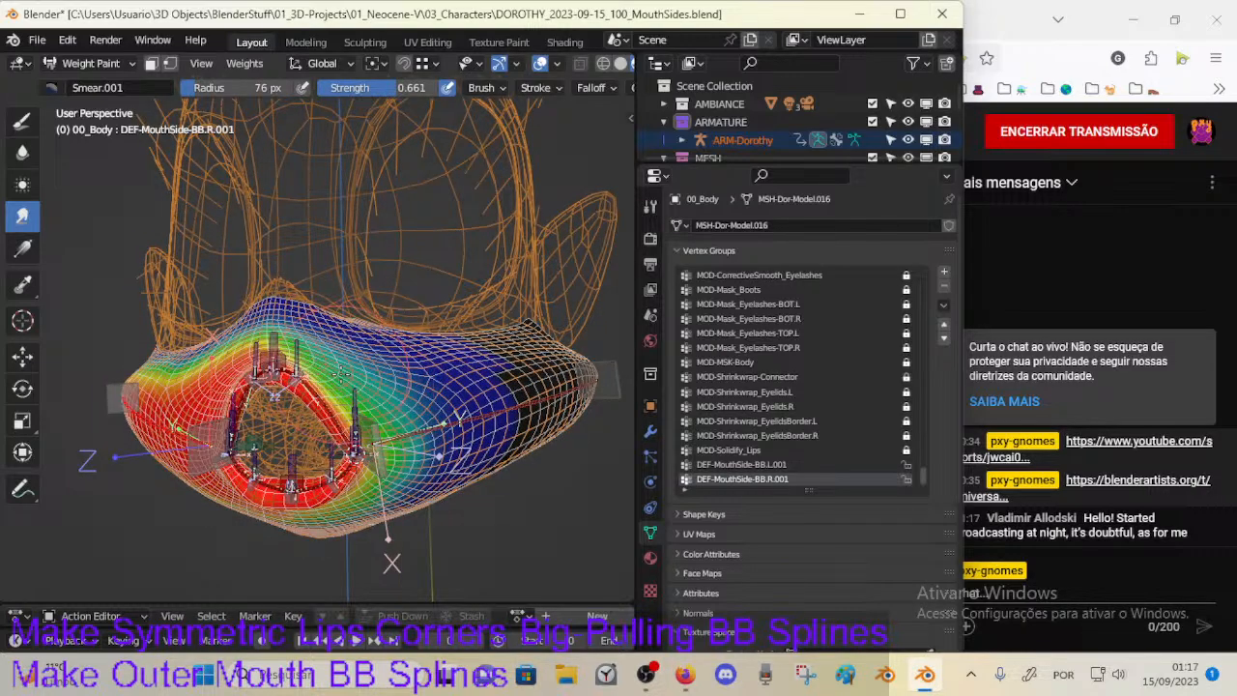
middle_click_drag(338, 375, 341, 396)
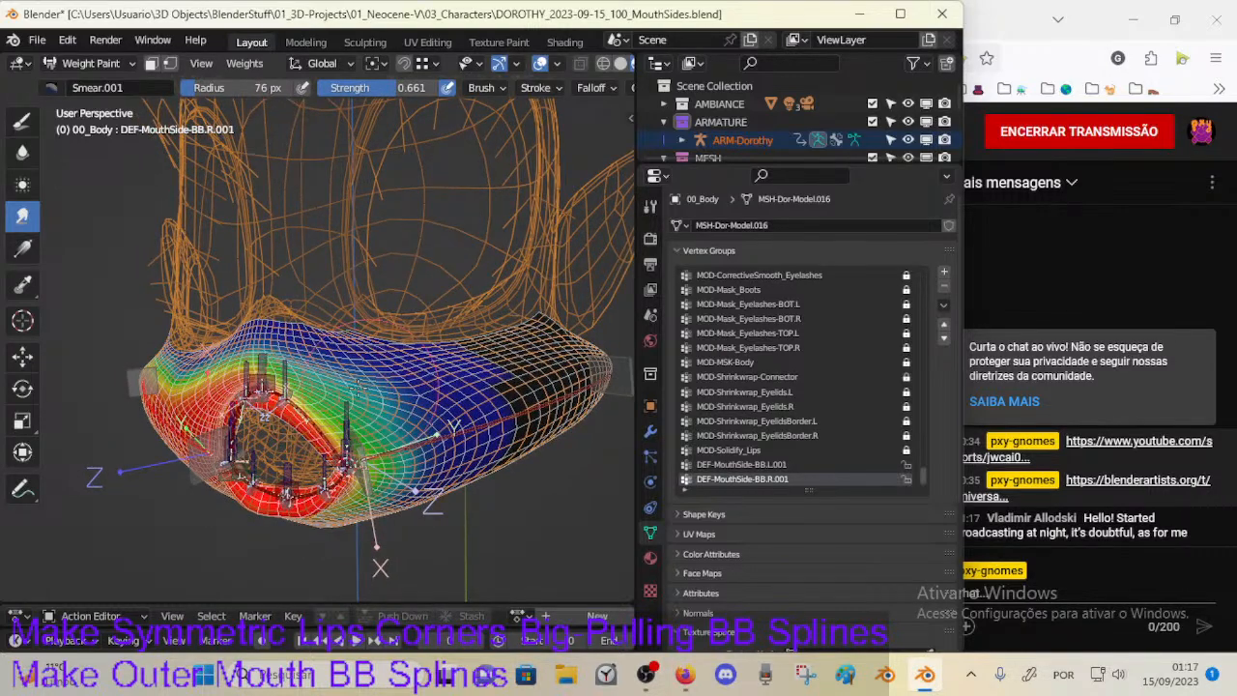
mouse_move(400, 406)
middle_mouse_down()
mouse_move(392, 360)
mouse_move(411, 357)
mouse_move(421, 367)
mouse_move(406, 431)
middle_mouse_up()
middle_click_drag(412, 334, 390, 409)
mouse_move(443, 362)
middle_mouse_down()
mouse_move(439, 440)
mouse_move(406, 389)
middle_mouse_up()
mouse_move(358, 334)
middle_mouse_down()
mouse_move(390, 380)
mouse_move(423, 393)
mouse_move(408, 385)
middle_mouse_up()
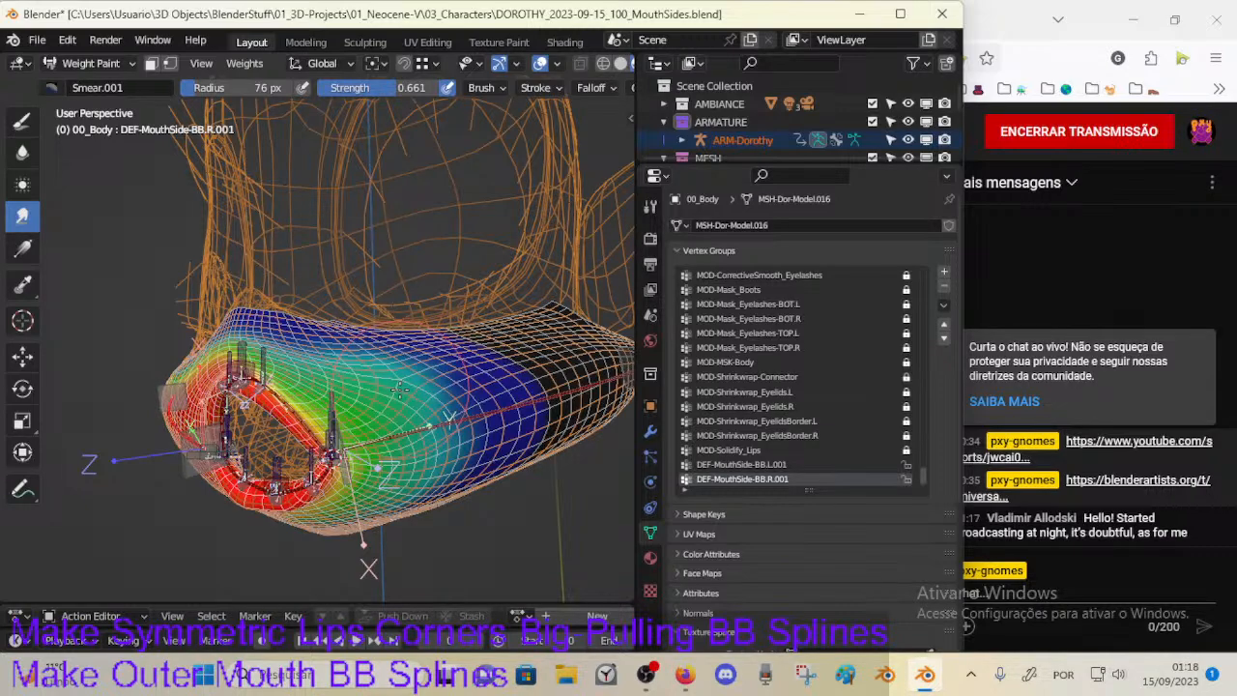
middle_click_drag(391, 389, 384, 418)
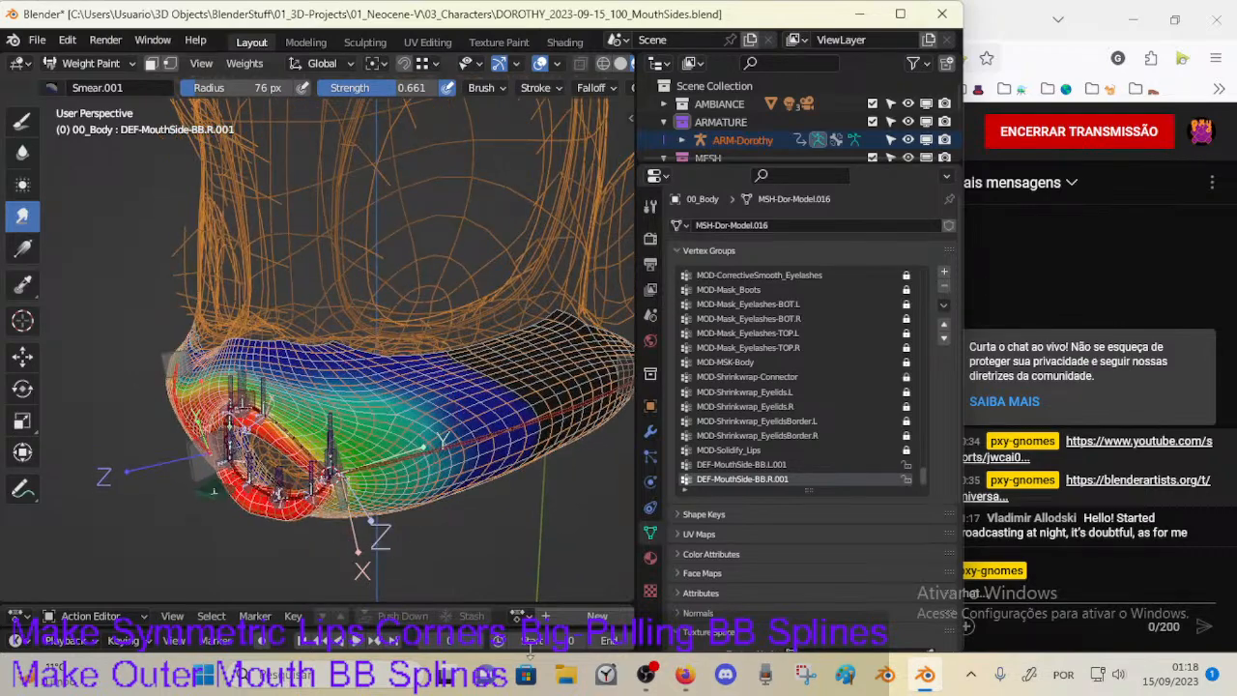
Step: Switch to Firefox, open the bookmarked Universal Sonic Mouth tutorial on Blender Artists in a new tab, and add another blank tab
left_click(994, 14)
left_click(468, 20)
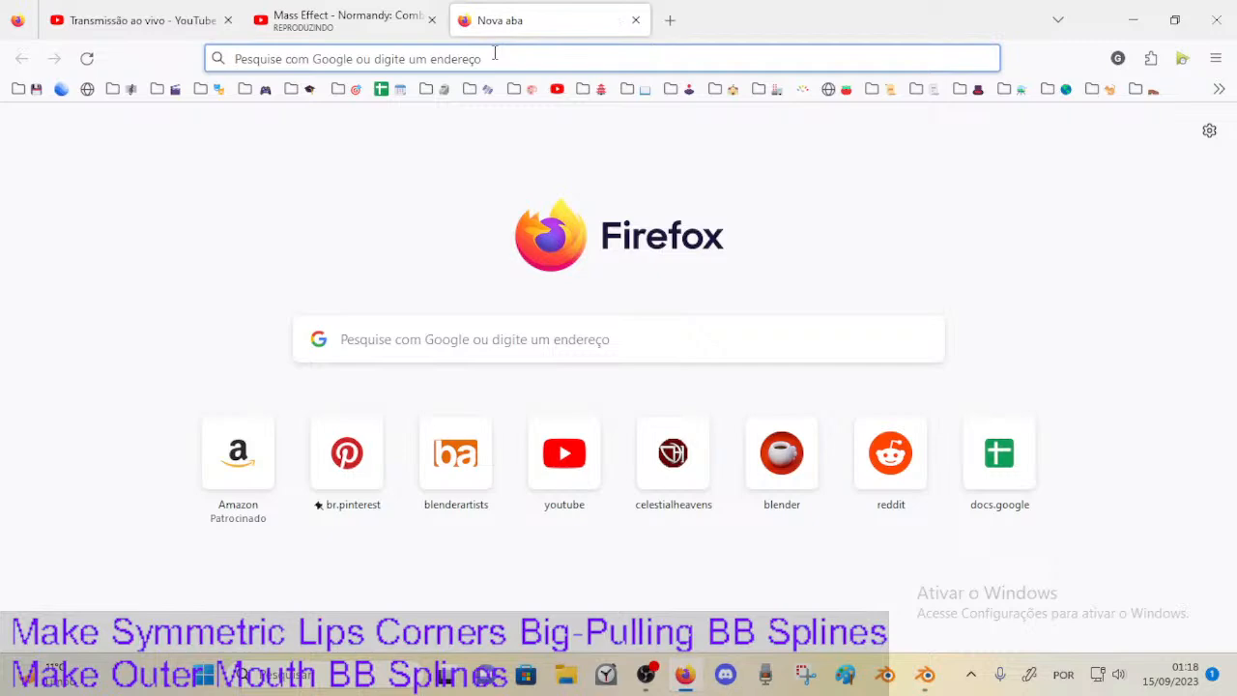
type("*unive")
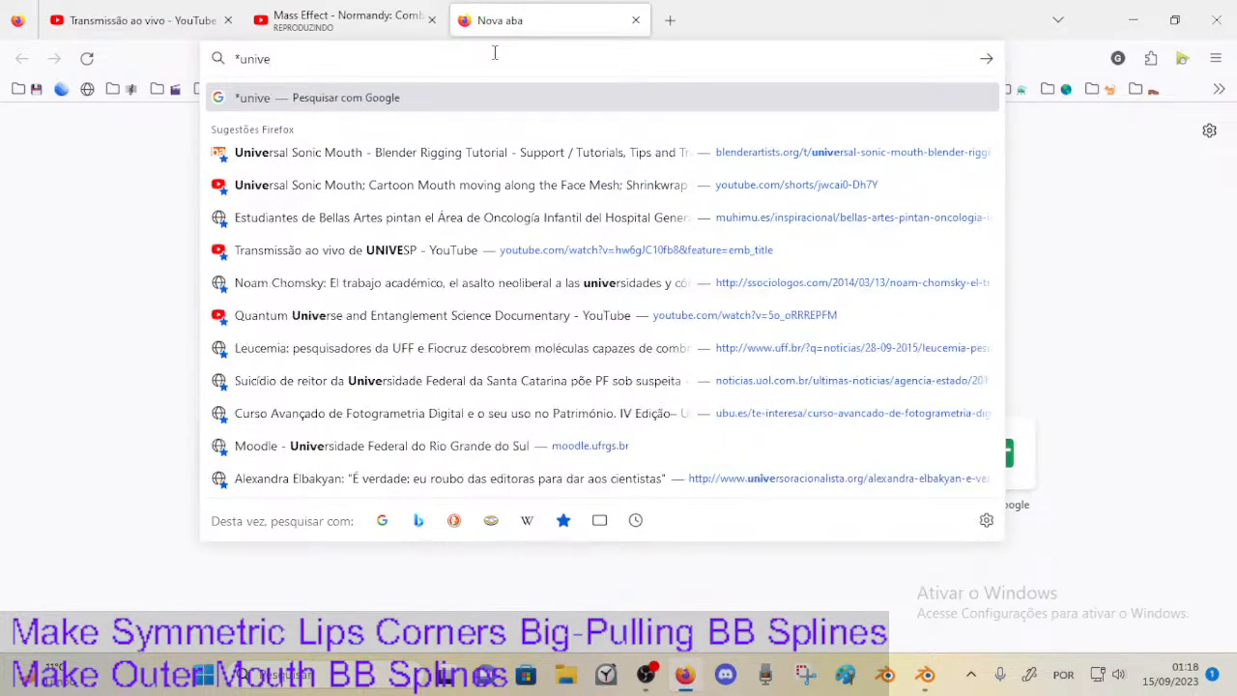
key("Down")
key("Return")
left_click(671, 18)
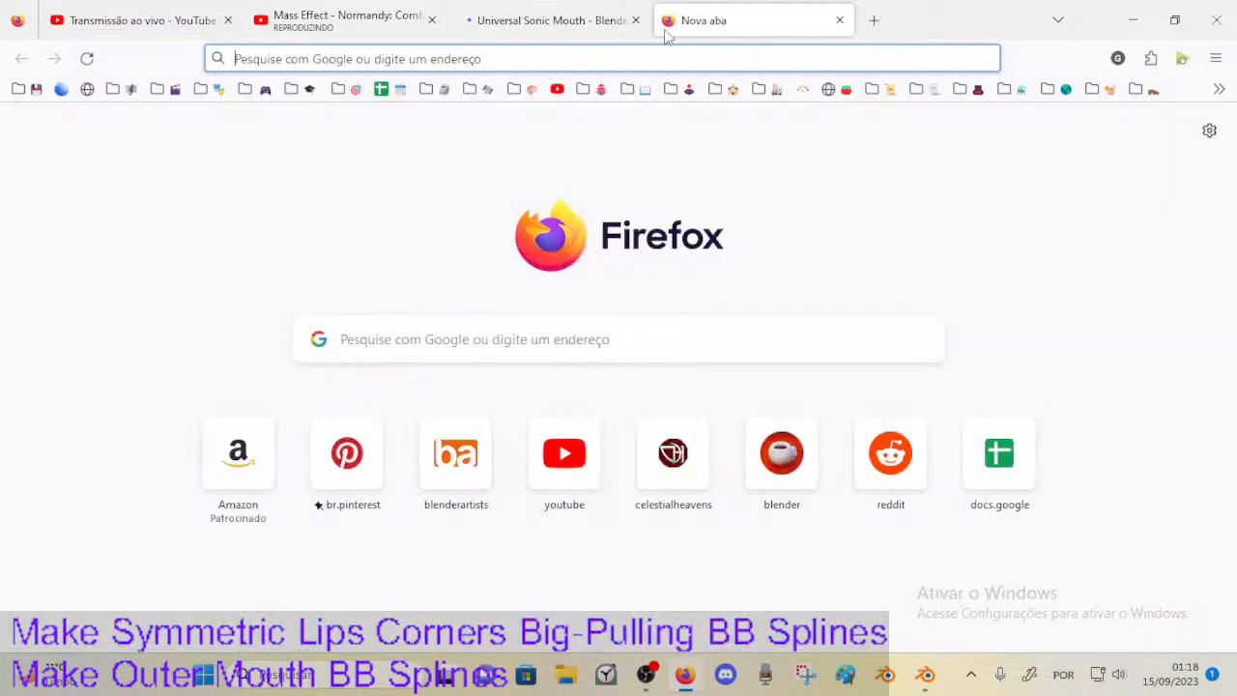
type("*universe")
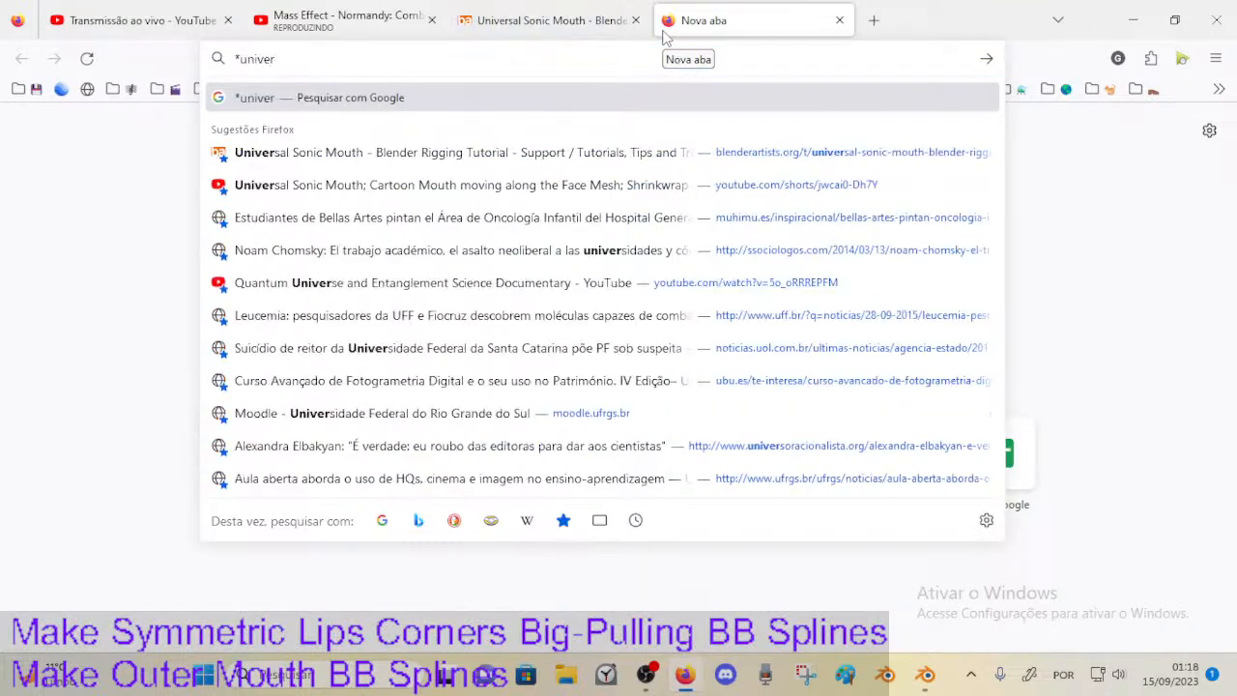
key("Down")
key("Down")
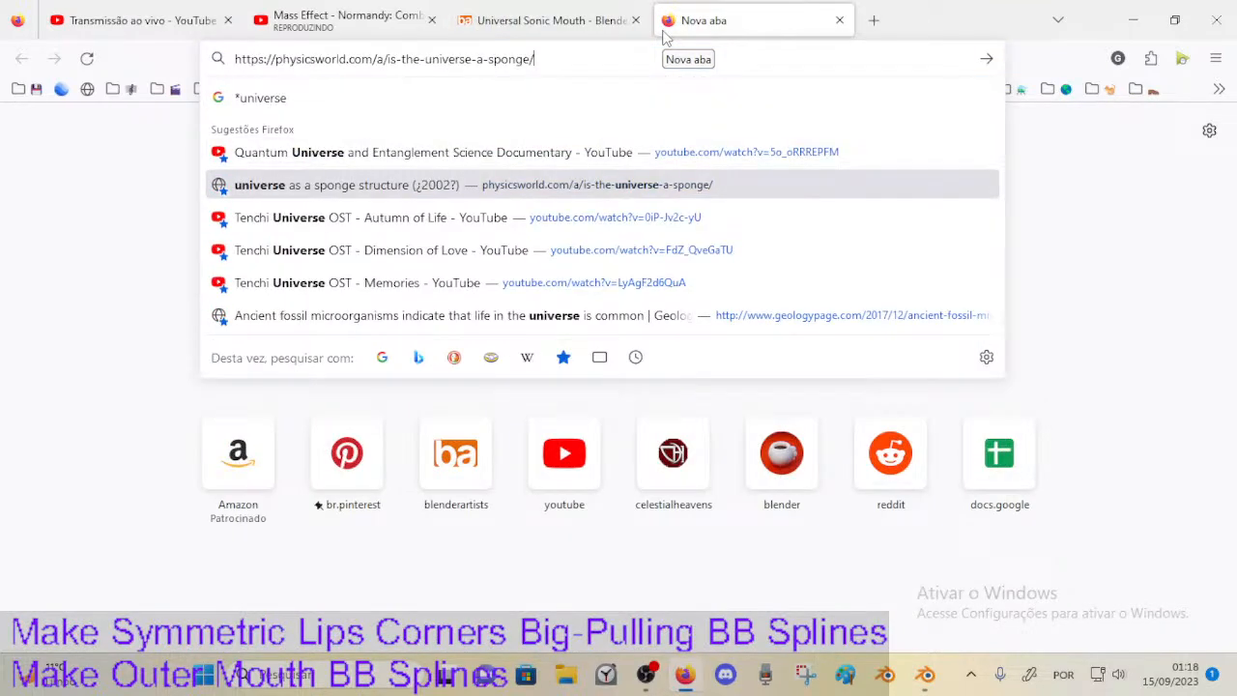
key("ctrl+a")
key("BackSpace")
type("*u")
key("BackSpace")
key("BackSpace")
Step: Search the bookmarks for "universa" and open the Universal Sonic Mouth YouTube short
type("*universa")
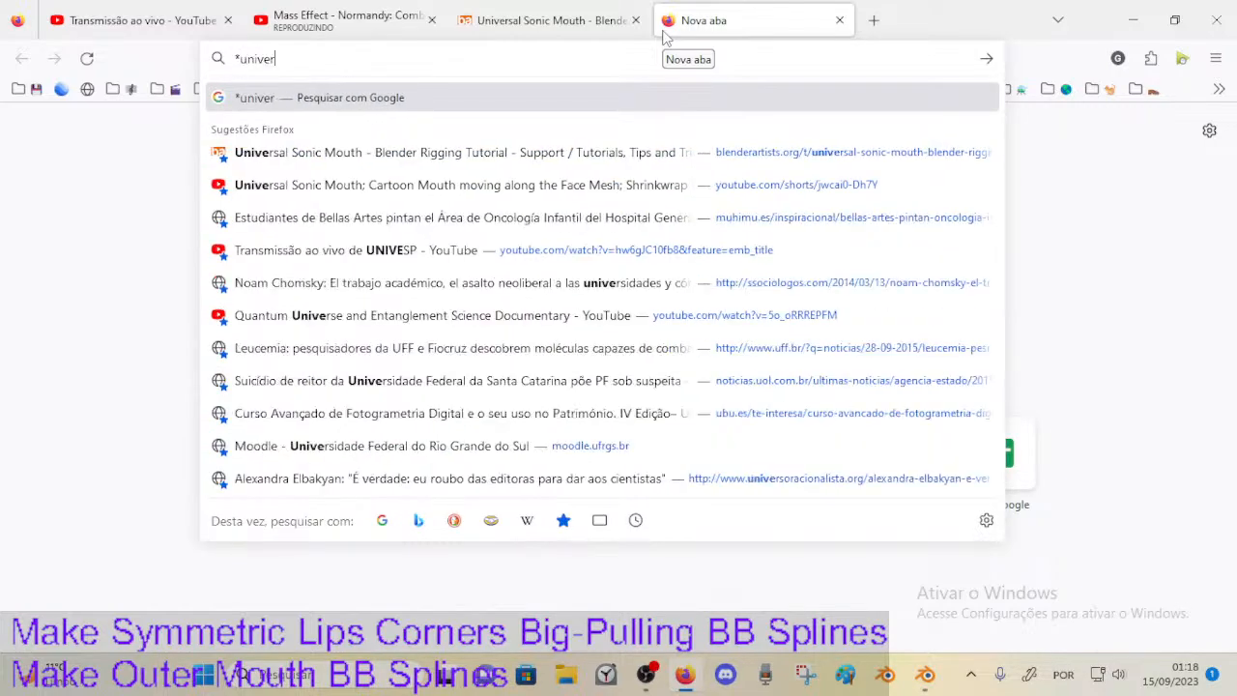
key("Down")
key("Down")
key("Return")
Step: Examine the expression tests and model section of the Universal Sonic Mouth tutorial on Blender Artists
left_click(645, 27)
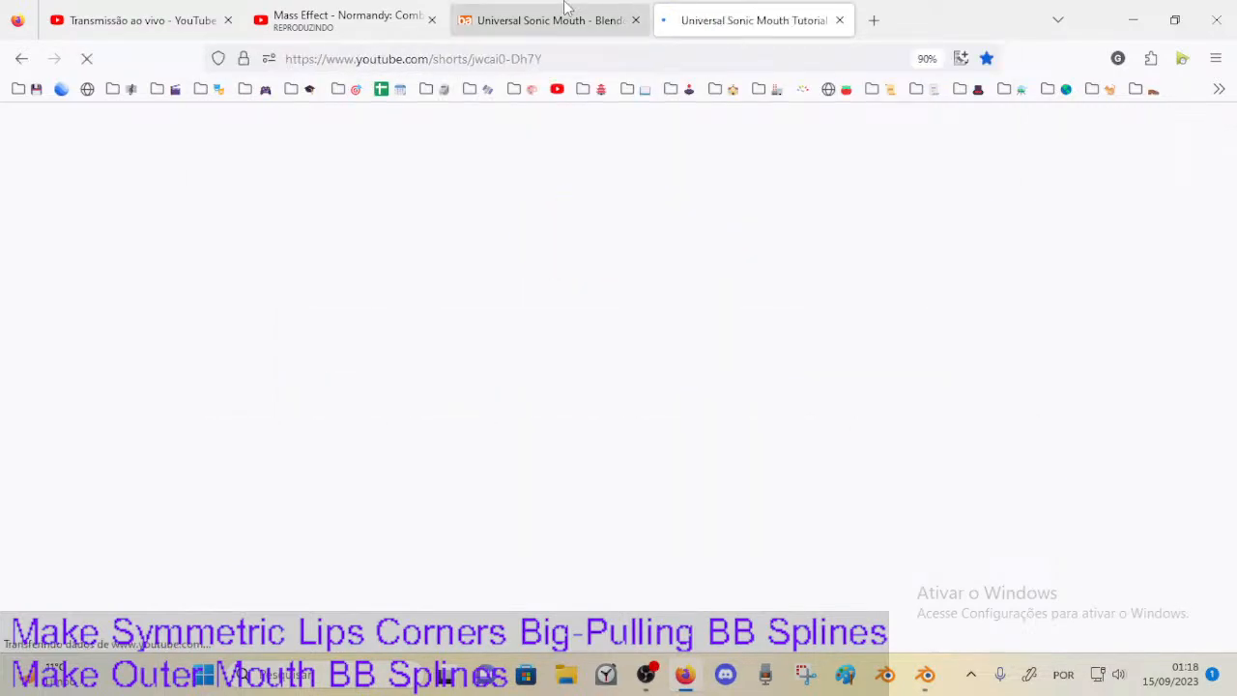
scroll(573, 397, "down", 2)
scroll(573, 397, "down", 5)
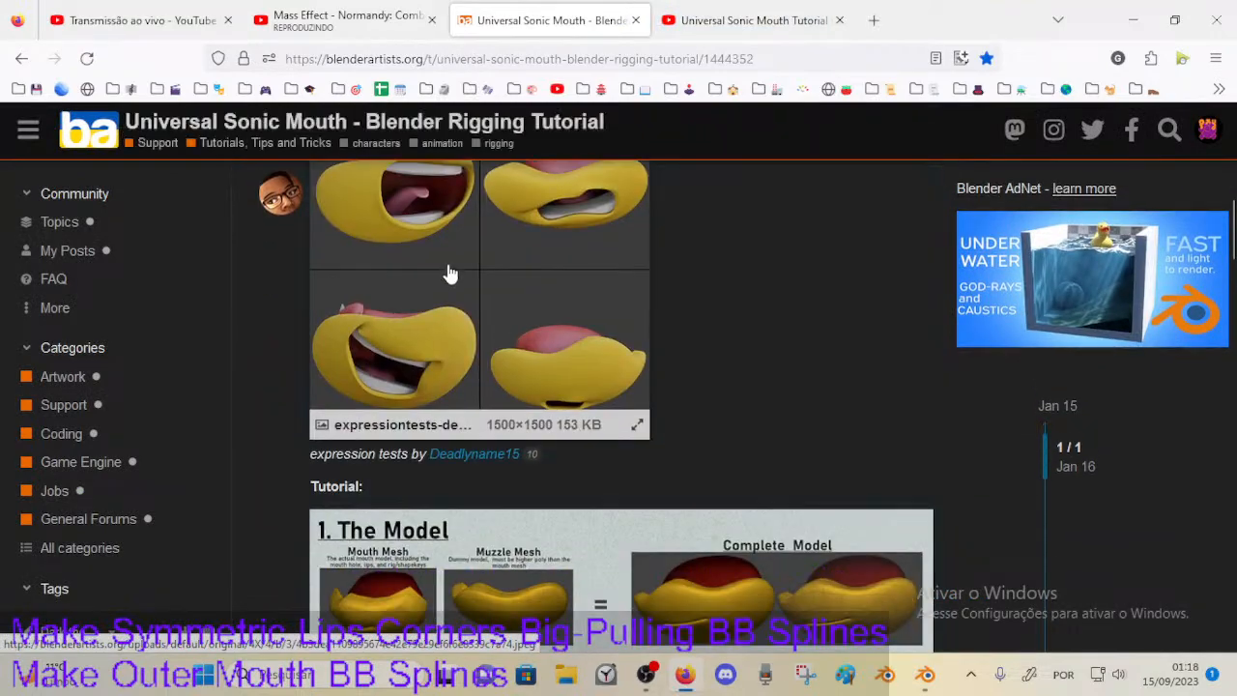
scroll(451, 274, "up", 4)
scroll(378, 247, "up", 2)
scroll(405, 290, "down", 8)
scroll(476, 336, "up", 3)
Step: Play the Universal Sonic Mouth Tutorial trailer on YouTube and pause it
left_click(749, 20)
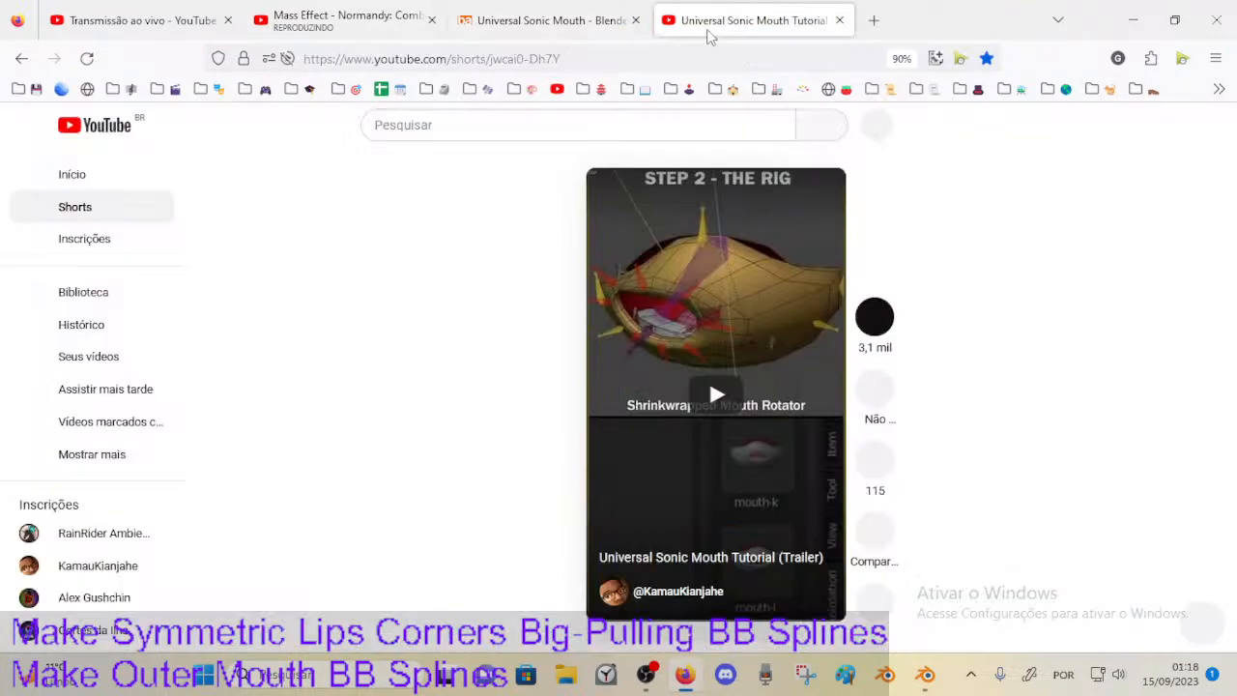
left_click(712, 394)
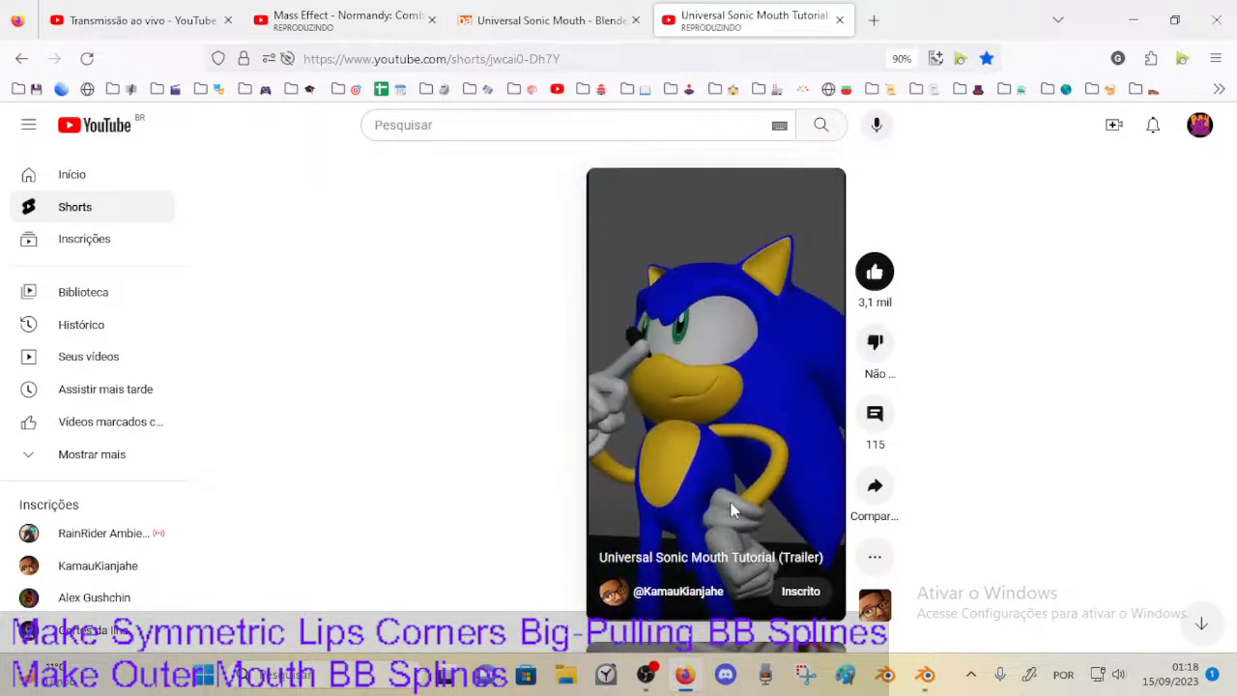
left_click(741, 407)
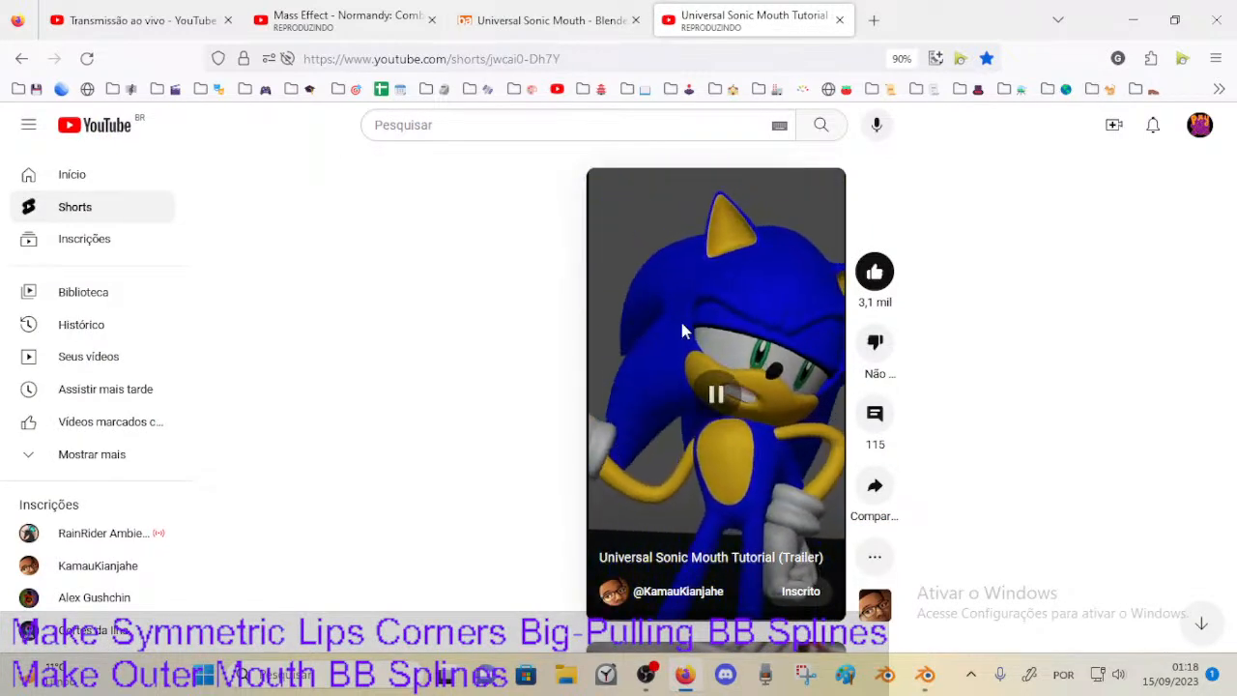
Step: Resume the Universal Sonic Mouth trailer and pause it at the Step 1 model section
left_click(345, 17)
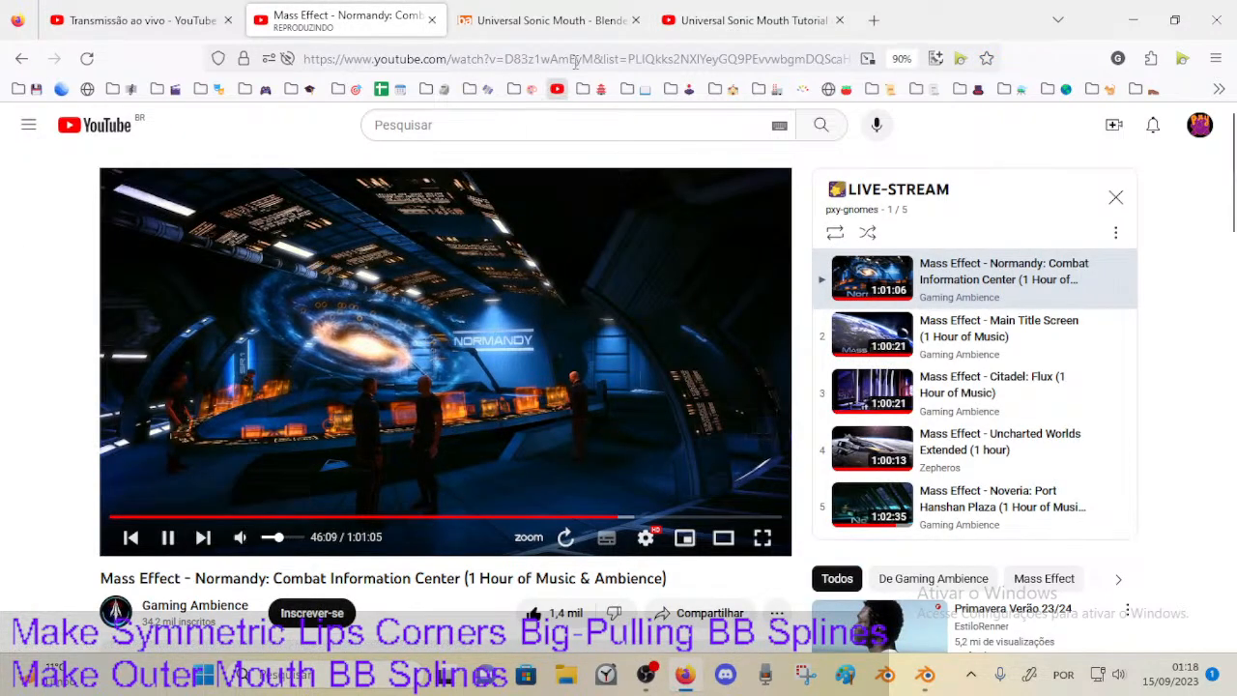
left_click(686, 10)
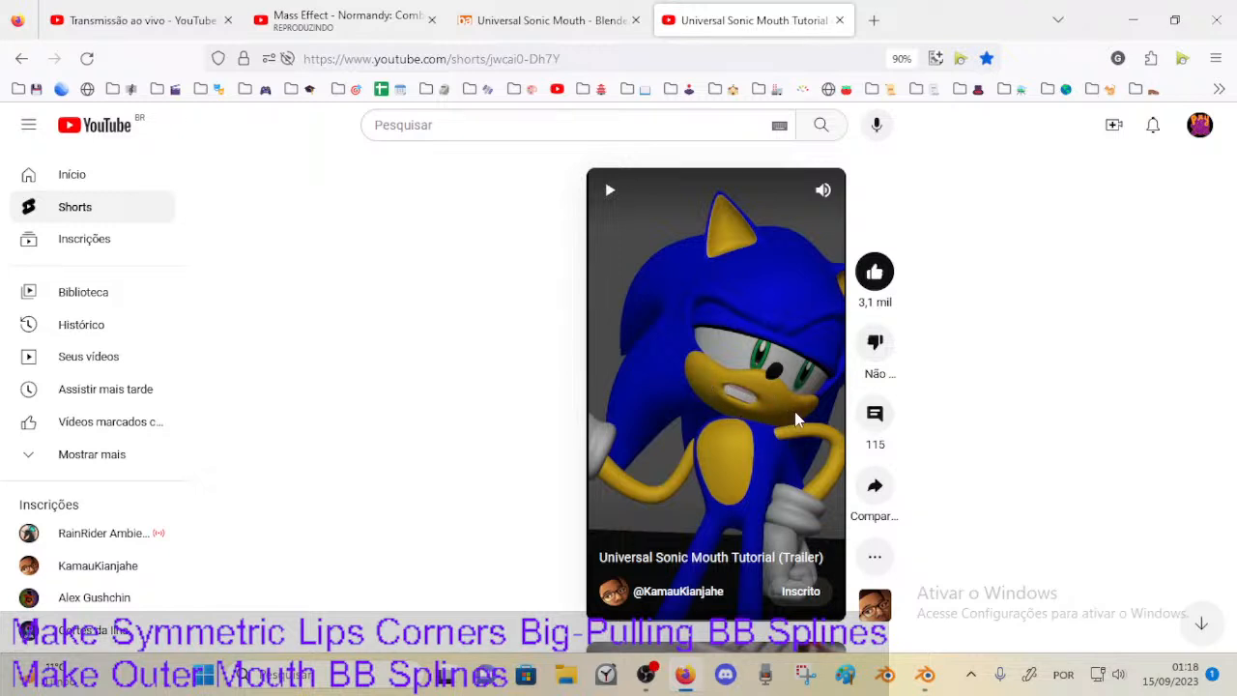
left_click(778, 390)
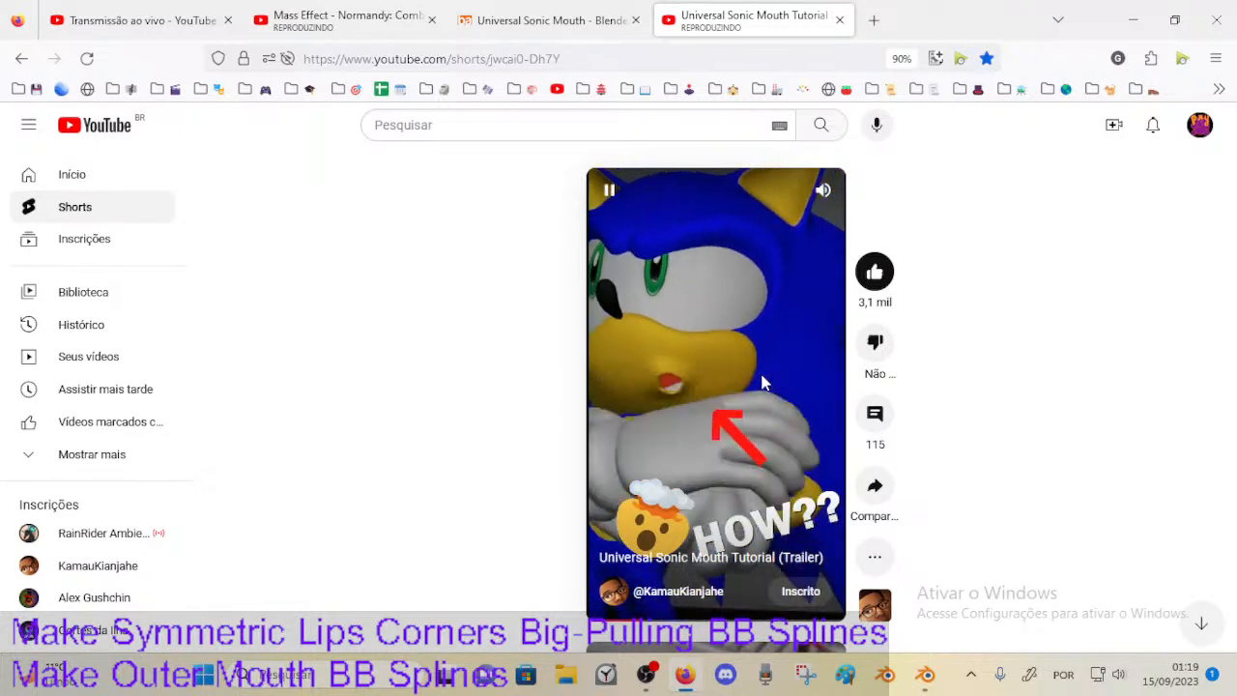
left_click(730, 327)
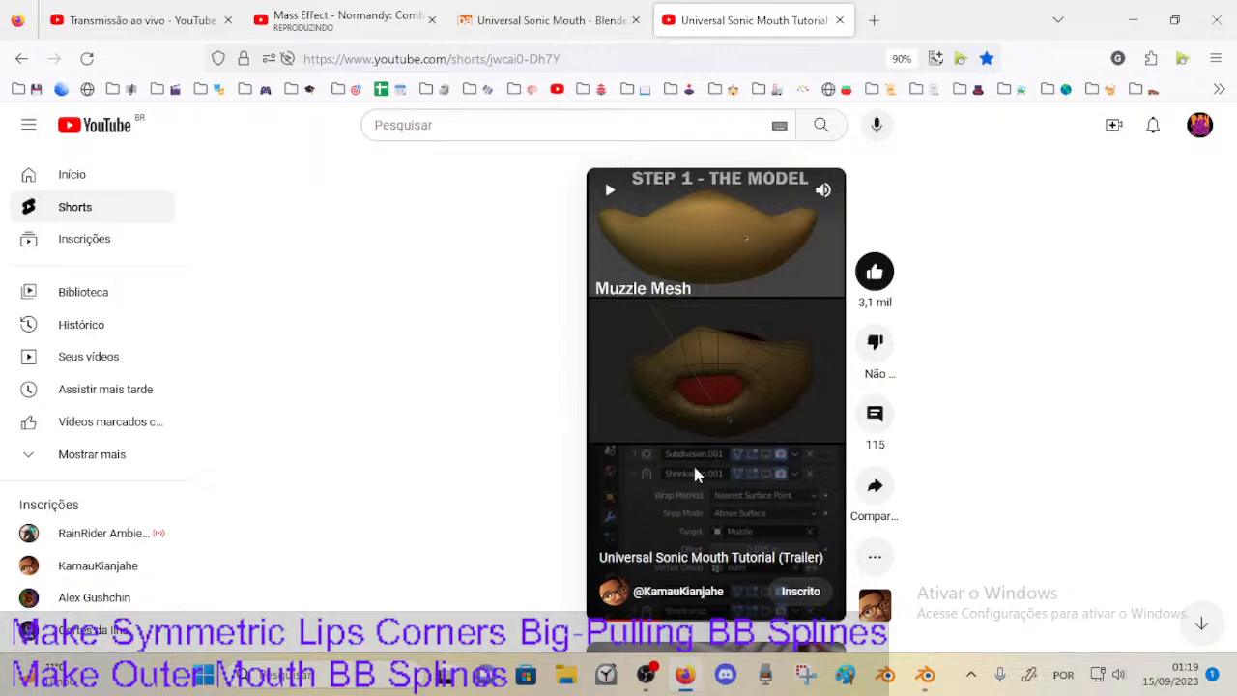
Step: Examine the rig and textures sections of the Universal Sonic Mouth tutorial on Blender Artists, down to the demonstrations
left_click(519, 13)
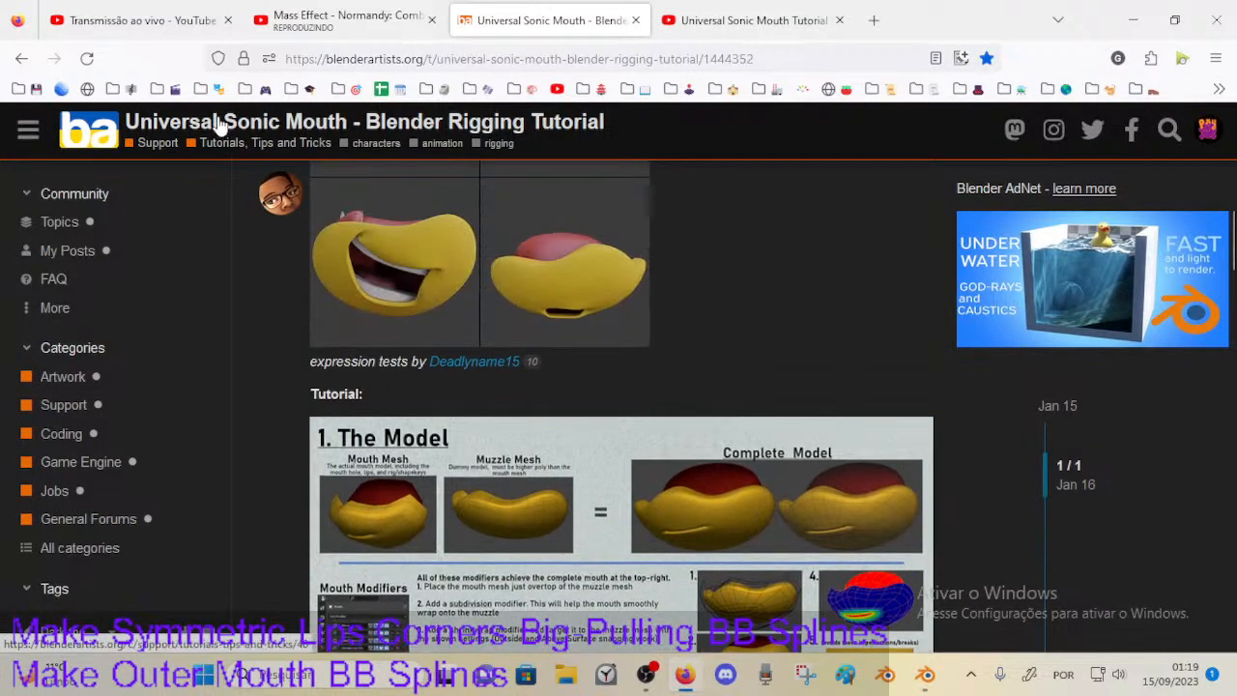
scroll(558, 348, "down", 6)
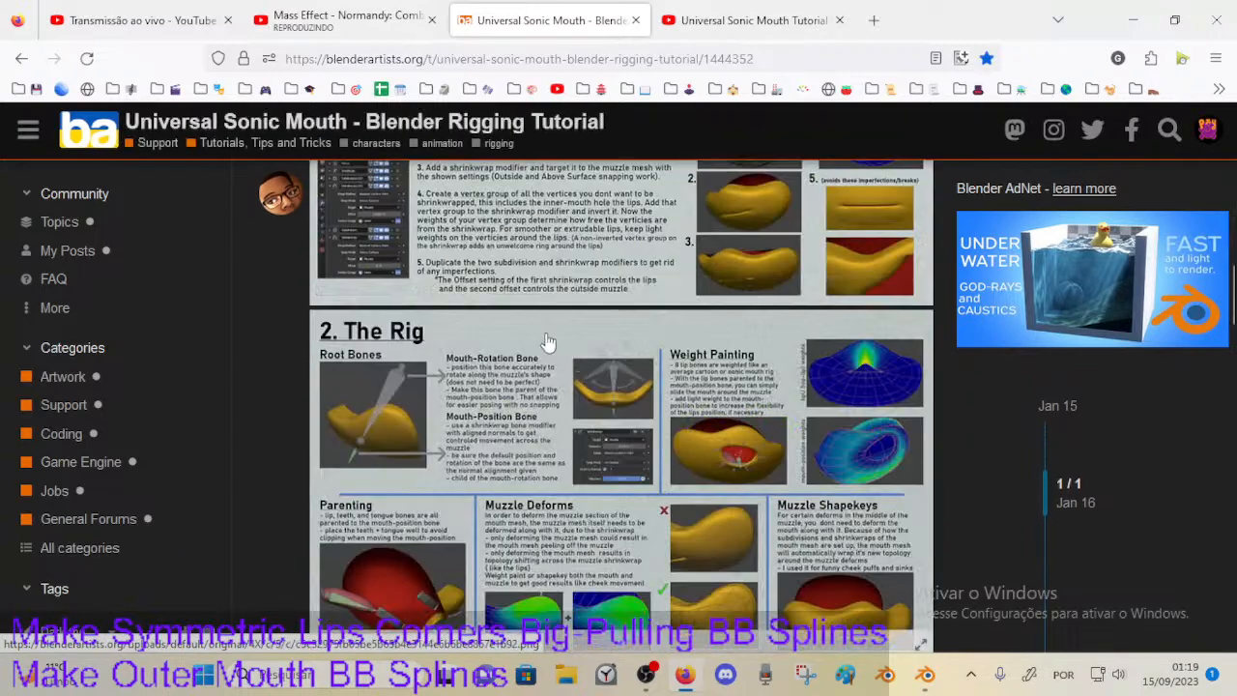
scroll(599, 350, "up", 2)
scroll(633, 348, "down", 2)
scroll(677, 386, "up", 2)
scroll(720, 416, "down", 1)
scroll(720, 416, "down", 5)
scroll(686, 396, "down", 2)
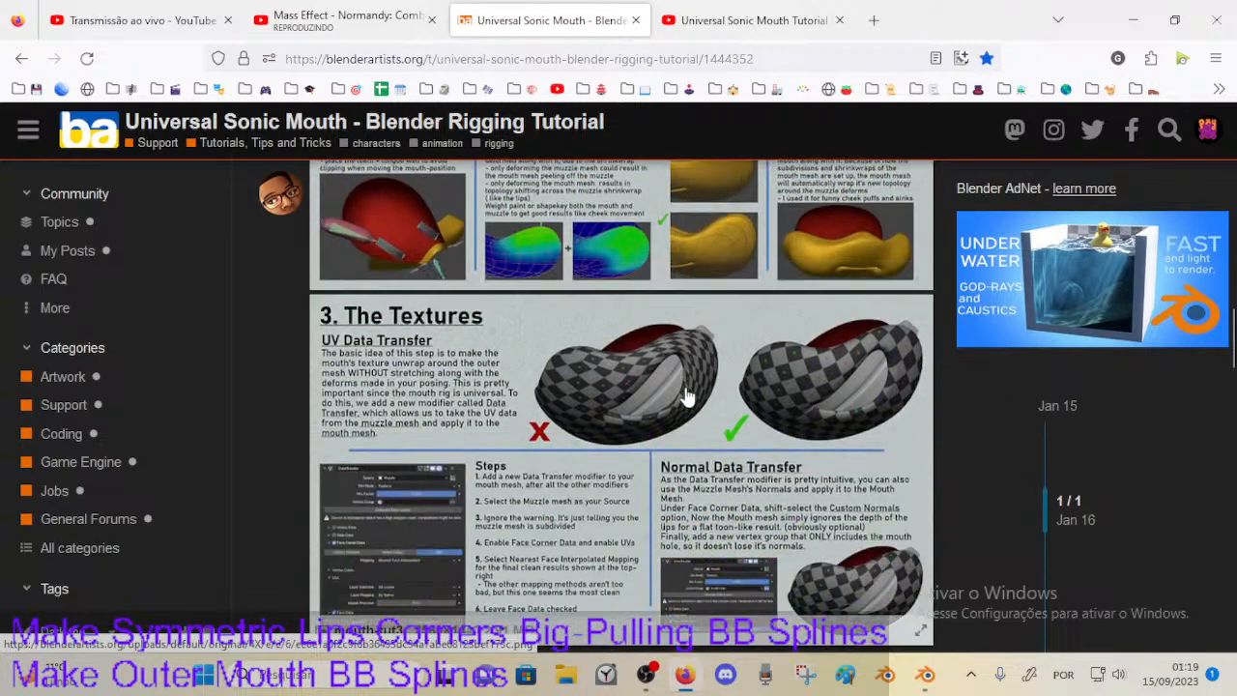
scroll(684, 396, "down", 10)
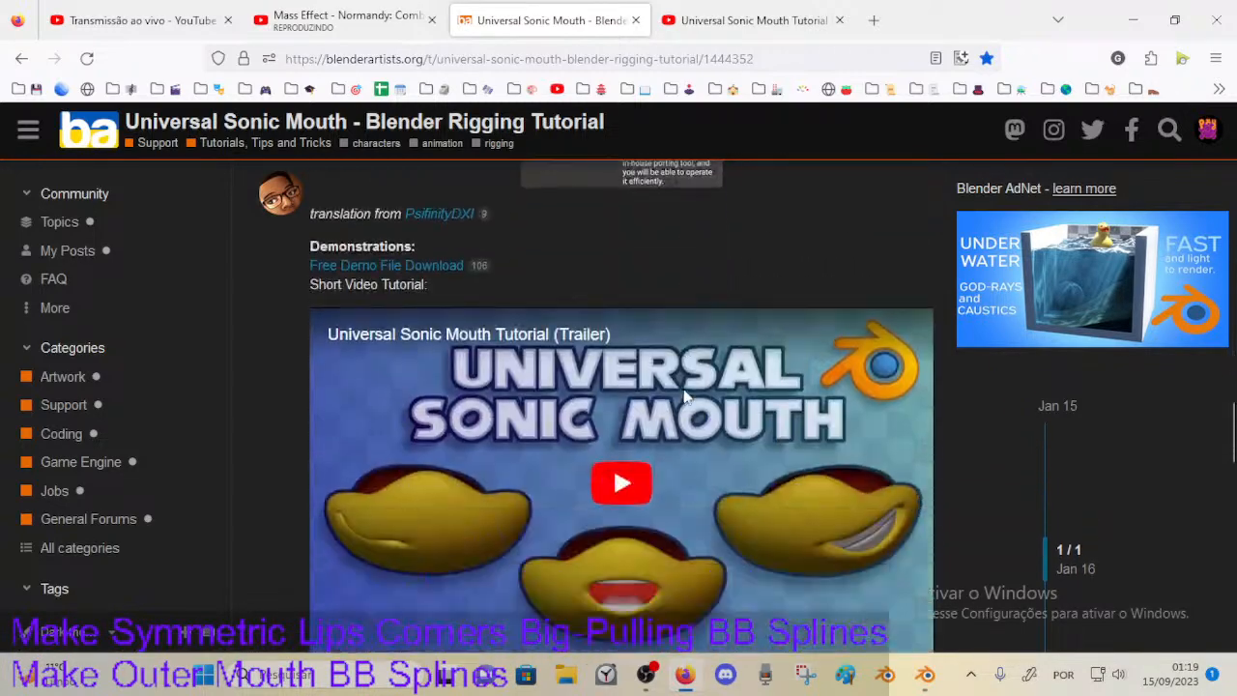
Step: Review the tutorial's muzzle deform, weight painting and complete model diagrams, down to the Marza Studio reference
scroll(677, 410, "up", 12)
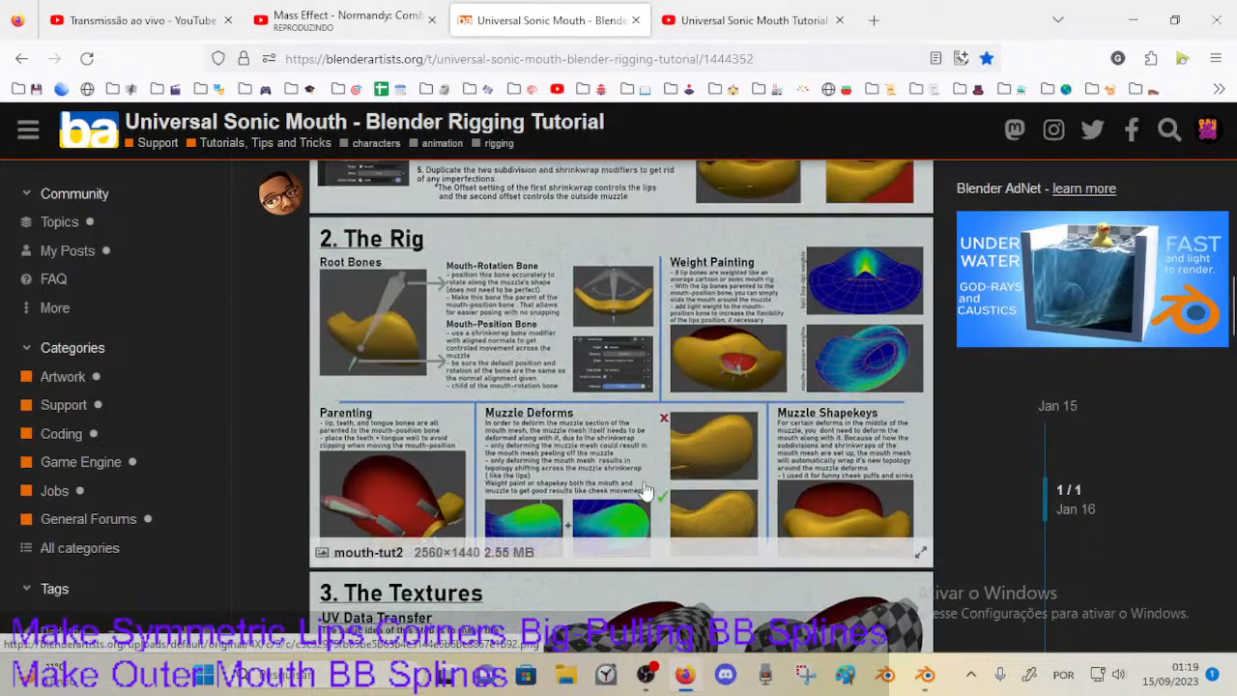
scroll(455, 372, "down", 3)
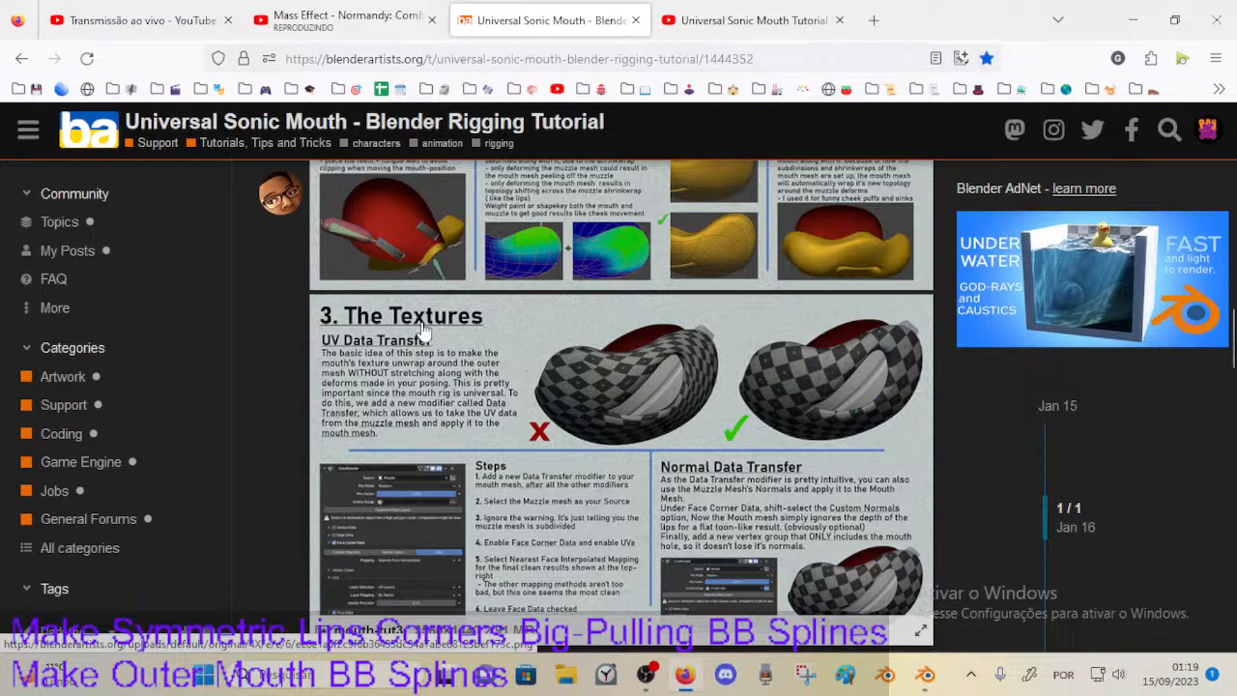
scroll(434, 439, "up", 2)
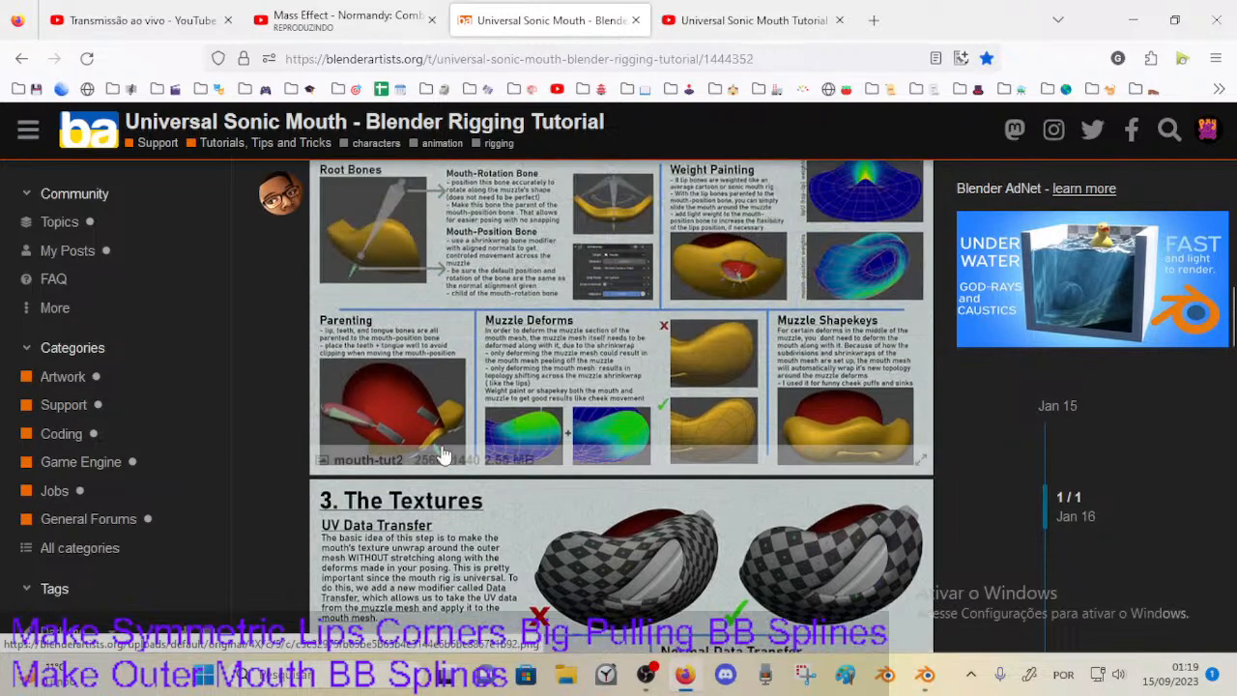
scroll(473, 454, "up", 6)
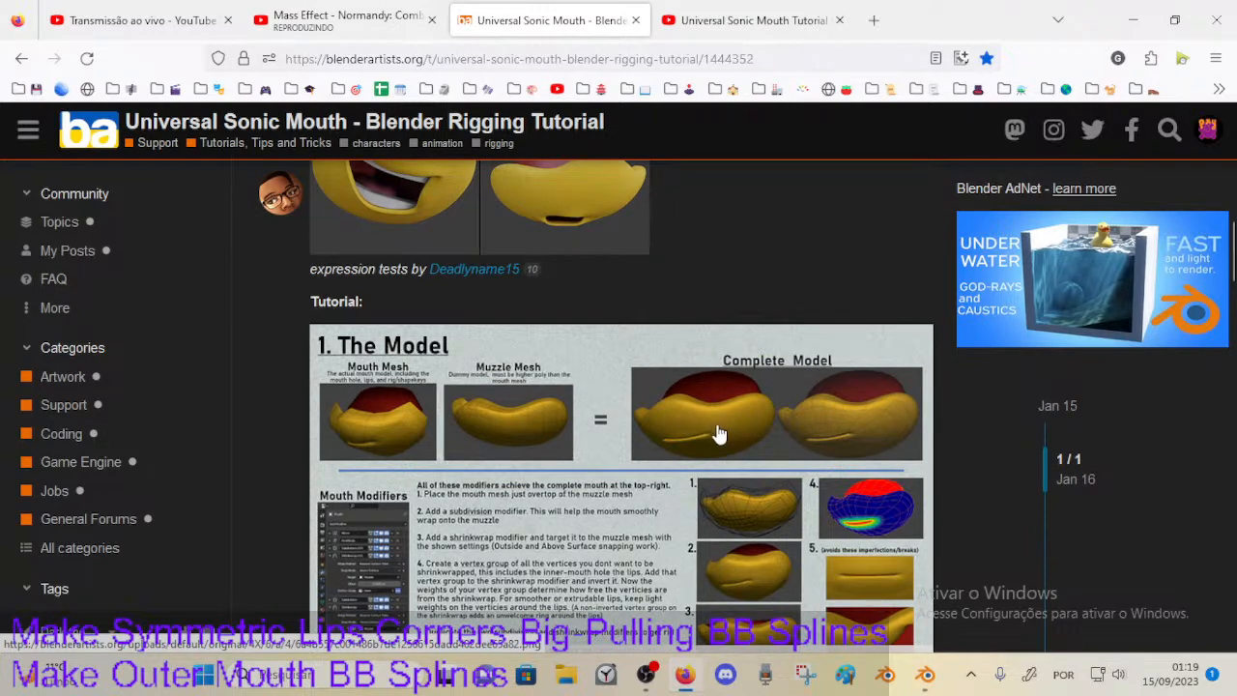
scroll(712, 440, "up", 1)
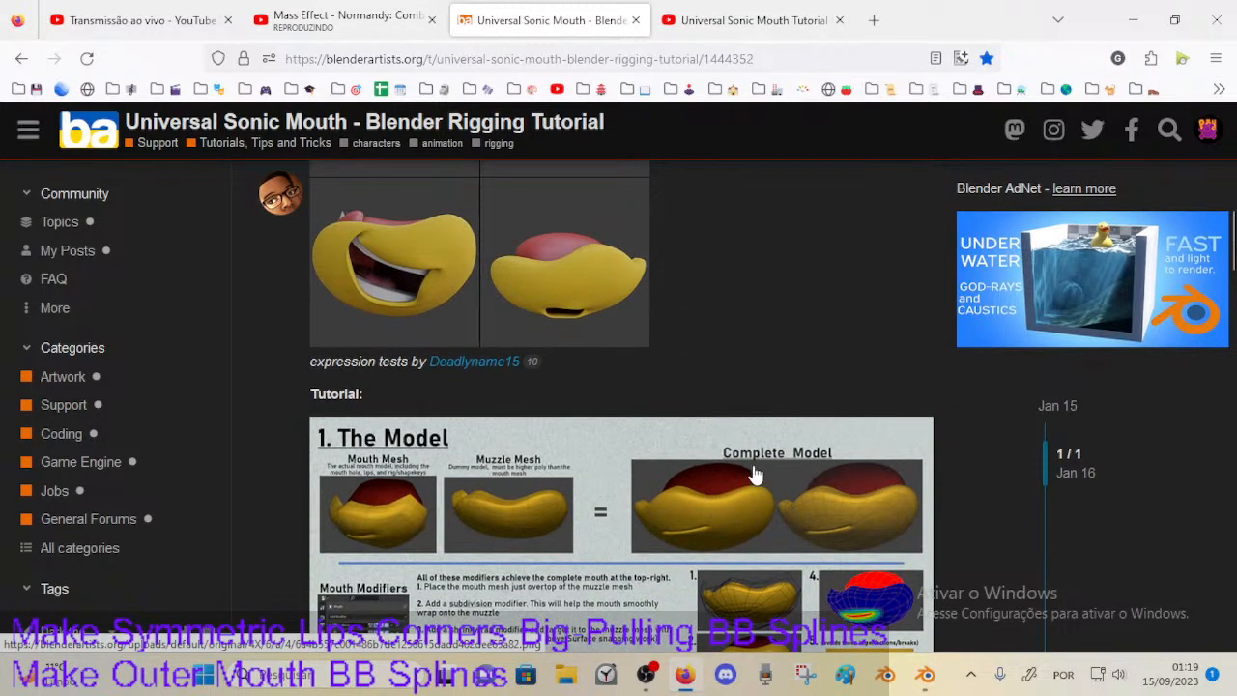
scroll(744, 469, "down", 1)
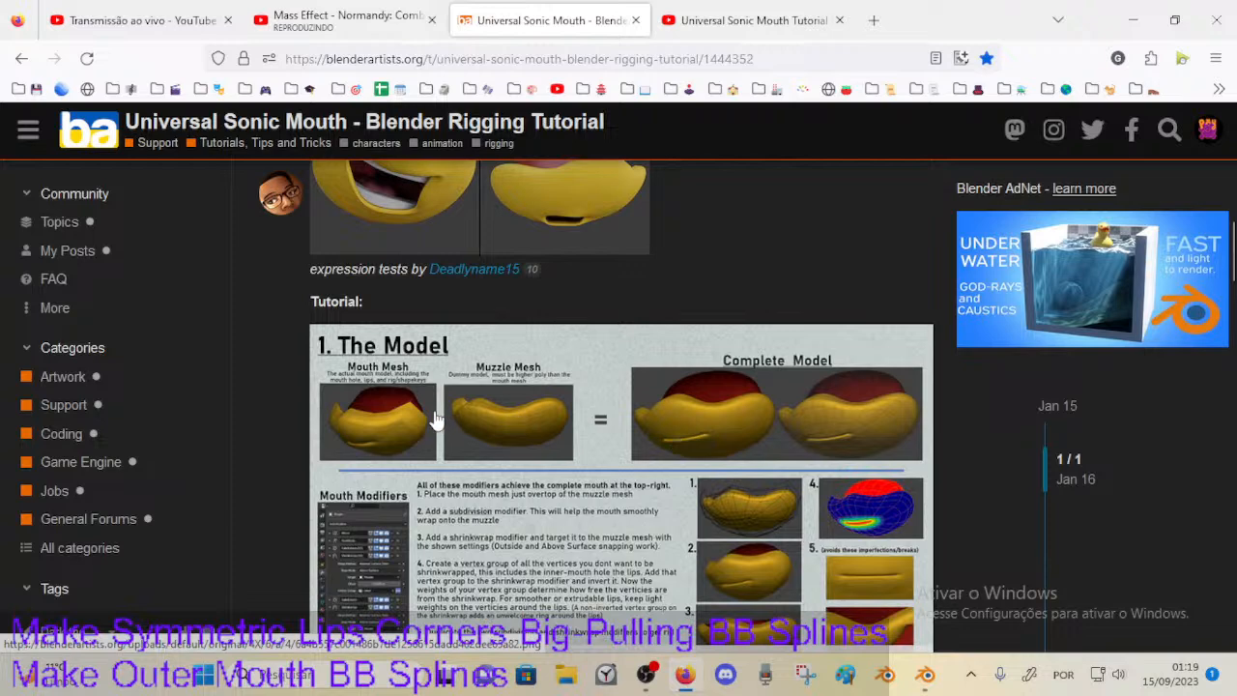
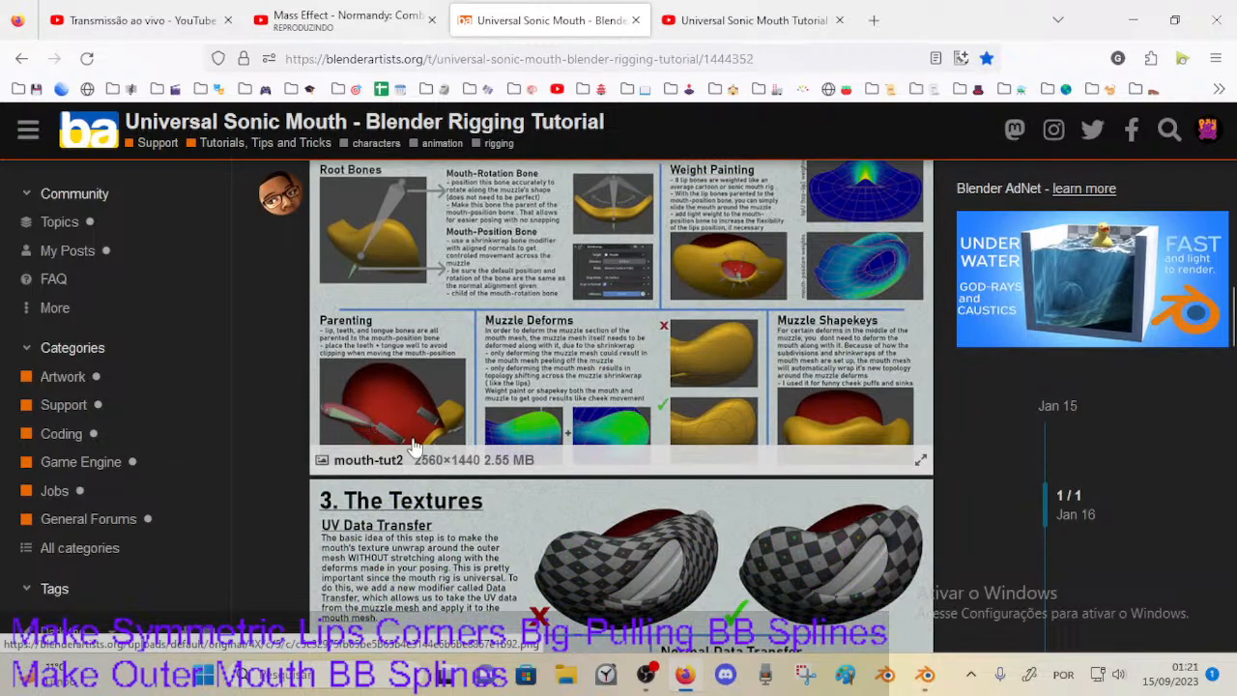
scroll(692, 510, "up", 2)
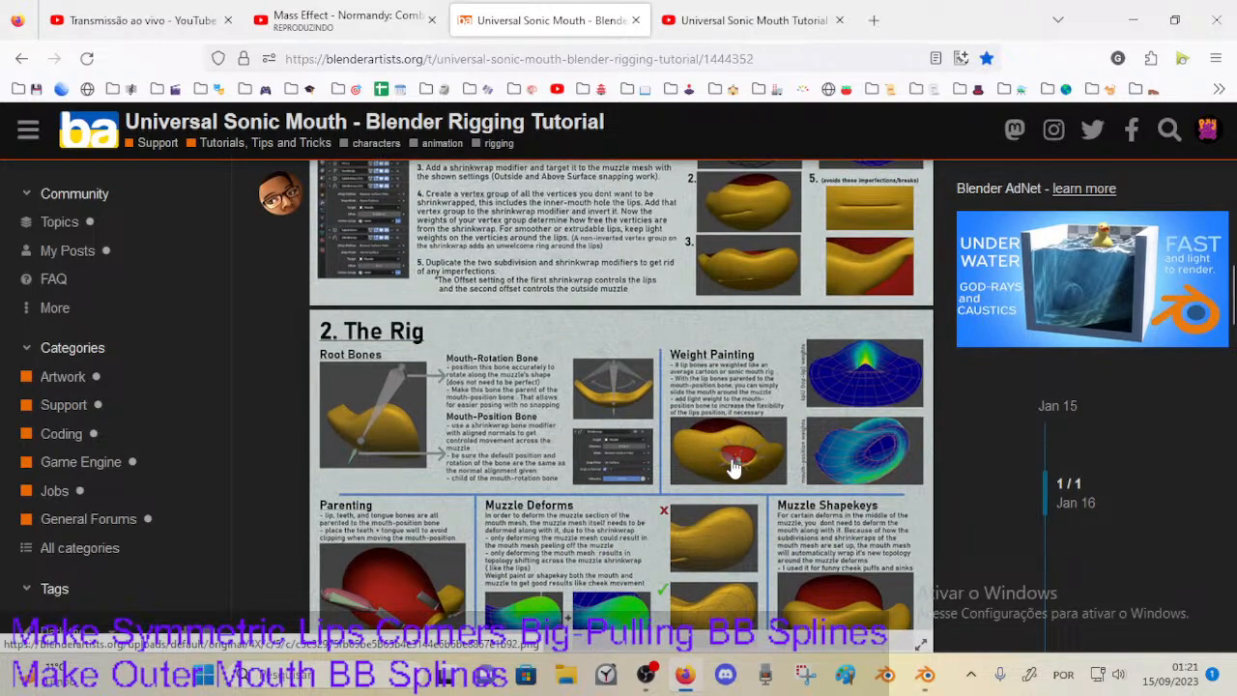
scroll(752, 468, "down", 1)
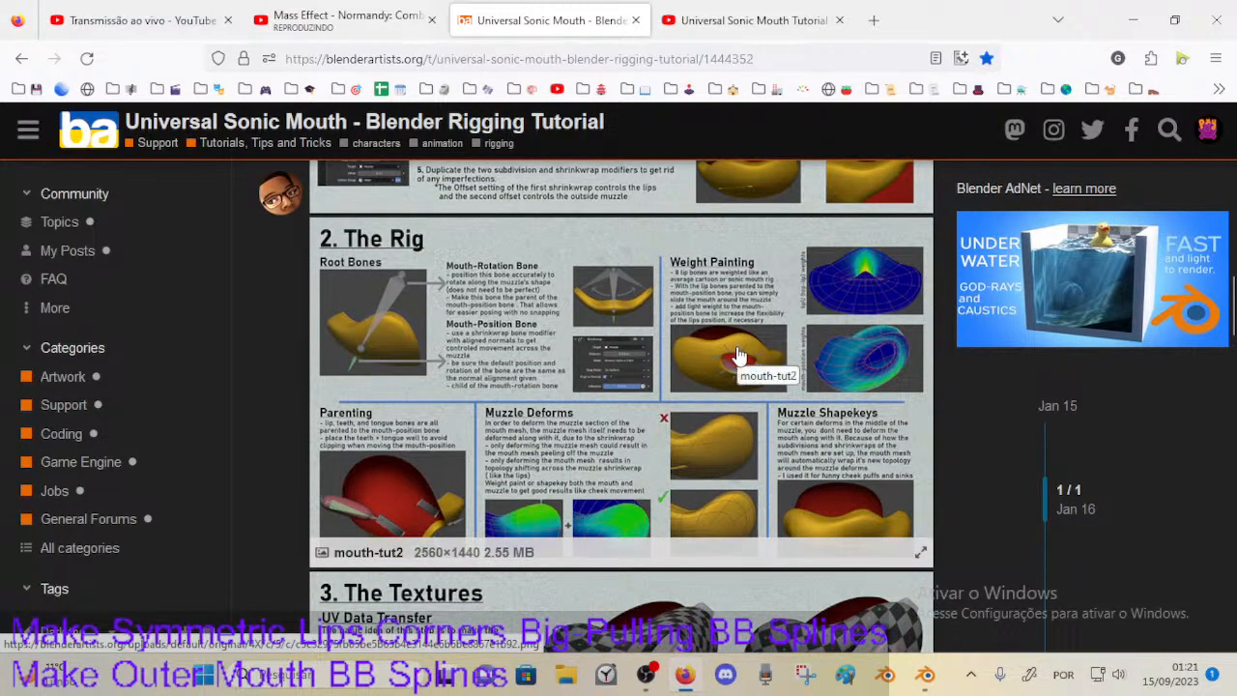
scroll(523, 425, "down", 6)
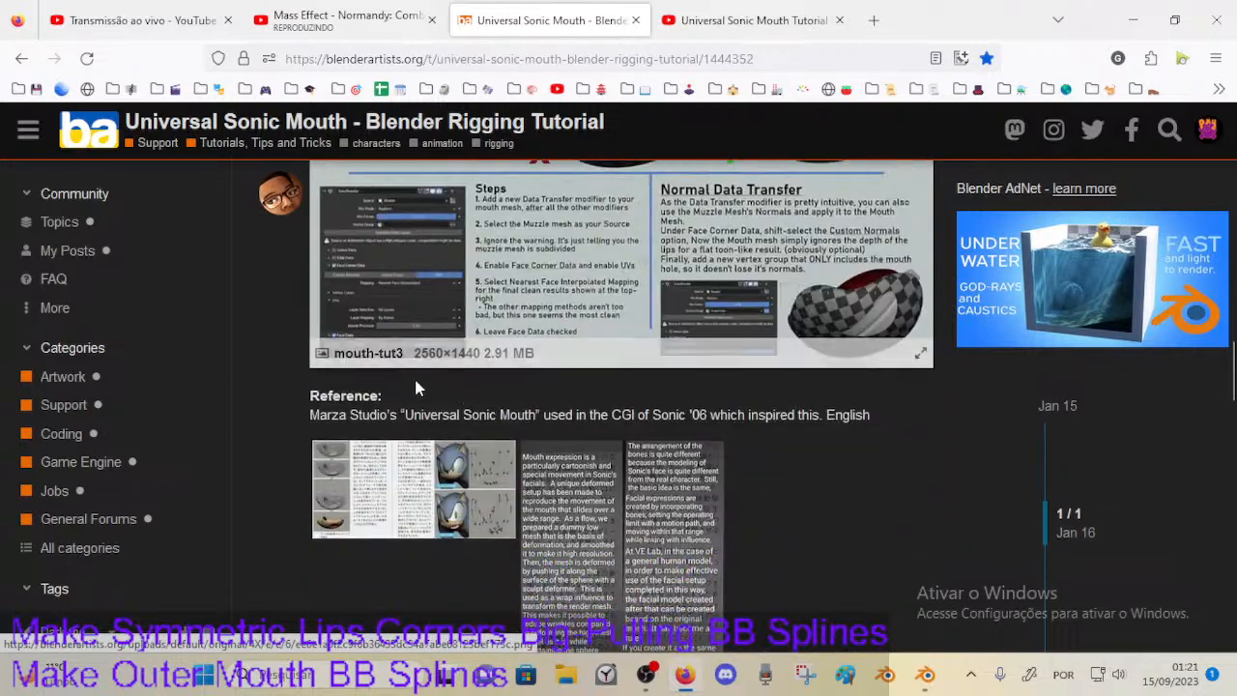
Step: Close both Universal Sonic Mouth tabs and bring up the live stream dashboard in YouTube Studio
left_click(761, 21)
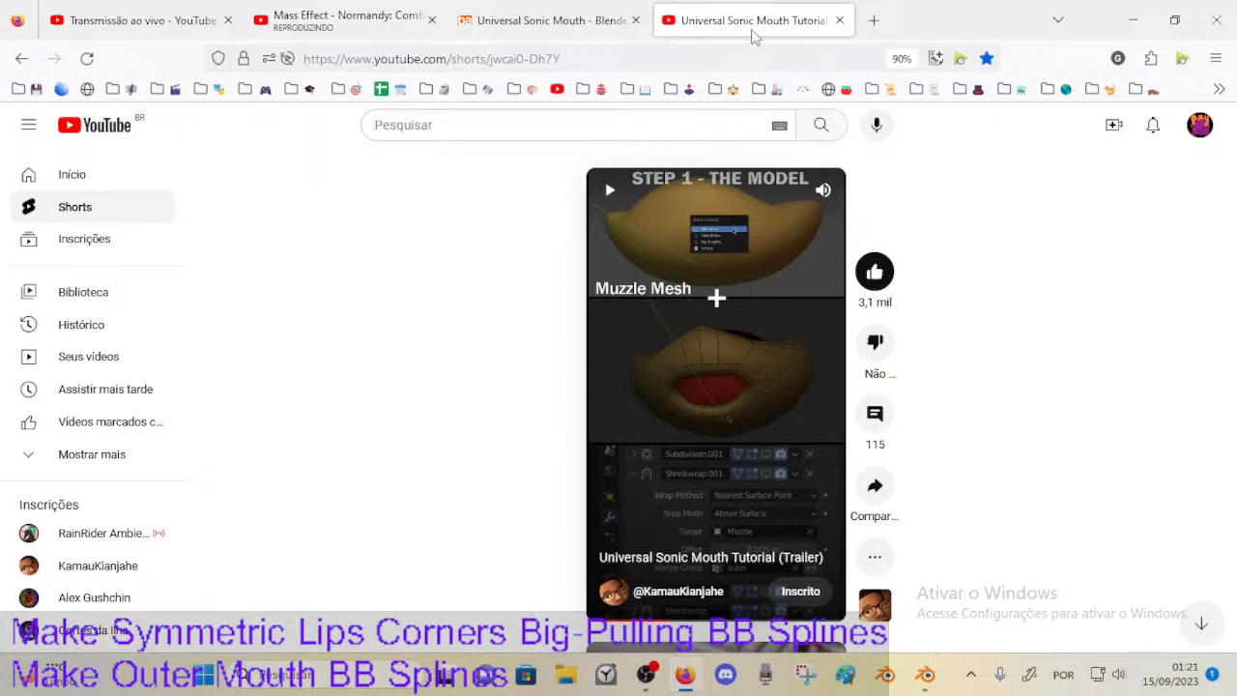
left_click(840, 20)
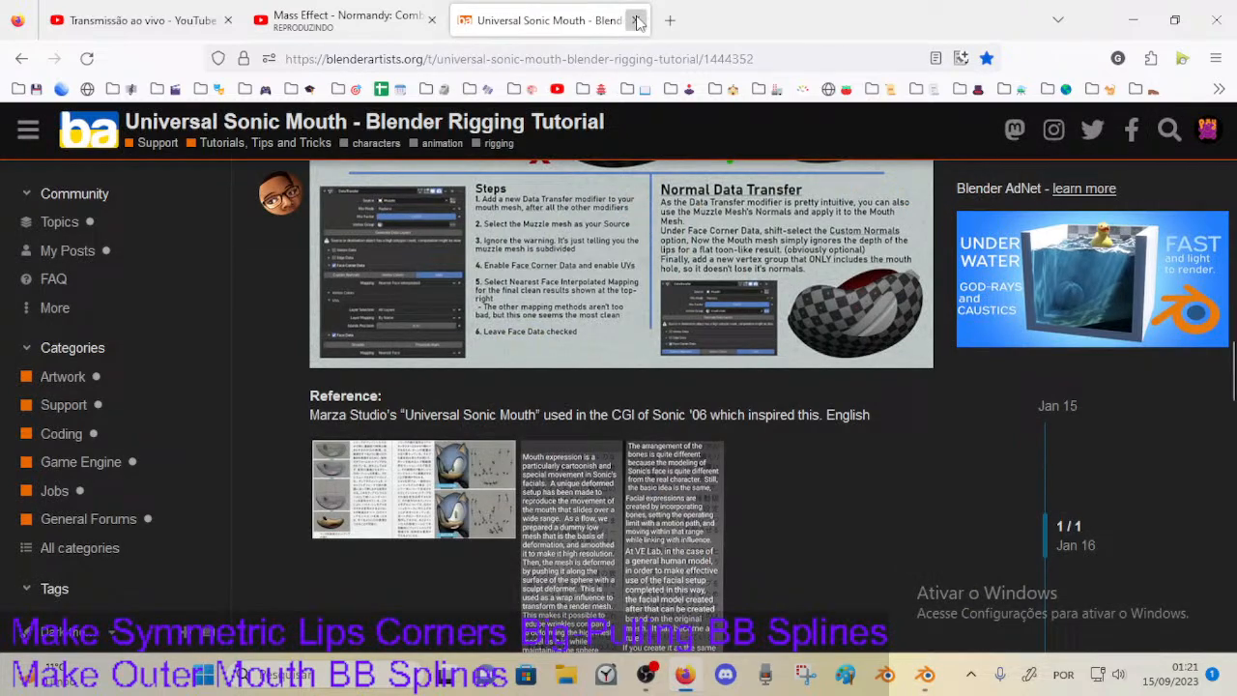
left_click(637, 20)
key("alt+Tab")
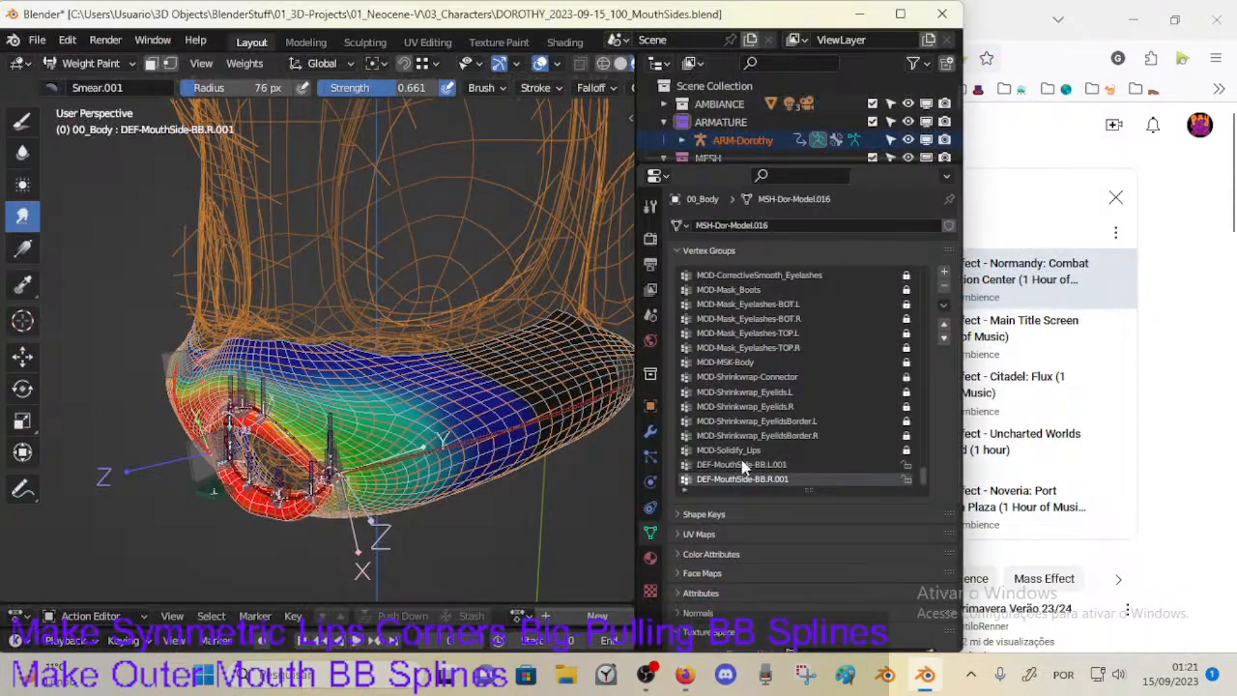
left_click(1087, 162)
left_click(157, 8)
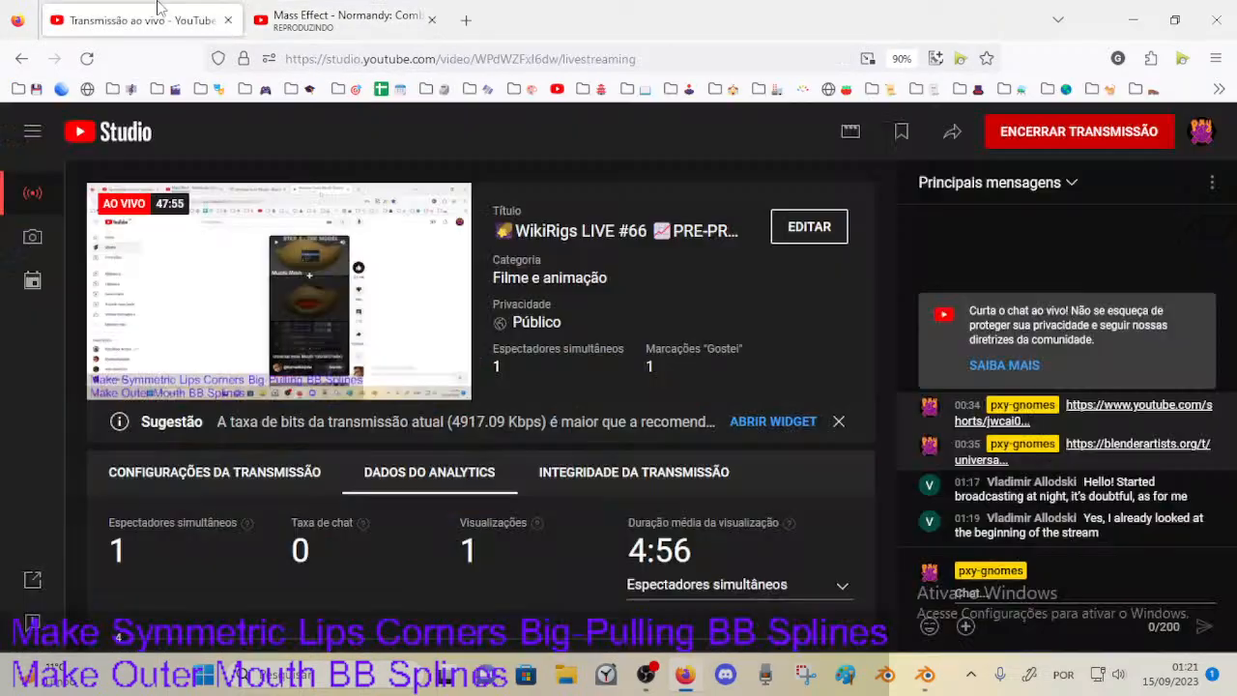
Step: Switch to Blender, select CTL-MouthSide-BBH.L.001 and try pulling it outward from the mouth corner along the muzzle
left_click(925, 673)
mouse_move(338, 421)
middle_mouse_down()
mouse_move(415, 406)
mouse_move(483, 435)
mouse_move(460, 464)
mouse_move(548, 509)
mouse_move(110, 558)
mouse_move(379, 478)
middle_mouse_up()
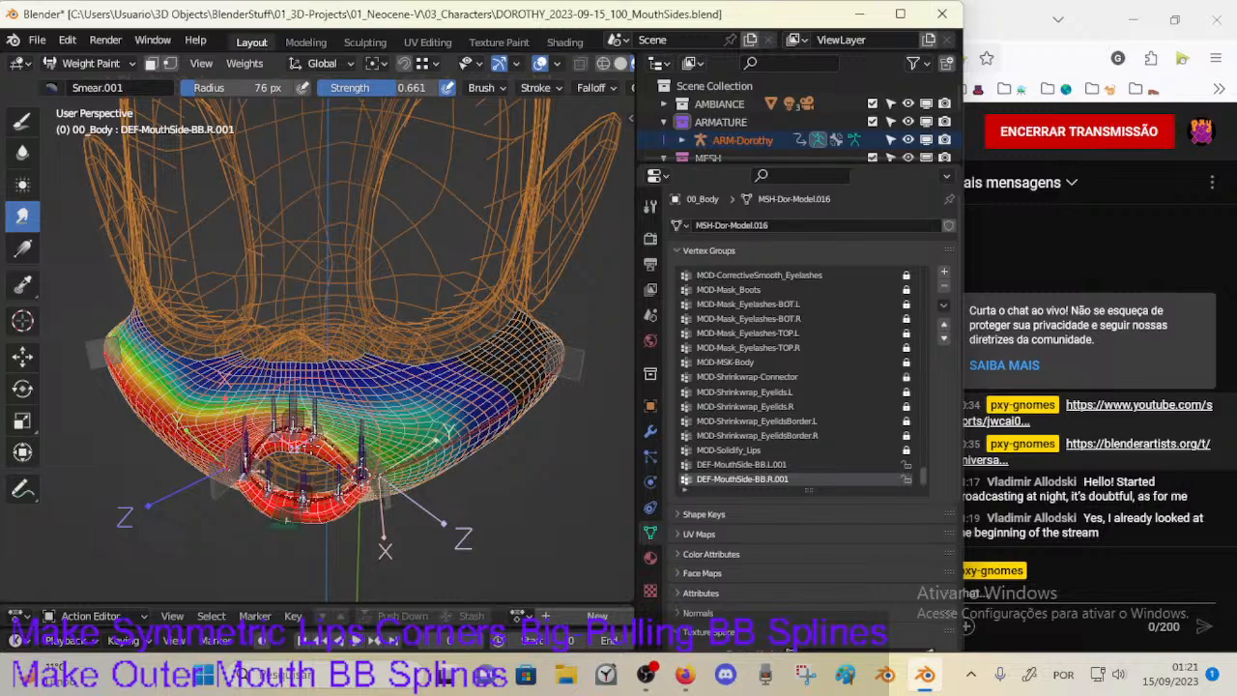
mouse_move(474, 502)
middle_mouse_down()
mouse_move(385, 401)
mouse_move(418, 417)
mouse_move(371, 464)
mouse_move(402, 435)
mouse_move(363, 454)
middle_mouse_up()
left_click(381, 462, "ctrl")
key("g")
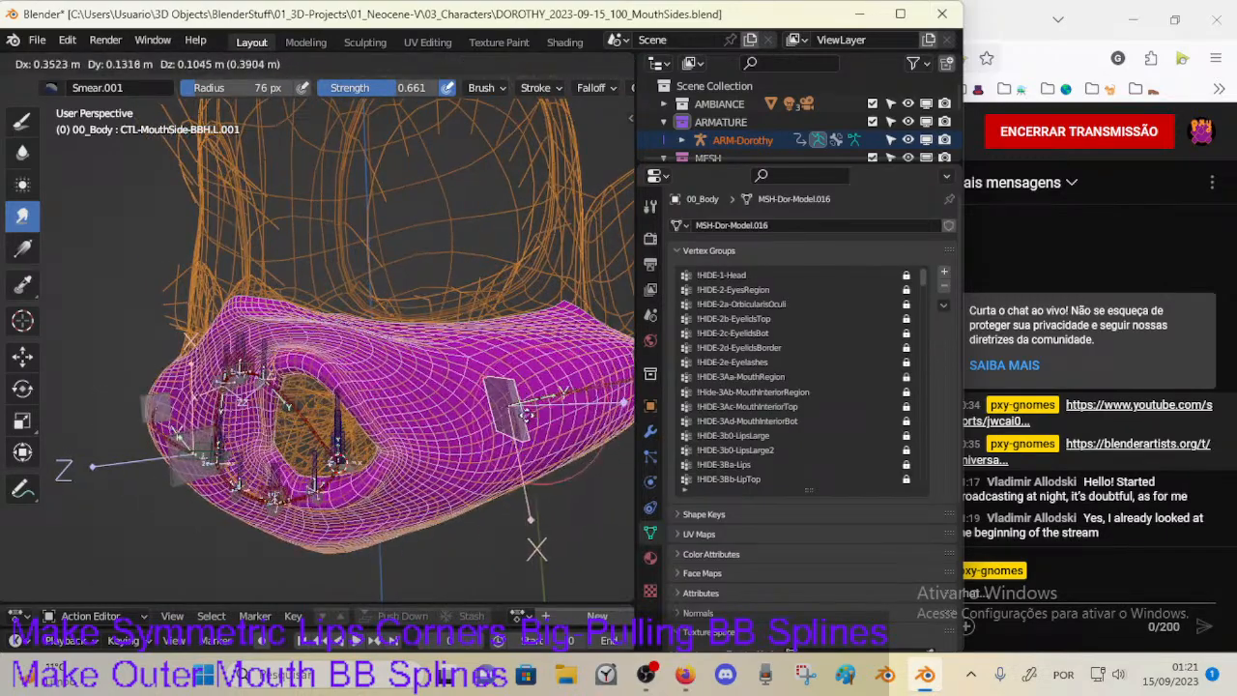
left_click(533, 410)
middle_click_drag(534, 409, 406, 468)
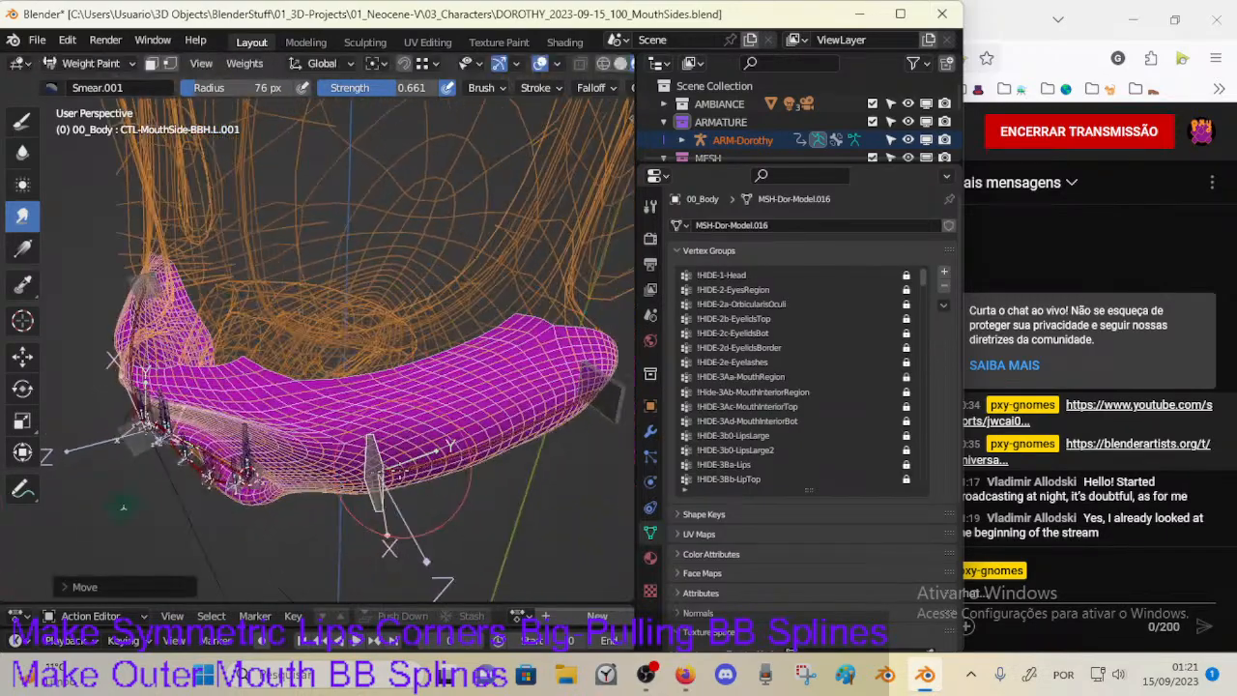
key("g")
left_click(489, 456)
middle_click_drag(489, 456, 516, 452)
key("g")
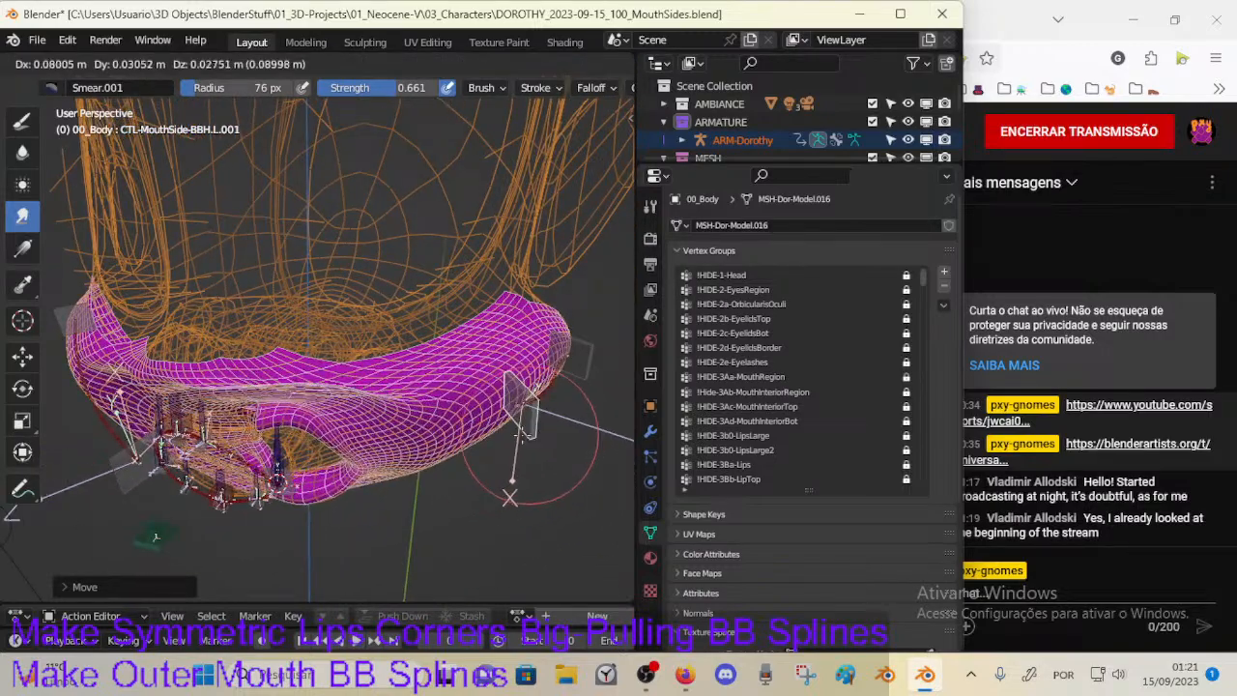
left_click(547, 450)
Step: Select CTL-MouthSide-BBH.R.001 and try moving and rotating it away from the mouth corner
middle_click_drag(290, 447, 290, 492)
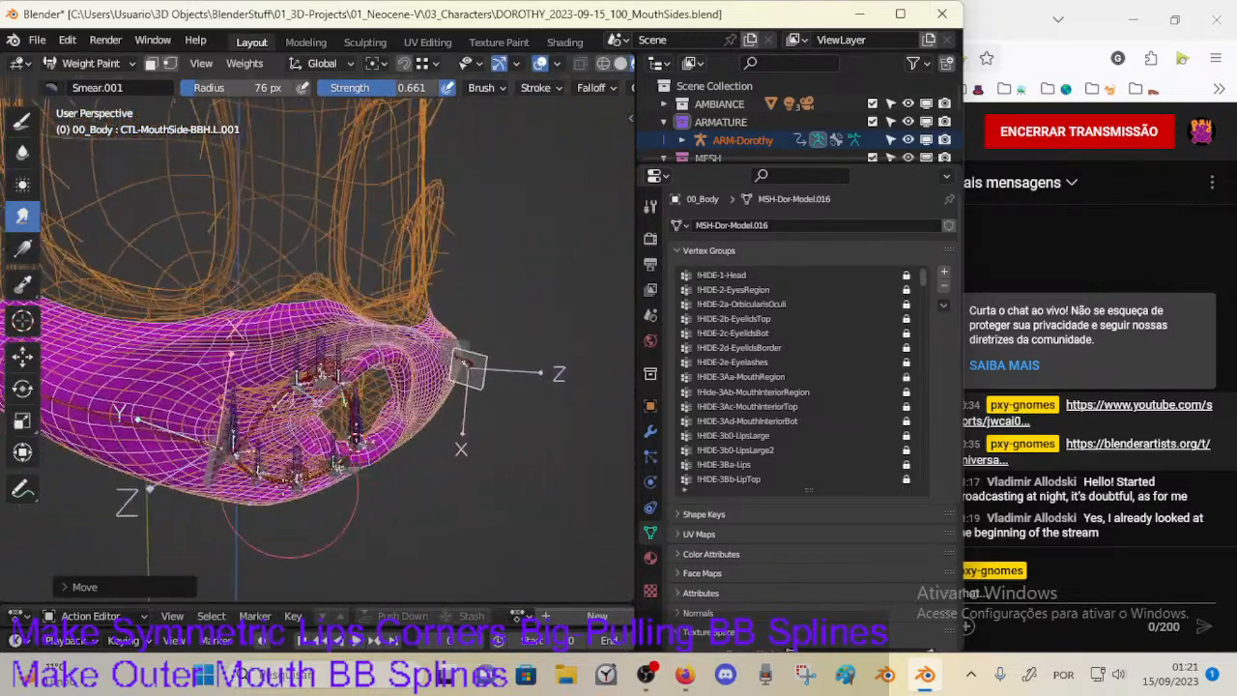
left_click(211, 483, "ctrl")
middle_click_drag(211, 489, 425, 483)
key("g")
left_click(356, 522)
key("r")
left_click(417, 483)
key("g")
left_click(387, 469)
Step: Try reorienting the right mouth-side control with a free rotation, a move and a rotation about global Z
key("r")
left_click(392, 472)
key("g")
left_click(447, 474)
key("r")
key("z")
left_click(411, 483)
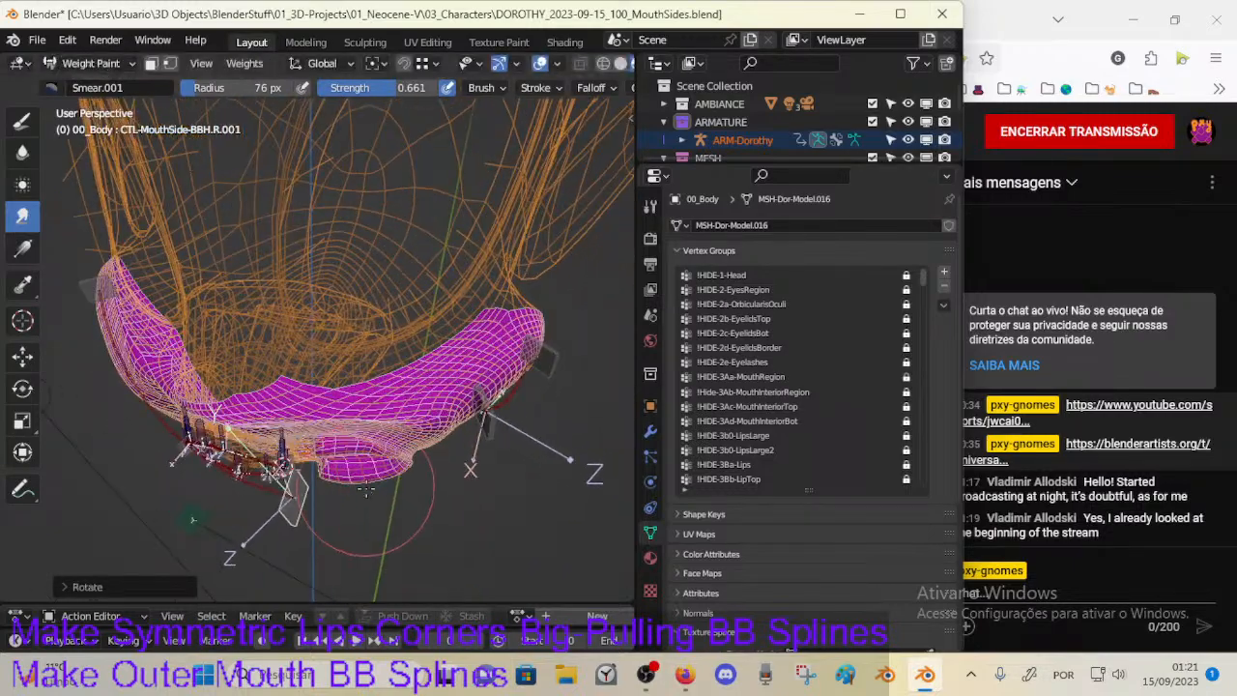
Step: Try repositioning CTL-MouthSide-BBH.R.001 with several free moves to test the muzzle deformation
key("g")
left_click(375, 529)
middle_click_drag(375, 529, 388, 468)
left_click(335, 518)
key("g")
left_click(343, 517)
key("g")
left_click(367, 483)
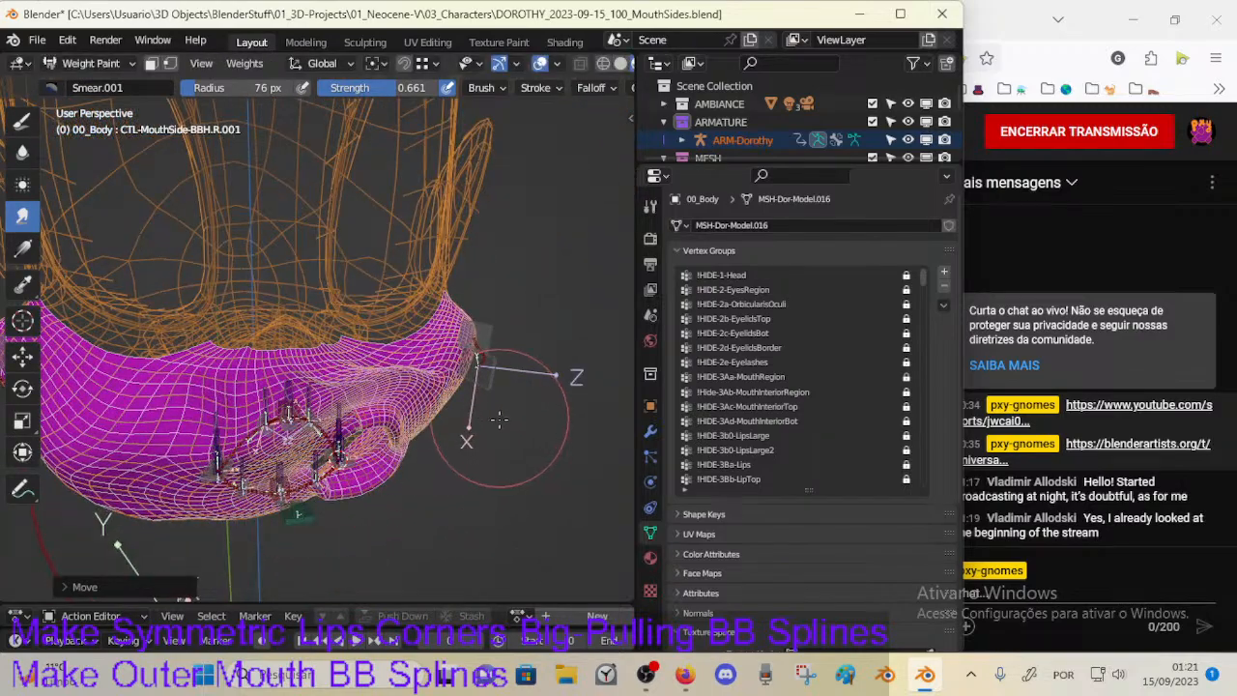
Step: Check the live stream chat in Firefox and return to Blender
mouse_move(499, 417)
middle_mouse_down()
mouse_move(522, 413)
mouse_move(512, 427)
middle_mouse_up()
left_click(966, 491)
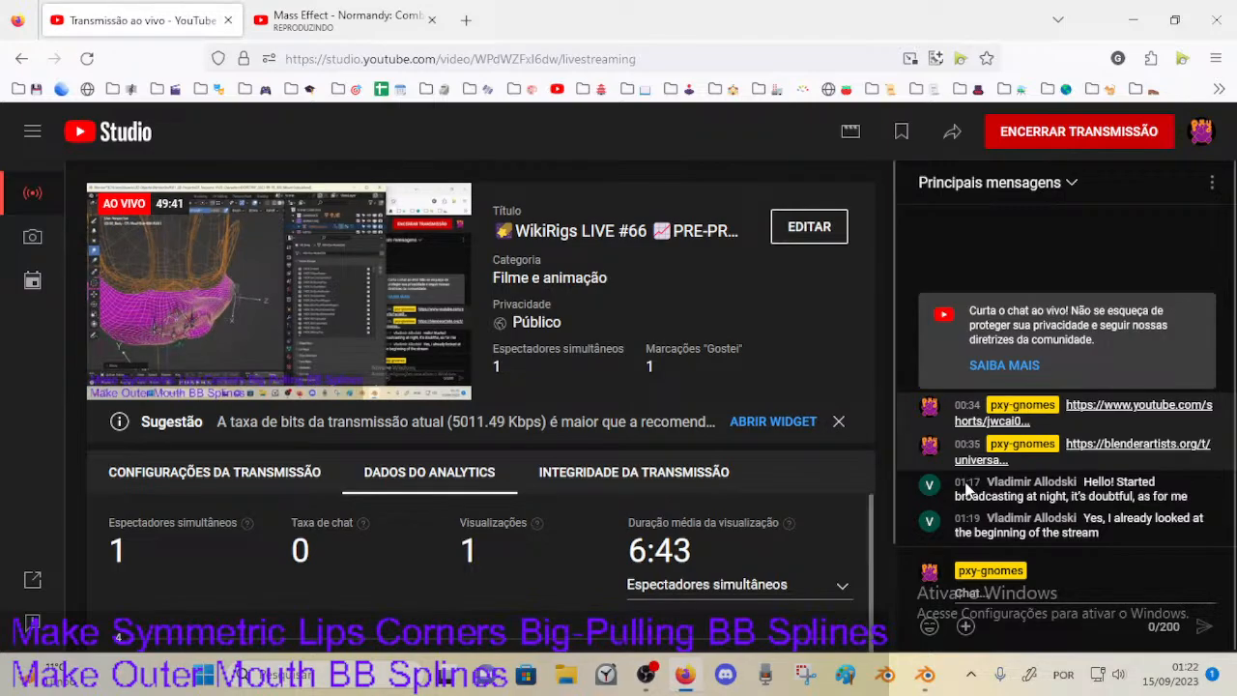
left_click(927, 671)
Step: Move CTL-MouthSide-BBH.R.001 outward from its mouth corner along the right side of the muzzle
middle_click_drag(376, 513, 477, 533)
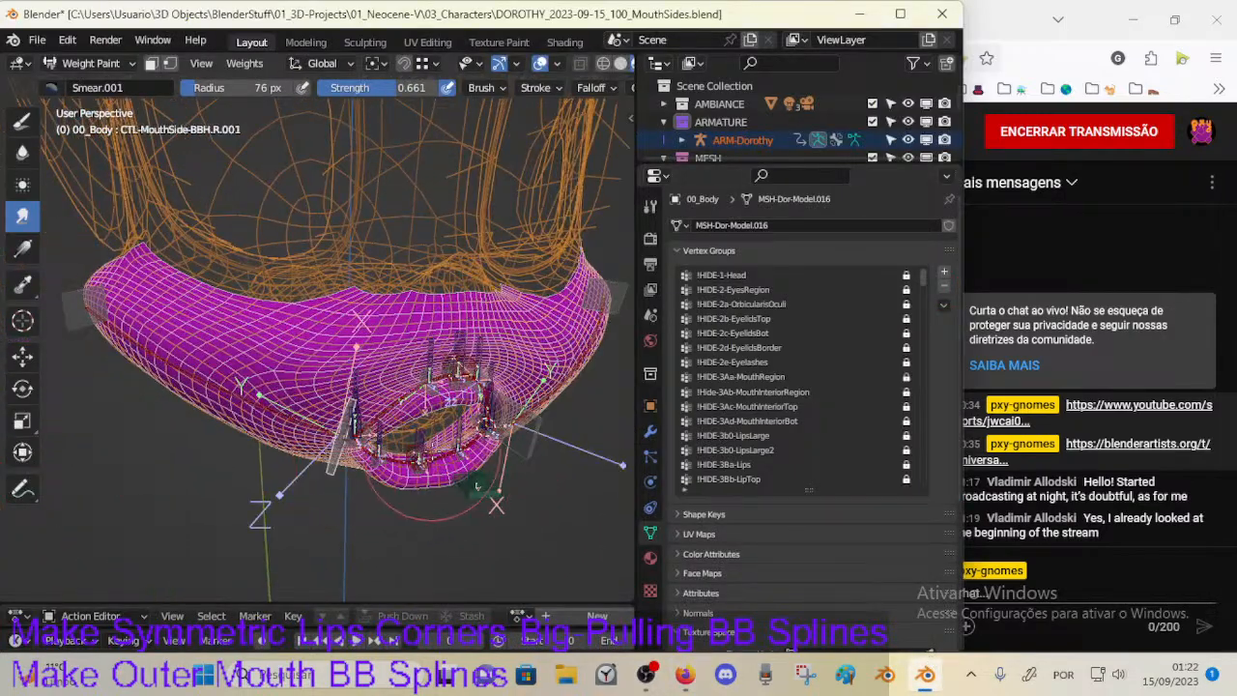
middle_click_drag(431, 453, 425, 418)
key("g")
left_click(275, 420)
middle_click_drag(276, 421, 335, 499)
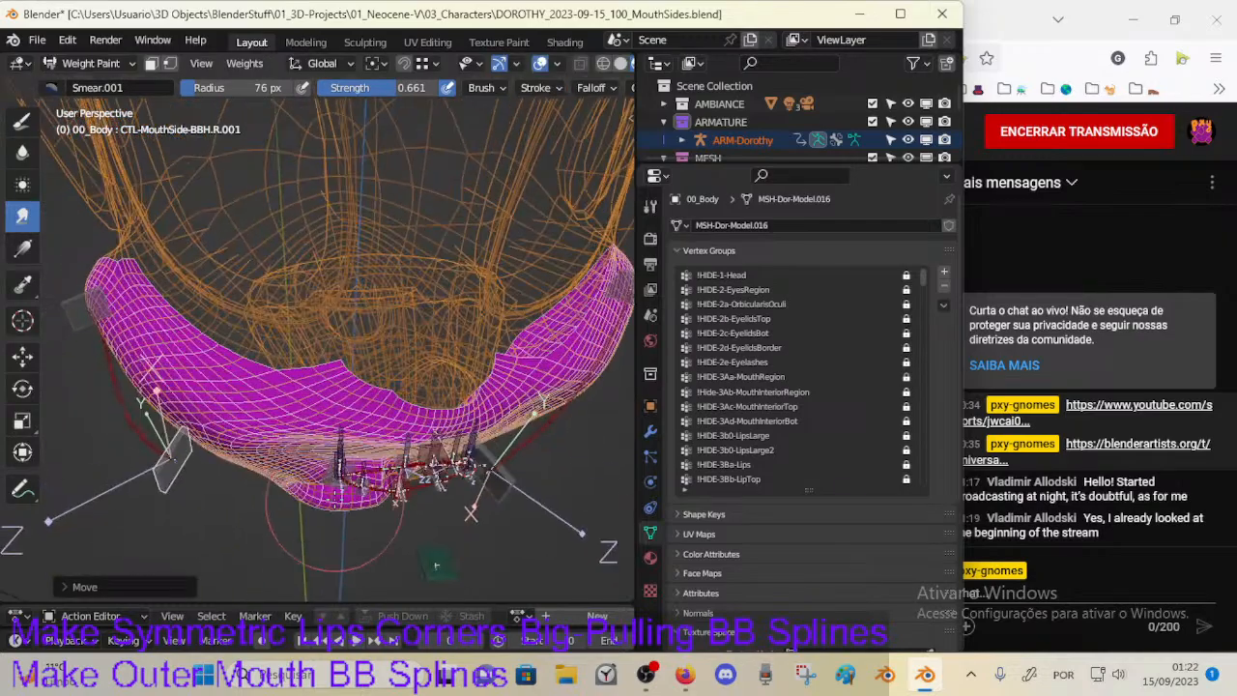
Step: Pull the right mouth-side control forward off the muzzle, rotate it, and adjust its position
key("g")
key("r")
left_click(436, 565)
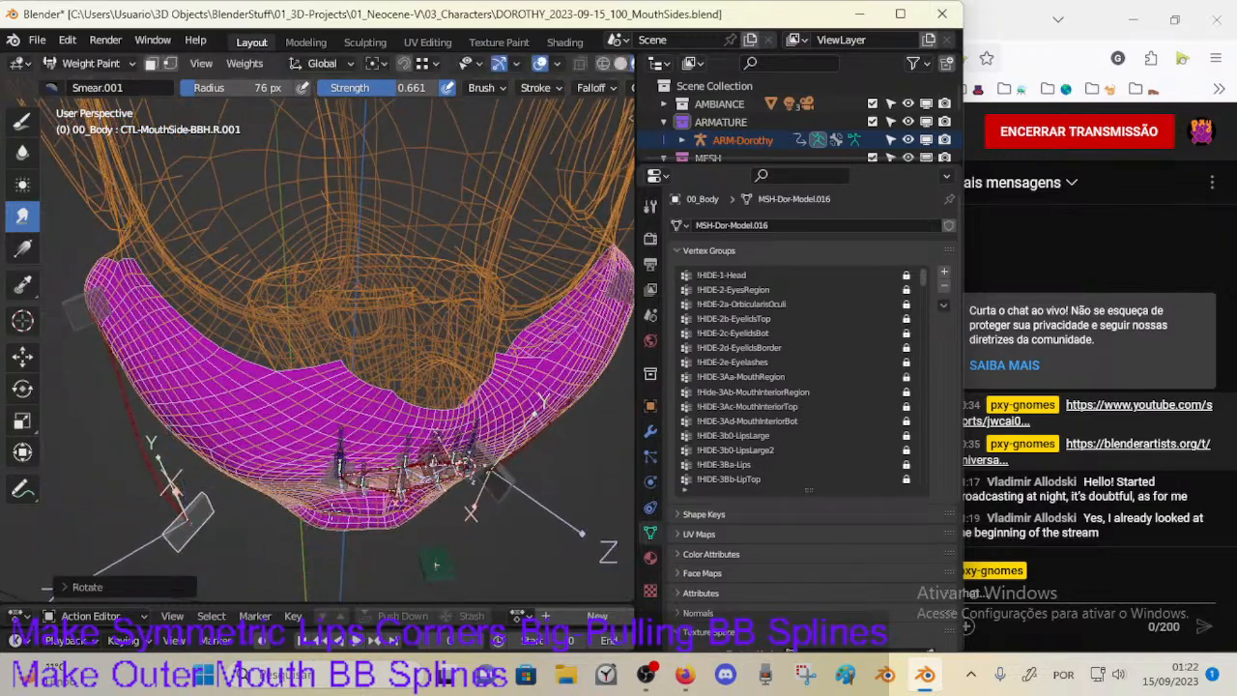
key("g")
middle_click_drag(436, 566, 539, 490)
left_click(422, 577)
Step: Rotate CTL-MouthSide-BBH.R.001 about global Z and refine its tilt with a free rotation
middle_click_drag(194, 494, 67, 396)
middle_click_drag(319, 474, 447, 455)
key("r")
key("z")
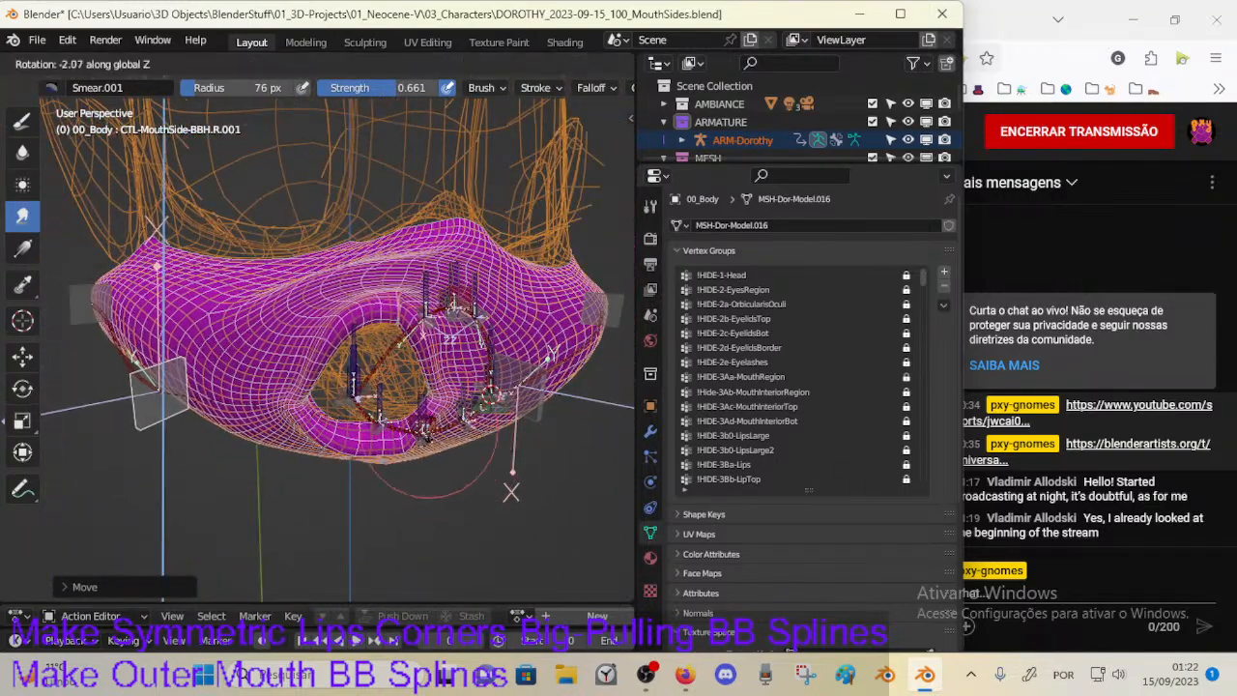
left_click(428, 428)
key("r")
left_click(342, 519)
Step: Rotate CTL-MouthSide-BBH.R.001 freely and reposition it outward and up against the right side of the muzzle
middle_click_drag(342, 519, 359, 431)
key("r")
left_click(396, 452)
key("g")
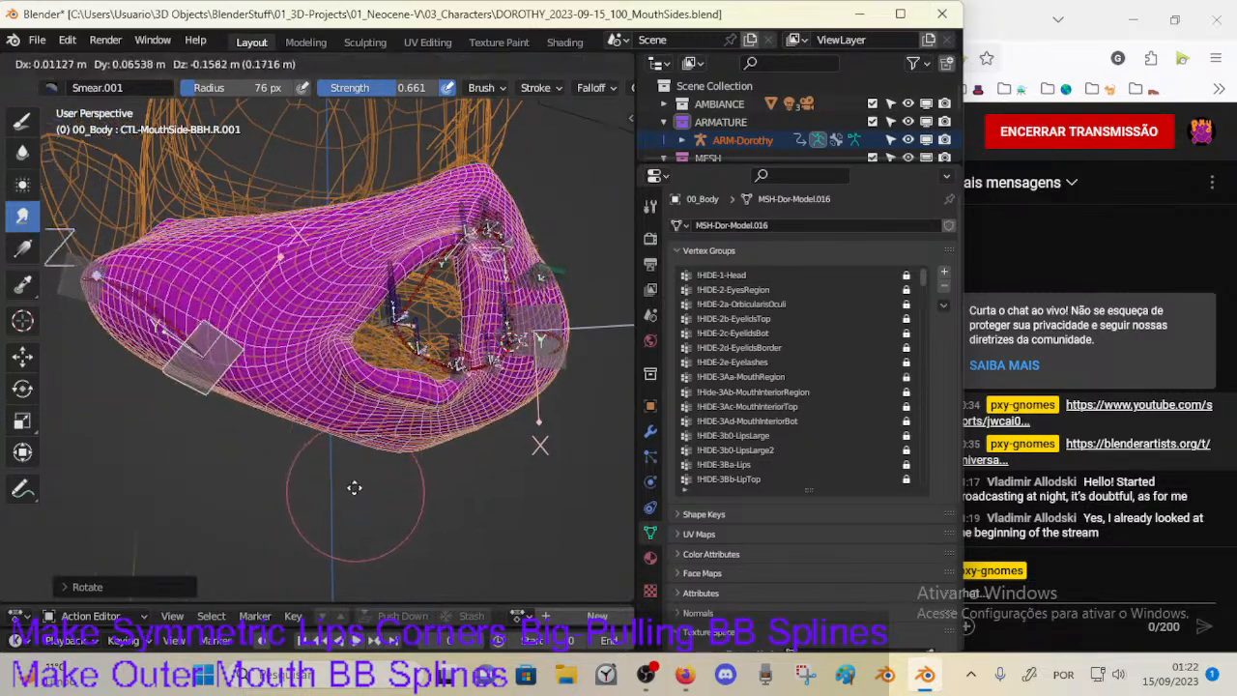
left_click(348, 483)
middle_click_drag(348, 483, 291, 450)
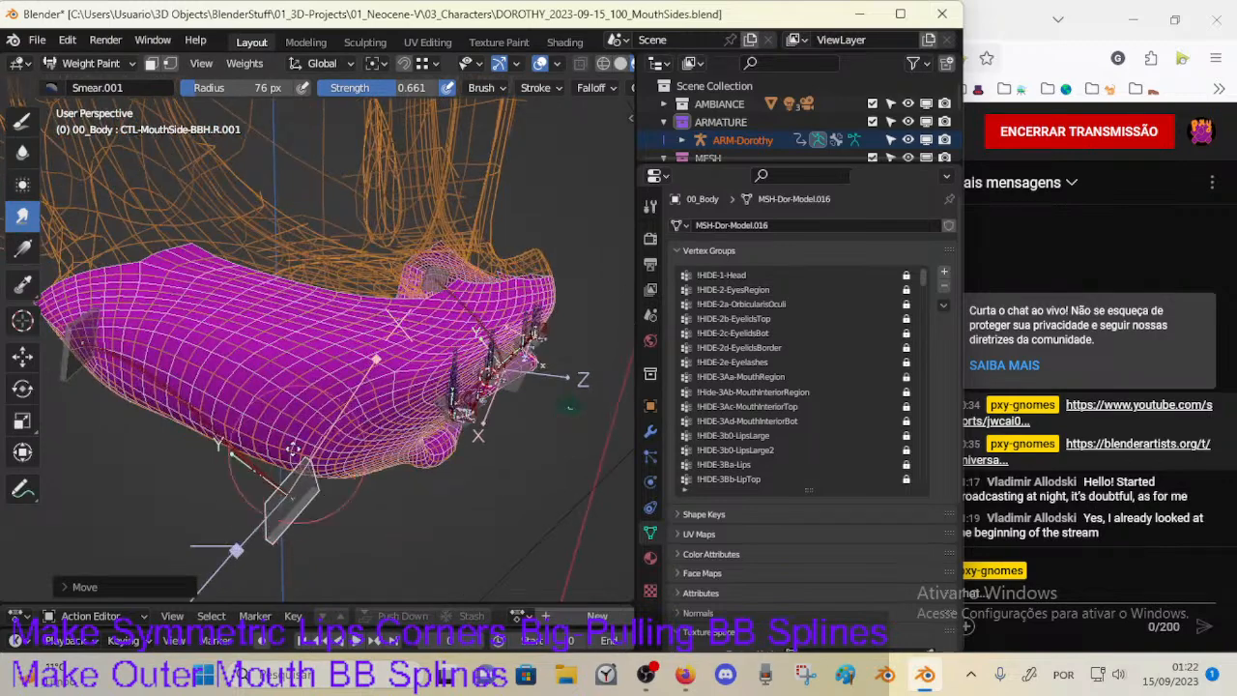
key("g")
left_click(183, 382)
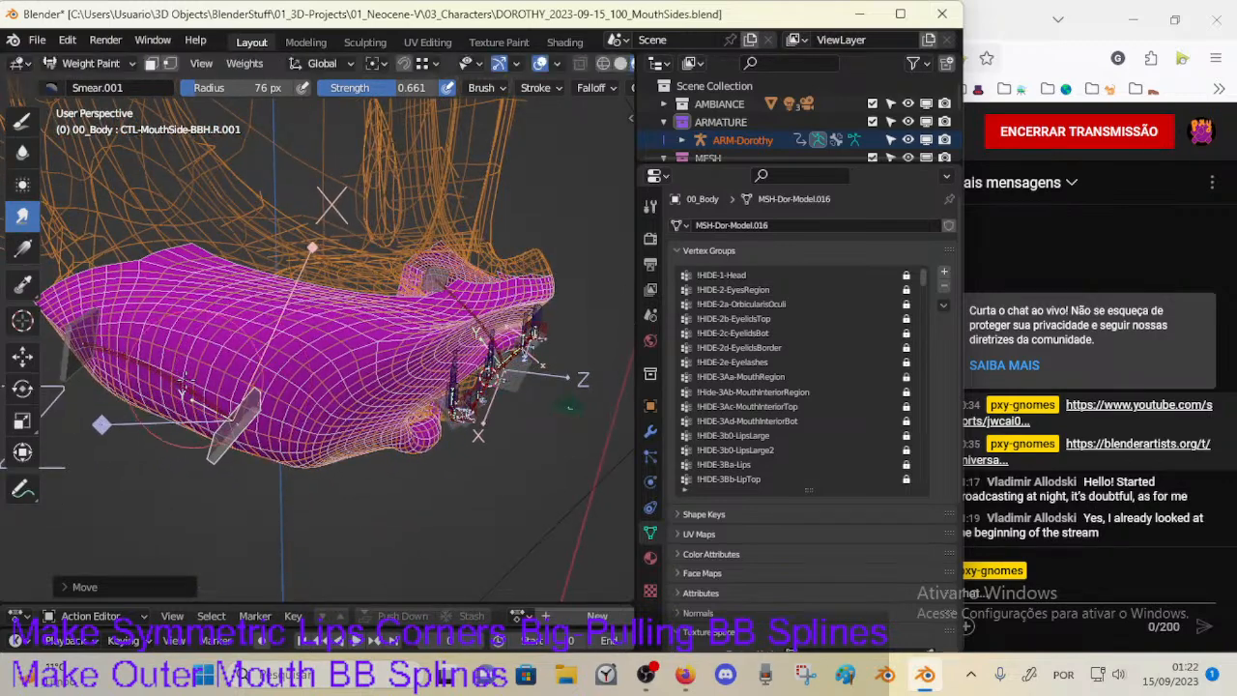
Step: Switch from weight painting to Pose Mode with DEF-MouthSide-BB.R.001 active and shift the right mouth-side control up and outward
left_click(177, 383, "ctrl")
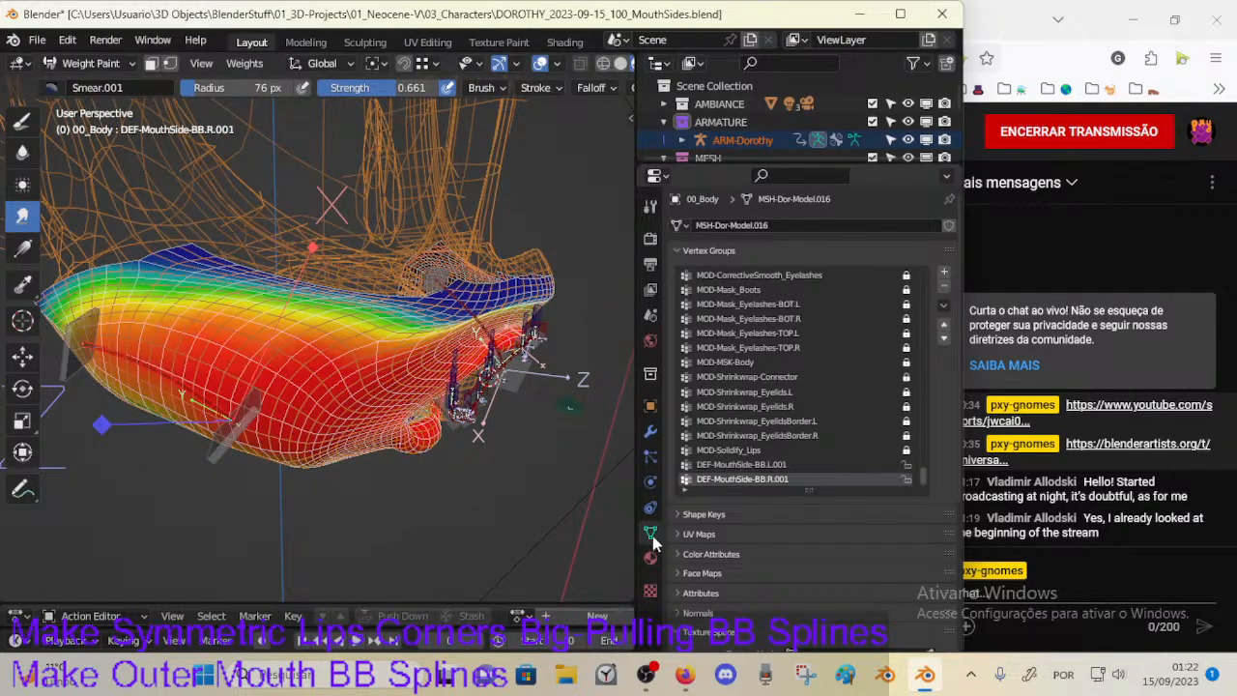
left_click(651, 432)
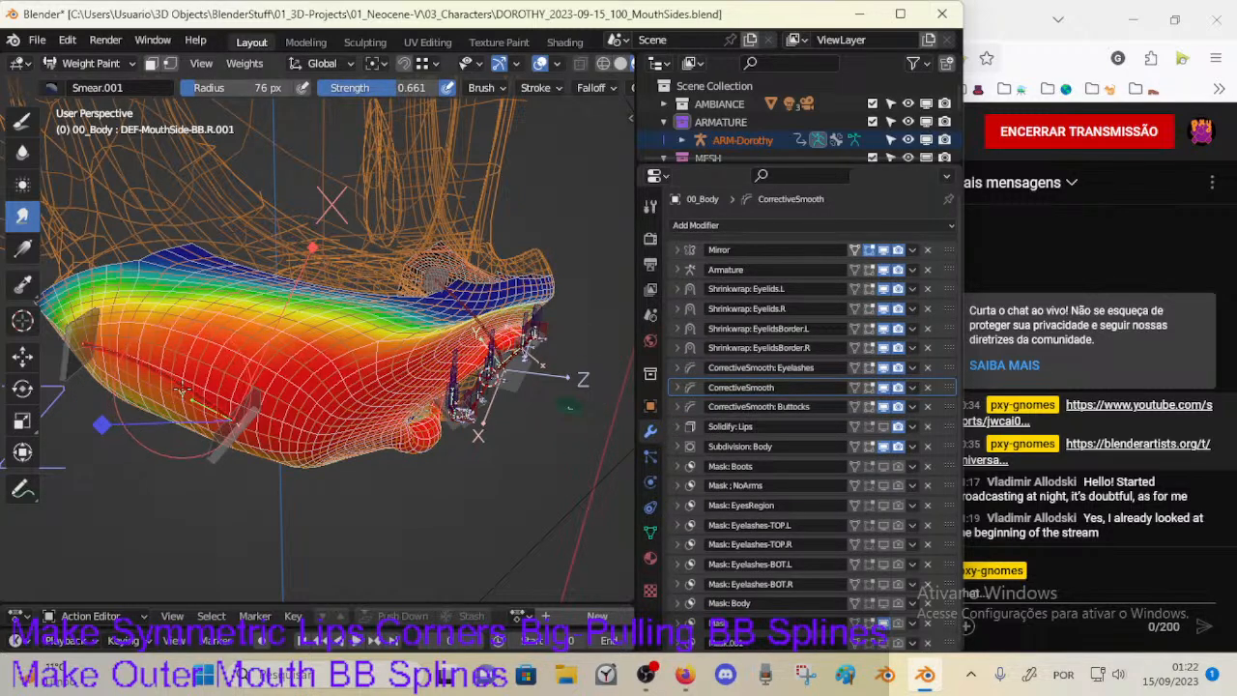
key("ctrl+Tab")
left_click(200, 393)
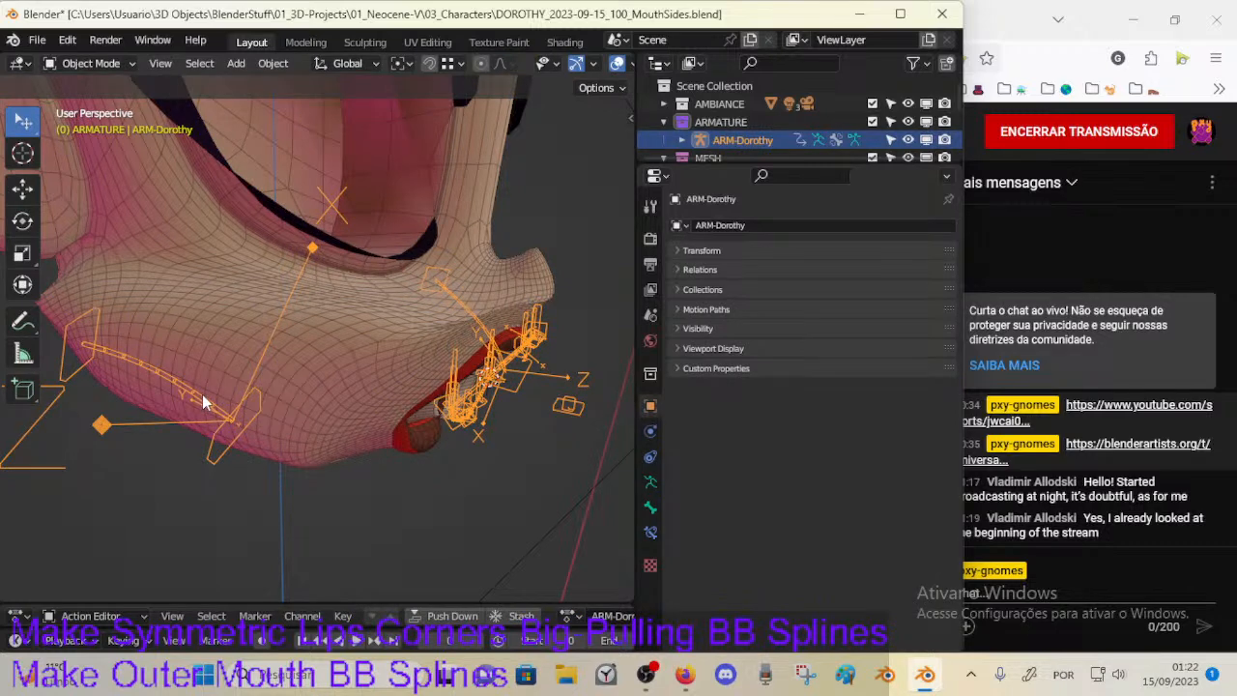
middle_click_drag(202, 395, 217, 460)
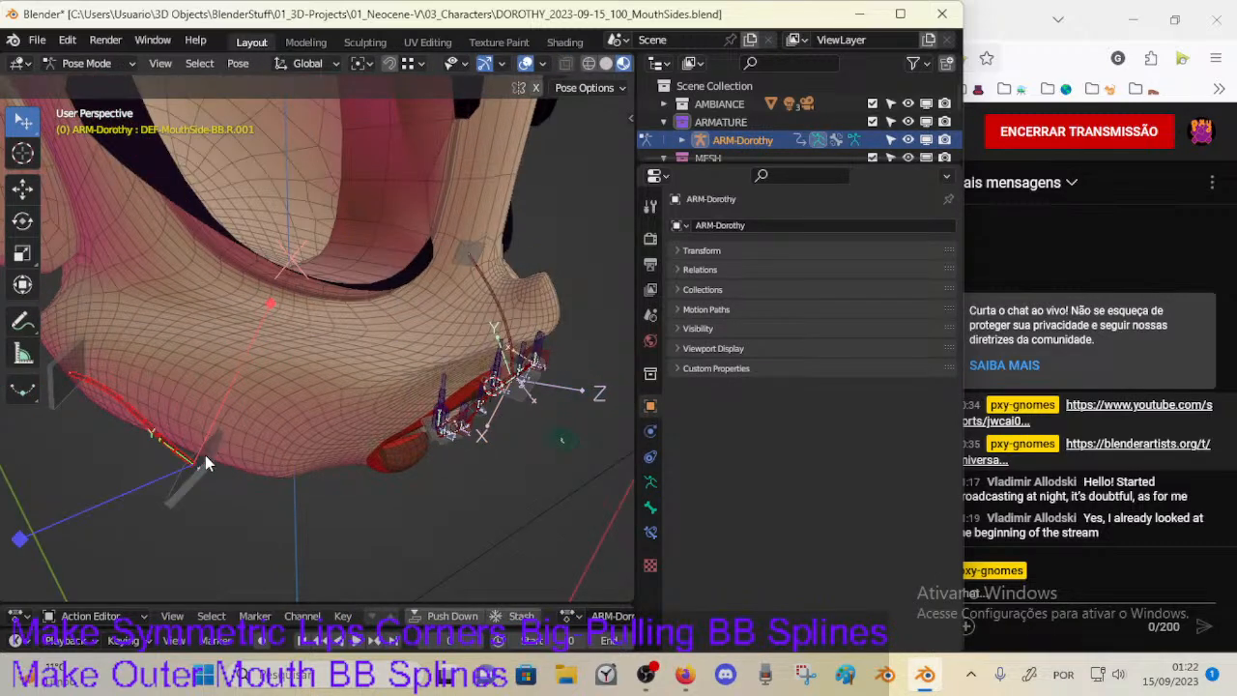
left_click_drag(205, 462, 155, 403)
left_click(126, 404)
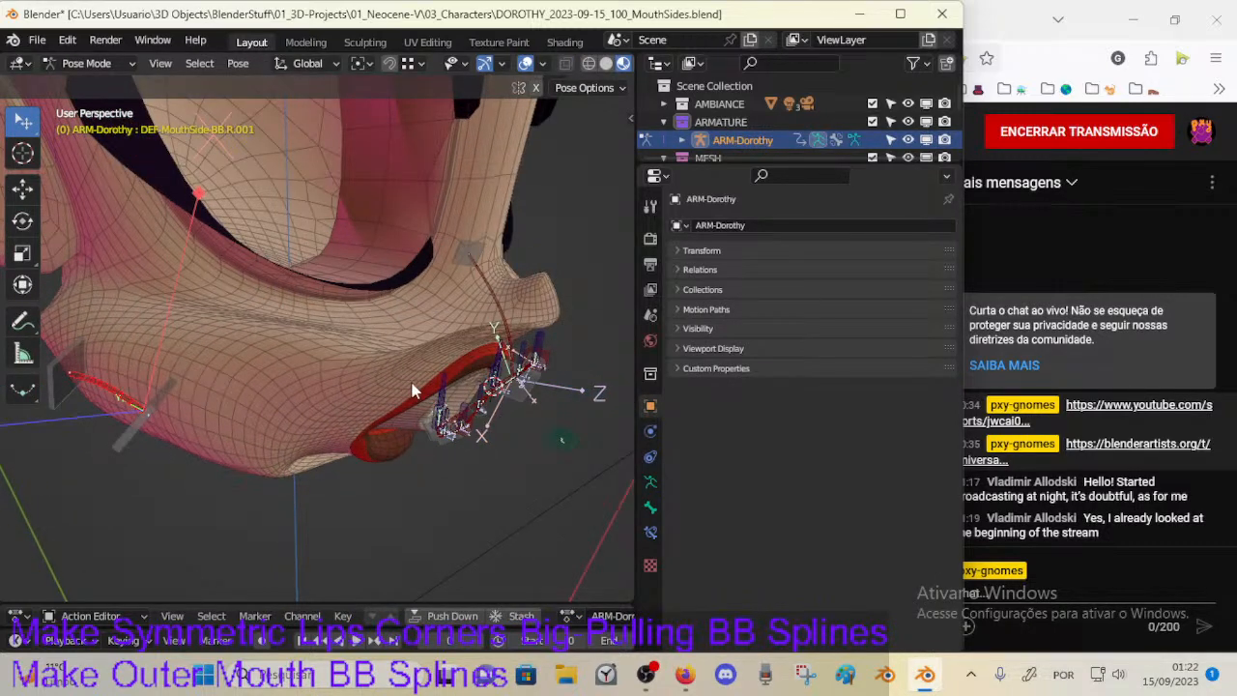
Step: Set the Volume Variation of the Stretch To constraint on DEF-MouthSide-BB.R.001 to 0.2
left_click(649, 533)
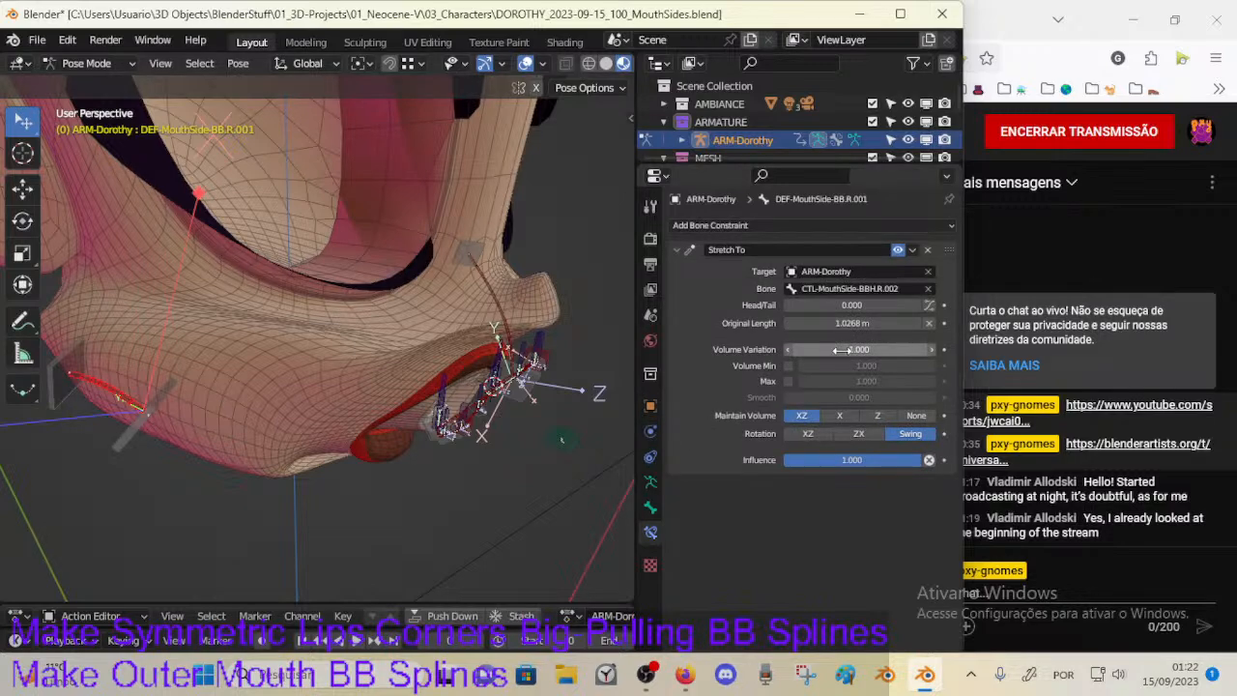
middle_click_drag(387, 358, 541, 420)
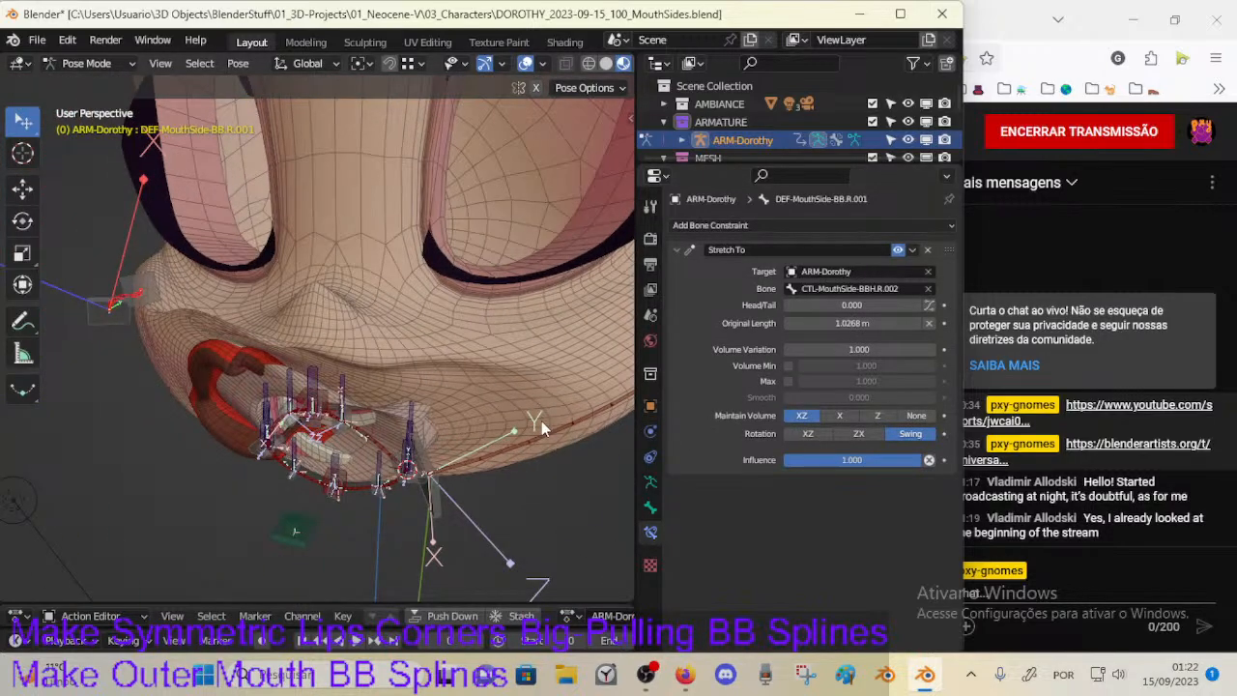
middle_click_drag(599, 386, 353, 437)
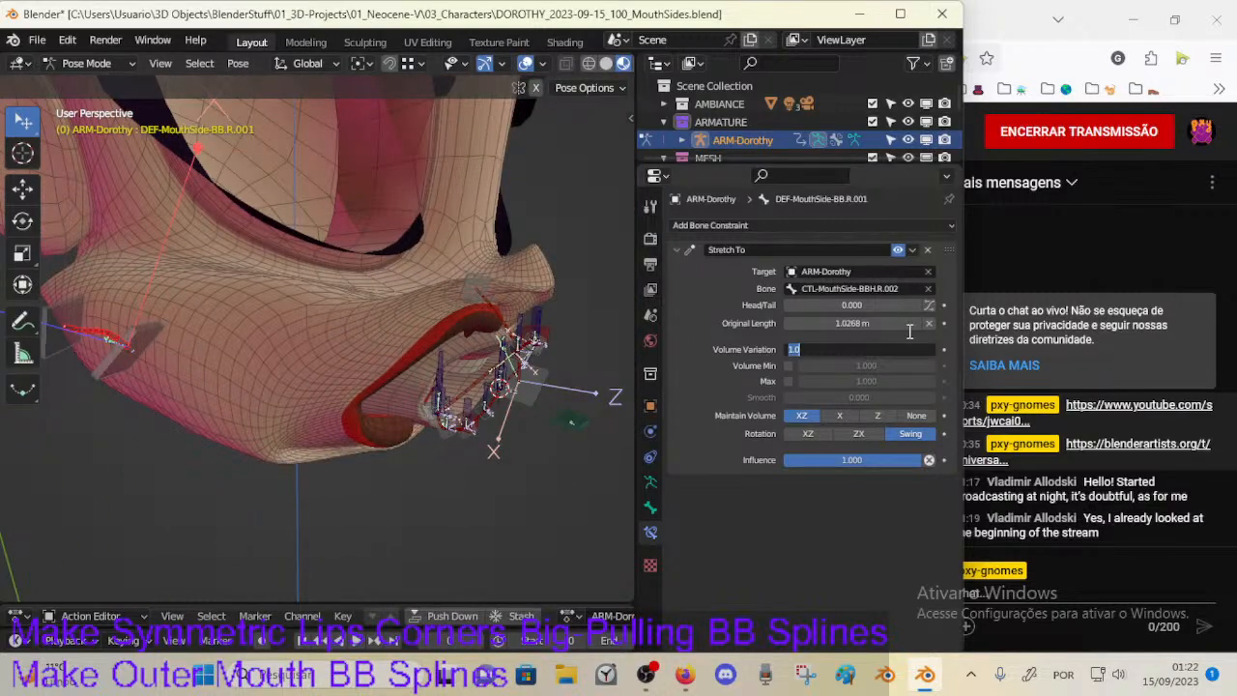
key("Return")
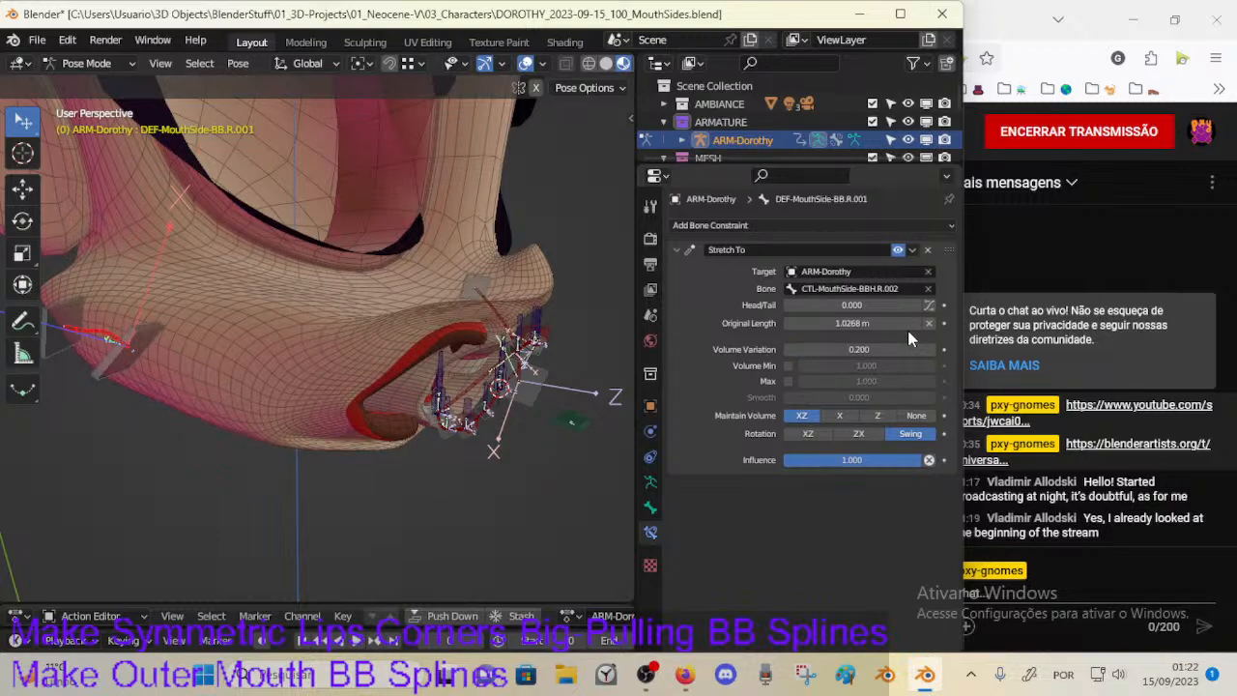
Step: Move CTL-MouthSide-BBH.L.001 from the left mouth corner outward along the muzzle and rotate it
middle_click_drag(329, 425, 377, 437)
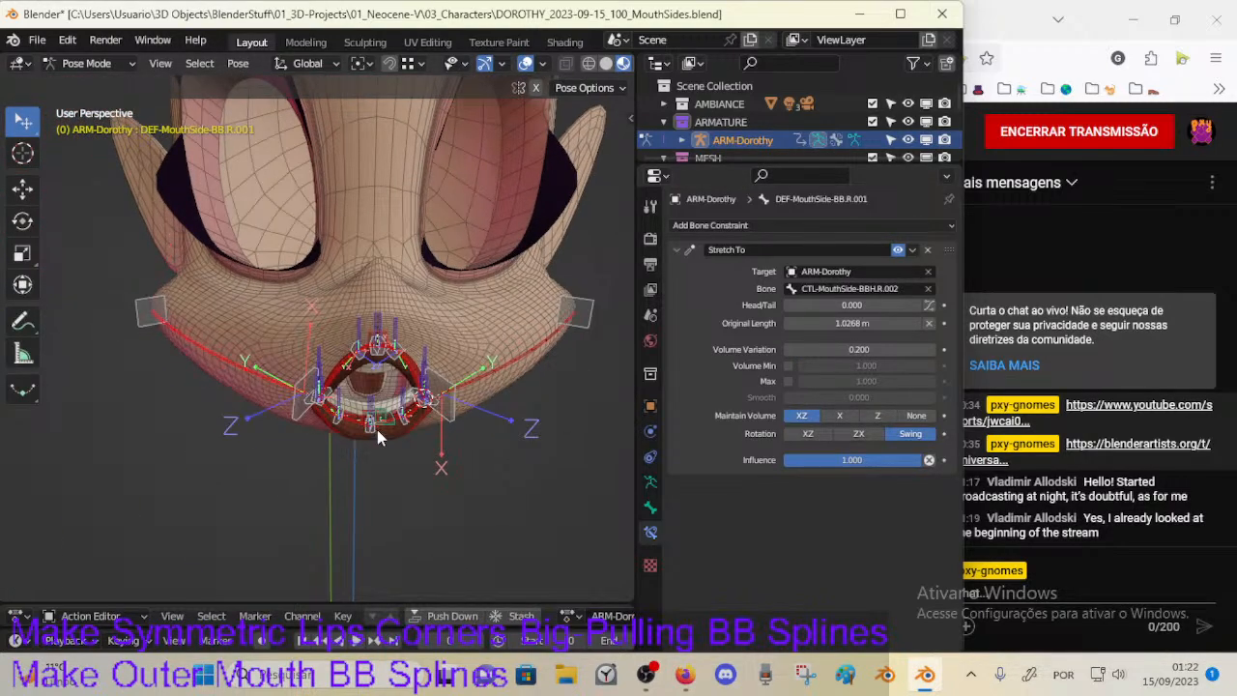
left_click(450, 408)
middle_click_drag(500, 400, 396, 435)
key("g")
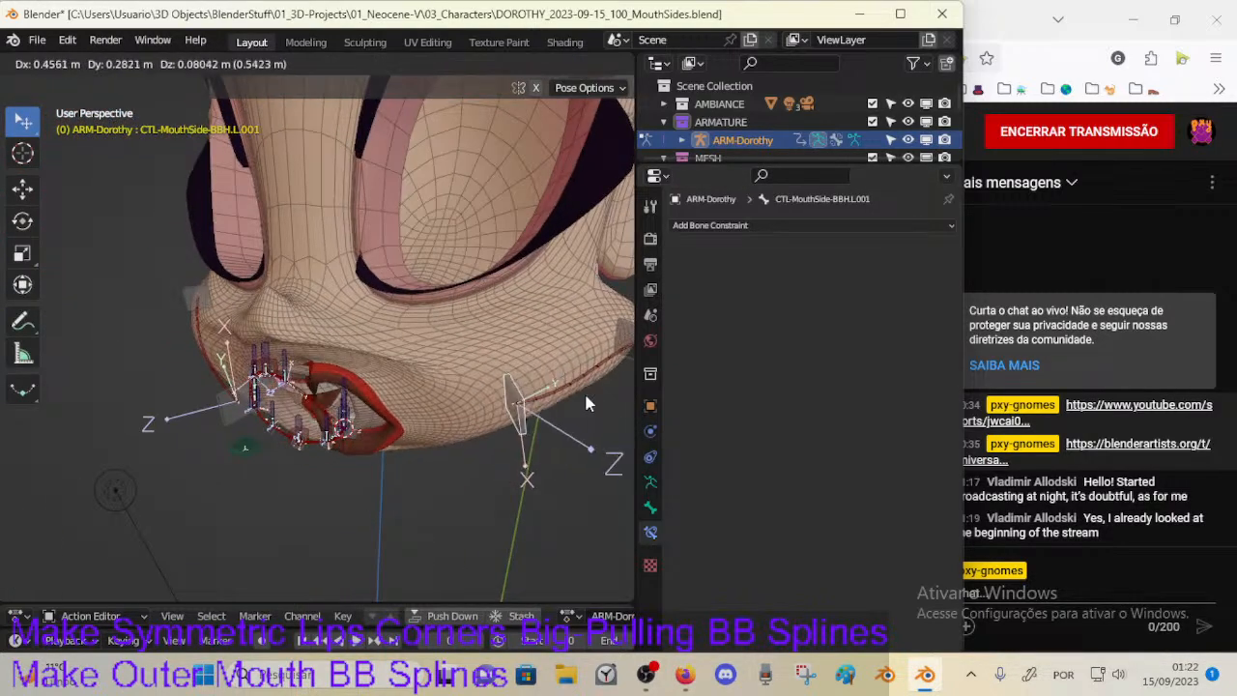
left_click(584, 394)
middle_click_drag(570, 401, 510, 364)
key("g")
left_click(569, 464)
key("r")
left_click(569, 442)
Step: Pull CTL-MouthSide-BBH.L.001 back close to the rear left control and refine its rotation and position
key("g")
left_click(584, 379)
key("g")
left_click(574, 362)
key("g")
left_click(440, 375)
key("r")
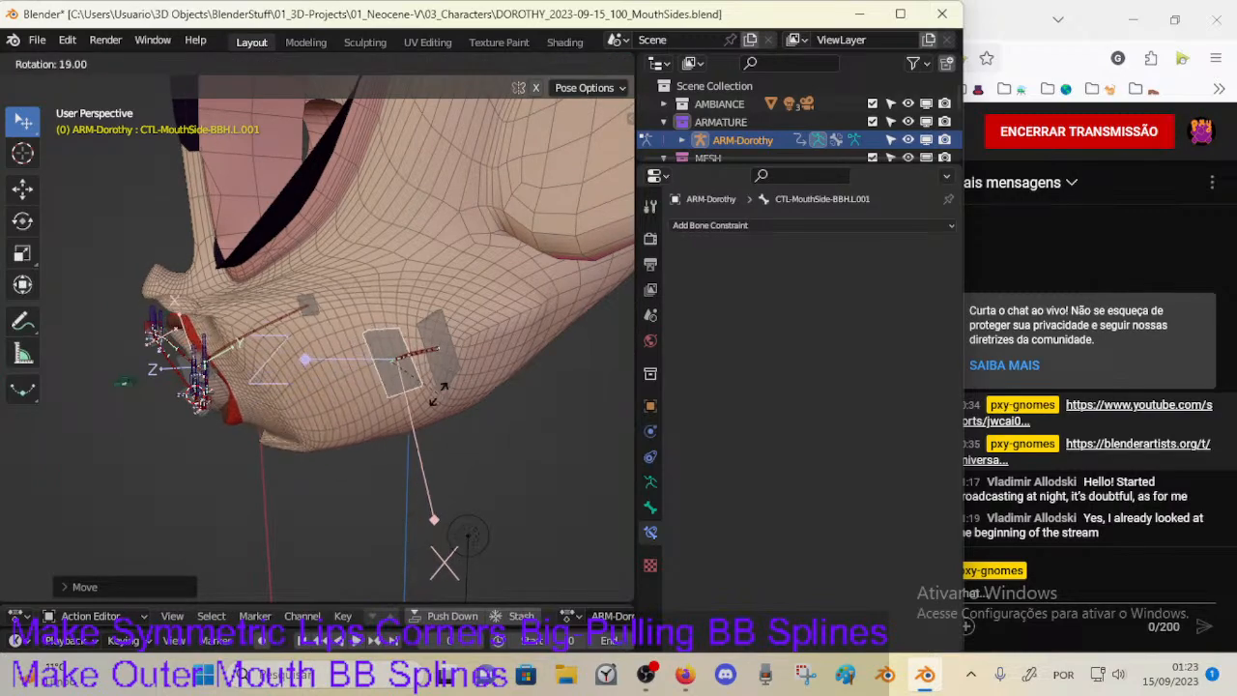
left_click(431, 394)
middle_click_drag(431, 394, 541, 427)
key("g")
left_click(542, 432)
key("g")
left_click(515, 427)
Step: Set the Volume Variation of the Stretch To constraint on DEF-MouthSide-BB.L.001 to 1
left_click(593, 464)
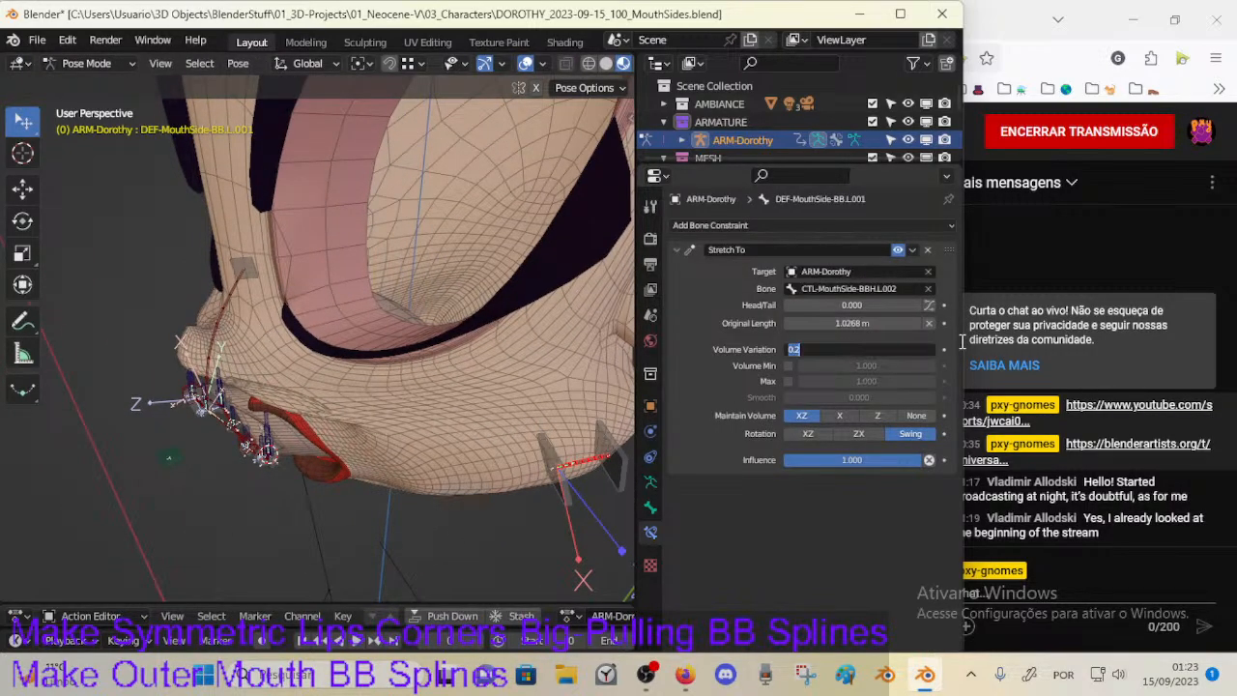
type("1")
key("Return")
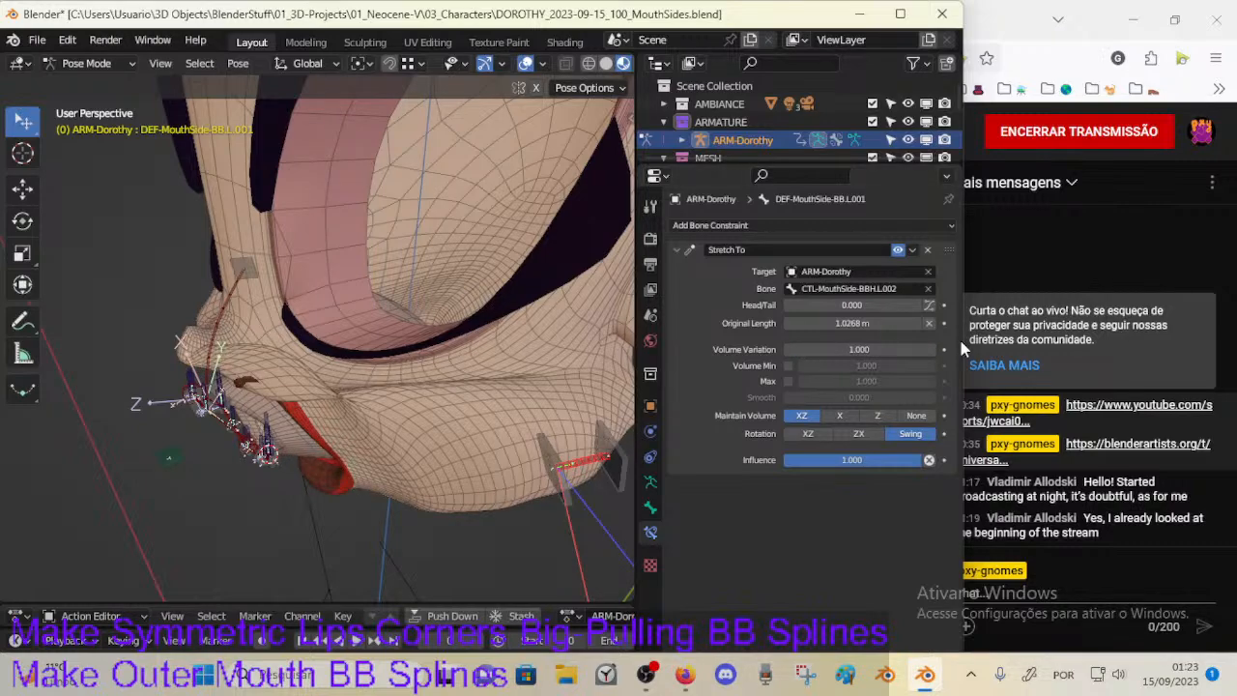
middle_click_drag(541, 387, 371, 443)
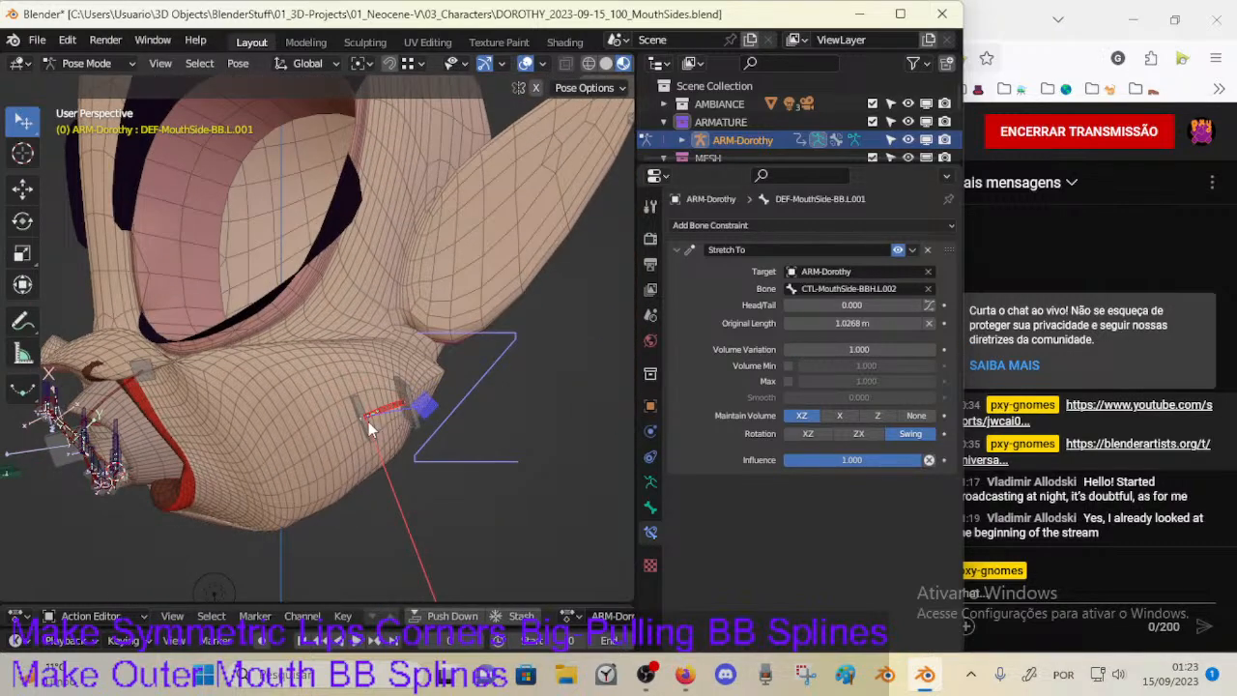
Step: Pull CTL-MouthSide-BBH.L.002 outward behind the left cheek, rotate it and adjust its position
left_click_drag(368, 421, 406, 411)
left_click_drag(425, 410, 518, 392)
left_click_drag(515, 389, 540, 421)
key("r")
left_click(550, 372)
key("r")
left_click(524, 453)
middle_click_drag(525, 453, 546, 400)
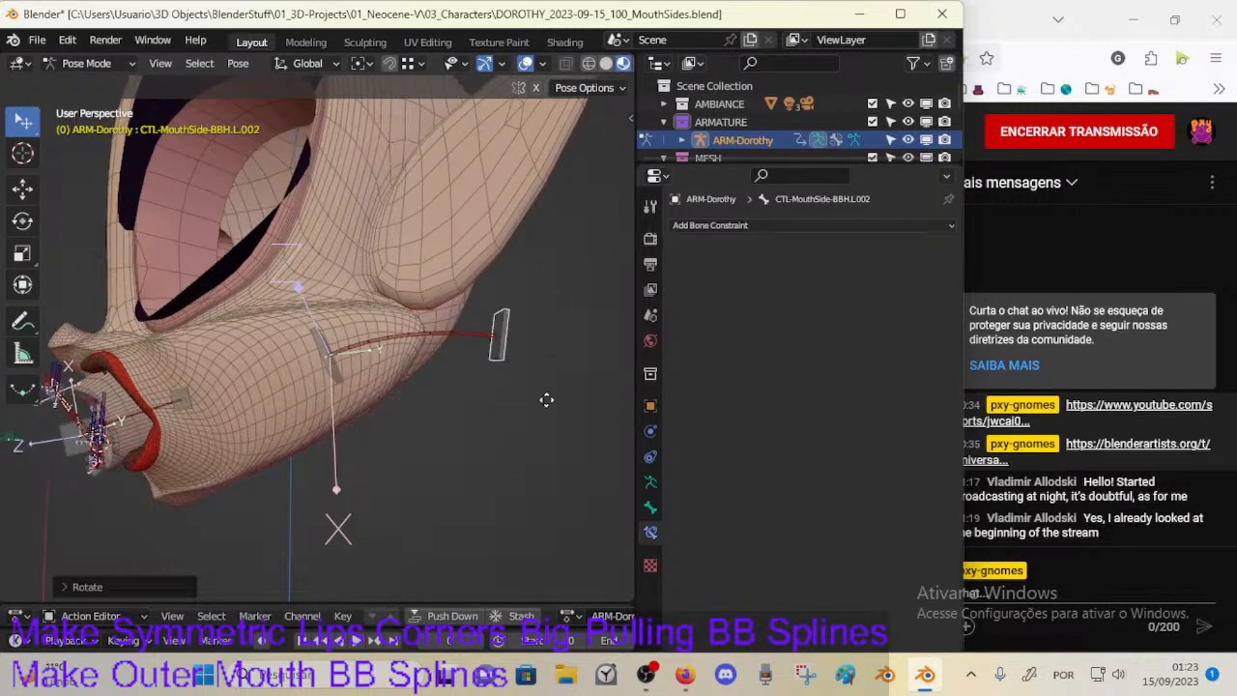
key("g")
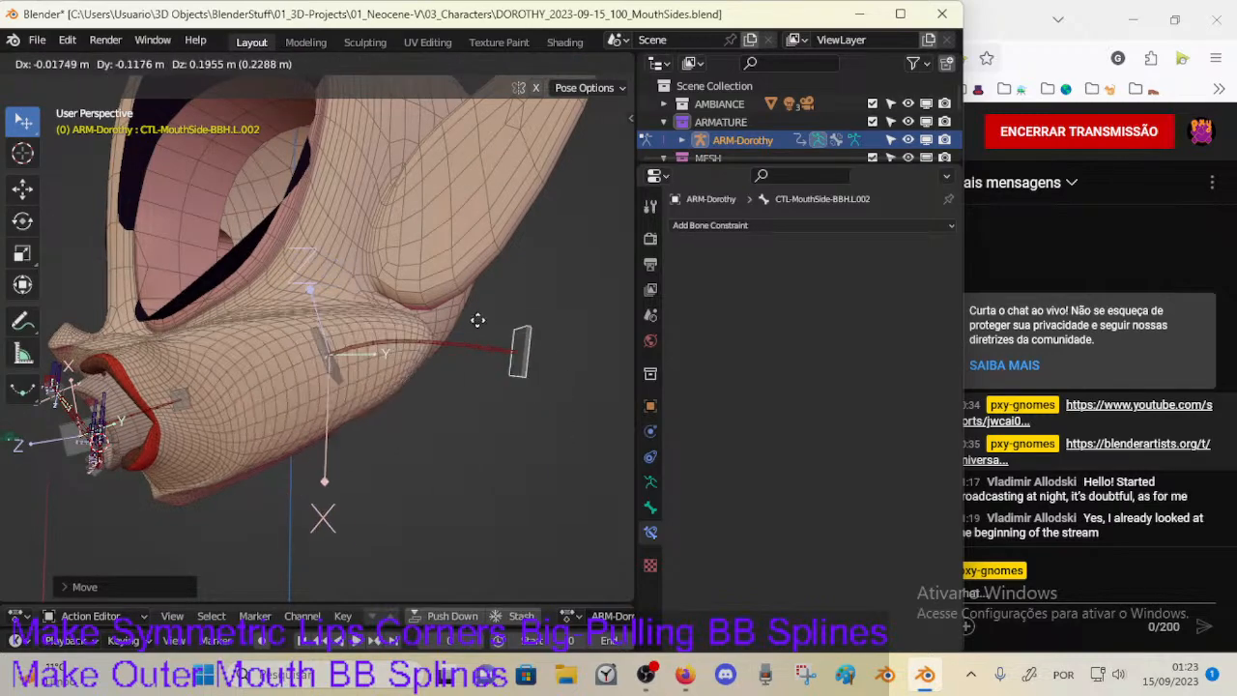
left_click(416, 359)
Step: Move CTL-MouthSide-BBH.L.001 forward and up on the left cheek and fine-tune its position
left_click(241, 323)
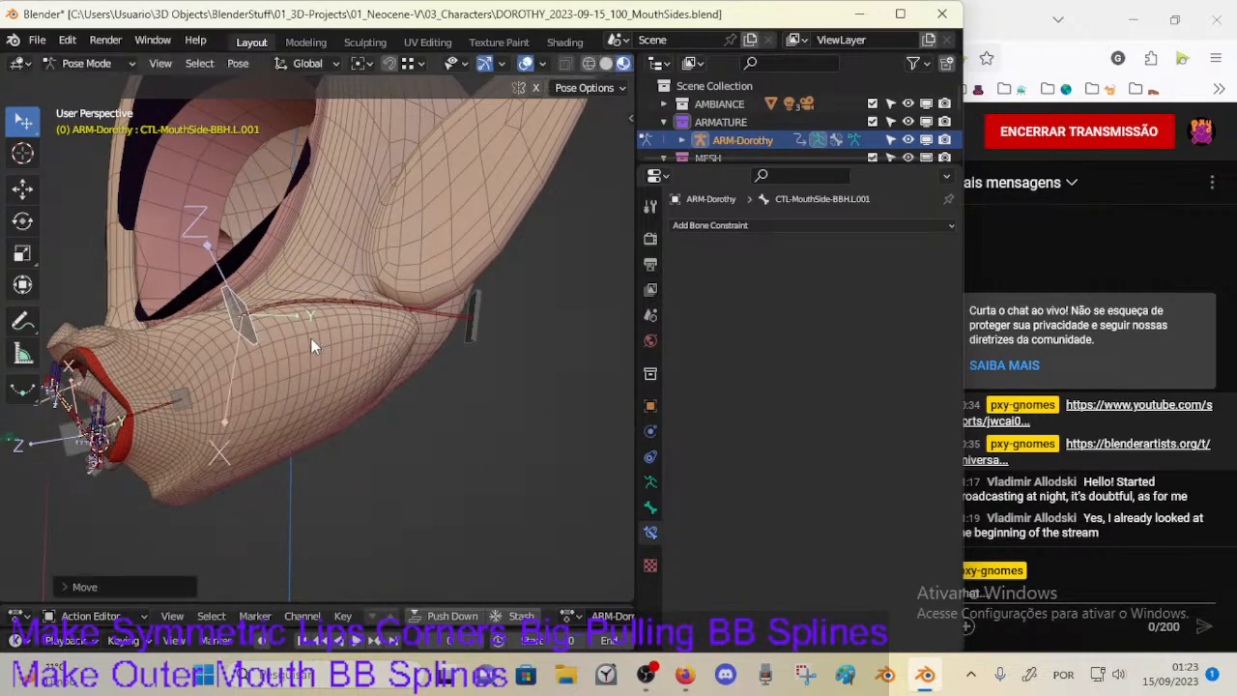
middle_click_drag(311, 338, 372, 350)
key("g")
left_click(279, 377)
key("g")
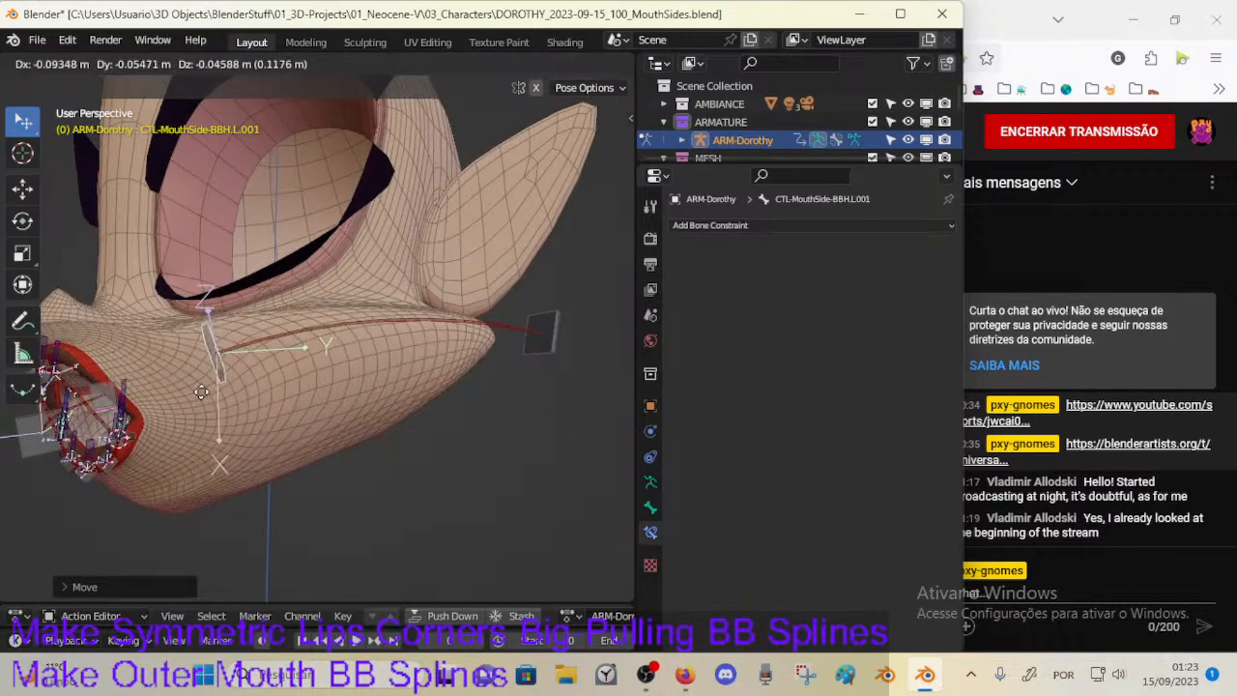
left_click(309, 363)
middle_click_drag(300, 364, 432, 339)
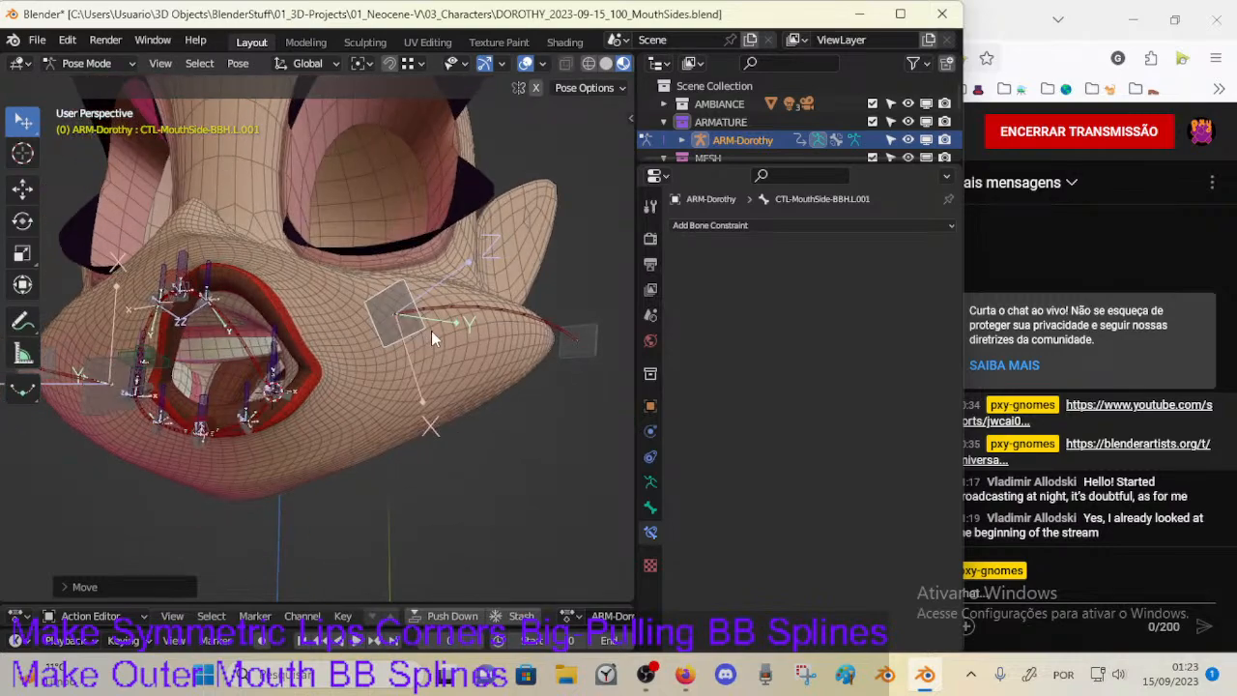
middle_click_drag(403, 386, 258, 415)
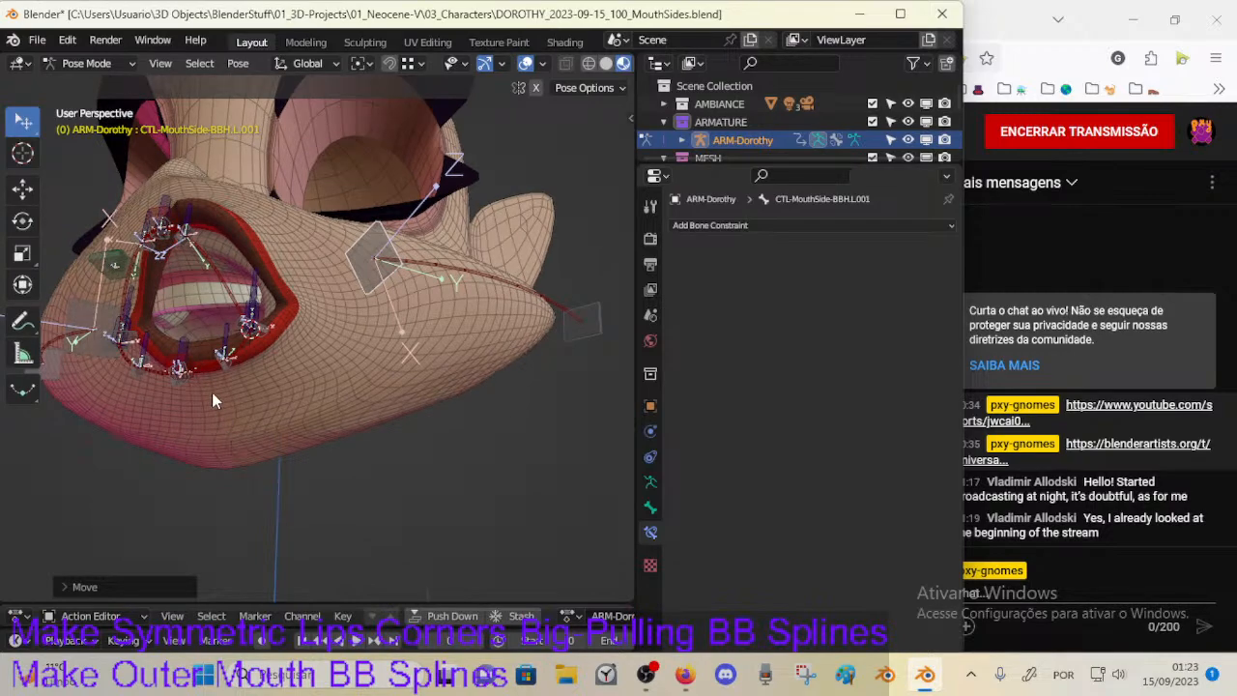
middle_click_drag(215, 440, 256, 432)
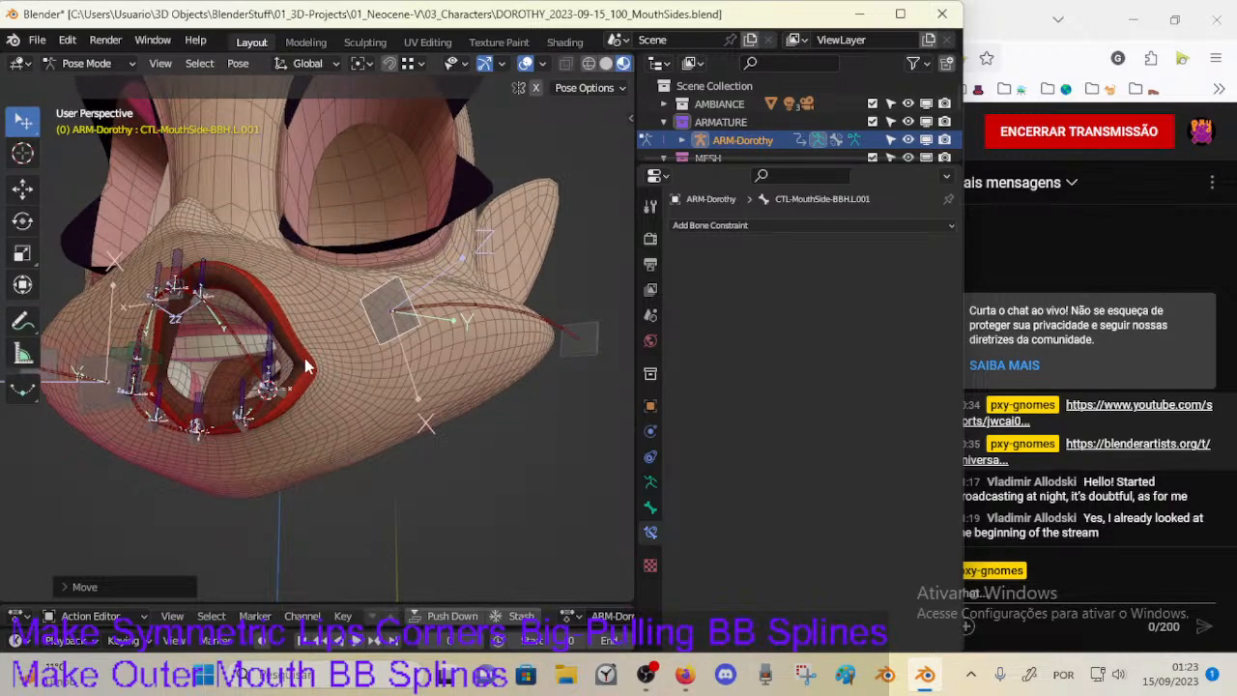
Step: Show the BACKUP bone layer temporarily to inspect its controls around the mouth, and hide it again
middle_click_drag(270, 364, 238, 337)
middle_click_drag(223, 280, 312, 417)
key("n")
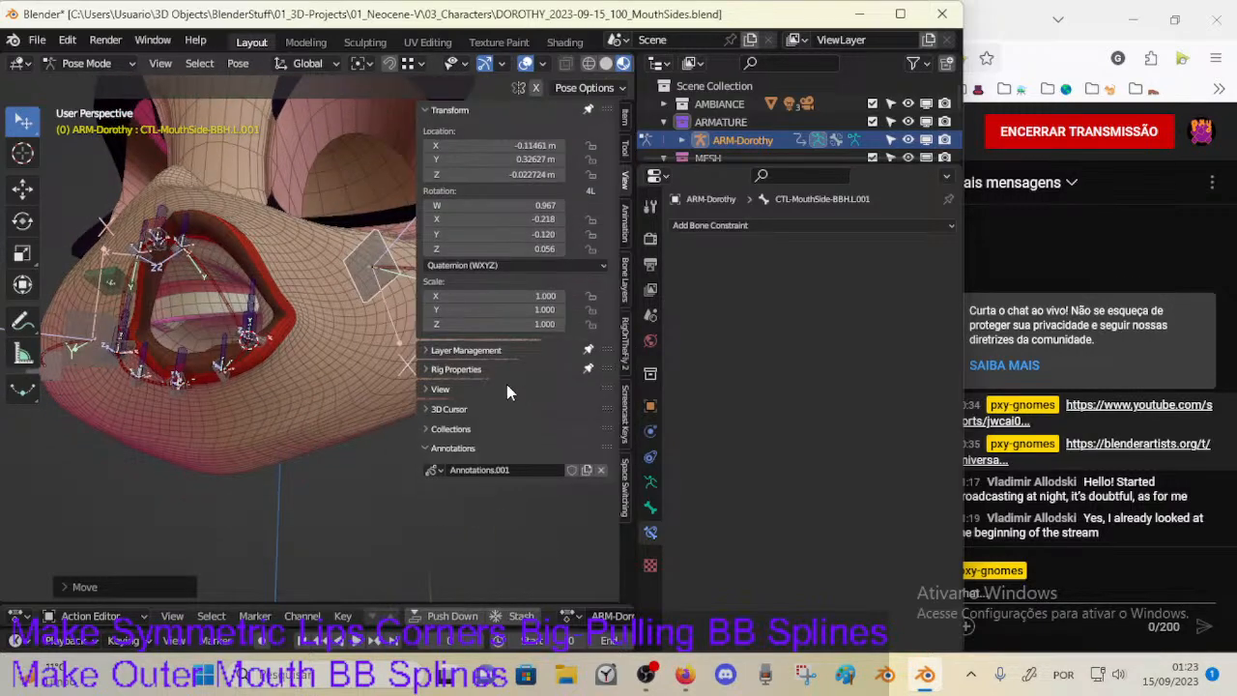
left_click(430, 348)
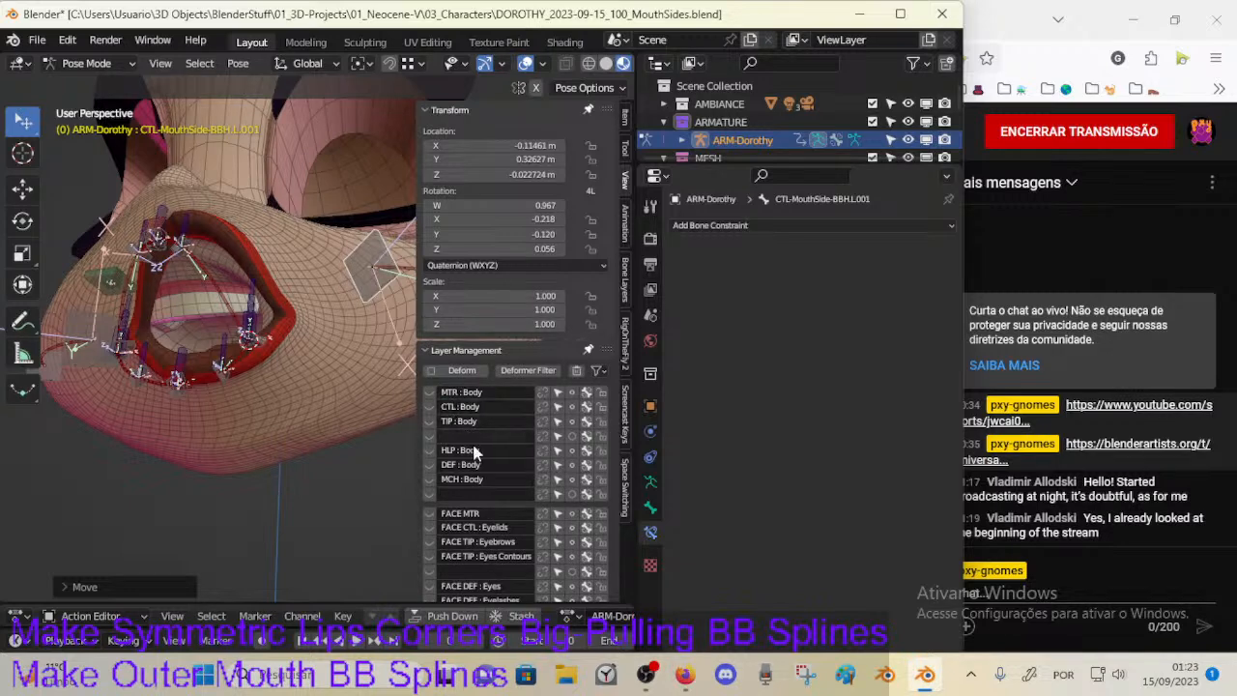
scroll(474, 451, "down", 10)
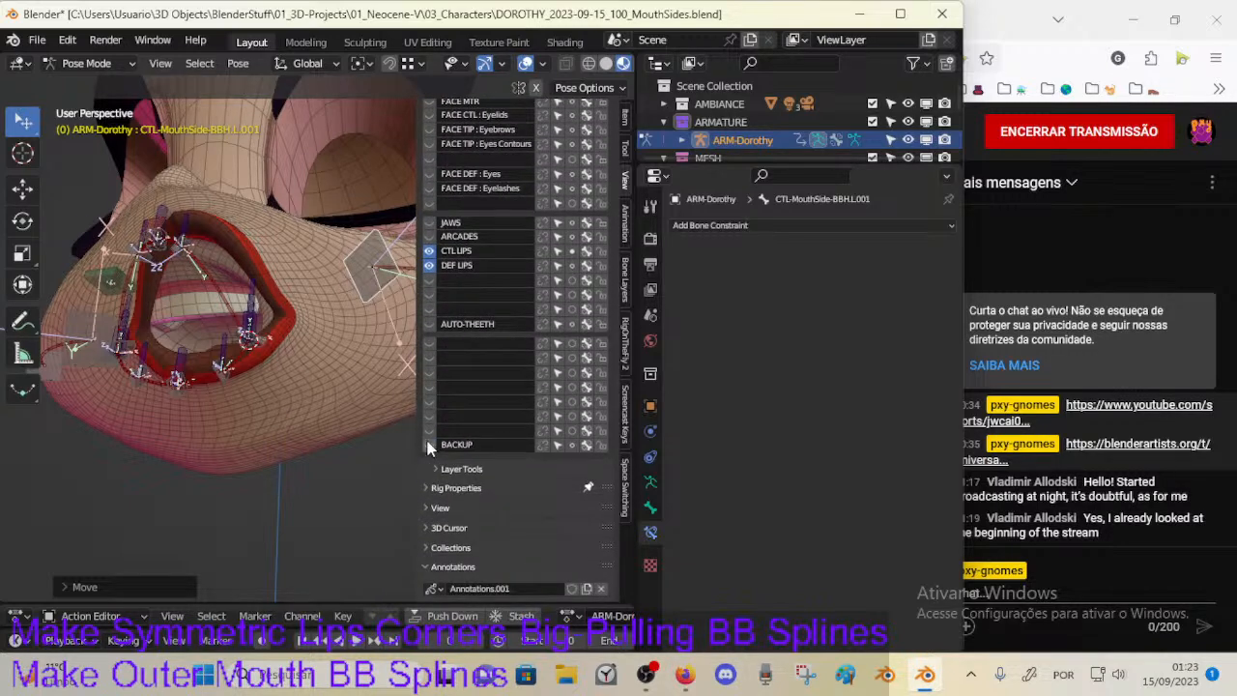
left_click(429, 444)
middle_click_drag(286, 455, 323, 460)
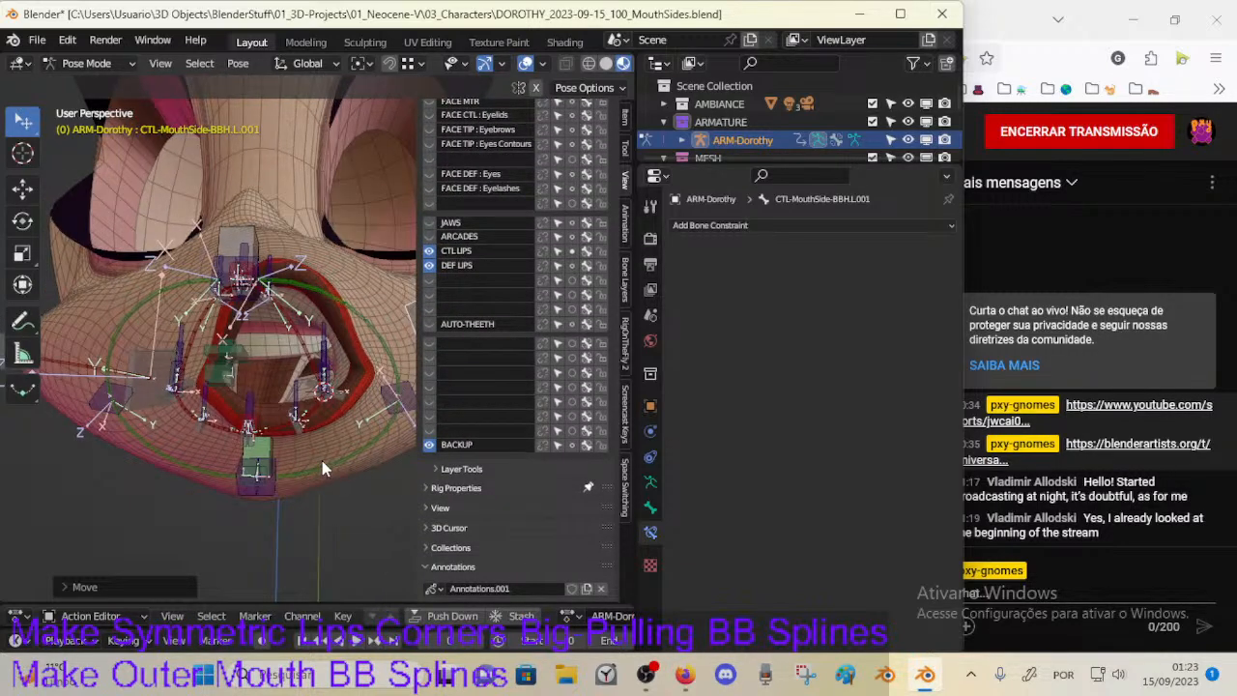
left_click(429, 445)
middle_click_drag(411, 447, 251, 454)
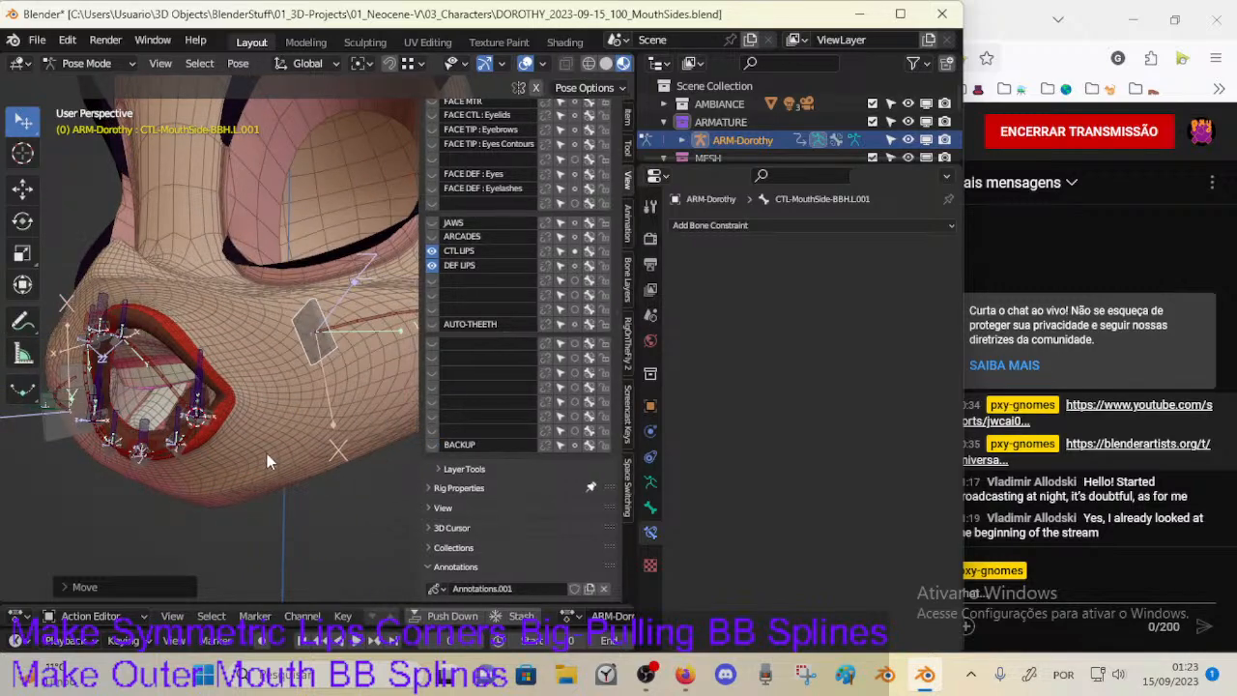
key("n")
Step: Move CTL-MouthSide-BBH.L.001 from the left cheek inward to the left mouth corner and rotate it
middle_click_drag(267, 453, 308, 432)
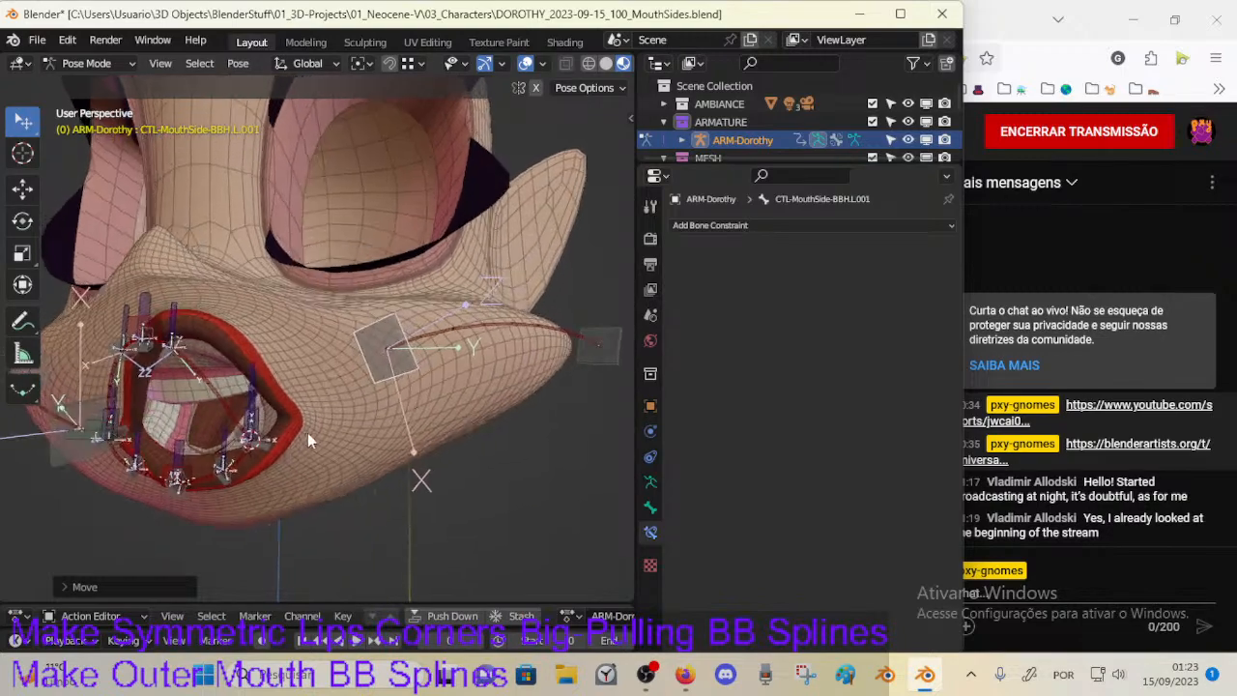
middle_click_drag(408, 361, 482, 388)
scroll(430, 413, "down", 2)
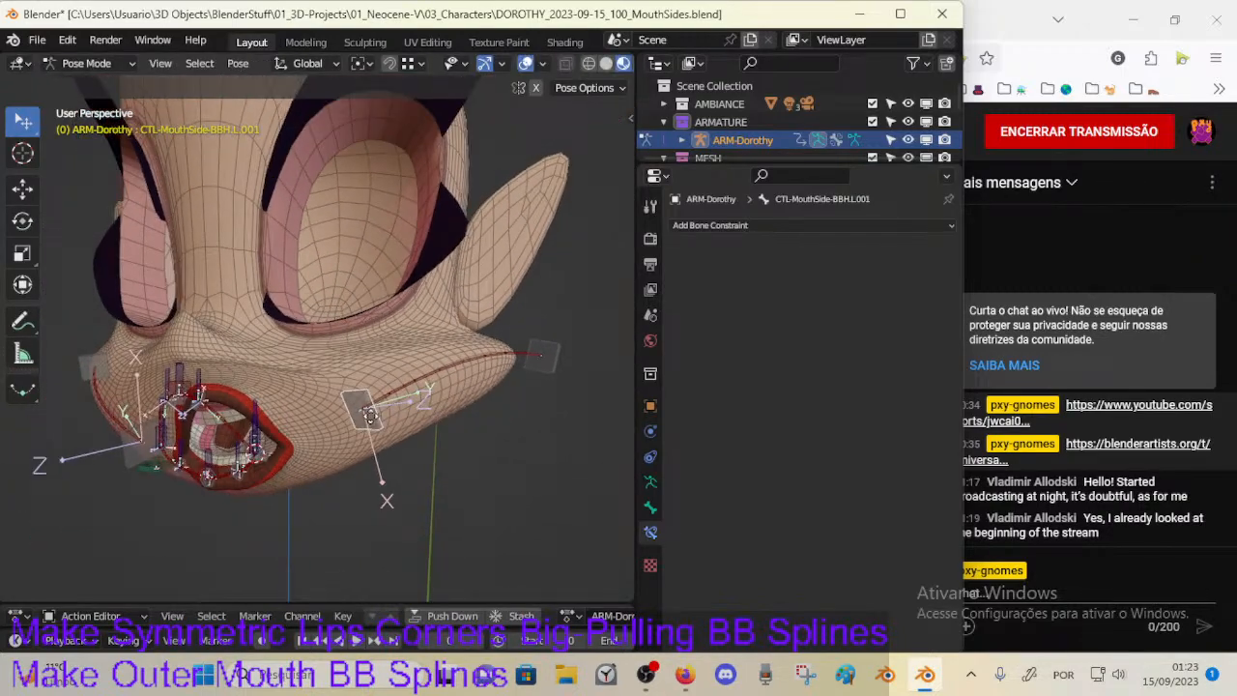
key("g")
left_click(325, 437)
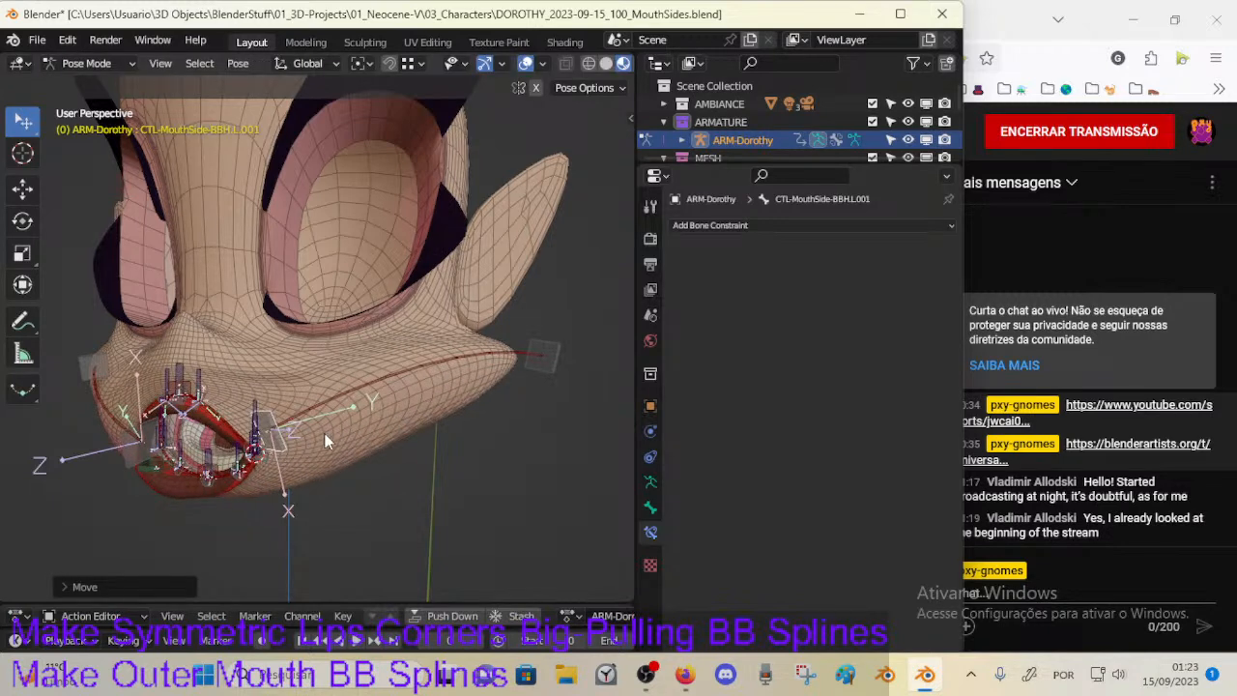
key("r")
left_click(340, 458)
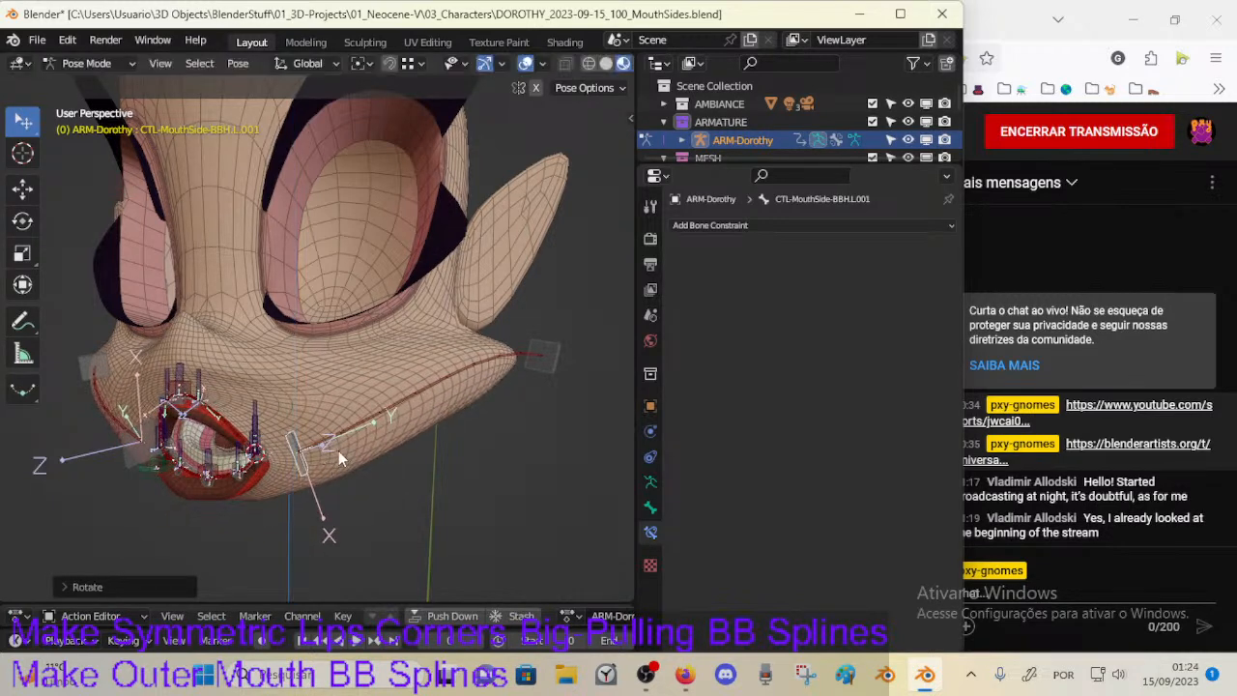
Step: Test the lip deformation by moving CTL-MouthSide-BBH.L.001 inward, outward and down below the muzzle, ending beside the left mouth corner
middle_click_drag(338, 458, 290, 454)
key("g")
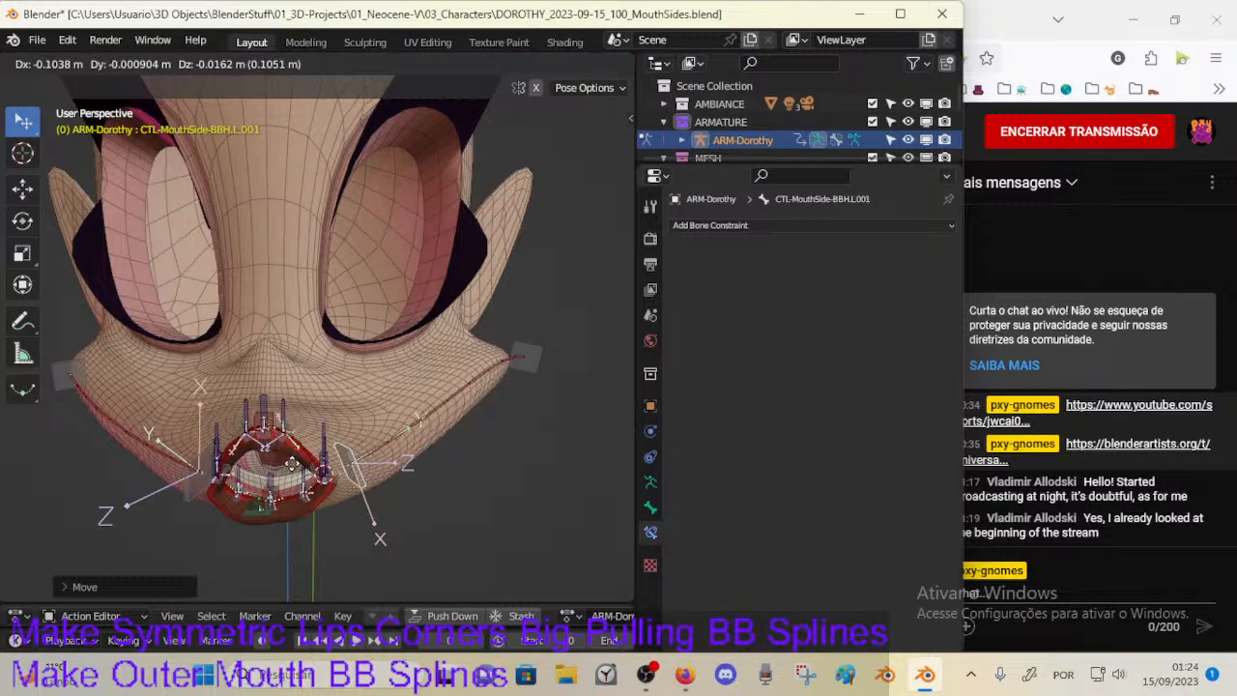
left_click(328, 476)
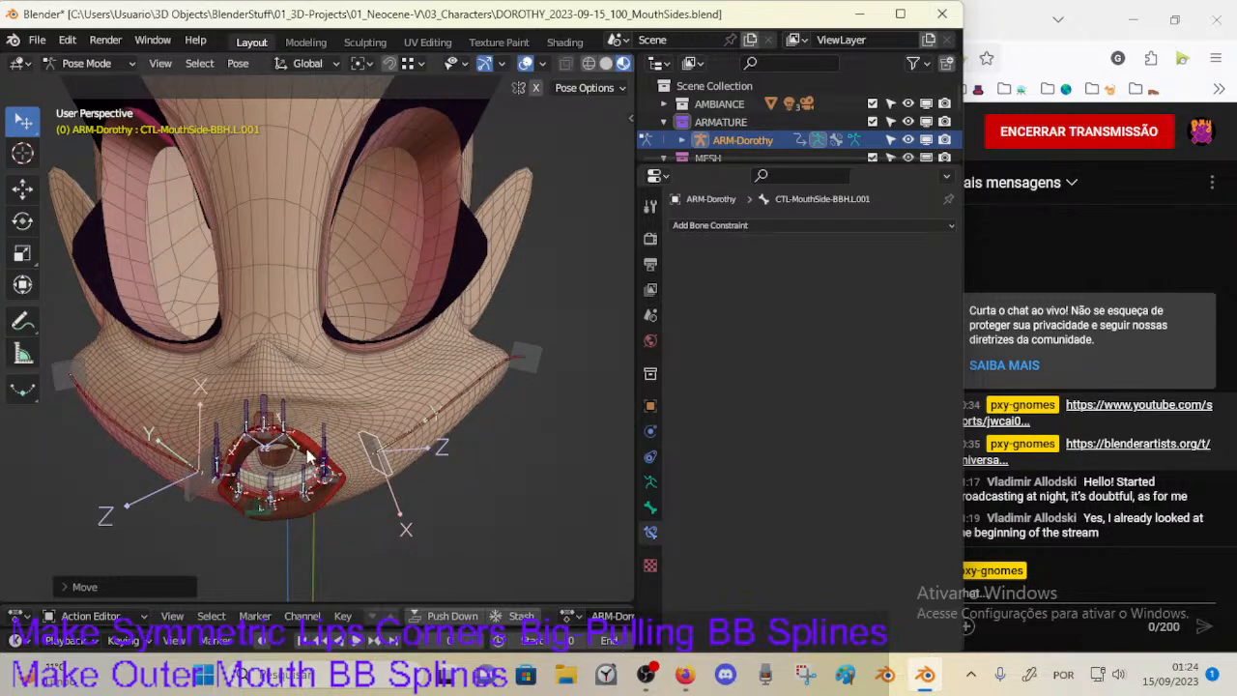
mouse_move(310, 455)
middle_mouse_down()
mouse_move(261, 456)
mouse_move(324, 476)
mouse_move(299, 474)
middle_mouse_up()
key("g")
left_click(258, 458)
key("g")
left_click(319, 473)
key("g")
left_click(332, 471)
key("g")
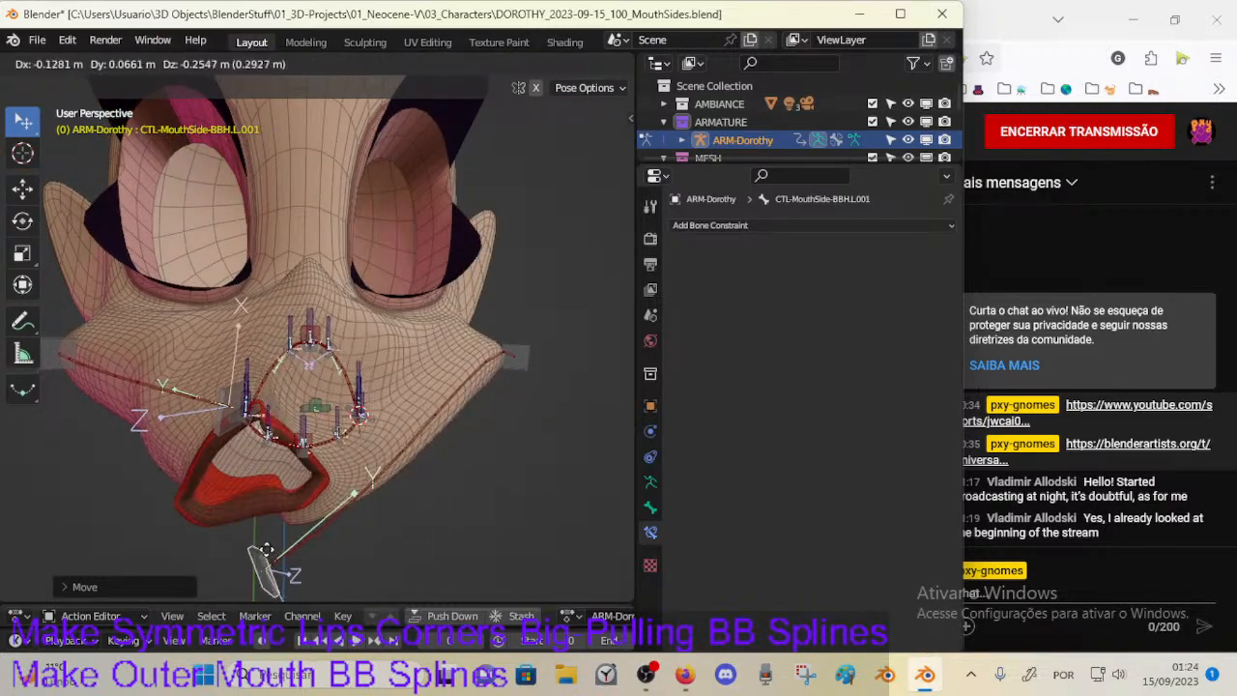
left_click(383, 404)
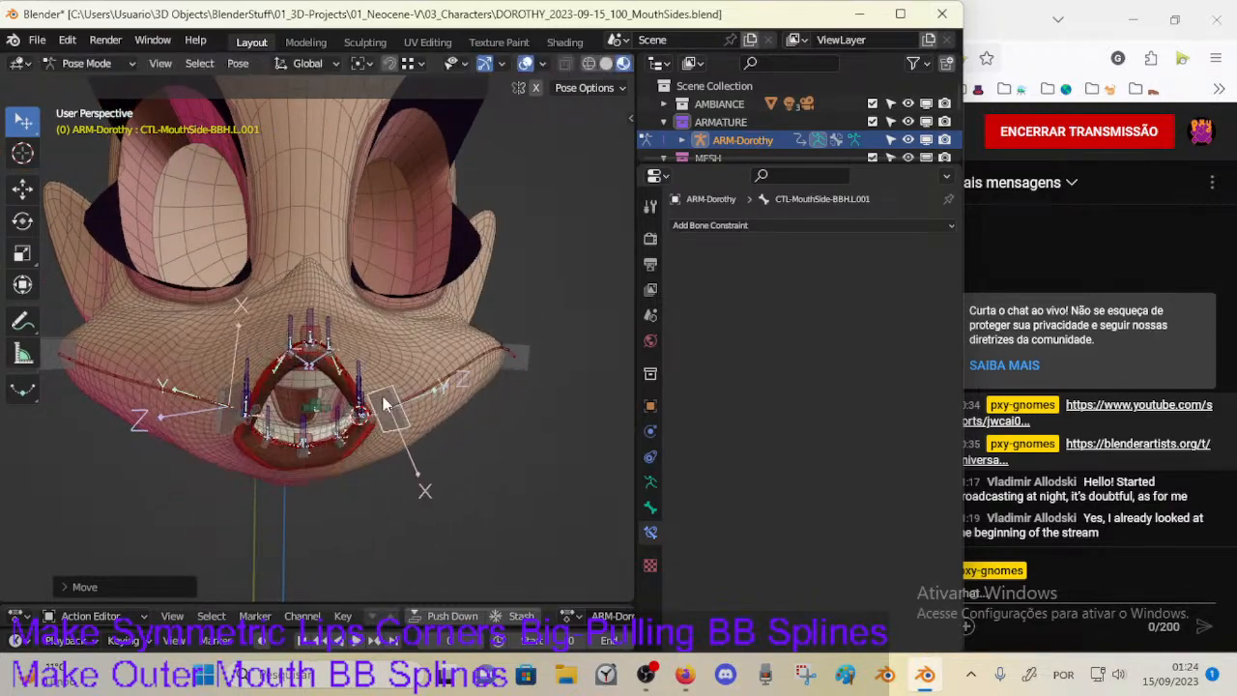
Step: Check the YouTube Studio live stream page, switch back to Blender and examine the posed muzzle from the front and side
middle_click_drag(384, 404, 306, 382)
middle_click_drag(275, 296, 258, 386)
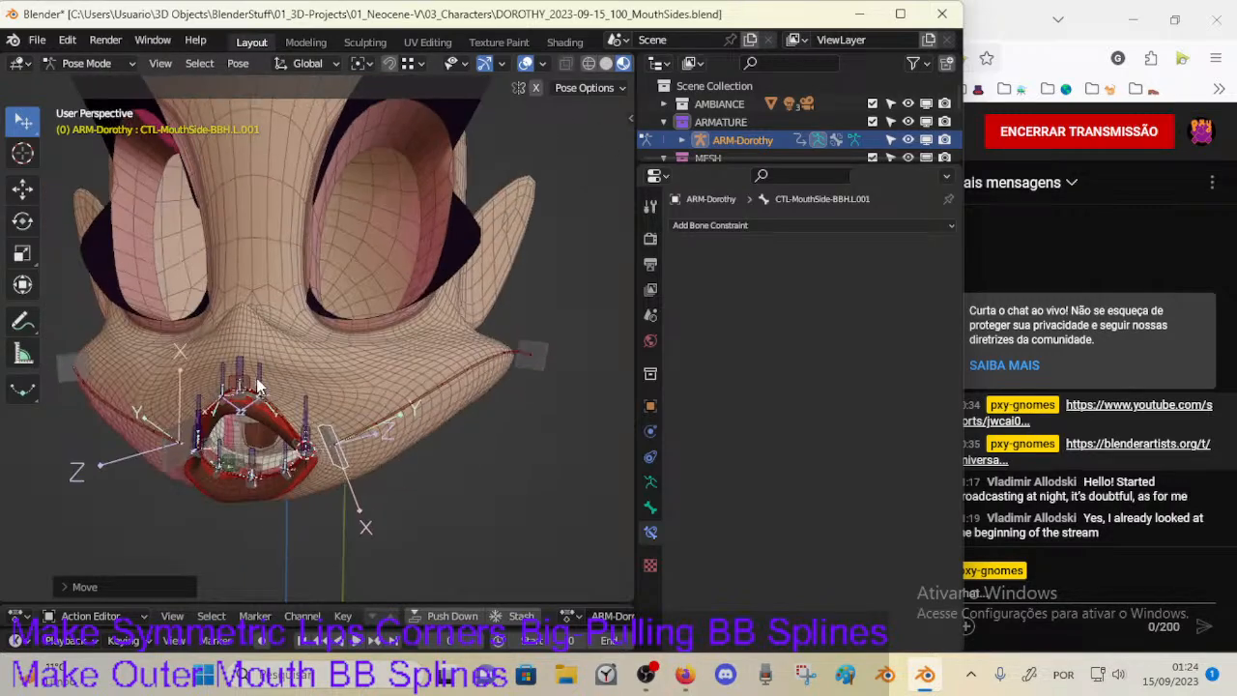
left_click(652, 660)
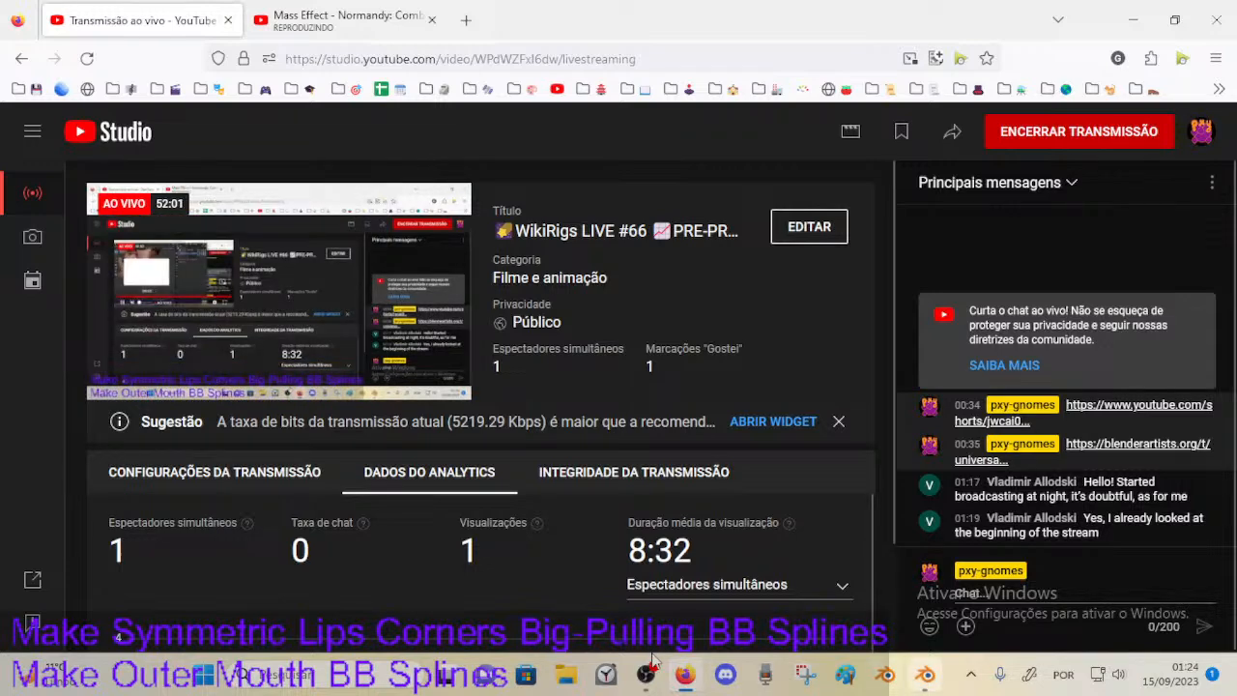
key("alt+Tab")
middle_click_drag(437, 427, 164, 366)
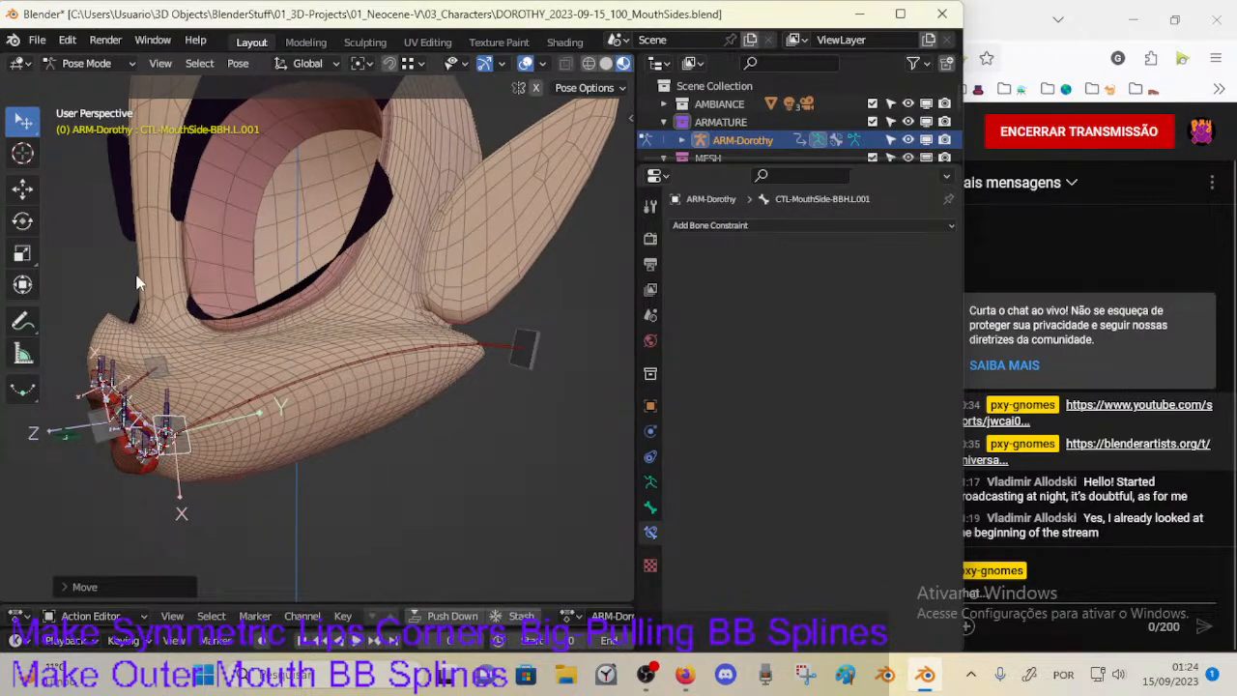
middle_click_drag(137, 282, 99, 278)
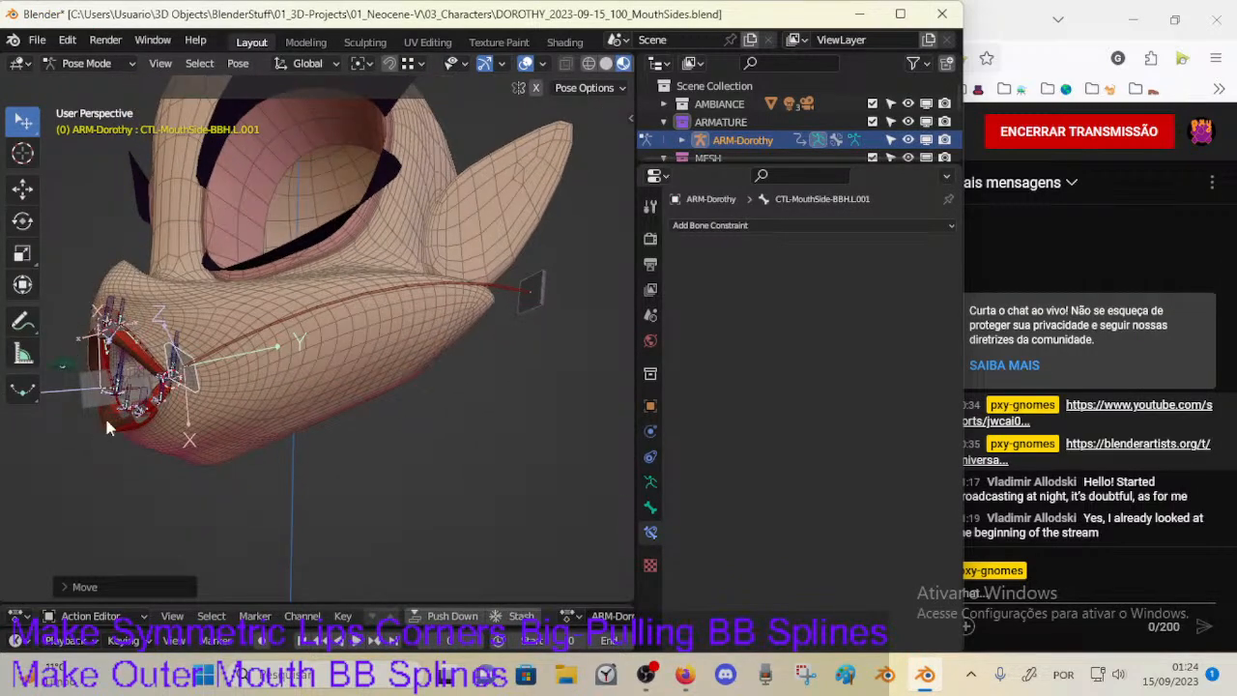
middle_click_drag(87, 364, 264, 398)
Step: Shift CTL-MouthSide-BBH.L.001 back and forth to compare how the left lip corner deforms
mouse_move(372, 372)
left_mouse_down()
mouse_move(242, 359)
mouse_move(389, 375)
left_mouse_up()
middle_click_drag(389, 375, 338, 411)
left_click_drag(375, 409, 318, 425)
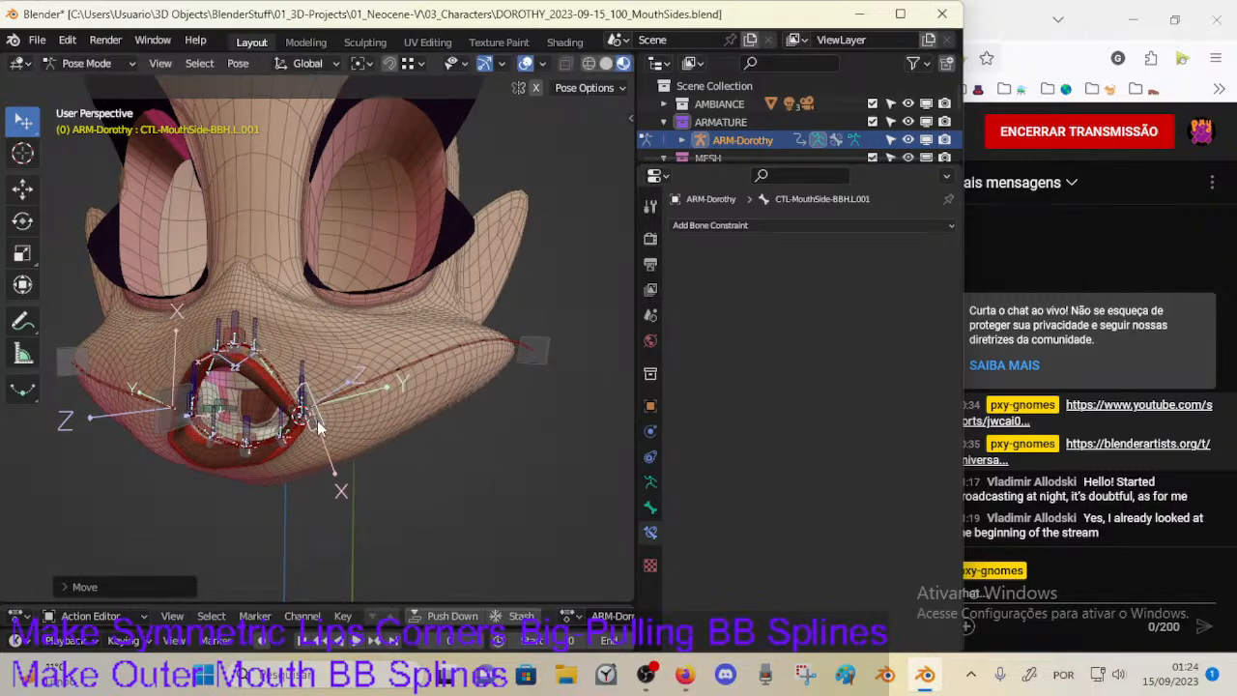
mouse_move(318, 425)
middle_mouse_down()
mouse_move(301, 422)
mouse_move(356, 422)
mouse_move(311, 404)
middle_mouse_up()
middle_click_drag(385, 413, 356, 454)
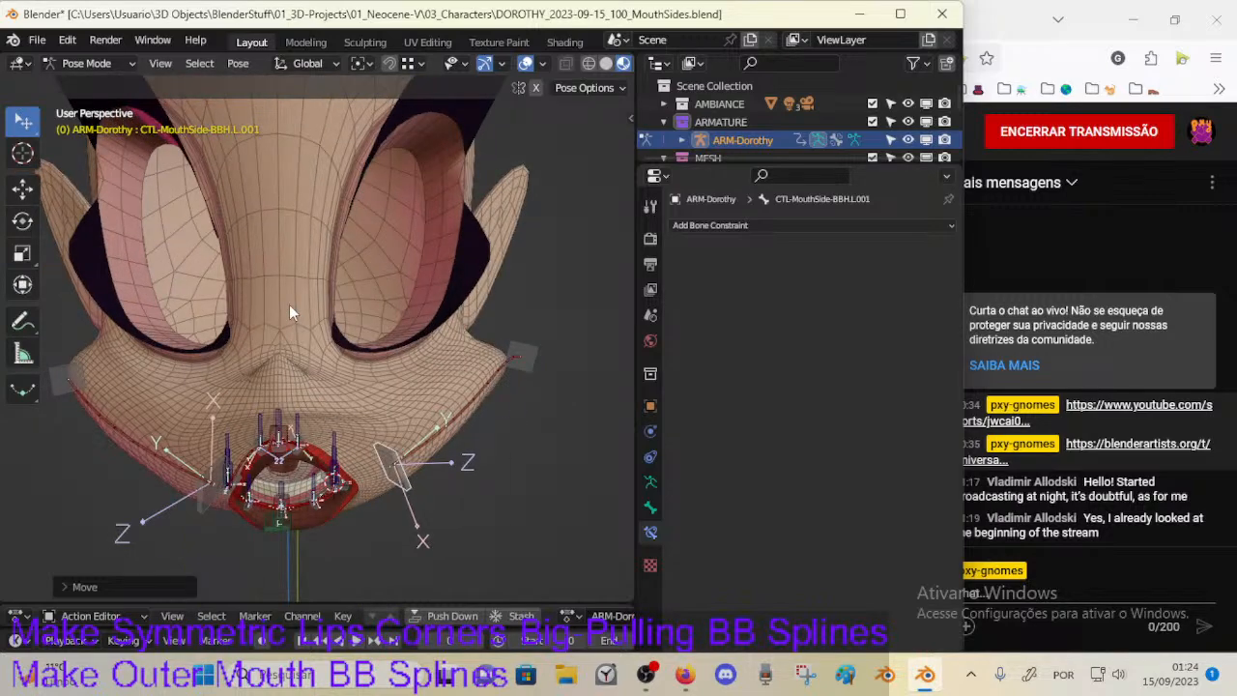
Step: Move CTL-MouthSide-BBH.L.001 outward onto the left cheek, away from the mouth corner
middle_click_drag(289, 308, 156, 180)
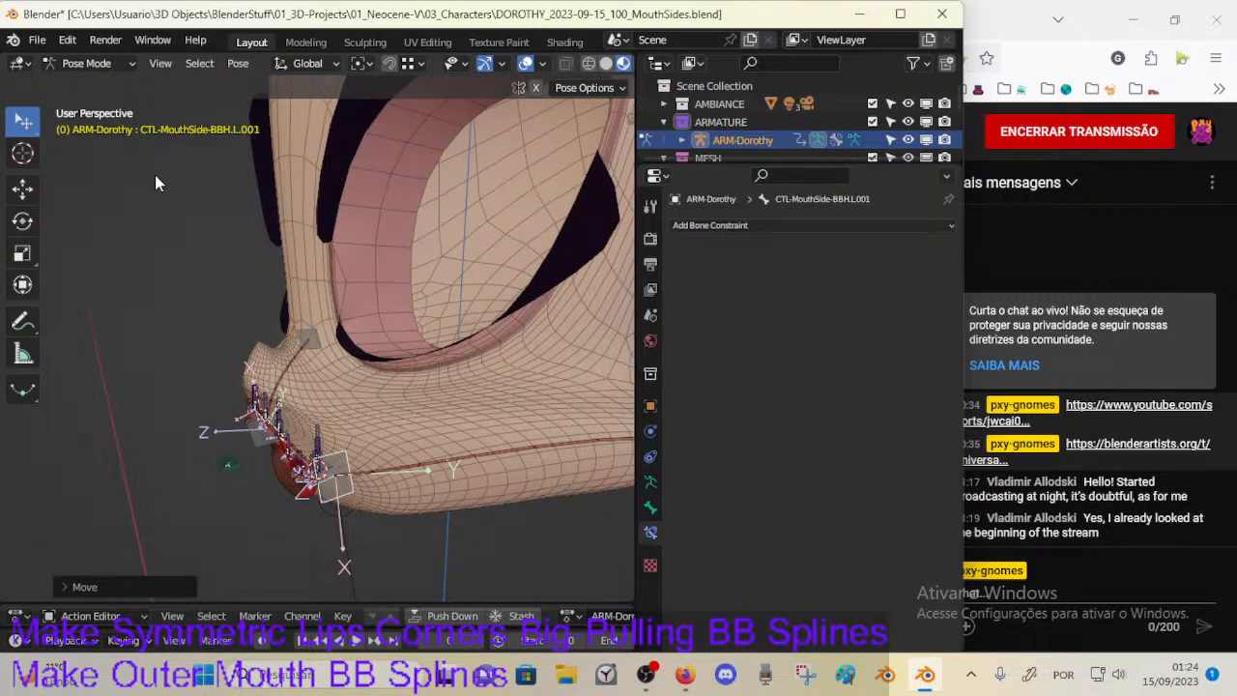
key("b")
left_click_drag(156, 170, 524, 514)
middle_click_drag(406, 372, 434, 276)
middle_click_drag(434, 488, 427, 339)
left_click(427, 341)
left_click(509, 371)
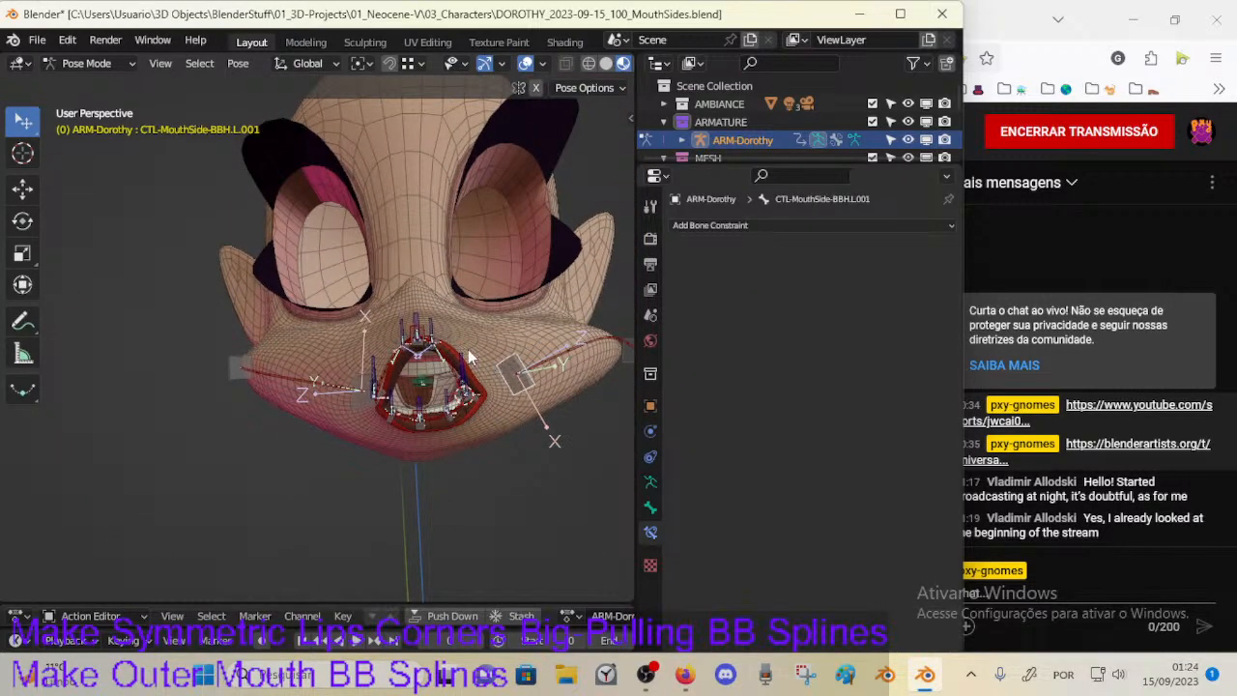
Step: Check the constraints of CTL-LipUp.L.001, DEF-LipUp-BB.R.001 and DEF-MouthSide-BB.R.001, and save the file
left_click(423, 319)
scroll(440, 343, "up", 5)
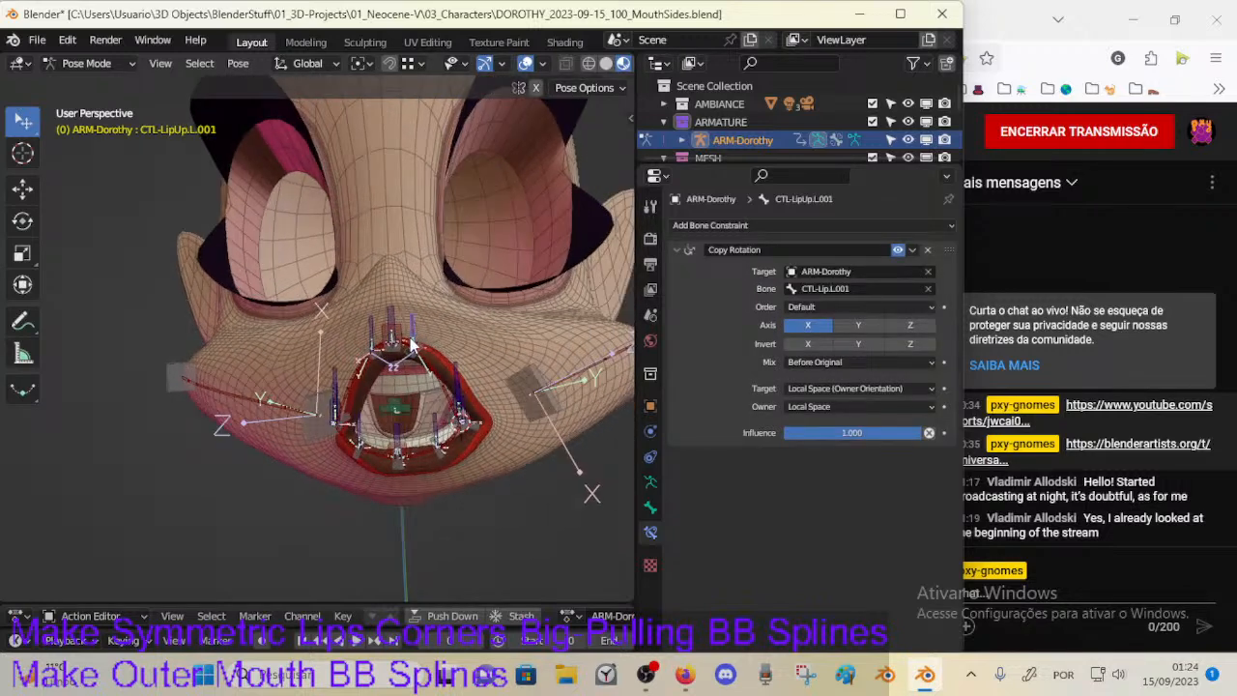
left_click(439, 355)
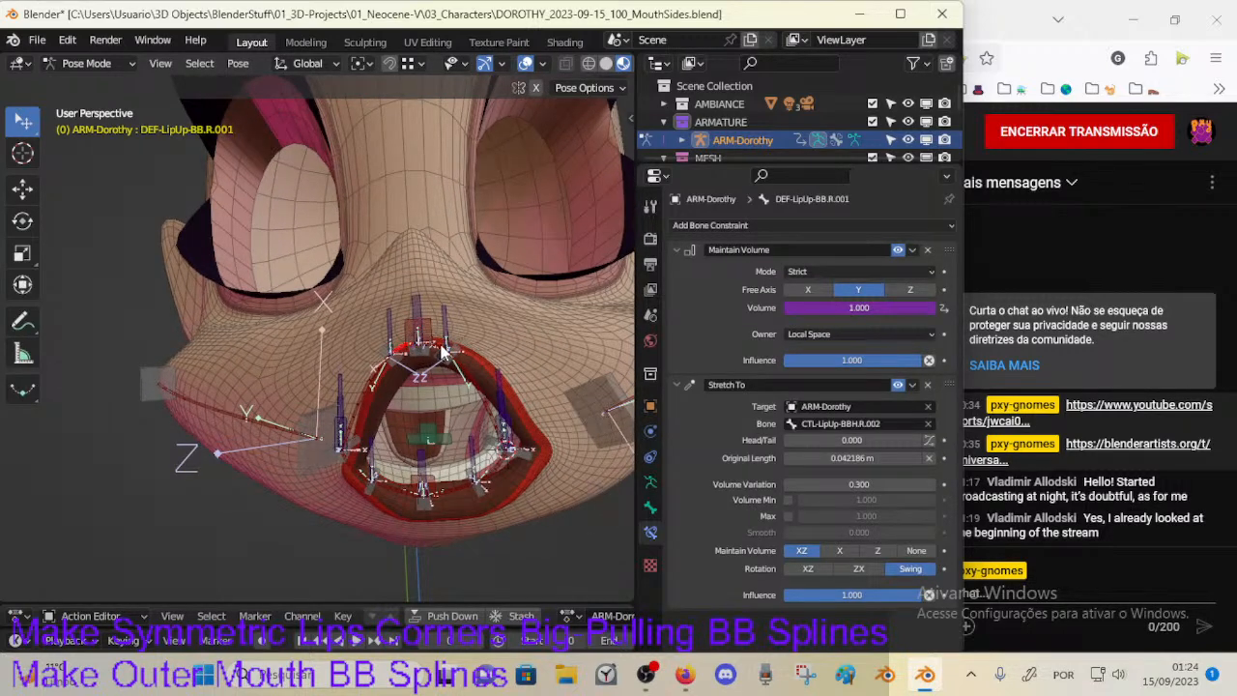
left_click(436, 350)
left_click(400, 350)
scroll(548, 457, "down", 3)
left_click(514, 383)
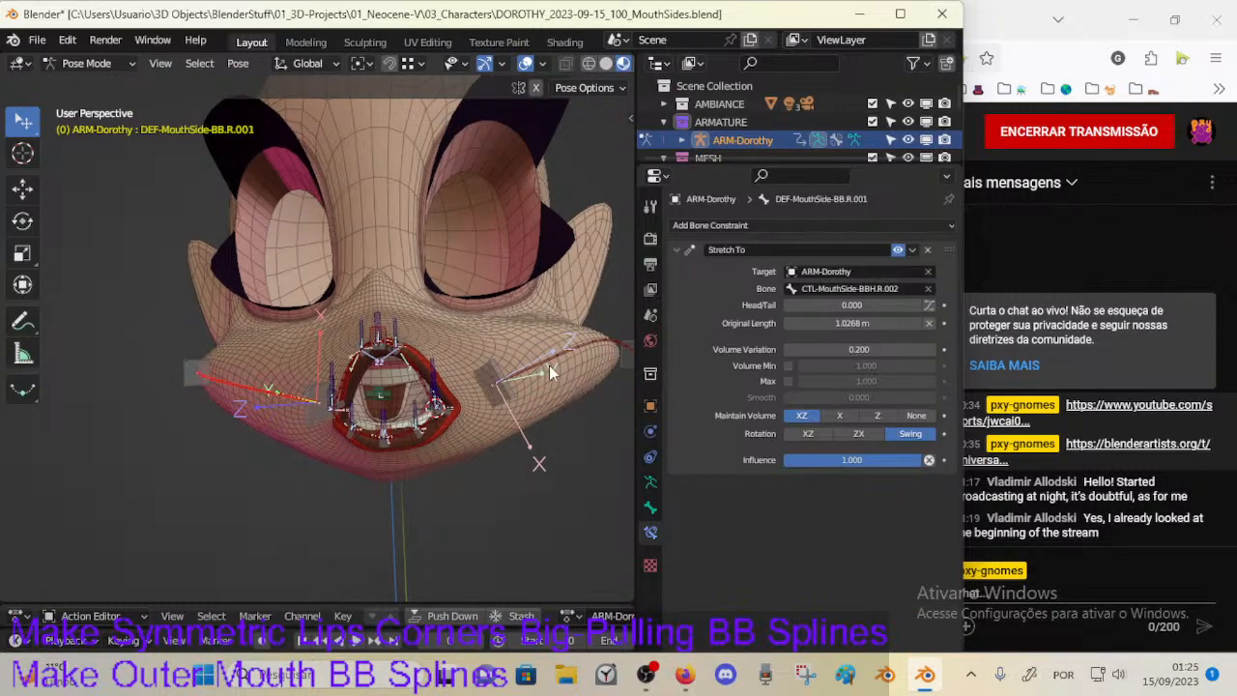
middle_click_drag(429, 389, 333, 398)
key("ctrl+s")
Step: Pull CTL-MouthSide-BBH.L.001 from the left cheek in over the mouth opening and rotate it
left_click_drag(462, 422, 384, 414)
key("r")
left_click(418, 455)
key("g")
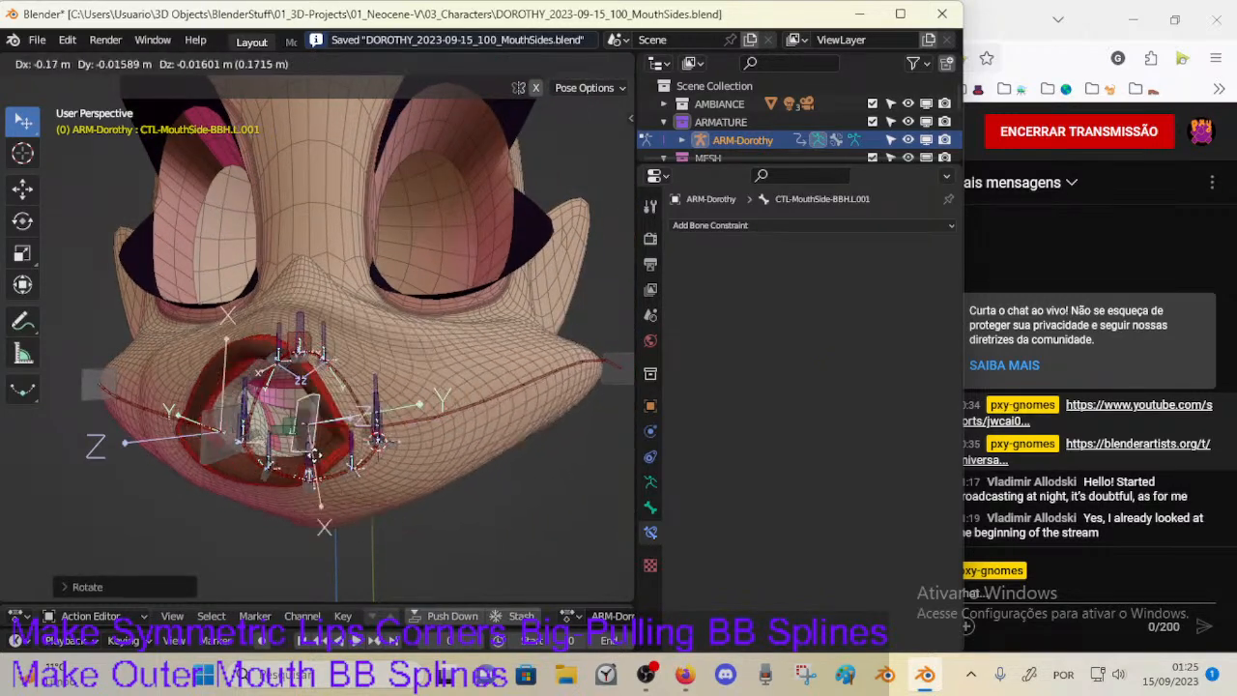
left_click(329, 430)
Step: Move CTL-MouthSide-BBH.L.001 repeatedly across the mouth and rotate it to test the asymmetric lip deformation
middle_click_drag(329, 430, 347, 492)
key("g")
left_click(308, 431)
key("g")
left_click(348, 425)
key("g")
left_click(312, 434)
key("g")
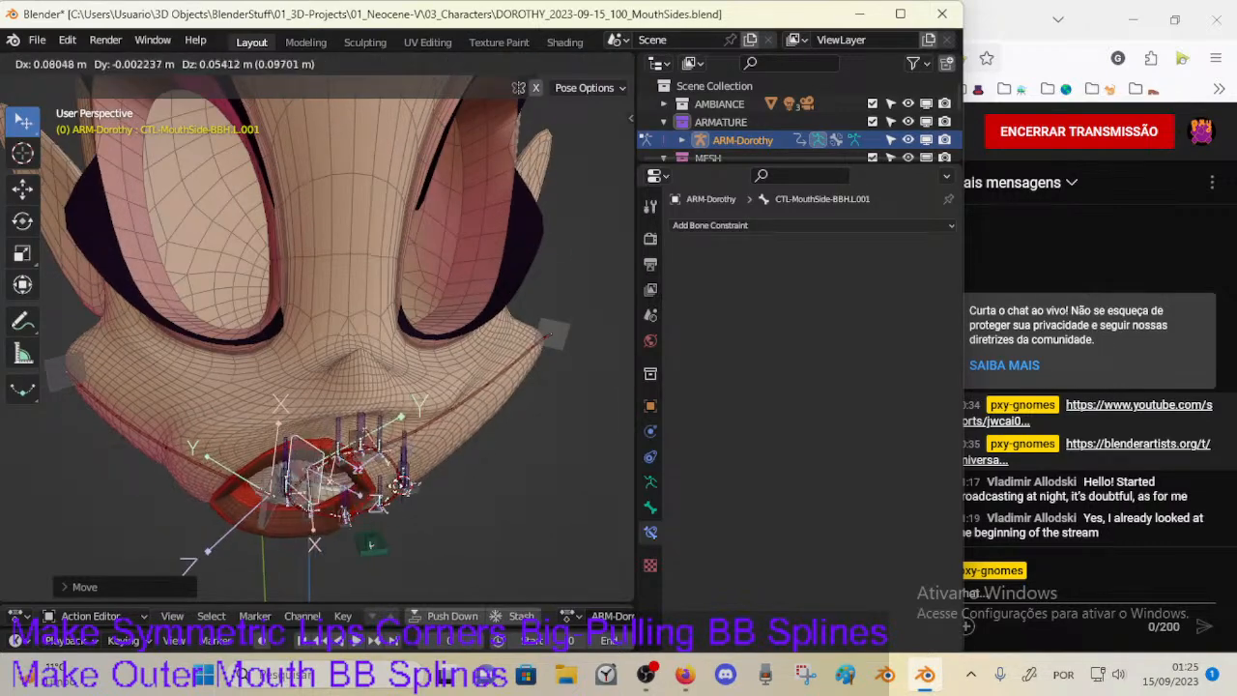
left_click(478, 482)
key("r")
left_click(456, 474)
key("g")
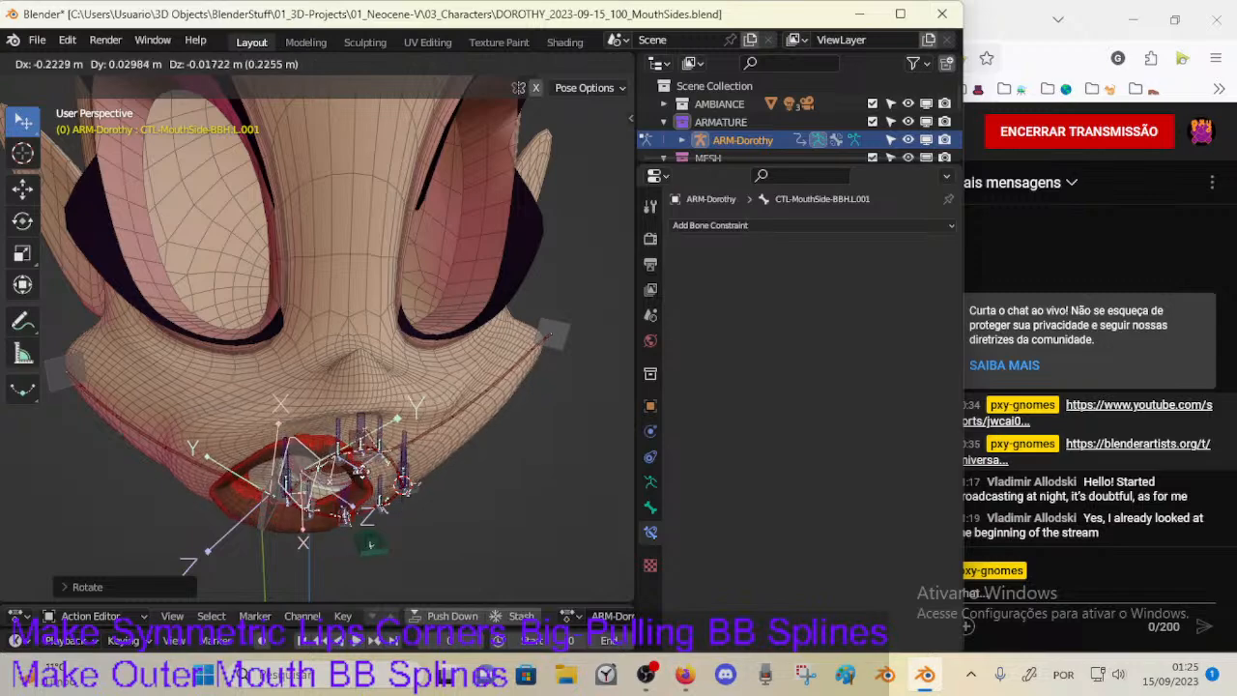
left_click(406, 455)
Step: Place CTL-MouthSide-BBH.L.001 in front of the lips and turn it, including a rotation about the Z axis
middle_click_drag(406, 454, 445, 438)
key("g")
left_click(553, 435)
key("r")
left_click(538, 514)
key("r")
key("z")
left_click(466, 494)
left_click(592, 329)
key("s")
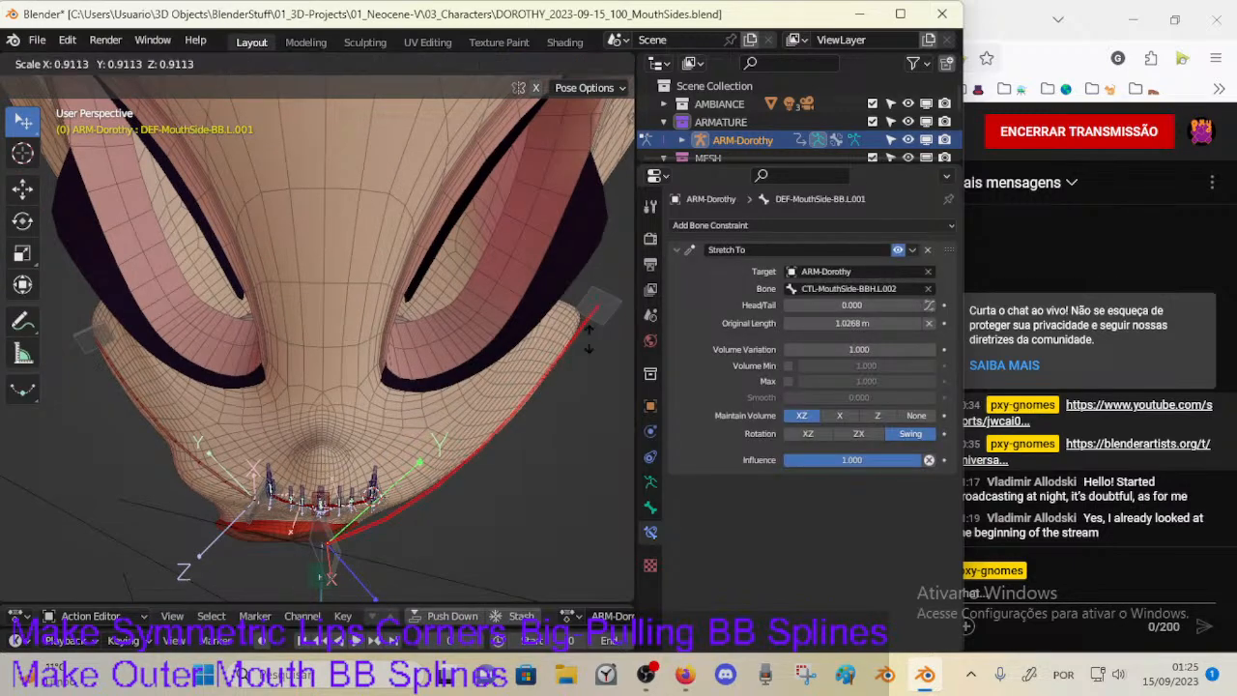
left_click(599, 330)
Step: Pull CTL-MouthSide-BBH.L.002 forward and down from the left cheek end and rotate it about the Z axis
left_click(599, 320)
key("g")
left_click(575, 444)
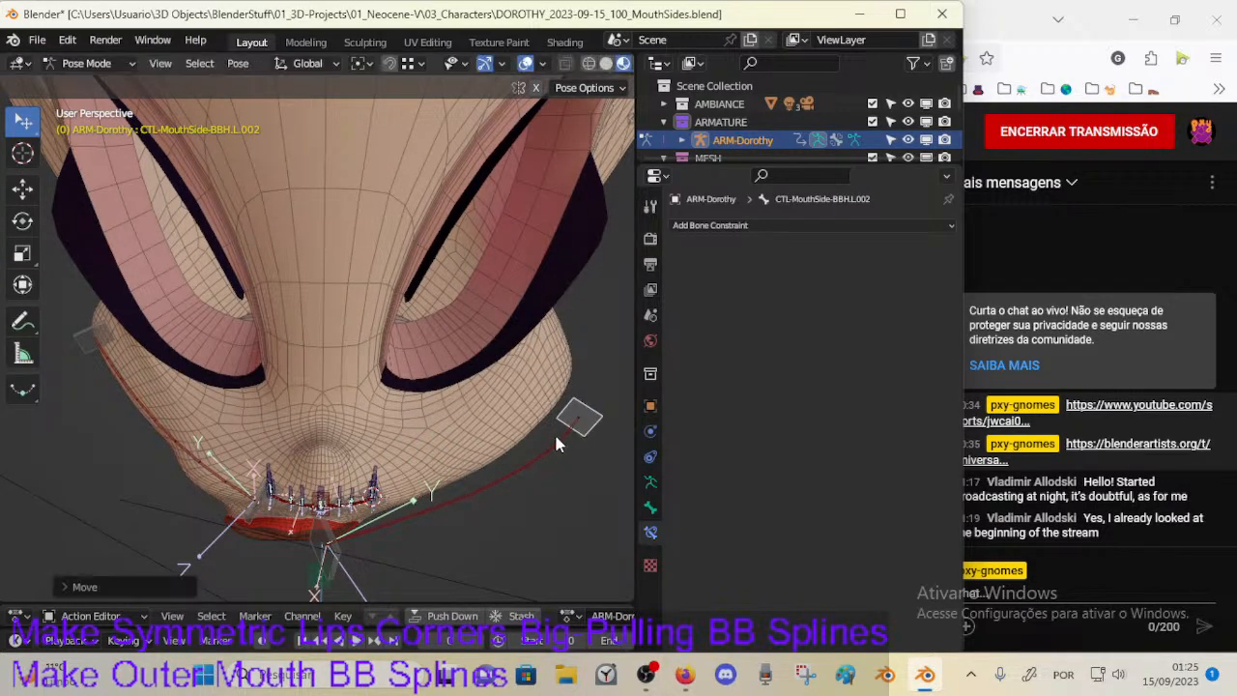
key("g")
middle_click_drag(555, 437, 470, 416)
left_click(470, 495)
key("r")
key("z")
left_click(530, 478)
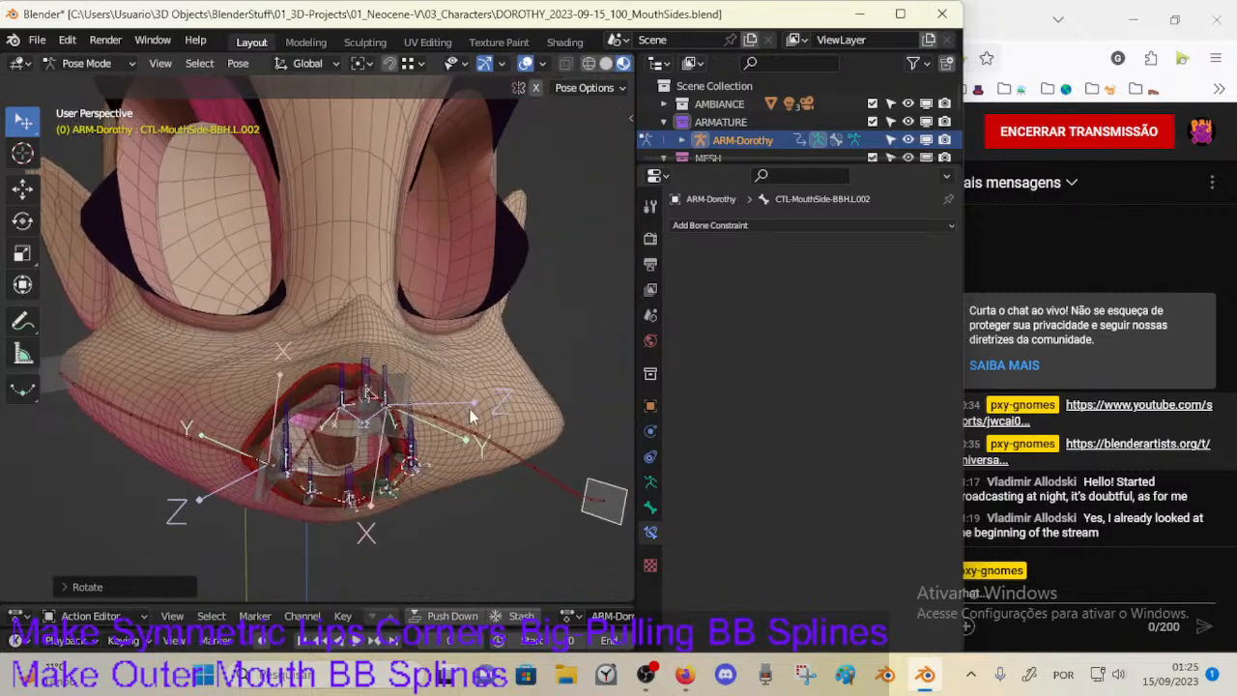
Step: Pull CTL-MouthSide-BBH.R.001 outward from the right mouth corner, rotate it about the Z axis and adjust its position
left_click(281, 483)
key("g")
left_click(197, 475)
middle_click_drag(197, 475, 335, 386)
middle_click_drag(263, 464, 210, 471)
key("g")
left_click(200, 470)
key("r")
key("z")
left_click(261, 529)
key("g")
left_click(229, 501)
Step: Move CTL-MouthSide-BBH.R.002 at the end of the right cheek to test the cheek deformation
left_click(60, 396)
middle_click_drag(124, 469, 409, 352)
key("g")
left_click(217, 470)
middle_click_drag(298, 390, 271, 392)
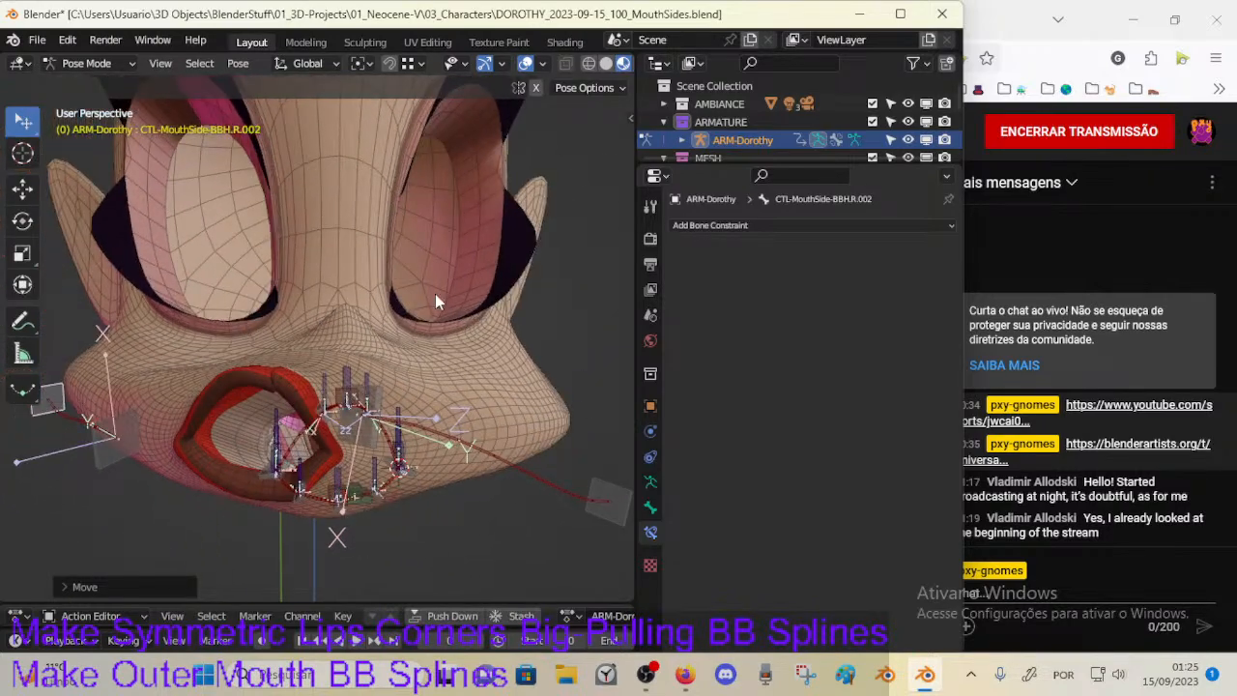
Step: Move CTL-MouthSide-BBH.R.001 inward and down until it sits below the lower lip
left_click(132, 444)
key("g")
left_click(194, 482)
key("g")
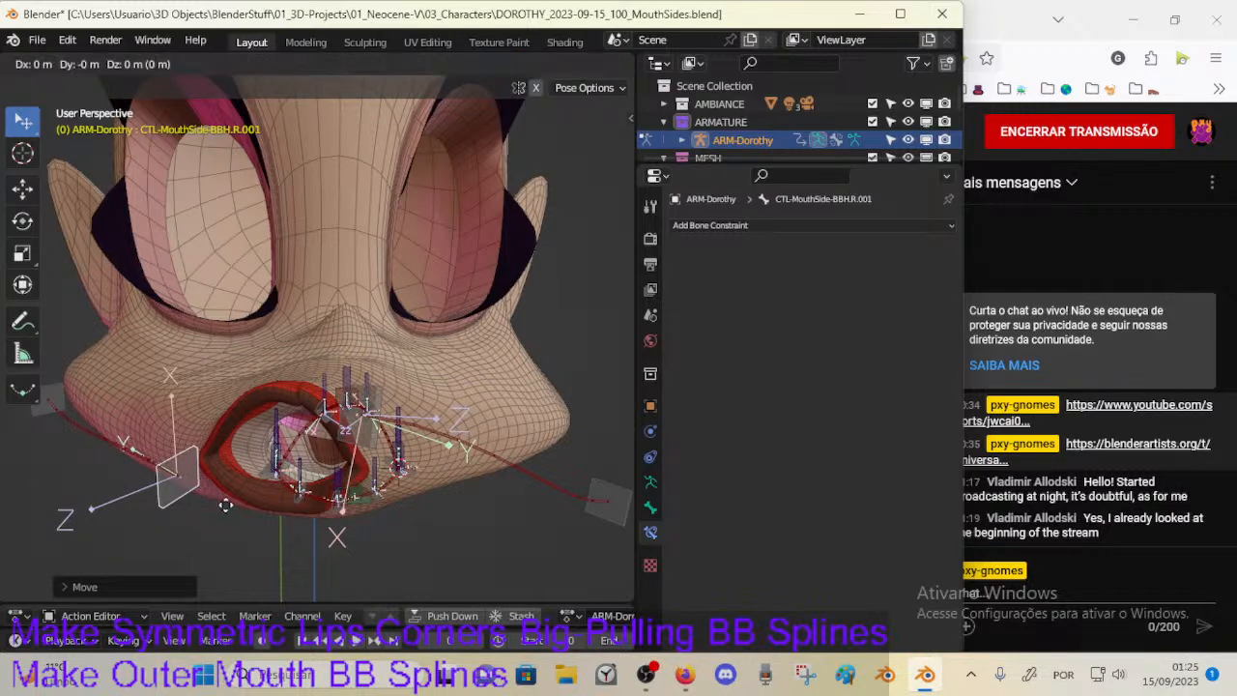
left_click(241, 512)
middle_click_drag(209, 485, 157, 460)
key("g")
left_click(228, 489)
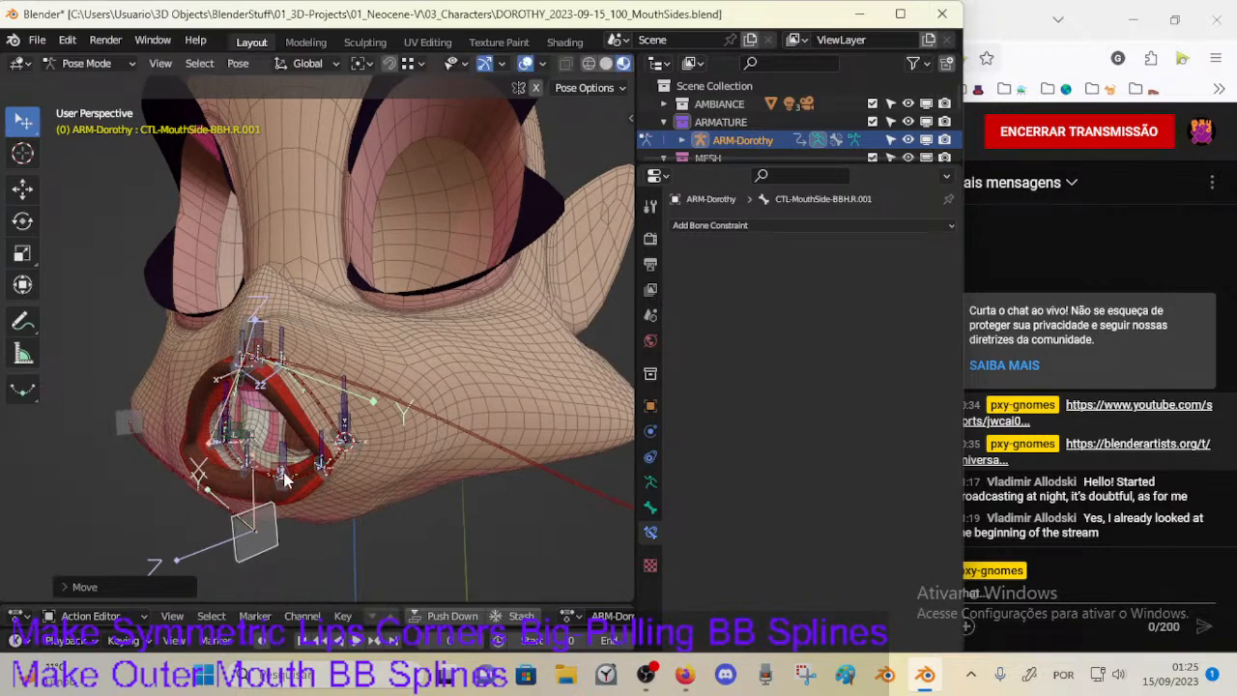
Step: Leave Pose Mode and put the 00_Body mesh into Weight Paint mode with ARM-Dorothy also selected
middle_click_drag(284, 478, 439, 430)
left_click(441, 433)
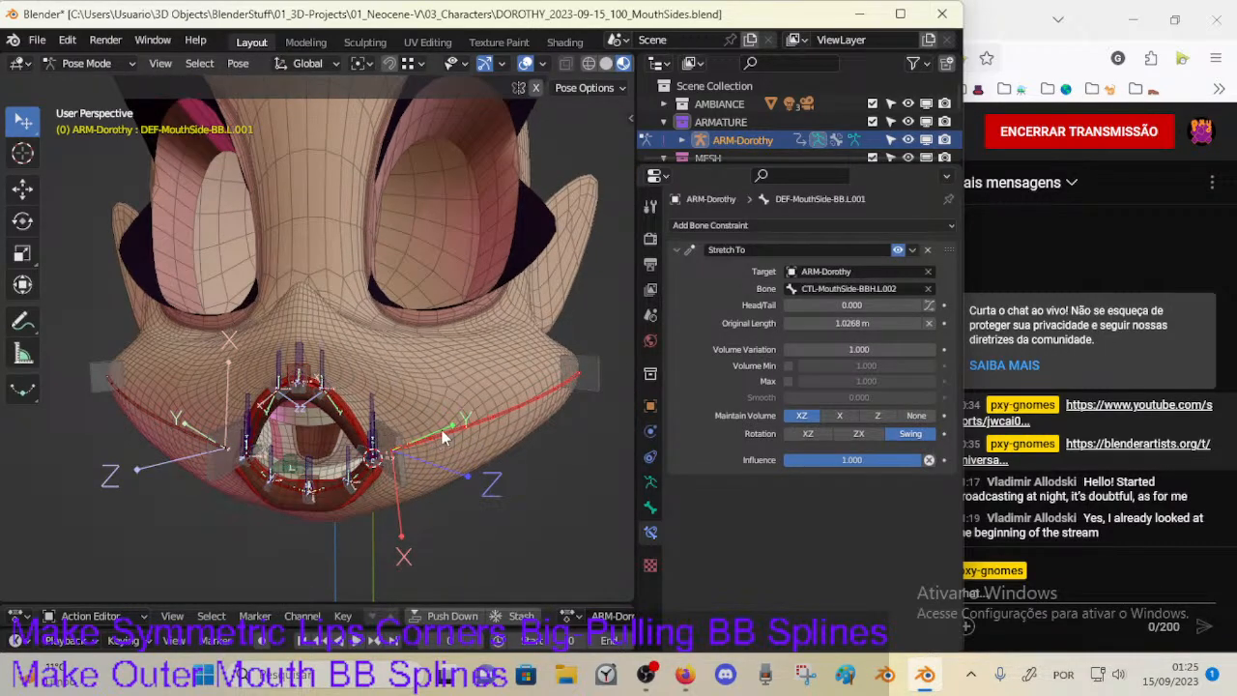
key("ctrl+Tab")
left_click(383, 398, "shift")
key("ctrl+Tab")
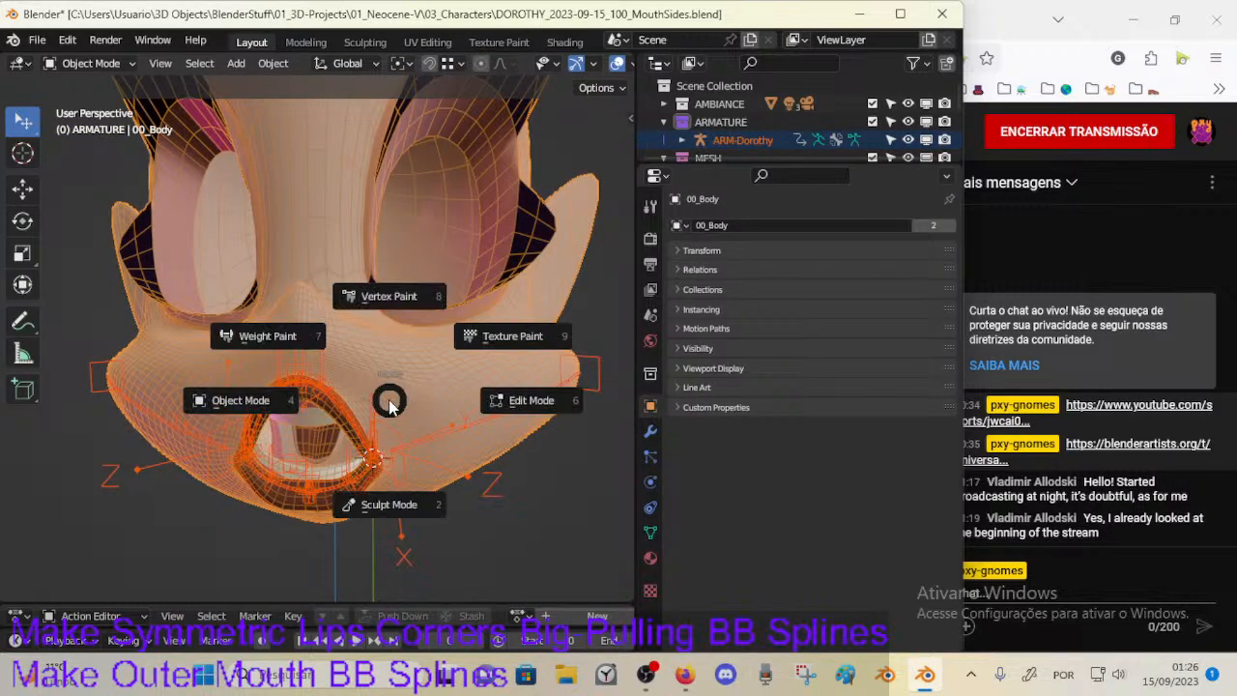
key("w")
Step: Show the 00_Body weights of the mouth-side bones, ending with DEF-MouthSide-BB.R.001, and examine them from several angles
left_click(447, 426, "ctrl")
left_click(214, 425, "ctrl")
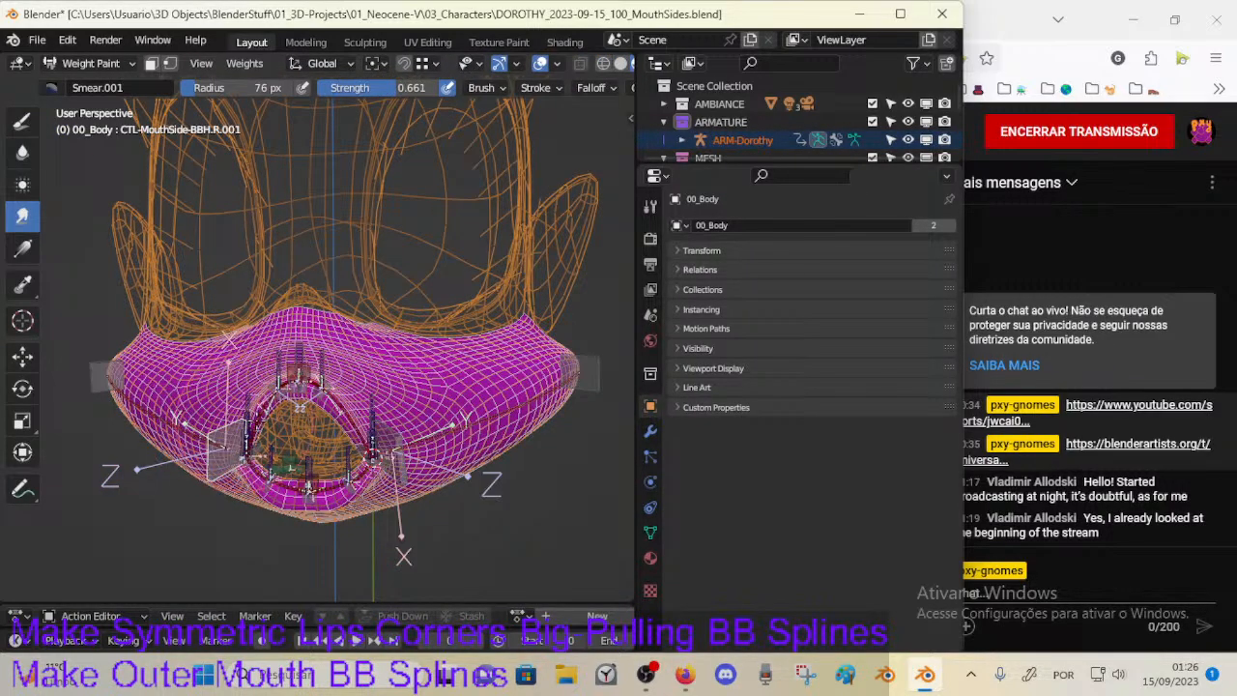
left_click(468, 423, "ctrl")
left_click(228, 425, "ctrl")
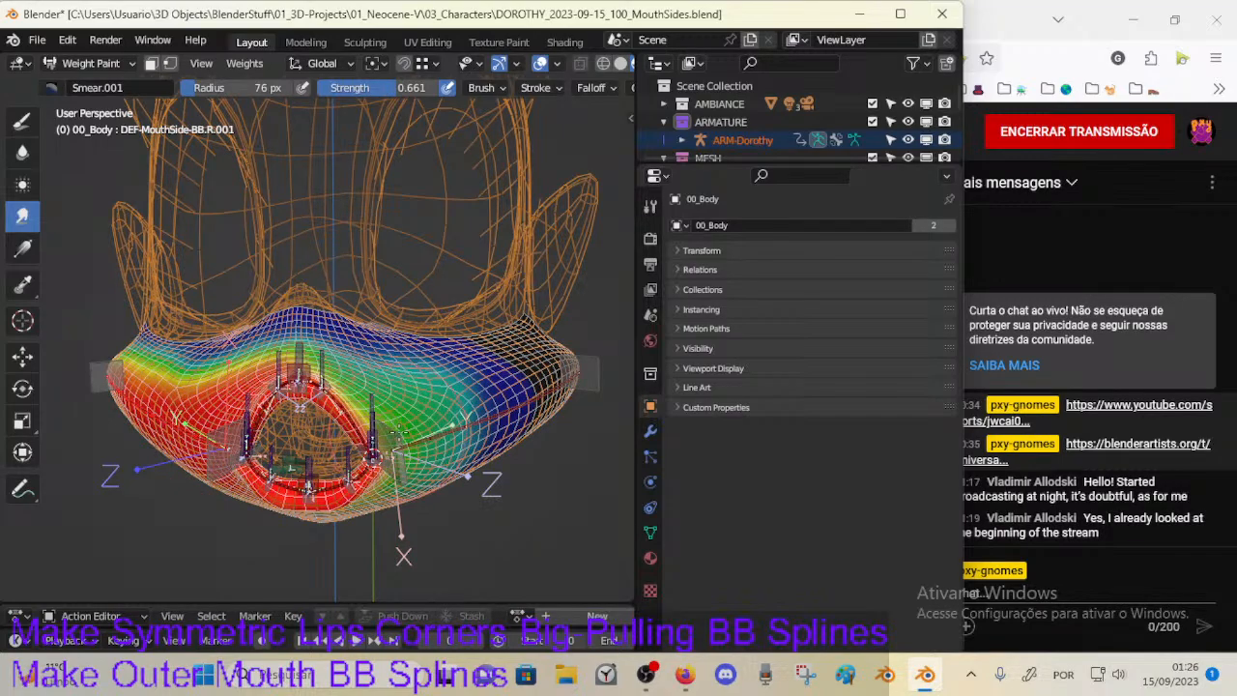
middle_click_drag(402, 433, 291, 375)
middle_click_drag(191, 365, 193, 422)
Step: Switch to the Blur brush and examine the DEF-MouthSide-BB.R.001 weights around the lips and both cheeks from several angles
left_click(22, 151)
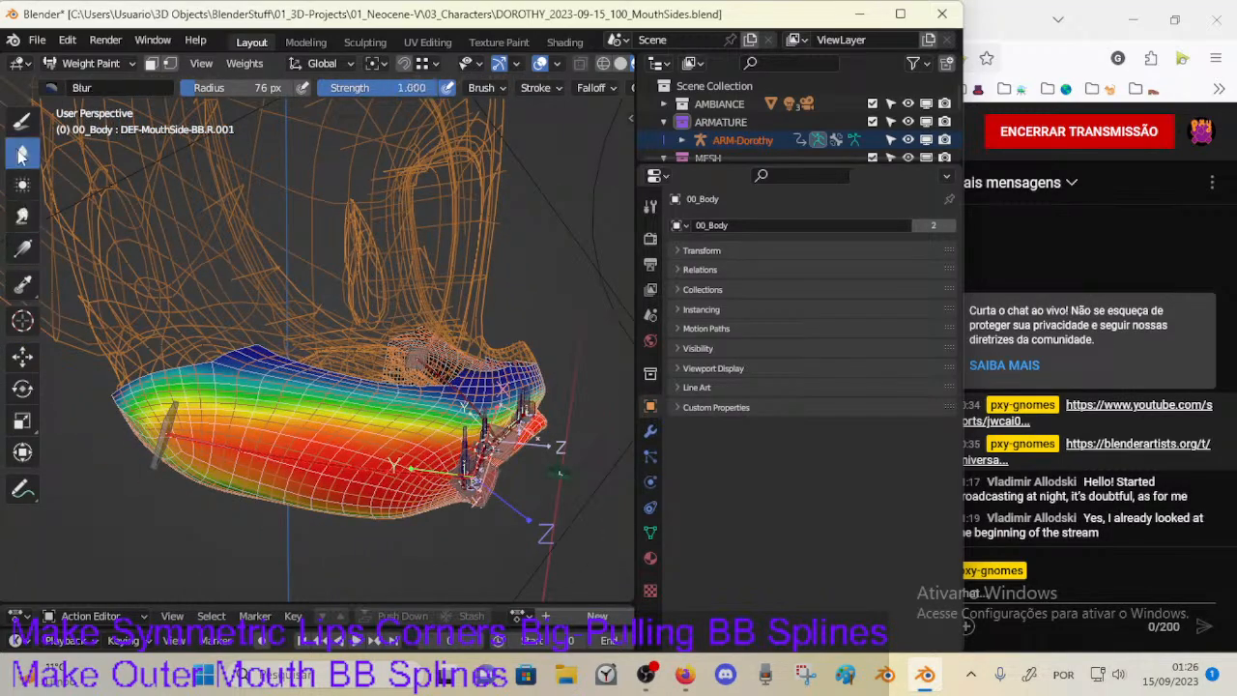
middle_click_drag(293, 214, 290, 391)
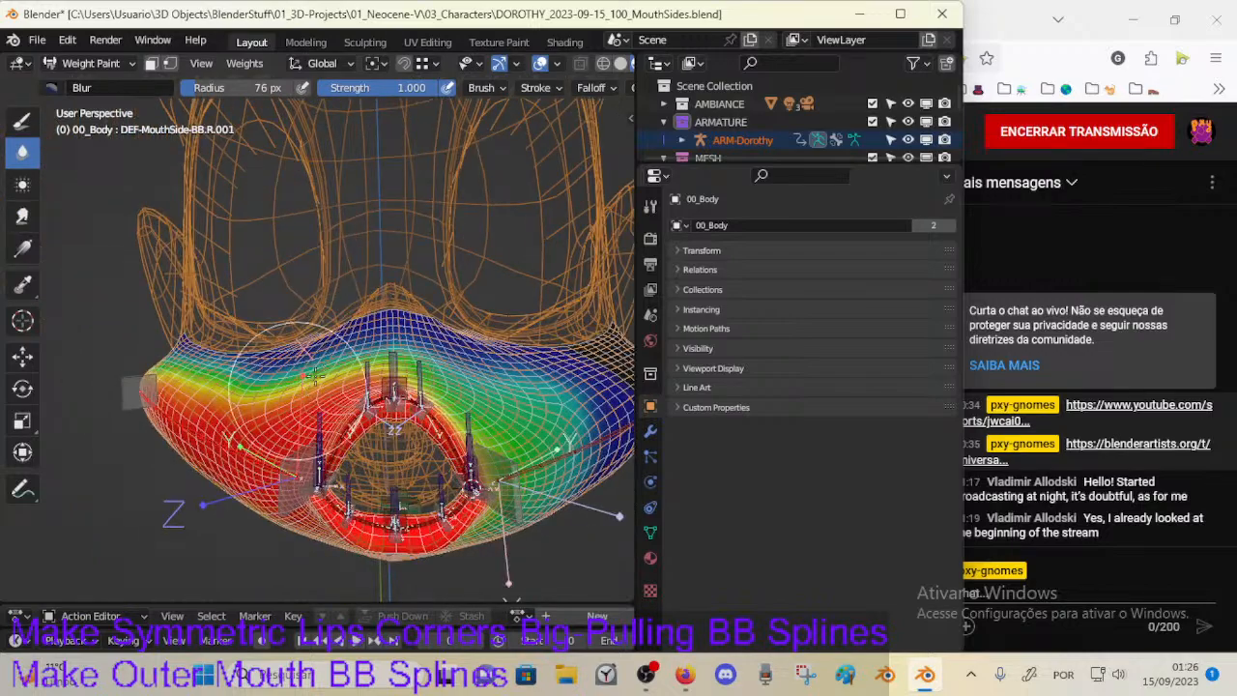
middle_click_drag(463, 360, 398, 370)
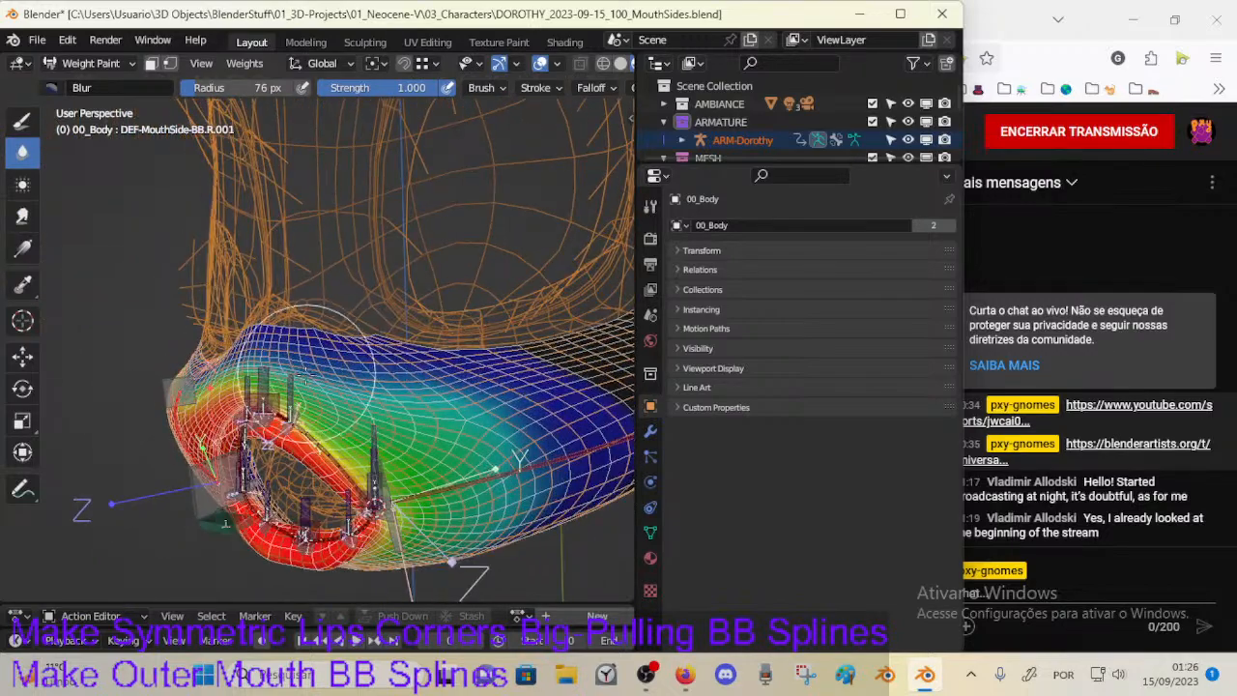
key("shift+f")
left_click(404, 369)
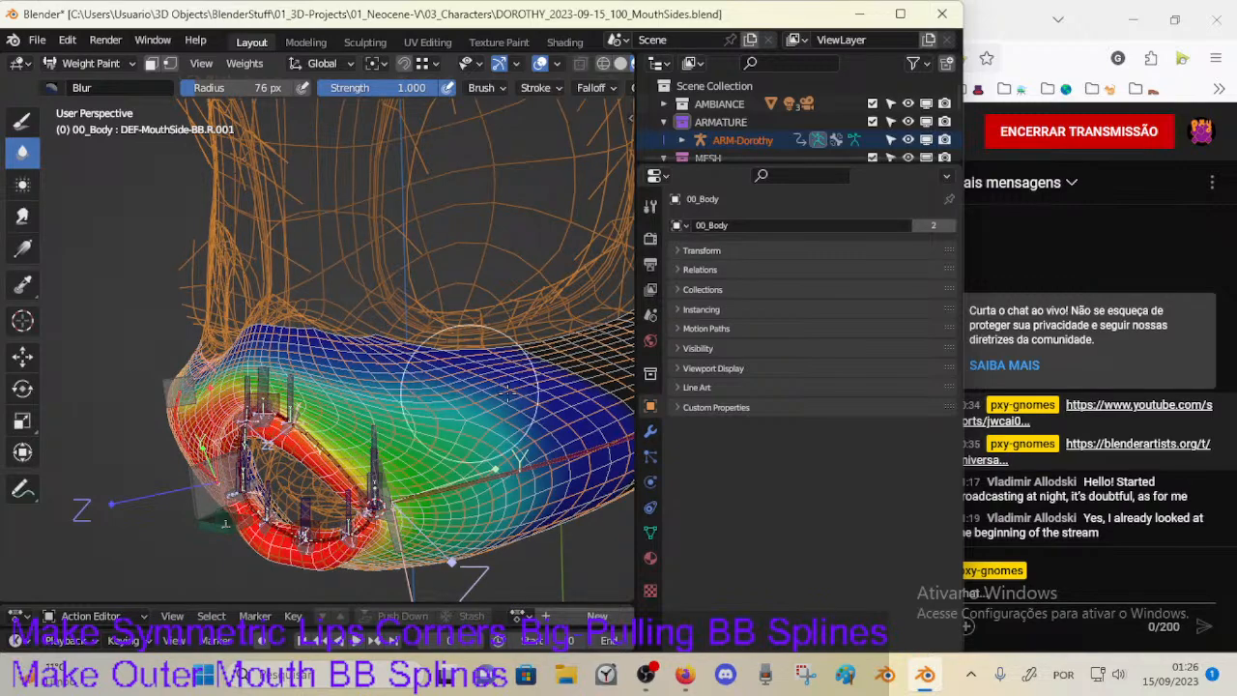
middle_click_drag(404, 372, 396, 348)
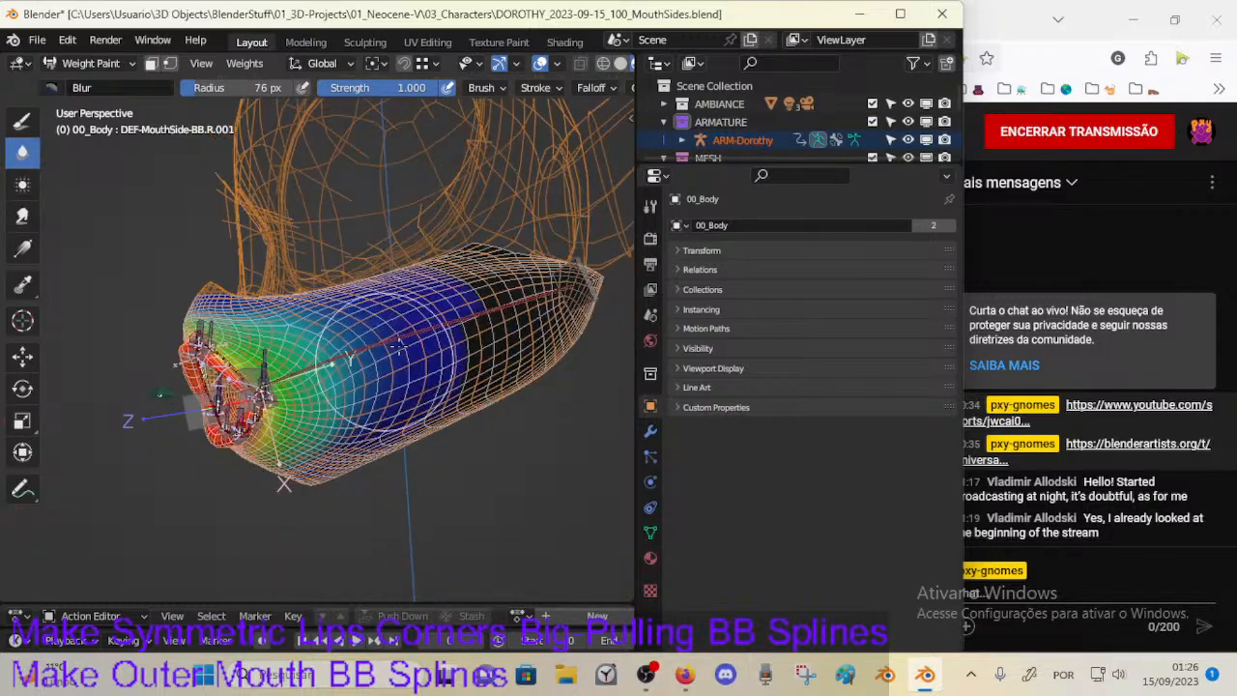
middle_click_drag(385, 401, 175, 412)
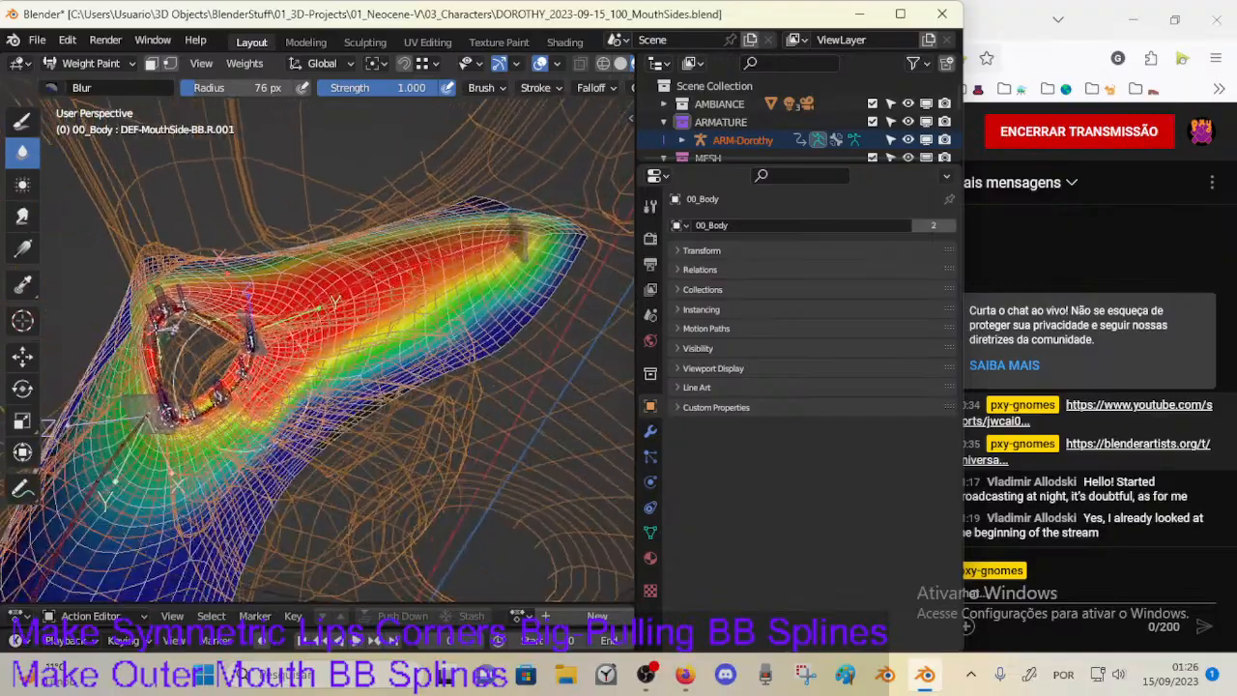
middle_click_drag(332, 377, 346, 401)
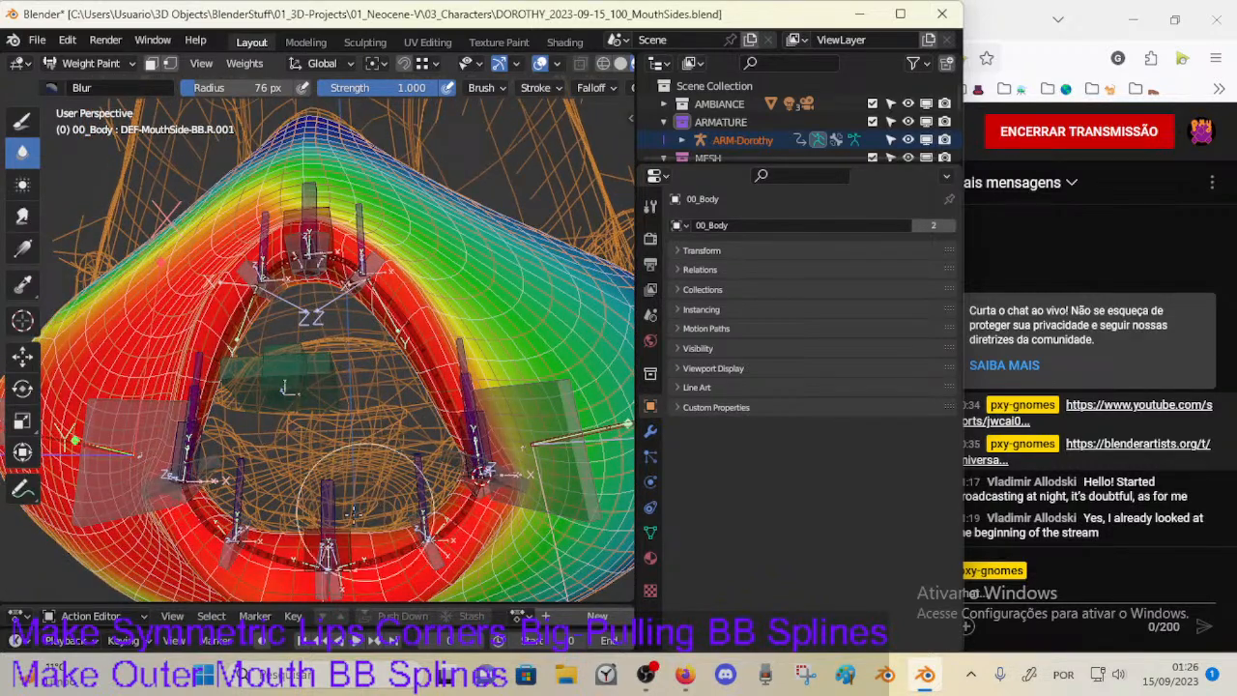
middle_click_drag(331, 480, 333, 468)
middle_click_drag(404, 454, 307, 440)
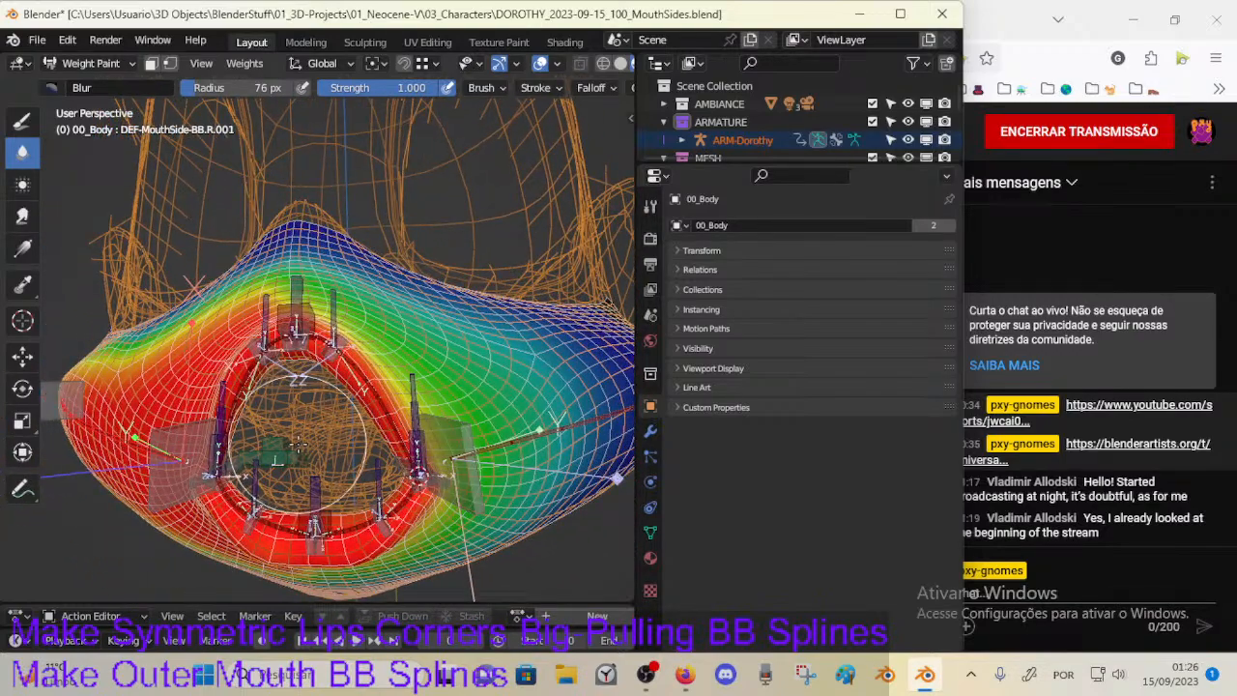
mouse_move(311, 448)
middle_mouse_down()
mouse_move(238, 464)
mouse_move(365, 431)
mouse_move(371, 512)
mouse_move(414, 497)
middle_mouse_up()
Step: Select both mouth-corner controls, CTL-MouthSide-BBH.R.001 and CTL-MouthSide-BBH.L.001, while in Weight Paint mode
left_click(278, 472, "ctrl")
key("Tab")
key("Tab")
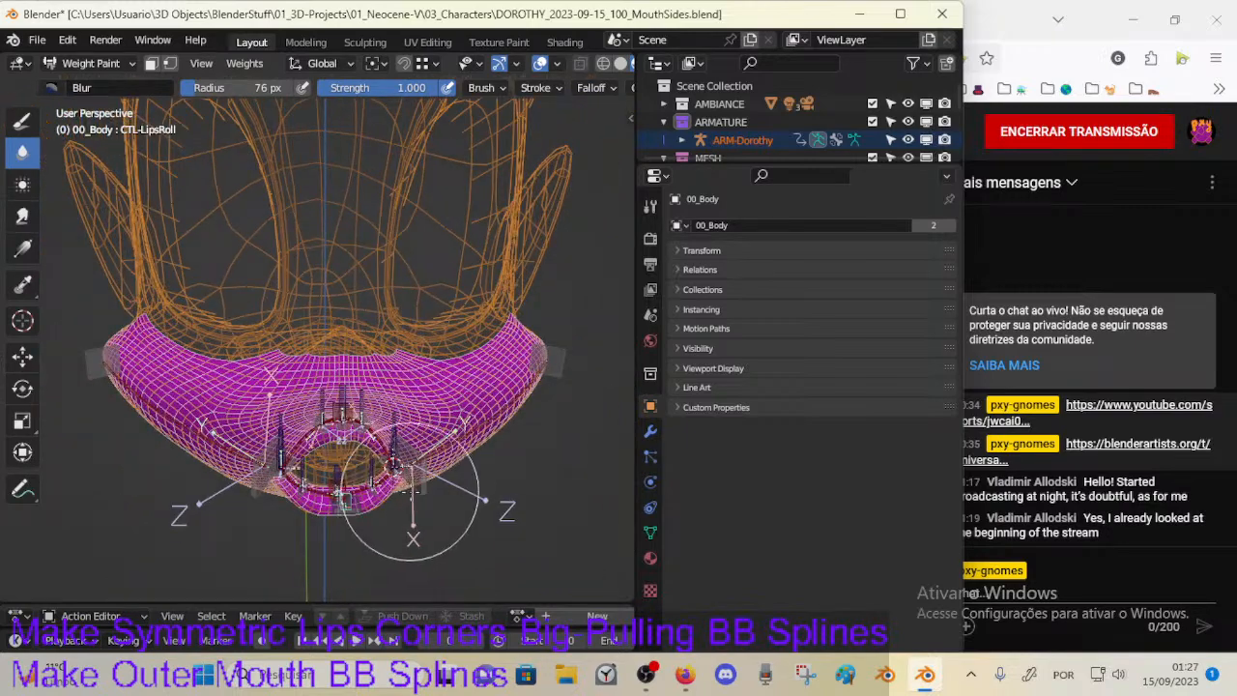
left_click(415, 485, "ctrl")
key("g")
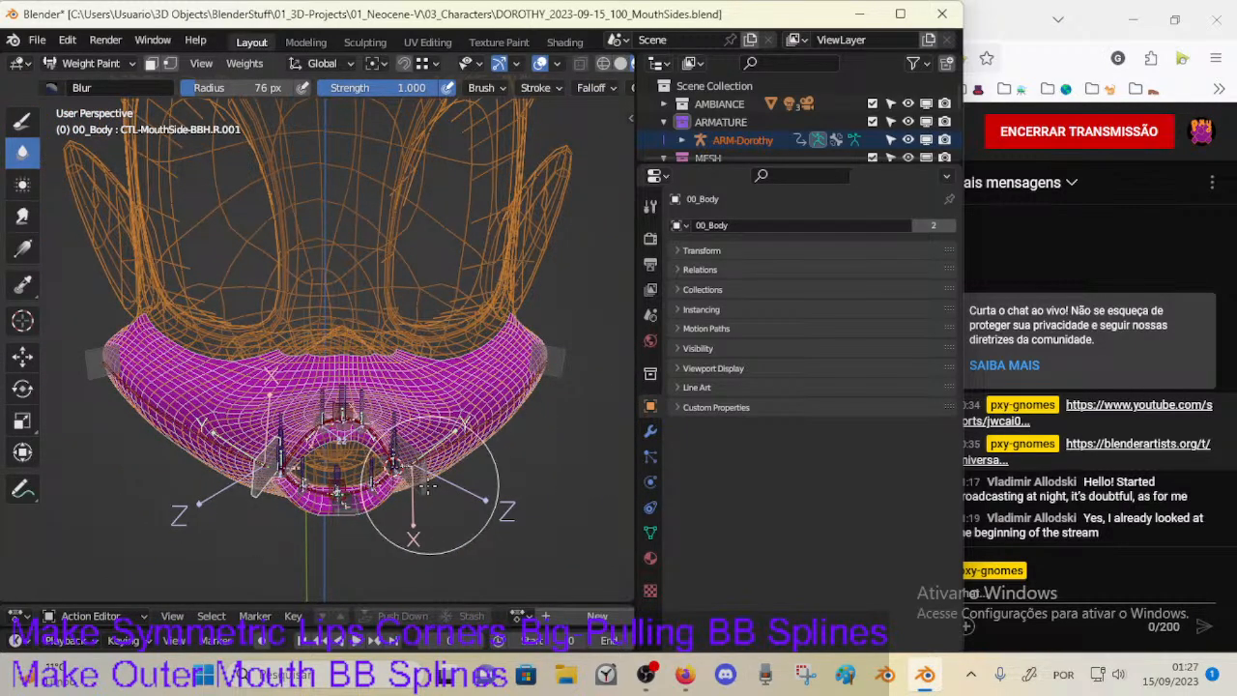
left_click(413, 521)
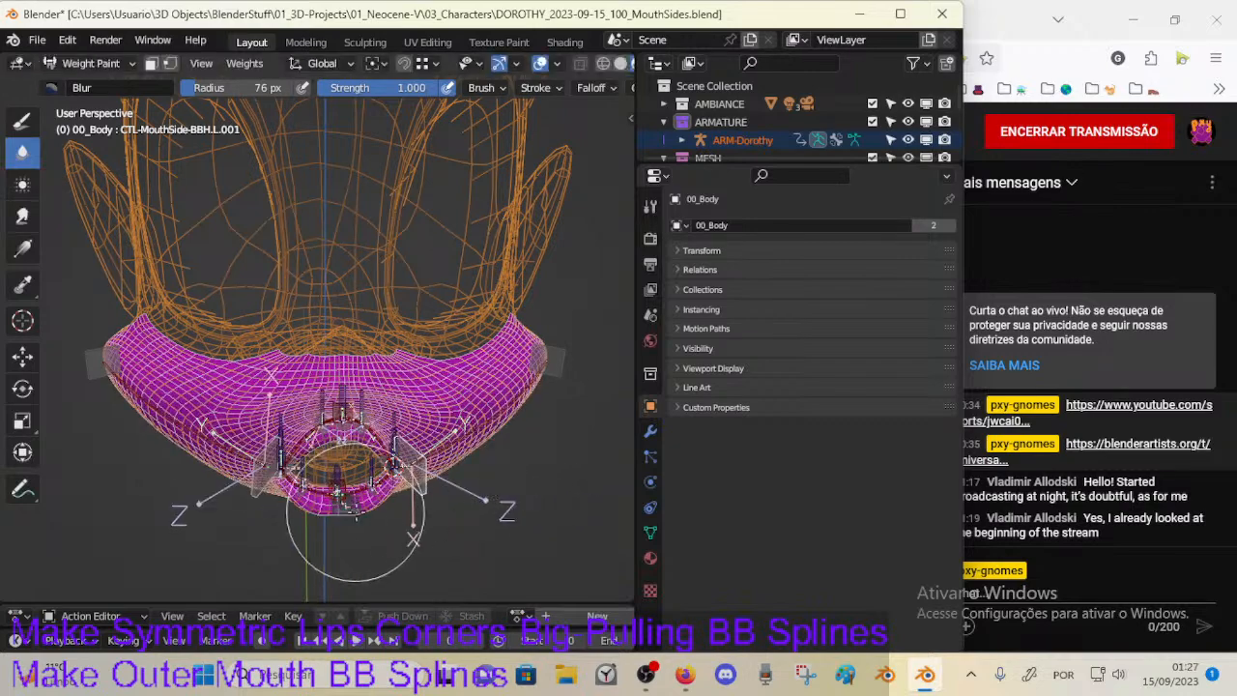
middle_click_drag(413, 522, 406, 485)
left_click(408, 489, "ctrl")
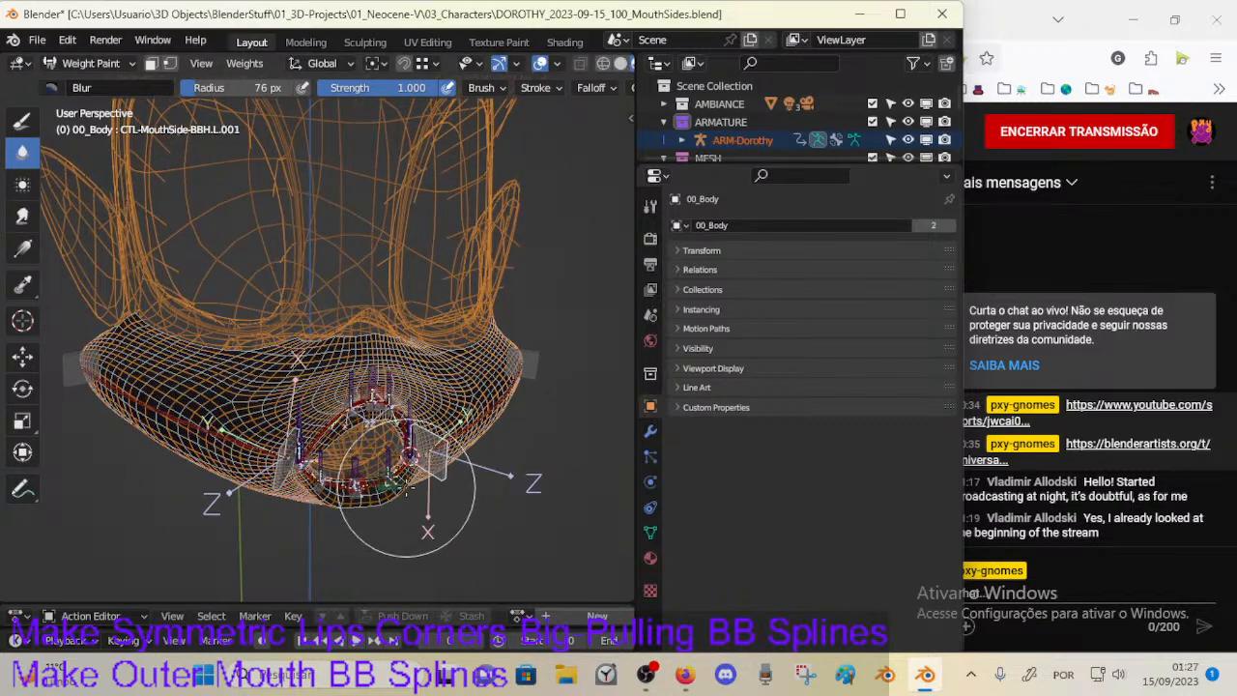
left_click(404, 489, "ctrl")
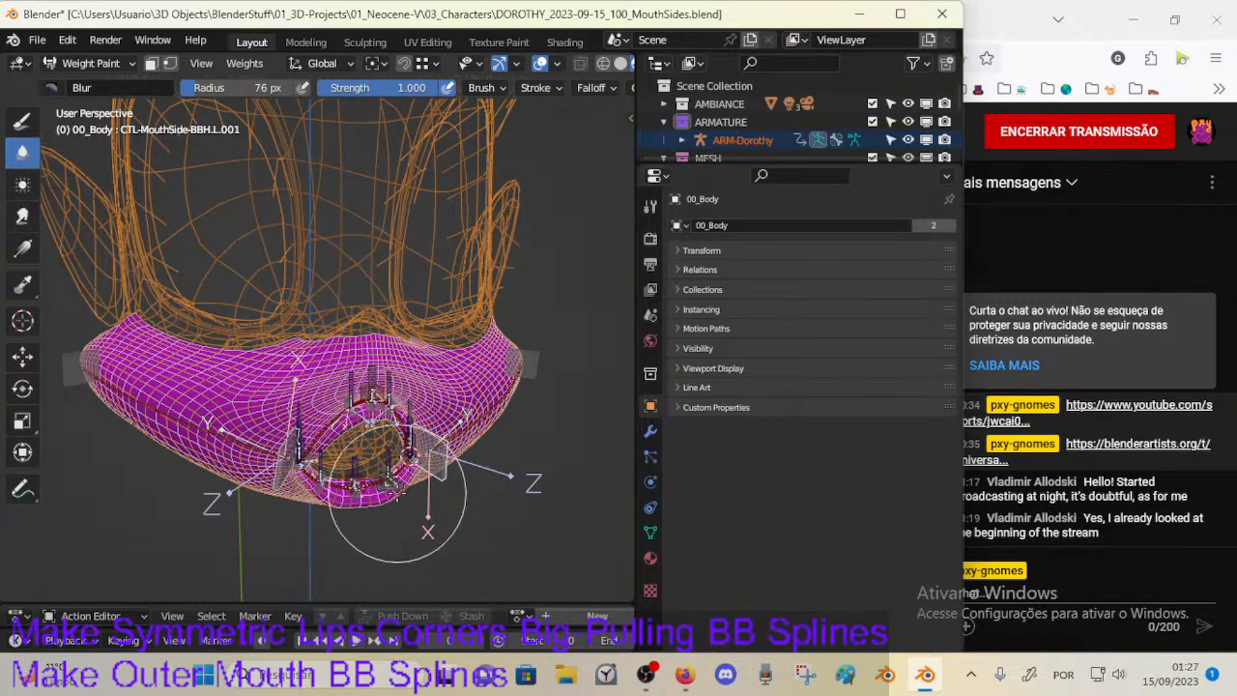
Step: Leave Weight Paint mode and put ARM-Dorothy into Pose Mode
middle_click_drag(396, 473, 351, 501)
key("ctrl+Tab")
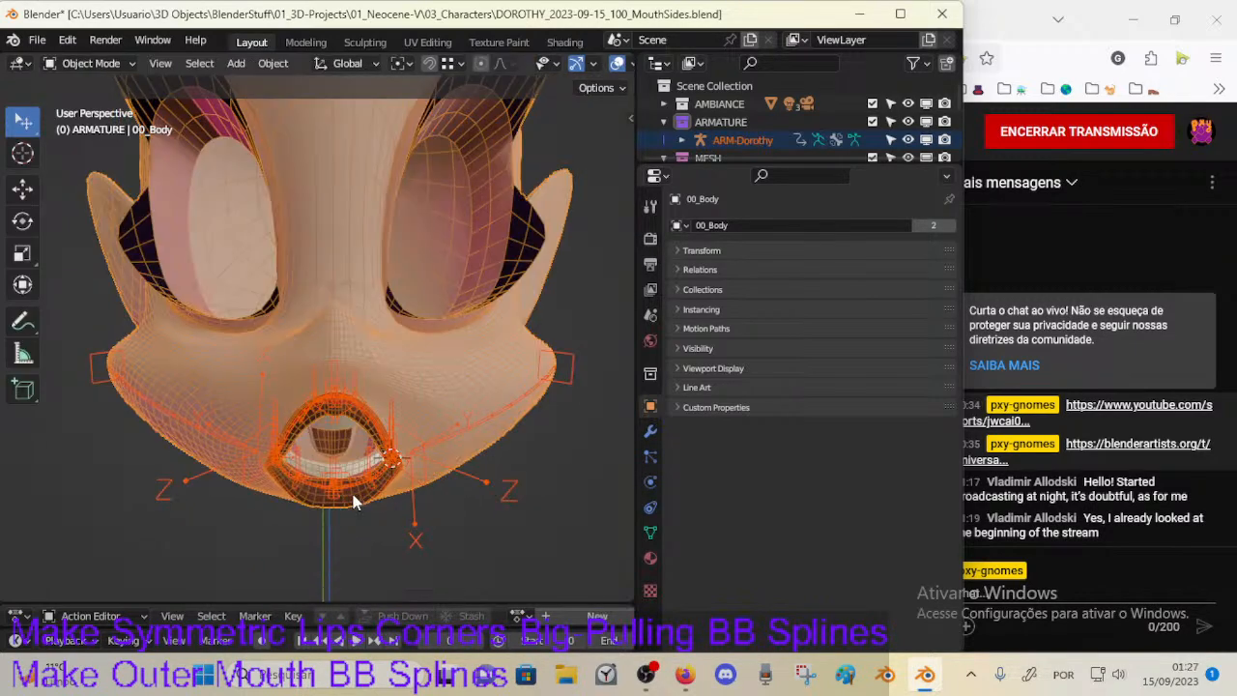
left_click(350, 499)
key("ctrl+Tab")
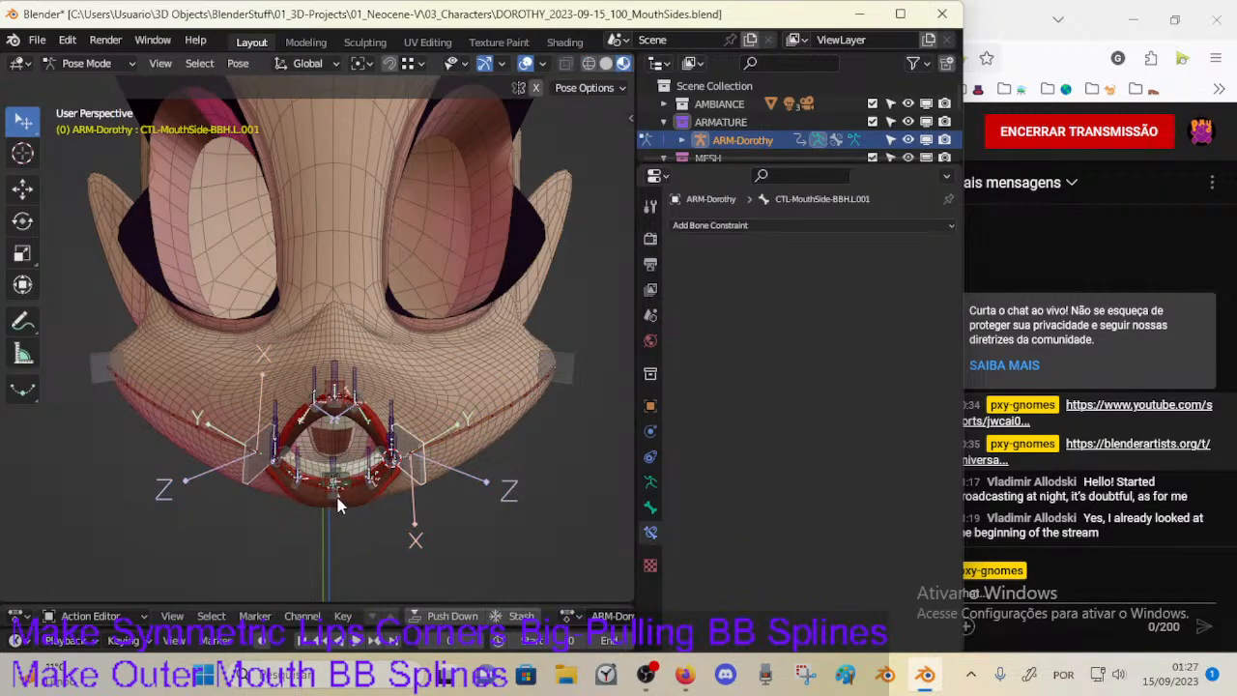
Step: Add an Armature constraint to the CTL-LipsRoll bone and give it one target bone entry
left_click(348, 505)
middle_click_drag(351, 508, 384, 448)
left_click(397, 418)
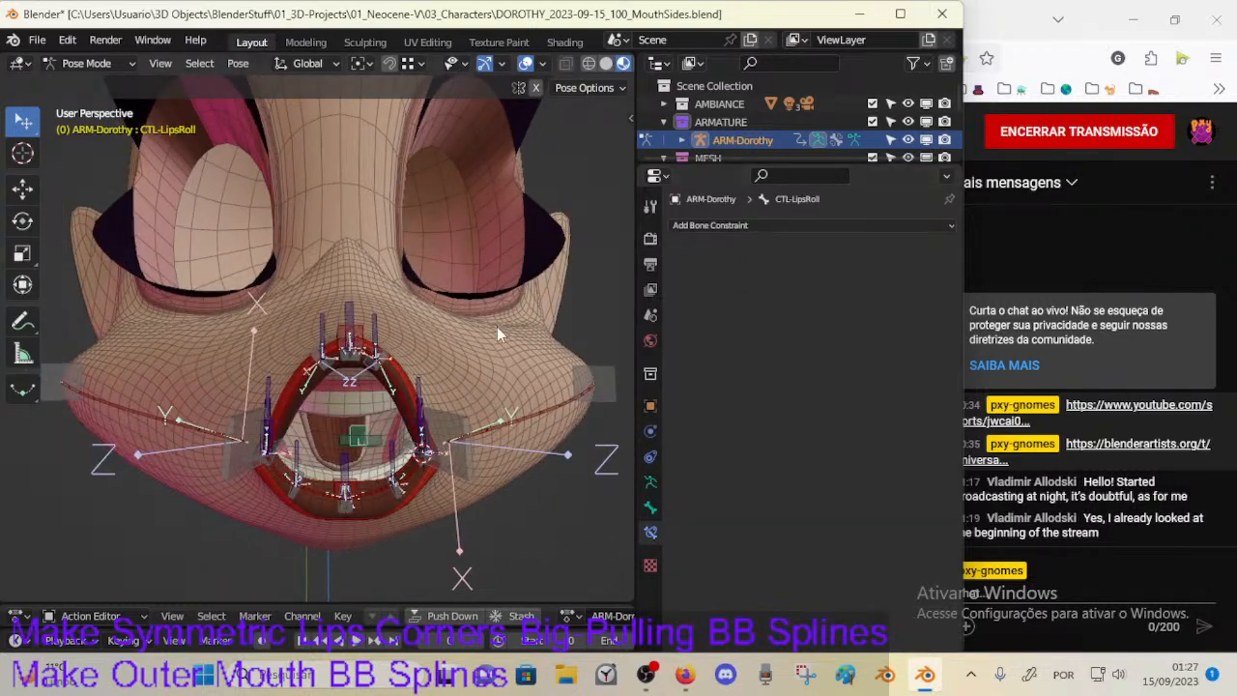
left_click(681, 228)
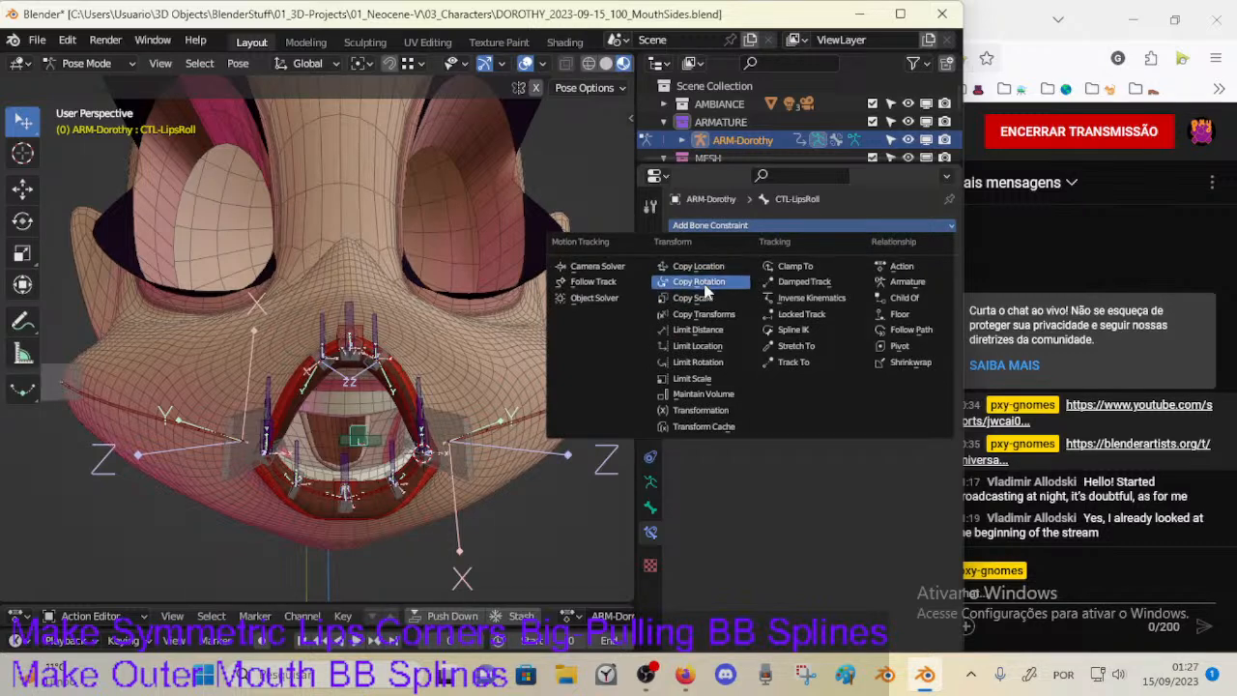
left_click(886, 282)
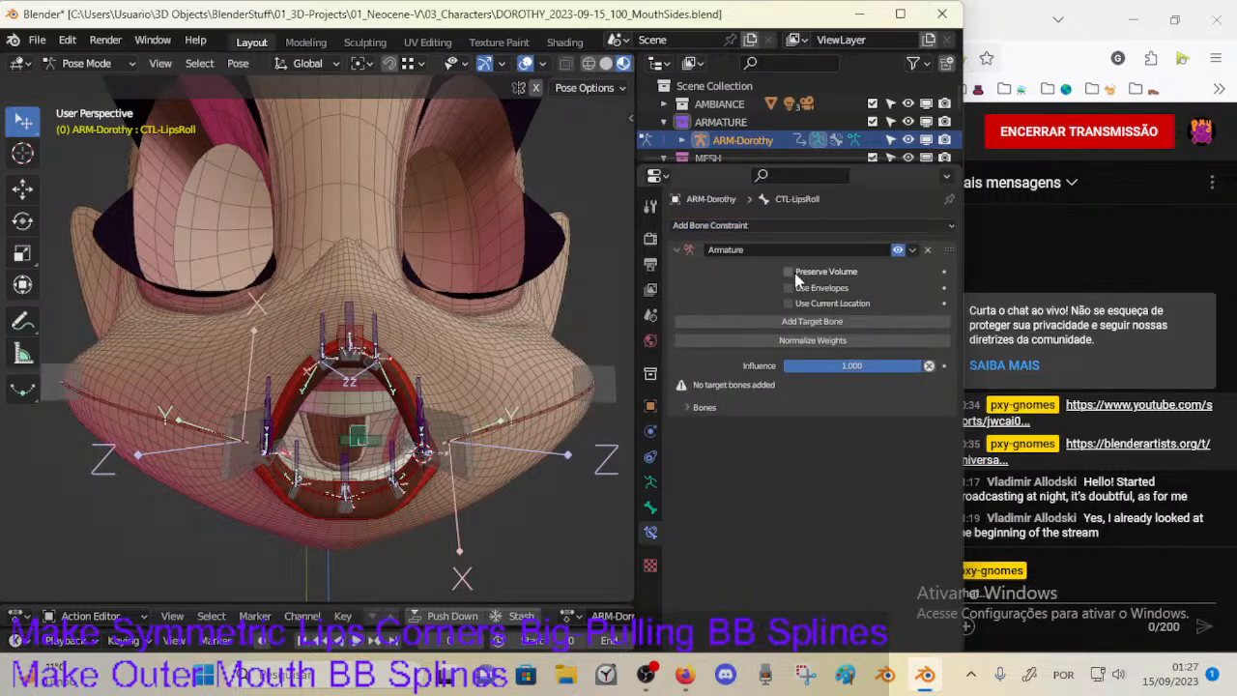
left_click(798, 329)
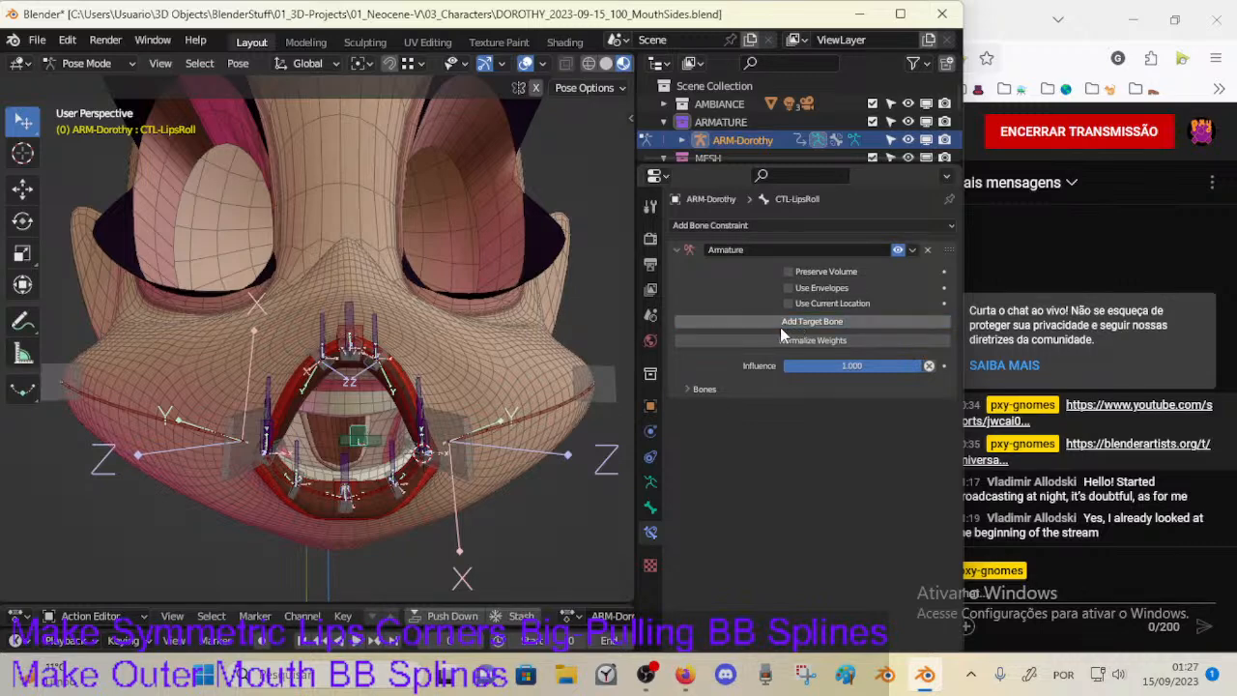
Step: Look up the name of the left mouth-corner control and reselect CTL-LipsRoll
left_click(470, 469)
key("F2")
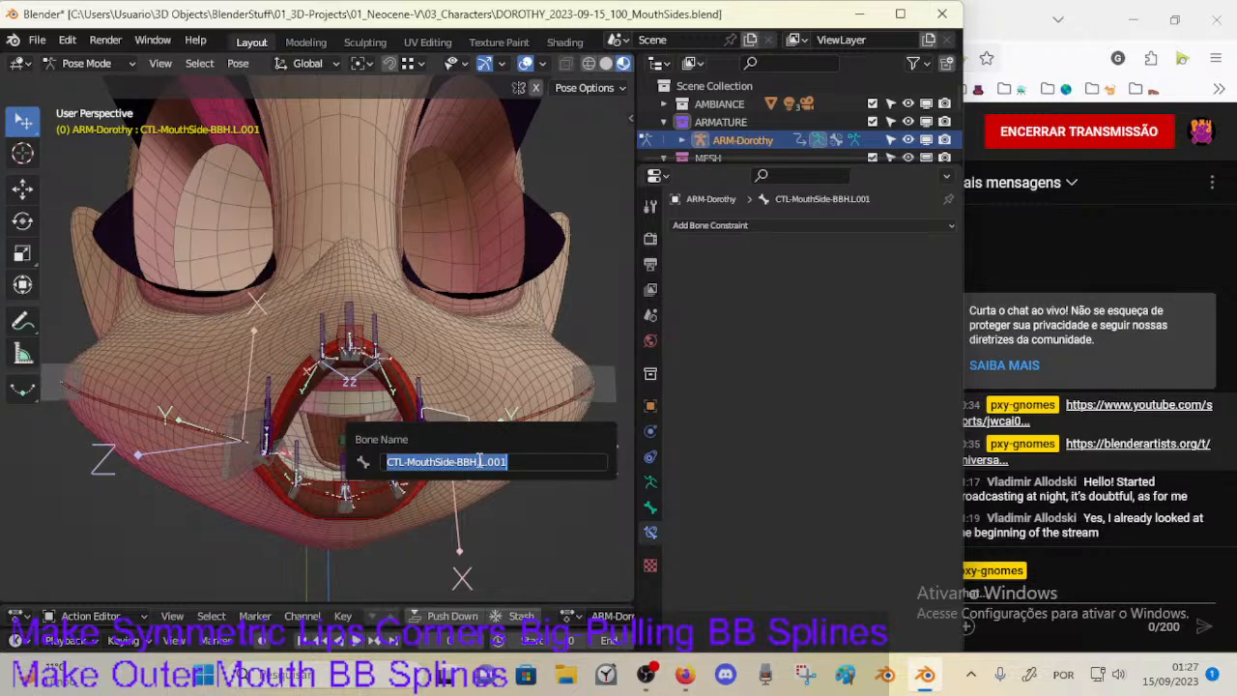
left_click(375, 425)
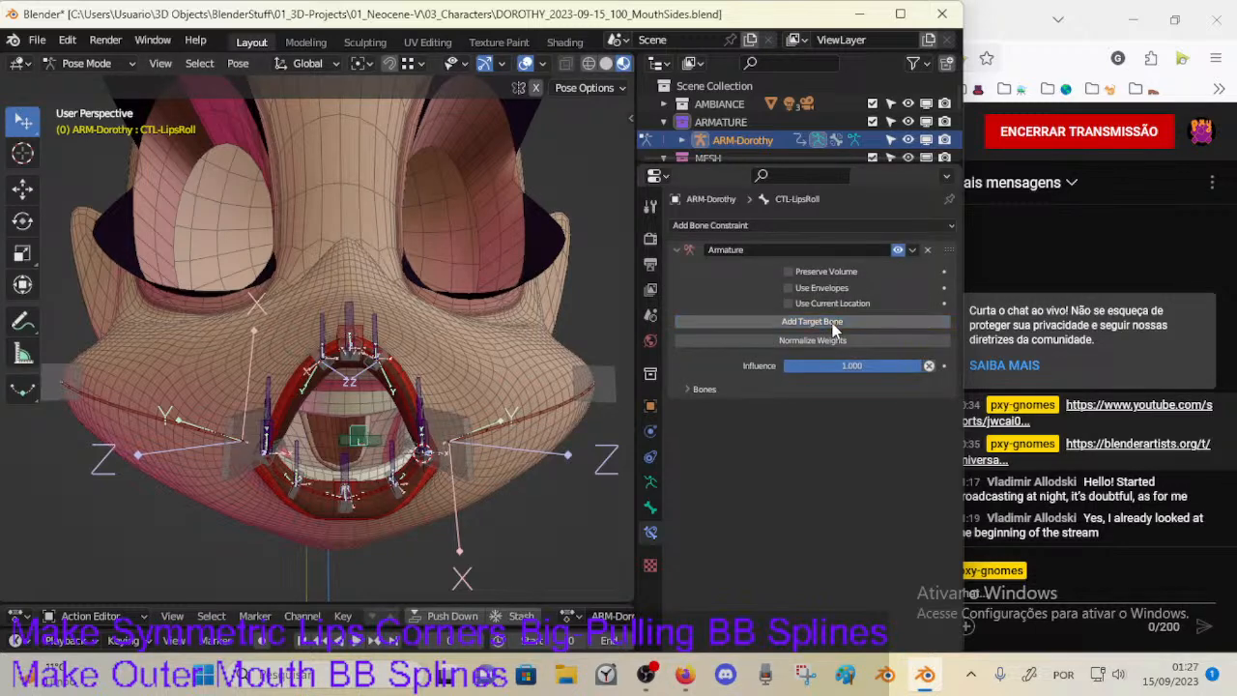
Step: Add a second target bone entry to the Armature constraint and set ARM-Dorothy as the target object of both entries
left_click(824, 326)
left_click(685, 388)
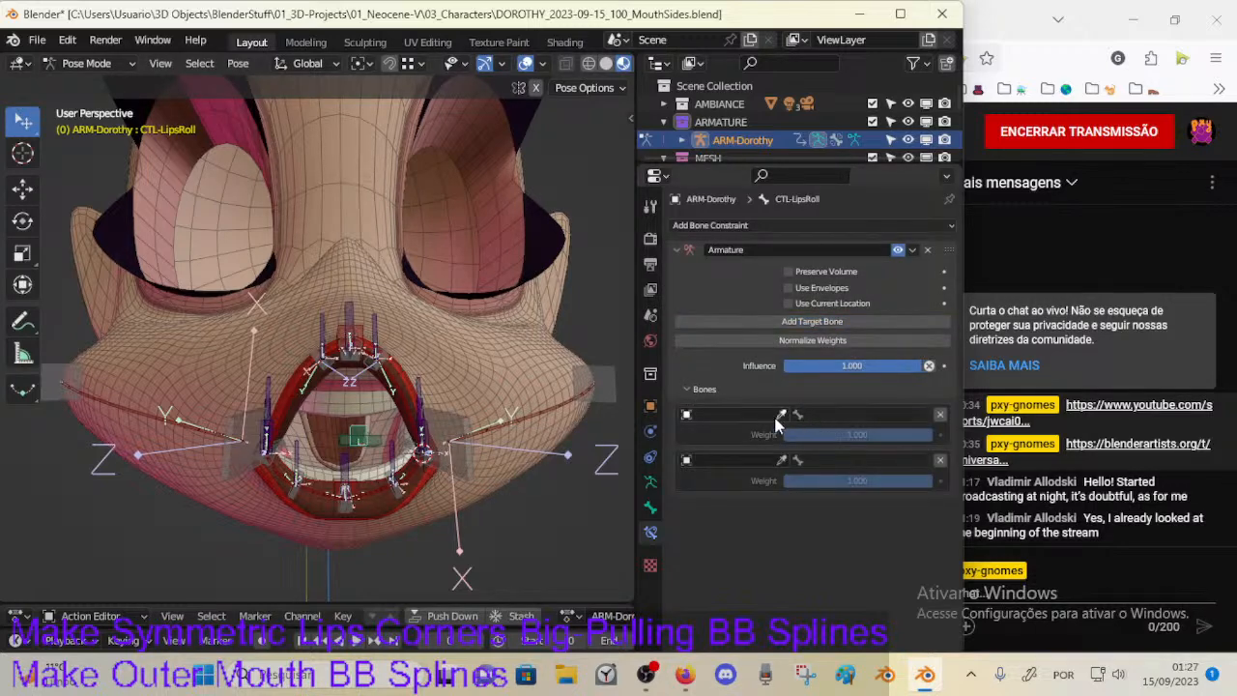
left_click(777, 414)
left_click(711, 438)
left_click(730, 459)
left_click(722, 482)
Step: Check the full name of CTL-MouthSide-BBH.L.001 for the constraint's first bone target and reselect CTL-LipsRoll
left_click(834, 413)
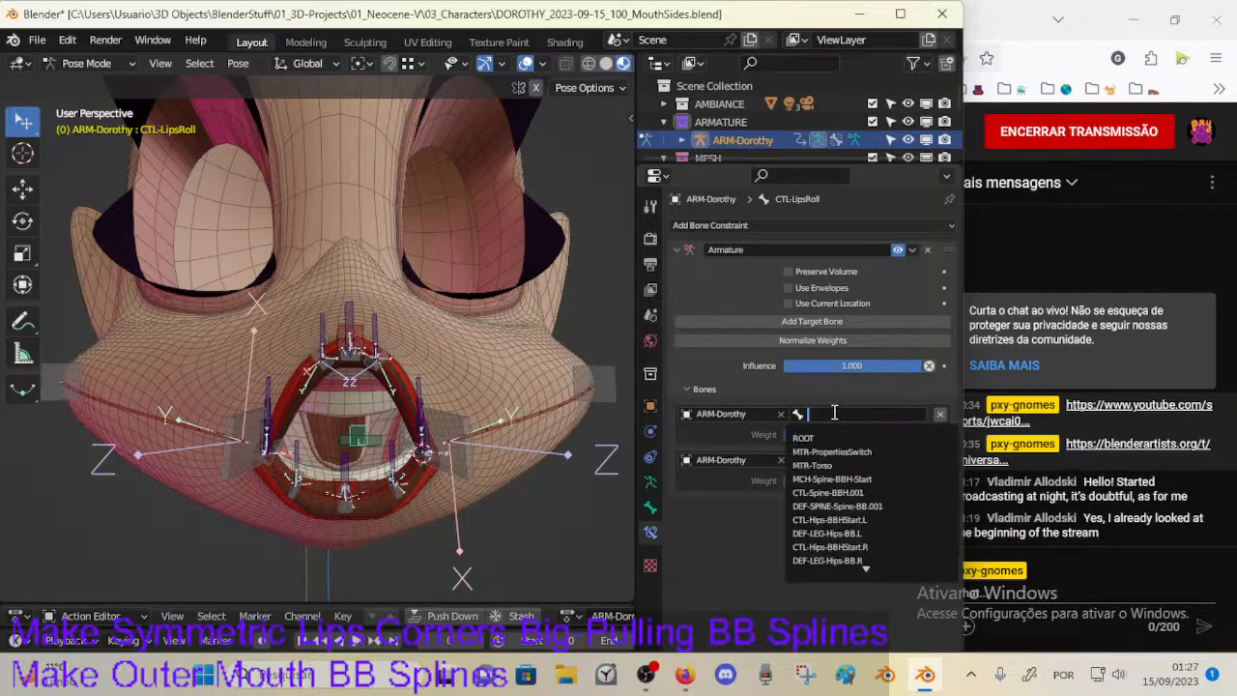
left_click(460, 466)
key("F2")
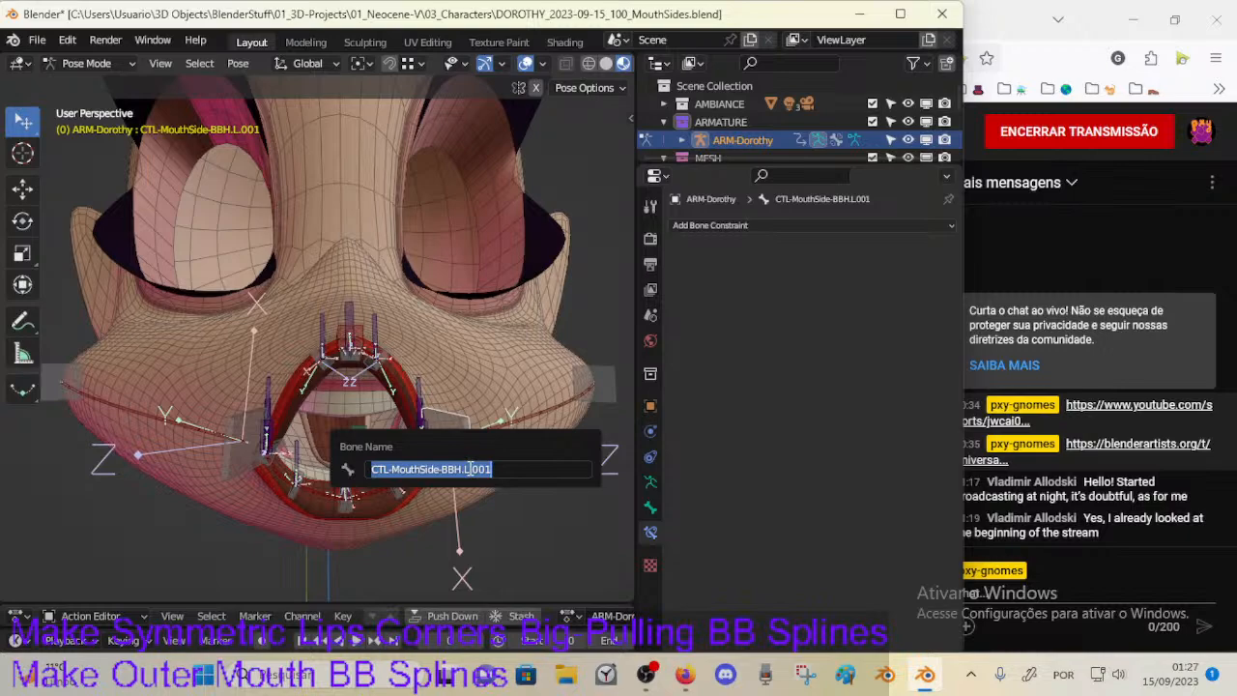
key("Escape")
middle_click_drag(366, 476, 395, 477)
left_click(423, 449)
left_click(372, 475)
left_click(362, 461)
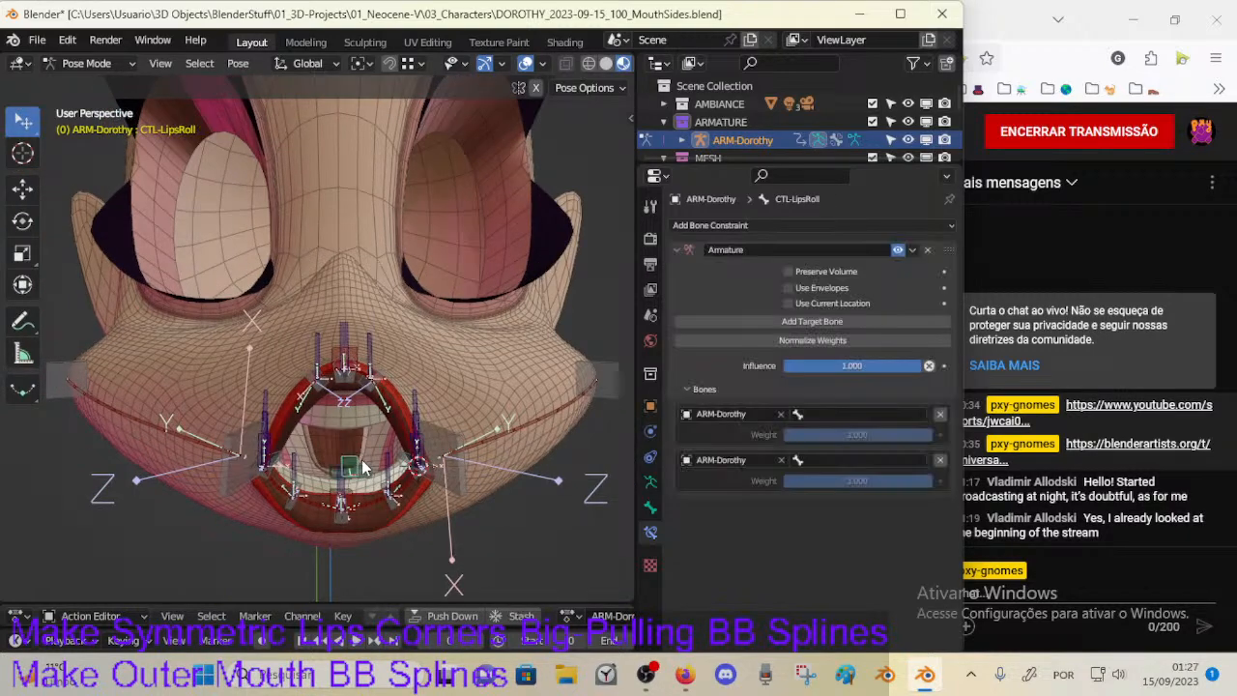
Step: Copy the Armature constraint from CTL-LipsRoll to CTL-LipsRoll.001 and remove it from CTL-LipsRoll
mouse_move(381, 478)
middle_mouse_down()
mouse_move(411, 478)
mouse_move(373, 473)
mouse_move(398, 469)
middle_mouse_up()
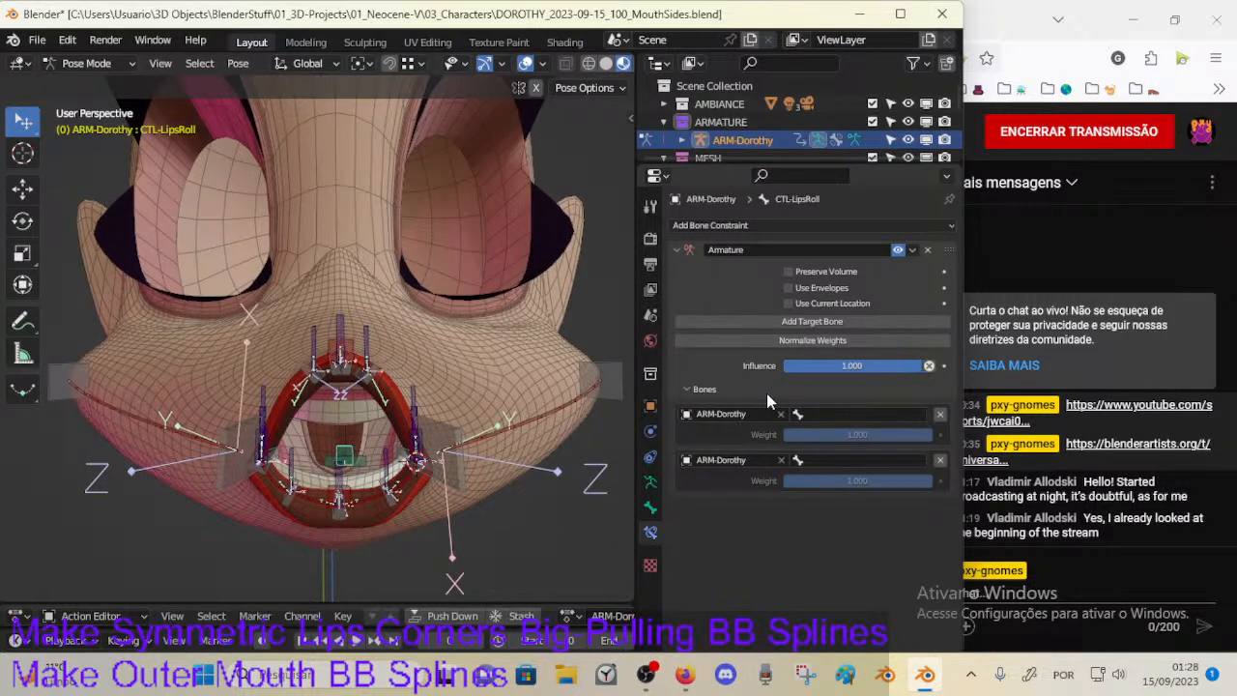
left_click(358, 469)
left_click(344, 452)
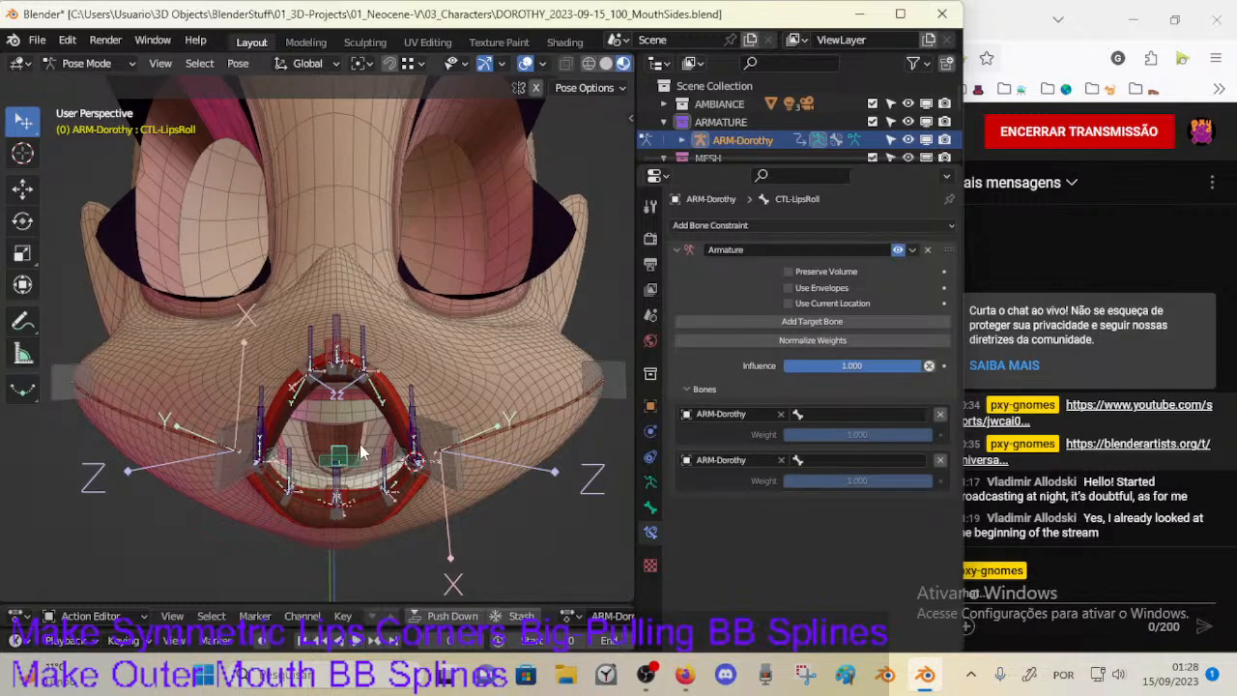
key("ctrl+shift+c")
key("Escape")
left_click(357, 460)
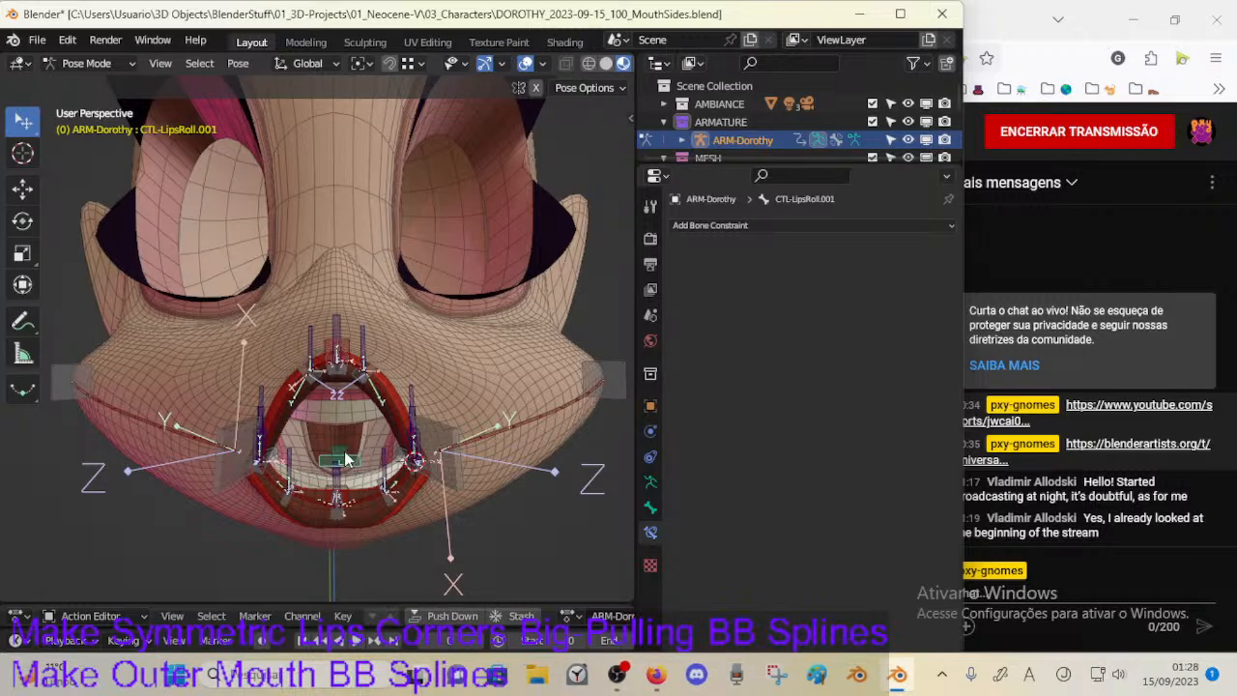
left_click(351, 457)
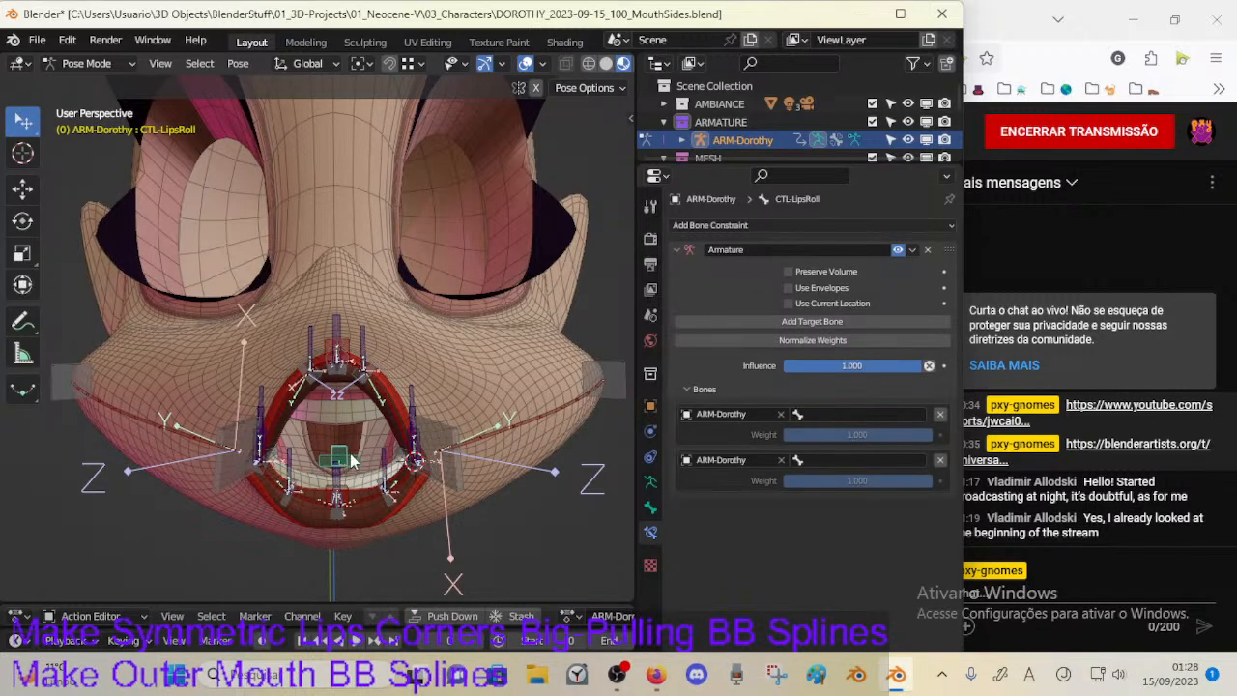
left_click(926, 250)
left_click(358, 460)
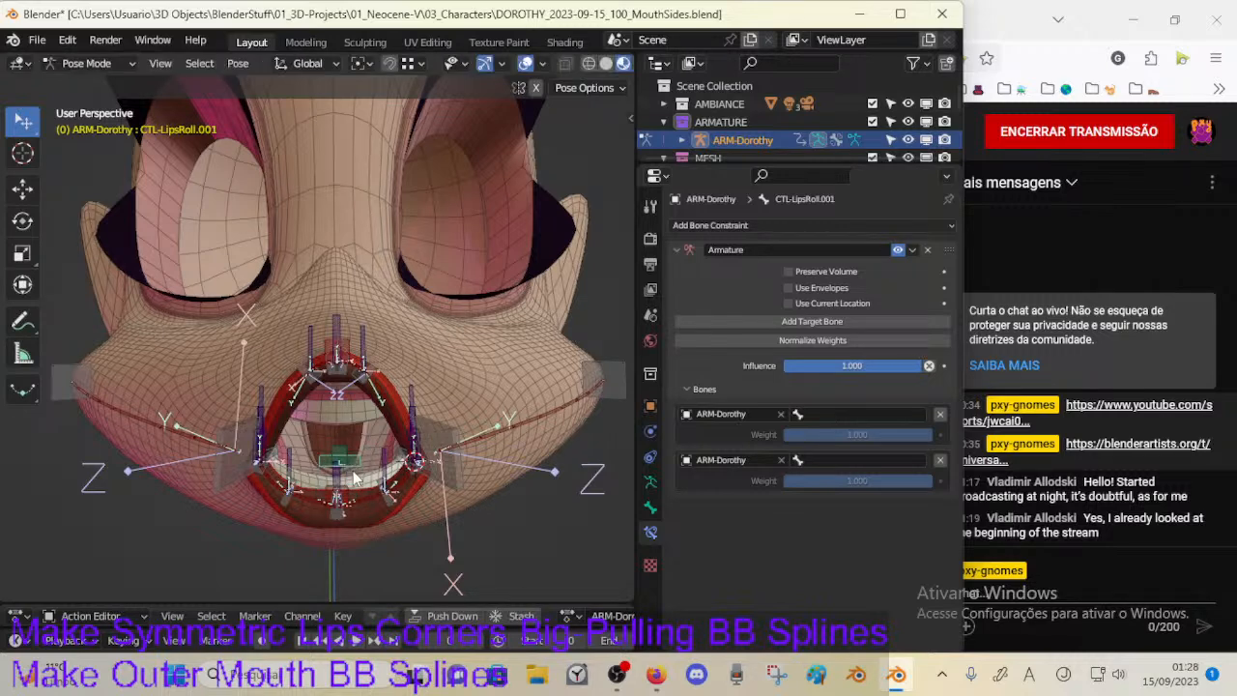
Step: Try enlarging the CTL-LipsRoll.001 control by scaling it
left_click(346, 453)
left_click(350, 461)
key("s")
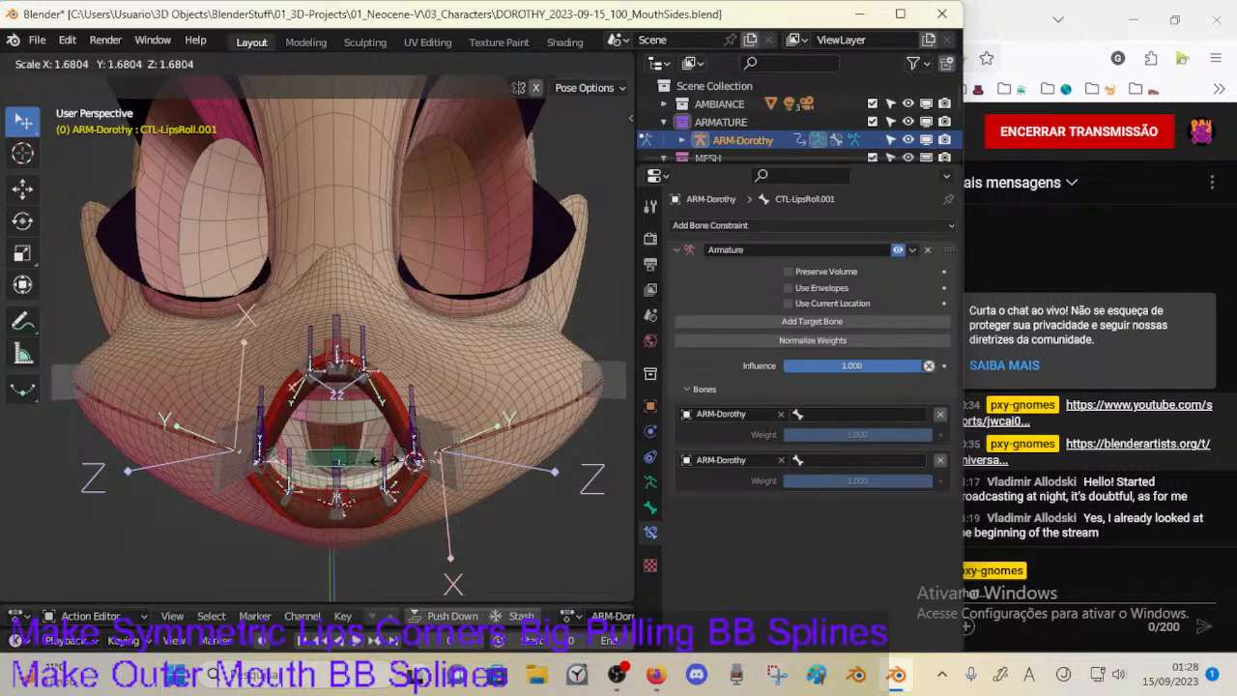
right_click(371, 460)
Step: Compare the overlapping CTL-LipsRoll and CTL-LipsRoll.001 bones in Edit Mode and Pose Mode
left_click(355, 460)
key("Tab")
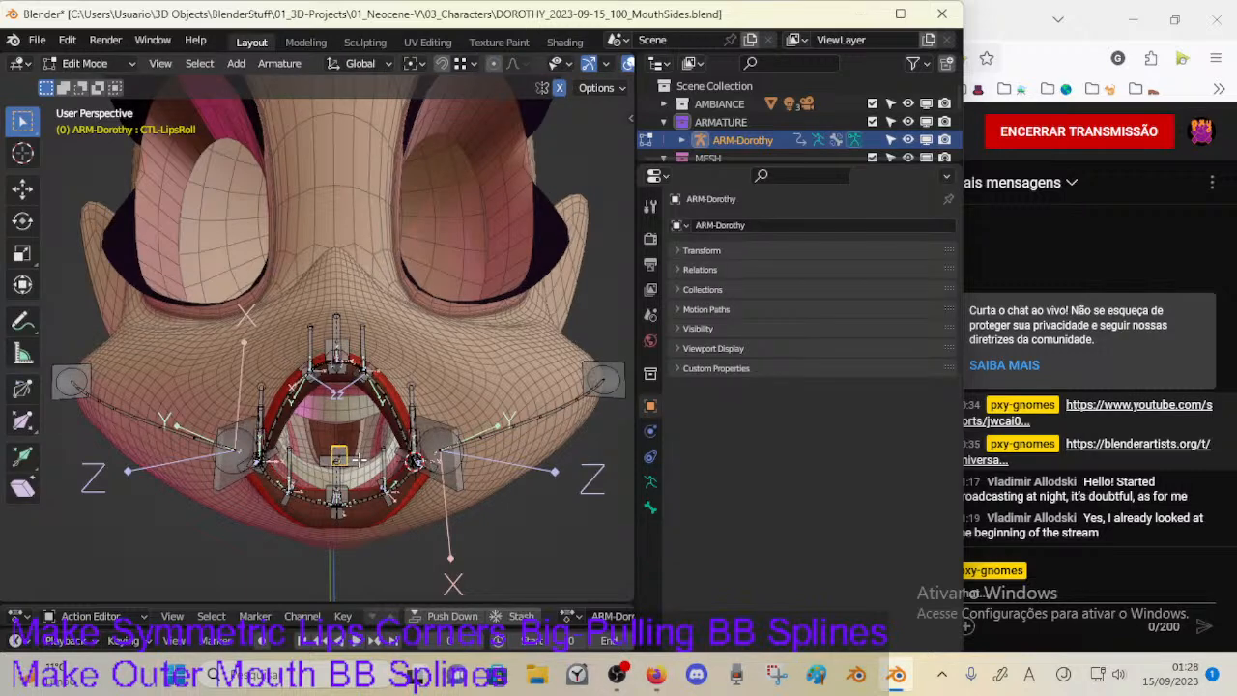
key("Tab")
key("Tab")
key("Tab")
left_click(348, 461)
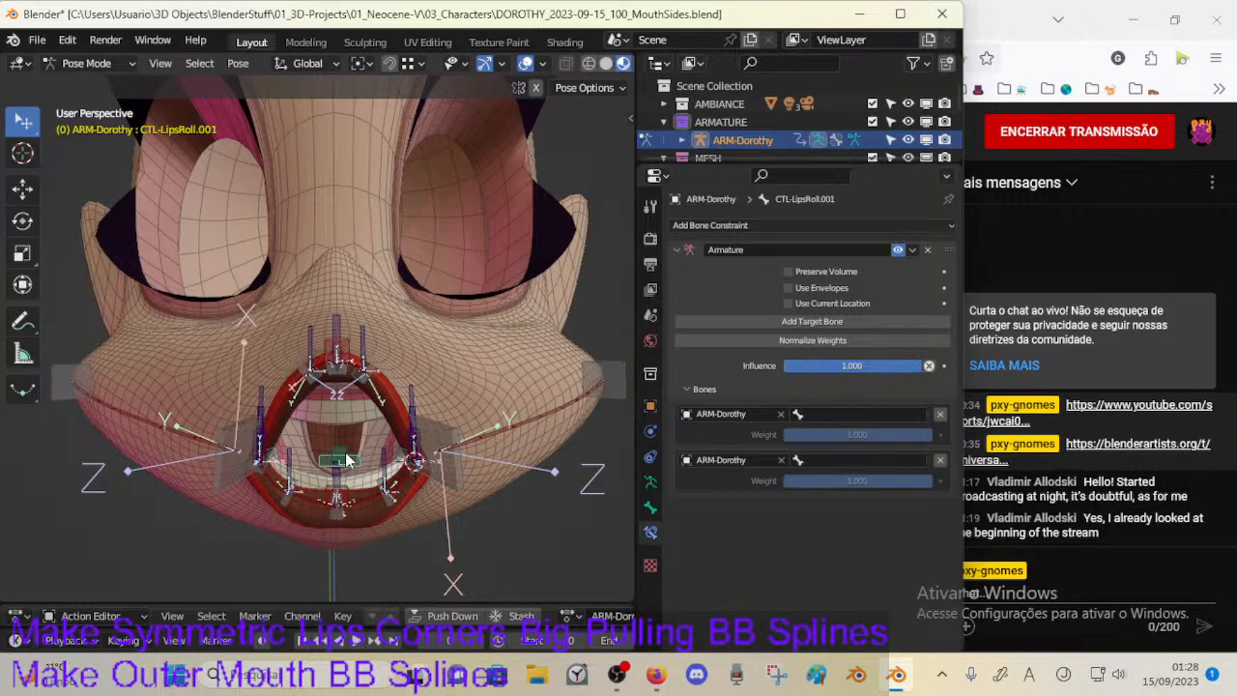
left_click(350, 462)
mouse_move(353, 463)
middle_mouse_down()
mouse_move(373, 464)
mouse_move(370, 453)
middle_mouse_up()
left_click(371, 456)
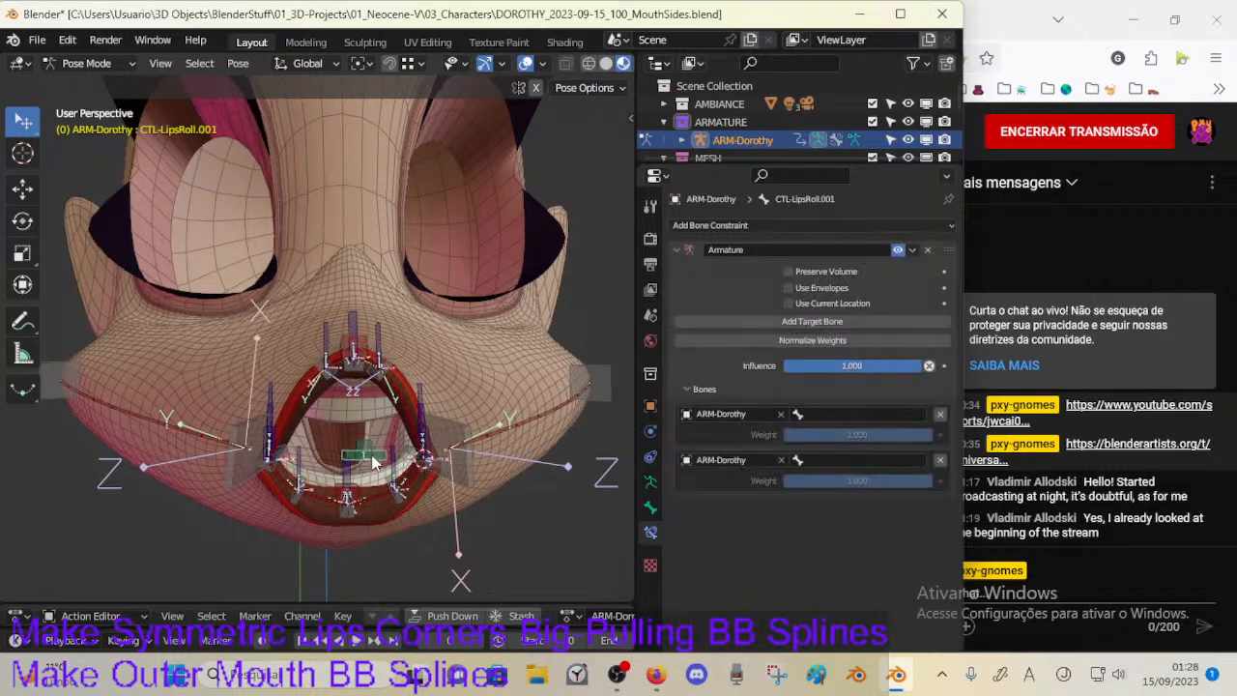
left_click(373, 456)
Step: Undo the recent mode and selection changes back to CTL-LipsRoll being active in Pose Mode
key("Tab")
key("ctrl+z")
key("ctrl+z")
key("ctrl+z")
key("ctrl+z")
key("ctrl+z")
key("ctrl+z")
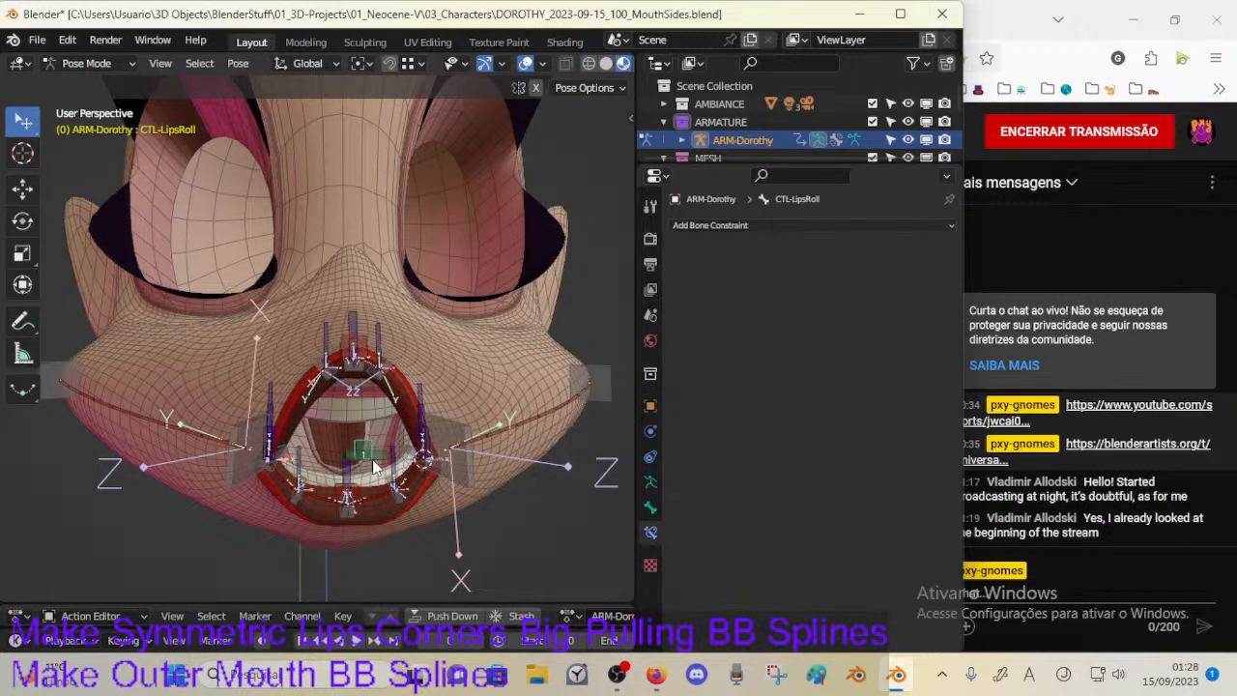
Step: Cycle between the overlapping CTL-LipsRoll and CTL-LipsRoll.001 bones and compare their bone constraints
left_click(372, 457)
left_click(372, 458)
left_click(372, 457)
left_click(372, 458)
left_click(371, 458)
left_click(371, 458)
left_click(371, 458)
left_click(370, 458)
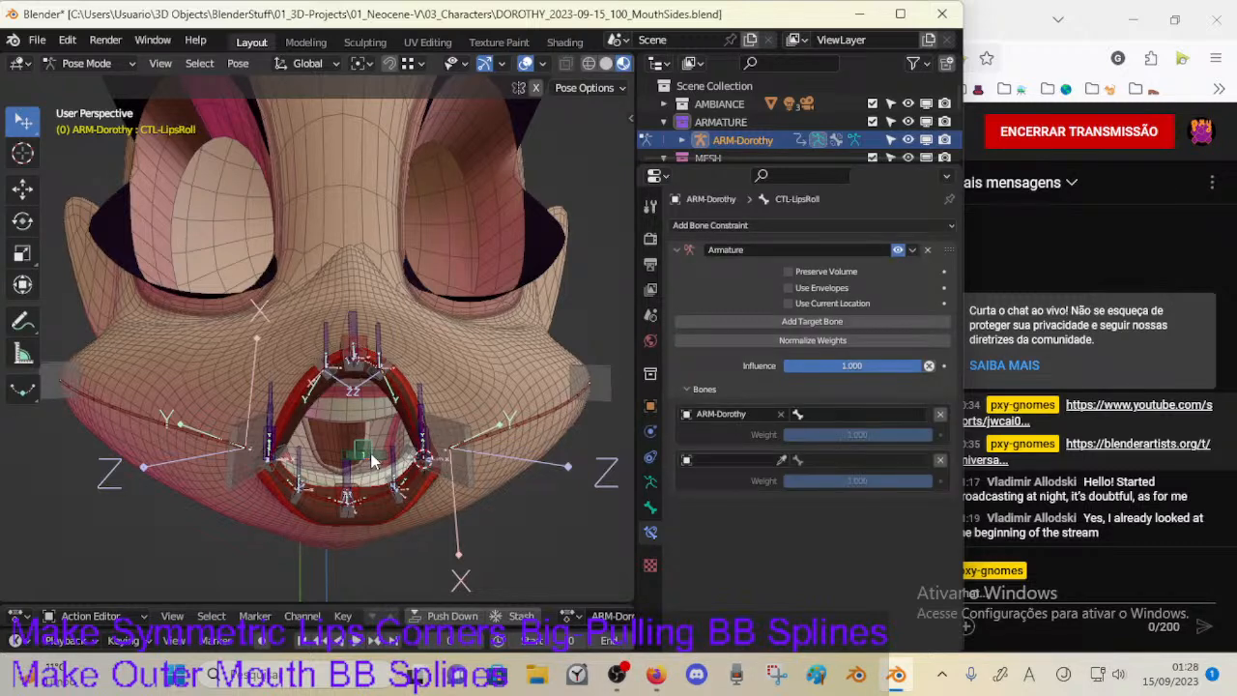
left_click(370, 452)
left_click(370, 453)
left_click(371, 452)
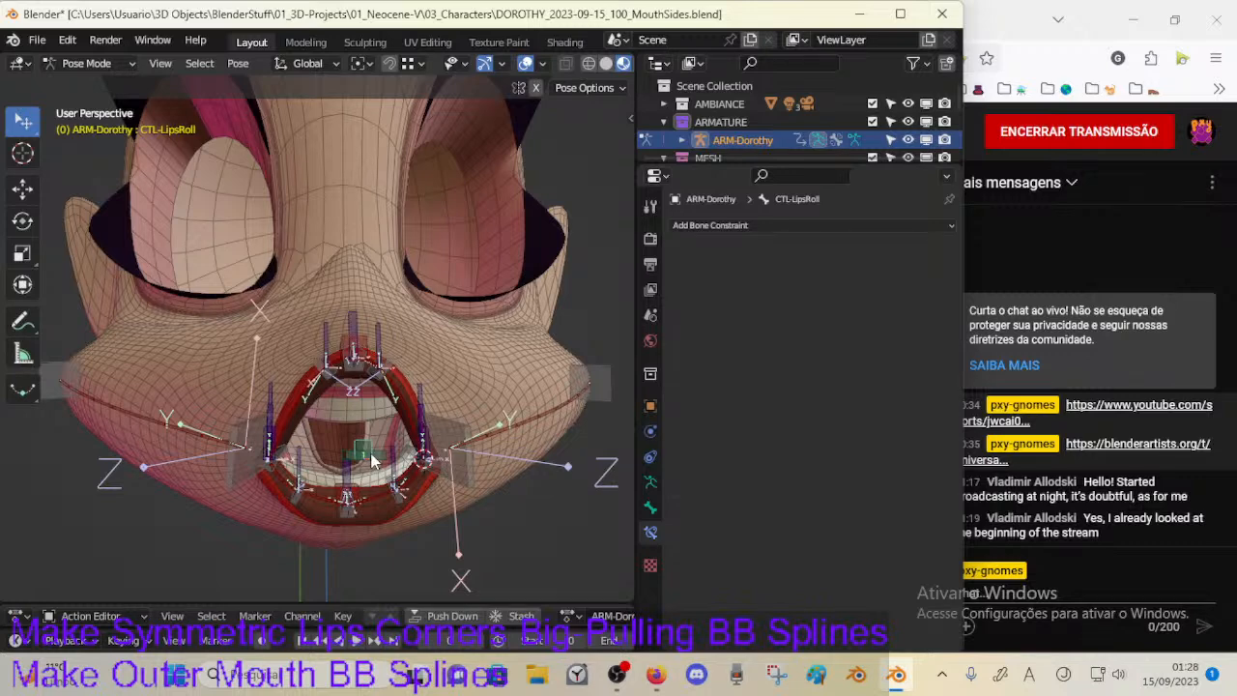
left_click(370, 453)
left_click(370, 458)
left_click(368, 451)
left_click(370, 453)
left_click(370, 453)
left_click(372, 458)
left_click(372, 452)
left_click(370, 452)
left_click(372, 455)
Step: Reopen DOROTHY_2023-09-15_100_MouthSides.blend, discarding the unsaved changes
left_click(39, 39)
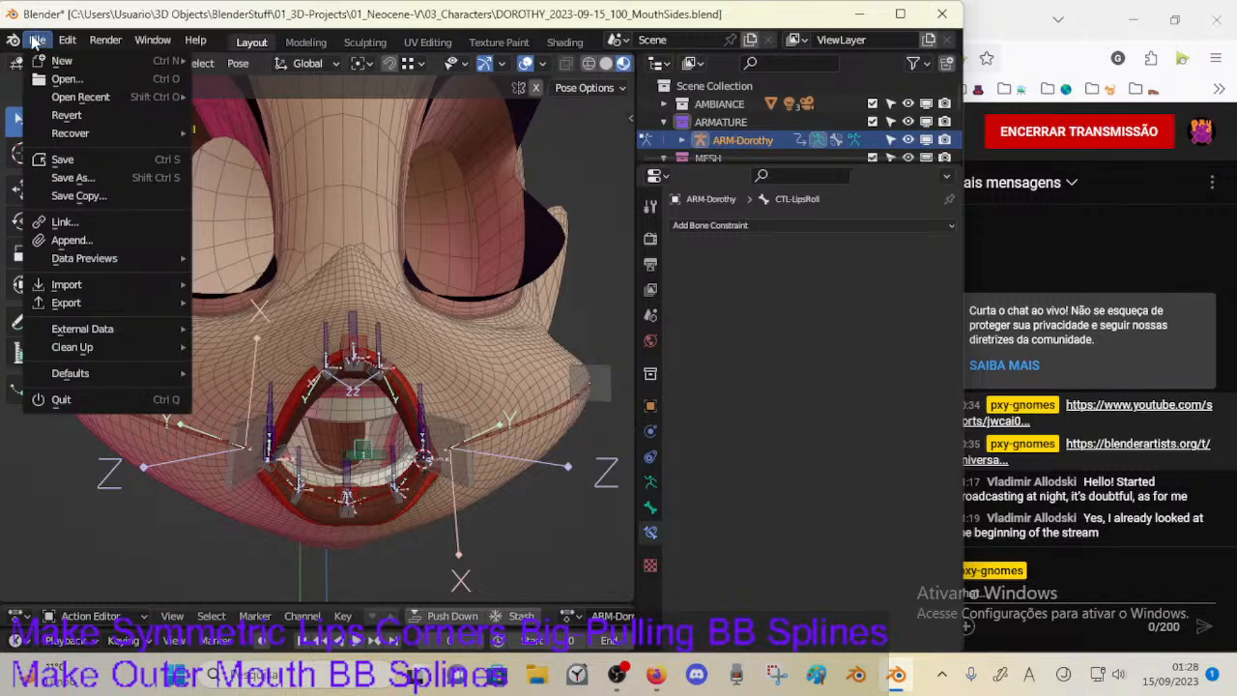
left_click(60, 82)
left_click(514, 372)
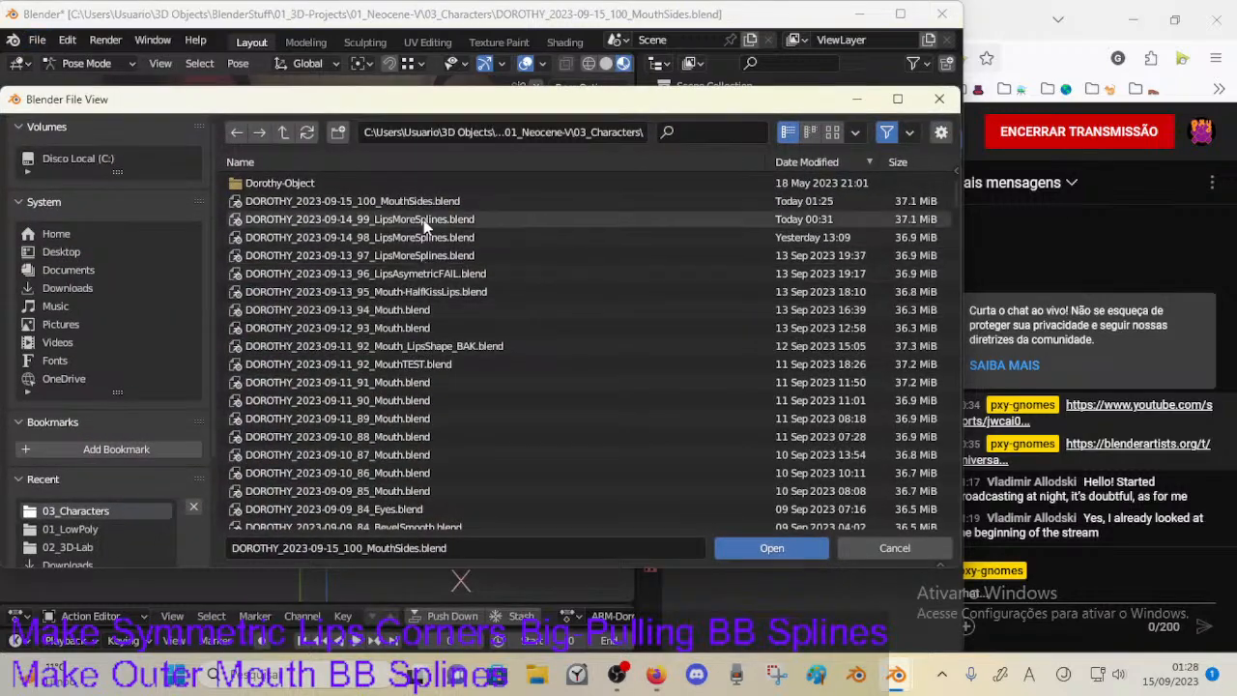
double_click(434, 203)
Step: Inspect the lips-roll controls in the reloaded rig, comparing Pose Mode and Edit Mode around the mouth
middle_click_drag(407, 368, 341, 430)
left_click(434, 431)
left_click(434, 431)
left_click(419, 426)
key("Tab")
key("Tab")
left_click(312, 340)
middle_click_drag(312, 340, 373, 441)
left_click(288, 446)
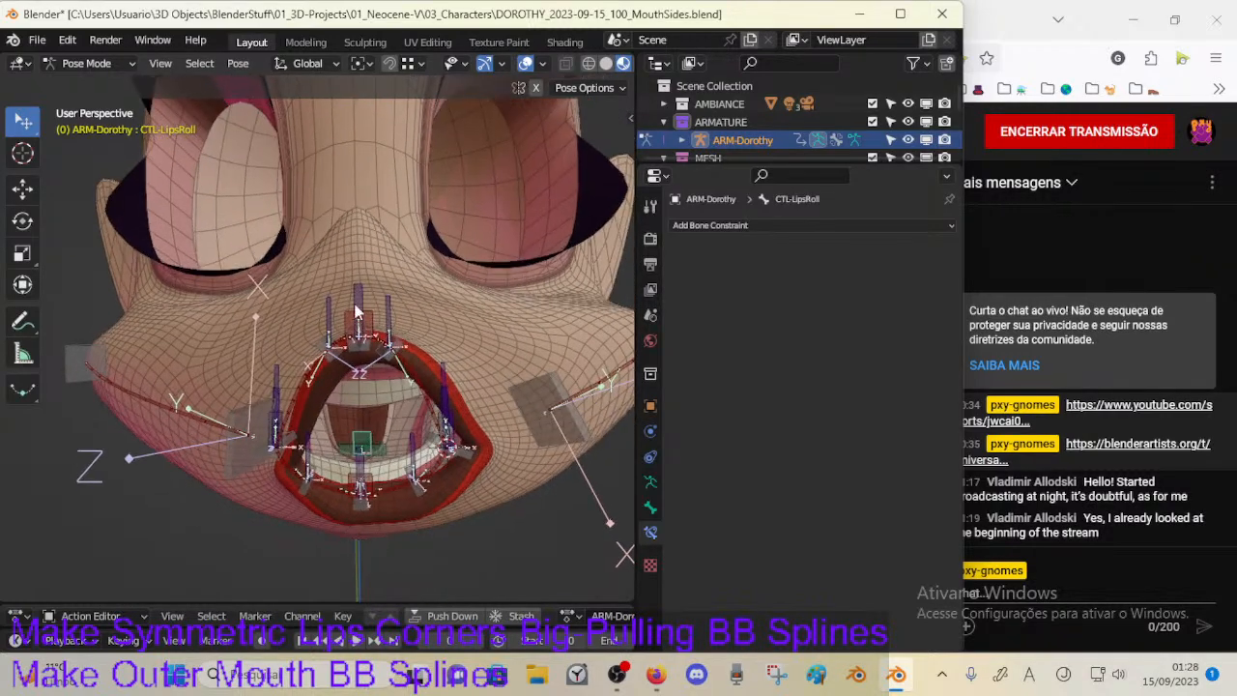
Step: Open DOROTHY_2023-09-14_99_LipsMoreSplines.blend without saving and examine the constraints of its lips-roll controls in Pose Mode
left_click(37, 40)
left_click(58, 82)
left_click(522, 373)
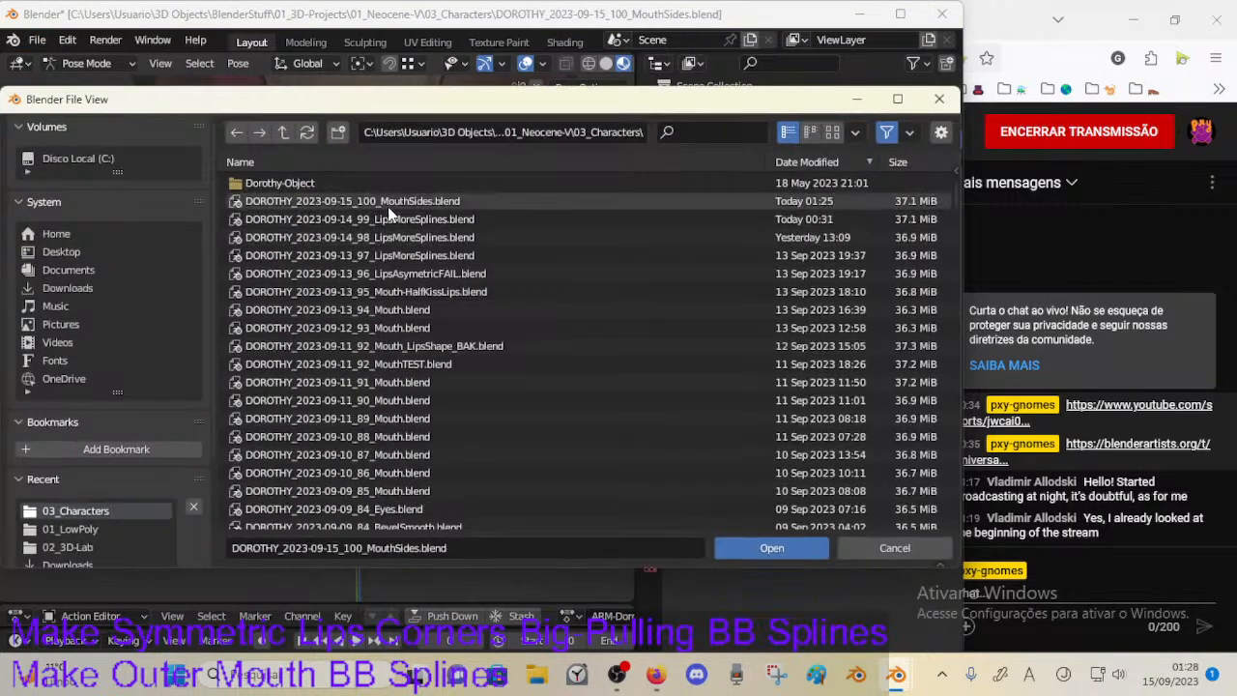
double_click(390, 217)
middle_click_drag(368, 356, 346, 384)
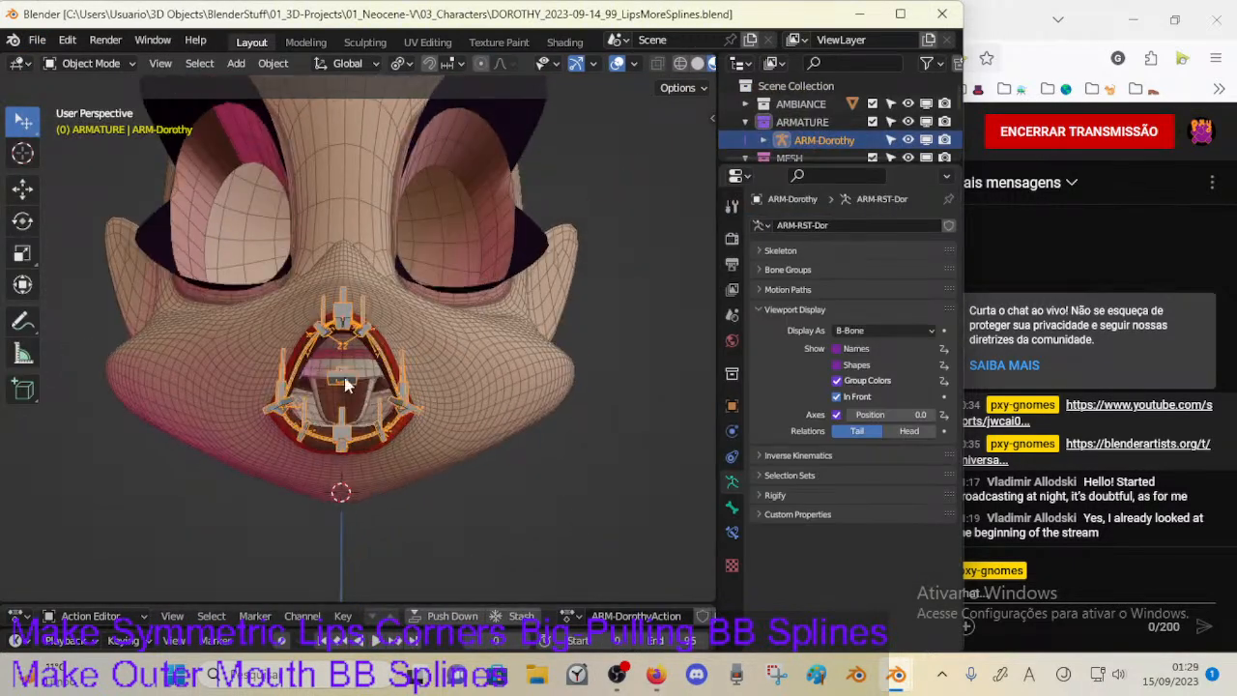
key("ctrl+Tab")
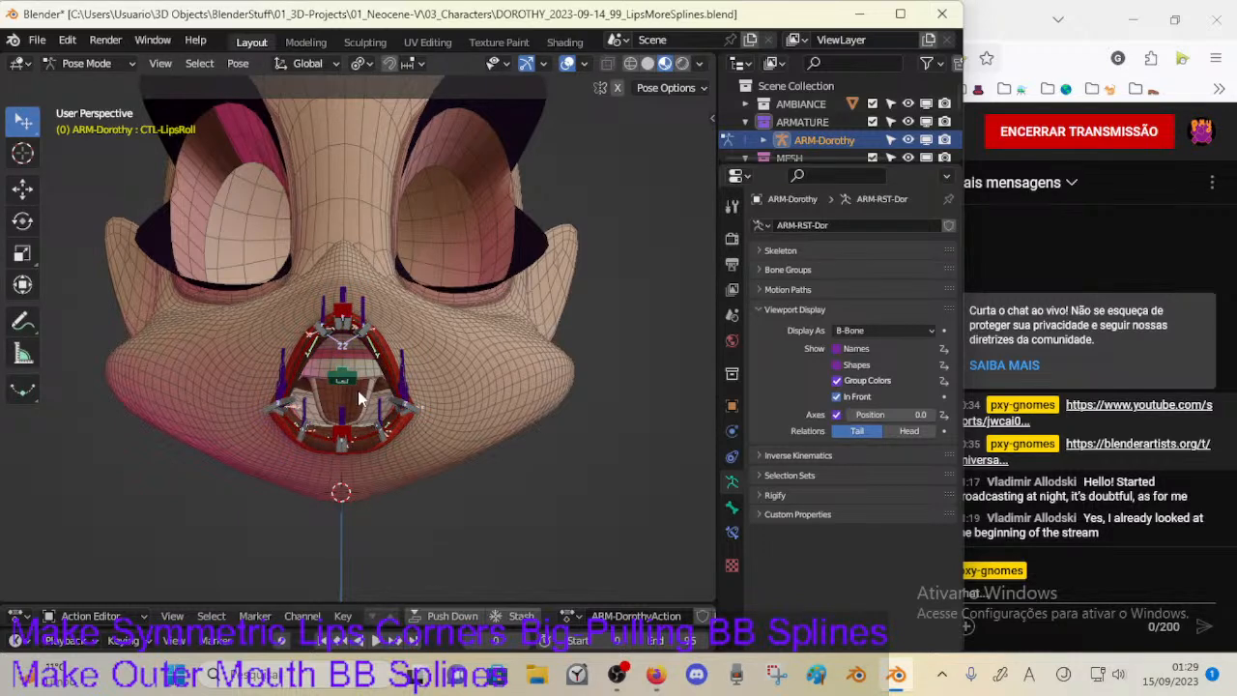
scroll(358, 396, "up", 1)
left_click(732, 531)
left_click(340, 389)
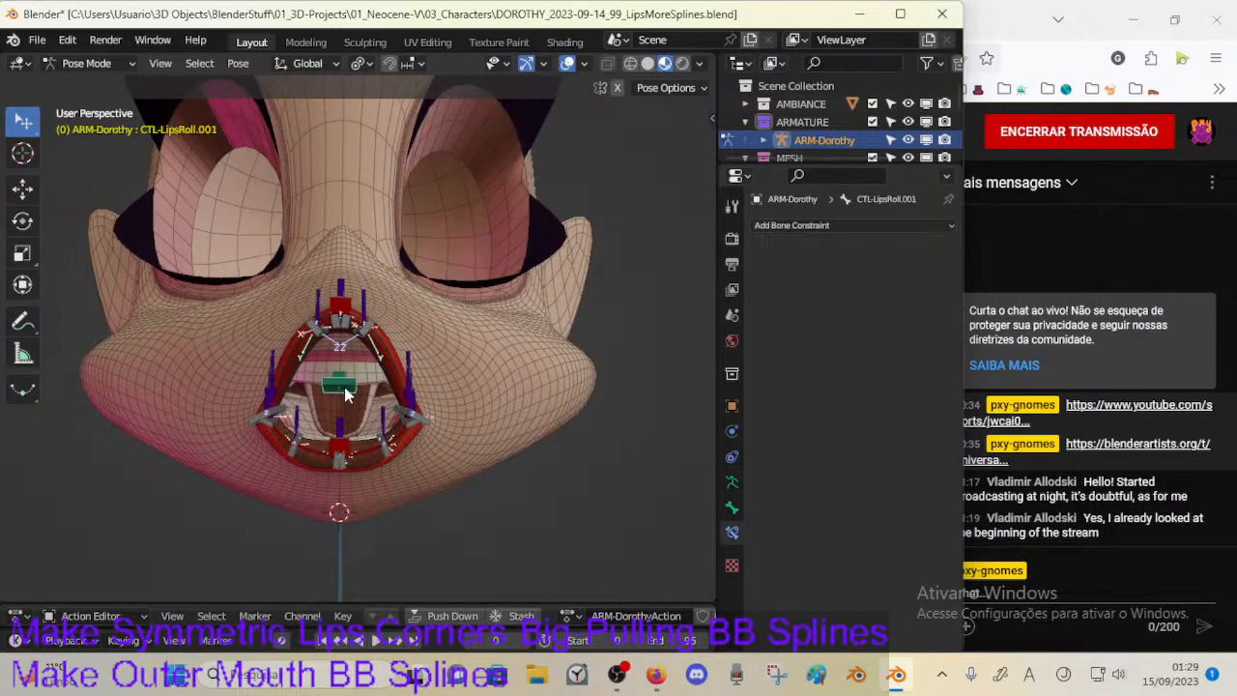
Step: Open DOROTHY_2023-09-14_98_LipsMoreSplines.blend without saving and inspect its upper-lip control bones
left_click(36, 39)
left_click(63, 79)
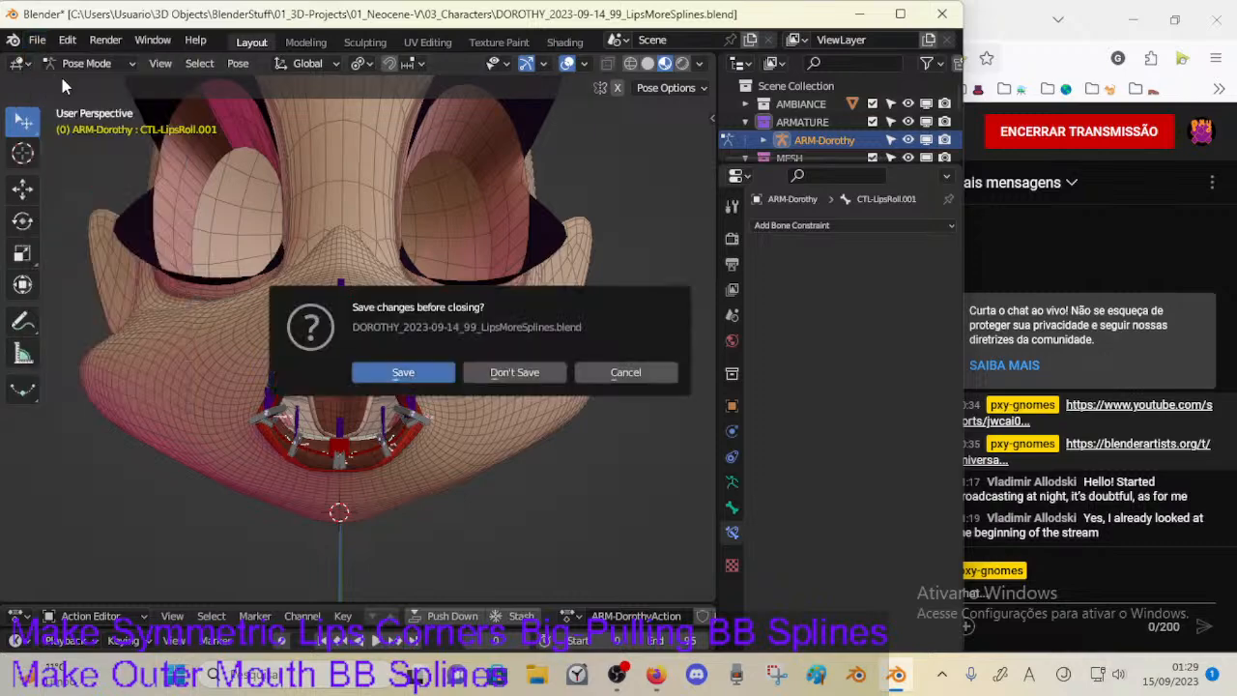
left_click(478, 377)
double_click(353, 239)
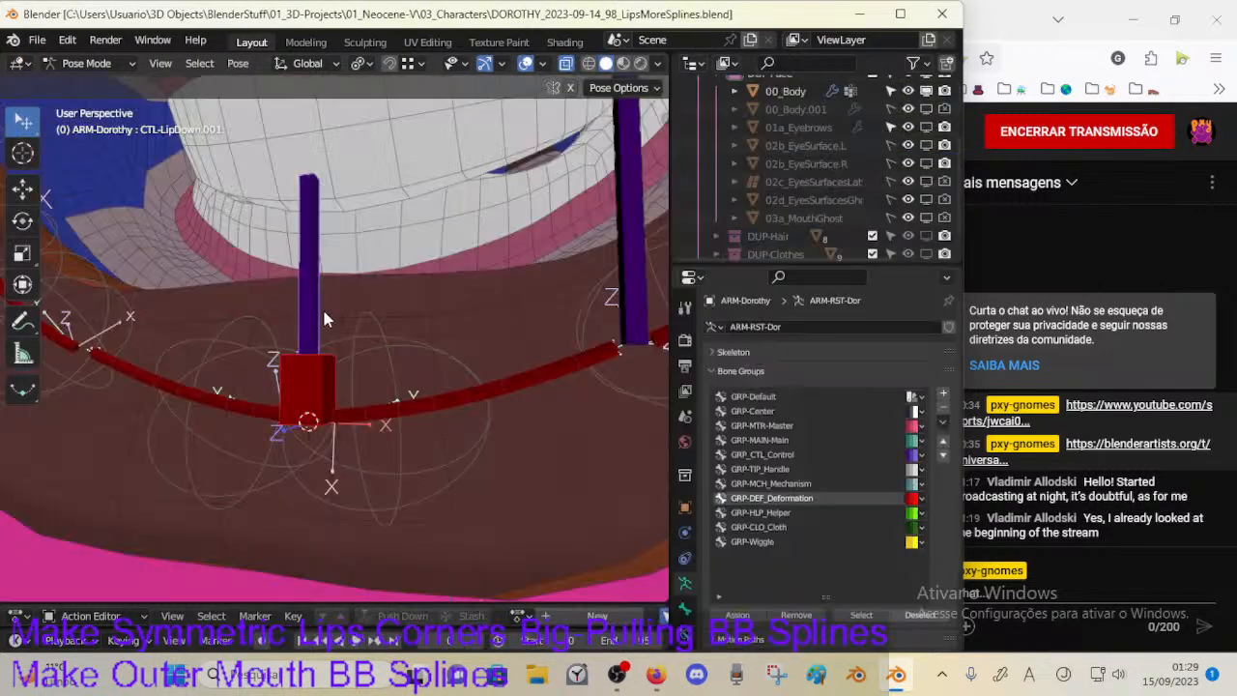
middle_click_drag(321, 307, 317, 338)
scroll(339, 305, "down", 8)
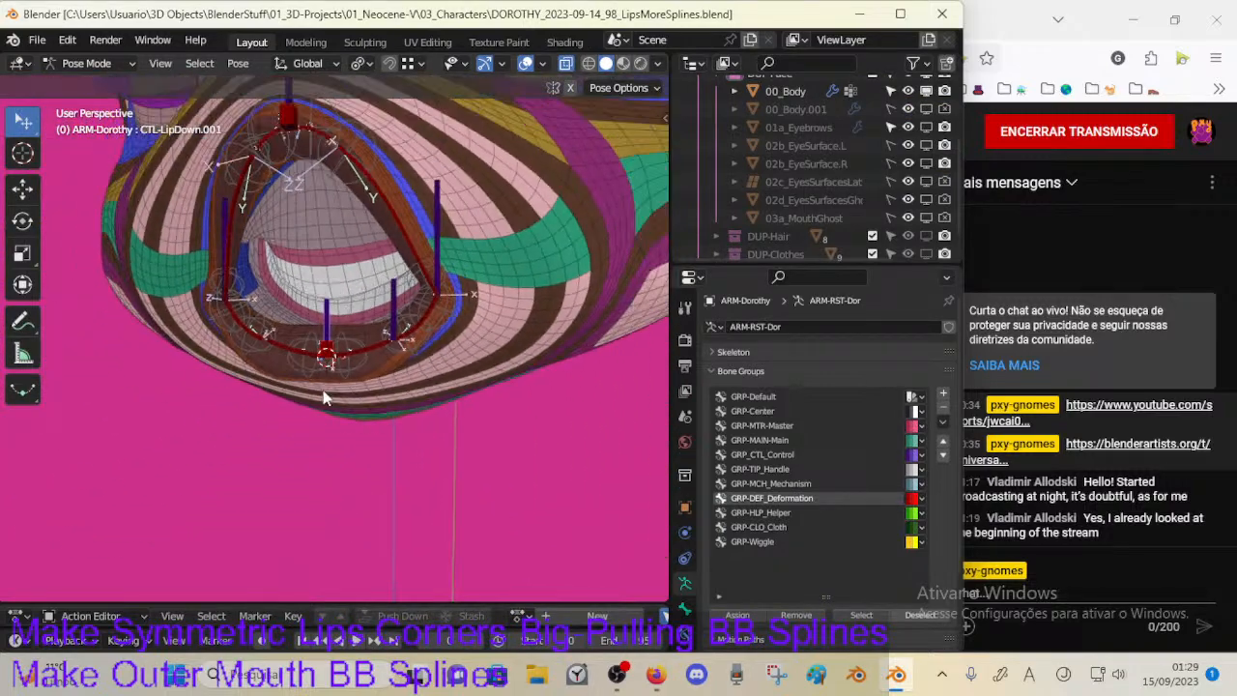
middle_click_drag(322, 397, 341, 462)
left_click(312, 311)
middle_click_drag(315, 351, 337, 331)
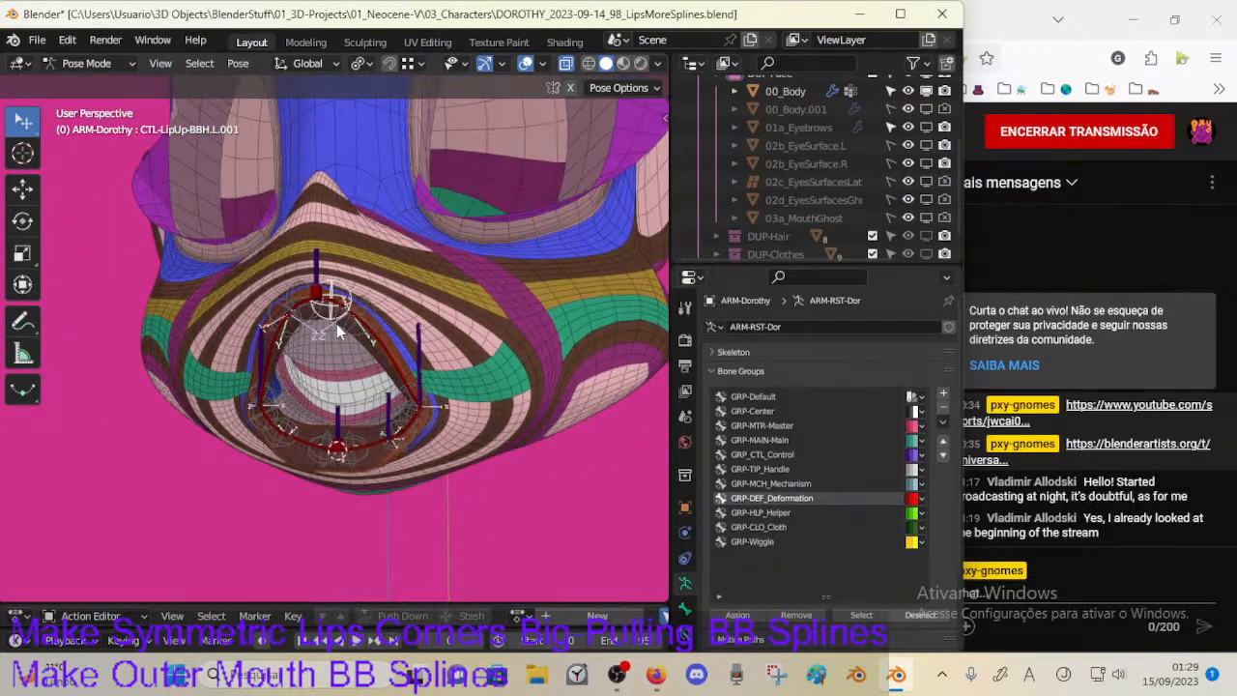
Step: Show the ARCADES and JAWS bone layers and reveal all hidden bones in Edit Mode to examine the older mouth rig
key("n")
left_click(465, 428)
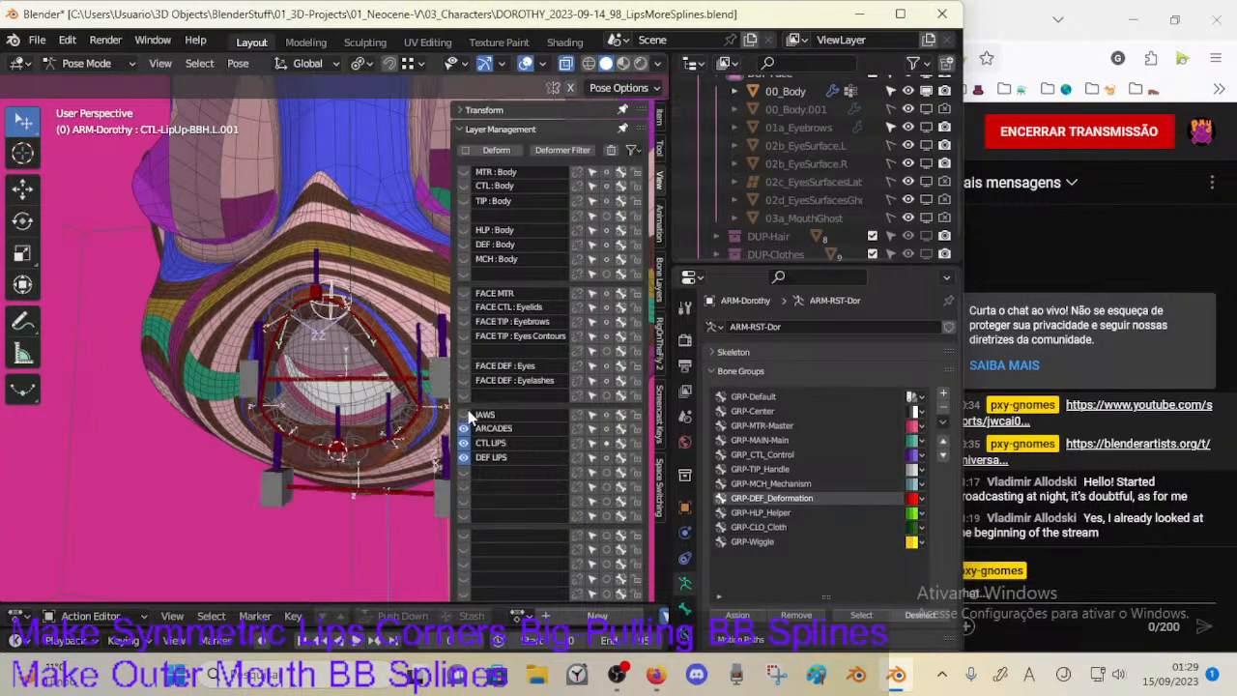
left_click(465, 413)
key("n")
middle_click_drag(374, 416, 490, 392)
key("Tab")
key("alt+h")
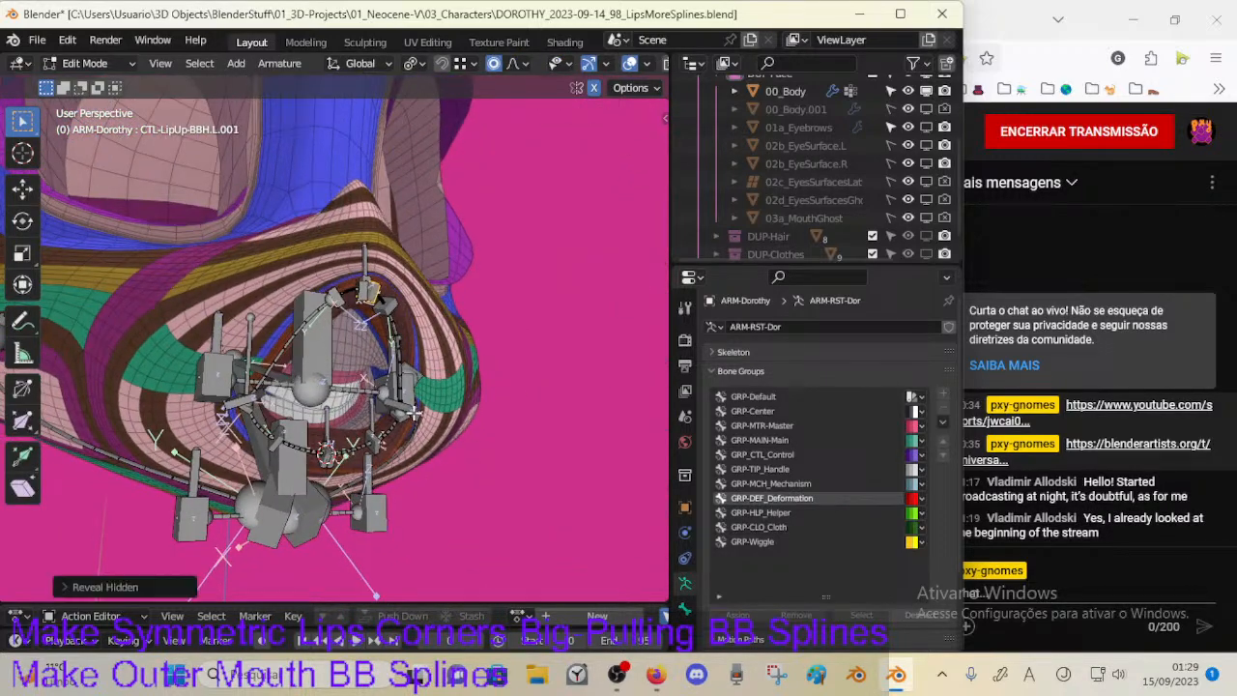
Step: Return to DOROTHY_2023-09-15_100_MouthSides.blend without saving the older file
left_click(36, 39)
left_click(58, 395)
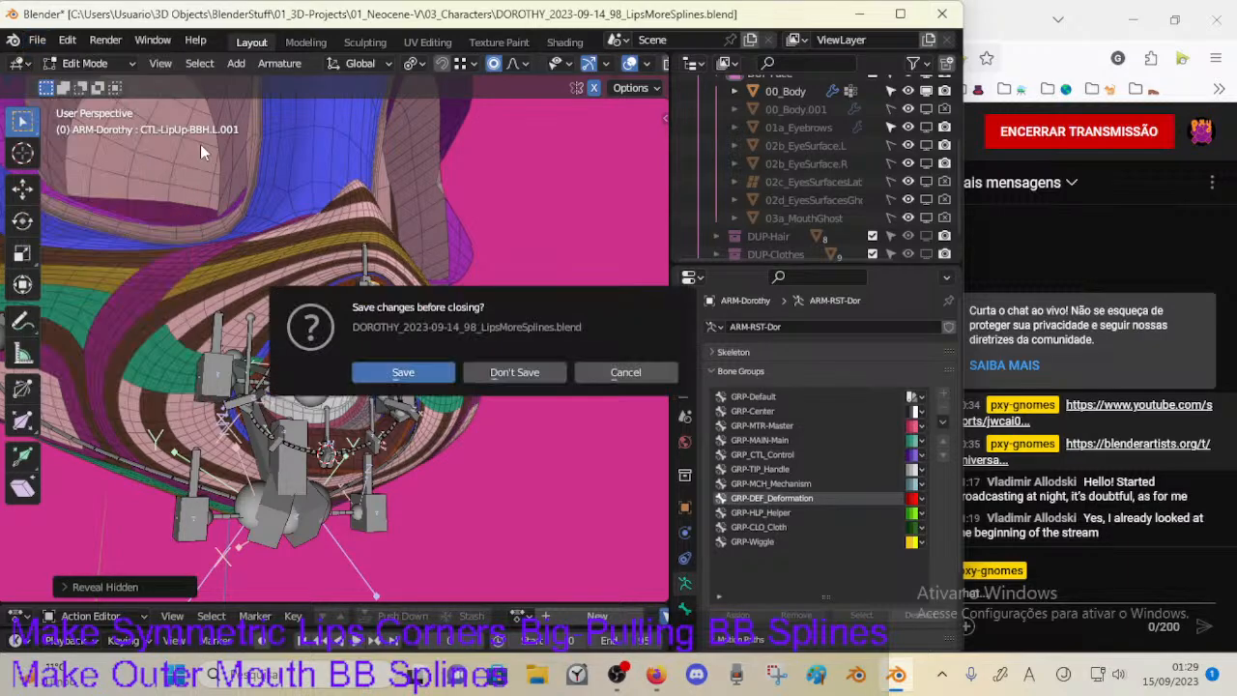
left_click(514, 372)
double_click(387, 201)
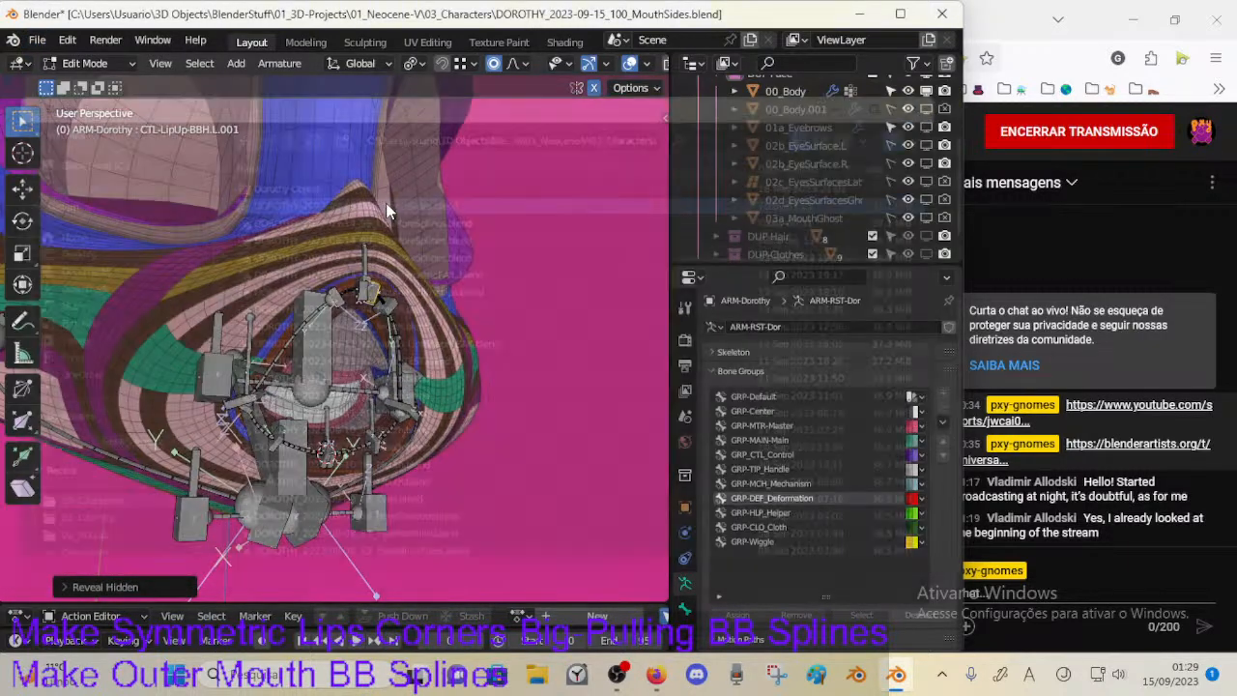
Step: Identify the two overlapping lips-roll bones by trial-moving CTL-LipsRoll and trial-scaling both, cancelling each transform
middle_click_drag(338, 353, 402, 449)
left_click(324, 447)
left_click(326, 458)
scroll(304, 394, "up", 2)
left_click(416, 423)
left_click(416, 403)
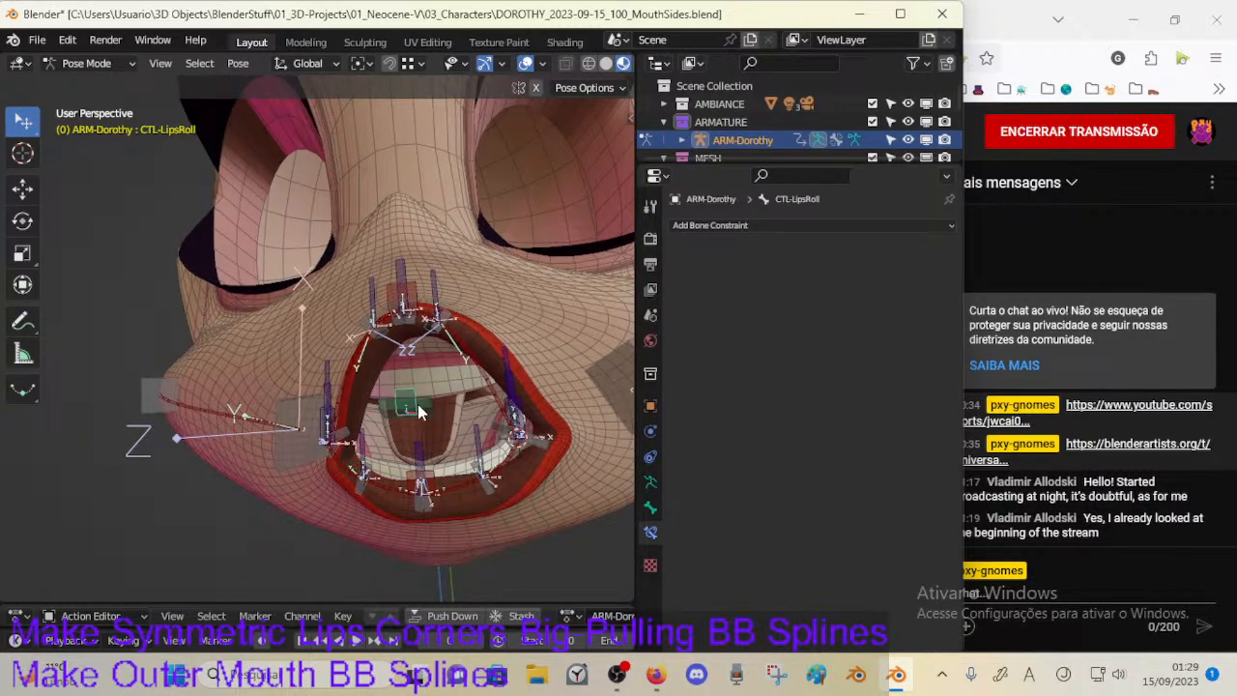
mouse_move(418, 404)
left_mouse_down()
mouse_move(396, 446)
mouse_move(405, 392)
left_mouse_up()
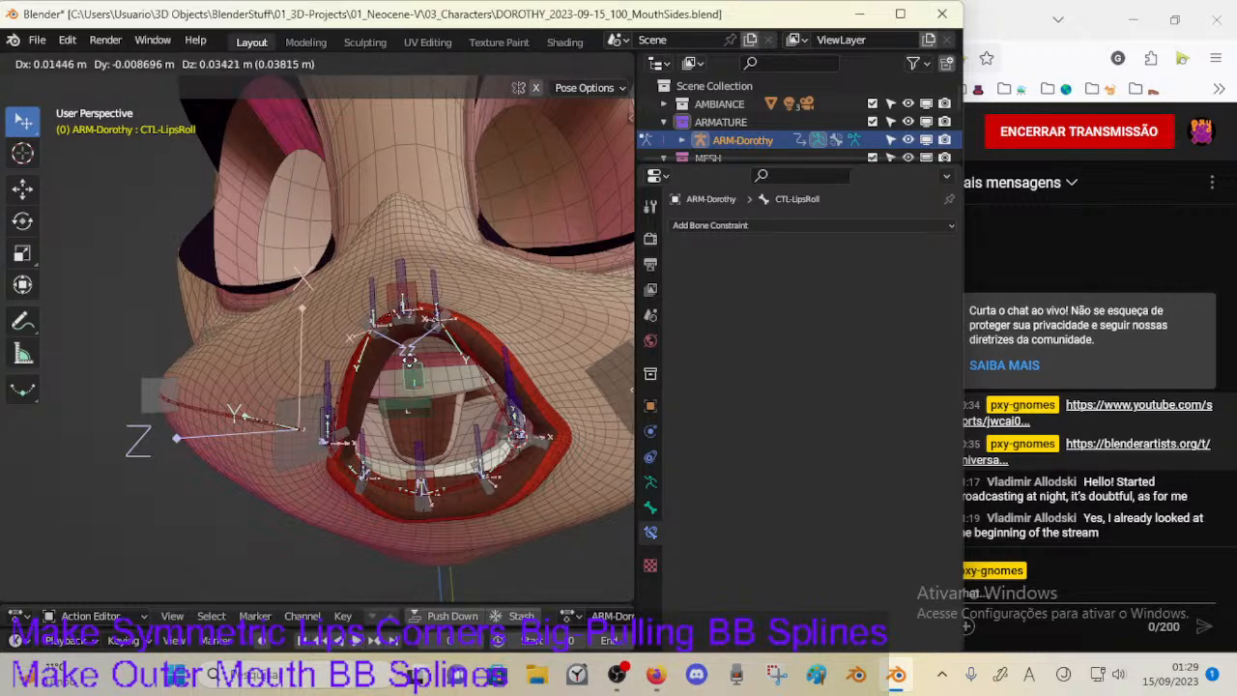
right_click(420, 359)
key("s")
right_click(444, 375)
left_click(429, 405)
key("s")
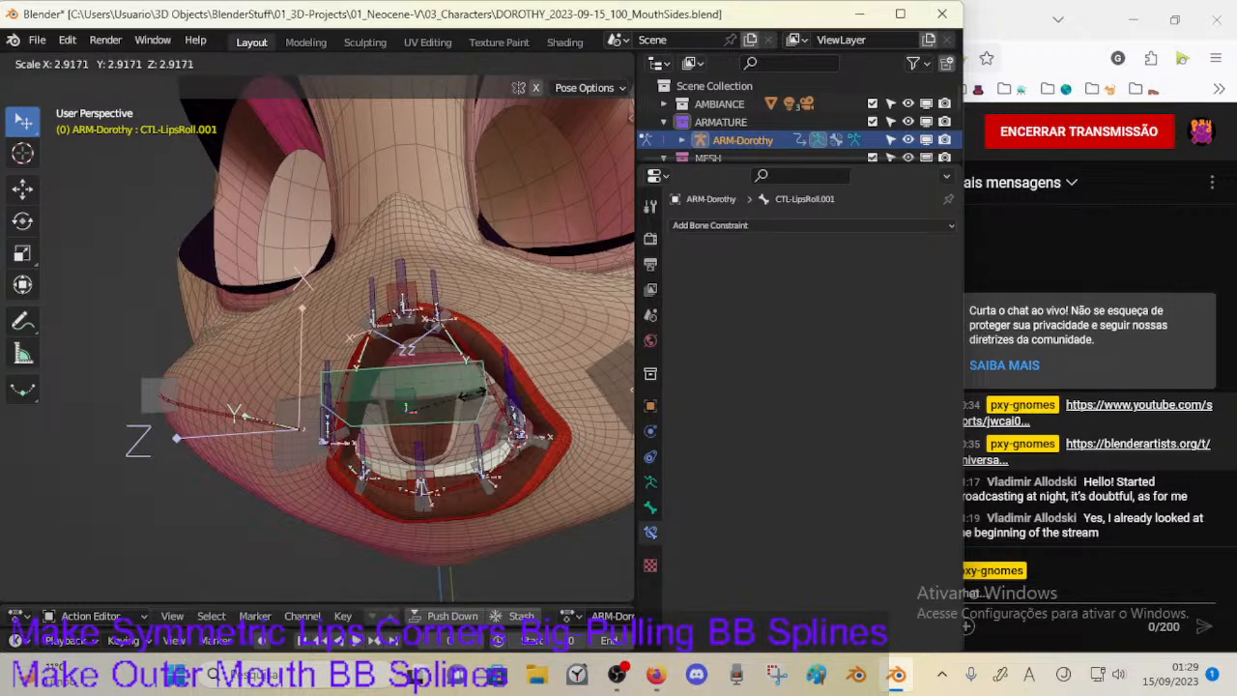
right_click(454, 394)
middle_click_drag(454, 394, 456, 439)
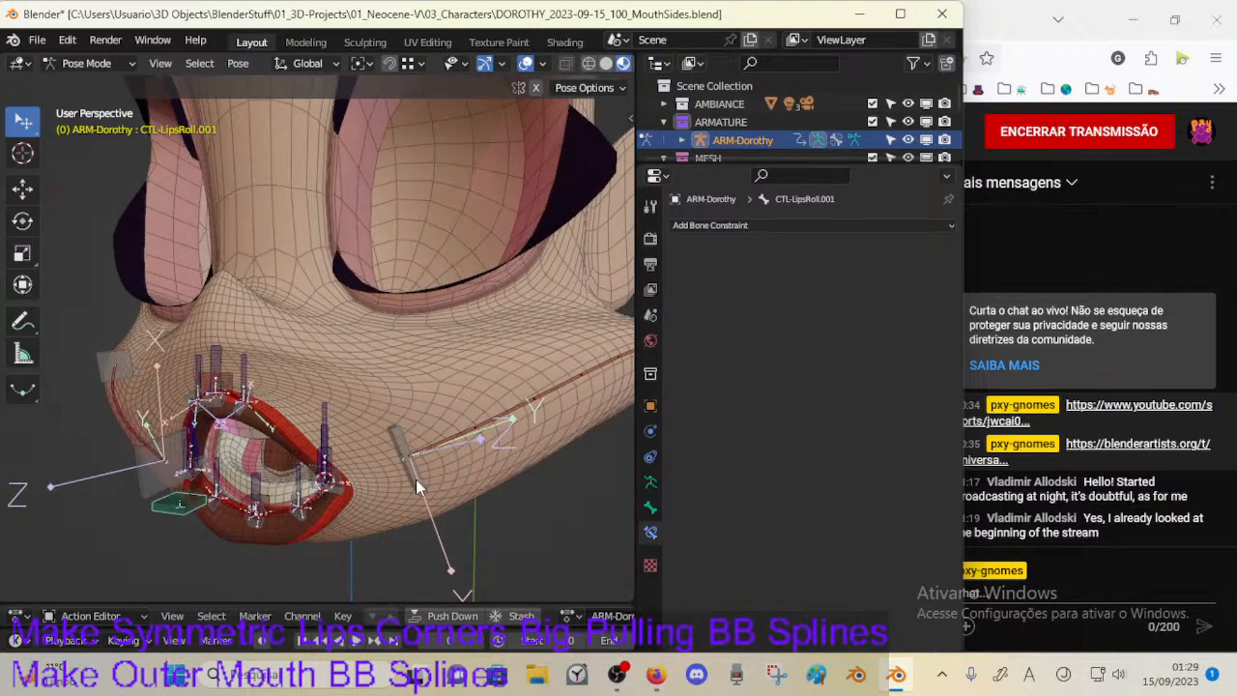
Step: Bring the pulled-out CTL-MouthSide-BBH.L.001 control back beside the lip corner, symmetric with the opposite side
left_click(417, 480)
middle_click_drag(418, 480, 454, 416)
key("g")
left_click(371, 498)
key("g")
right_click(473, 450)
Step: Test CTL-LipsRoll and CTL-LipsRoll.001 again with cancelled moves and scaling, ending with CTL-LipsRoll.001 selected
left_click(340, 447)
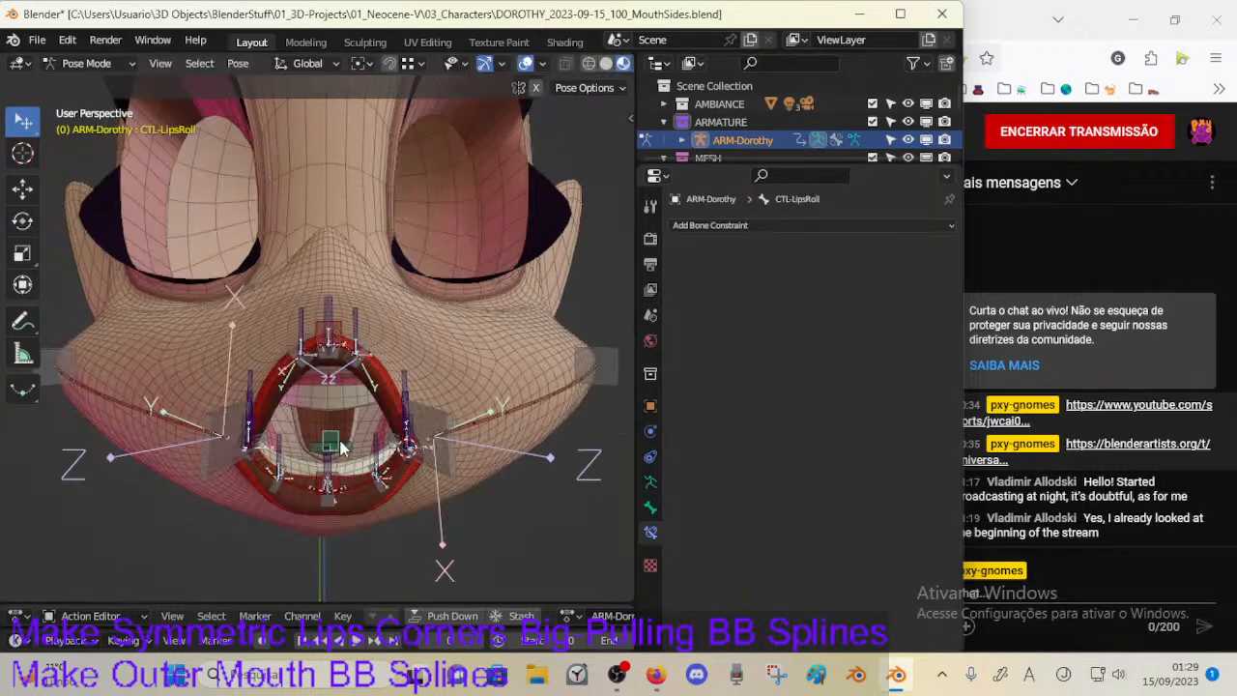
key("g")
right_click(349, 463)
left_click(344, 446)
key("g")
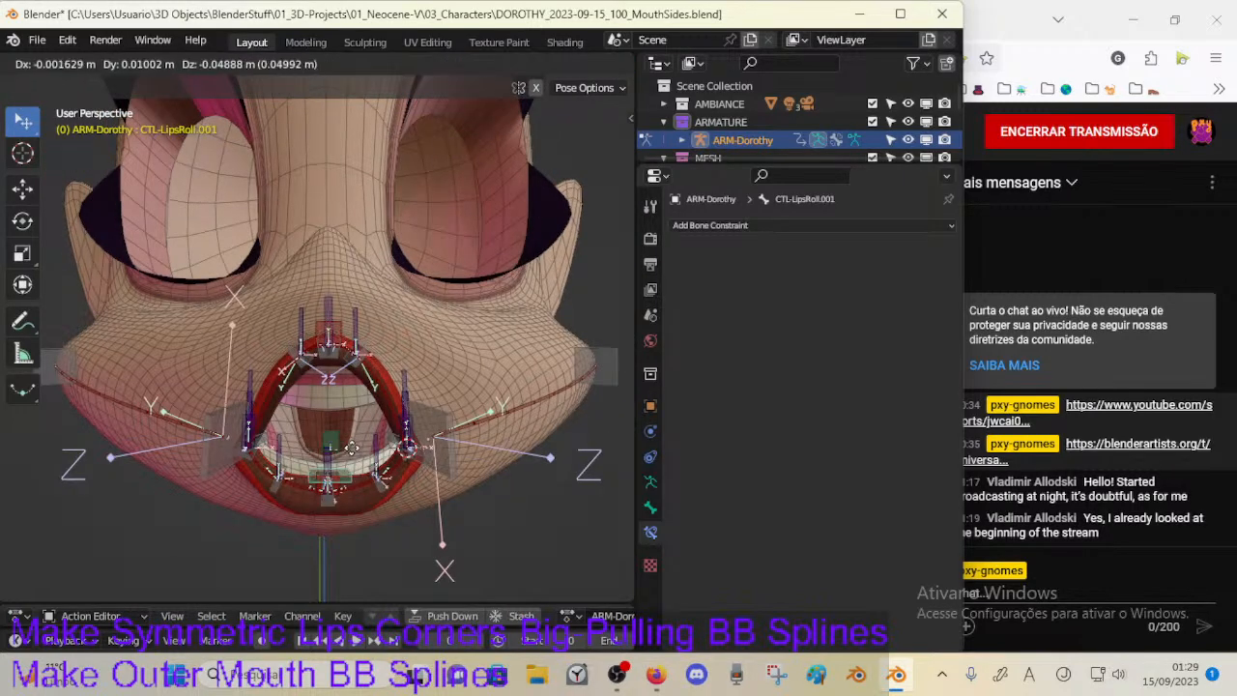
right_click(346, 464)
left_click(348, 448)
key("s")
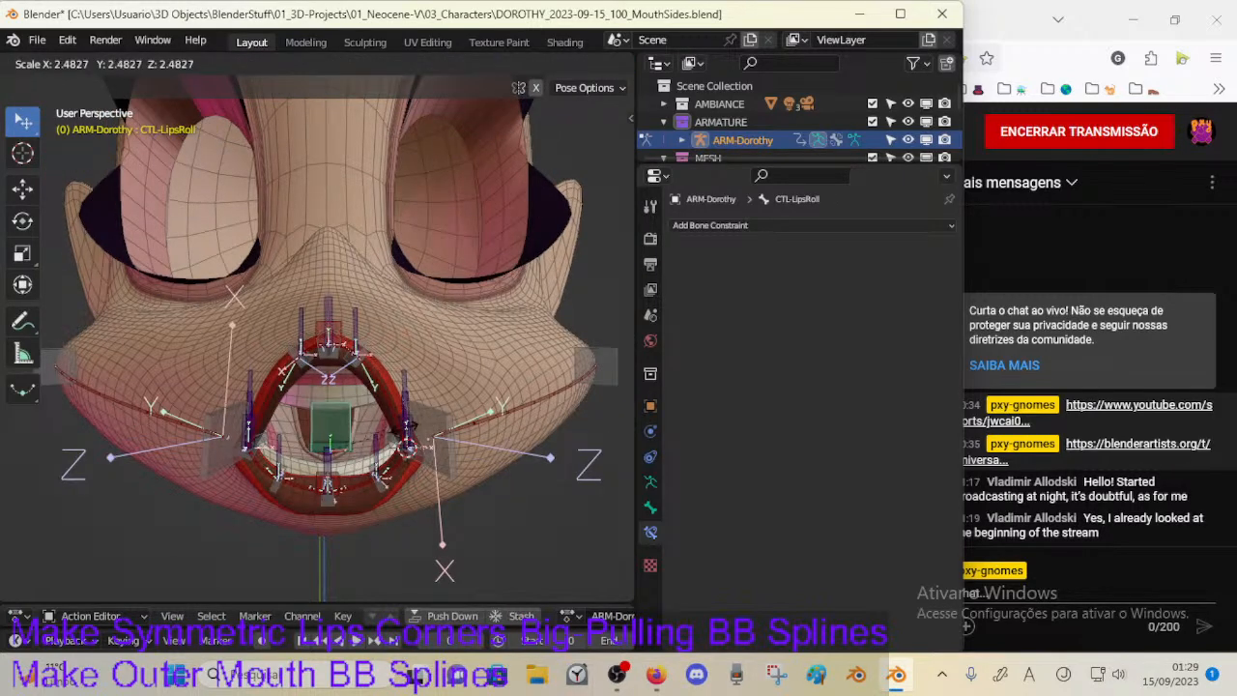
right_click(357, 454)
left_click(355, 450)
key("g")
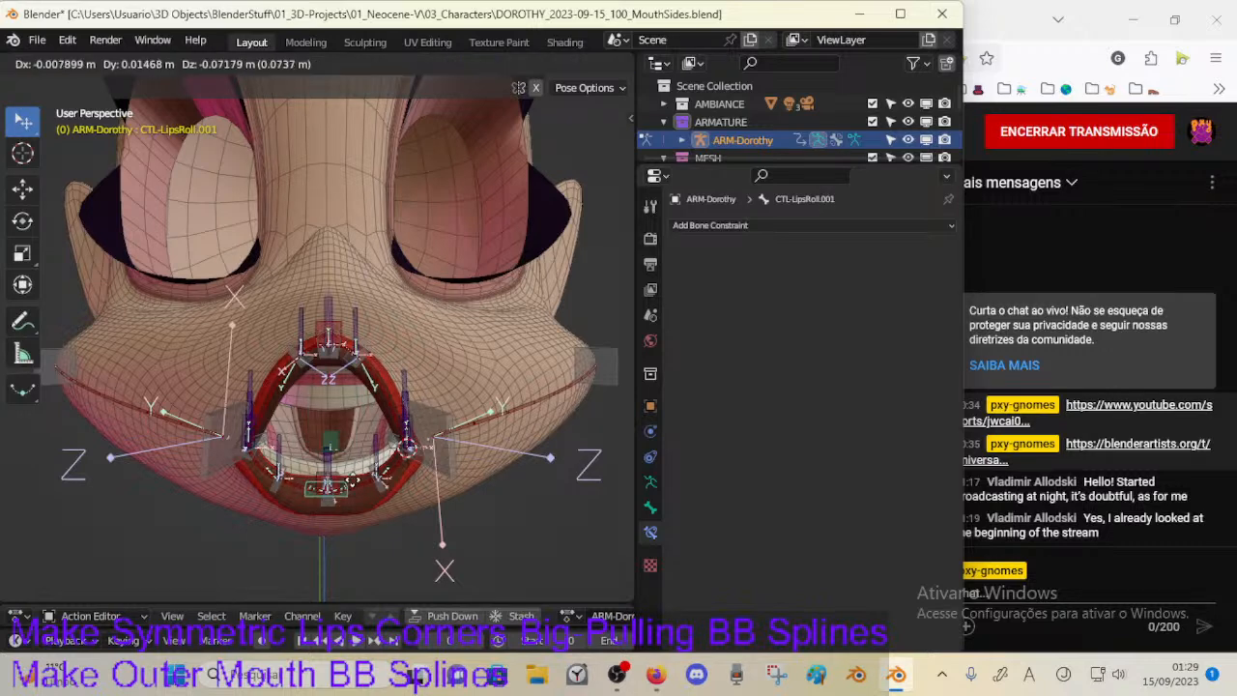
right_click(345, 449)
Step: Add an Armature constraint with two target entries to CTL-LipsRoll.001, using ARM-Dorothy as the target of both
middle_click_drag(436, 435, 428, 441)
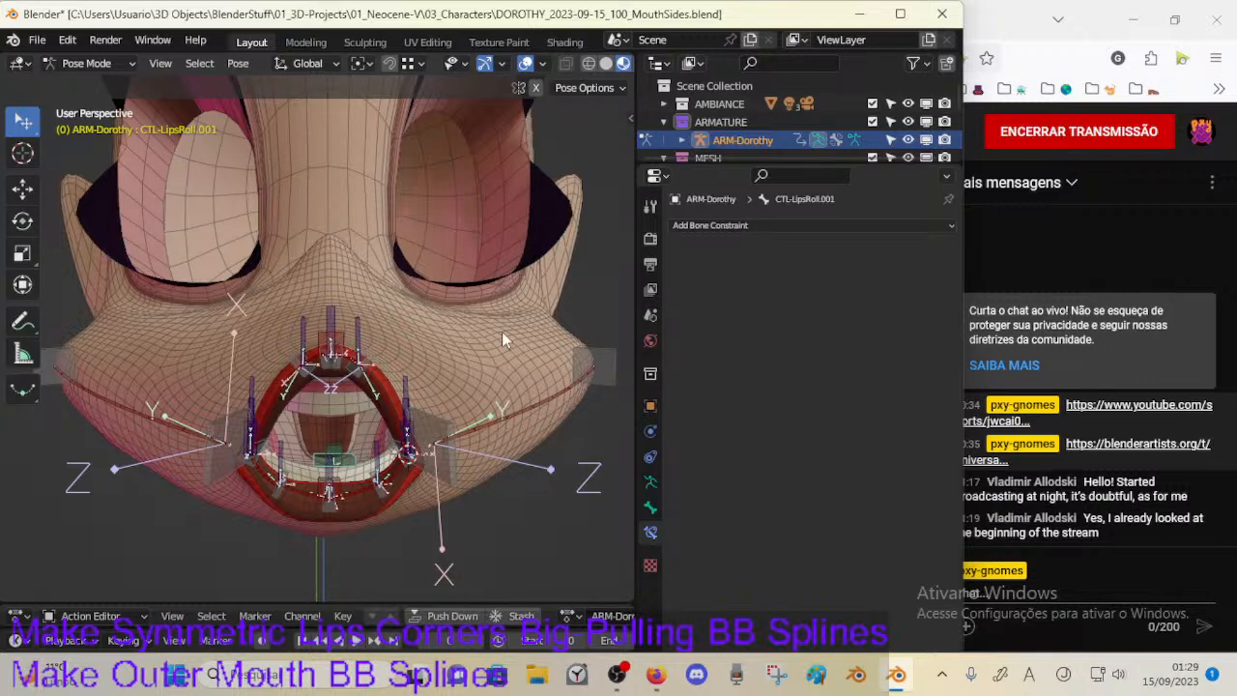
left_click(711, 225)
left_click(906, 281)
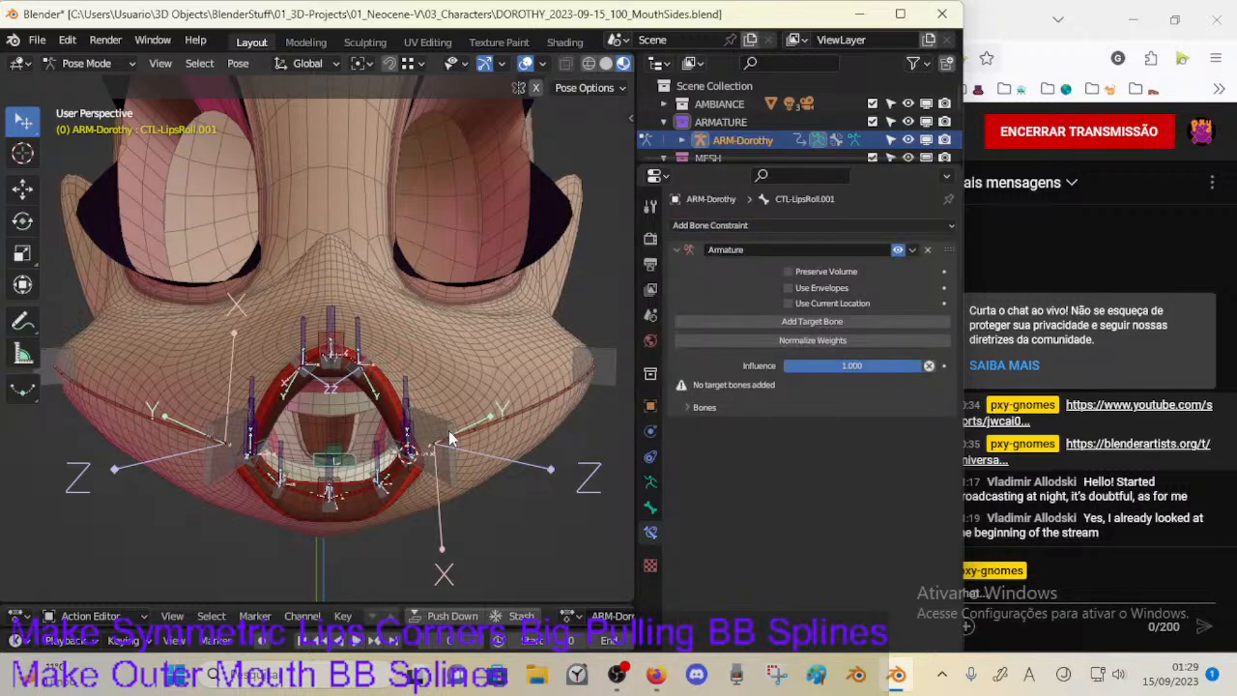
mouse_move(450, 437)
middle_mouse_down()
mouse_move(422, 430)
mouse_move(431, 425)
middle_mouse_up()
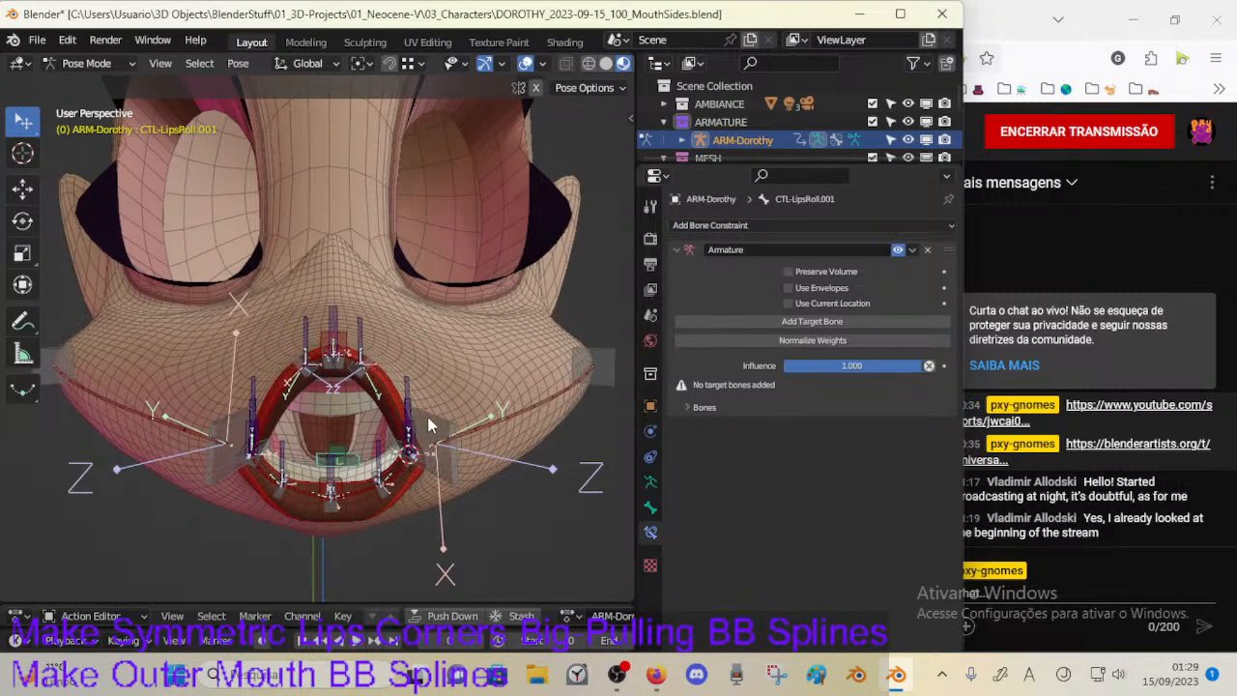
left_click(770, 322)
left_click(703, 389)
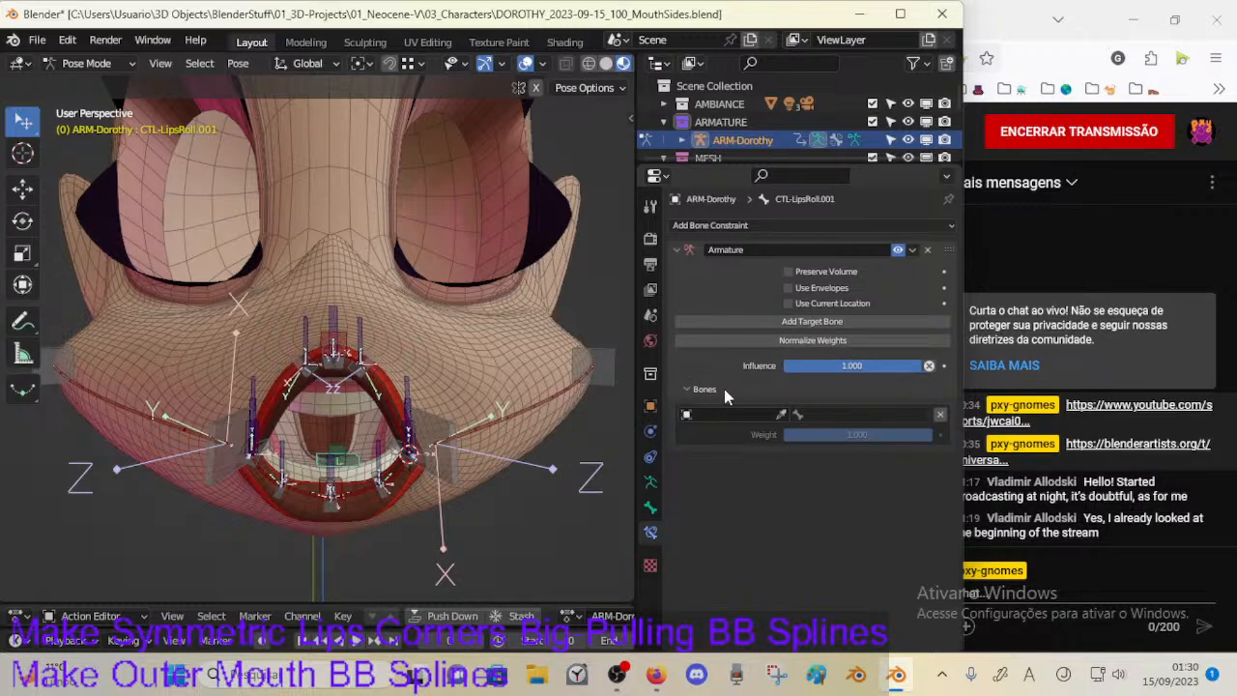
left_click(807, 322)
left_click(715, 414)
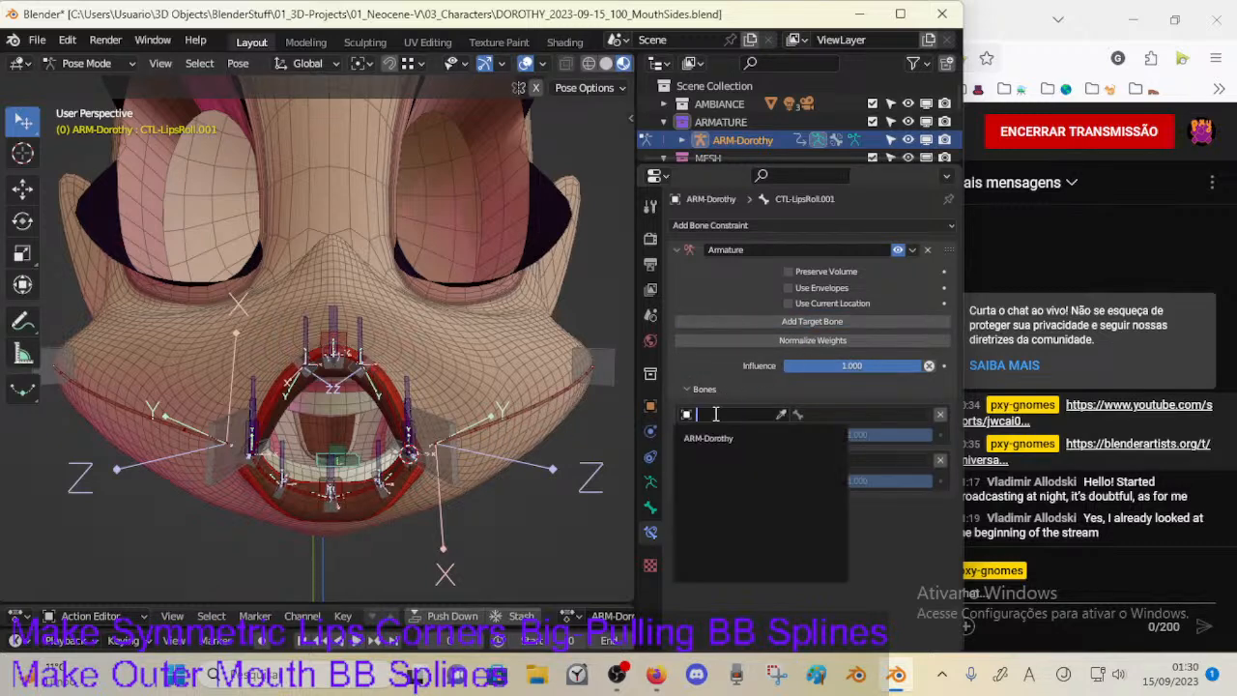
left_click(708, 434)
left_click(701, 460)
left_click(706, 483)
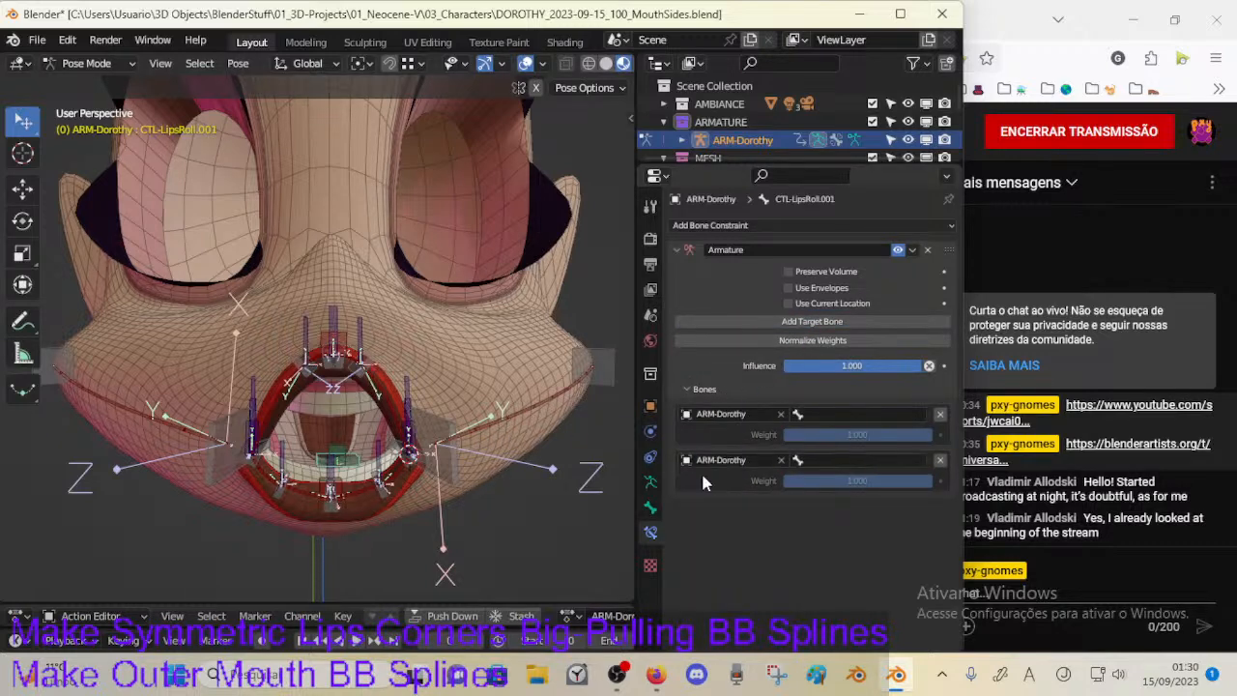
Step: Assign CTL-MouthSide-BBH.L.001 and CTL-MouthSide-BBH.L.002 as the two target bones of CTL-LipsRoll.001's Armature constraint
left_click(457, 463)
key("F2")
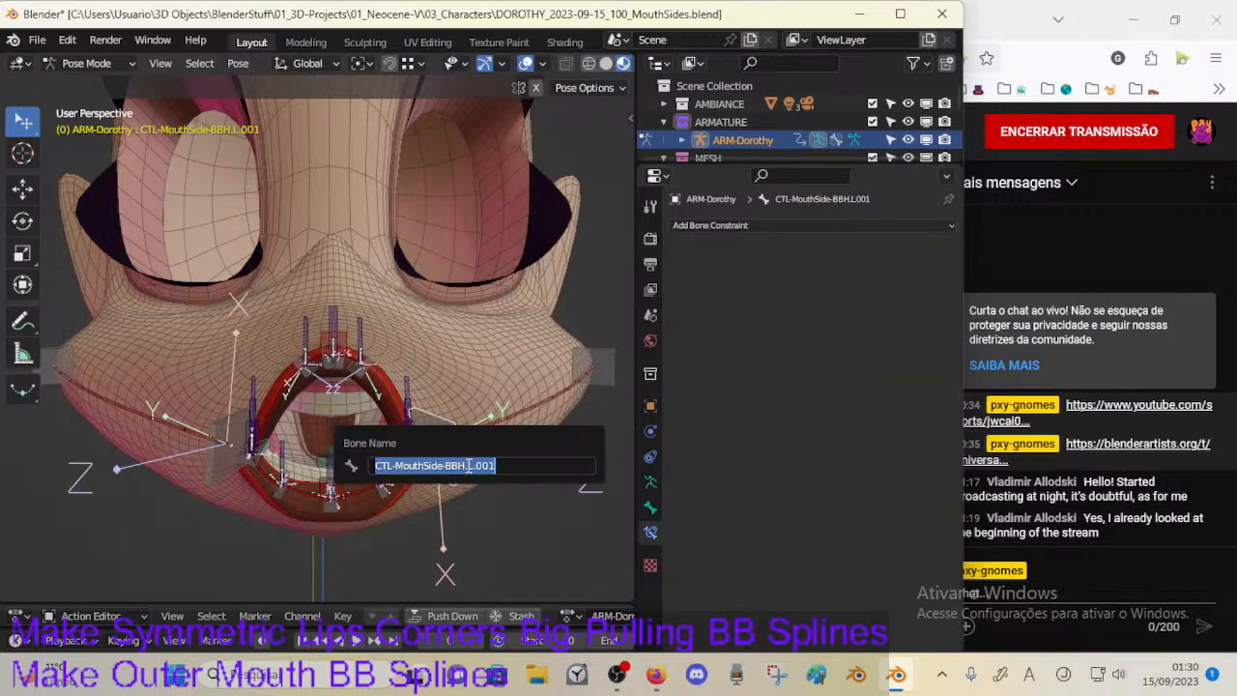
key("Return")
left_click(357, 453)
left_click(796, 416)
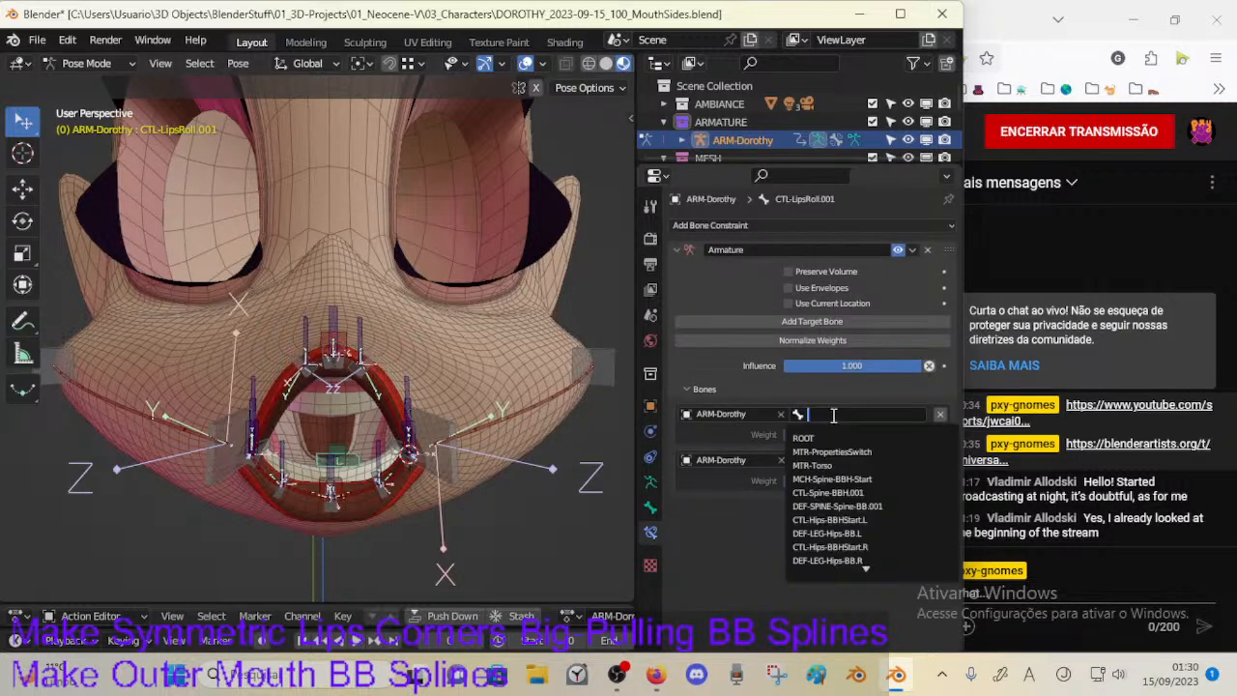
type("mouthside")
left_click(831, 430)
left_click(821, 460)
type("CTL-MouthSide-BBH.L.001")
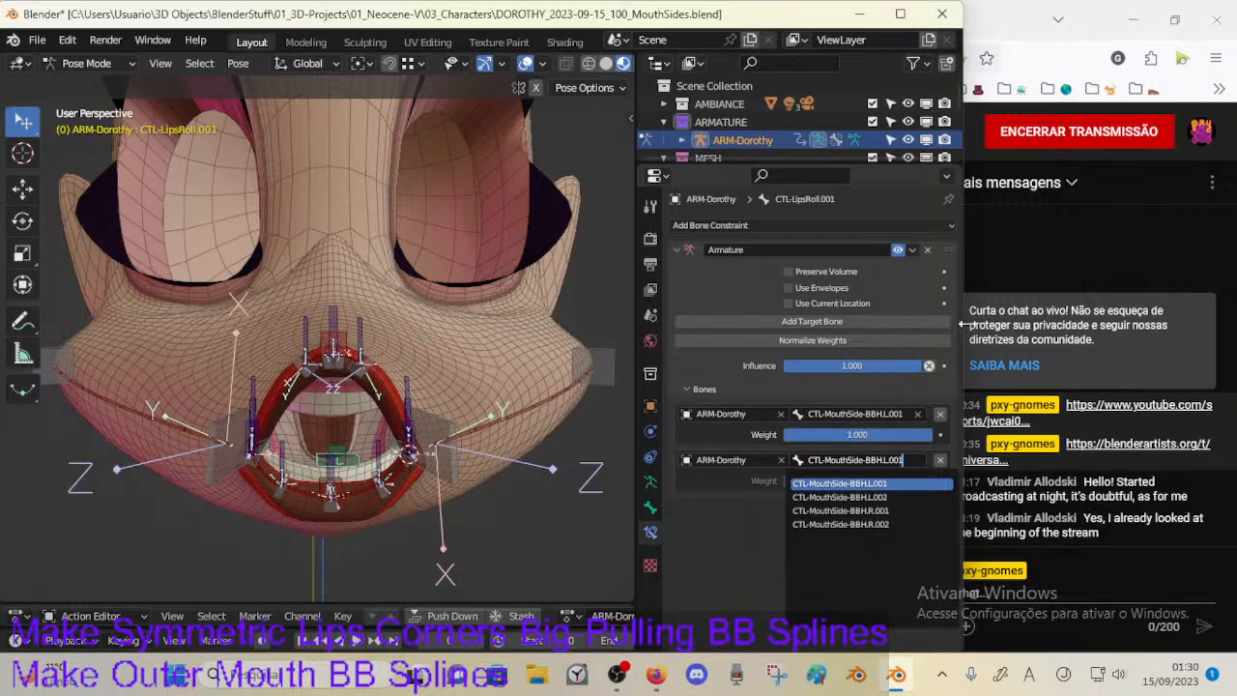
key("BackSpace")
type("2")
key("Return")
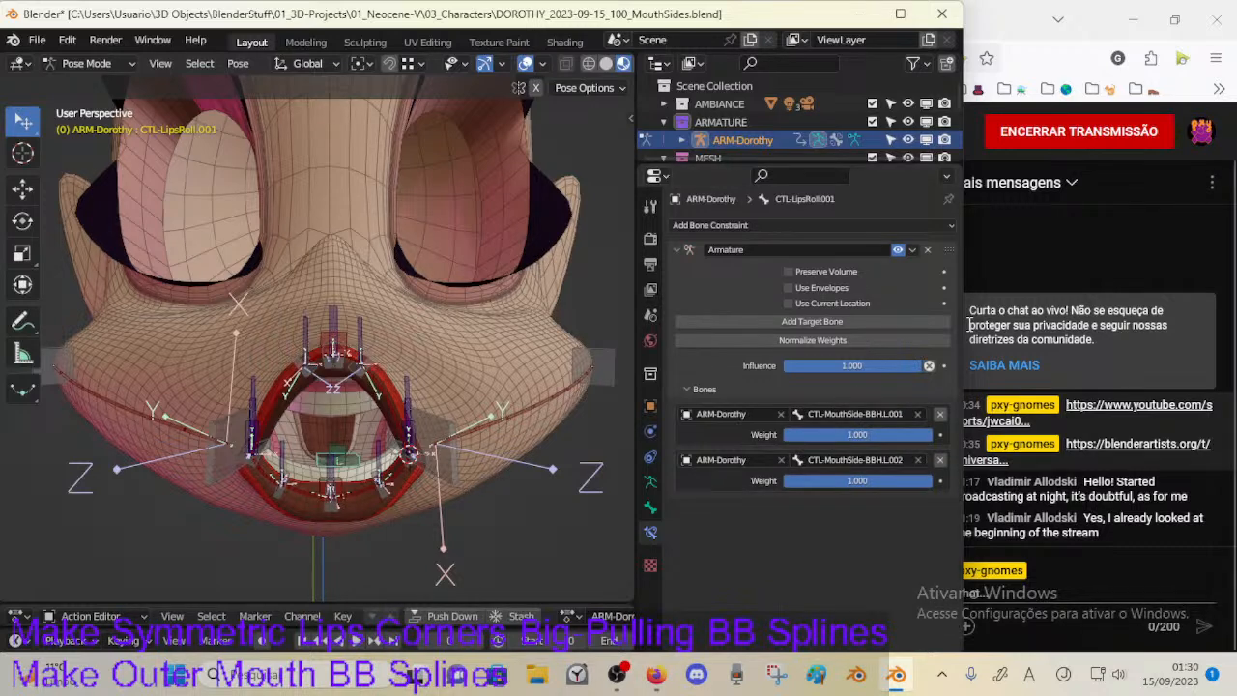
Step: Set the weights of both target bones in CTL-LipsRoll.001's Armature constraint to 0.5
double_click(825, 434)
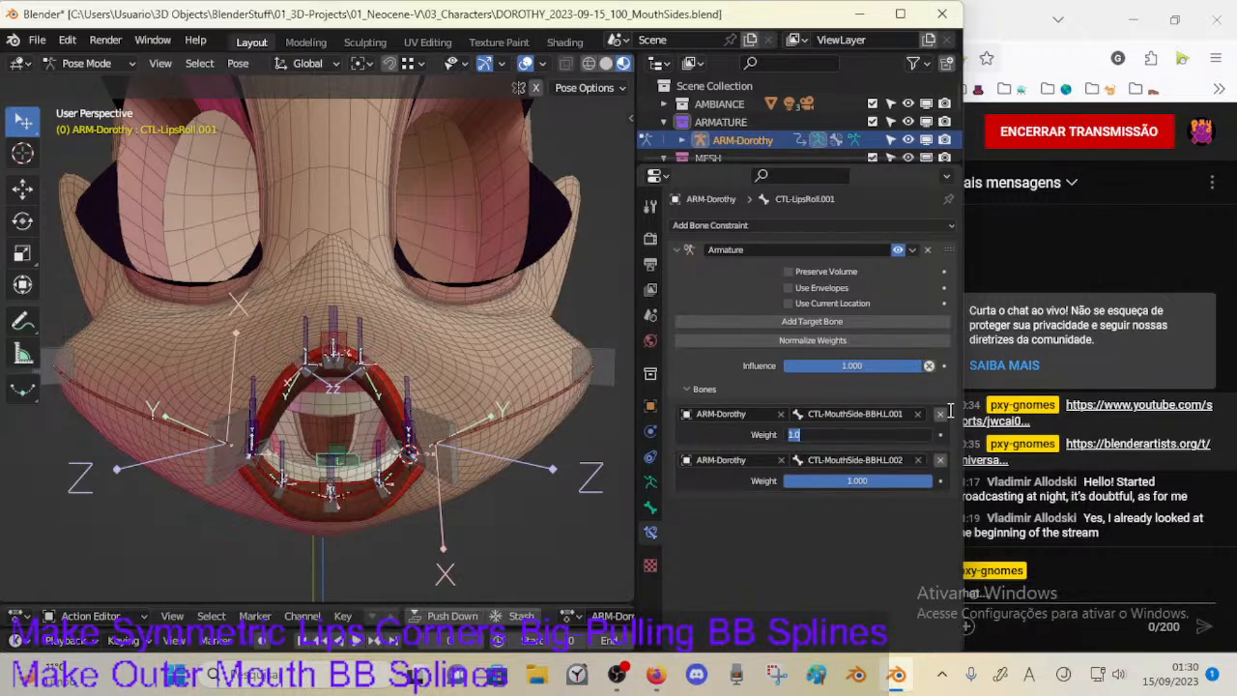
type("0.5")
key("Return")
double_click(844, 485)
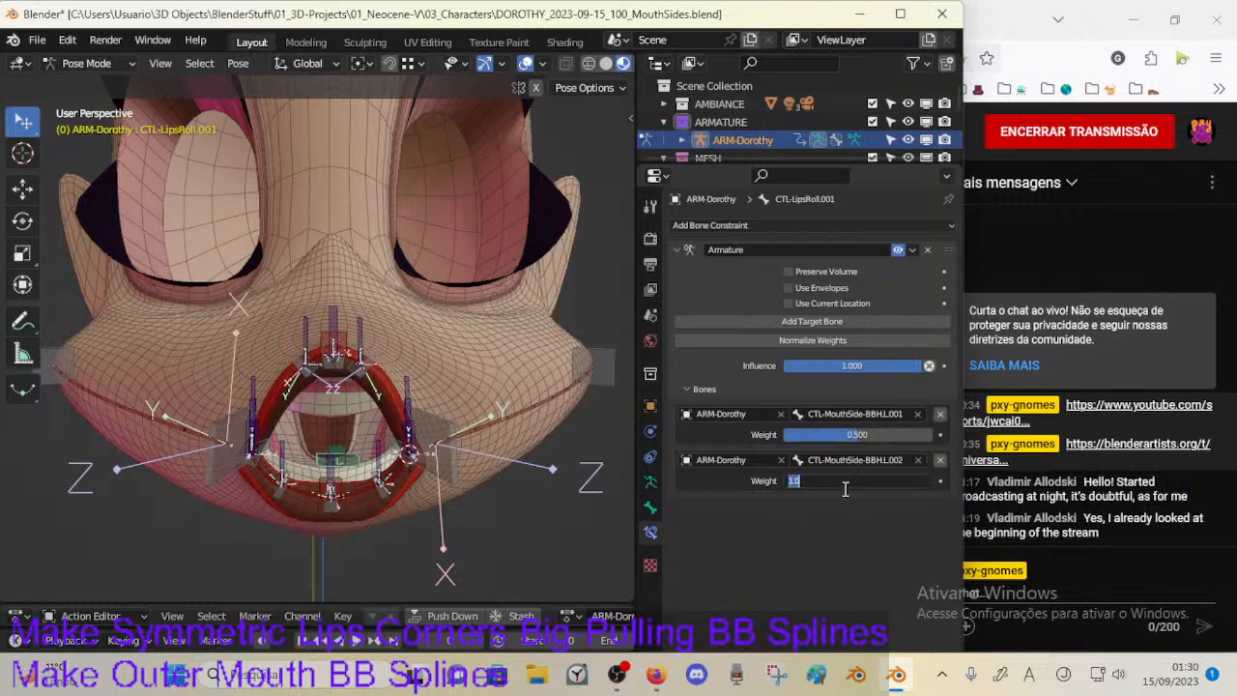
type("0.5")
key("Return")
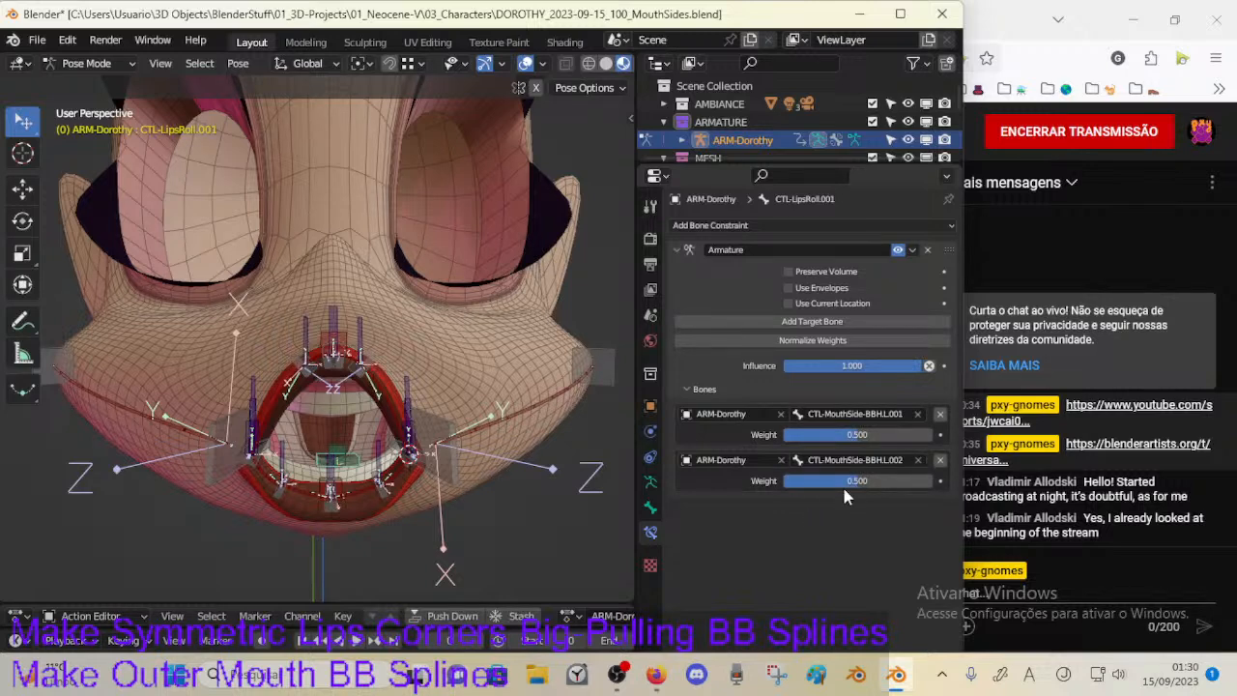
Step: Pull the CTL-MouthSide-BBH.L.001 control outward from the lip corner to test how the lips follow it
left_click(409, 455)
key("g")
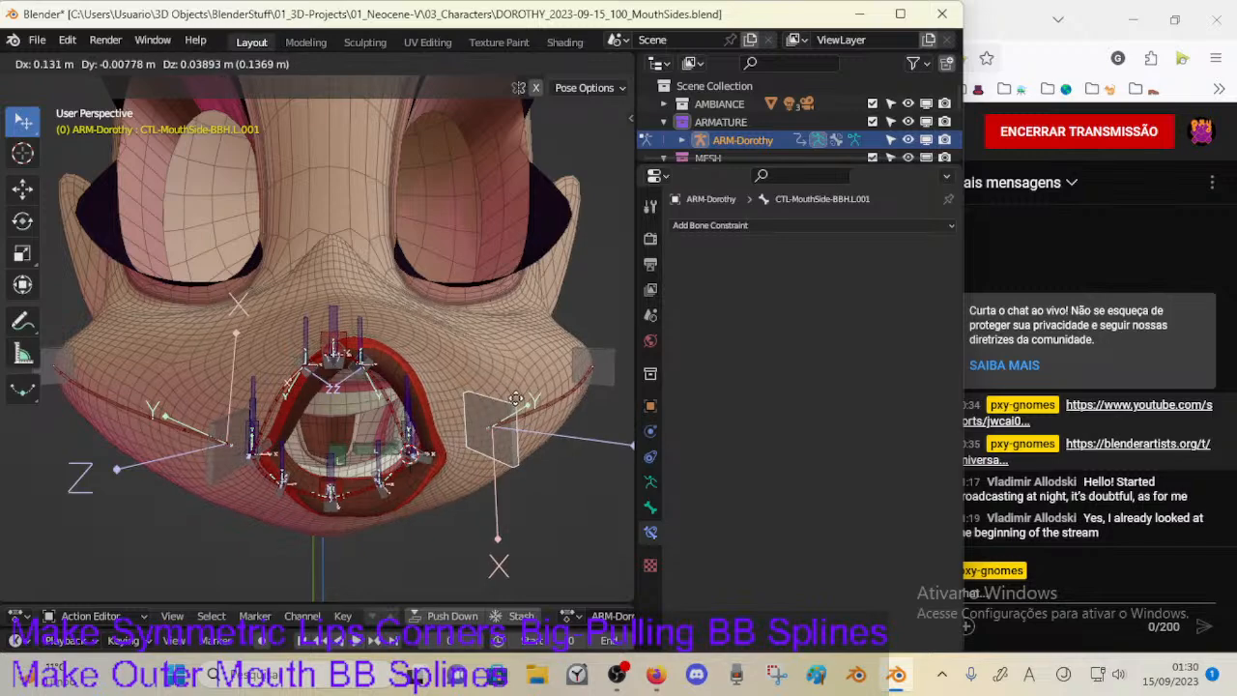
left_click(448, 408)
middle_click_drag(448, 409, 287, 502)
key("g")
left_click(480, 434)
Step: Test the opposite CTL-MouthSide-BBH.R.001 control with trial moves, checking CTL-LipsRoll.001's constraint settings in between
left_click(286, 503)
key("g")
left_click(440, 487)
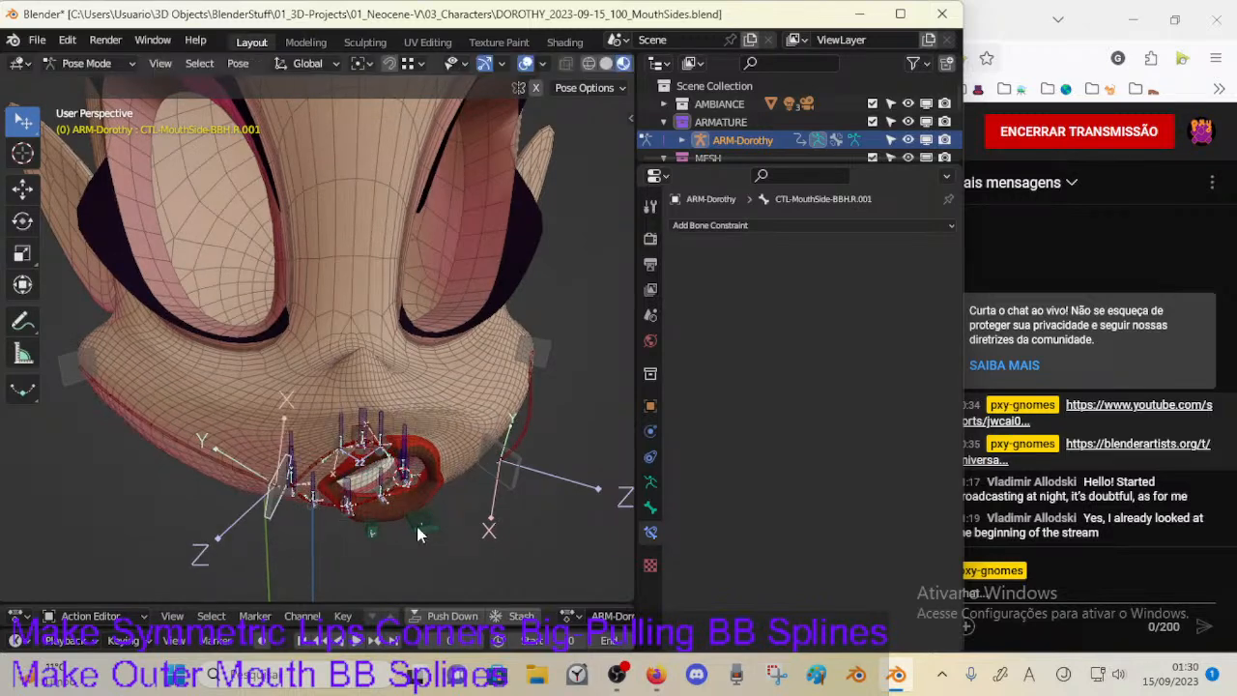
left_click(448, 498)
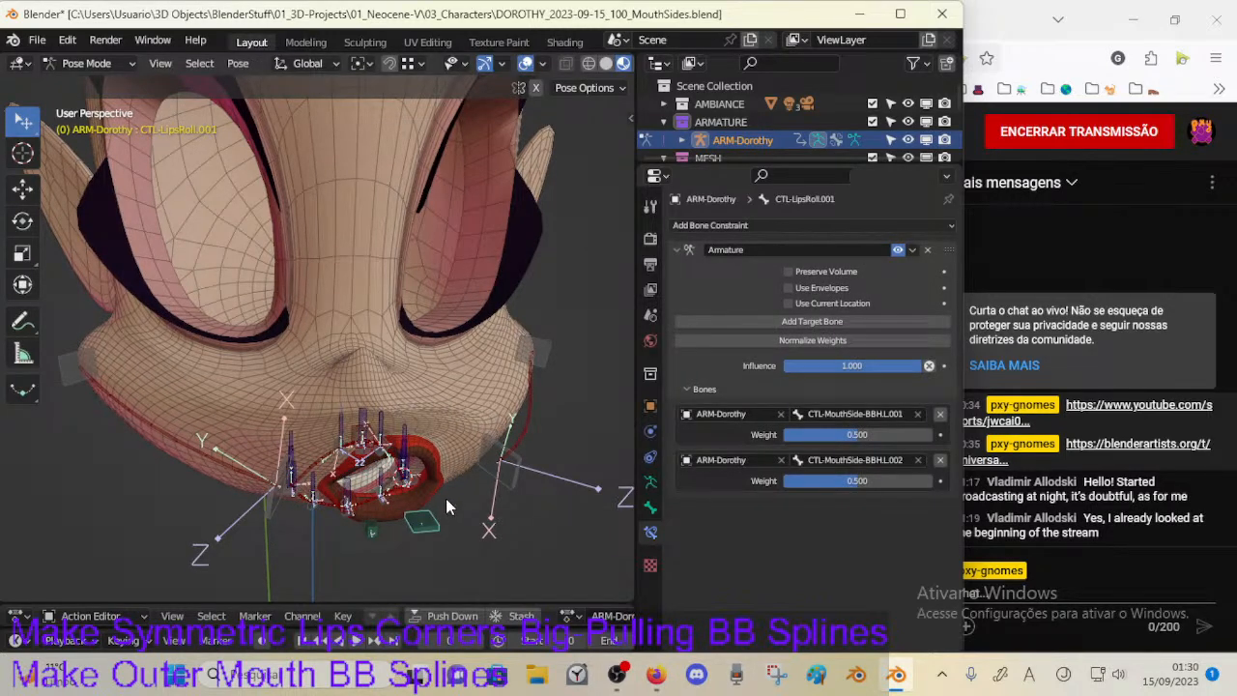
middle_click_drag(453, 479, 437, 462)
left_click(246, 497)
key("g")
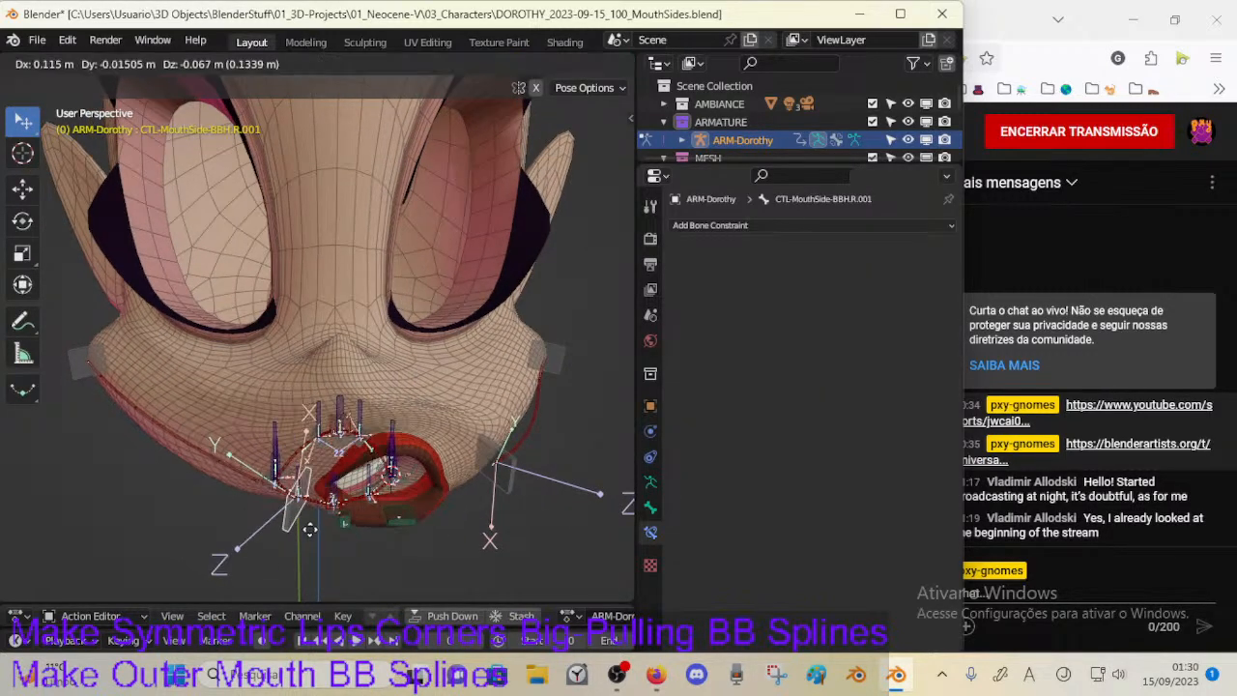
left_click(312, 528)
Step: Replace the second target bone in CTL-LipsRoll.001's Armature constraint with CTL-MouthSide-BBH.R.001, copying the name from that bone
left_click(493, 483)
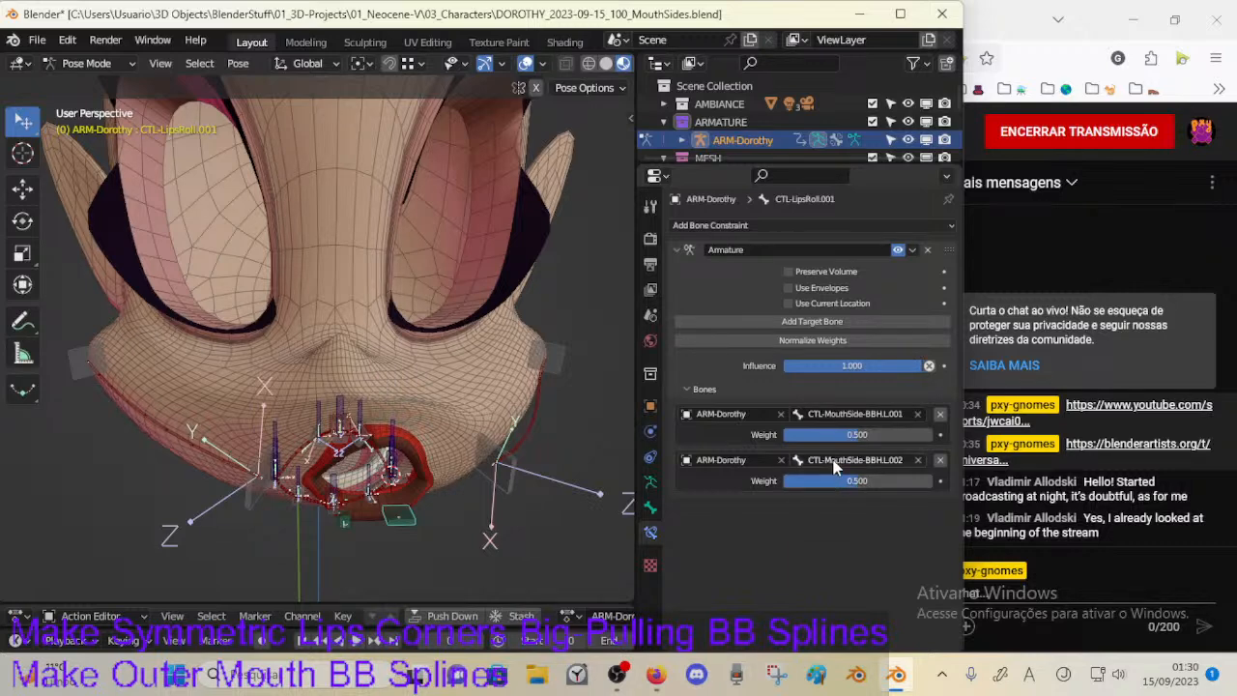
left_click(304, 500)
key("F2")
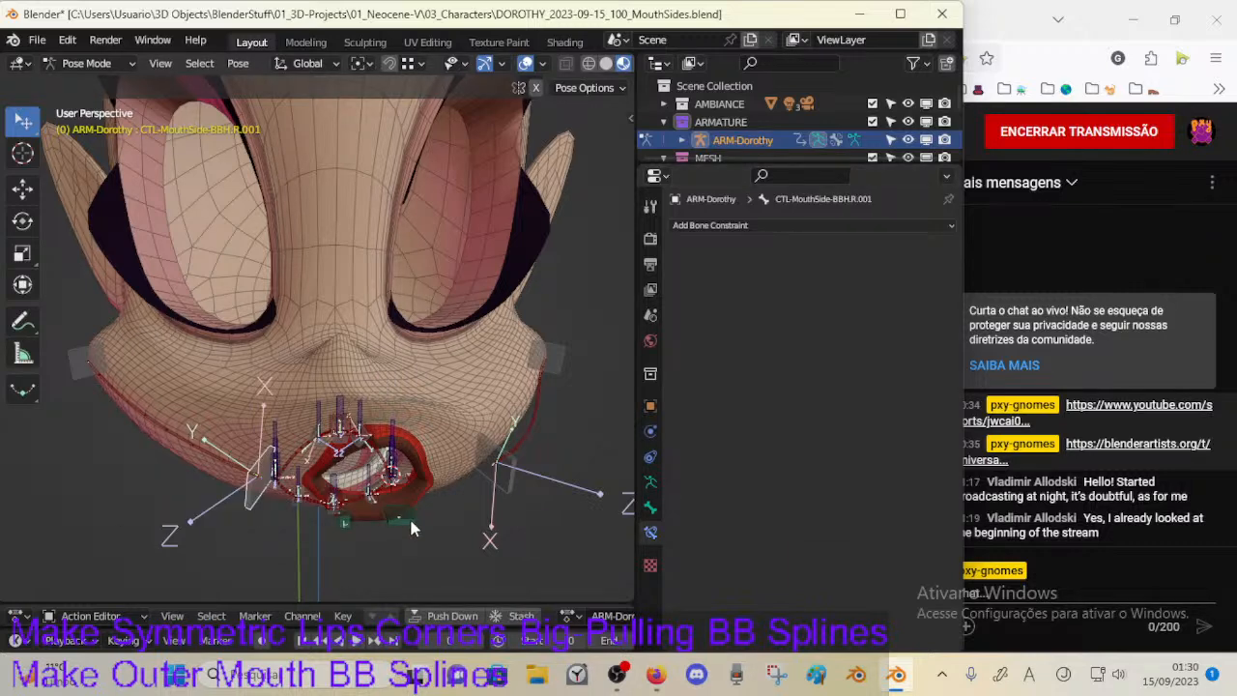
left_click(409, 515)
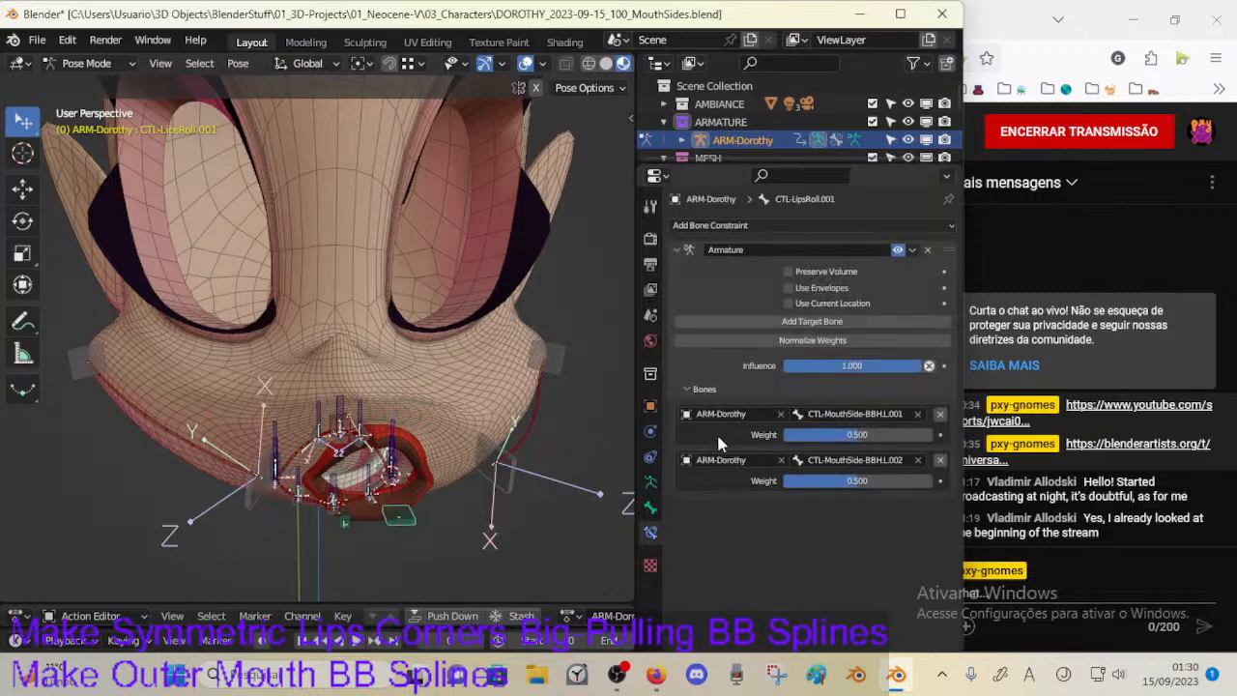
left_click(842, 462)
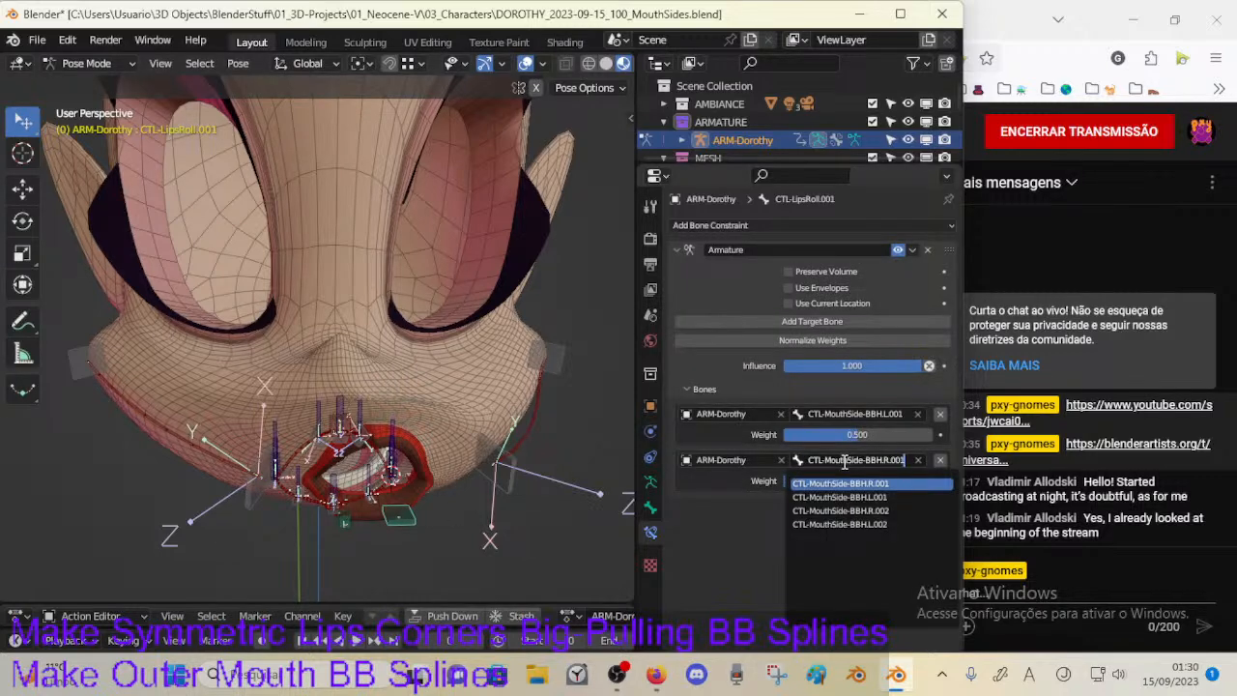
key("BackSpace")
type("2")
key("Escape")
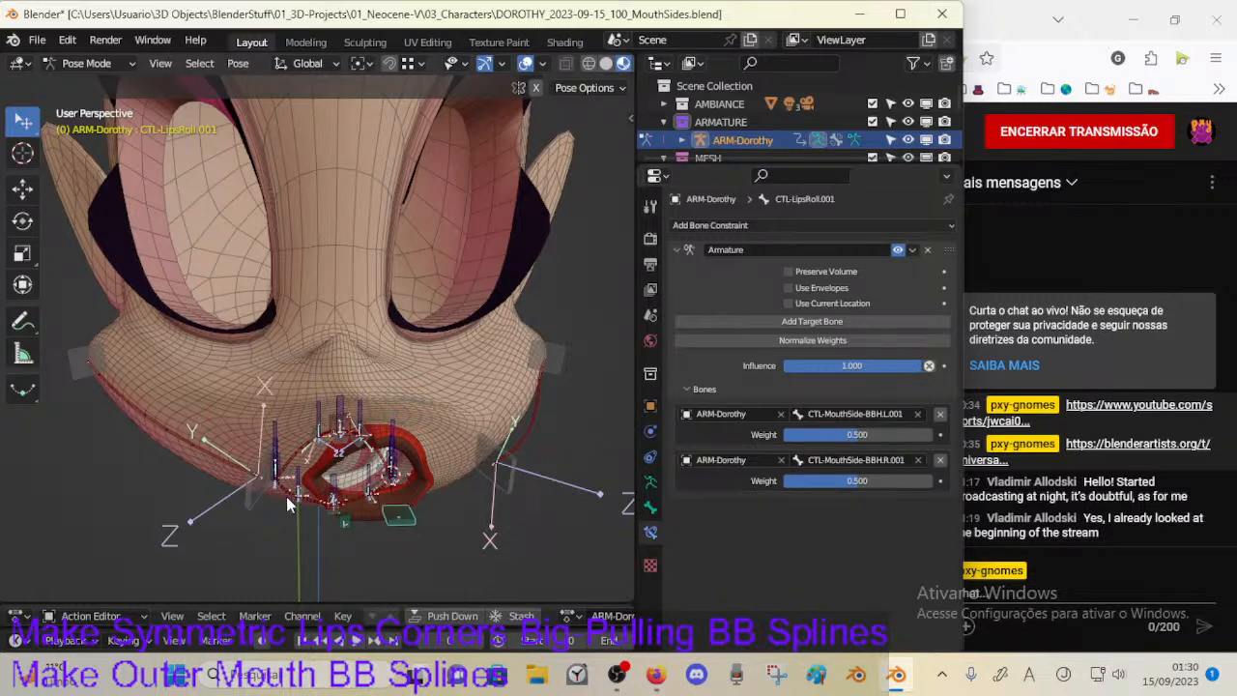
Step: Move the CTL-MouthSide-BBH.R.001 handle and the CTL-MouthSide-BBH.L.001 handle inward to test how the lips follow
left_click(286, 495)
key("g")
left_click(295, 525)
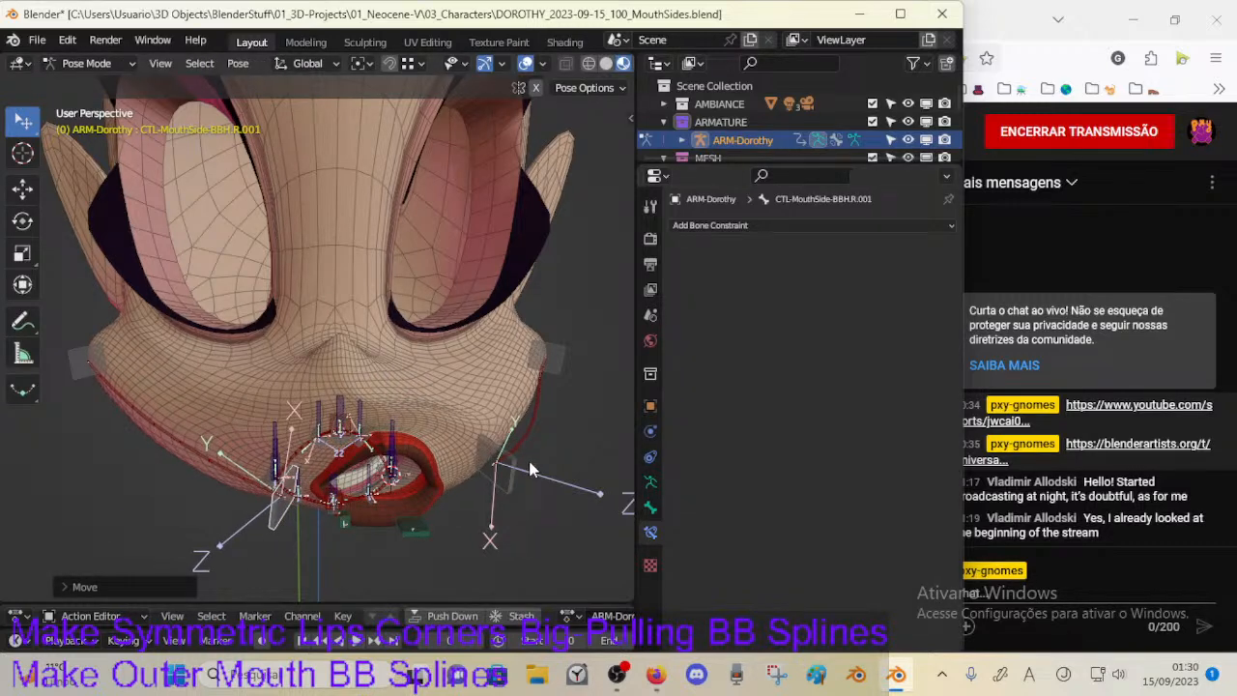
left_click(530, 470)
middle_click_drag(530, 471, 459, 481)
key("g")
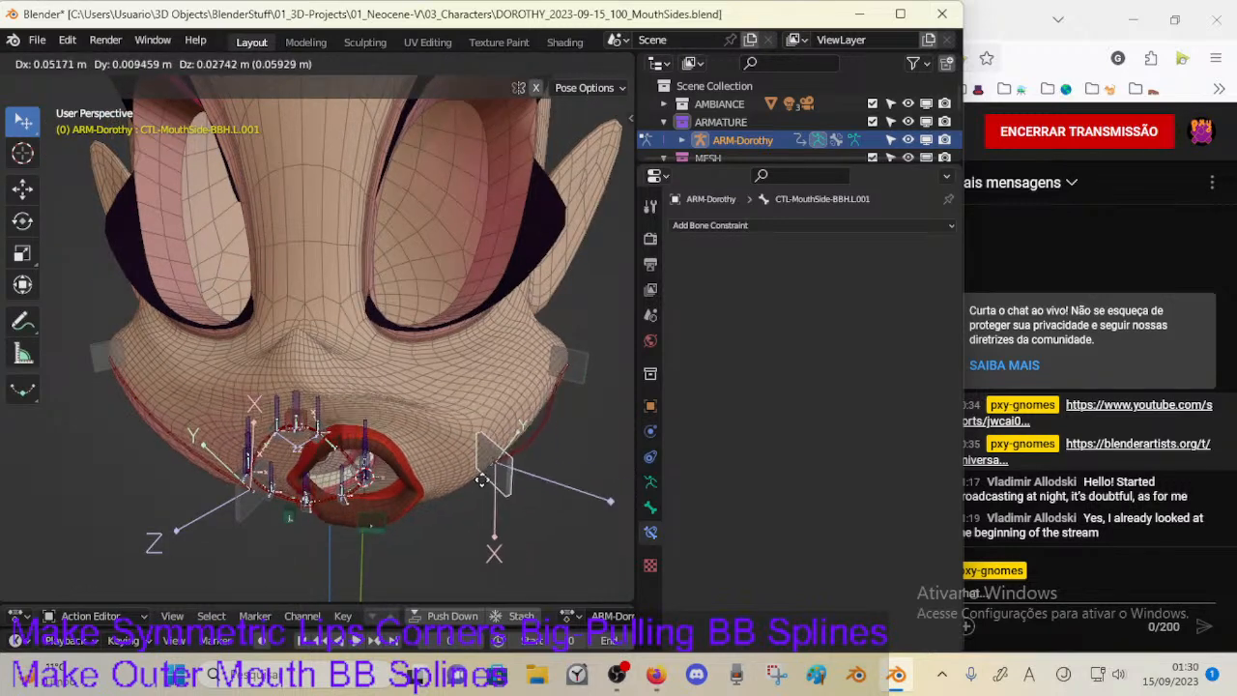
left_click(393, 552)
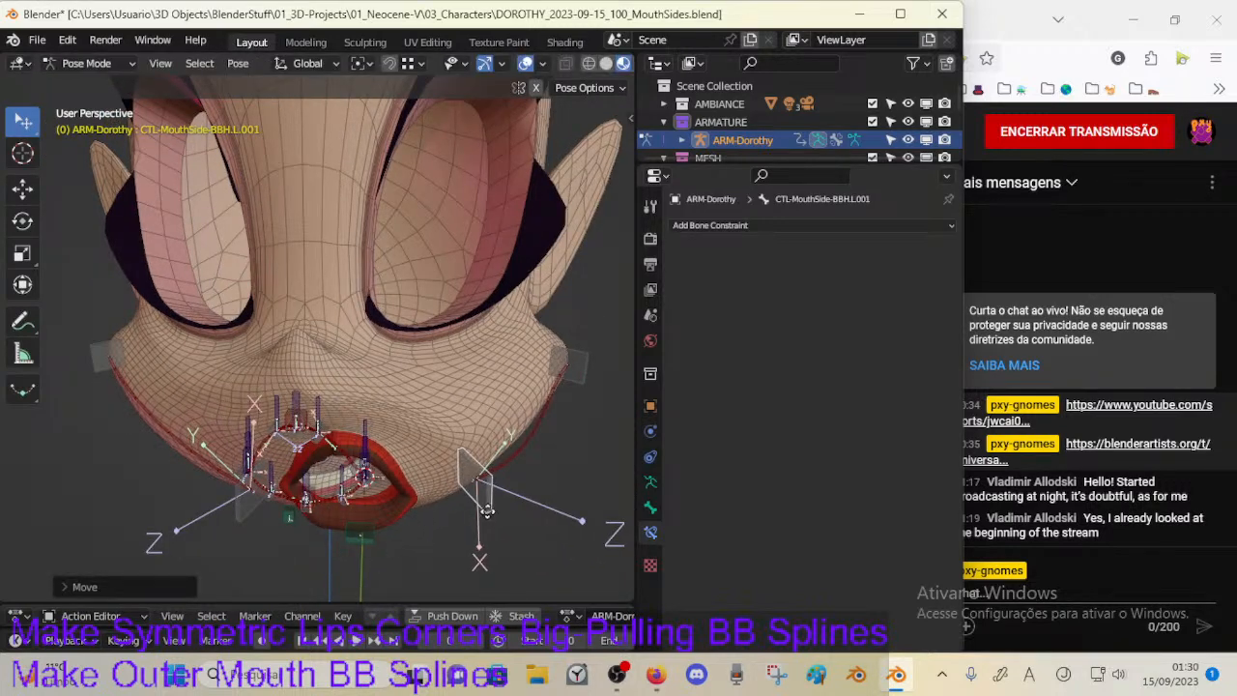
Step: Shift the L.001 mouth side handle inward and back outward, and move the R.001 handle outward to test the blend
left_click(459, 494)
mouse_move(459, 494)
middle_mouse_down()
mouse_move(467, 513)
mouse_move(445, 493)
middle_mouse_up()
key("g")
left_click(423, 513)
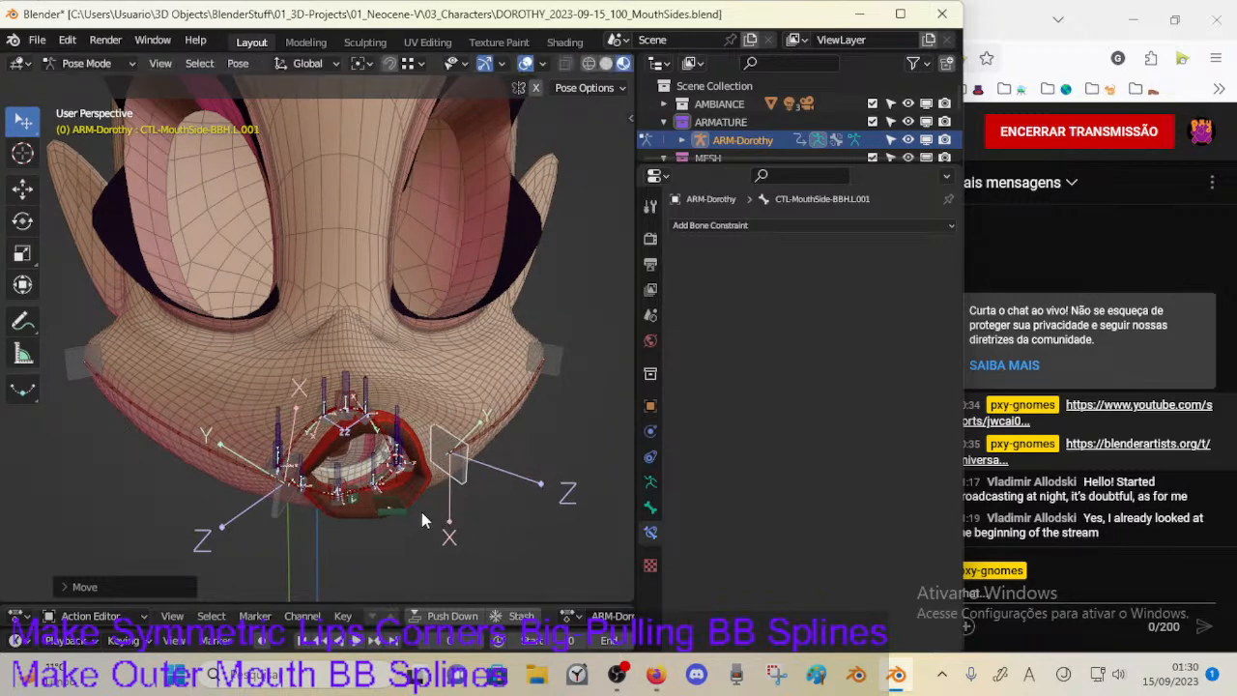
key("g")
left_click(402, 517)
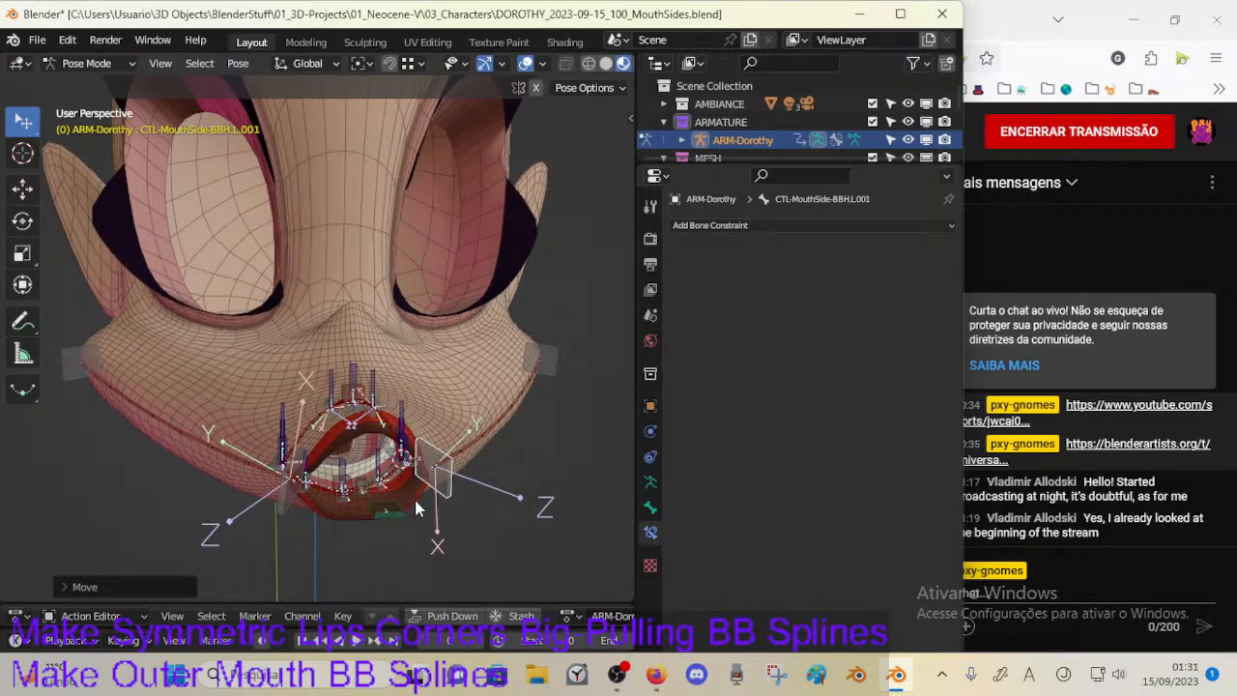
key("g")
left_click(386, 512)
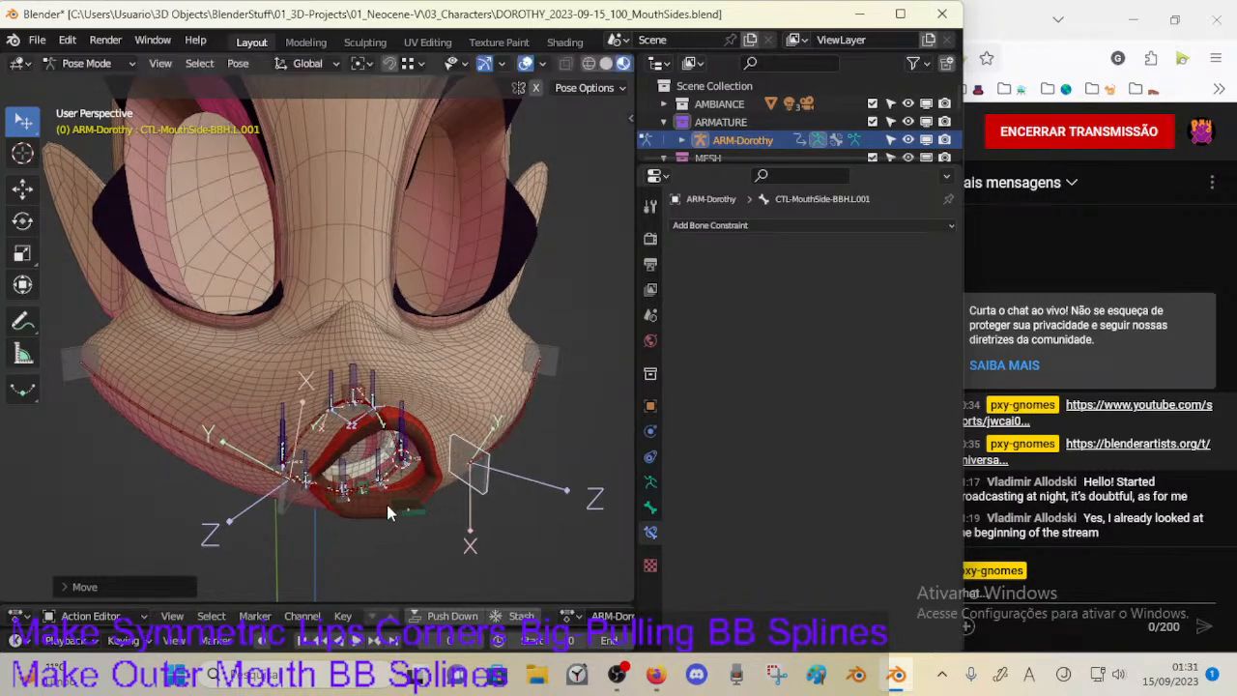
left_click(290, 511)
key("g")
left_click(275, 521)
Step: Clear the pose location of all bones in the armature
key("a")
key("alt+g")
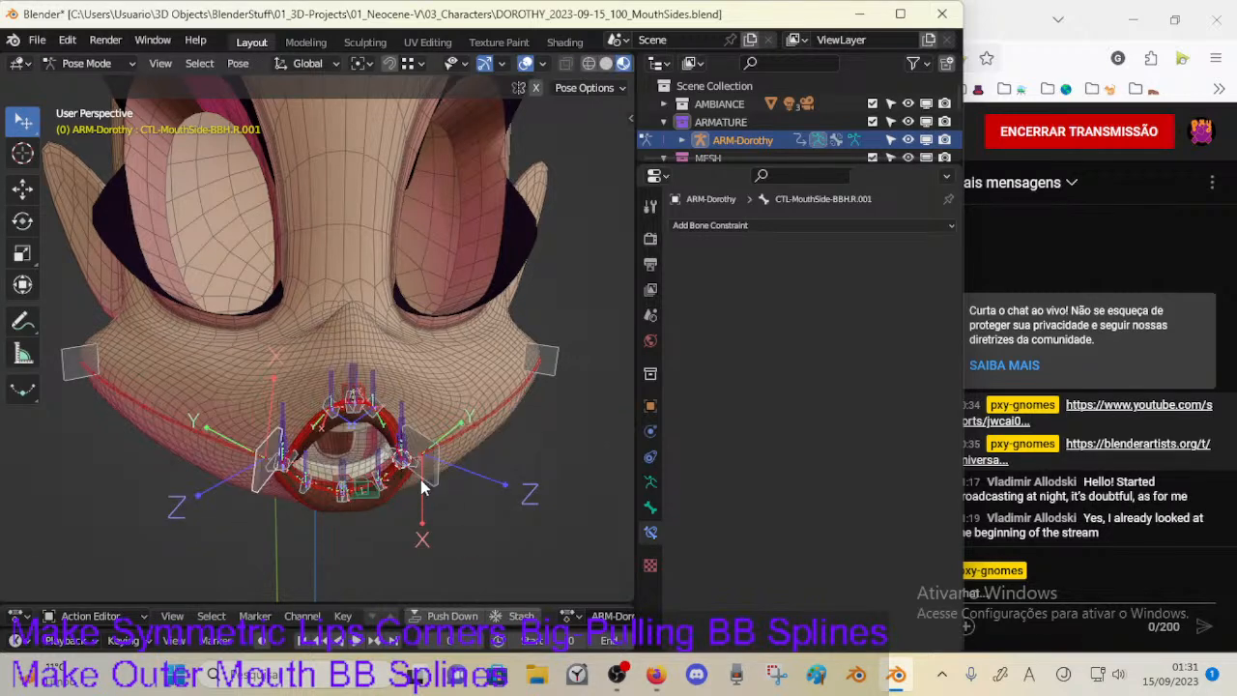
middle_click_drag(420, 479, 504, 438)
Step: Add a third target to CTL-LipsRoll.001's Armature constraint, using ARM-Dorothy and the bone CTL-JawUp
left_click(358, 474)
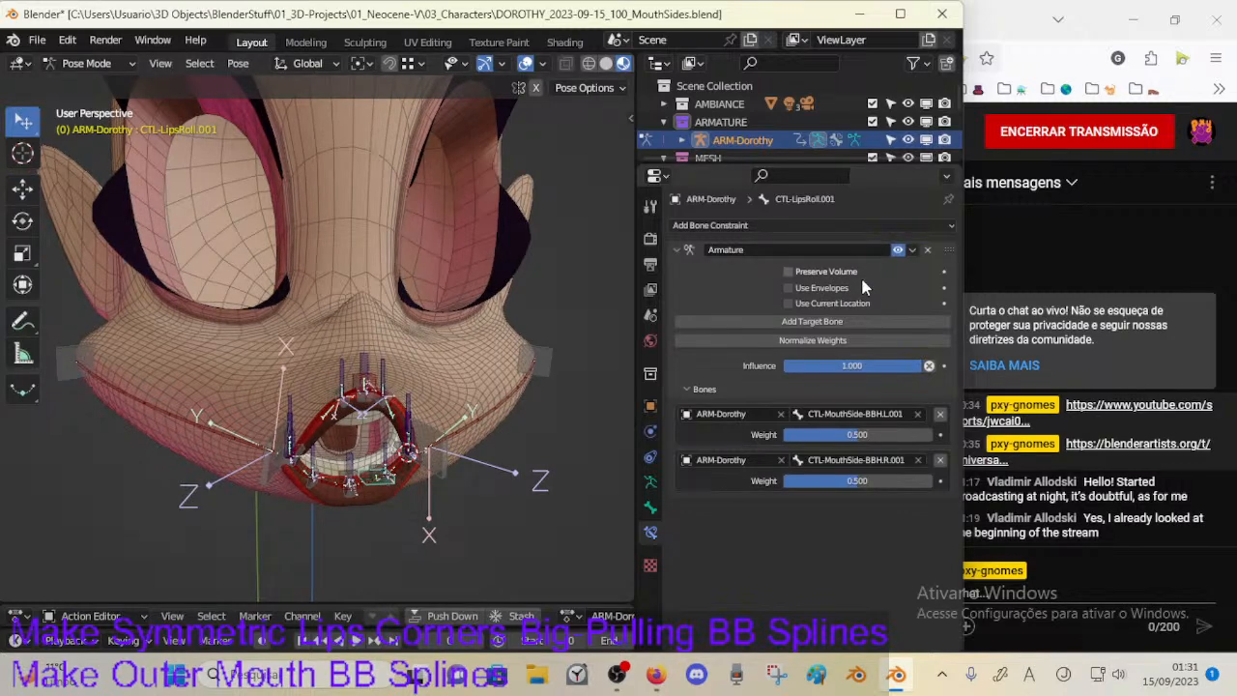
left_click(848, 321)
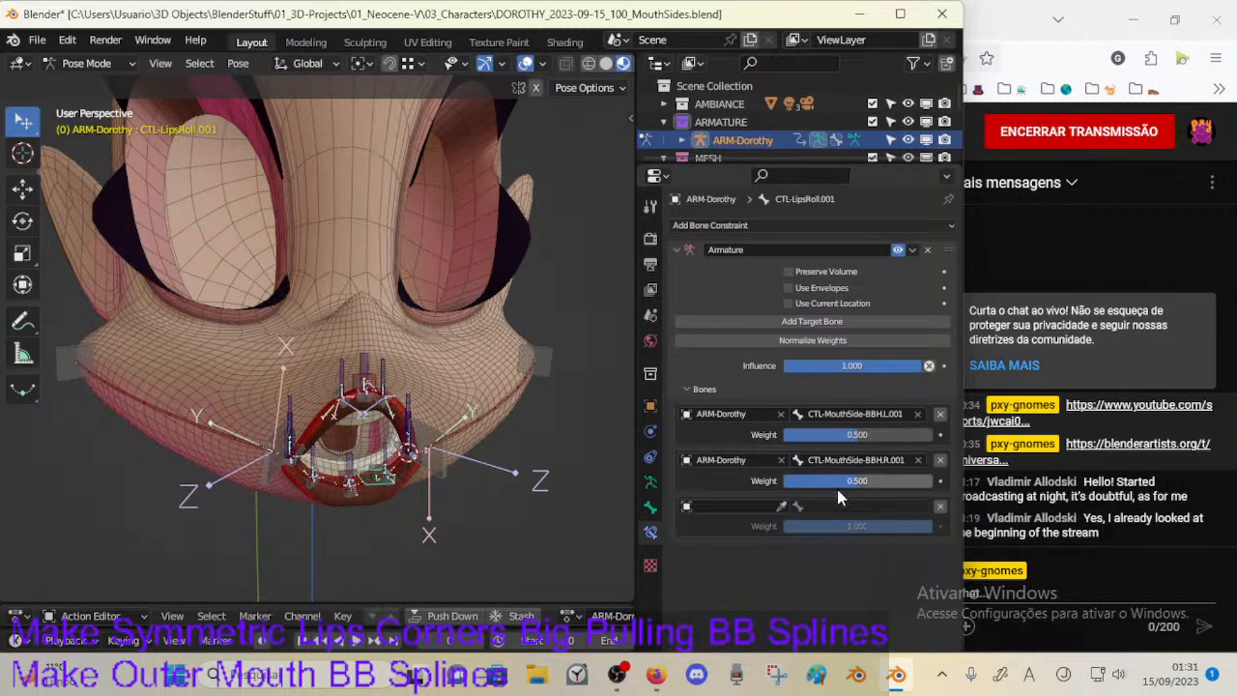
left_click(755, 509)
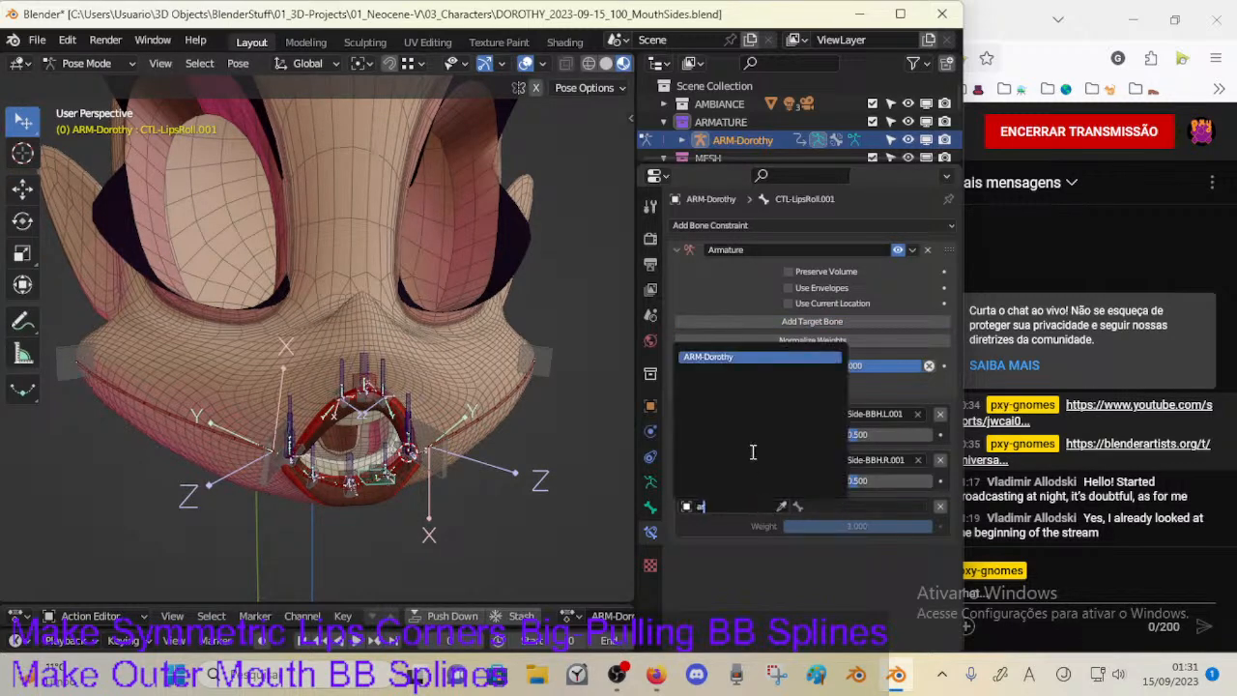
type("a")
left_click(759, 357)
left_click(823, 502)
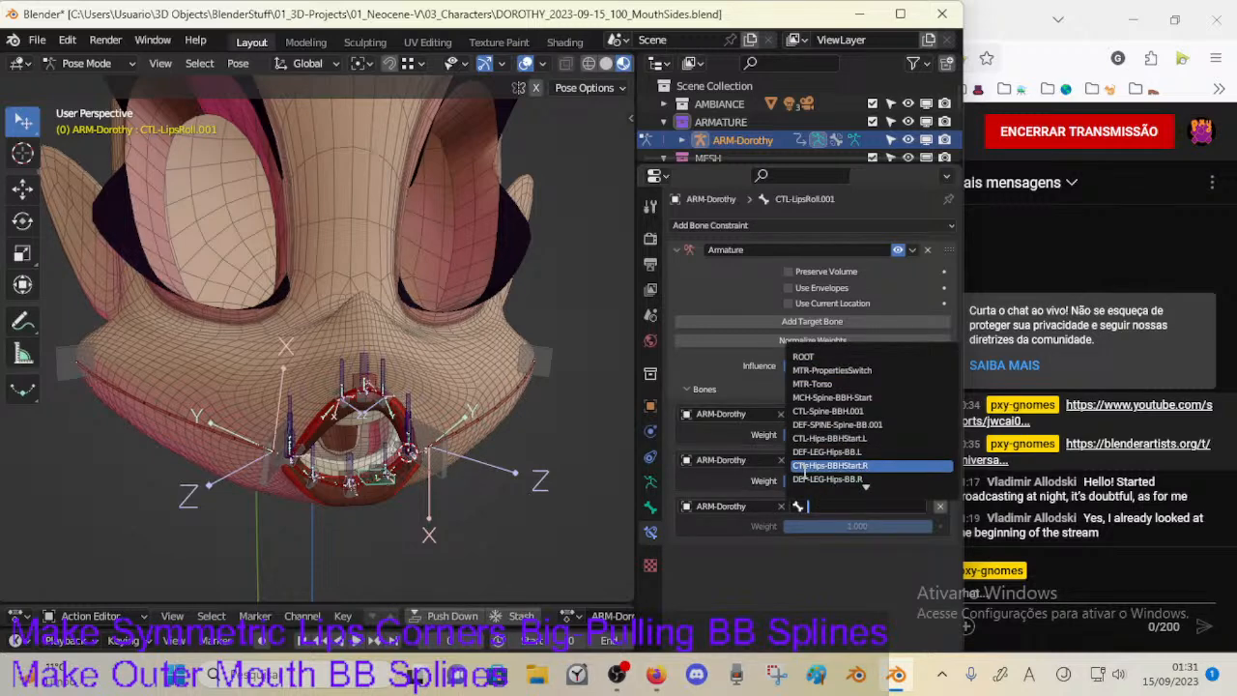
type("ja")
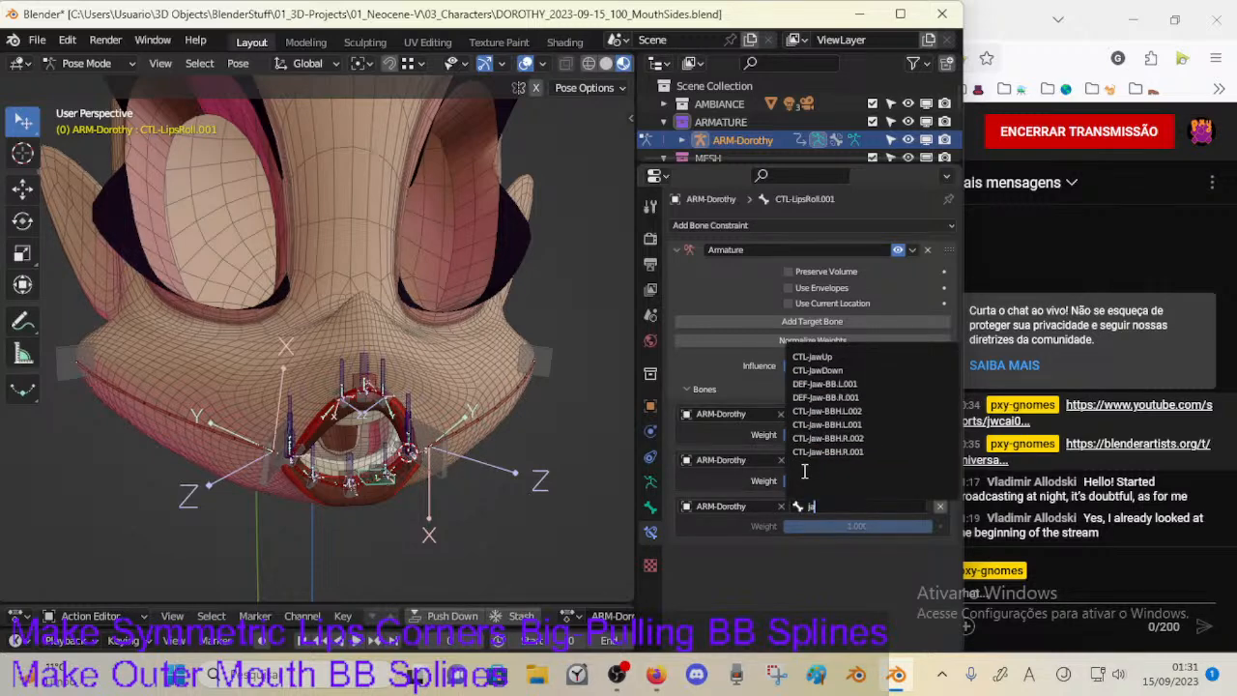
key("Down")
key("Return")
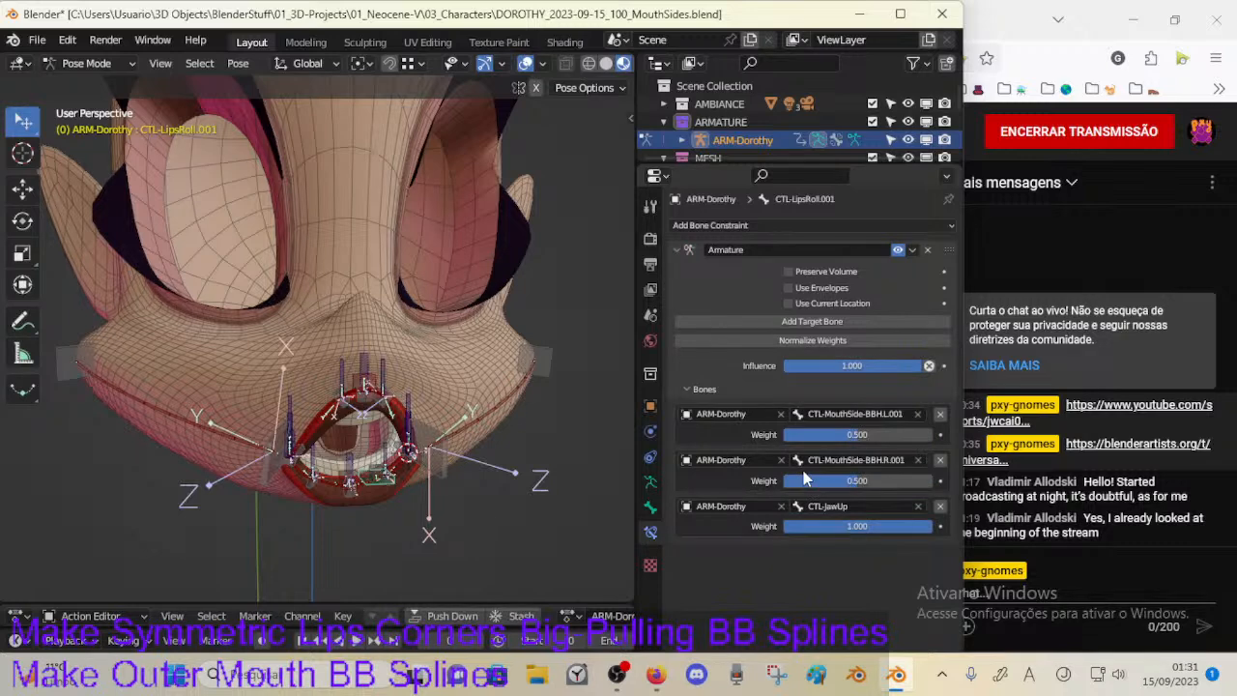
Step: Set the constraint weights of the CTL-JawUp and CTL-MouthSide-BBH.R.001 targets to 0.3
middle_click_drag(502, 431, 417, 444)
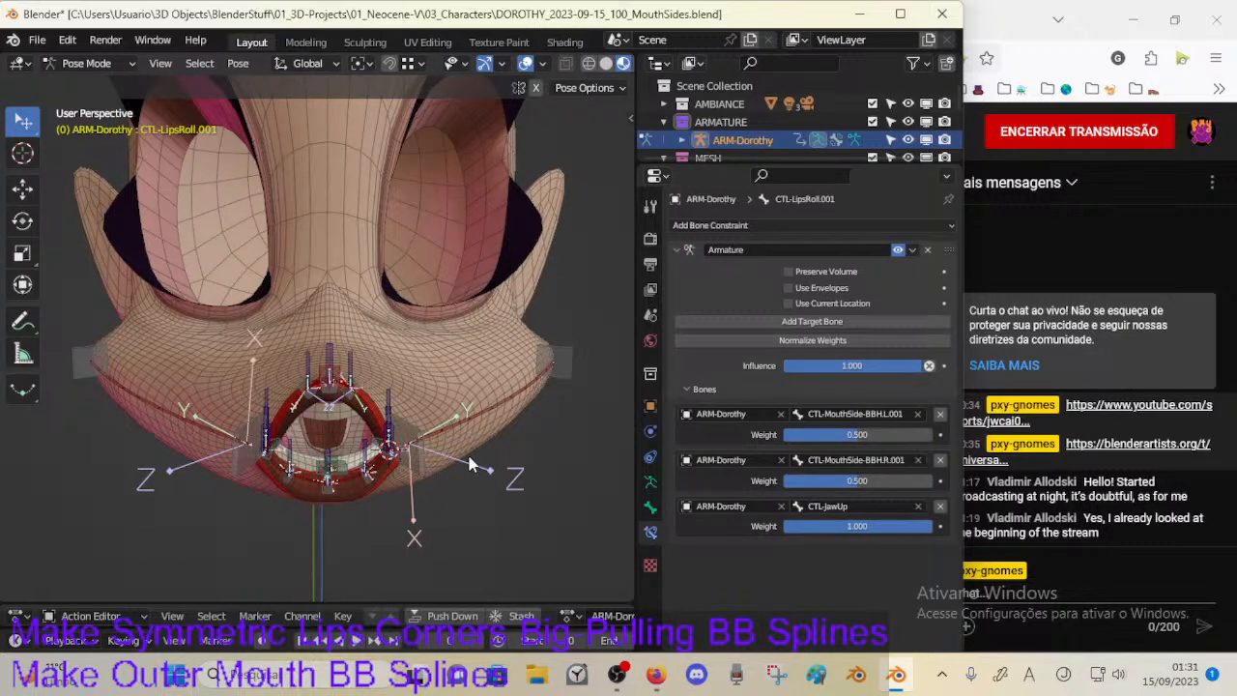
left_click(882, 529)
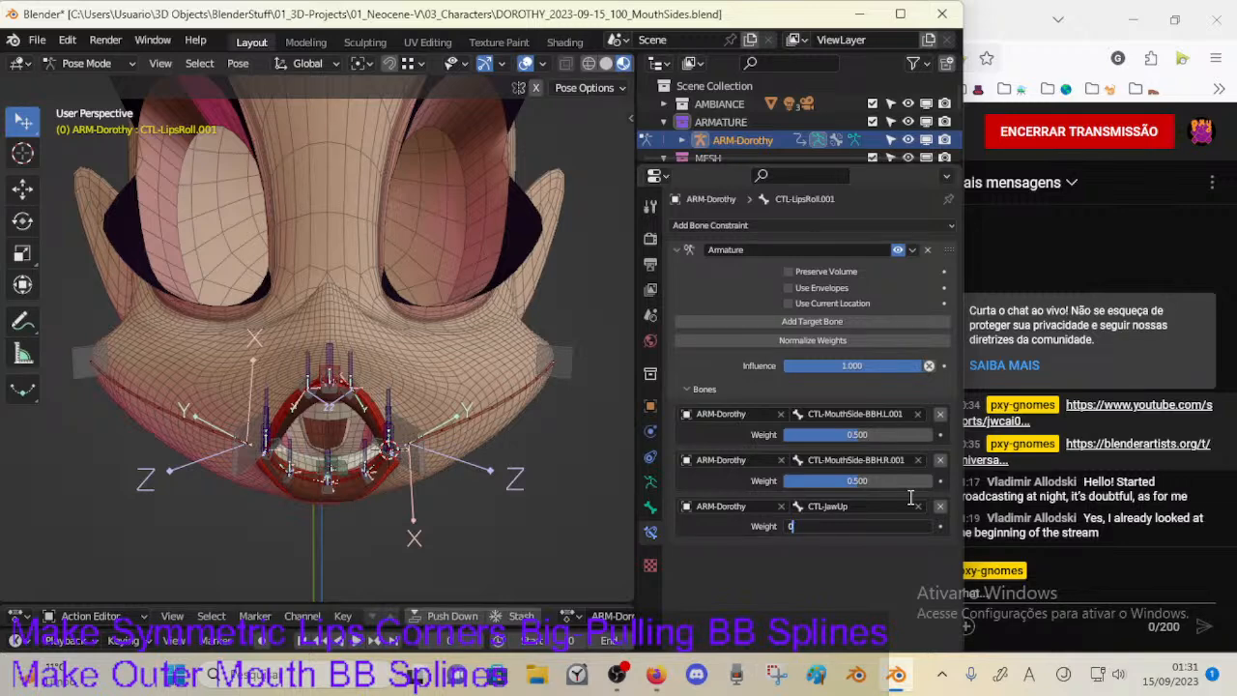
type("0.3")
key("Return")
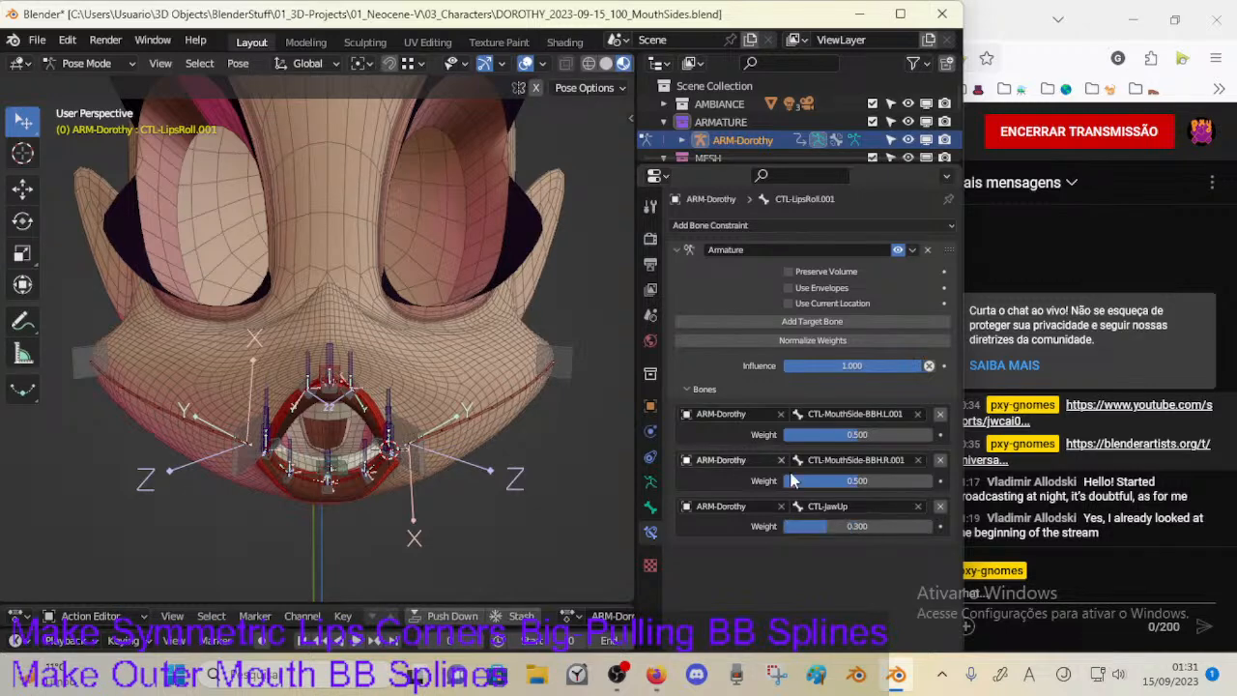
type("0.300")
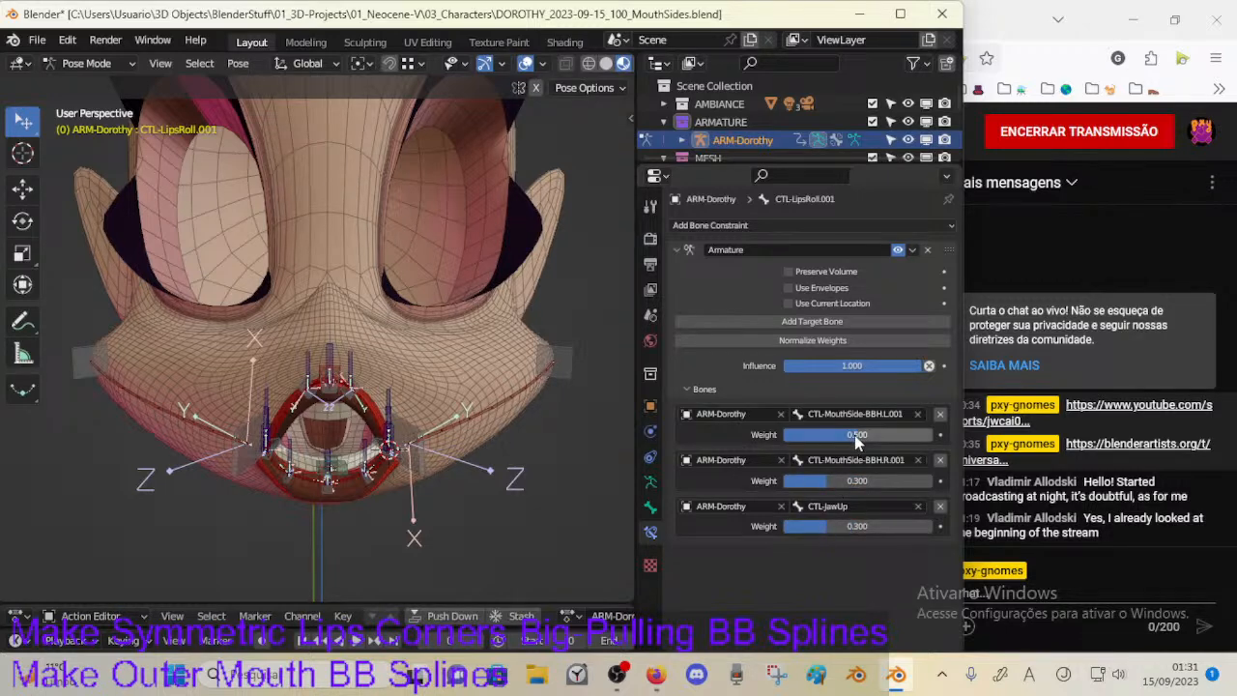
type("0.300")
Step: Set the weights of all three Armature constraint targets to 0.333
left_click(853, 438)
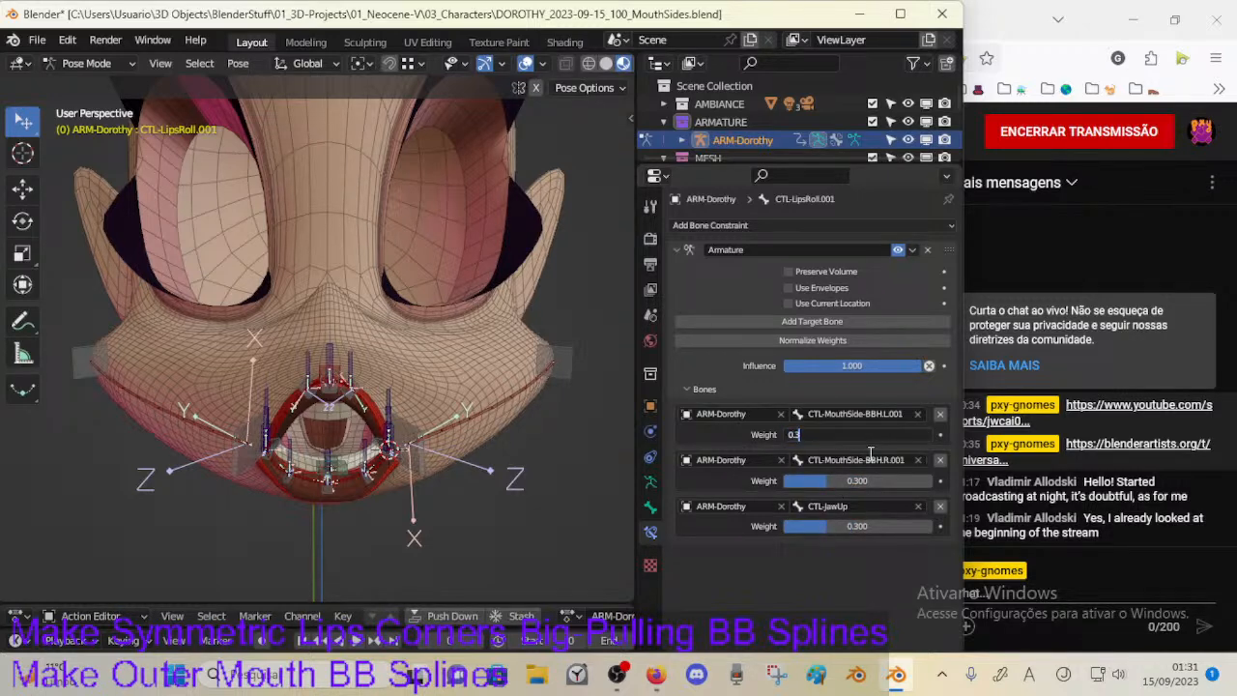
type("33")
key("Return")
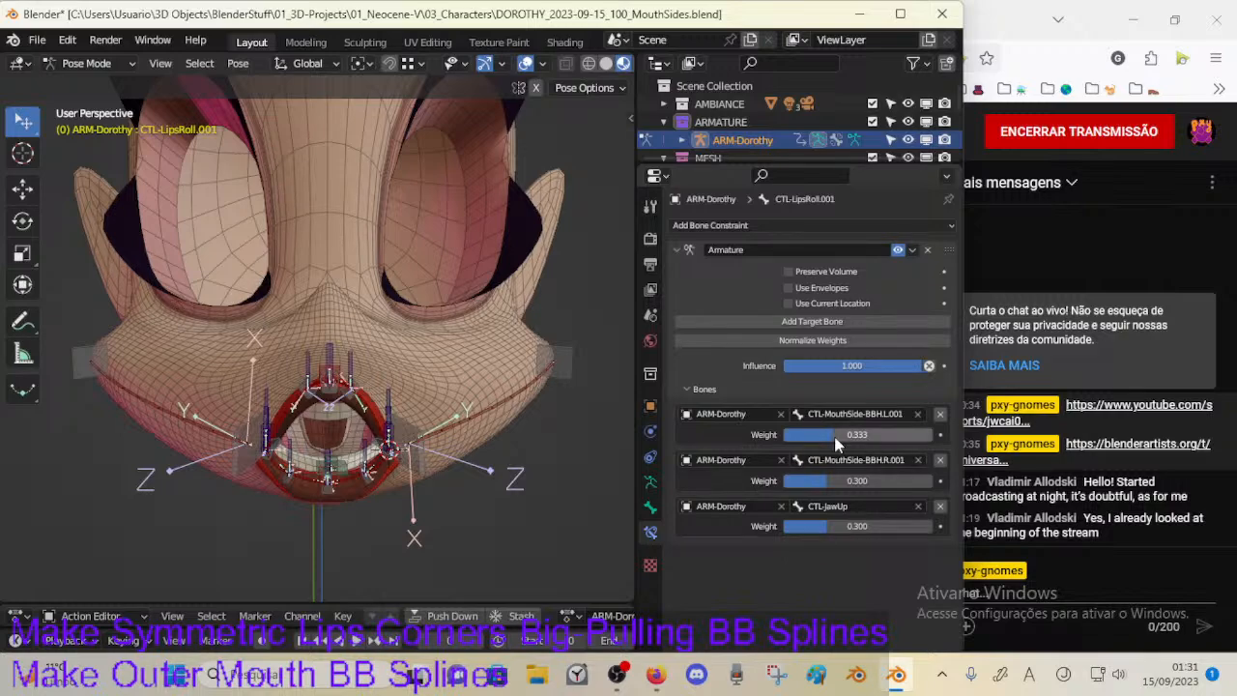
key("ctrl+v")
key("ctrl+v")
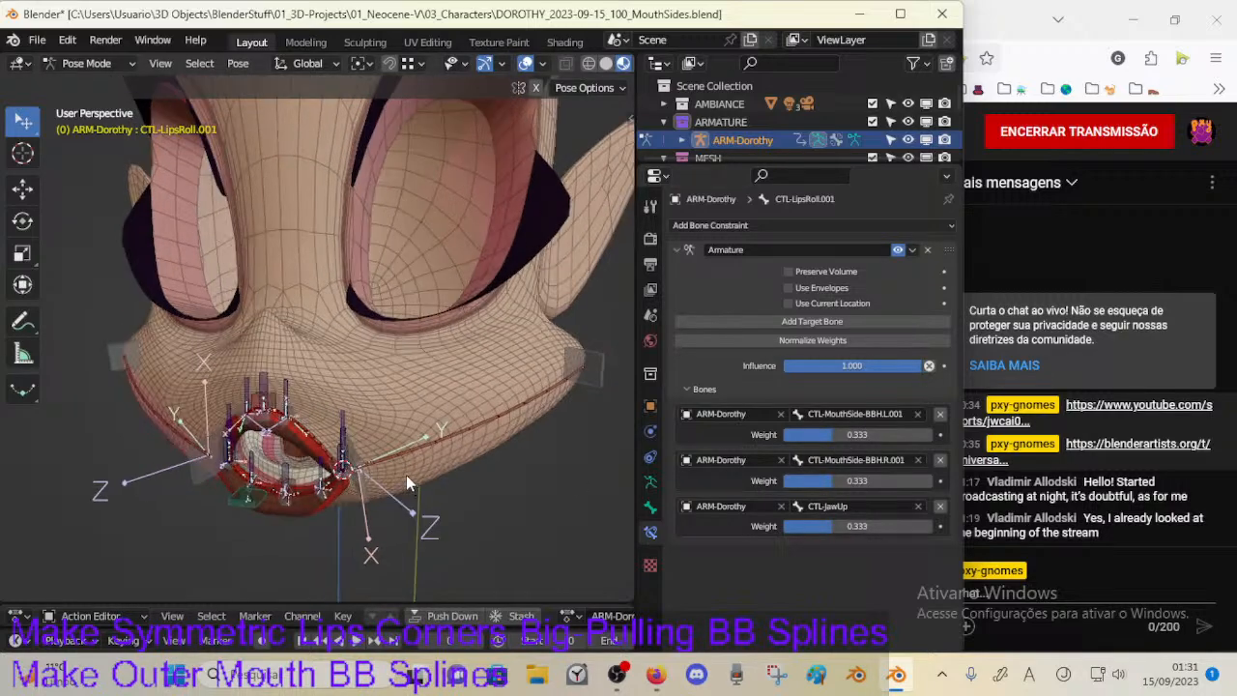
Step: Move both CTL-MouthSide-BBH .001 handles around the mouth corners to test the three-target weighting
left_click_drag(418, 493, 481, 479)
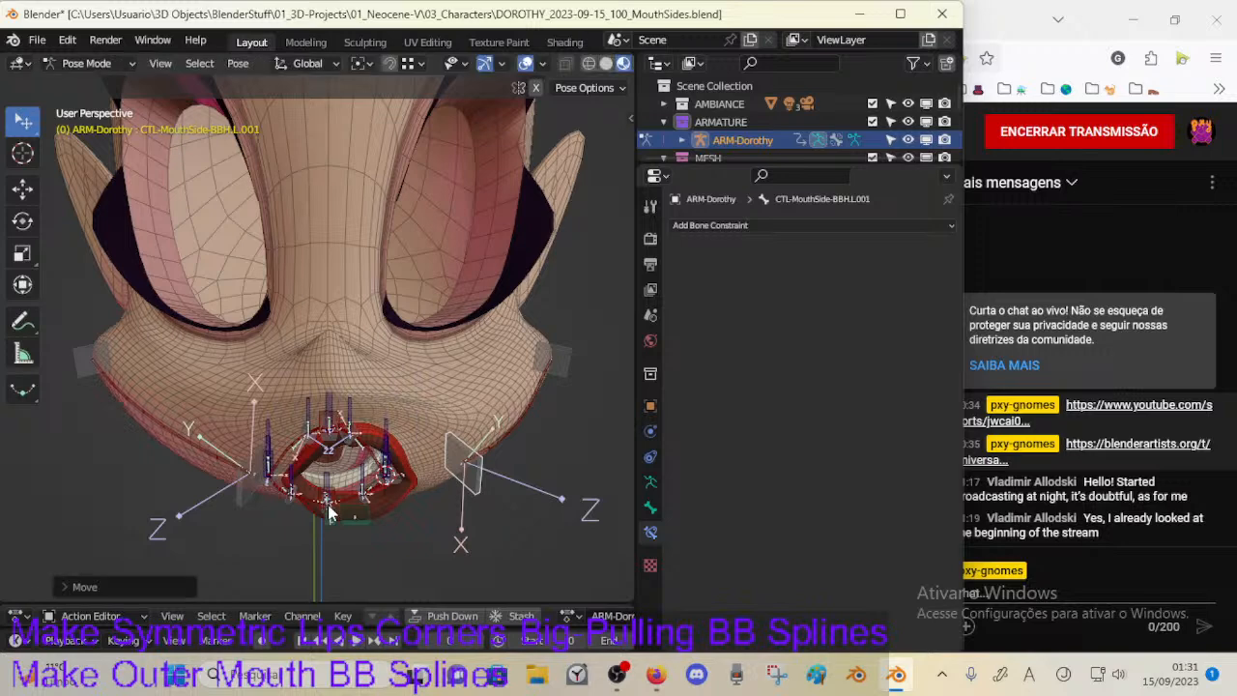
left_click_drag(259, 502, 448, 491)
mouse_move(373, 546)
middle_mouse_down()
mouse_move(417, 502)
mouse_move(371, 558)
middle_mouse_up()
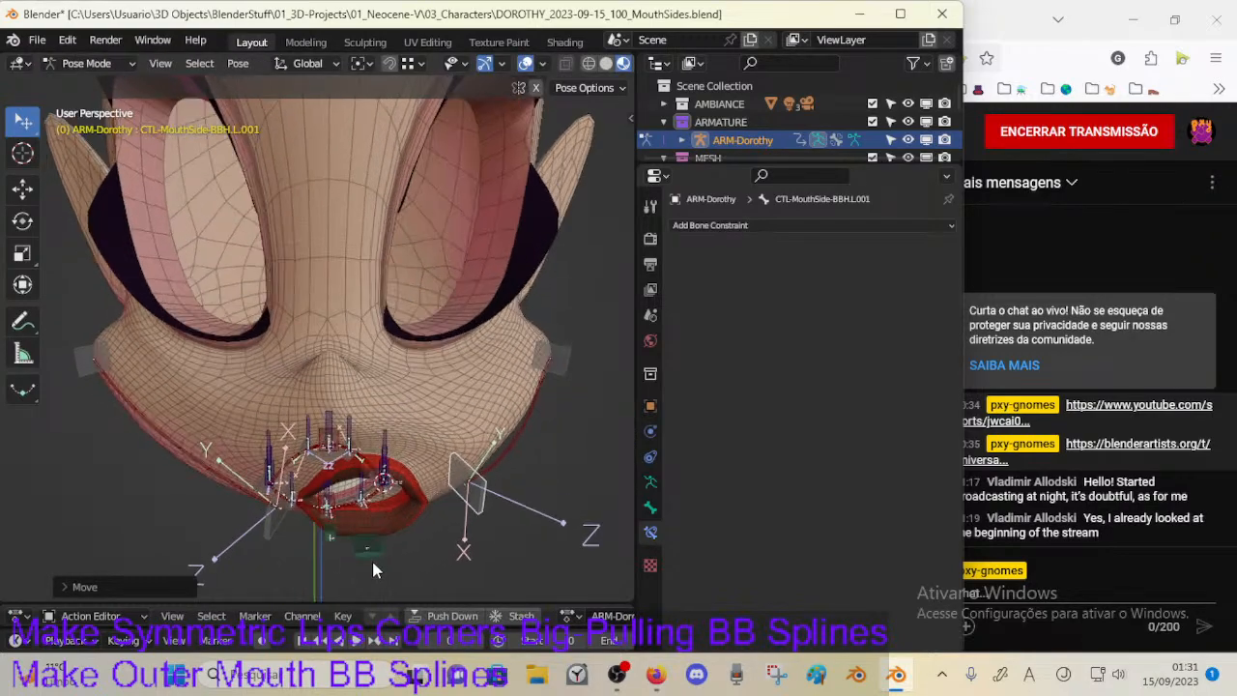
key("g")
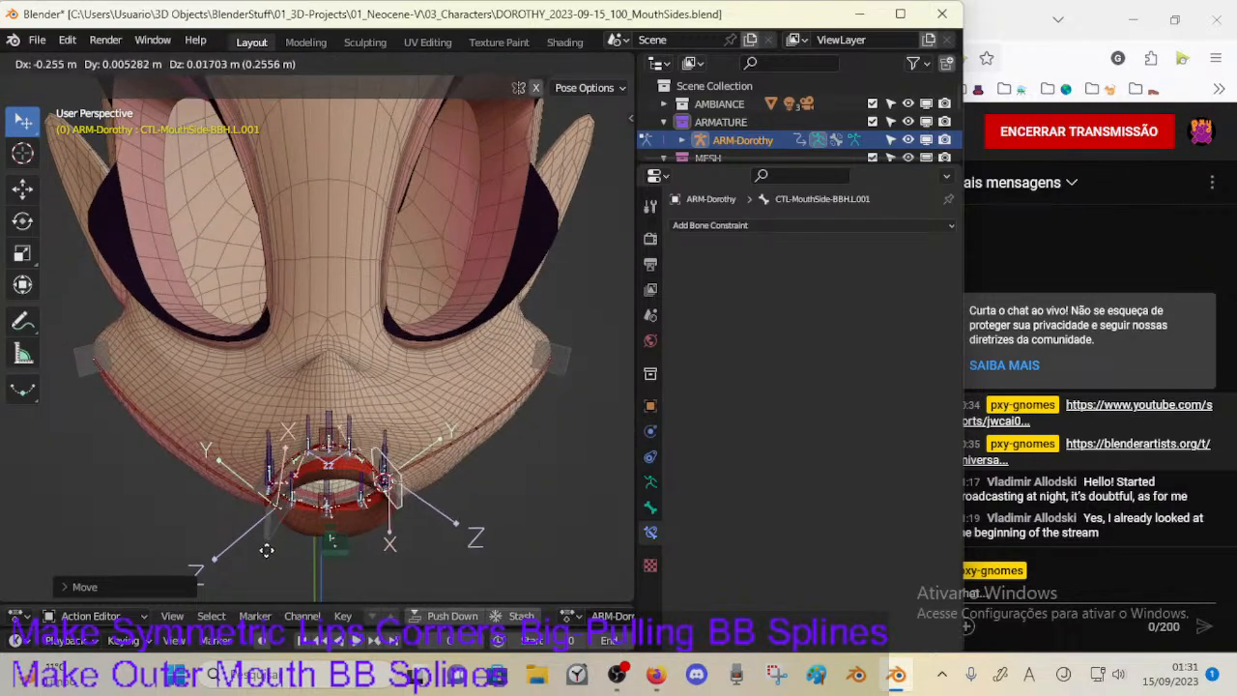
left_click(303, 525)
middle_click_drag(348, 456, 357, 507)
left_click_drag(356, 507, 388, 521)
middle_click_drag(388, 522, 350, 471)
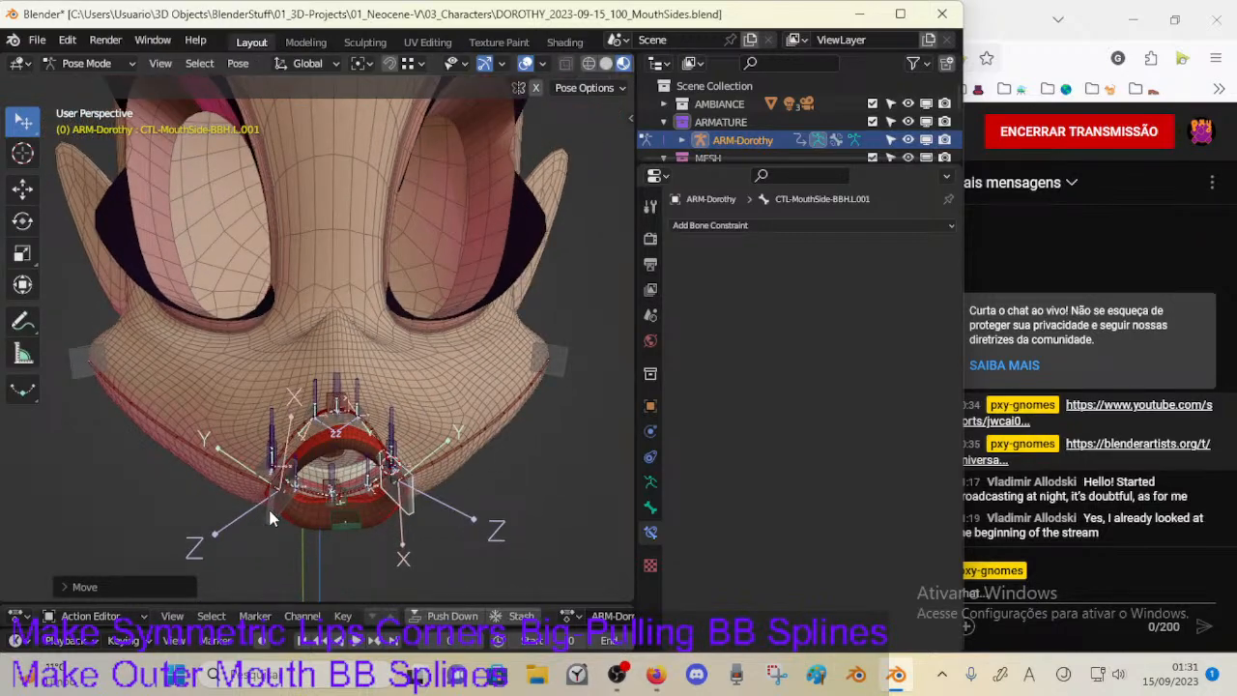
mouse_move(270, 518)
left_mouse_down()
mouse_move(181, 484)
mouse_move(272, 505)
left_mouse_up()
Step: On CTL-LipsRoll.001's Armature constraint, set the CTL-JawUp weight to 0 and both CTL-MouthSide-BBH weights to 1.0
left_click(346, 517)
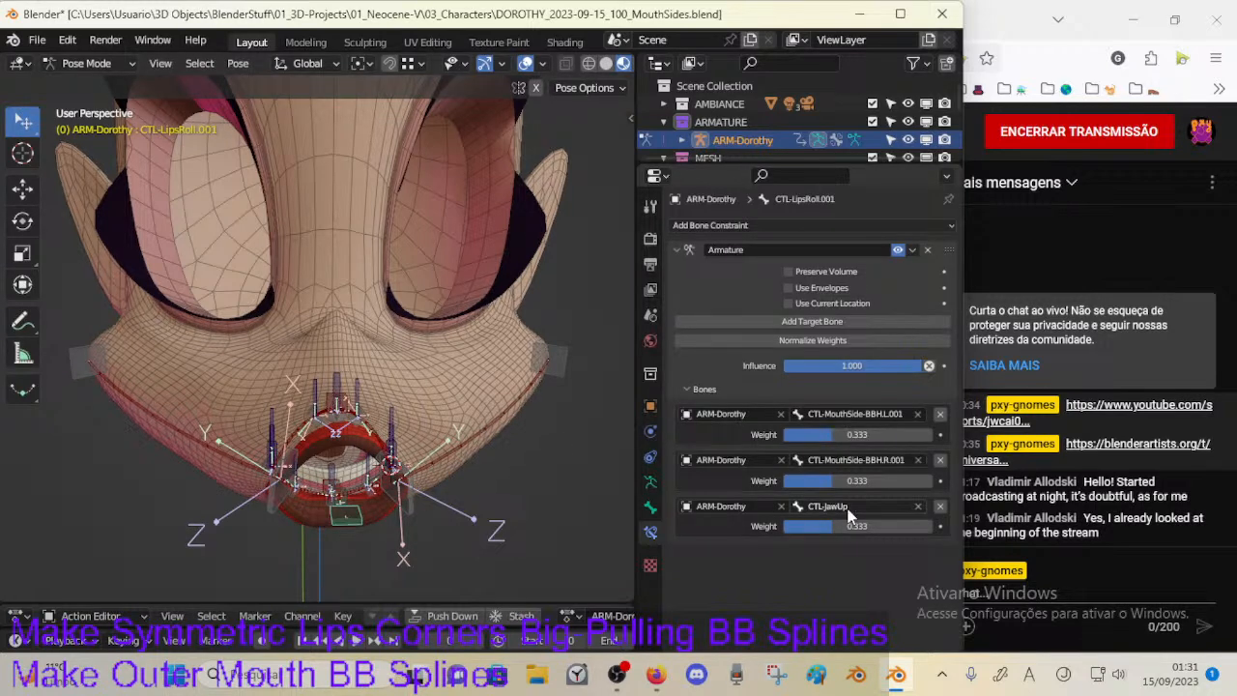
mouse_move(846, 524)
left_mouse_down()
mouse_move(753, 523)
mouse_move(857, 524)
left_mouse_up()
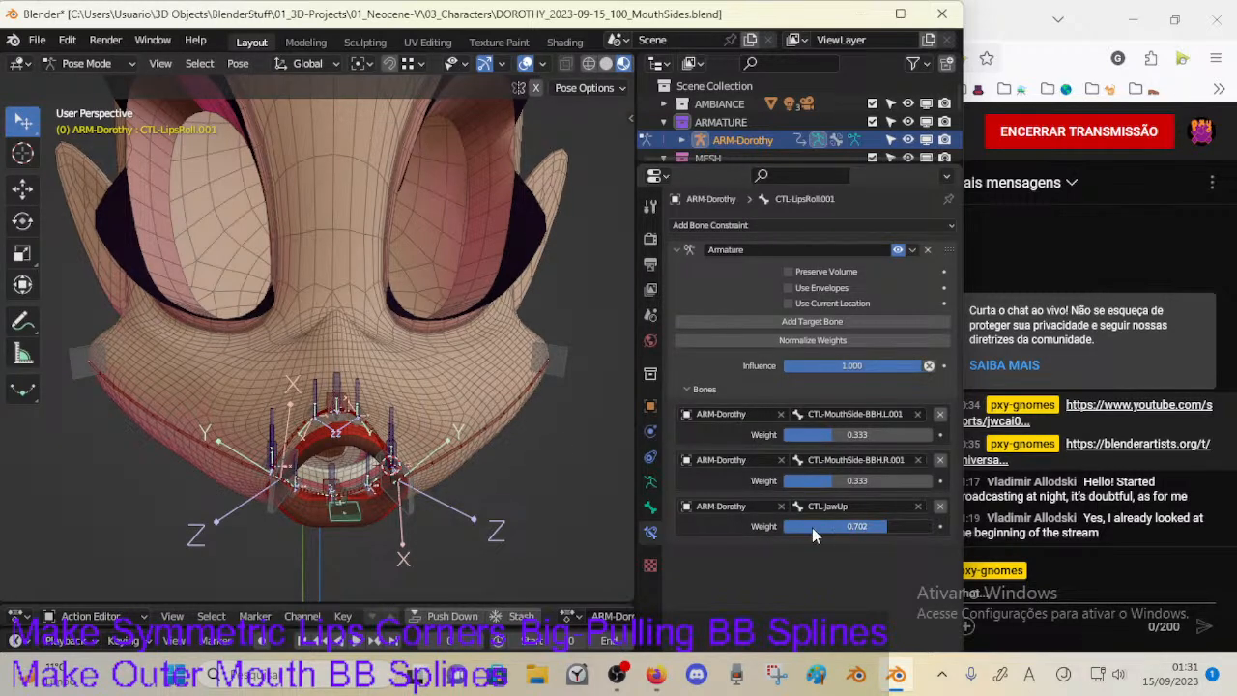
key("BackSpace")
left_click(838, 481)
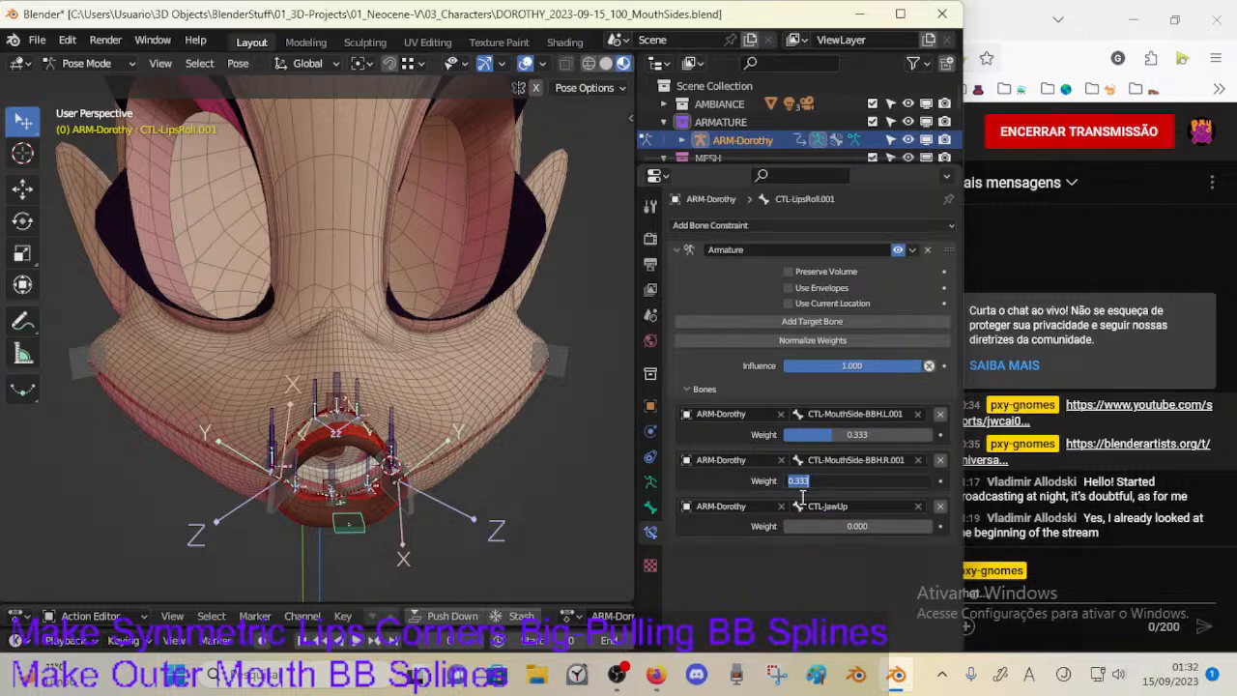
left_click(778, 488)
left_click_drag(819, 480, 908, 458)
left_click_drag(839, 435, 914, 451)
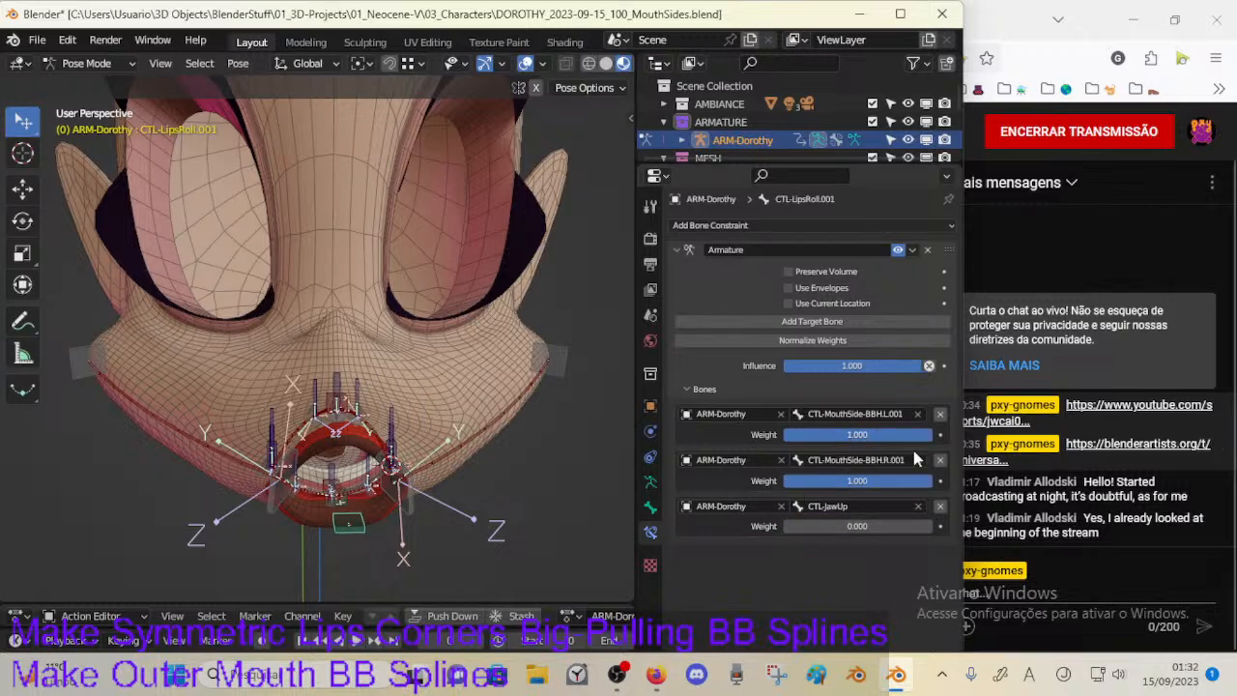
Step: Pull the CTL-MouthSide-BBH.L.001 handle outward, and move the R.001 handle inward and back up and outward
left_click(427, 487)
key("g")
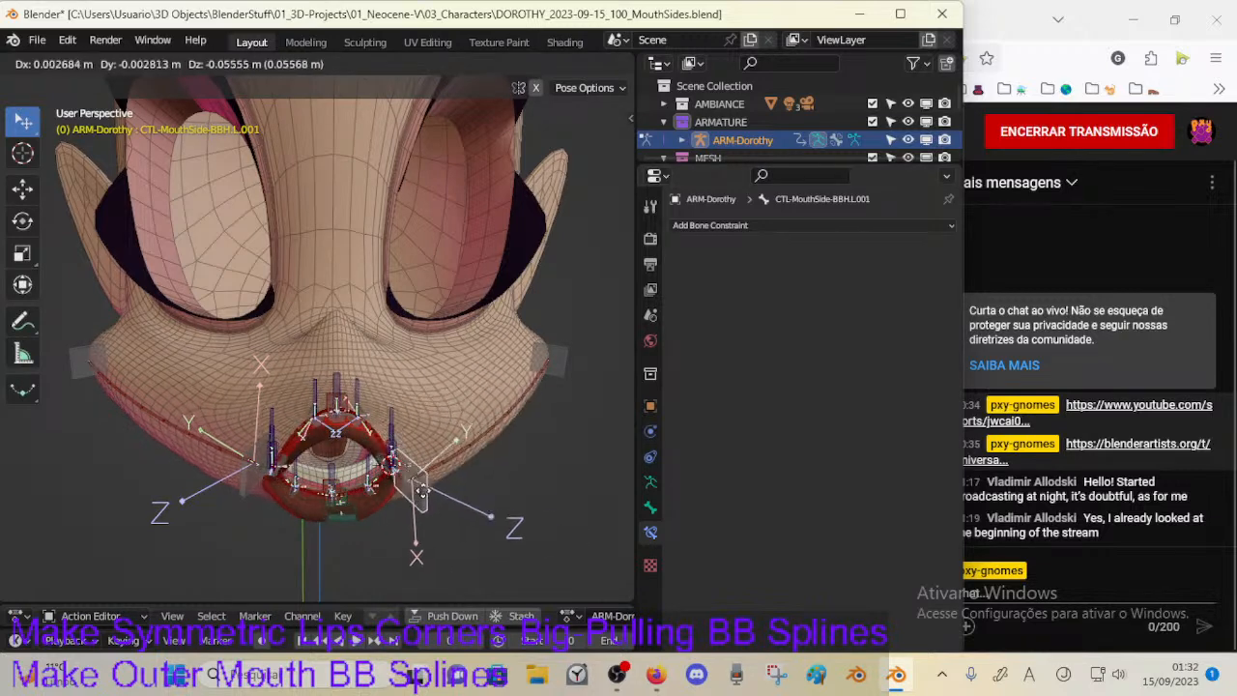
left_click(417, 479)
left_click(252, 496)
key("g")
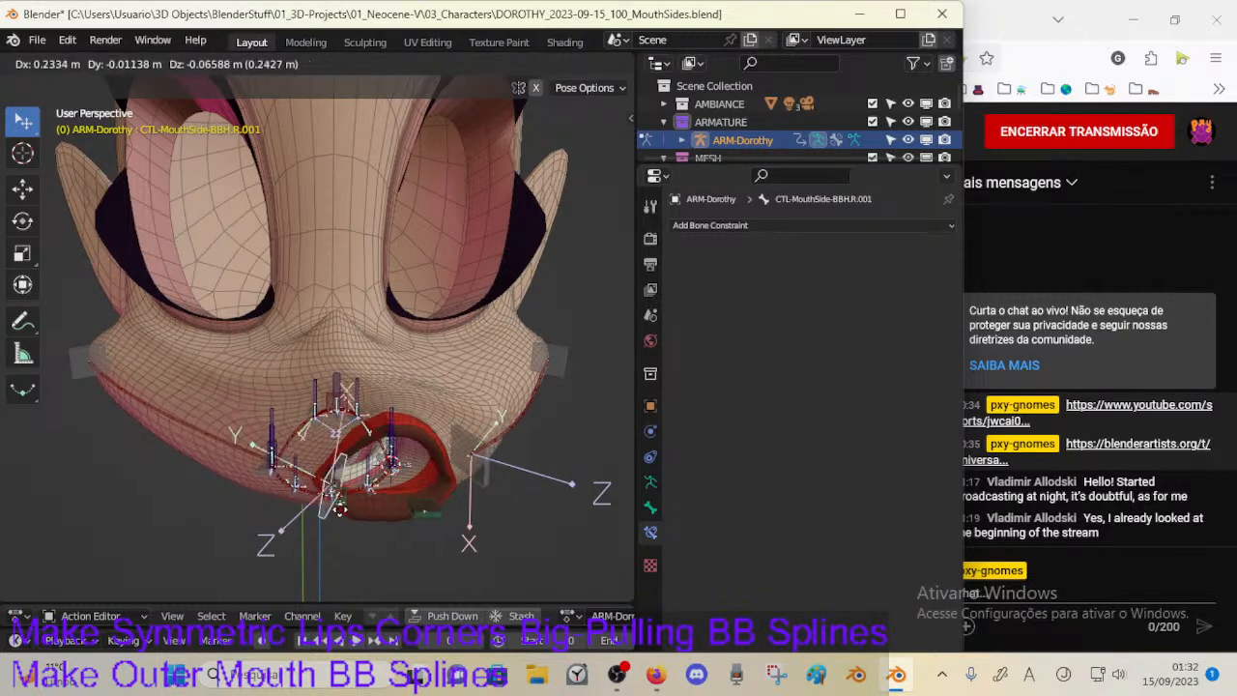
left_click(326, 518)
key("g")
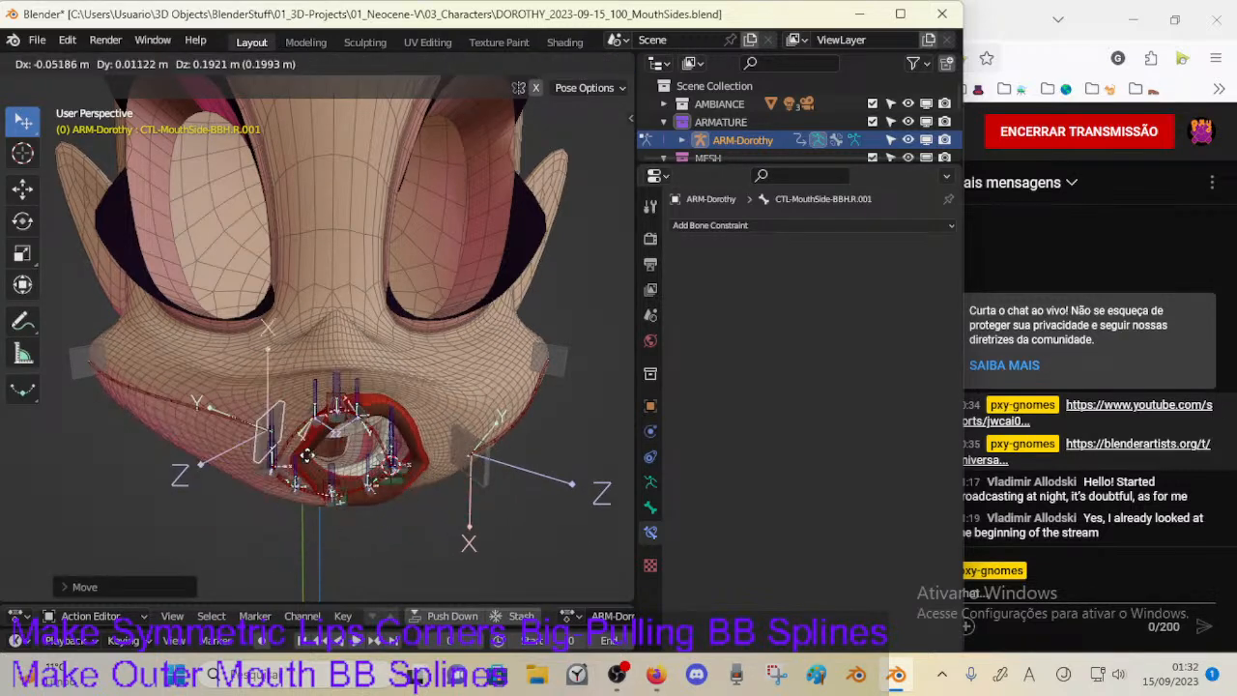
left_click(301, 459)
Step: Raise the CTL-MouthSide-BBH.L.001 handle up and outward toward the cheek, and move the R.001 handle down and inward
left_click(454, 458)
key("g")
left_click(464, 410)
key("g")
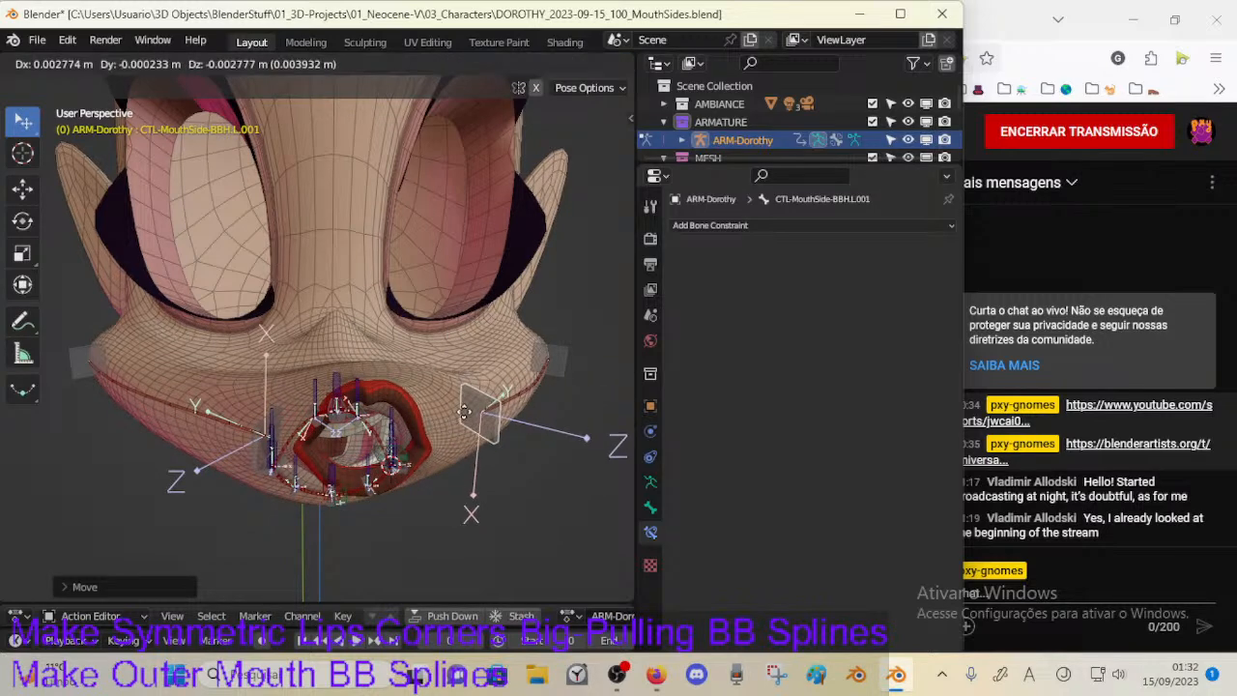
left_click(494, 395)
left_click(271, 453)
key("g")
left_click(421, 479)
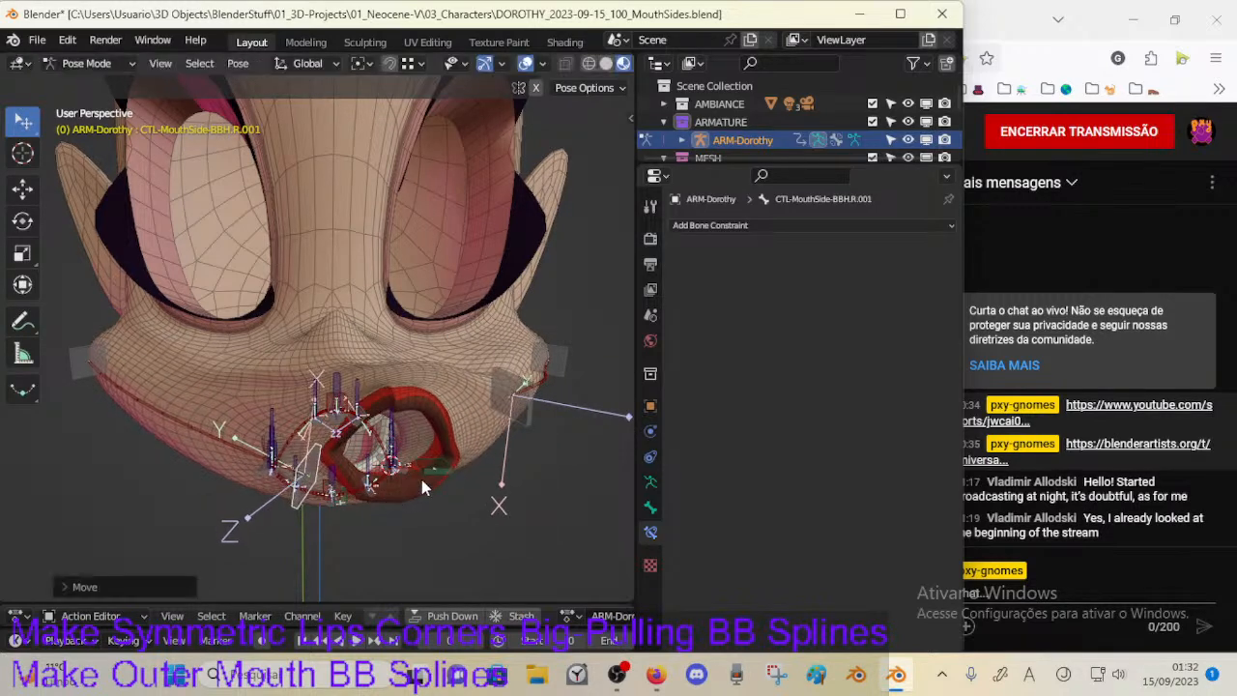
Step: Move both CTL-MouthSide-BBH .001 handles below the mouth corners, and trackball-rotate the L.001 handle
middle_click_drag(421, 480, 351, 505)
key("g")
left_click(365, 538)
left_click(474, 448)
key("g")
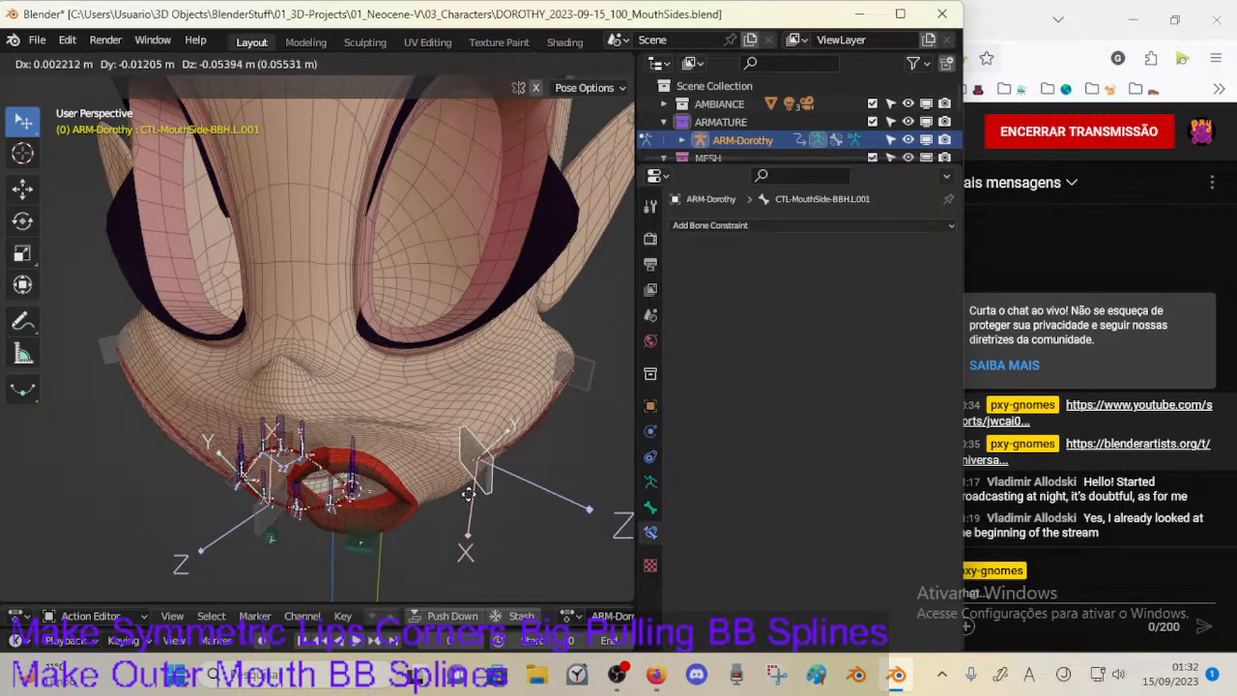
left_click(389, 551)
key("r")
key("r")
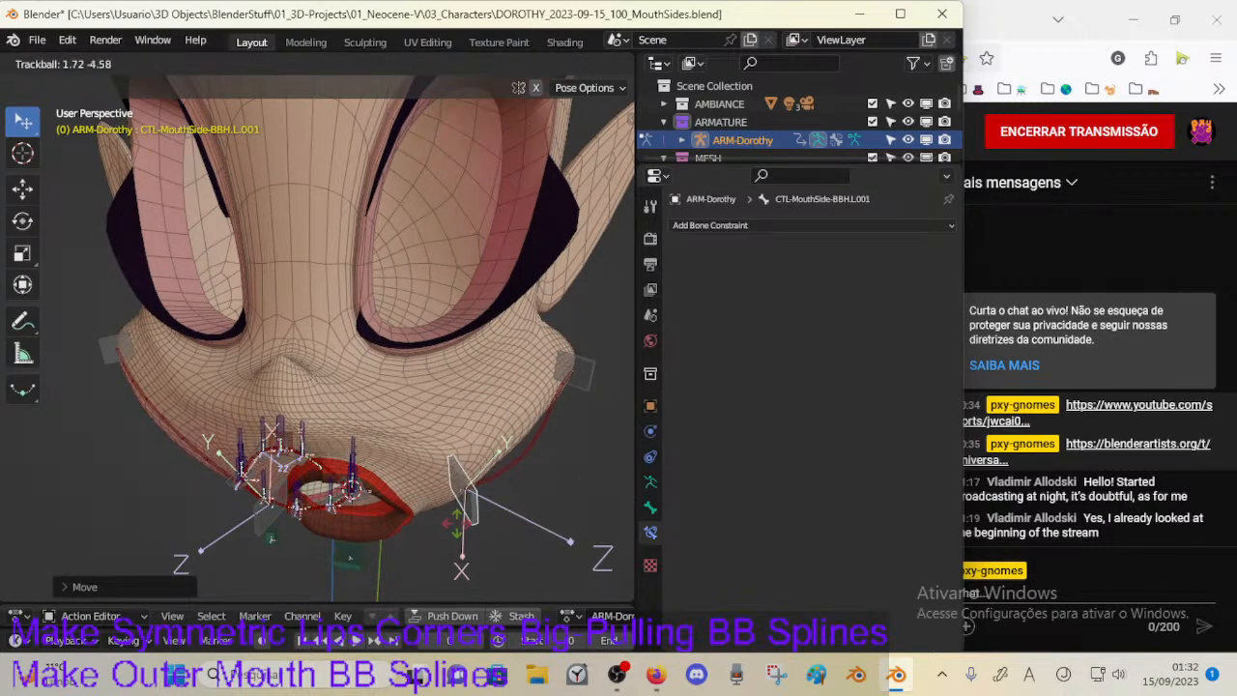
left_click(421, 497)
middle_click_drag(421, 497, 357, 519)
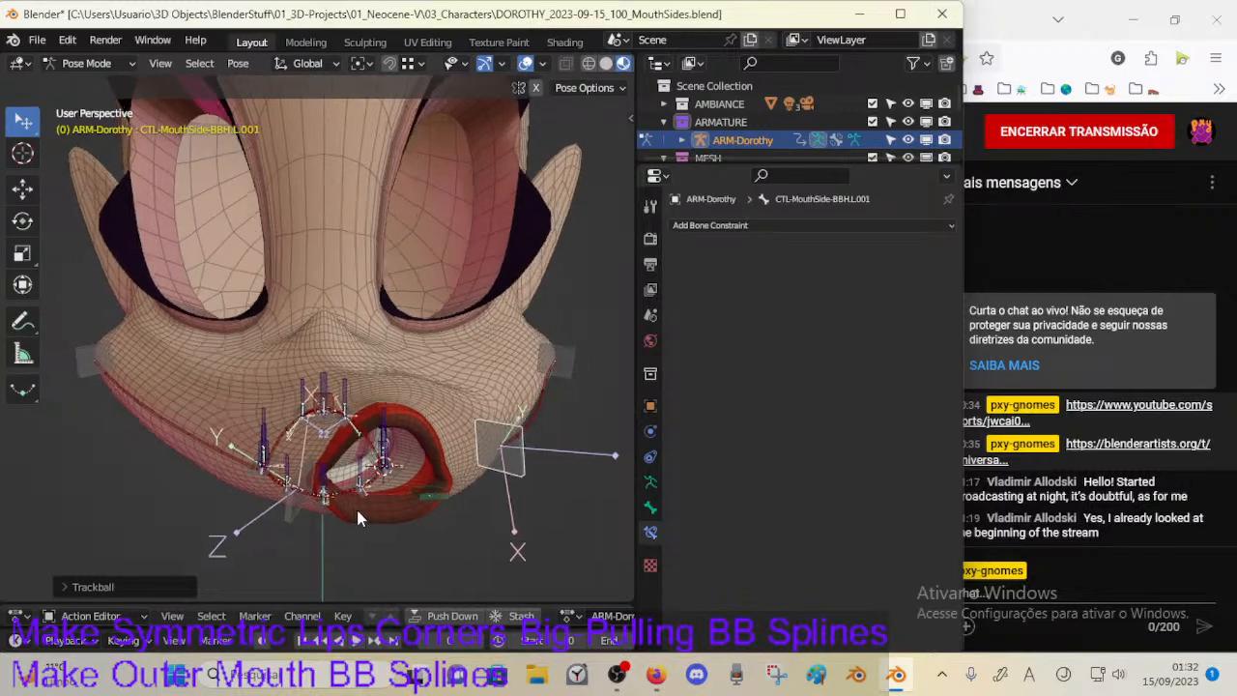
middle_click_drag(436, 493, 402, 534)
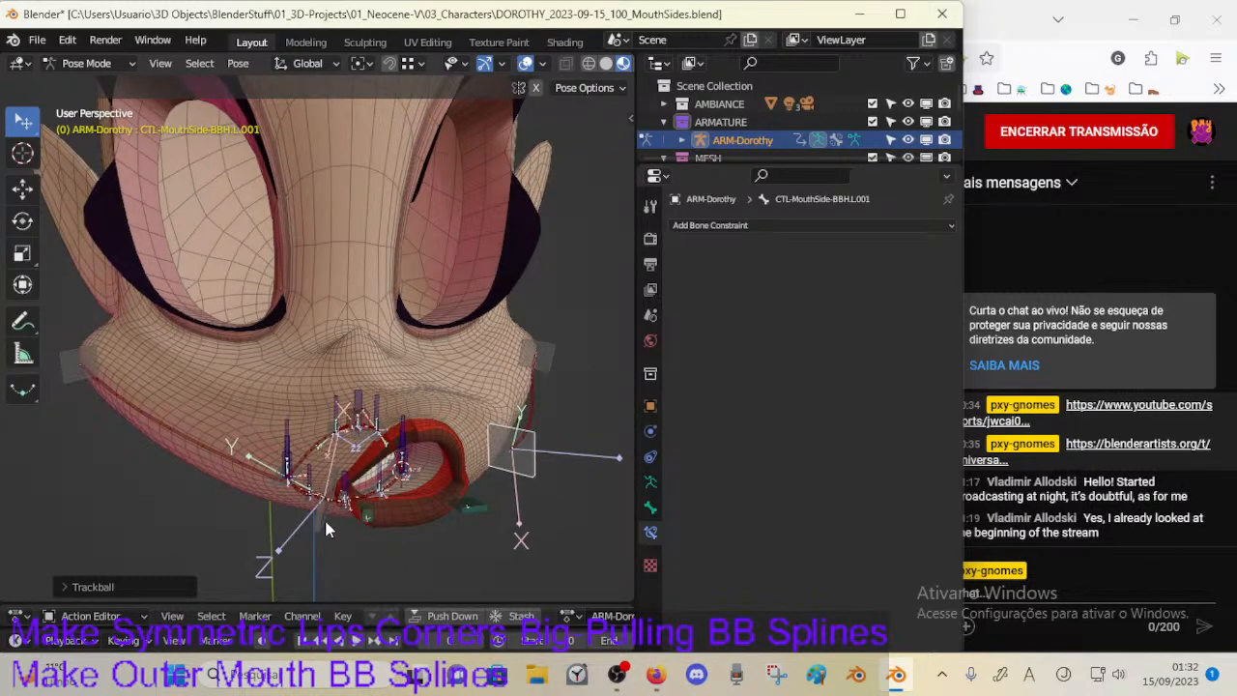
Step: Move the CTL-MouthSide-BBH.R.001 handle under the chin and rotate it around global Z to test the lips roll response
left_click(324, 516)
middle_click_drag(324, 516, 411, 553)
key("g")
left_click(432, 551)
key("r")
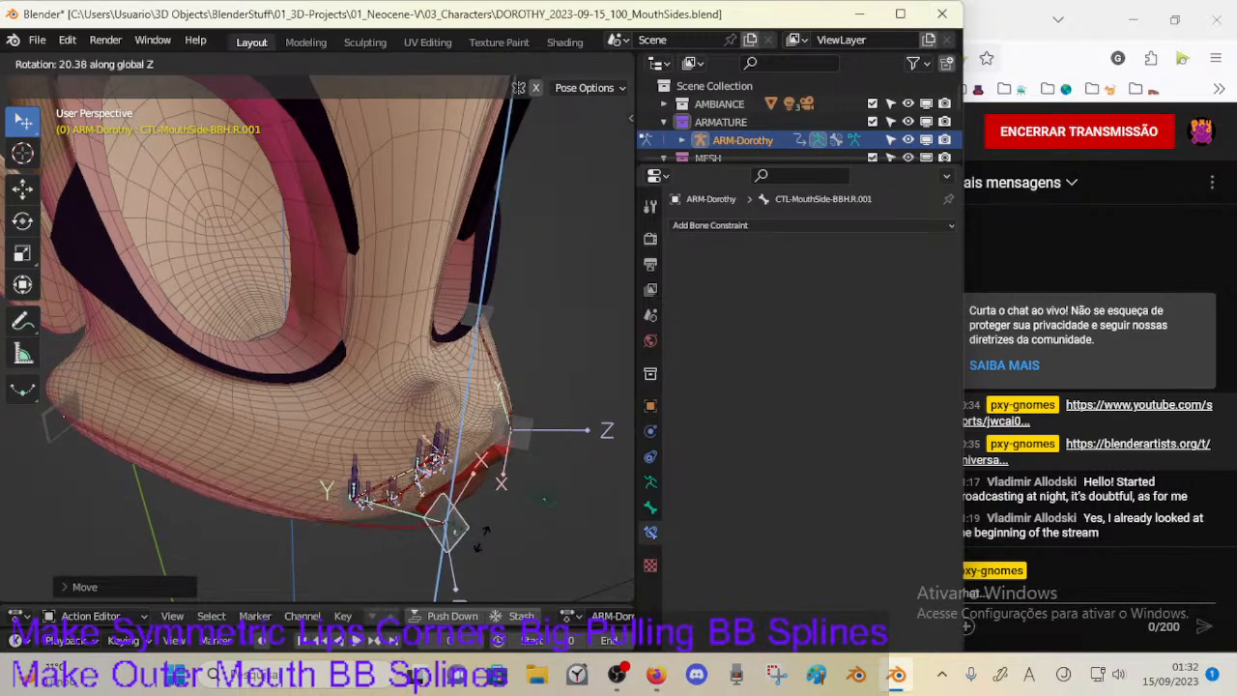
left_click(479, 513)
middle_click_drag(479, 513, 437, 491)
key("r")
key("z")
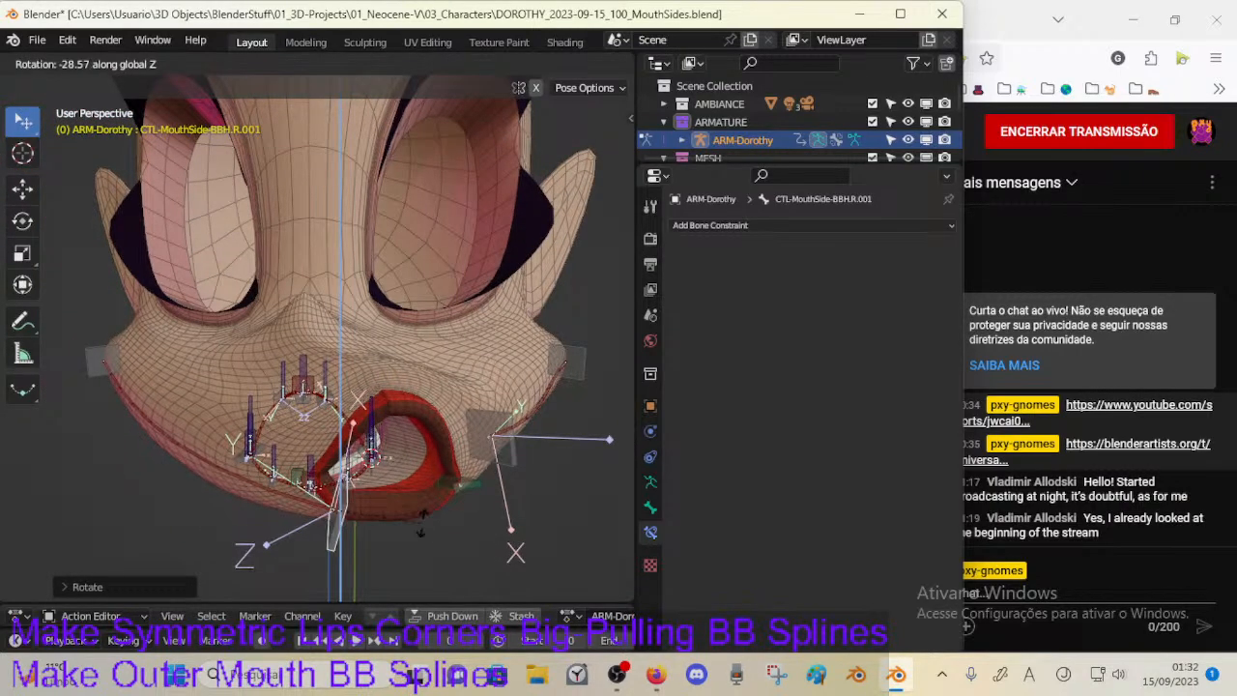
left_click(435, 488)
key("g")
left_click(468, 466)
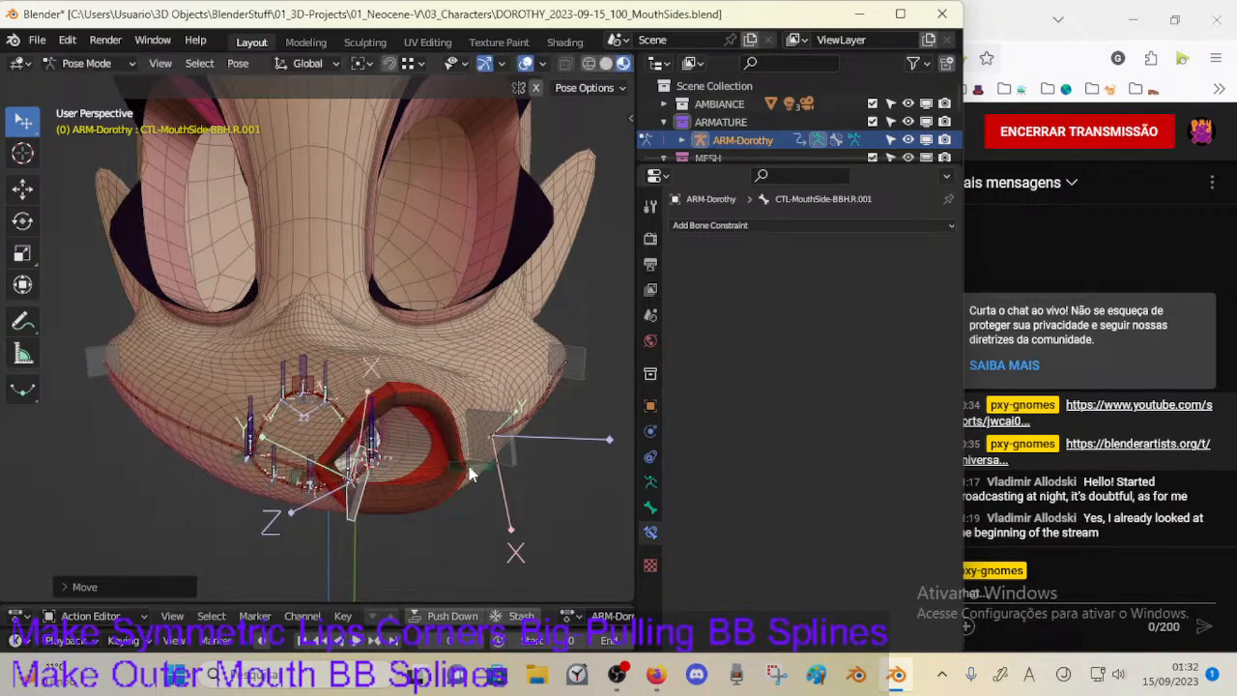
Step: Reposition the CTL-MouthSide-BBH.R.001 handle, and move and Z-rotate the L.001 handle to test the mouth from the other side
middle_click_drag(468, 465, 343, 512)
key("g")
left_click(369, 512)
left_click(435, 482)
key("g")
left_click(414, 519)
key("r")
key("z")
left_click(411, 519)
key("g")
left_click(433, 460)
key("g")
left_click(331, 499)
Step: Rotate the CTL-MouthSide-BBH.R.001 handle and move it inward and upward
left_click(233, 515)
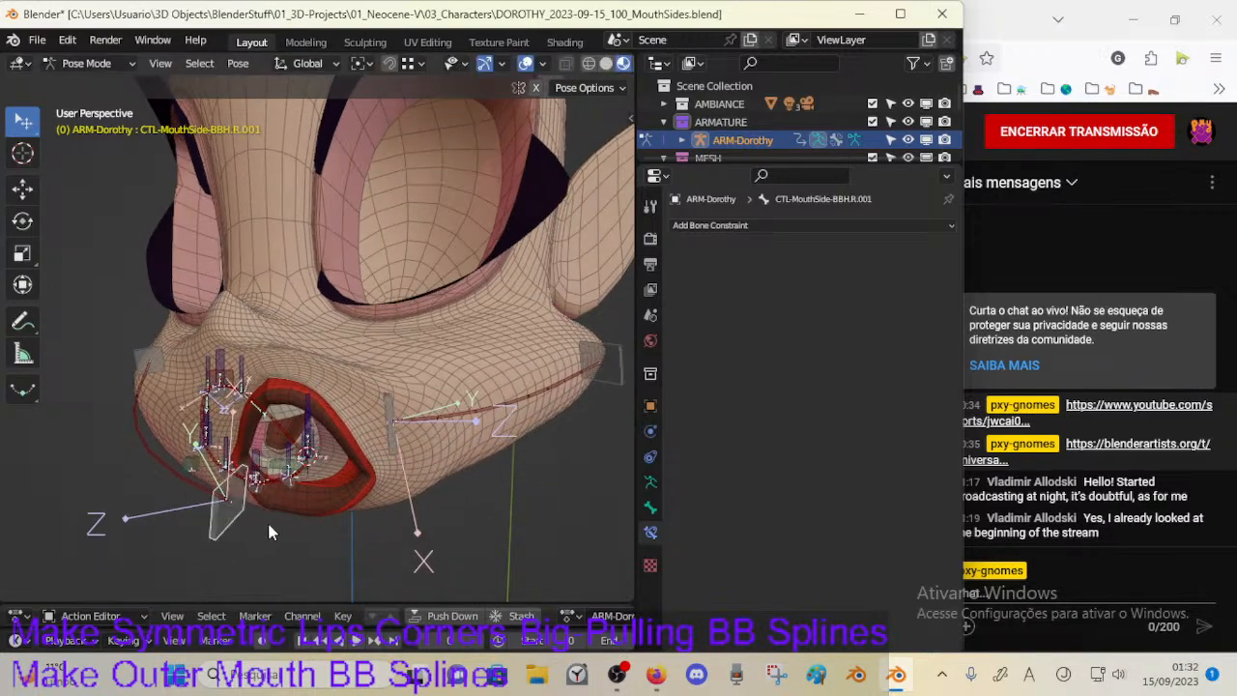
middle_click_drag(266, 519, 343, 495)
key("r")
left_click(367, 467)
key("g")
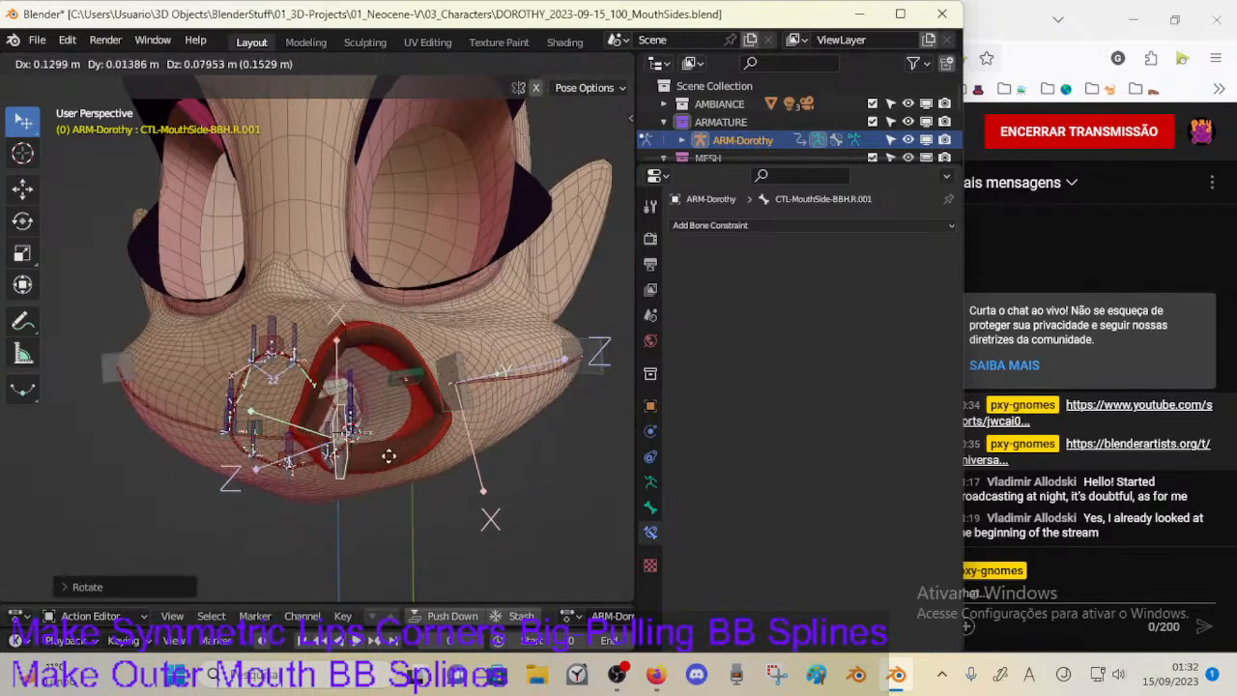
left_click(398, 442)
Step: Move the CTL-MouthSide-BBH.L.001 handle outward, rotate it around global Z, and select CTL-LipsRoll.001
left_click(448, 407)
key("g")
left_click(499, 443)
middle_click_drag(500, 442, 473, 467)
key("g")
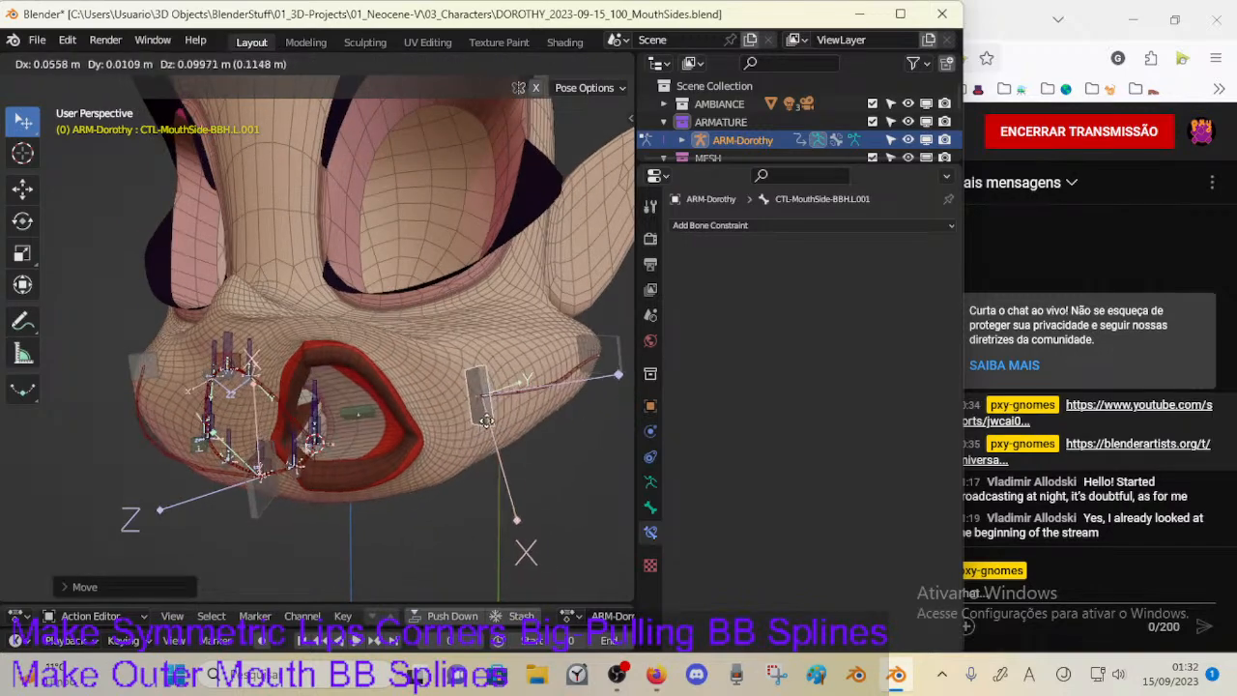
left_click(482, 432)
key("r")
key("z")
left_click(481, 416)
left_click(375, 422)
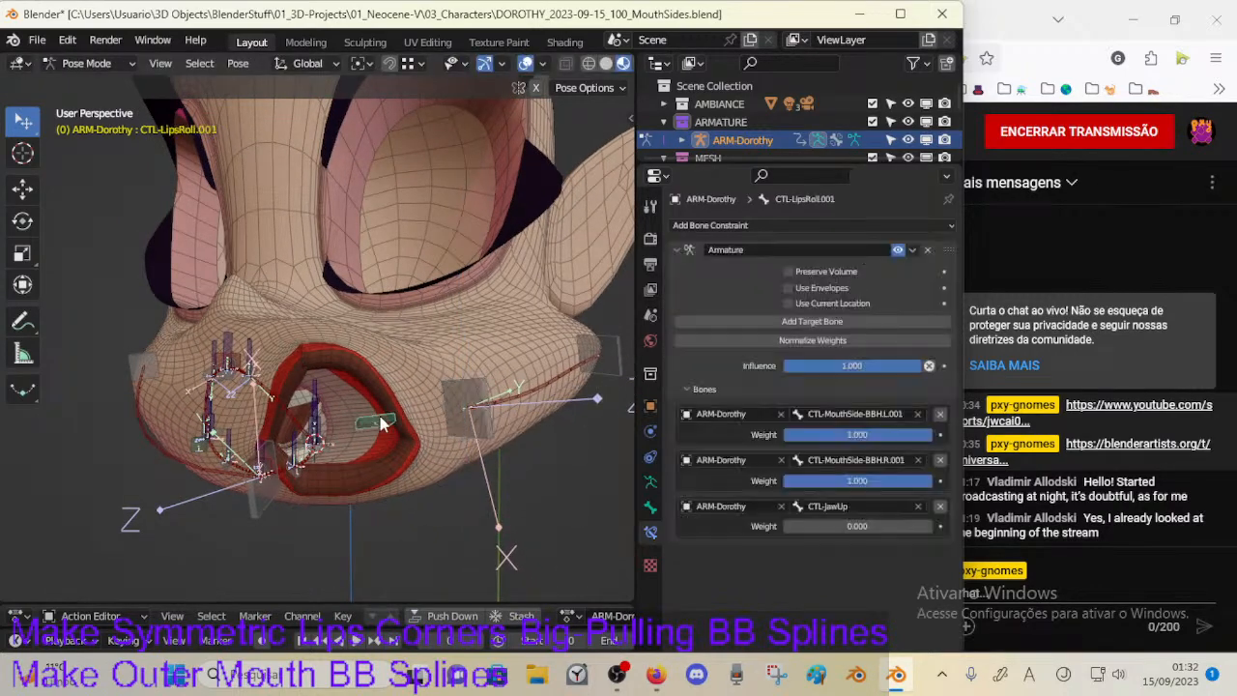
Step: Move the CTL-MouthSide-BBH.R.001 handle outward and the L.001 handle inward along global X
middle_click_drag(312, 475, 340, 493)
left_click(286, 518)
key("g")
key("x")
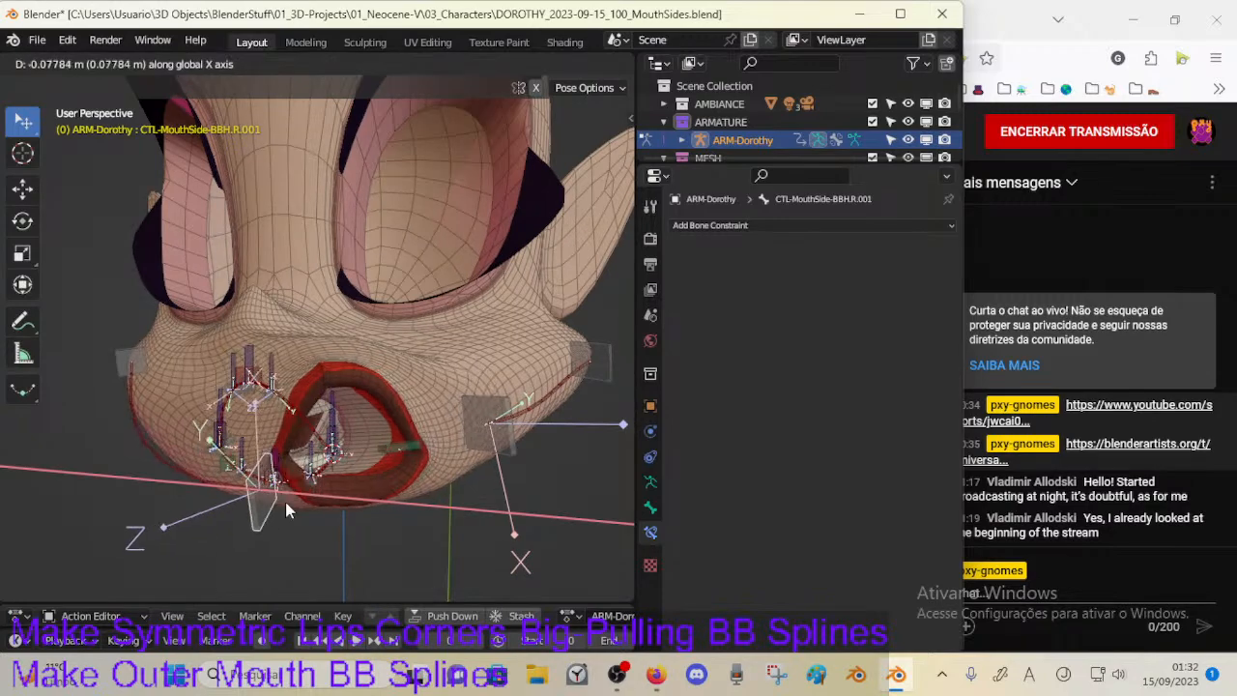
left_click(285, 502)
left_click(477, 440)
key("g")
key("x")
left_click(457, 436)
Step: Reset the pose transforms of CTL-LipsRoll.001 and both mouth side handles to their rest position
left_click(413, 450)
middle_click_drag(430, 478, 464, 476)
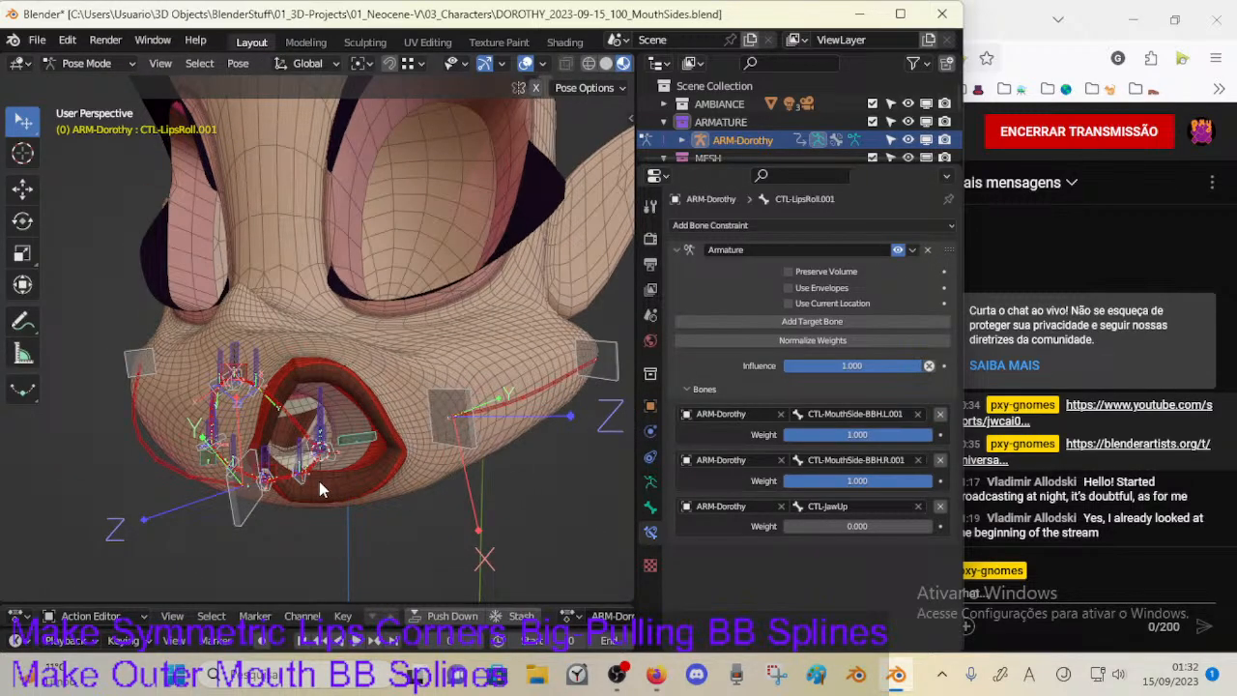
middle_click_drag(319, 481, 404, 515)
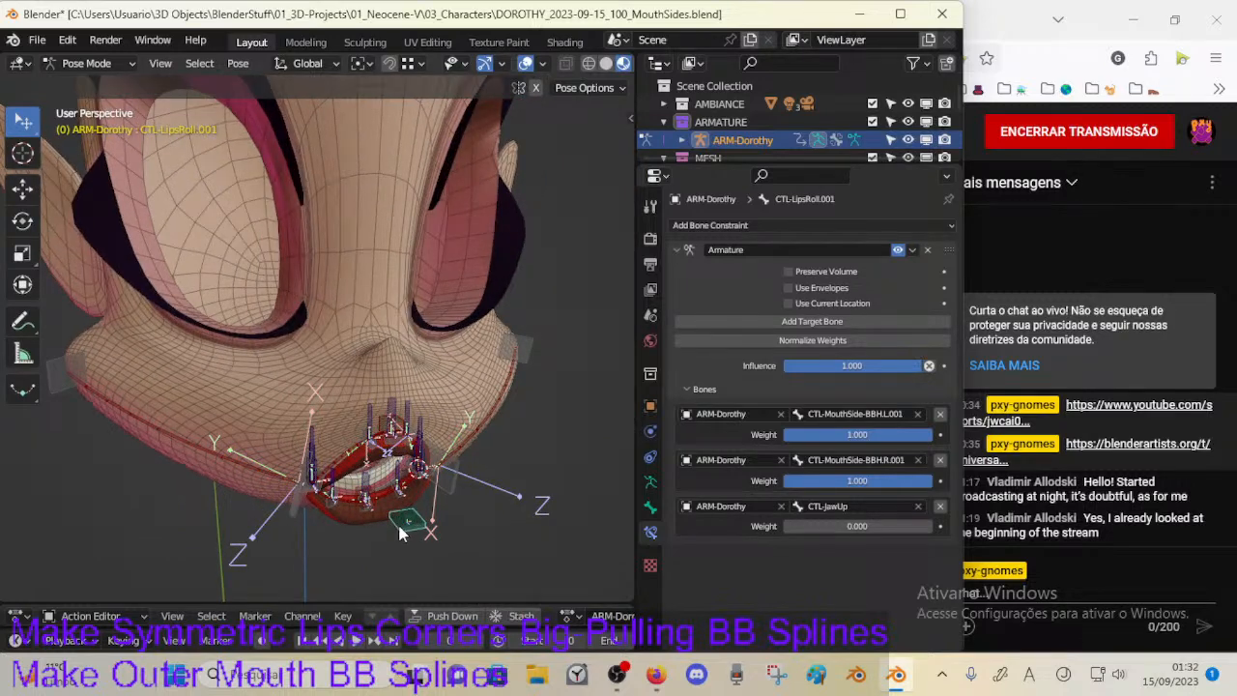
Step: Remove the Armature constraint from CTL-LipsRoll.001
left_click(399, 526)
left_click(404, 512)
left_click(926, 249)
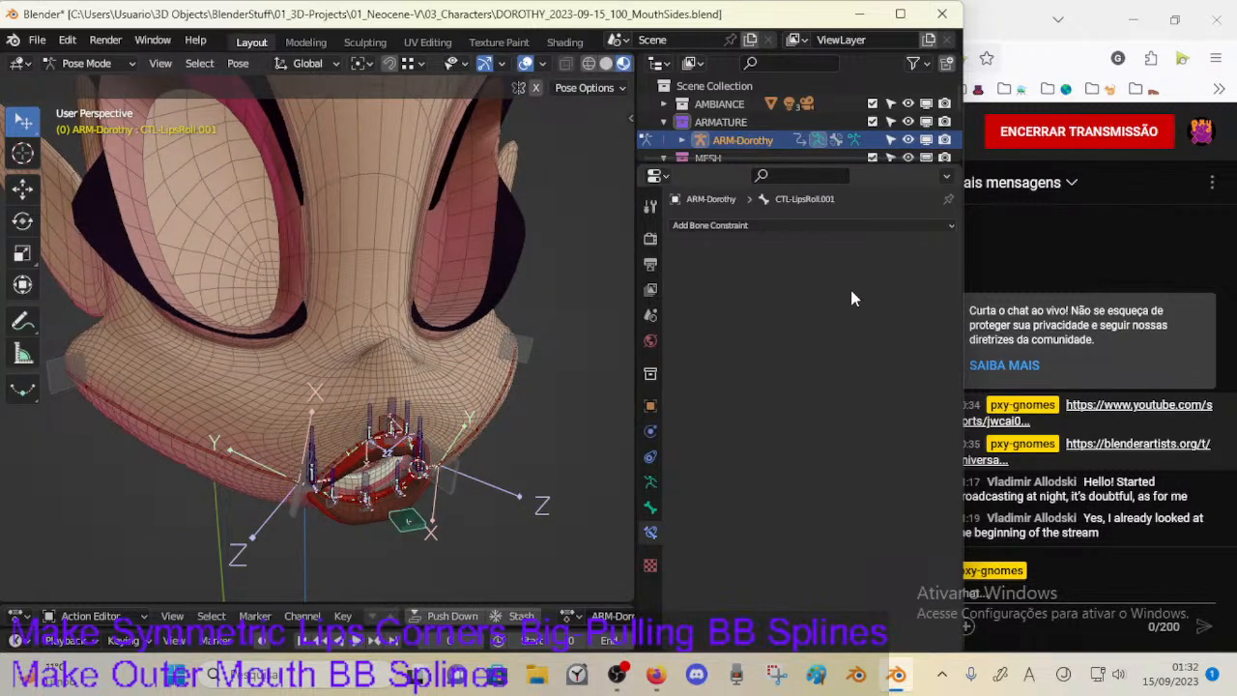
middle_click_drag(479, 425, 408, 522)
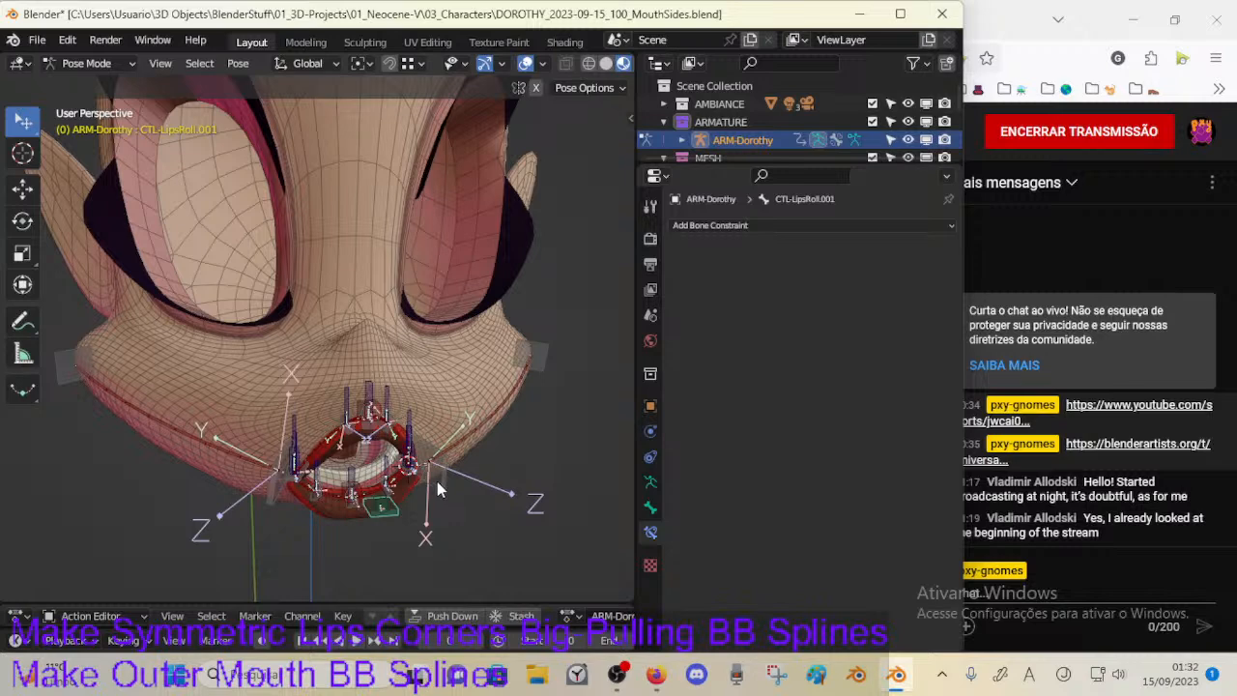
Step: Try adding a Copy Location constraint to CTL-MouthSide-BBH.L.001, and undo it
left_click(437, 482)
key("ctrl+shift+c")
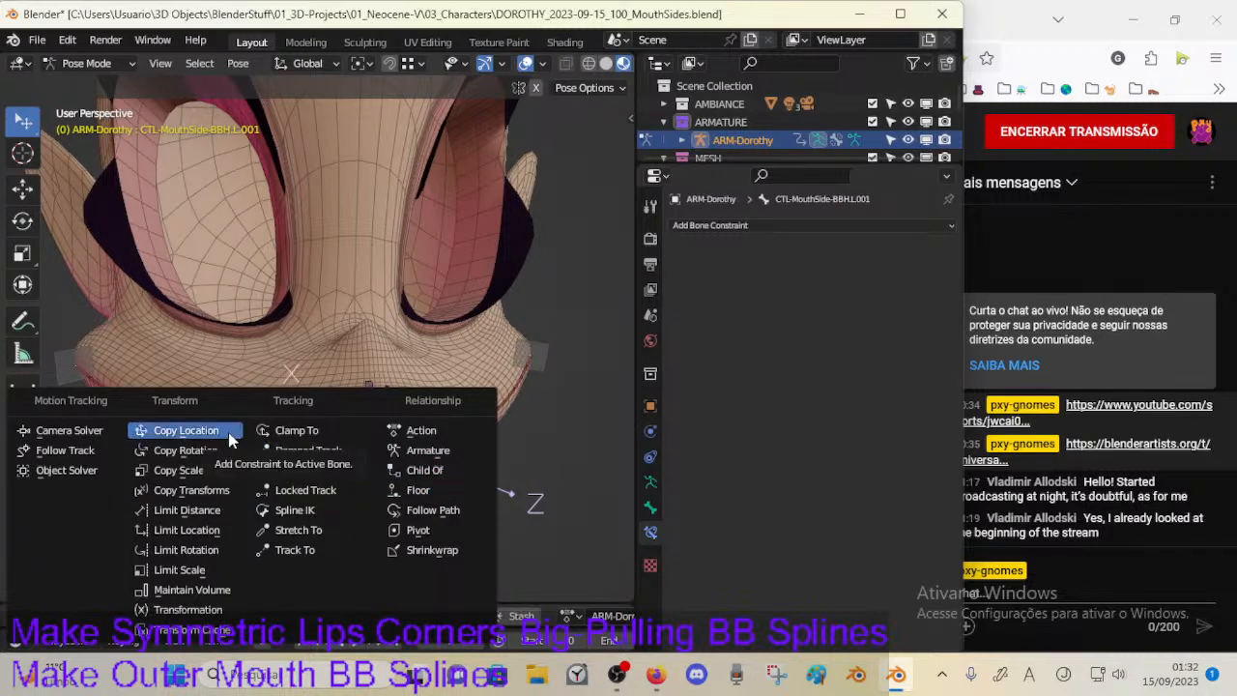
left_click(185, 430)
scroll(367, 507, "up", 1)
middle_click_drag(365, 505, 411, 433, "shift")
middle_click_drag(485, 465, 406, 454)
key("ctrl+z")
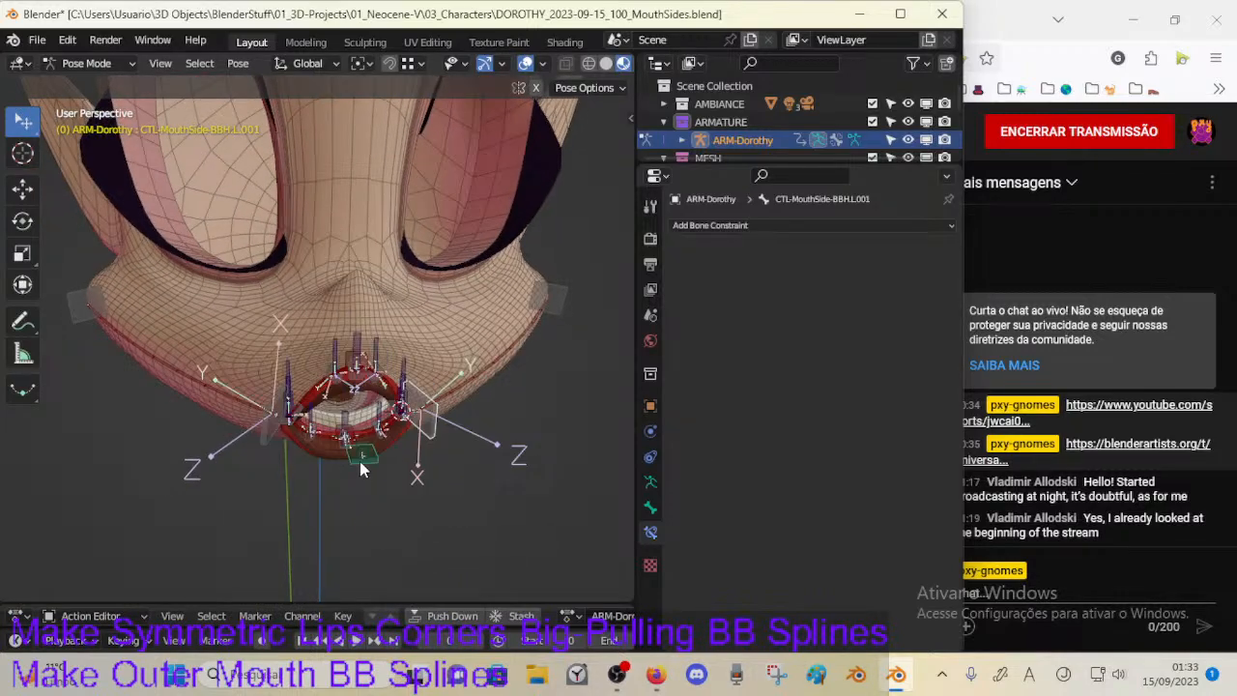
Step: Add a Copy Location constraint to CTL-LipsRoll.001 that targets CTL-MouthSide-BBH.L.001
left_click(367, 467)
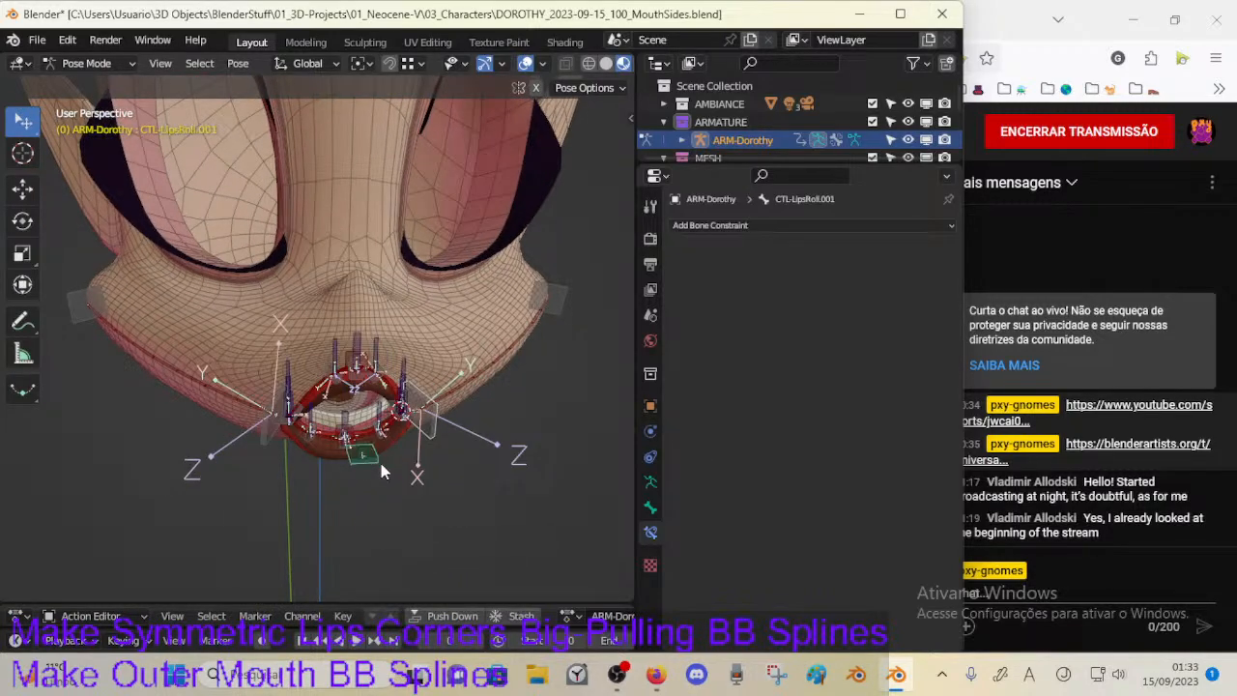
key("ctrl+shift+c")
left_click(362, 430)
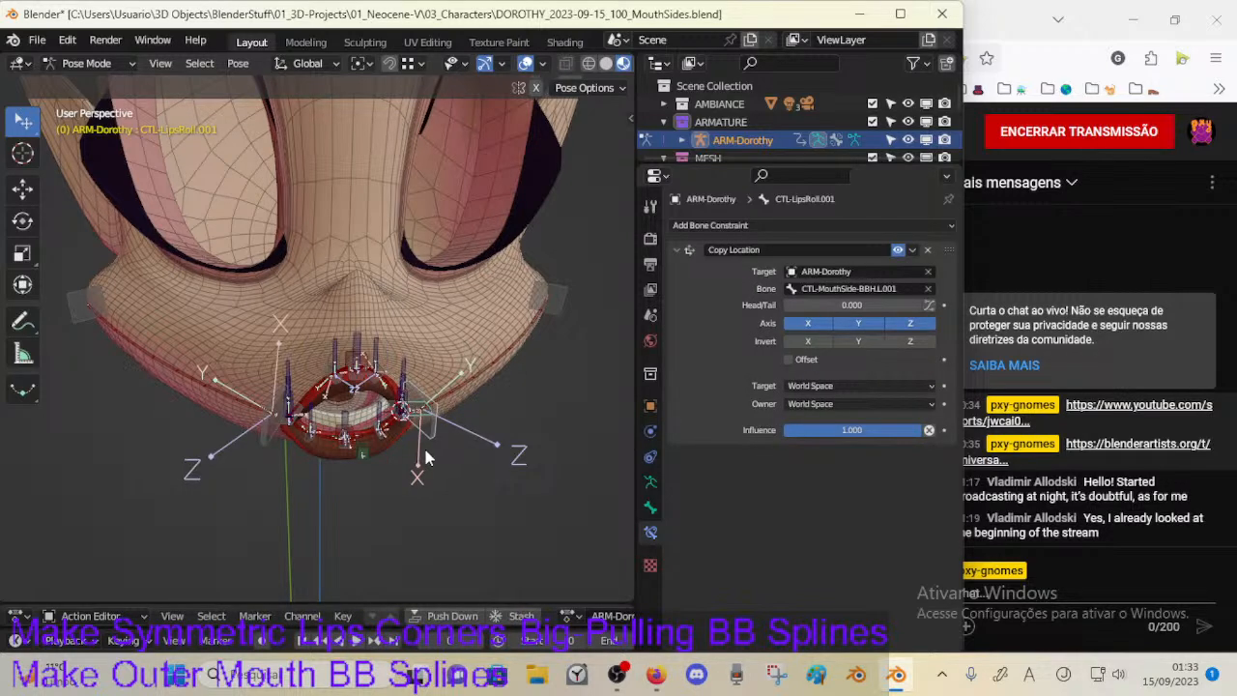
Step: Enable Offset on the Copy Location constraint, with Local Space (Owner Orientation) for the target and Local Space for the owner
left_click(789, 359)
left_click(812, 386)
left_click(822, 472)
left_click(816, 404)
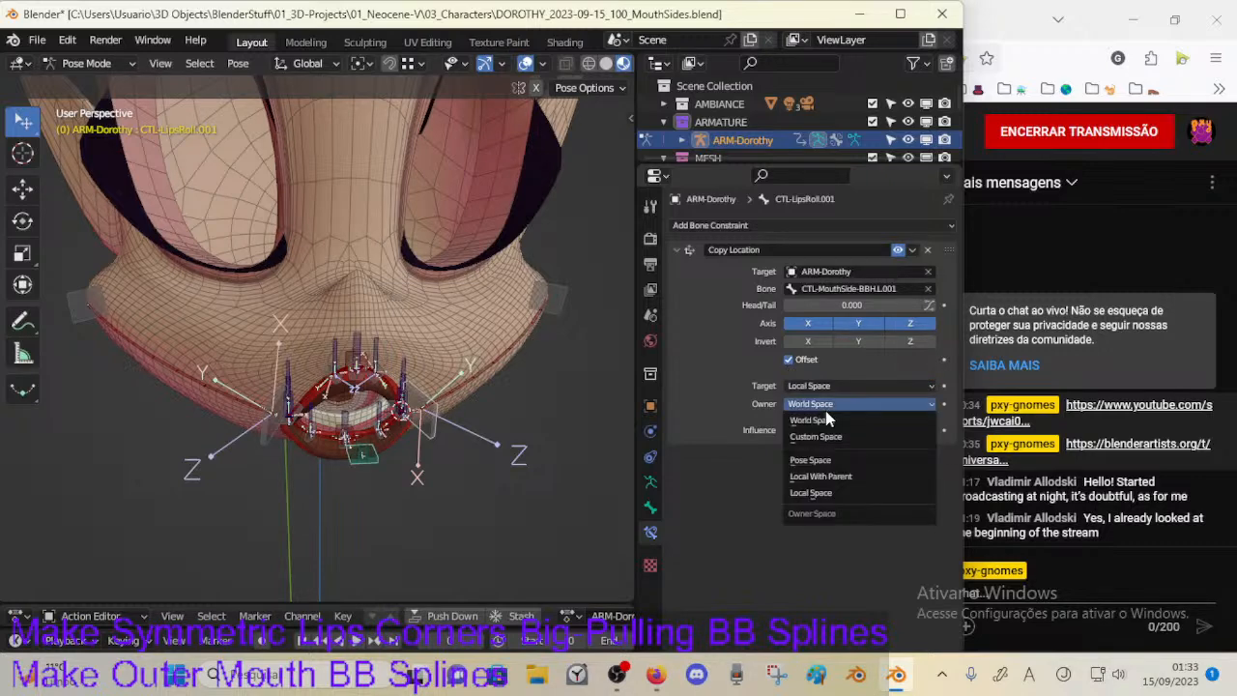
left_click(822, 490)
left_click(817, 386)
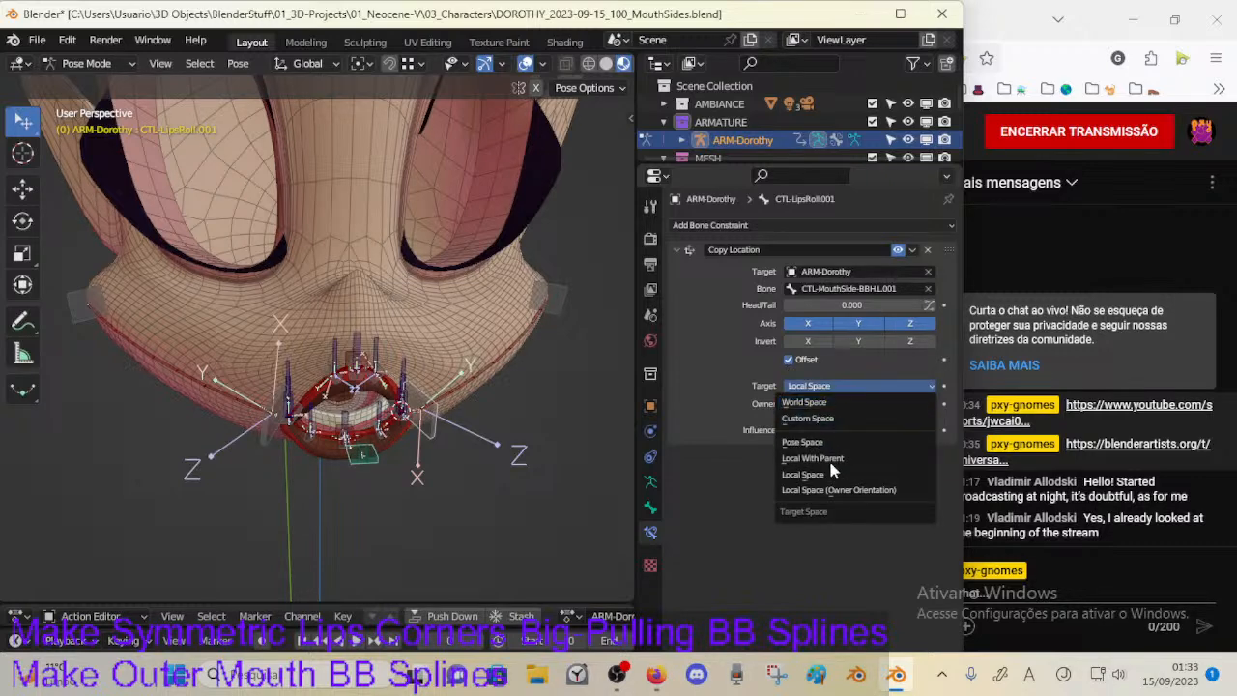
left_click(829, 491)
Step: Test the lips roll response by moving the CTL-MouthSide-BBH.L.001 handle outward, cancelling each move
middle_click_drag(418, 464, 464, 410)
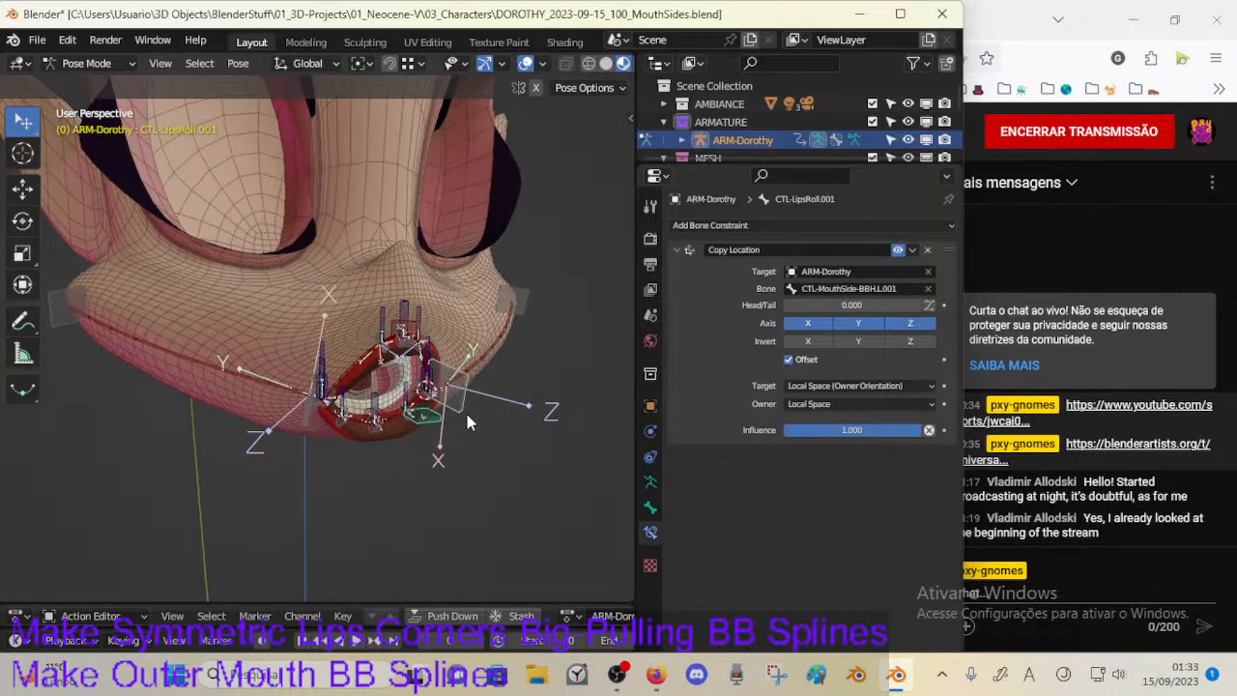
left_click_drag(450, 398, 500, 402)
right_click(500, 402)
middle_click_drag(513, 410, 448, 450)
key("g")
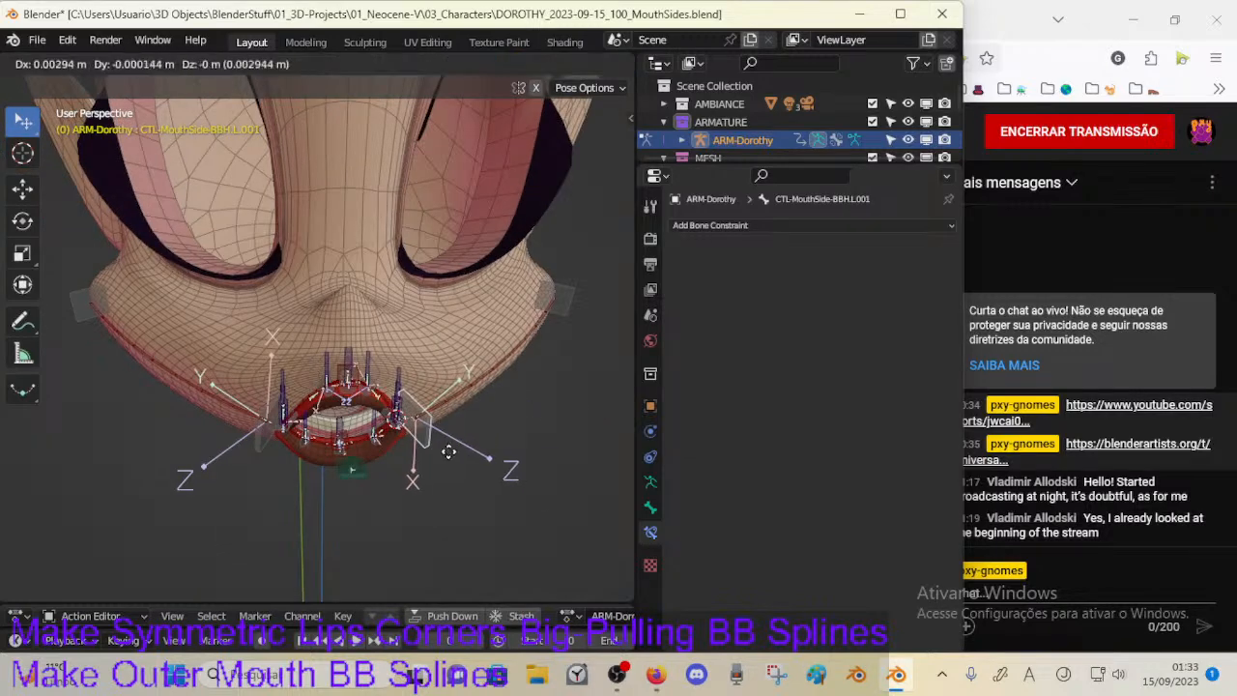
right_click(462, 454)
Step: Duplicate the Copy Location constraint on CTL-LipsRoll.001 and set the copy's target bone to CTL-MouthSide-BBH.R.001
left_click(352, 474)
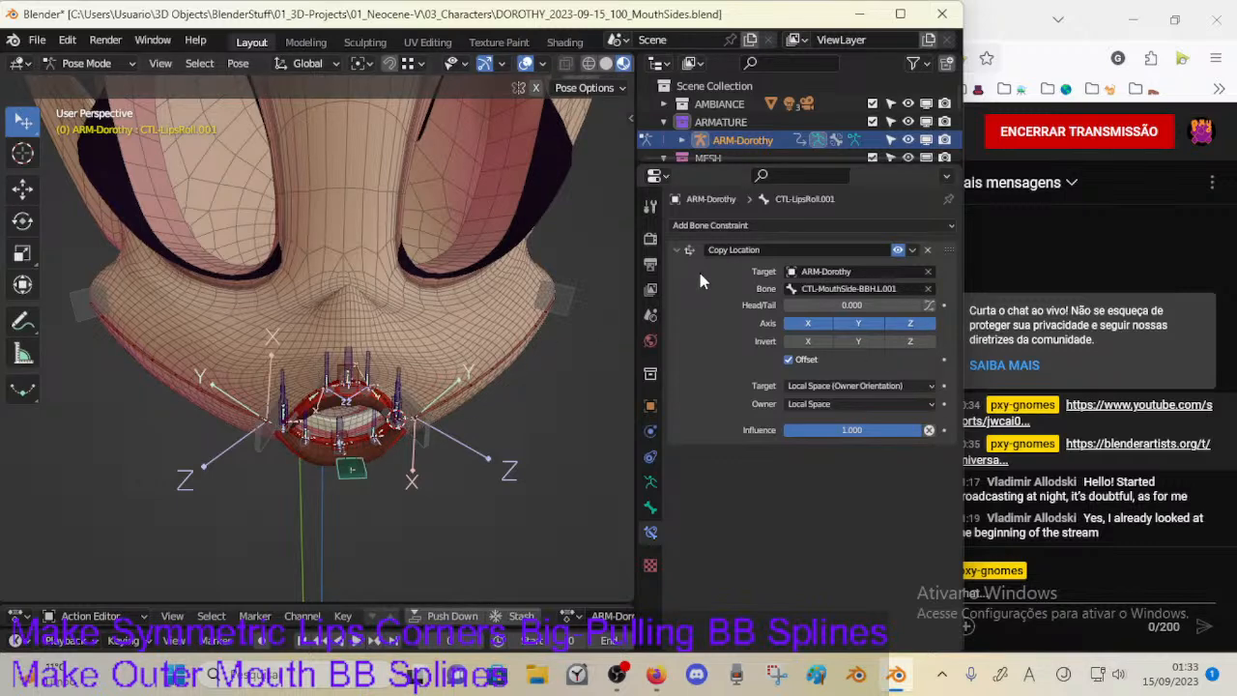
key("shift+d")
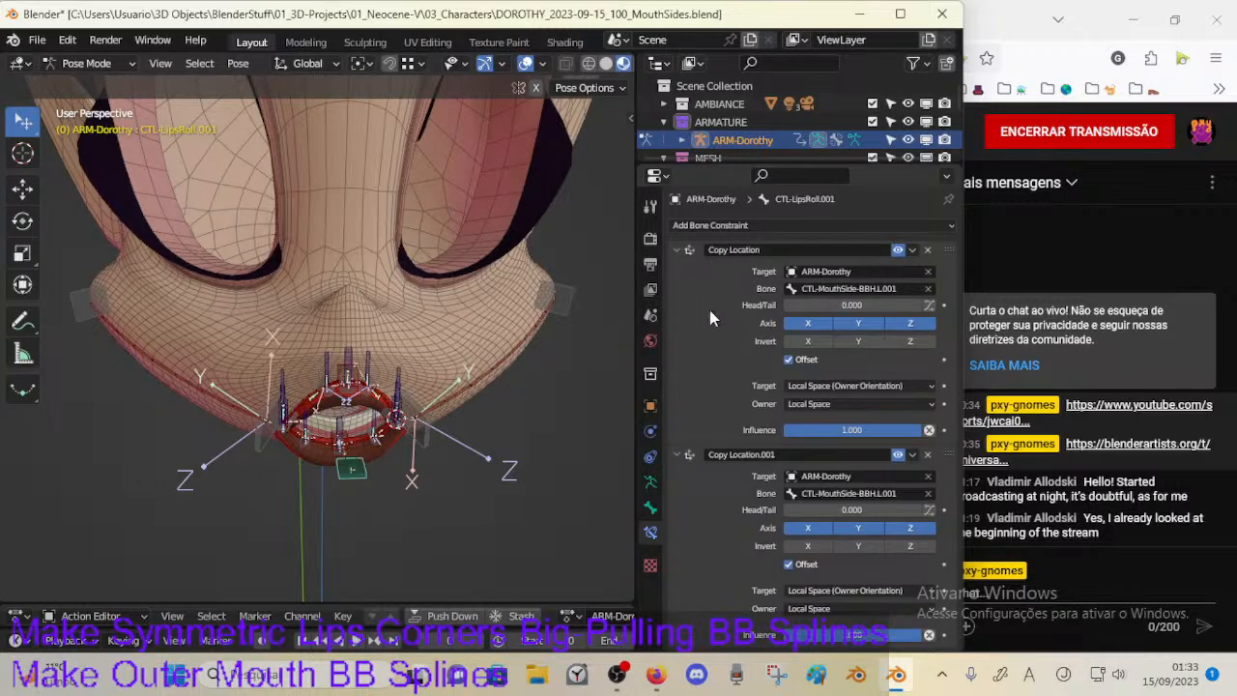
left_click(773, 455)
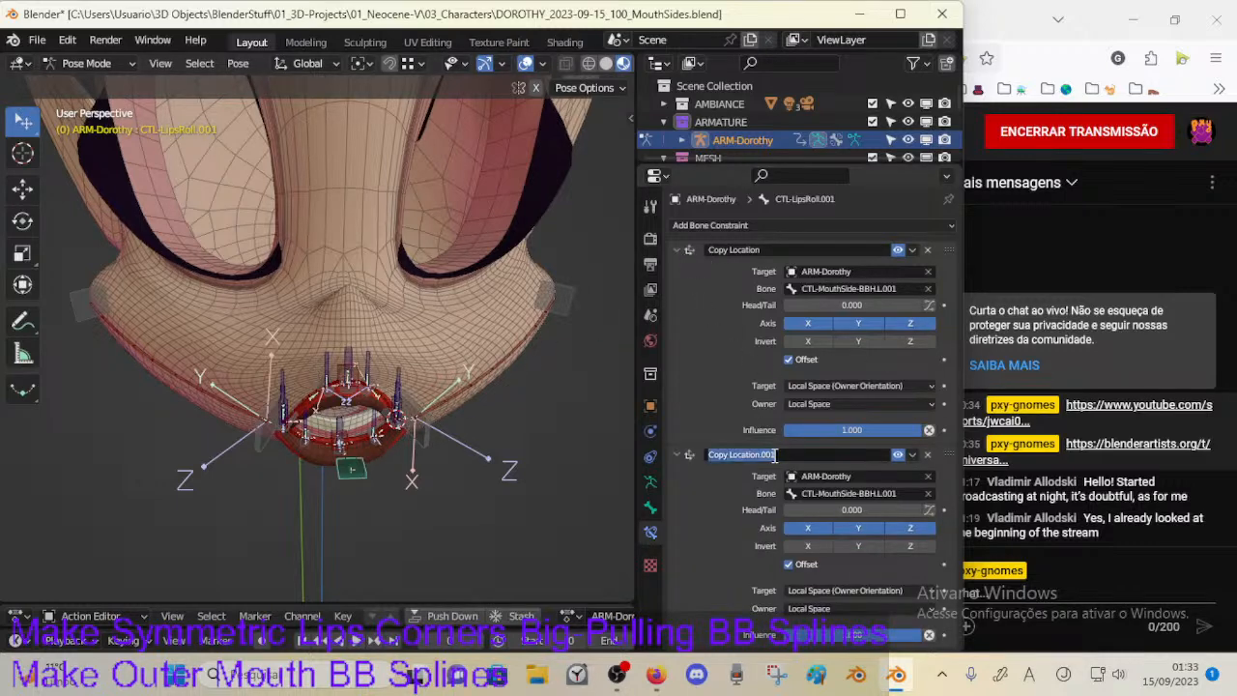
left_click(893, 489)
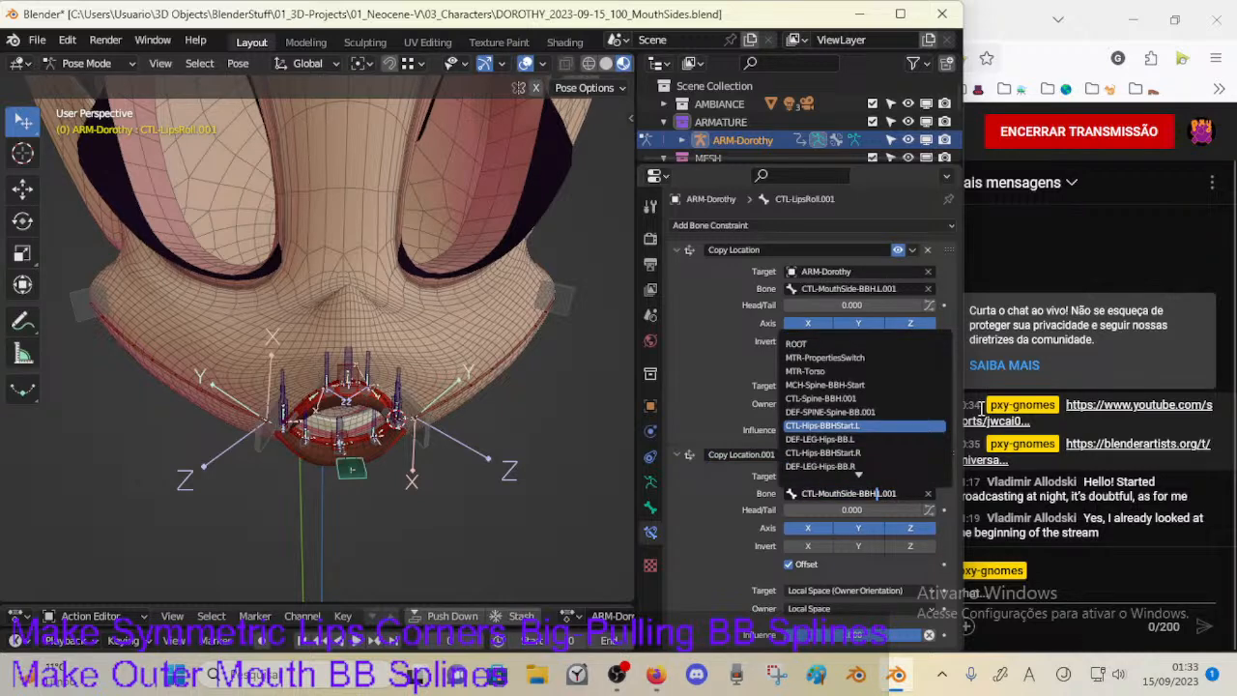
key("BackSpace")
type("R")
key("Return")
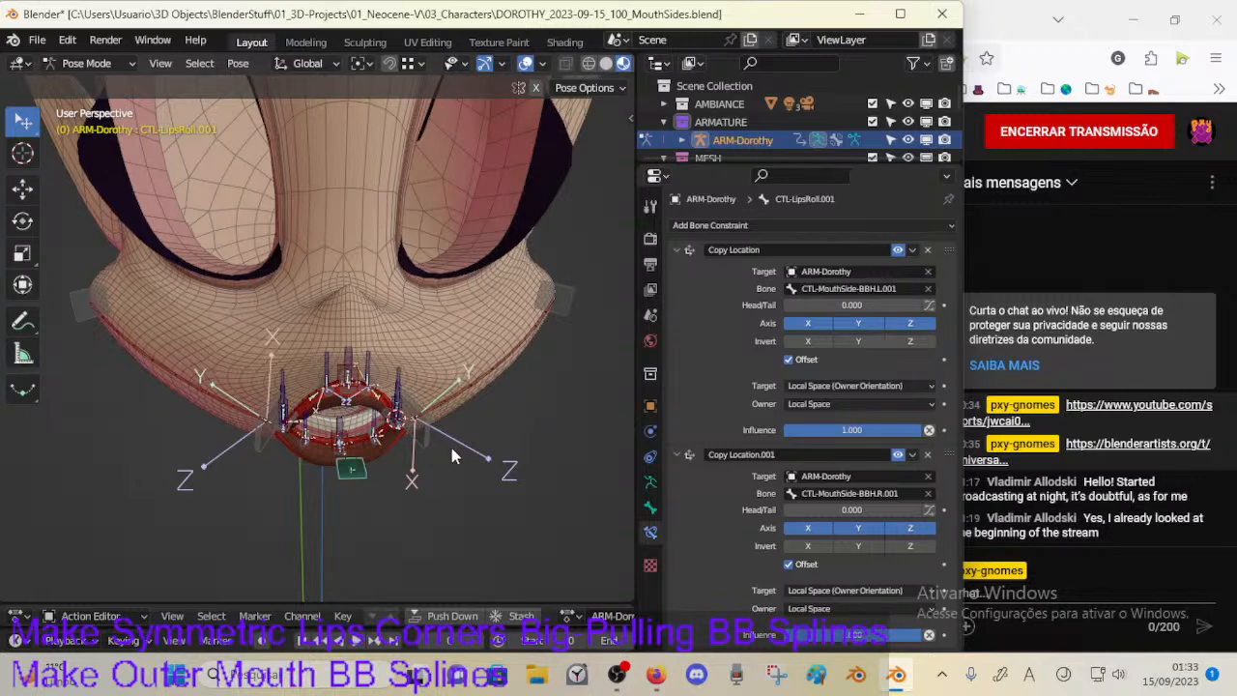
Step: Pull both CTL-MouthSide-BBH .001 handles outward, and move the L.001 handle slightly back inward
left_click_drag(435, 443, 482, 440)
left_click_drag(263, 449, 235, 459)
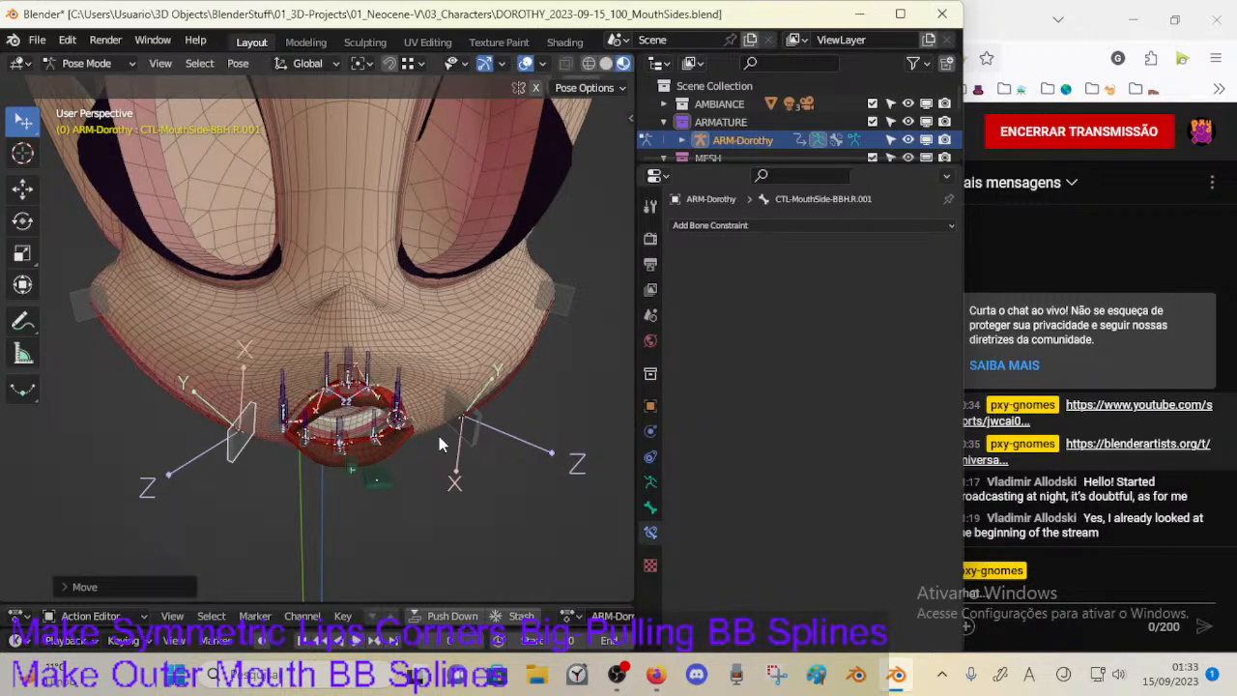
left_click_drag(439, 437, 407, 444)
Step: Set the influence of CTL-LipsRoll.001's first Copy Location constraint to 0.5
left_click(394, 462)
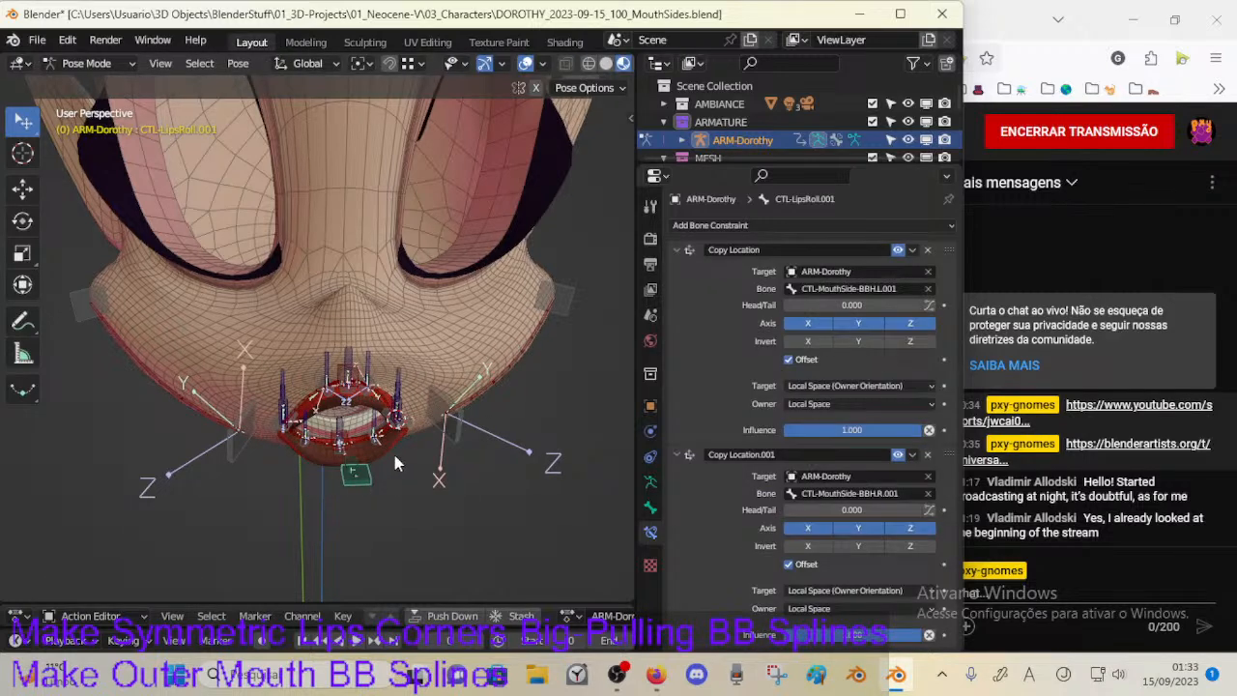
left_click(836, 435)
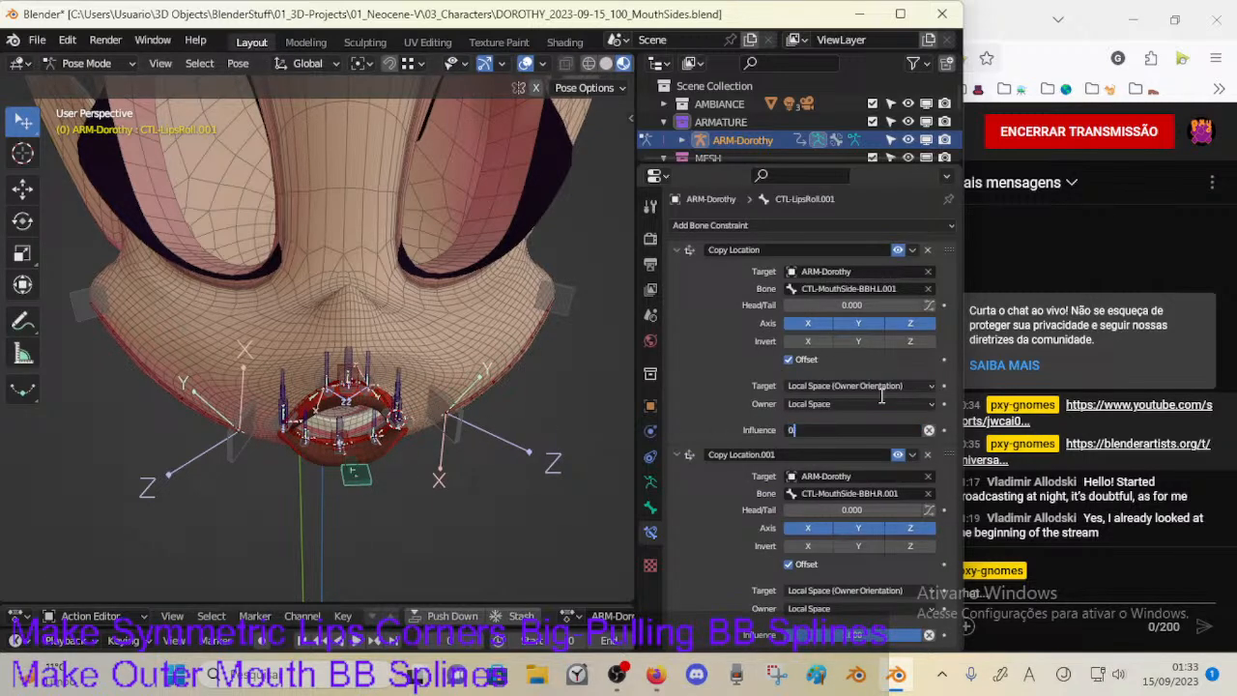
key("Return")
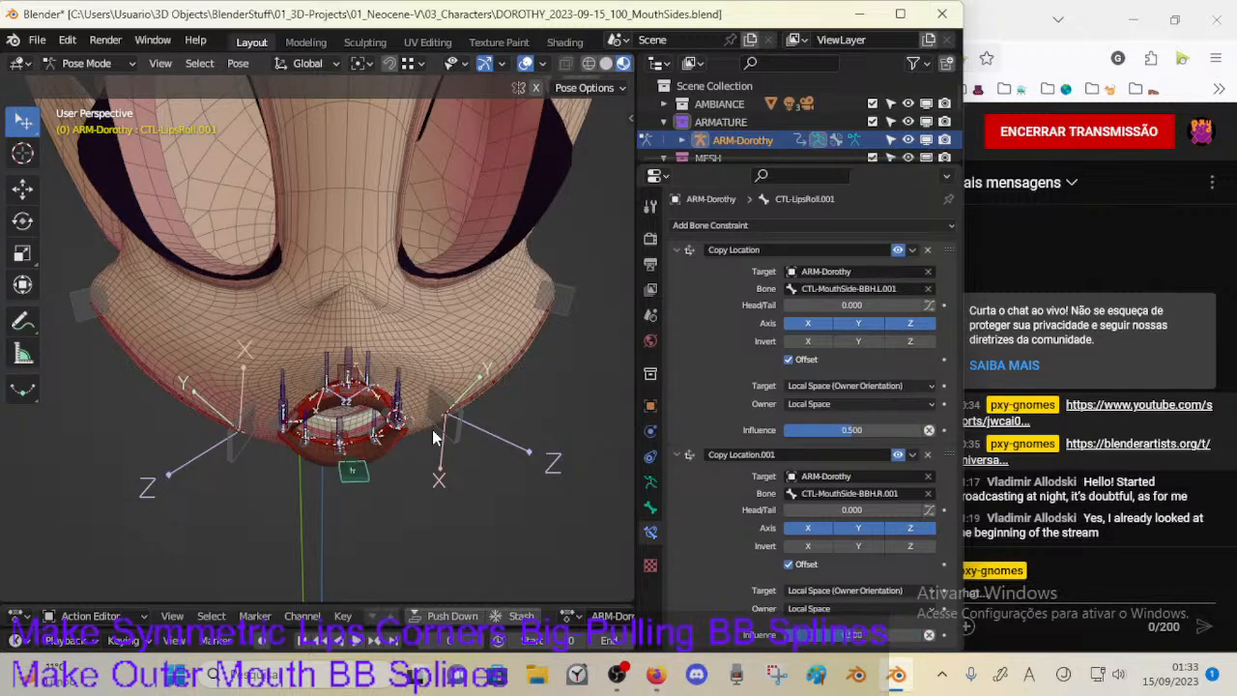
Step: Move both CTL-MouthSide-BBH .001 handles around the mouth corners to test the halved Copy Location influence
mouse_move(435, 440)
left_mouse_down()
mouse_move(473, 437)
mouse_move(419, 443)
left_mouse_up()
left_click_drag(240, 433, 234, 469)
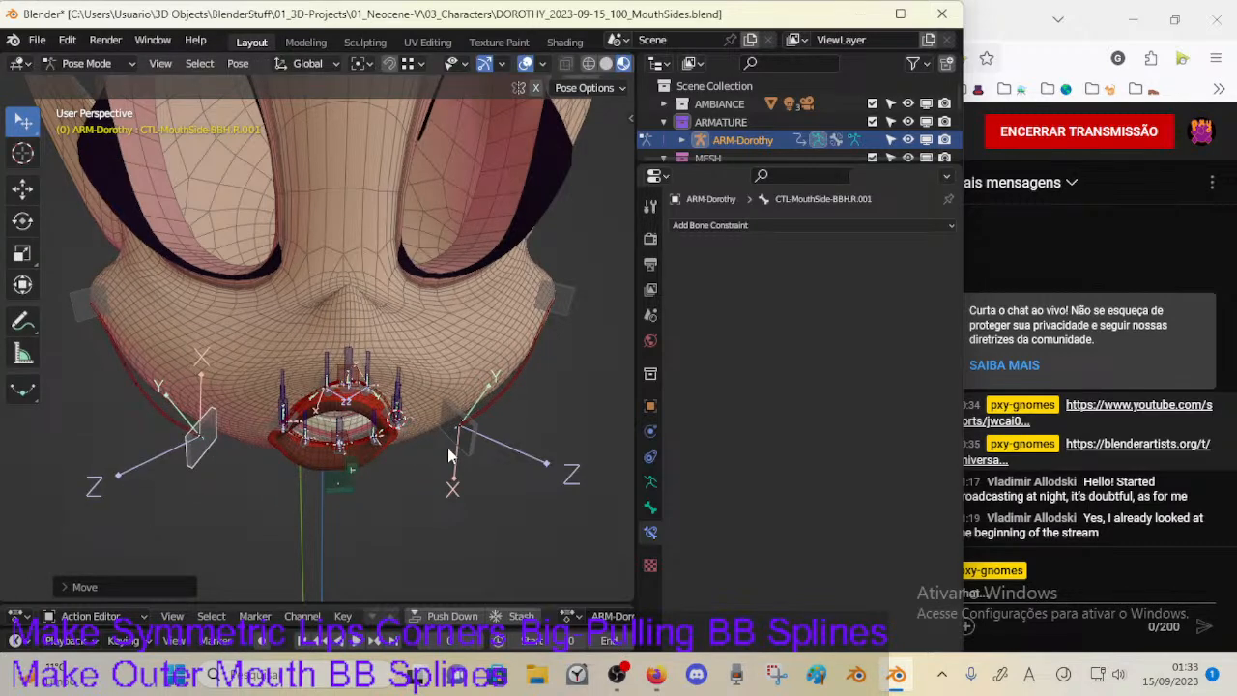
left_click_drag(449, 446, 401, 479)
left_click(180, 474)
left_click_drag(177, 470, 368, 446)
left_click_drag(367, 447, 416, 474)
Step: Move the CTL-LipsRoll.001 control below the mouth to test the lips roll, and save the file
left_click_drag(327, 501, 420, 470)
left_click_drag(331, 522, 377, 505)
key("ctrl+s")
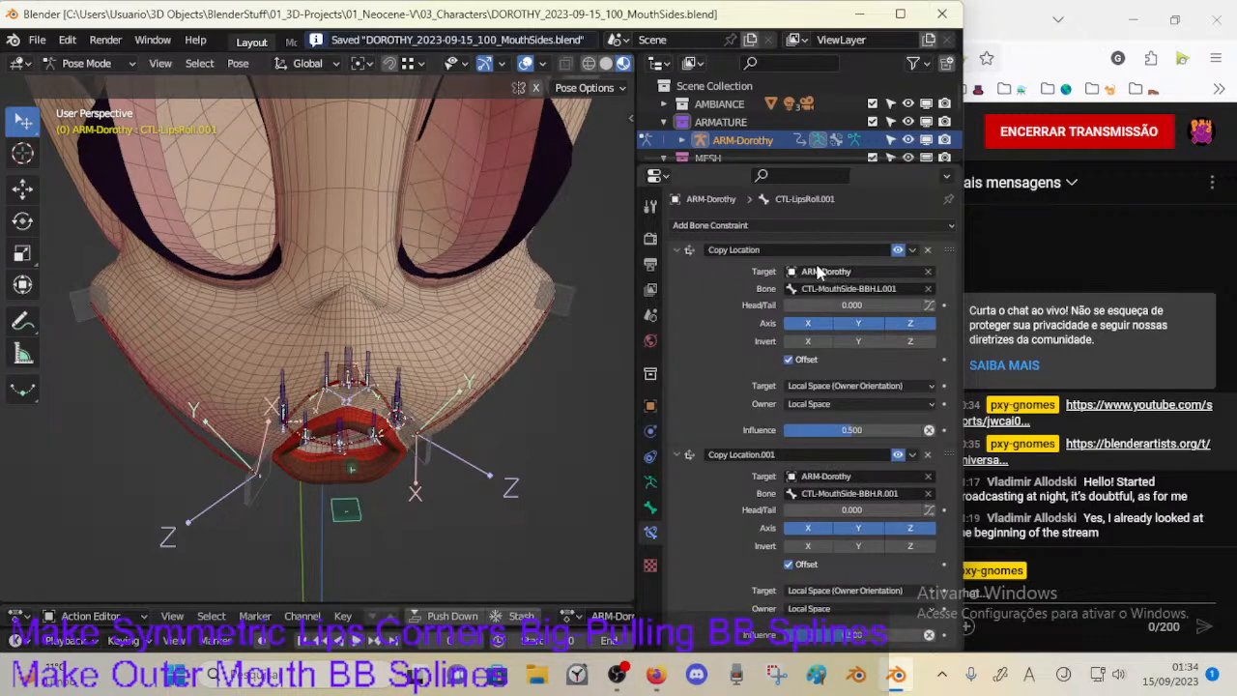
Step: Collapse and disable both Copy Location constraints on CTL-LipsRoll.001
left_click(682, 249, "ctrl")
left_click_drag(897, 249, 885, 278)
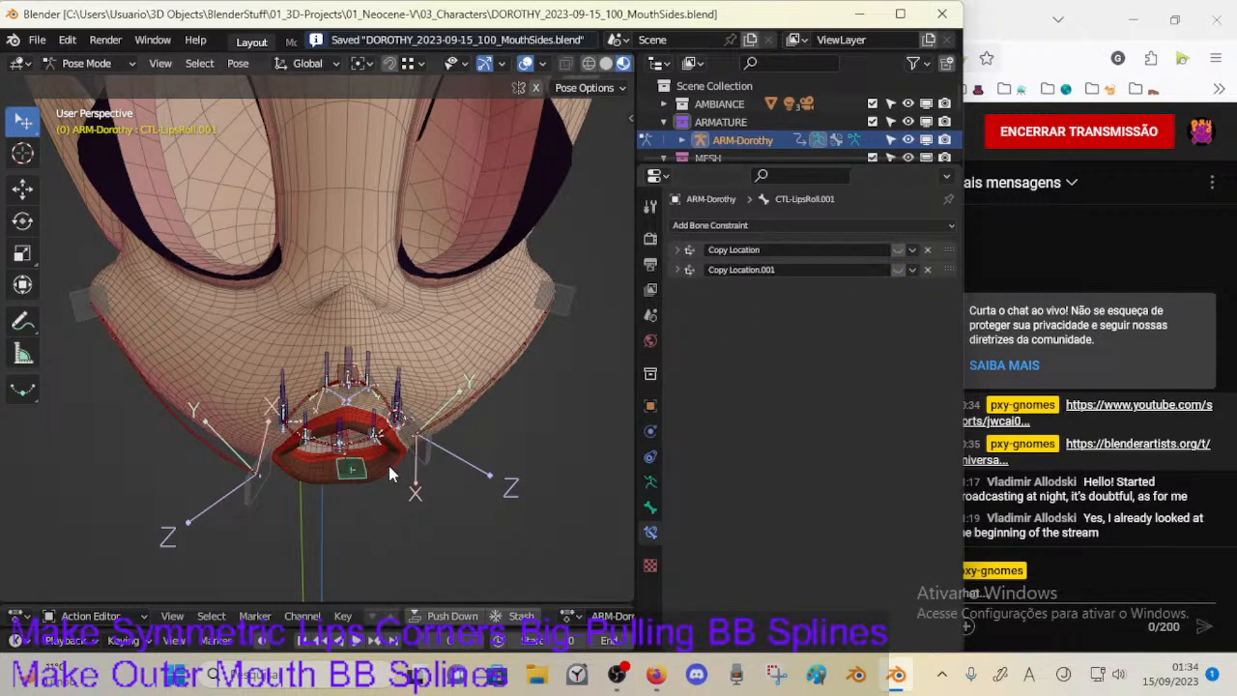
mouse_move(388, 466)
middle_mouse_down()
mouse_move(425, 435)
mouse_move(388, 463)
middle_mouse_up()
Step: Try adding Child Of constraints targeting CTL-LipsRoll.001 to both CTL-MouthSide-BBH .001 handles
left_click(440, 459)
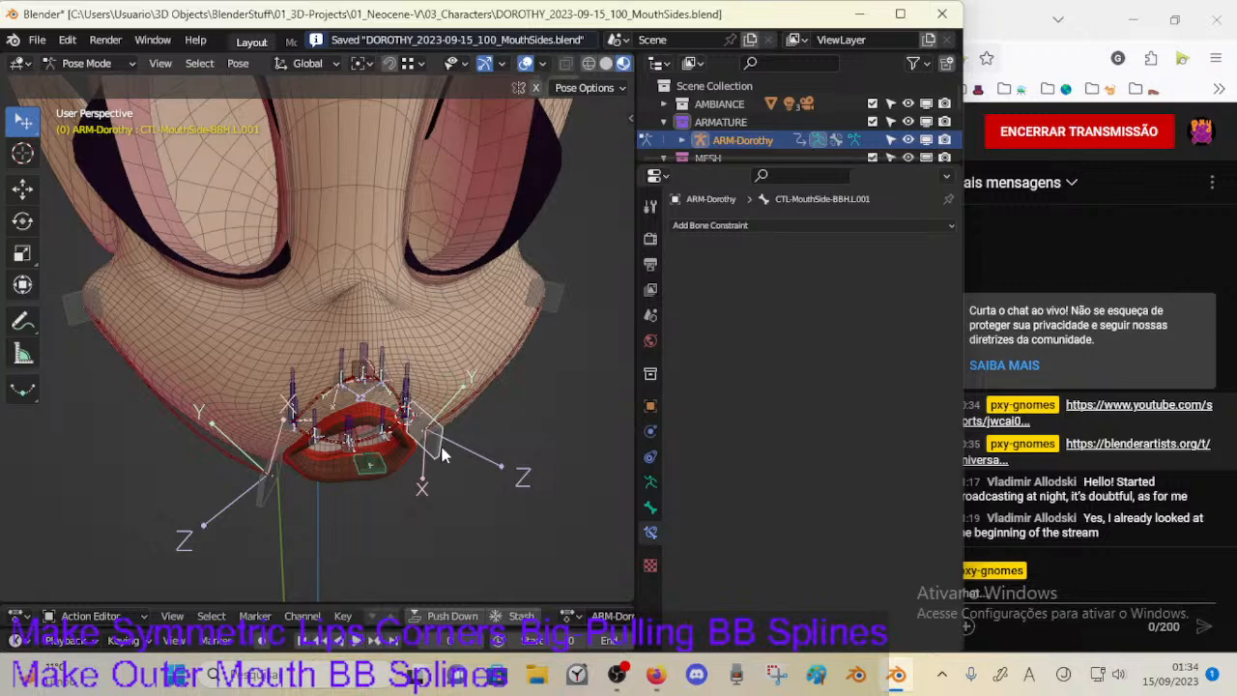
key("shift+ctrl+c")
left_click(416, 470)
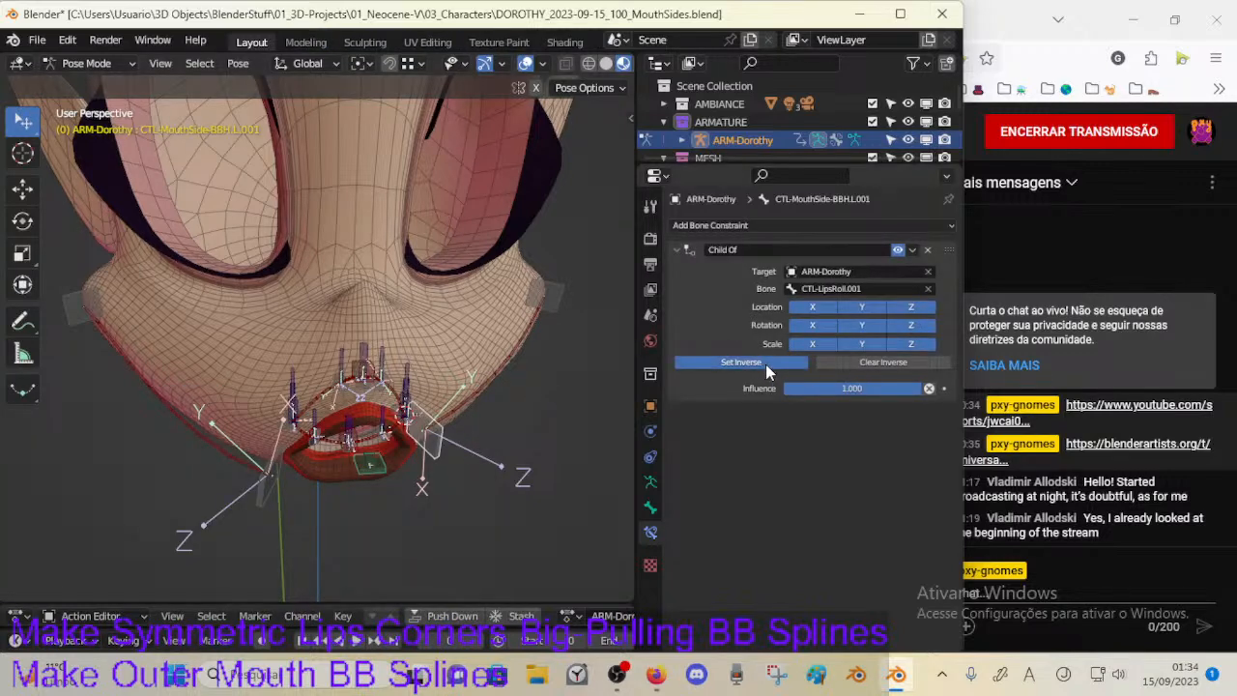
left_click(354, 483)
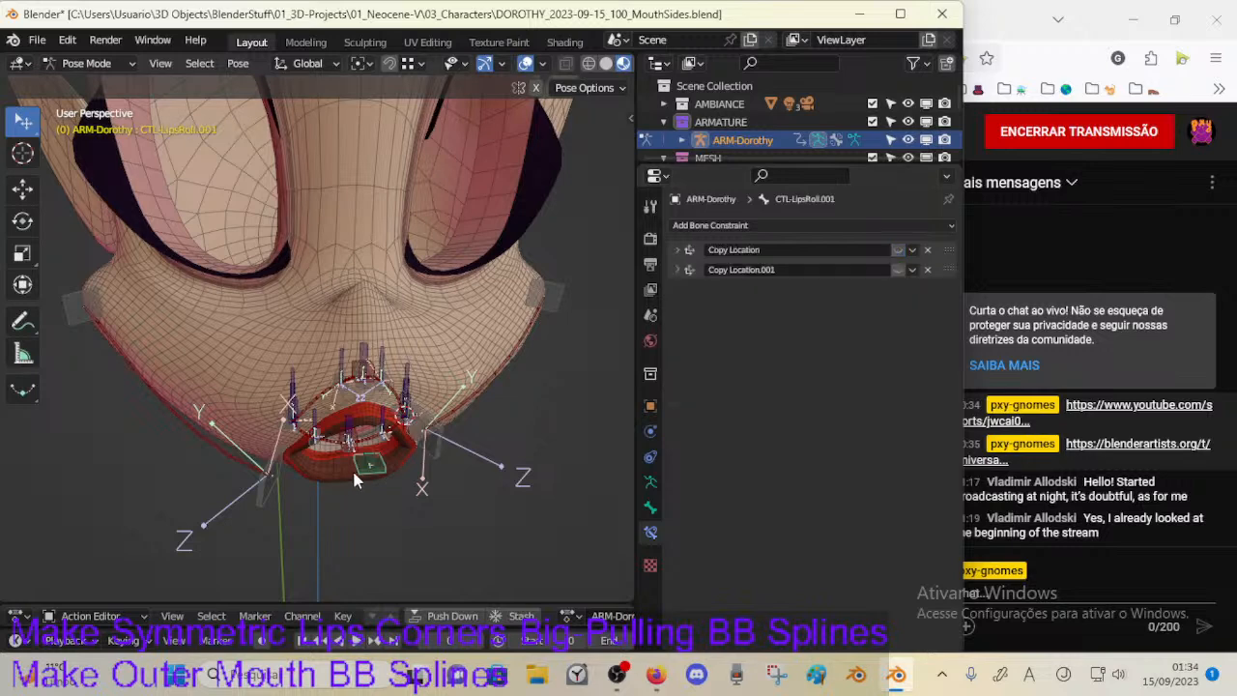
left_click(284, 493)
key("shift+ctrl+c")
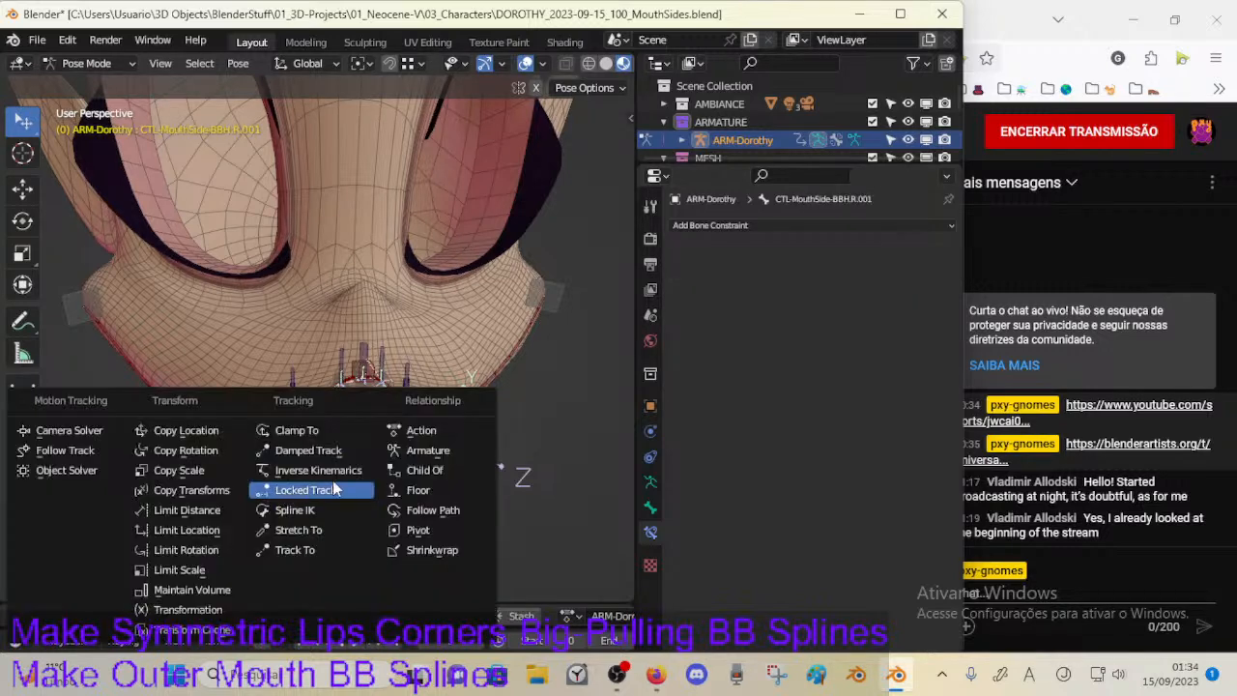
left_click(409, 472)
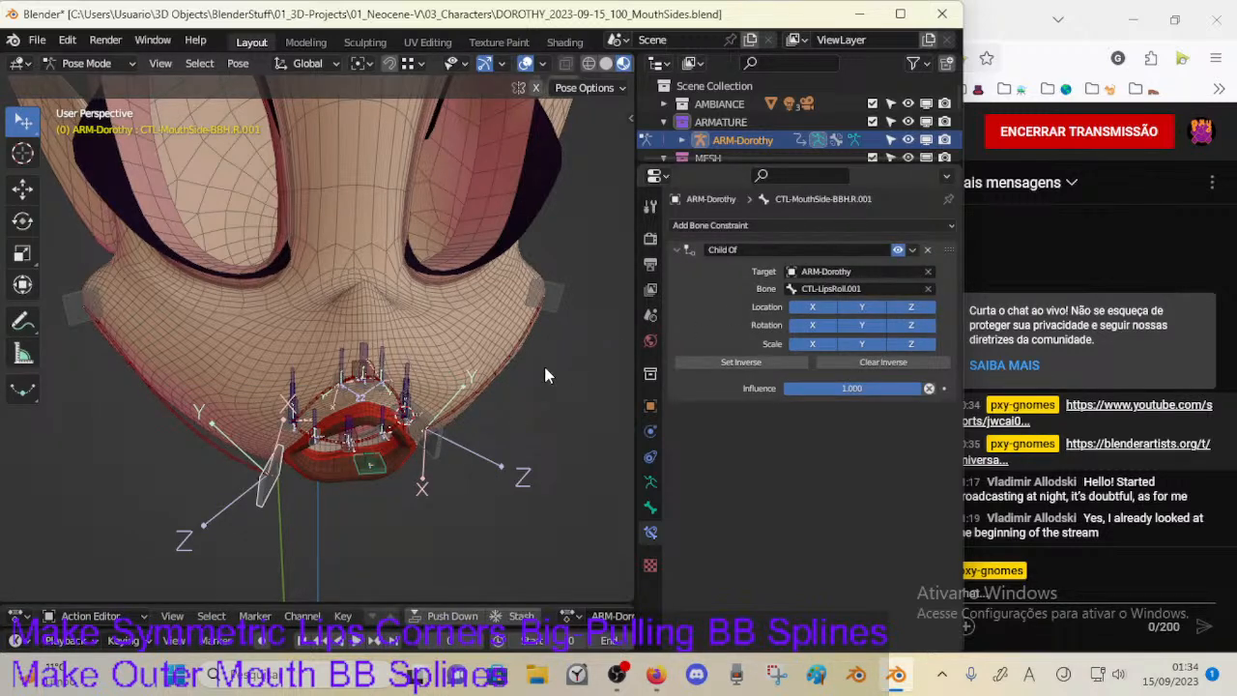
Step: Undo the last constraint additions and remove the Child Of constraint from CTL-MouthSide-BBH.L.001
key("ctrl+z")
key("ctrl+z")
key("ctrl+z")
key("ctrl+z")
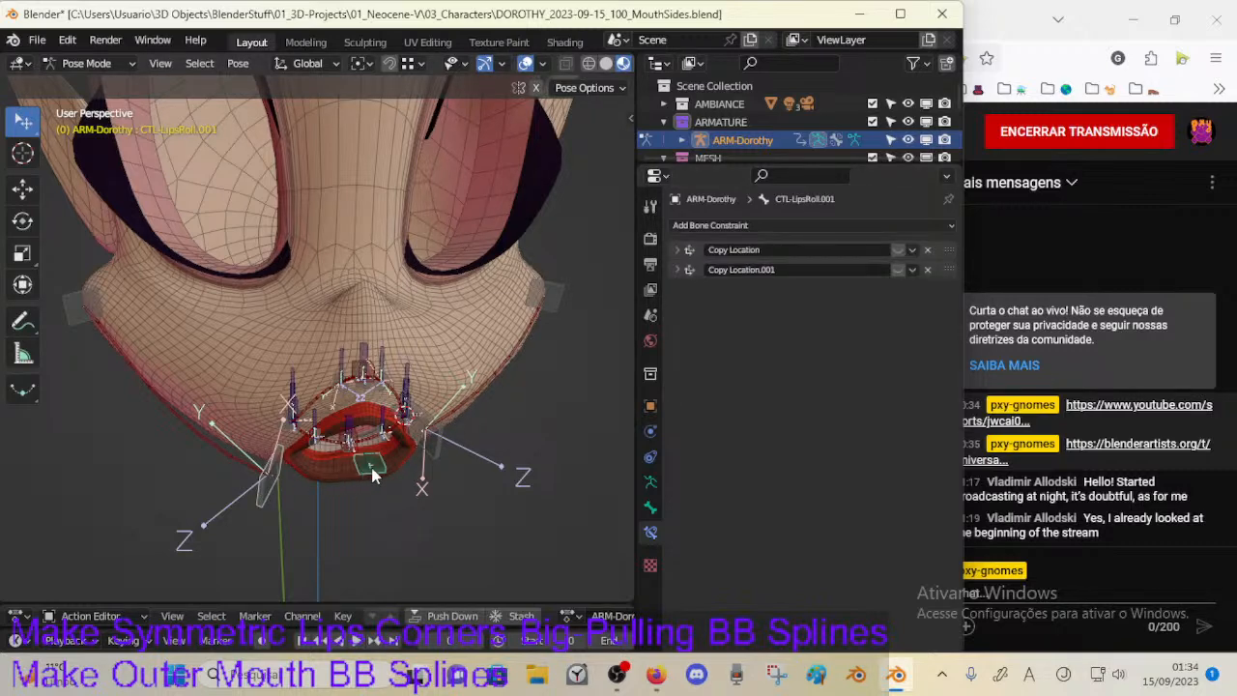
left_click(439, 440)
left_click(926, 249)
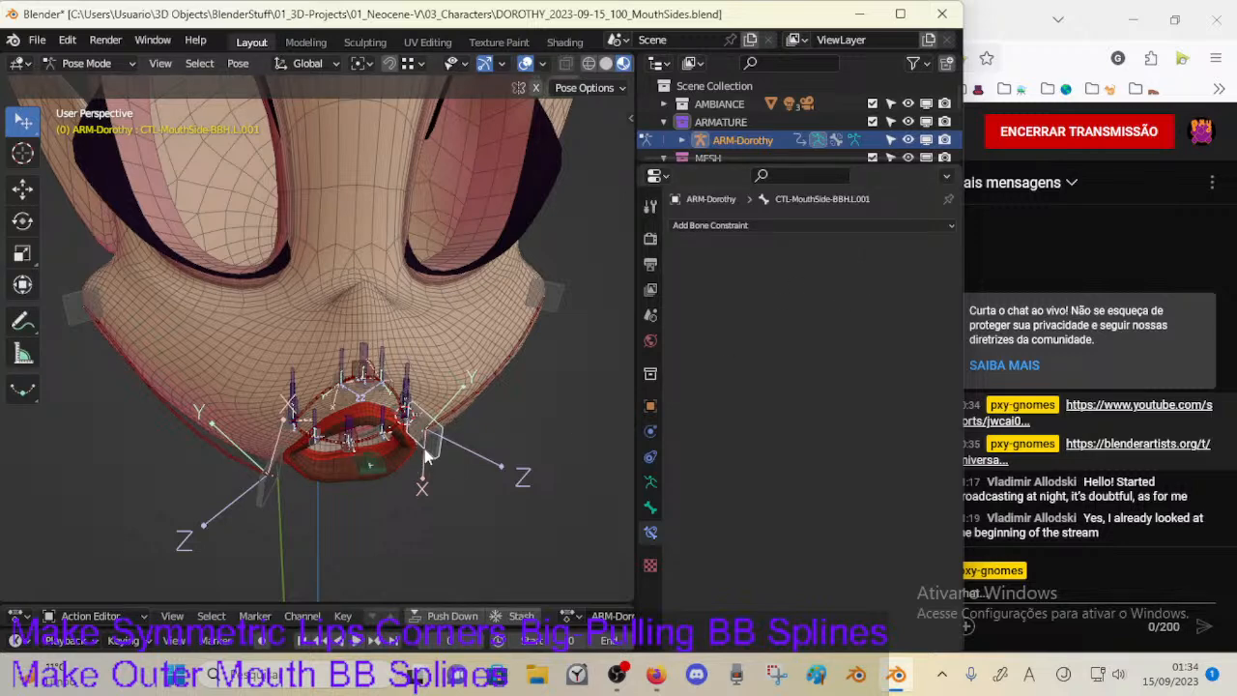
Step: Add a Child Of constraint to CTL-LipsRoll.001 targeting the CTL-MouthSide-BBH.L.001 bone
left_click(391, 470, "shift")
key("ctrl+shift+c")
left_click(423, 469)
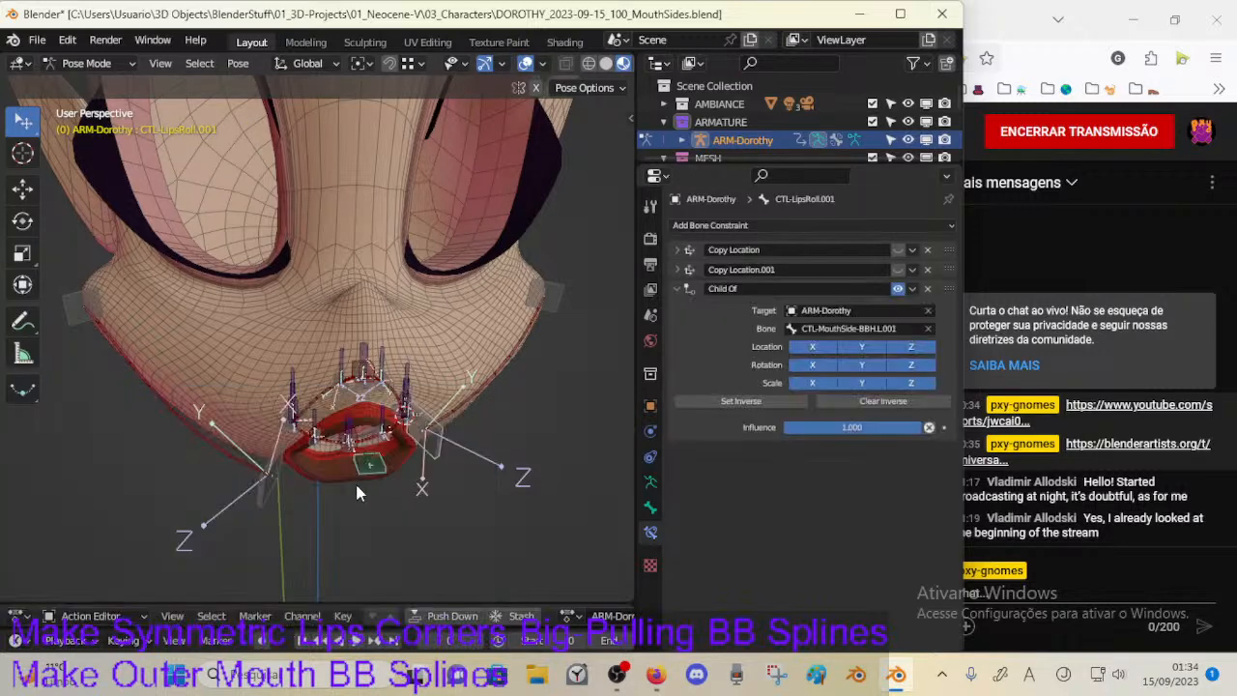
Step: Add a second Child Of constraint to CTL-LipsRoll.001 targeting the CTL-MouthSide-BBH.R.001 bone
left_click(263, 500)
left_click(385, 467, "shift")
key("ctrl+shift+c")
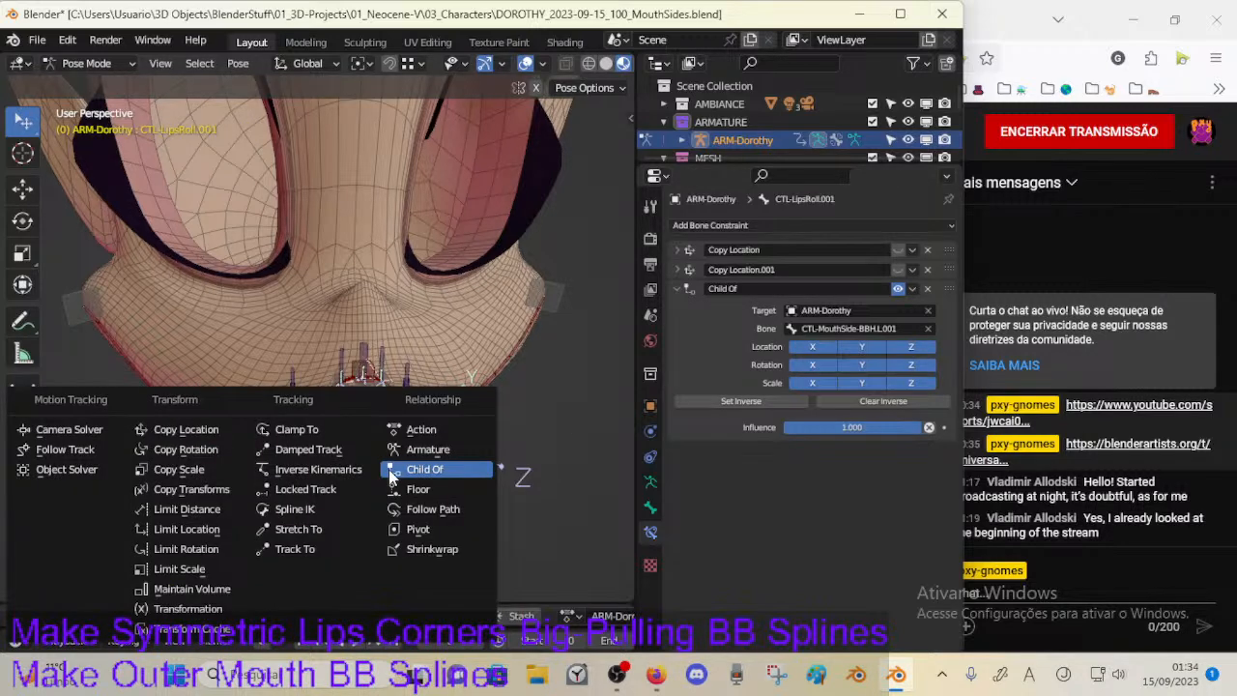
left_click(394, 471)
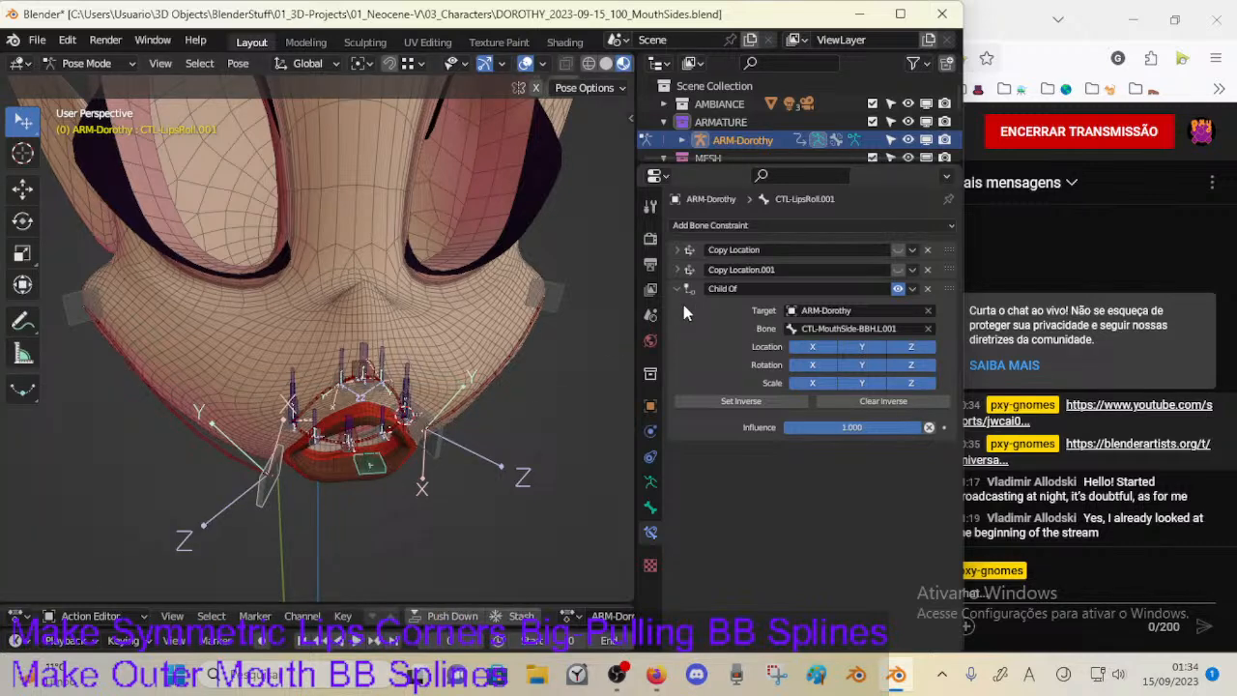
left_click(269, 506)
left_click(387, 466, "shift")
key("ctrl+shift+c")
left_click(429, 467)
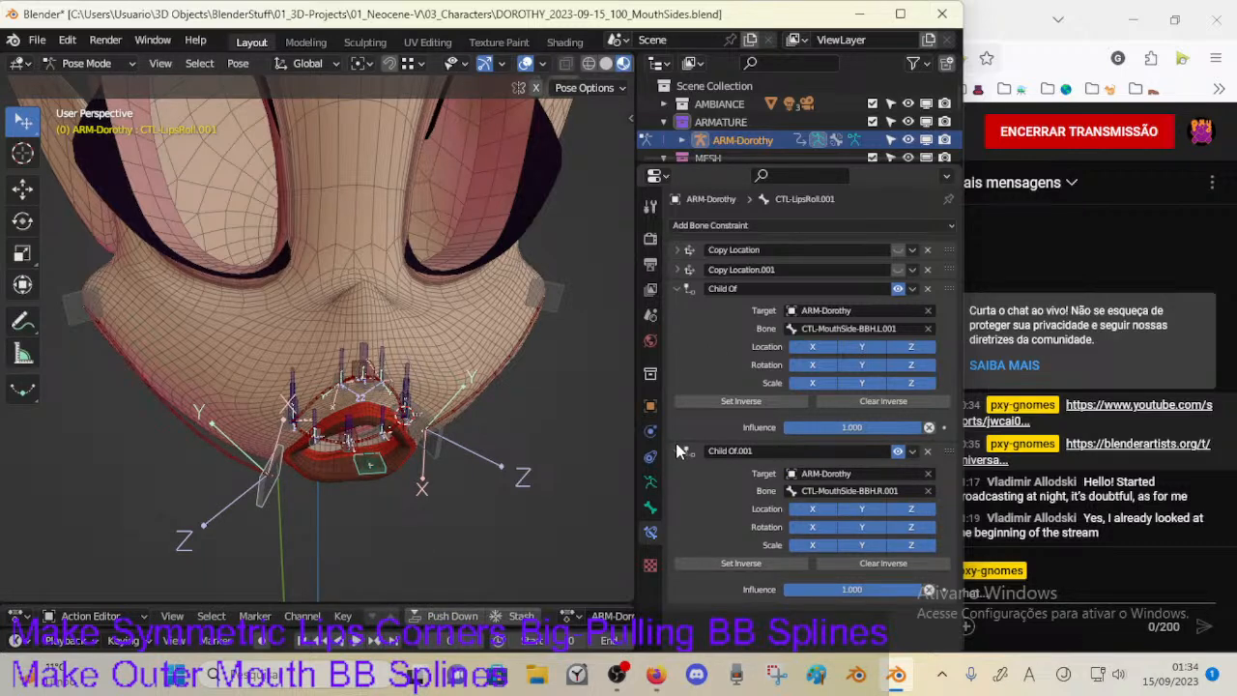
Step: Set the inverse of both Child Of constraints on CTL-LipsRoll.001 and collapse them
left_click(698, 401)
left_click(697, 563)
left_click_drag(677, 288, 681, 354)
Step: Pull both CTL-MouthSide-BBH .001 handles outward to test the Child Of constraints, and expand Child Of.001 on CTL-LipsRoll.001
left_click_drag(435, 455, 477, 465)
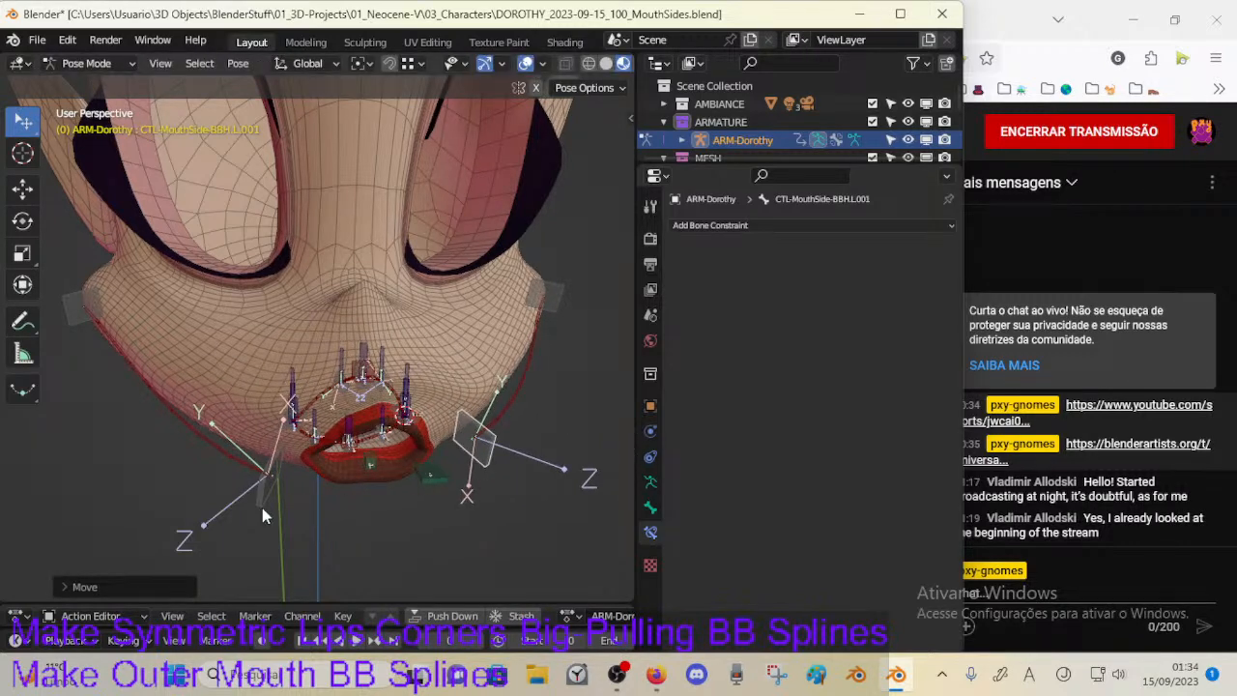
left_click_drag(259, 505, 212, 494)
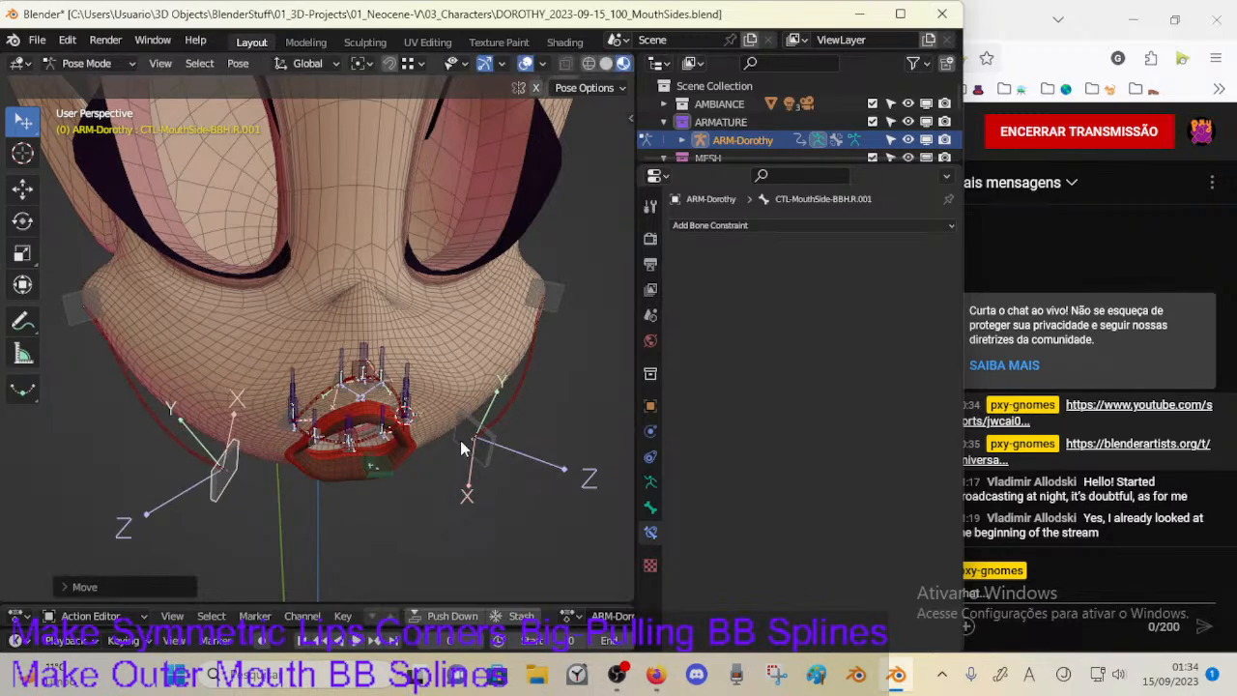
left_click_drag(486, 454, 458, 464)
left_click(337, 485)
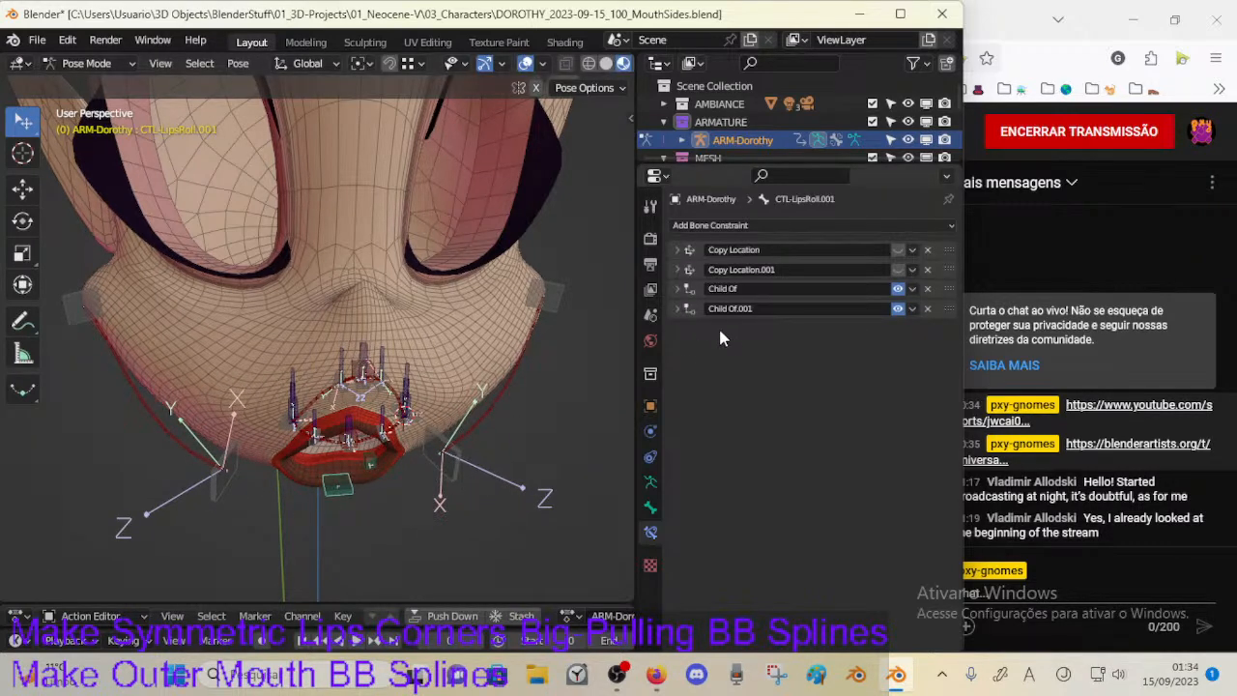
left_click(678, 309)
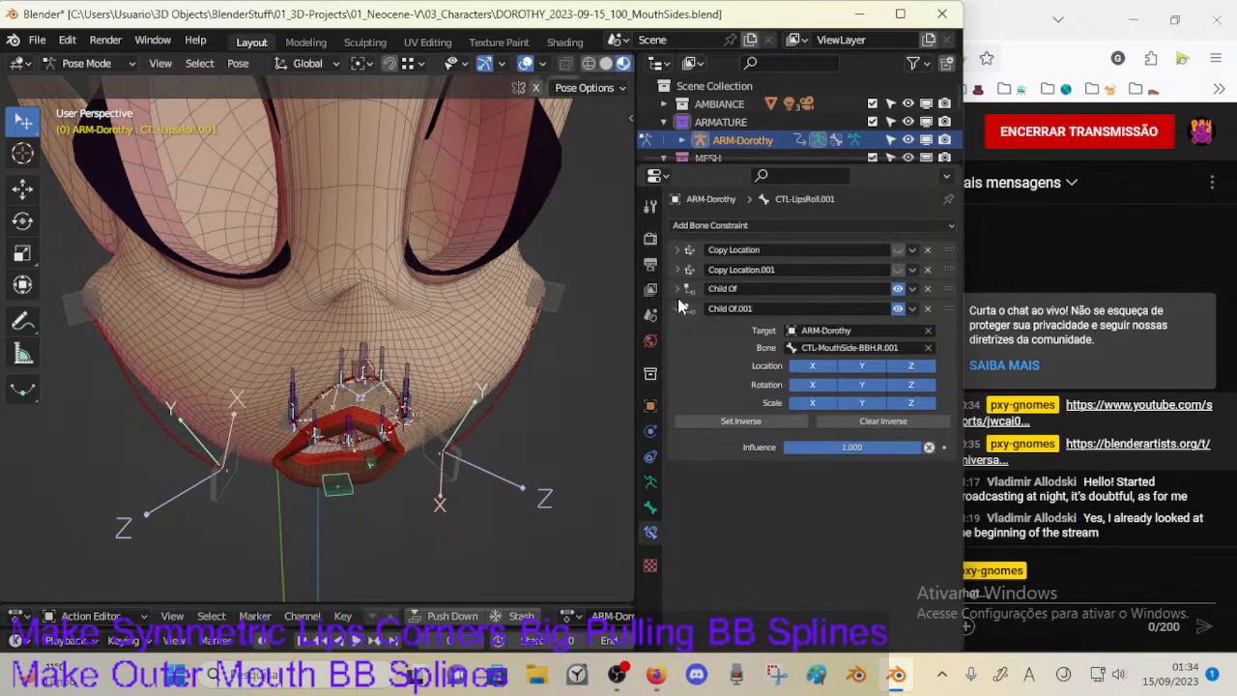
left_click(678, 289)
left_click(676, 289)
Step: Move the CTL-MouthSide-BBH.L.001 handle outward and set the inverse of Child Of.001 on CTL-LipsRoll.001
left_click(393, 463)
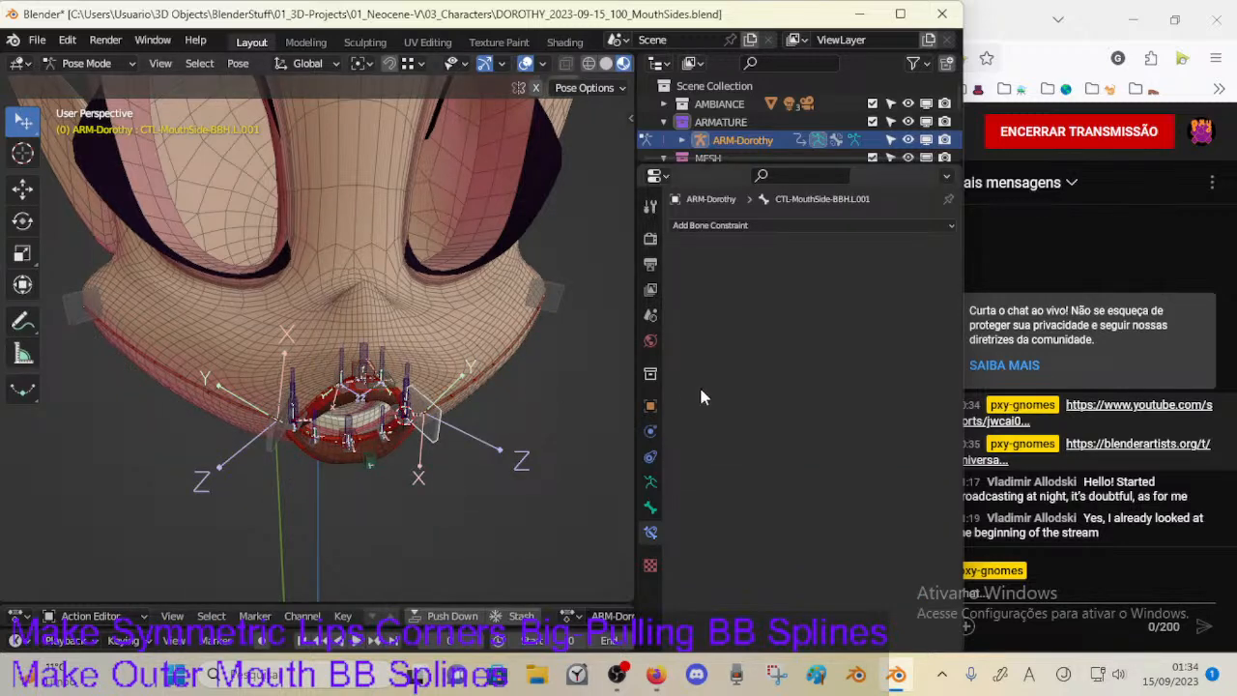
left_click(392, 472)
middle_click_drag(391, 472, 488, 458)
left_click(488, 458)
key("g")
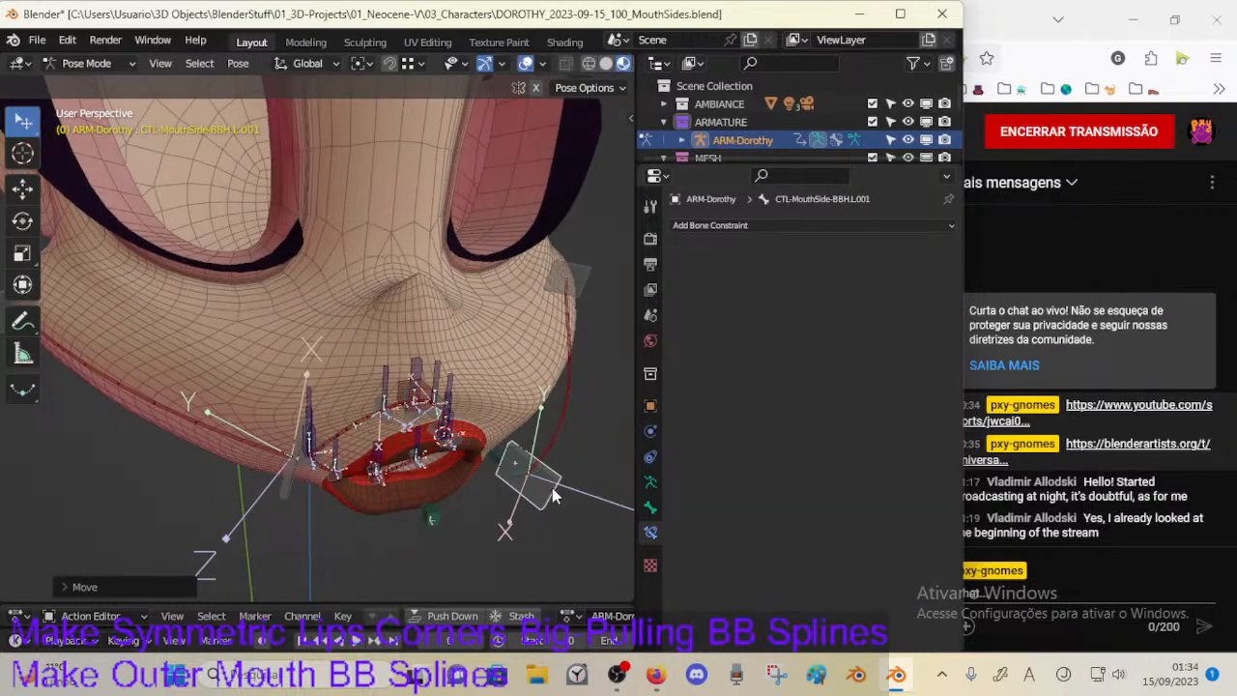
left_click(544, 493)
left_click(513, 471)
left_click(725, 421)
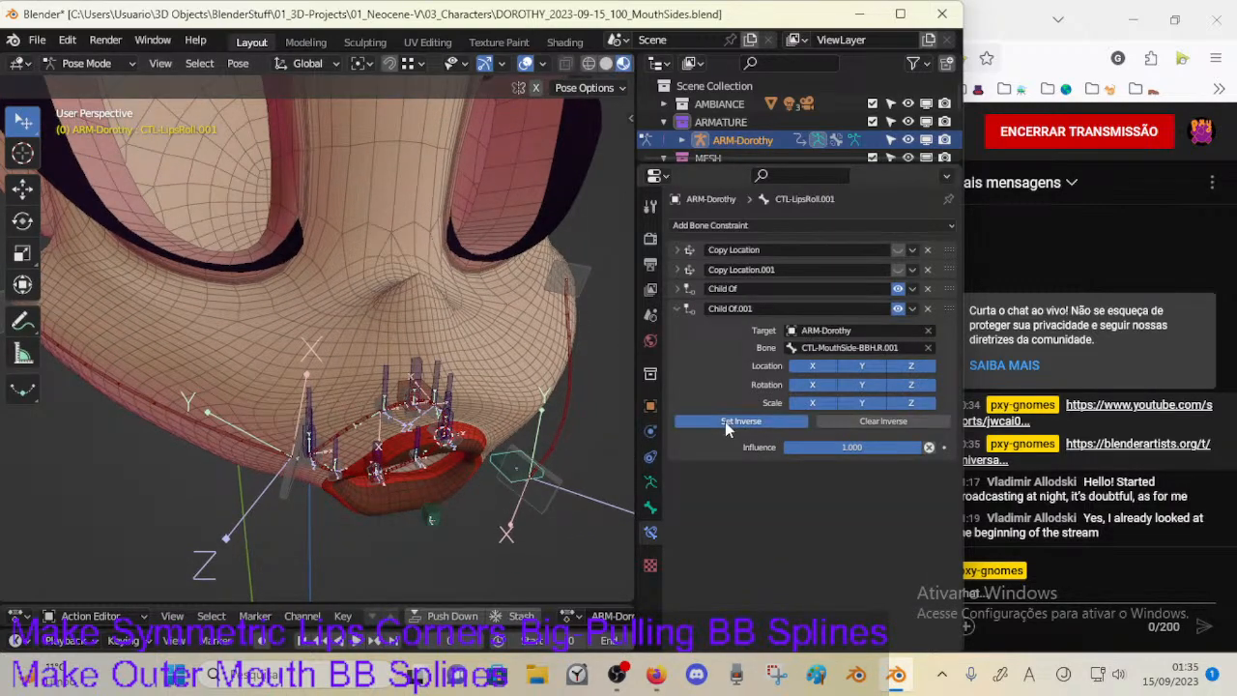
Step: Clear the location of all pose bones and set the inverse of CTL-LipsRoll.001's first Child Of constraint
left_click(370, 474)
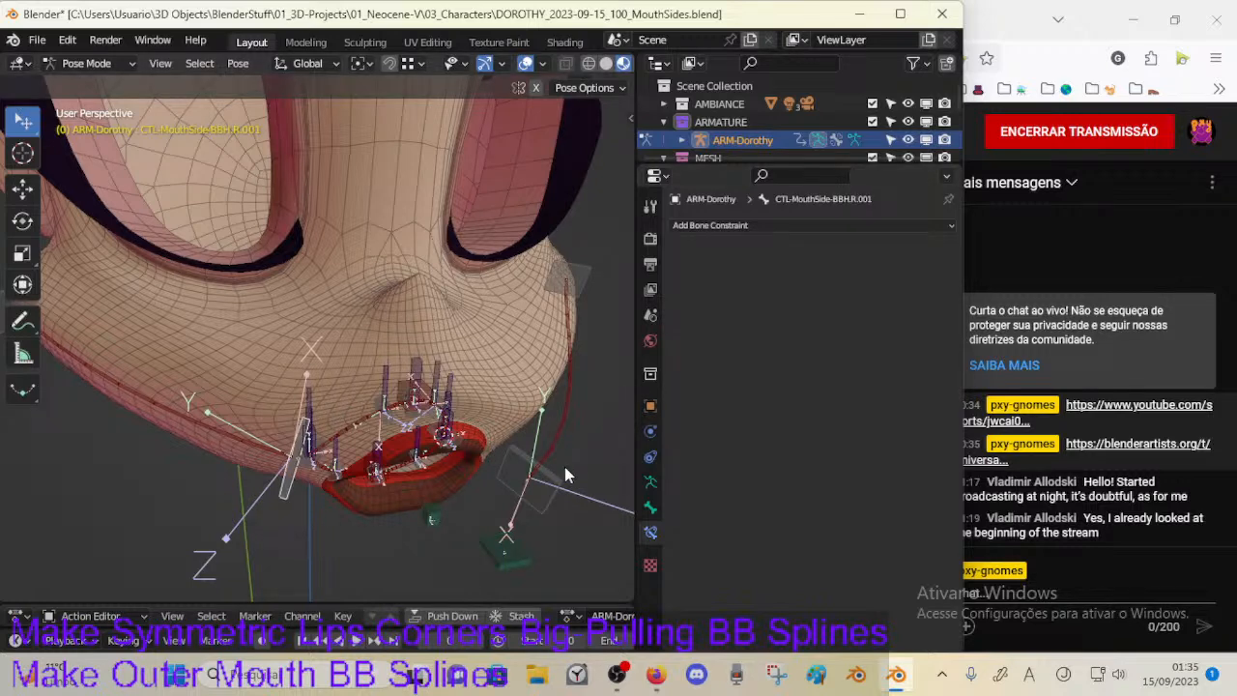
key("a")
key("alt+g")
left_click(428, 486)
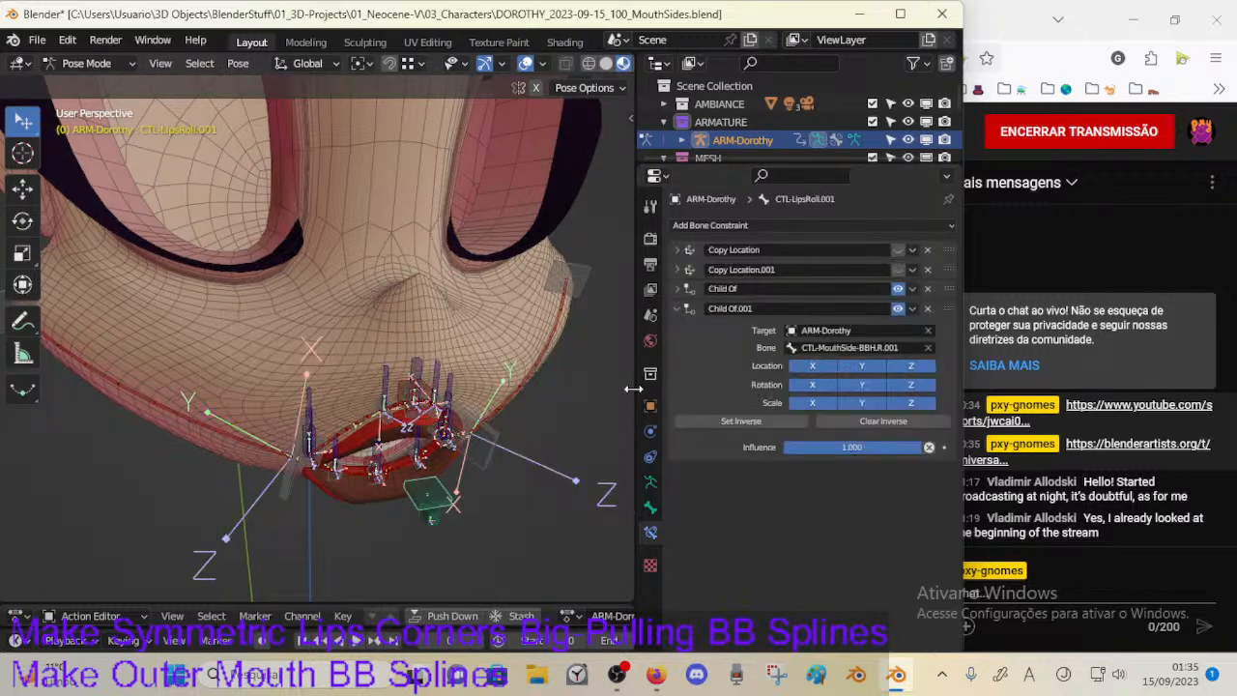
left_click(677, 289)
left_click(699, 403)
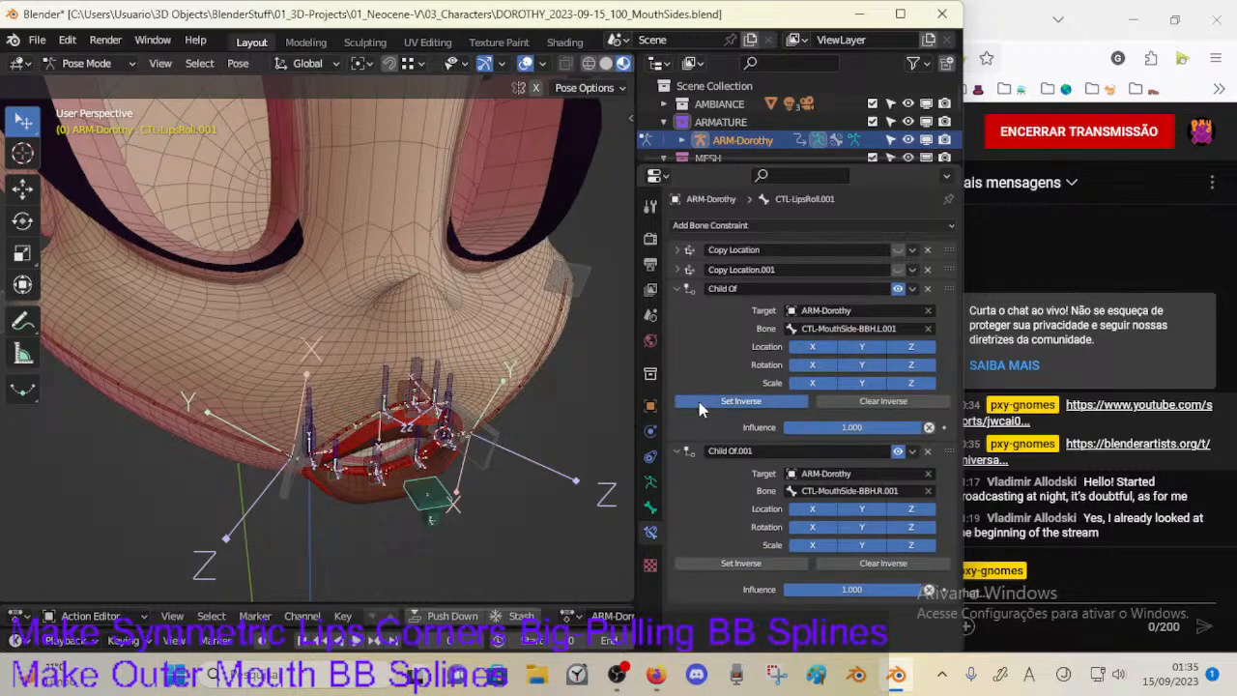
Step: Try moving the CTL-MouthSide-BBH.L.001 handle outward to check how the lips roll control follows, and cancel the move
middle_click_drag(570, 430, 486, 443)
left_click(450, 471)
key("g")
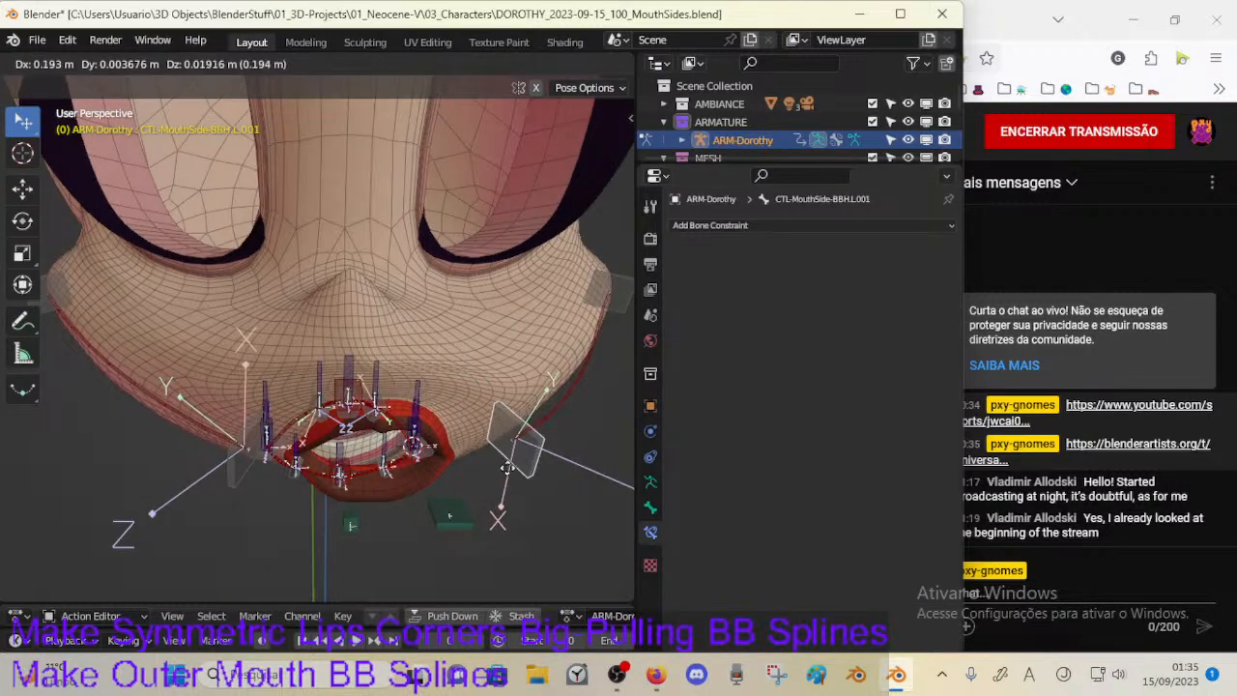
right_click(457, 471)
Step: Set the influence of both Child Of constraints on CTL-LipsRoll.001 to 0.5
left_click(435, 488)
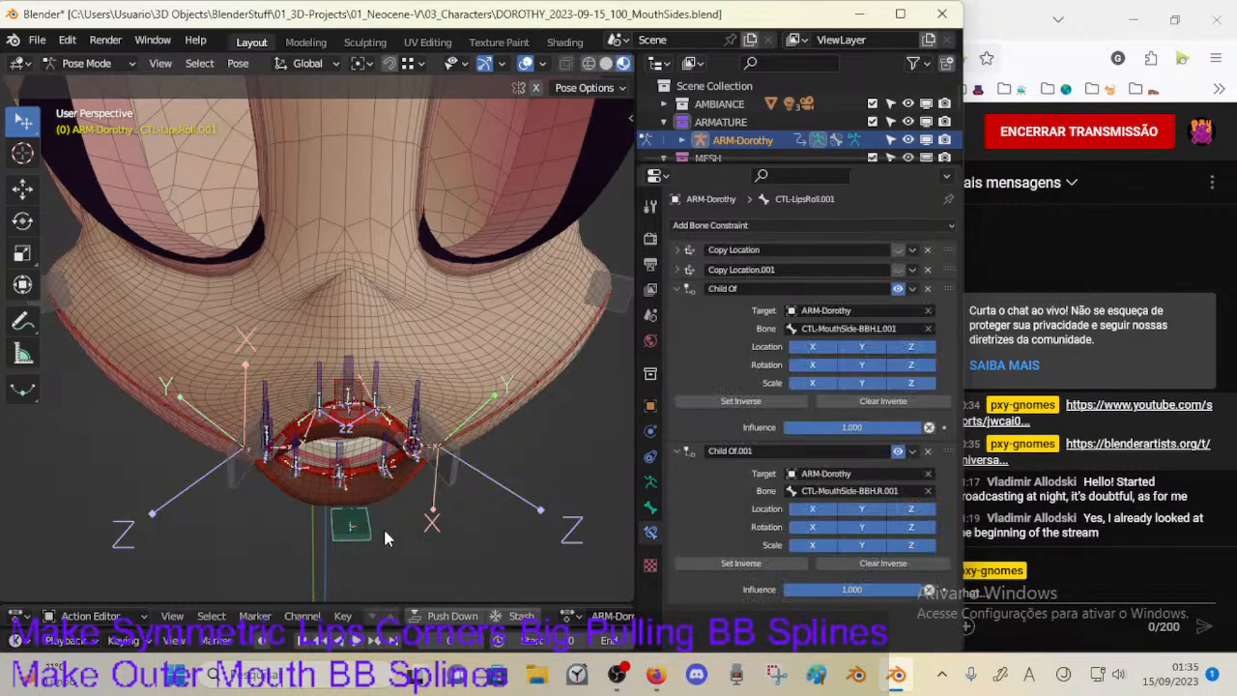
double_click(817, 427)
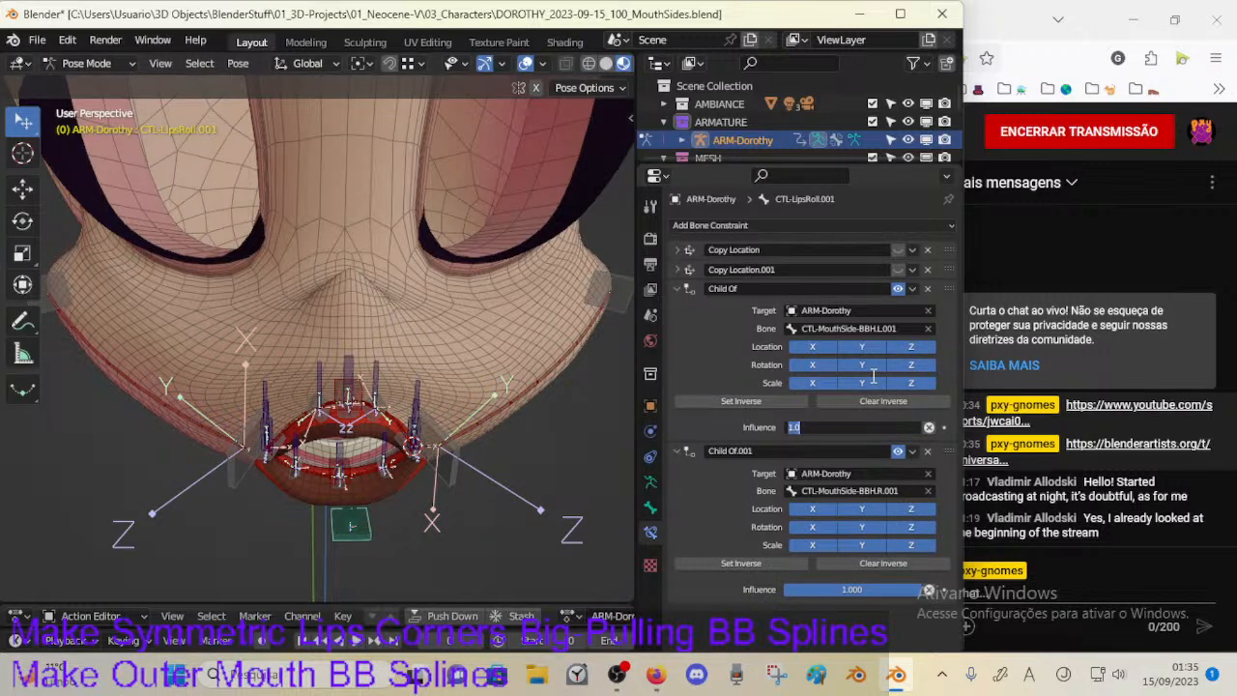
type("0.5")
key("Return")
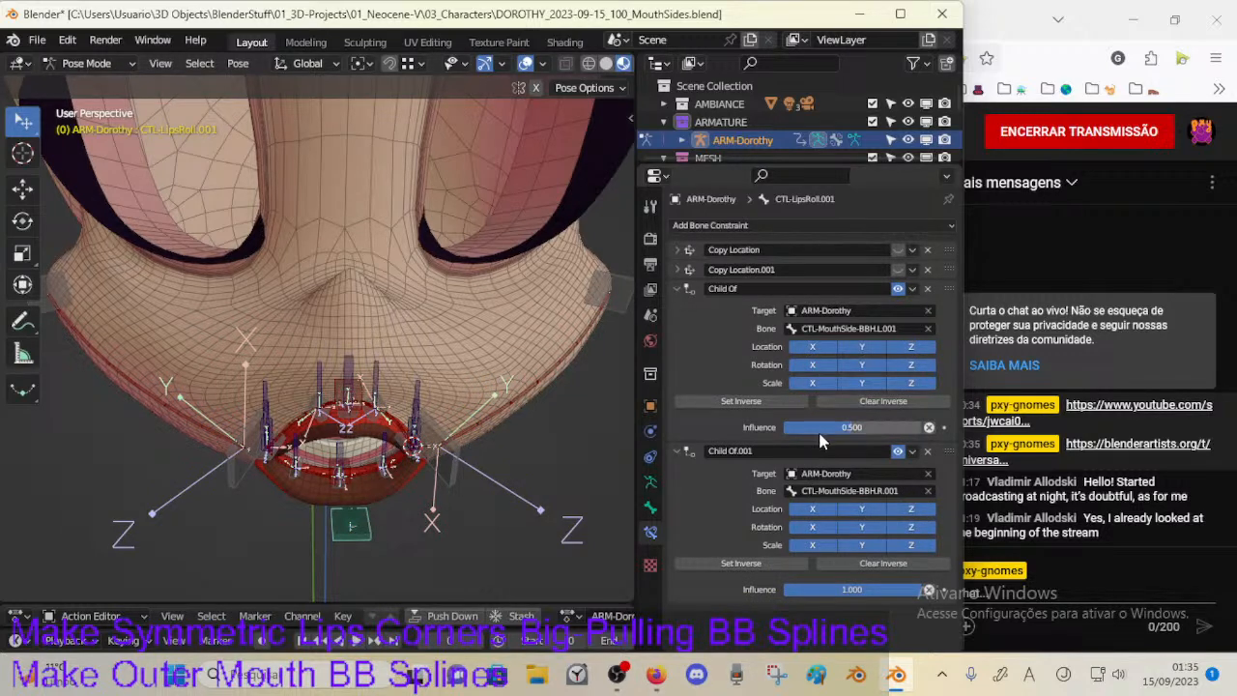
key("ctrl+v")
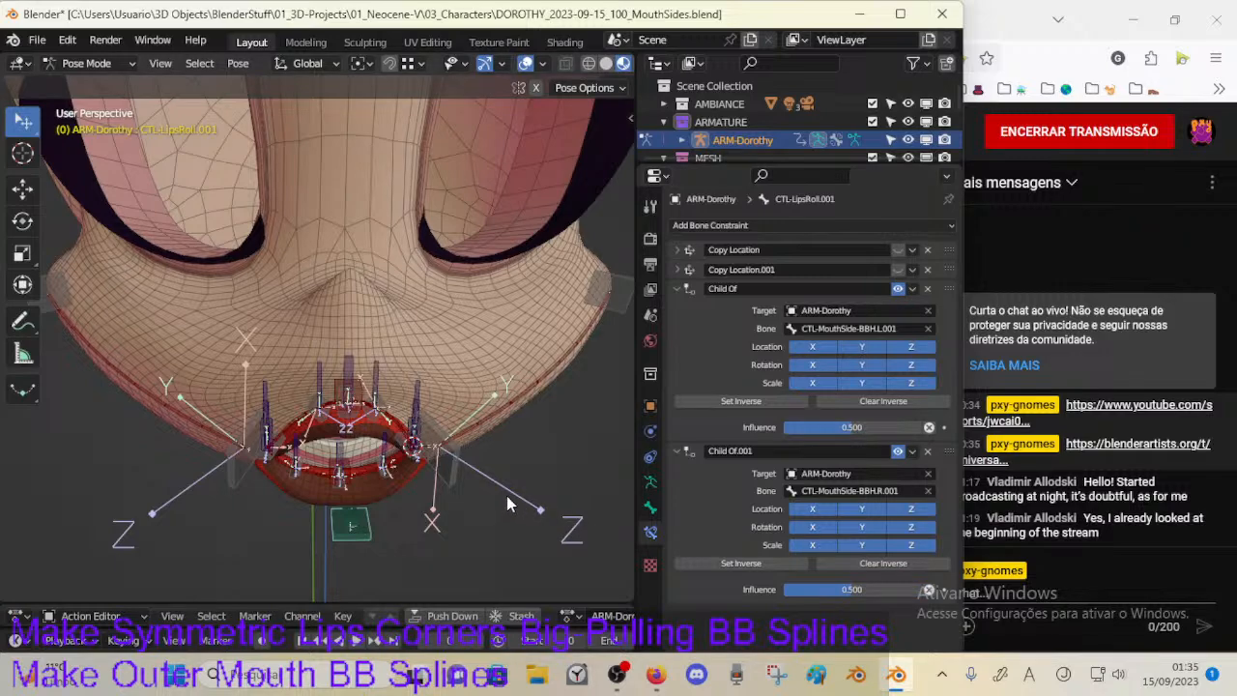
Step: Move both CTL-MouthSide-BBH .001 handles inward and below the mouth corners to test the halved Child Of influence
left_click(450, 495)
key("g")
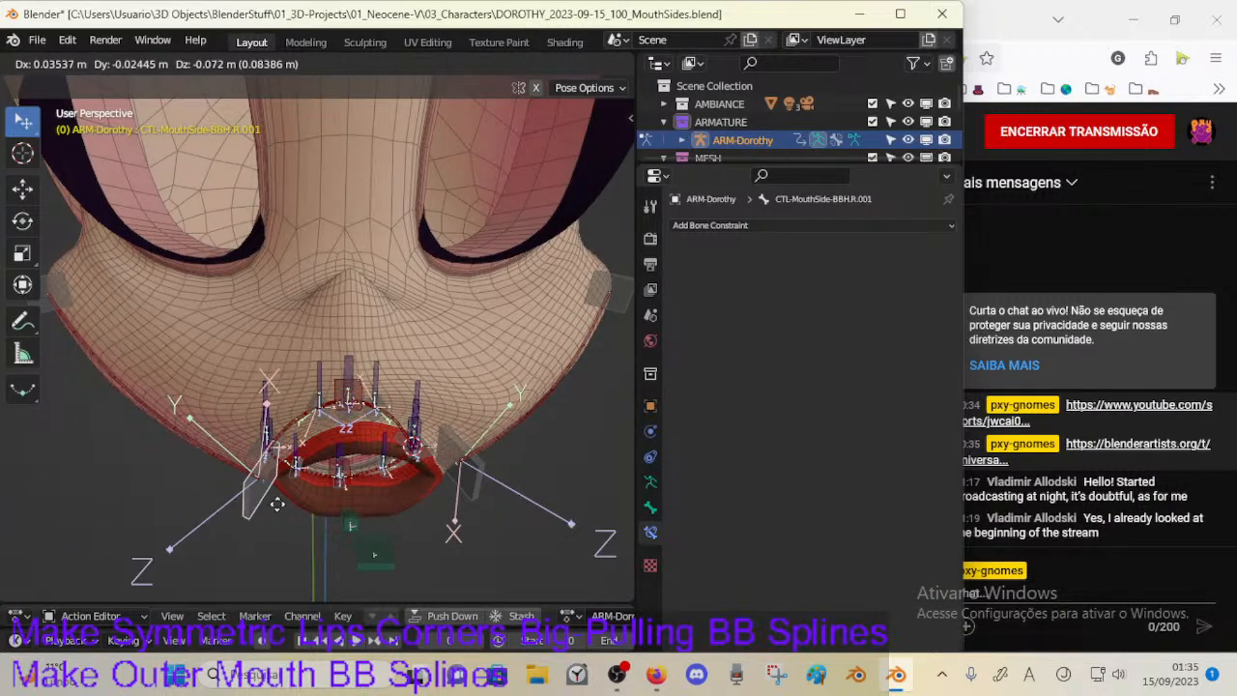
left_click(309, 513)
left_click(451, 484)
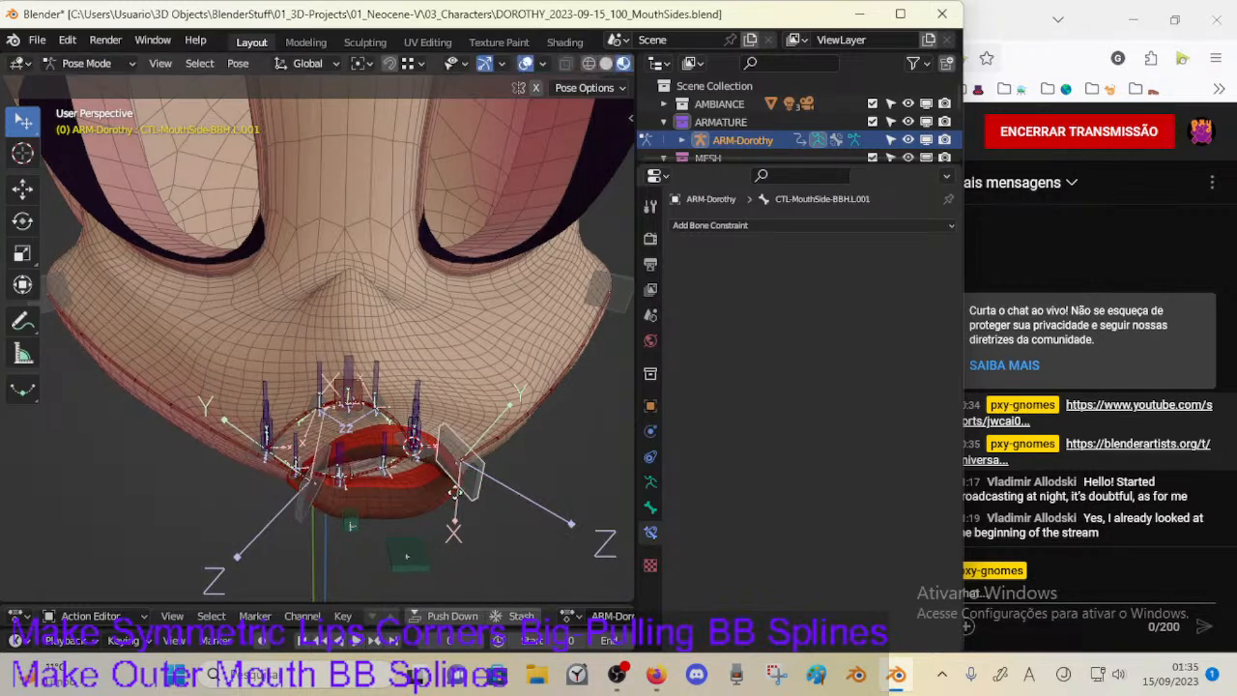
key("g")
left_click(367, 541)
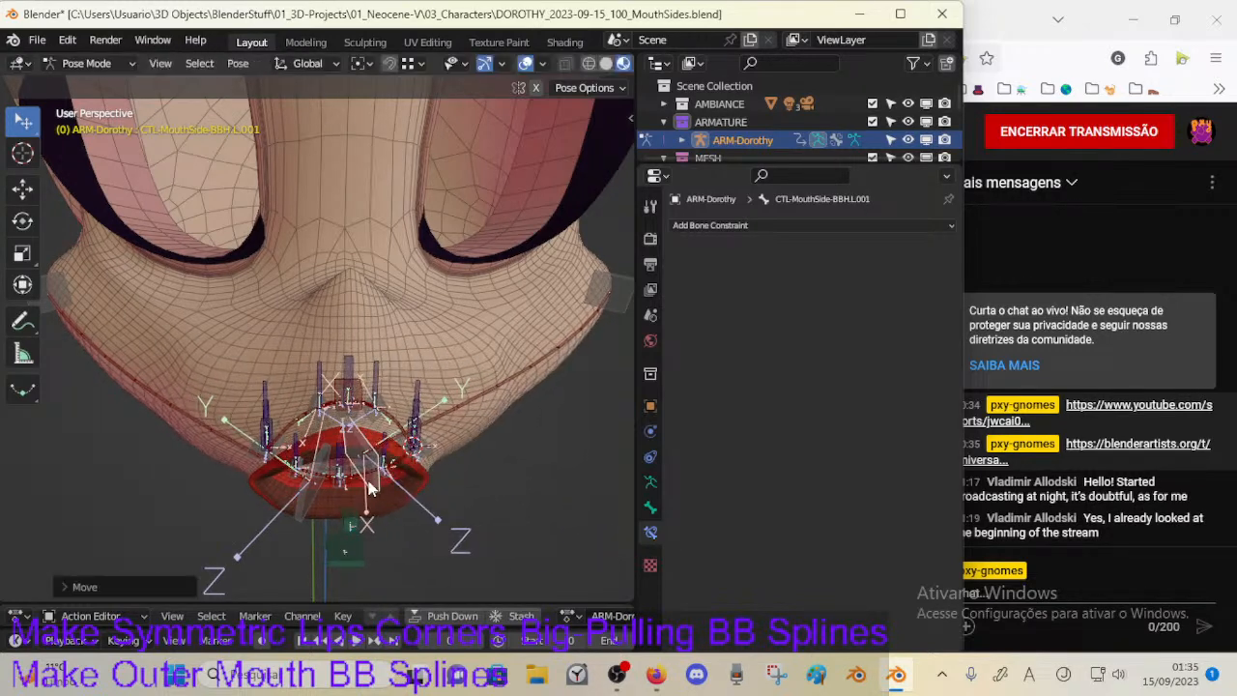
Step: Collapse both Child Of constraints on CTL-LipsRoll.001 and toggle its constraints to compare their effect on the control
left_click(372, 538)
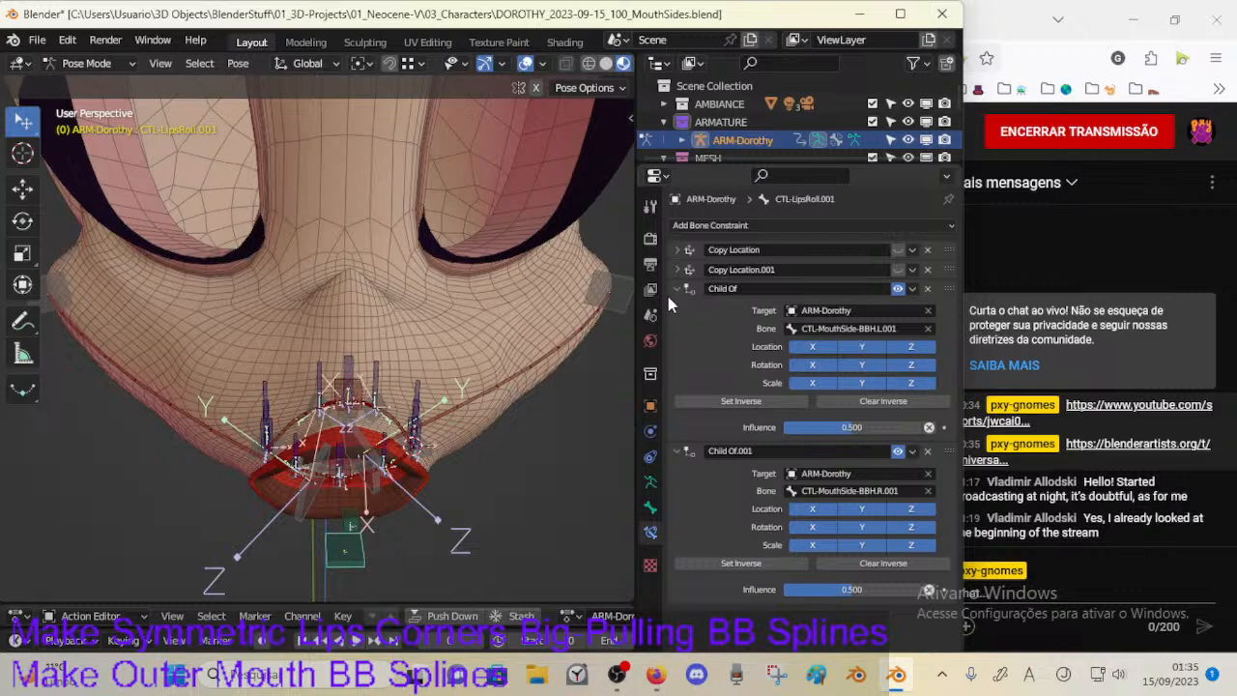
left_click_drag(668, 290, 670, 318)
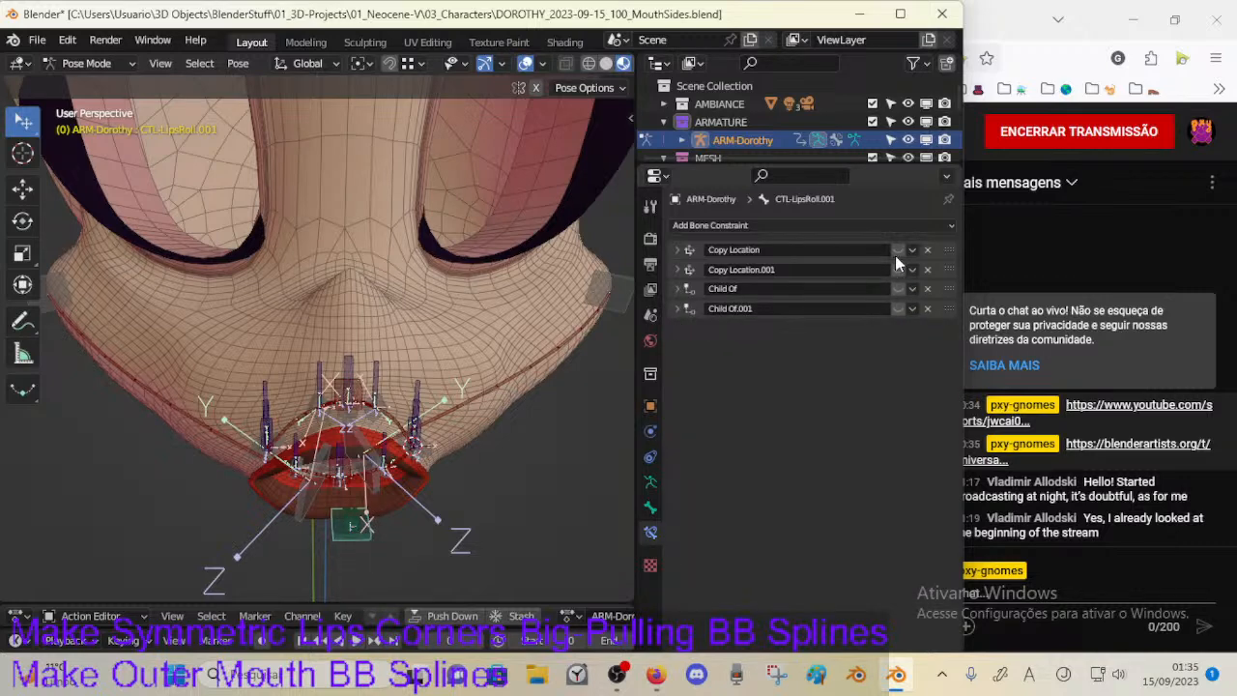
left_click_drag(895, 253, 899, 308)
double_click(887, 287)
left_click(897, 305)
Step: Snap the 3D cursor to CTL-LipsRoll.001 and compare its position by switching between the Child Of and Copy Location constraints
key("shift+s")
left_click(361, 556)
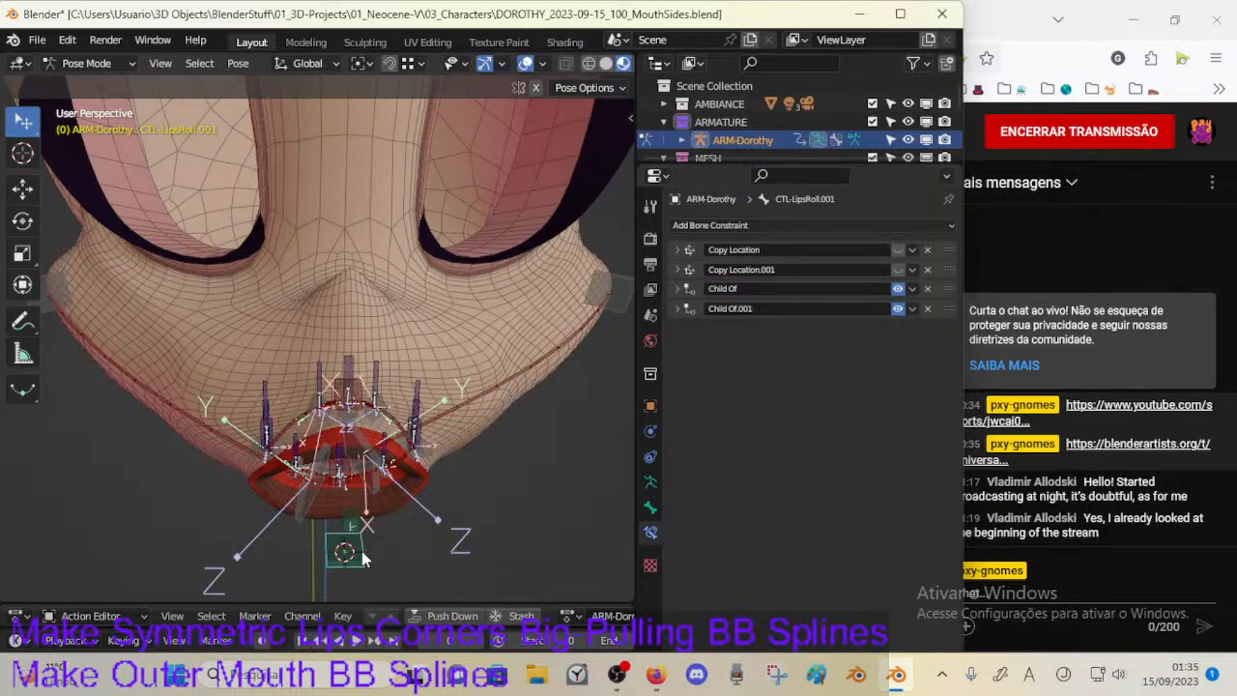
left_click_drag(898, 289, 897, 309)
left_click_drag(895, 258, 897, 250)
middle_click_drag(357, 518, 406, 467)
left_click_drag(898, 288, 896, 249)
middle_click_drag(384, 484, 359, 480)
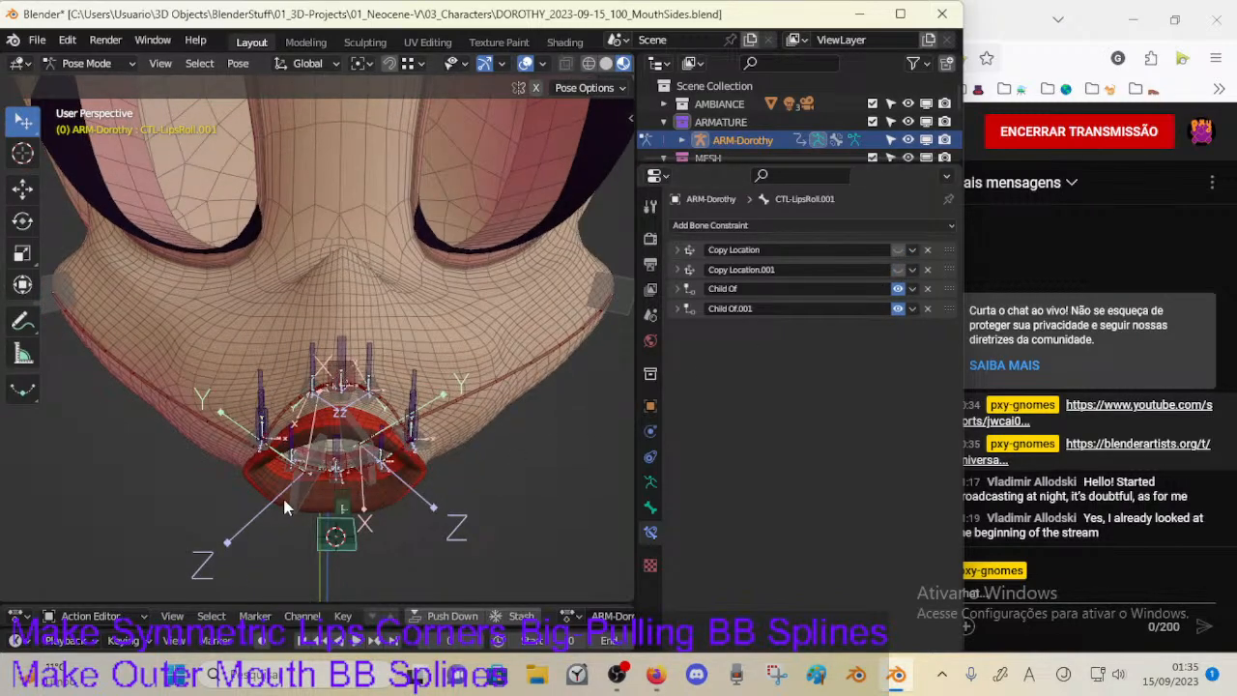
Step: Pull the CTL-MouthSide-BBH.R.001 handle outward from the mouth corner to test the Child Of constraints
left_click_drag(282, 495, 197, 511)
middle_click_drag(268, 493, 326, 459)
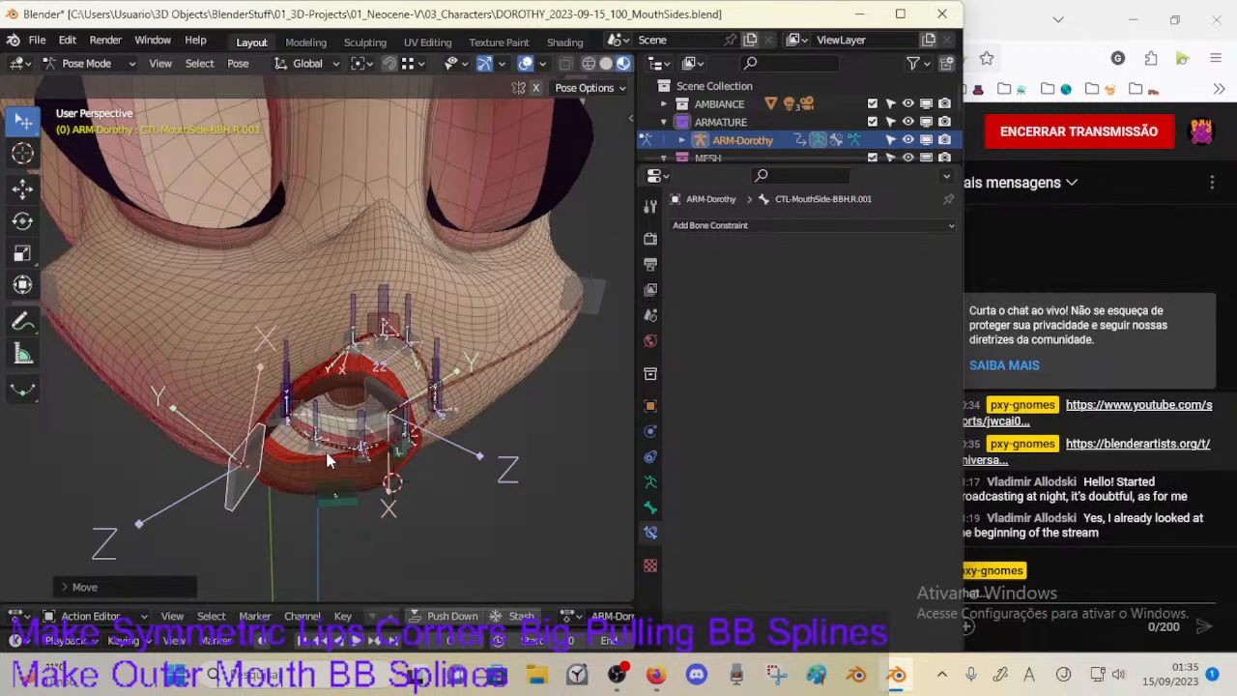
Step: Adjust the CTL-MouthSide-BBH.R.001 handle and pull the CTL-MouthSide-BBH.L.001 handle outward from the mouth corner
left_click_drag(271, 485, 309, 491)
middle_click_drag(385, 467, 527, 411)
left_click(460, 432)
left_click_drag(441, 424, 560, 391)
middle_click_drag(560, 397, 483, 391)
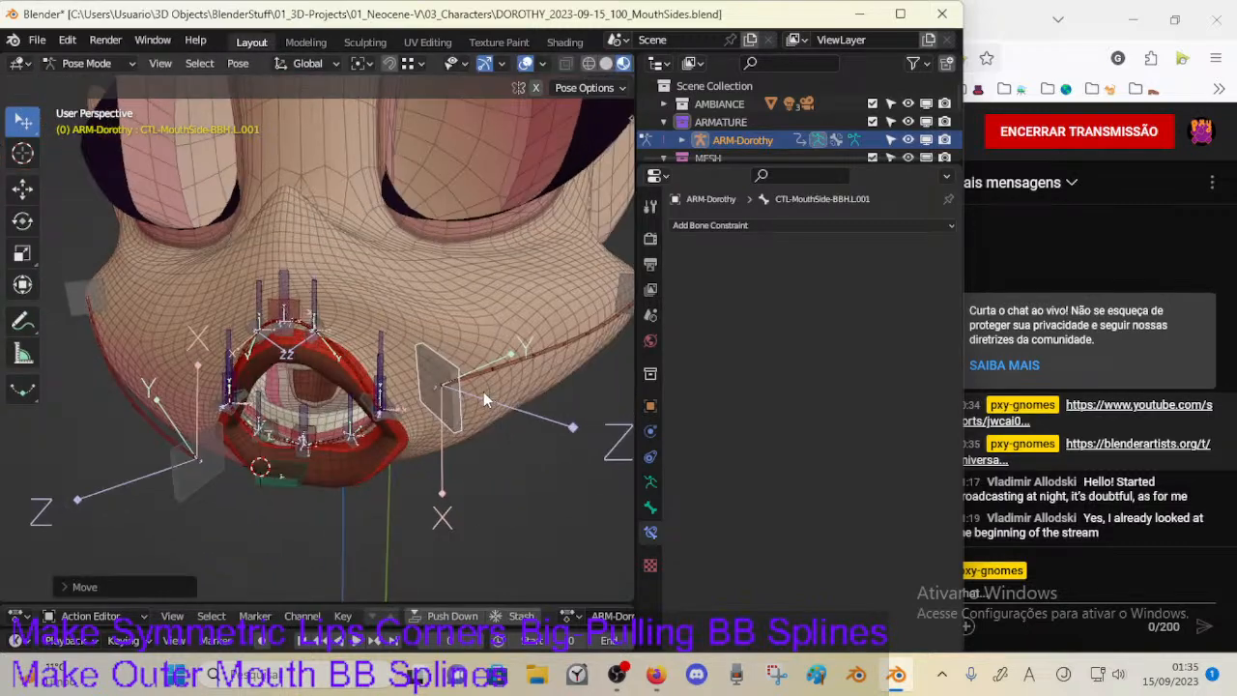
Step: Move the CTL-MouthSide-BBH.L.001 handle back inward and below the mouth corner, checking the lips from several angles
key("g")
left_click(450, 455)
middle_click_drag(502, 449, 425, 439)
key("g")
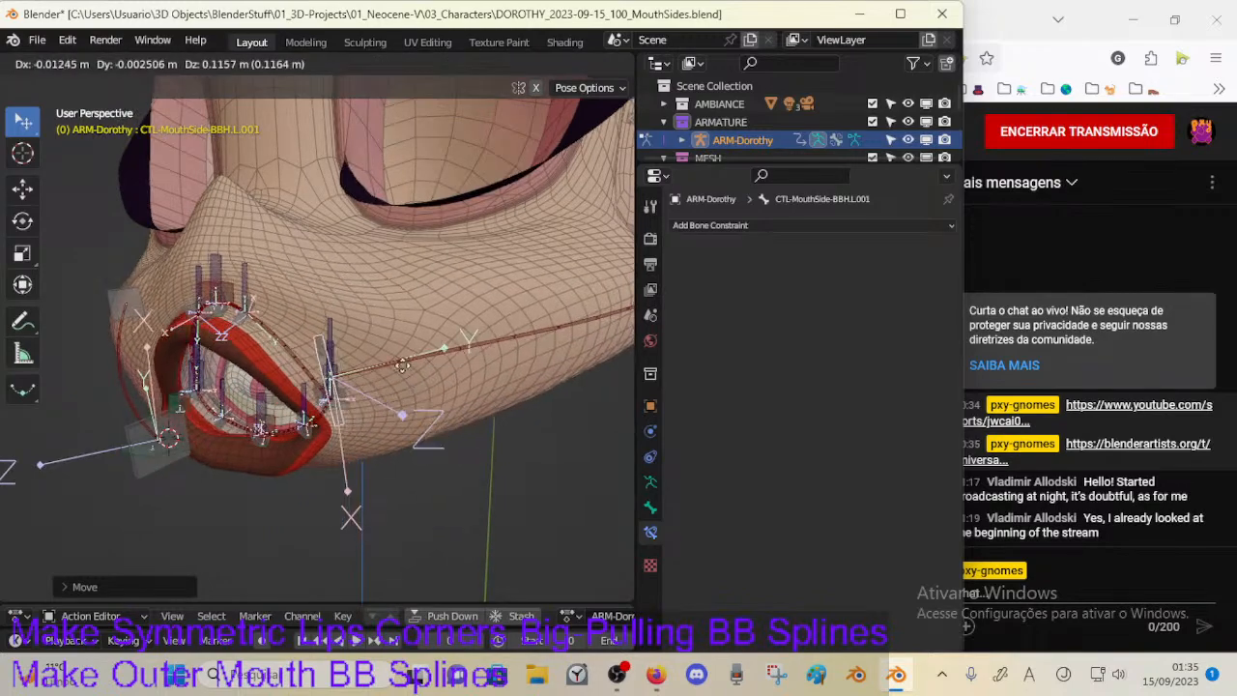
left_click(377, 403)
middle_click_drag(377, 403, 440, 386)
key("g")
left_click(376, 459)
middle_click_drag(377, 459, 427, 460)
key("g")
left_click(385, 492)
key("g")
left_click(377, 507)
Step: Delete both Child Of constraints from CTL-LipsRoll.001 and enable its two Copy Location constraints
left_click(373, 505)
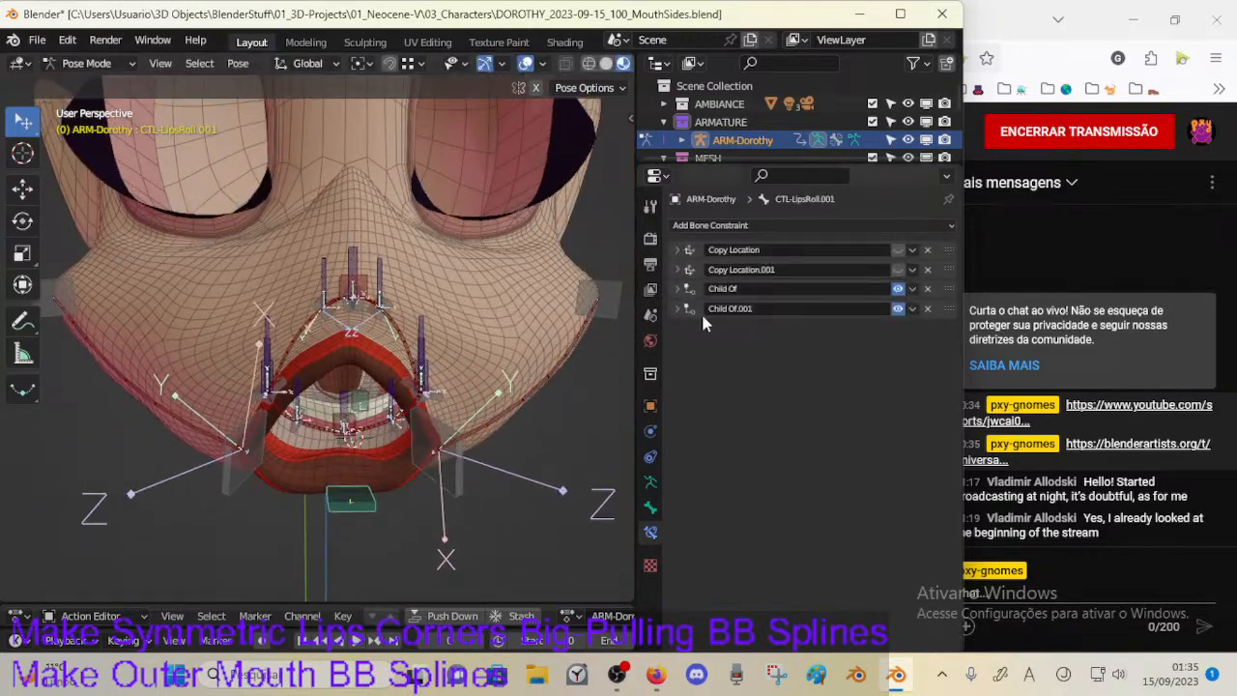
left_click(926, 287)
left_click(926, 287)
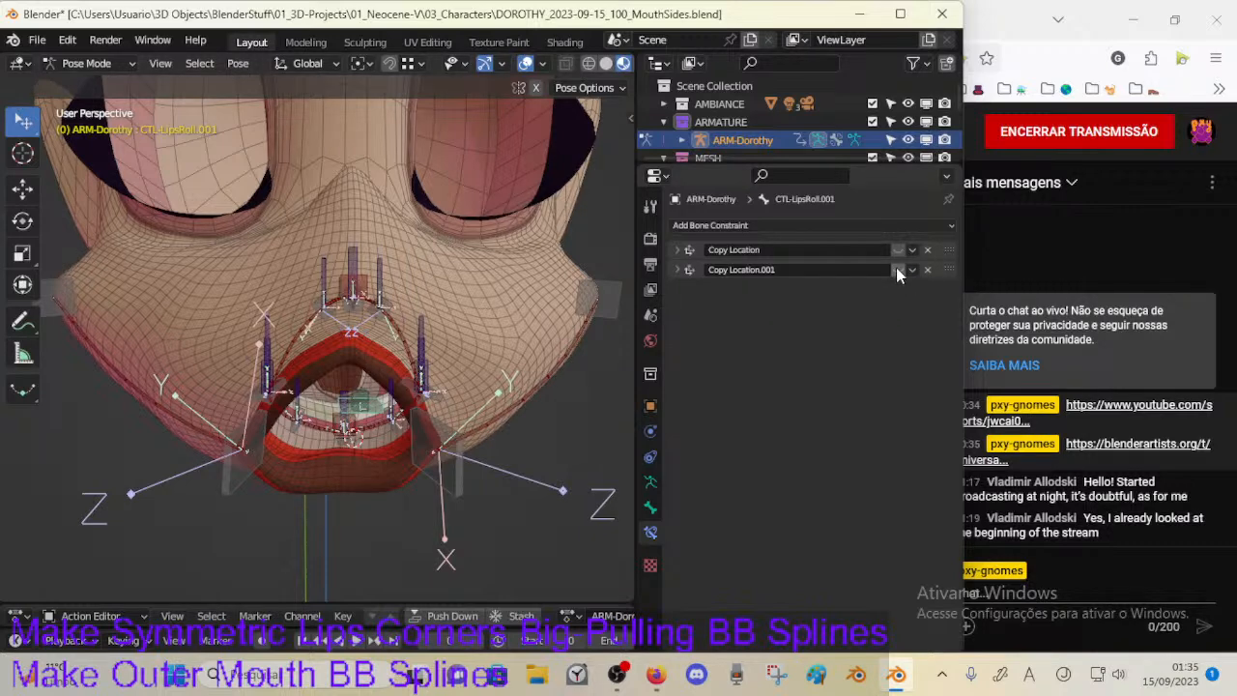
left_click(897, 269)
left_click(896, 250)
Step: Rename the two constraints on CTL-LipsRoll.001 as Copy Location L and Copy Location R
left_click(777, 249)
left_click(781, 249)
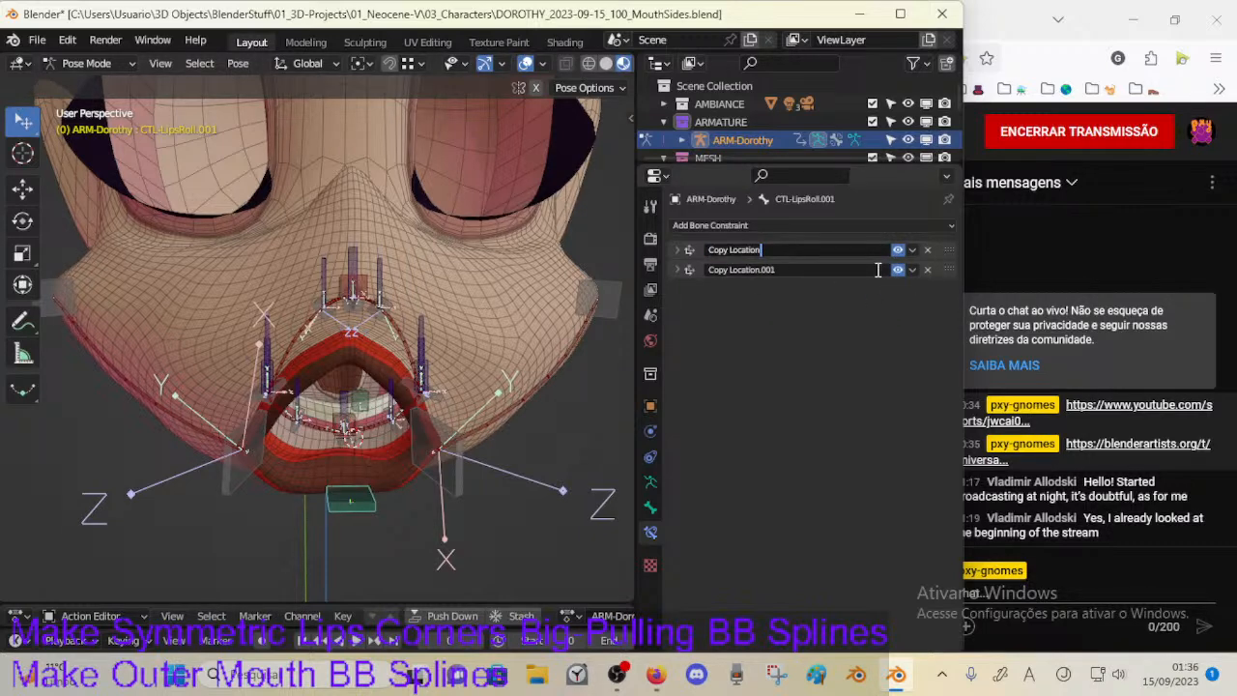
key("Return")
left_click(813, 269)
left_click(808, 268)
left_click_drag(759, 271, 882, 253)
type("R")
key("Return")
Step: Rename the CTL-LipsRoll.001 bone as MCH-MouthHoleCenter and save the file
key("F2")
type("MCH-MouthHoleCenter")
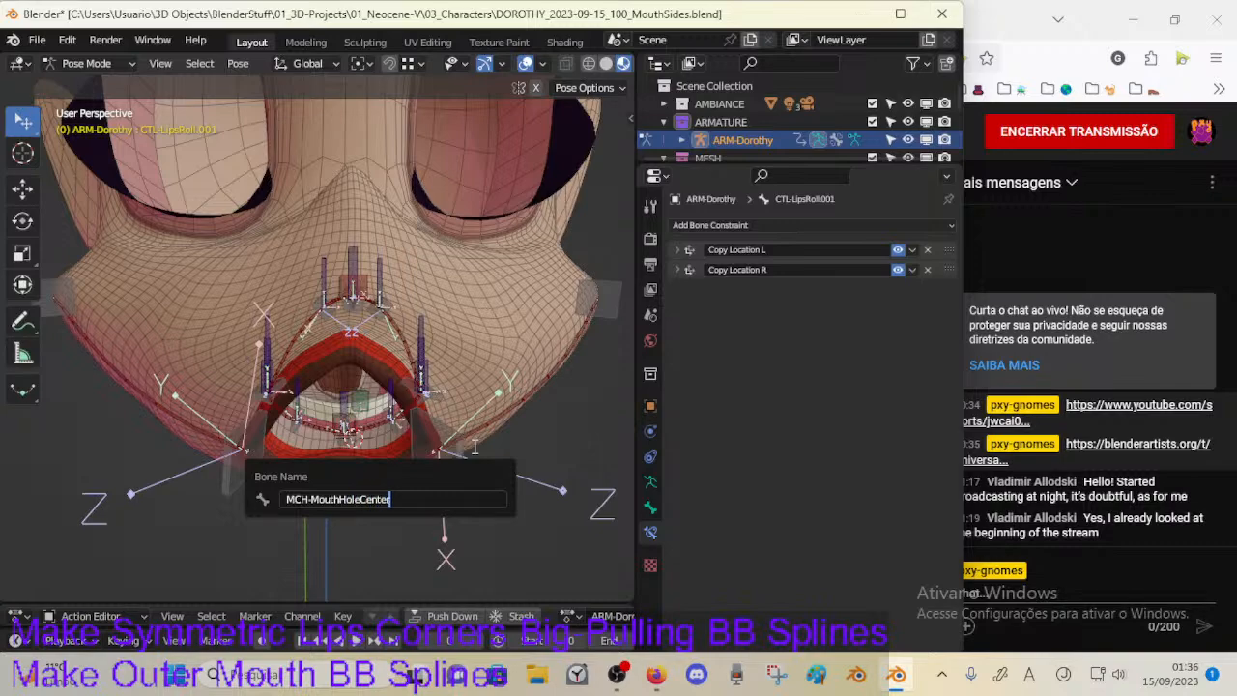
key("Return")
scroll(461, 454, "down", 5)
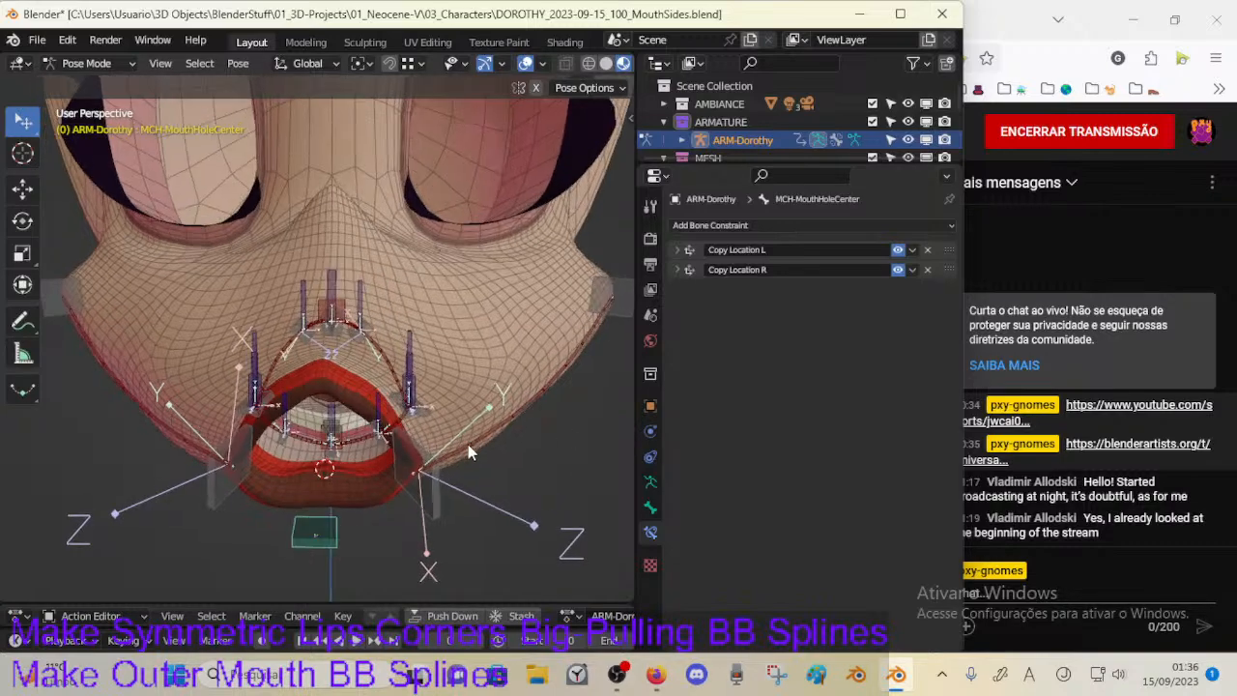
key("g")
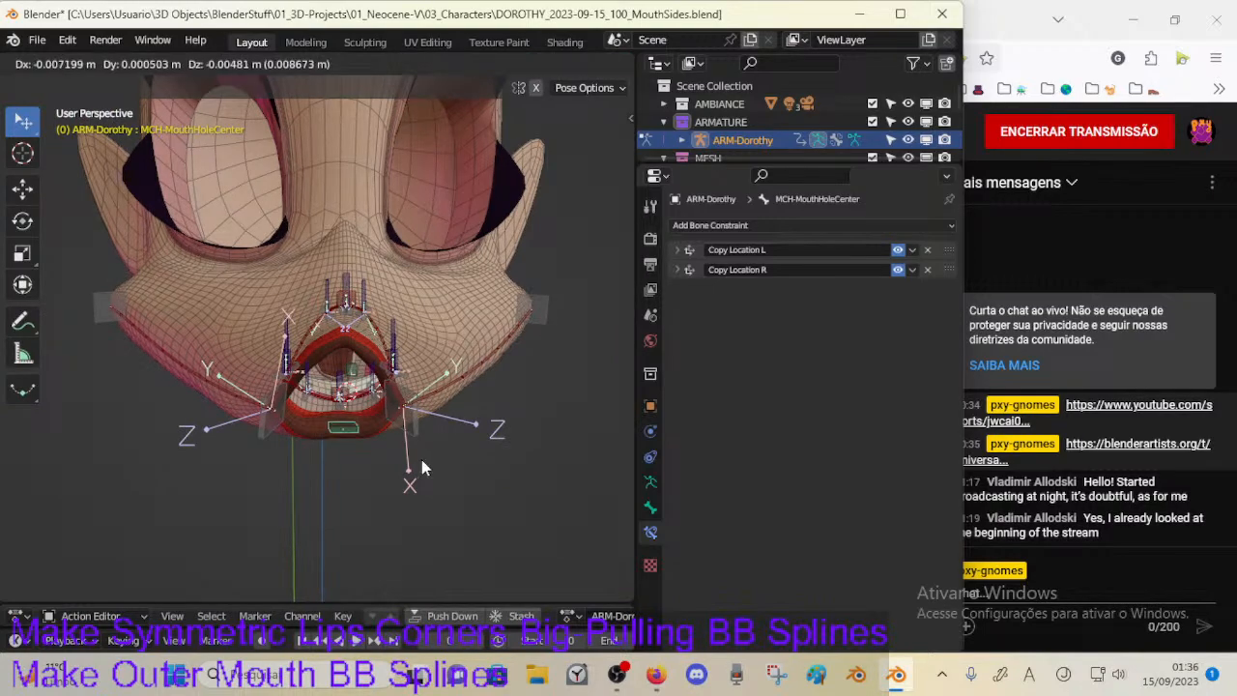
right_click(426, 469)
scroll(443, 440, "up", 2)
middle_click_drag(426, 468, 438, 396)
key("ctrl+s")
Step: Inspect CTL-LipsRoll and its bone layers in Edit Mode, save the file, and return to Pose Mode
left_click(408, 338)
middle_click_drag(408, 339, 380, 400)
key("n")
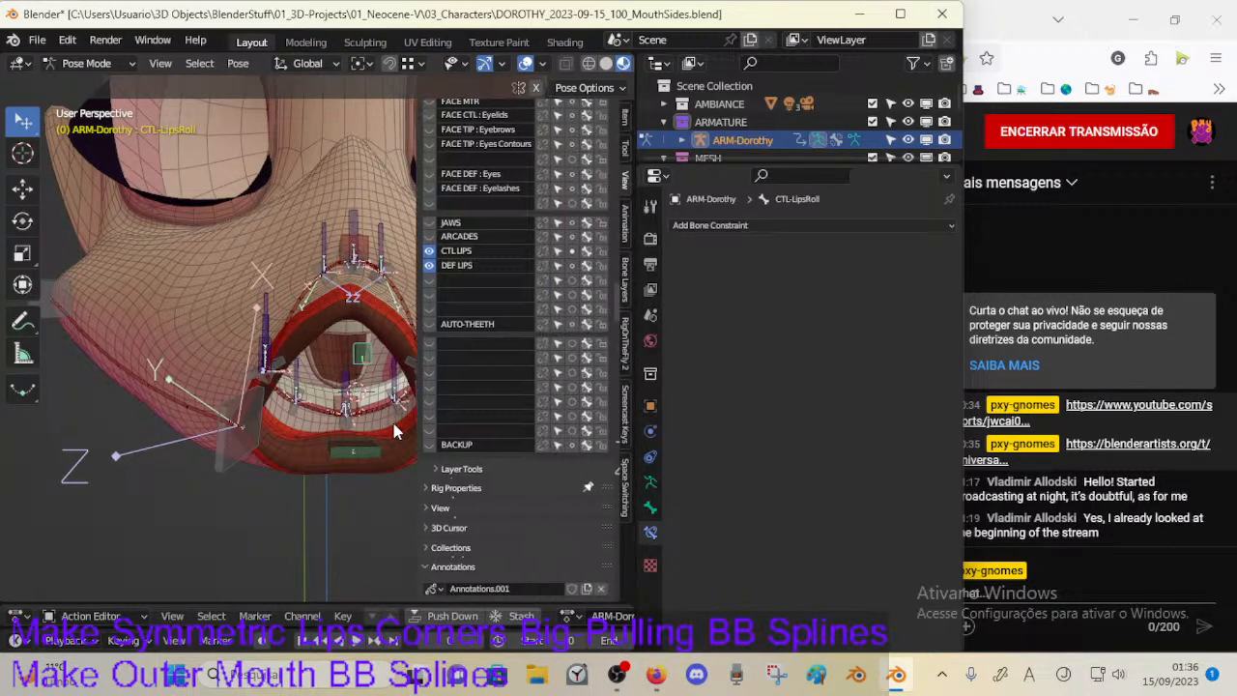
key("Tab")
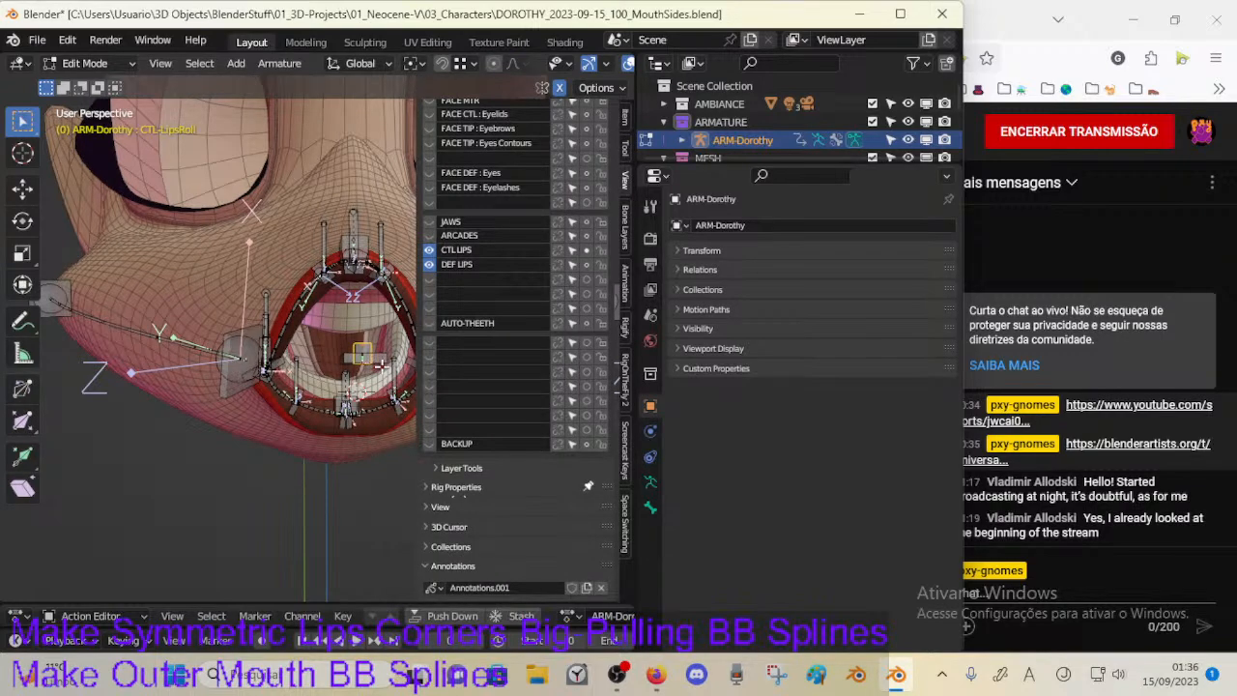
middle_click_drag(382, 364, 358, 394)
key("ctrl+s")
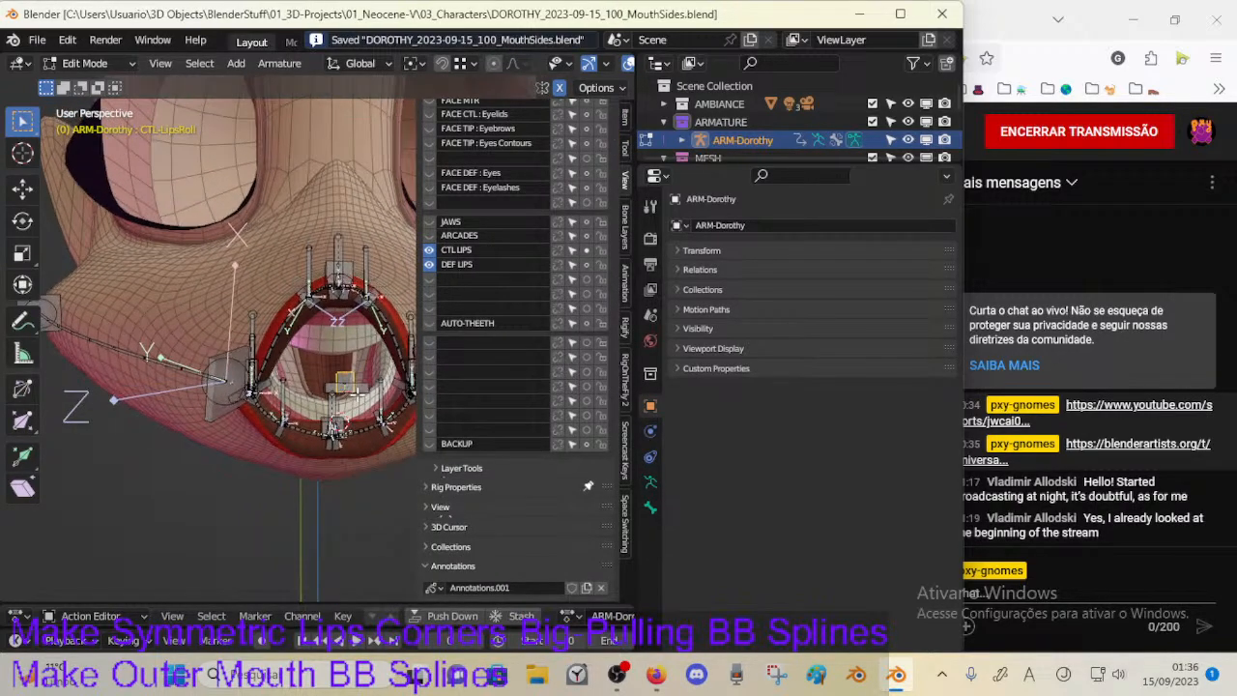
key("n")
key("n")
key("ctrl+Tab")
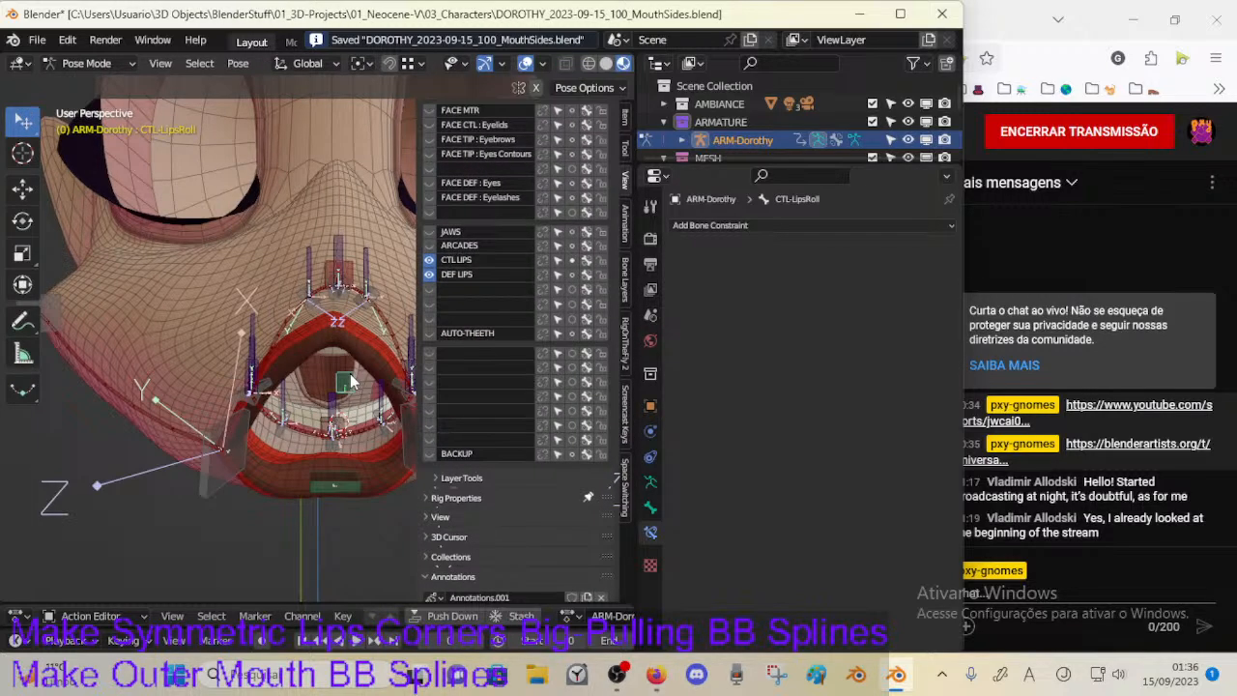
key("s")
key("x")
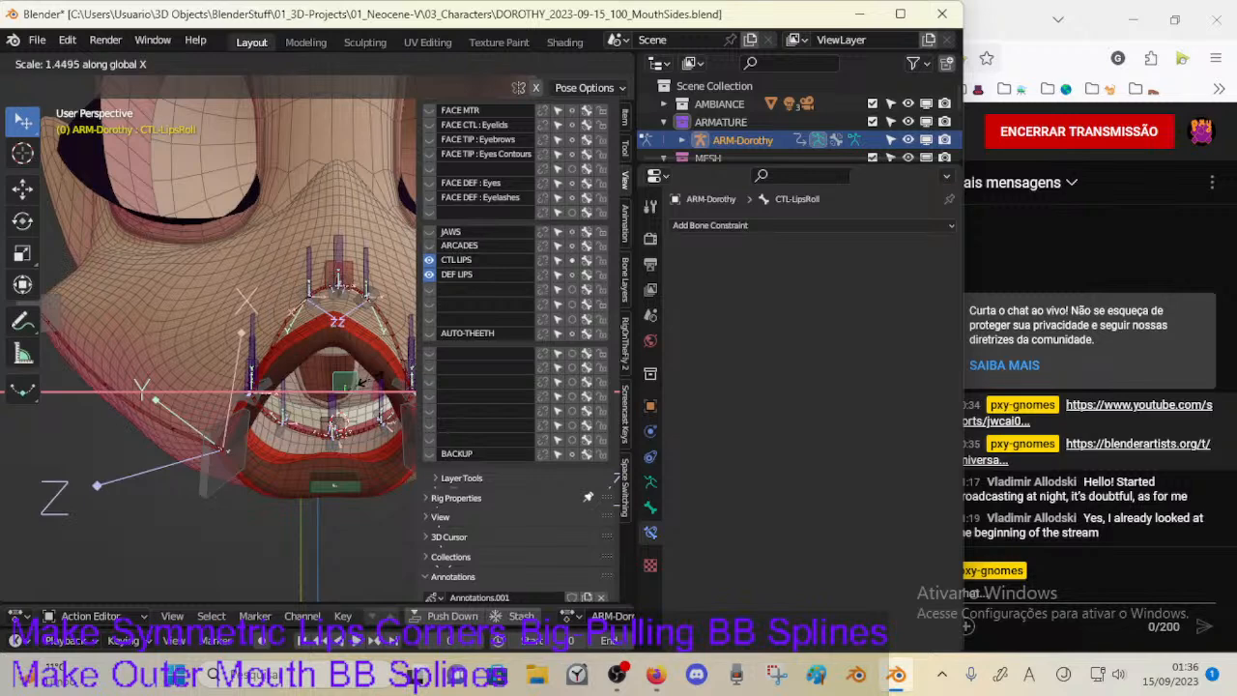
key("z")
right_click(373, 406)
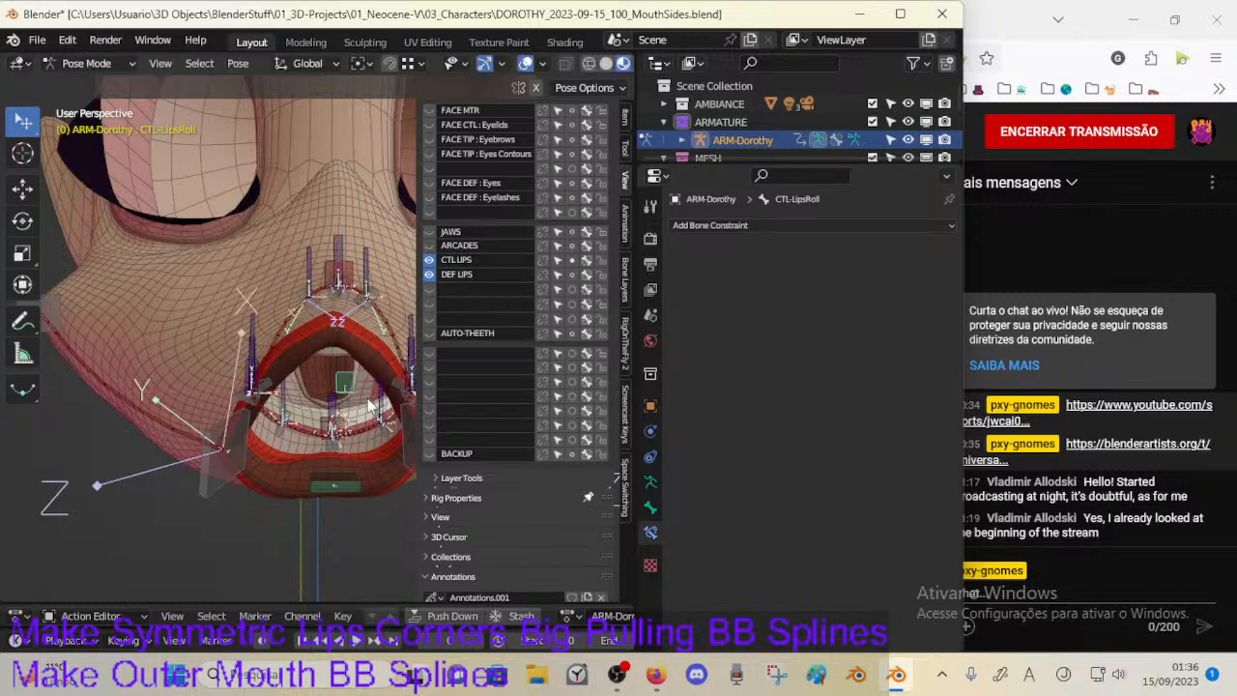
left_click(351, 489)
key("s")
key("x")
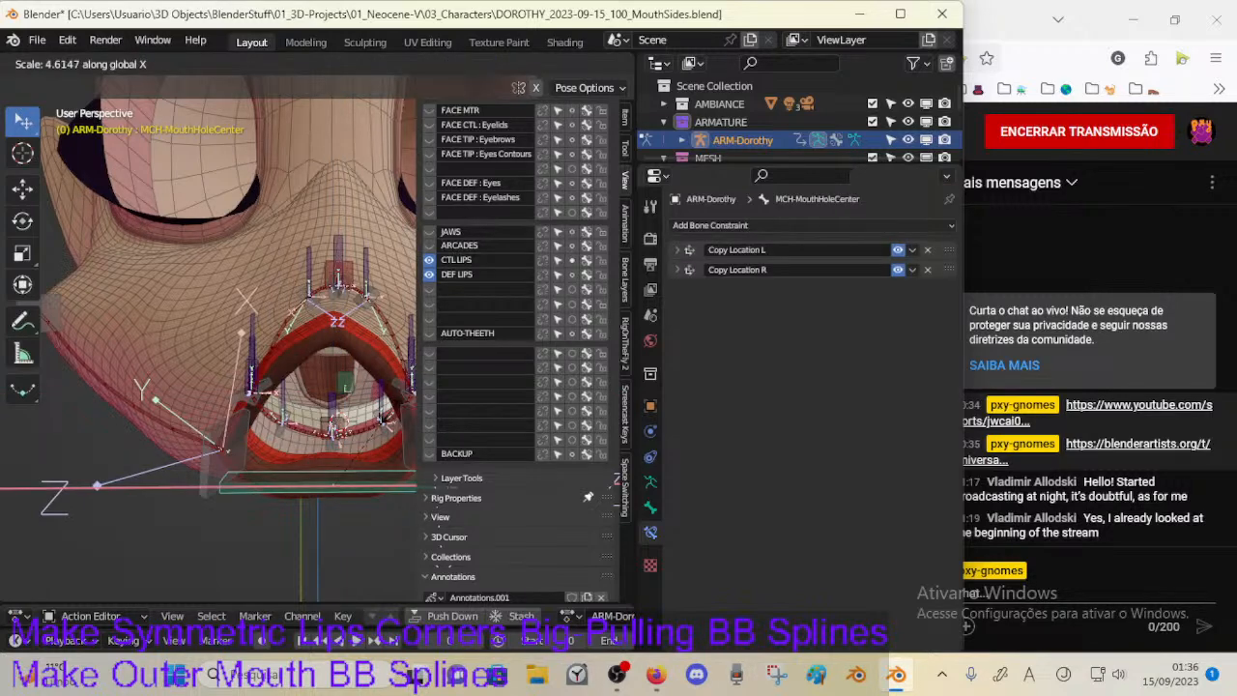
right_click(352, 410)
left_click(351, 410)
key("g")
key("z")
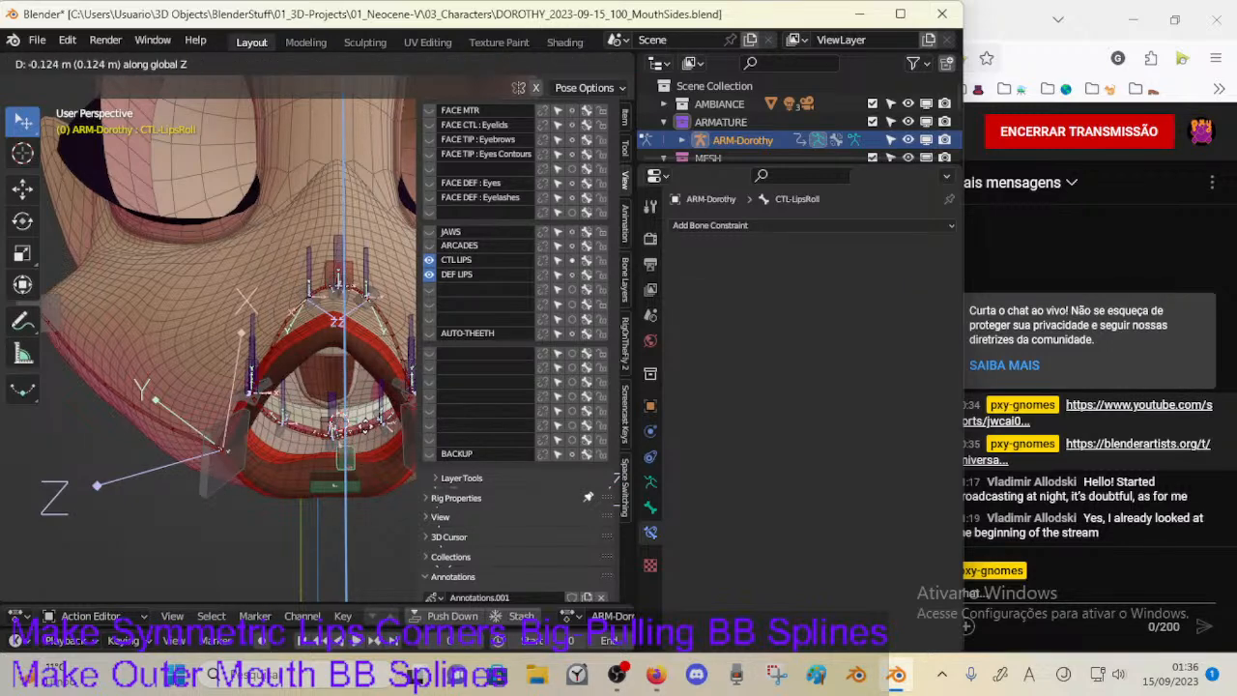
right_click(368, 427)
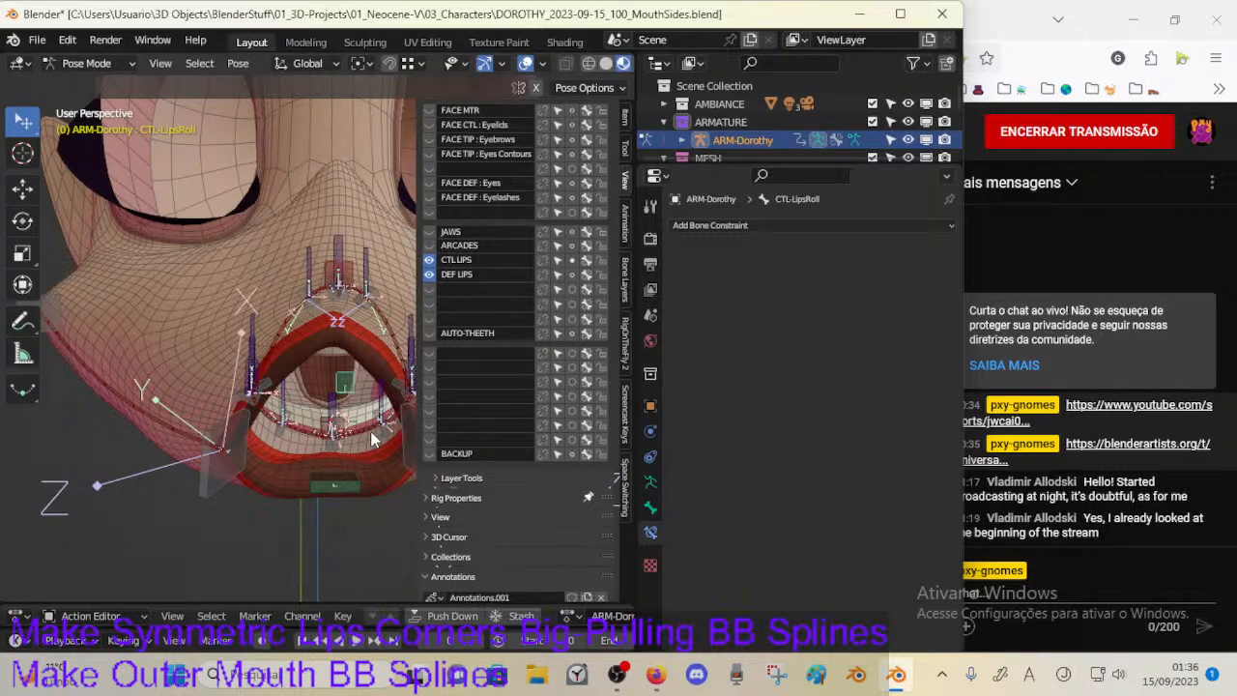
Step: Save the file and open the older version DOROTHY_2023-09-13_97_LipsMoreSplines.blend
middle_click_drag(375, 435, 356, 447)
key("ctrl+s")
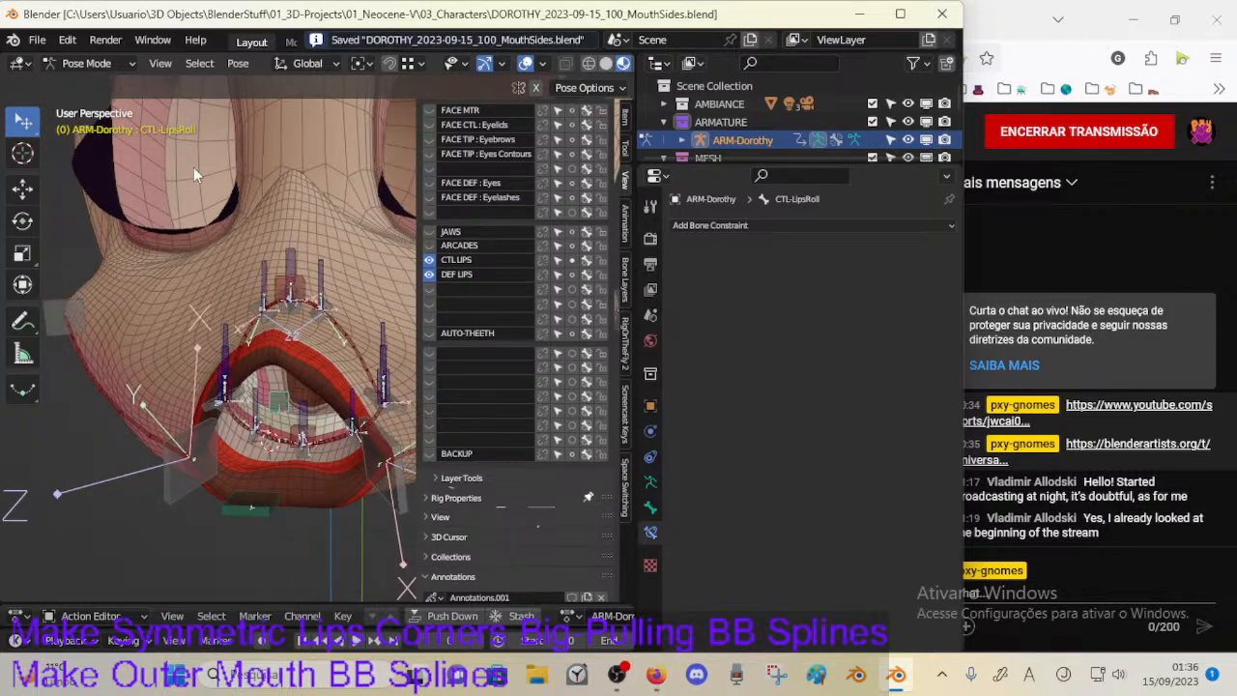
left_click(37, 40)
left_click(60, 81)
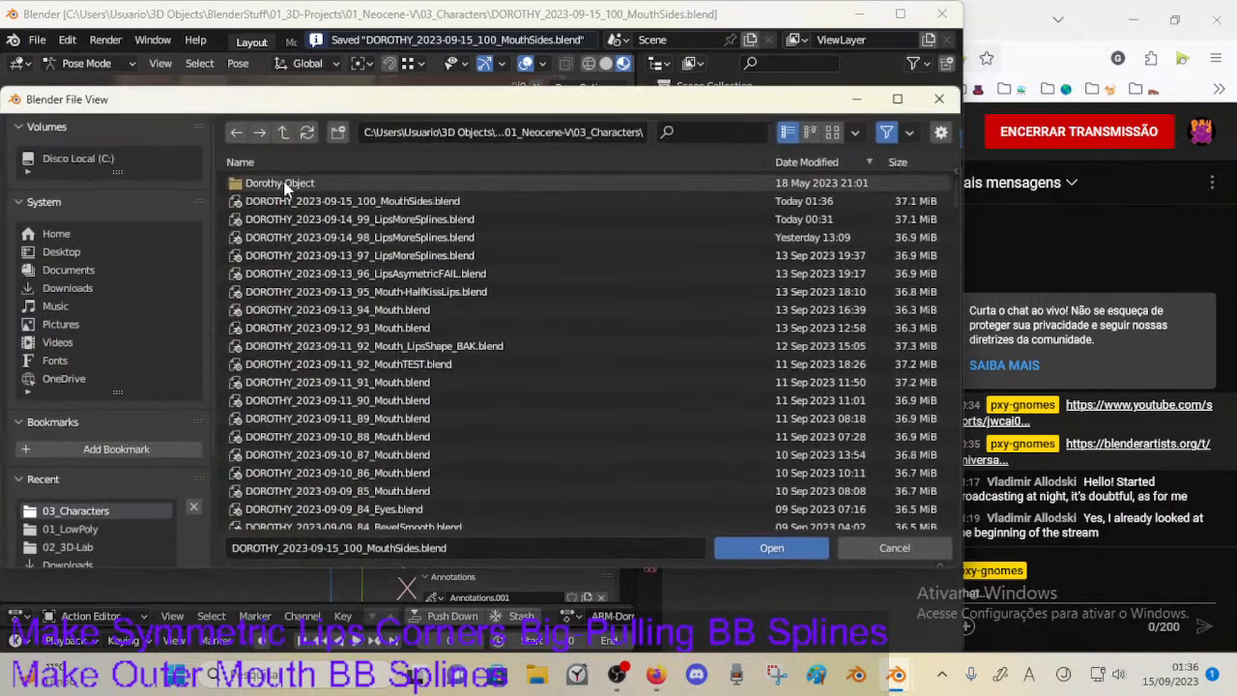
left_click(435, 257)
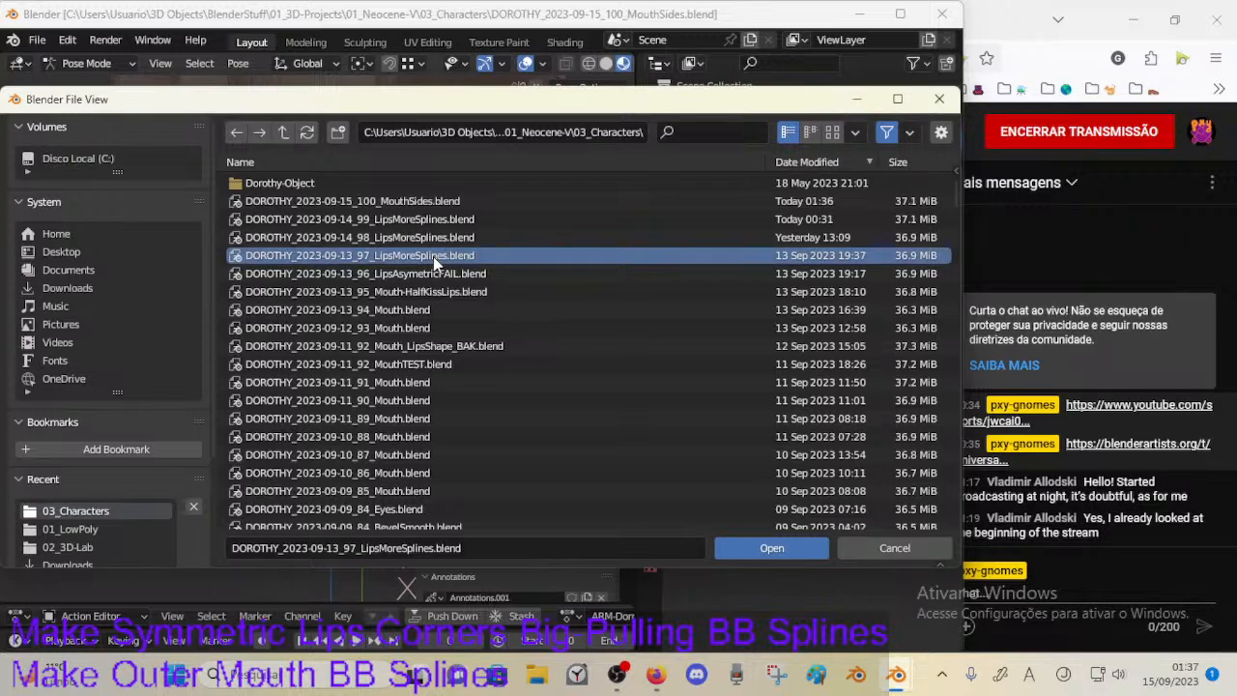
double_click(433, 256)
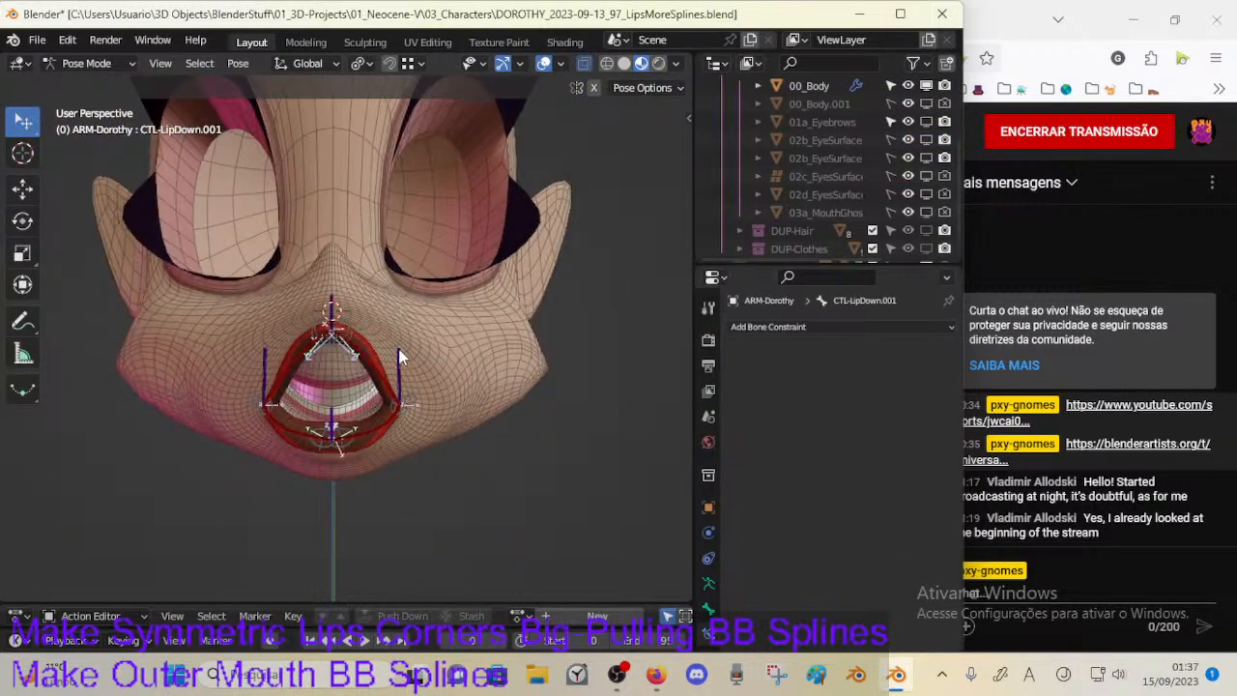
Step: Show the bone layers from JAWS through OLD LIPS and below, and examine the old mouth rig in Edit Mode
middle_click_drag(407, 377, 361, 392)
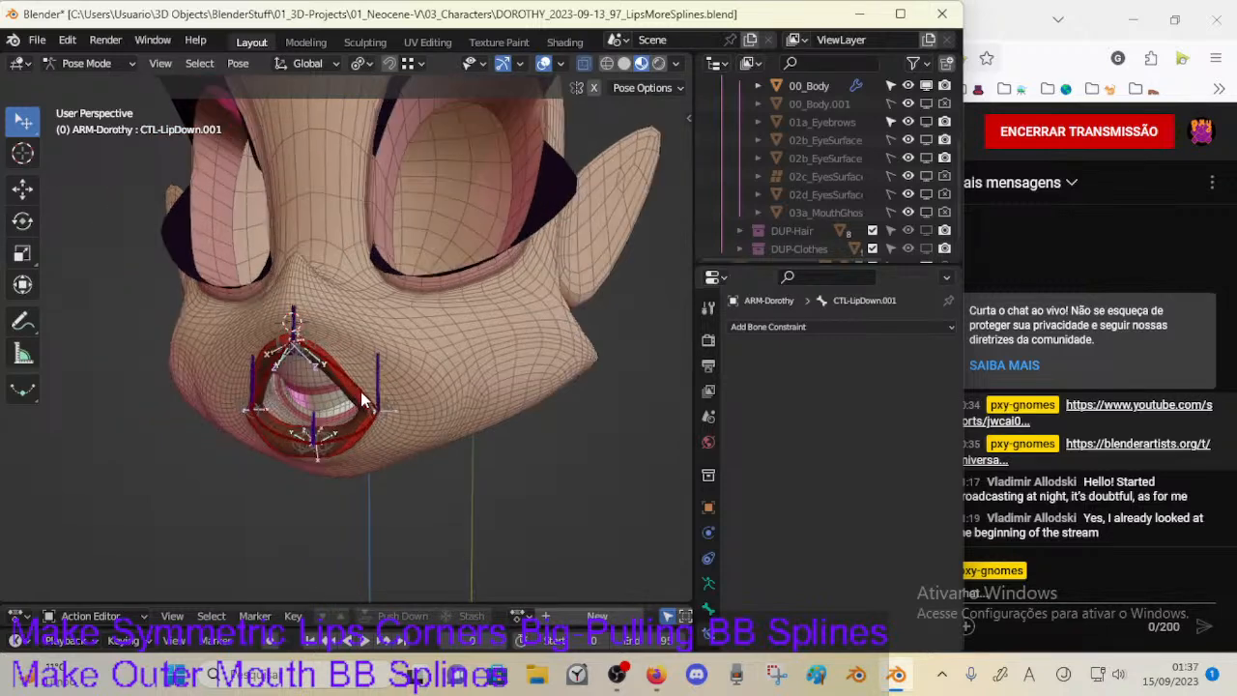
key("n")
left_click(497, 351)
scroll(496, 368, "down", 7)
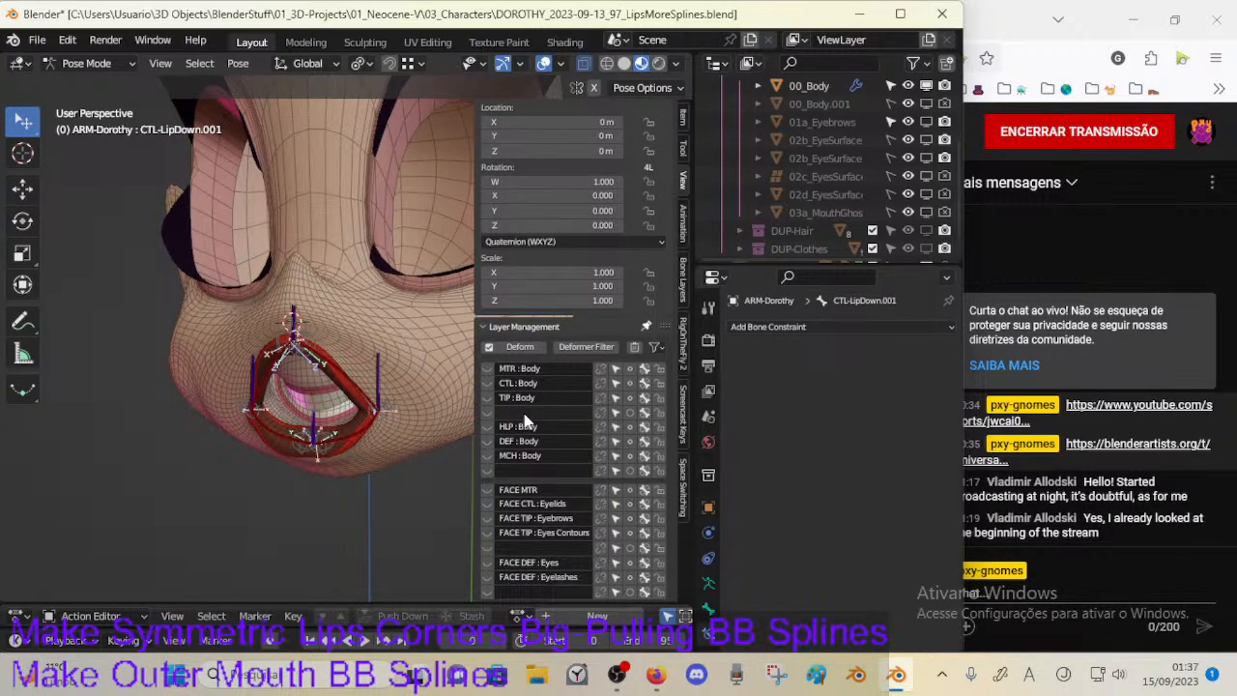
left_click_drag(487, 366, 482, 465)
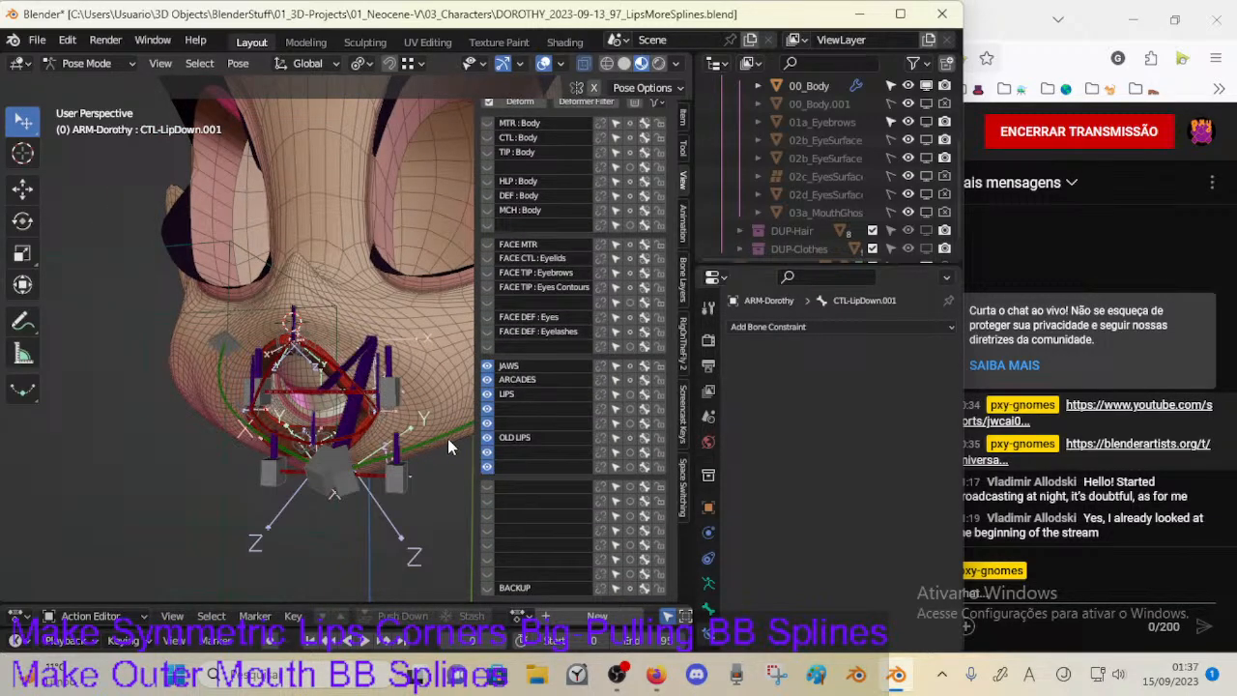
middle_click_drag(331, 462, 322, 414)
key("Tab")
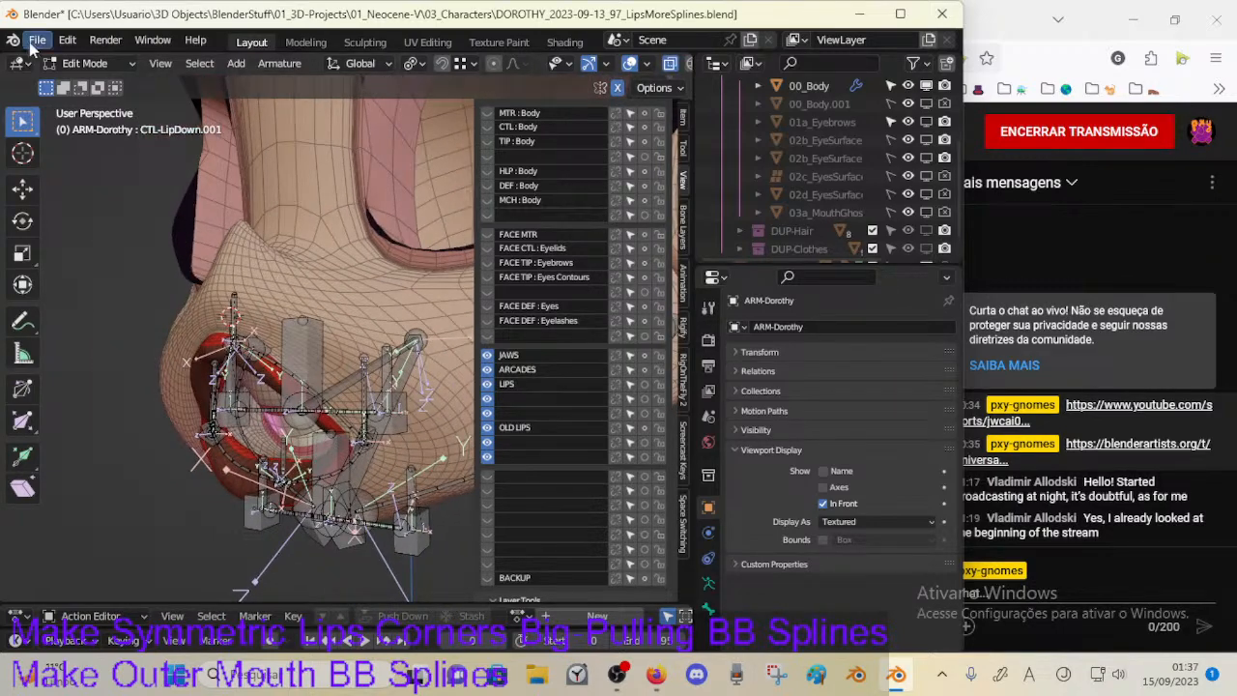
Step: Reopen the current file DOROTHY_2023-09-15_100_MouthSides.blend
left_click(37, 41)
left_click(64, 79)
left_click(512, 373)
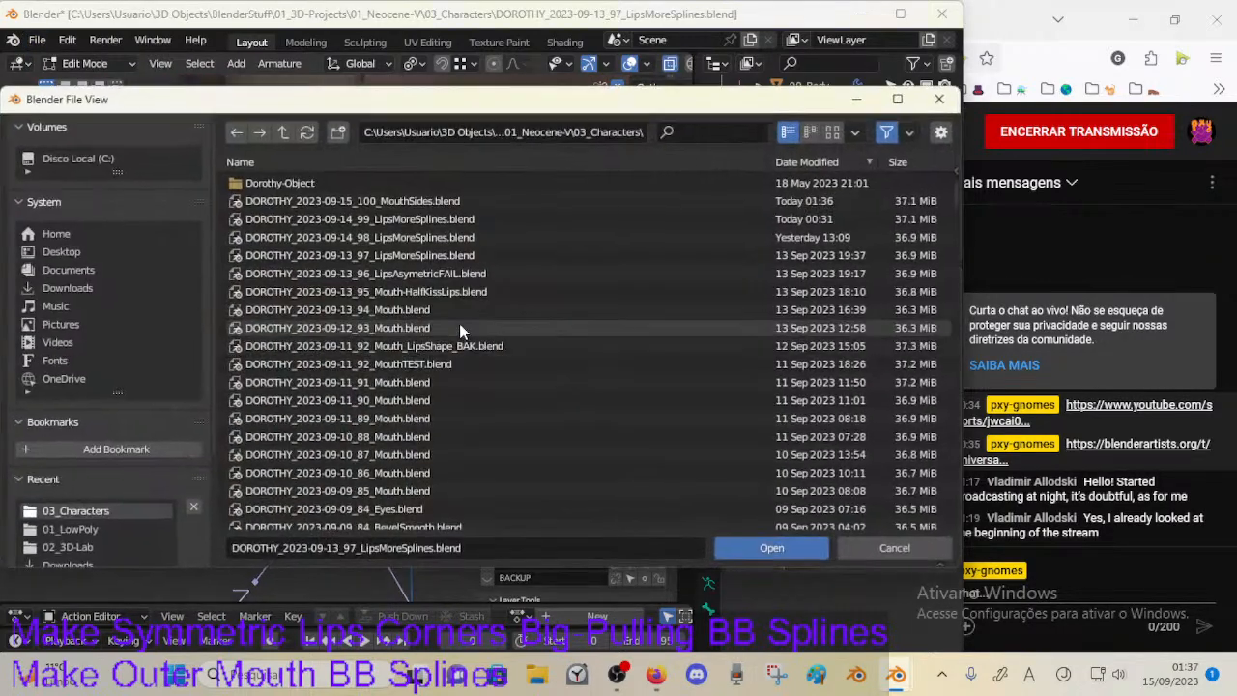
double_click(397, 203)
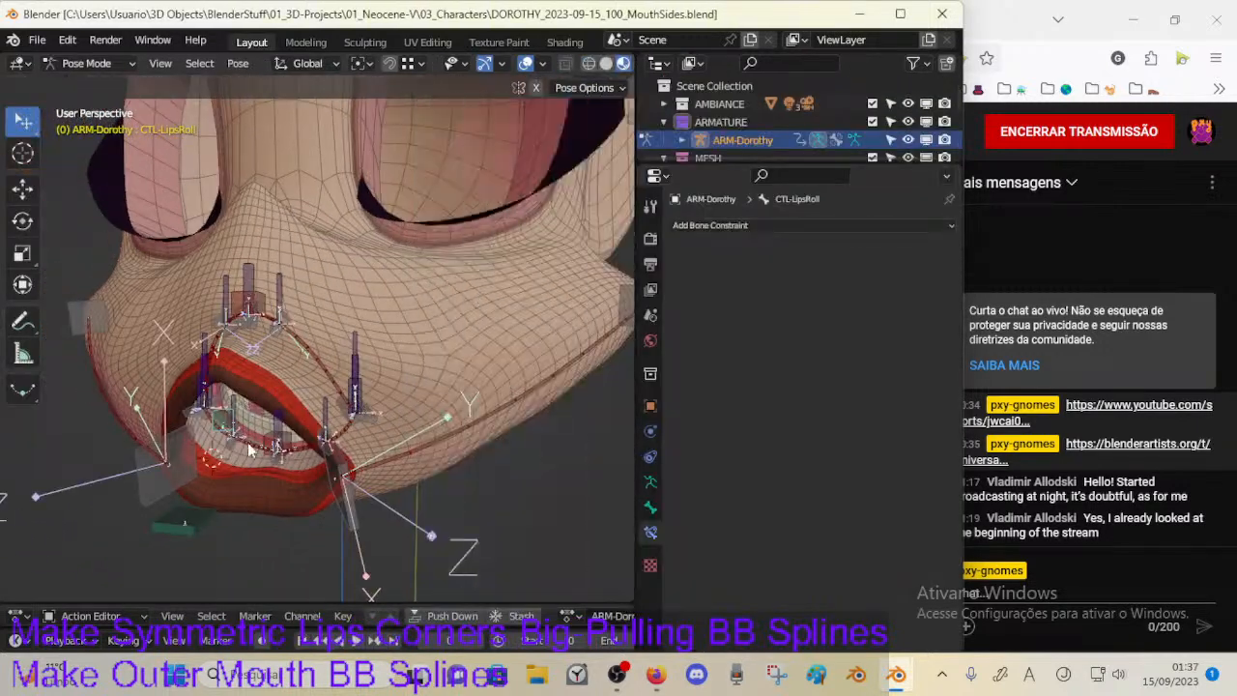
Step: Reset the mouth bones to their rest pose and select MCH-MouthHoleCenter
left_click(249, 450)
middle_click_drag(250, 449, 273, 442)
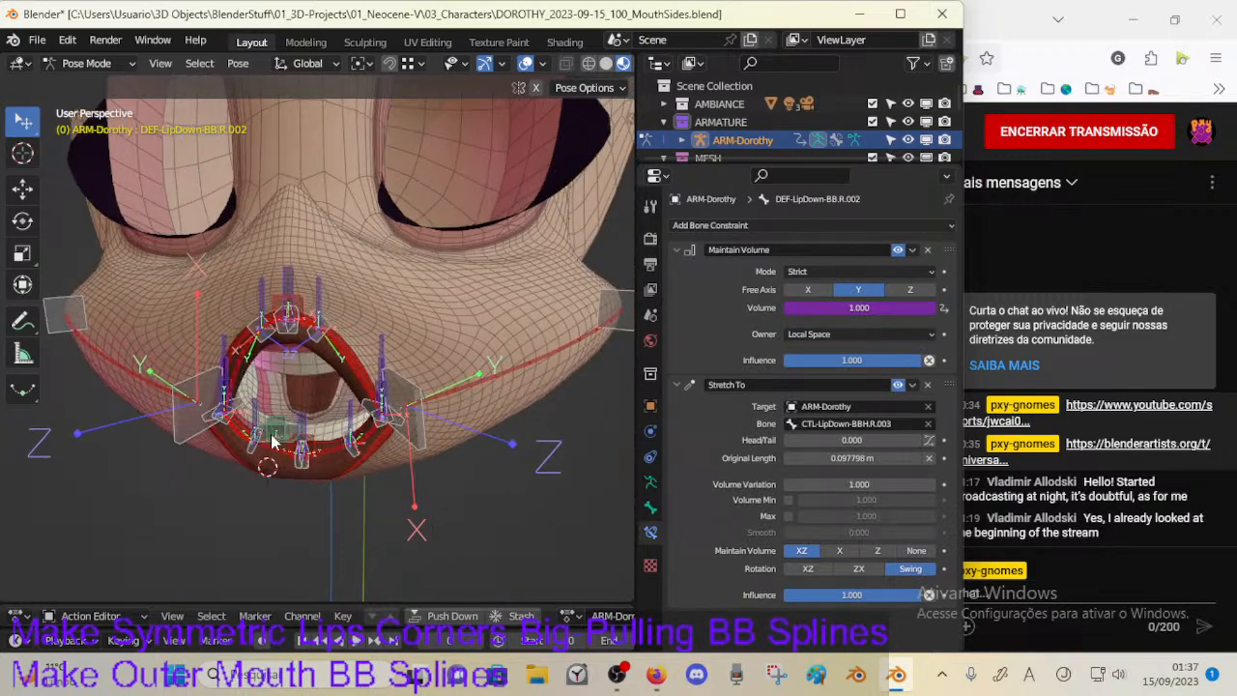
left_click(285, 443)
right_click(284, 470)
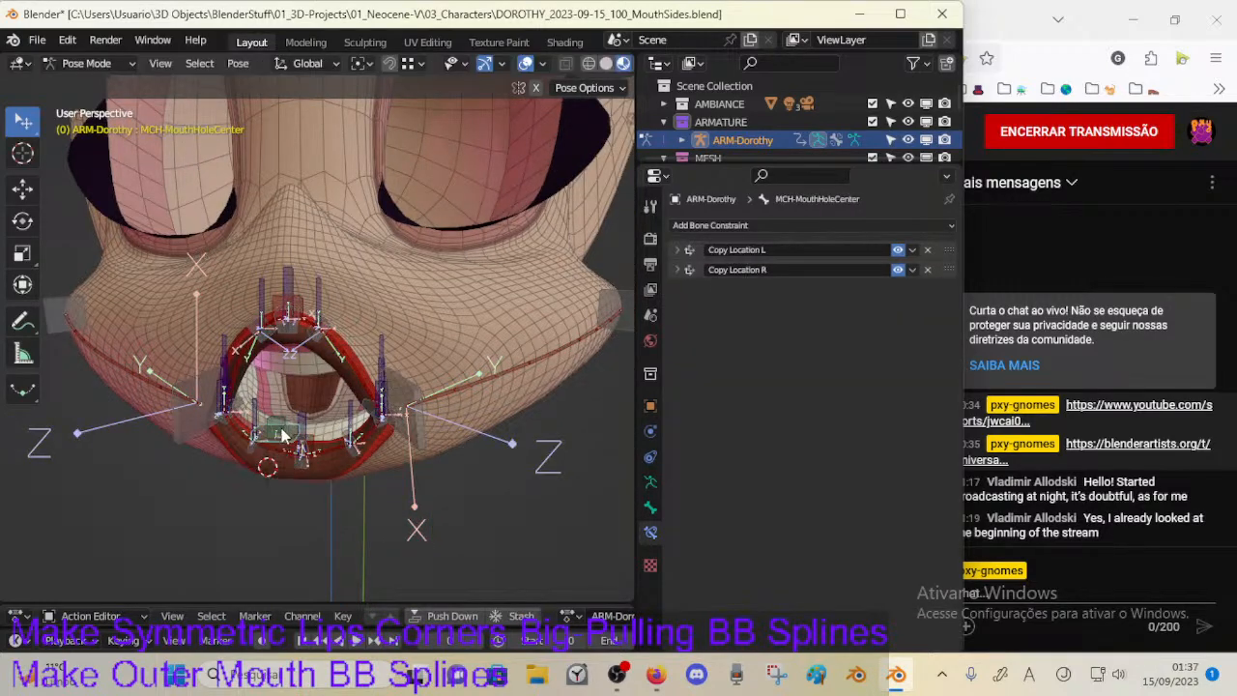
Step: Examine the MCH-MouthHoleCenter and CTL-LipsRoll bones up close in Edit Mode from the right orthographic view
key("Tab")
middle_click_drag(430, 420, 513, 392)
key("KP_3")
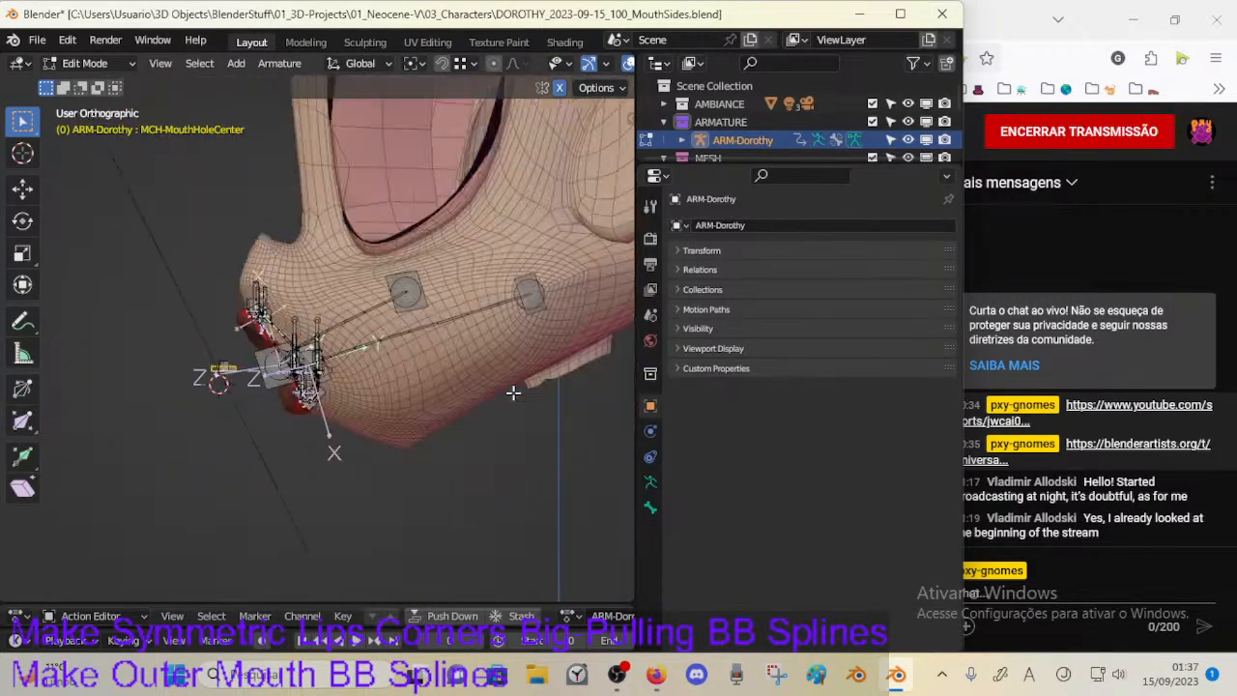
middle_click_drag(216, 491, 367, 429, "shift")
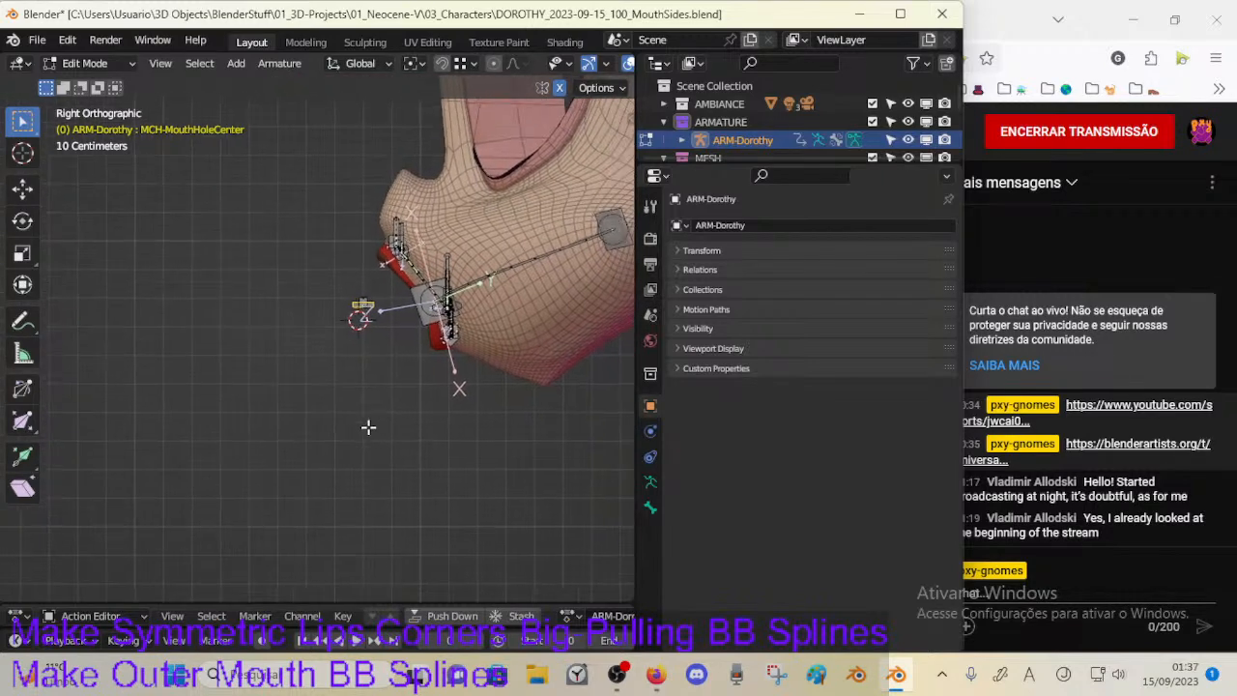
scroll(401, 348, "up", 9)
middle_click_drag(462, 304, 402, 381, "shift")
middle_click_drag(473, 329, 466, 433, "shift")
key("KP_3")
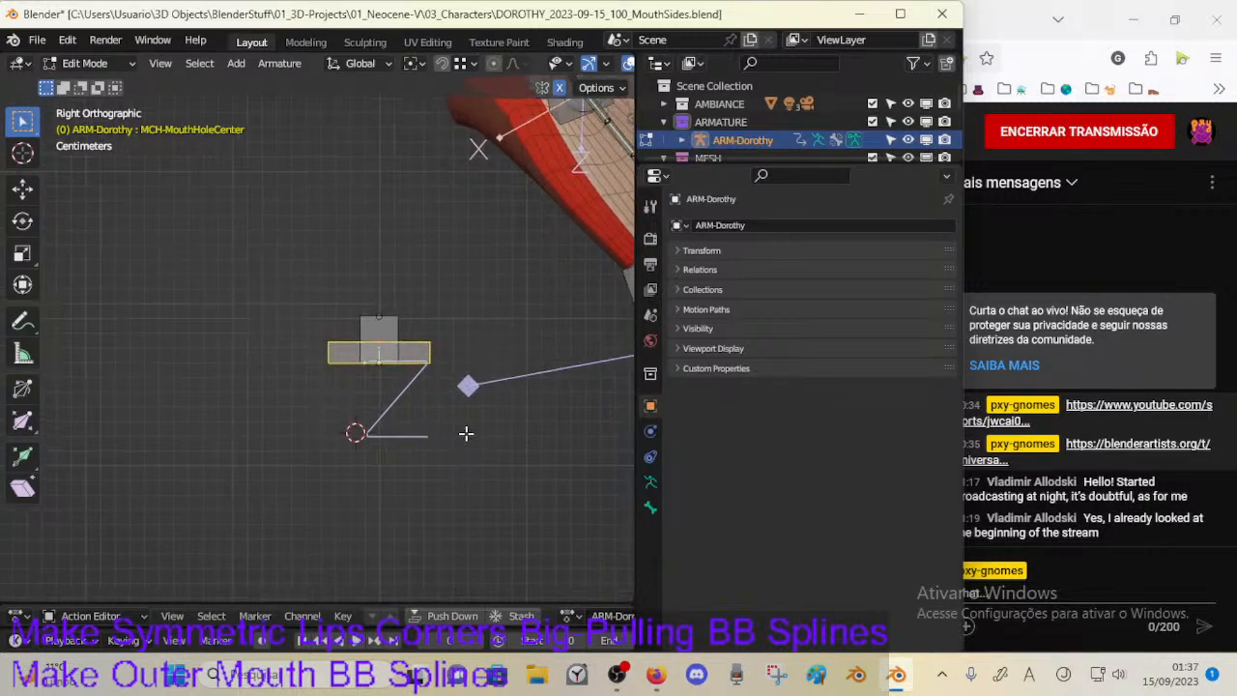
left_click(385, 333)
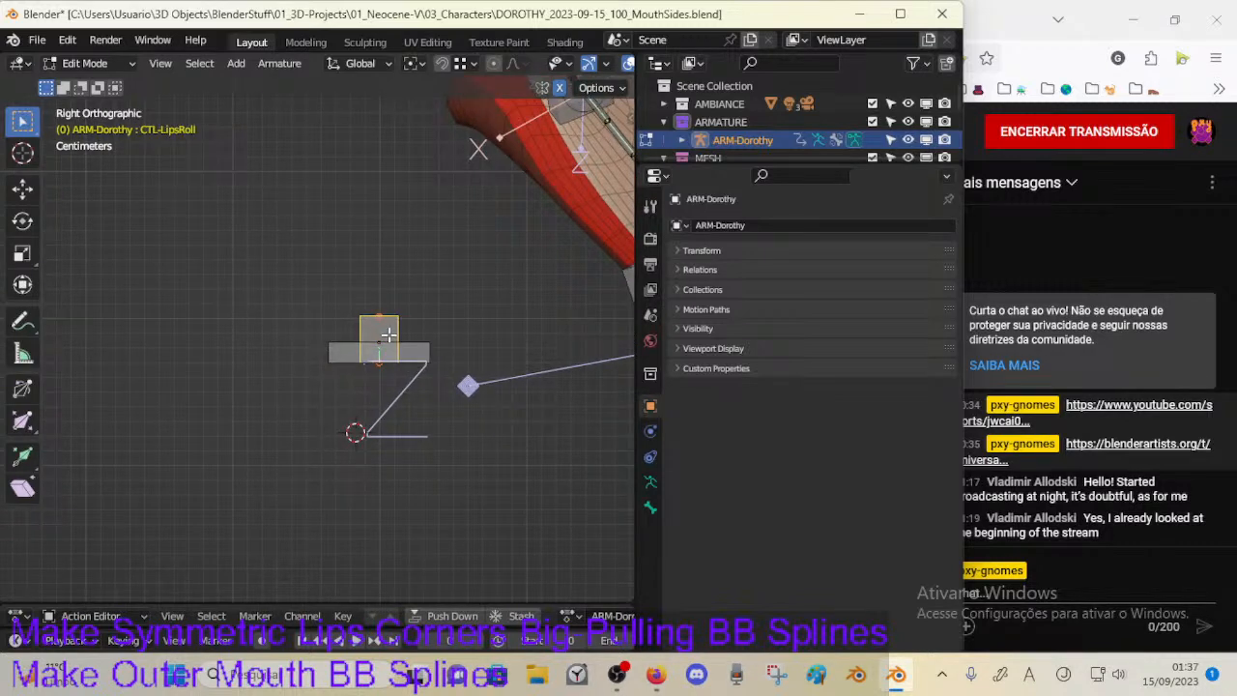
Step: Set snapping to increments and reposition the MCH-MouthHoleCenter bone at the CTL-LipsRoll bone in Edit Mode
left_click(422, 363)
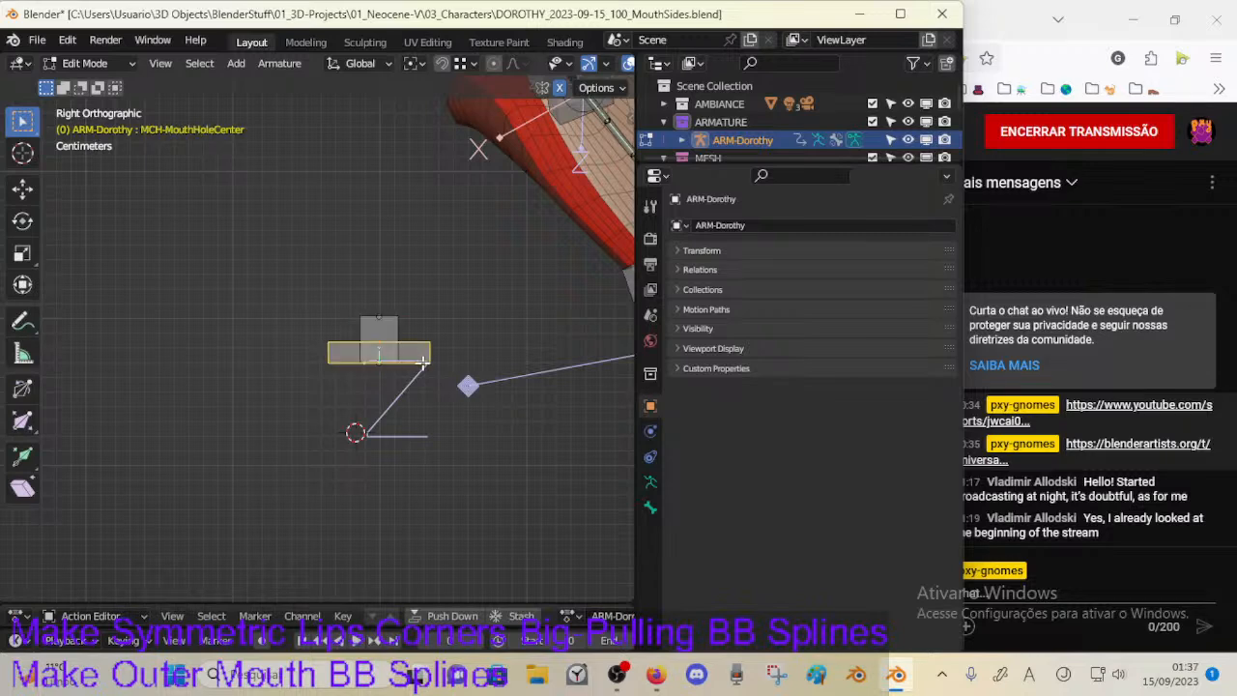
key("g")
right_click(418, 354)
left_click(460, 63)
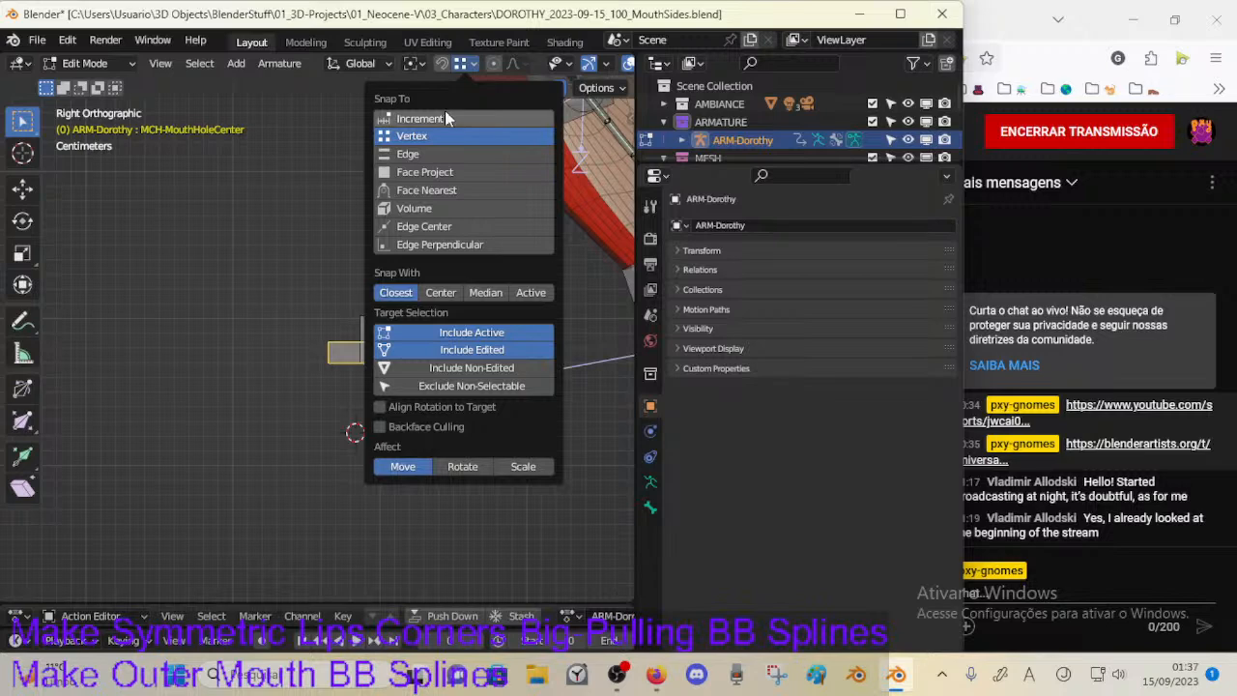
left_click(416, 64)
left_click(415, 63)
left_click(457, 143)
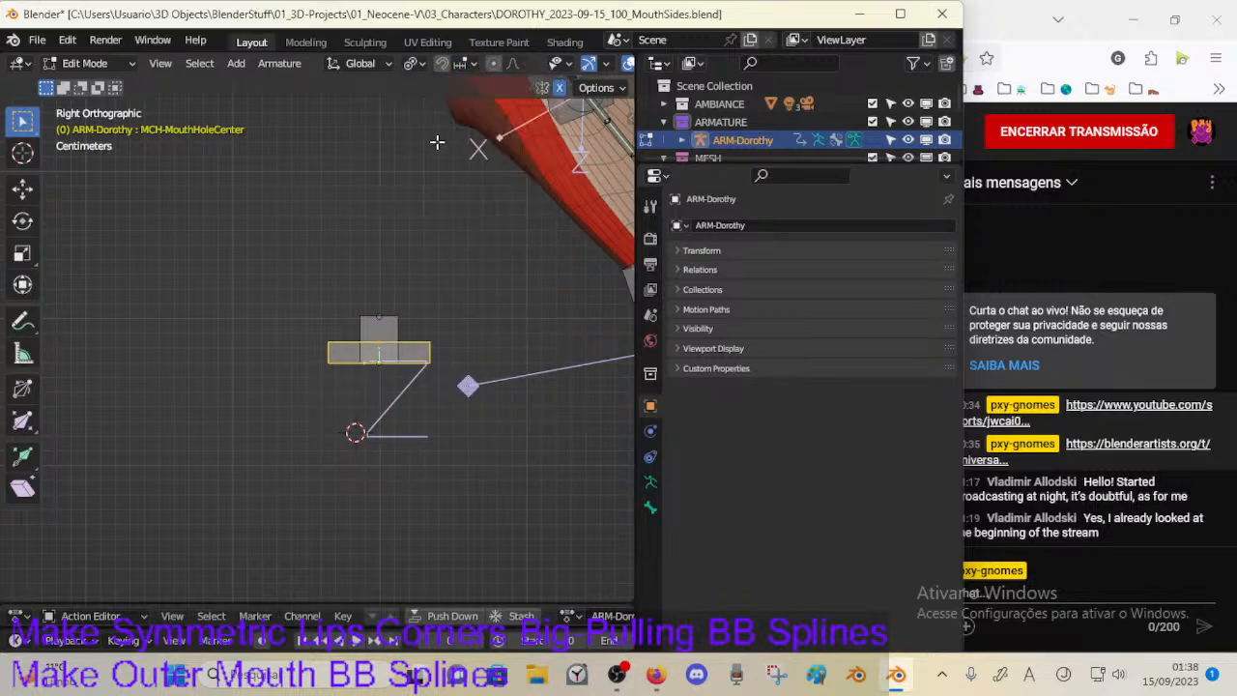
key("g")
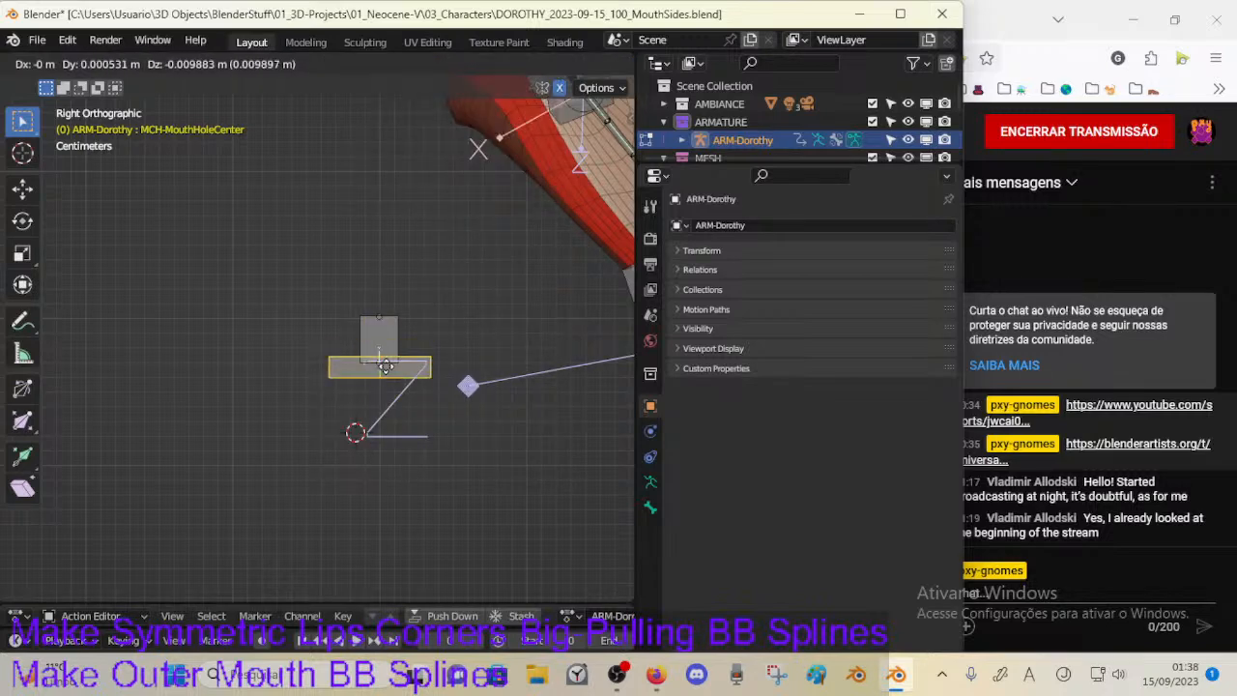
left_click(388, 353)
Step: Switch to Pose Mode and test moving MCH-MouthHoleCenter and CTL-MouthSide-BBH.R.001, cancelling each move
middle_click_drag(387, 352, 392, 464)
key("ctrl+Tab")
left_click(489, 391)
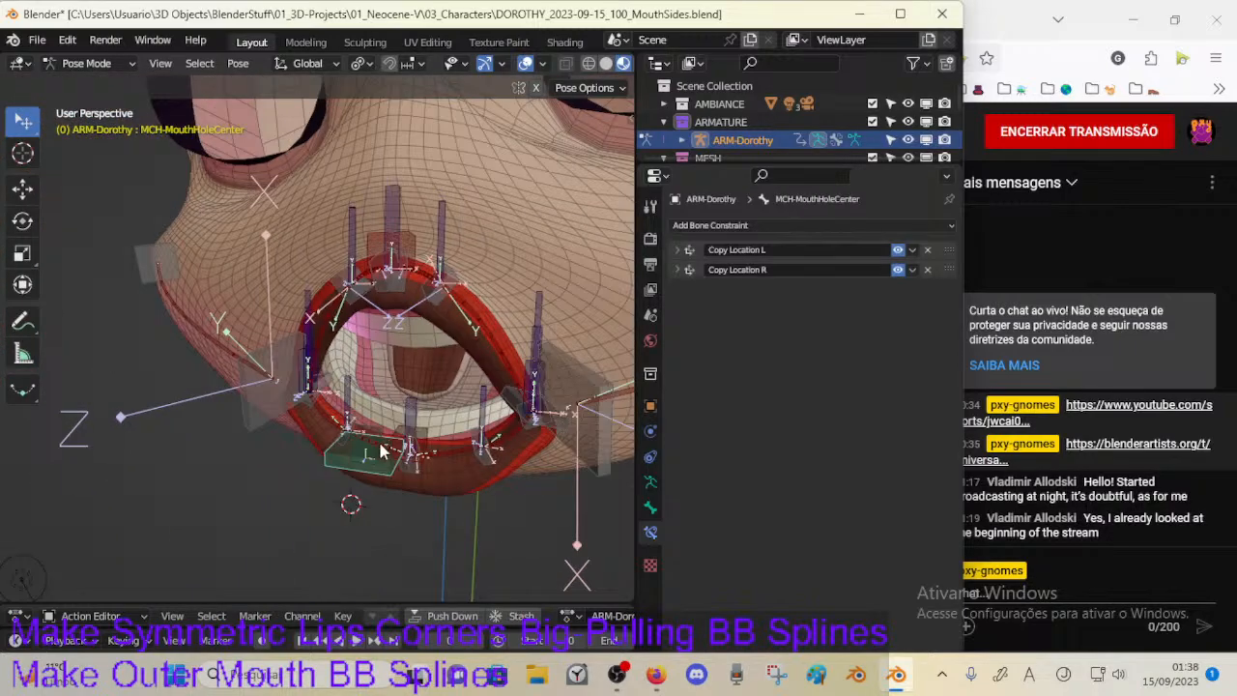
key("g")
right_click(385, 488)
left_click(258, 416)
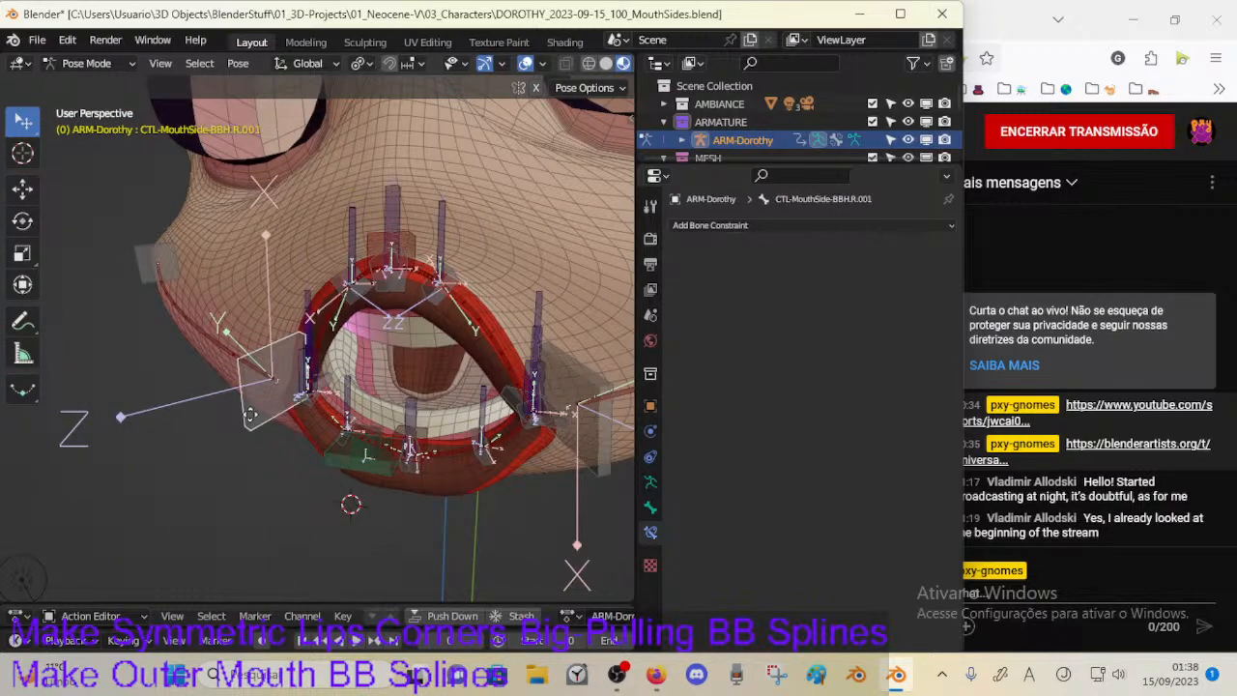
key("g")
right_click(195, 419)
Step: Show the JAWS and ARCADES bone layers together with the CTL LIPS and DEF LIPS layers
middle_click_drag(387, 358, 347, 349)
key("n")
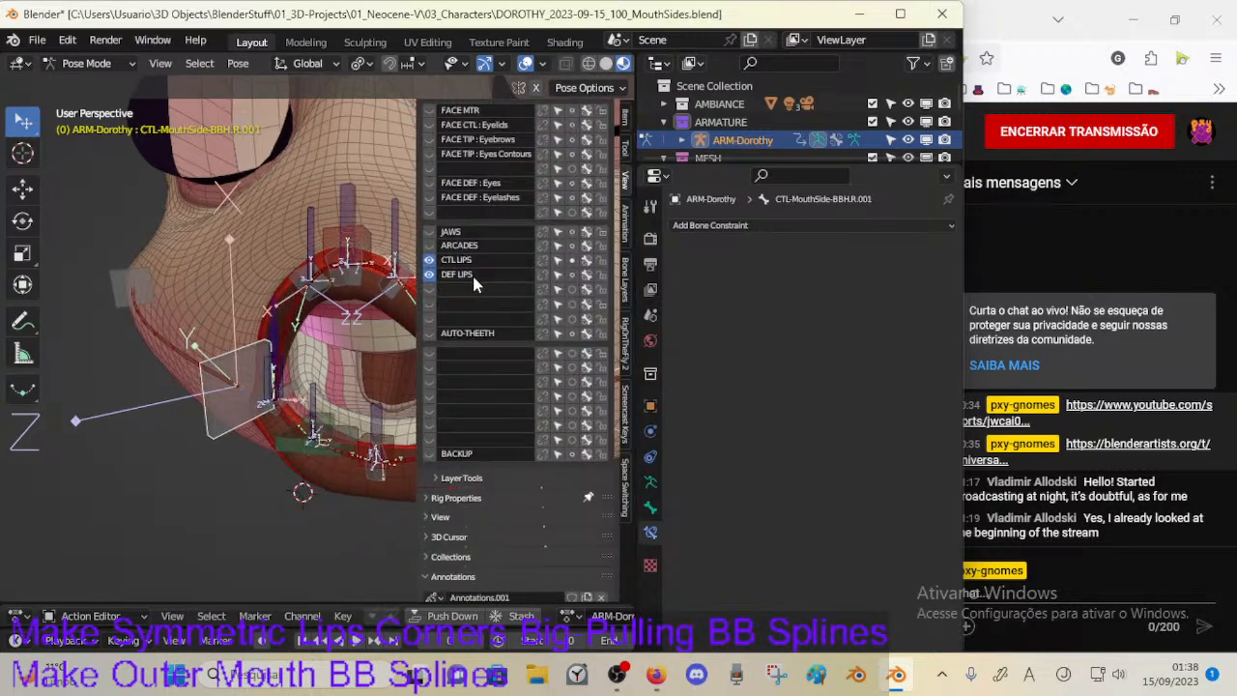
left_click(430, 260)
scroll(435, 269, "down", 1)
left_click(429, 221)
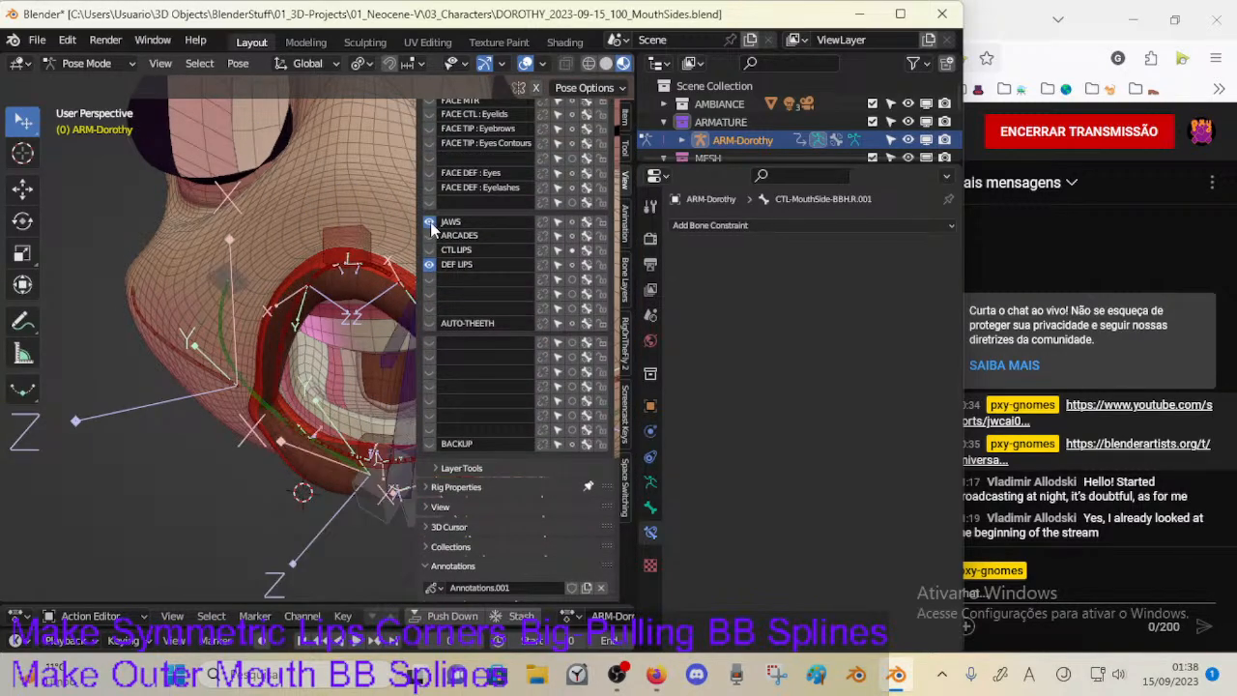
left_click(429, 222)
left_click(429, 221)
middle_click_drag(368, 291, 327, 295)
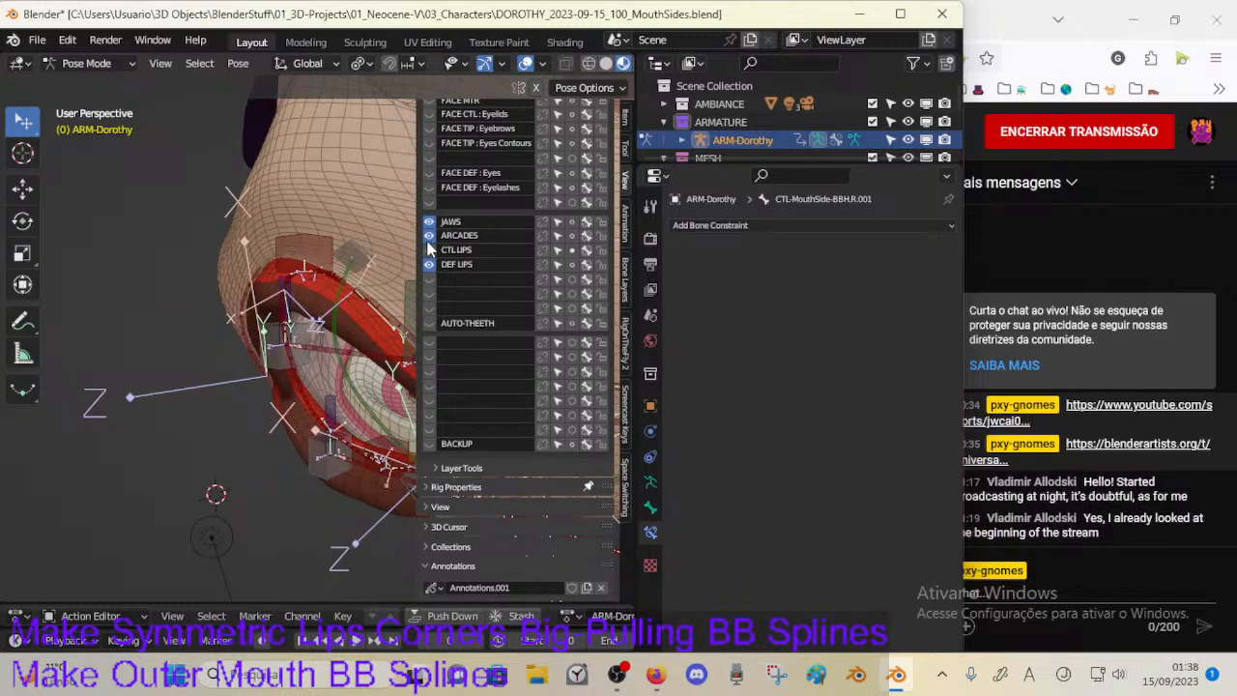
left_click(429, 249)
scroll(430, 251, "up", 5)
scroll(428, 441, "down", 5)
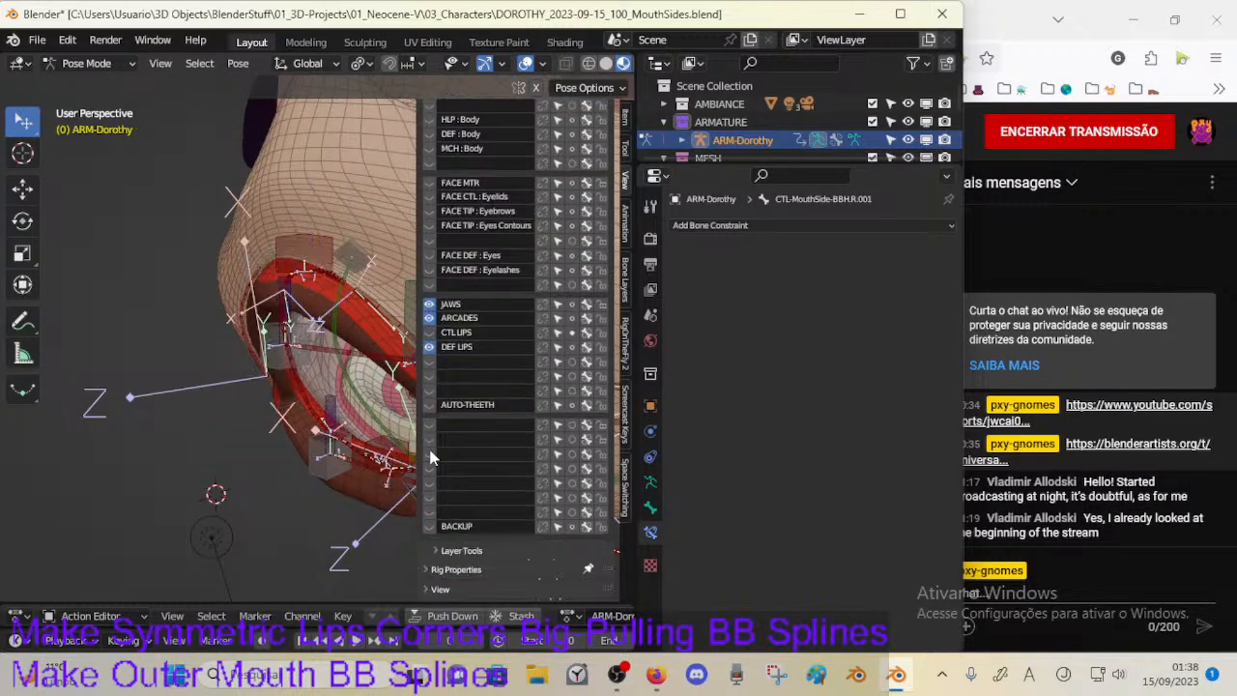
scroll(432, 263, "up", 4)
scroll(430, 262, "up", 3)
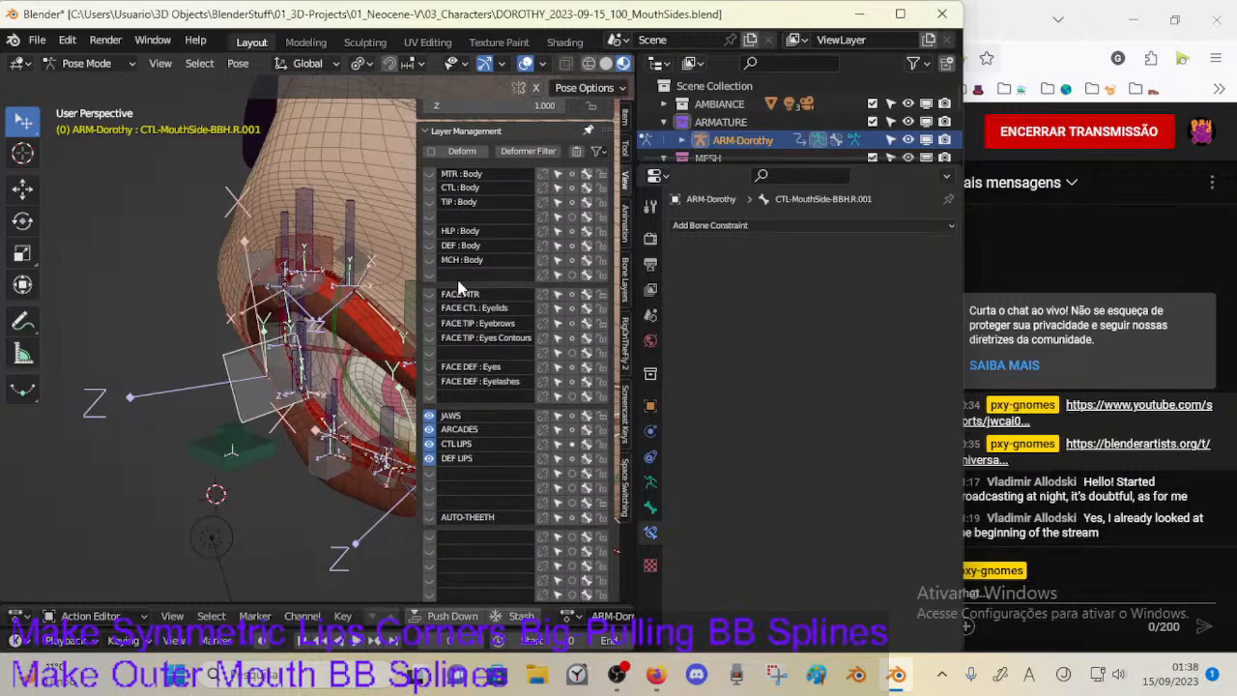
Step: Toggle the ARCADES and CTL LIPS layers to compare their bones, and collapse the sidebar's Transform section
left_click(429, 486)
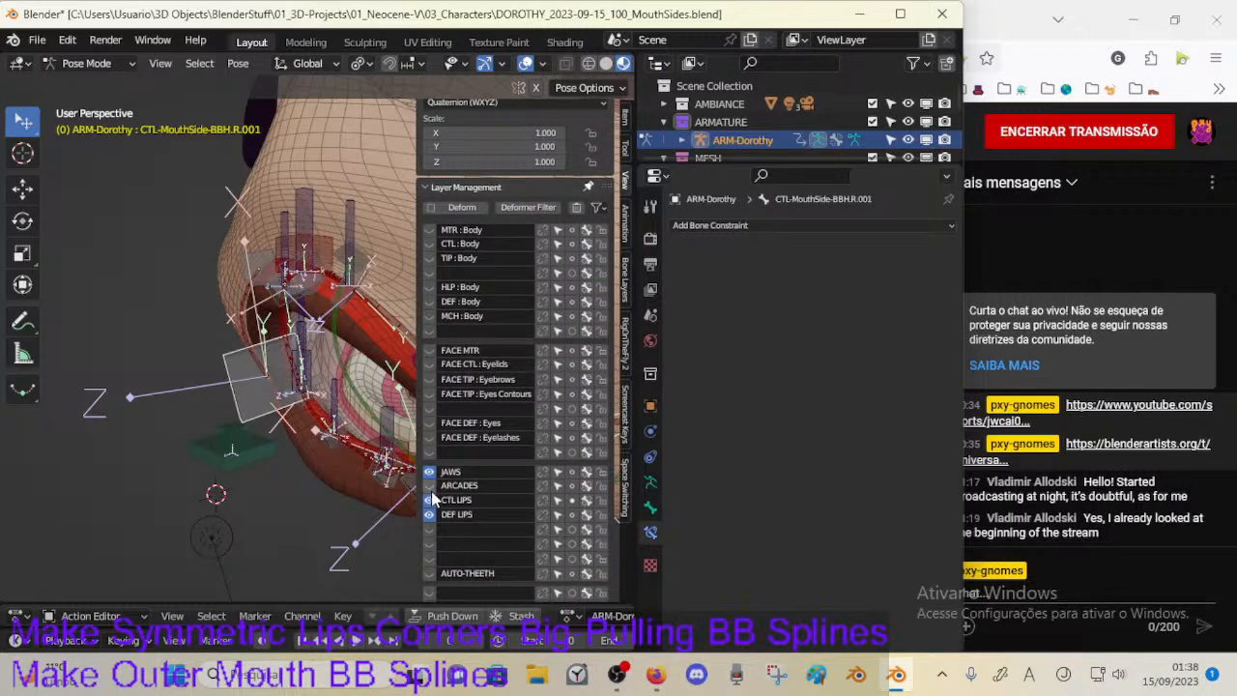
left_click(429, 485)
scroll(429, 474, "down", 4)
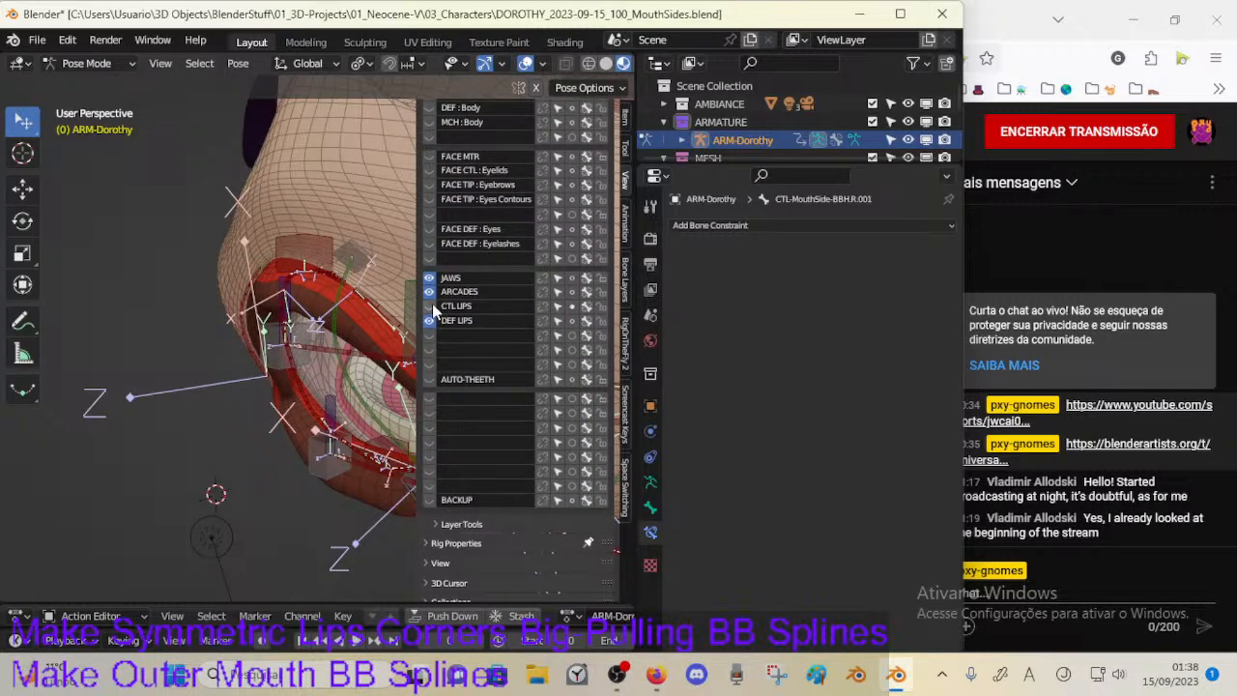
scroll(423, 456, "up", 4)
left_click(429, 500)
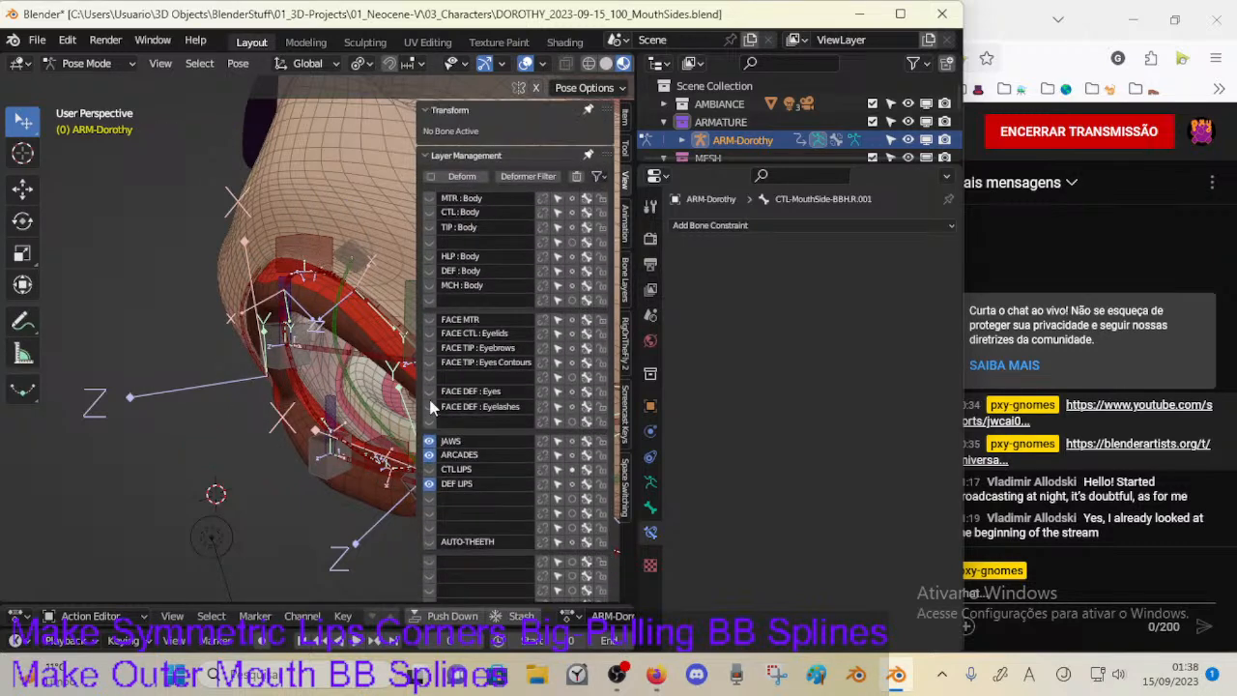
left_click(429, 468)
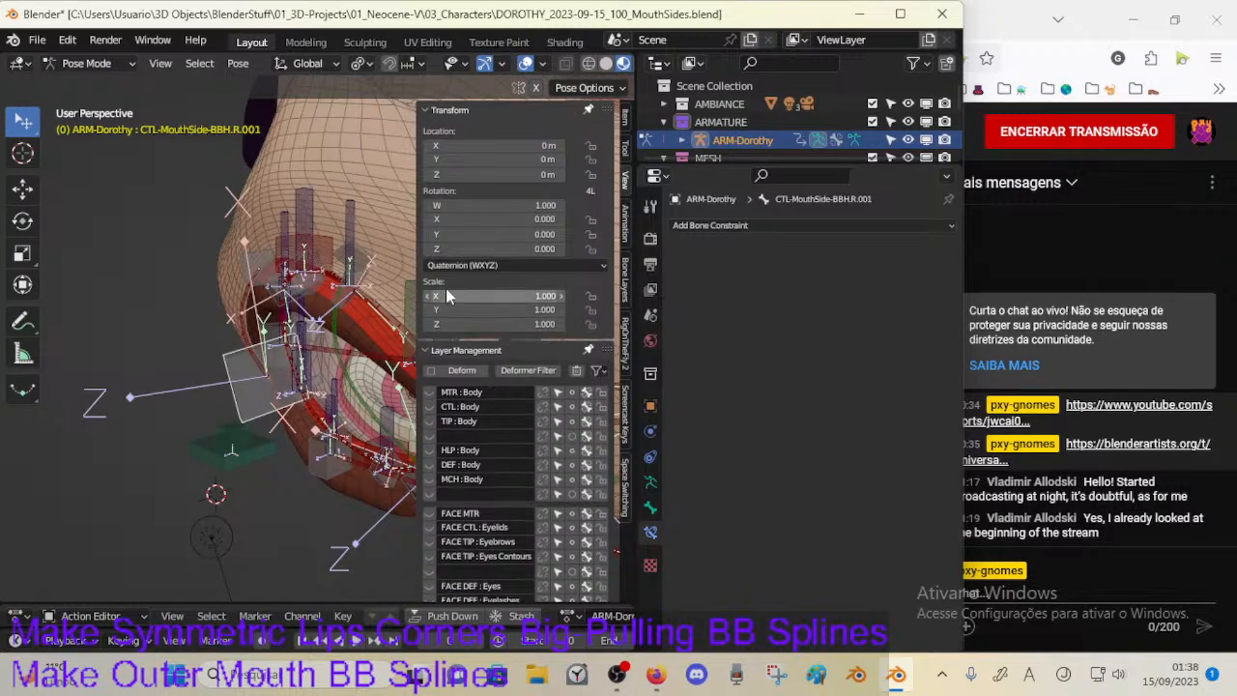
left_click(425, 111)
middle_click_drag(345, 452, 376, 458)
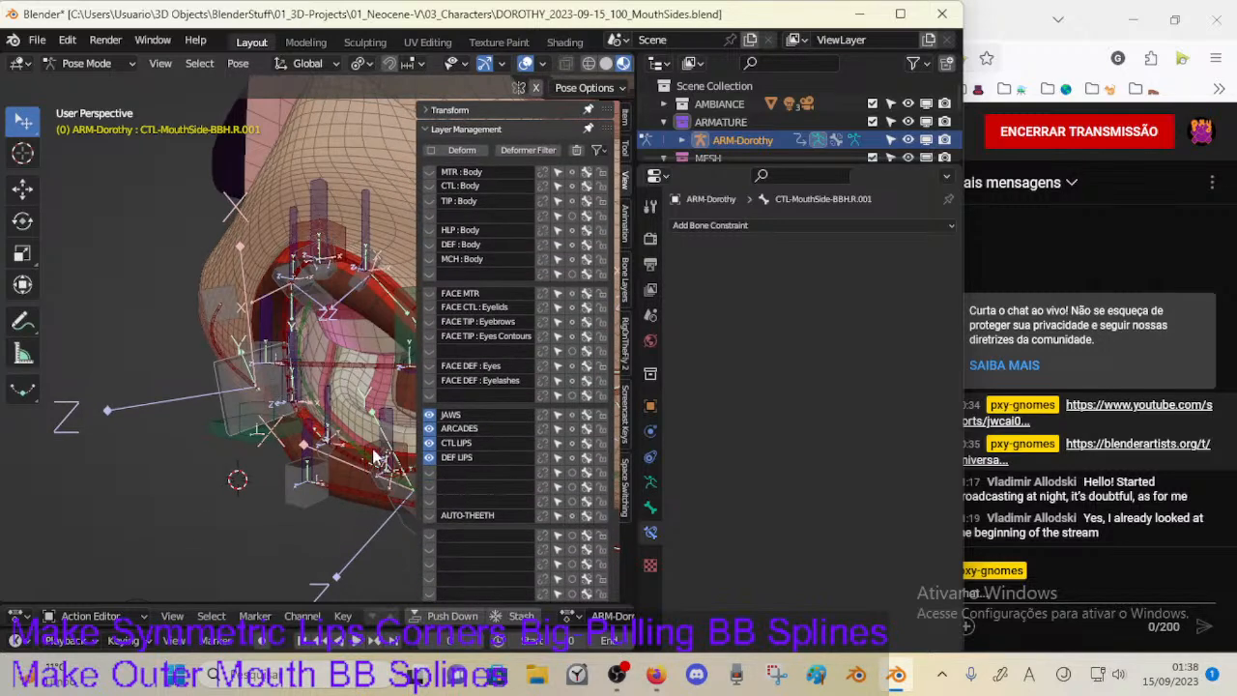
Step: Hide the JAWS, ARCADES and DEF LIPS bone layers so that only CTL LIPS is shown
left_click(429, 443)
left_click(429, 458)
left_click(429, 443)
left_click(429, 428)
left_click(429, 414)
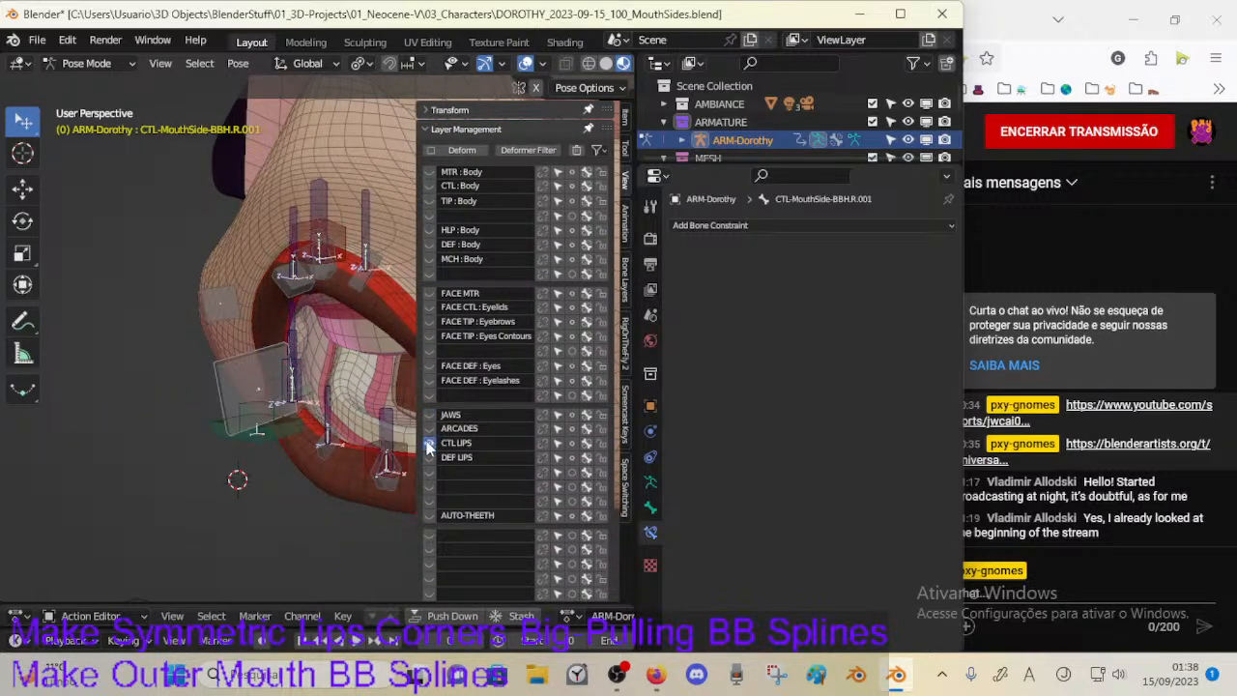
left_click(428, 458)
left_click(428, 443)
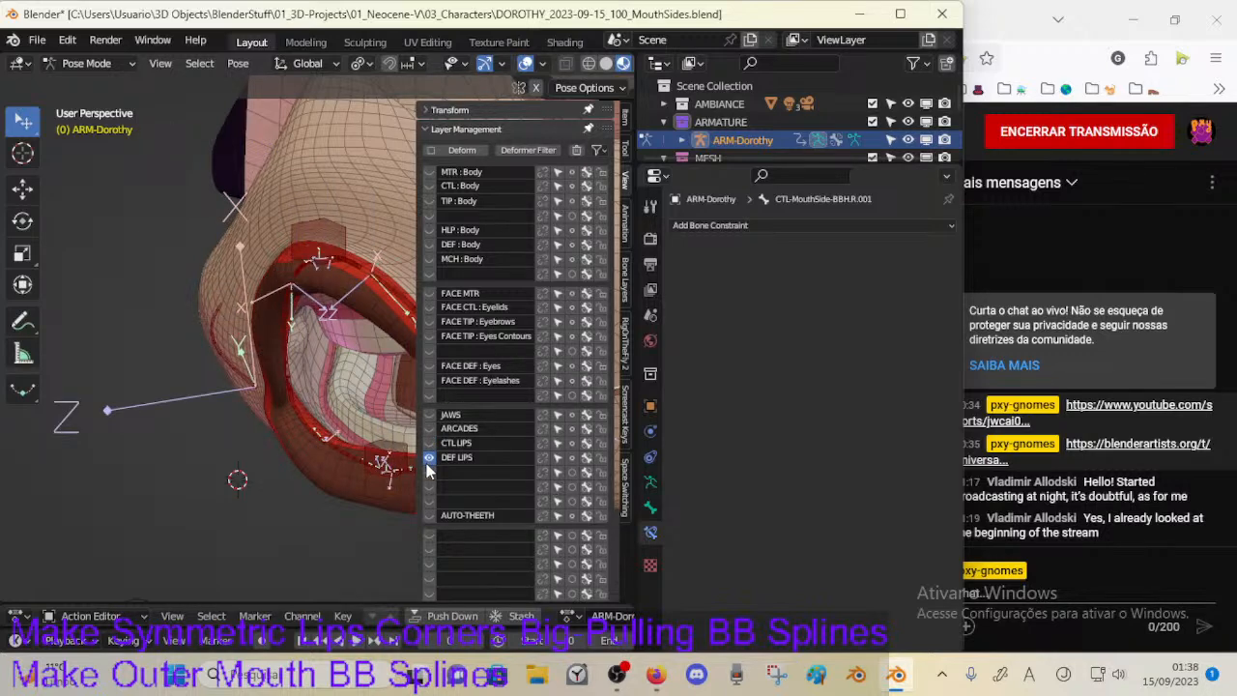
left_click(429, 442)
left_click(429, 457)
middle_click_drag(372, 450, 345, 450)
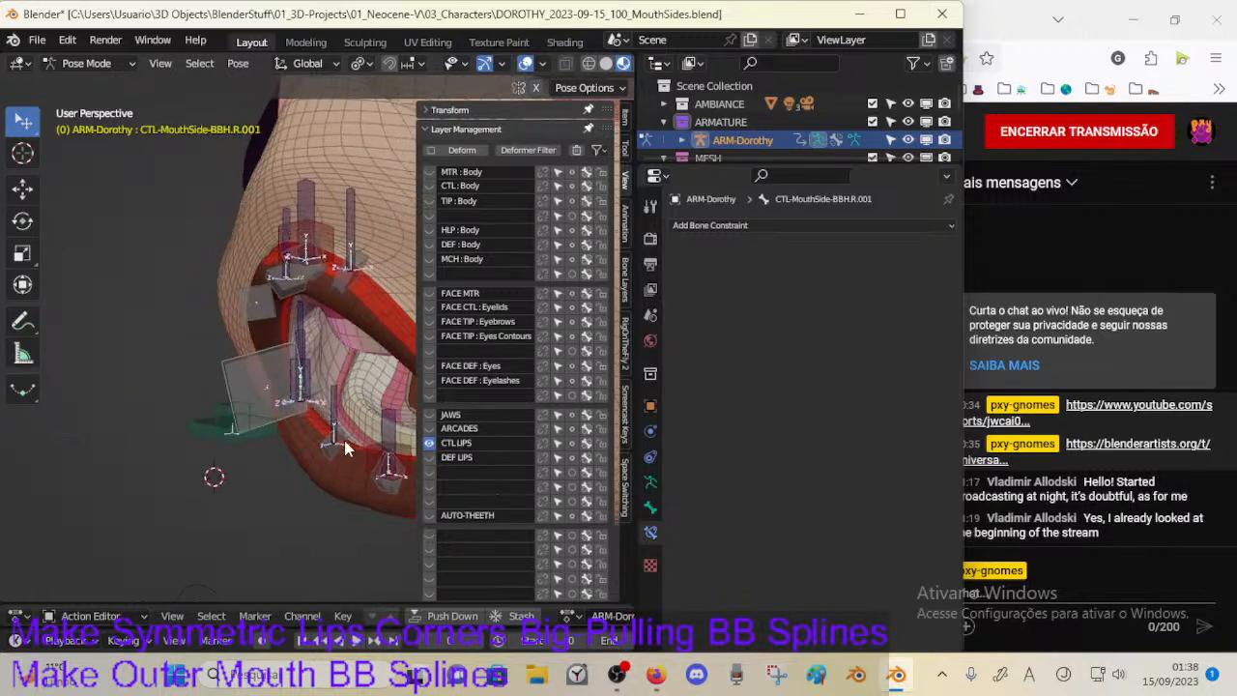
Step: Move the CTL-LipsRoll and MCH-MouthHoleCenter bones from the CTL LIPS layer to the JAWS layer
left_click(235, 431)
middle_click_drag(235, 431, 213, 426)
left_click(224, 433)
key("m")
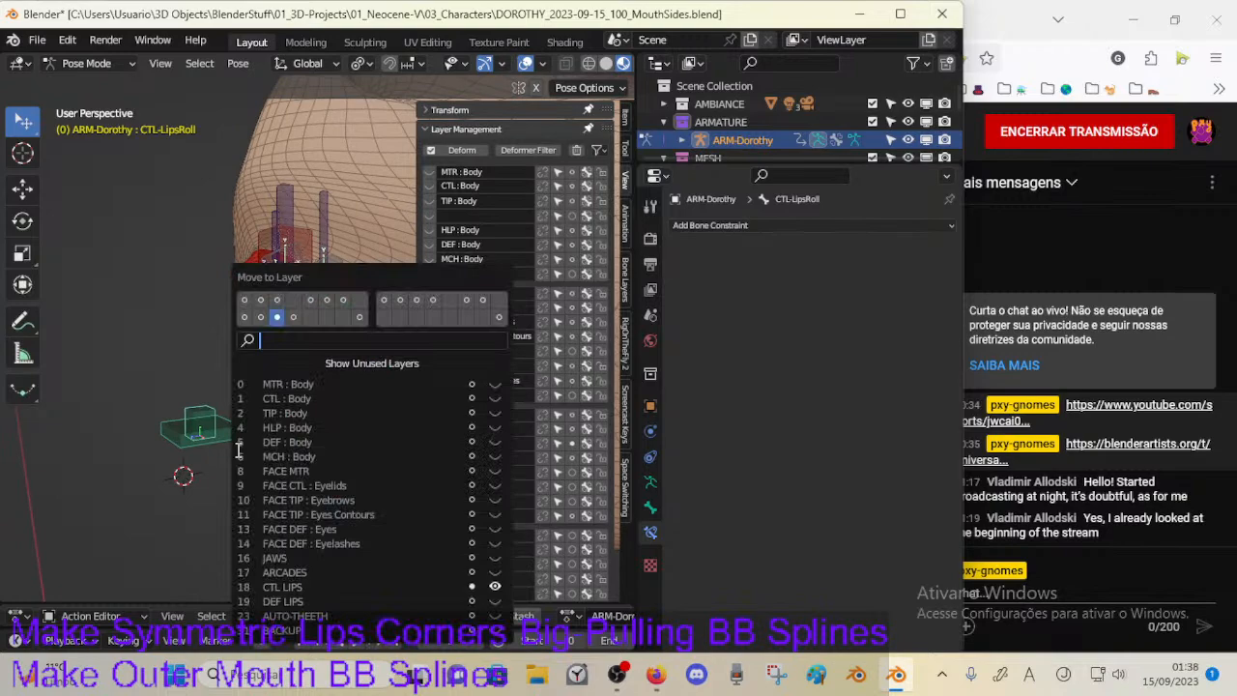
left_click(246, 317)
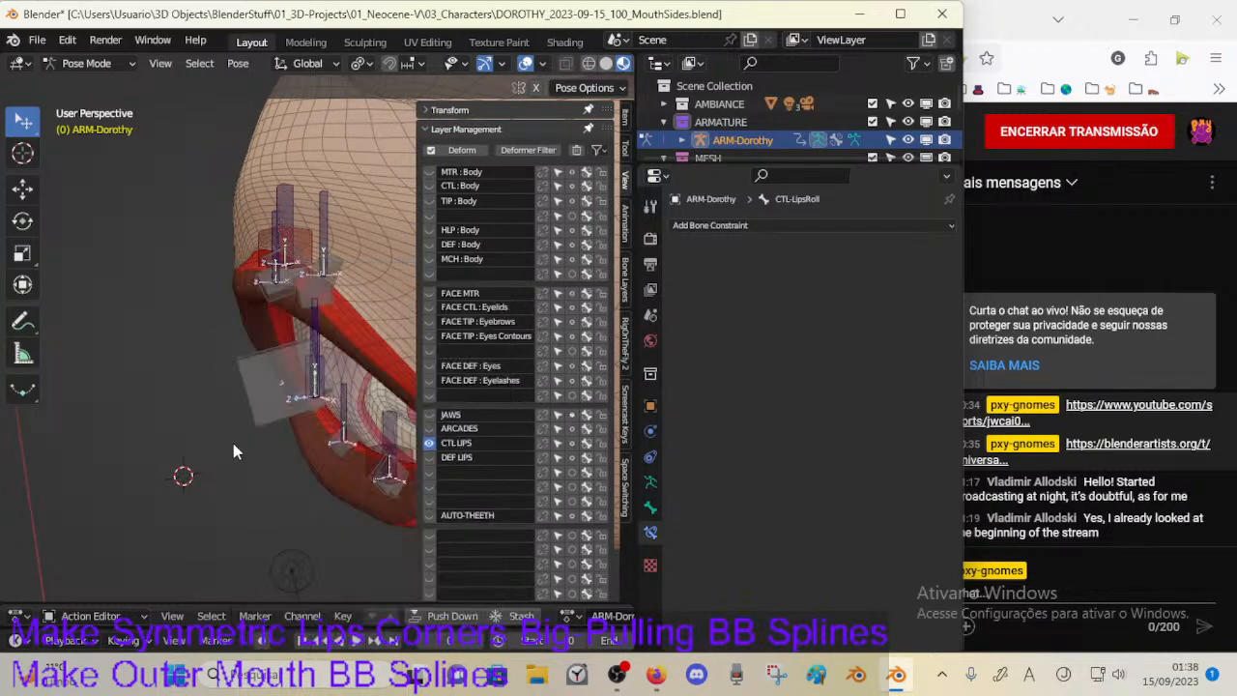
Step: Show only the JAWS and ARCADES bone layers, hiding CTL LIPS, and view the mouth from the front
left_click(429, 414)
middle_click_drag(328, 422, 396, 435)
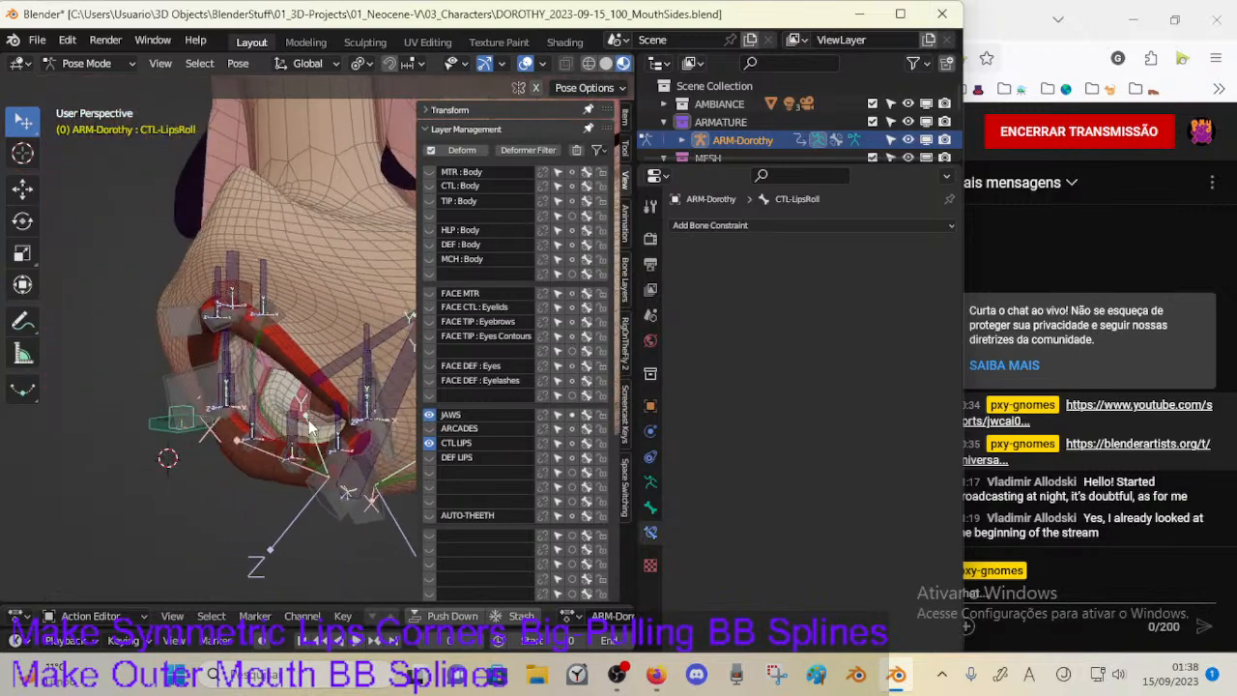
left_click(429, 428)
left_click(429, 443)
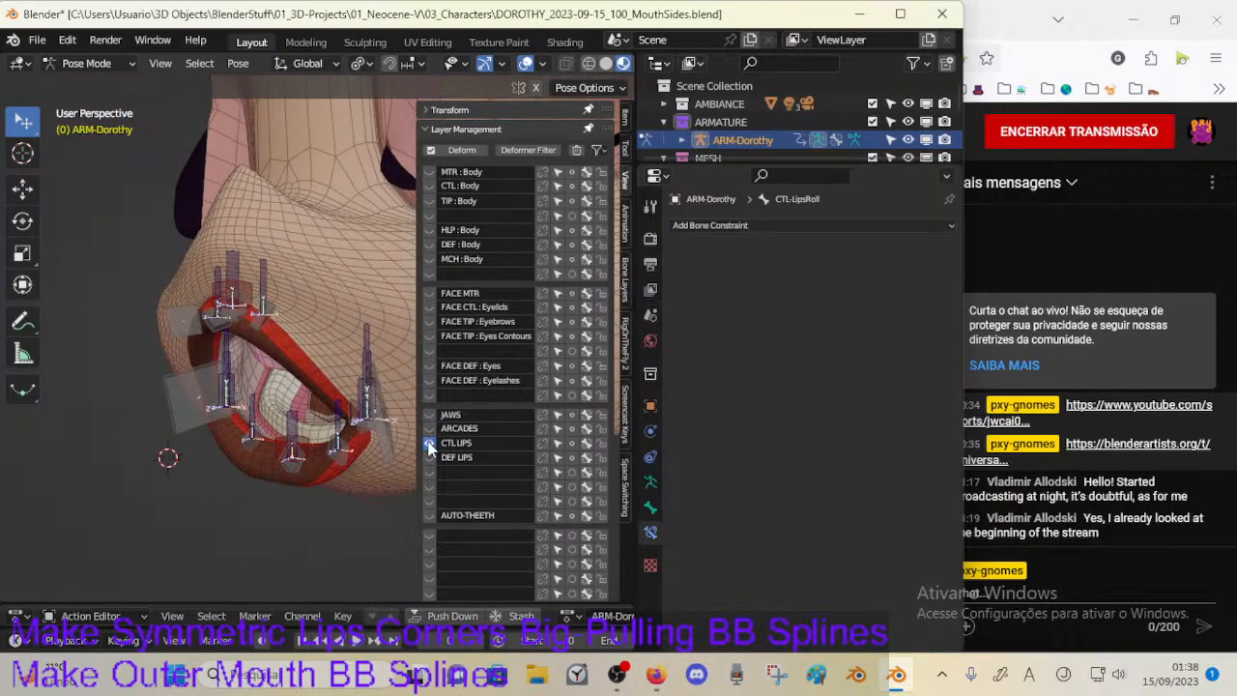
left_click(429, 428, "shift")
left_click(429, 414, "shift")
left_click(429, 443, "shift")
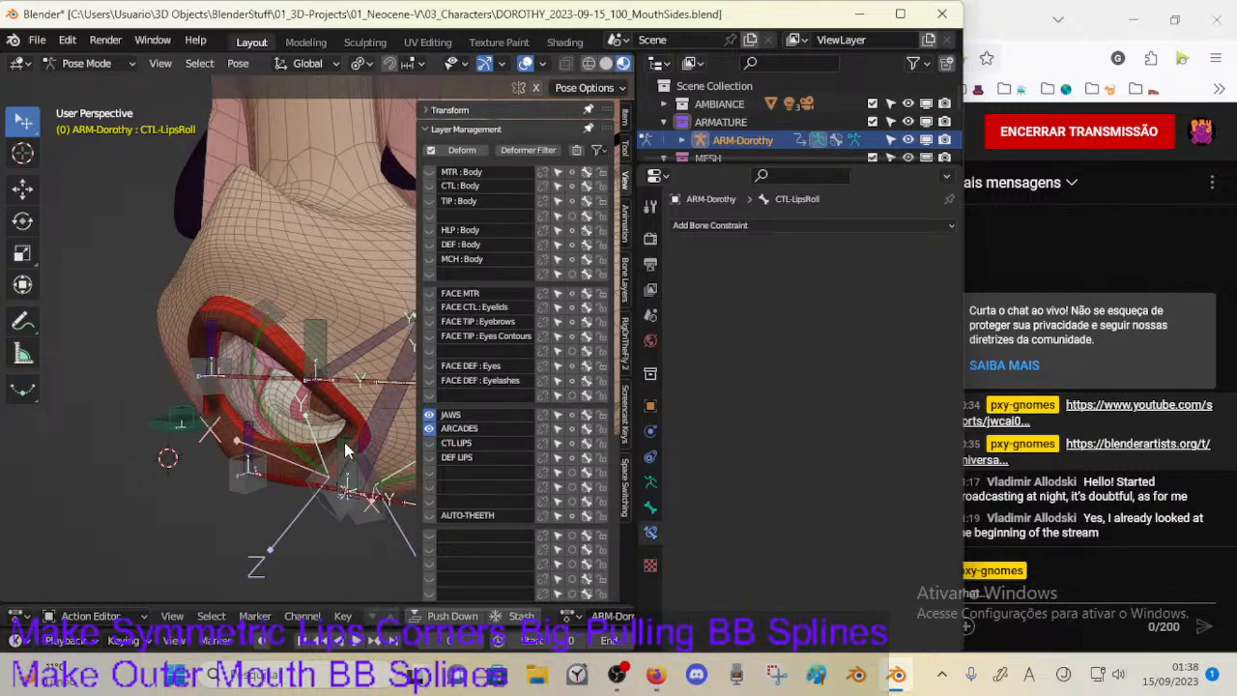
middle_click_drag(344, 442, 357, 406)
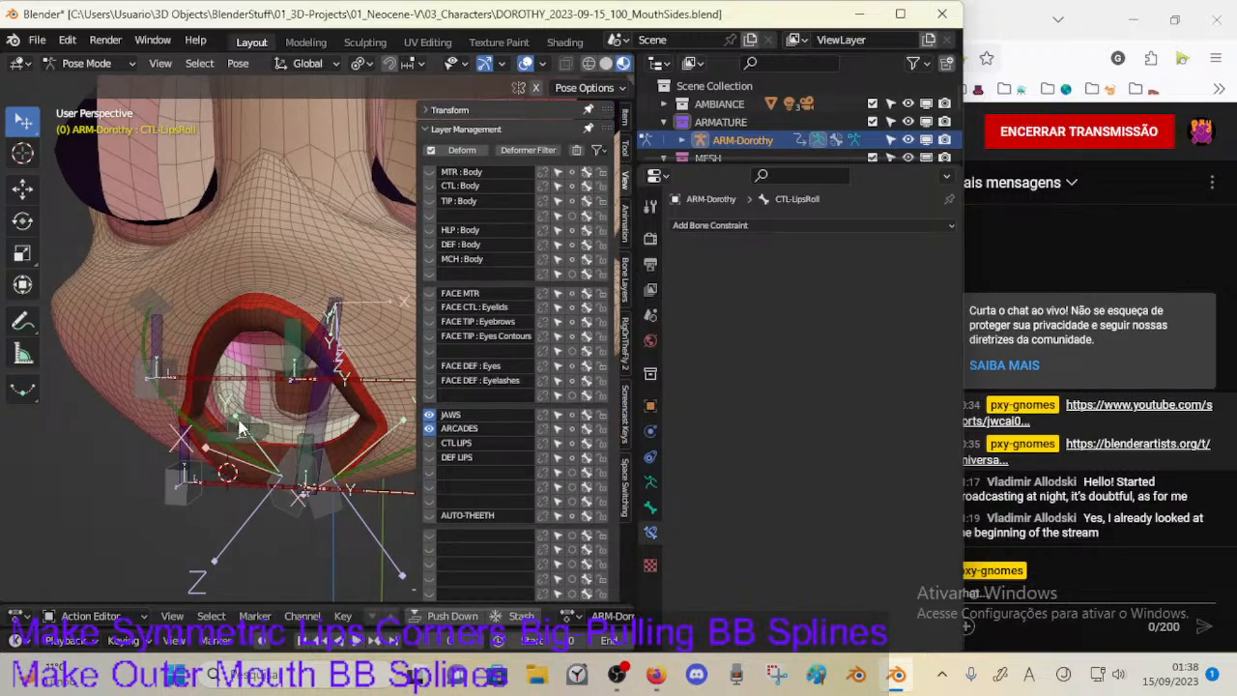
middle_click_drag(242, 428, 305, 396)
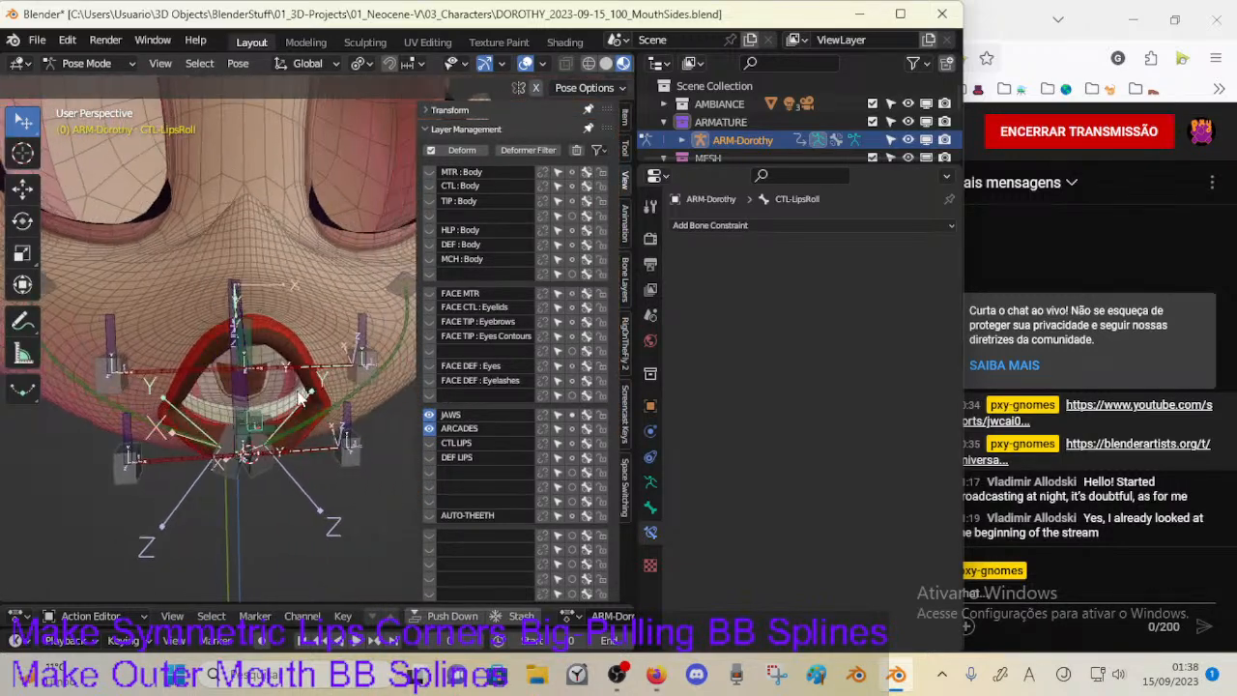
Step: Examine the Transformation constraint settings of the MN-ArcadeUp bone and select MN-ArcadeDown.001
left_click(239, 344)
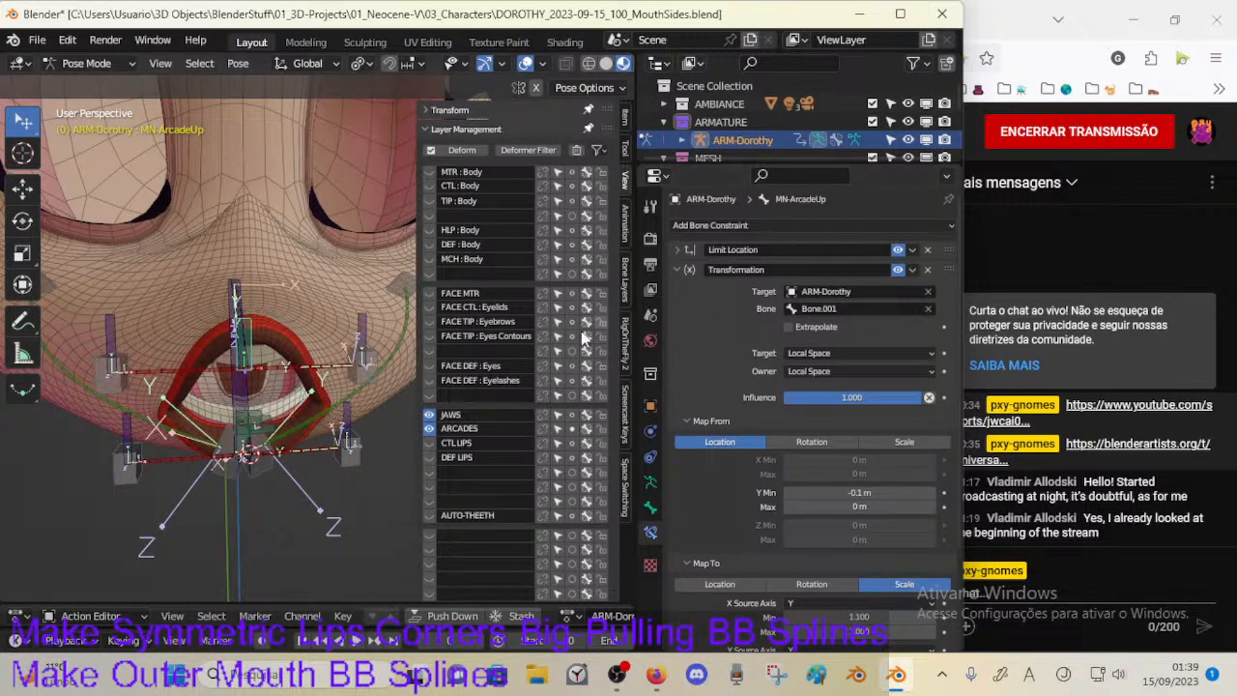
scroll(677, 373, "down", 4)
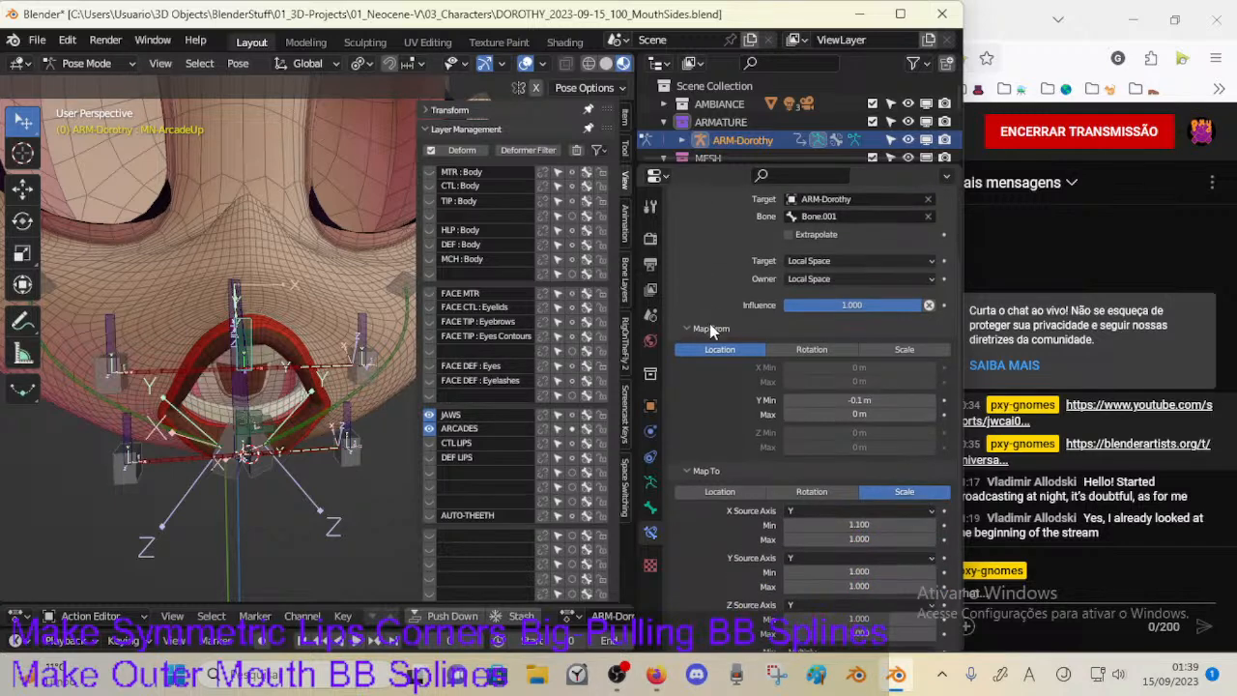
middle_click_drag(716, 377, 718, 345)
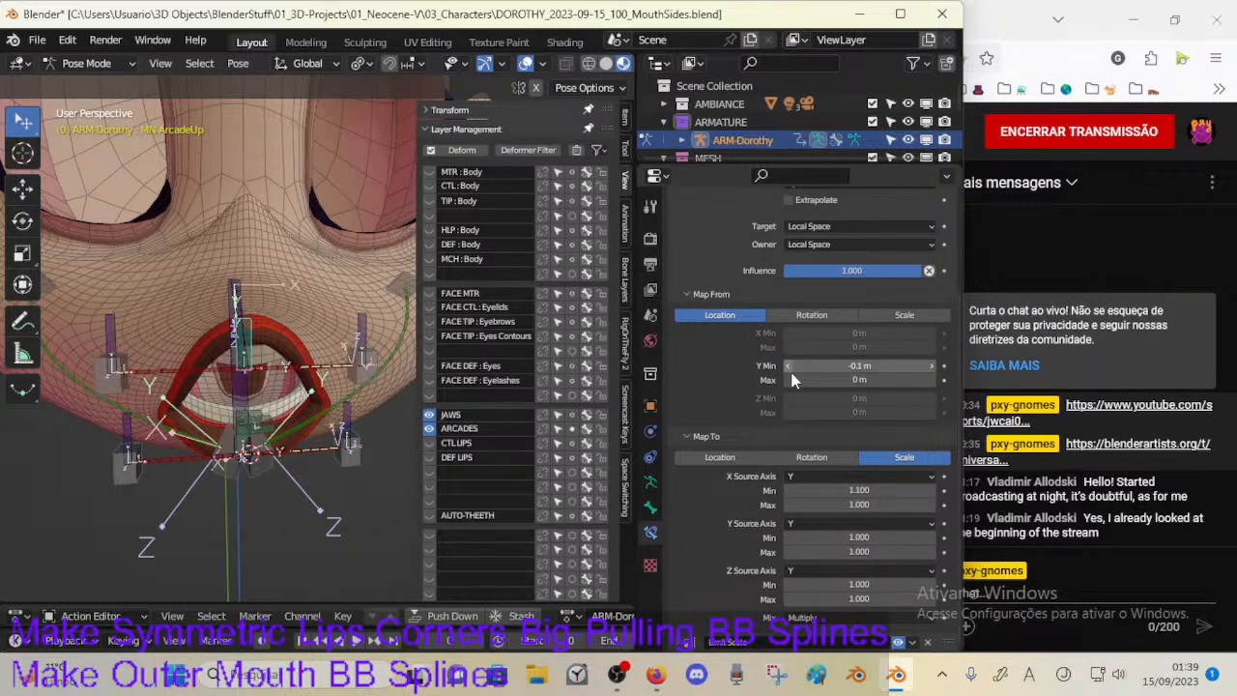
middle_click_drag(319, 425, 260, 416)
left_click(262, 416)
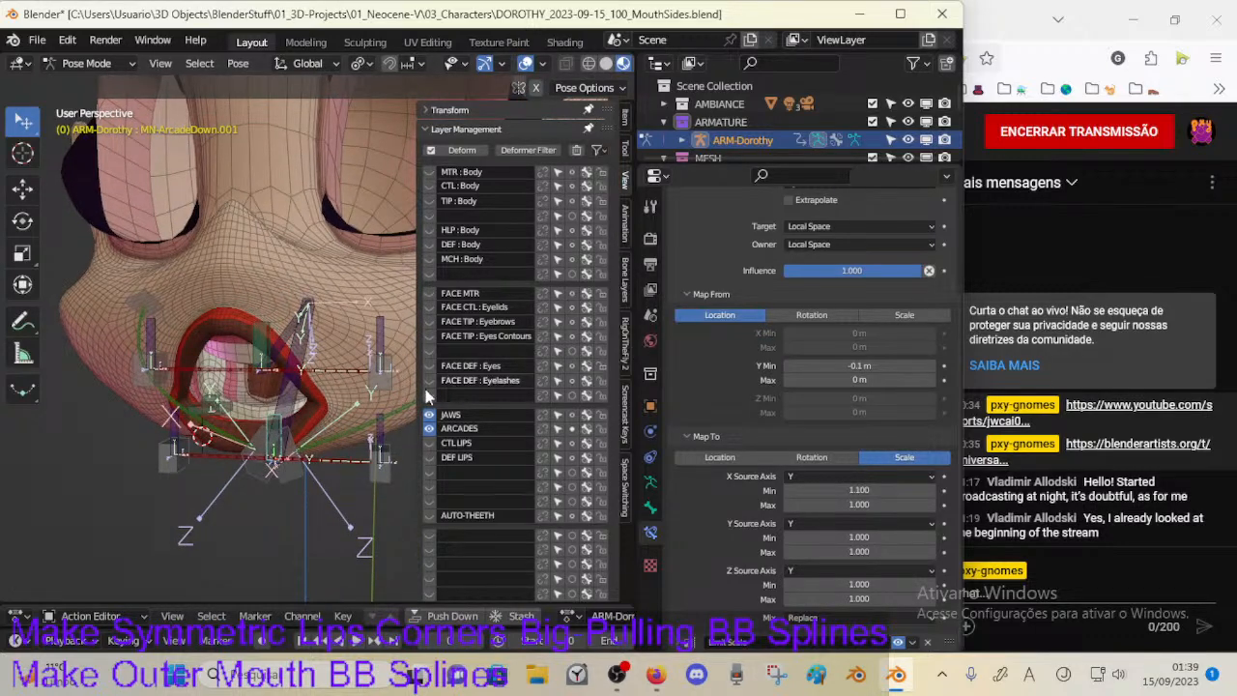
Step: Test moving MN-ArcadeUp, rotating it about X and scaling it along X, cancelling each transform
left_click(256, 347)
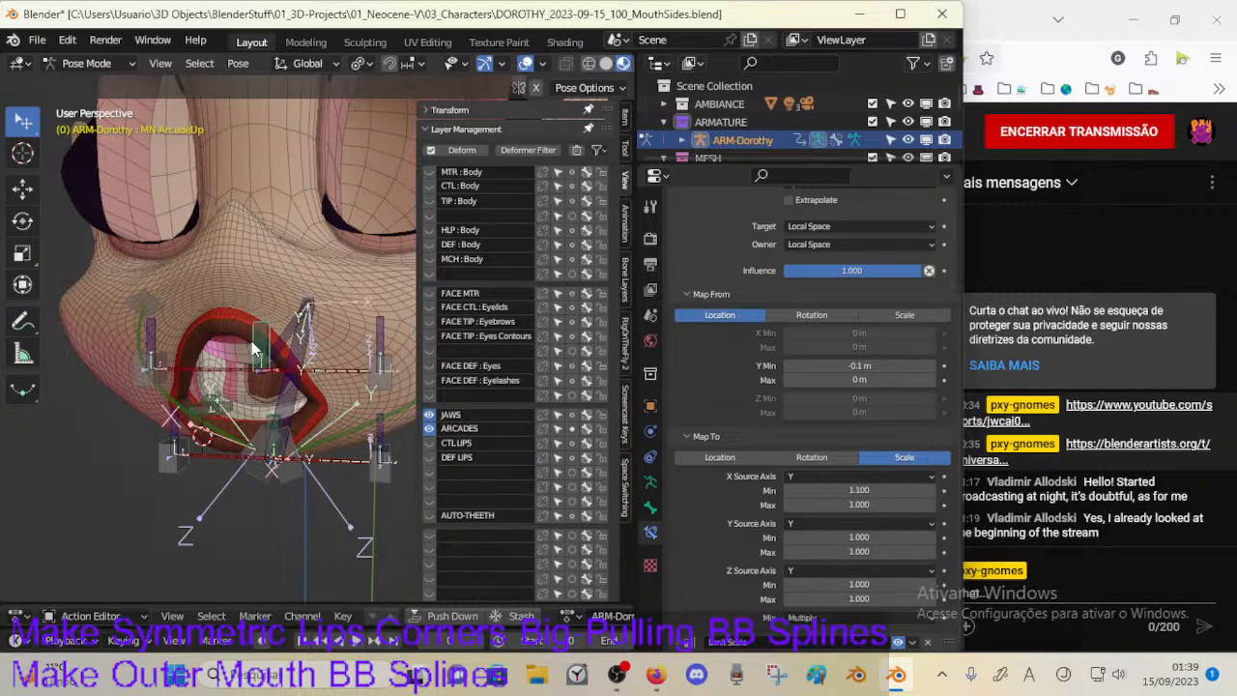
key("g")
right_click(265, 319)
key("r")
key("x")
right_click(298, 371)
key("s")
key("x")
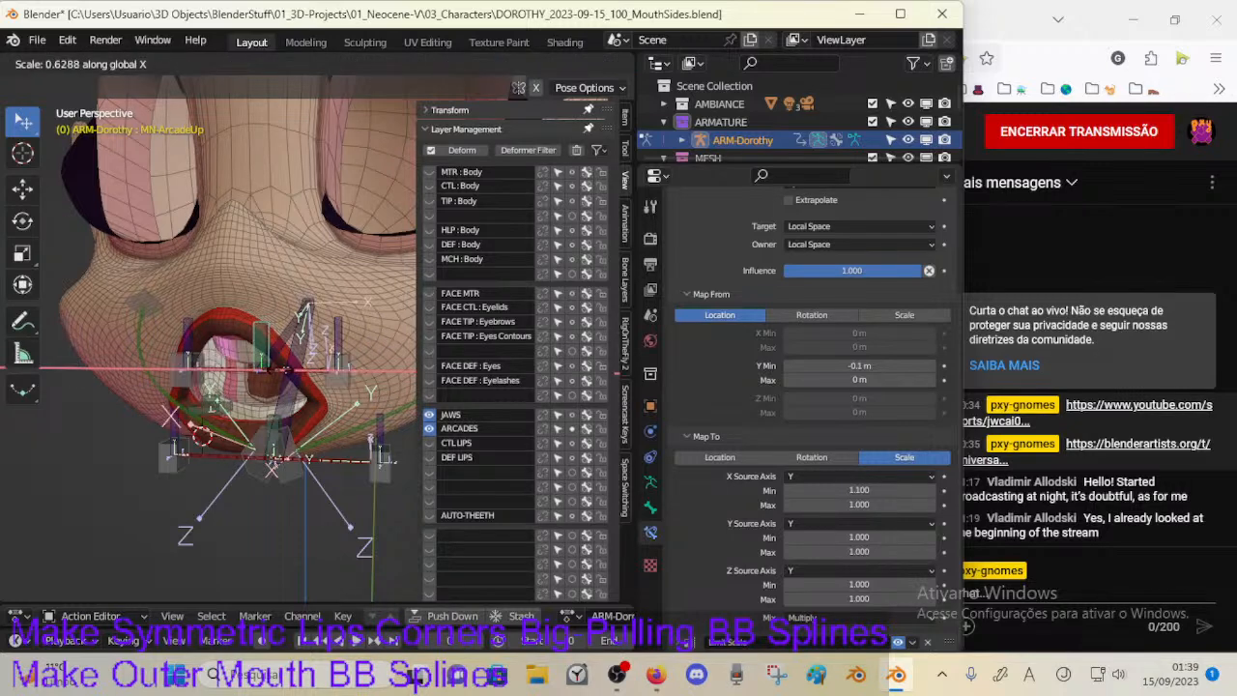
right_click(280, 370)
Step: Select MN-ArcadeDown.001 and test scaling it along X from several viewing angles, leaving its scale as it was
left_click(274, 417)
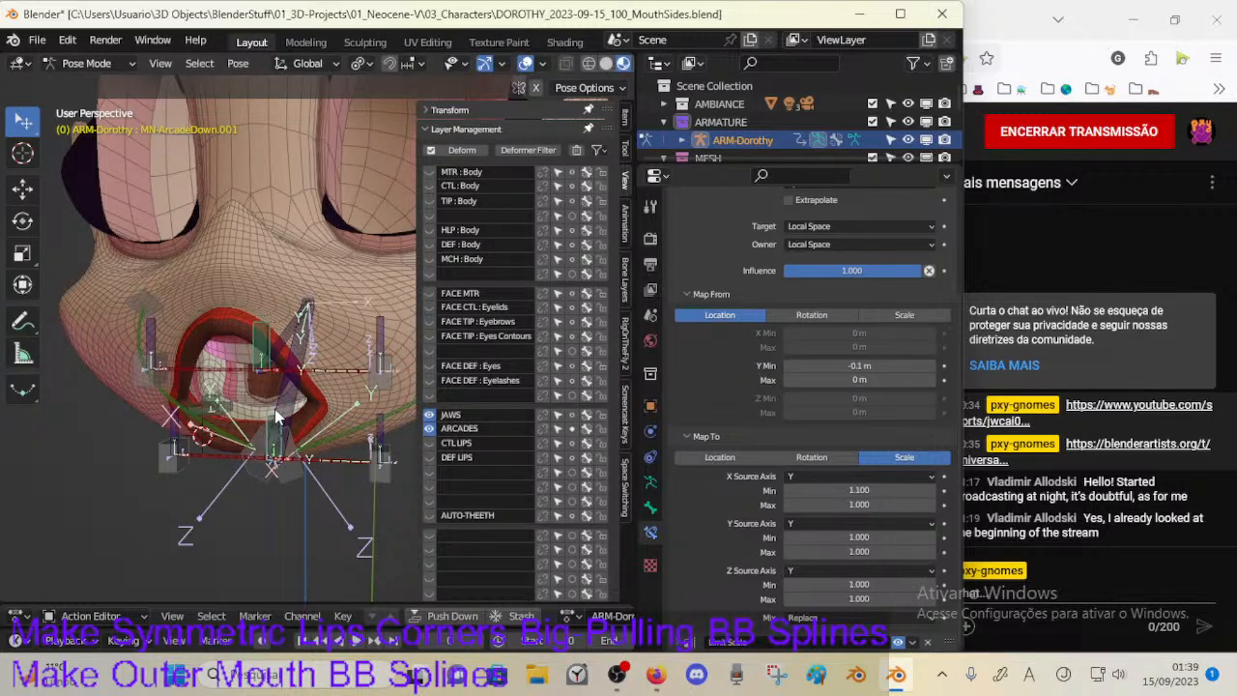
key("s")
key("x")
right_click(285, 413)
left_click(267, 414)
mouse_move(271, 415)
middle_mouse_down()
mouse_move(296, 421)
mouse_move(251, 408)
middle_mouse_up()
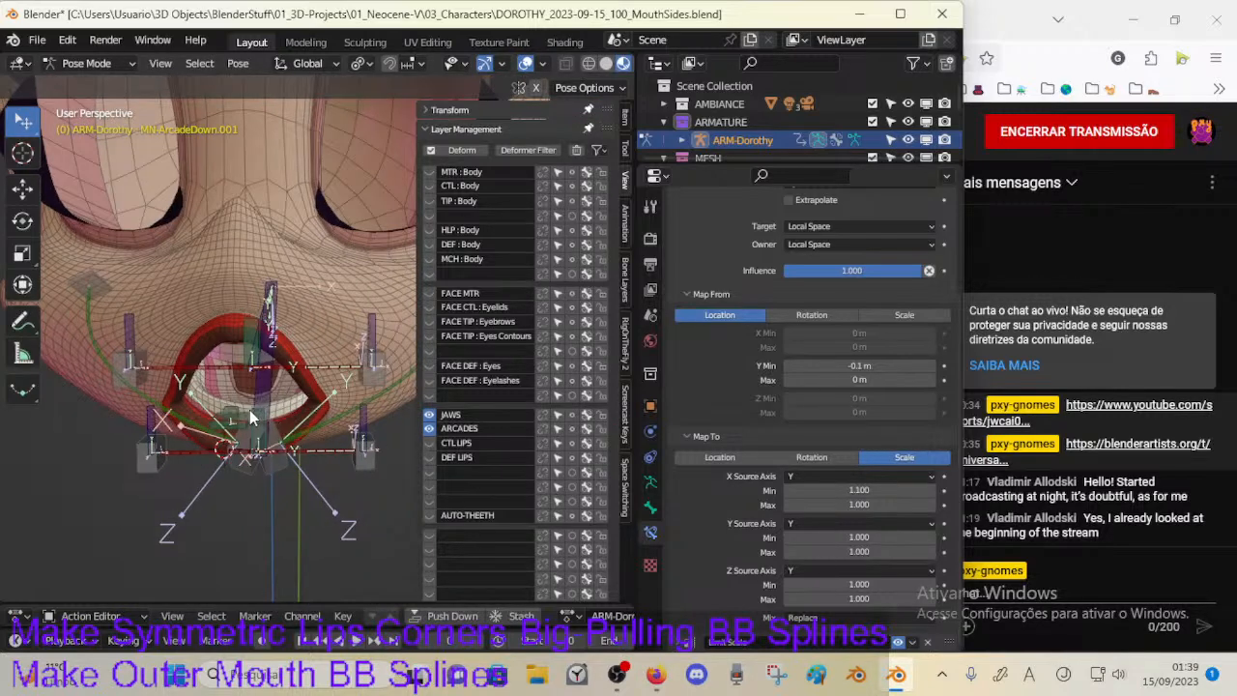
left_click(250, 408)
left_click(257, 407)
key("s")
key("x")
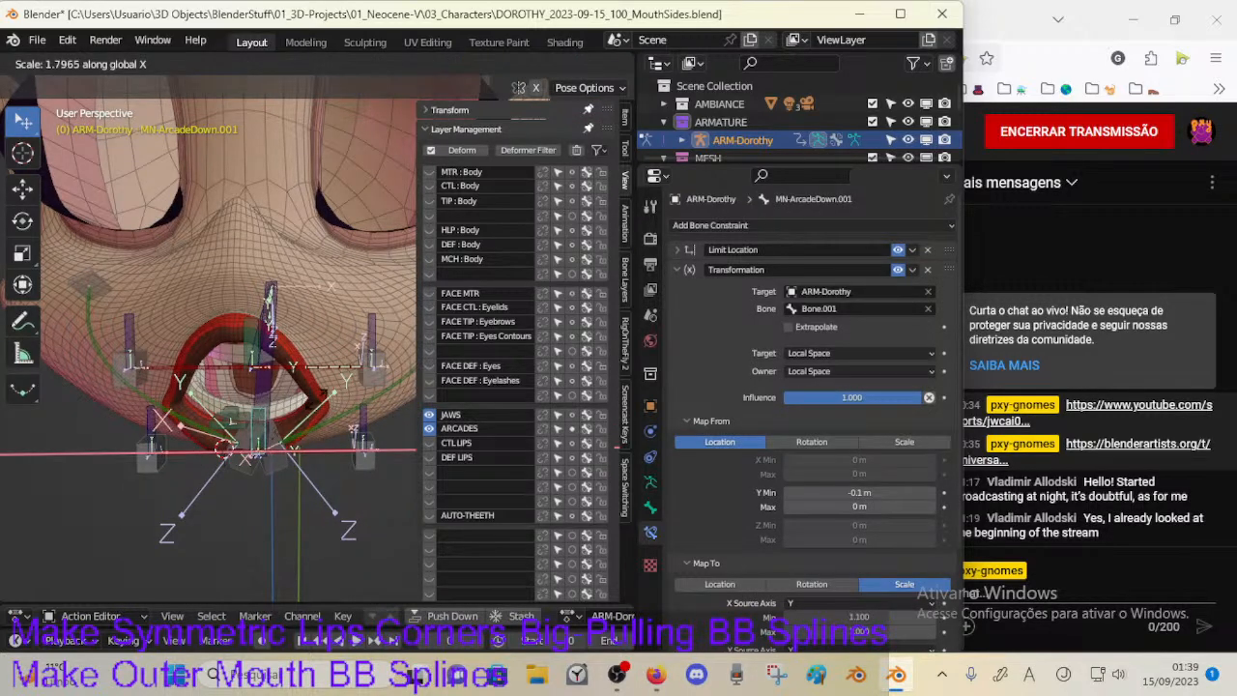
right_click(232, 404)
middle_click_drag(232, 404, 200, 419)
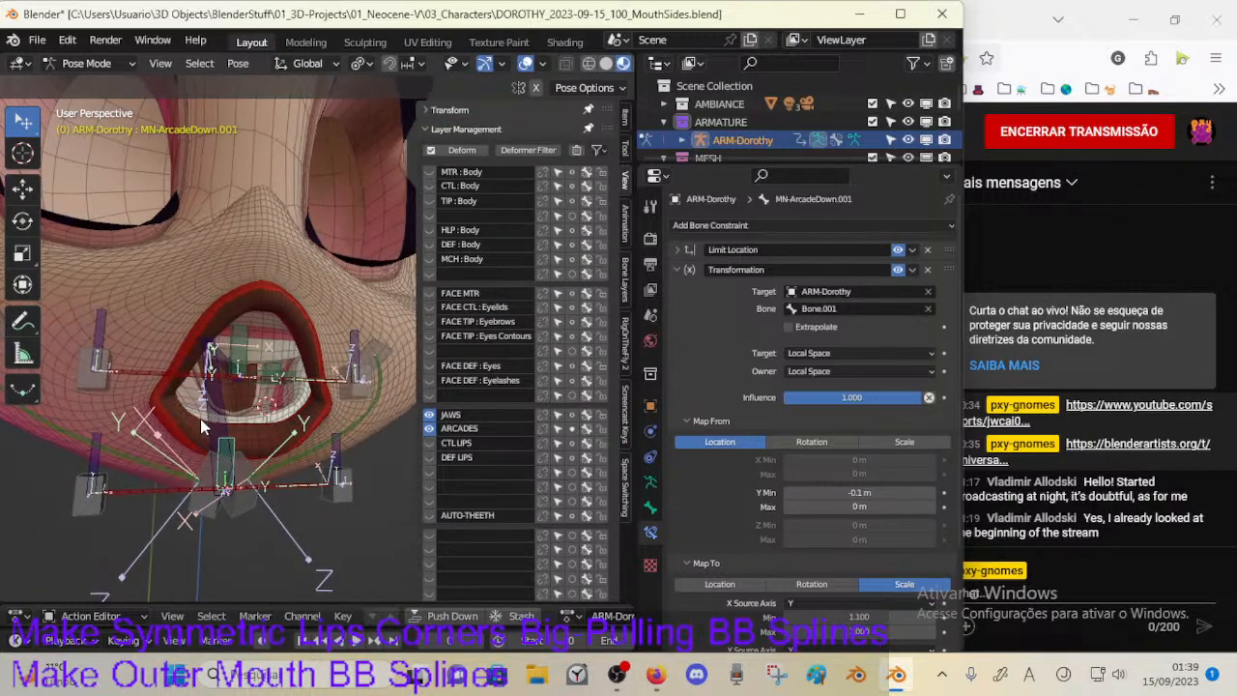
key("s")
key("x")
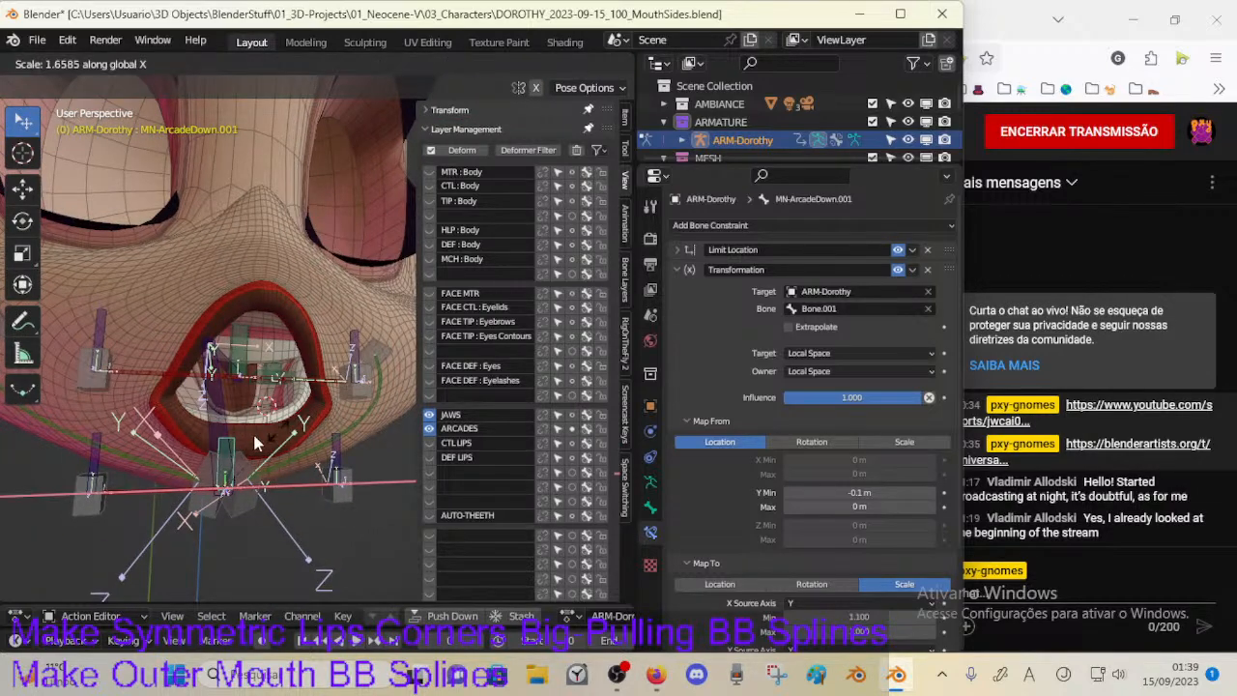
left_click(268, 435)
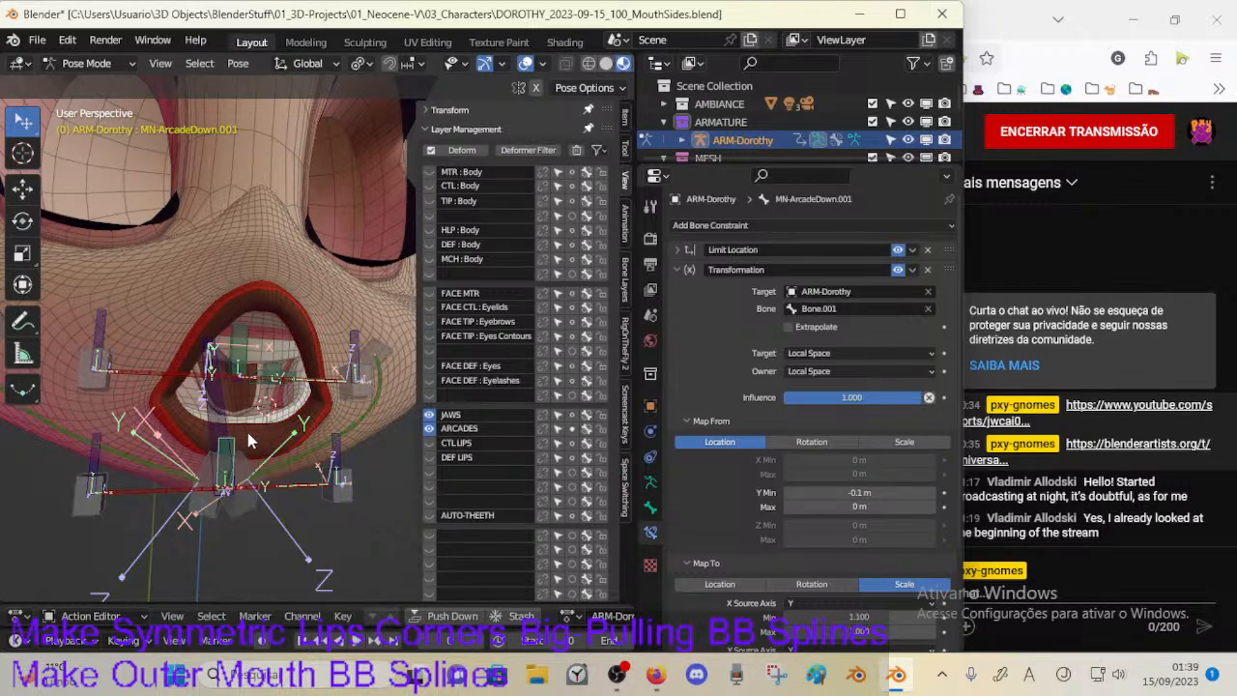
middle_click_drag(247, 432, 259, 441)
Step: Display the transform values and the Limit Scale constraint settings of MN-ArcadeDown.001
left_click(434, 131)
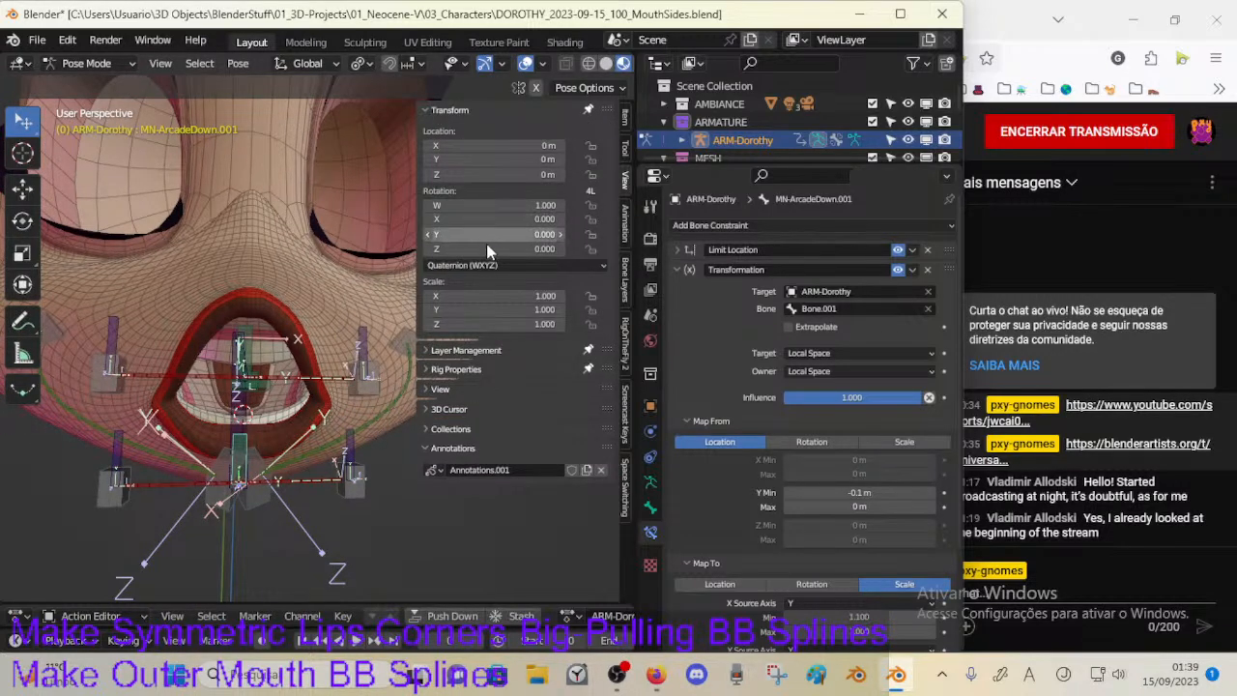
left_click(684, 272)
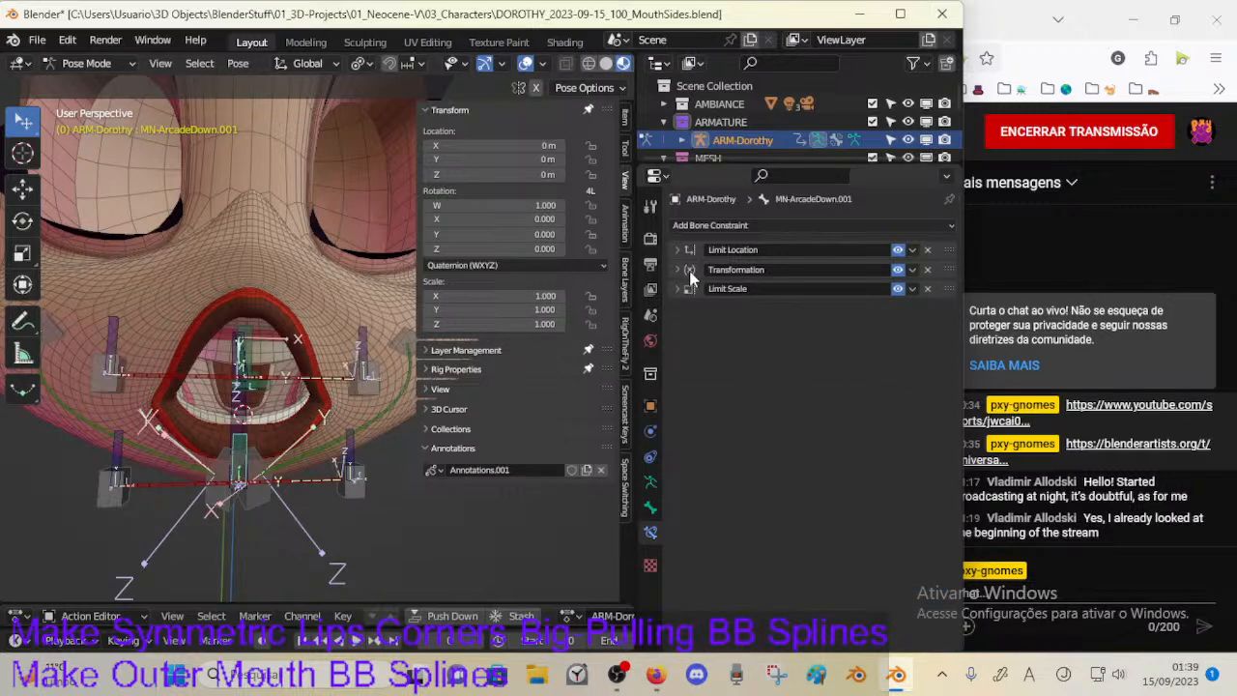
left_click(685, 289)
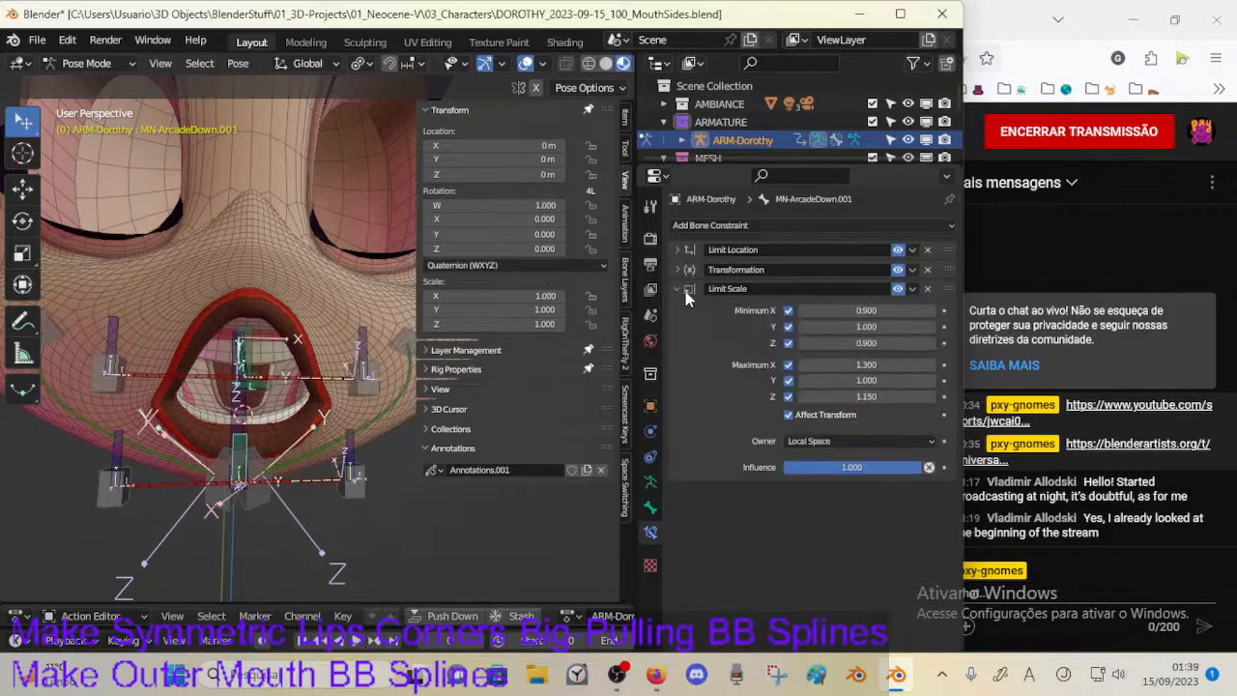
left_click(789, 396)
Step: Test MN-ArcadeDown.001 against its Limit Scale constraint by scaling it along X and uniformly, and by moving it, cancelling each transform
key("s")
key("x")
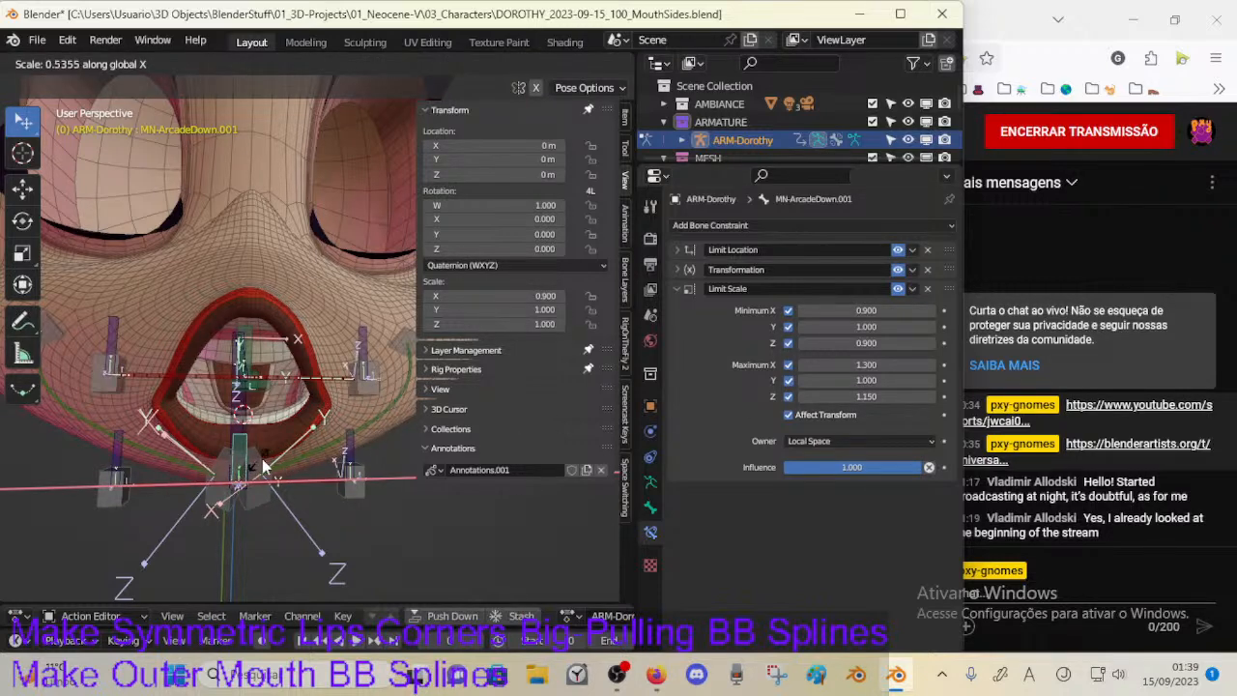
key("Escape")
mouse_move(280, 464)
middle_mouse_down()
mouse_move(362, 477)
mouse_move(319, 483)
mouse_move(274, 446)
middle_mouse_up()
key("g")
right_click(295, 462)
key("s")
key("x")
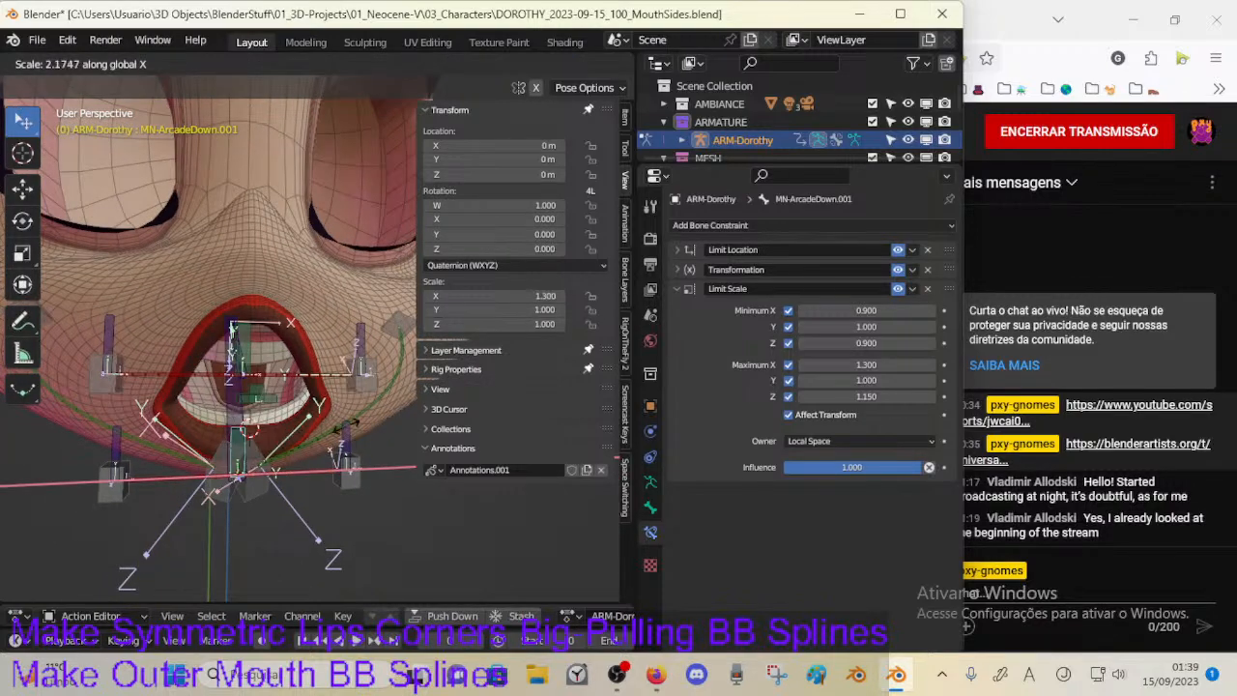
right_click(241, 486)
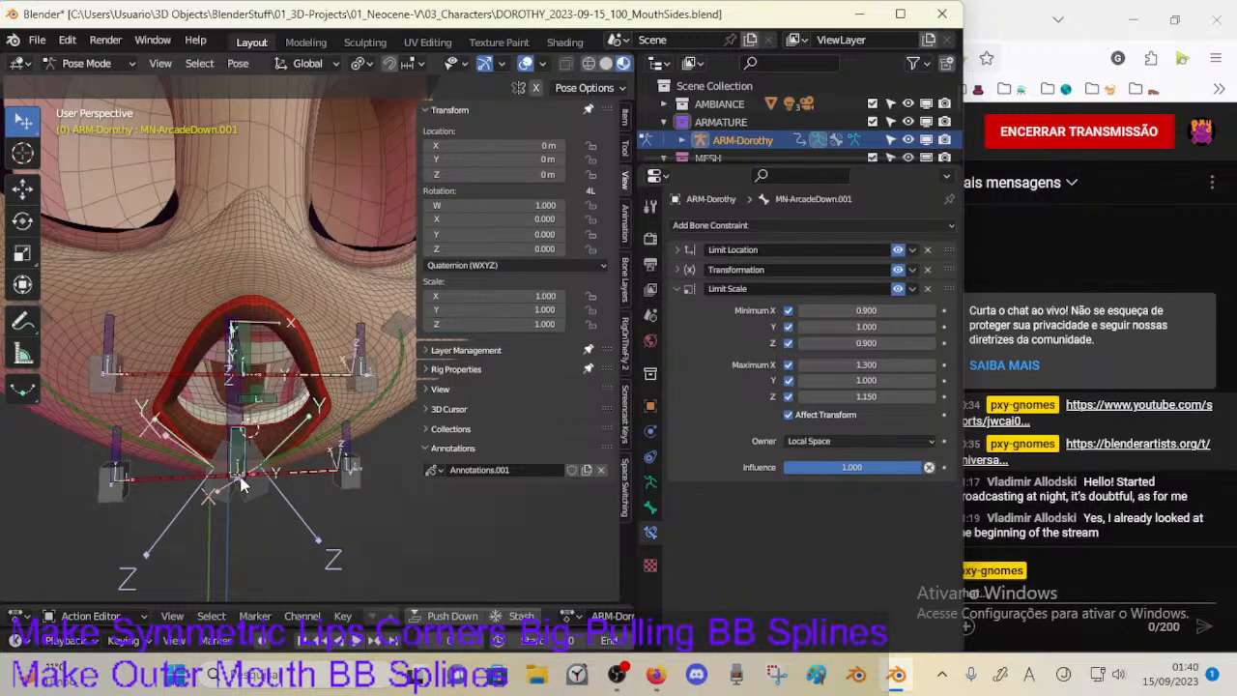
key("s")
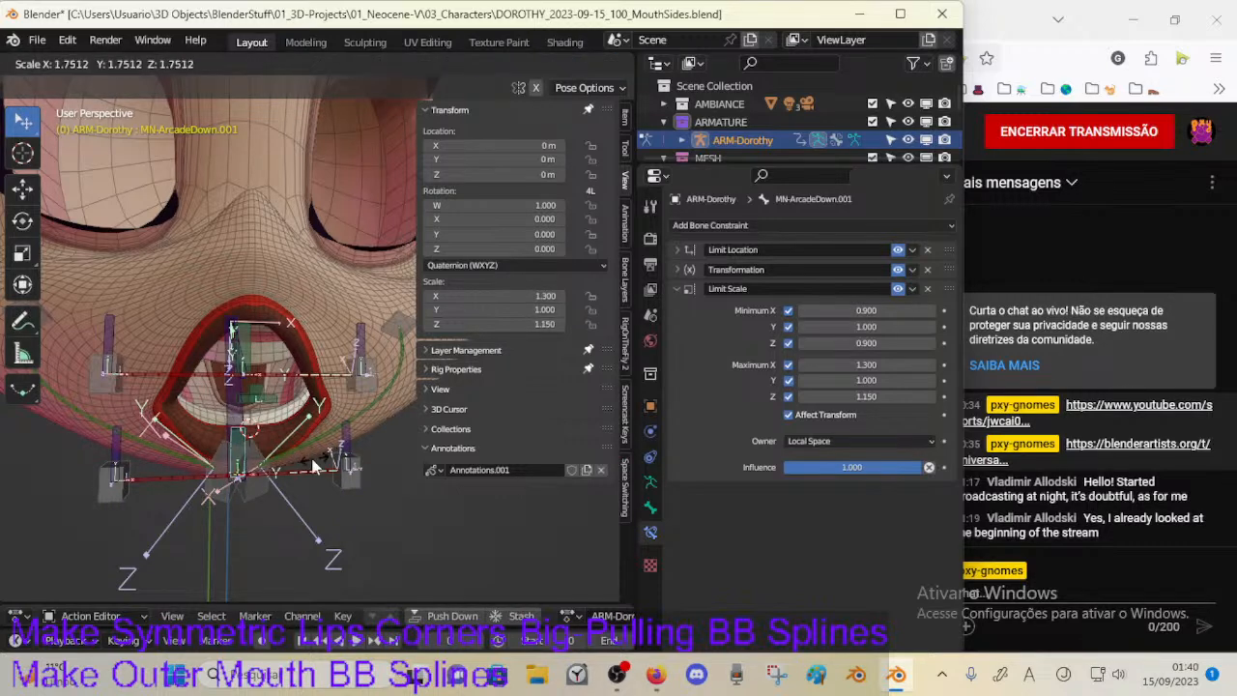
right_click(285, 456)
key("s")
key("x")
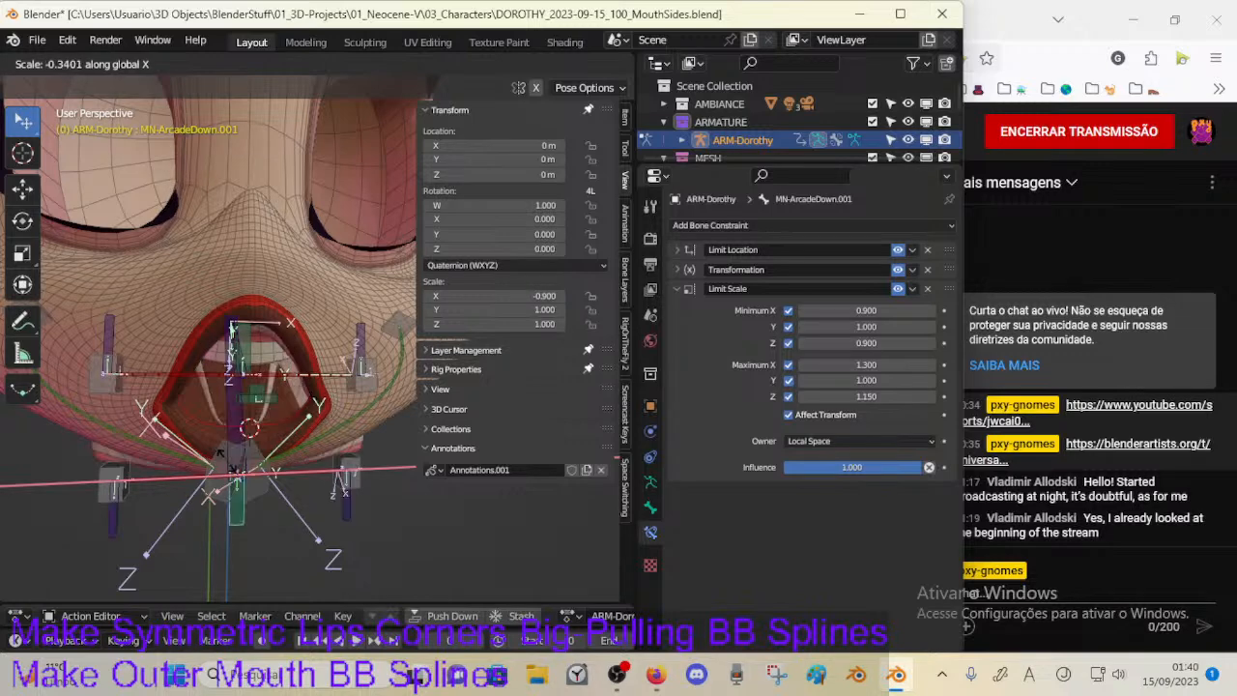
key("Escape")
middle_click_drag(249, 467, 279, 466)
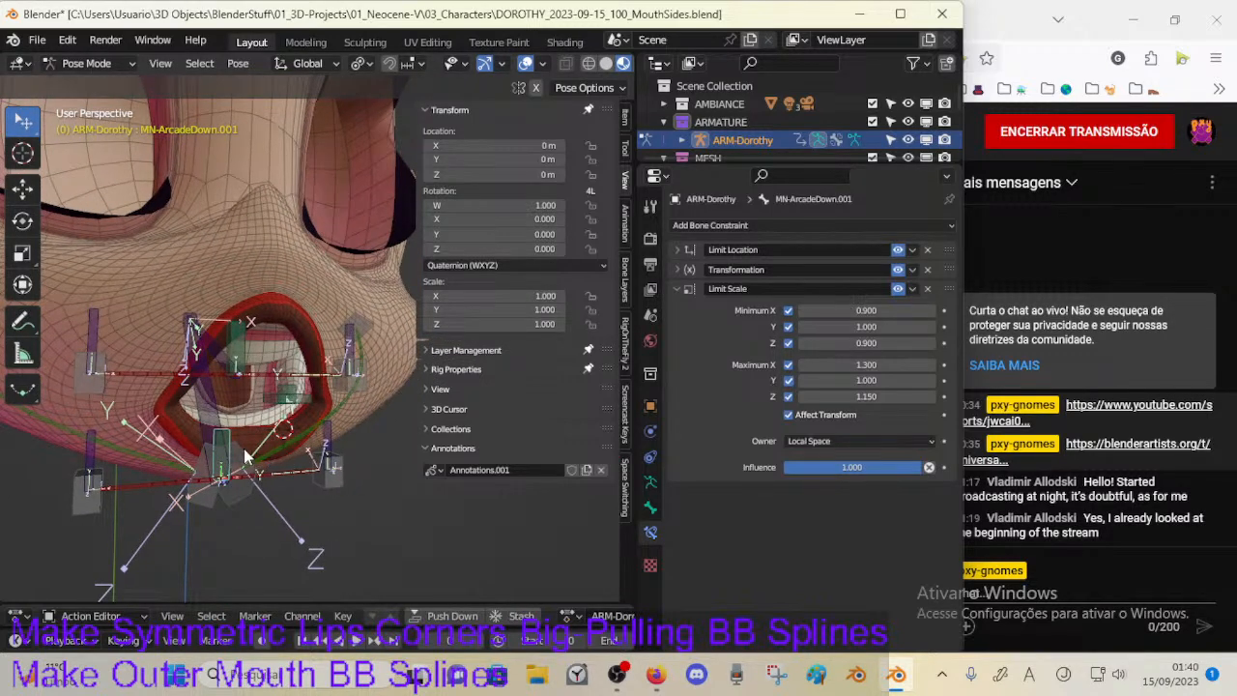
Step: Examine the Map From and Map To settings of the Transformation constraint on MN-ArcadeDown.001
left_click(675, 289)
left_click(678, 269)
middle_click_drag(709, 357, 714, 316)
scroll(737, 411, "down", 2)
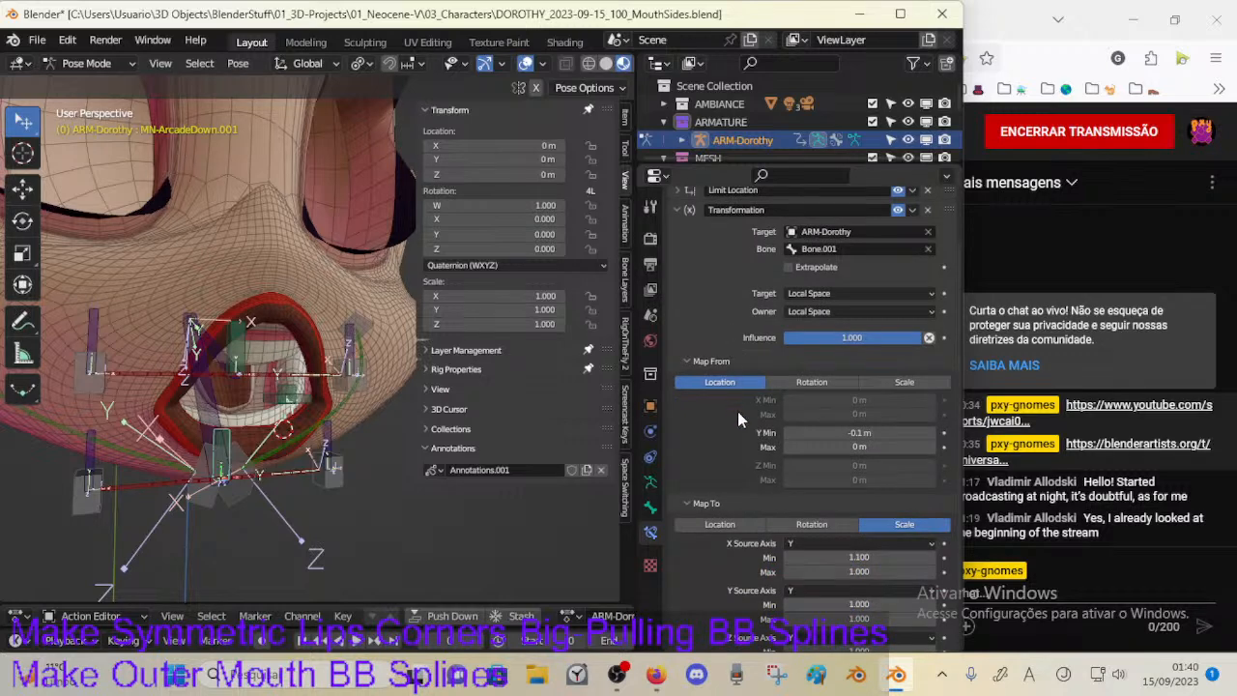
scroll(740, 396, "down", 1)
left_click(593, 445)
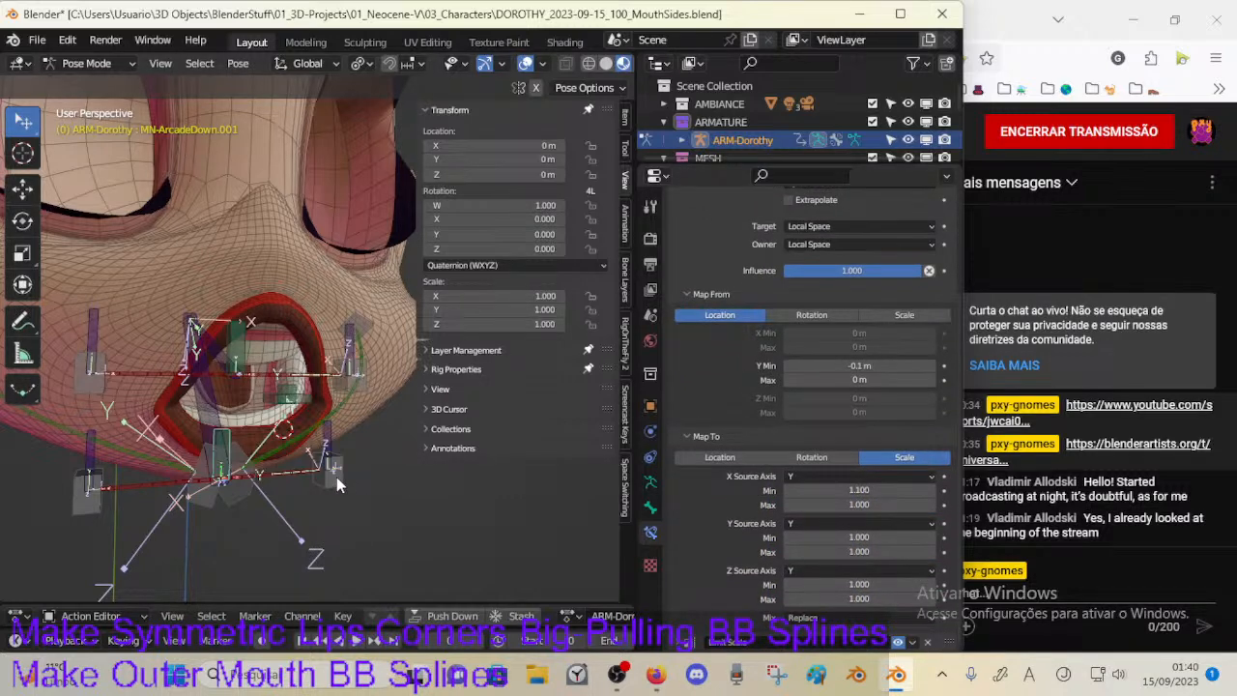
Step: Select the CTL-LipsRoll bone inside the mouth and enlarge the Action Editor to show its keyframes
left_click(321, 440)
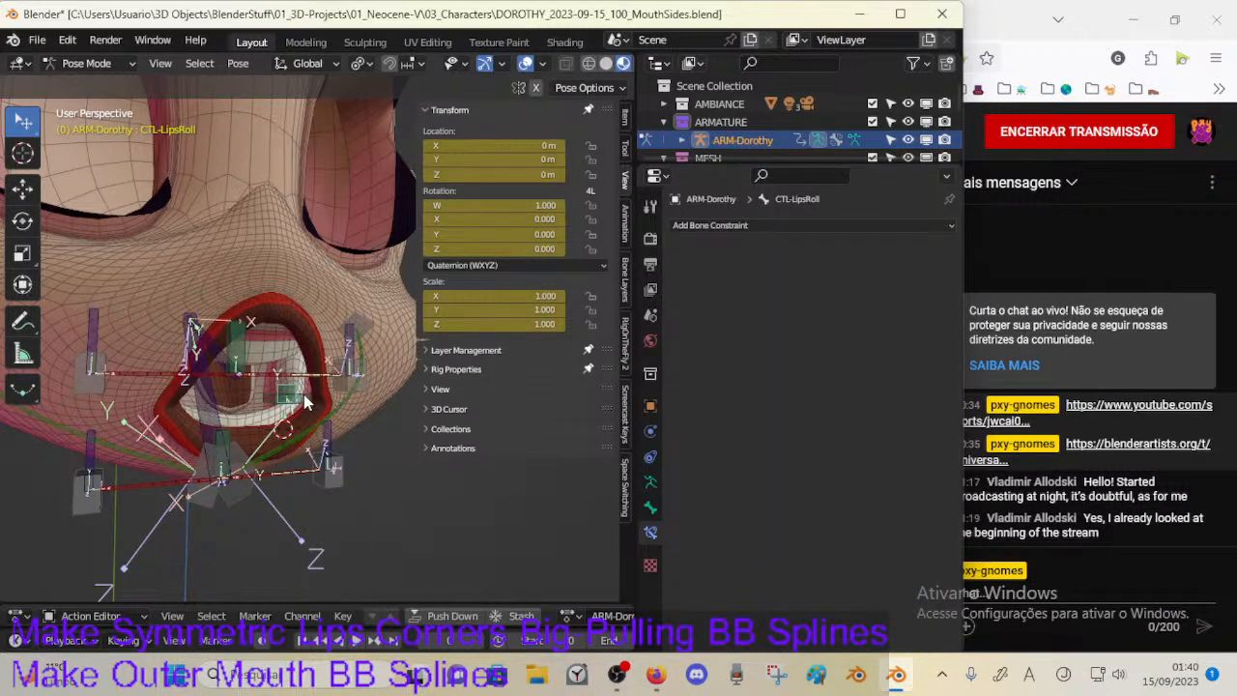
left_click(301, 403)
middle_click_drag(311, 418, 296, 422)
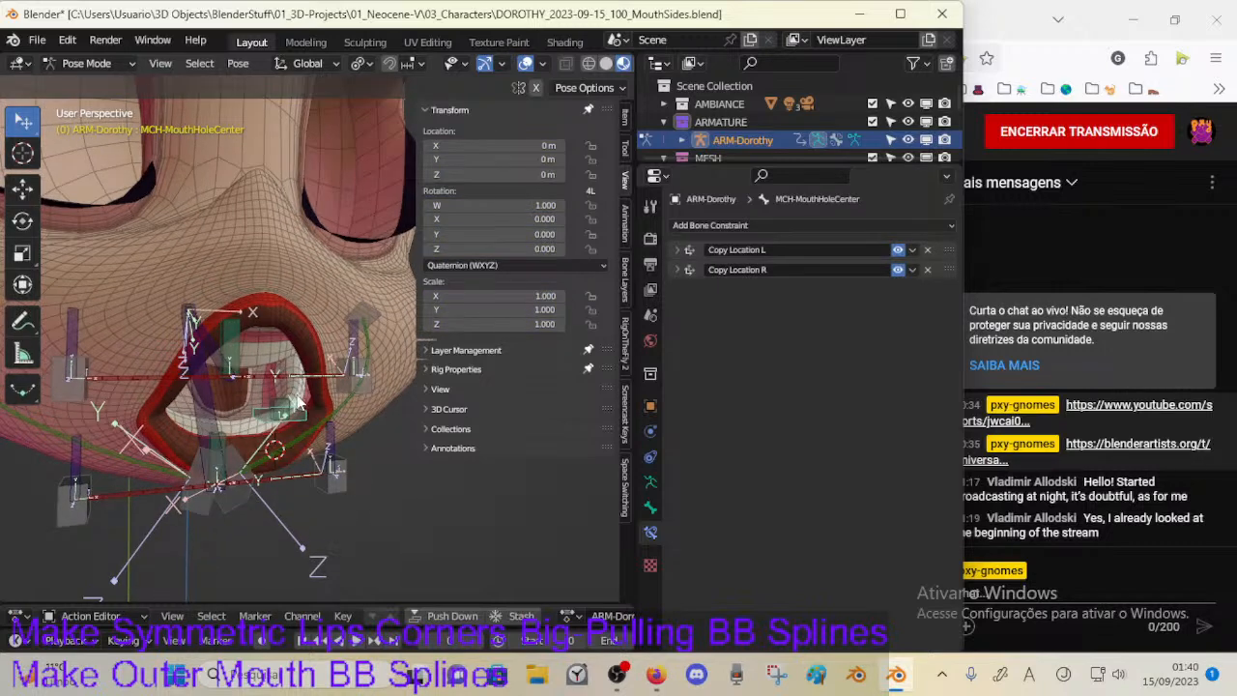
left_click(296, 422)
left_click(295, 422)
left_click(286, 406)
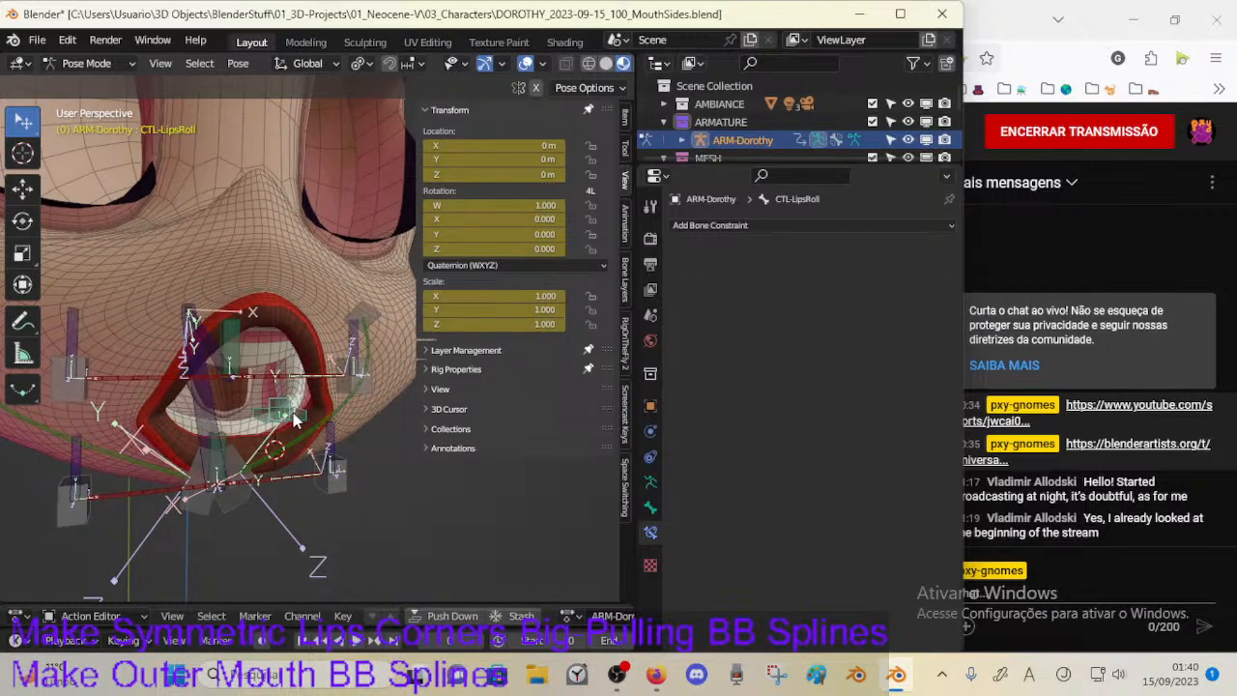
left_click_drag(275, 606, 290, 503)
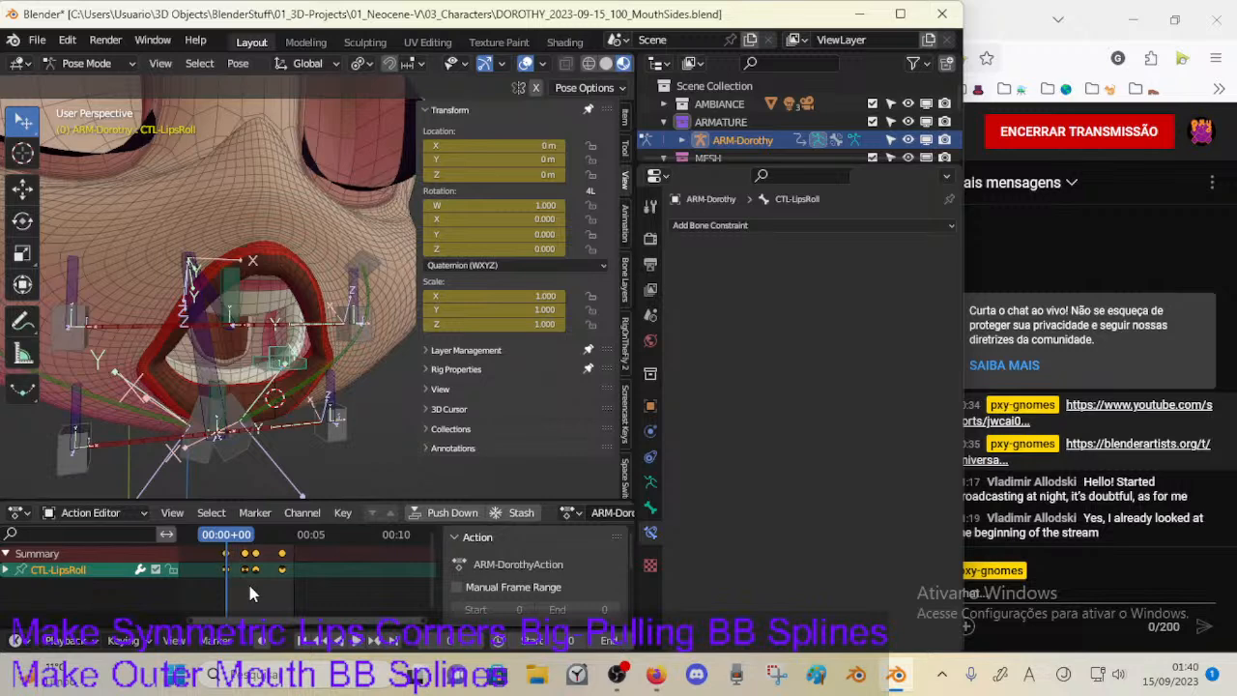
Step: Deselect all bones and show the bone layers from CTL LIPS through AUTO-THEETH alongside JAWS and ARCADES
key("x")
key("Escape")
key("alt+a")
left_click(452, 351)
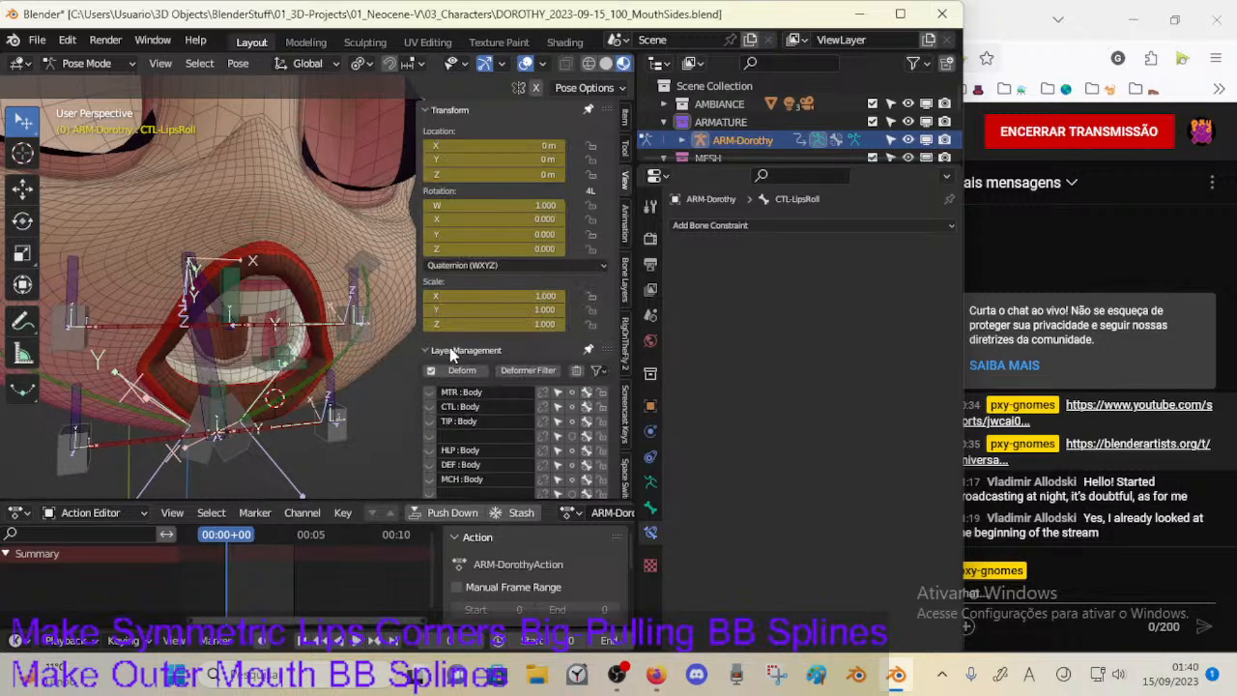
scroll(437, 415, "down", 8)
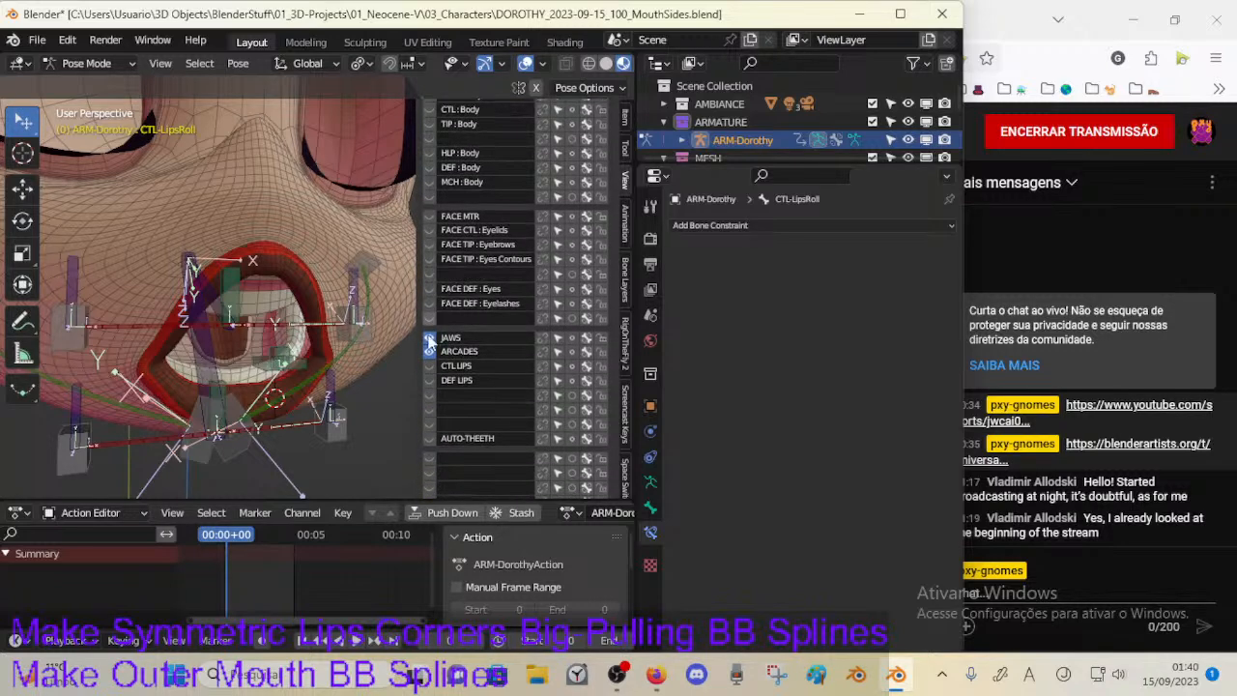
left_click_drag(428, 366, 430, 455)
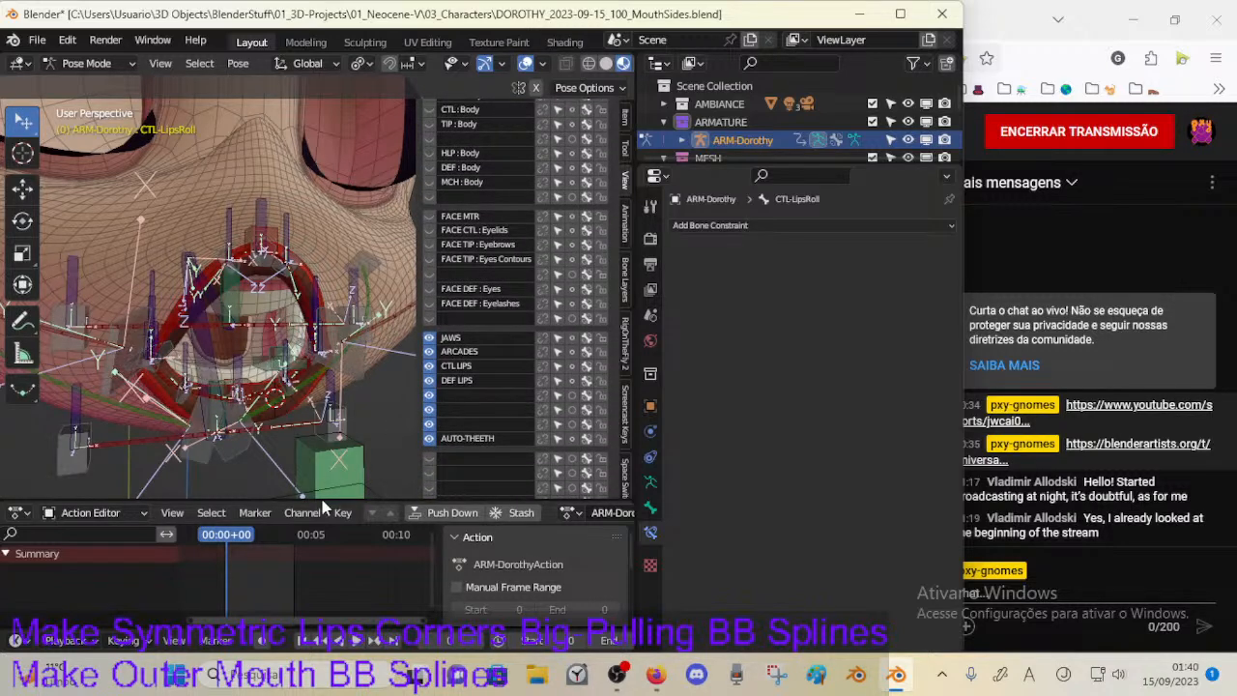
Step: Select all visible bones, delete all their keyframes from the action, and clear the selection
key("a")
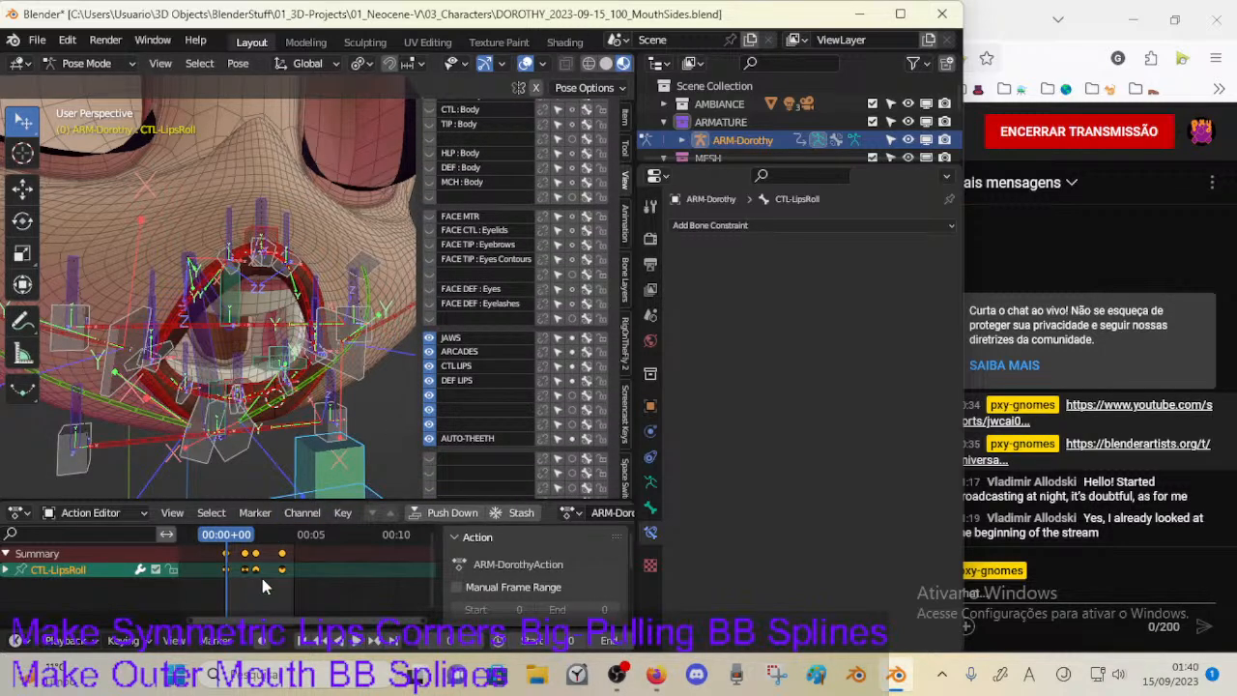
key("x")
left_click(258, 584)
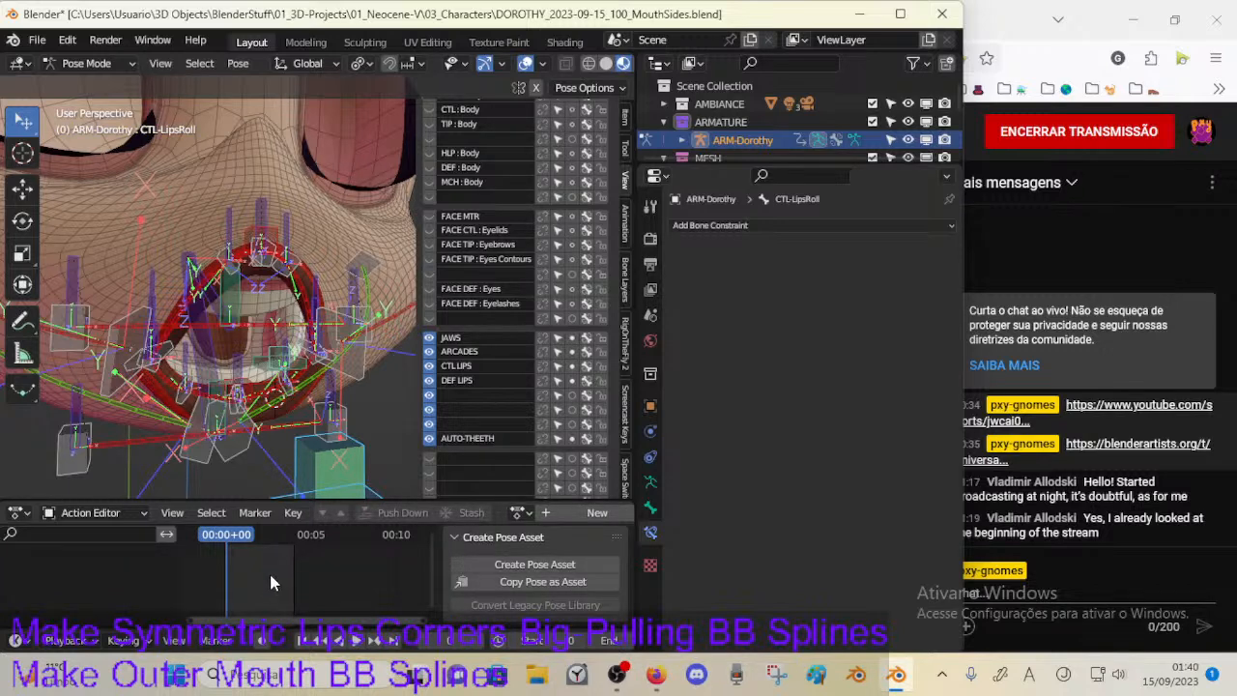
key("alt+a")
Step: Isolate the CTL LIPS bone layer and view its bones around the mouth from the front
left_click_drag(432, 442, 430, 356)
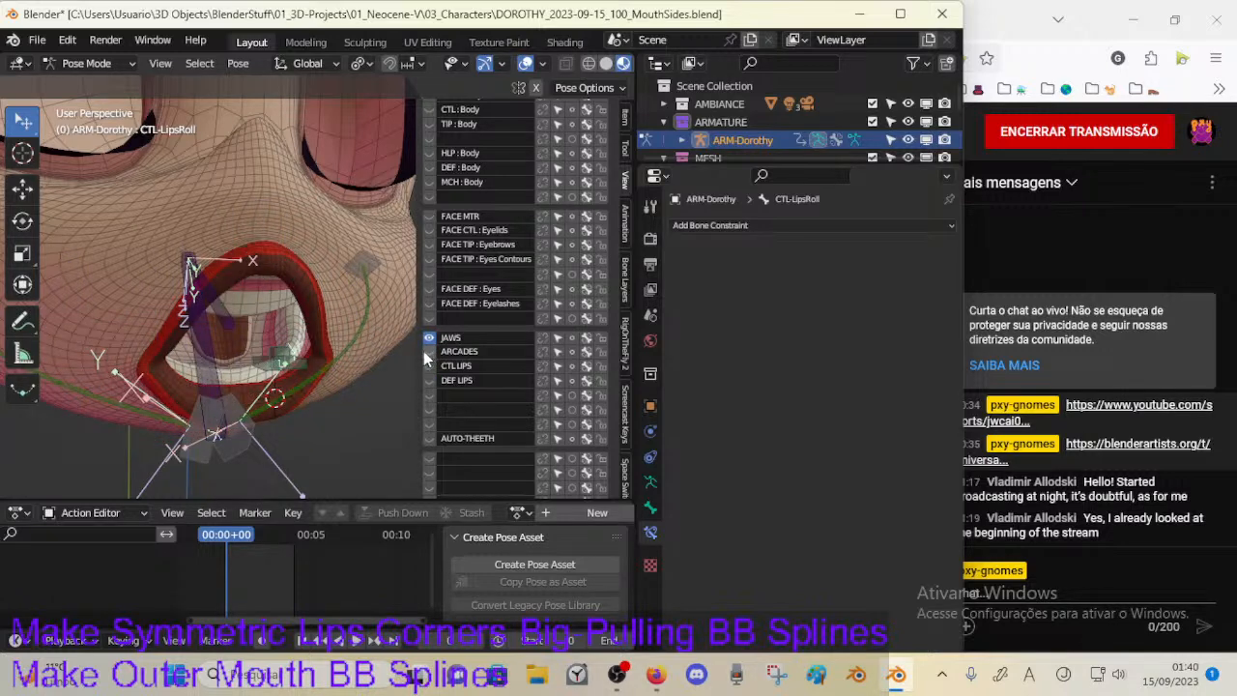
middle_click_drag(367, 389, 258, 394)
left_click(430, 350)
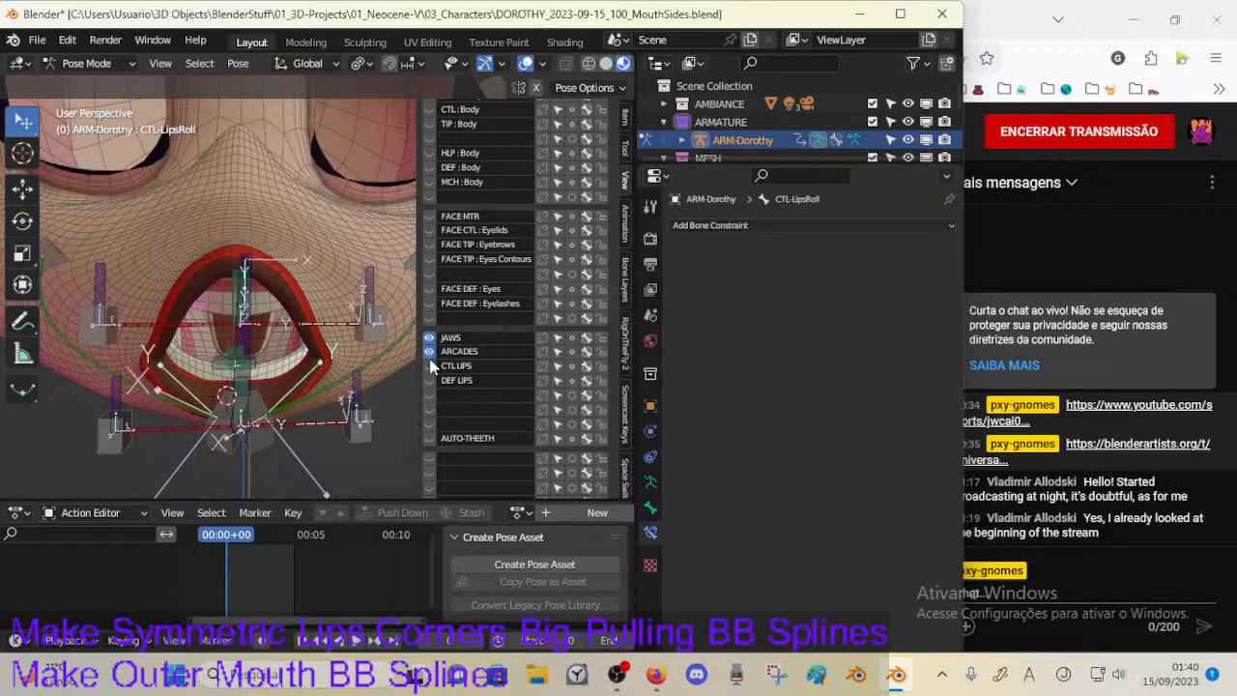
left_click(430, 365)
left_click(430, 364, "ctrl")
scroll(430, 353, "down", 5)
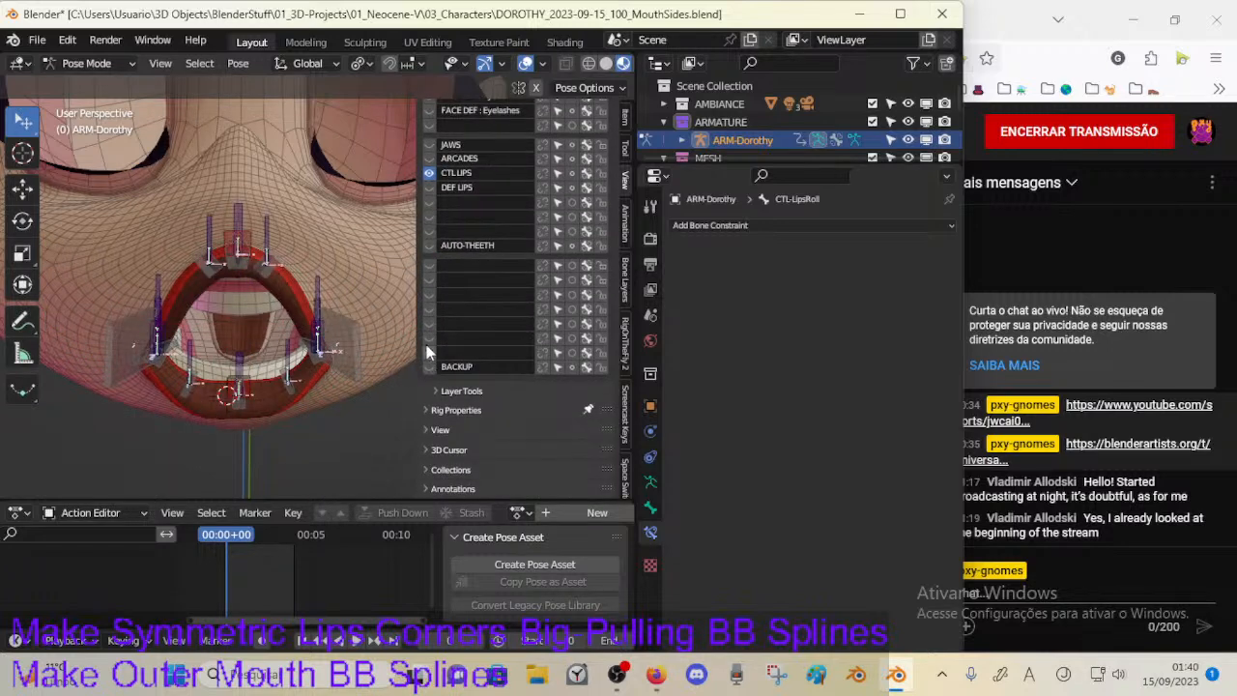
middle_click_drag(327, 278, 377, 286)
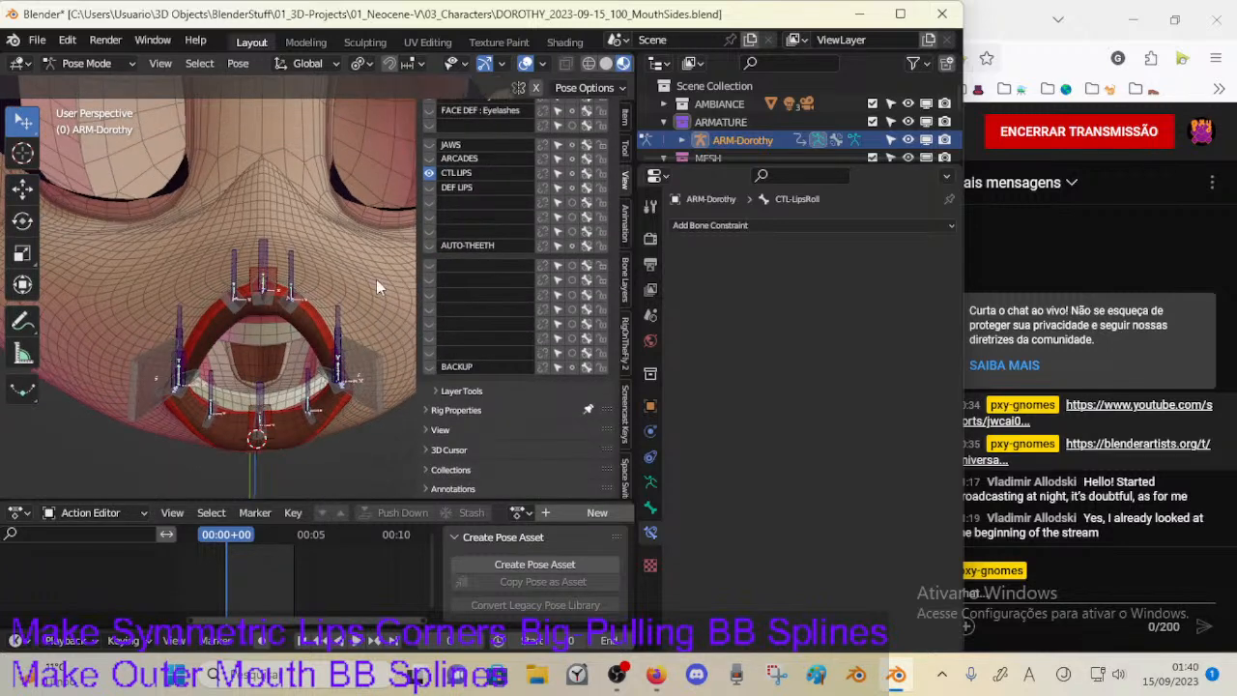
Step: Show only the JAWS and ARCADES bone layers, hiding CTL LIPS, and collapse the transform values
left_click(431, 145)
scroll(435, 183, "up", 5)
left_click(431, 365)
scroll(475, 319, "up", 4)
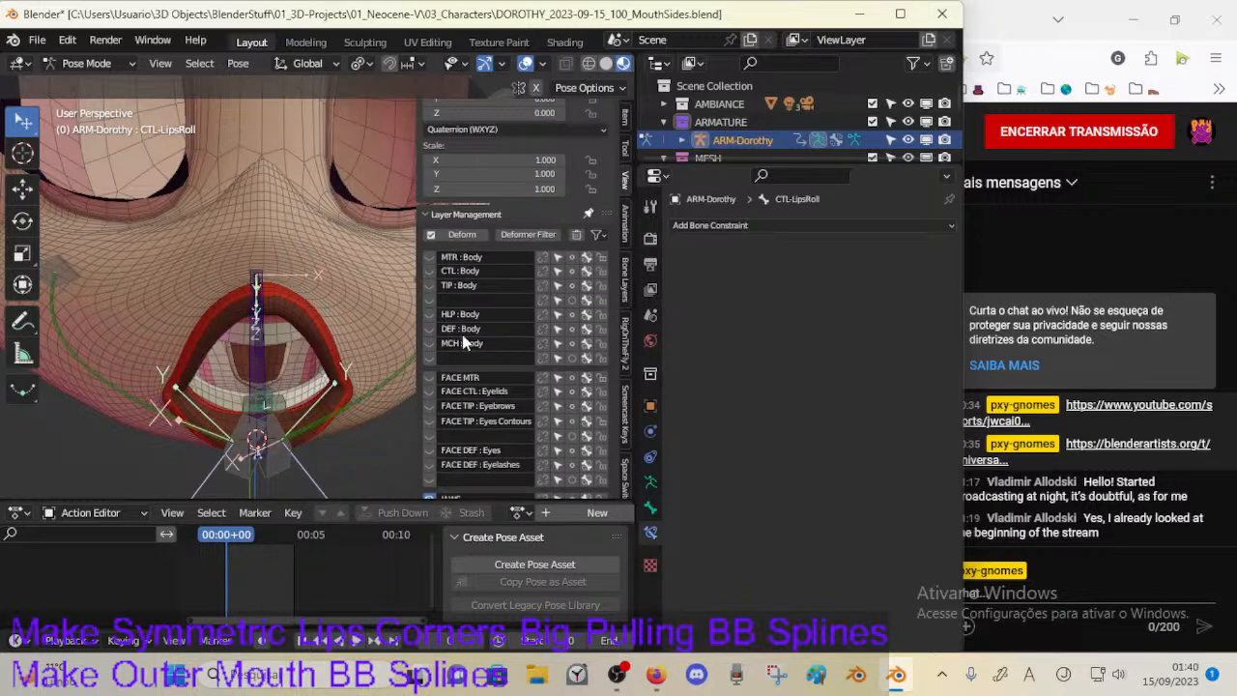
scroll(464, 343, "up", 4)
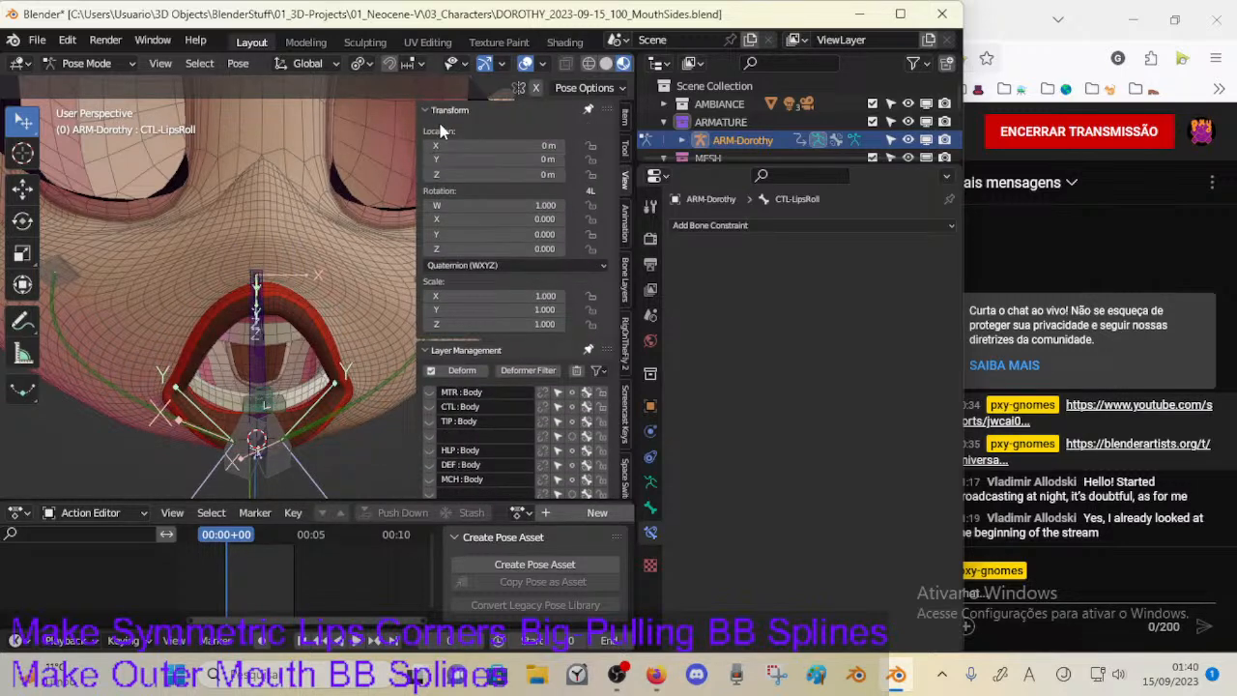
left_click(441, 110)
middle_click_drag(366, 202, 334, 357)
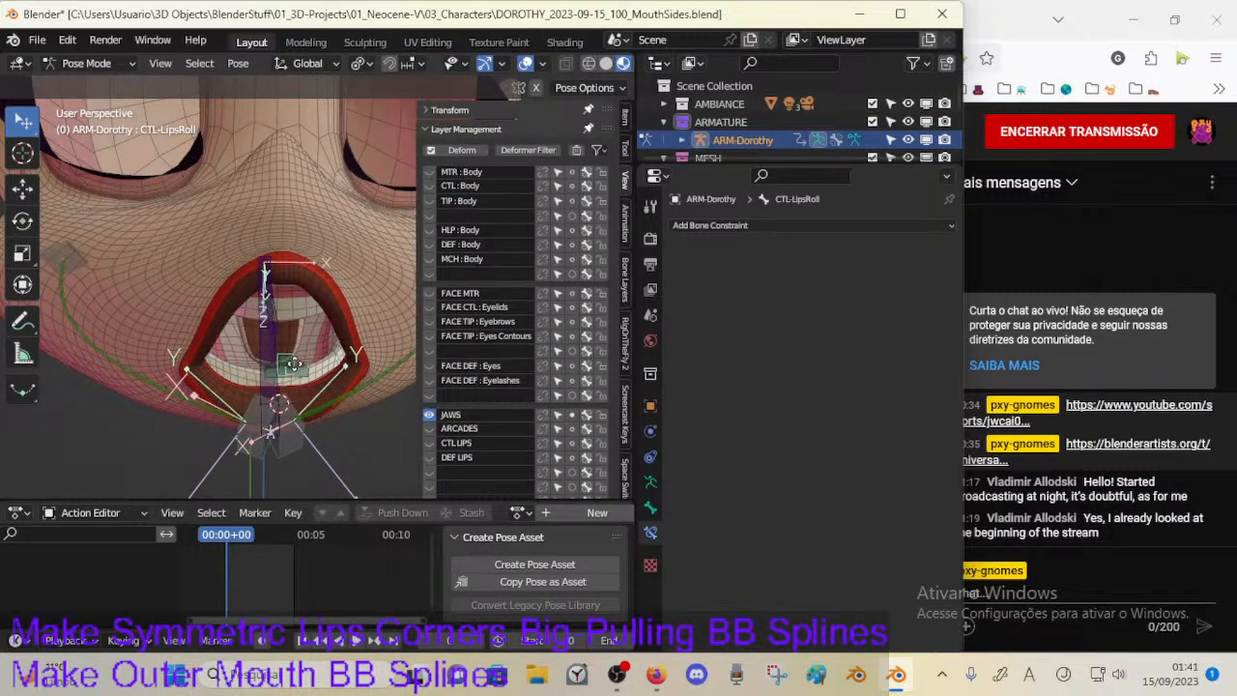
middle_click_drag(292, 363, 258, 377)
left_click(429, 428)
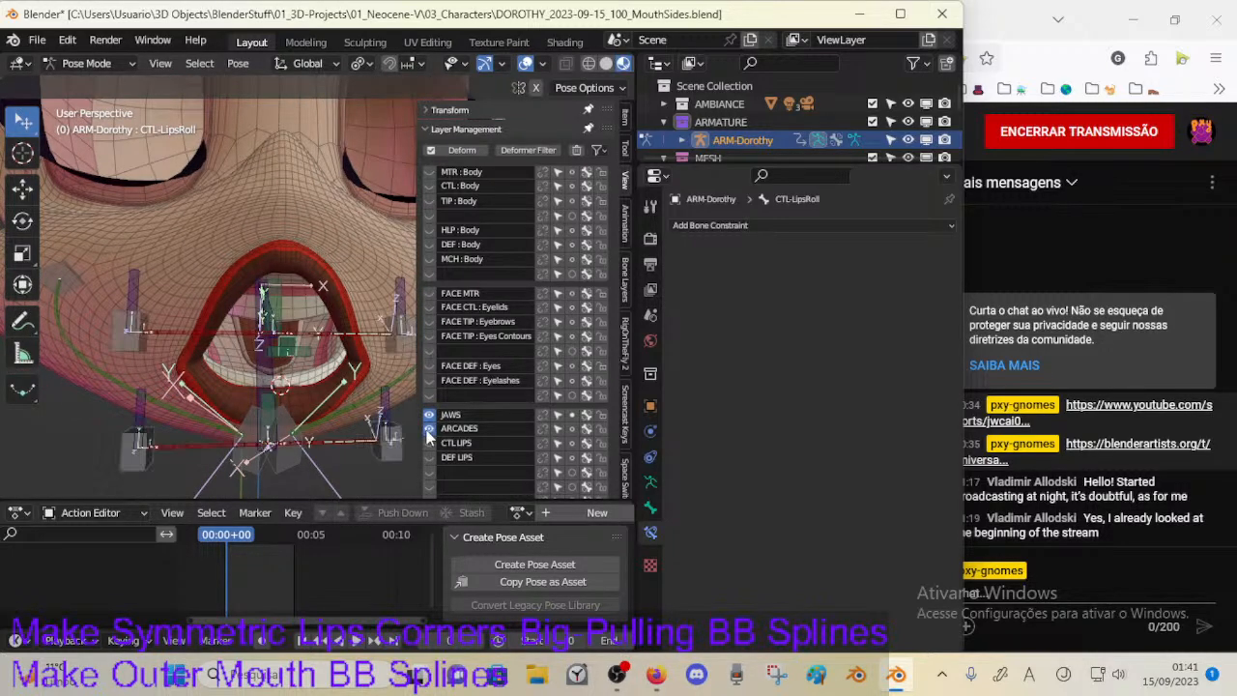
Step: Try scaling the lower arcade control MN-ArcadeDown.001 to test how the arcade bones follow
left_click(263, 409)
key("s")
key("x")
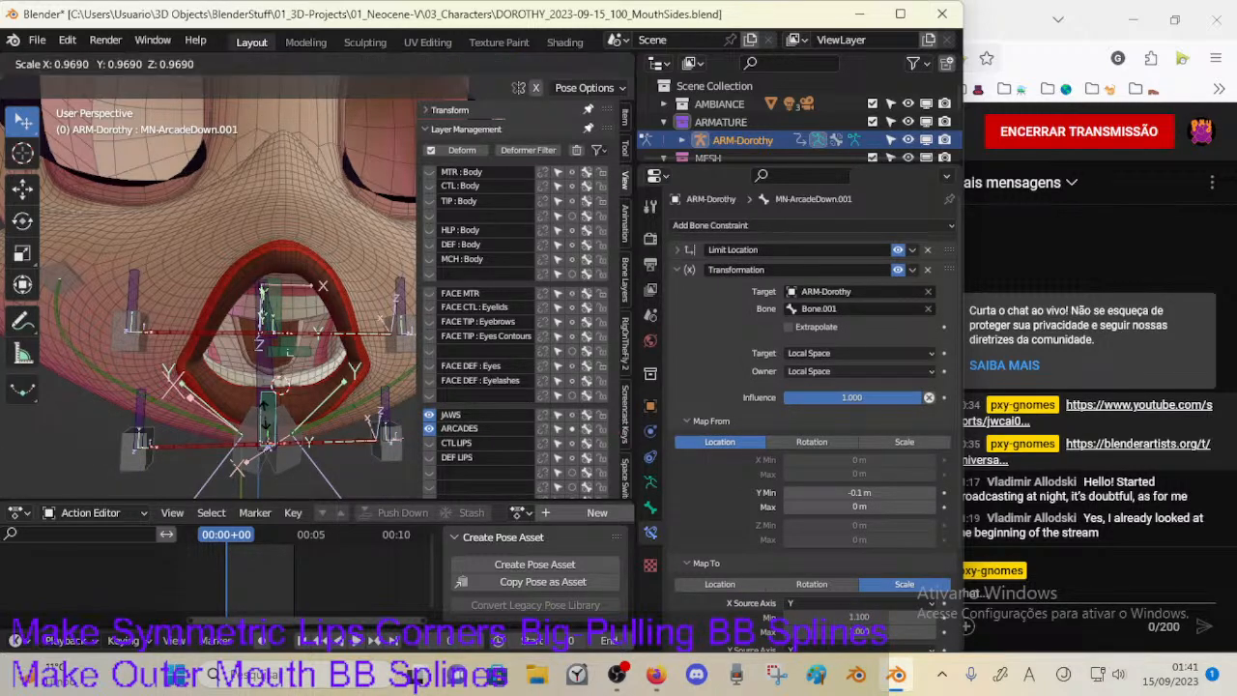
left_click(290, 425)
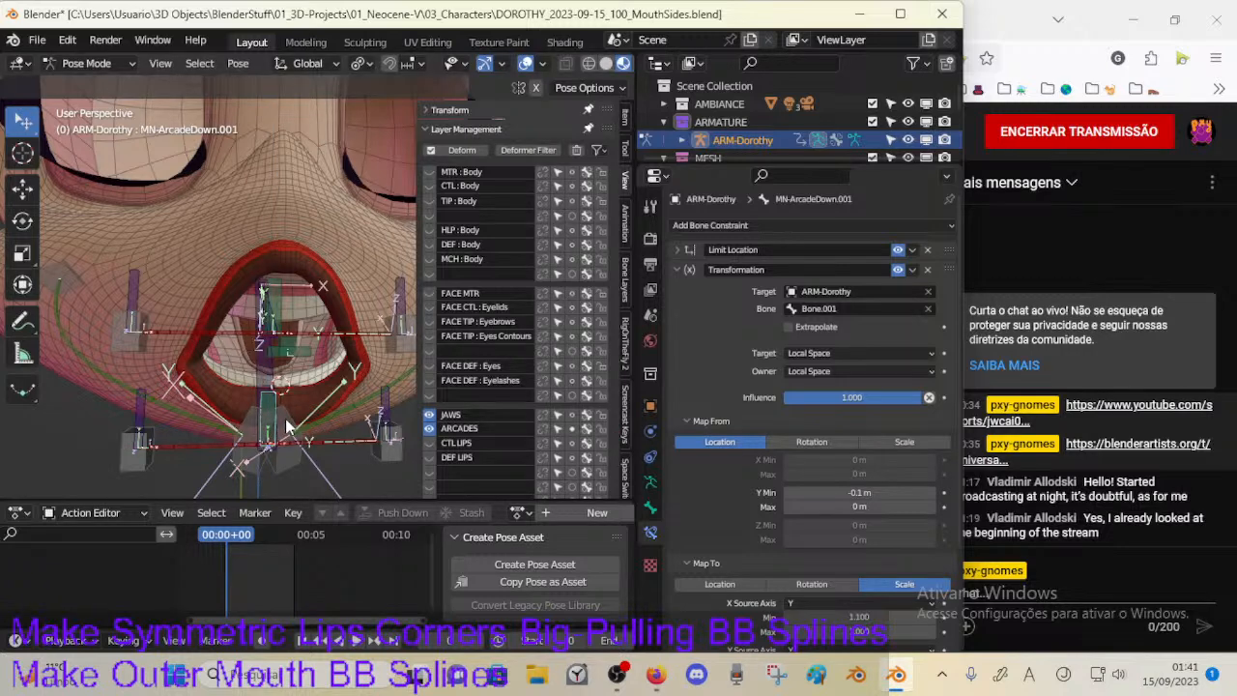
key("s")
right_click(290, 428)
key("s")
right_click(326, 321)
Step: Try scaling the upper arcade control MN-ArcadeUp, both uniformly and along the Y axis
left_click(290, 297)
key("s")
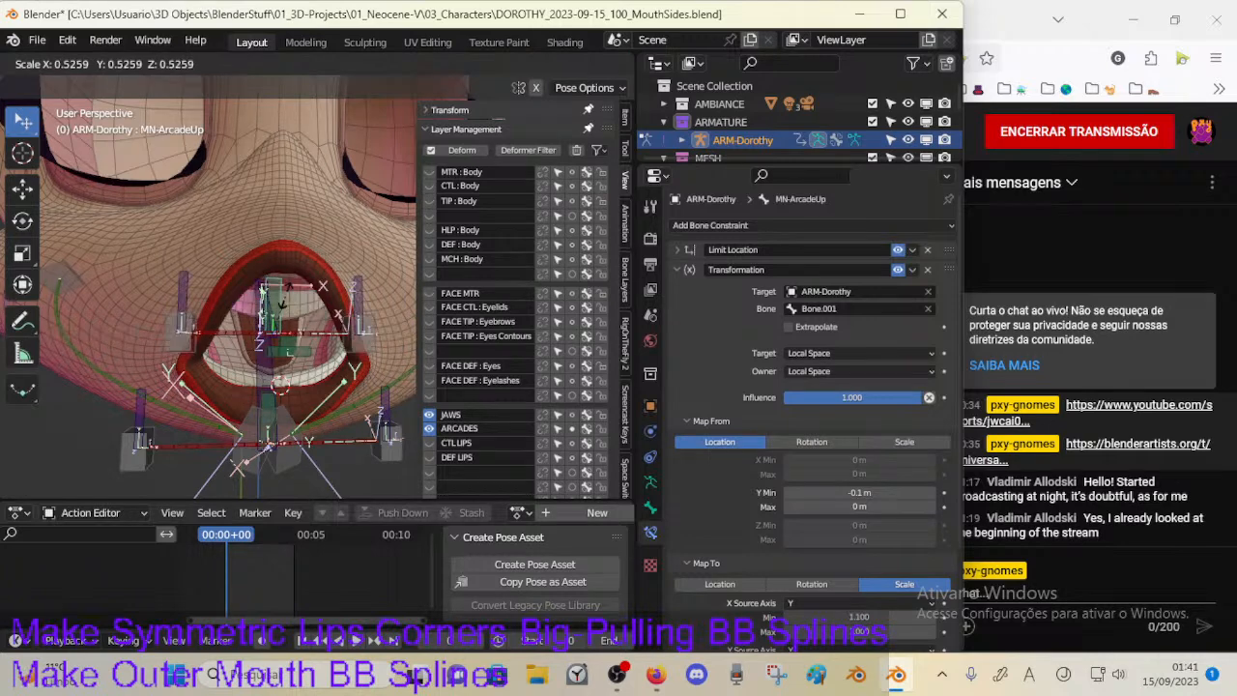
right_click(288, 297)
key("s")
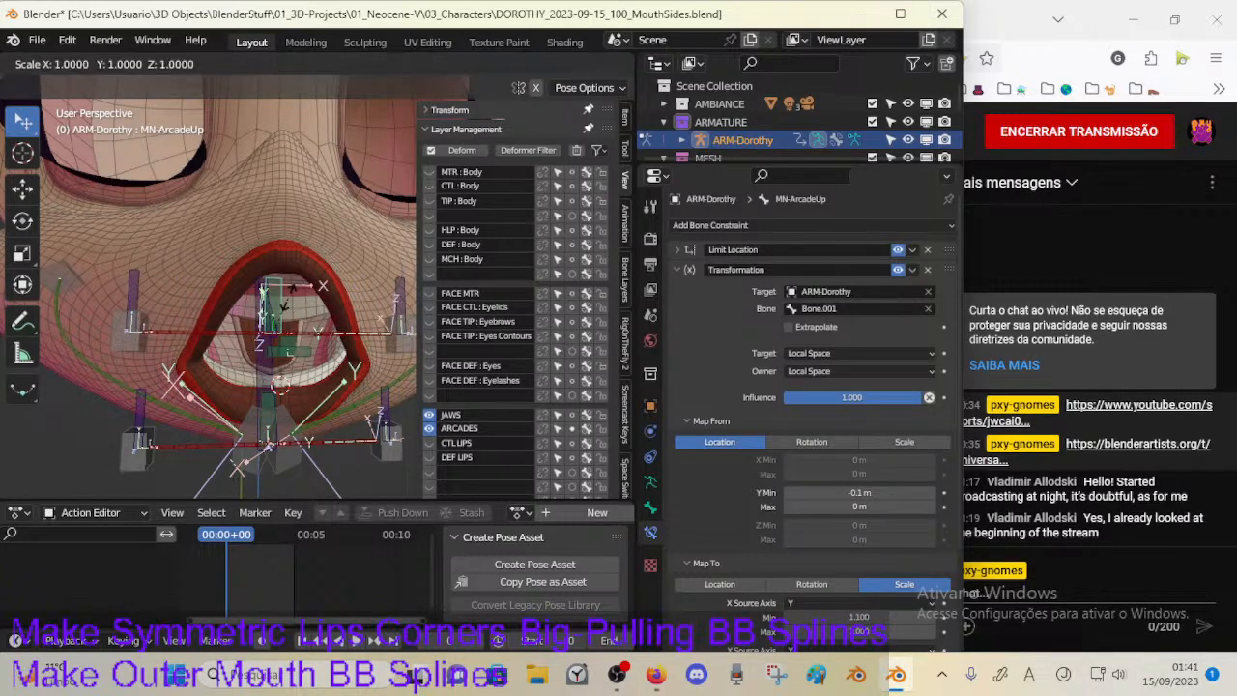
key("y")
right_click(295, 350)
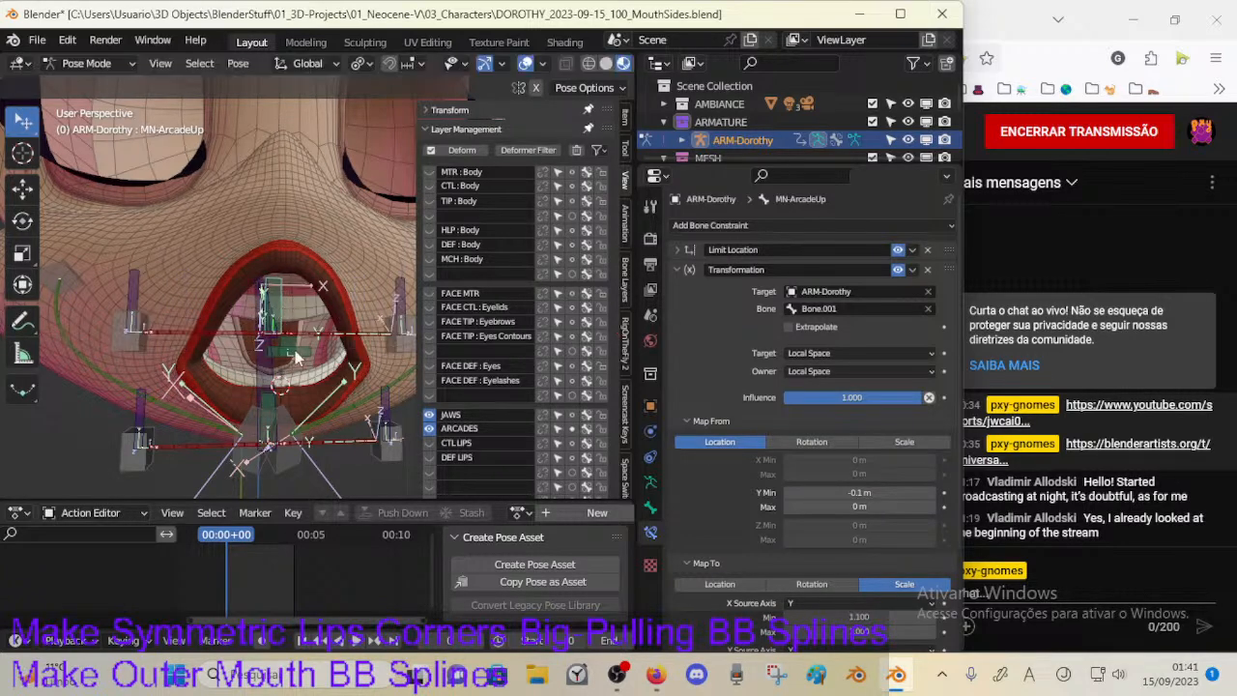
Step: Show the bone transform values and compare them between MN-ArcadeUp and MN-ArcadeDown.001
left_click(435, 133)
left_click(434, 112)
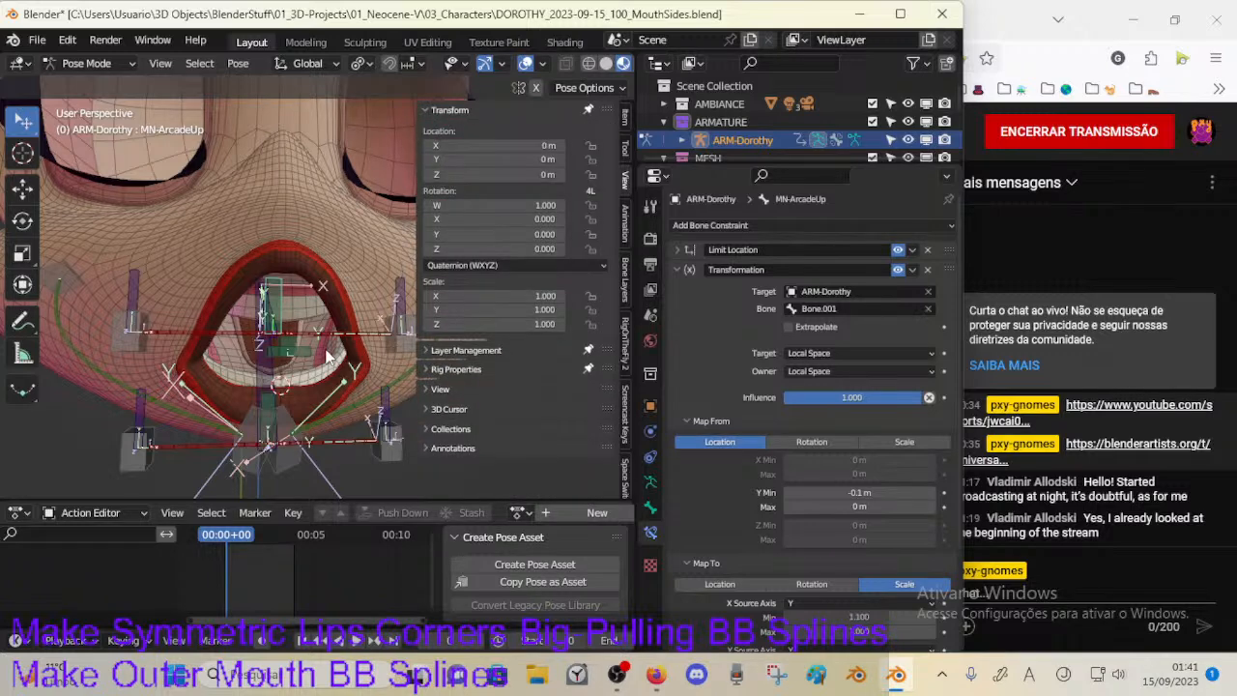
left_click(271, 416)
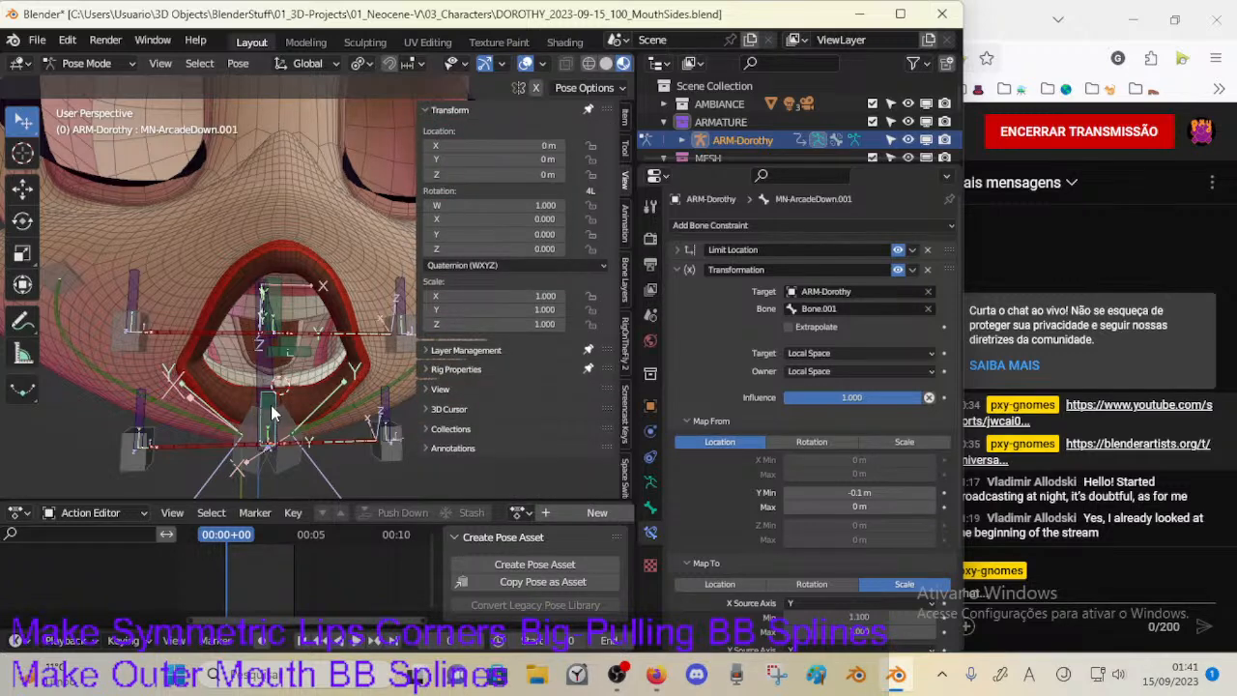
left_click(286, 305)
left_click(272, 400)
Step: Expand the Limit Location constraint on both central arcade controls and compare the upper and lower constraint settings
left_click(679, 251)
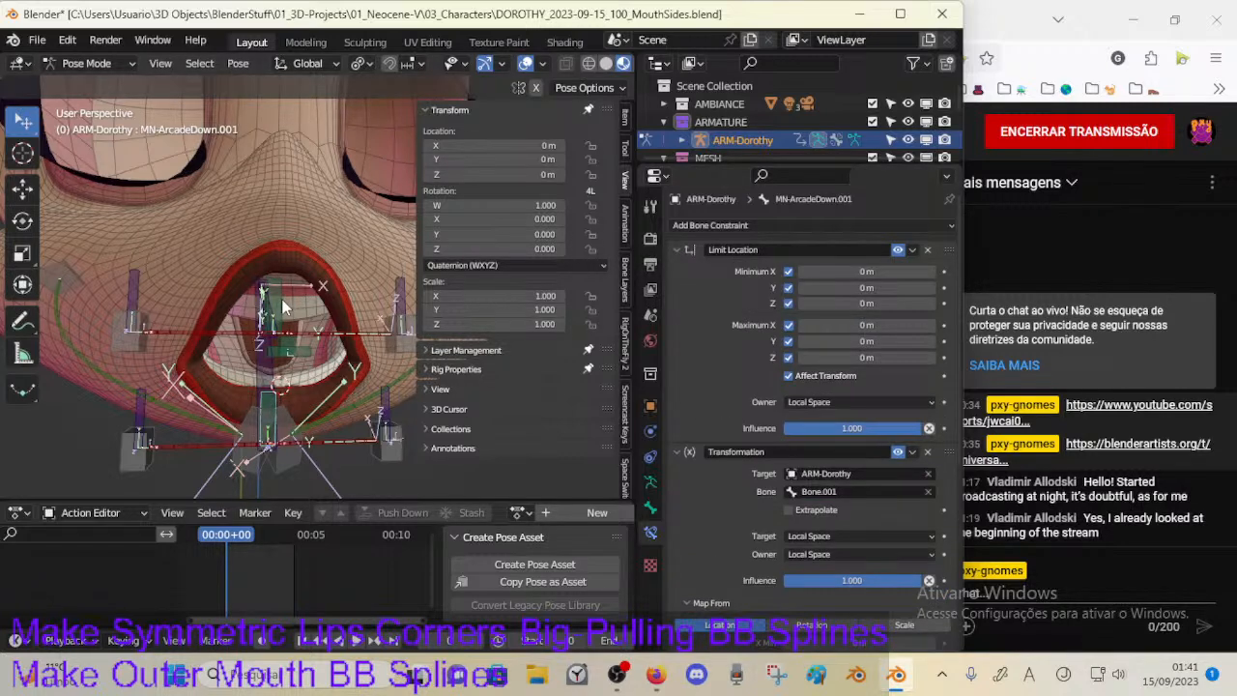
left_click(279, 299)
left_click(678, 250)
middle_click_drag(266, 396, 319, 389)
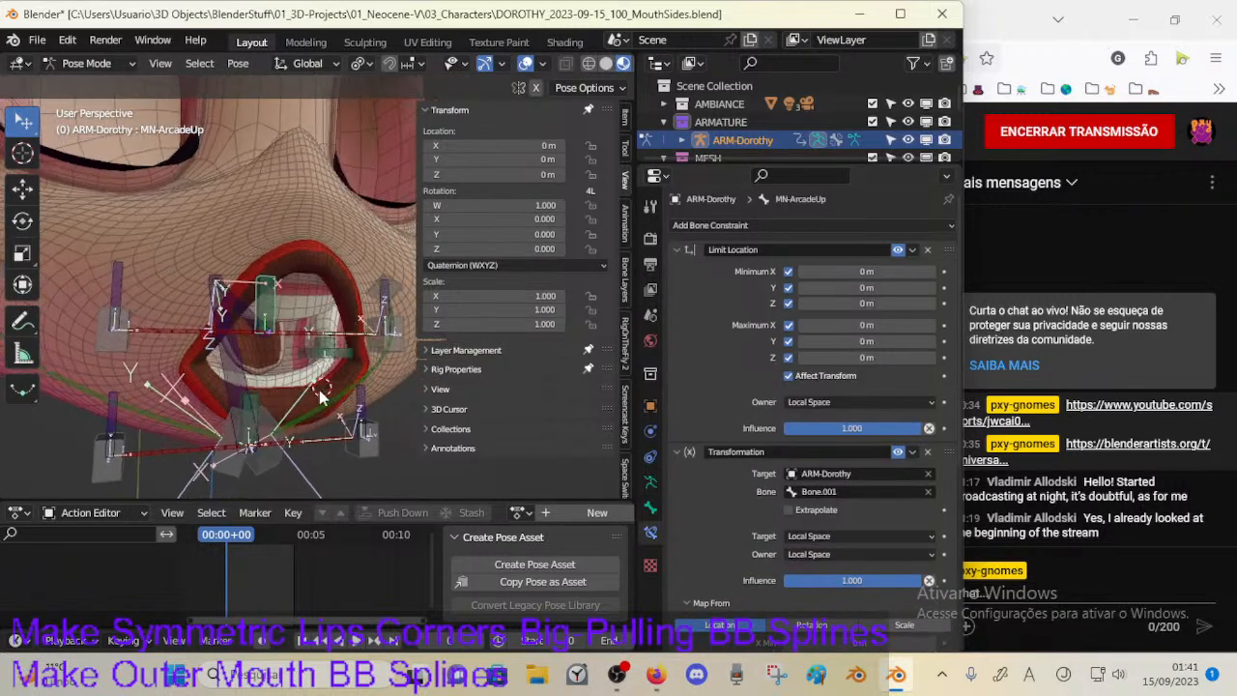
left_click(259, 392)
left_click(273, 302)
left_click(263, 382)
left_click(270, 306)
left_click(260, 390)
left_click(270, 310)
left_click(260, 390)
left_click(273, 309)
left_click(260, 389)
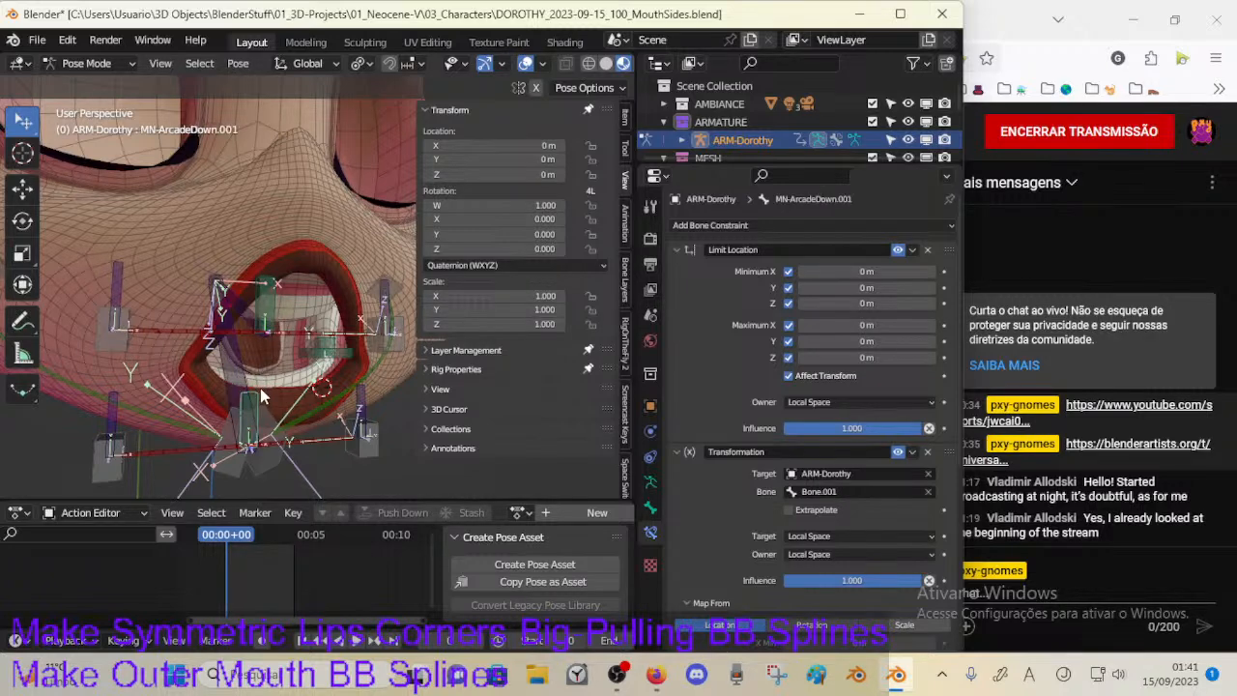
Step: Save the file and collapse the Limit Location and Transformation constraints of both central arcade controls
key("ctrl+s")
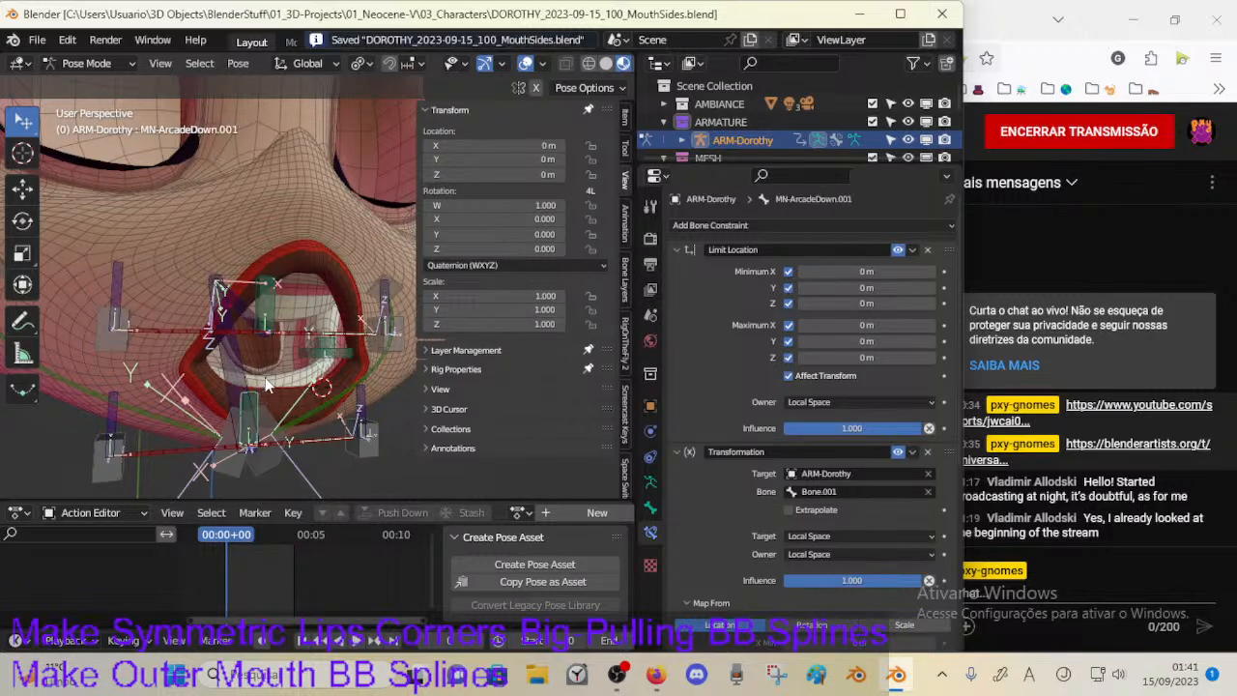
left_click(678, 249)
left_click(271, 309)
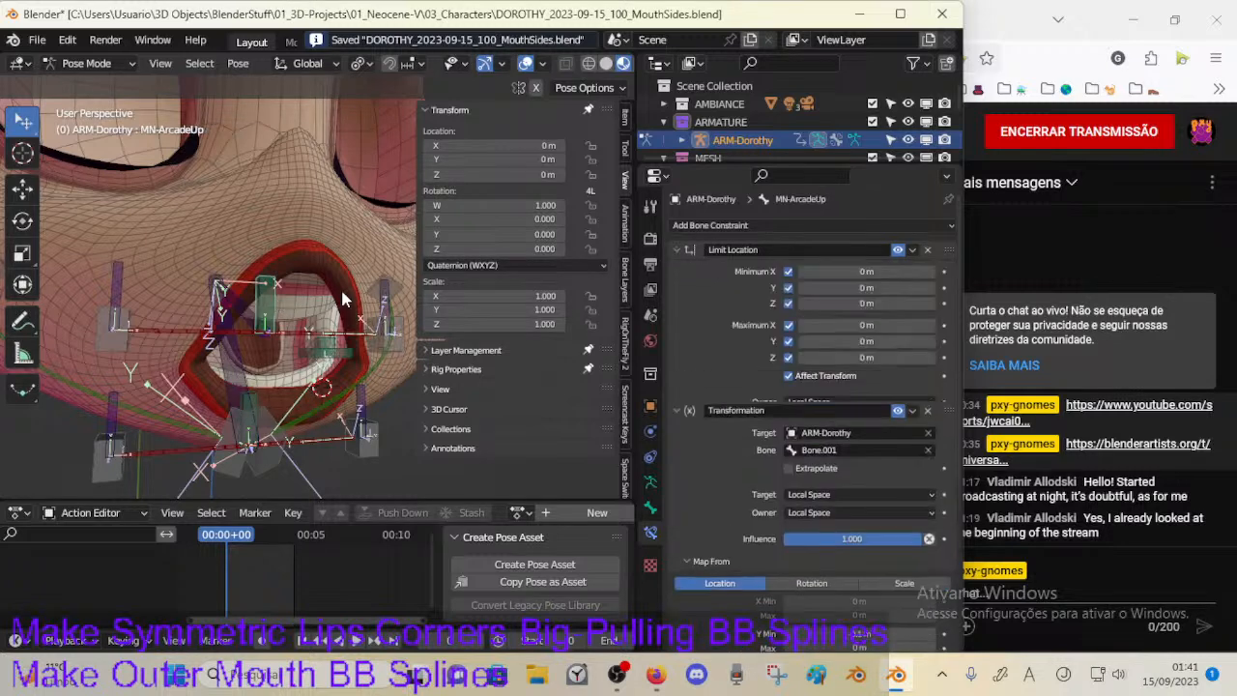
left_click(677, 249)
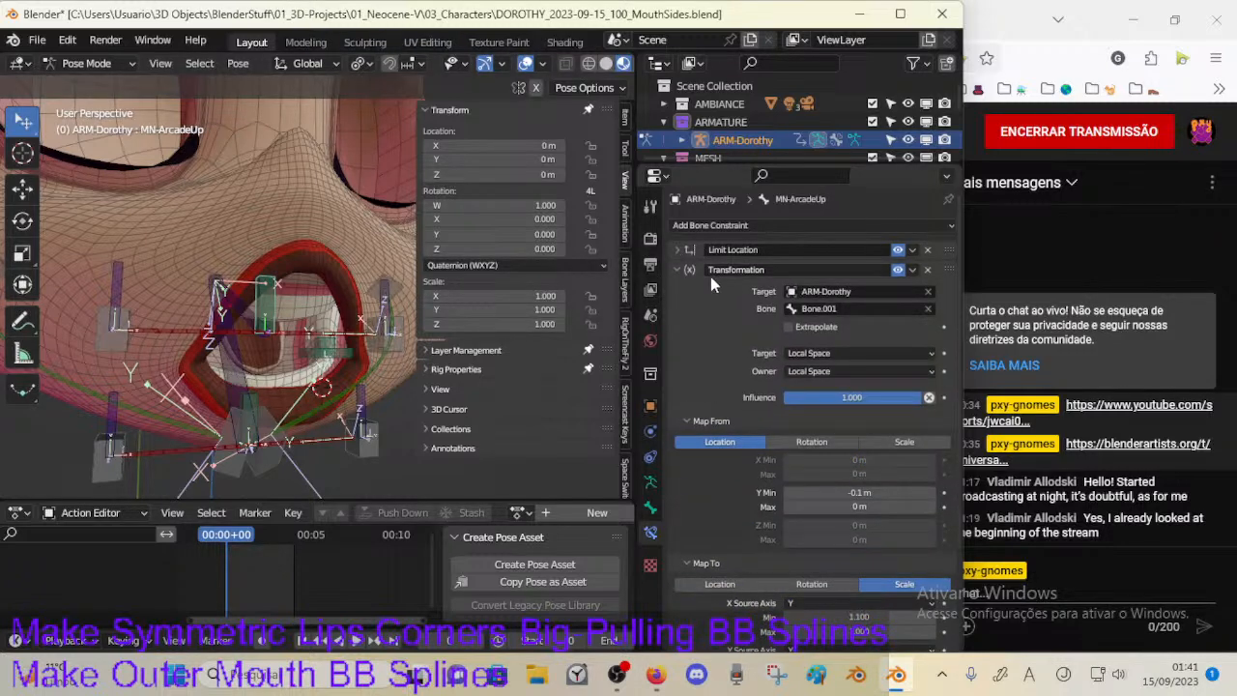
left_click(677, 269)
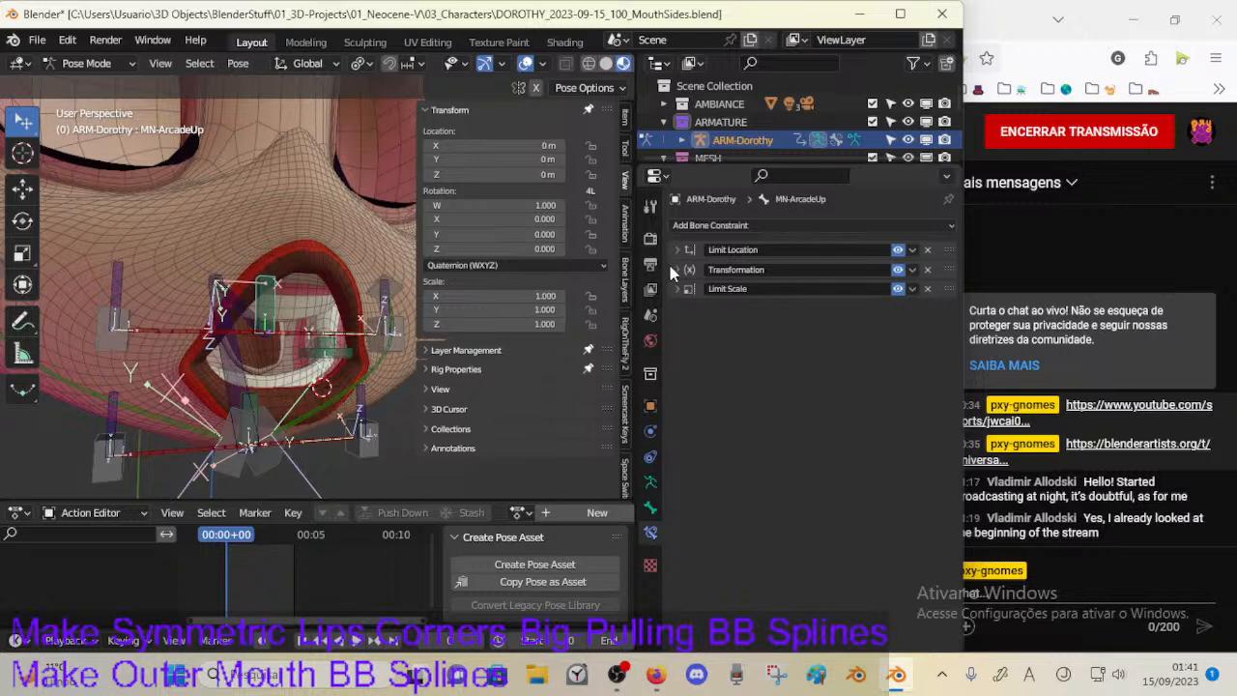
left_click(256, 404)
left_click(677, 249)
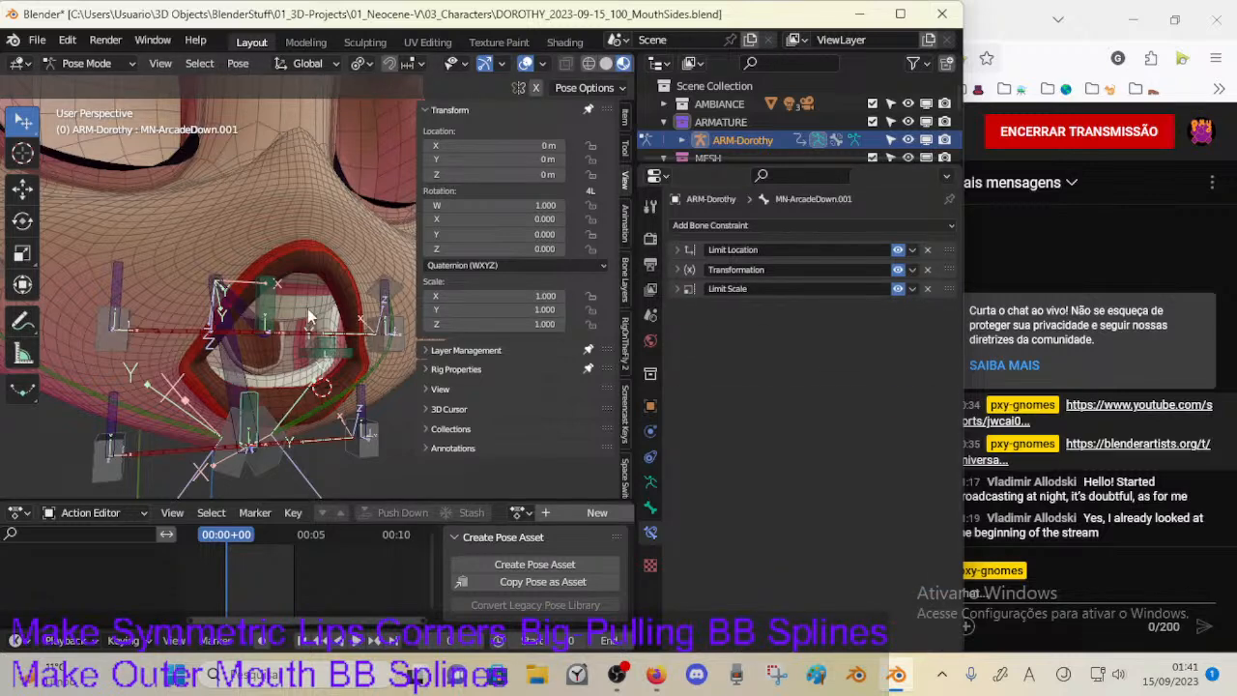
Step: Expand the Limit Scale constraint on both central arcade controls and compare its minimum and maximum values
left_click(672, 286)
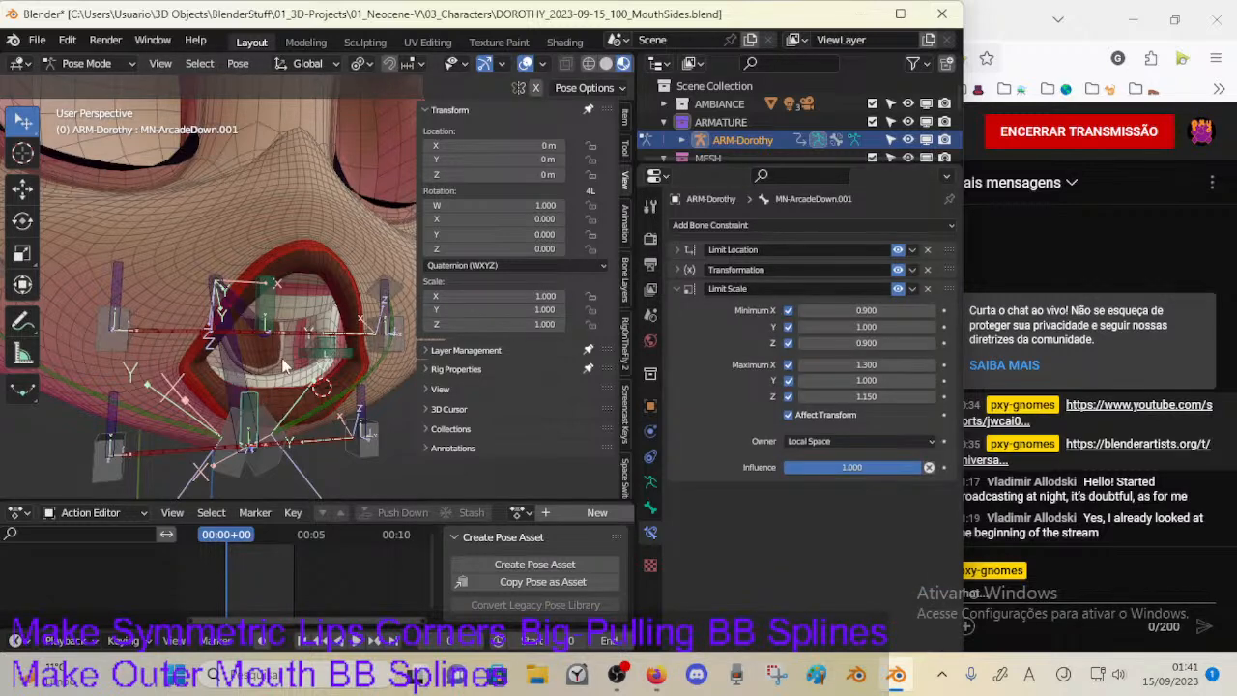
left_click(297, 300)
left_click(675, 289)
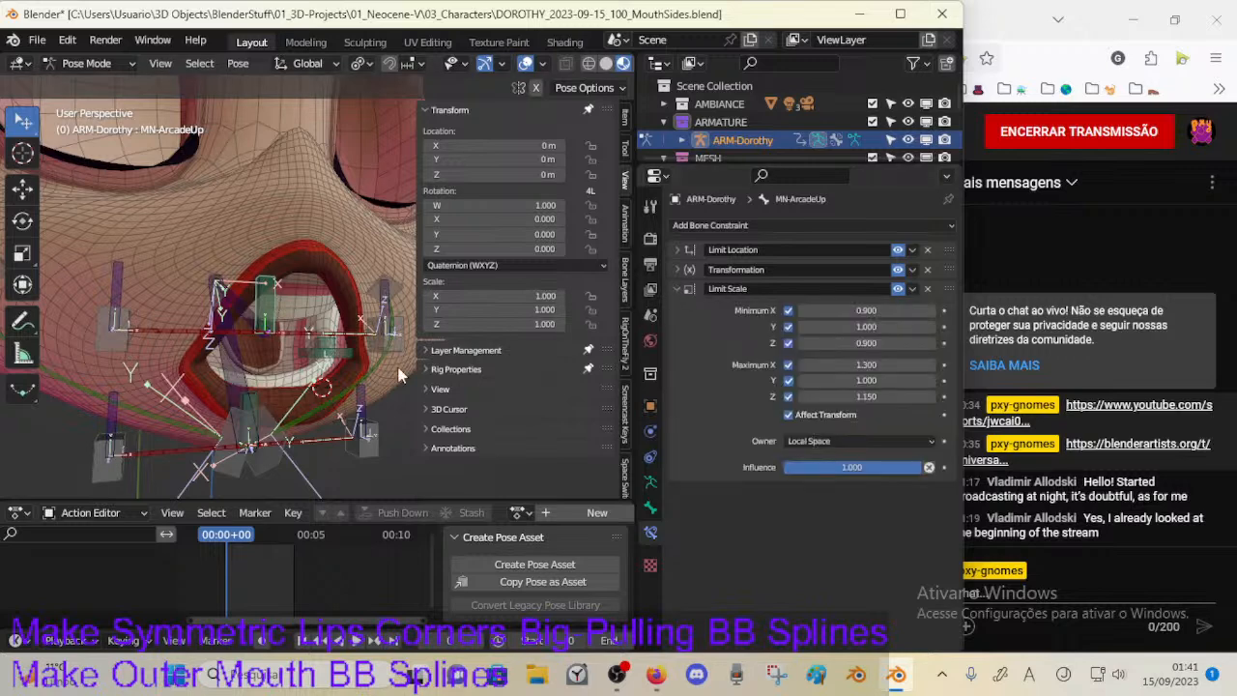
left_click(252, 397)
left_click(272, 329)
left_click(259, 386)
left_click(271, 329)
left_click(258, 386)
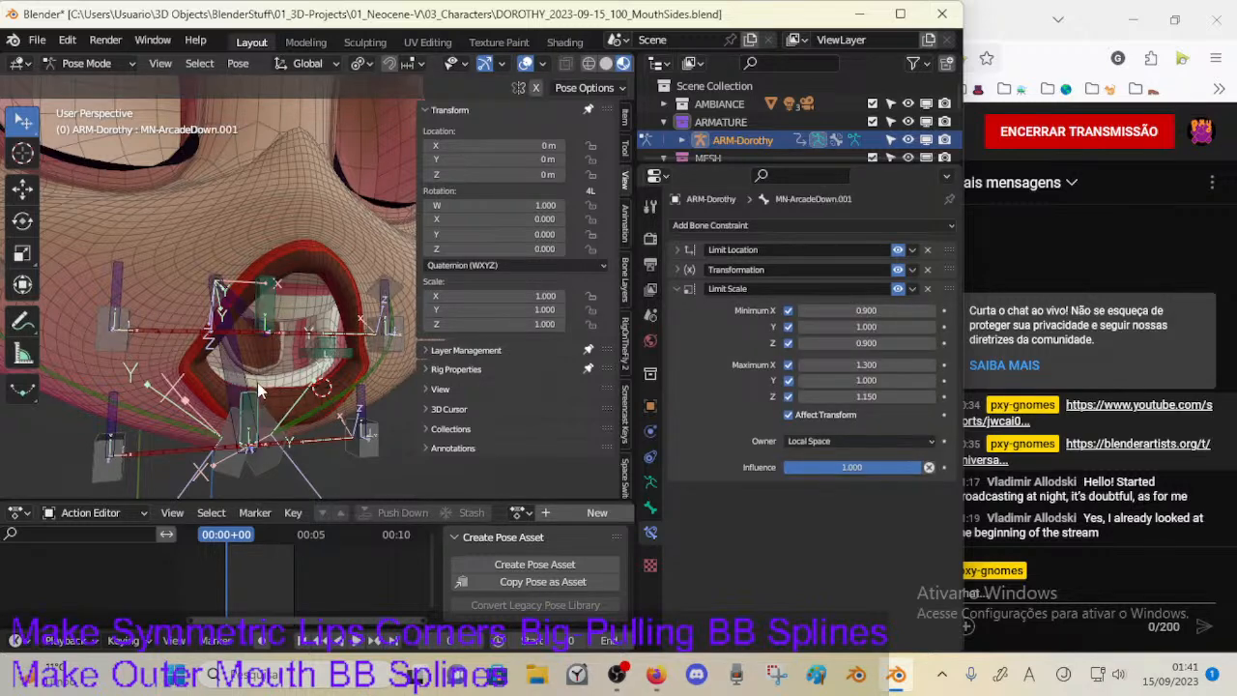
left_click(271, 328)
left_click(259, 386)
left_click(275, 323)
left_click(261, 388)
left_click(281, 331)
left_click(267, 389)
Step: Try scaling the lower arcade control along the X axis and check the Stretch To constraint of DEF-ArcadeDown-BB
key("s")
key("x")
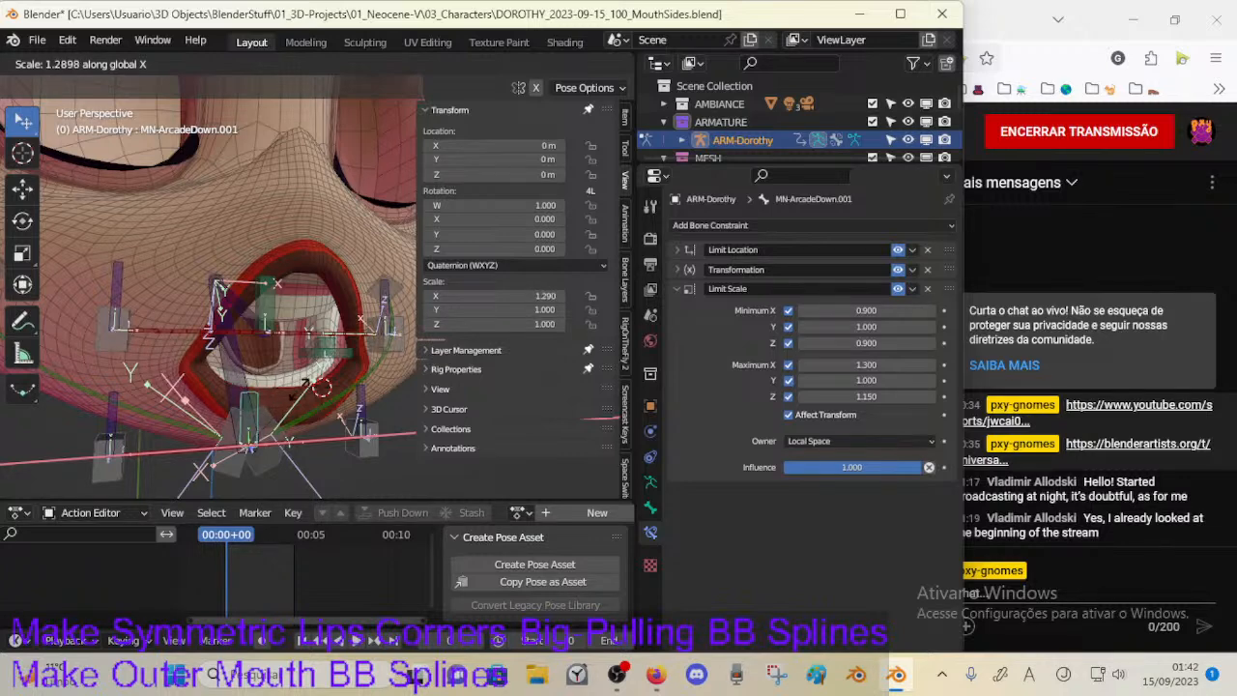
key("Escape")
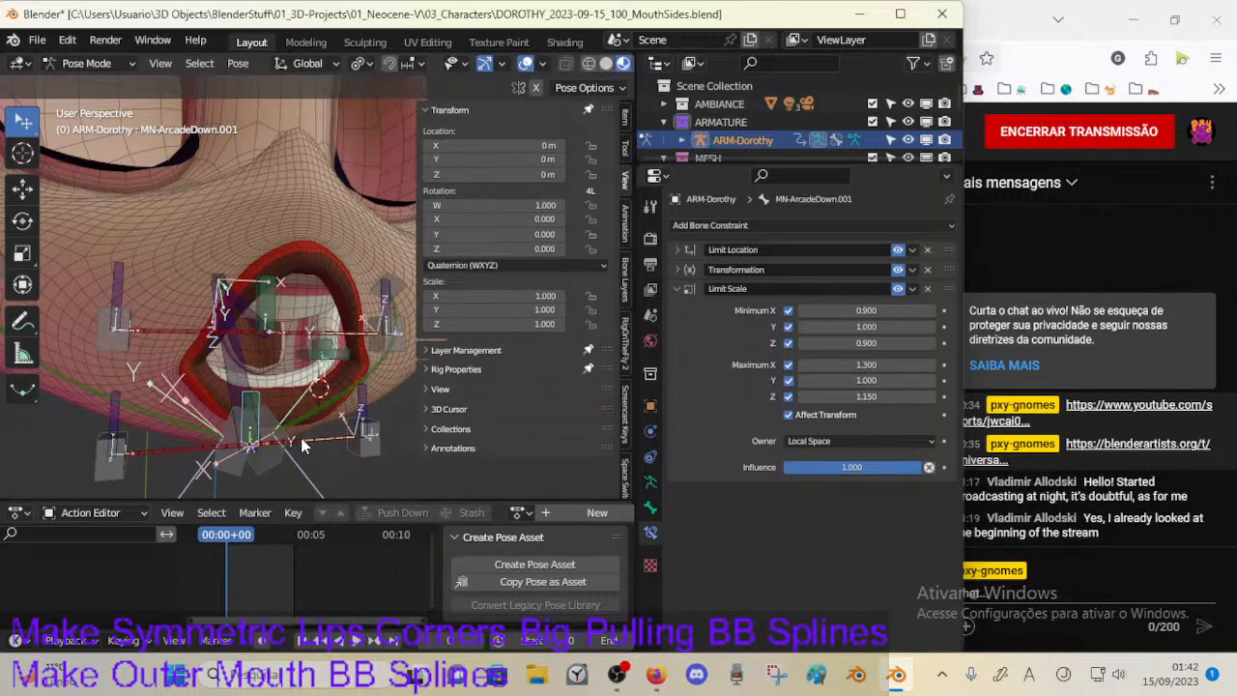
left_click(297, 446)
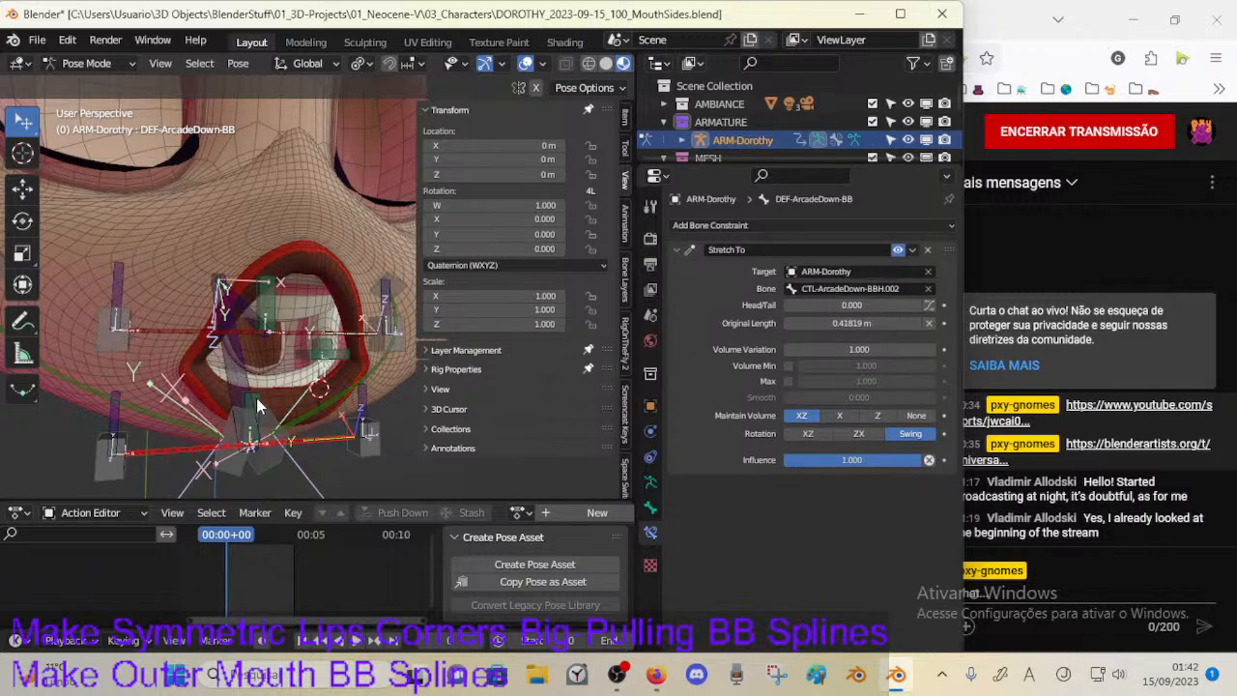
key("s")
key("x")
key("Escape")
Step: Check MAIN-ArcadeDown.L's constraints and try scaling MN-ArcadeUp along the X axis for comparison
left_click(367, 393)
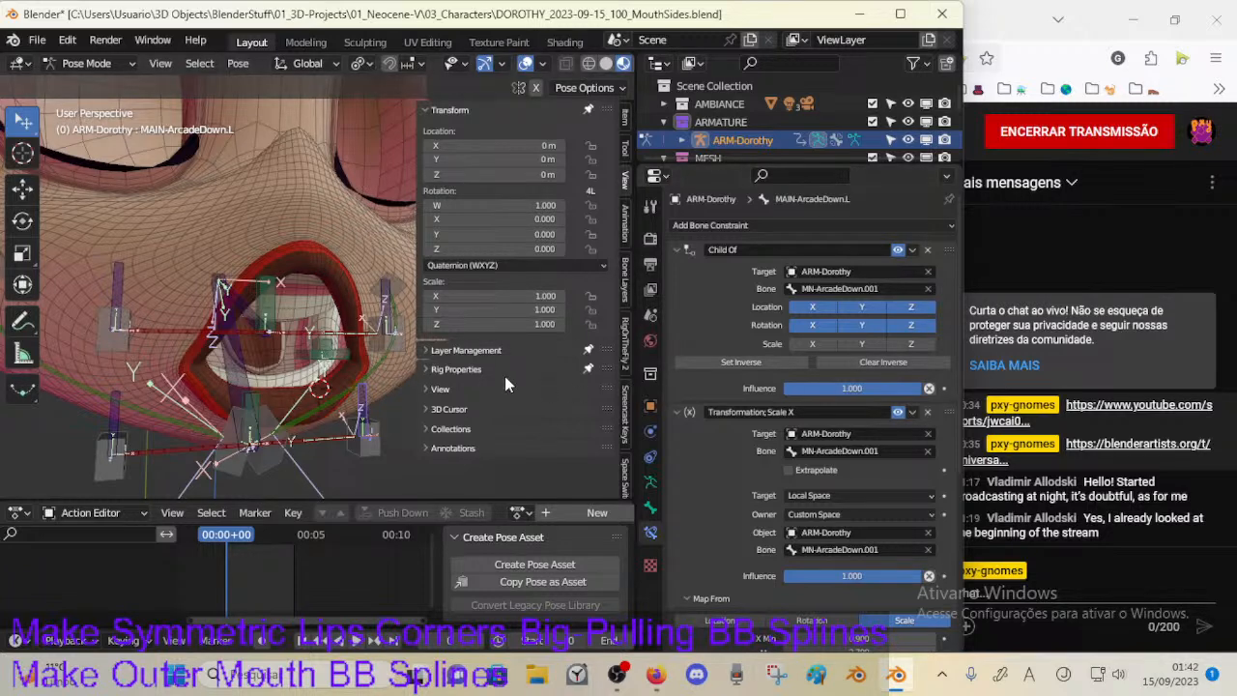
left_click(288, 301)
key("s")
key("x")
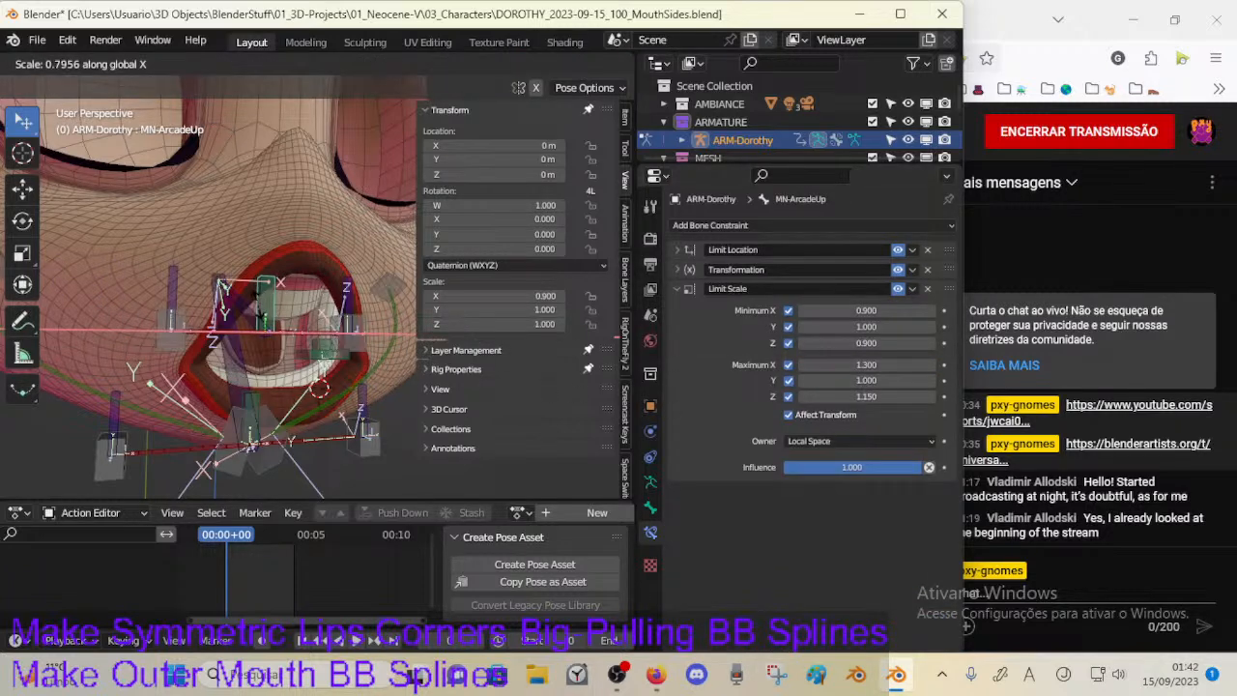
key("Escape")
Step: Compare the Child Of and Transformation constraints of MAIN-ArcadeDown.L and MAIN-ArcadeUp.L
left_click(365, 399)
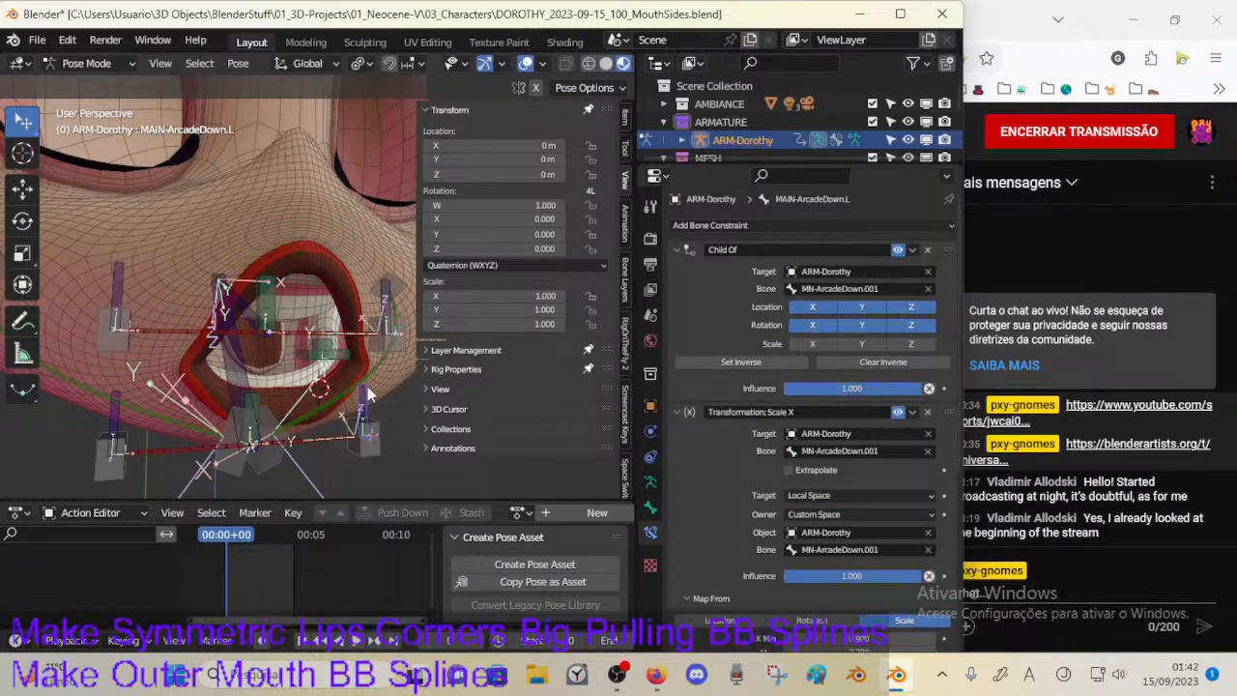
left_click(379, 303)
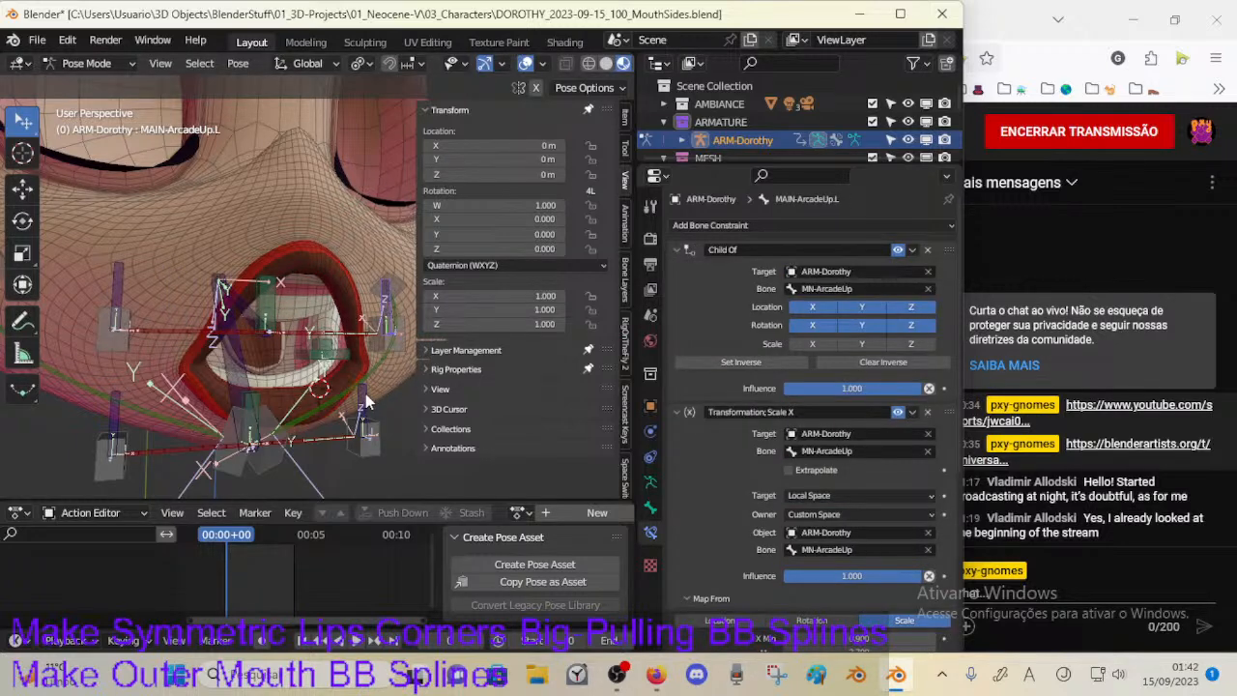
left_click(365, 399)
left_click(386, 307)
left_click(367, 400)
Step: Rename the central lower arcade bone to MN-ArcadeDown, removing the .001 suffix
left_click(258, 401)
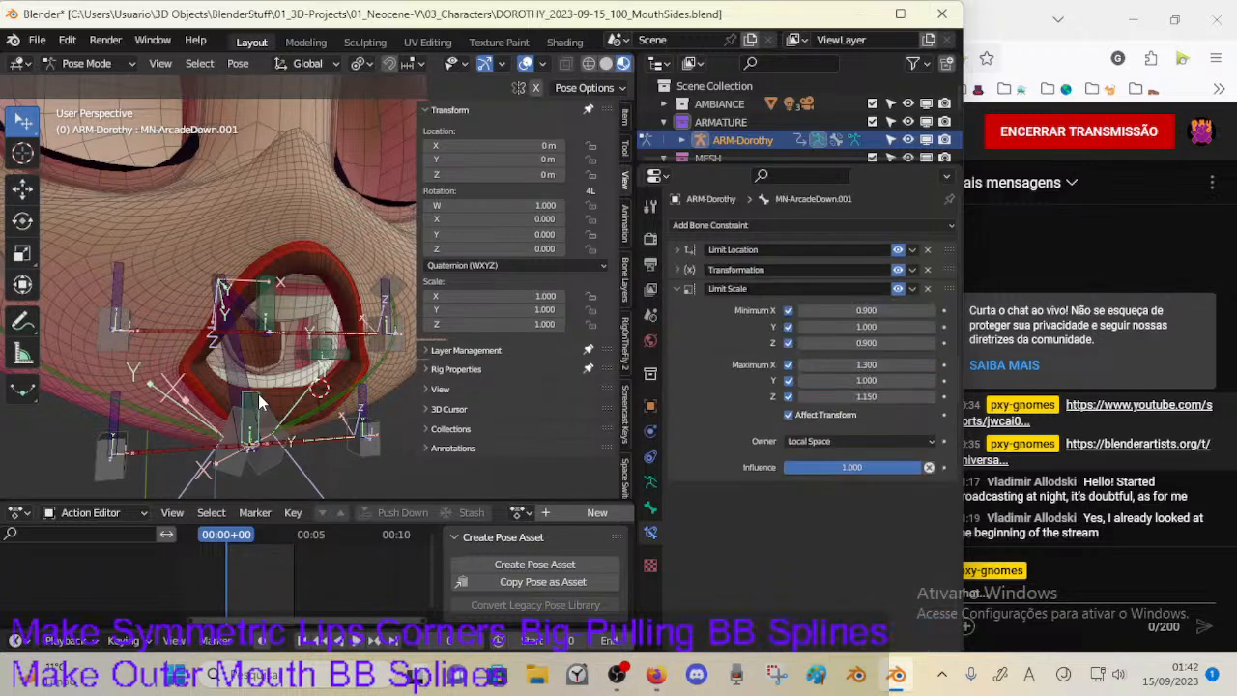
key("F2")
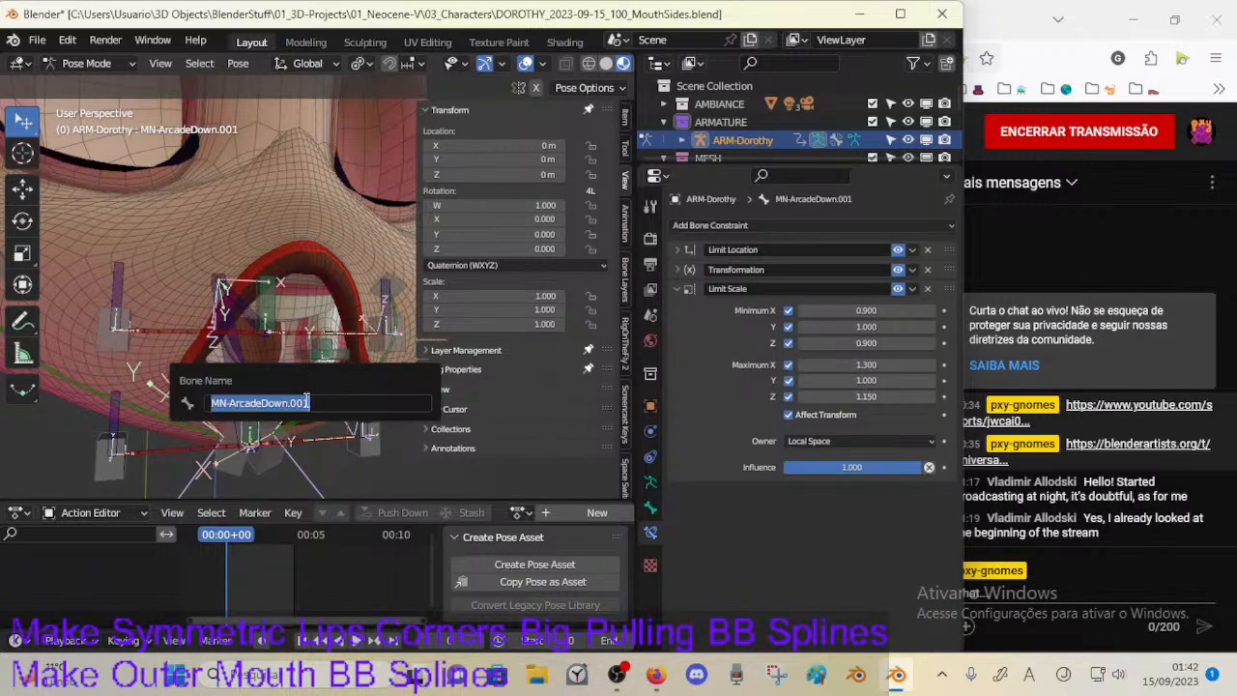
left_click_drag(293, 402, 357, 402)
key("BackSpace")
key("Return")
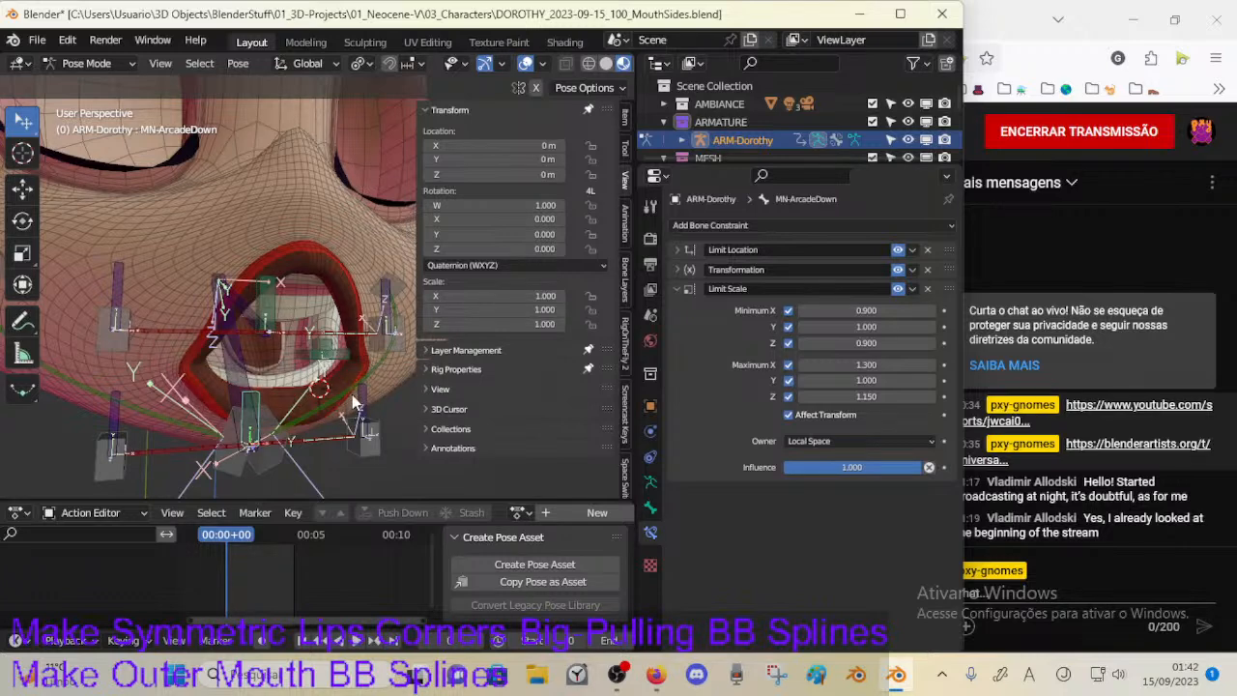
Step: Set the inverse of the Child Of constraint on MAIN-ArcadeDown.L and MAIN-ArcadeDown.R
left_click(381, 394)
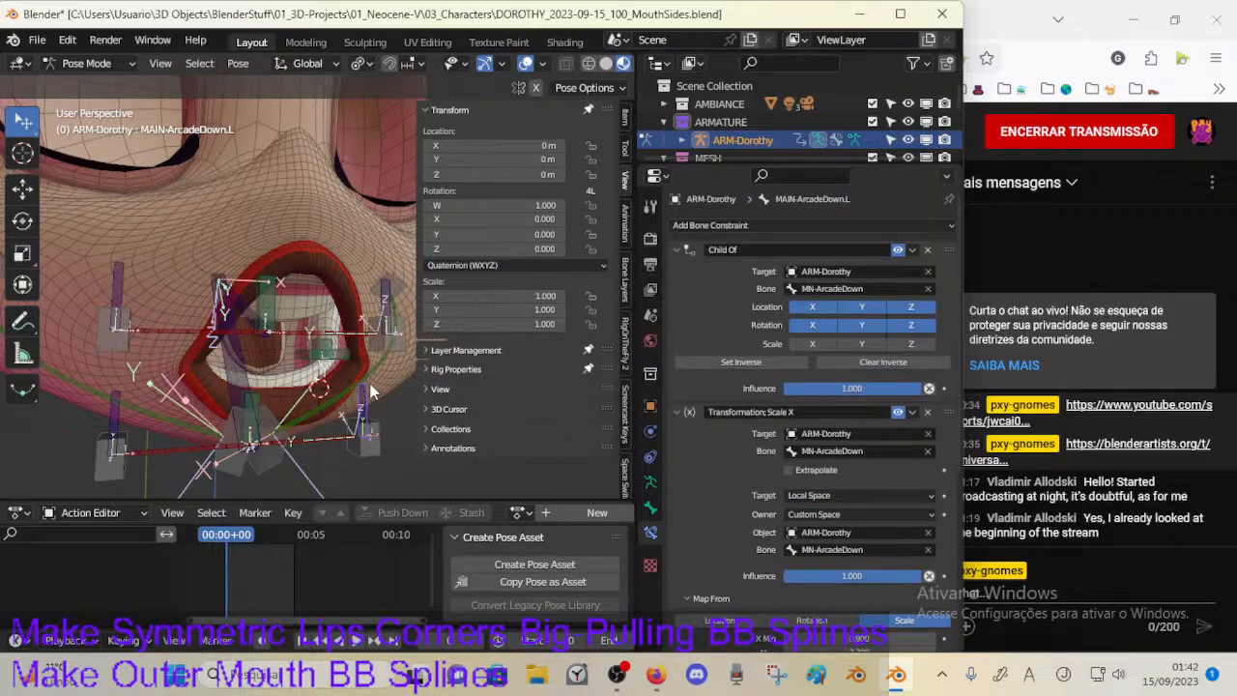
left_click(711, 360)
left_click(359, 408)
left_click(111, 420)
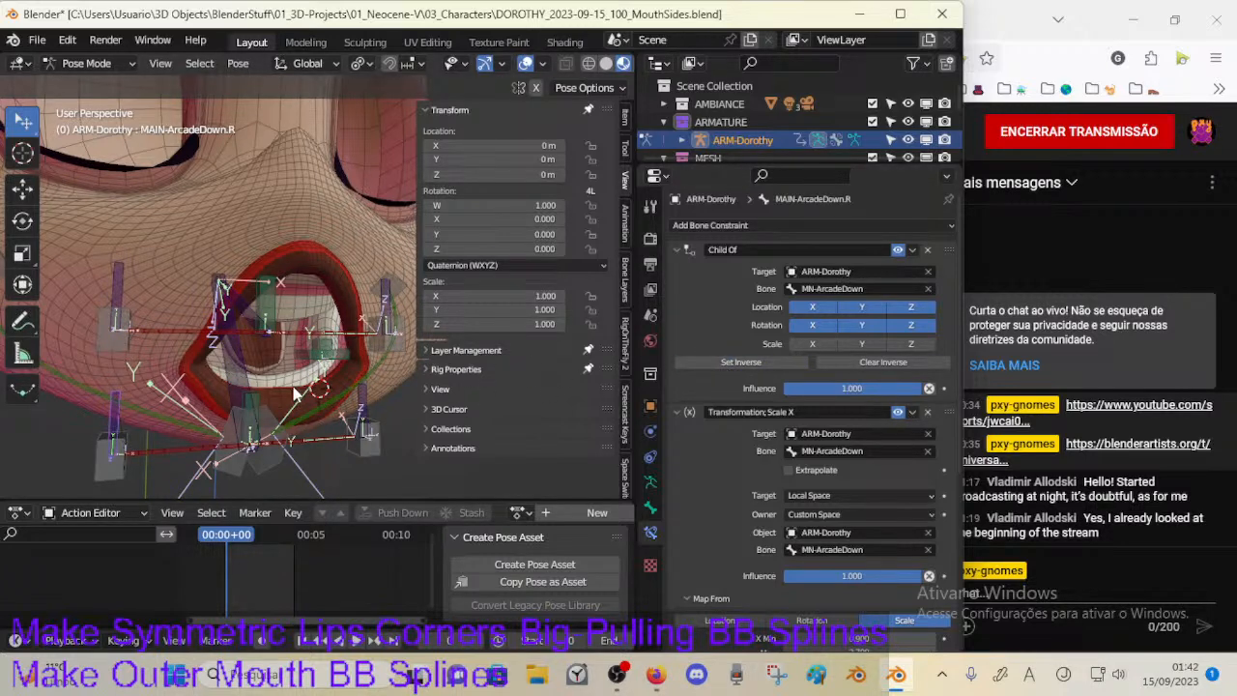
left_click(714, 364)
Step: Check MN-ArcadeDown's constraints and compare the constraint settings of MAIN-ArcadeUp.L and MAIN-ArcadeDown.L again
left_click(264, 392)
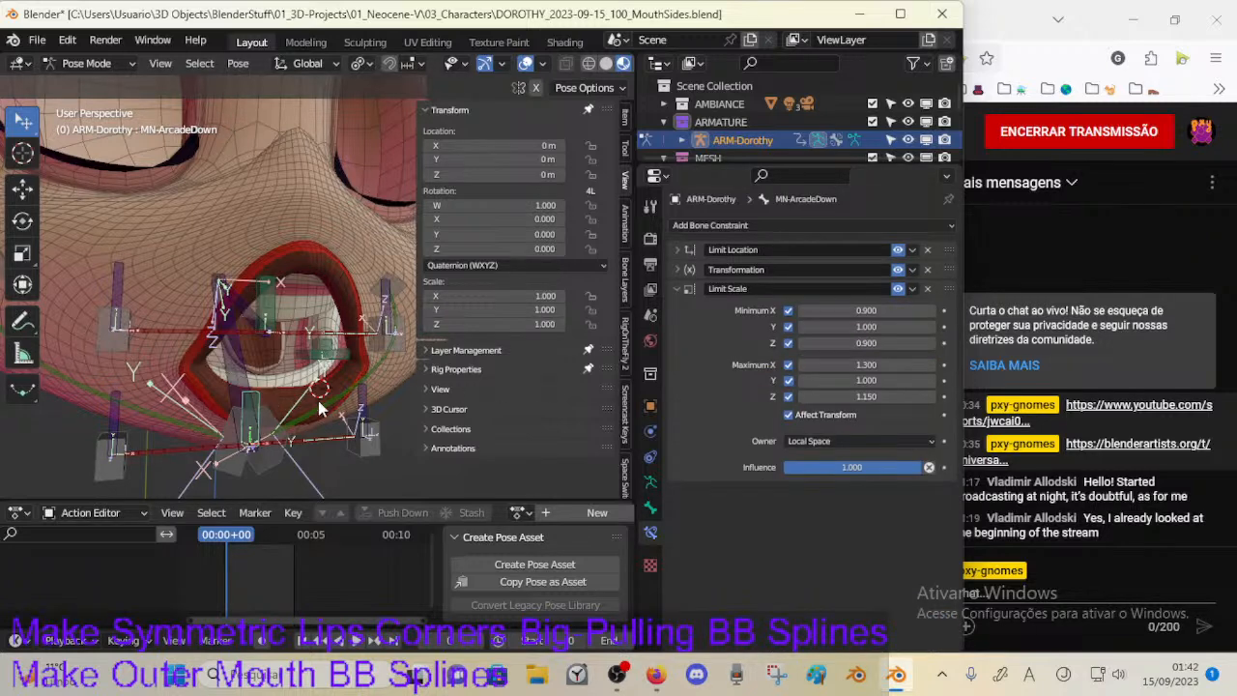
left_click(353, 408)
left_click(387, 308)
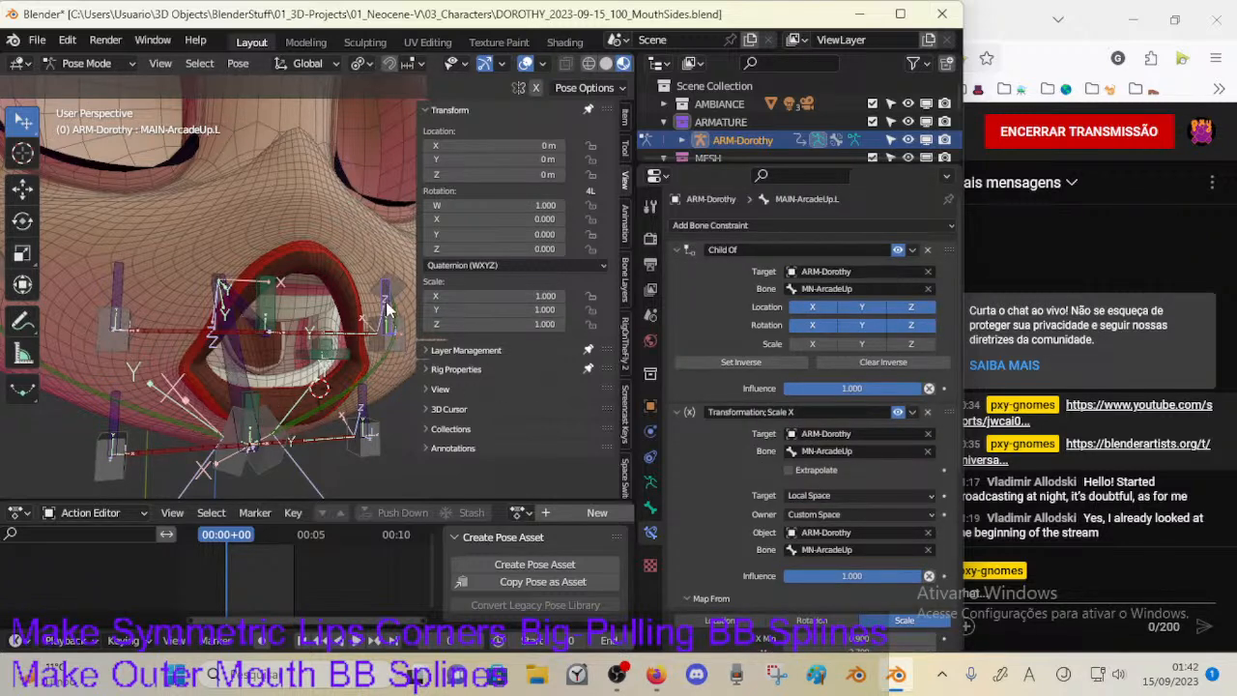
left_click(373, 399)
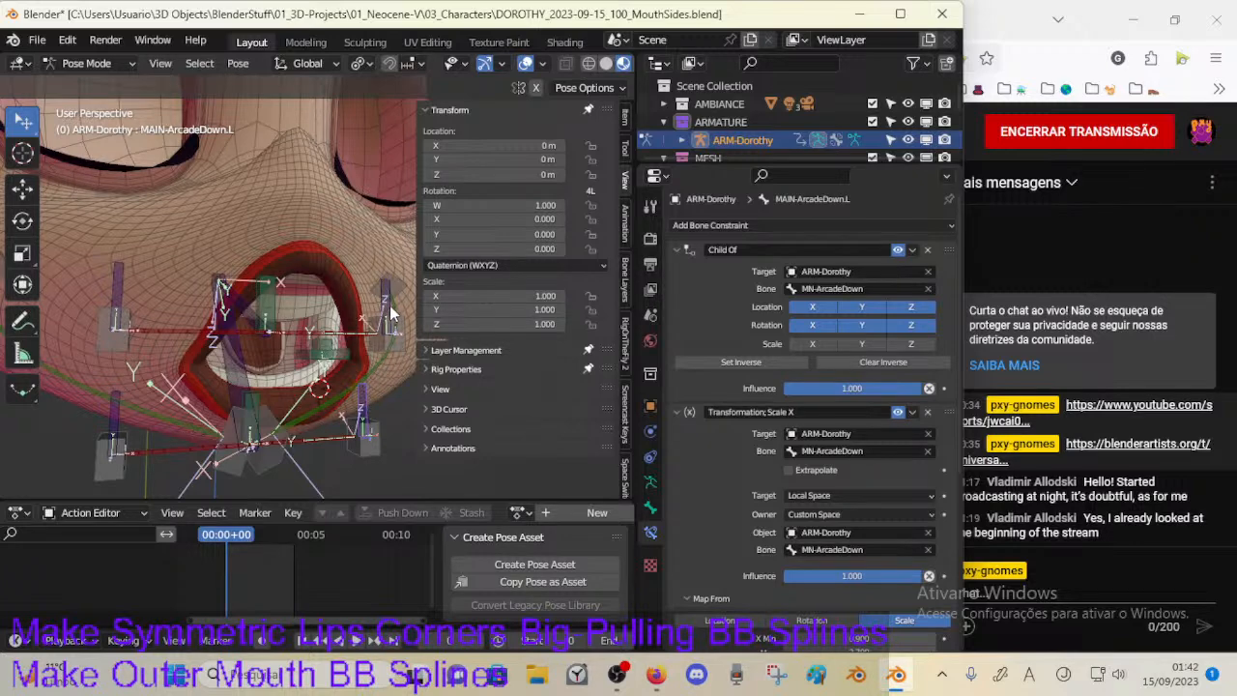
left_click(389, 305)
left_click(373, 373)
left_click(385, 306)
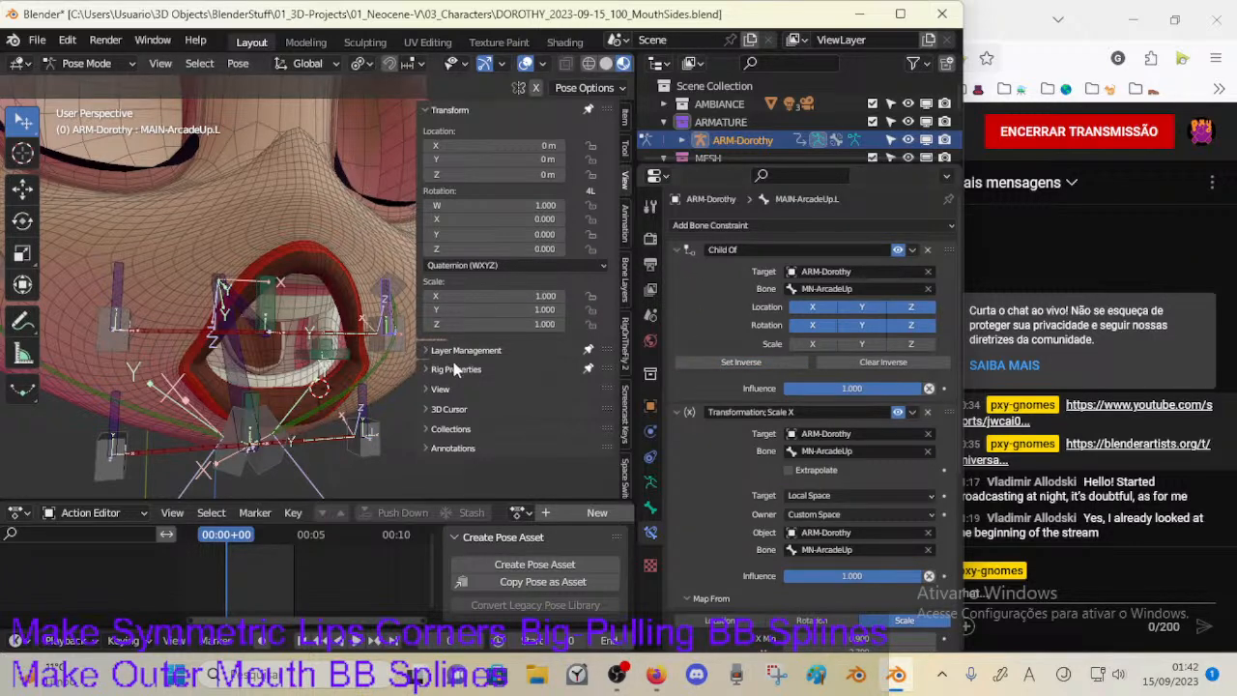
left_click(365, 402)
left_click(384, 323)
left_click(371, 413)
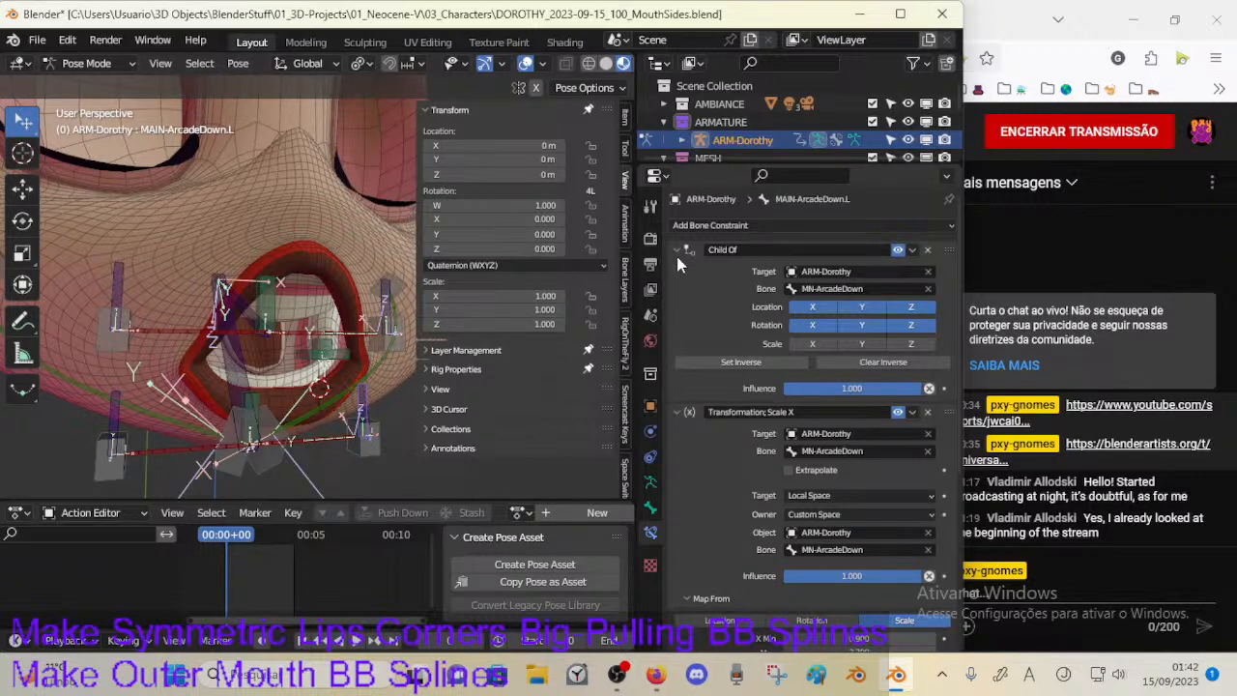
Step: Compare the constraints of MAIN-ArcadeUp.R and MAIN-ArcadeDown.R, enlarging the constraint list to see more settings
left_click(389, 299)
left_click(692, 248)
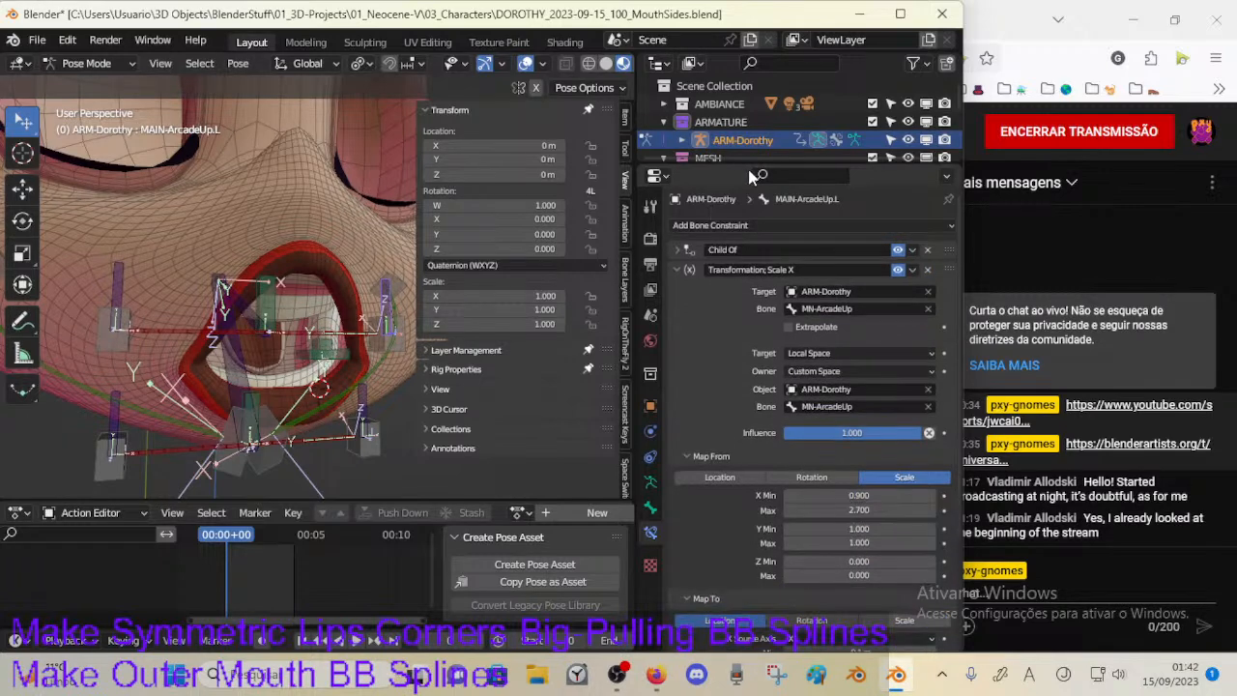
left_click_drag(754, 163, 759, 93)
left_click(124, 333)
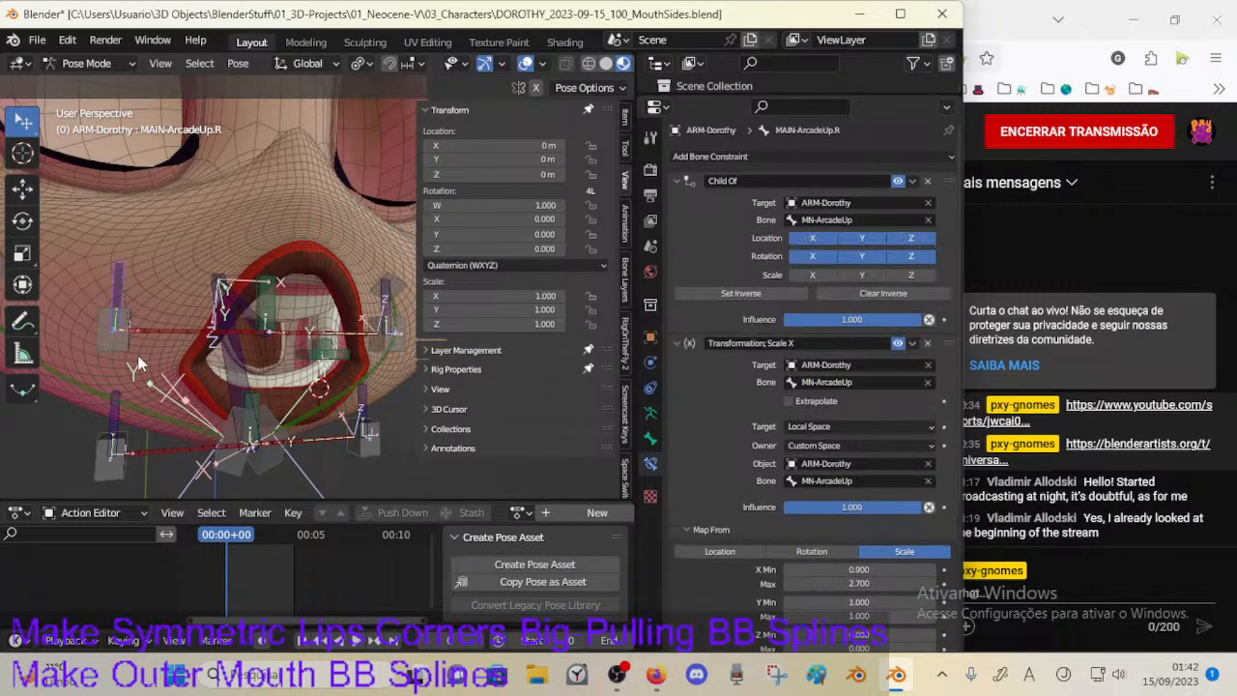
left_click(114, 411)
left_click(118, 293)
left_click(112, 393)
left_click(113, 295)
left_click(113, 400)
left_click(110, 296)
Step: Collapse the Child Of constraint on MAIN-ArcadeUp.R and MAIN-ArcadeDown.R, and save the file
left_click(680, 181)
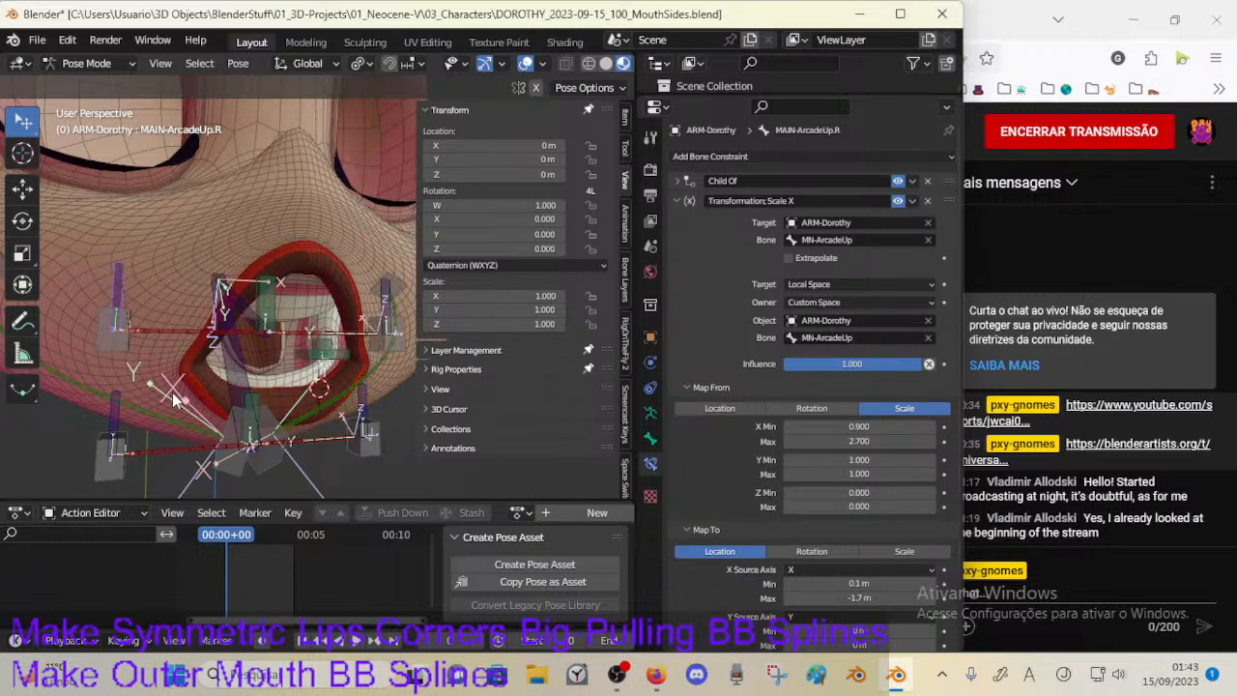
left_click(135, 399)
left_click(679, 182)
left_click(116, 399)
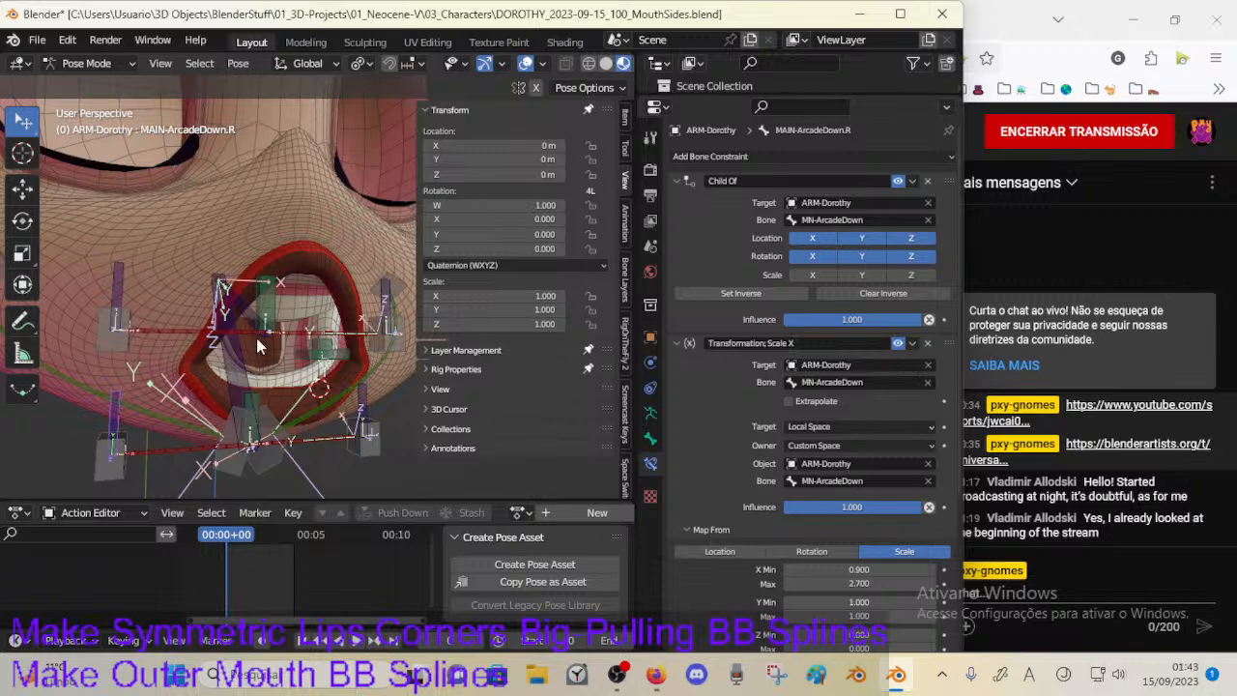
left_click(678, 181)
key("ctrl+s")
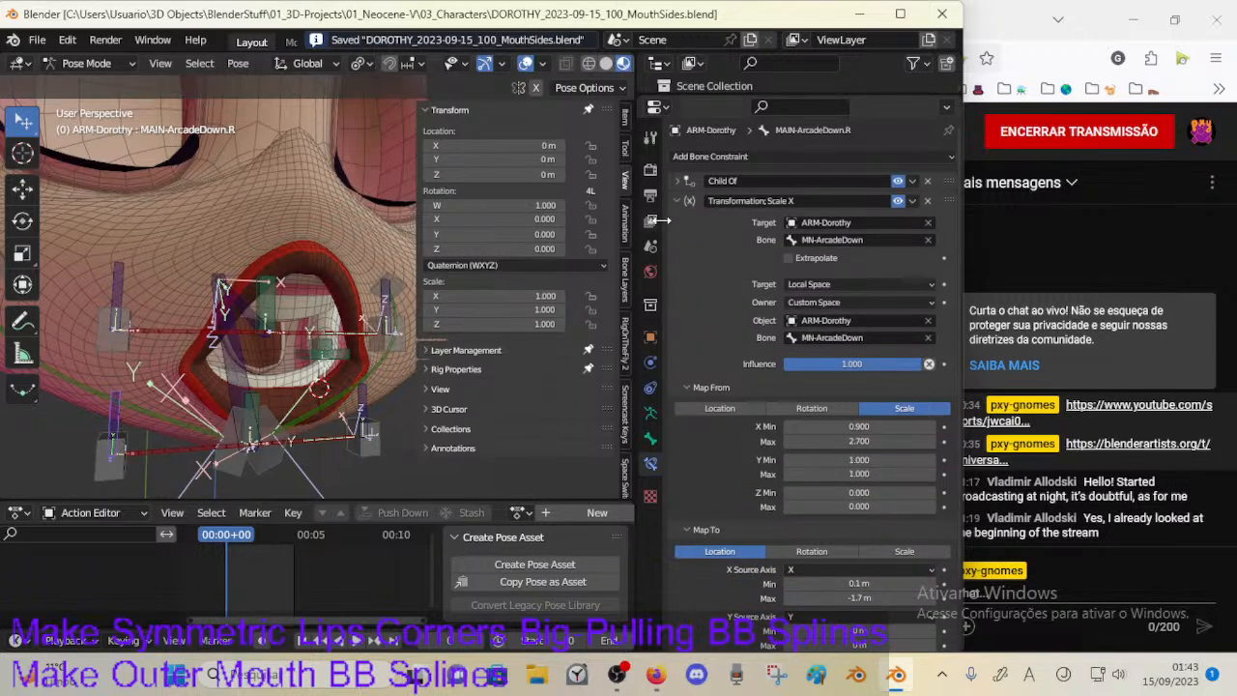
Step: Check the Transformation: Scale X constraint on the upper and lower side arcade bones, and save the file
left_click(352, 406)
left_click(676, 201)
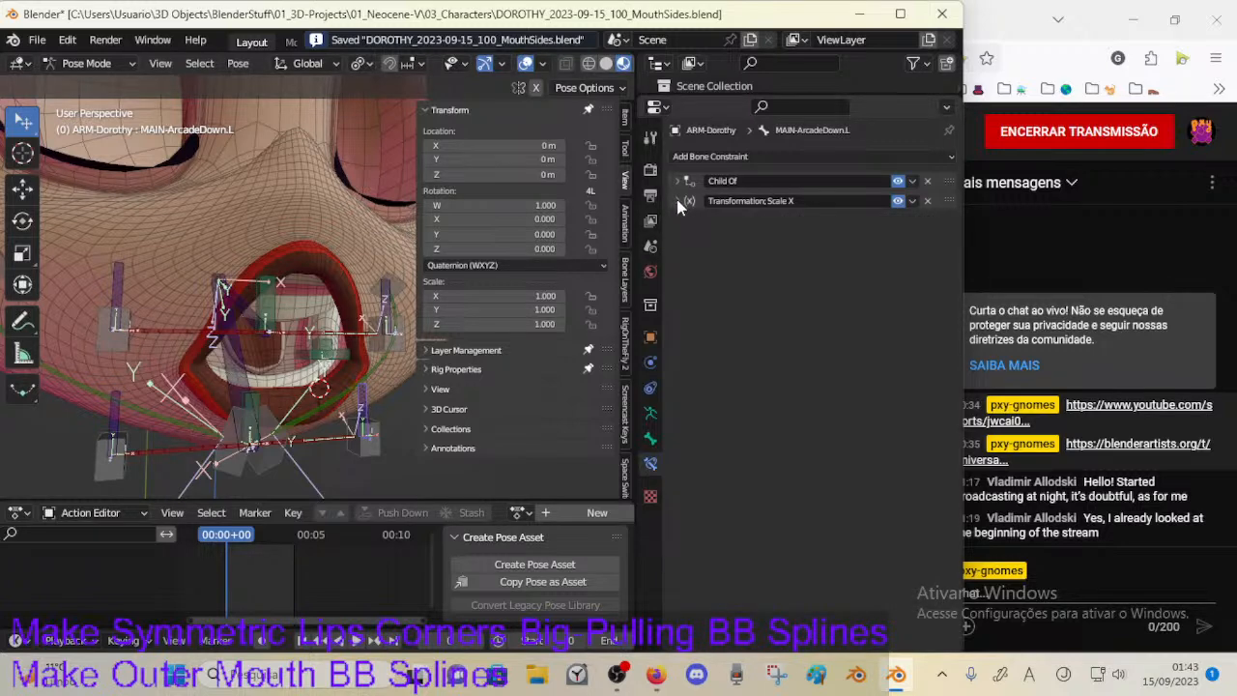
left_click(676, 201)
left_click(676, 201)
left_click(676, 201)
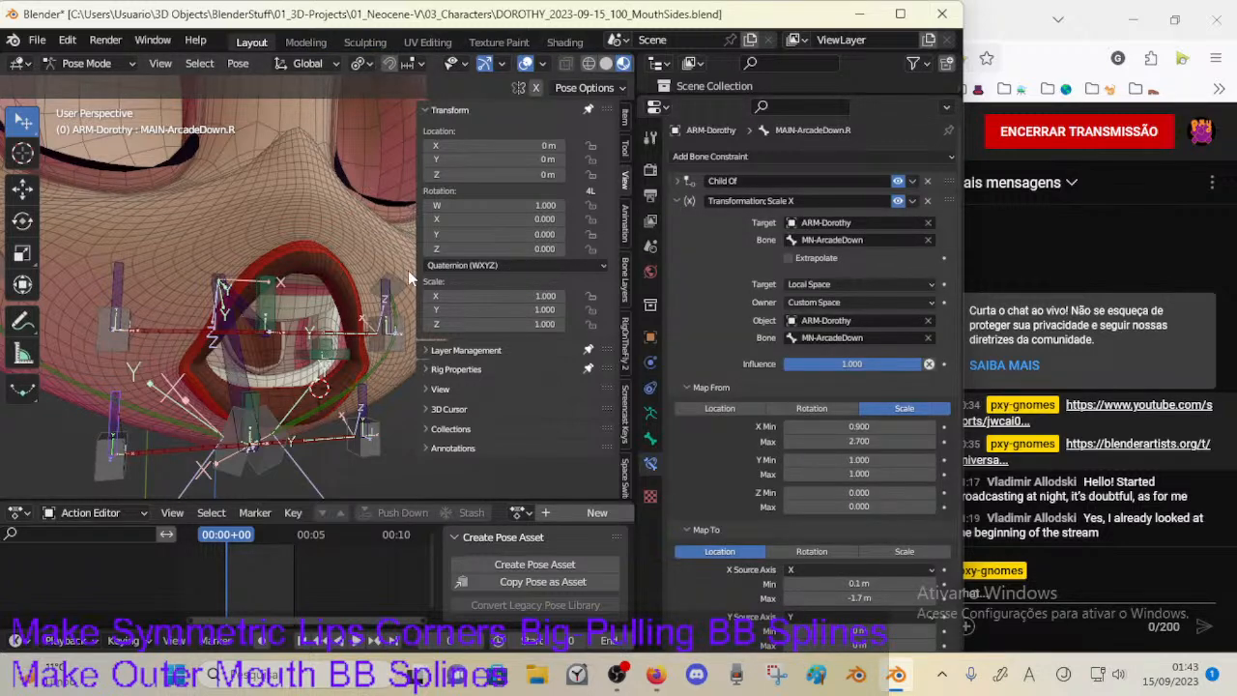
left_click(387, 301)
left_click(687, 202)
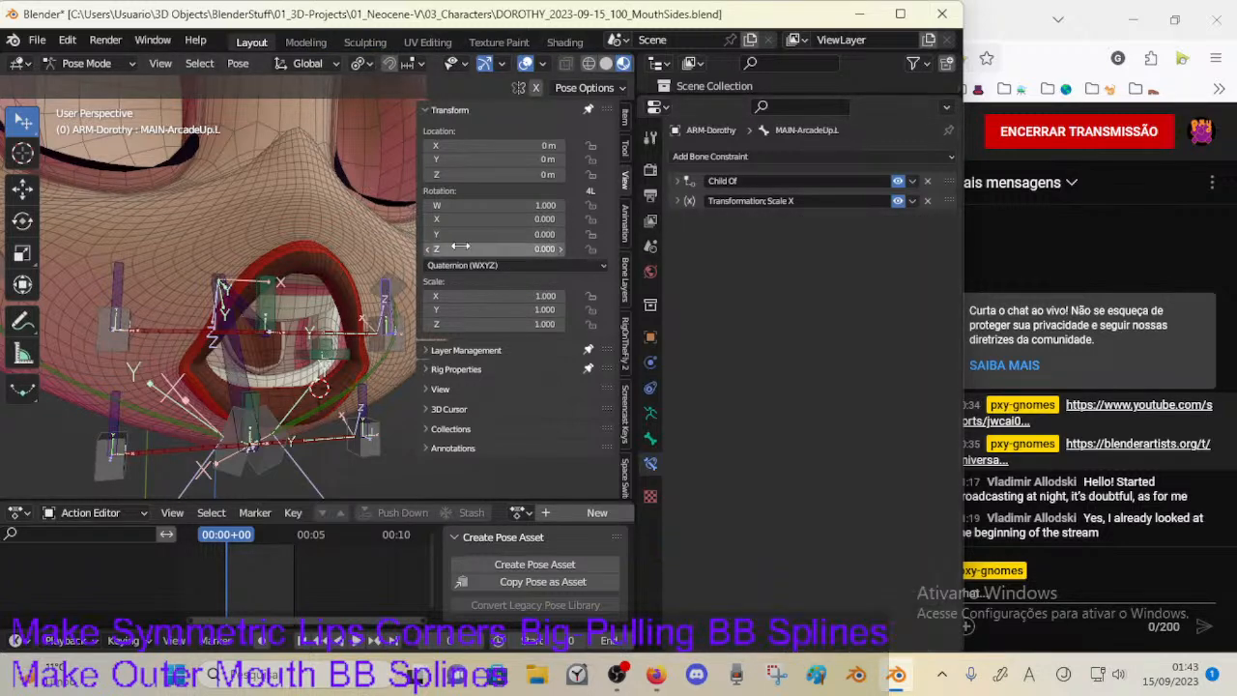
left_click(688, 202)
left_click(391, 326)
left_click(684, 202)
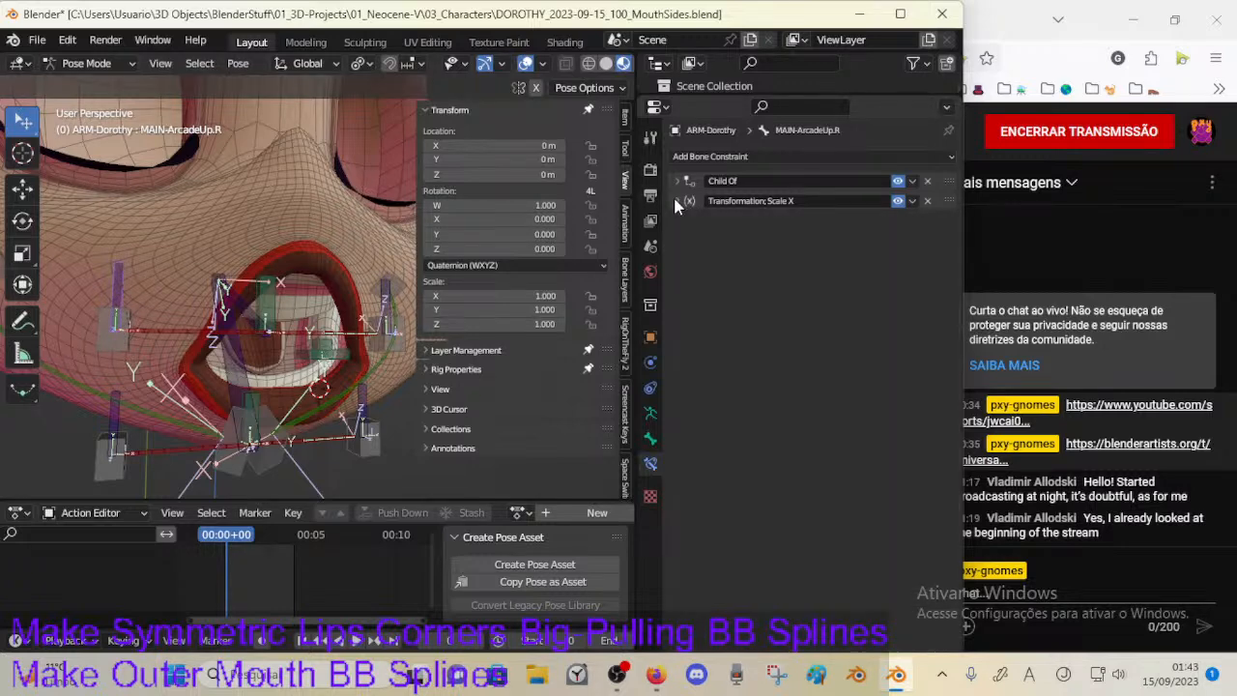
left_click(684, 202)
key("ctrl+s")
Step: Compare the Map From and Map To ranges of the upper and lower MAIN-Arcade bones on both sides
middle_click_drag(396, 357, 357, 377)
left_click(358, 377)
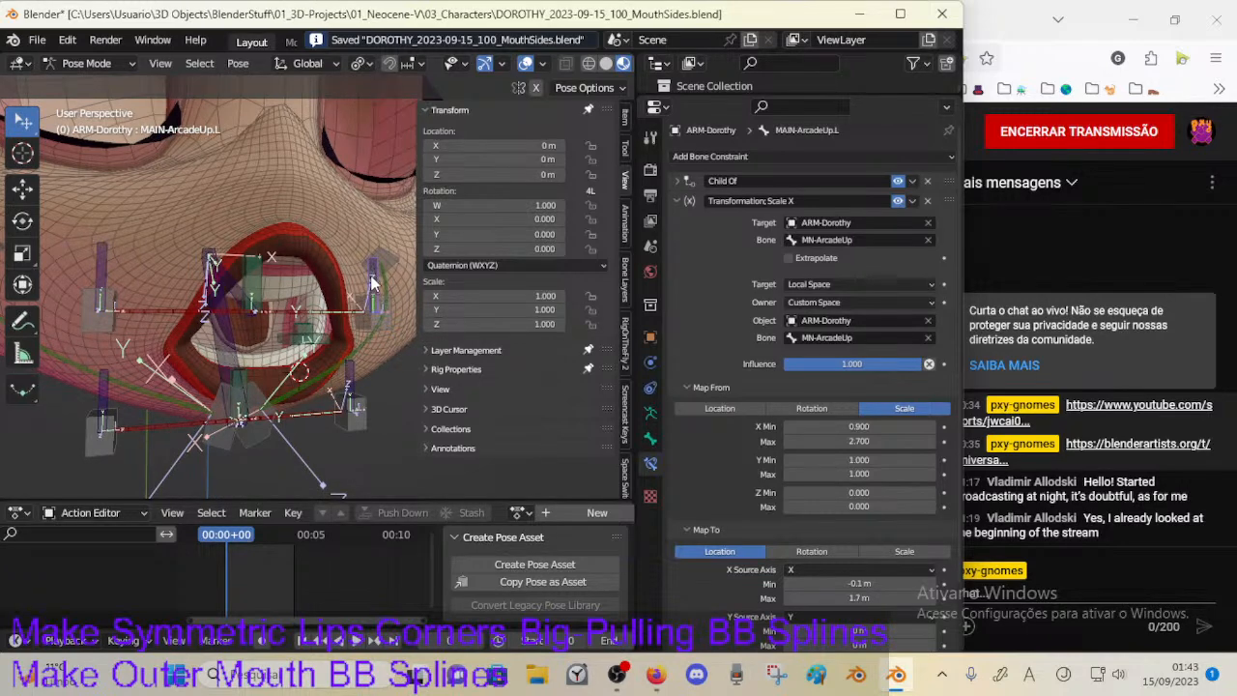
scroll(689, 369, "down", 2)
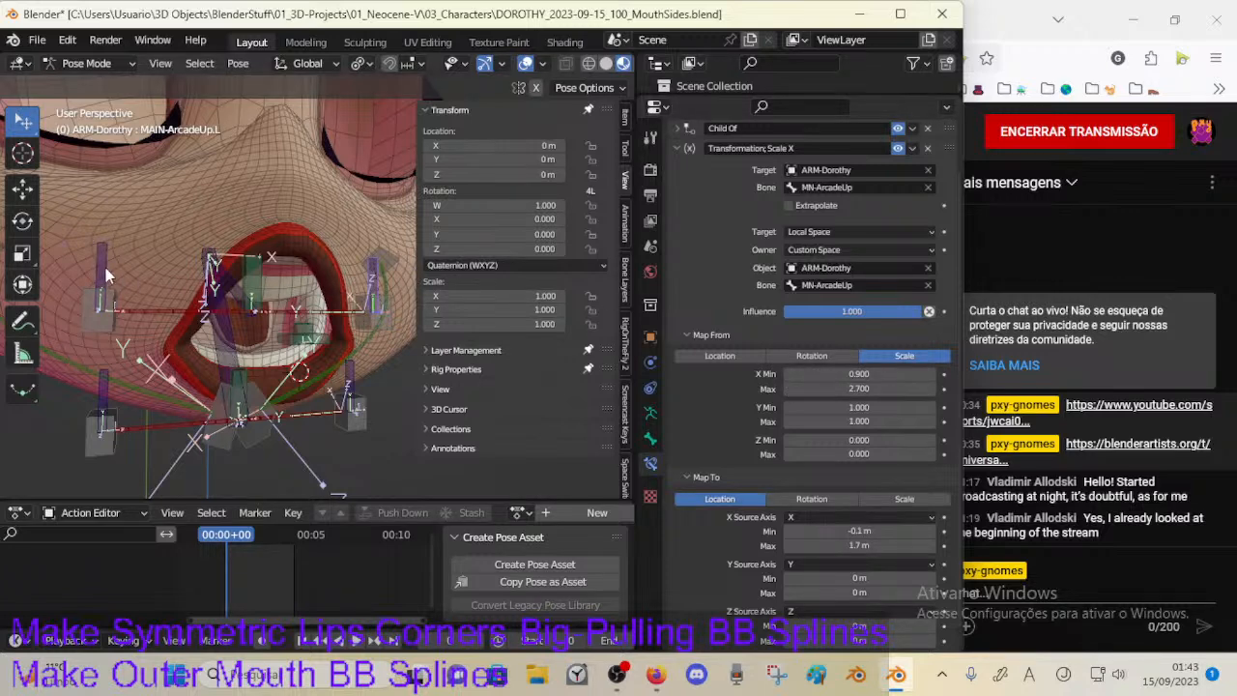
left_click(354, 388)
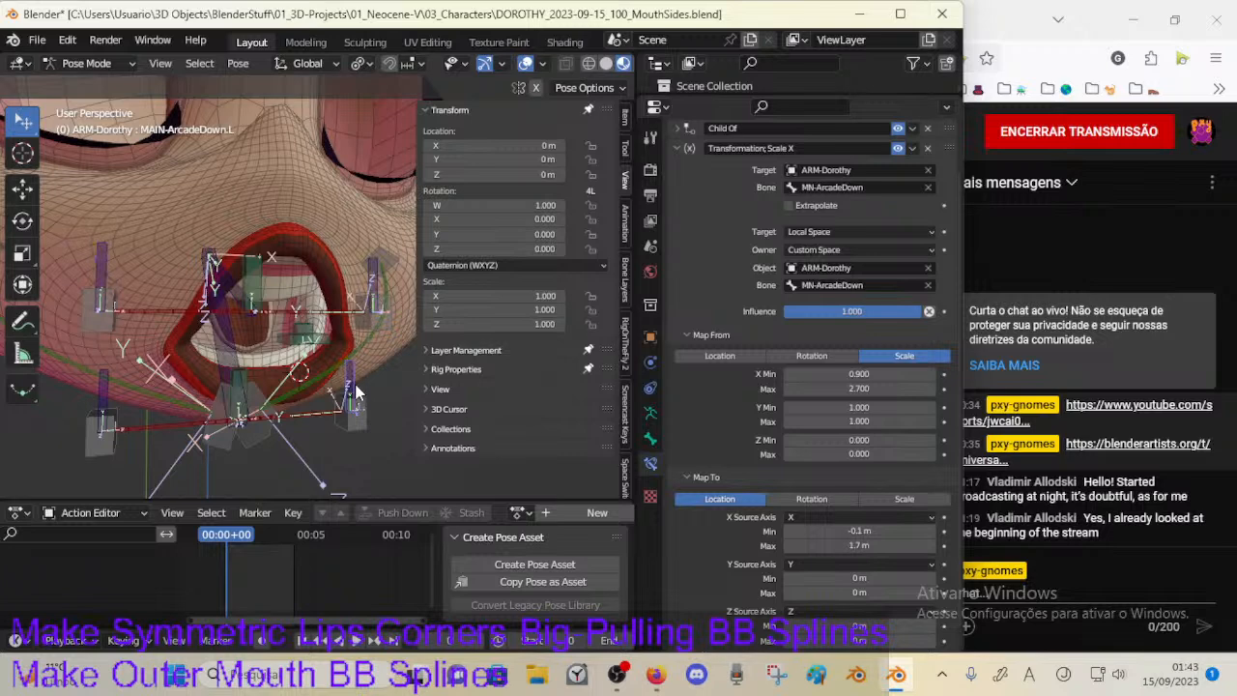
left_click(99, 394)
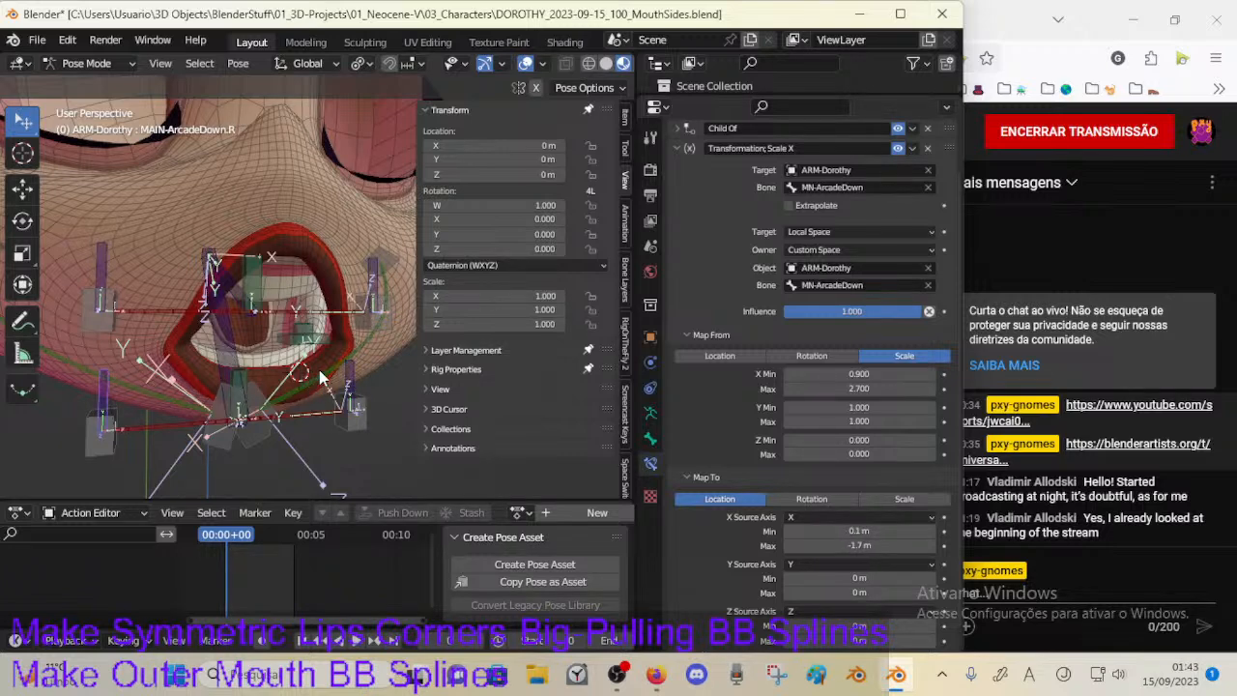
left_click(325, 379)
left_click(372, 280)
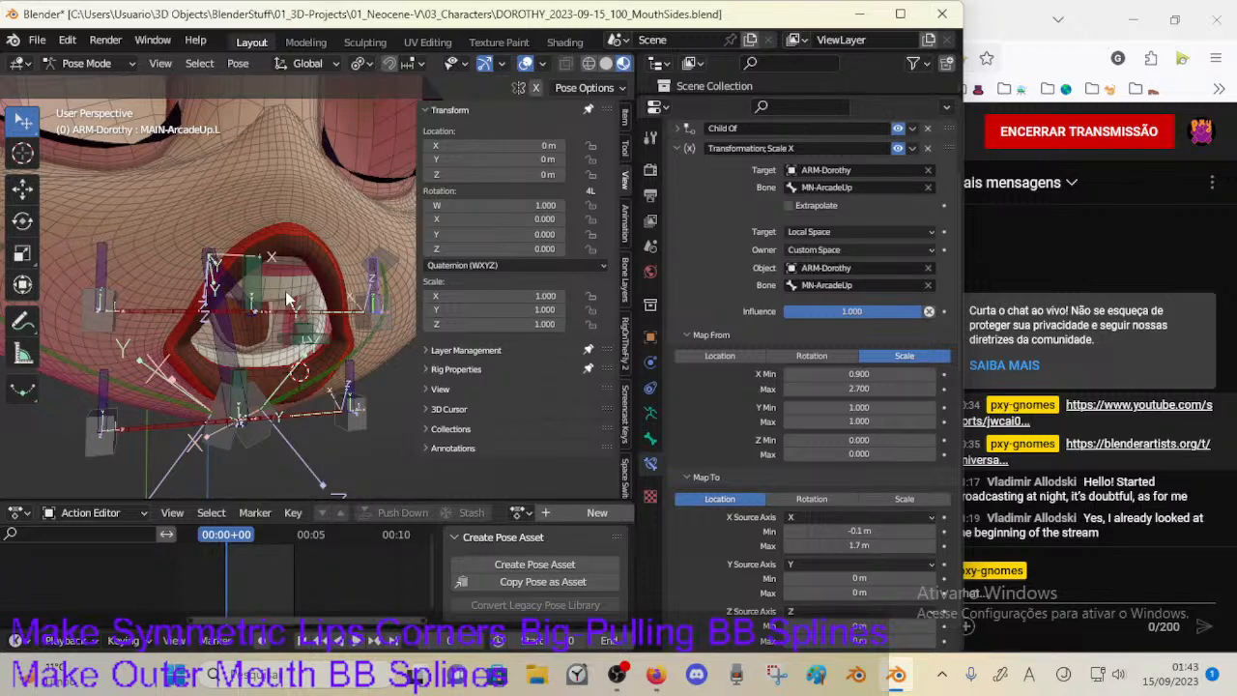
left_click(109, 278)
left_click(369, 288)
left_click(353, 388)
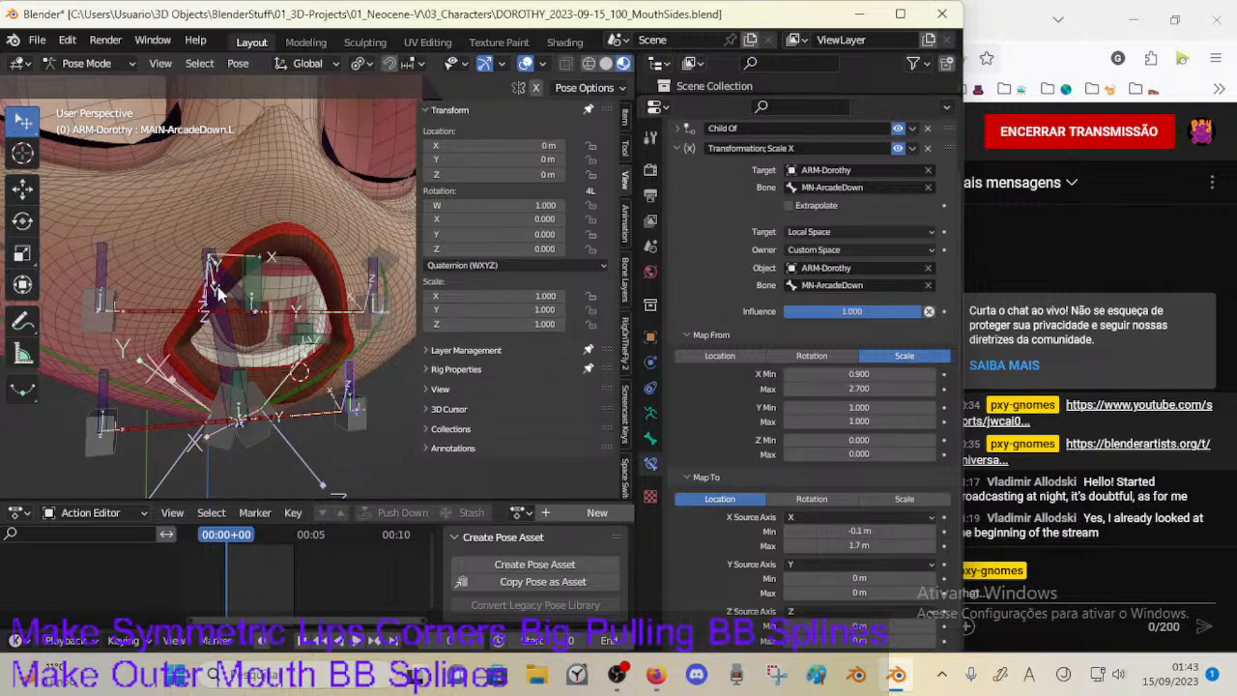
left_click(112, 401)
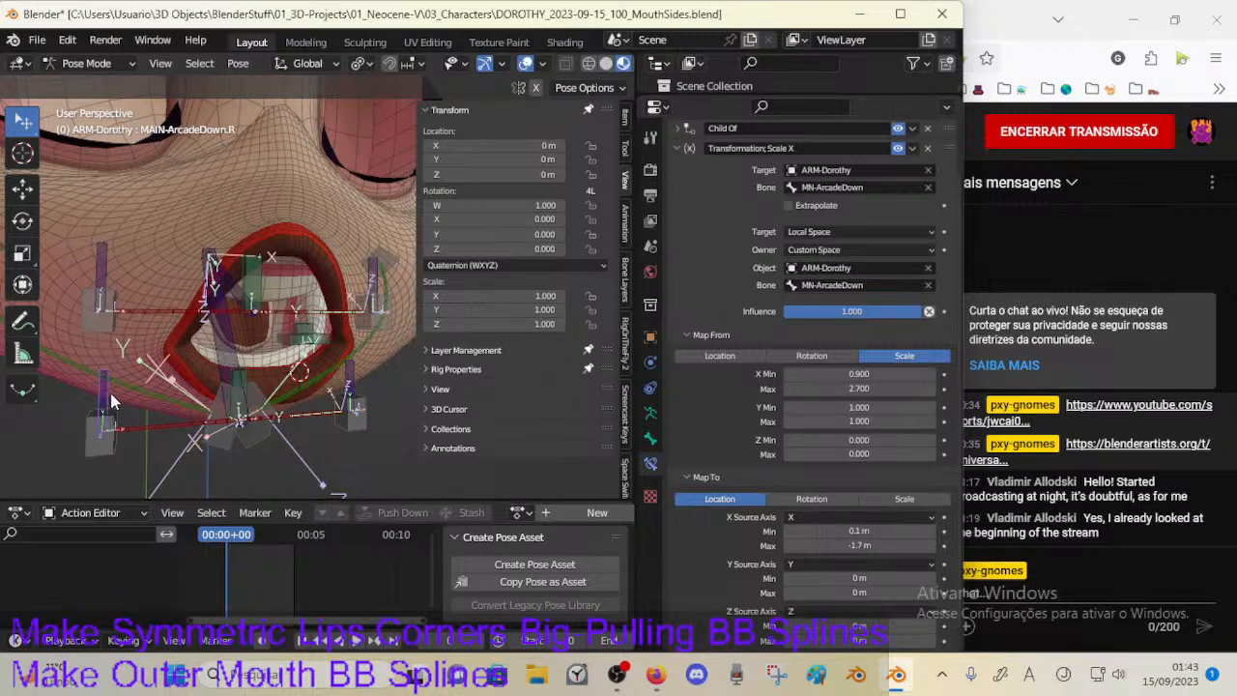
Step: Compare the full Transformation settings of MAIN-ArcadeUp.L and MAIN-ArcadeUp.R, including their Map To location ranges
left_click(363, 285)
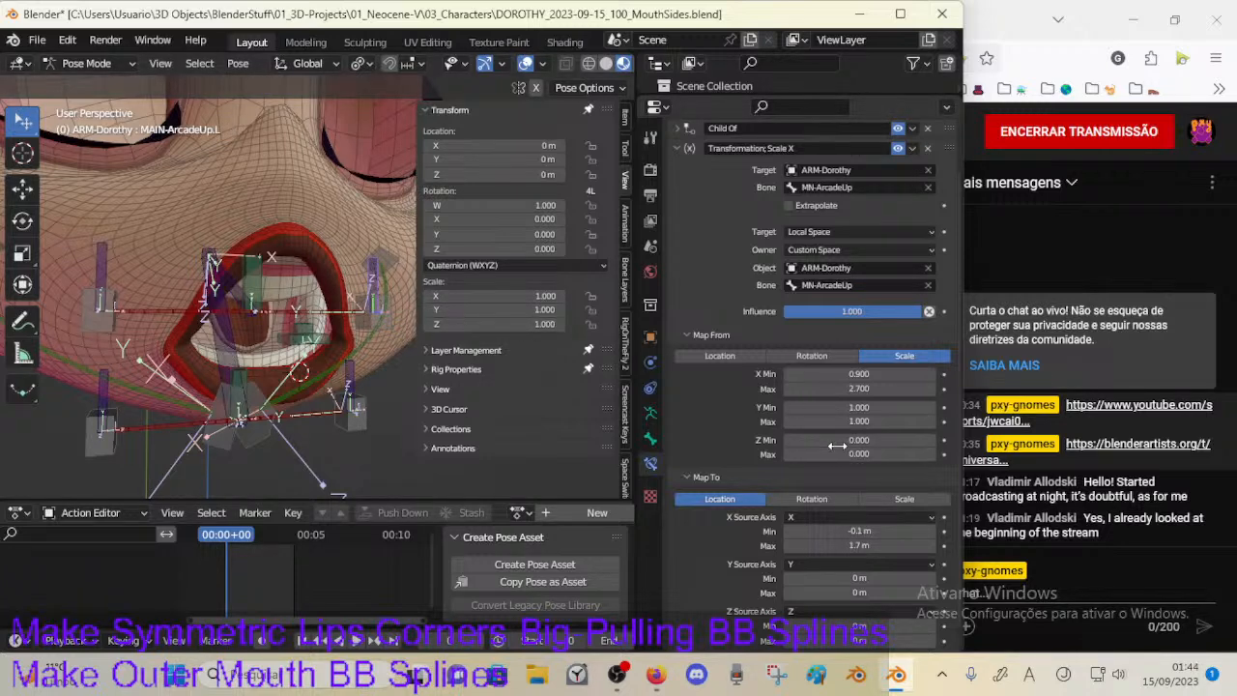
left_click(111, 274)
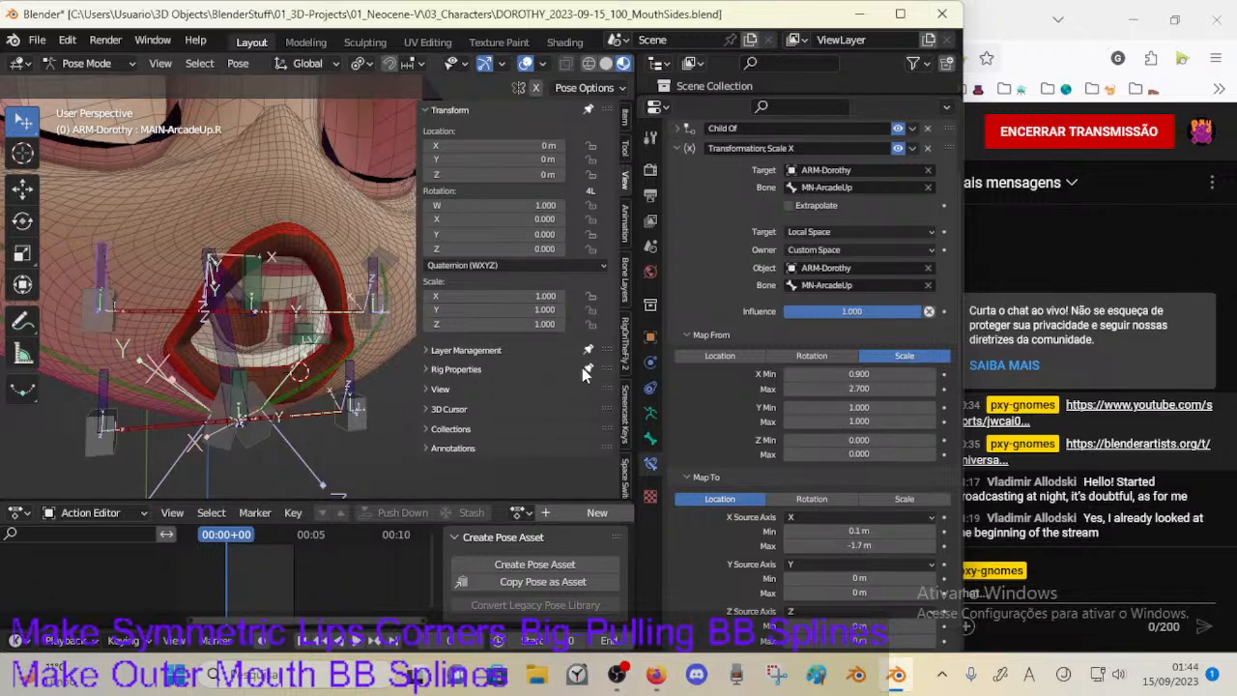
middle_click_drag(410, 403, 379, 385, "shift")
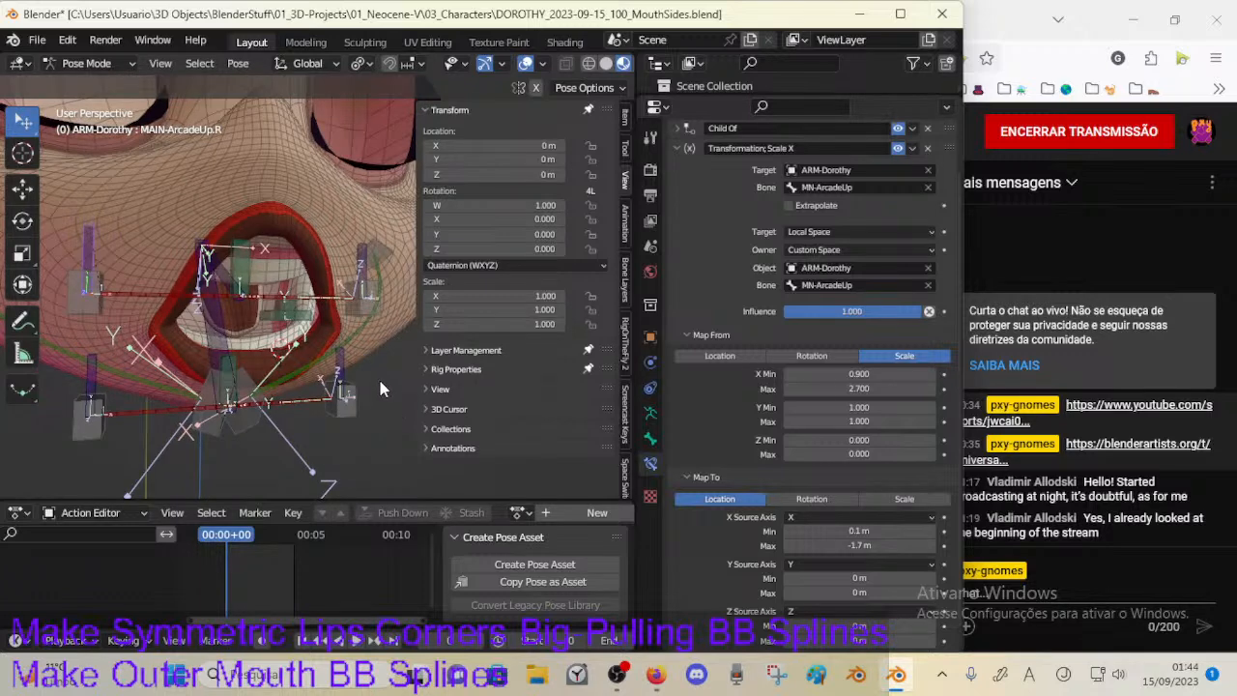
scroll(739, 438, "down", 1)
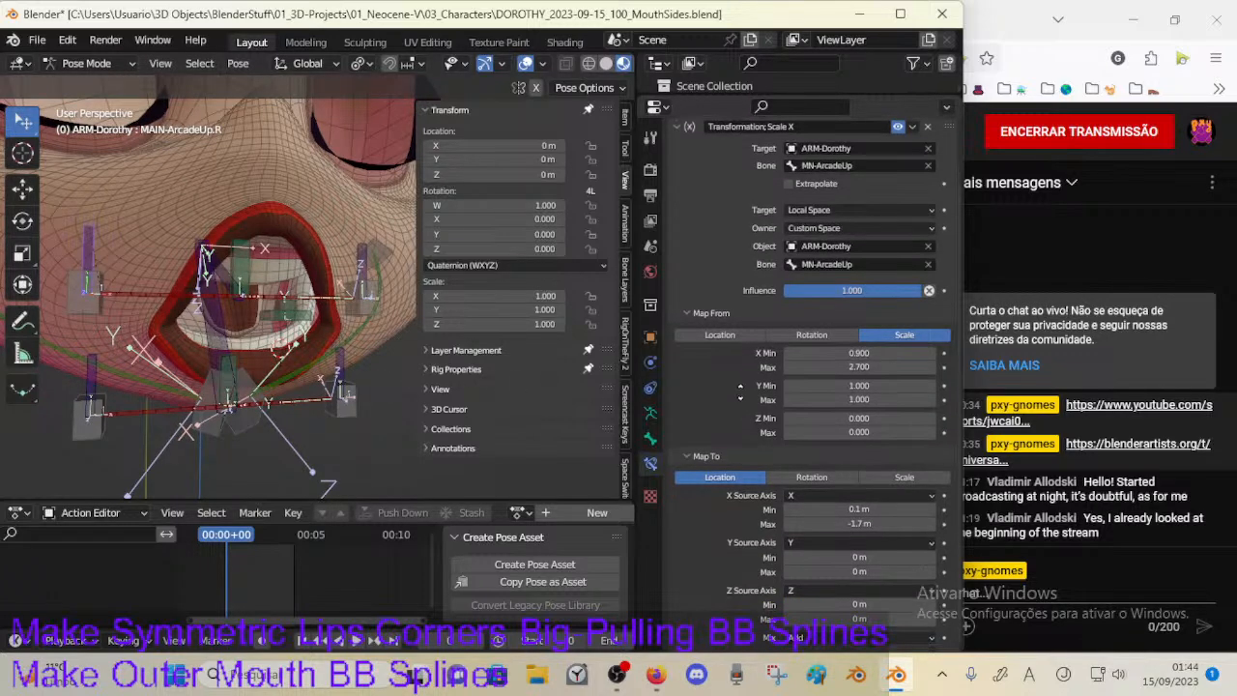
left_click(363, 275)
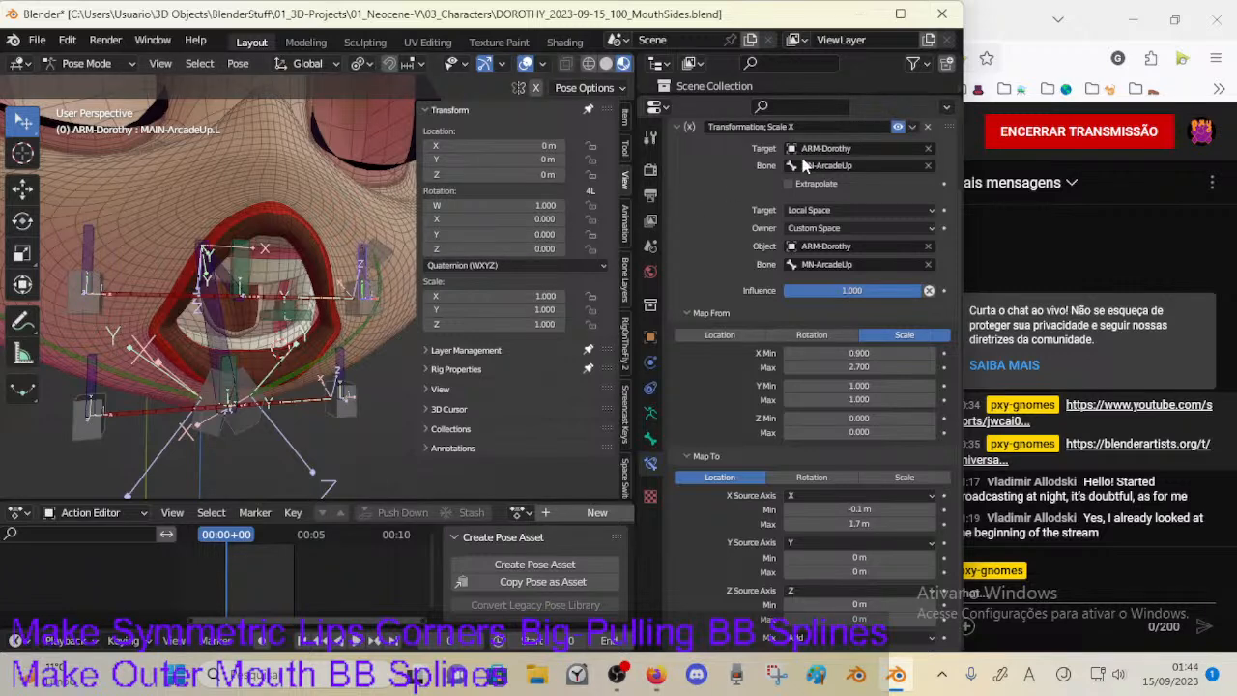
left_click(94, 255)
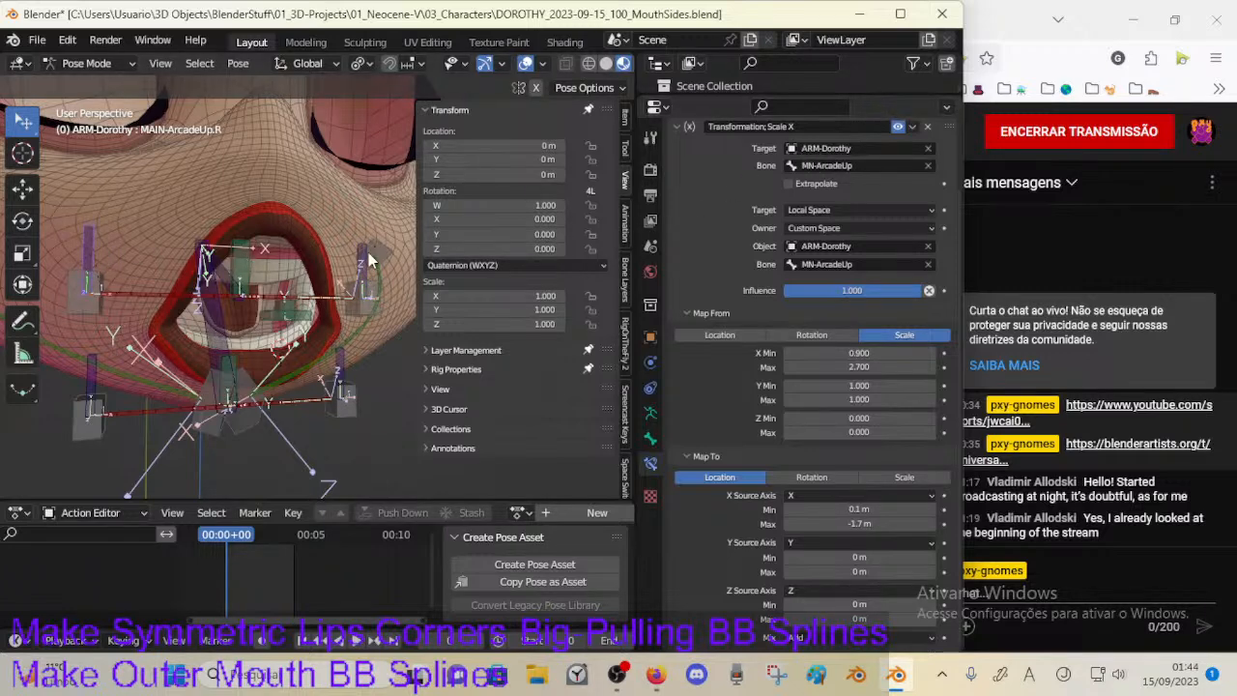
Step: Compare the Limit Scale constraints of the central arcade bones MN-ArcadeUp and MN-ArcadeDown
left_click(252, 259)
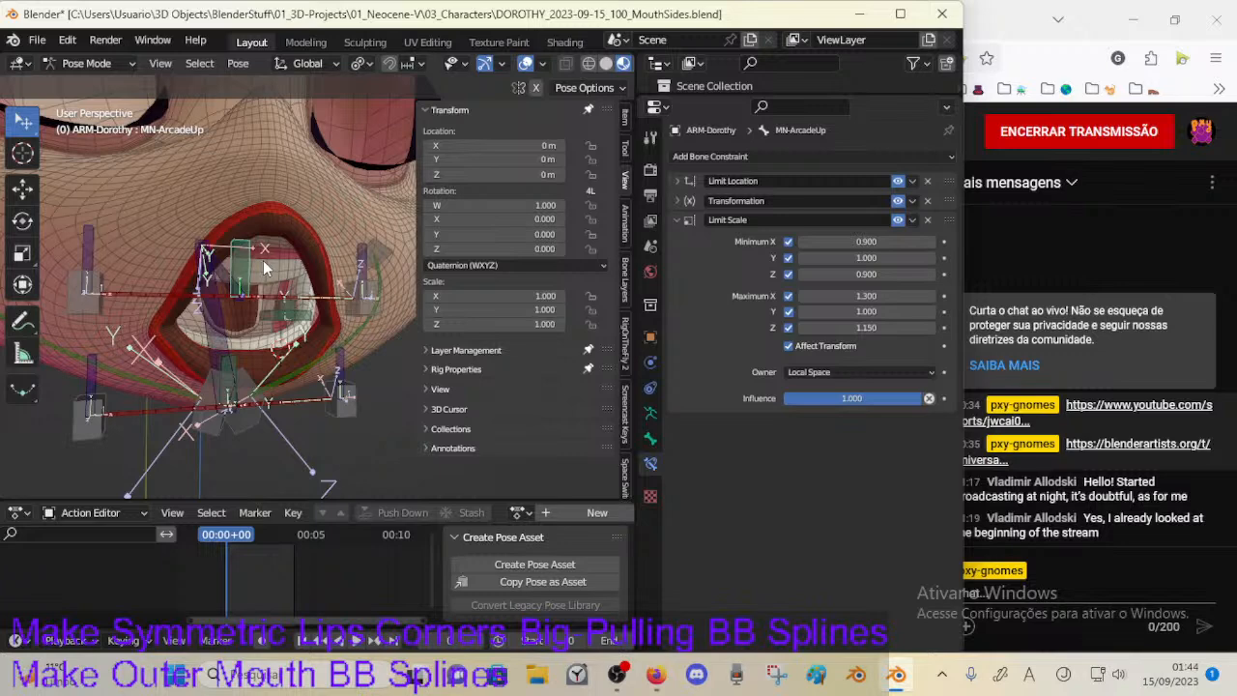
left_click(672, 219)
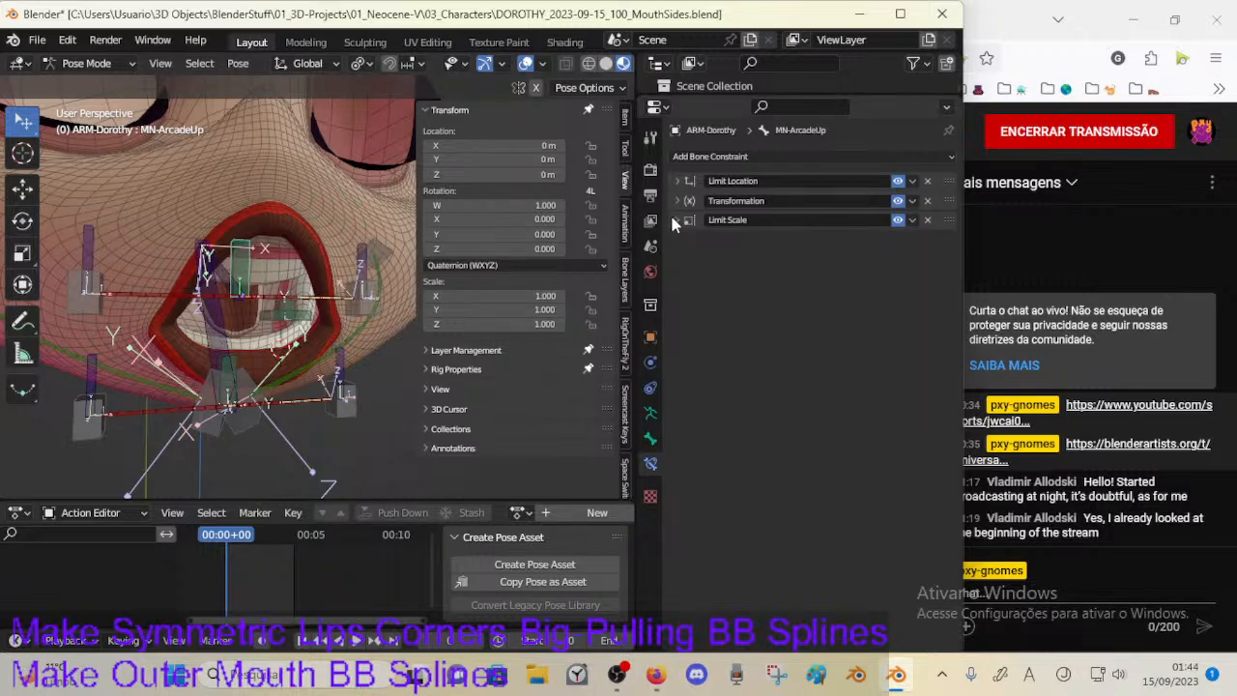
left_click(674, 219)
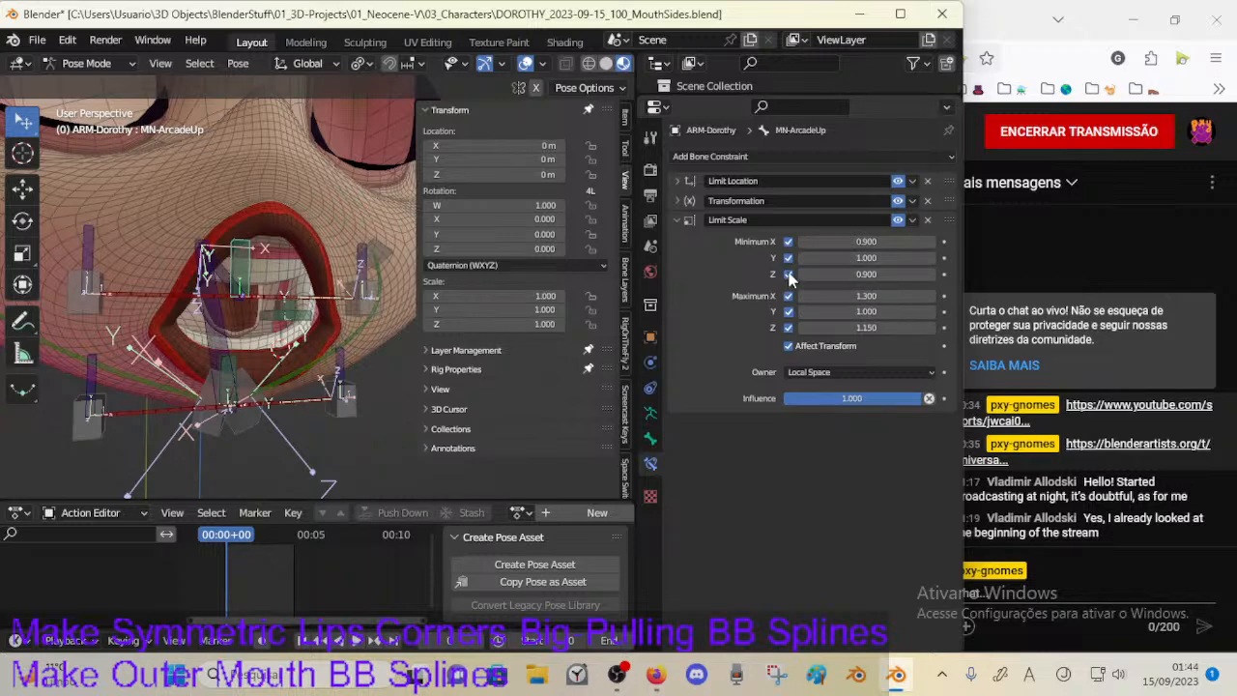
left_click(237, 368)
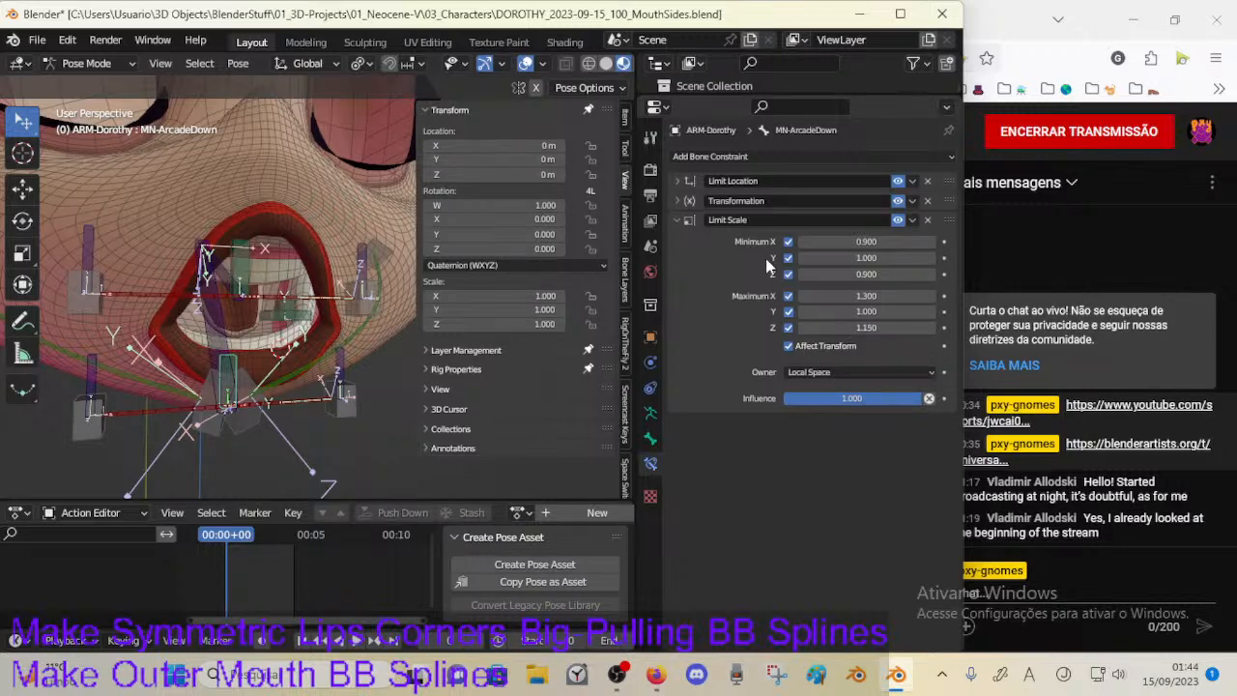
Step: Collapse Limit Scale on MN-ArcadeDown and examine its Transformation constraint's target bone and mapping ranges
left_click(679, 220)
left_click(682, 201)
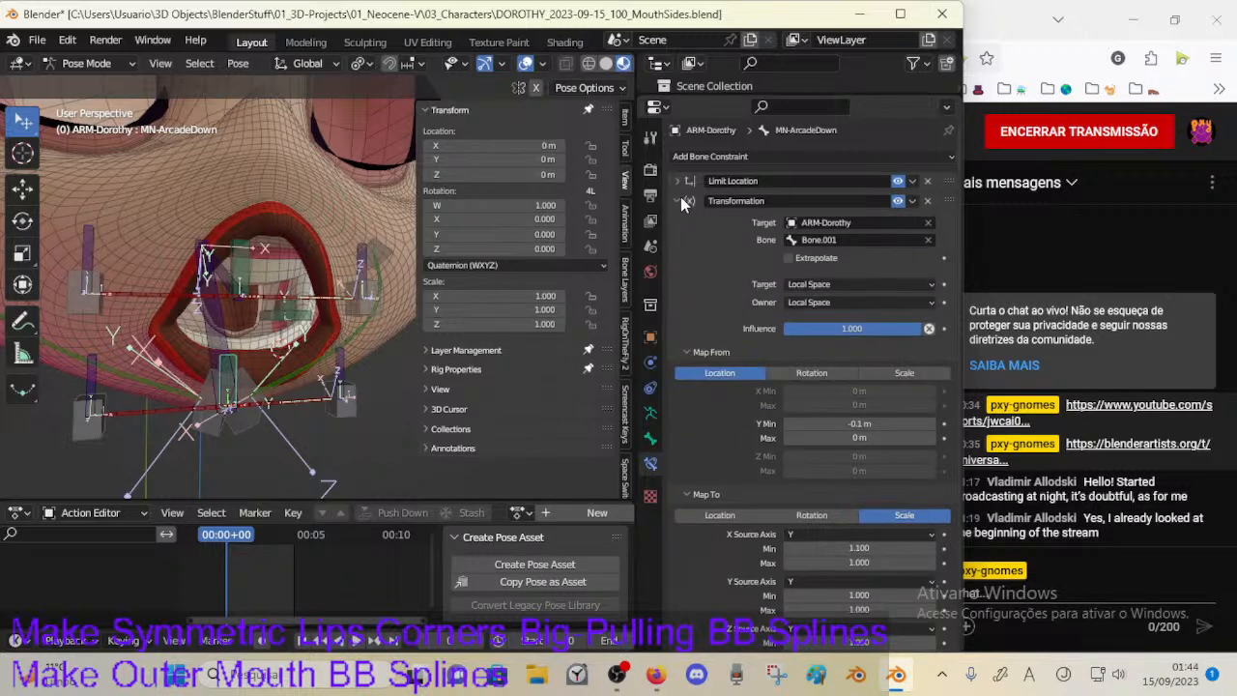
scroll(705, 345, "down", 2)
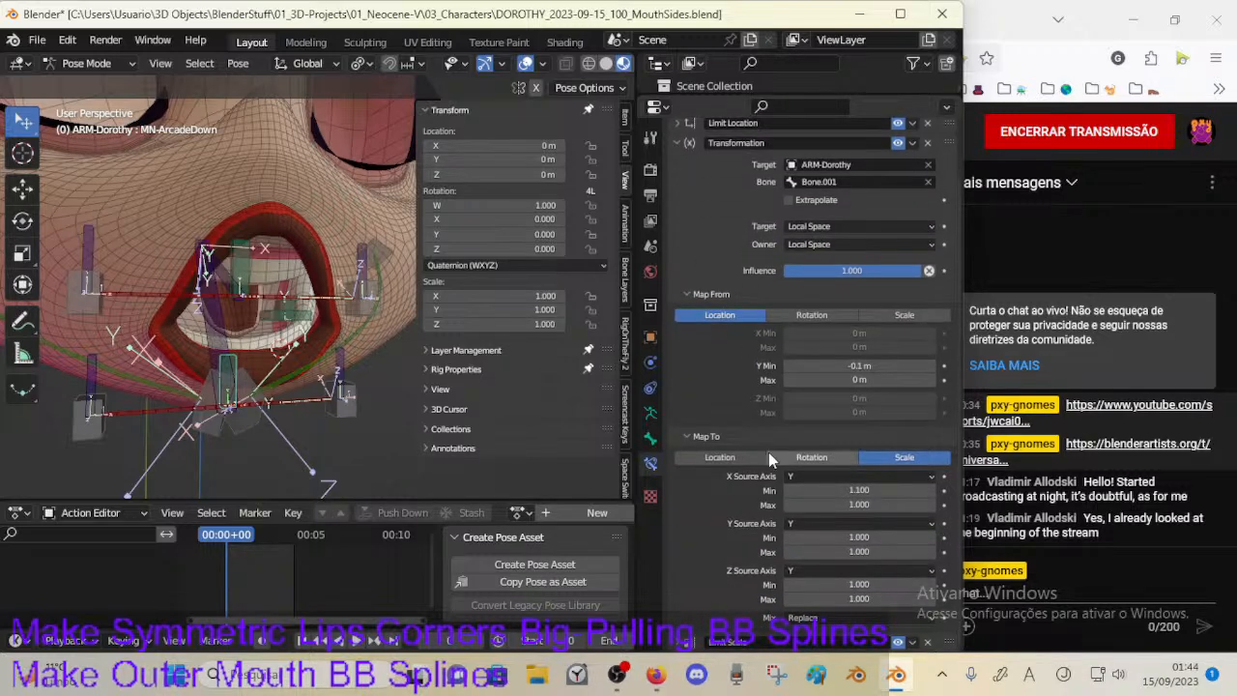
mouse_move(329, 338)
middle_mouse_down()
mouse_move(339, 365)
mouse_move(348, 347)
middle_mouse_up()
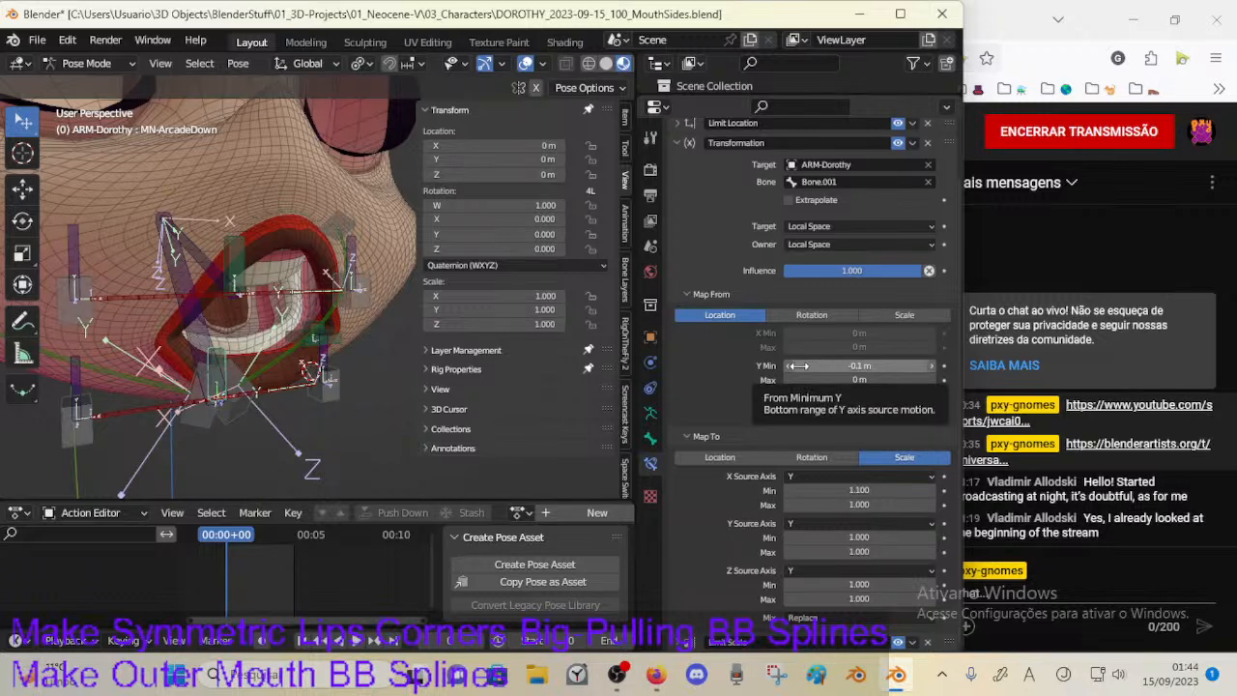
middle_click_drag(360, 389, 370, 383)
Step: Inspect the overlapping bones CTL-LipsRoll and MCH-MouthHoleCenter inside the mouth and their constraints
left_click(319, 327)
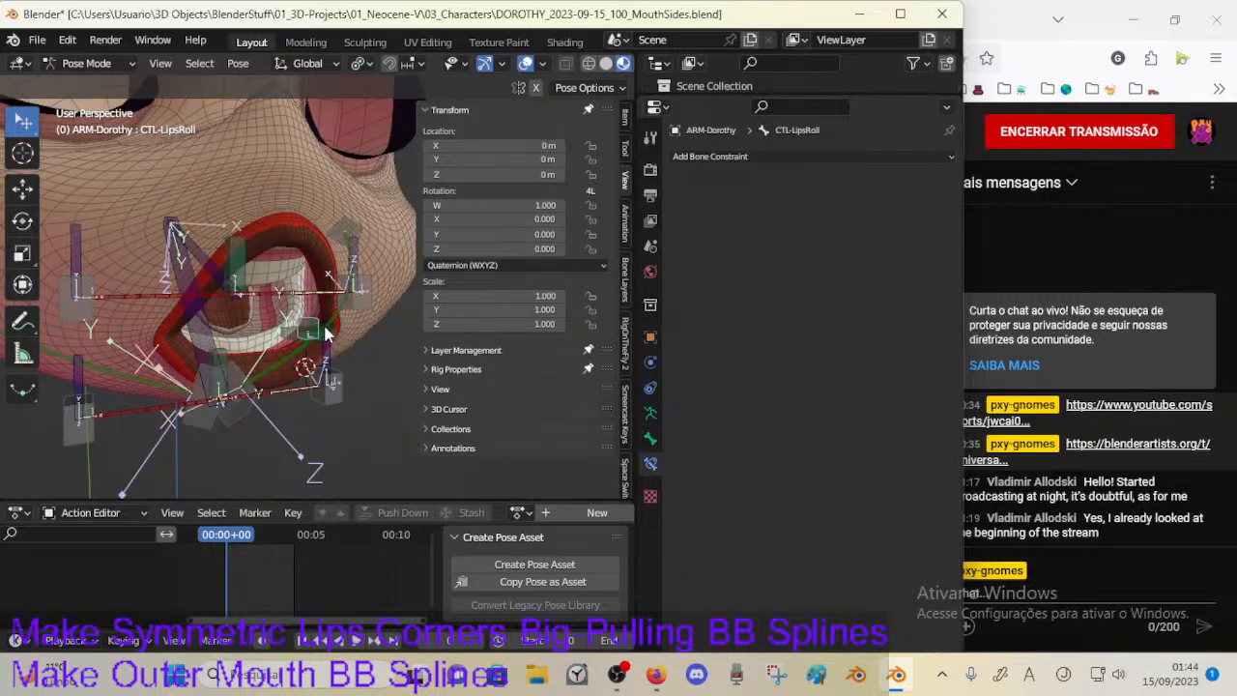
left_click(325, 331)
left_click(317, 328)
left_click(327, 336)
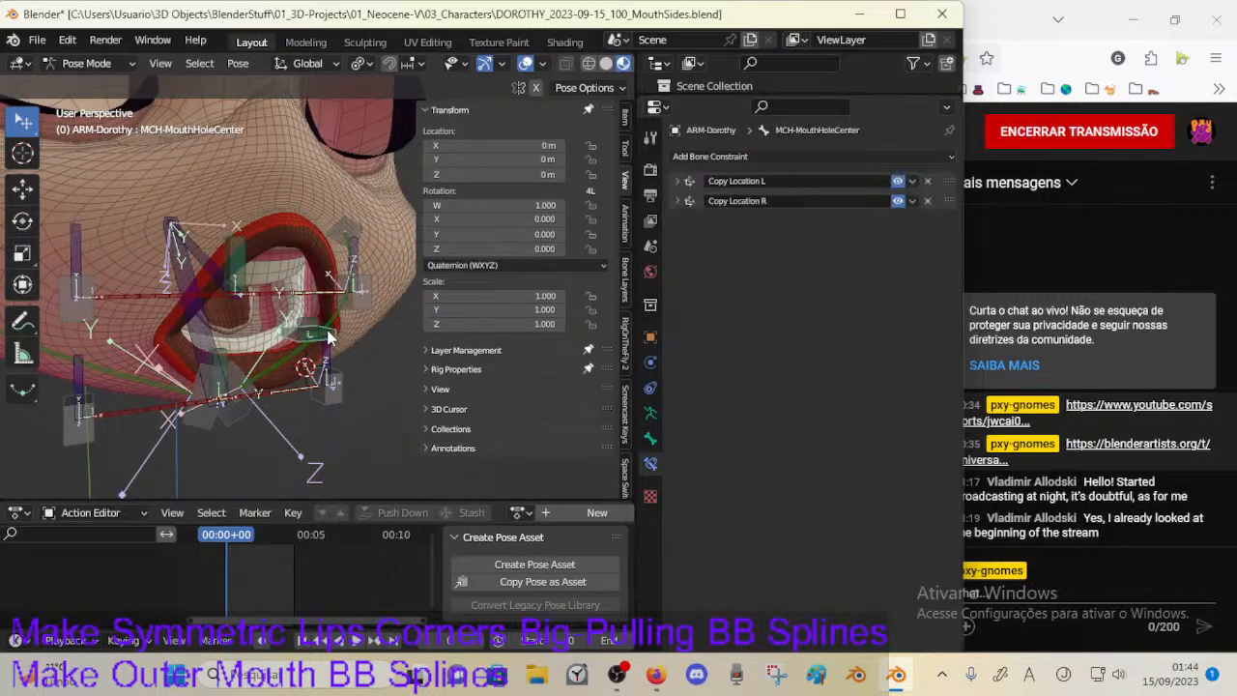
left_click(327, 336)
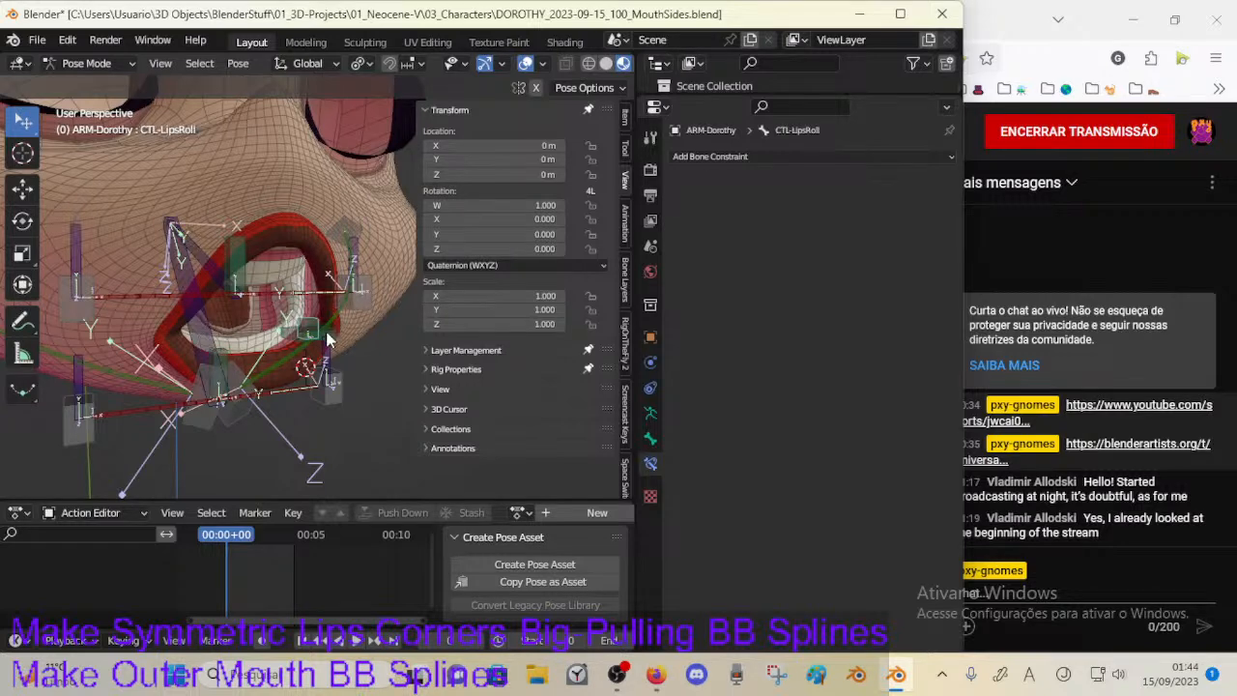
left_click(328, 337)
left_click(317, 330)
Step: Compare the Transformation constraints of MN-ArcadeUp and MN-ArcadeDown
left_click(240, 263)
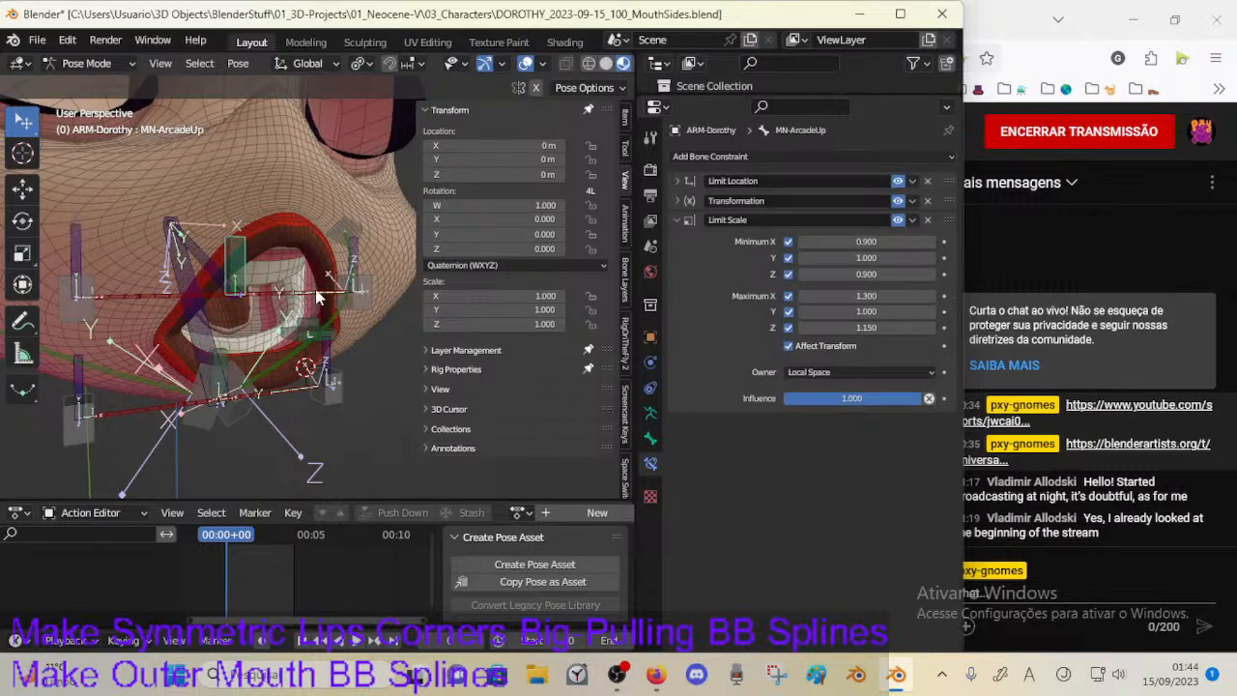
left_click(228, 355)
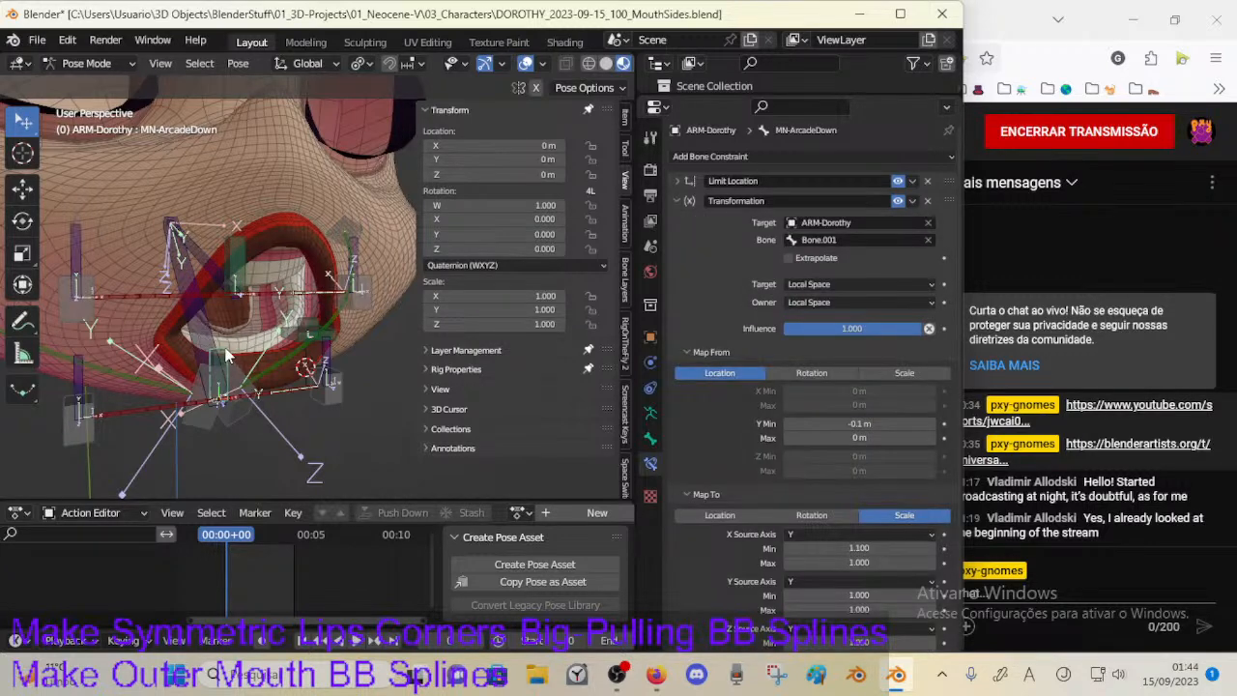
left_click(237, 267)
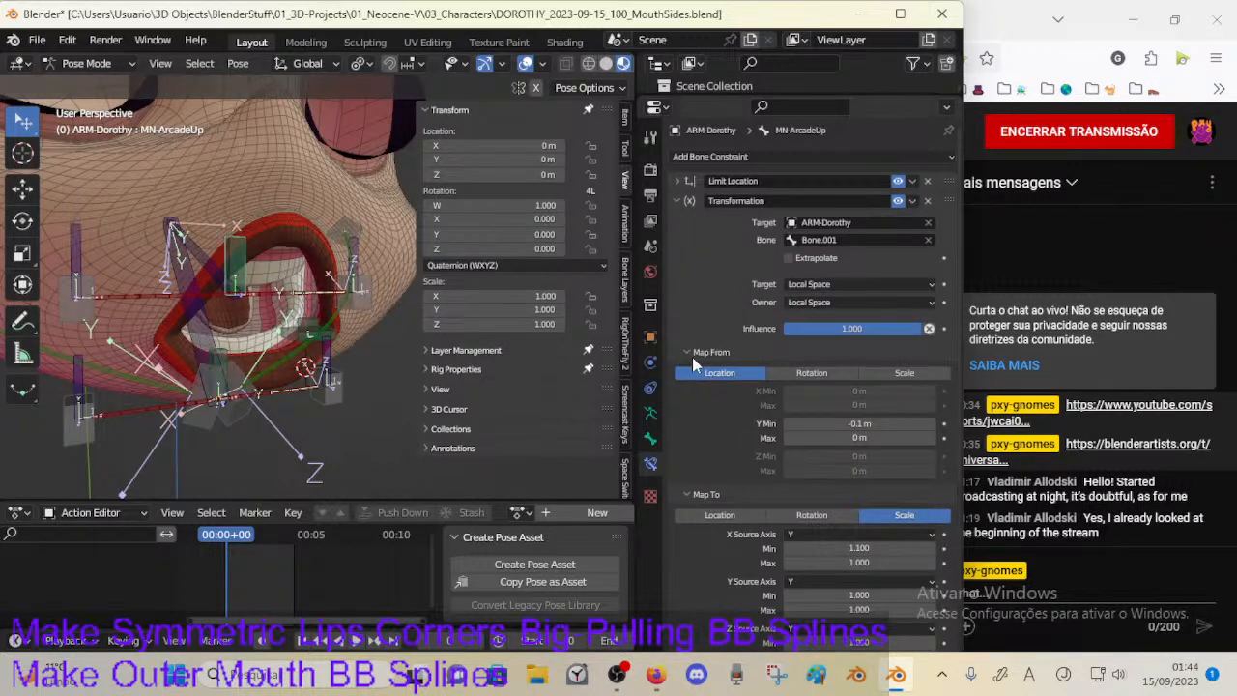
Step: Compare the Map To ranges and scale mix mode in the Transformation constraints of the upper and lower central arcade bones
scroll(705, 289, "down", 3)
middle_click_drag(708, 302, 707, 303)
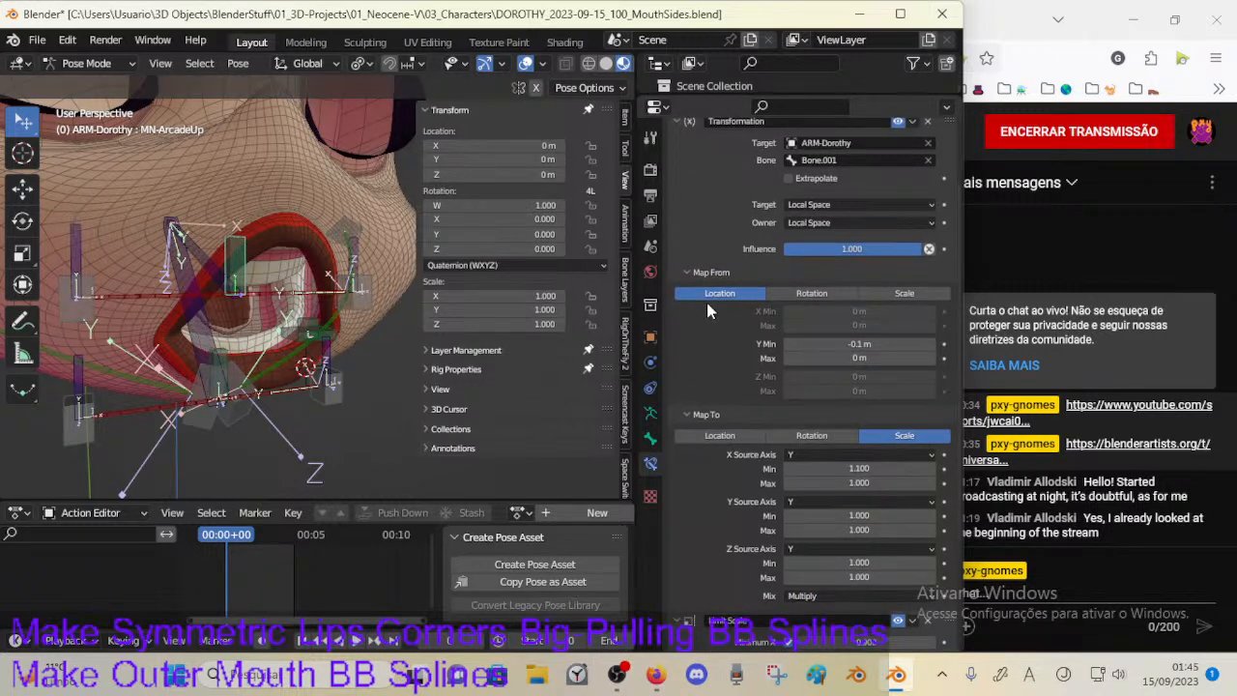
scroll(706, 353, "down", 1)
left_click(230, 349)
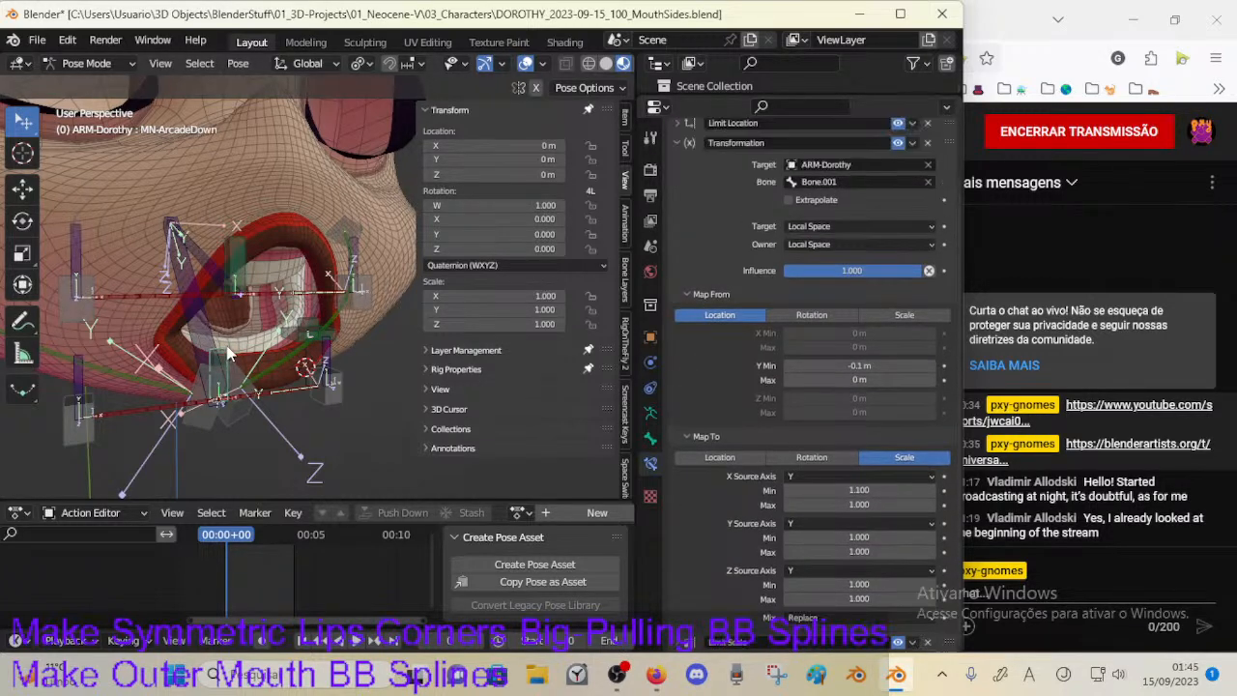
key("ctrl+z")
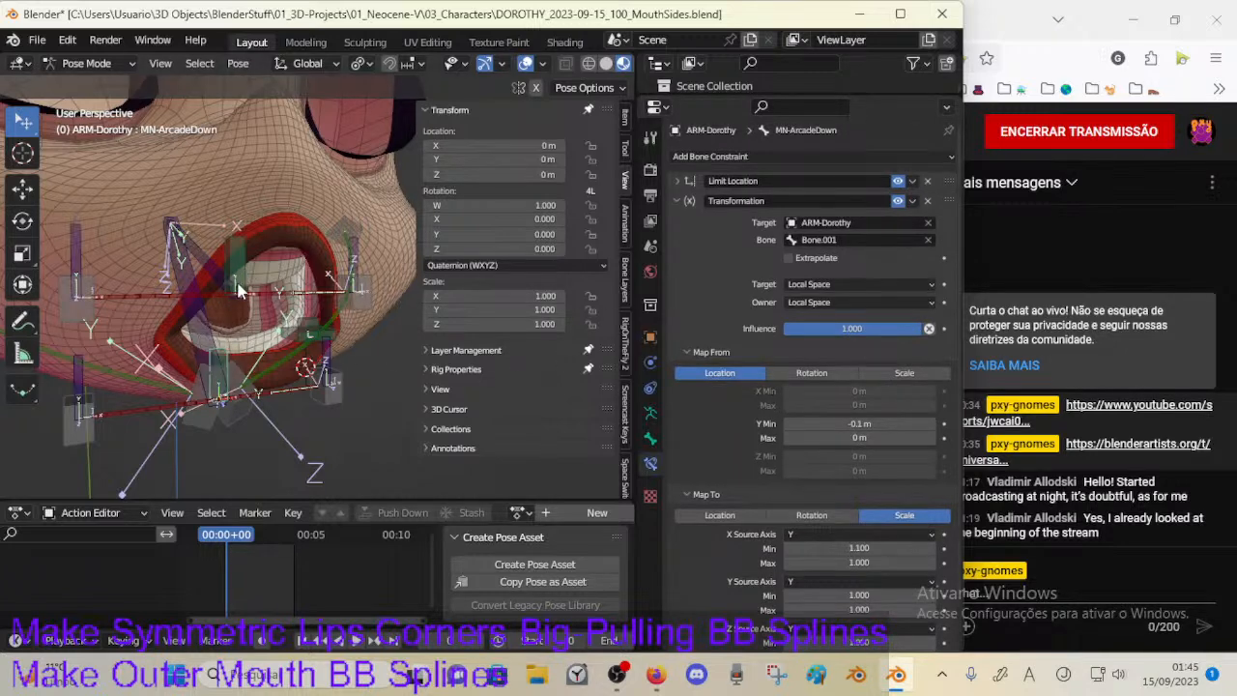
left_click(232, 345)
left_click(237, 277)
left_click(229, 340)
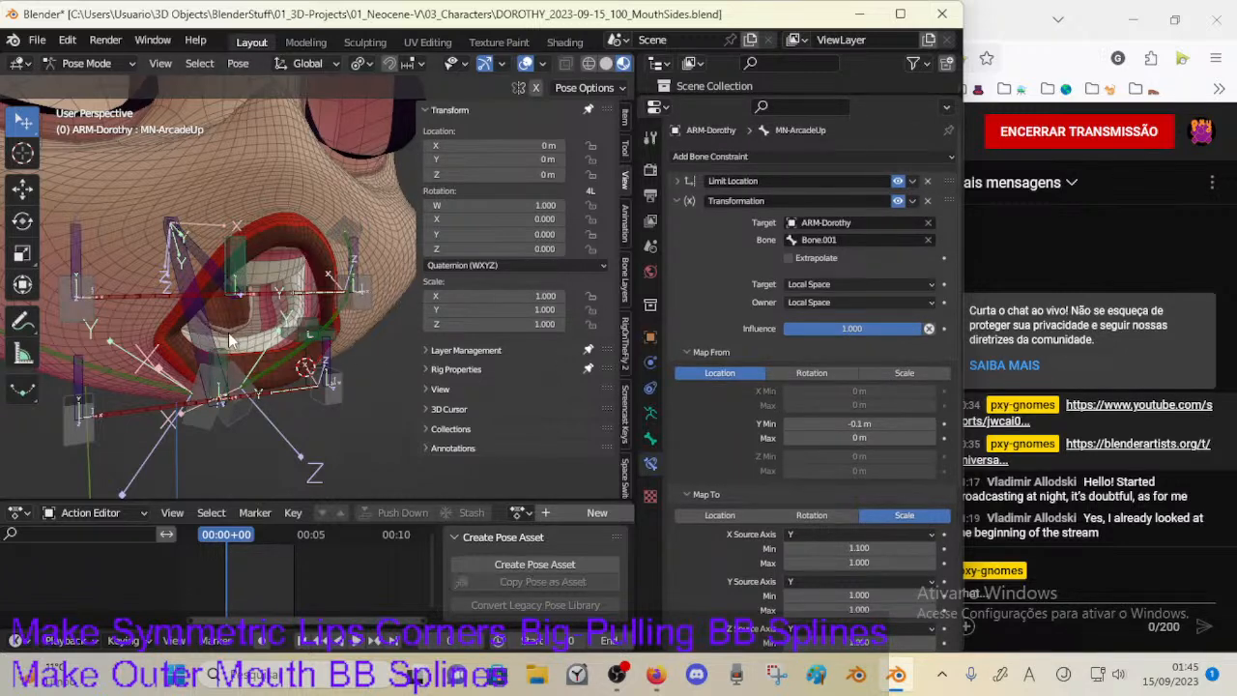
left_click(247, 259)
scroll(734, 251, "down", 6)
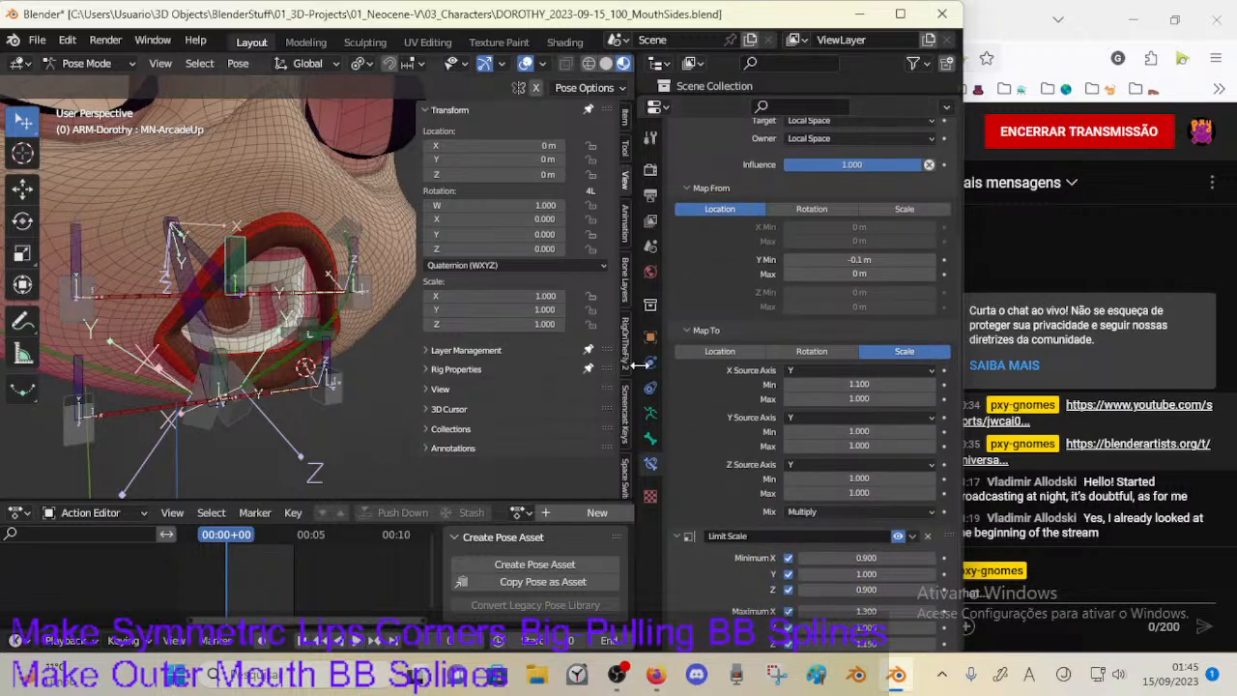
left_click(248, 331)
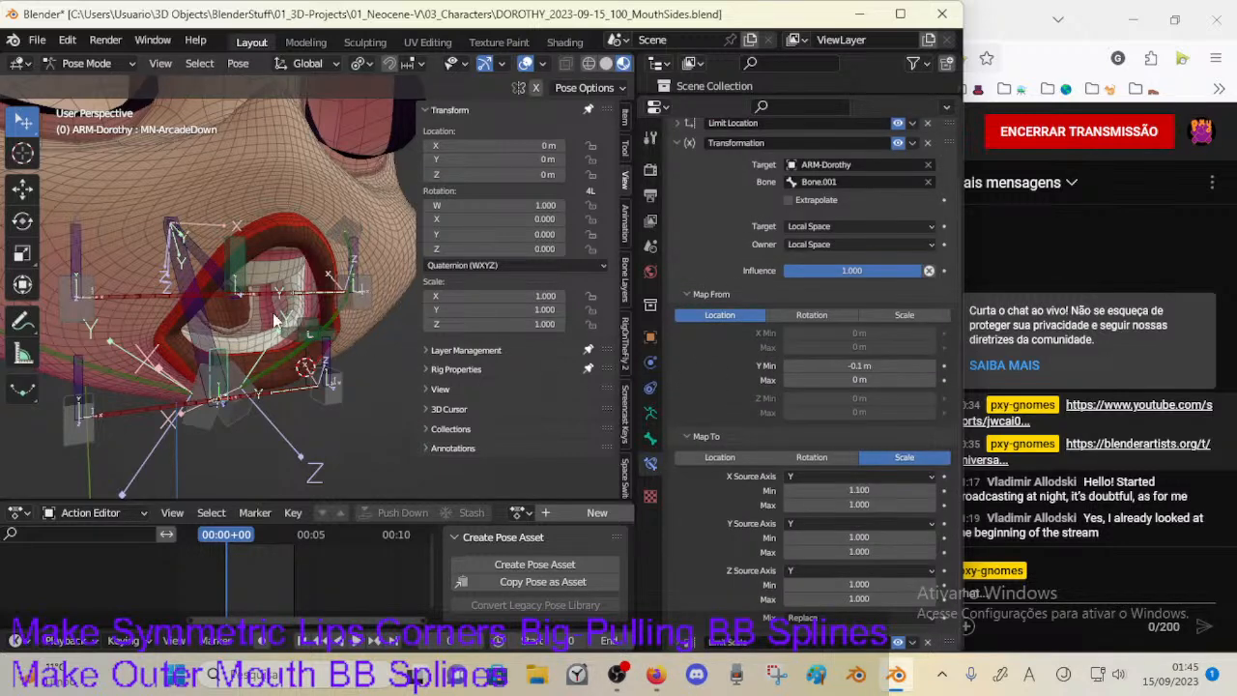
left_click(240, 257)
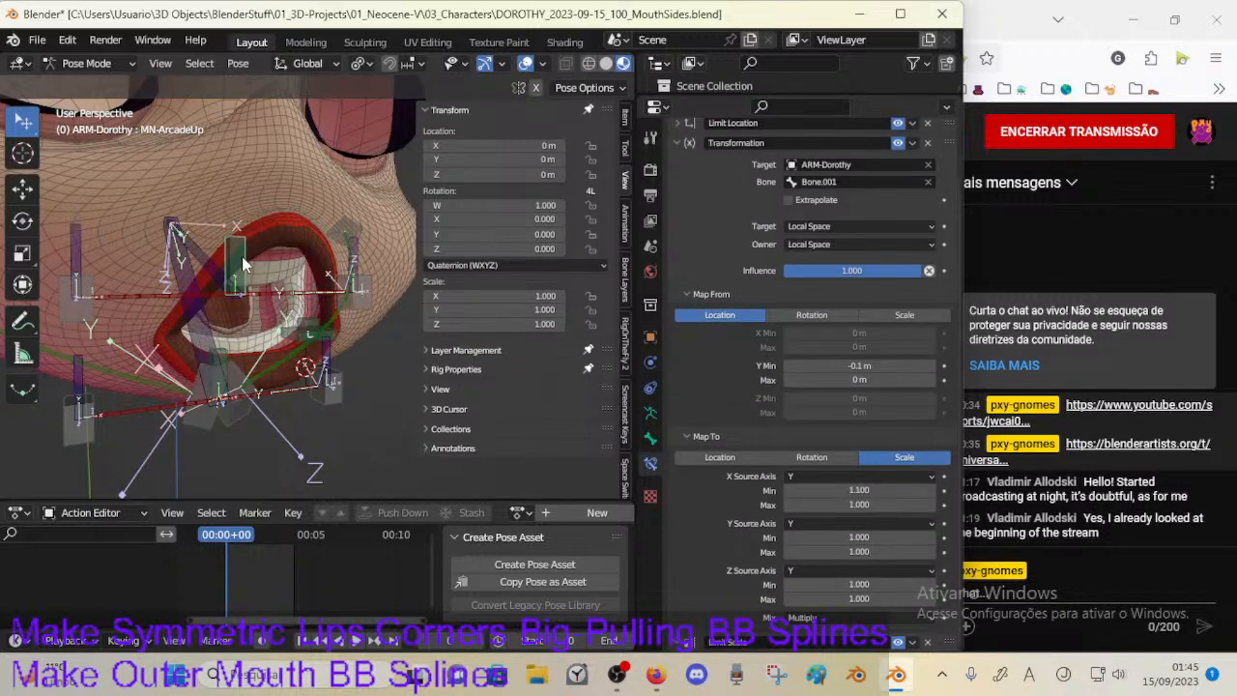
Step: Set the scale mix mode of MN-ArcadeDown's Transformation constraint to Multiply
left_click(234, 340)
left_click(806, 617)
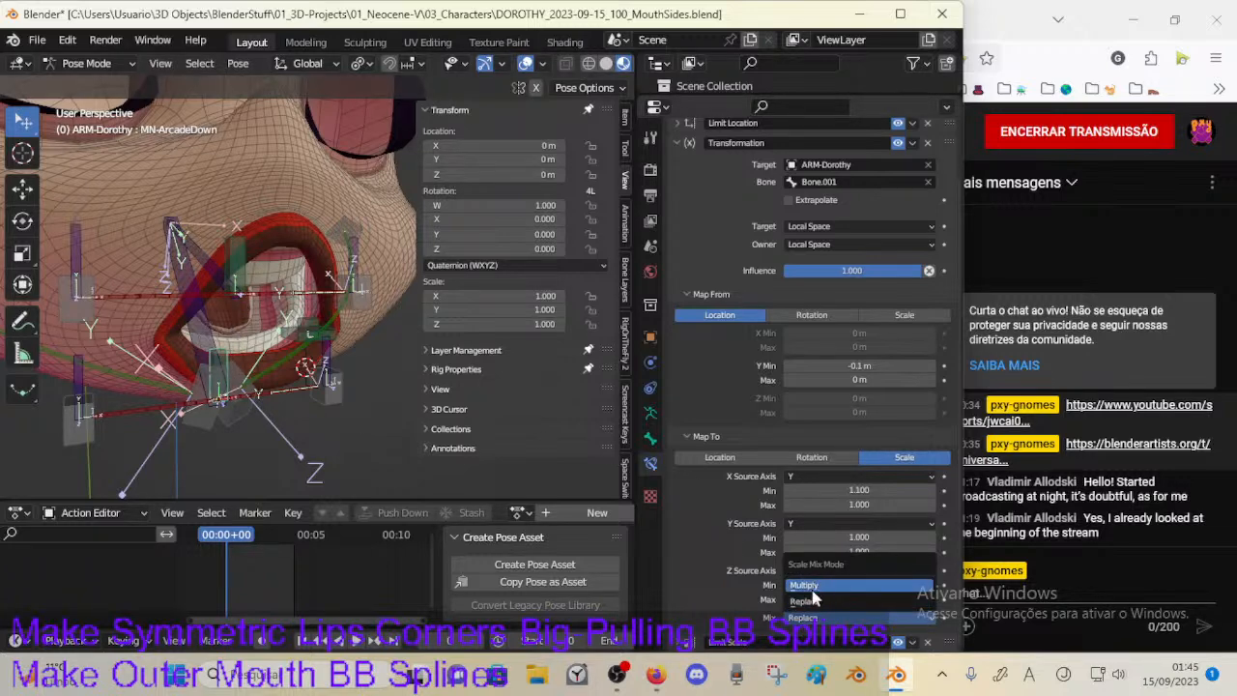
left_click(810, 585)
left_click(239, 272)
left_click(228, 353)
Step: Test scaling MN-ArcadeDown without keeping the change, and save the file
key("s")
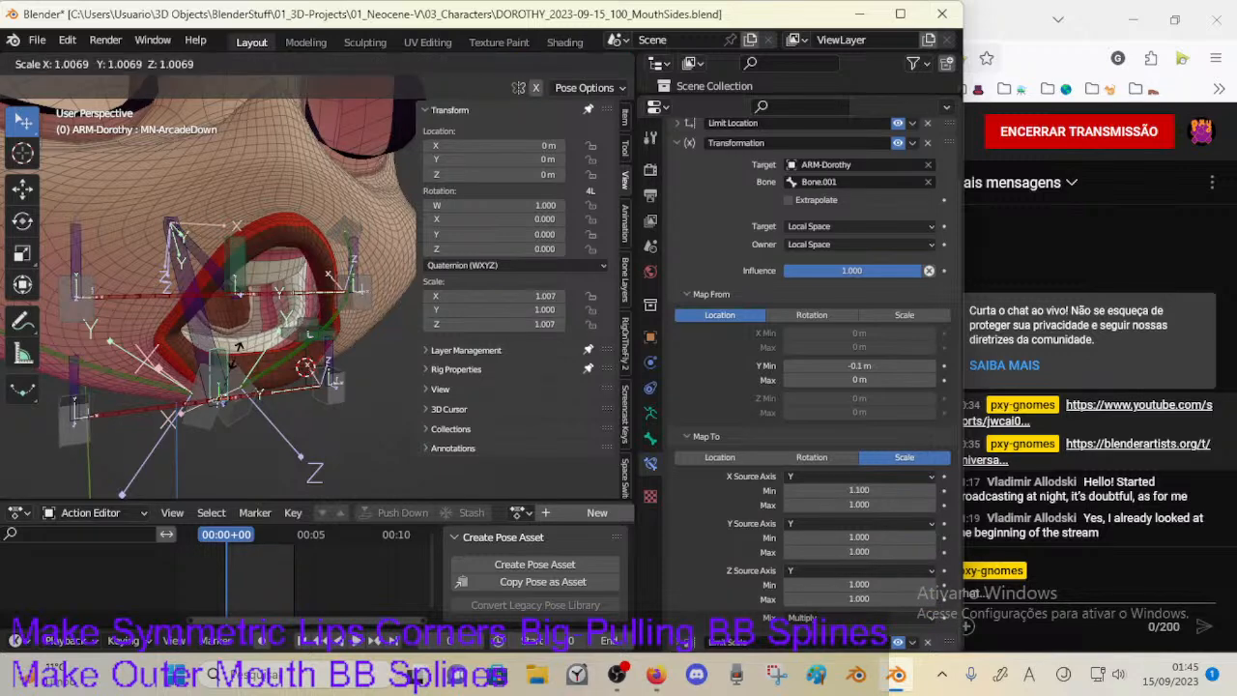
right_click(215, 353)
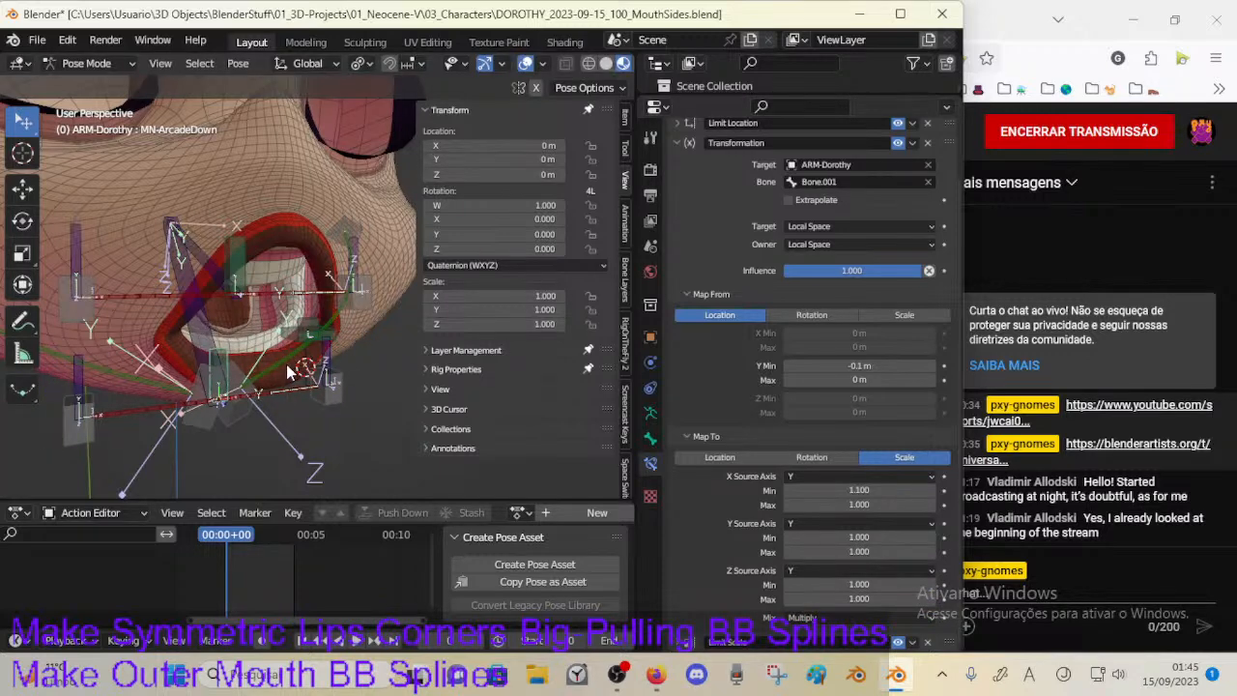
key("ctrl+s")
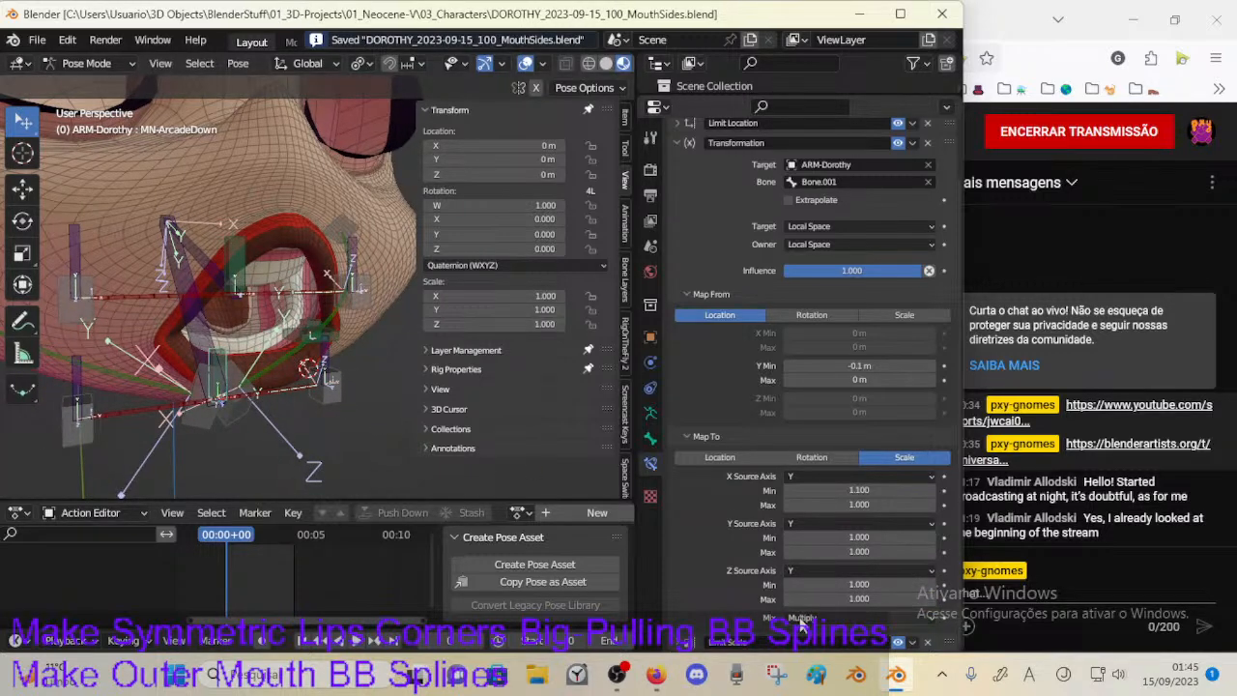
Step: Collapse the expanded constraints to review MN-ArcadeUp's Limit Scale settings, and save the file
scroll(731, 492, "up", 1)
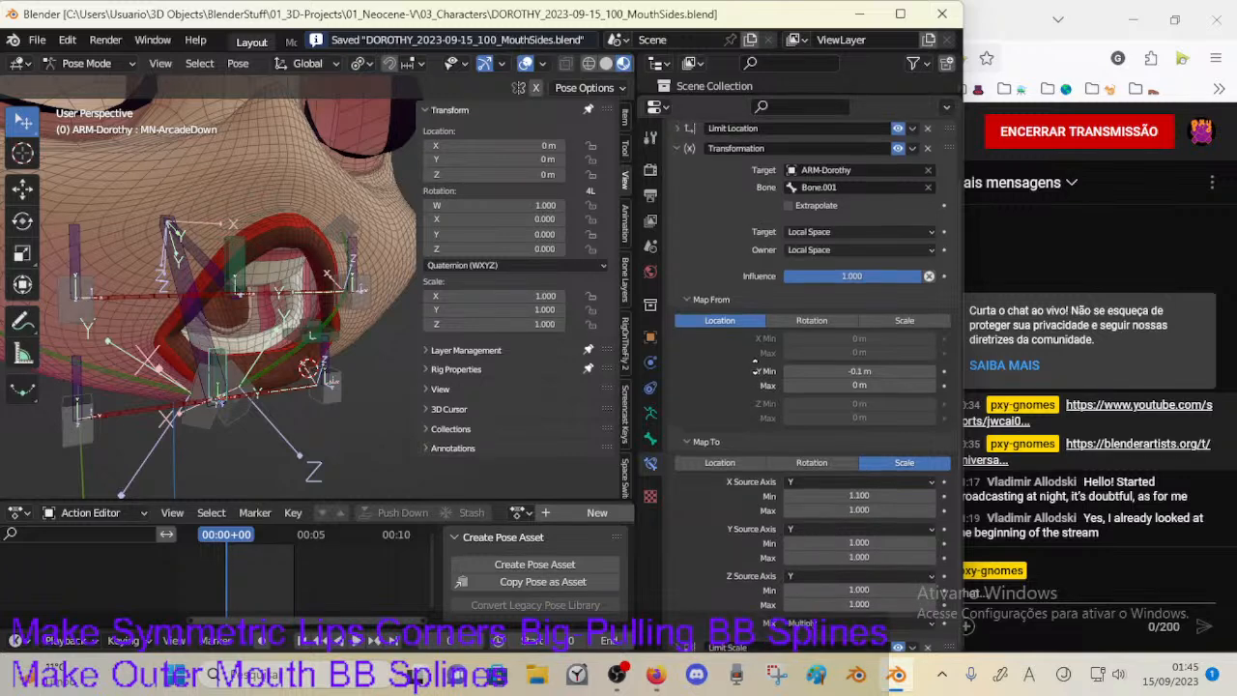
left_click(676, 152)
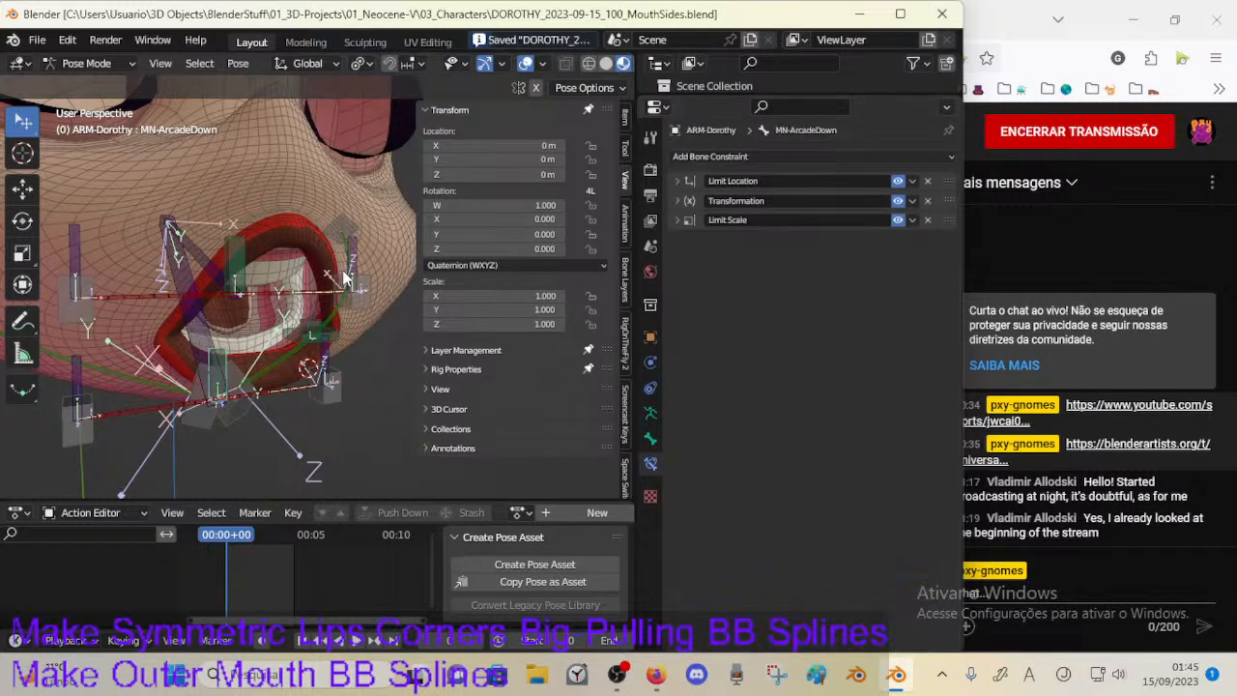
left_click(235, 275)
left_click(676, 201)
left_click(677, 201)
left_click(676, 219)
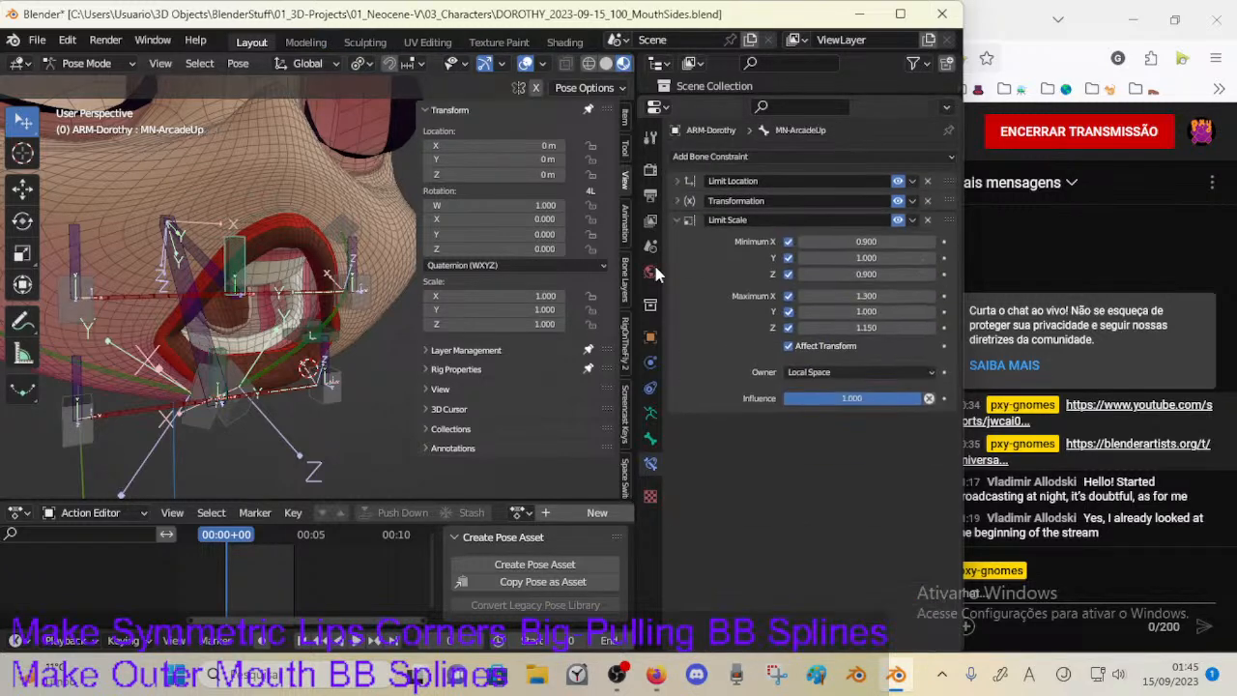
left_click(321, 346)
key("ctrl+s")
Step: Switch ARM-Dorothy to Edit Mode and examine the CTL-LipsRoll bone where it overlaps MCH-MouthHoleCenter in front of the mouth
middle_click_drag(316, 348, 357, 333)
left_click(363, 356)
key("Tab")
key("Tab")
key("Tab")
left_click(340, 335)
key("Tab")
key("Tab")
key("Tab")
key("Tab")
key("g")
right_click(352, 329)
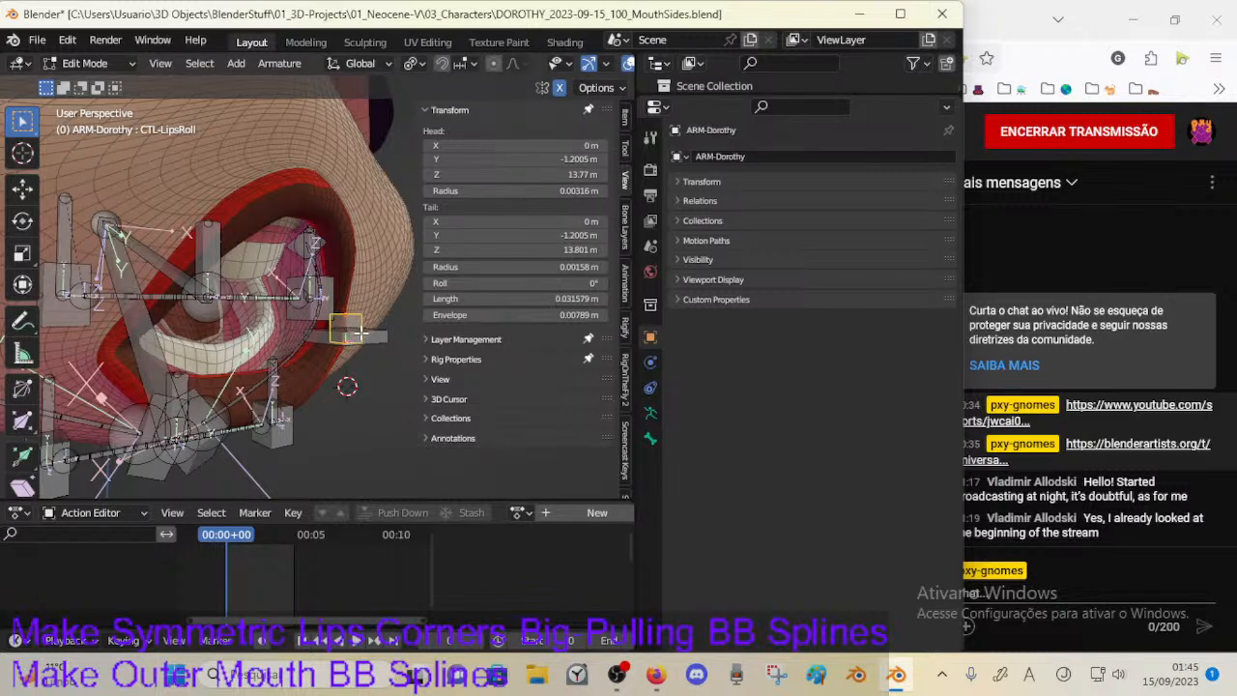
middle_click_drag(358, 332, 365, 325)
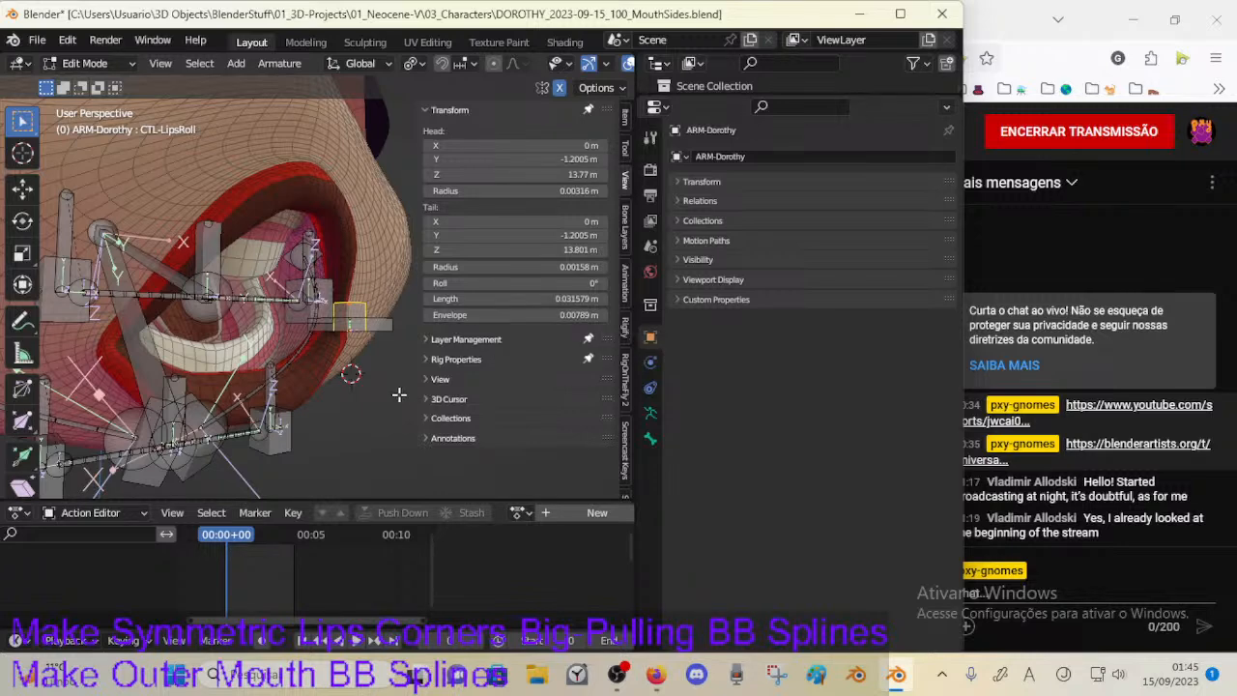
Step: Move CTL-LipsRoll straight up in the right orthographic view so it sits just above MCH-MouthHoleCenter
key("KP_3")
key("n")
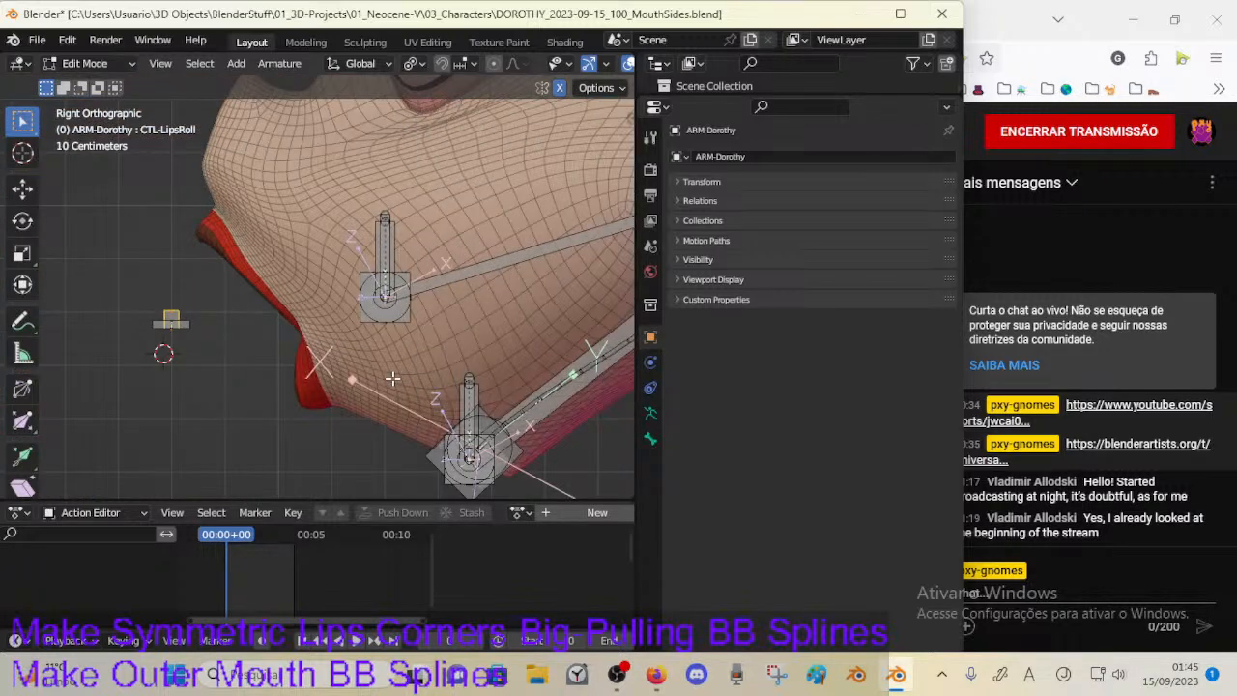
scroll(404, 423, "down", 3)
scroll(406, 396, "up", 6)
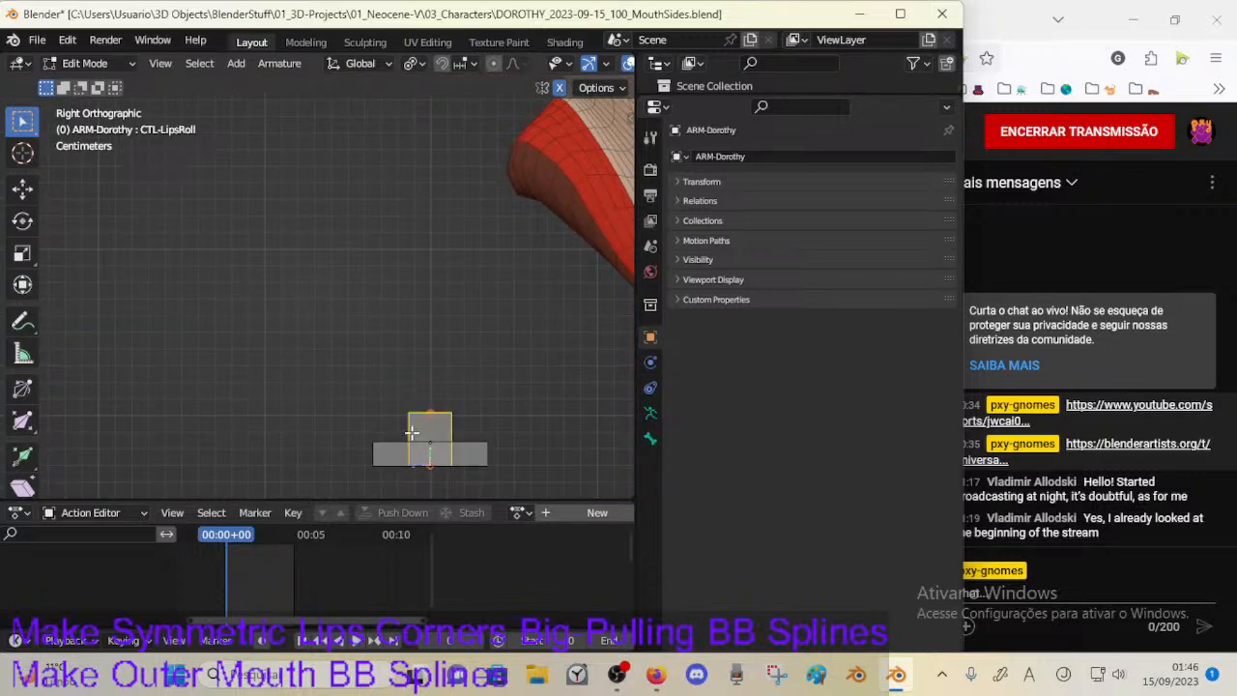
key("g")
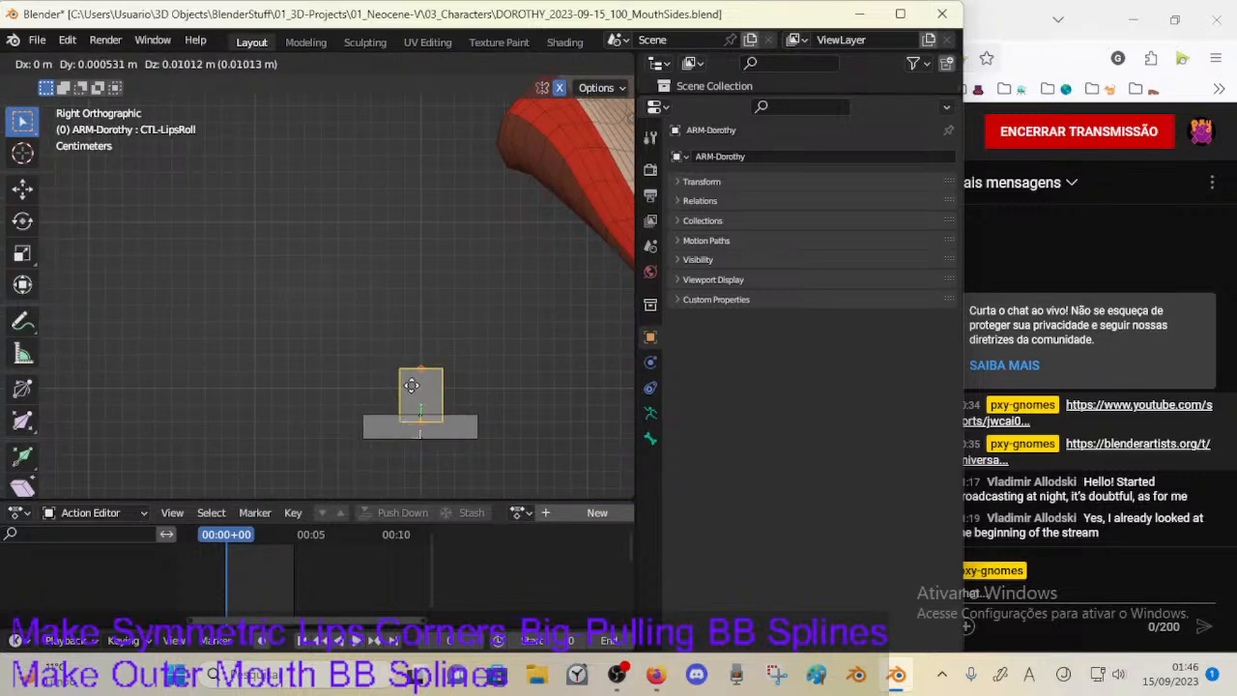
left_click(407, 369)
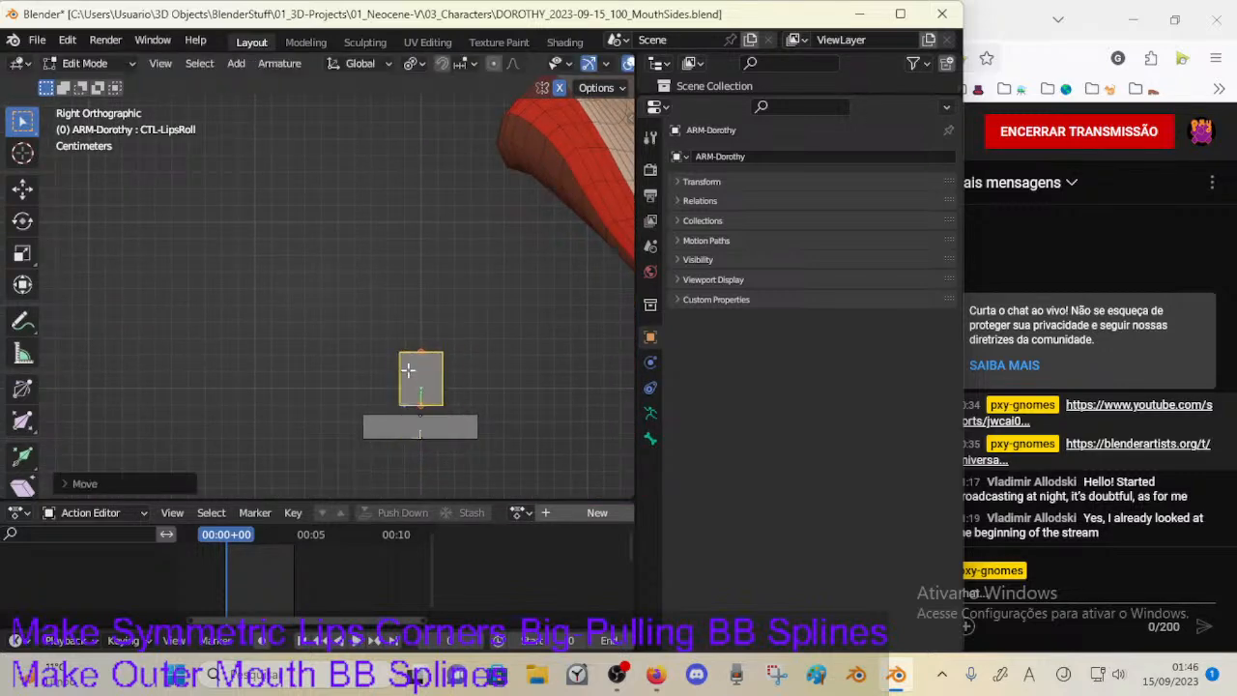
Step: Try to move the tail of MCH-MouthHoleCenter upward, also with the transform orientation set to Normal
left_click(423, 430)
key("g")
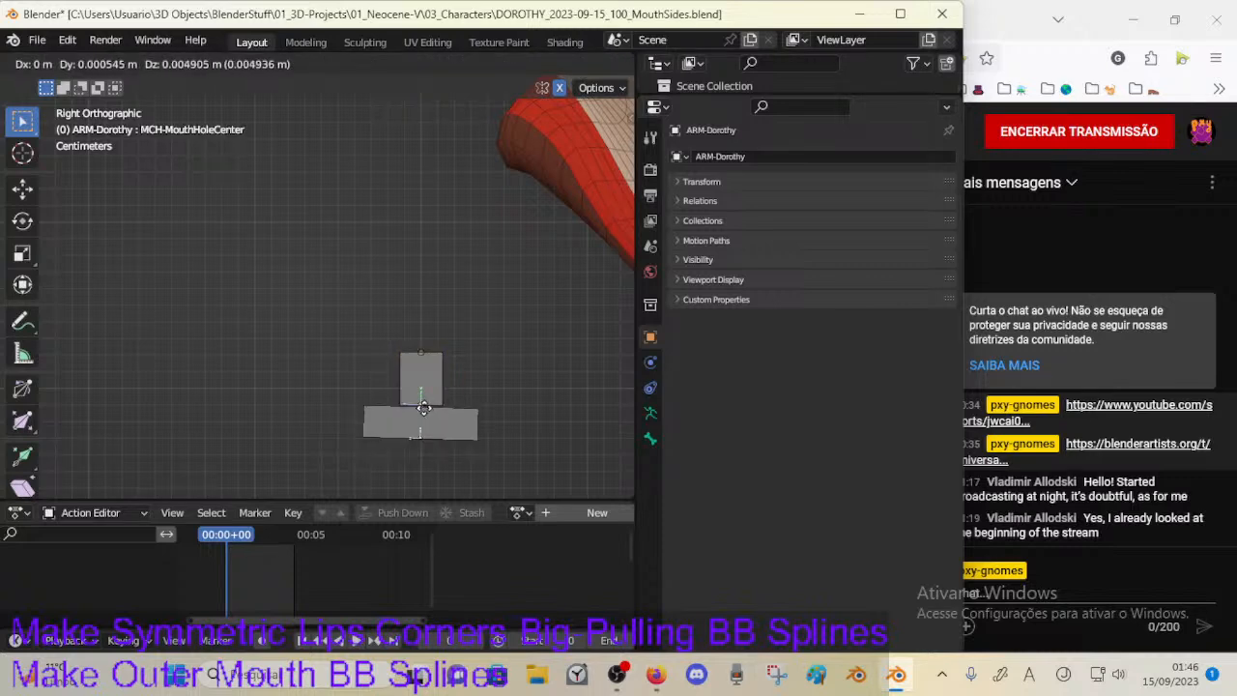
right_click(423, 410)
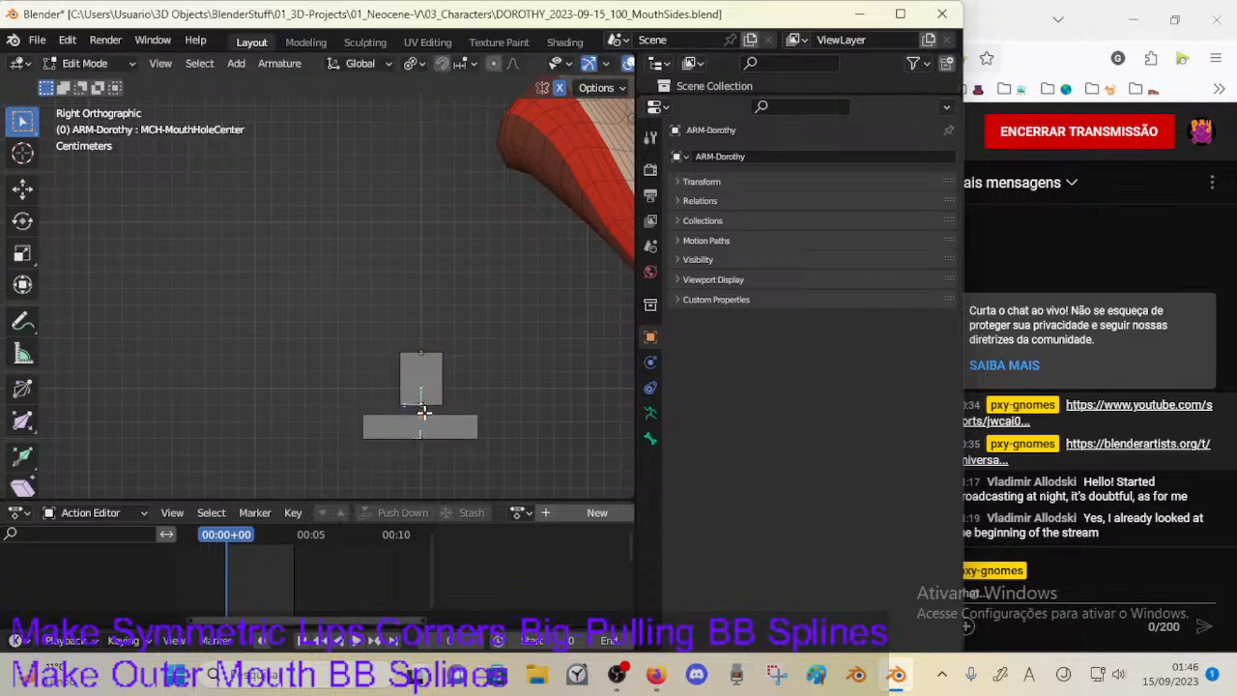
left_click(354, 63)
left_click(317, 153)
key("g")
right_click(419, 396)
Step: Try to move the head of CTL-LipsRoll and the adjacent tail of MCH-MouthHoleCenter in Normal orientation
left_click(429, 398)
left_click(428, 415)
left_click(421, 415)
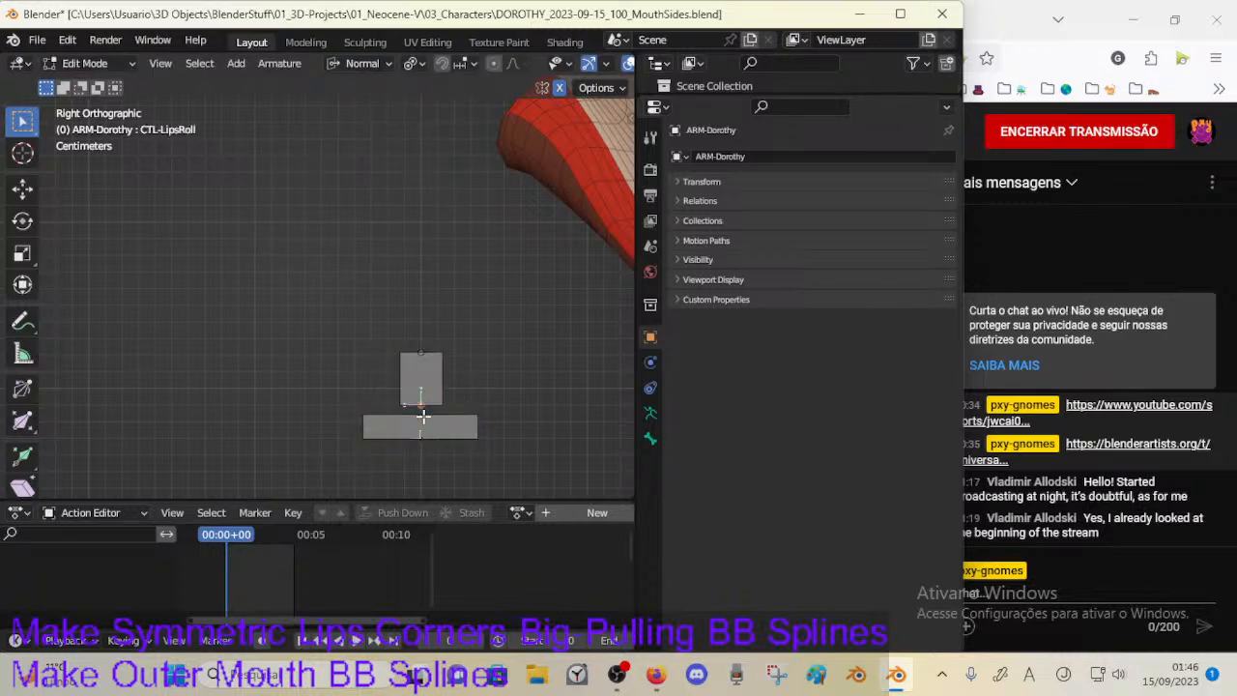
key("g")
right_click(423, 415)
left_click(429, 407)
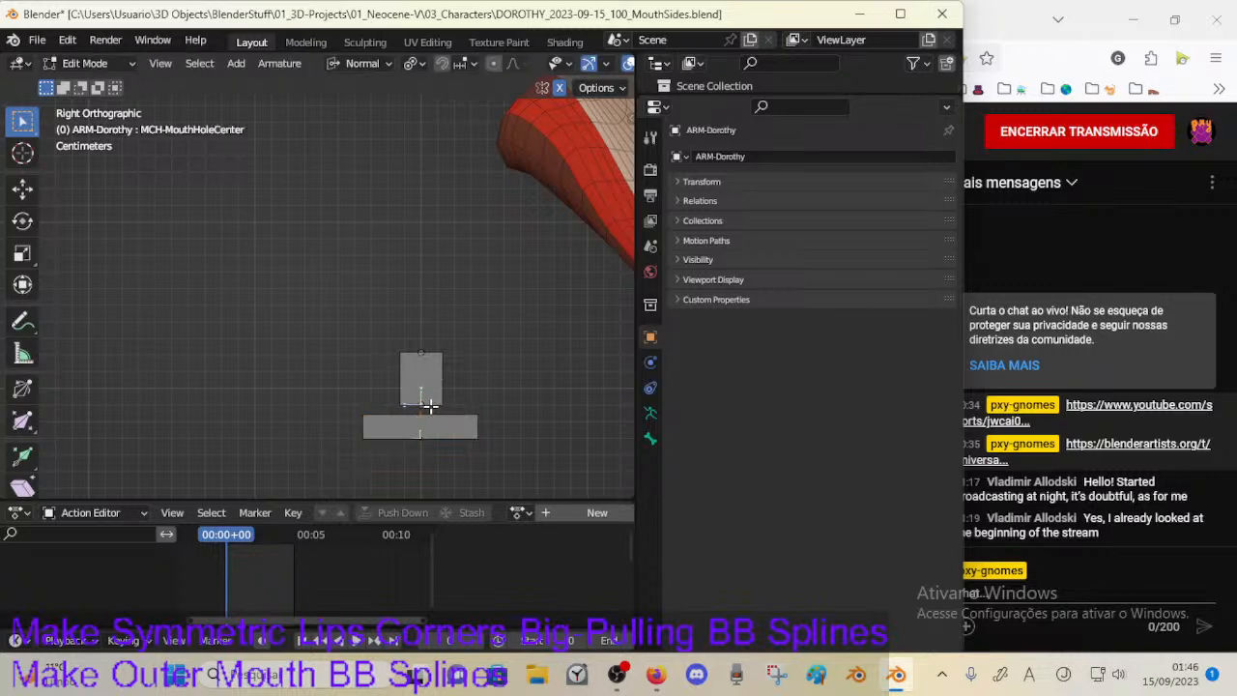
left_click(421, 404)
key("g")
right_click(423, 396)
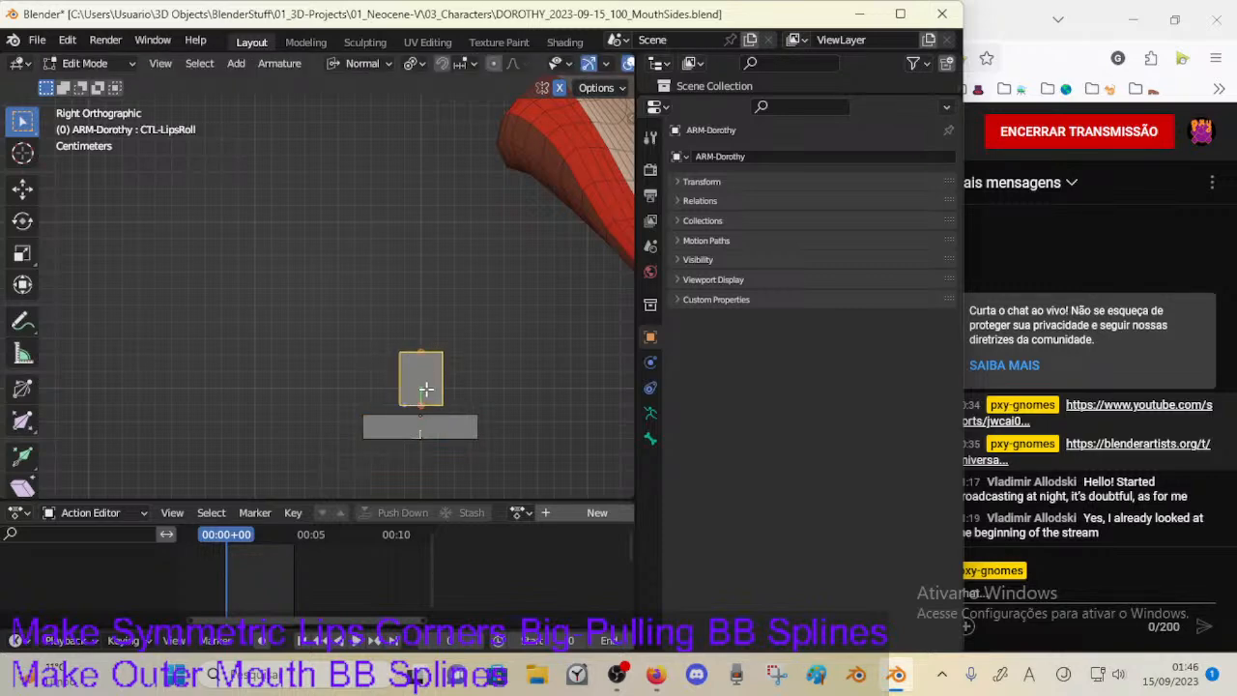
left_click(429, 405)
left_click(423, 404)
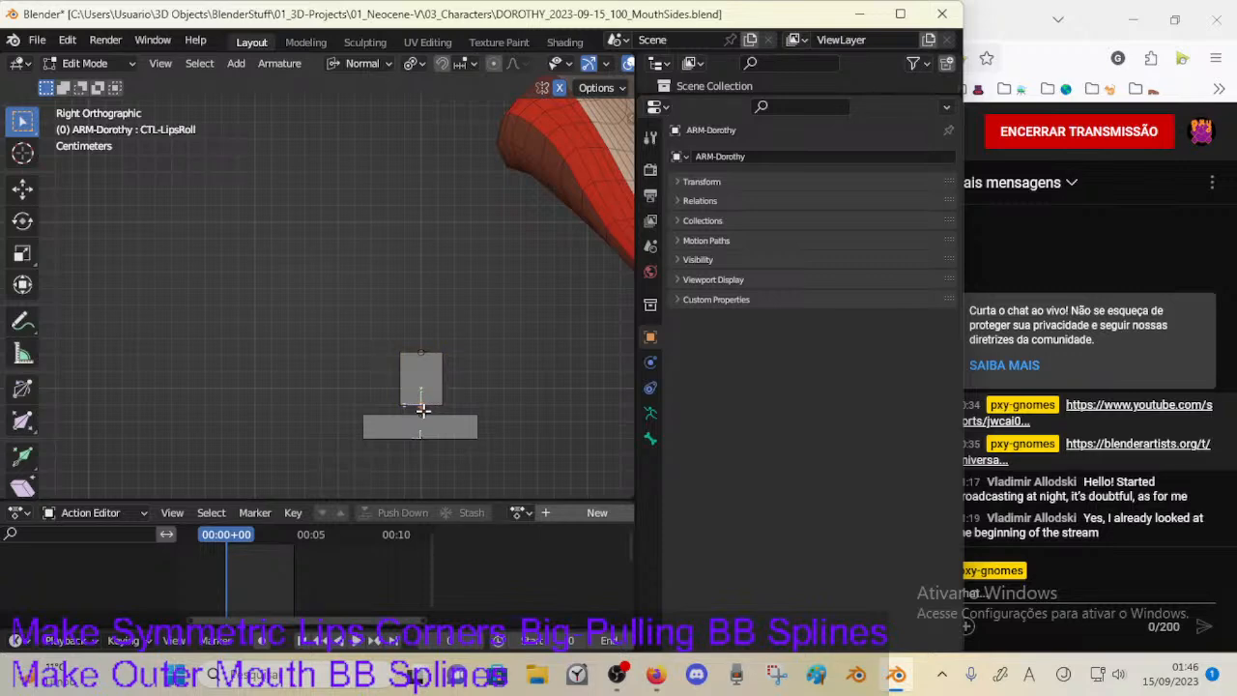
key("g")
left_click(423, 417)
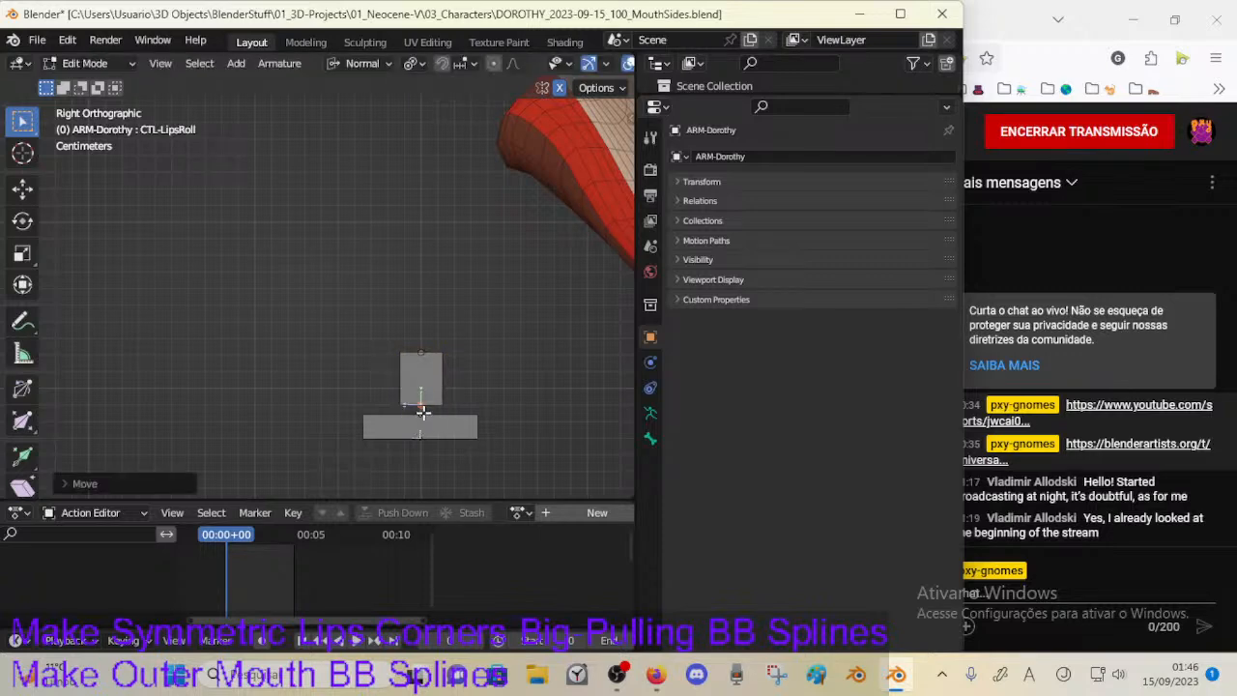
Step: Enable increment snapping with Absolute Grid Snap and set the transform orientation back to Global
key("r")
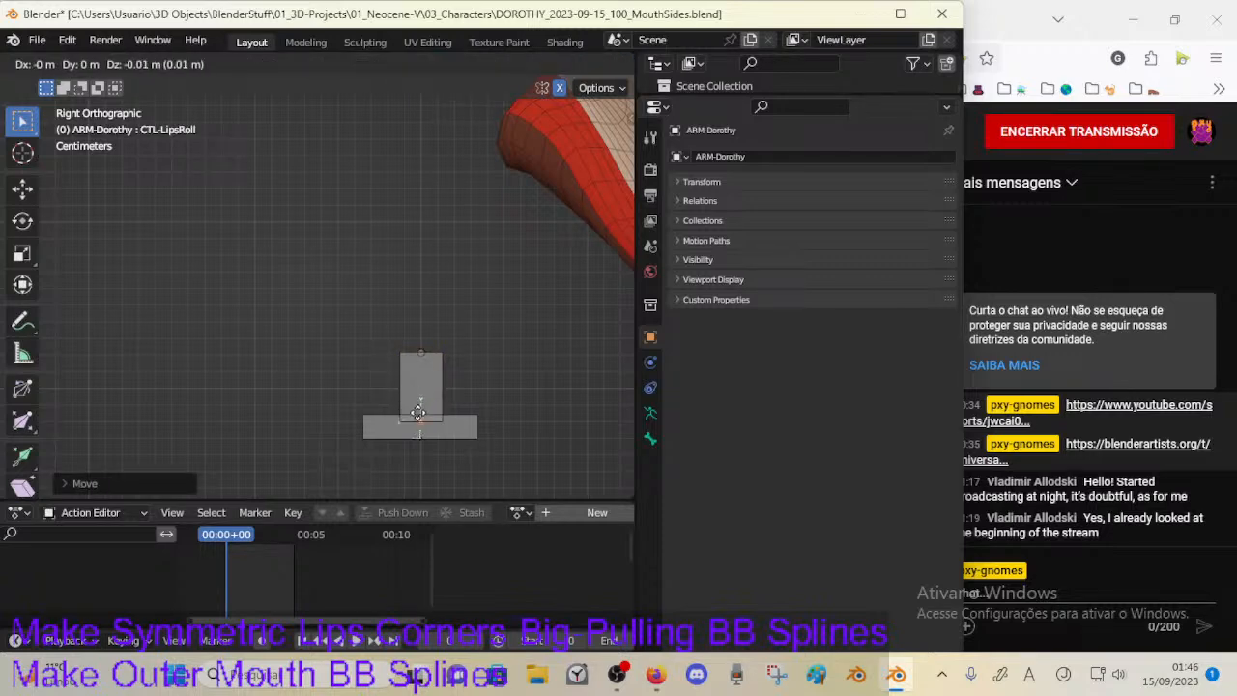
key("Escape")
left_click(461, 64)
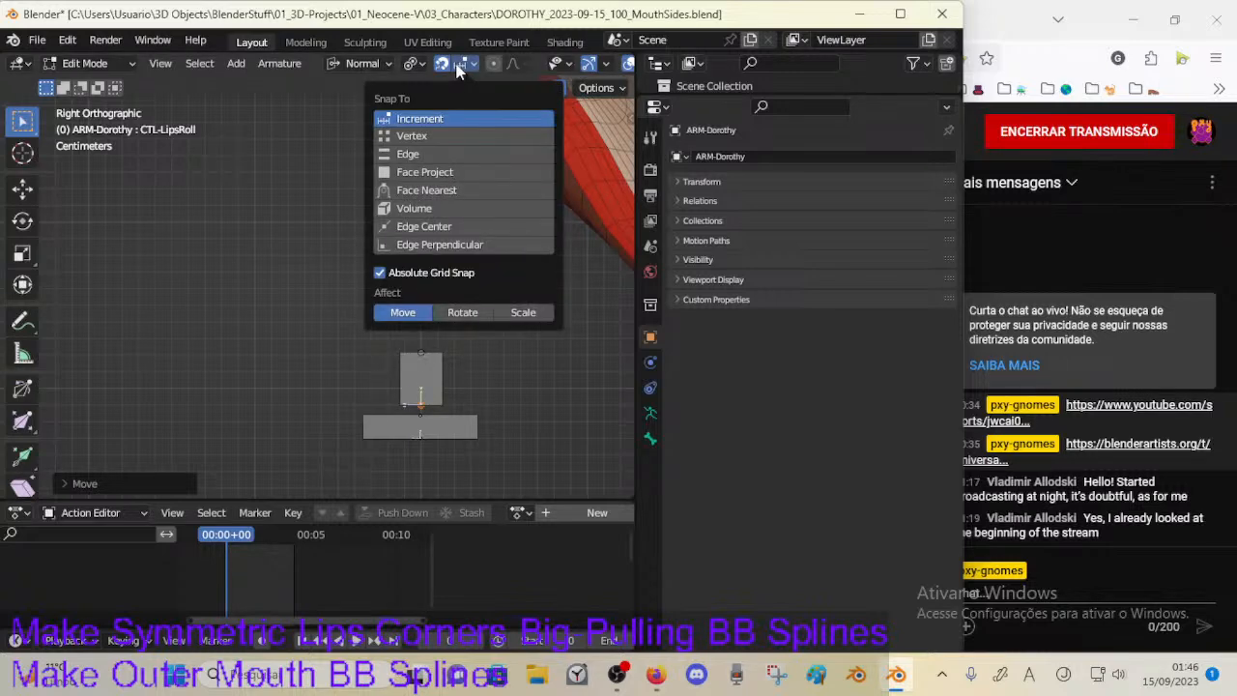
left_click(359, 63)
left_click(310, 120)
key("g")
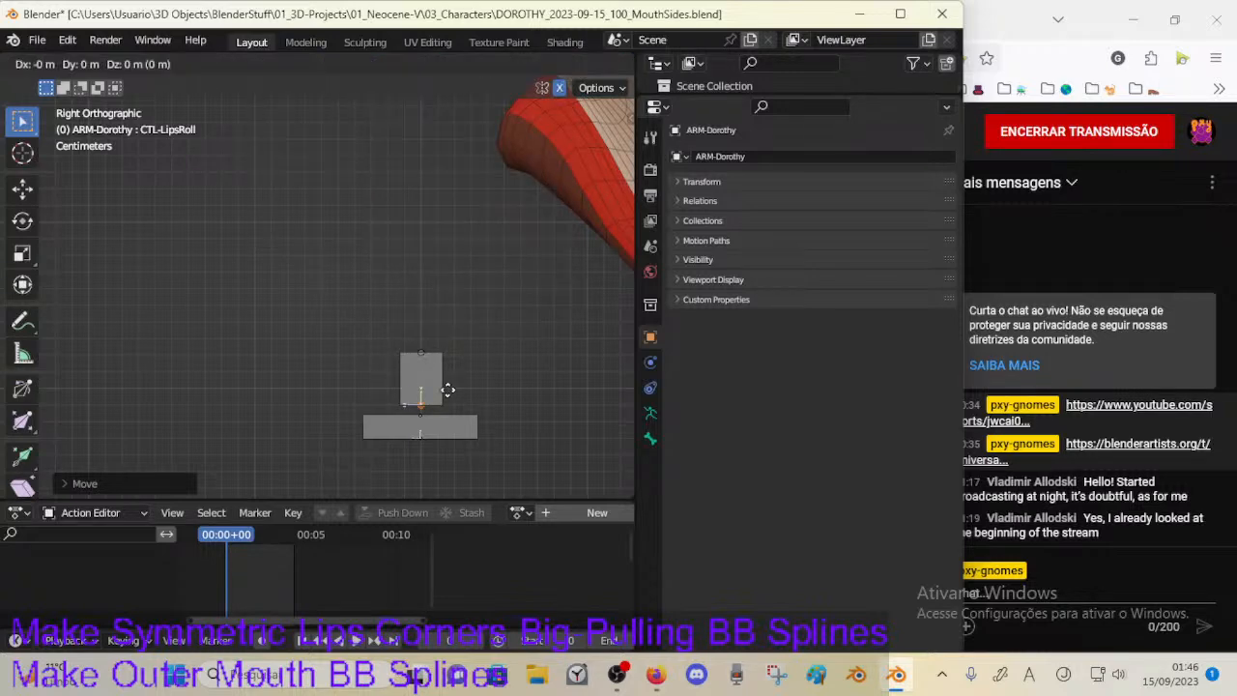
right_click(427, 379)
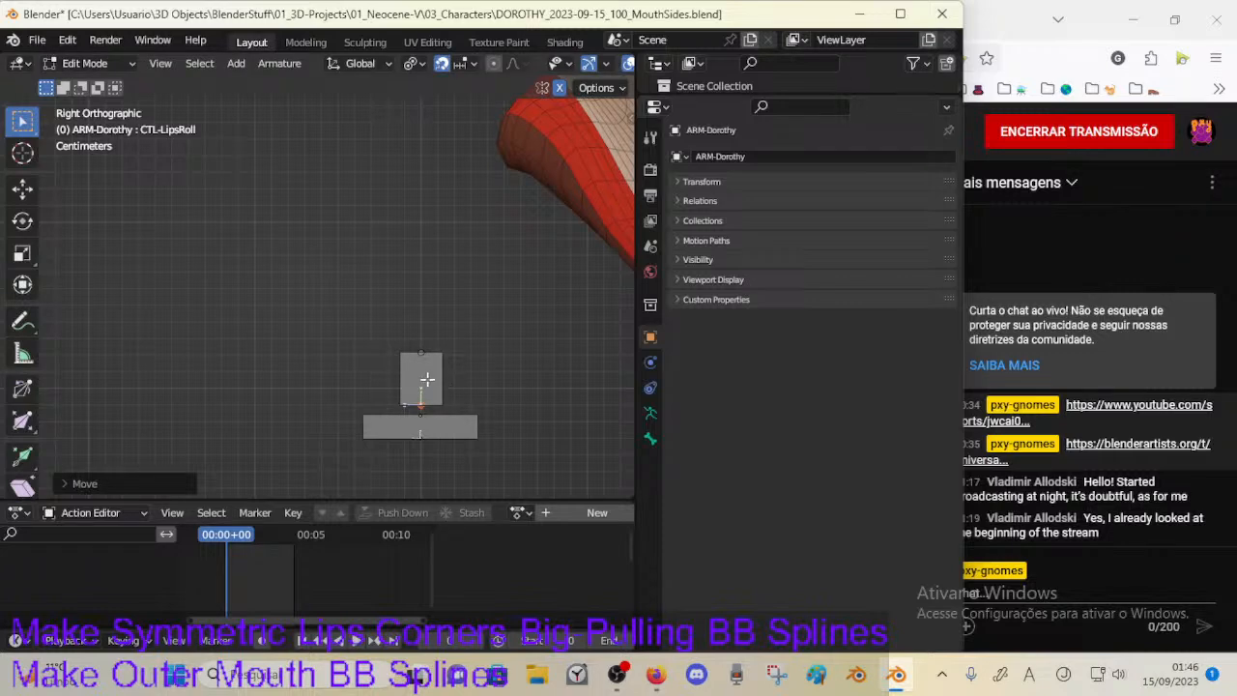
Step: Move the whole CTL-LipsRoll bone further up, leaving a larger gap above MCH-MouthHoleCenter
left_click(425, 375)
left_click(466, 64)
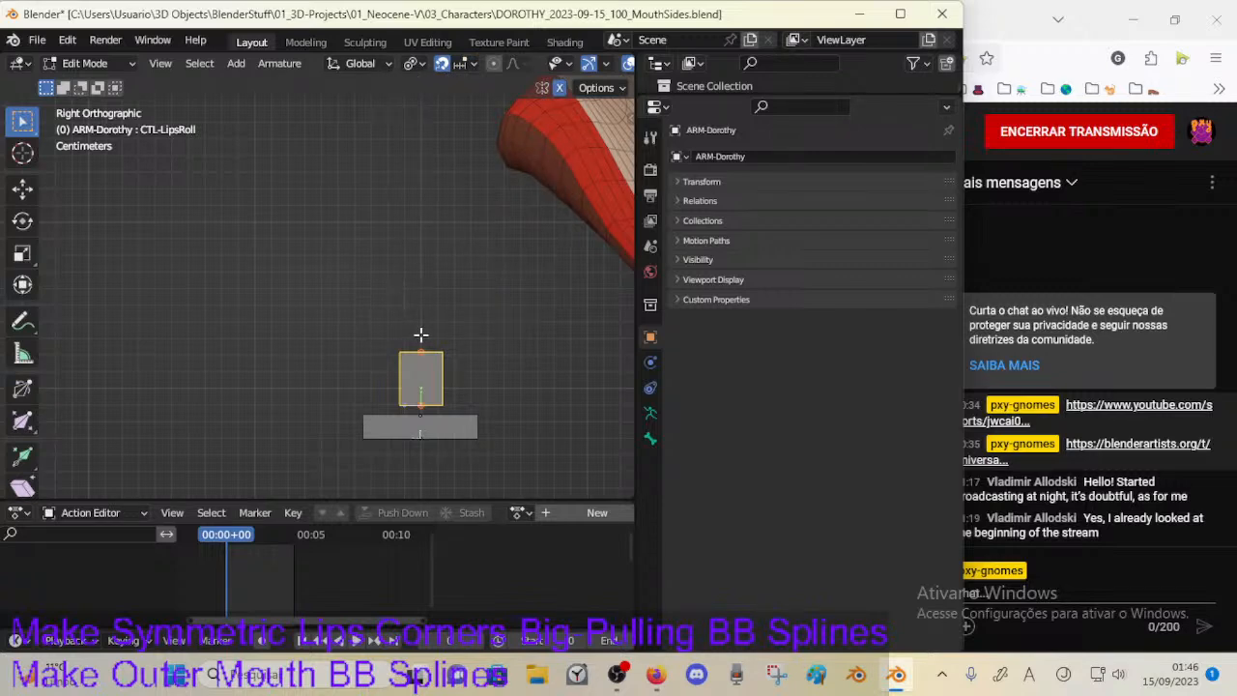
key("g")
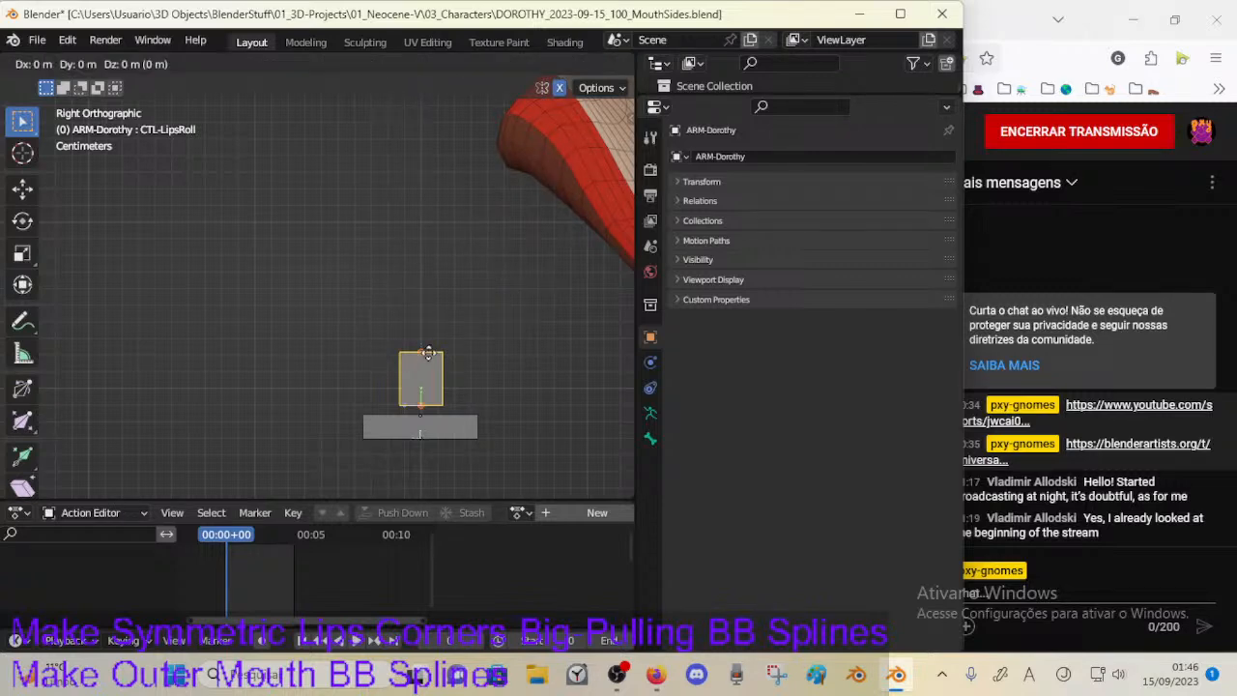
left_click(428, 358)
Step: Raise the tail of MCH-MouthHoleCenter by about 0.006 m and select the whole bone
left_click_drag(426, 407, 424, 387)
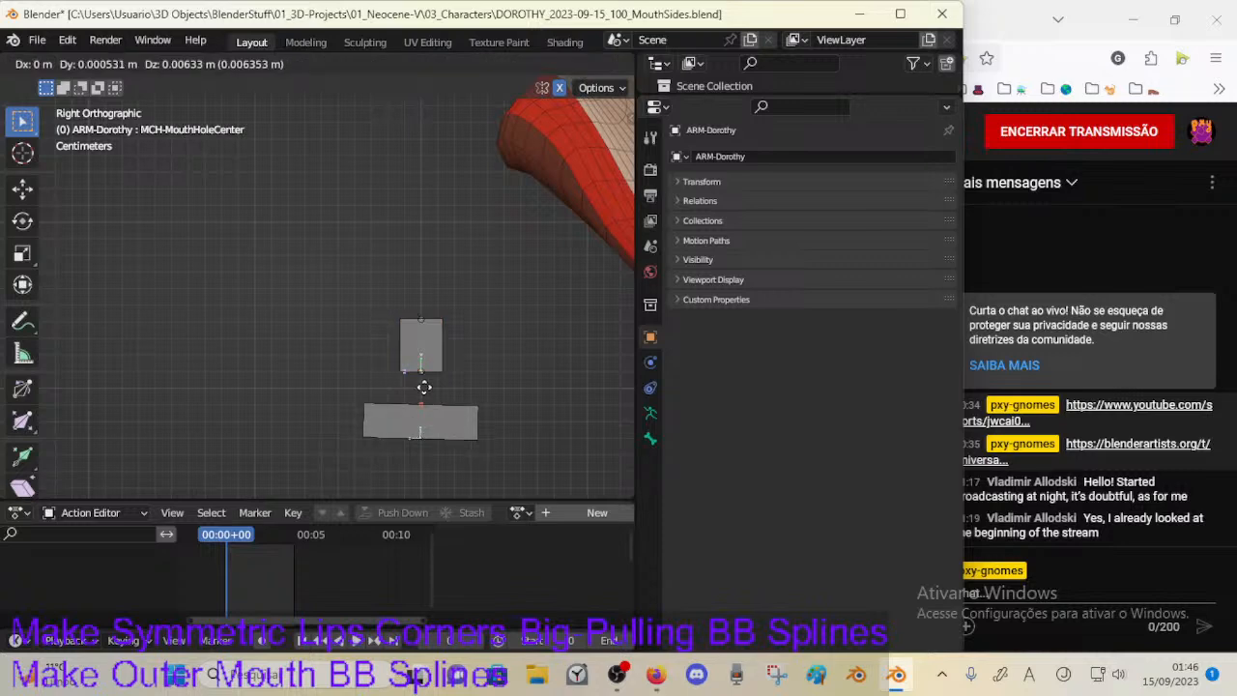
left_click(424, 394)
left_click(425, 417)
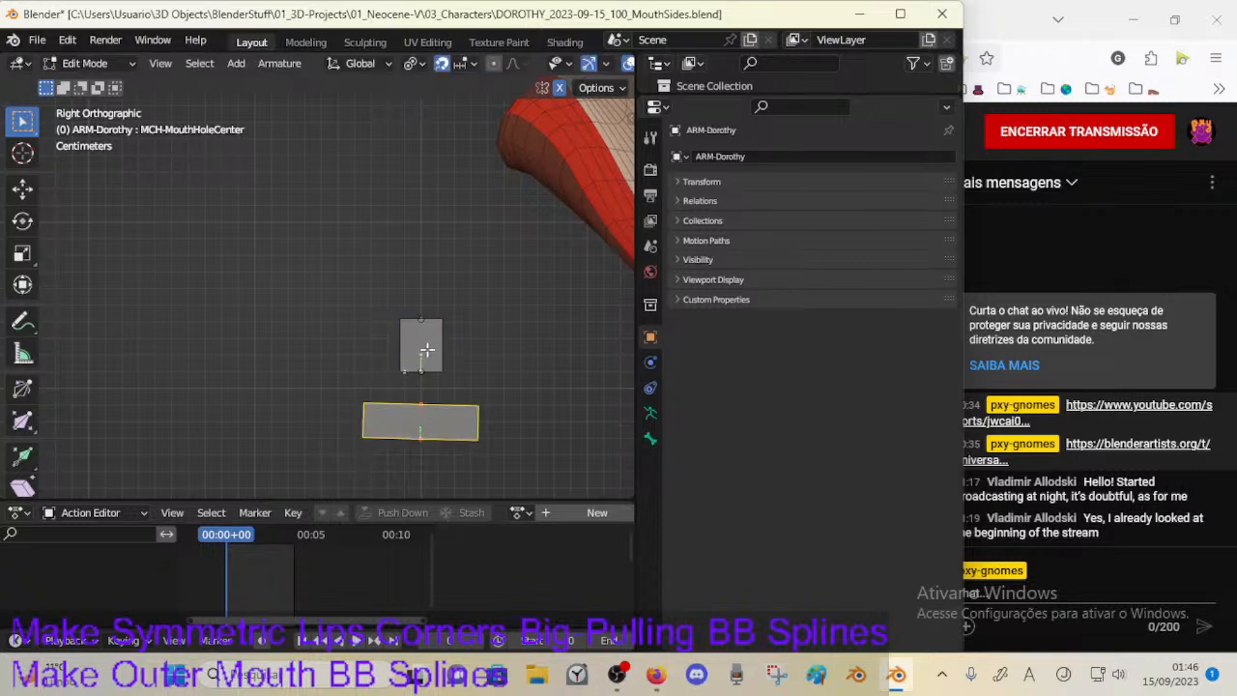
Step: Align MCH-MouthHoleCenter to CTL-LipsRoll, and lower the whole CTL-LipsRoll bone until its head sits at Z 13.79 m
left_click(427, 350, "shift")
key("ctrl+alt+a")
left_click(431, 351)
key("g")
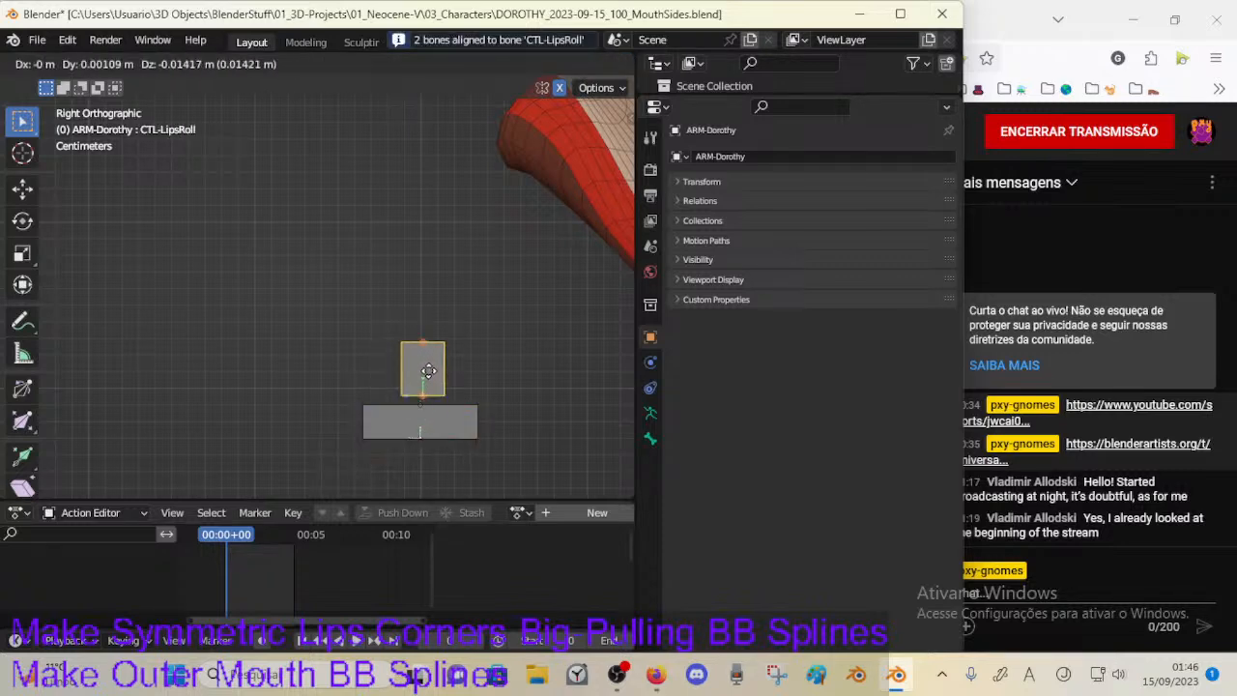
left_click(431, 373)
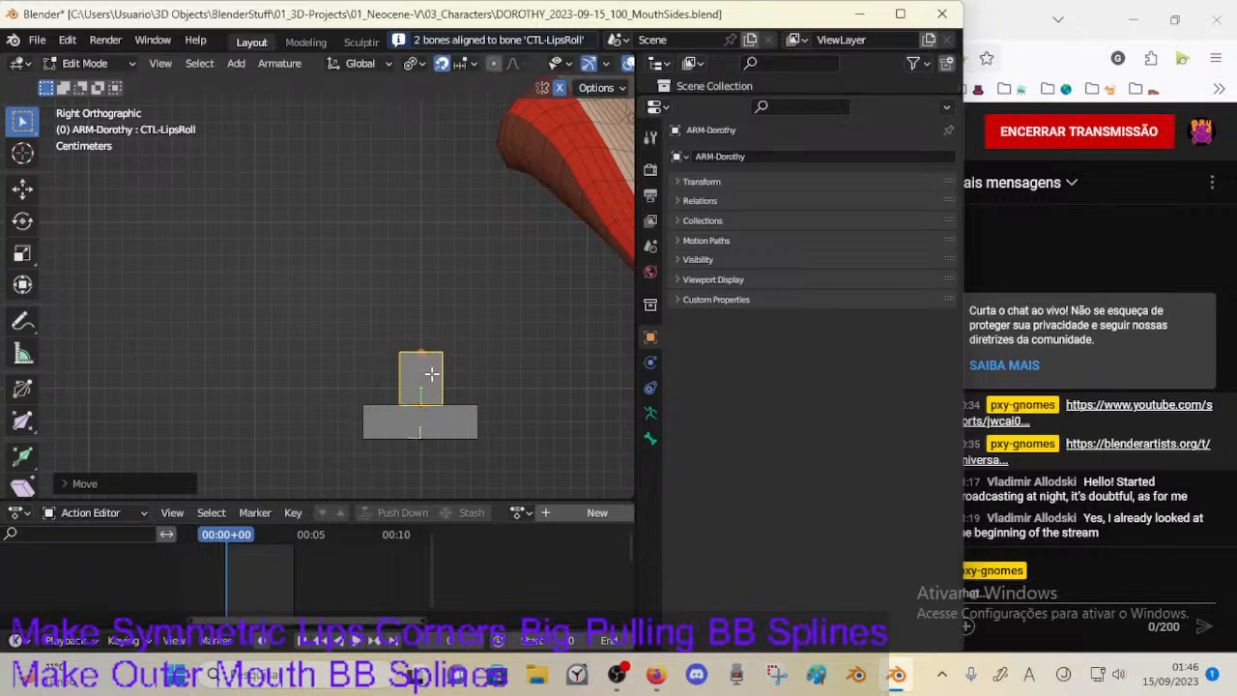
Step: Show the transform values and try lowering CTL-LipsRoll by 0.01 m in Pose Mode, then return to Edit Mode
left_click(421, 422)
left_click(426, 387)
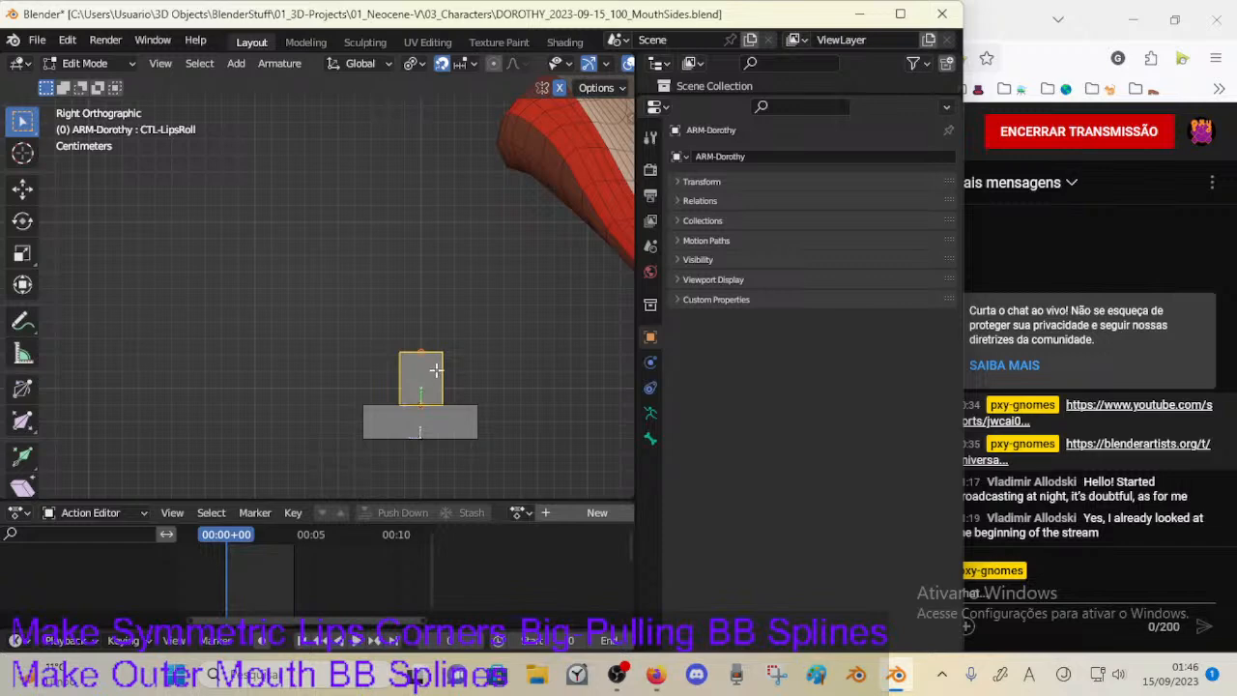
key("n")
middle_click_drag(397, 353, 324, 343, "shift")
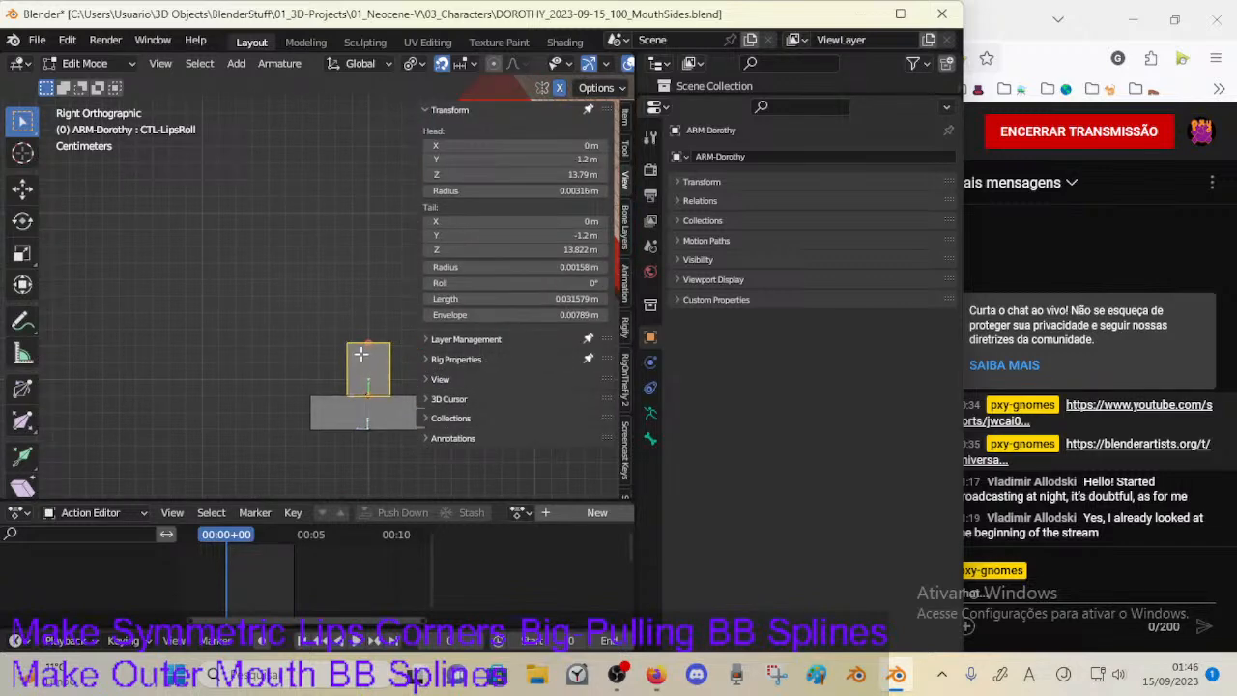
key("ctrl+Tab")
key("g")
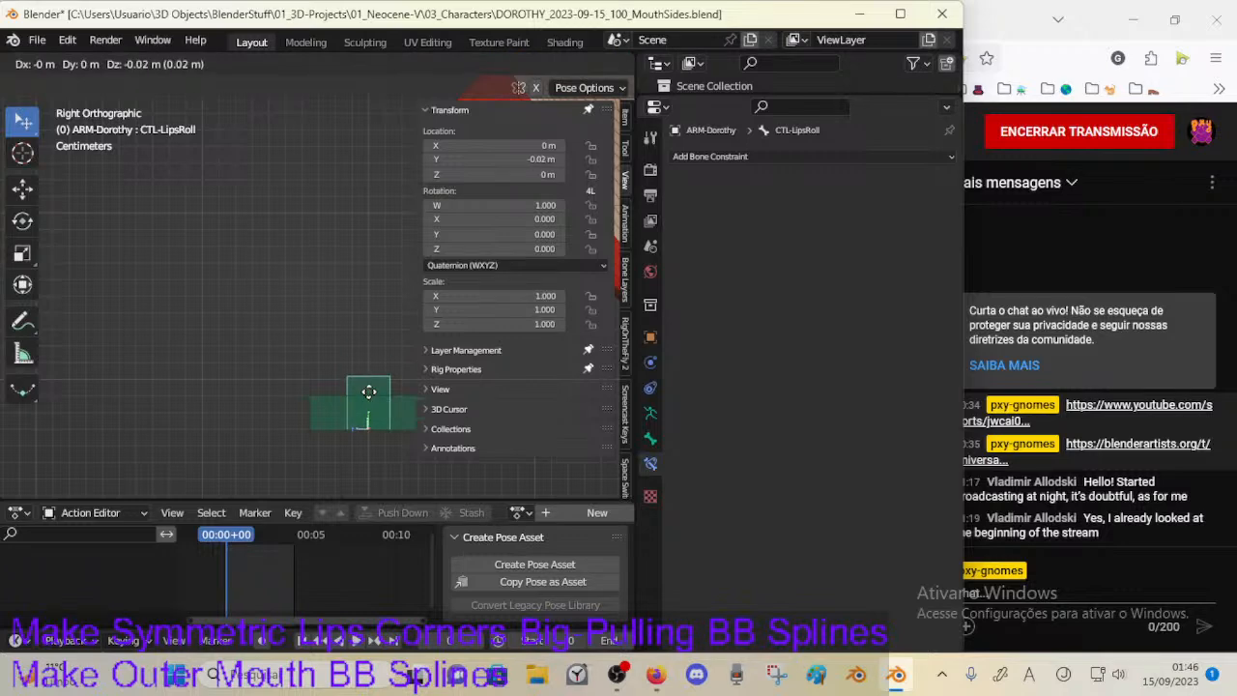
left_click(371, 383)
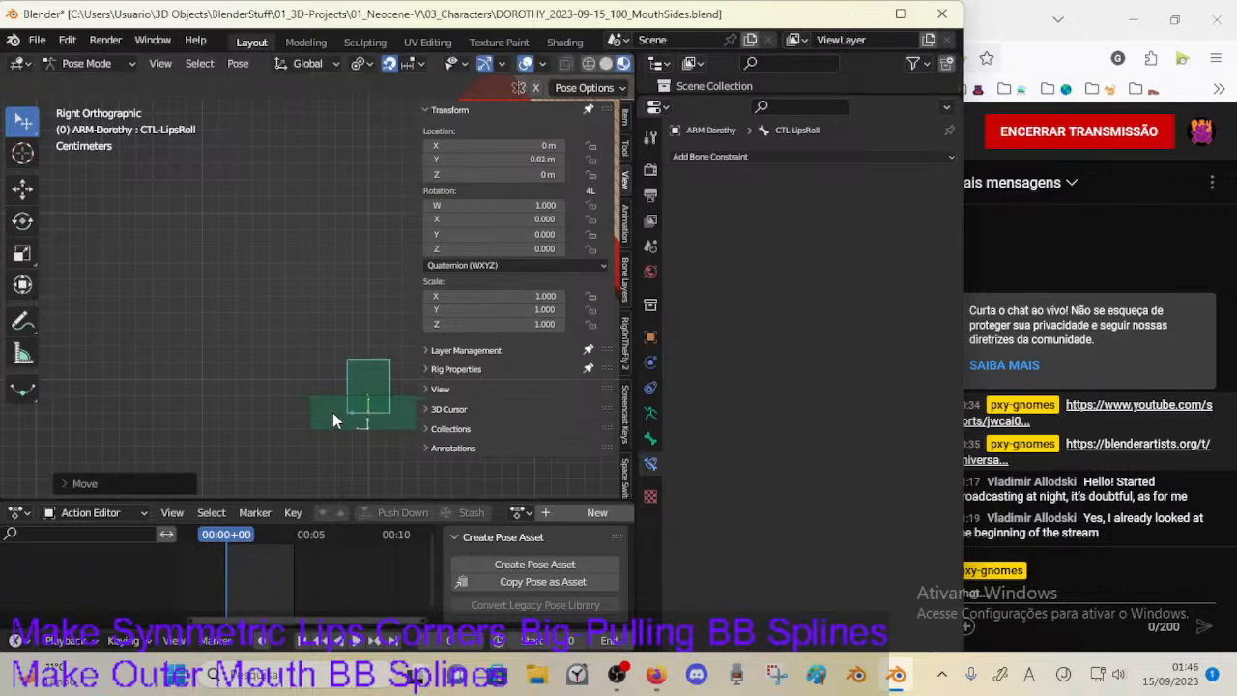
left_click(367, 390)
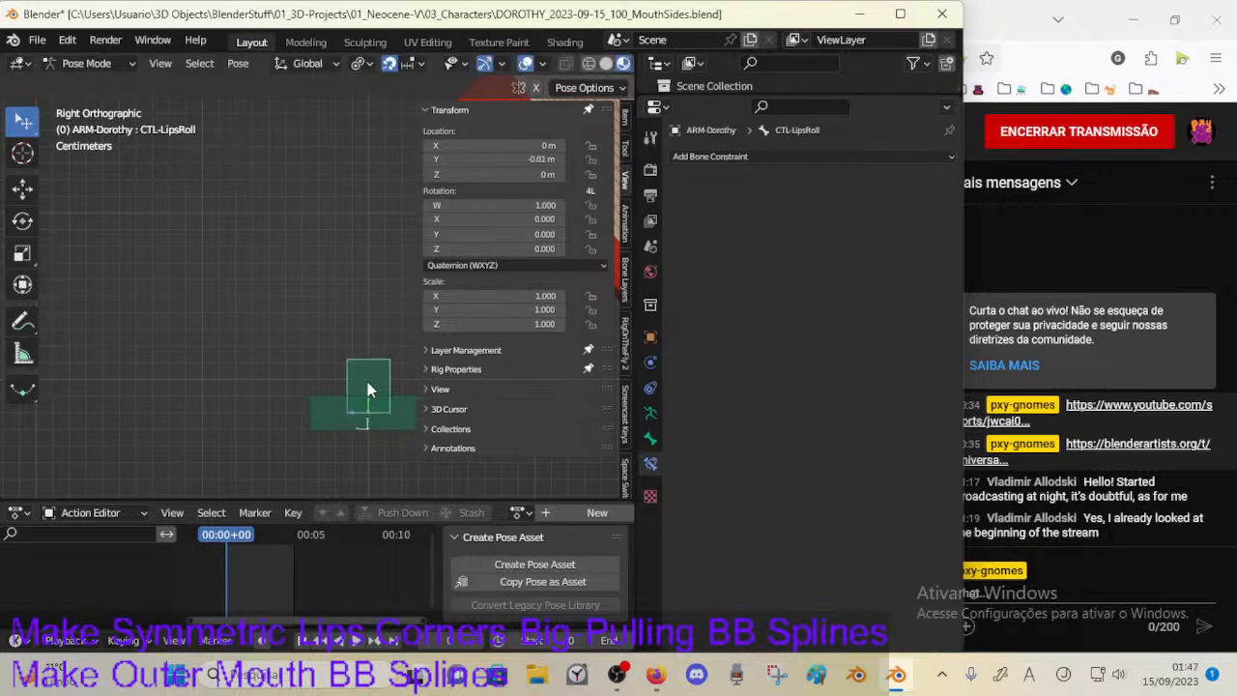
key("Tab")
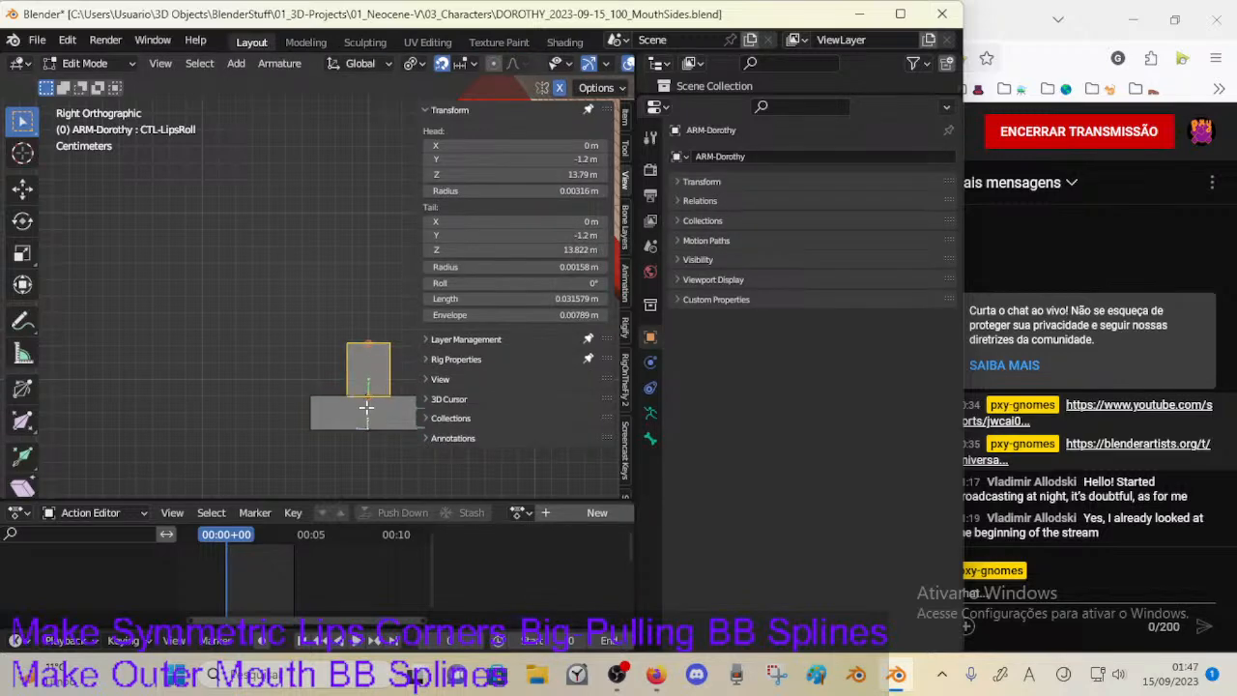
Step: Set the length of the MCH-MouthHoleCenter bone to 0.01 m
left_click(366, 407)
key("s")
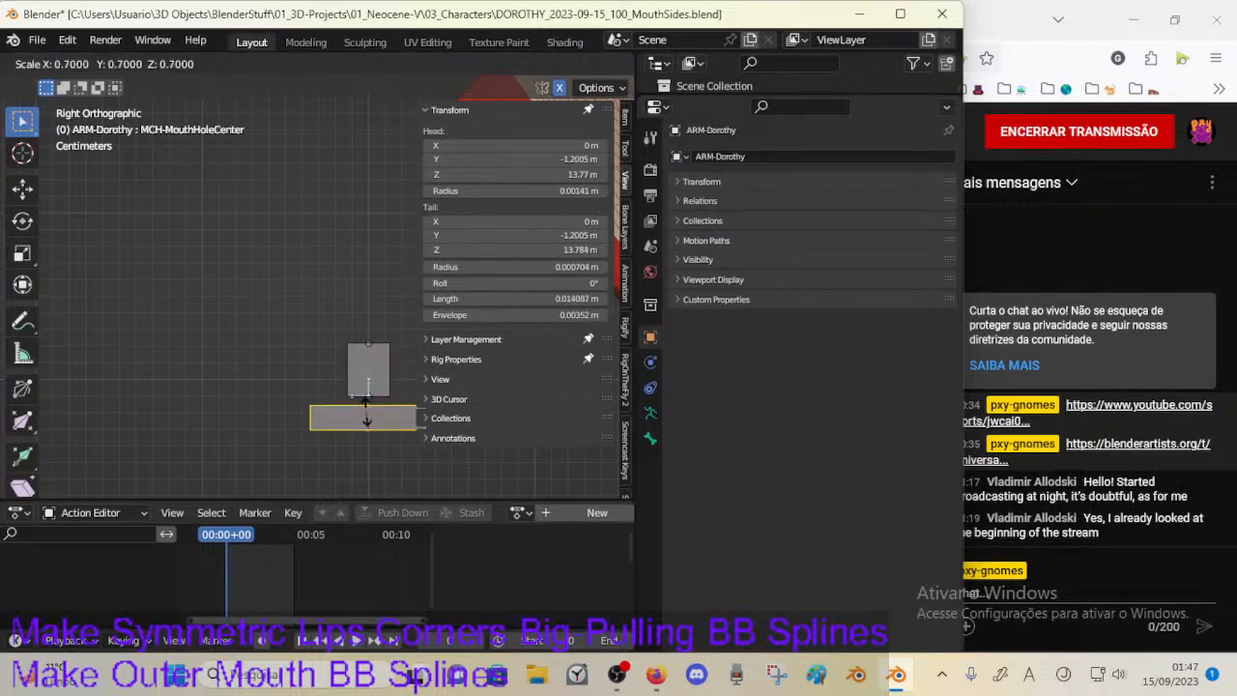
key("Escape")
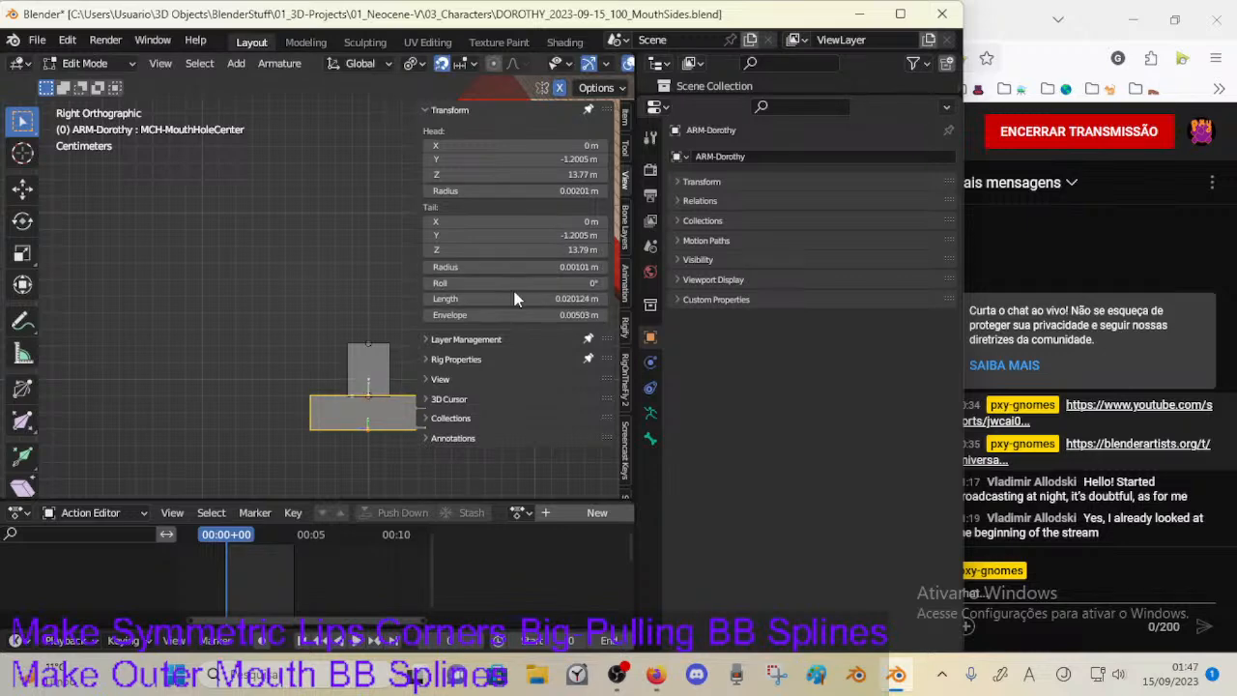
left_click(494, 299)
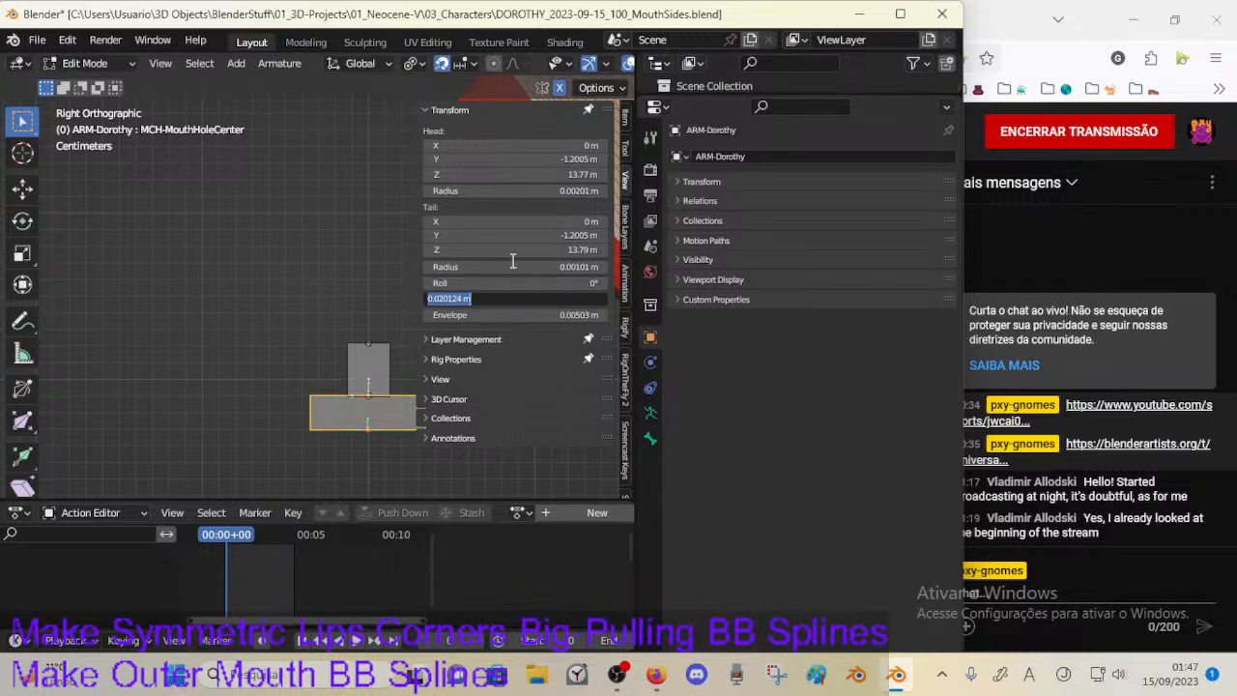
type("0.01")
key("Return")
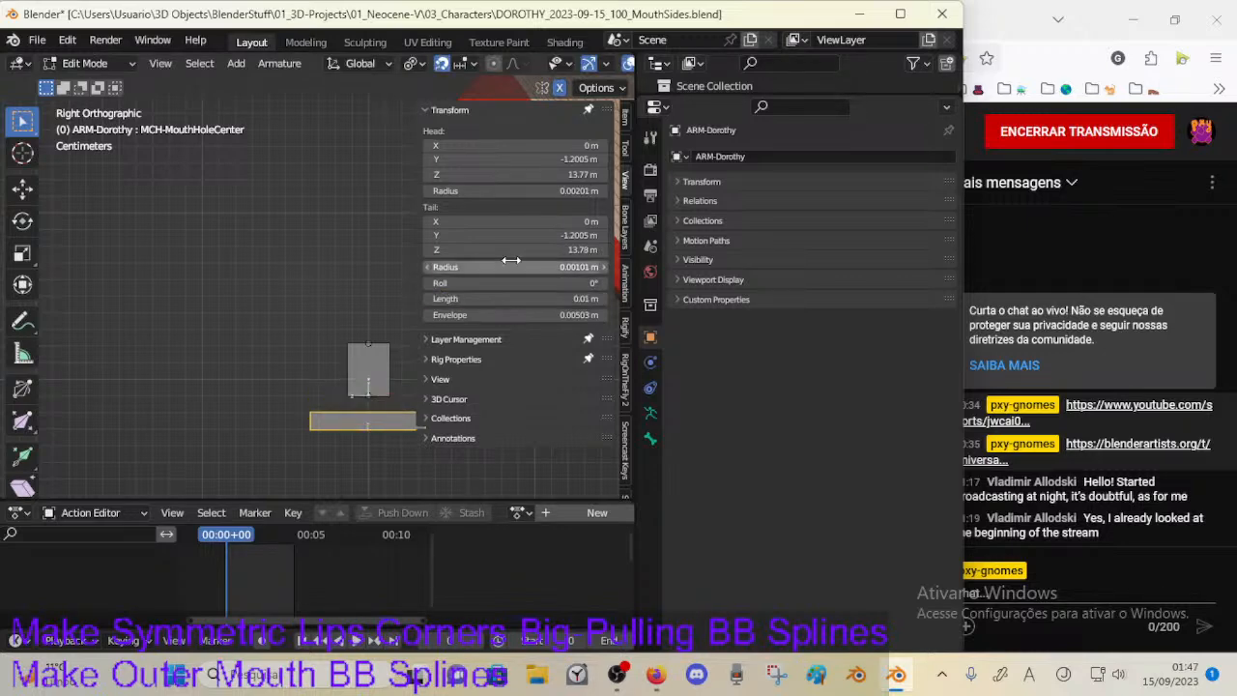
Step: Lower the head of CTL-LipsRoll to Z 13.78 m and its tail to Z 13.8 m
left_click(372, 375)
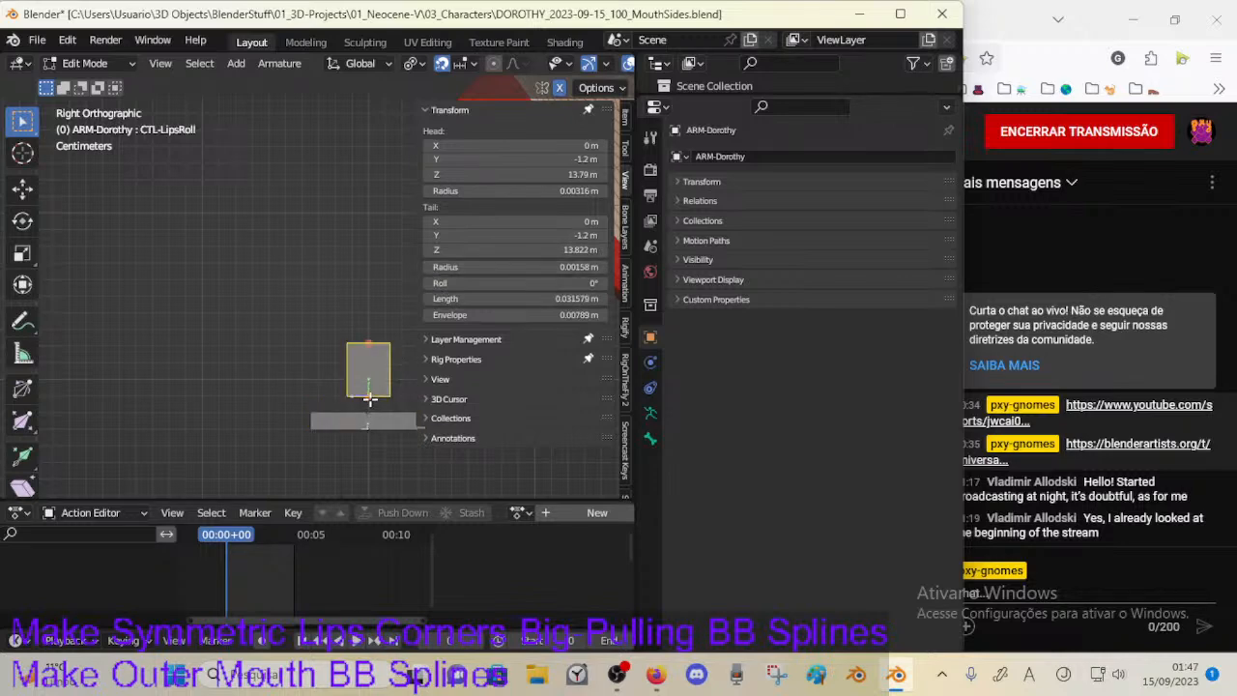
key("g")
left_click(365, 426)
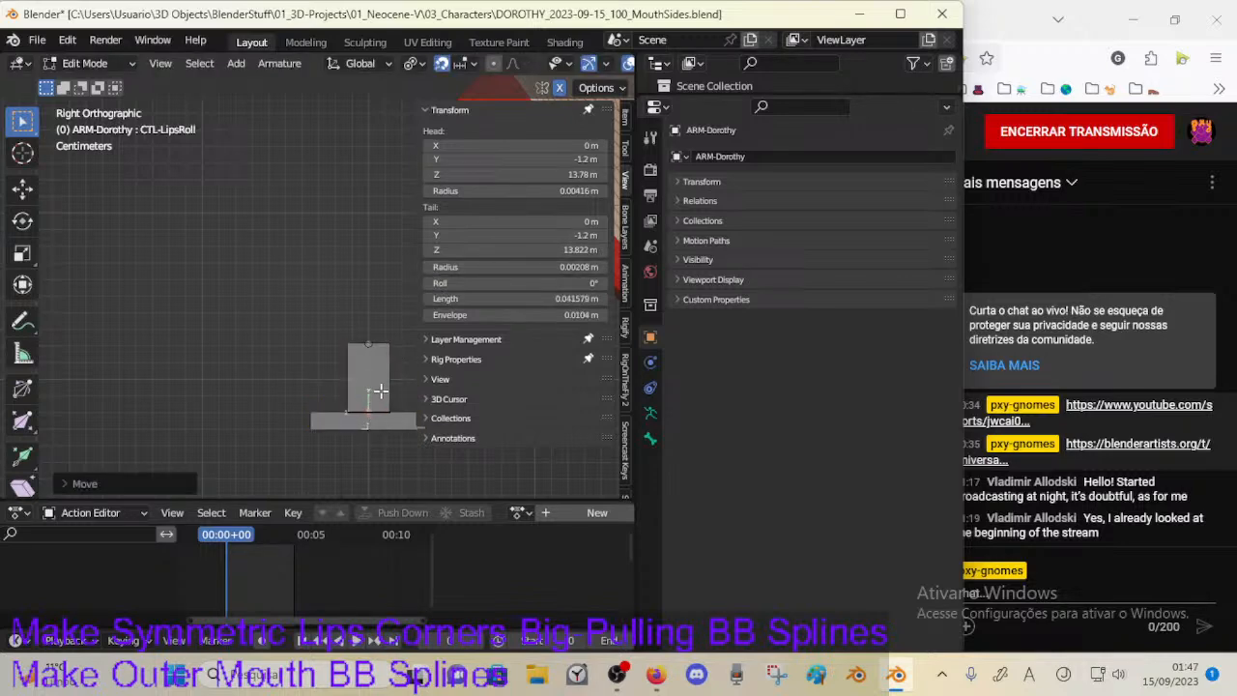
left_click_drag(368, 343, 374, 394)
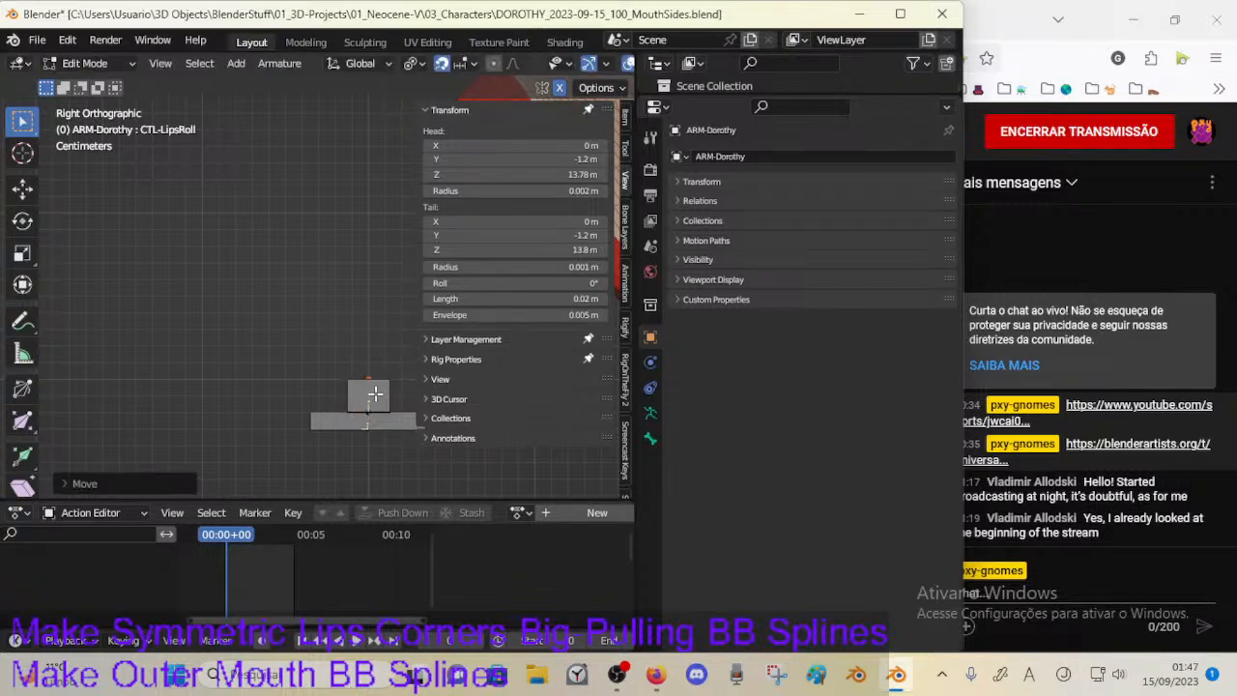
Step: Try setting the length of CTL-LipsRoll to 0.01 m and moving the whole bone vertically
left_click(596, 297)
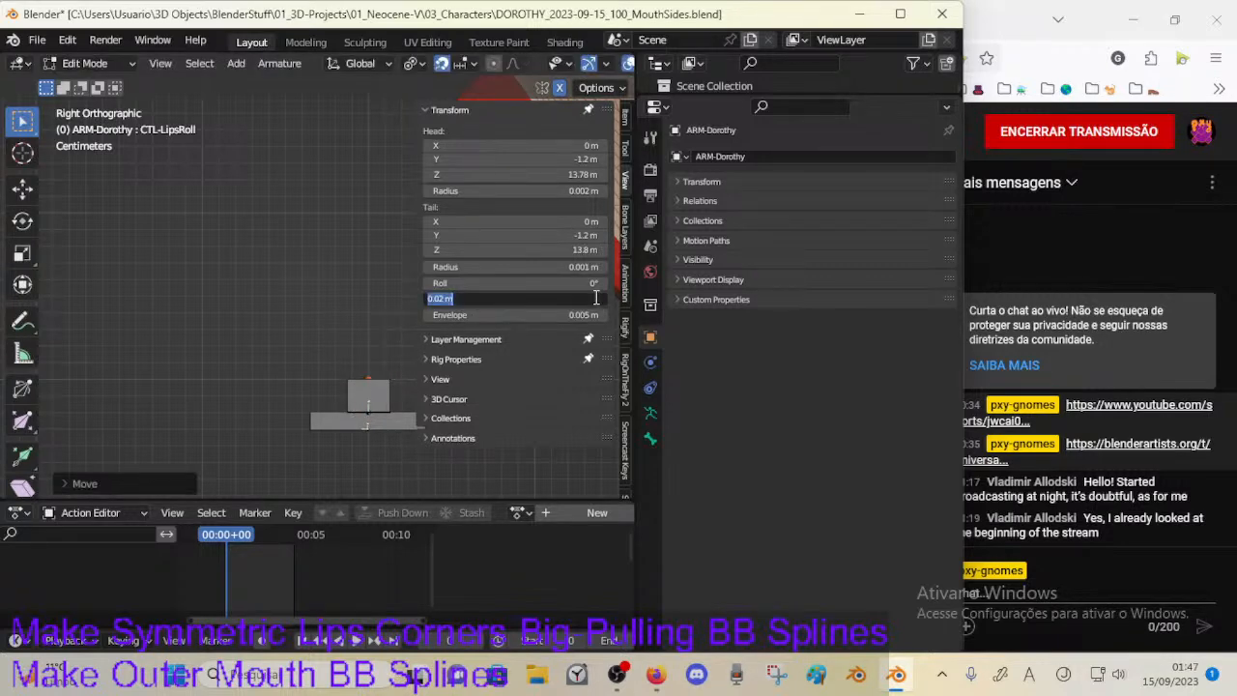
type("0.01")
key("Return")
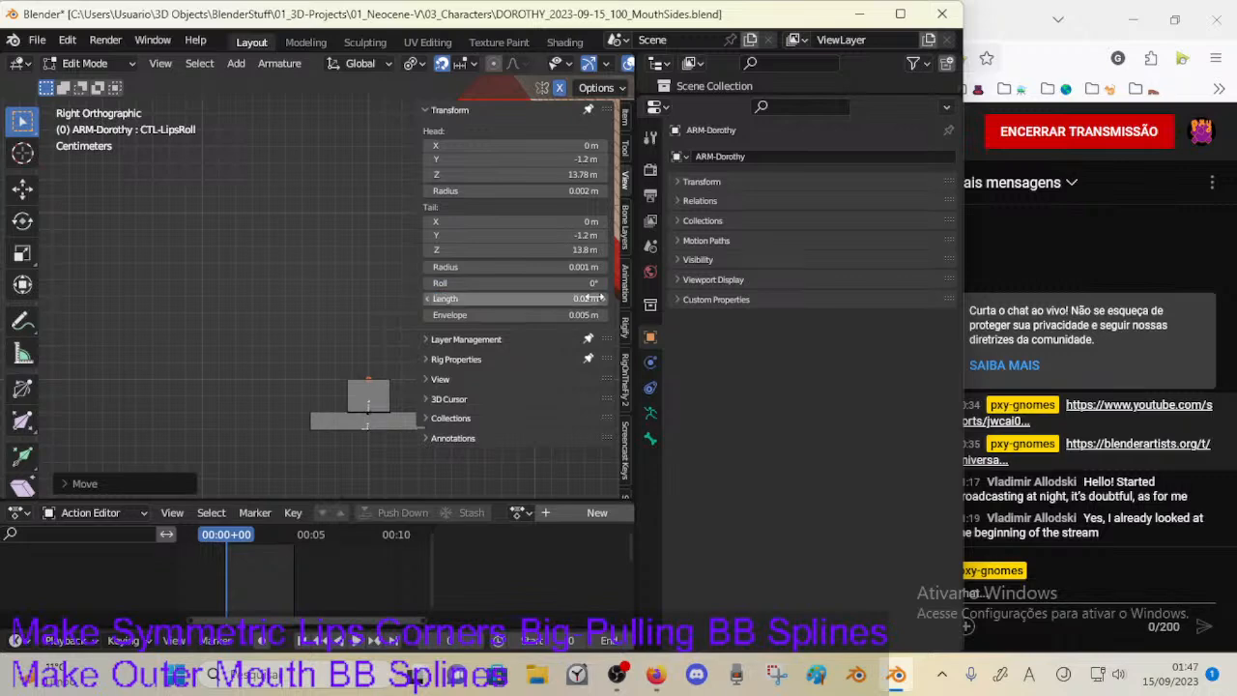
left_click(370, 398)
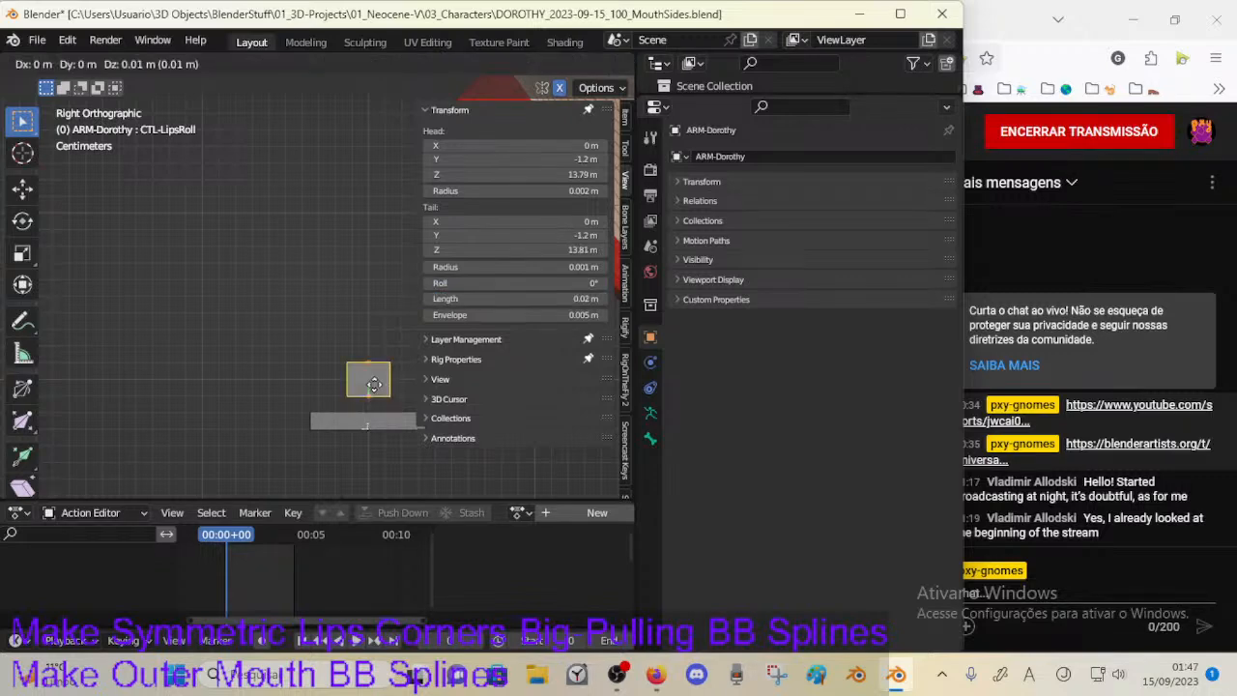
left_click(372, 411)
left_click(373, 404)
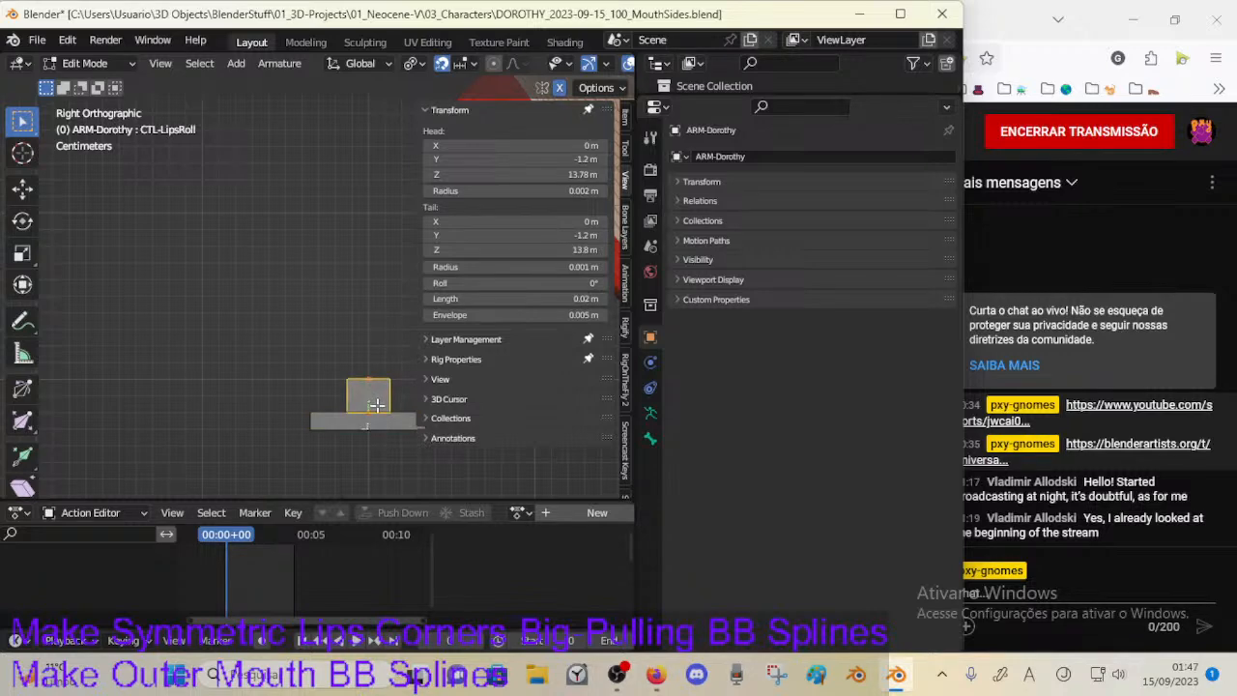
left_click_drag(375, 404, 372, 397)
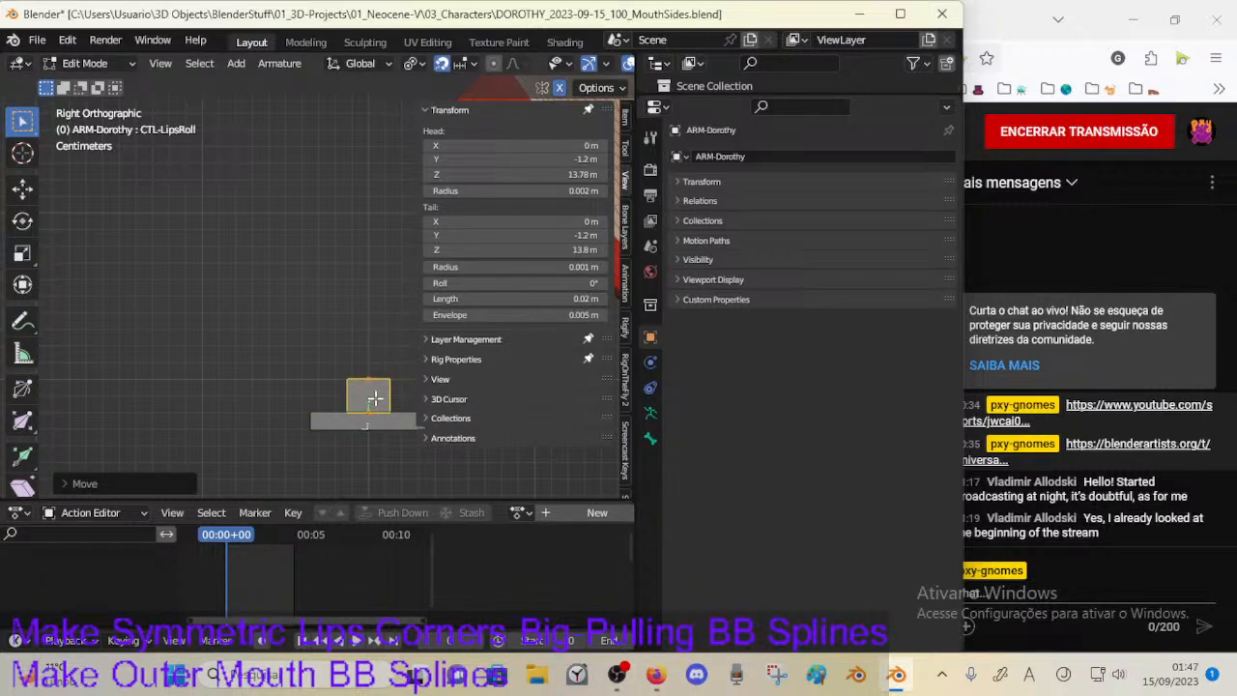
Step: Hide the transform values and save the Blender file
middle_click_drag(376, 396, 409, 381)
key("n")
key("ctrl+s")
Step: In Pose Mode, add a Copy Location constraint to CTL-LipsRoll with MCH-MouthHoleCenter as its target bone
left_click(409, 375)
left_click(403, 359)
key("ctrl+Tab")
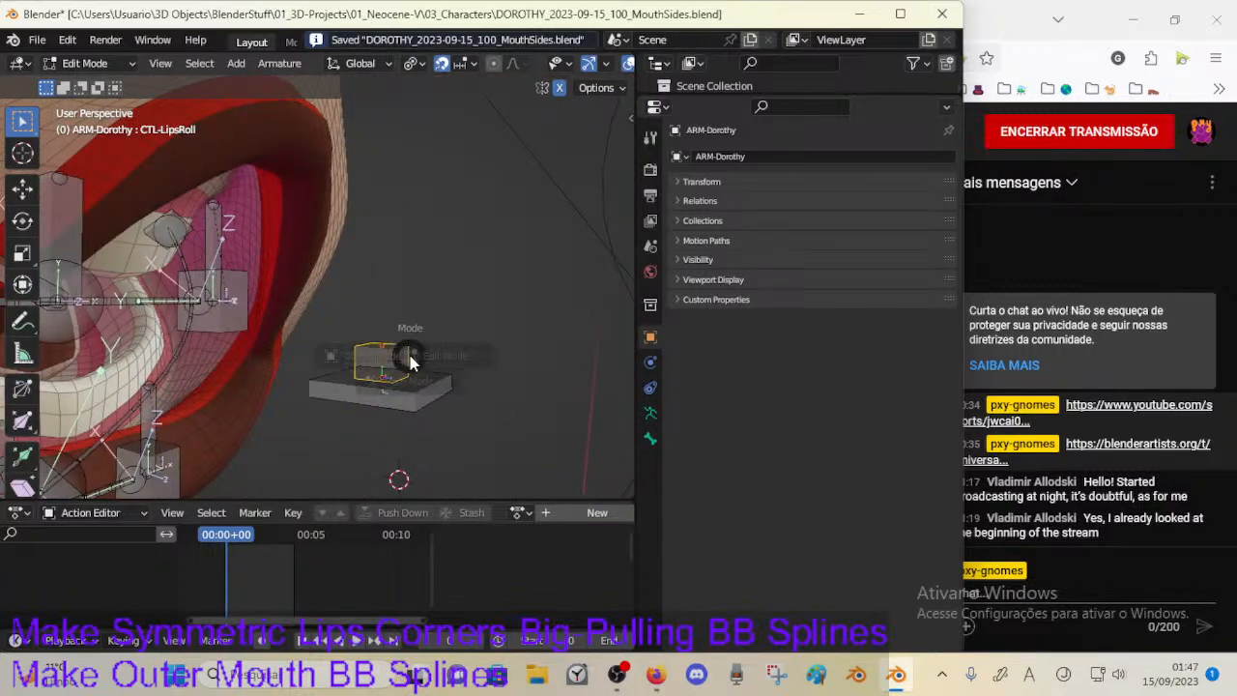
key("2")
left_click(416, 383)
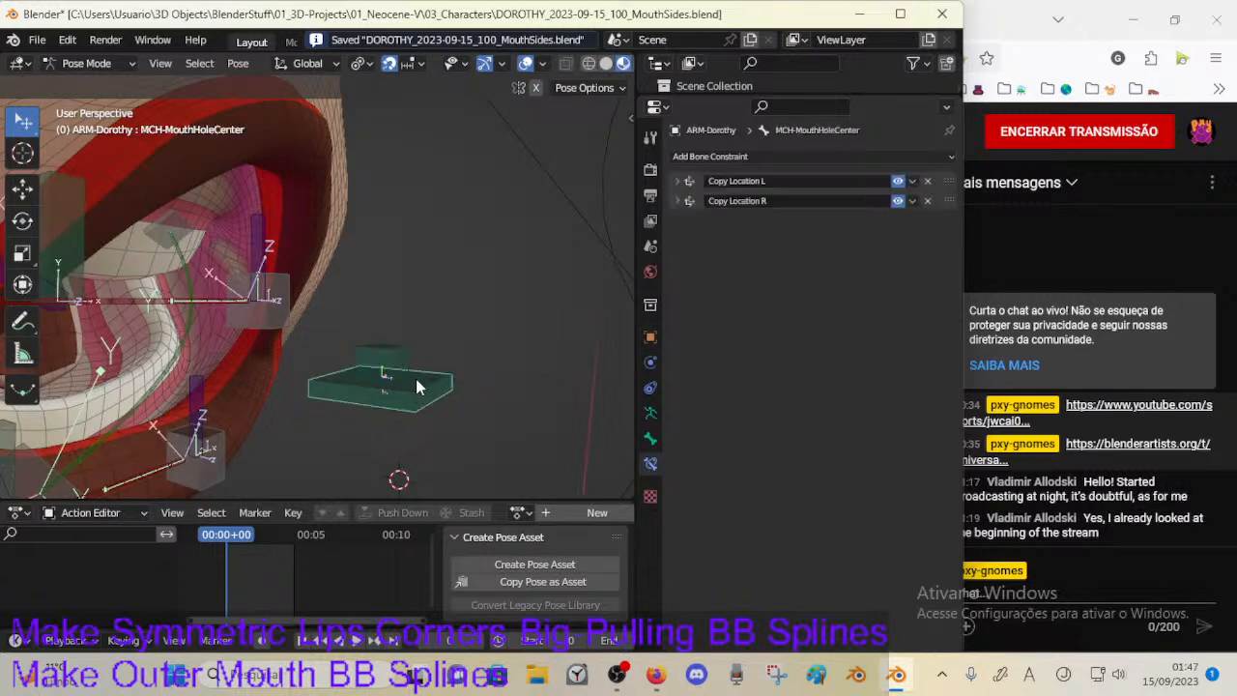
left_click(421, 387)
left_click(395, 361)
left_click(396, 355)
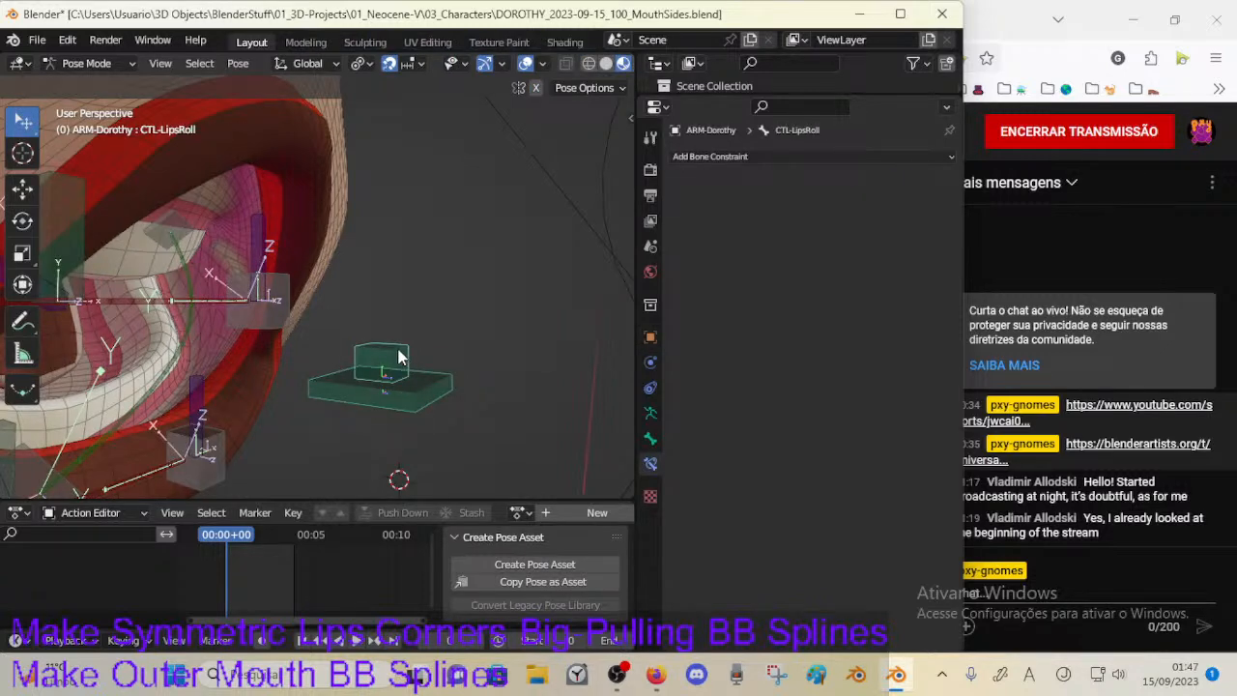
key("ctrl+shift+c")
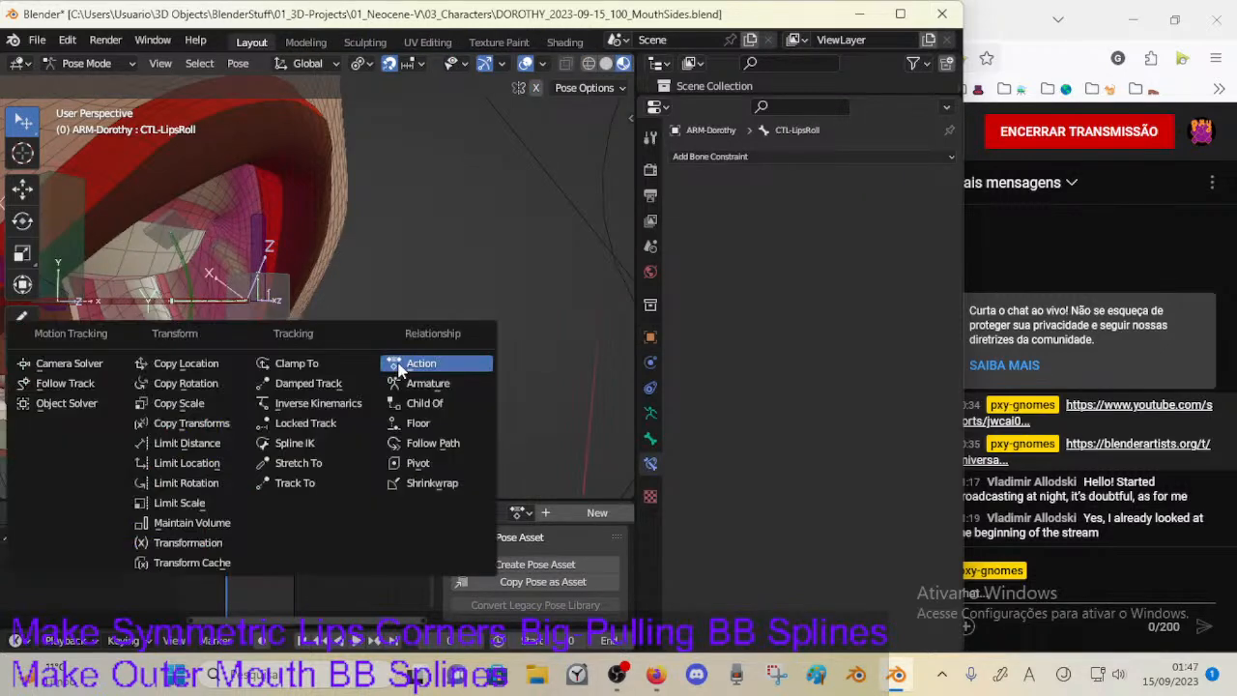
left_click(218, 365)
Step: Compare the position of CTL-LipsRoll between Edit Mode and the constrained Pose Mode
key("Tab")
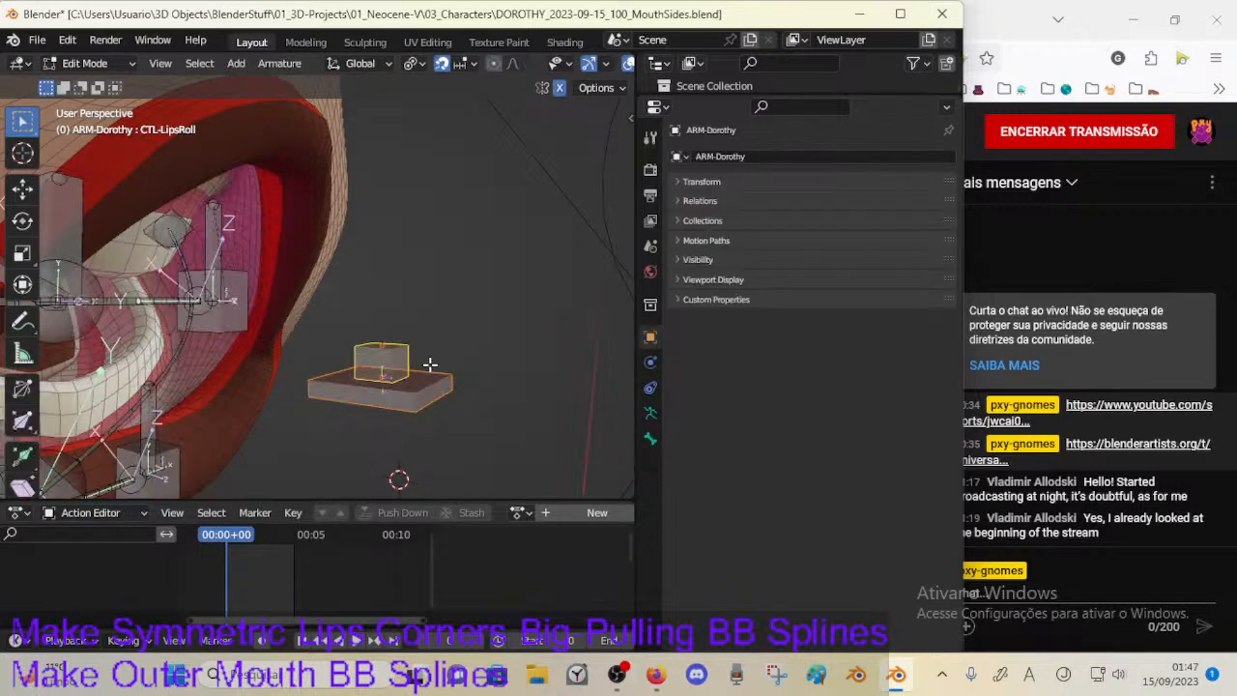
key("Tab")
key("Tab")
key("Tab")
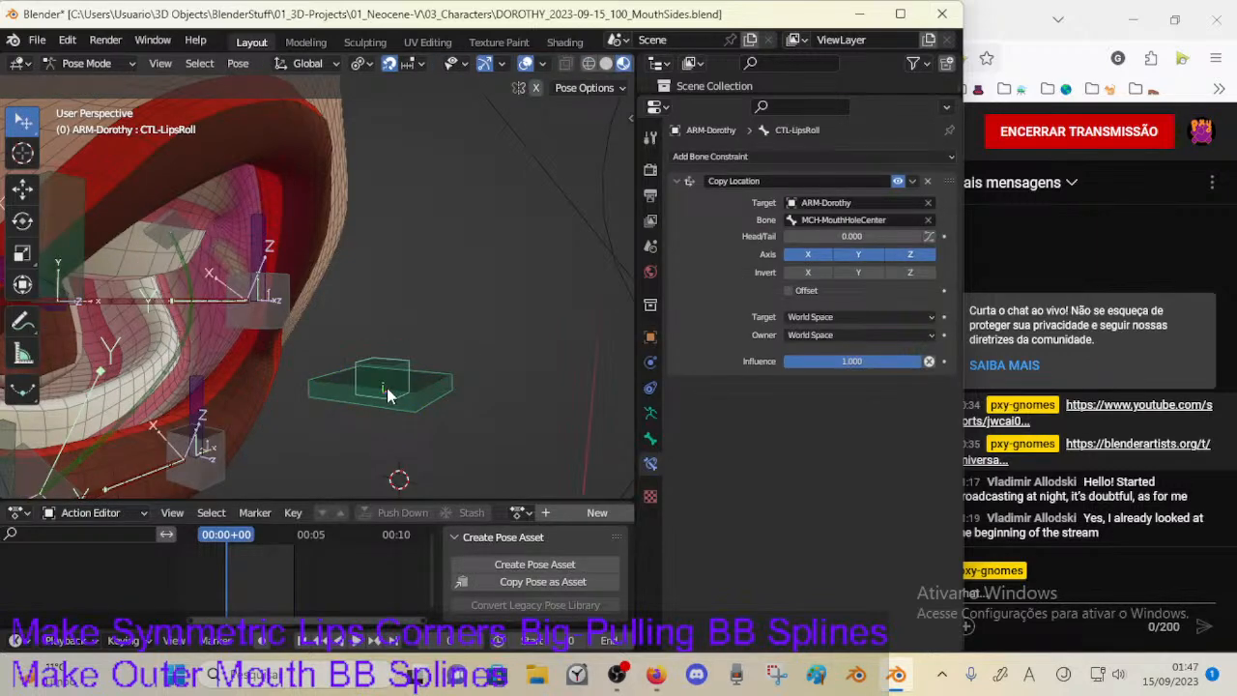
key("Tab")
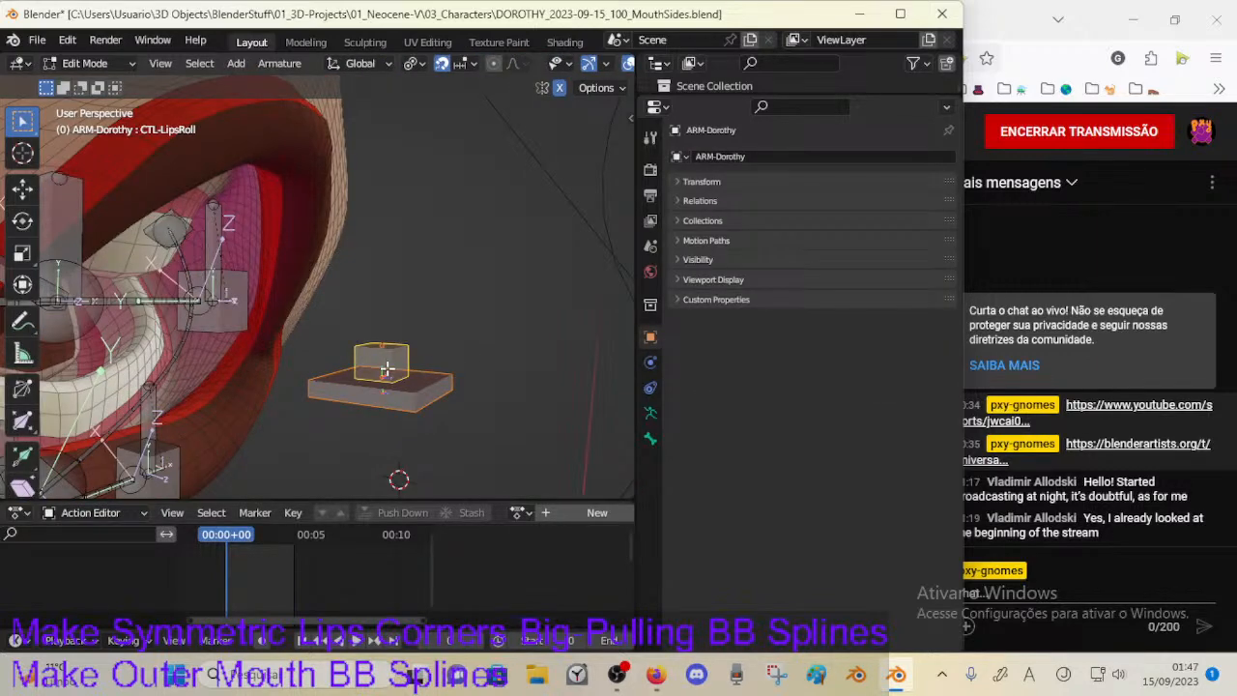
key("Tab")
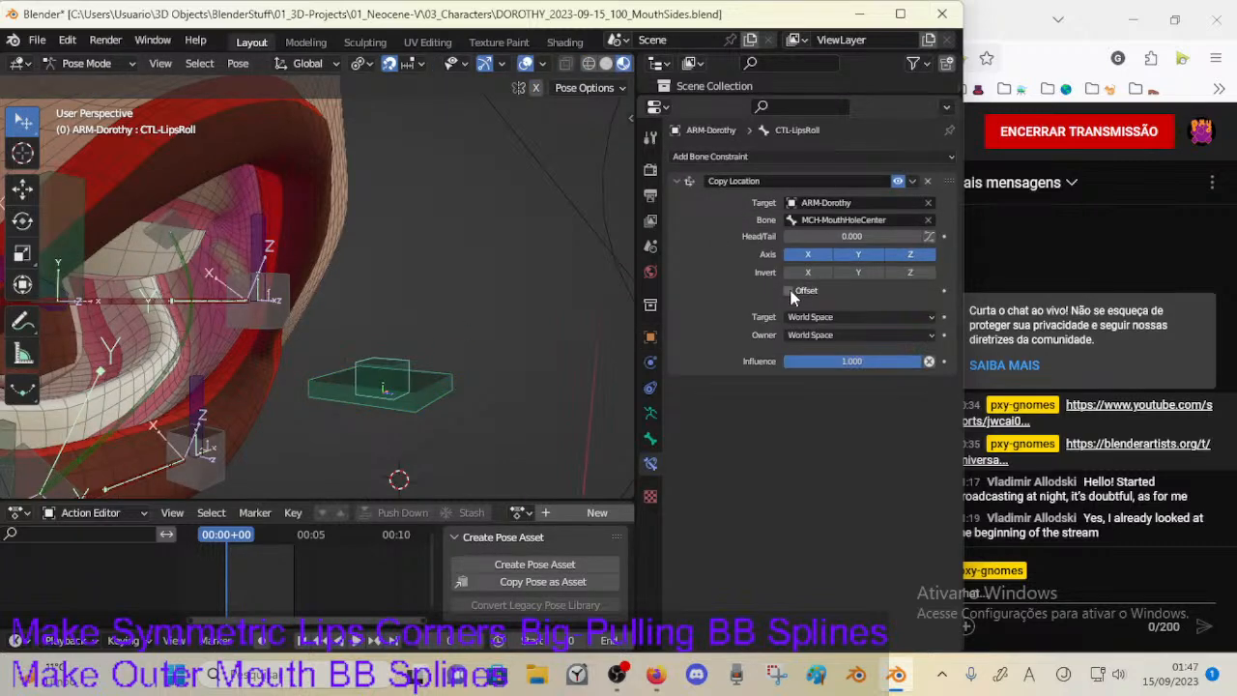
Step: Set the Copy Location constraint's target and owner to Local Space, trying Offset and leaving it disabled
left_click(800, 317)
left_click(802, 406)
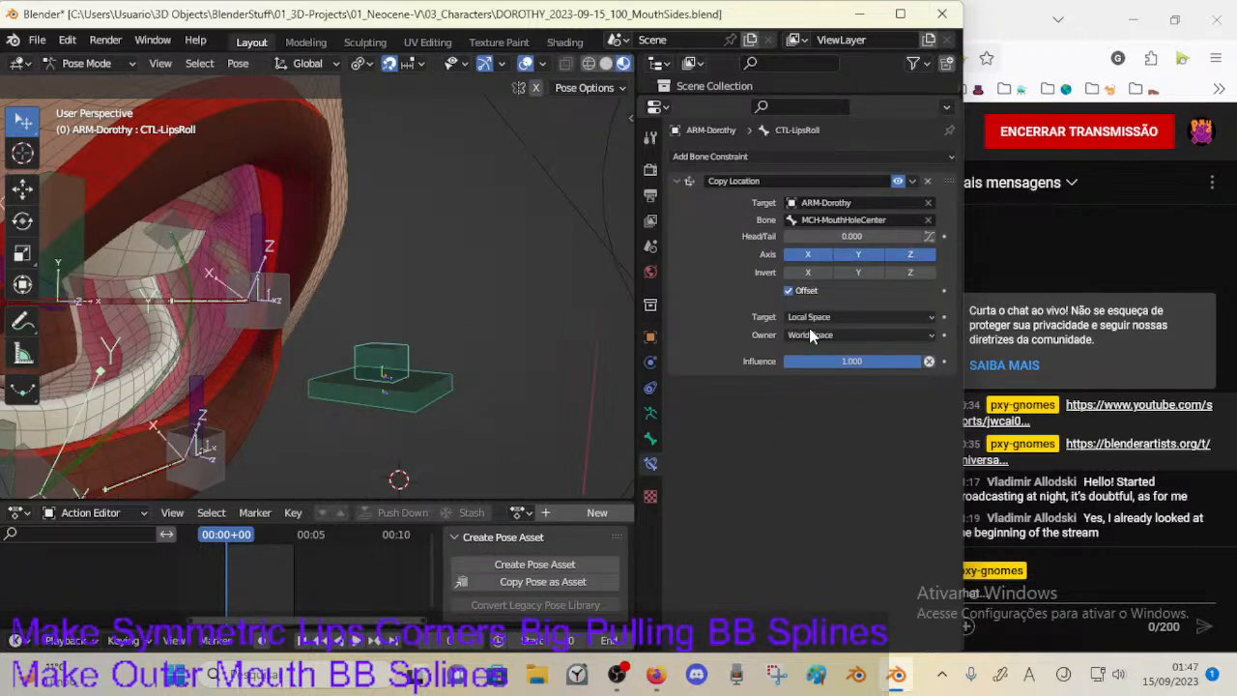
scroll(810, 329, "up", 1, "ctrl")
left_click(810, 317)
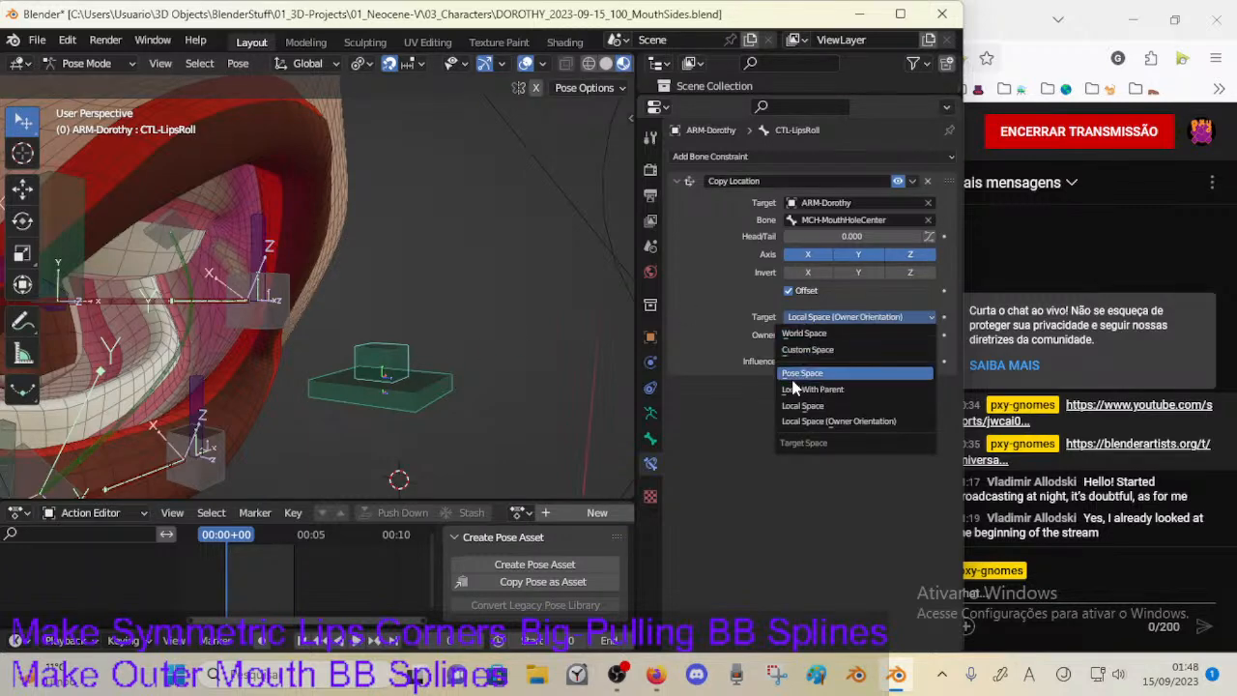
left_click(802, 405)
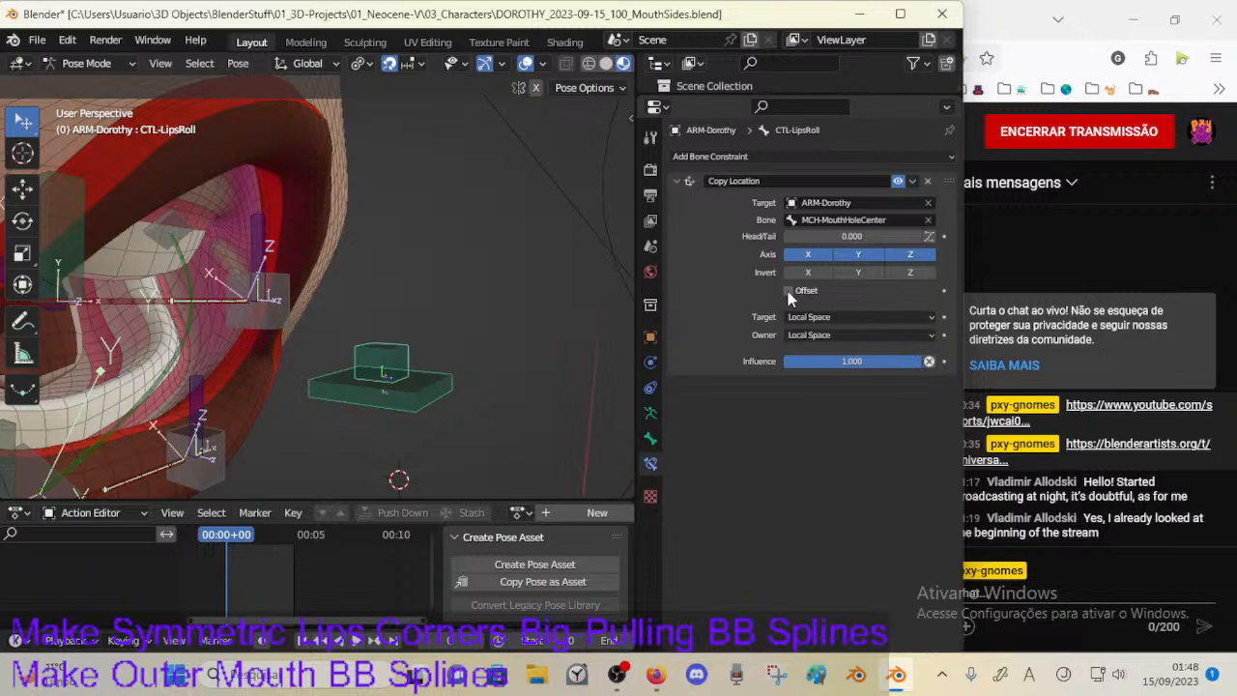
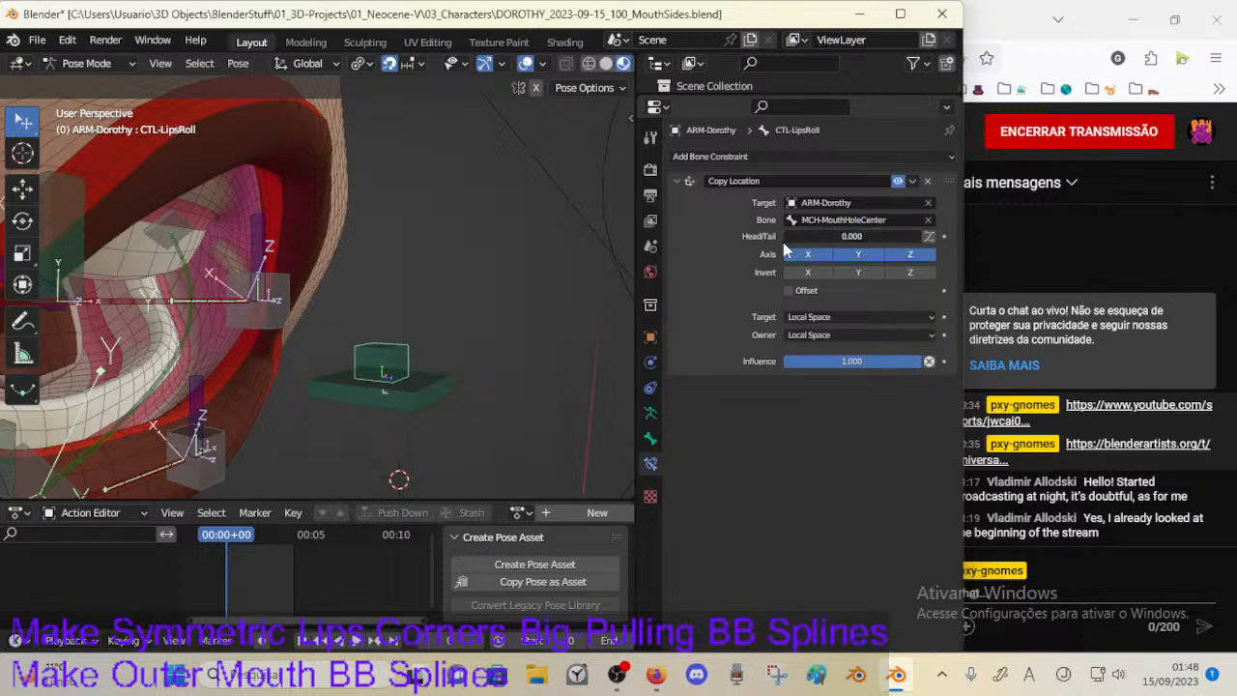
left_click(795, 319)
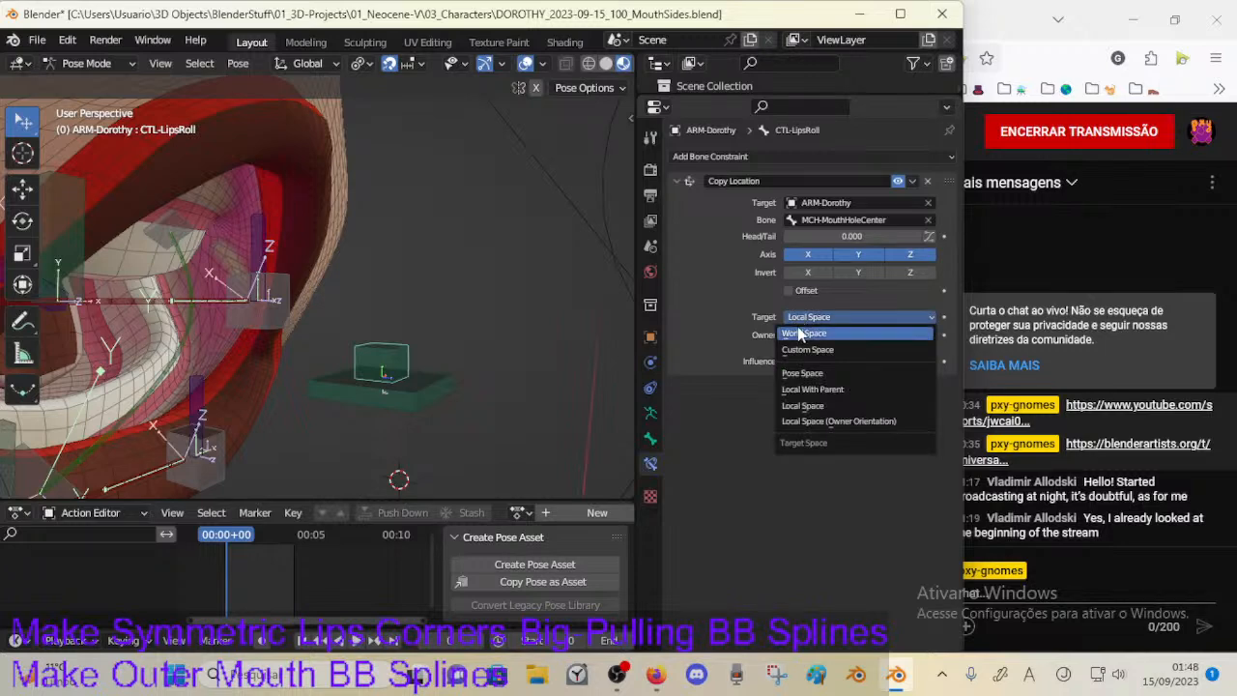
left_click(804, 319)
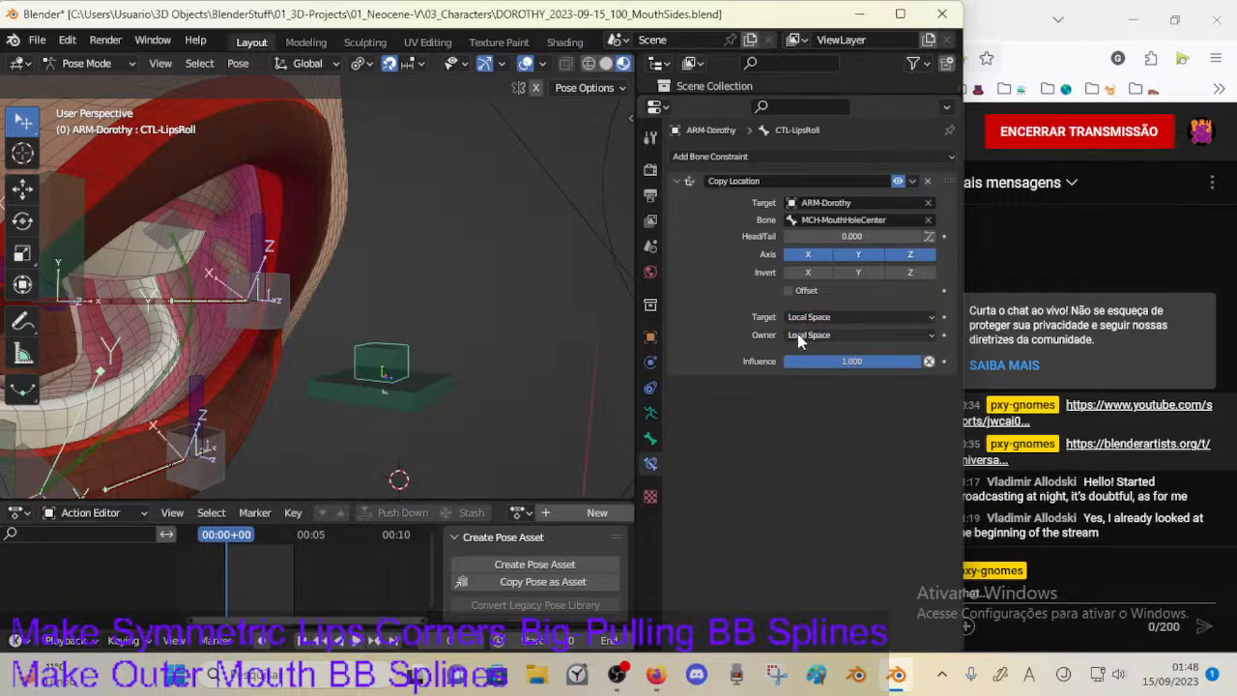
left_click(798, 334)
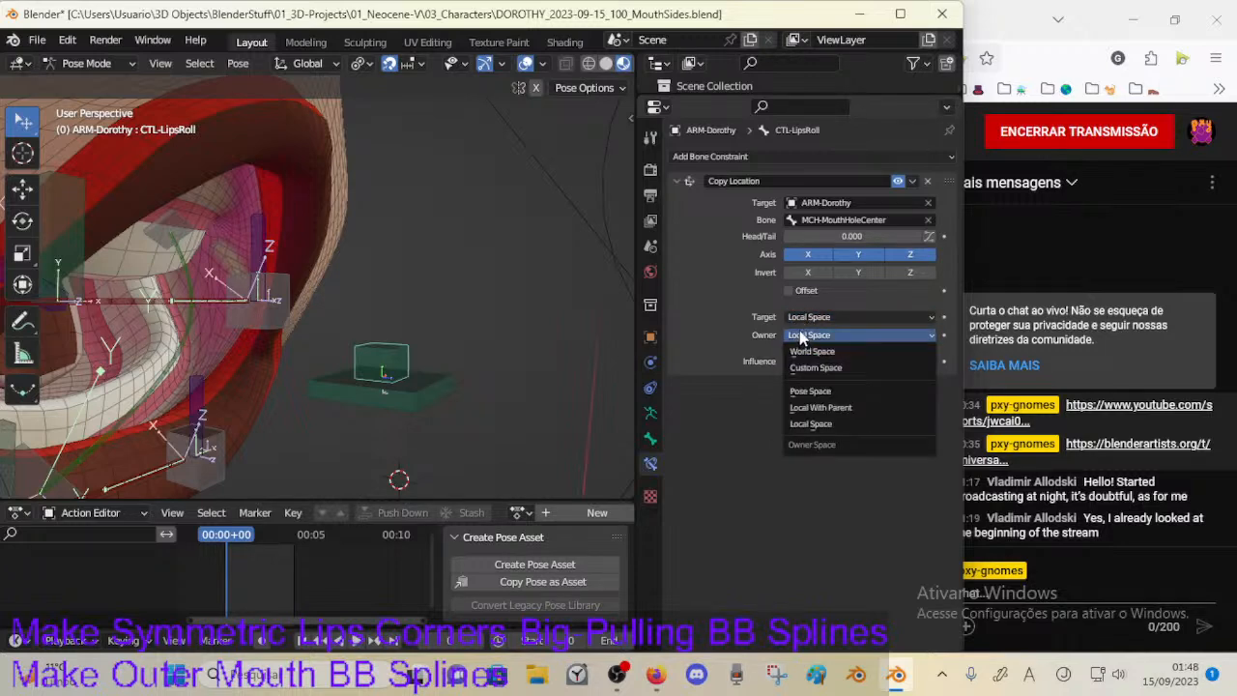
left_click(801, 335)
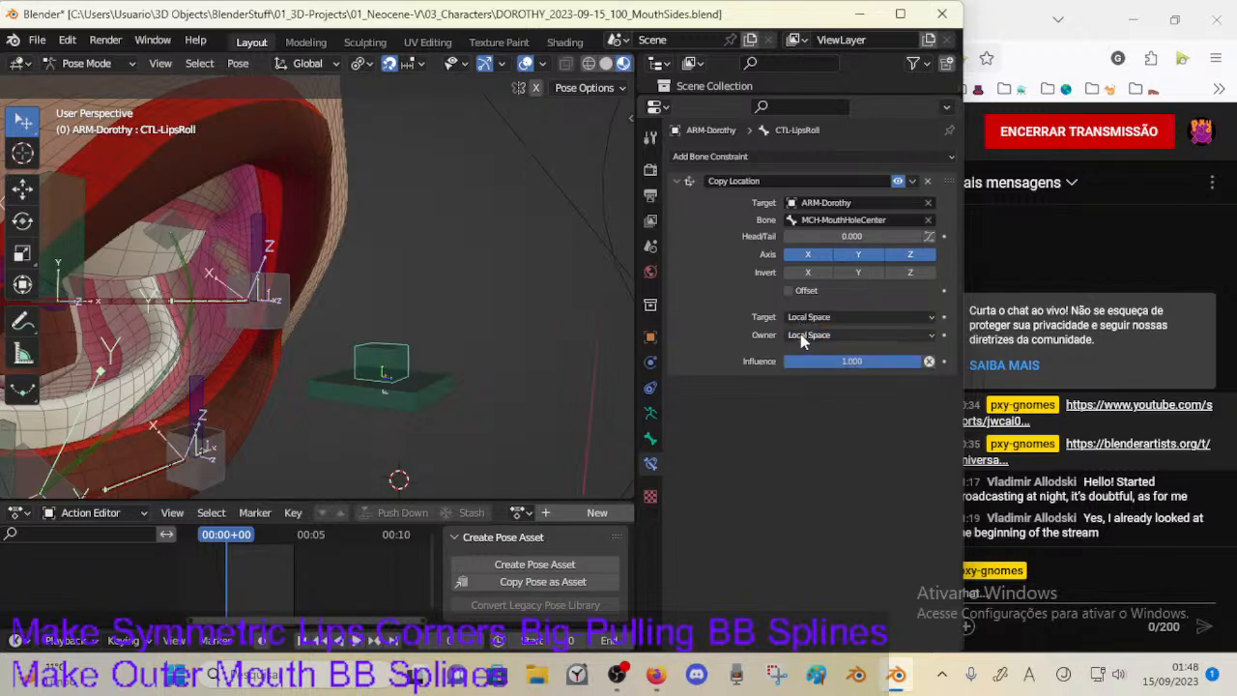
Step: Compare CTL-LipsRoll's position between Edit Mode and Pose Mode with its Copy Location constraint in Local Space
key("Tab")
key("Tab")
key("Tab")
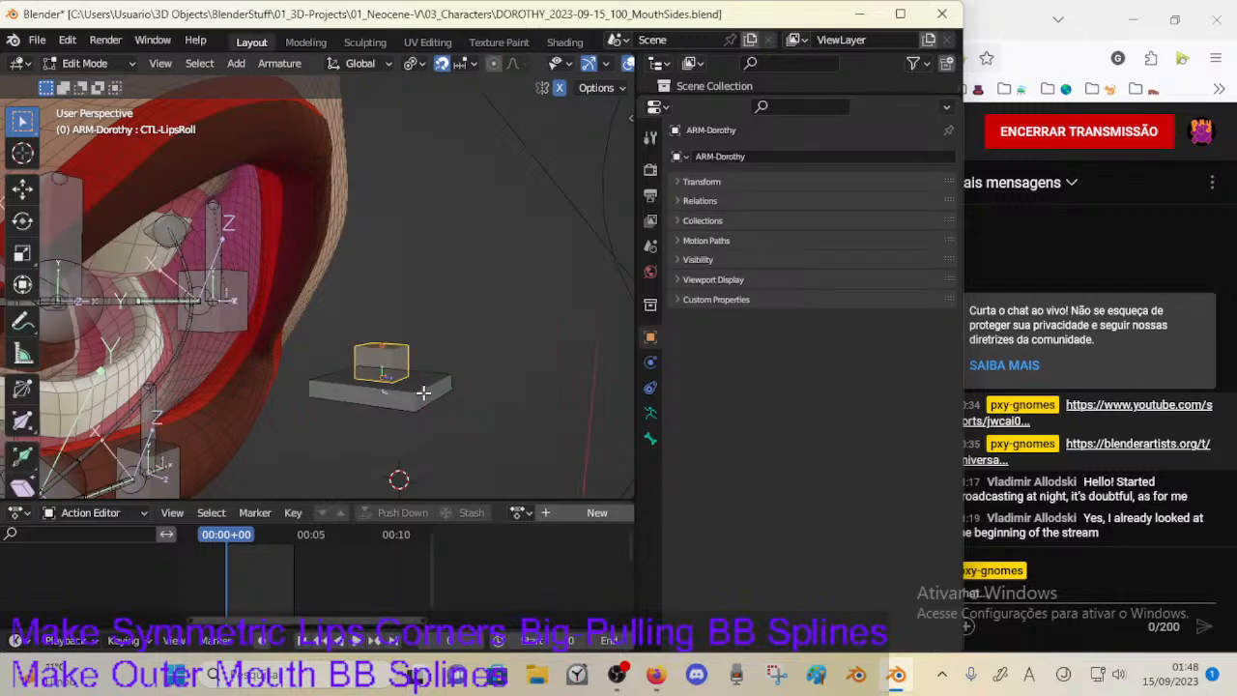
key("Tab")
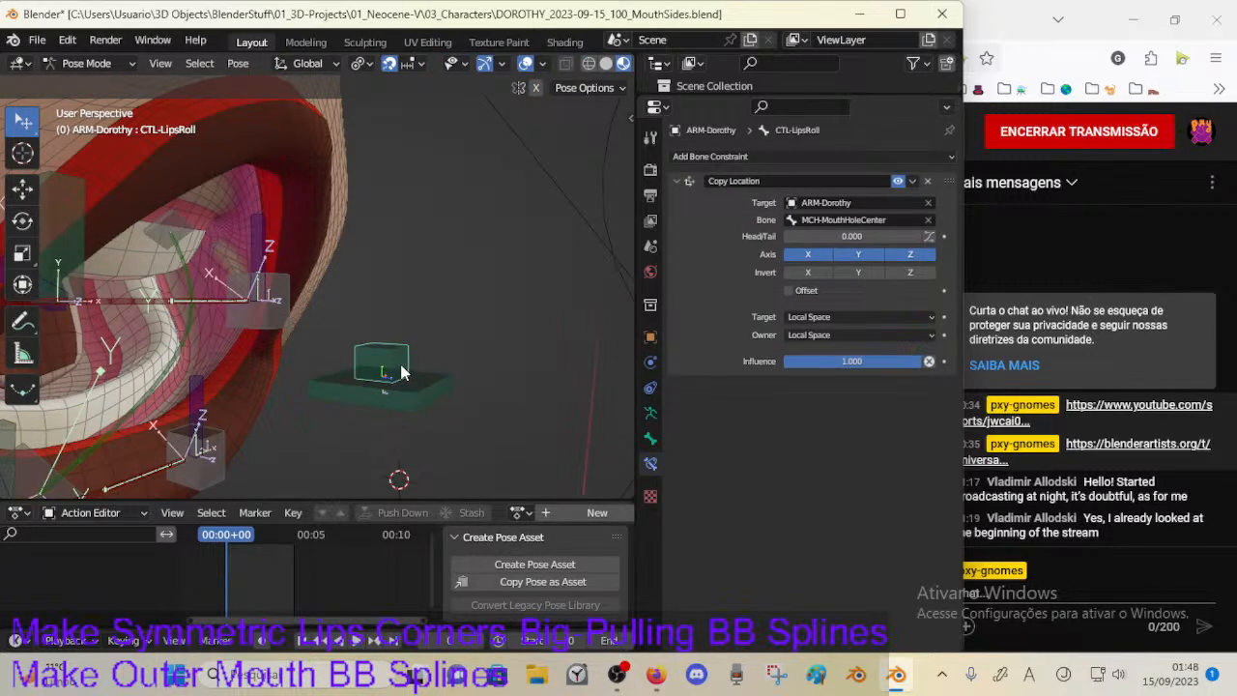
key("Tab")
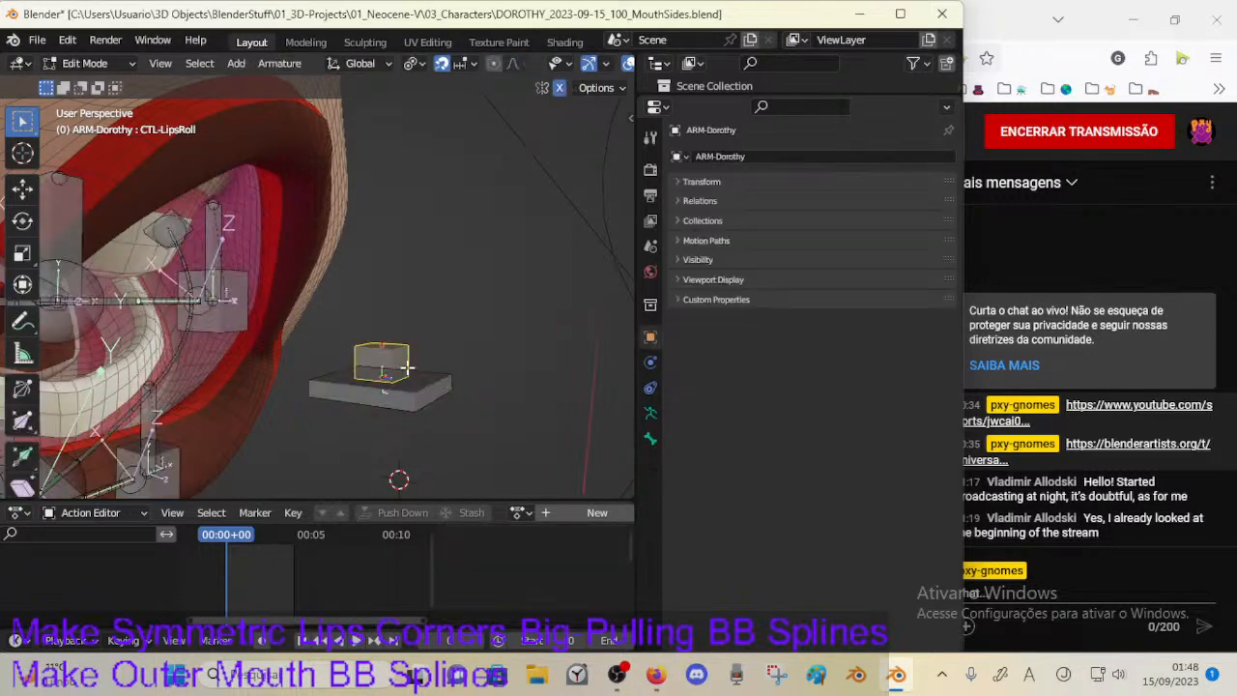
key("Tab")
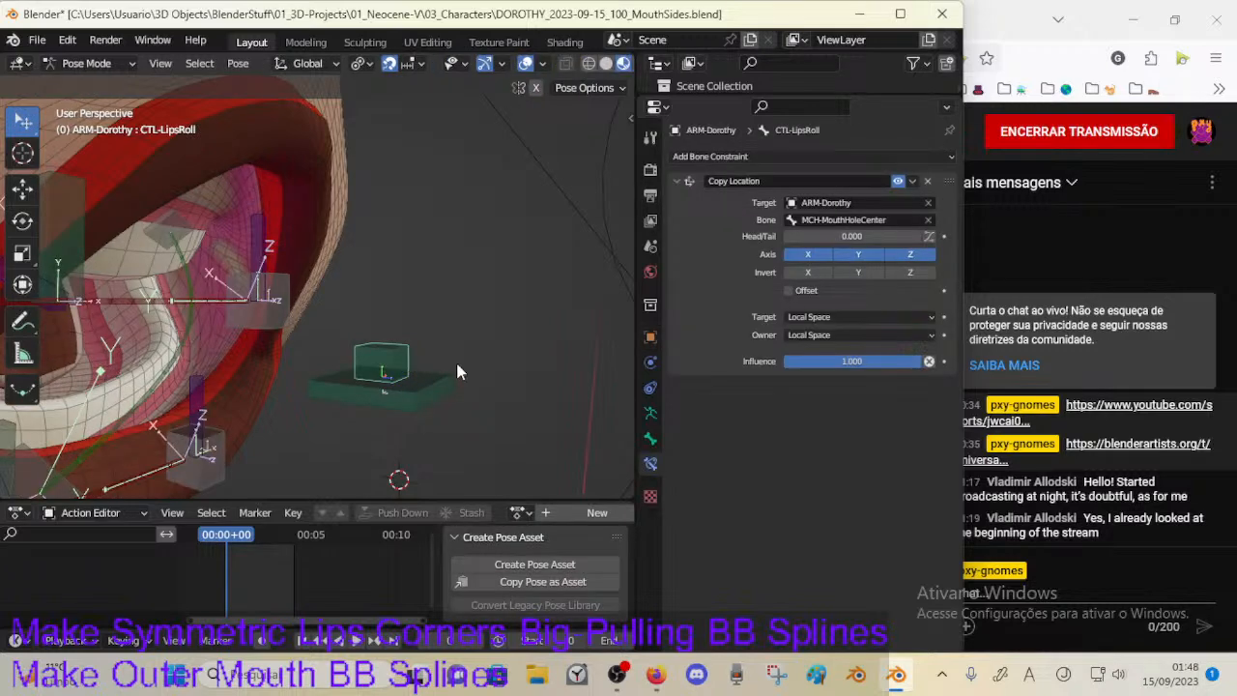
mouse_move(840, 236)
left_mouse_down()
mouse_move(997, 244)
mouse_move(834, 254)
left_mouse_up()
key("Tab")
mouse_move(439, 373)
middle_mouse_down()
mouse_move(296, 394)
mouse_move(599, 373)
mouse_move(506, 412)
mouse_move(443, 394)
middle_mouse_up()
key("Tab")
key("Tab")
key("Tab")
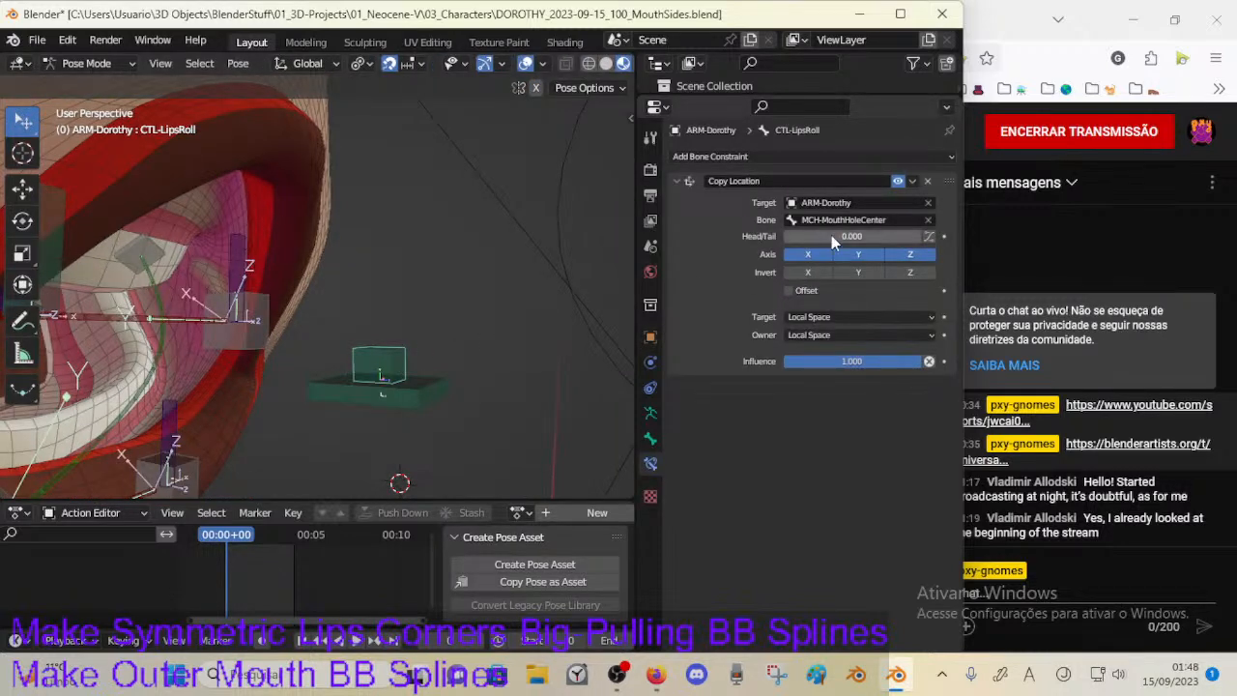
Step: Remove the Copy Location constraint from CTL-LipsRoll and try moving the bone in Edit Mode
left_click(928, 181)
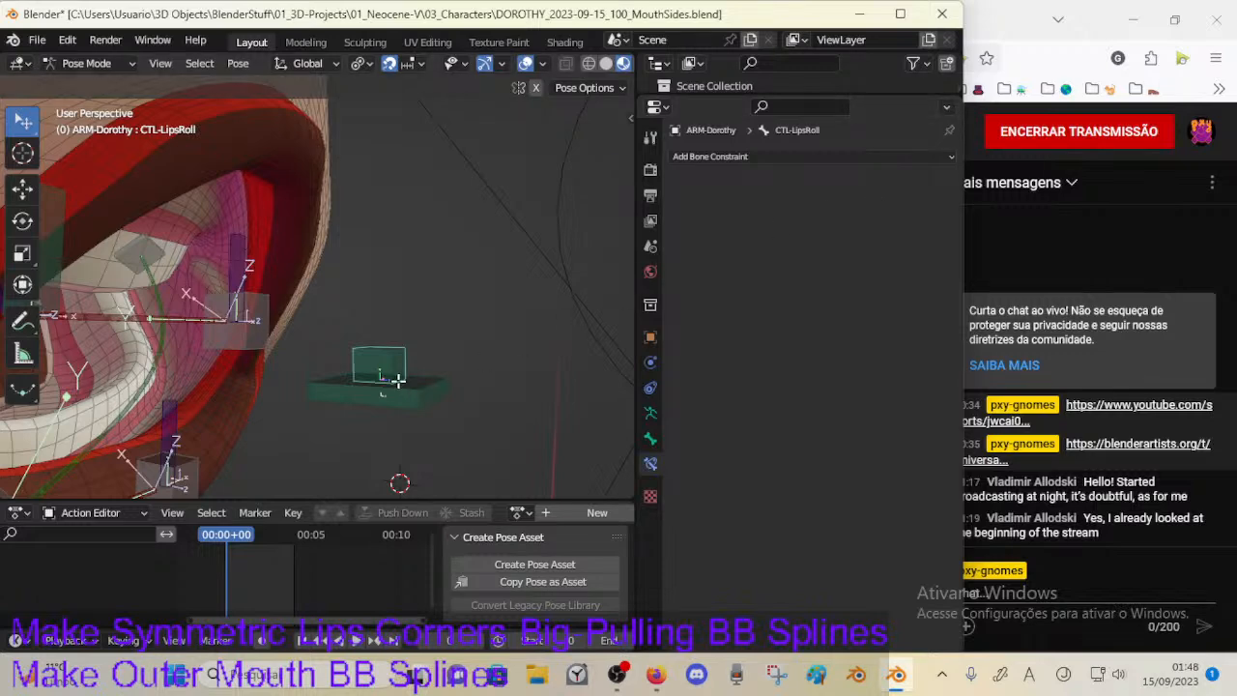
key("Tab")
key("g")
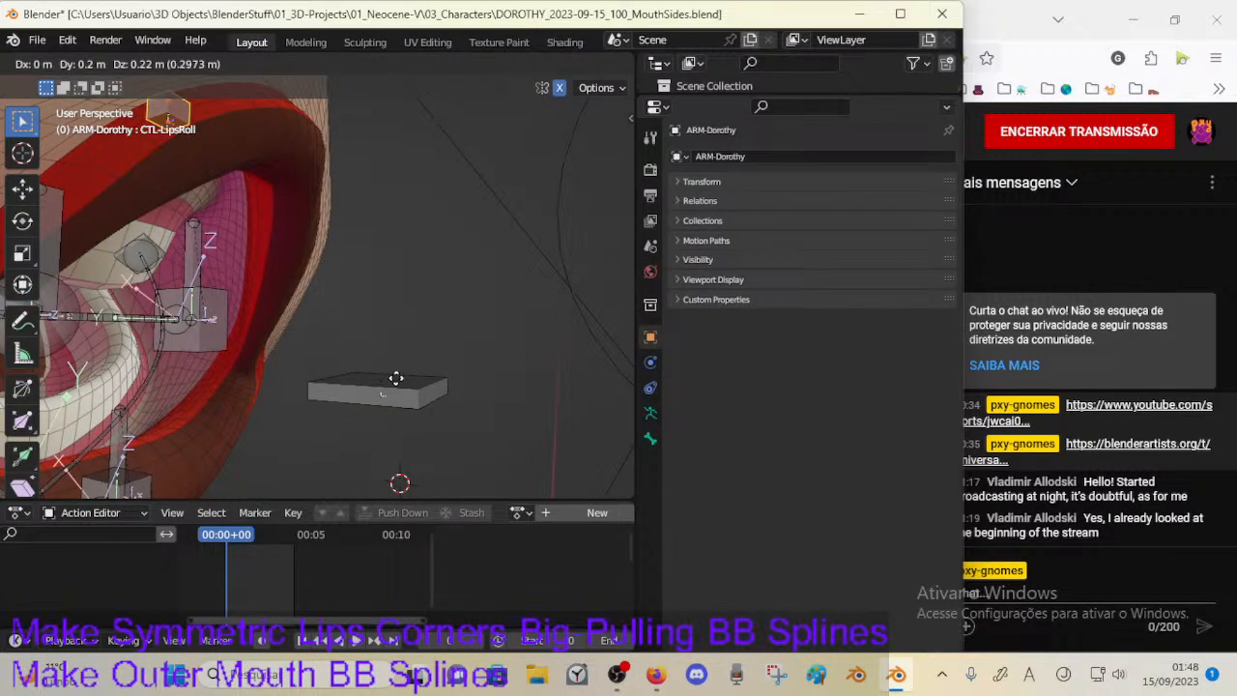
left_click(400, 361)
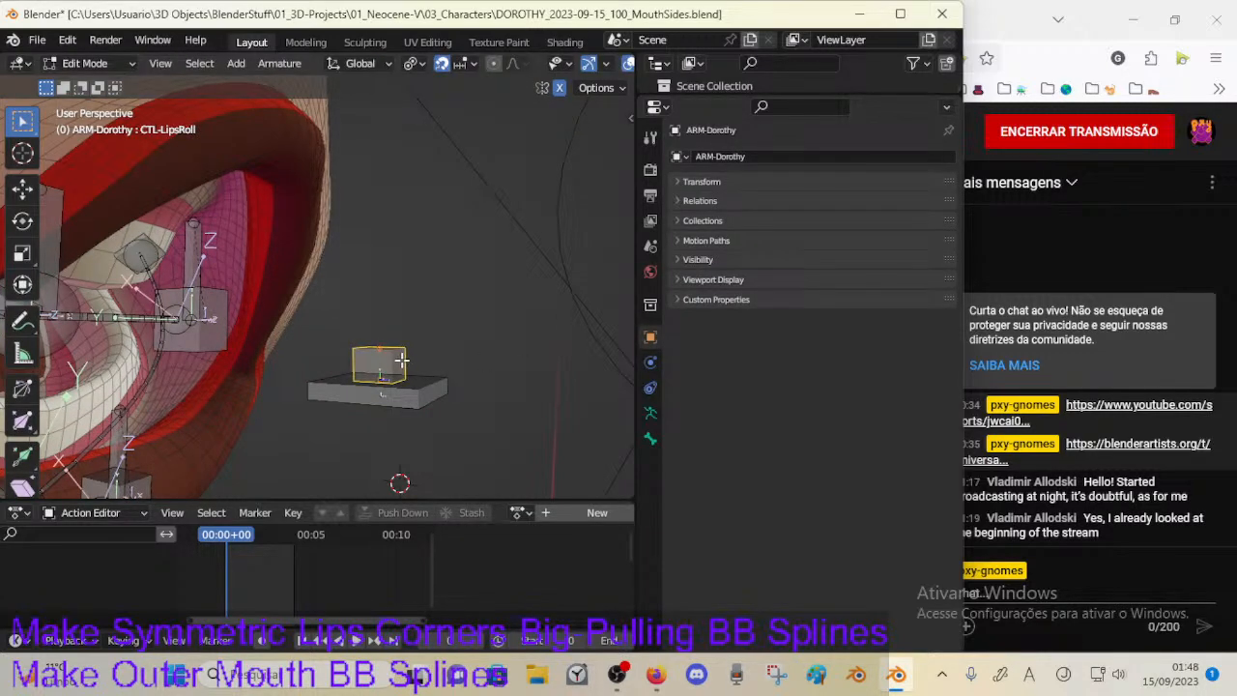
Step: In Pose Mode, add a new Copy Location constraint to CTL-LipsRoll with MCH-MouthHoleCenter as its target bone
key("Tab")
left_click(400, 394)
left_click(394, 365, "shift")
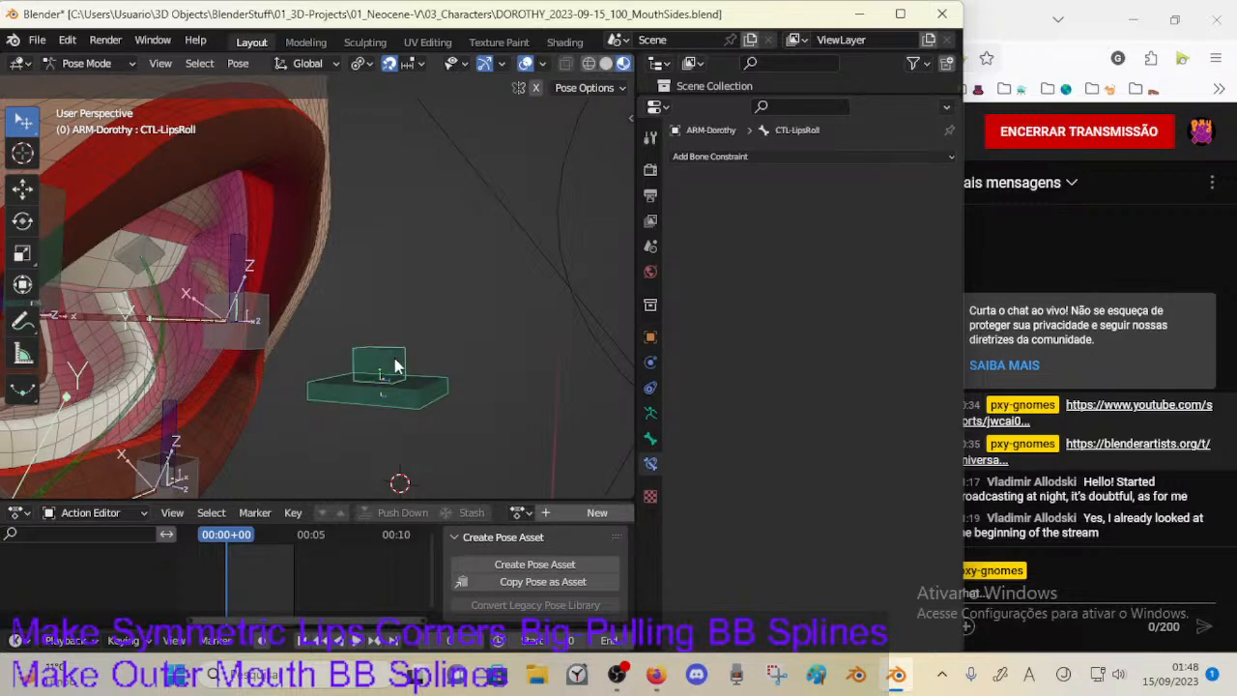
key("shift+ctrl+c")
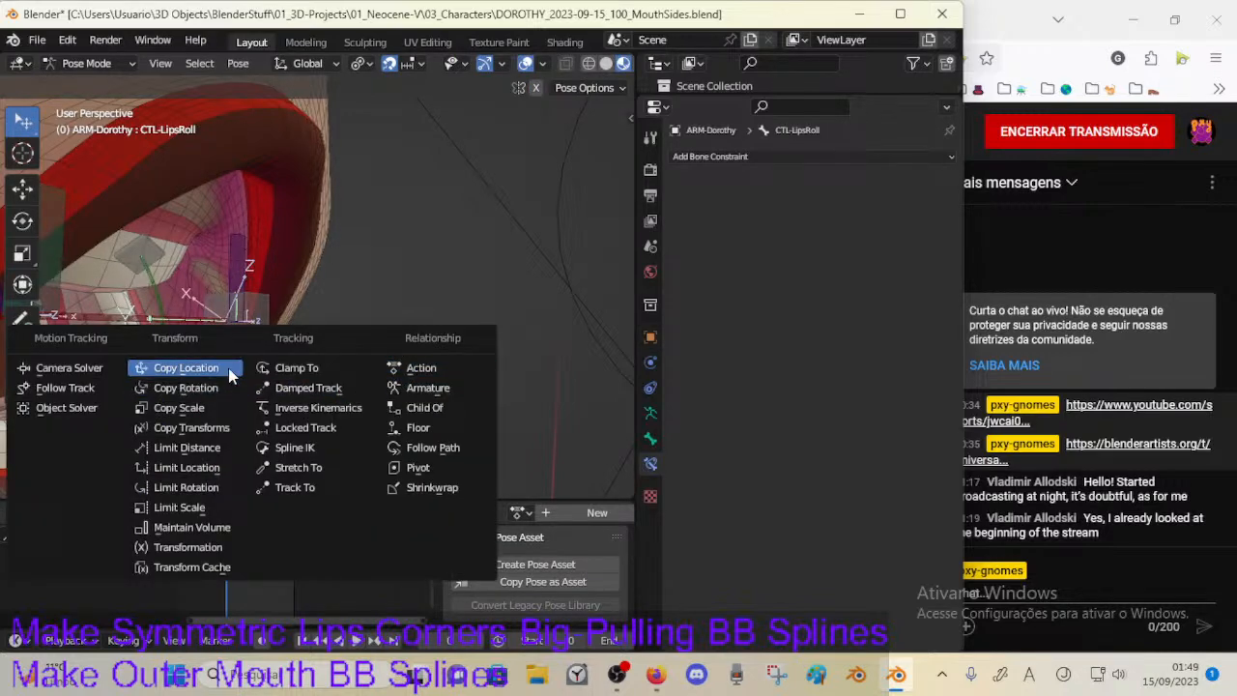
left_click(183, 362)
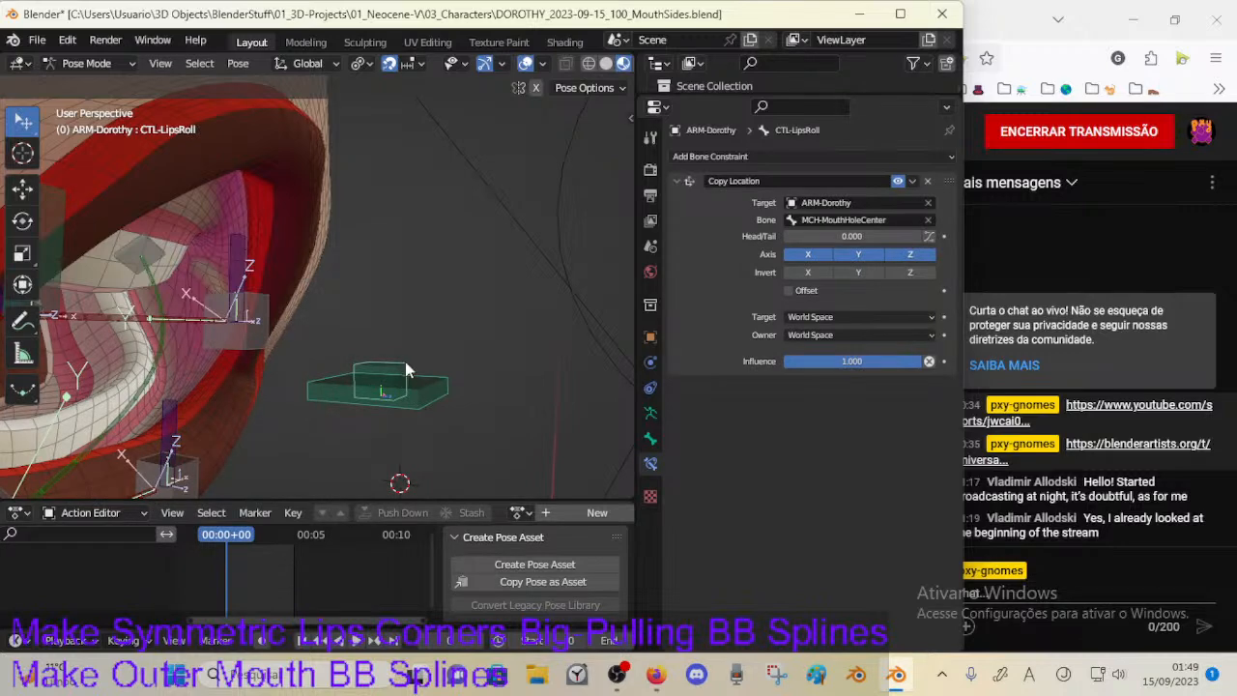
Step: Toggle the World Space Copy Location constraint to compare CTL-LipsRoll's positions, leaving the constraint disabled
middle_click_drag(405, 362, 428, 373)
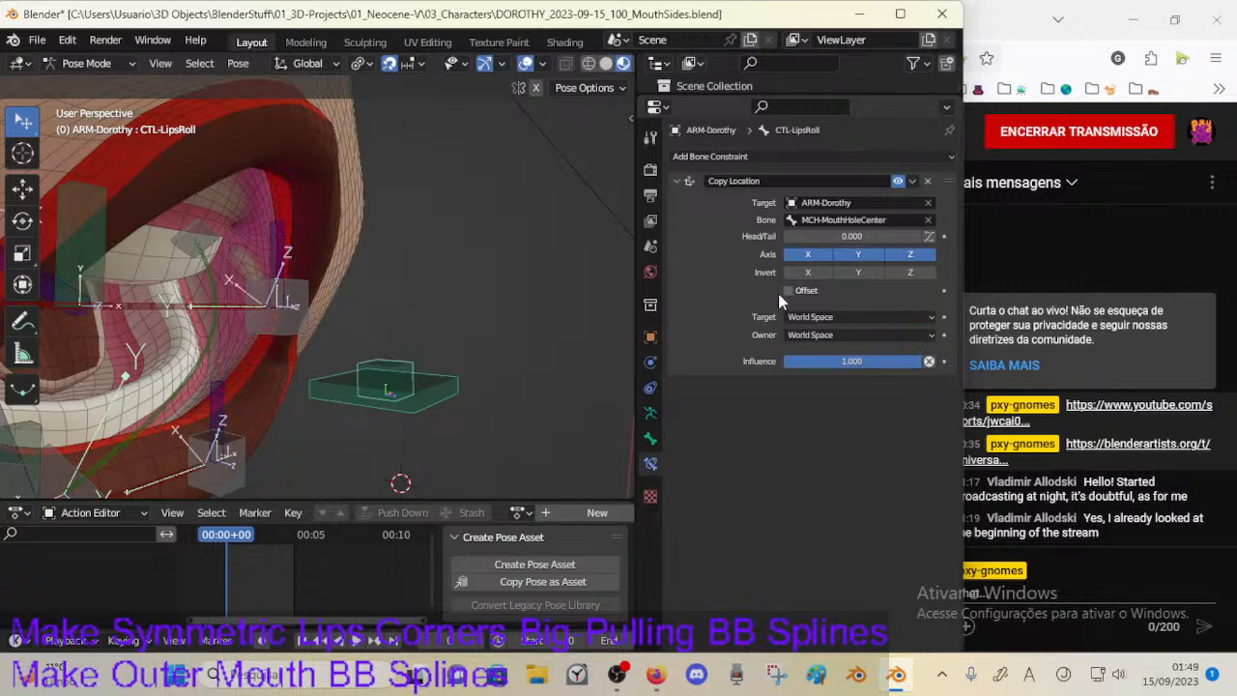
middle_click_drag(434, 386, 459, 362)
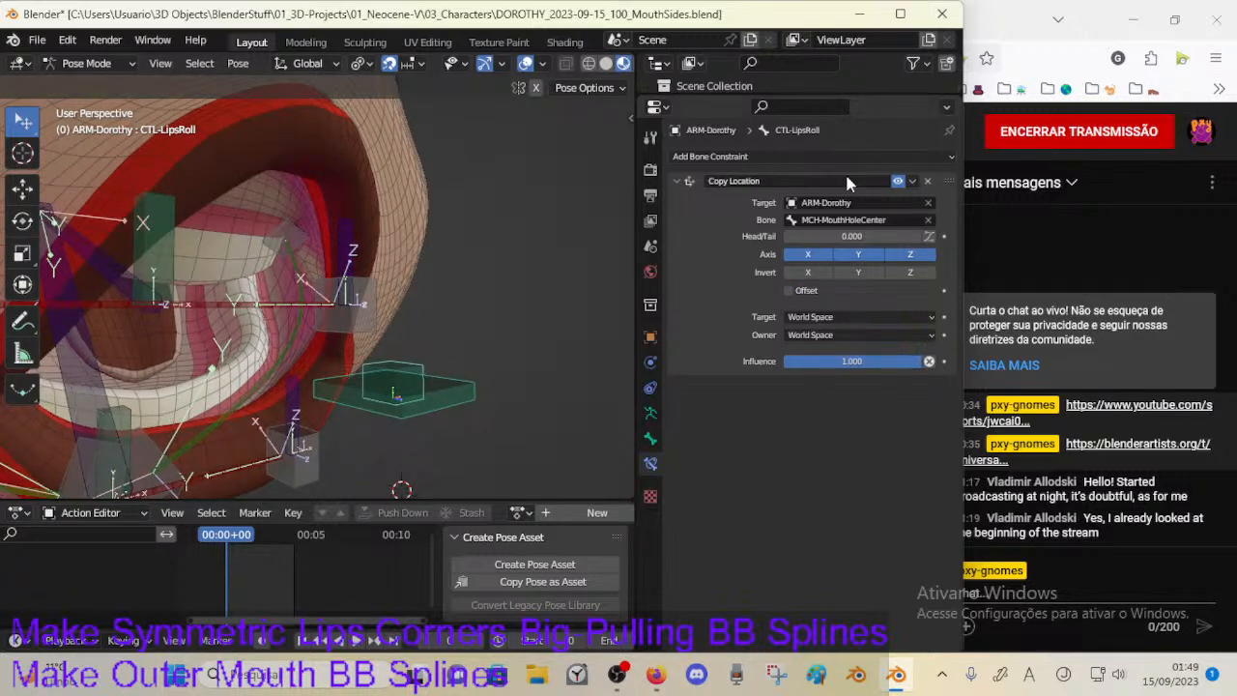
left_click(901, 179)
left_click(901, 180)
left_click(900, 180)
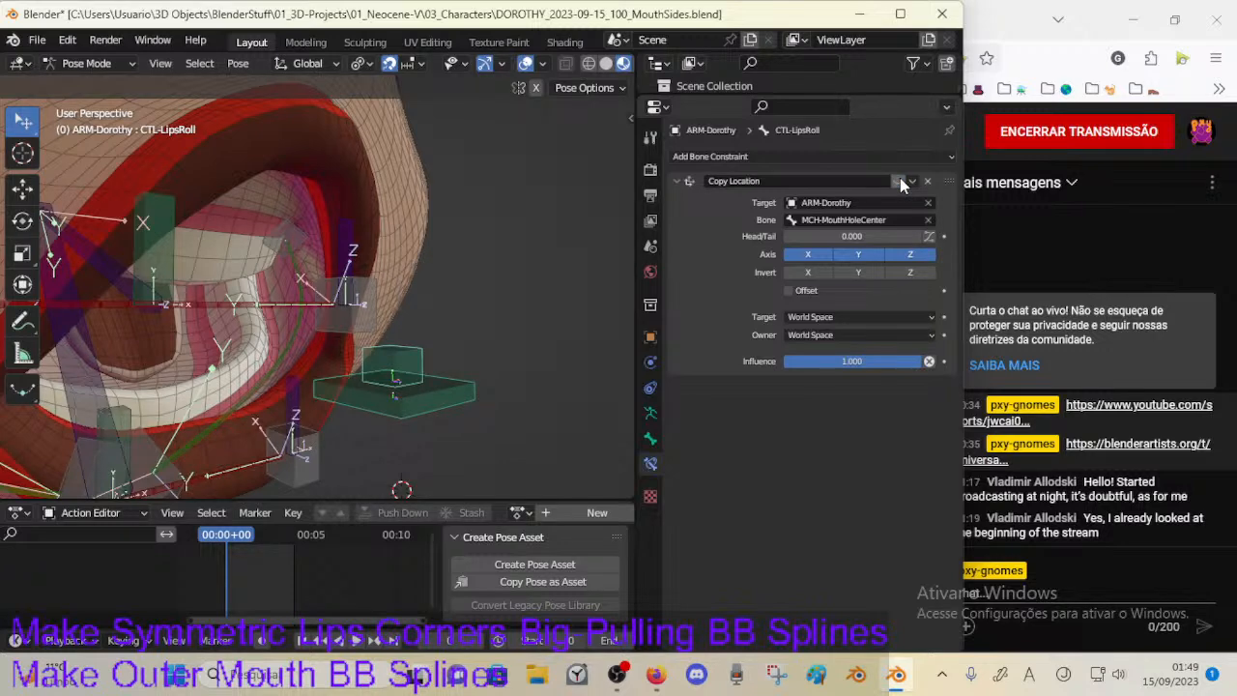
left_click(899, 180)
left_click(899, 180)
left_click(898, 180)
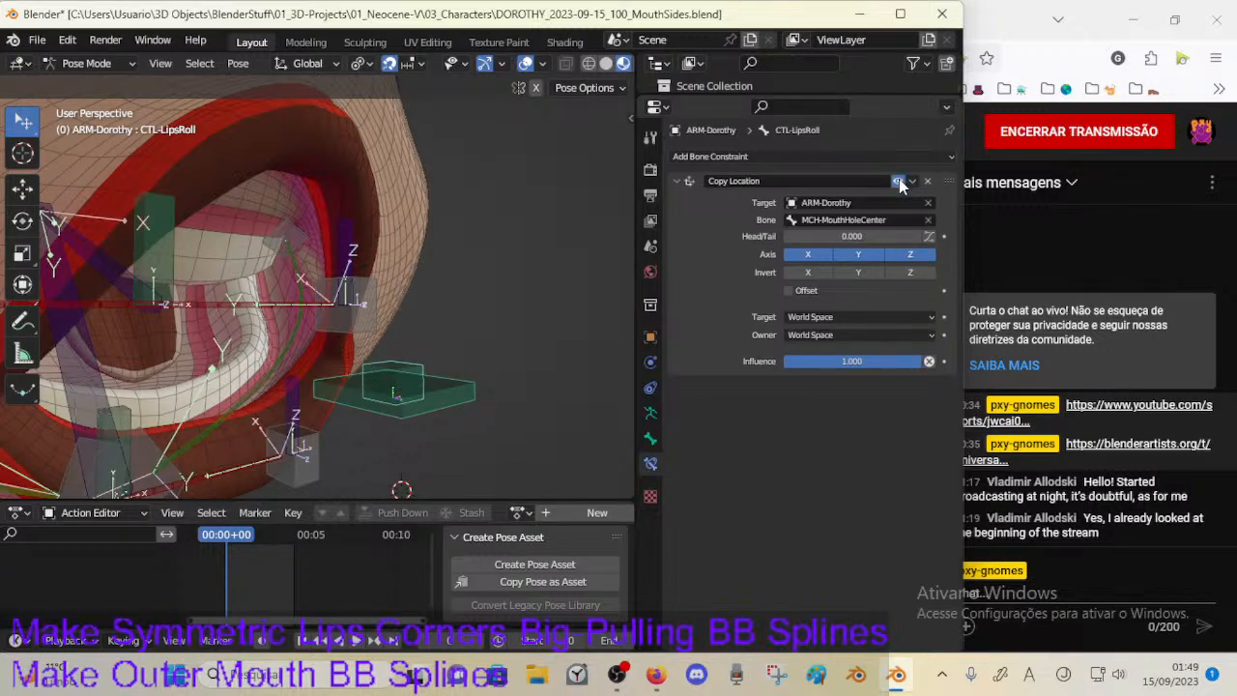
left_click(899, 179)
left_click(898, 179)
left_click(898, 179)
Step: Try moving MCH-MouthHoleCenter in Pose Mode while the Copy Location constraint on CTL-LipsRoll is disabled
left_click(460, 402)
key("g")
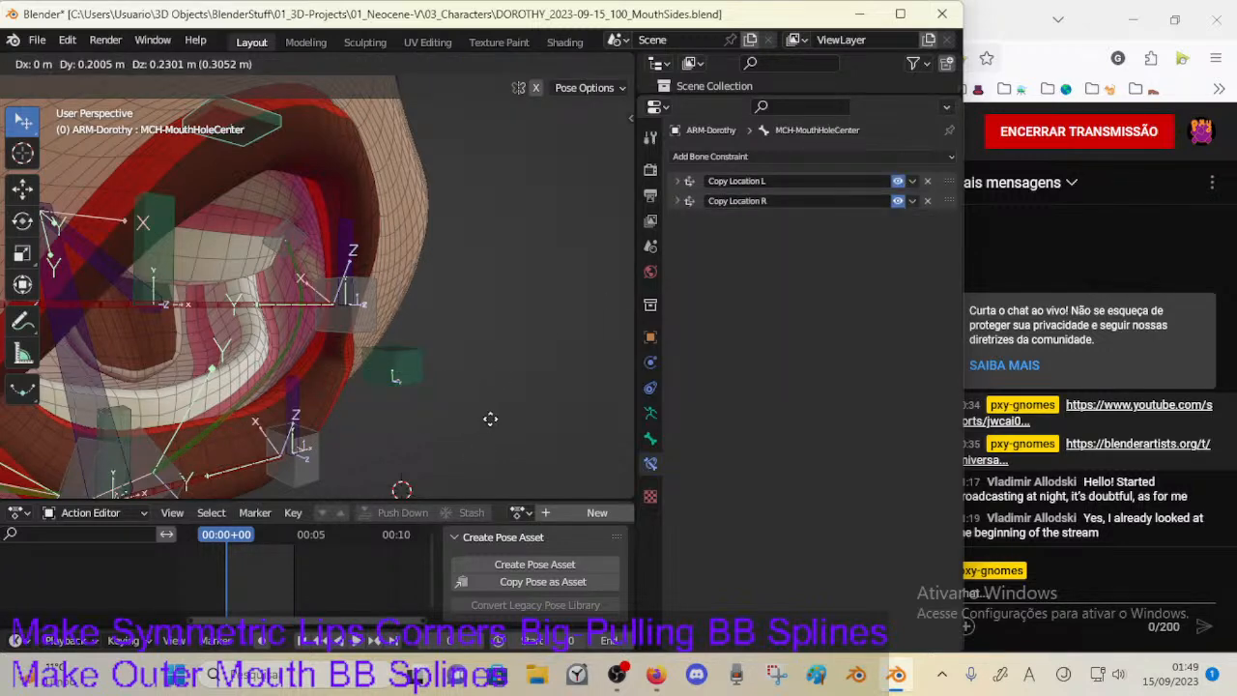
right_click(490, 416)
key("ctrl+z")
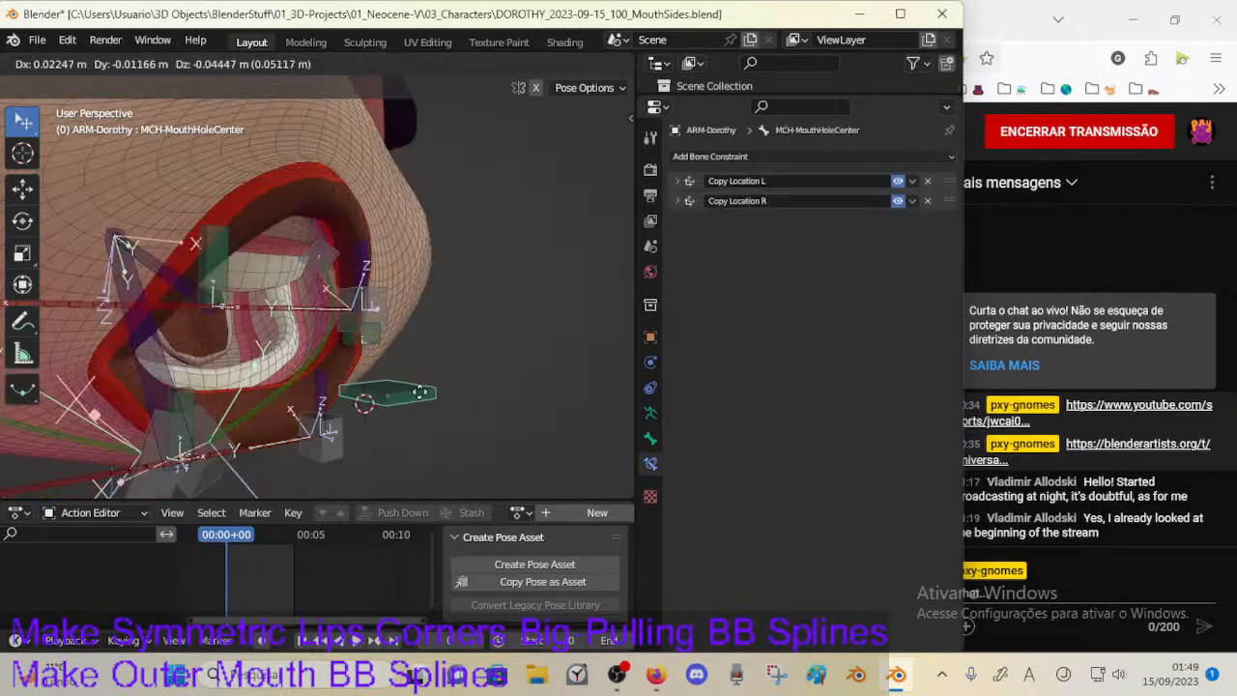
right_click(426, 375)
middle_click_drag(427, 375, 439, 330)
key("g")
left_click(469, 390)
Step: Select CTL-LipsRoll and re-enable its Copy Location constraint, toggling it to compare the bone's positions
left_click(370, 336)
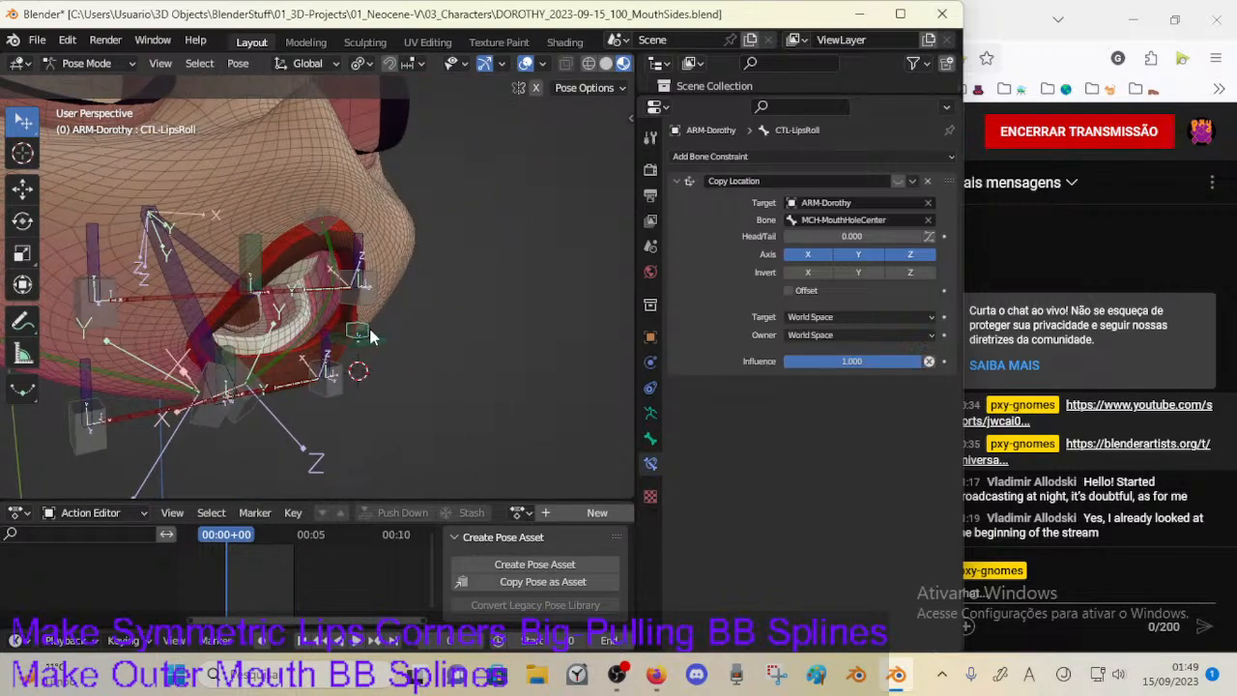
left_click(371, 337)
left_click(359, 339)
left_click(897, 179)
left_click(896, 179)
left_click(893, 180)
left_click(895, 181)
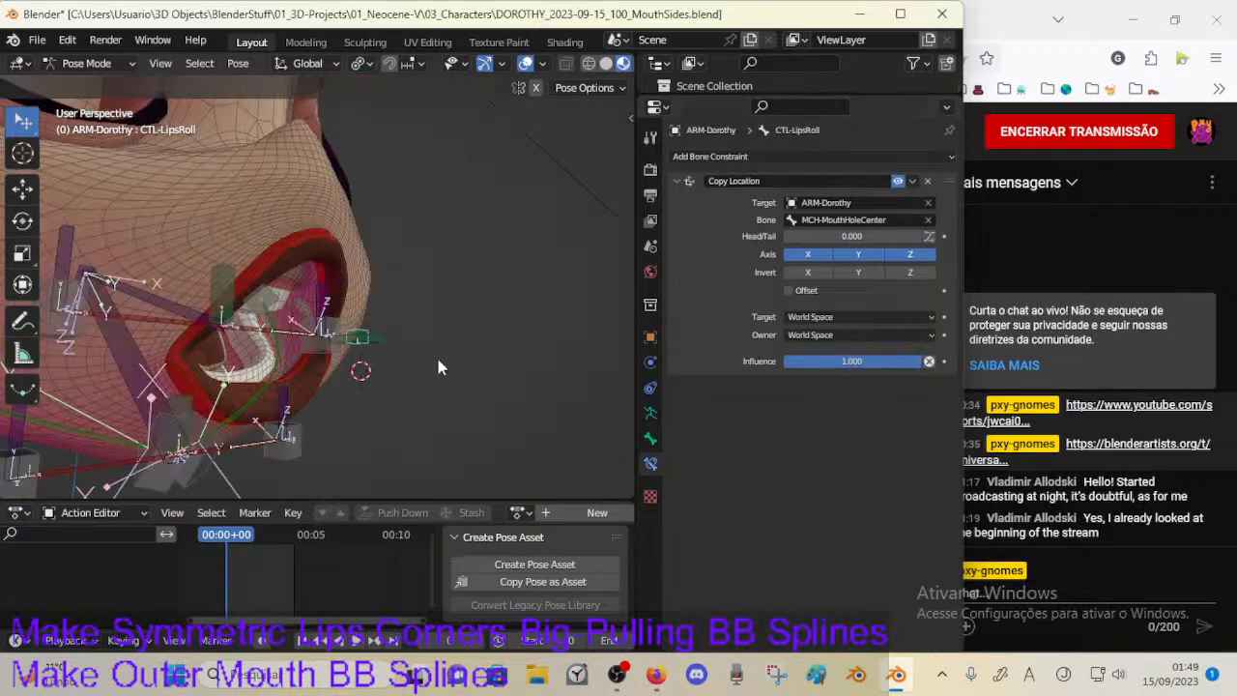
Step: Show the transform values of CTL-LipsRoll beside the mouth rig
mouse_move(435, 353)
middle_mouse_down()
mouse_move(436, 322)
mouse_move(425, 368)
mouse_move(414, 363)
middle_mouse_up()
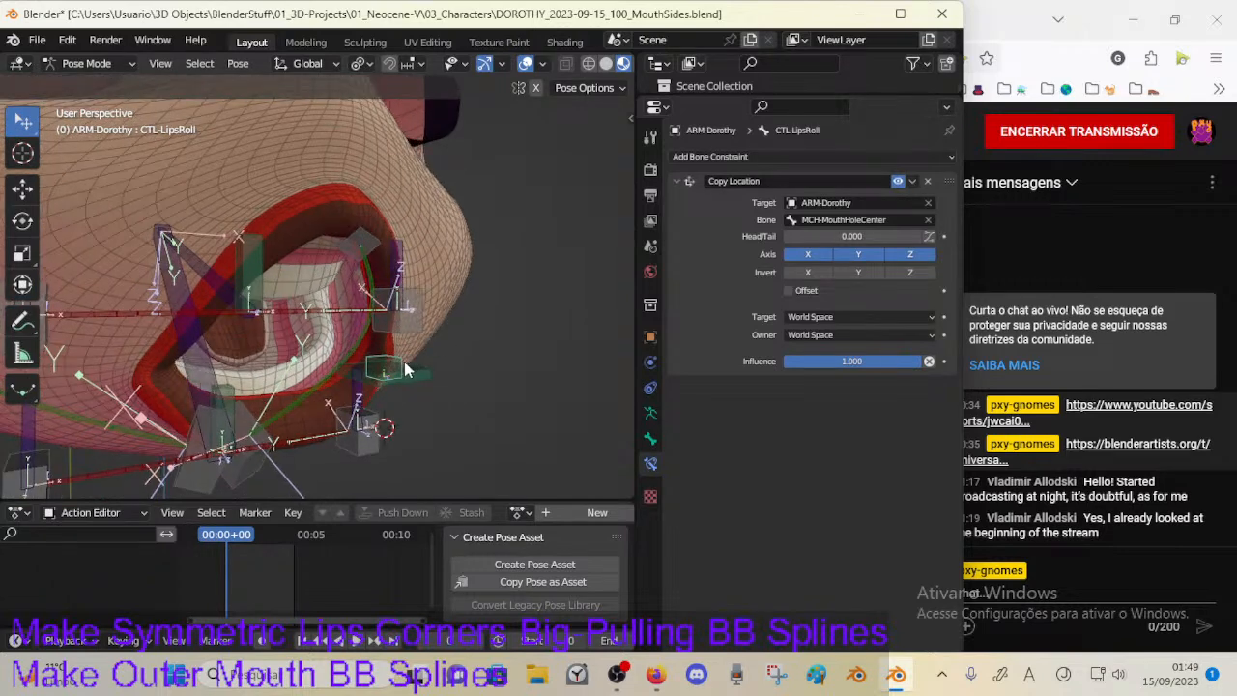
left_click(401, 361)
left_click(398, 361)
key("n")
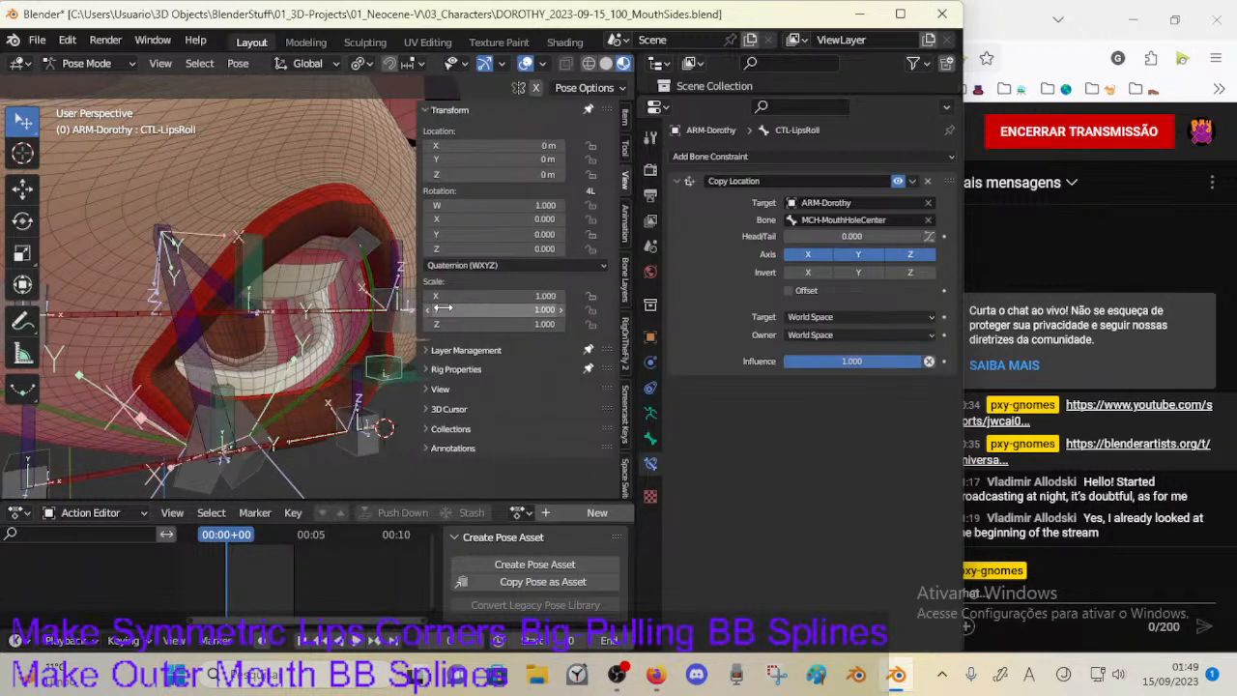
Step: With the constraint disabled, try moving CTL-LipsRoll along global Y and global Z to check its local axes
middle_click_drag(418, 318, 373, 347)
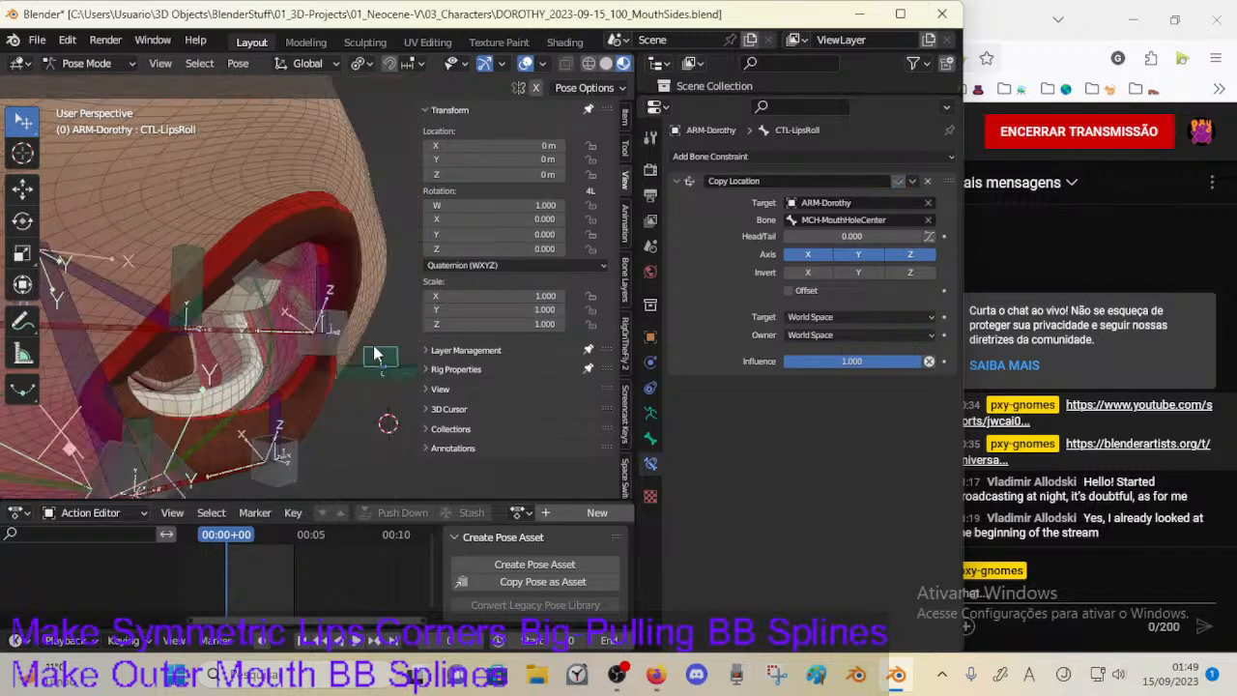
key("g")
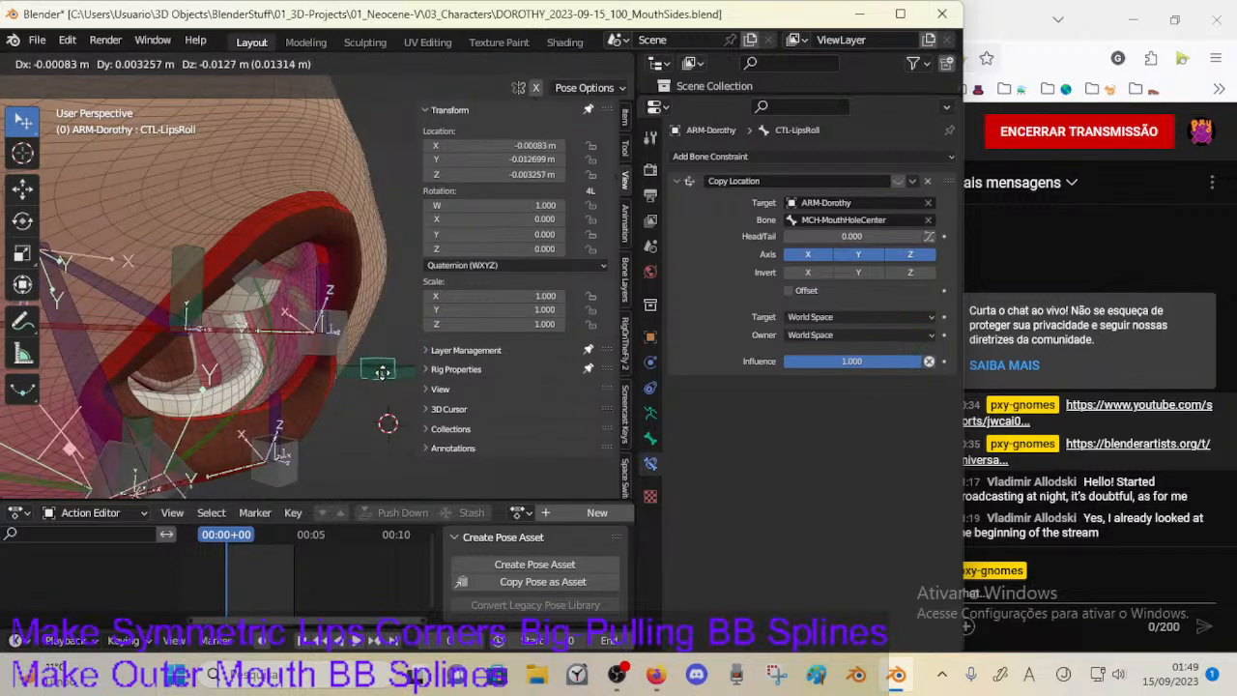
key("y")
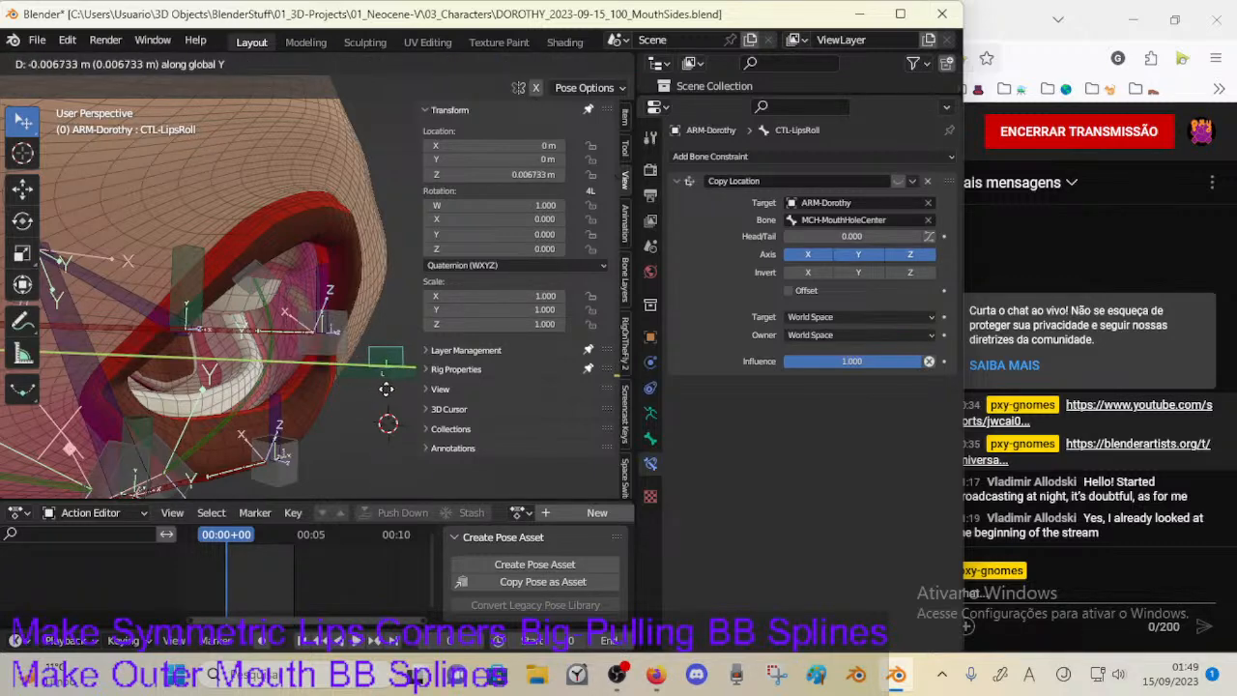
key("Escape")
key("g")
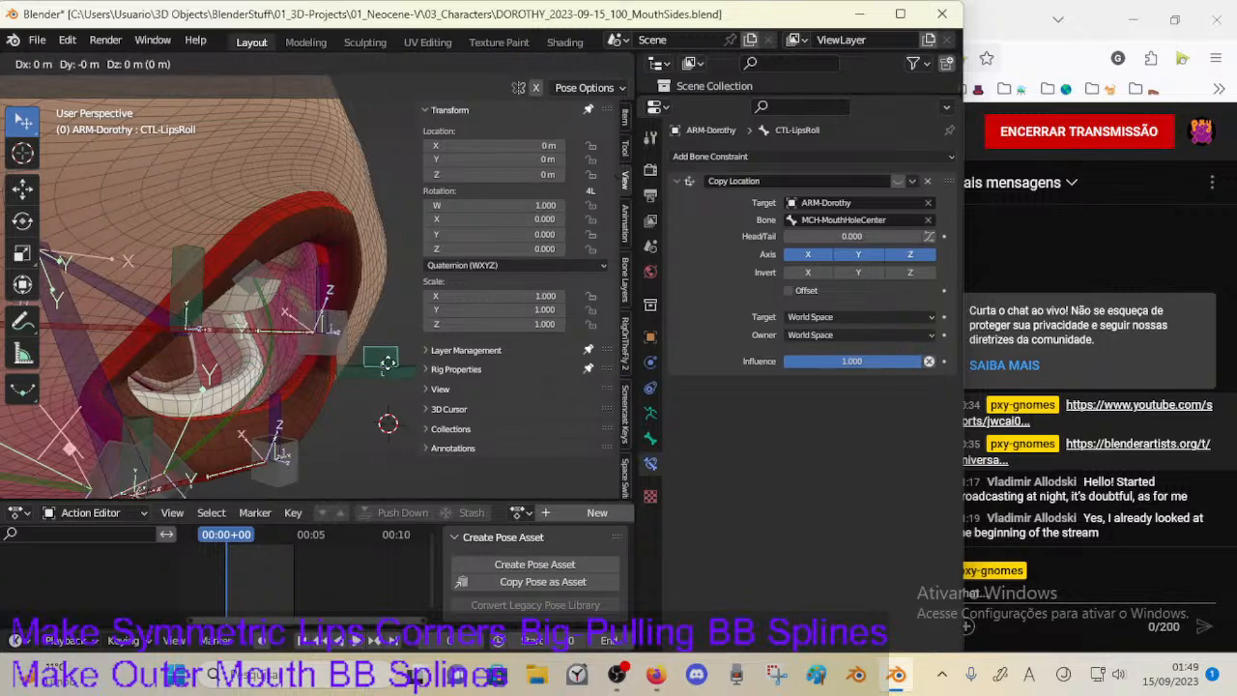
key("z")
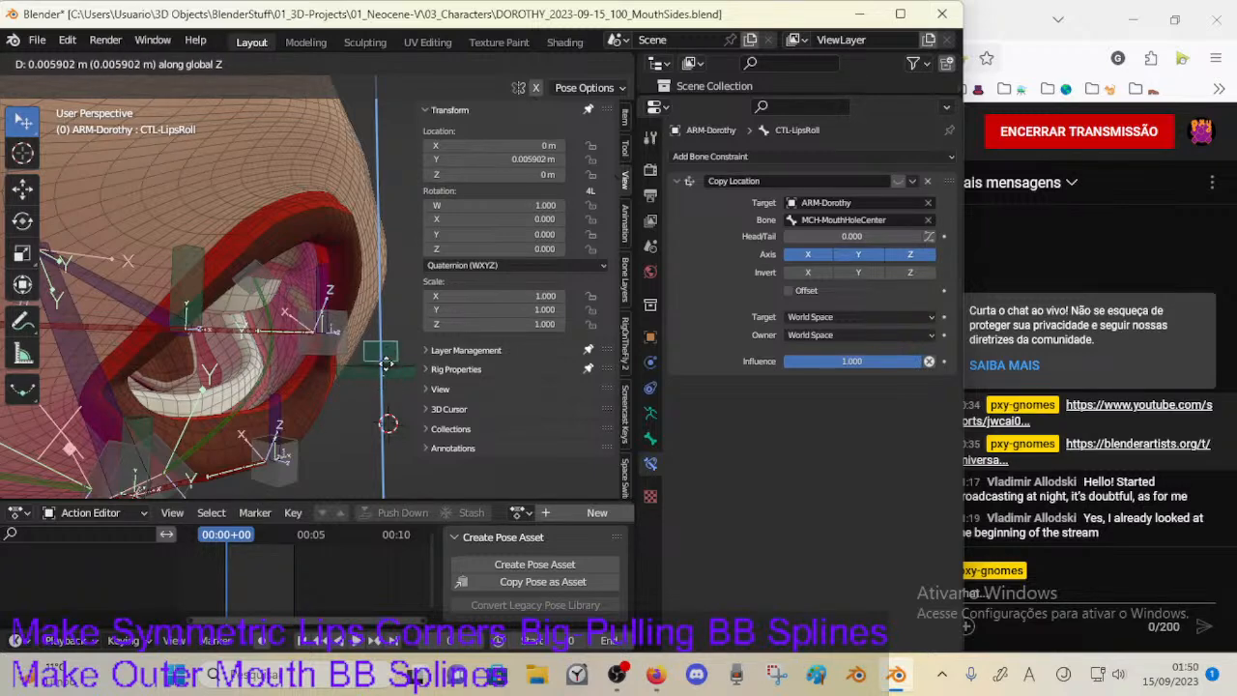
key("Escape")
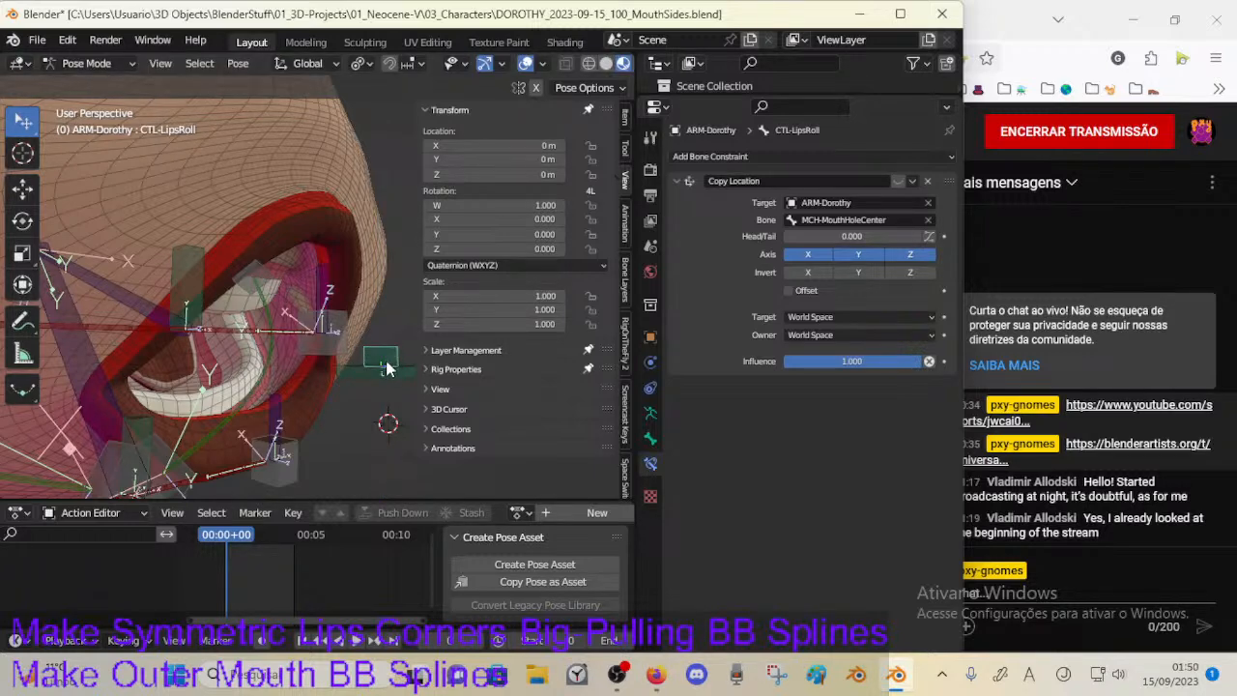
Step: Set the Copy Location constraint's owner to Local Space and toggle the constraint to compare CTL-LipsRoll's position
middle_click_drag(382, 358, 410, 385)
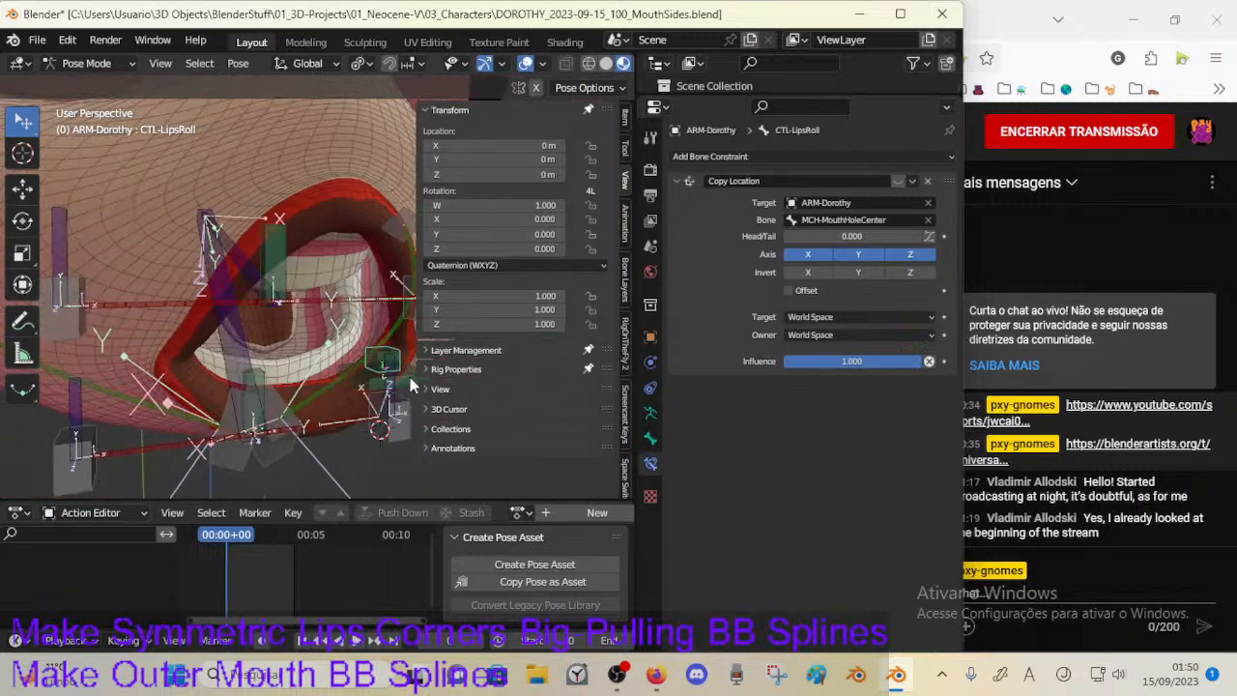
left_click(808, 335)
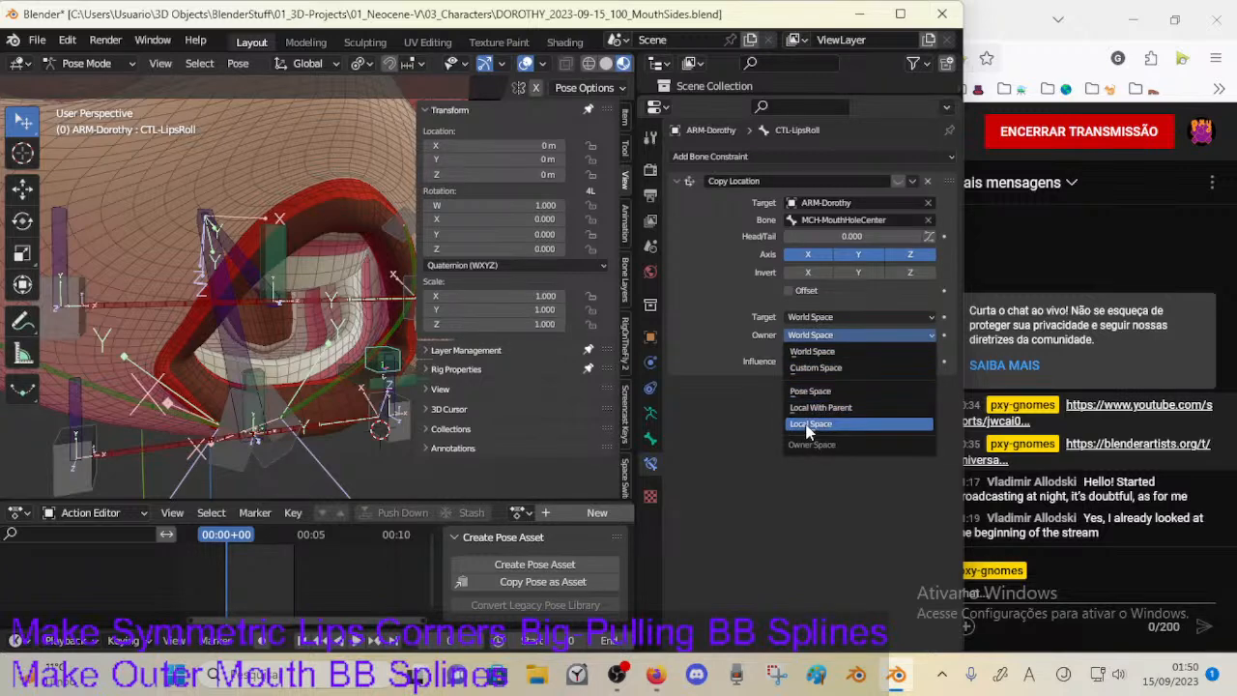
left_click(807, 425)
middle_click_drag(372, 397, 400, 379)
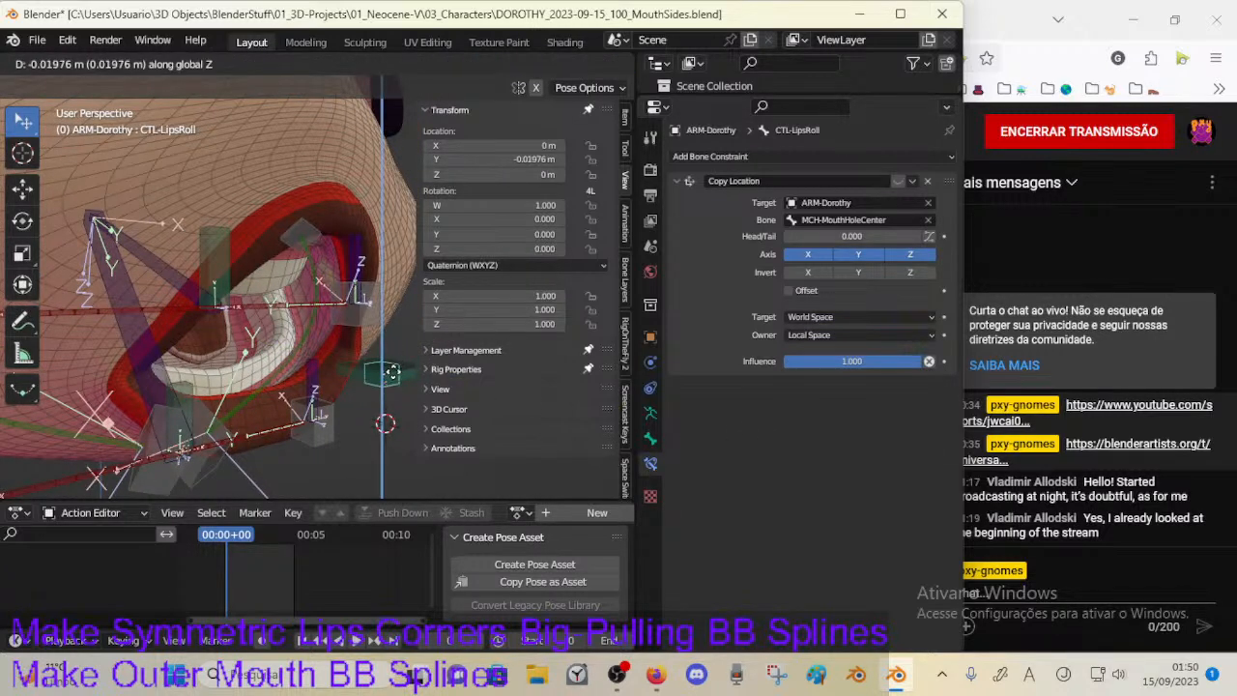
left_click(896, 181)
left_click(894, 180)
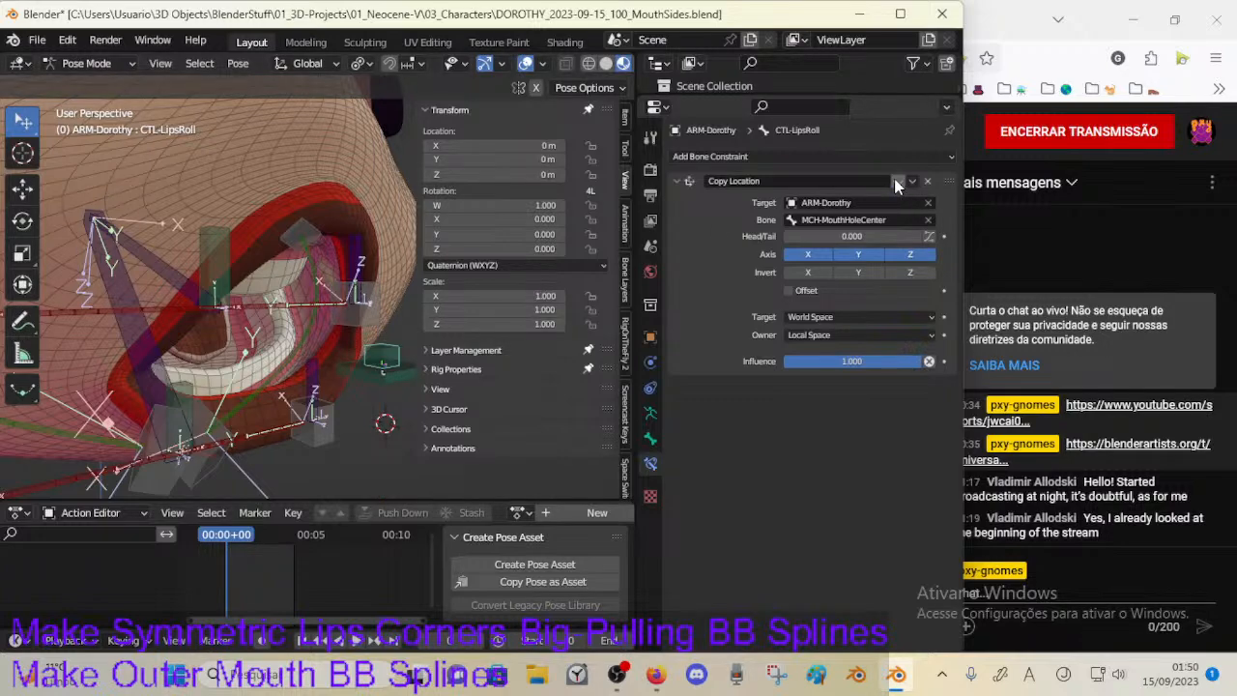
Step: Toggle CTL-LipsRoll's Copy Location constraint off and on to compare the bone's position against the mouth rig
left_click(896, 180)
left_click(897, 180)
left_click(897, 180)
middle_click_drag(317, 359, 408, 321)
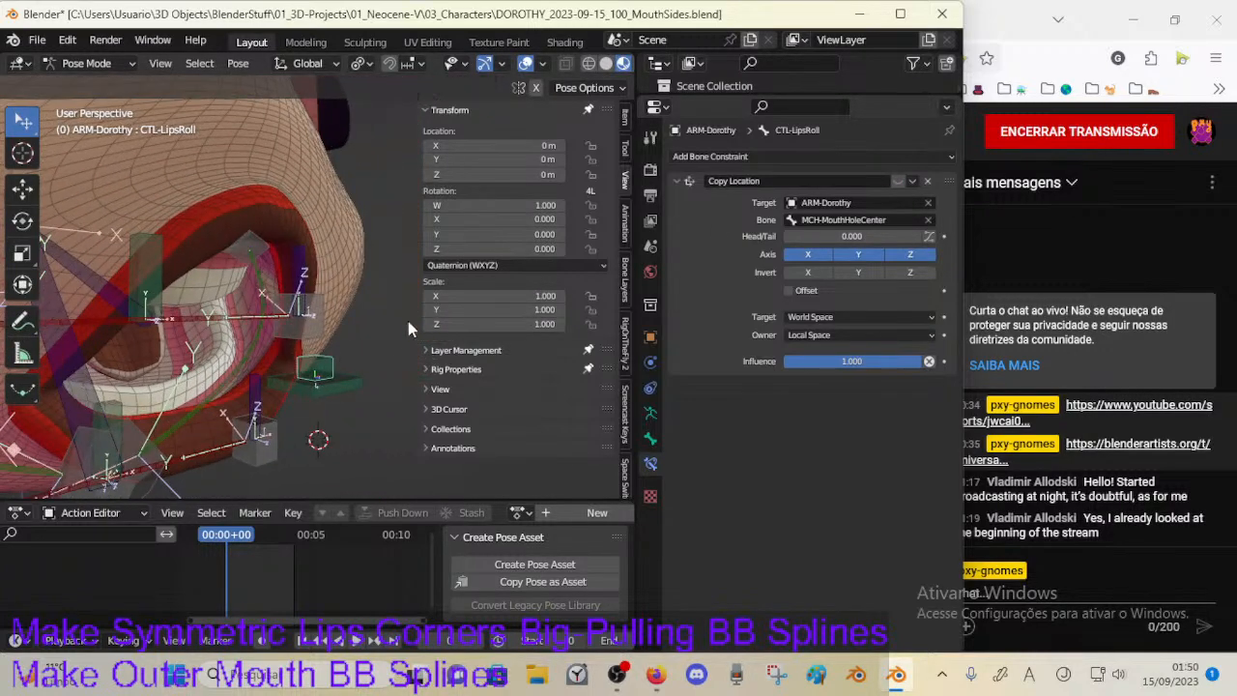
Step: Set the Copy Location constraint's target space to Local Space and check the available owner spaces
left_click(811, 316)
left_click(811, 332)
left_click(791, 316)
left_click(789, 391)
left_click(795, 336)
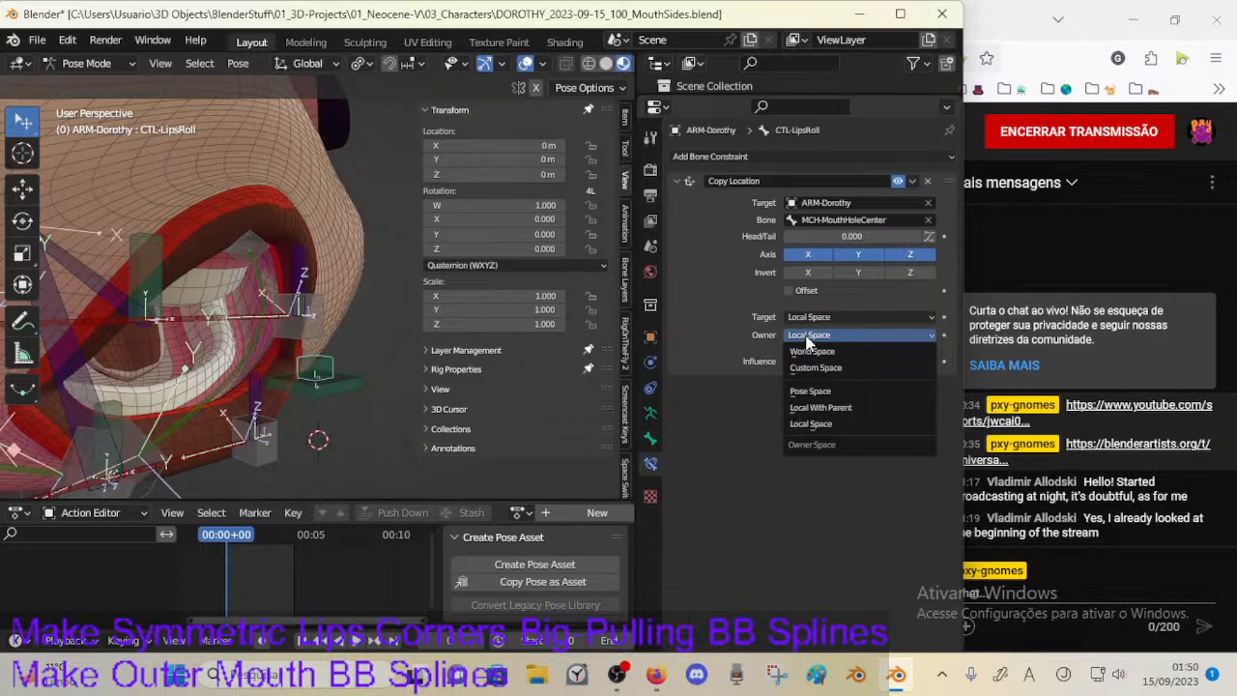
Step: In Edit Mode, parent CTL-LipsRoll to MCH-MouthHoleCenter and return to Pose Mode
key("Tab")
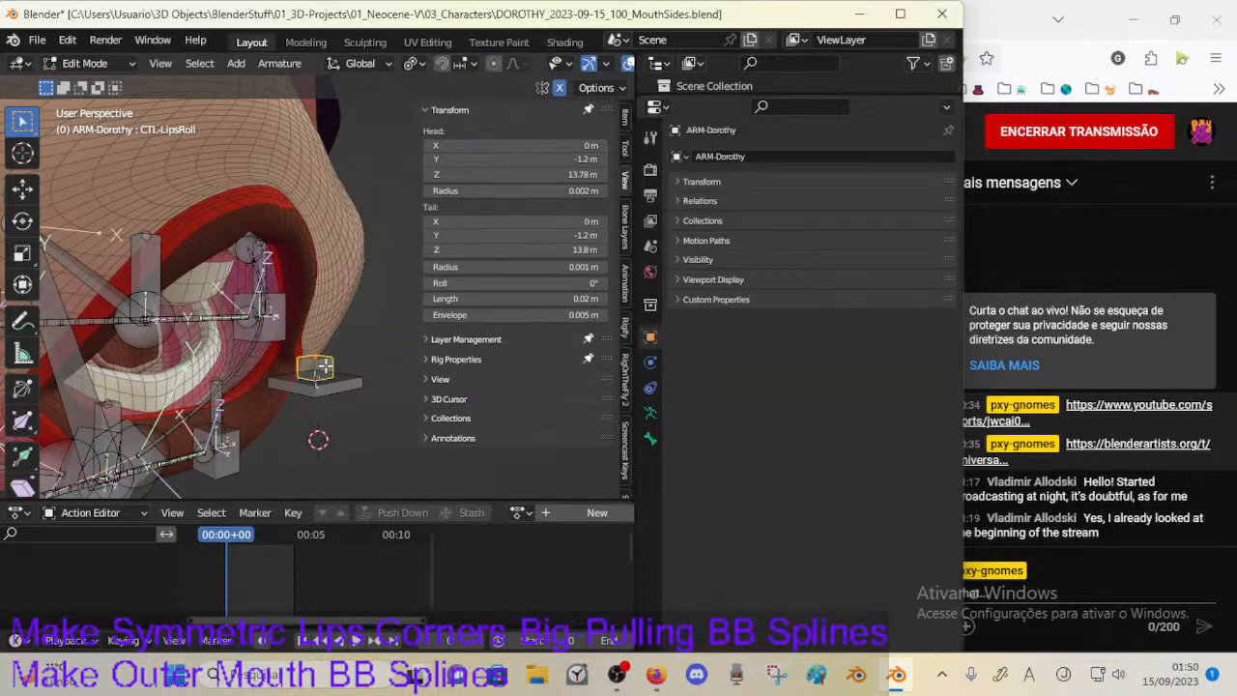
left_click(343, 379)
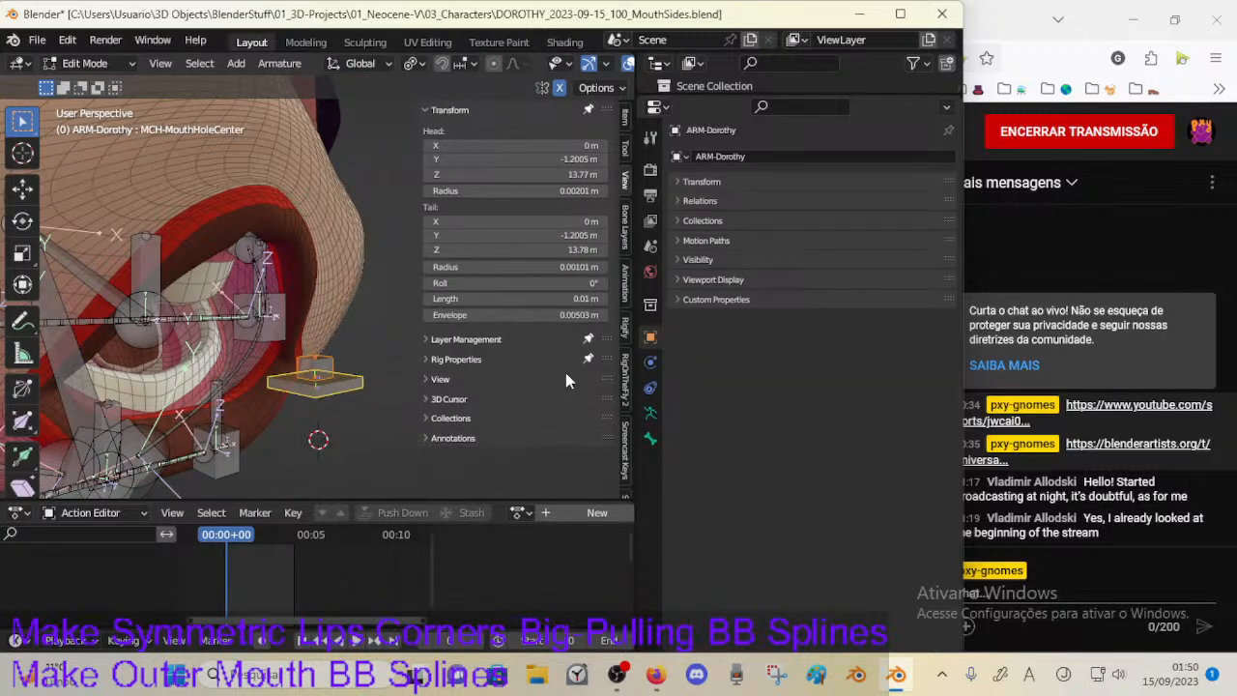
key("ctrl+p")
left_click(309, 410)
key("Tab")
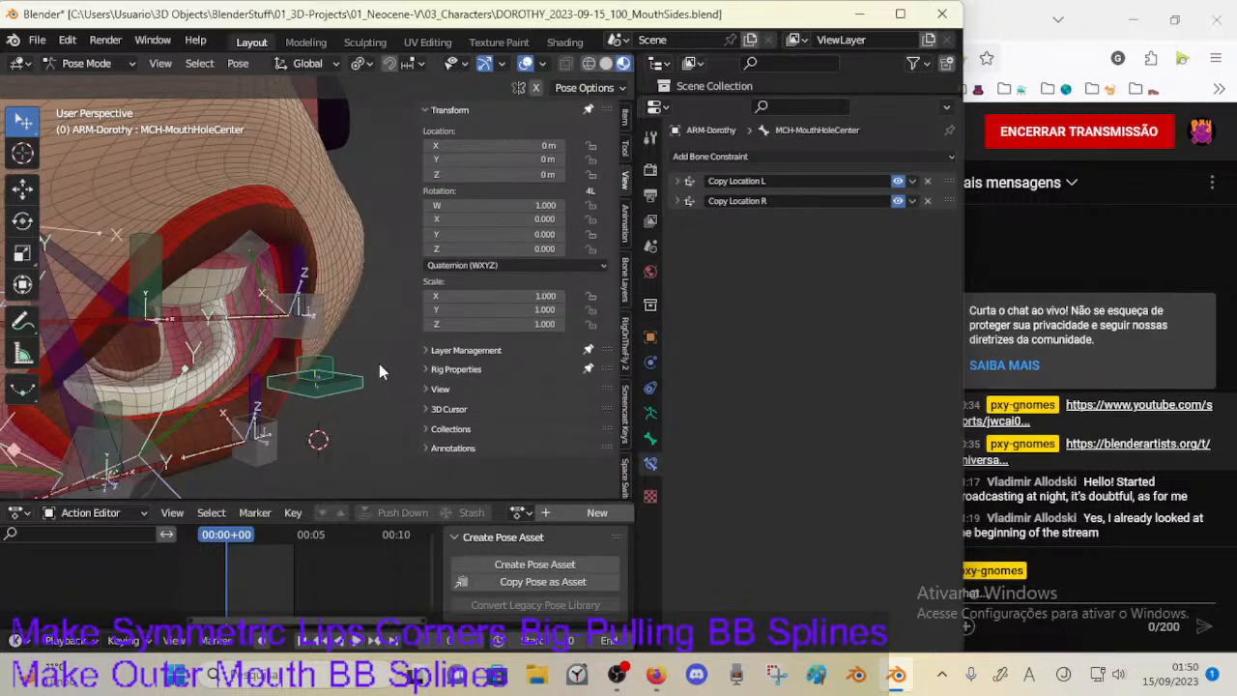
Step: In Edit Mode's right view, raise CTL-LipsRoll above MCH-MouthHoleCenter so its head sits at about Z 13.8 m, toggling Pose Mode to compare
left_click(326, 370)
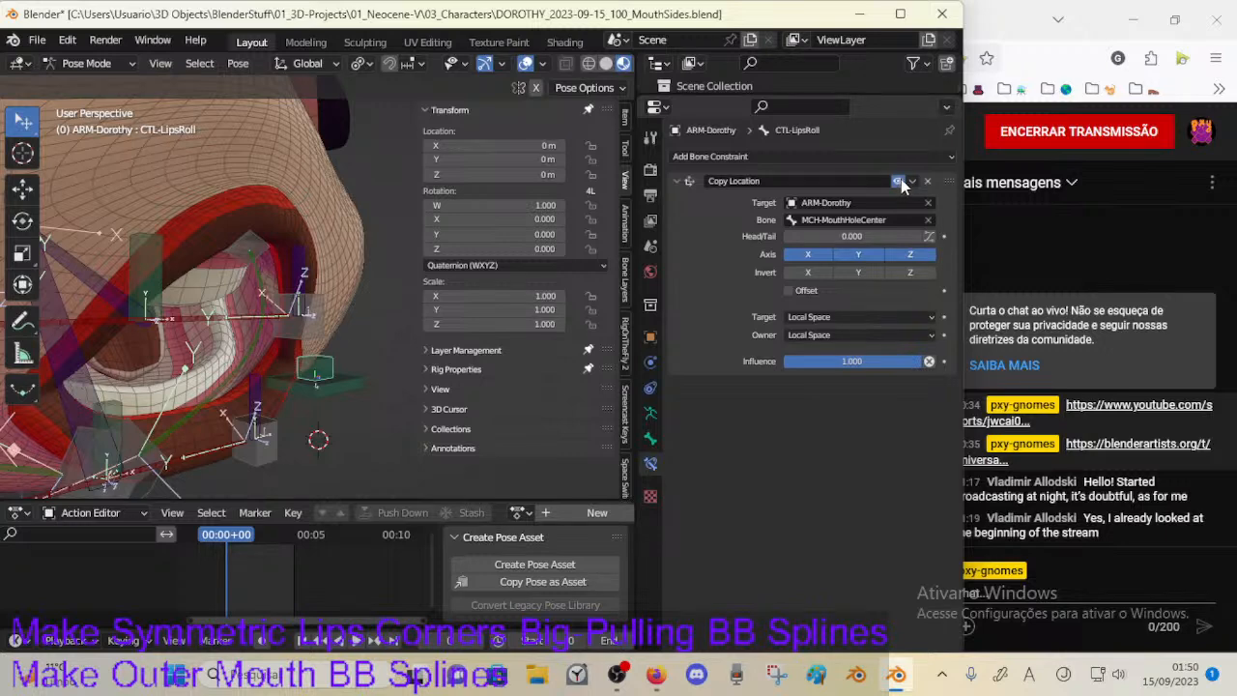
key("Tab")
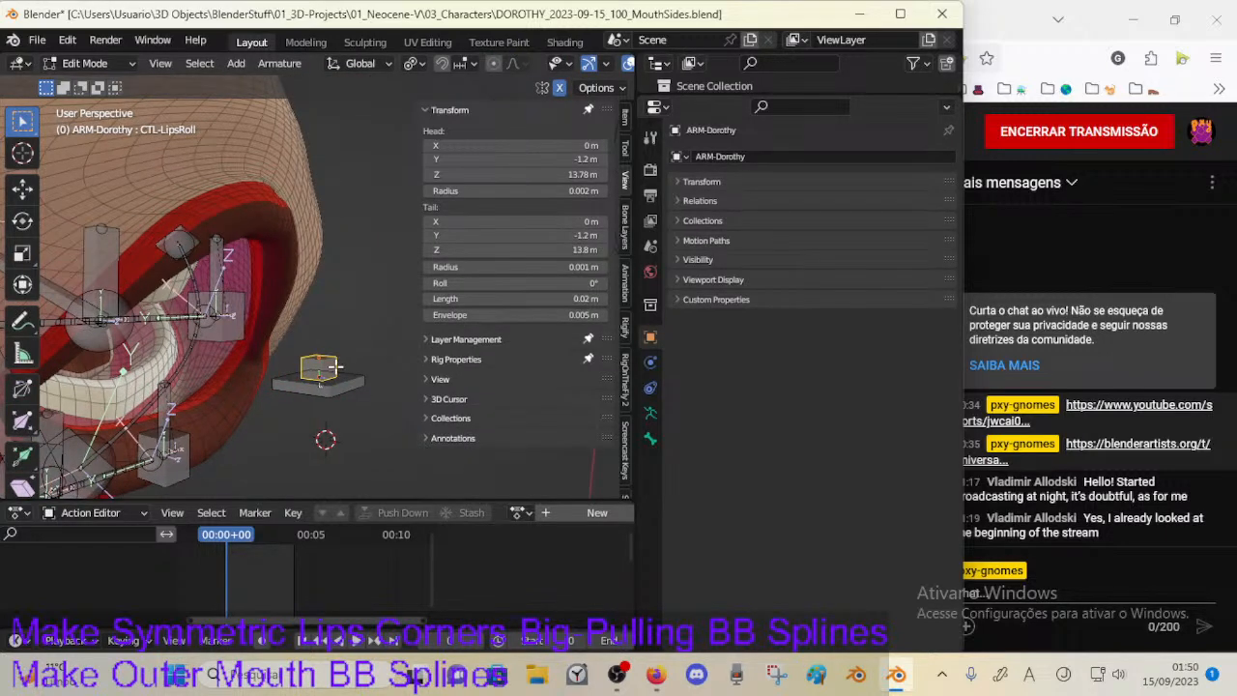
key("KP_3")
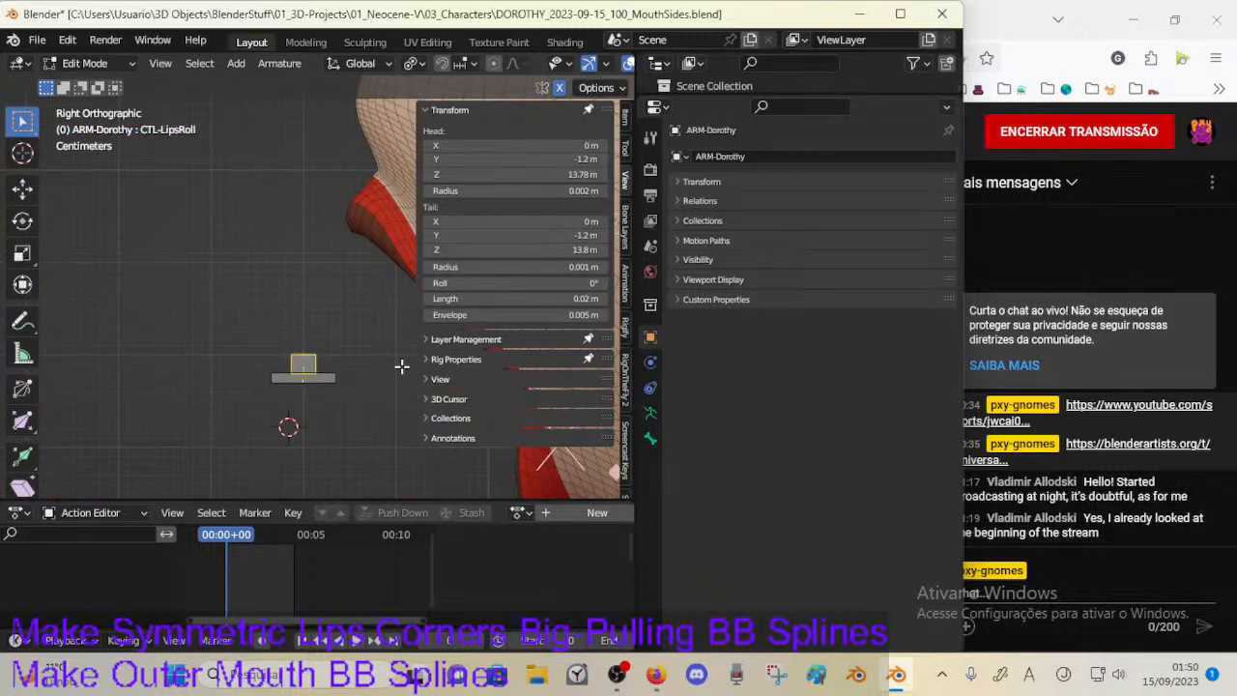
left_click_drag(302, 364, 303, 345)
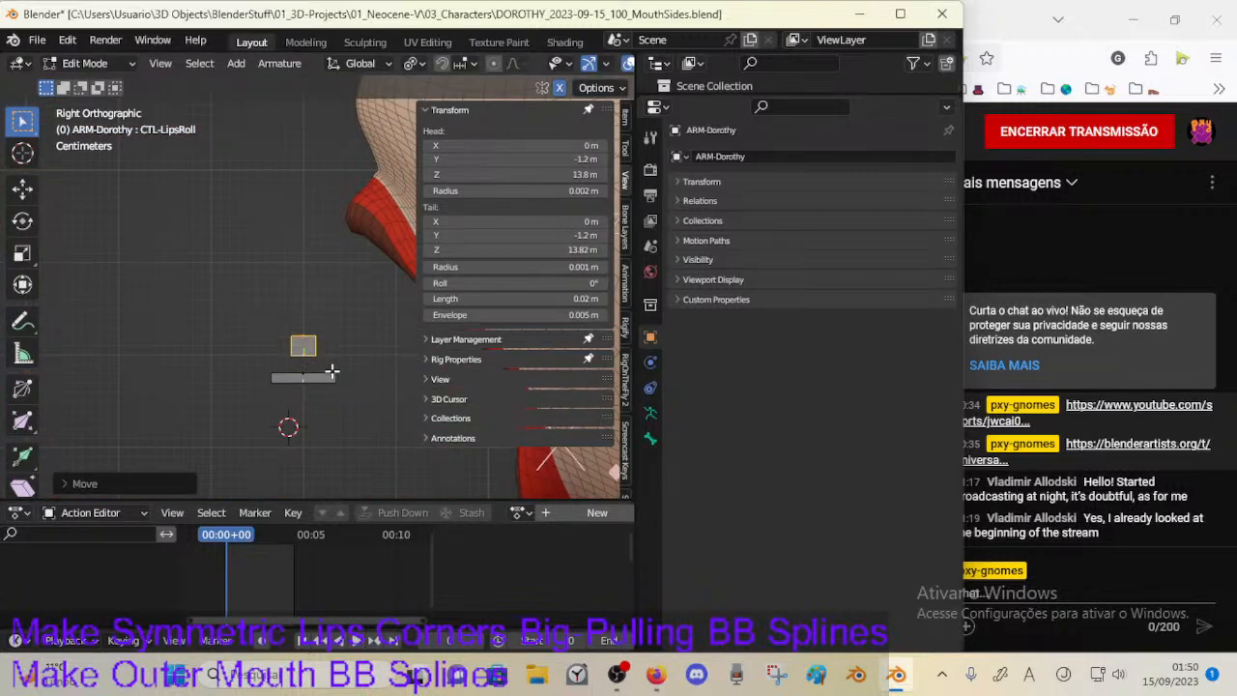
key("ctrl+Tab")
key("ctrl+Tab")
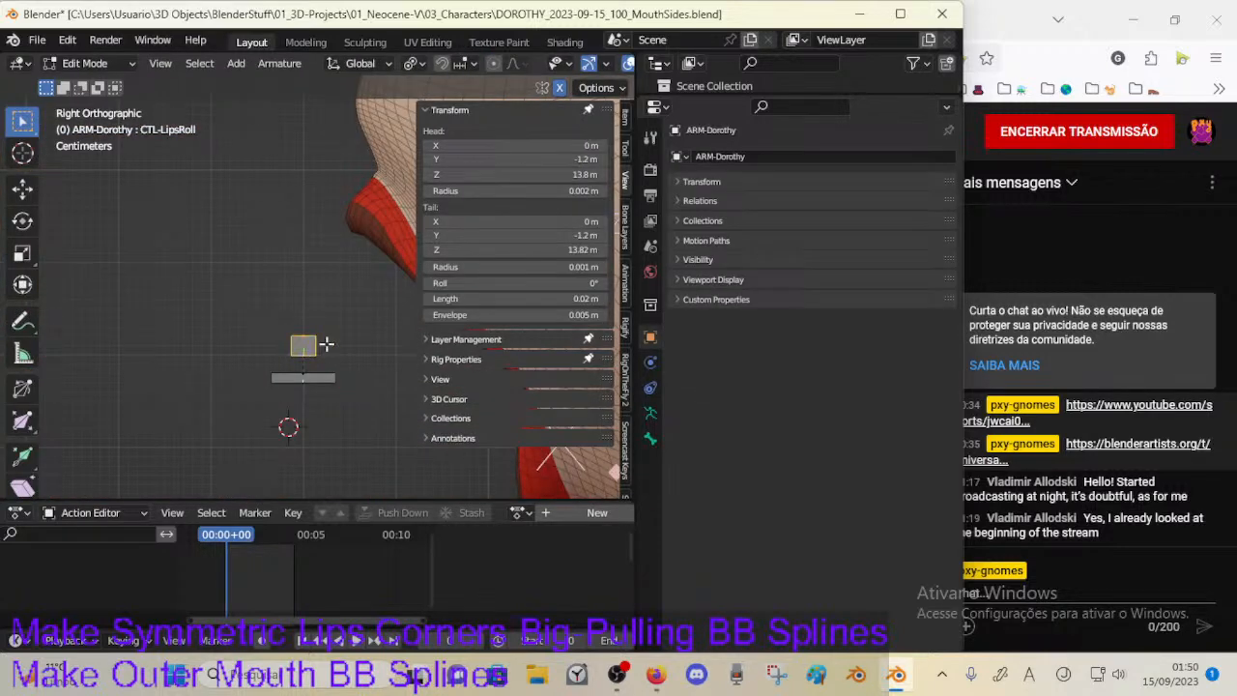
Step: Clear the parent of the CTL-LipsRoll bone, return the armature to Pose Mode and save the file
key("alt+p")
left_click(362, 343)
key("ctrl+Tab")
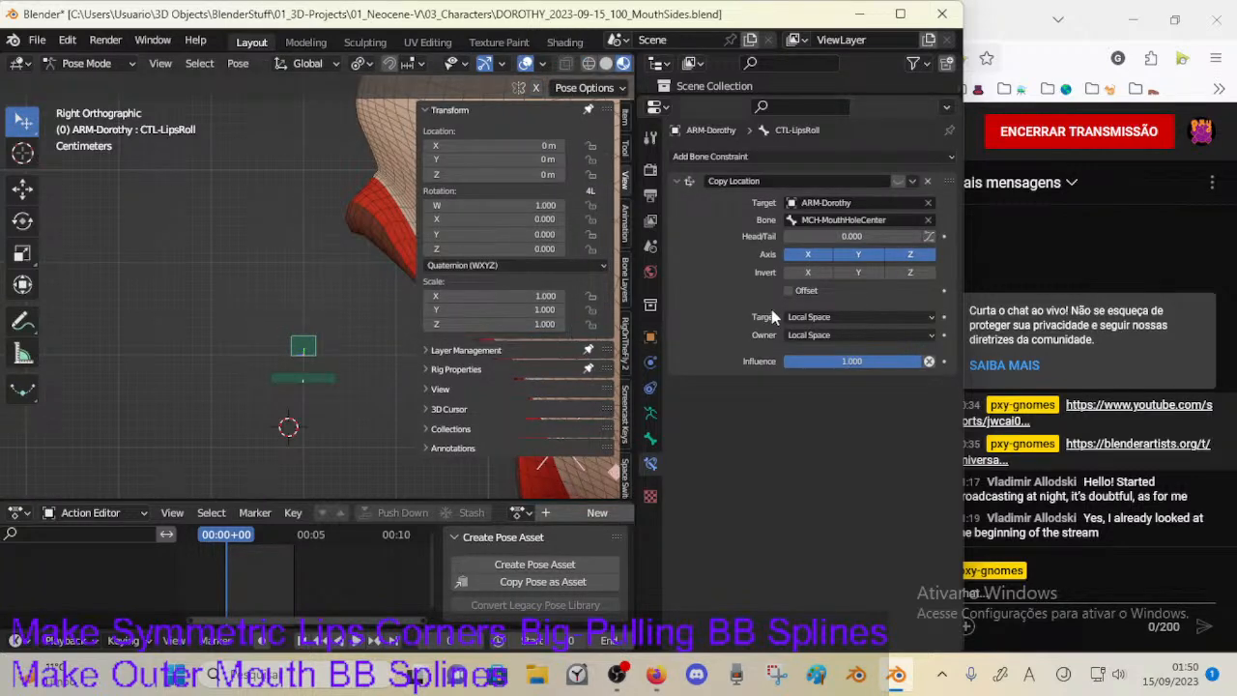
middle_click_drag(329, 363, 374, 375)
scroll(301, 356, "down", 3)
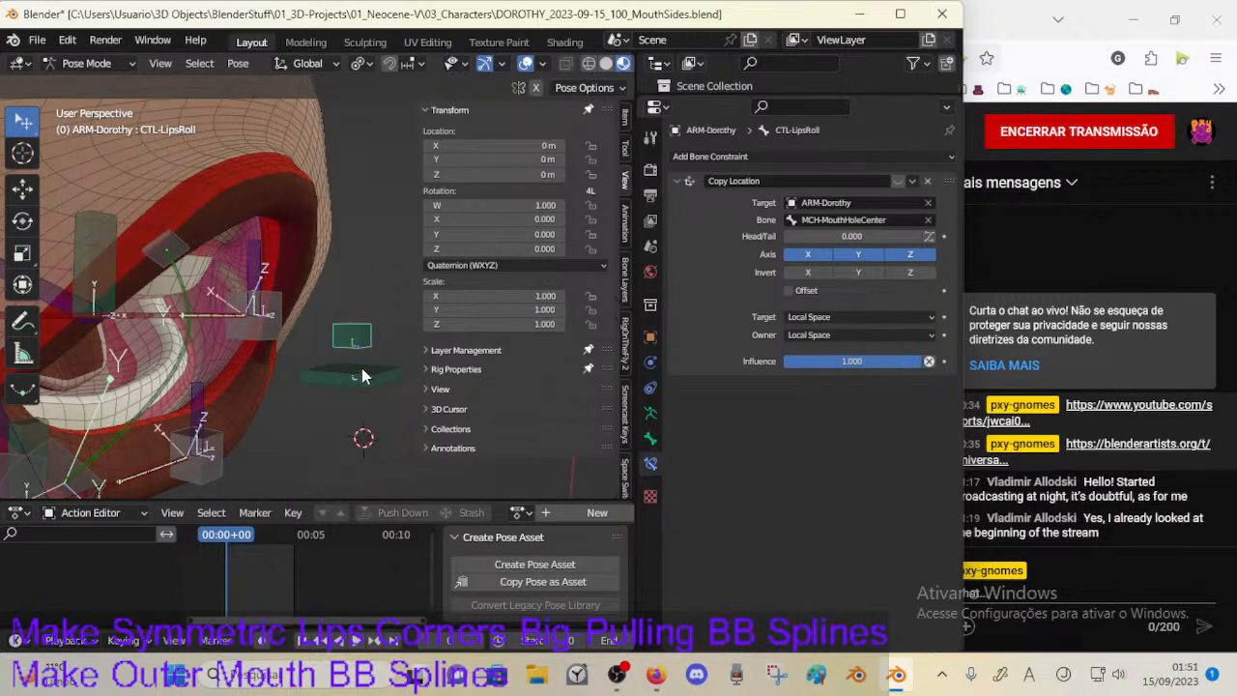
key("ctrl+s")
middle_click_drag(311, 338, 274, 356)
left_click(169, 372)
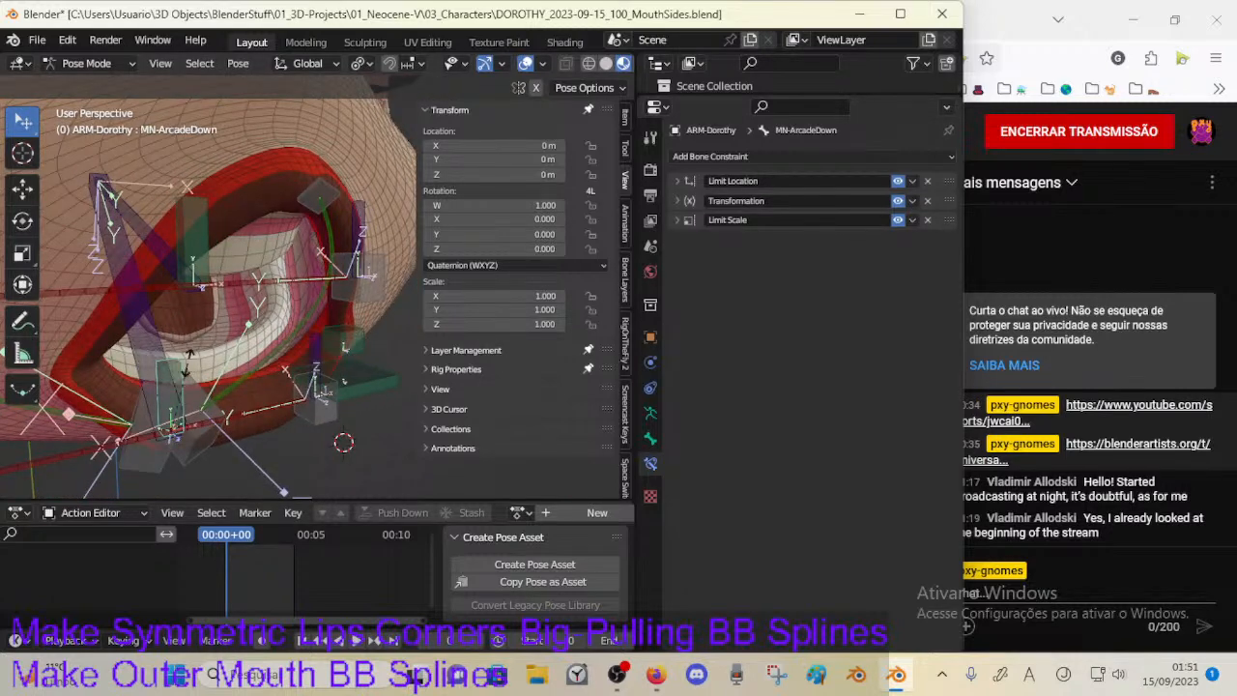
key("s")
key("Escape")
left_click(292, 344)
key("g")
key("z")
key("Escape")
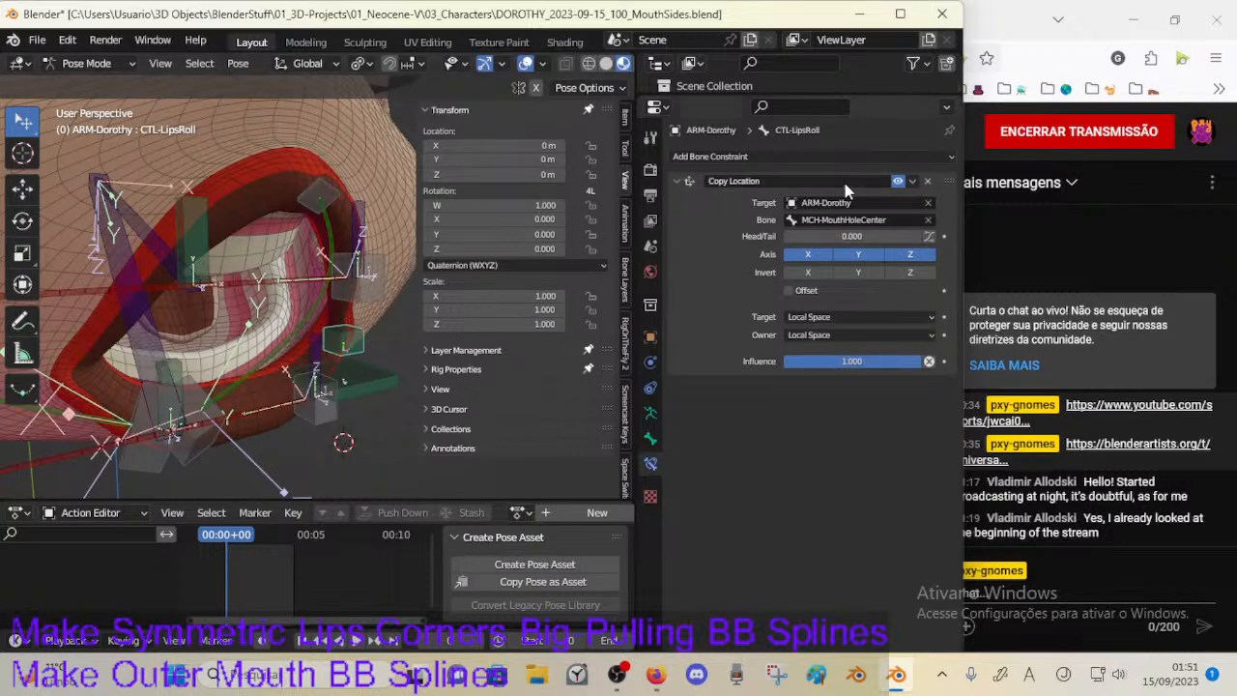
Step: Disable the Copy Location constraint on CTL-LipsRoll and move the bone down about 0.009 m along global Z
left_click(897, 182)
key("g")
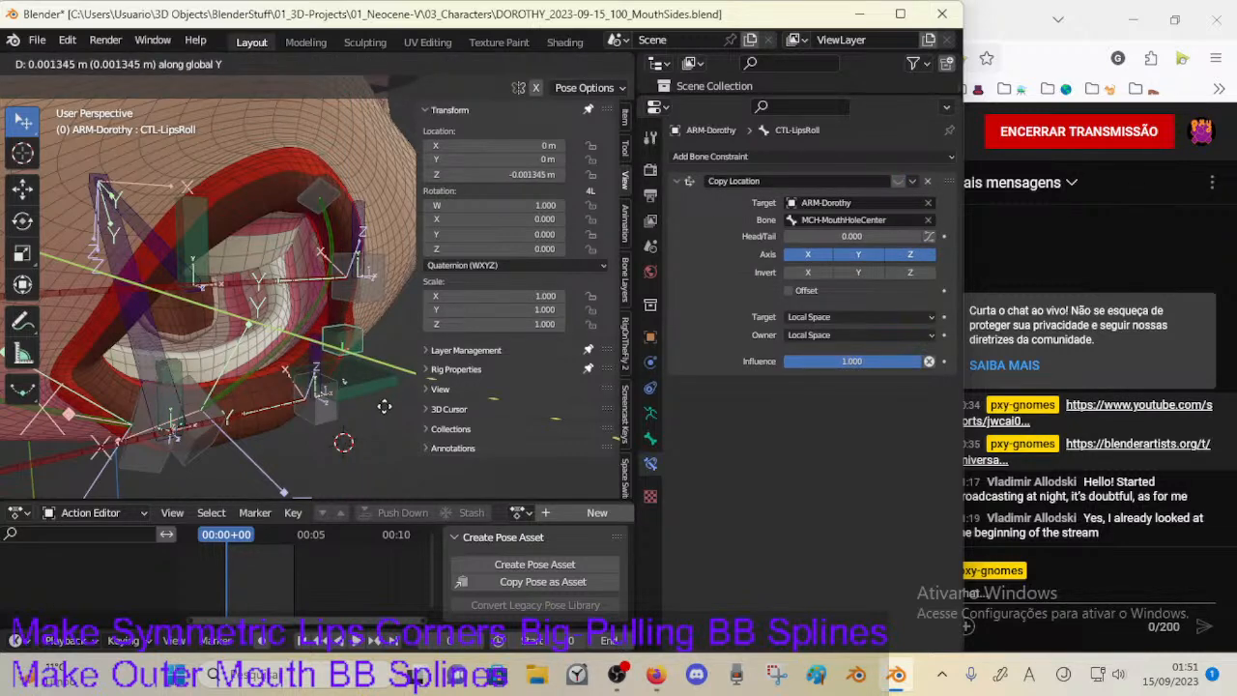
key("z")
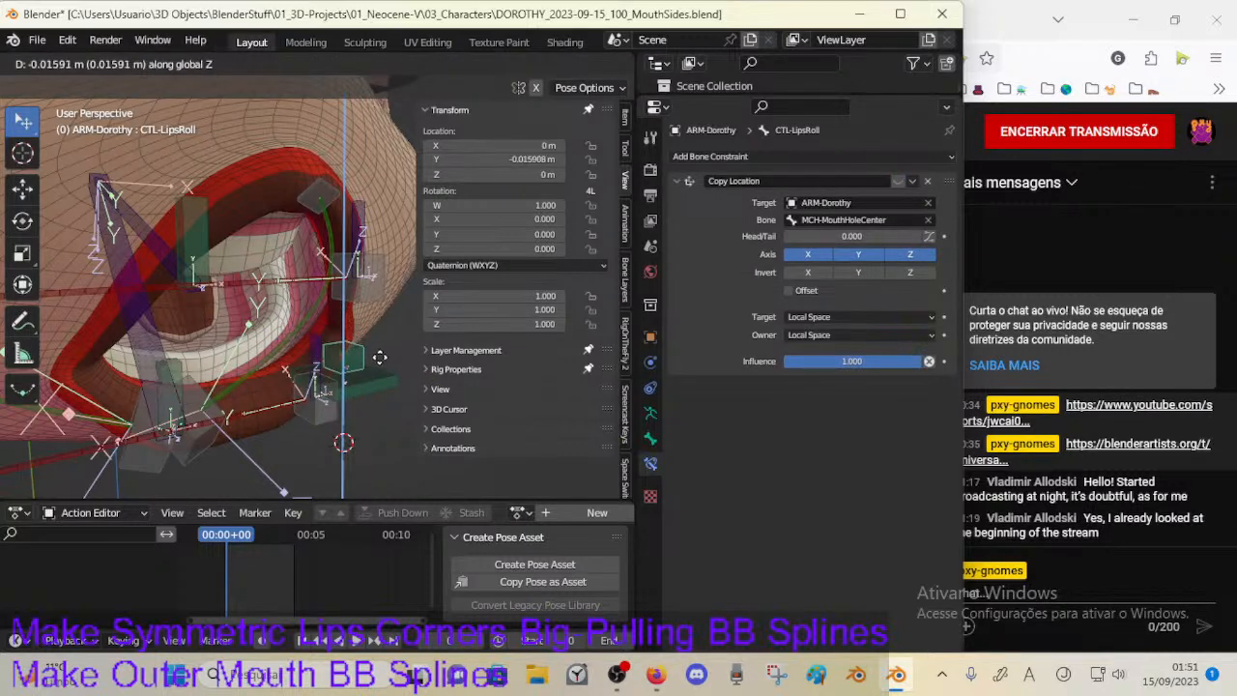
left_click(382, 350)
key("s")
key("z")
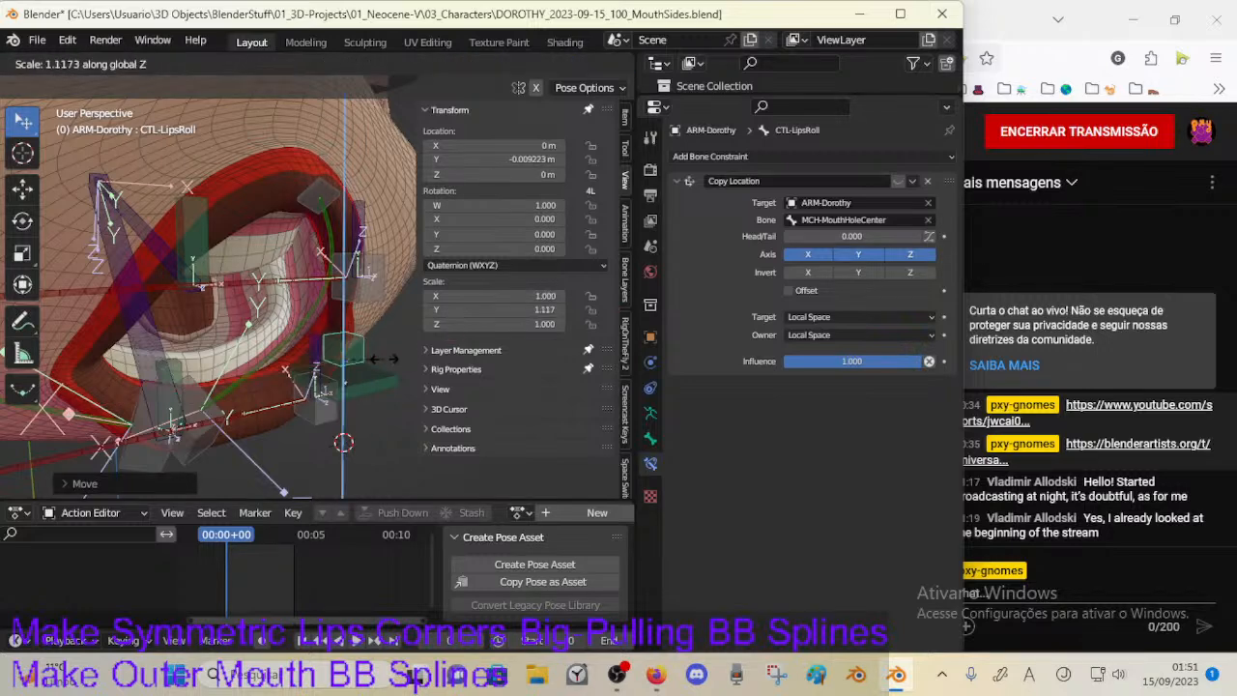
key("z")
key("z")
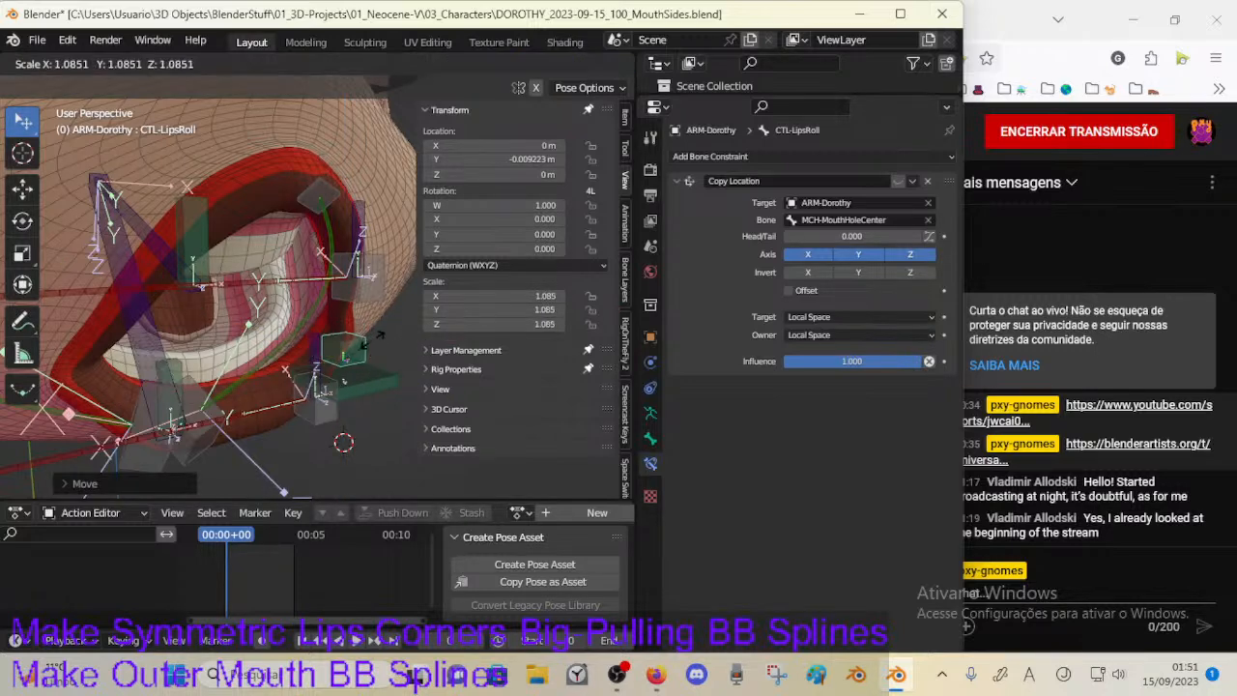
key("x")
key("z")
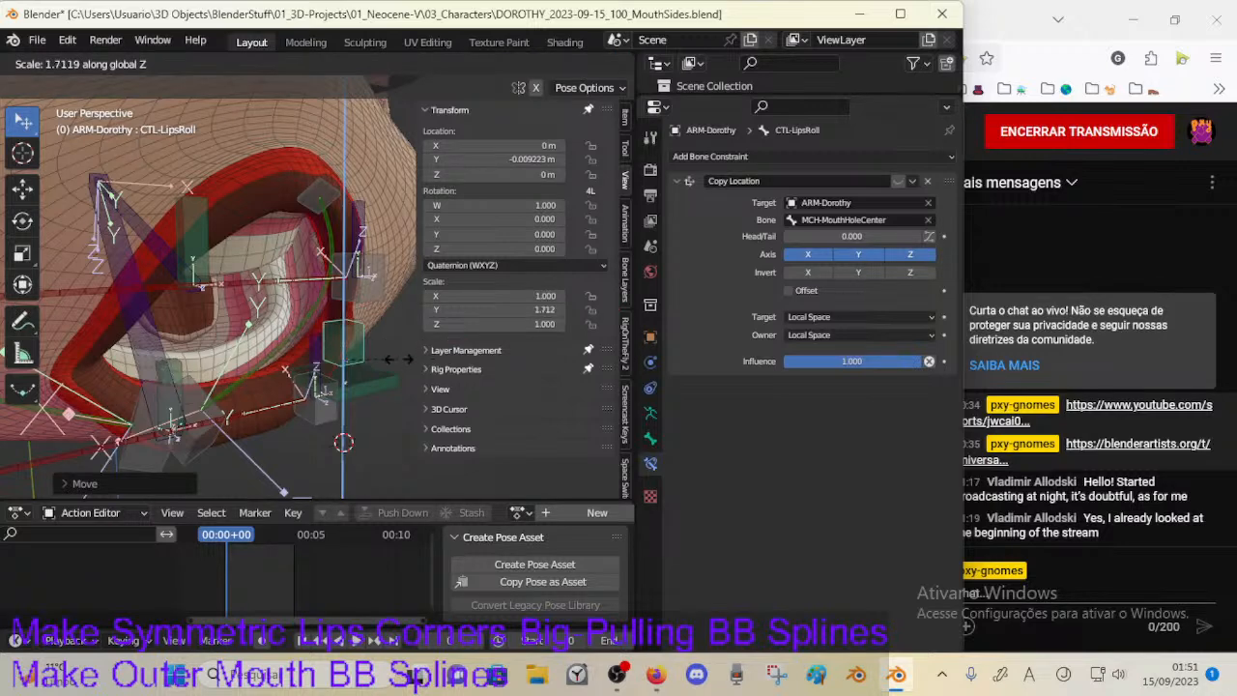
right_click(377, 342)
key("g")
key("z")
key("x")
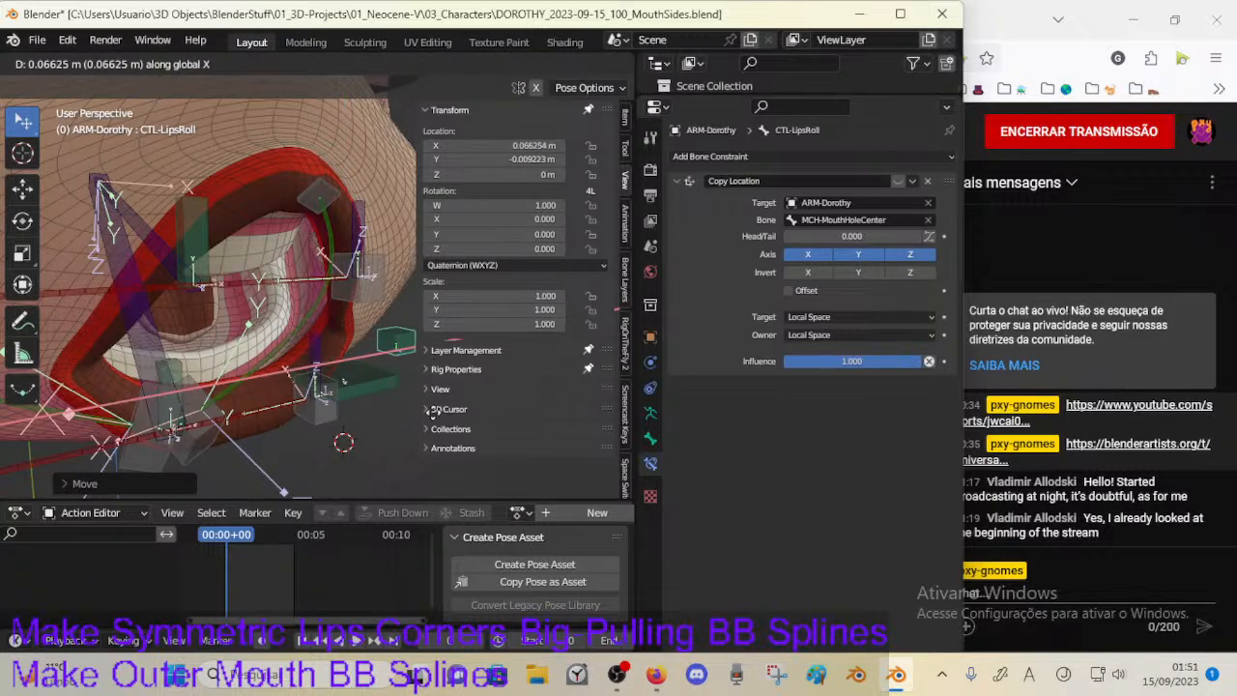
key("y")
right_click(372, 351)
Step: Examine the Transformation constraint's target, mapping ranges and scale settings on the MN-ArcadeUp bone
middle_click_drag(263, 355, 261, 310)
left_click(235, 227)
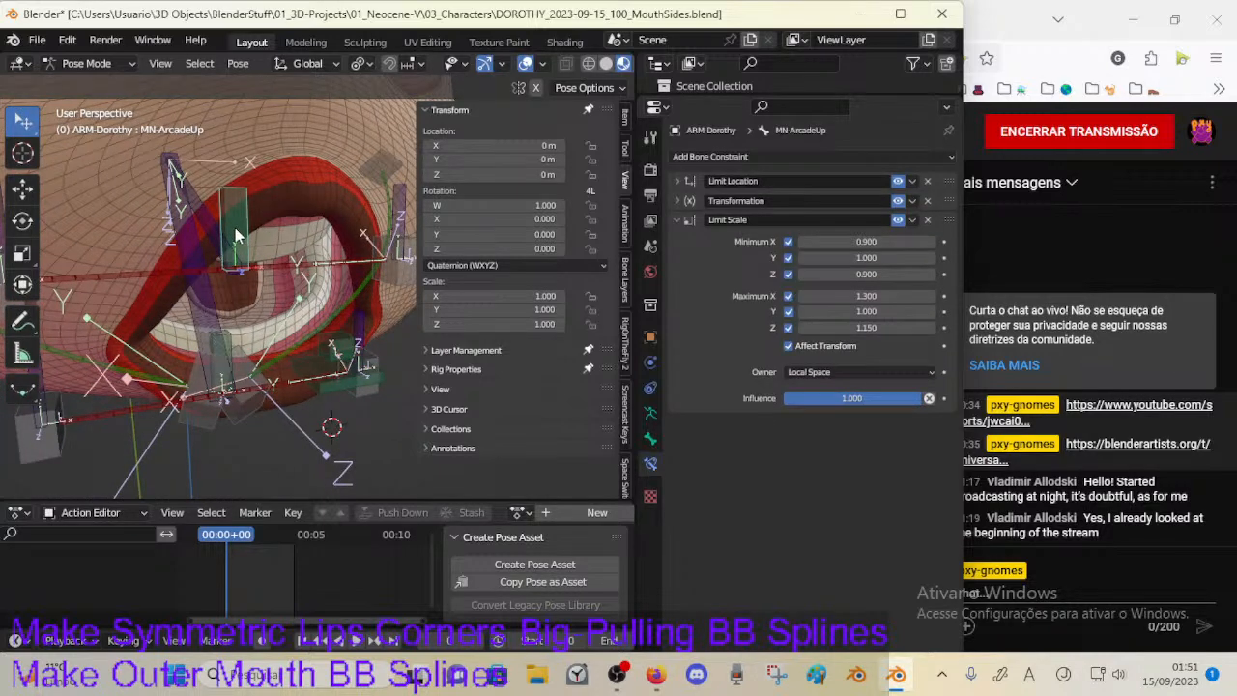
left_click(689, 201)
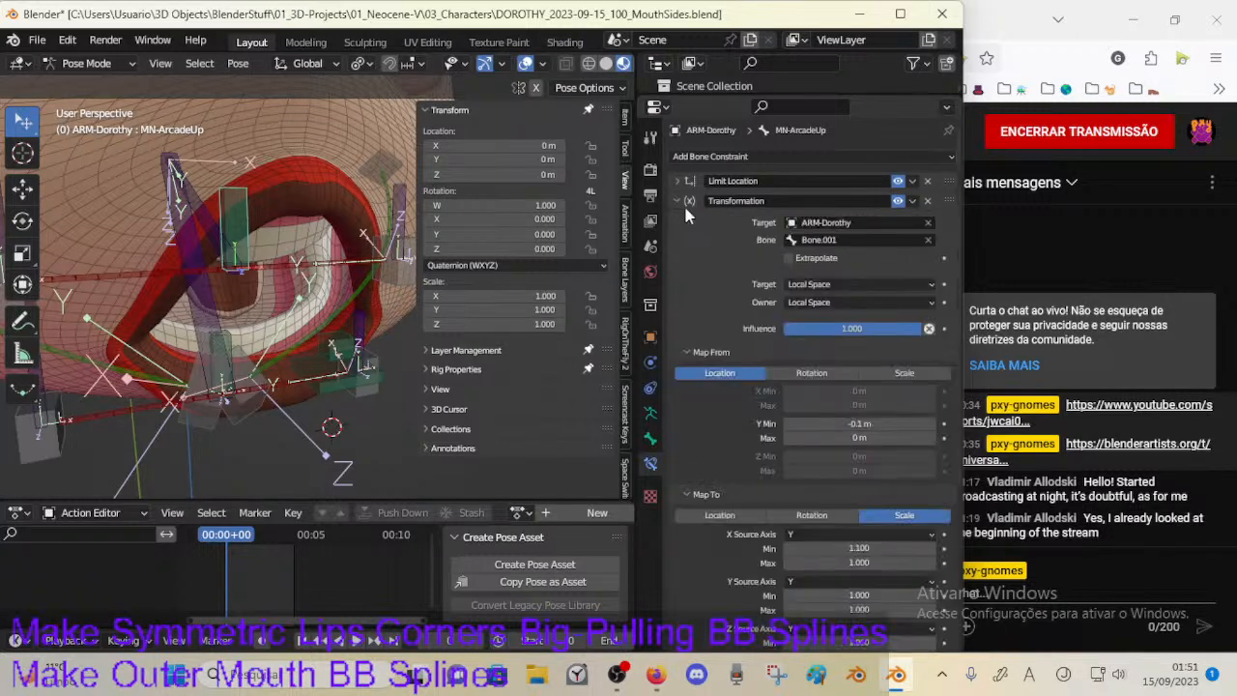
scroll(742, 290, "down", 4)
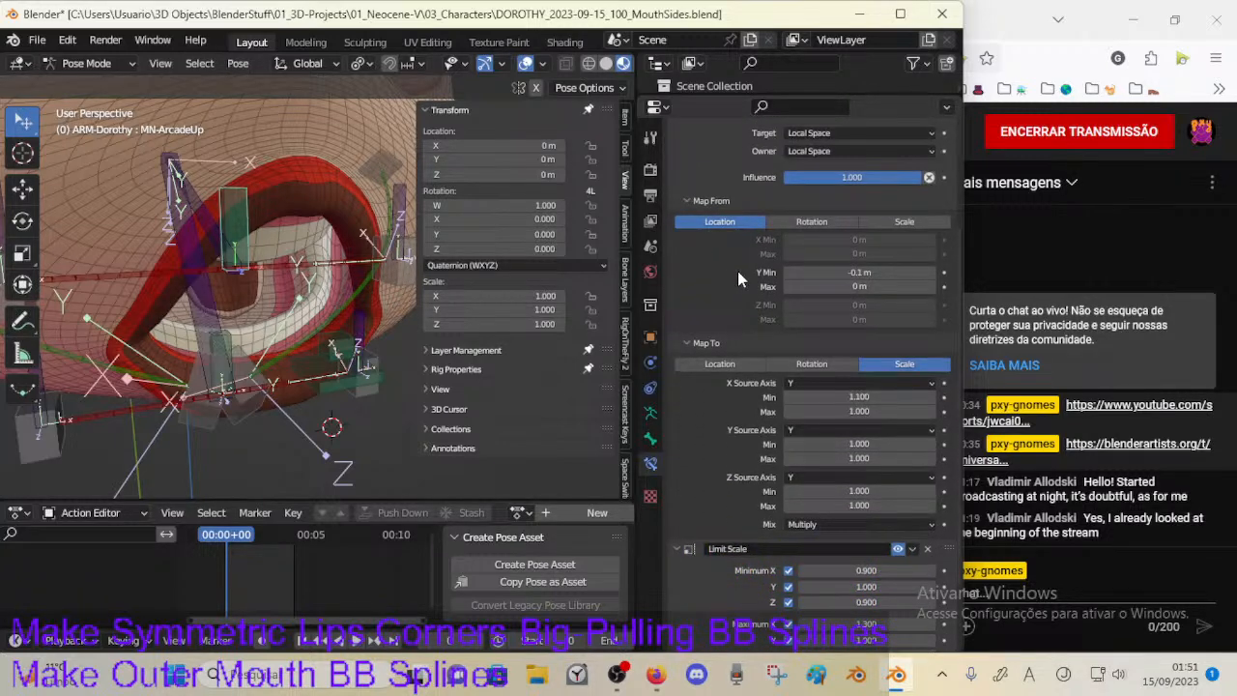
scroll(763, 290, "up", 2)
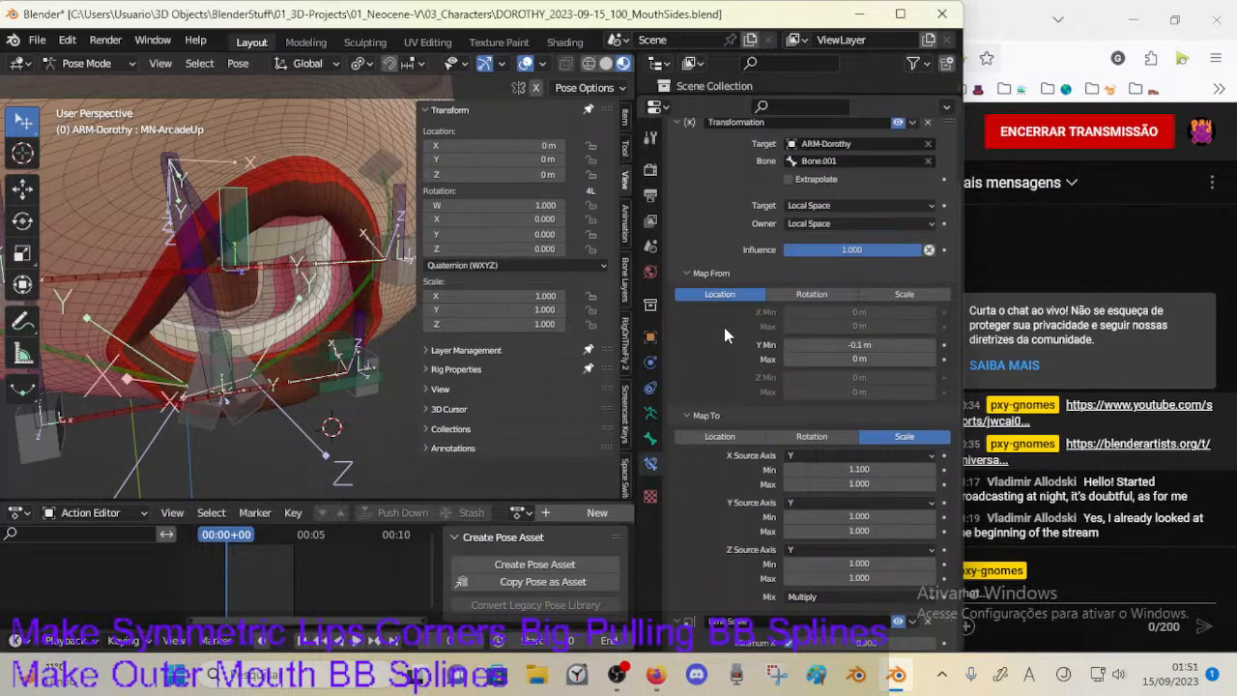
Step: Hide the viewport sidebar and re-enable the Copy Location constraint on the CTL-LipsRoll bone
left_click(339, 345)
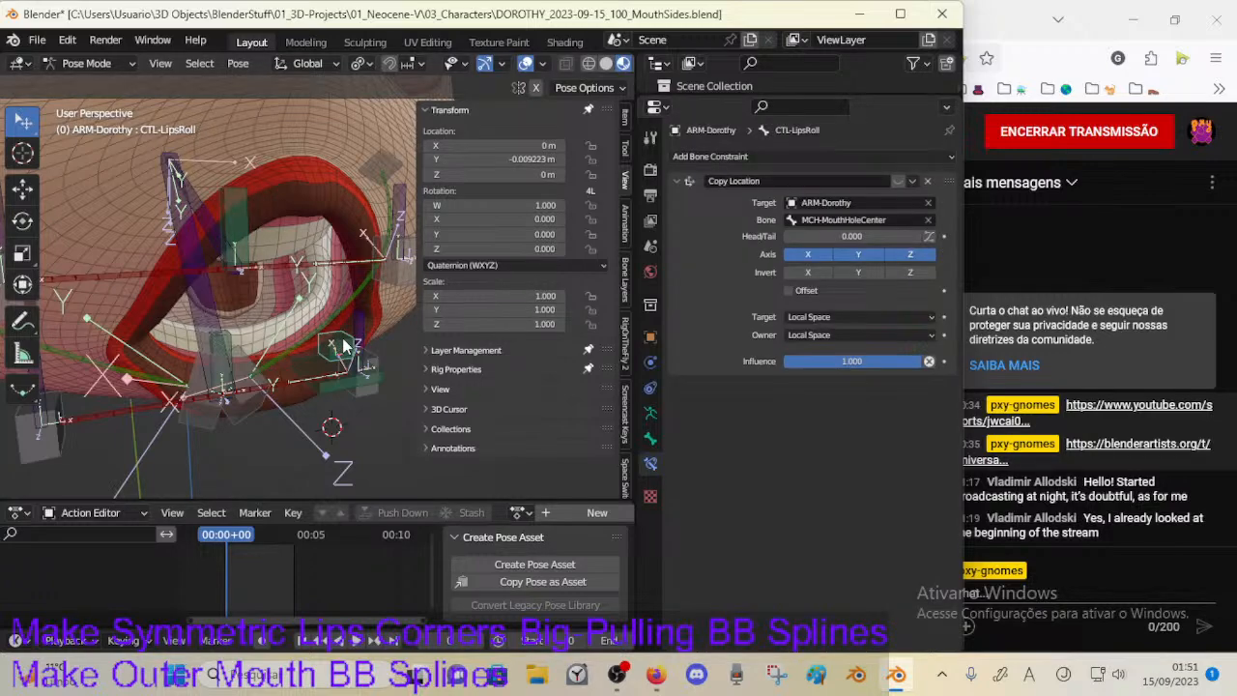
middle_click_drag(343, 345, 367, 368)
left_click(370, 367)
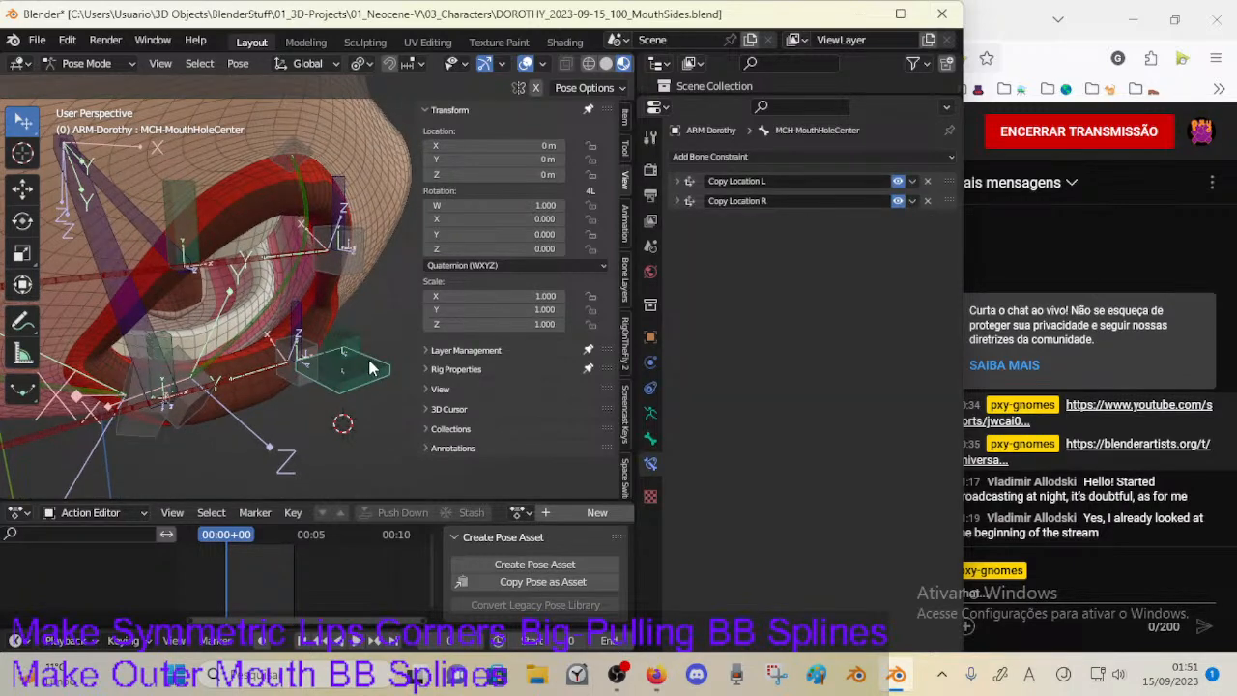
middle_click_drag(369, 367, 440, 282)
key("n")
left_click(382, 301)
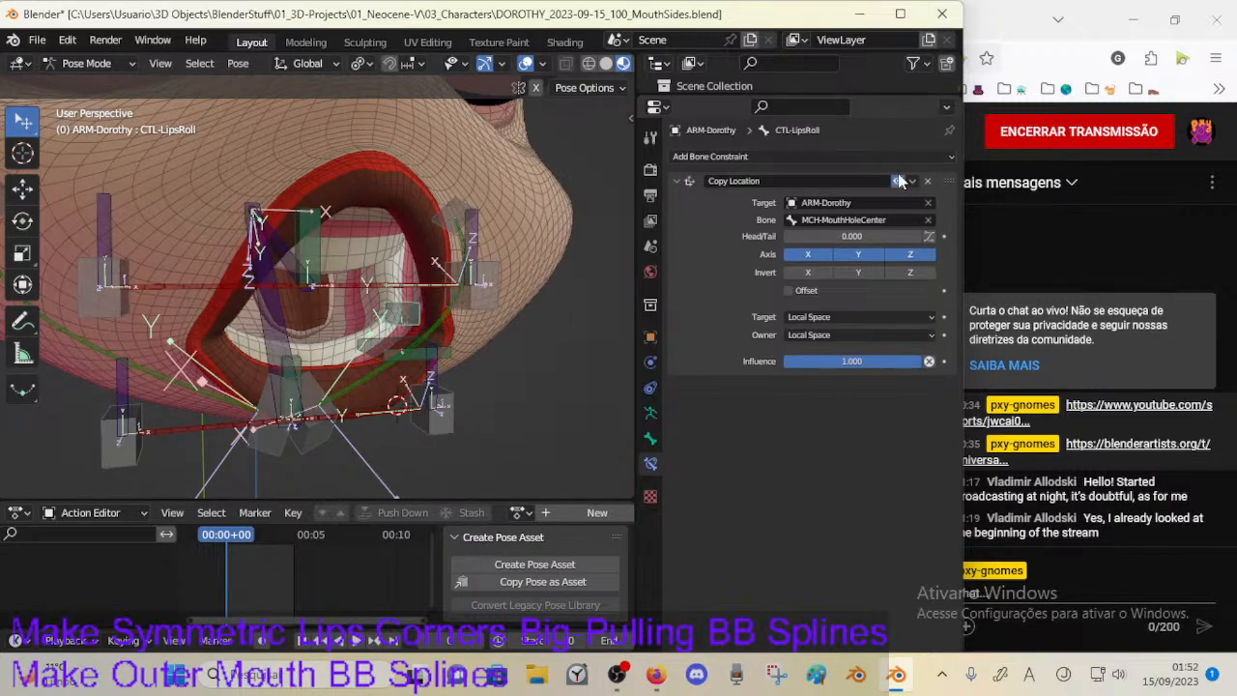
middle_click_drag(377, 319, 344, 250)
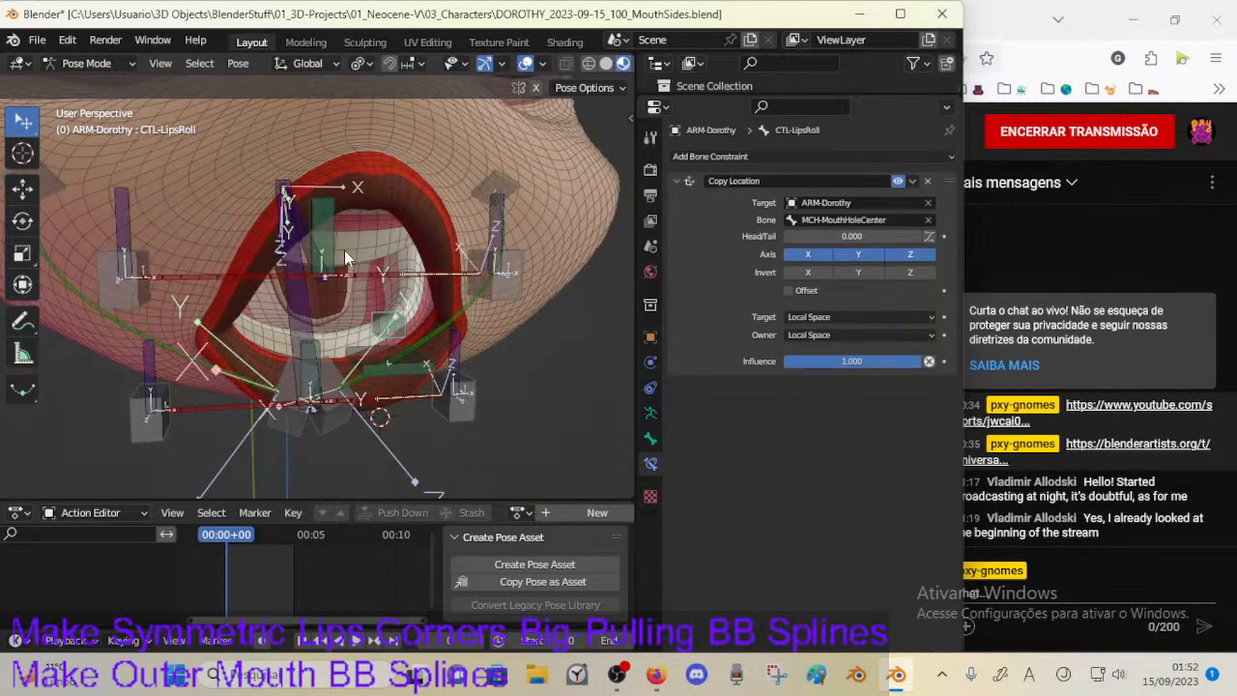
Step: Compare MN-ArcadeUp's Transformation constraint target with the CTL-LipsRoll control bone and save the file
left_click(341, 246)
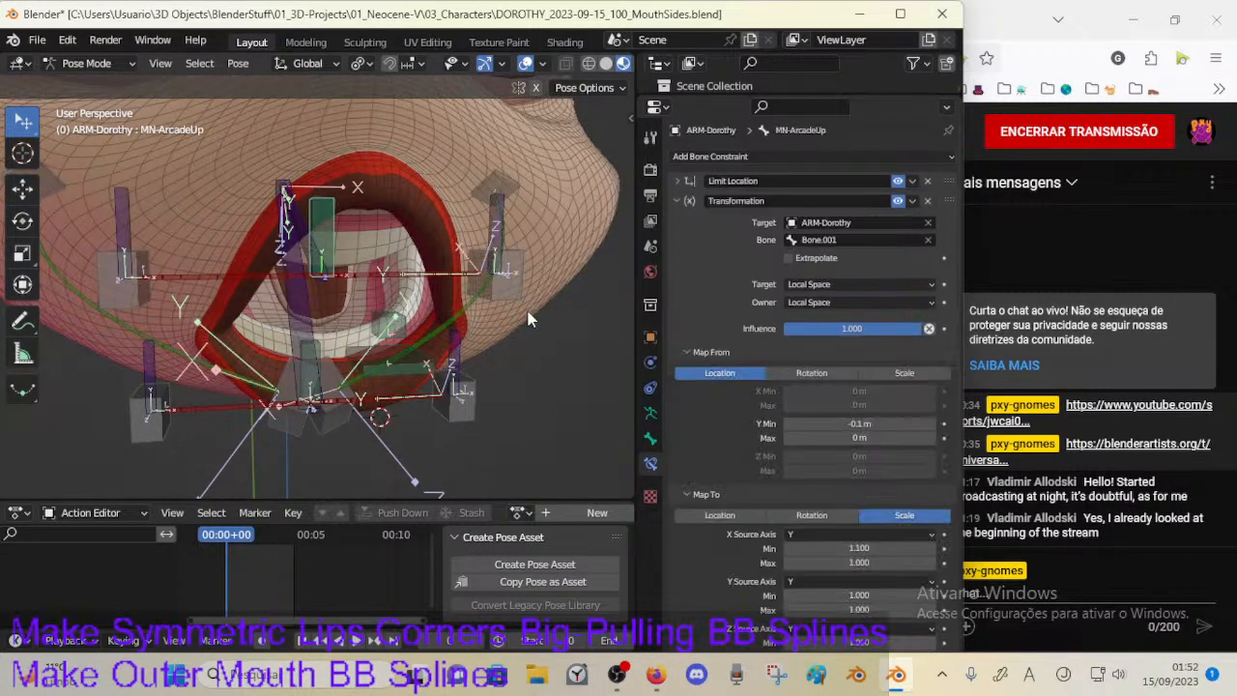
middle_click_drag(431, 317, 444, 302)
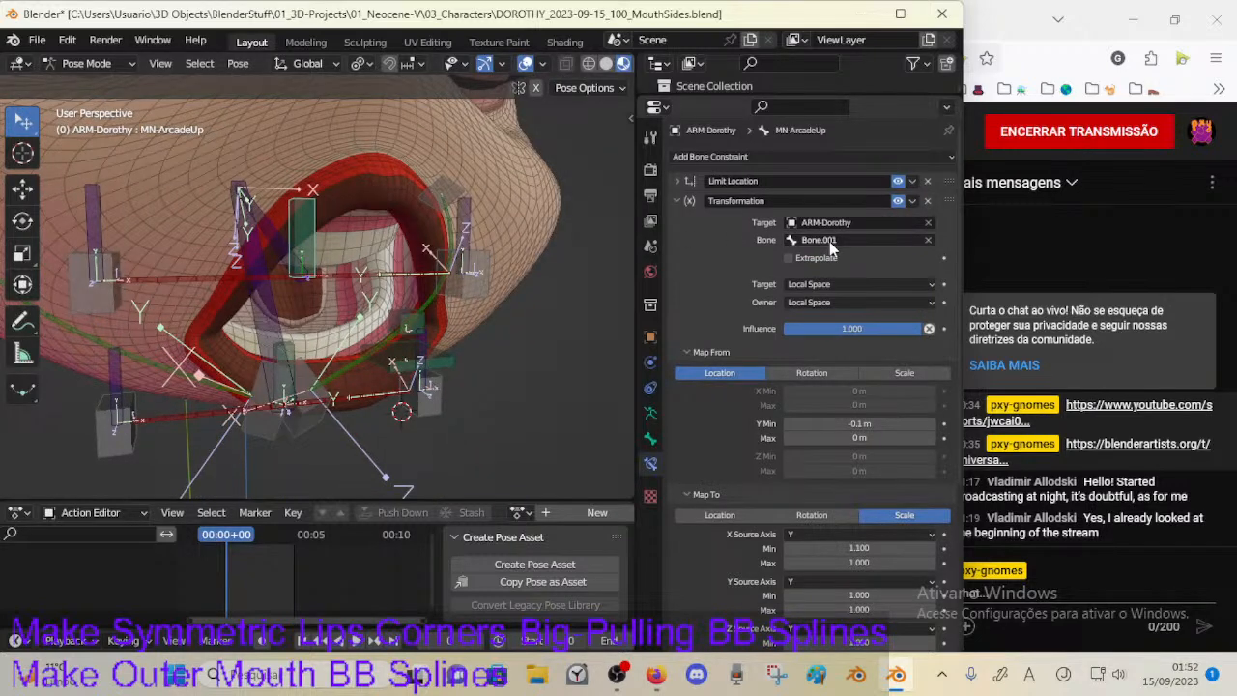
key("ctrl+s")
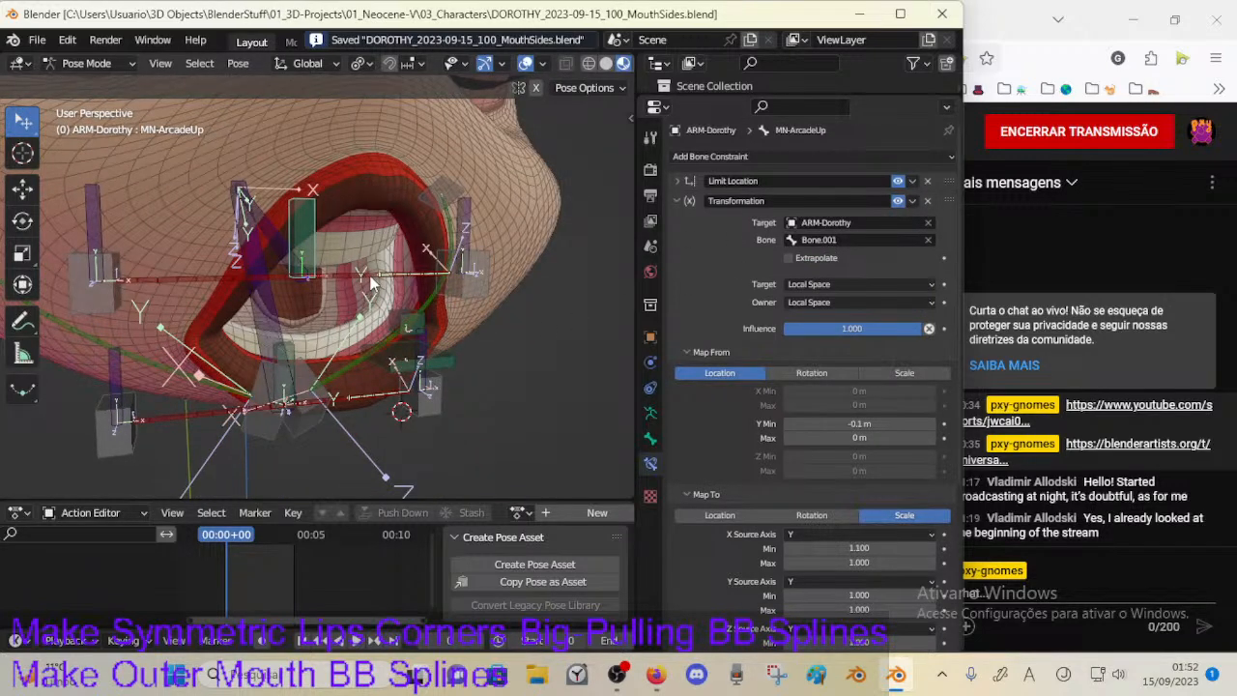
left_click(319, 250)
left_click(318, 248)
left_click(408, 325)
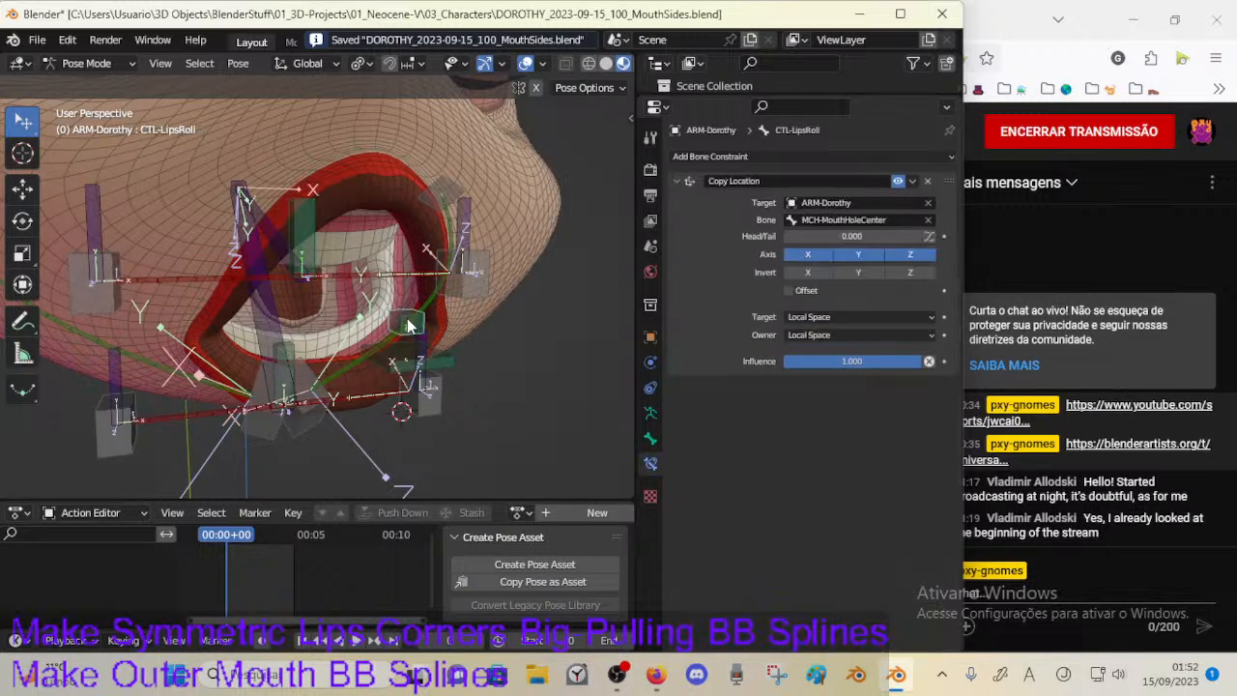
left_click(315, 242)
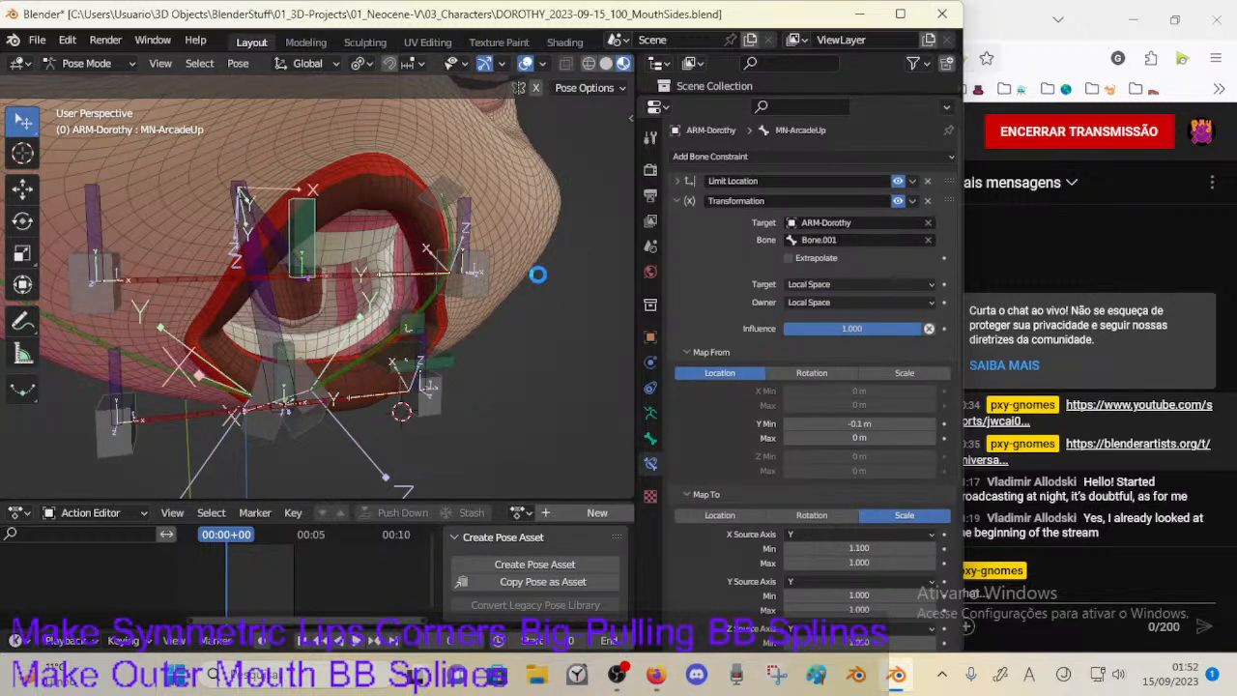
key("ctrl+s")
Step: Check the MCH-MouthHoleCenter bone's constraints, reselect the MN-ArcadeUp bone and save the file
middle_click_drag(552, 266, 445, 282)
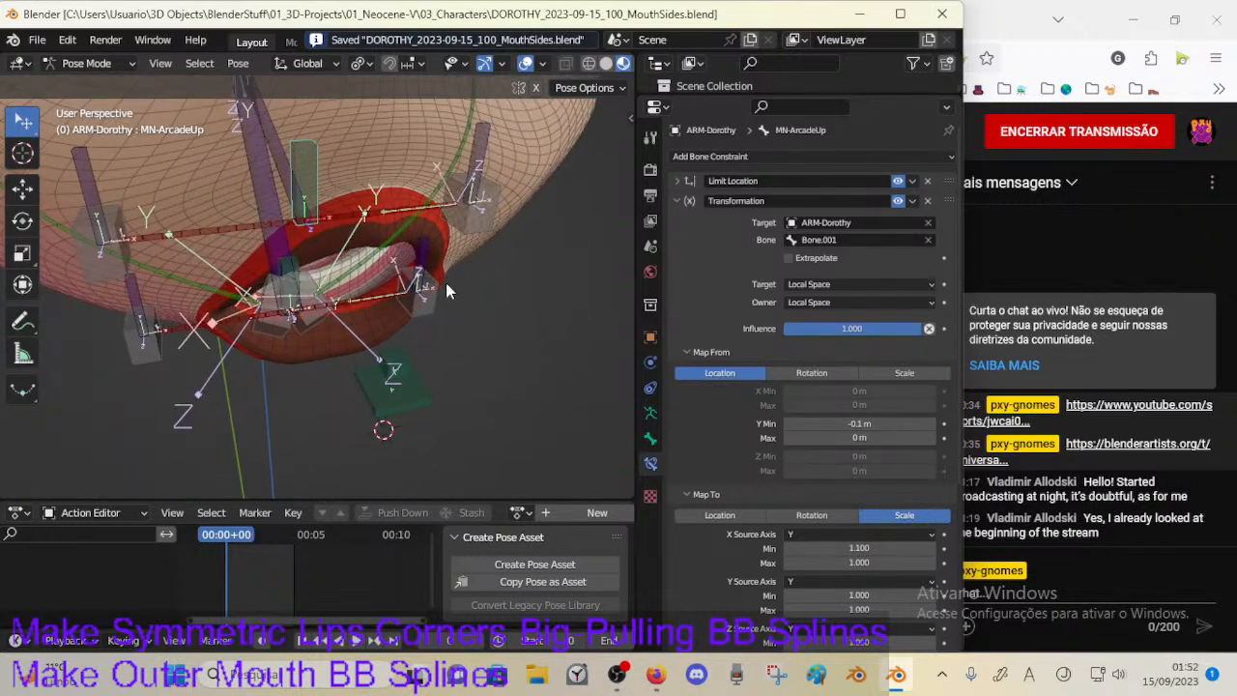
left_click(396, 373, "alt")
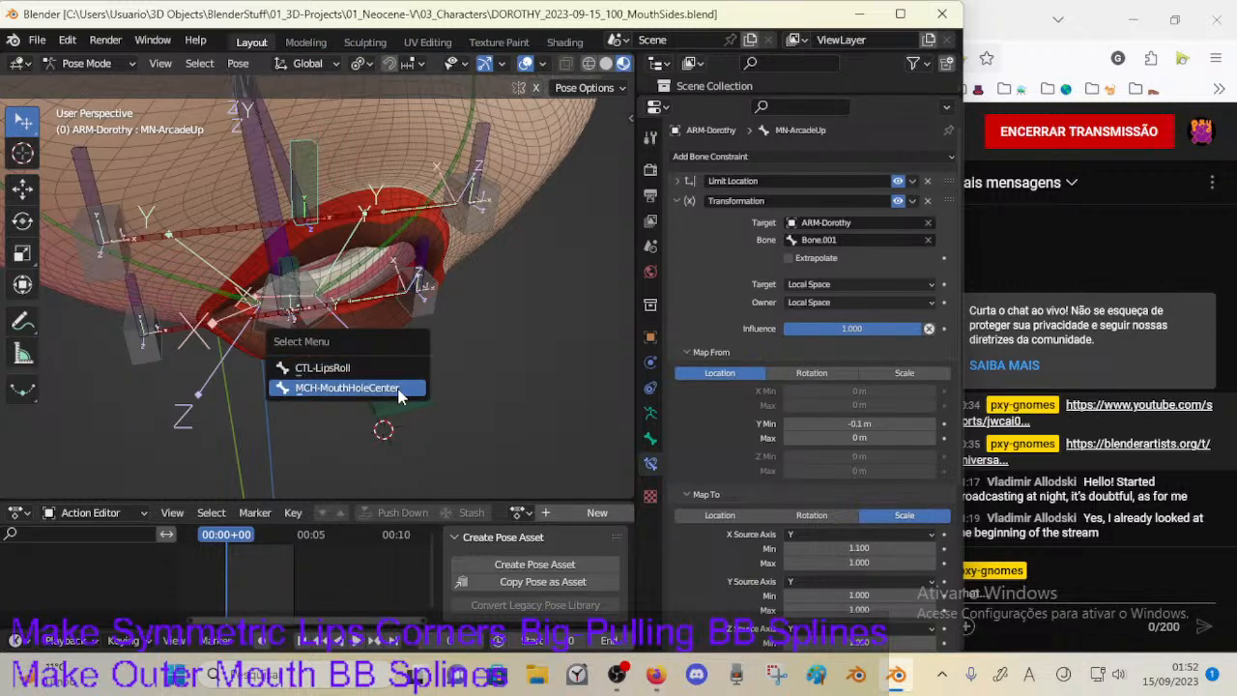
left_click(402, 388)
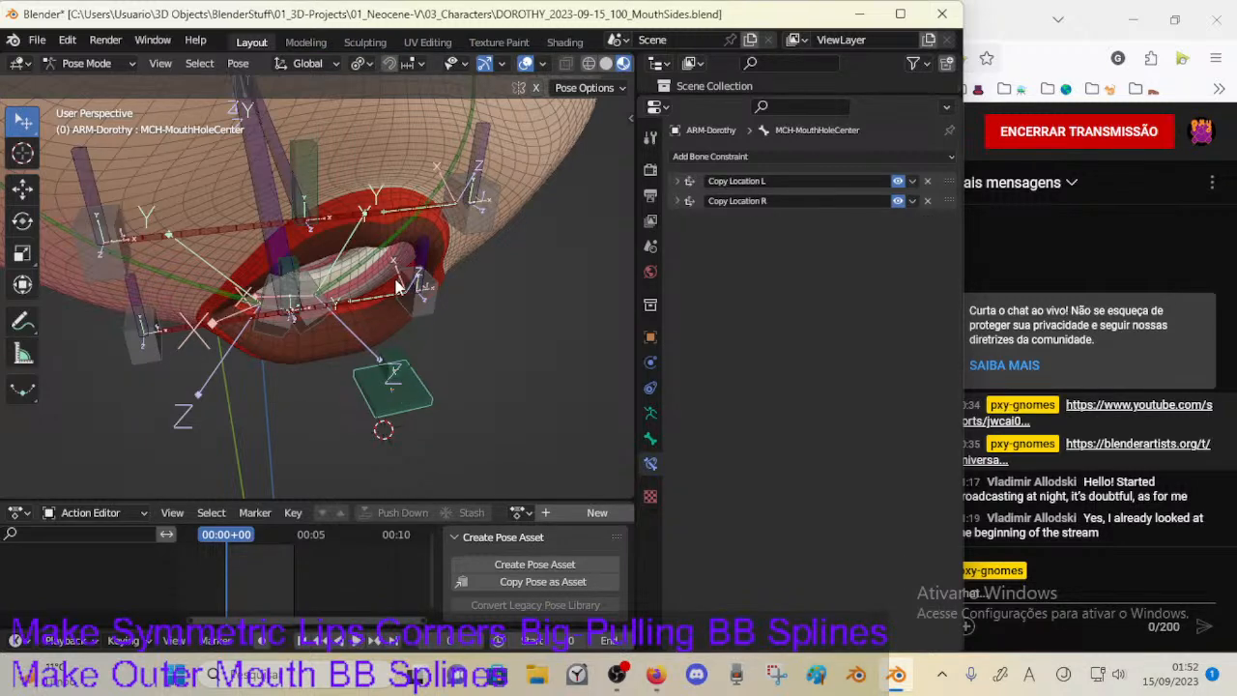
left_click(308, 198)
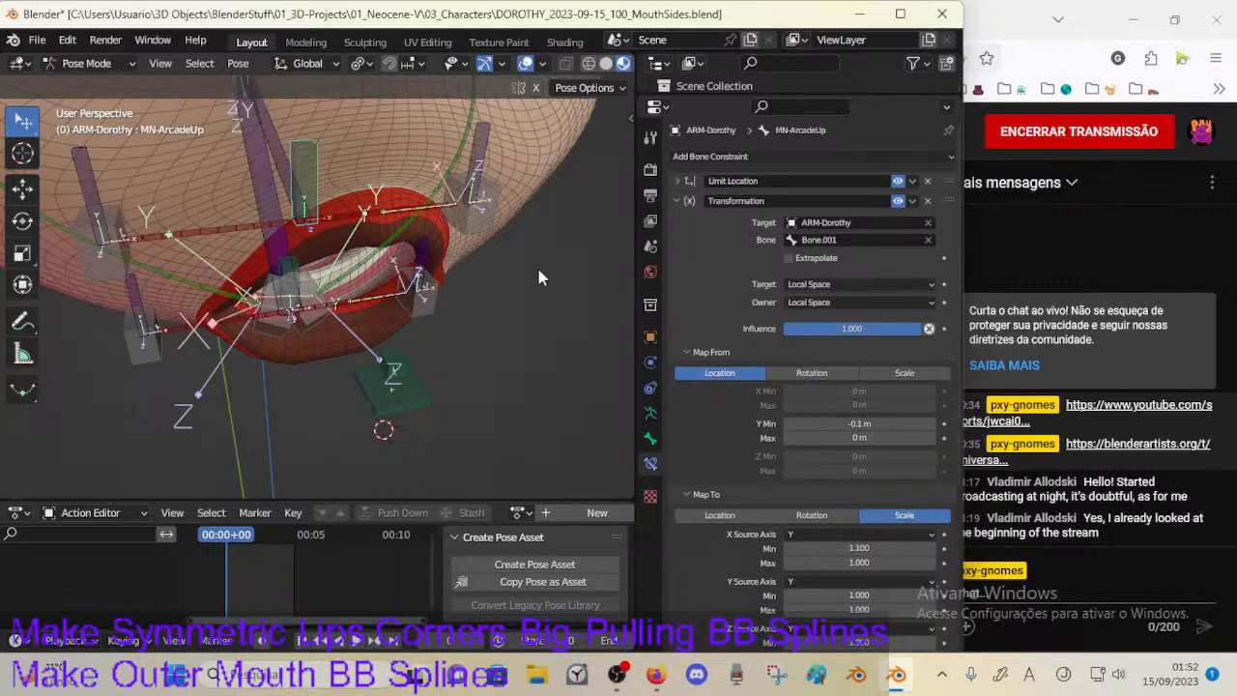
key("ctrl+s")
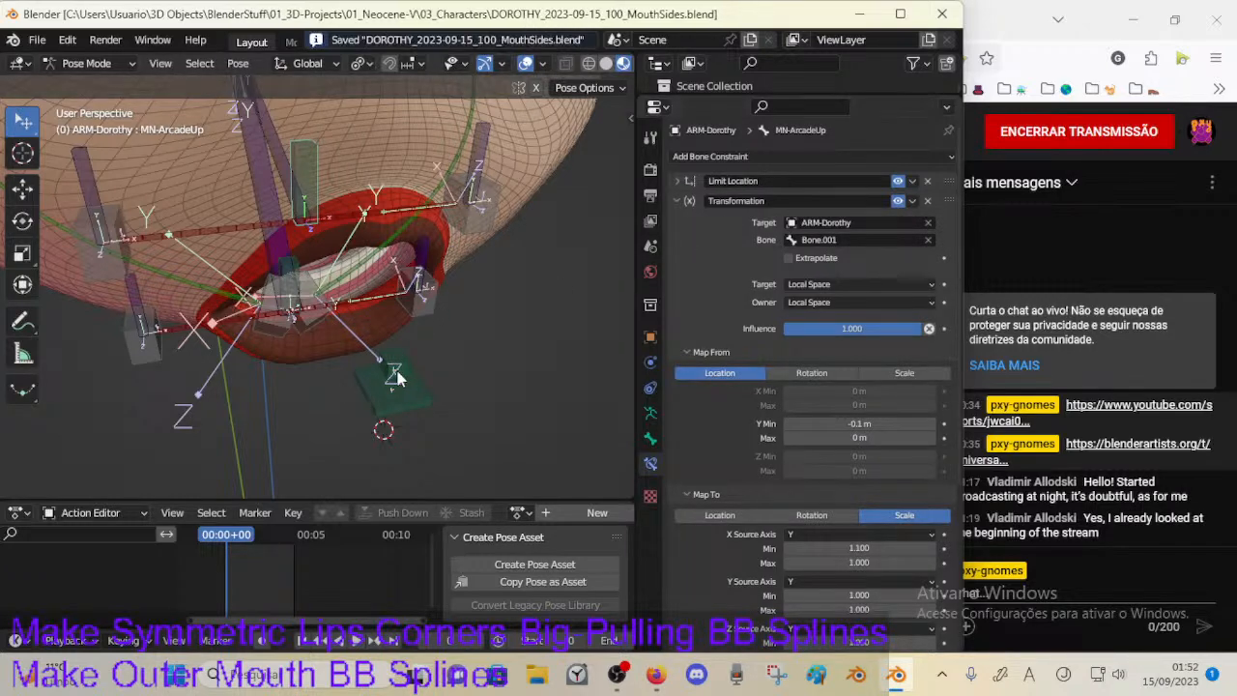
Step: Examine the Limit Location and Transformation constraint settings of the MN-ArcadeDown bone
left_click(398, 374)
middle_click_drag(423, 329, 424, 313)
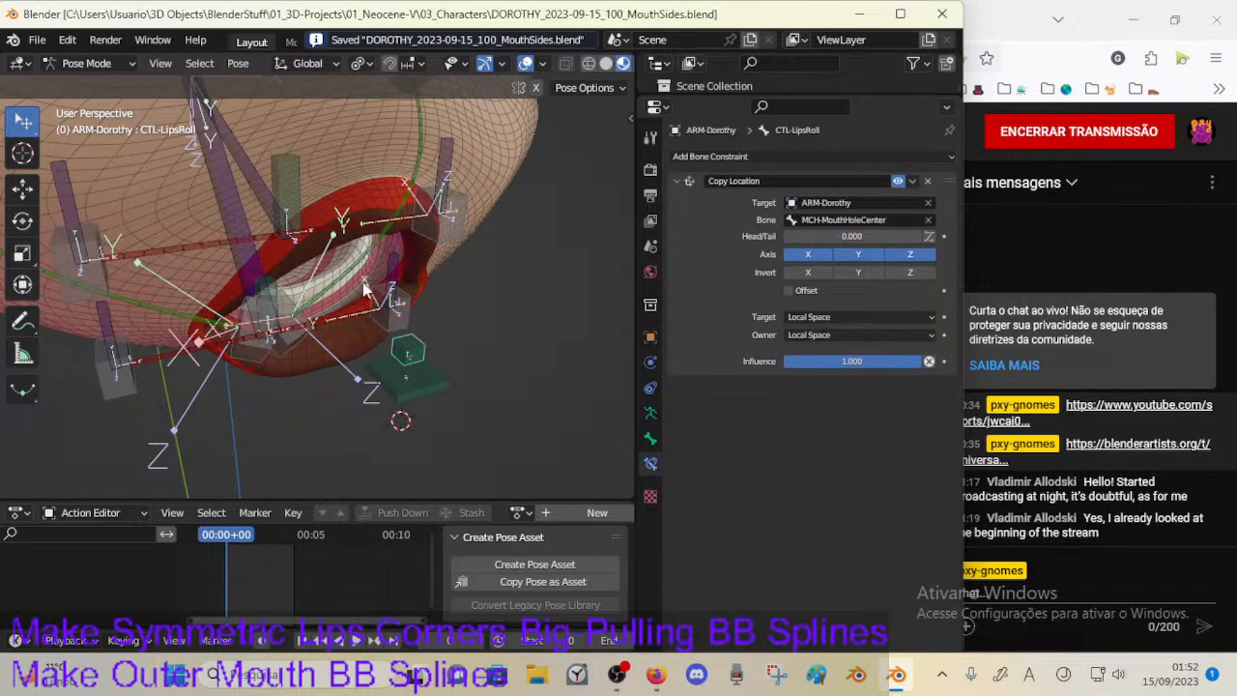
left_click(305, 206)
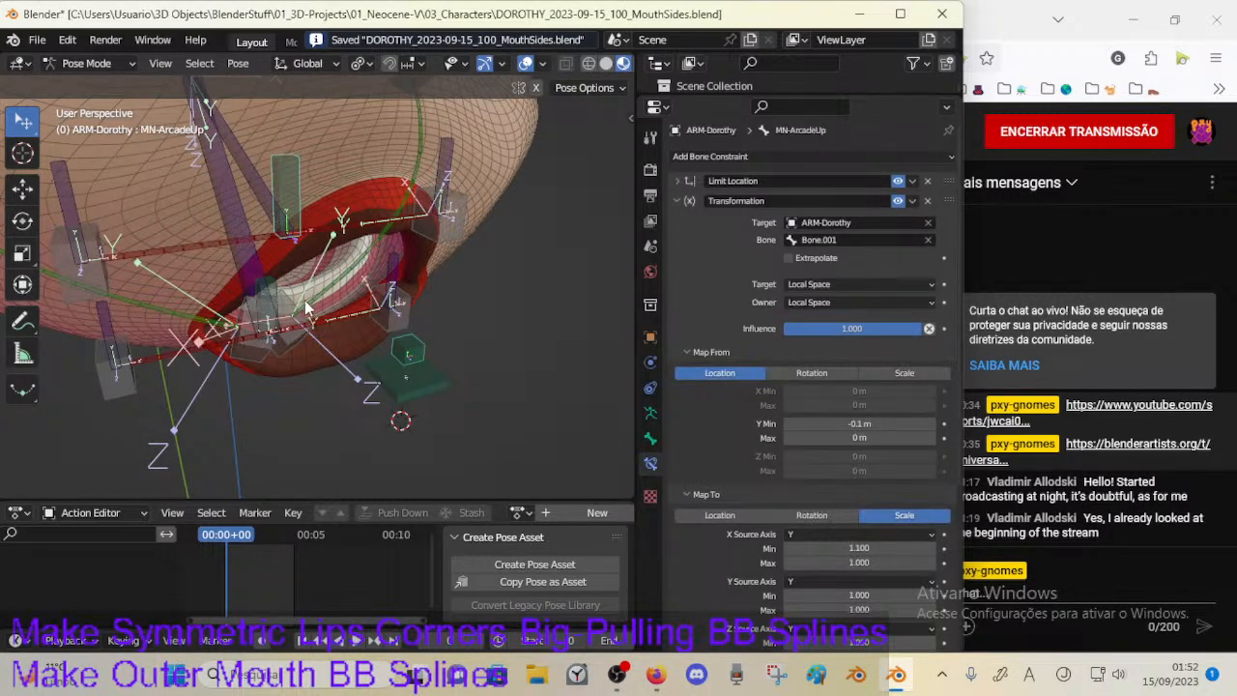
middle_click_drag(305, 300, 324, 288)
left_click(329, 283)
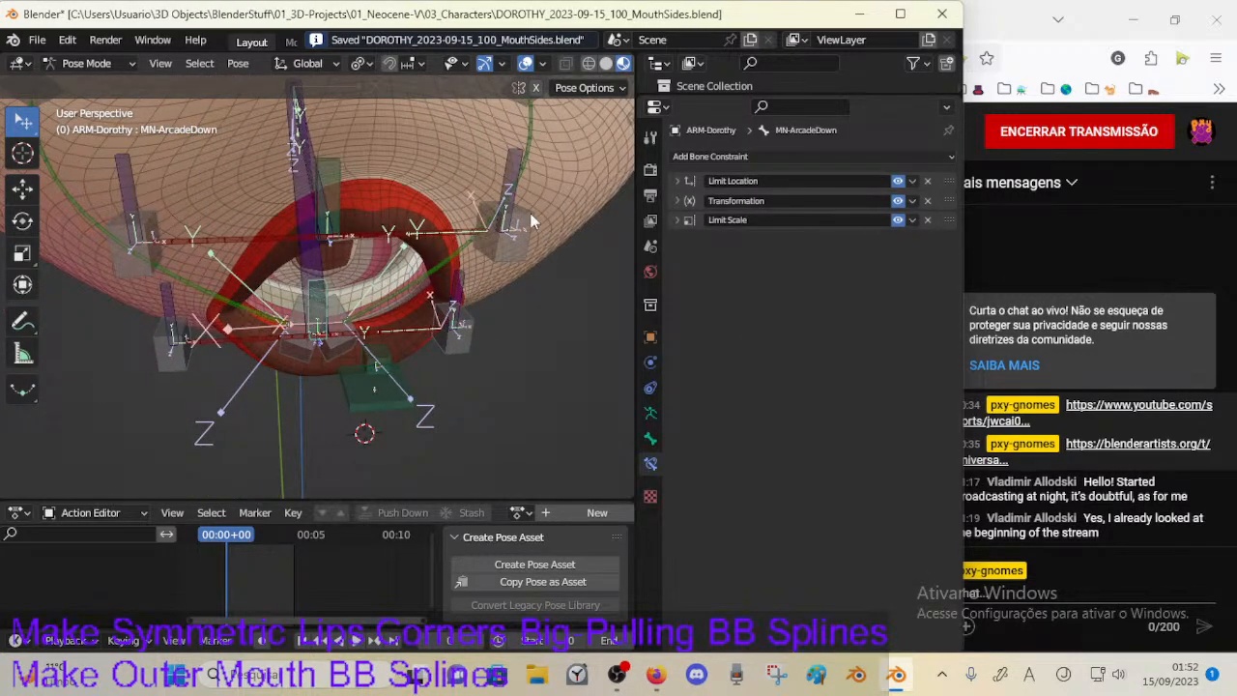
left_click(677, 181)
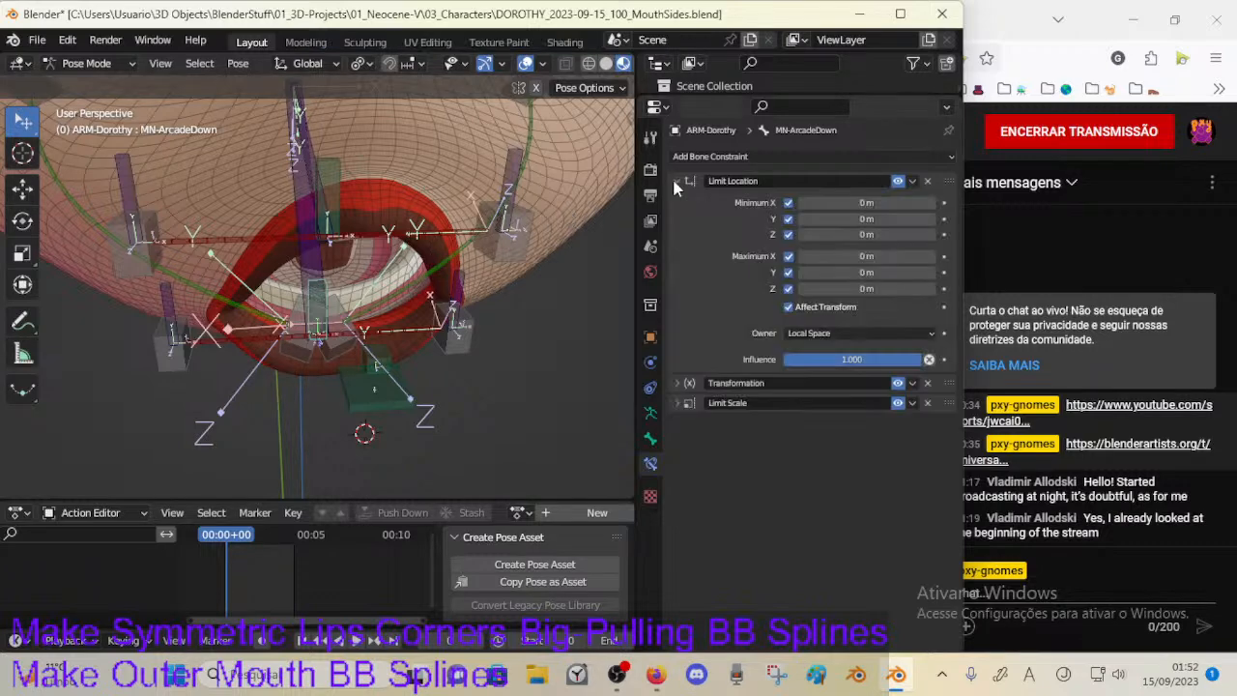
left_click(676, 180)
left_click(677, 200)
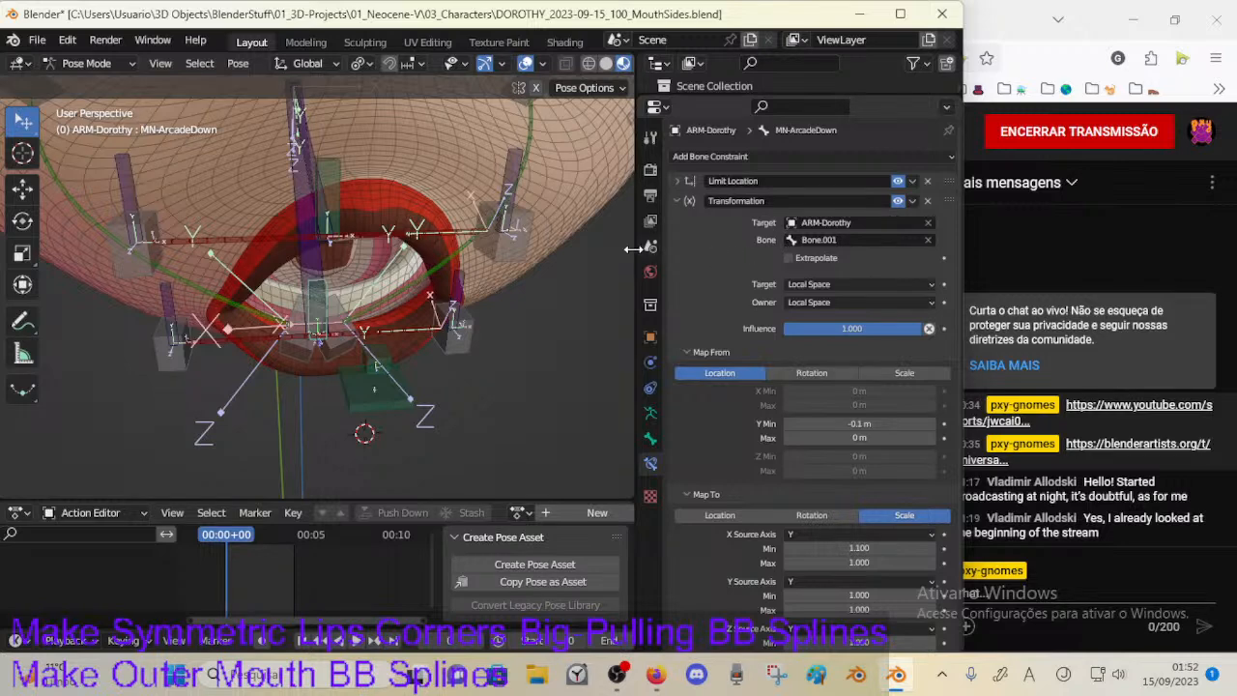
Step: Check the CTL-LipsRoll bone's name against the target bone of MN-ArcadeUp's Transformation constraint
key("KP_4")
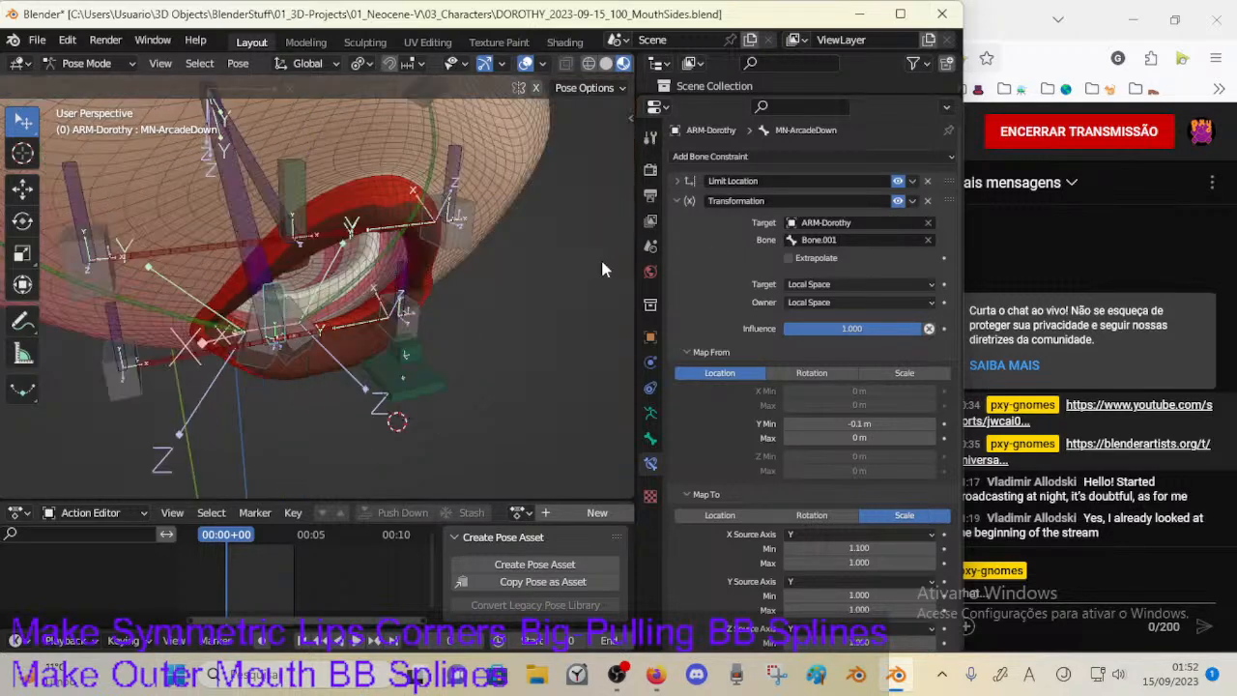
left_click(419, 337)
key("F2")
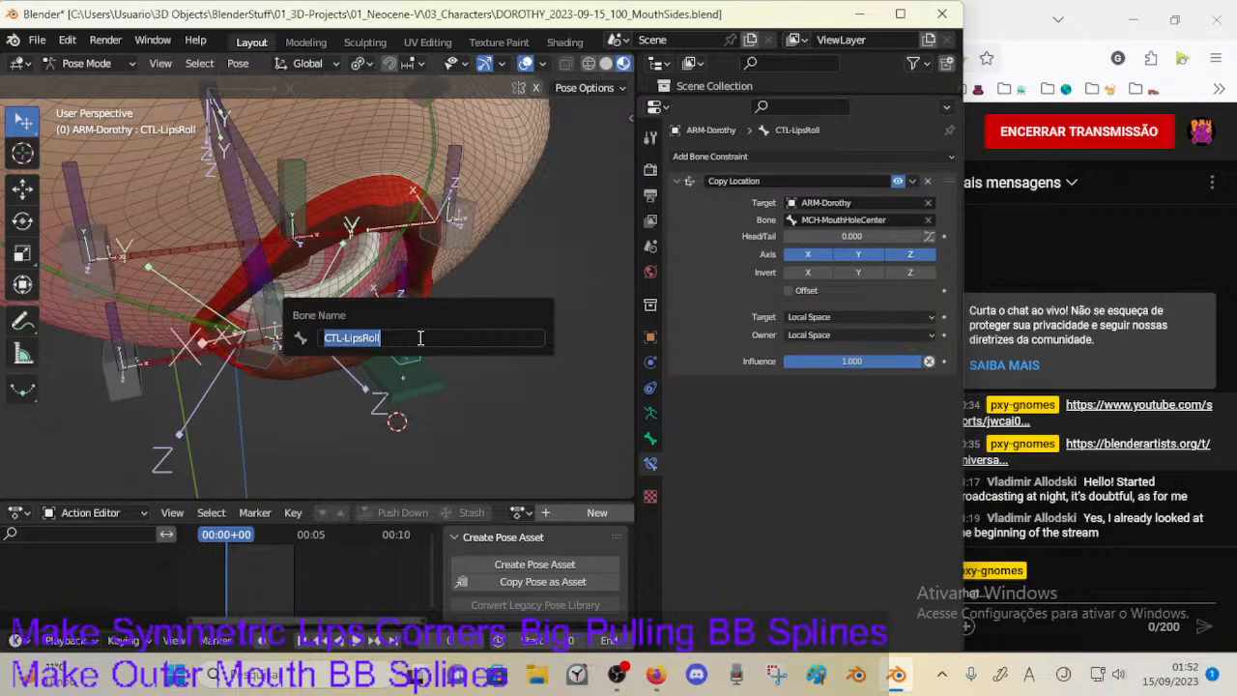
key("Escape")
left_click(435, 287)
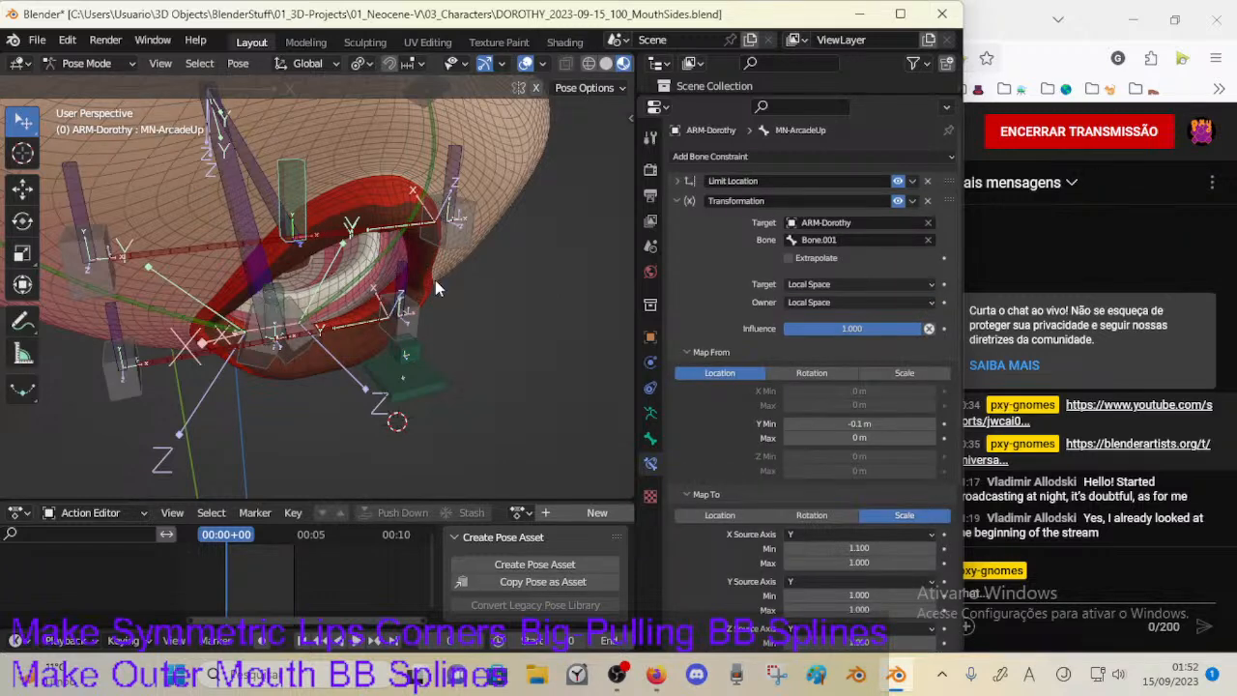
left_click(412, 352)
left_click(413, 352)
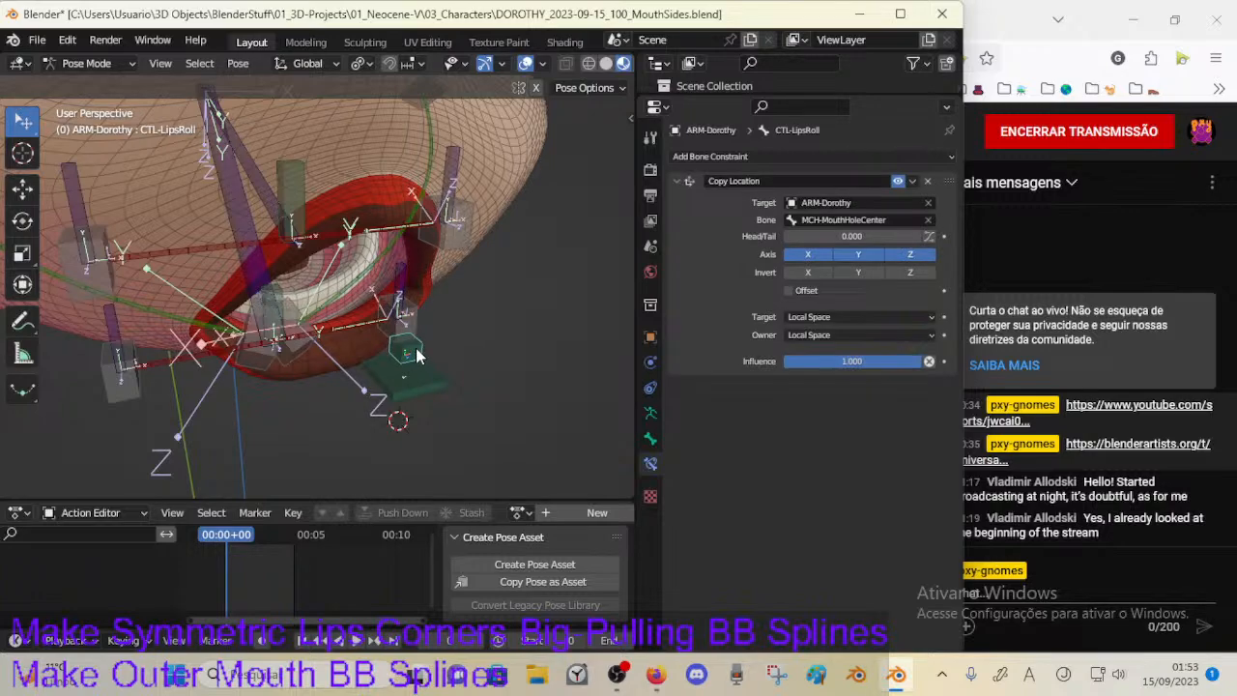
Step: Try rotating the CTL-LipsRoll bone about the global X axis and moving it, cancelling every transform
middle_click_drag(415, 356, 439, 333)
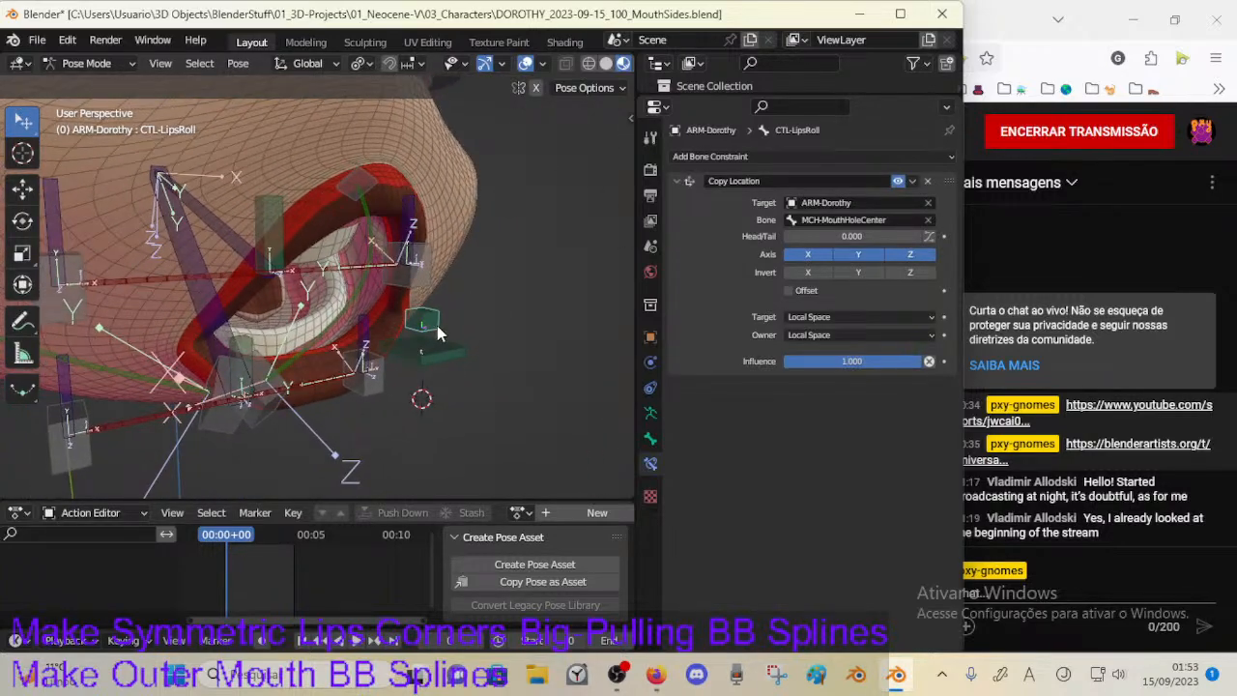
key("r")
key("x")
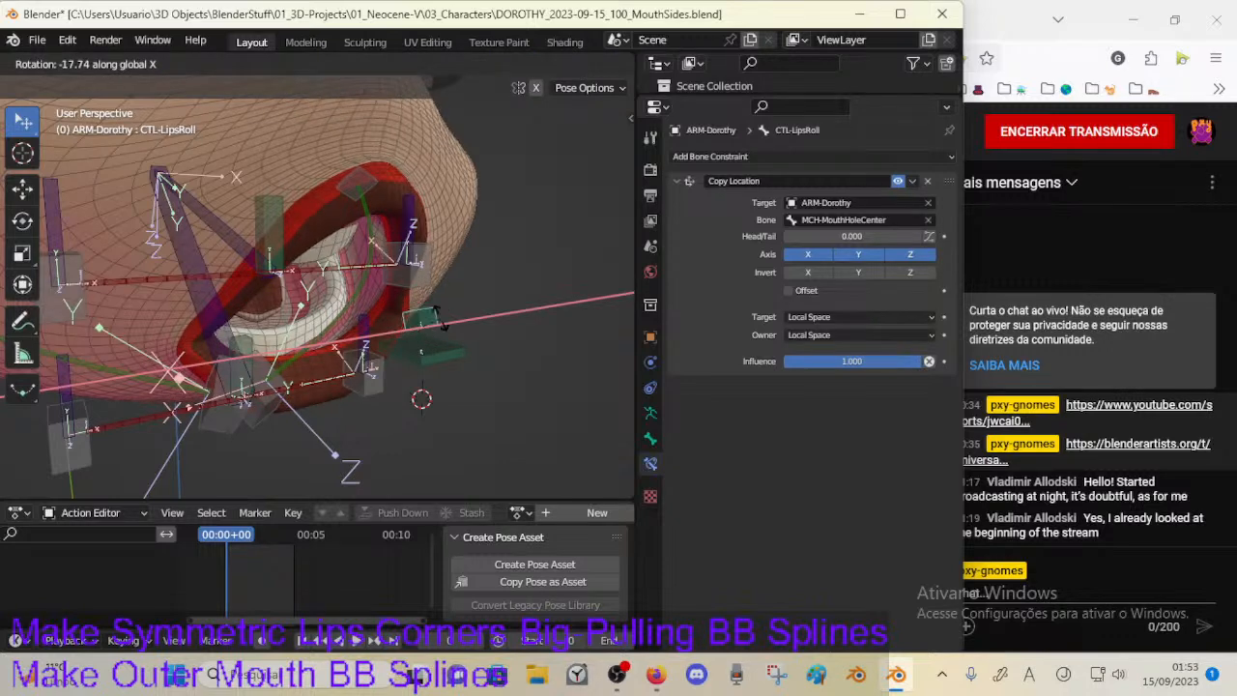
right_click(435, 338)
left_click(436, 345)
left_click(438, 325)
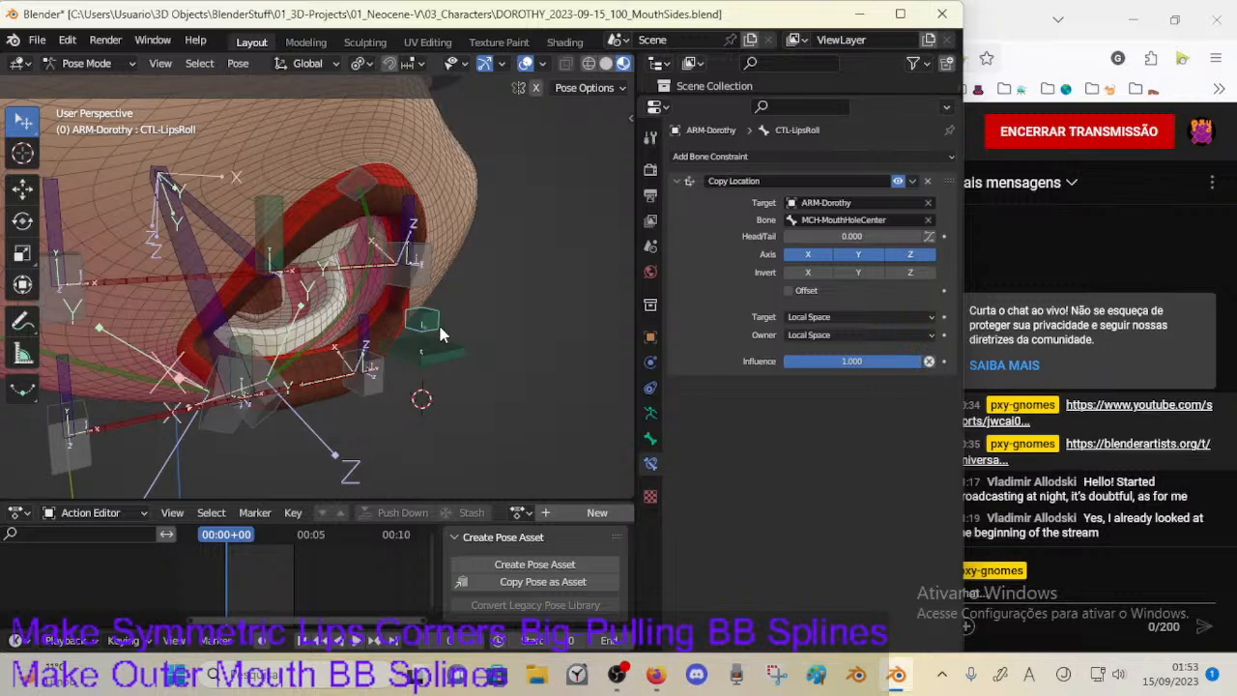
key("g")
right_click(440, 321)
key("g")
right_click(447, 329)
middle_click_drag(442, 329, 431, 333)
key("r")
key("x")
right_click(434, 334)
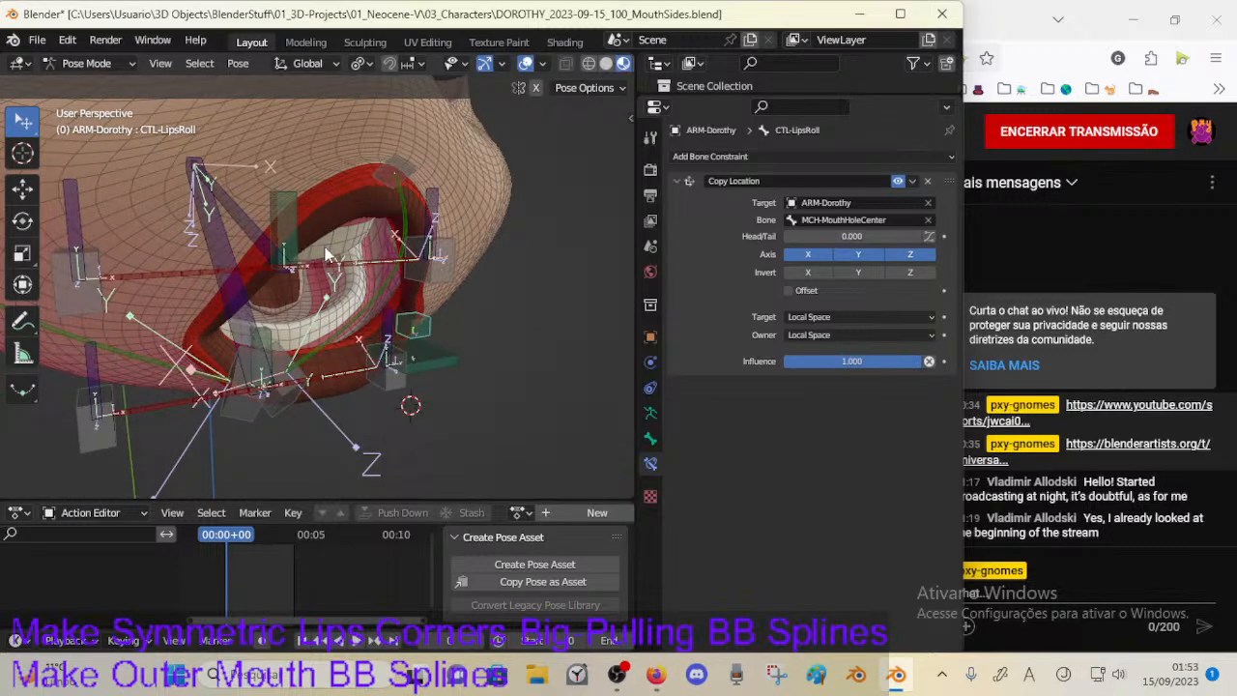
Step: Review MN-ArcadeUp's Transformation constraint, reselect the CTL-LipsRoll bone and save the file
left_click(295, 236)
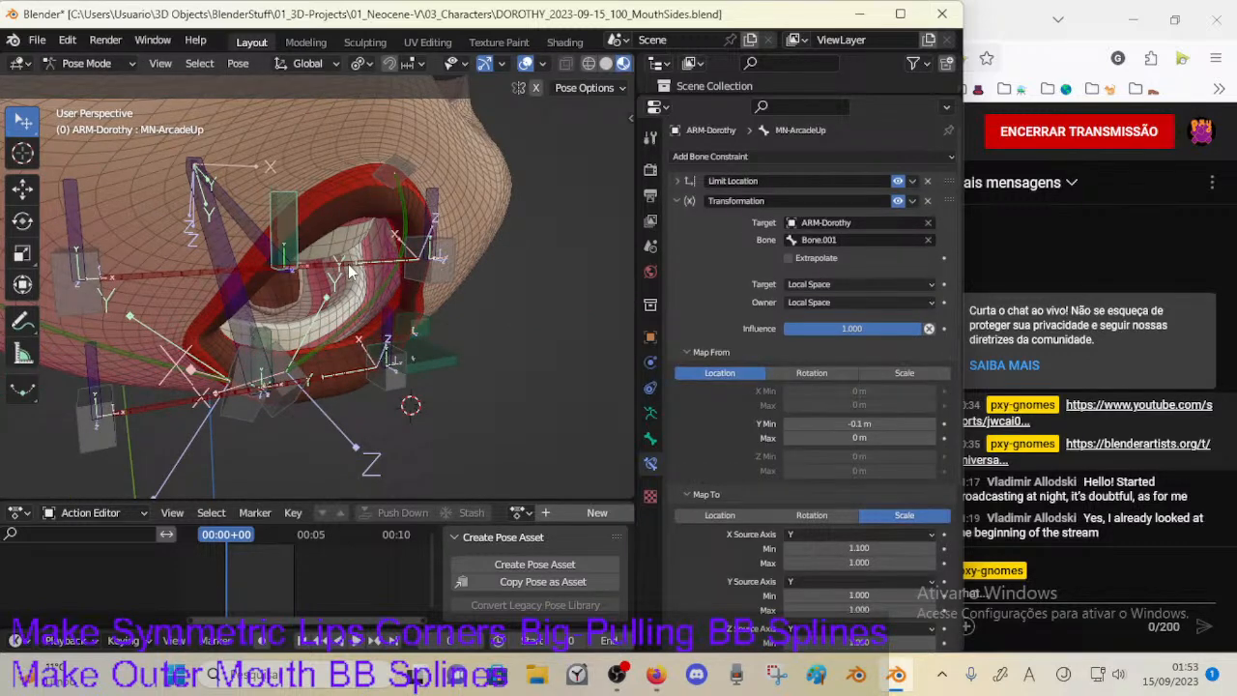
left_click(414, 327)
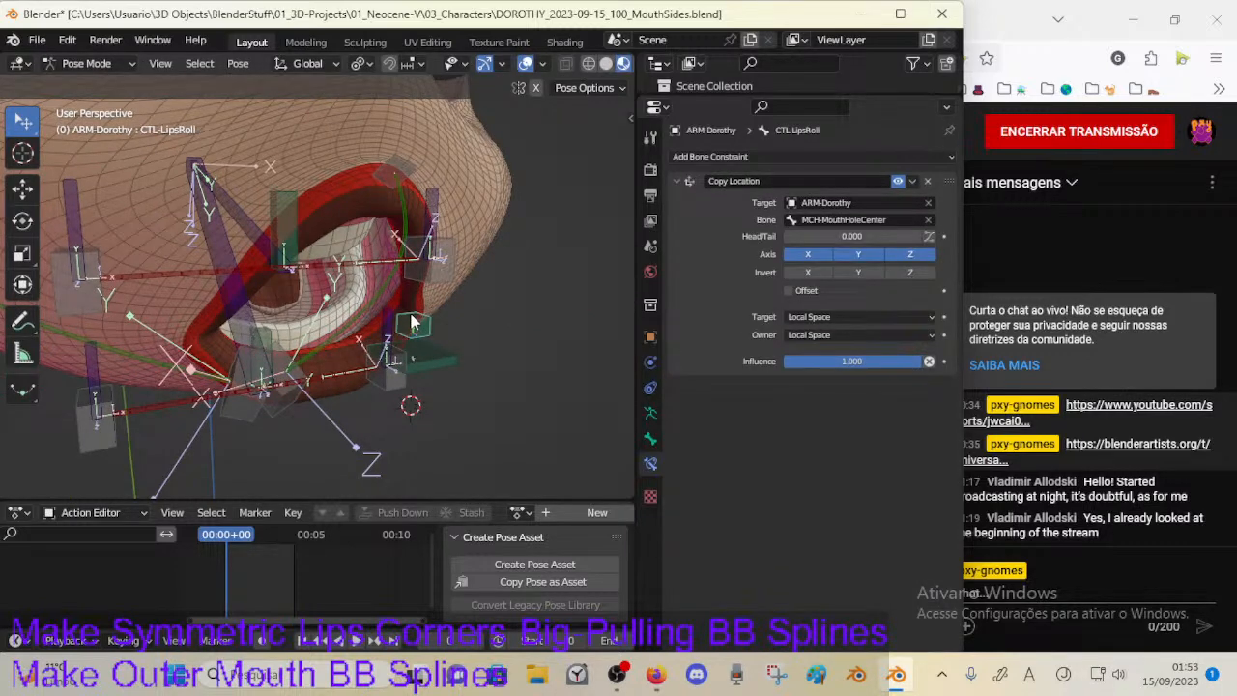
key("ctrl+s")
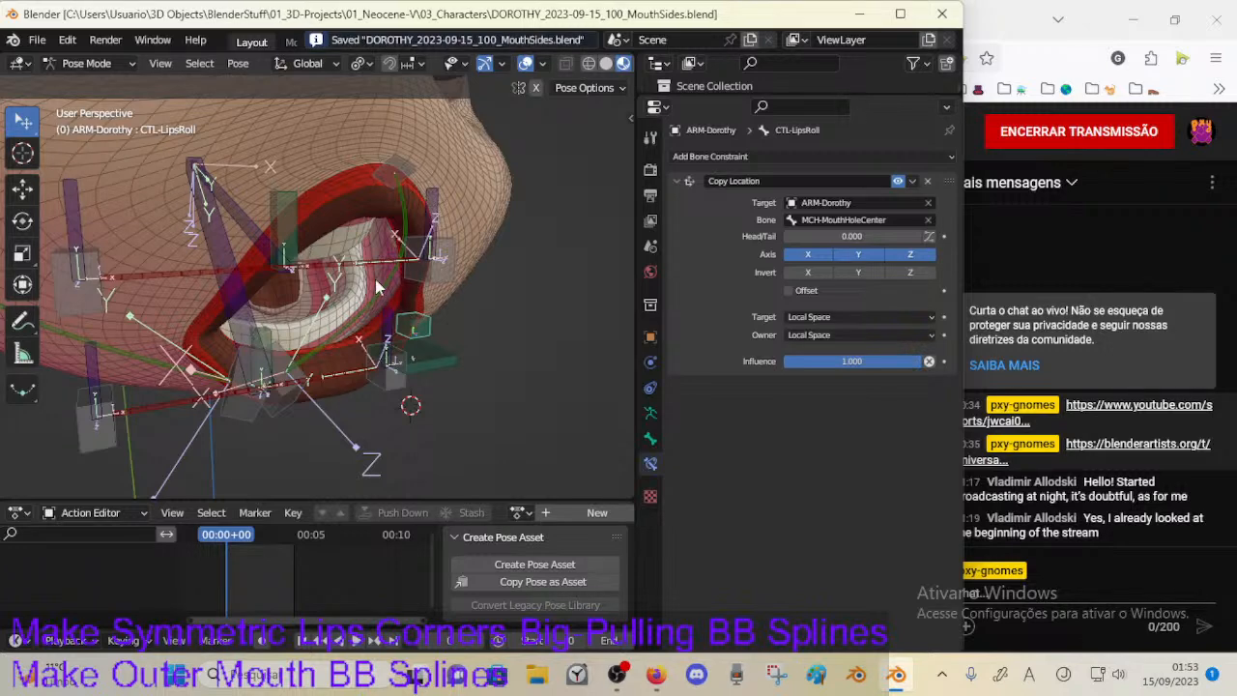
Step: Try deleting the CTL-LipsRoll bone in edit mode and check the target bone of MN-ArcadeUp's Transformation constraint
left_click(414, 322)
key("Tab")
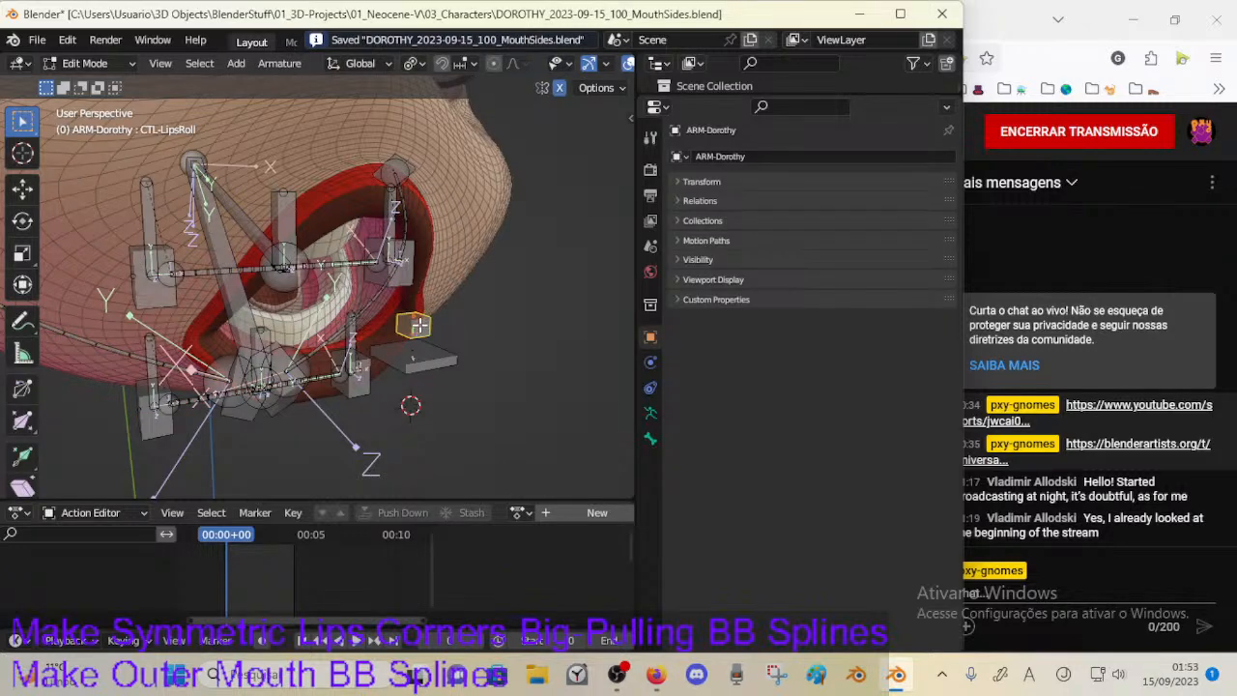
key("x")
left_click(418, 325)
key("Tab")
left_click(376, 249)
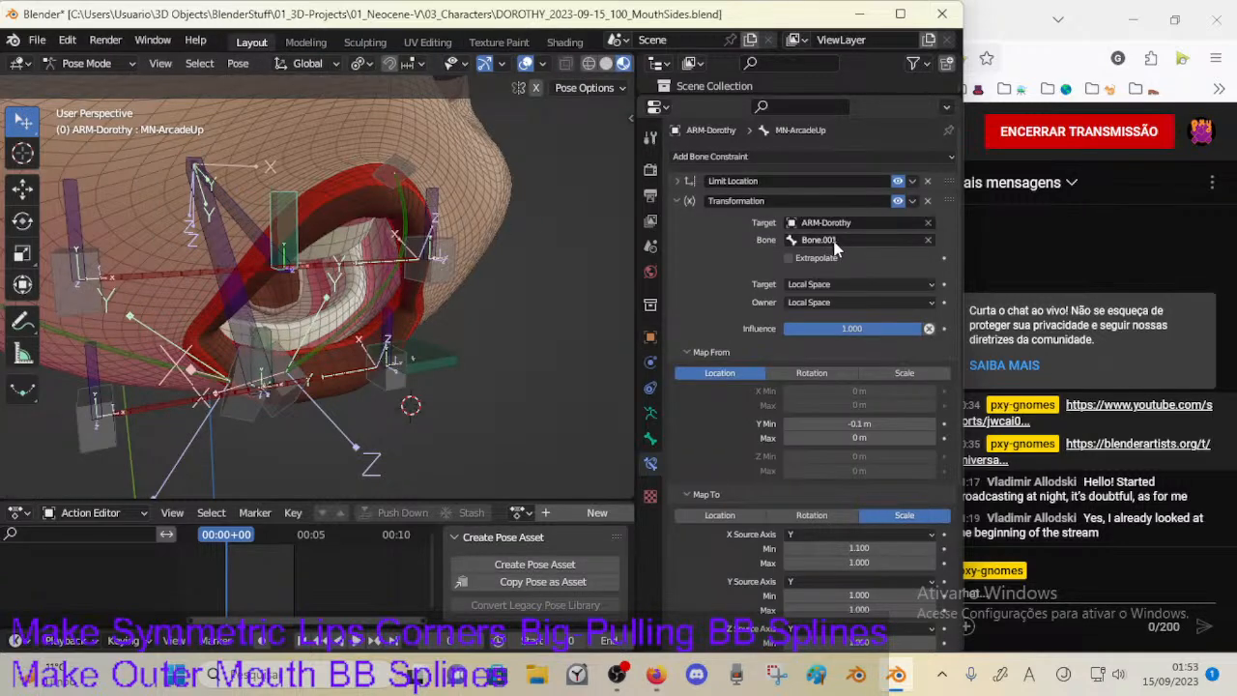
Step: Set the target bone of MN-ArcadeUp's Transformation constraint to CTL-LipsRoll
key("Tab")
left_click(416, 327)
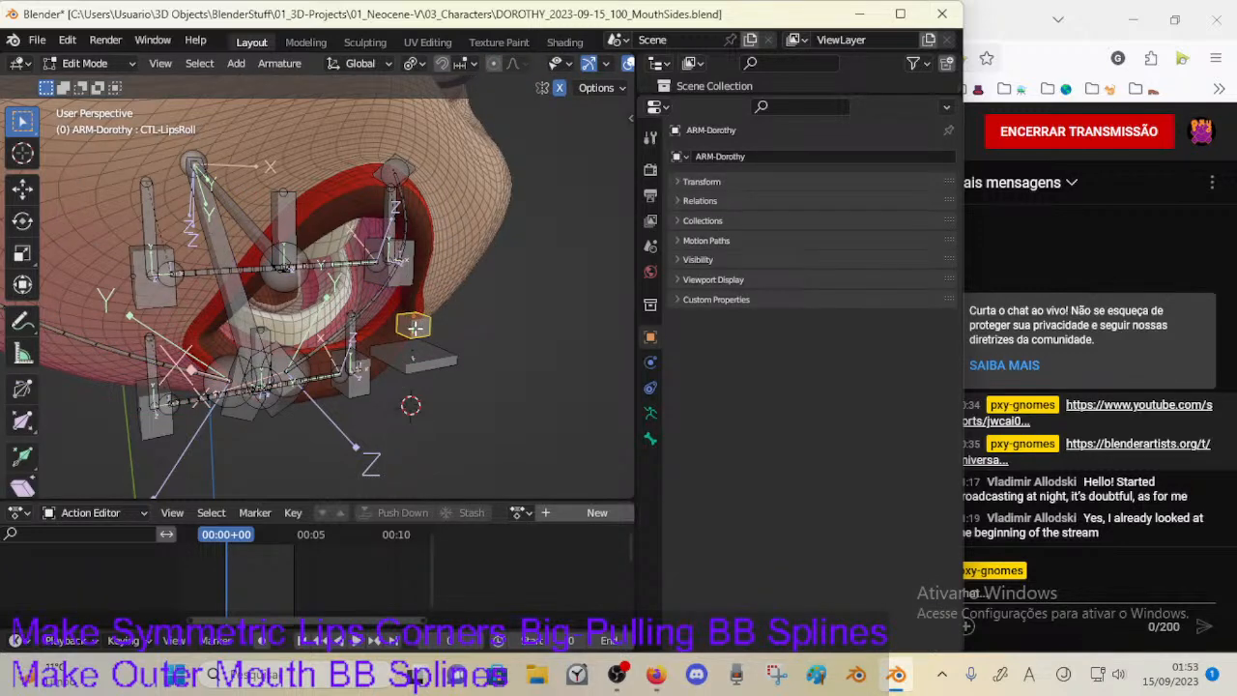
key("Tab")
key("F2")
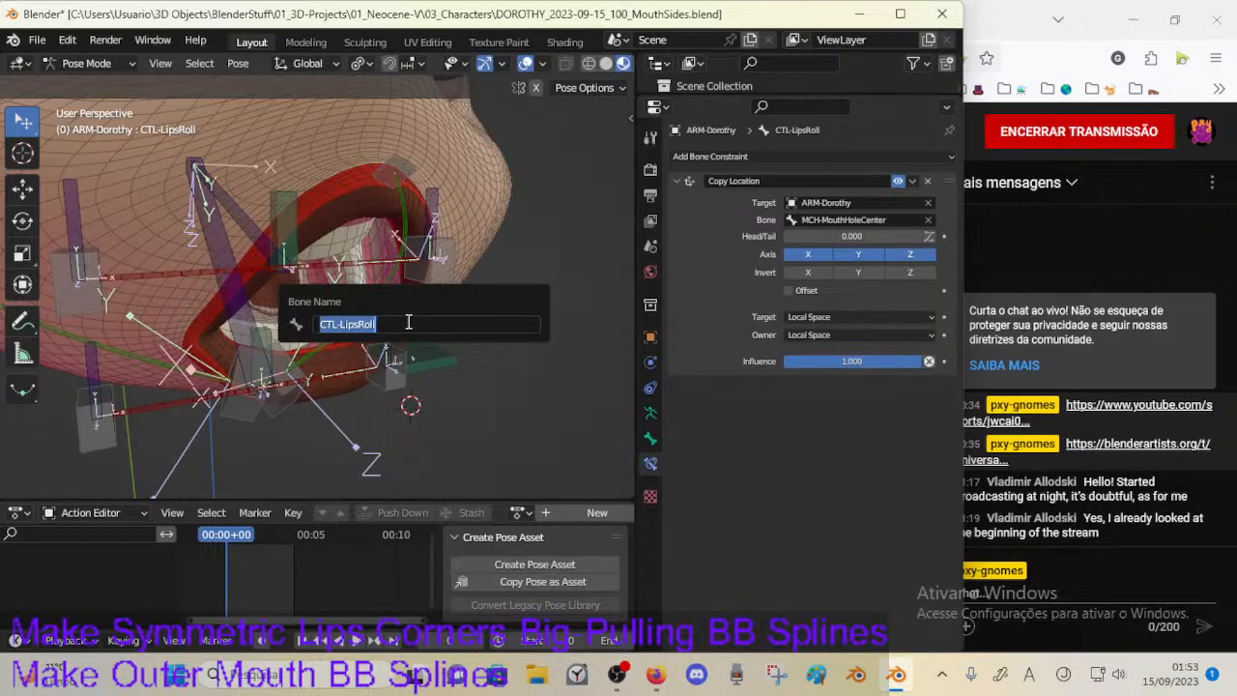
key("Escape")
left_click(402, 322)
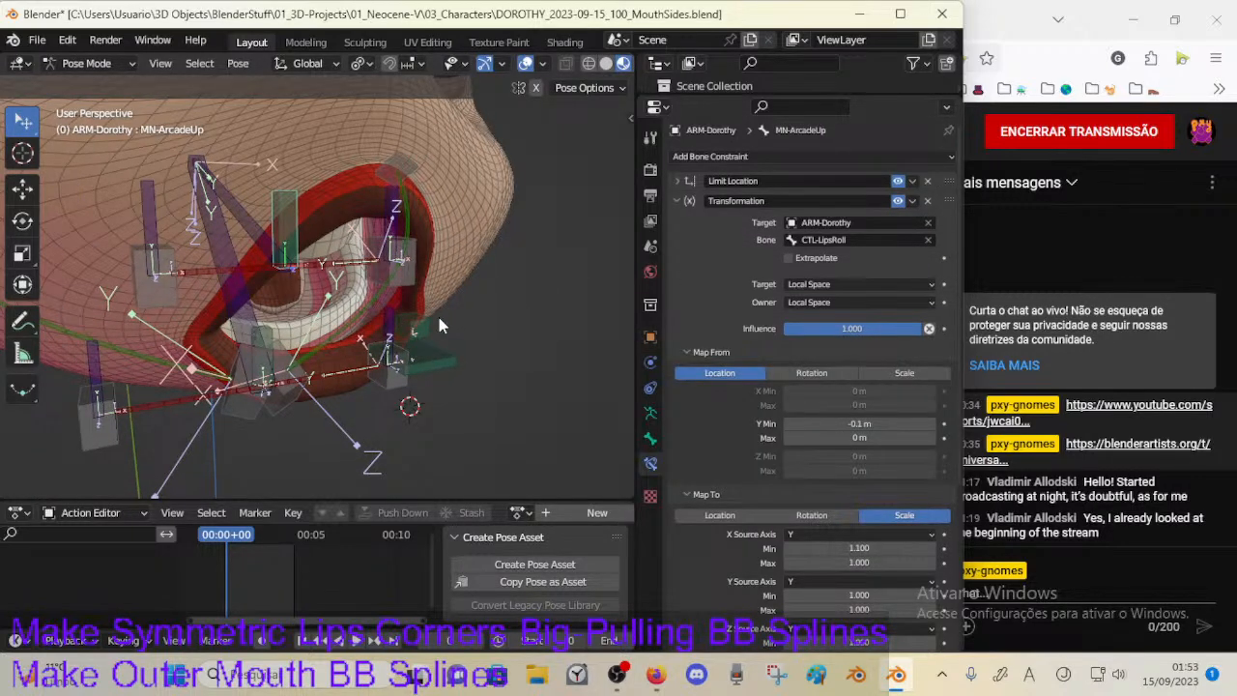
Step: Try deleting CTL-LipsRoll while it is MN-ArcadeUp's Transformation target, undo the deletion and return to pose mode
key("Tab")
key("x")
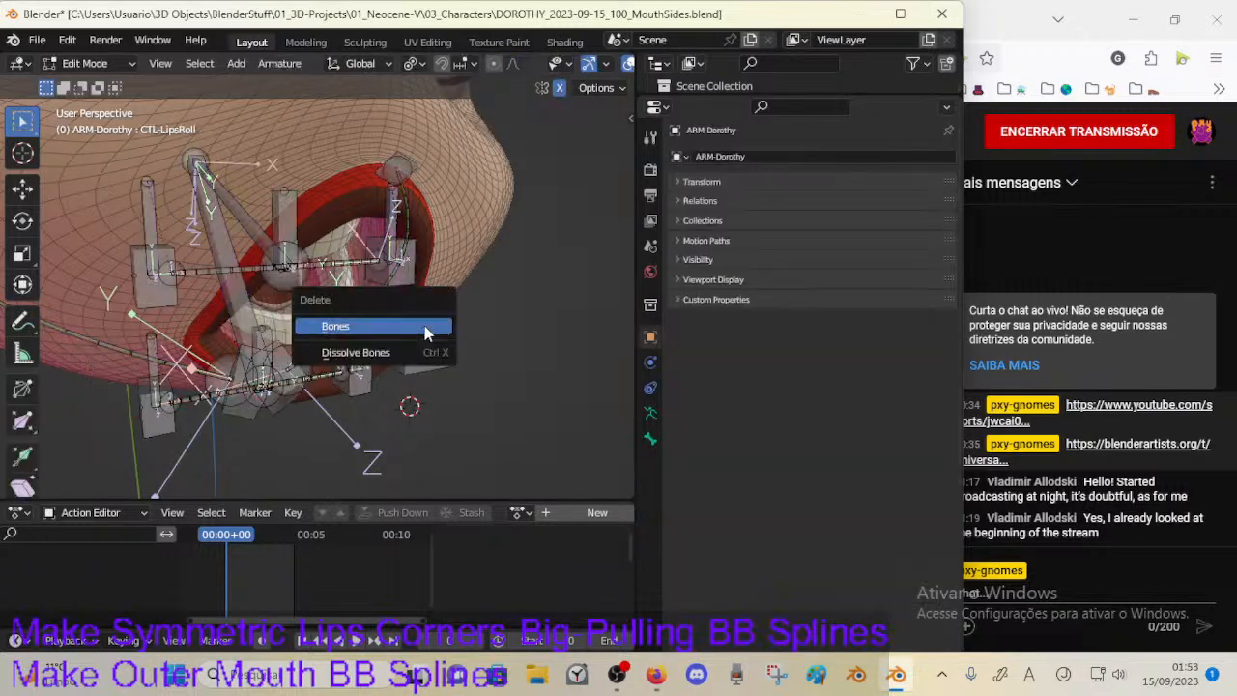
left_click(433, 326)
key("Tab")
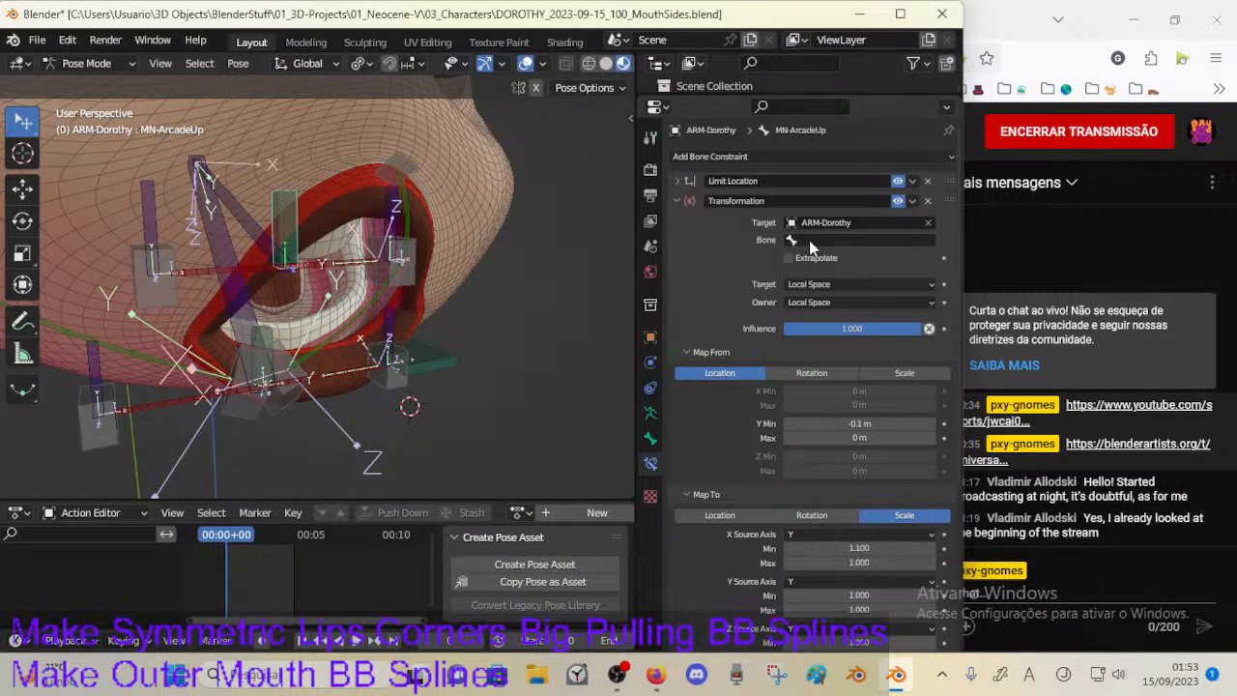
key("Tab")
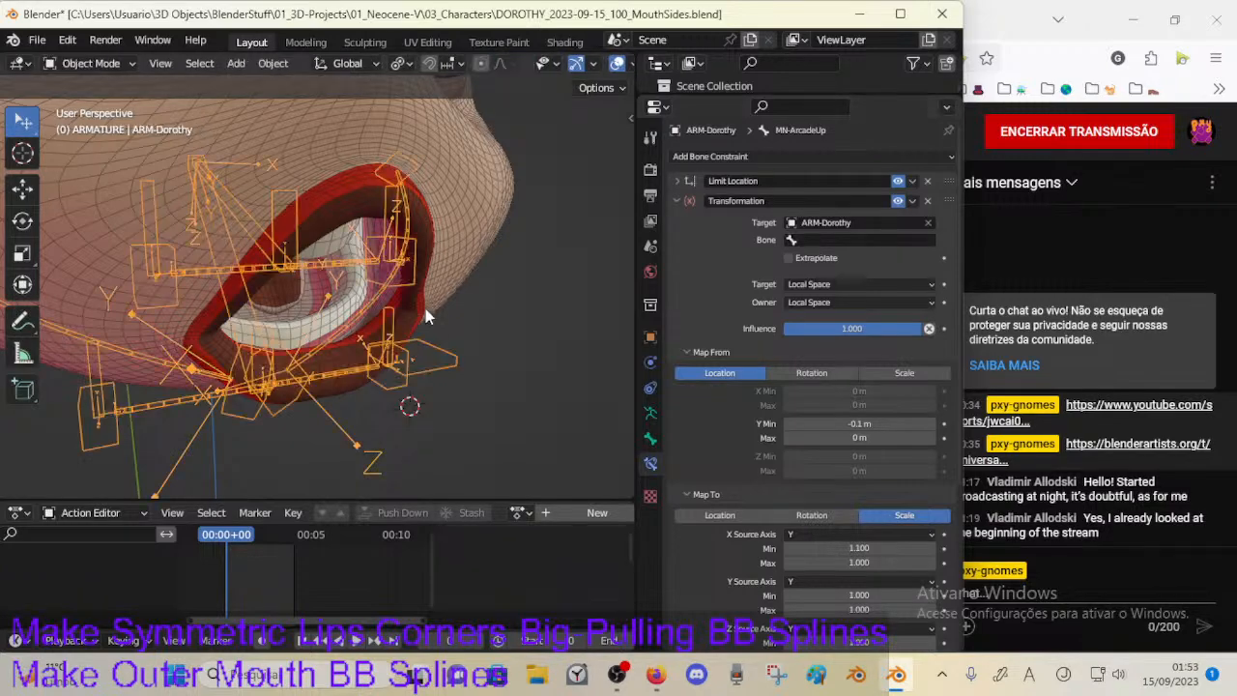
left_click(425, 322)
middle_click_drag(421, 323, 447, 343)
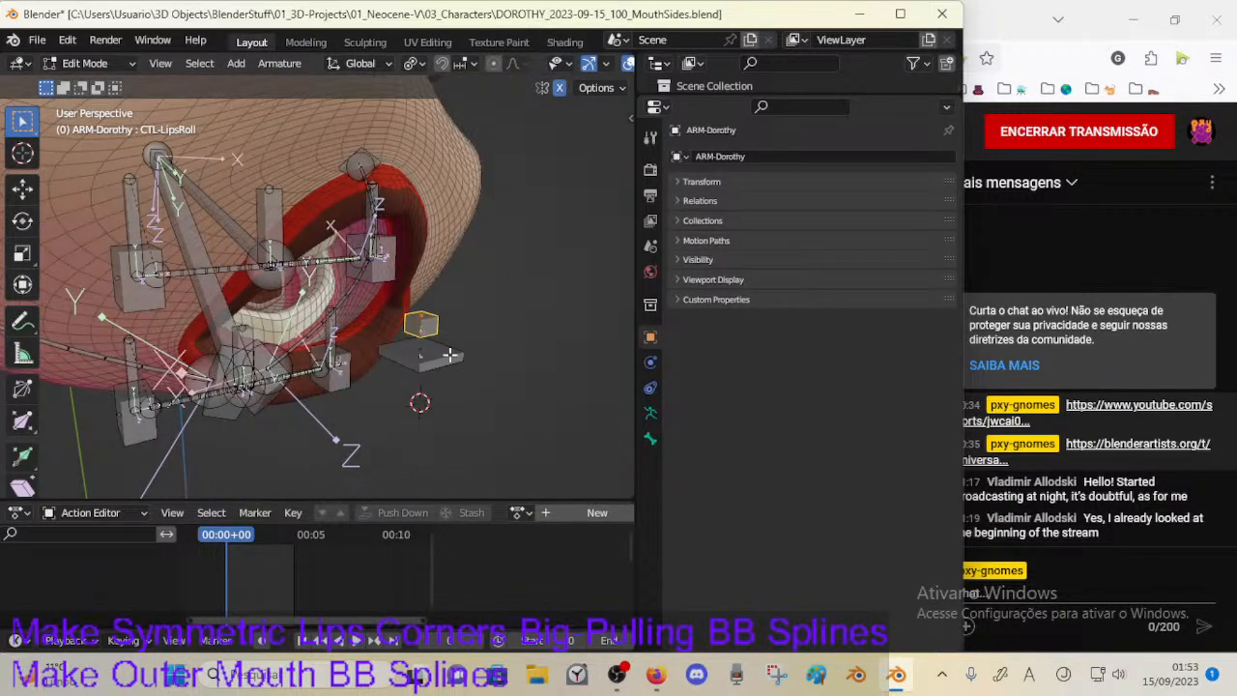
key("ctrl+Tab")
left_click(442, 351)
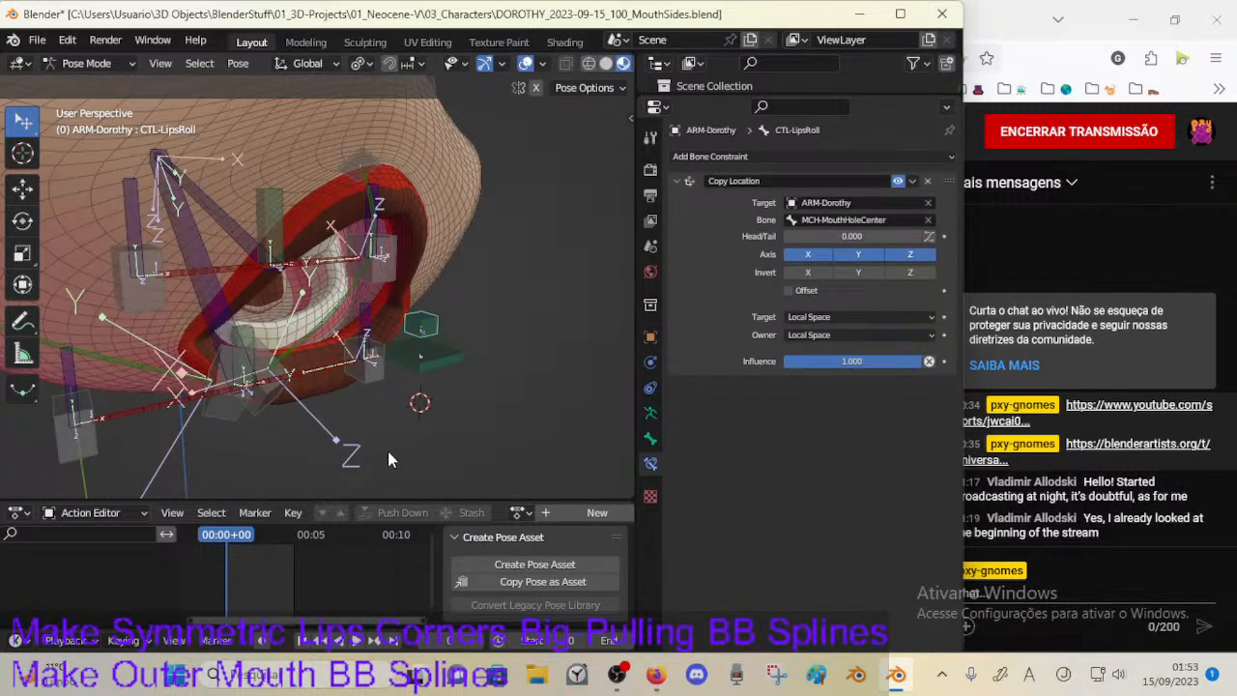
Step: Inspect the mouth bones MCH-MouthHoleCenter, CTL-LipsRoll and MAIN-ArcadeDown.L in edit mode
middle_click_drag(388, 451, 494, 255)
middle_click_drag(458, 355, 372, 319)
left_click(333, 365)
key("Tab")
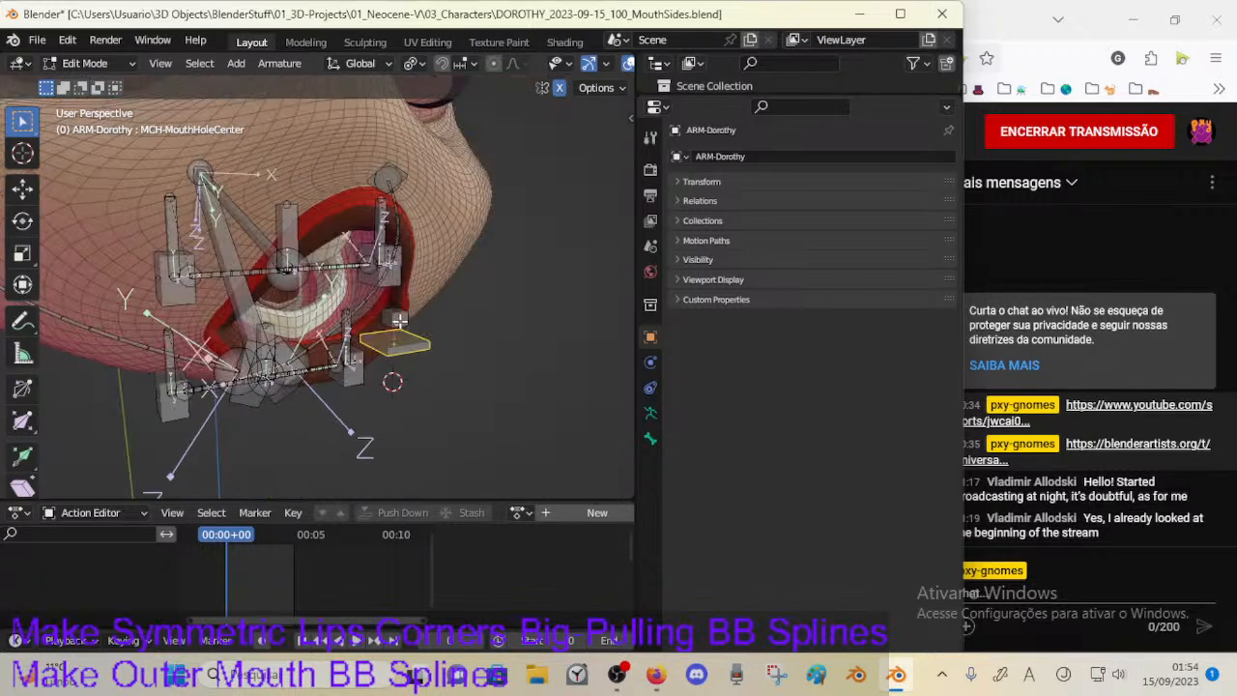
left_click(394, 321)
left_click(353, 330)
left_click(350, 333)
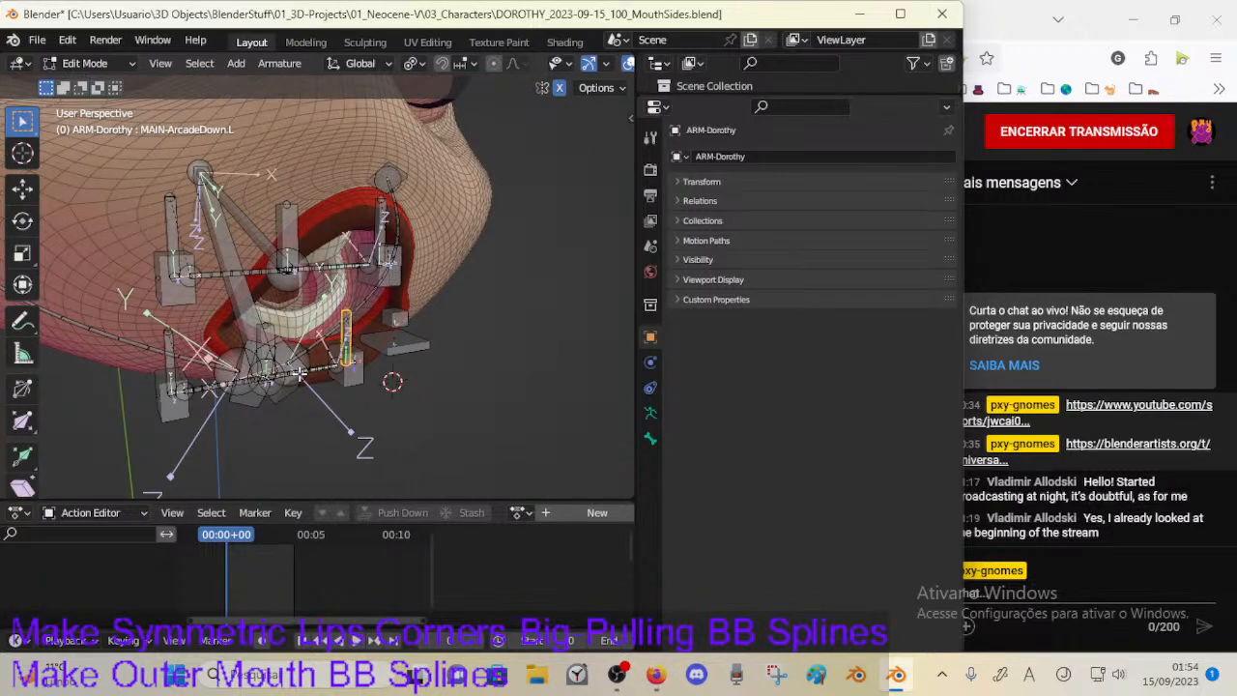
Step: Open the armature's Layer Management and show every bone layer from ARCADES down to BACKUP
key("n")
middle_click_drag(301, 372, 328, 358)
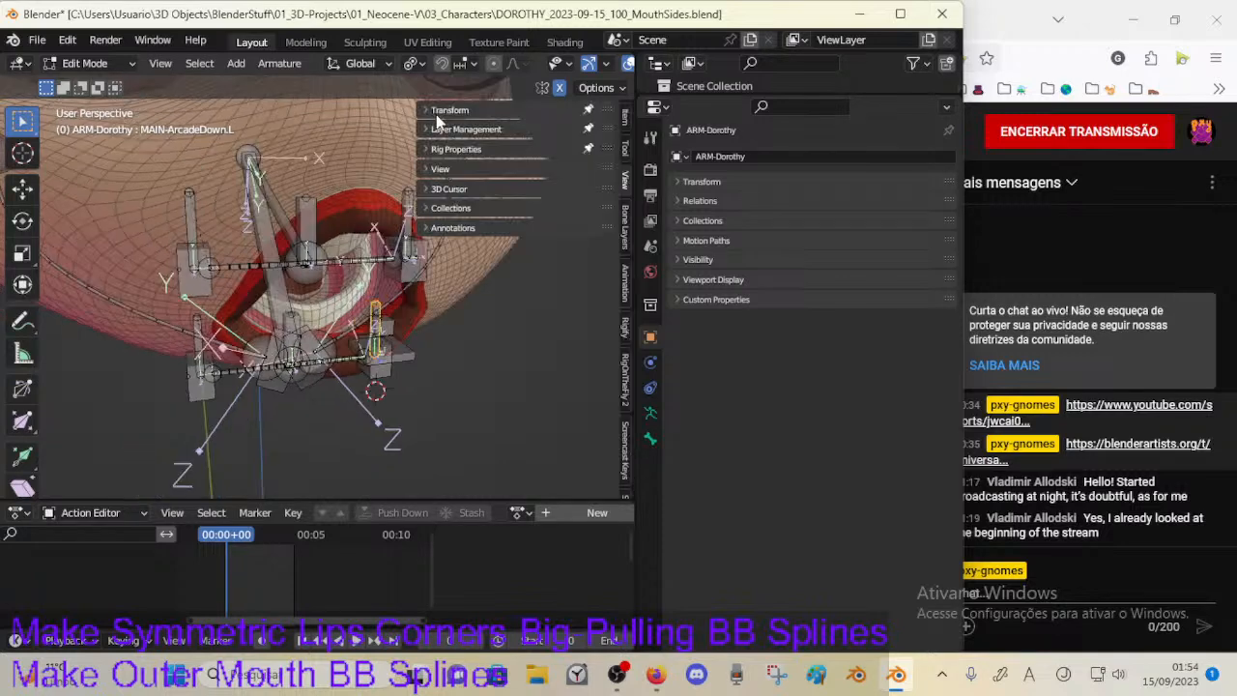
left_click(454, 128)
scroll(350, 365, "down", 3)
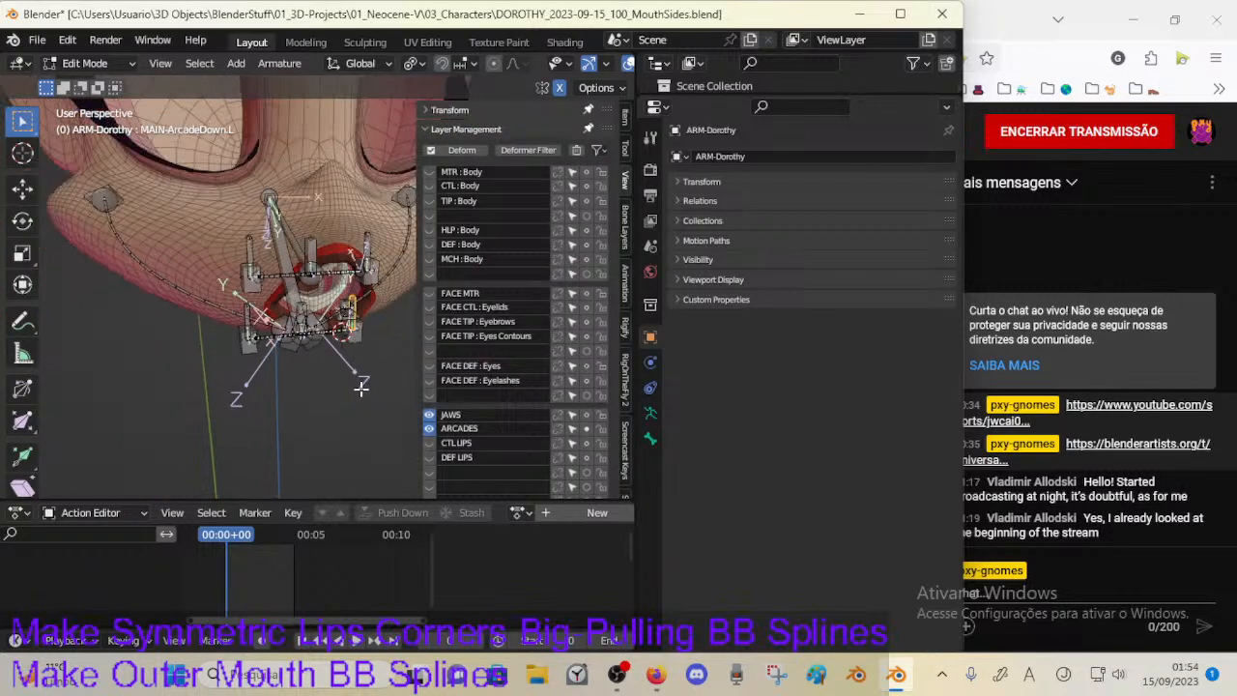
scroll(458, 406, "down", 2)
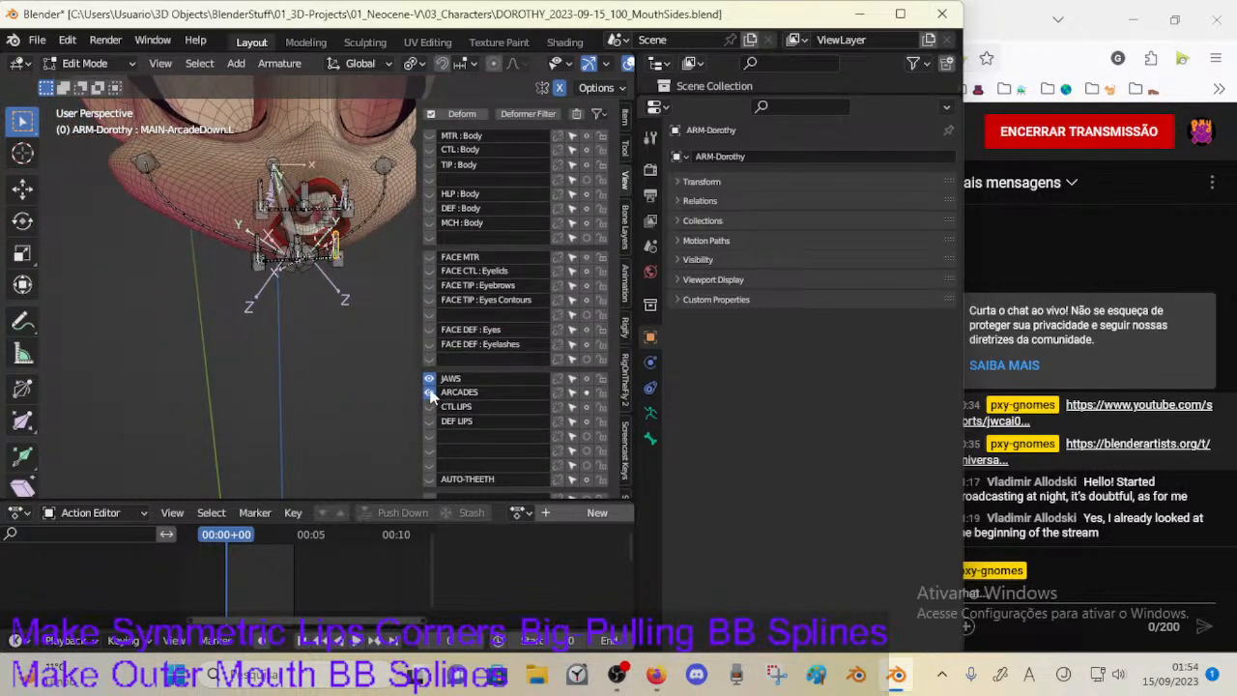
scroll(431, 396, "down", 5)
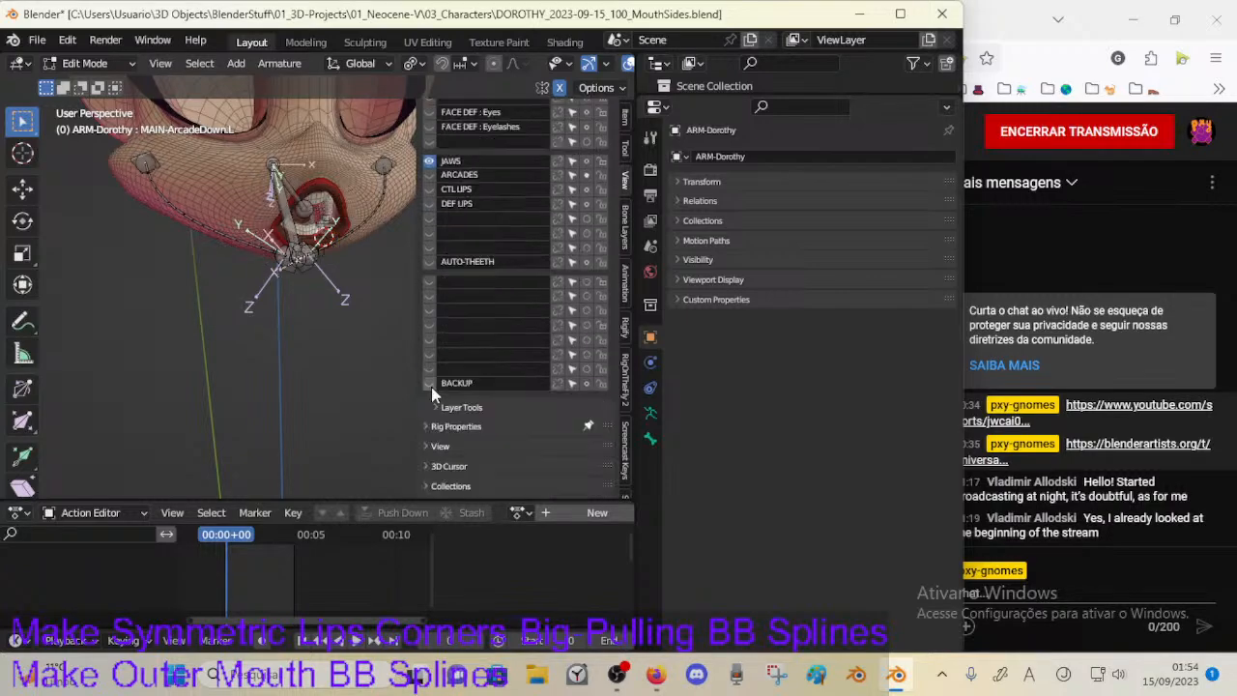
left_click_drag(431, 387, 434, 171)
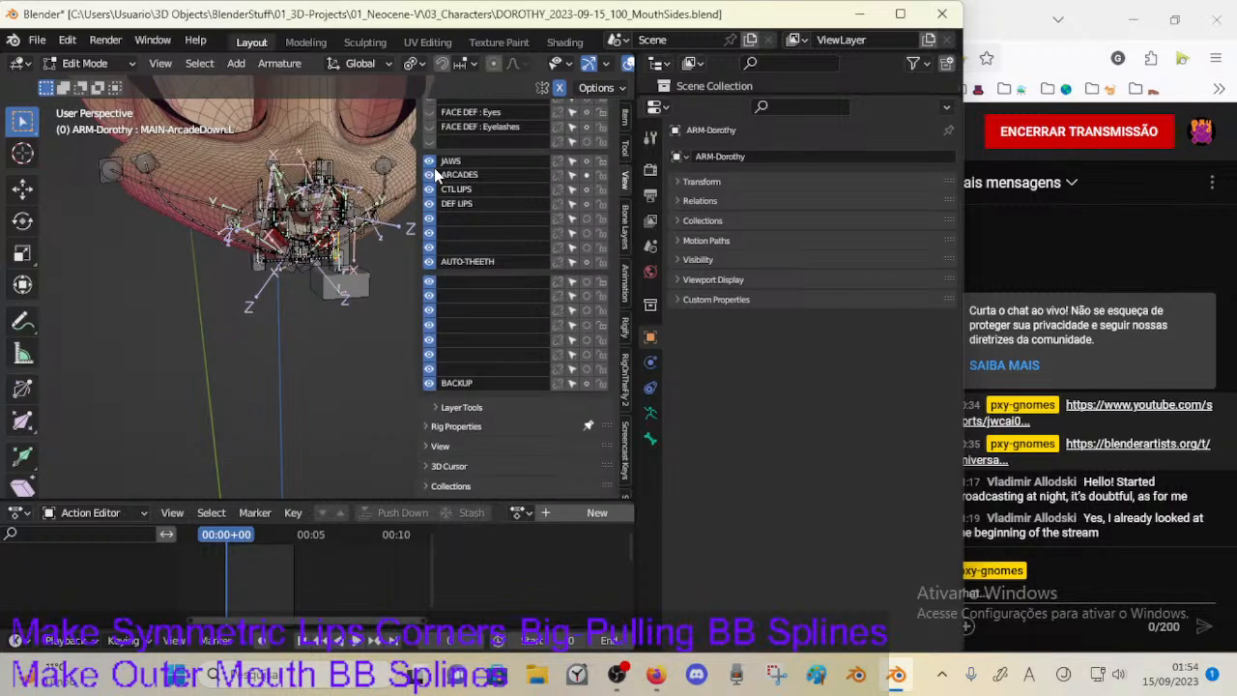
Step: Inspect the control bones in front of the mouth one by one to locate Bone.001, the arcade constraint's target
scroll(233, 243, "up", 3)
middle_click_drag(367, 271, 344, 361, "shift")
left_click(314, 367)
middle_click_drag(327, 384, 306, 392)
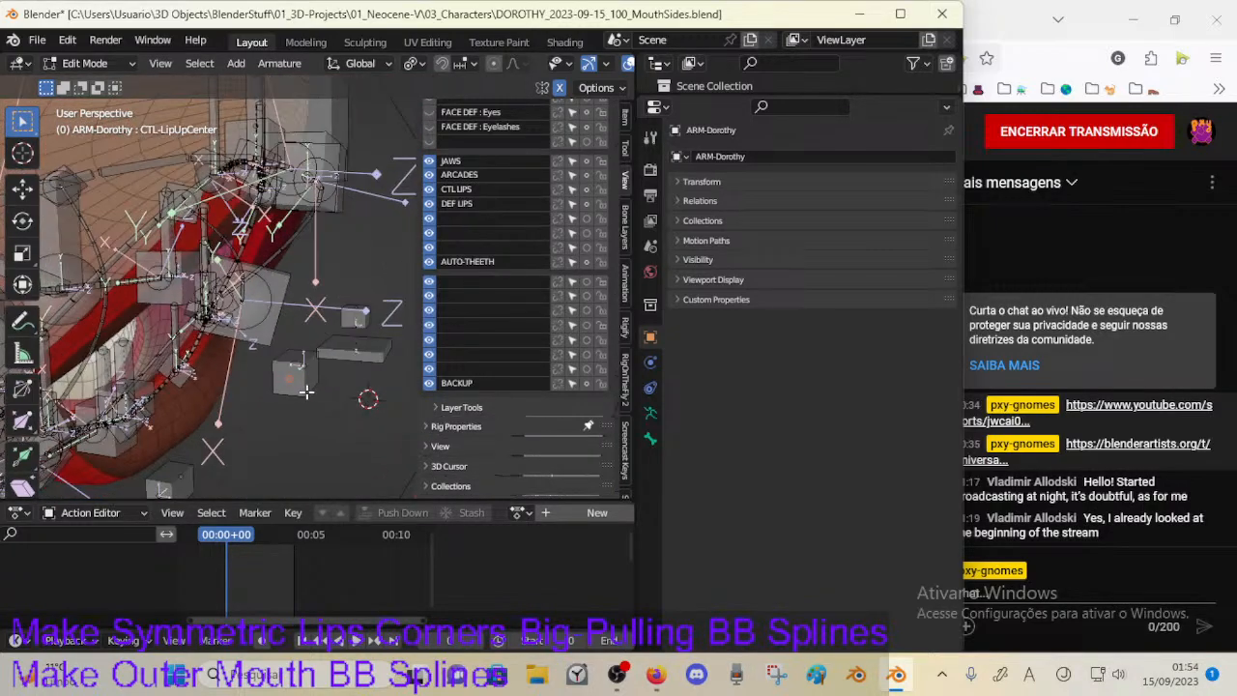
left_click(351, 328)
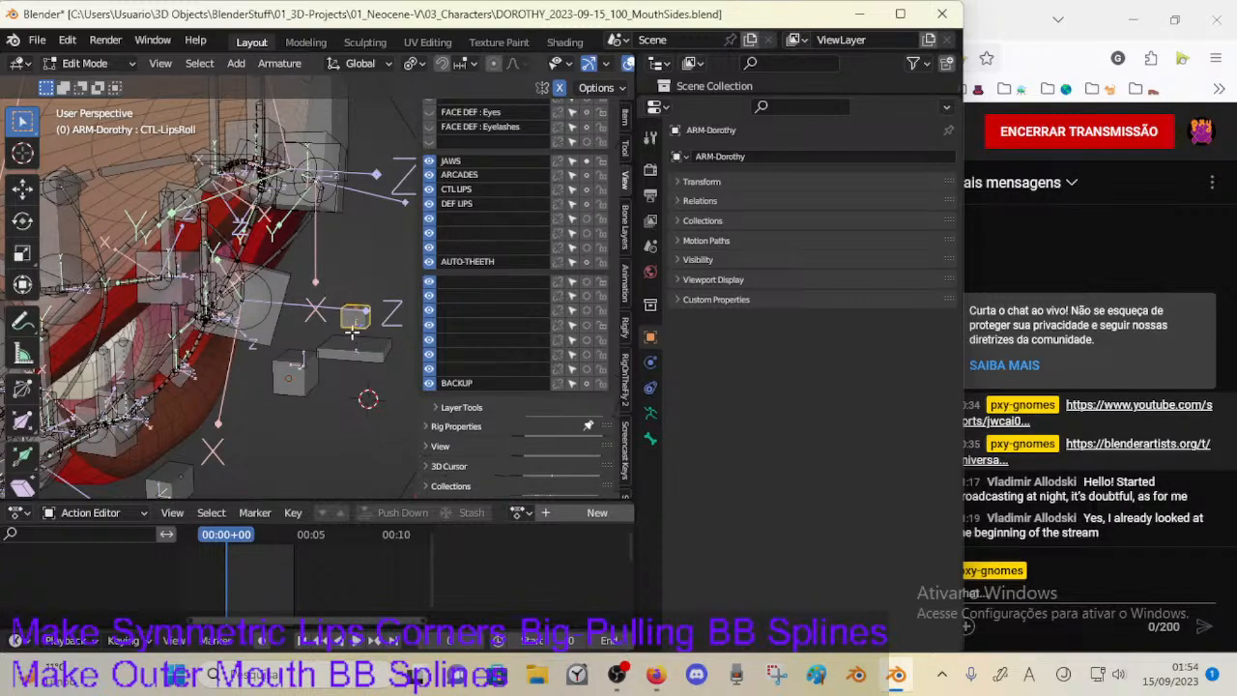
left_click(346, 359)
middle_click_drag(307, 373, 321, 297)
left_click(346, 292)
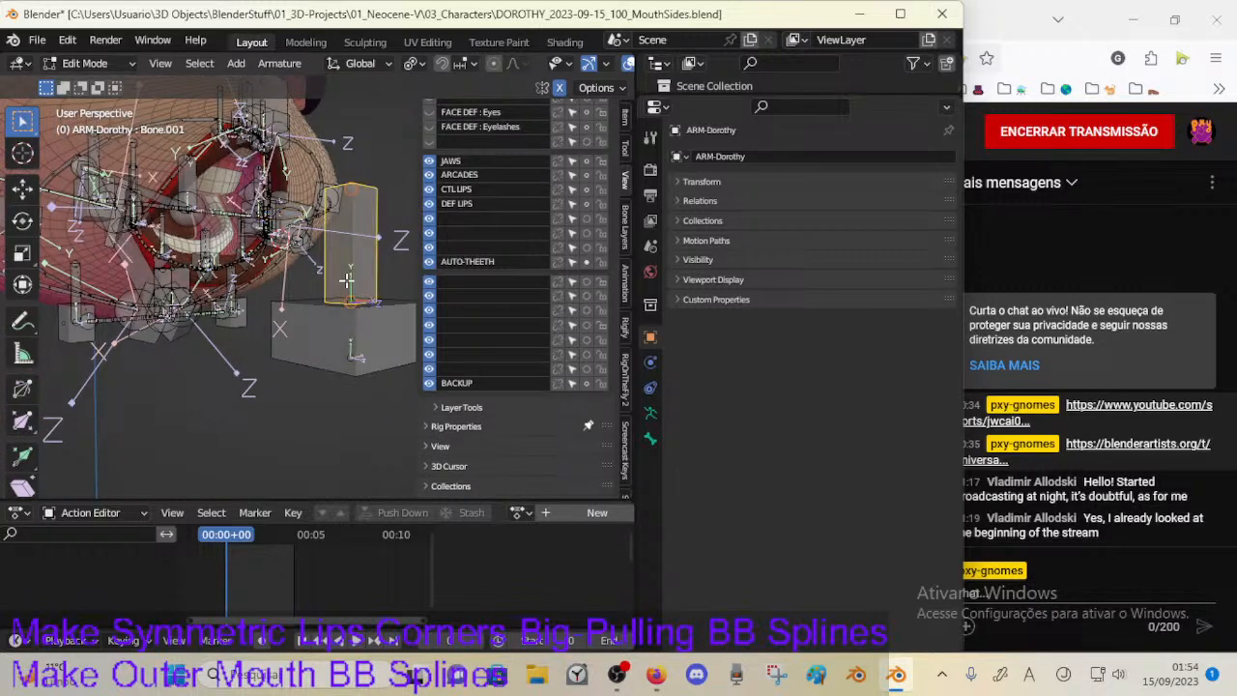
left_click(367, 333)
scroll(368, 333, "down", 2)
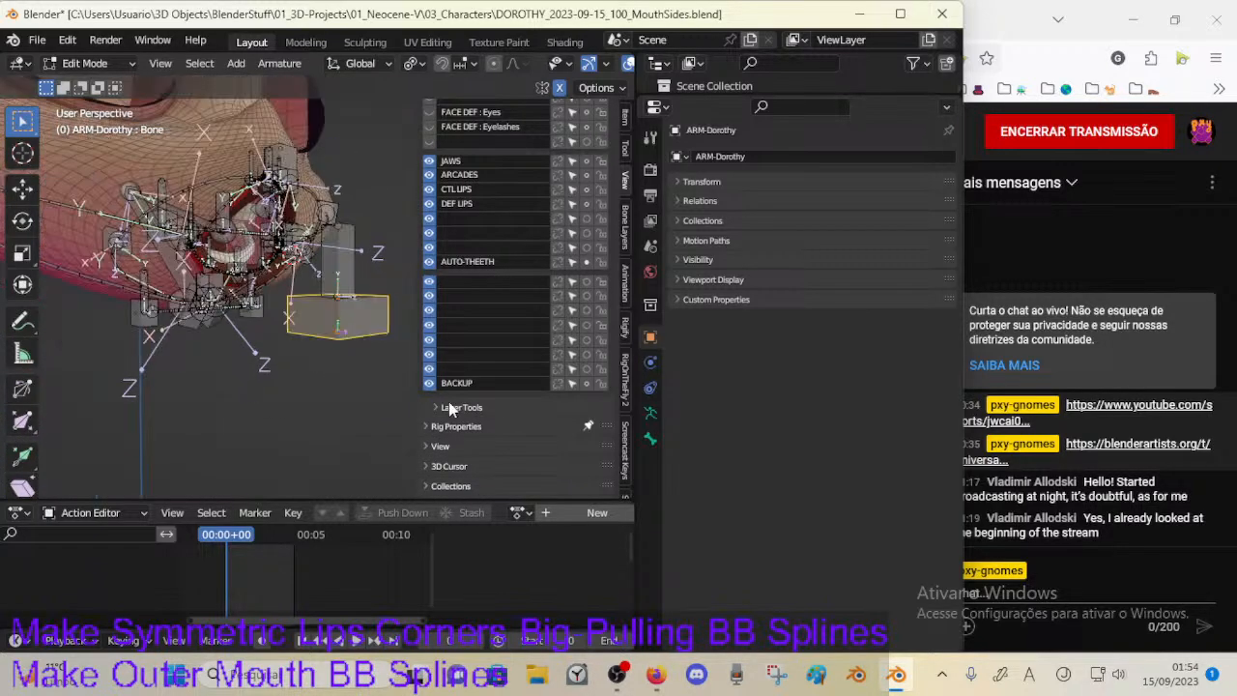
Step: Hide the BACKUP layer and all unnamed layers, keeping JAWS, ARCADES, CTL LIPS, DEF LIPS and AUTO-THEETH visible
left_click(430, 384)
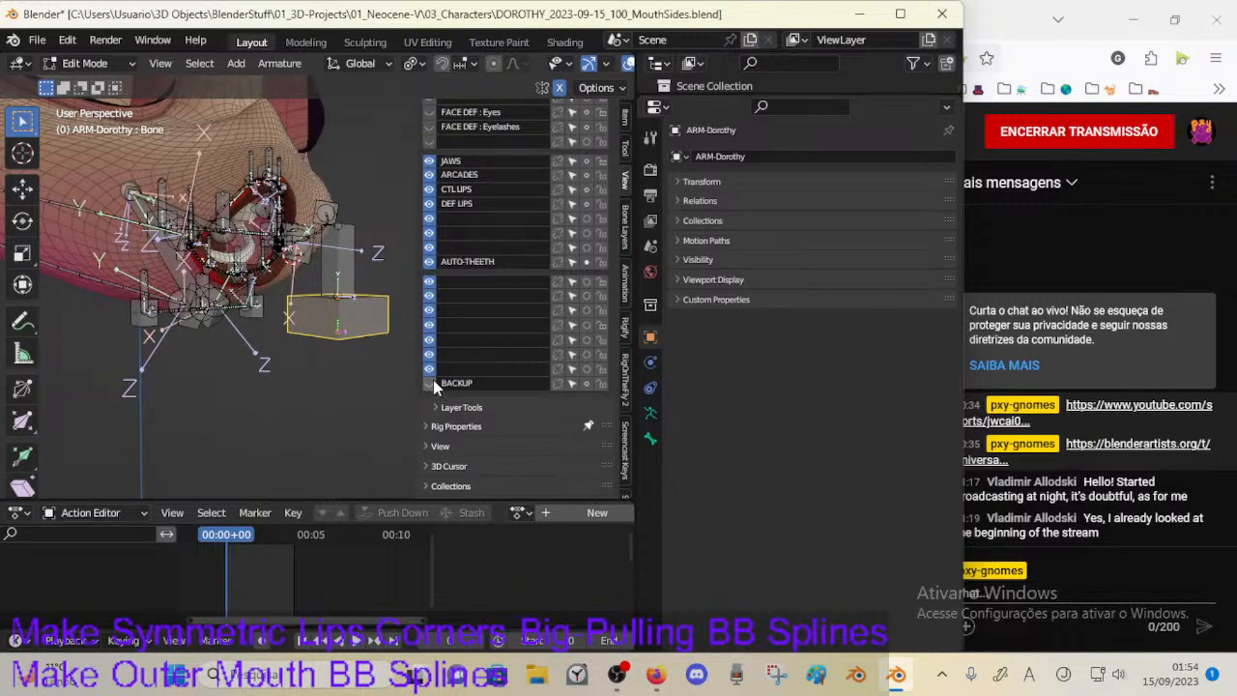
left_click_drag(429, 281, 427, 391)
middle_click_drag(342, 350, 368, 376)
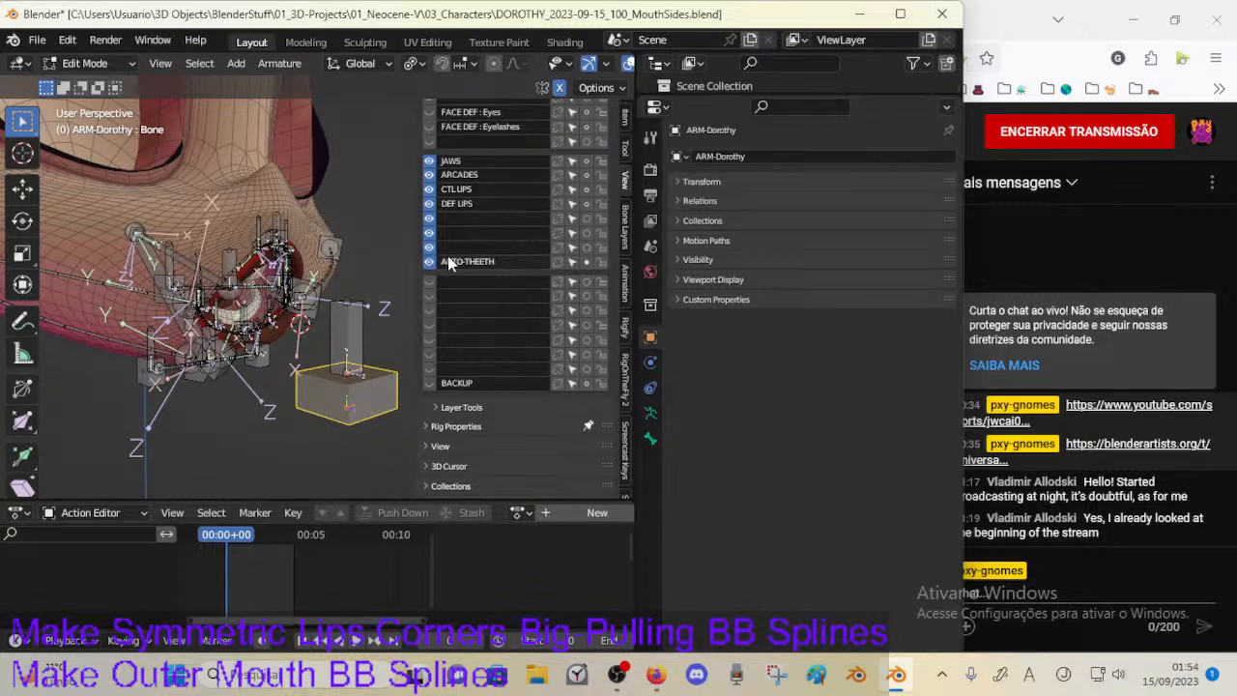
middle_click_drag(321, 263, 198, 415)
scroll(307, 274, "up", 2)
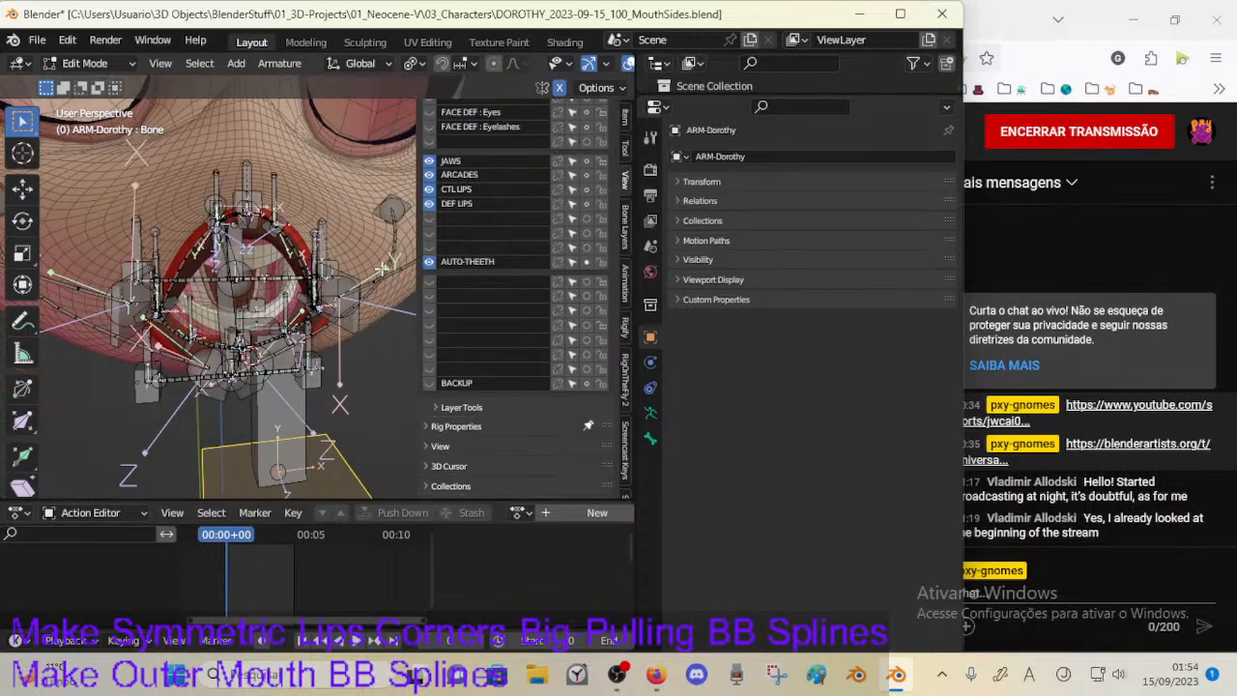
Step: Hide the DEF LIPS and CTL LIPS bone layers, keeping JAWS, ARCADES and AUTO-THEETH visible
left_click(429, 203)
left_click(429, 188)
left_click(429, 174)
left_click(430, 174)
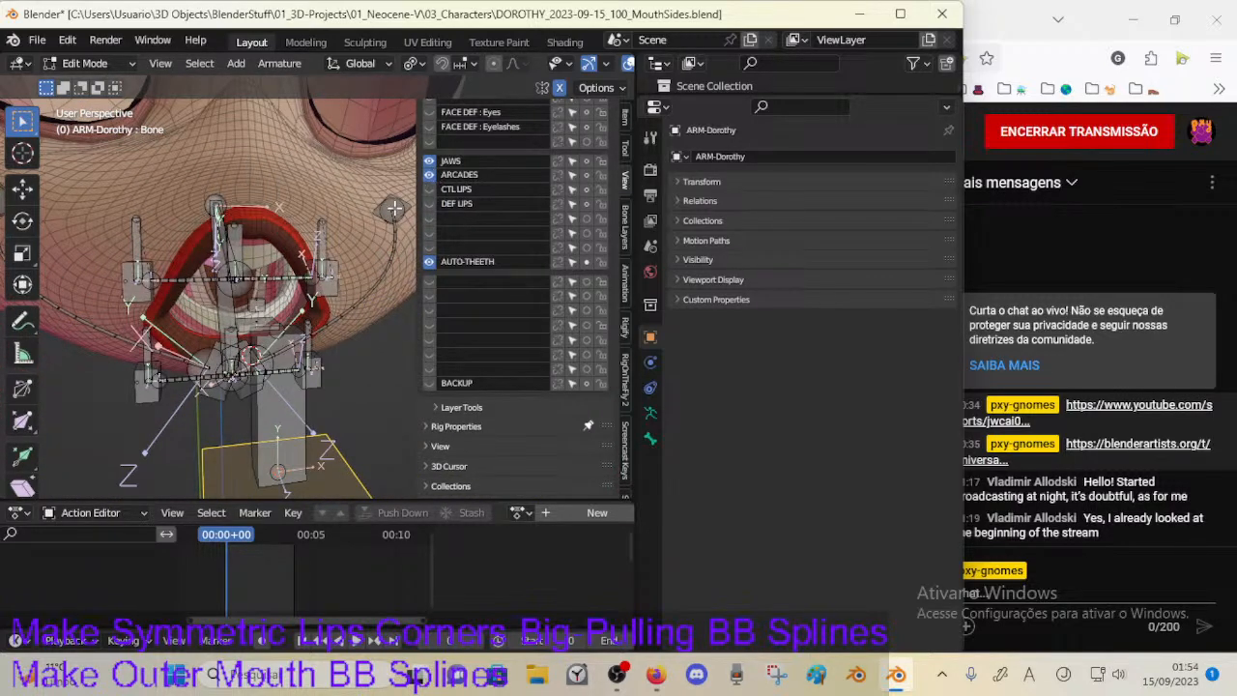
middle_click_drag(358, 271, 311, 354)
Step: Remove the Copy Location constraint from the CTL-LipsRoll bone in pose mode
left_click(280, 303)
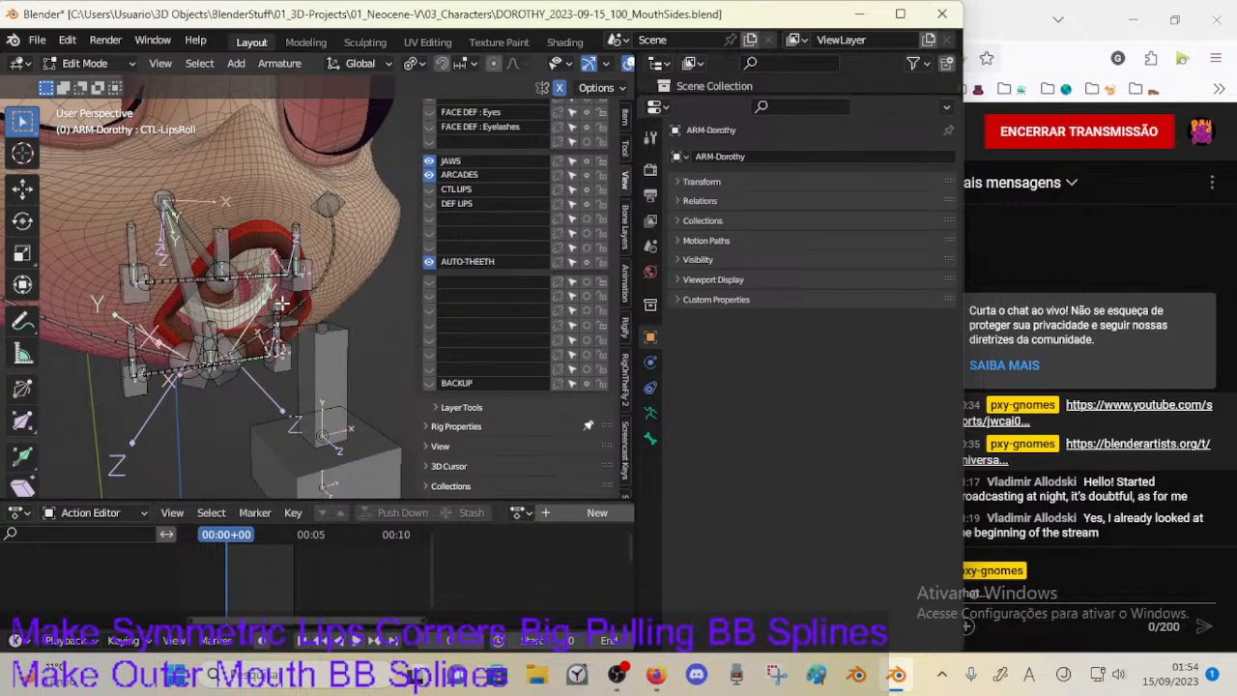
key("ctrl+Tab")
key("2")
middle_click_drag(311, 335, 341, 334)
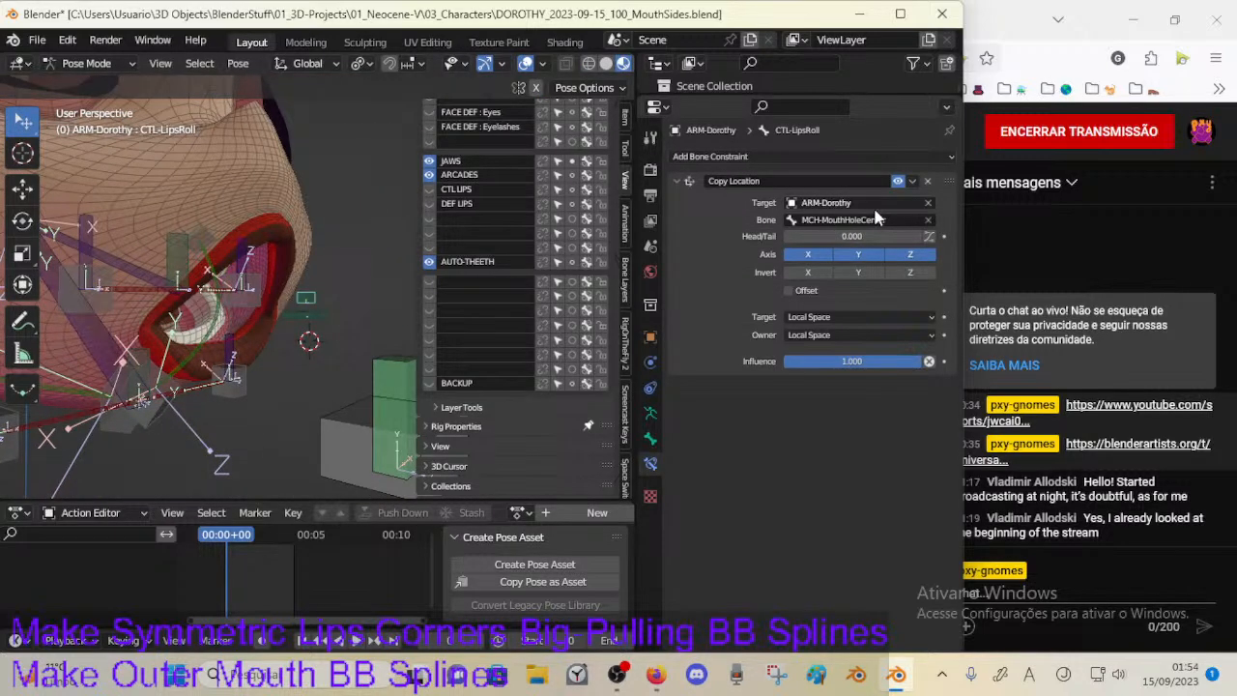
left_click(926, 180)
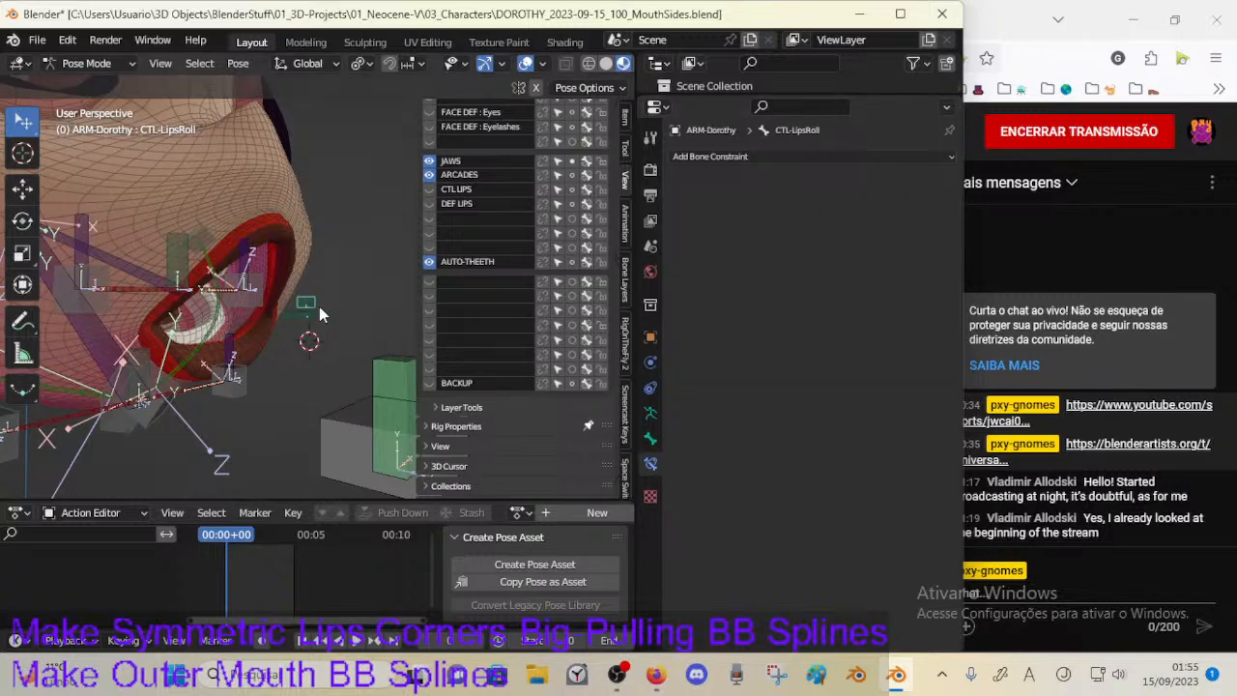
key("ctrl+z")
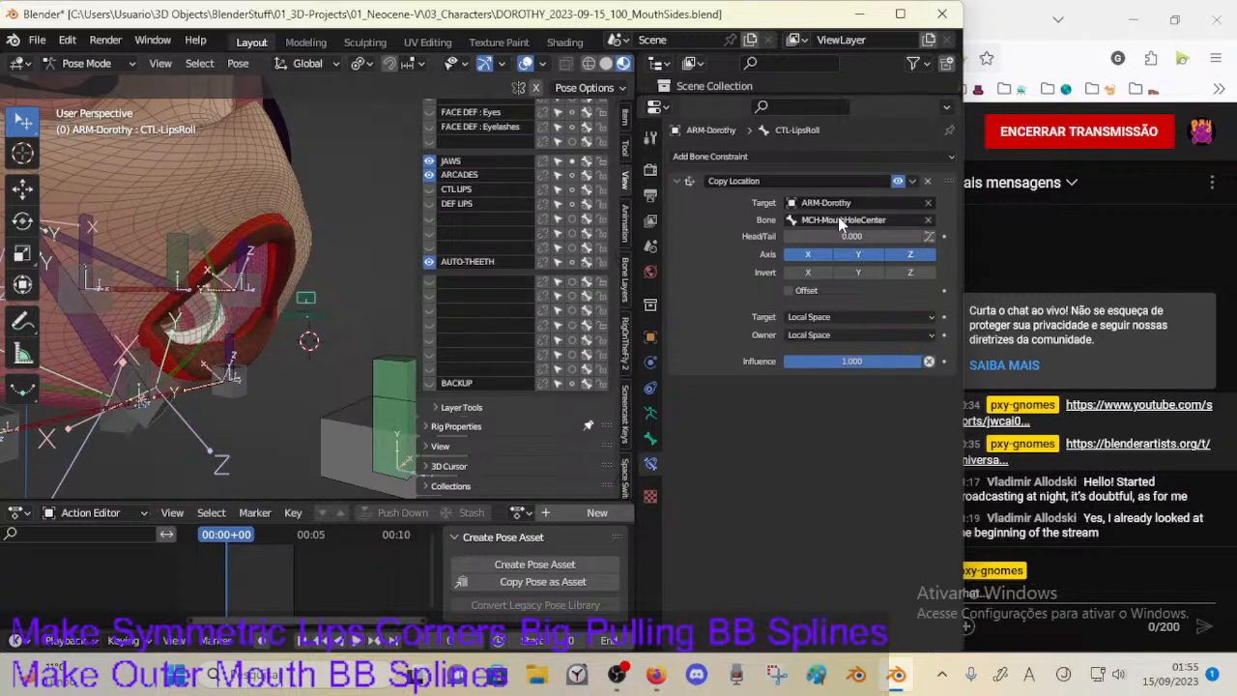
left_click(927, 182)
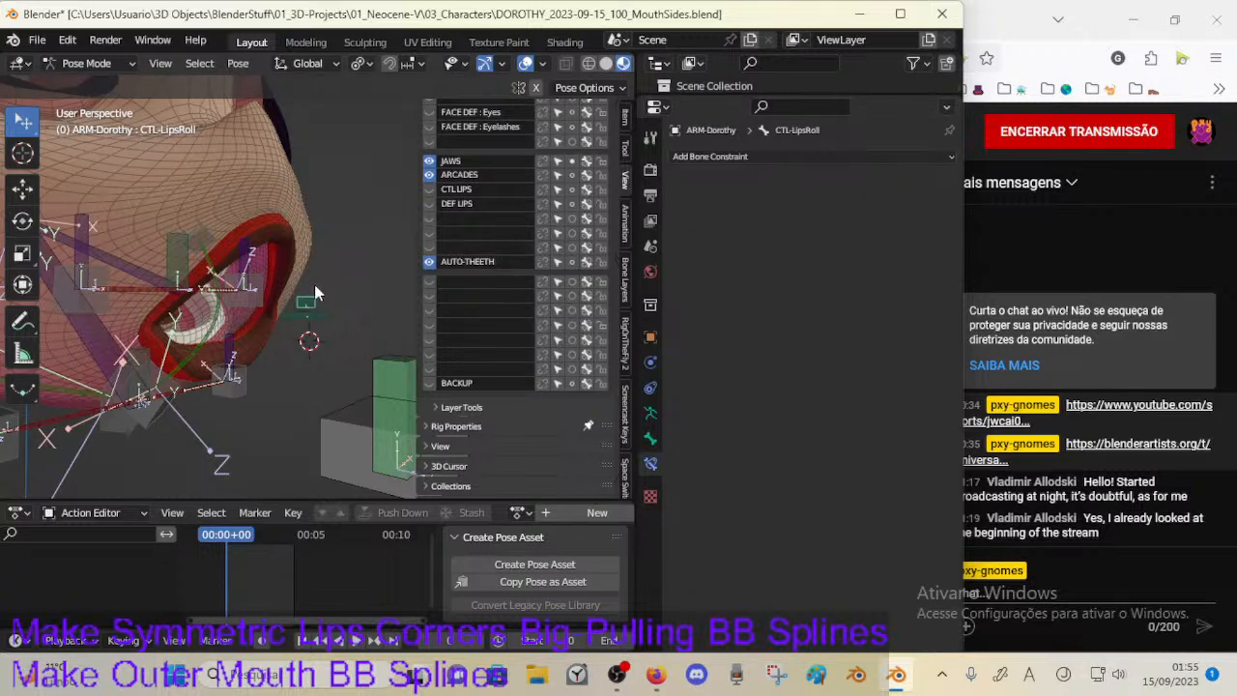
Step: Rename Bone.001, the tall box bone in front of the mouth, as Switcher
left_click(210, 295)
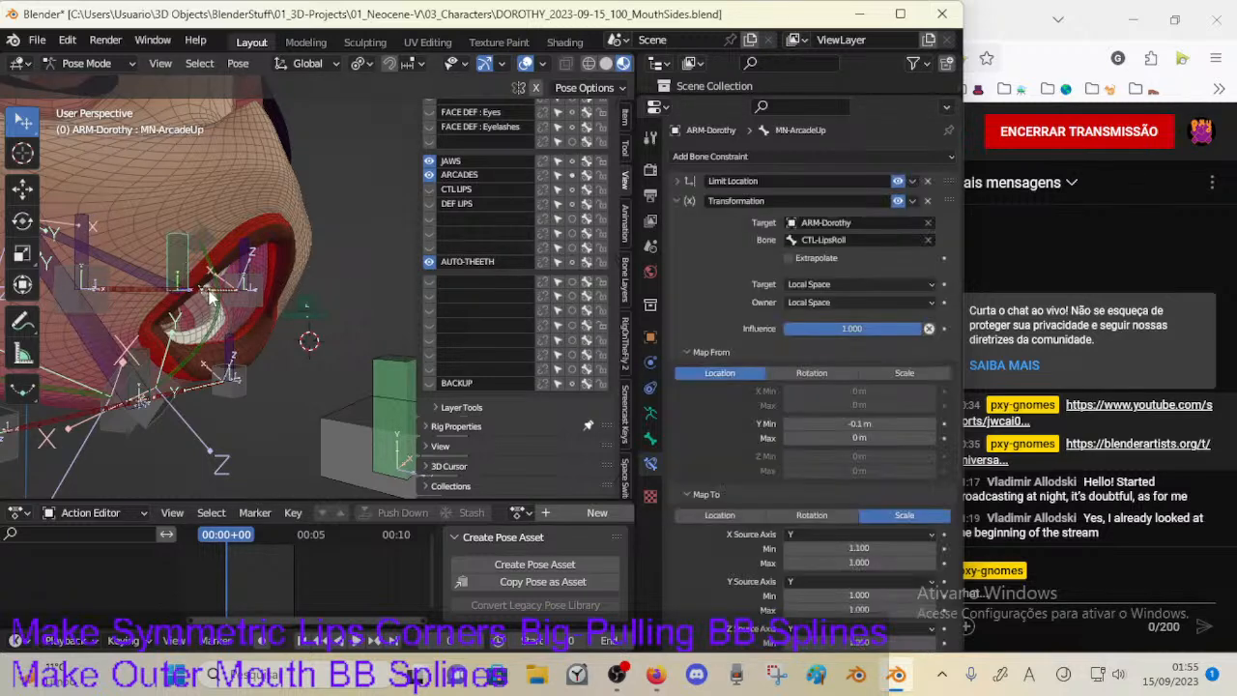
left_click(386, 369)
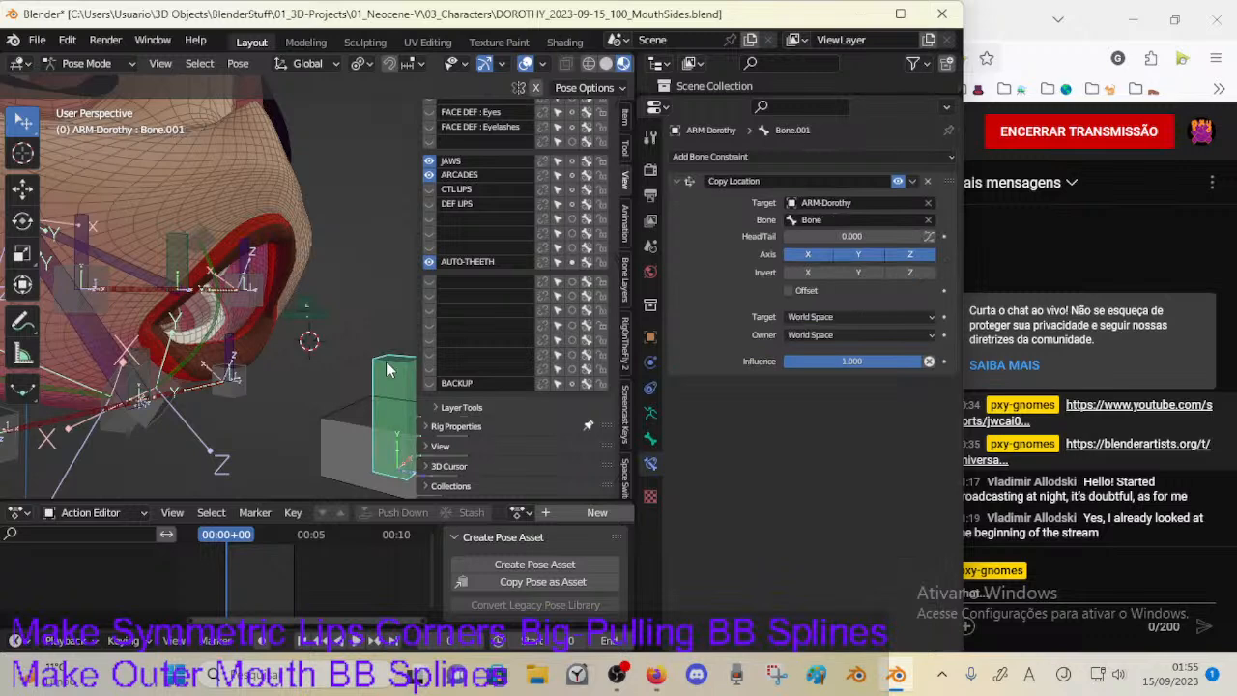
left_click(823, 219)
left_click(391, 379)
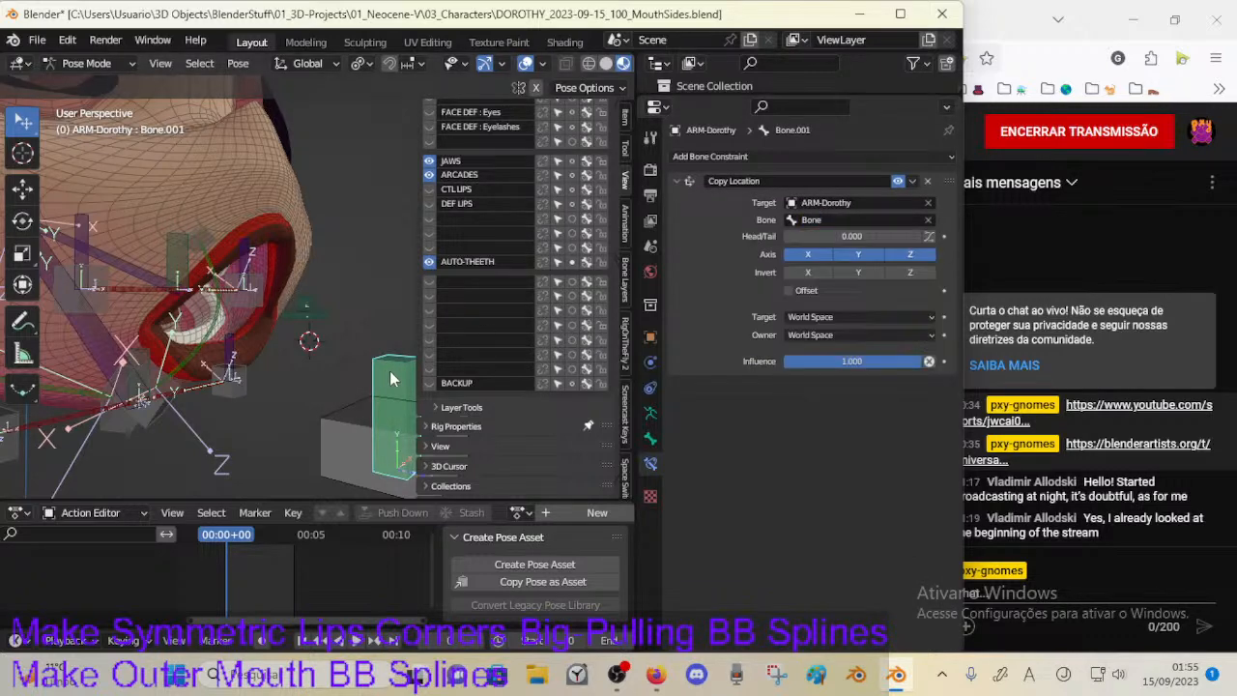
key("F2")
type("Switcher")
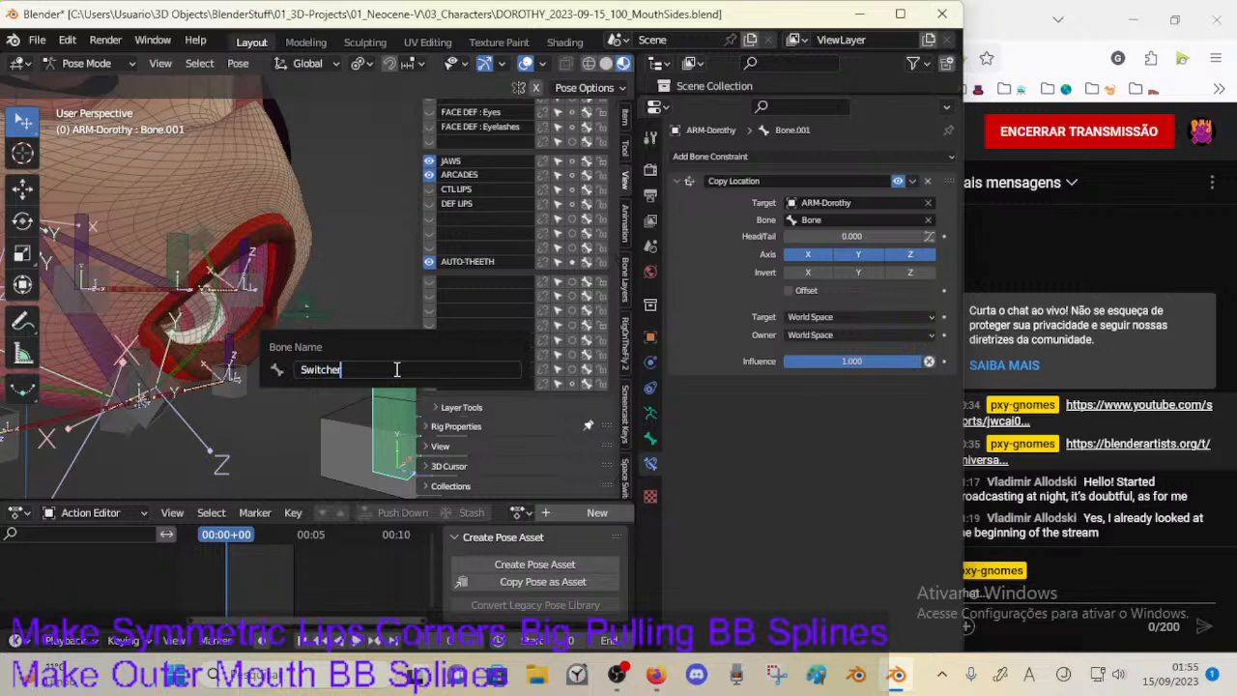
key("Return")
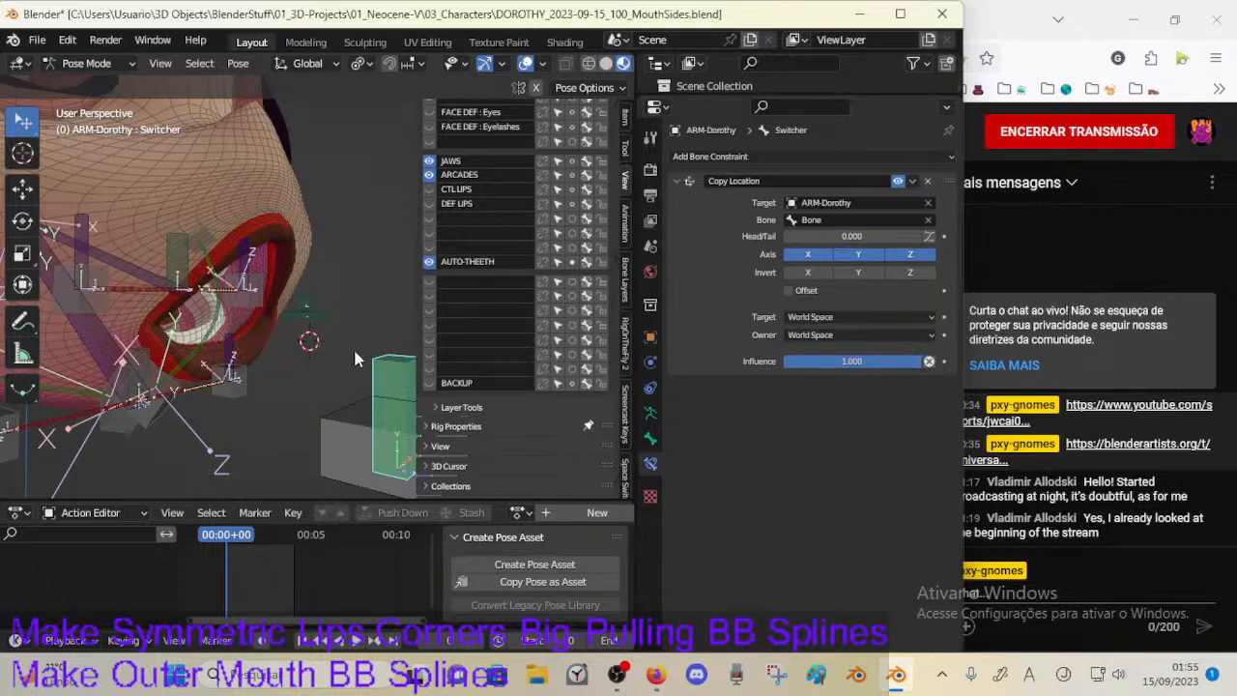
Step: Rename the wide box bone at the base of Switcher as SwitcherBase
middle_click_drag(355, 360, 334, 376)
left_click(324, 426)
key("F2")
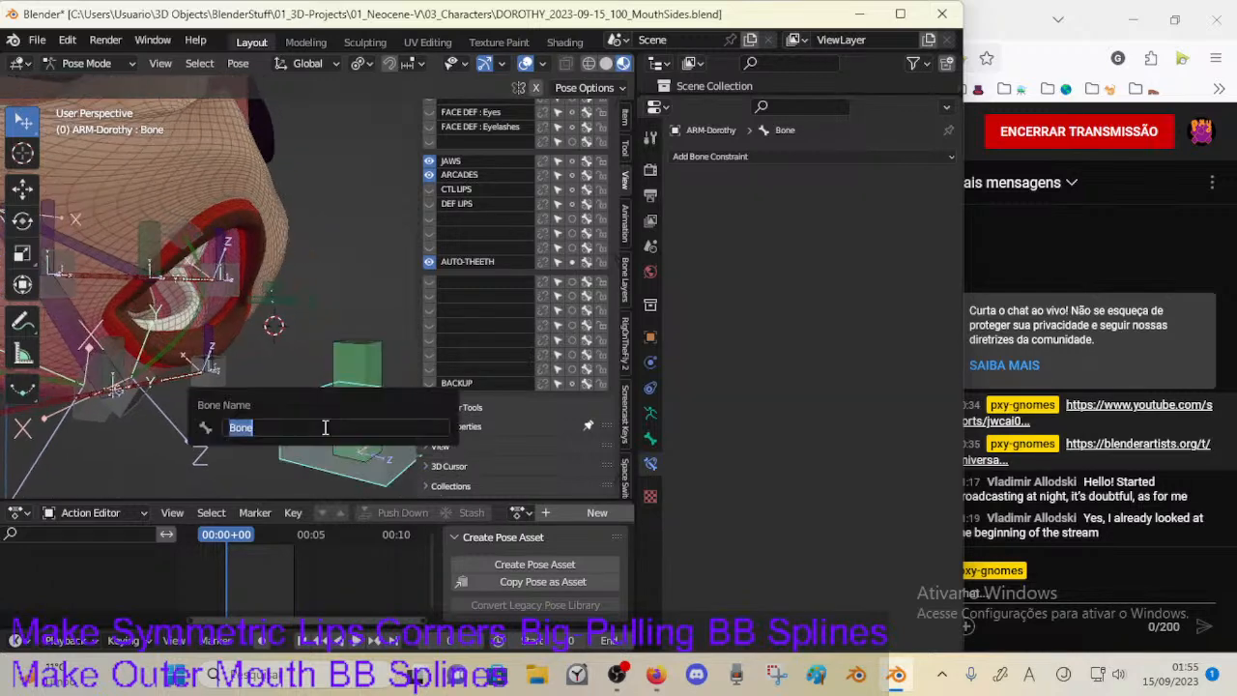
key("Escape")
left_click(374, 359)
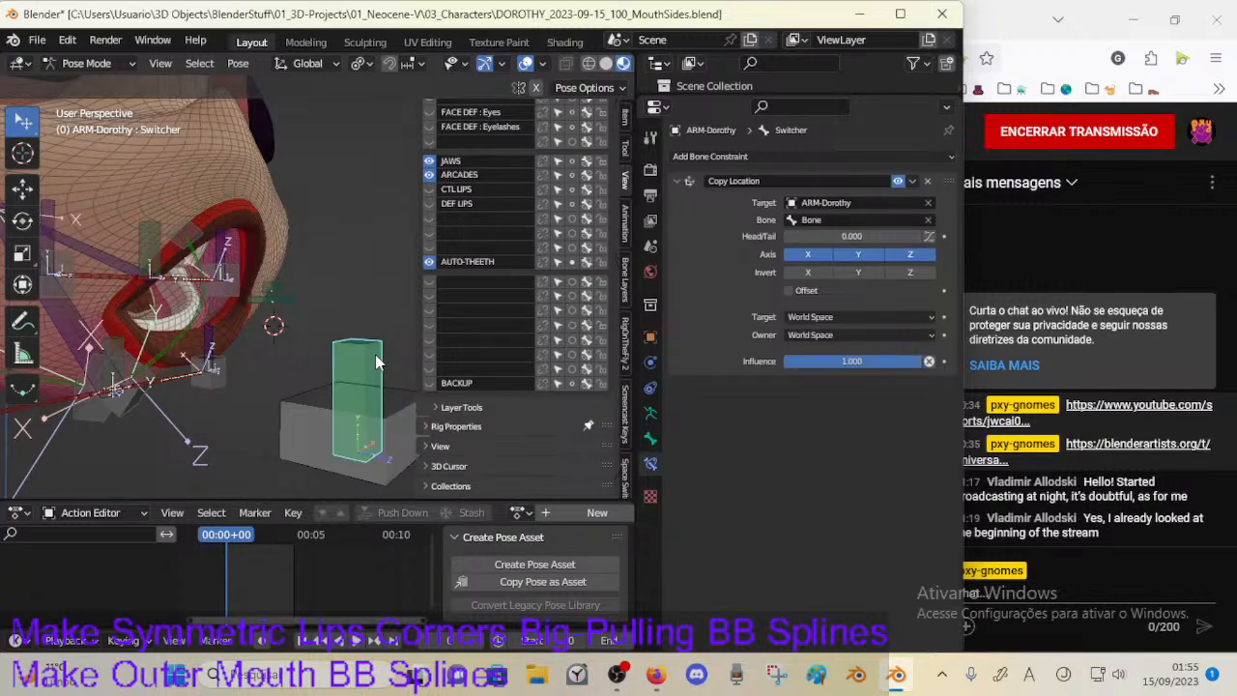
middle_click_drag(328, 384, 324, 429)
left_click(314, 417)
key("F2")
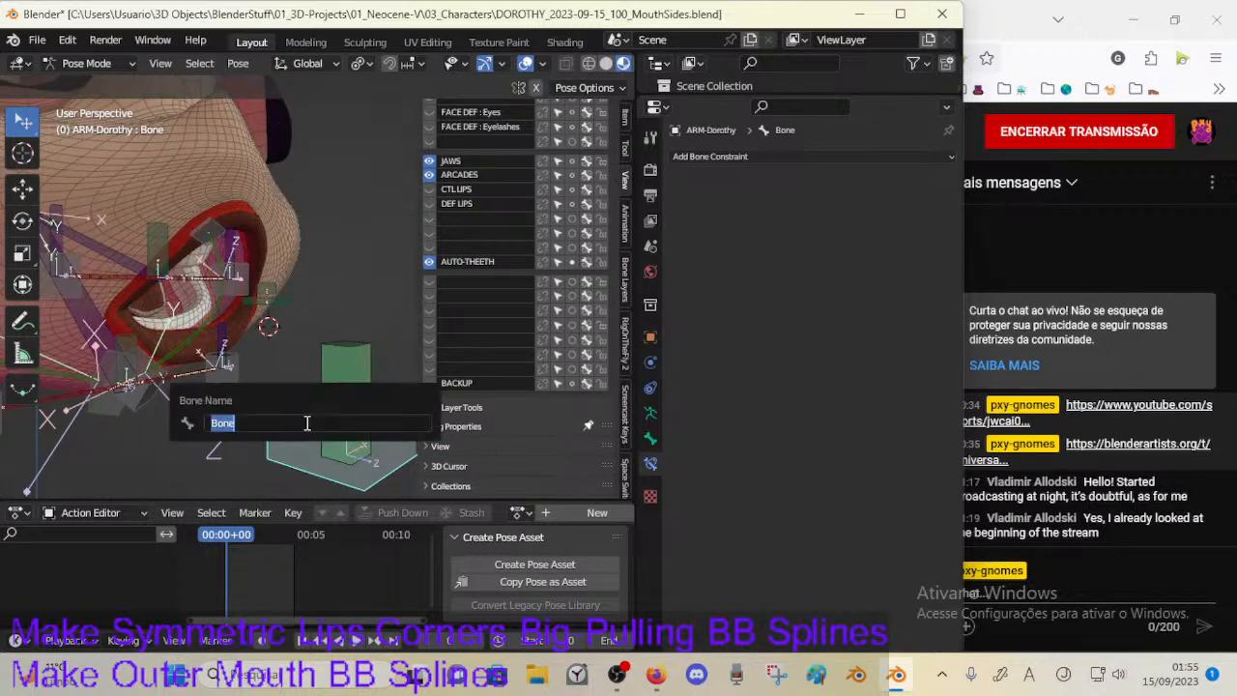
type("SwitcherBase")
key("Return")
Step: Rename the wide base bone in front of the mouth as TheethAuto
middle_click_drag(296, 423, 243, 353)
key("F2")
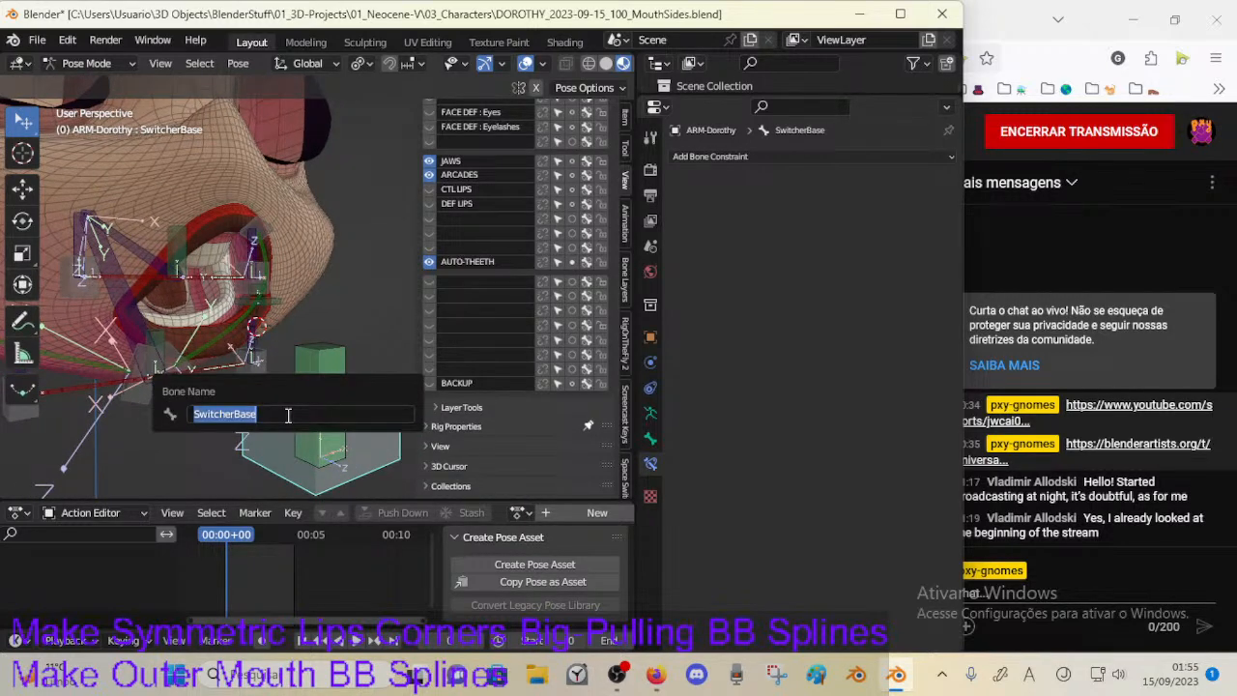
type("Theeth")
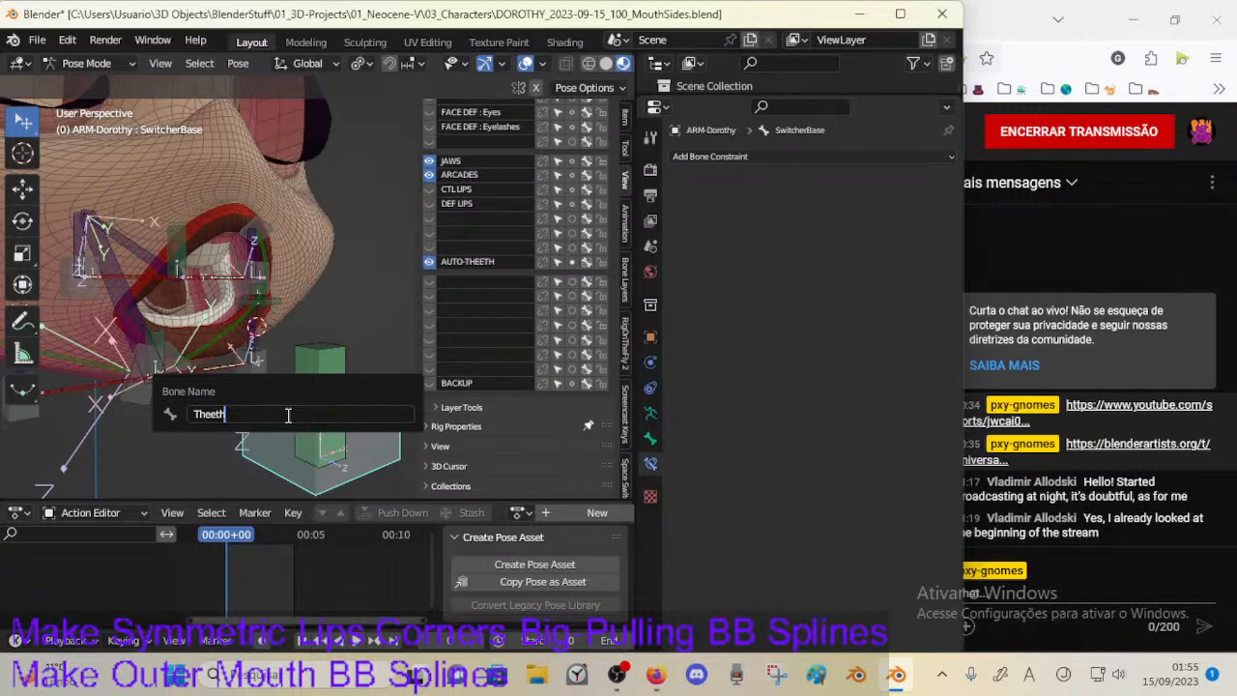
type("AUuto")
key("Return")
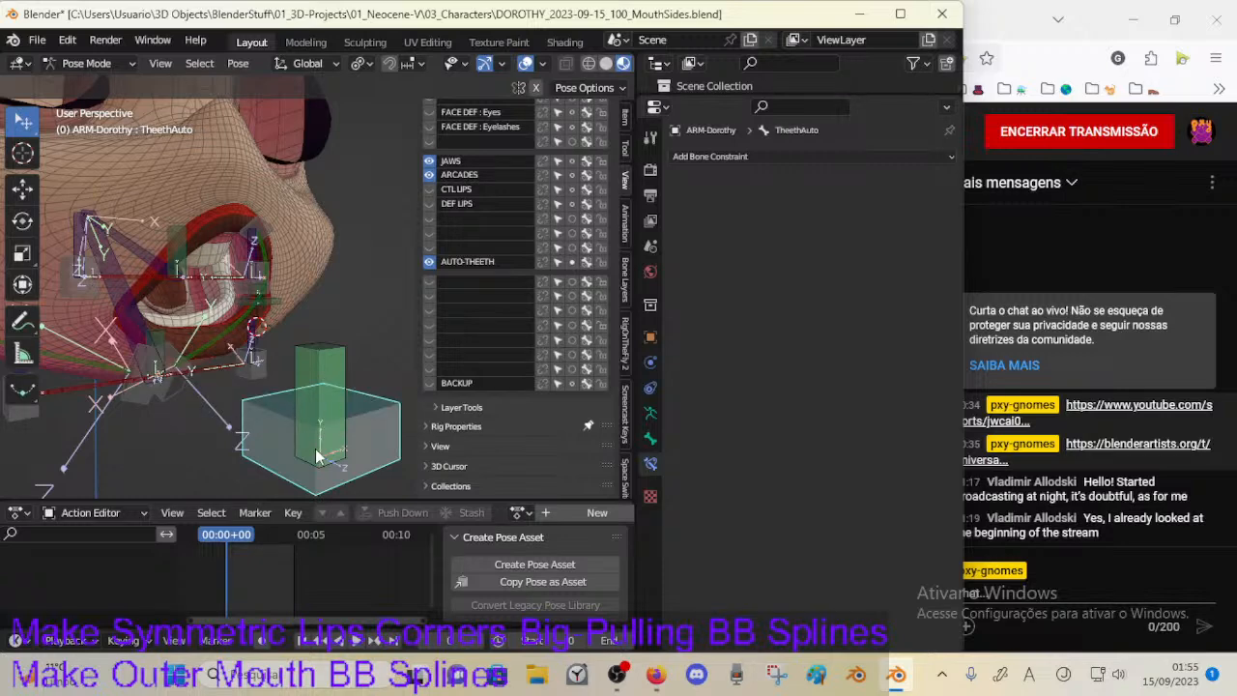
Step: Rename the tall Switcher bone as TheethAutoSwitcher
left_click(334, 389)
key("F2")
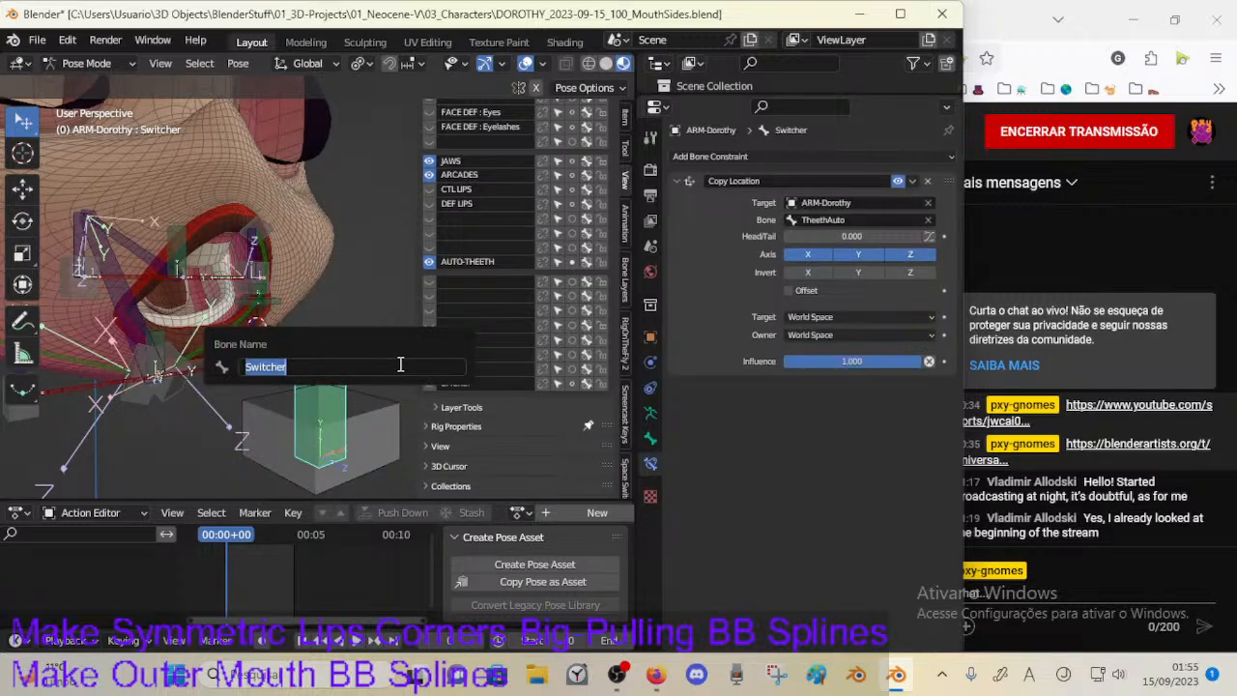
key("Home")
type("Theeth")
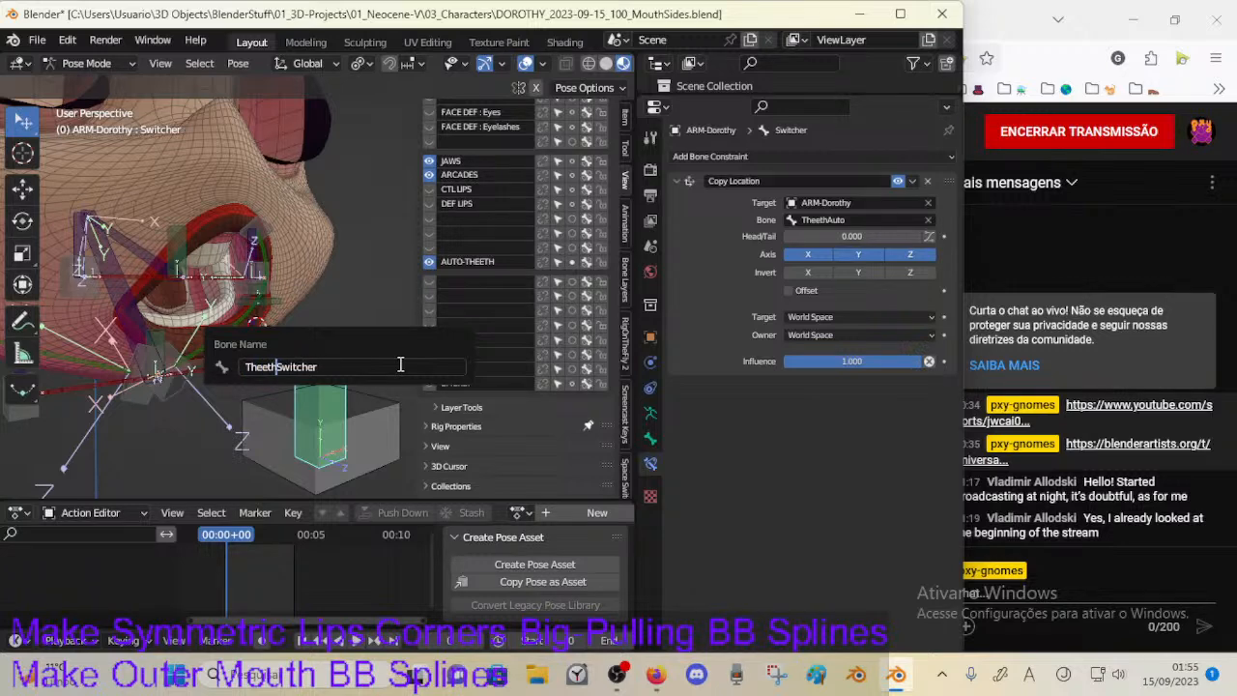
type("Auto")
key("Return")
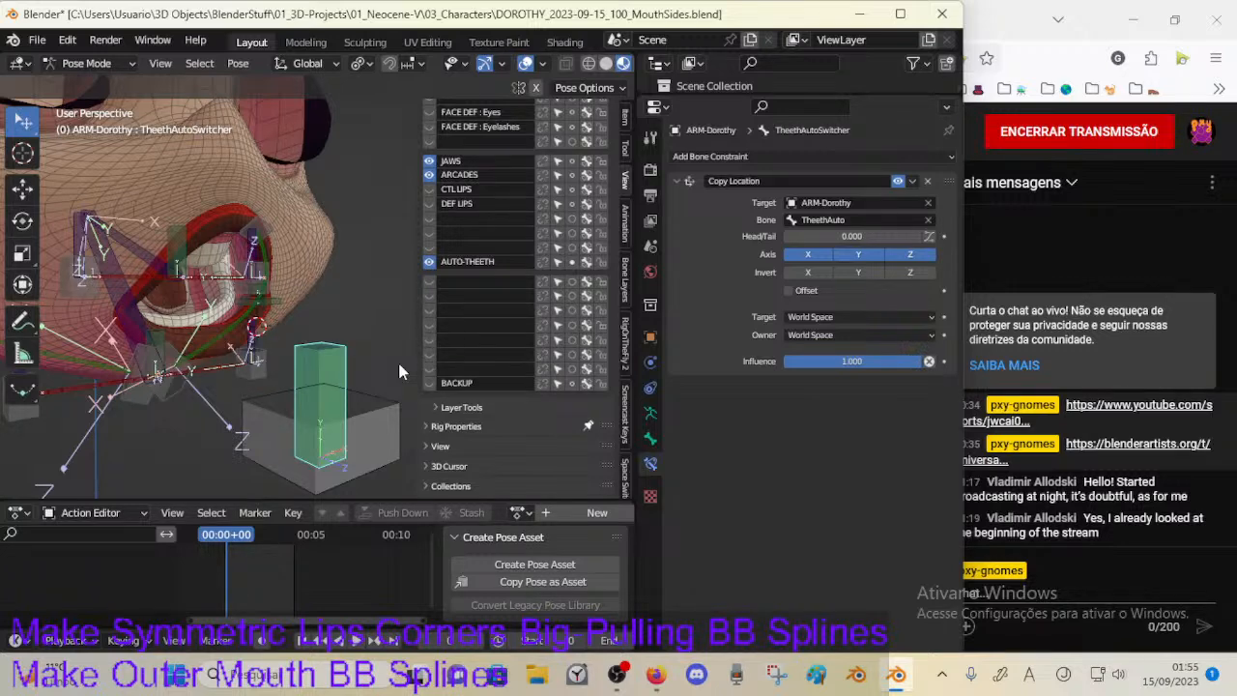
Step: Toggle TheethAutoSwitcher's Copy Location constraint off and on repeatedly to check its effect on the arcade bones
middle_click_drag(327, 357, 200, 322)
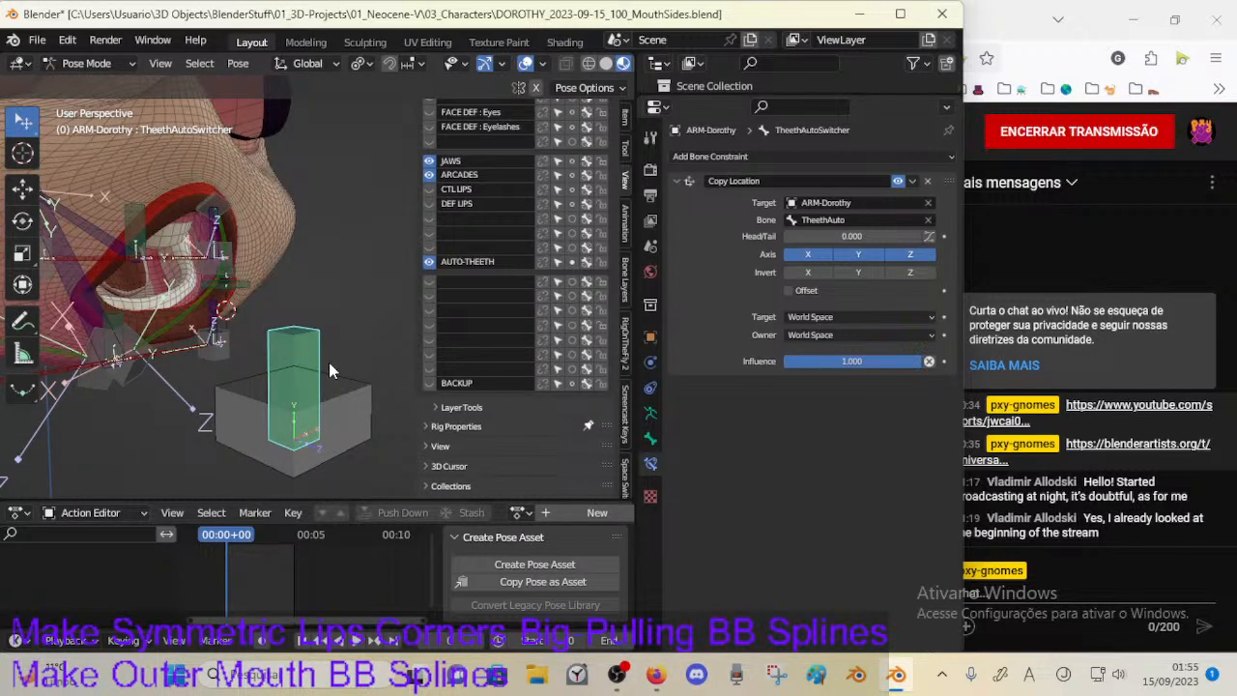
left_click(898, 181)
left_click(898, 181)
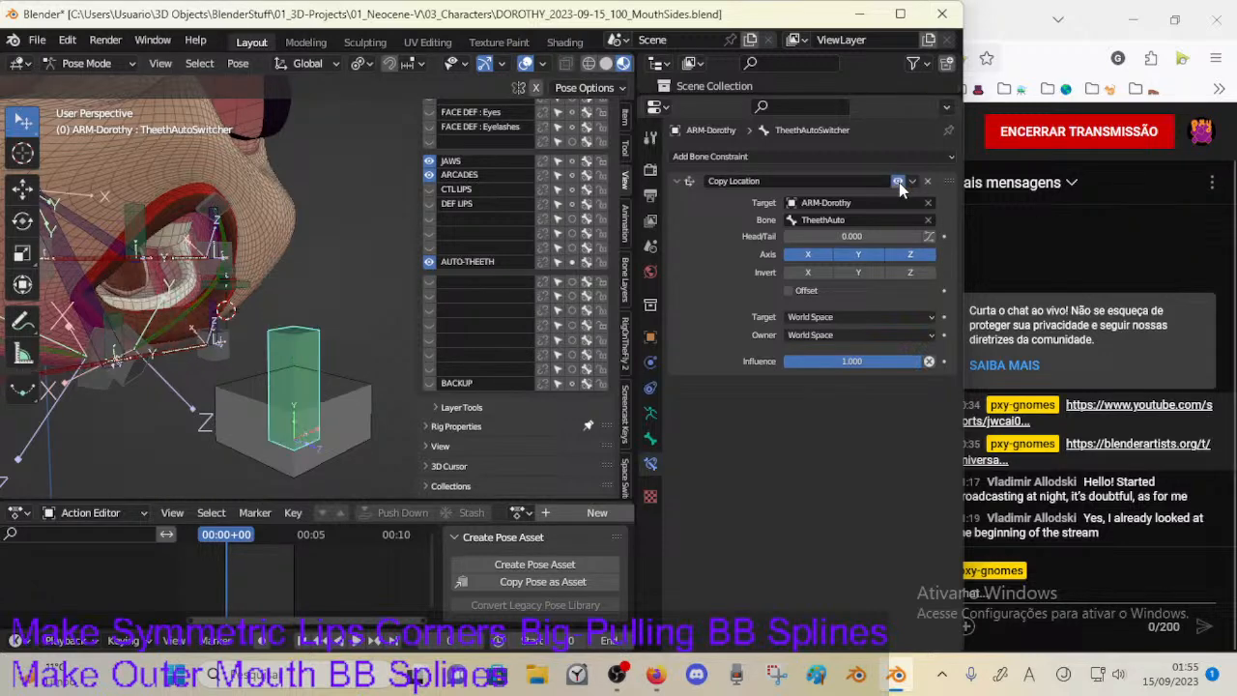
left_click(898, 181)
left_click(898, 182)
left_click(897, 181)
left_click(898, 182)
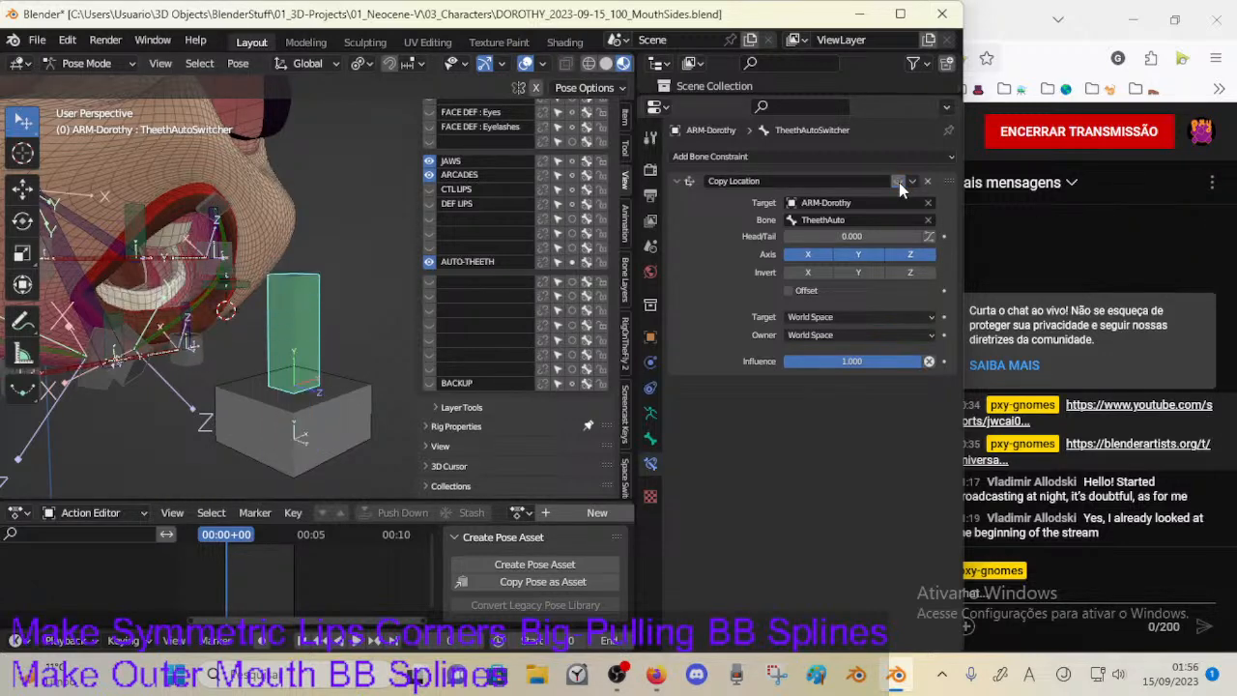
Step: Compare the Transformation constraint targets of MN-ArcadeDown and MN-ArcadeUp, and check TheethAutoSwitcher's constraint
left_click(147, 236)
key("F2")
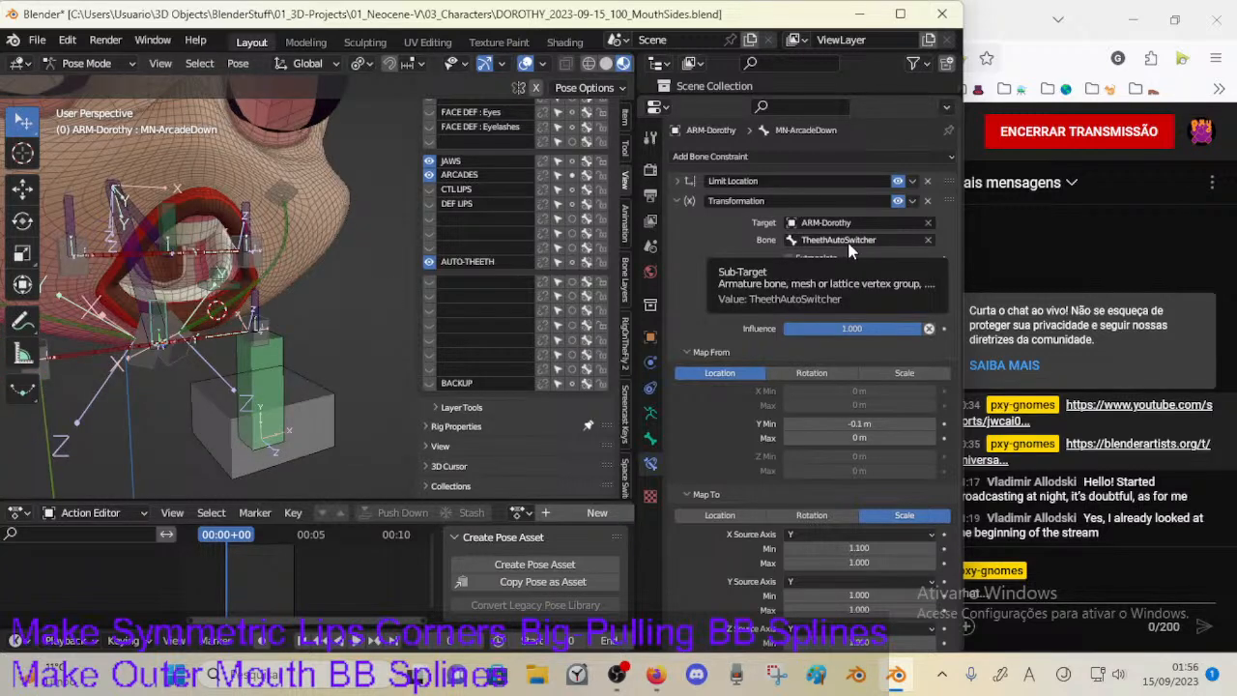
left_click(180, 228)
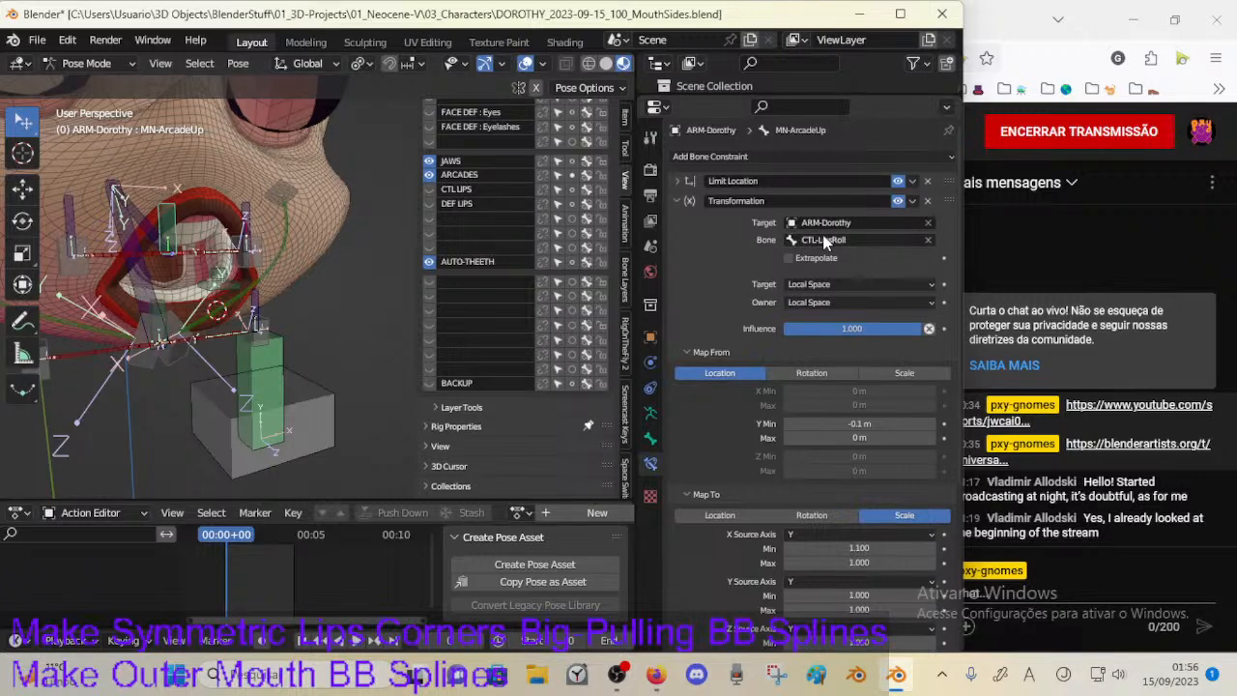
left_click(282, 351)
scroll(281, 351, "down", 4)
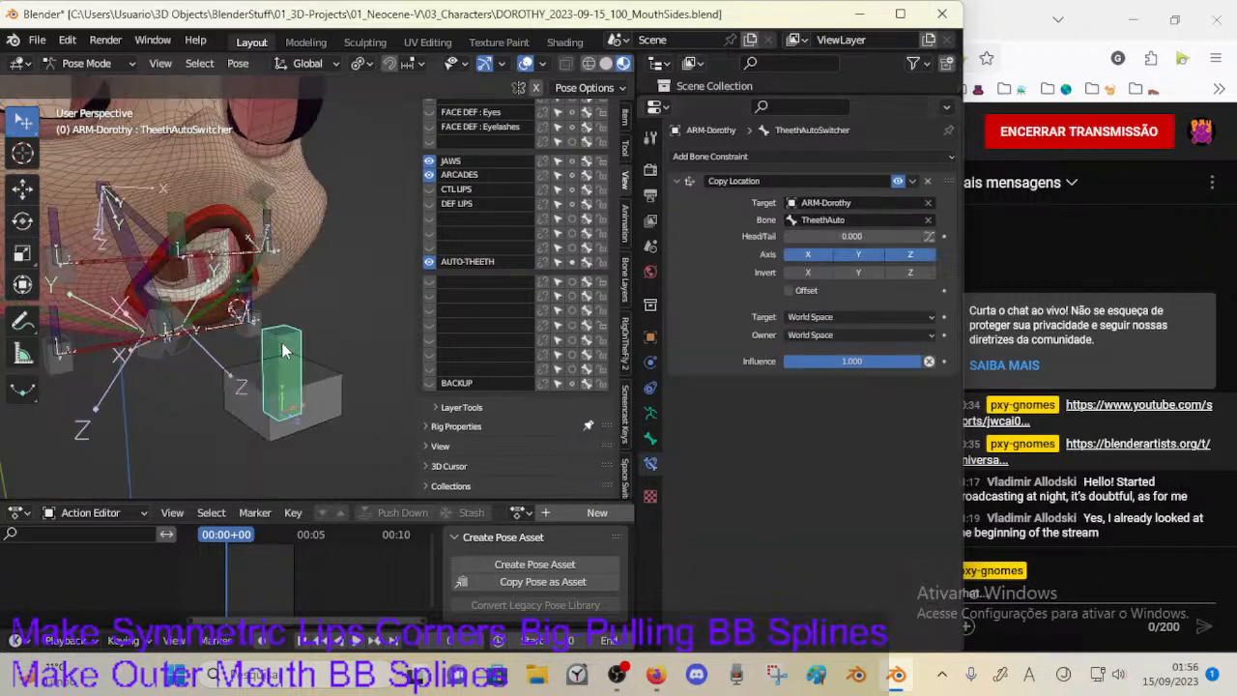
middle_click_drag(287, 332, 350, 327)
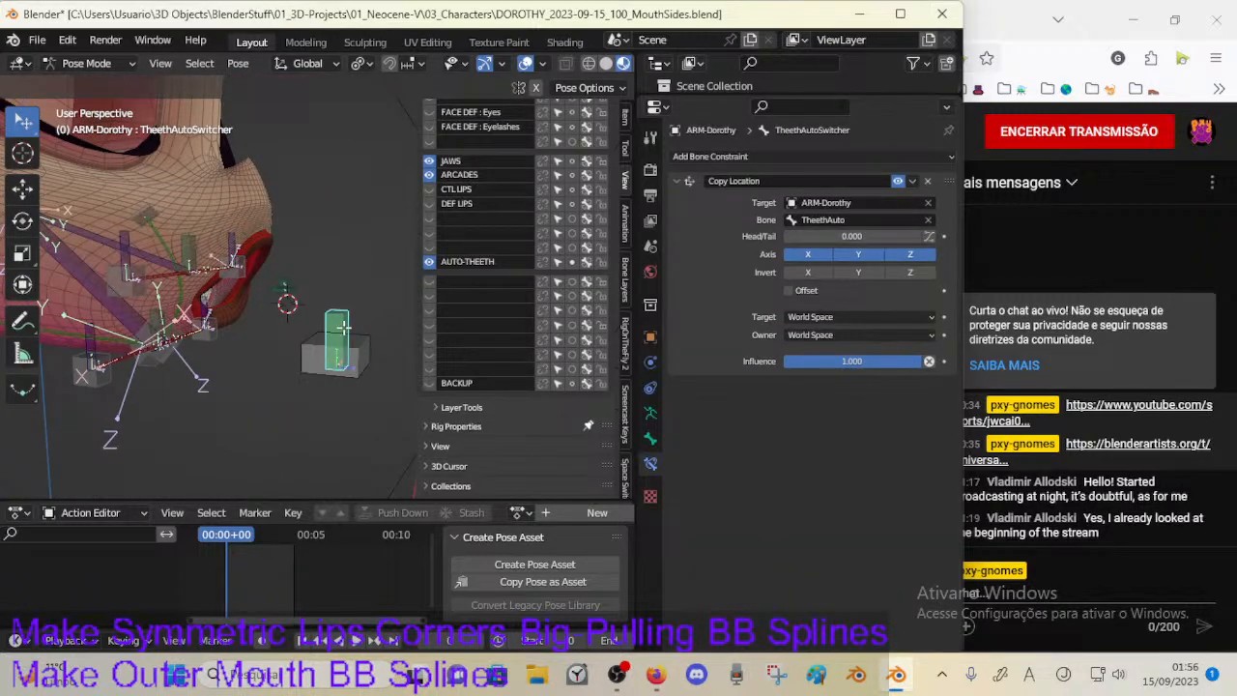
key("Tab")
left_click(348, 362)
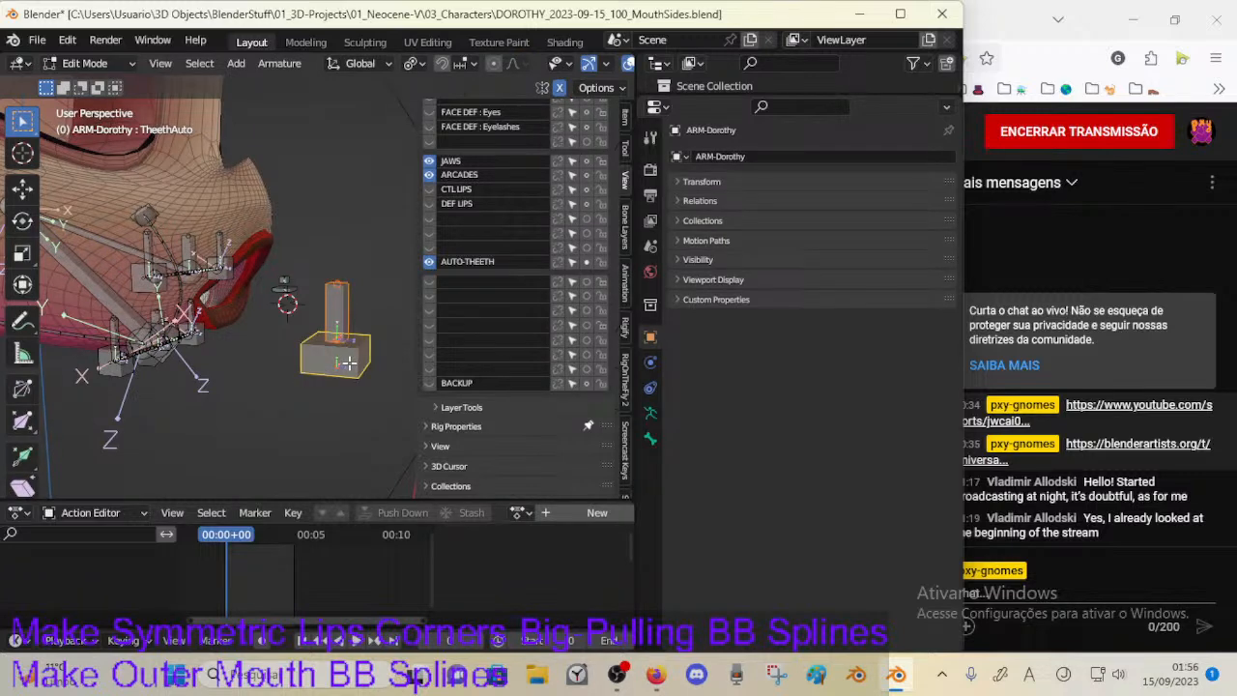
key("KP_3")
scroll(317, 349, "up", 2)
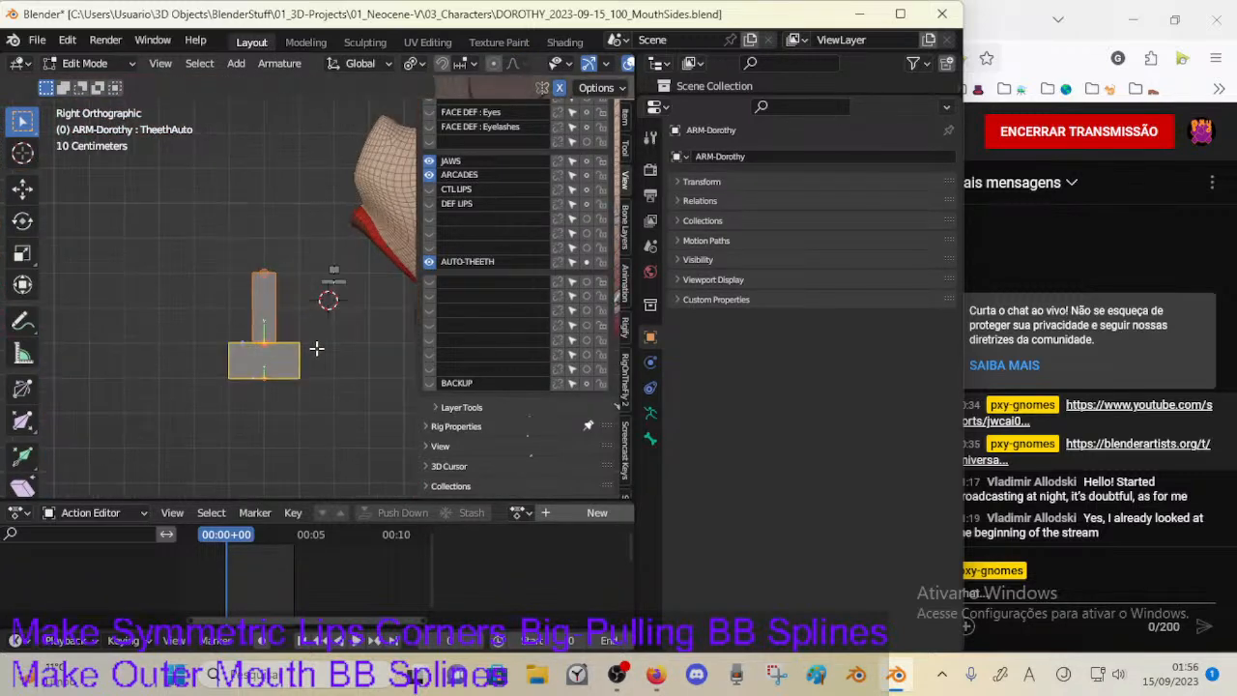
key("s")
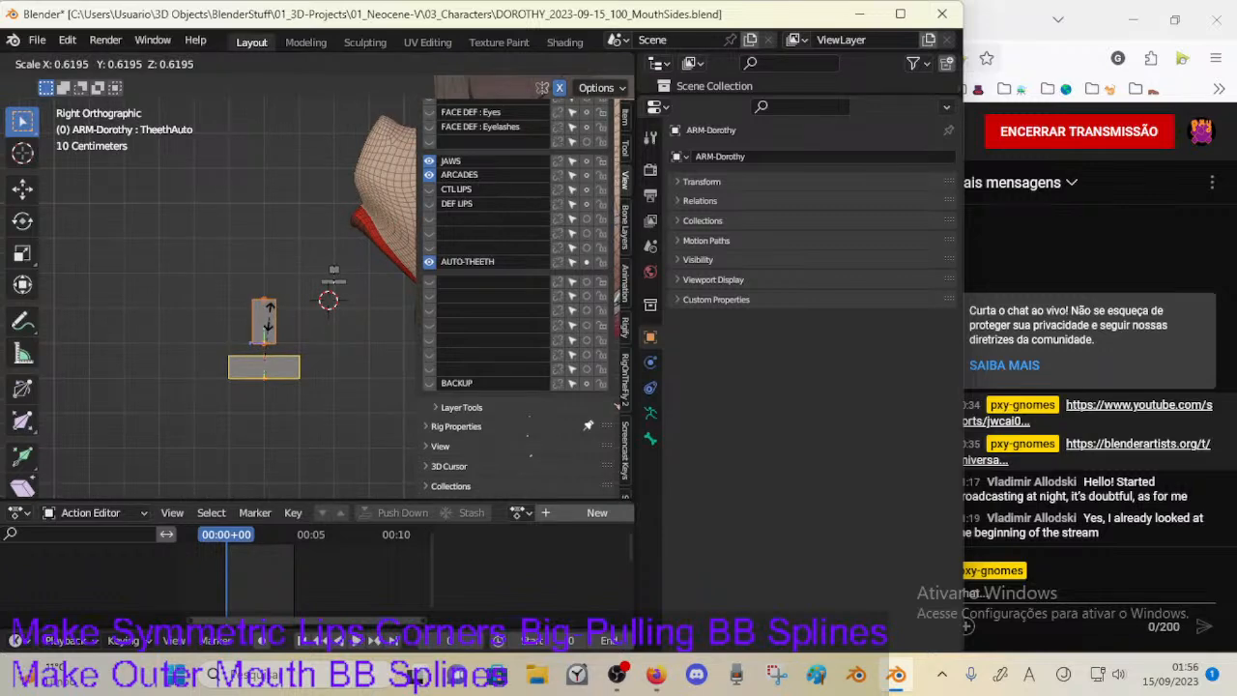
right_click(270, 318)
key("s")
right_click(280, 307)
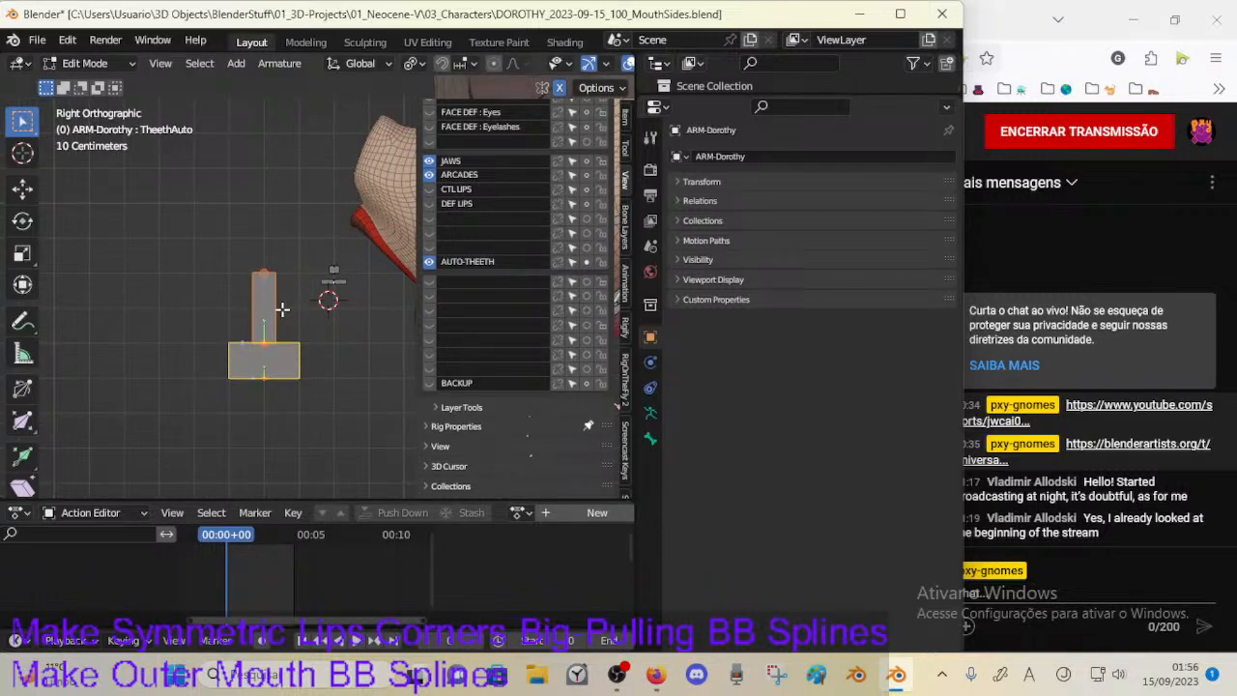
Step: Try to move the TheethAuto bone along Z in edit mode, and return to pose mode
scroll(281, 309, "down", 3)
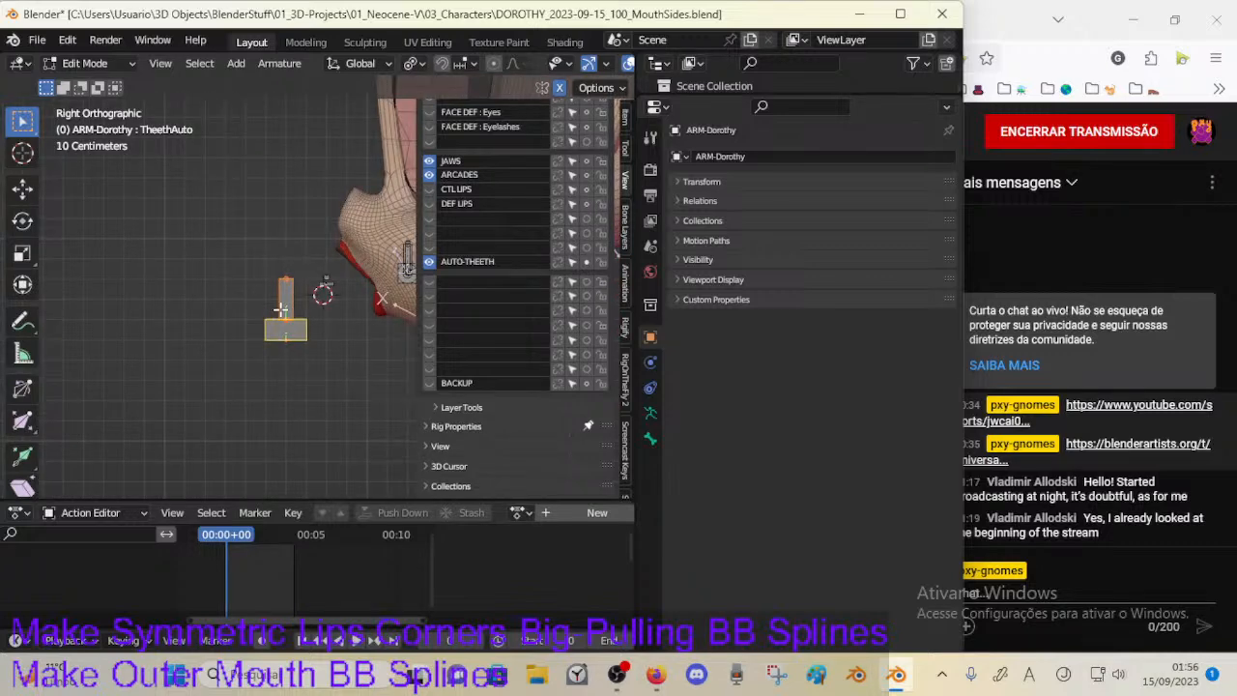
key("g")
key("z")
left_click(279, 331)
key("Tab")
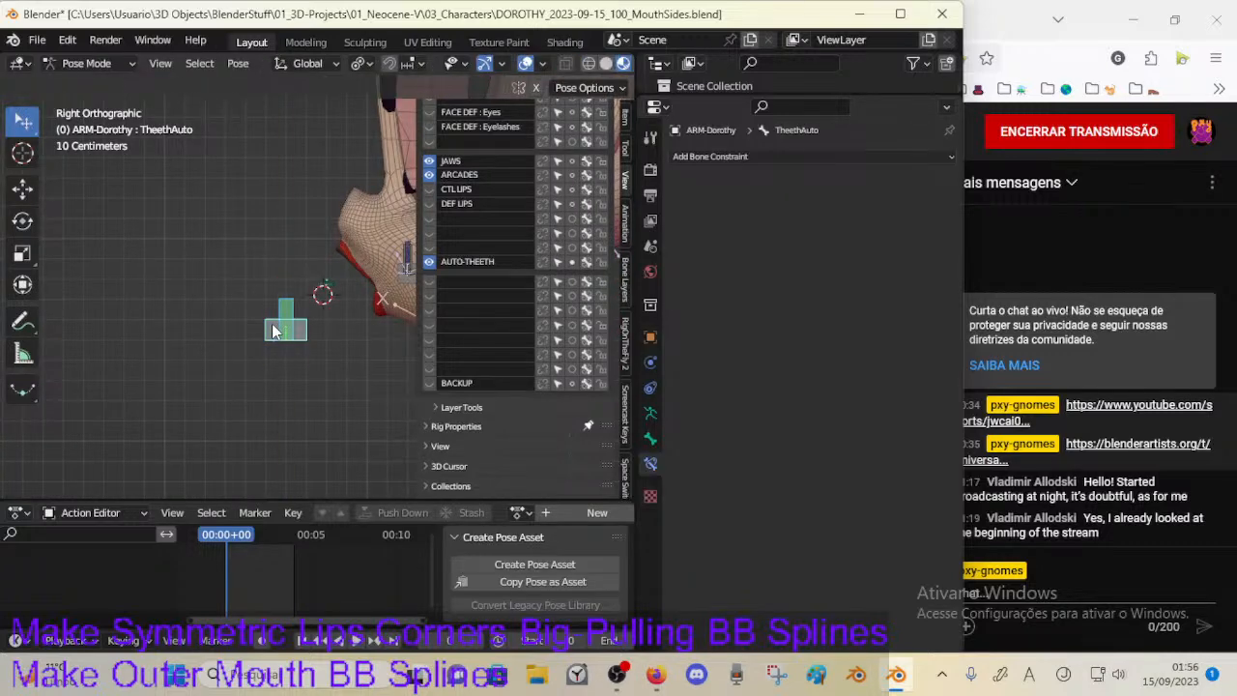
Step: Hide the viewport sidebar and disable the Copy Location constraint on TheethAutoSwitcher
key("n")
middle_click_drag(274, 331, 328, 355)
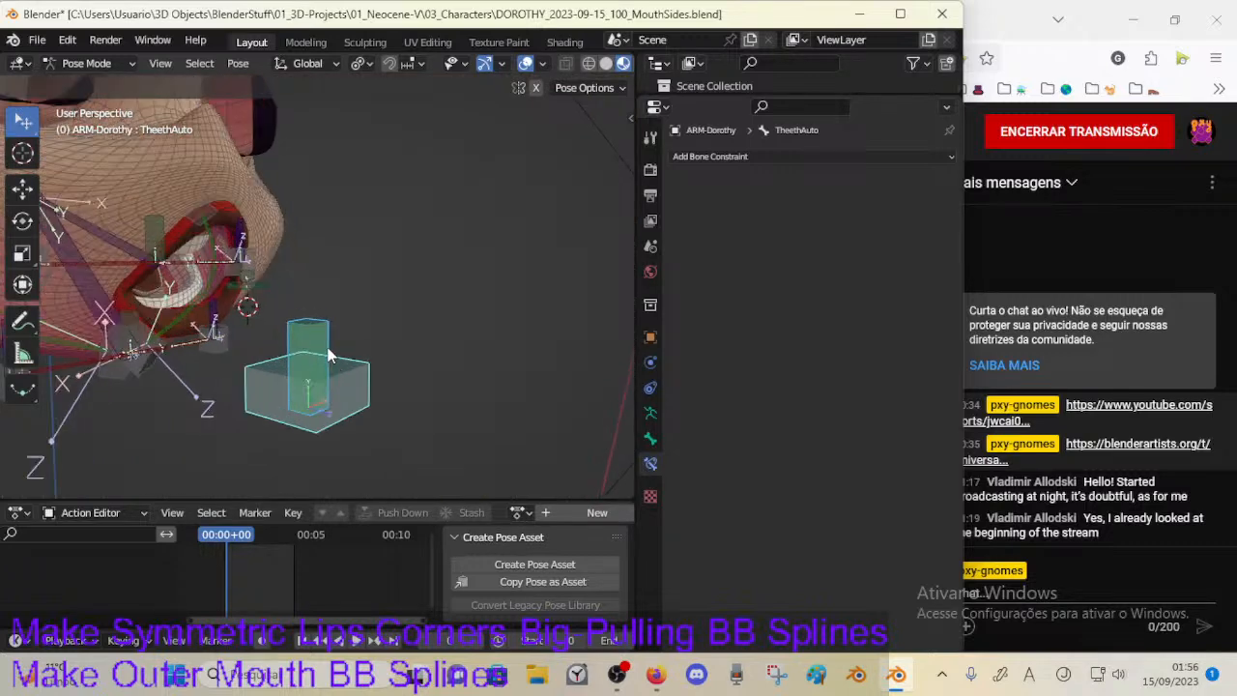
left_click(325, 352)
left_click(897, 181)
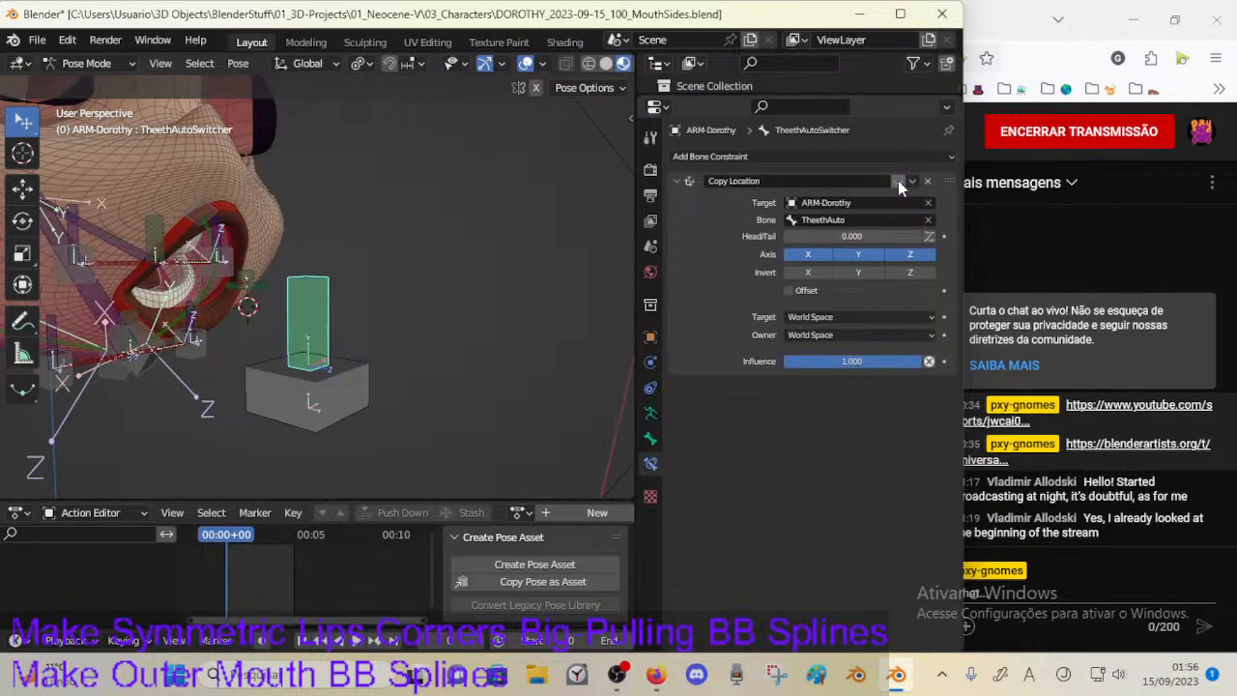
Step: Re-enable the Copy Location constraint on TheethAutoSwitcher and save the file
left_click(898, 181)
left_click(897, 181)
left_click(897, 180)
middle_click_drag(463, 251, 579, 270)
key("ctrl+s")
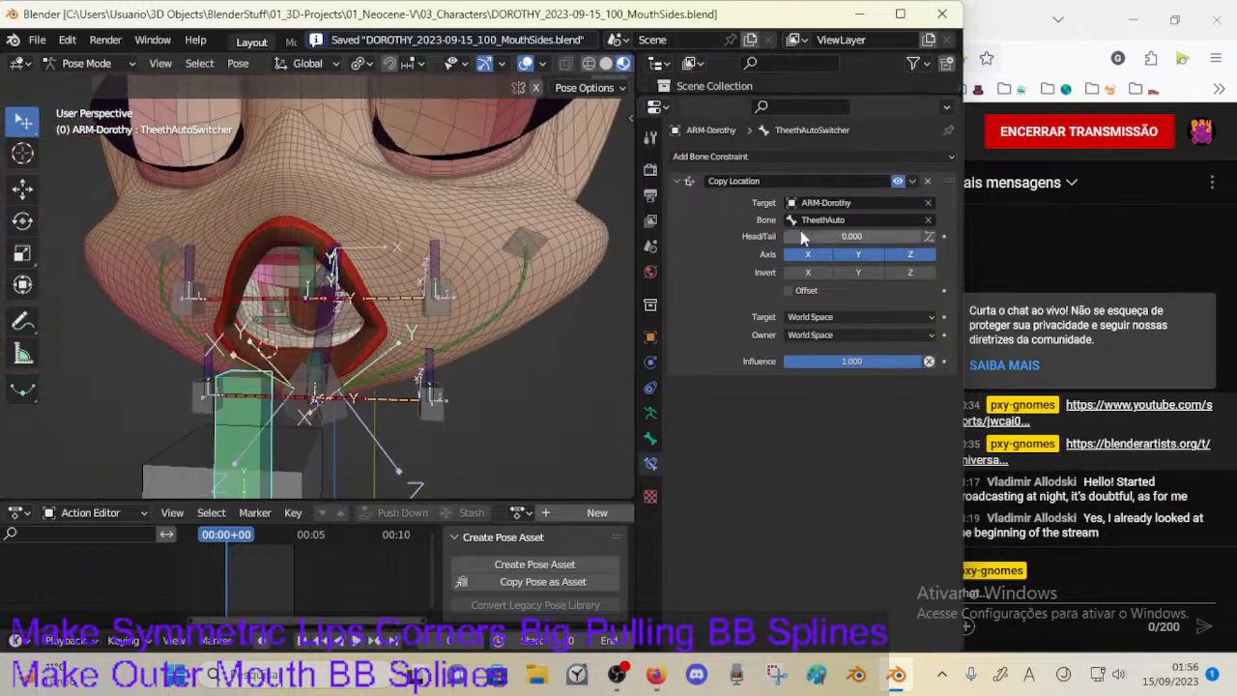
Step: Toggle TheethAutoSwitcher's Copy Location constraint off and on while viewing the teeth from the front and side
left_click(897, 181)
left_click(898, 181)
middle_click_drag(172, 311, 321, 262)
middle_click_drag(325, 323, 287, 192)
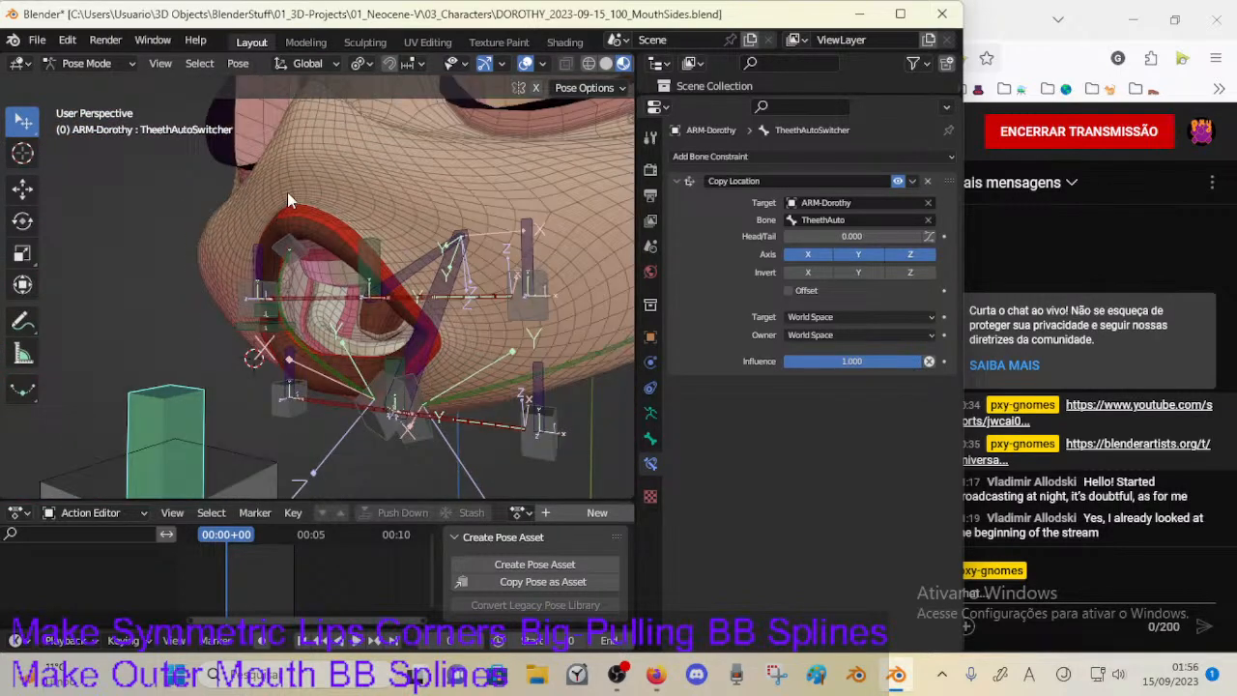
middle_click_drag(230, 285, 327, 229)
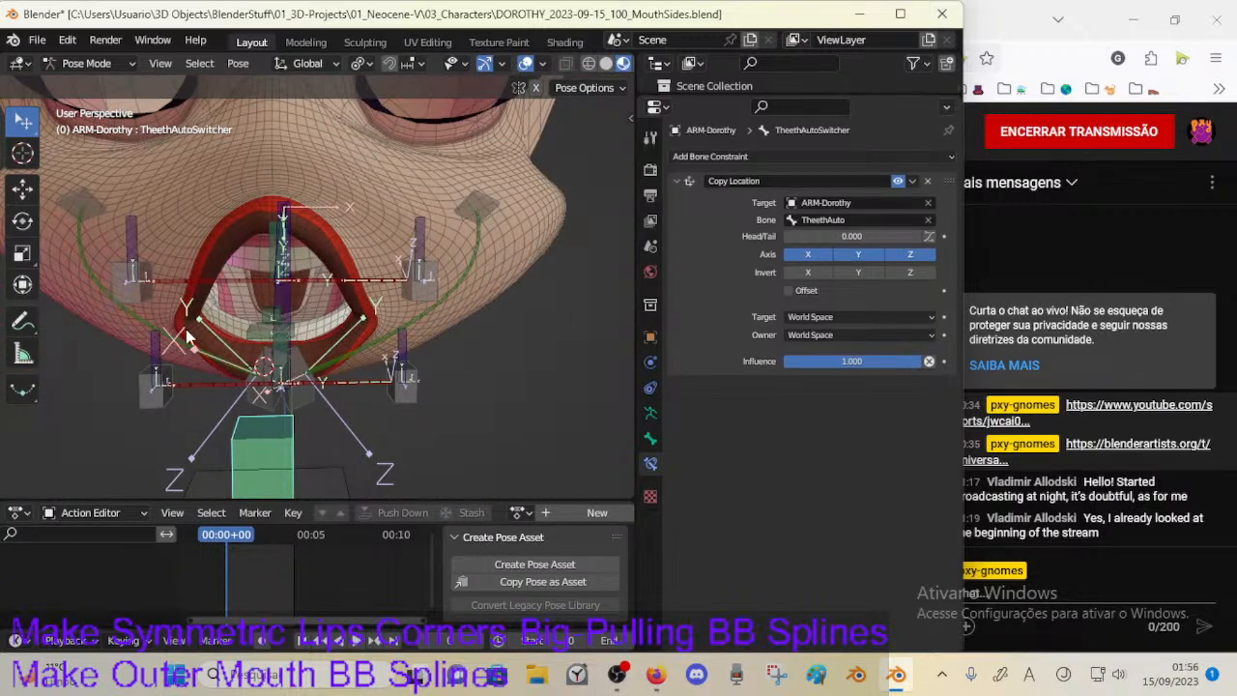
Step: Reveal all hidden geometry of the 00_Body mesh in edit mode, and return the armature to pose mode
key("Tab")
key("Tab")
key("ctrl+Tab")
left_click(367, 171)
key("Tab")
scroll(268, 279, "up", 4)
middle_click_drag(267, 279, 267, 332)
key("alt+h")
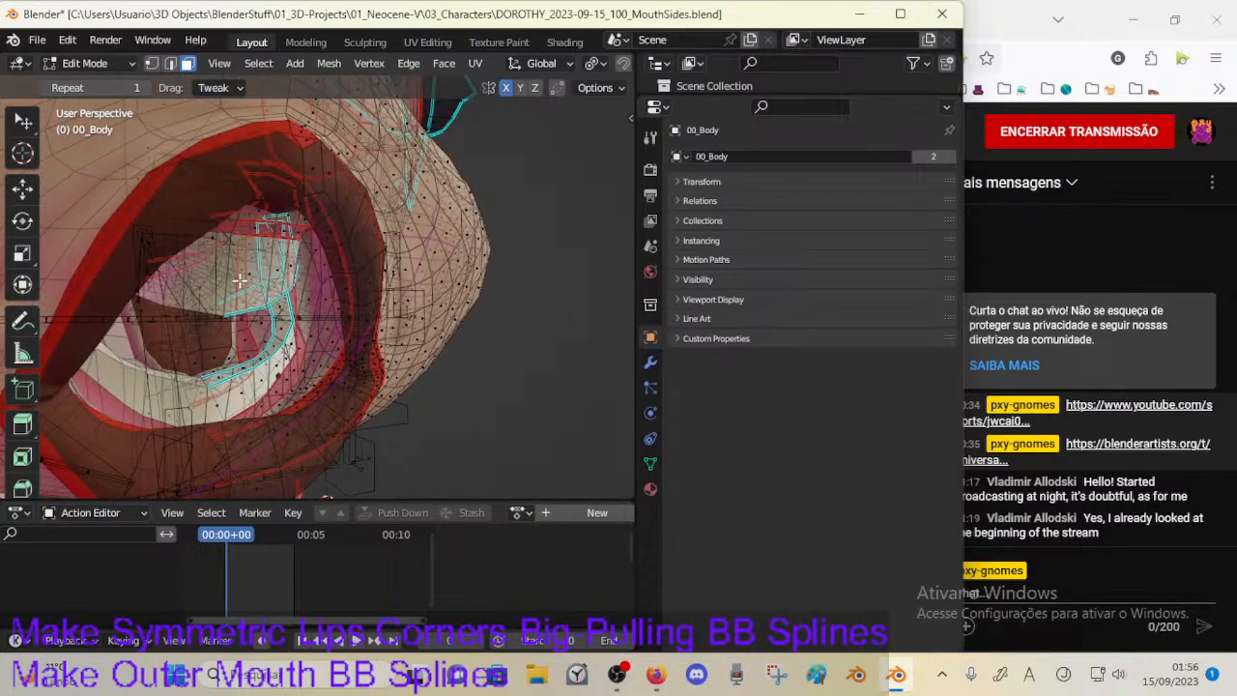
middle_click_drag(240, 280, 337, 350)
key("Tab")
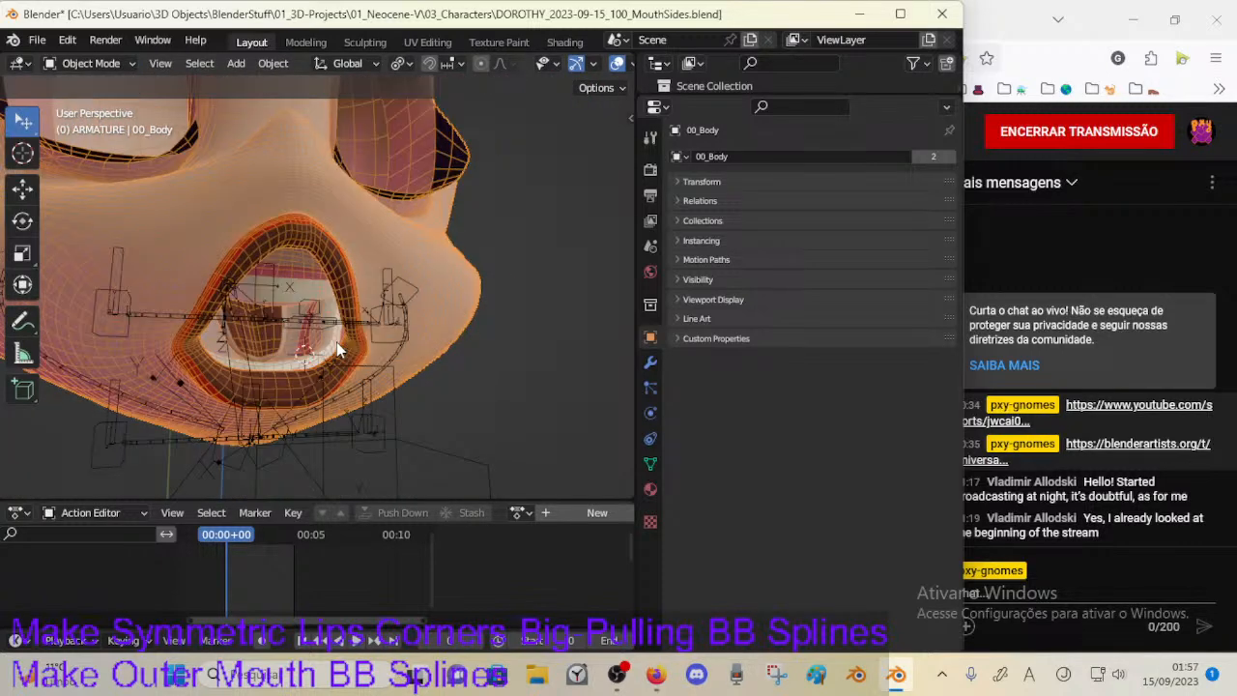
left_click(338, 357)
key("ctrl+Tab")
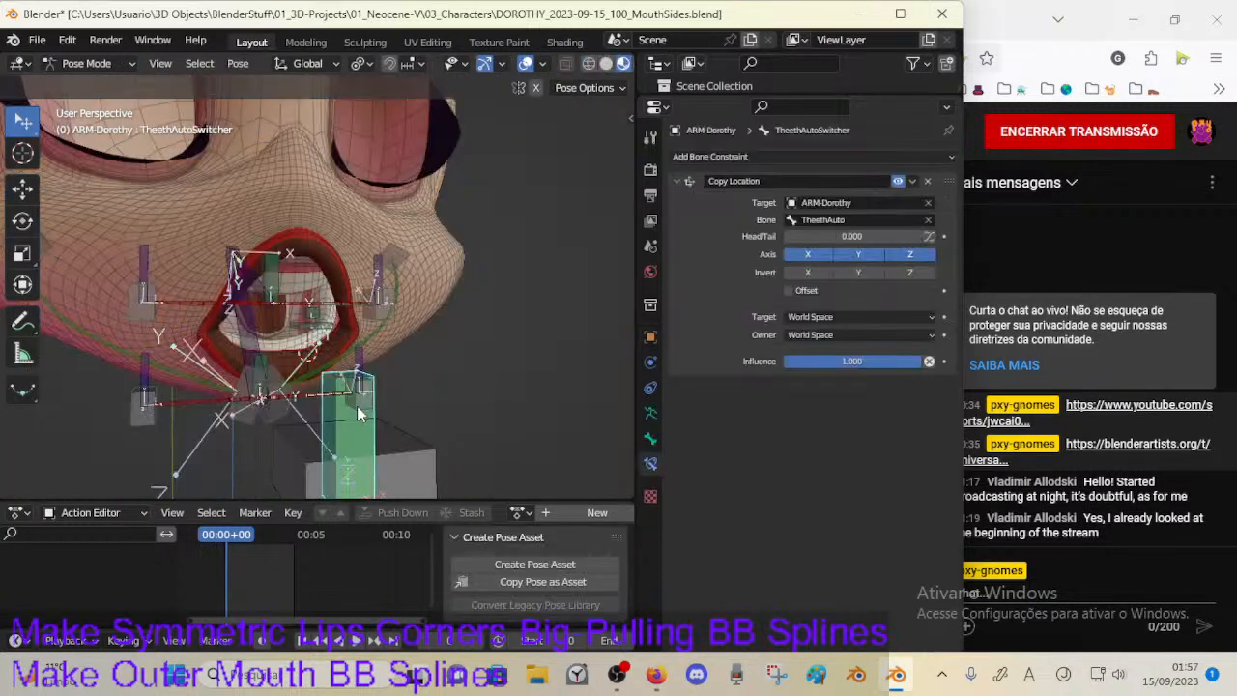
Step: Try to scale the MN-ArcadeUp bone along the global X axis
middle_click_drag(357, 406, 286, 278)
left_click(413, 377)
left_click(414, 377)
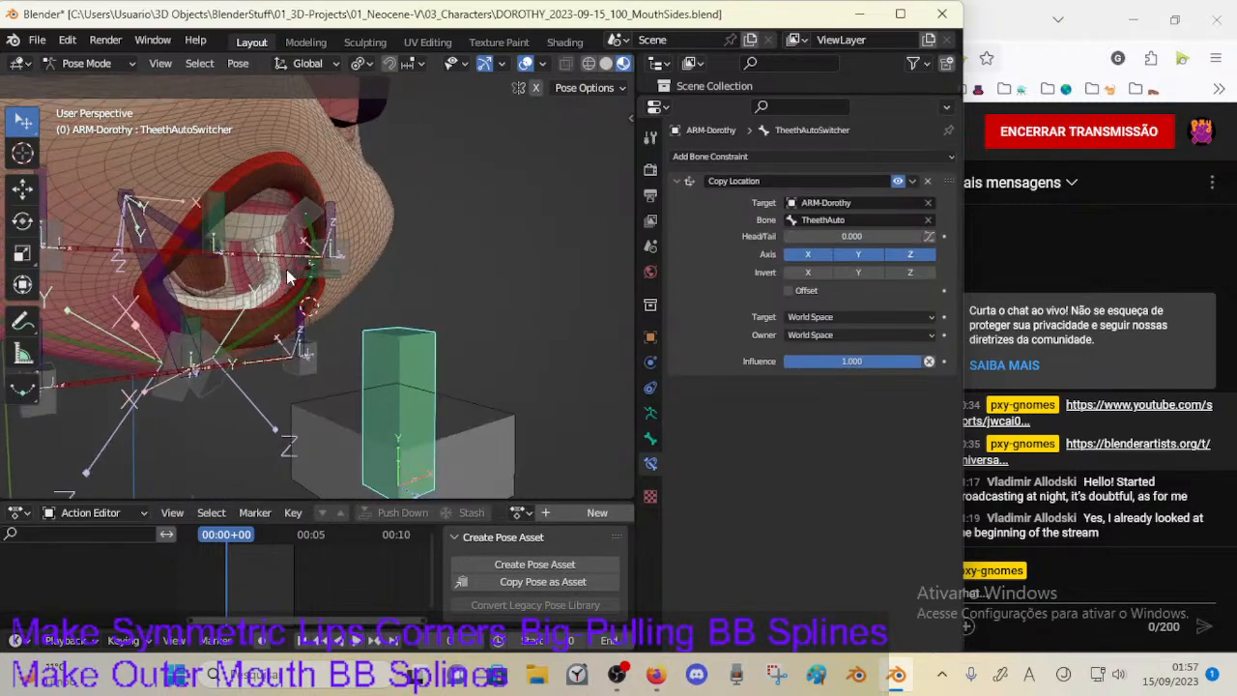
left_click(231, 219)
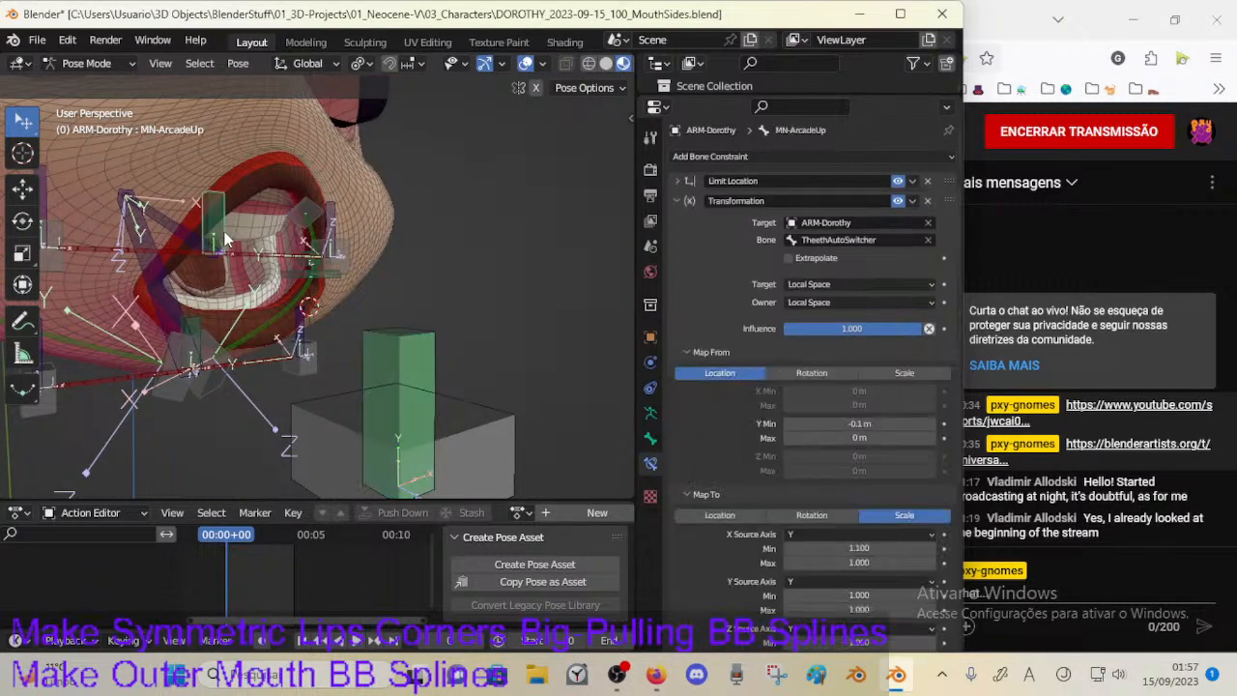
key("s")
key("x")
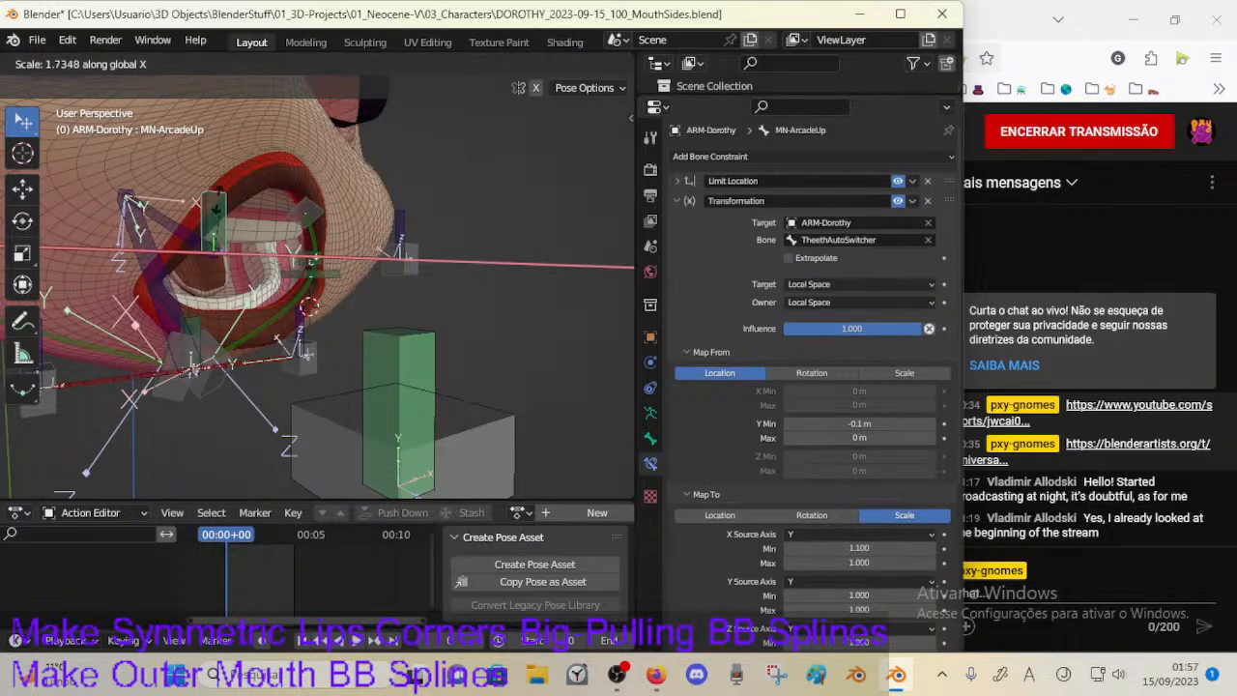
left_click(240, 261)
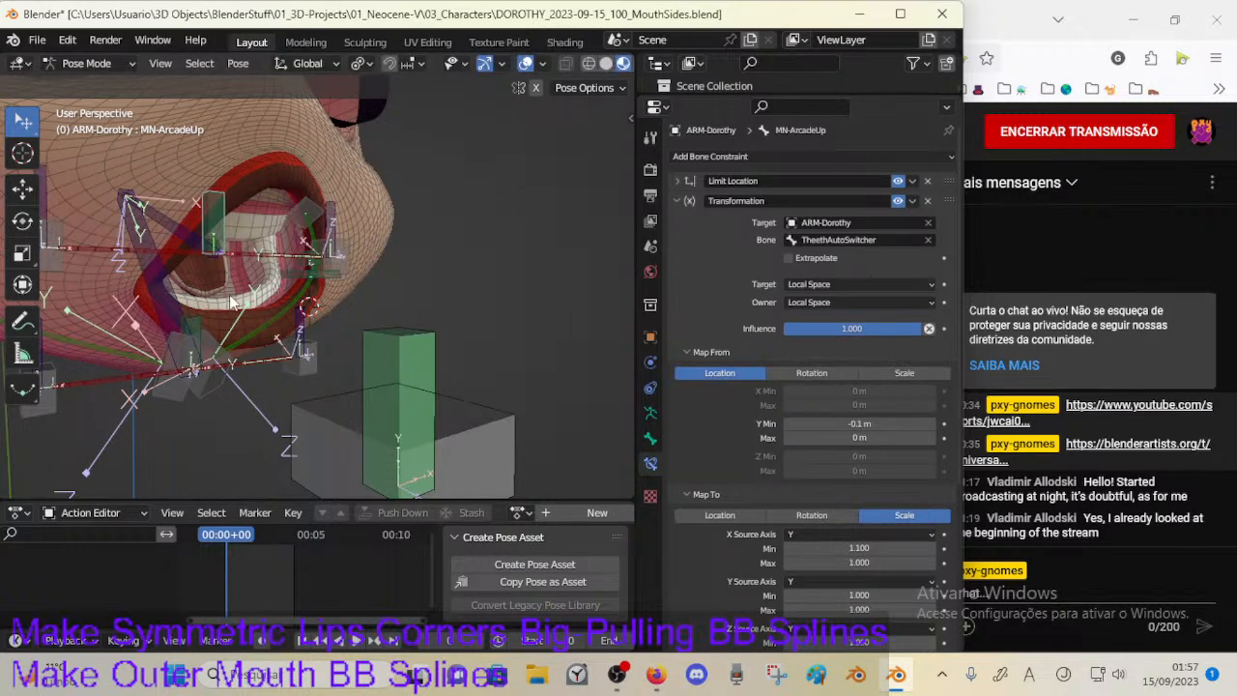
Step: Check the constraints on MN-ArcadeDown and MN-ArcadeUp, and leave TheethAutoSwitcher's Copy Location constraint disabled
left_click(229, 308)
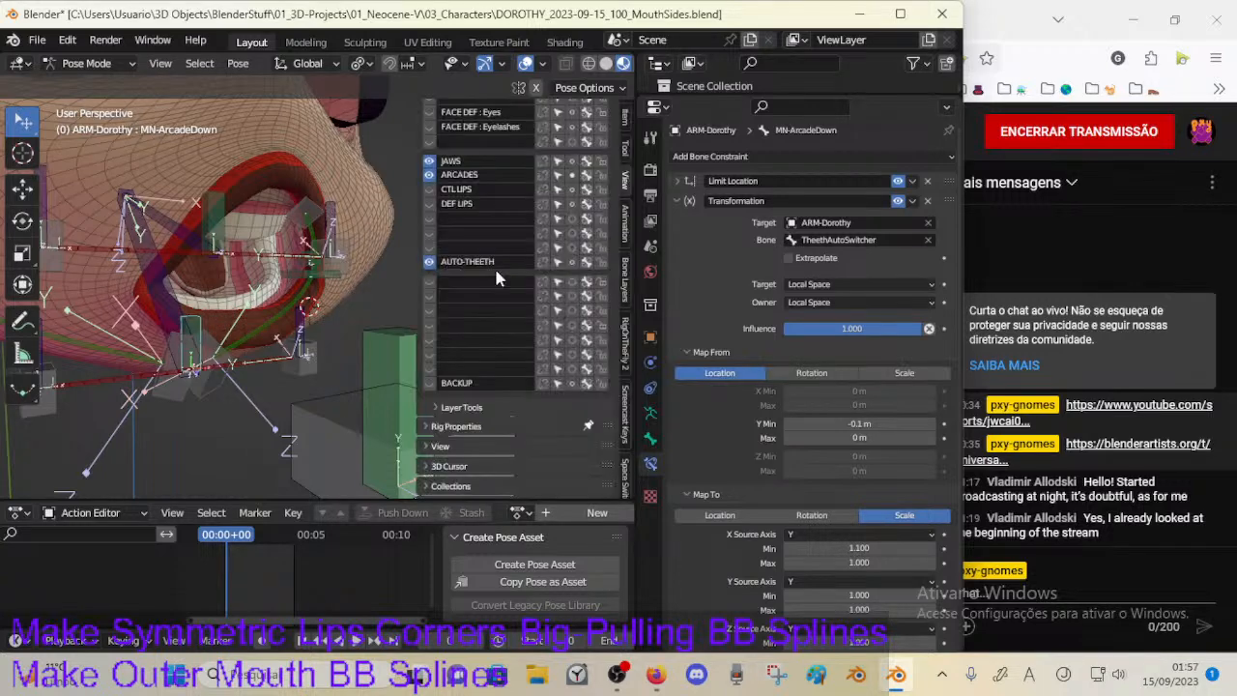
left_click(413, 361)
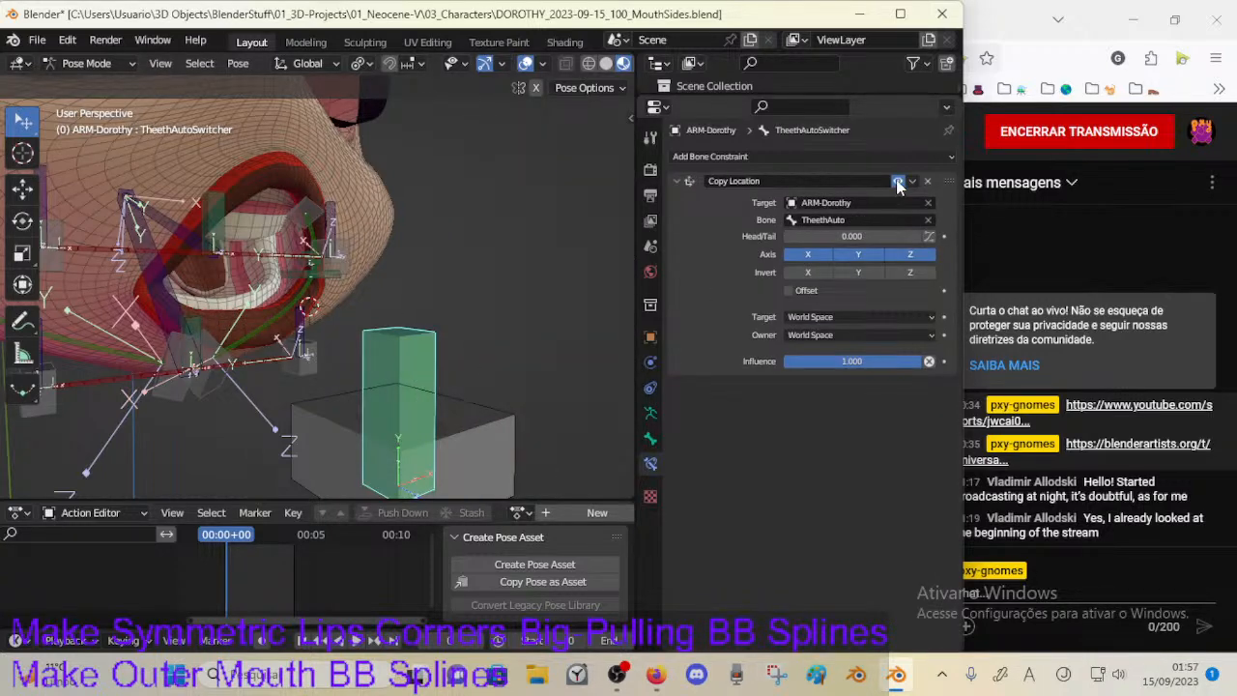
left_click(239, 226)
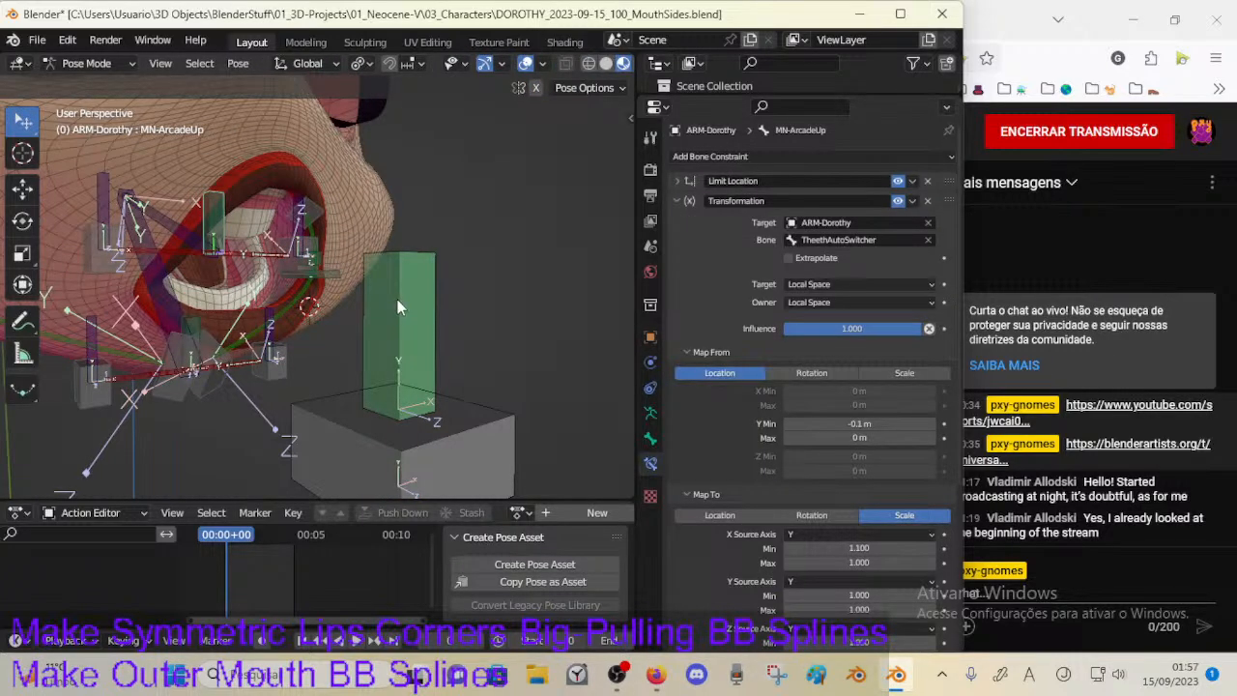
left_click(401, 307)
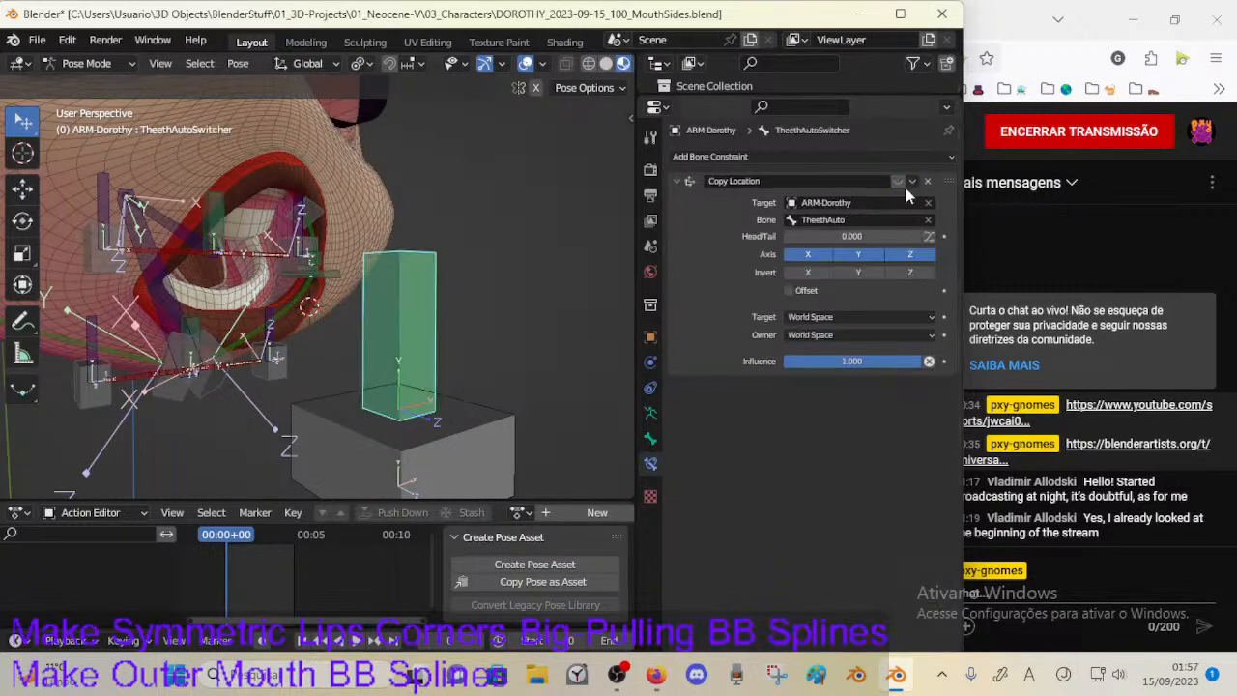
left_click(898, 181)
middle_click_drag(311, 292, 348, 290)
left_click(897, 182)
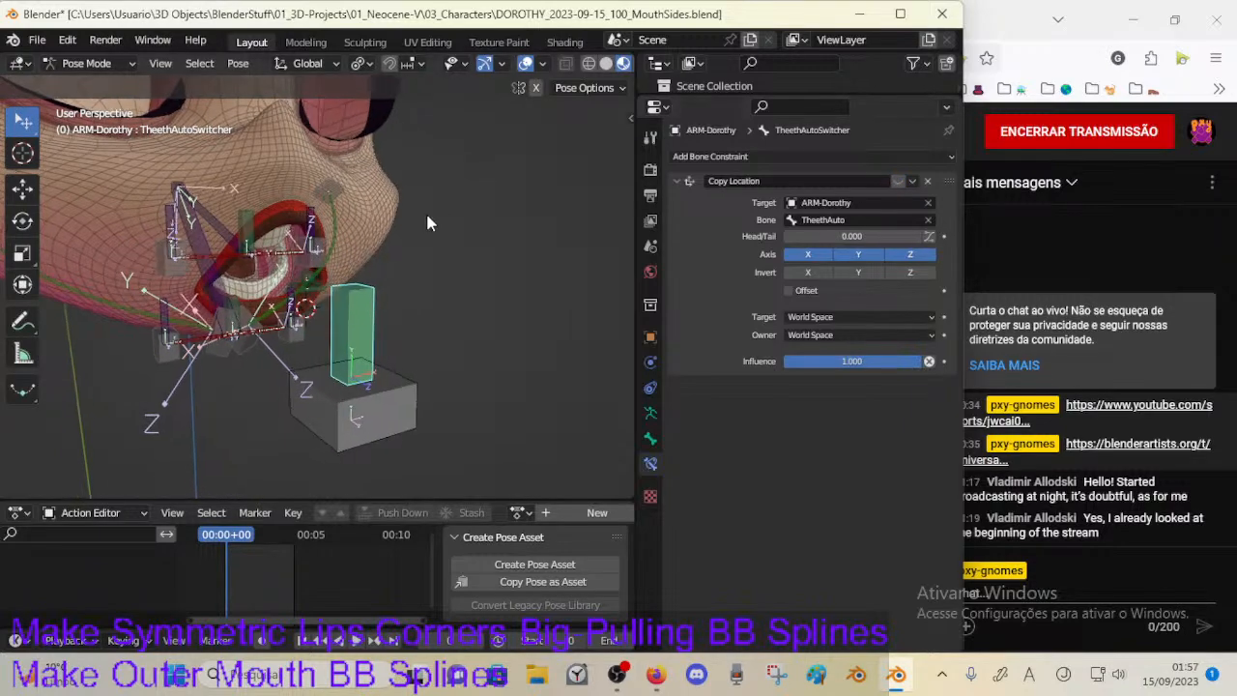
Step: Try to scale a linked part inside the lower mouth of the 00_Body mesh along the X axis
middle_click_drag(425, 210, 304, 336)
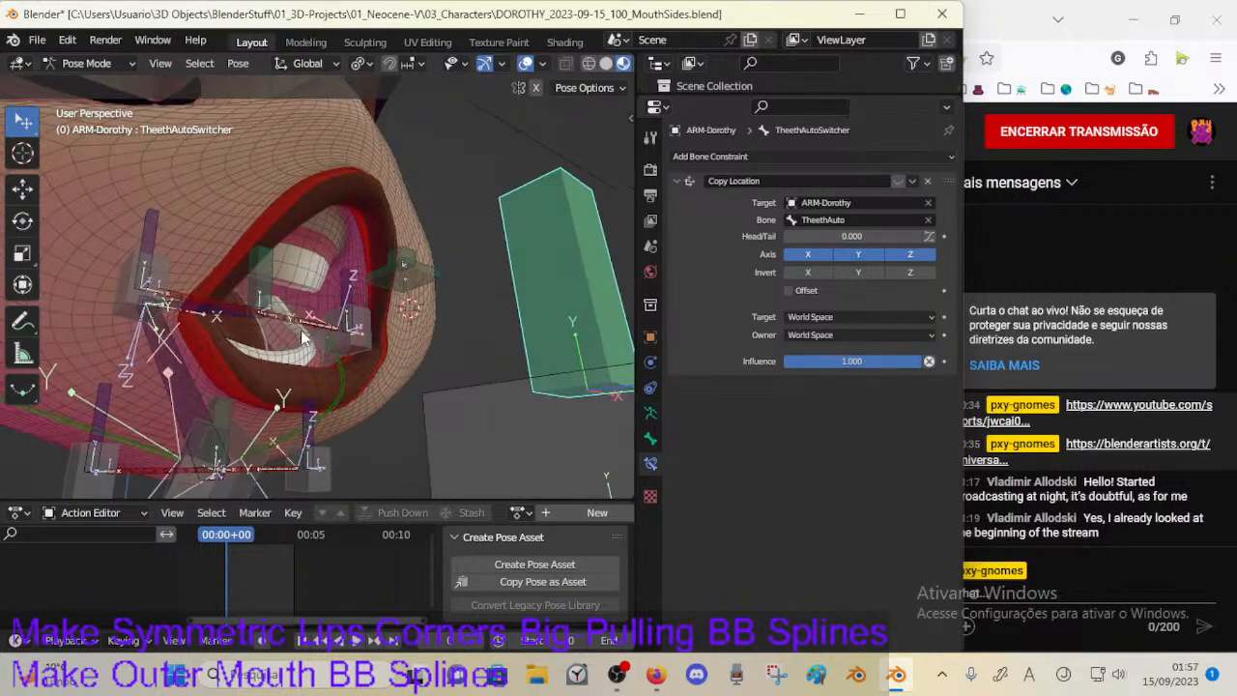
key("Tab")
key("Tab")
left_click(411, 354)
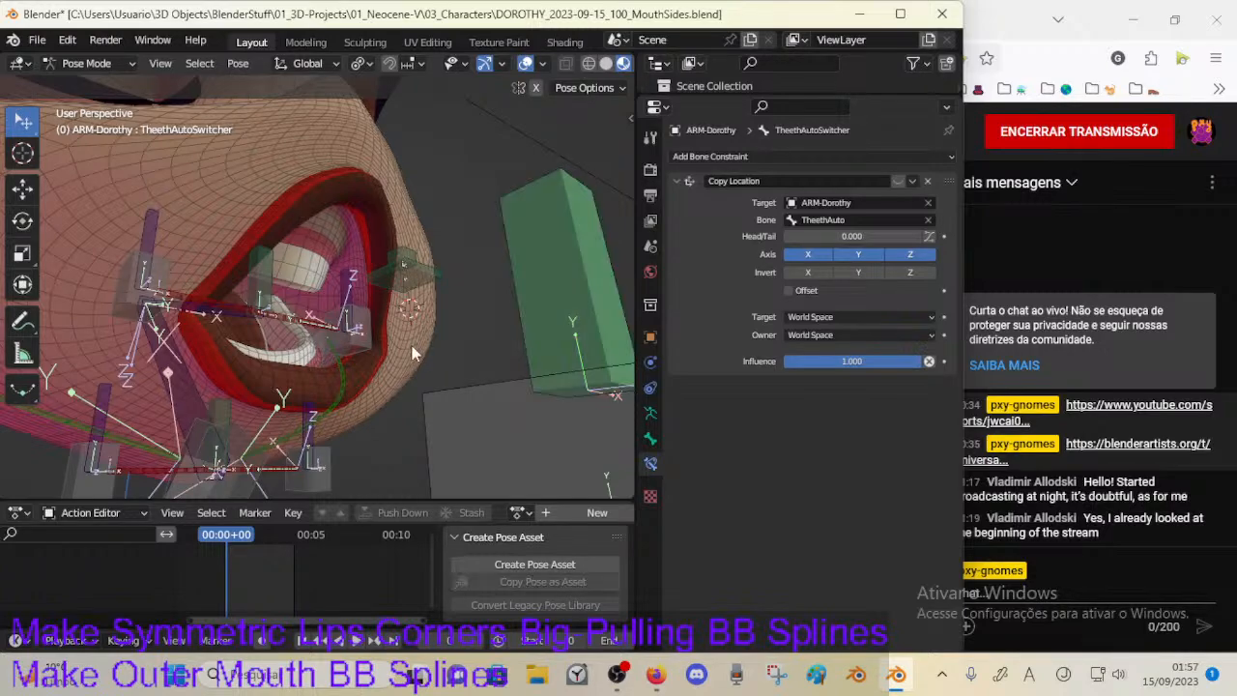
key("ctrl+Tab")
left_click(412, 354)
key("Tab")
middle_click_drag(287, 323, 454, 400)
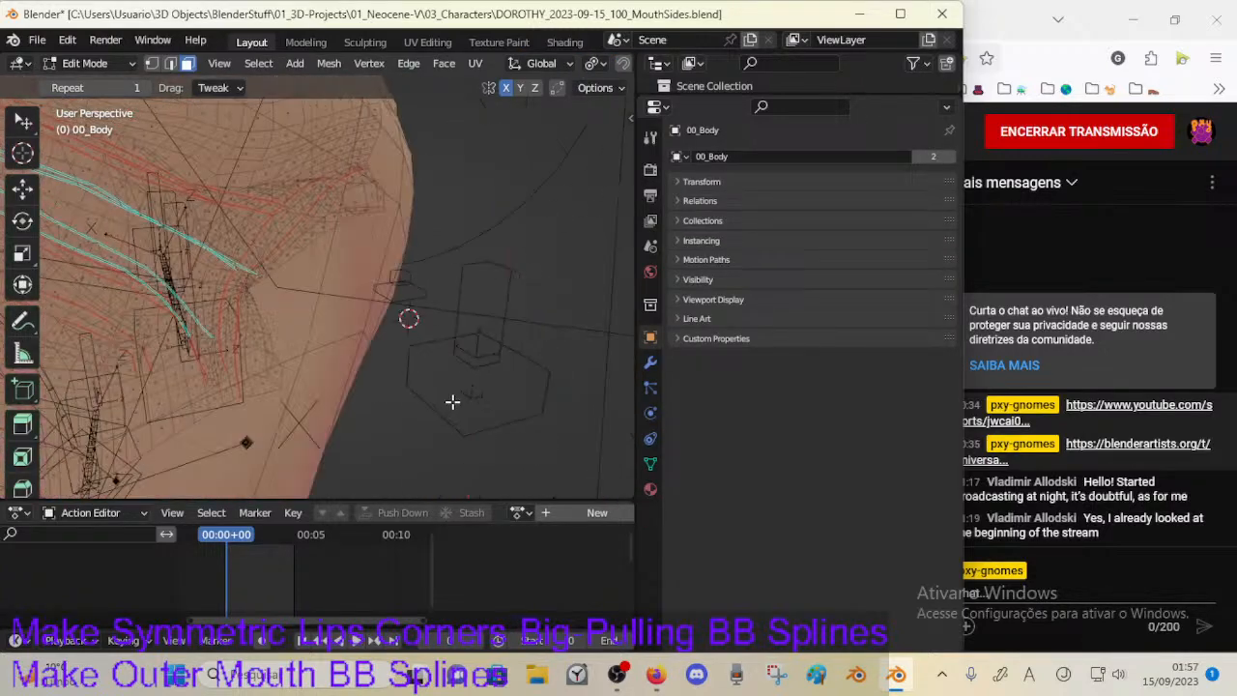
middle_click_drag(257, 359, 333, 390)
scroll(335, 357, "down", 2)
mouse_move(299, 329)
middle_mouse_down()
mouse_move(320, 264)
mouse_move(301, 301)
mouse_move(324, 329)
middle_mouse_up()
key("l")
key("l")
key("l")
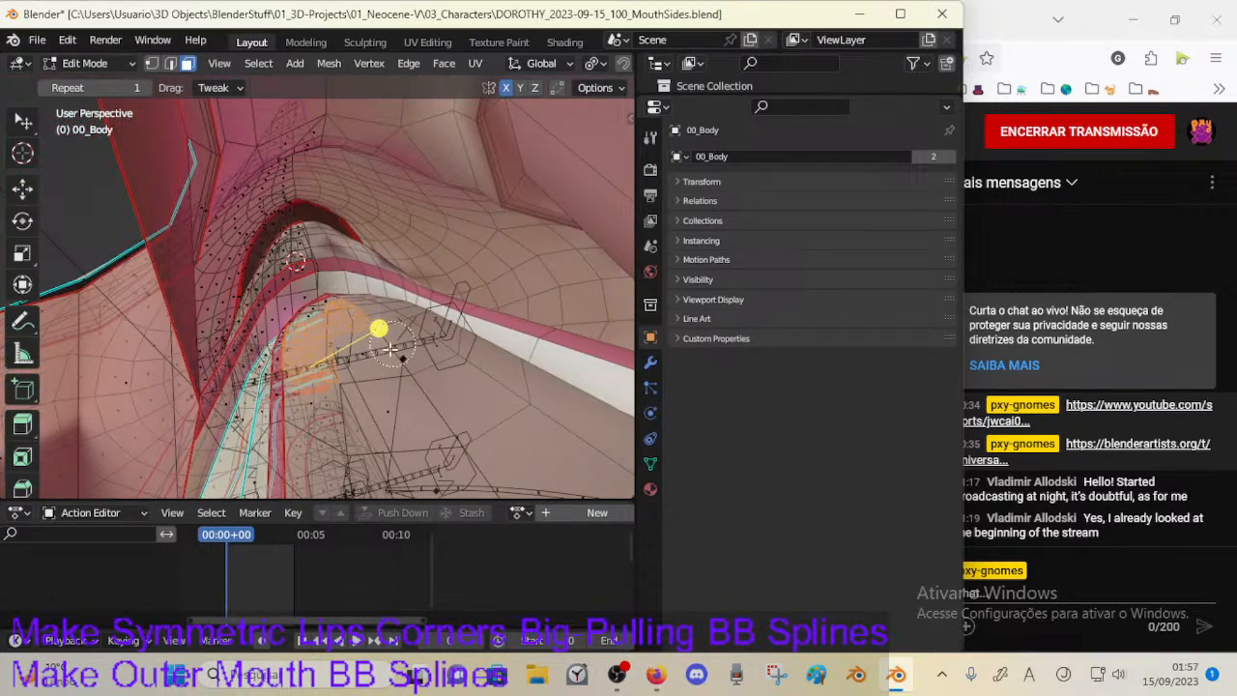
key("s")
key("x")
right_click(406, 315)
middle_click_drag(405, 315, 155, 242)
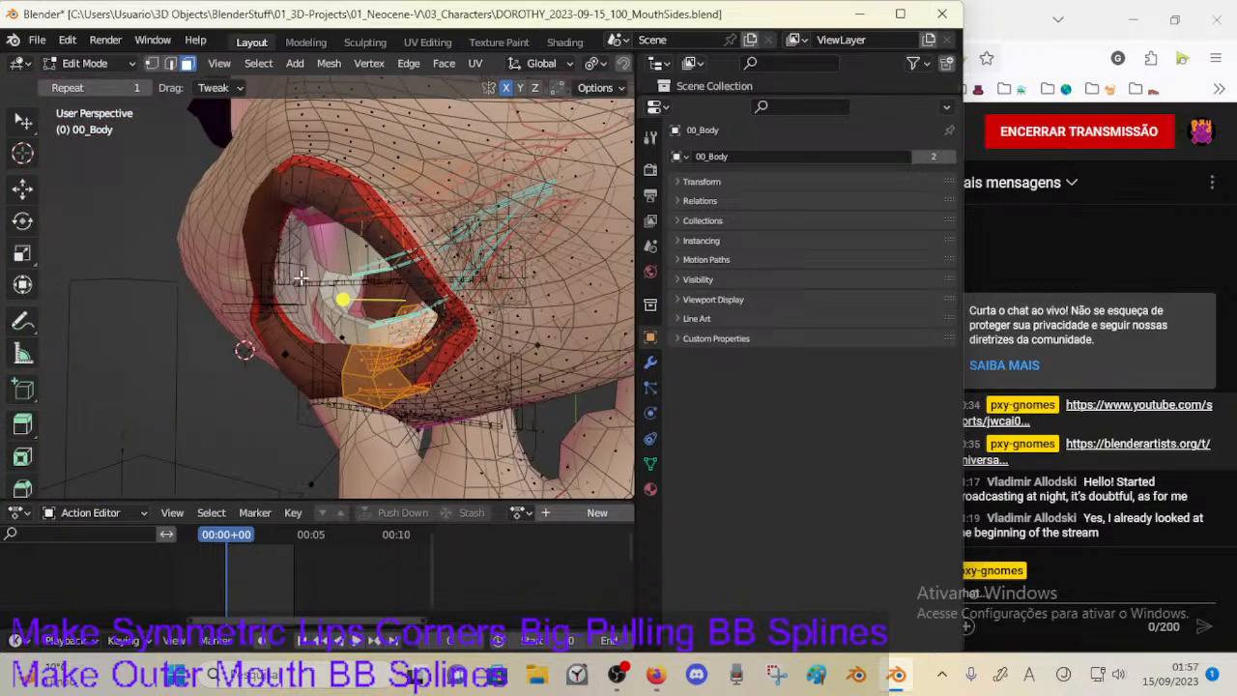
Step: Leave mesh editing to view the mouth from the front, and undo the last selection and mode changes
key("ctrl+Tab")
left_click(152, 277)
middle_click_drag(351, 202, 379, 209)
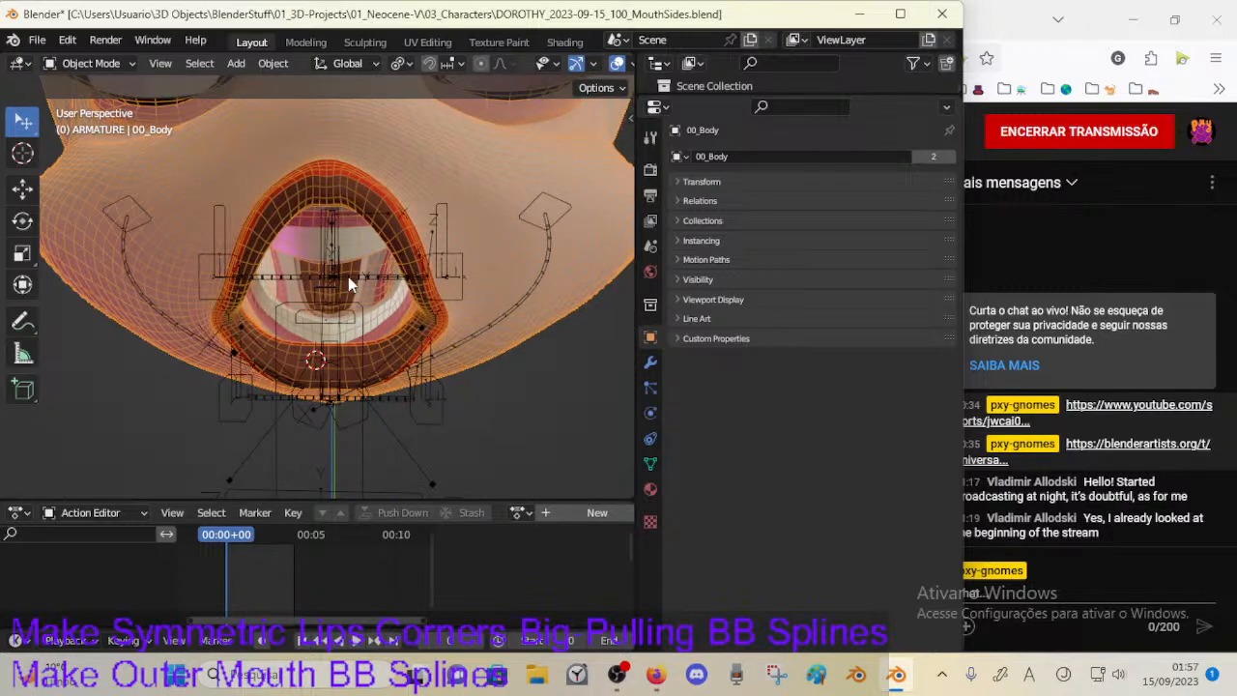
middle_click_drag(372, 319, 385, 261)
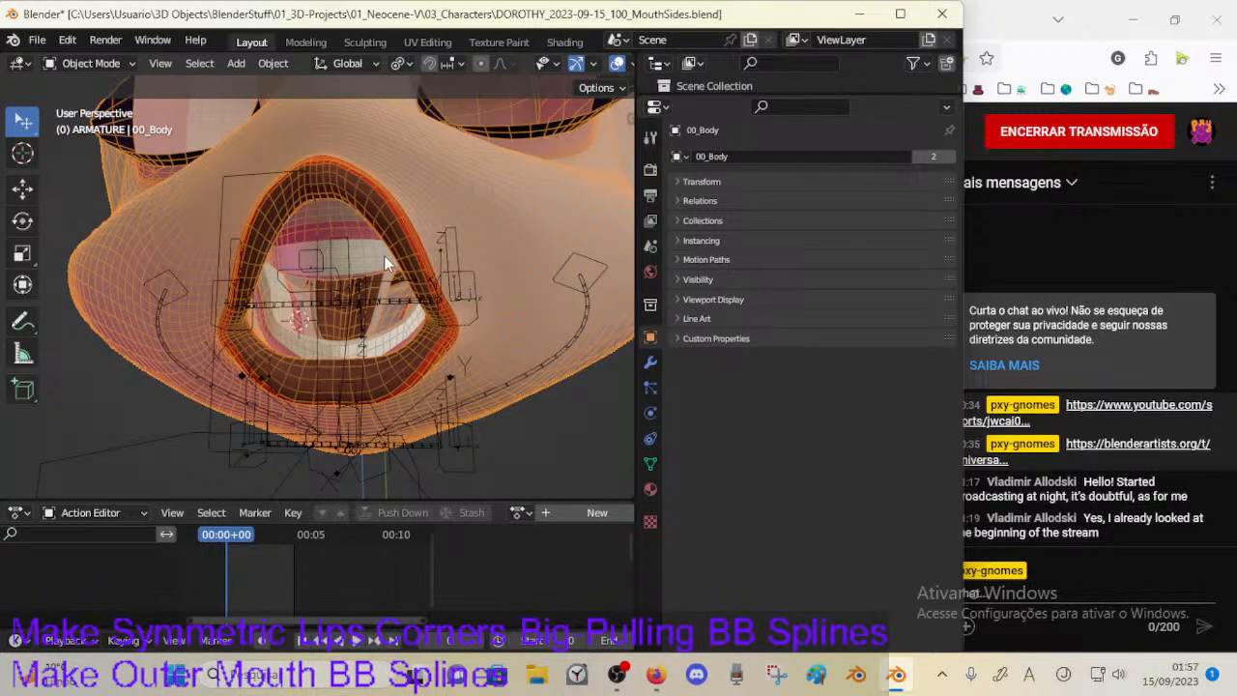
key("ctrl+z")
key("ctrl+z")
key("ctrl+z")
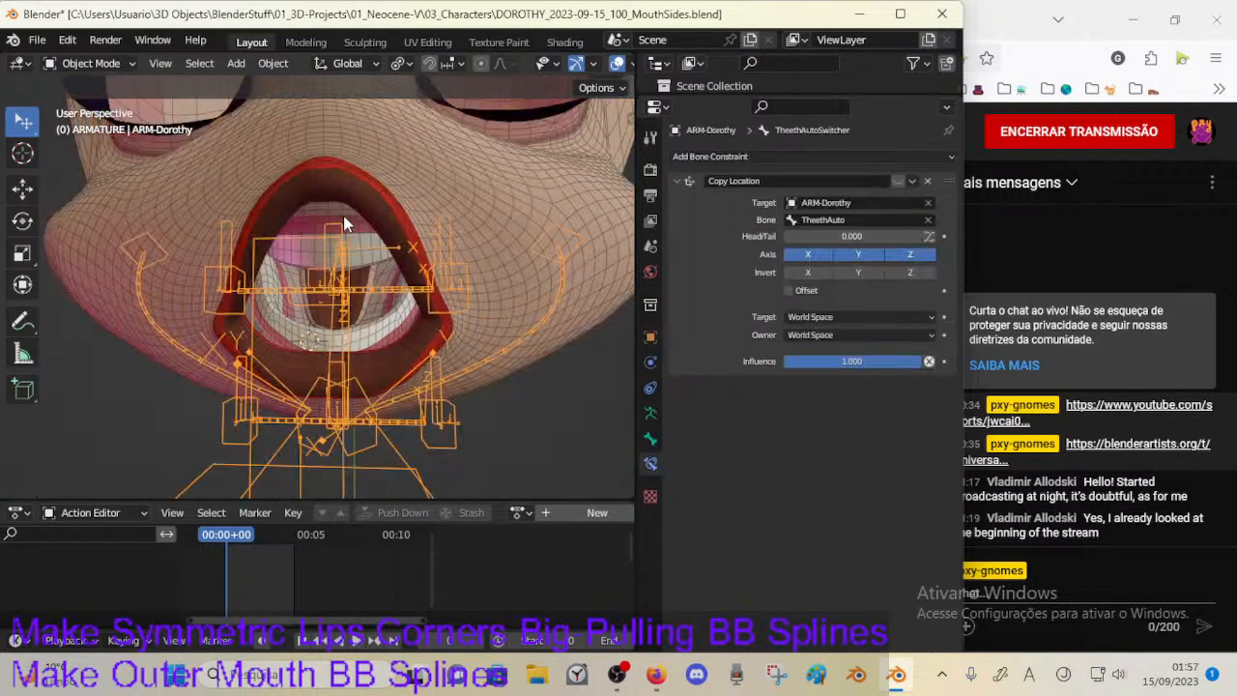
Step: Scale the linked upper teeth geometry of 00_Body along the X axis and return to object mode
middle_click_drag(351, 244, 322, 253)
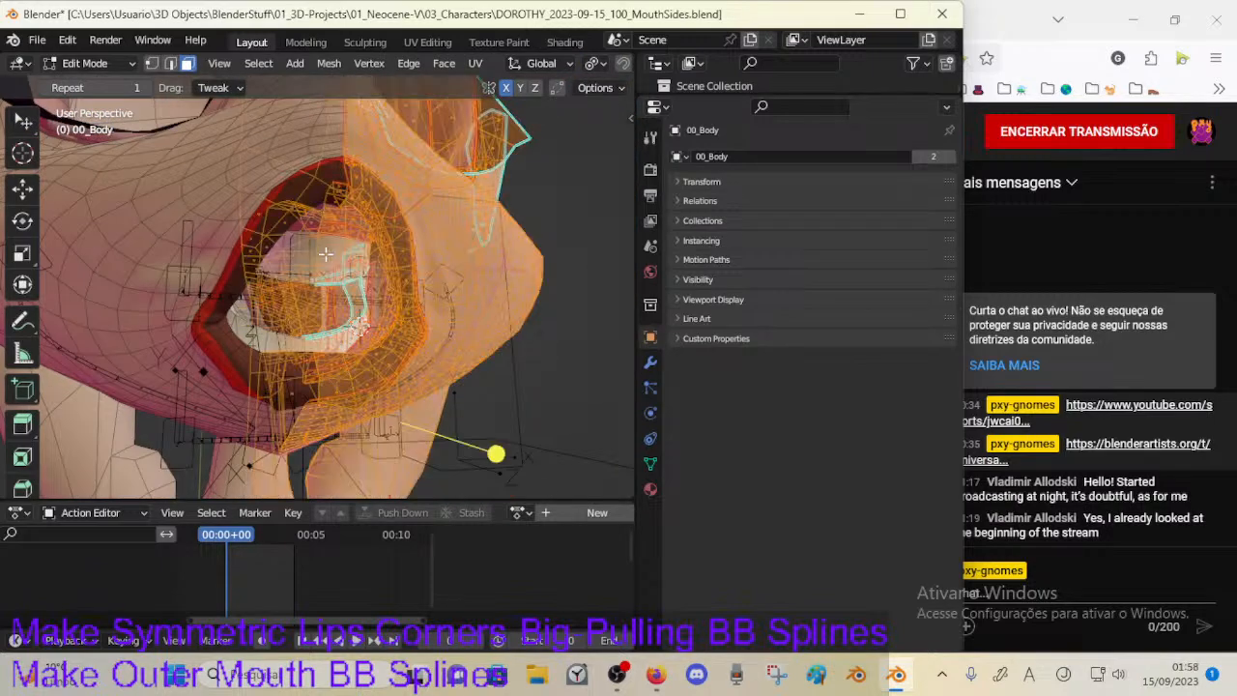
key("l")
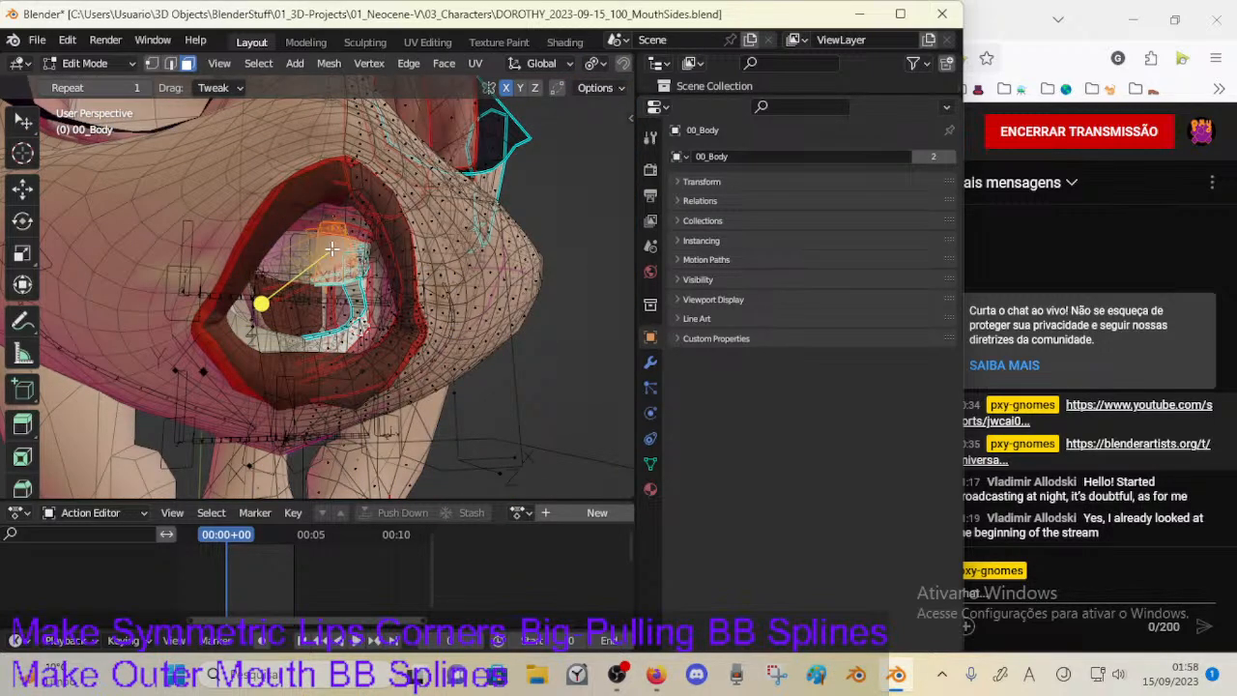
key("s")
key("x")
left_click(377, 278)
key("ctrl+Tab")
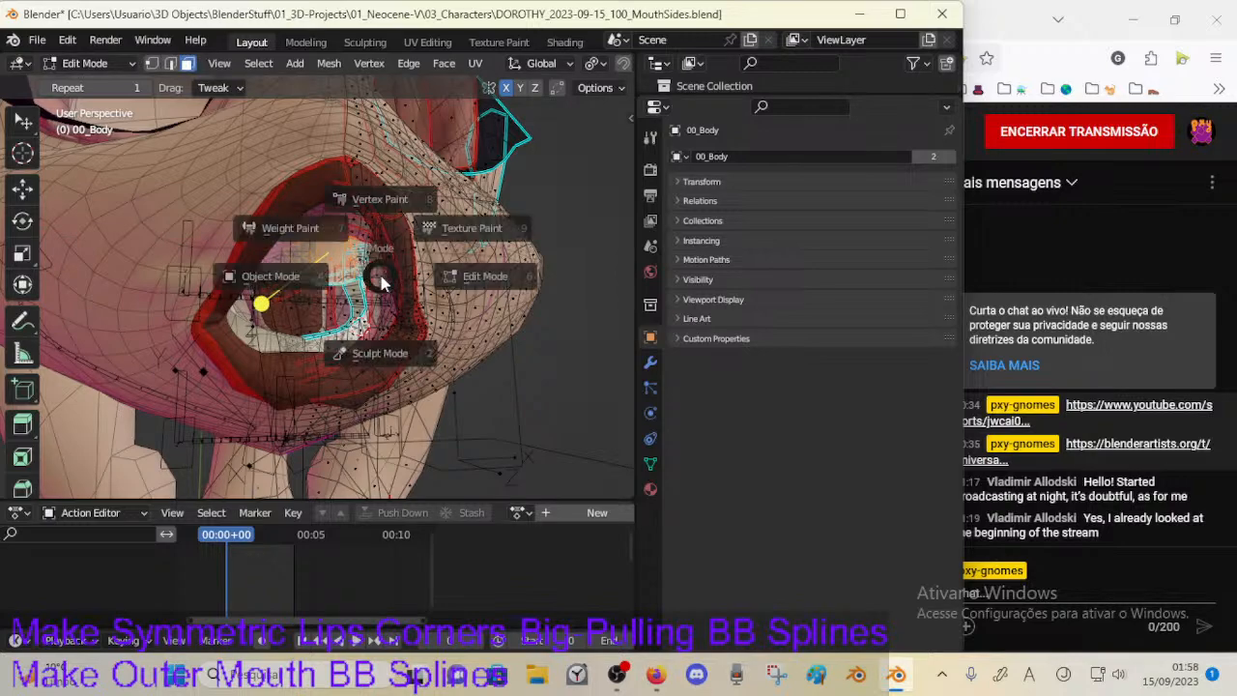
key("4")
Step: Compare the teeth in edit and object mode from several angles, and put the ARM-Dorothy armature in pose mode
middle_click_drag(381, 276, 347, 207)
key("Tab")
key("Tab")
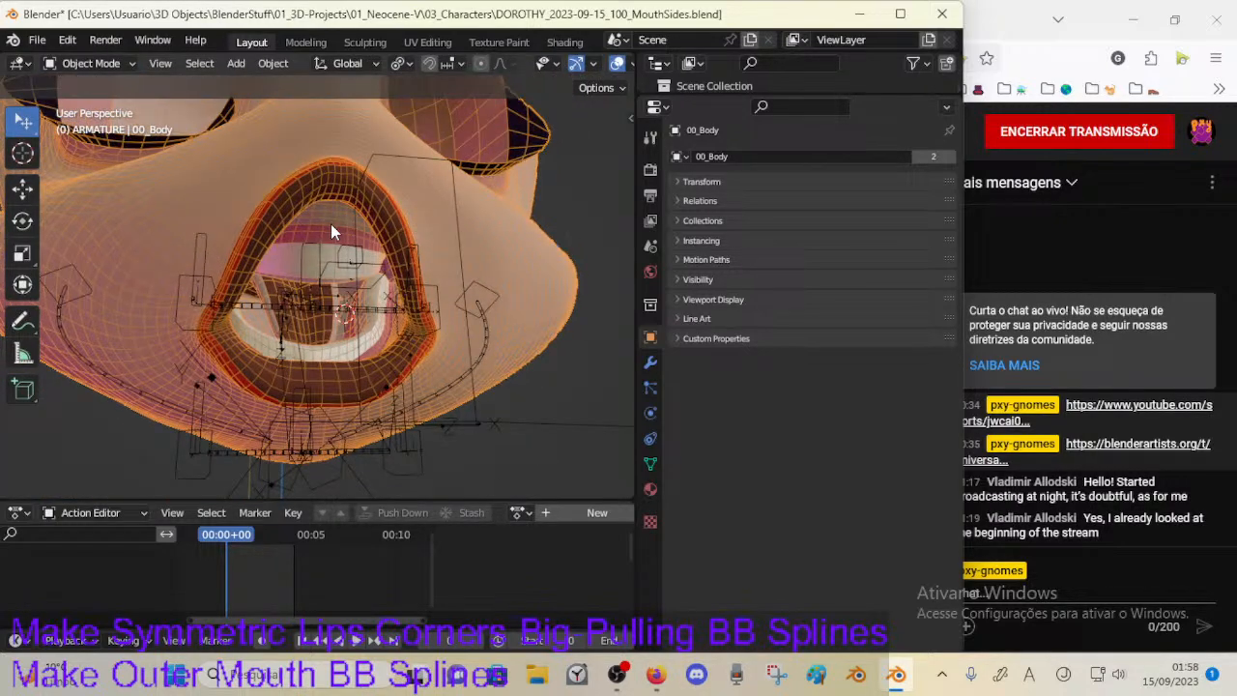
key("Tab")
key("Tab")
middle_click_drag(419, 271, 357, 318)
left_click(300, 302)
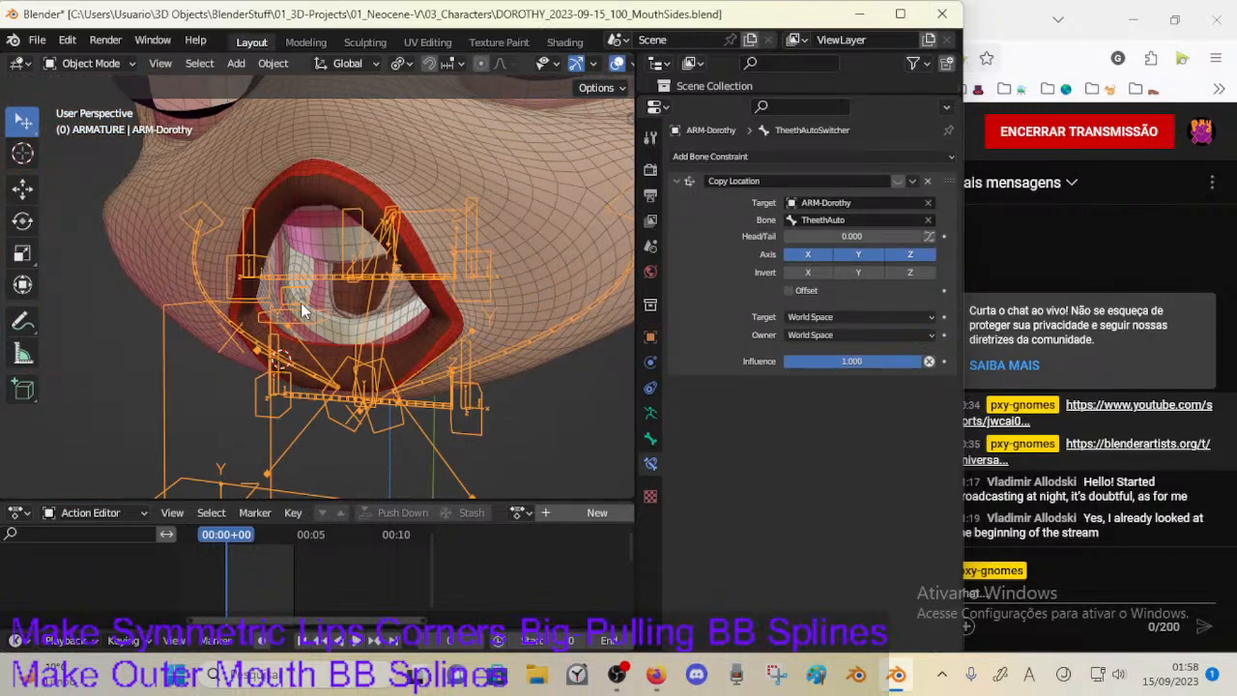
key("ctrl+Tab")
left_click(282, 314)
Step: Inspect the TheethAuto and TheethAutoSwitcher bones in front of the mouth from both sides
middle_click_drag(282, 313, 421, 322)
scroll(427, 321, "up", 3)
scroll(435, 324, "down", 4)
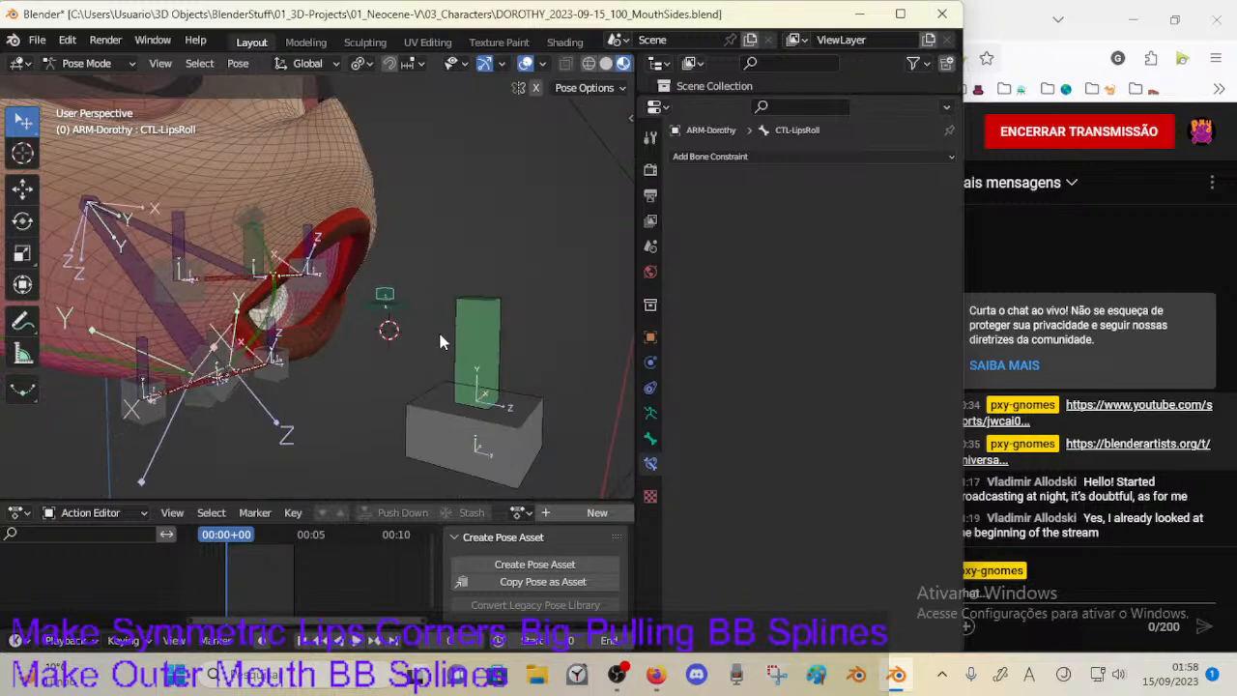
left_click(490, 332)
left_click(461, 424)
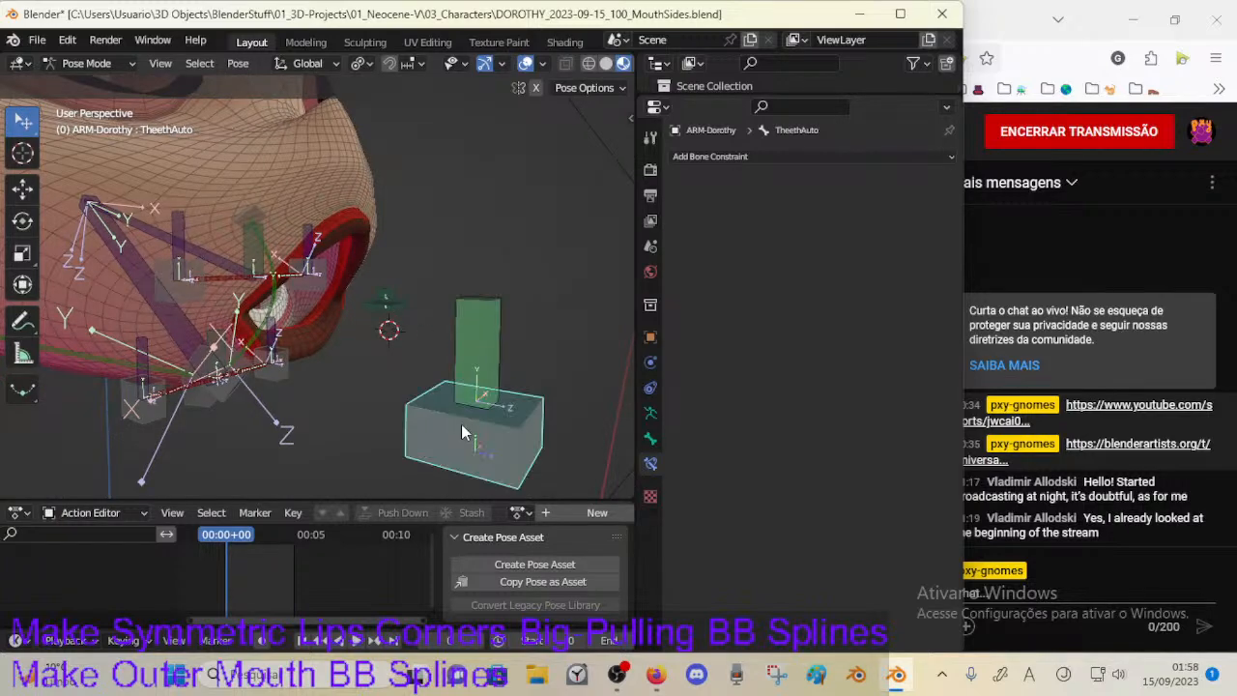
left_click(494, 374)
middle_click_drag(464, 419, 166, 425)
left_click(214, 419)
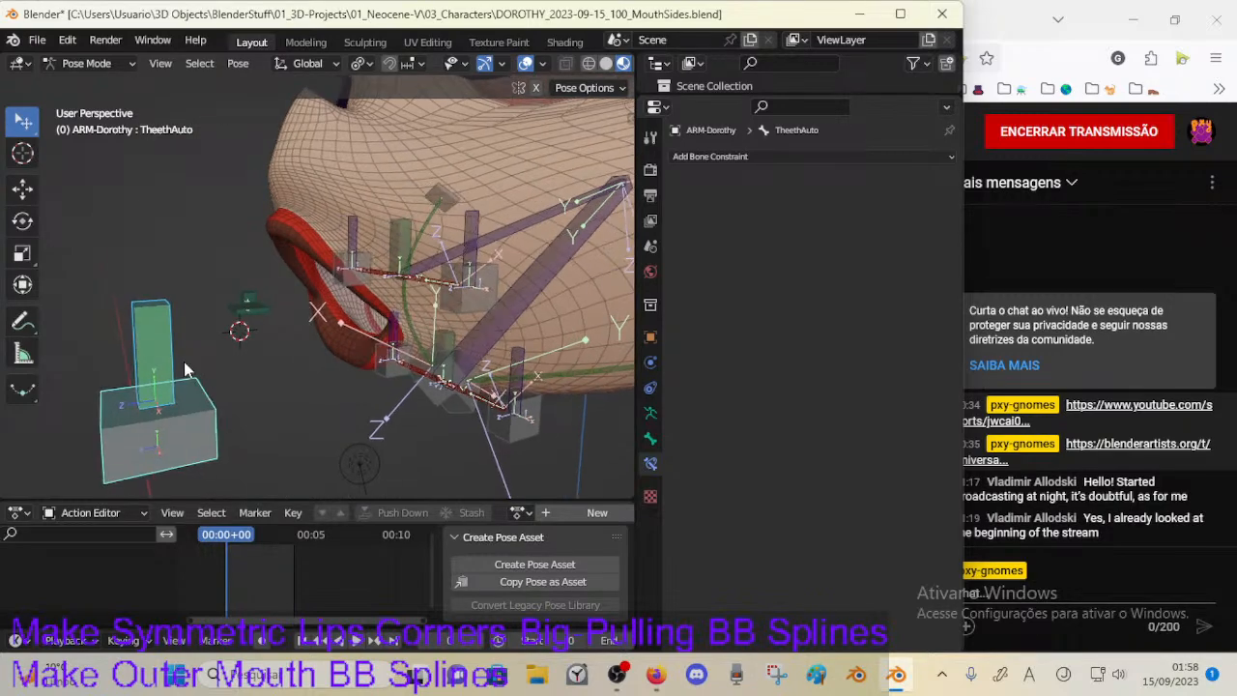
Step: Examine the two small bones in front of the lips, CTL-LipsRoll and MCH-MouthHoleCenter, and their constraints
left_click(249, 304)
middle_click_drag(249, 303, 428, 307)
left_click(426, 299)
left_click(432, 323)
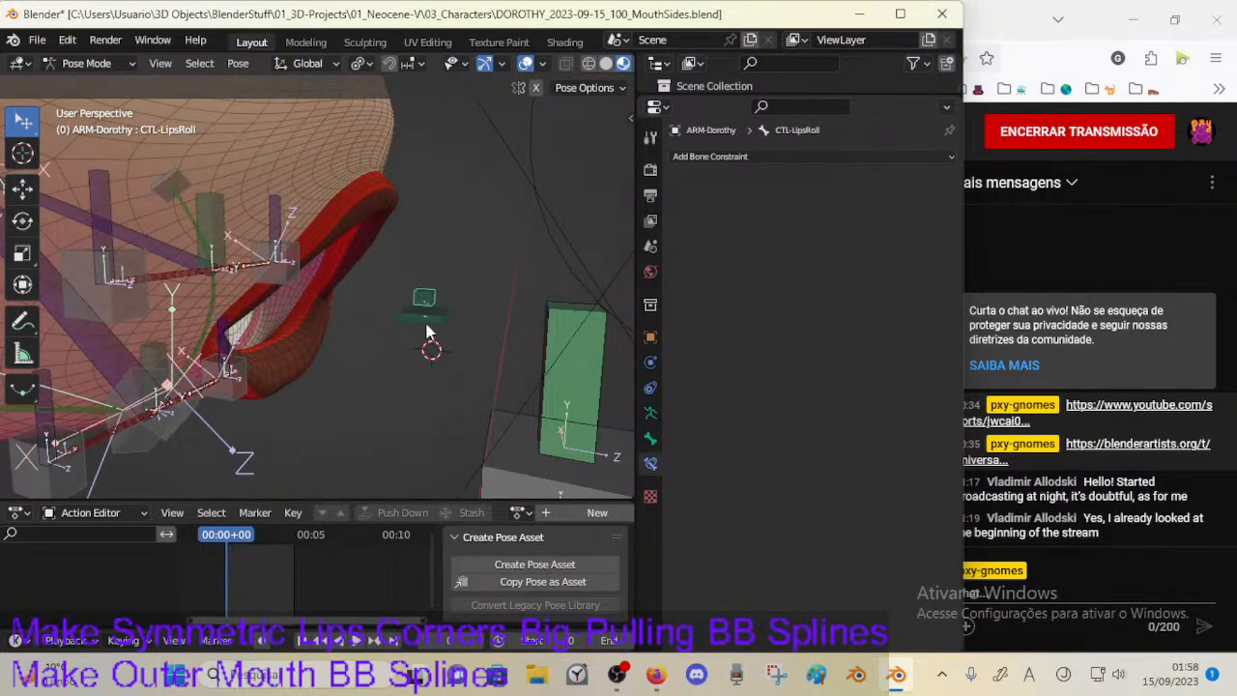
left_click(430, 326)
left_click(434, 299)
left_click(443, 326)
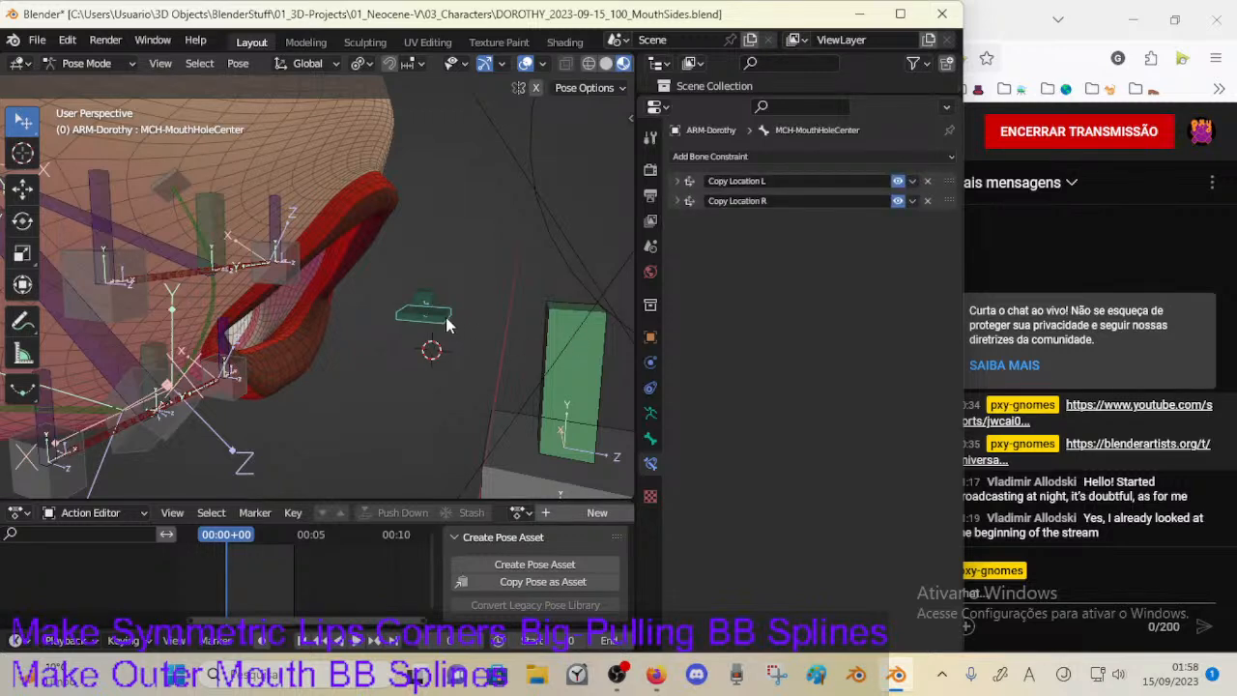
middle_click_drag(446, 317, 415, 330)
left_click(428, 302)
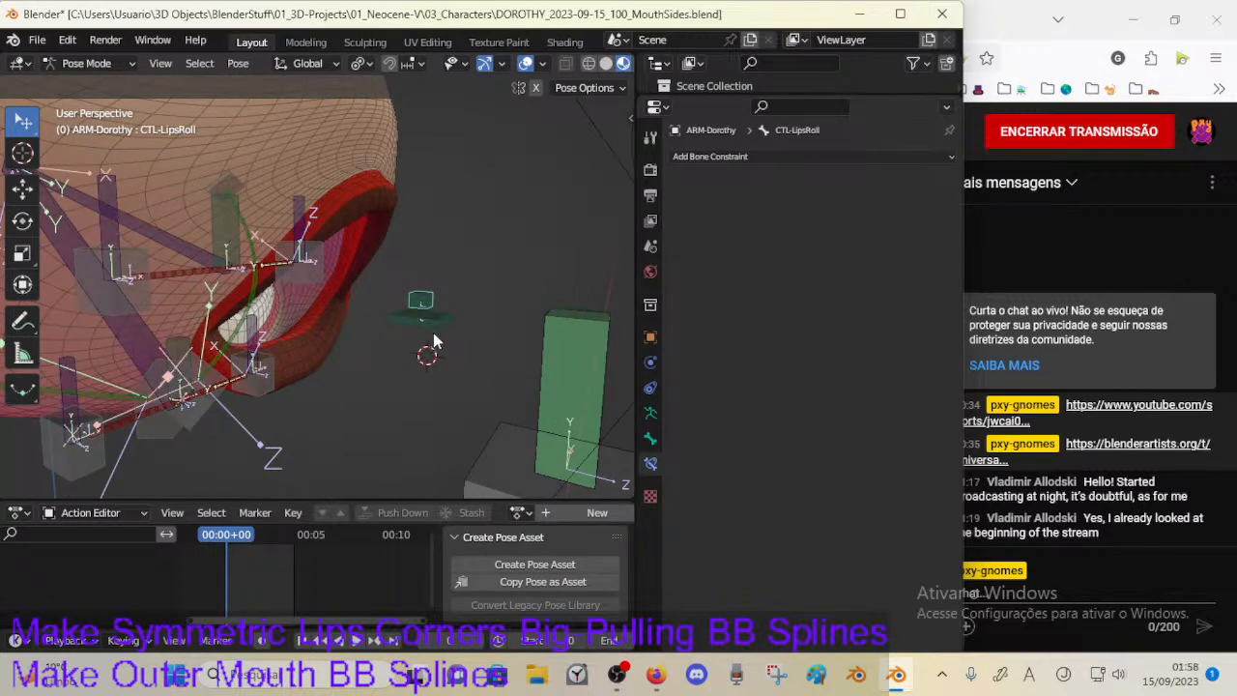
left_click(434, 338)
Step: Try rotating the CTL-LipsRoll bone about the global X axis
left_click(427, 304)
key("r")
key("Escape")
key("r")
key("x")
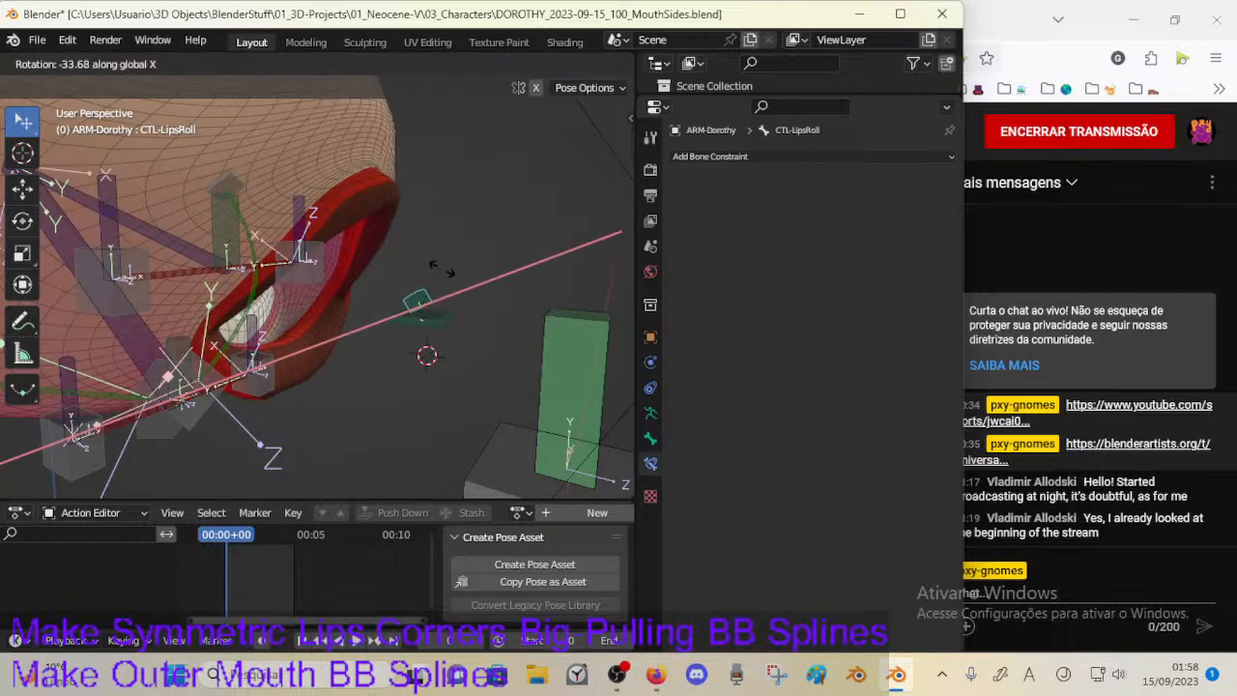
right_click(442, 328)
Step: Enlarge the B-Bone display size of the MCH-MouthHoleCenter bone by a factor of about 1.1
left_click(441, 328)
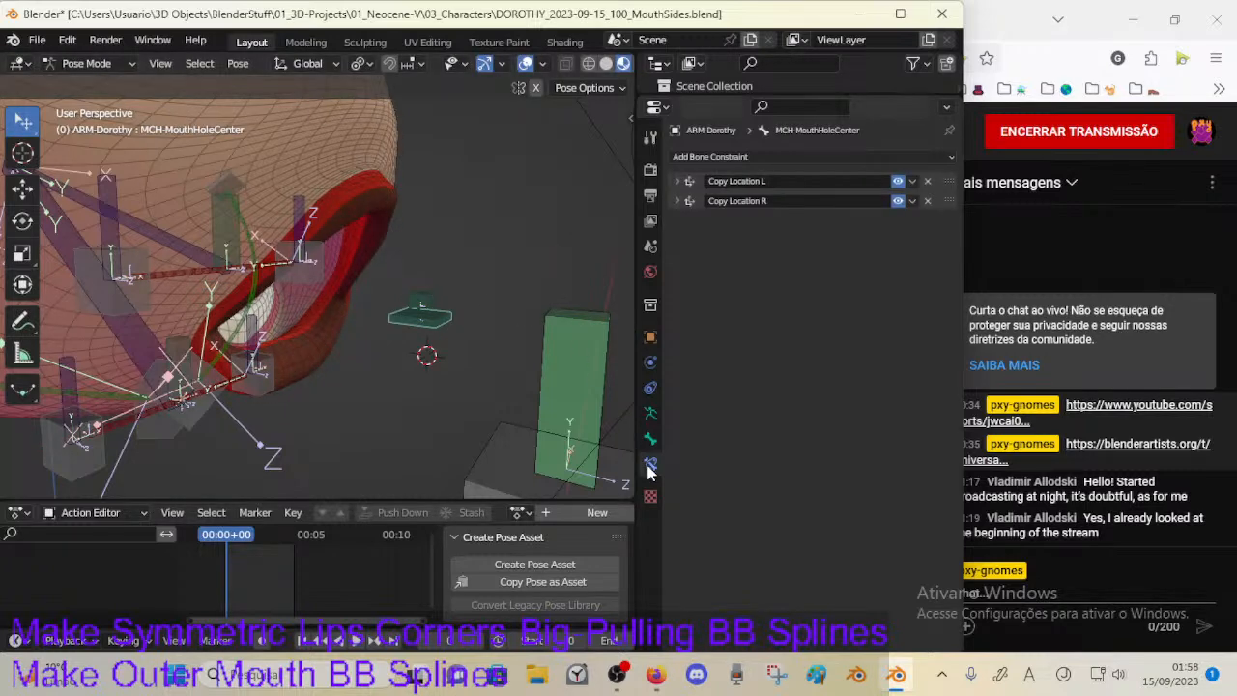
middle_click_drag(391, 369, 450, 341)
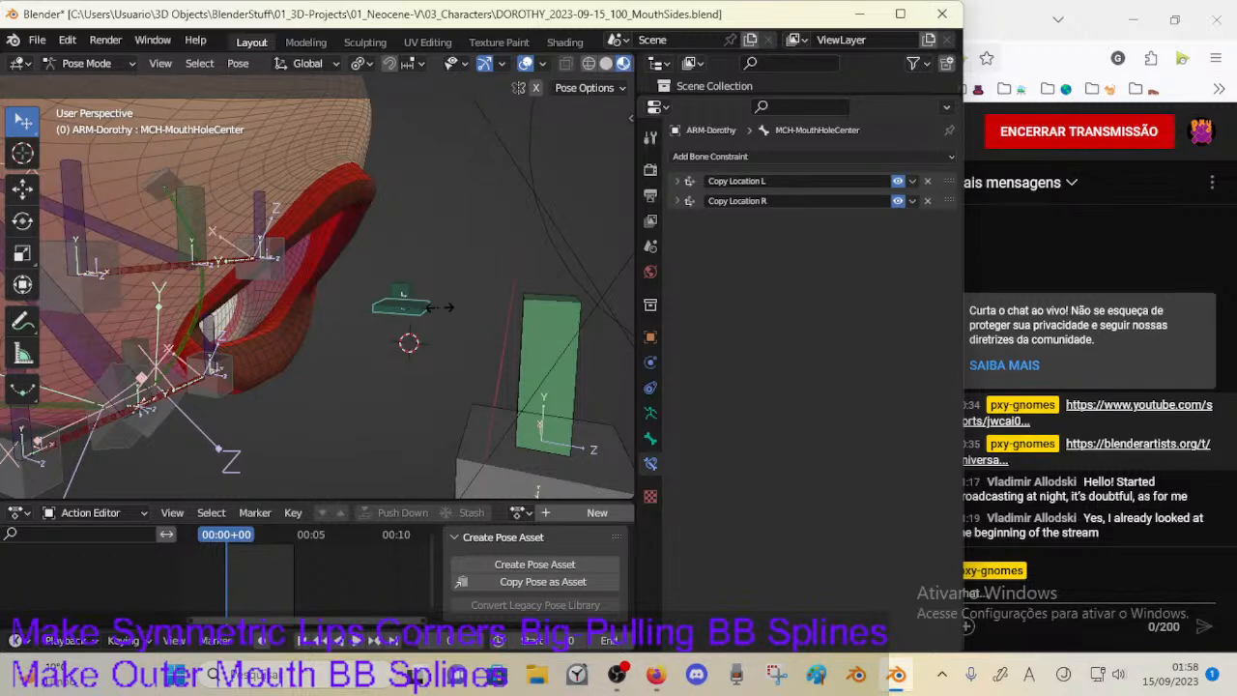
key("ctrl+alt+s")
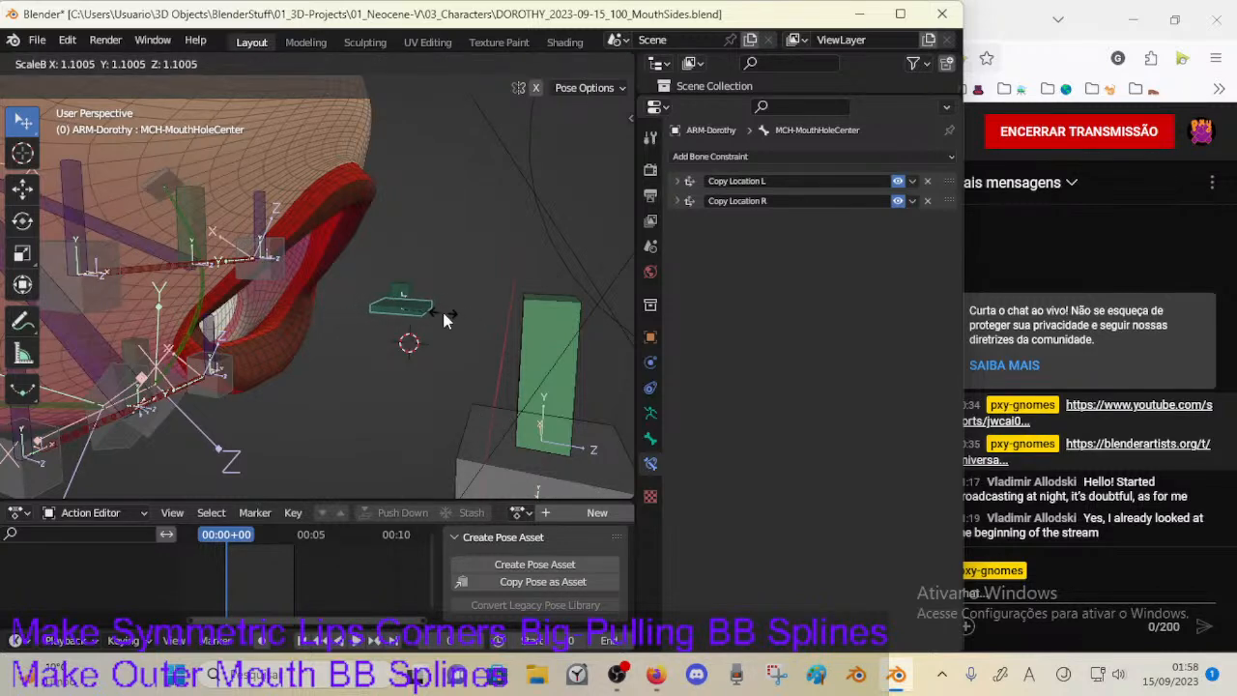
left_click(444, 319)
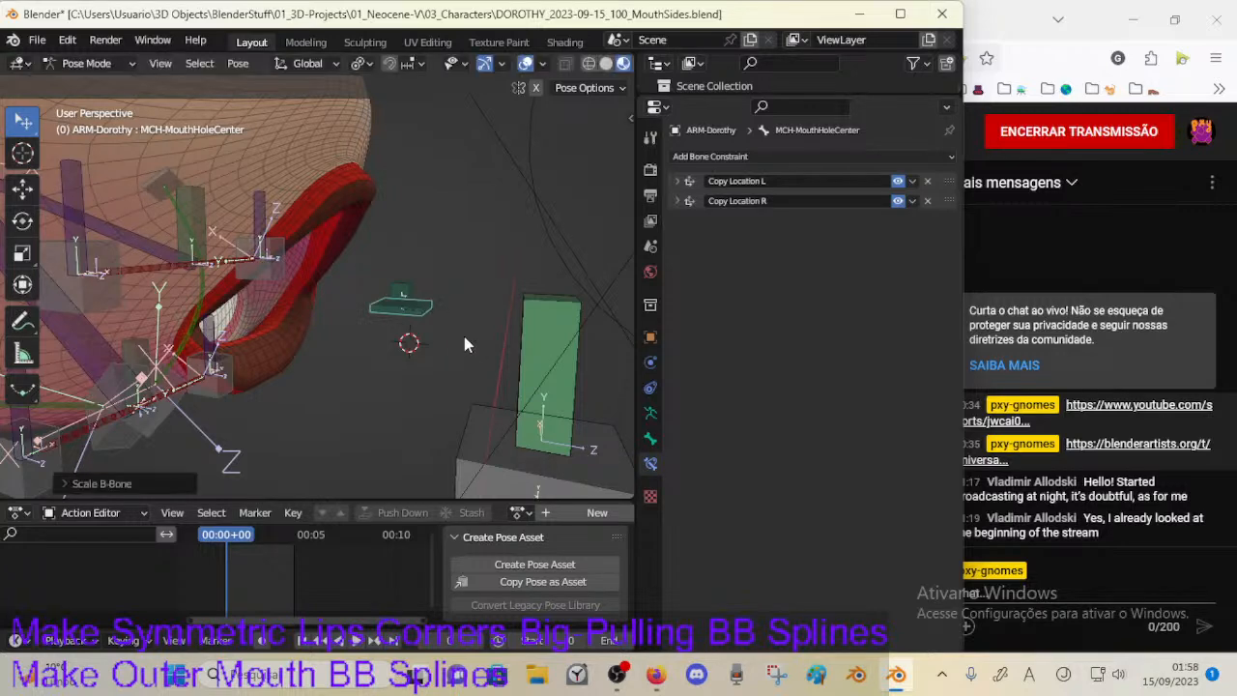
Step: Re-enable the Copy Location constraint on the TheethAutoSwitcher bone and save the file
middle_click_drag(463, 337, 409, 371)
left_click(482, 355)
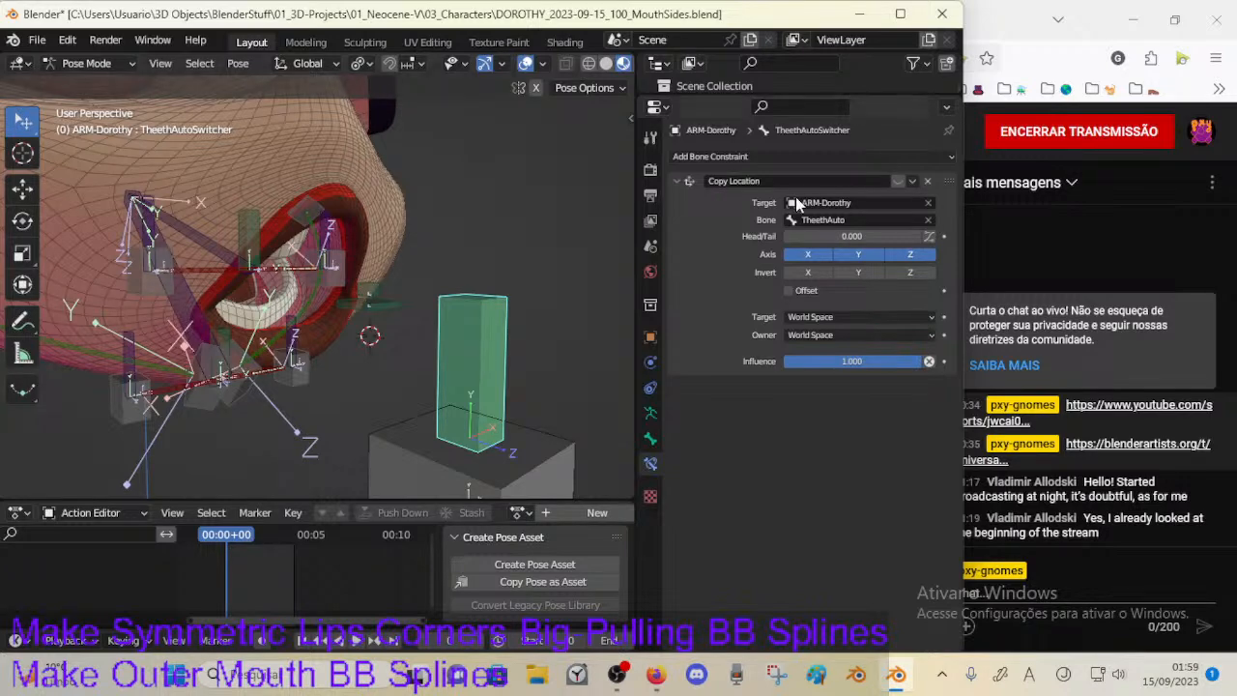
left_click(897, 181)
middle_click_drag(558, 219, 443, 369)
key("ctrl+s")
Step: Show the DEF LIPS bone layer of the armature
key("n")
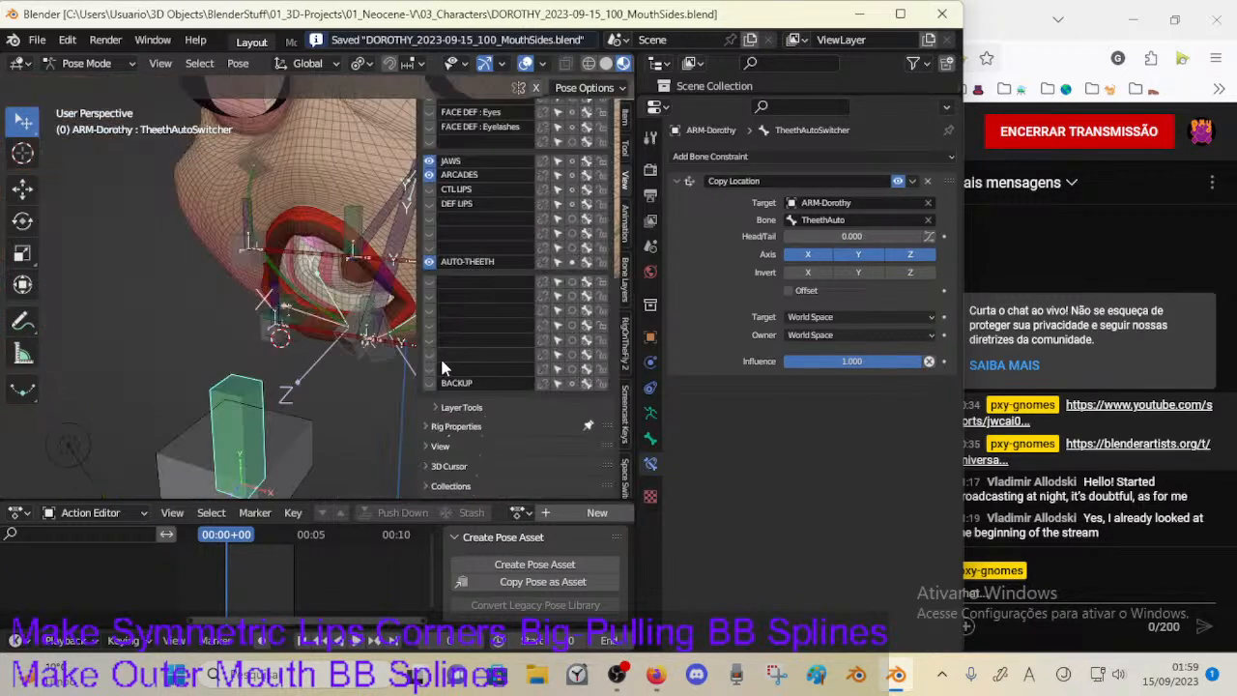
middle_click_drag(414, 273, 372, 262)
left_click(429, 203)
key("n")
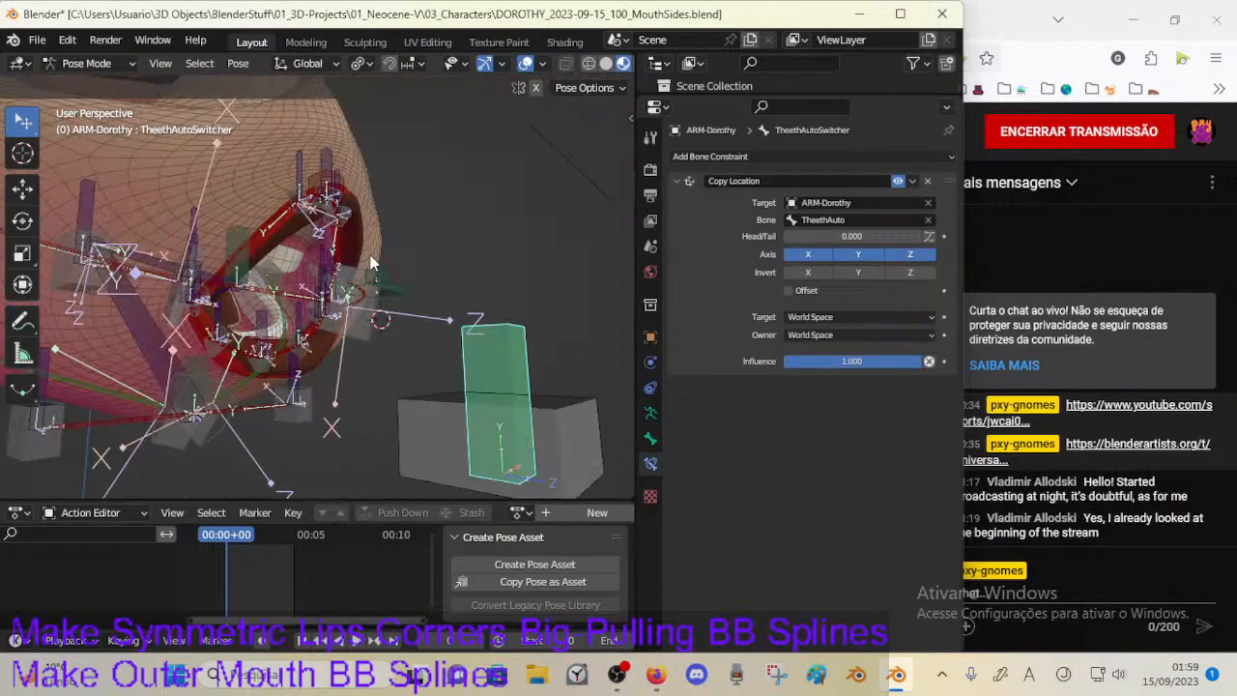
Step: Assign the TheethAuto, TheethAutoSwitcher and MCH-MouthHoleCenter bones to the GRP-MCH_Mechanism bone group
left_click(547, 434)
left_click(650, 413)
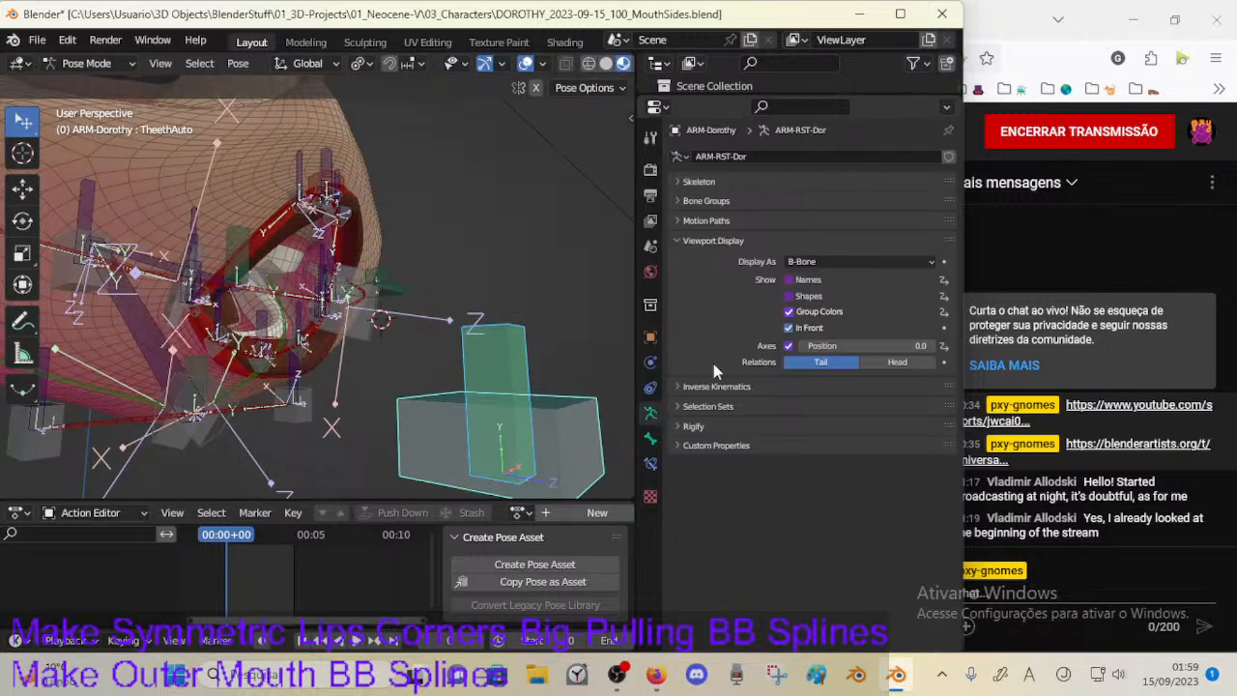
left_click(689, 246)
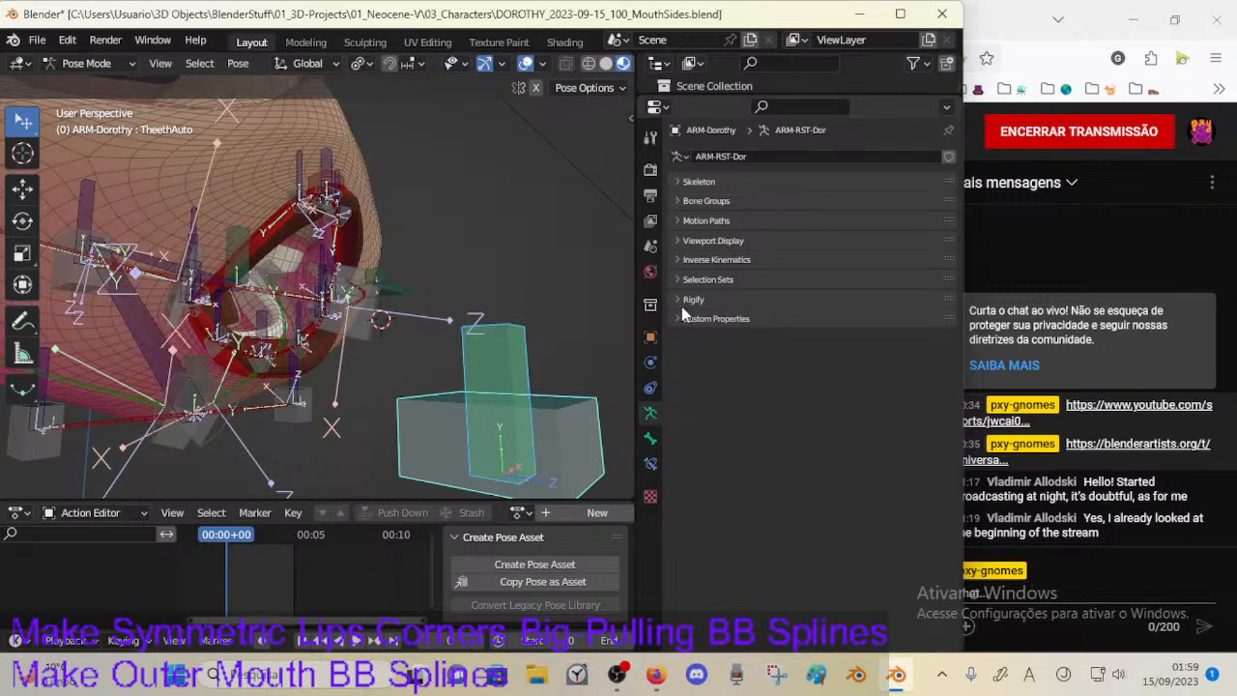
left_click(677, 202)
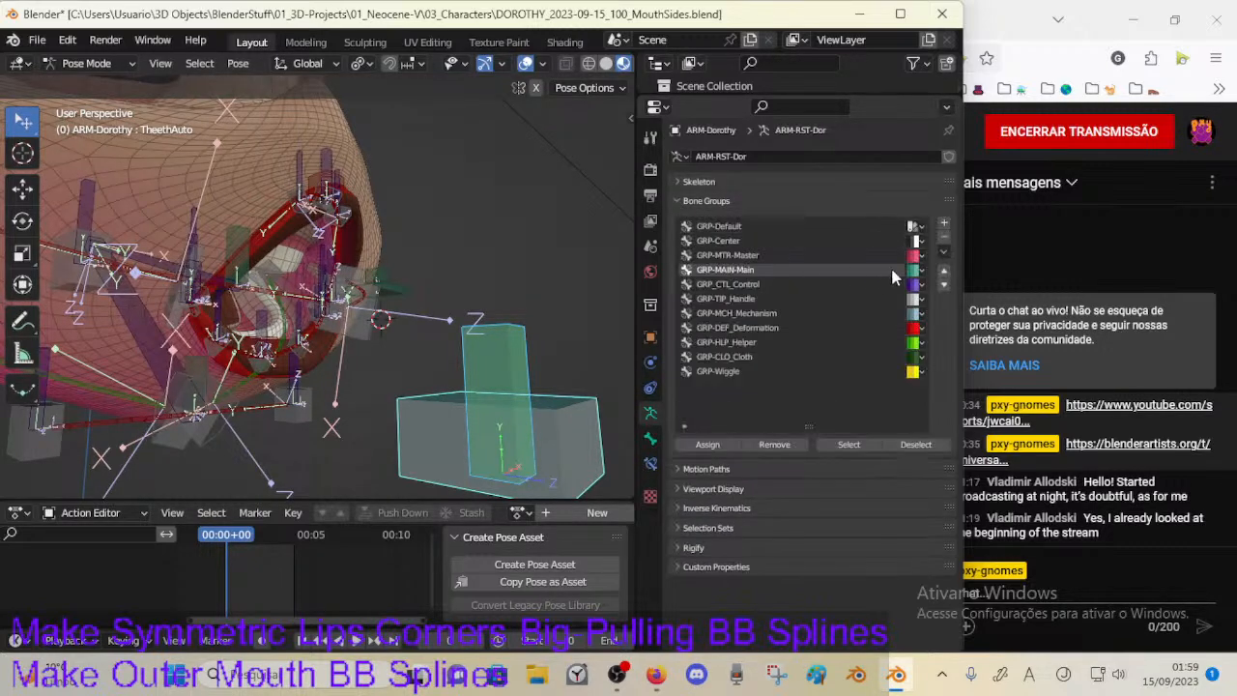
left_click(779, 311)
left_click(712, 445)
left_click(451, 390)
middle_click_drag(451, 390, 409, 406)
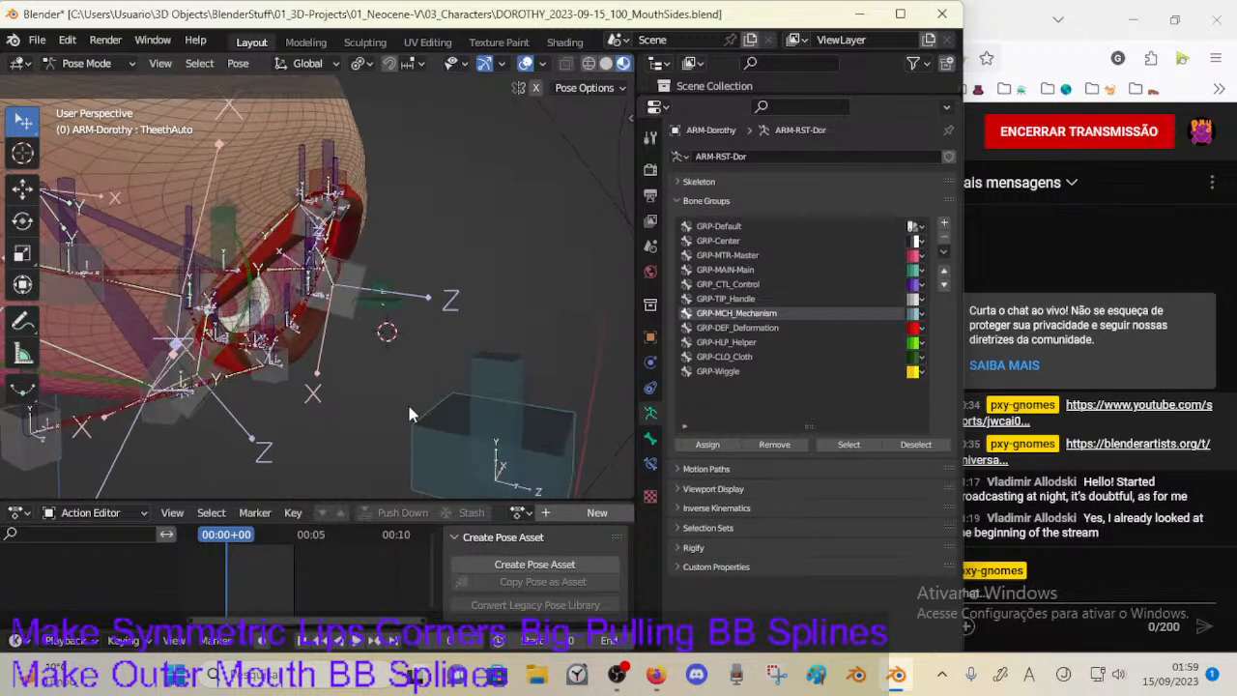
left_click(412, 301)
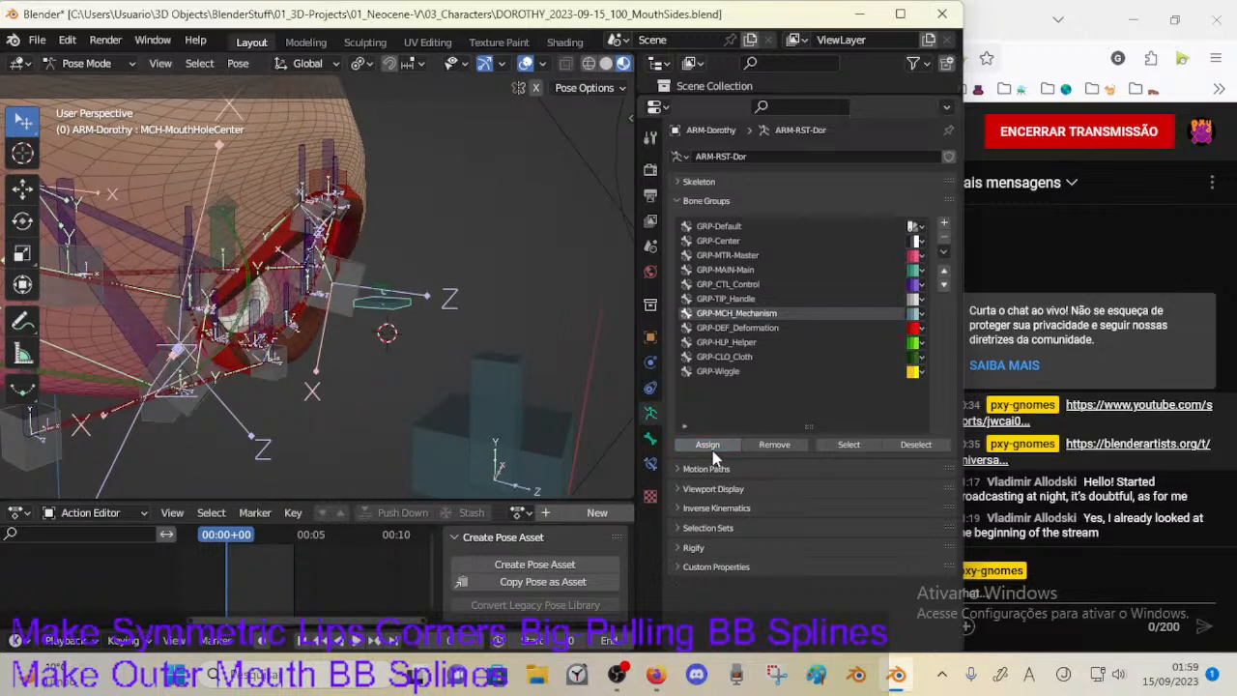
Step: Rename the TheethAutoSwitcher bone to MCH-TheethAutoSwitcher
left_click(483, 406)
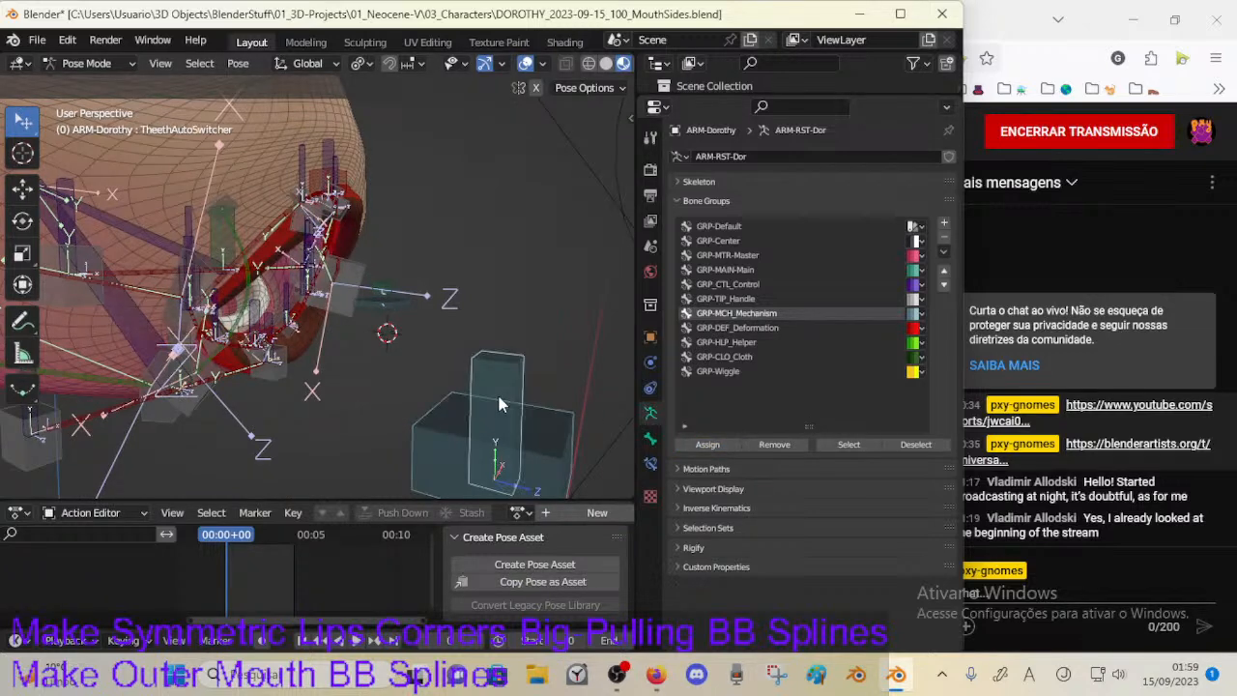
key("ctrl+F2")
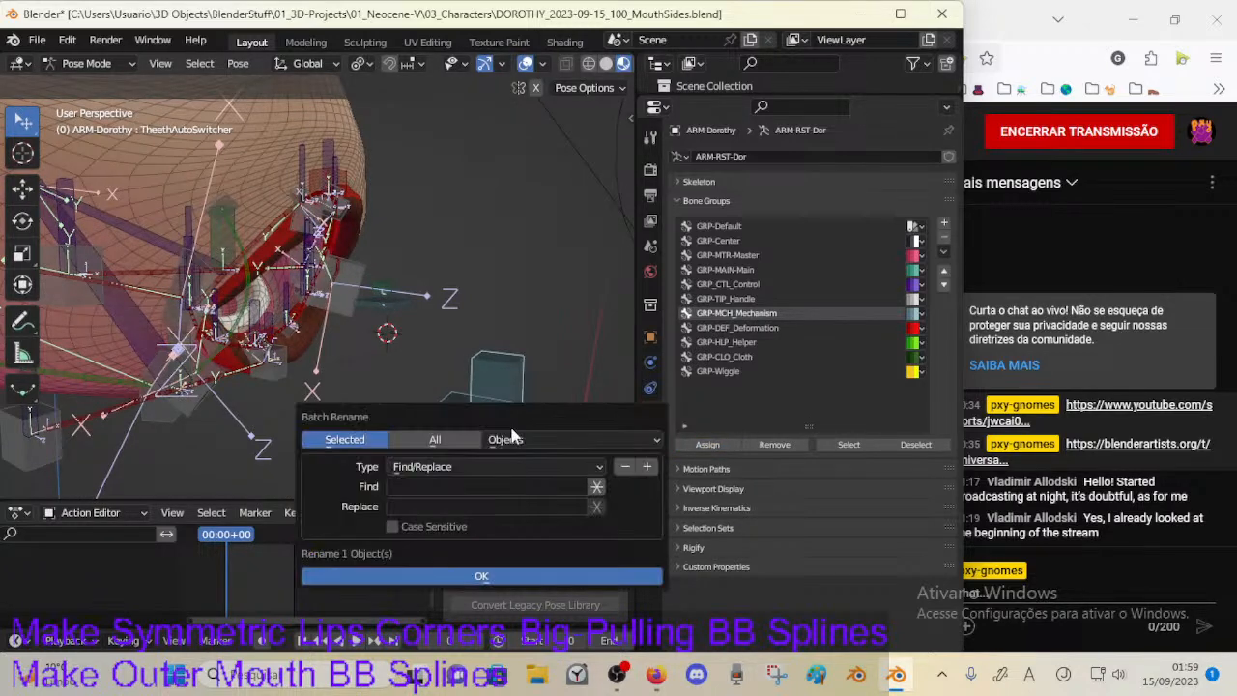
left_click(516, 438)
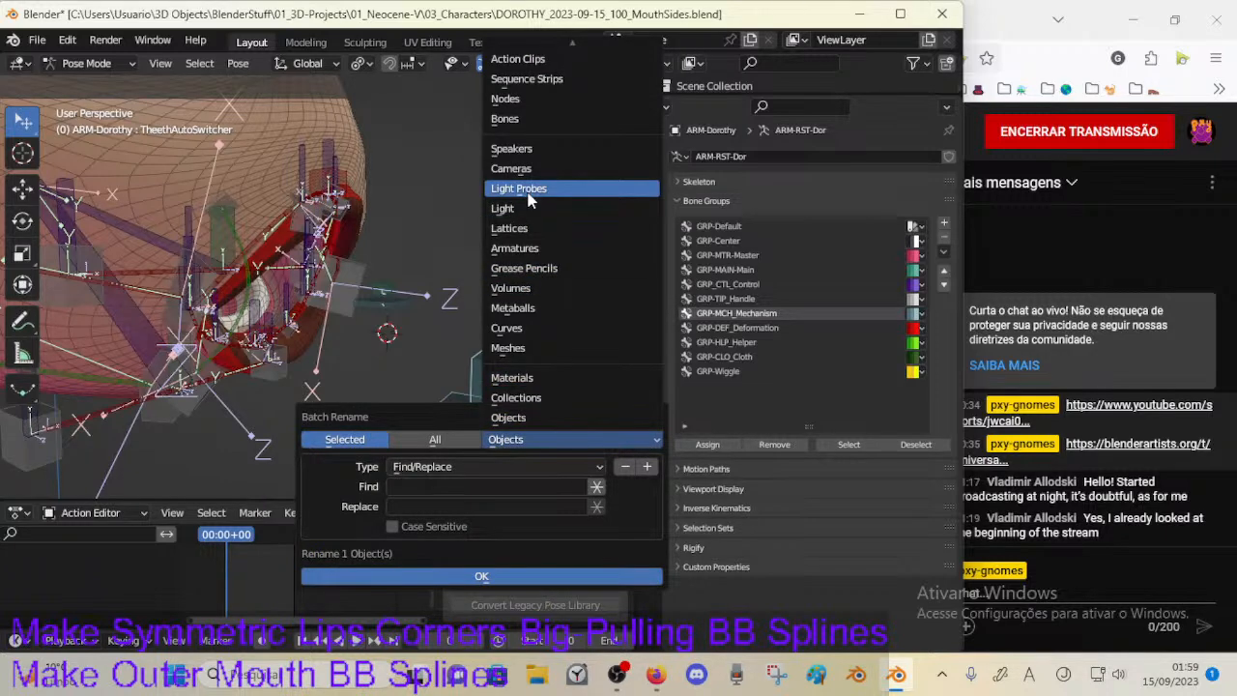
key("Escape")
key("F2")
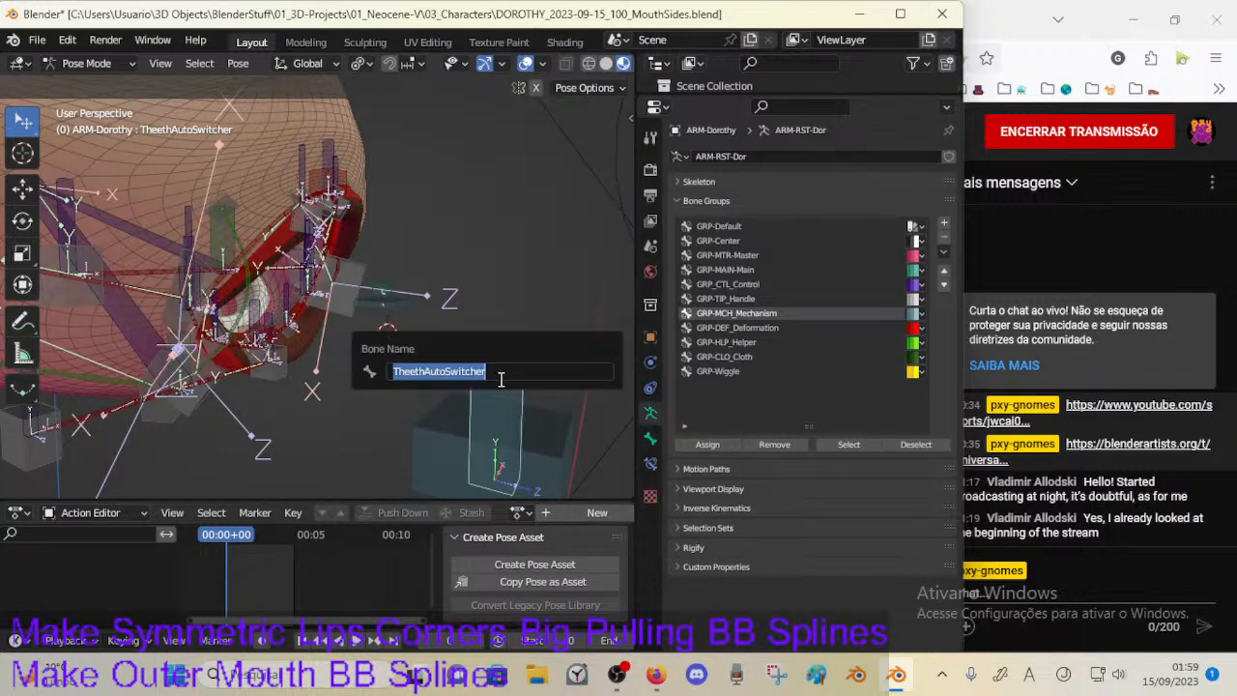
key("Home")
type("MCH-")
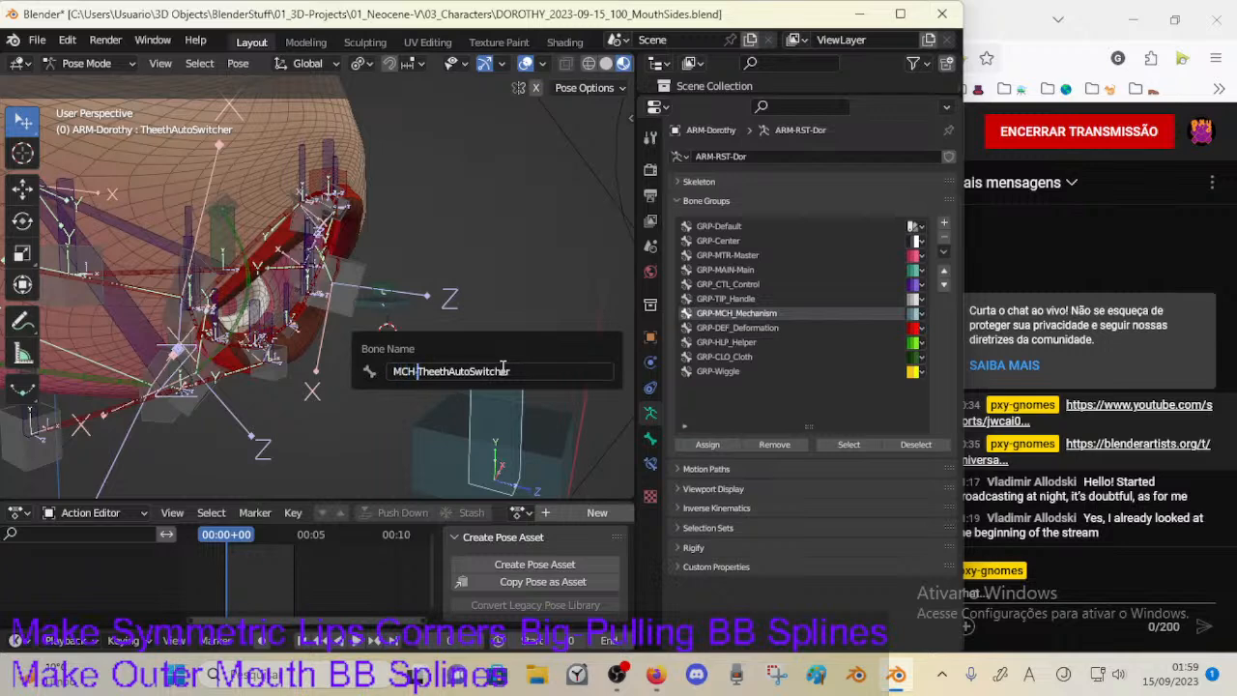
key("Return")
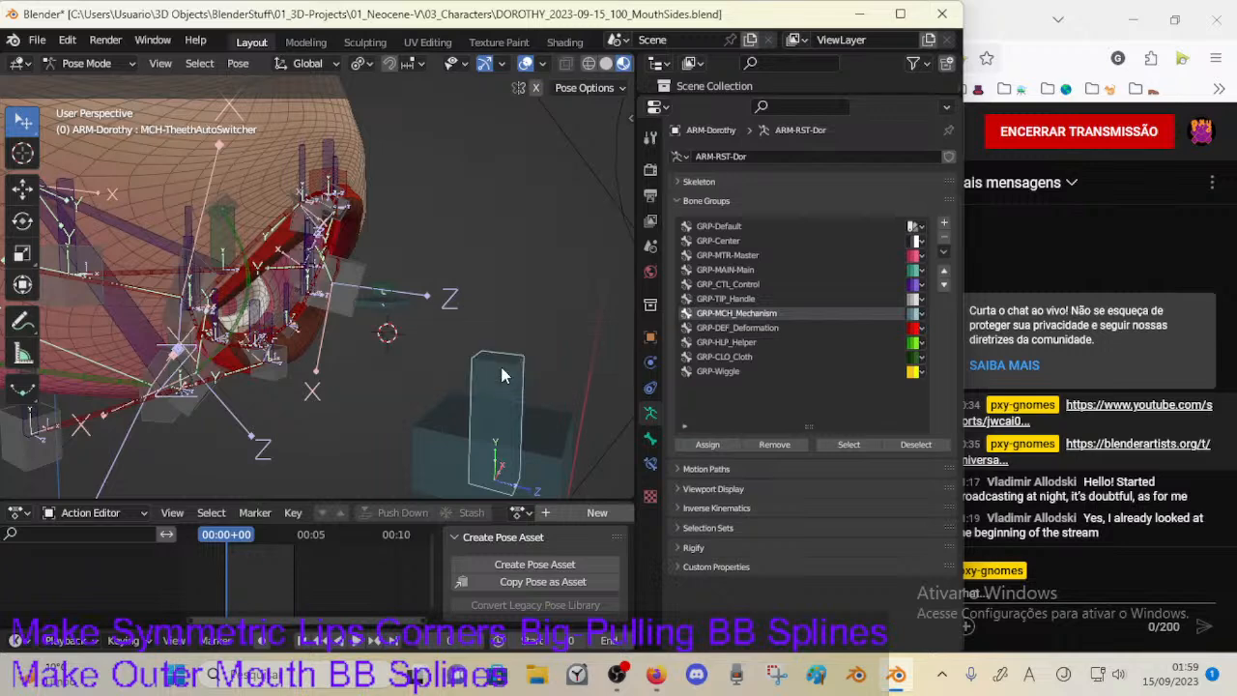
Step: Rename the large TheethAuto box bone to MCH-TheethAuto
left_click(473, 427)
key("F2")
key("Home")
type("M")
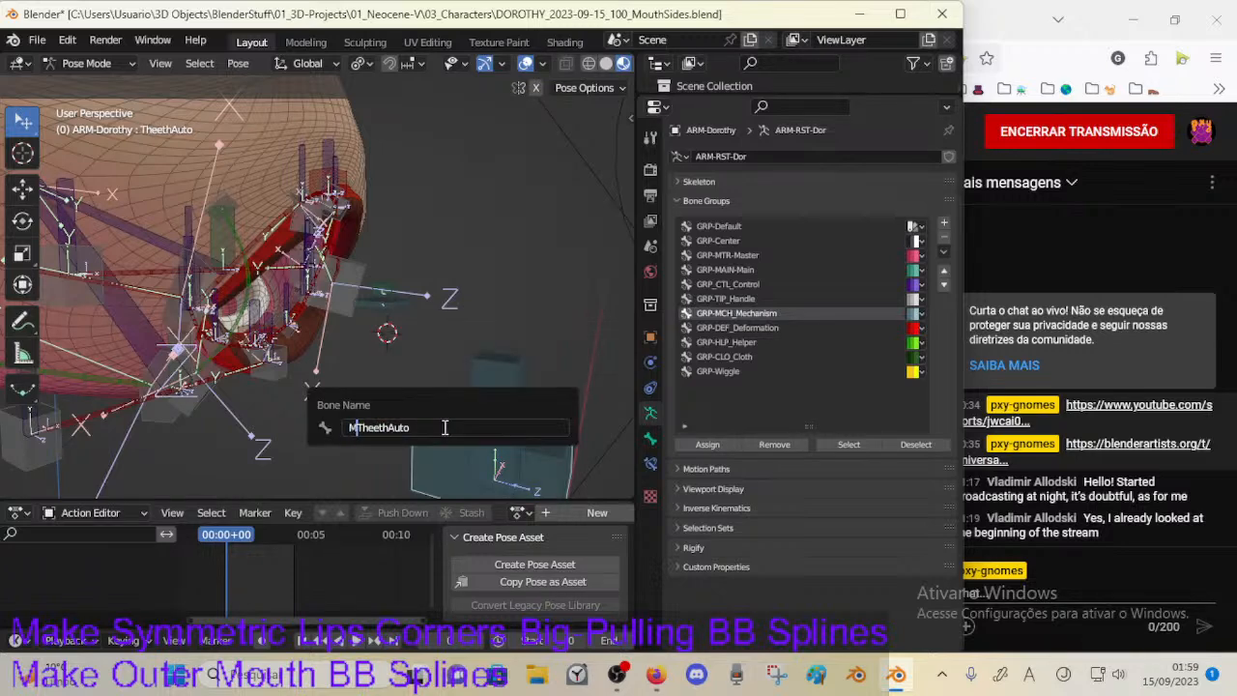
type("CH-")
key("Return")
Step: Rescale the B-Bone display size of the small CTL-LipsRoll bone in front of the lips
middle_click_drag(447, 357, 172, 332)
left_click(240, 289)
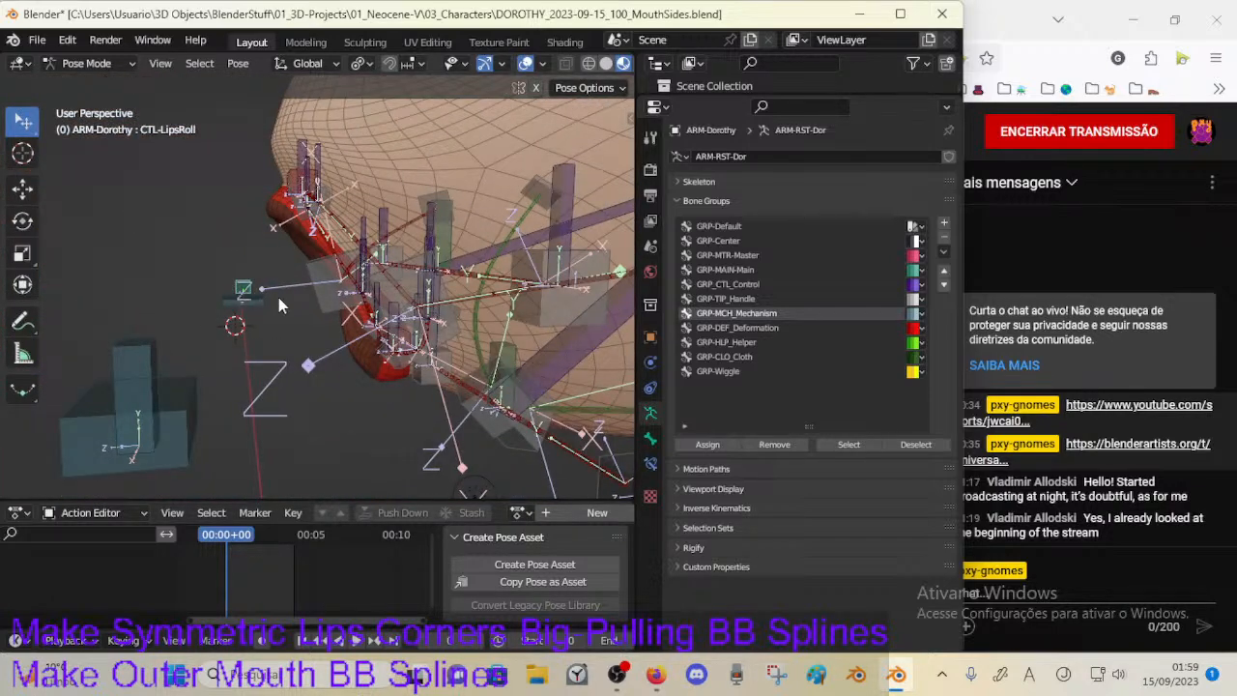
key("ctrl+alt+s")
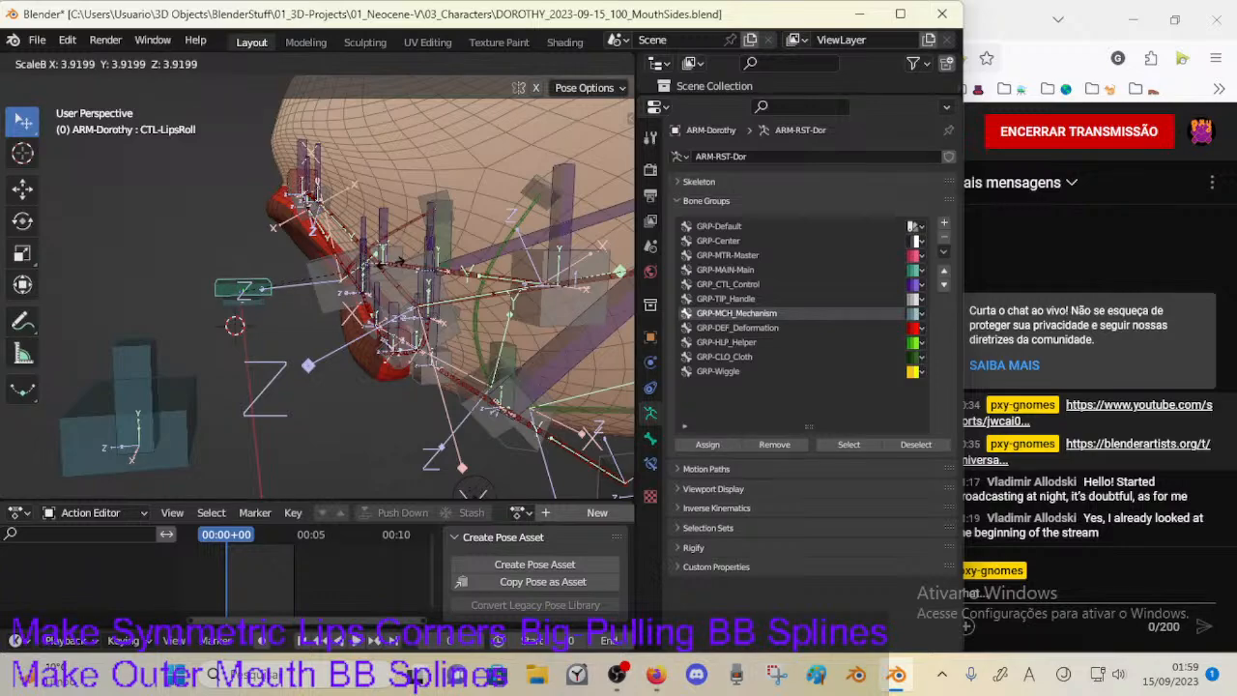
left_click(235, 304)
Step: Shrink the B-Bone display size of MCH-MouthHoleCenter, fine-tune it slightly larger, and save the file
middle_click_drag(235, 304, 443, 328)
left_click(284, 311)
key("ctrl+alt+s")
left_click(288, 327)
key("ctrl+s")
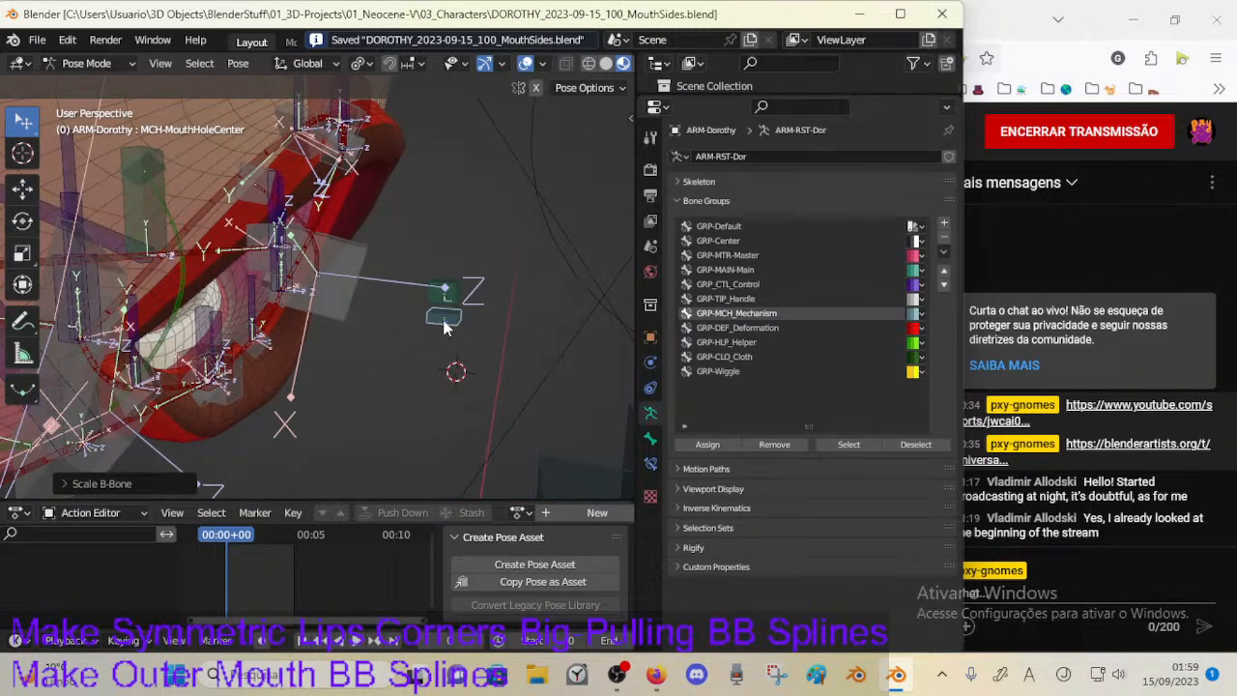
key("ctrl+alt+s")
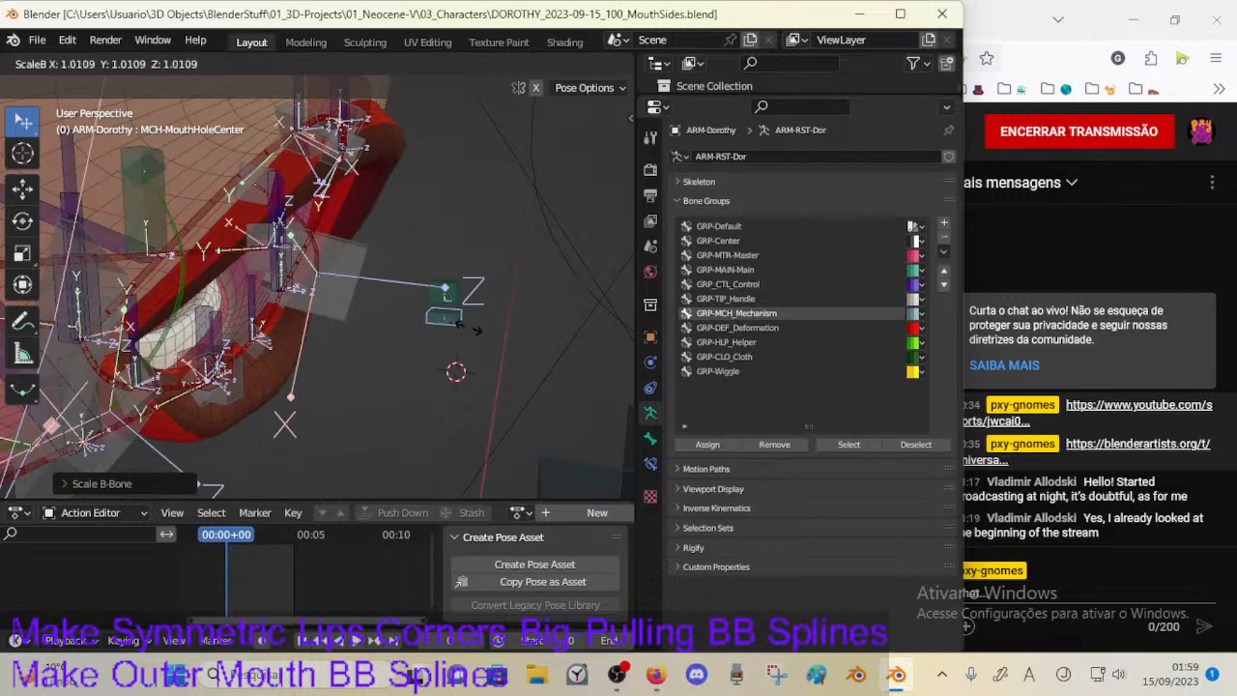
left_click(474, 330)
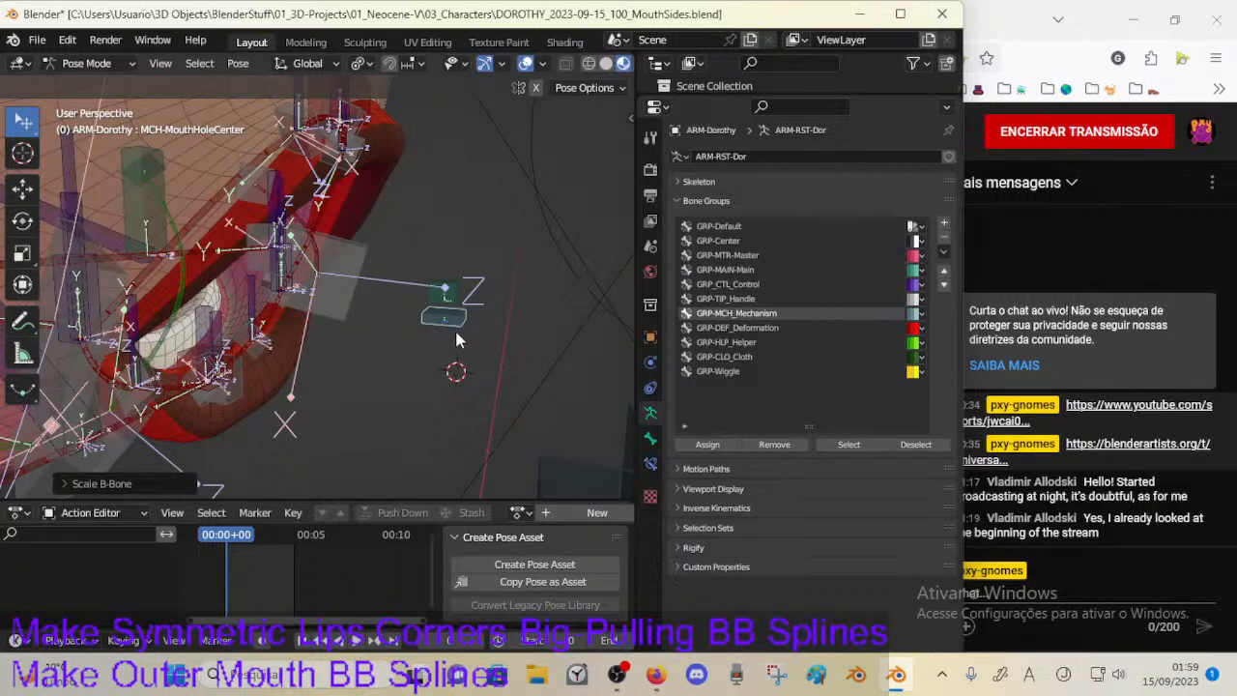
key("ctrl+s")
Step: Set CTM-10-Empty-Sphere as the custom shape object of the MCH-MouthHoleCenter bone
left_click(650, 438)
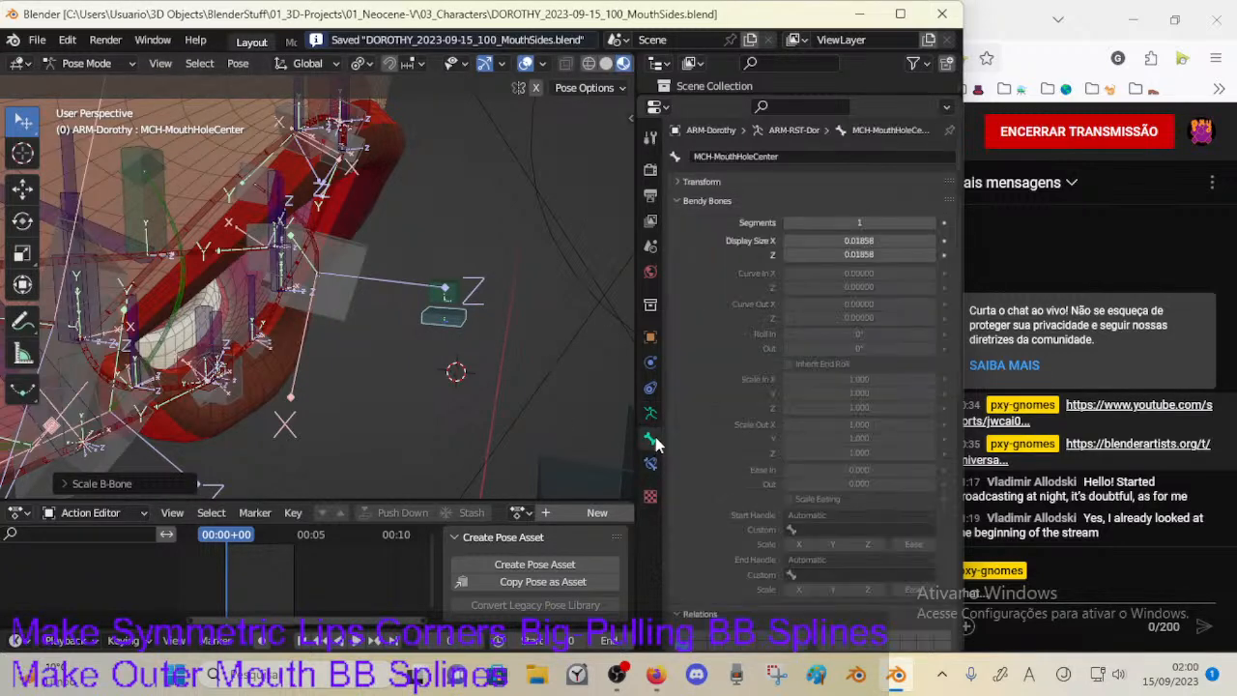
scroll(779, 410, "down", 12)
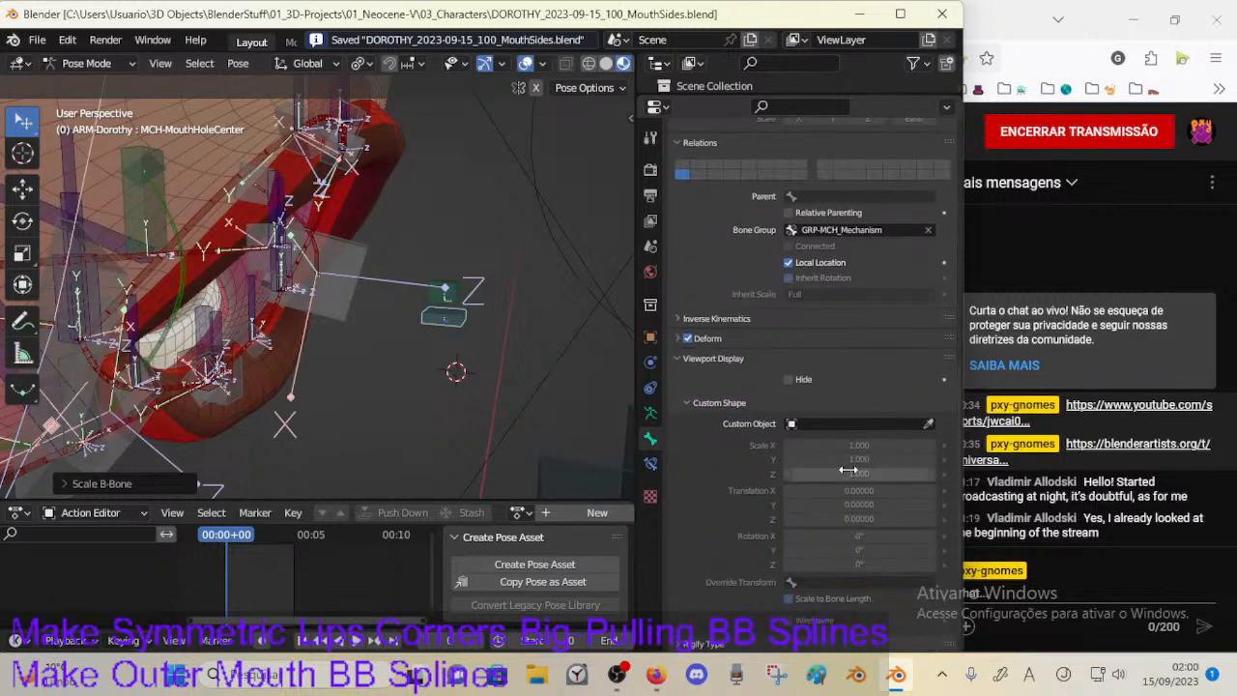
left_click(849, 425)
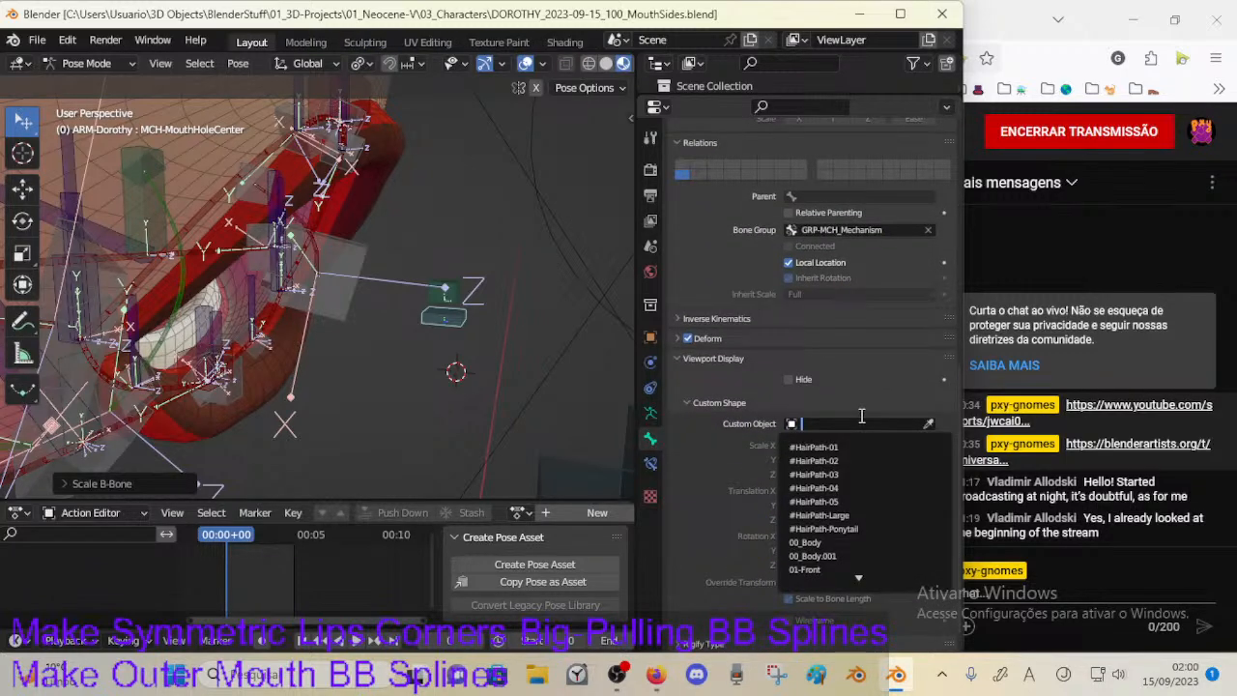
type("CT")
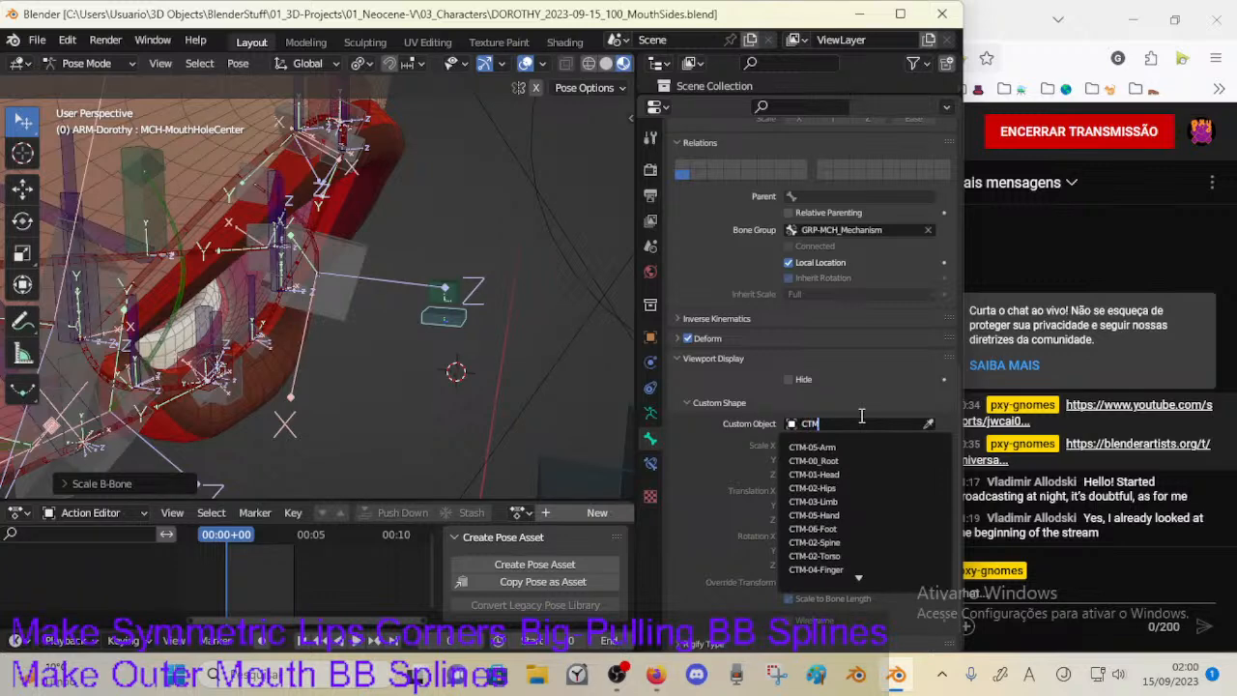
type("M")
key("BackSpace")
key("BackSpace")
key("BackSpace")
type("Sphere")
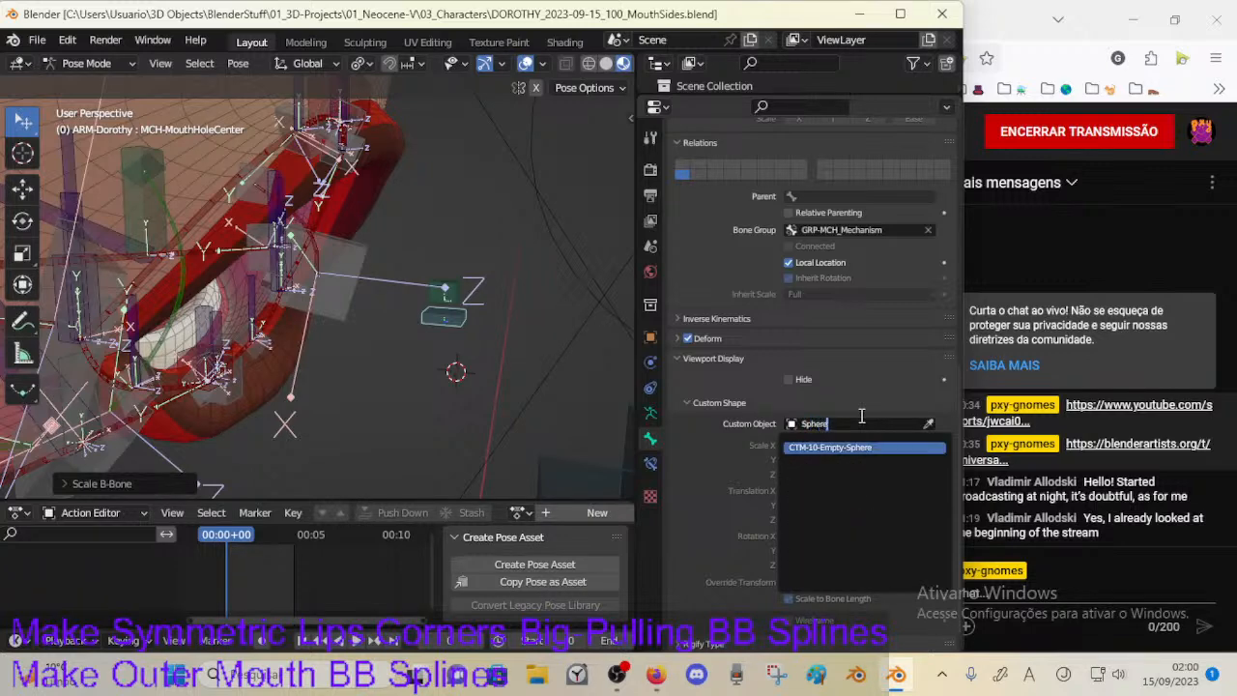
key("Return")
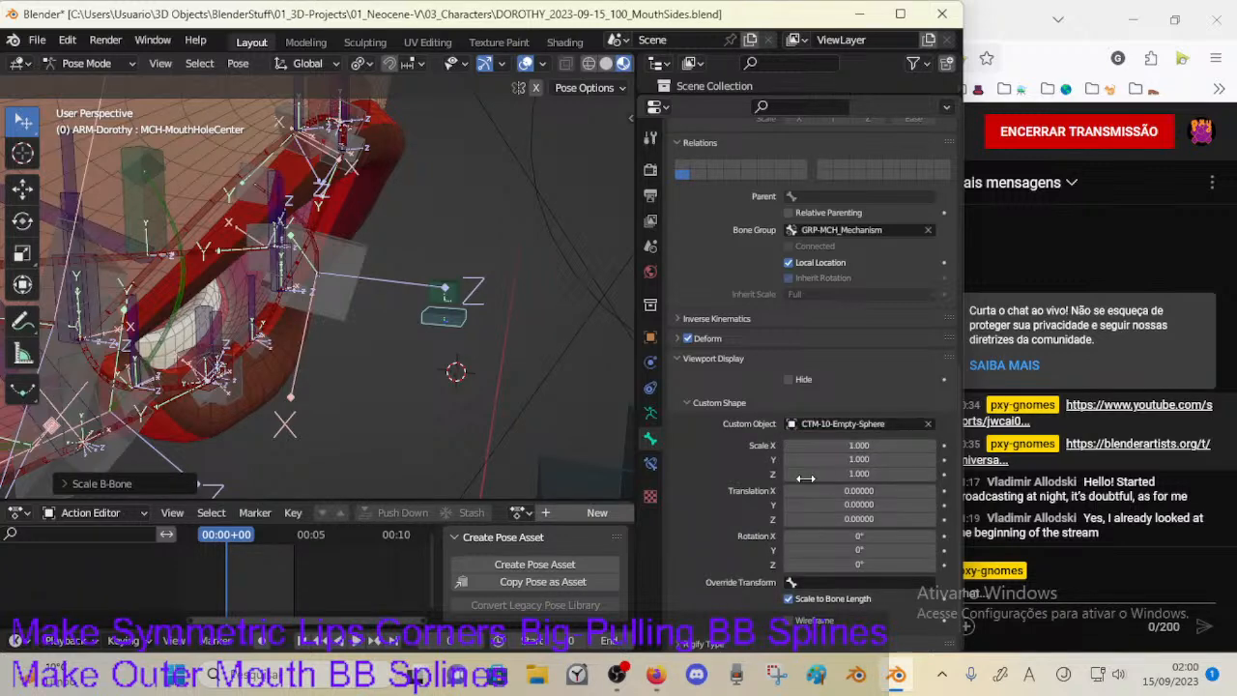
Step: Turn on the display of custom bone shapes in the ARM-RST-Dor armature's Viewport Display settings
middle_click_drag(458, 355, 566, 346)
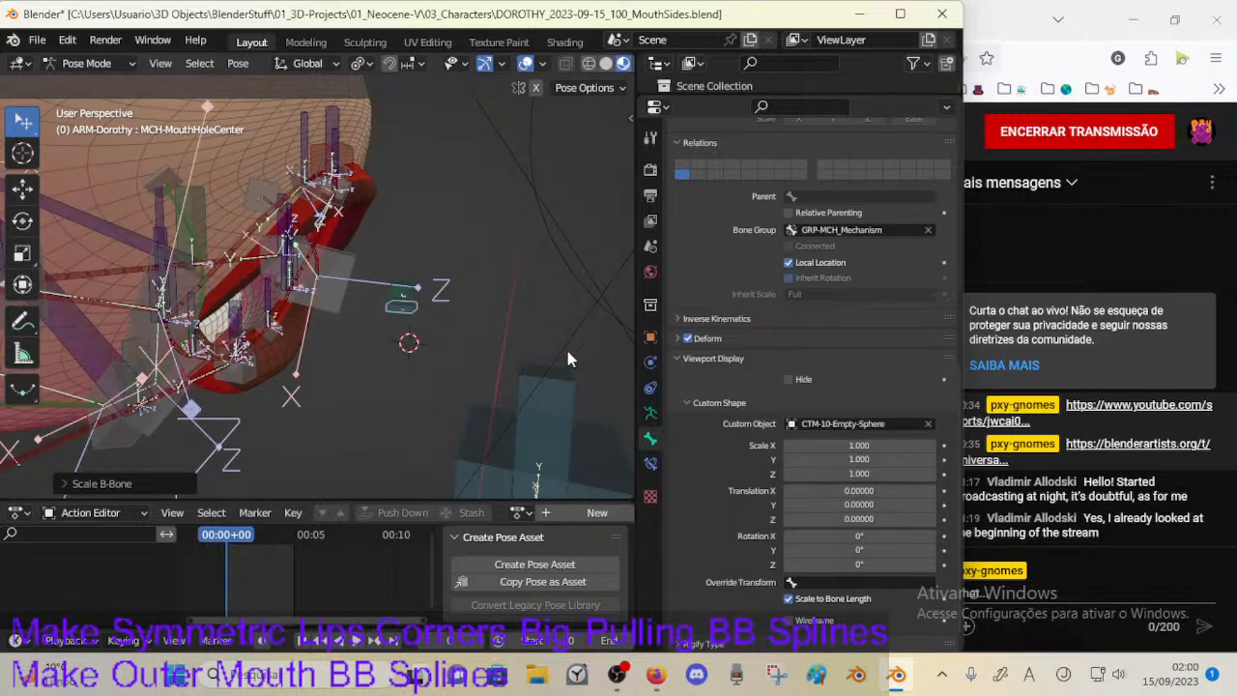
left_click(651, 414)
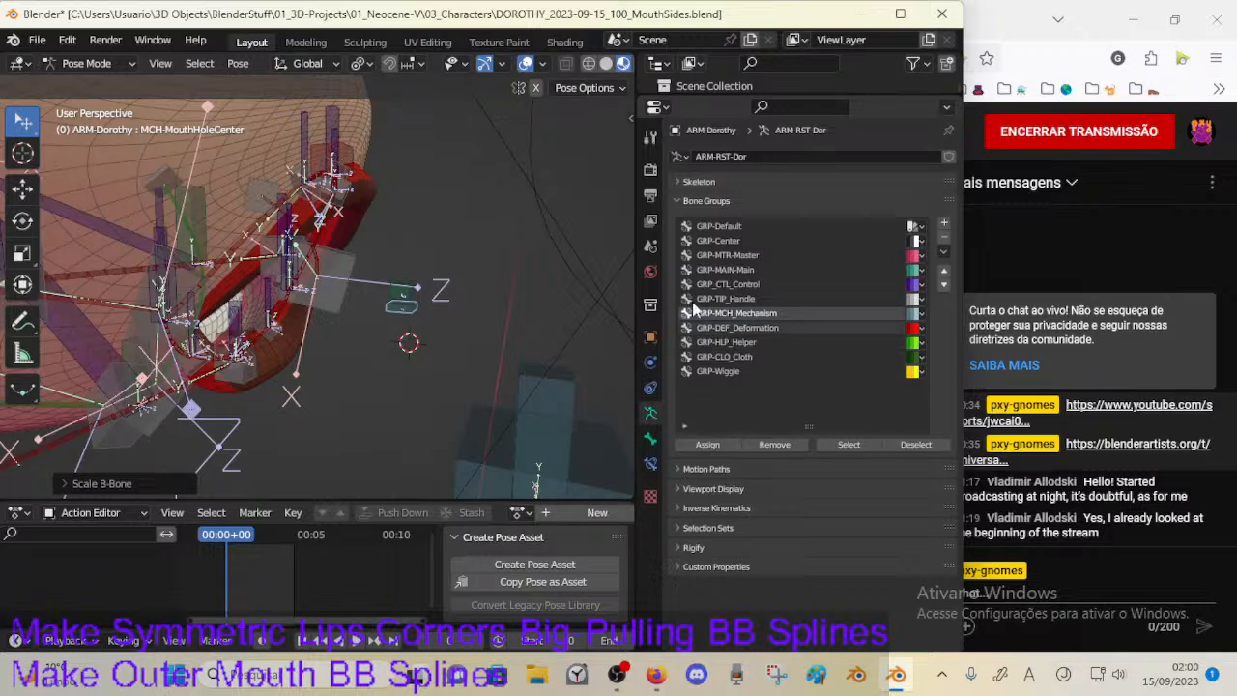
left_click(696, 196)
left_click(695, 181)
left_click(696, 182)
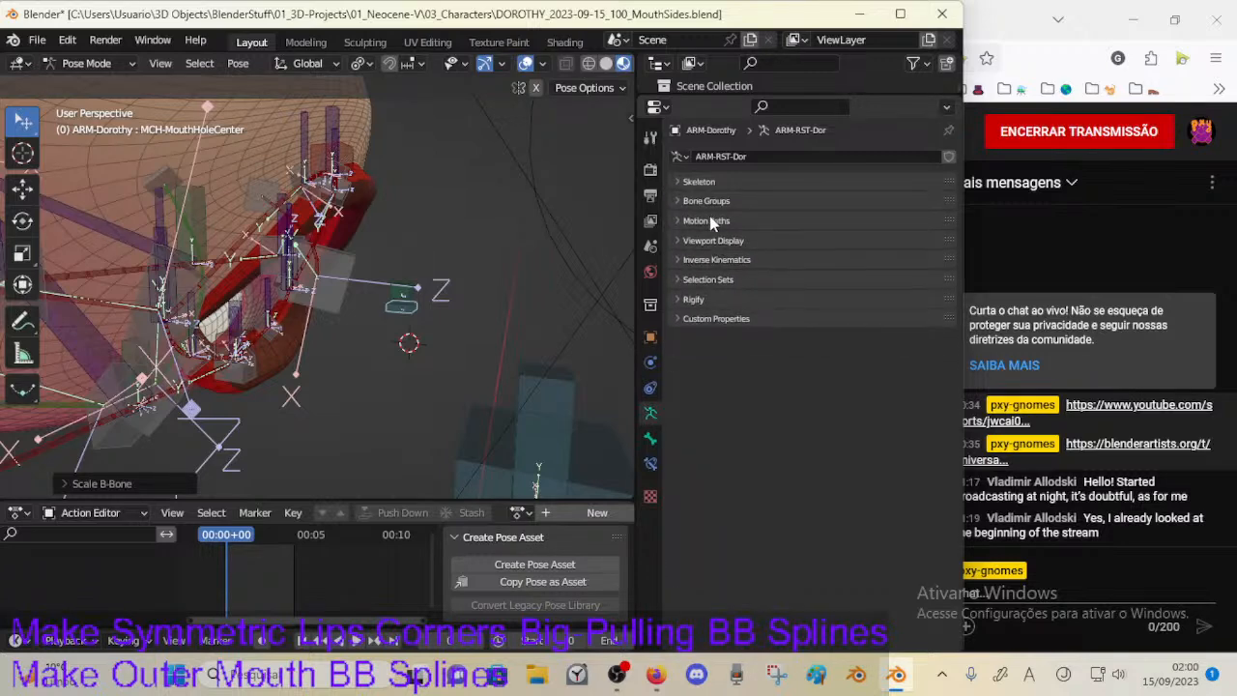
left_click(708, 238)
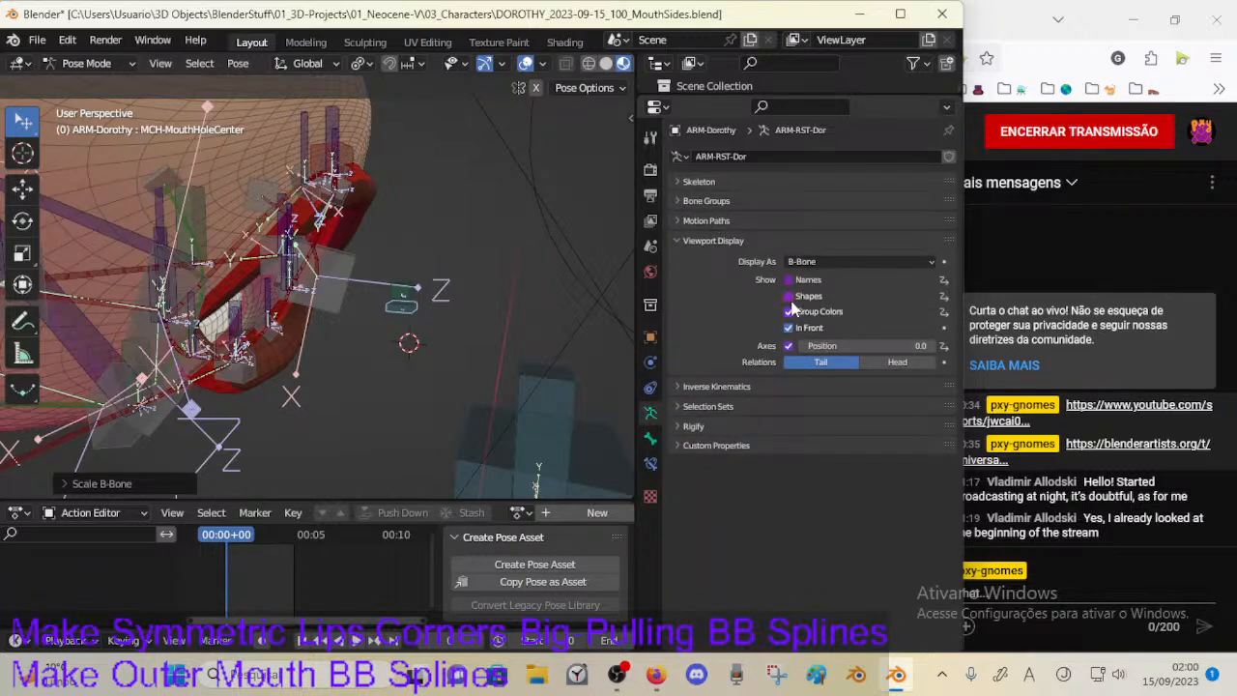
Step: Scale up the MCH-MouthHoleCenter bone in Edit Mode to enlarge its sphere custom shape
scroll(514, 301, "up", 4)
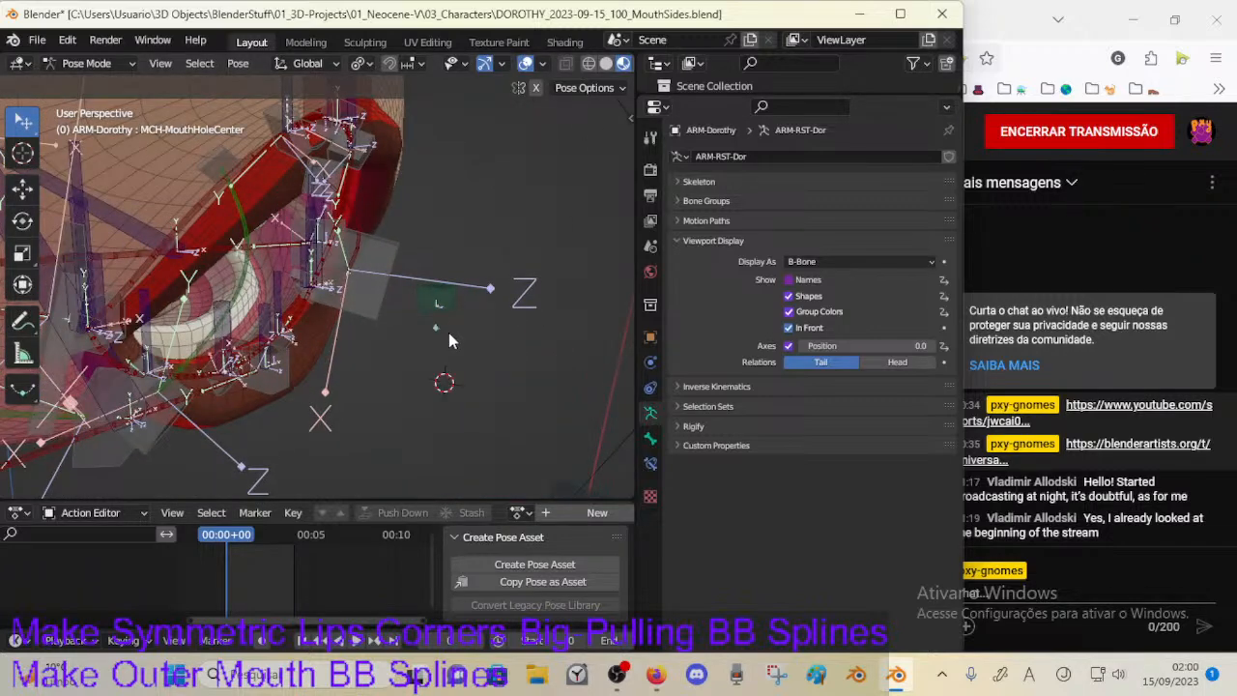
key("s")
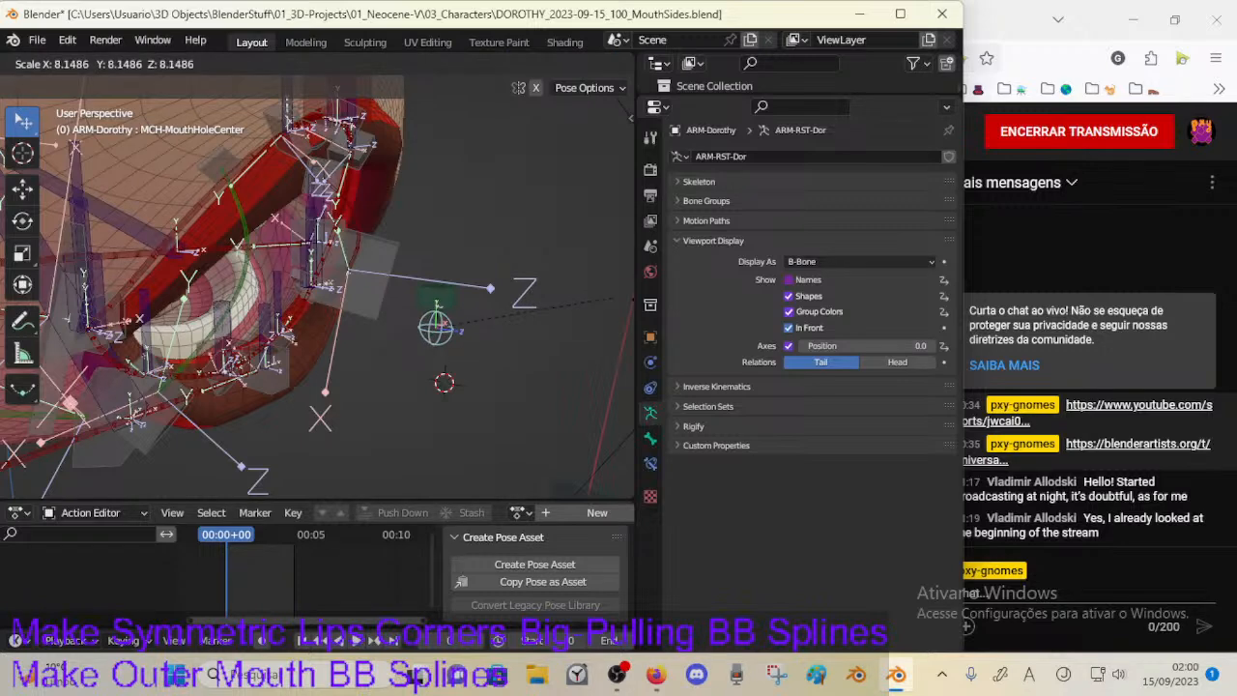
key("Escape")
key("Tab")
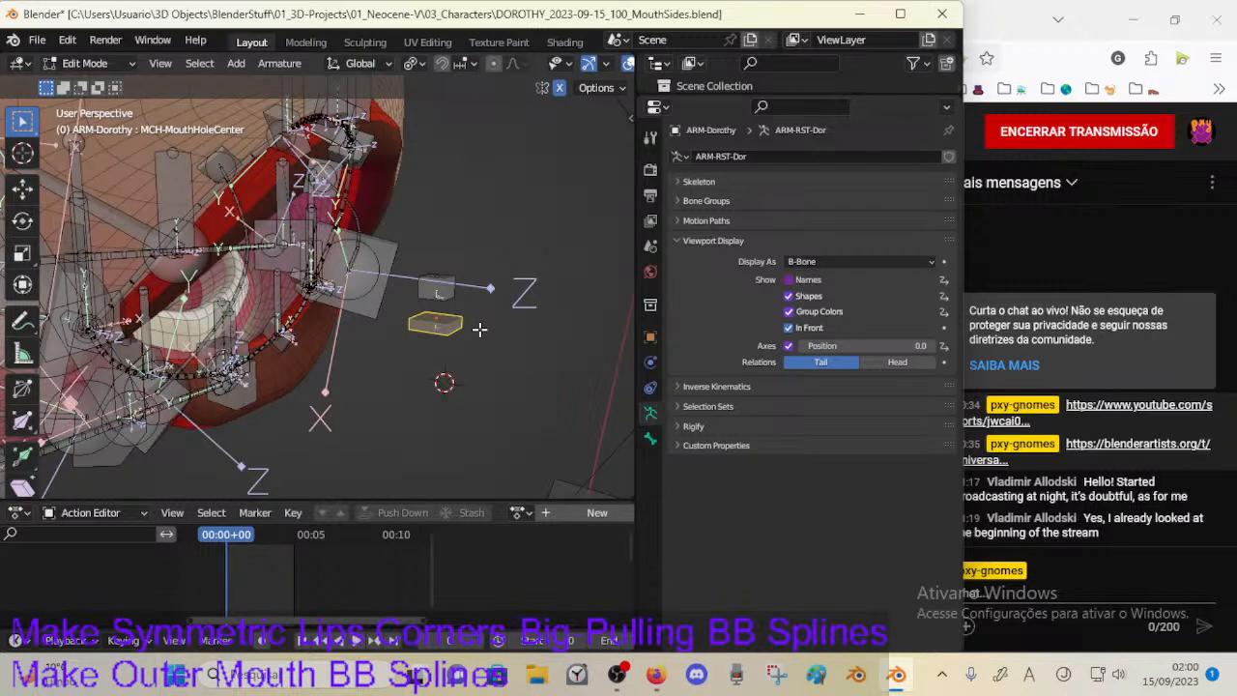
key("s")
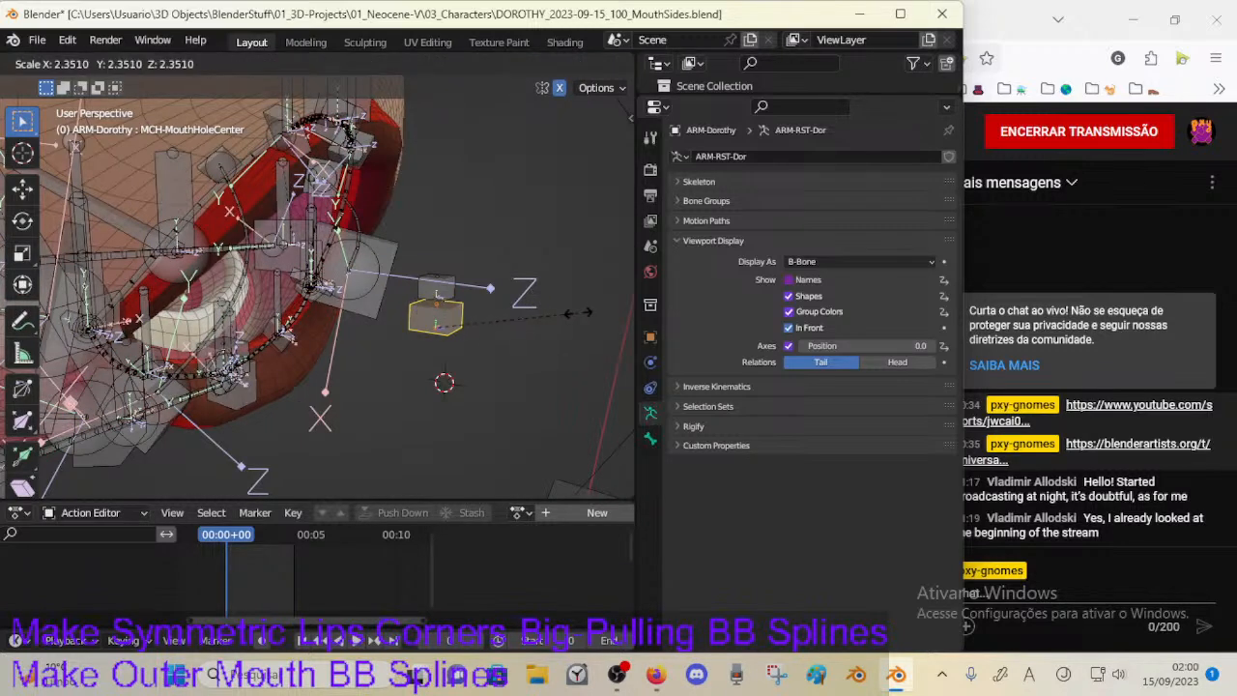
left_click(585, 304)
key("Tab")
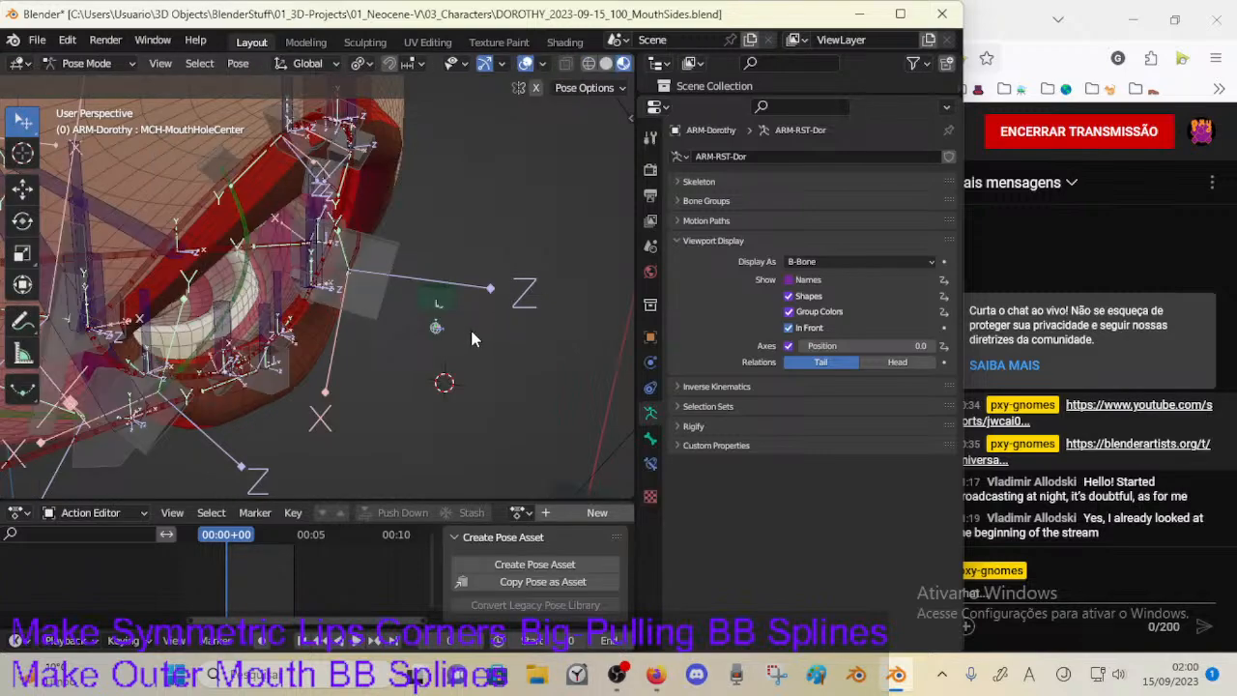
Step: Lengthen the MCH-MouthHoleCenter bone further in Edit Mode and adjust its size against the sphere shape
middle_click_drag(452, 342, 453, 289)
left_click(477, 323)
key("s")
left_click(530, 340)
key("Tab")
key("s")
left_click(471, 331)
key("Tab")
Step: Move the CTL-LipsRoll bone down along global Z, just below the base of MCH-MouthHoleCenter
key("Tab")
left_click(447, 277)
key("g")
key("z")
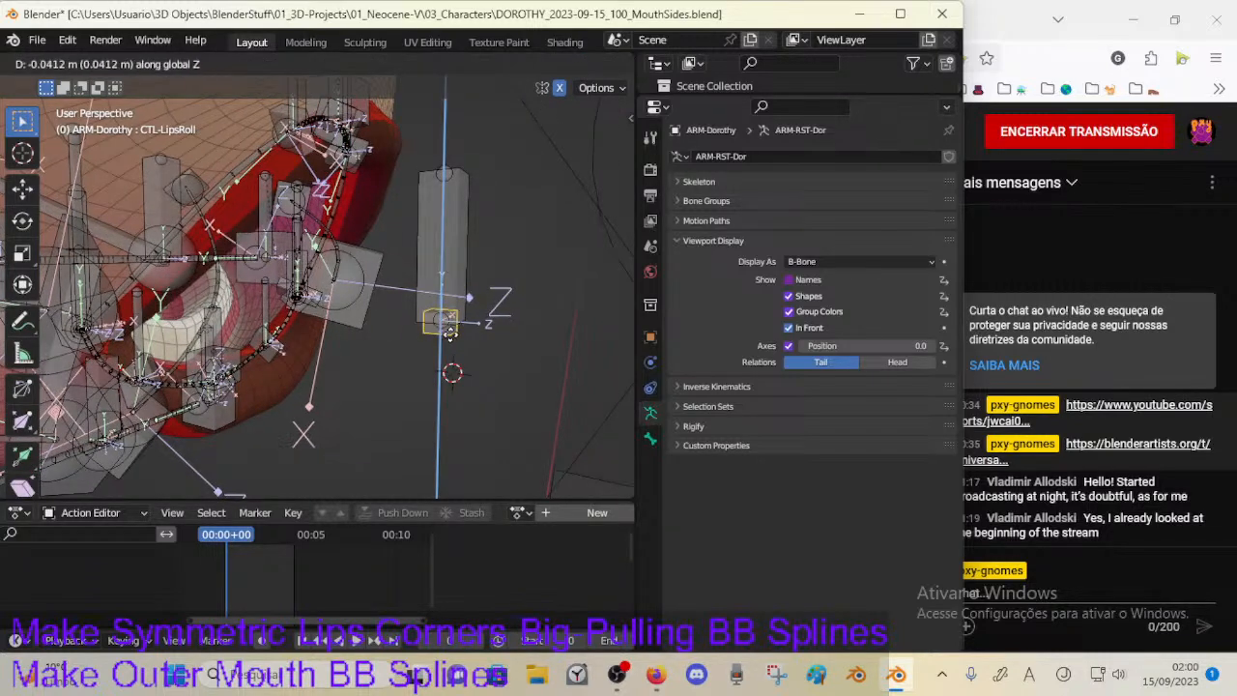
left_click(447, 359)
Step: Snap the 3D cursor to the tip of MCH-TheethAutoSwitcher and snap the CTL-LipsRoll bone onto it
middle_click_drag(447, 360, 491, 336)
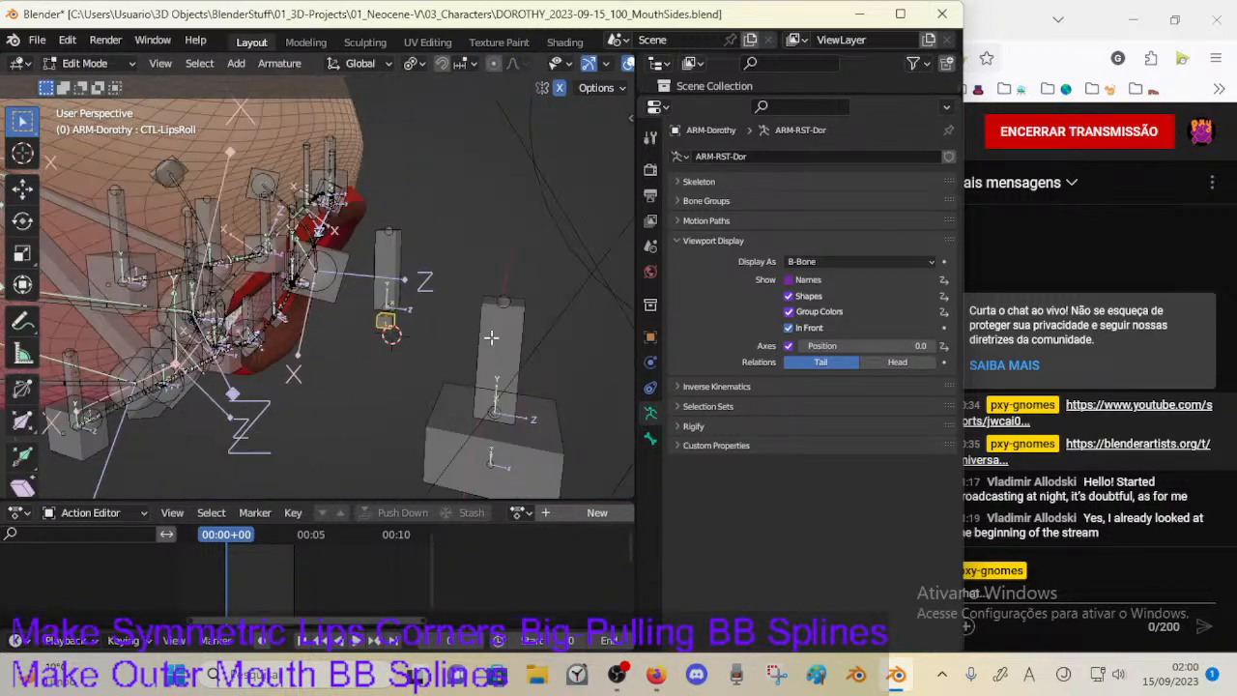
left_click(502, 297)
key("shift+s")
key("2")
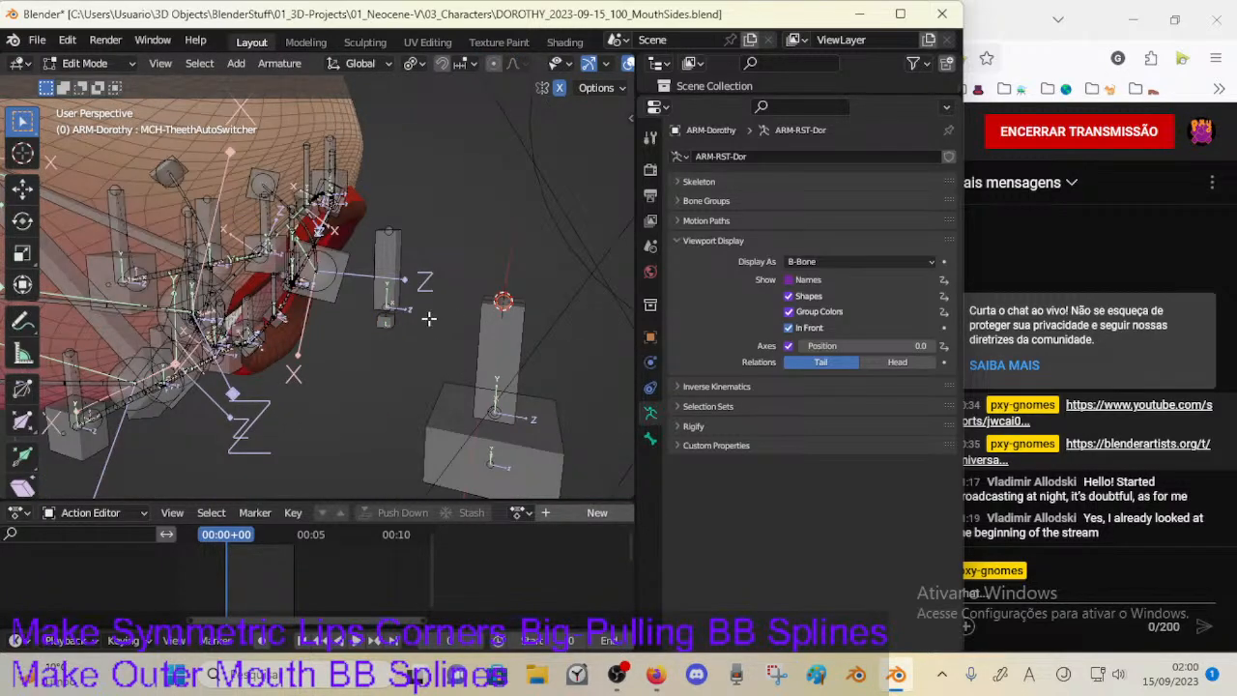
left_click(393, 329)
key("shift+s")
key("8")
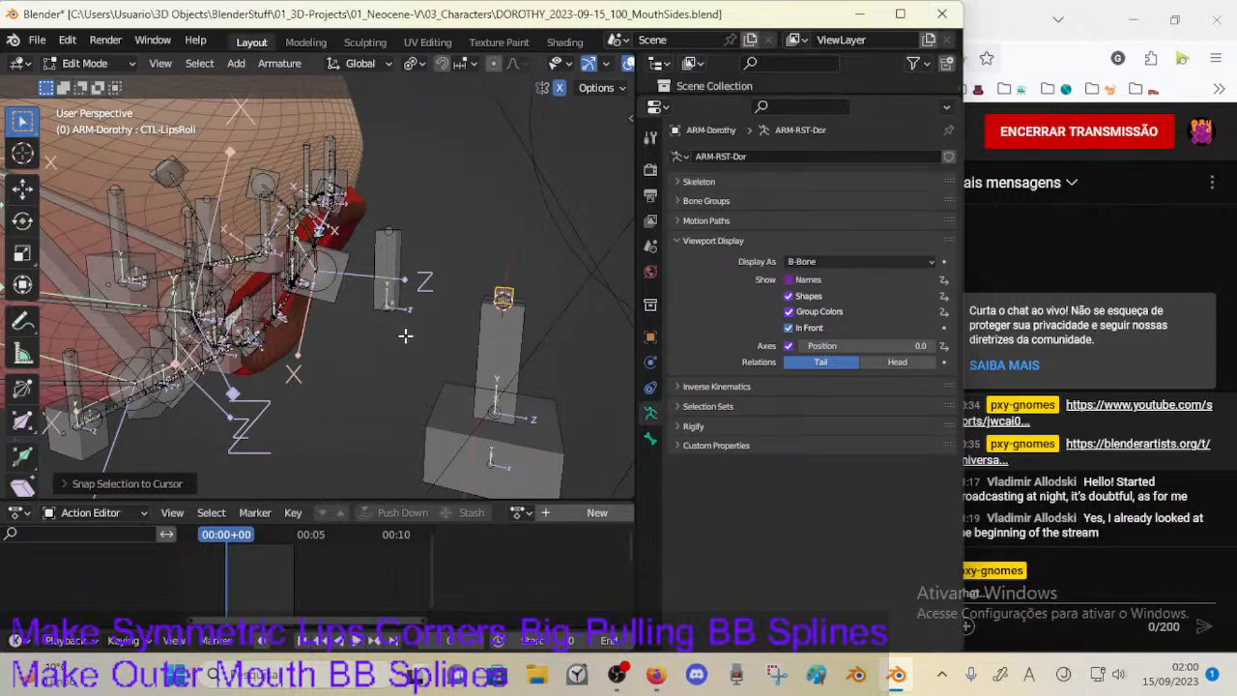
Step: Rescale the B-Bone display size of the relocated CTL-LipsRoll bone in Pose Mode
middle_click_drag(406, 335, 346, 342)
key("ctrl+Tab")
middle_click_drag(244, 352, 179, 342)
key("Tab")
key("Tab")
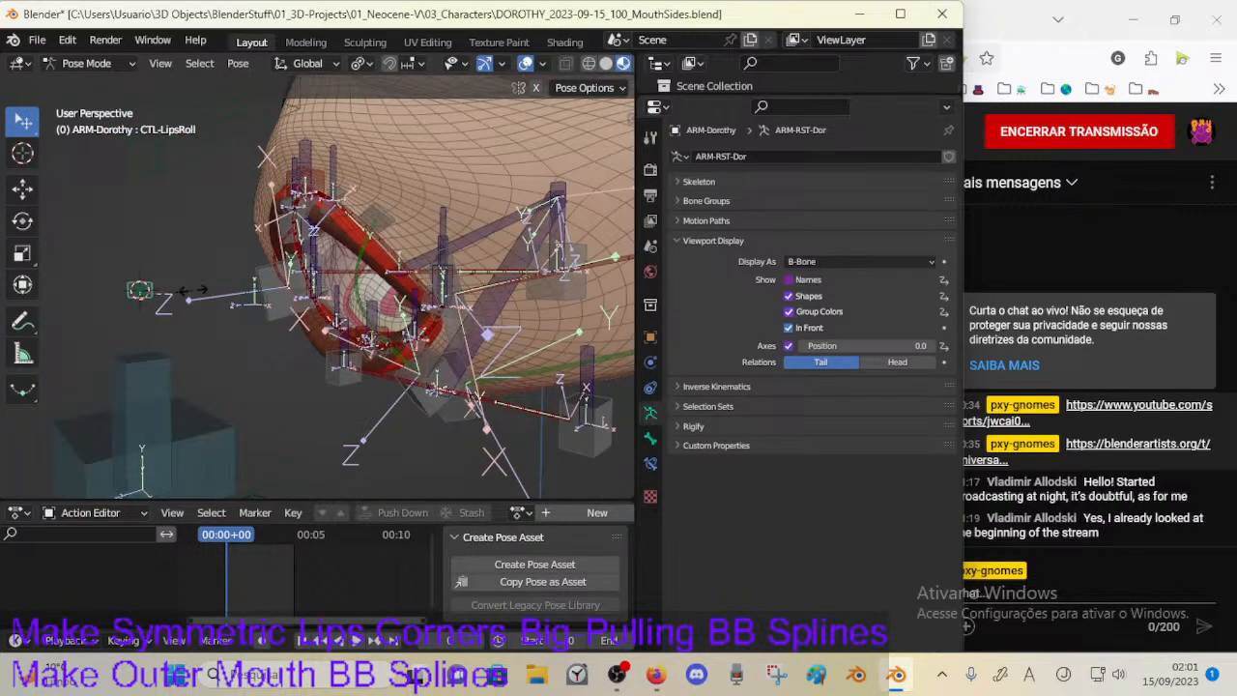
key("ctrl+alt+s")
left_click(216, 292)
middle_click_drag(217, 292, 466, 347)
scroll(458, 338, "up", 3)
key("Tab")
scroll(414, 381, "down", 1)
key("Tab")
key("Tab")
Step: Enlarge the B-Bone display size of the MCH-MouthHoleCenter bone in Edit Mode and fine-tune it
left_click(408, 278)
key("Tab")
middle_click_drag(408, 278, 394, 351)
key("Tab")
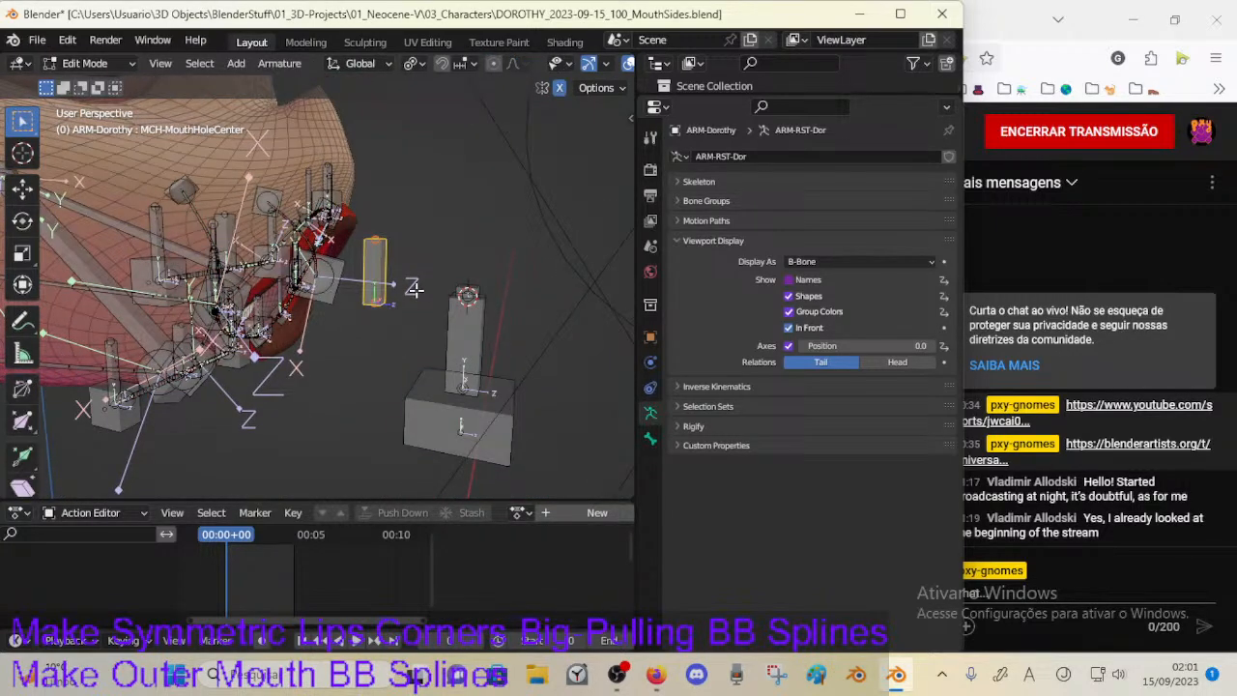
key("ctrl+alt+s")
left_click(507, 310)
middle_click_drag(507, 310, 412, 309)
key("ctrl+alt+s")
left_click(385, 280)
key("Tab")
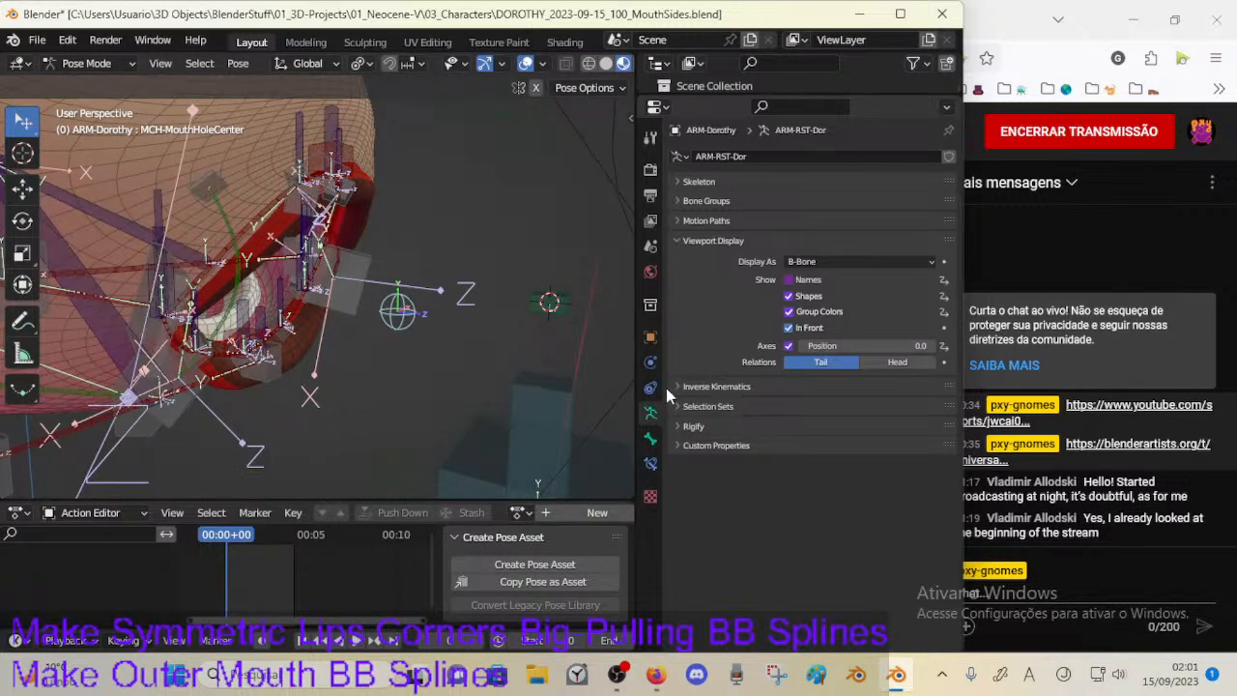
Step: Shorten the MCH-MouthHoleCenter bone in Edit Mode and fine-tune its length slightly larger
key("g")
right_click(455, 316)
middle_click_drag(421, 381, 398, 364)
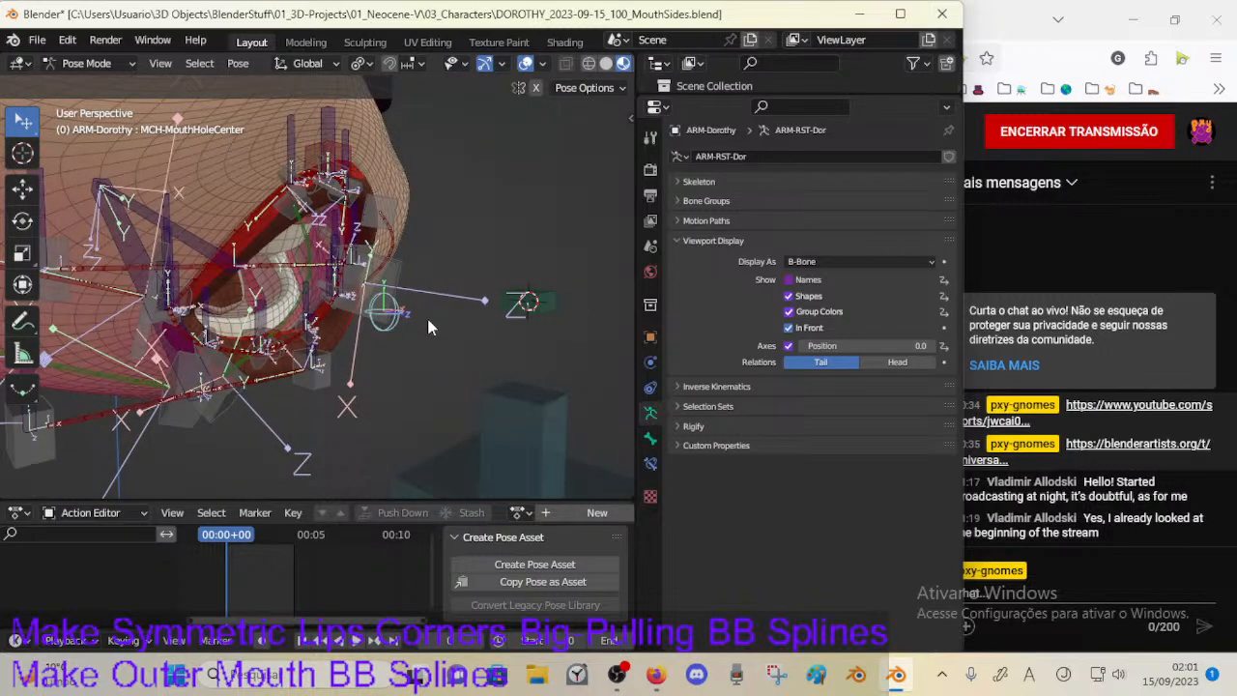
key("Tab")
middle_click_drag(426, 319, 477, 281)
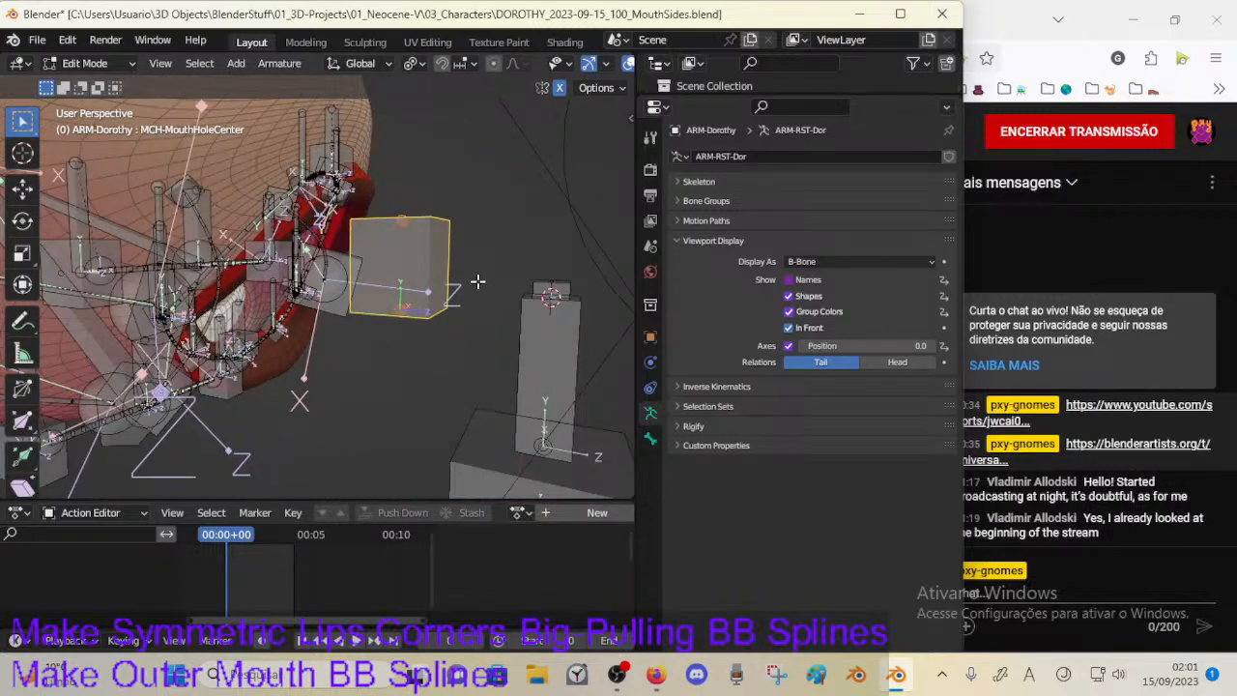
key("s")
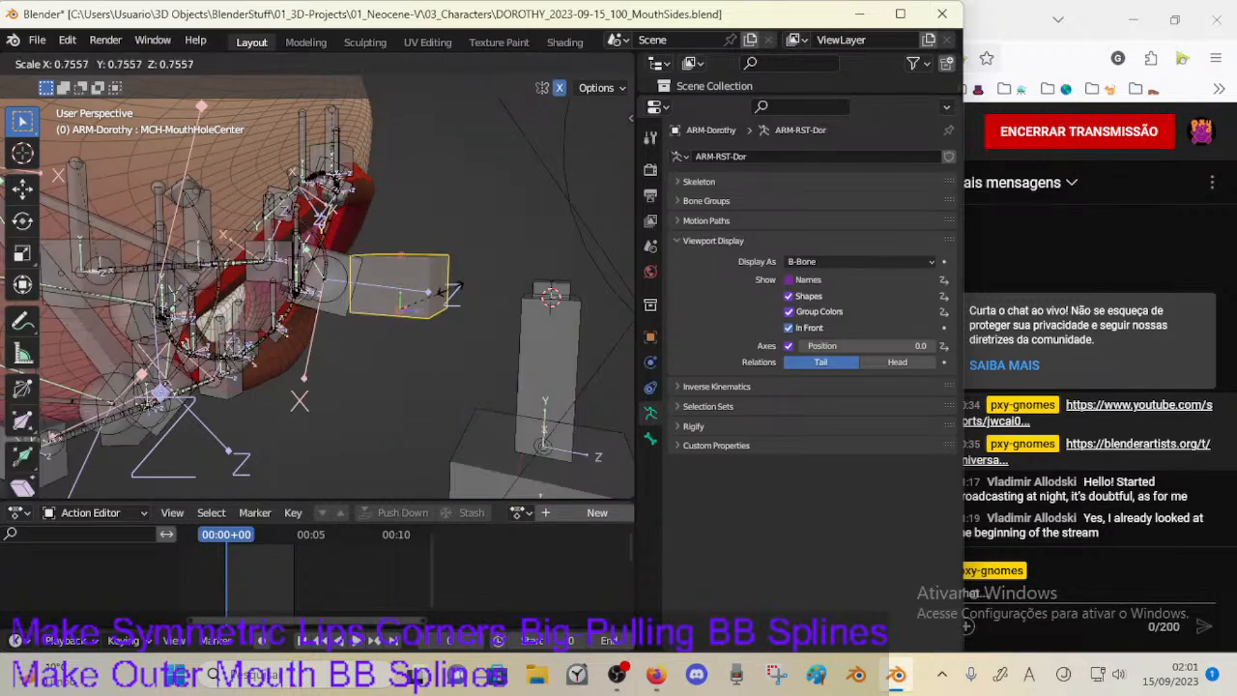
left_click(450, 292)
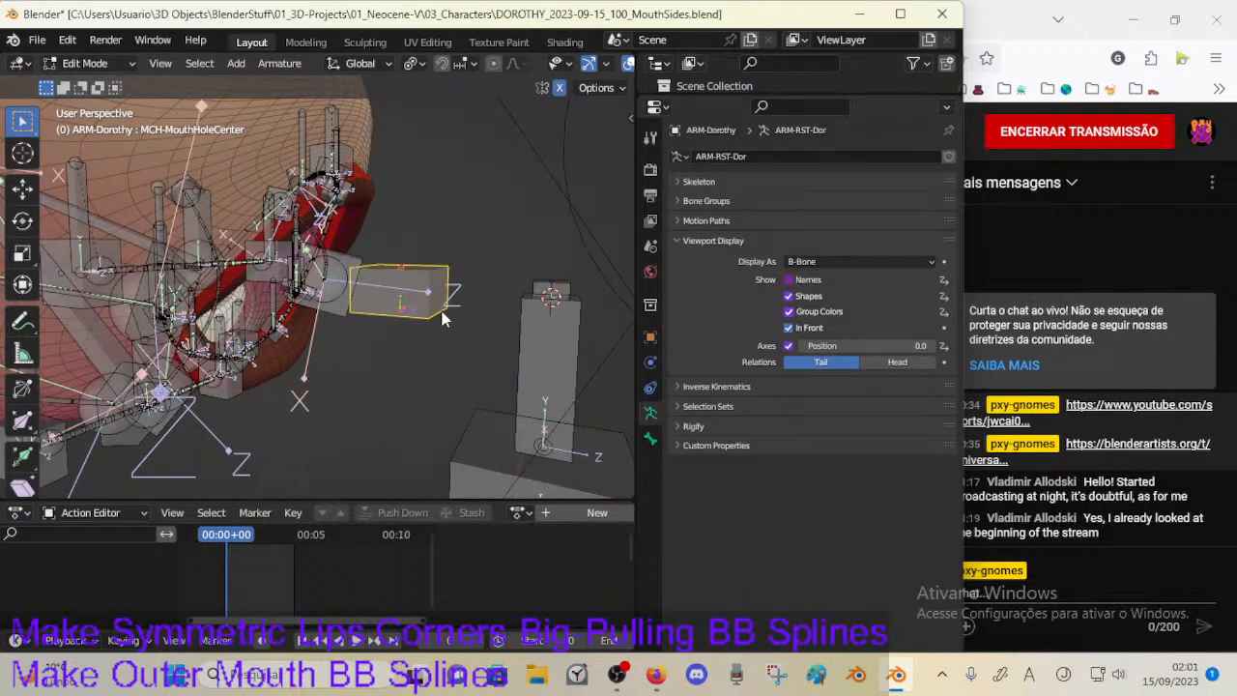
key("Tab")
key("Tab")
key("s")
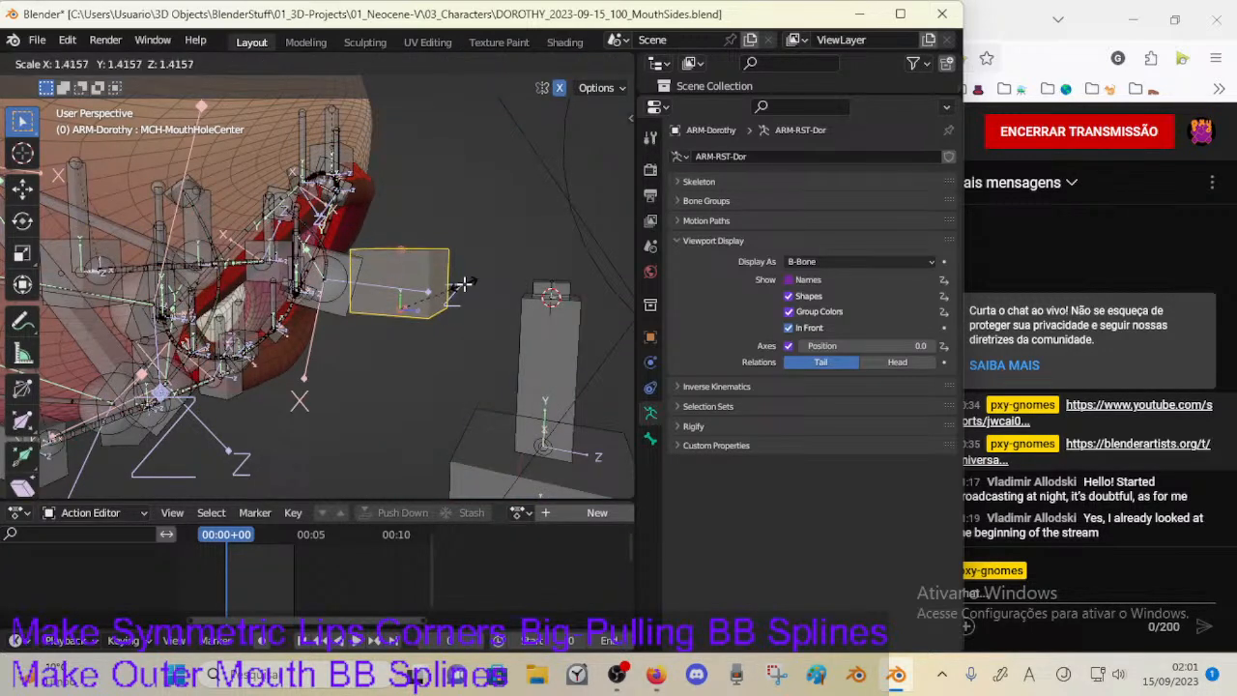
left_click(463, 285)
key("Tab")
Step: Switch to Firefox and resume the paused Mass Effect main title music video
left_click(655, 674)
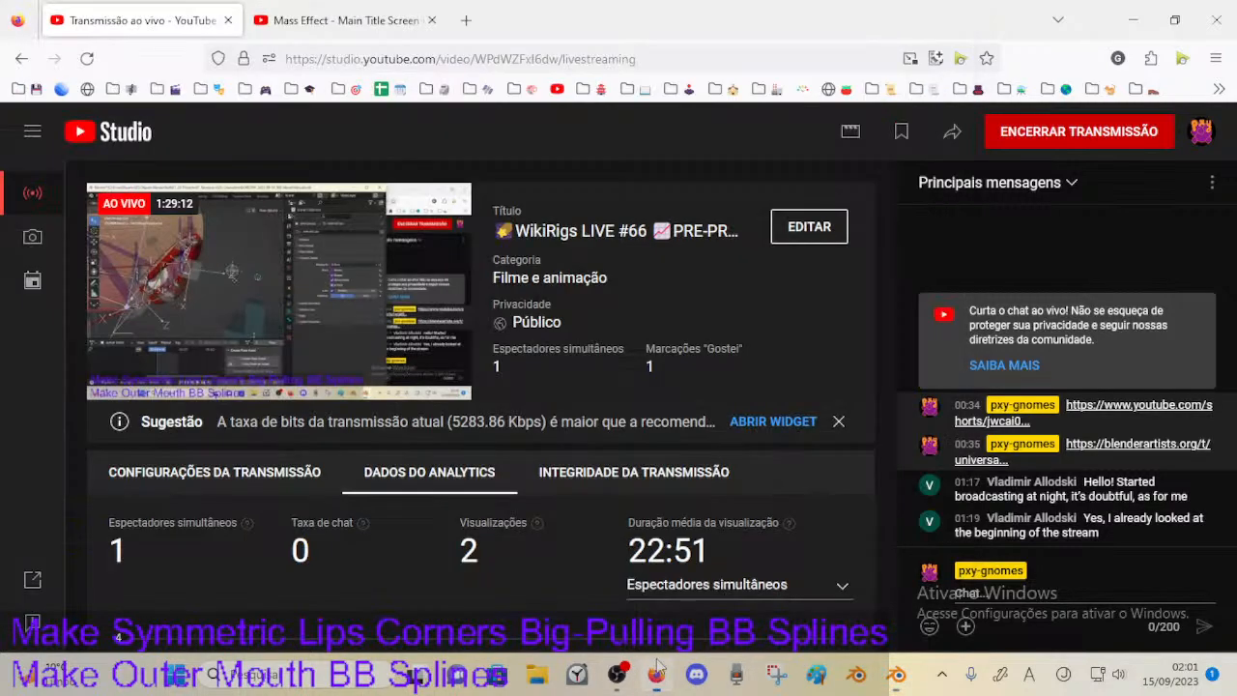
left_click(338, 19)
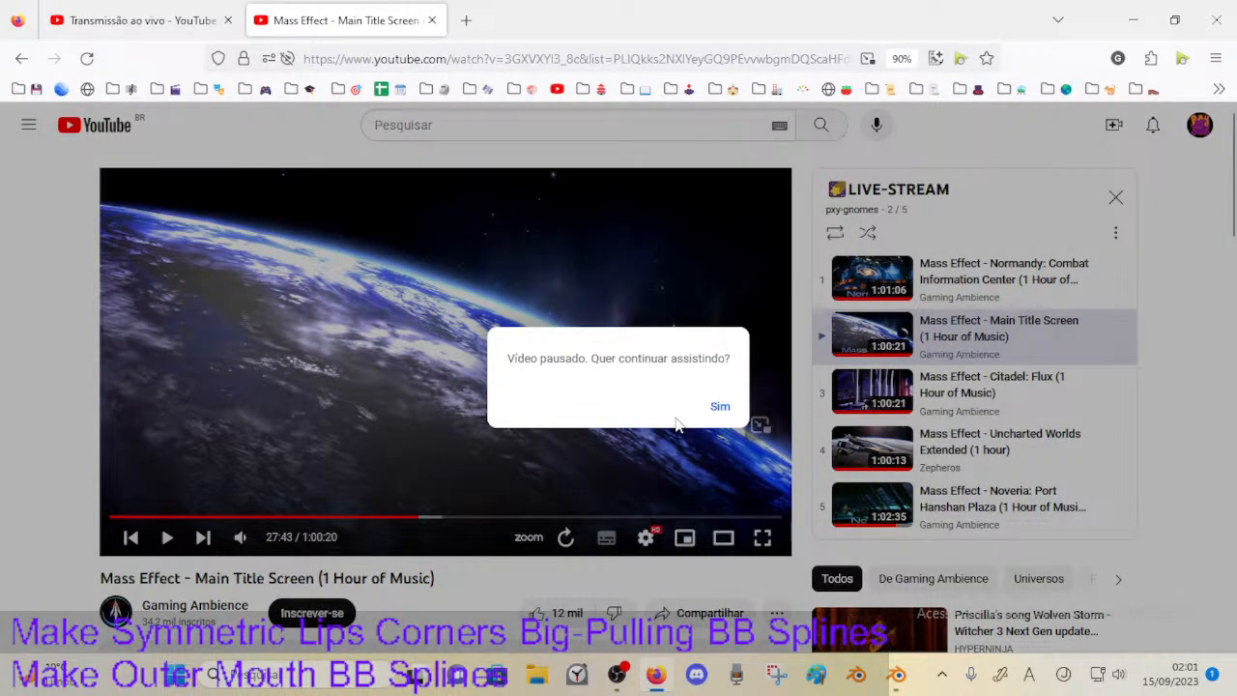
left_click(719, 408)
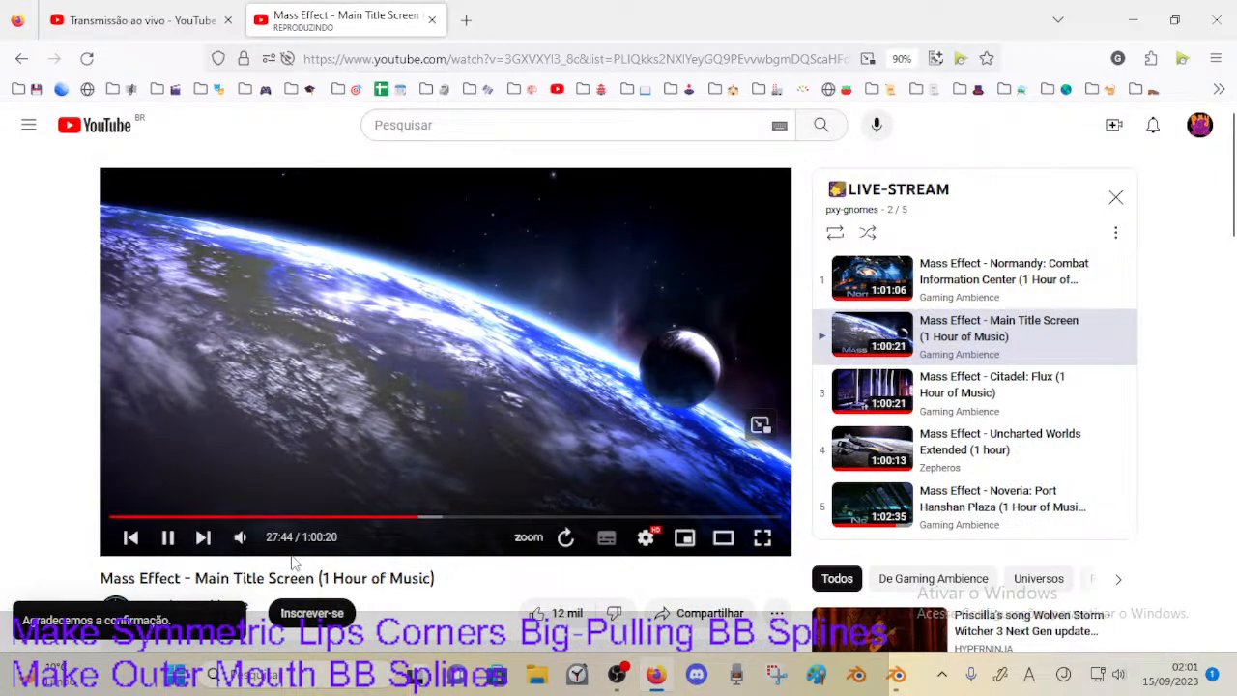
Step: Return to Blender and save the character file
left_click(897, 675)
key("ctrl+s")
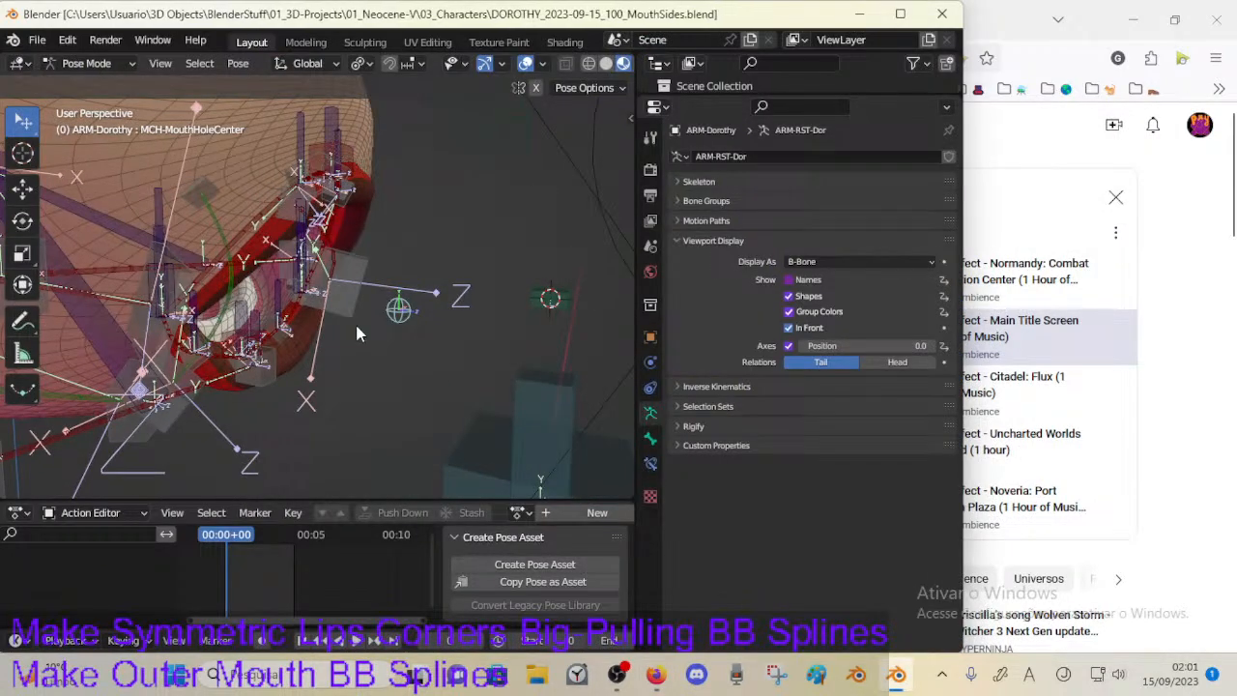
Step: Bring the YouTube Studio live-stream page back to the front in Firefox and return to Blender
left_click(1198, 256)
left_click(136, 19)
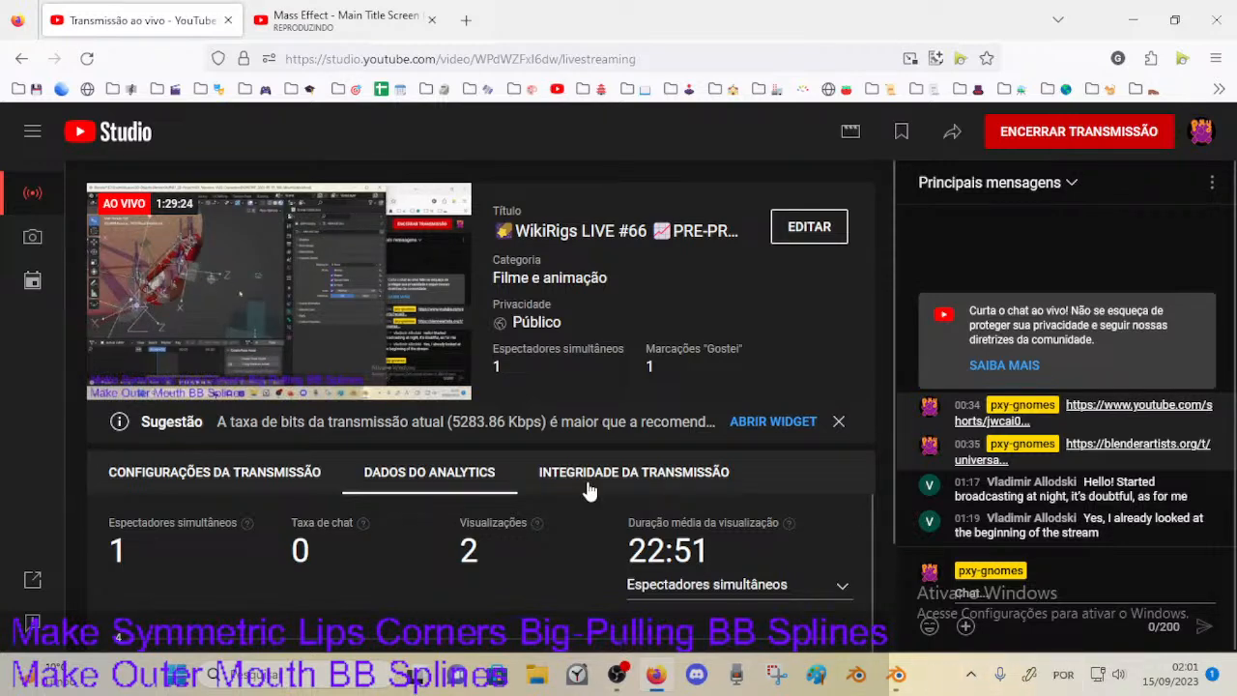
left_click(924, 673)
Step: Assign the MCH-MouthHoleCenter bone to the GRP-Center bone group and deselect it to check its colour
middle_click_drag(534, 423, 451, 356)
scroll(451, 356, "up", 1)
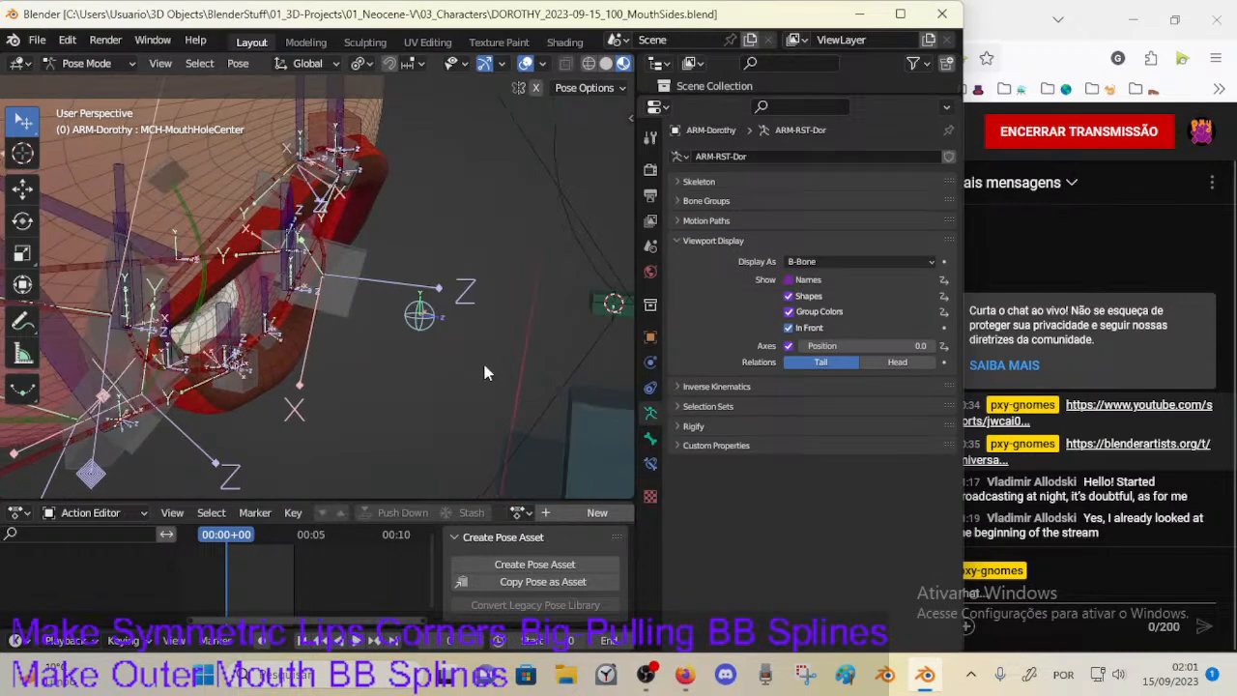
left_click(692, 241)
left_click(684, 200)
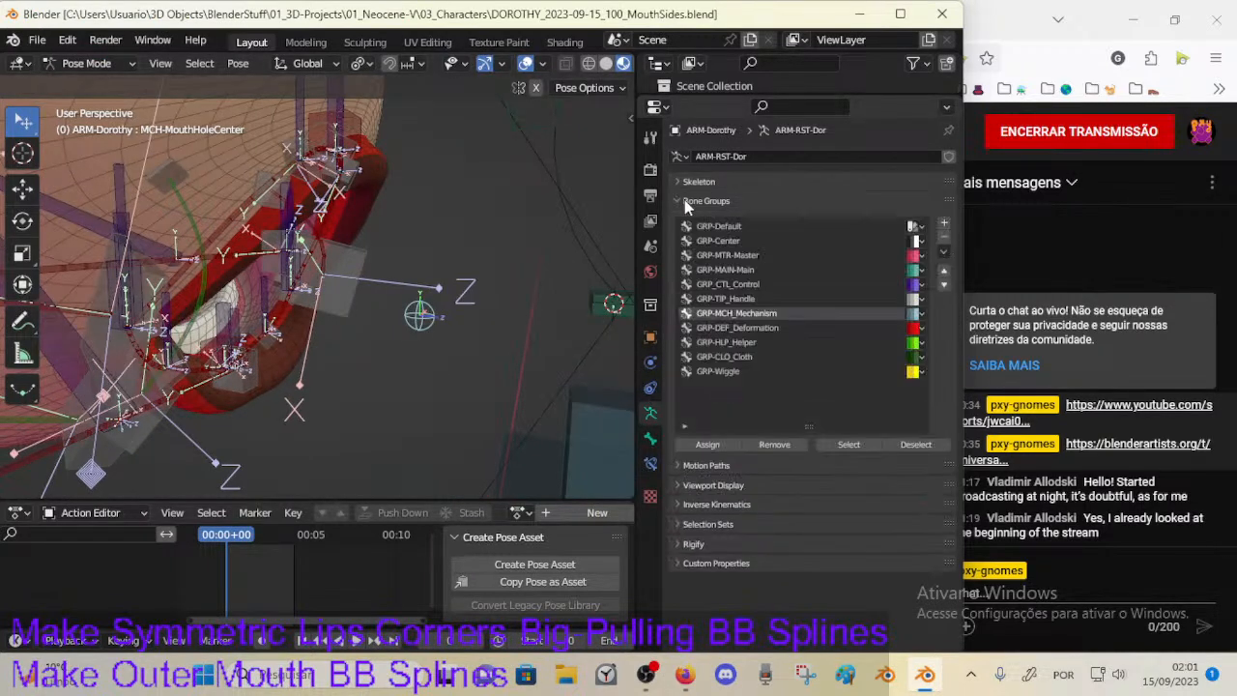
left_click(771, 241)
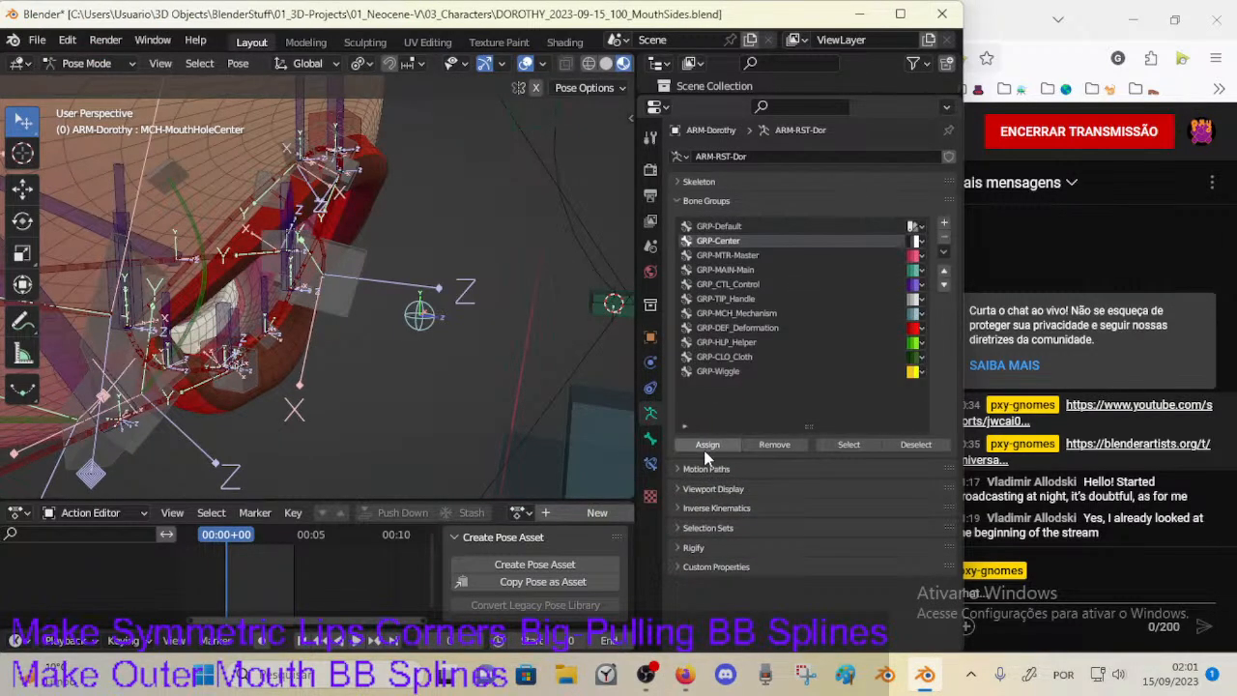
middle_click_drag(529, 365, 586, 291)
left_click(589, 292)
middle_click_drag(405, 338, 447, 335)
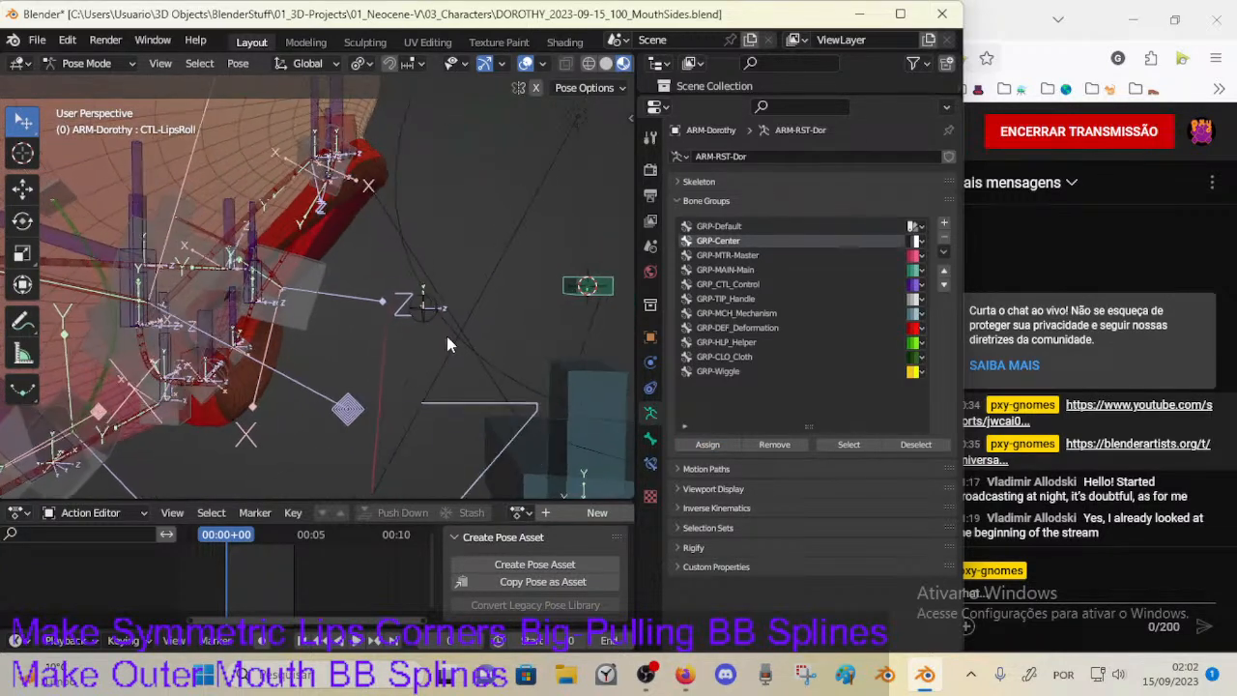
Step: Assign the MCH-MouthHoleCenter bone back to the GRP-MCH_Mechanism bone group
left_click(430, 311)
key("a")
key("a")
key("a")
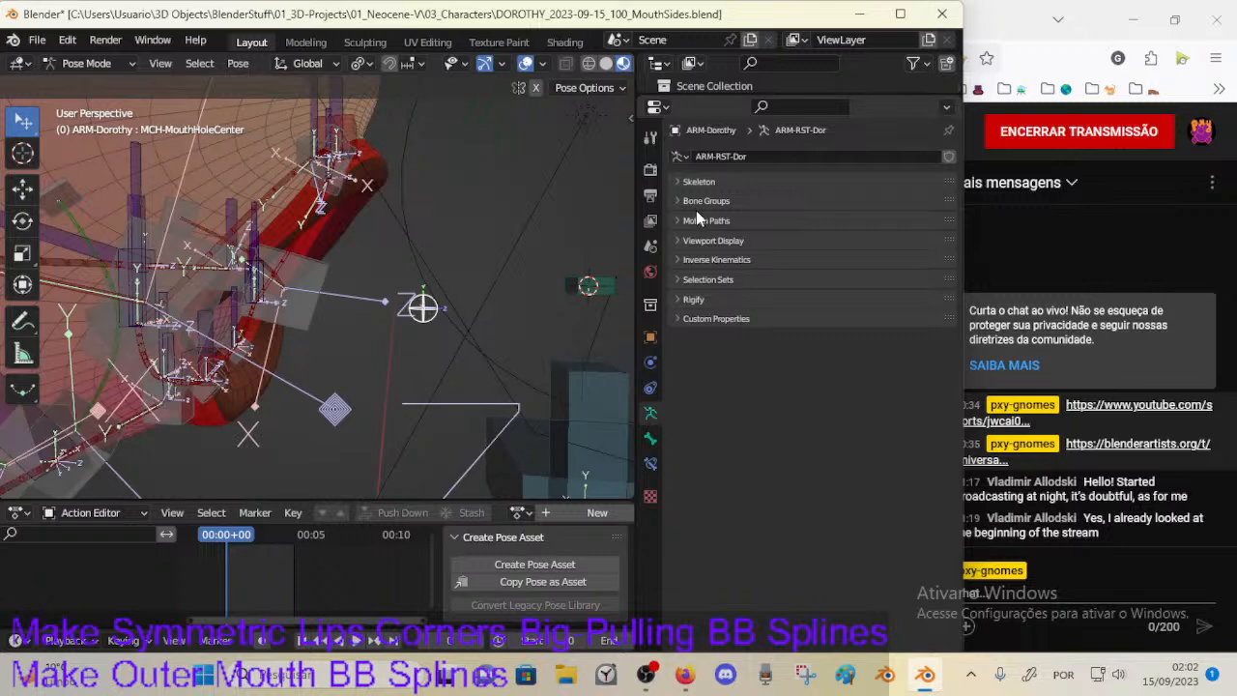
left_click(686, 201)
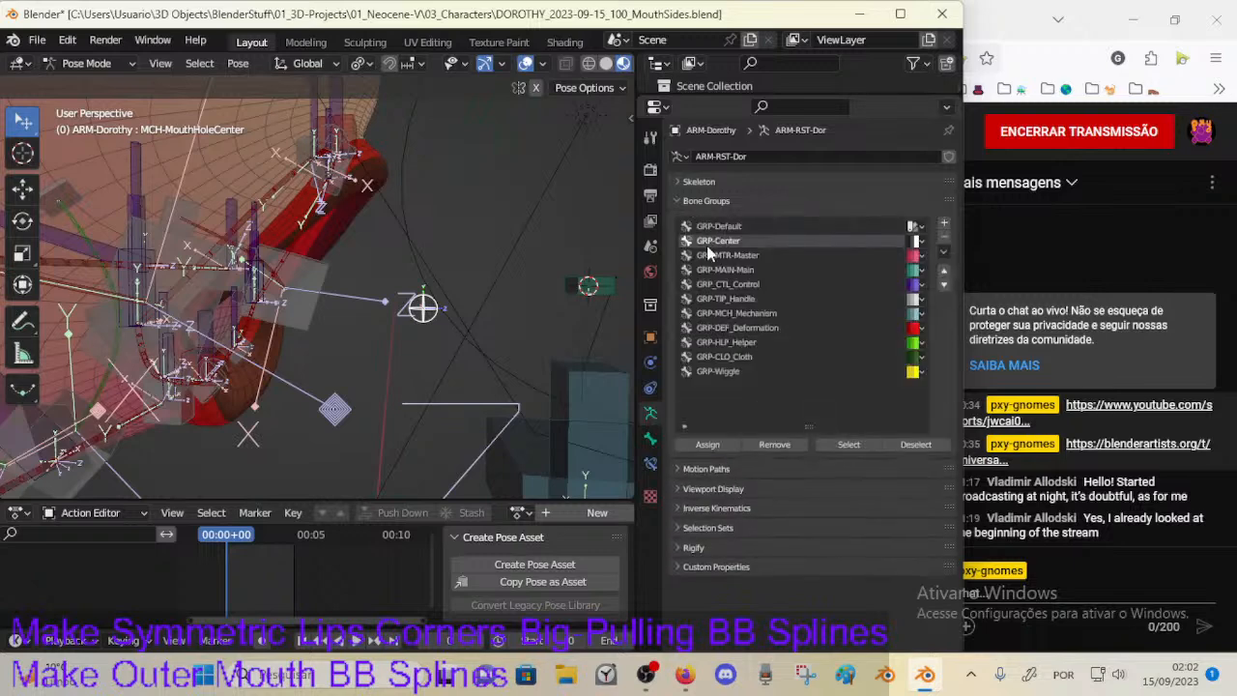
left_click(760, 314)
left_click(503, 347)
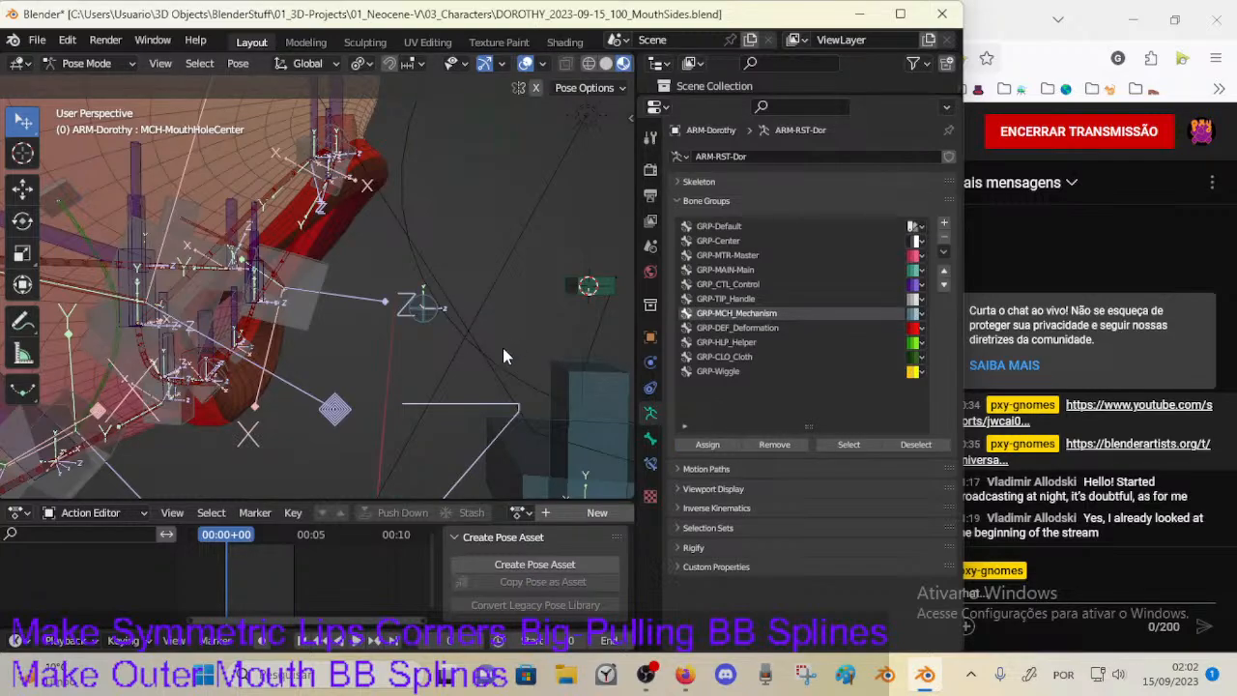
Step: Assign the MCH-MouthHoleCenter bone to the GRP-Wiggle bone group and save the character file
middle_click_drag(503, 346, 436, 418)
left_click(447, 429)
left_click(404, 312)
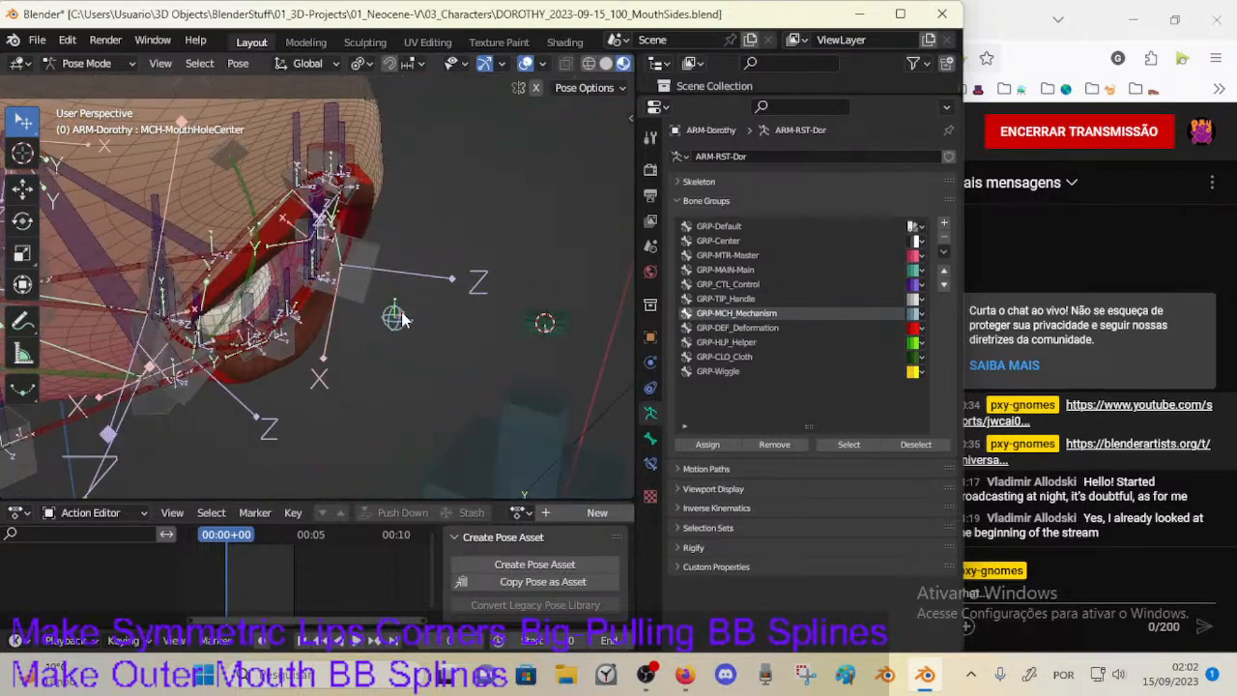
middle_click_drag(404, 311, 399, 374)
left_click(746, 314)
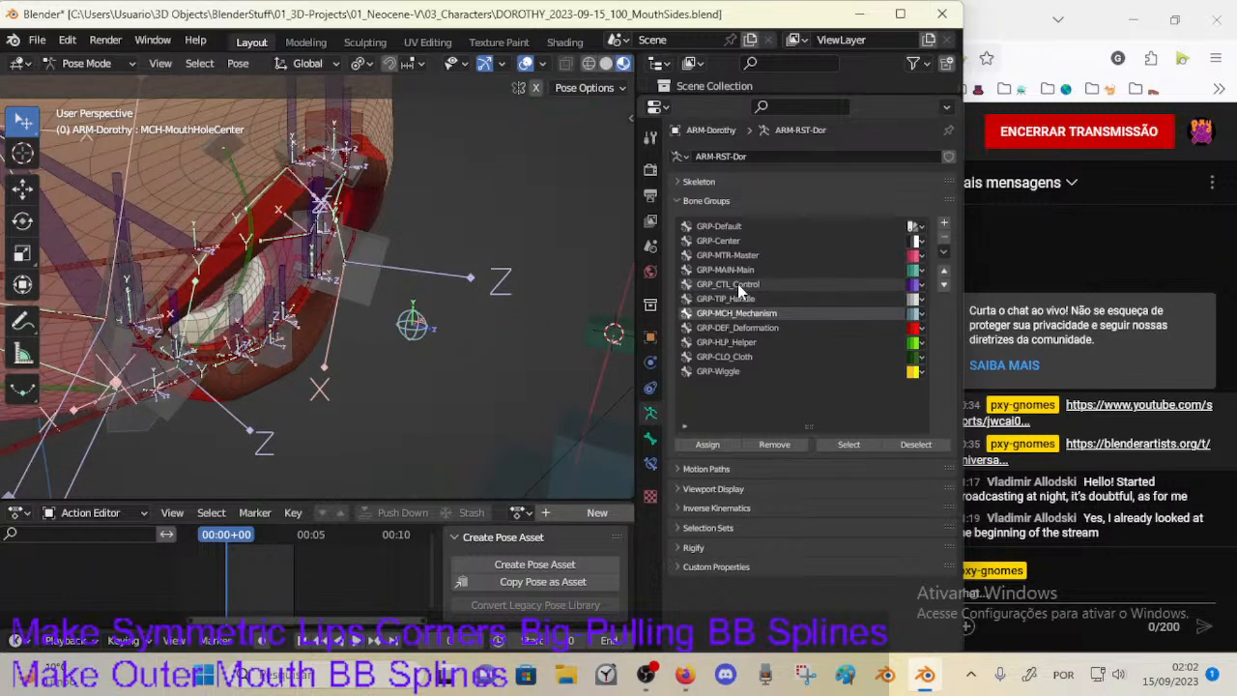
left_click(746, 368)
left_click(718, 444)
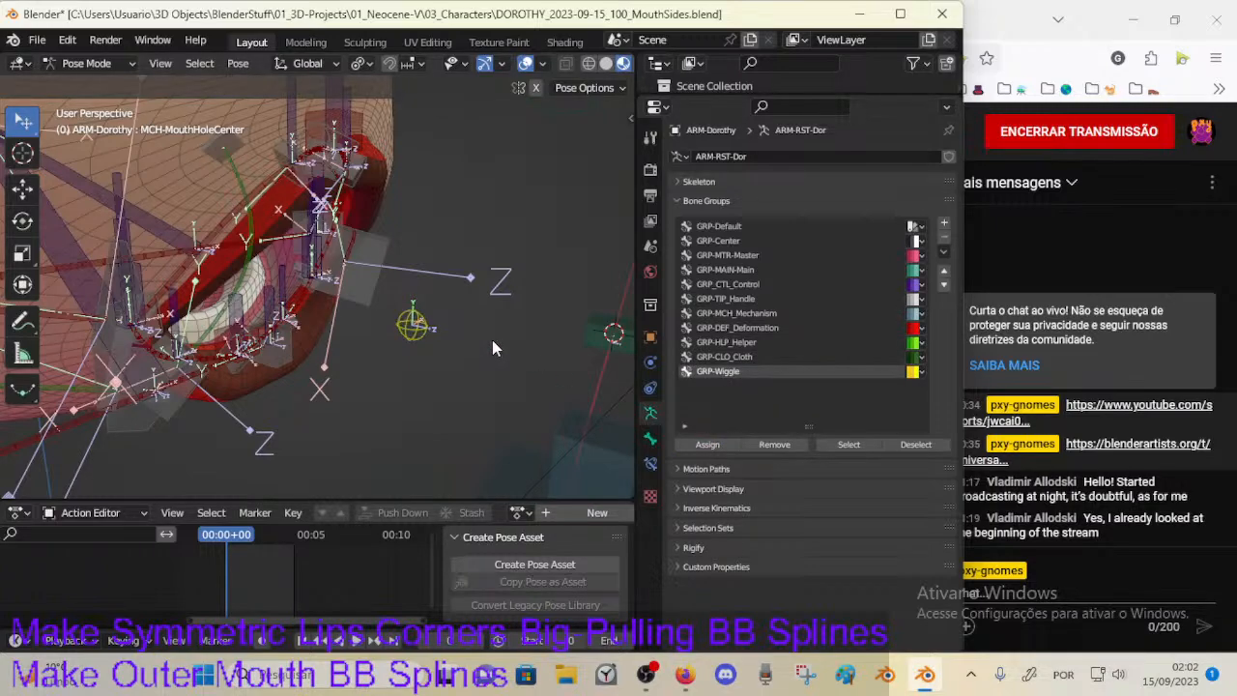
key("ctrl+s")
Step: Select the CTL-MouthSide-BBH.L.001 bone and try moving it from the mouth corner
middle_click_drag(492, 340, 283, 303)
left_click(390, 295)
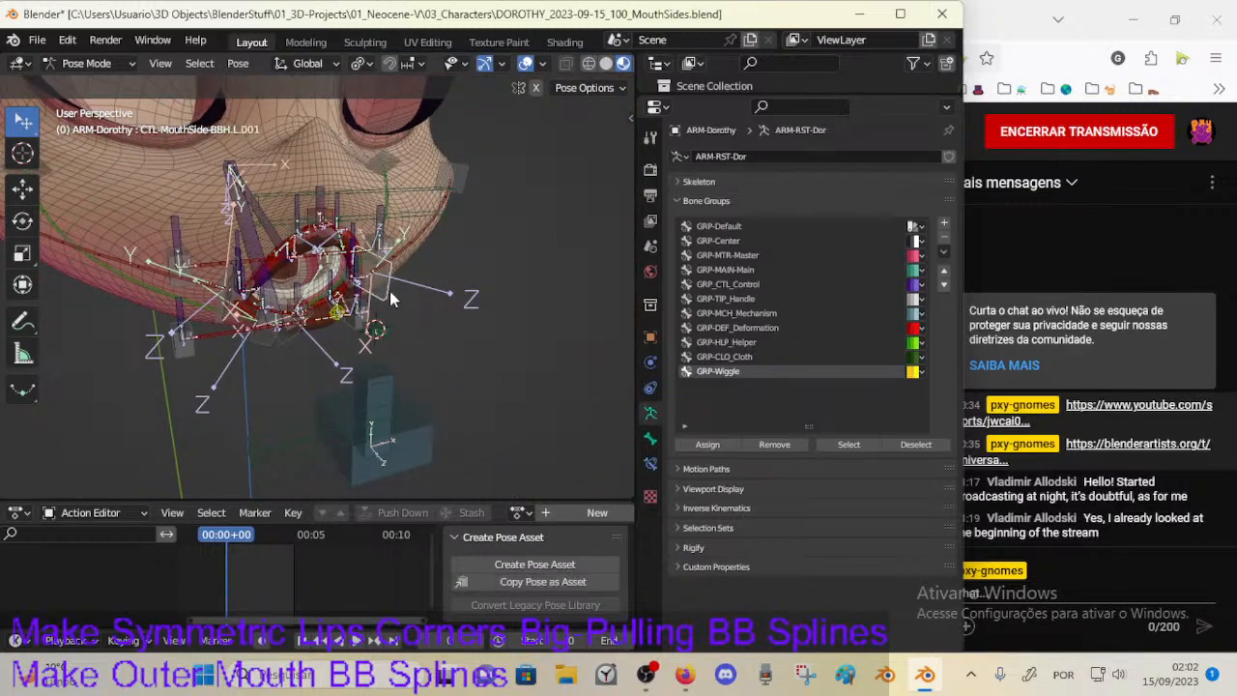
middle_click_drag(390, 295, 395, 338)
key("Tab")
key("Tab")
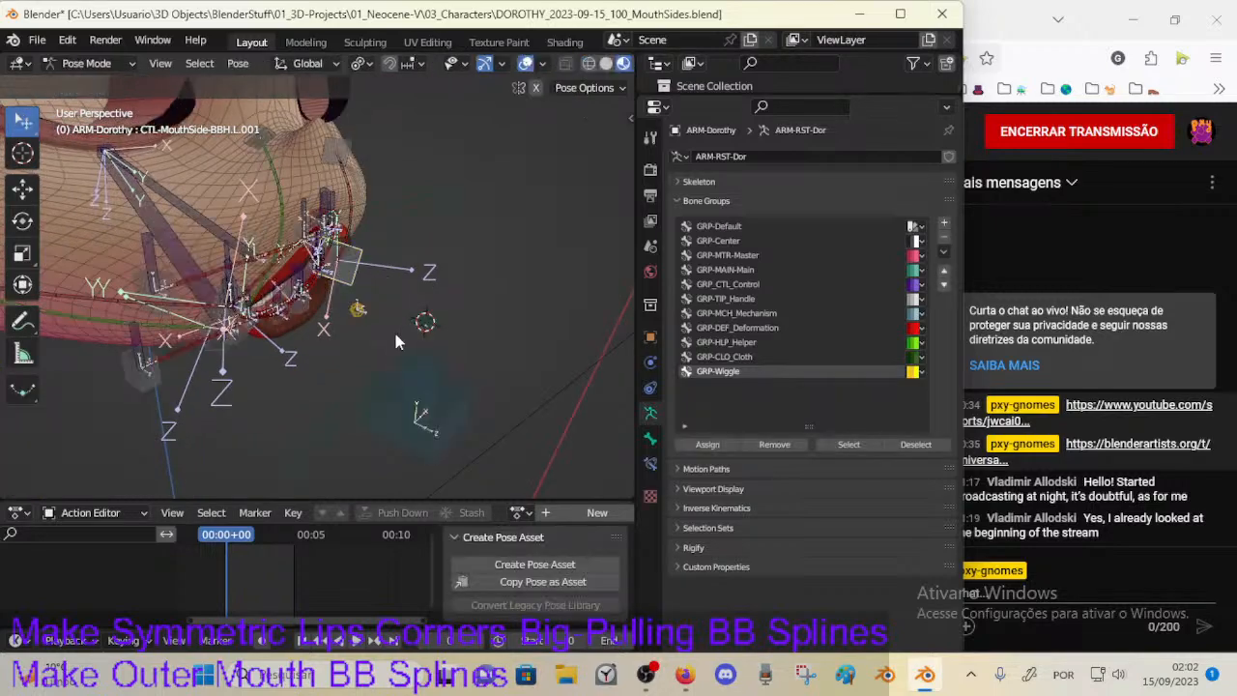
scroll(394, 329, "up", 2)
left_click_drag(379, 251, 472, 218)
right_click(472, 217)
Step: Rotate the CTL-MouthSide-BBH.L.001 bone about Z and move it outward from the mouth to test the deformation
middle_click_drag(464, 253, 437, 329)
key("r")
key("z")
left_click(454, 315)
key("g")
left_click(567, 284)
middle_click_drag(566, 284, 414, 277)
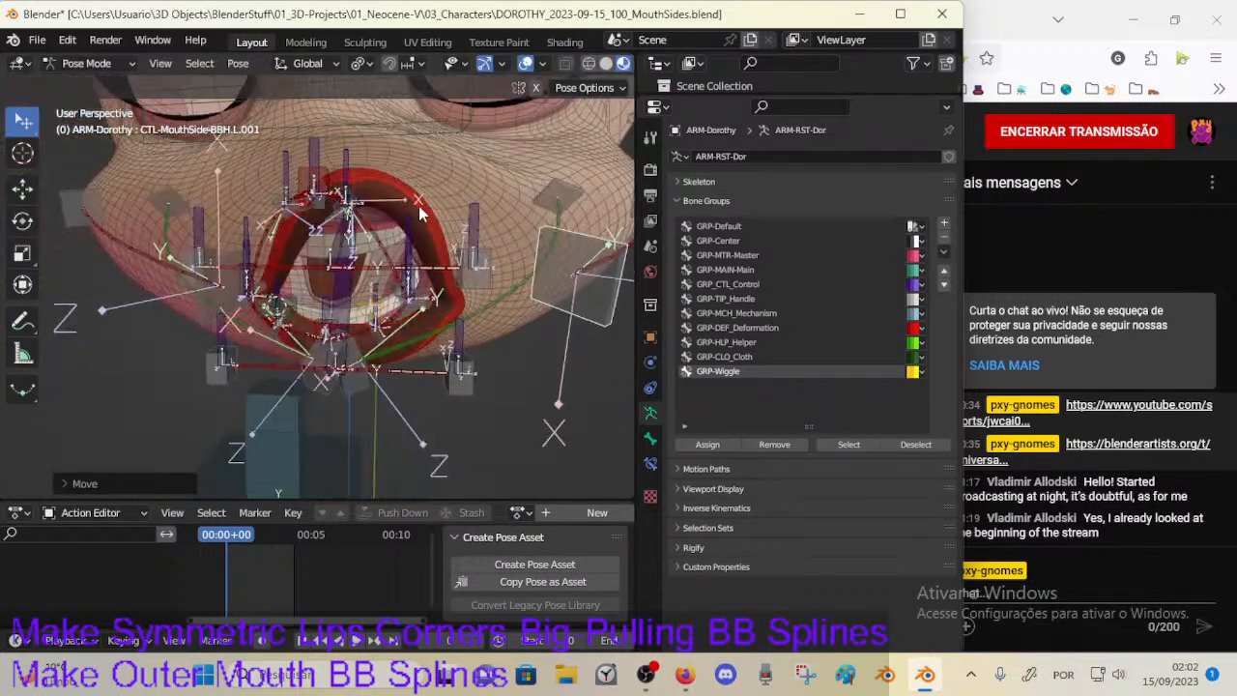
Step: Hide the ARCADES, CTL LIPS, DEF LIPS and AUTO-THEETH bone layers, keeping only JAWS shown for the mouth
scroll(413, 277, "down", 5)
key("n")
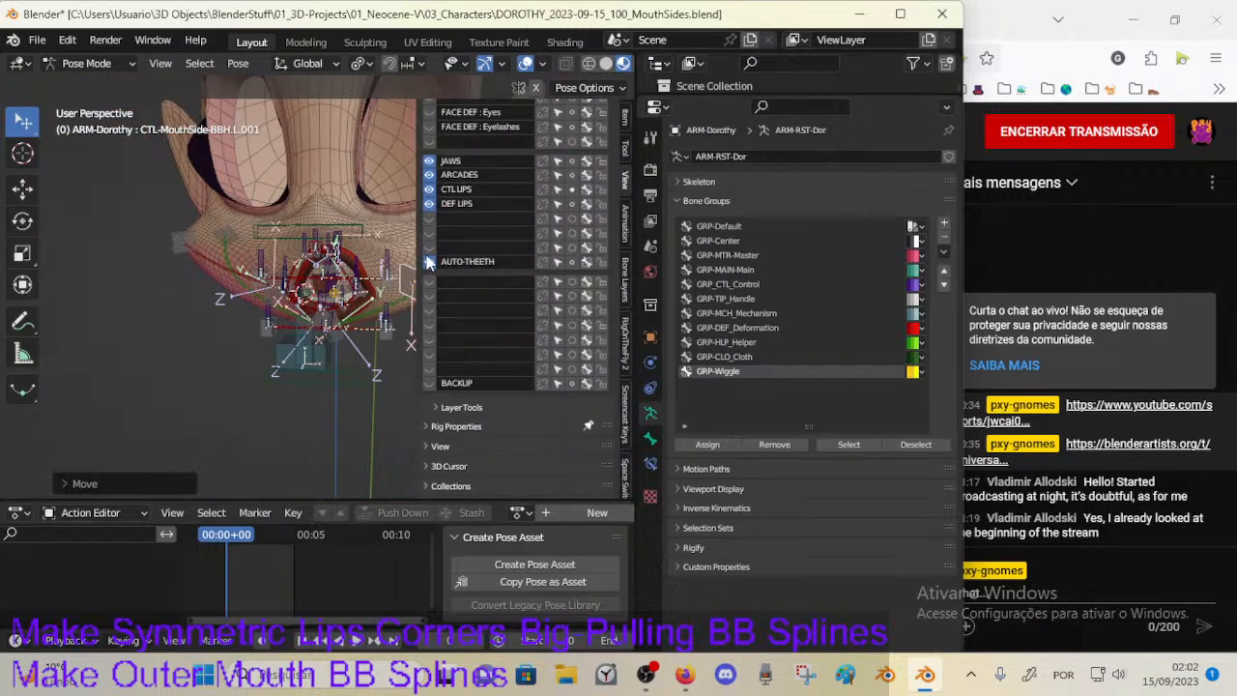
left_click_drag(430, 204, 430, 160)
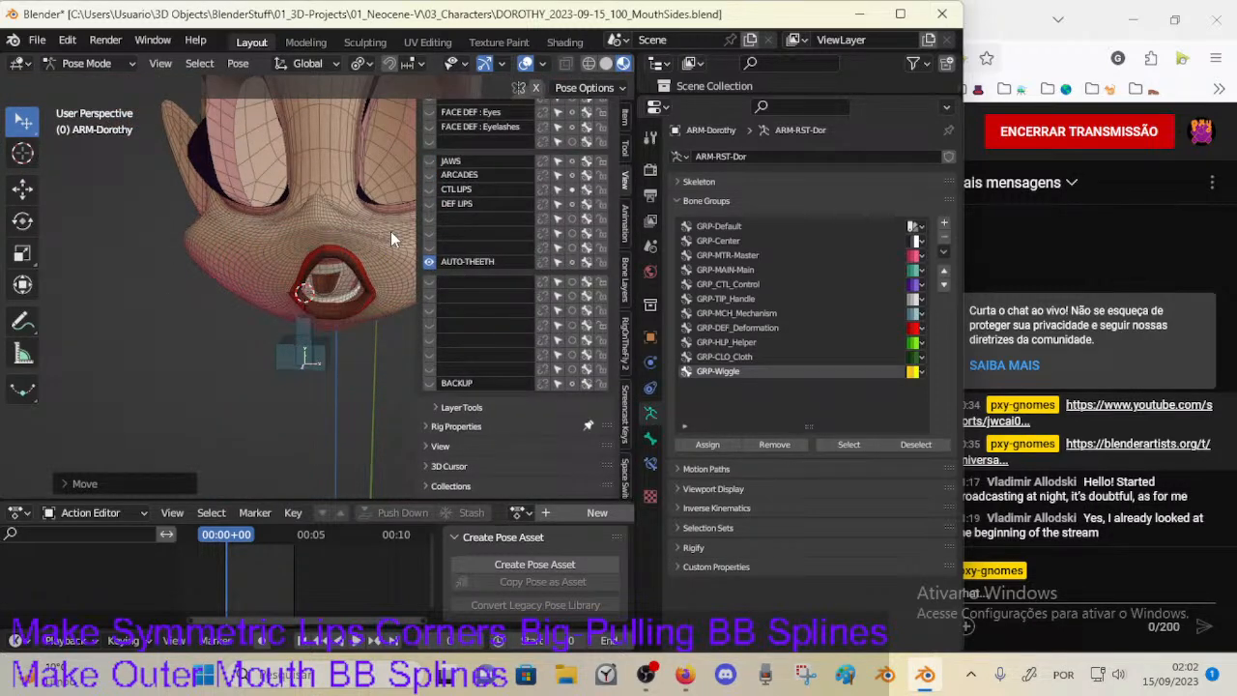
left_click(430, 172)
left_click(430, 162)
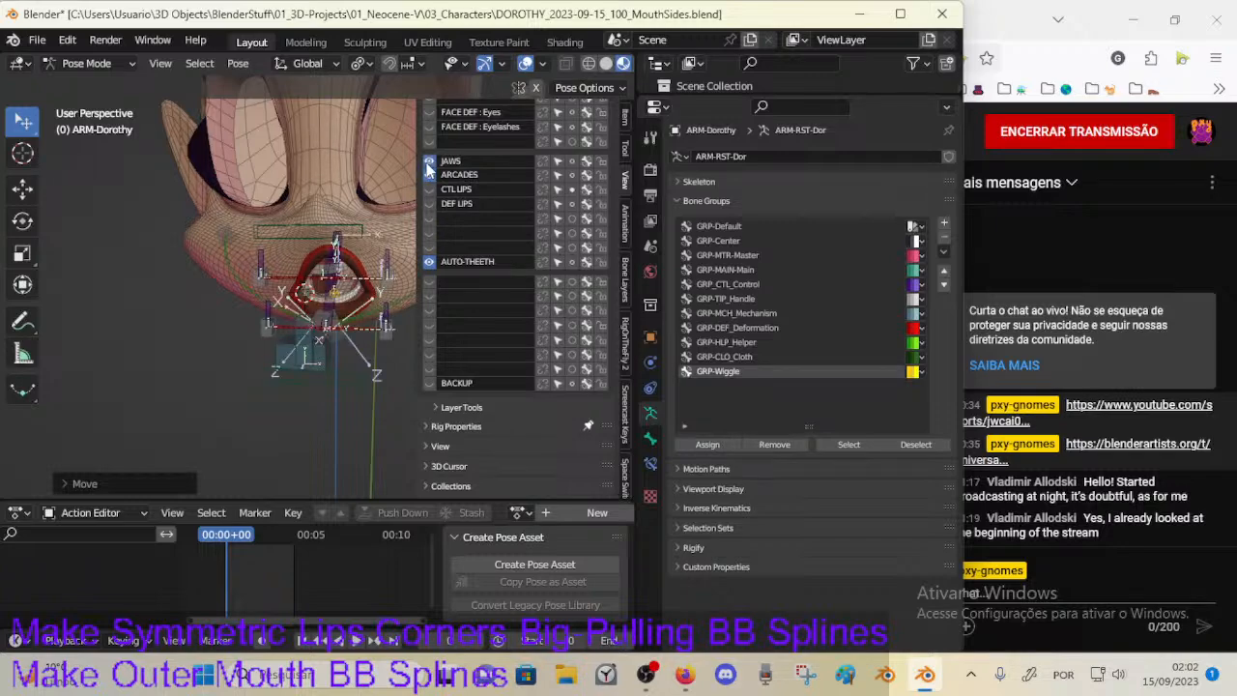
left_click(430, 175)
key("n")
scroll(293, 290, "up", 2)
middle_click_drag(293, 290, 378, 330)
key("n")
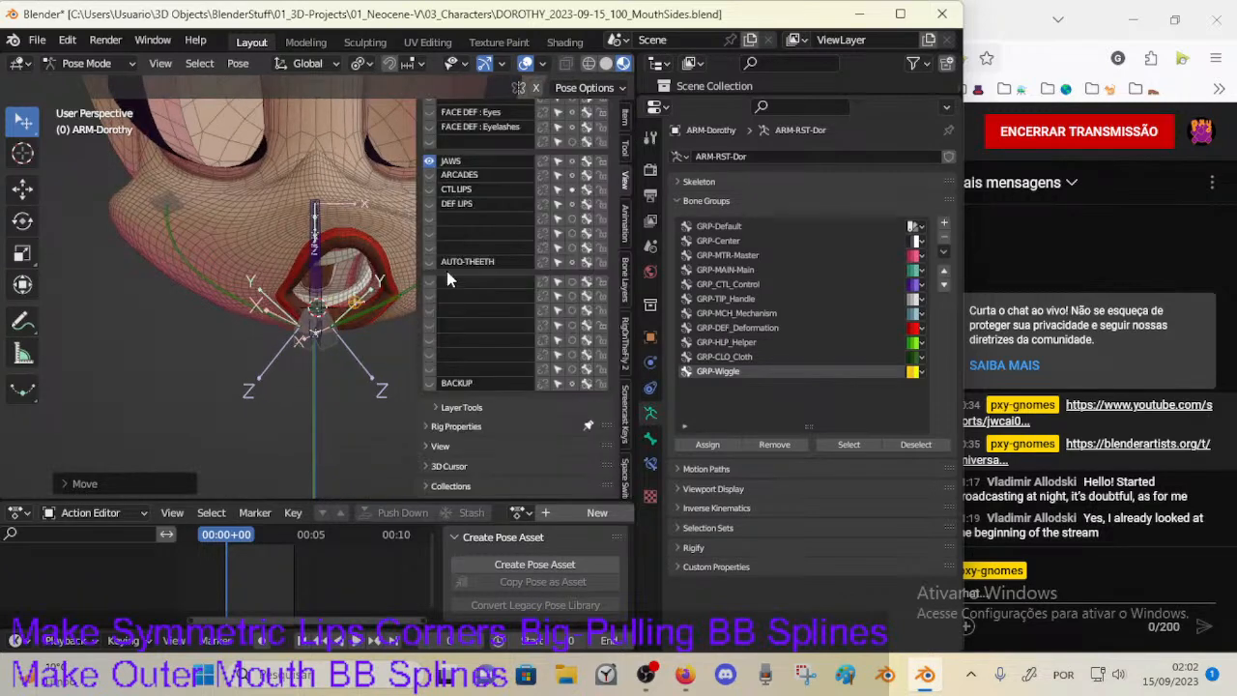
Step: Show the CTL LIPS and DEF LIPS bone layers, hide the JAWS layer, and save the file
left_click(430, 189)
left_click(429, 204)
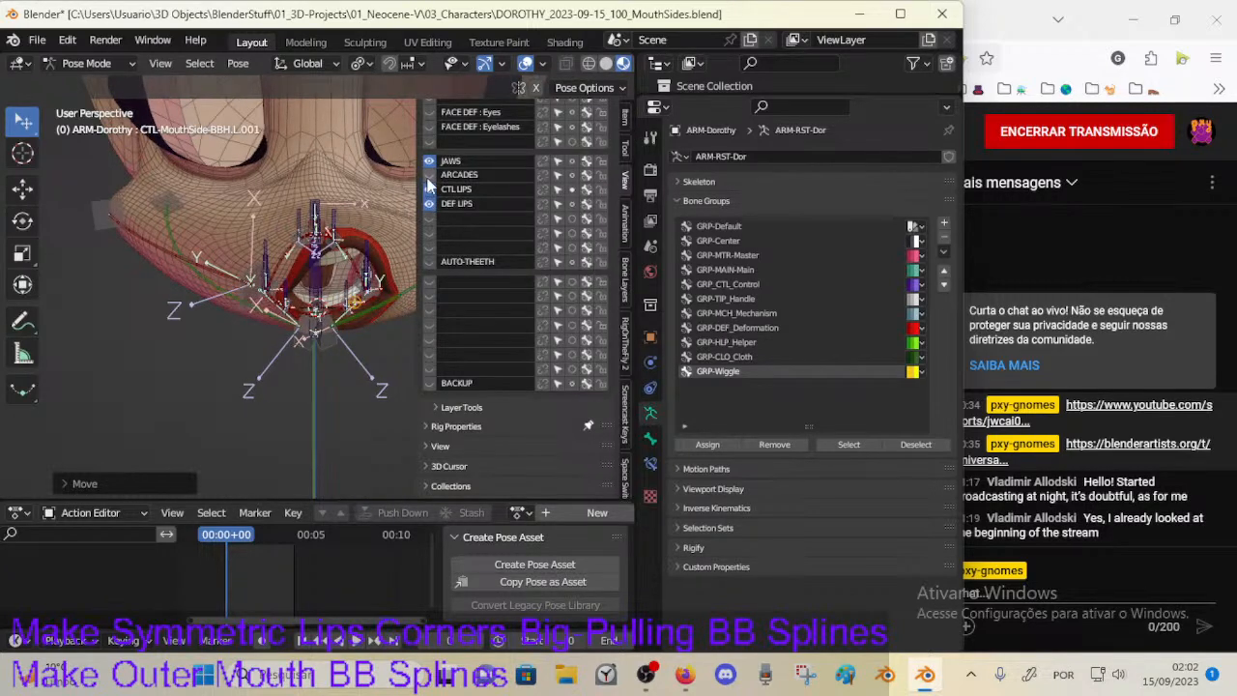
left_click(429, 161)
key("n")
middle_click_drag(322, 219, 527, 381)
scroll(353, 285, "up", 2)
key("ctrl+s")
key("n")
left_click(428, 190)
key("n")
scroll(521, 385, "down", 3)
Step: Move and rotate CTL-MouthSide-BBH.L.001, and reposition the control at the outer cheek end of its mouth-side spline
key("g")
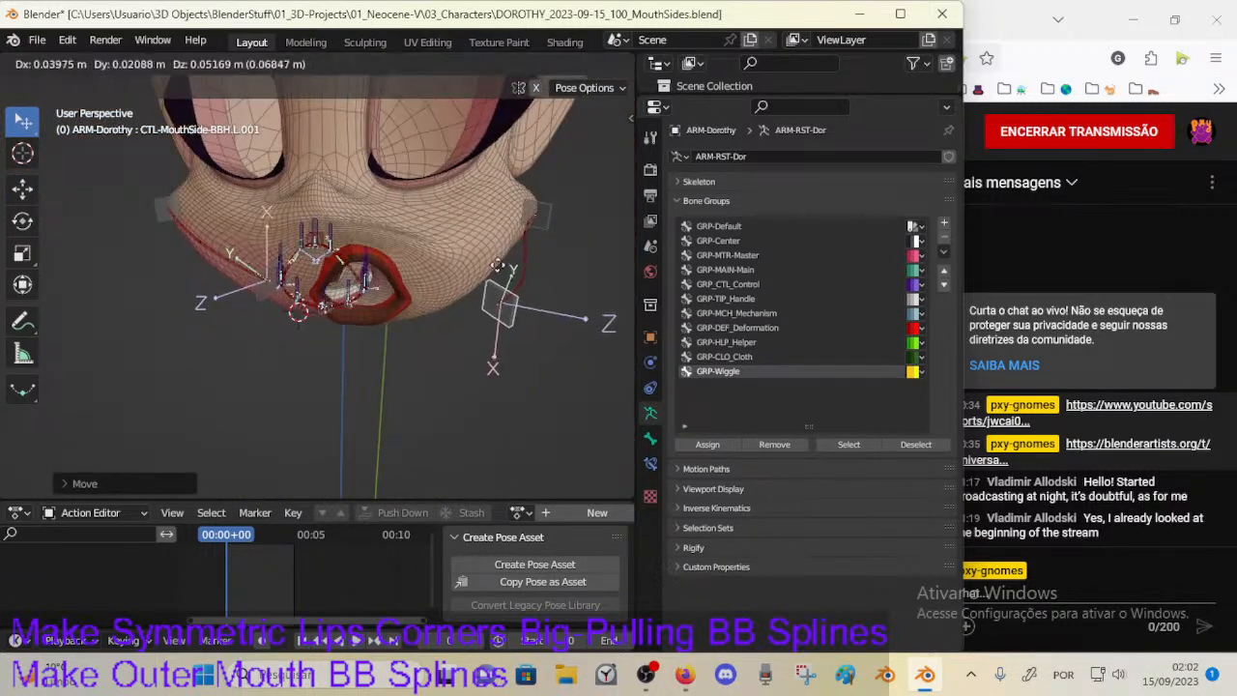
left_click(484, 312)
middle_click_drag(484, 311, 498, 288)
key("r")
left_click(537, 280)
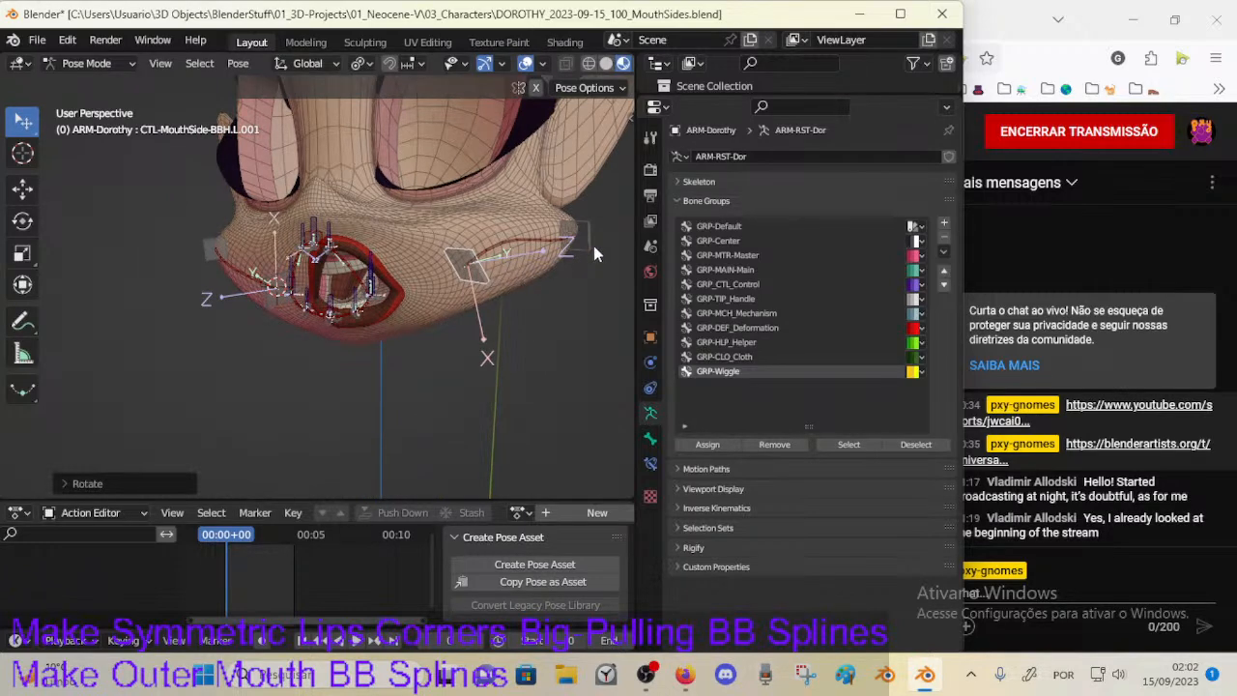
left_click(582, 232)
key("g")
left_click(572, 185)
left_click_drag(481, 283, 415, 266)
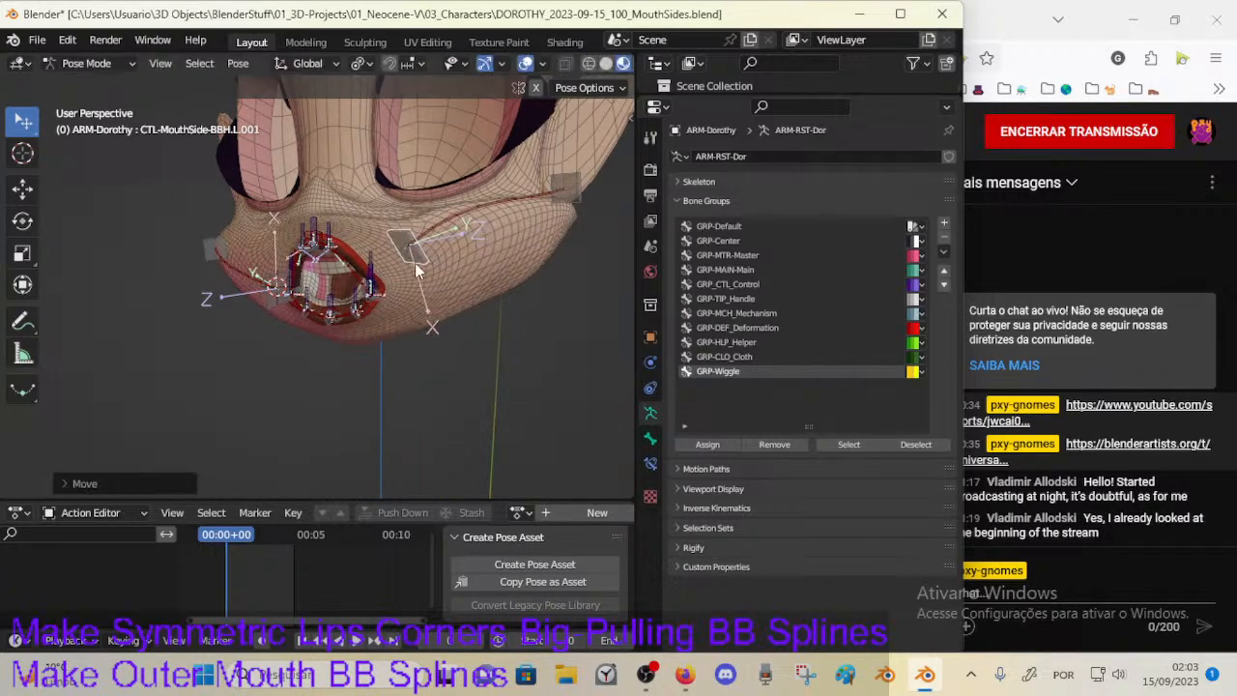
Step: Rotate and reposition CTL-MouthSide-BBH.L.001 beside the lip corner, pulling the mouth sideways, and save the file
middle_click_drag(415, 265, 441, 291)
key("r")
left_click(420, 323)
key("g")
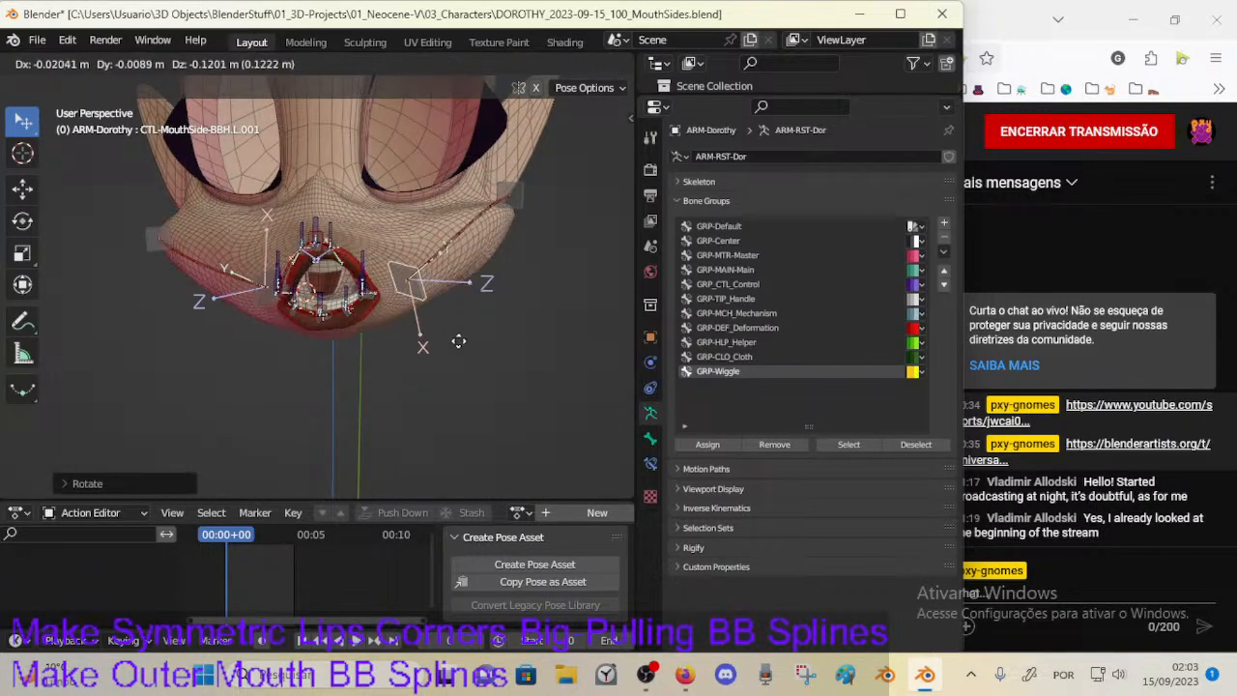
left_click(397, 365)
key("g")
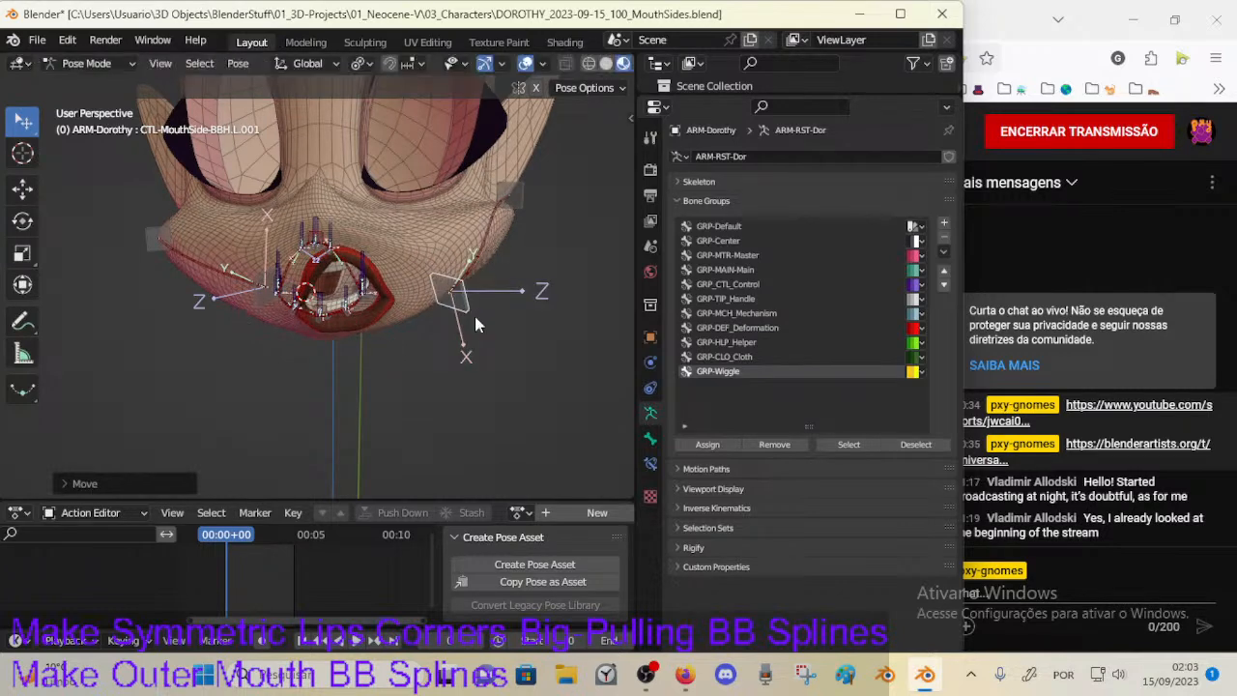
left_click(412, 326)
key("ctrl+s")
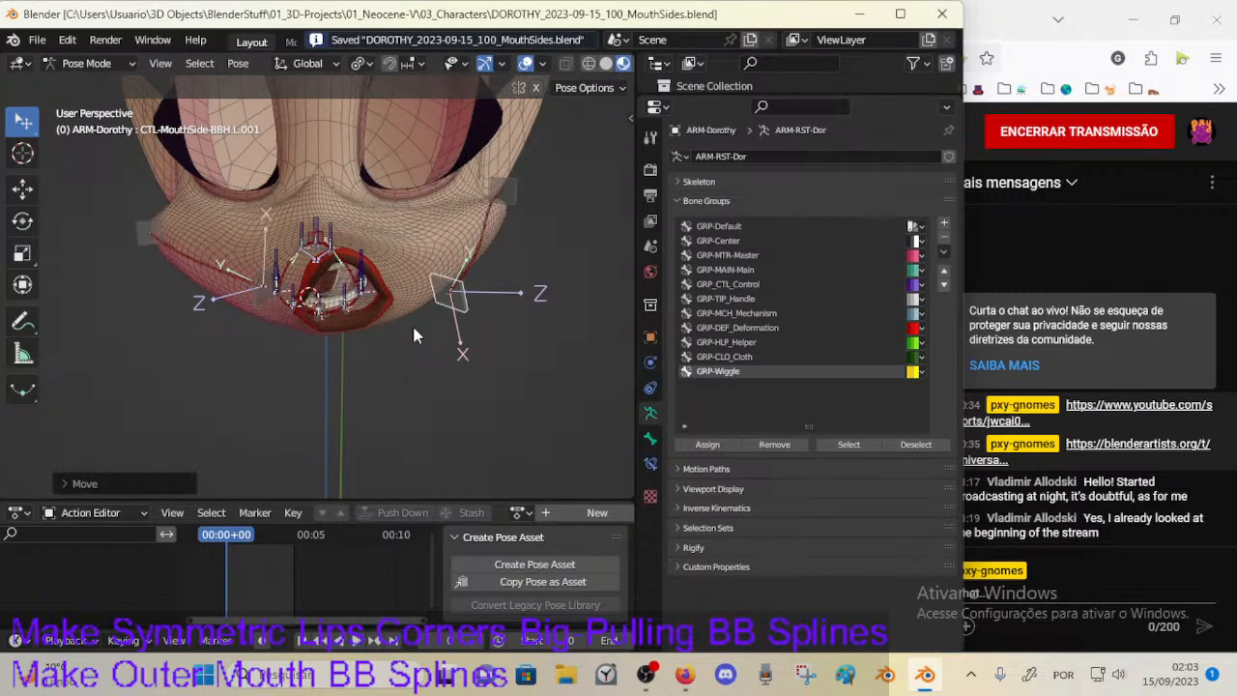
Step: Put the 00_Body mesh in Weight Paint mode and examine the DEF-MouthSide-BB.R.001 weights around the mouth
key("ctrl+Tab")
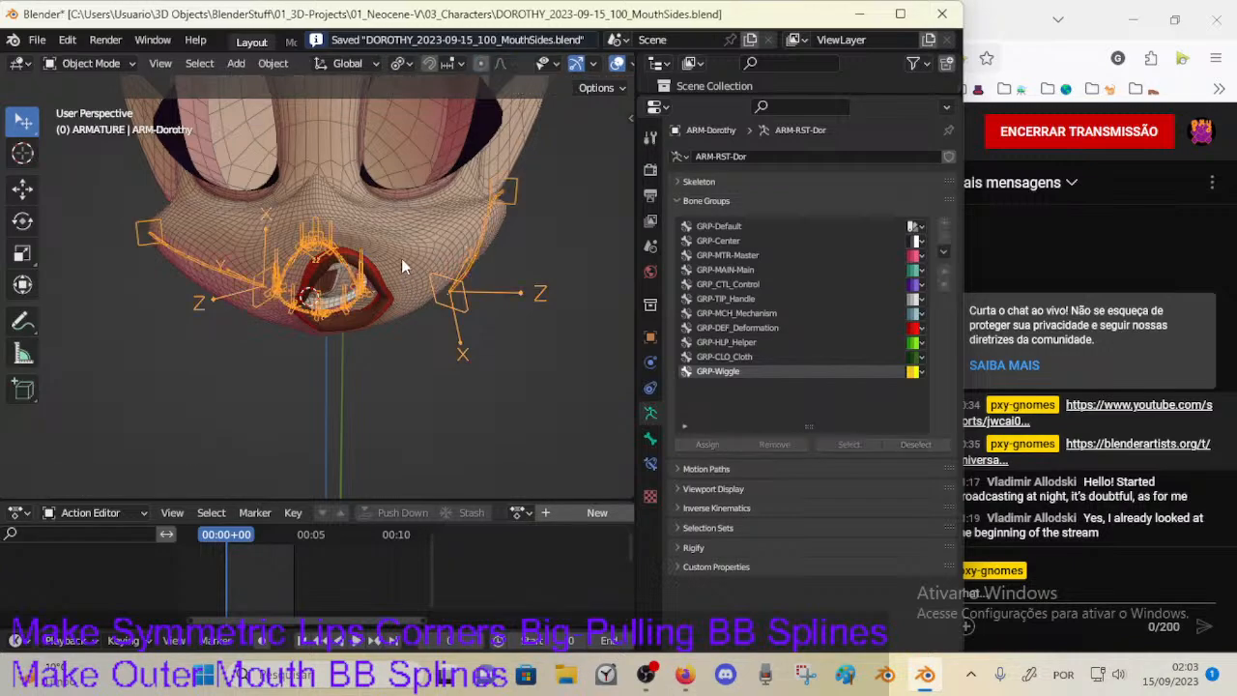
left_click(401, 258)
key("ctrl+Tab")
left_click(328, 234)
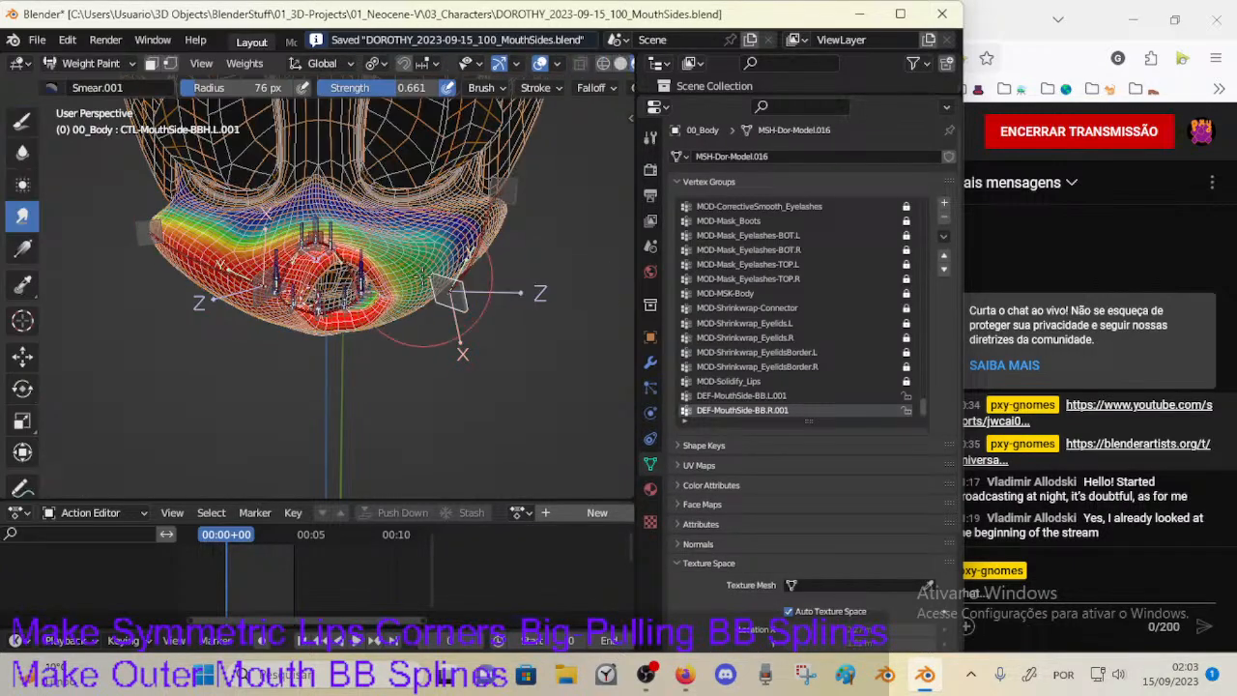
middle_click_drag(427, 256, 432, 260)
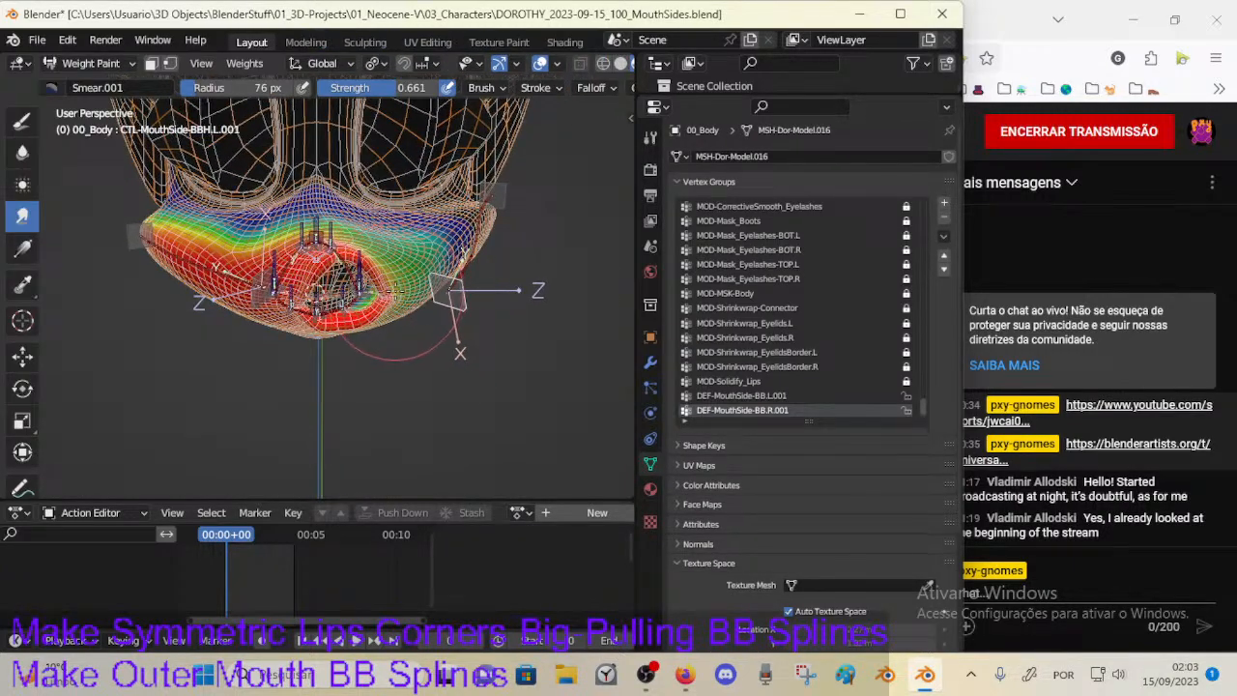
scroll(391, 309, "up", 2)
middle_click_drag(392, 309, 418, 293)
key("m")
key("m")
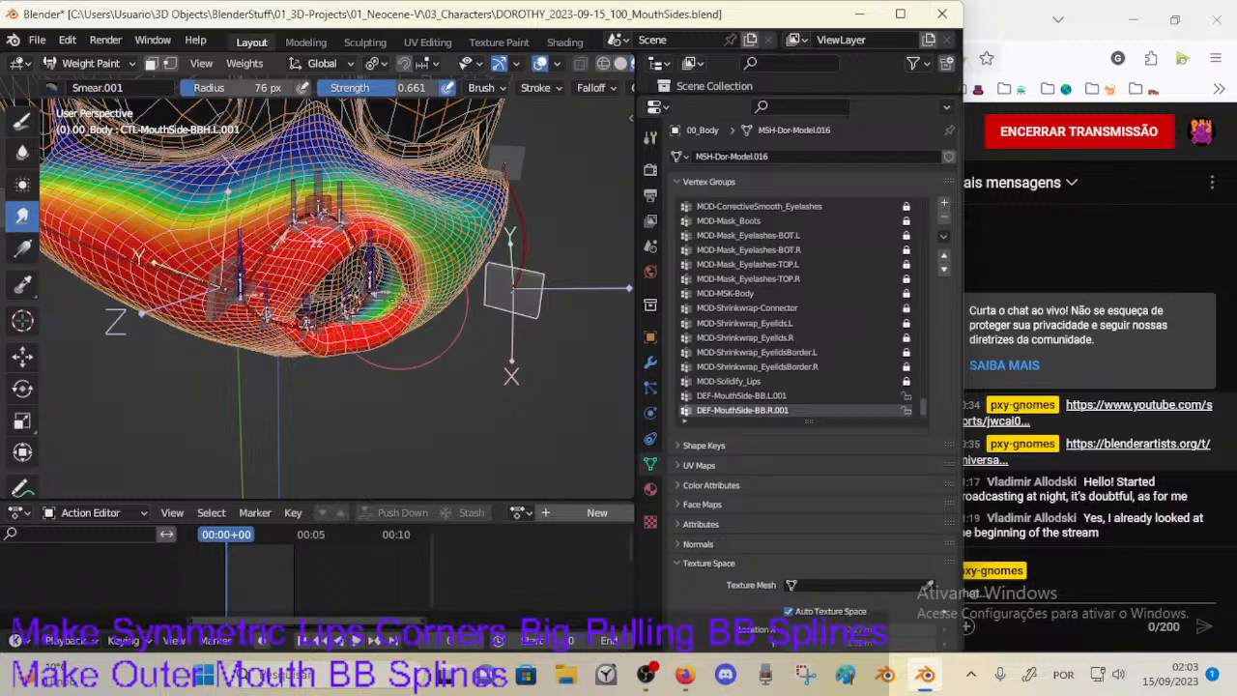
Step: Leave Weight Paint, inspect the 00_Body mesh around the mouth in Edit Mode, and return to Object Mode
key("ctrl+Tab")
left_click(378, 314)
middle_click_drag(378, 317, 414, 282)
left_click(414, 284)
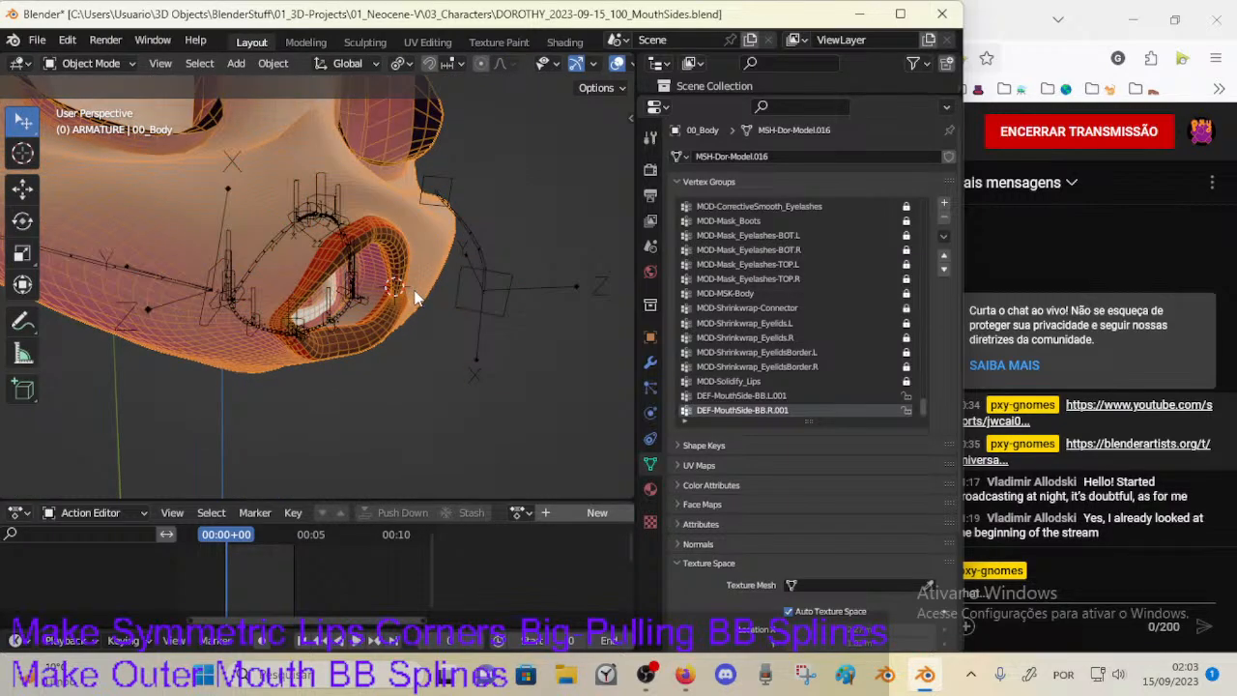
key("Tab")
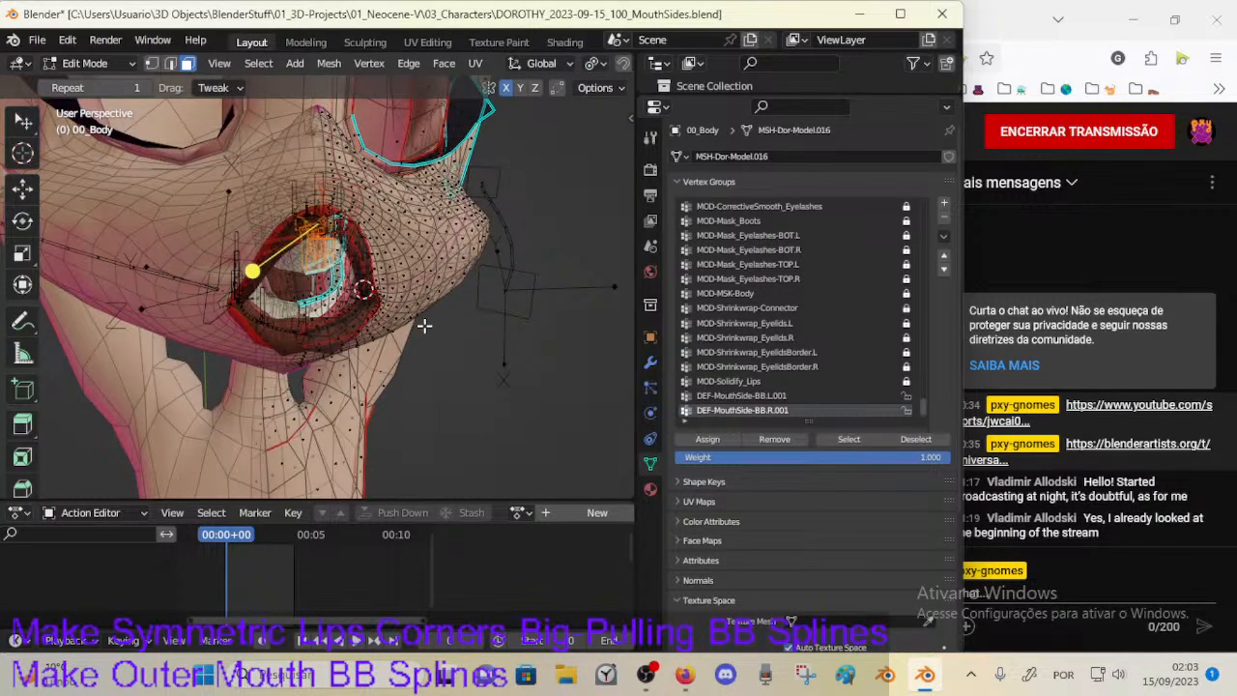
key("Tab")
scroll(425, 299, "down", 3)
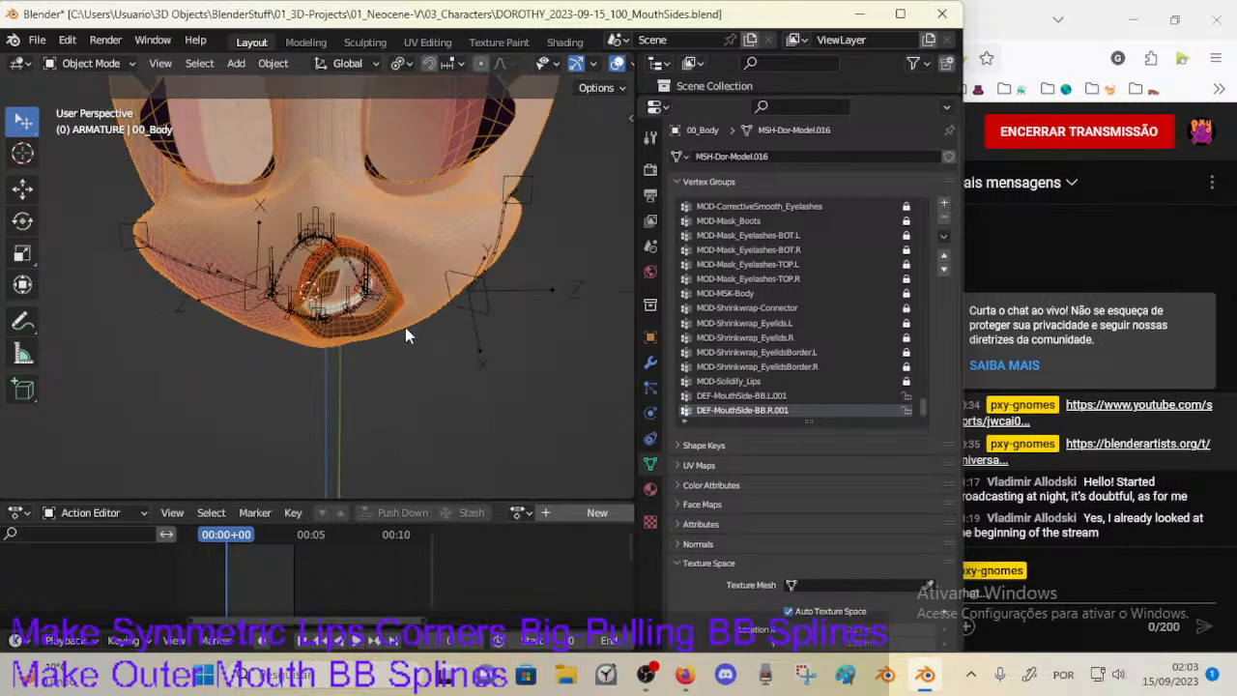
Step: Select the ARM-Dorothy armature and view the posed mouth from below
mouse_move(405, 327)
middle_mouse_down()
mouse_move(407, 376)
mouse_move(396, 365)
mouse_move(443, 312)
mouse_move(392, 337)
middle_mouse_up()
left_click(442, 359)
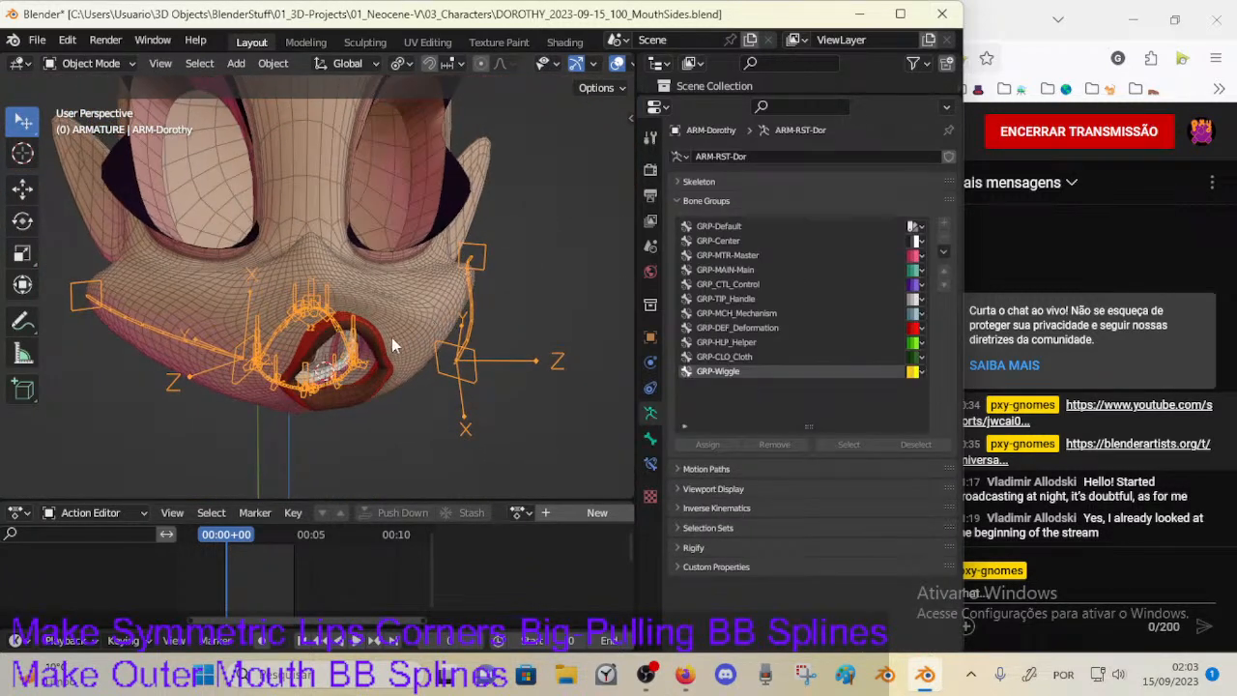
middle_click_drag(328, 292, 316, 346)
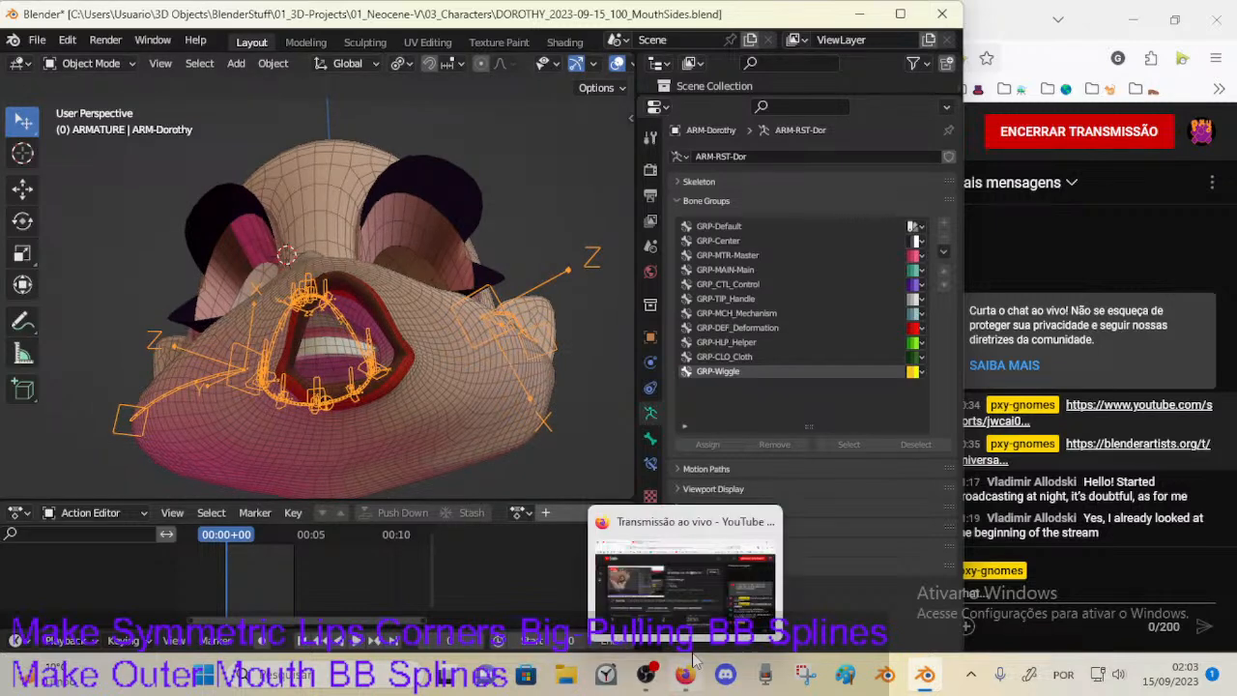
Step: Check the YouTube Studio live-stream page in Firefox, return to Blender and save the file
left_click(694, 660)
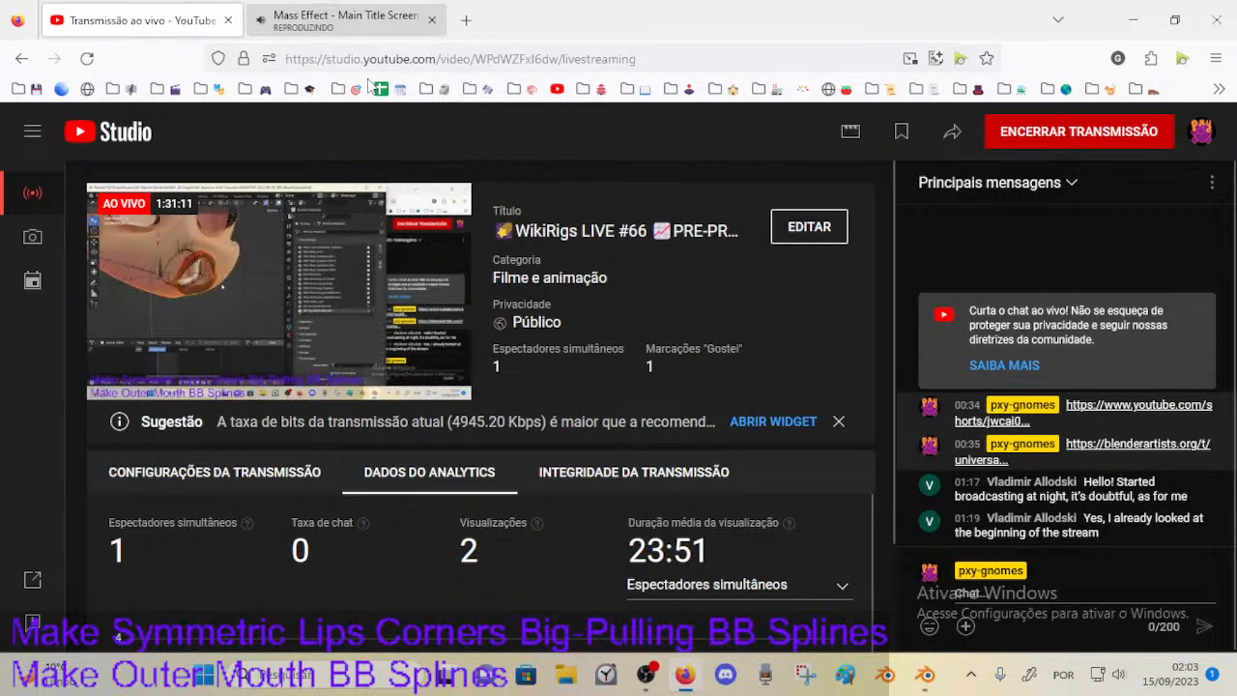
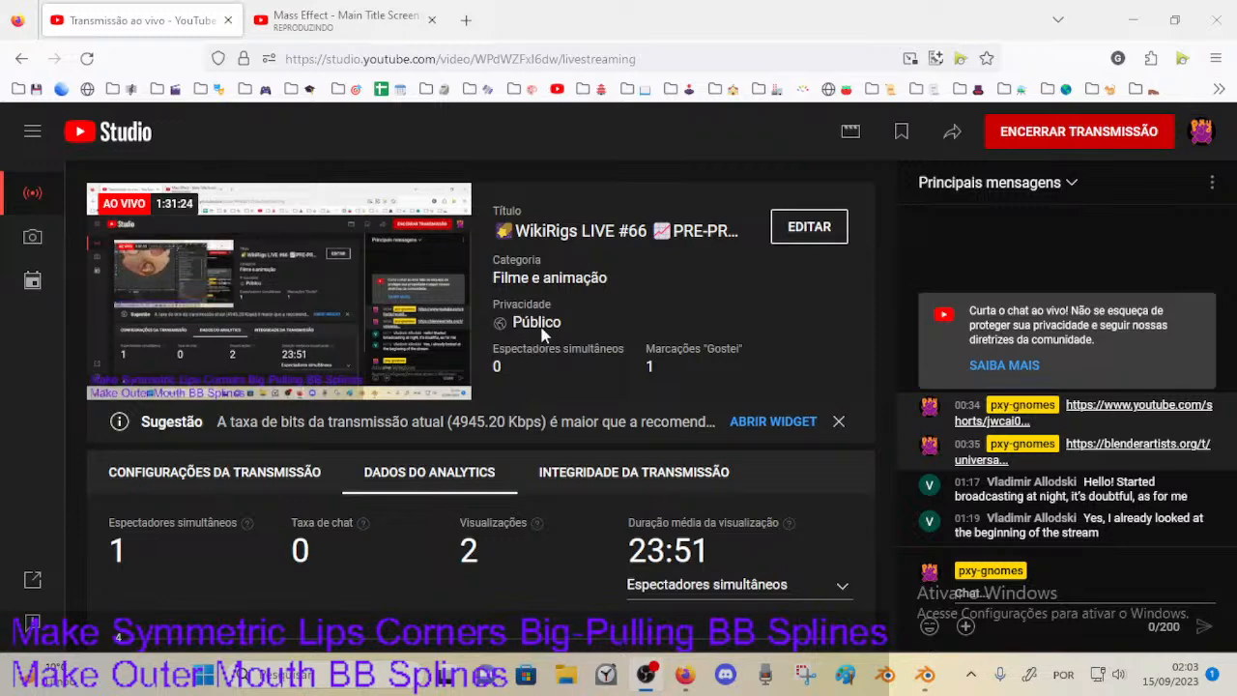
key("alt+Tab")
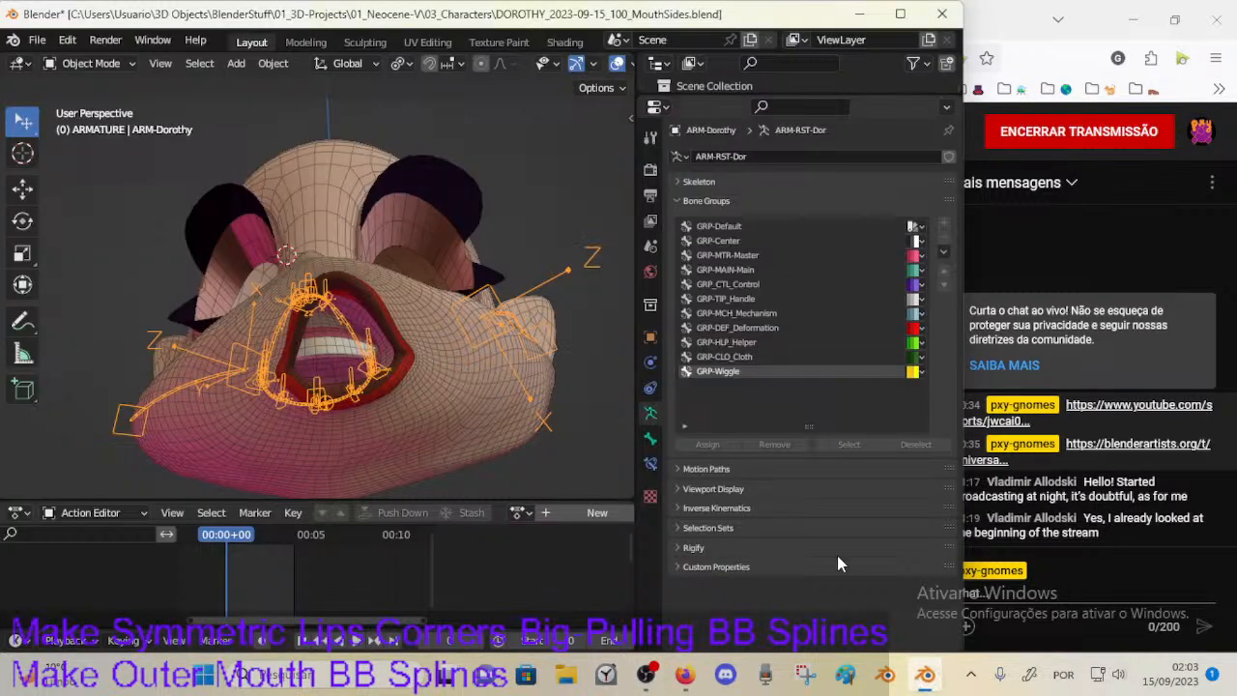
middle_click_drag(454, 348, 446, 430)
key("ctrl+s")
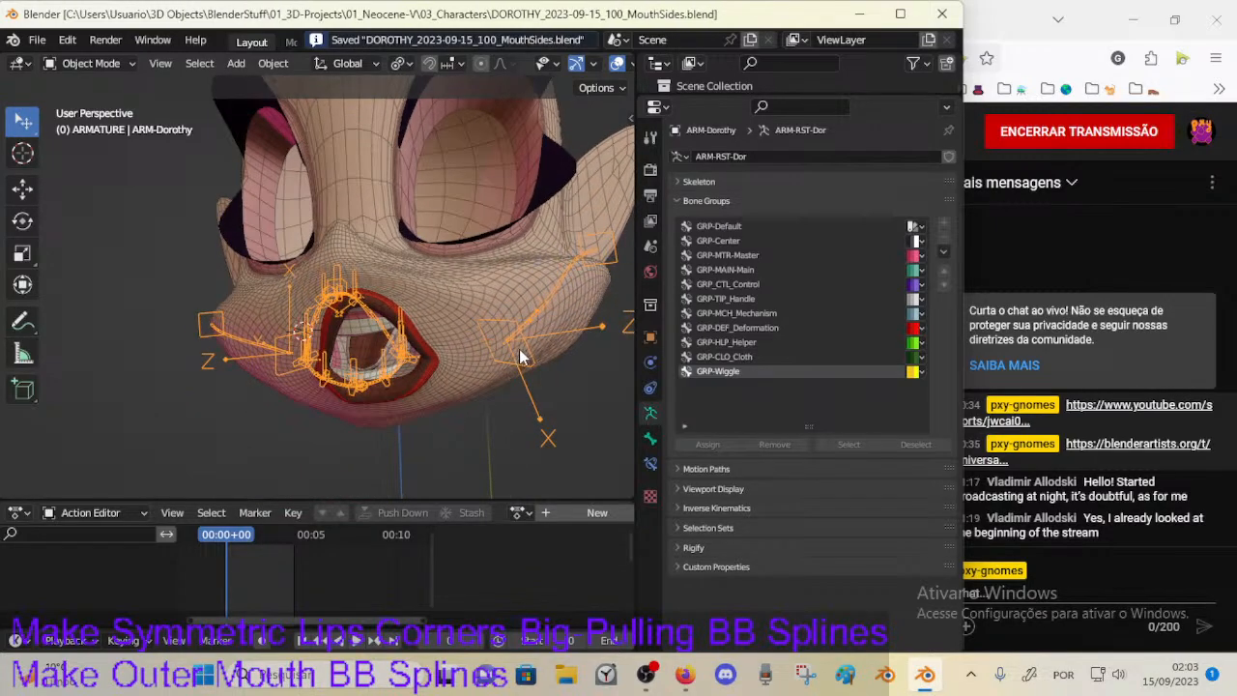
Step: Check the mouth-side bones in armature Edit Mode and return the armature to Pose Mode
left_click(517, 352)
left_click(520, 340)
key("Tab")
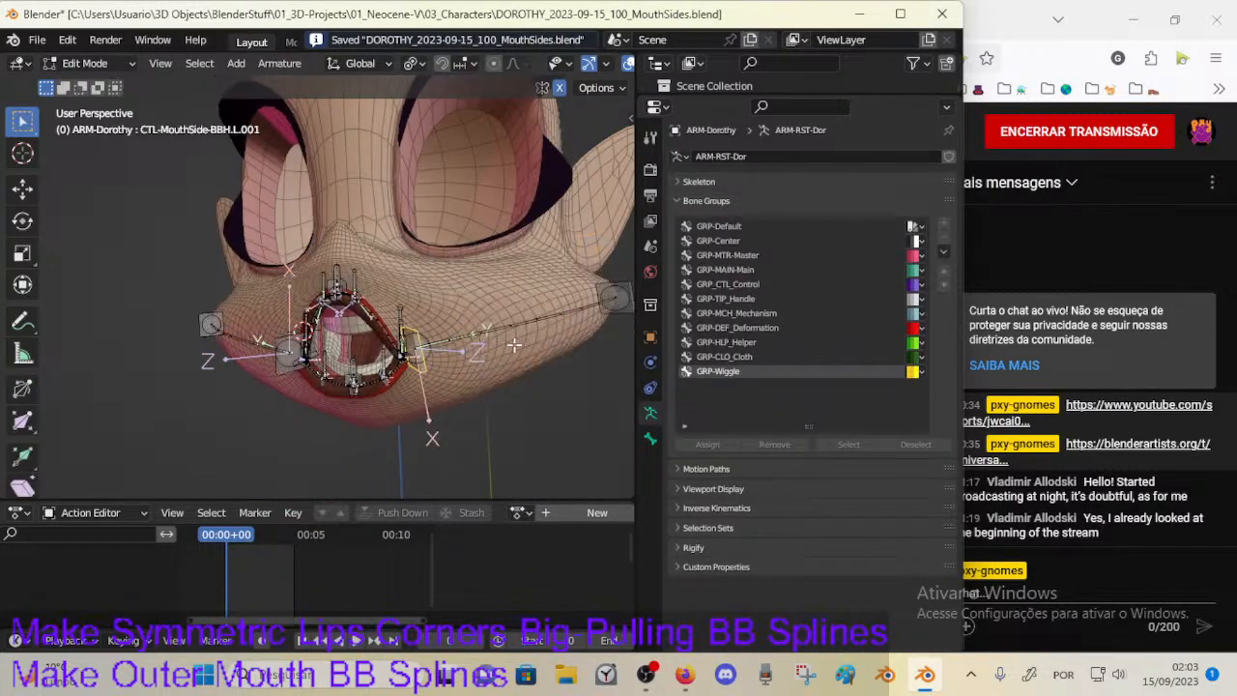
middle_click_drag(447, 384, 471, 395)
key("ctrl+Tab")
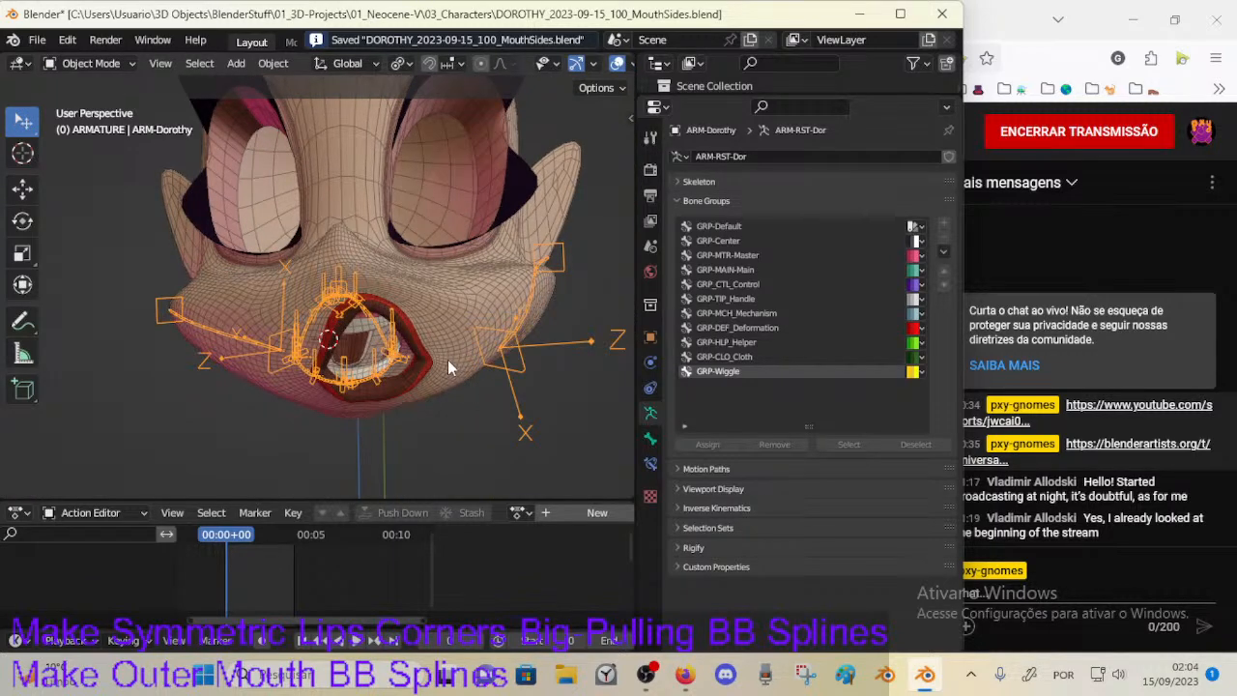
left_click(457, 321)
left_click(434, 325)
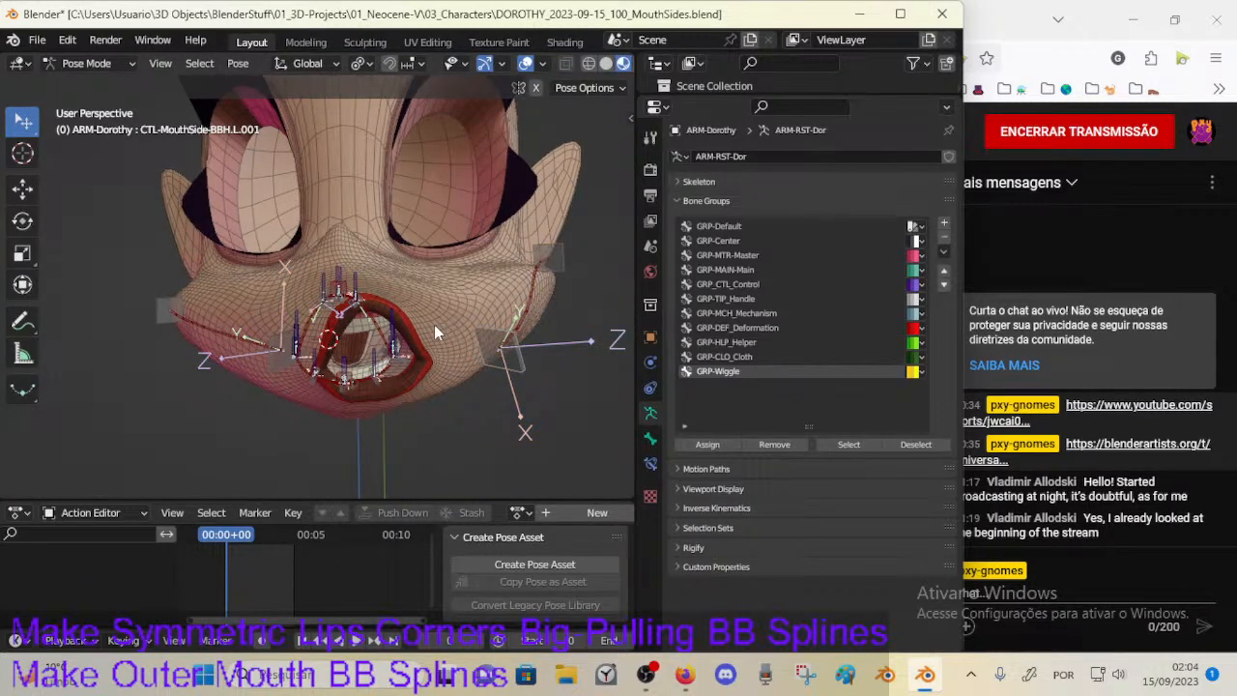
Step: Return to Object Mode, select the 00_Body mesh and enter its Edit Mode
left_click(459, 317)
key("ctrl+Tab")
left_click(434, 305)
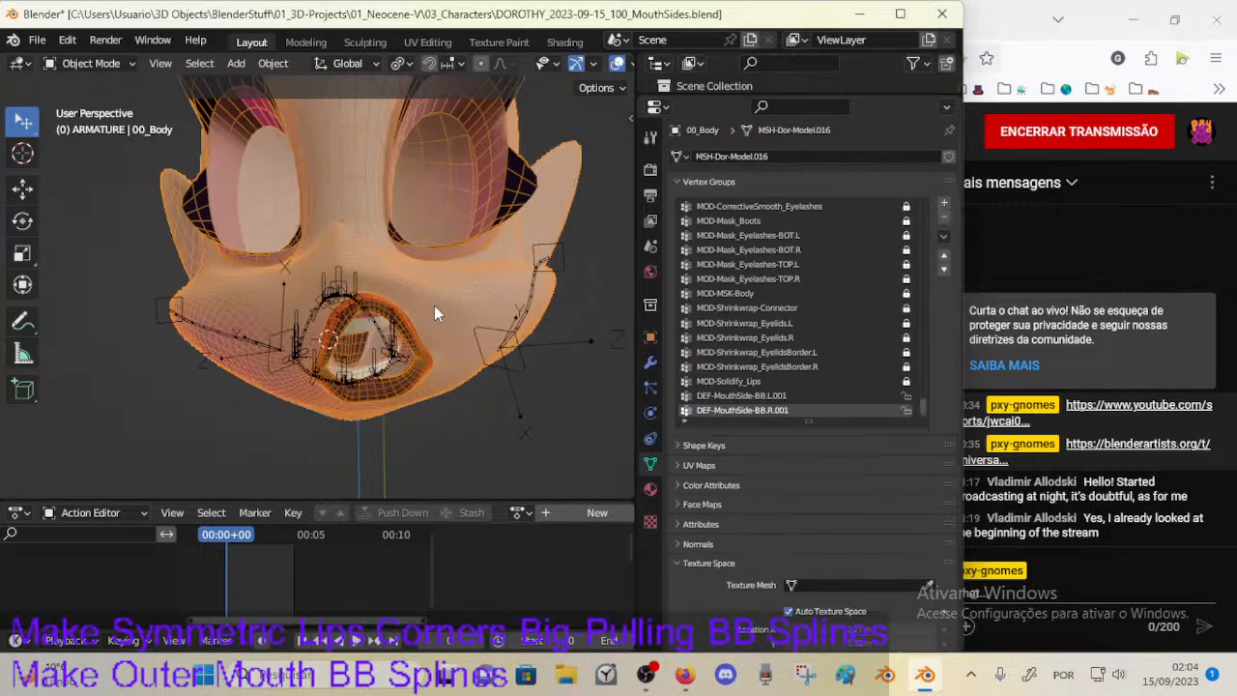
key("Tab")
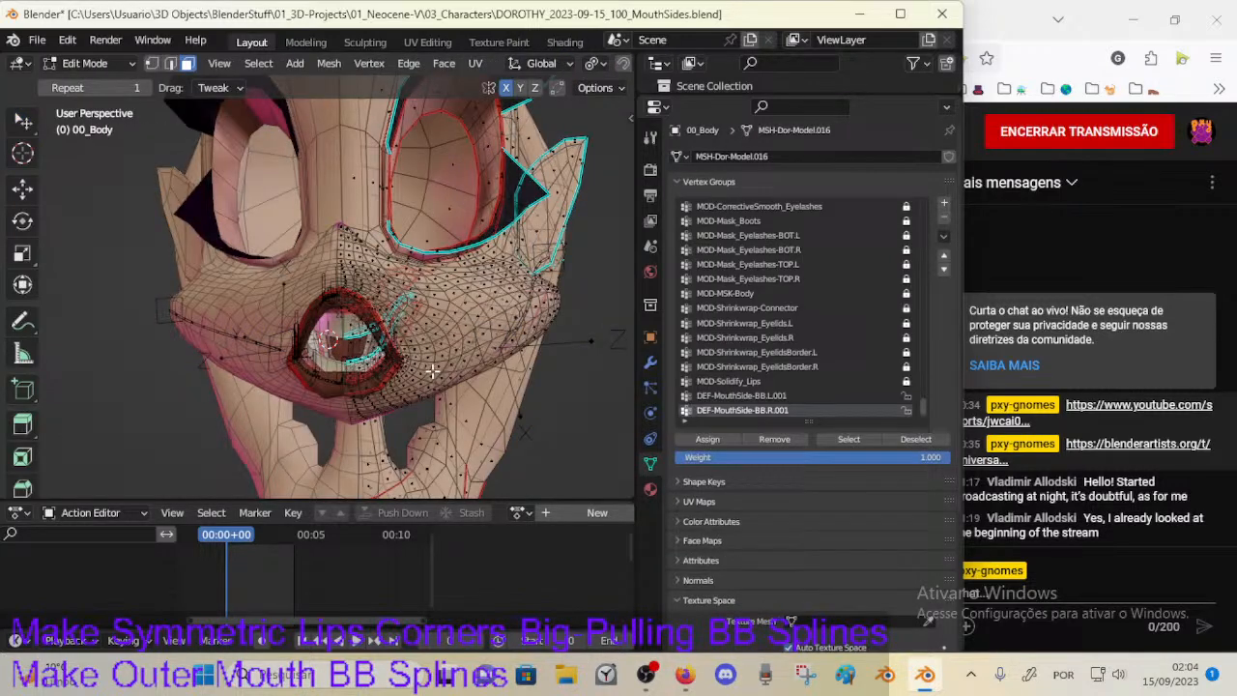
Step: Hide the faces of the !Hide-3Ab-MouthInteriorRegion vertex group on the body mesh
key("a")
key("alt+a")
left_click_drag(924, 406, 944, 210)
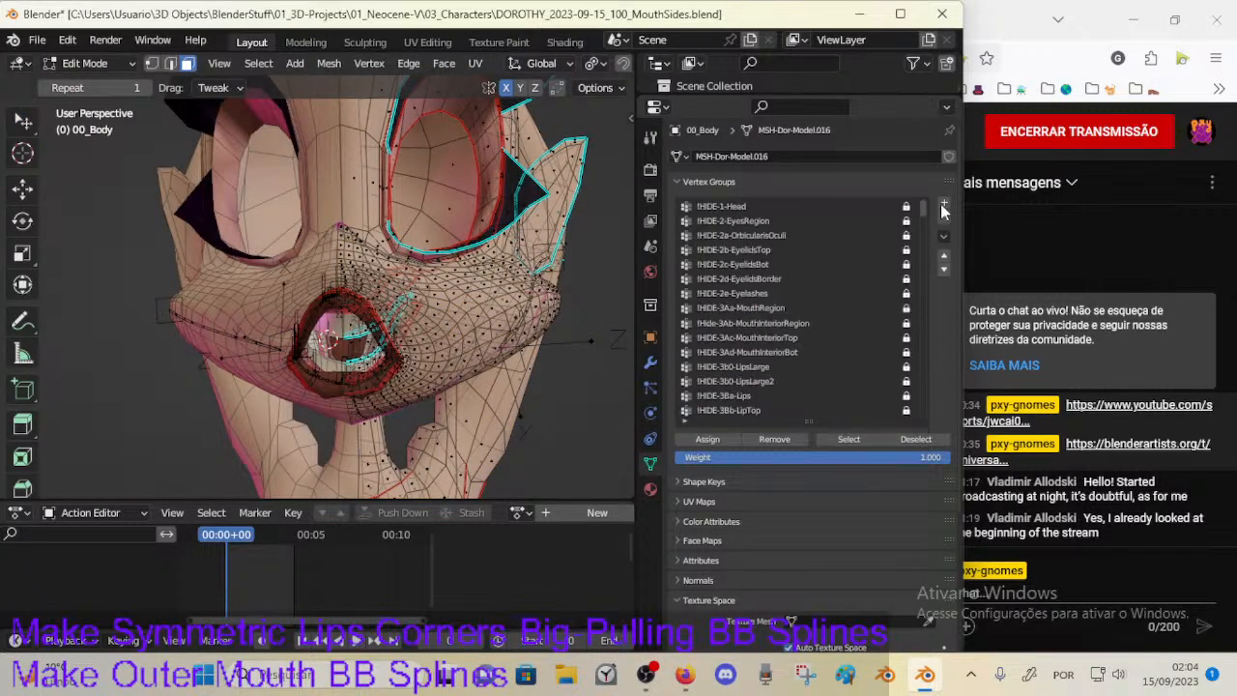
left_click(809, 325)
left_click(841, 439)
middle_click_drag(580, 406, 511, 353)
key("h")
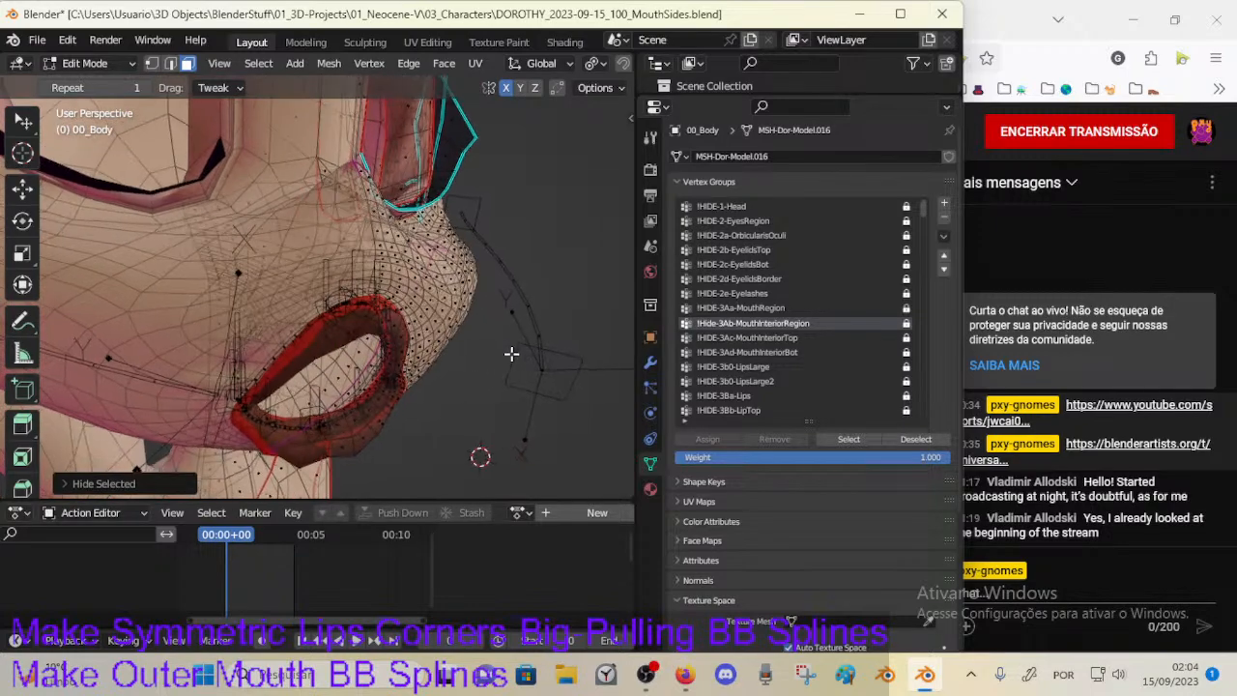
key("alt+h")
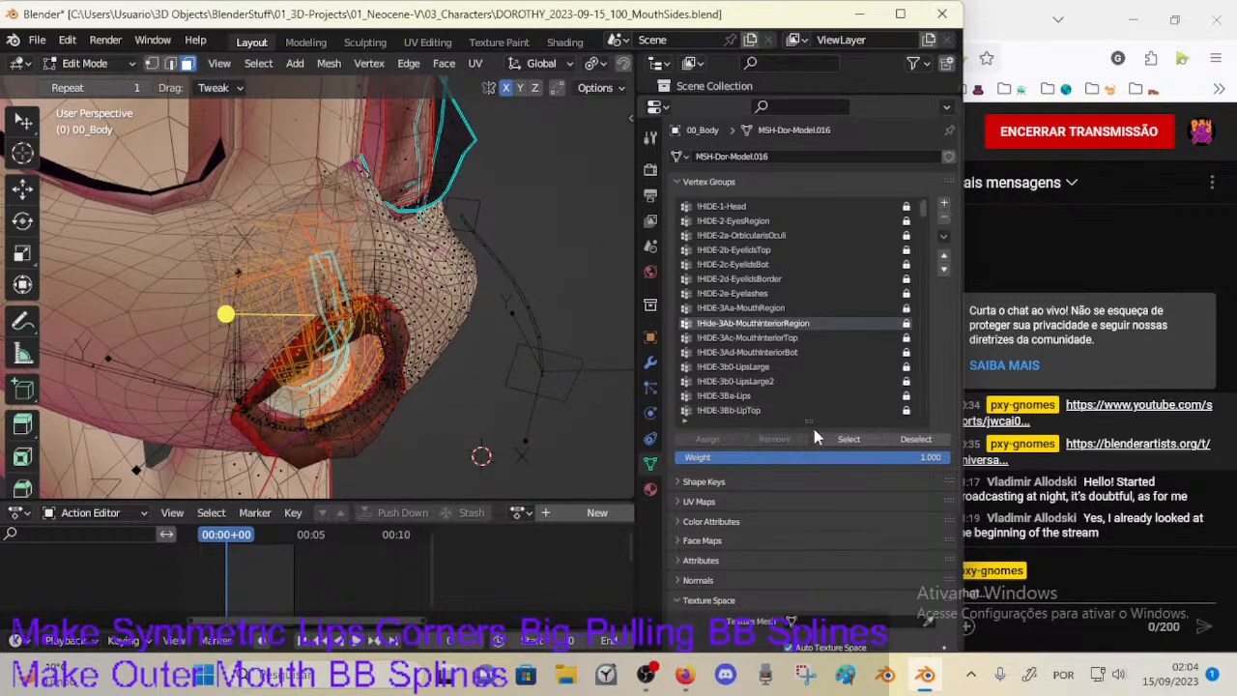
left_click(538, 406)
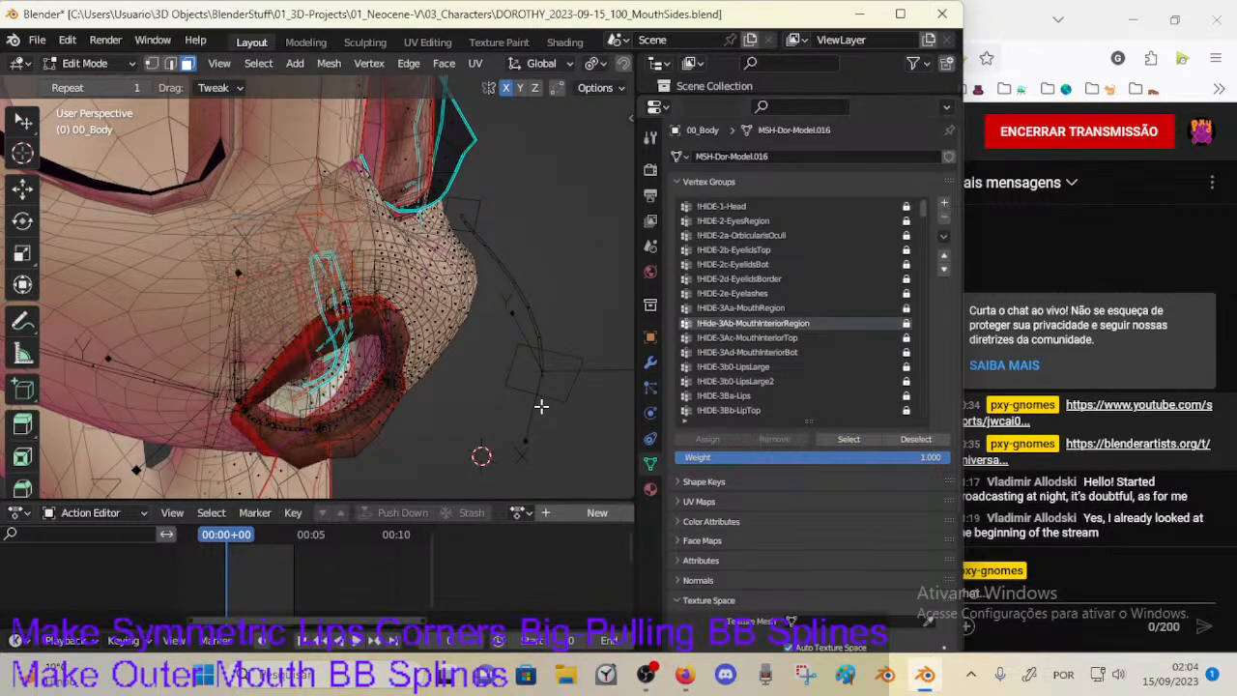
left_click(848, 439)
Step: Isolate the mouth area by hiding all faces outside the !HIDE-3Aa-MouthRegion vertex group
scroll(708, 349, "down", 1)
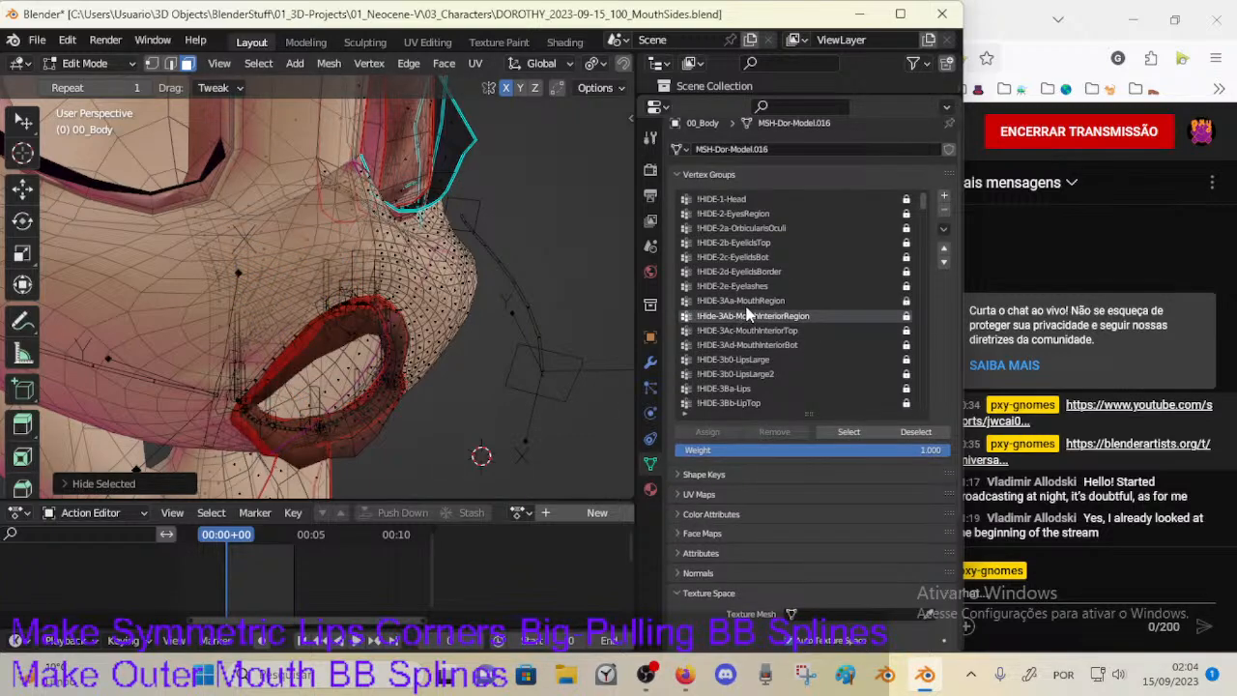
left_click(740, 300)
left_click(846, 430)
key("shift+h")
middle_click_drag(559, 404, 470, 361)
scroll(483, 340, "down", 3)
key("alt+a")
key("h")
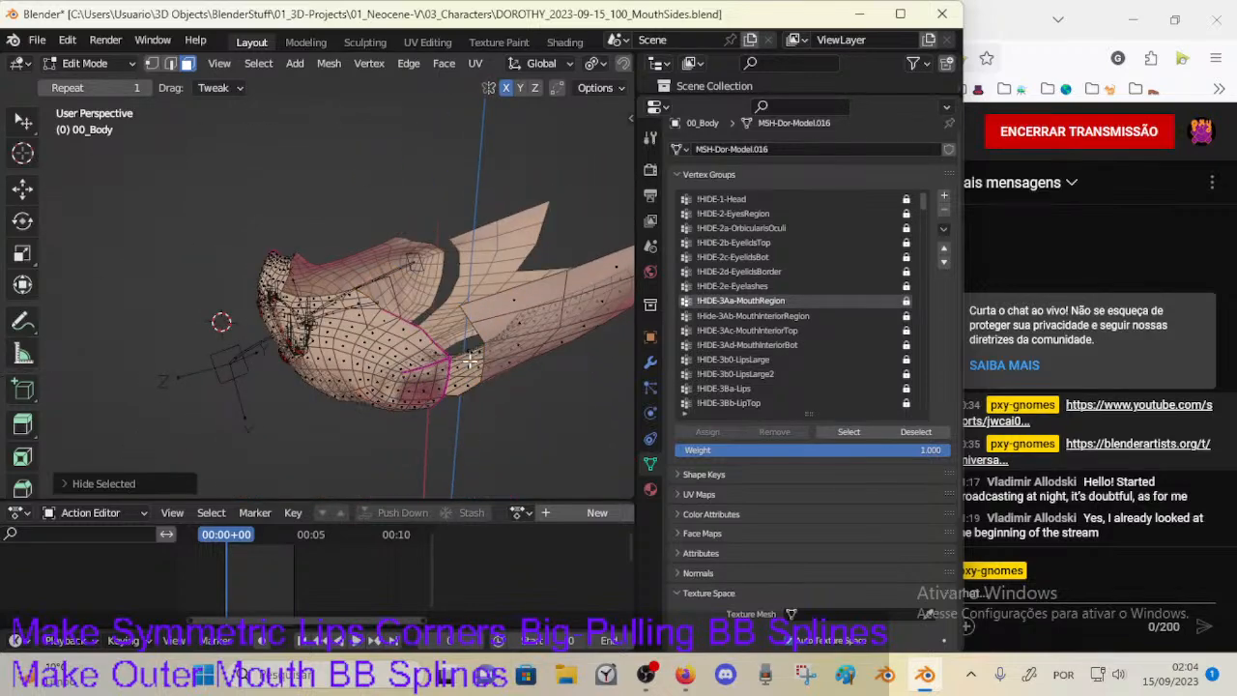
Step: Hide the leftover linked face pieces behind the nose and inside the mouth, and save the file
middle_click_drag(513, 317, 287, 310)
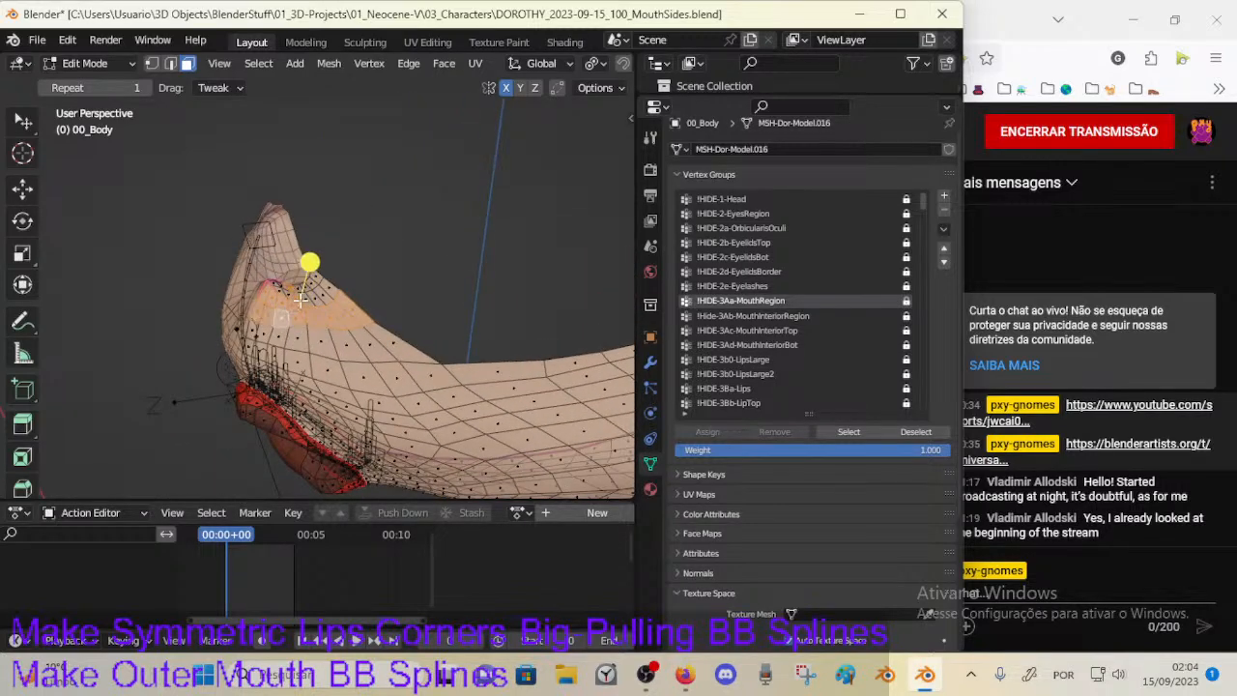
key("h")
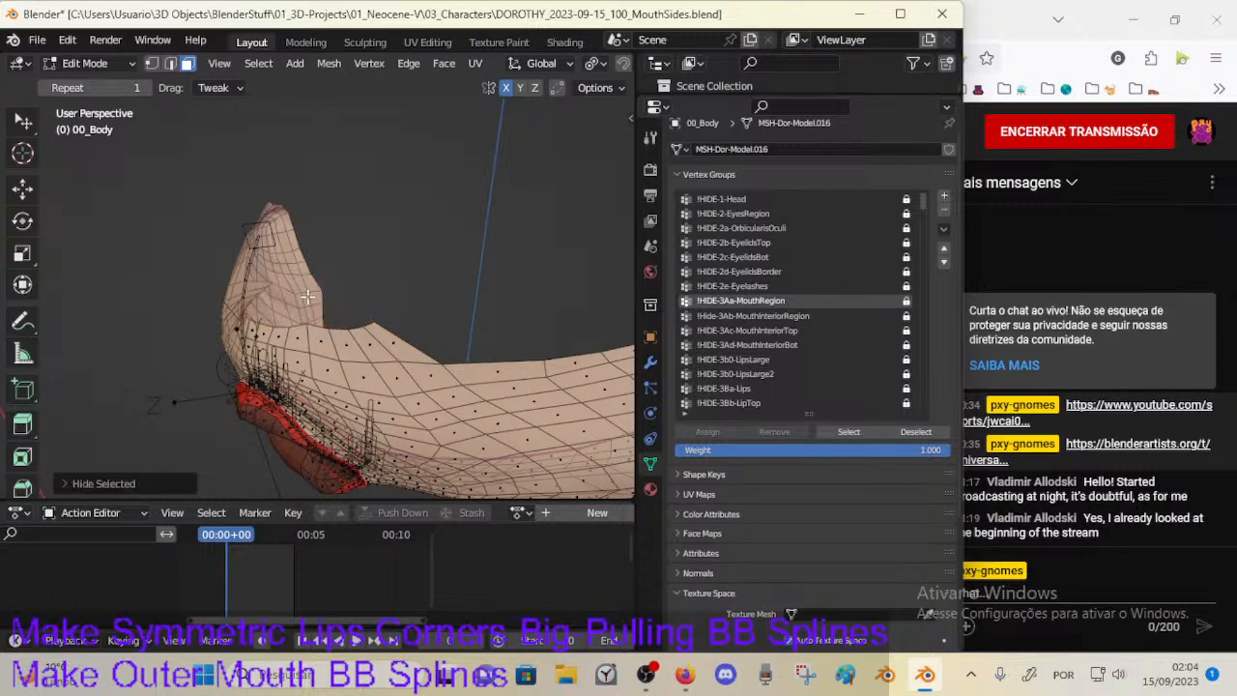
middle_click_drag(329, 283, 404, 329)
key("ctrl+s")
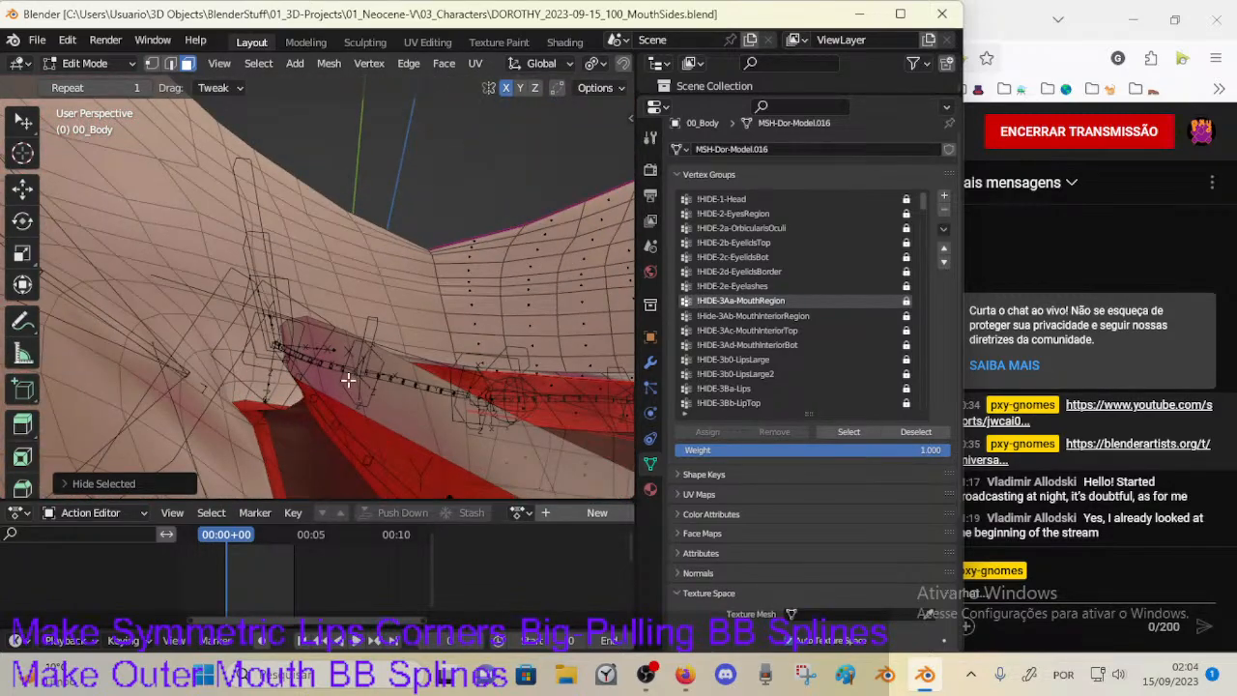
middle_click_drag(349, 372, 424, 336)
key("l")
key("h")
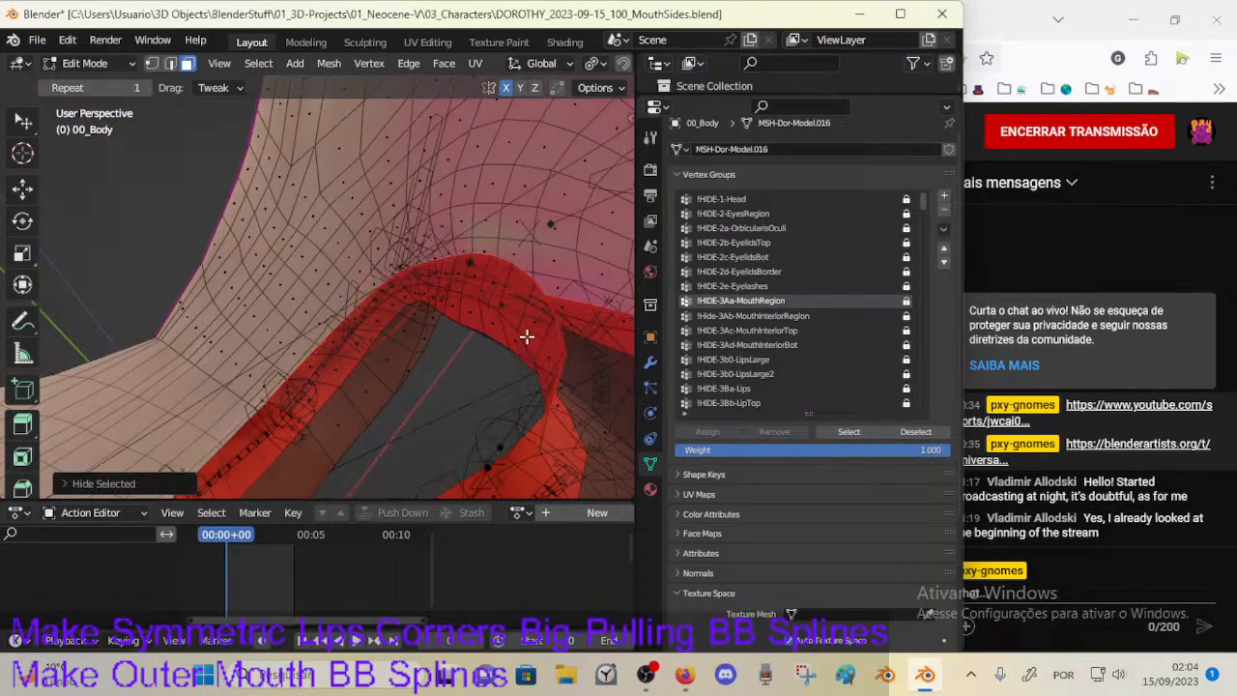
middle_click_drag(535, 360, 529, 312)
key("ctrl+s")
Step: Select the armature and then the body mesh in Object Mode, enter Weight Paint mode and pick the DEF-MouthSide-BB.R.001 bone
key("ctrl+Tab")
left_click(404, 345)
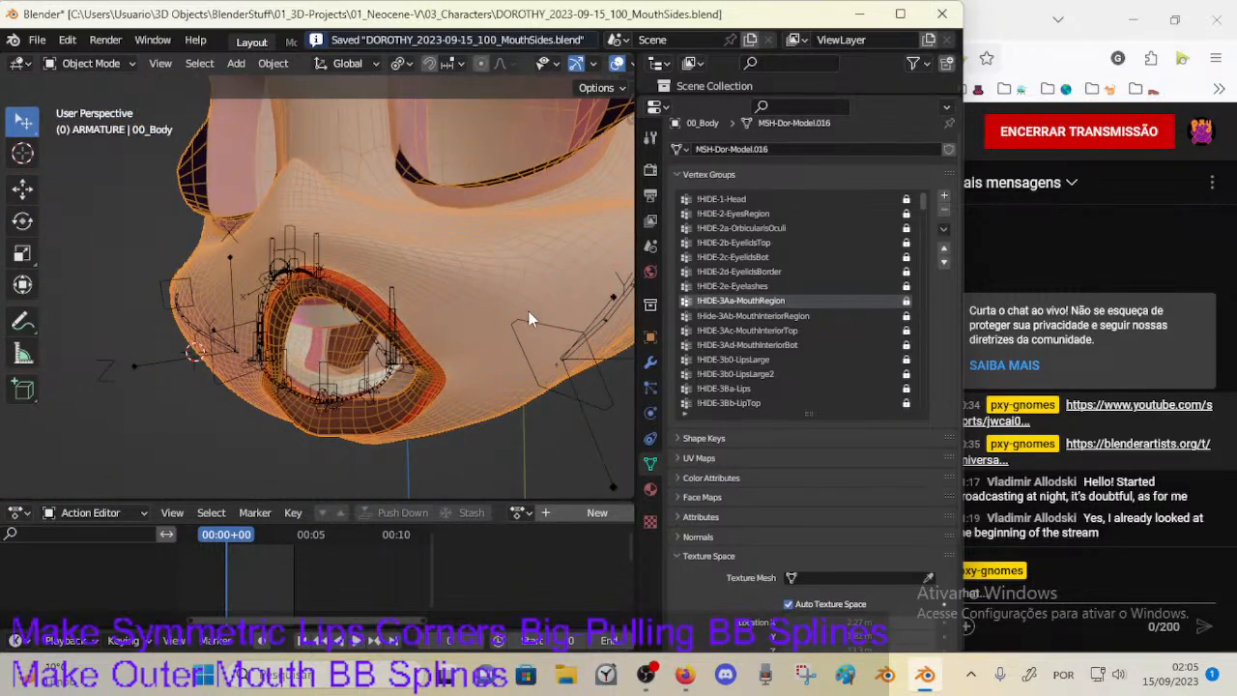
left_click(585, 323)
left_click(438, 338, "shift")
key("ctrl+Tab")
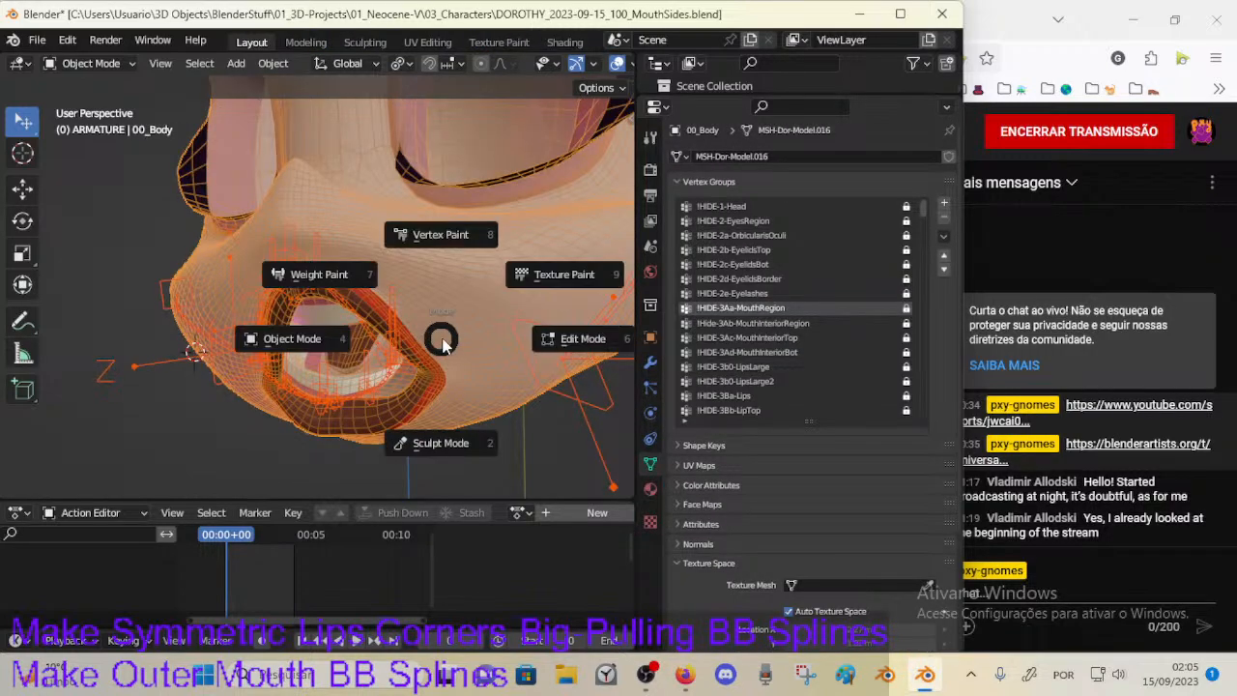
left_click(309, 271)
middle_click_drag(470, 340, 514, 311)
left_click(185, 319, "ctrl")
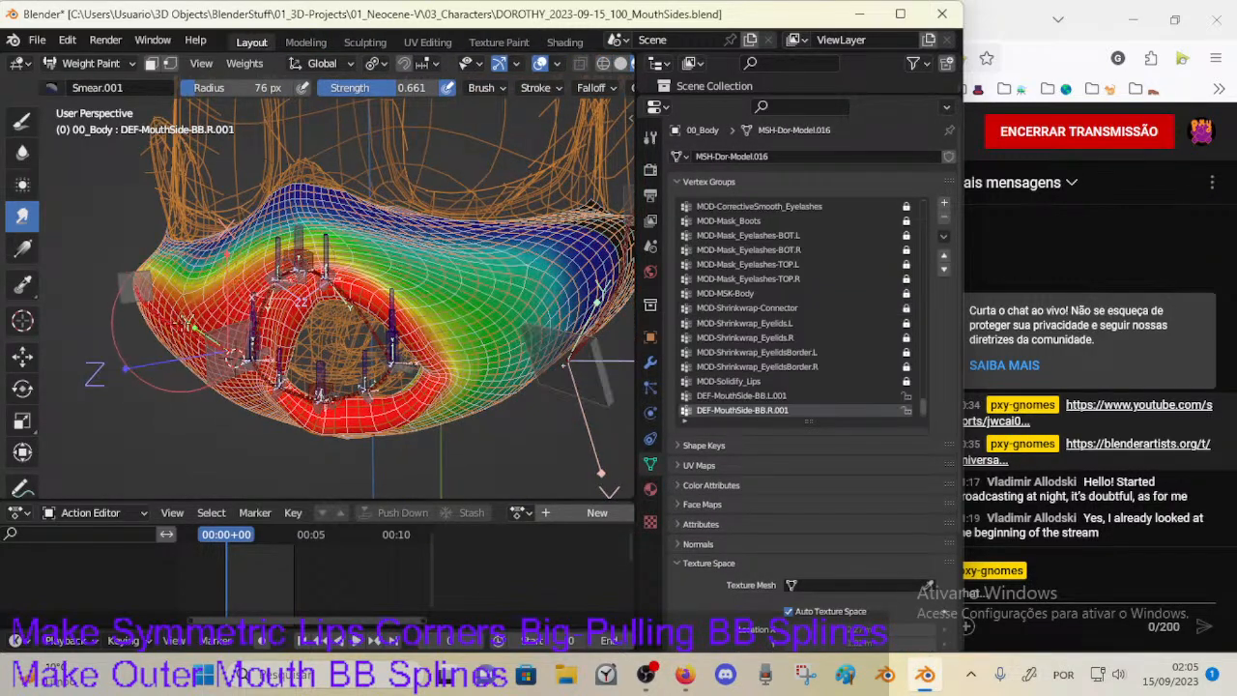
Step: Use the Blur brush with strength 1.000 and weight 1.000 to smooth the DEF-MouthSide-BB.R.001 weights on the cheek
middle_click_drag(315, 353, 340, 325)
left_click(21, 153)
key("shift+f")
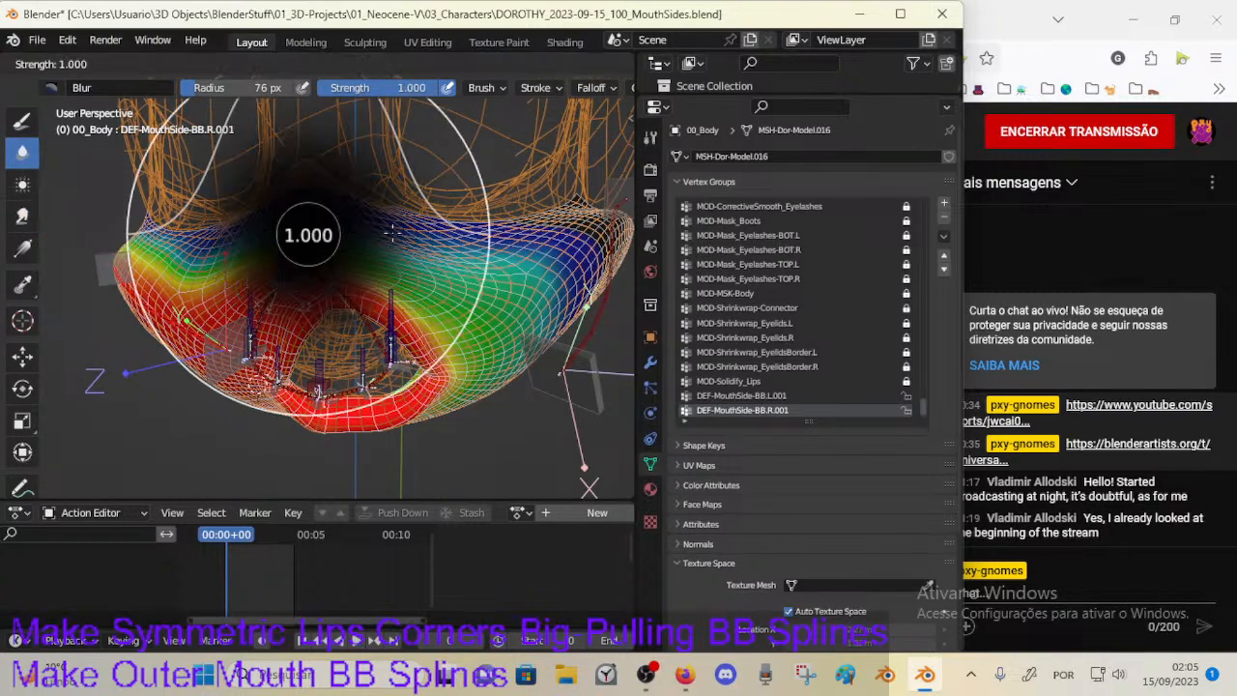
left_click(318, 235)
mouse_move(522, 242)
left_mouse_down()
mouse_move(429, 268)
mouse_move(478, 255)
left_mouse_up()
key("ctrl+f")
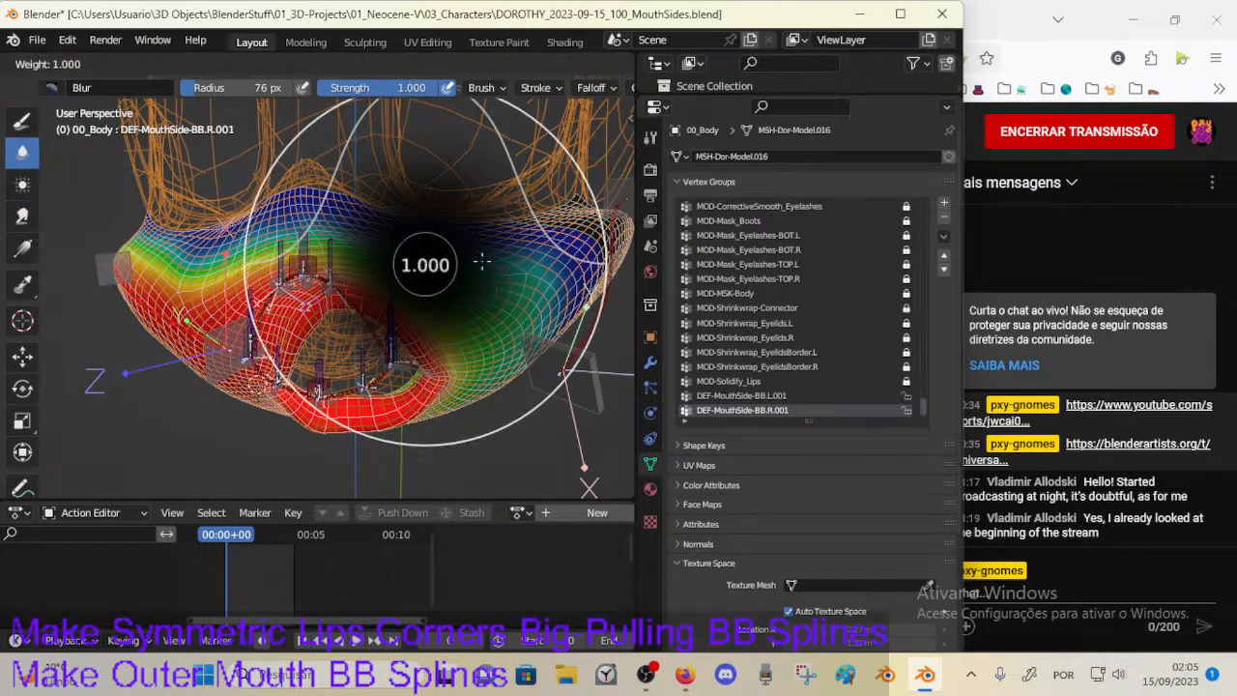
left_click(480, 261)
Step: Check the YouTube Studio live-stream page in Firefox, return to Blender and save the file
left_click(686, 674)
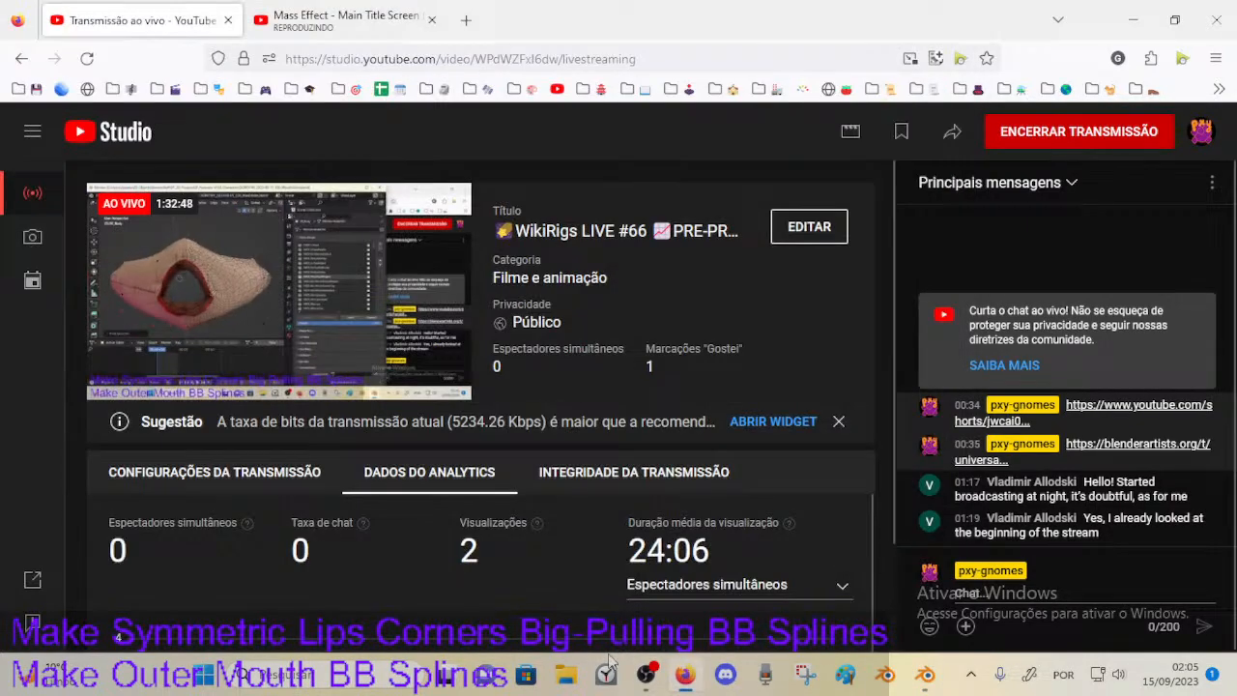
left_click(924, 674)
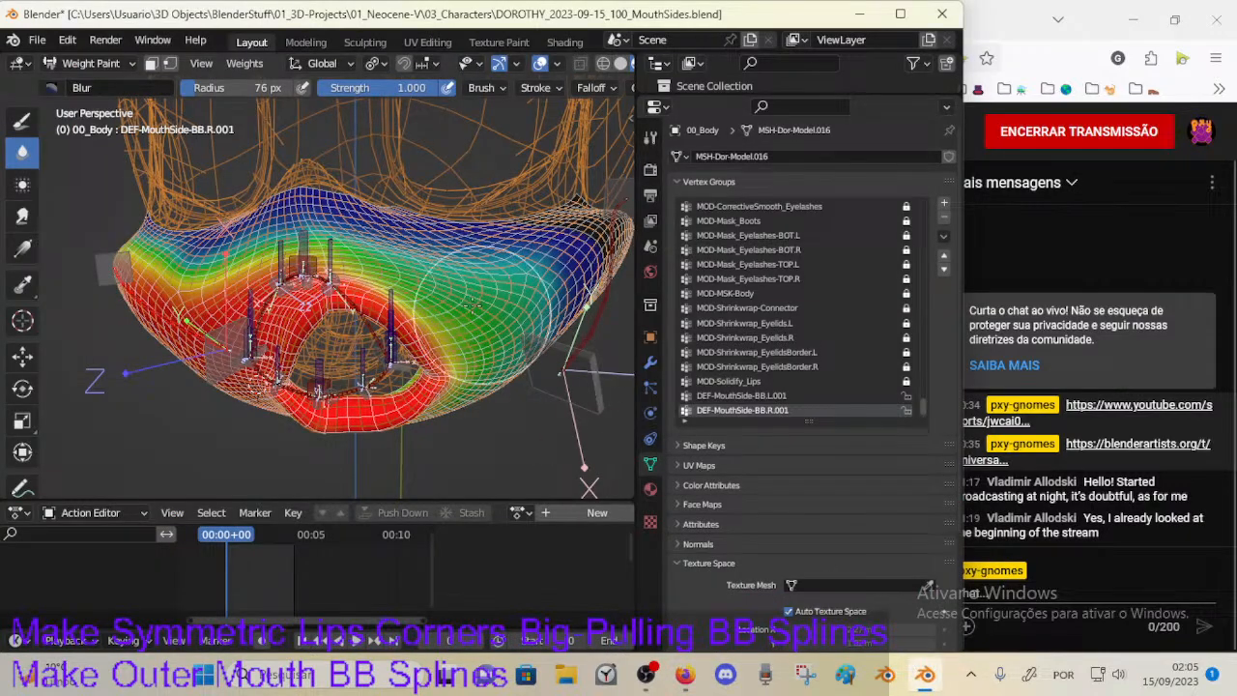
middle_click_drag(430, 280, 449, 272)
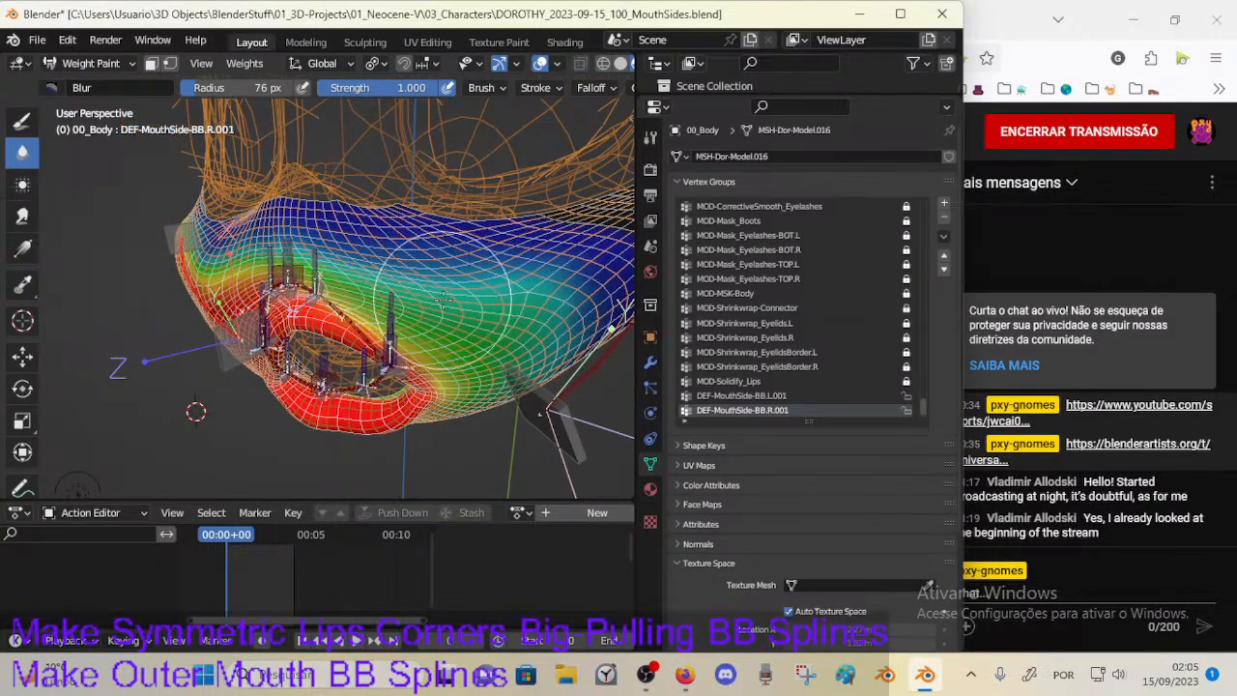
key("ctrl+s")
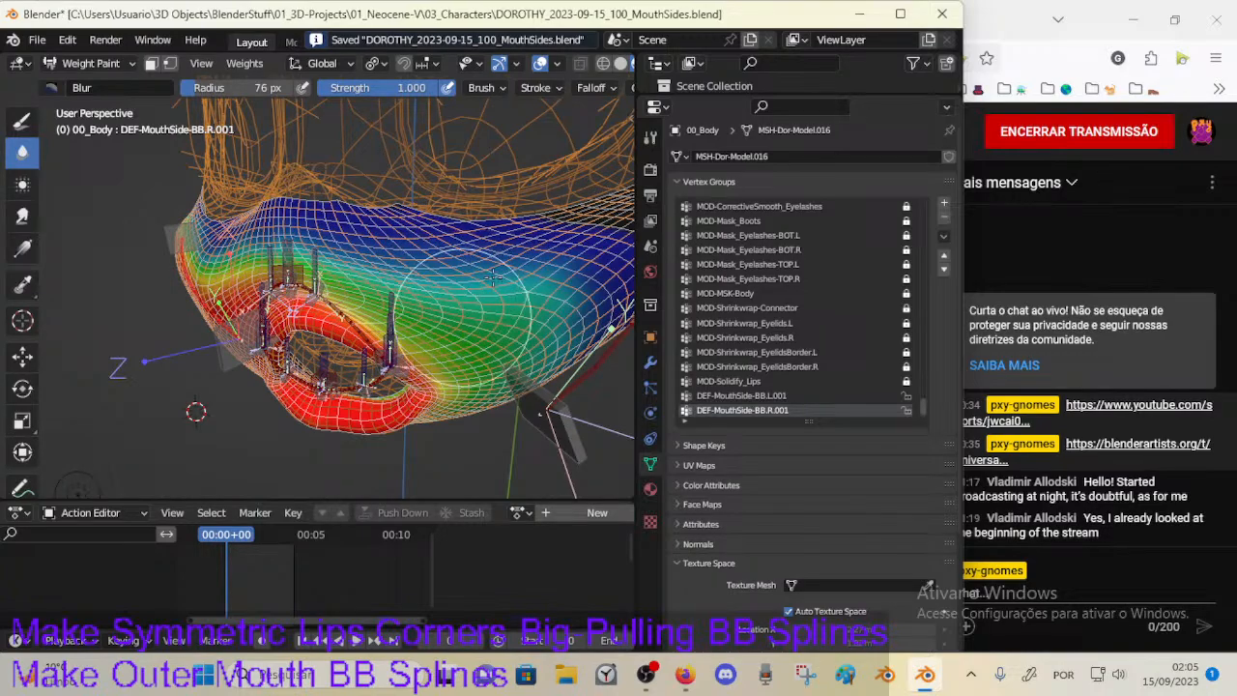
Step: Blur the DEF-MouthSide-BB.R.001 weight gradient across the cheek, mouth corner and upper lip from several angles
middle_click_drag(461, 267, 454, 319)
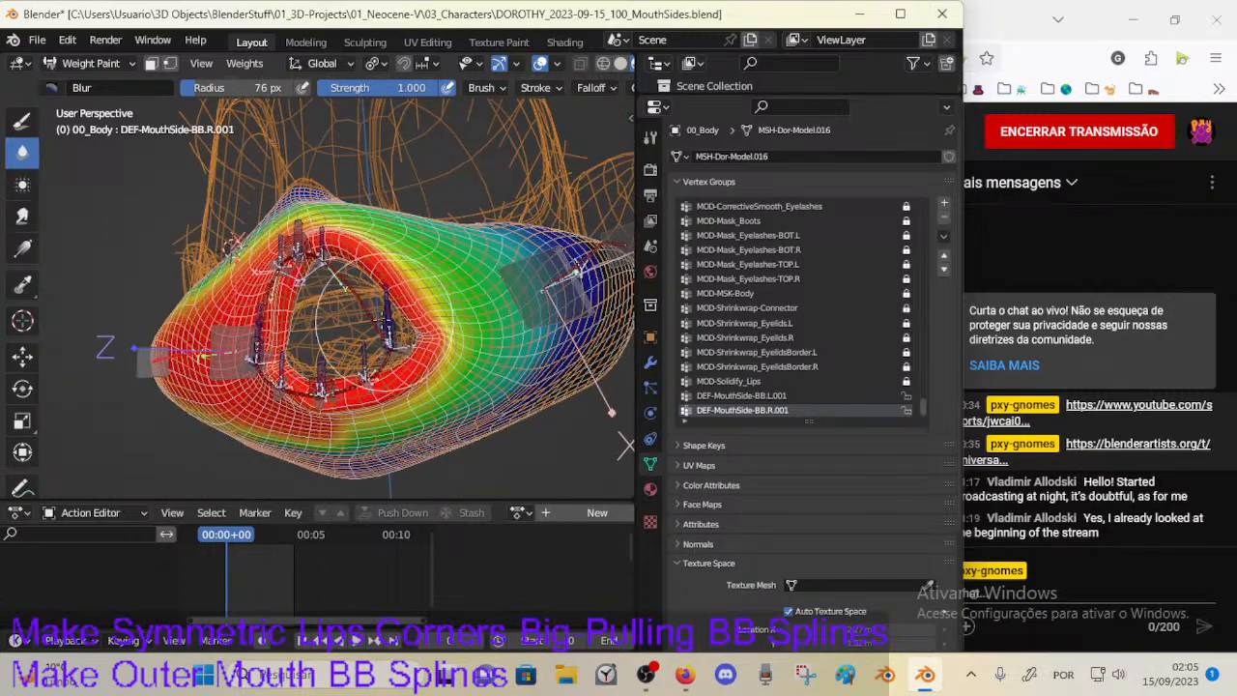
mouse_move(501, 286)
middle_mouse_down()
mouse_move(541, 310)
mouse_move(475, 365)
mouse_move(425, 271)
mouse_move(403, 303)
middle_mouse_up()
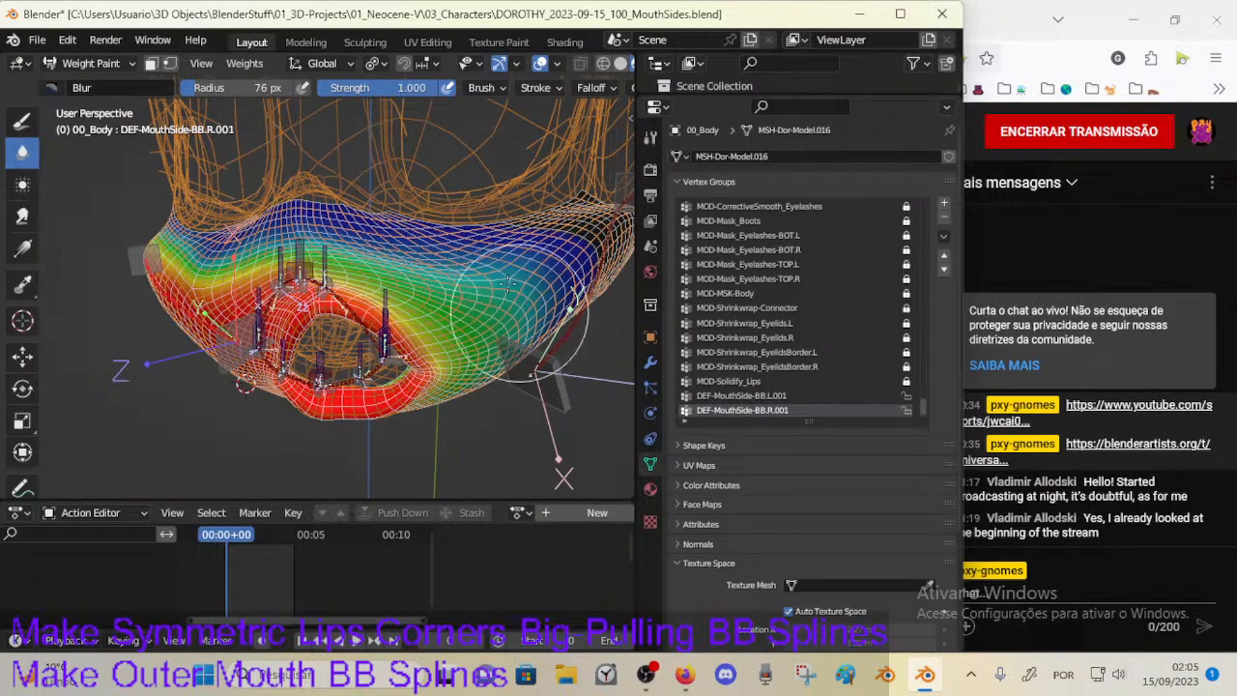
mouse_move(495, 298)
middle_mouse_down()
mouse_move(503, 304)
mouse_move(193, 357)
middle_mouse_up()
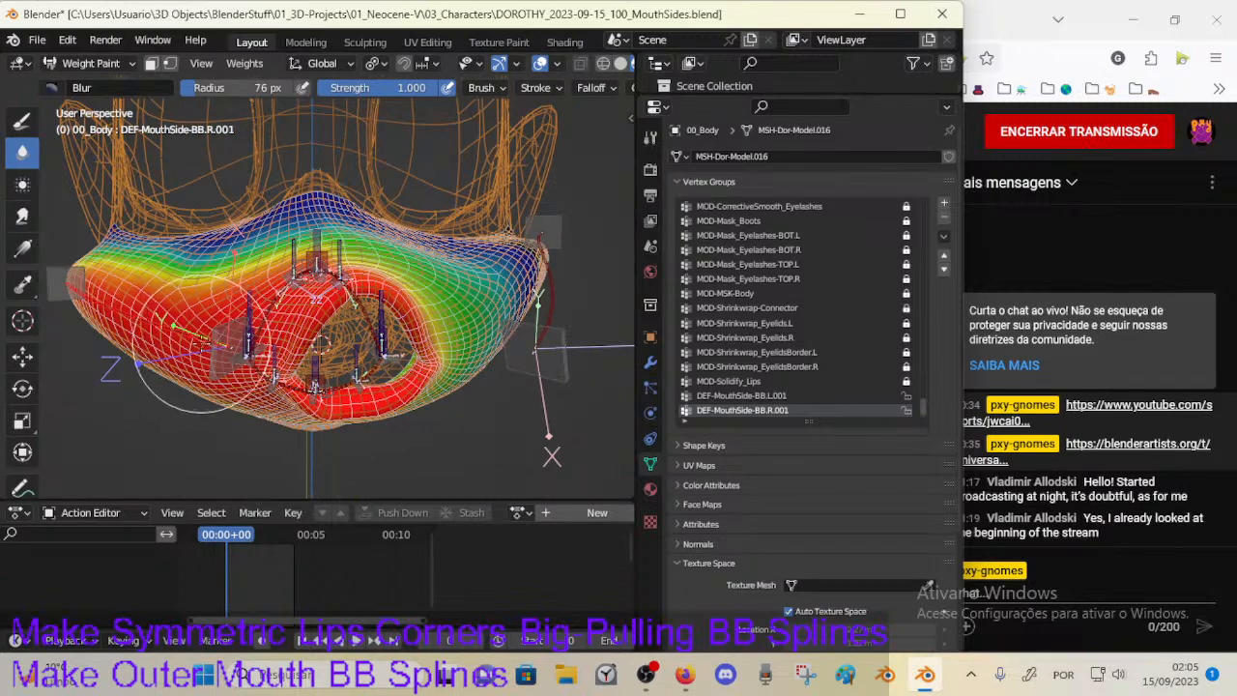
middle_click_drag(318, 340, 333, 333)
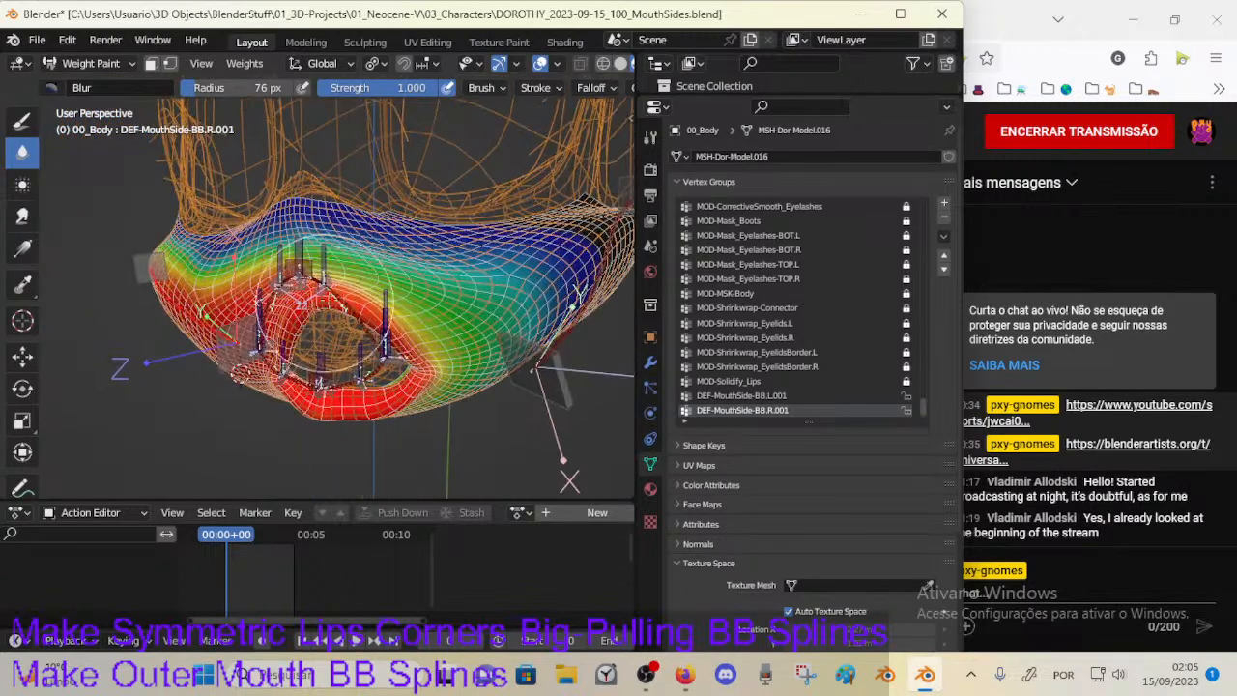
middle_click_drag(358, 264, 224, 418)
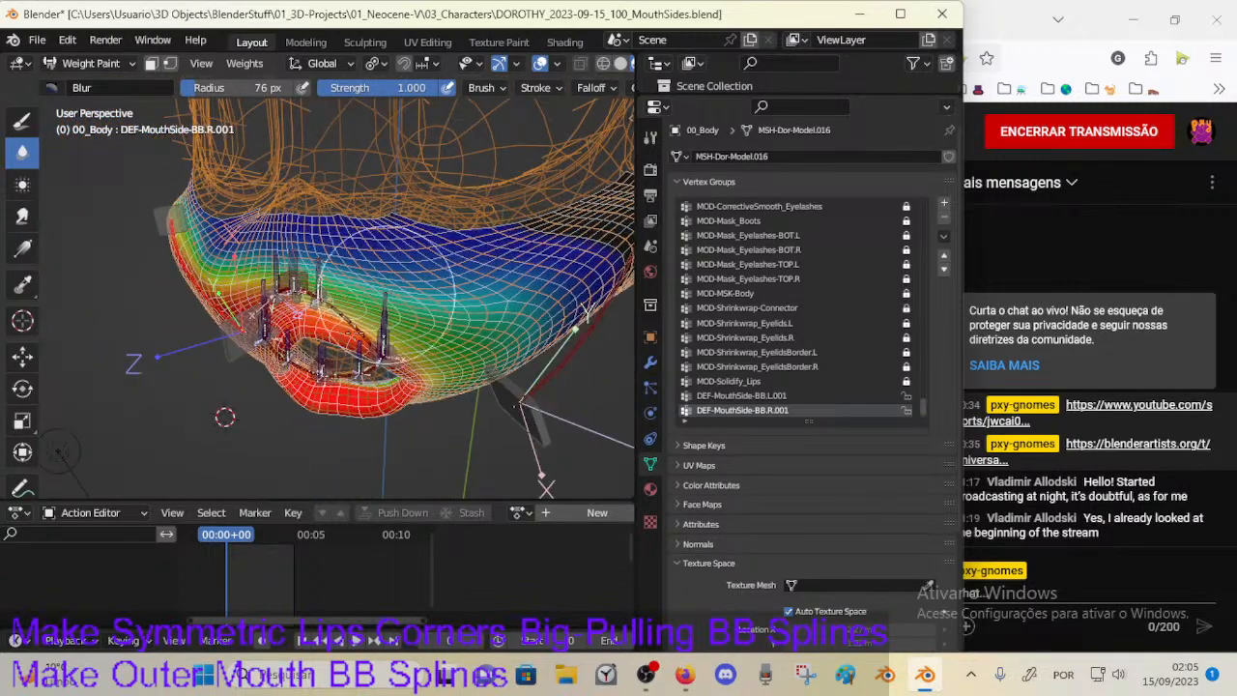
middle_click_drag(241, 276, 352, 287)
key("ctrl+f")
left_click(362, 276)
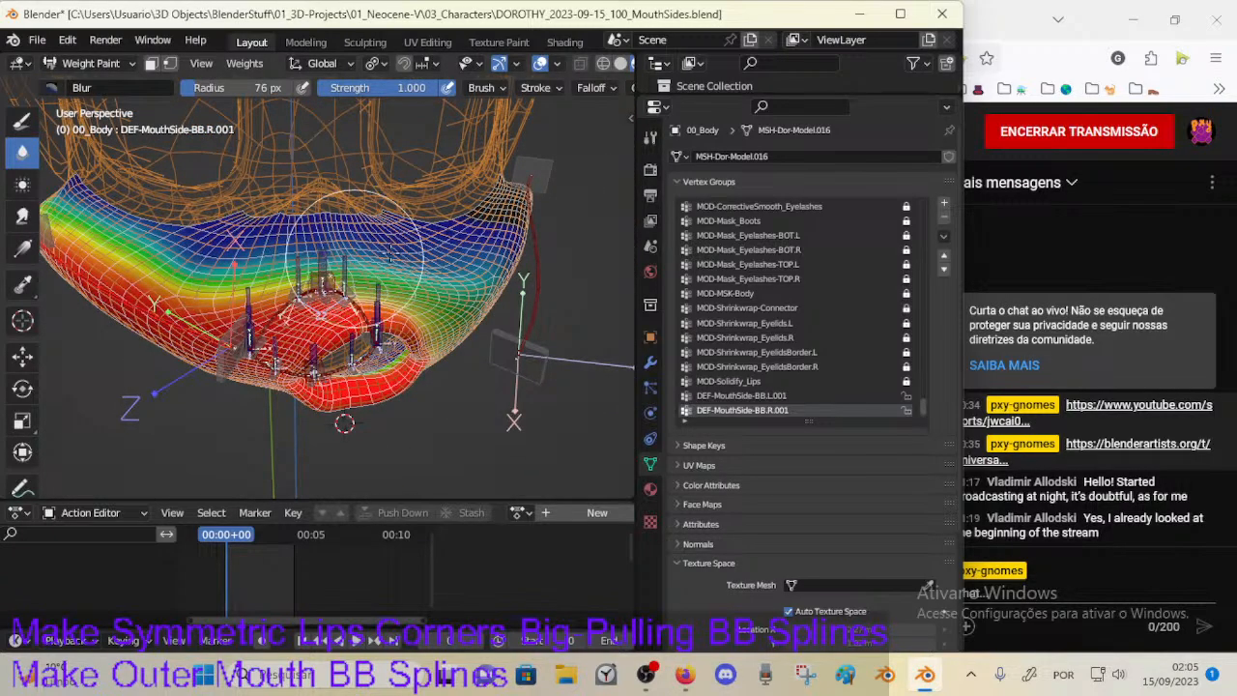
mouse_move(444, 269)
middle_mouse_down()
mouse_move(353, 242)
mouse_move(374, 215)
middle_mouse_up()
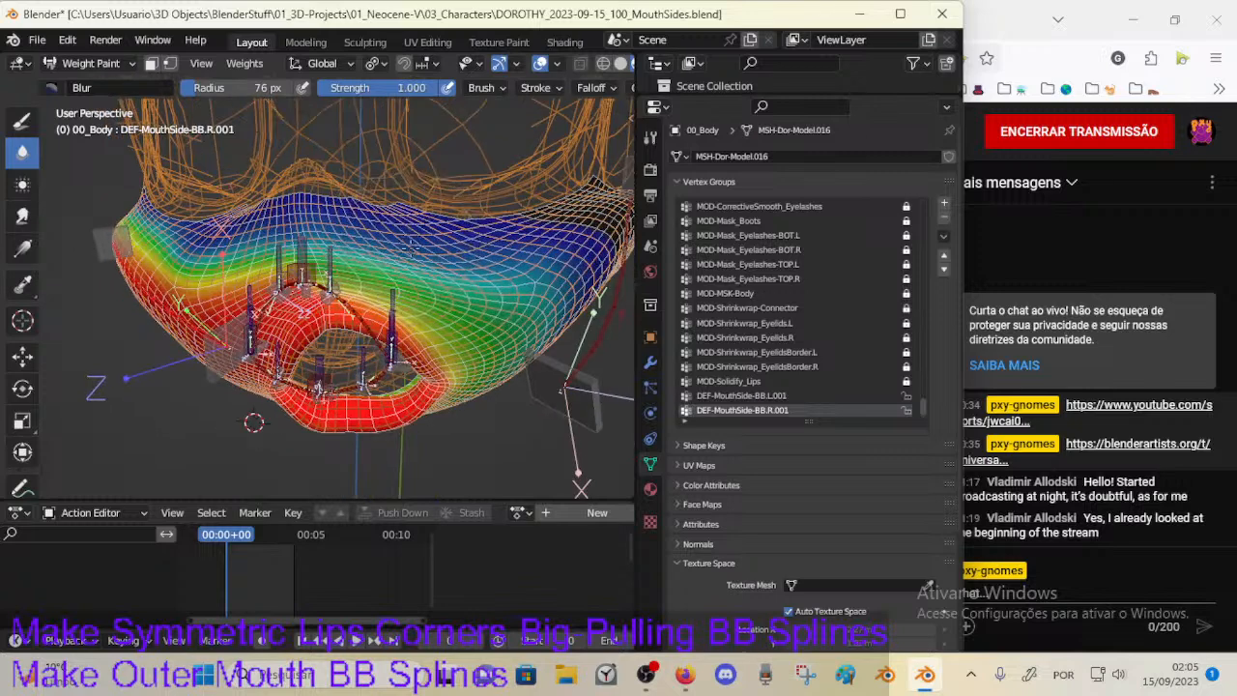
Step: Even out the DEF-MouthSide-BB.R.001 weights around the mouth and cheek using the Average brush at a 46 px radius
left_click(23, 183)
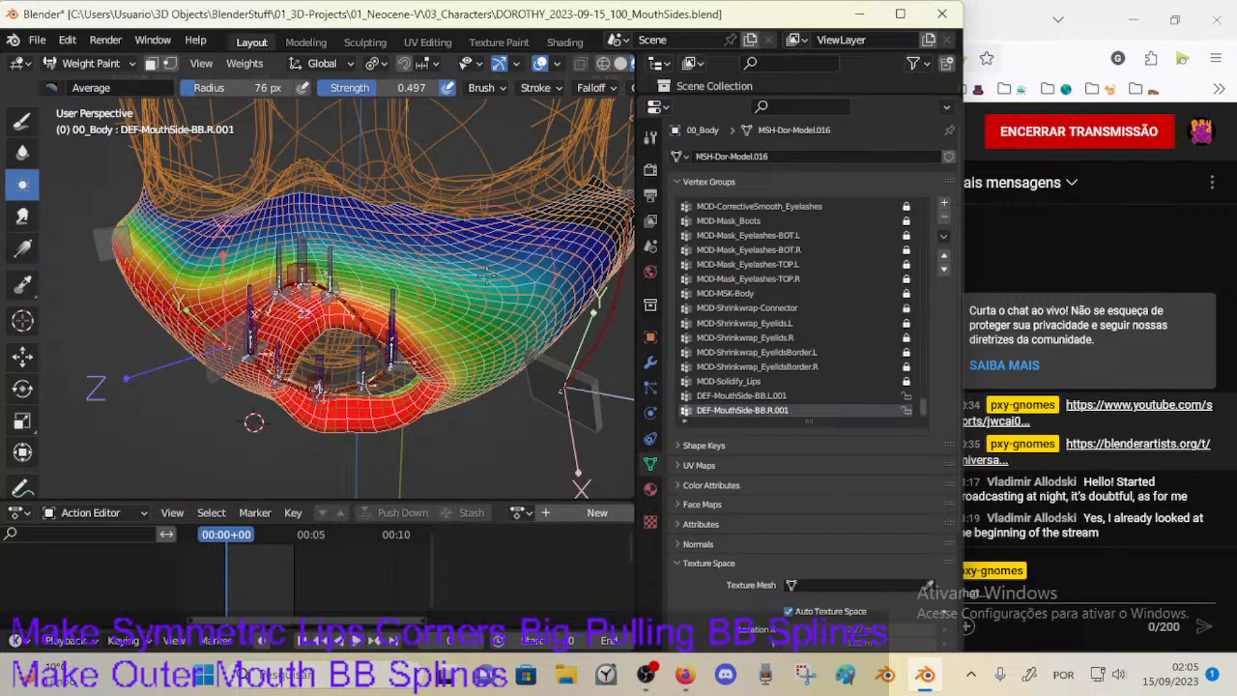
middle_click_drag(487, 275, 452, 262)
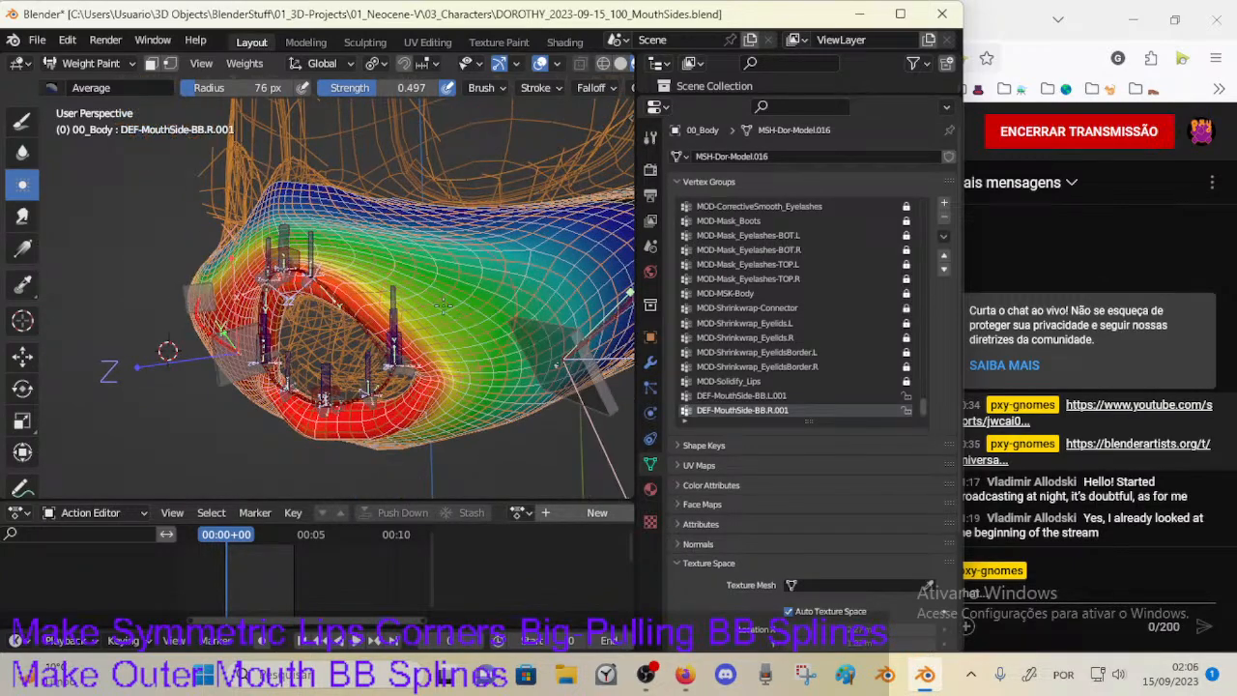
middle_click_drag(353, 258, 380, 260)
key("f")
left_click(350, 260)
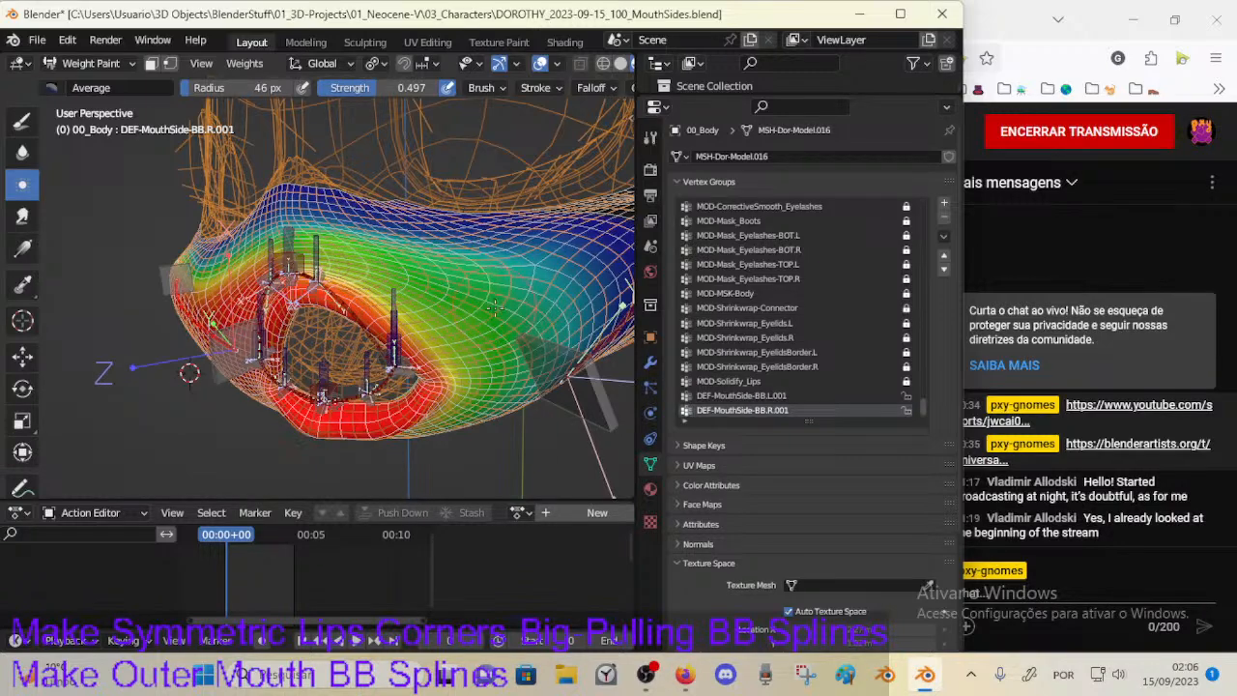
middle_click_drag(494, 306, 441, 268)
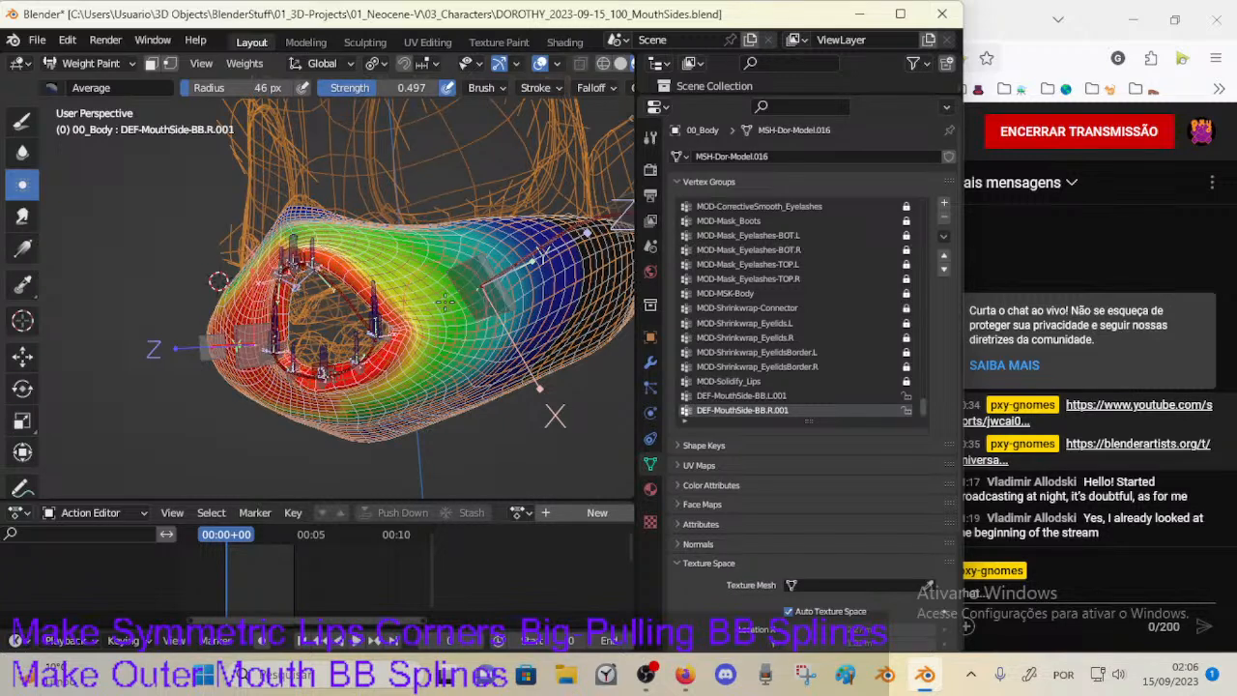
middle_click_drag(444, 301, 452, 273)
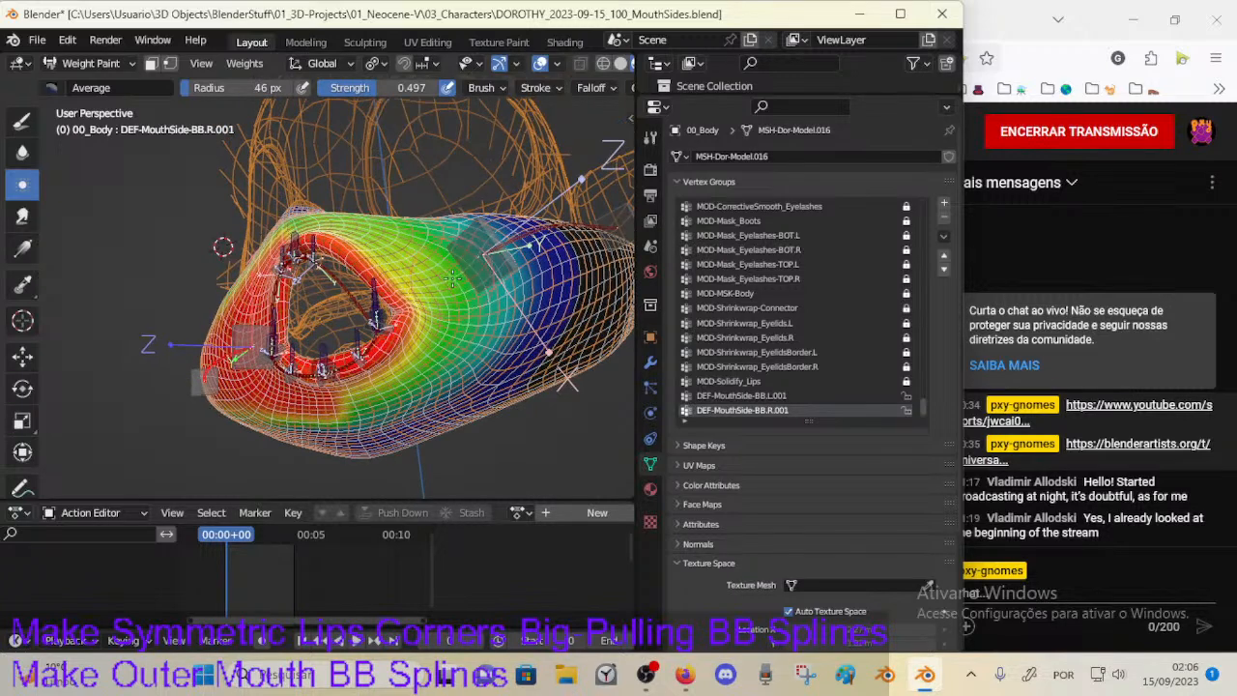
left_click(19, 187)
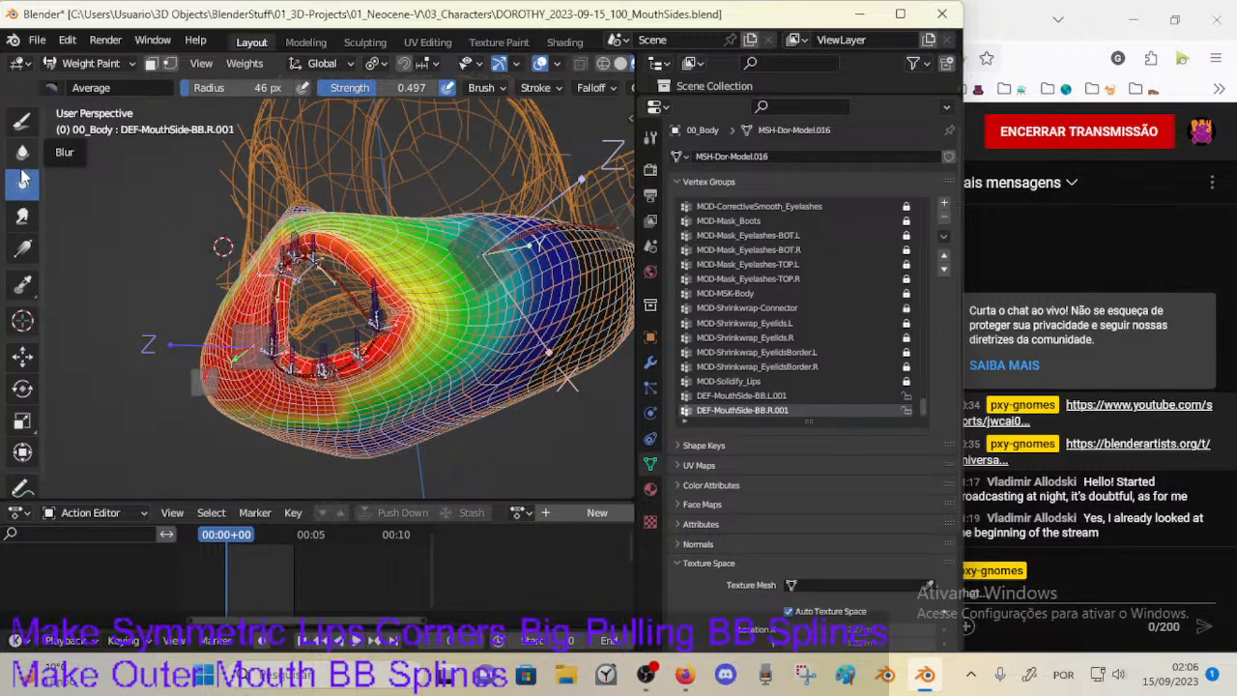
middle_click_drag(378, 308, 462, 282)
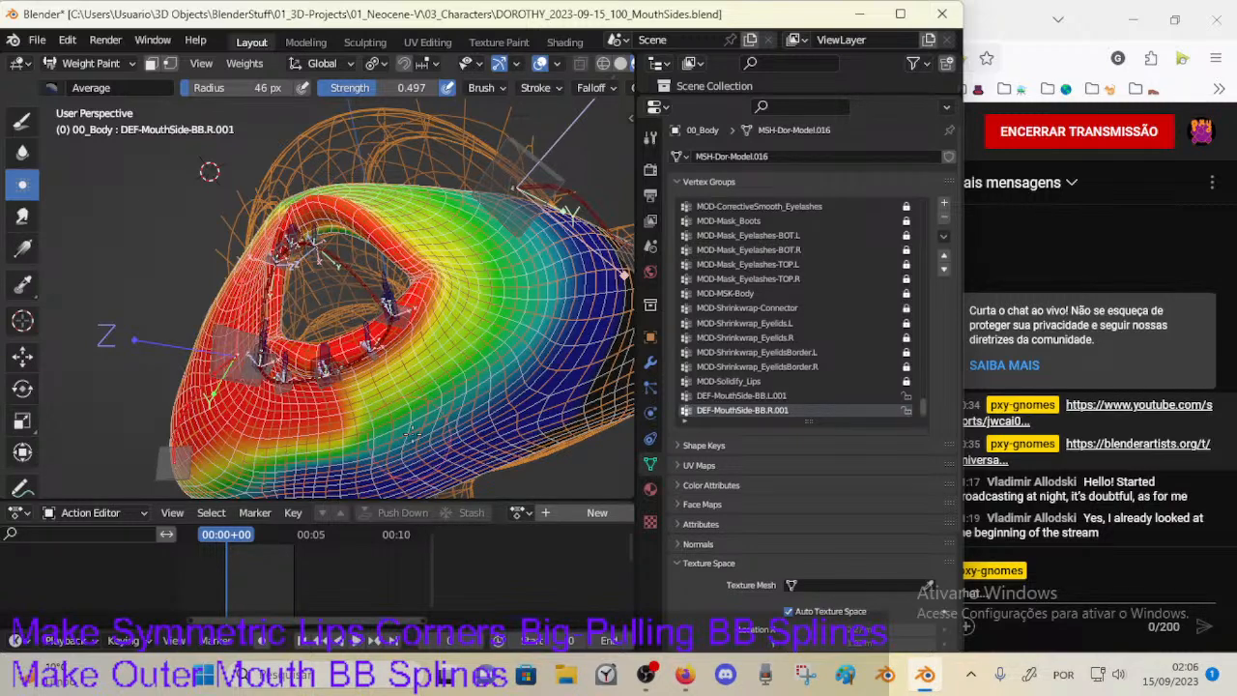
Step: Smooth the DEF-MouthSide-BB.R.001 weights around the mouth and cheek using the Blur brush at 46 px radius and strength 1.000
middle_click_drag(552, 315, 448, 340)
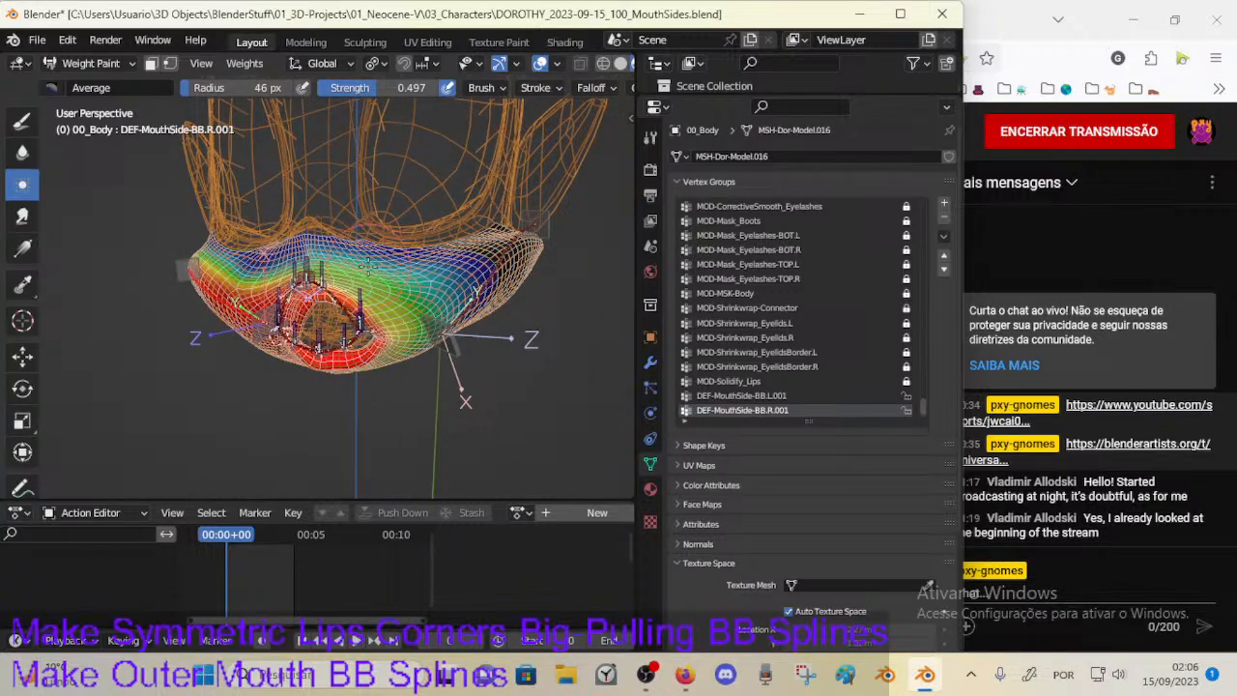
middle_click_drag(368, 266, 326, 135)
left_click(23, 152)
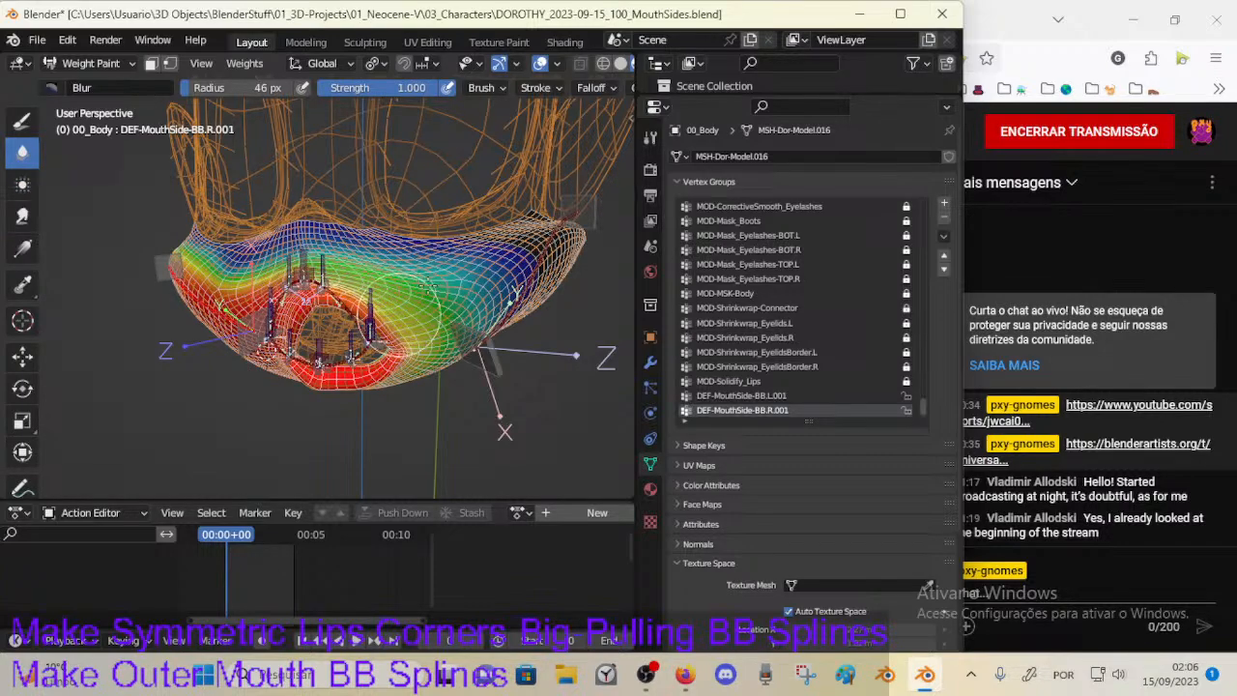
mouse_move(424, 283)
middle_mouse_down()
mouse_move(410, 276)
mouse_move(440, 338)
mouse_move(439, 281)
middle_mouse_up()
middle_click_drag(409, 325, 459, 356)
Step: Move and rotate the CTL-MouthSide-BBH.L.001 control to test the cheek deformation, and undo the last move
left_click(464, 346, "ctrl")
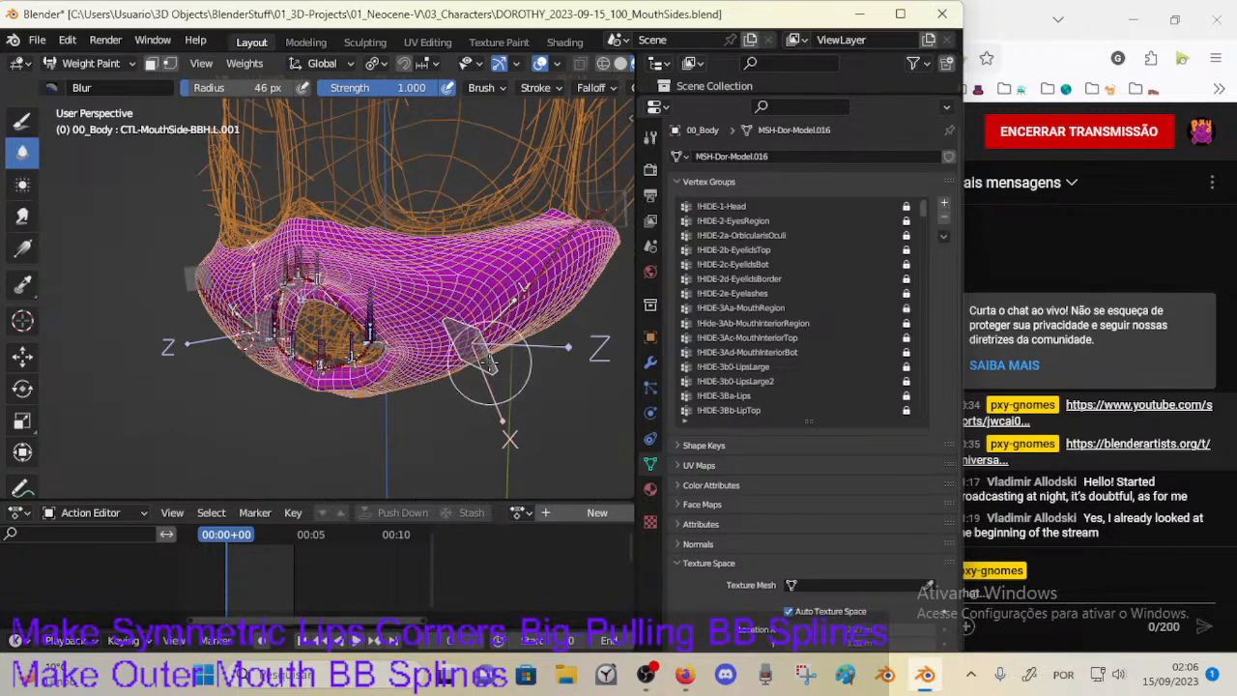
key("g")
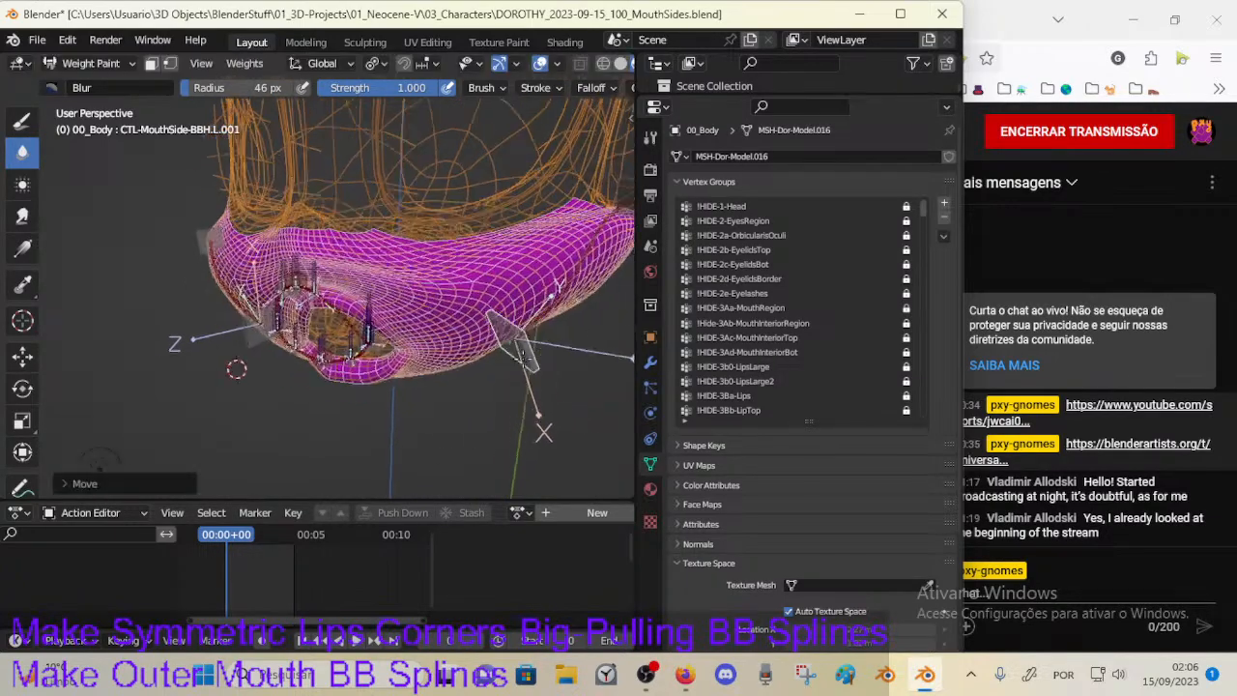
key("r")
left_click(525, 356)
key("g")
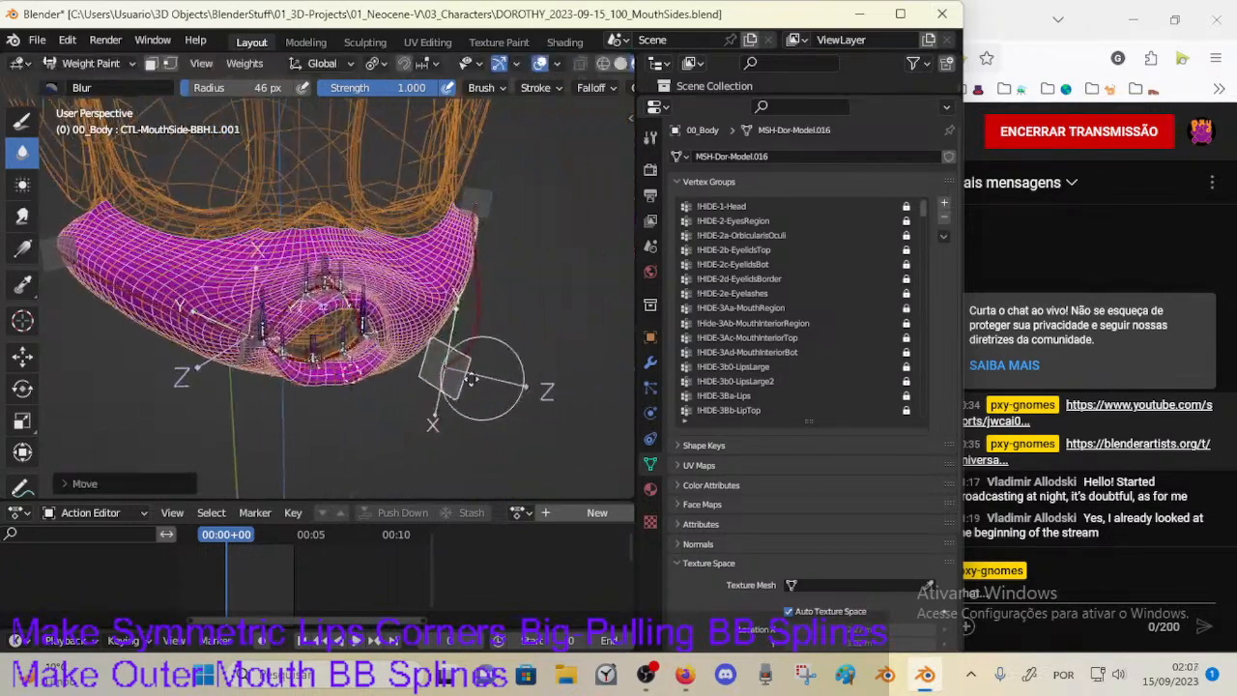
left_click(366, 420)
key("ctrl+z")
Step: Rotate and reposition the CTL-MouthSide-BBH.L.001 control farther out from the cheek to test the mouth side's stretch
key("r")
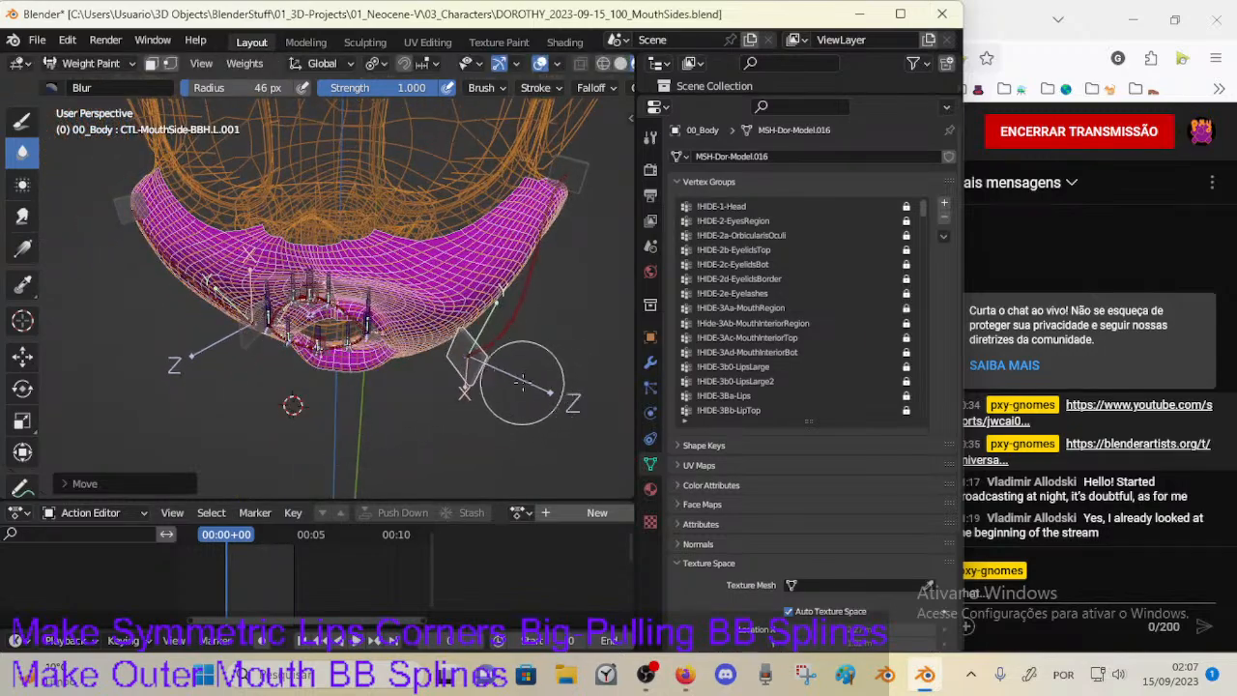
left_click(512, 346)
key("g")
left_click(514, 348)
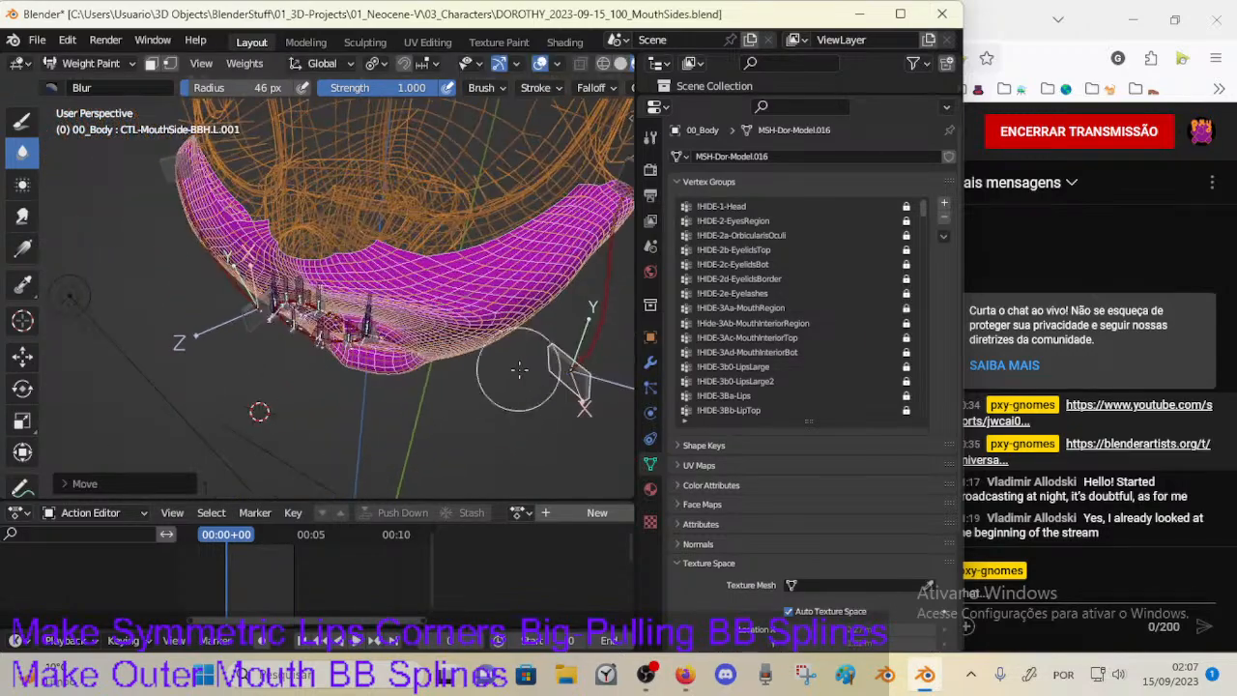
key("r")
middle_click_drag(514, 348, 348, 401)
left_click(488, 387)
key("g")
left_click(556, 375)
Step: Move and rotate the CTL-MouthSide-BBH.R.001 control to test how the lips and opposite cheek deform
left_click(347, 401, "ctrl")
key("g")
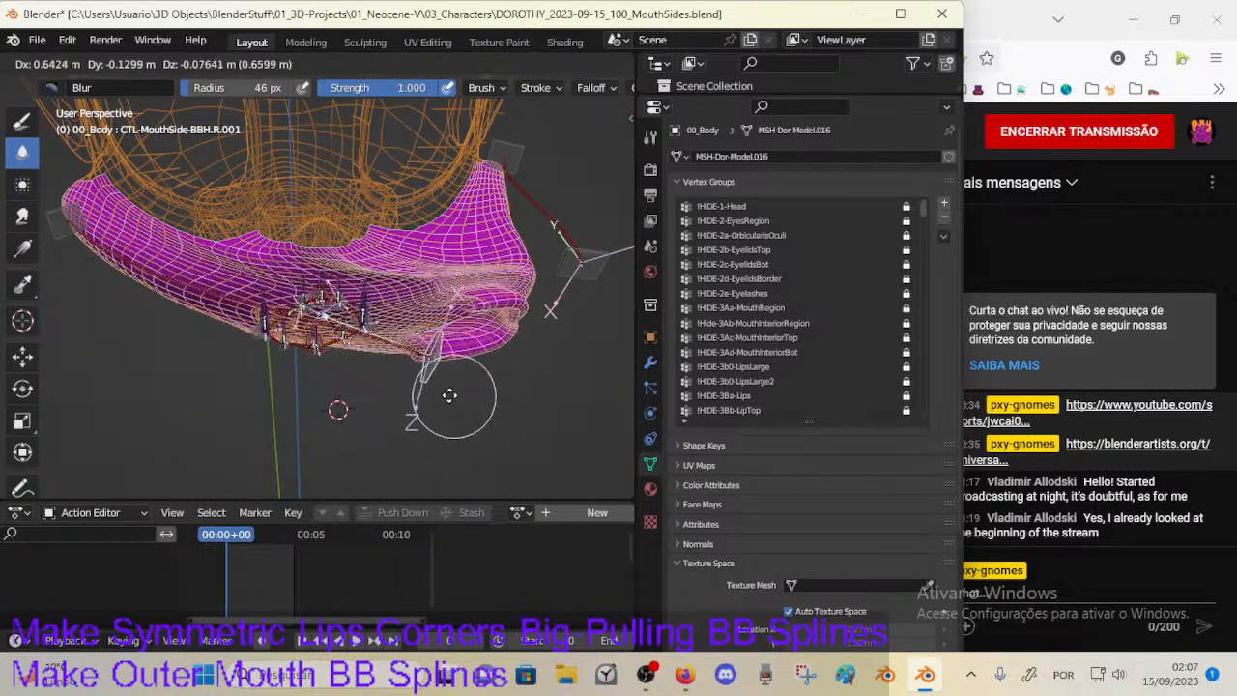
left_click(410, 405)
key("r")
left_click(416, 416)
middle_click_drag(416, 415, 464, 406)
middle_click_drag(460, 327, 512, 295)
key("g")
left_click(524, 339)
middle_click_drag(525, 376, 454, 387)
Step: Try rotating and moving the CTL-MouthSide-BBH.L.001 control to preview the mouth corner's deformation
left_click(425, 381, "ctrl")
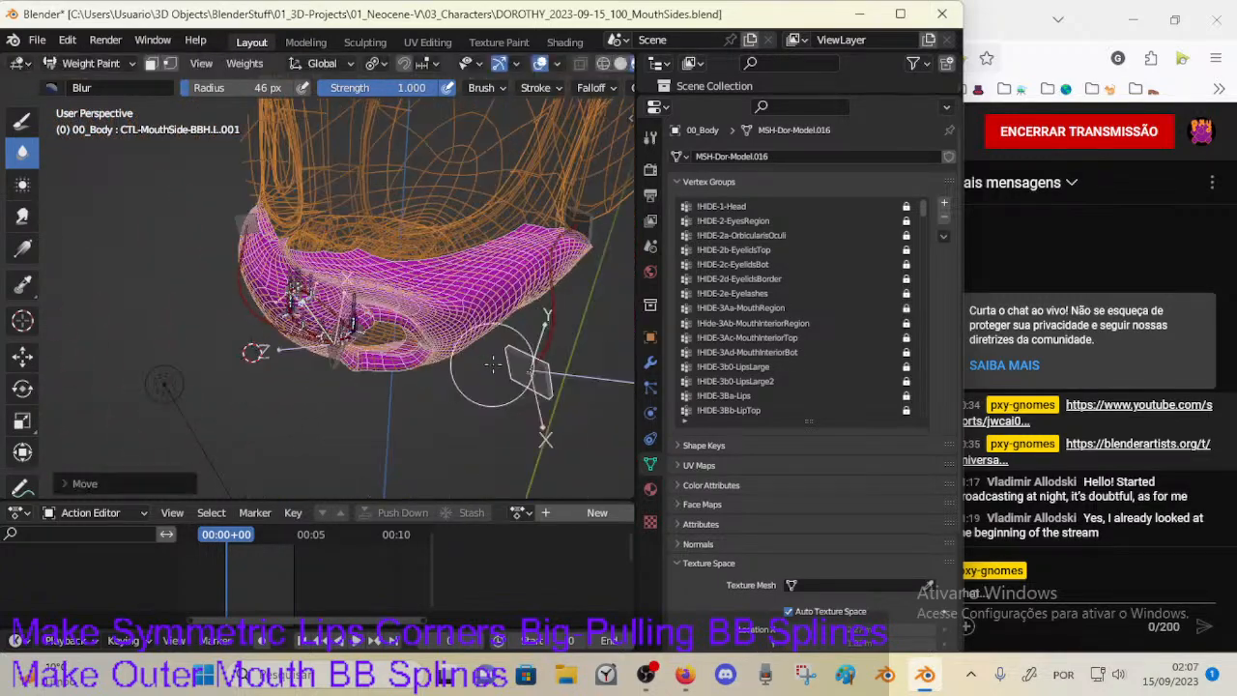
key("r")
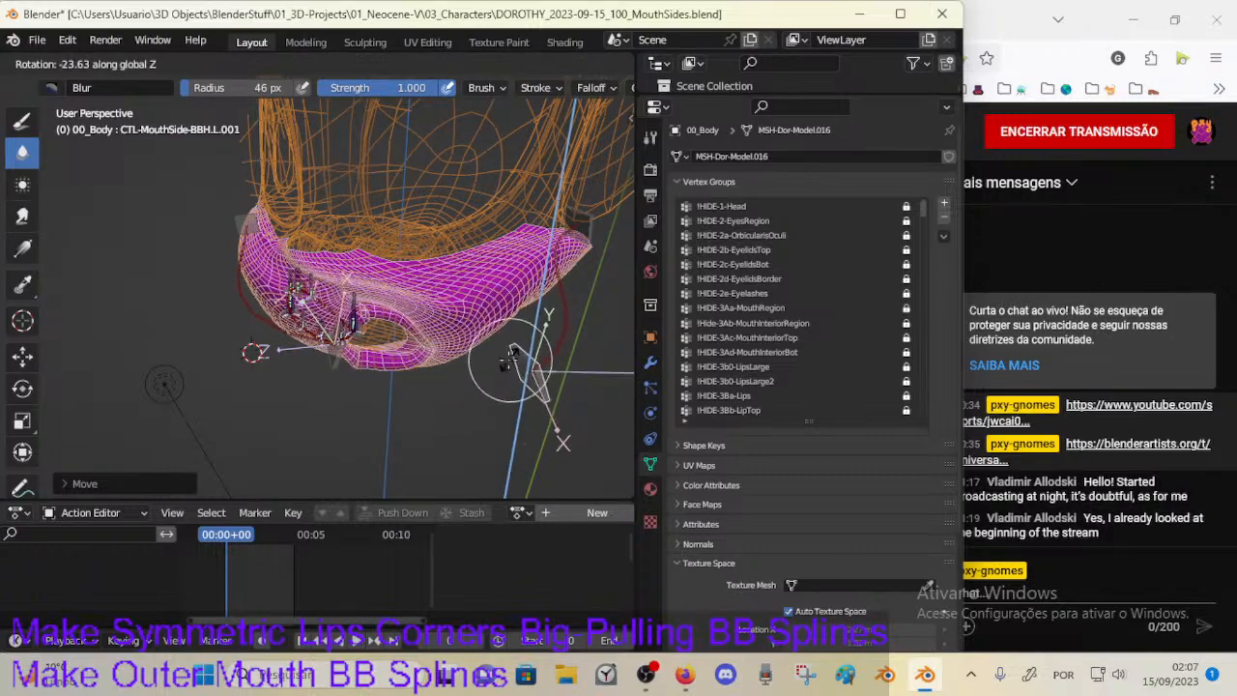
key("Escape")
middle_click_drag(510, 358, 469, 383)
key("g")
key("Escape")
key("r")
key("Escape")
Step: Reposition the CTL-MouthSide-BBH.R.001 control near the mouth opening in several moves to pose the lips
left_click(462, 369, "ctrl")
key("g")
left_click(411, 334)
key("g")
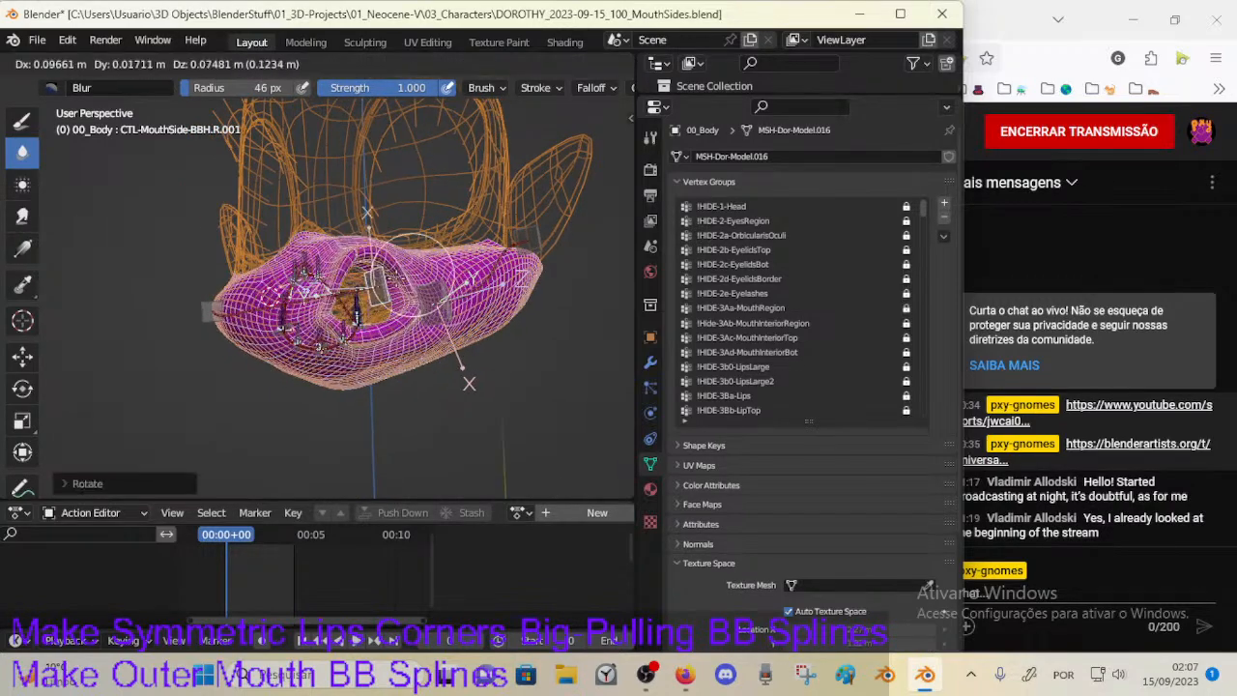
left_click(401, 331)
middle_click_drag(401, 332, 373, 325)
key("g")
left_click(413, 306)
Step: Select the DEF-MouthSide-BB.L.001 bone and even out its weights above the upper lip with the Average brush
left_click(465, 311, "ctrl")
middle_click_drag(415, 360, 267, 340)
scroll(372, 335, "up", 3)
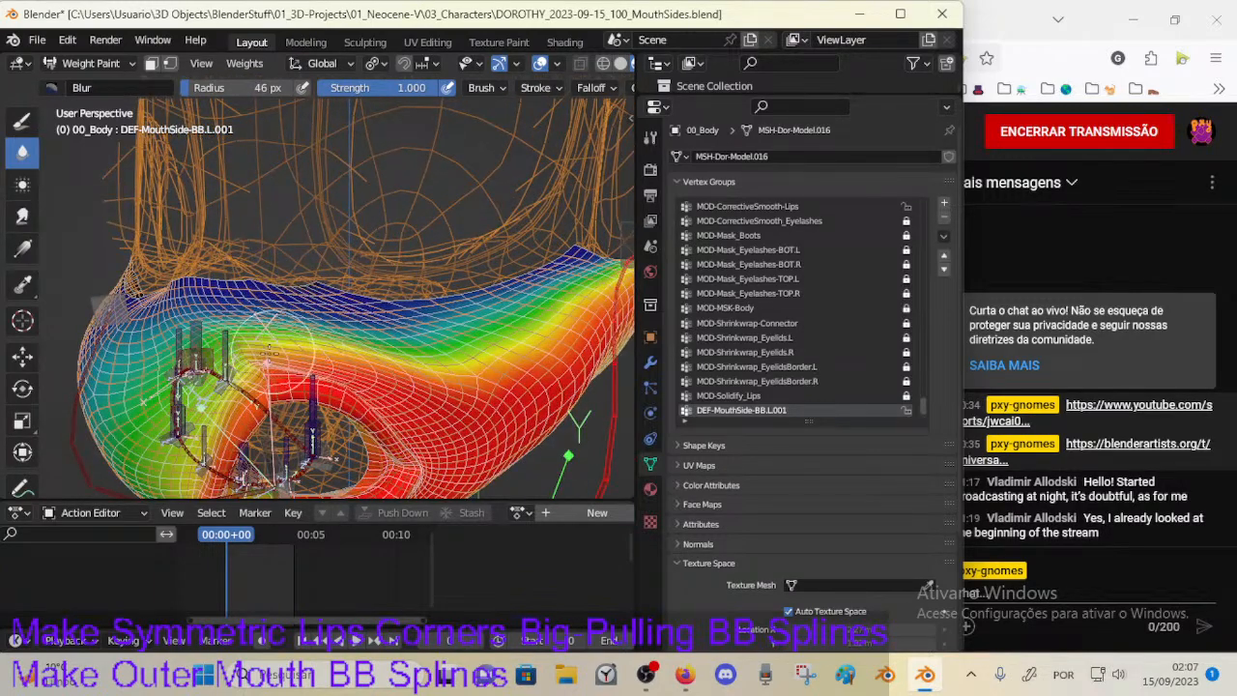
left_click(22, 183)
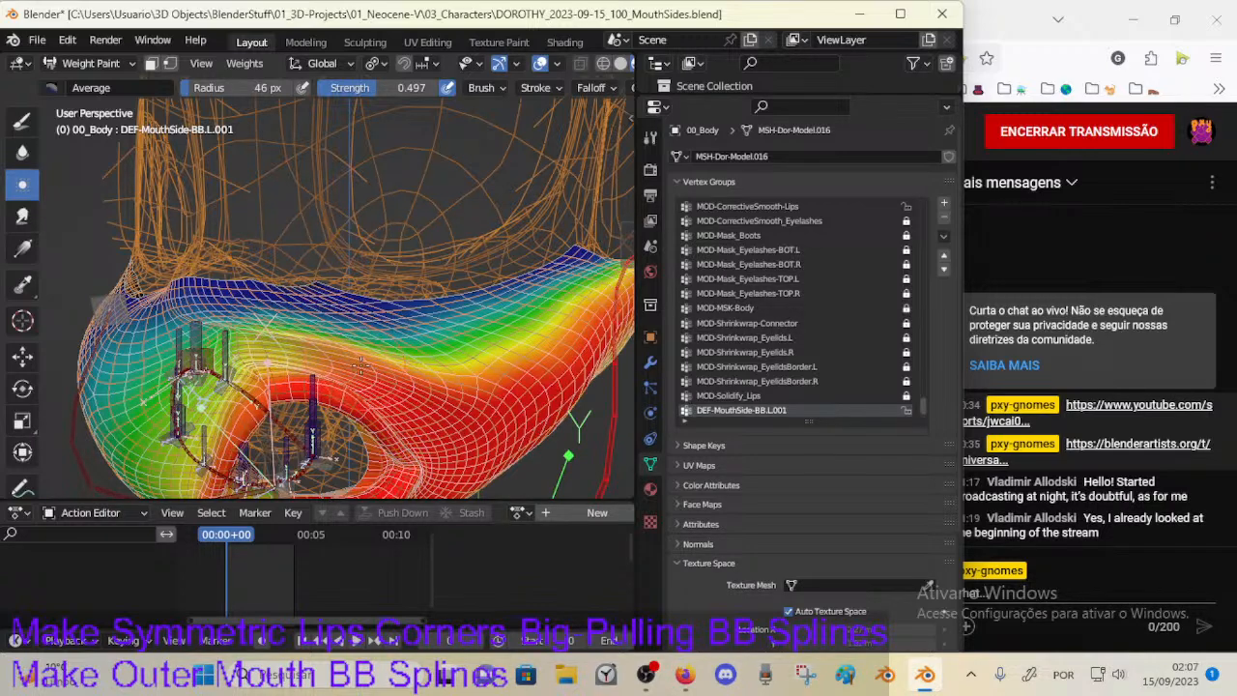
mouse_move(382, 352)
middle_mouse_down()
mouse_move(356, 349)
mouse_move(417, 379)
middle_mouse_up()
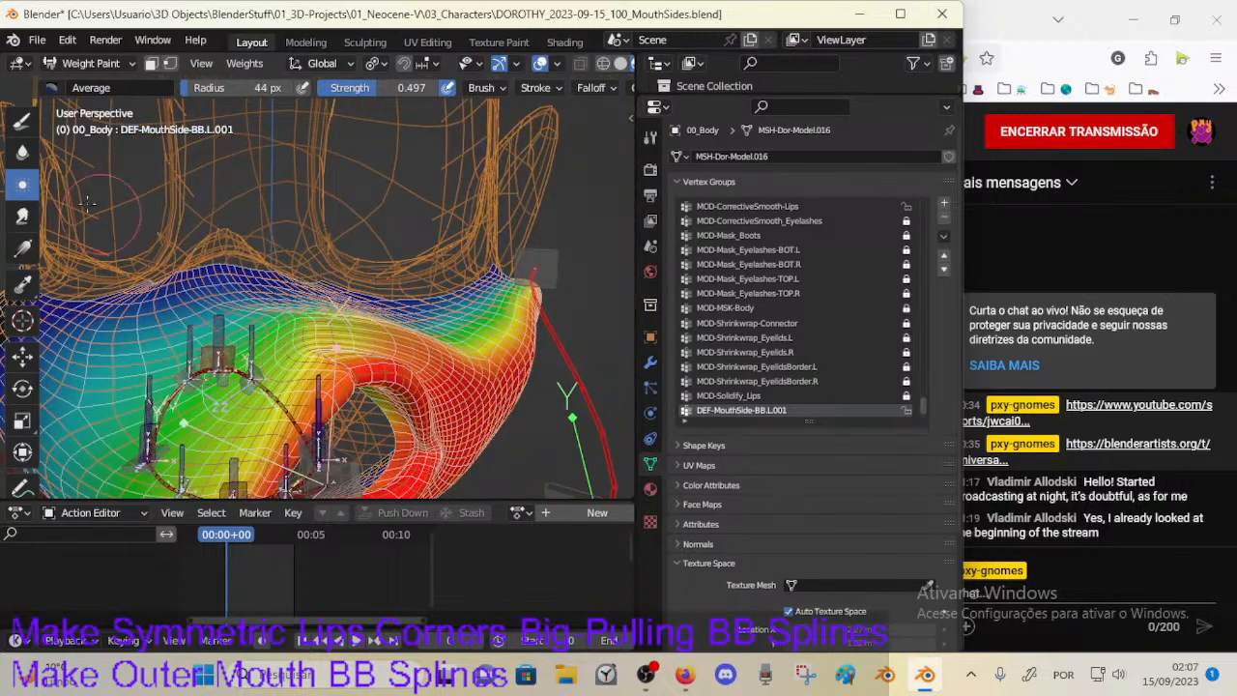
Step: Set the Blur brush radius to 84 px and smooth the DEF-MouthSide-BB.L.001 weights above the lips
left_click(23, 151)
middle_click_drag(324, 263, 324, 355)
key("f")
left_click(300, 366)
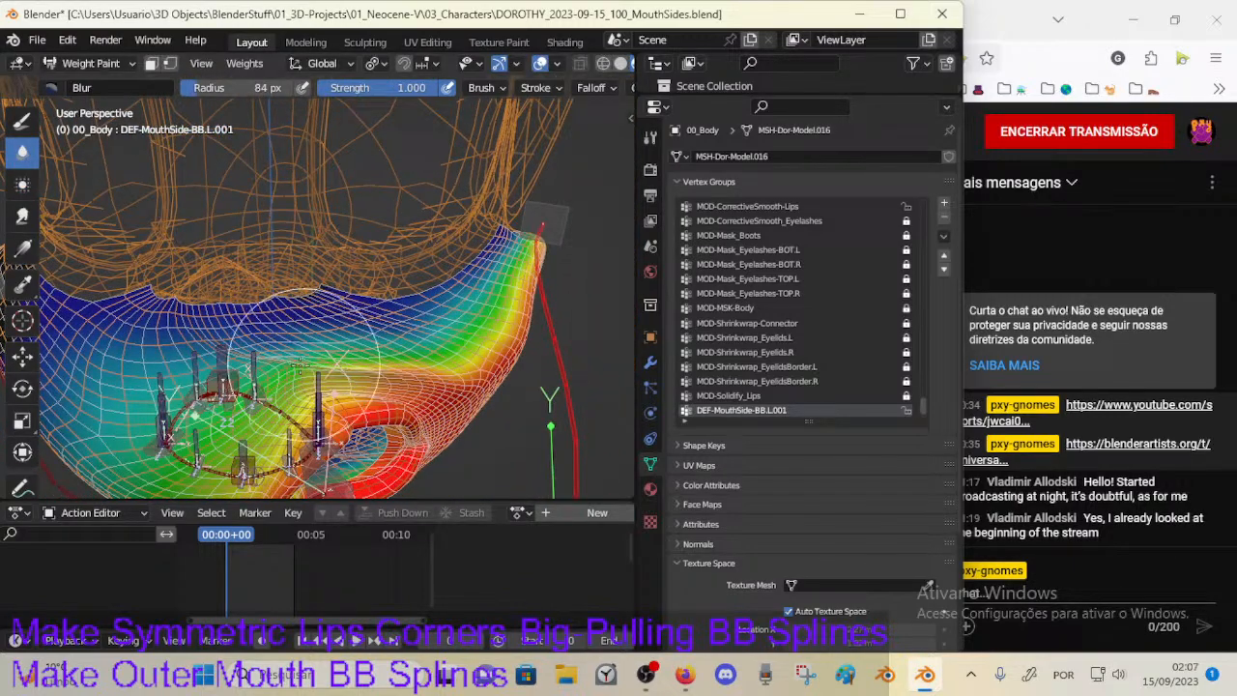
middle_click_drag(351, 336, 278, 388)
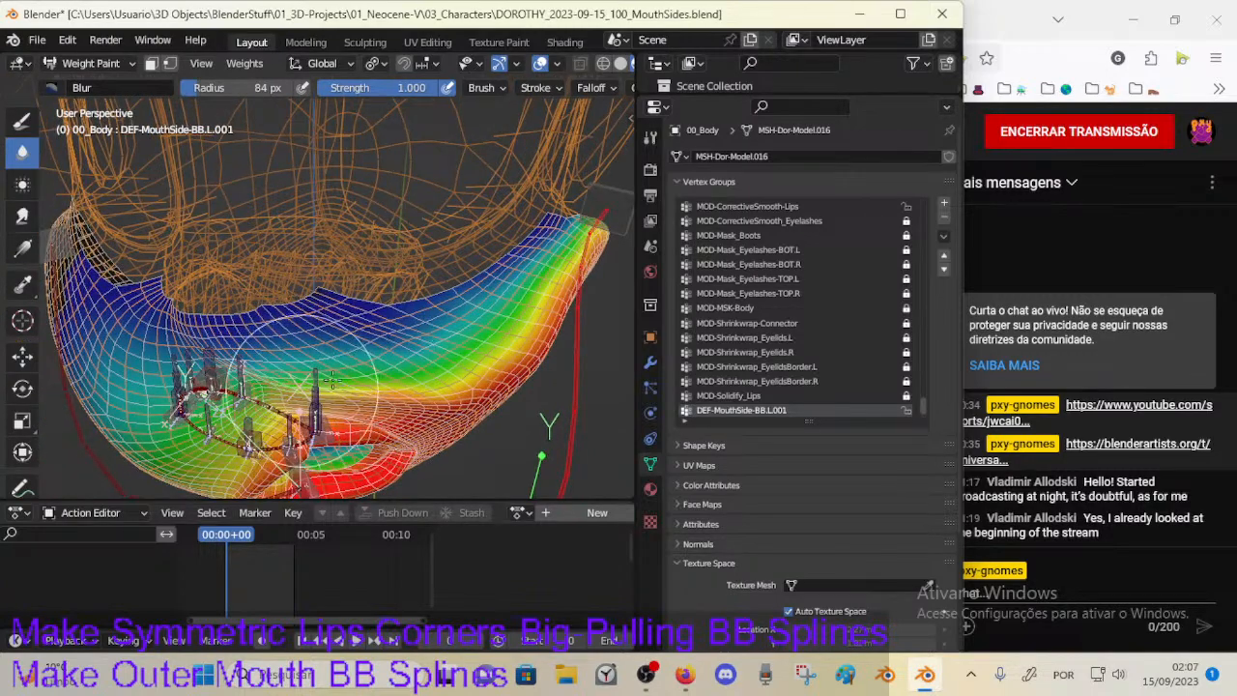
key("shift+f")
right_click(444, 353)
key("ctrl+f")
right_click(522, 319)
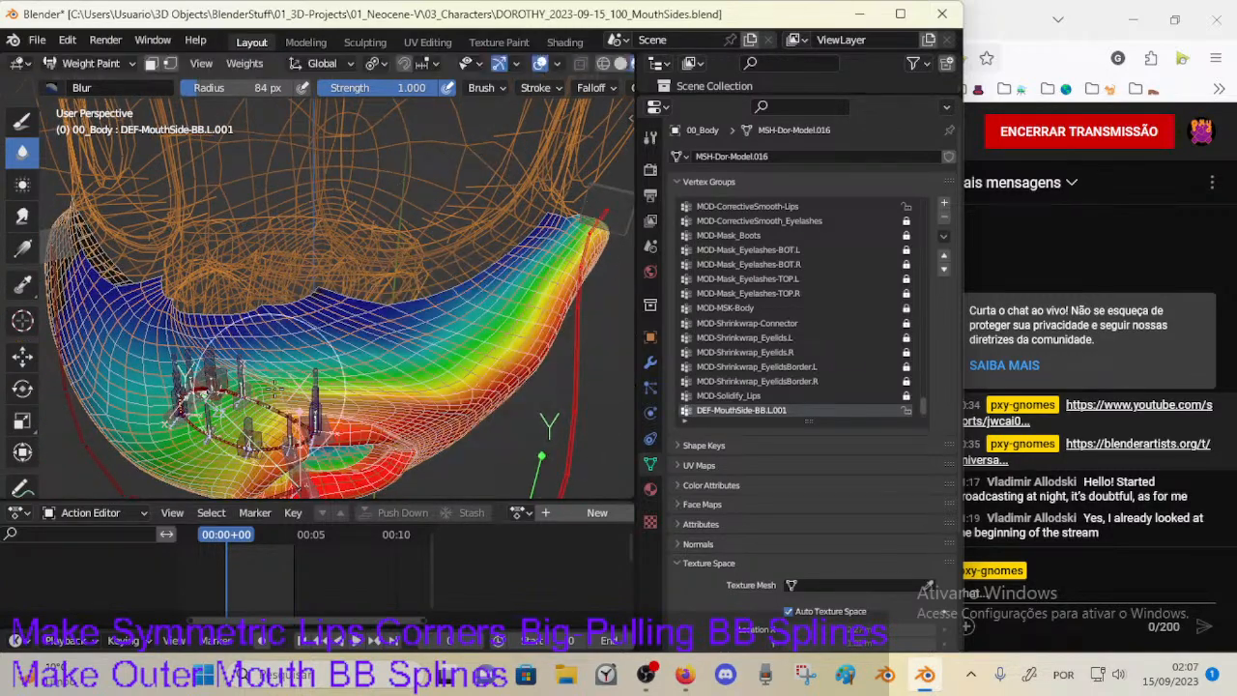
Step: Blur the DEF-MouthSide-BB.L.001 gradient across the upper lip and cheek from several angles
mouse_move(404, 352)
left_mouse_down()
mouse_move(179, 352)
mouse_move(386, 334)
left_mouse_up()
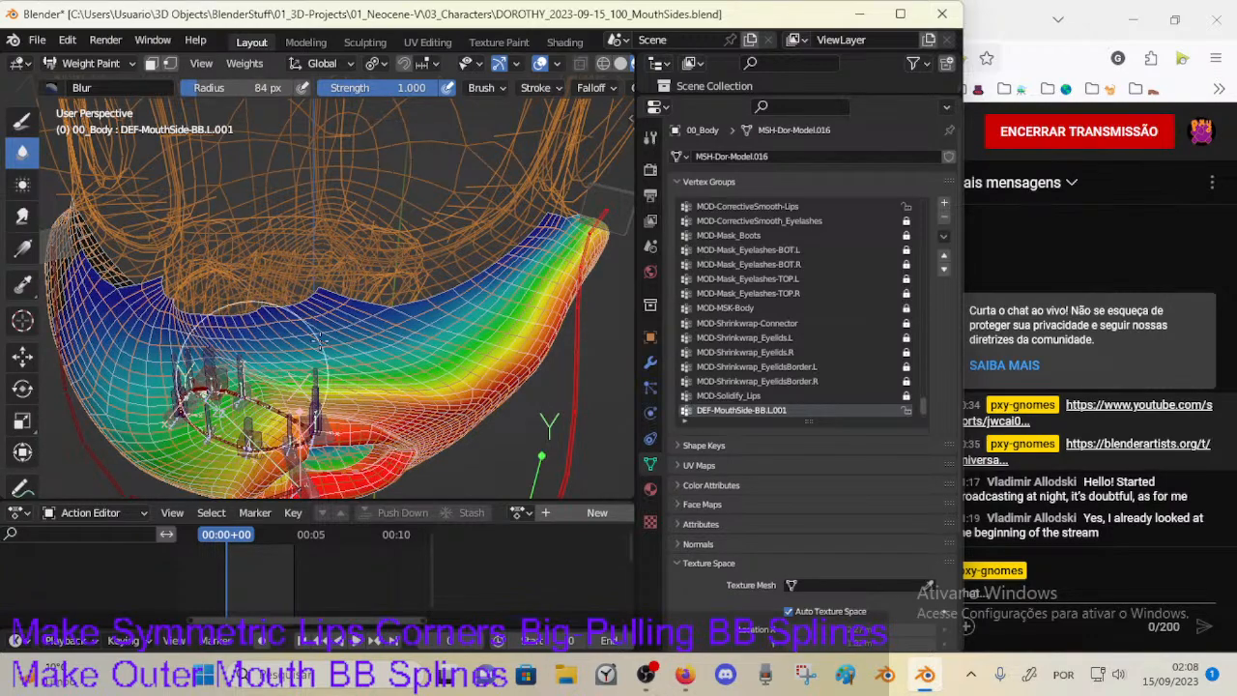
middle_click_drag(386, 334, 272, 340)
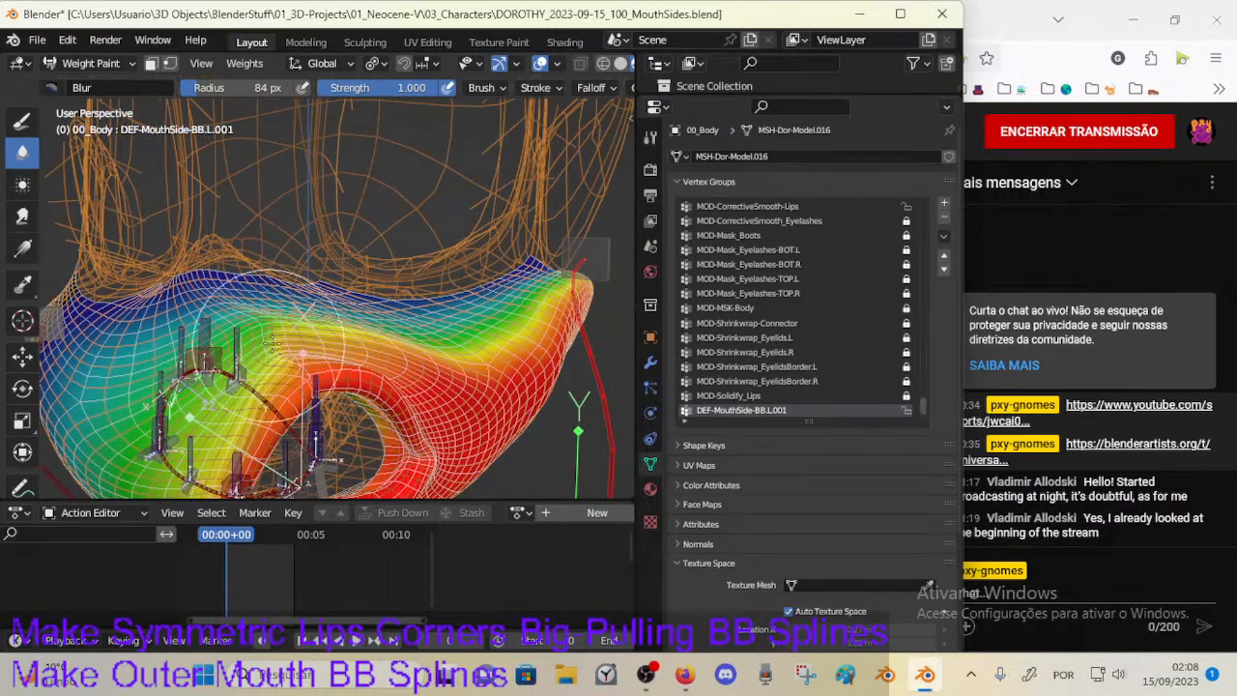
middle_click_drag(340, 320, 368, 326)
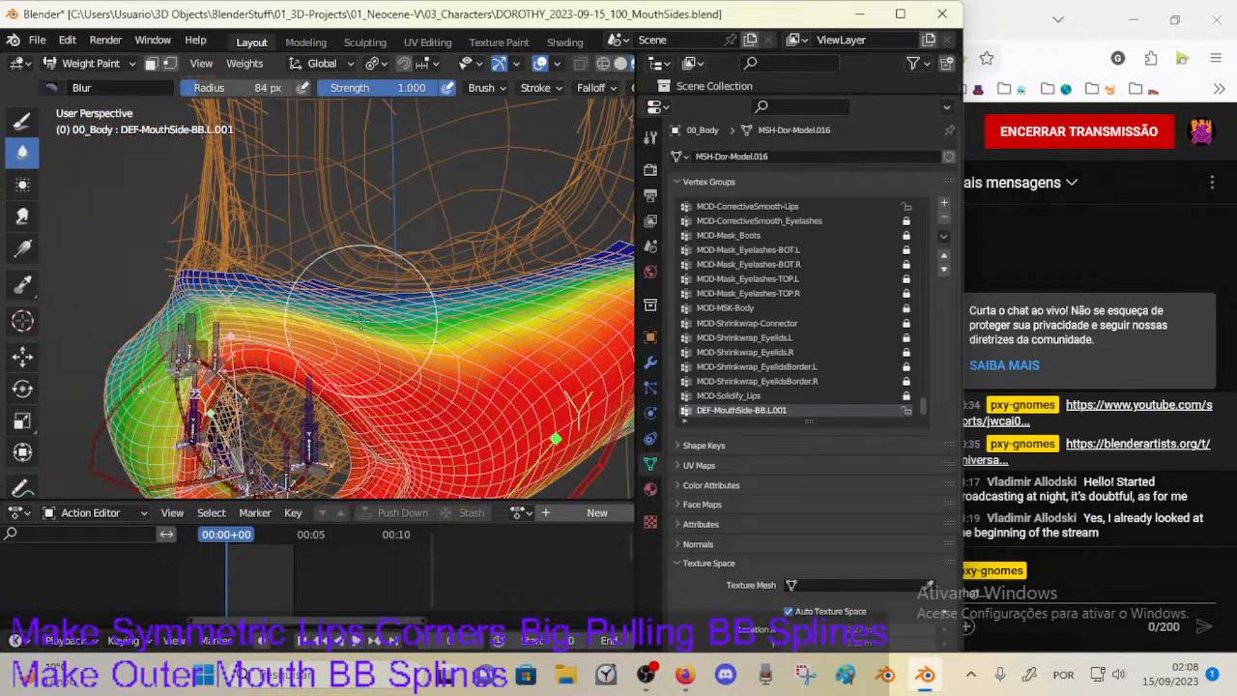
mouse_move(454, 348)
middle_mouse_down()
mouse_move(382, 334)
mouse_move(445, 318)
mouse_move(159, 339)
mouse_move(352, 353)
mouse_move(291, 329)
mouse_move(224, 462)
mouse_move(188, 396)
mouse_move(364, 287)
middle_mouse_up()
Step: Select the DEF-MouthSide-BB.R.001 bone and blur its weights over the upper lip and cheek at 84 px radius
left_click(224, 454, "ctrl")
scroll(208, 416, "up", 2)
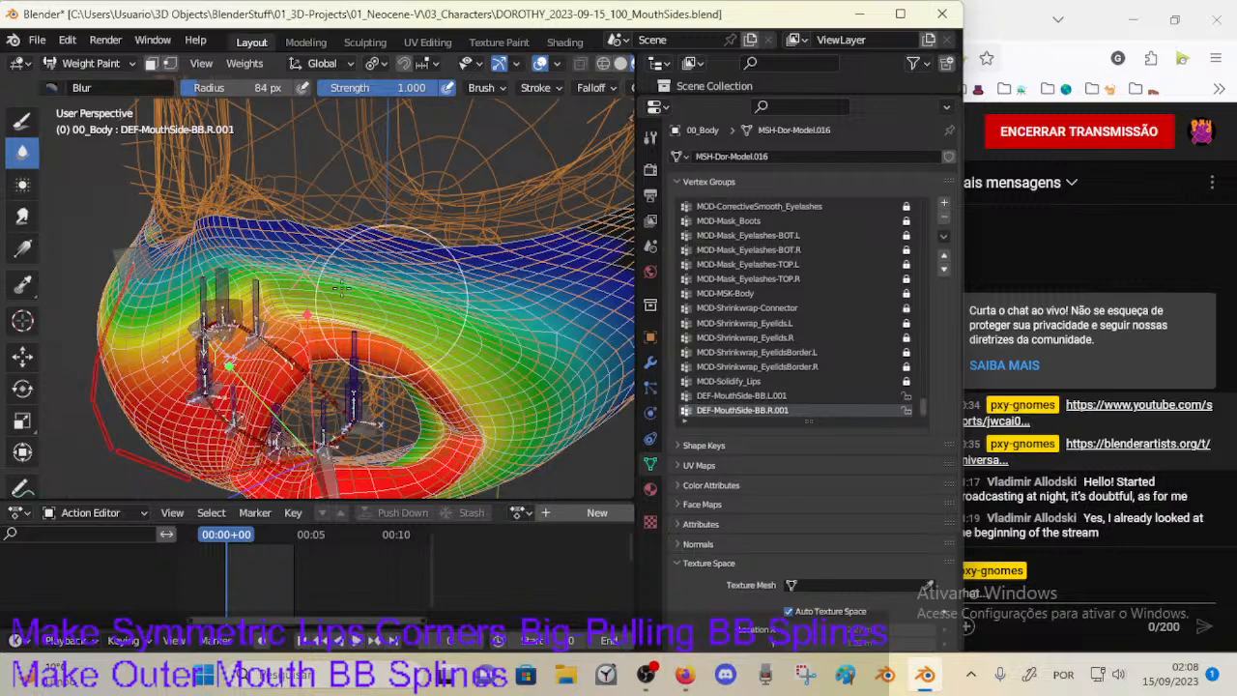
middle_click_drag(338, 288, 318, 304)
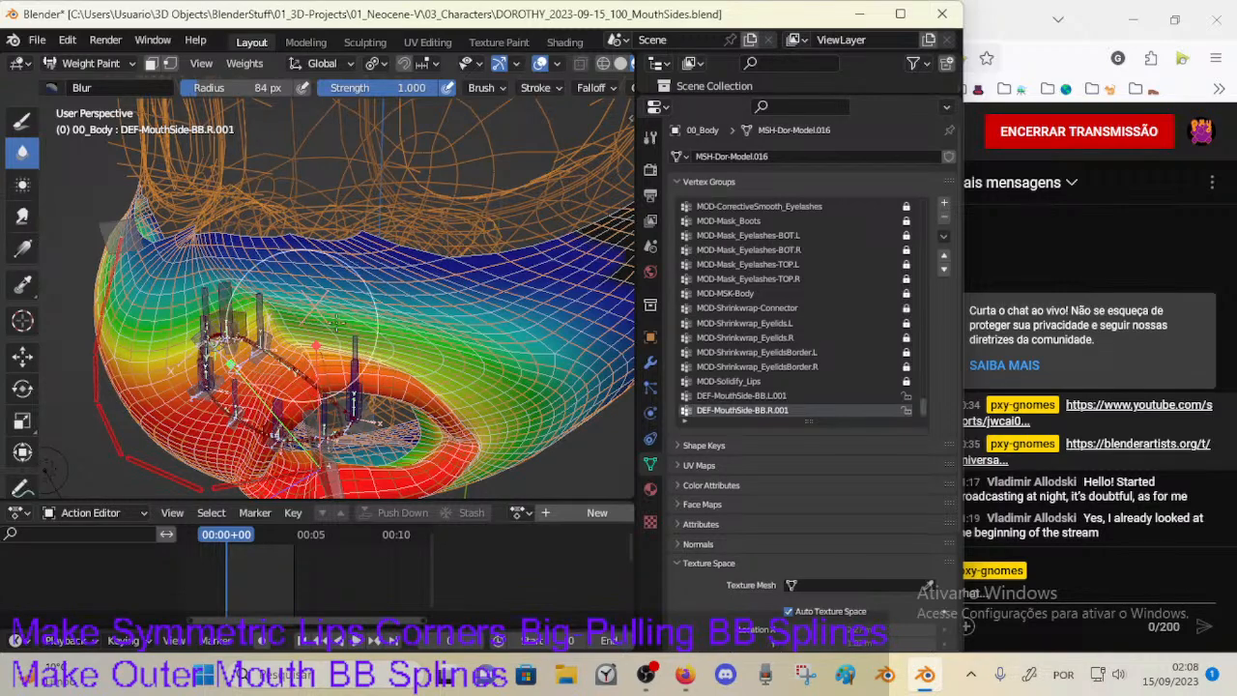
mouse_move(339, 319)
middle_mouse_down()
mouse_move(370, 295)
mouse_move(315, 348)
mouse_move(328, 308)
mouse_move(349, 295)
mouse_move(355, 328)
mouse_move(315, 354)
mouse_move(334, 330)
mouse_move(322, 330)
middle_mouse_up()
key("m")
key("m")
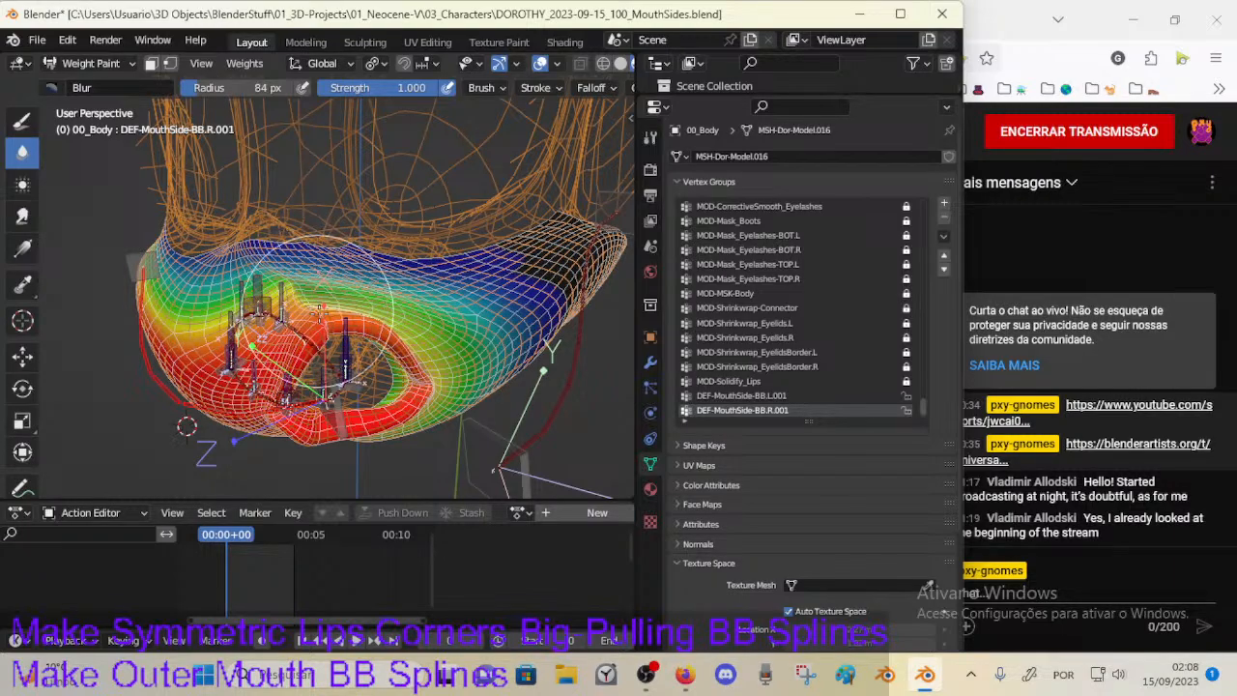
mouse_move(320, 311)
middle_mouse_down()
mouse_move(353, 348)
mouse_move(357, 282)
middle_mouse_up()
Step: Select the DEF-LipUp bone to display its weights and save the file
left_click(239, 261, "ctrl")
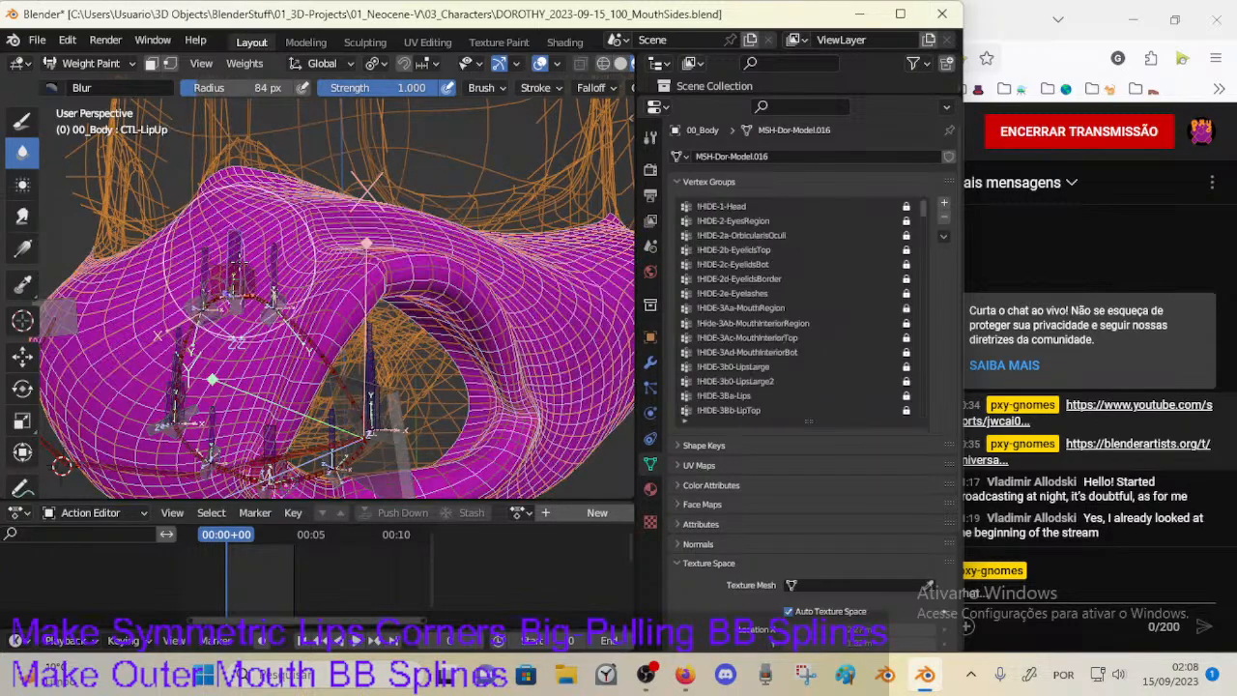
middle_click_drag(239, 262, 281, 326)
left_click(237, 321, "ctrl")
left_click(256, 293, "ctrl")
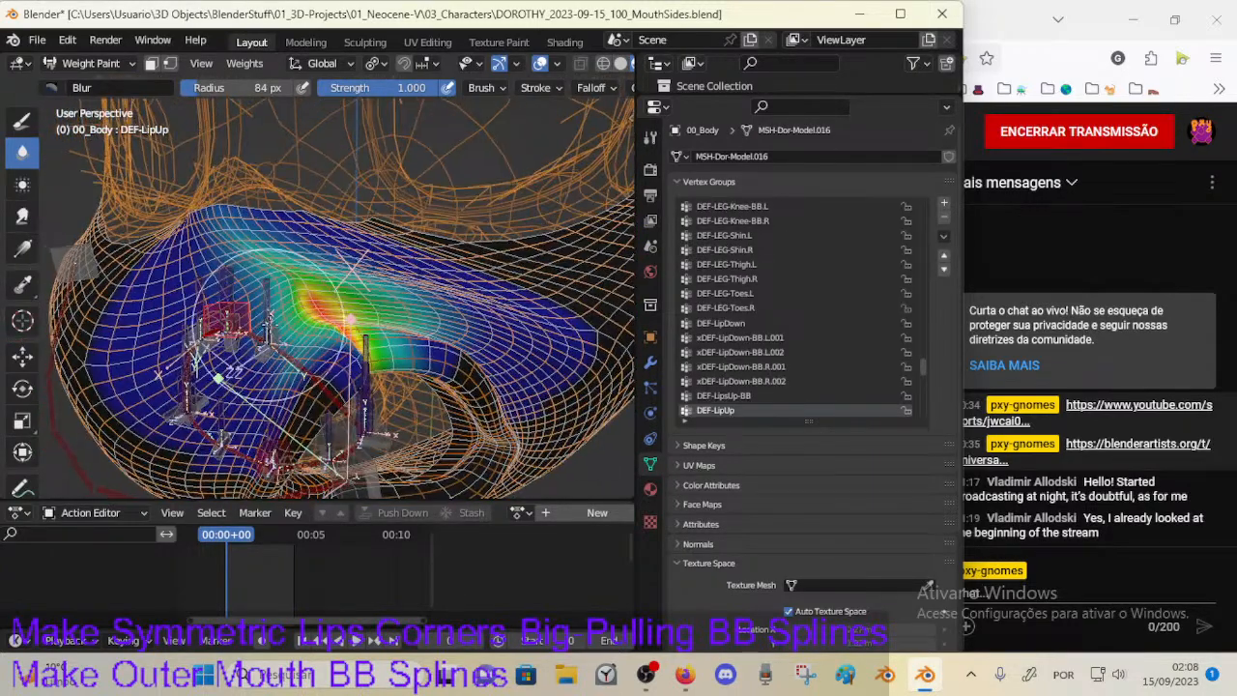
key("ctrl+s")
Step: Set the Blur brush radius to 55 px and soften the strongest DEF-LipUp weights on the upper lip
middle_click_drag(344, 297, 303, 317)
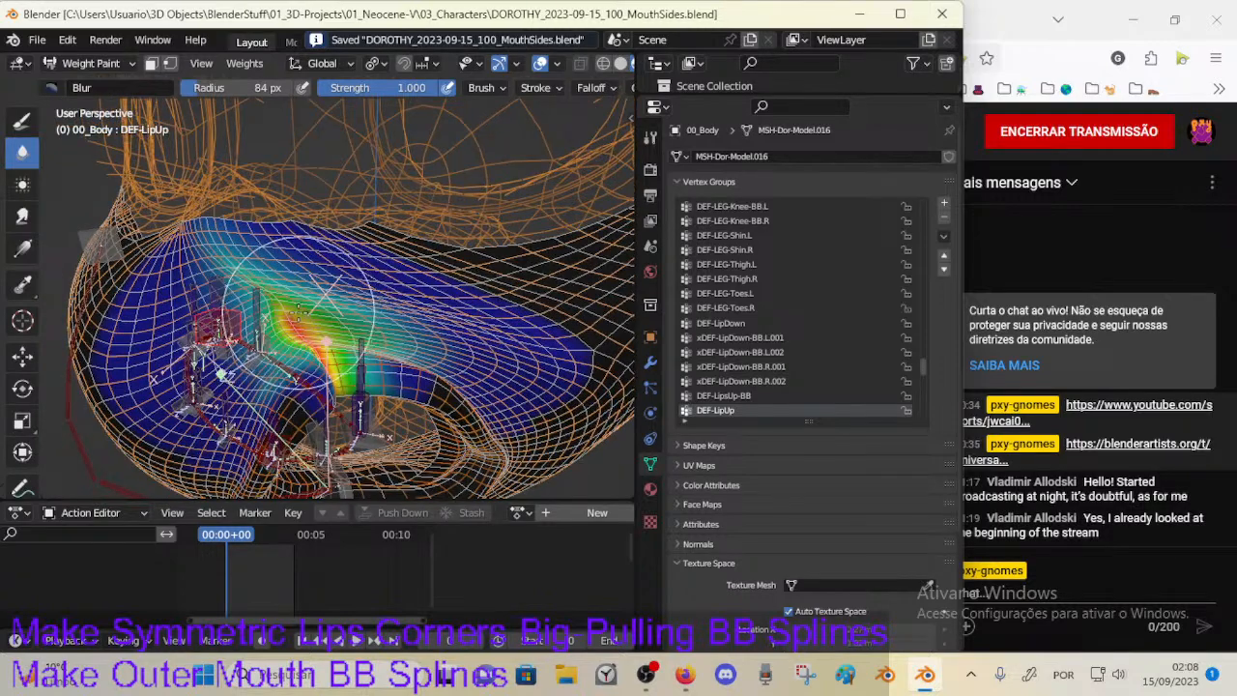
key("f")
left_click(297, 290)
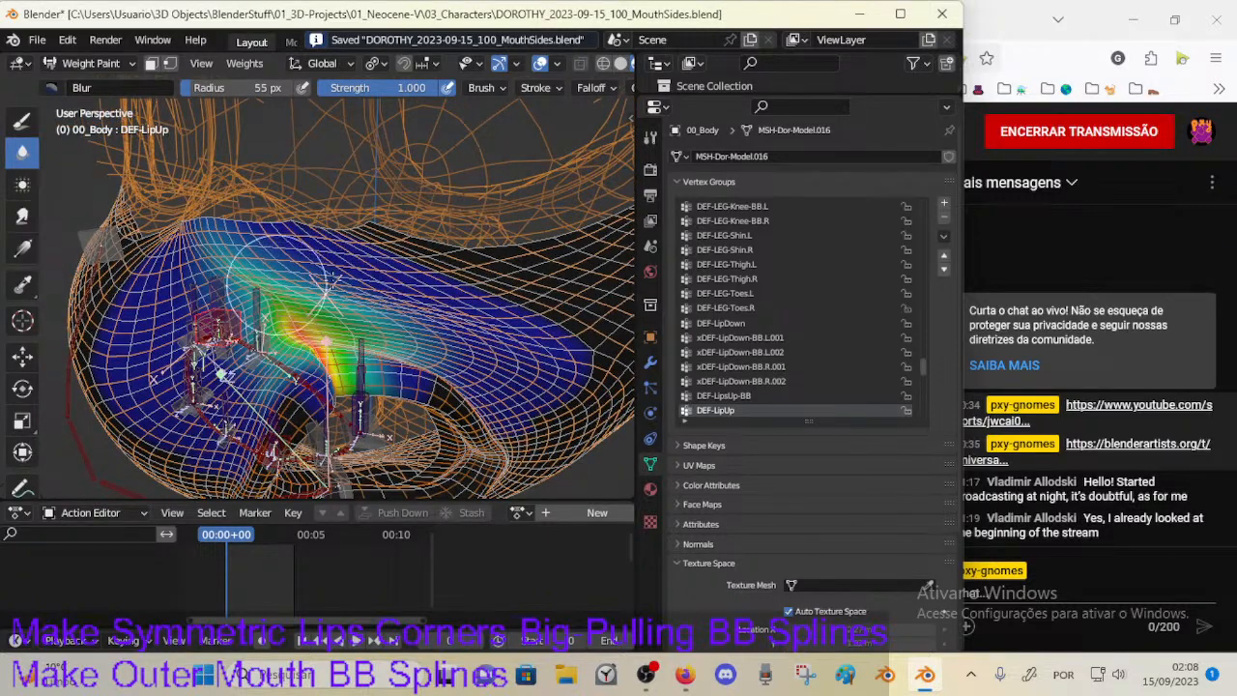
left_click_drag(349, 334, 317, 372)
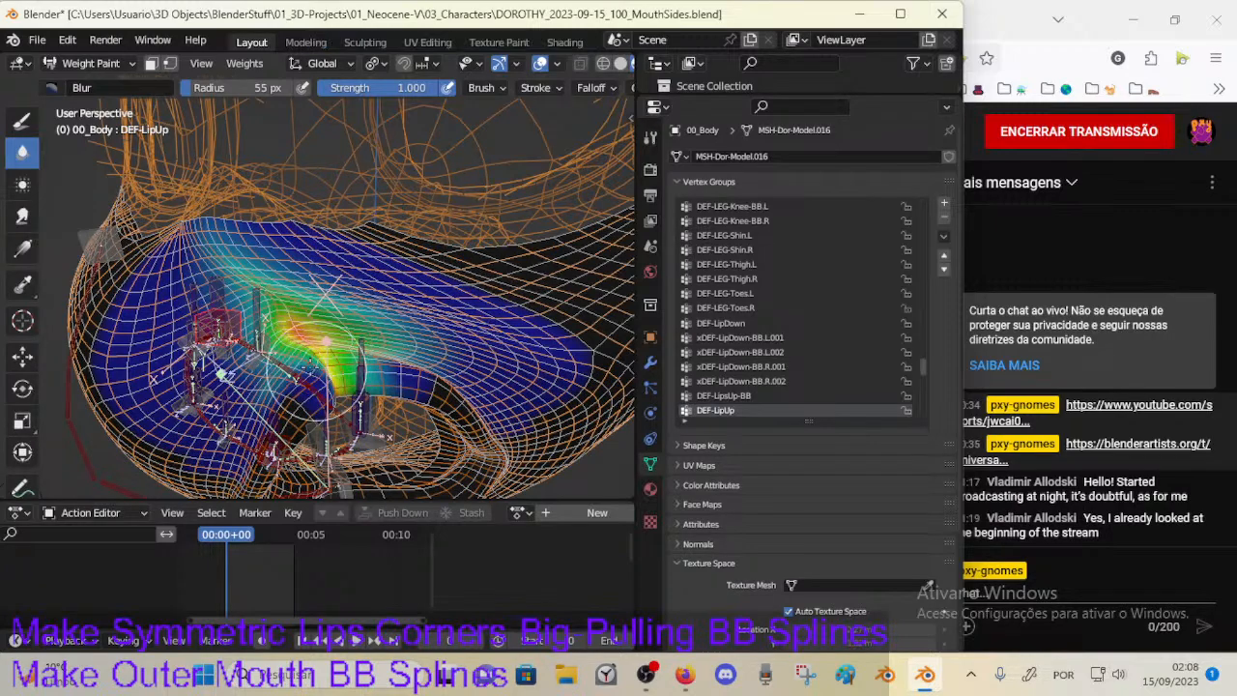
middle_click_drag(325, 340, 315, 385)
Step: Enlarge the Blur brush radius to 83 px and spread the DEF-LipUp weight gradient over the upper lip
key("f")
mouse_move(290, 339)
middle_mouse_down()
mouse_move(338, 329)
mouse_move(320, 294)
mouse_move(329, 261)
middle_mouse_up()
left_click(437, 328)
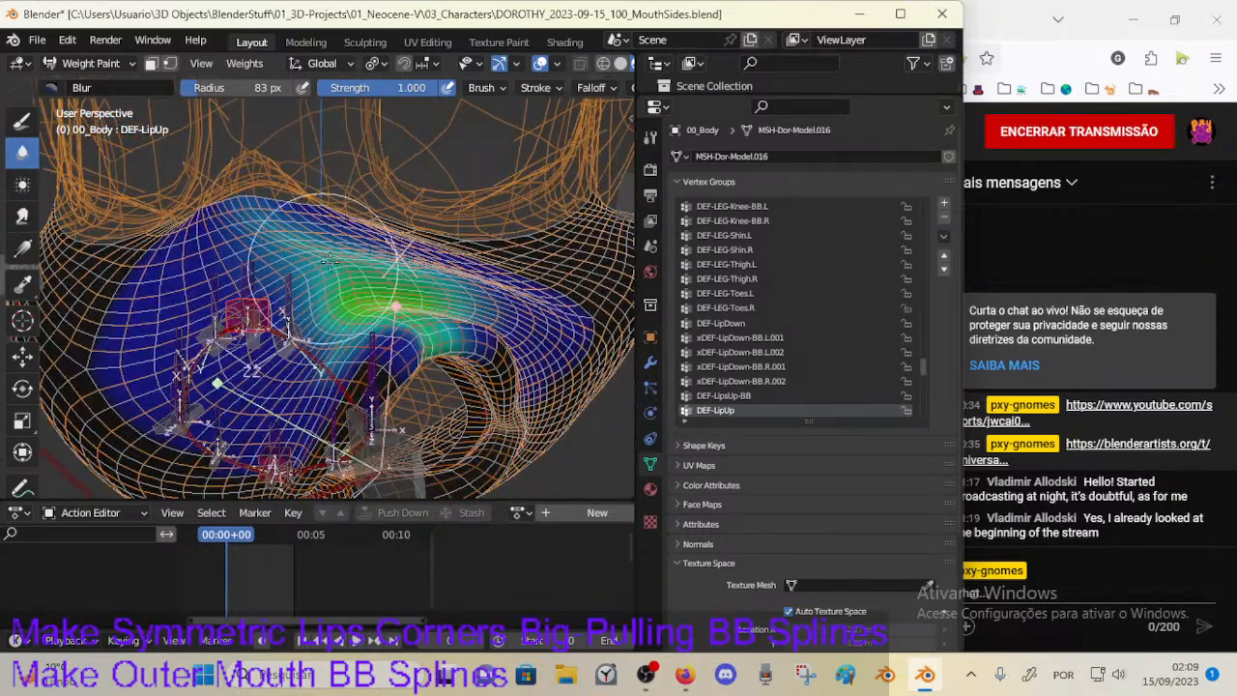
mouse_move(329, 260)
left_mouse_down()
mouse_move(389, 302)
mouse_move(406, 333)
mouse_move(387, 307)
left_mouse_up()
mouse_move(387, 307)
middle_mouse_down()
mouse_move(382, 329)
mouse_move(292, 332)
mouse_move(406, 277)
mouse_move(284, 226)
mouse_move(290, 276)
mouse_move(232, 269)
mouse_move(271, 266)
mouse_move(340, 370)
mouse_move(357, 293)
mouse_move(367, 331)
middle_mouse_up()
Step: Even out the DEF-LipUp weights with the Average brush at 83 px radius and finish smoothing them with the Blur brush
left_click(22, 184)
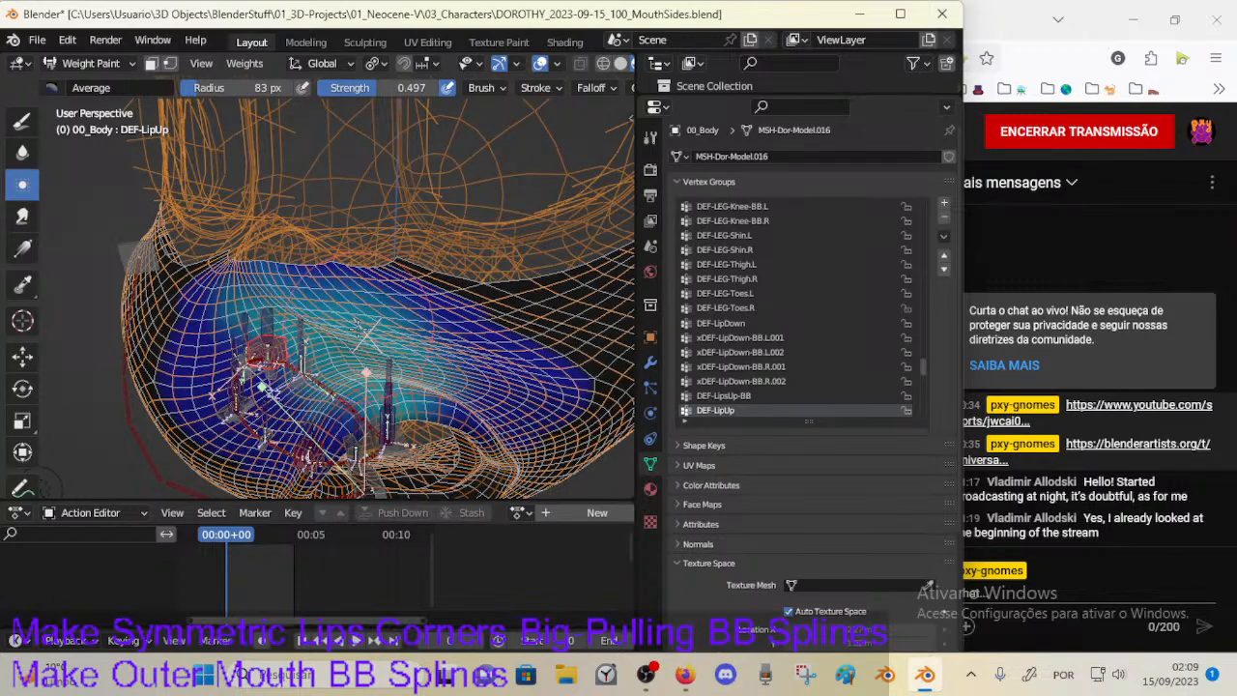
left_click(22, 152)
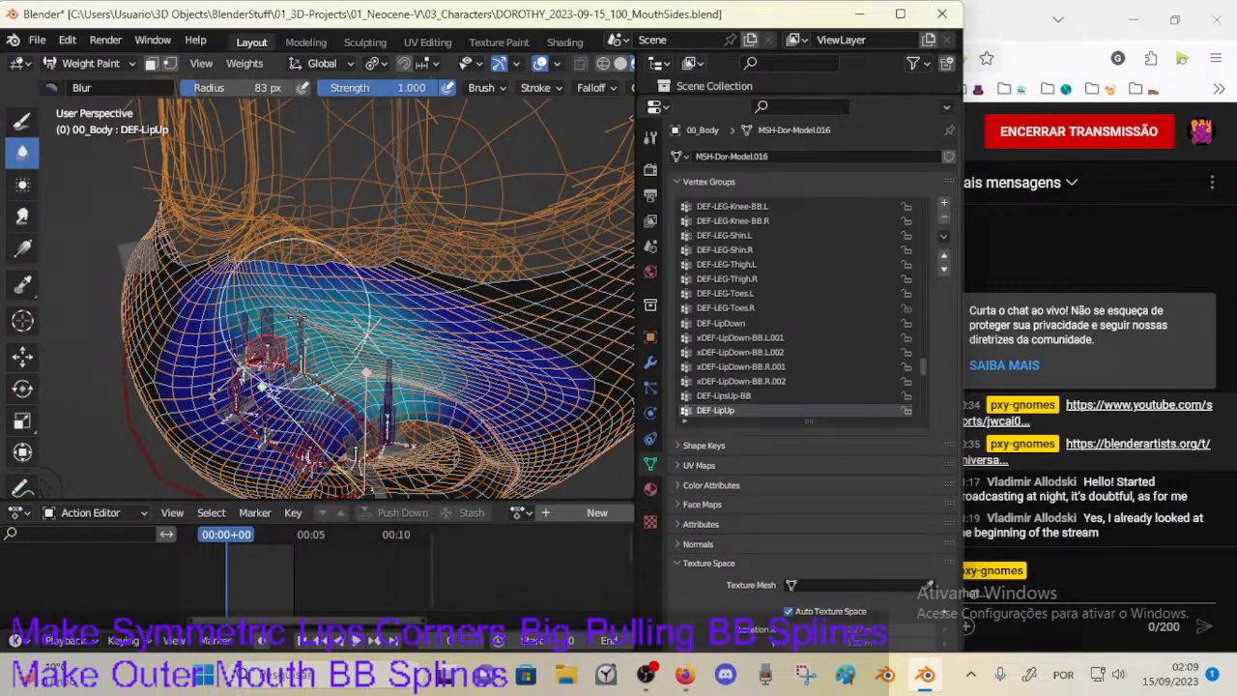
middle_click_drag(377, 394, 365, 337)
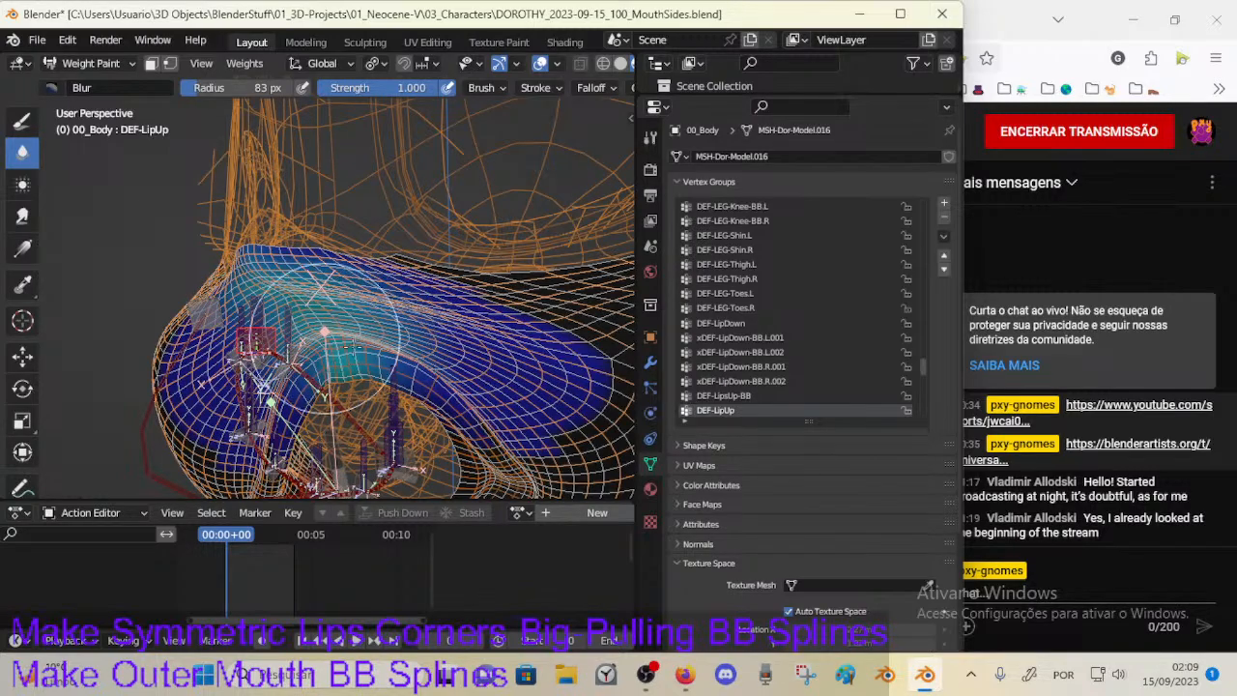
middle_click_drag(368, 338, 433, 368)
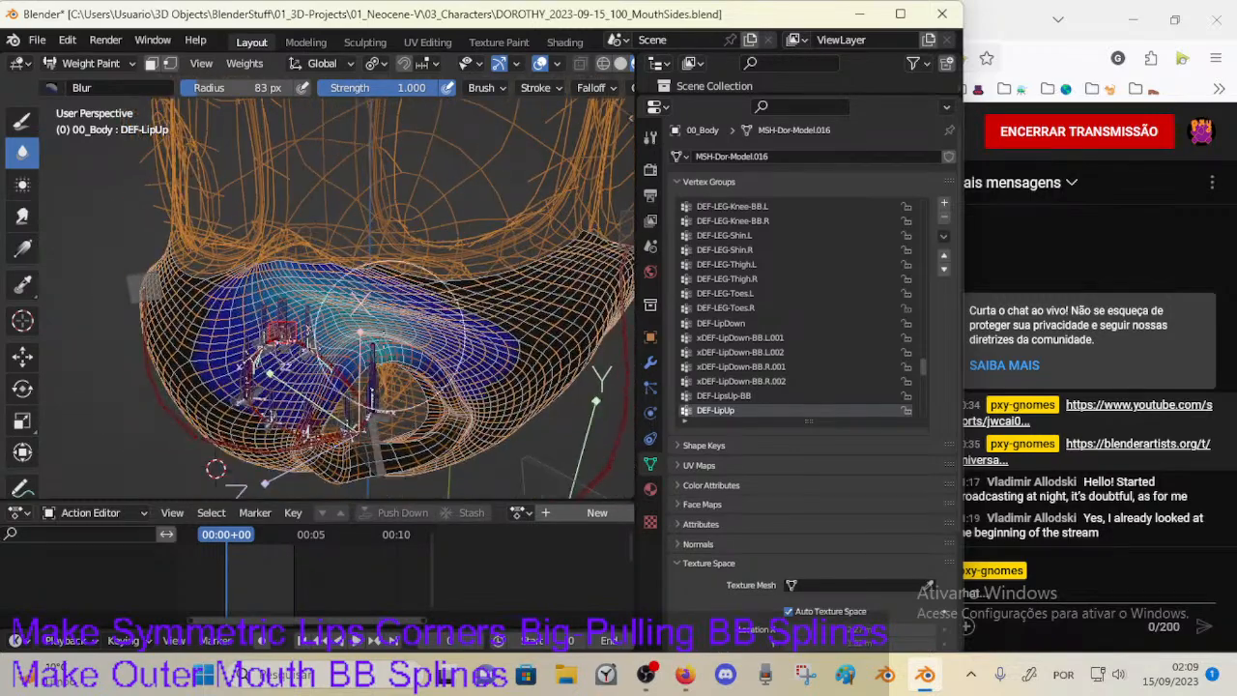
Step: Select the DEF-MouthSide-BB.L.001 bone and even out its weights above the mouth corner with the Average brush at 131 px radius
left_click(329, 363, "ctrl")
middle_click_drag(333, 368, 414, 343)
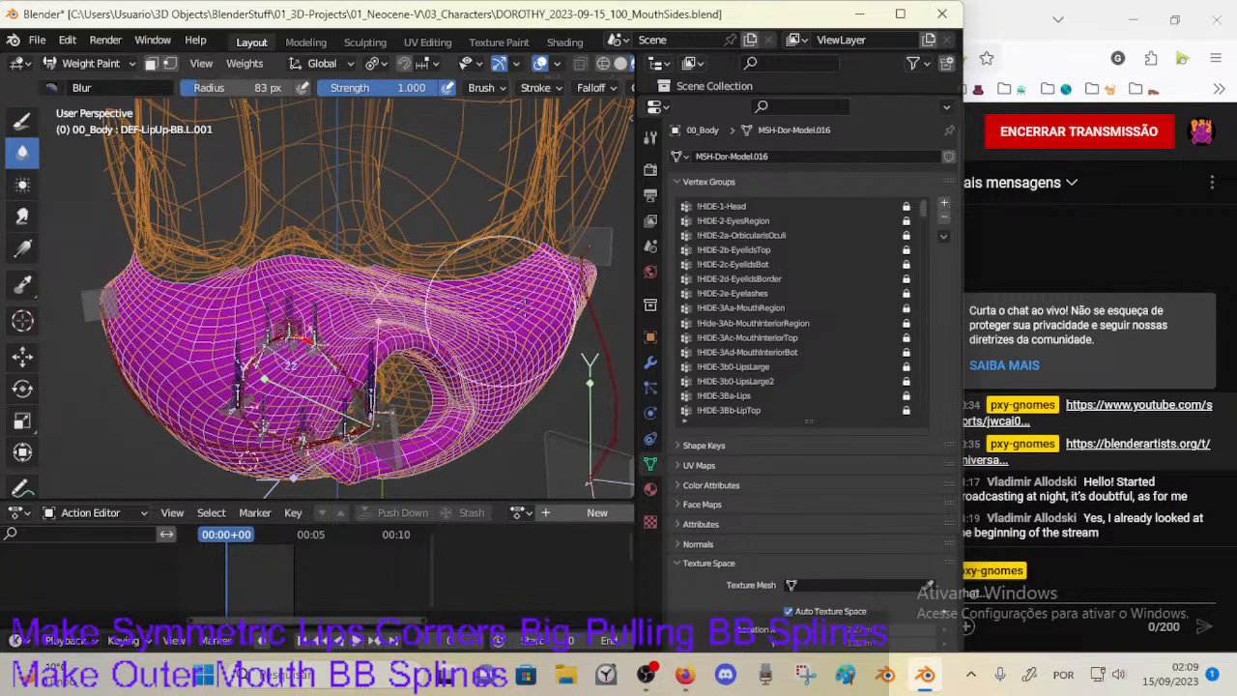
left_click(600, 344, "ctrl")
mouse_move(600, 344)
middle_mouse_down()
mouse_move(431, 339)
mouse_move(457, 341)
mouse_move(305, 294)
mouse_move(348, 326)
middle_mouse_up()
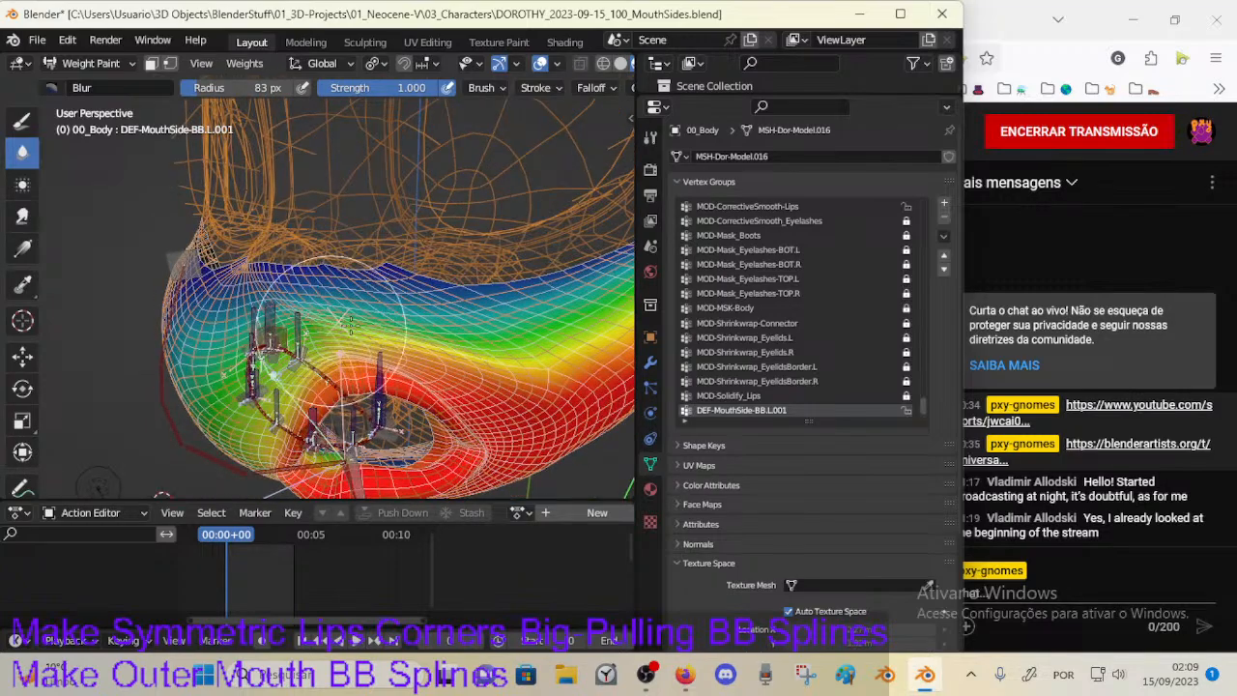
mouse_move(281, 357)
middle_mouse_down()
mouse_move(348, 323)
mouse_move(367, 246)
mouse_move(301, 240)
middle_mouse_up()
left_click(22, 184)
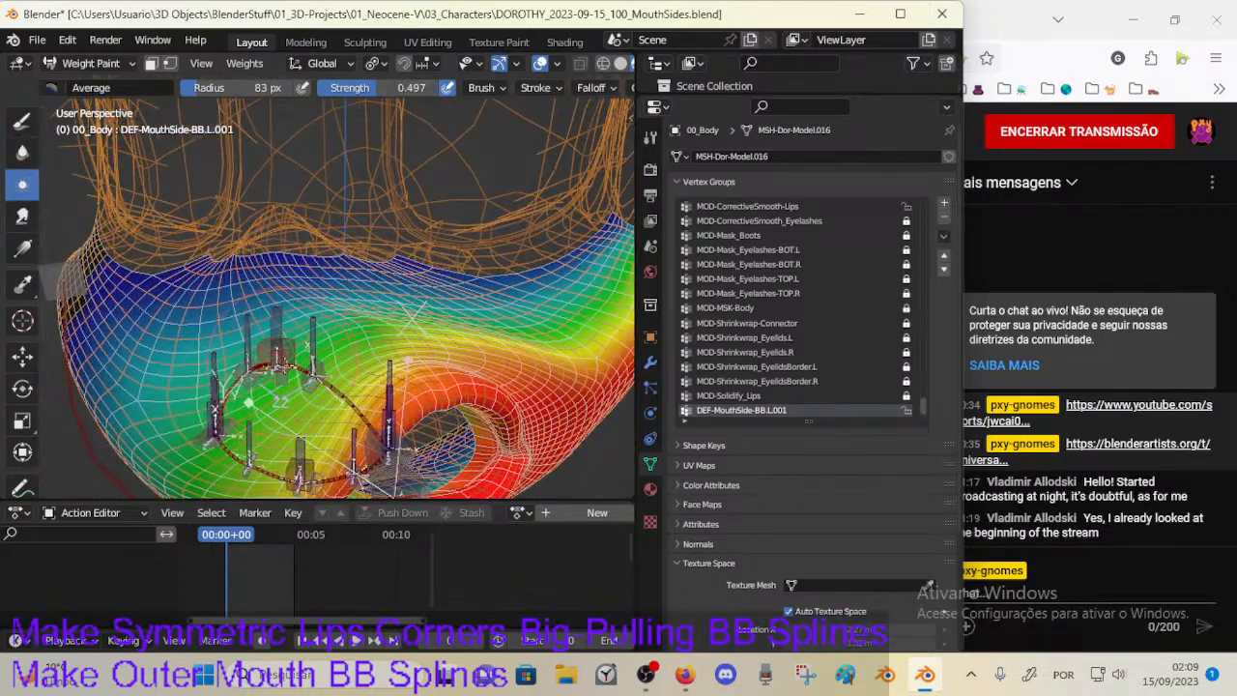
key("f")
left_click(411, 322)
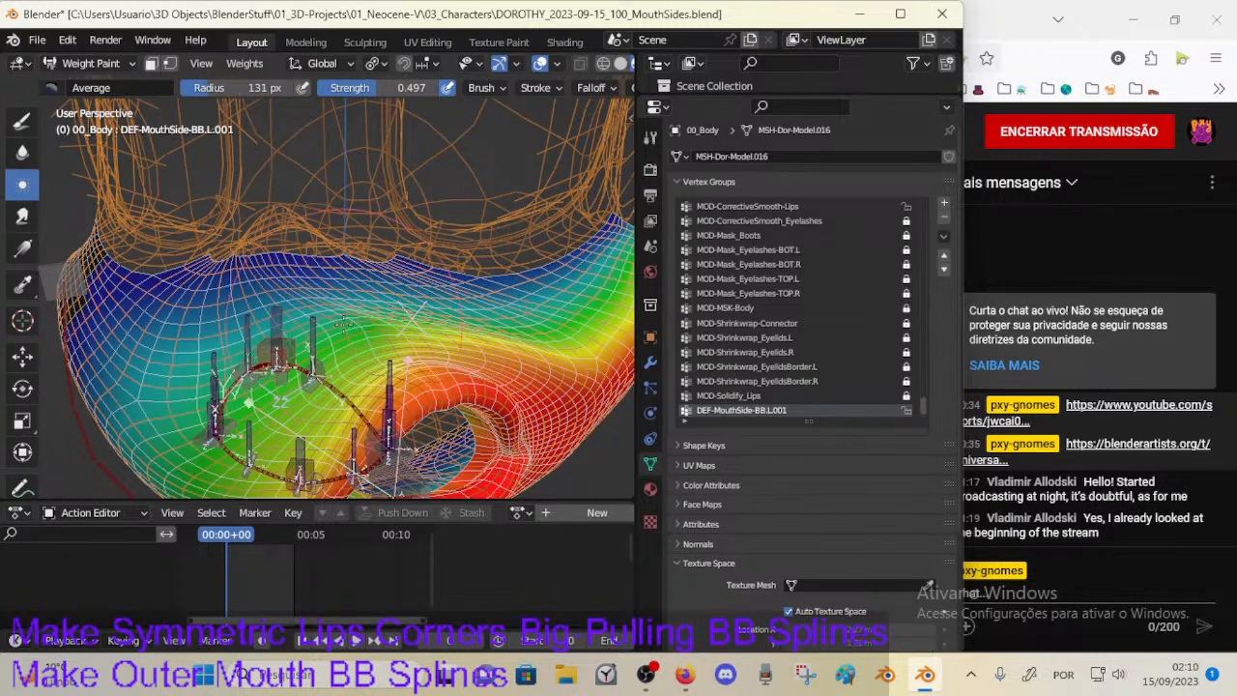
mouse_move(413, 314)
left_mouse_down()
mouse_move(314, 309)
mouse_move(388, 301)
left_mouse_up()
middle_click_drag(386, 293, 367, 207)
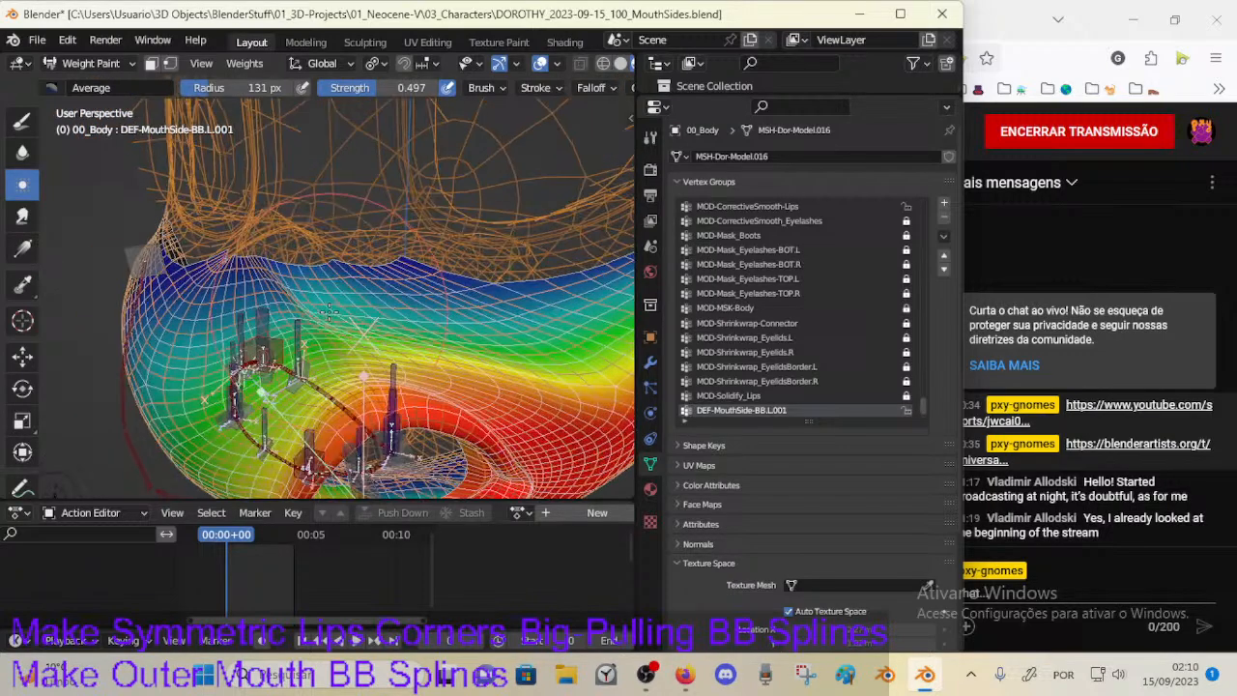
Step: Set the Blur brush radius to 71 px and smooth the DEF-MouthSide-BB.L.001 weight gradient above the mouth
left_click(23, 152)
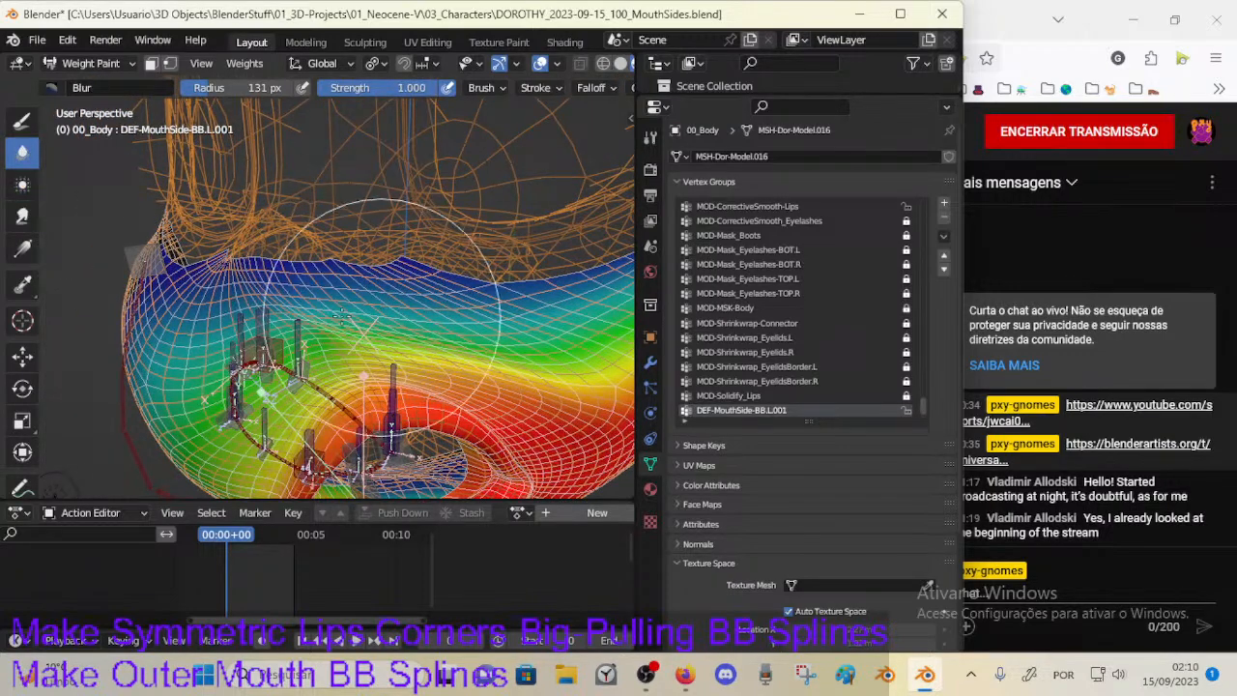
key("f")
left_click(393, 332)
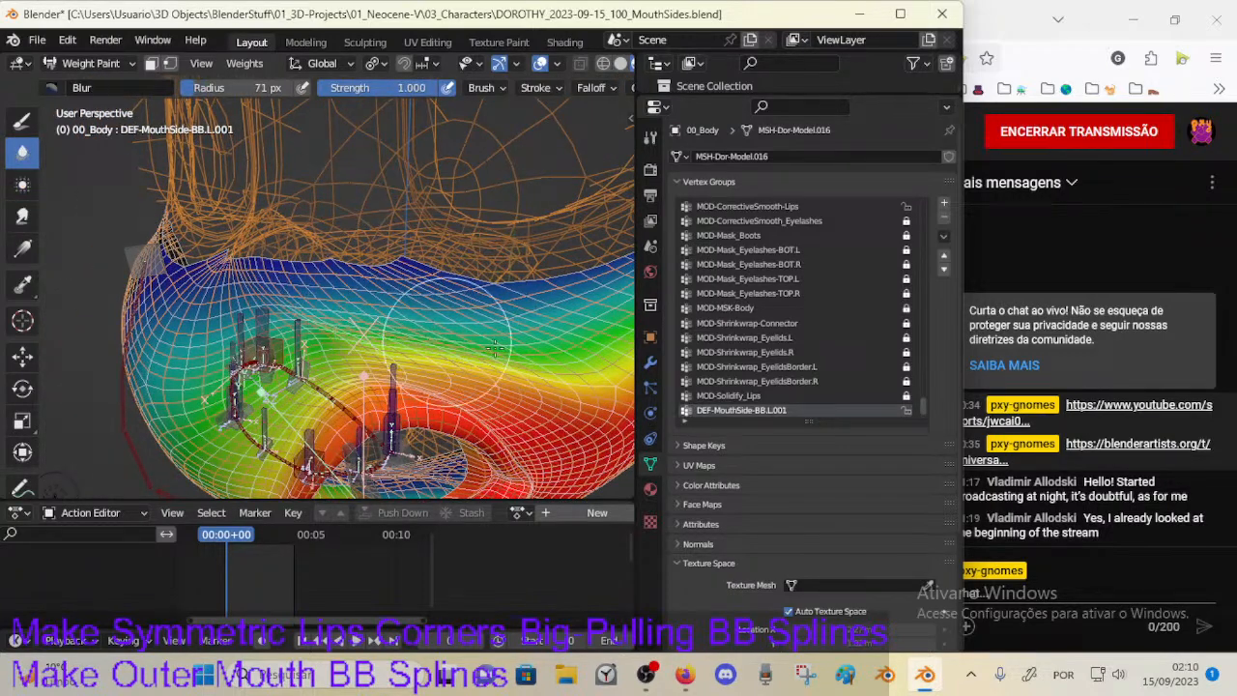
mouse_move(394, 331)
middle_mouse_down()
mouse_move(475, 345)
mouse_move(483, 309)
mouse_move(396, 381)
mouse_move(411, 348)
mouse_move(396, 394)
mouse_move(328, 324)
middle_mouse_up()
key("ctrl+z")
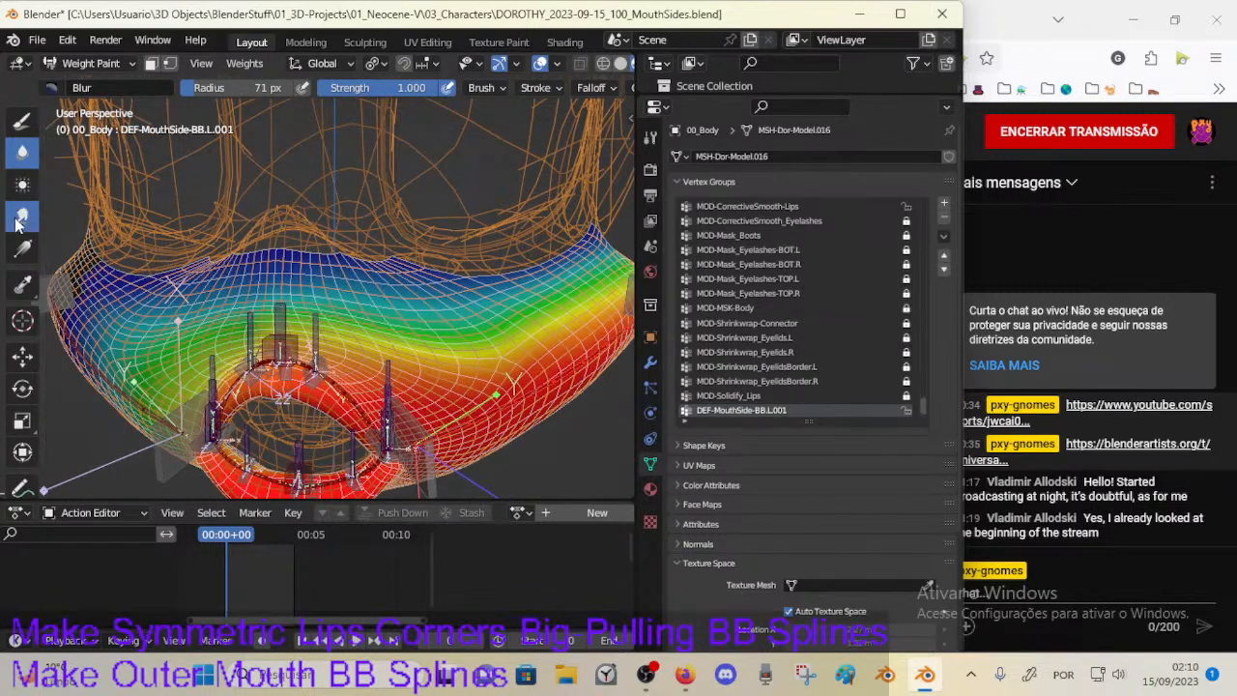
Step: Even out the DEF-MouthSide-BB.L.001 weights over the upper lip with the Average brush and blend them with the Blur brush
left_click(22, 214)
left_click(24, 185)
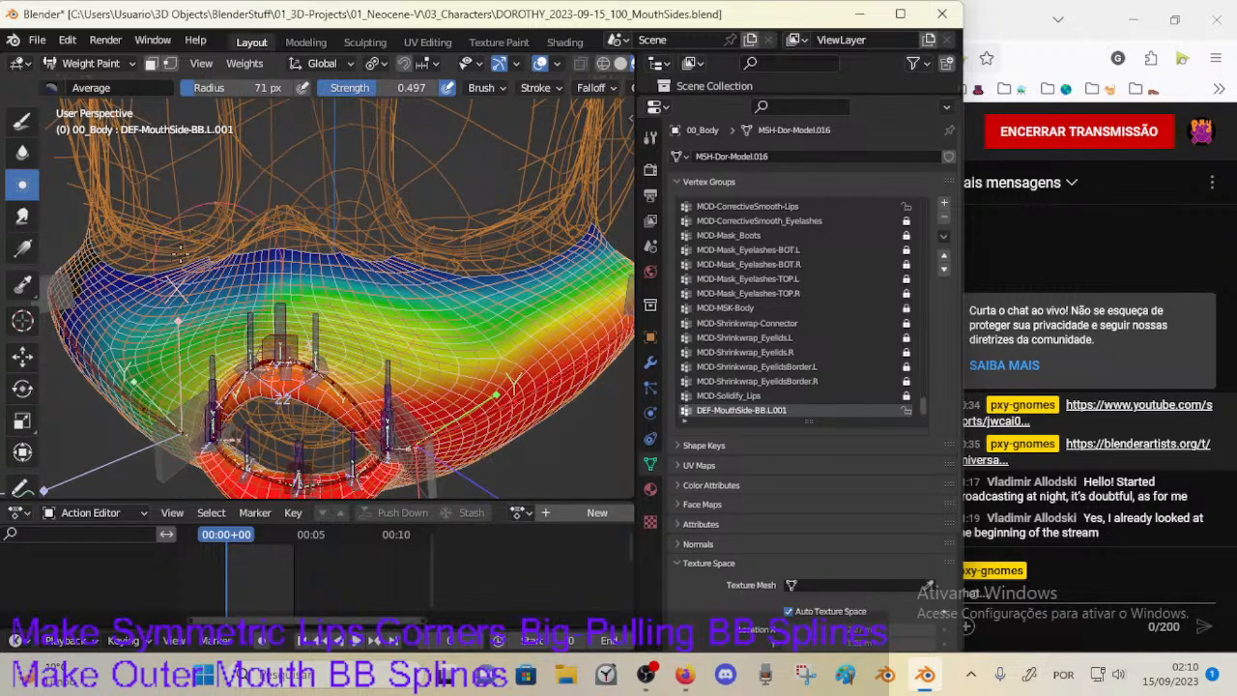
left_click(22, 151)
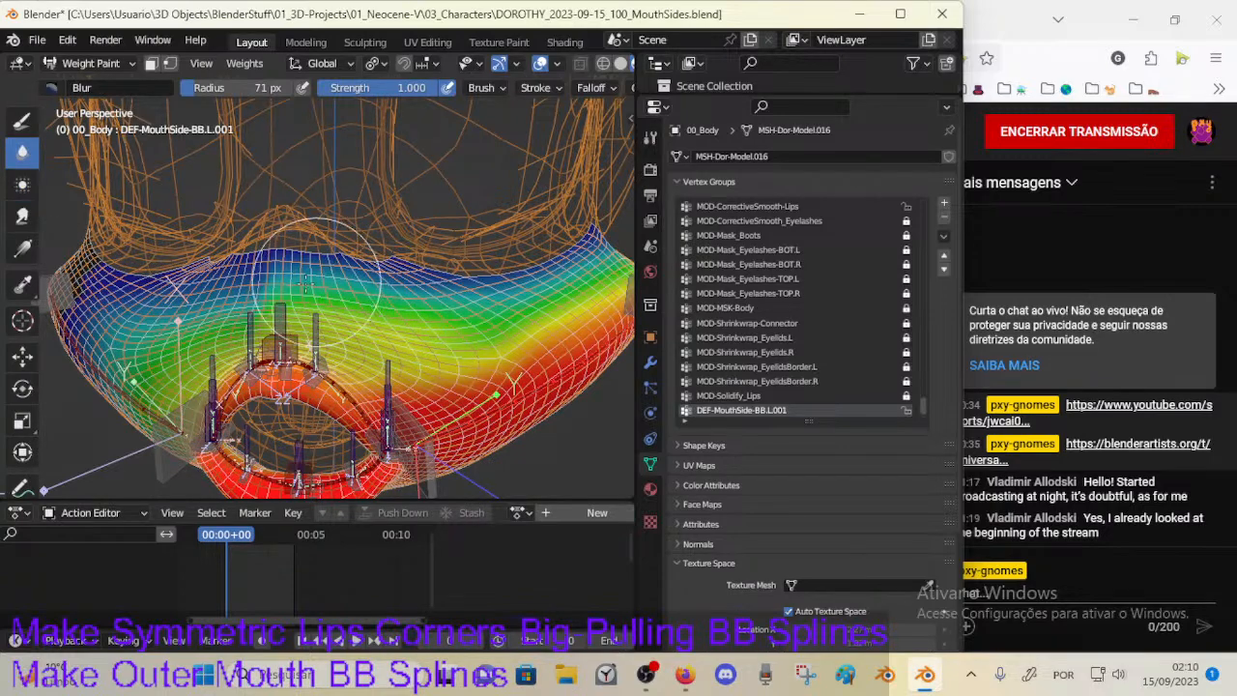
middle_click_drag(193, 307, 358, 304)
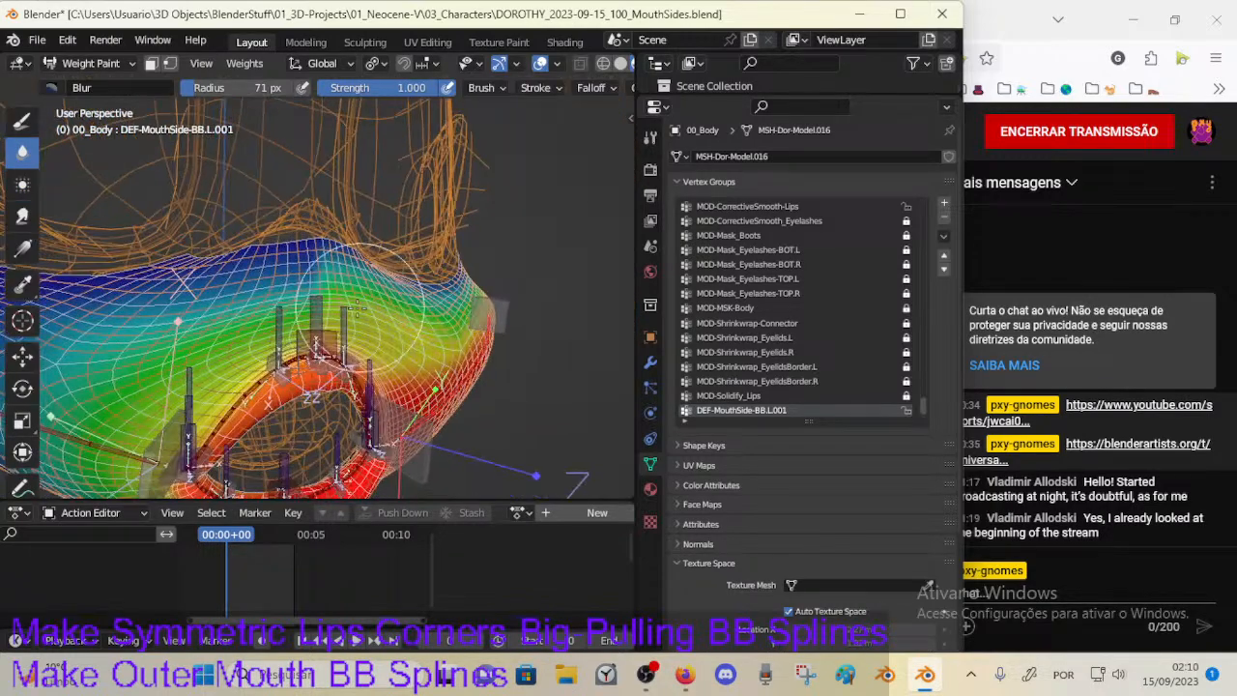
key("v")
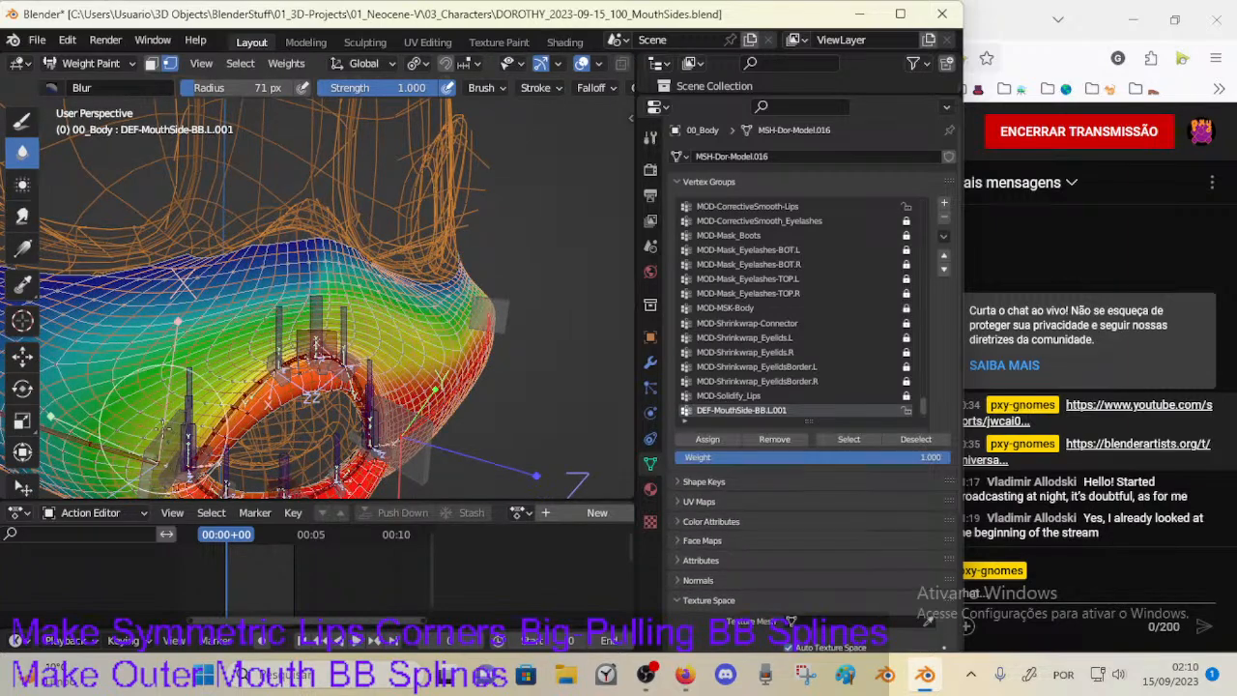
key("v")
Step: Select the DEF-MouthSide-BB.R.001 bone and smooth its weights around the mouth with the Average and Blur brushes at 71 px radius
left_click(189, 425, "ctrl")
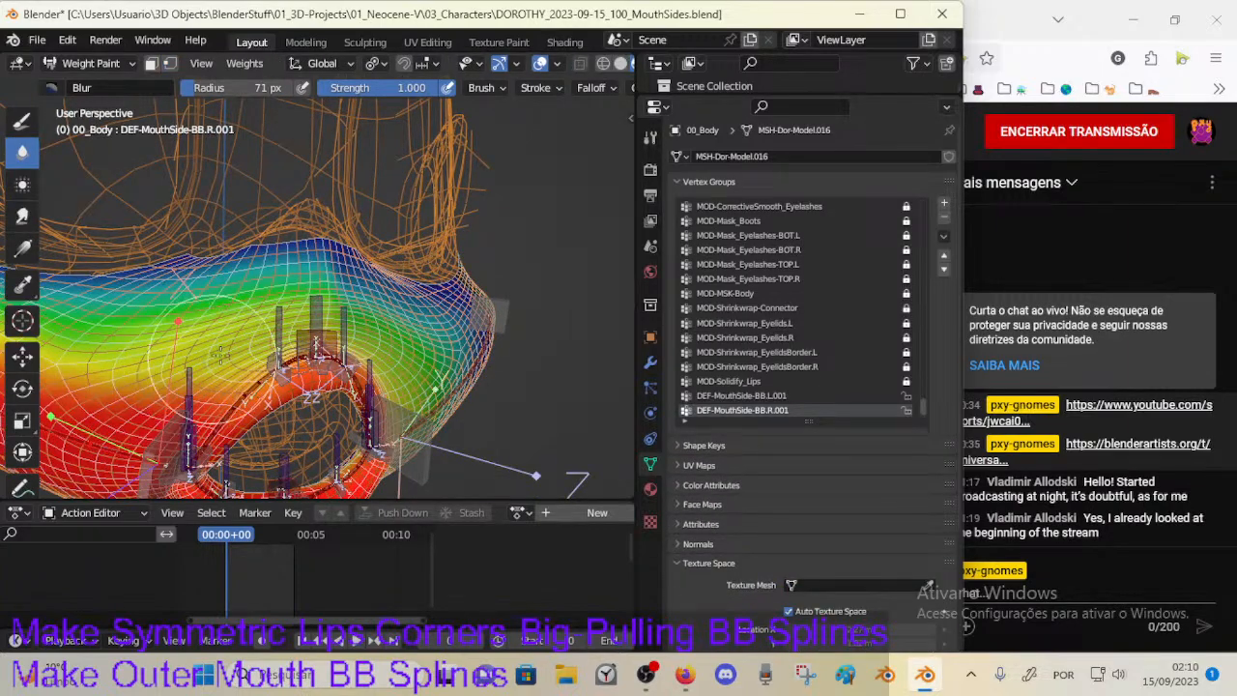
middle_click_drag(234, 285, 357, 311)
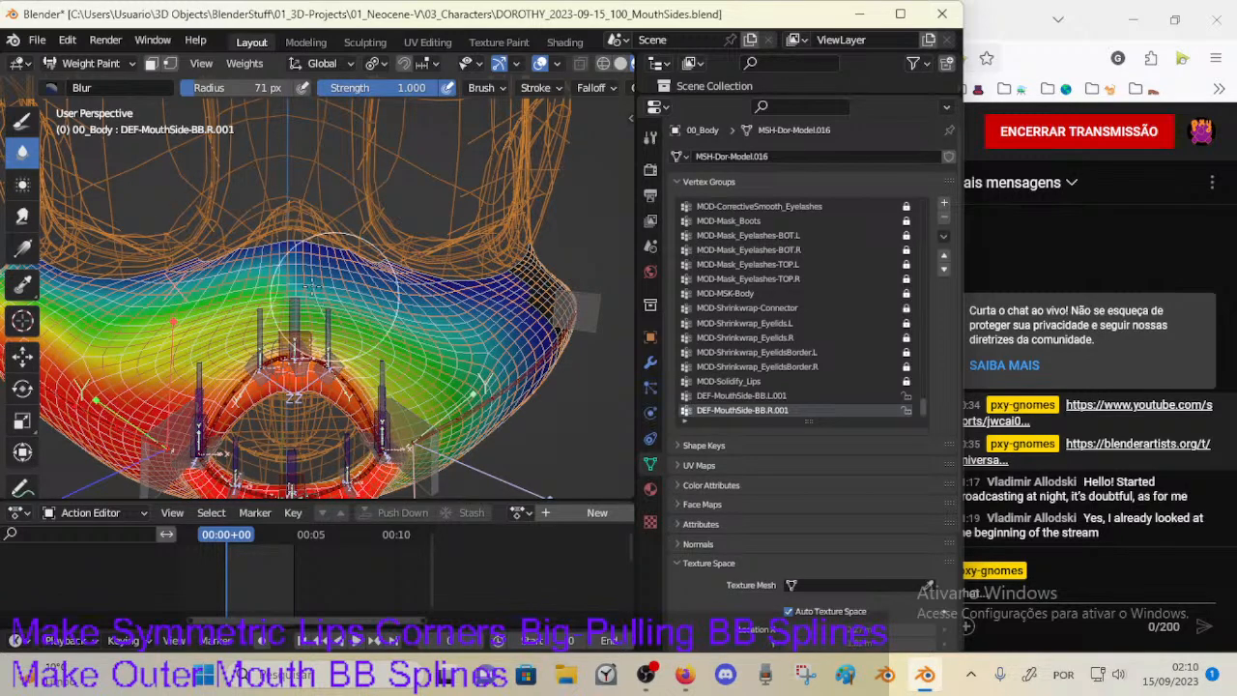
left_click(22, 183)
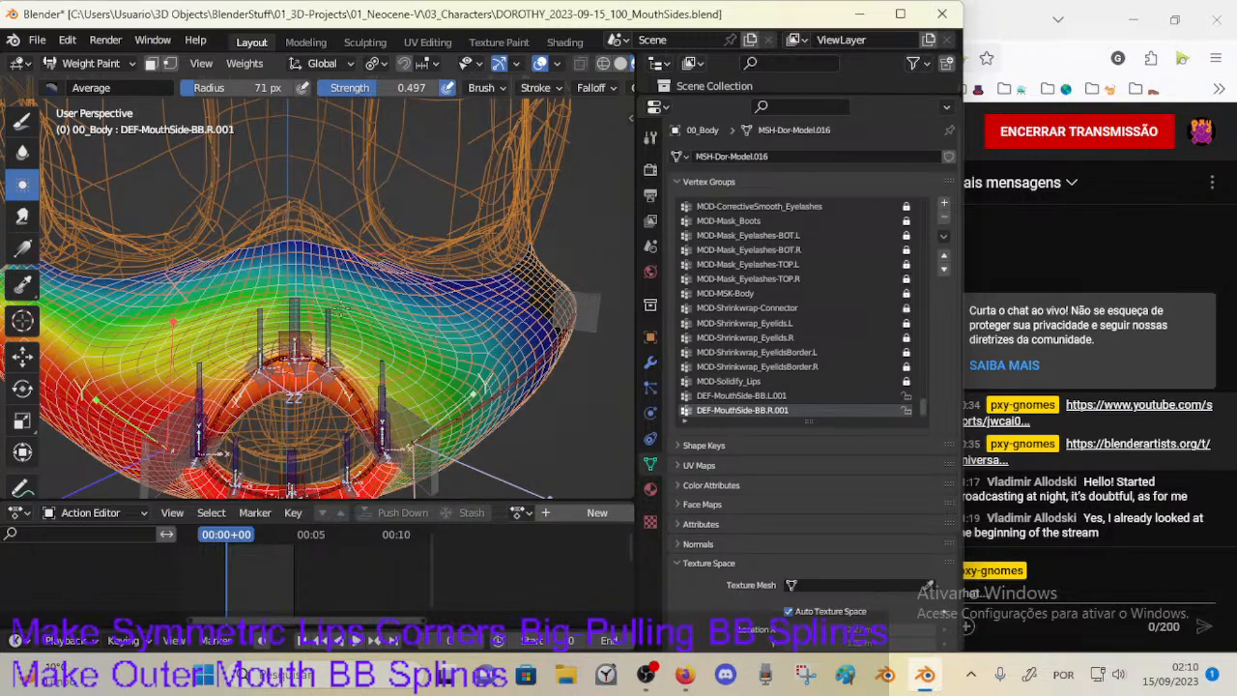
left_click(22, 152)
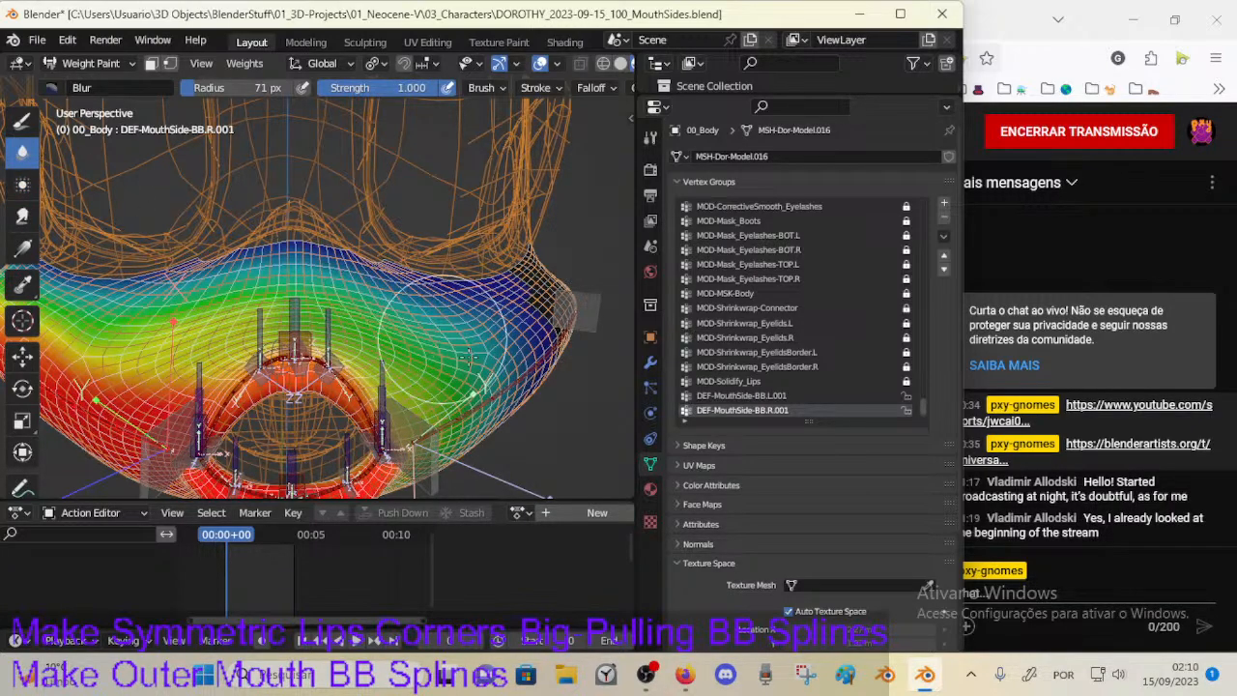
scroll(364, 299, "down", 3)
middle_click_drag(349, 298, 435, 386)
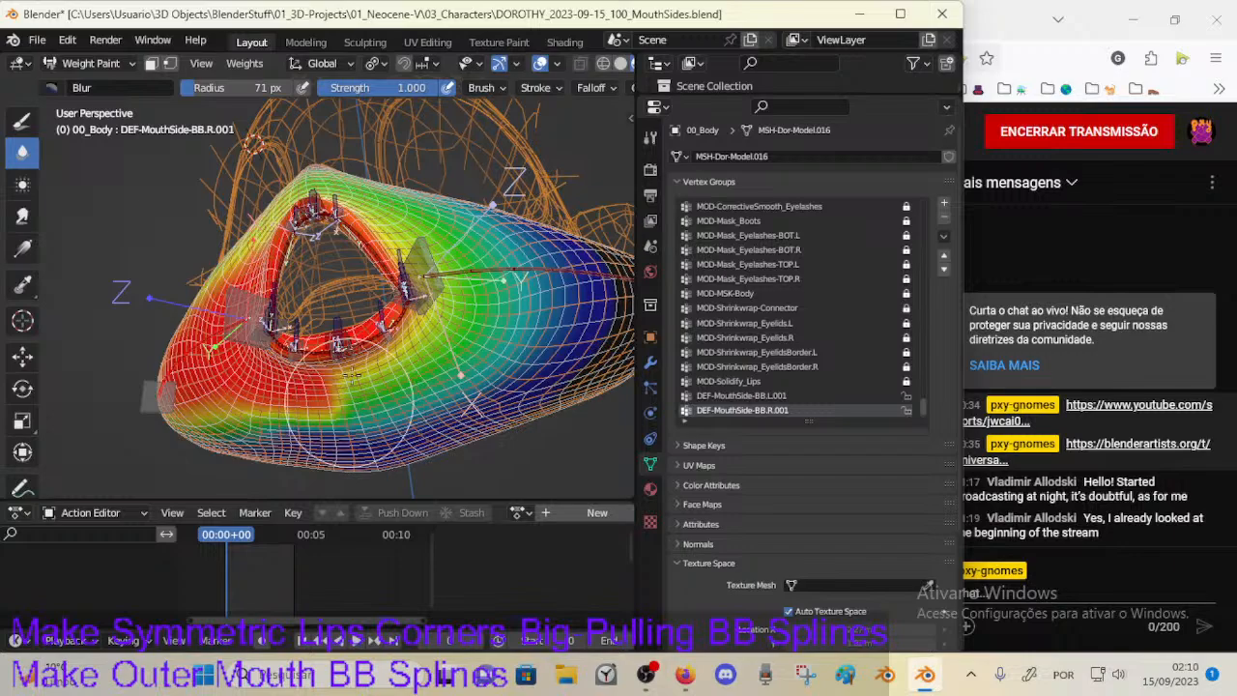
middle_click_drag(332, 399, 456, 448)
Step: Select DEF-MouthSide-BB.L.001, blur its weights below the lower lip, and save the file
left_click(474, 319, "ctrl")
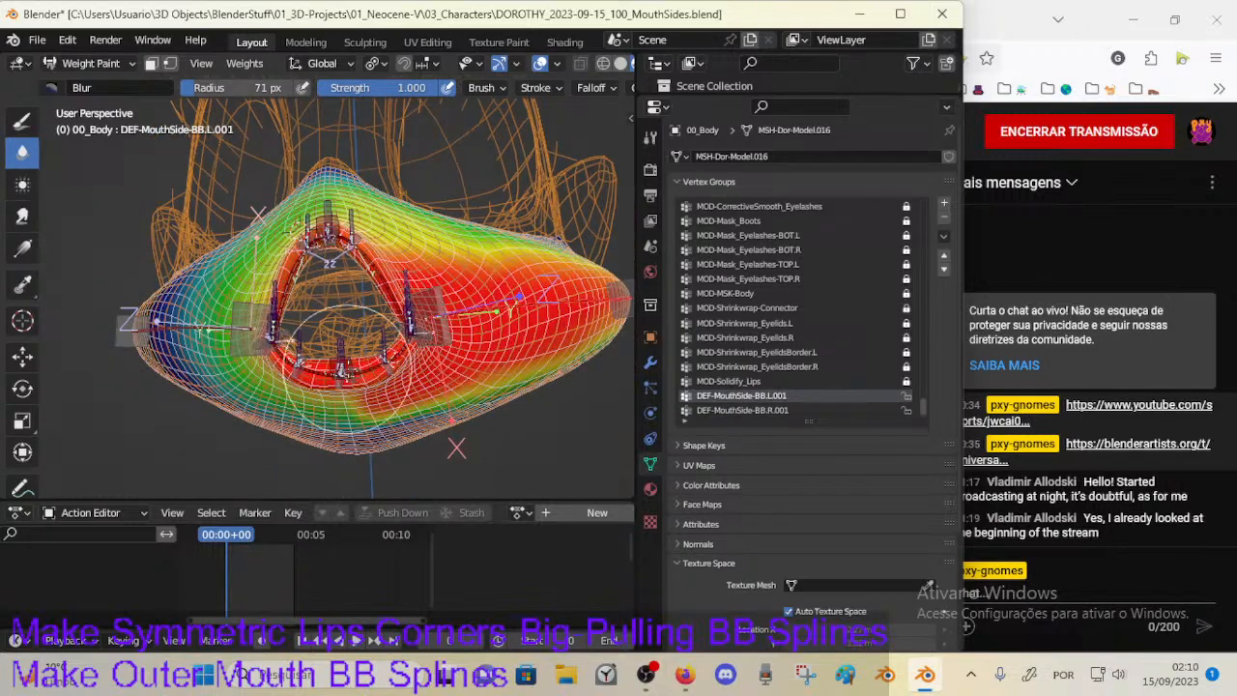
mouse_move(300, 412)
middle_mouse_down()
mouse_move(349, 431)
mouse_move(314, 398)
mouse_move(295, 404)
middle_mouse_up()
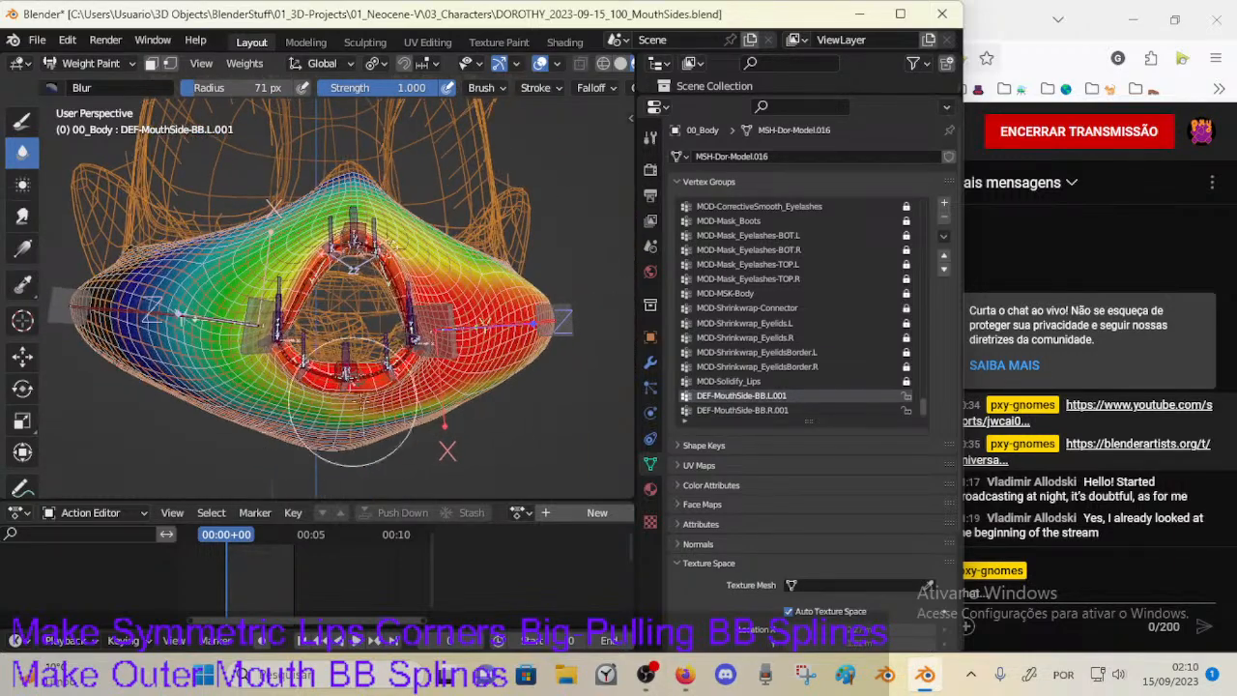
middle_click_drag(346, 417, 375, 398)
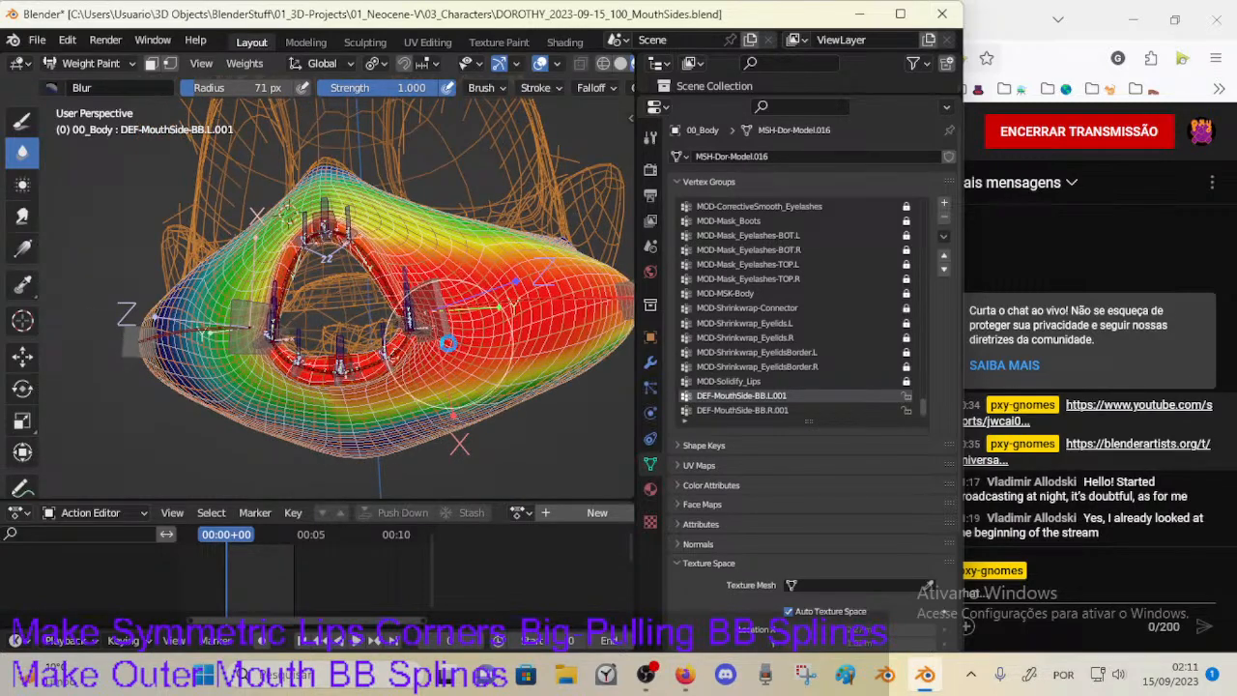
key("ctrl+s")
Step: Inspect the left cheek weights, then select the CTL-MouthSide-BBH.L.001 control and pull it outward to test the deformation
middle_click_drag(451, 401, 273, 230)
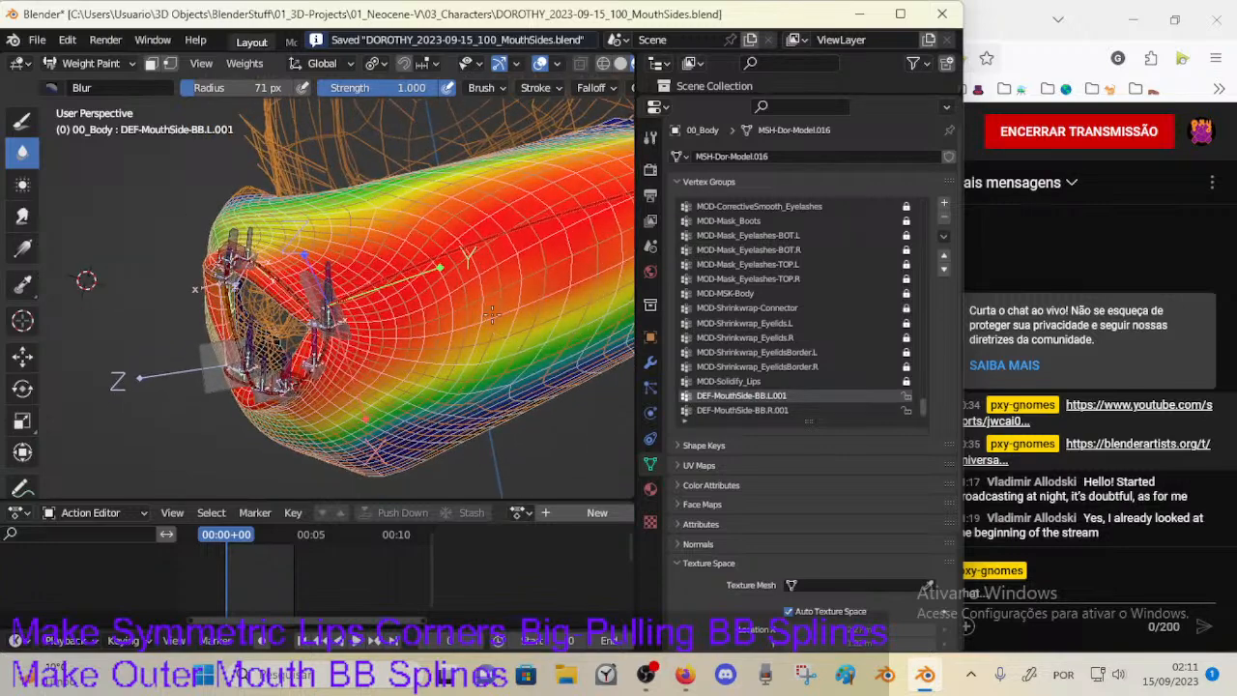
middle_click_drag(491, 314, 419, 336)
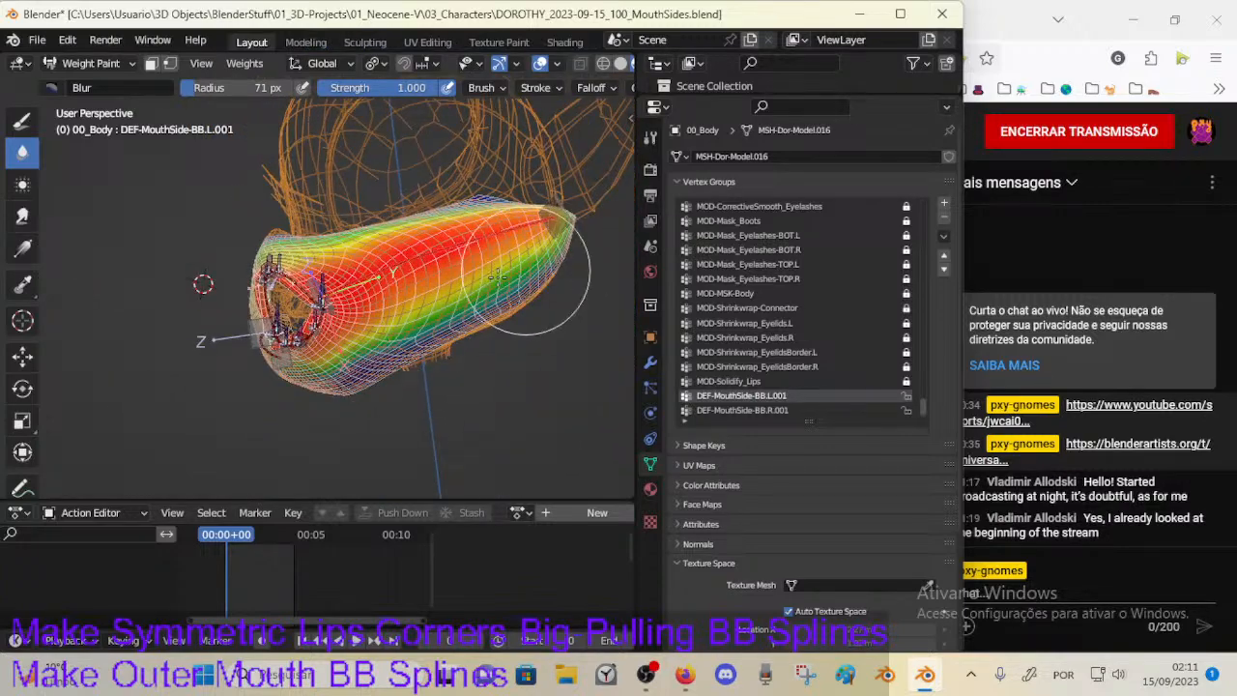
middle_click_drag(497, 277, 362, 300)
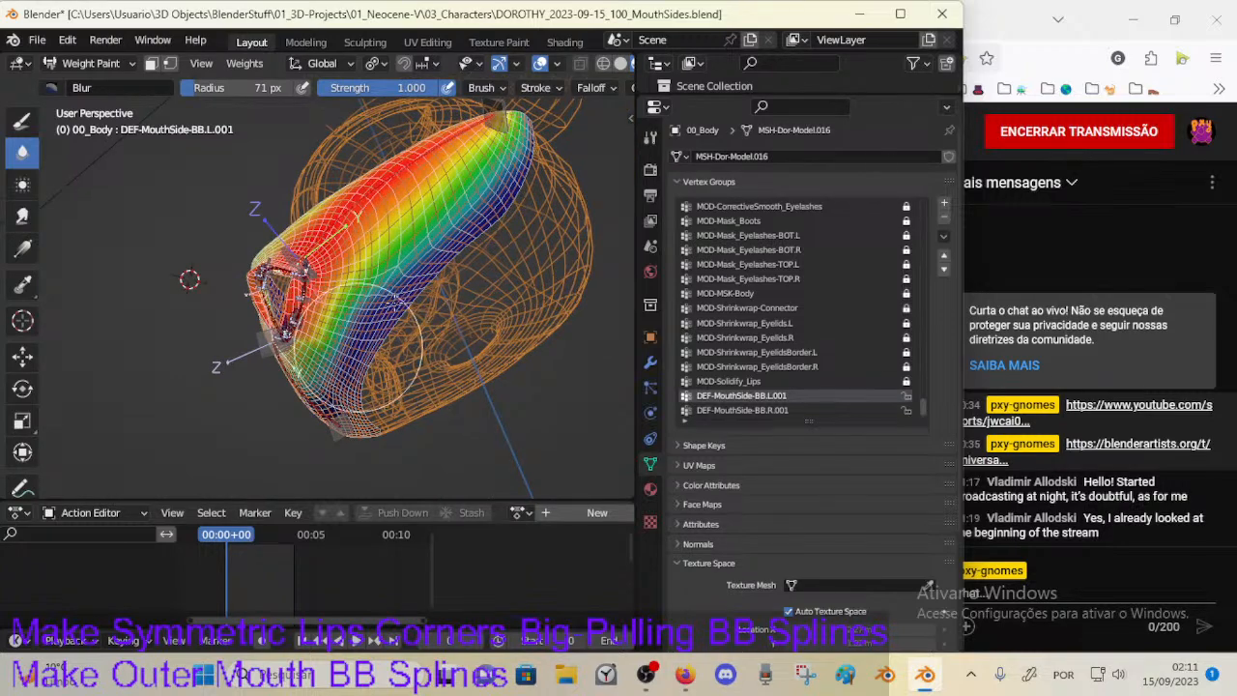
middle_click_drag(436, 248, 397, 340)
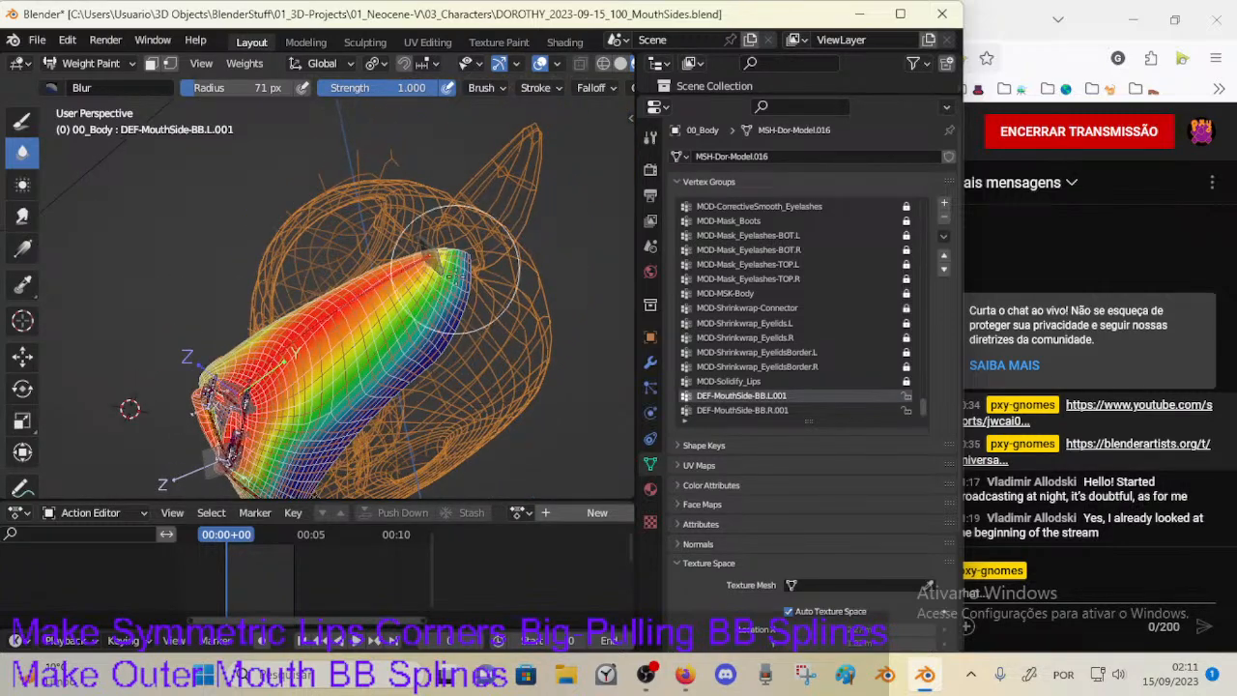
mouse_move(449, 276)
middle_mouse_down()
mouse_move(447, 309)
mouse_move(413, 298)
middle_mouse_up()
mouse_move(297, 331)
middle_mouse_down()
mouse_move(329, 338)
mouse_move(375, 319)
middle_mouse_up()
left_click(380, 353, "ctrl")
key("g")
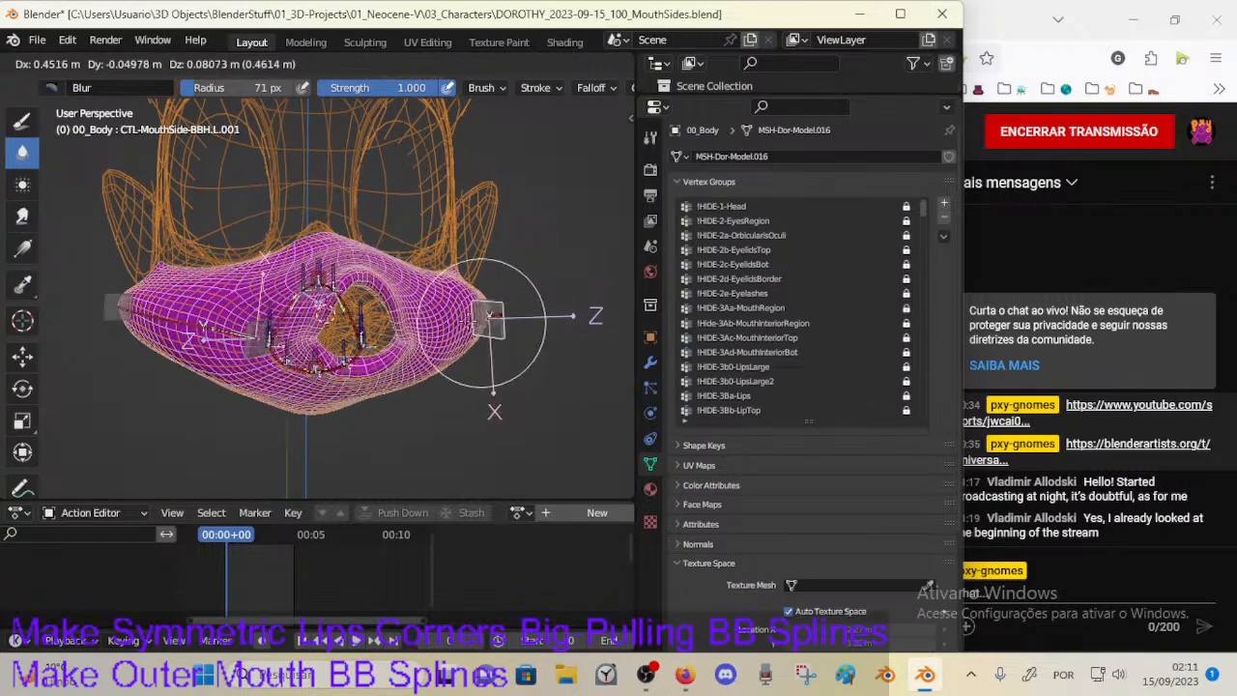
left_click(480, 323)
middle_click_drag(480, 323, 458, 392)
key("g")
left_click(464, 363)
Step: Rotate CTL-MouthSide-BBH.L.001 around the global Z axis and reposition it beside the cheek
key("r")
key("z")
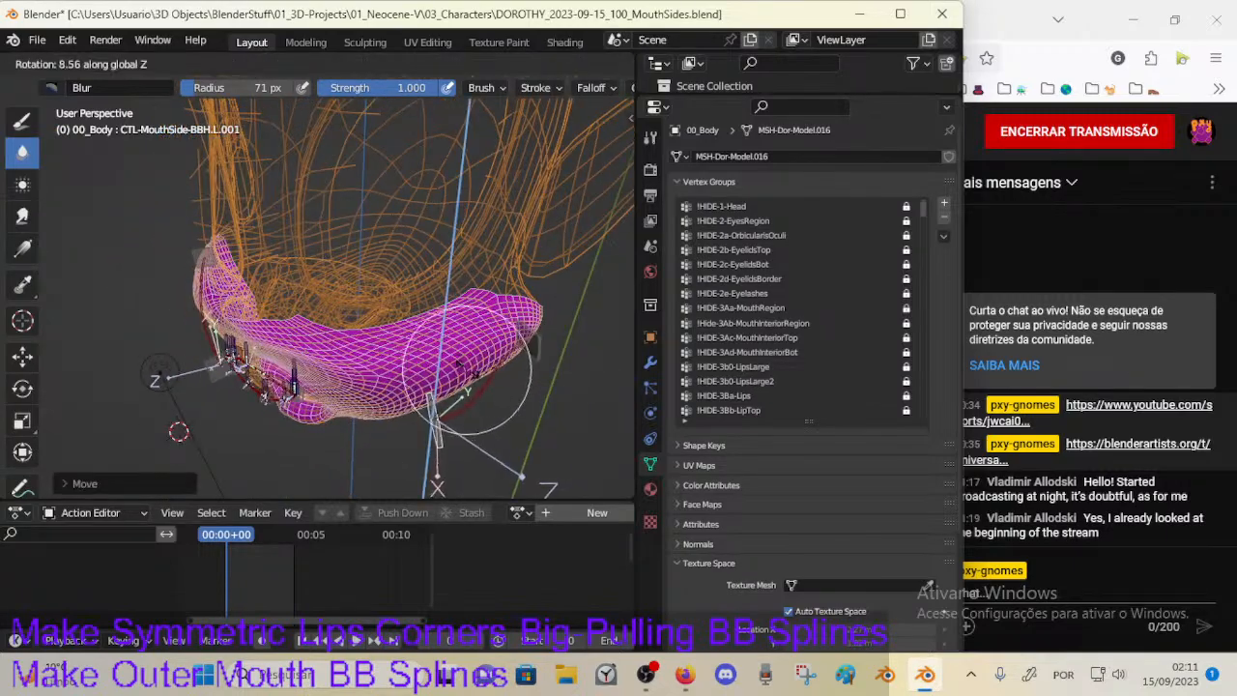
left_click(437, 332)
middle_click_drag(437, 332, 431, 368)
key("g")
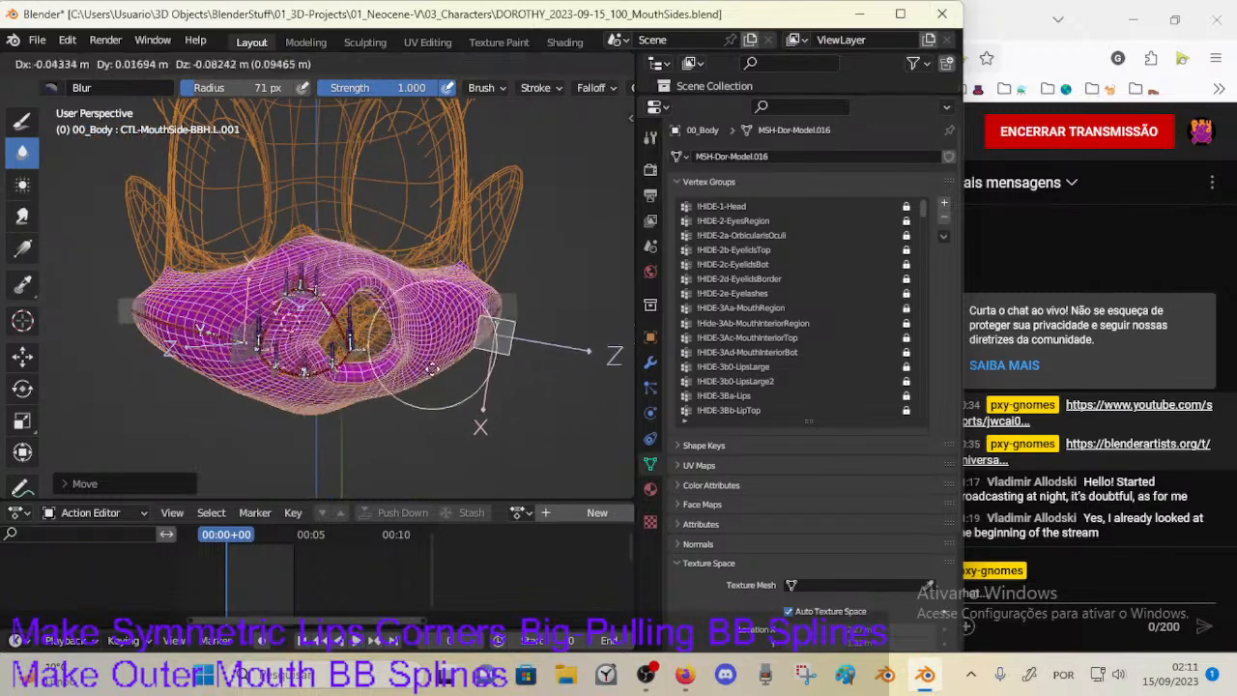
left_click(431, 367)
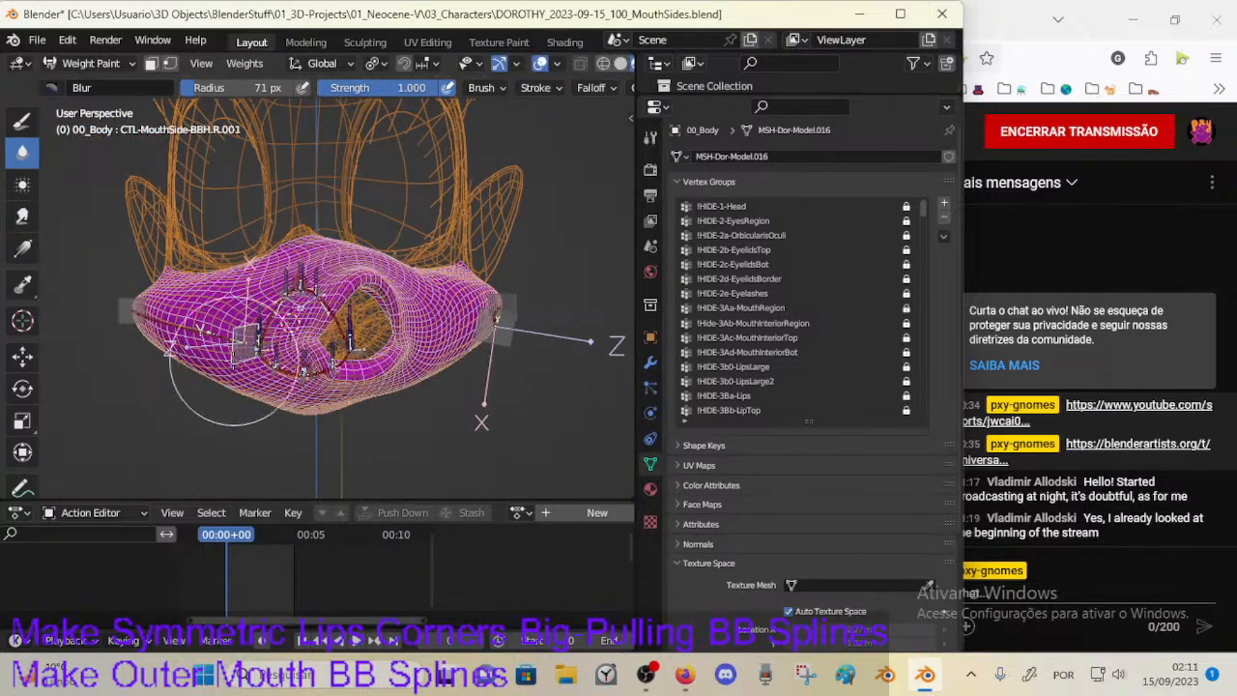
Step: Select CTL-MouthSide-BBH.R.001, move it across toward the character's left mouth corner, and rotate it around the global Z axis
middle_click_drag(233, 362, 290, 397)
key("g")
left_click(378, 394)
mouse_move(378, 394)
middle_mouse_down()
mouse_move(373, 415)
mouse_move(380, 308)
mouse_move(377, 381)
mouse_move(345, 406)
middle_mouse_up()
key("r")
key("z")
left_click(422, 335)
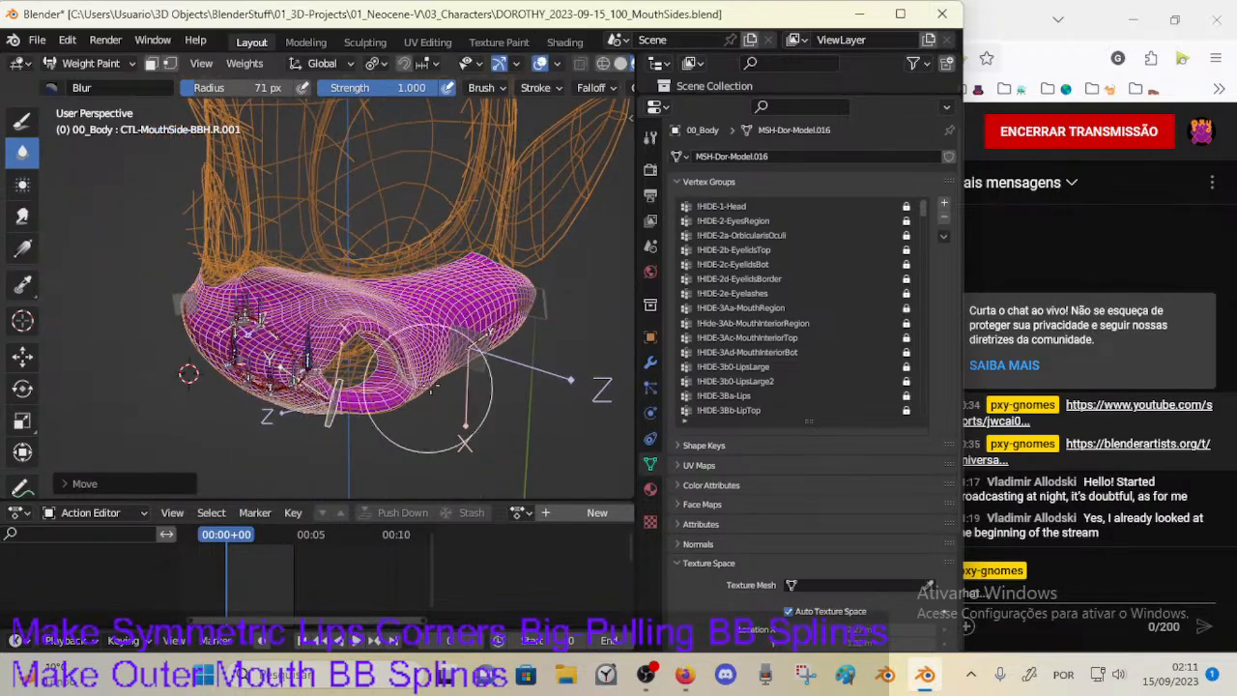
left_click(417, 361)
middle_click_drag(417, 361, 385, 346)
key("g")
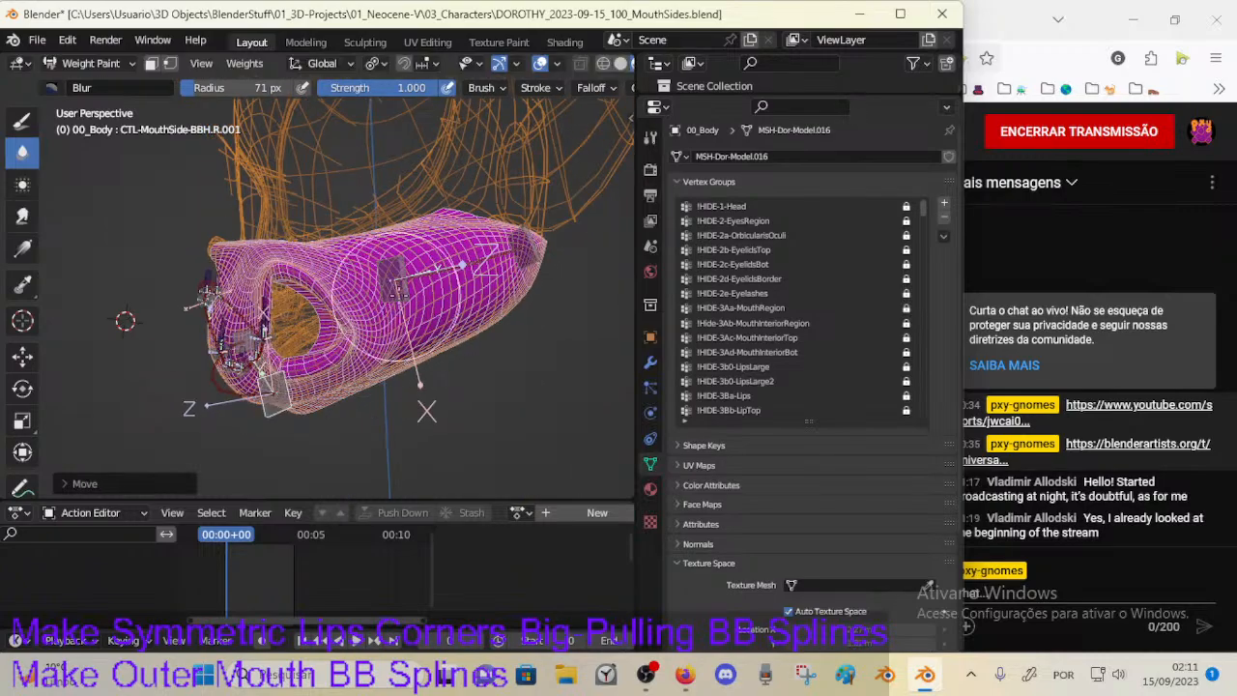
Step: Select CTL-MouthSide-BBH.L.001 again, then move and rotate it to test how the left cheek and lip corner stretch
left_click(397, 278, "ctrl")
mouse_move(396, 279)
middle_mouse_down()
mouse_move(448, 342)
mouse_move(474, 337)
middle_mouse_up()
key("g")
left_click(375, 343)
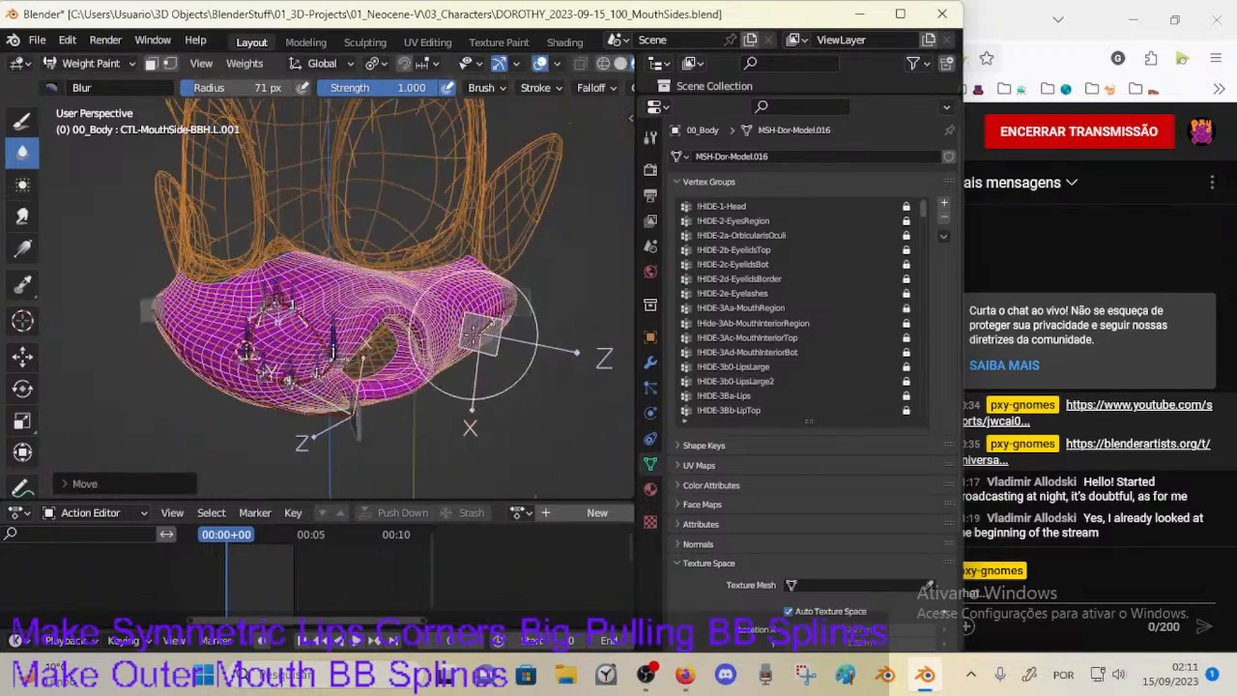
left_click(396, 348)
middle_click_drag(396, 348, 454, 349)
left_click(355, 344)
mouse_move(356, 344)
middle_mouse_down()
mouse_move(447, 378)
mouse_move(463, 340)
mouse_move(439, 280)
mouse_move(372, 210)
mouse_move(348, 362)
middle_mouse_up()
key("r")
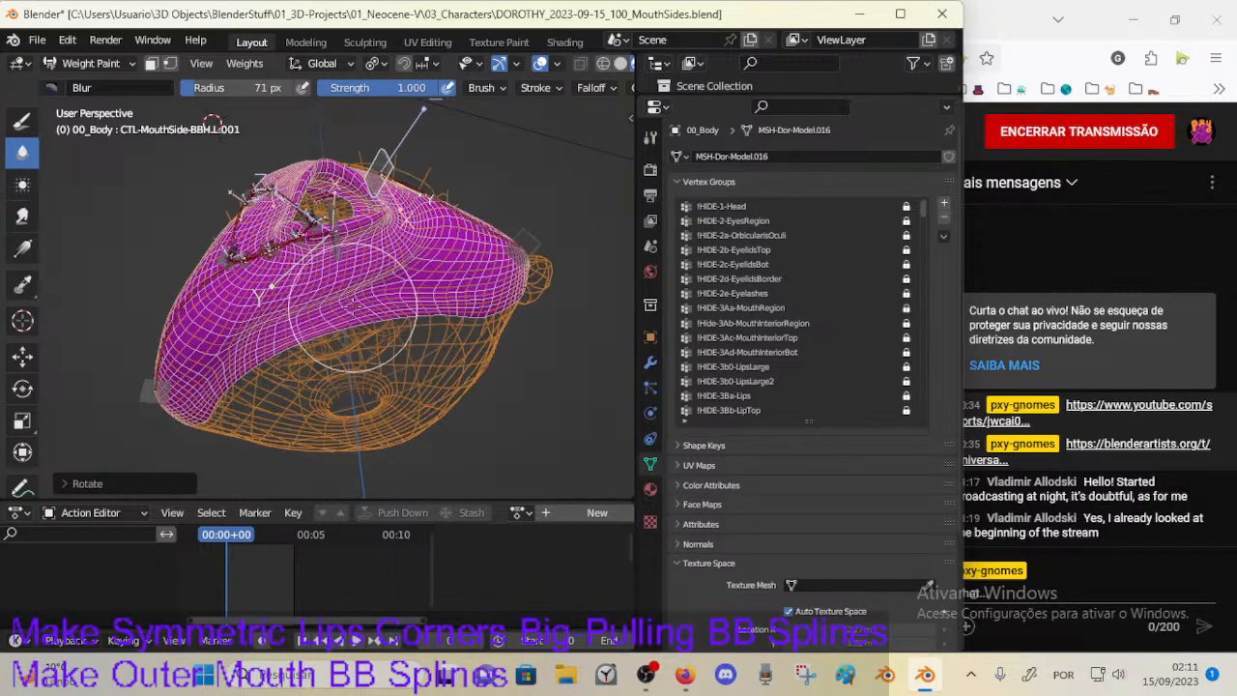
Step: Move CTL-MouthSide-BBH.L.001 back and forth along the cheek and bring it in close to the open lips
mouse_move(197, 180)
middle_mouse_down()
mouse_move(144, 271)
mouse_move(161, 352)
middle_mouse_up()
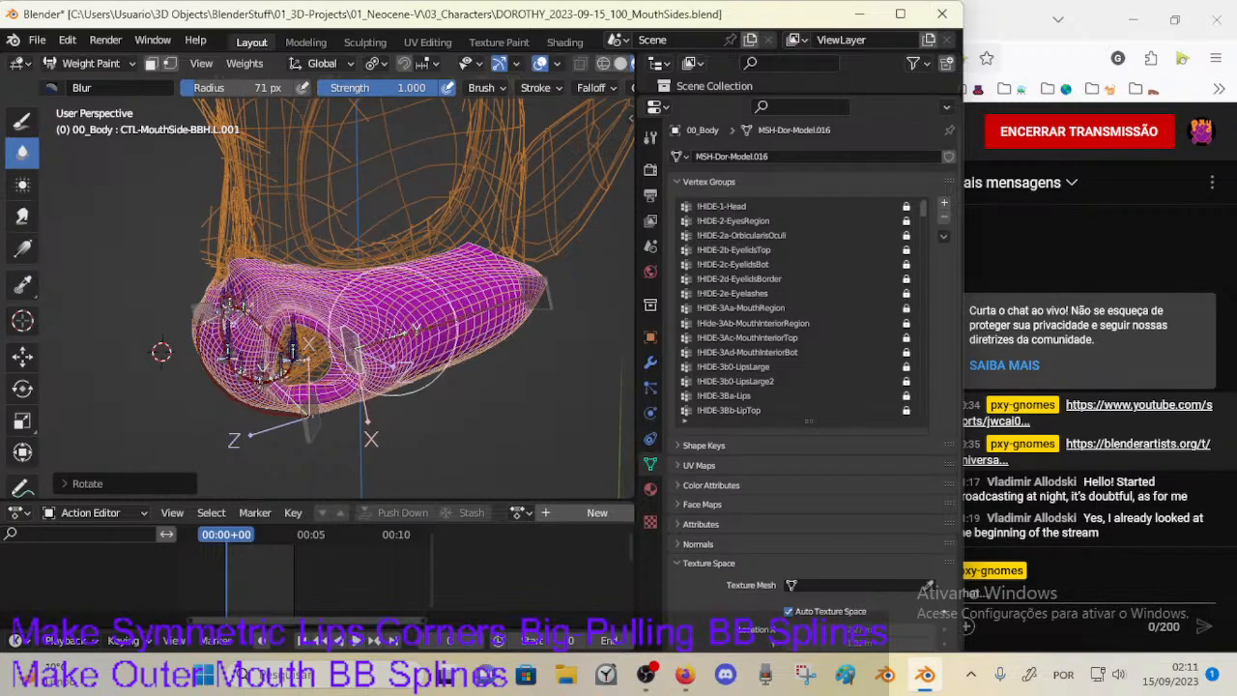
left_click(481, 288)
middle_click_drag(481, 288, 447, 340)
key("g")
key("g")
left_click(387, 406)
key("g")
left_click(507, 304)
key("g")
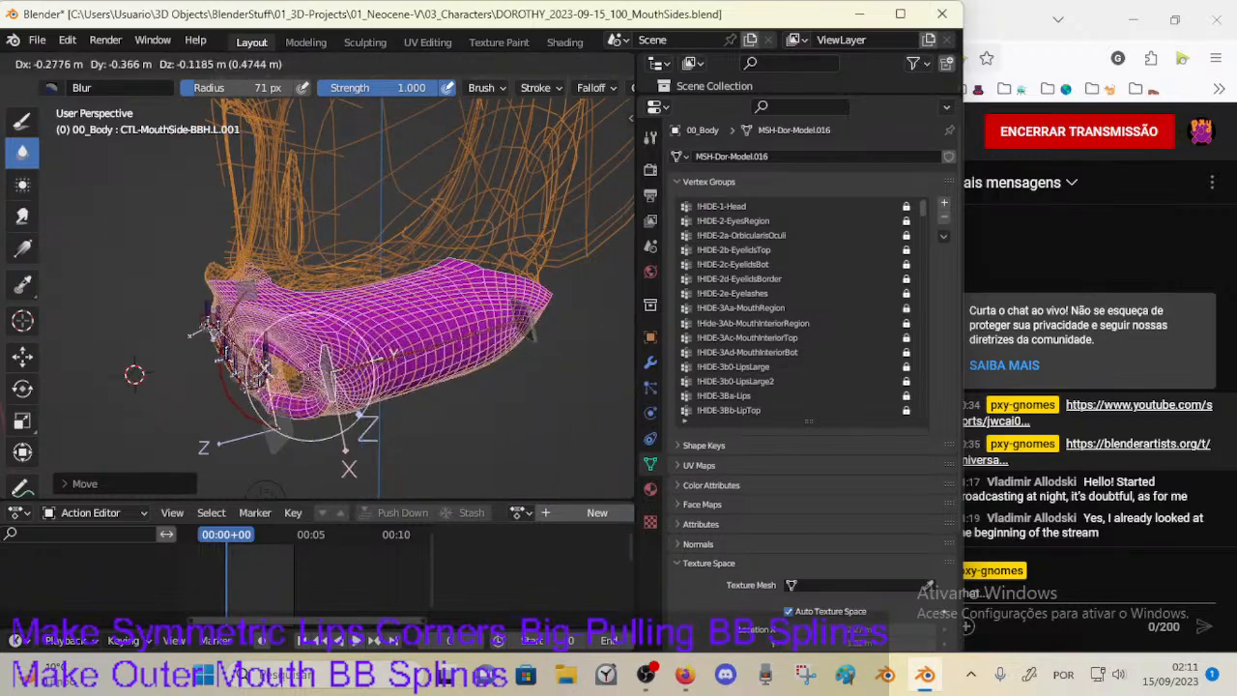
left_click(307, 372)
Step: Move CTL-MouthSide-BBH.L.001 up and down along the left cheek and rotate it slightly around the global Z axis
mouse_move(308, 372)
middle_mouse_down()
mouse_move(404, 371)
mouse_move(428, 290)
mouse_move(409, 416)
mouse_move(435, 382)
mouse_move(473, 392)
mouse_move(509, 376)
middle_mouse_up()
left_click(449, 343)
key("g")
left_click(488, 294)
key("g")
left_click(426, 391)
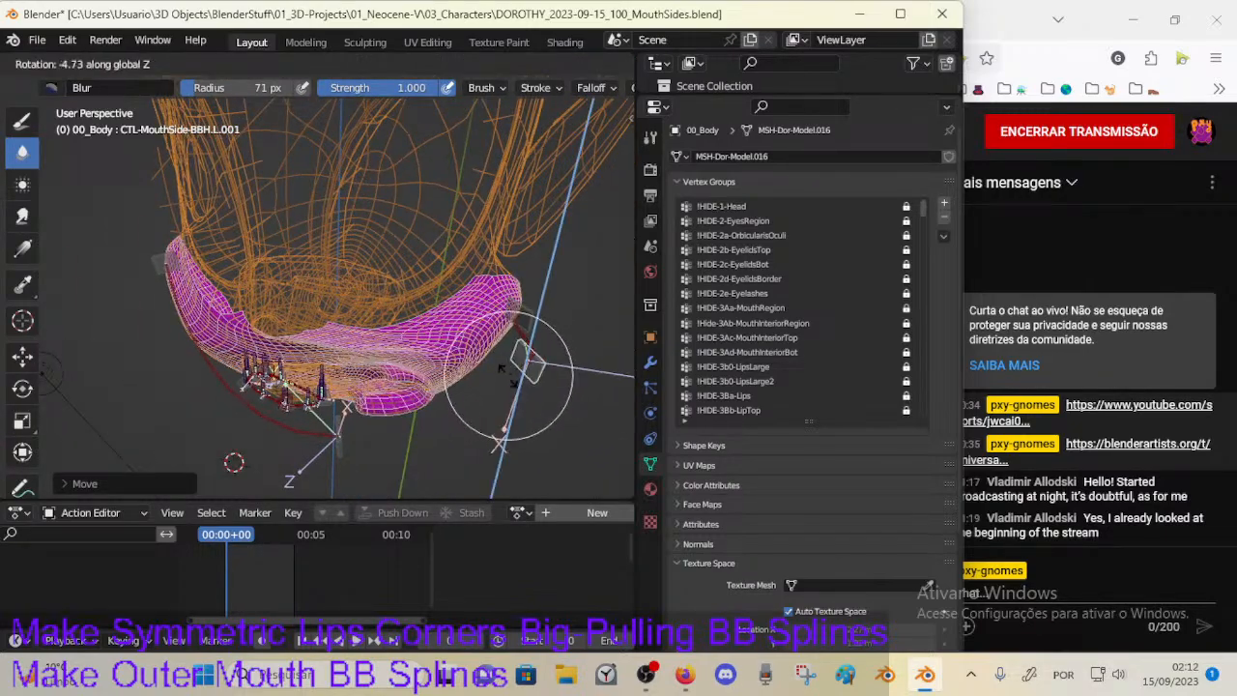
left_click(499, 382)
middle_click_drag(499, 382, 495, 339)
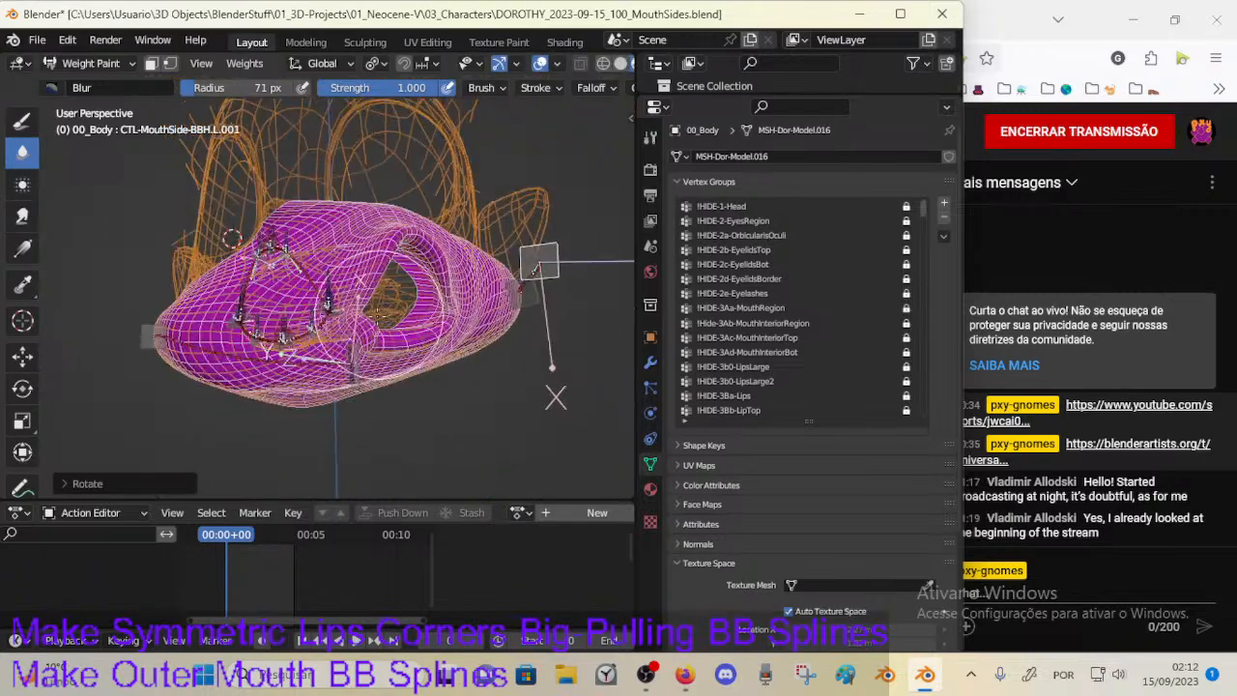
Step: Reposition CTL-MouthSide-BBH.L.001 against the open left lip corner and cheek, and rotate it further around the global Z axis
middle_click_drag(389, 359, 391, 311)
key("g")
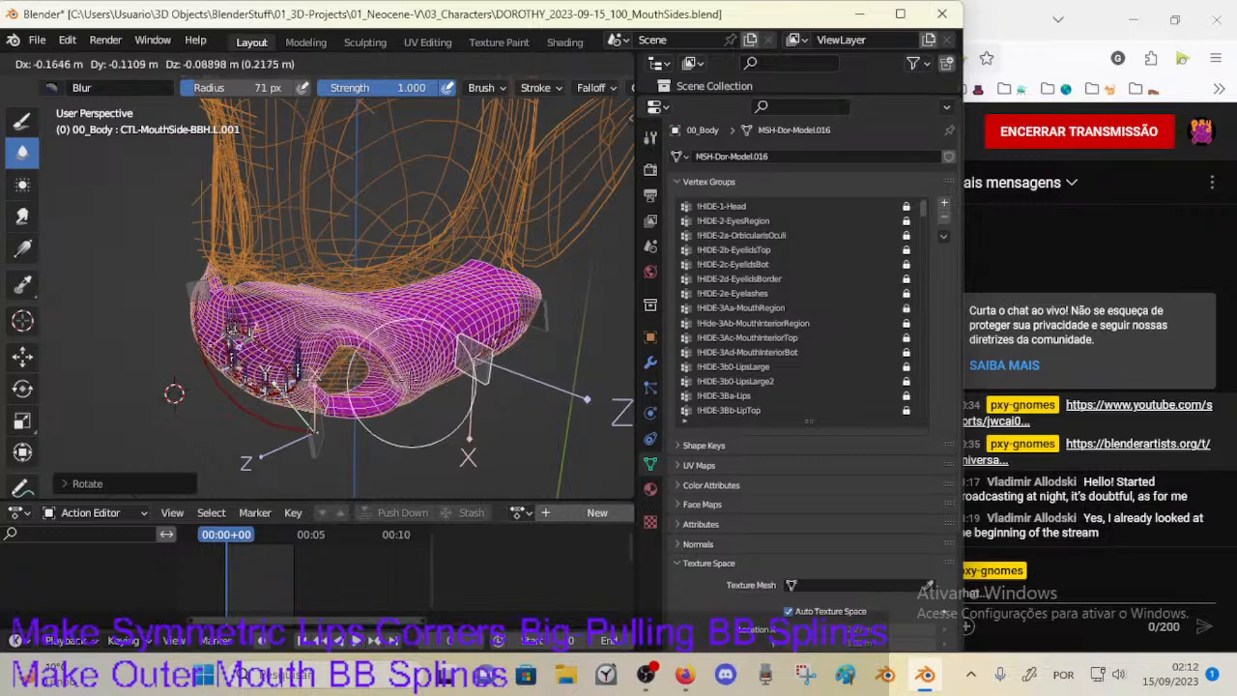
left_click(410, 383)
middle_click_drag(410, 383, 498, 357)
key("r")
key("z")
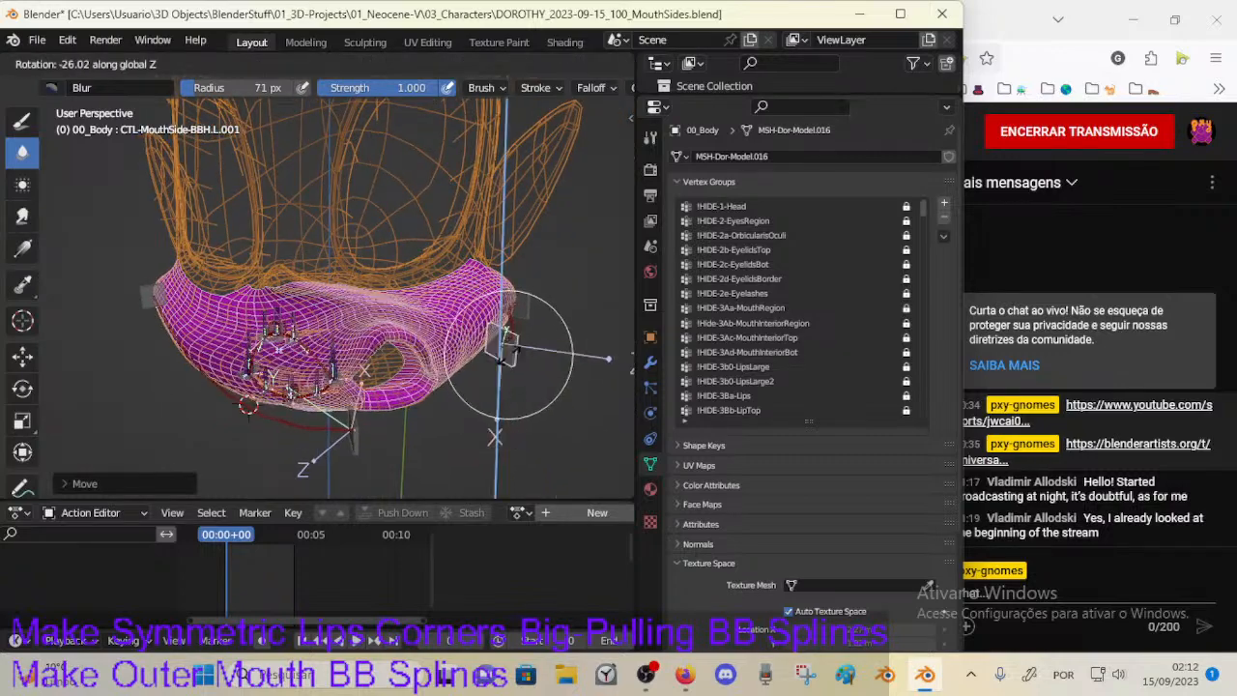
left_click(510, 351)
Step: Select CTL-MouthSide-BBH.L.002 and move it outward behind the left cheek
left_click(530, 306, "ctrl")
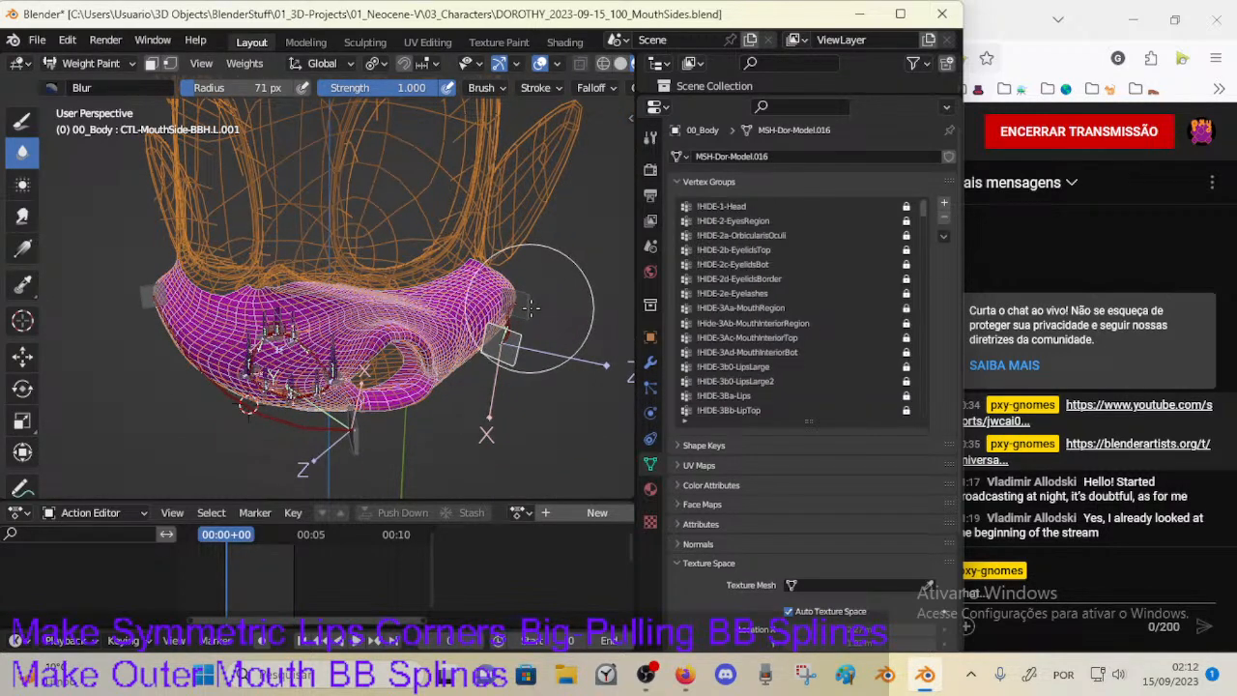
key("g")
left_click(580, 324)
key("g")
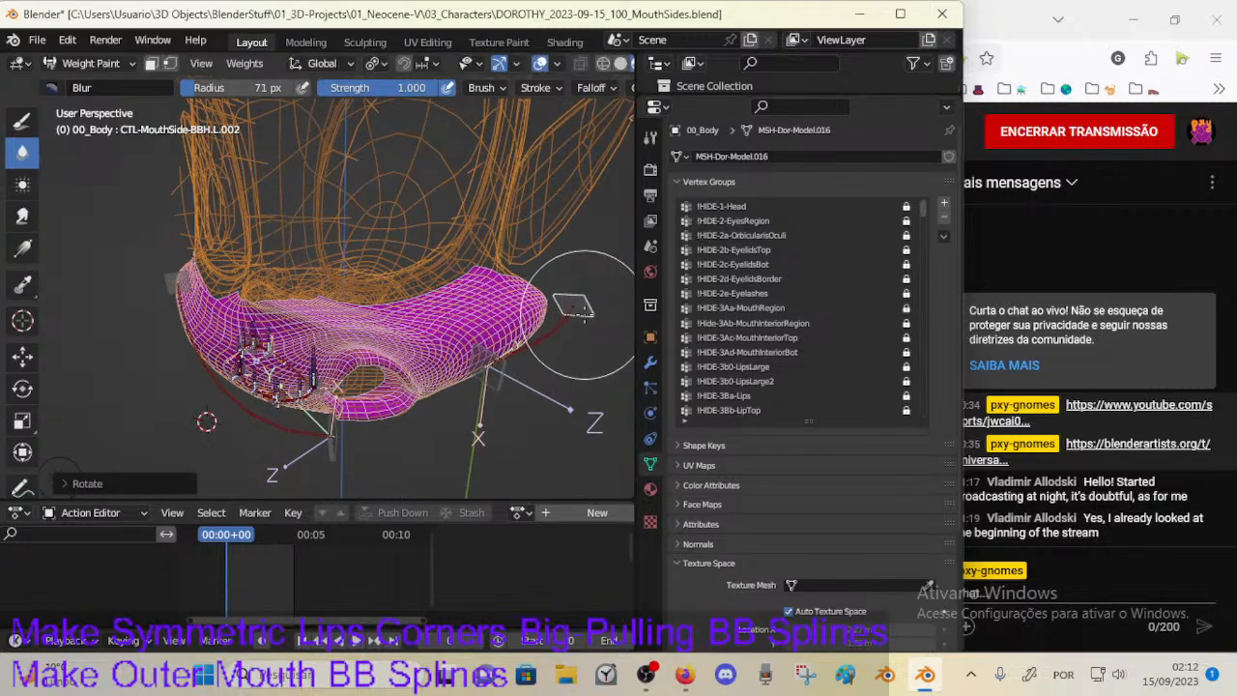
Step: Select CTL-MouthSide-BBH.L.001 and move it outward beside the left cheek, adjusting its placement from a side angle
left_click(530, 339)
key("g")
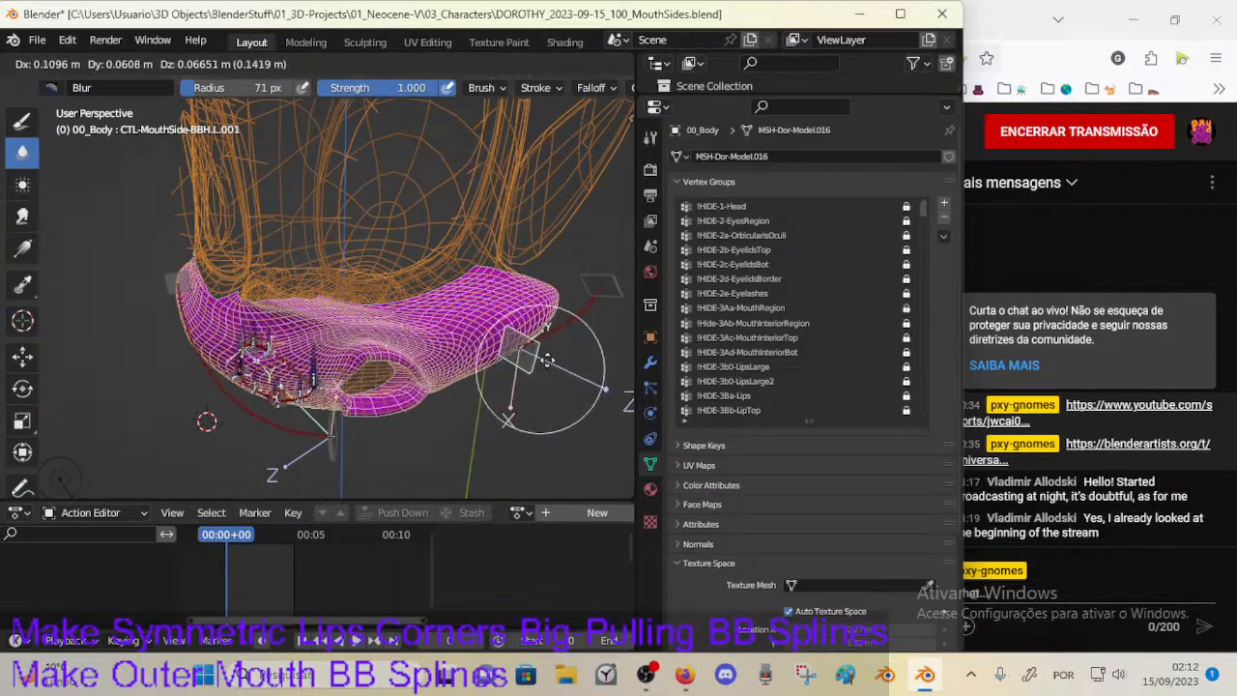
left_click(564, 360)
middle_click_drag(563, 360, 164, 355)
key("g")
left_click(547, 355)
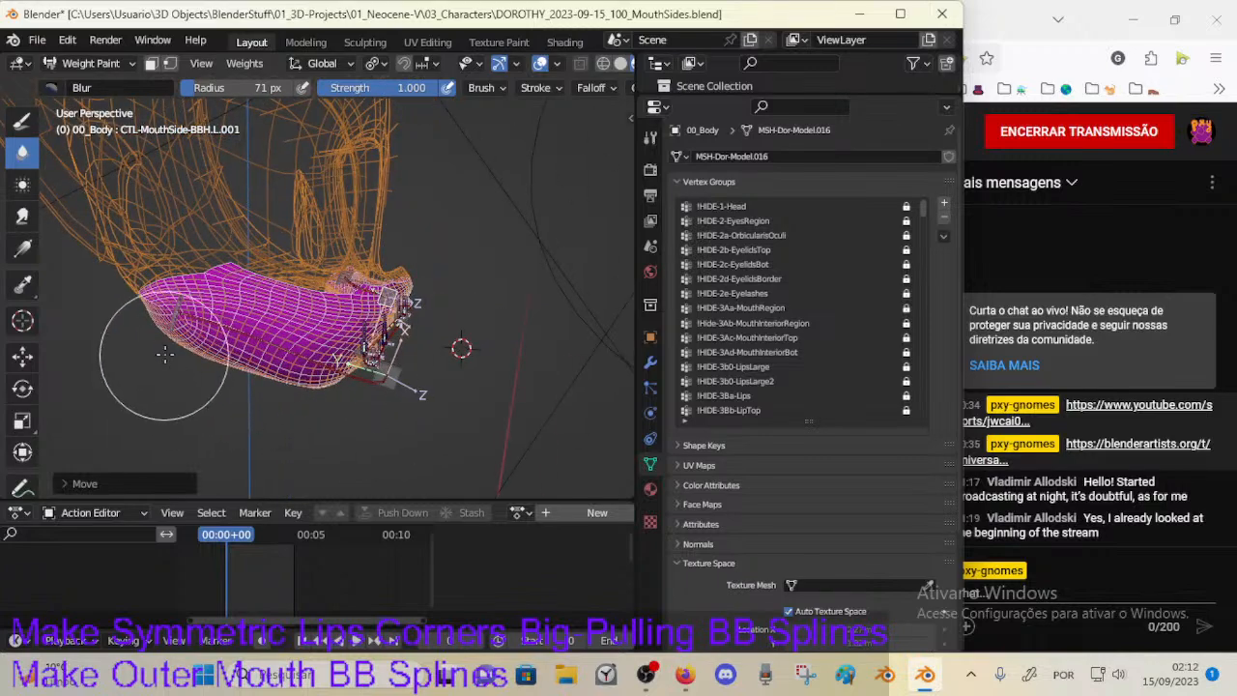
left_click(283, 382)
Step: Select CTL-MouthSide-BBH.R.001, then move and rotate it beside the open left lip corner
mouse_move(283, 382)
middle_mouse_down()
mouse_move(442, 377)
mouse_move(459, 361)
mouse_move(444, 373)
mouse_move(425, 362)
mouse_move(483, 373)
middle_mouse_up()
left_click(402, 395, "ctrl")
key("g")
left_click(486, 345)
key("r")
left_click(439, 356)
key("g")
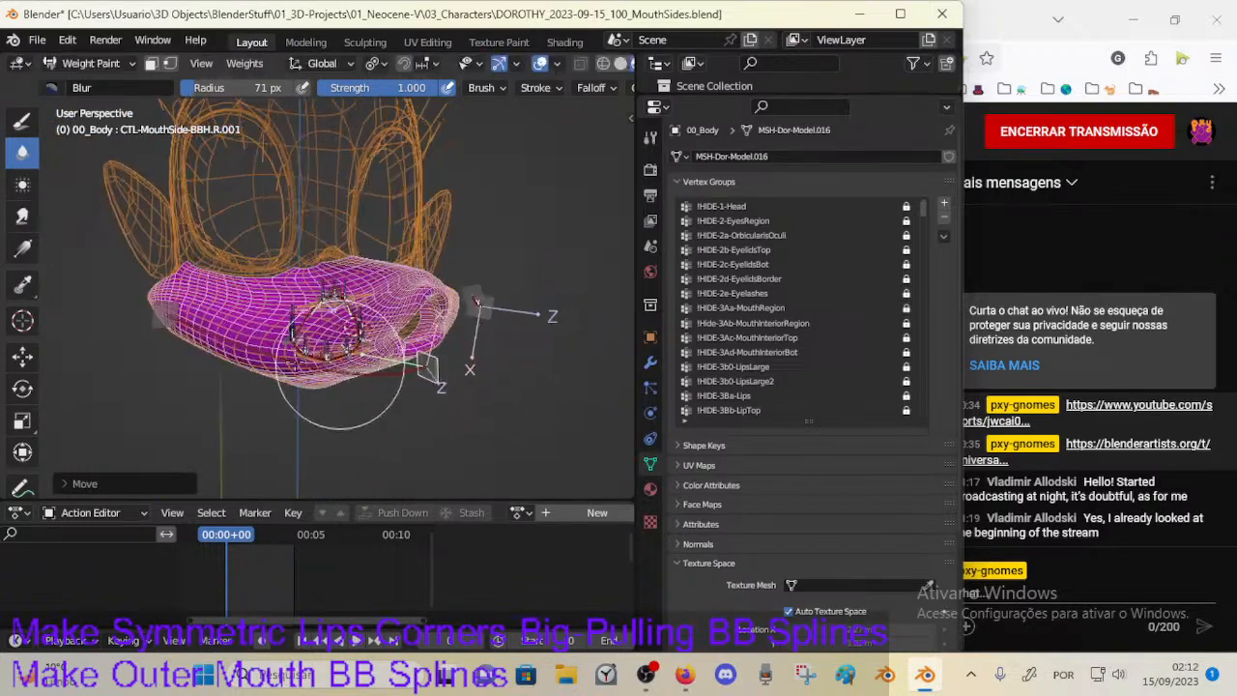
Step: Select CTL-MouthSide-BBH.R.002, reposition it beside the right cheek, and save the file
left_click(198, 346)
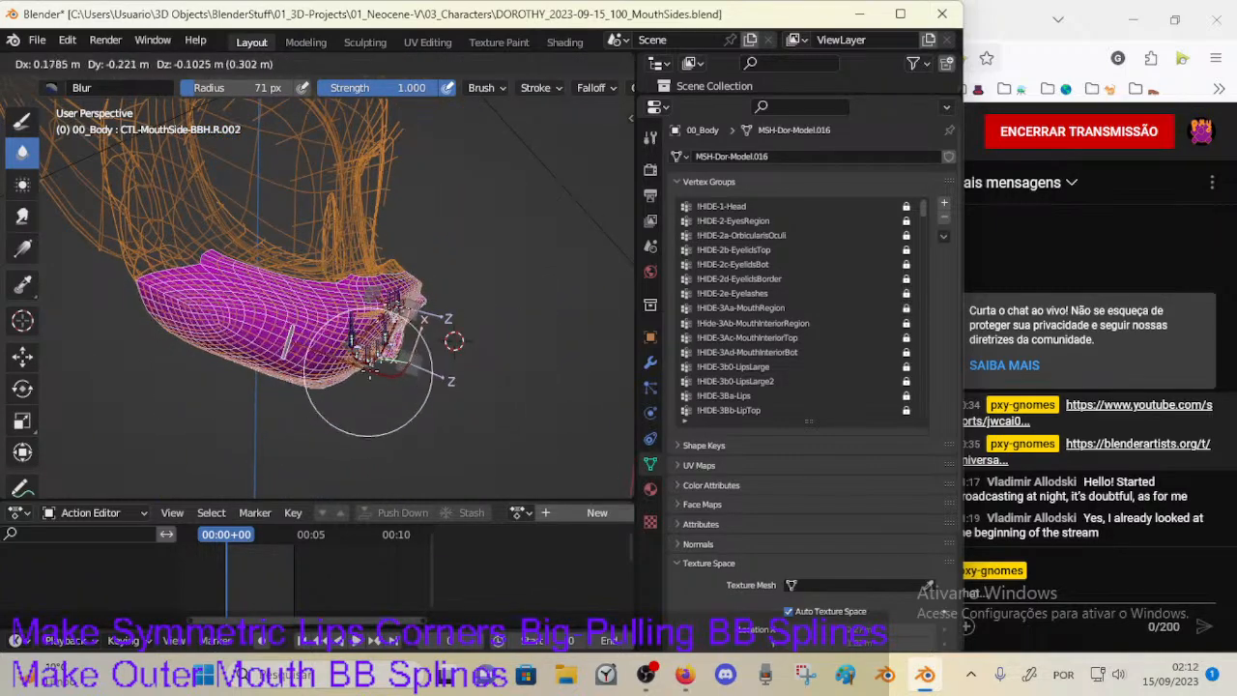
left_click(369, 372)
middle_click_drag(369, 372, 432, 357)
key("g")
left_click(431, 361)
key("g")
left_click(423, 395)
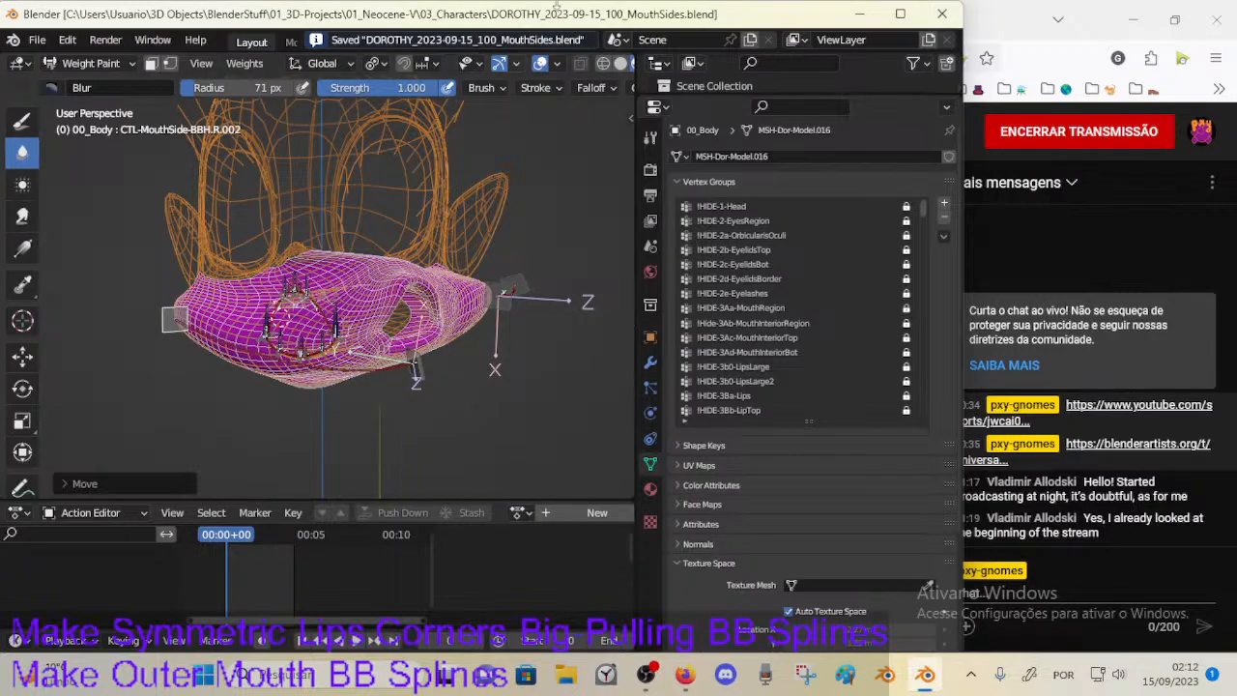
Step: Switch the viewport to Solid shading to inspect the mouth, and change it to Material Preview shading
left_click(621, 63)
mouse_move(482, 254)
middle_mouse_down()
mouse_move(465, 366)
mouse_move(458, 271)
mouse_move(380, 279)
mouse_move(193, 221)
mouse_move(288, 280)
middle_mouse_up()
scroll(457, 264, "up", 3)
scroll(378, 318, "down", 2)
middle_click_drag(378, 318, 396, 298)
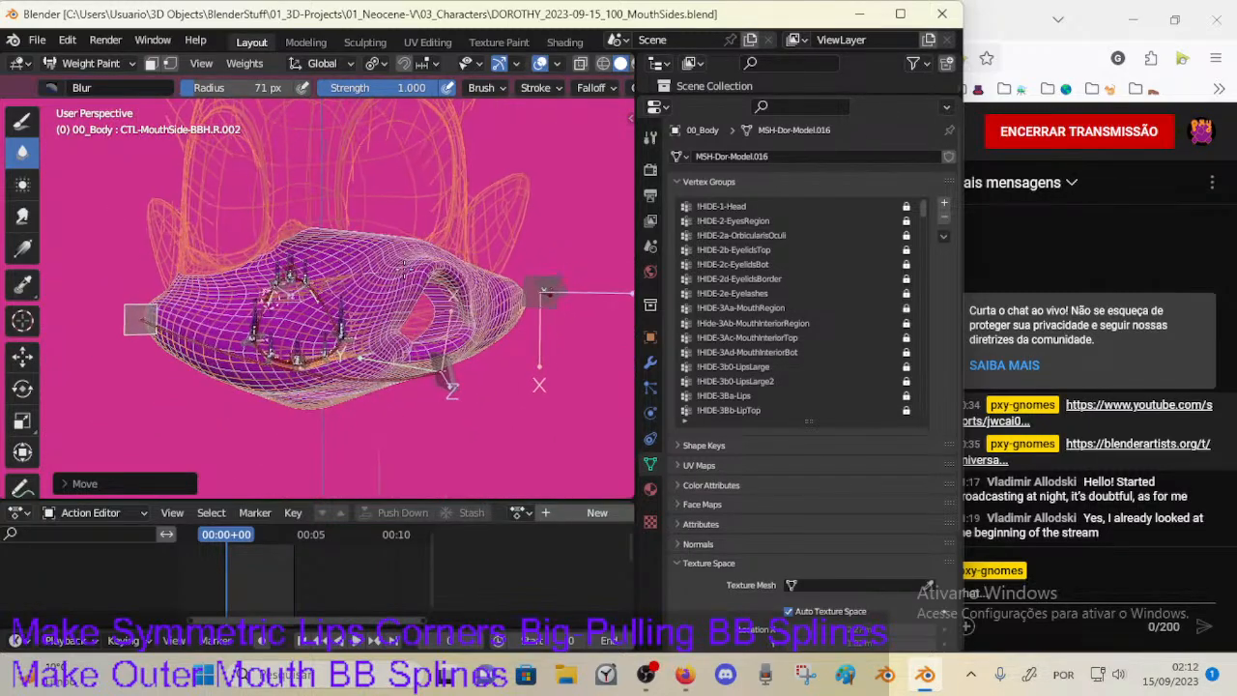
scroll(607, 65, "down", 3)
left_click(581, 64)
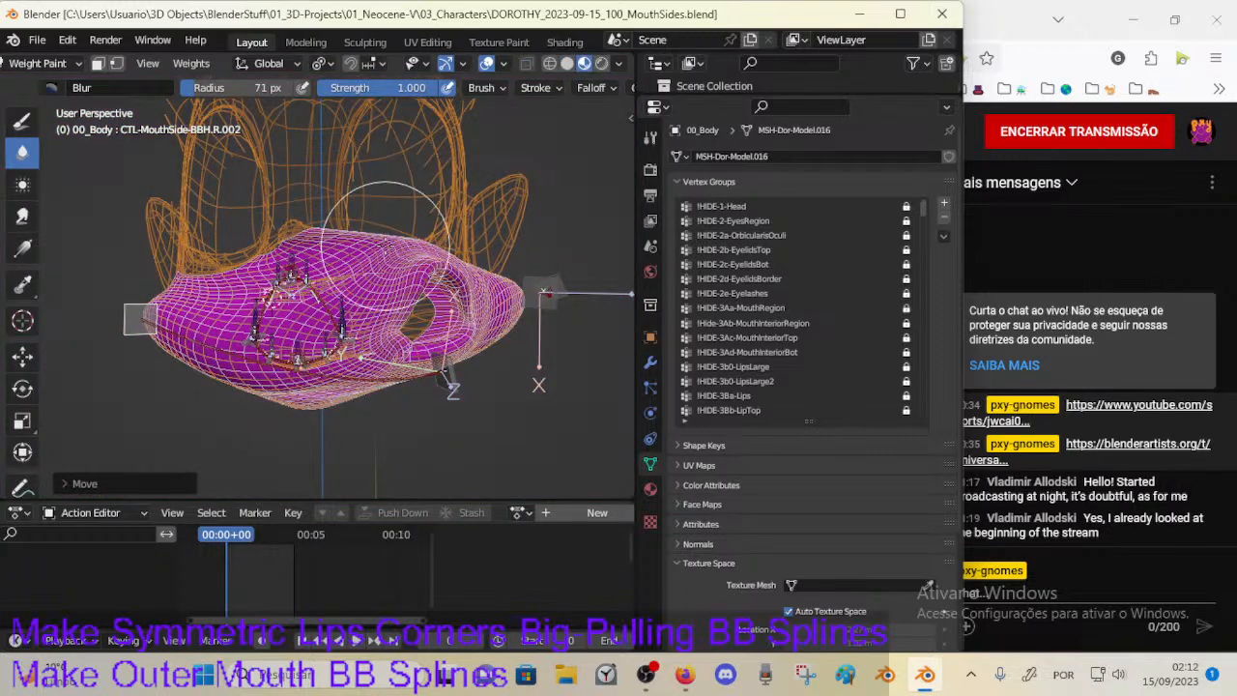
Step: Return the body mesh to Object Mode, select the ARM-Dorothy armature, and put it in Pose Mode
key("ctrl+Tab")
left_click(237, 244)
middle_click_drag(388, 261, 351, 319)
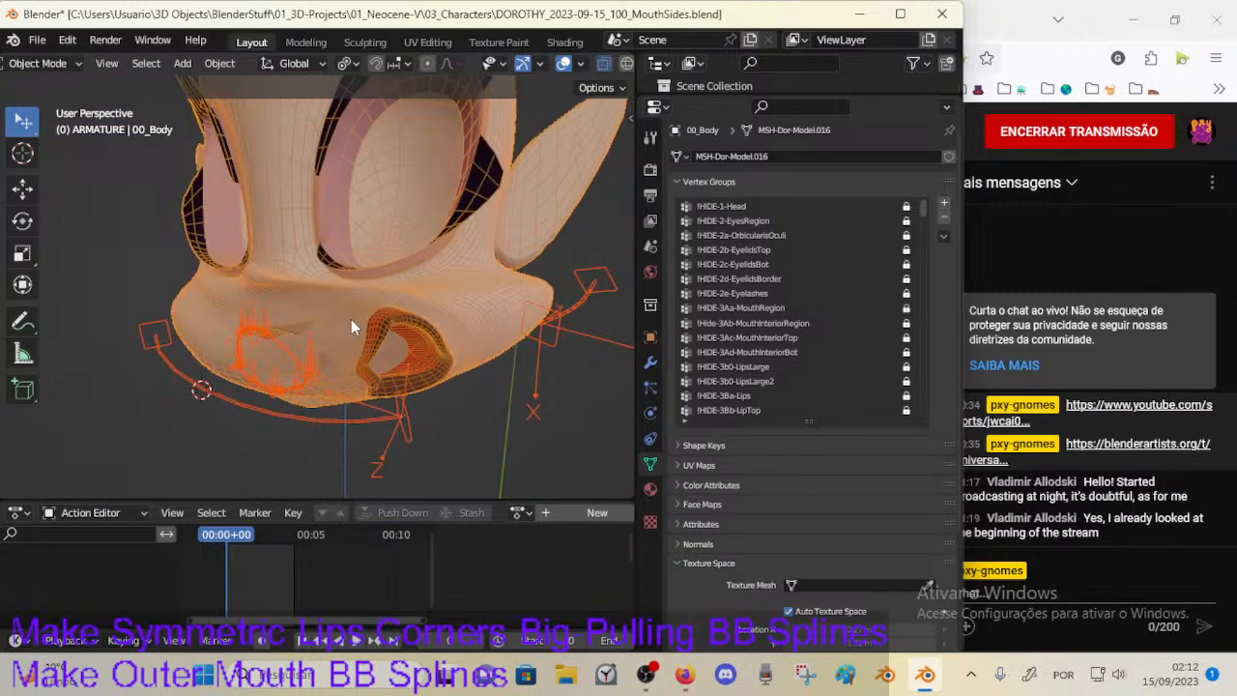
left_click(391, 400)
key("ctrl+Tab")
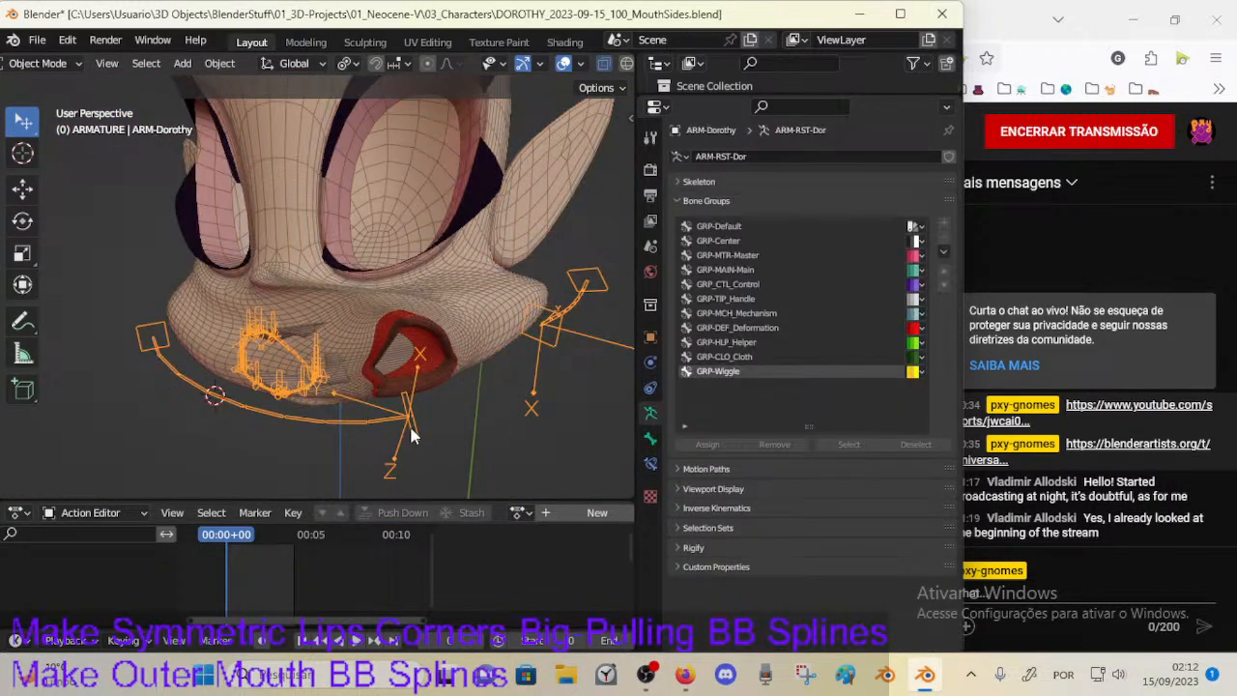
Step: Select CTL-MouthSide-BBH.R.001 and move it across the front of the mouth toward the character's right
left_click(409, 423)
key("g")
left_click(353, 436)
middle_click_drag(384, 426, 340, 404)
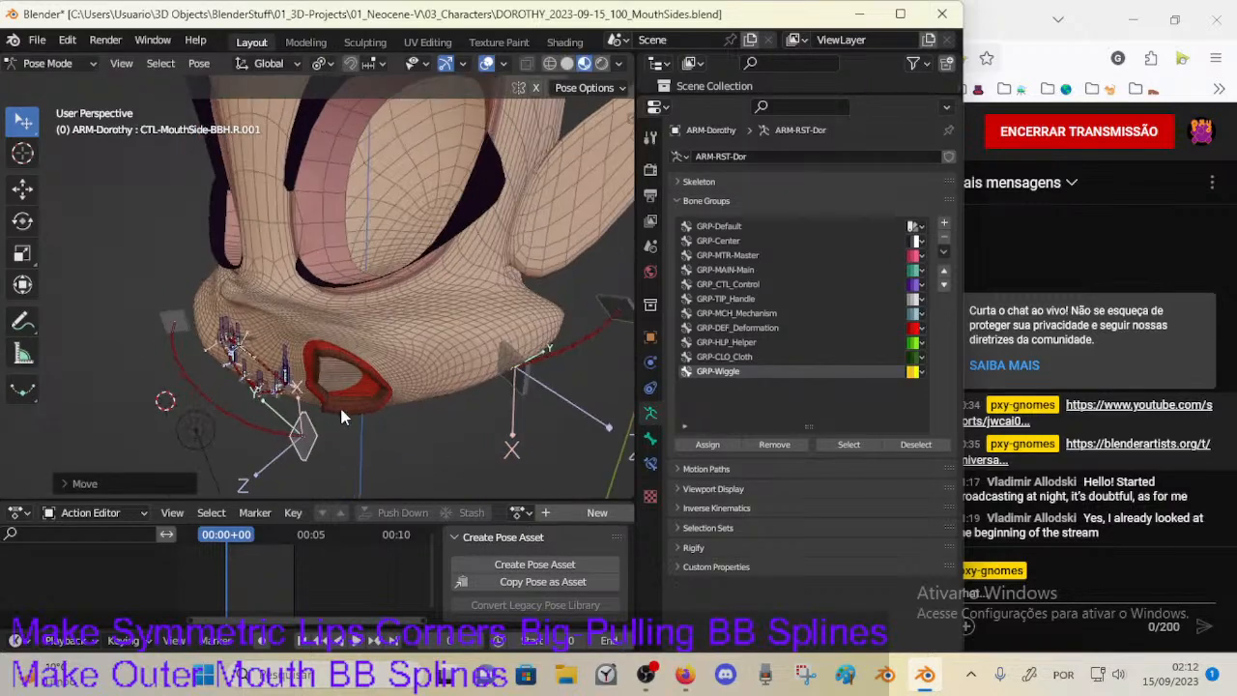
key("g")
left_click(277, 434)
Step: Move CTL-MouthSide-BBH.R.001 widely from side to side to stretch the lips, and rotate it below the chin
middle_click_drag(277, 435, 377, 367)
key("g")
left_click(187, 419)
left_click(188, 418)
key("g")
left_click(481, 367)
key("g")
left_click(505, 279)
key("r")
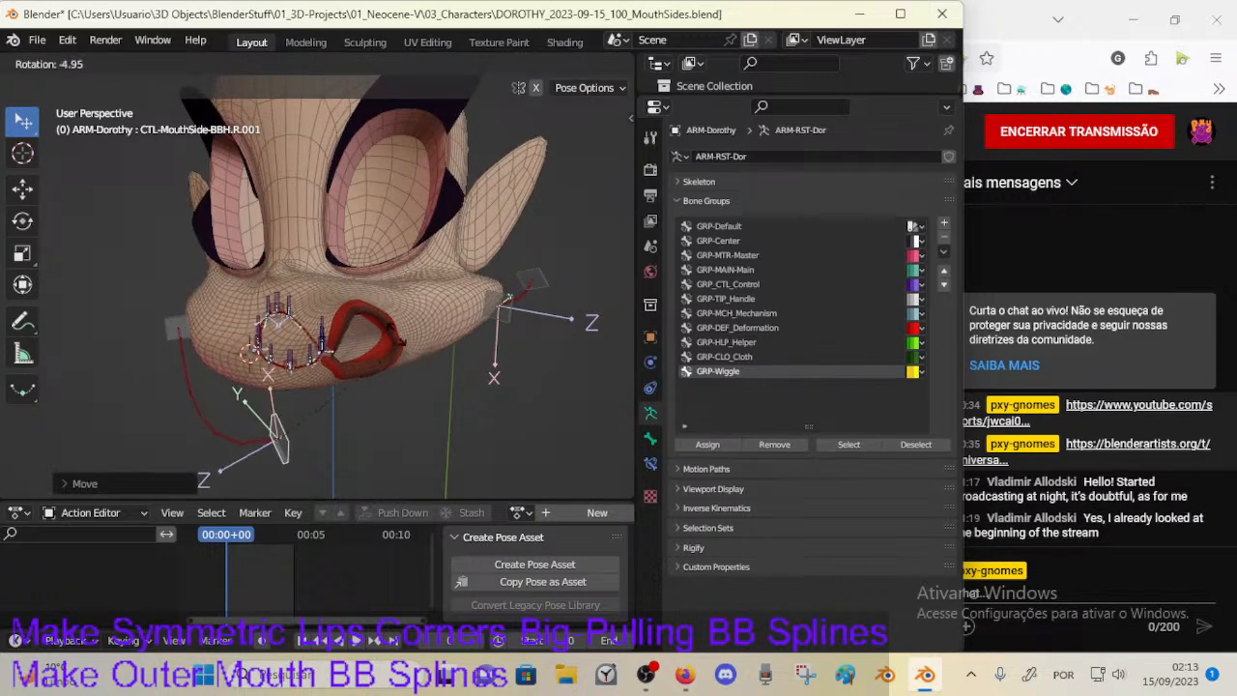
Step: Move CTL-MouthSide-BBH.L.001 in toward the lips and pull it out past the left cheek
key("g")
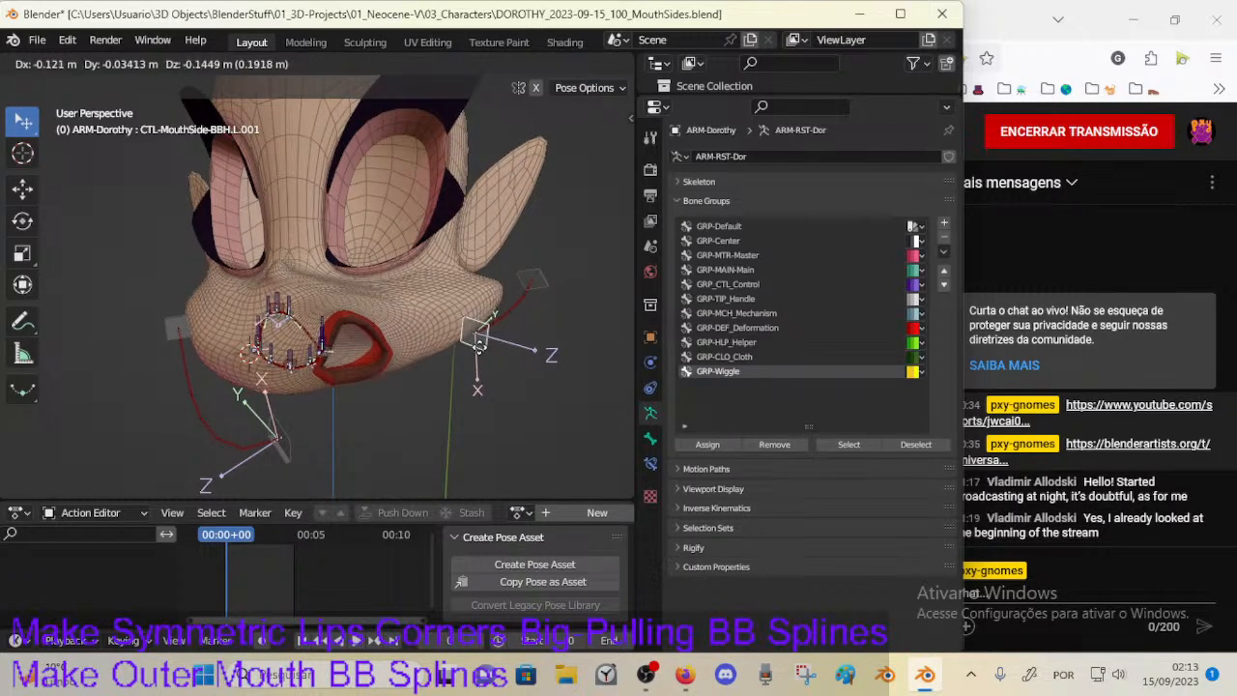
left_click(573, 338)
middle_click_drag(541, 356, 488, 426)
key("g")
left_click(534, 378)
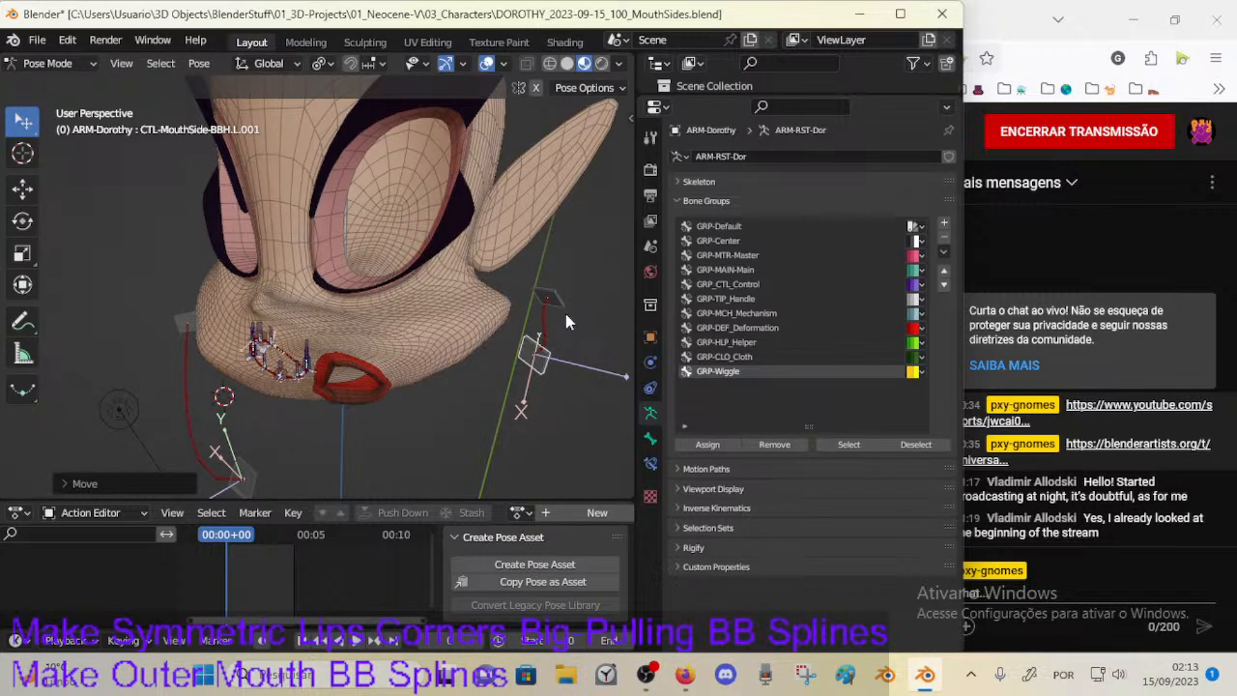
Step: Select CTL-MouthSide-BBH.L.002, rotate it, and move it behind the left cheek beneath the ear
left_click(564, 303)
key("r")
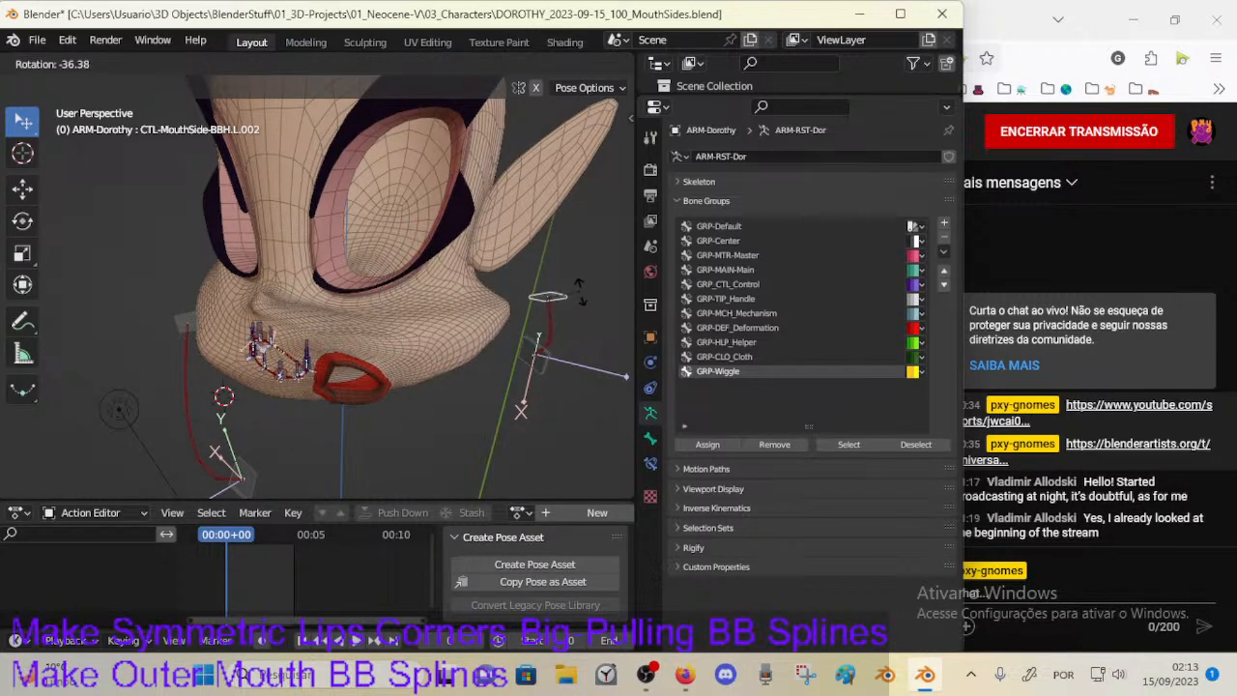
left_click(580, 292)
middle_click_drag(580, 292, 439, 255)
key("g")
left_click(514, 267)
Step: Rotate CTL-MouthSide-BBH.L.002 around the global Z axis and set its rotation mode to XYZ Euler
key("r")
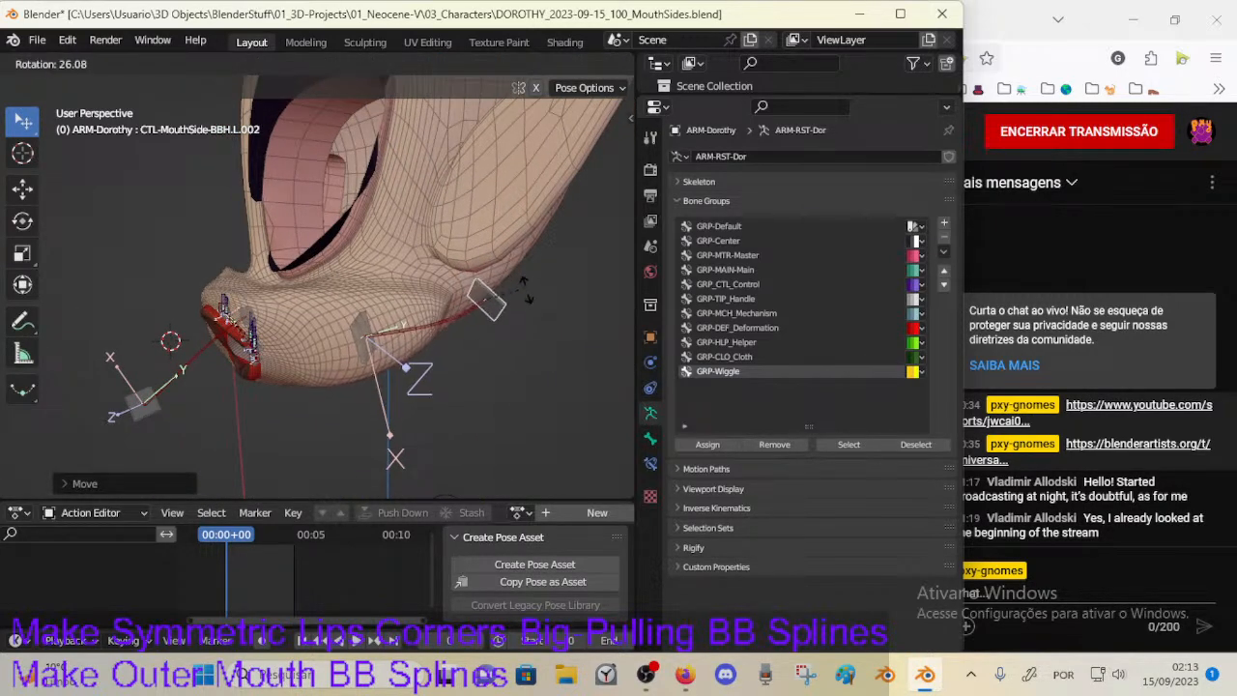
key("z")
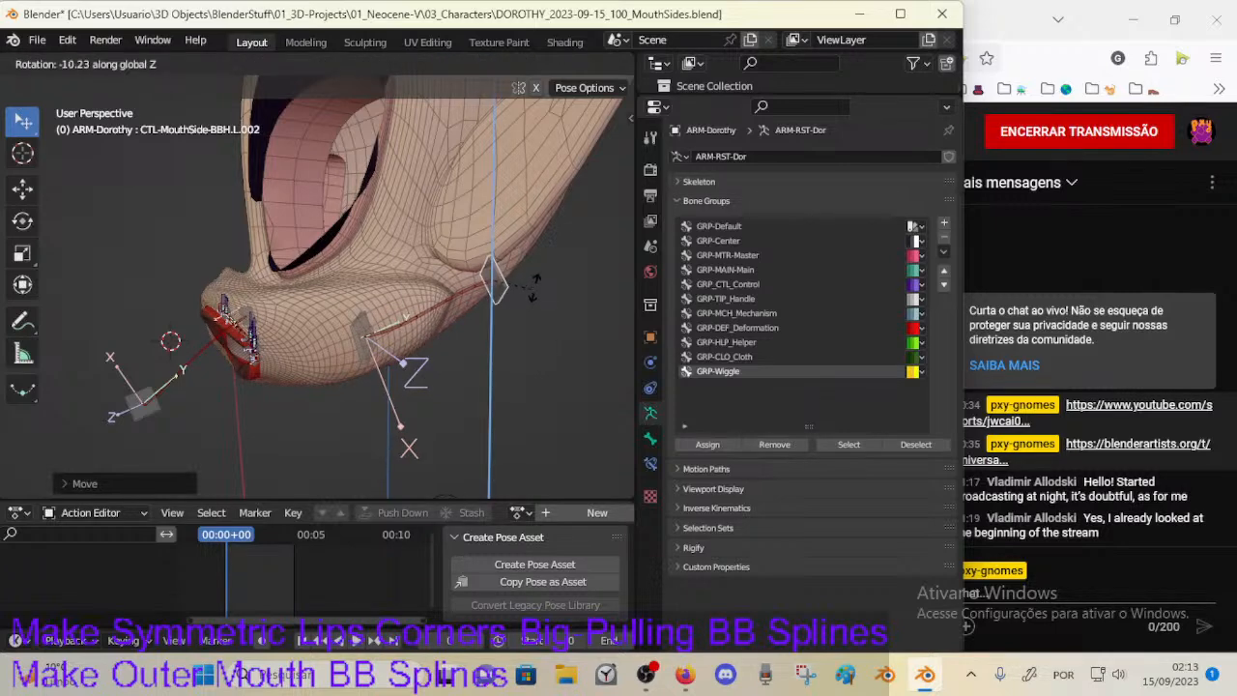
left_click(471, 308)
key("ctrl+r")
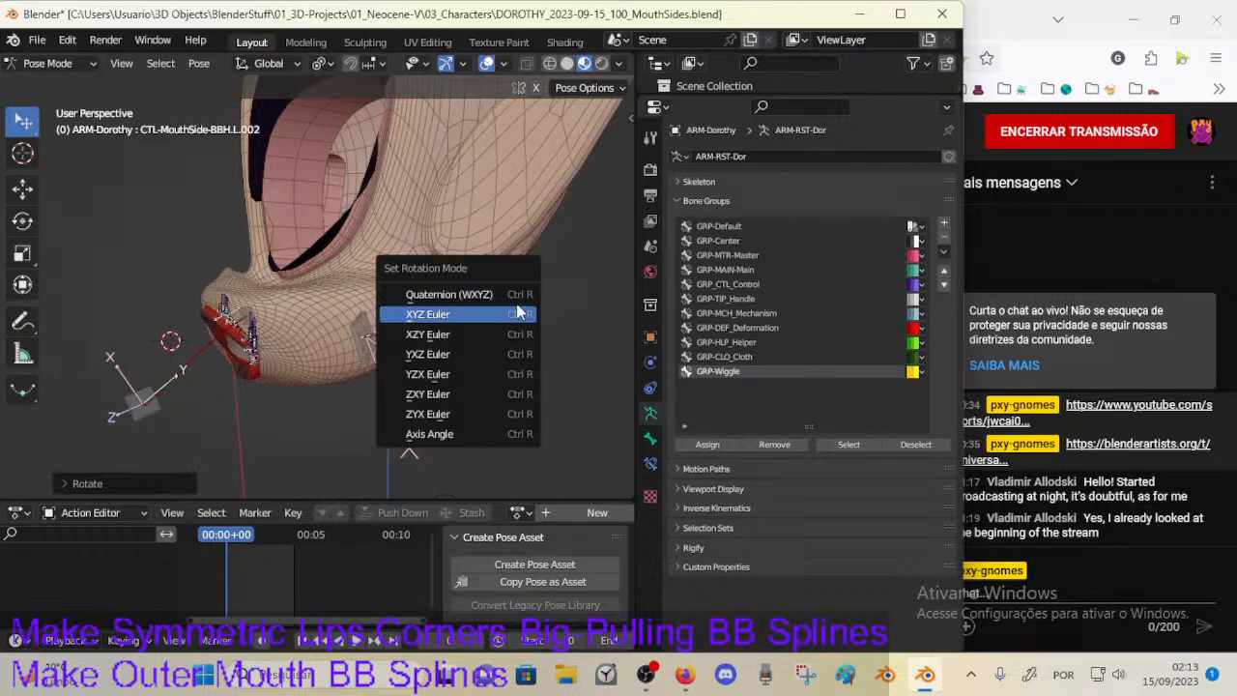
left_click(502, 312)
Step: Rotate and reposition the left mouth-side control next to the cheek
middle_click_drag(489, 281, 575, 292)
left_click(530, 325)
middle_click_drag(530, 326, 593, 324)
key("r")
left_click(592, 302)
key("g")
left_click(594, 295)
Step: Move CTL-MouthSide-BBH.L.001 farther out from the left cheek while checking the face from above
middle_click_drag(443, 315, 433, 470)
key("g")
left_click(531, 340)
key("g")
left_click(534, 317)
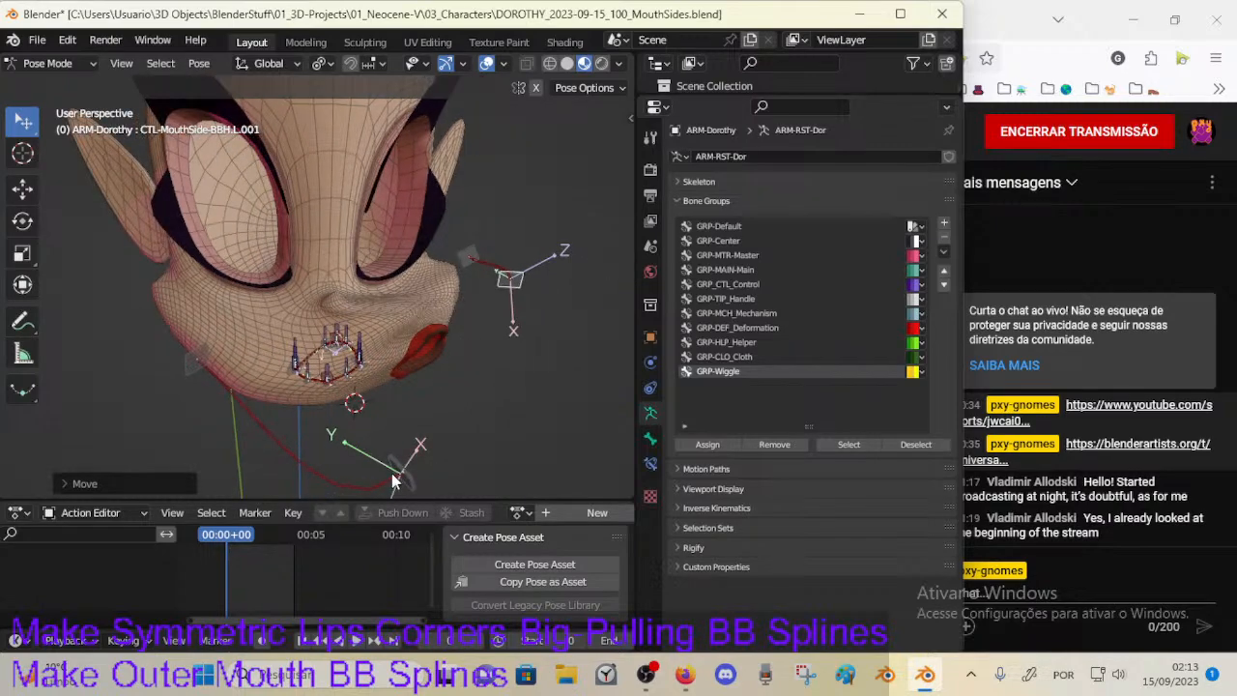
Step: Select CTL-MouthSide-BBH.R.001, move it from below the chin toward the left lip corner, and rotate it
left_click(402, 470)
key("g")
left_click(457, 415)
middle_click_drag(457, 416, 328, 393)
key("r")
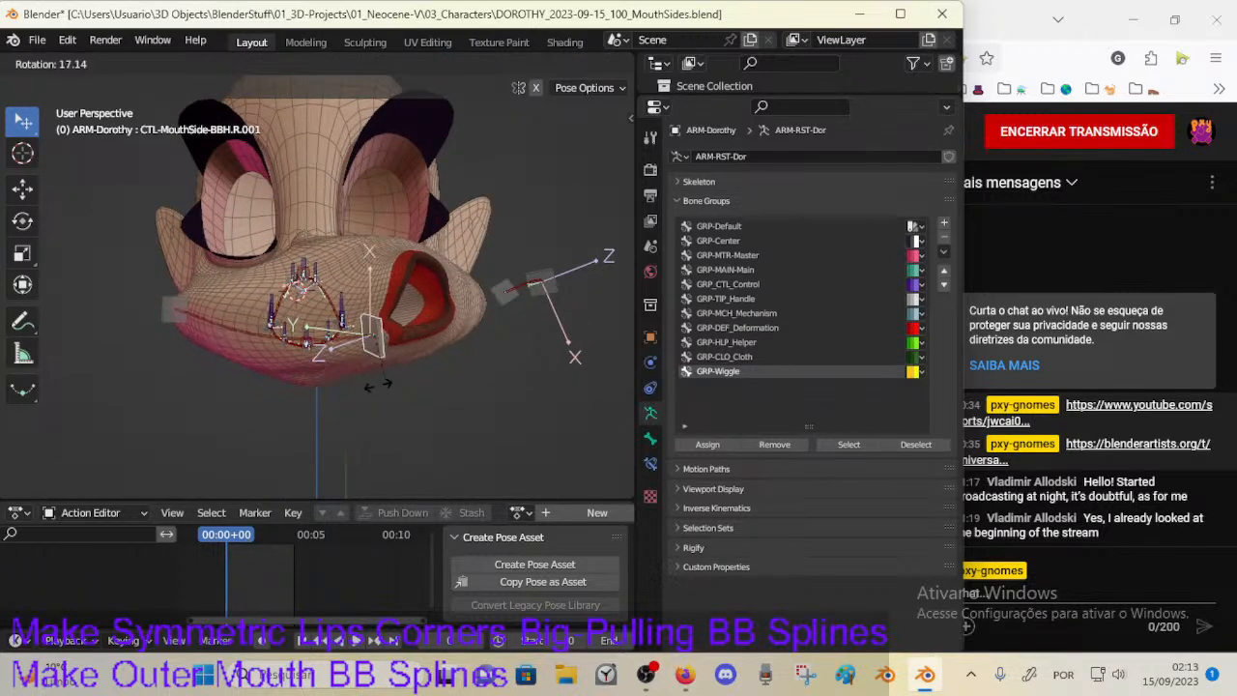
left_click(359, 394)
Step: Move CTL-MouthSide-BBH.R.001 repeatedly around the lips, checking the stretch from the front and from beneath the head
key("g")
left_click(341, 396)
key("g")
left_click(337, 379)
middle_click_drag(336, 380, 300, 169)
key("g")
left_click(302, 301)
key("g")
left_click(318, 238)
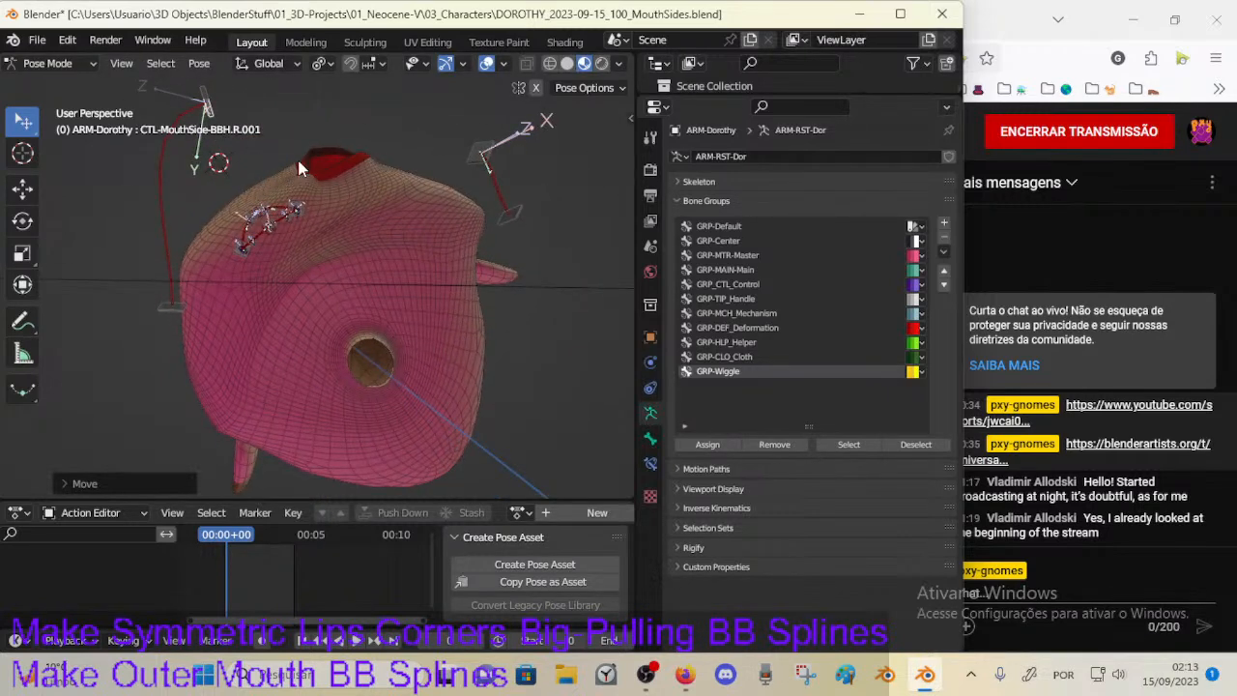
Step: Select CTL-MouthSide-BBH.L.001, then move and rotate it while checking the cheek from beneath the head
left_click(476, 153)
key("g")
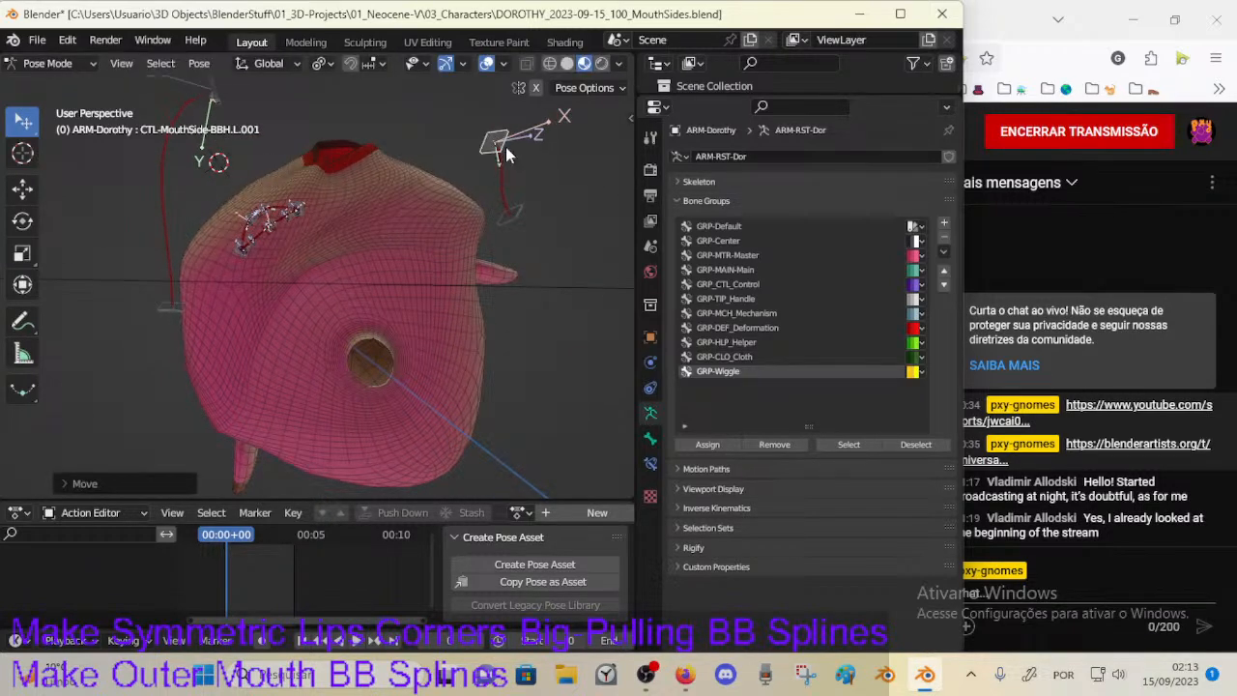
key("r")
key("g")
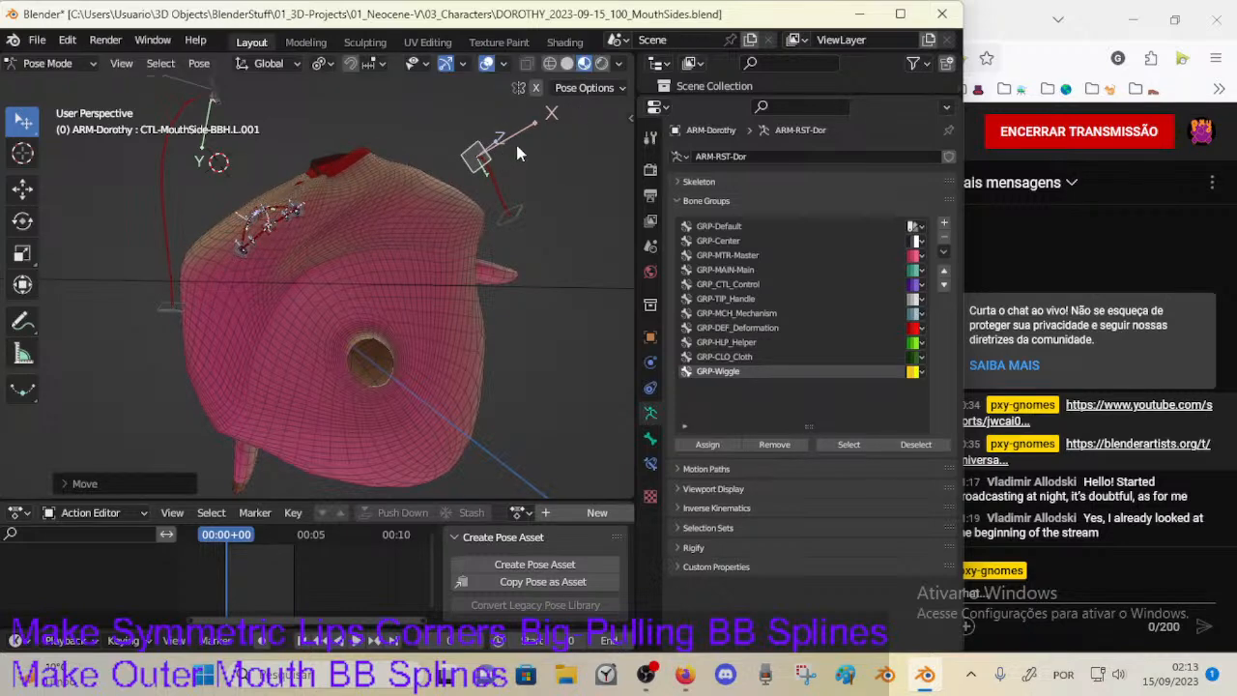
middle_click_drag(528, 184, 407, 318)
Step: Select CTL-MouthSide-BBH.R.001, raise it to the left lip corner, rotate it, and fine-tune its position
left_click(404, 396)
key("g")
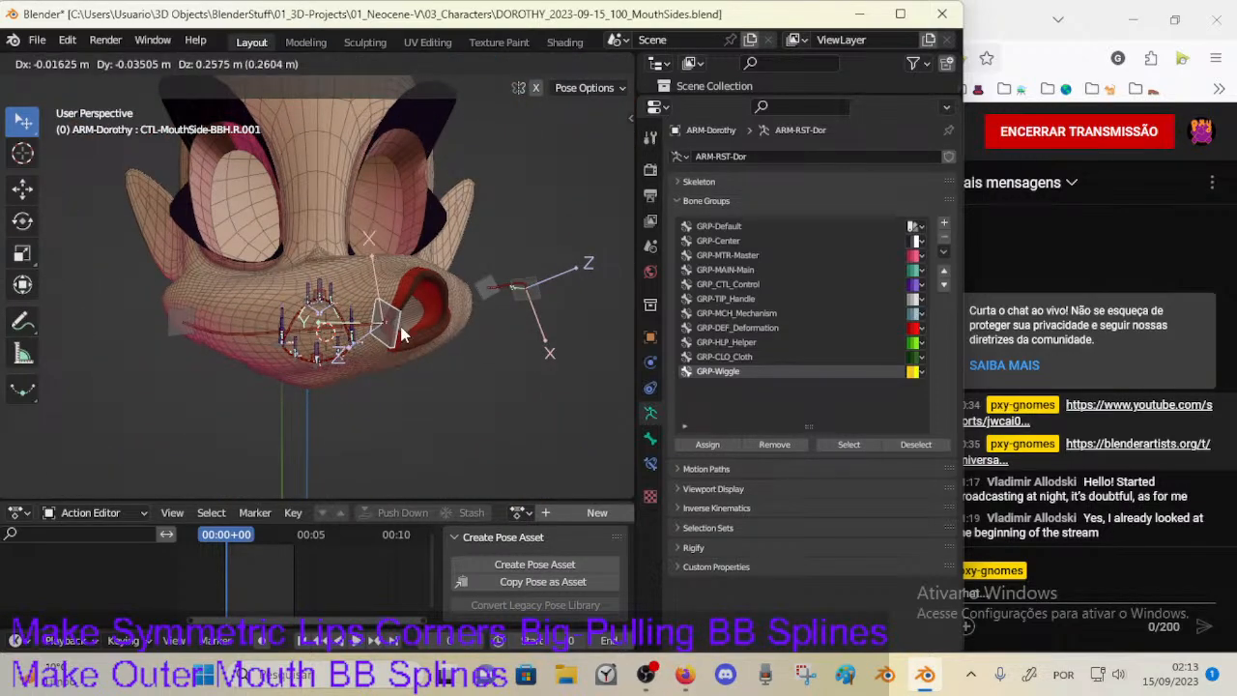
left_click(400, 328)
key("r")
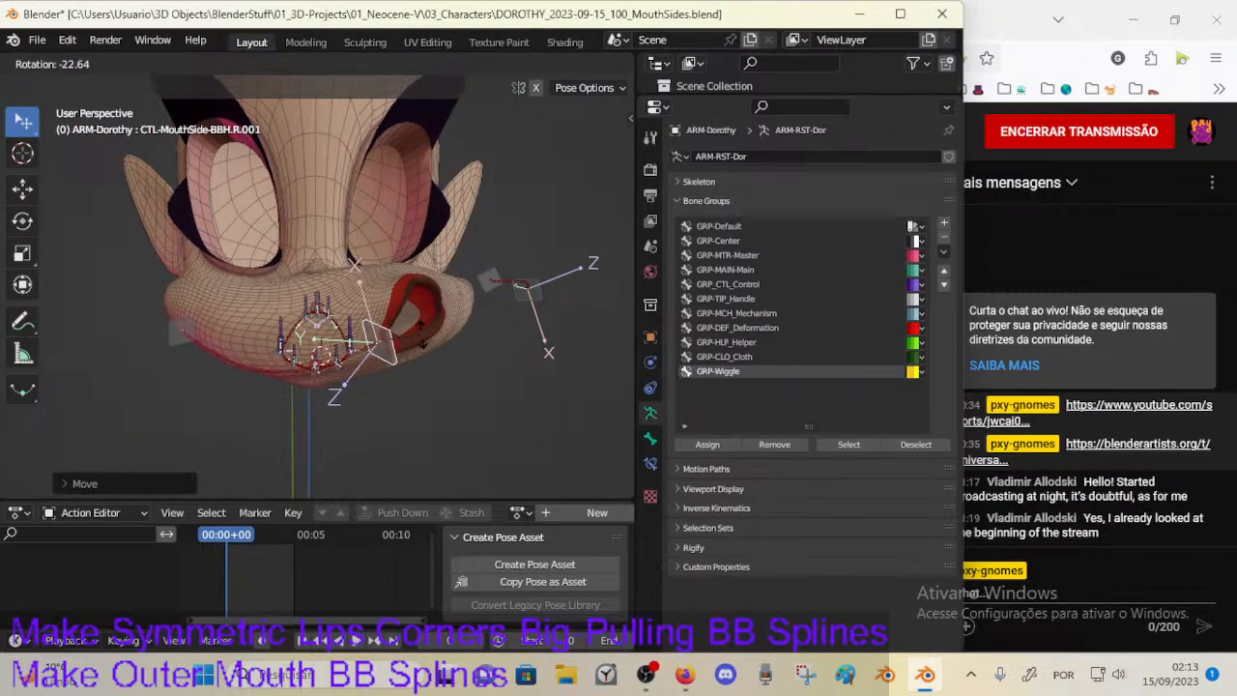
left_click(423, 341)
key("g")
left_click(400, 370)
Step: Select CTL-MouthSide-BBH.R.002 and move it outward beside the right cheek
middle_click_drag(400, 370, 418, 401)
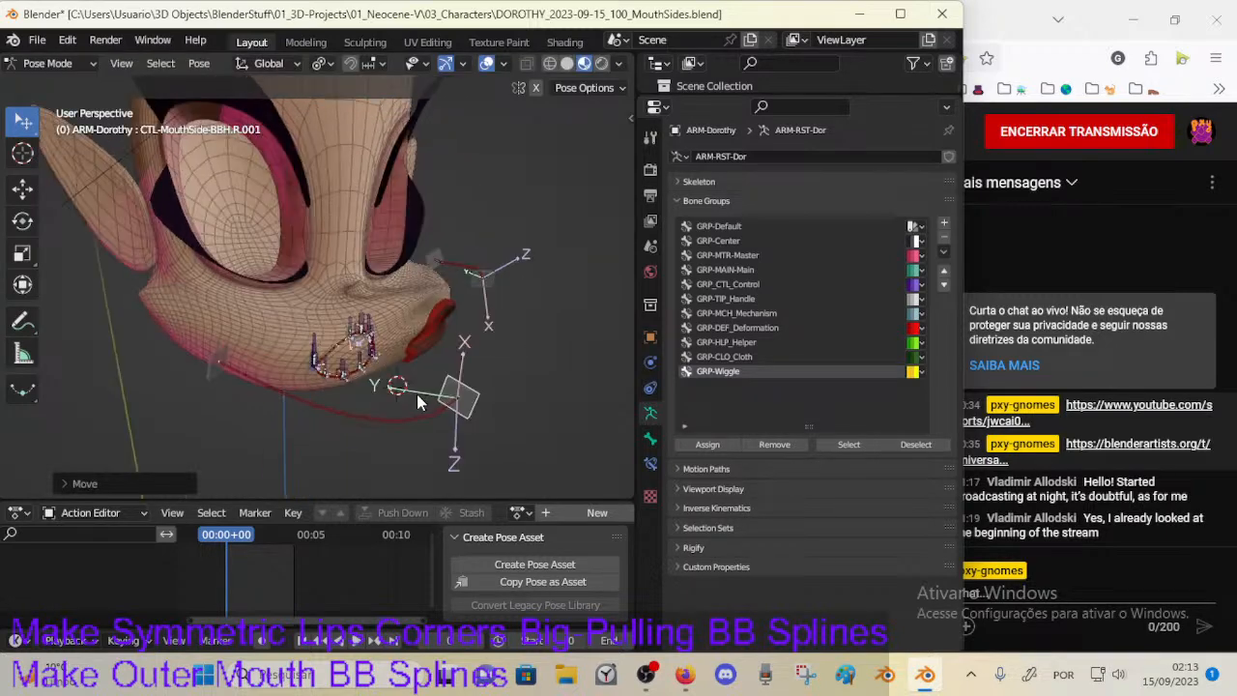
key("g")
left_click(160, 391)
middle_click_drag(159, 391, 221, 421)
key("g")
left_click(255, 410)
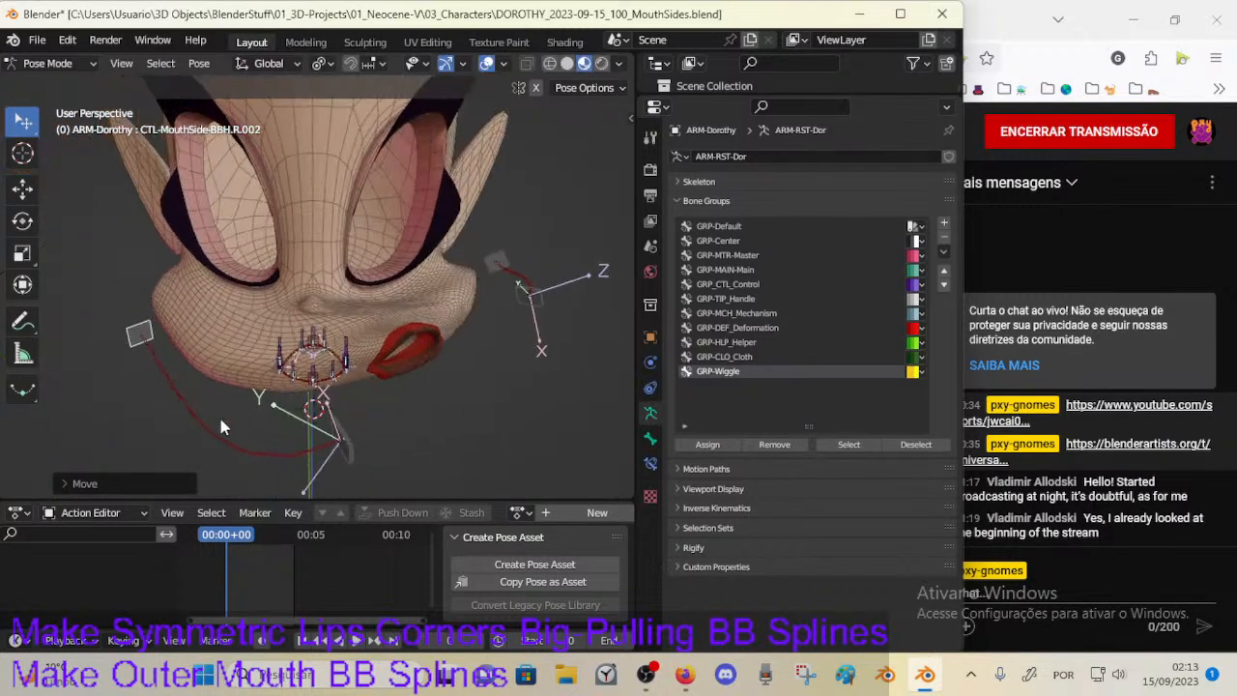
Step: Select CTL-MouthSide-BBH.R.001, rotate it around global Z below the chin, and move it toward the left lip corner
key("g")
left_click(362, 456)
middle_click_drag(363, 456, 323, 445)
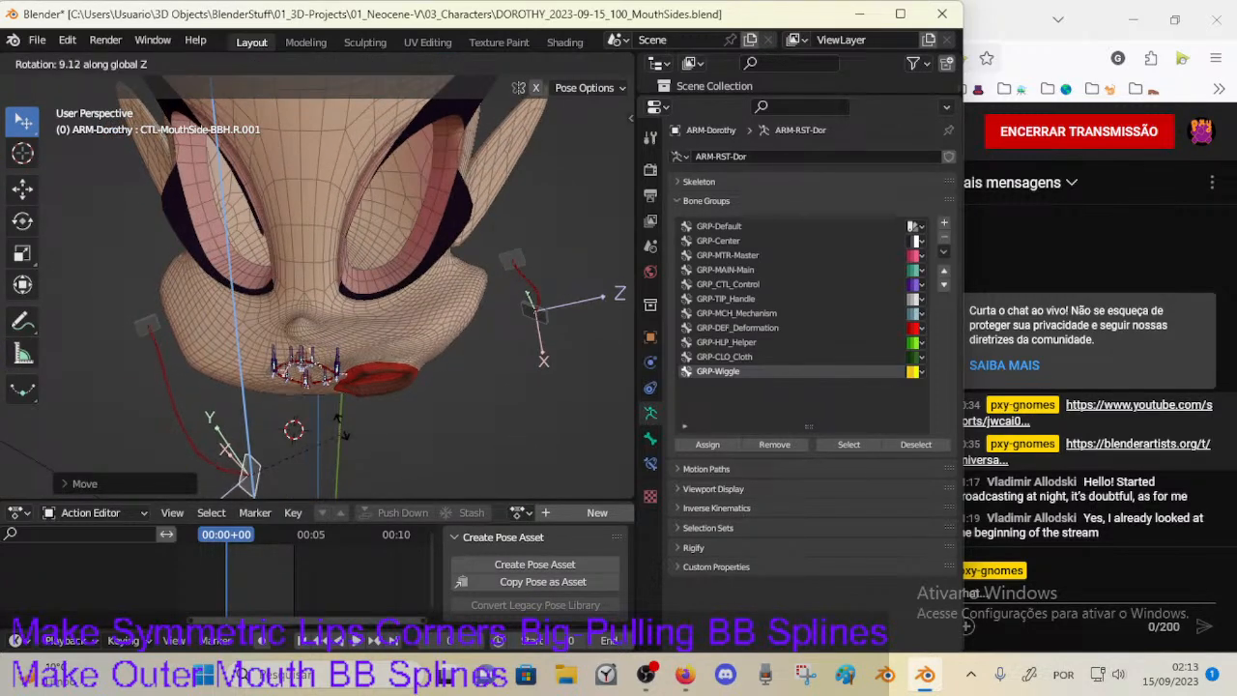
left_click(322, 399)
key("r")
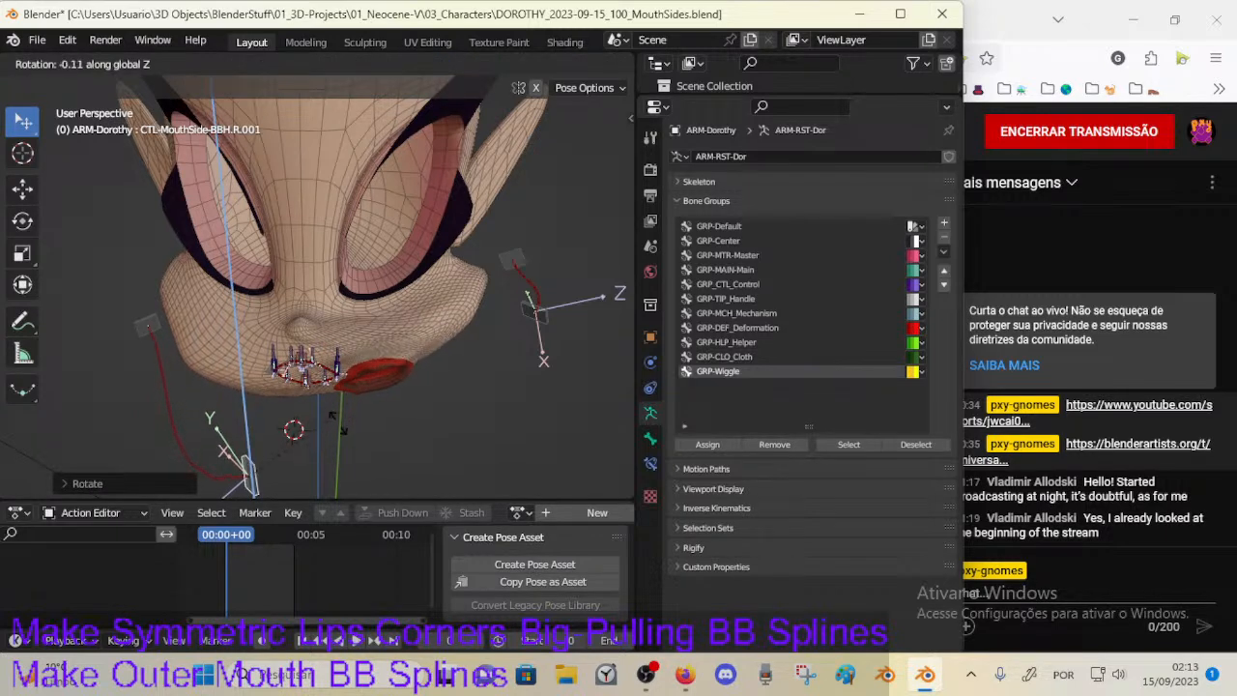
key("g")
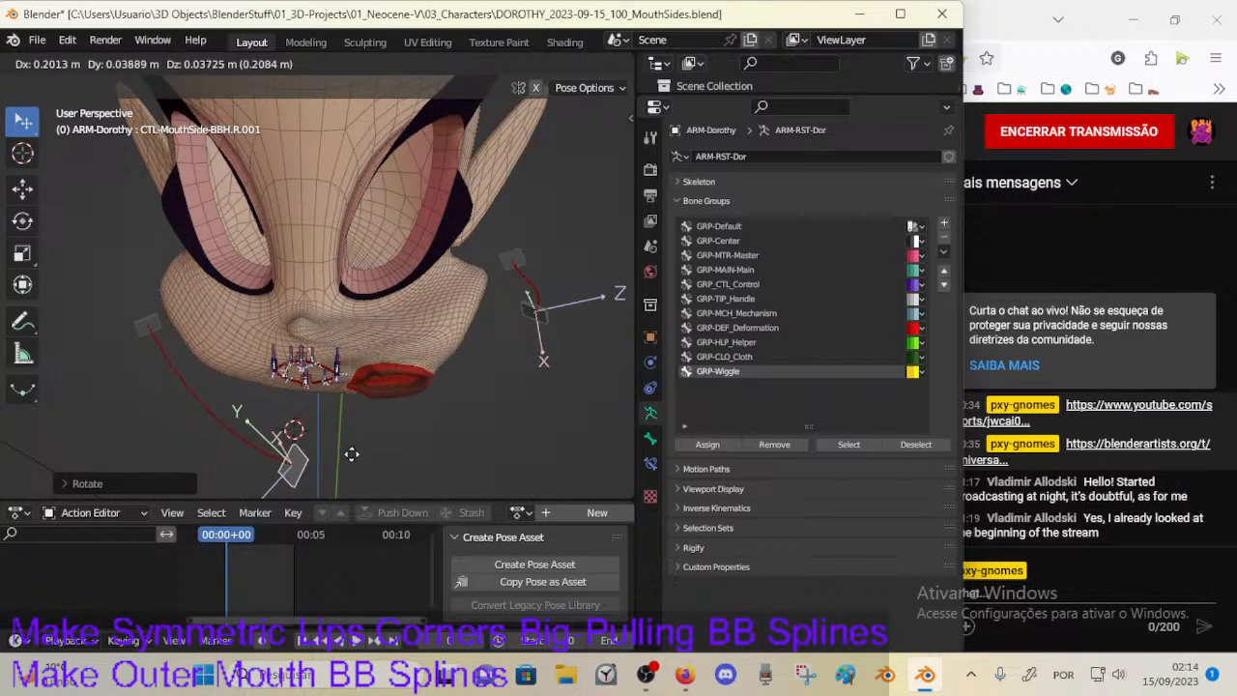
left_click(368, 420)
middle_click_drag(368, 419, 374, 369)
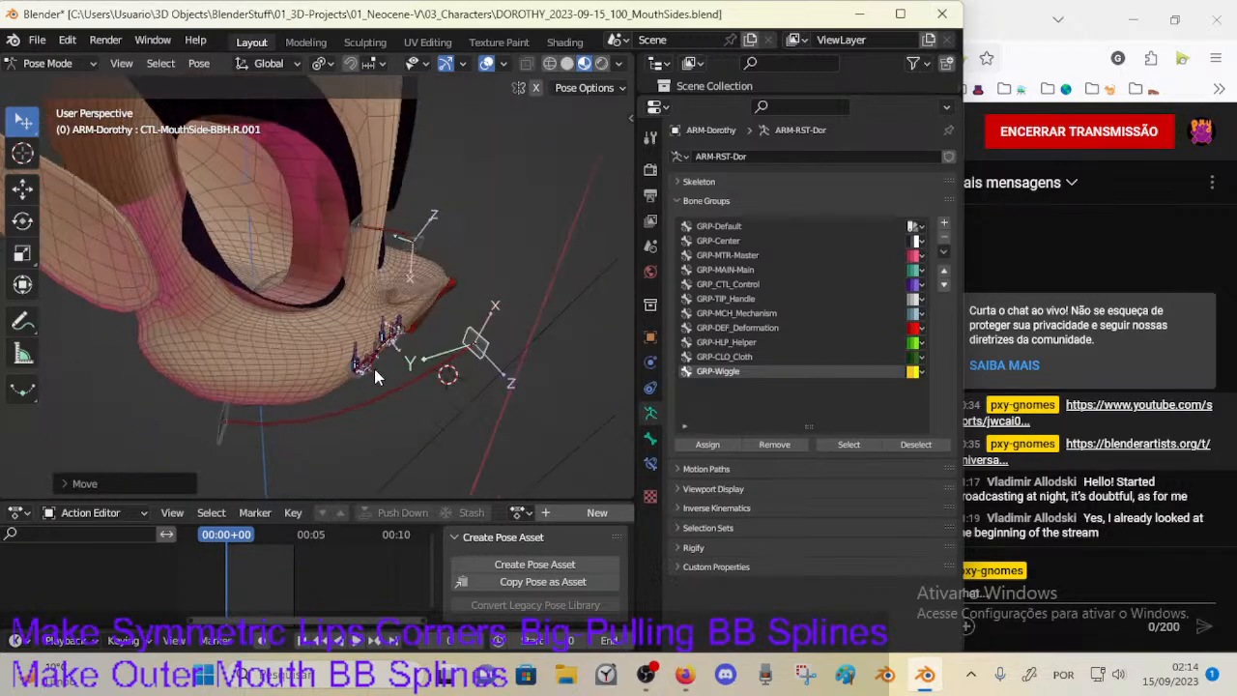
Step: Move CTL-MouthSide-BBH.R.001 repeatedly around the left lip corner, checking the lip stretch from the side and front
middle_click_drag(220, 424, 260, 363)
key("g")
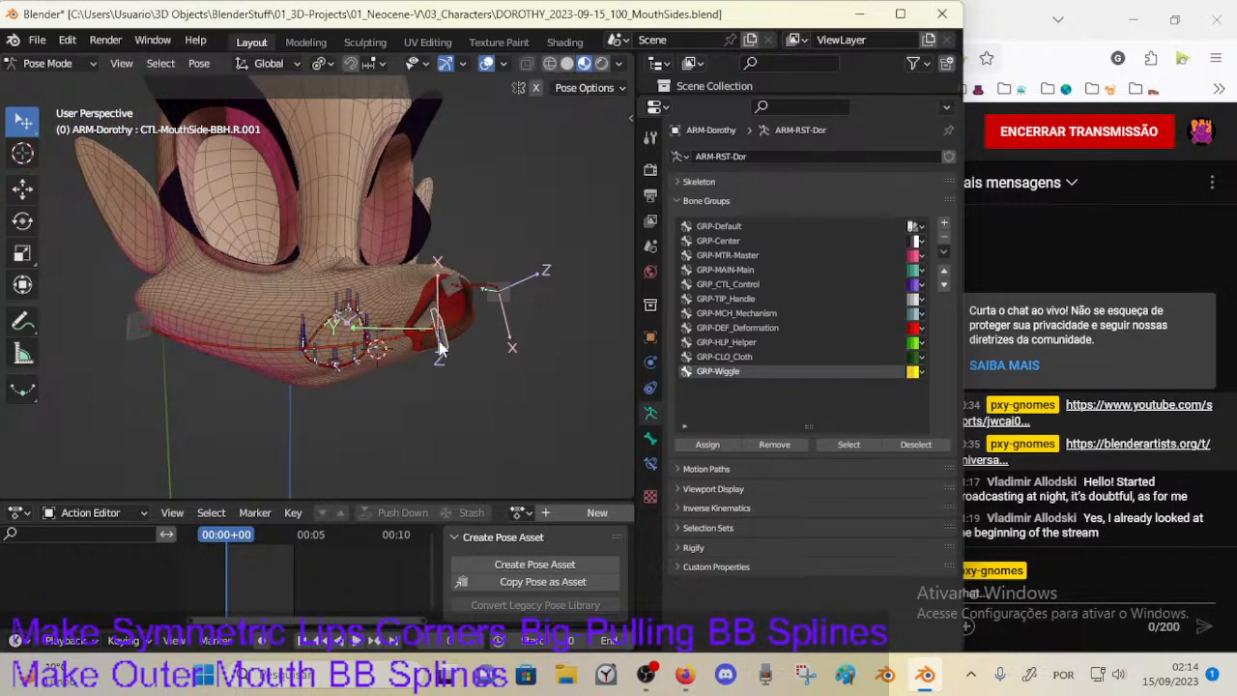
key("g")
left_click(405, 353)
middle_click_drag(406, 353, 343, 377)
key("g")
left_click(309, 366)
Step: Rotate CTL-MouthSide-BBH.R.001, pull it down and forward below the chin, and rotate it again
key("r")
left_click(371, 429)
key("g")
left_click(354, 429)
middle_click_drag(354, 428, 390, 449)
key("g")
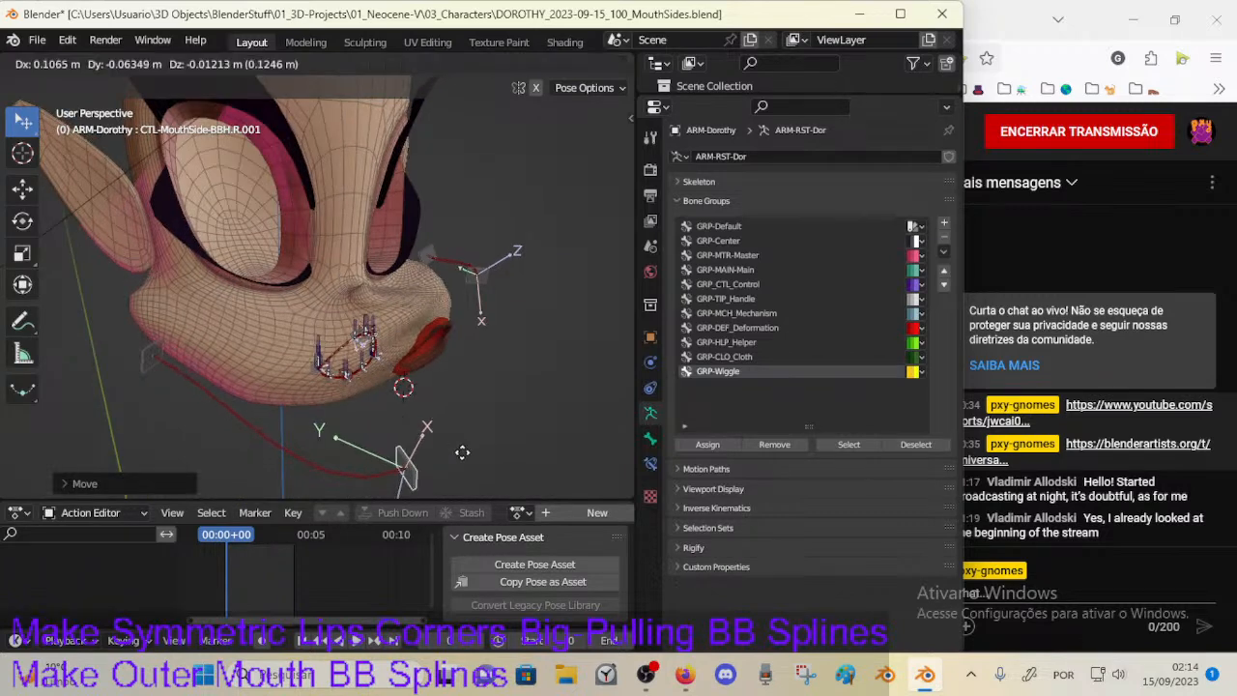
left_click(520, 426)
left_click(529, 375)
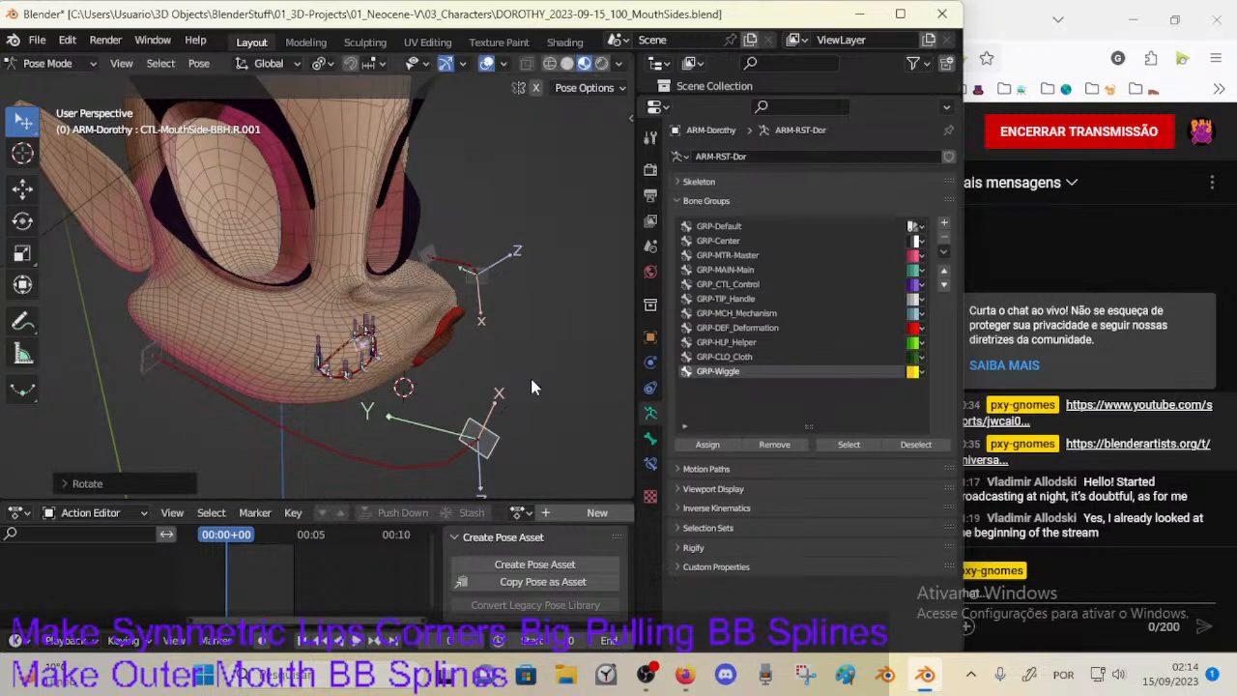
Step: Reposition CTL-MouthSide-BBH.R.001 from side and front views, settling it just beneath the lip controls
key("g")
left_click(478, 359)
middle_click_drag(478, 359, 354, 326)
key("g")
left_click(426, 324)
key("g")
left_click(384, 410)
middle_click_drag(384, 410, 388, 402)
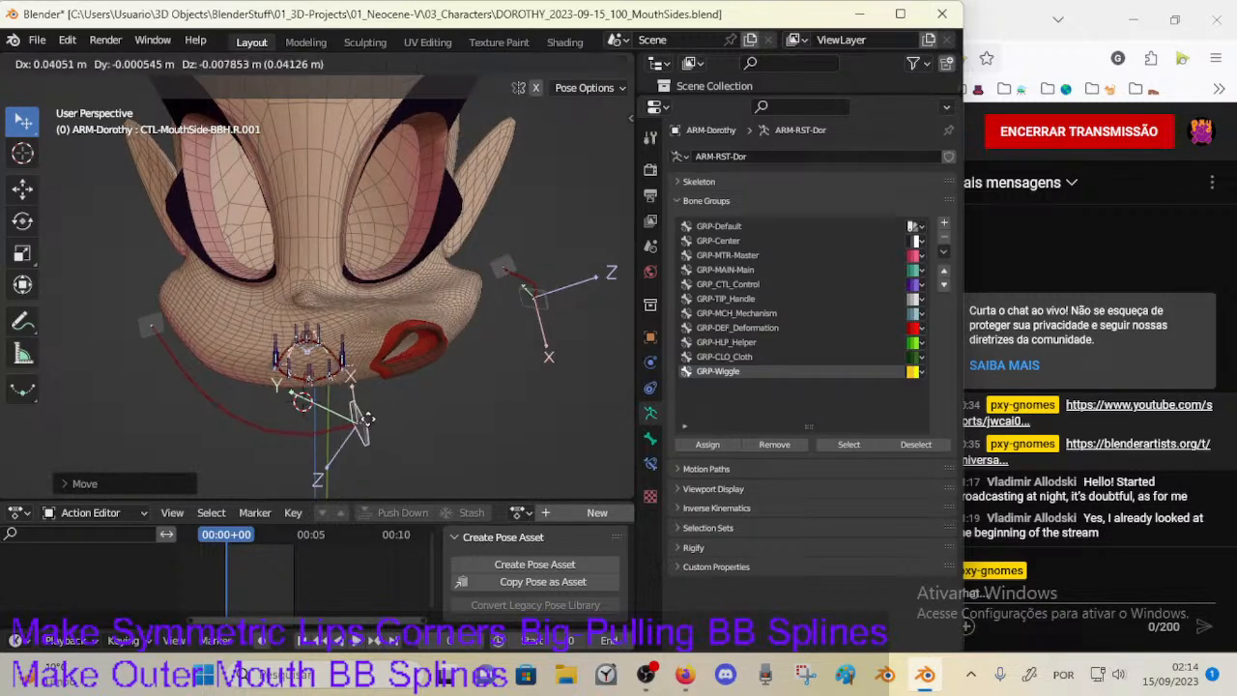
key("r")
key("x")
right_click(385, 402)
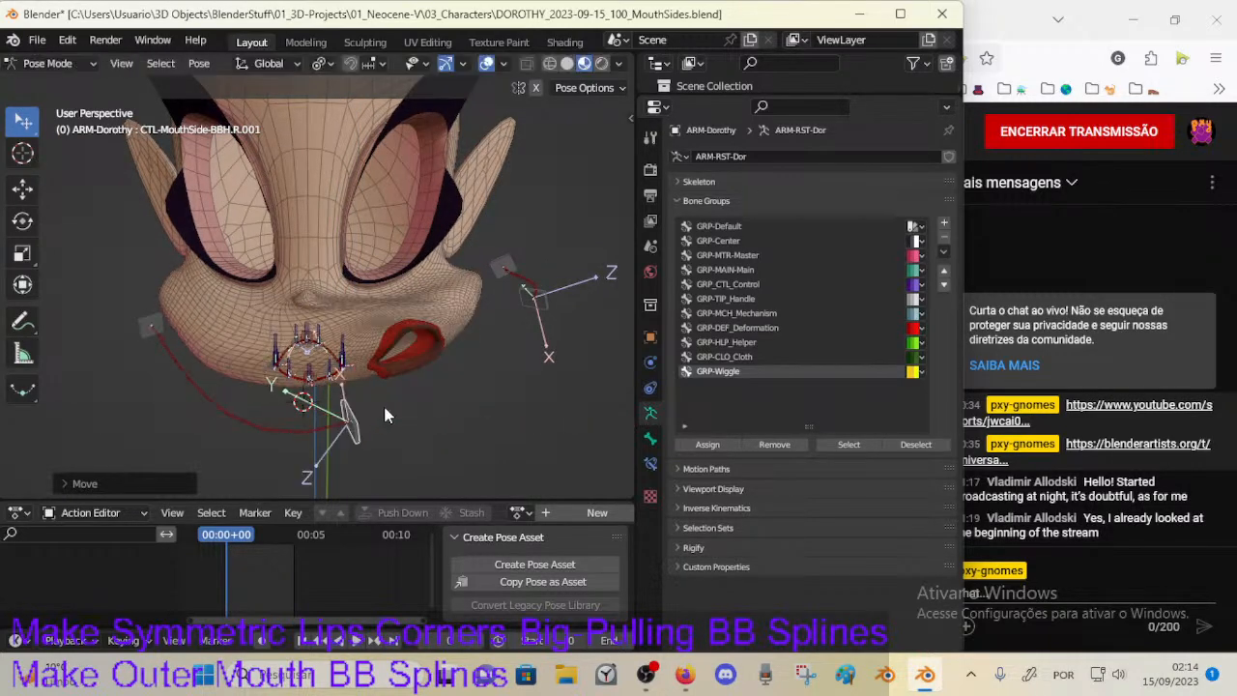
Step: Rotate CTL-MouthSide-BBH.R.001 around global Z in two passes to adjust the opening of the lips
key("r")
key("z")
left_click(358, 442)
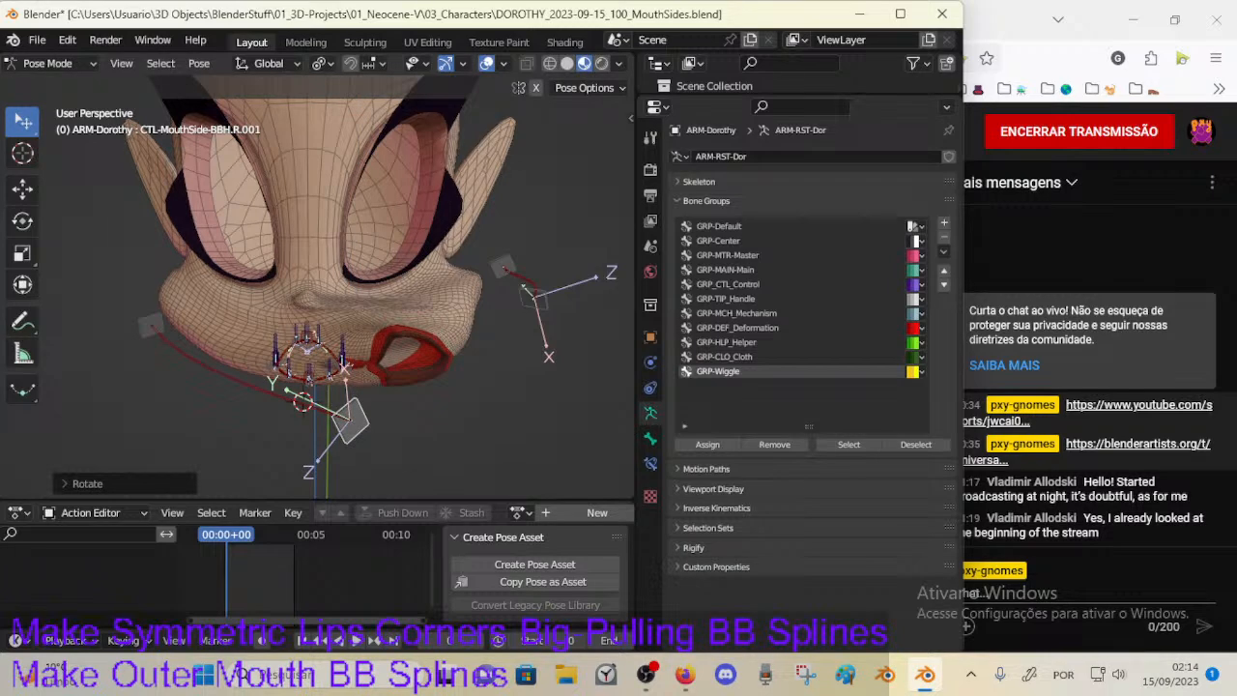
key("r")
key("z")
left_click(409, 389)
Step: Select CTL-MouthSide-BBH.L.001 and move it inward and back onto the left cheek, checking the cheek from the side and front
left_click(506, 285)
left_click(540, 304)
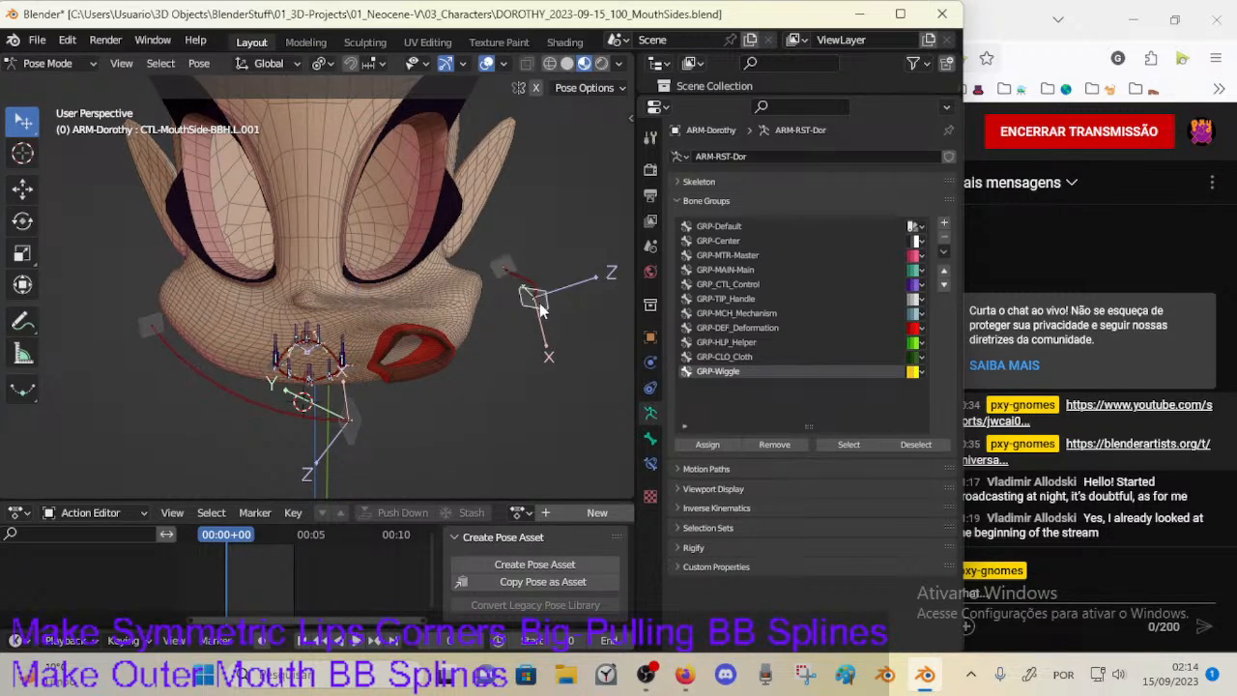
key("g")
left_click(458, 371)
middle_click_drag(458, 371, 259, 345)
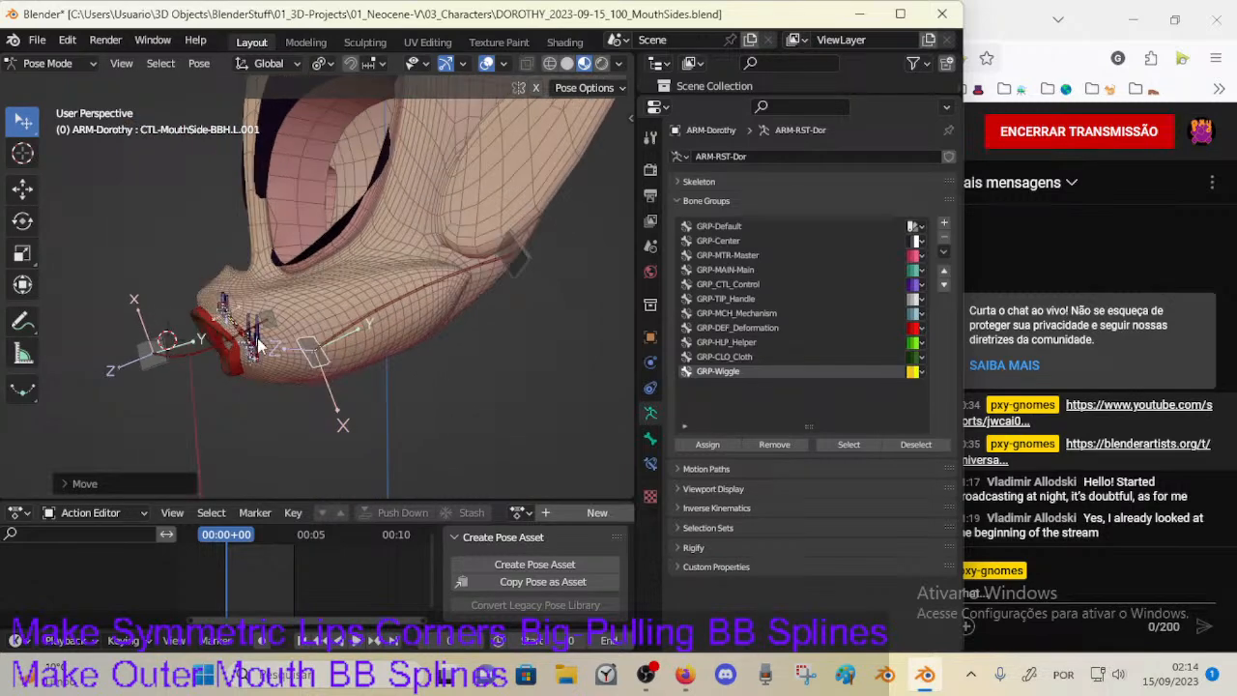
key("g")
left_click(319, 290)
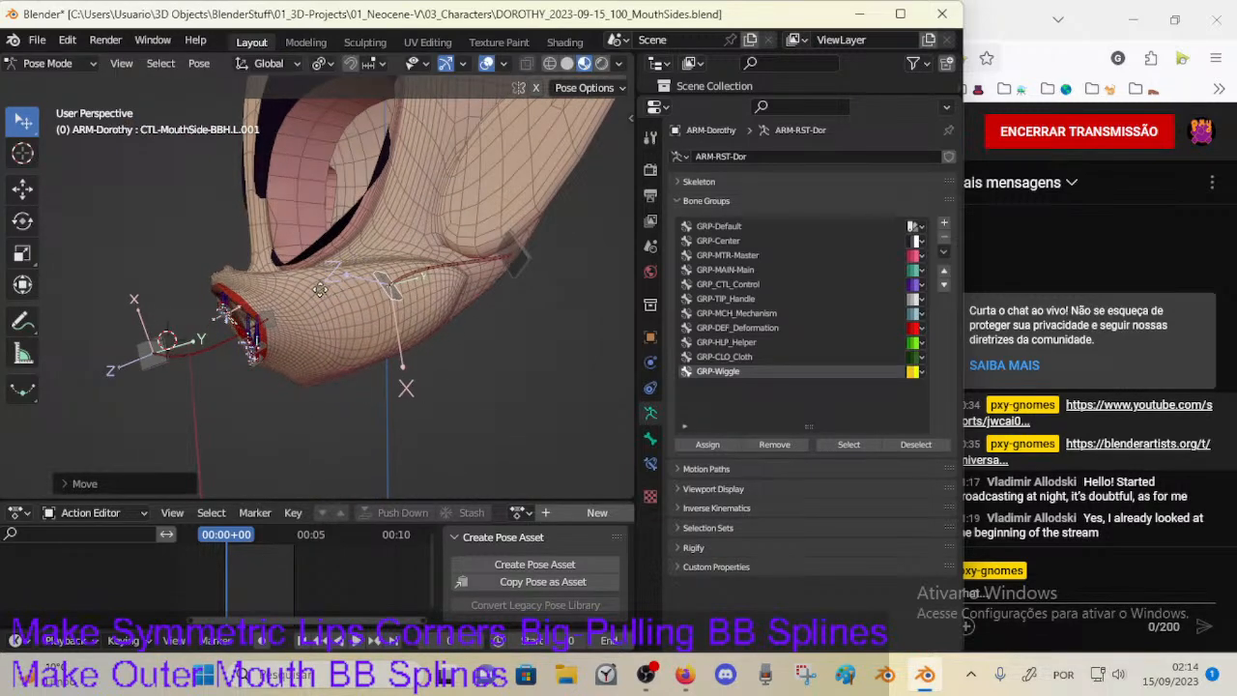
middle_click_drag(320, 290, 375, 307)
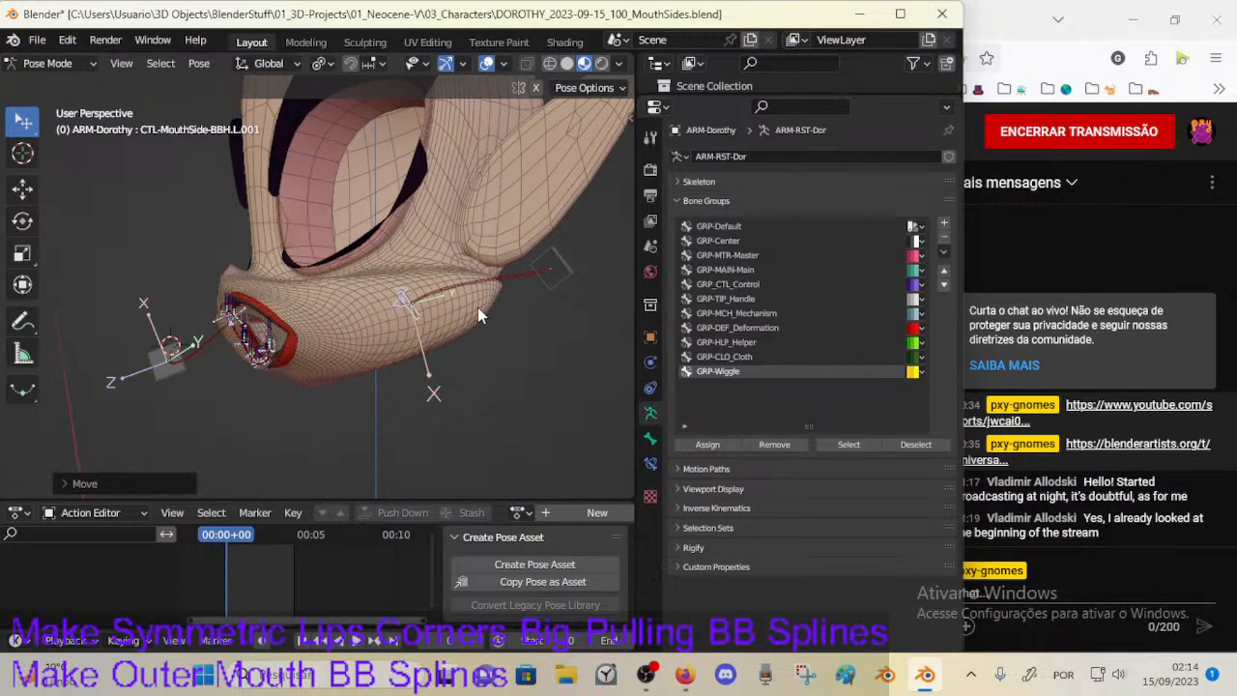
middle_click_drag(477, 308, 221, 216)
middle_click_drag(243, 264, 188, 345)
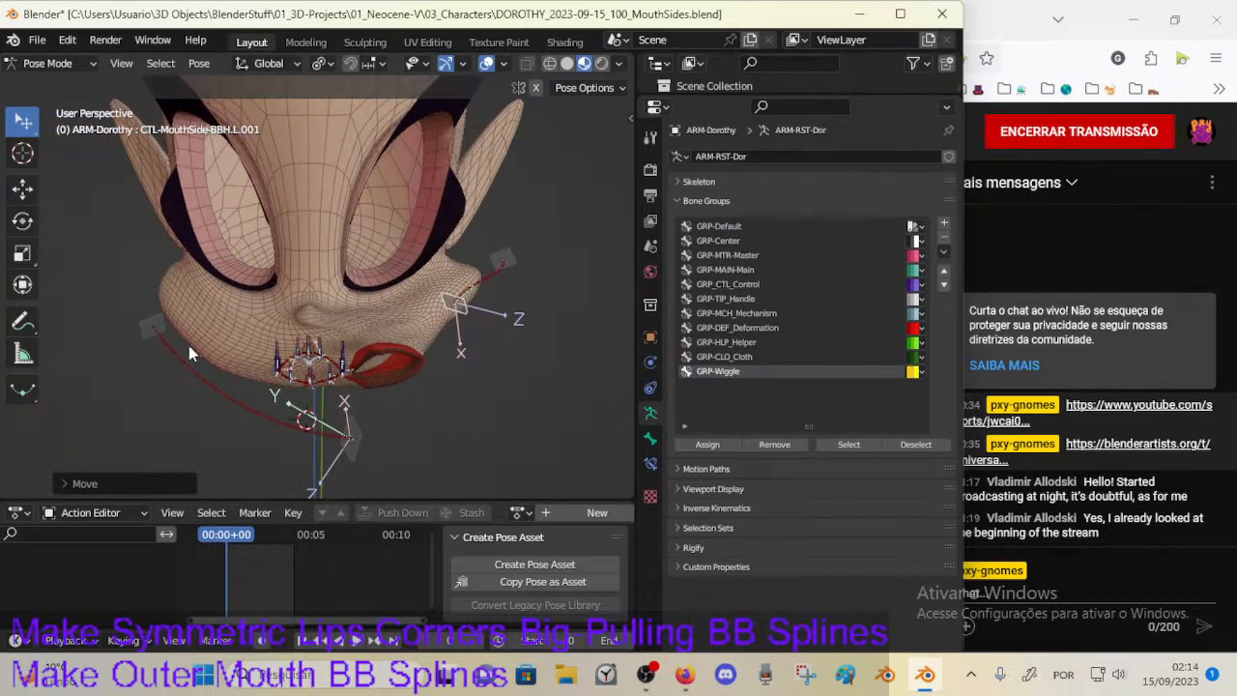
Step: Select CTL-MouthSide-BBH.R.002 and move it inward toward the right cheek
left_click(153, 330)
key("g")
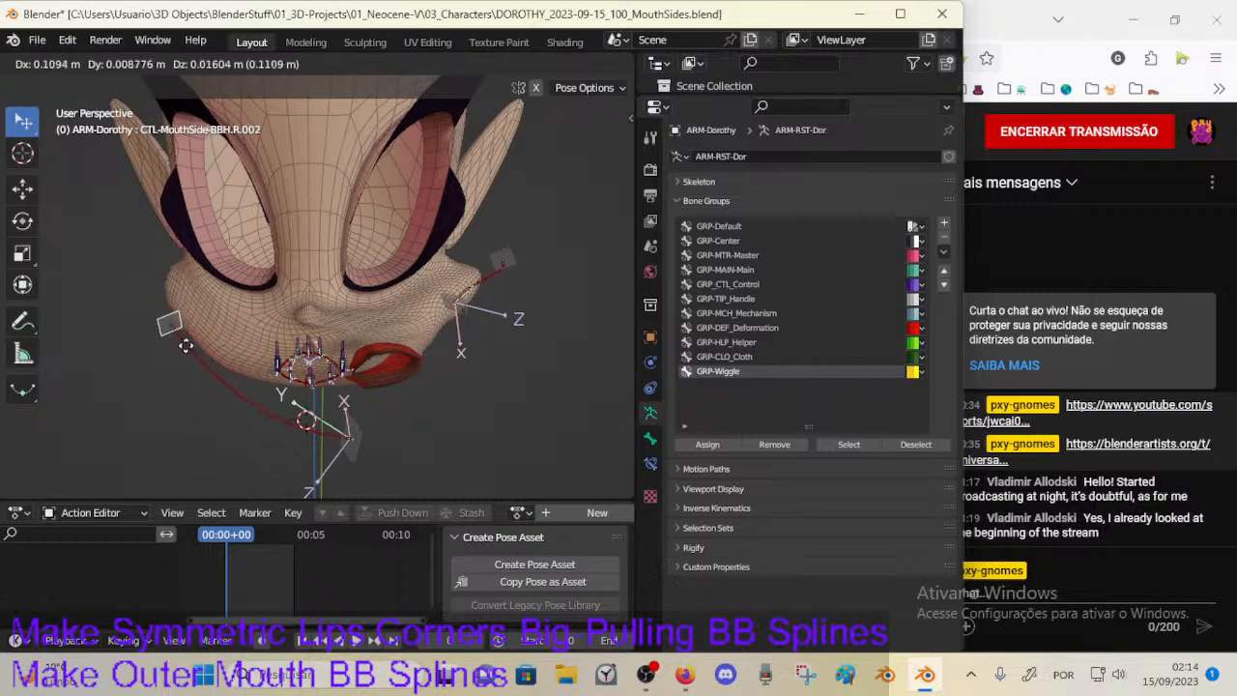
Step: Reposition the CTL-MouthSide-BBH.R.002 control bone beside the character's right cheek with successive free moves
left_click(194, 357)
middle_click_drag(193, 357, 310, 289)
key("g")
left_click(369, 310)
key("g")
left_click(440, 245)
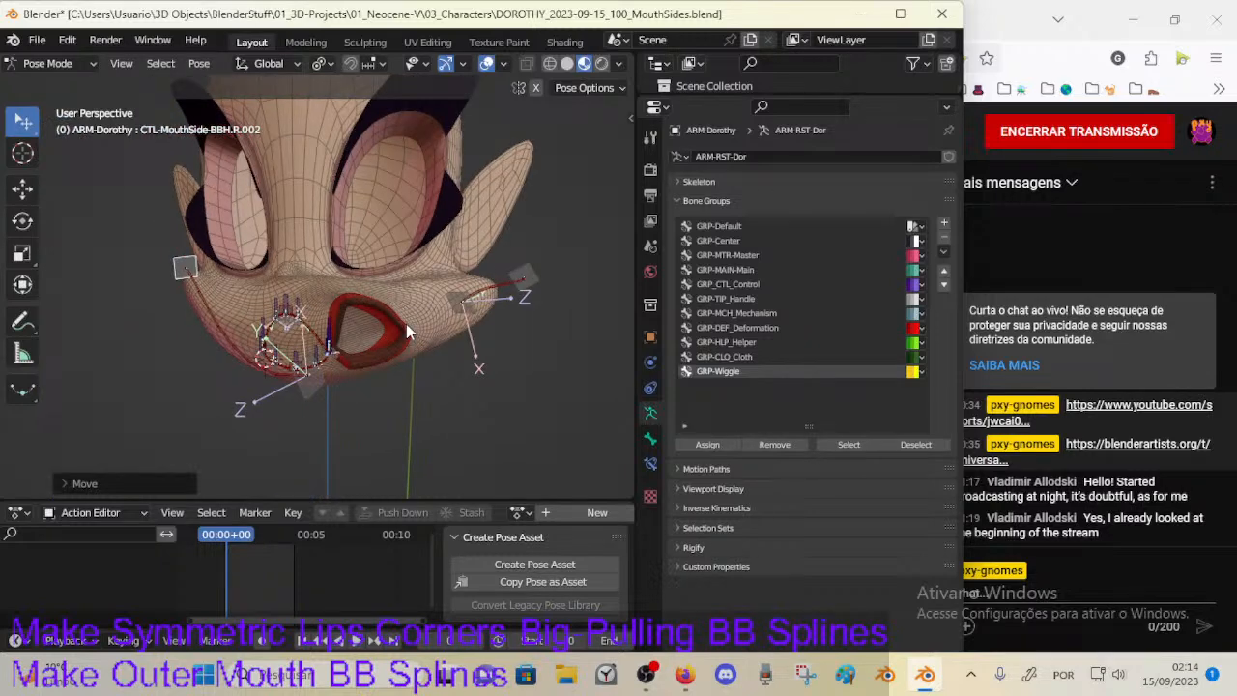
Step: Inspect the deformed mouth and cheek from several angles and set the viewport shading to Rendered
middle_click_drag(389, 294, 356, 319)
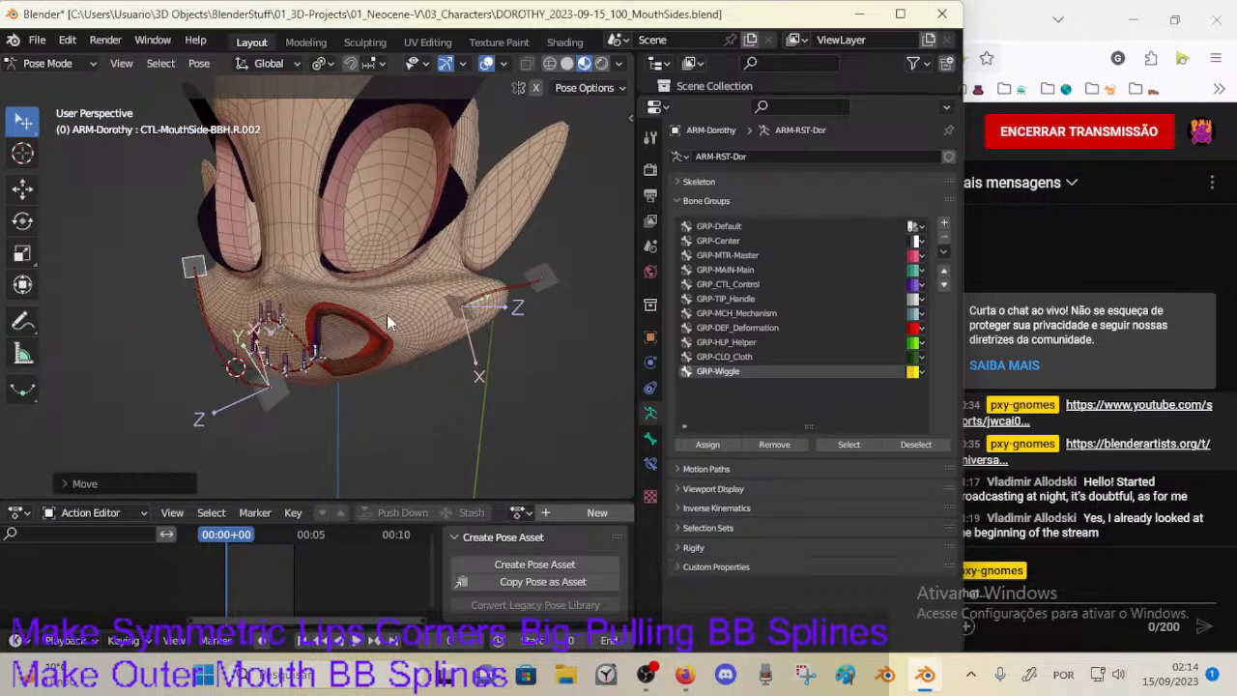
middle_click_drag(402, 356, 317, 338)
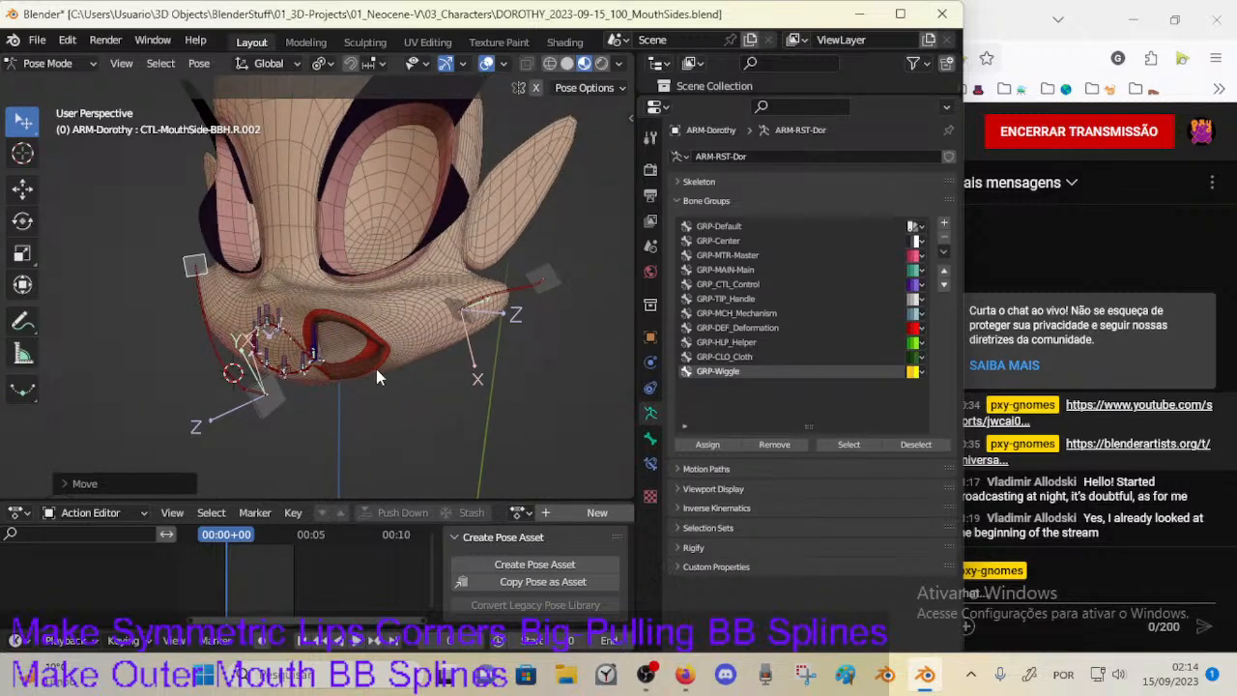
middle_click_drag(392, 346, 353, 368)
middle_click_drag(363, 311, 379, 315)
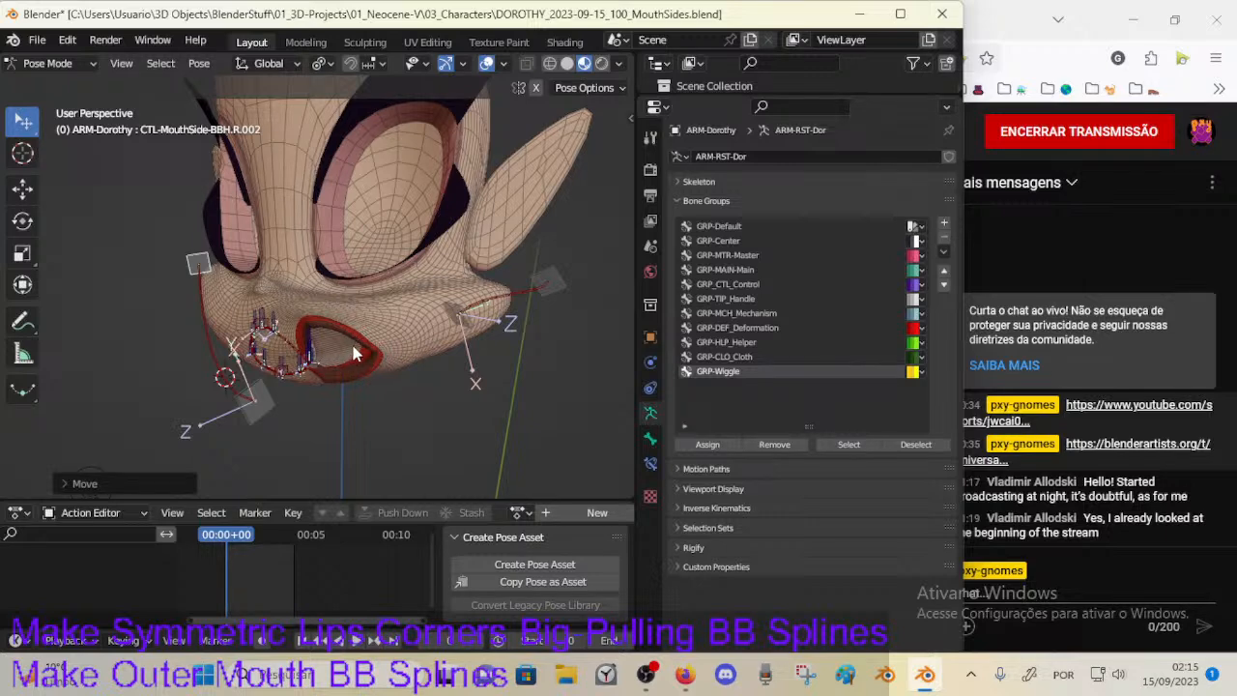
middle_click_drag(354, 353, 311, 338)
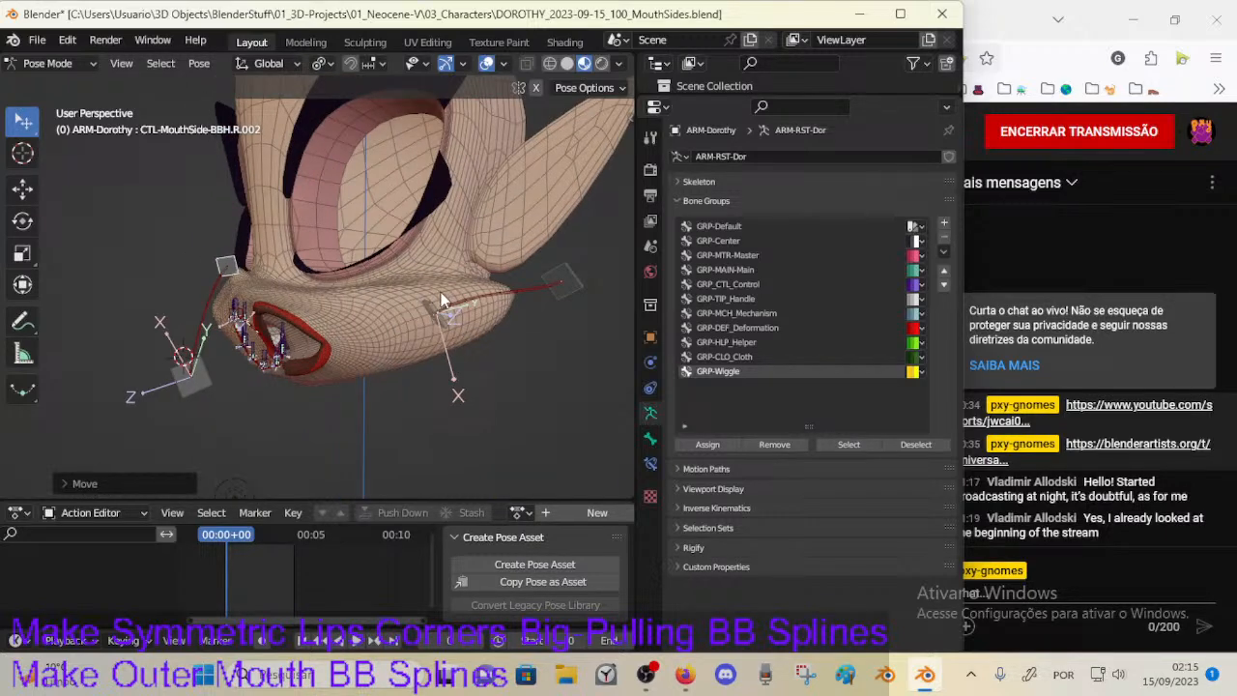
middle_click_drag(370, 352, 421, 307)
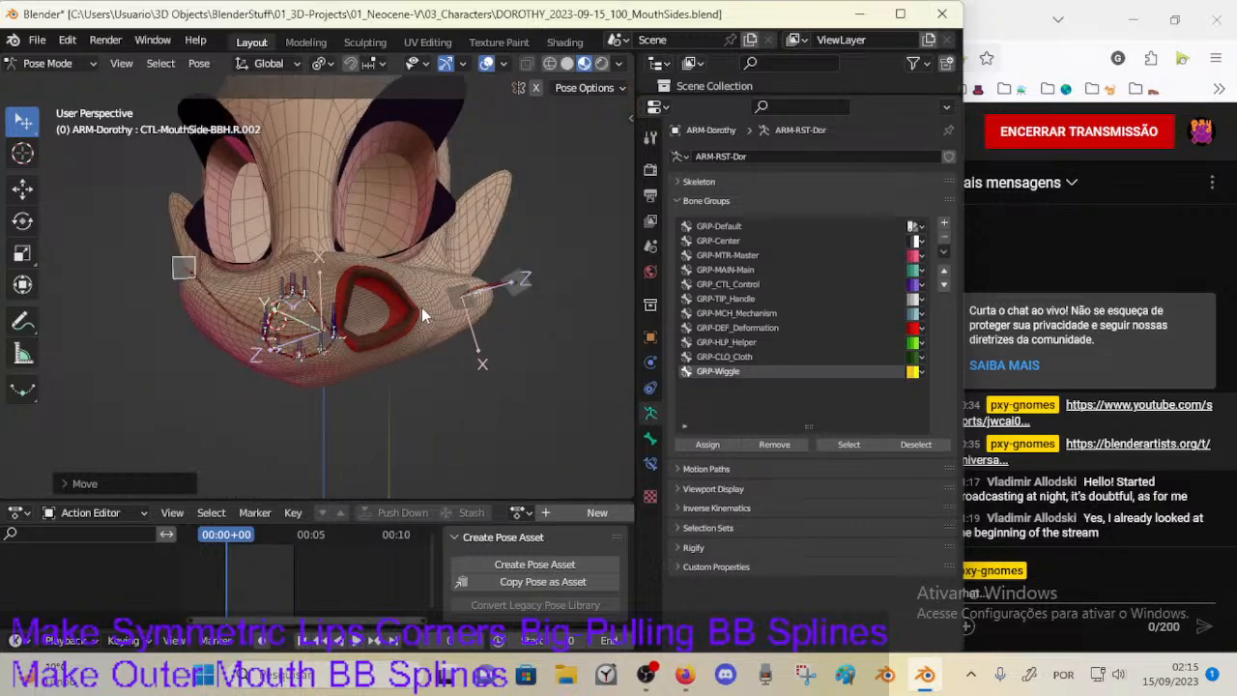
left_click(602, 64)
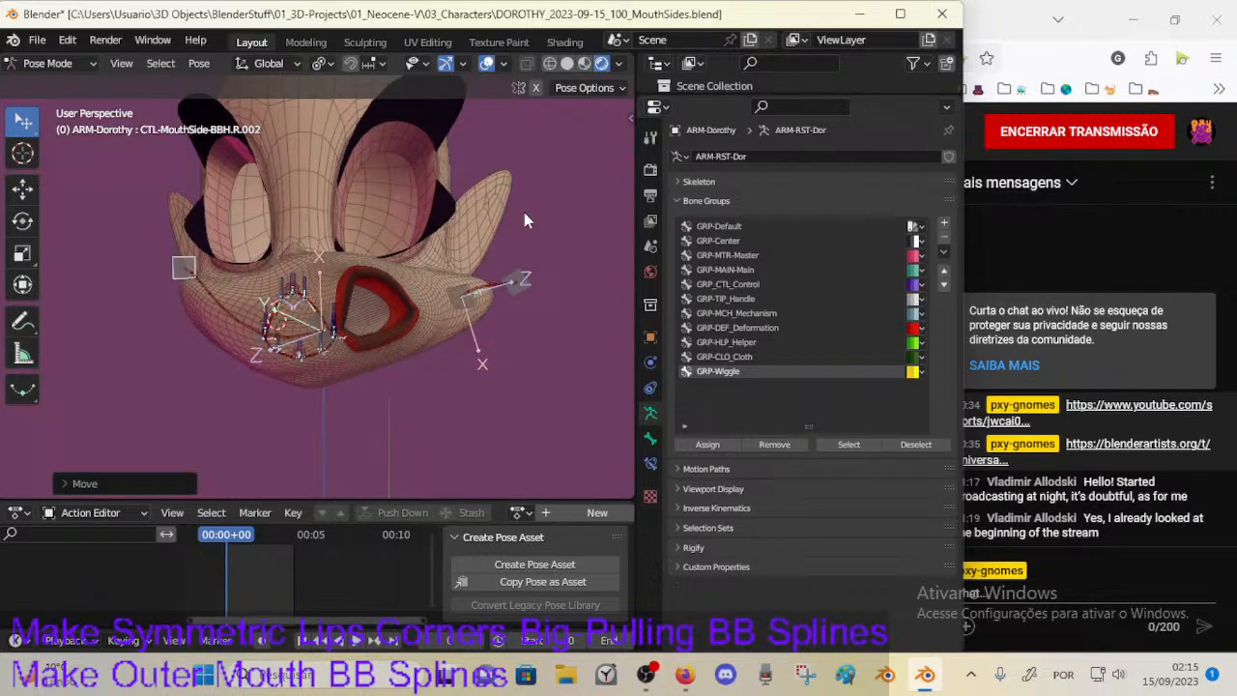
Step: Adjust the CTL-MouthSide-BBH.R.001 control bone below the mouth and move CTL-MouthSide-BBH.L.001 outward from the left cheek
middle_click_drag(524, 221, 342, 450)
left_click_drag(404, 442, 403, 470)
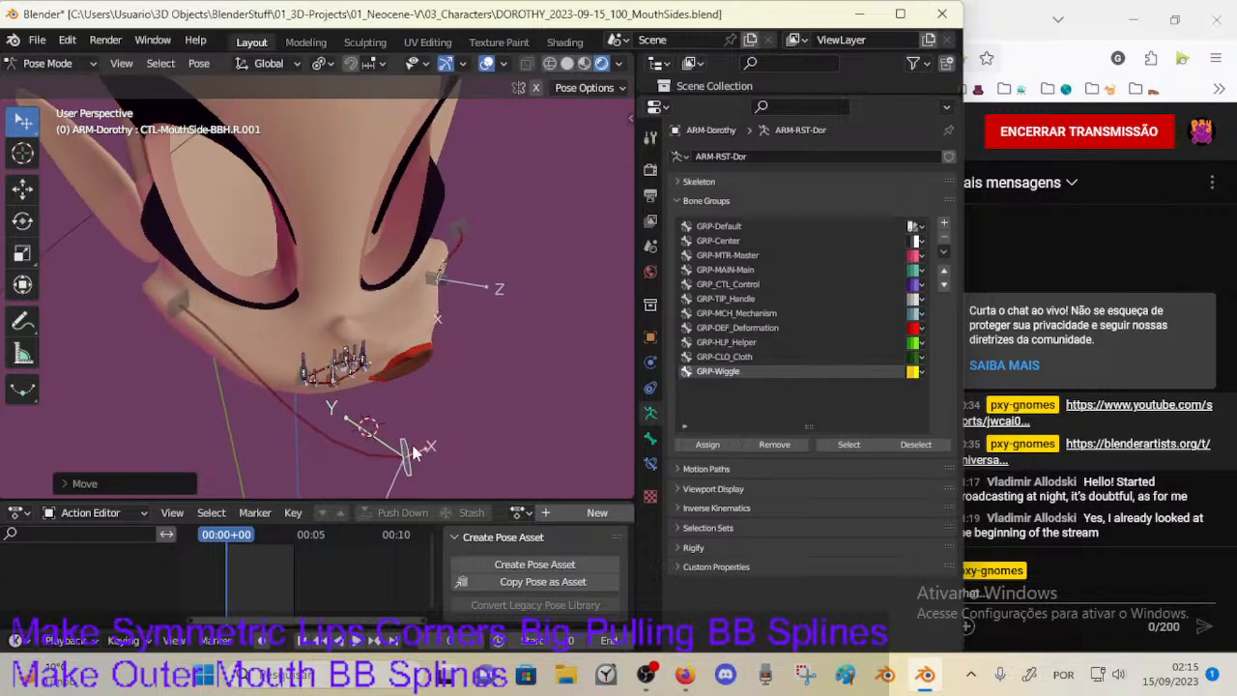
middle_click_drag(440, 428, 470, 281)
left_click(445, 322)
key("g")
left_click(526, 331)
key("g")
left_click(499, 321)
key("g")
left_click(482, 304)
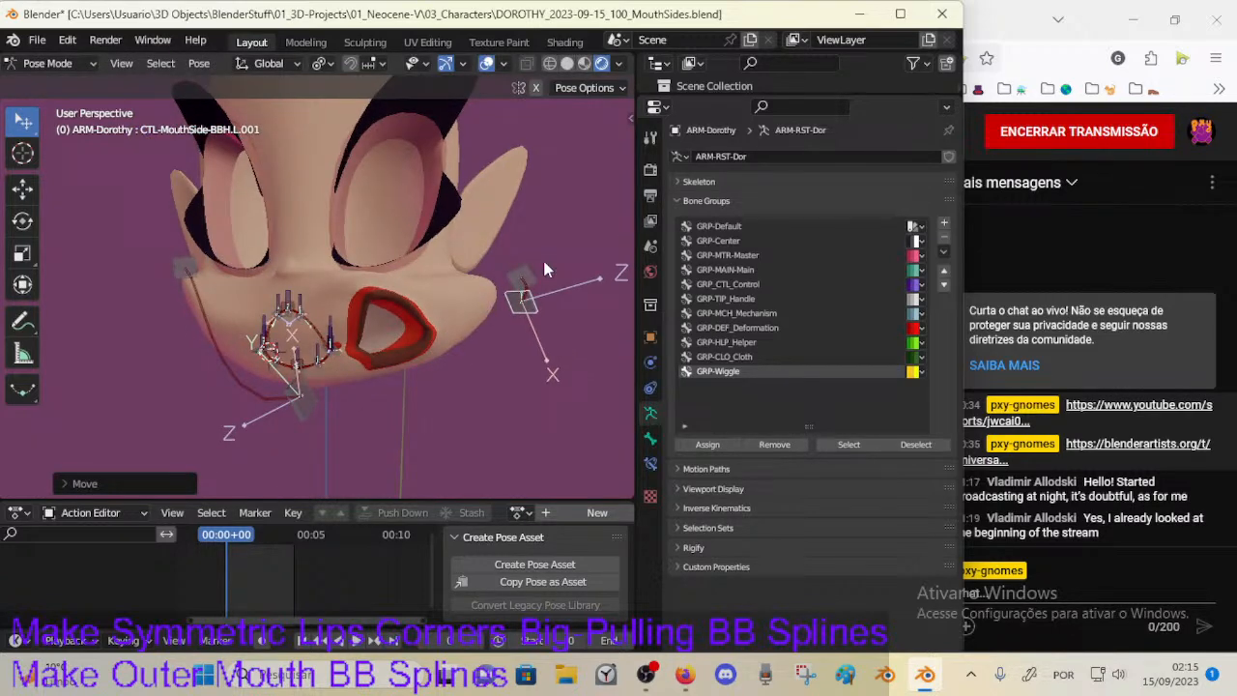
Step: Rotate the CTL-MouthSide-BBH.L.001 control bone and raise it along the left cheek, seen from the side
middle_click_drag(548, 277, 410, 279)
left_click(543, 275)
left_click(450, 327)
key("r")
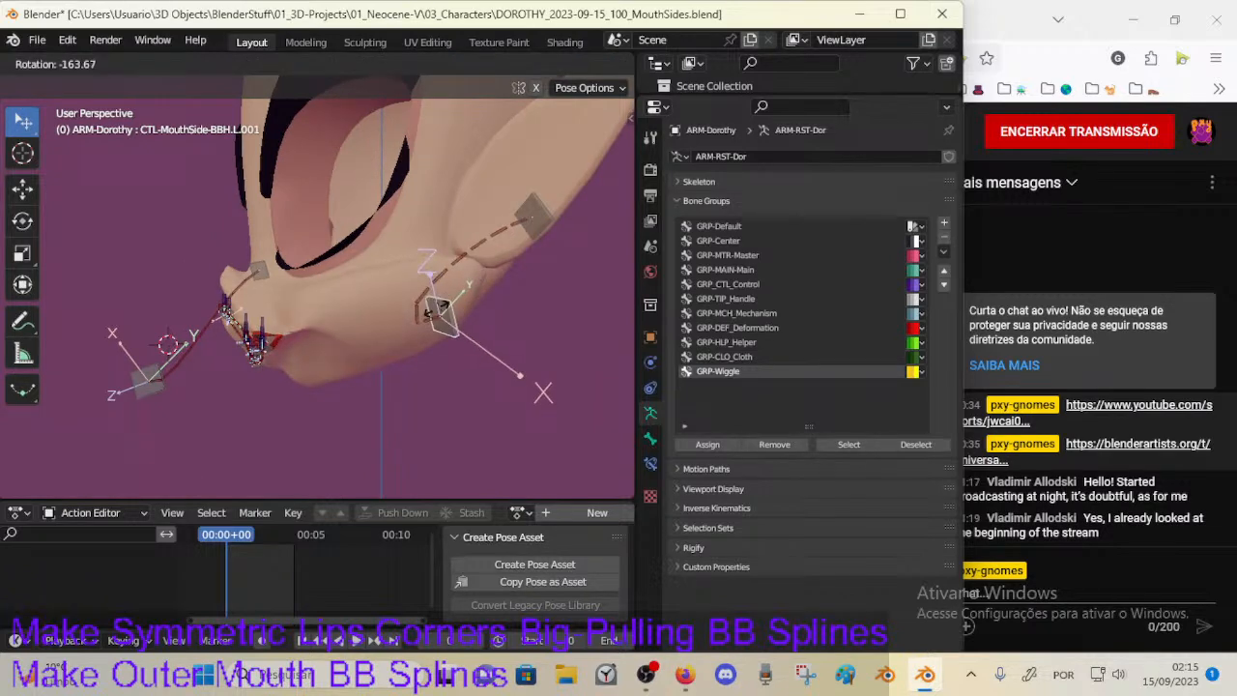
left_click(447, 310)
key("g")
left_click(425, 263)
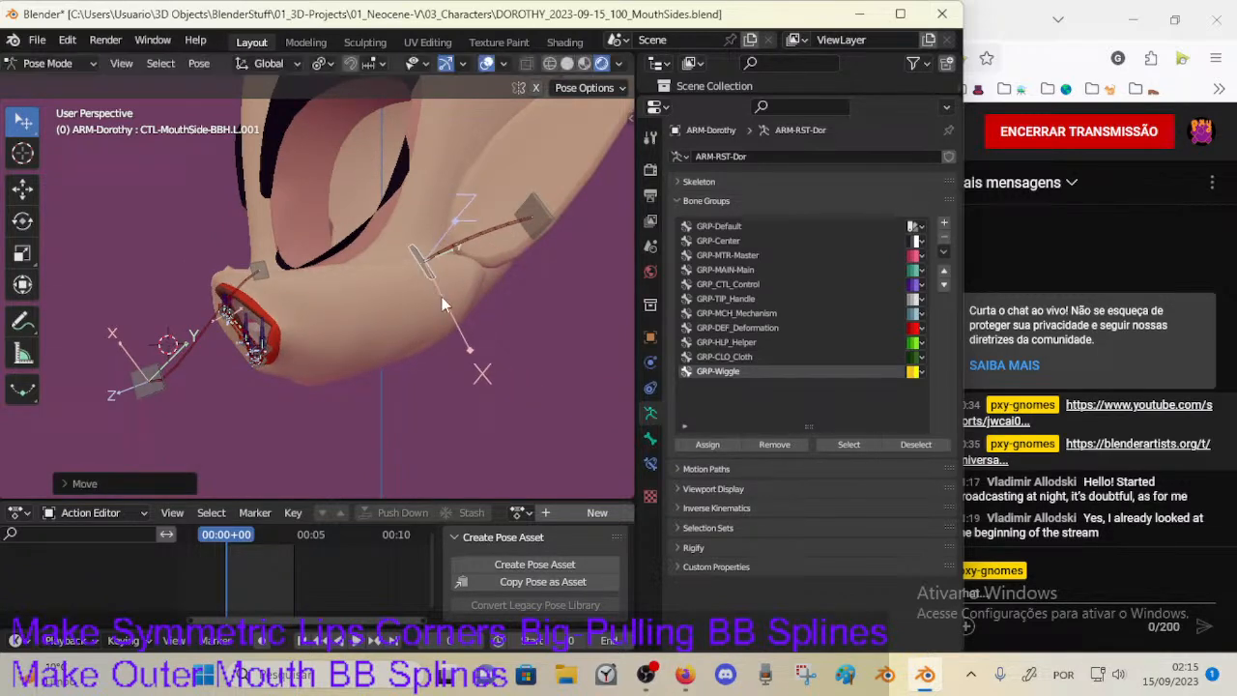
key("r")
left_click(481, 274)
Step: Shift the CTL-MouthSide-BBH.L.002 control bone slightly away from the ear and lower CTL-MouthSide-BBH.L.001 toward the jaw
left_click(534, 222)
key("g")
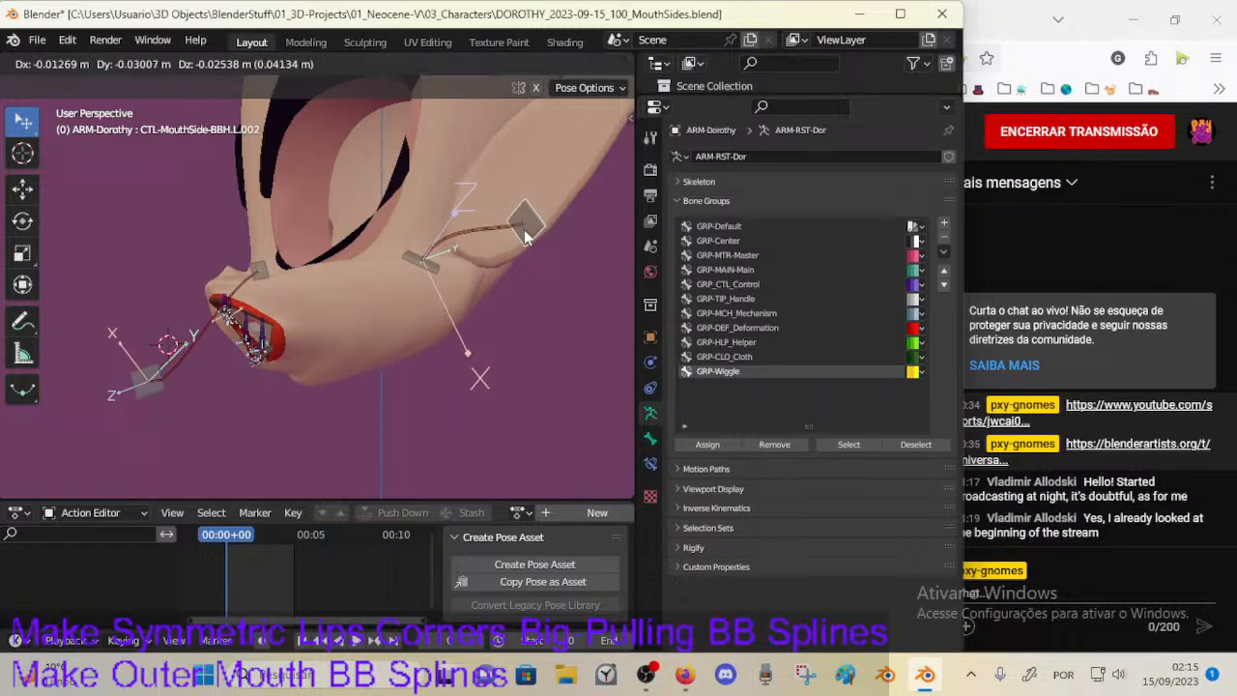
left_click(523, 229)
left_click(430, 272)
key("g")
left_click(351, 341)
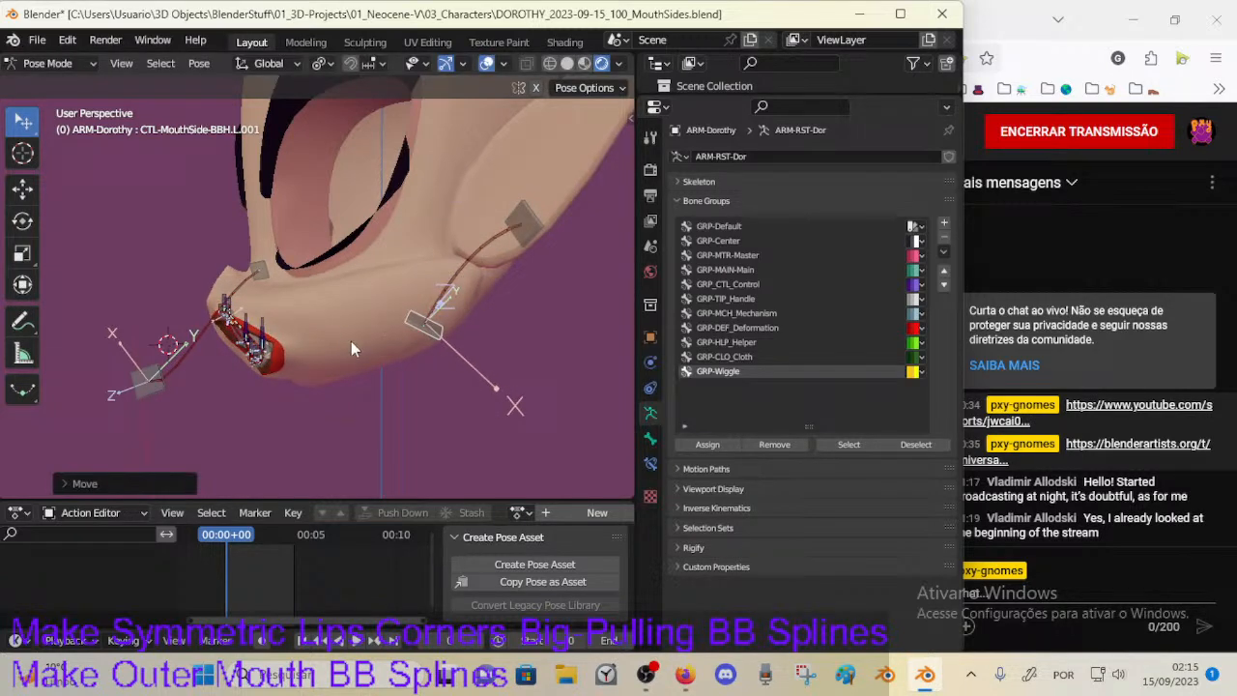
Step: Move and rotate the CTL-MouthSide-BBH.L.001 control bone to refine the left cheek pose, and save the file
middle_click_drag(351, 341, 507, 392)
key("g")
left_click(511, 334)
key("r")
key("z")
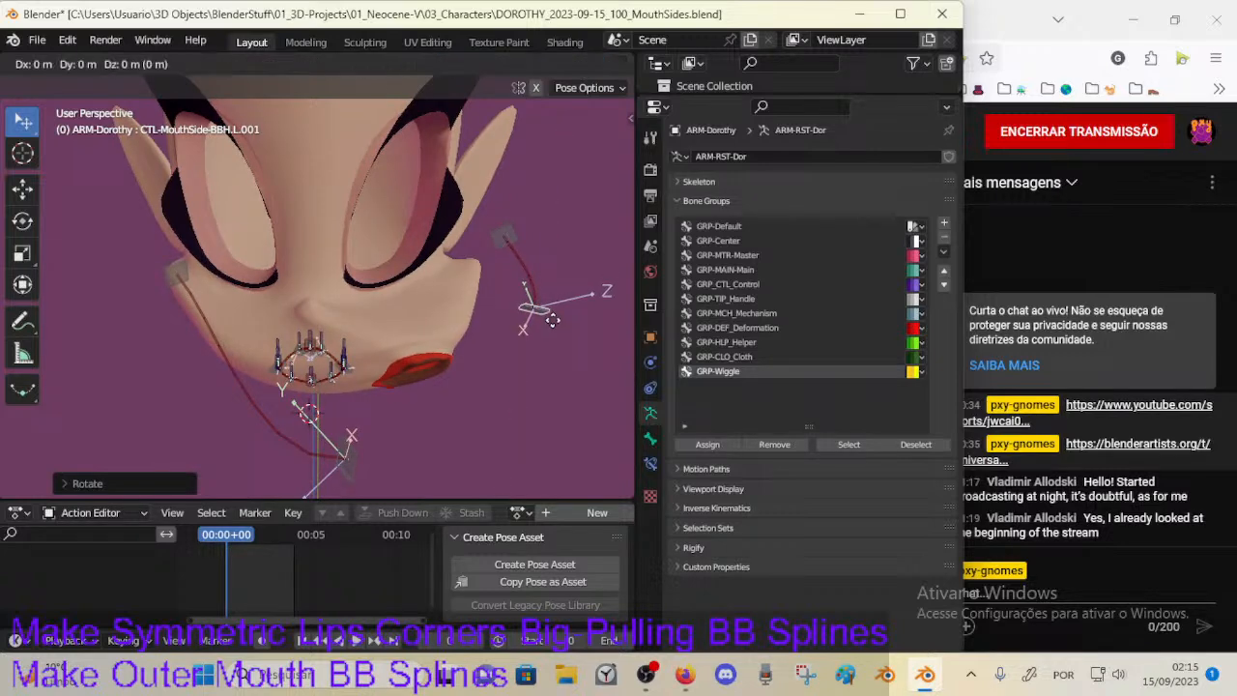
left_click(548, 301)
middle_click_drag(541, 297, 253, 338)
key("g")
left_click(409, 272)
key("ctrl+s")
Step: Leave posing the armature, select the 00_Body mesh and enter Edit Mode on its mouth region
left_click(415, 310)
key("ctrl+Tab")
left_click(414, 310)
key("Tab")
scroll(400, 339, "up", 3)
mouse_move(379, 331)
middle_mouse_down()
mouse_move(274, 336)
mouse_move(386, 317)
mouse_move(314, 336)
mouse_move(367, 311)
mouse_move(388, 363)
mouse_move(364, 320)
middle_mouse_up()
key("a")
scroll(281, 335, "down", 2)
key("alt+a")
scroll(314, 328, "up", 2)
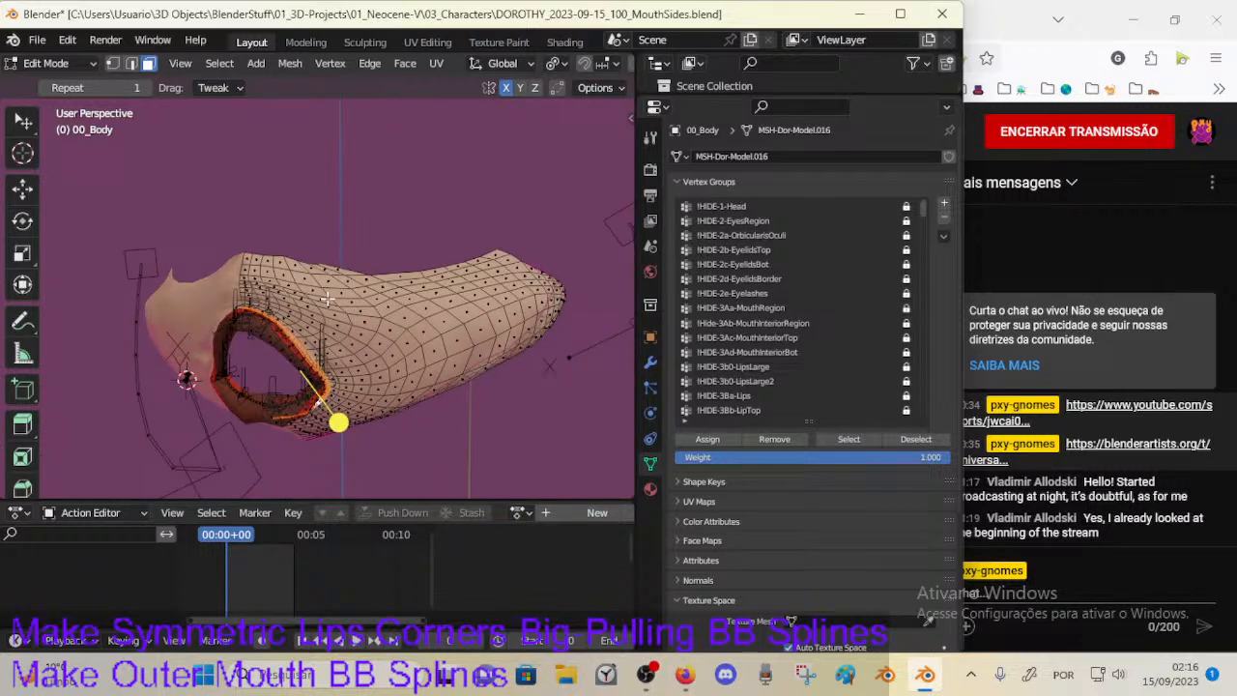
key("alt+a")
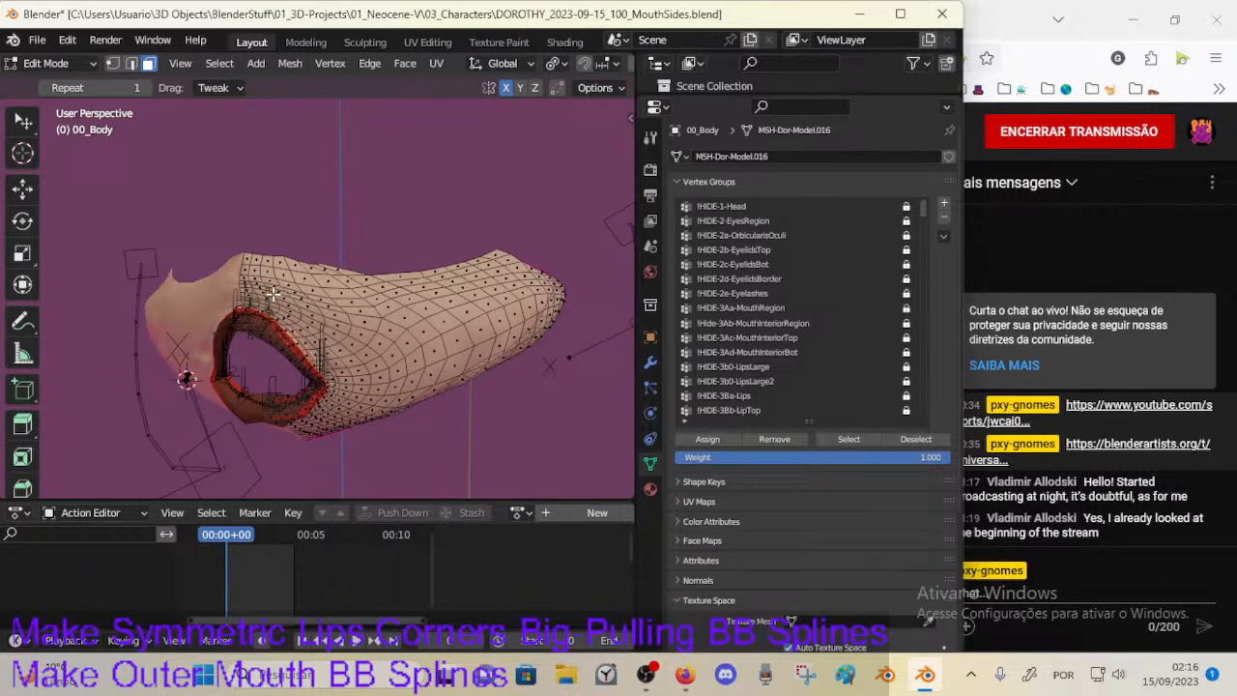
left_click(251, 287, "alt")
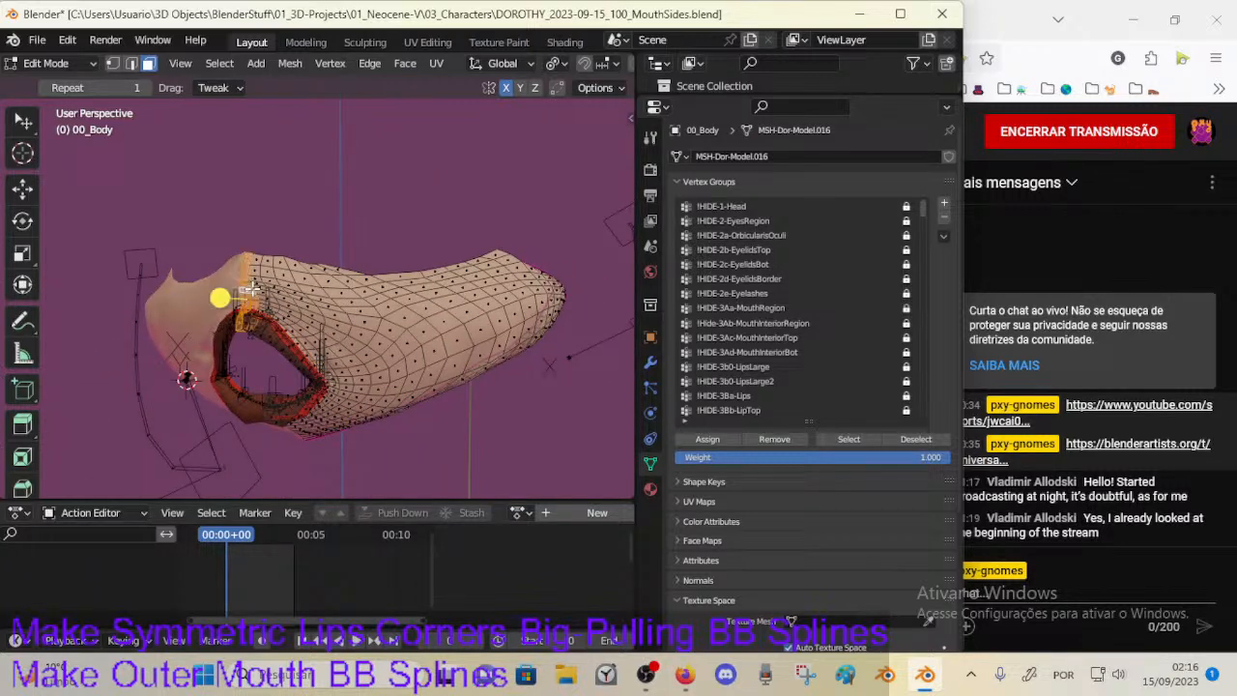
key("alt+a")
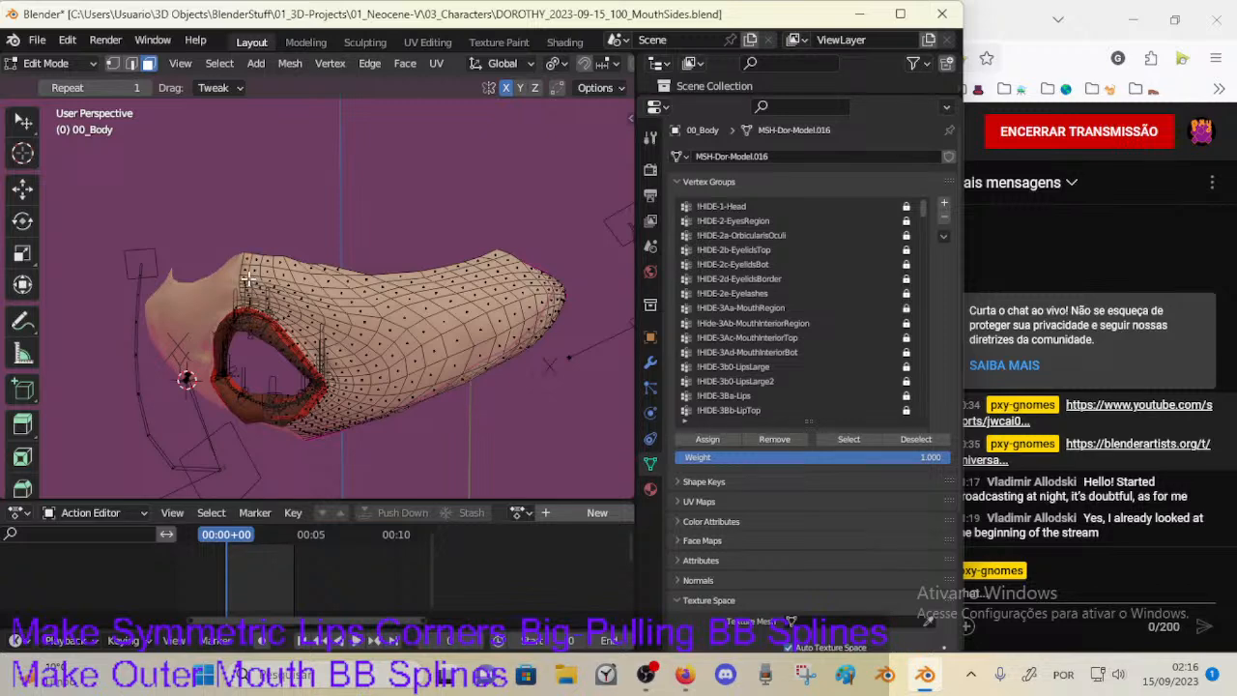
left_click(247, 278, "alt")
key("alt+a")
left_click(250, 287, "alt")
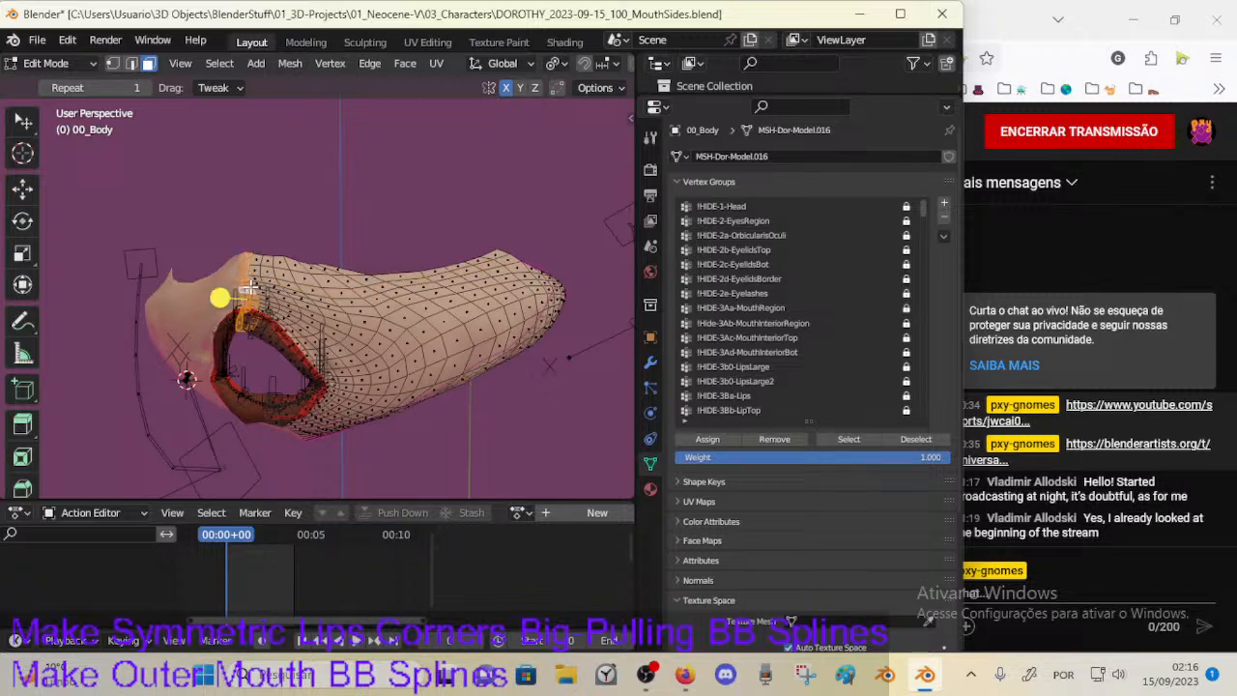
key("alt+a")
Step: Select the face loop encircling the mouth outside the lips and grow the selection repeatedly across the cheek
left_click(270, 289, "alt")
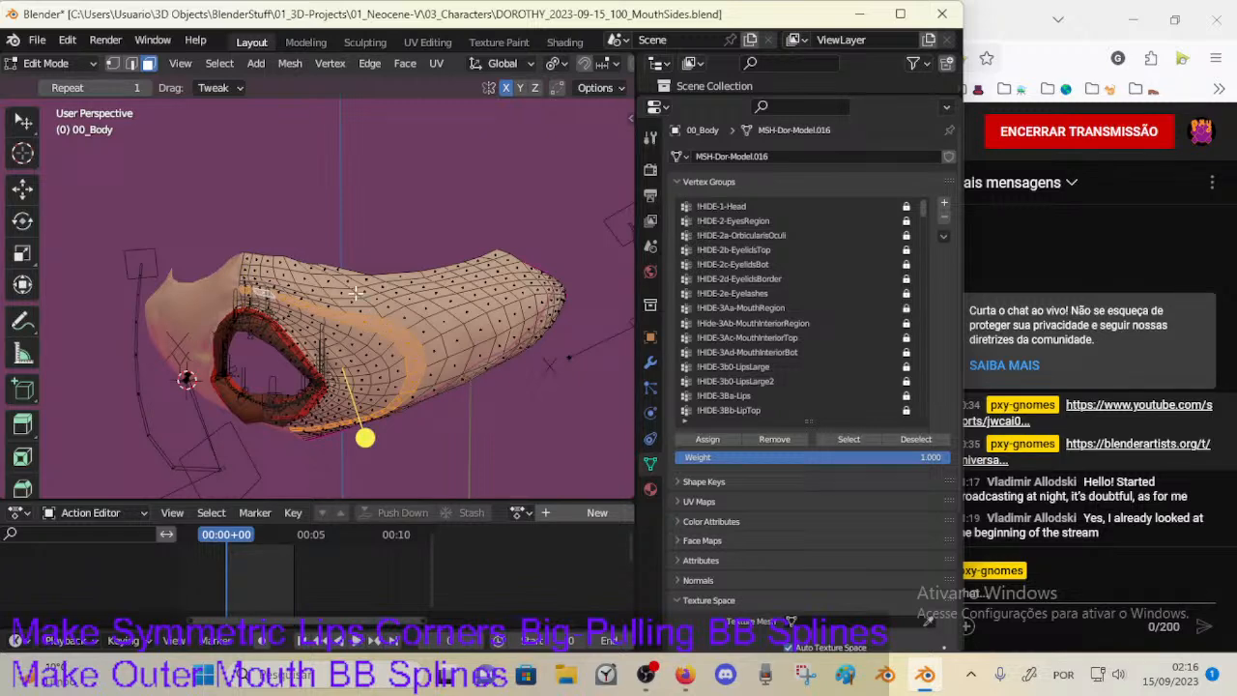
key("ctrl+KP_Add")
key("ctrl+KP_Add")
key("ctrl+KP_Add")
key("ctrl+KP_Add")
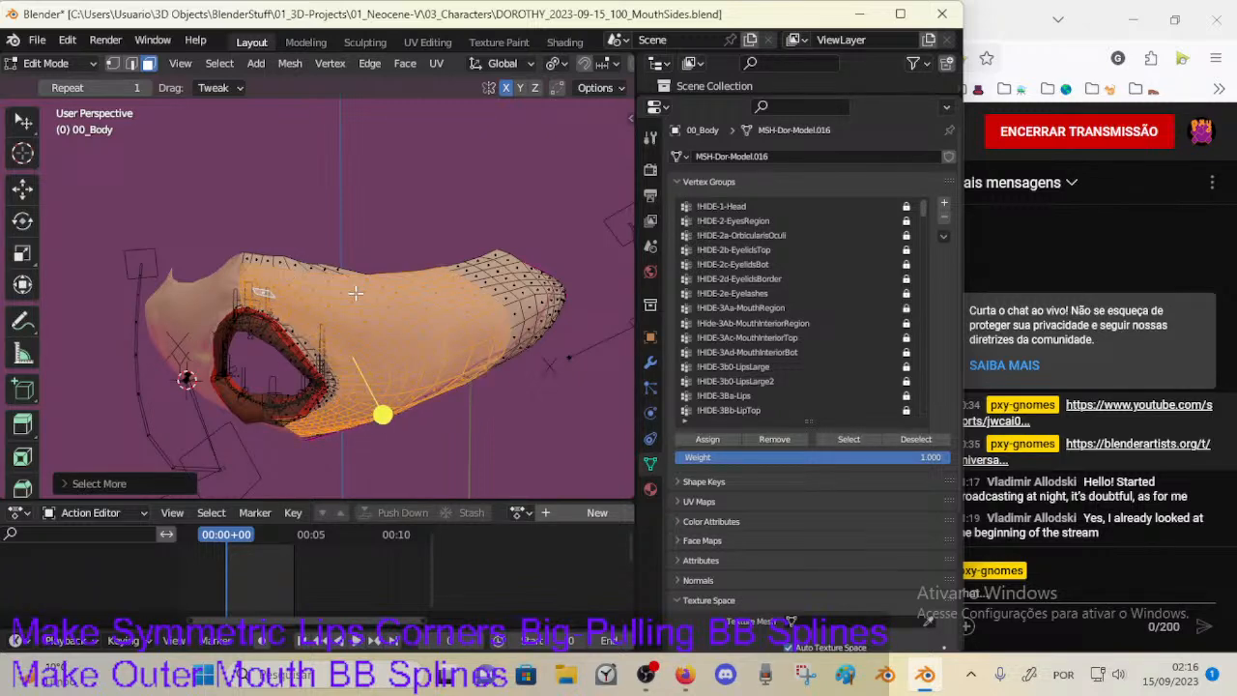
key("ctrl+KP_Add")
key("ctrl+KP_Add")
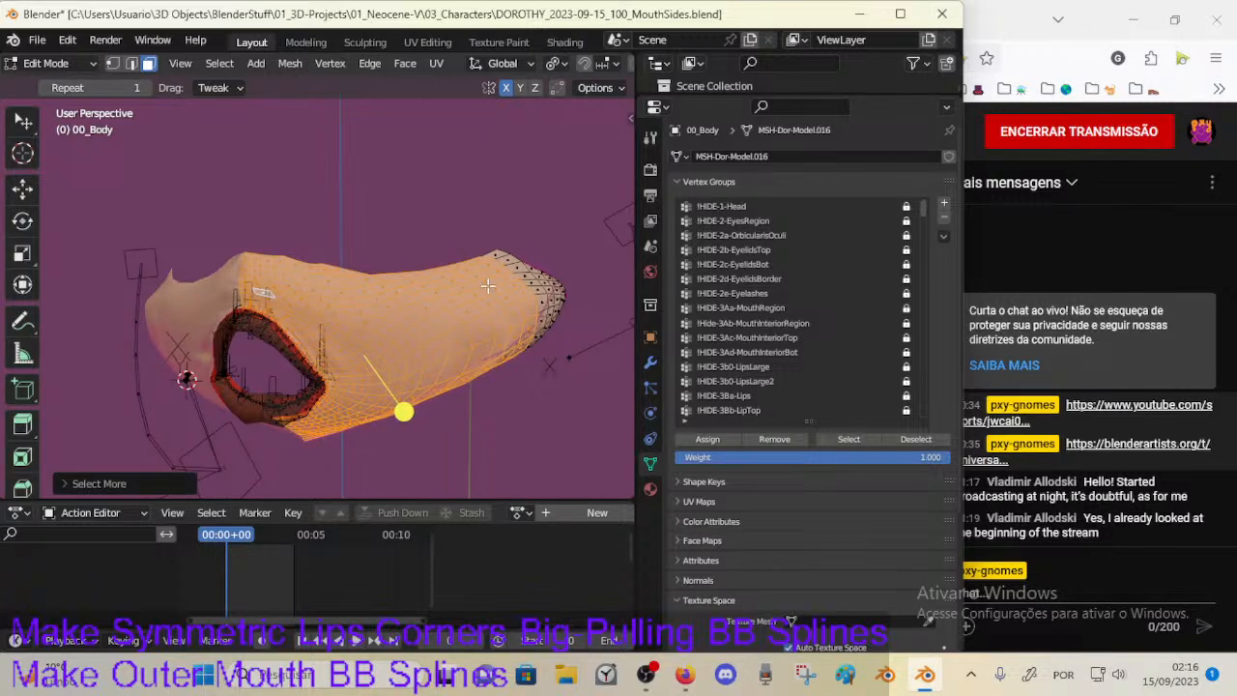
Step: Box-select the remaining unselected faces at the rear end of the cheek to add them to the selection
middle_click_drag(488, 288, 364, 273)
middle_click_drag(437, 255, 425, 271)
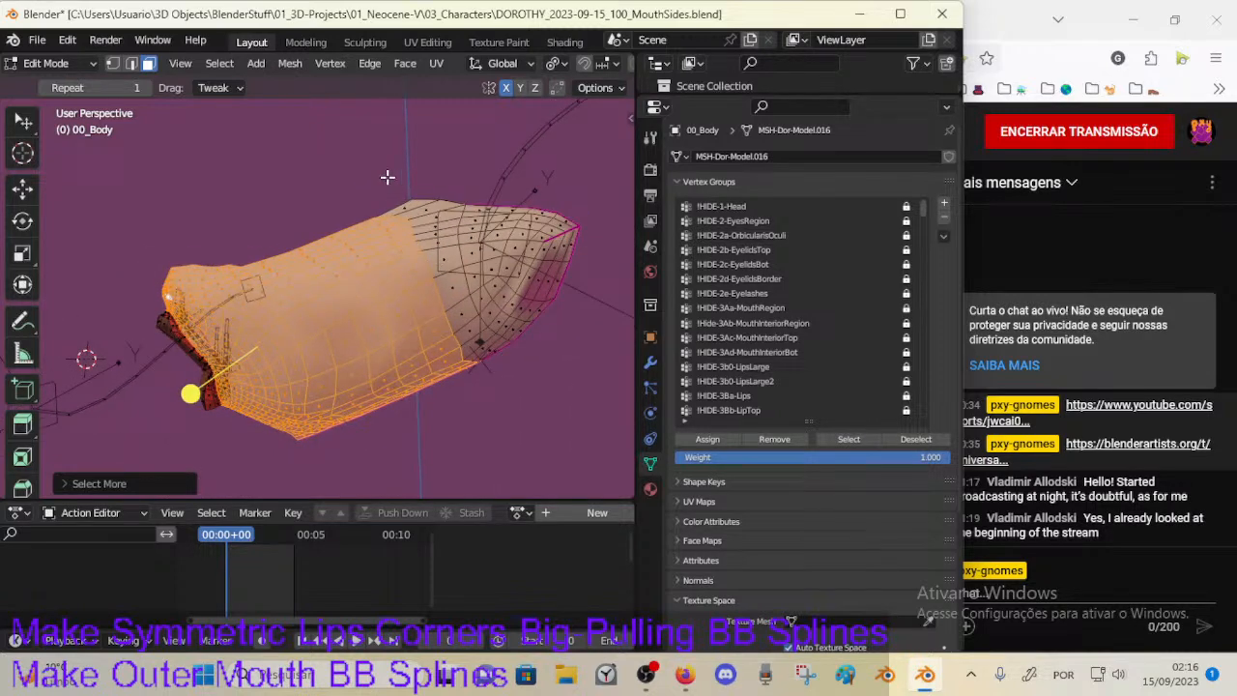
key("b")
left_click_drag(367, 163, 602, 401)
middle_click_drag(541, 358, 344, 375)
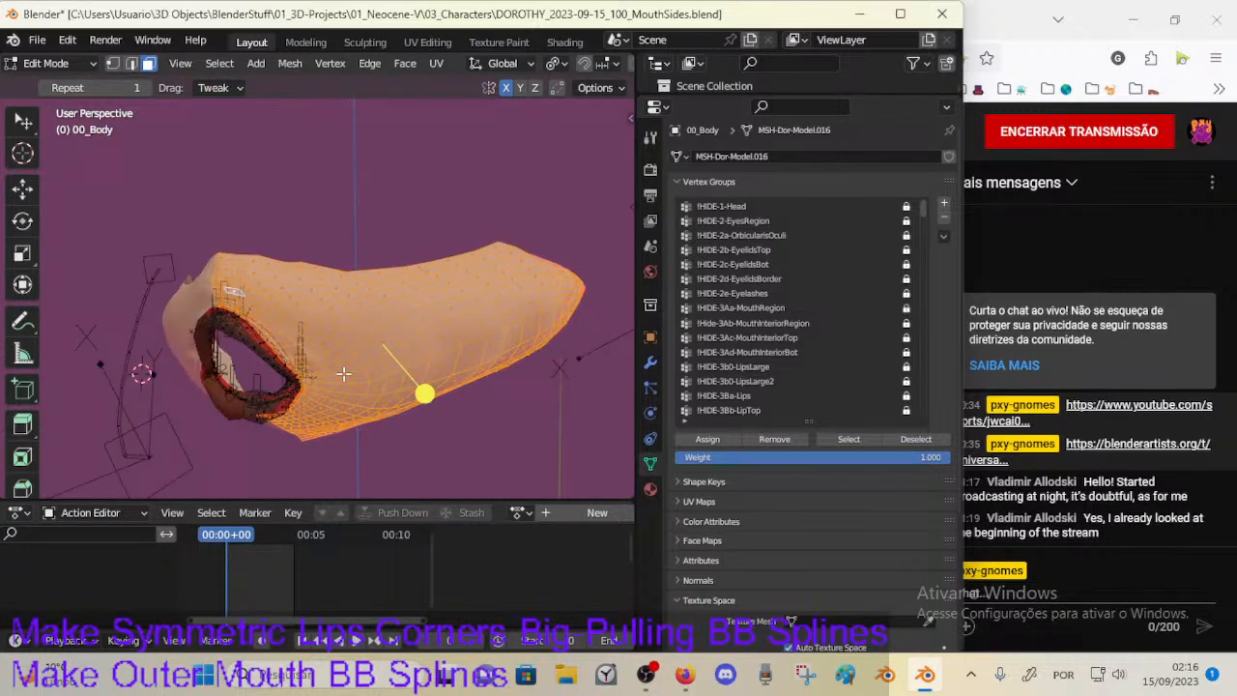
Step: Add a vertex group named MOD-CorrectiveSmooth-Face and assign the selected faces to it
left_click(943, 203)
double_click(734, 410)
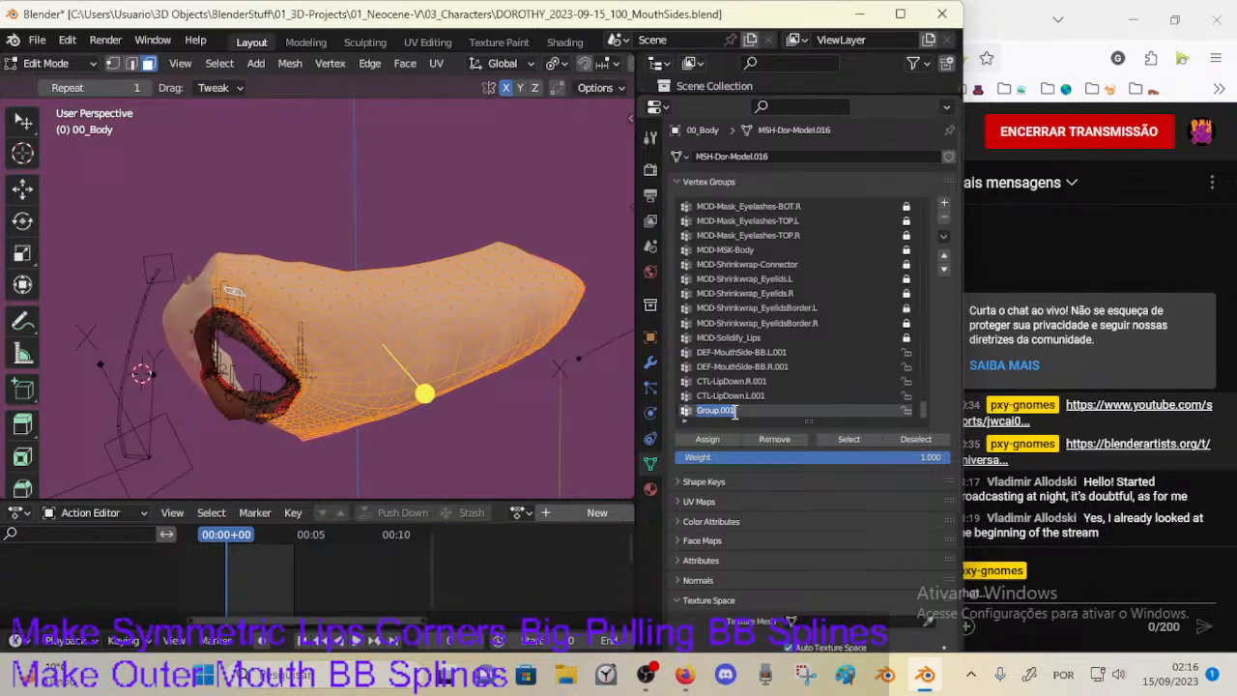
type("MOD-CorrectiveSmooth-Face")
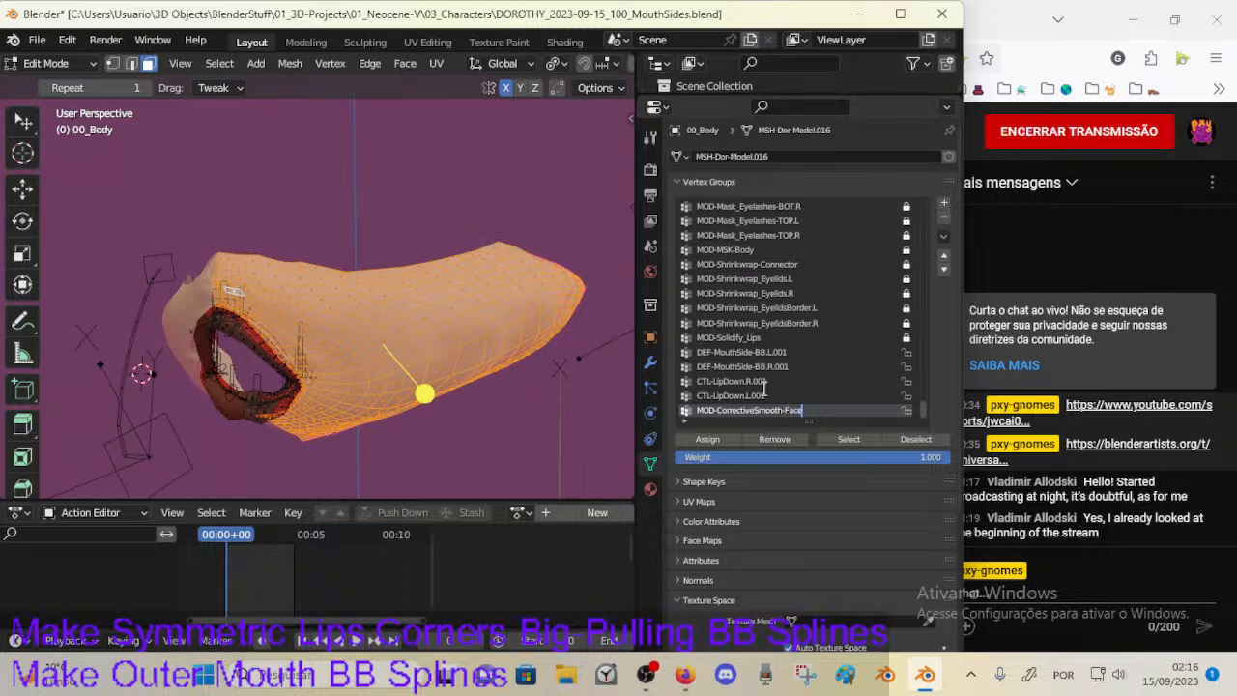
key("Return")
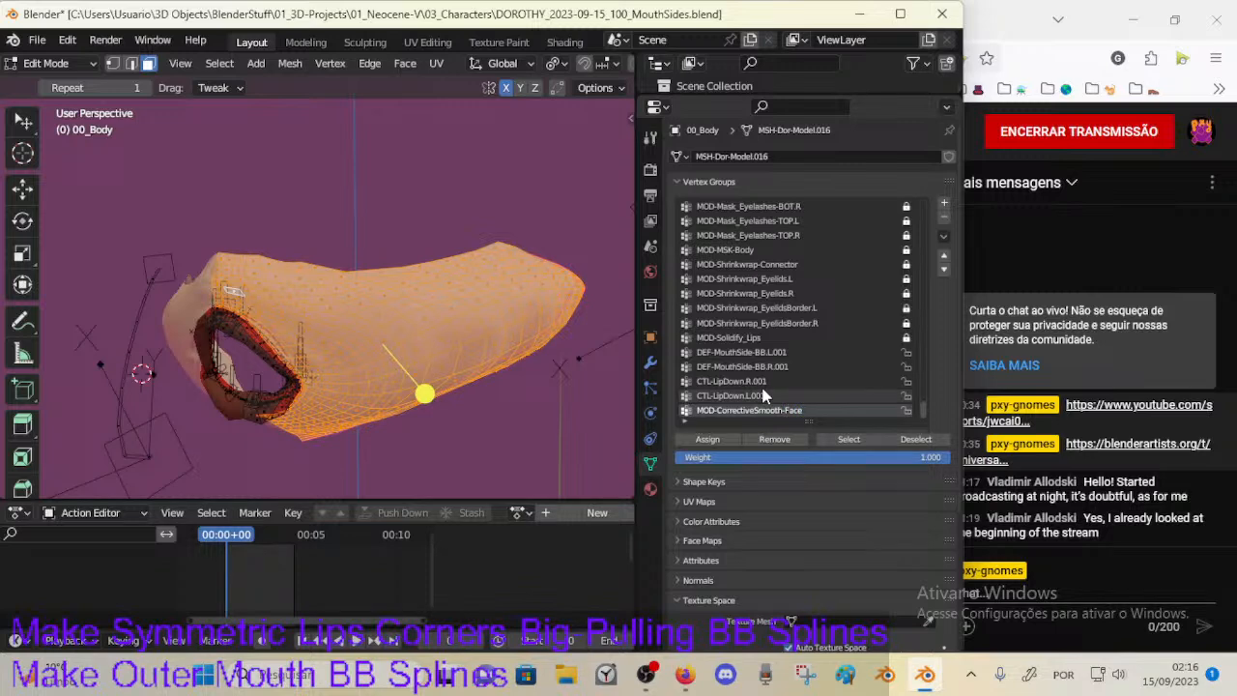
left_click(716, 437)
Step: Duplicate the body's CorrectiveSmooth modifier and expand the duplicate's settings, with the mesh in Edit Mode
mouse_move(376, 388)
middle_mouse_down()
mouse_move(421, 402)
mouse_move(376, 389)
middle_mouse_up()
key("ctrl+Tab")
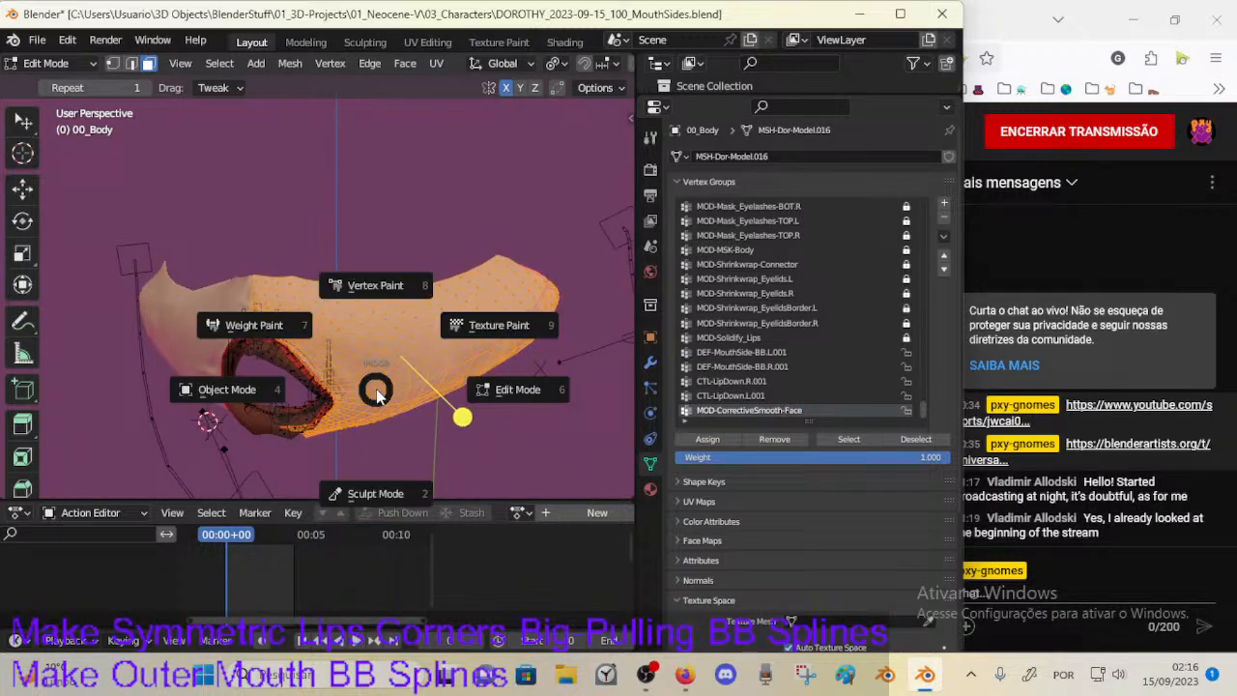
left_click(235, 388)
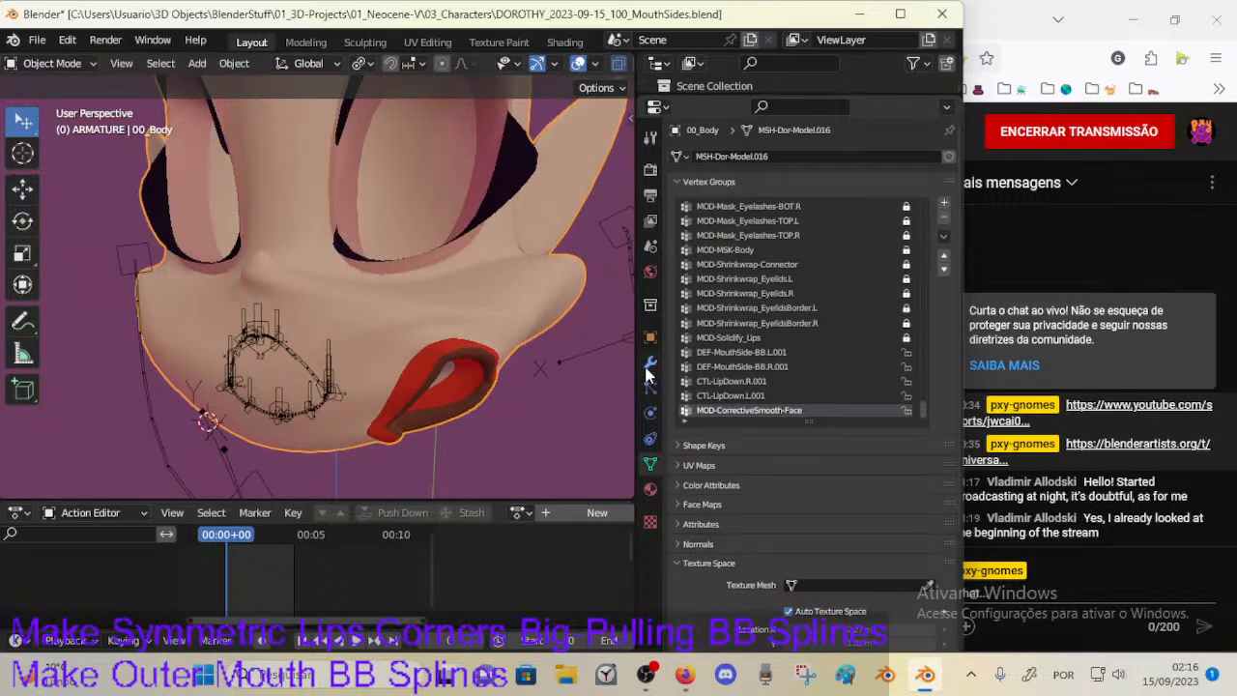
left_click(650, 363)
middle_click_drag(542, 360, 435, 329)
key("Tab")
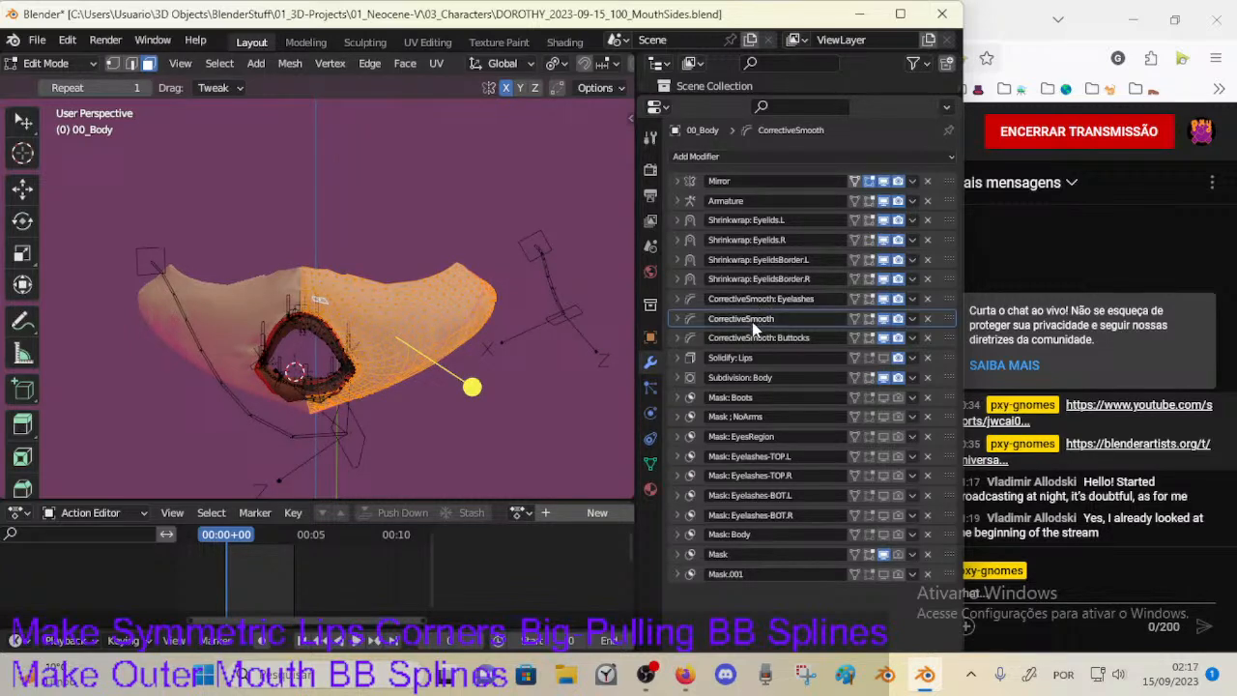
key("shift+d")
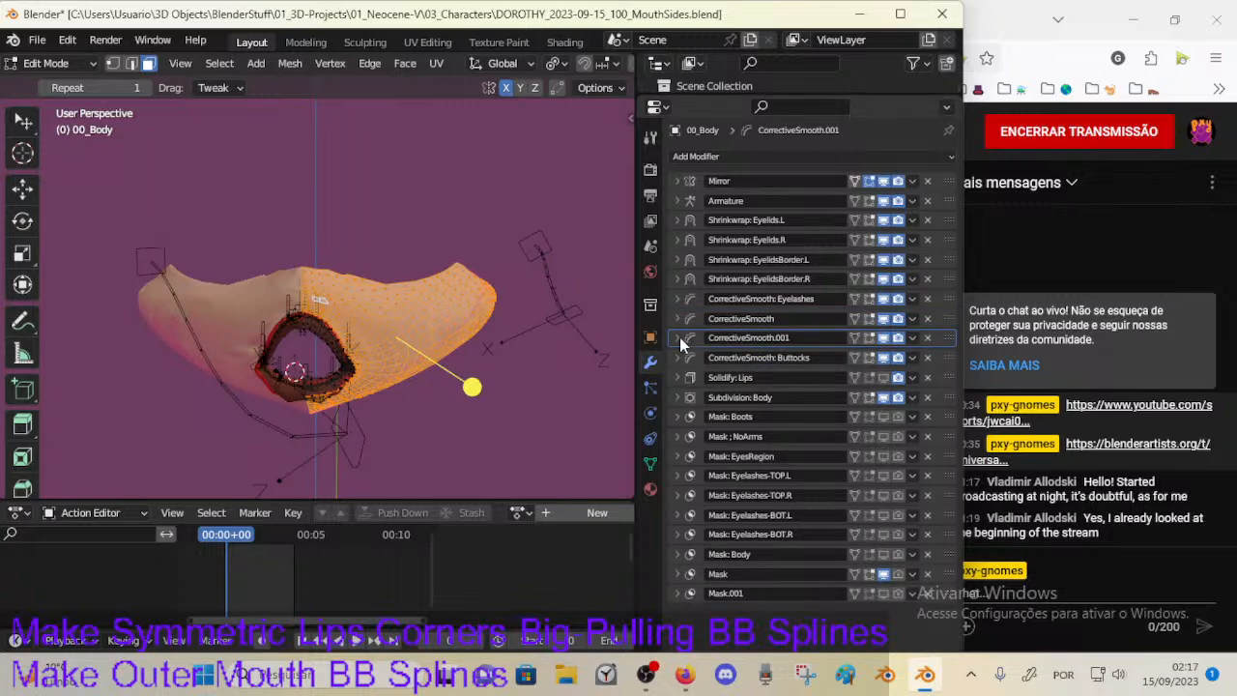
left_click(677, 337)
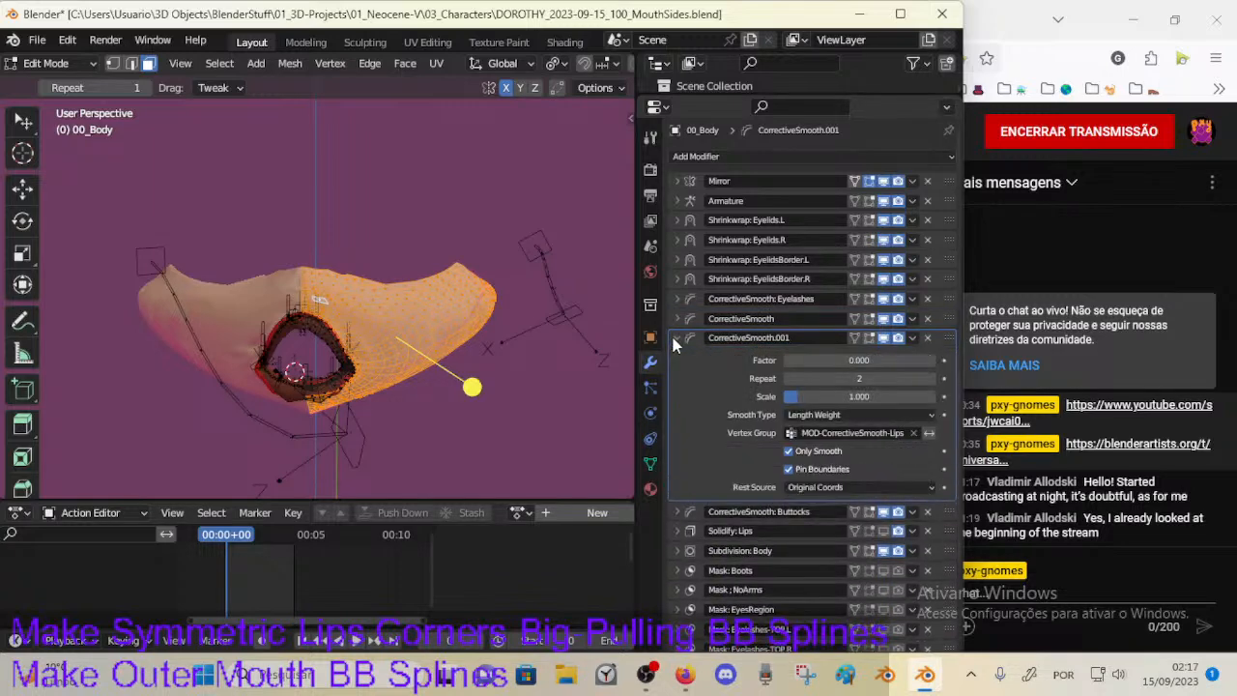
Step: Disable the duplicated modifier's viewport display, then set its Repeat to 1 and its vertex group to MOD-CorrectiveSmooth-Face
left_click(883, 338)
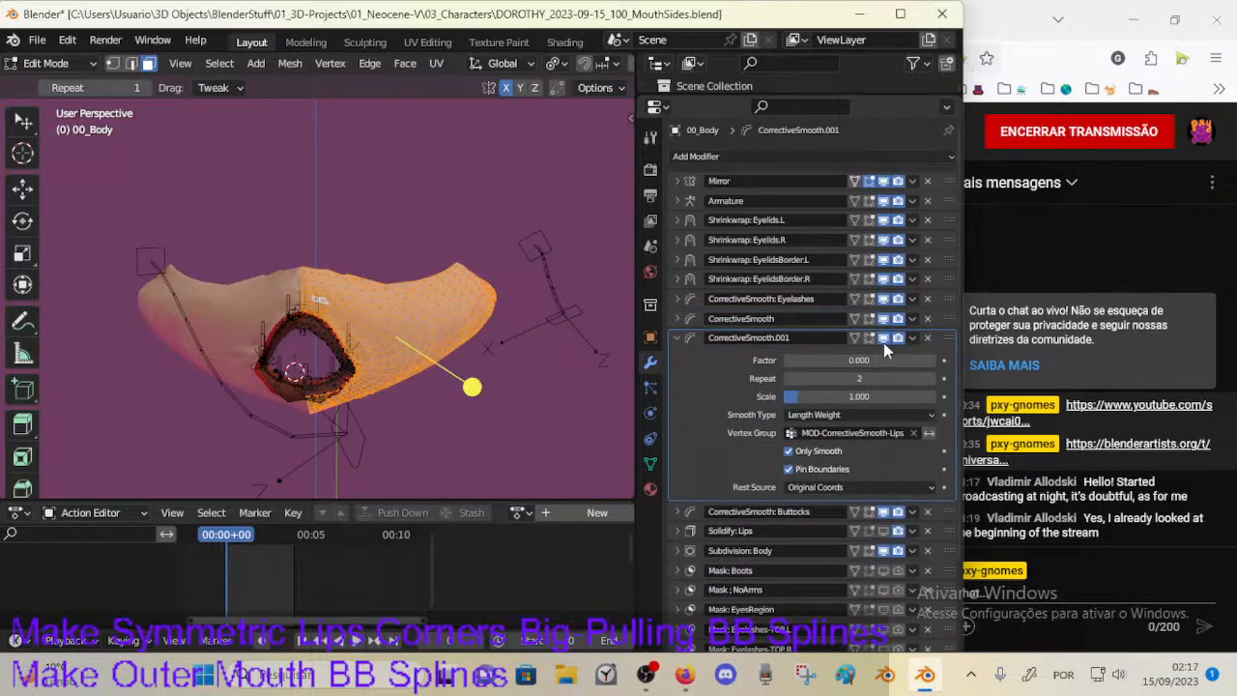
left_click(787, 378)
left_click(843, 431)
type("Face")
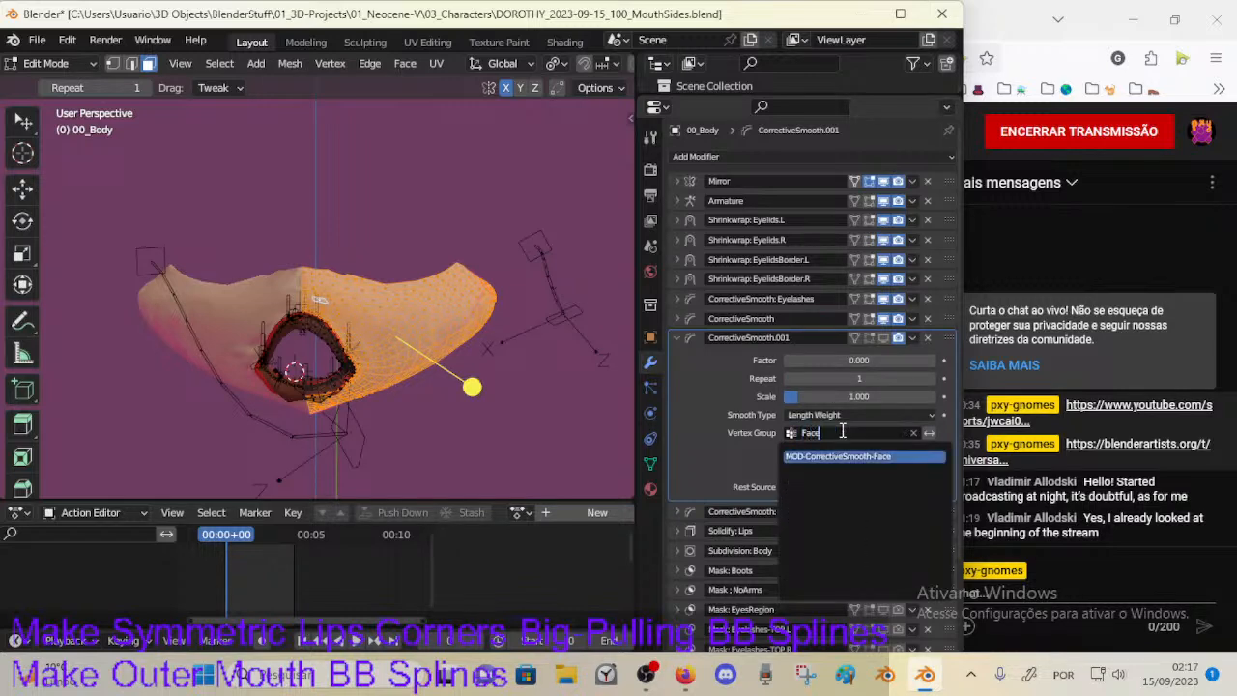
key("Return")
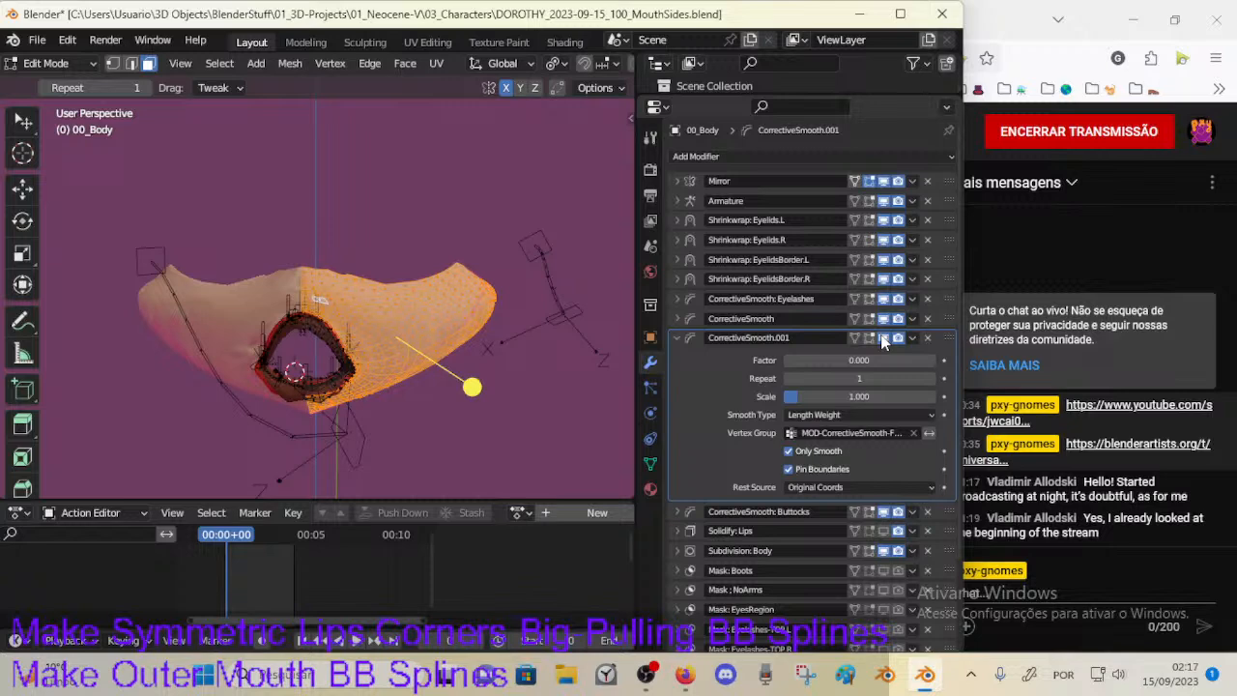
Step: Return the body mesh to Object Mode and set the CorrectiveSmooth.001 modifier's Factor to 1.000
key("Tab")
key("Tab")
key("Tab")
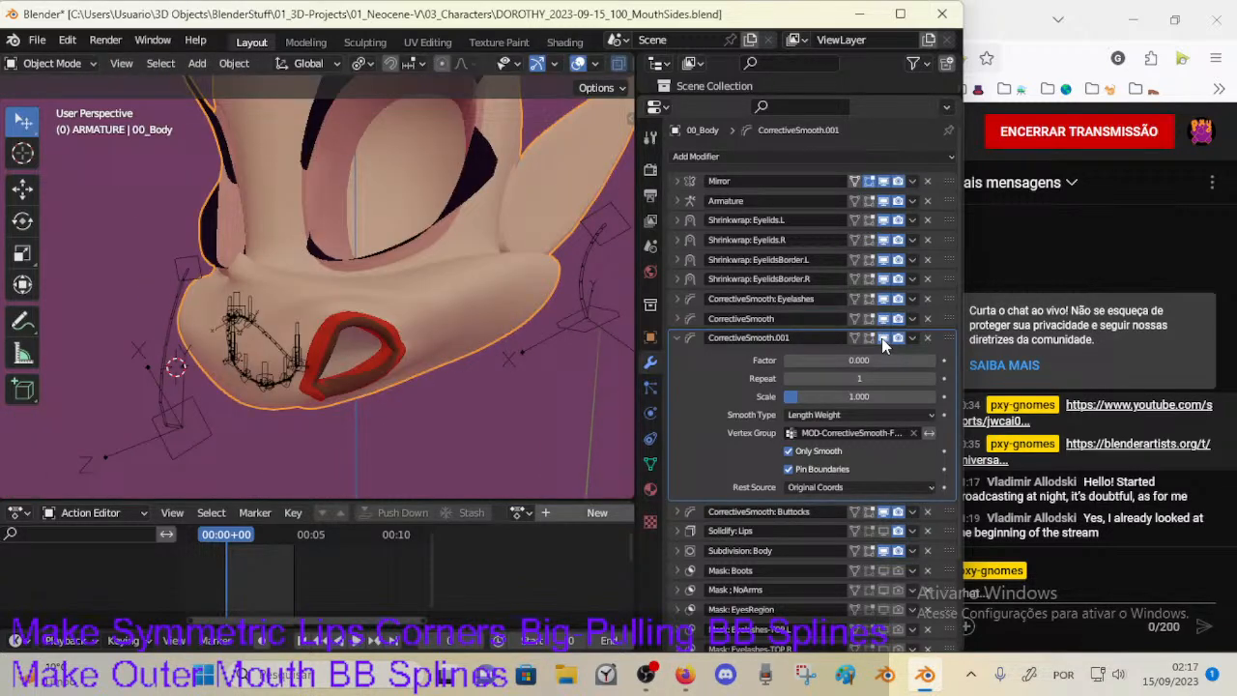
left_click_drag(851, 358, 967, 358)
scroll(495, 333, "up", 3)
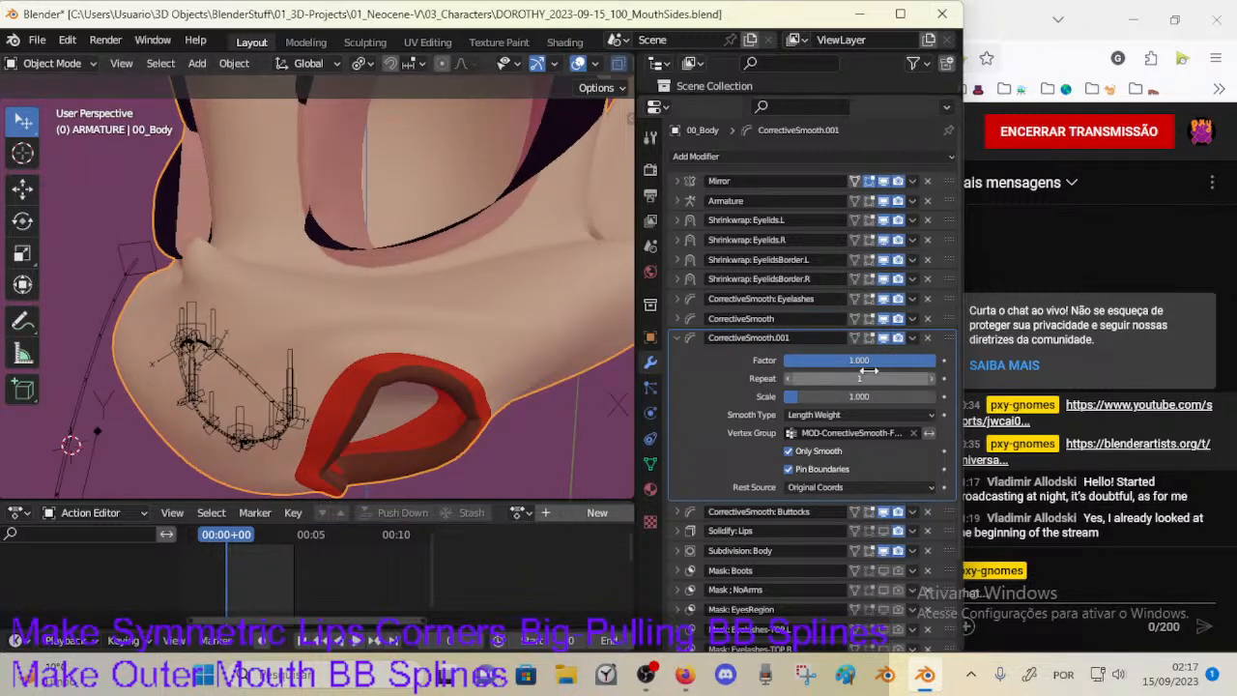
Step: Toggle the CorrectiveSmooth.001 modifier's viewport display to compare the mouth area with and without smoothing, leaving it enabled
left_click(884, 337)
left_click(883, 337)
left_click(883, 337)
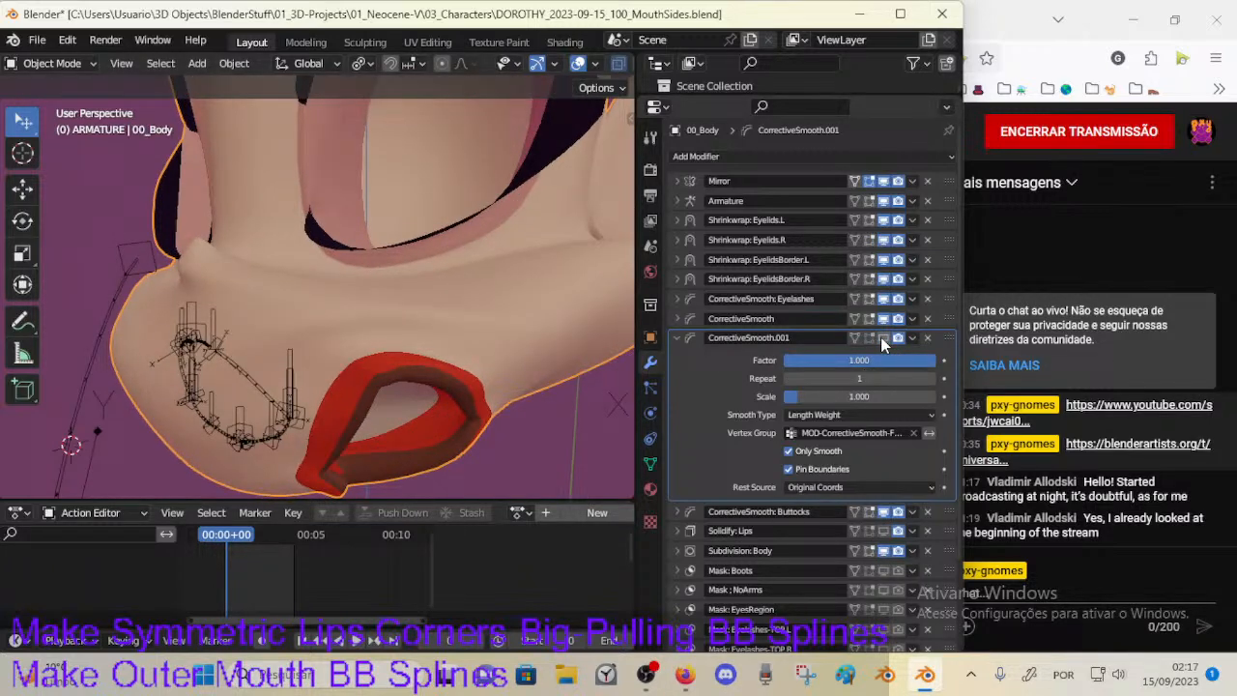
left_click(884, 337)
Step: Tune the CorrectiveSmooth.001 modifier's Repeat while checking the mouth from different angles, ending at 23
middle_click_drag(619, 333, 530, 325)
left_click_drag(821, 378, 884, 378)
middle_click_drag(387, 319, 296, 295)
left_click_drag(828, 378, 853, 380)
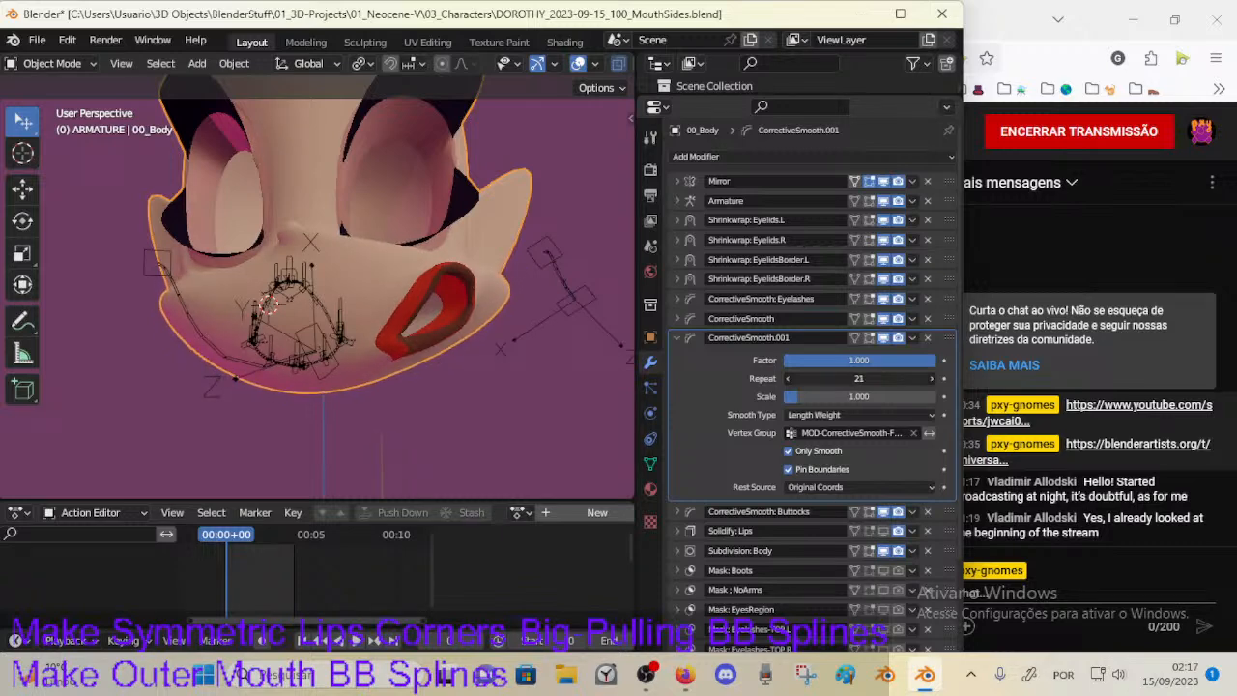
mouse_move(858, 379)
left_mouse_down()
mouse_move(838, 385)
mouse_move(859, 380)
left_mouse_up()
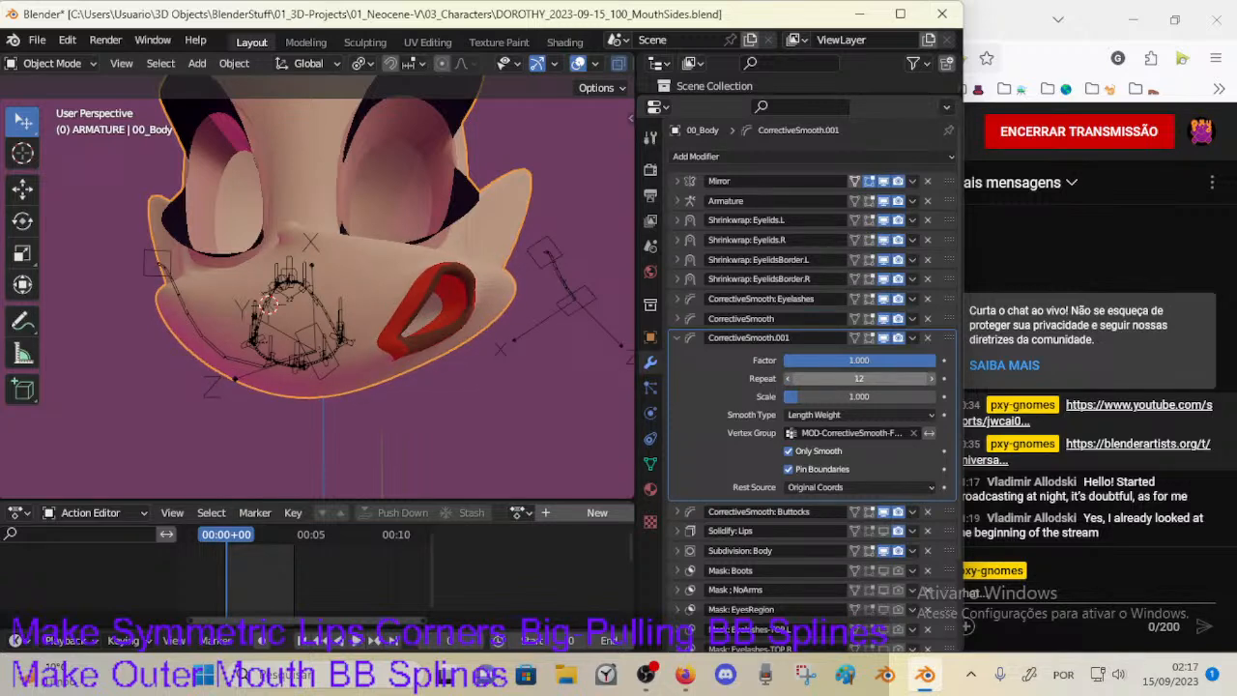
left_click_drag(858, 379, 862, 379)
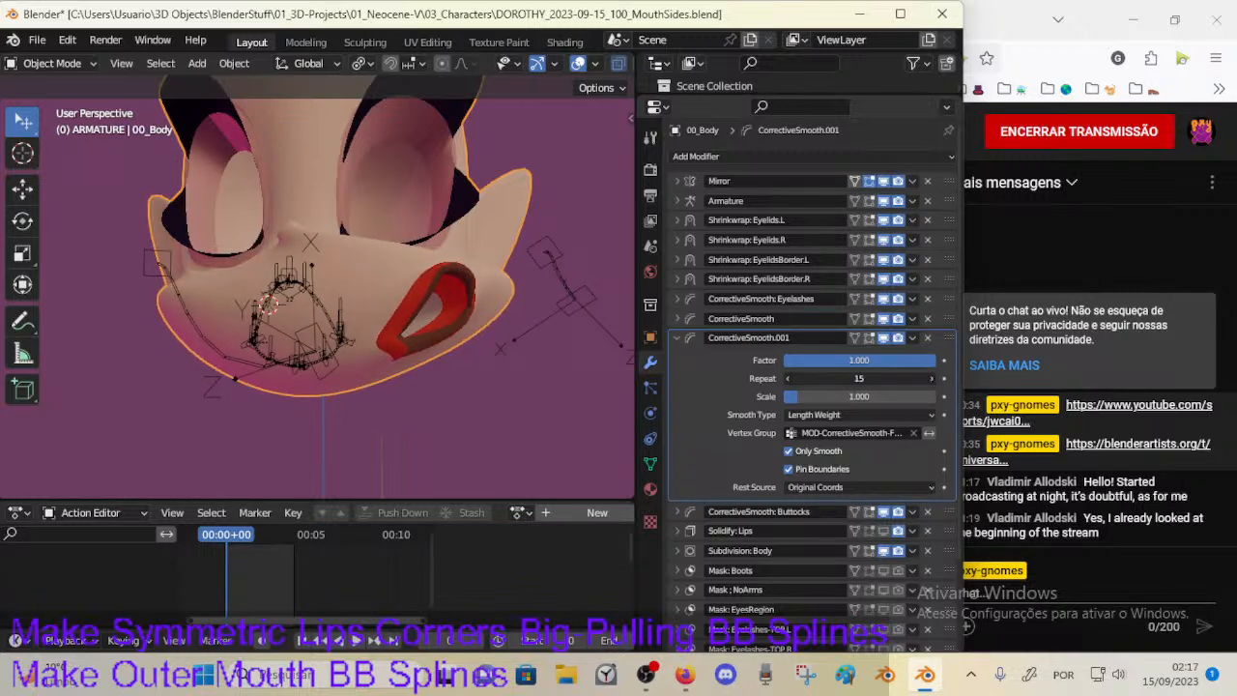
left_click_drag(858, 379, 869, 379)
middle_click_drag(387, 311, 348, 382)
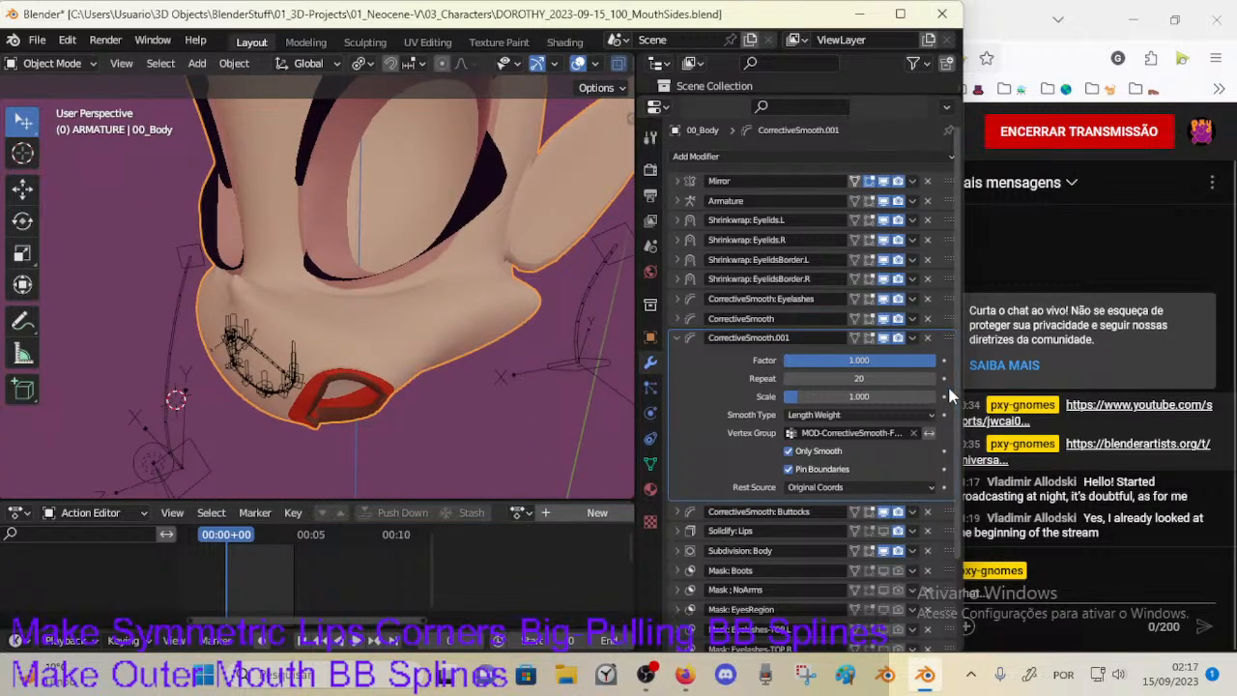
mouse_move(860, 378)
left_mouse_down()
mouse_move(840, 379)
mouse_move(865, 379)
left_mouse_up()
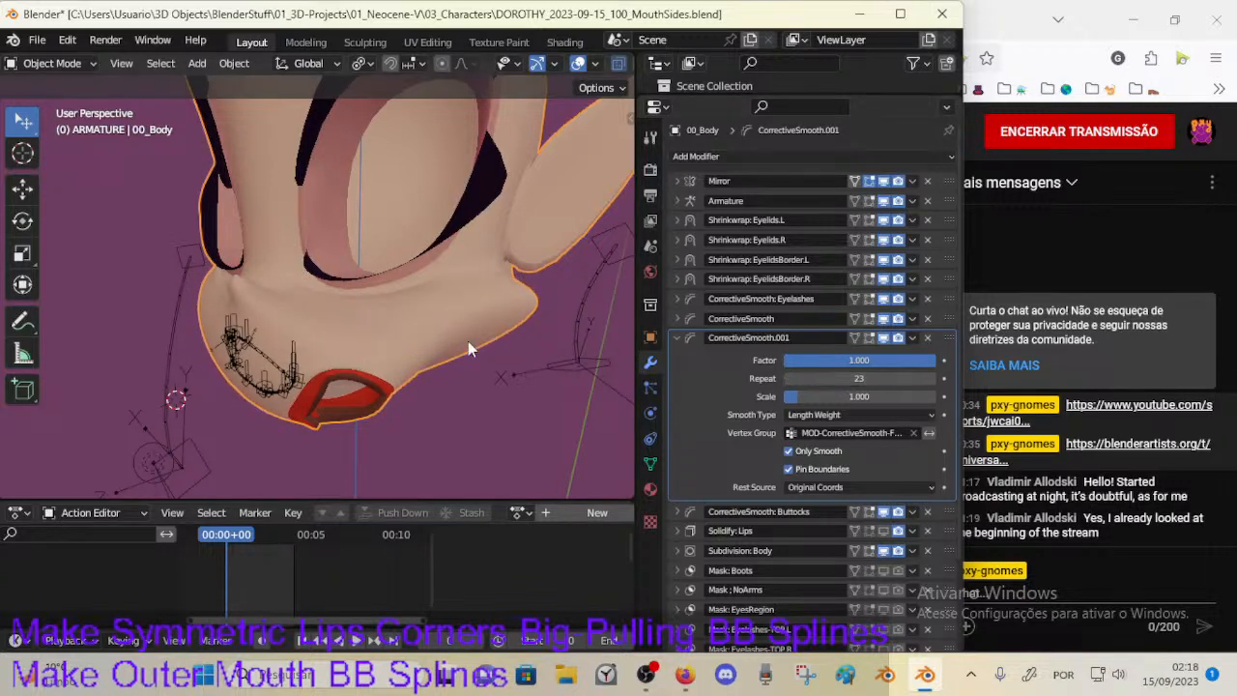
Step: Check the smoothed lips and cheek from another angle and save the file
middle_click_drag(469, 349, 495, 349)
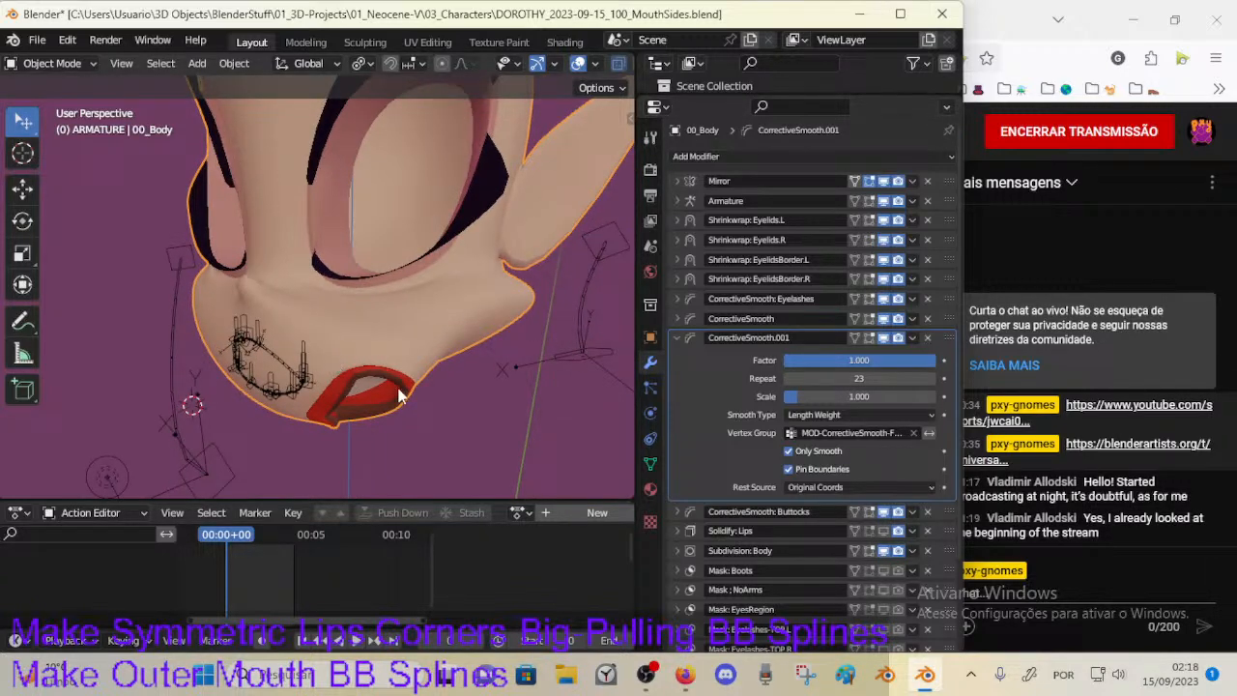
middle_click_drag(401, 396, 367, 376)
key("ctrl+s")
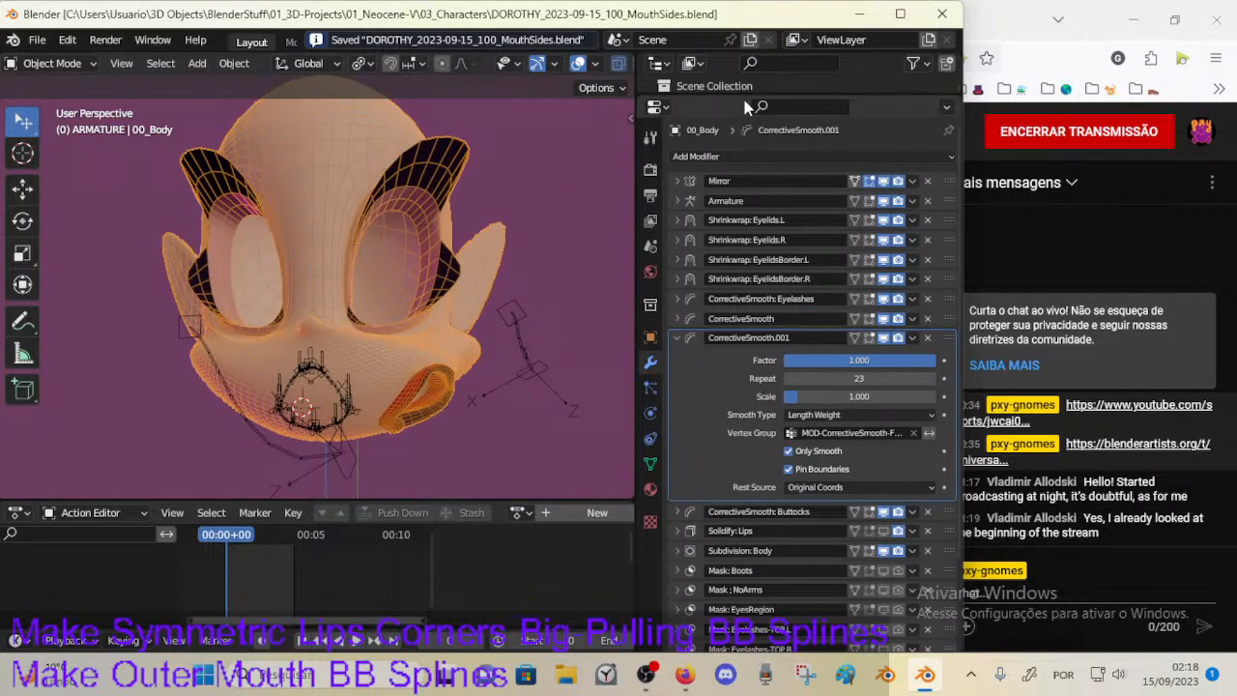
Step: Enlarge the Outliner and enable the viewport display of 01a_Eyebrows, 02b_EyeSurface.L and 02b_EyeSurface.R
left_click_drag(745, 97, 750, 340)
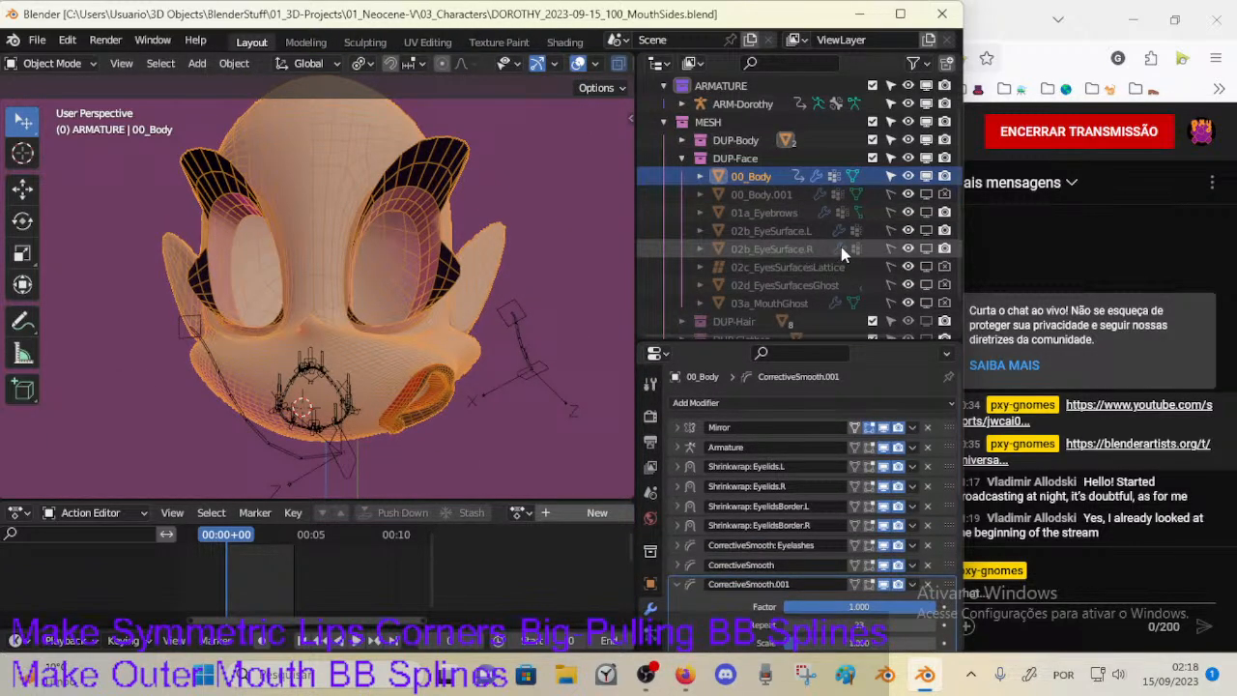
left_click_drag(926, 248, 928, 207)
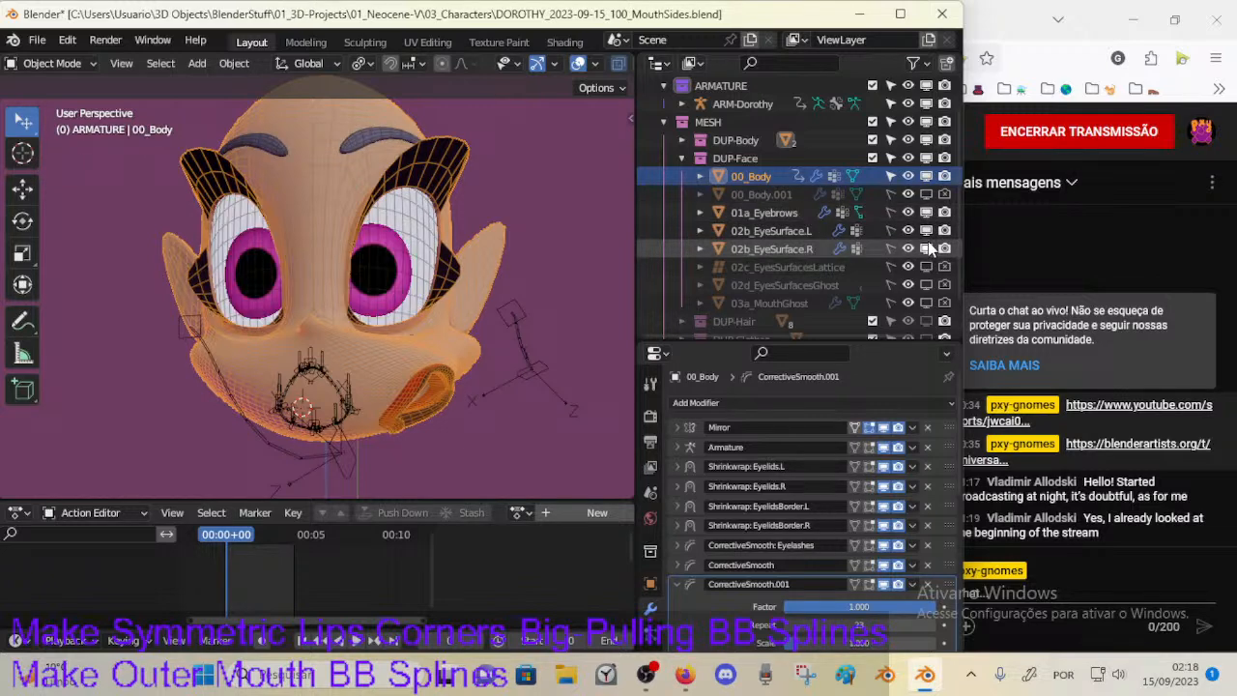
left_click(927, 249)
left_click(928, 248)
mouse_move(319, 272)
middle_mouse_down()
mouse_move(343, 271)
mouse_move(305, 261)
middle_mouse_up()
Step: Enable the viewport display of the DUP-Hair collection and the 03a_MouthGhost object
scroll(802, 311, "down", 2)
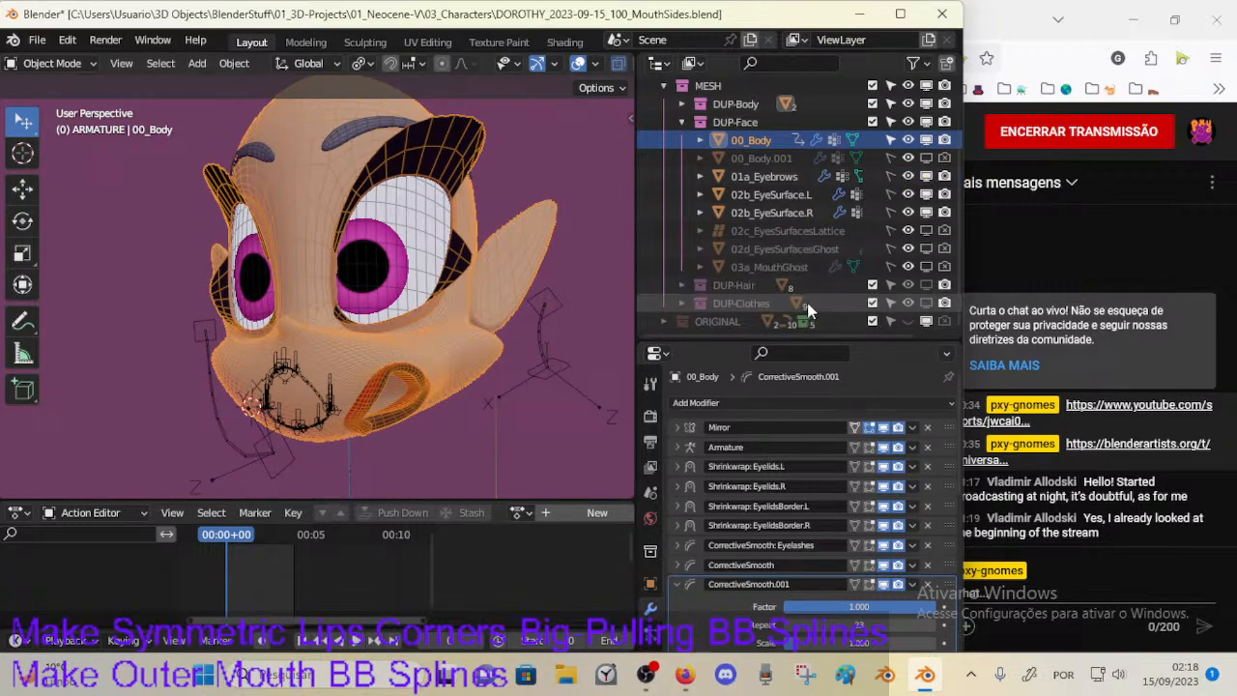
left_click(926, 286)
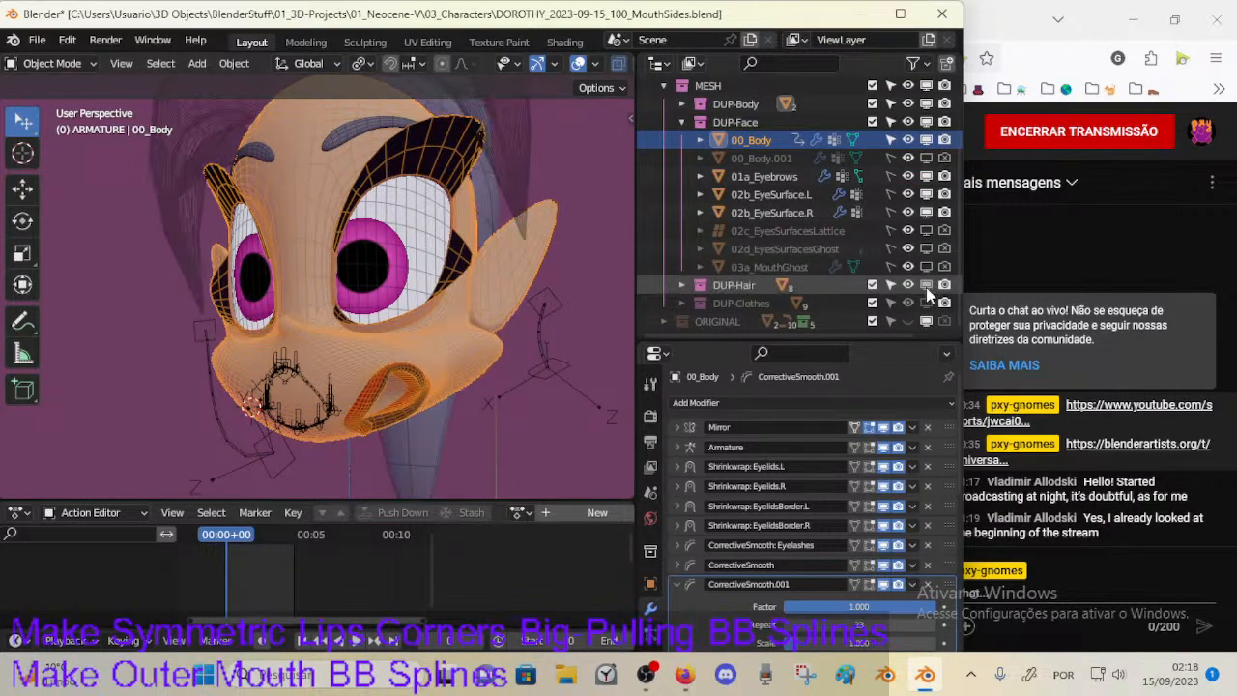
middle_click_drag(454, 319, 387, 329)
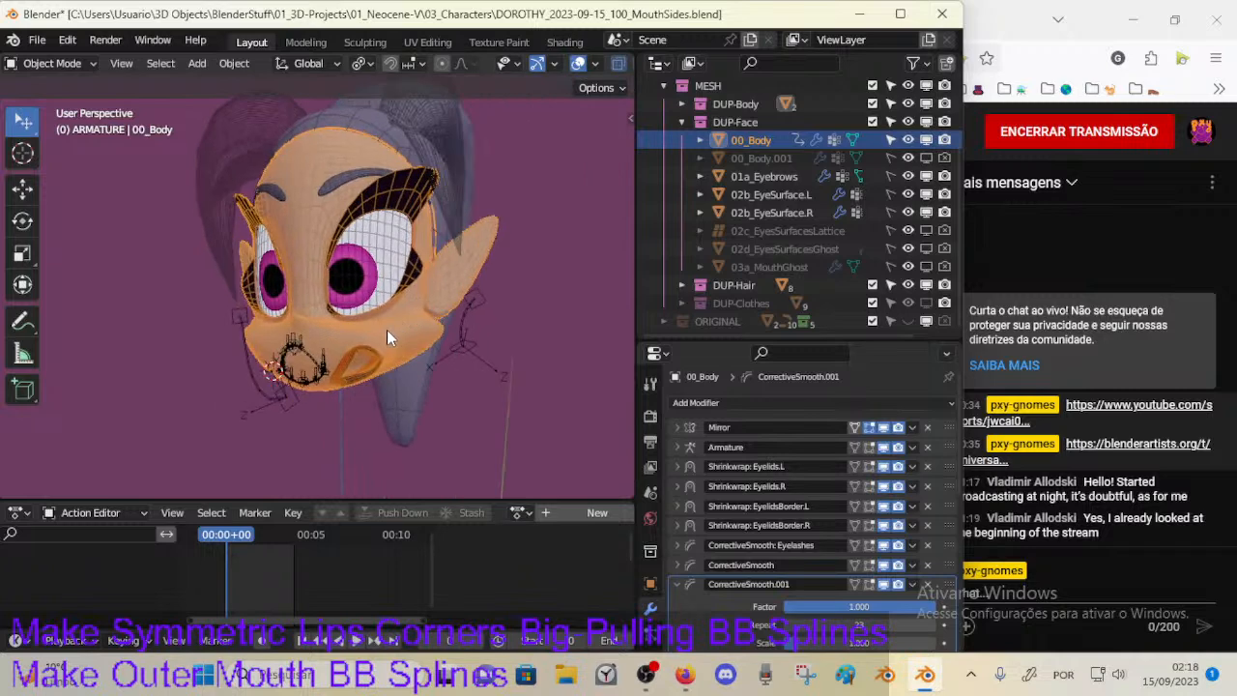
left_click(926, 267)
Step: Disable the viewport display of the body's active mask modifier below Mask: Body and show the DUP-Clothes collection
scroll(725, 464, "down", 10)
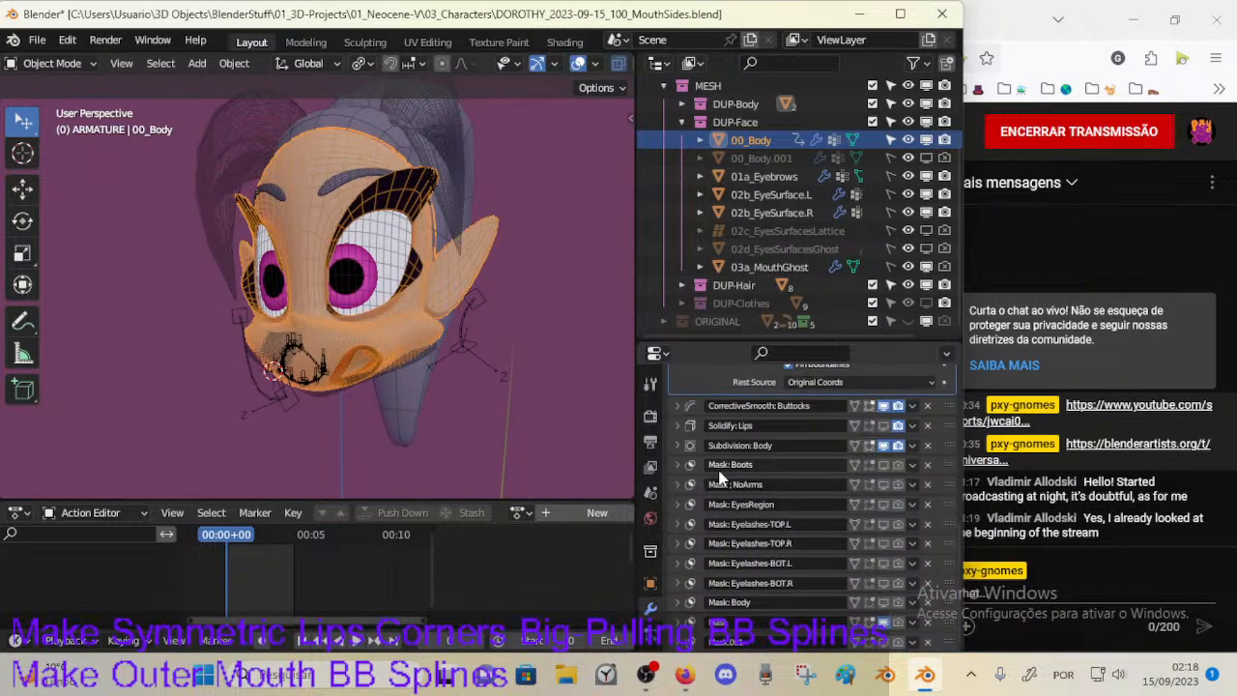
left_click(883, 623)
middle_click_drag(321, 385, 259, 412)
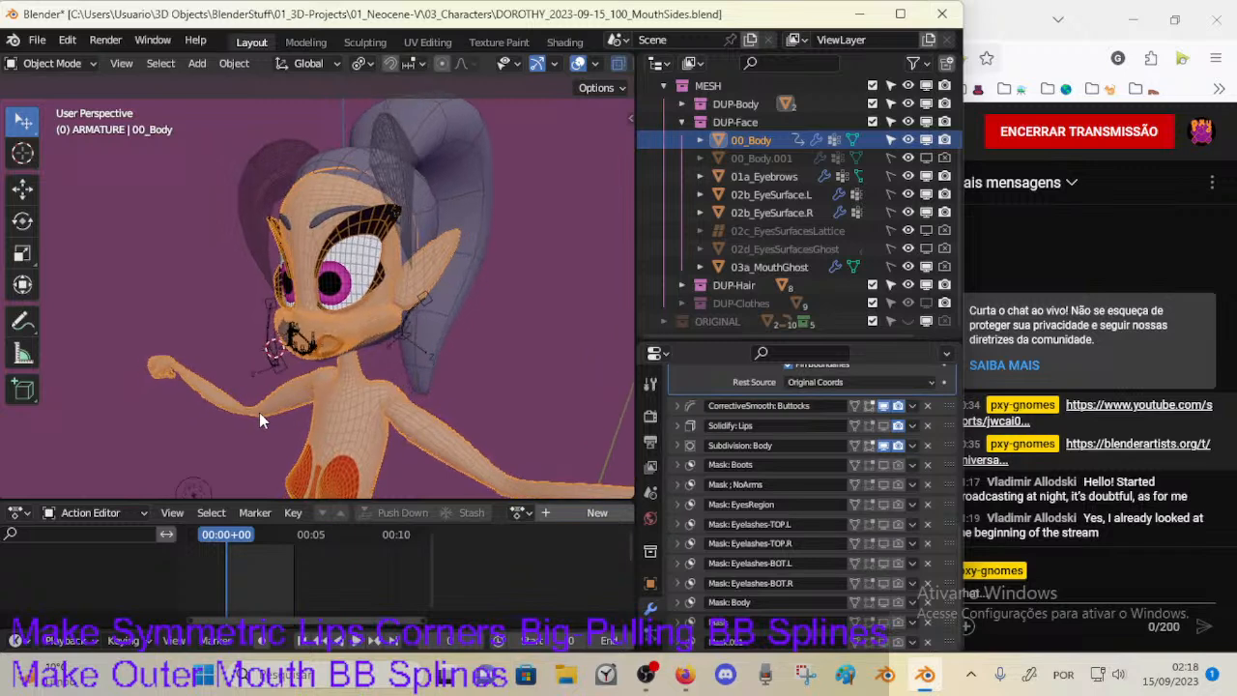
scroll(290, 396, "down", 3)
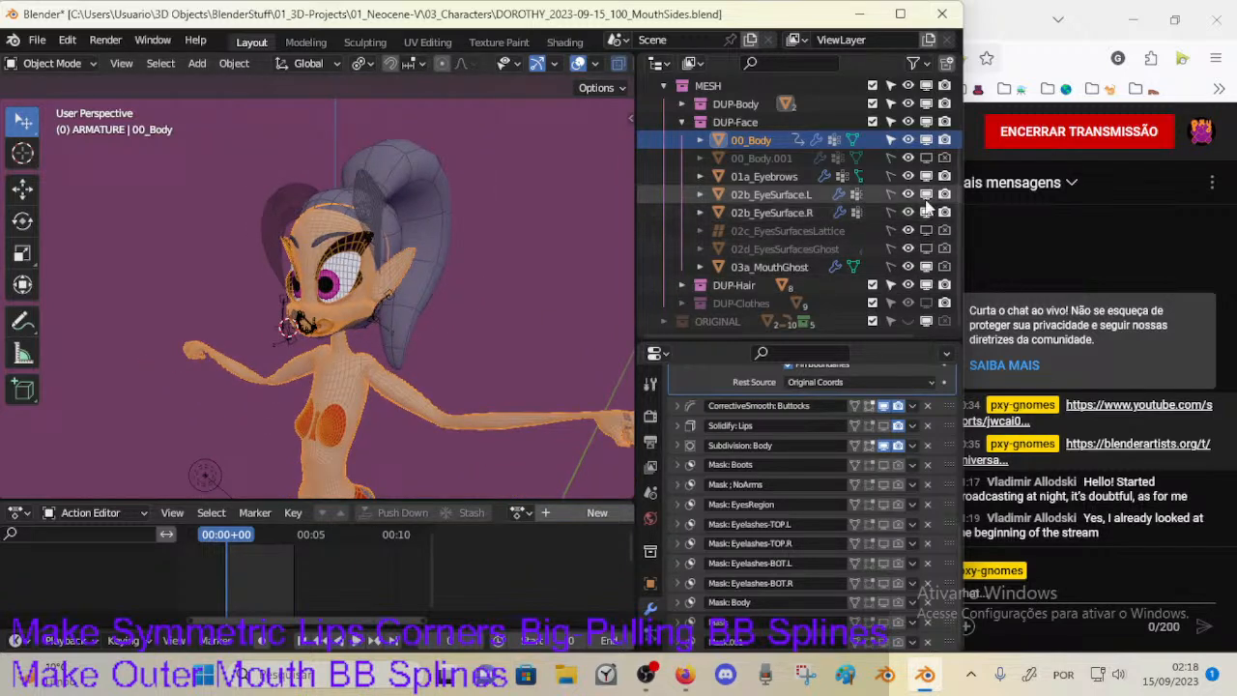
scroll(880, 203, "up", 4)
scroll(885, 203, "down", 4)
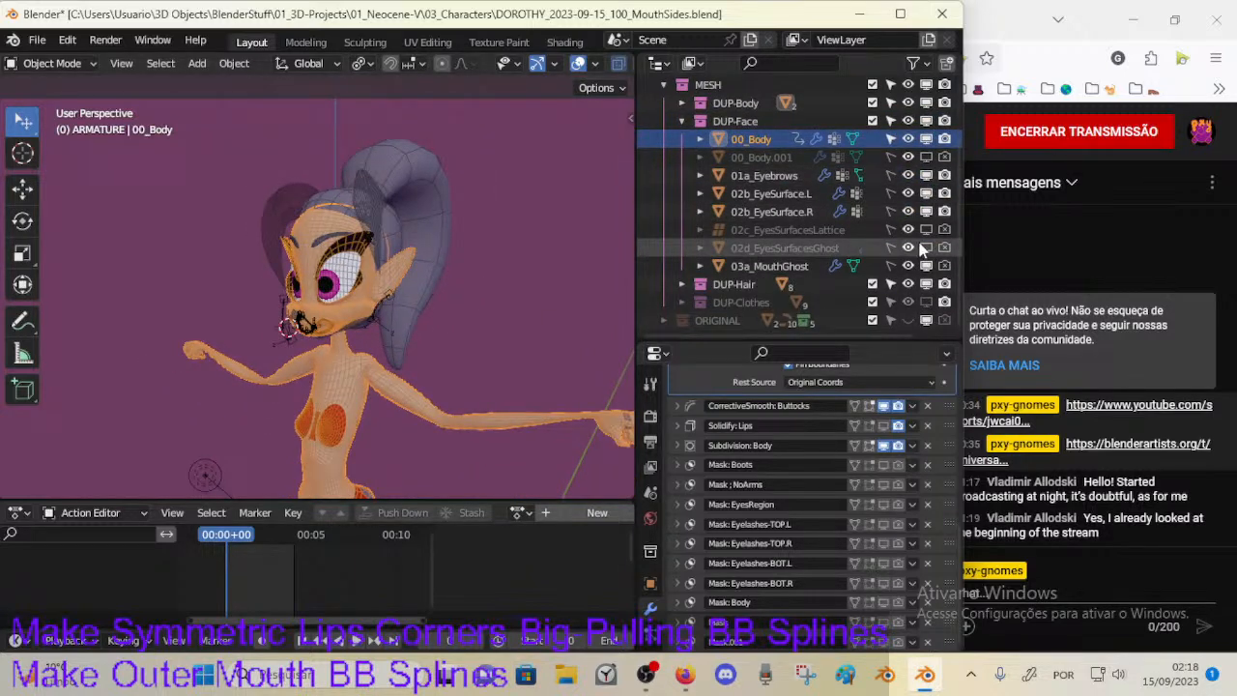
left_click(925, 303)
scroll(355, 317, "down", 4)
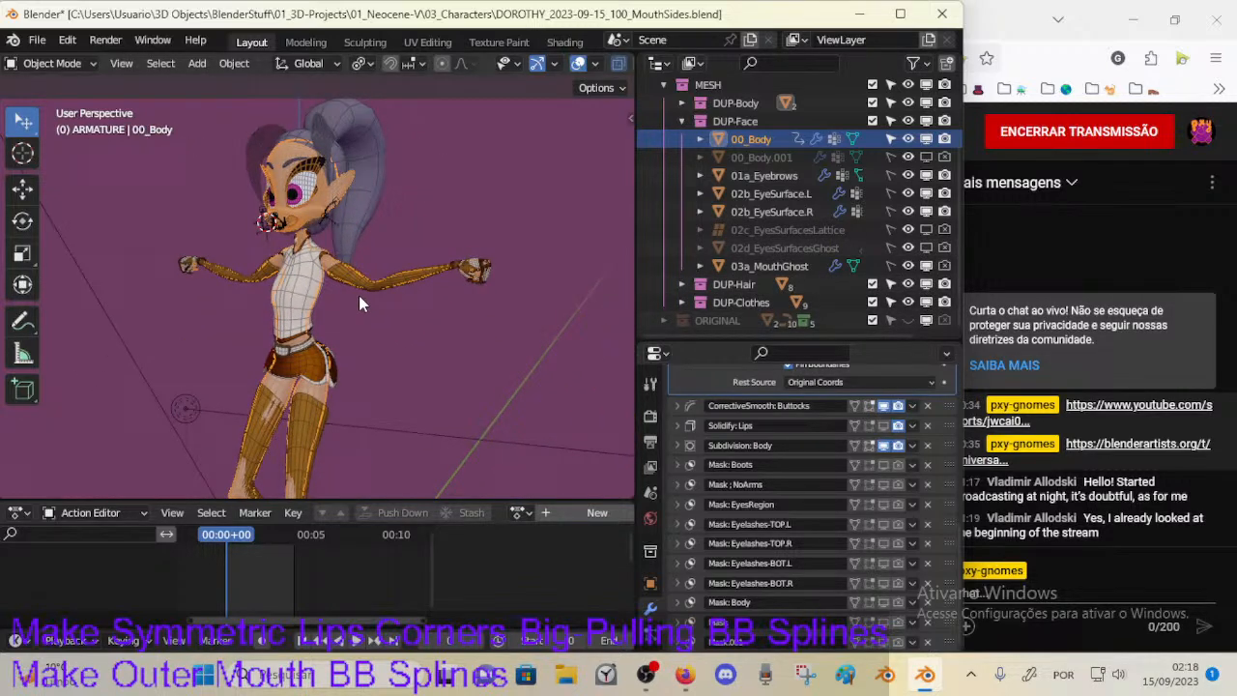
Step: Switch the viewport out of wireframe shading and hide the 03a_MouthGhost object in the viewport
key("shift+z")
middle_click_drag(359, 295, 331, 308)
scroll(316, 294, "up", 3)
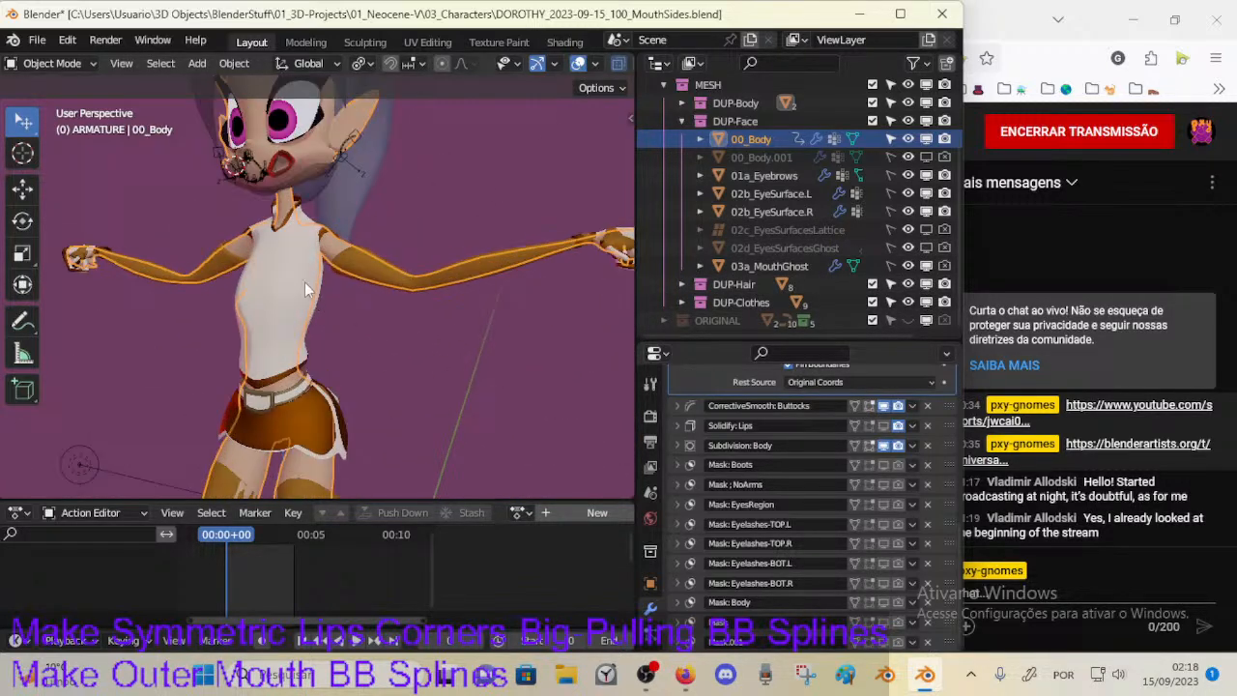
scroll(324, 392, "up", 5)
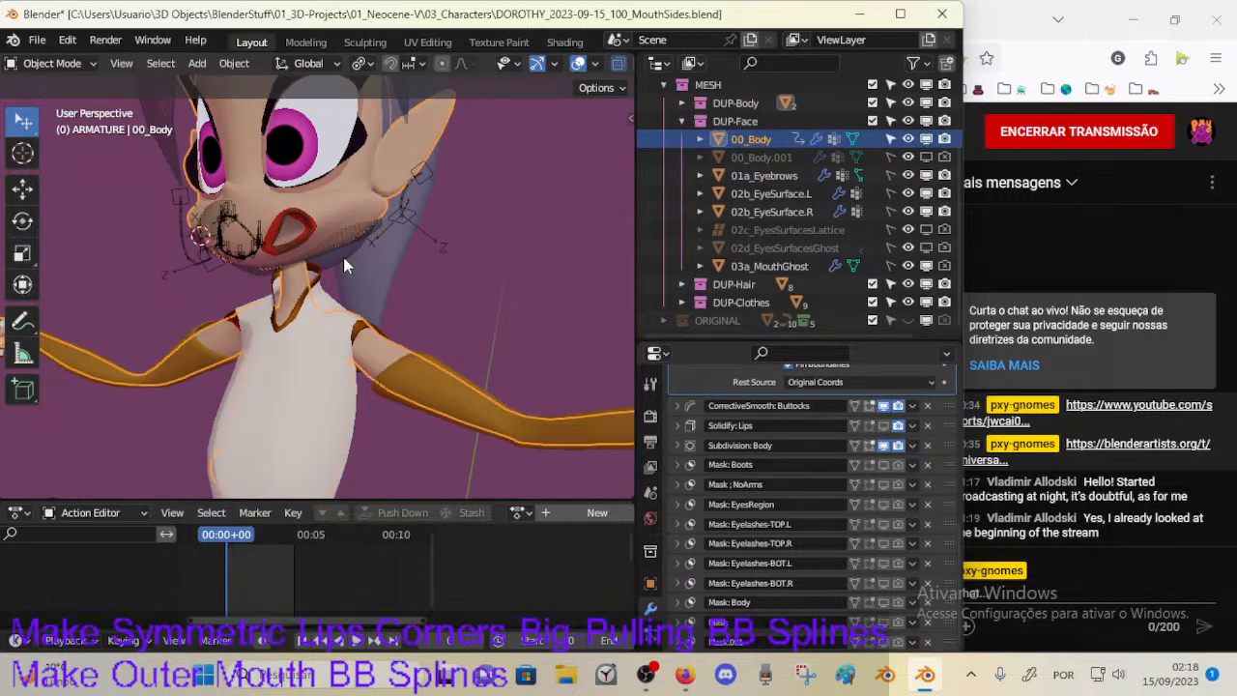
left_click(926, 266)
scroll(357, 287, "down", 6)
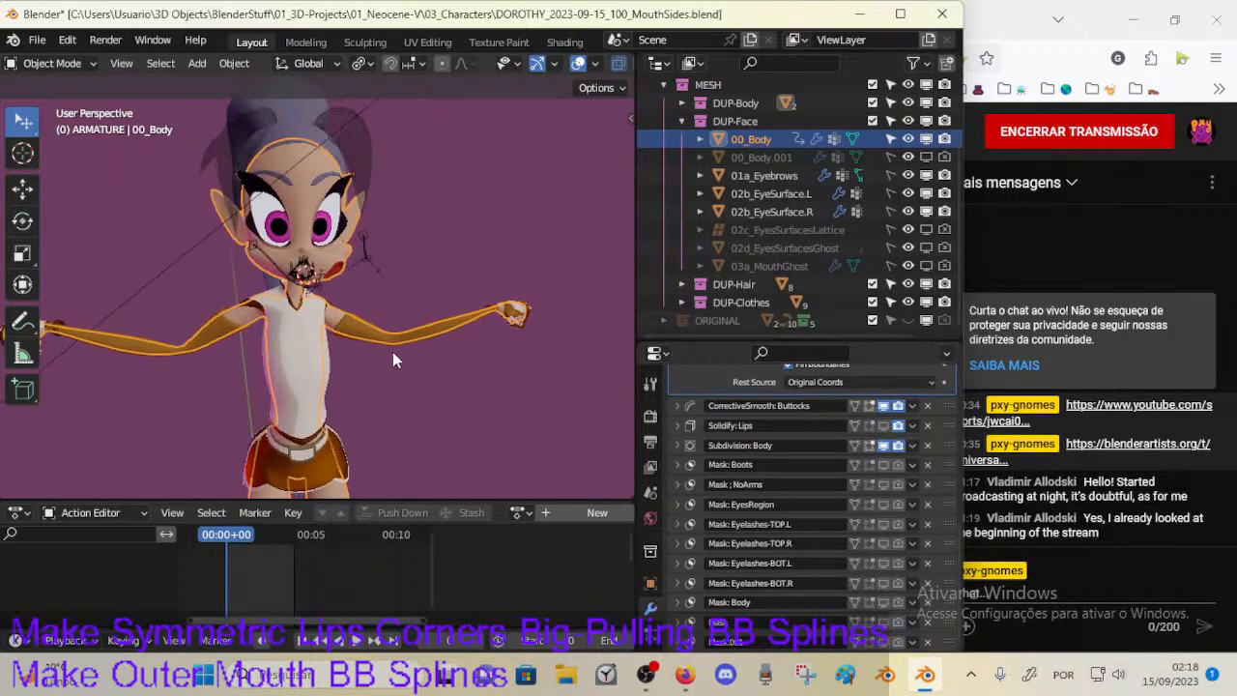
Step: Examine the dressed character from the face to the full body and check the transform values of 00_Body
middle_click_drag(392, 359, 326, 342)
scroll(310, 263, "up", 4)
middle_click_drag(387, 290, 325, 326)
scroll(325, 354, "down", 5)
scroll(267, 303, "up", 4)
scroll(269, 305, "down", 4)
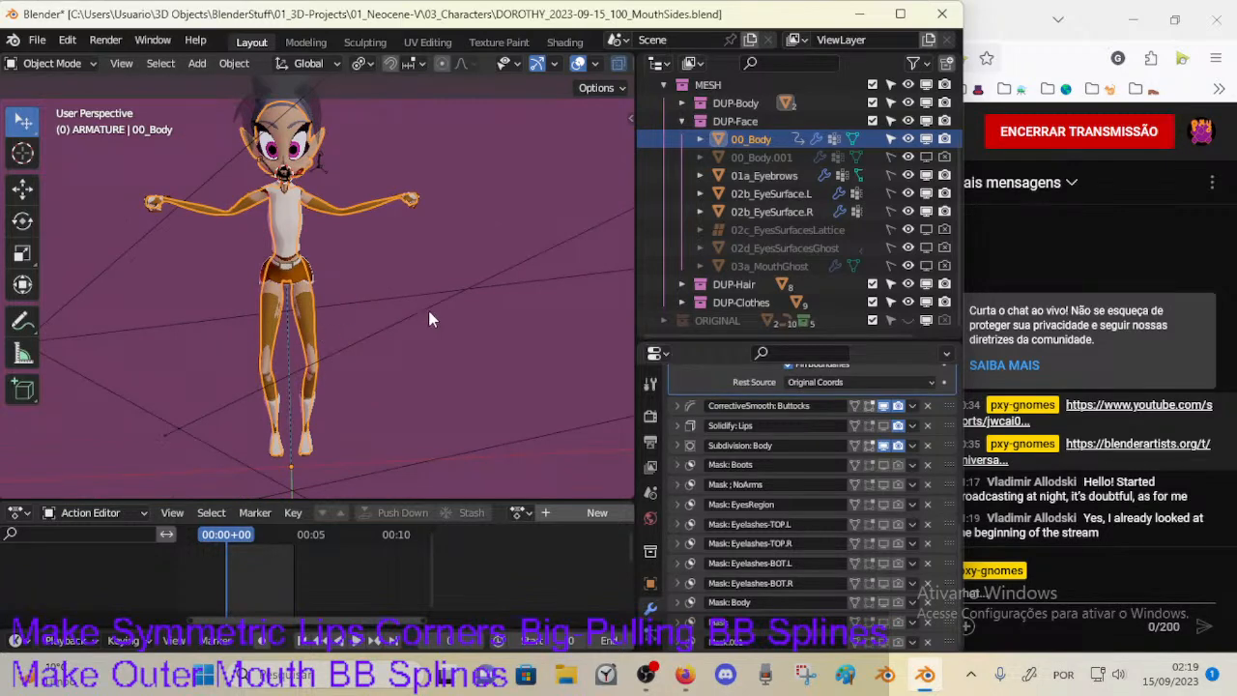
key("n")
left_click(446, 110)
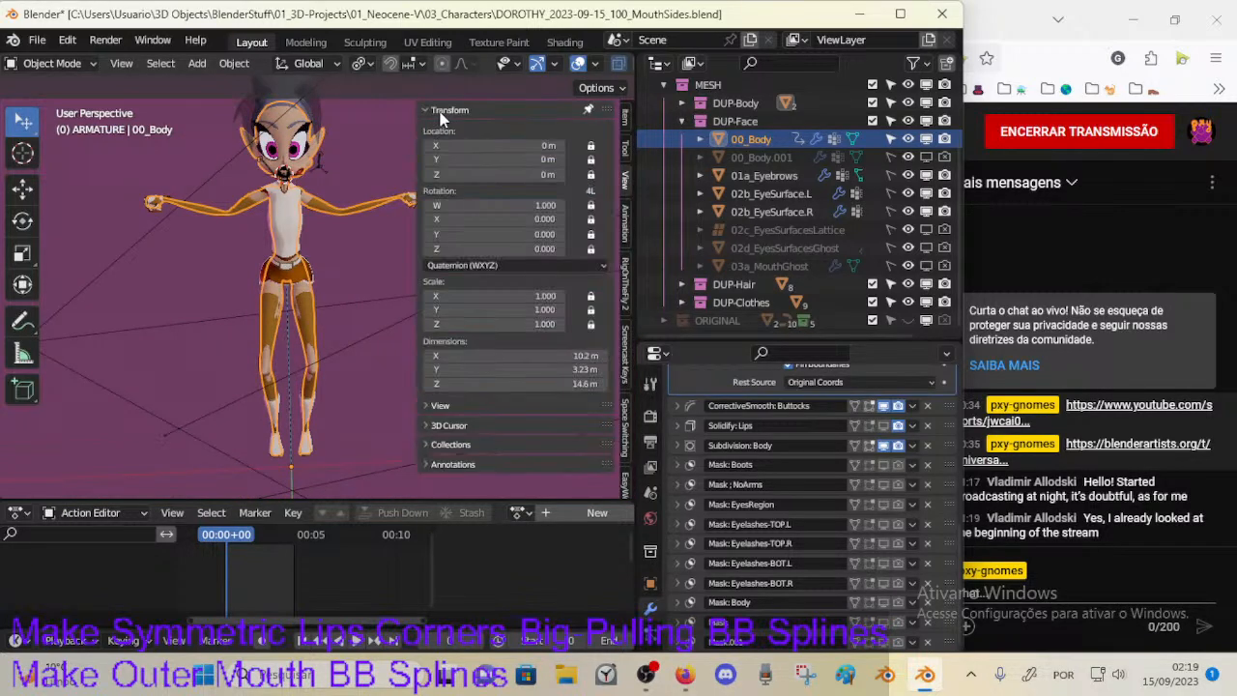
left_click(447, 110)
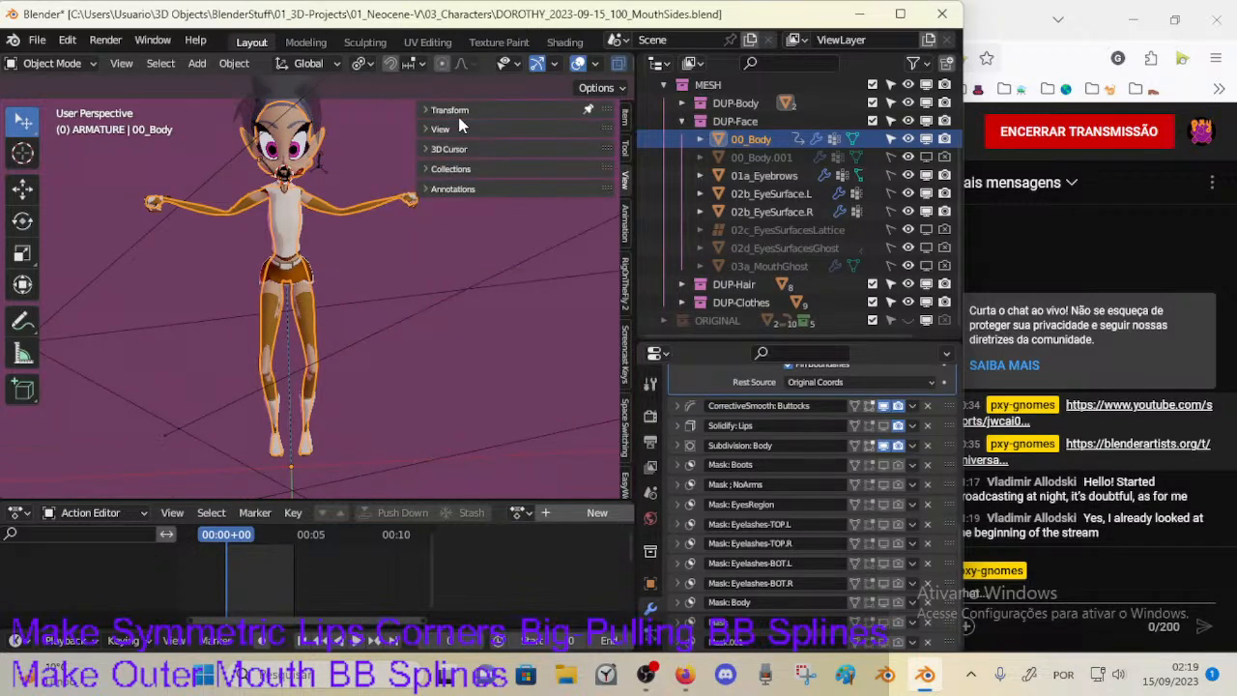
left_click(452, 110)
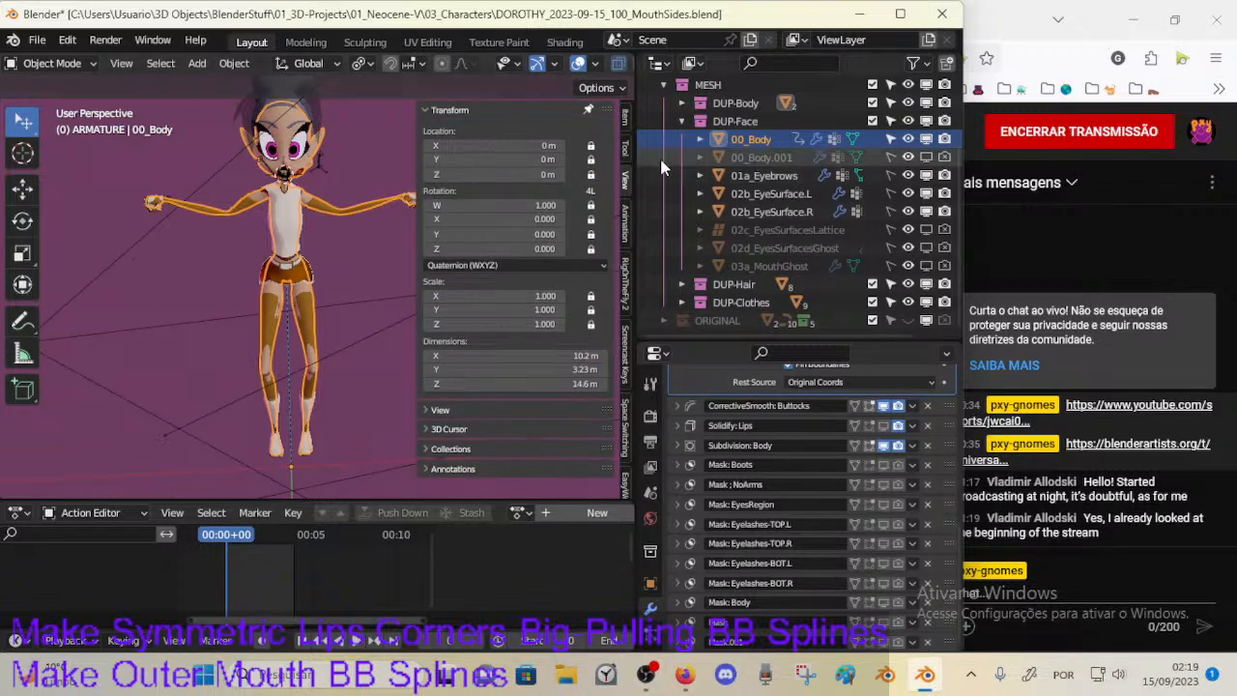
left_click(469, 110)
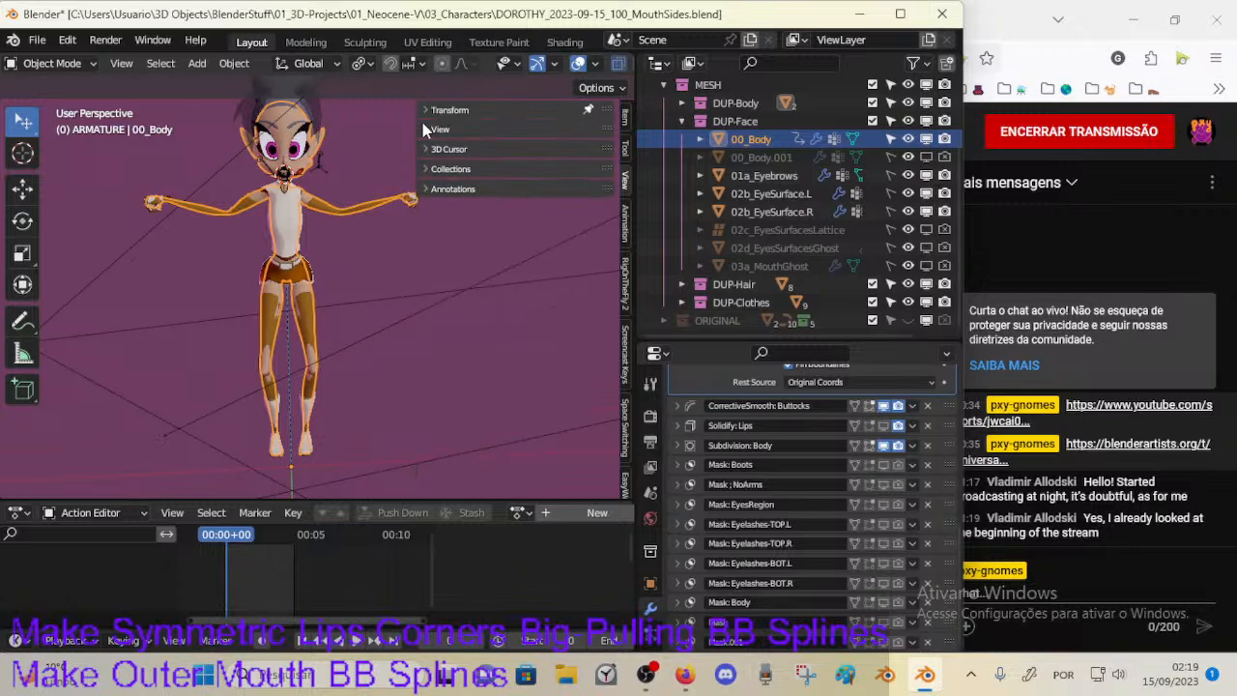
Step: Select the ARM-Dorothy armature and switch it to Pose Mode
left_click(281, 185)
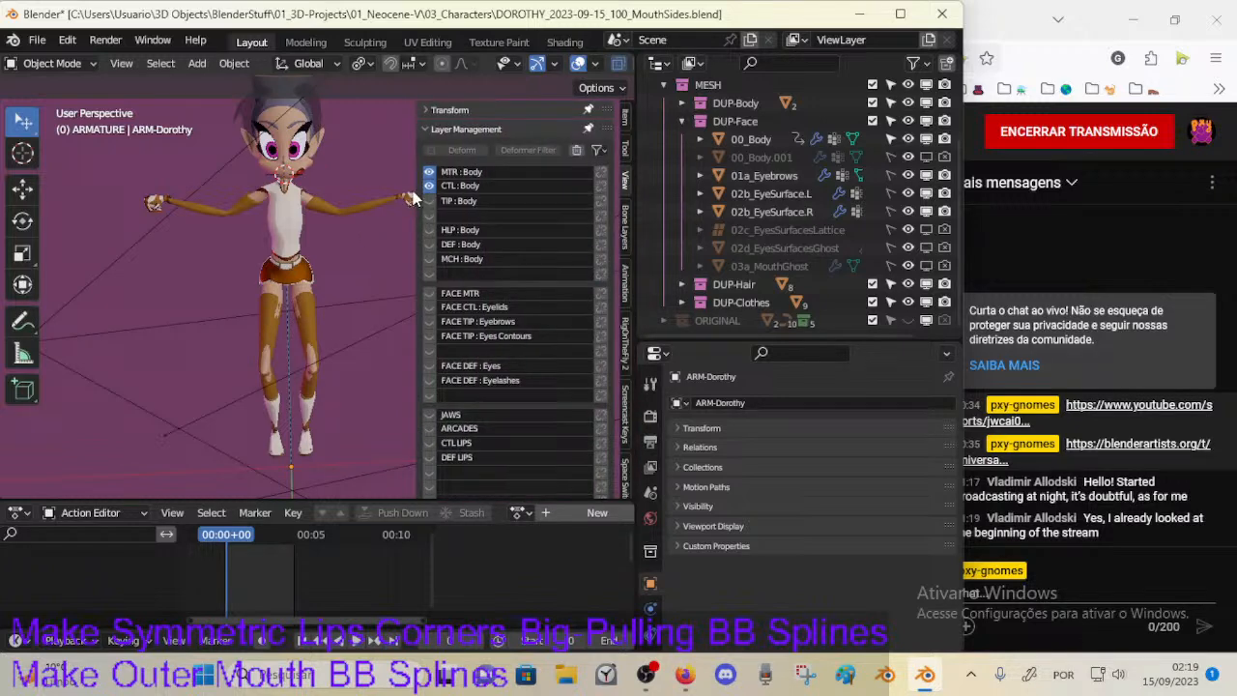
key("n")
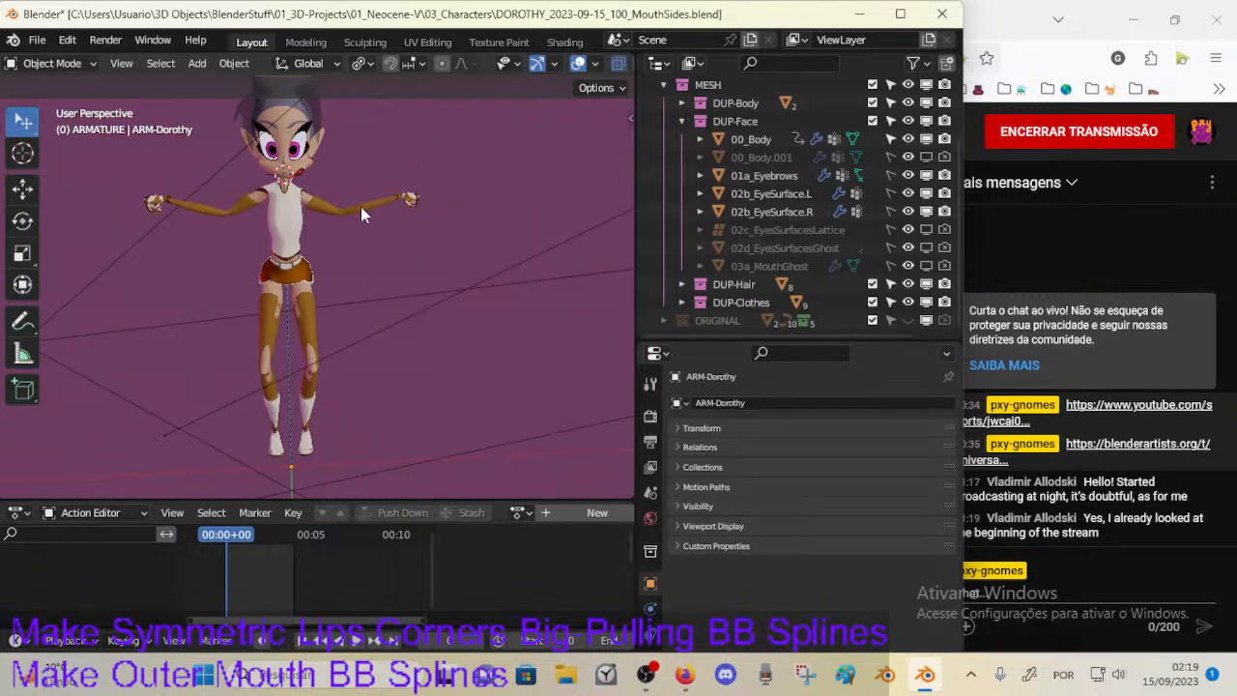
key("Tab")
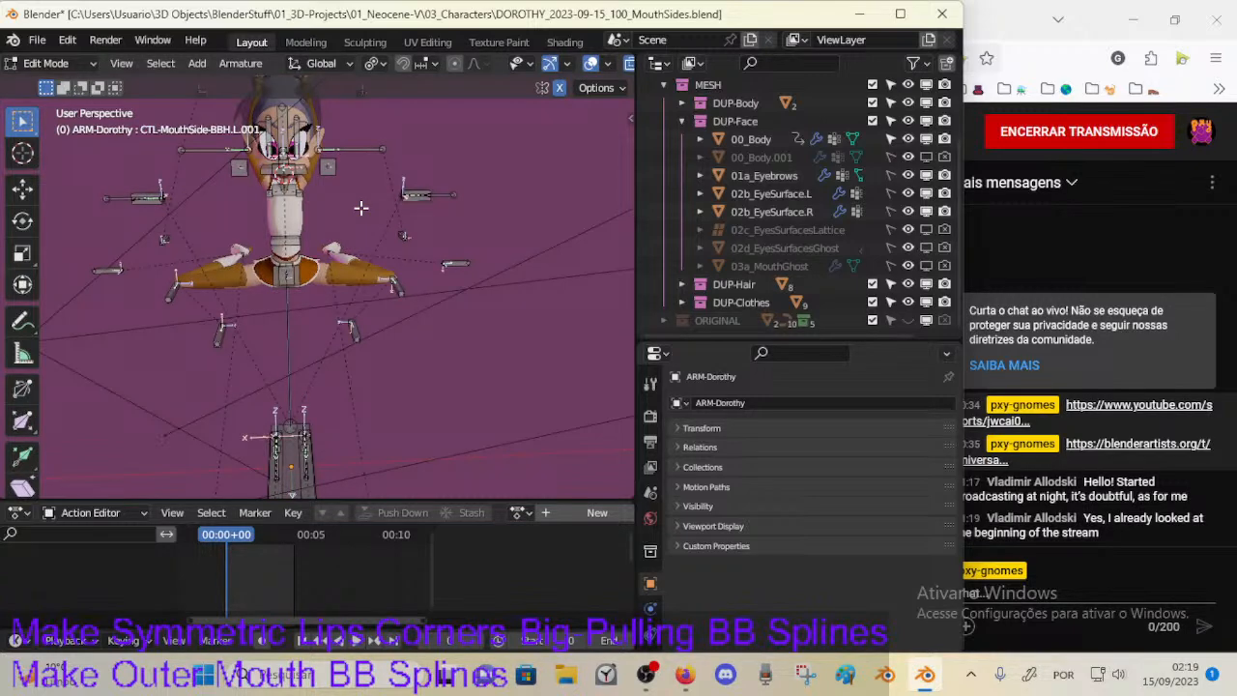
key("ctrl+Tab")
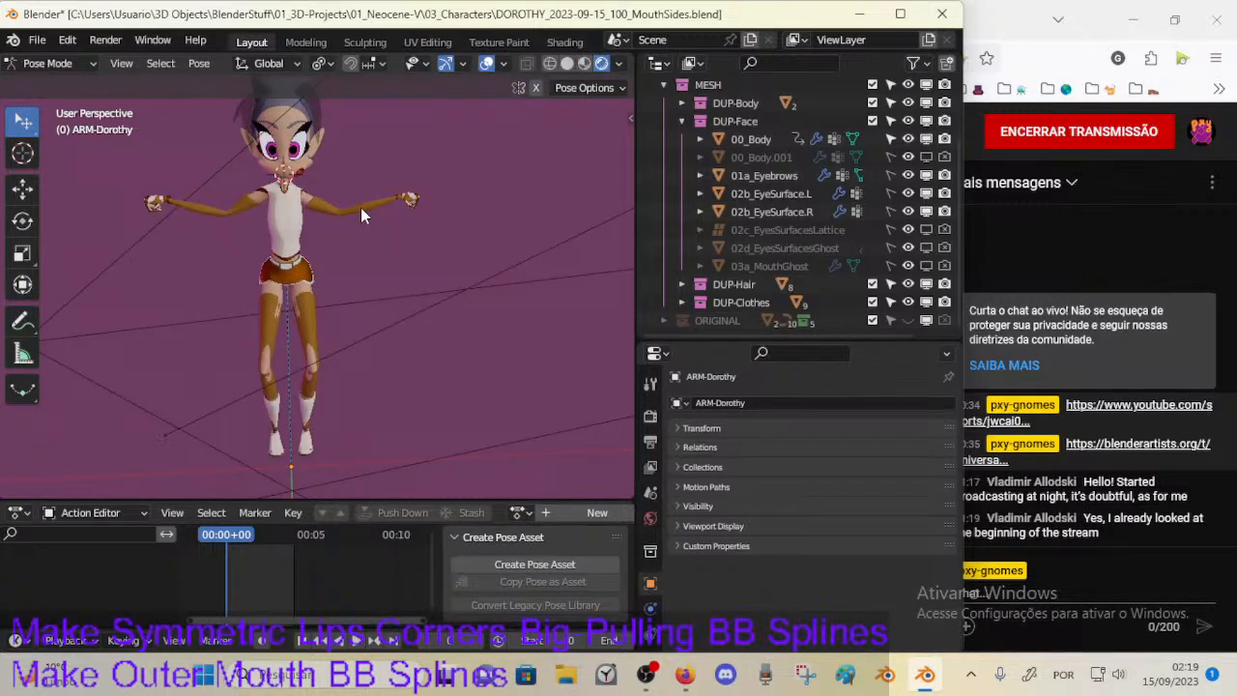
Step: Reveal the armature's hidden pose bones and save the file
key("alt+h")
middle_click_drag(353, 221, 288, 160)
left_click(422, 280)
middle_click_drag(288, 159, 238, 248, "shift")
key("ctrl+s")
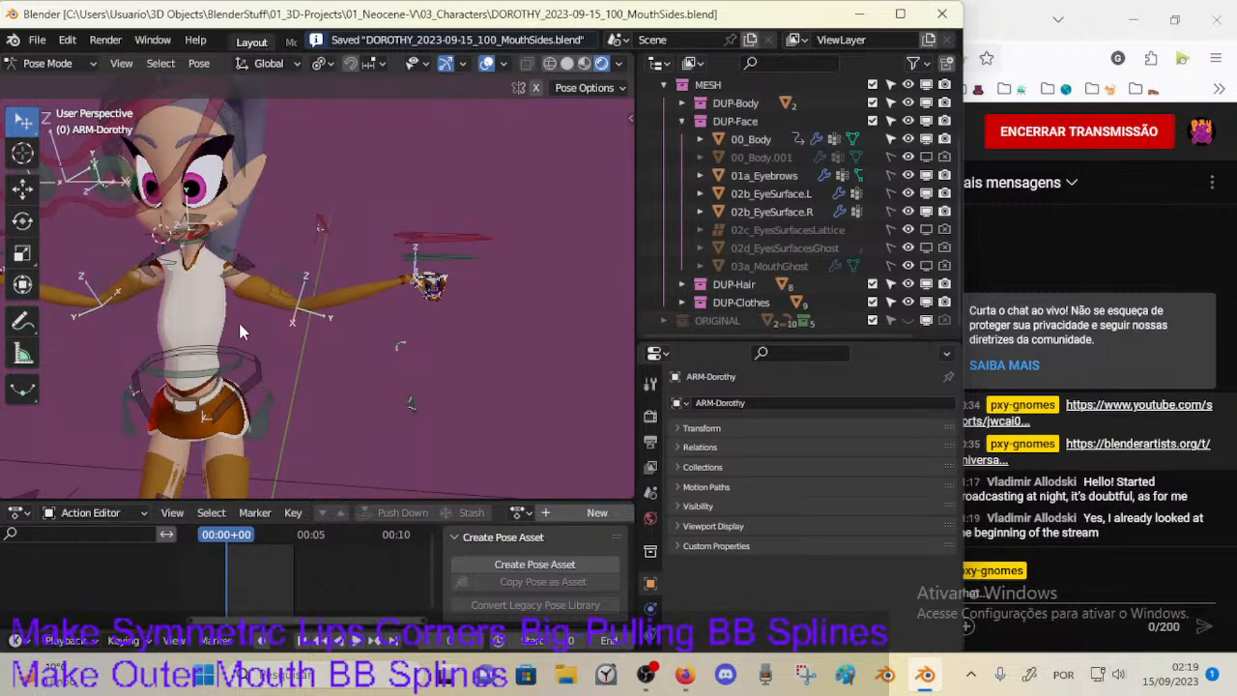
Step: Select the MTR-Torso control, then move and rotate it from a side view to test how the torso bends
left_click(250, 365)
left_click(250, 365)
middle_click_drag(250, 364, 216, 360)
key("g")
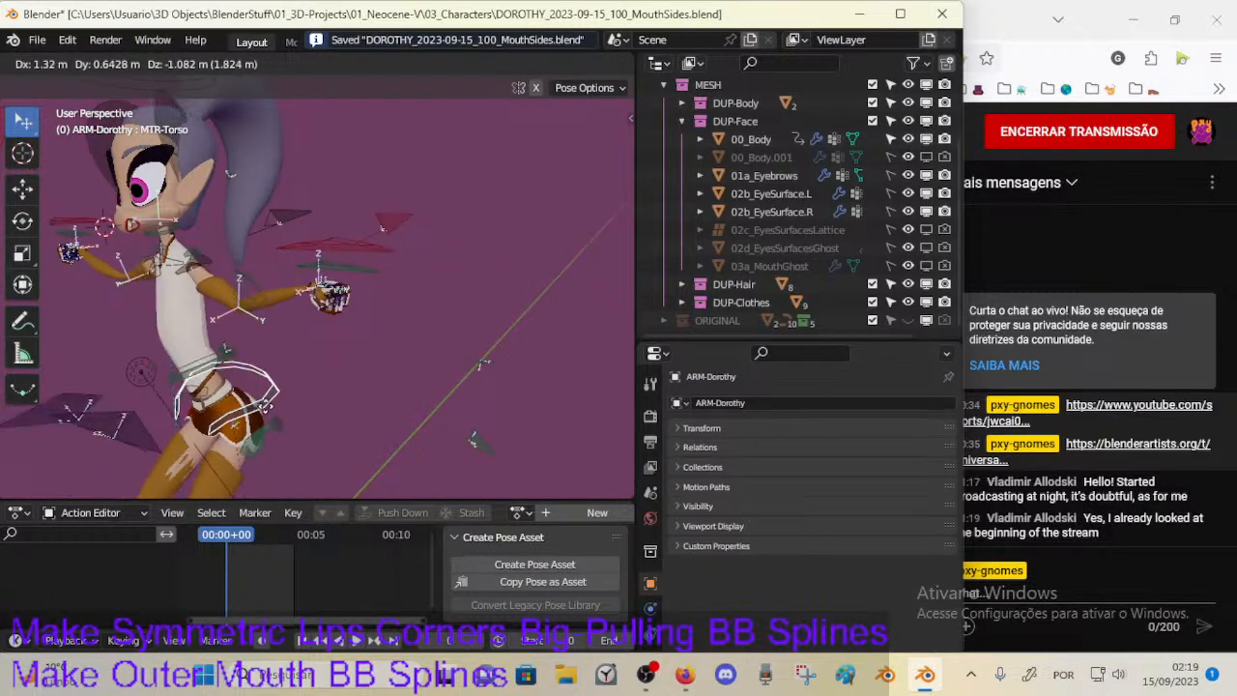
left_click(104, 417)
middle_click_drag(105, 416, 164, 368)
key("g")
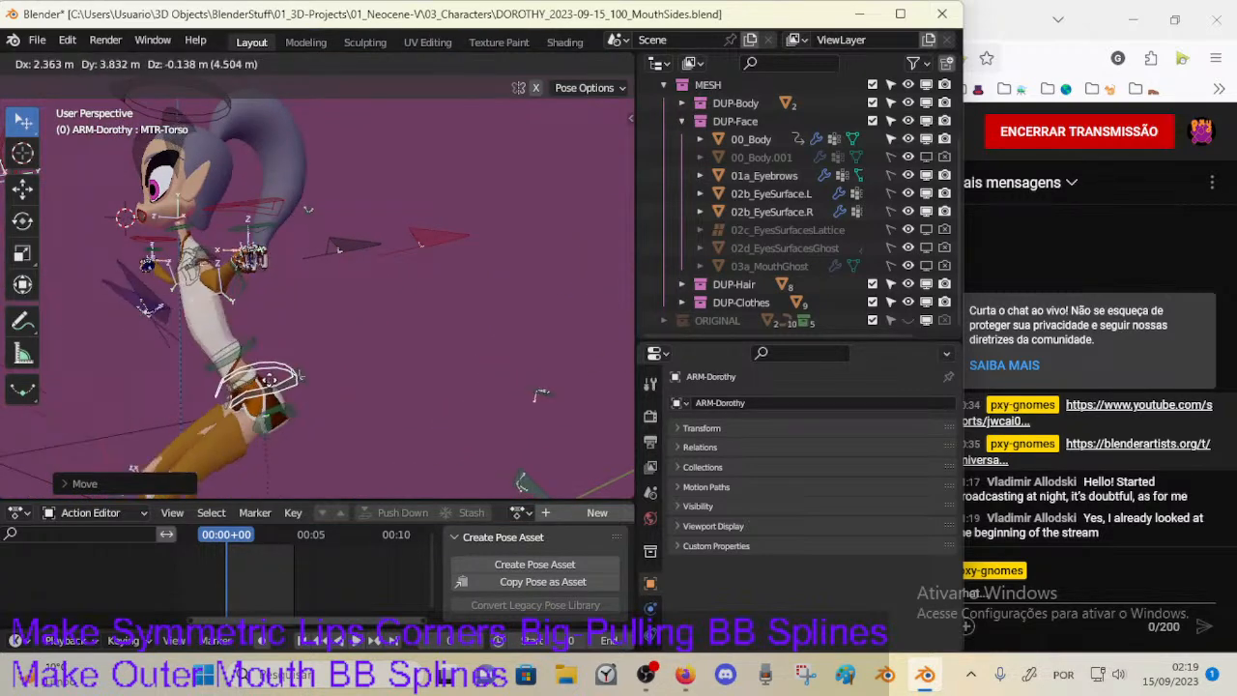
left_click(157, 331)
key("r")
left_click(220, 346)
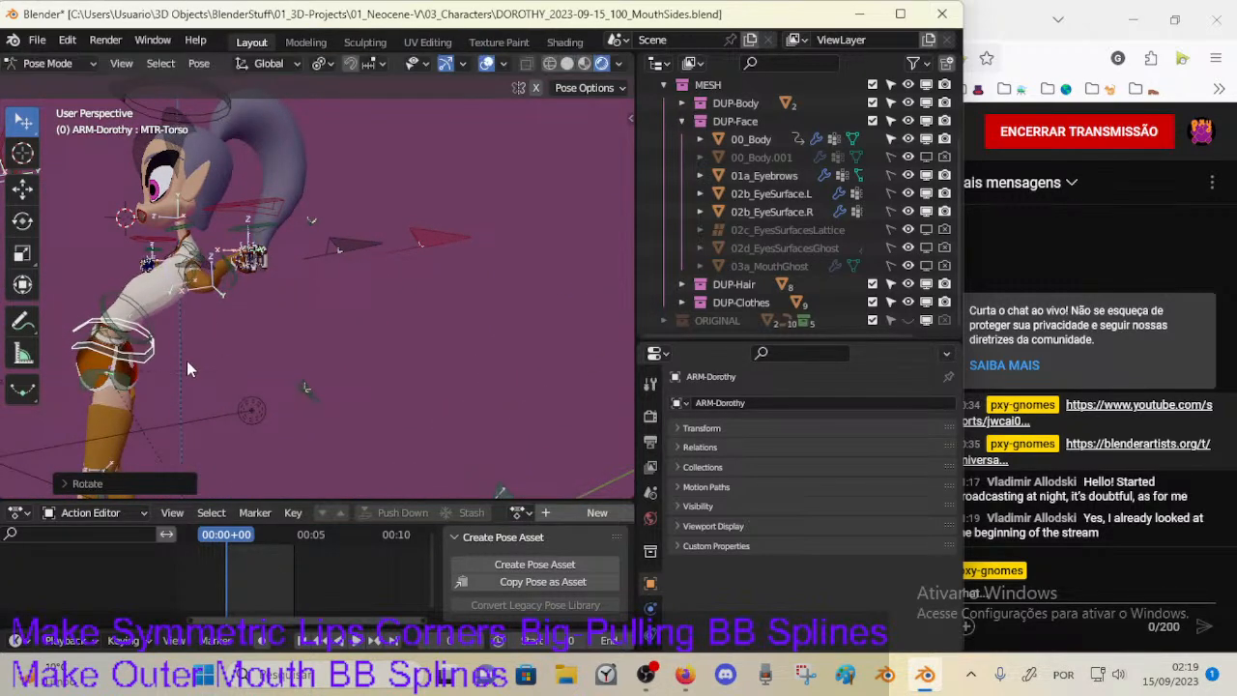
Step: Sway and tilt MTR-Torso sideways with alternating moves and rotations in a front view to test the hips
key("g")
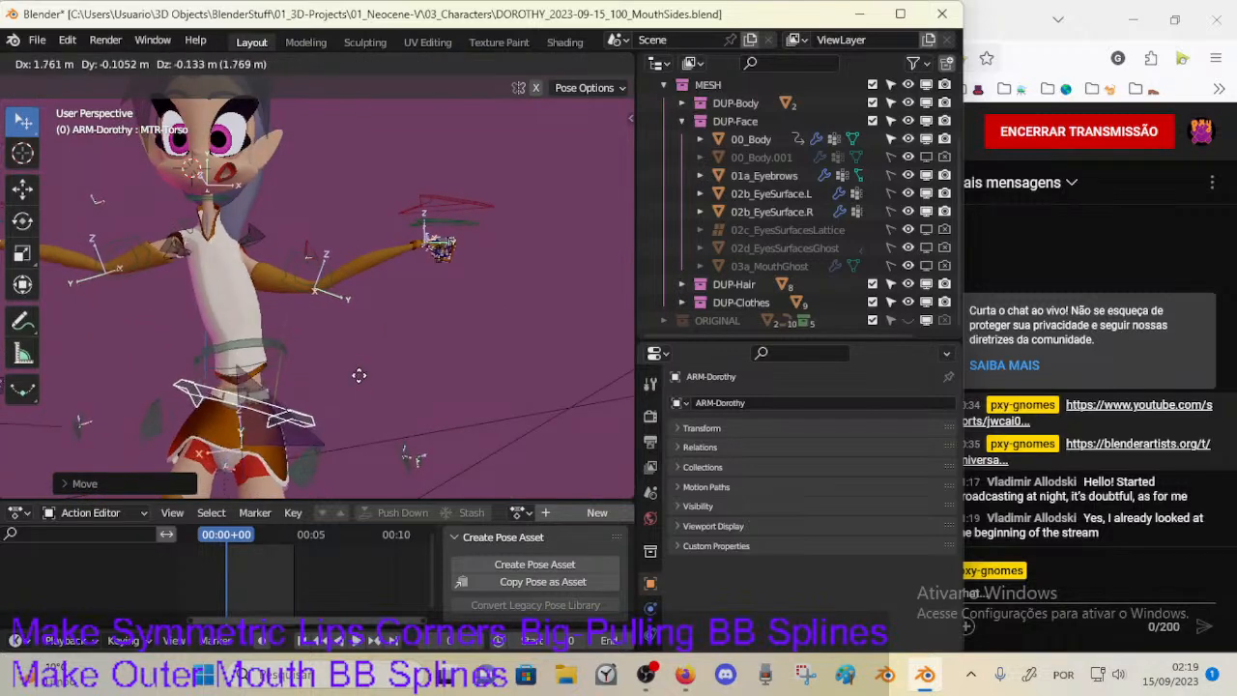
left_click(358, 375)
key("r")
left_click(339, 375)
key("g")
left_click(432, 340)
left_click(431, 339)
key("r")
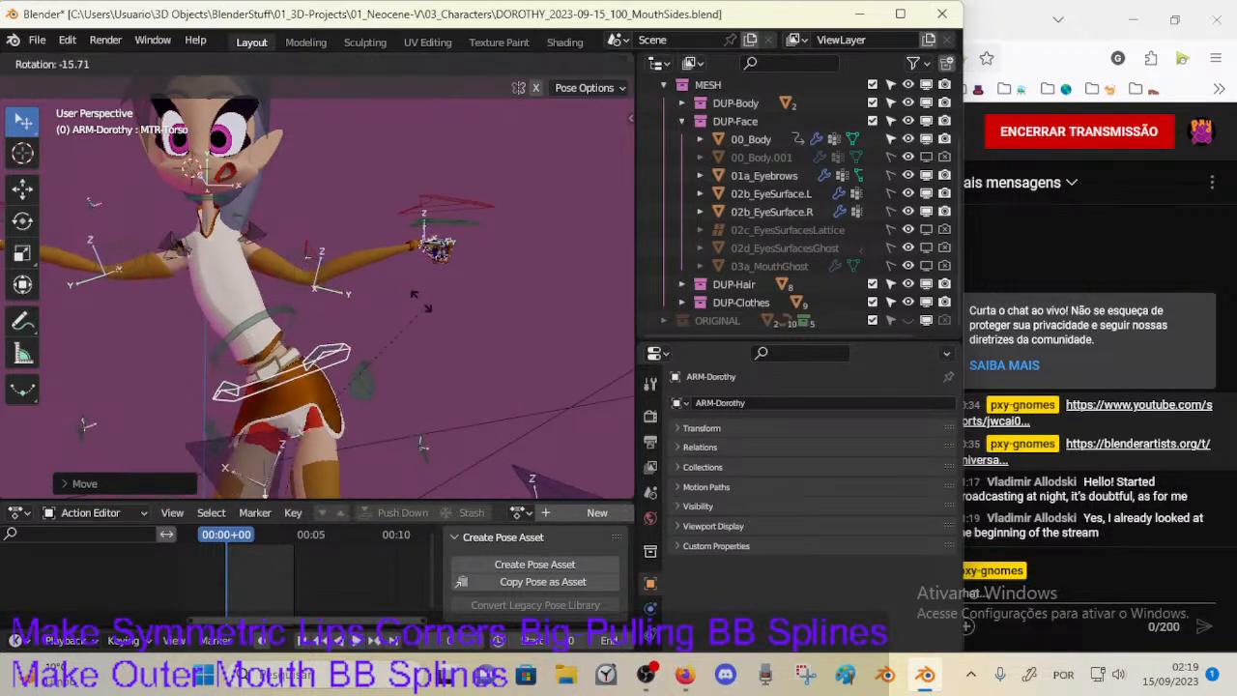
left_click(381, 281)
key("g")
left_click(332, 383)
Step: Raise, lower and rotate MTR-Torso from a three-quarter view to test torso stretching and squashing
middle_click_drag(280, 396, 329, 359)
key("g")
left_click(291, 392)
key("r")
left_click(379, 437)
key("g")
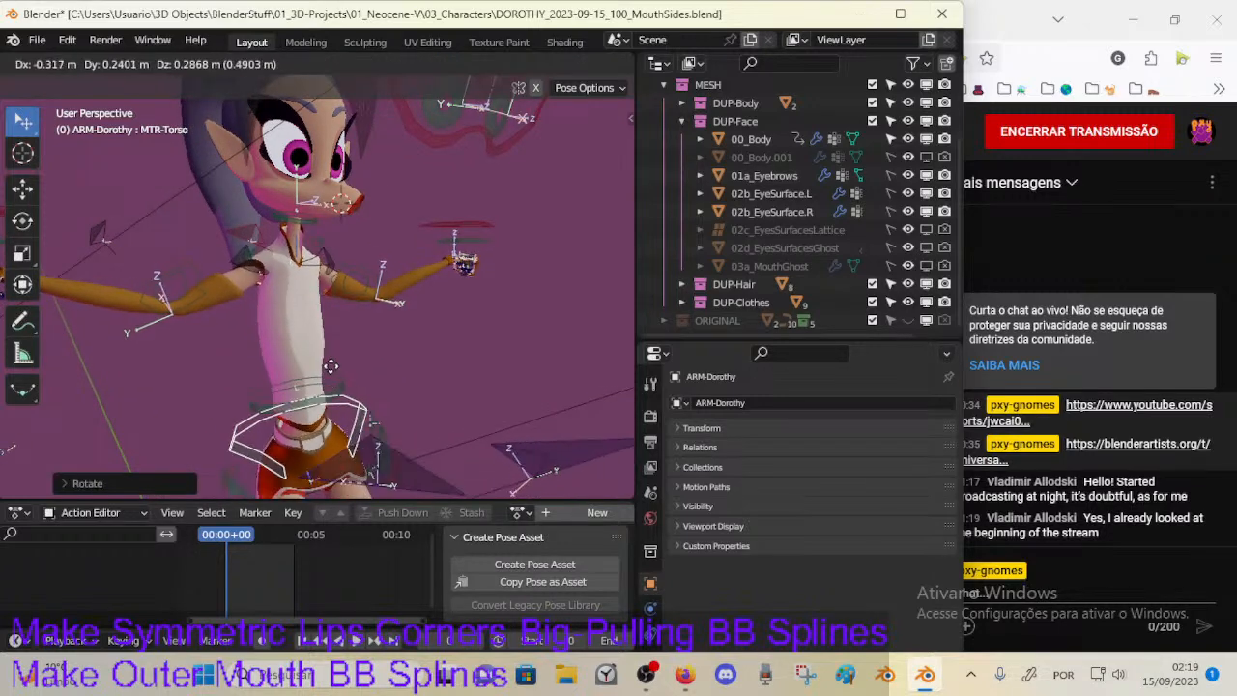
left_click(354, 373)
key("g")
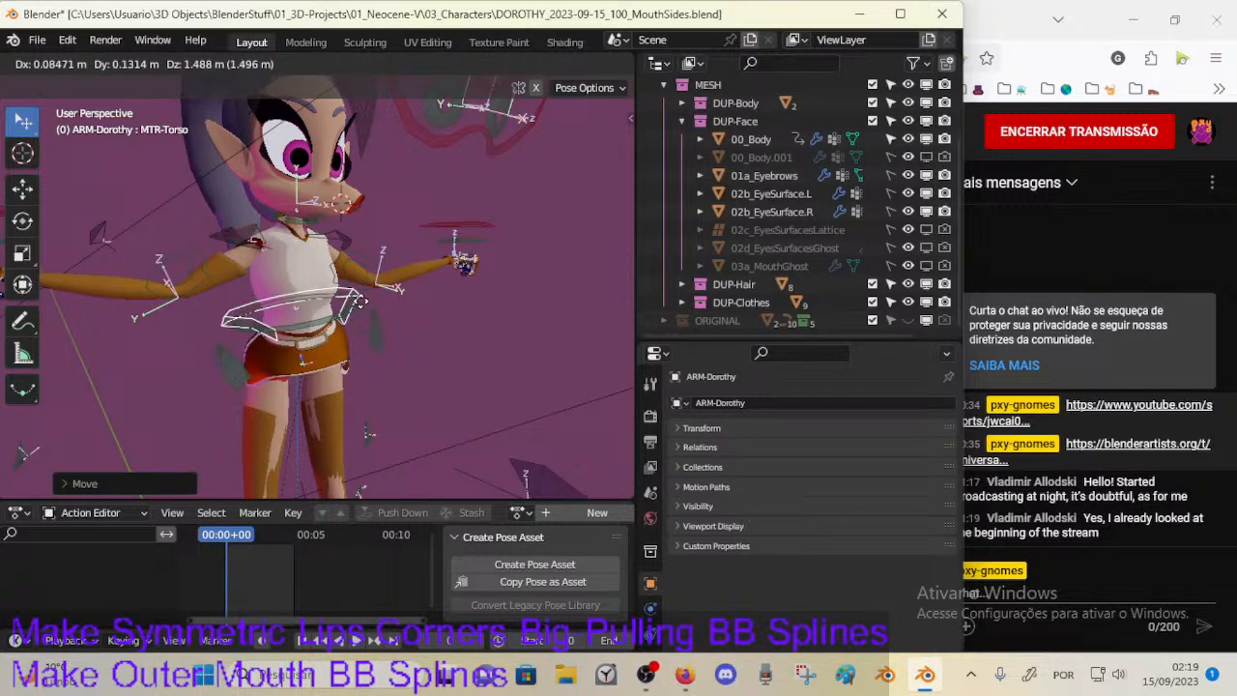
left_click(375, 400)
key("r")
key("g")
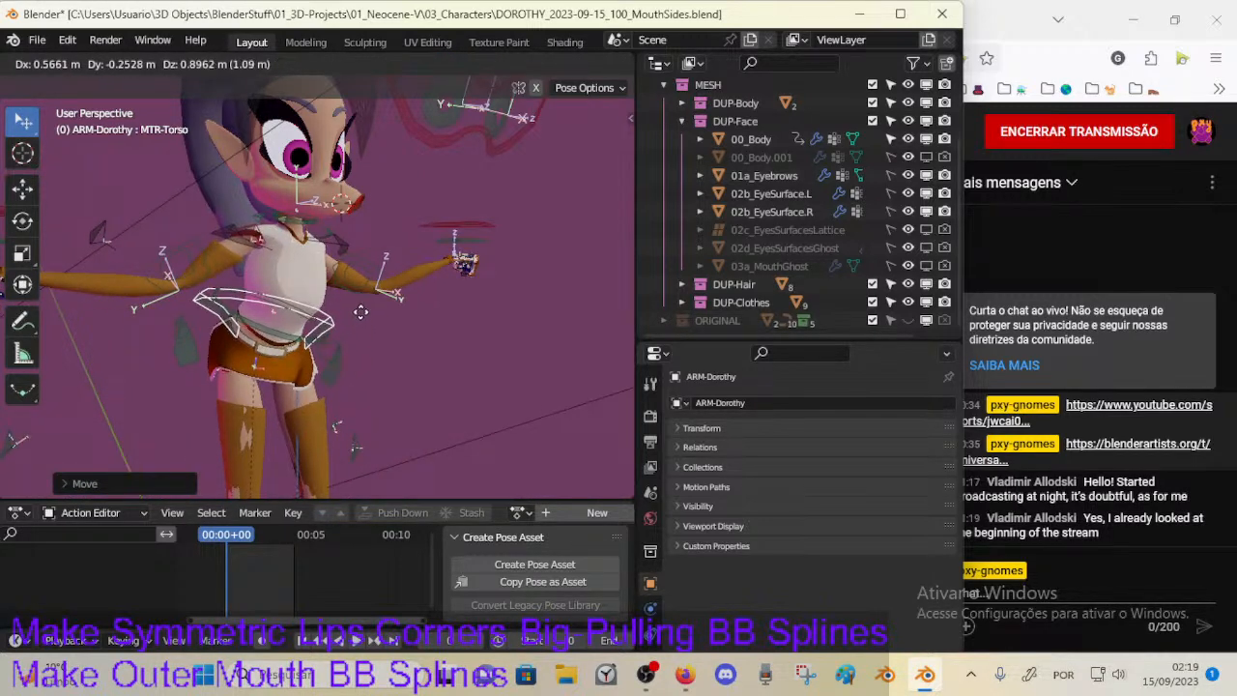
left_click(337, 391)
Step: Rotate MTR-Torso in a side view and reposition the hips so the torso leans over bent knees
middle_click_drag(251, 385, 538, 366)
key("r")
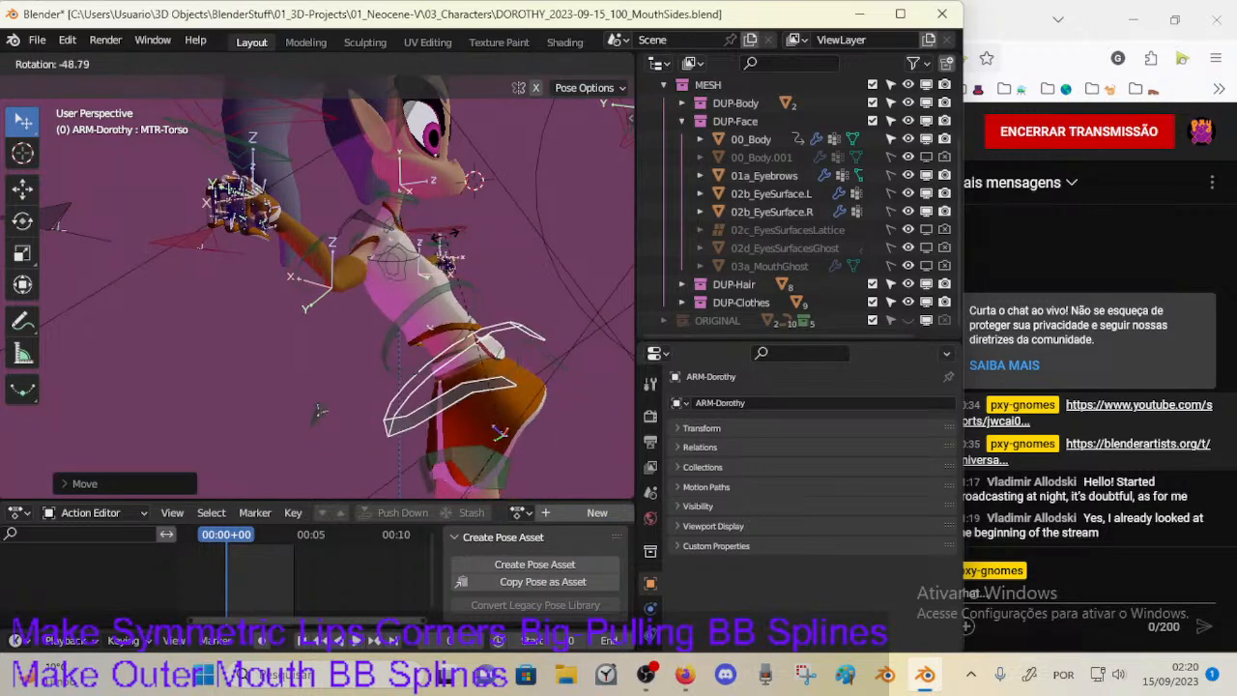
left_click(495, 391)
middle_click_drag(495, 391, 359, 422)
key("g")
left_click(431, 342)
key("g")
left_click(328, 387)
Step: Select the MTR-Leg.L foot control and compare its rest bone in Edit Mode with its shape in Pose Mode
left_click(295, 446)
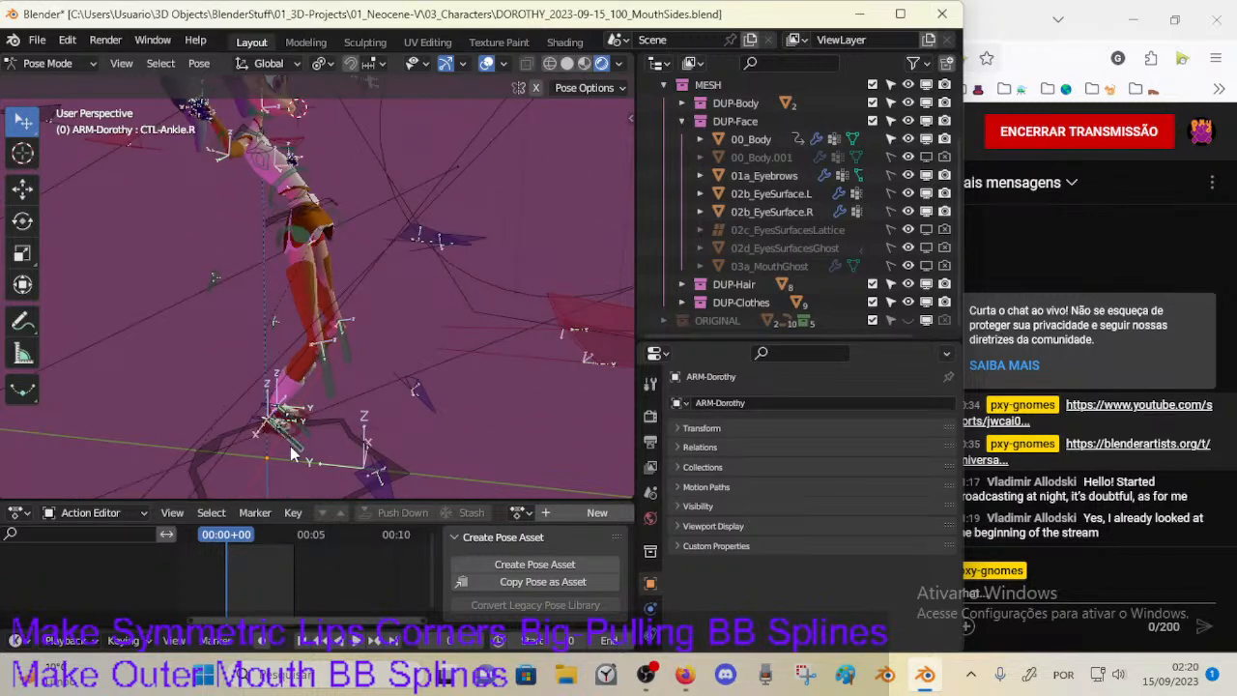
middle_click_drag(296, 446, 329, 423)
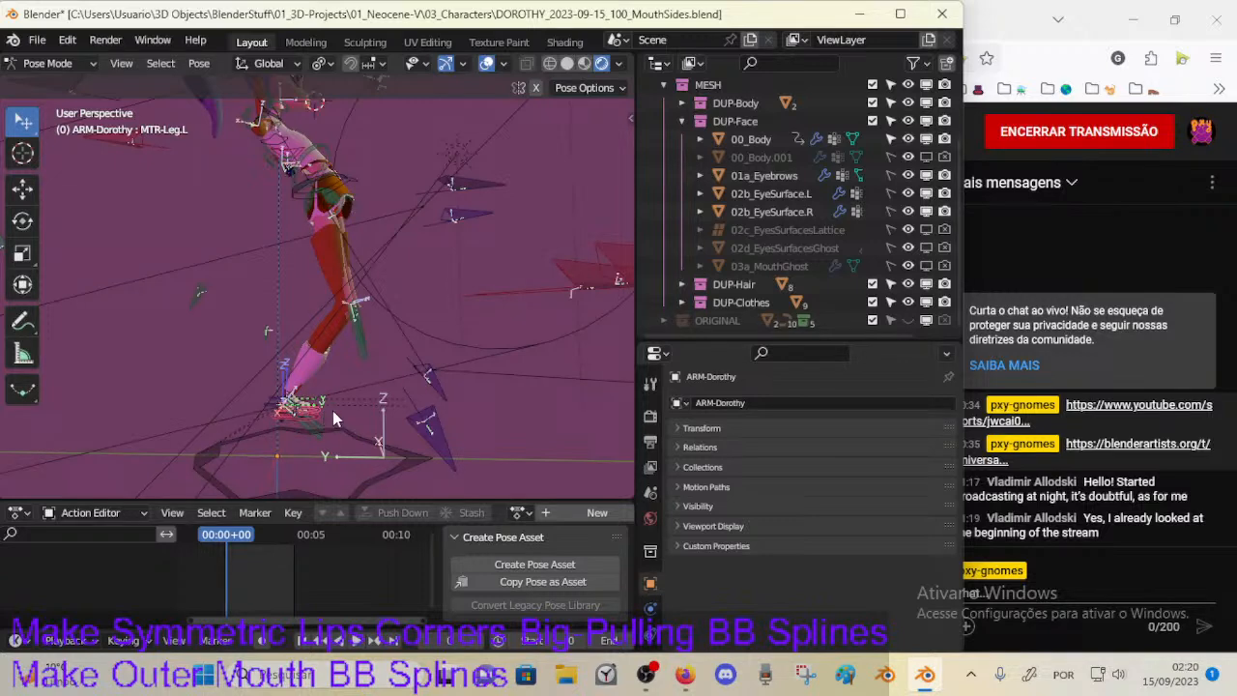
key("Tab")
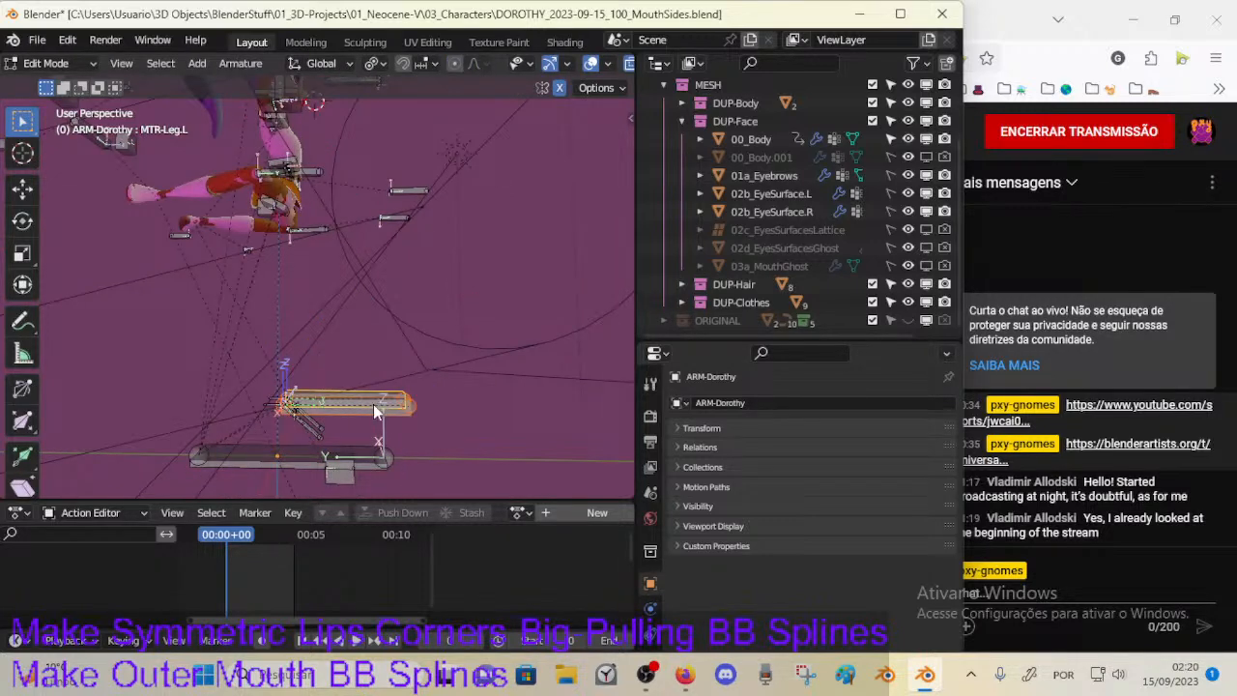
key("Tab")
key("Tab")
key("Tab")
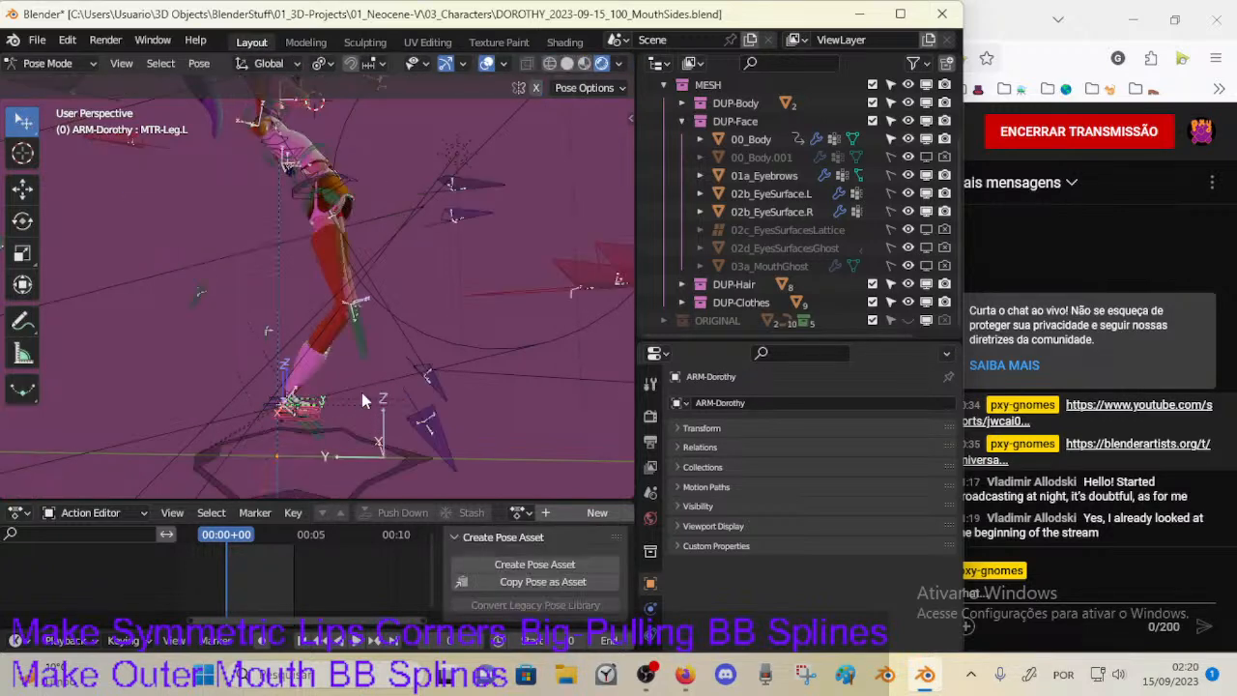
Step: Rescale the MTR-Leg.L bone in Edit Mode, checking the control's size in Pose Mode
key("Tab")
key("s")
left_click(403, 380)
key("Tab")
key("Tab")
key("s")
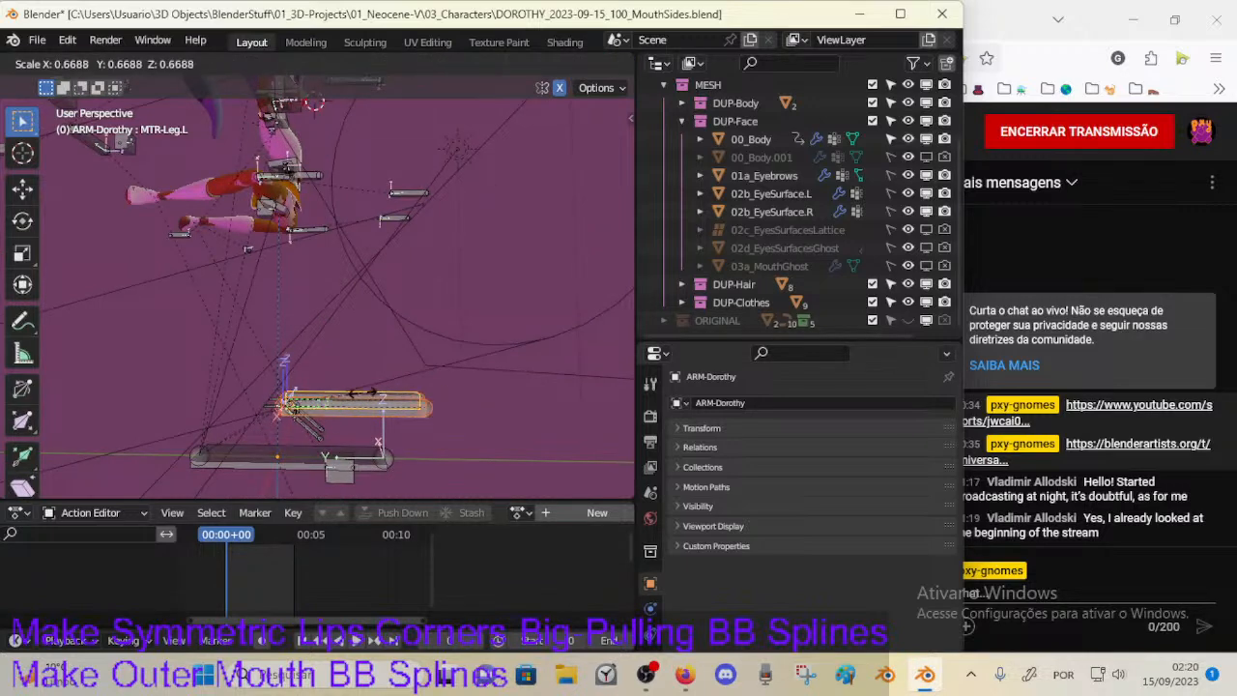
left_click(335, 396)
key("Tab")
Step: Set the custom shape's Y scale to 1 for the left and right leg controls, MTR-Leg.L and MTR-Leg.R
left_click(318, 416)
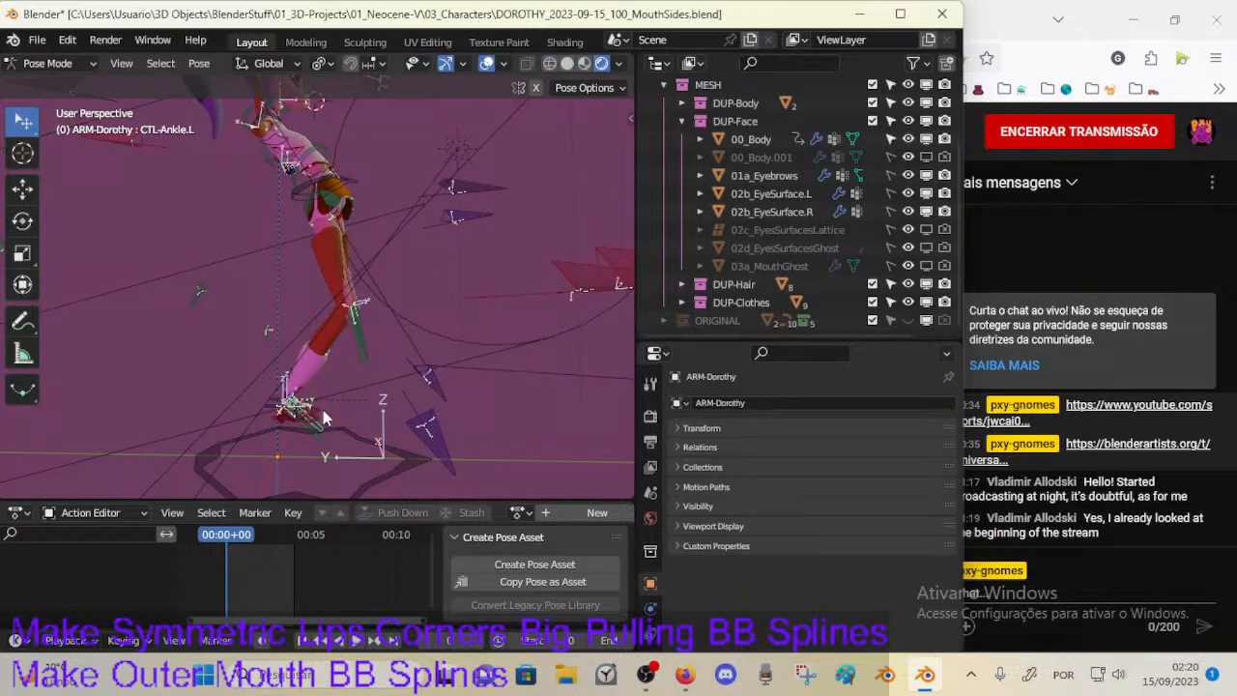
left_click(323, 409)
left_click(321, 407)
left_click(323, 408)
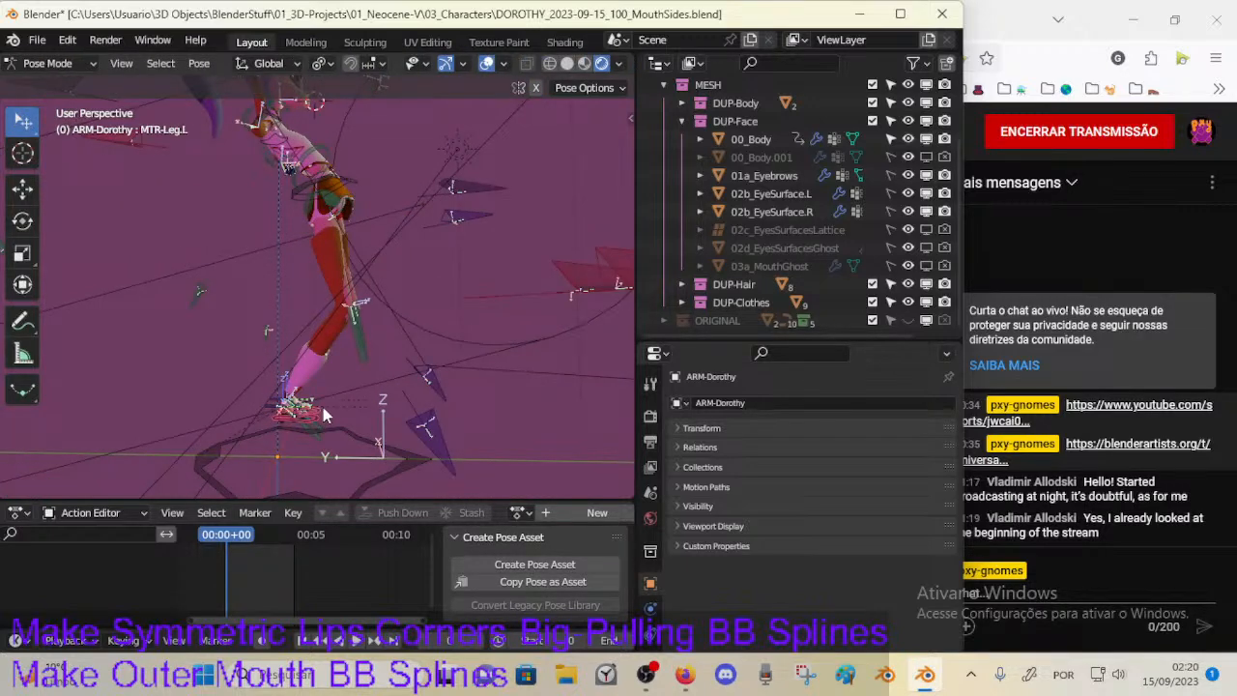
left_click(648, 577)
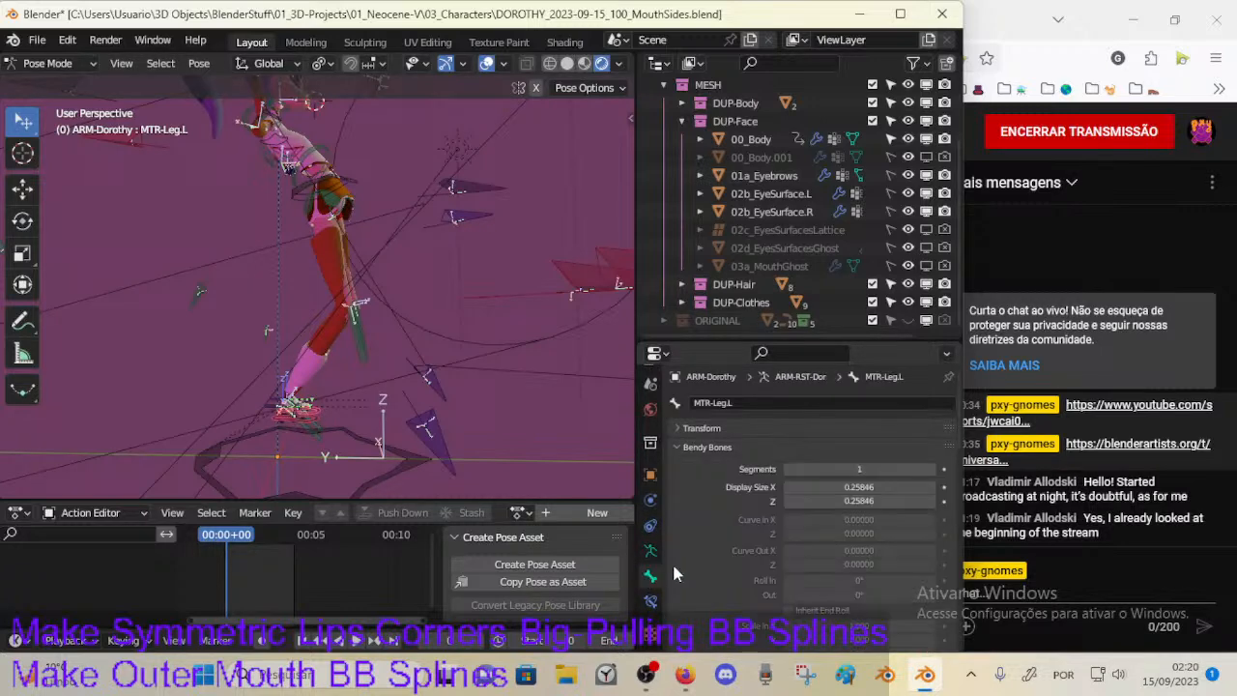
scroll(742, 517, "down", 4)
scroll(697, 453, "down", 2)
scroll(698, 454, "up", 5)
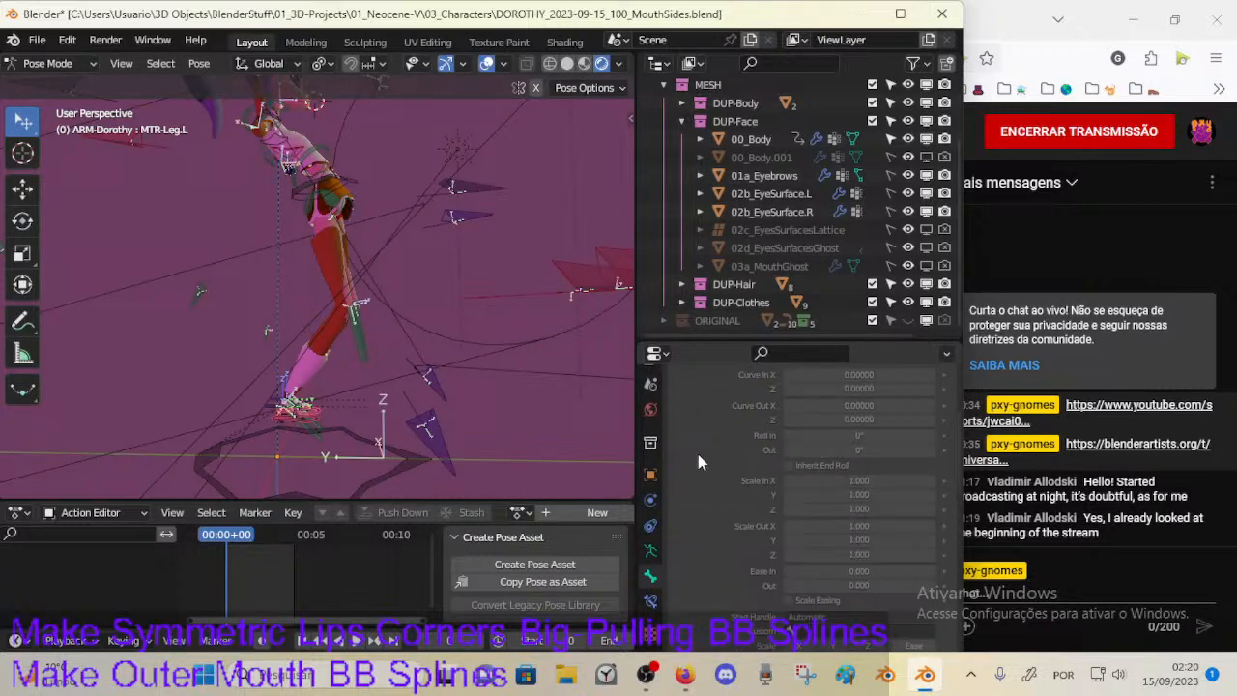
scroll(688, 478, "down", 10)
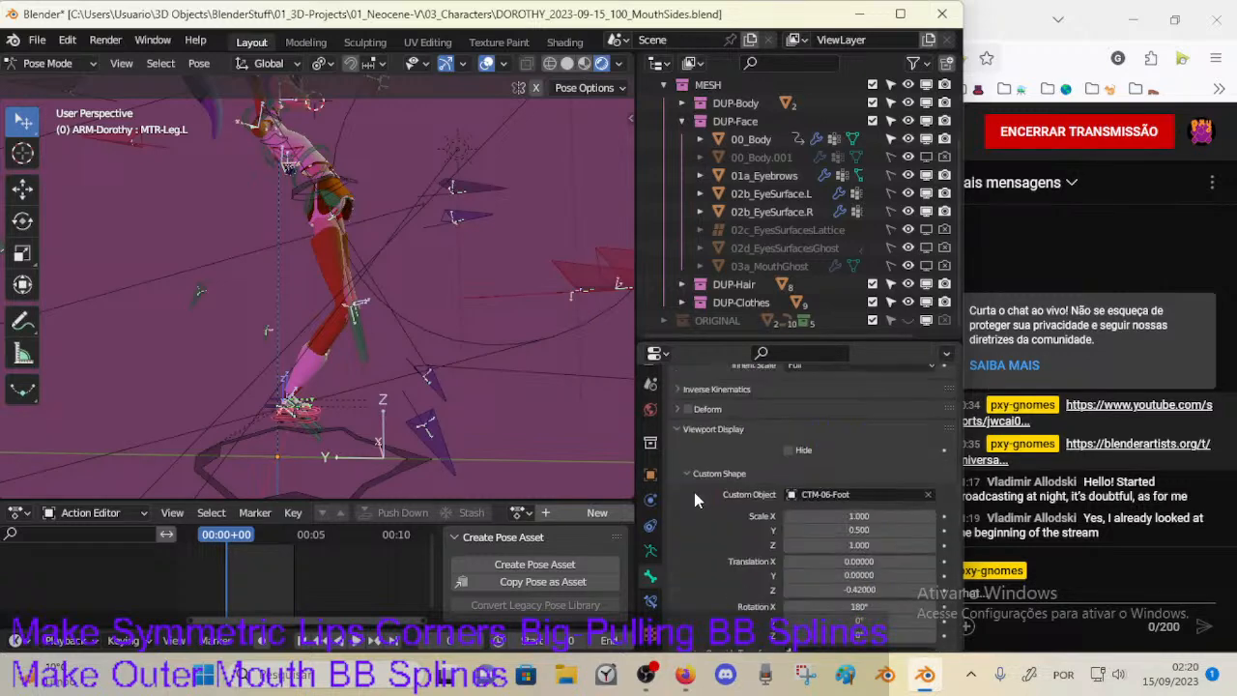
scroll(457, 394, "up", 4)
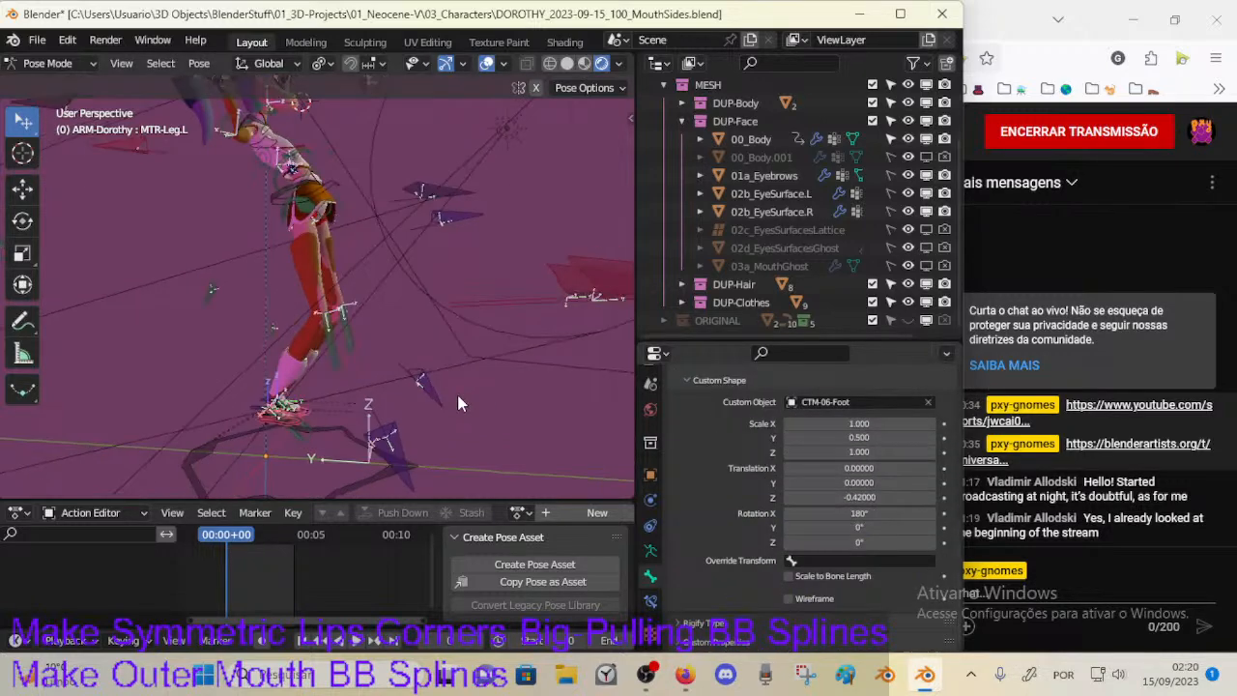
middle_click_drag(441, 403, 436, 299)
scroll(387, 357, "up", 3)
middle_click_drag(337, 420, 353, 376)
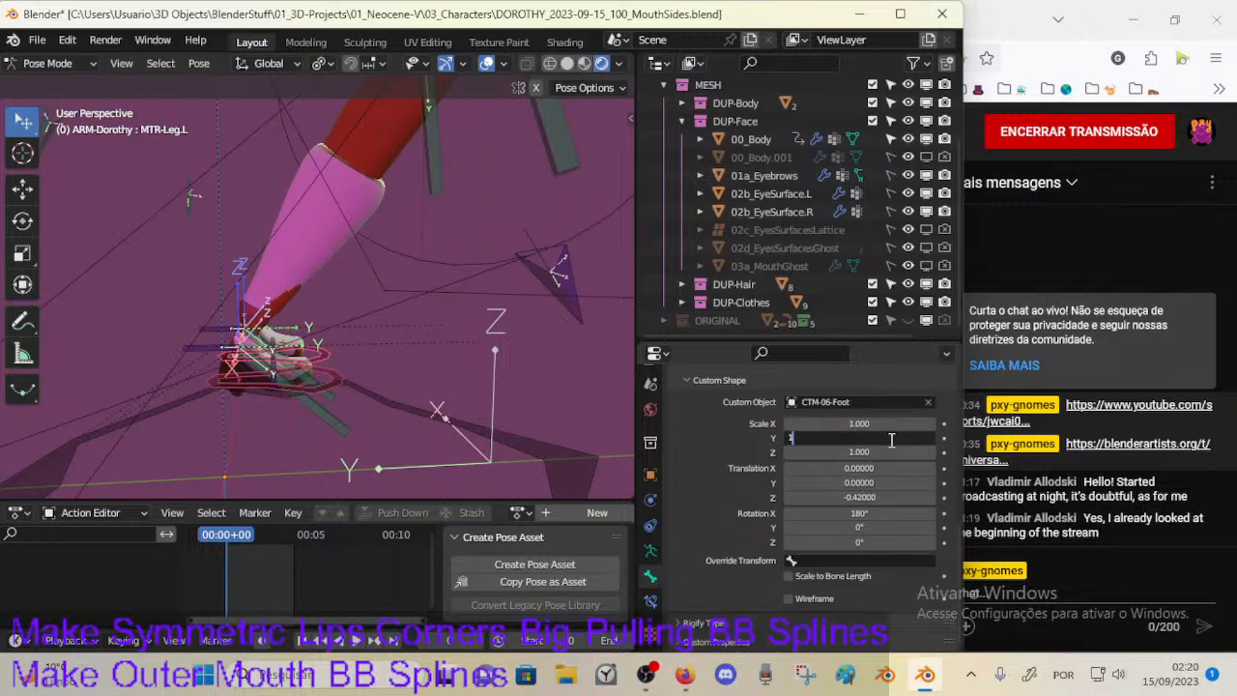
key("Return")
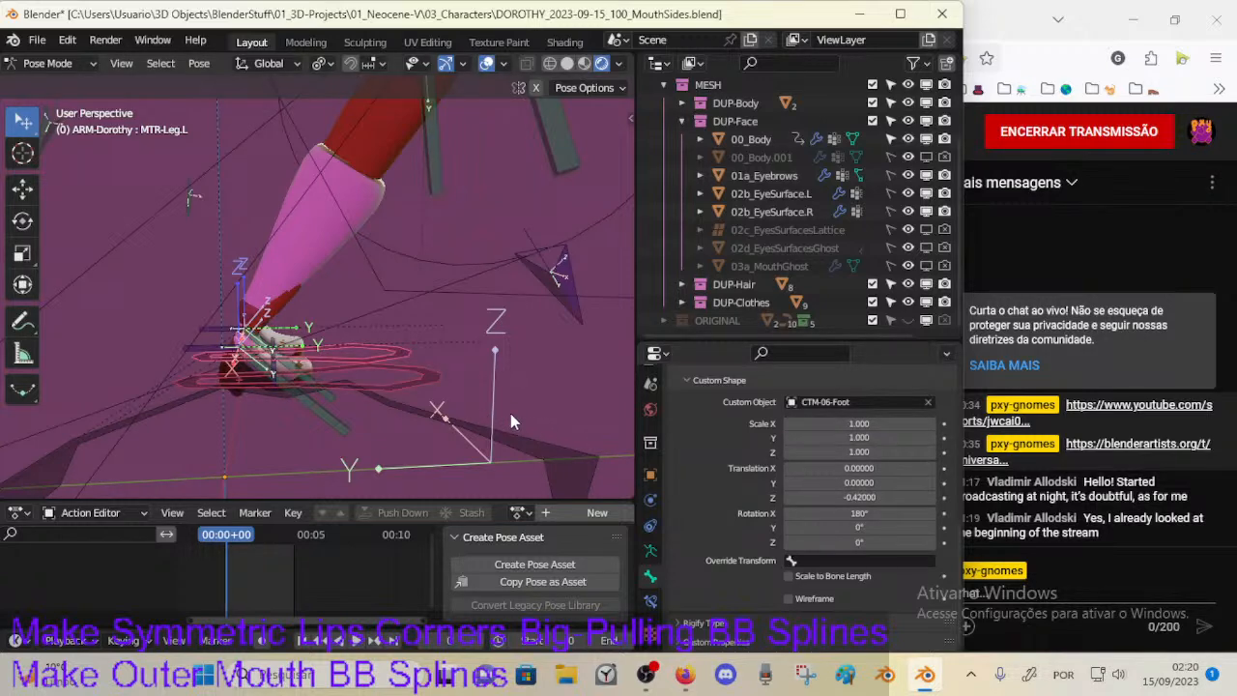
Step: Pose the left leg in a raised step by moving MTR-Leg.L and rotating it, including about the X axis
scroll(510, 413, "down", 4)
middle_click_drag(510, 413, 271, 384)
left_click(250, 364)
left_click(334, 333)
key("g")
left_click(365, 303)
key("r")
key("x")
left_click(295, 360)
key("g")
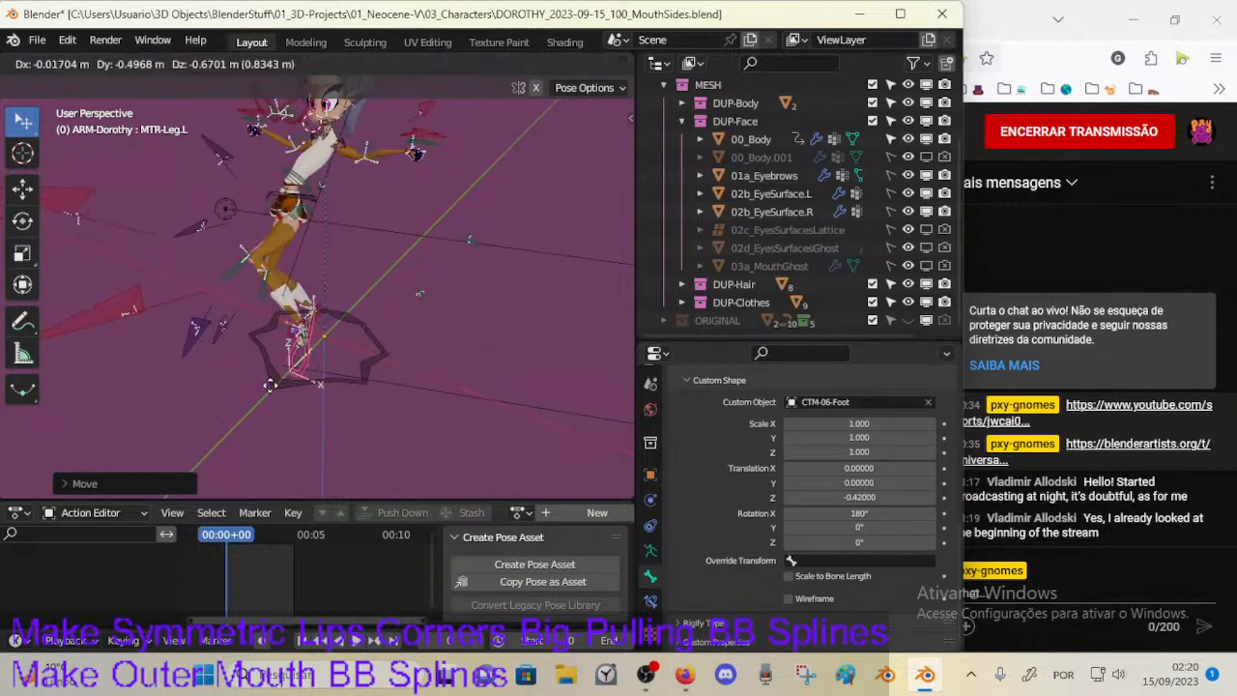
middle_click_drag(310, 338, 253, 321)
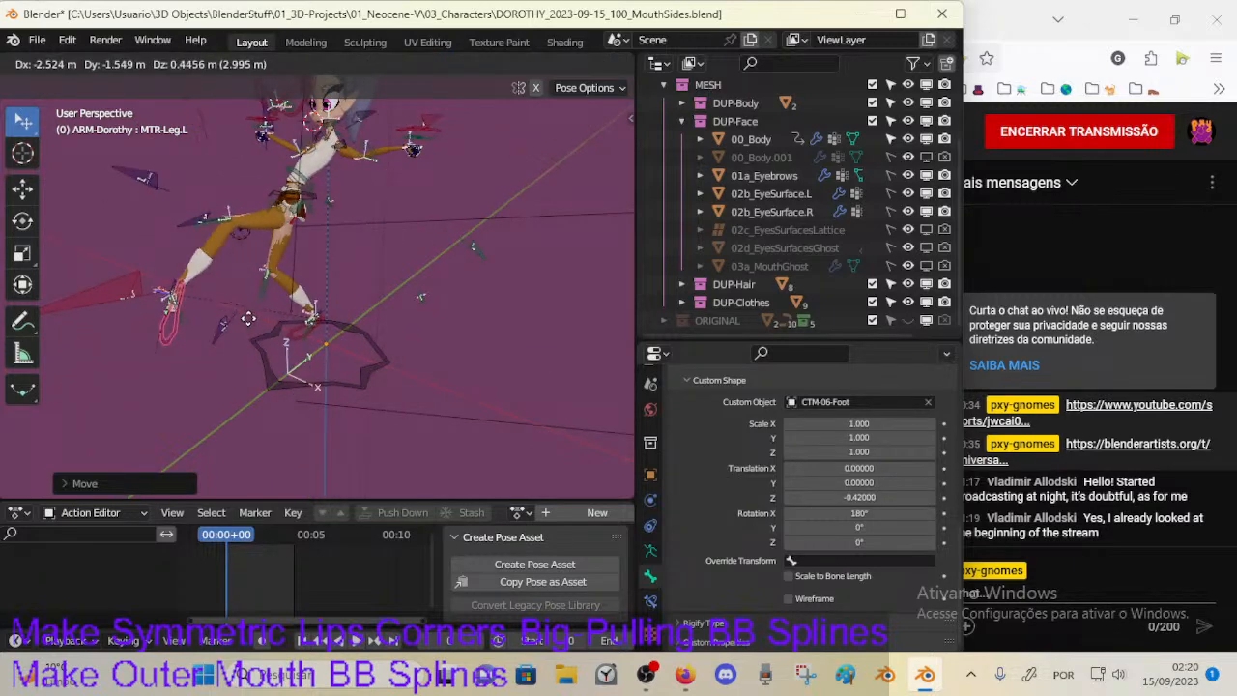
key("r")
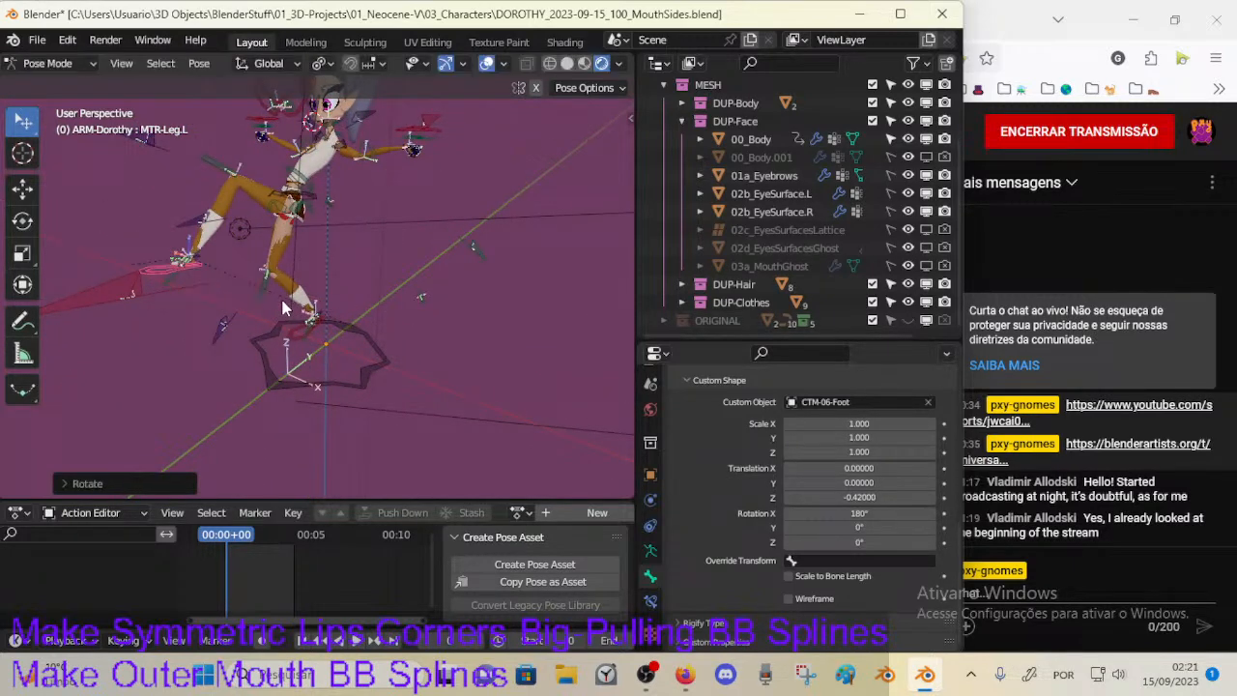
Step: Reposition MTR-Leg.R and tilt the right foot about 33° around the global X axis
scroll(325, 338, "up", 4)
middle_click_drag(322, 350, 362, 341)
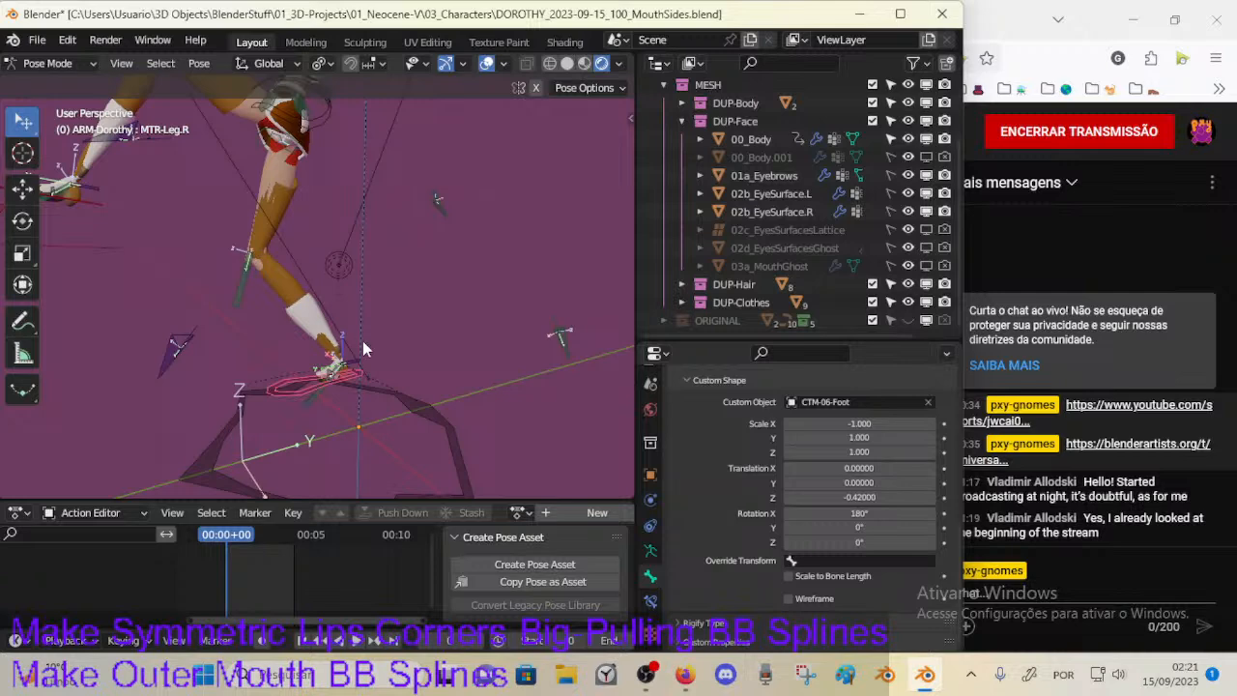
left_click(365, 354)
key("r")
key("x")
left_click(352, 367)
left_click_drag(350, 370, 334, 367)
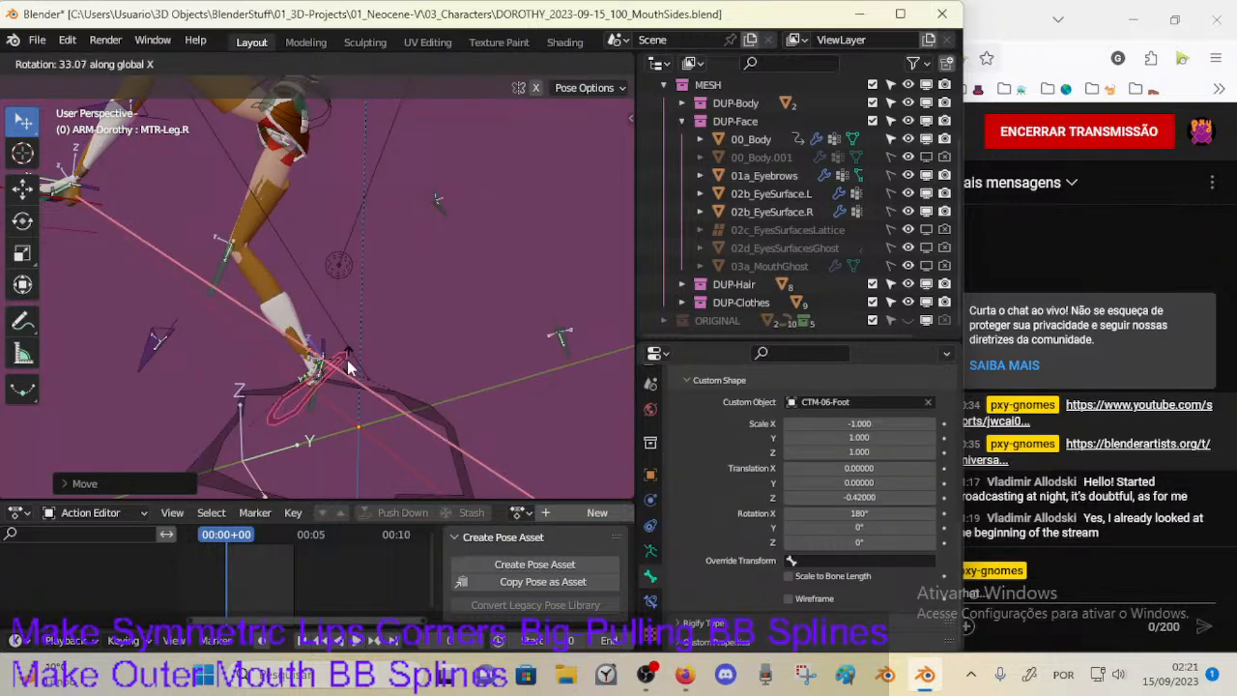
left_click(348, 363)
Step: Select MTR-Head and turn the head freely with trackball rotation
middle_click_drag(343, 363, 406, 183)
left_click(337, 141)
key("r")
key("r")
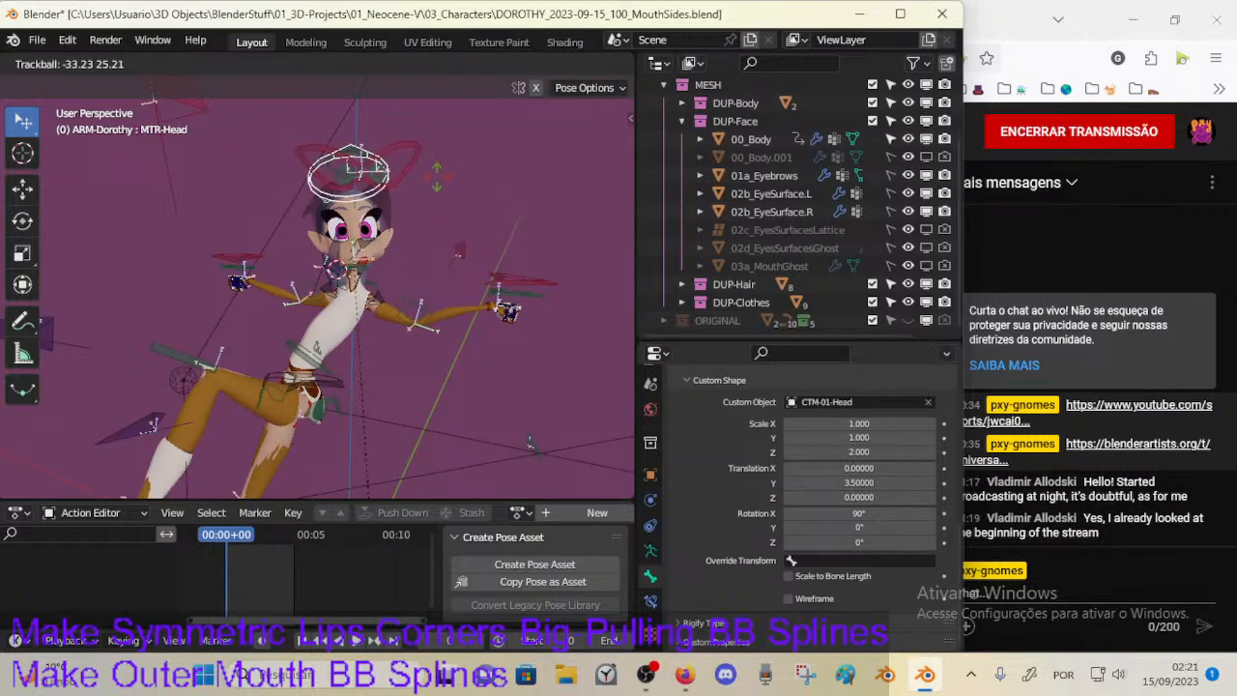
left_click(426, 210)
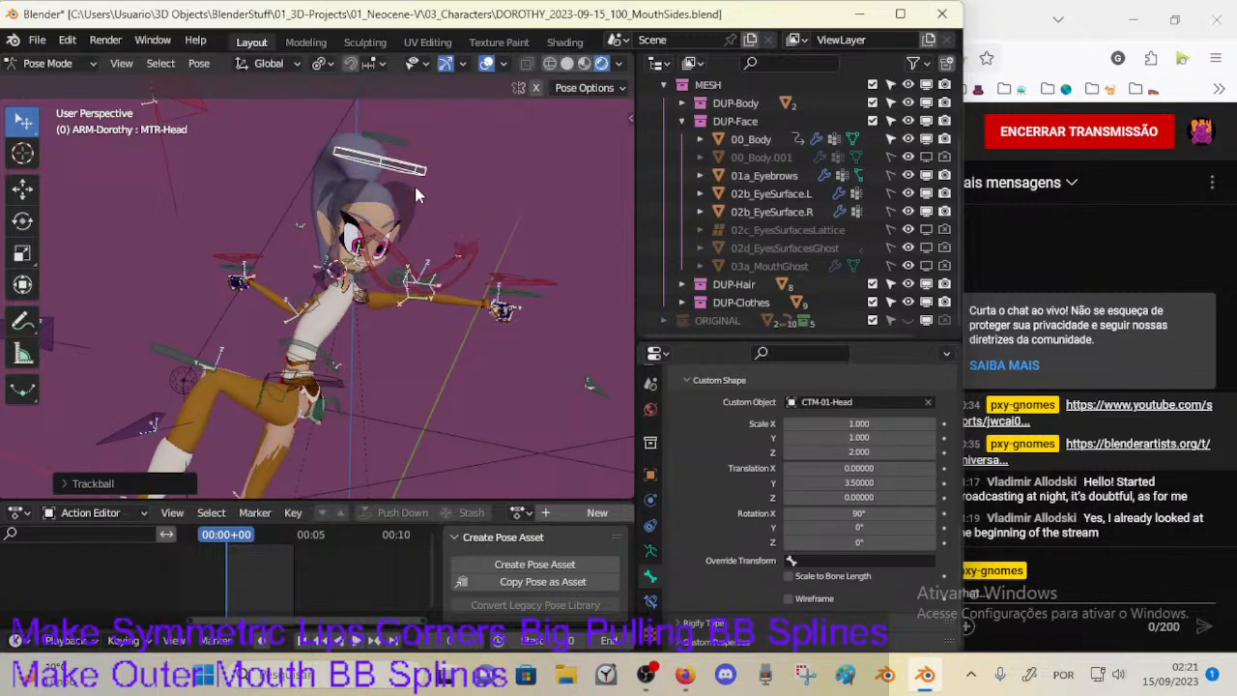
Step: Turn the CTL-Head control with trackball rotation, then rotate it again from a closer view of the face
left_click(391, 172)
key("r")
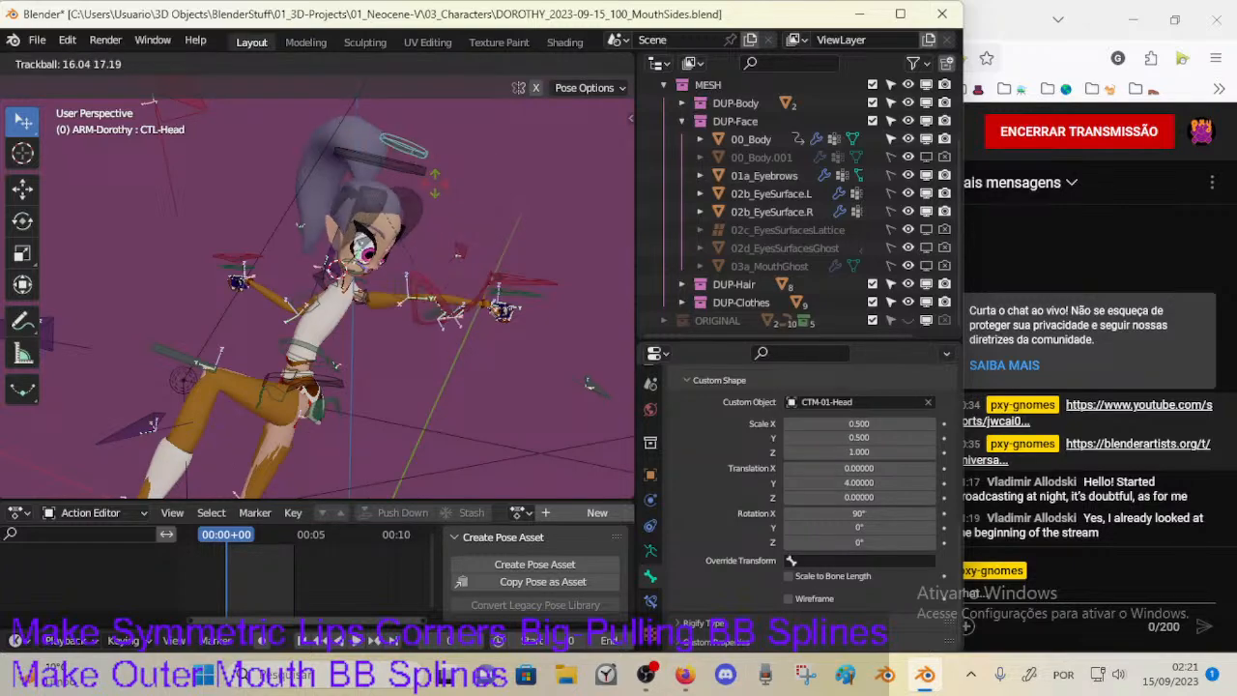
left_click(380, 235)
scroll(380, 235, "up", 2)
middle_click_drag(380, 235, 347, 405)
scroll(272, 270, "up", 3)
scroll(363, 343, "down", 3)
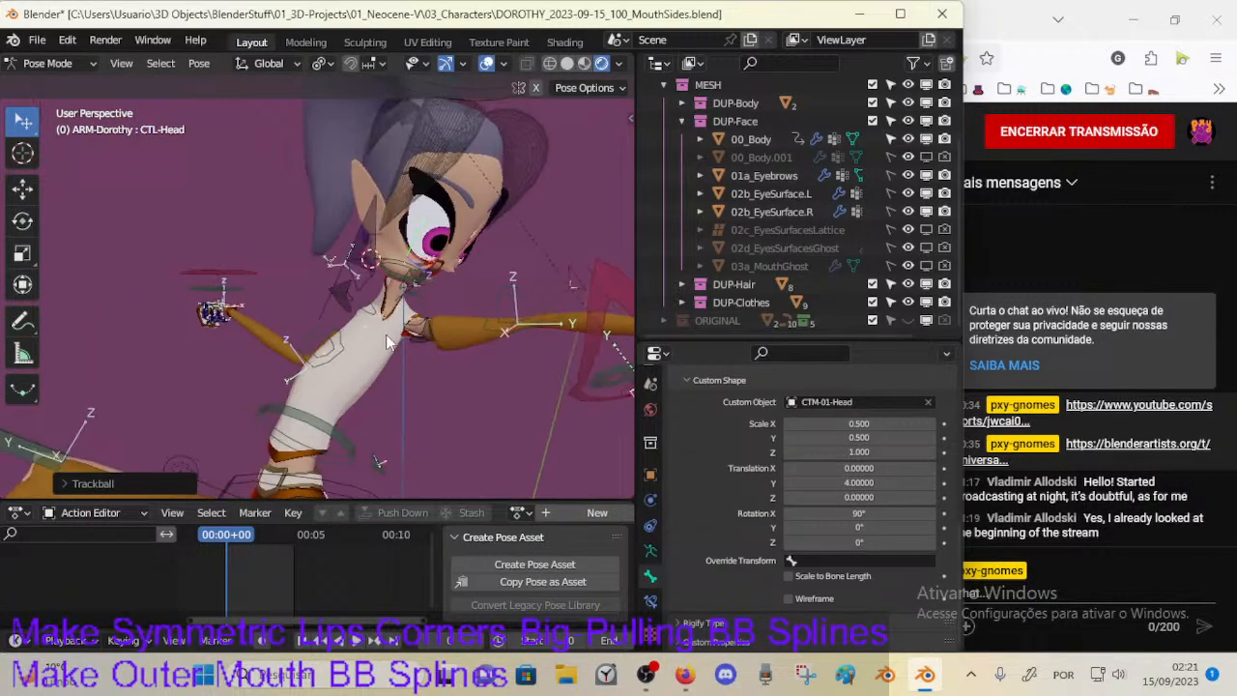
key("r")
left_click(401, 350)
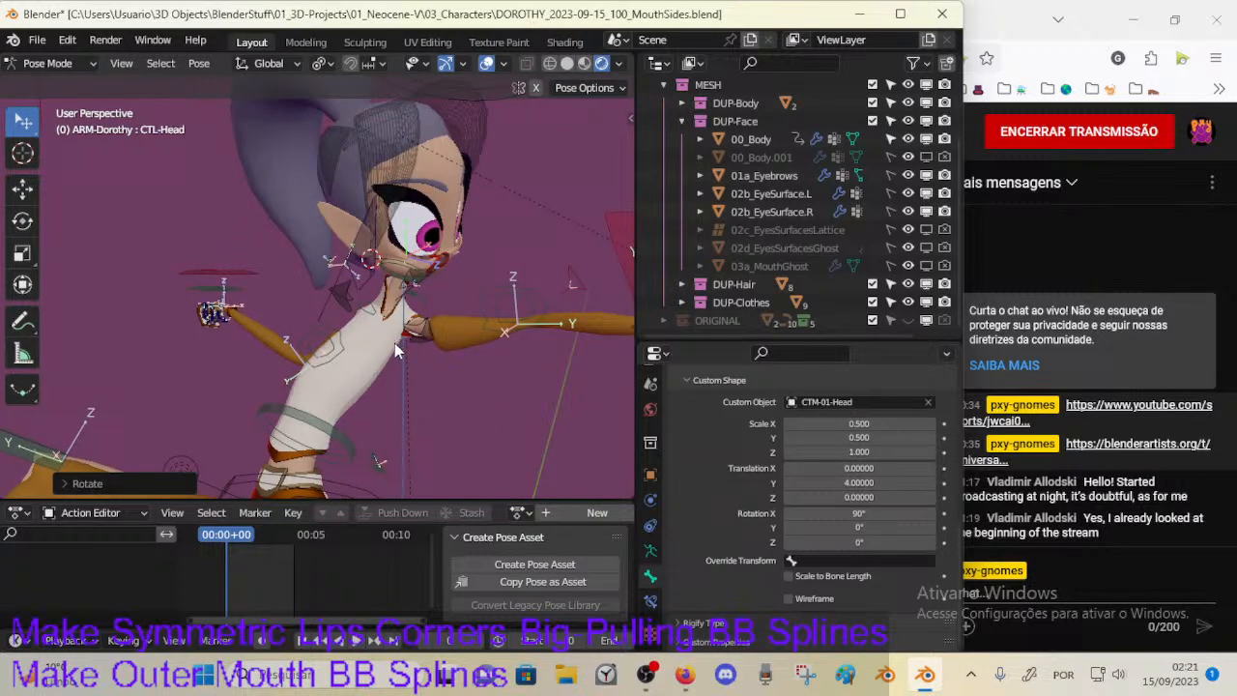
middle_click_drag(401, 350, 383, 356)
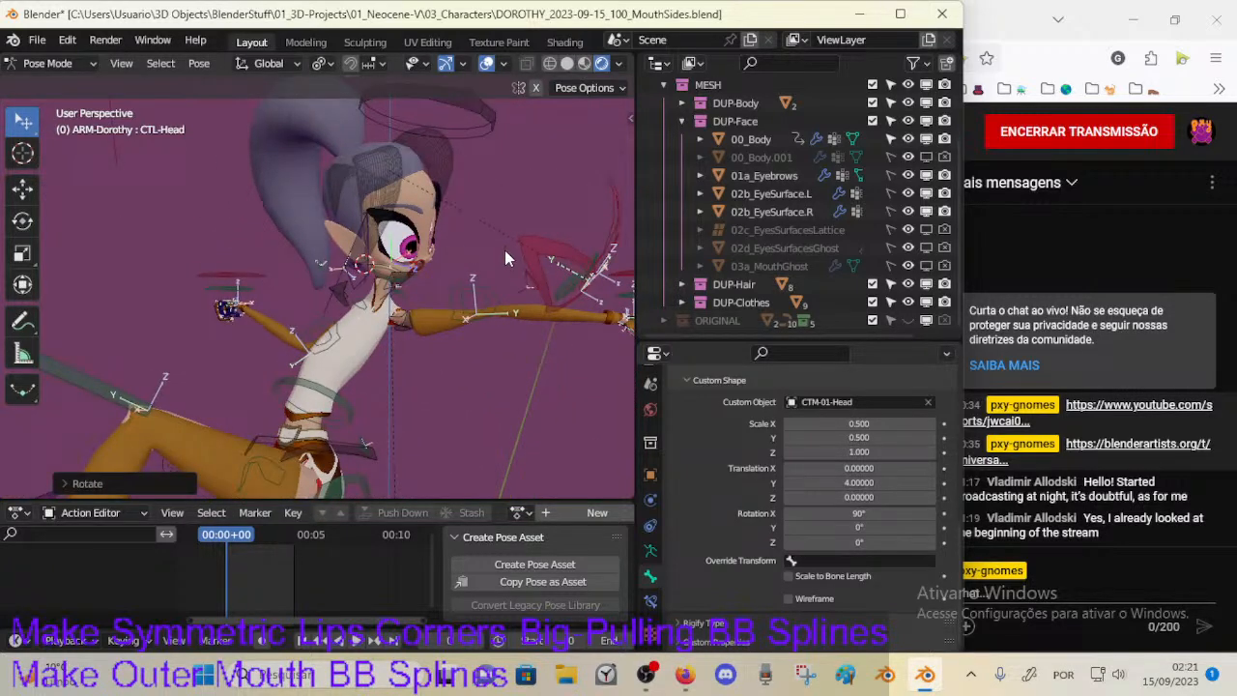
Step: Undo the rotations made to CTL-Head and MTR-Head
key("ctrl+z")
key("ctrl+z")
key("ctrl+z")
key("ctrl+z")
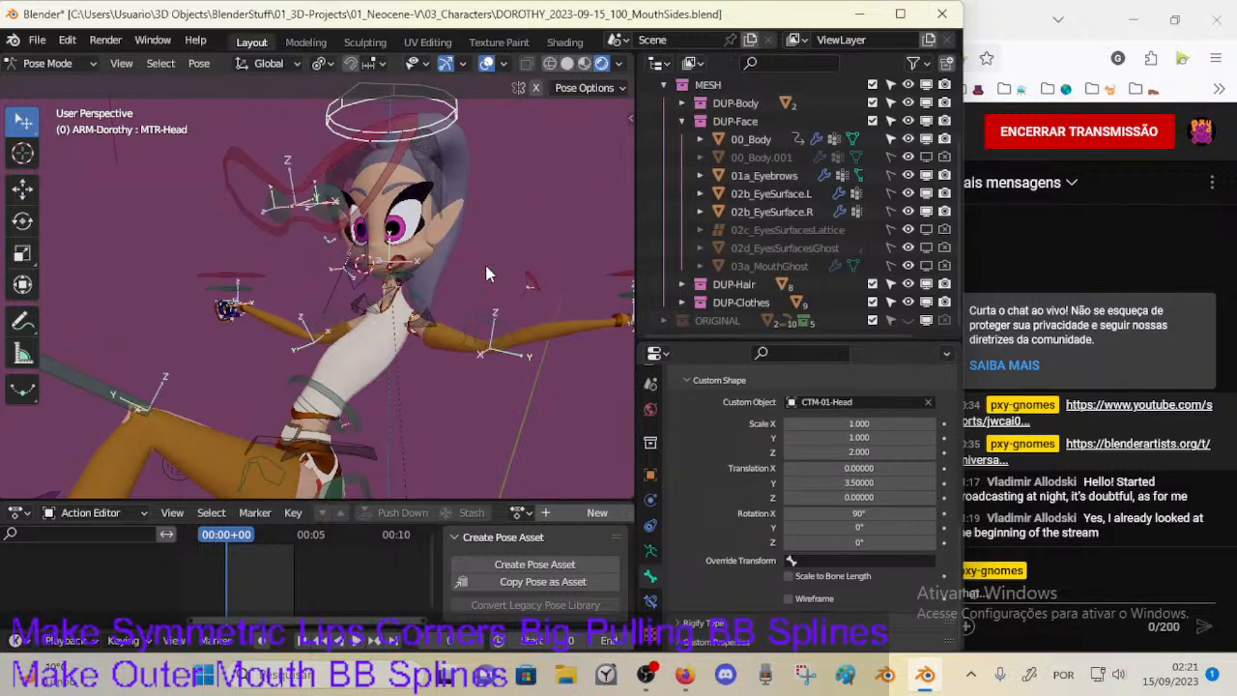
Step: Try rotating MTR-Head from two view angles, and undo the rotations
middle_click_drag(482, 265, 387, 260)
left_click(383, 135)
key("r")
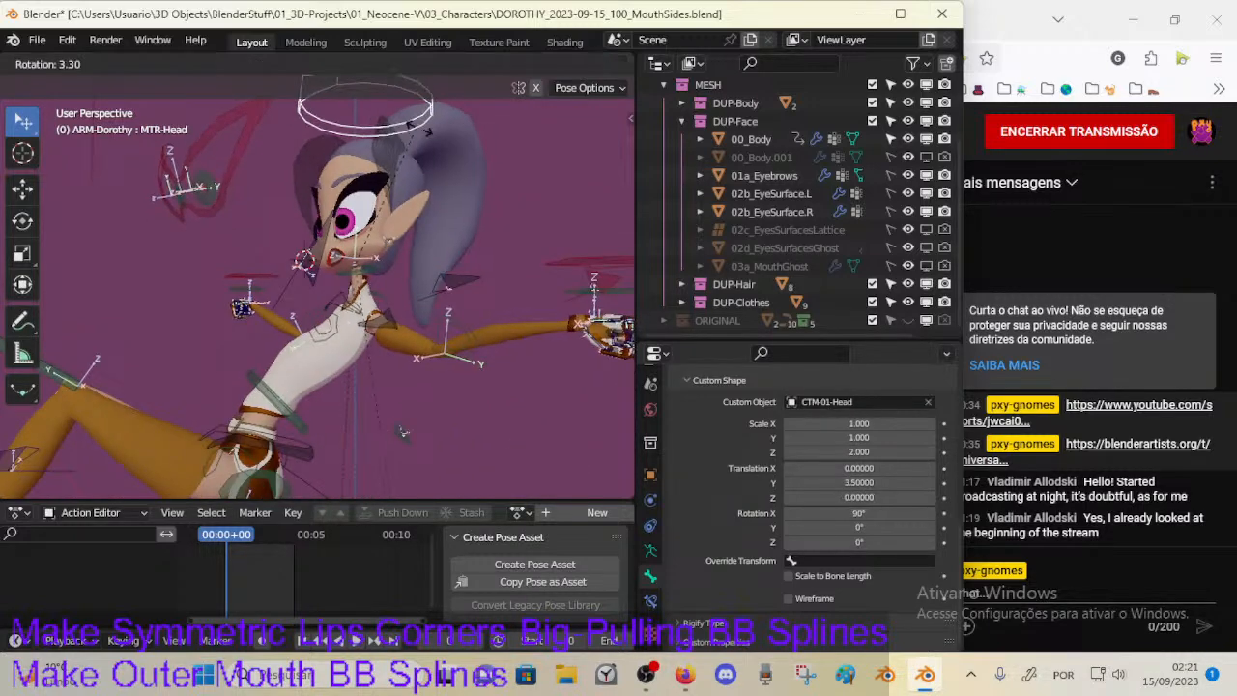
left_click(434, 196)
middle_click_drag(434, 196, 491, 250)
key("r")
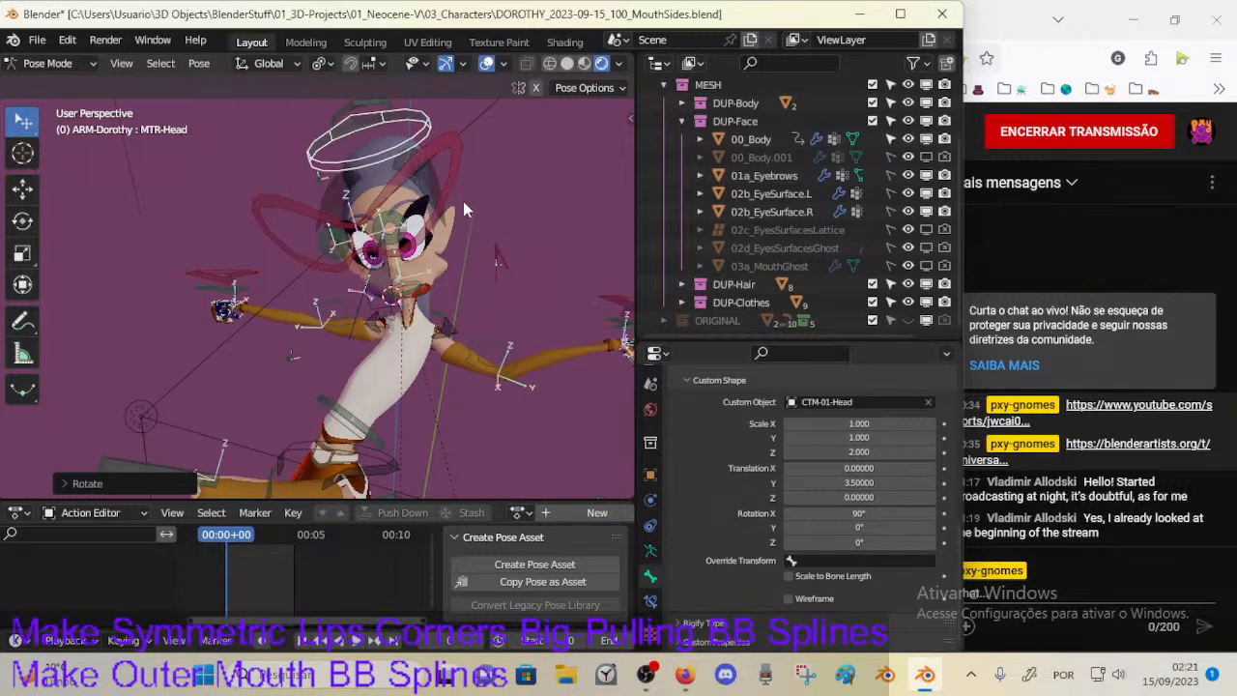
left_click(460, 233)
key("ctrl+z")
key("ctrl+z")
key("ctrl+z")
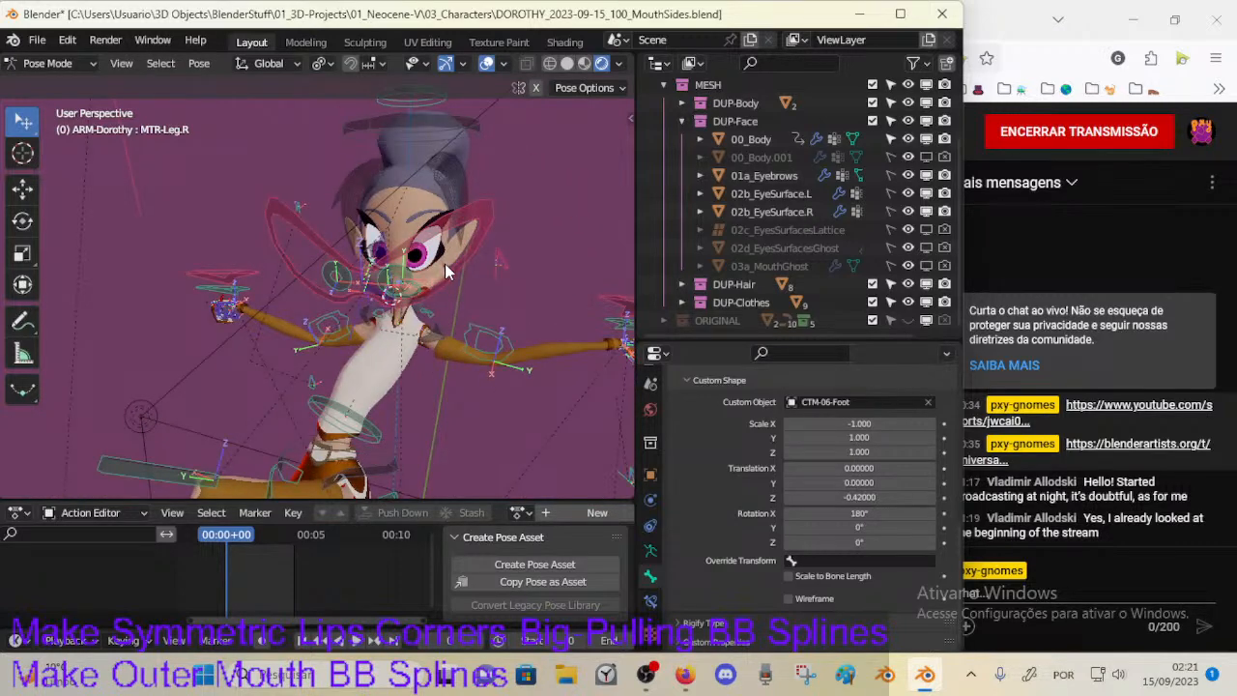
Step: Try tilting MTR-Head from the side and turning it with trackball rotation, and undo the changes
middle_click_drag(430, 279, 332, 180)
left_click(393, 137)
key("r")
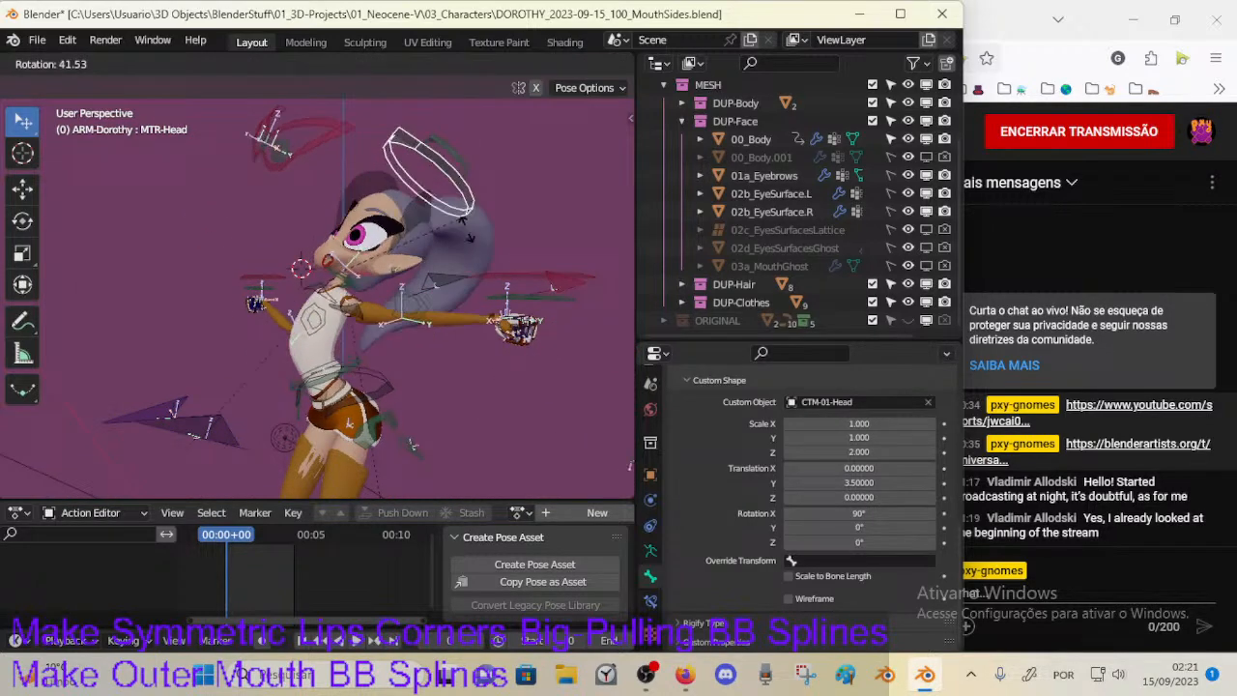
left_click(416, 124)
key("r")
key("r")
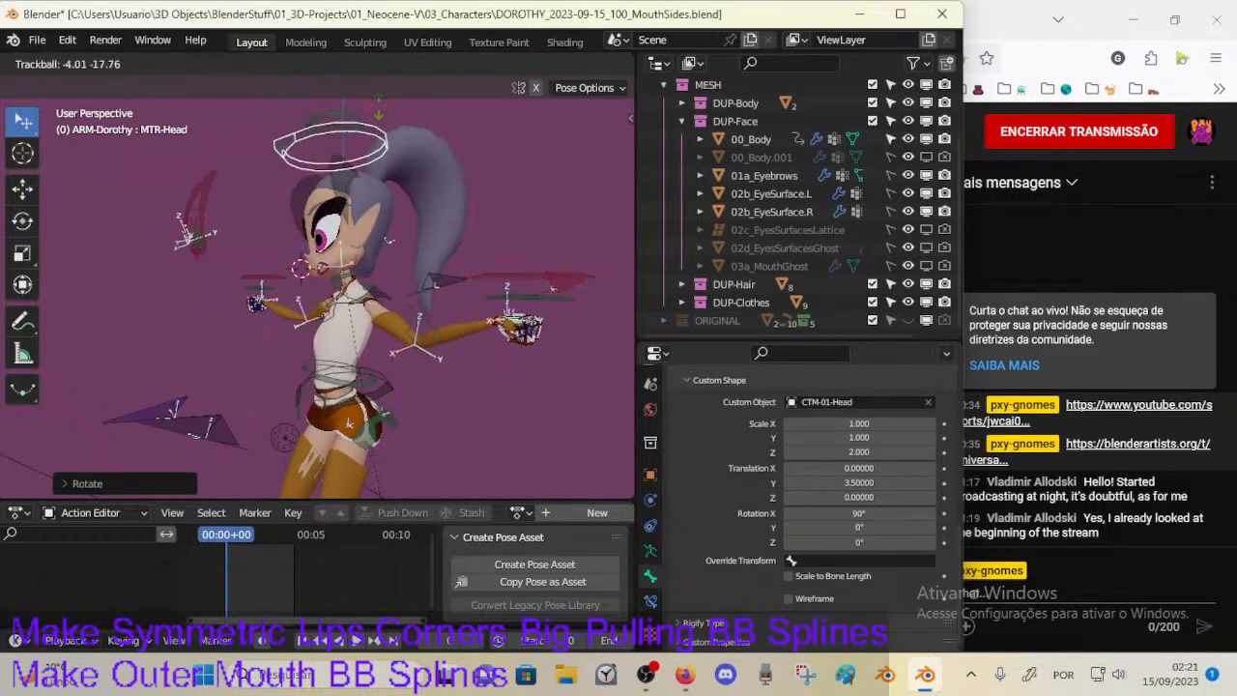
left_click(439, 199)
scroll(359, 217, "up", 4)
middle_click_drag(358, 216, 350, 306)
key("ctrl+z")
scroll(350, 319, "down", 3)
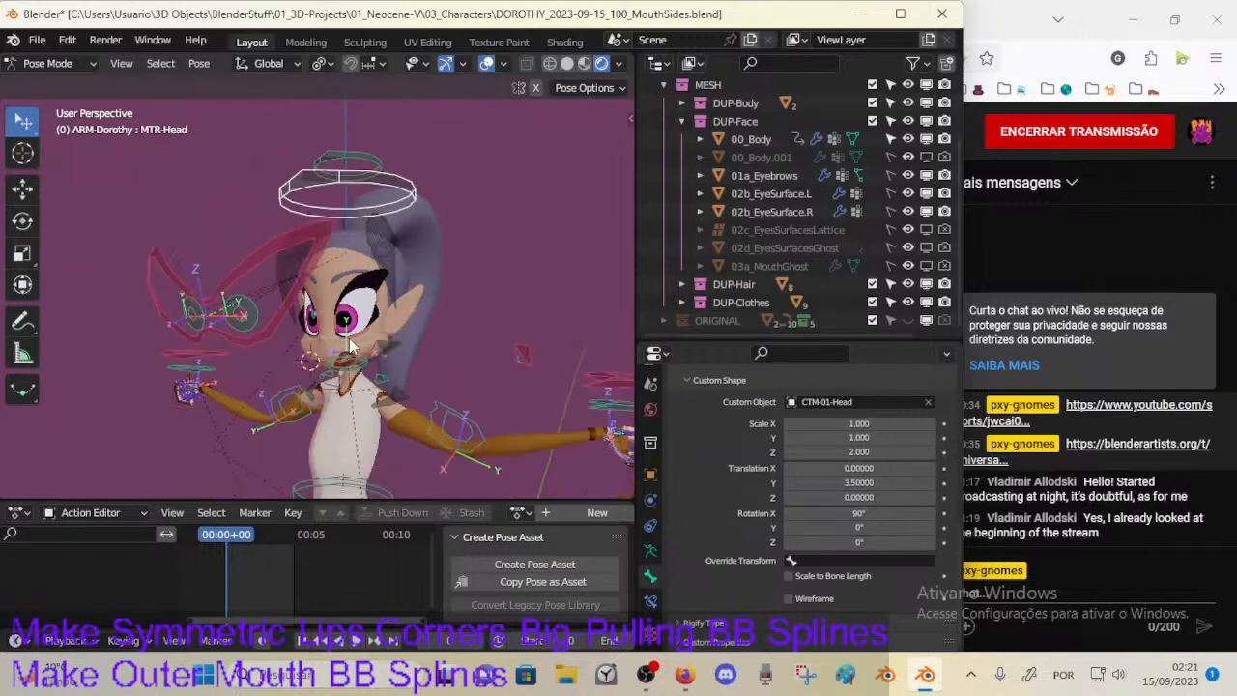
Step: Try moving CTL-Spine-BBH.001, cancel it, and reposition MTR-Torso from the front and from the side
left_click(388, 456)
key("g")
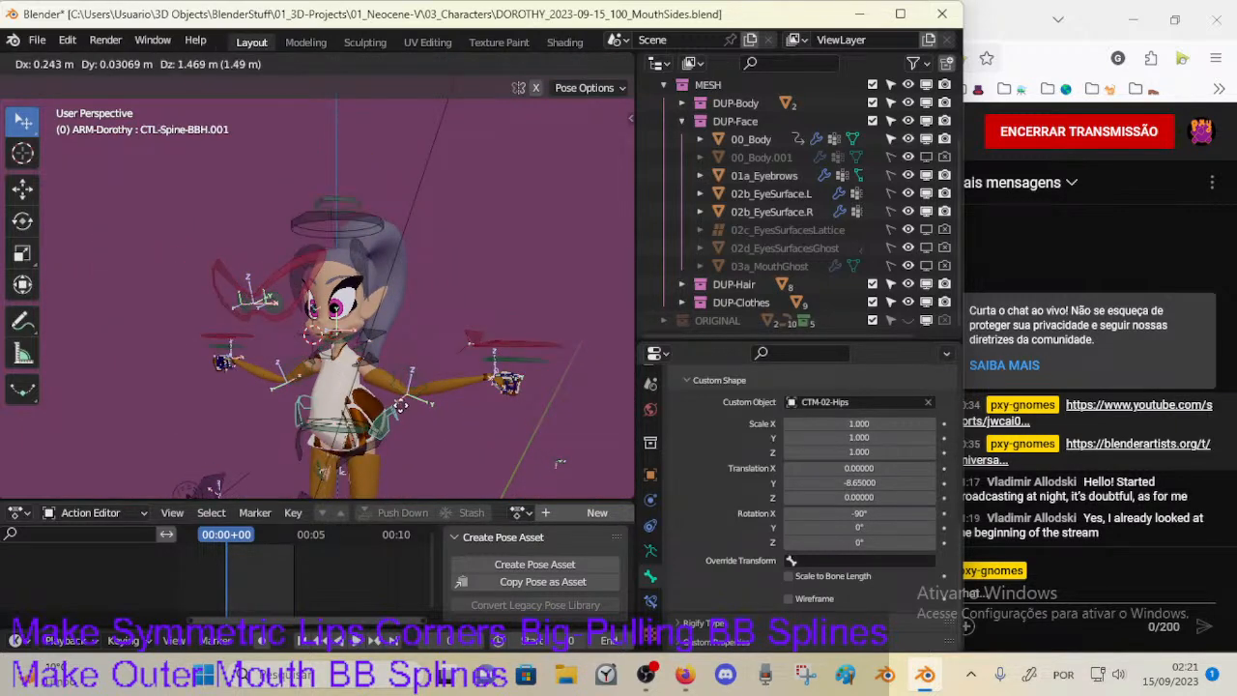
right_click(386, 436)
left_click(386, 436)
key("g")
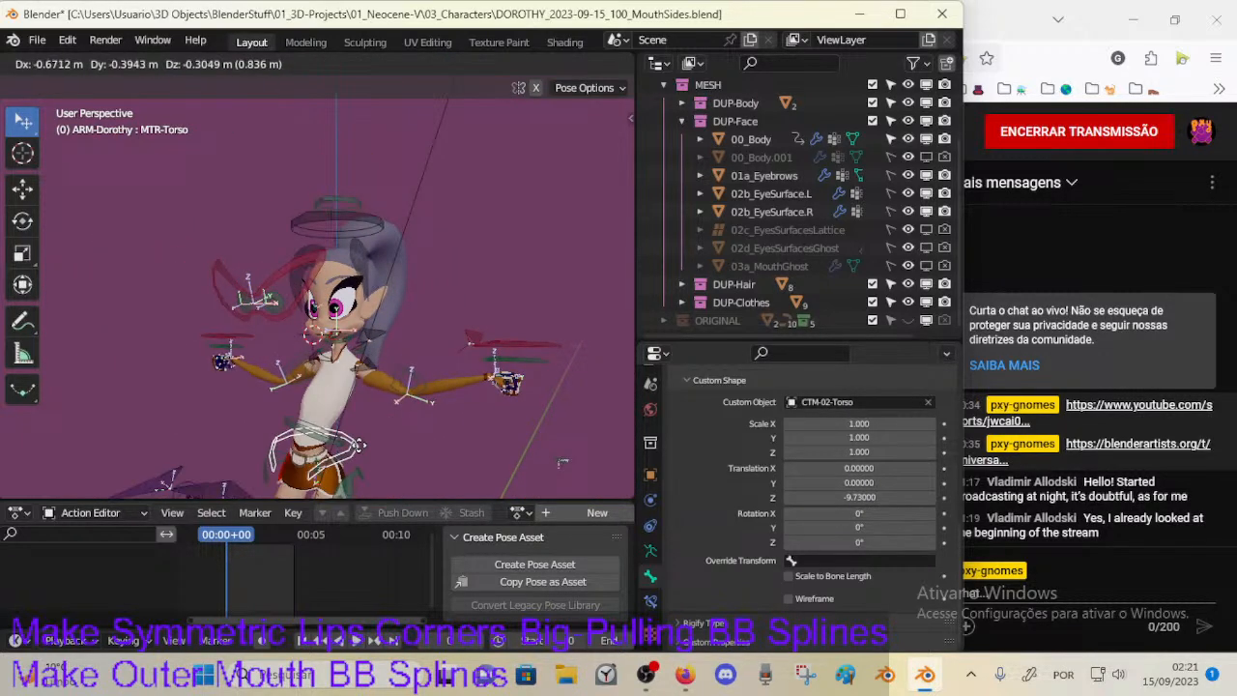
left_click(396, 425)
middle_click_drag(396, 425, 271, 382)
key("g")
left_click(355, 175)
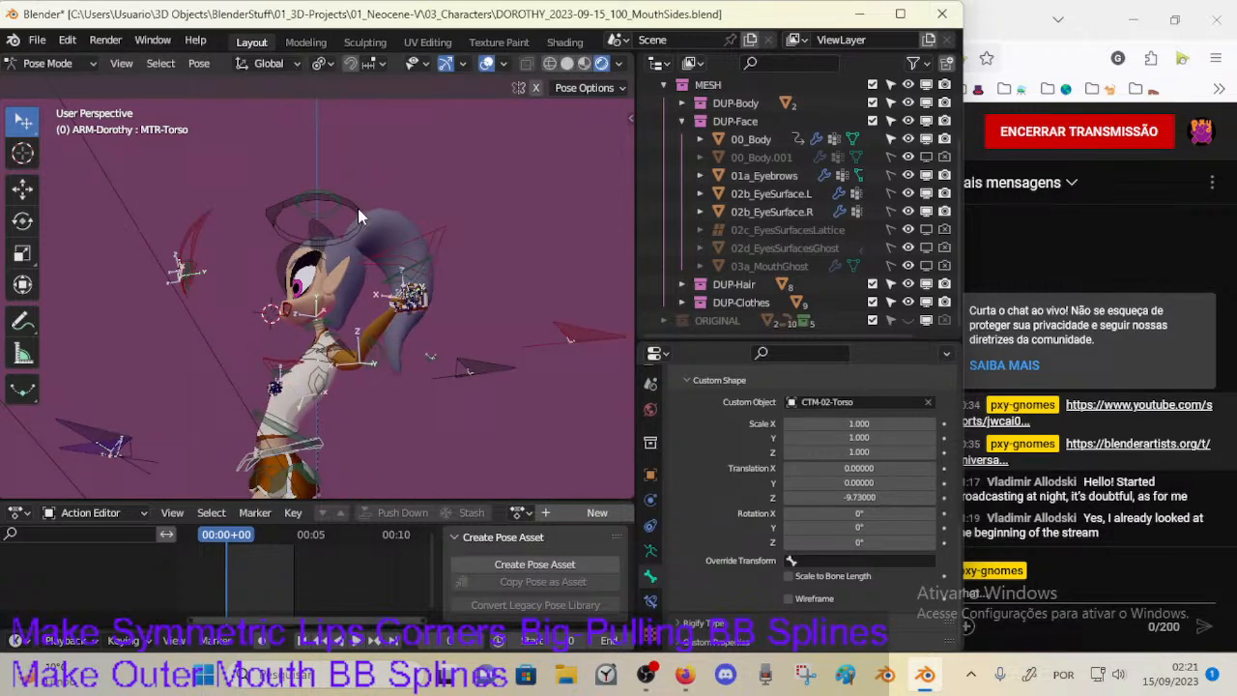
Step: Select MTR-Head and try moving the head away from the body from several view angles
left_click(357, 208)
middle_click_drag(358, 208, 348, 298)
key("g")
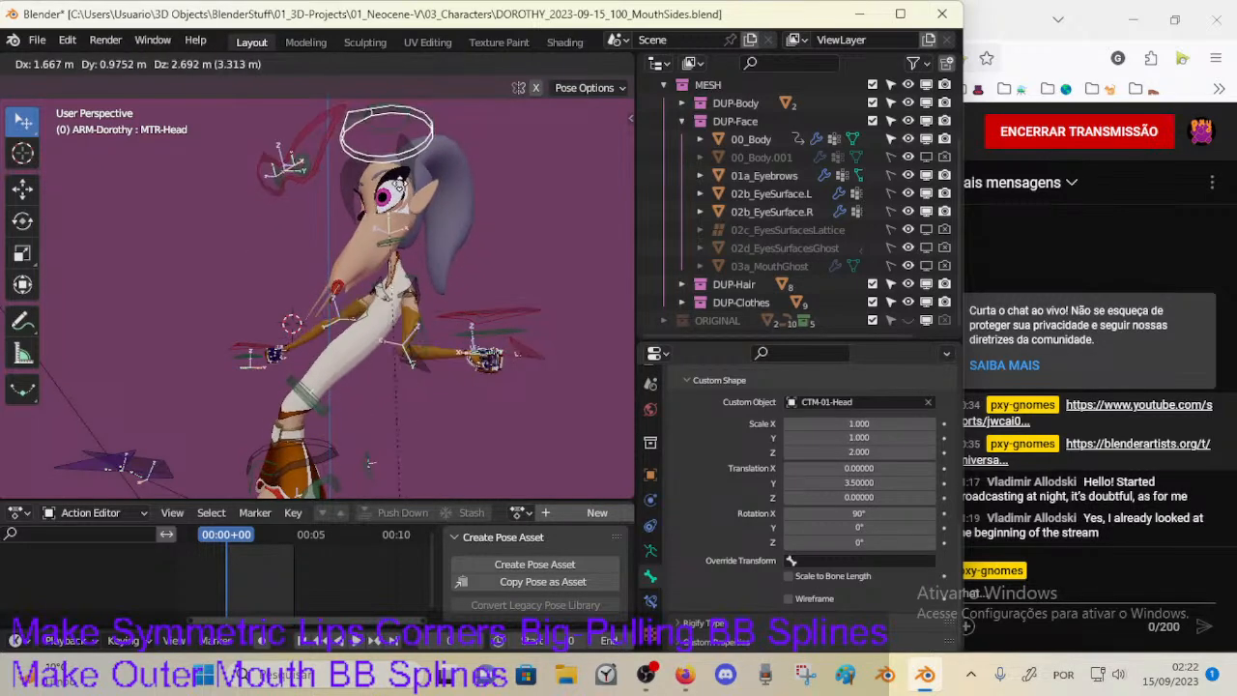
left_click(464, 282)
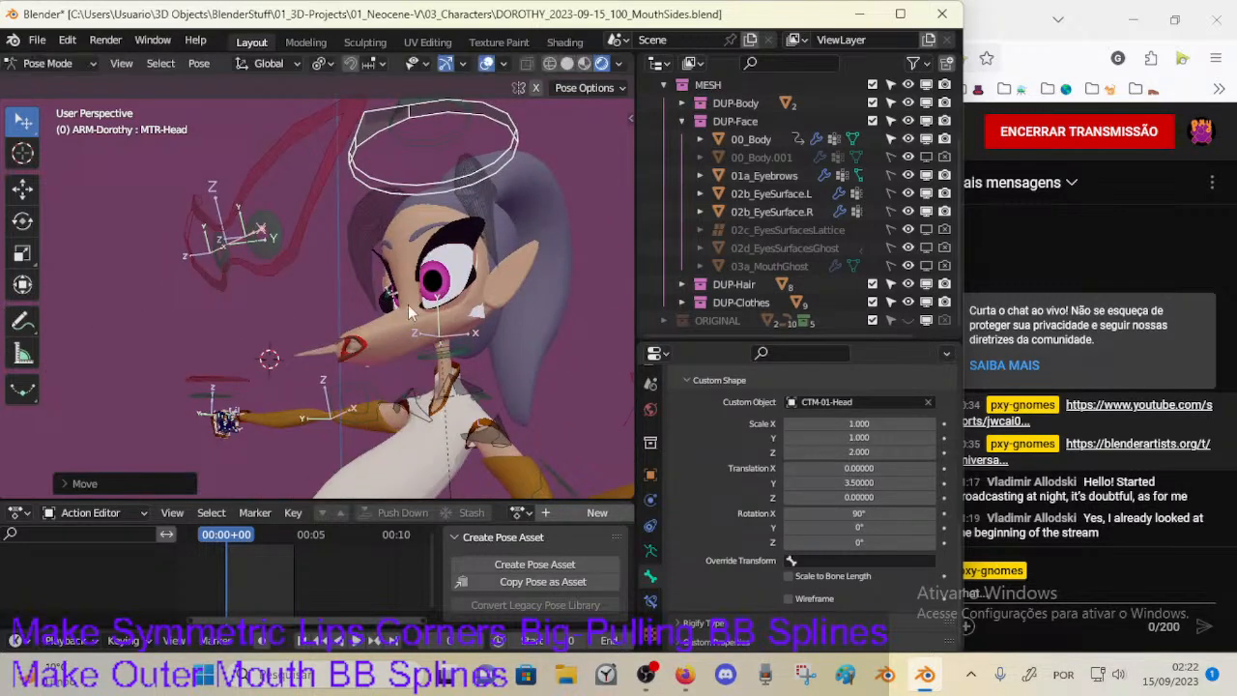
middle_click_drag(290, 314, 380, 340)
key("g")
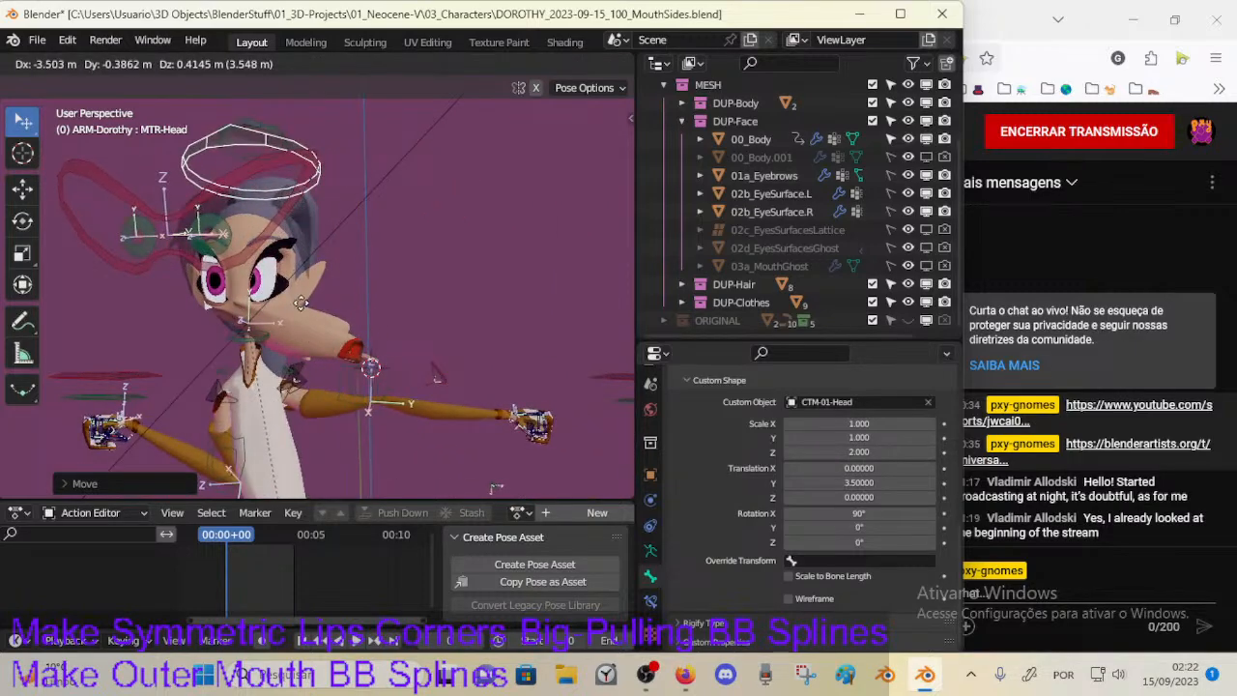
right_click(452, 317)
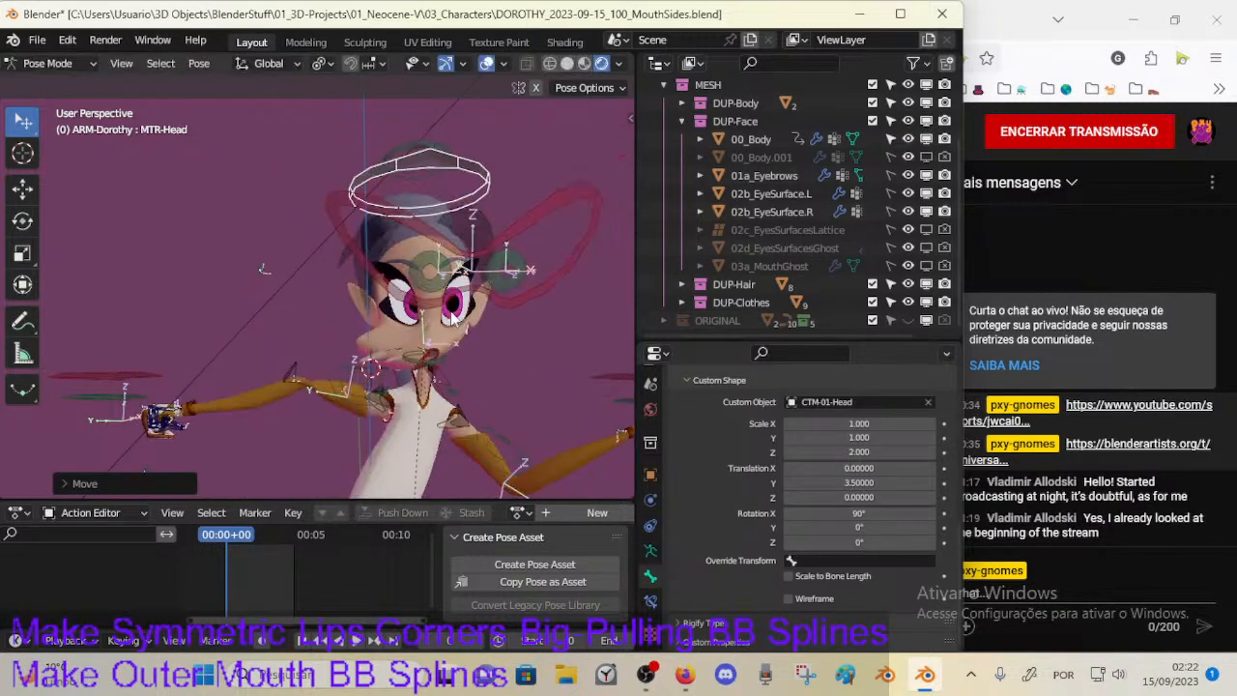
middle_click_drag(426, 332, 238, 369)
scroll(241, 356, "down", 3)
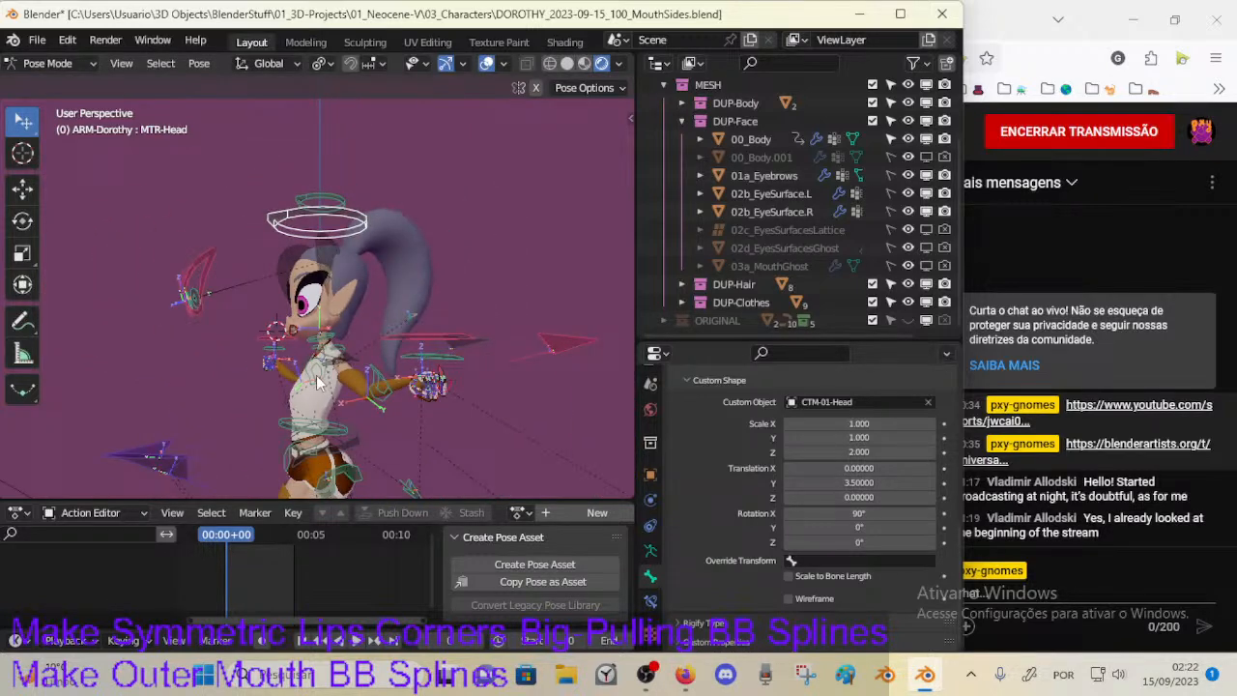
Step: Select MTR-Torso and move the hips horizontally away from beneath the head so the torso leans
middle_click_drag(317, 376, 332, 386)
left_click(364, 438)
left_click(373, 464)
left_click(369, 435)
key("r")
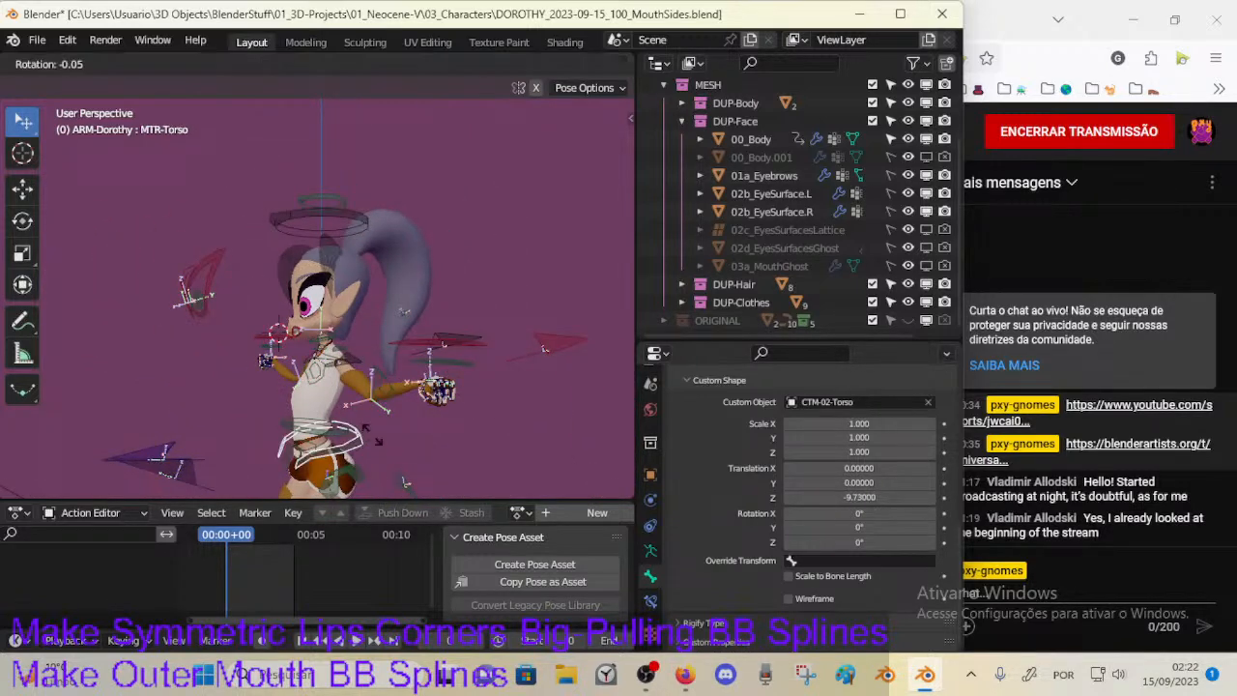
key("x")
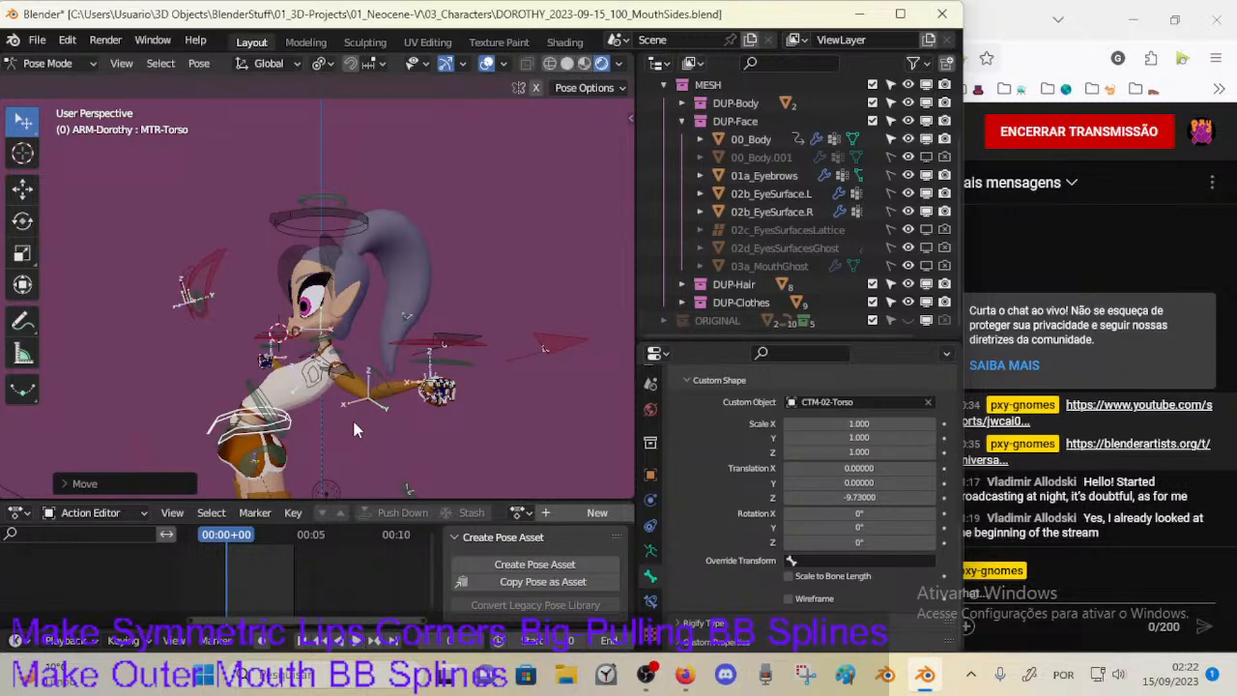
left_click(322, 464)
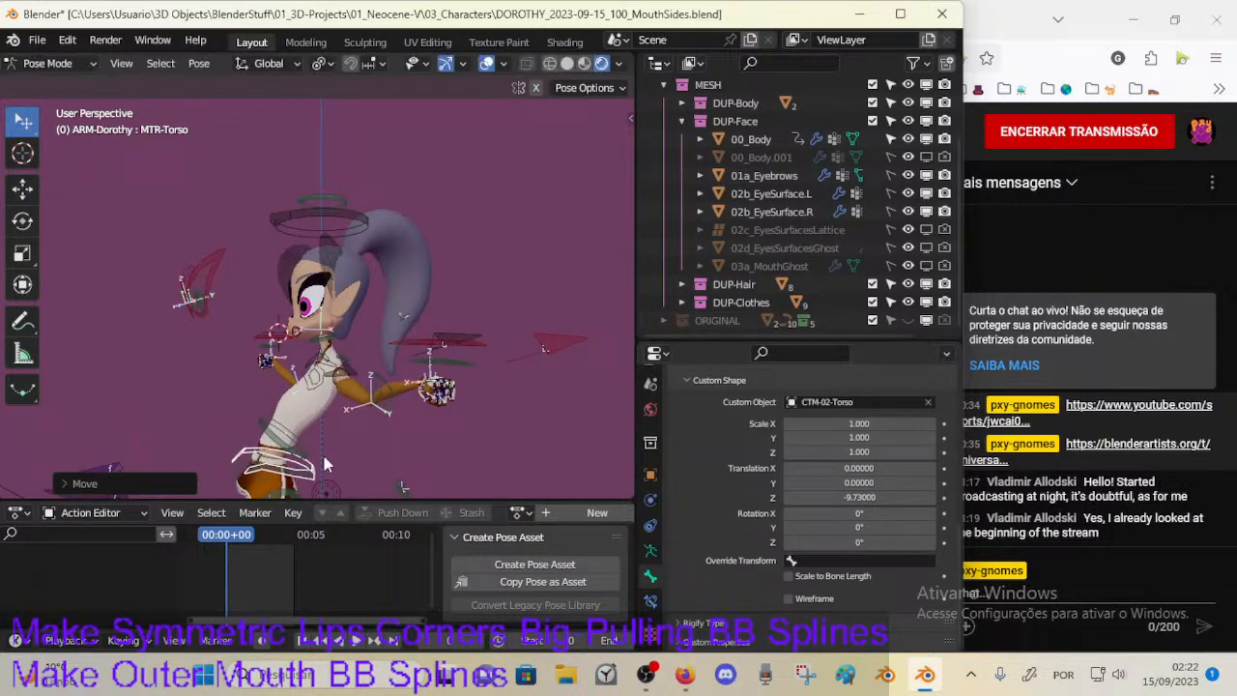
middle_click_drag(323, 464, 354, 313, "shift")
key("g")
left_click(294, 325)
Step: Move MTR-Arm.L up in front of the face and rotate it around the global Z axis
middle_click_drag(517, 213, 435, 353)
key("g")
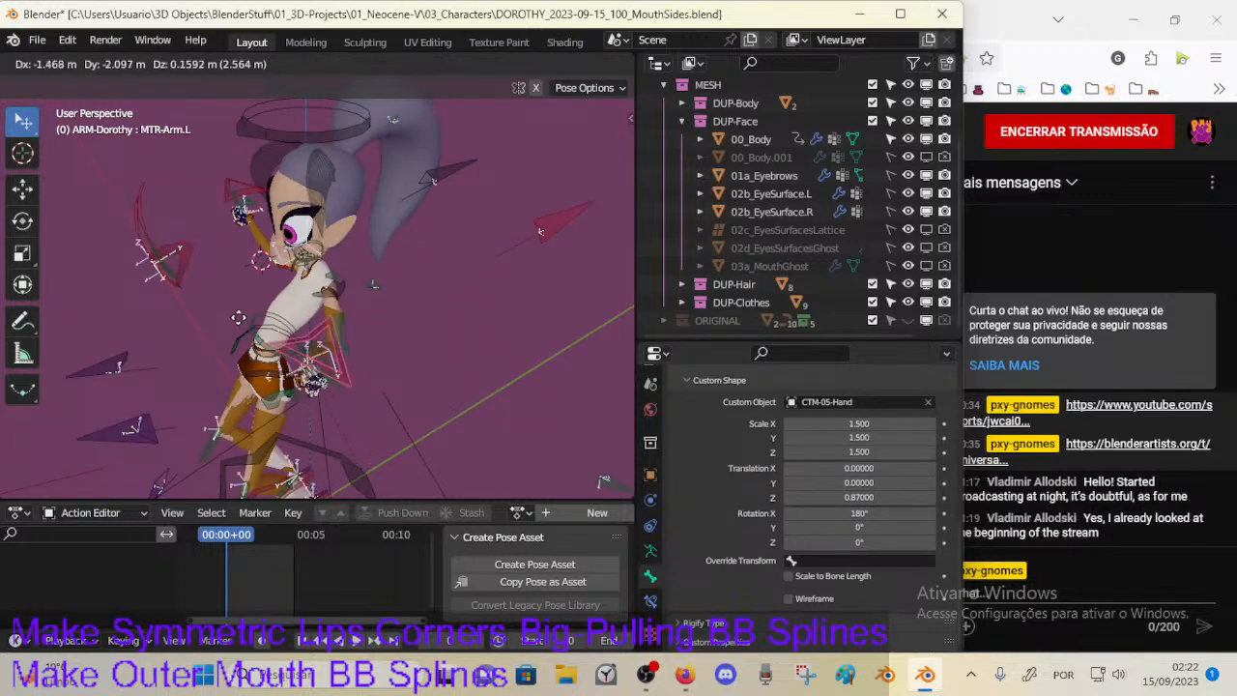
left_click(373, 317)
left_click(374, 284)
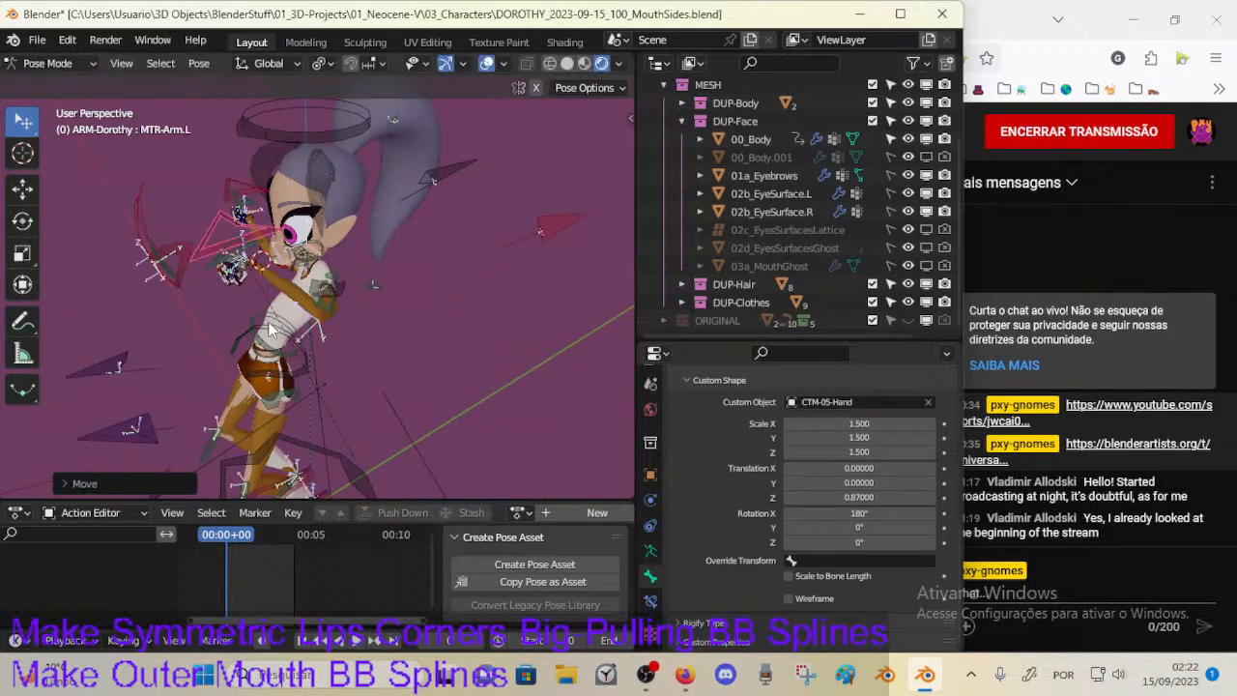
middle_click_drag(374, 284, 229, 356)
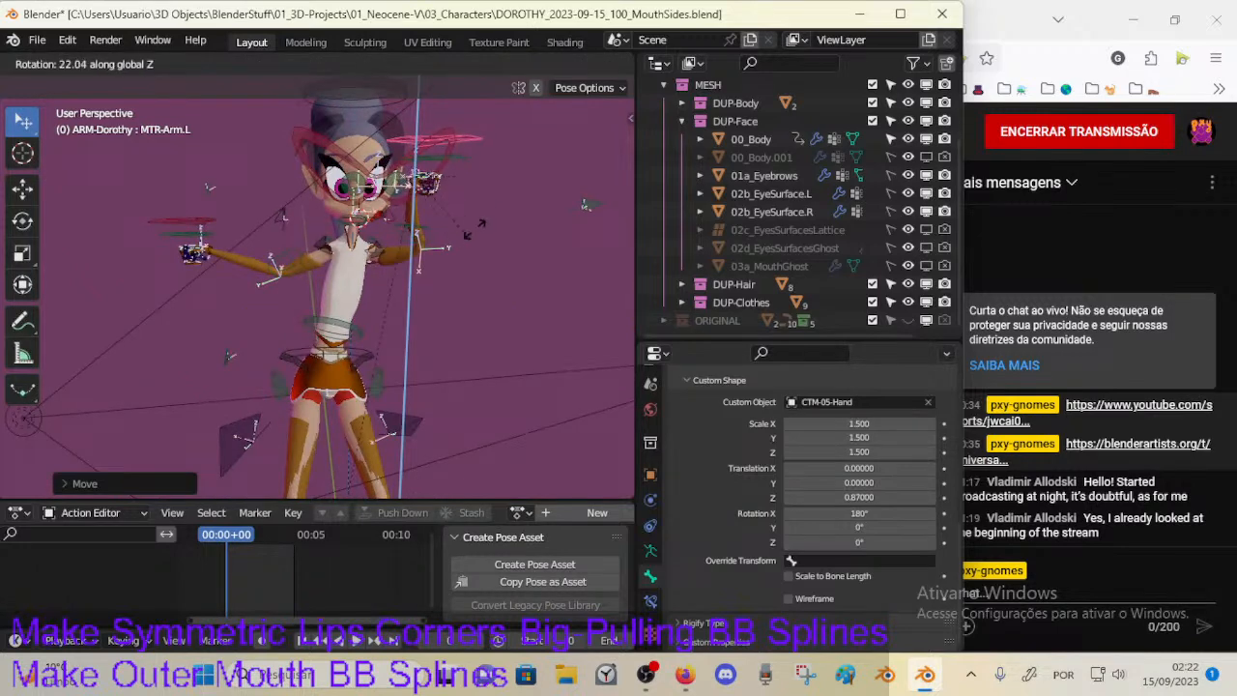
middle_click_drag(501, 203, 454, 241)
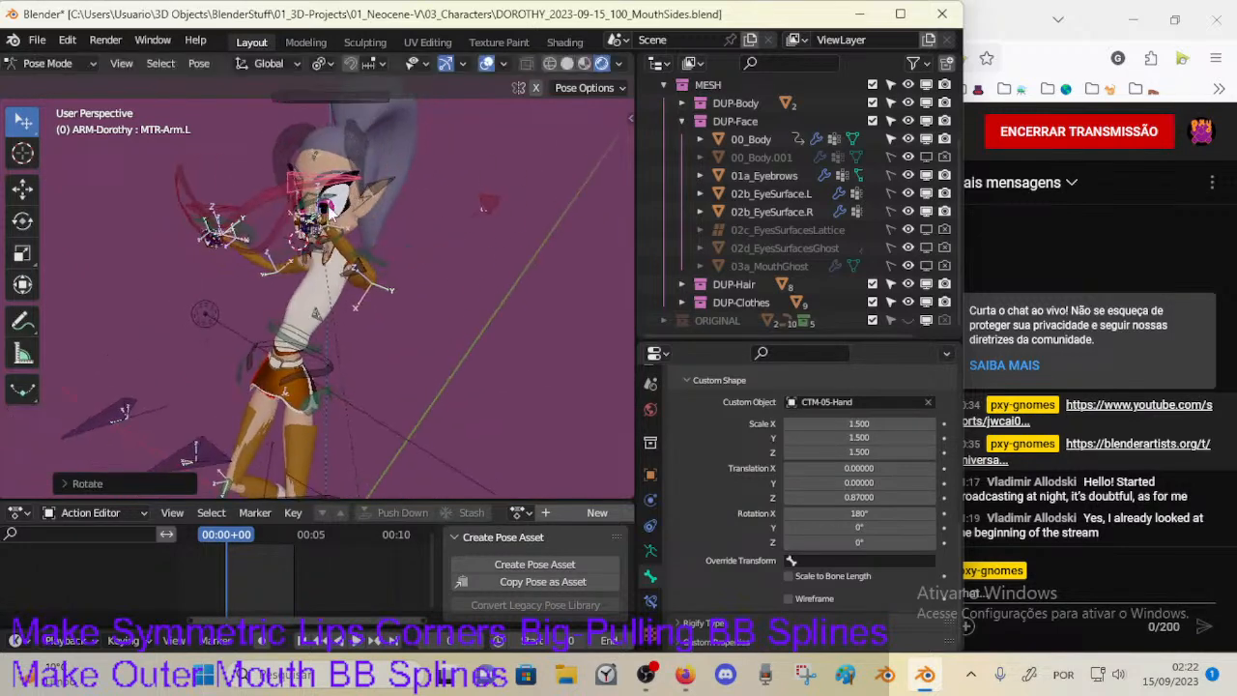
Step: Reposition MTR-Arm.L from several view angles so the left hand is raised beside the head
left_click(389, 249)
key("g")
left_click(400, 201)
middle_click_drag(401, 201, 299, 267)
key("g")
left_click(349, 186)
key("g")
left_click(418, 203)
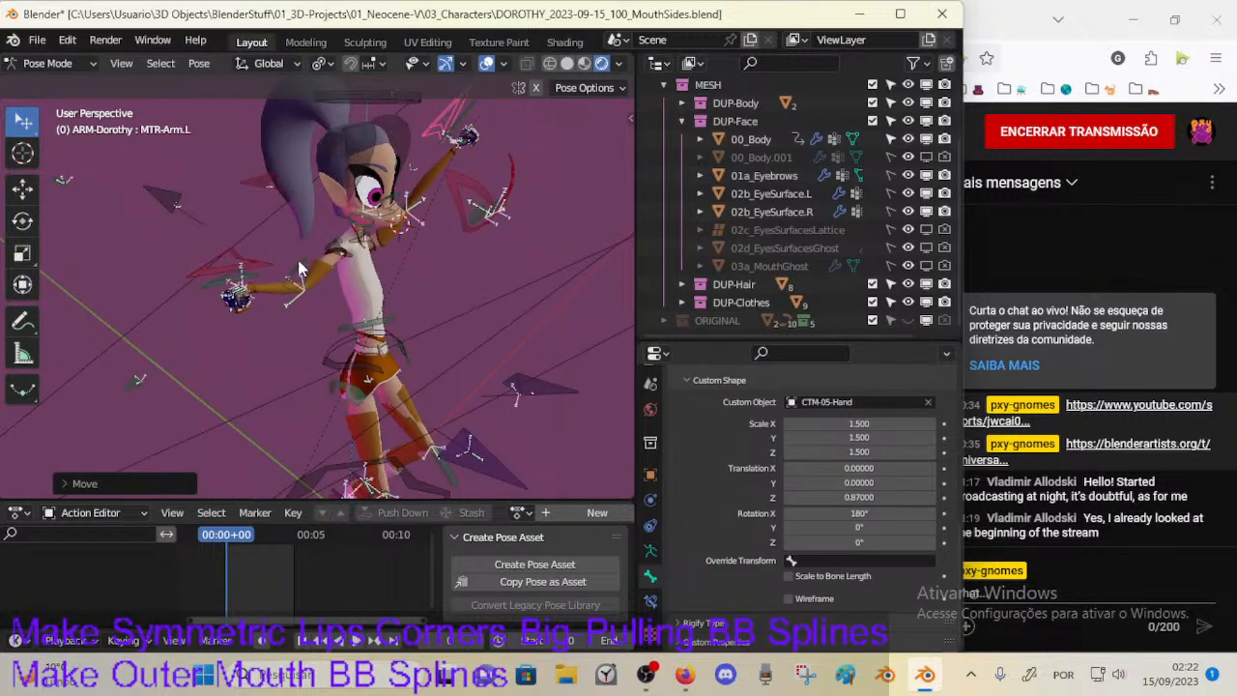
Step: Rotate MTR-Arm.R and move the right hand forward in front of the torso
left_click(421, 313)
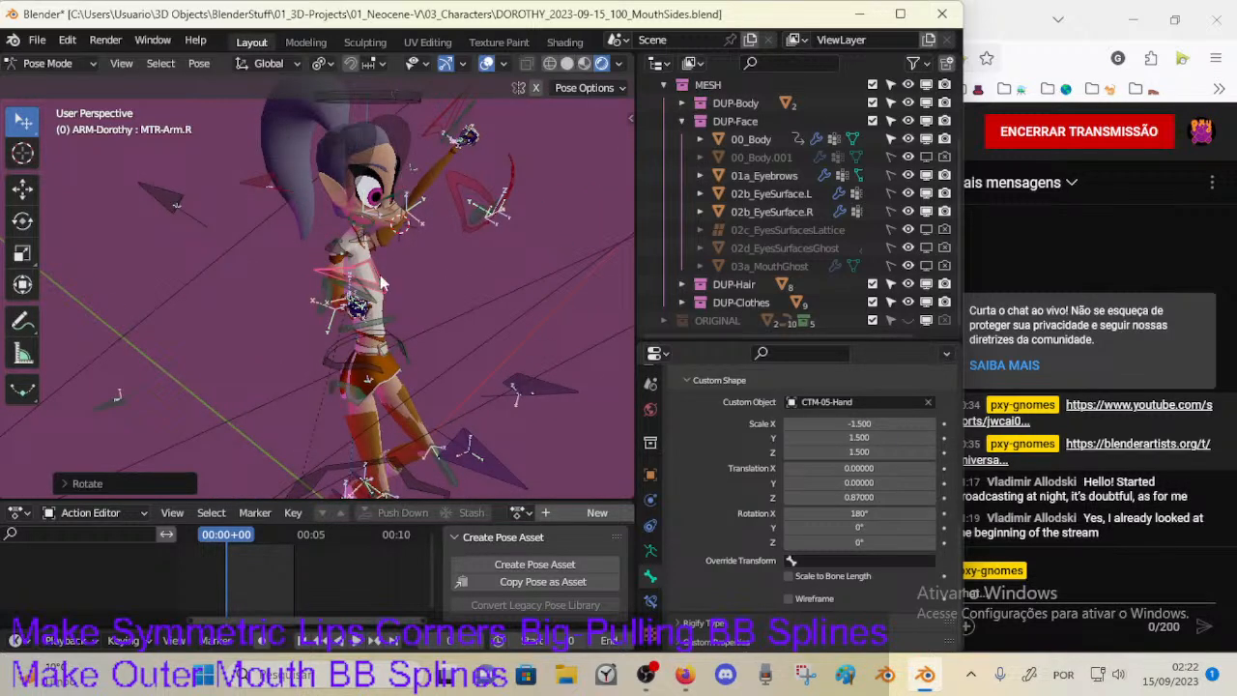
left_click(433, 268)
middle_click_drag(433, 269, 345, 174)
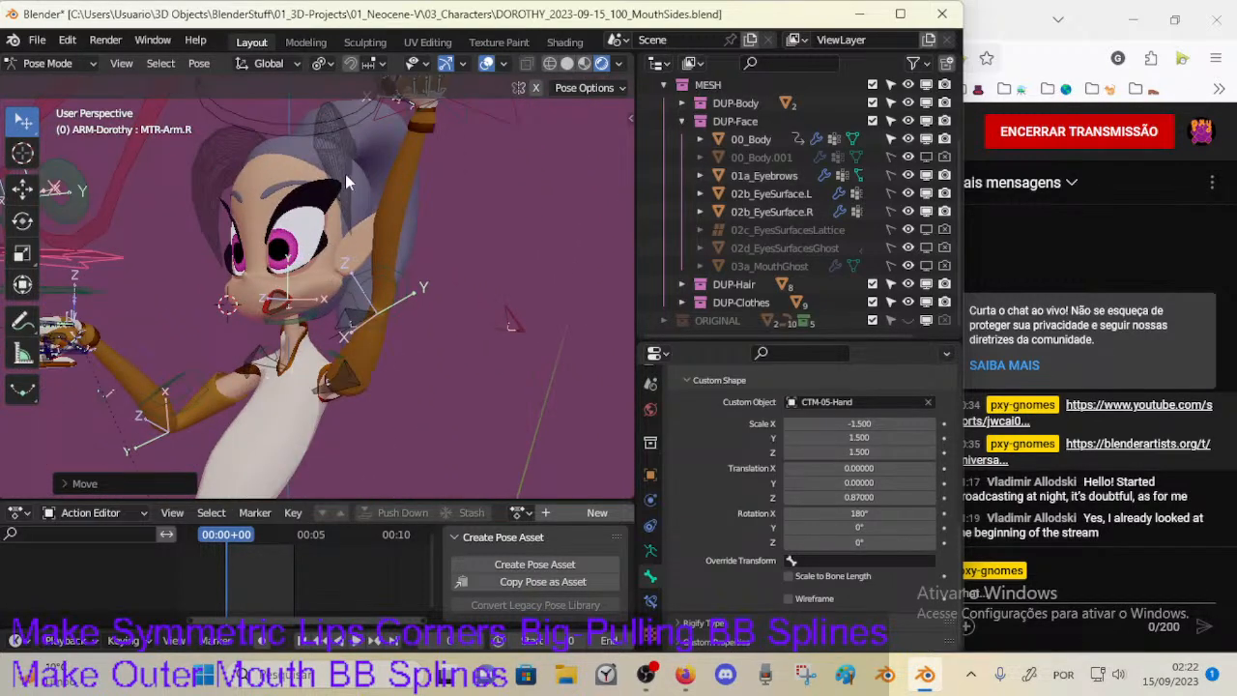
Step: Expand the DUP-Hair collection and enable viewport display for 03_HairSideA, 03_HairSideB and 03a_MouthGhost
left_click(681, 285)
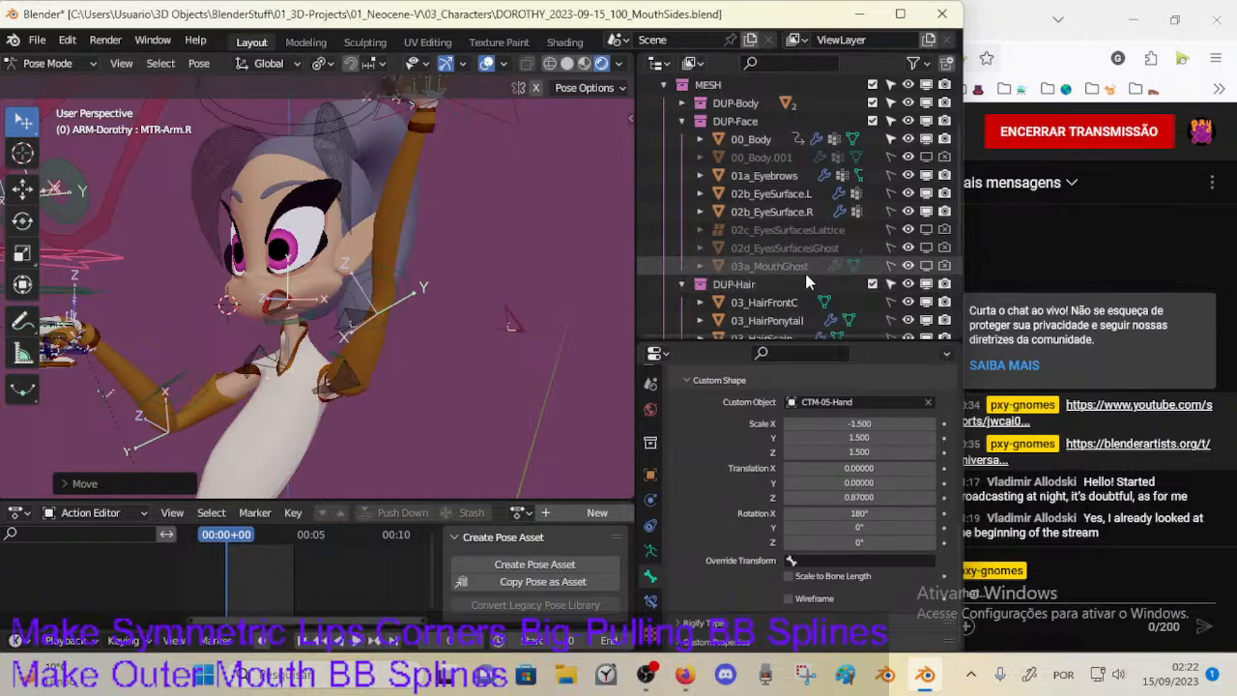
scroll(803, 269, "down", 2)
left_click_drag(926, 284, 924, 319)
middle_click_drag(331, 266, 329, 304)
scroll(331, 272, "up", 2)
scroll(911, 239, "up", 3)
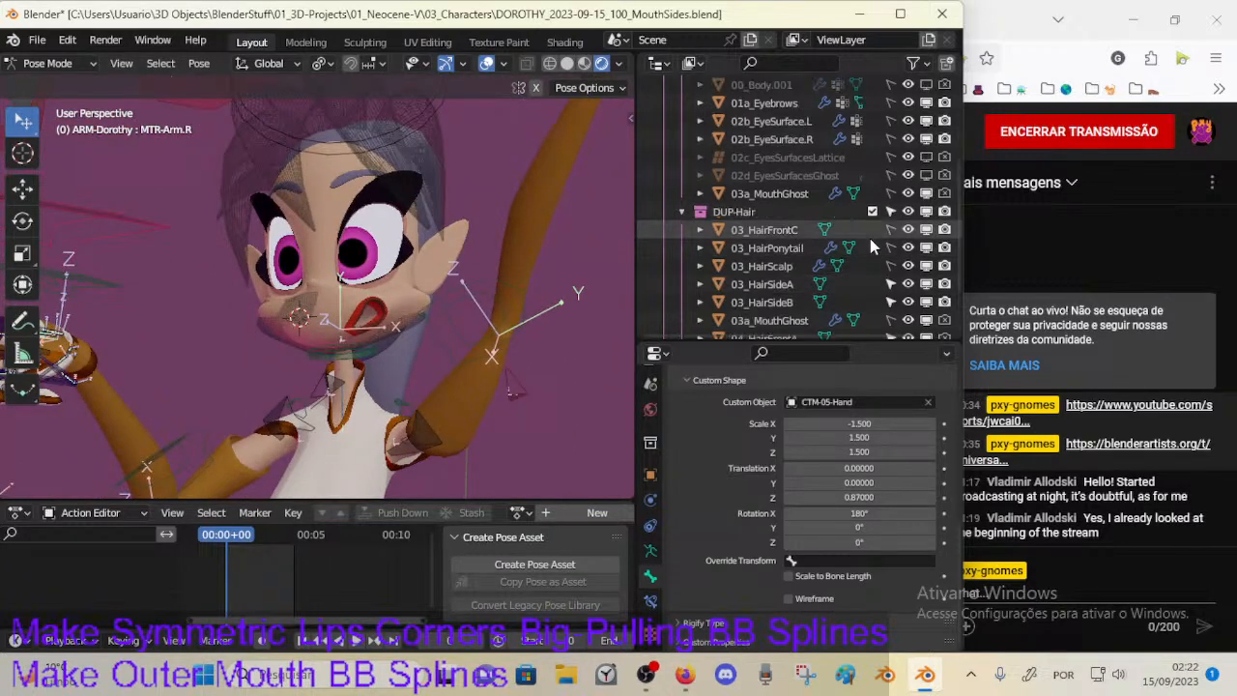
Step: Show the bone layer management settings beside the character's face
middle_click_drag(494, 243, 410, 250)
scroll(381, 191, "down", 2)
key("n")
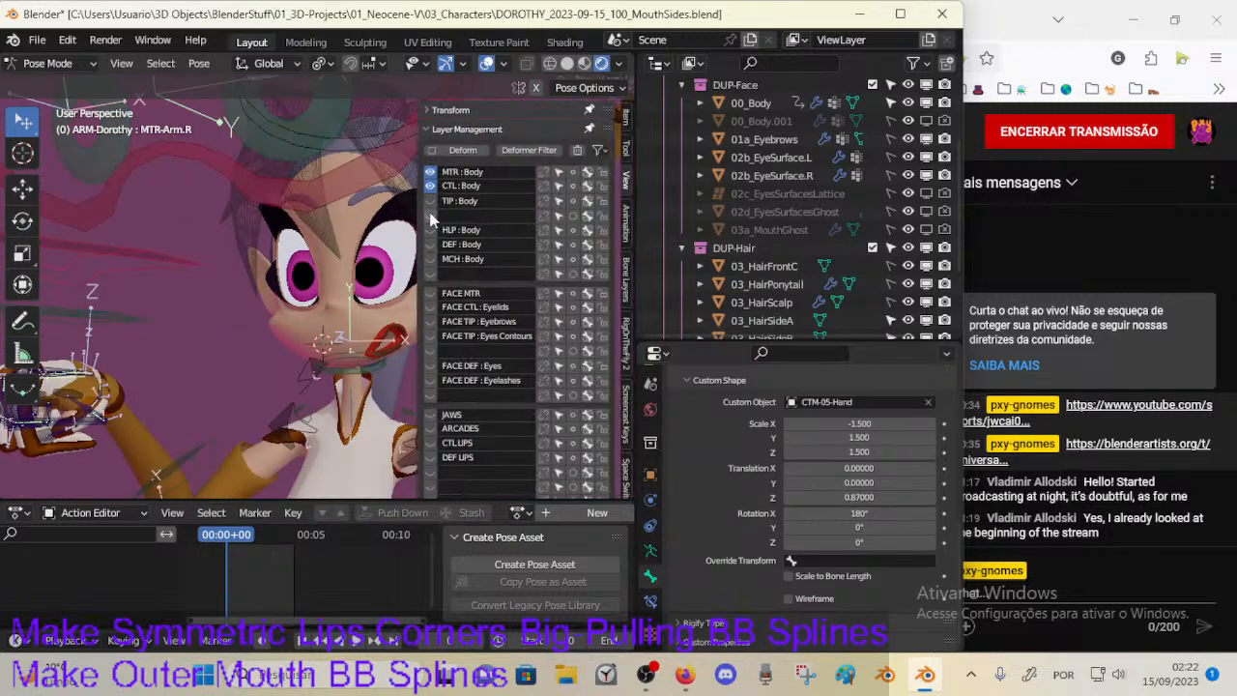
scroll(278, 183, "down", 3)
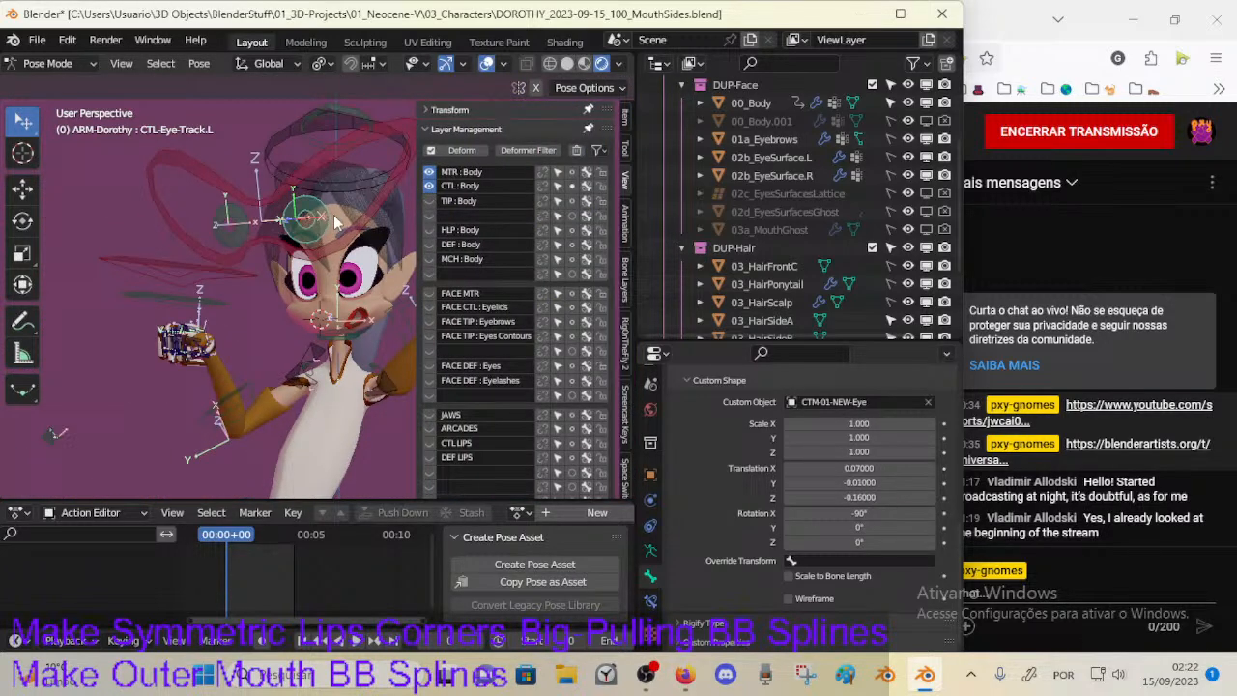
Step: Move MTR-Eyes-TRACK to redirect the gaze of both eyes
left_click_drag(338, 216, 341, 280)
scroll(376, 249, "up", 4)
middle_click_drag(341, 279, 277, 244)
key("g")
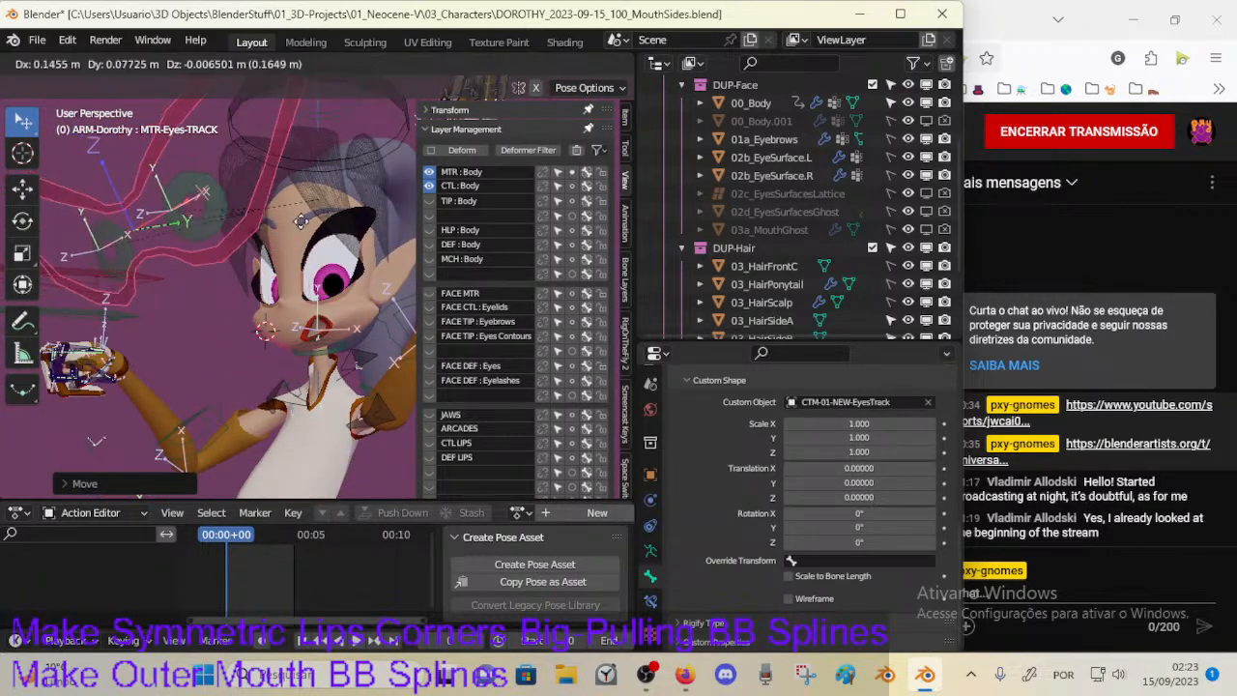
left_click(208, 193)
Step: Move CTL-Eye-Track.L and CTL-Eye-Track.R individually to adjust each eye's direction
left_click(208, 193)
key("g")
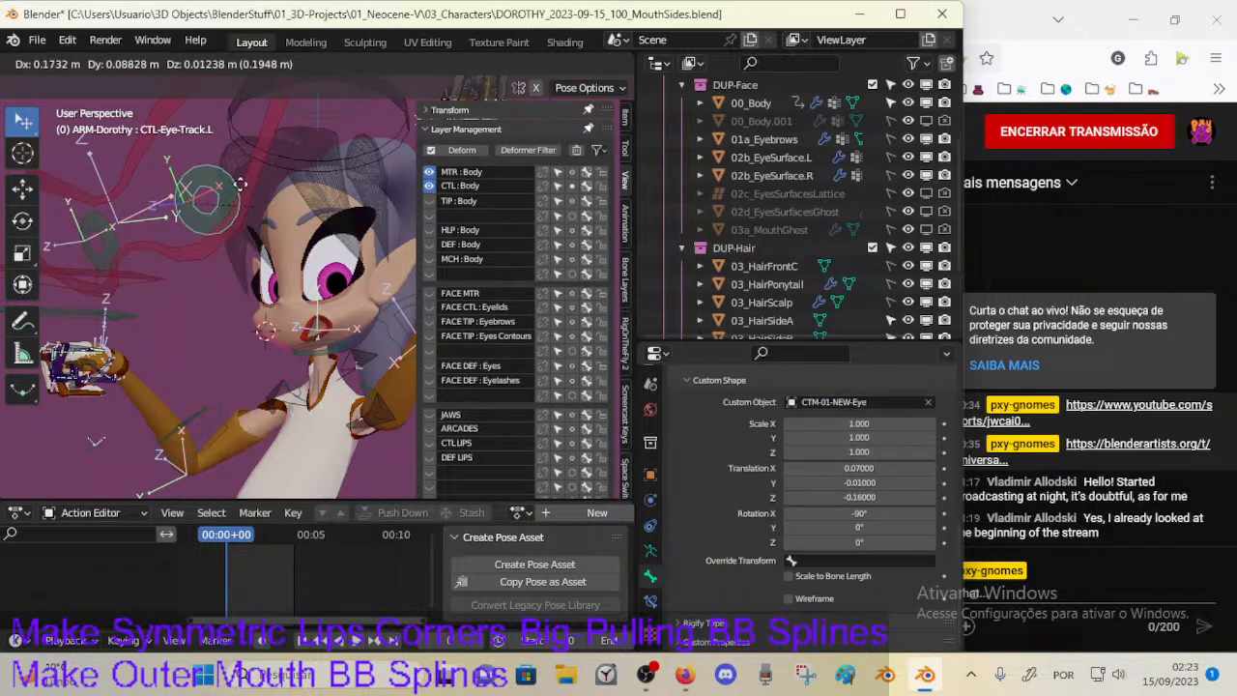
left_click(240, 184)
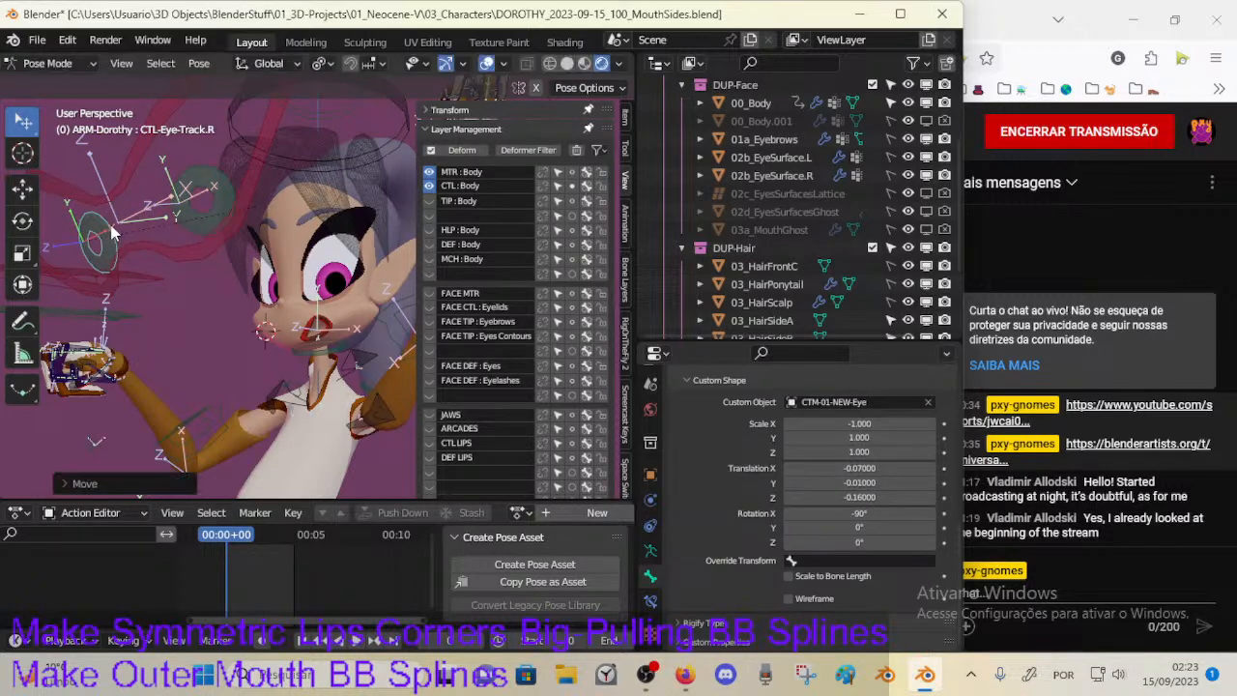
Step: Select CTL-Spine-BBH.004 at the neck and turn it with repeated trackball rotations
scroll(199, 250, "up", 5)
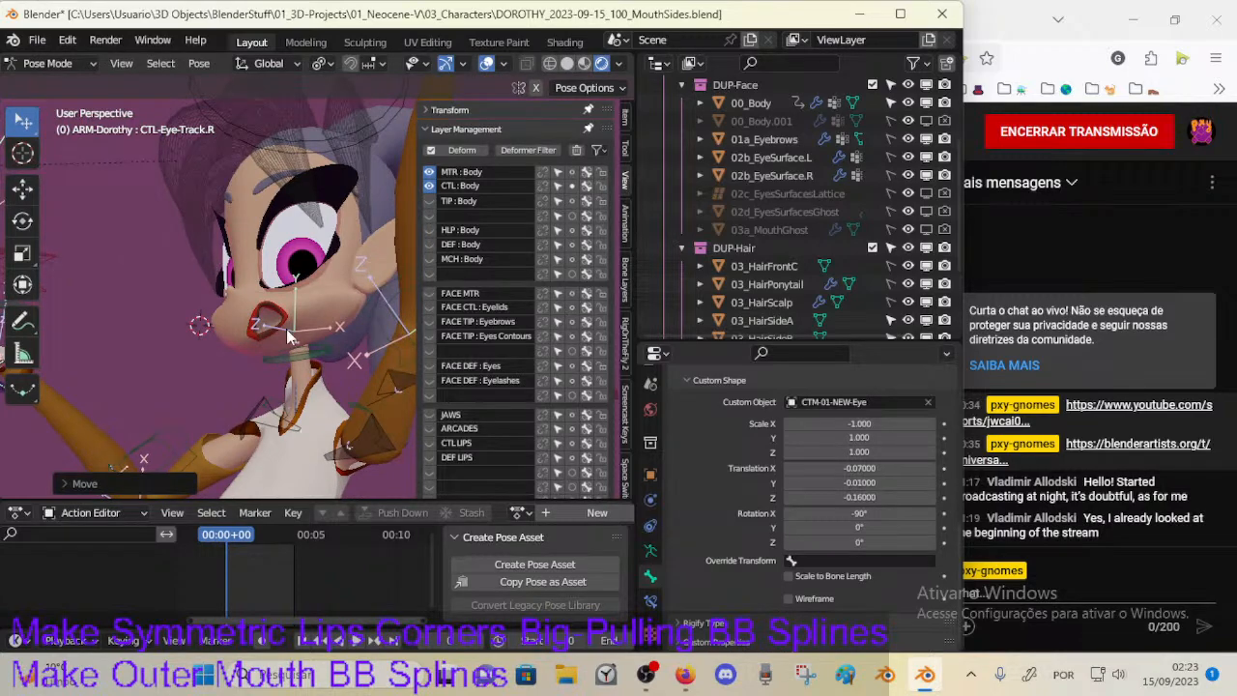
key("r")
key("r")
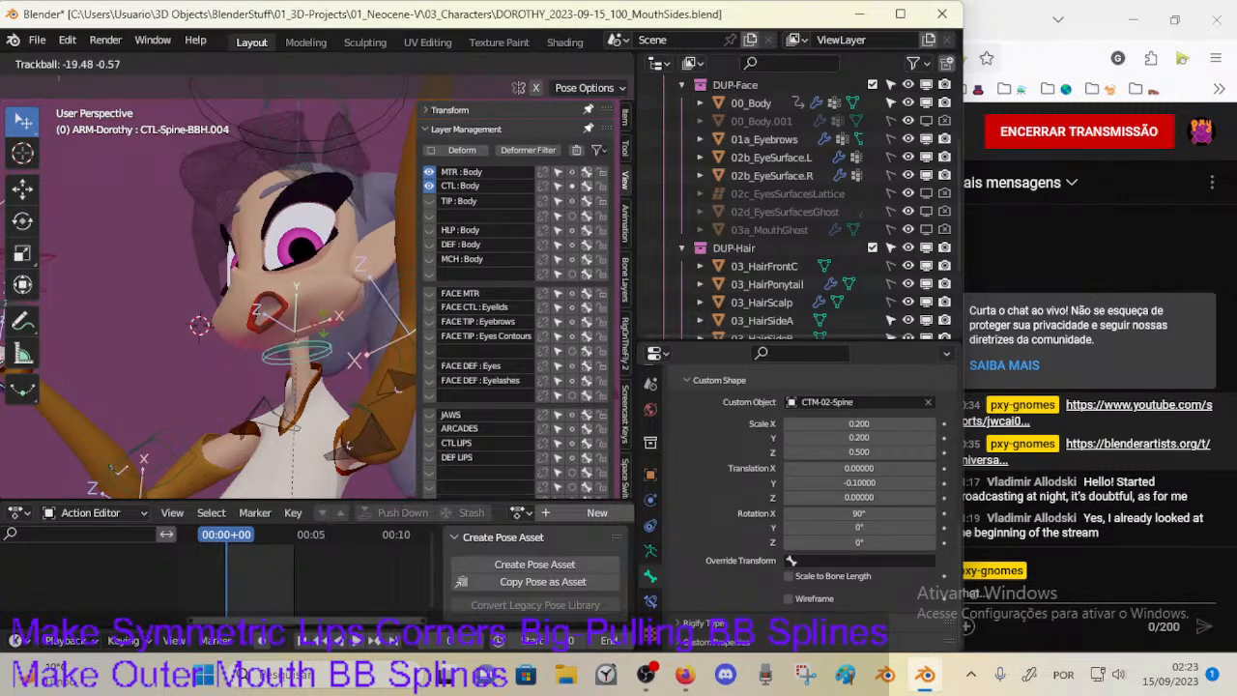
key("r")
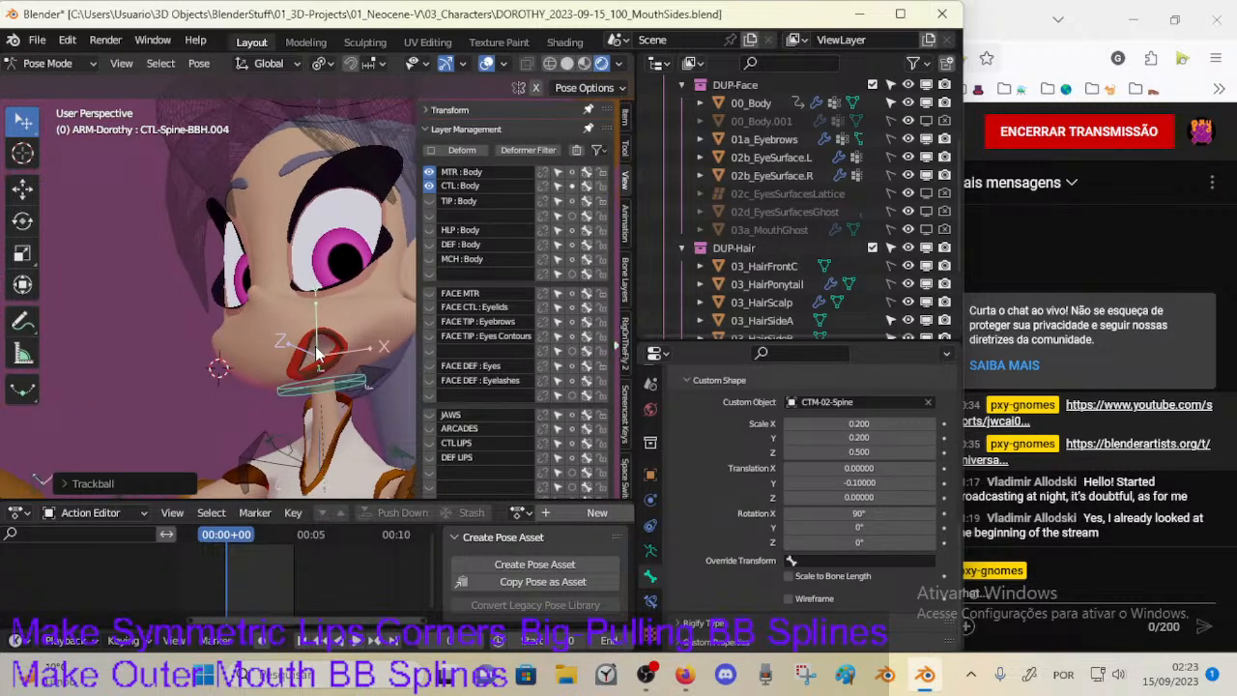
key("r")
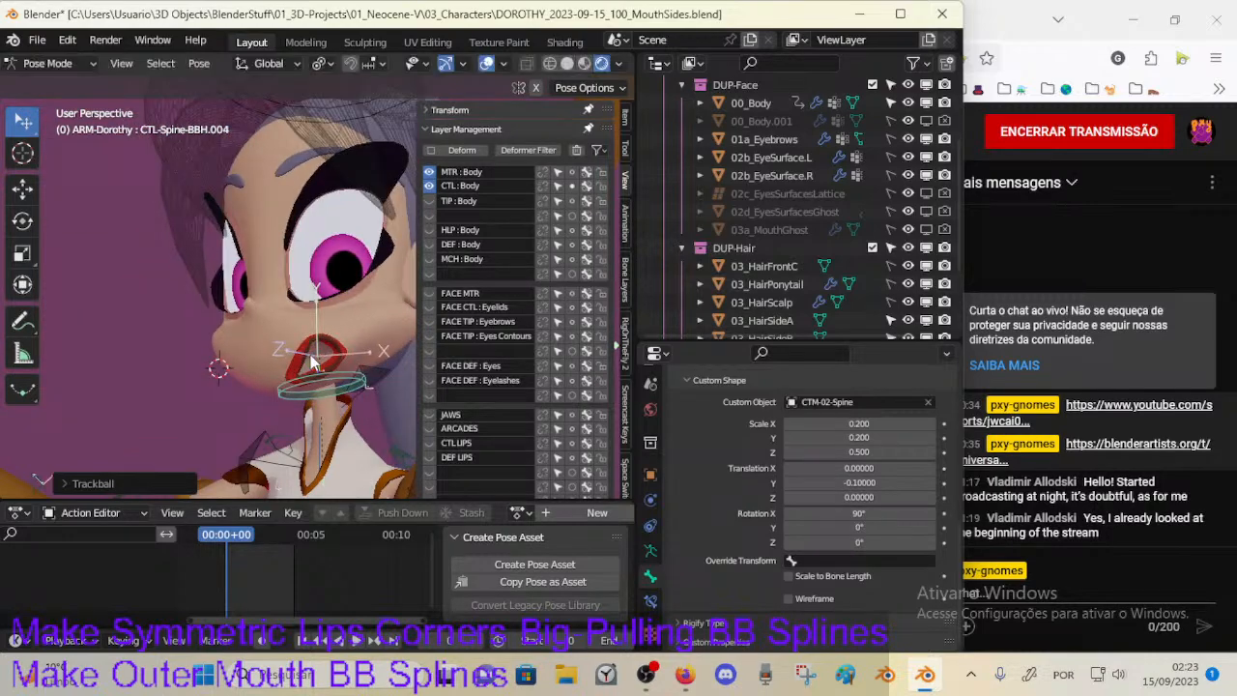
Step: Hide the MTR and CTL body layers, show the face master, eyelid, eyebrow and eye contour layers, and save the file
left_click(231, 358)
middle_click_drag(232, 358, 288, 319)
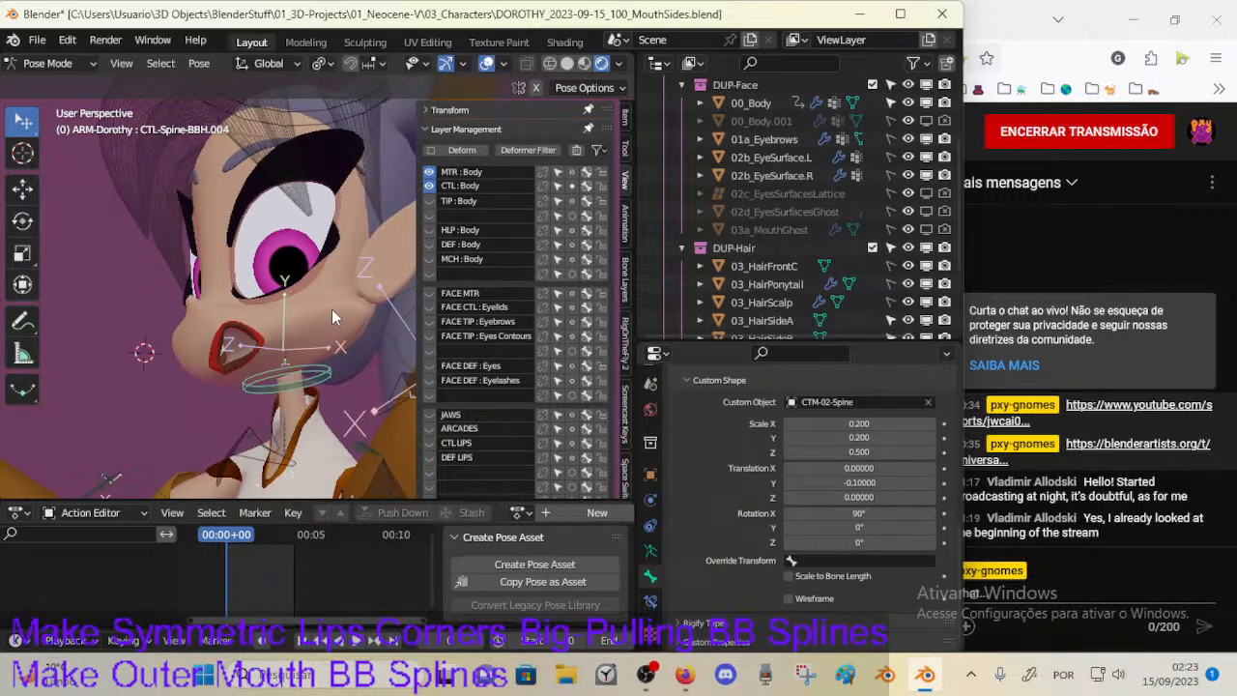
middle_click_drag(372, 265, 434, 279)
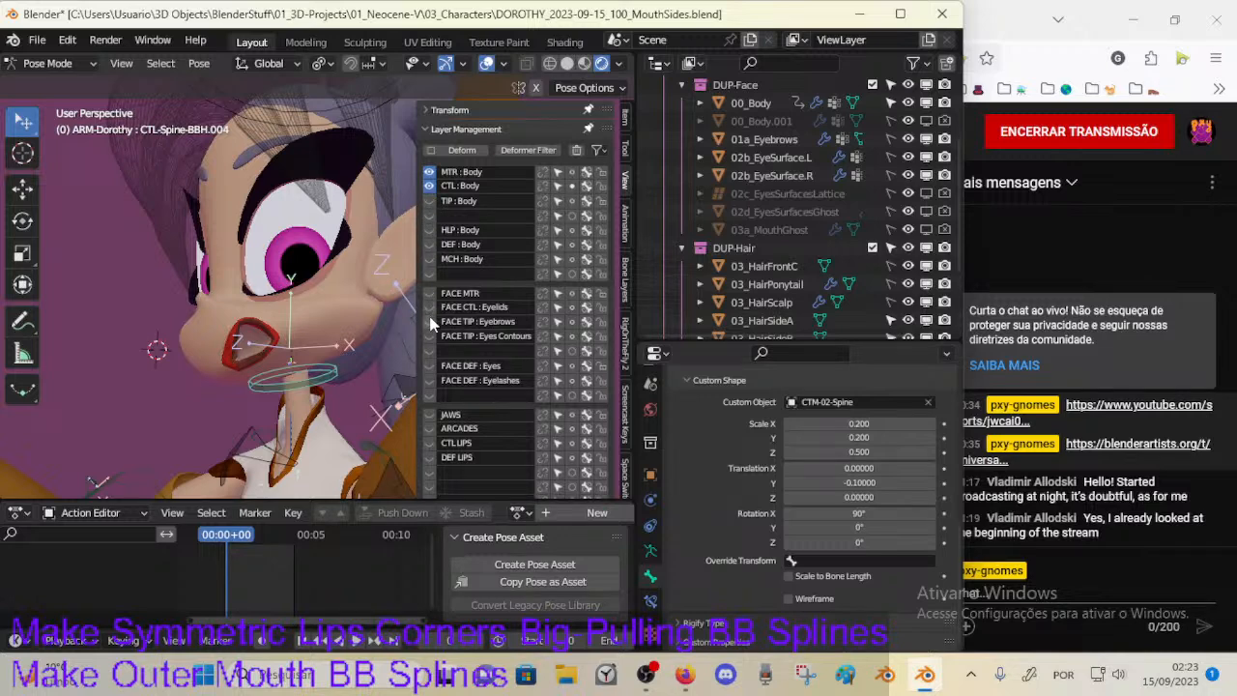
left_click(429, 187)
scroll(312, 259, "up", 4)
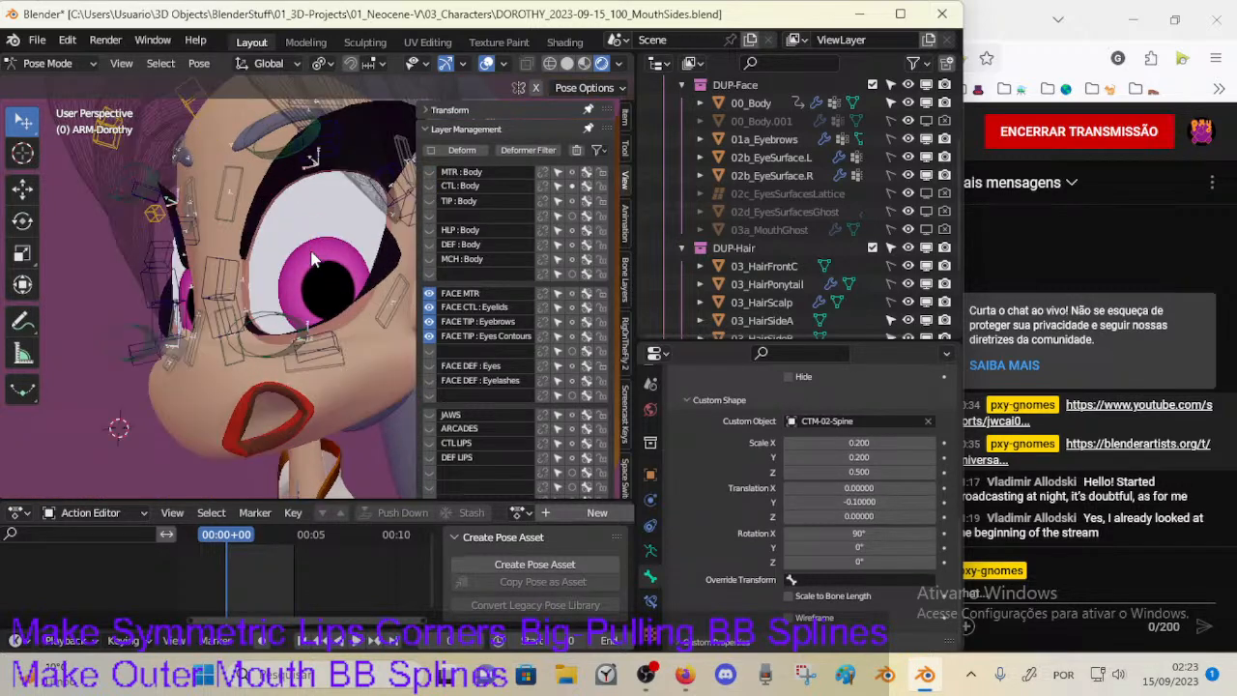
key("ctrl+s")
Step: Raise the left eye's lower contour with CTL-EyeContour-Bot.L and hide the sidebar
left_click(315, 298)
key("g")
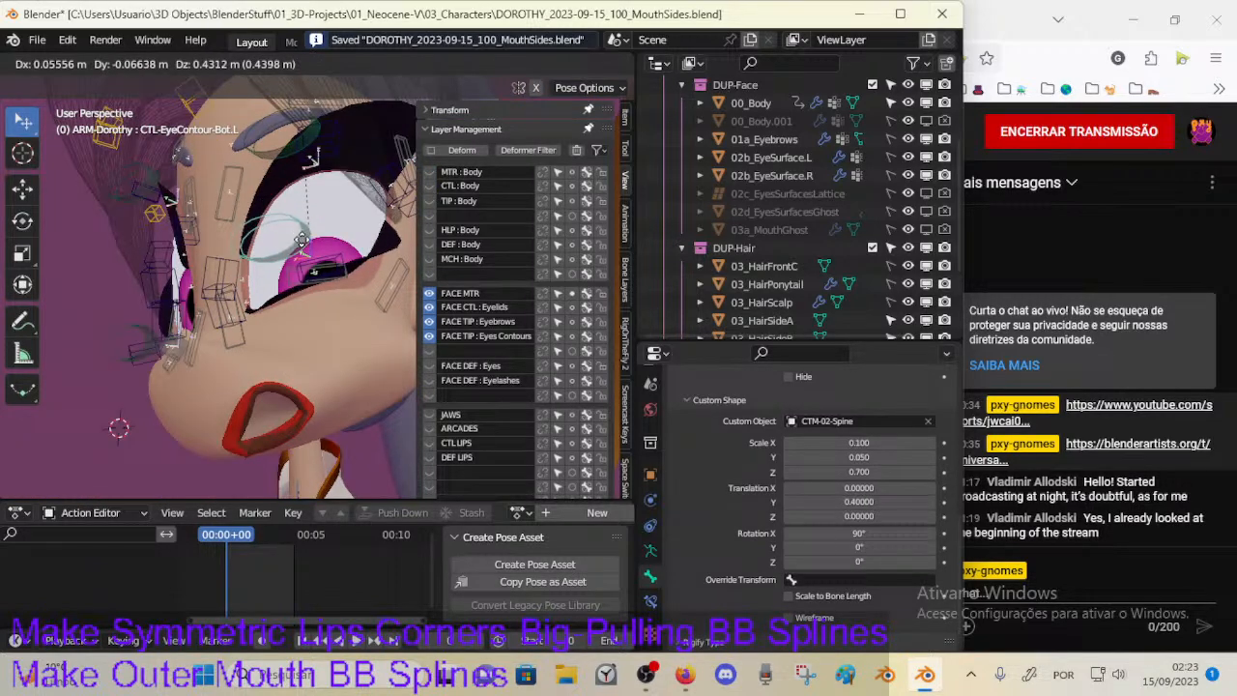
left_click(302, 239)
key("n")
middle_click_drag(311, 186, 325, 222)
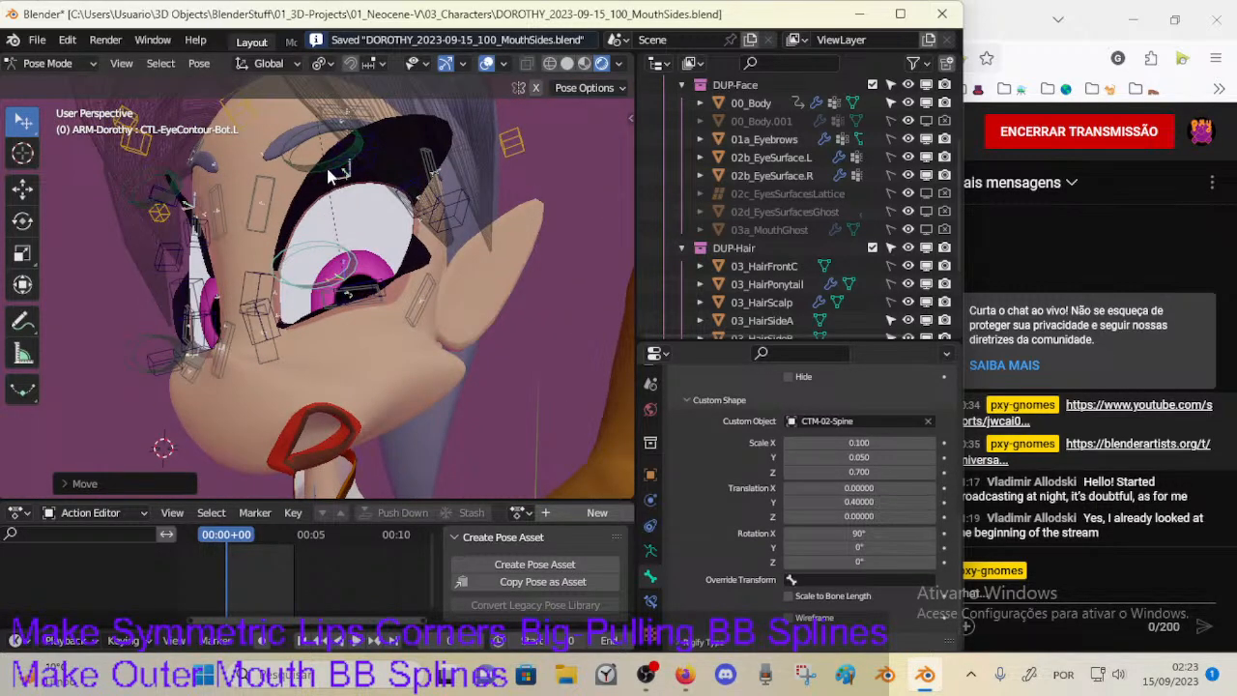
Step: Move CTL-EyeContour-Top.L to reshape the upper contour of the left eye
left_click(328, 176)
key("g")
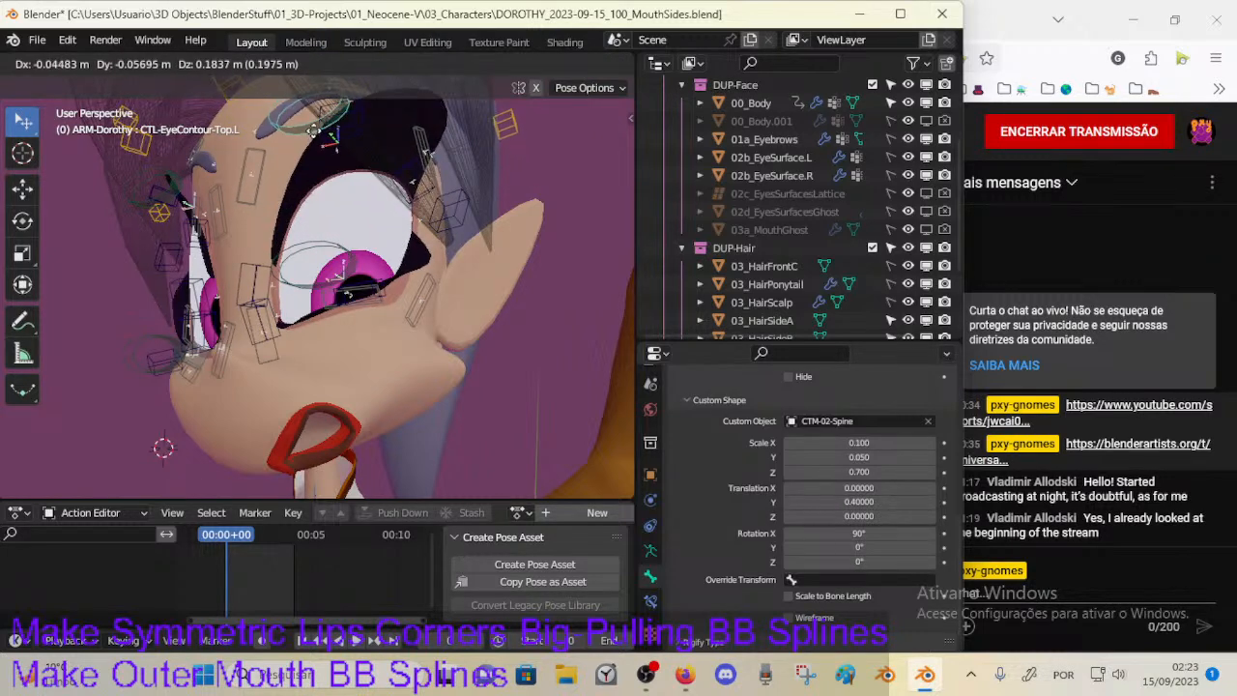
left_click(285, 169)
scroll(215, 209, "down", 3)
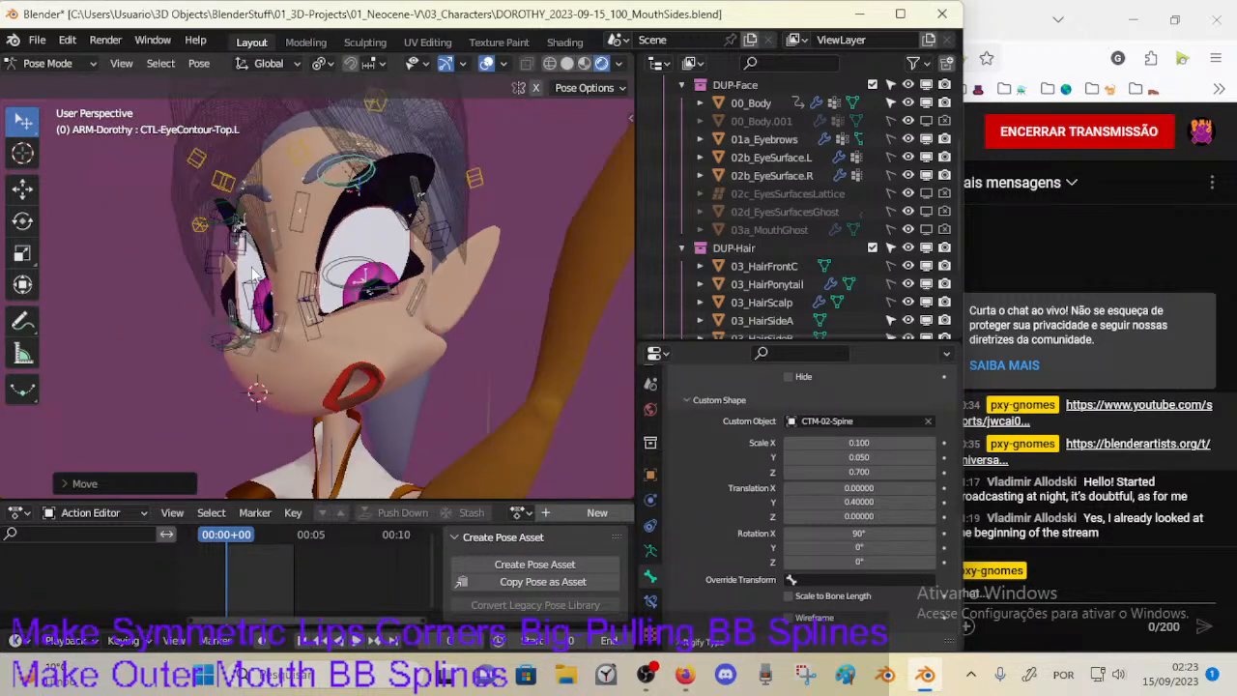
middle_click_drag(251, 321, 266, 316)
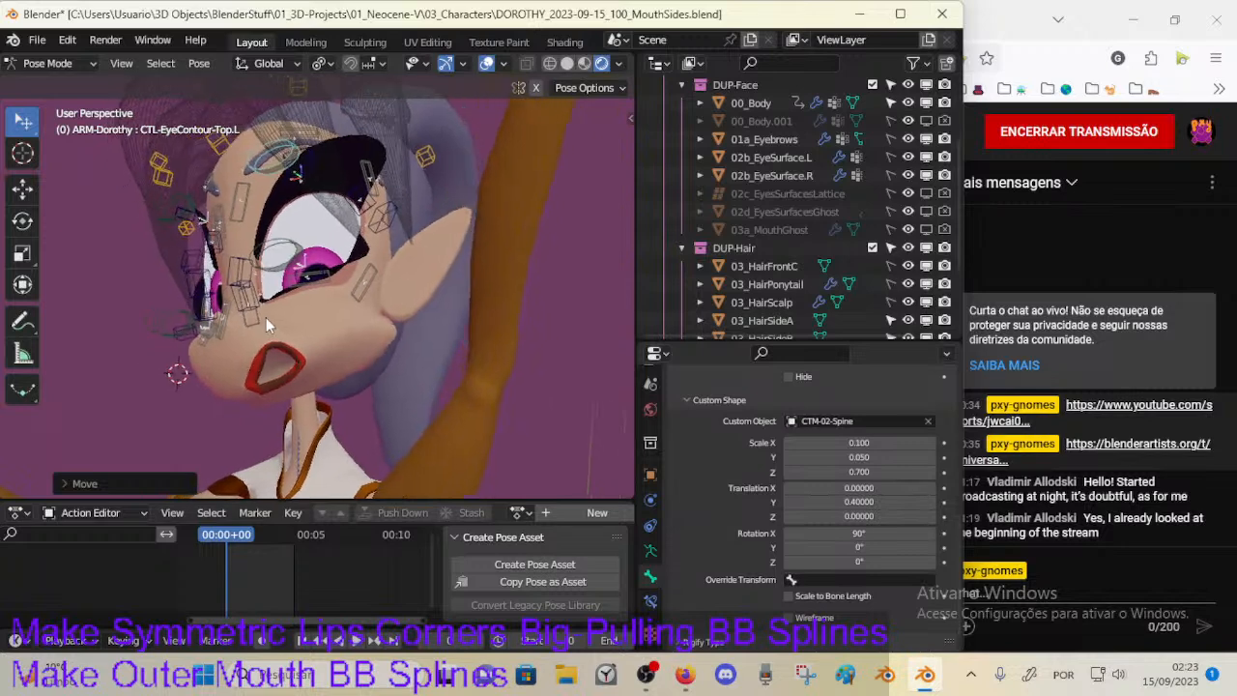
Step: Move CTL_Eyelid-BBH.L.002 and readjust CTL-EyeContour-Bot.L along the left eye's lower lid
left_click(366, 287)
key("g")
left_click(367, 280)
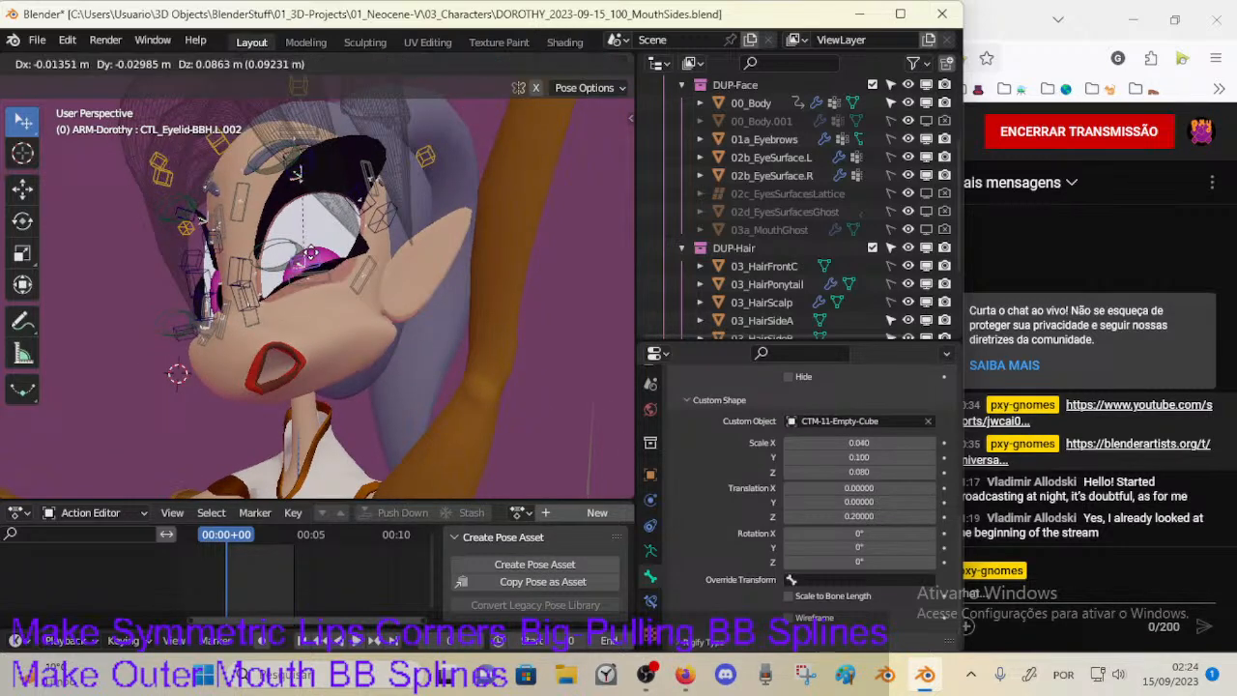
left_click(321, 261)
left_click(290, 237)
key("g")
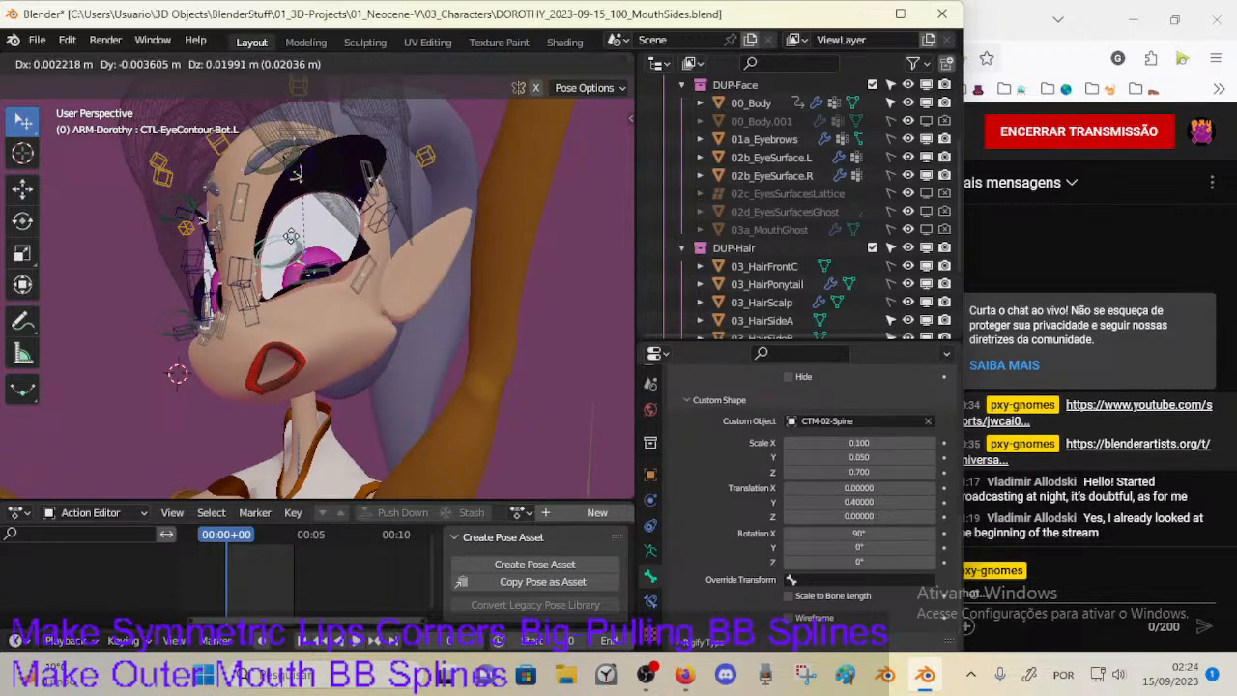
left_click(300, 253)
Step: Move CTL_Eyelid-BBH.L.001 at the outer corner of the left eye
left_click(383, 218)
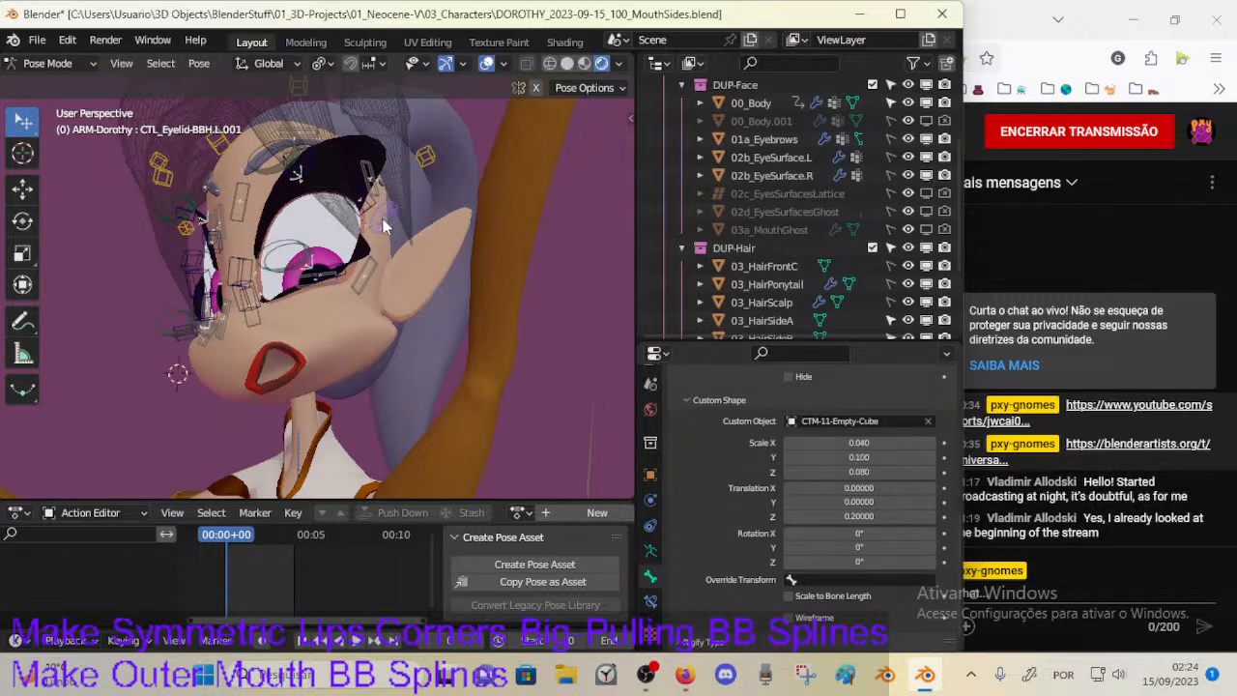
key("g")
left_click(367, 250)
Step: Move CTL-OrbicularisOculi-BBH.L.003 and CTL-OrbicularisOculi-BBH.L.002 above the left eye
middle_click_drag(367, 249, 318, 214)
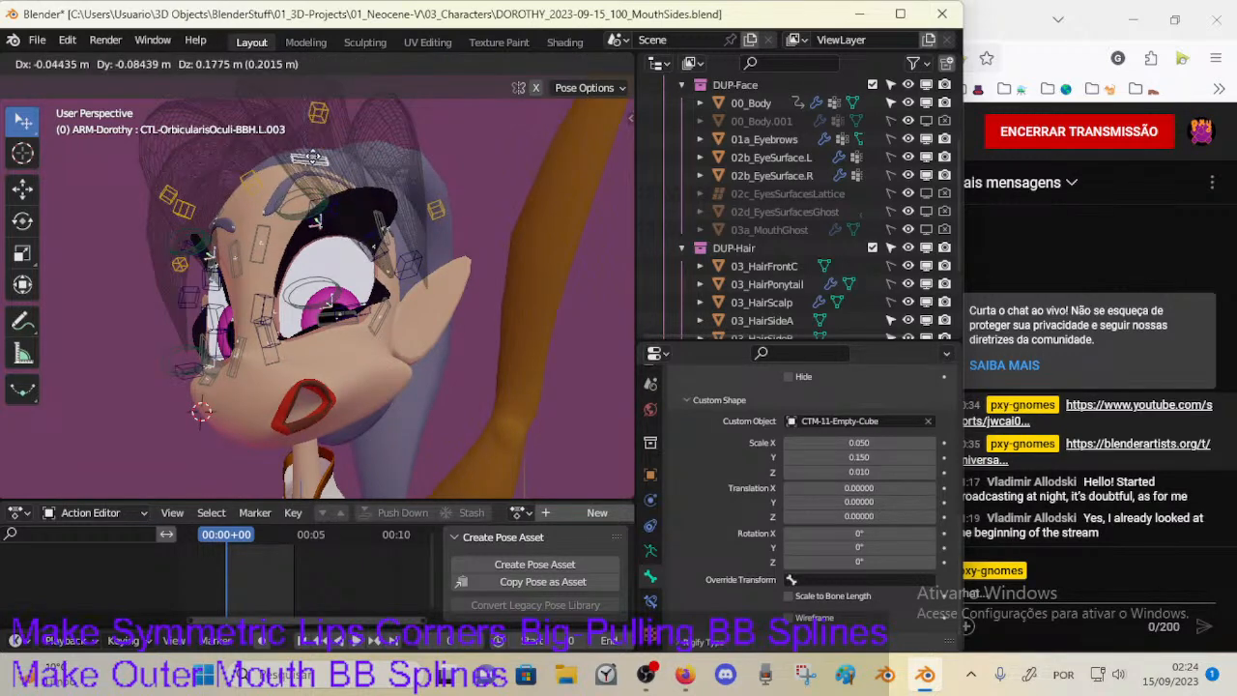
left_click(274, 189)
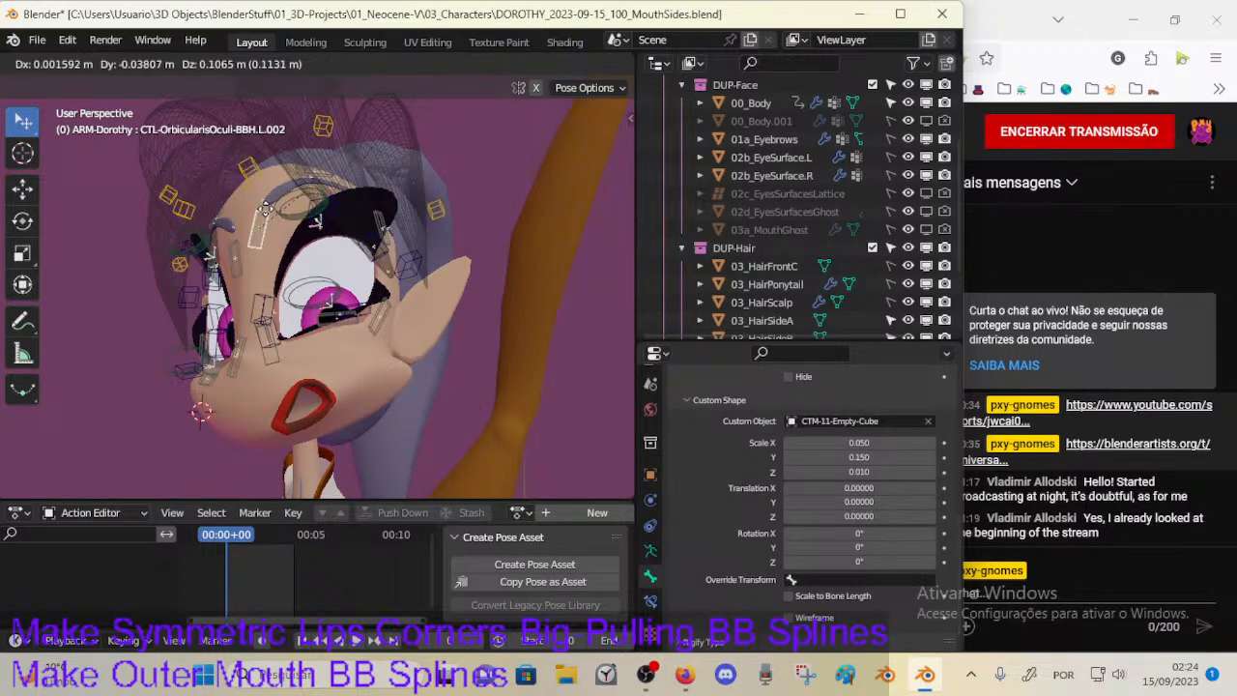
left_click(266, 207)
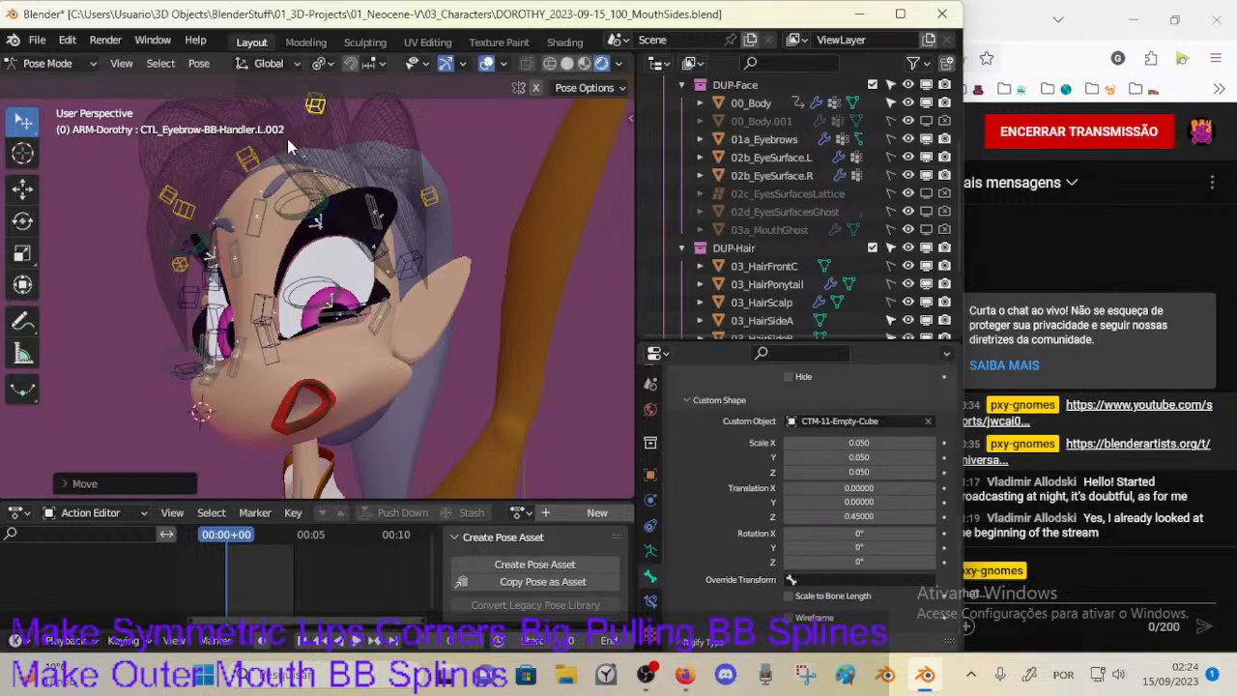
Step: Reshape the left eyebrow by moving CTL_Eyebrow-BB-Handler.L.001, .002 and .003, also rotating the .001 handle
key("r")
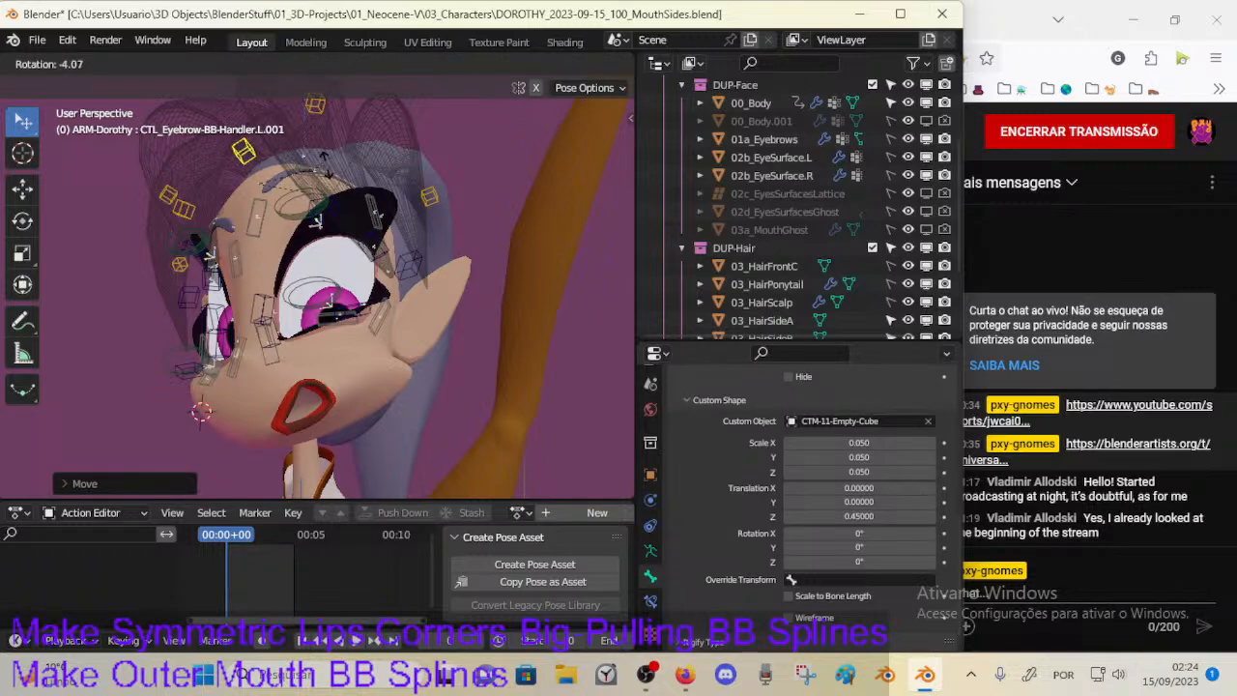
left_click(318, 177)
key("g")
left_click(321, 165)
left_click(431, 196)
key("g")
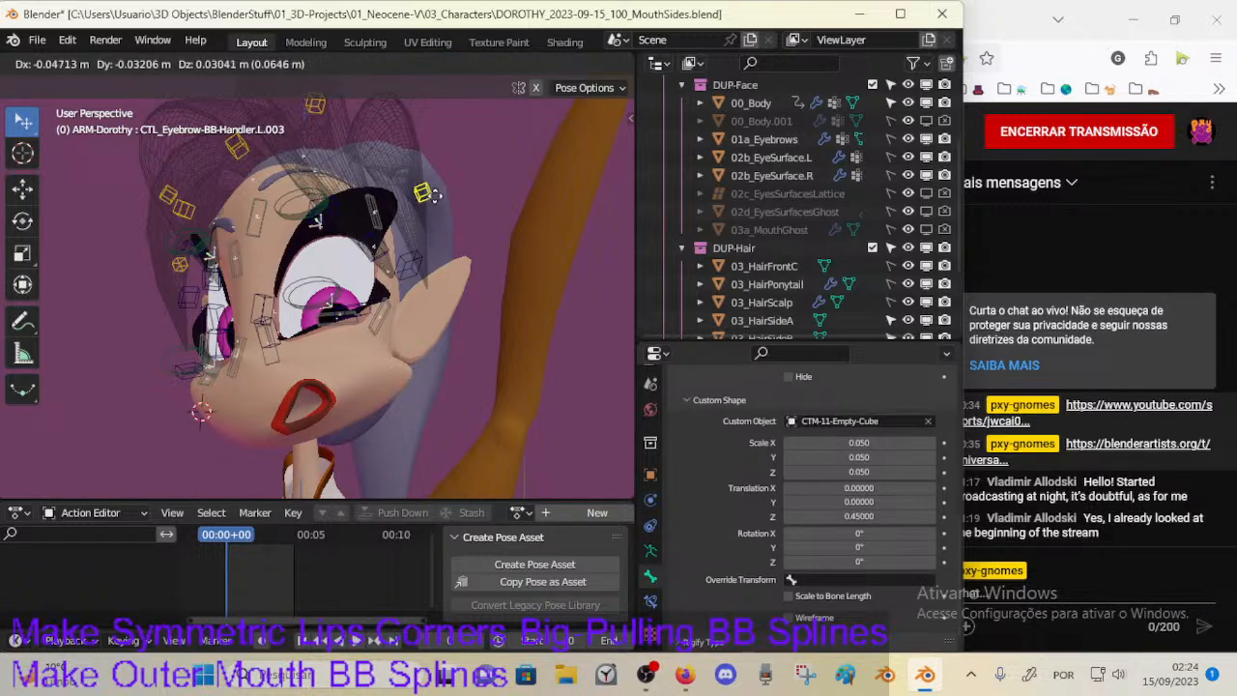
left_click(435, 197)
Step: Move the left eyelid controls CTL_Eyelid-BBH.L.001 and CTL_Eyelid-BBH.L.002 again to refine the lower lid
left_click(421, 261)
key("g")
left_click(418, 267)
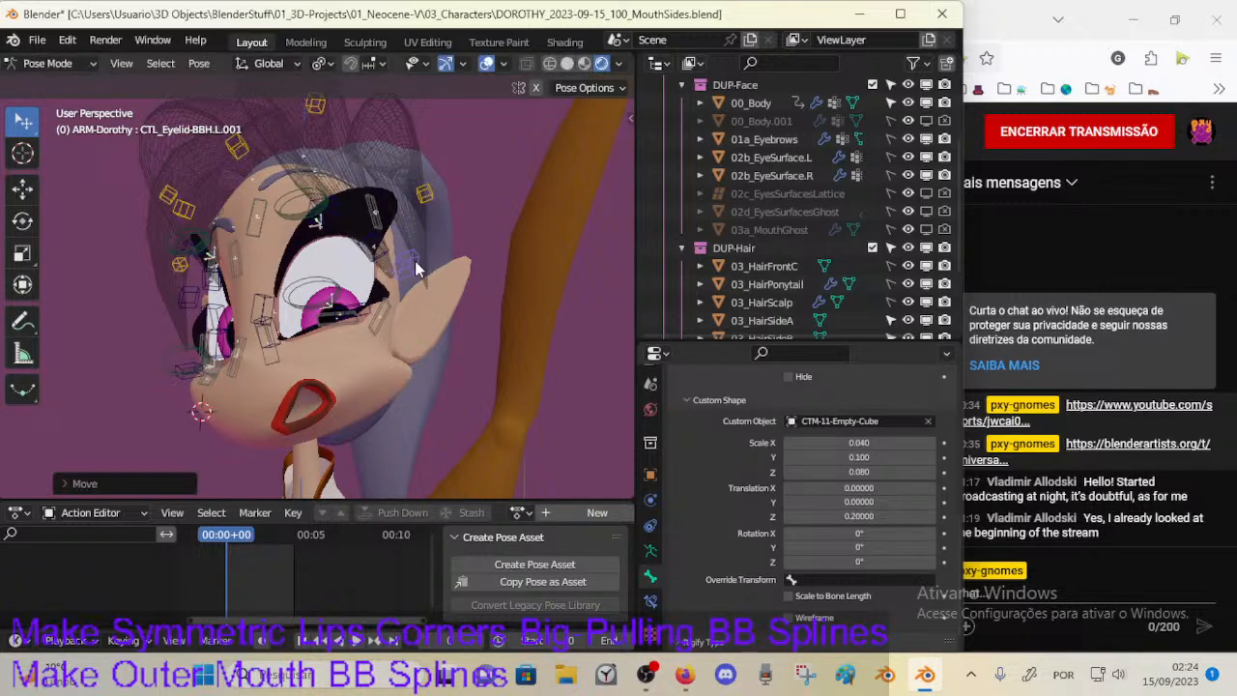
left_click(348, 318)
key("g")
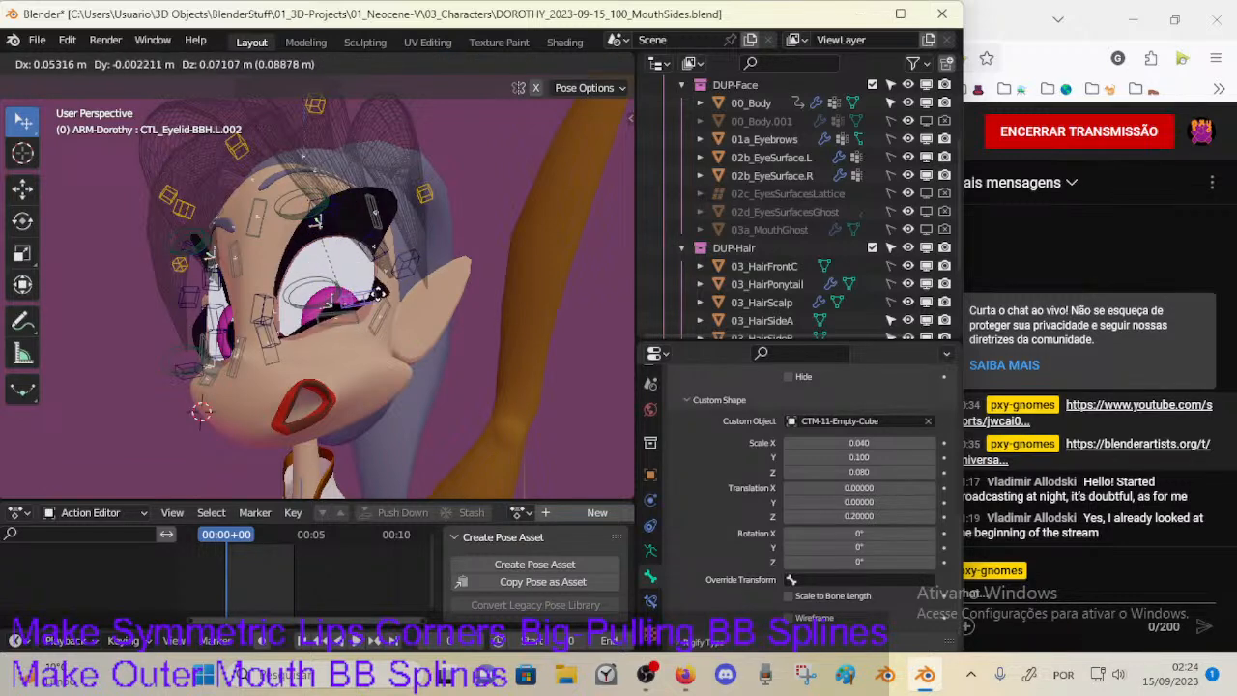
left_click(382, 295)
Step: Move and rotate CTL_Eyelid-BBH.L.004 beside the nose to shape the left eye's inner edge
scroll(304, 293, "down", 6)
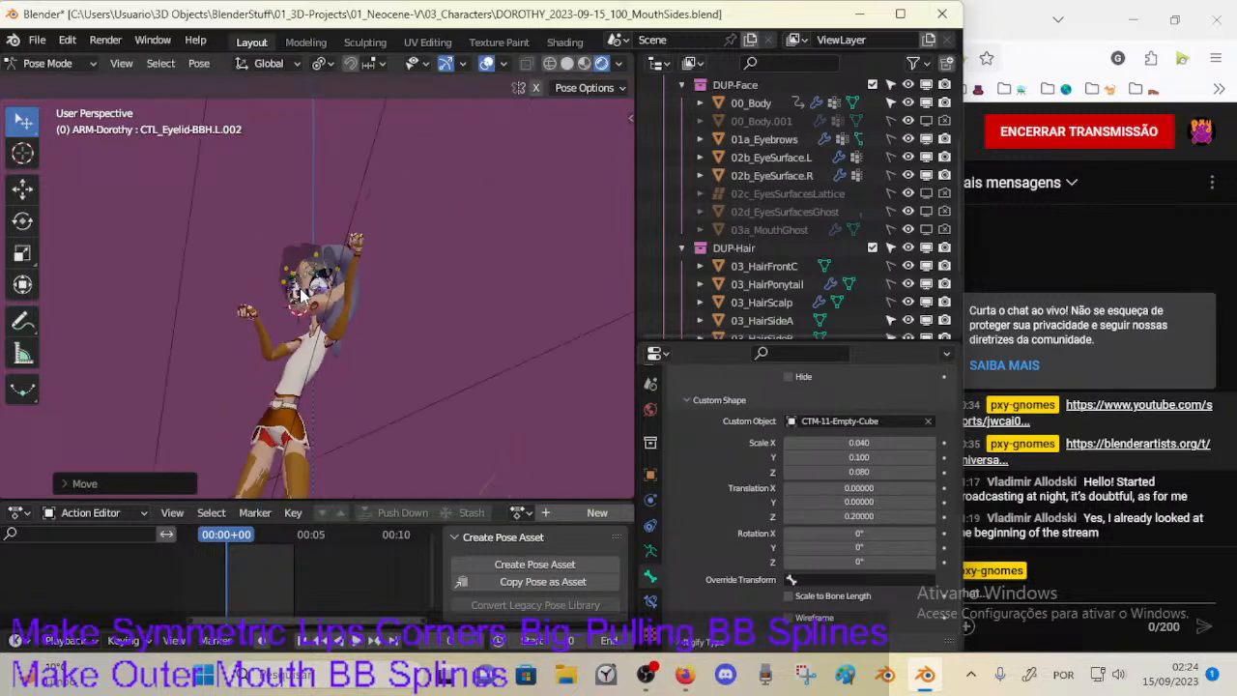
scroll(301, 294, "up", 8)
middle_click_drag(300, 294, 311, 292)
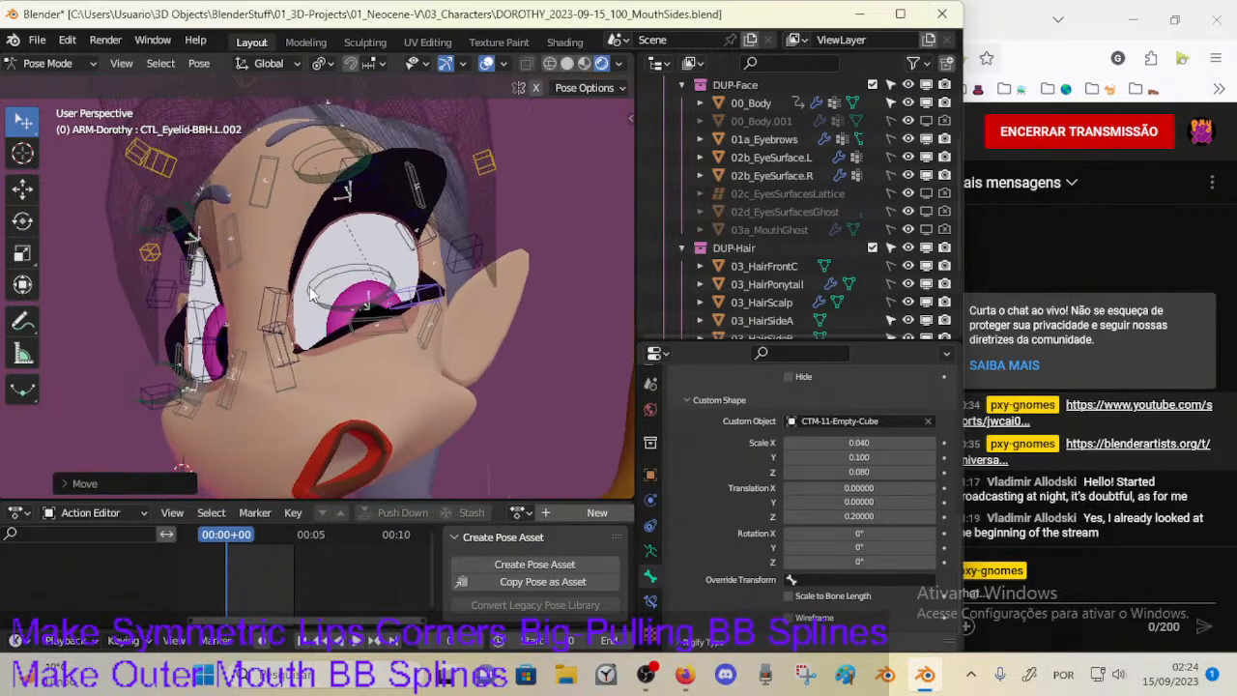
left_click(280, 343)
key("g")
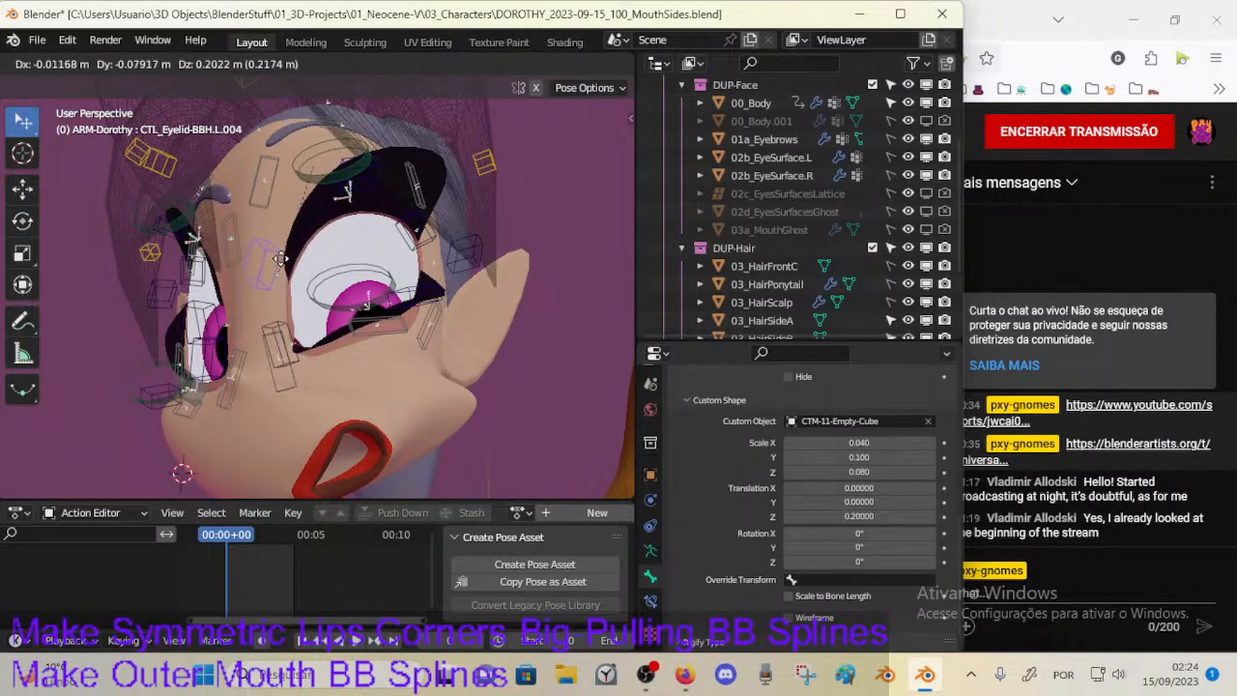
left_click(319, 246)
key("r")
left_click(353, 257)
key("g")
left_click(368, 215)
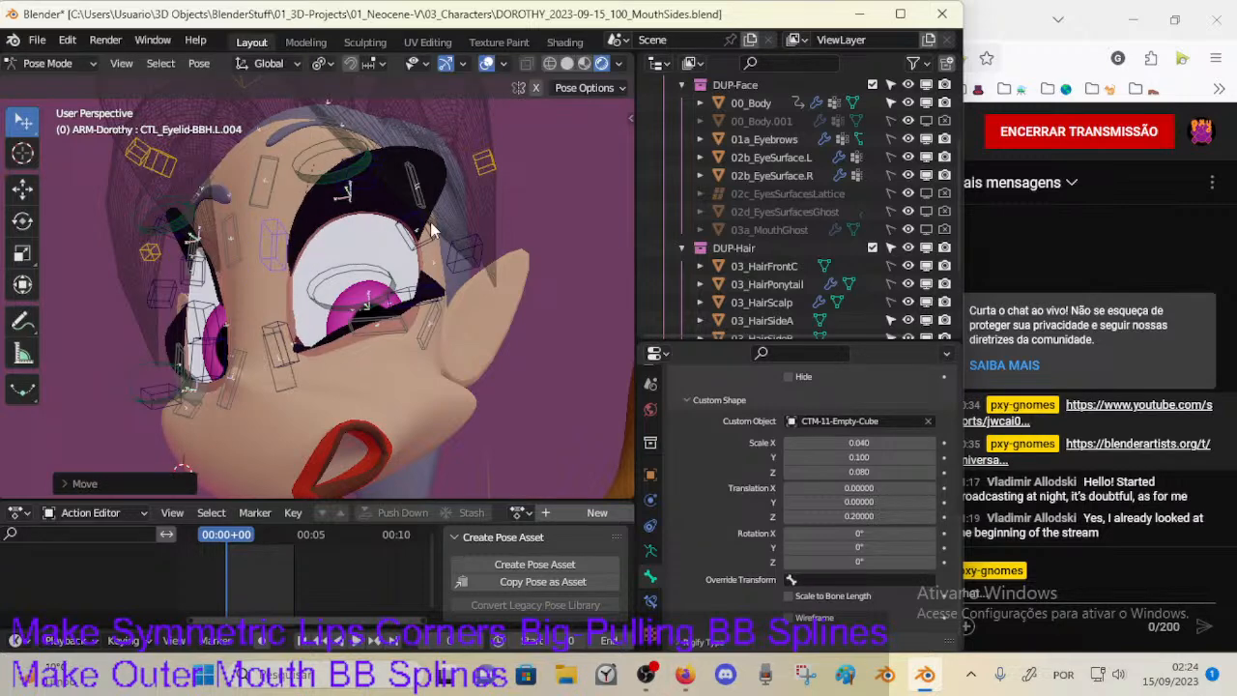
Step: Rotate and move CTL_Eyelid-BBH.L.006 to bend the outer part of the left upper eyelid
left_click(428, 230)
key("r")
left_click(445, 262)
key("g")
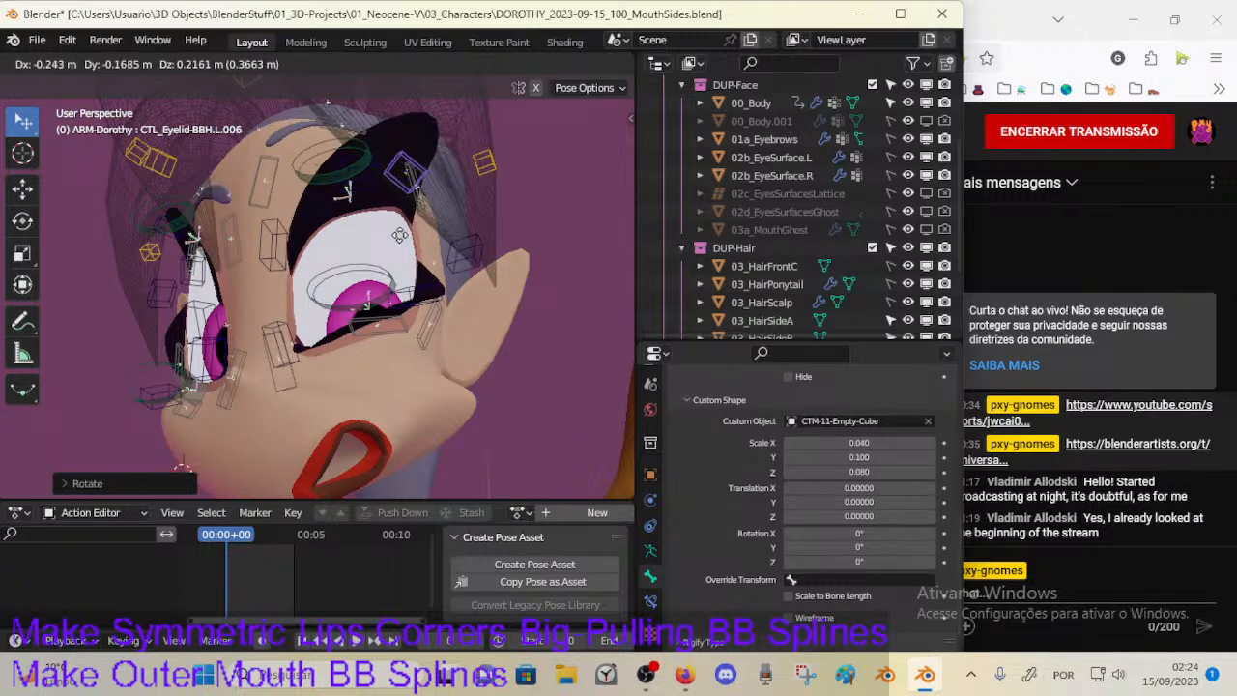
left_click(433, 263)
key("r")
left_click(440, 259)
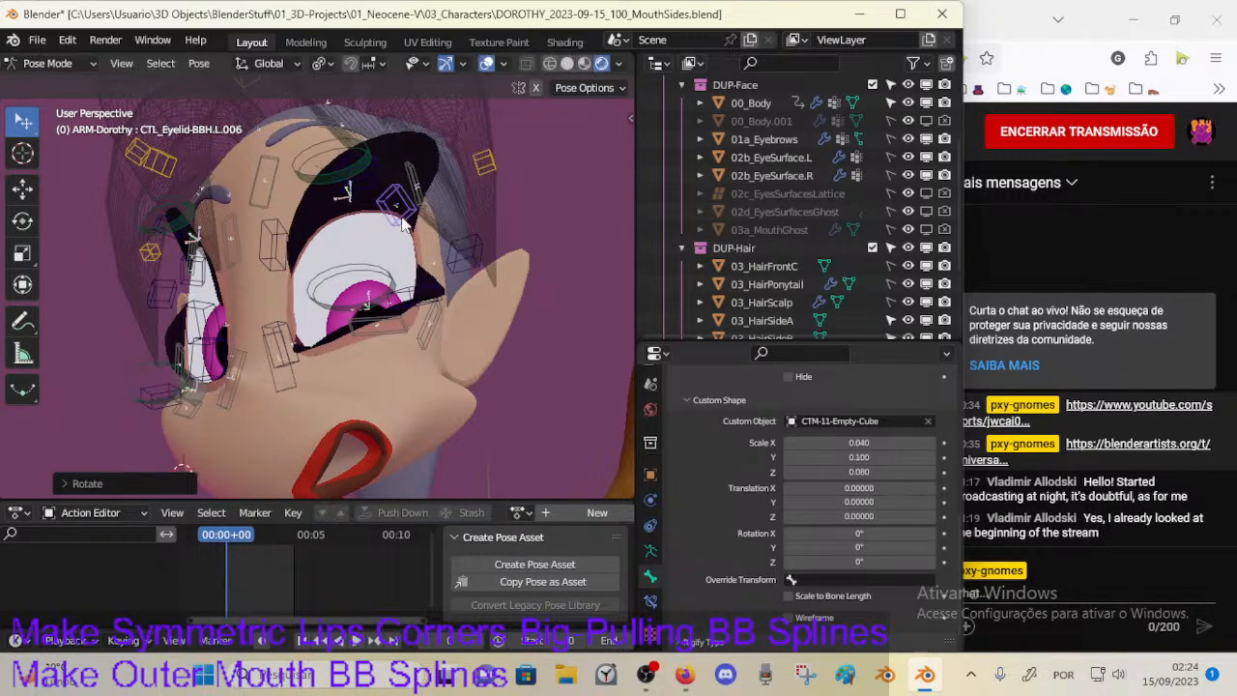
middle_click_drag(388, 202, 391, 213)
key("g")
left_click(396, 222)
Step: Move and rotate CTL_Eyelid-BBH.L.003 to shape the inner part of the left lower eyelid
left_click(299, 356)
key("g")
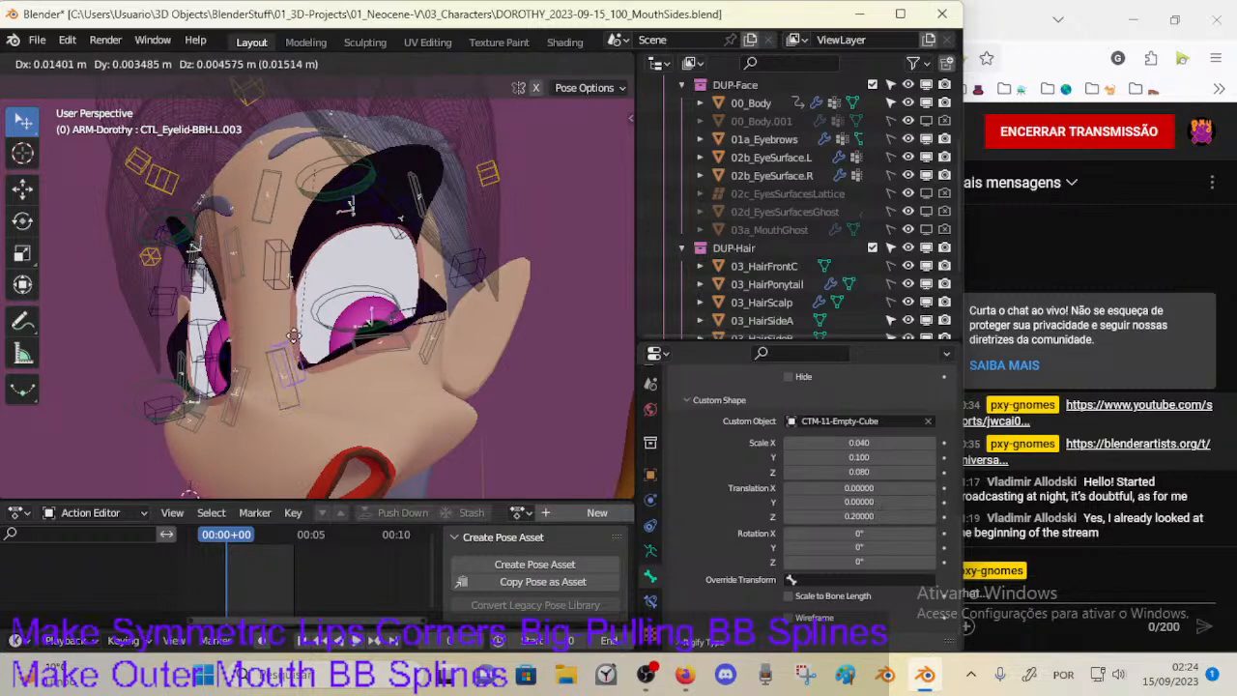
left_click(288, 330)
key("r")
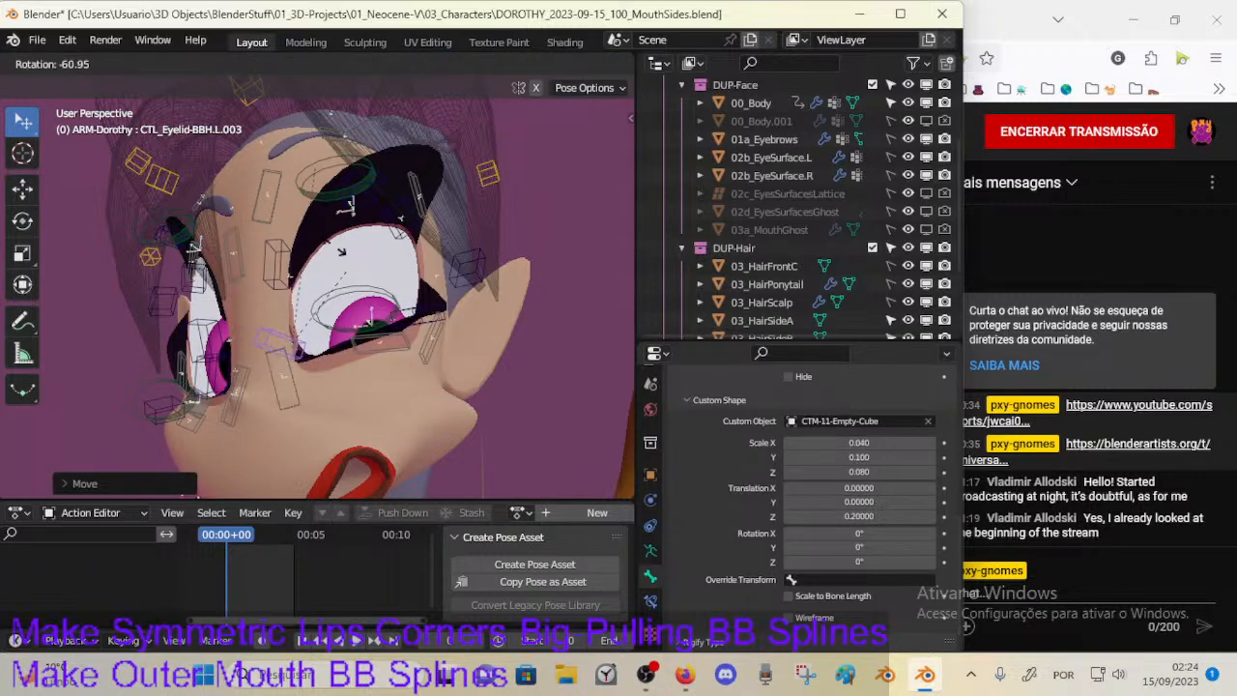
left_click(341, 252)
key("g")
left_click(342, 259)
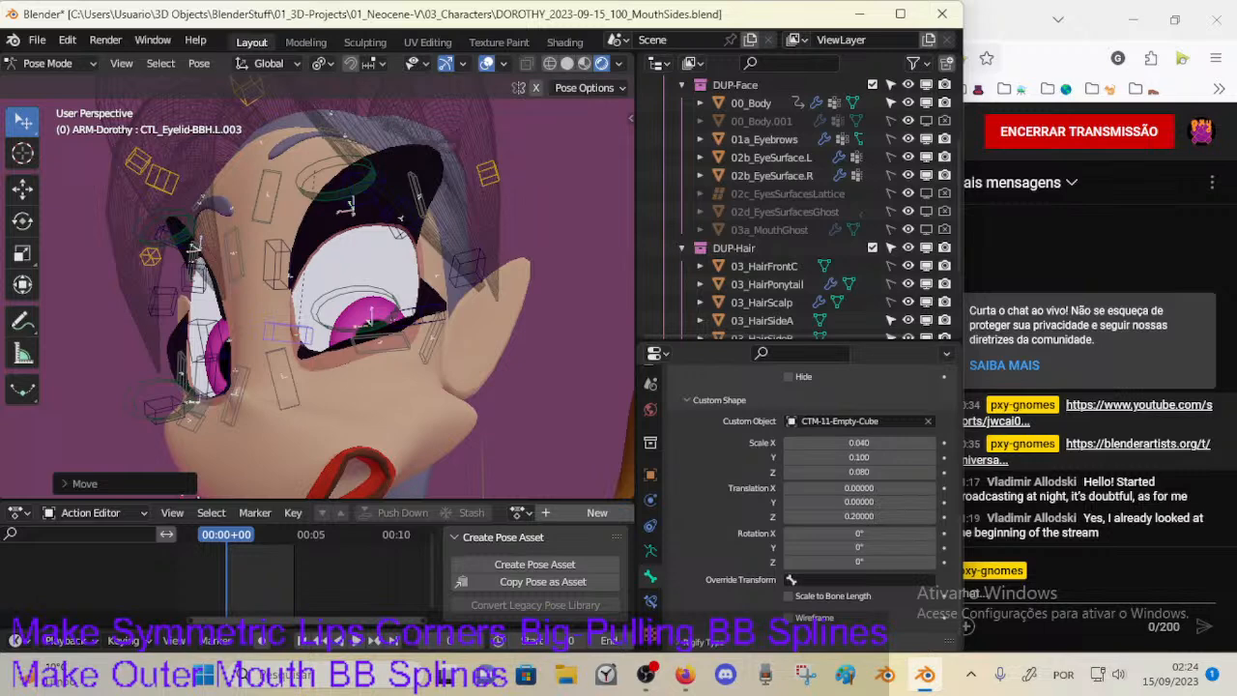
key("r")
left_click(352, 294)
Step: Move CTL-OrbicularisOculi-BBH.L.001 at the inner side and CTL-OrbicularisOculi-BBH.L.005 at the outer side of the left eye
left_click(284, 373)
key("g")
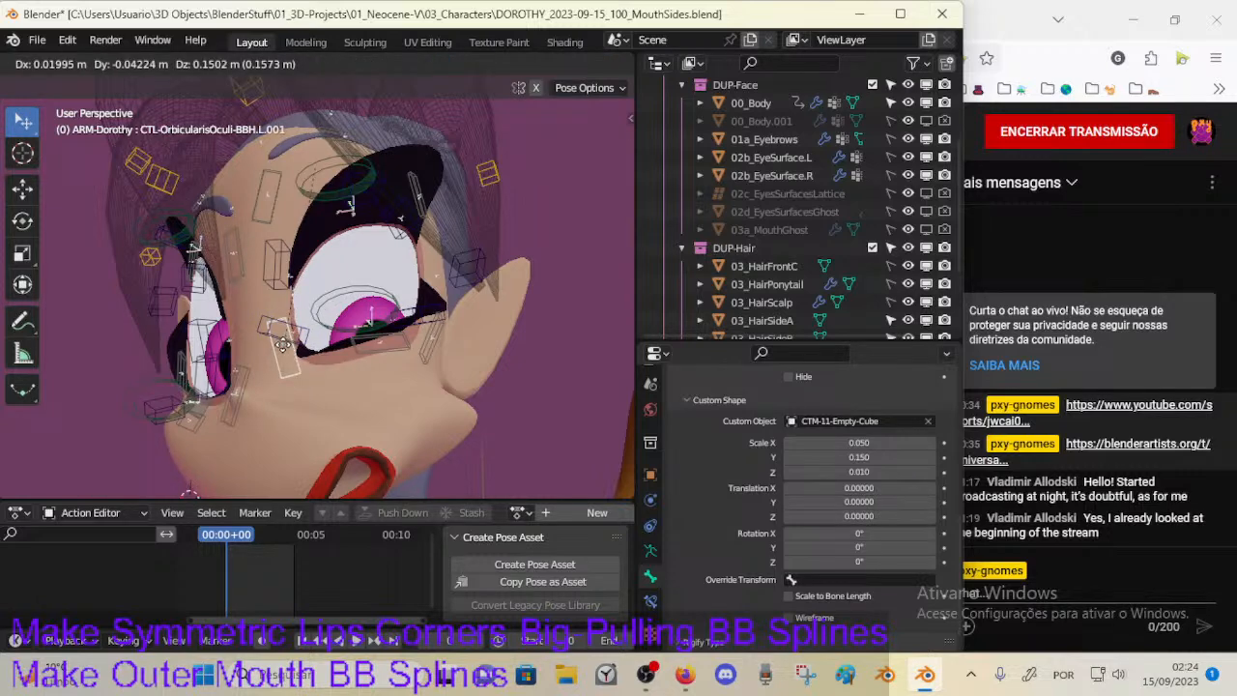
left_click(280, 348)
left_click(423, 346)
key("g")
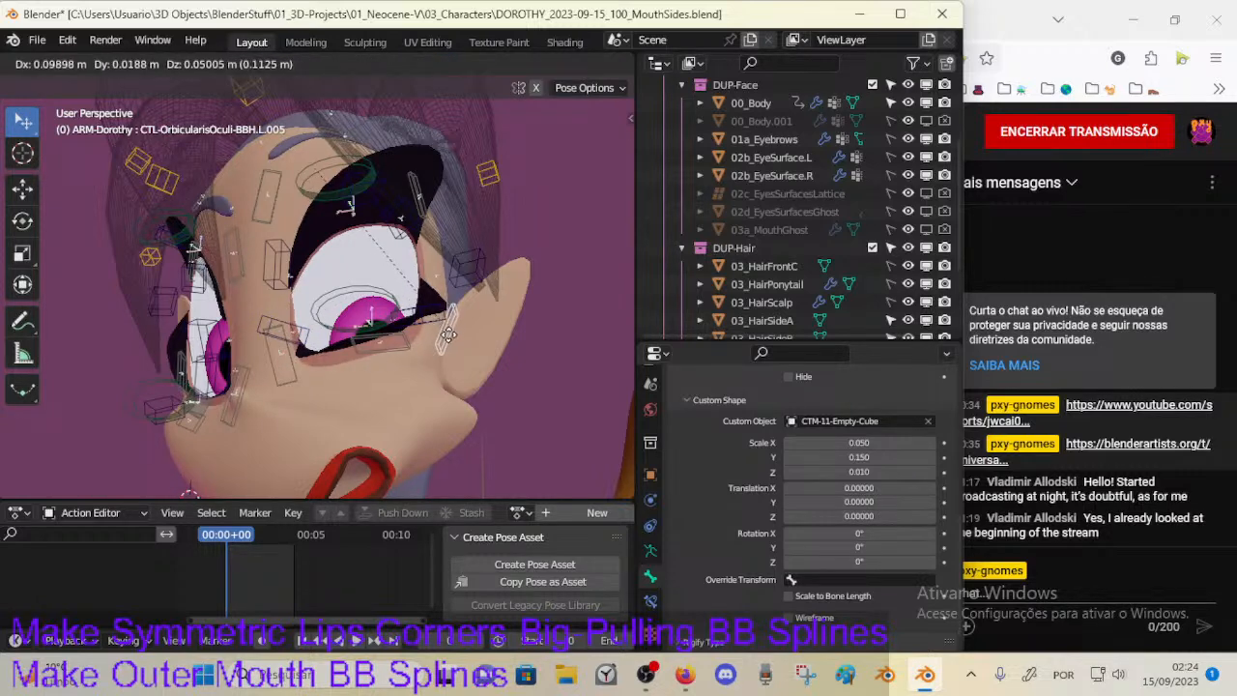
left_click(448, 335)
Step: Move CTL-OrbicularisOculi-BBH.L.006 below the left eye and readjust CTL-OrbicularisOculi-BBH.L.005 beside it
left_click(413, 342)
key("g")
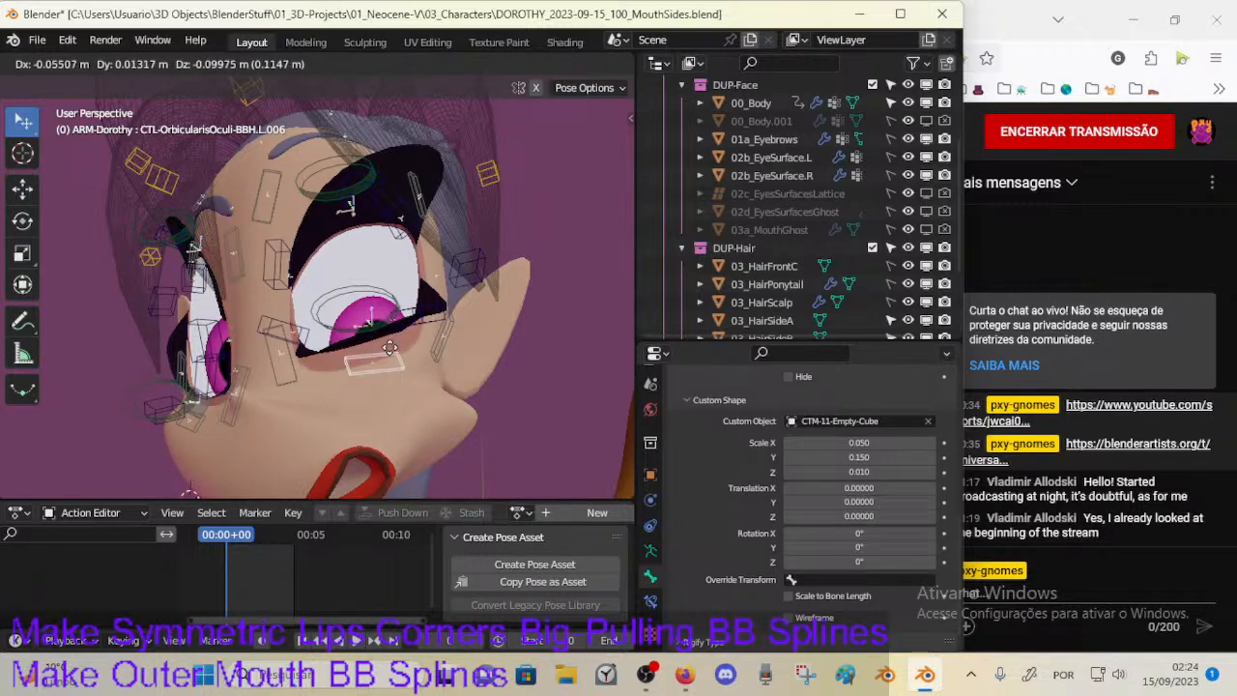
left_click(414, 330)
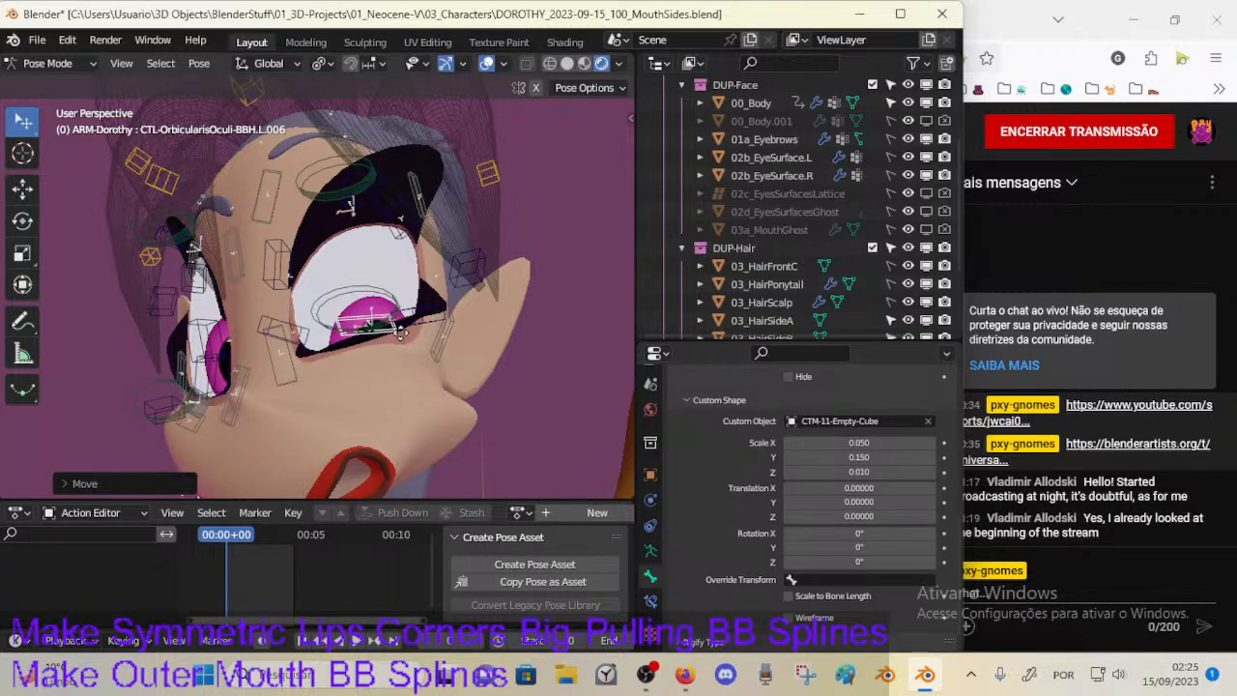
left_click(435, 332)
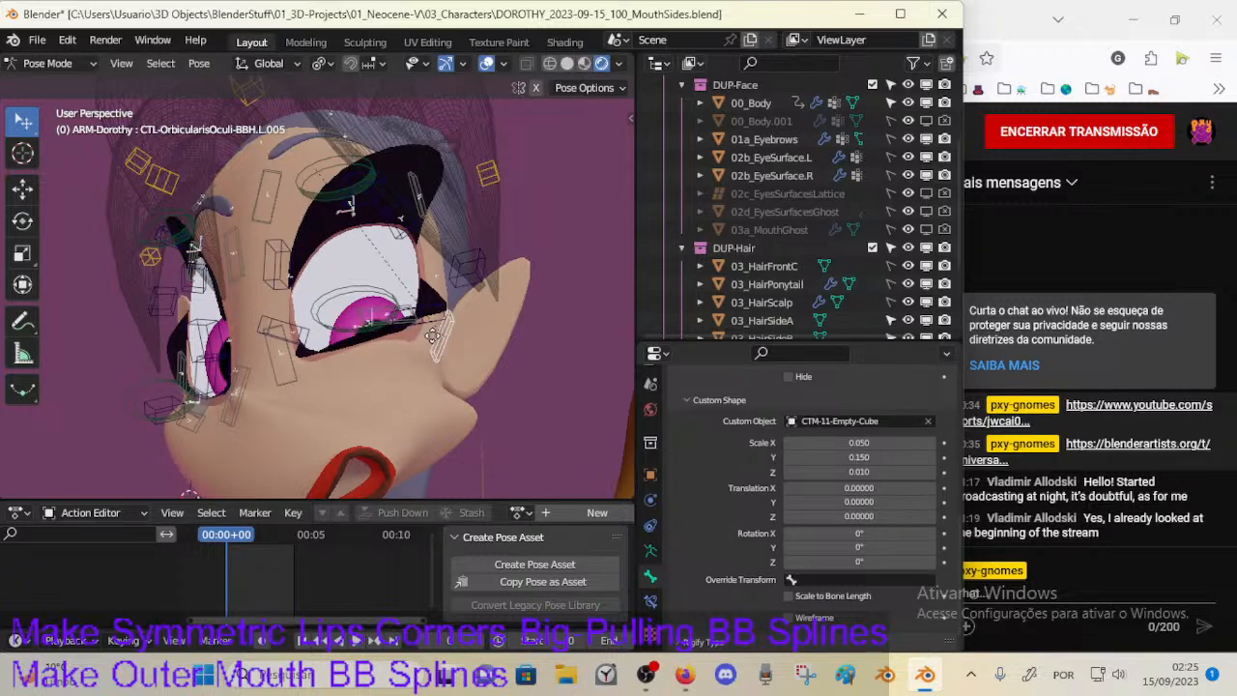
key("g")
left_click(429, 335)
Step: Move CTL-OrbicularisOculi-BBH.R.001 and CTL-OrbicularisOculi-BBH.R.006 around the lower part of the right eye
left_click(241, 388)
key("g")
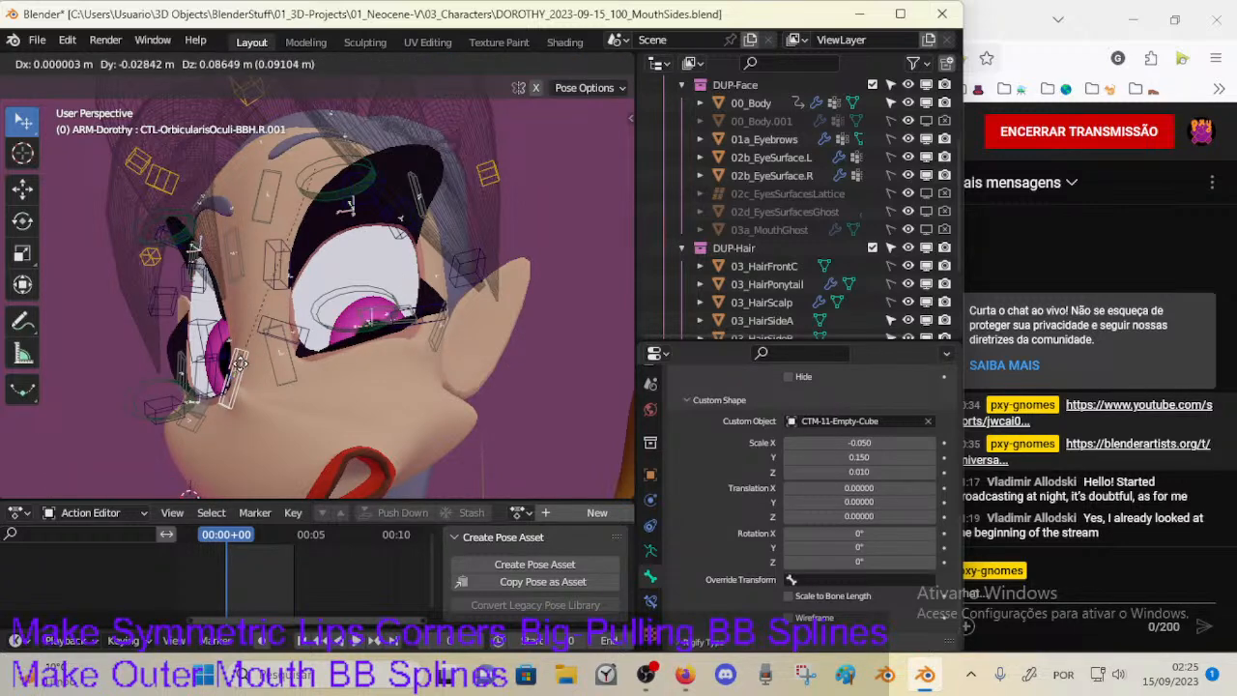
left_click(244, 355)
left_click(206, 394)
key("g")
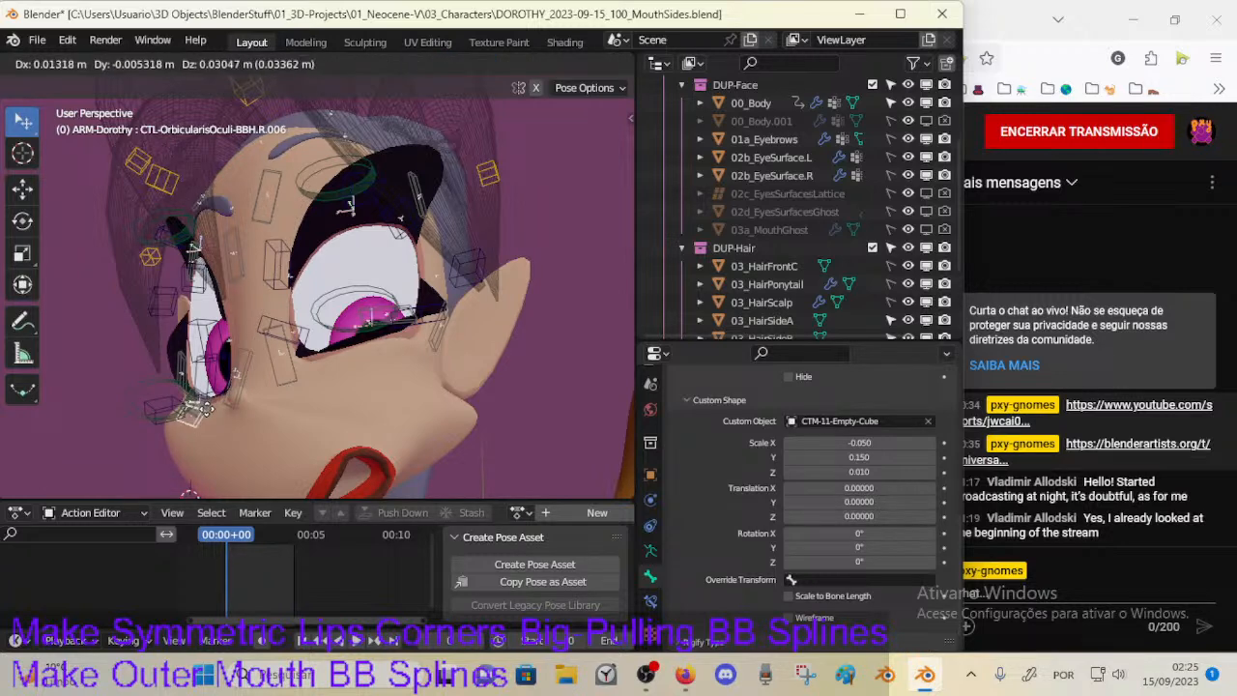
left_click(209, 409)
Step: Move CTL_Eyelid-BBH.R.006 and CTL_Eyelid-BBH.R.001 to reshape the outer side of the right eyelid
left_click(215, 335)
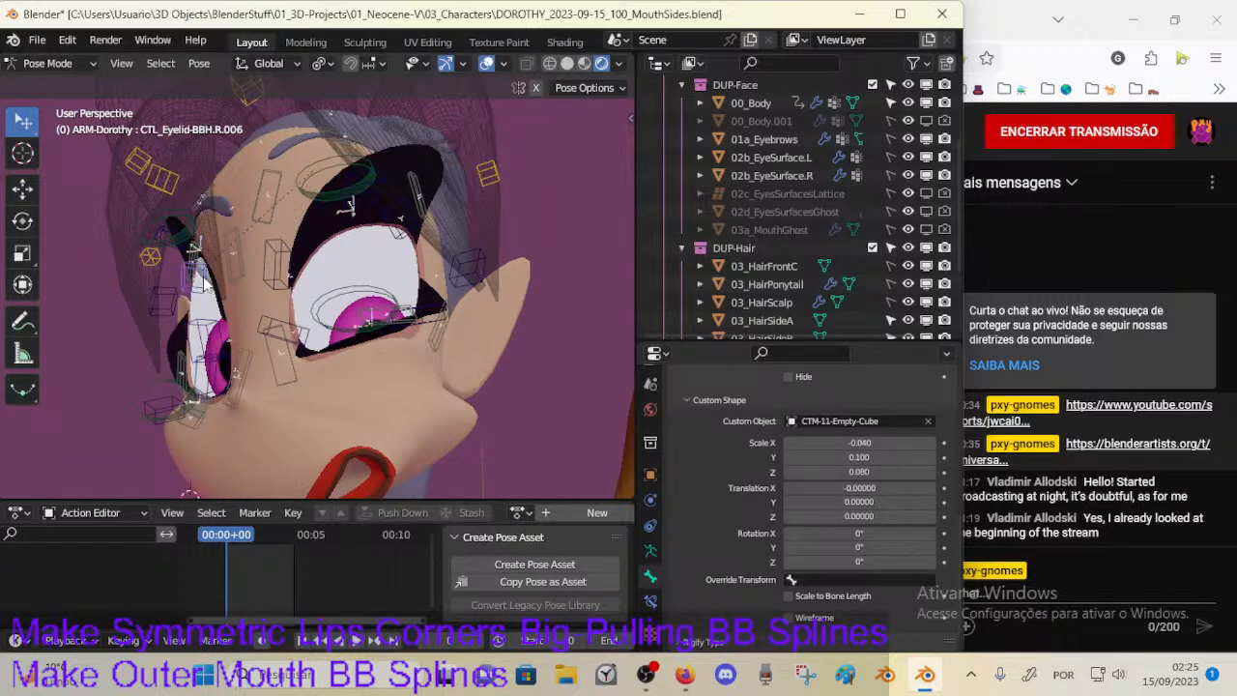
key("g")
left_click(202, 300)
key("g")
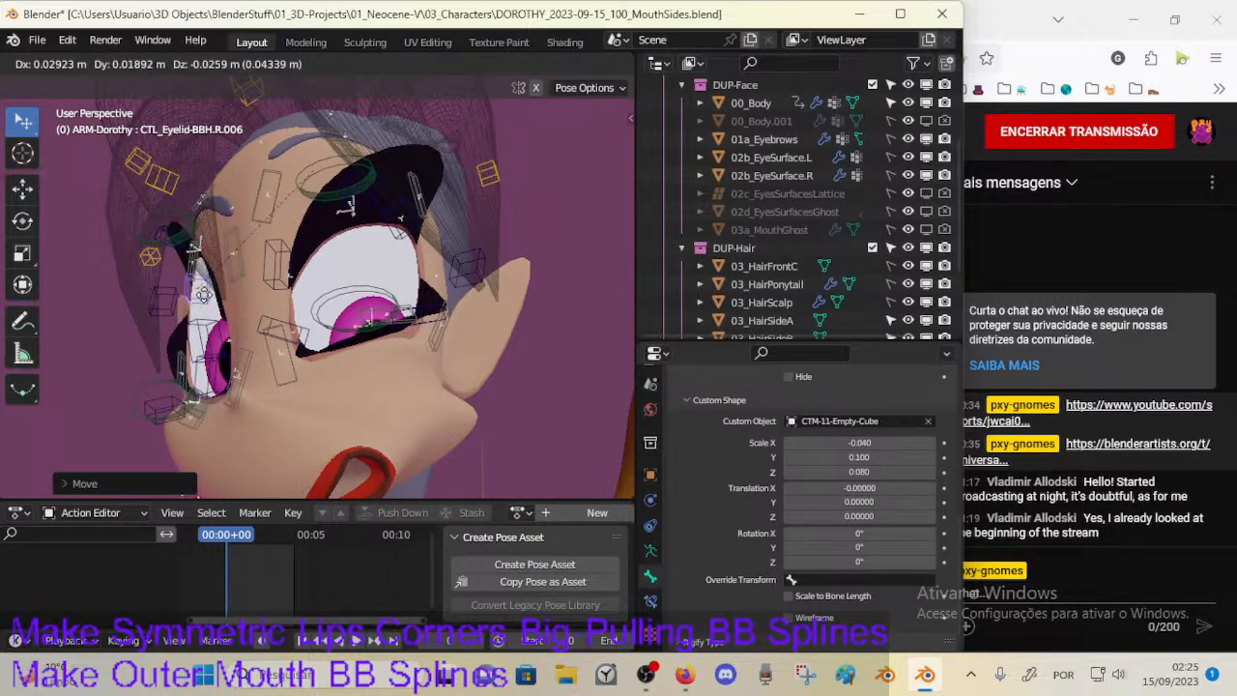
left_click(197, 311)
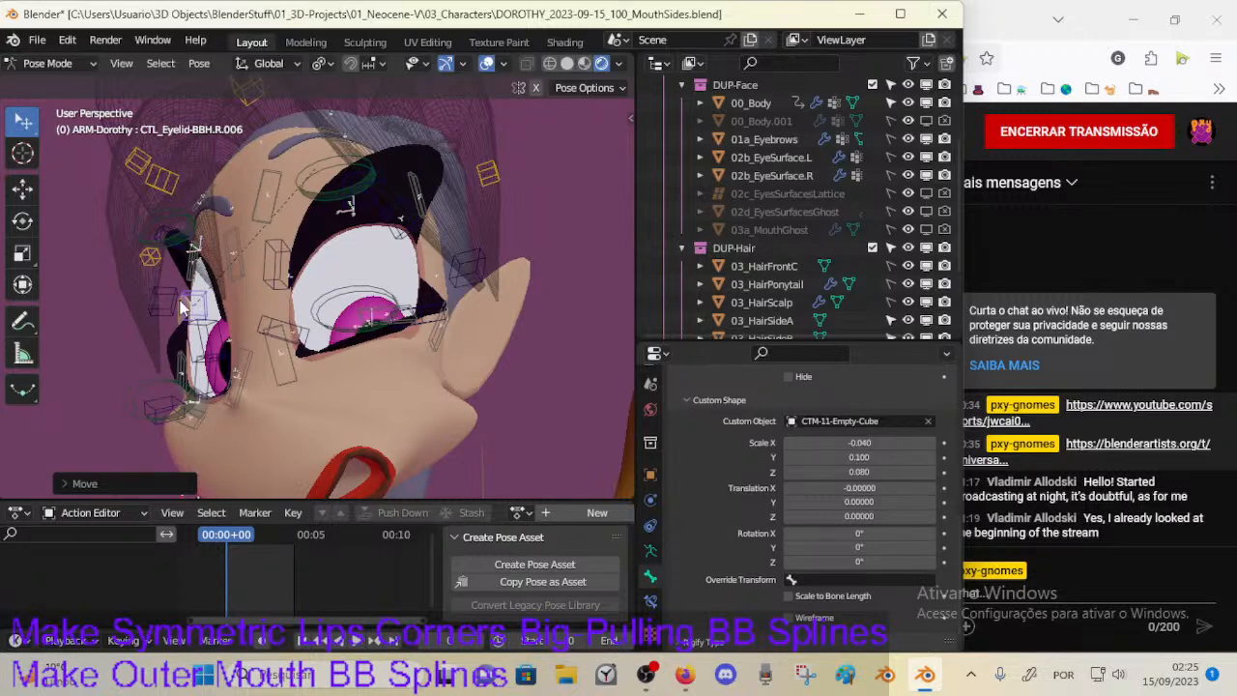
left_click(179, 301)
key("g")
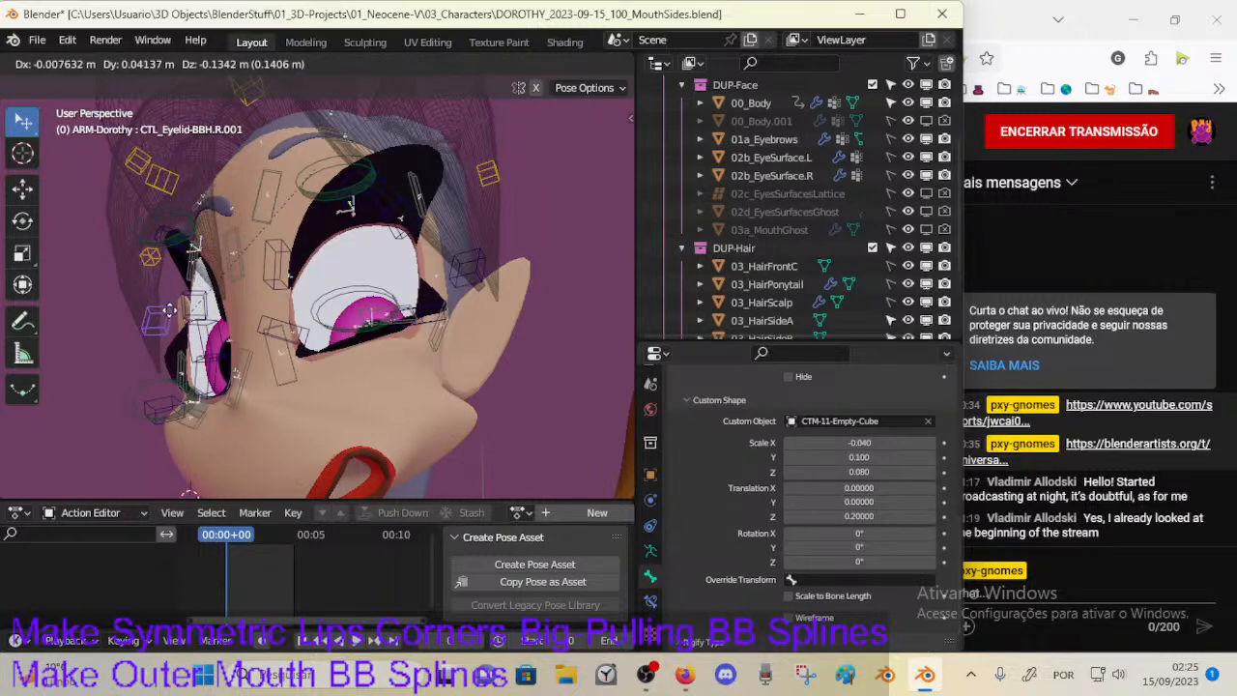
left_click(169, 310)
left_click(194, 305)
key("g")
left_click(191, 311)
middle_click_drag(191, 312, 211, 242)
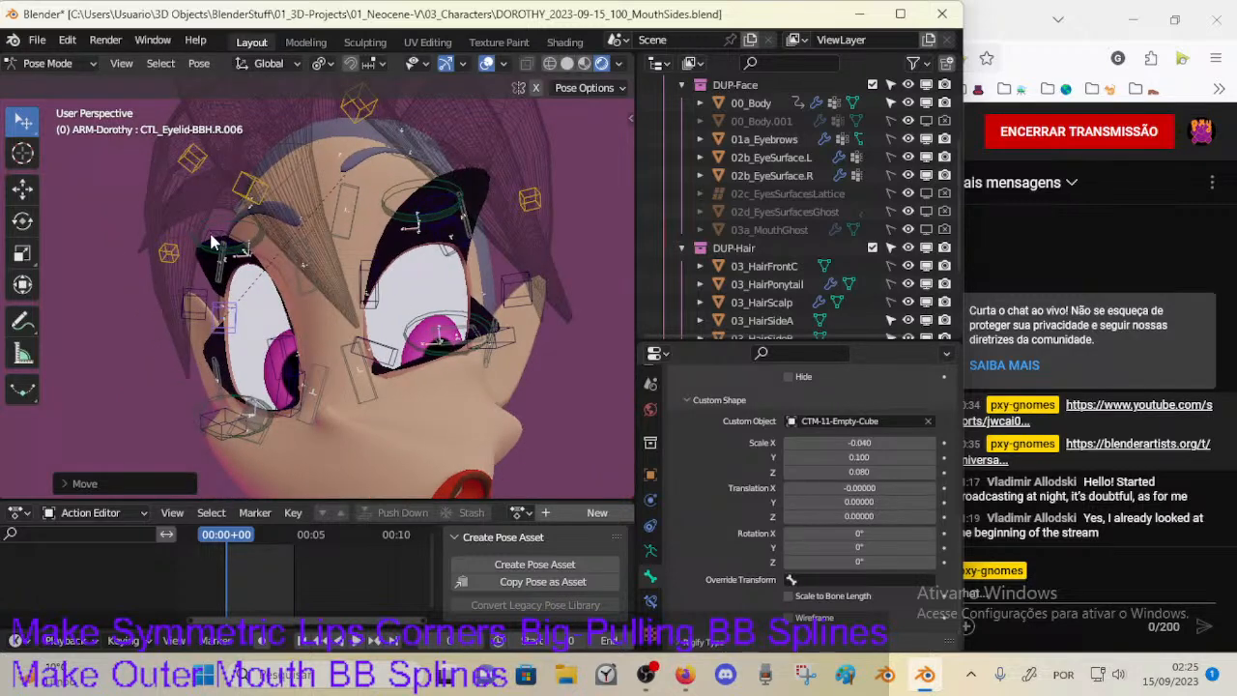
Step: Move CTL_Eyelid-BBH.R.005 at the upper outer corner of the right eye
left_click(211, 236)
key("g")
left_click(195, 240)
key("g")
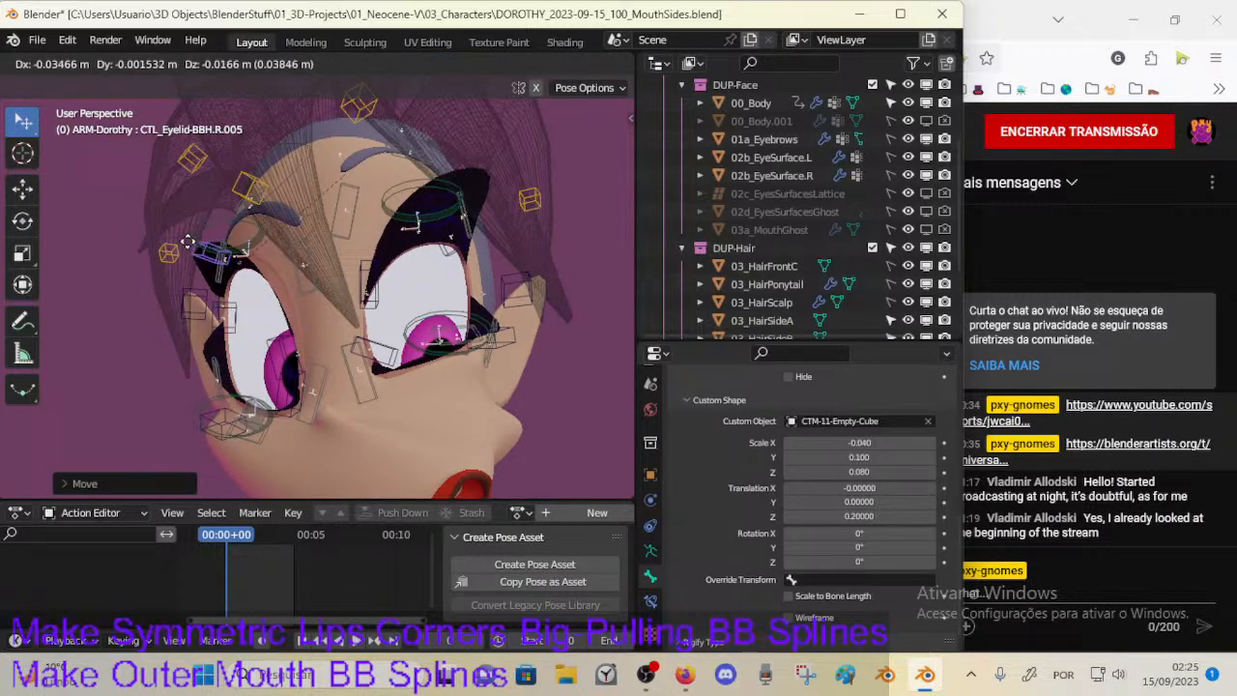
left_click(191, 241)
Step: Move CTL_Eyebrow-BB-Handler.R.001 and rotate both CTL_Eyebrow-BB-Handler.L.001 and CTL_Eyebrow-BB-Handler.R.001 to reshape the eyebrows
left_click(239, 145)
key("g")
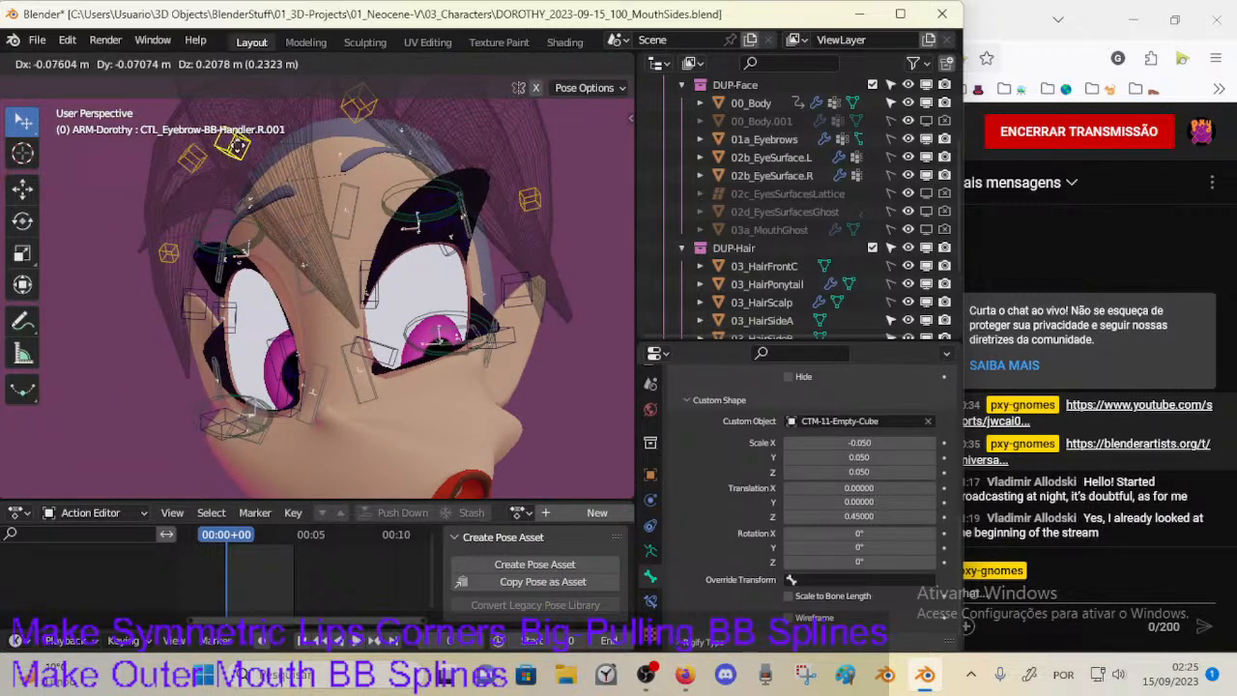
left_click(250, 166)
left_click(360, 106)
key("r")
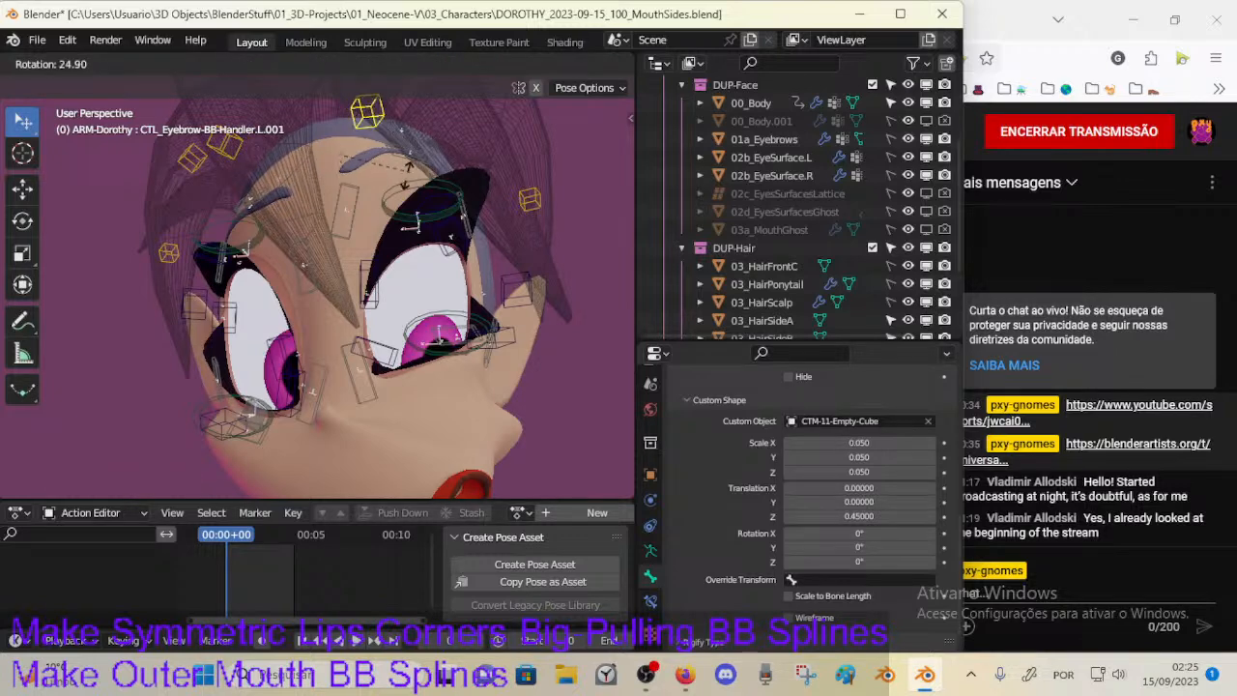
left_click(384, 113)
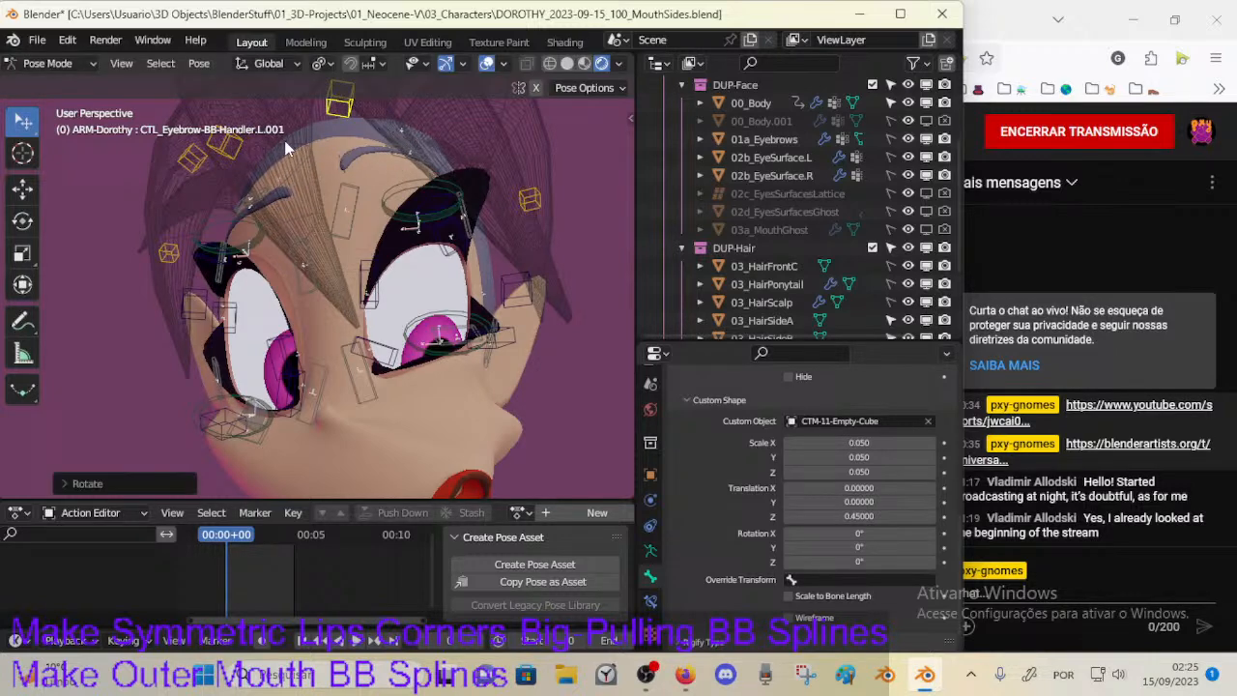
left_click(232, 145)
key("r")
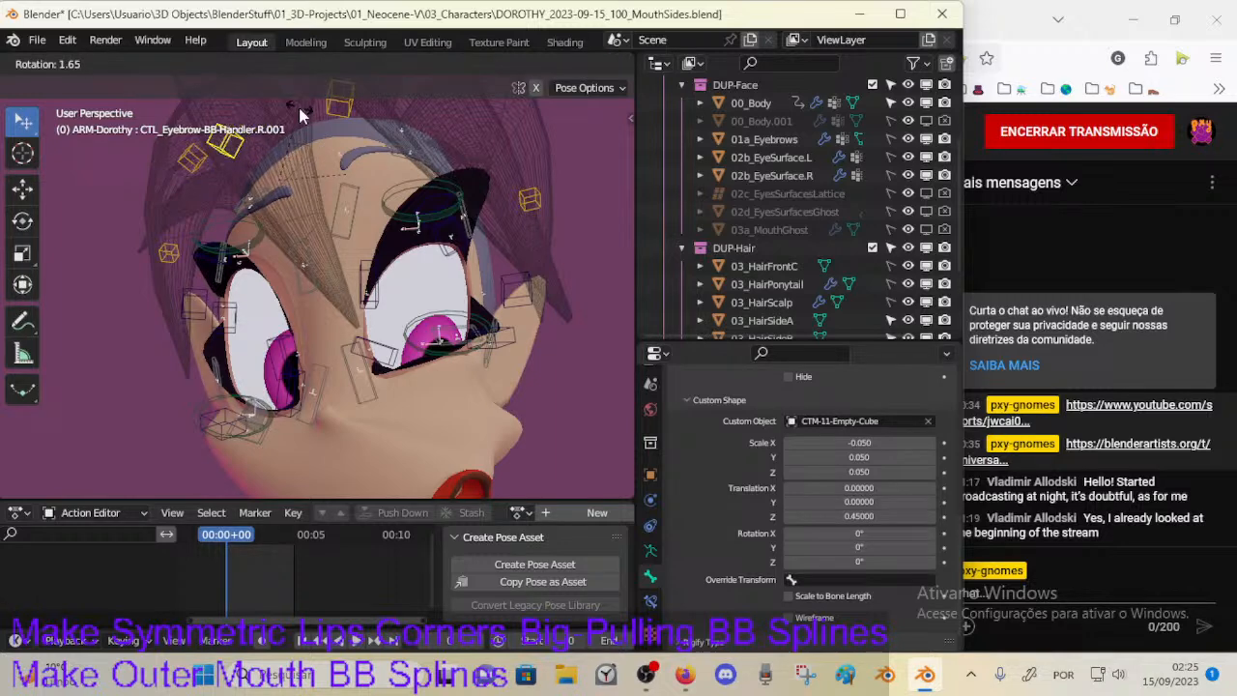
left_click(300, 114)
Step: Move CTL-OrbicularisOculi-BBH.R.002 beside the nose bridge and raise CTL-EyeContour-Top.R above the right eye
left_click(296, 270)
key("g")
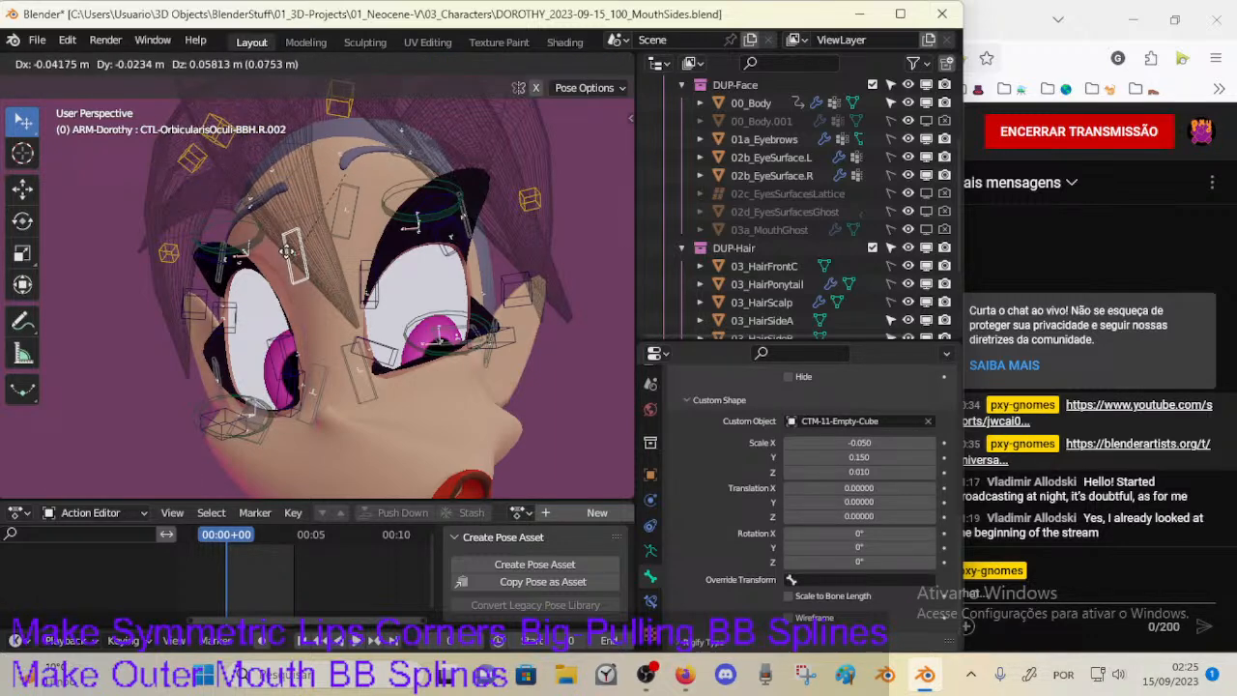
left_click(287, 251)
left_click_drag(248, 253, 234, 226)
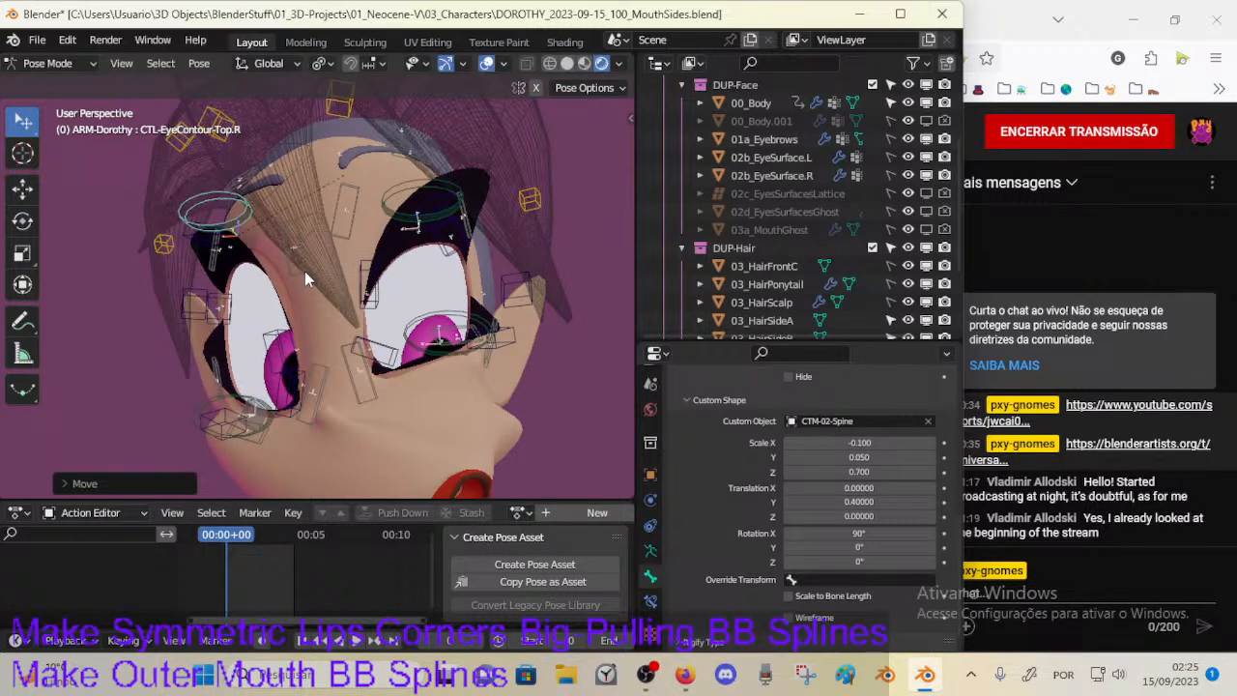
Step: Move CTL-EyeContour-Top.L to adjust the upper contour of the left eye
middle_click_drag(306, 274, 270, 267)
left_click(308, 176)
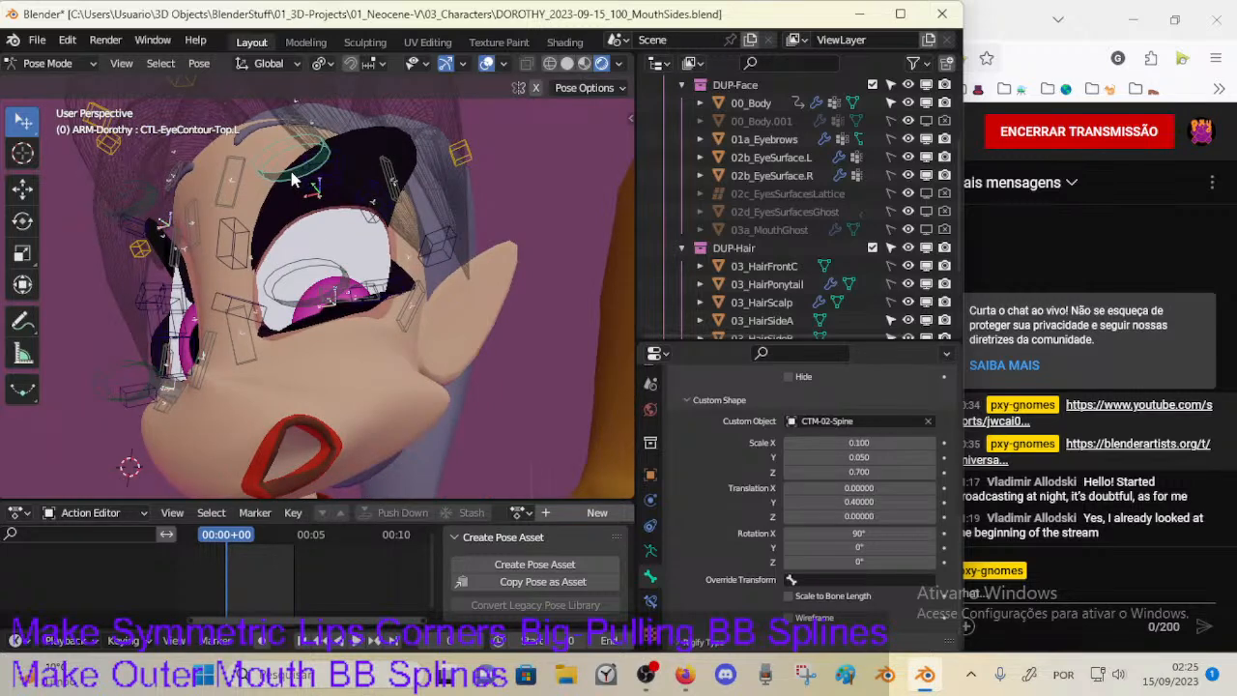
key("g")
left_click(289, 162)
Step: Examine the posed facial expression and upper body from several angles and distances
middle_click_drag(343, 293, 320, 331)
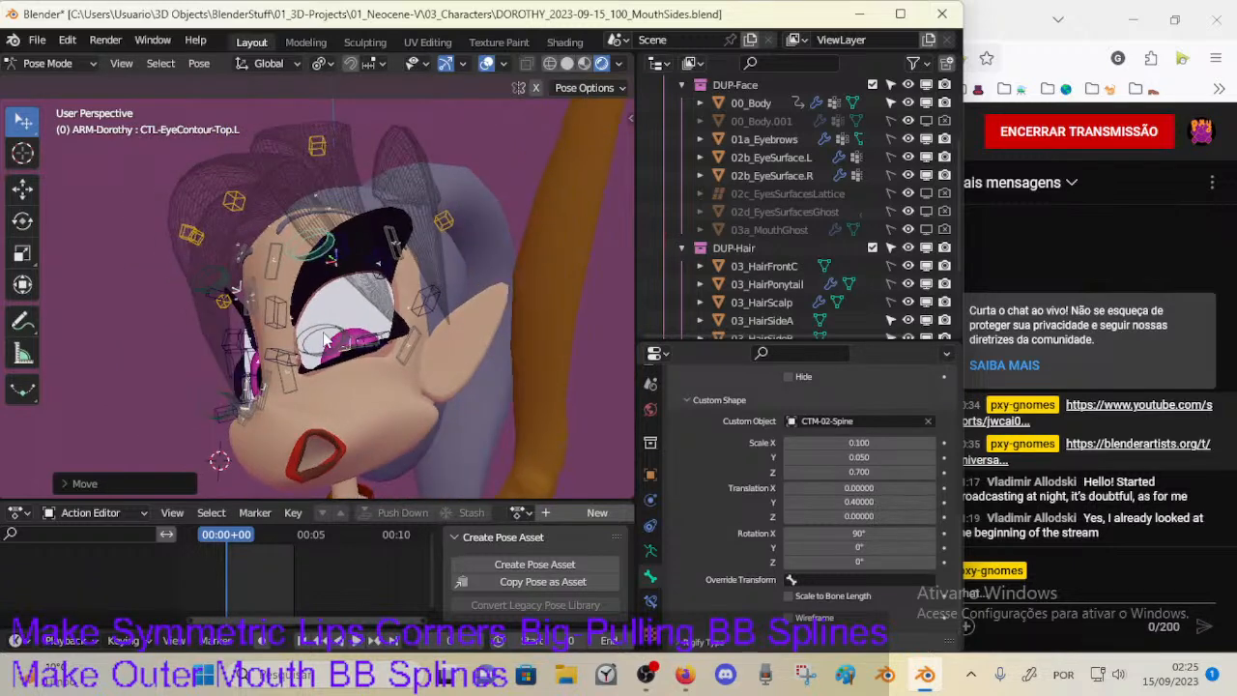
scroll(320, 330, "down", 5)
scroll(320, 330, "up", 8)
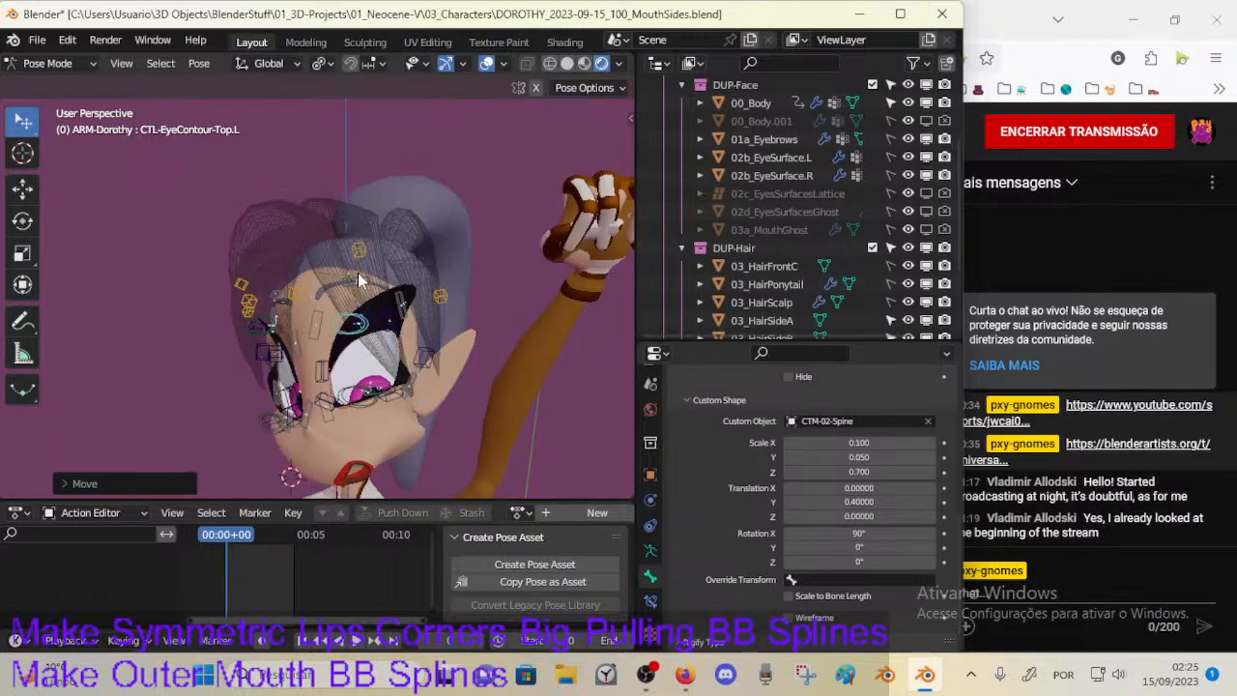
scroll(348, 263, "down", 4)
mouse_move(342, 274)
middle_mouse_down()
mouse_move(355, 286)
mouse_move(362, 259)
mouse_move(342, 255)
middle_mouse_up()
scroll(359, 290, "up", 3)
scroll(337, 260, "down", 4)
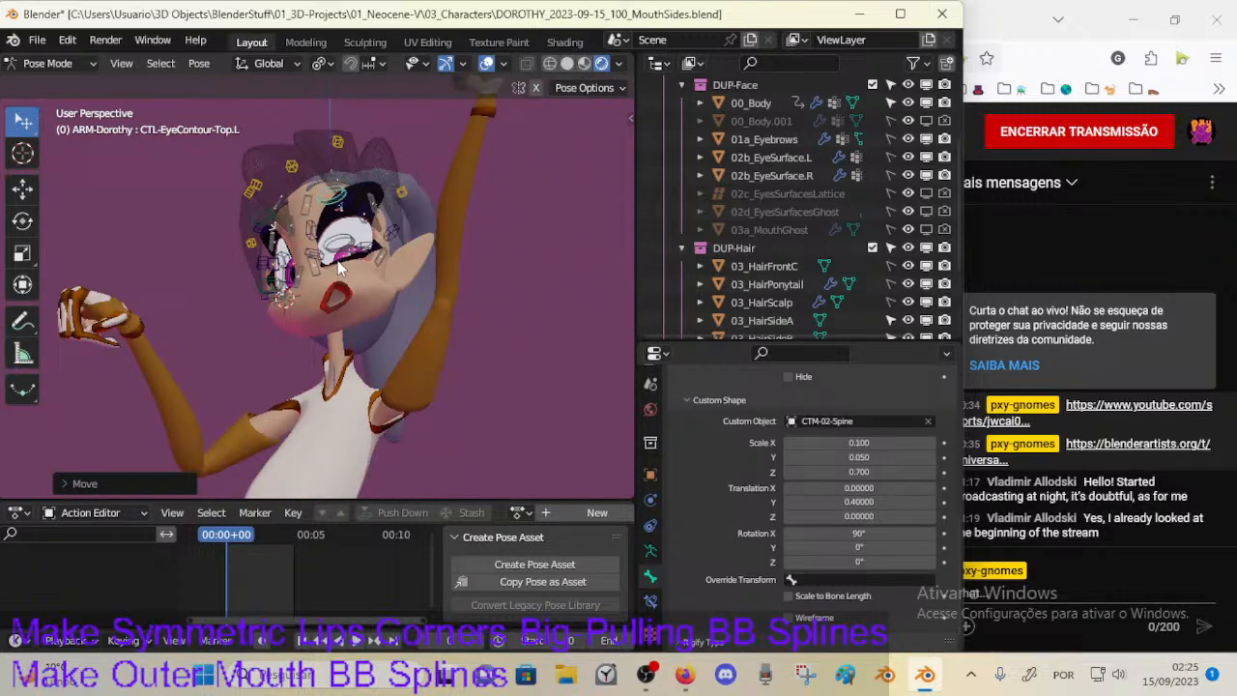
middle_click_drag(339, 315, 280, 355)
scroll(273, 331, "down", 2)
Step: Switch to the camera view and show the MTR : Body and CTL : Body bone layers
key("n")
scroll(326, 338, "up", 2)
scroll(326, 338, "up", 1)
key("KP_0")
scroll(279, 327, "down", 3)
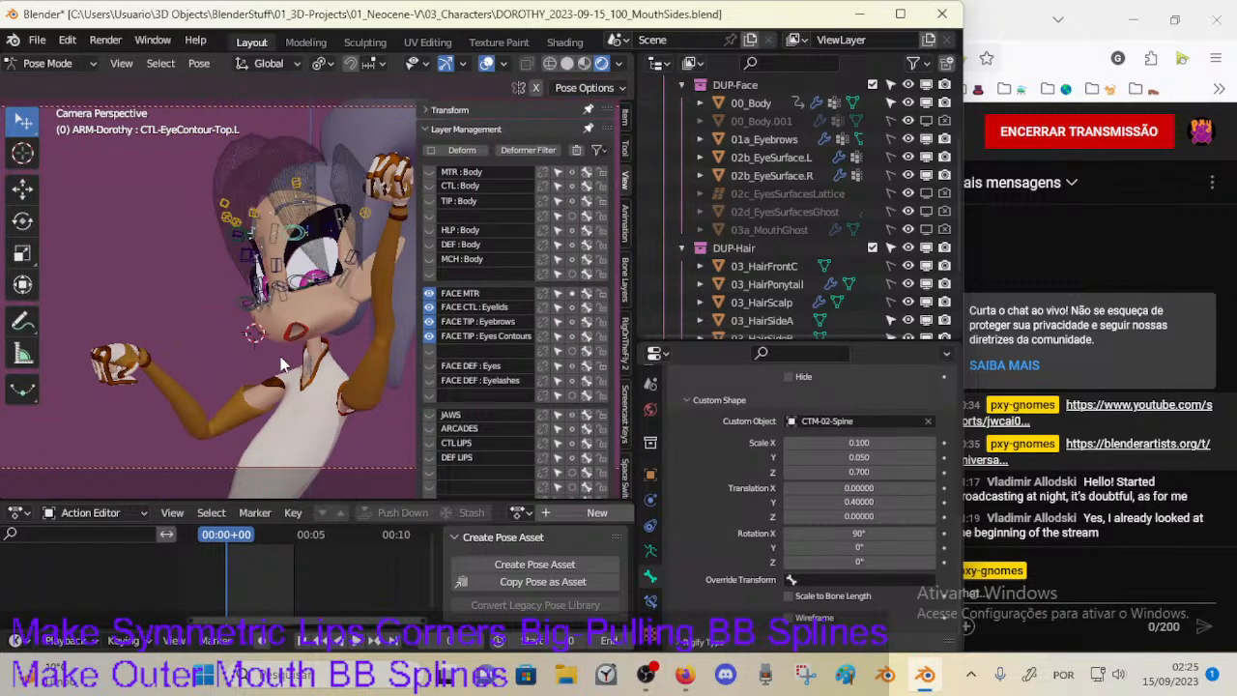
scroll(280, 357, "down", 2)
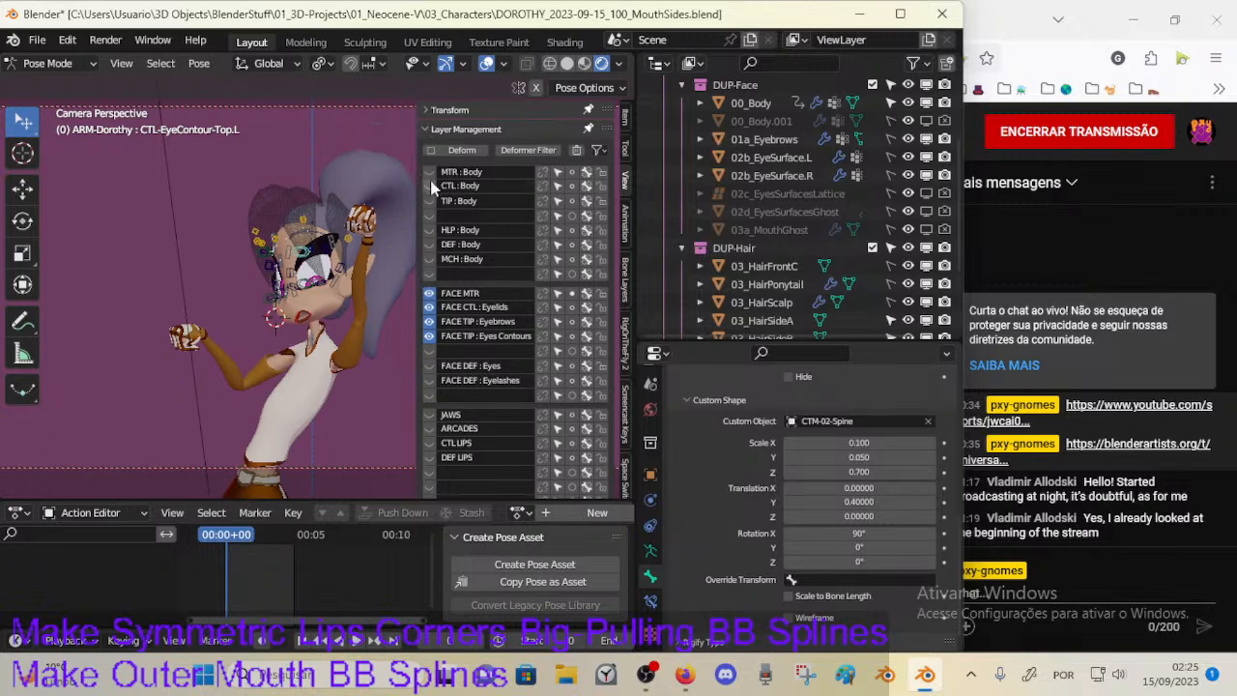
left_click(429, 172)
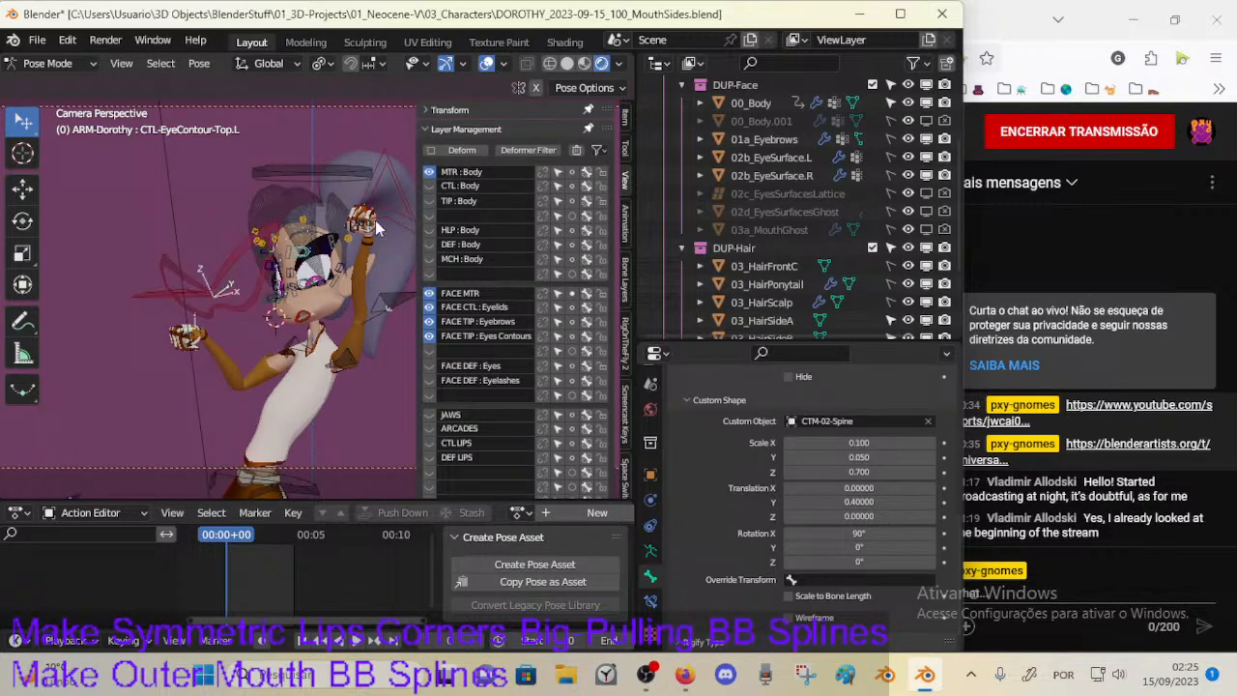
left_click(429, 185)
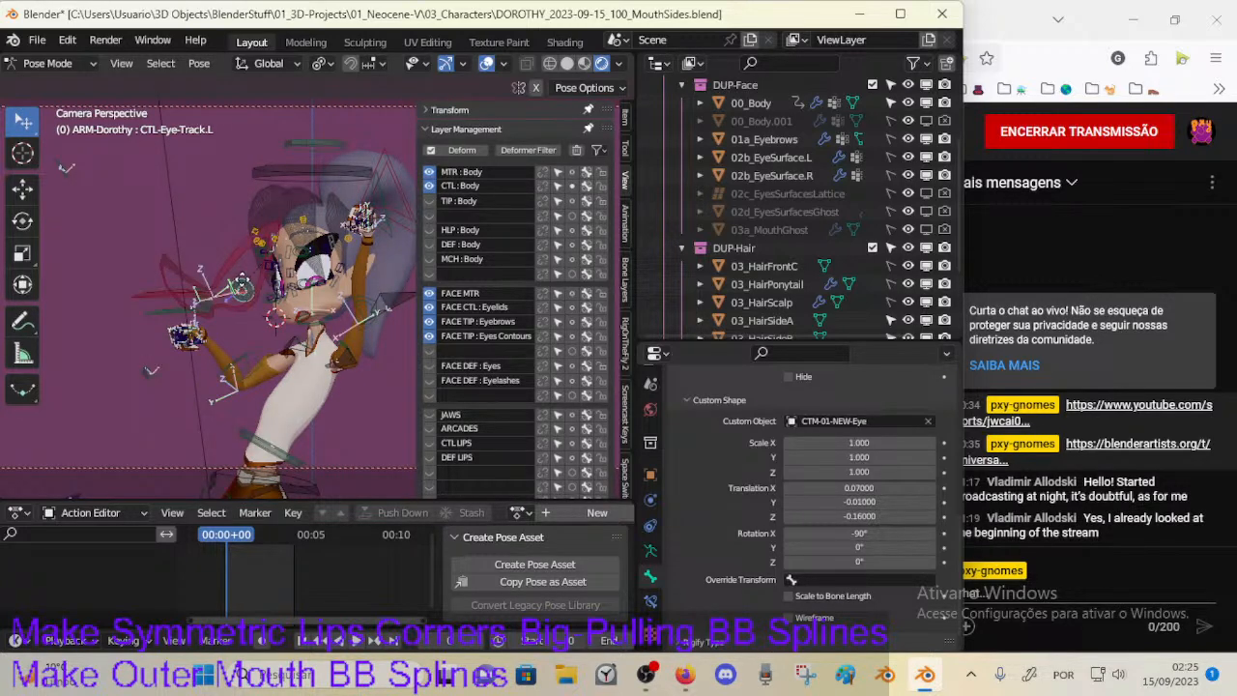
Step: Move CTL-Eye-Track.L and the shared MTR-Eyes-TRACK control to redirect the character's gaze
key("g")
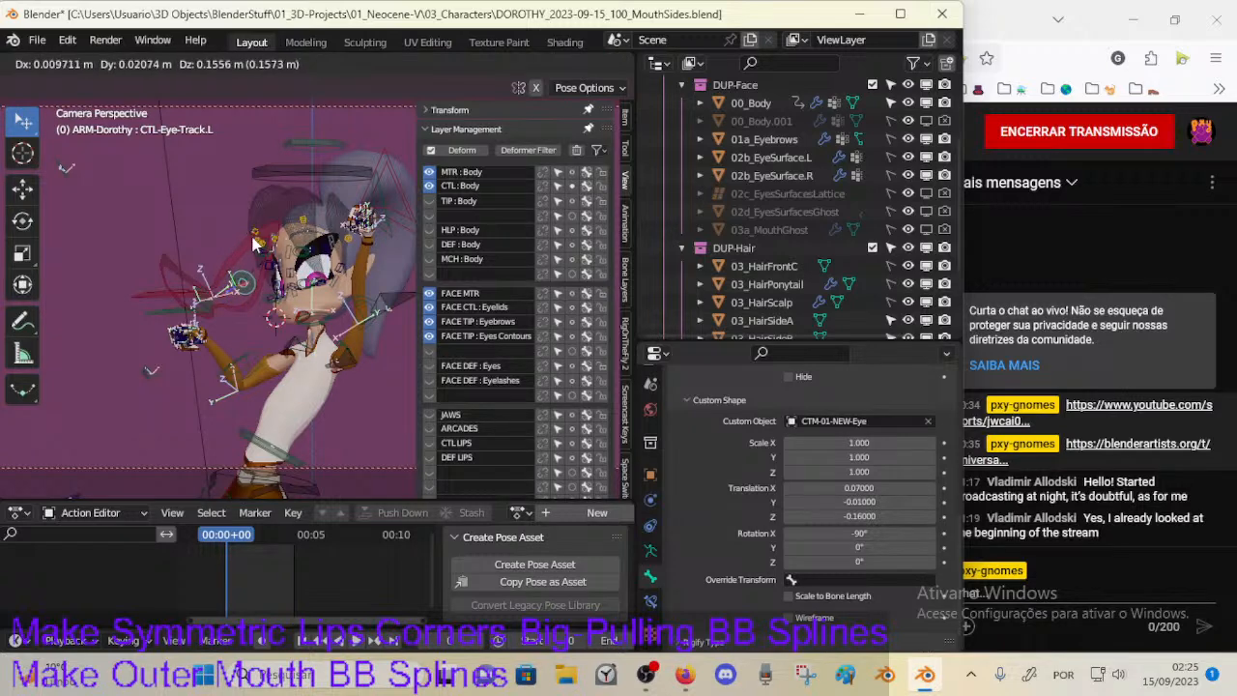
left_click(254, 245)
left_click(186, 225)
key("g")
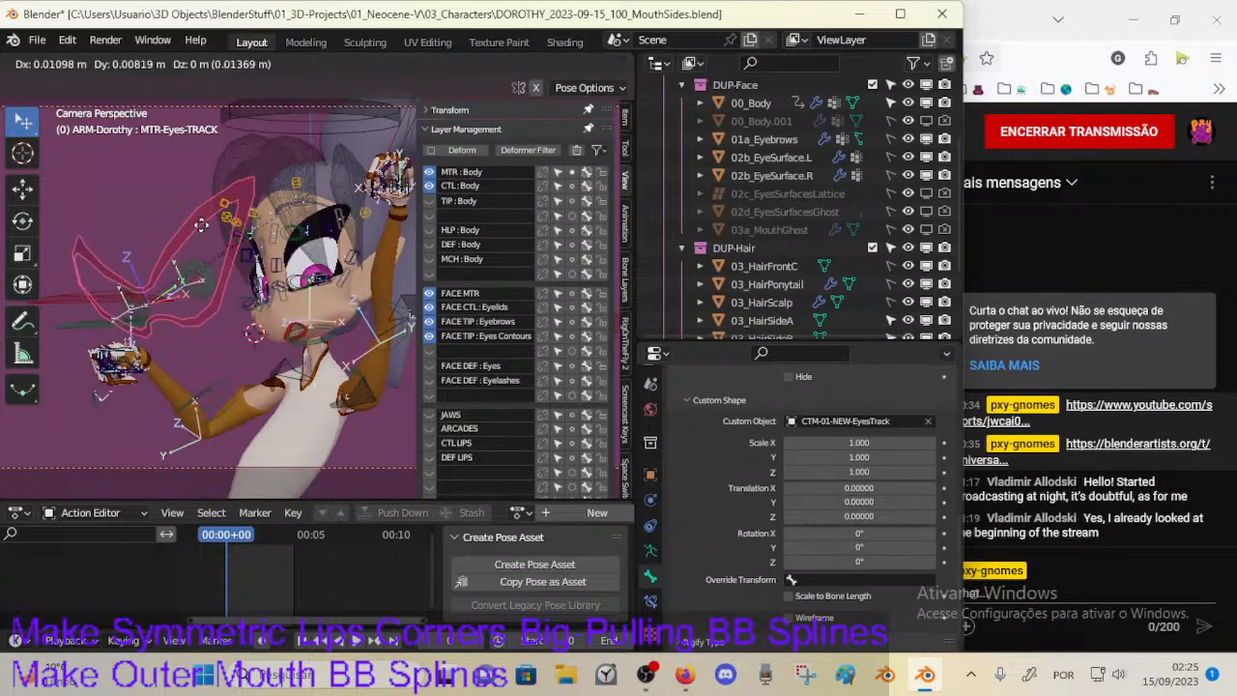
left_click(147, 304)
left_click(193, 287)
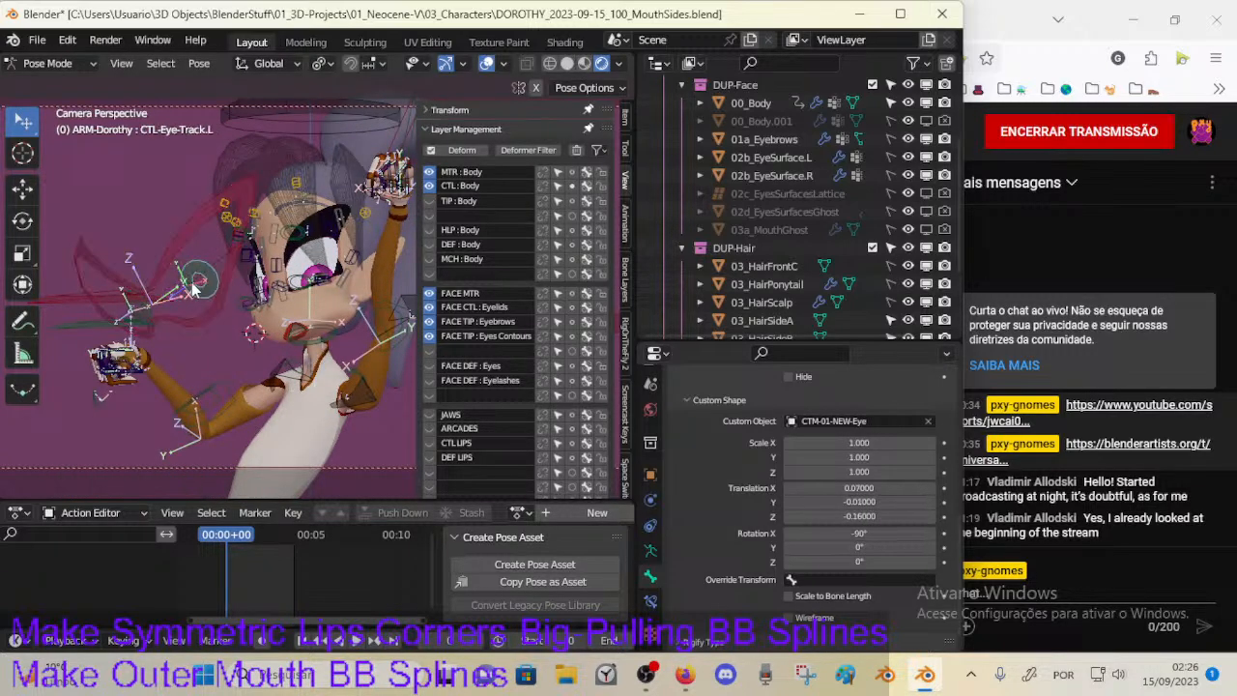
key("g")
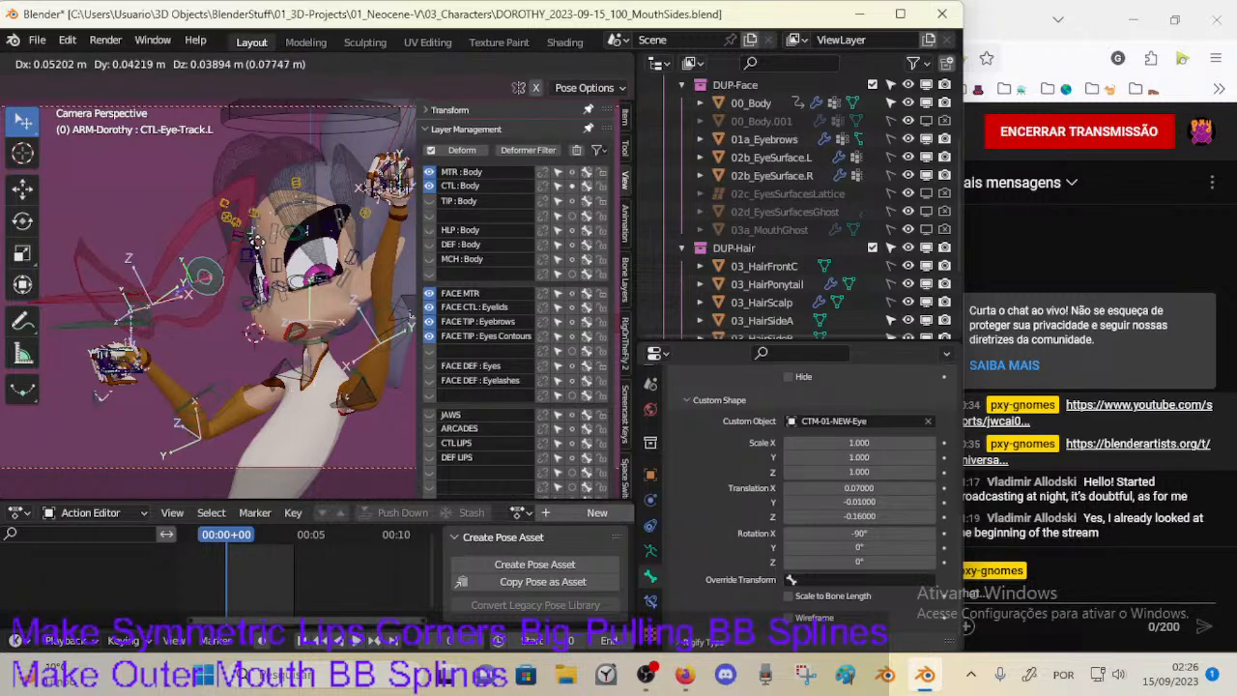
left_click(206, 279)
Step: Move MTR-Arm.L to reposition the raised left hand above the head
key("n")
scroll(331, 277, "down", 3)
key("n")
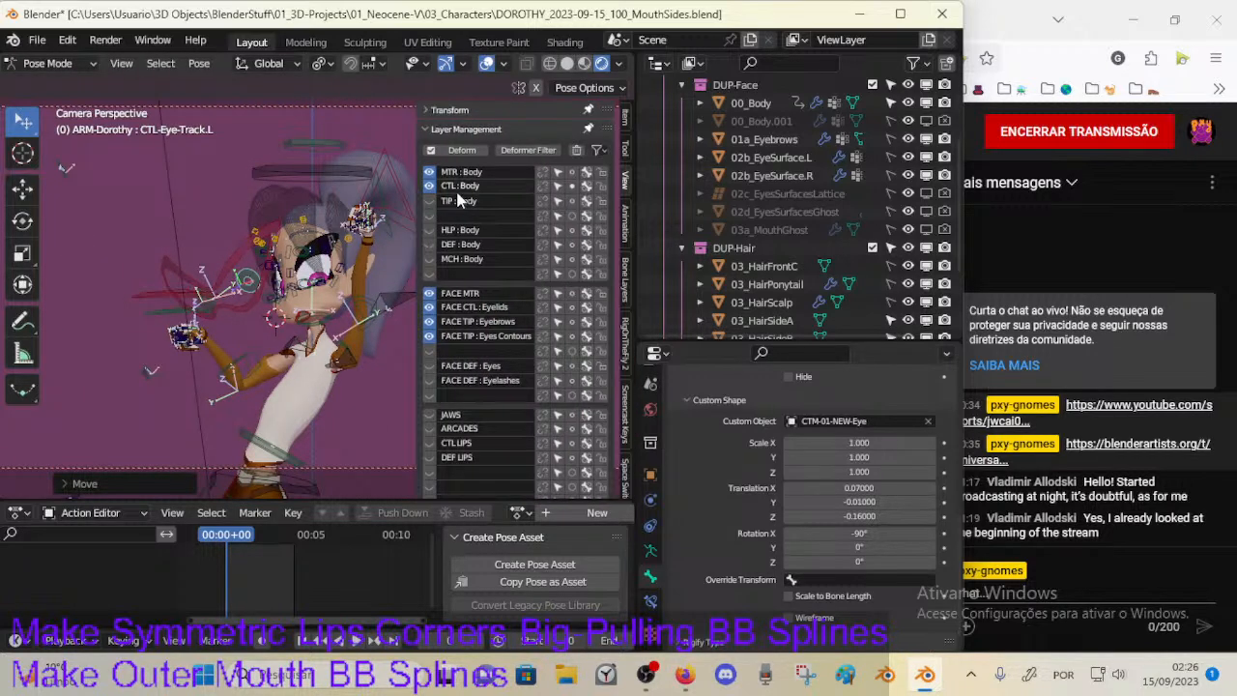
left_click(388, 199)
key("g")
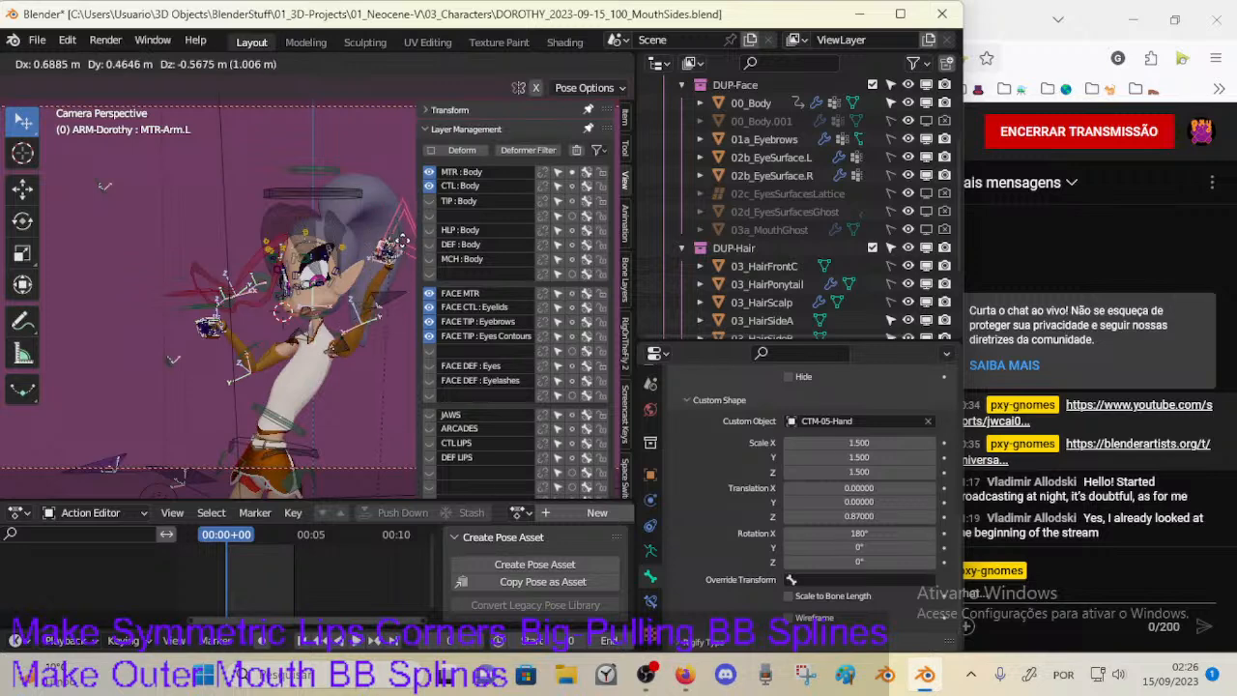
left_click(254, 302)
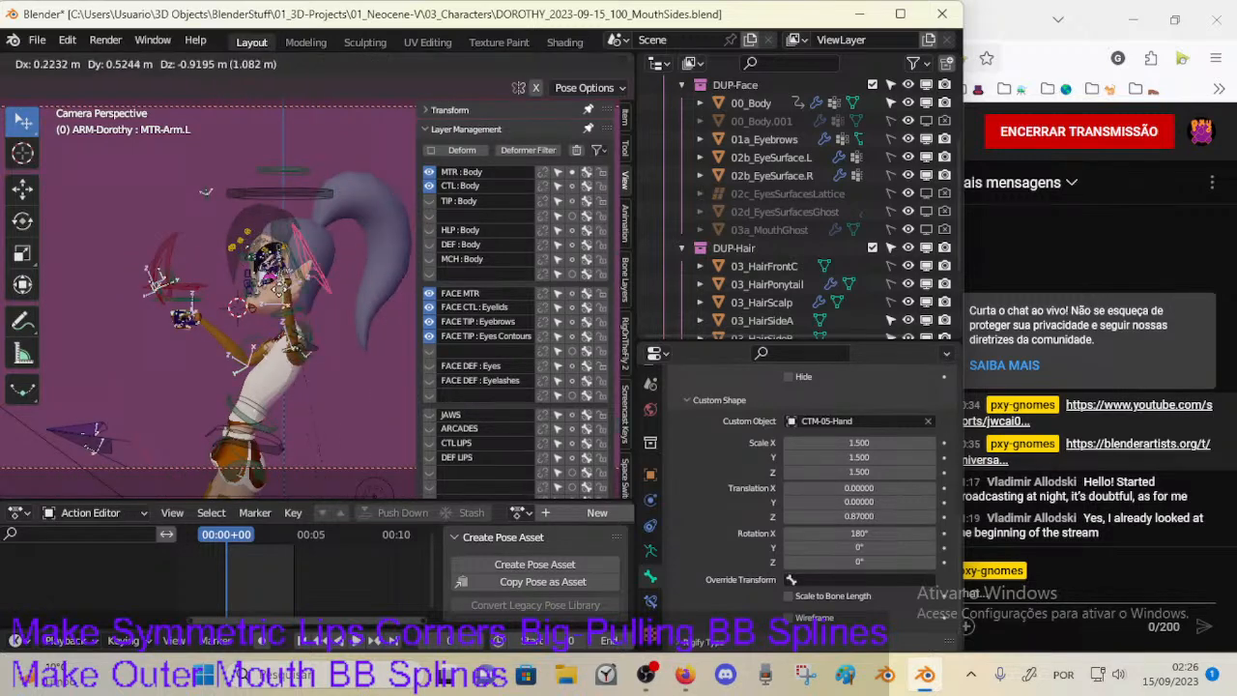
middle_click_drag(253, 302, 353, 336)
scroll(352, 336, "up", 3)
key("g")
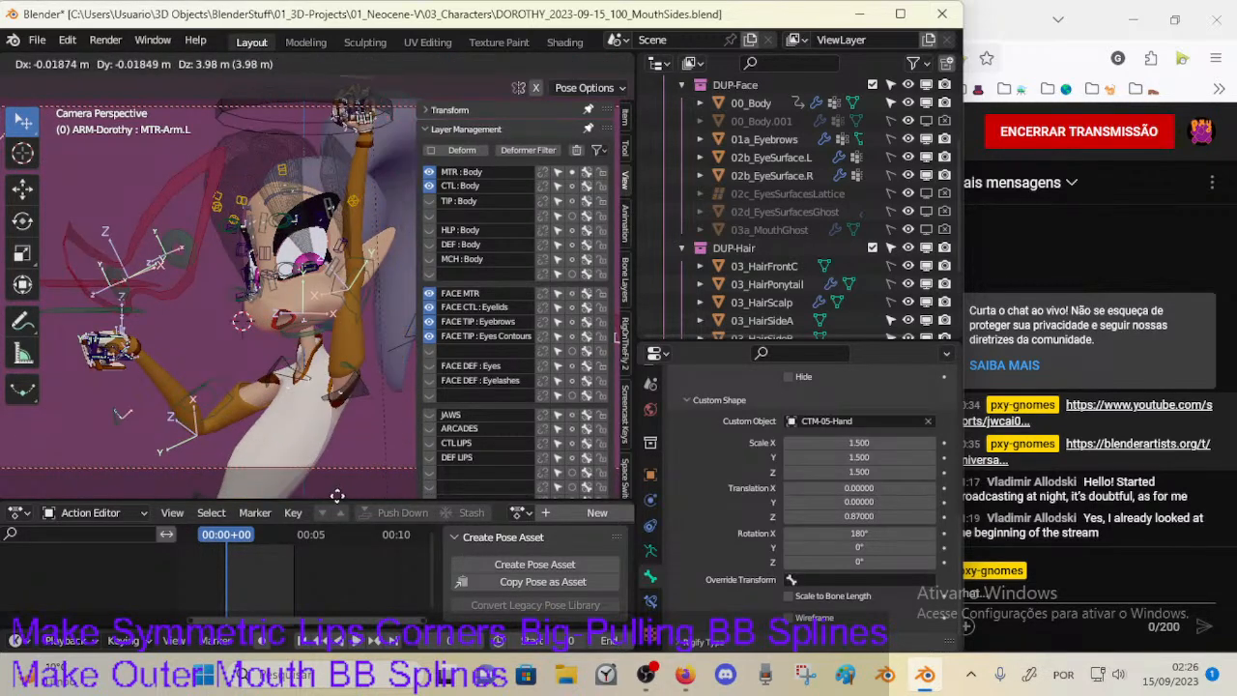
left_click(325, 138)
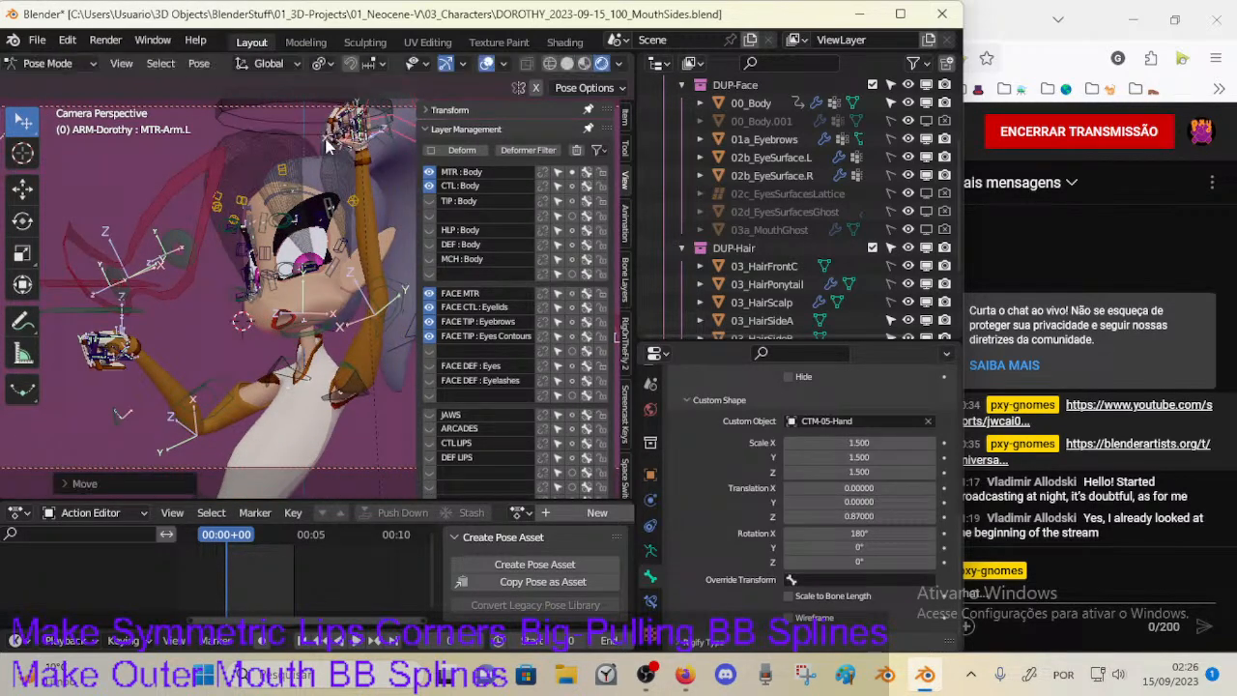
middle_click_drag(313, 185, 239, 226, "shift")
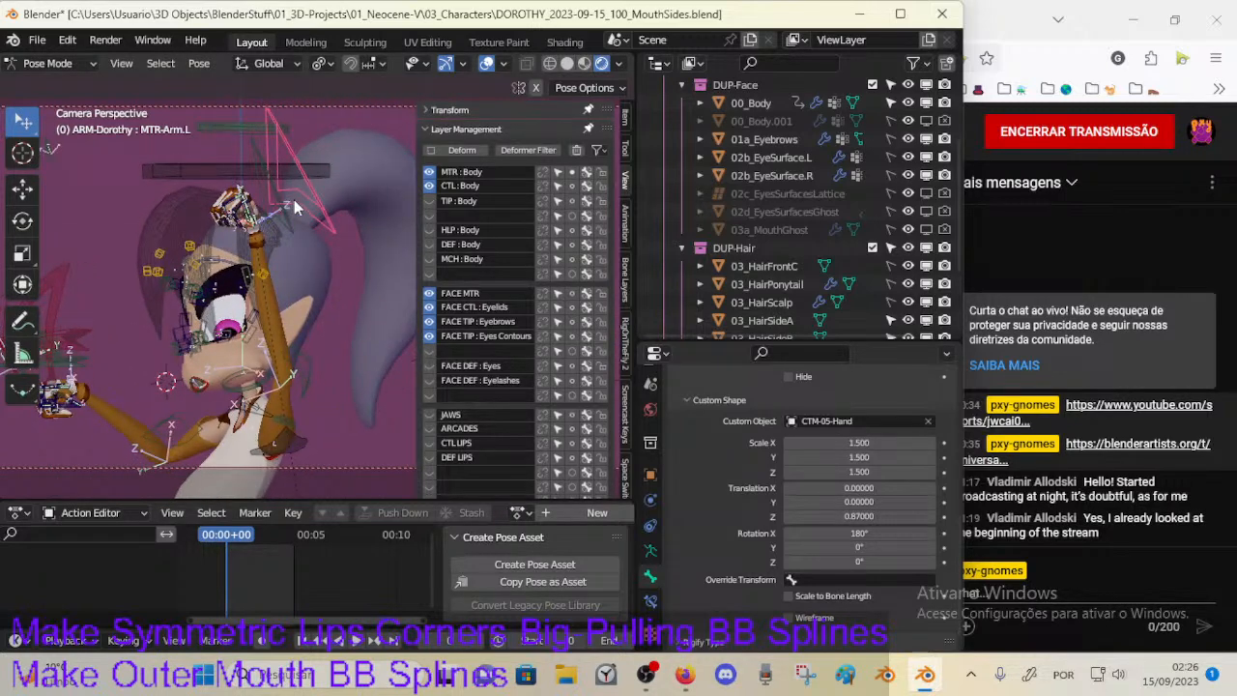
key("s")
key("x")
key("Escape")
Step: Scale MTR-LowerArm.L along the global X axis to pose the left hand's fingers
key("s")
key("x")
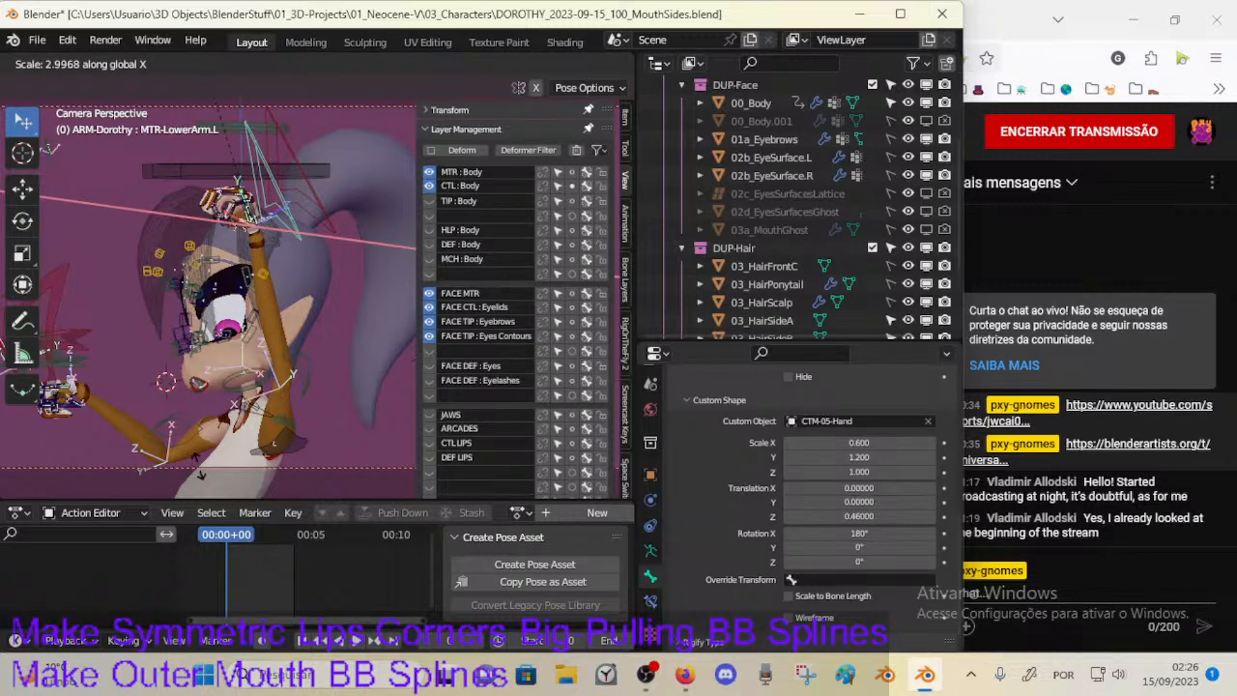
left_click(151, 384)
Step: Rotate MTR-LowerArm.L about the global Z axis and again in the view plane to turn the left hand
middle_click_drag(150, 383, 288, 365)
key("r")
key("z")
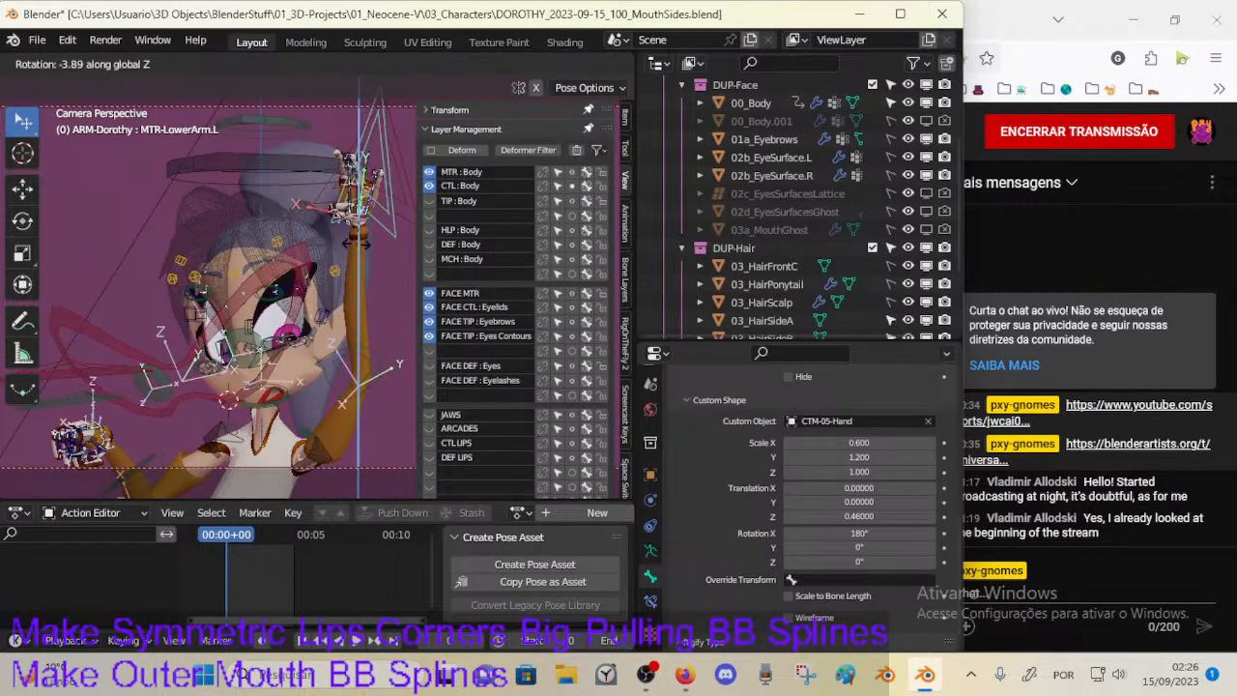
left_click(377, 316)
middle_click_drag(377, 316, 308, 330)
key("r")
left_click(292, 332)
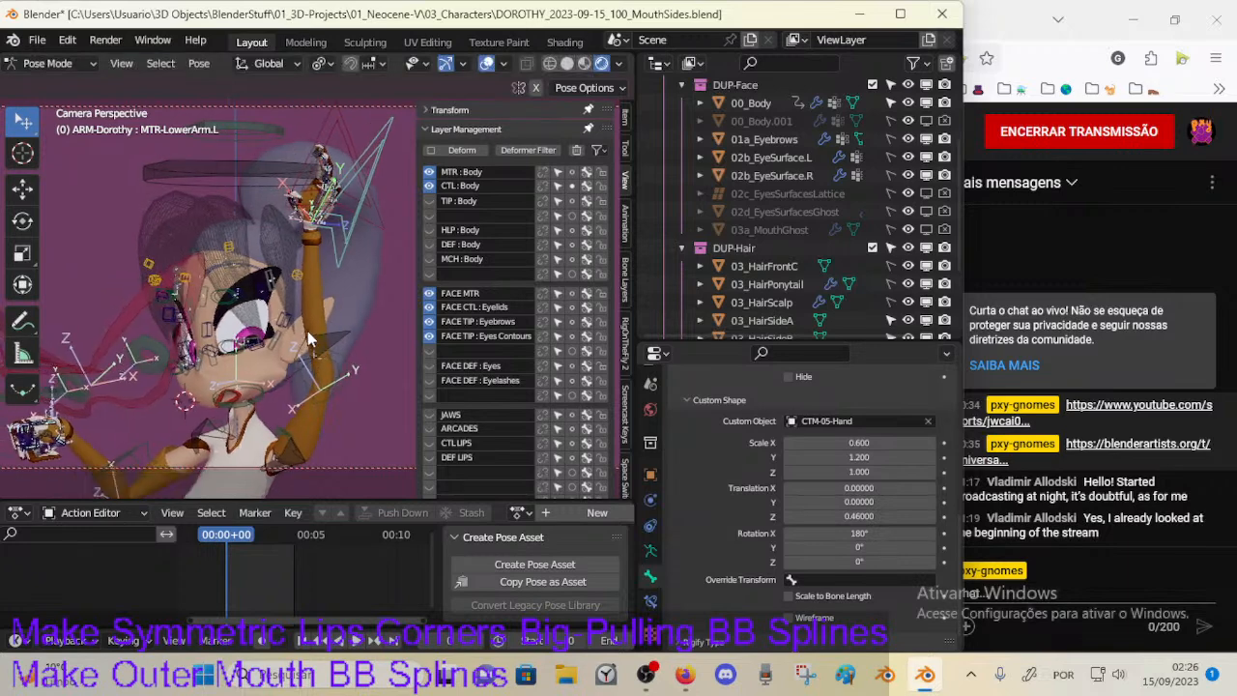
Step: Scale MTR-LowerArm.R to change the finger pose of the right hand
left_click(295, 197)
middle_click_drag(294, 197, 190, 343)
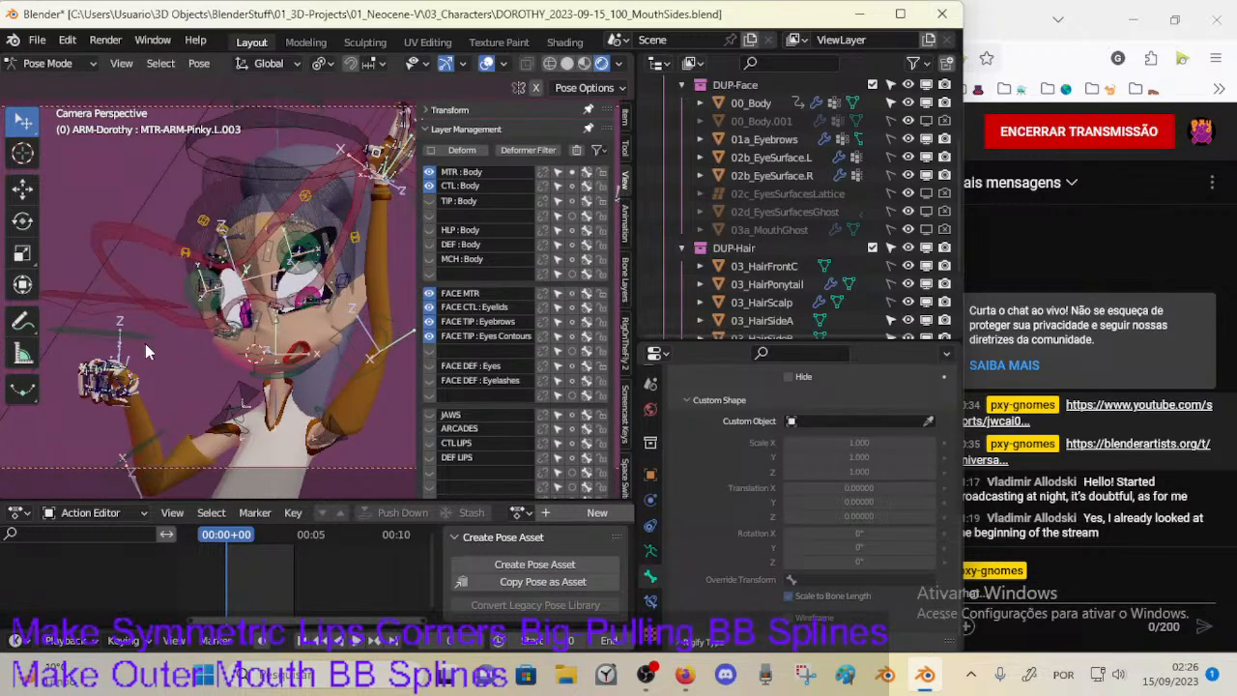
left_click(145, 343)
key("s")
left_click(212, 408)
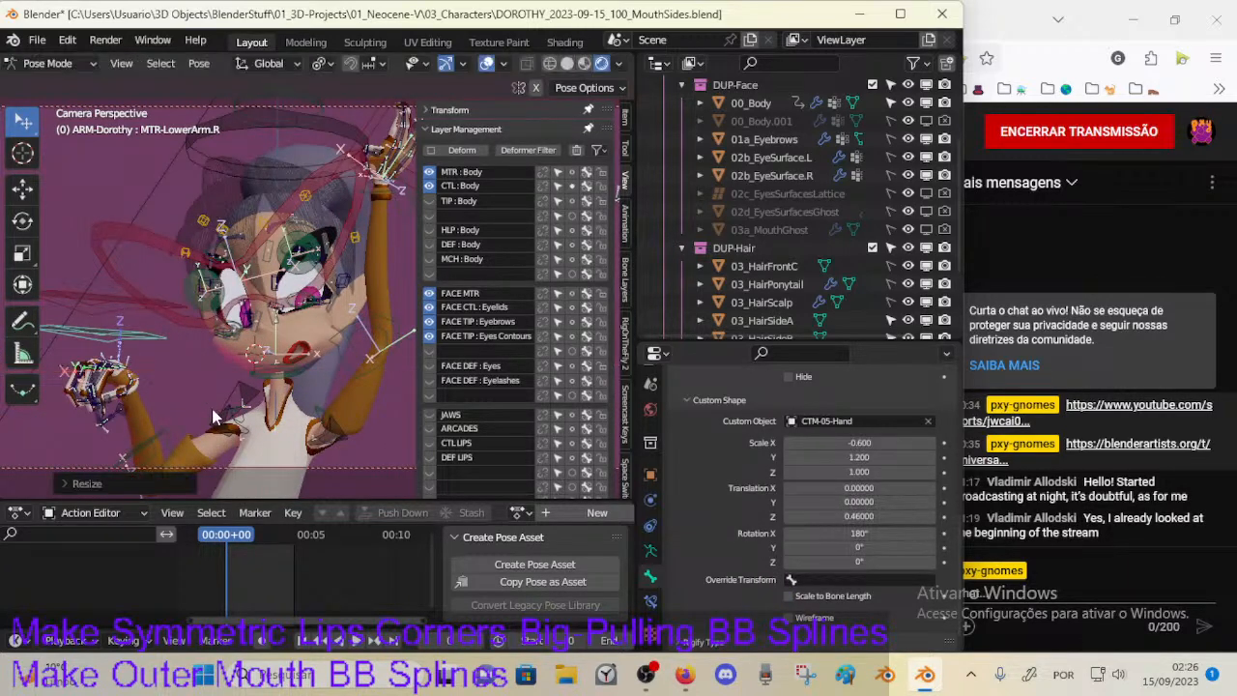
Step: Rotate MTR-LowerArm.R about the global X axis and move it to reposition the raised right hand
key("r")
key("x")
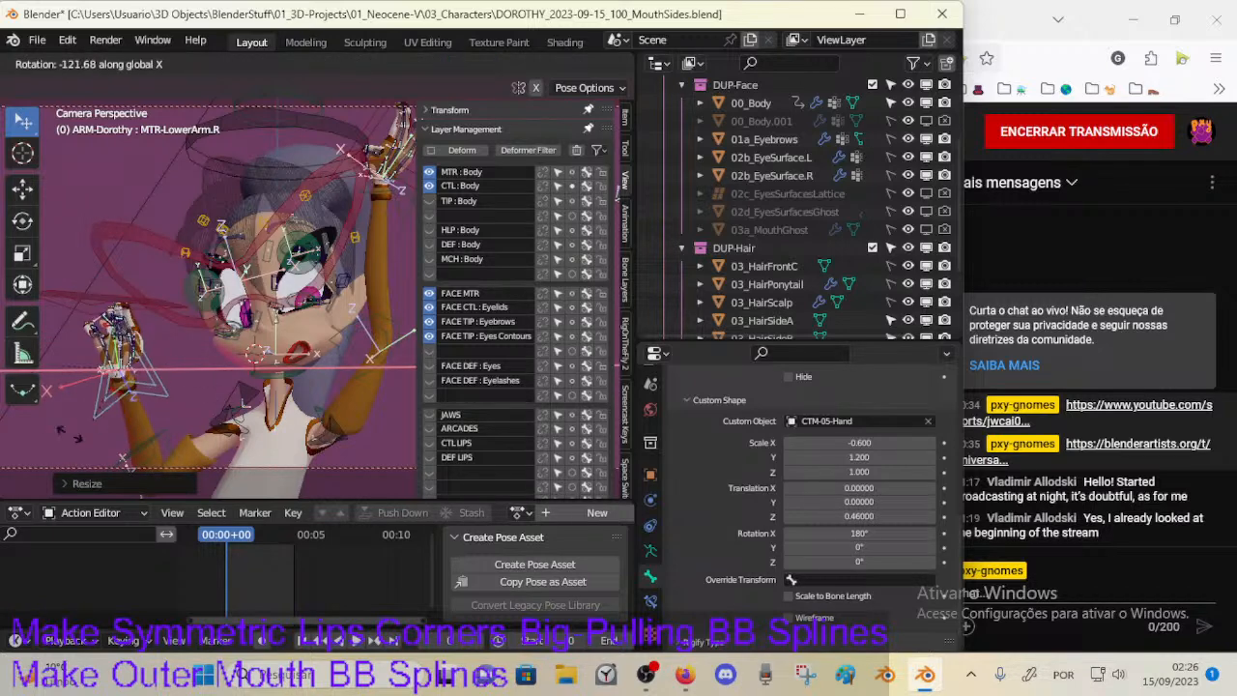
left_click(25, 460)
key("g")
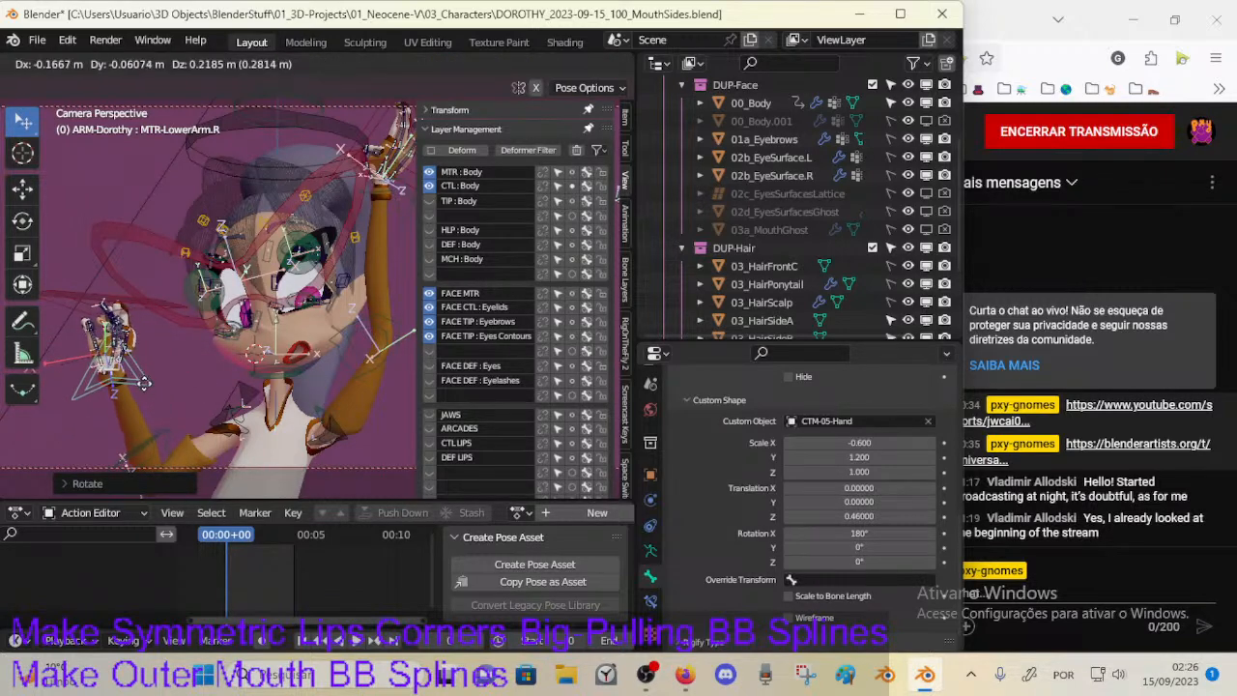
left_click(125, 346)
Step: Hide the body and face bone layers of the armature, including FACE TIP : Eyes Contours, leaving the lip and jaw layers hidden too
middle_click_drag(205, 358, 110, 364)
scroll(102, 355, "down", 2)
scroll(102, 355, "up", 6)
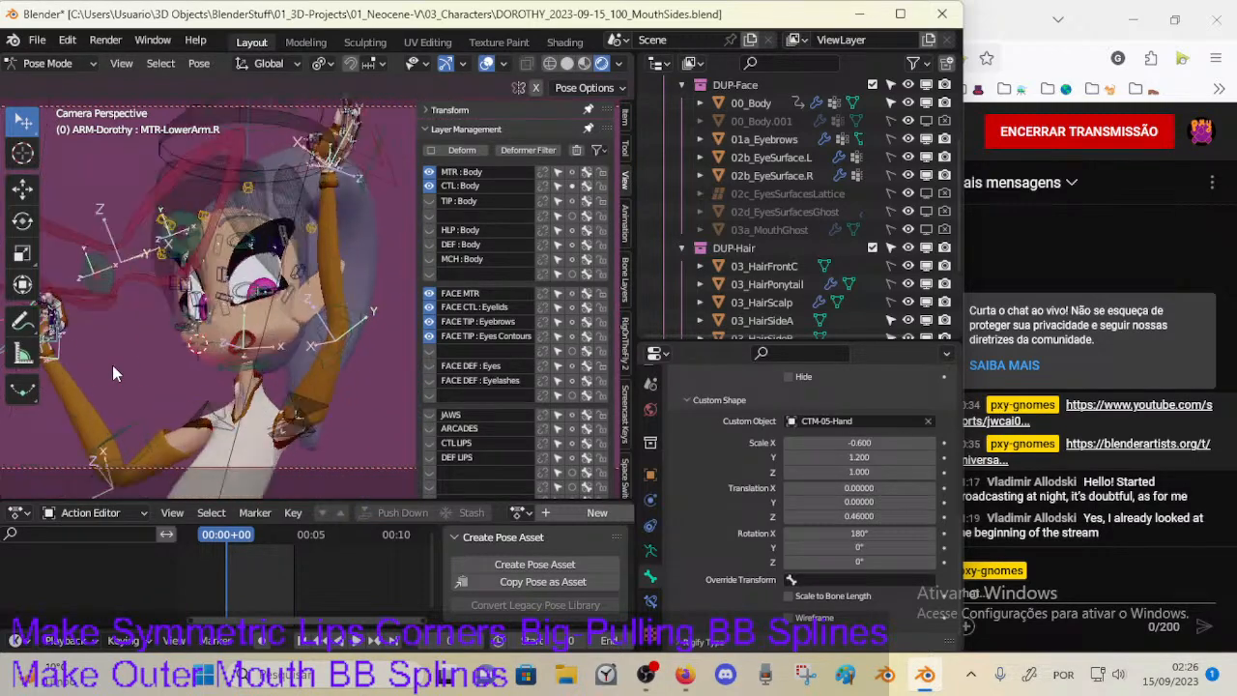
left_click(428, 175)
left_click_drag(429, 294, 431, 336)
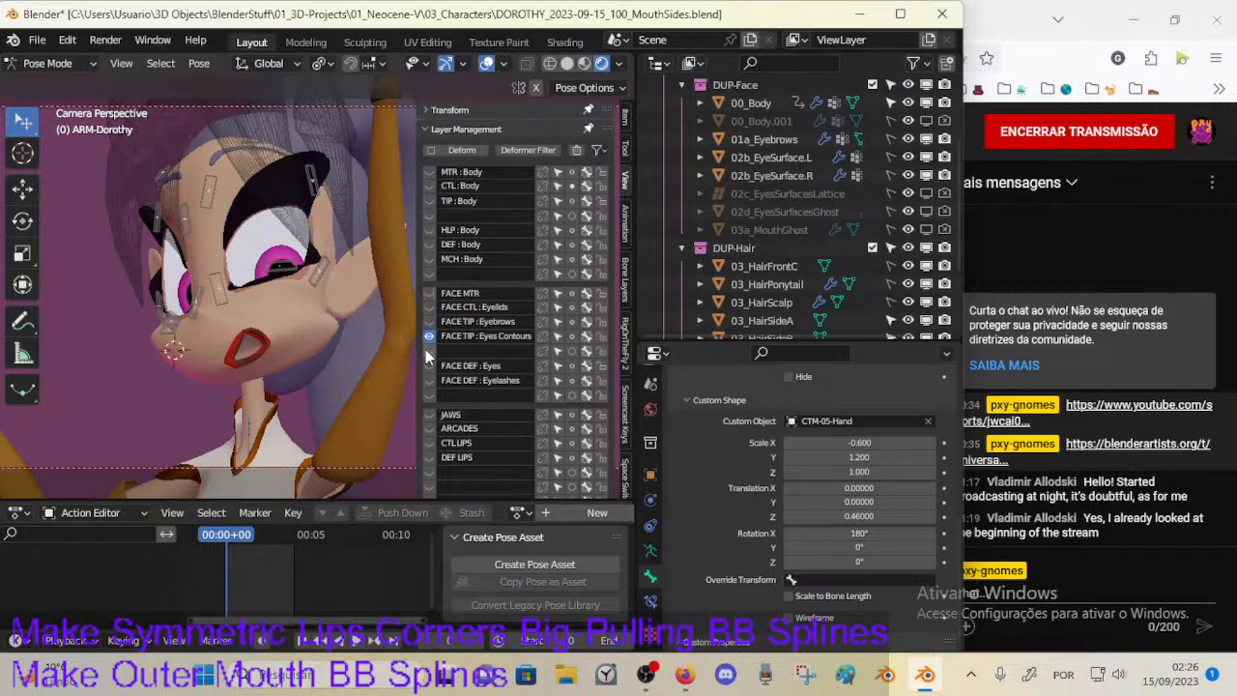
left_click_drag(428, 414, 434, 428)
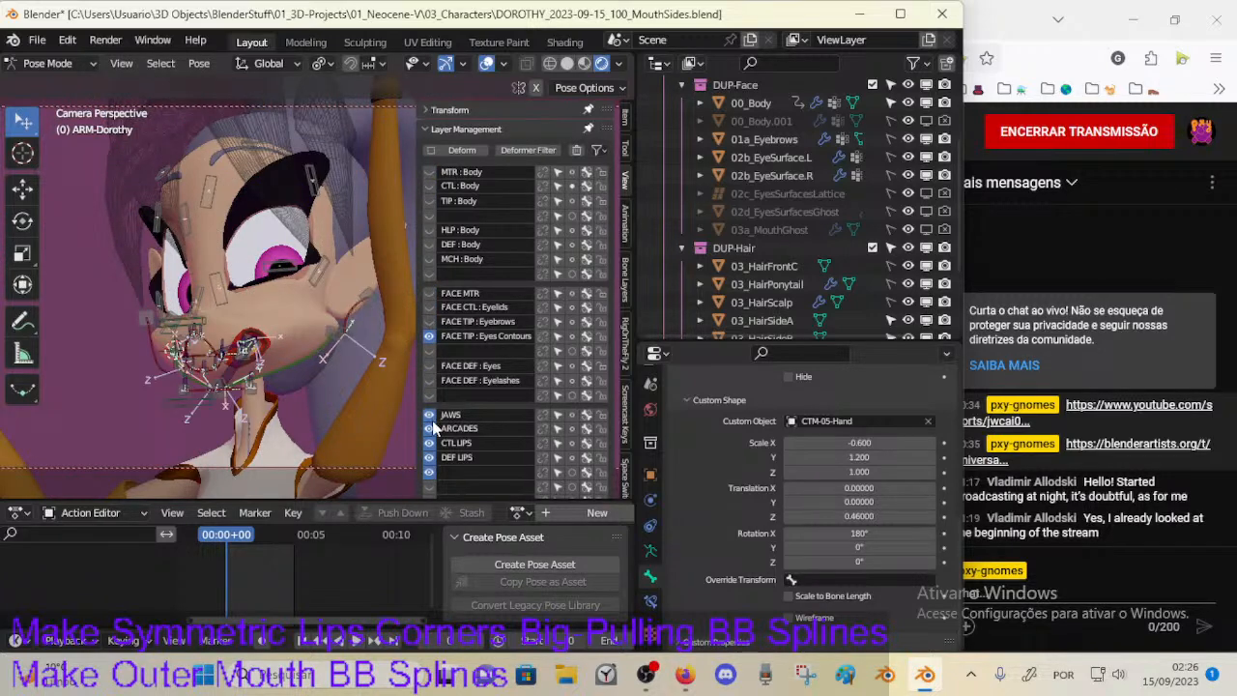
left_click_drag(431, 473, 432, 416)
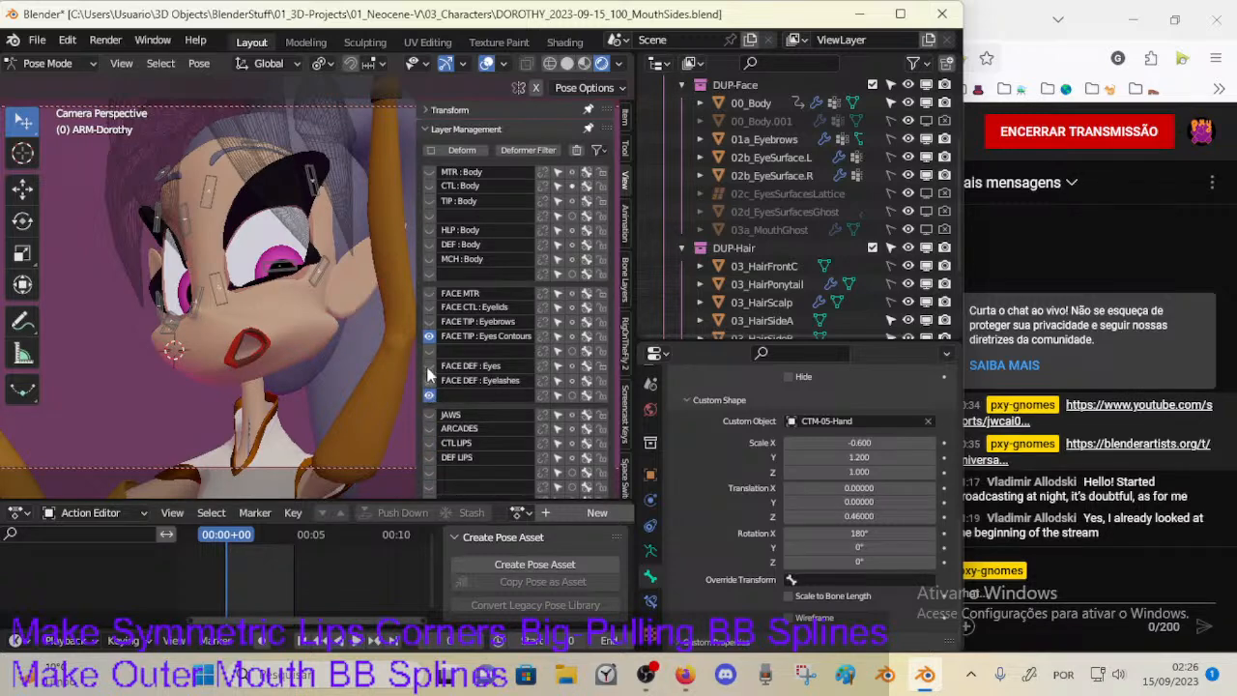
left_click(429, 336)
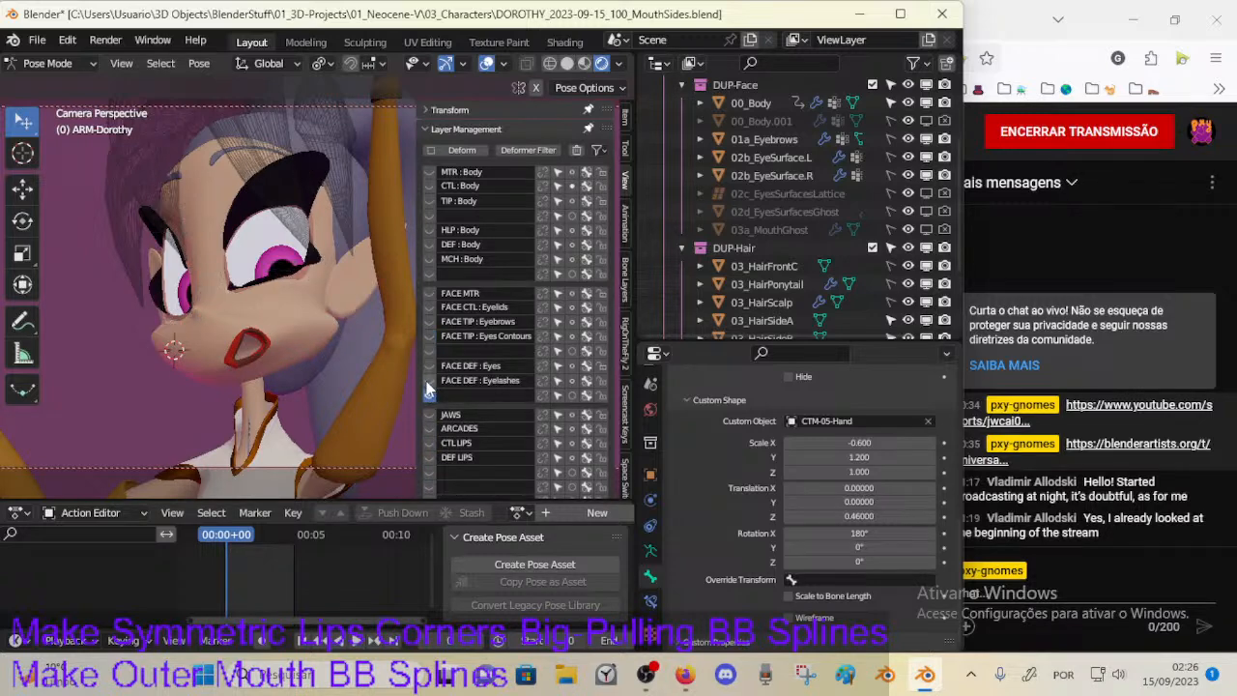
Step: Show only the MTR : Body bone layer and enlarge the 3D viewport in camera view by hiding its sidebar and shrinking the Action Editor
left_click(428, 172)
middle_click_drag(337, 333, 297, 338)
key("KP_0")
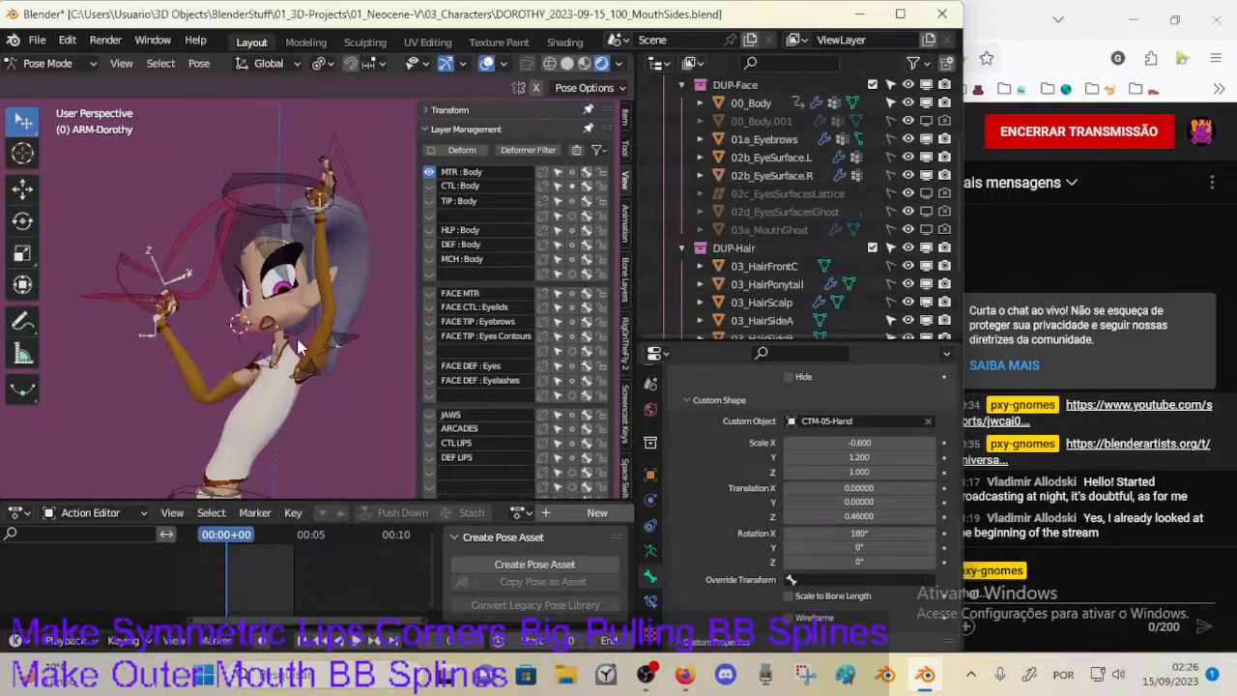
key("KP_0")
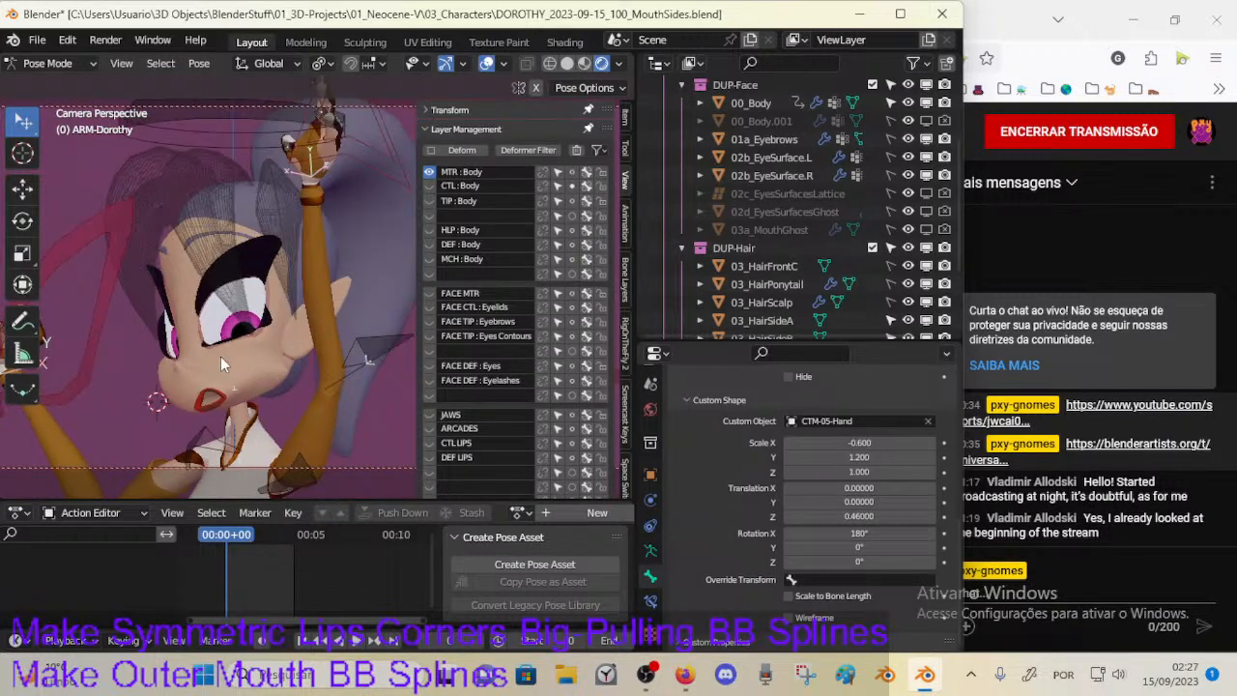
key("n")
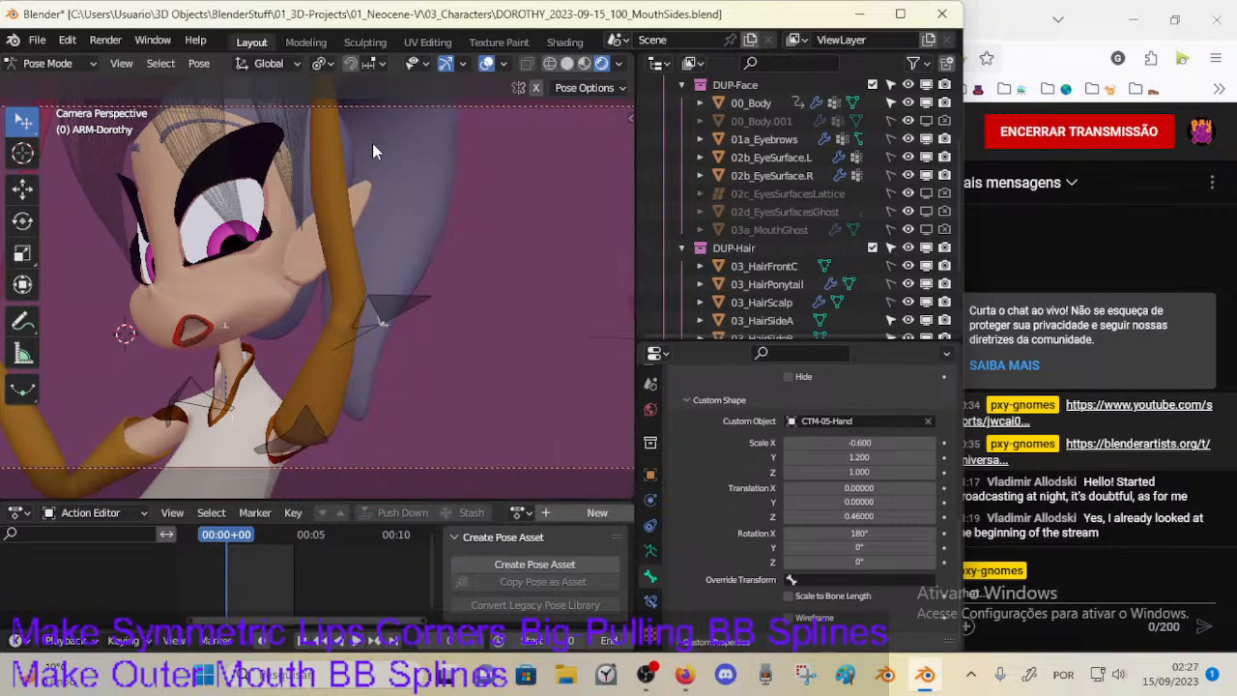
left_click_drag(289, 502, 290, 606)
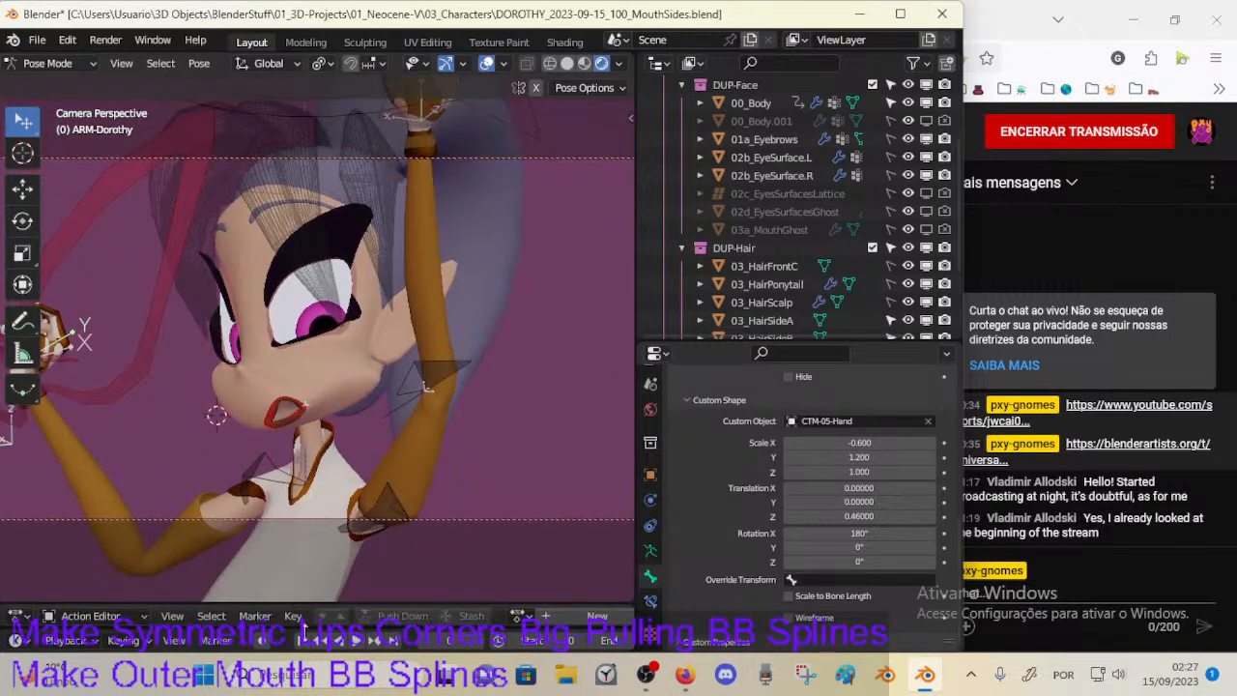
Step: Save the file and render the camera view, closing the render window again
key("ctrl+s")
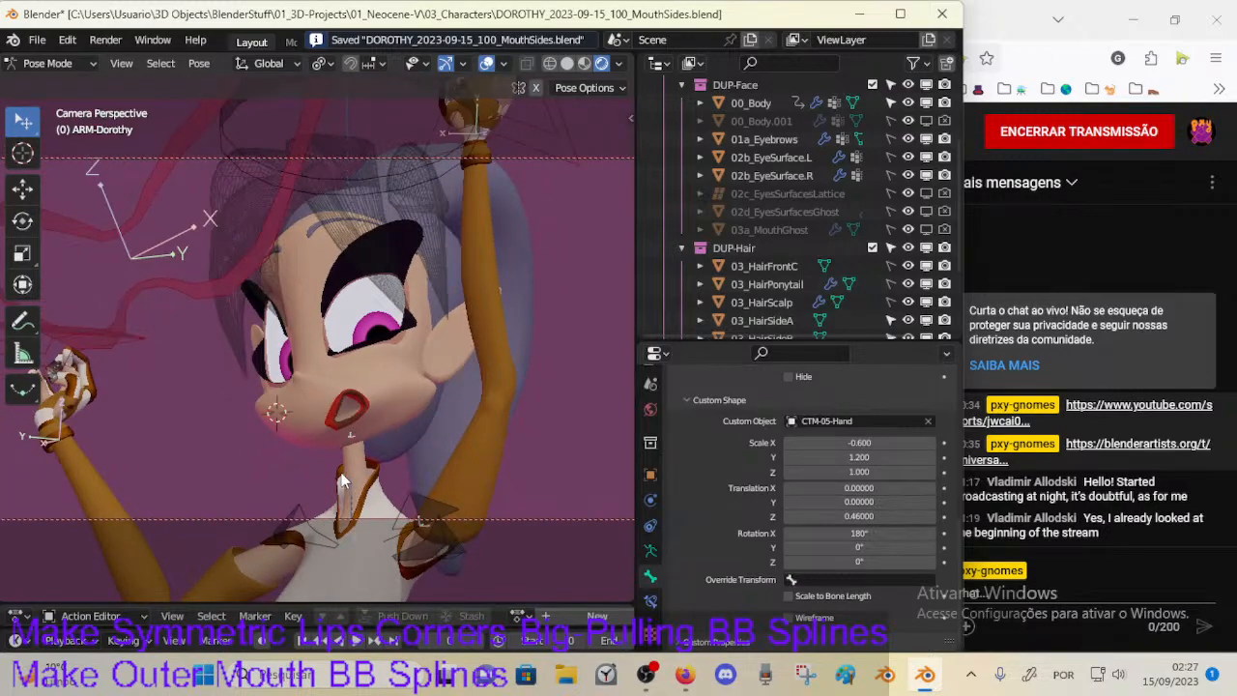
key("F12")
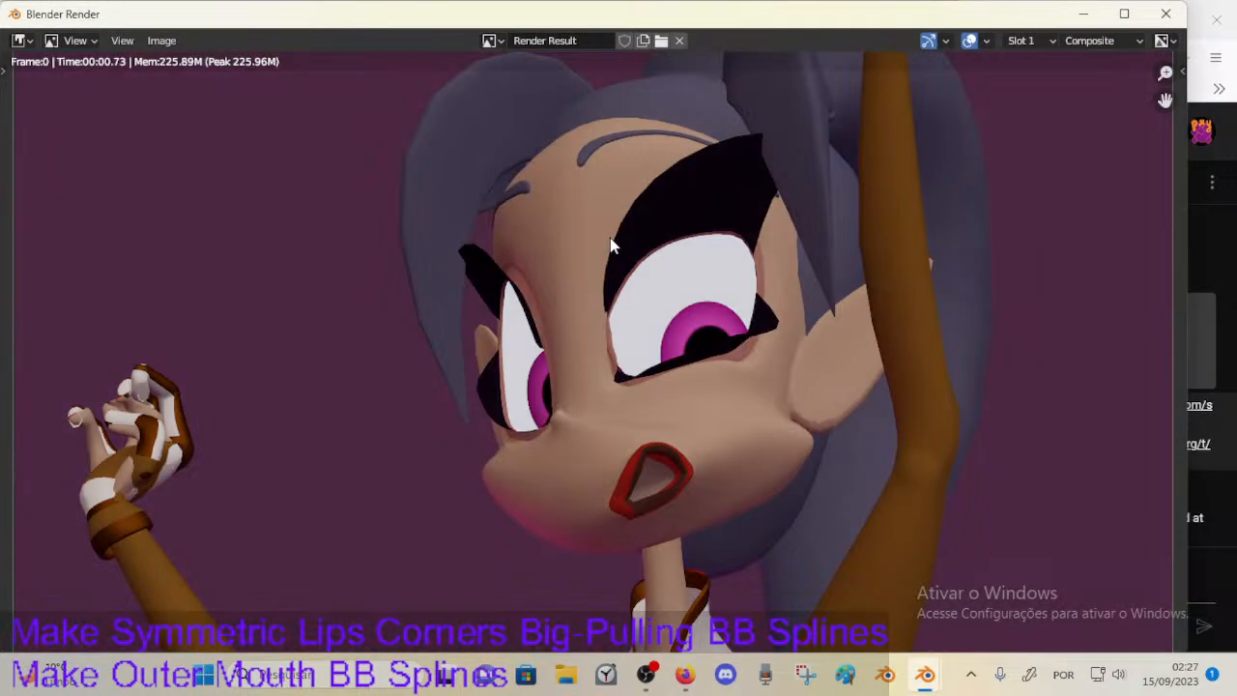
left_click(1164, 16)
Step: Compare the character in Material Preview and Solid viewport shading, and return to Rendered shading
left_click(585, 63)
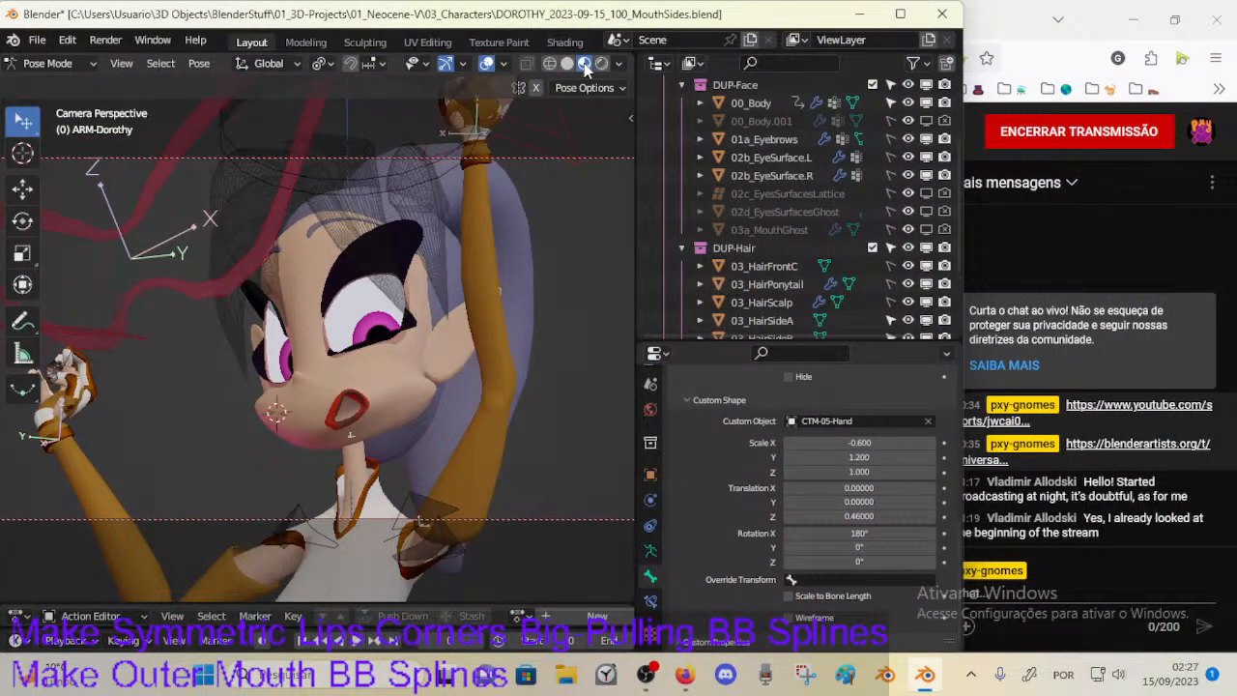
left_click(567, 64)
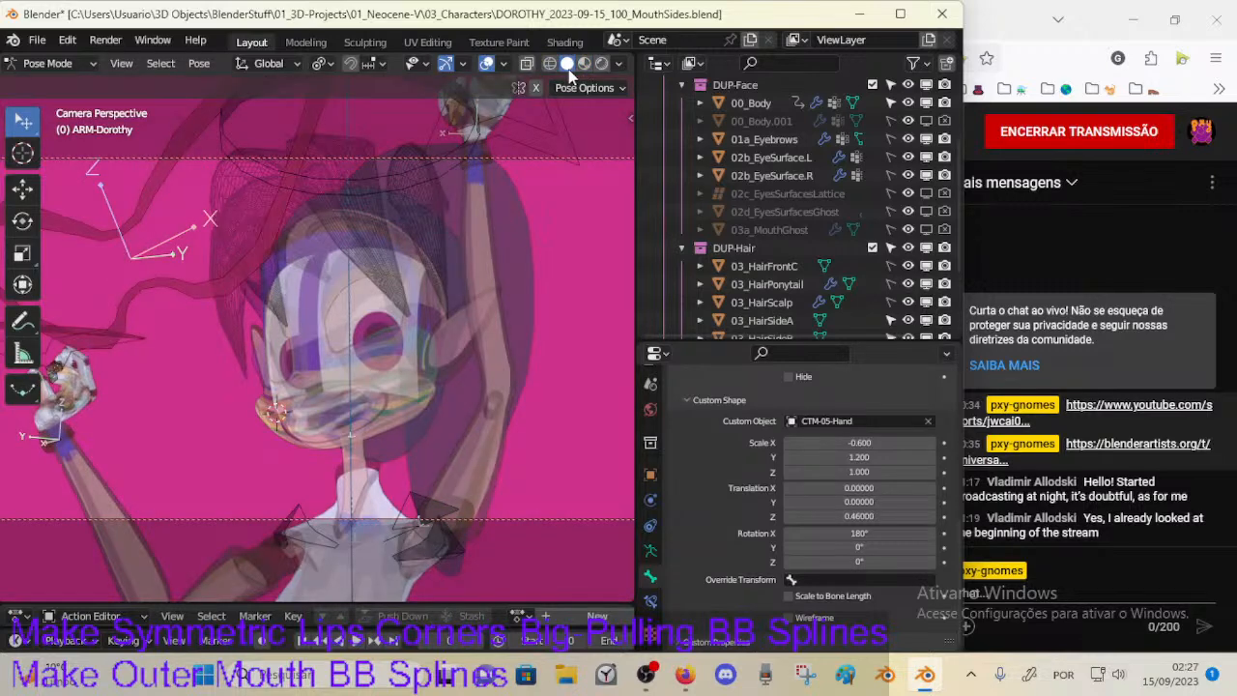
left_click(585, 64)
left_click(602, 63)
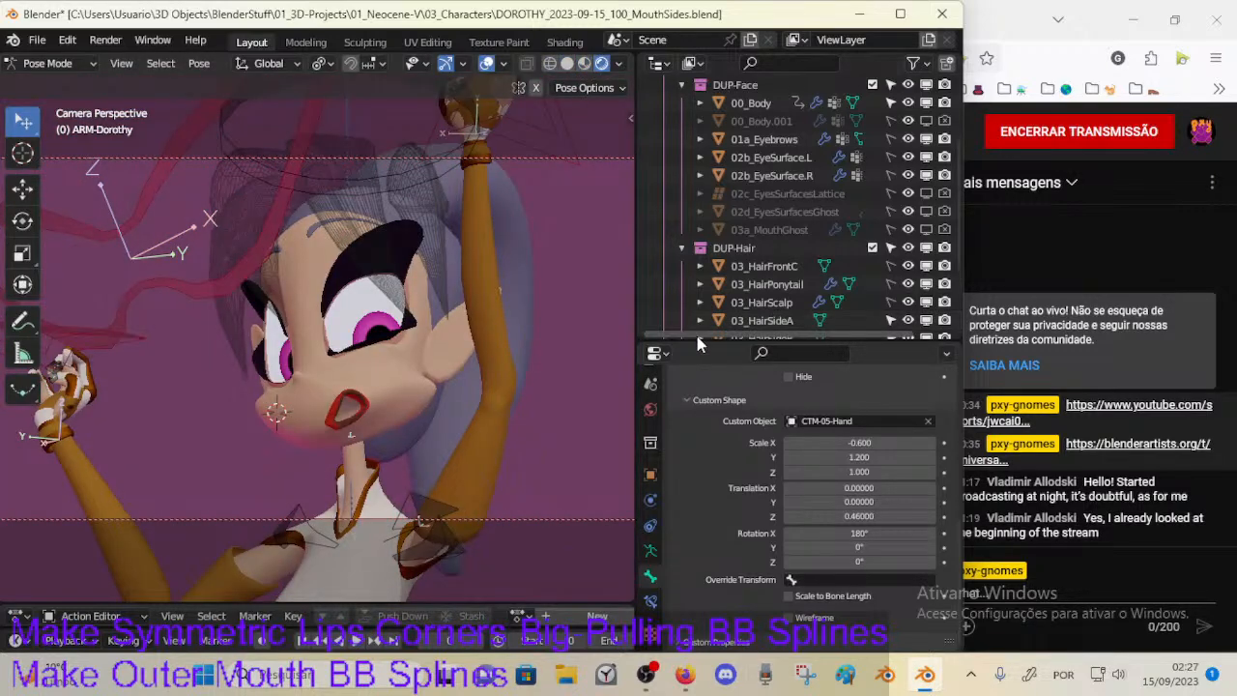
Step: Open the scene's render properties and expand the AMBIANCE collection to list its lights
scroll(704, 464, "up", 10)
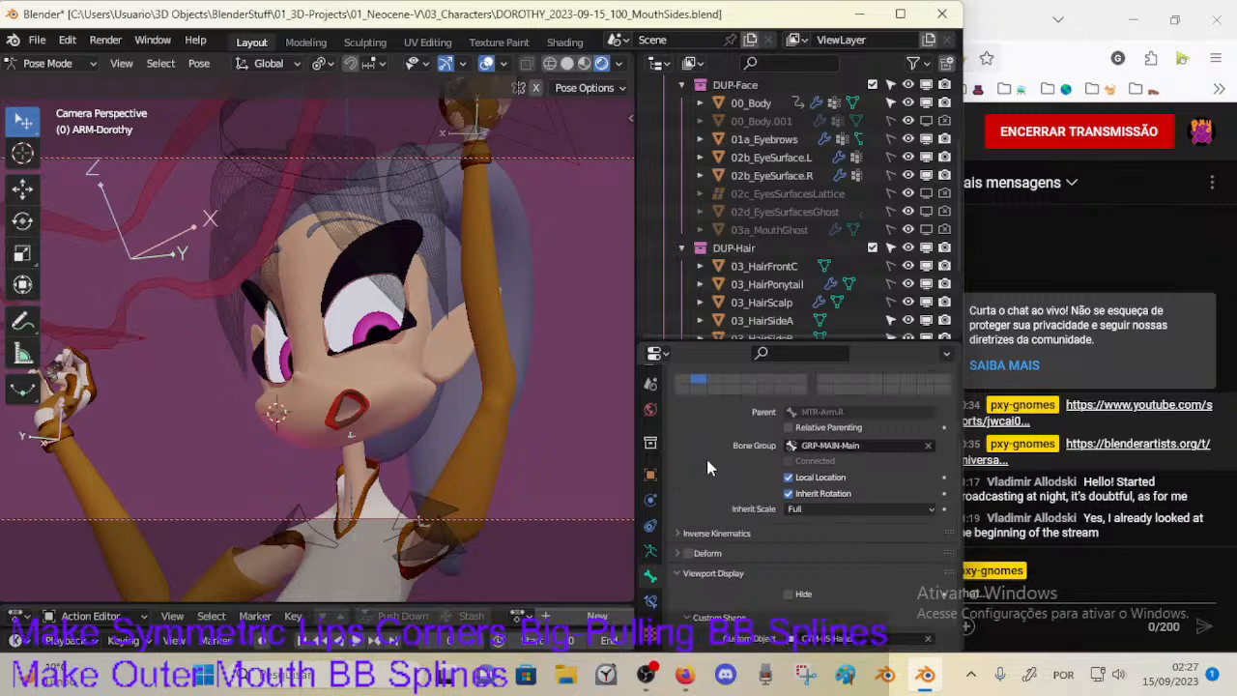
scroll(652, 416, "up", 4)
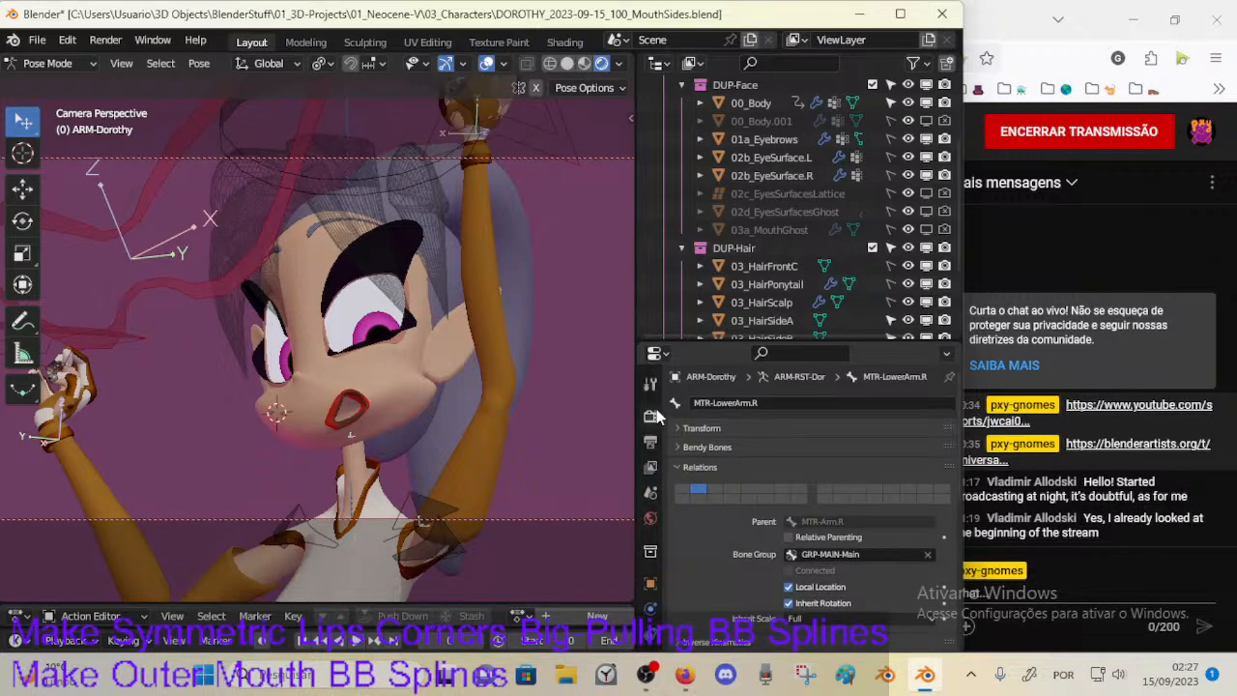
left_click(650, 415)
scroll(736, 119, "up", 3)
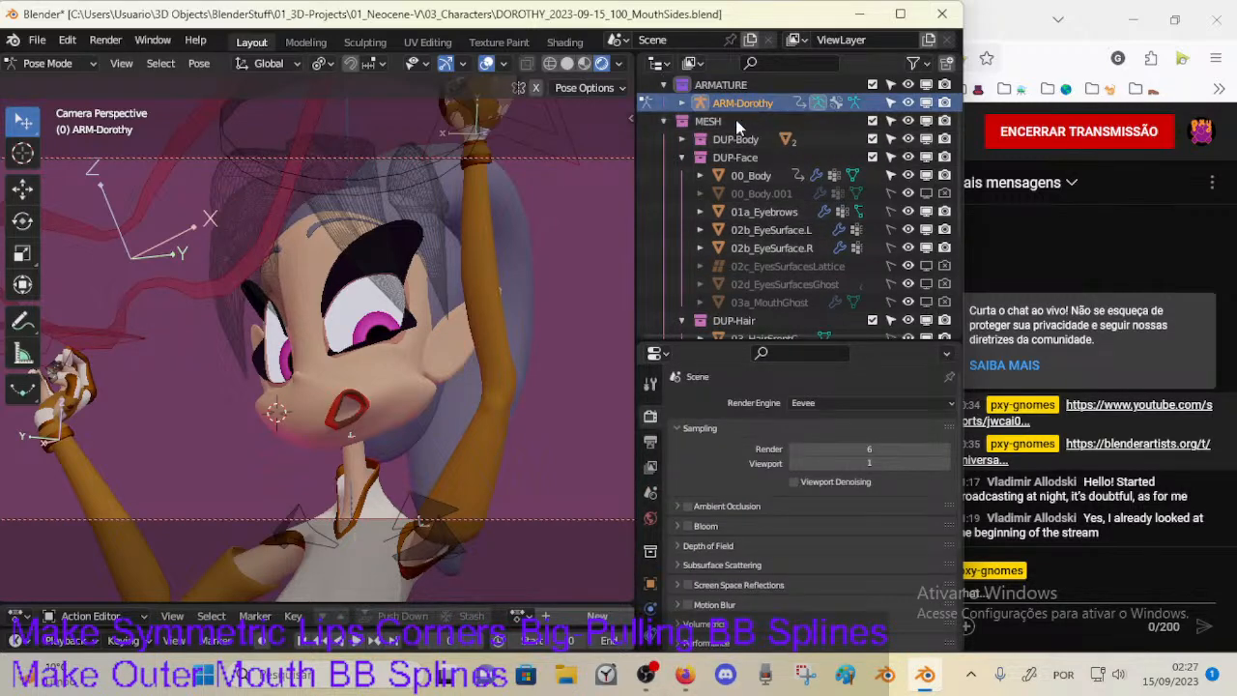
left_click(663, 123)
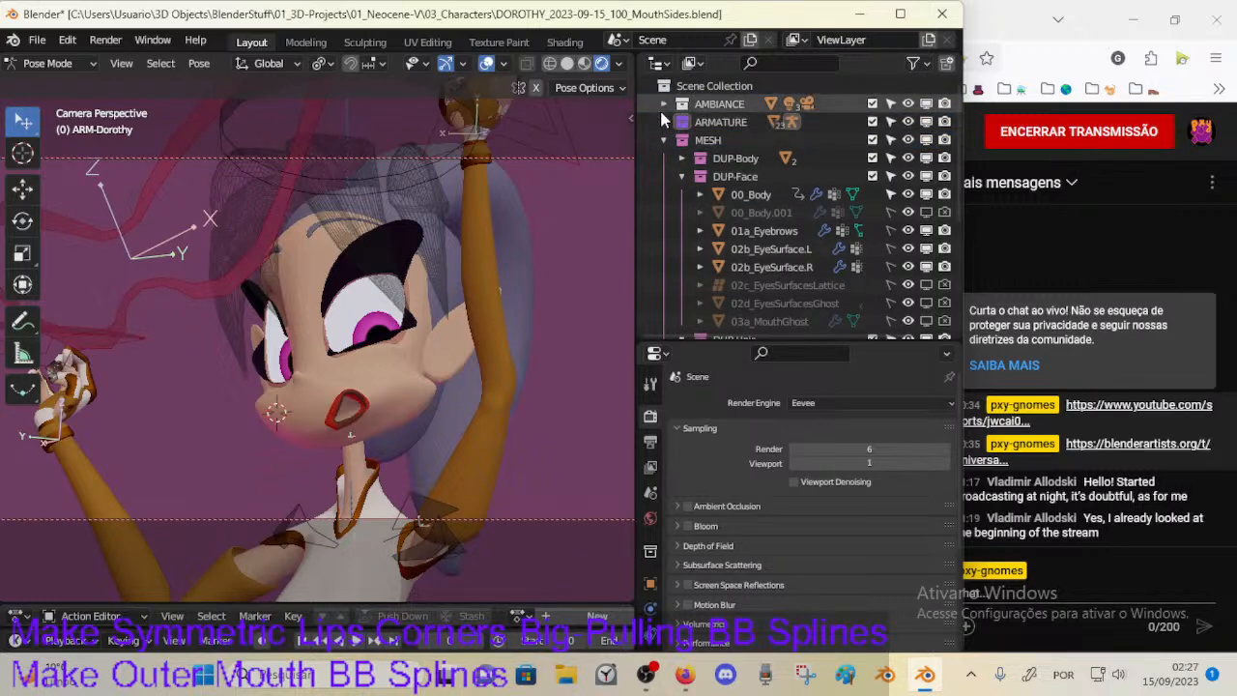
left_click(661, 105)
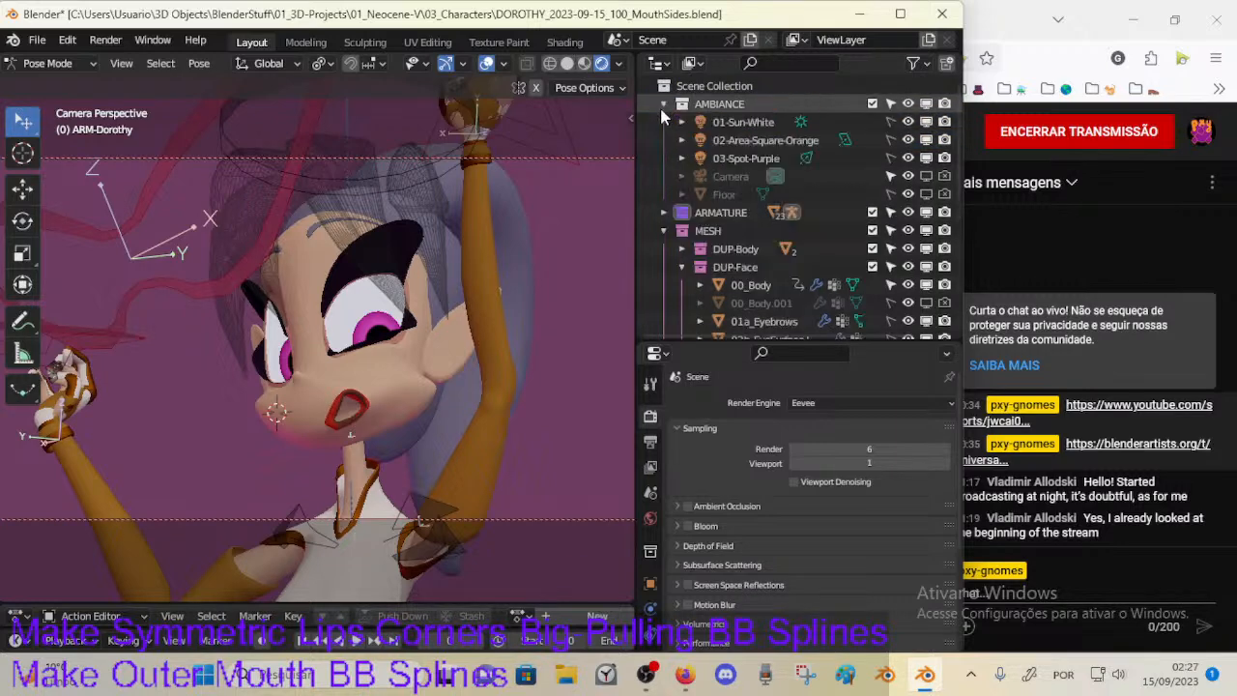
Step: Disable the 01-Sun-White and 02-Area-Square-Orange lights in the viewport and render a test image
left_click(925, 122)
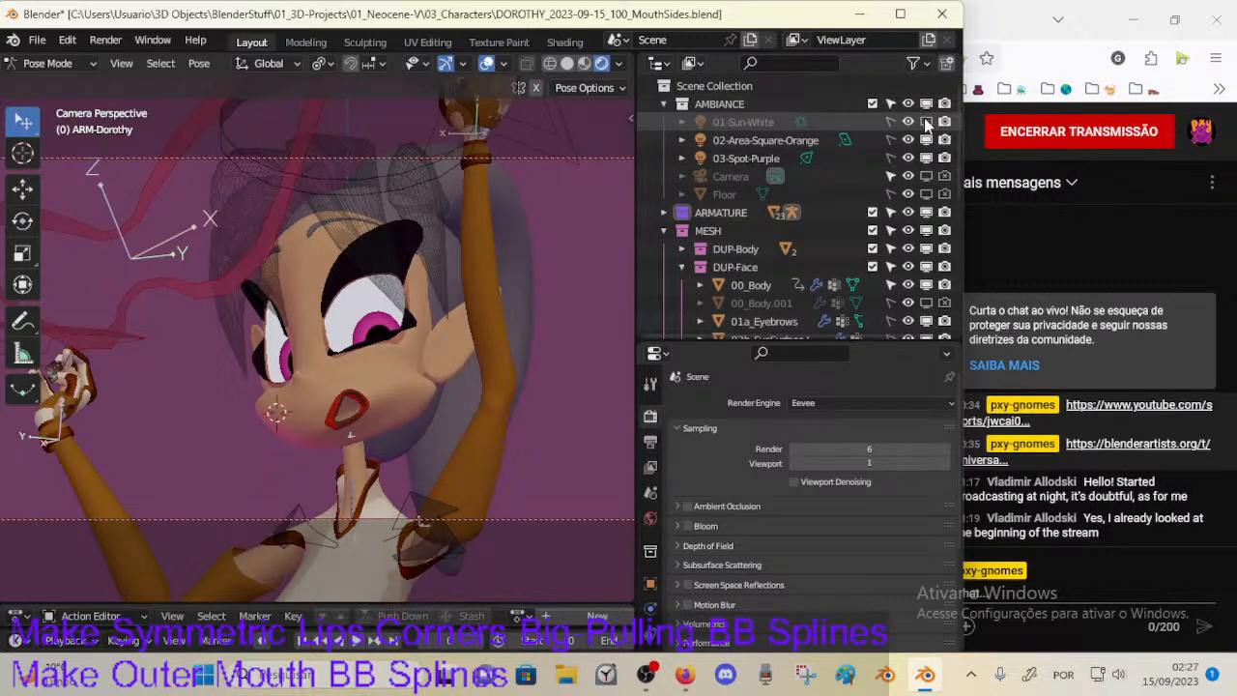
left_click(926, 140)
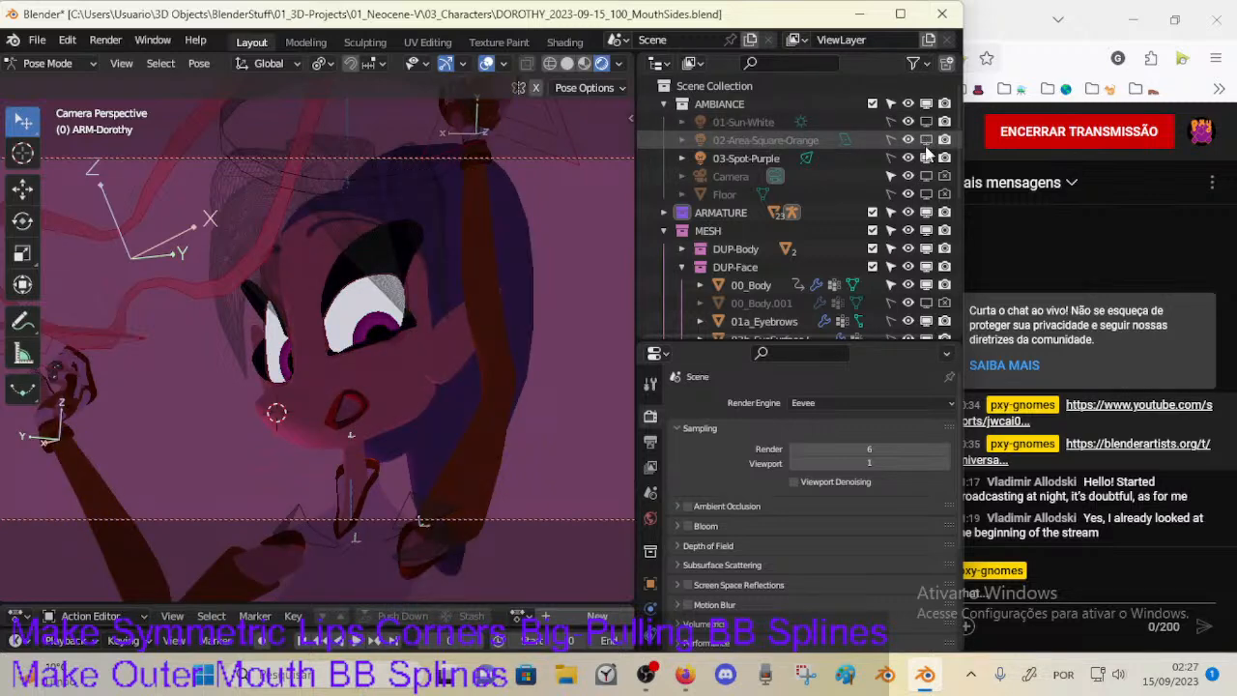
left_click(926, 157)
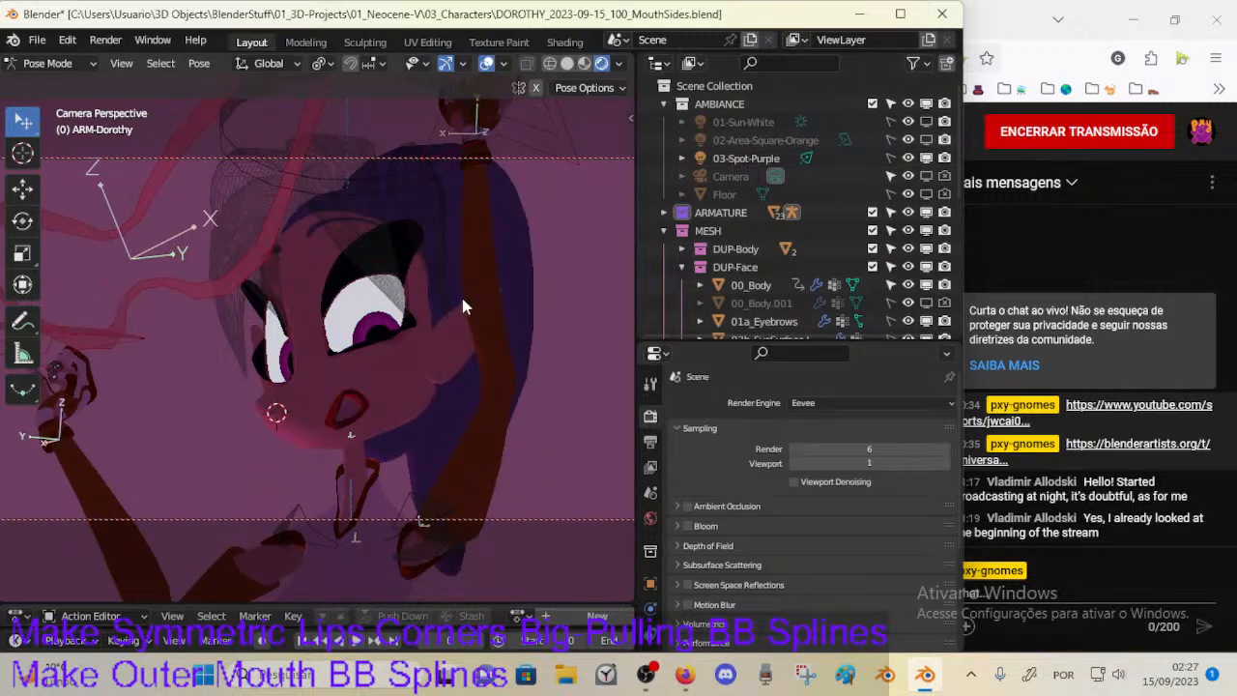
key("F12")
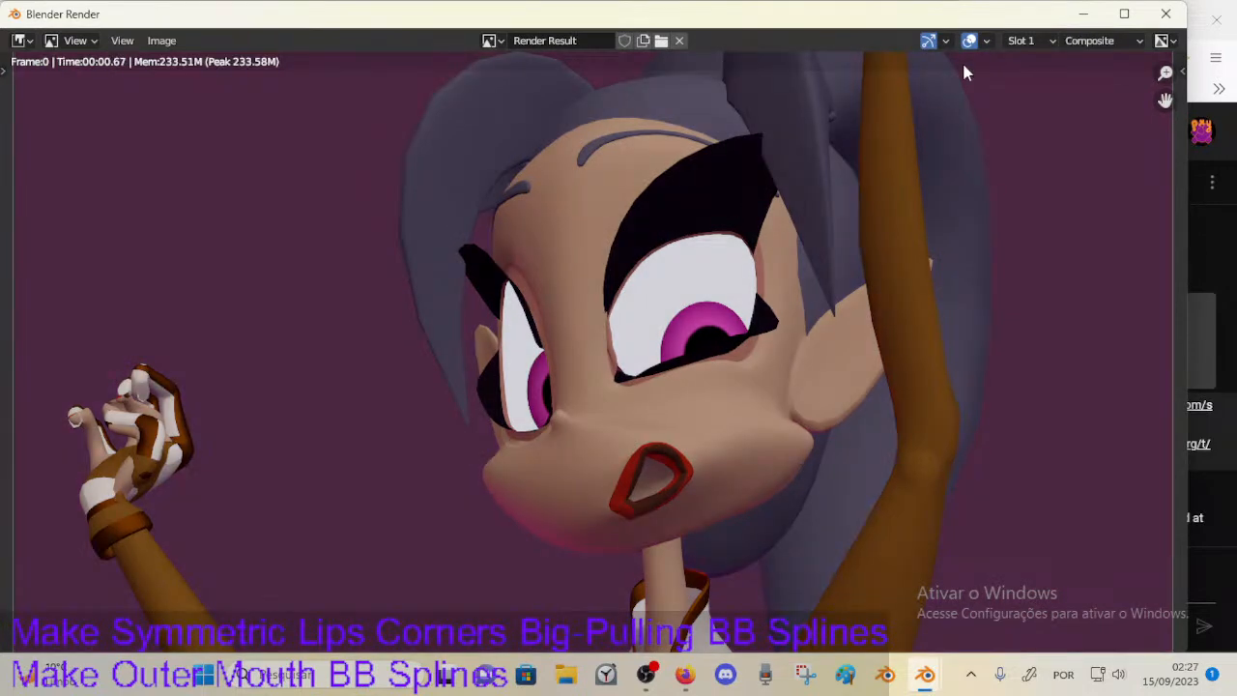
left_click(1166, 15)
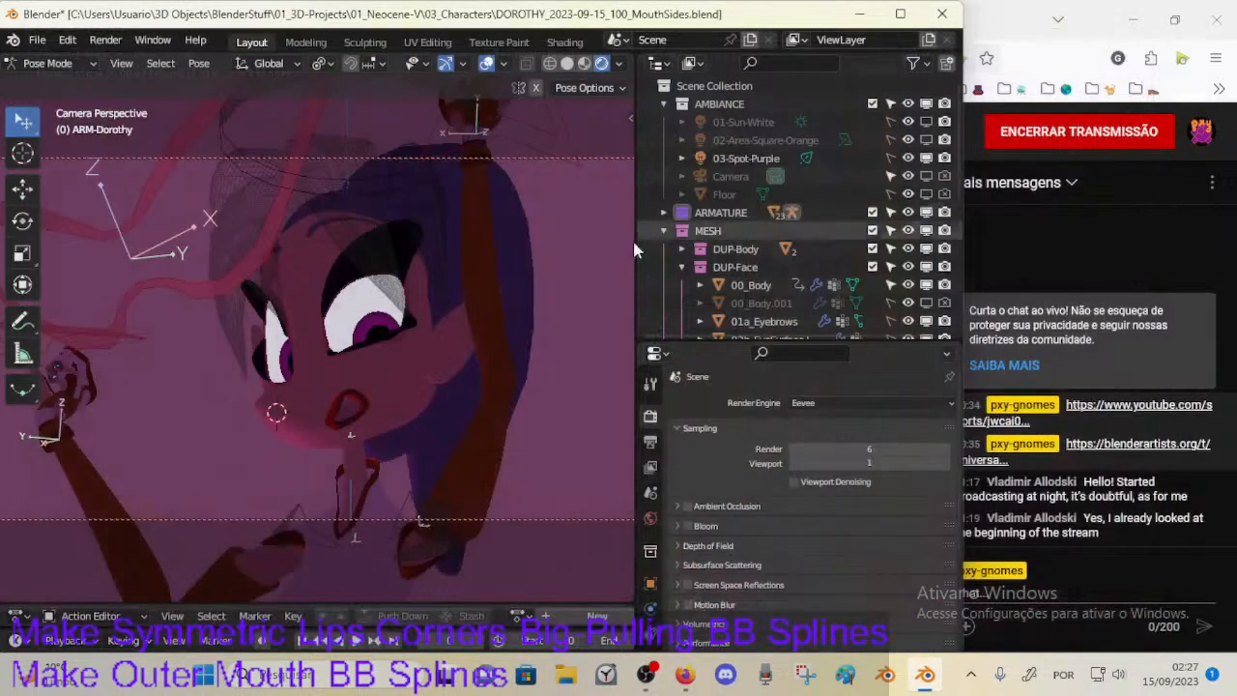
Step: Save the file and render again with 01-Sun-White and 02-Area-Square-Orange disabled in renders
key("ctrl+s")
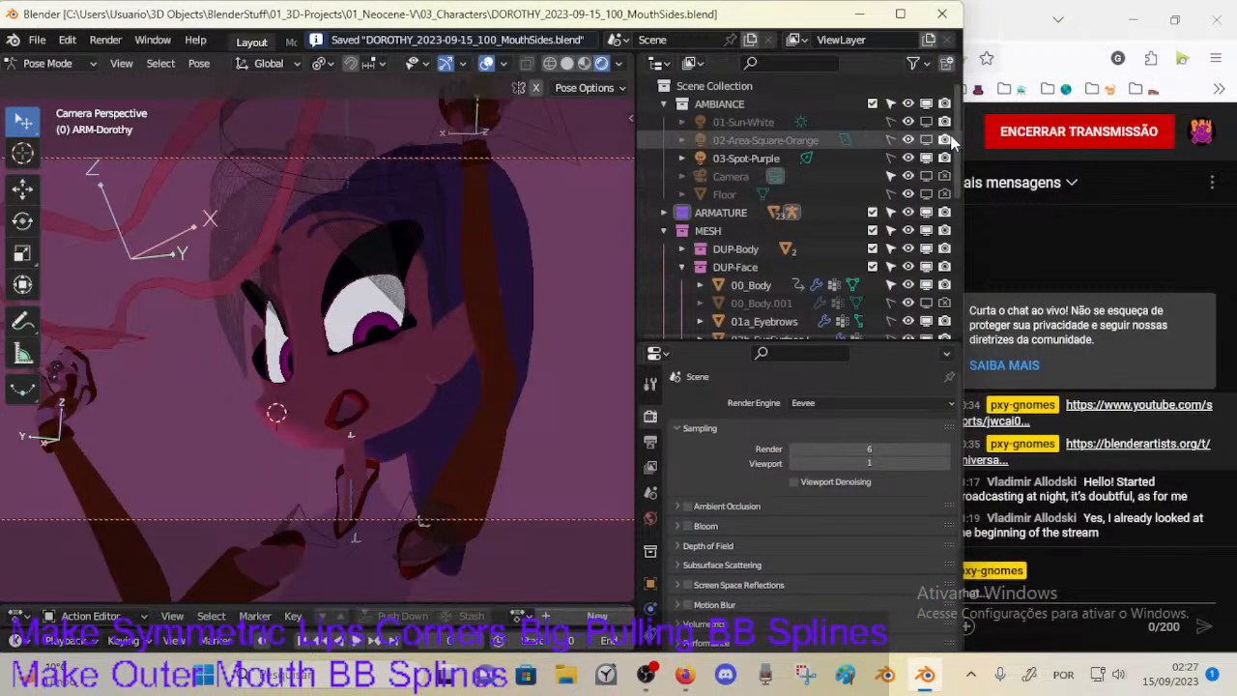
key("F12")
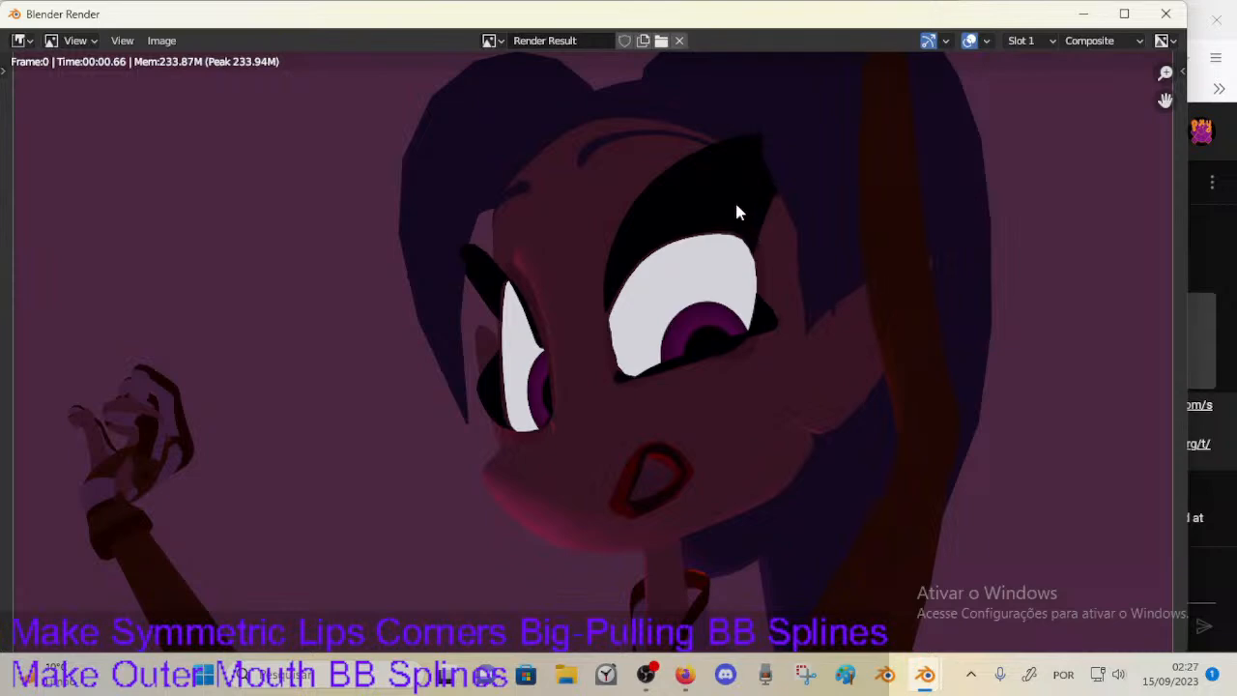
key("Escape")
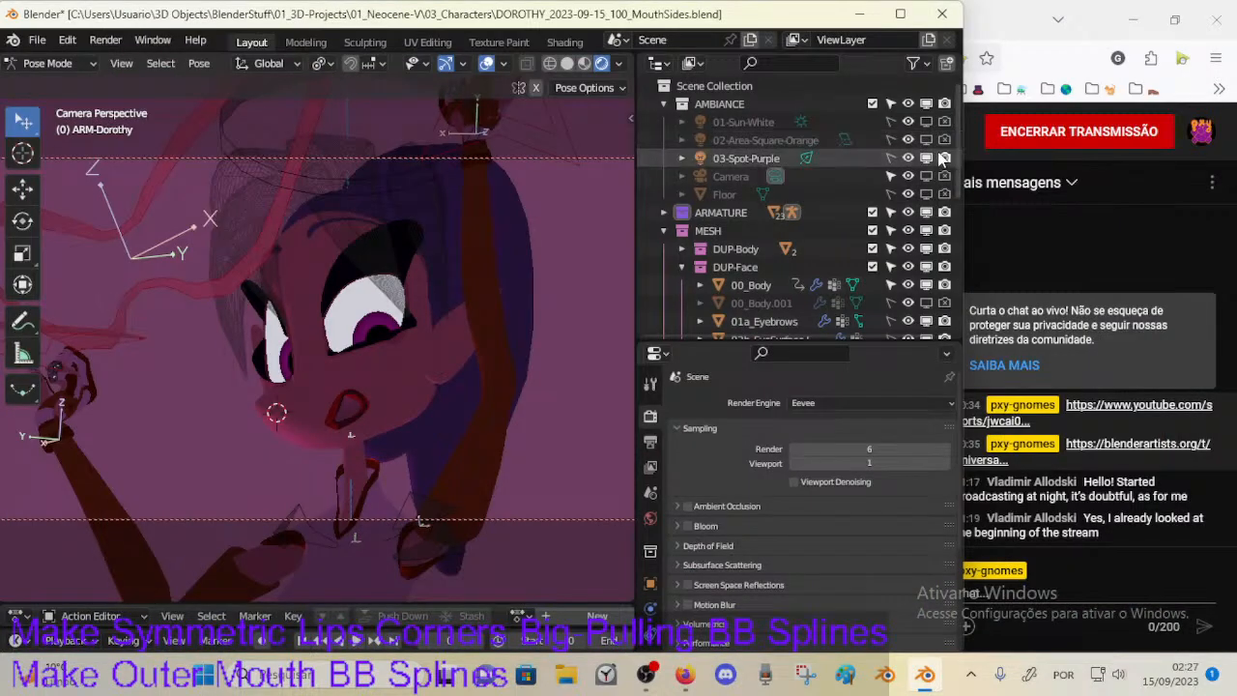
Step: Enable 02-Area-Square-Orange again in the viewport and renders, keeping 03-Spot-Purple on, and render a test image
left_click(925, 140)
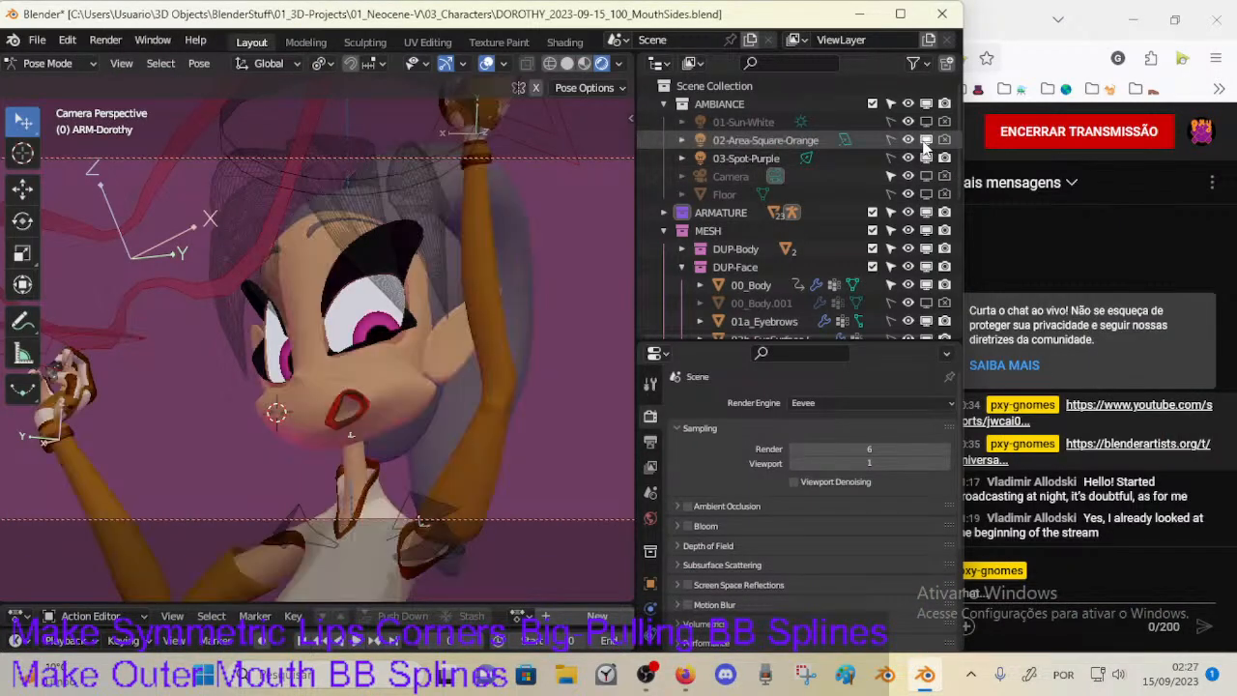
left_click(925, 141)
left_click(942, 144)
left_click(945, 159)
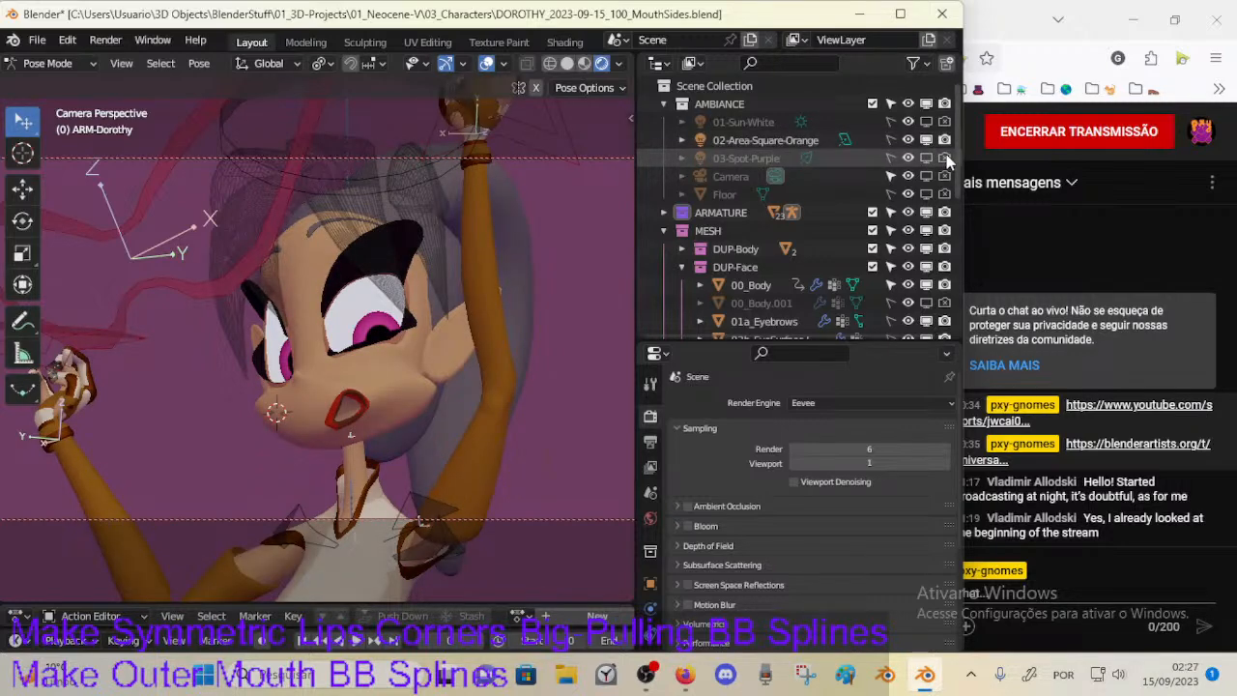
left_click(944, 159)
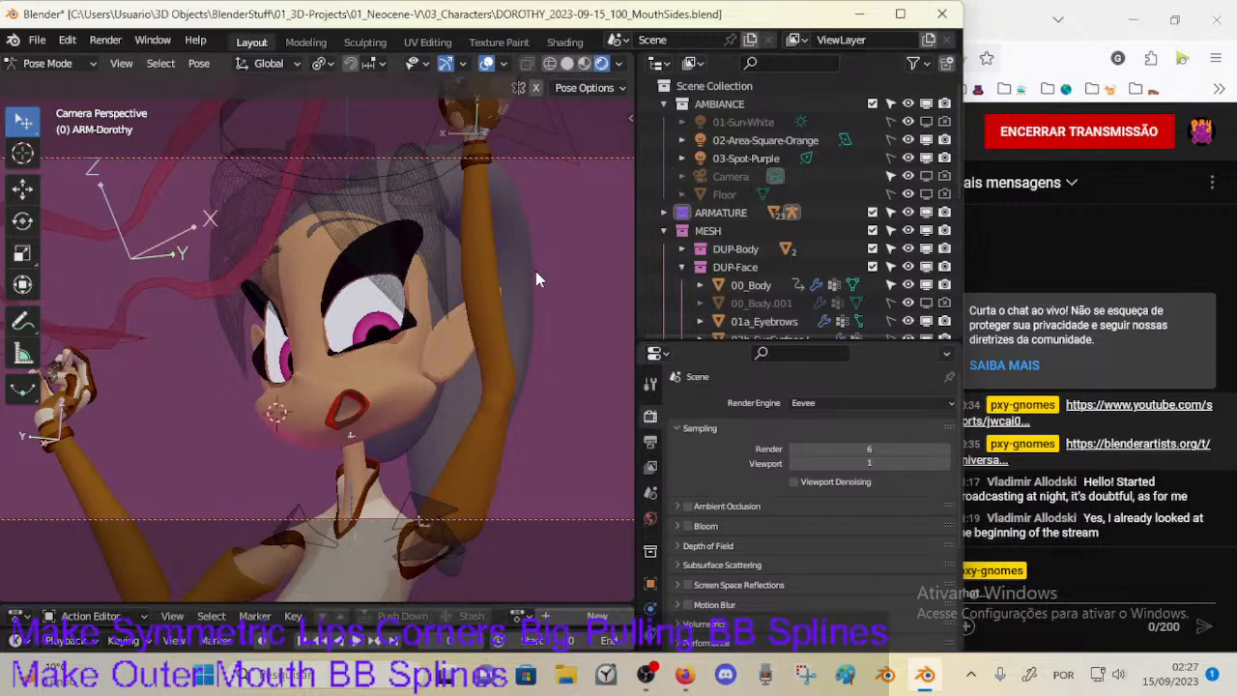
key("F12")
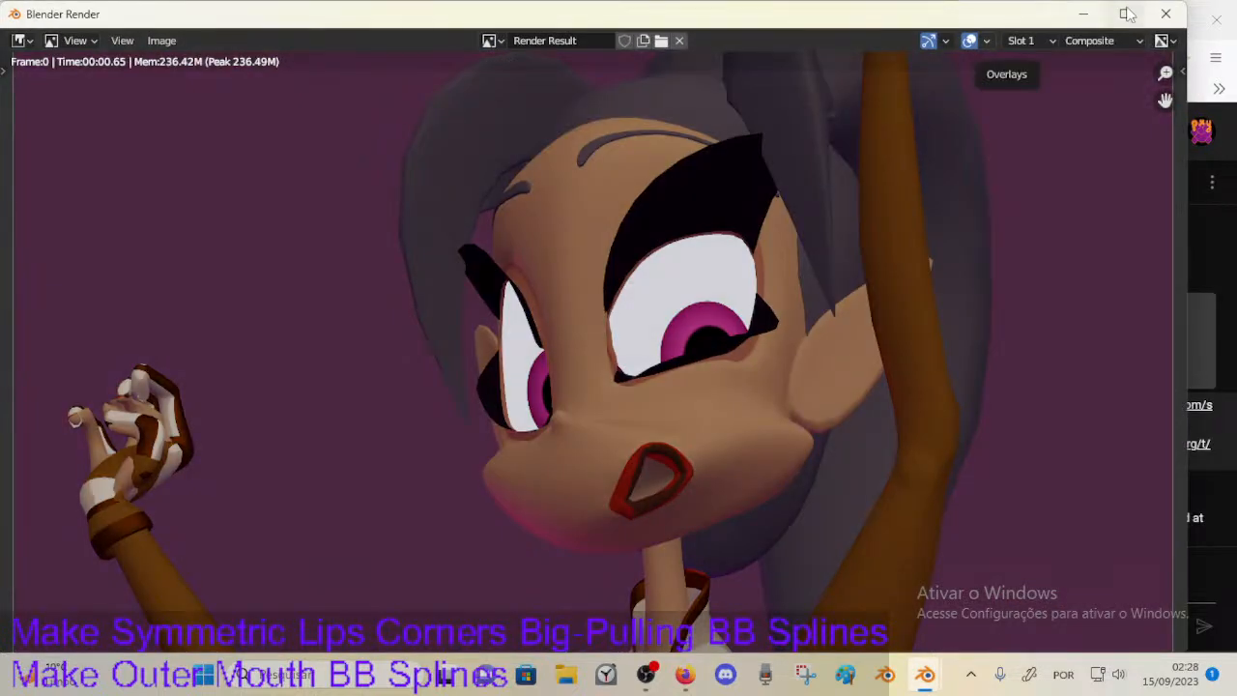
left_click(1166, 14)
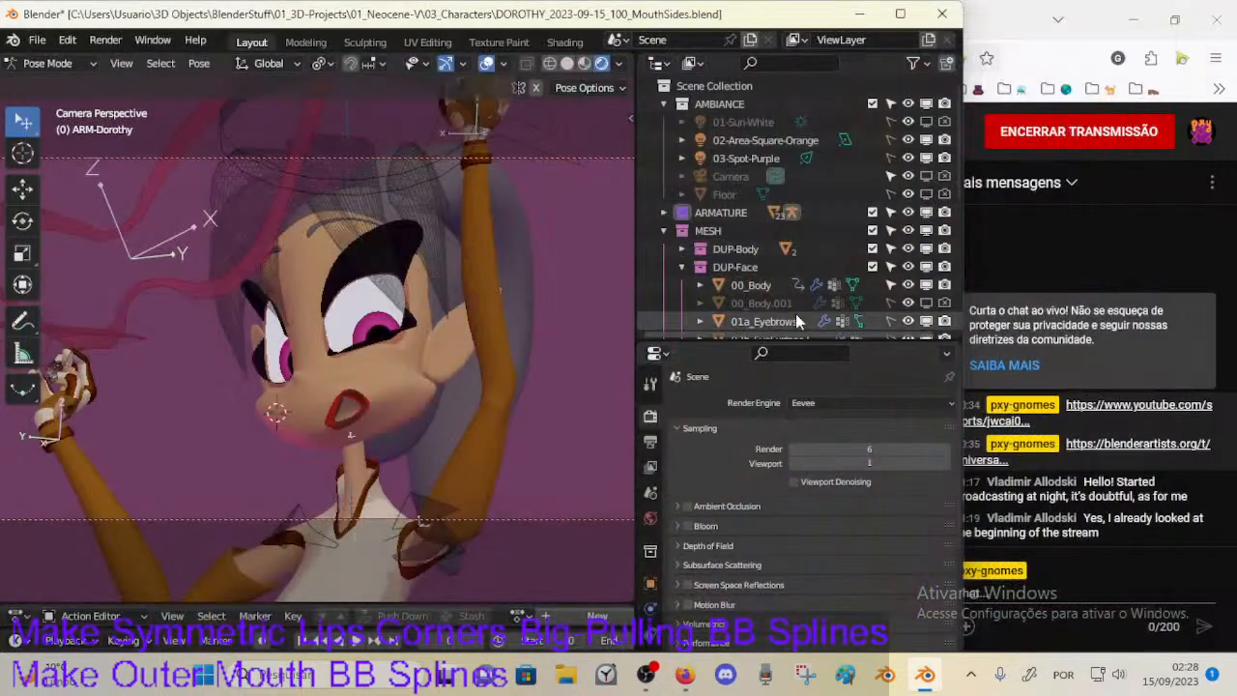
Step: Switch from Pose Mode to Object Mode, select the 02-Area-Square-Orange light and open its light settings
left_click(750, 145)
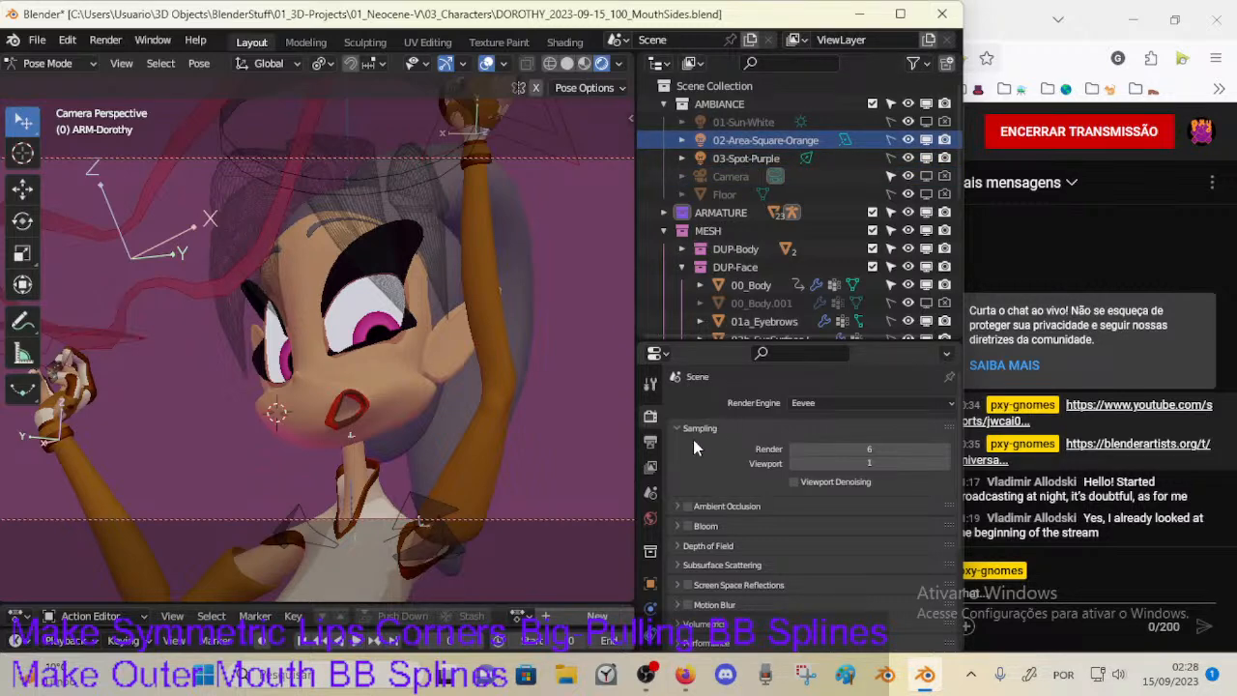
scroll(653, 551, "up", 4)
key("ctrl+Tab")
left_click(760, 143)
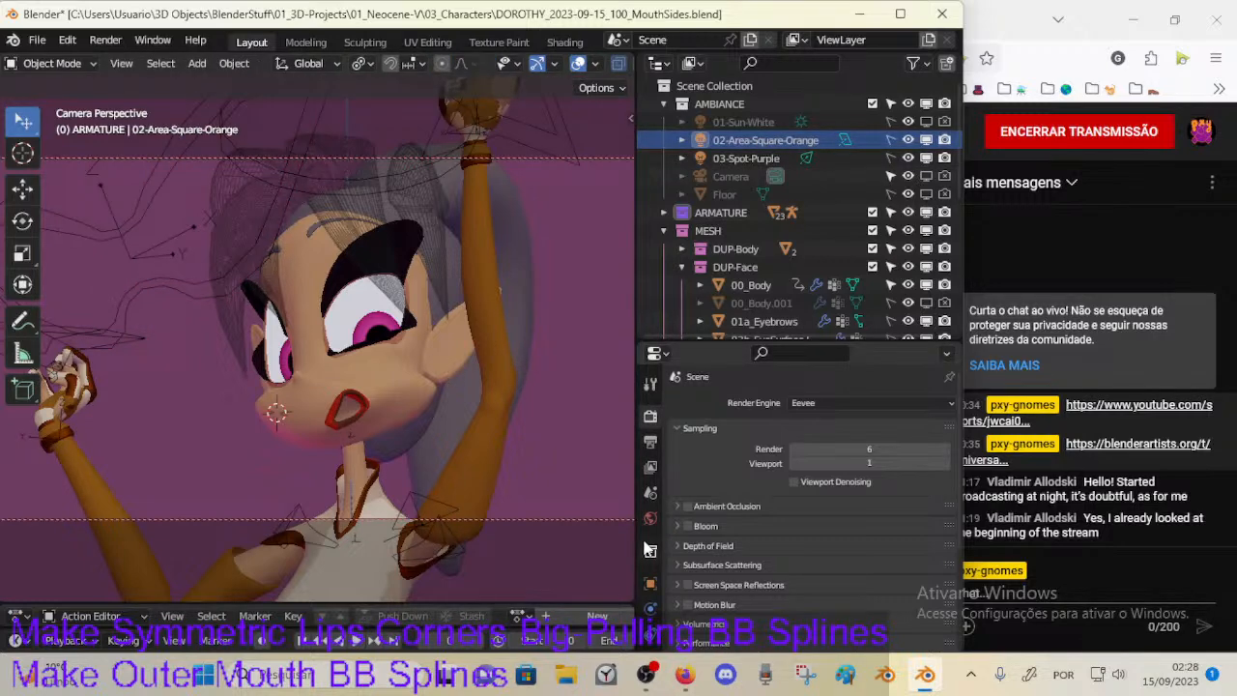
scroll(650, 541, "down", 2)
left_click(651, 598)
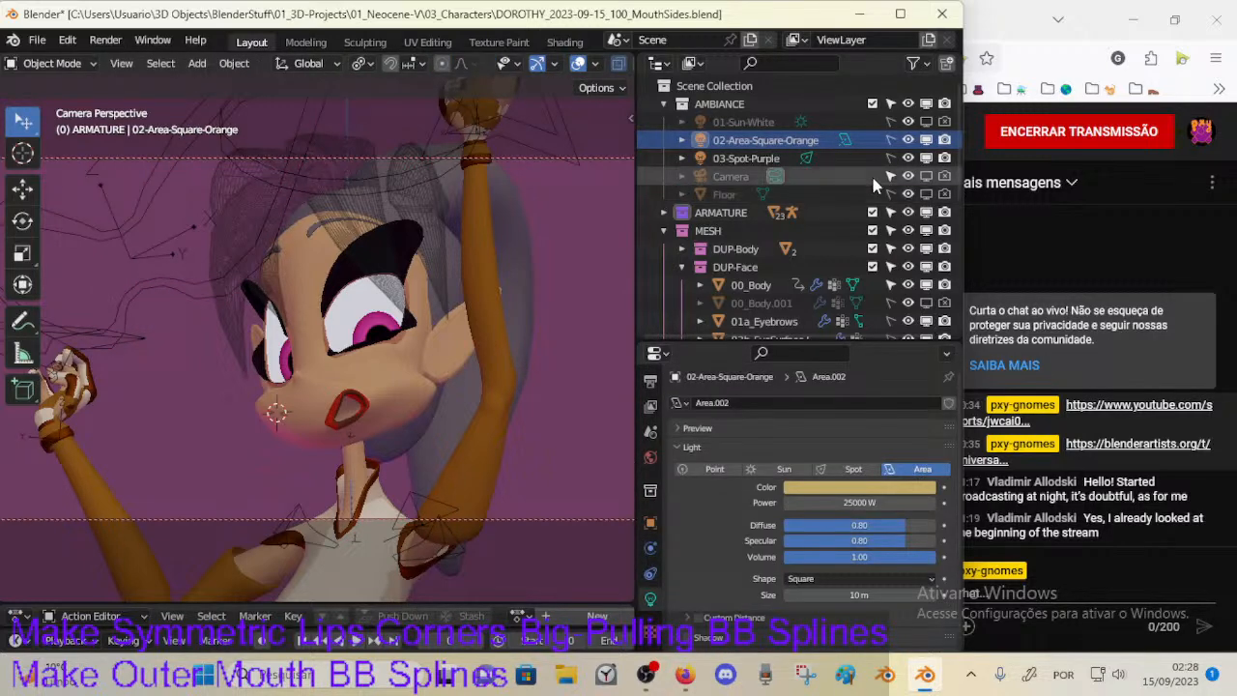
Step: Check the 03-Spot-Purple light's settings and try a power of 20000 W on 02-Area-Square-Orange
left_click(766, 159)
left_click(768, 138)
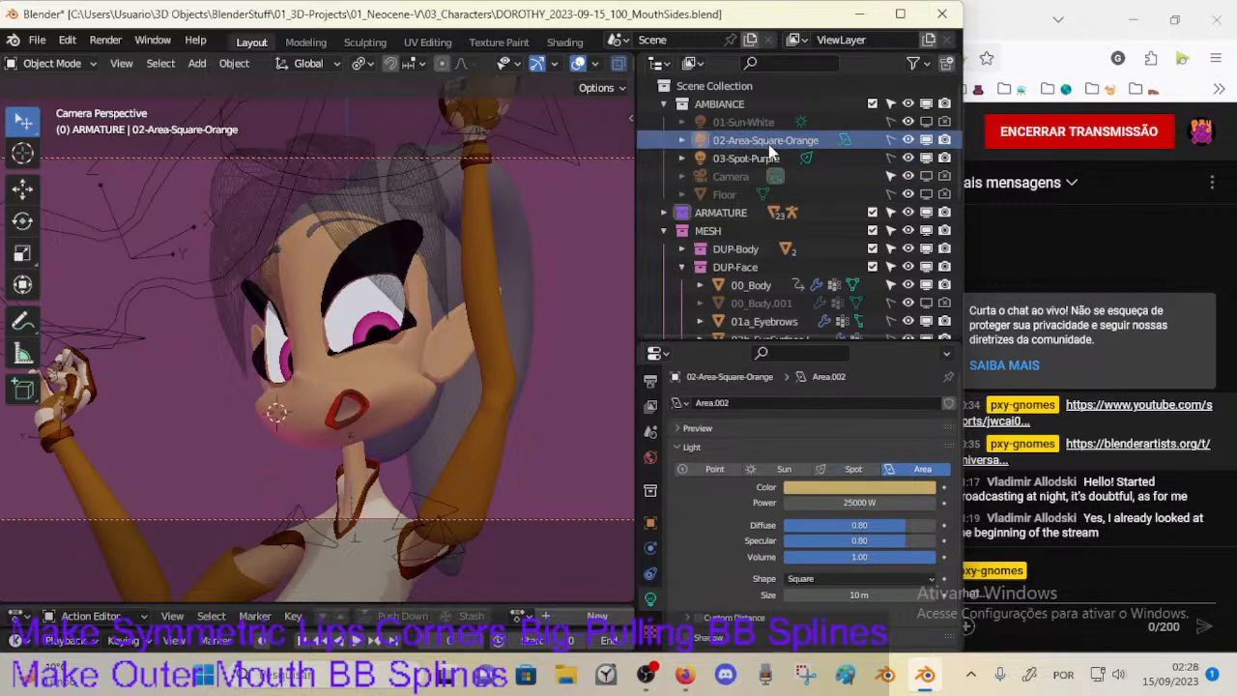
left_click(751, 160)
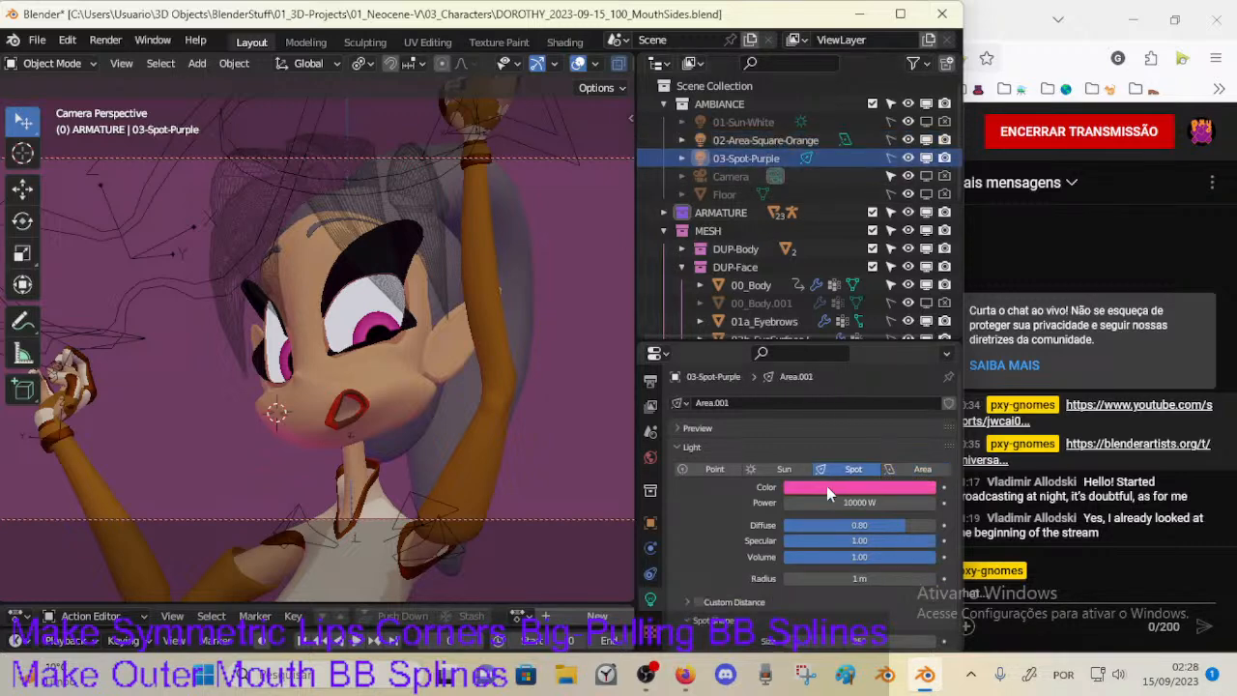
left_click(768, 140)
left_click(875, 502)
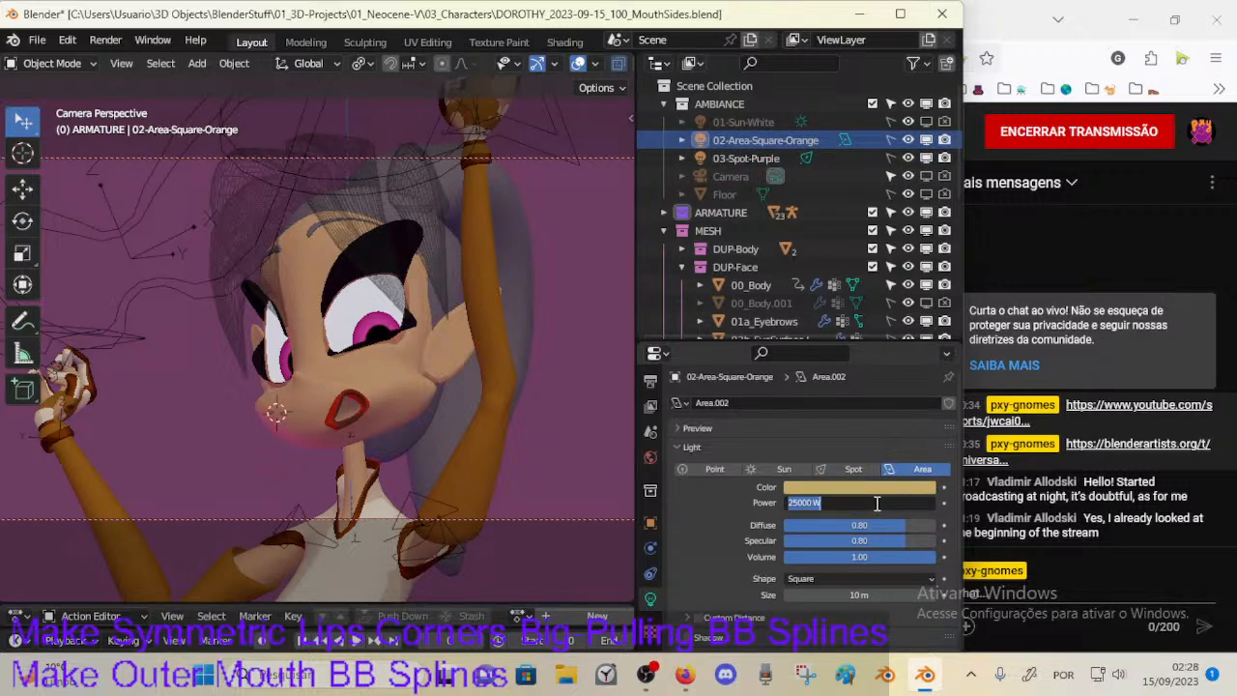
type("20")
key("Return")
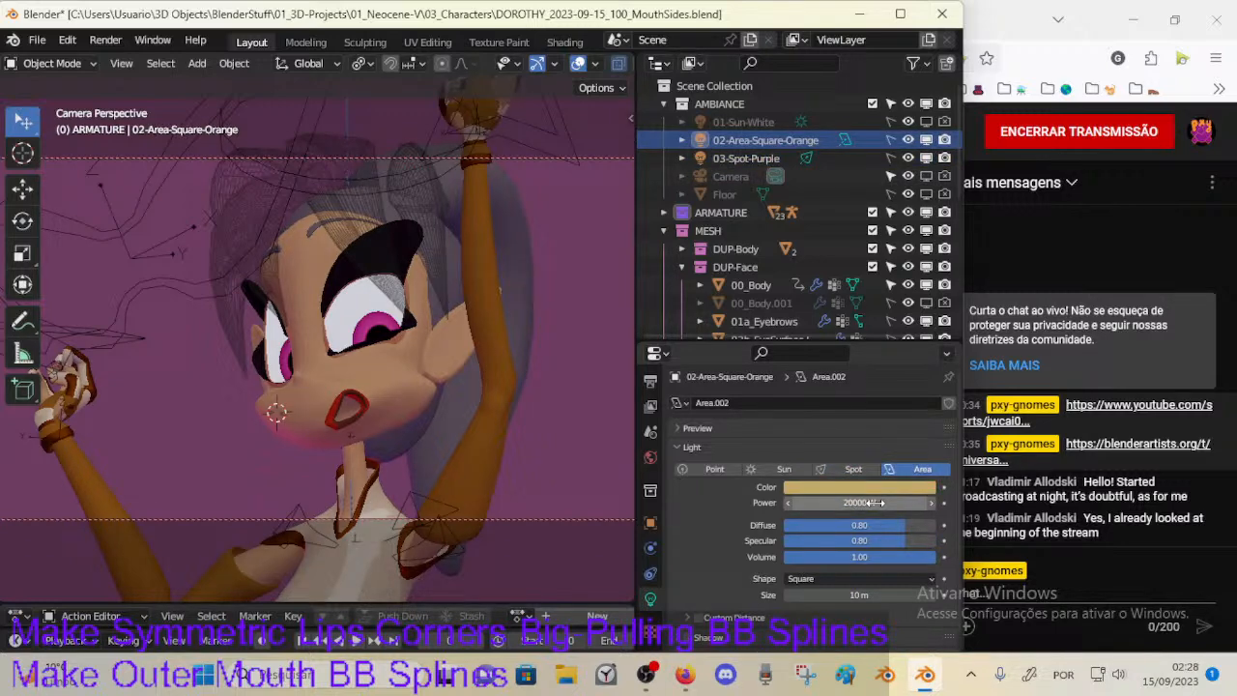
Step: Set the power of 02-Area-Square-Orange to 15000 W and render a test image
left_click(810, 502)
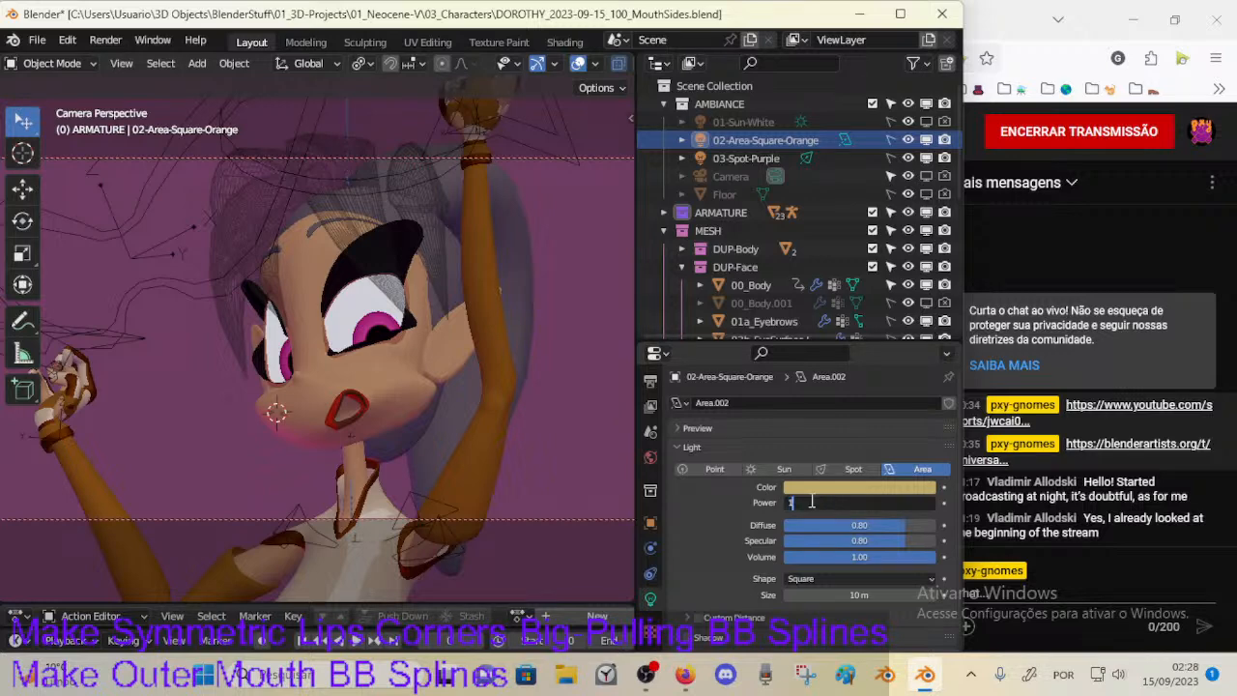
type("15000")
key("Return")
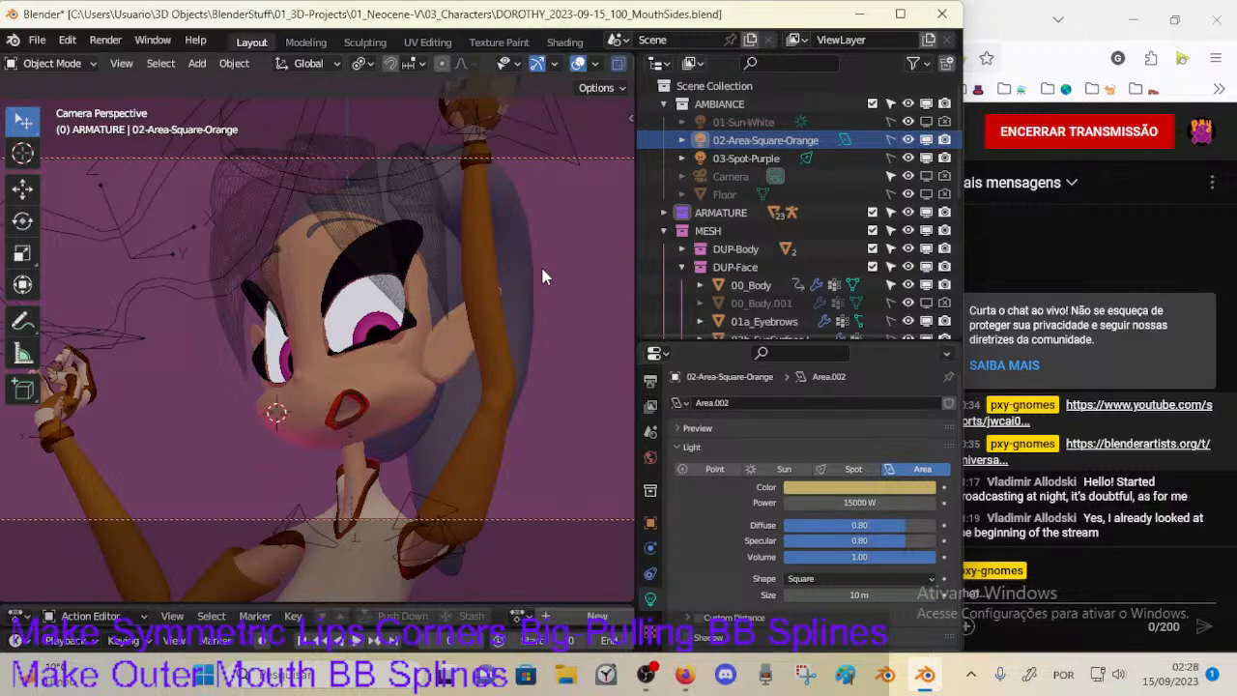
key("F12")
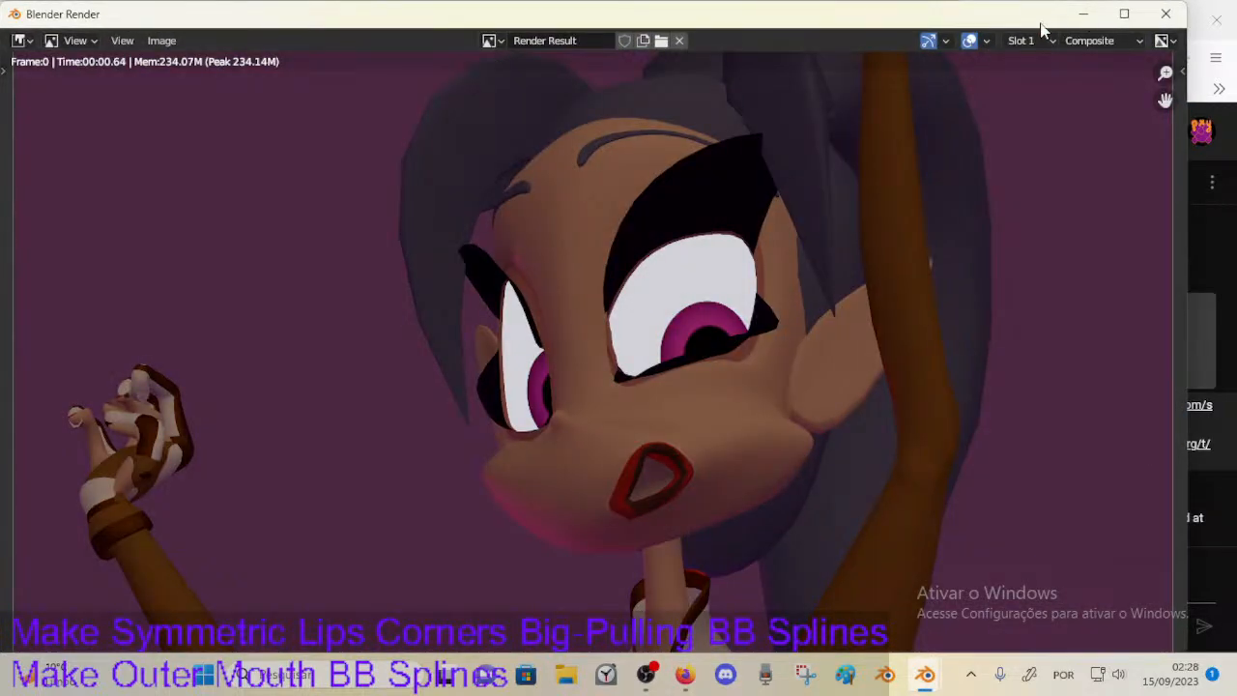
left_click(1165, 13)
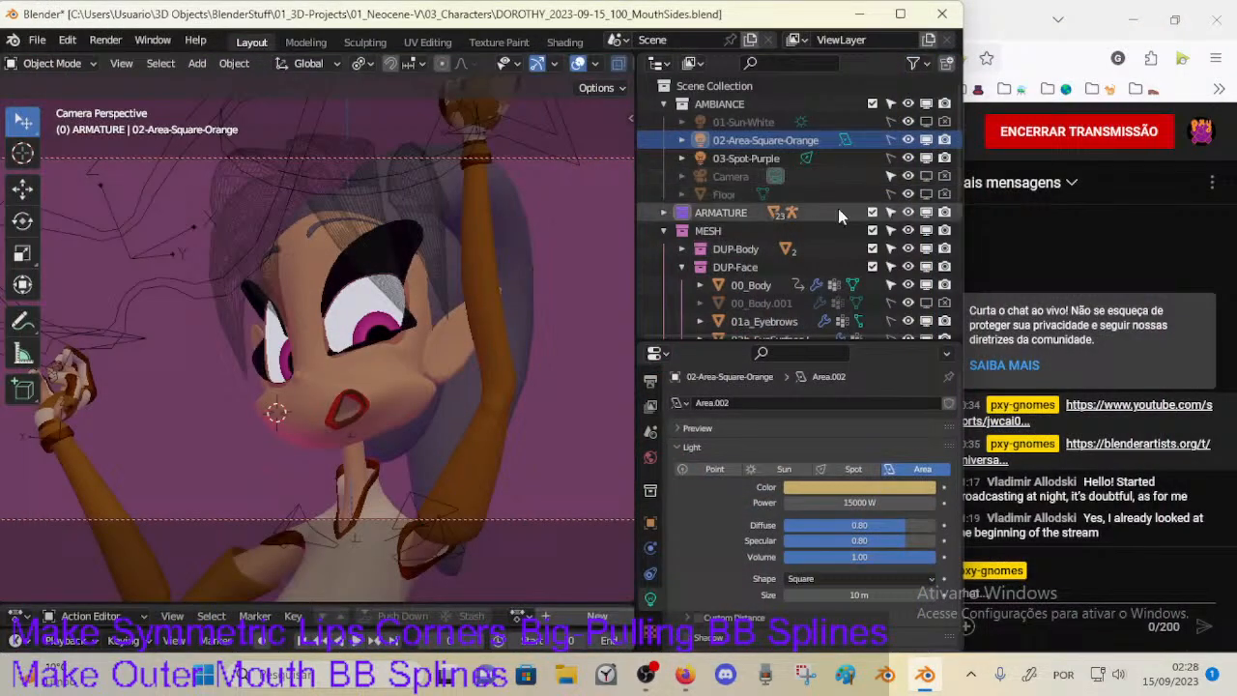
Step: Enable 01-Sun-White and disable 02-Area-Square-Orange in the viewport and renders, and render a test image
left_click(926, 122)
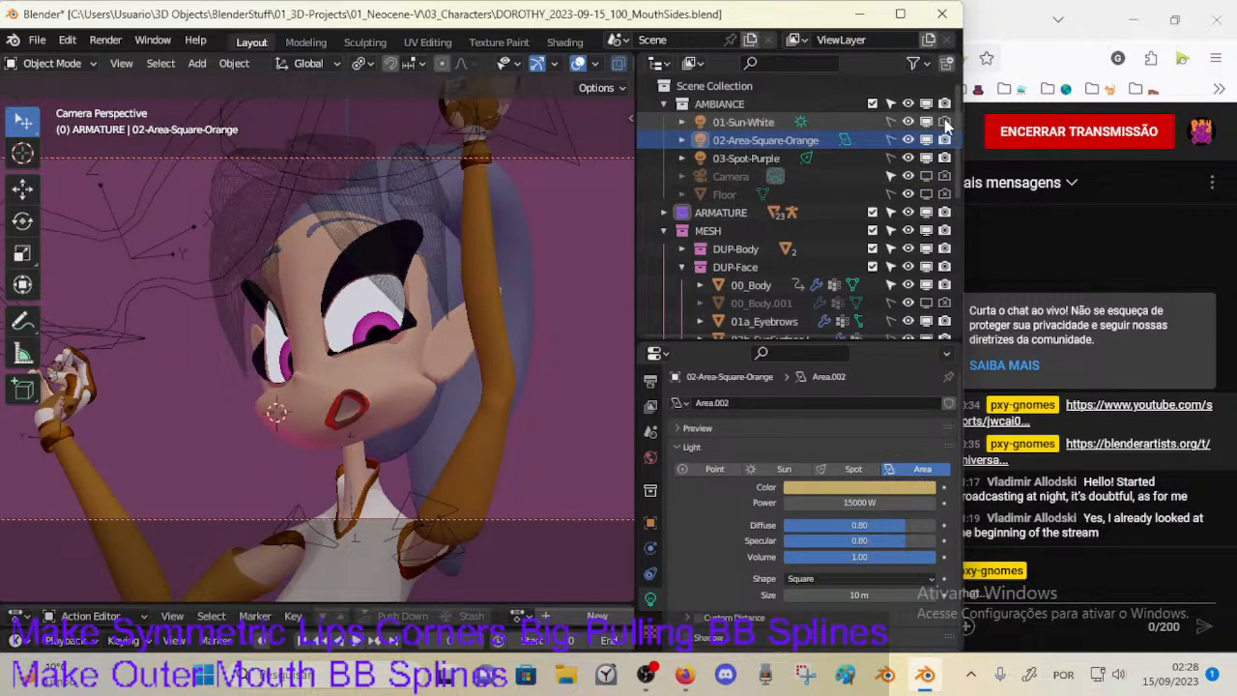
left_click(925, 140)
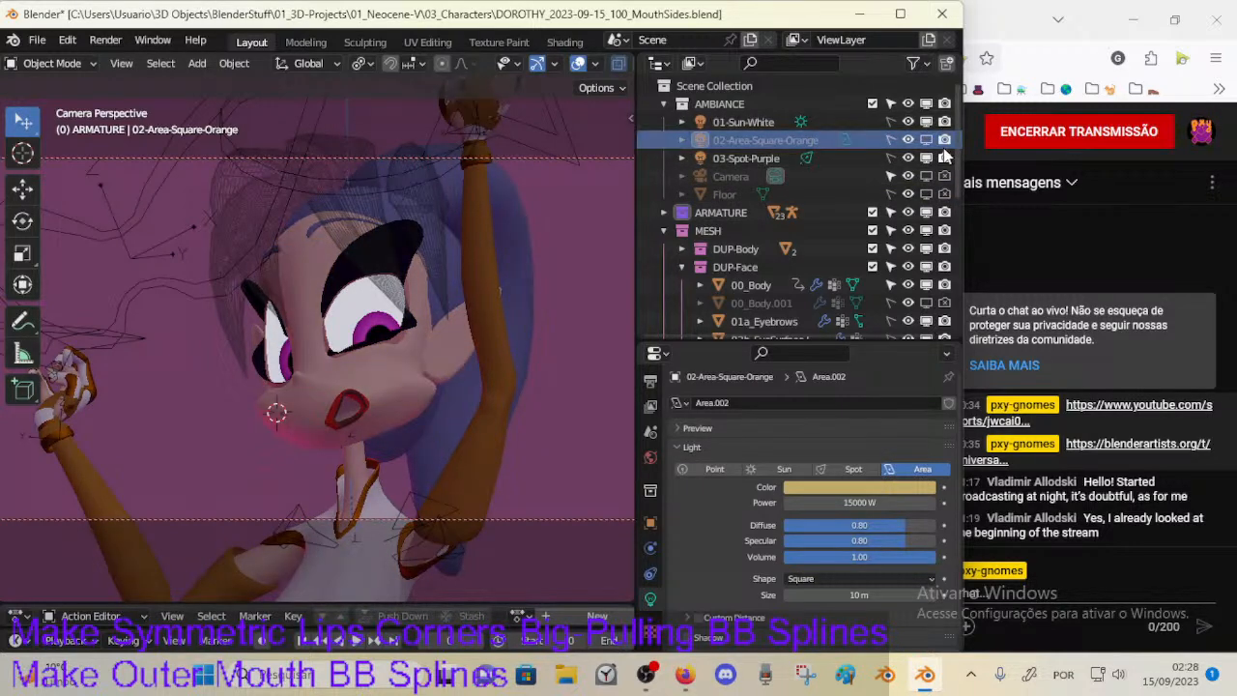
key("F12")
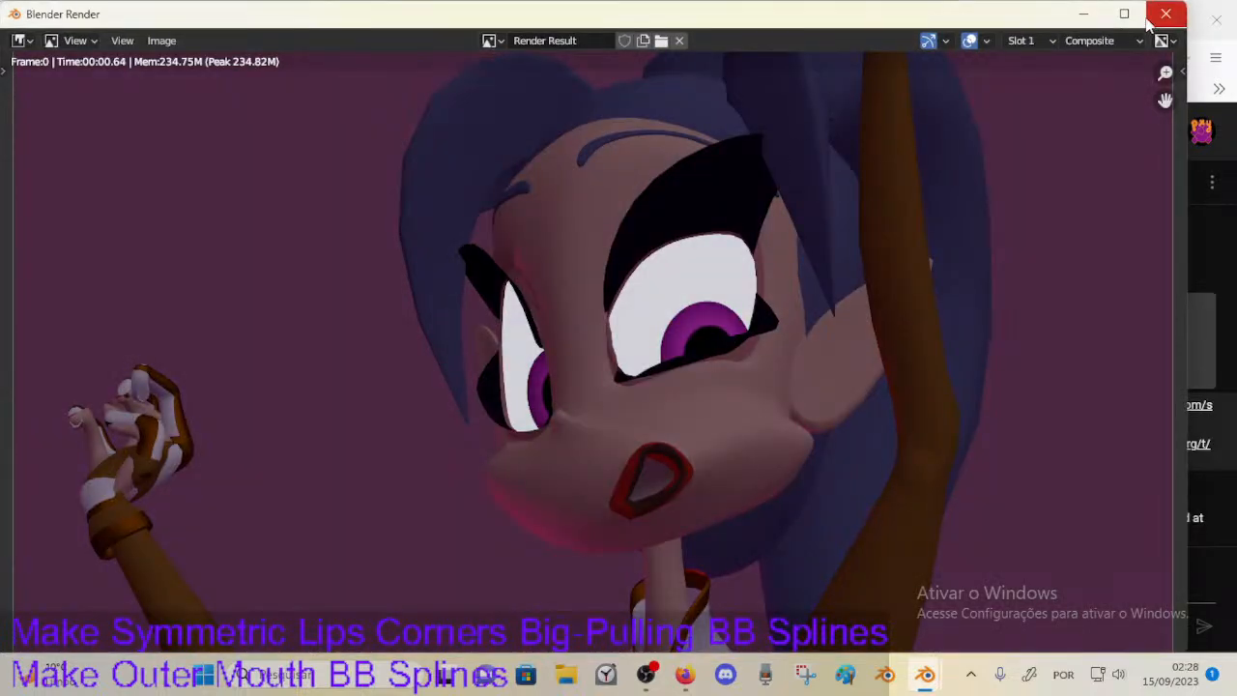
left_click(1163, 14)
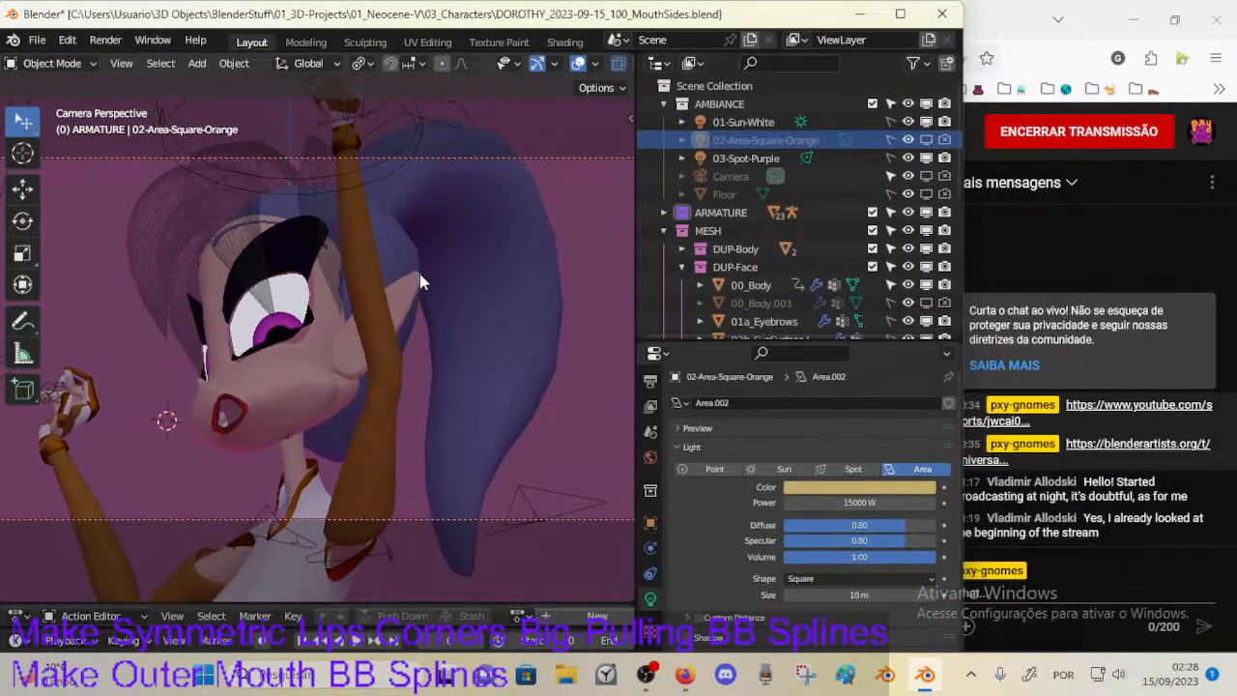
Step: Save the file and render test images of the reframed character lit by 01-Sun-White and 03-Spot-Purple
key("ctrl+s")
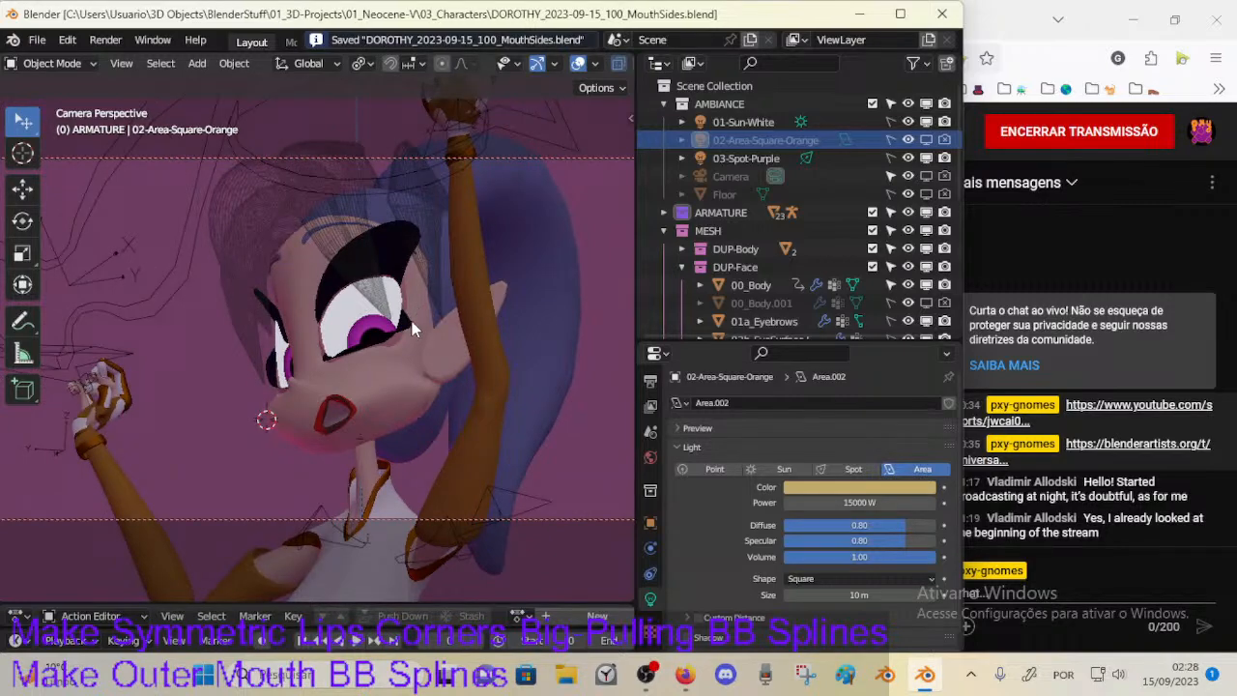
key("F12")
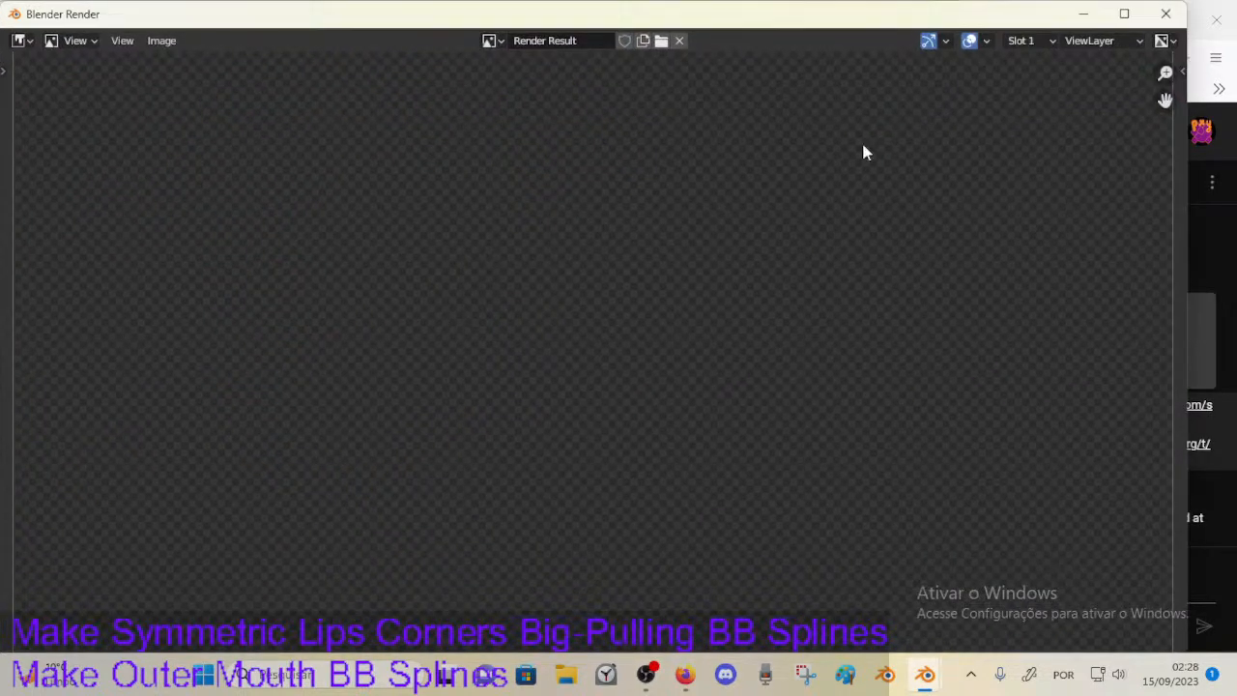
left_click(1166, 13)
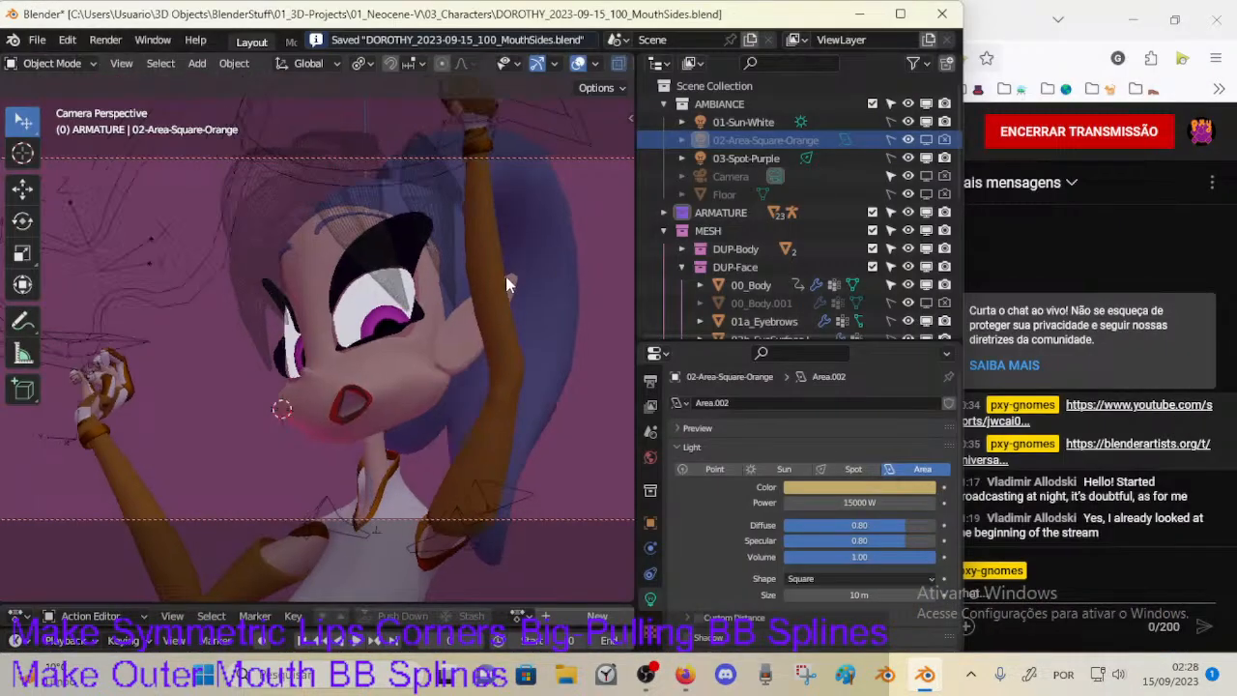
key("F12")
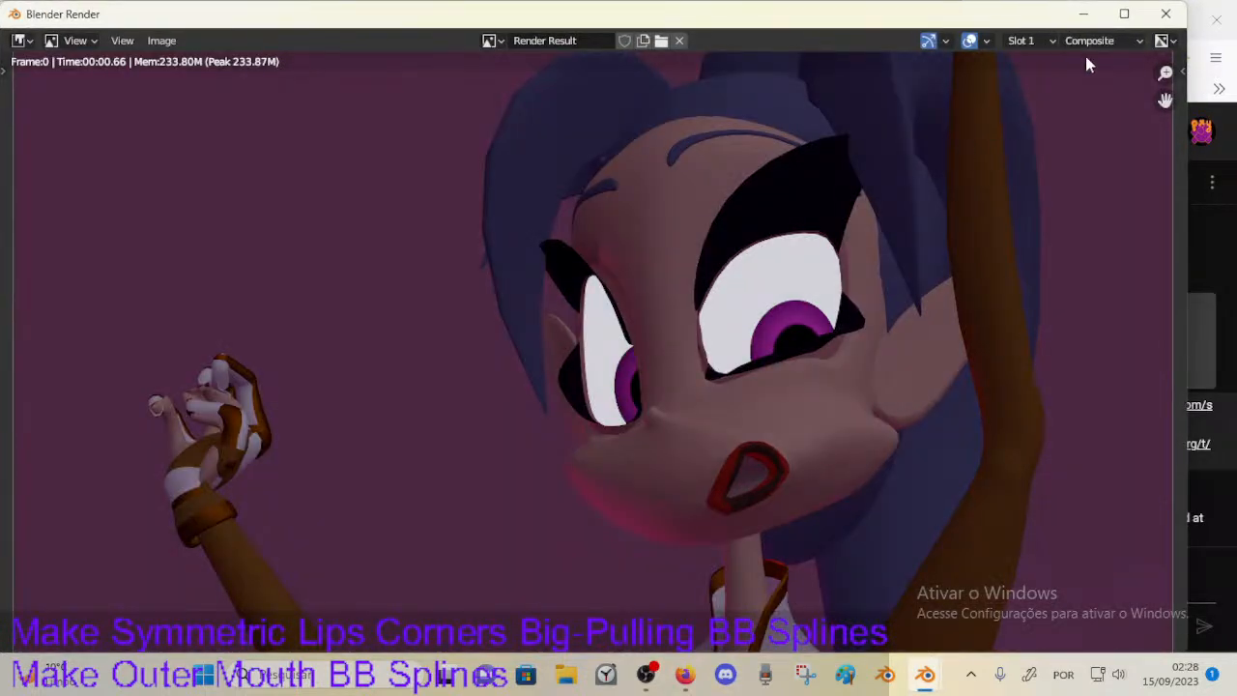
left_click(1165, 14)
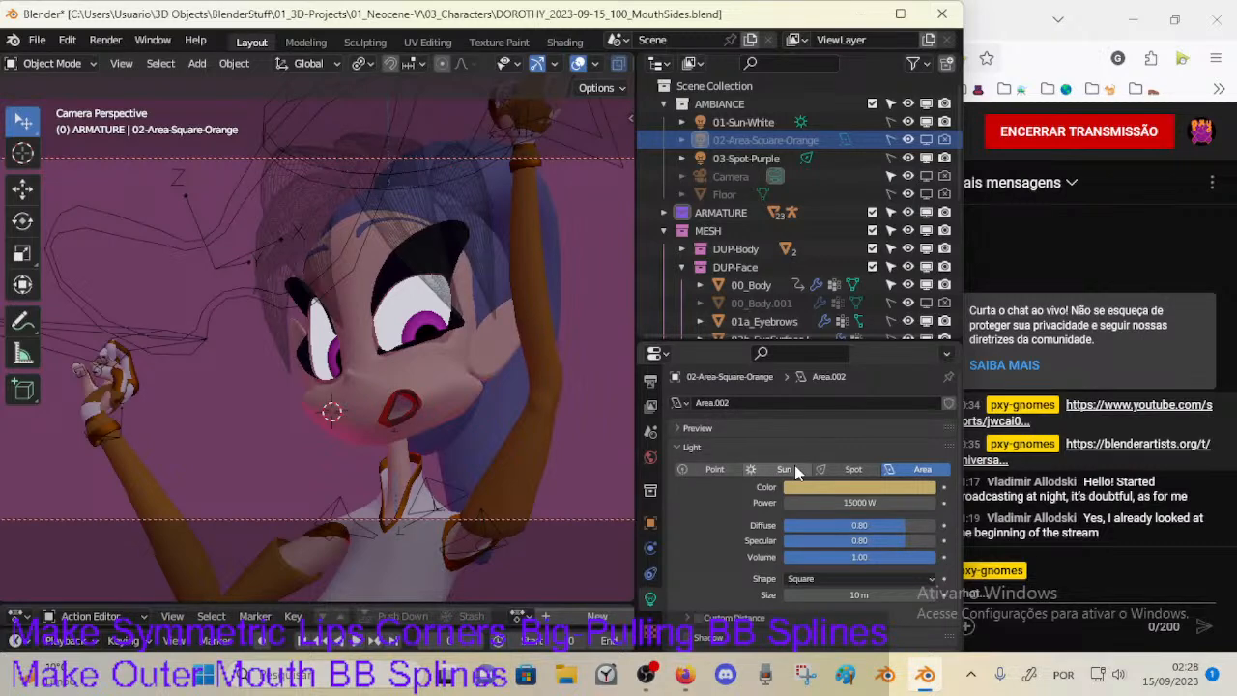
Step: Select 01-Sun-White and isolate it by disabling 03-Spot-Purple and 02-Area-Square-Orange in the viewport and renders
left_click(744, 122)
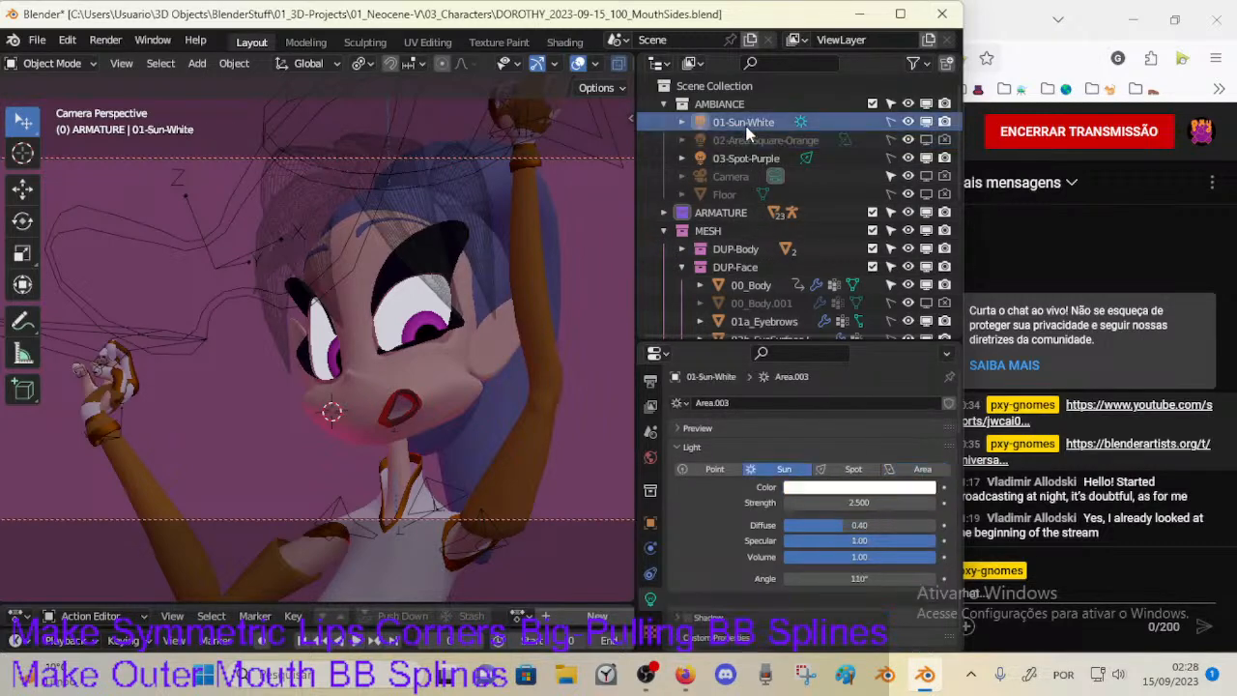
left_click(930, 140)
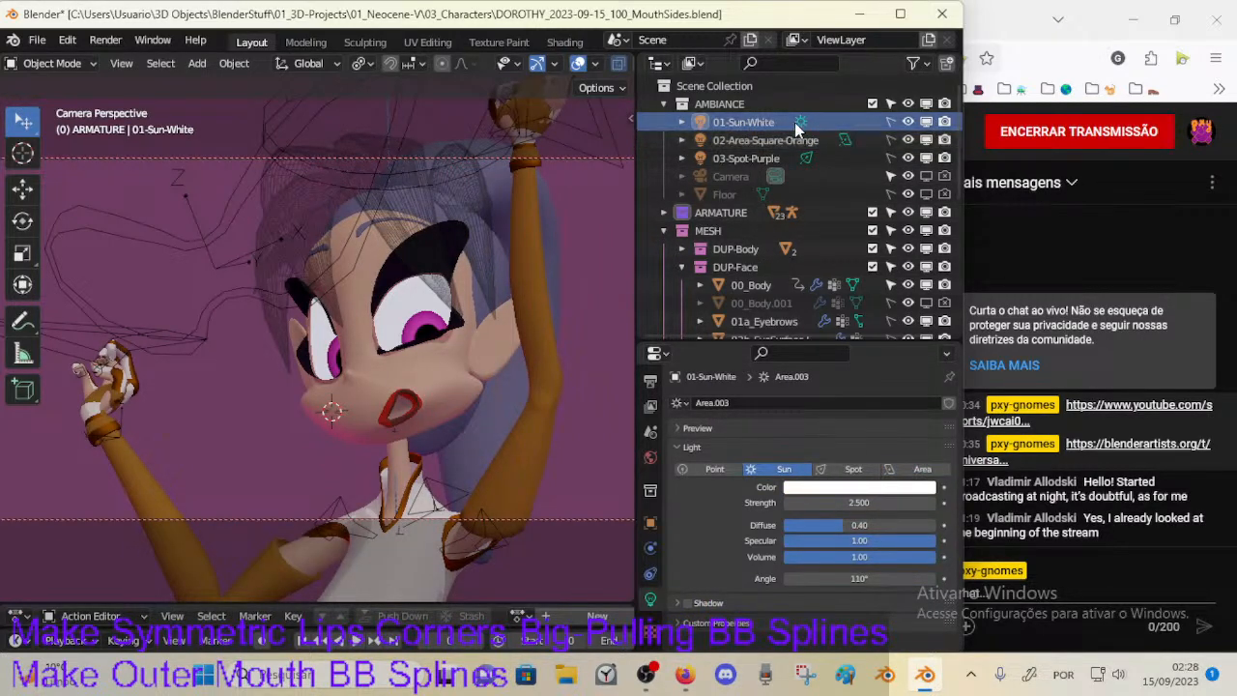
left_click(926, 158)
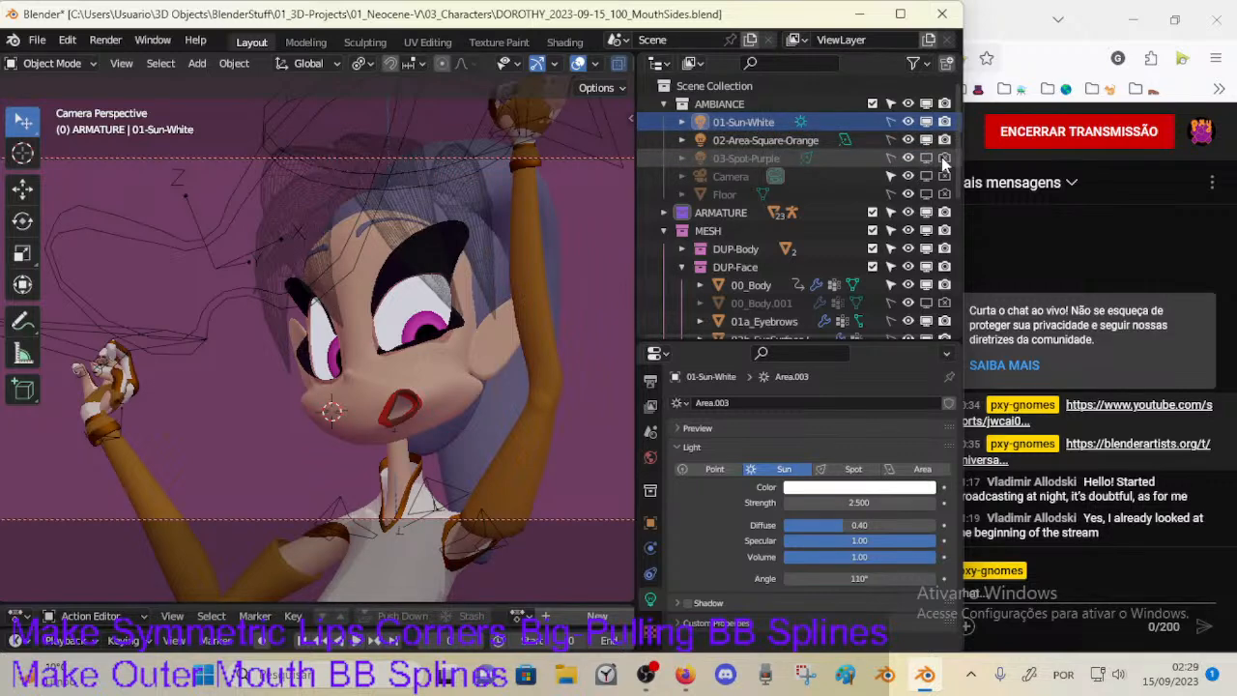
left_click(944, 140)
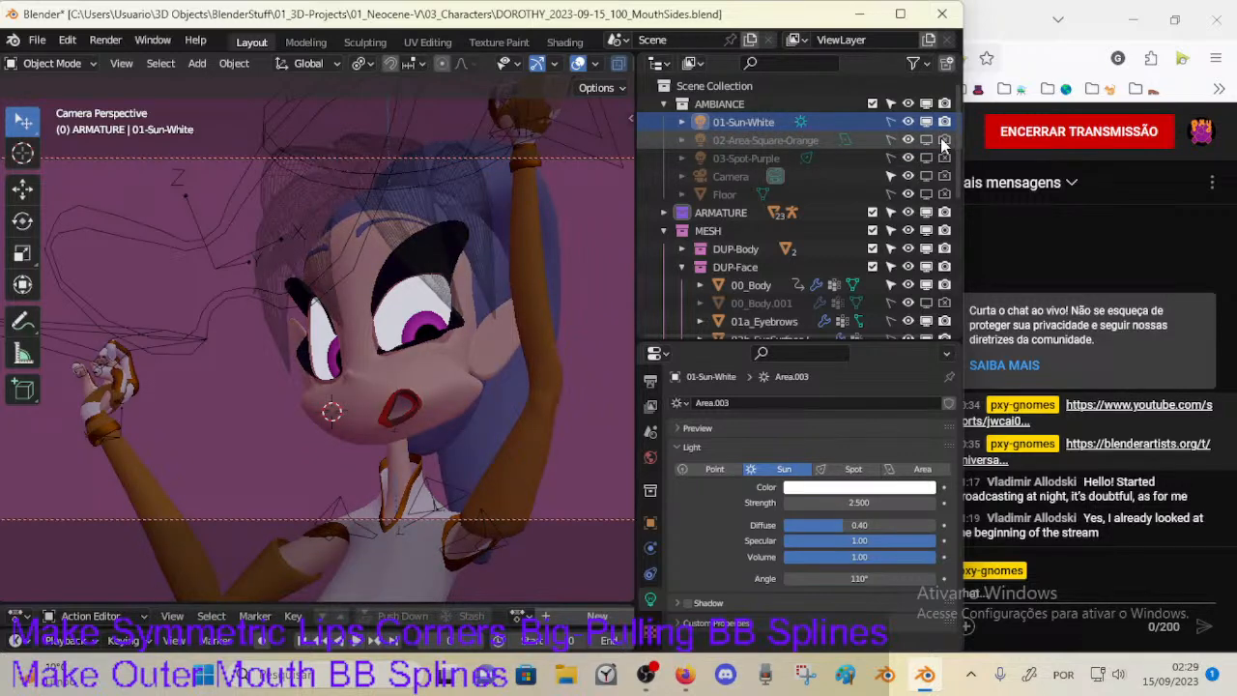
left_click(942, 141)
left_click(942, 140)
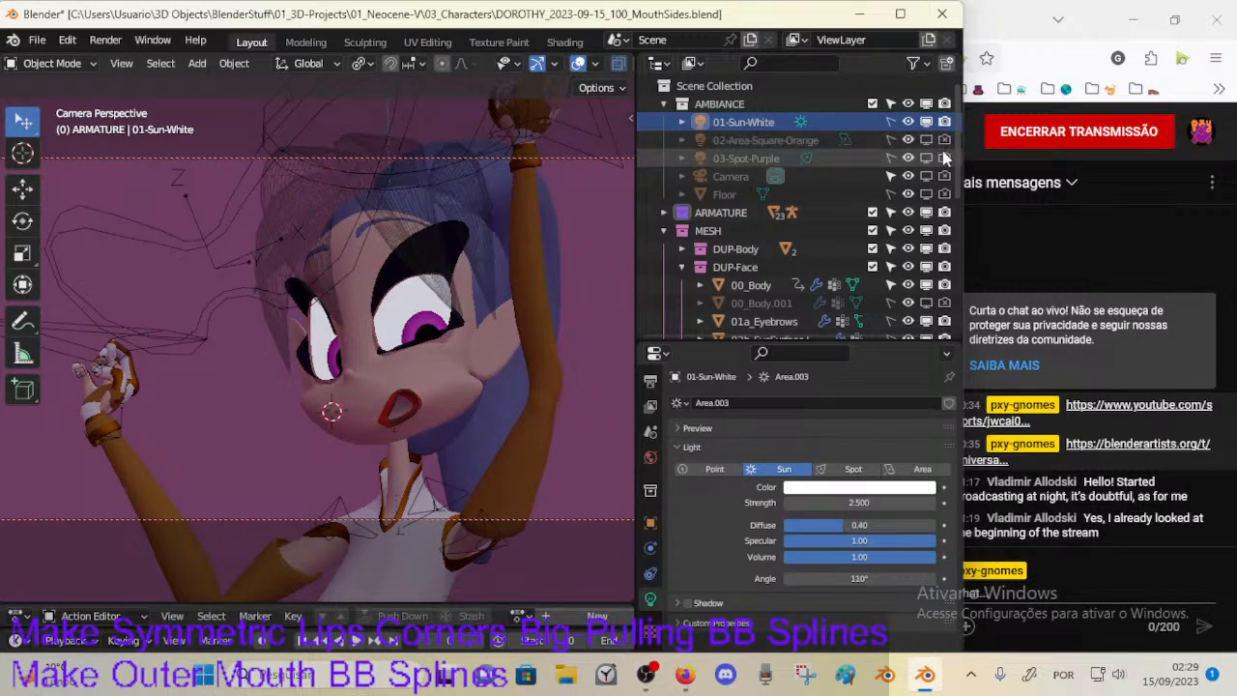
Step: Enable 03-Spot-Purple and 02-Area-Square-Orange again in the viewport and renders, and save the file
left_click(944, 158)
left_click(943, 142)
left_click(942, 142)
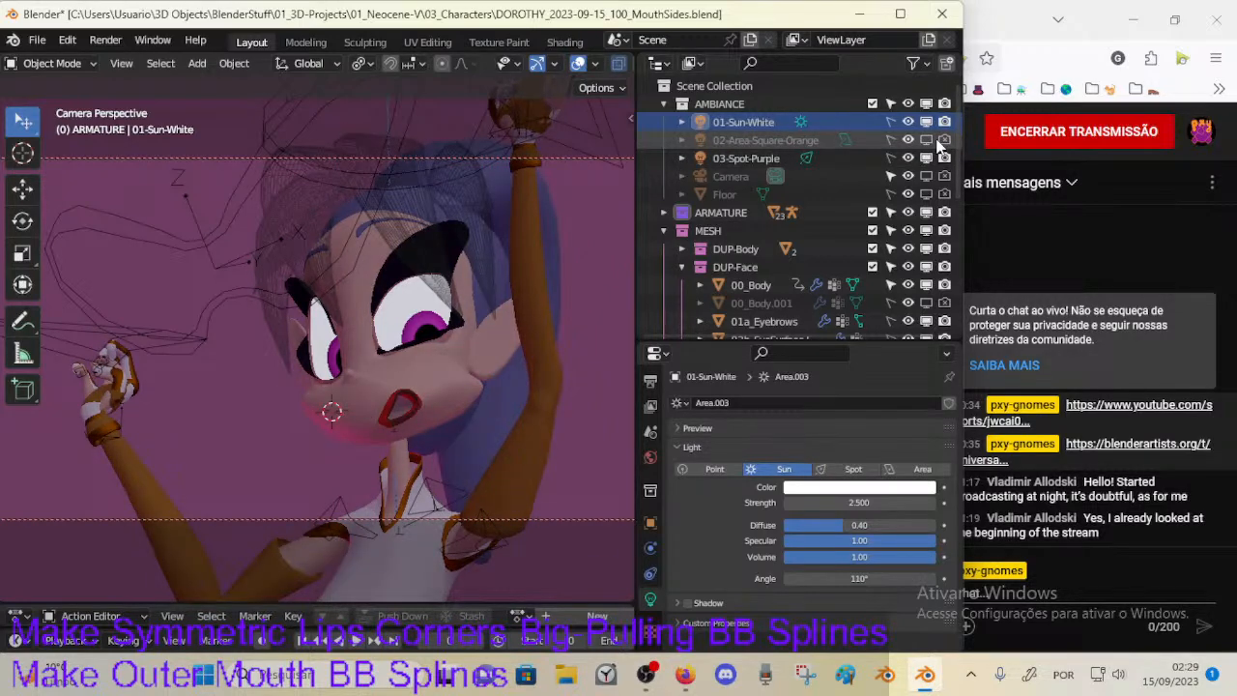
left_click(944, 142)
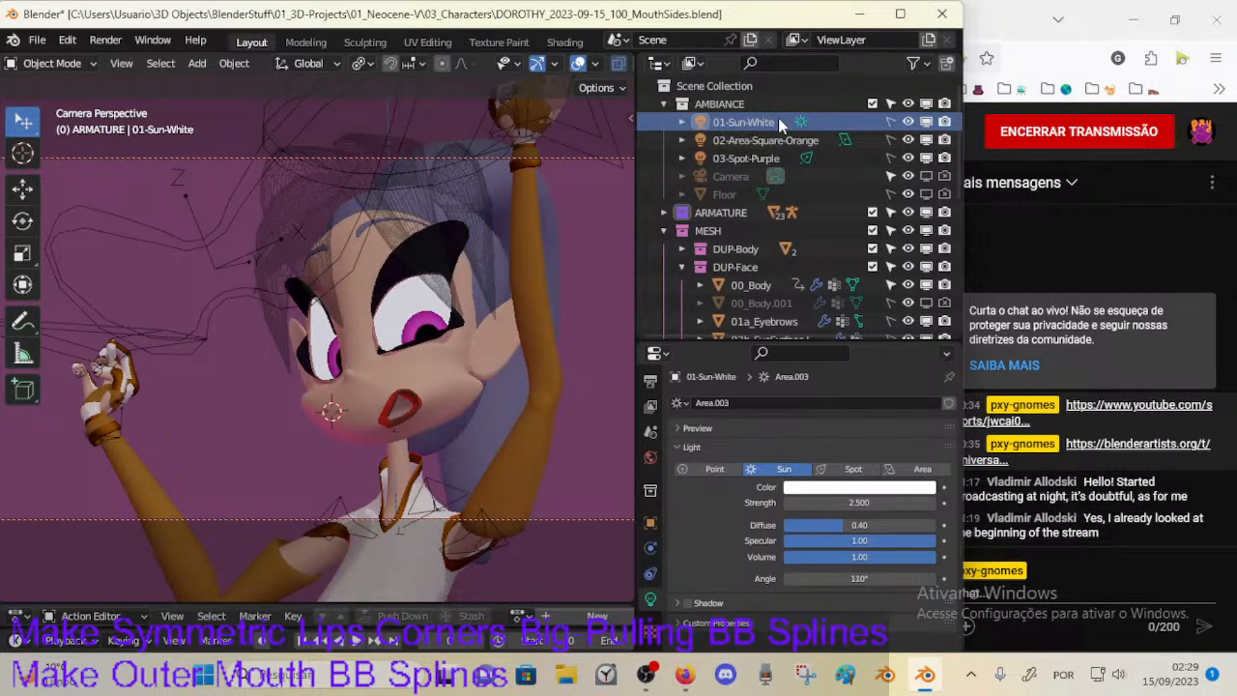
key("ctrl+s")
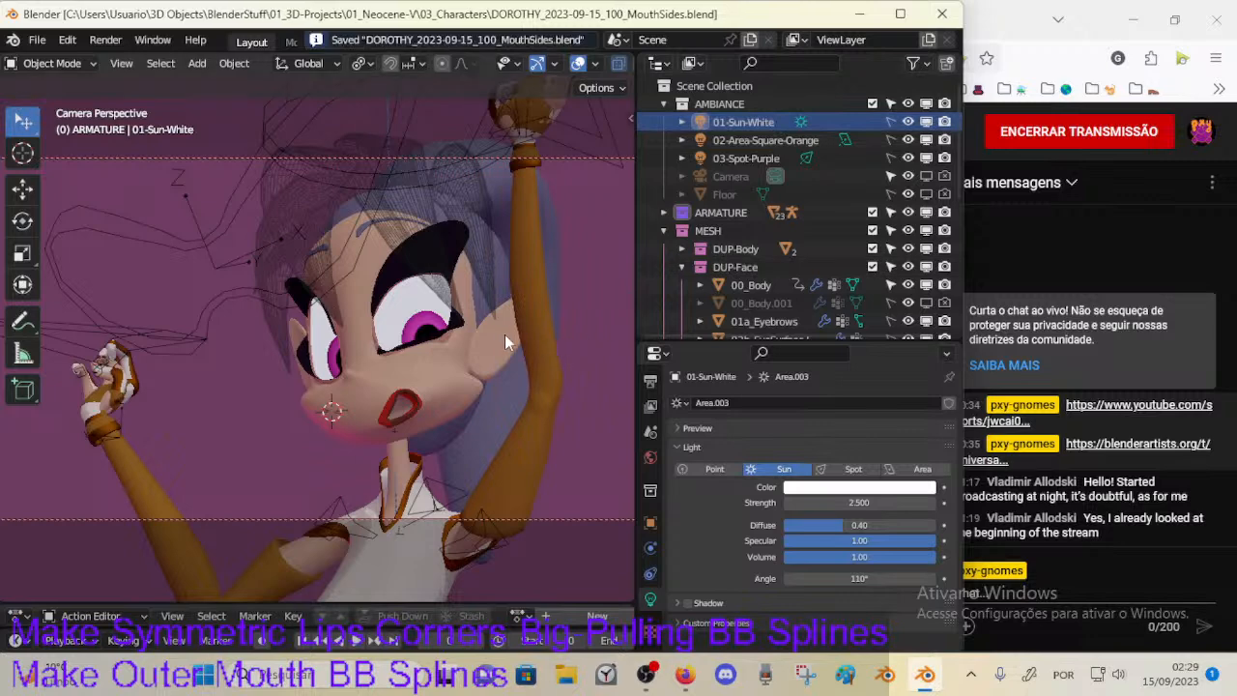
Step: Set the strength of 01-Sun-White to 1.5 and render a test image
mouse_move(858, 503)
left_mouse_down()
mouse_move(835, 502)
mouse_move(930, 503)
mouse_move(835, 502)
mouse_move(876, 502)
left_mouse_up()
left_click(875, 502)
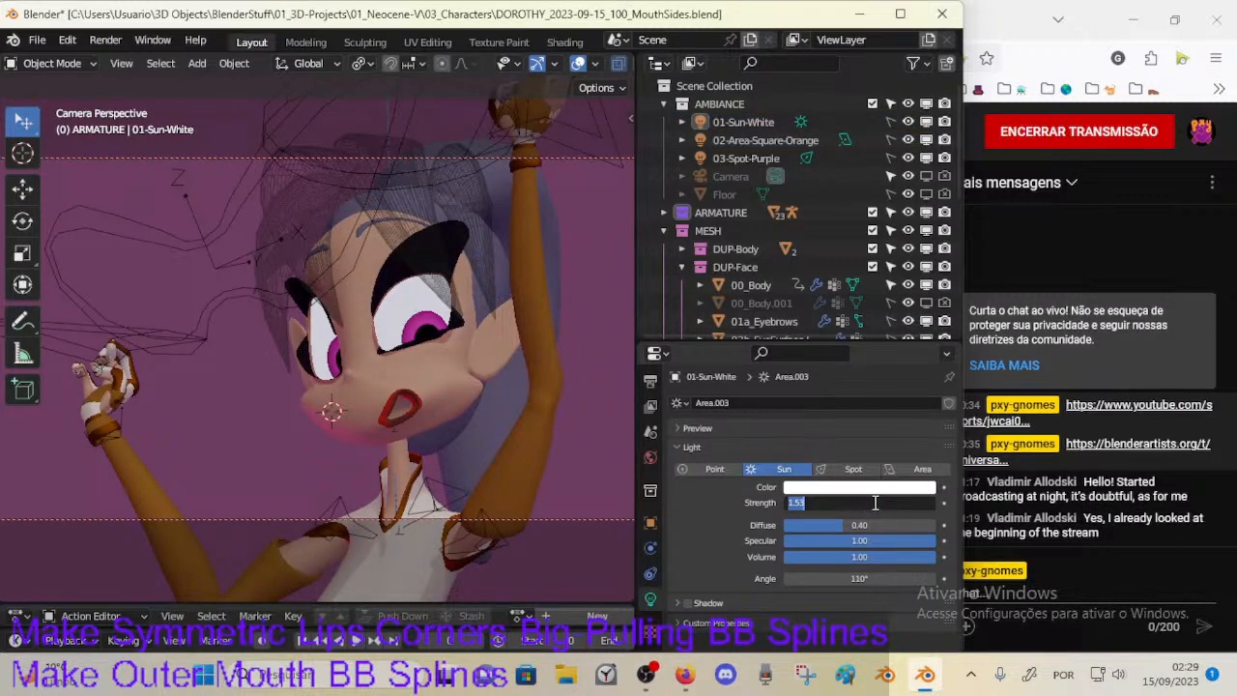
type("1.5")
key("Return")
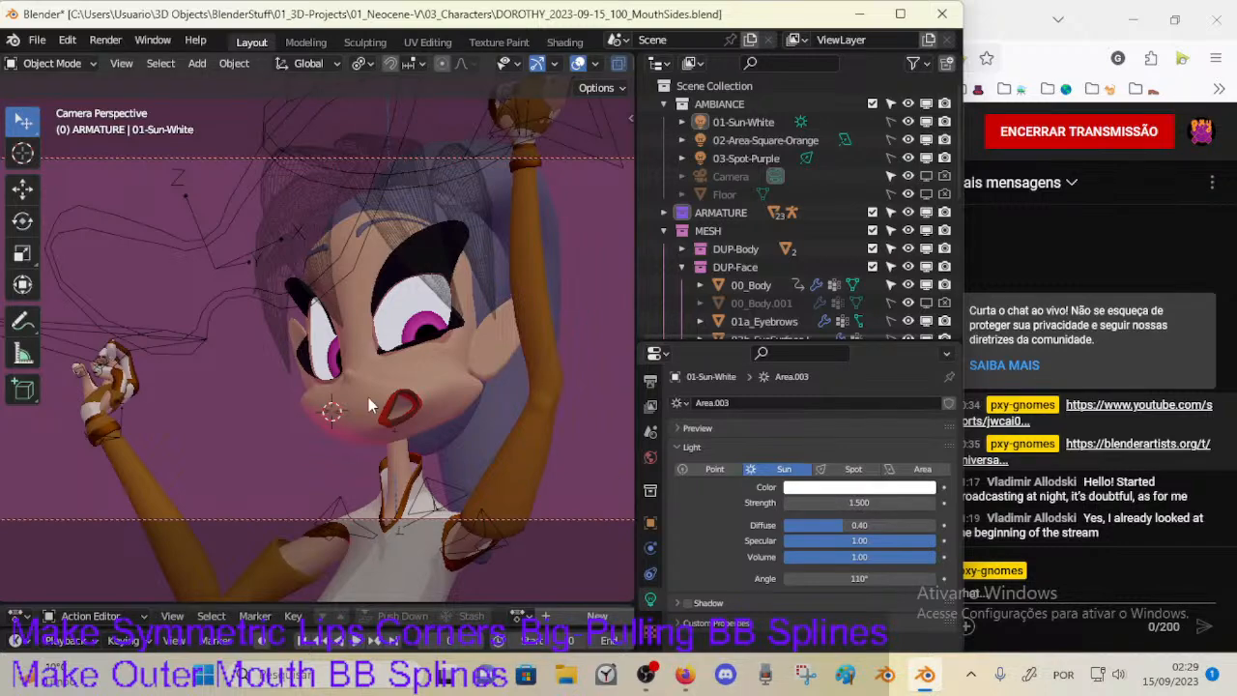
key("F12")
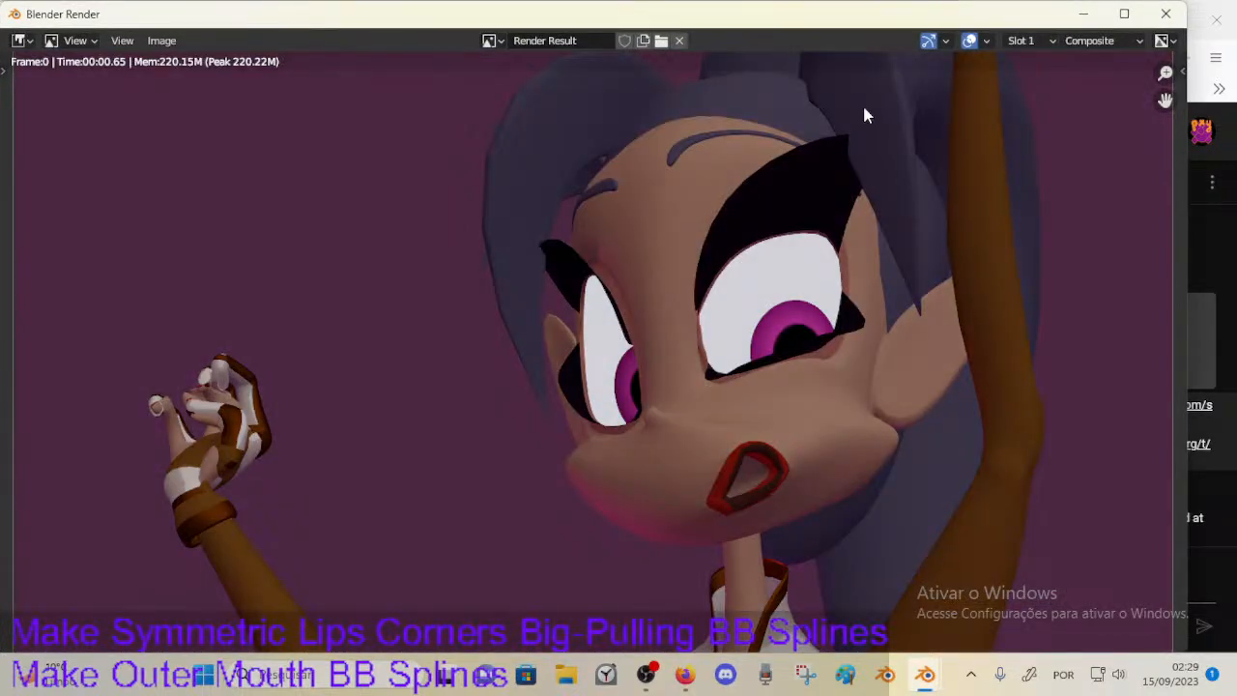
left_click(1165, 13)
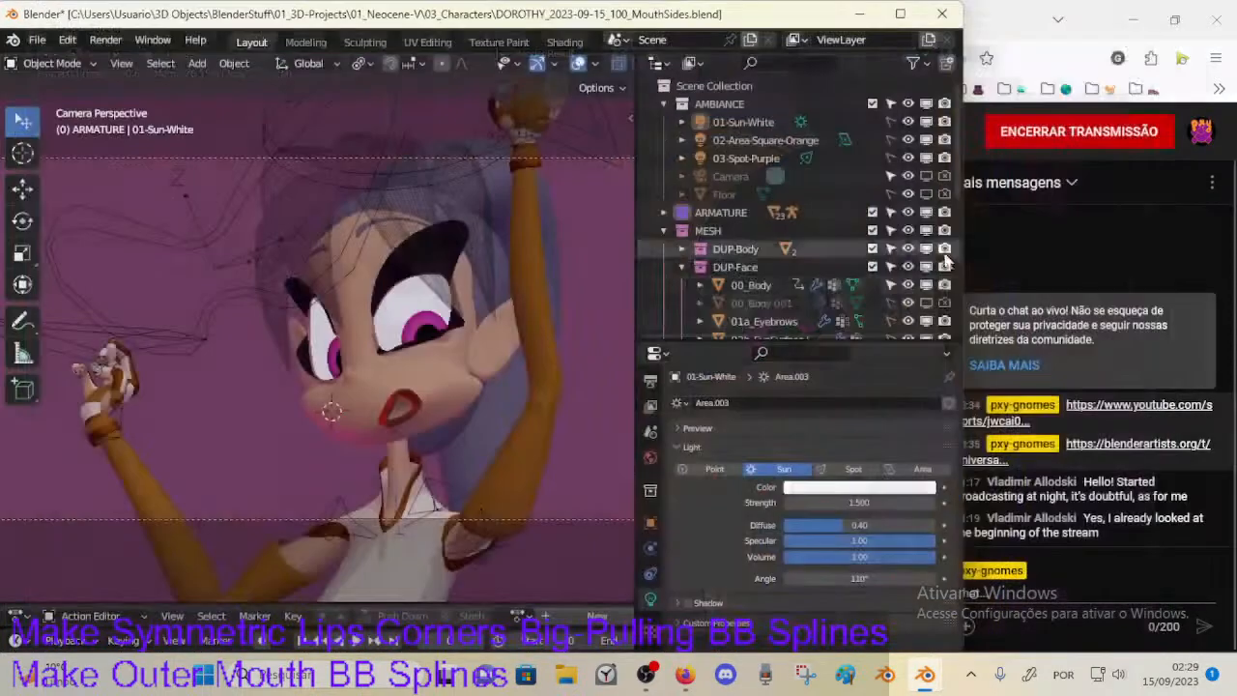
Step: Try a stronger 01-Sun-White, settle its strength at 2 and save the file
left_click(854, 503)
type("3")
key("Return")
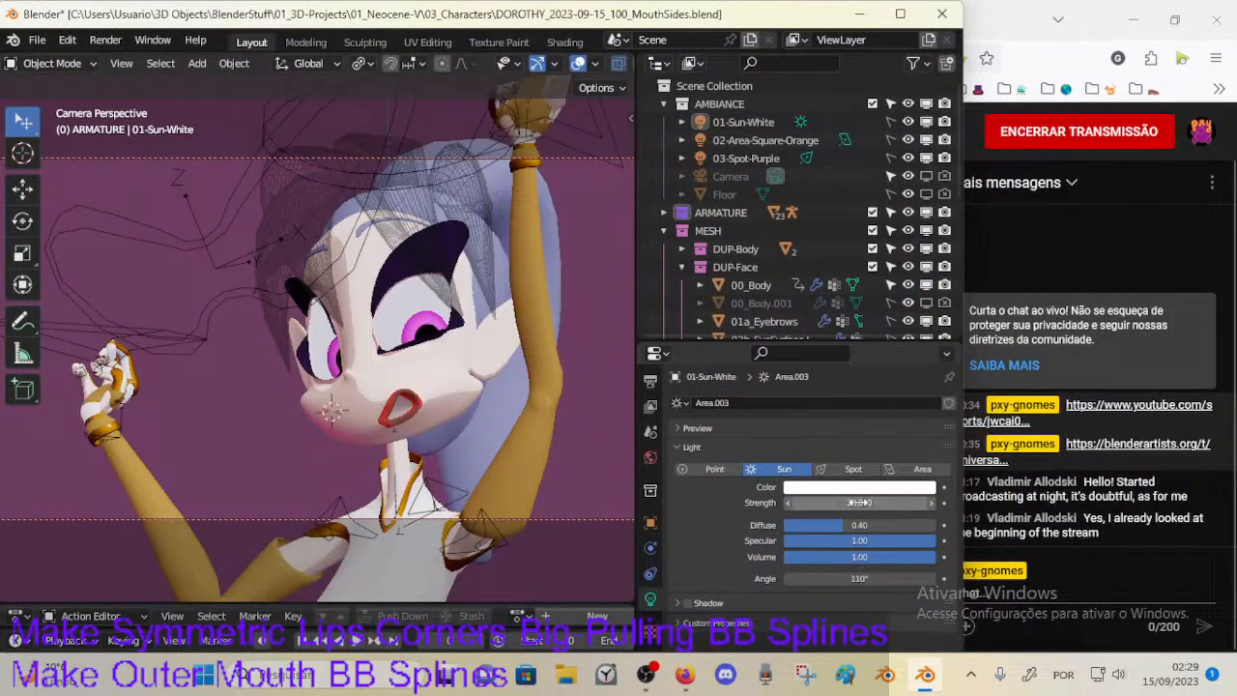
left_click(858, 503)
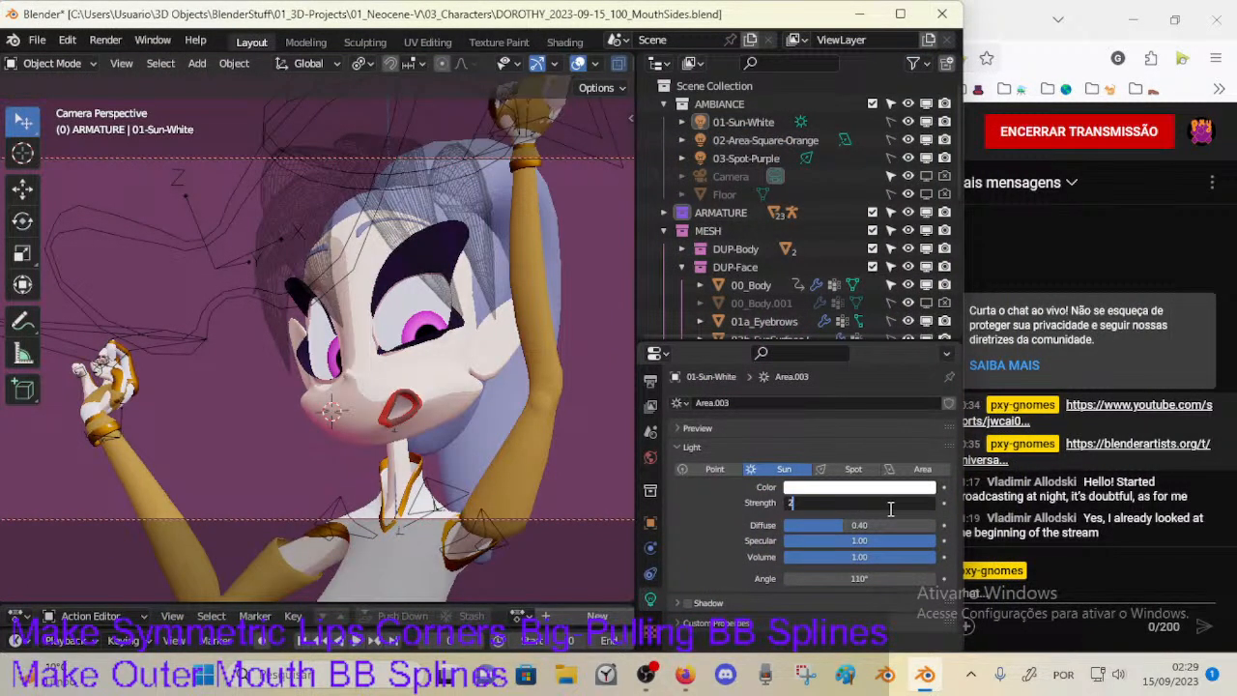
key("Return")
key("ctrl+s")
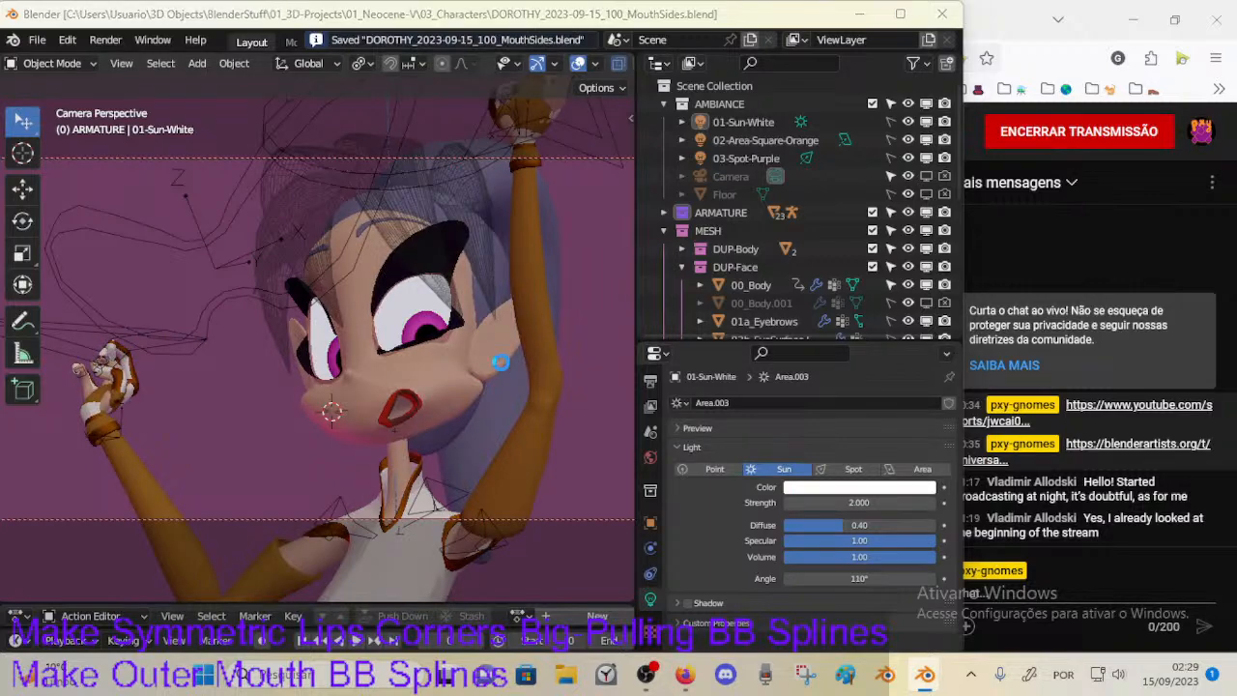
Step: Render a test image, set the strength of 01-Sun-White to 2.5 and save the file
key("F12")
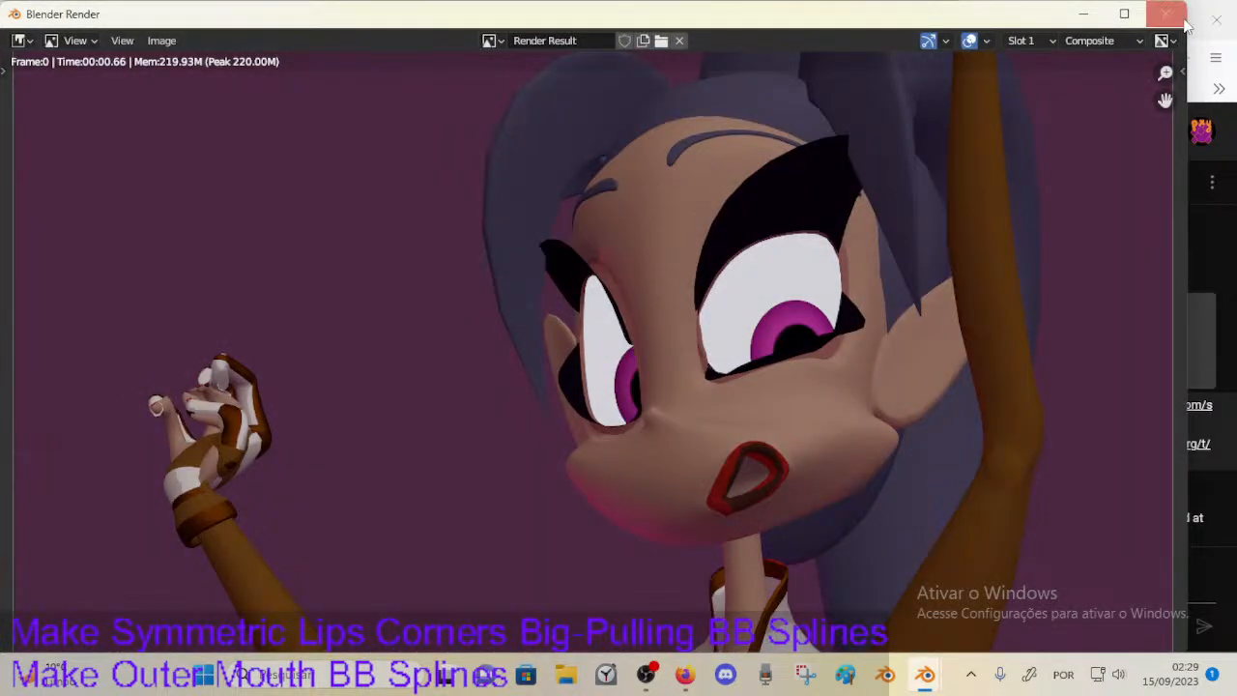
left_click(1174, 20)
left_click(870, 501)
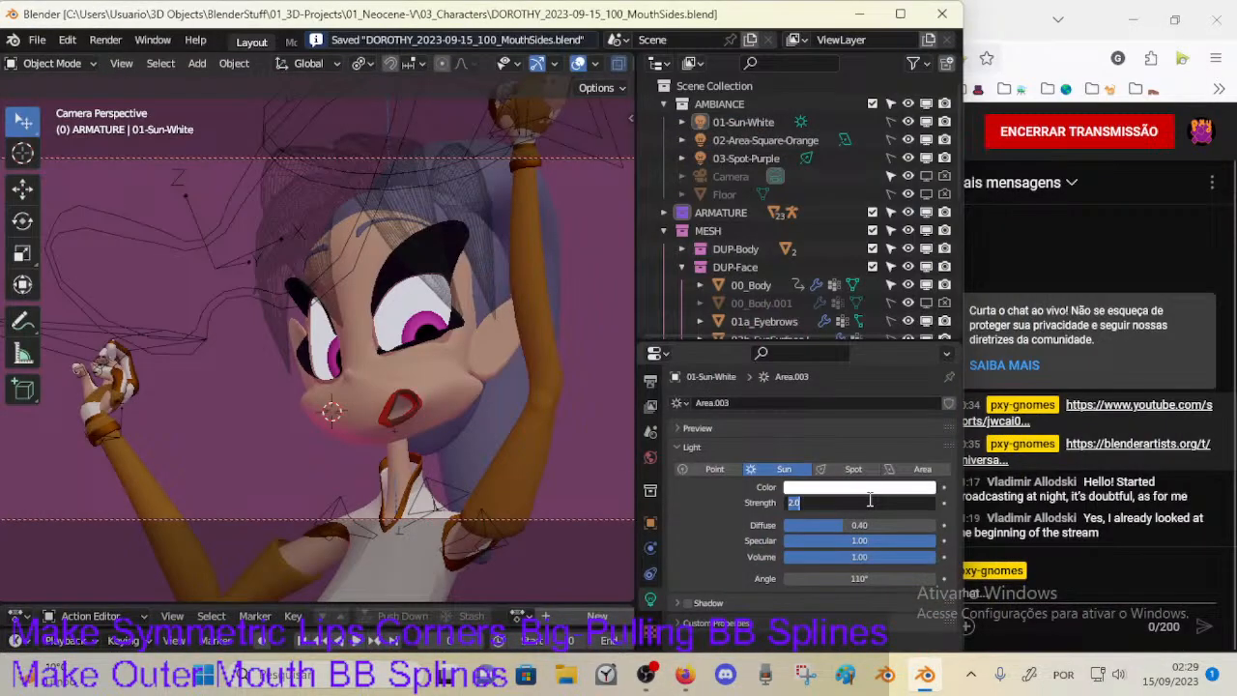
type("20")
key("BackSpace")
type(".5")
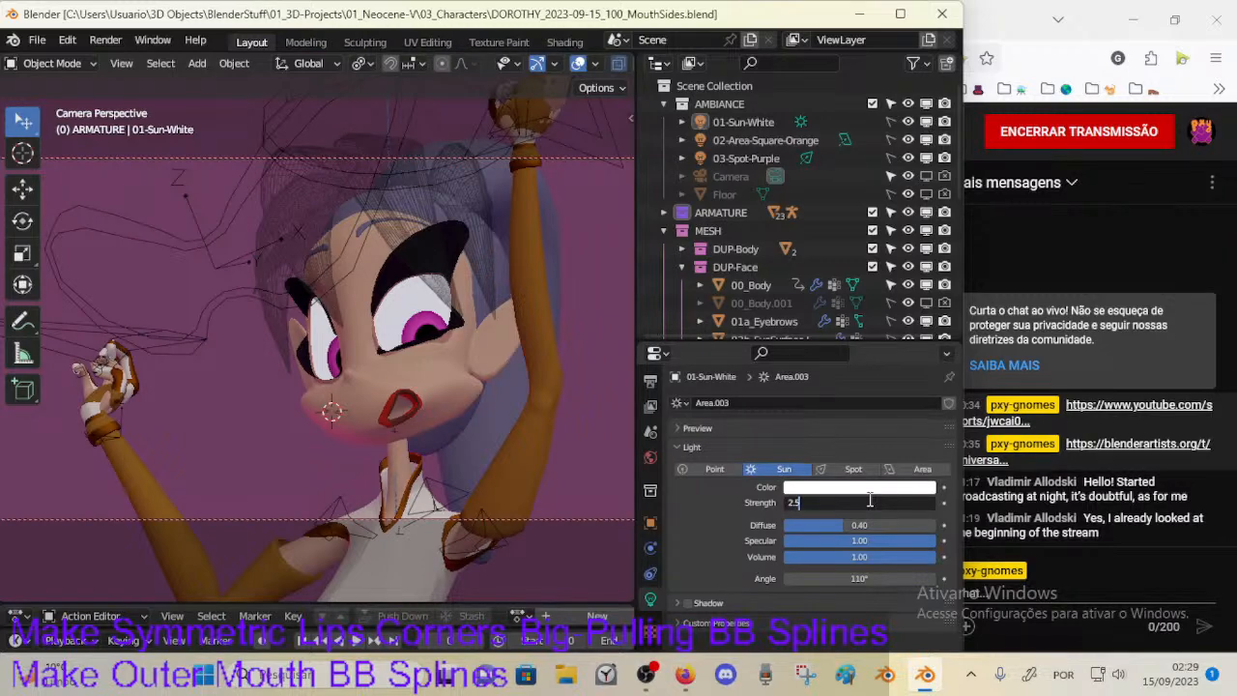
key("Return")
key("ctrl+s")
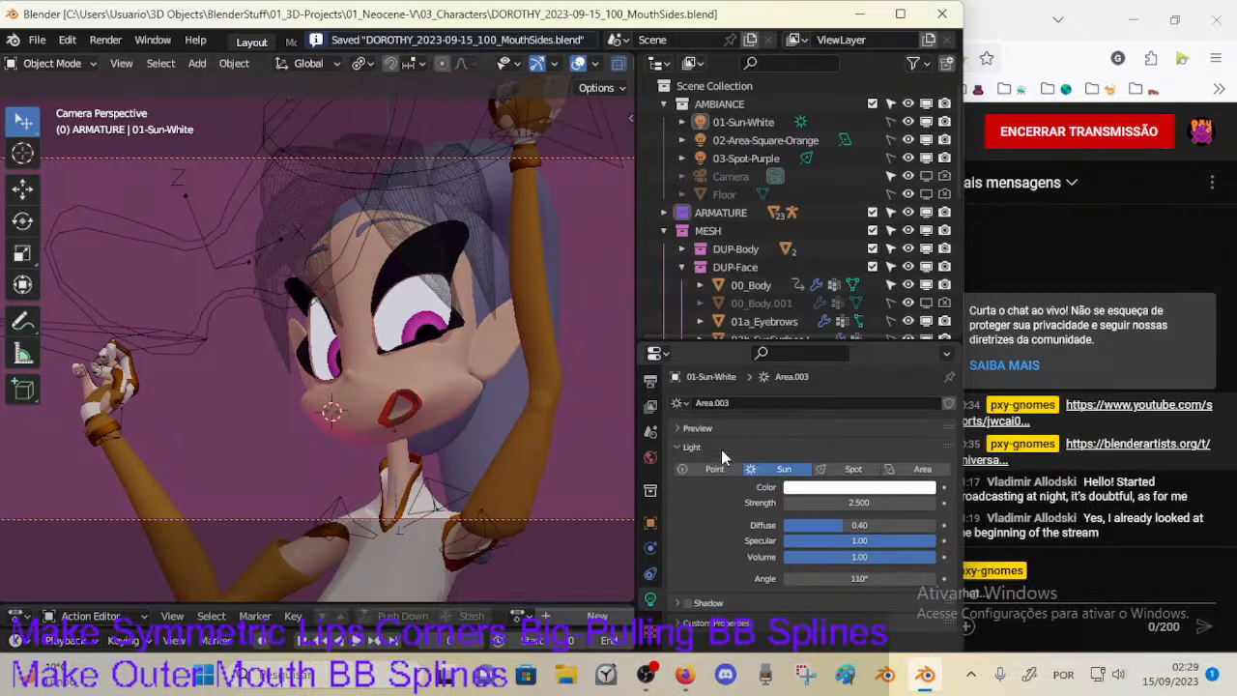
Step: Try the Spot and Area light types on 01-Sun-White and return it to Sun
left_click(852, 469)
left_click(801, 471)
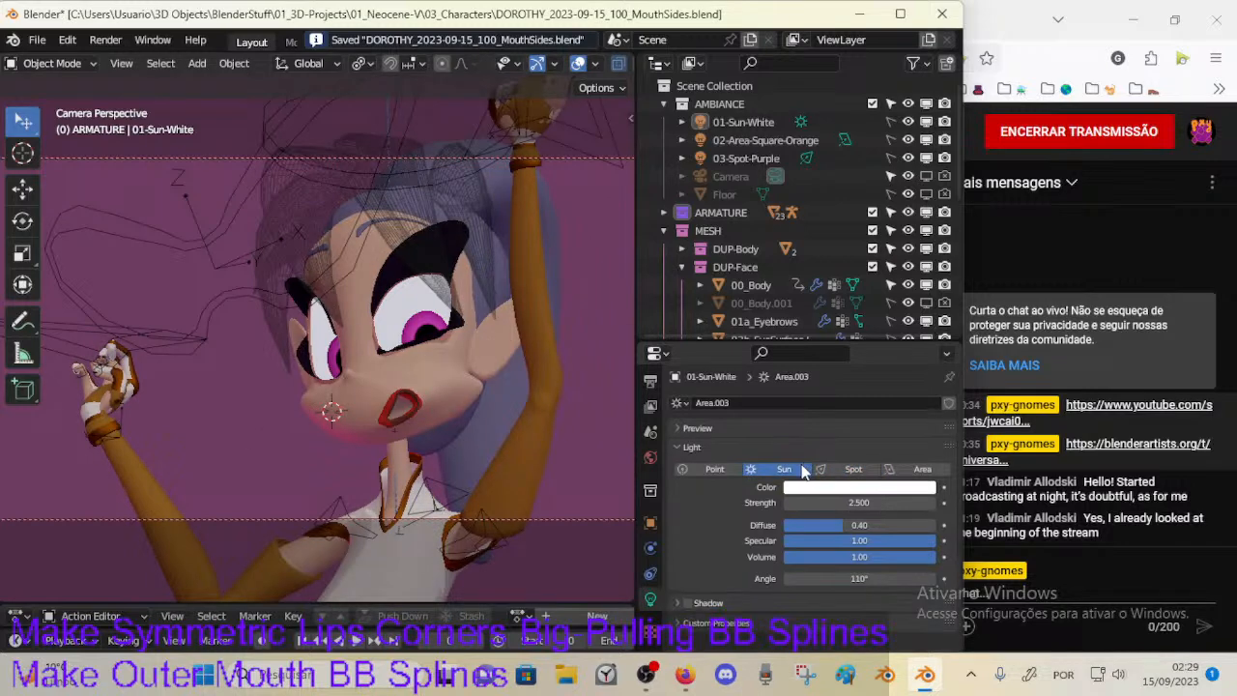
left_click(887, 472)
left_click(750, 470)
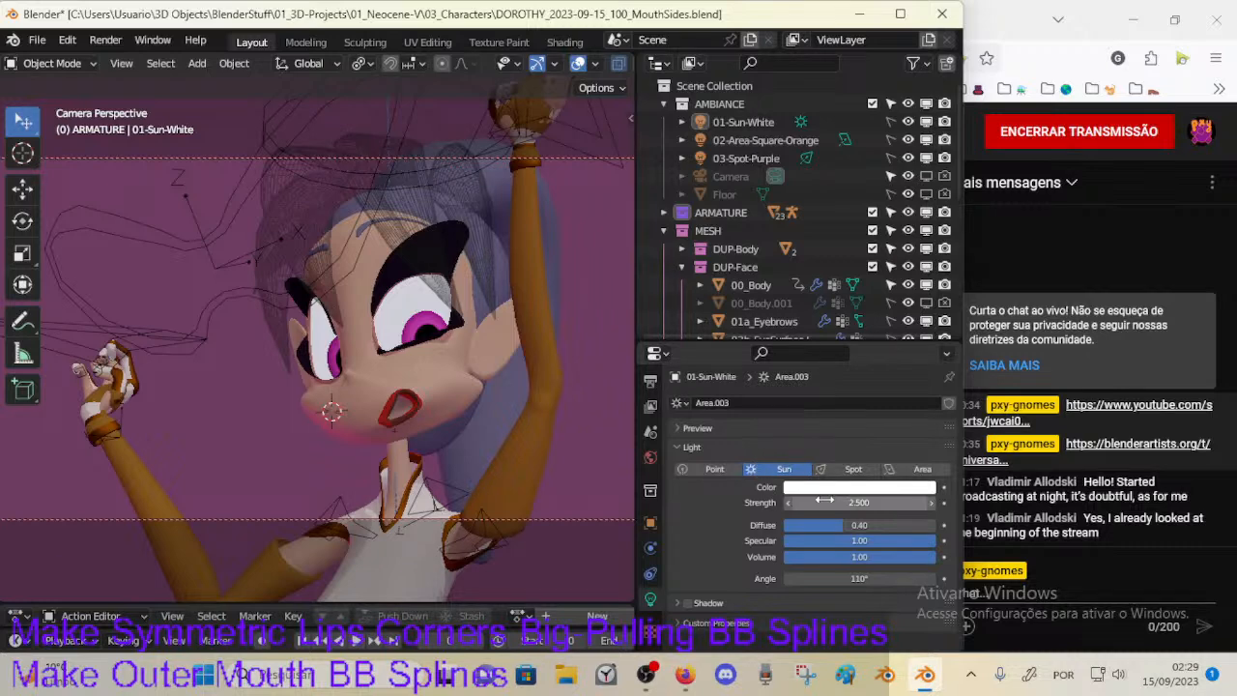
Step: Test-render 01-Sun-White with a diffuse of 1 and return its diffuse to 0.4
left_click_drag(843, 525, 935, 525)
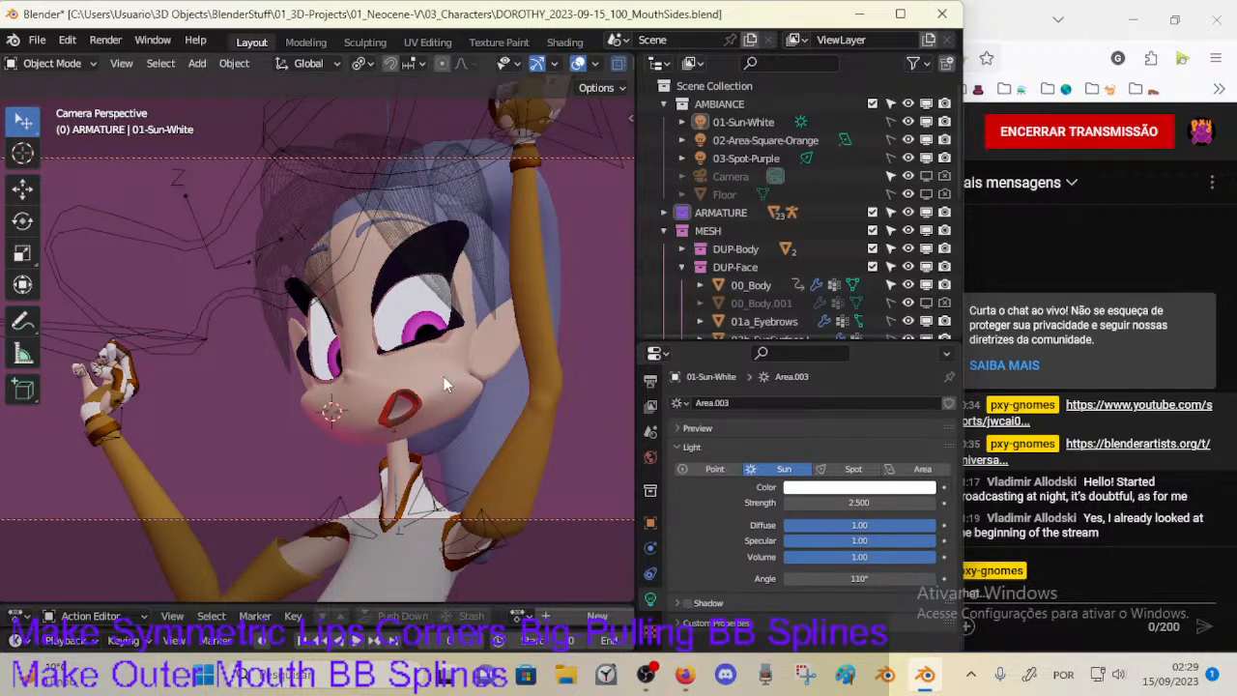
key("F12")
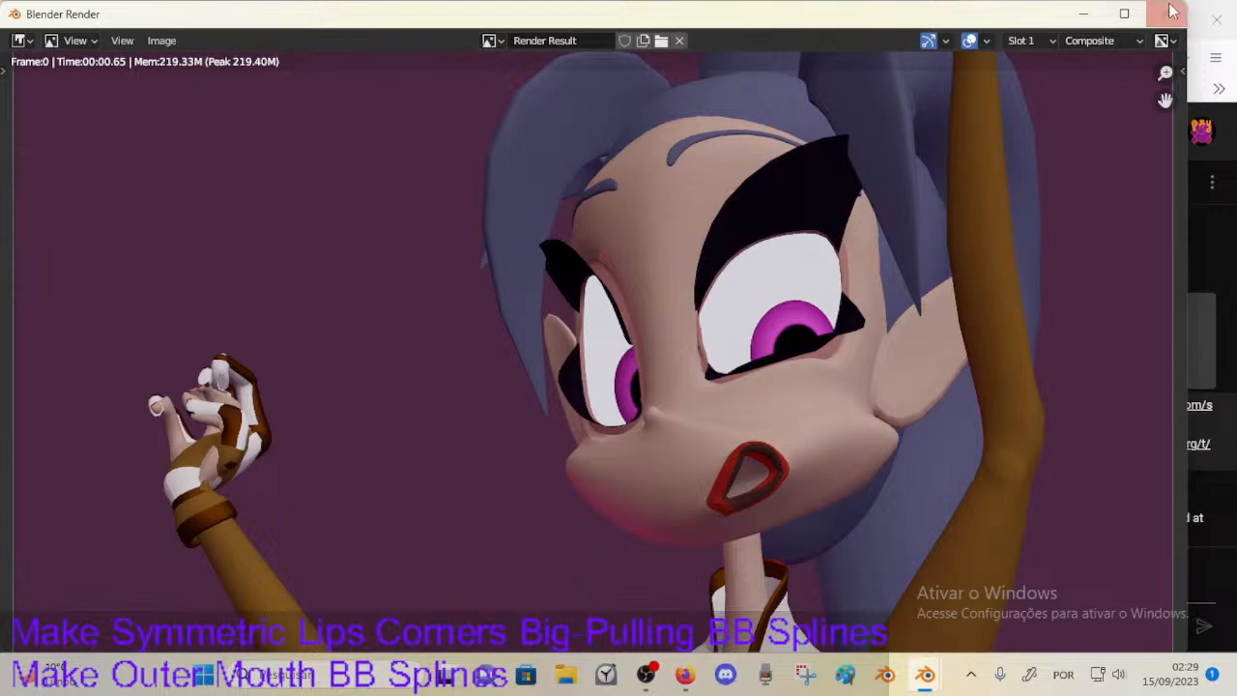
left_click(1172, 12)
left_click(883, 525)
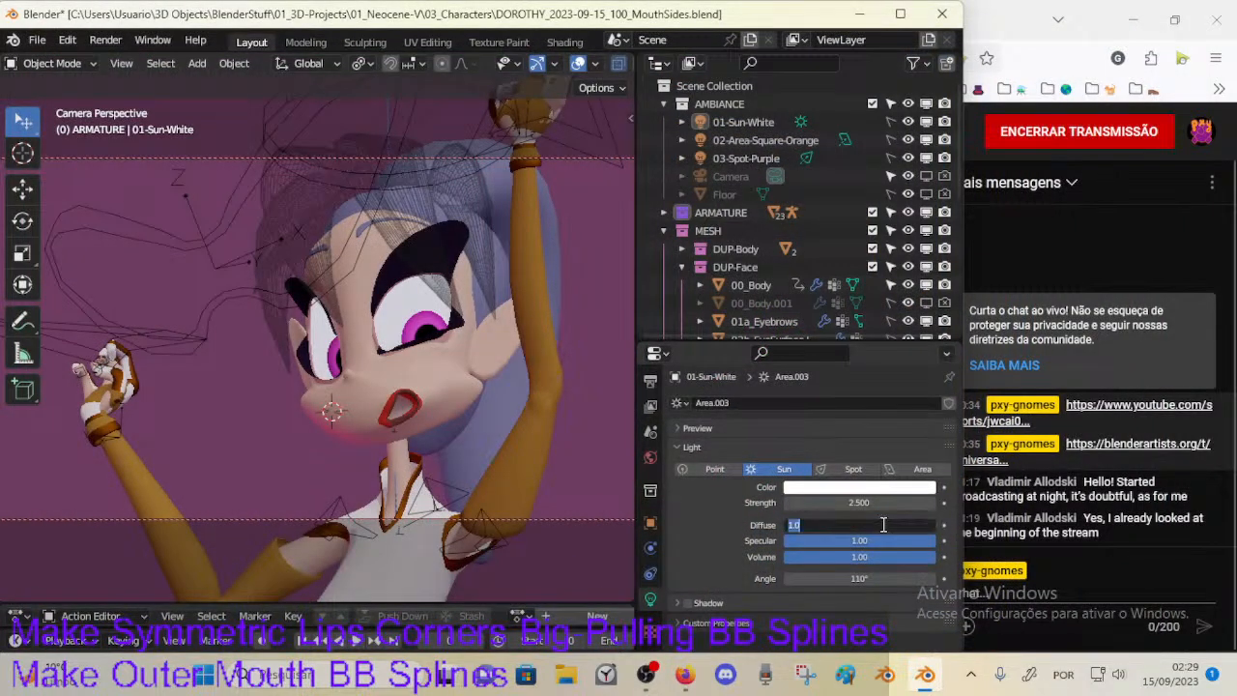
type("0.4")
key("Return")
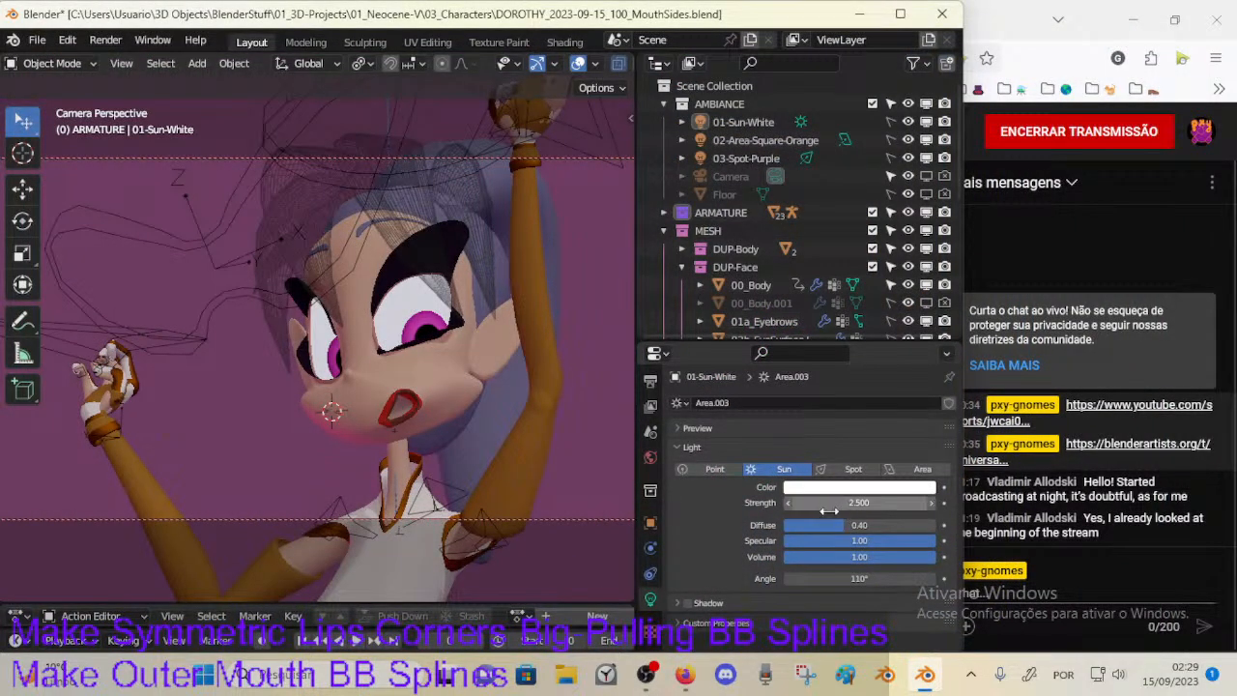
Step: Set the specular of 01-Sun-White to 0.4 and render a test image
left_click(854, 542)
type("0.4")
key("Return")
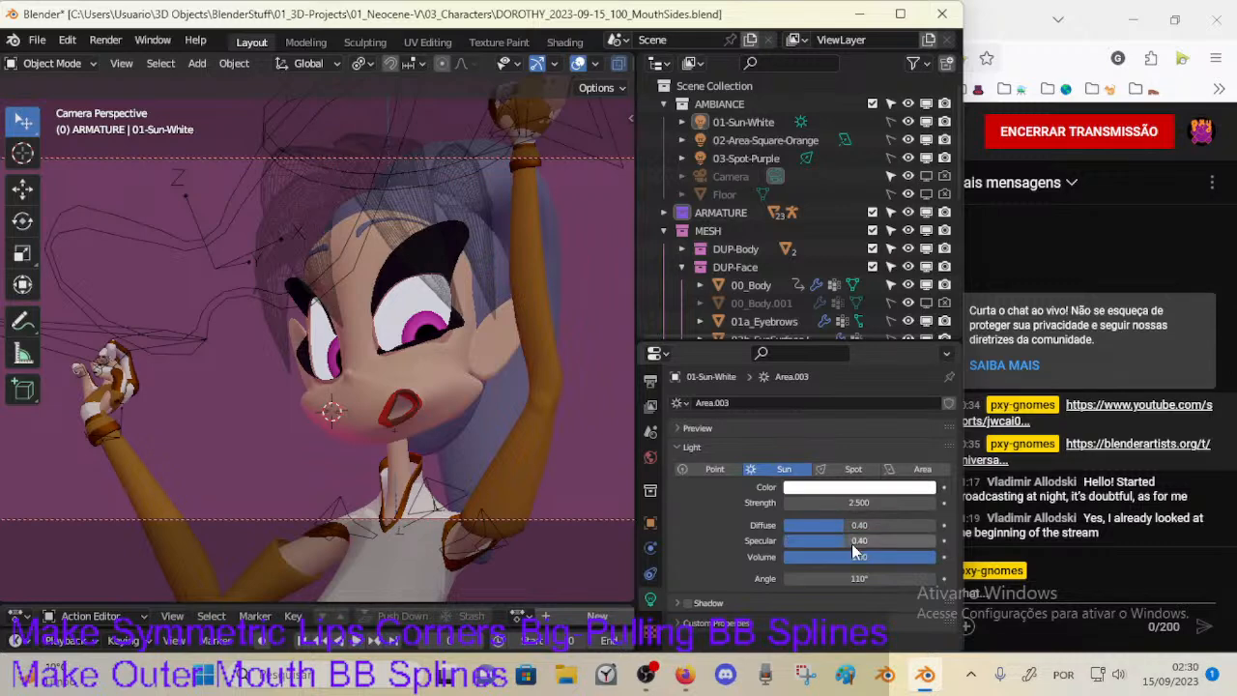
key("F12")
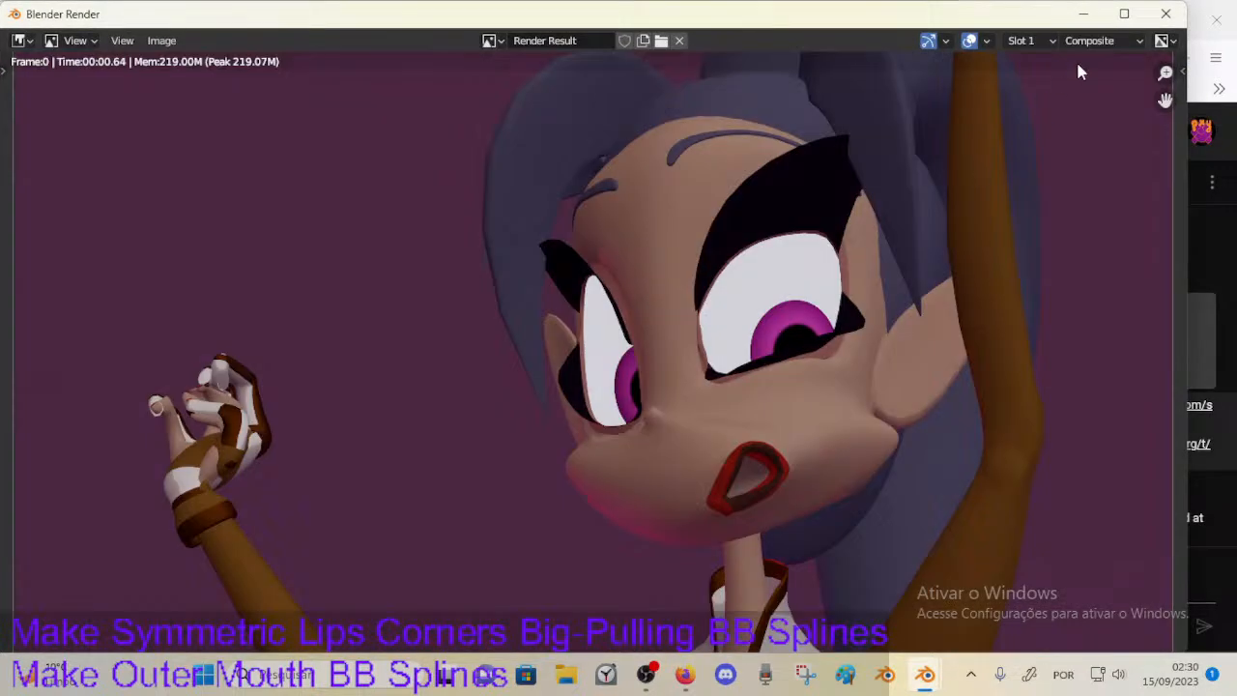
left_click(1166, 19)
Step: Test-render 01-Sun-White with a diffuse of 1, settle its diffuse at 0.6 and save the file
left_click_drag(873, 524, 932, 525)
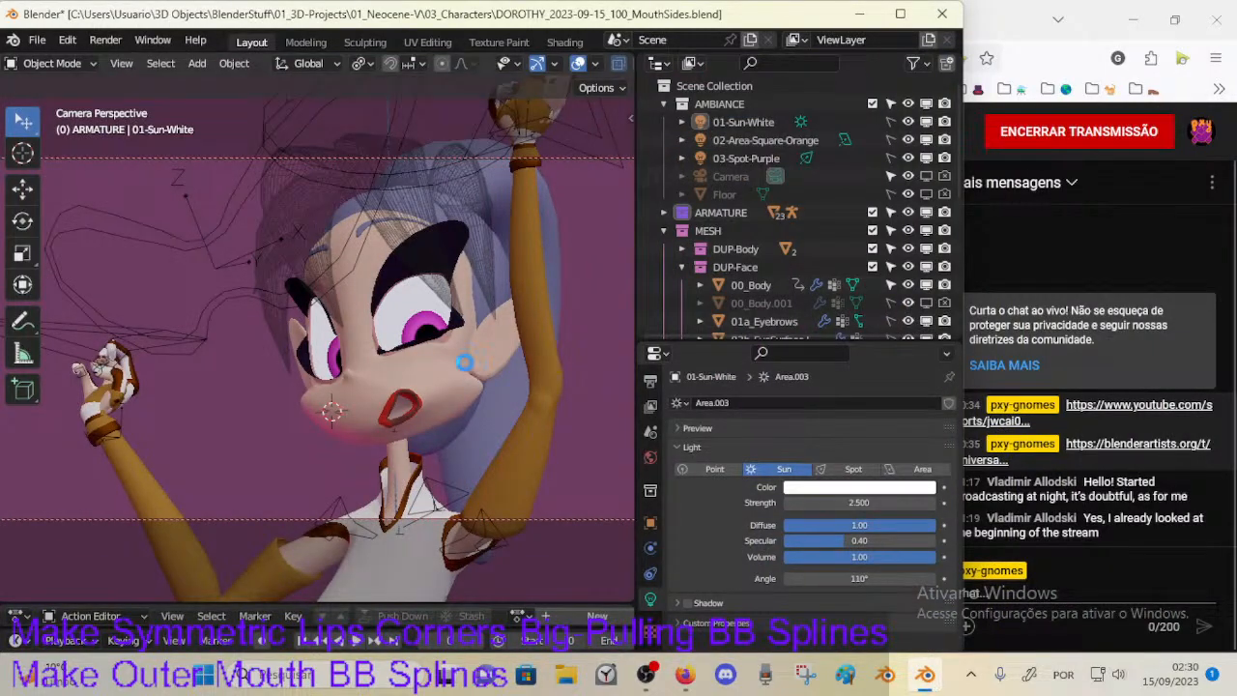
key("F12")
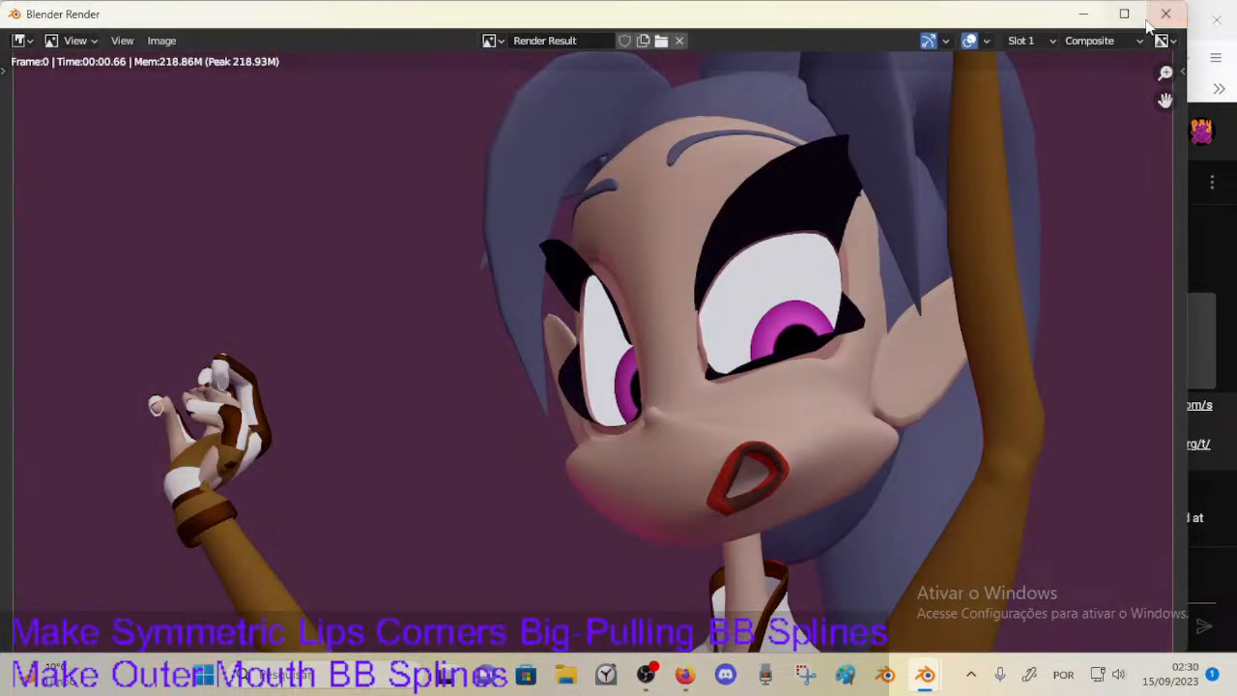
left_click(1166, 14)
left_click(864, 524)
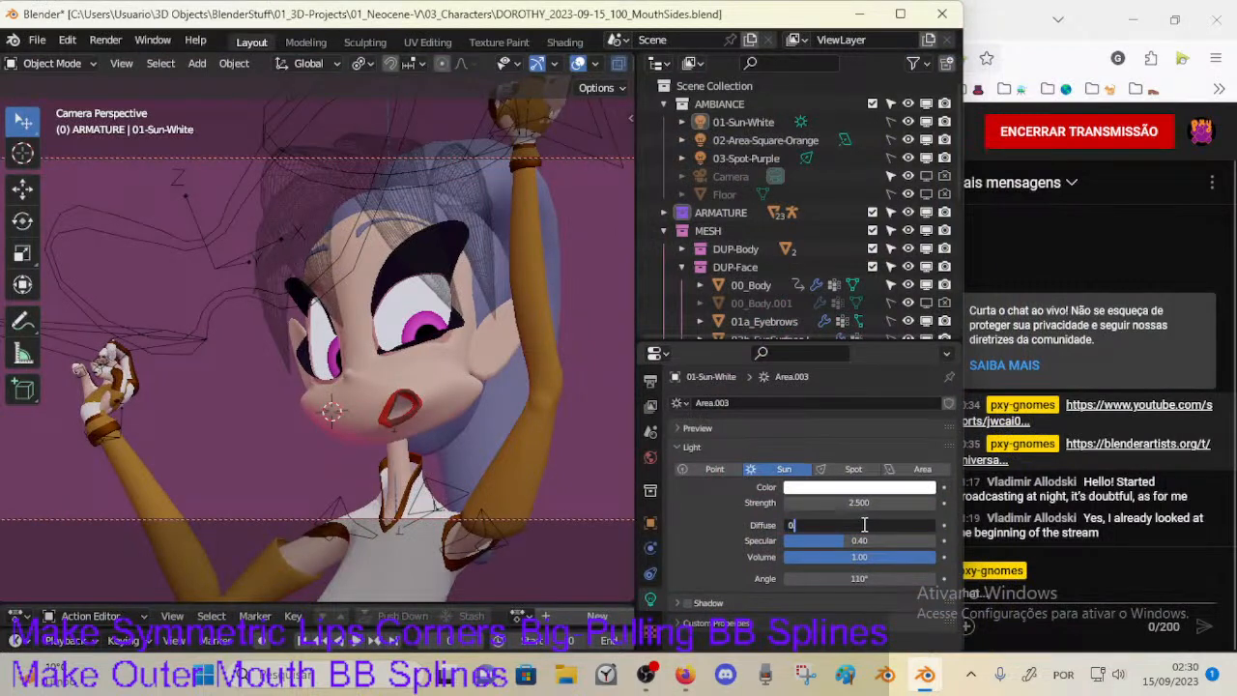
type("0.6")
key("Return")
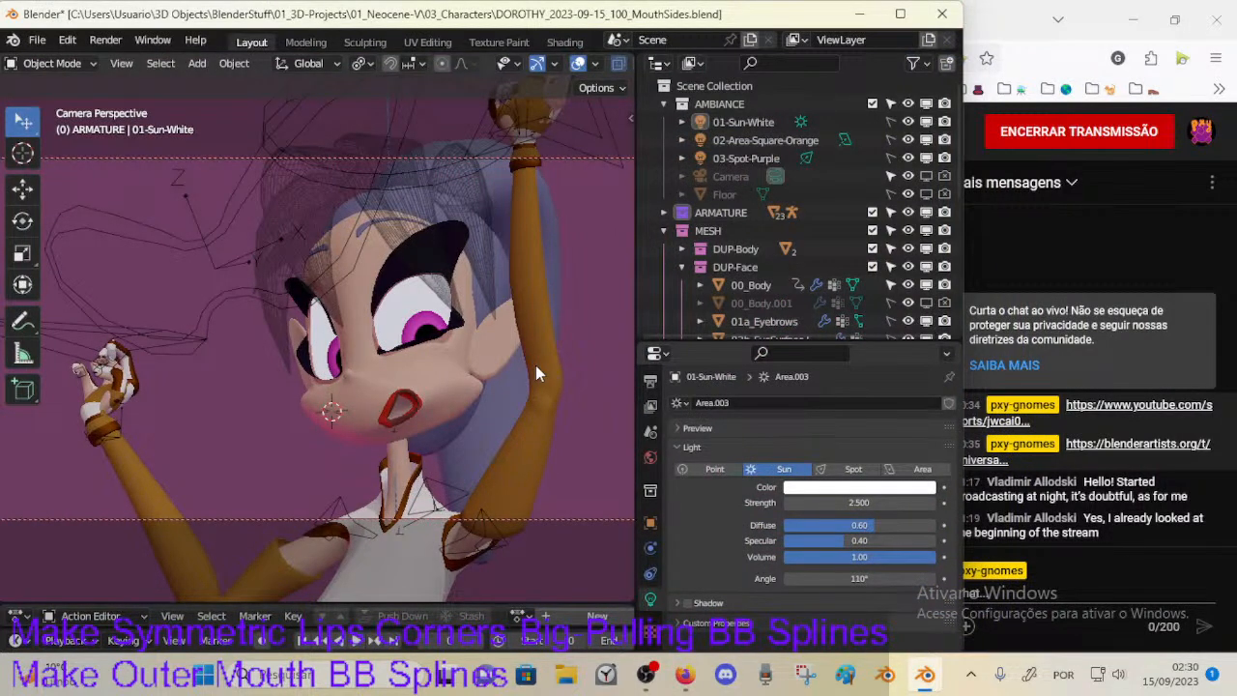
key("ctrl+s")
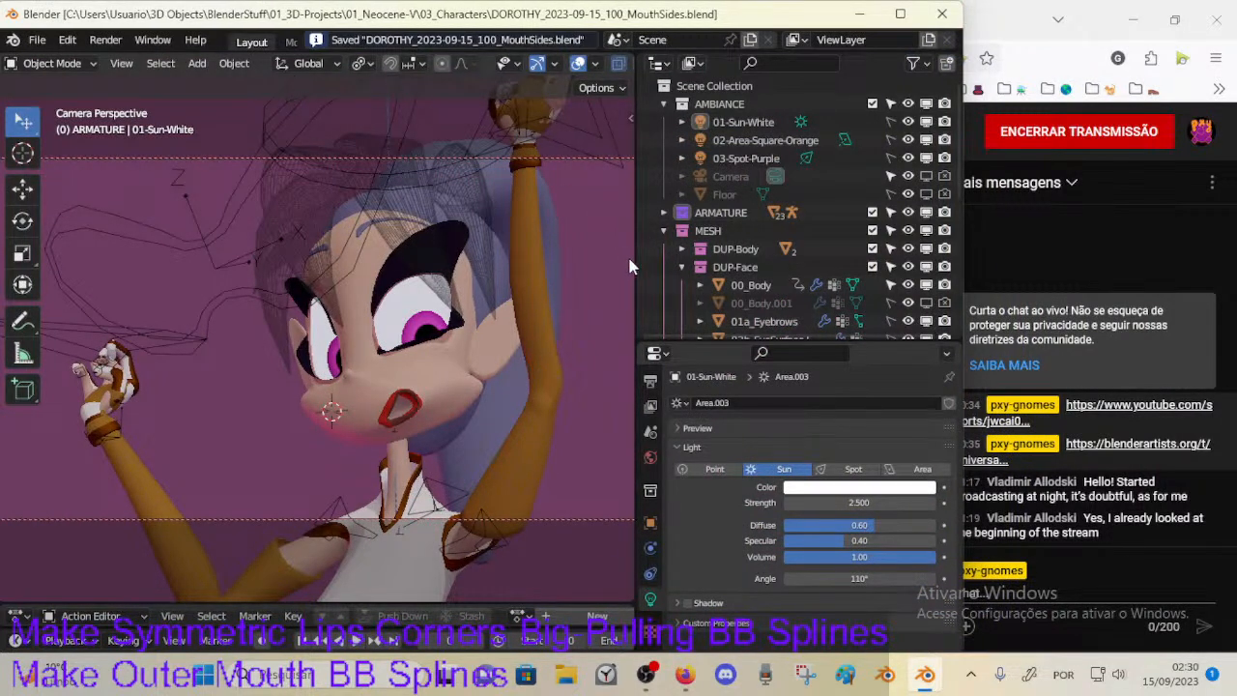
Step: Split the 3D viewport into two stacked areas and show the compositing node tree in the upper one
right_click(636, 279)
left_click(613, 298)
left_click(528, 307)
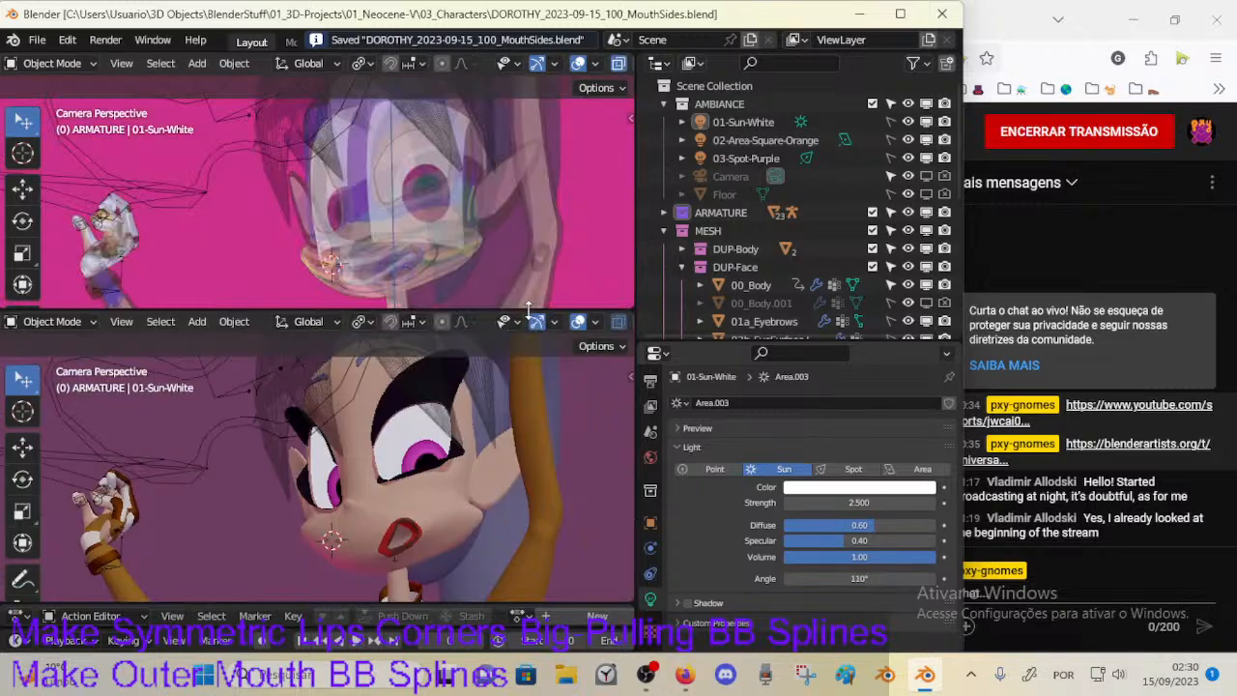
key("shift+F3")
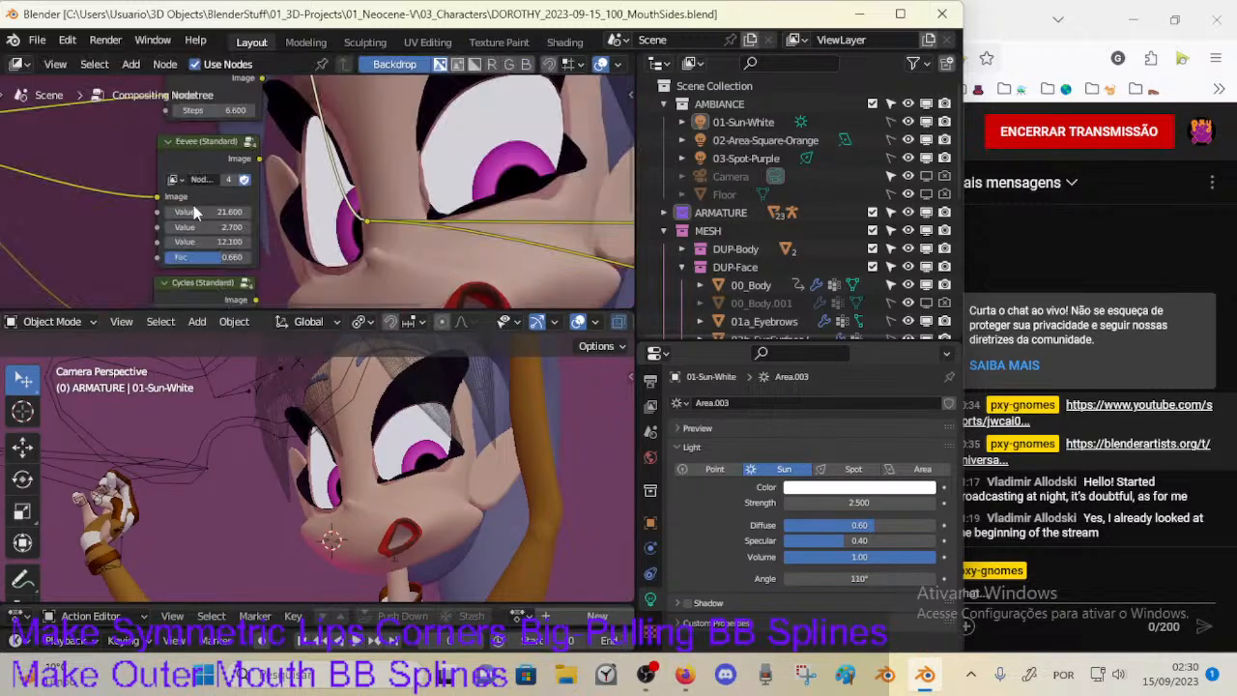
Step: Connect the Posterize node's image output to the output reroute in the compositing node tree
scroll(251, 180, "down", 4)
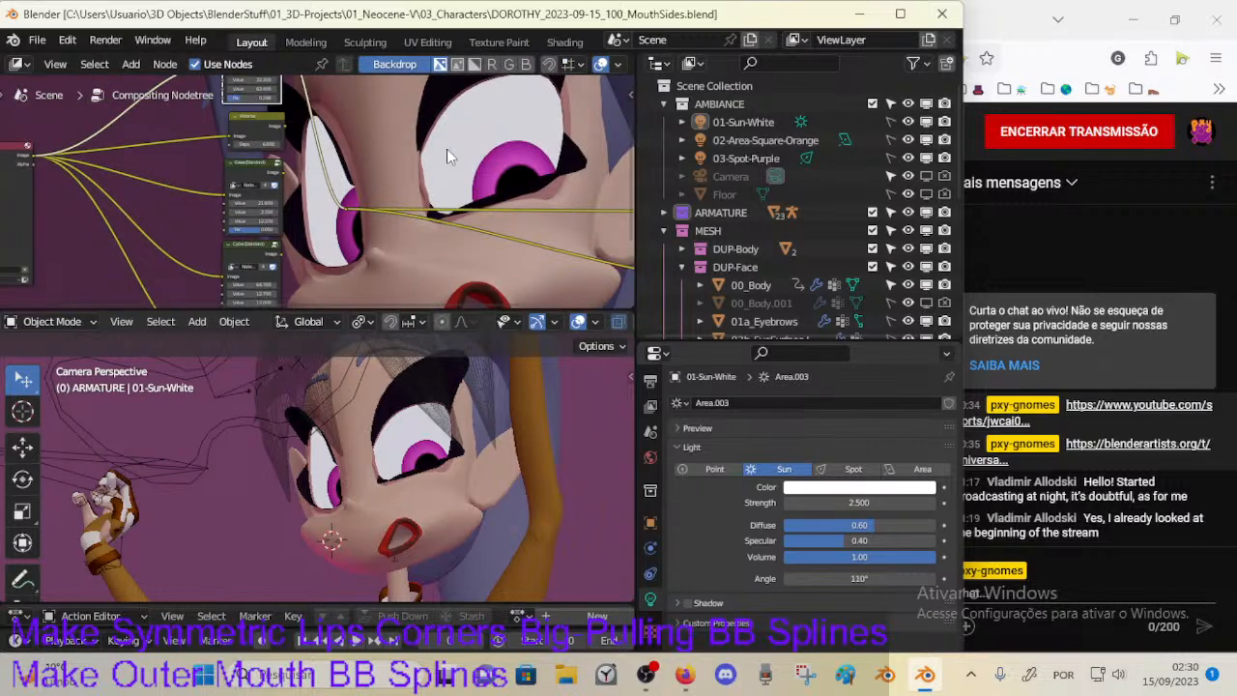
middle_click_drag(388, 170, 389, 190)
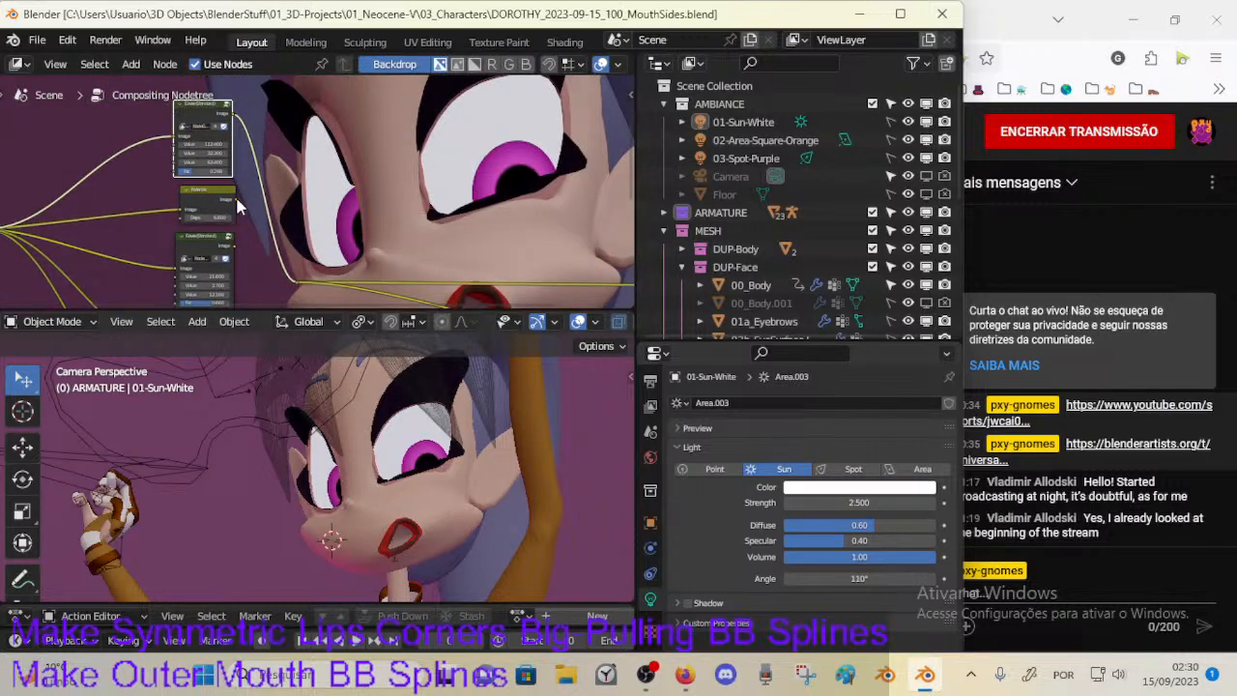
left_click_drag(237, 203, 300, 278)
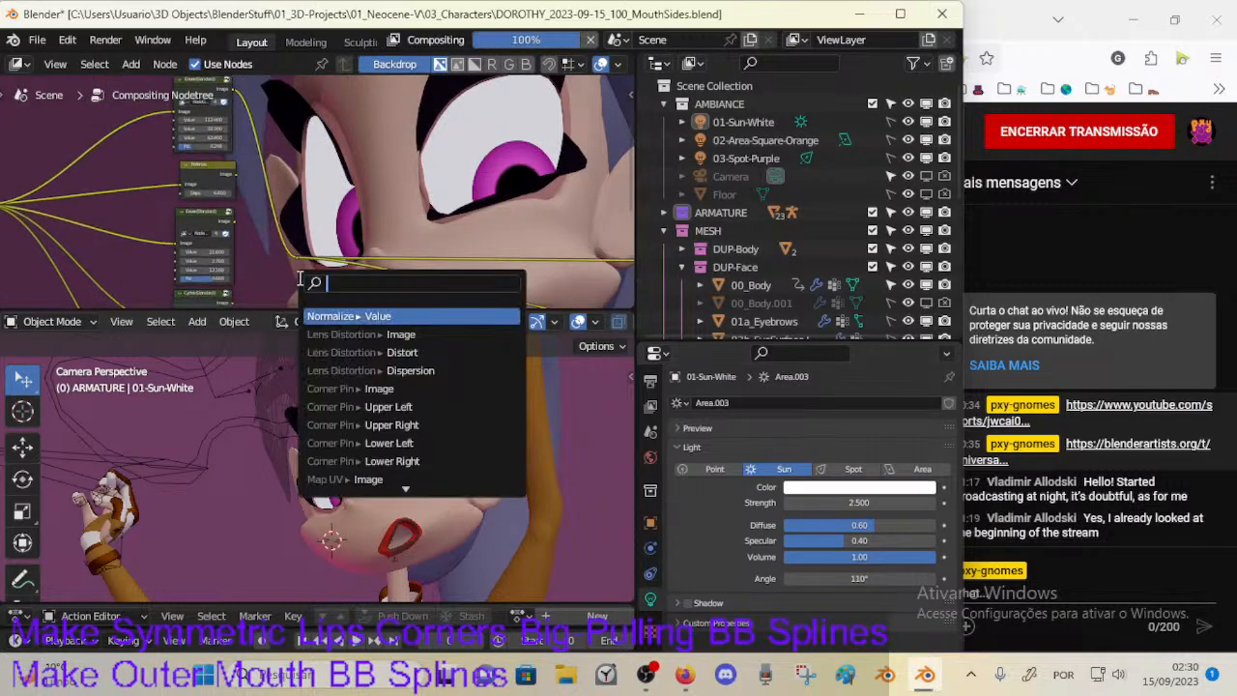
left_click(234, 175, "ctrl+shift")
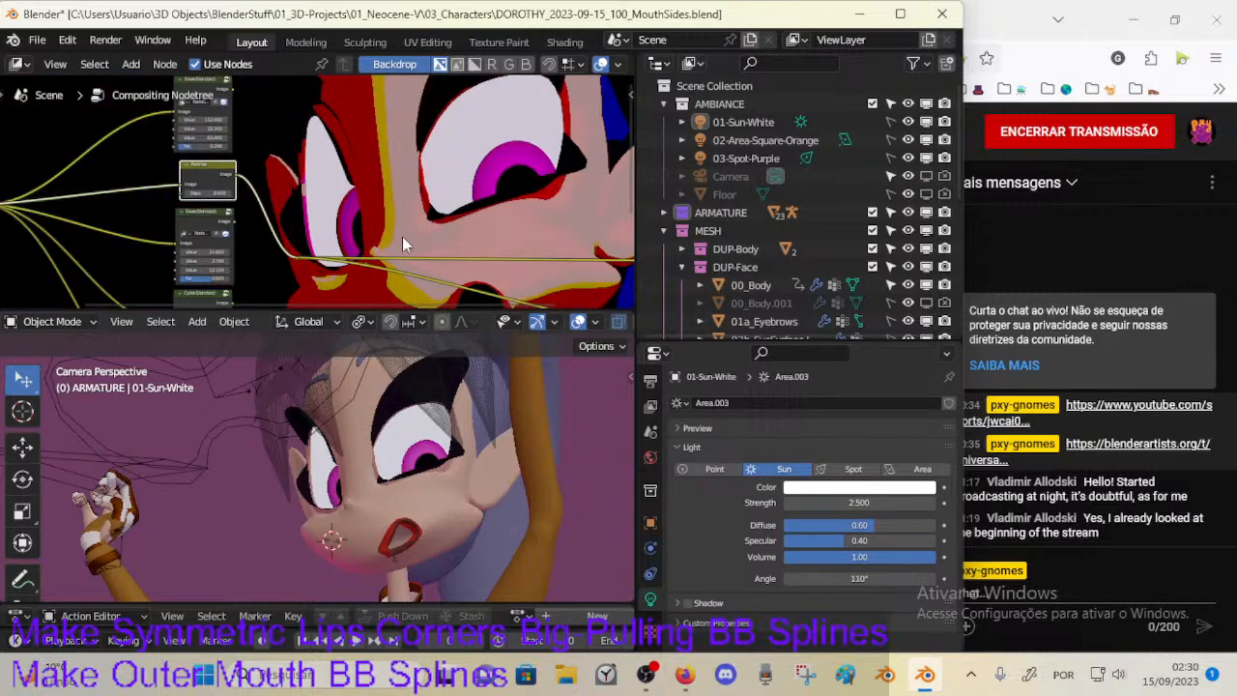
scroll(409, 232, "down", 2)
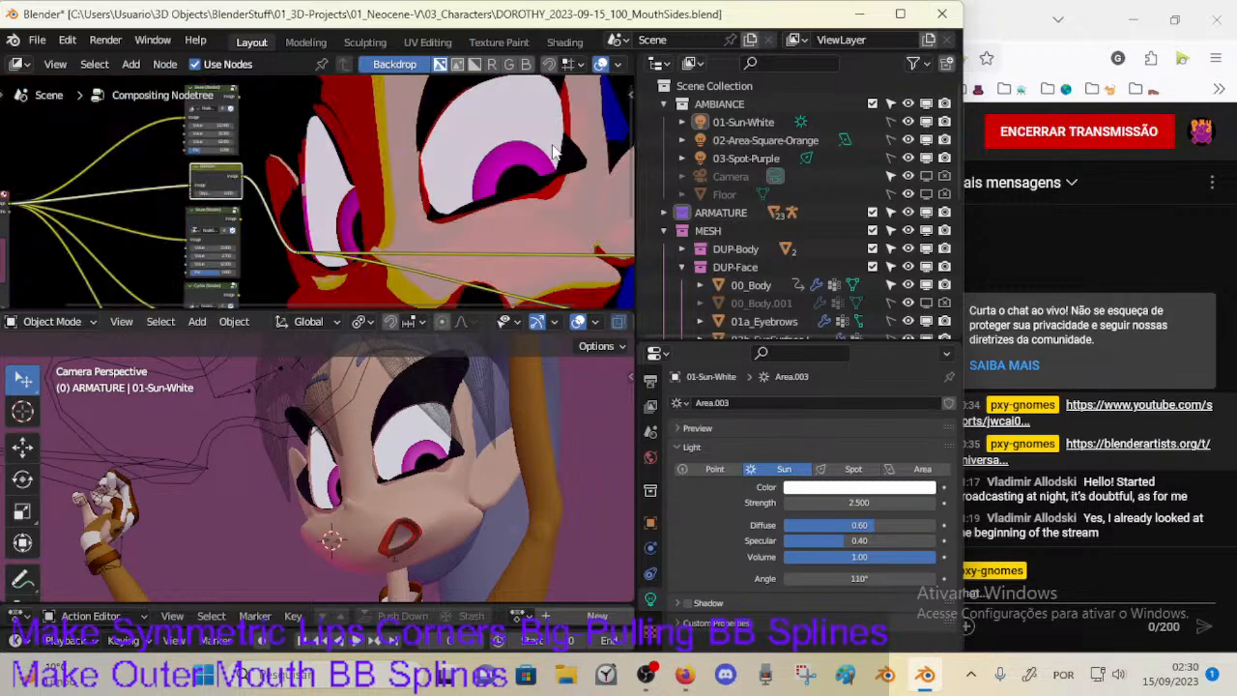
Step: Reduce the compositor's backdrop zoom until the whole rendered character fits behind the nodes
key("n")
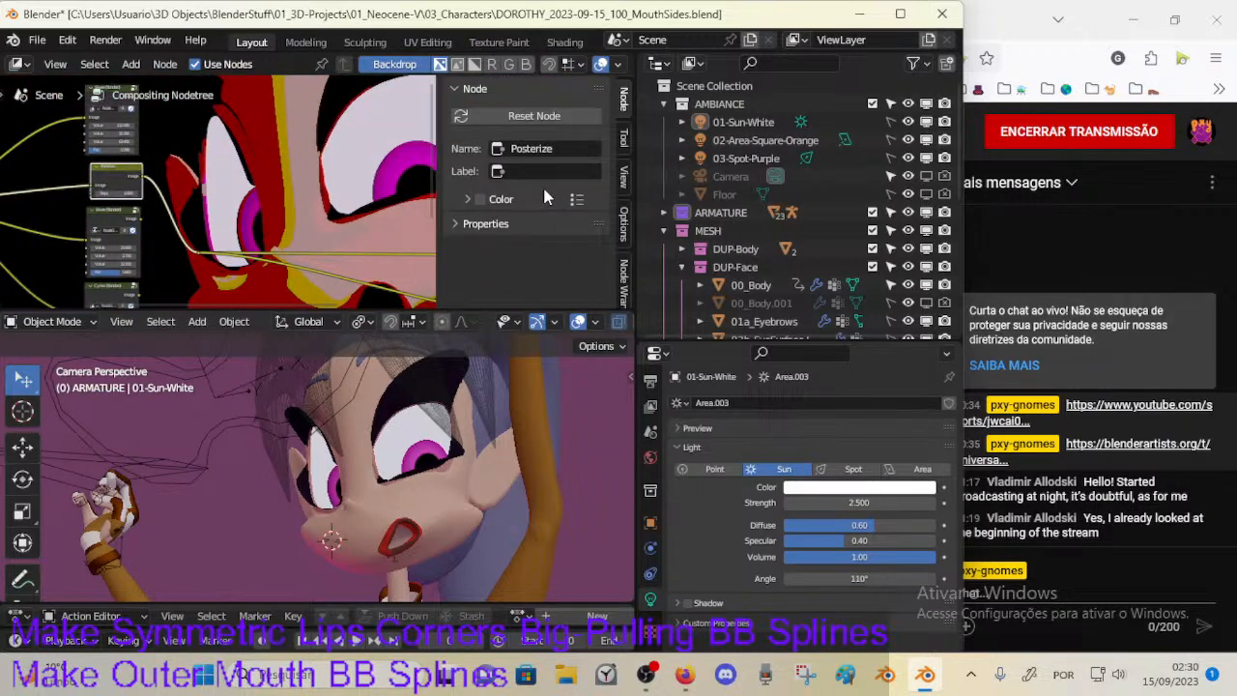
left_click(625, 172)
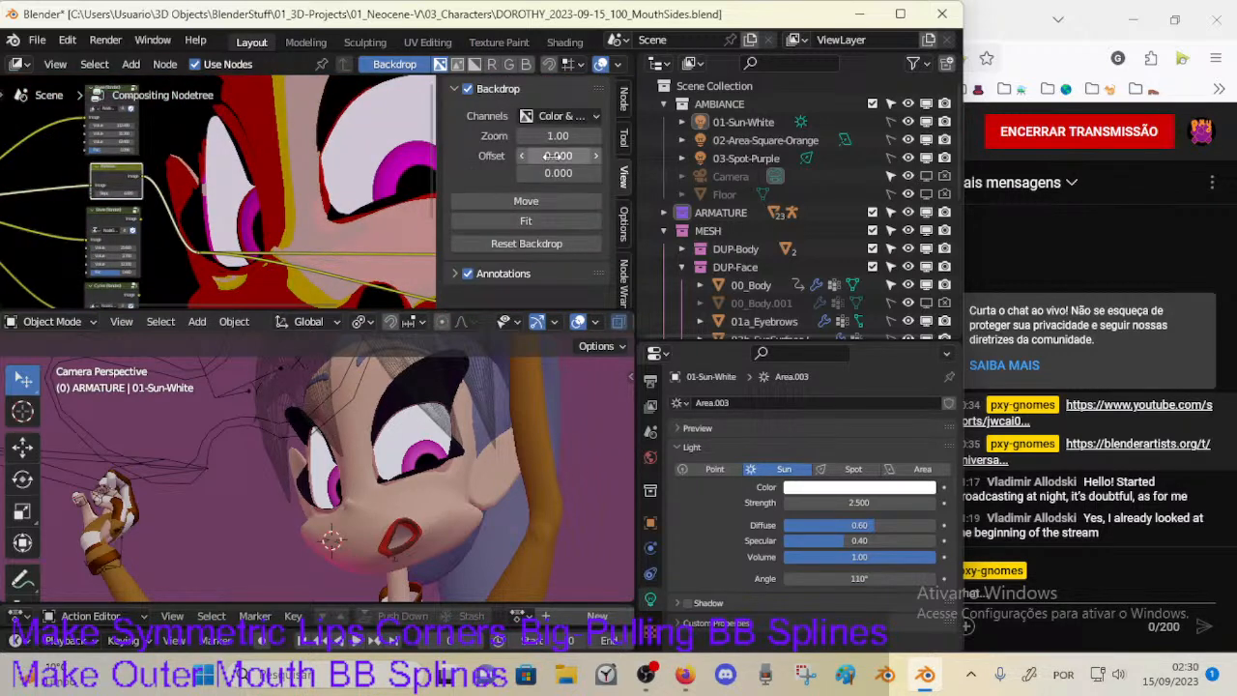
left_click_drag(564, 137, 444, 137)
key("n")
scroll(271, 193, "up", 3)
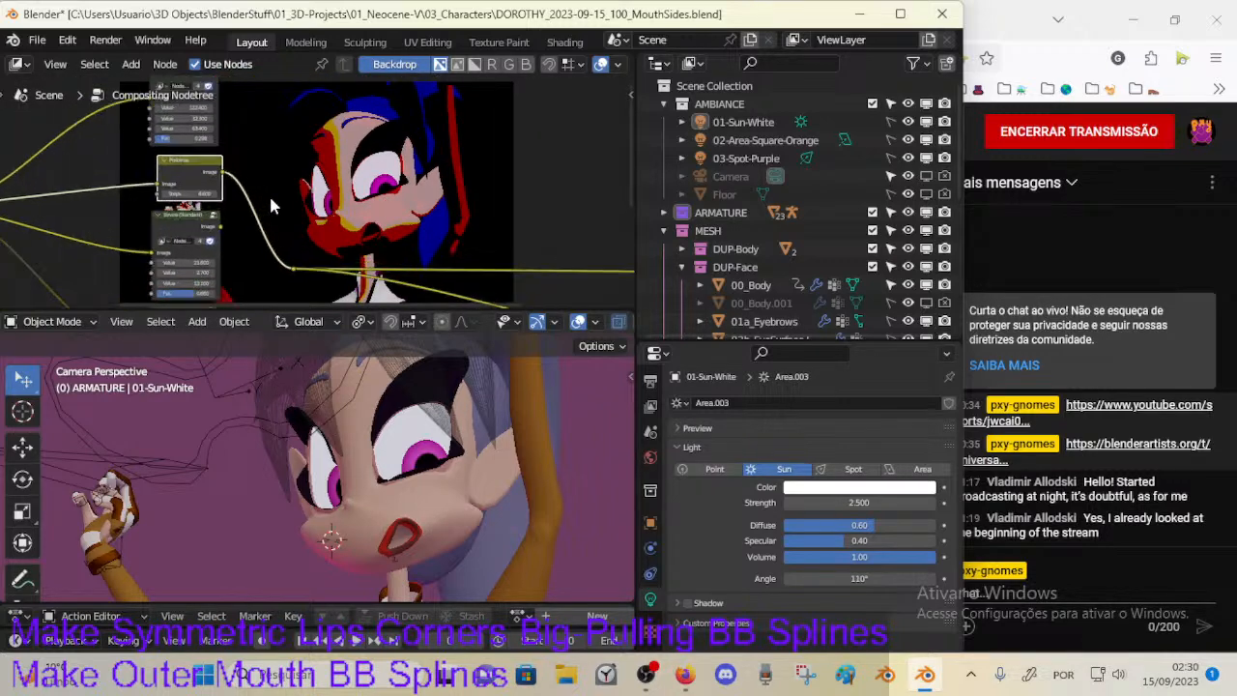
Step: Set the Posterize node's steps to 12.3 and render a test image from a turned camera angle
mouse_move(160, 193)
left_mouse_down()
mouse_move(292, 193)
mouse_move(143, 193)
mouse_move(172, 193)
left_mouse_up()
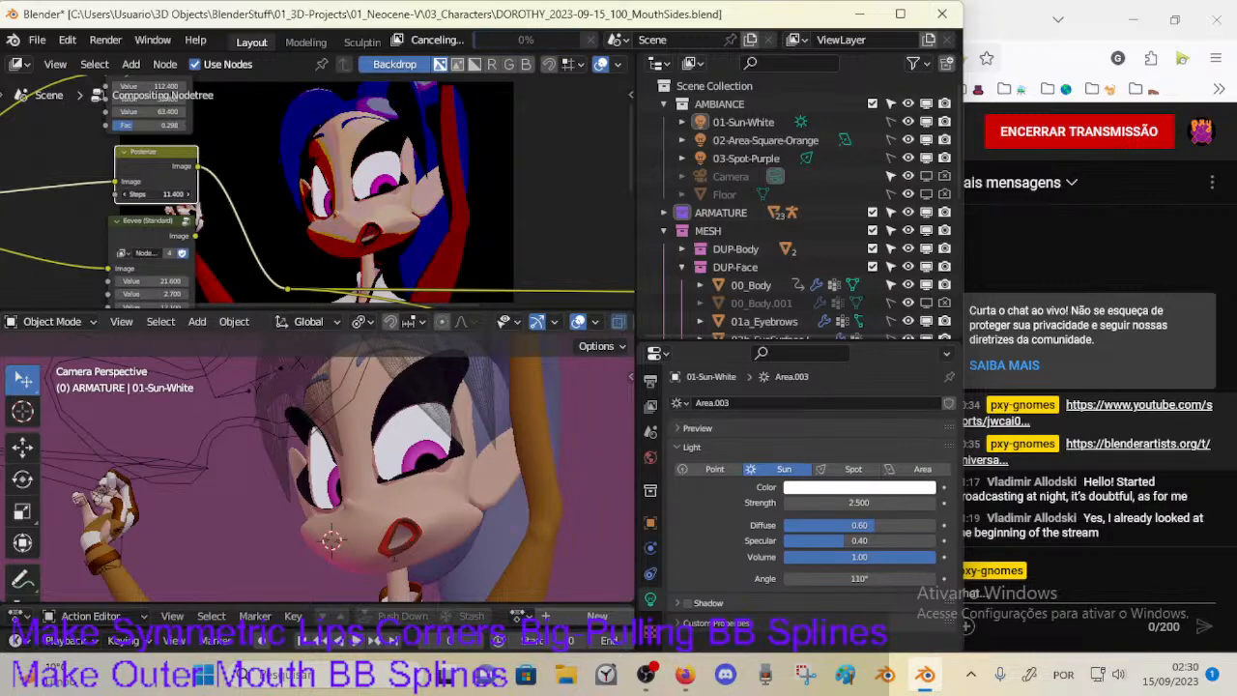
middle_click_drag(358, 344, 419, 405)
key("F12")
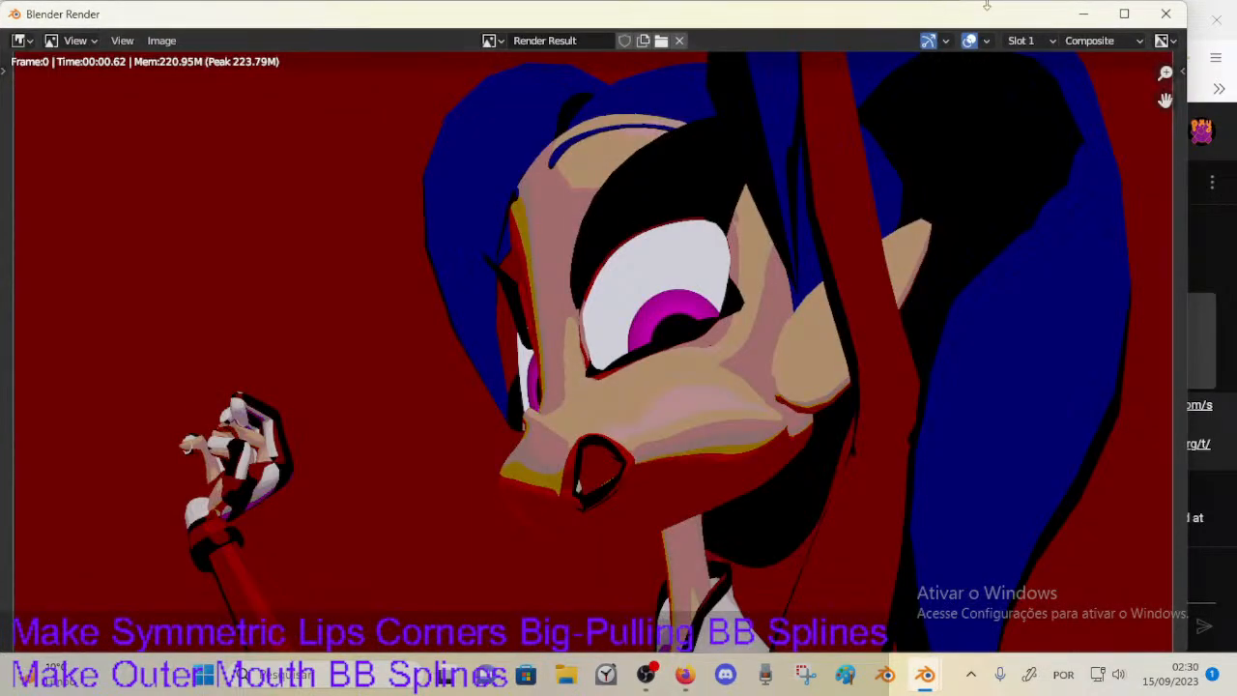
left_click(1165, 14)
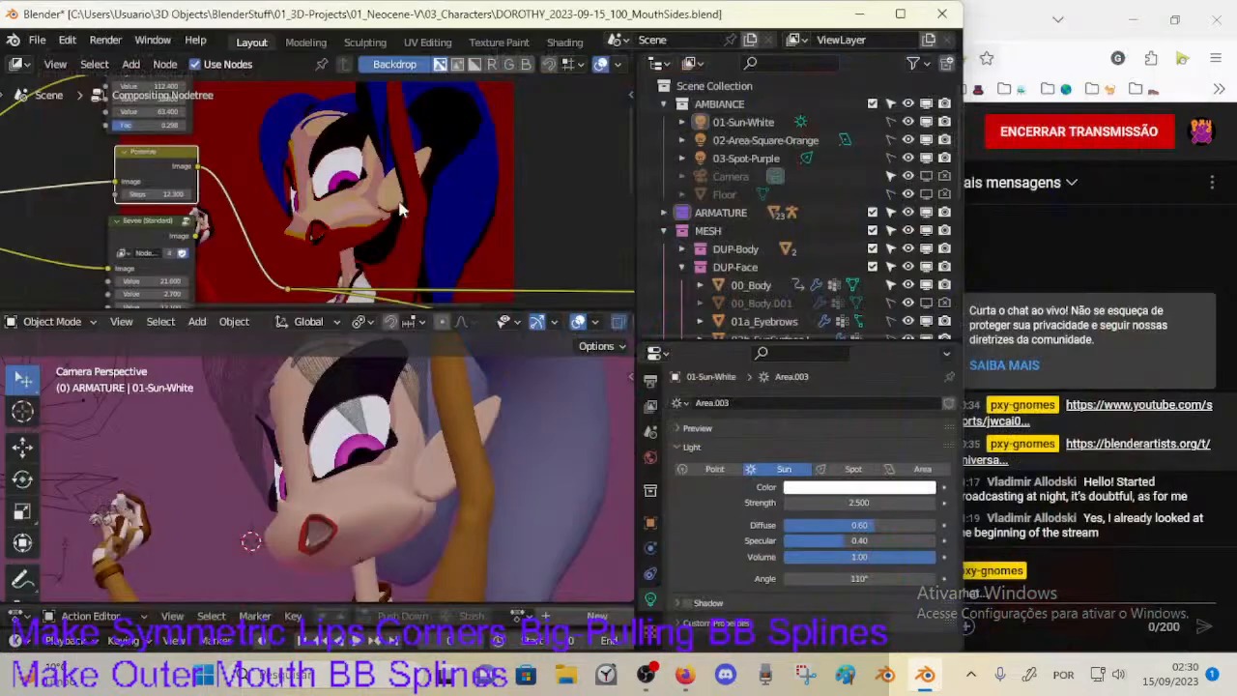
Step: Feed the output reroute from Eevee (Standard), Cycles (Standard) and finally the node below them to compare the looks
middle_click_drag(158, 217, 201, 244)
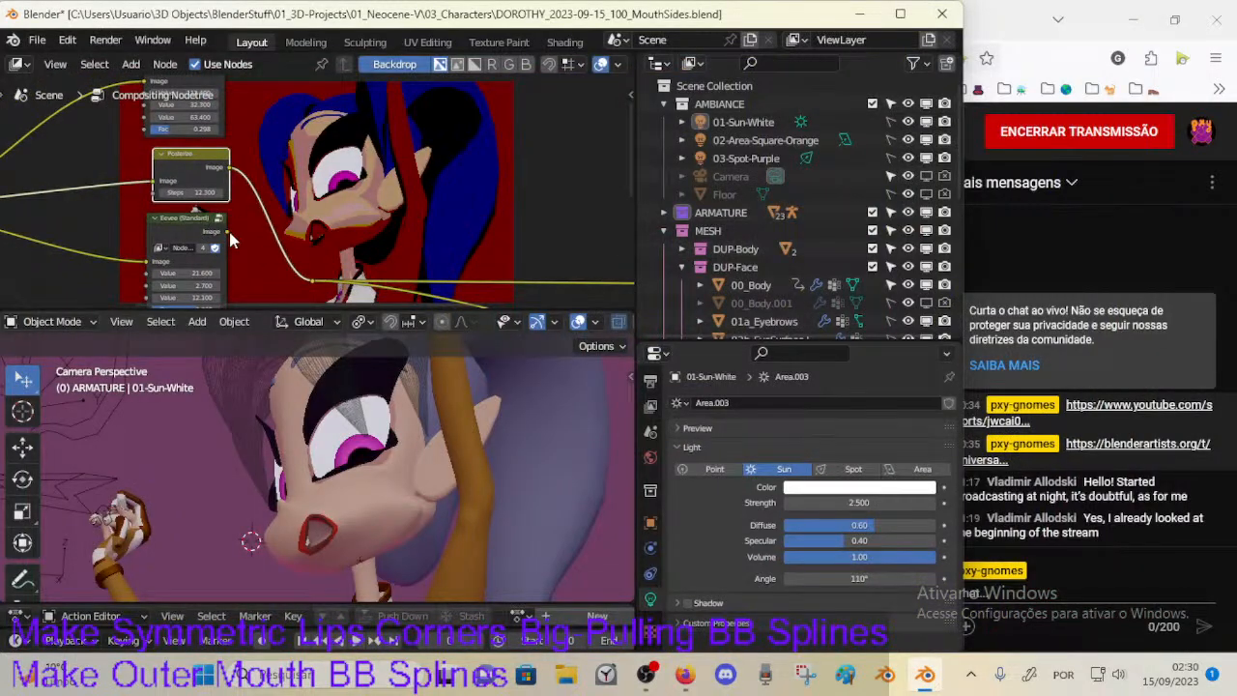
left_click_drag(228, 232, 322, 263)
left_click_drag(316, 241, 310, 243)
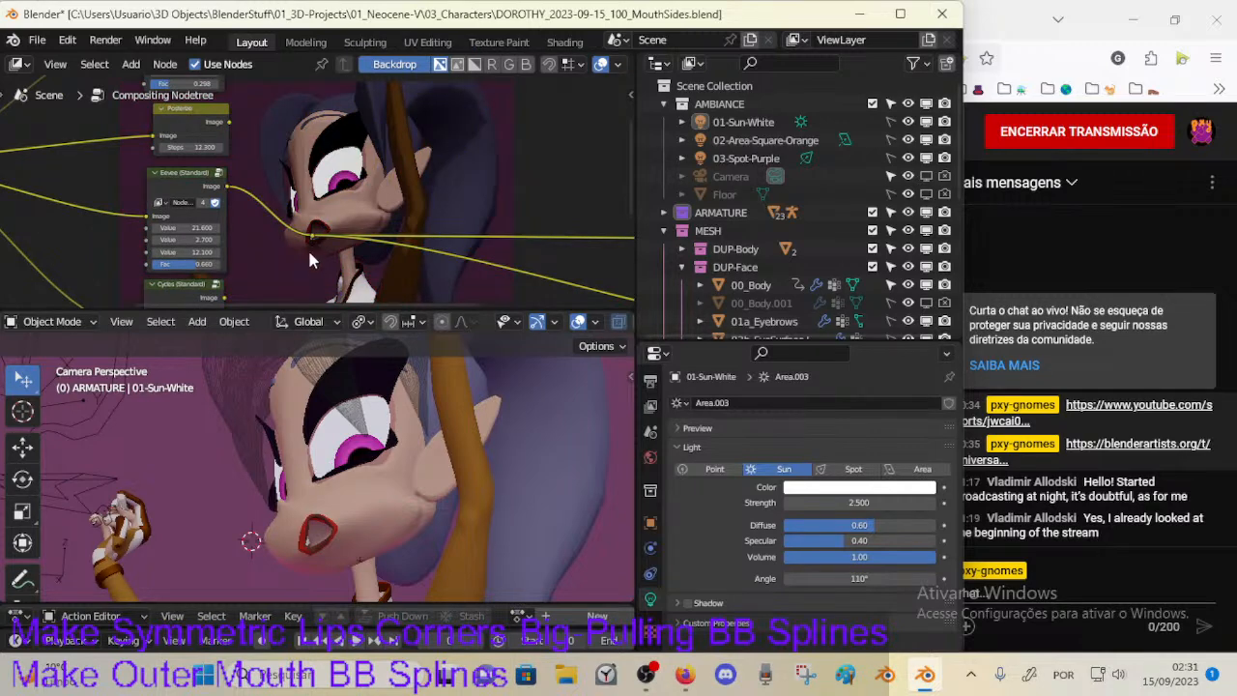
middle_click_drag(307, 248, 279, 198)
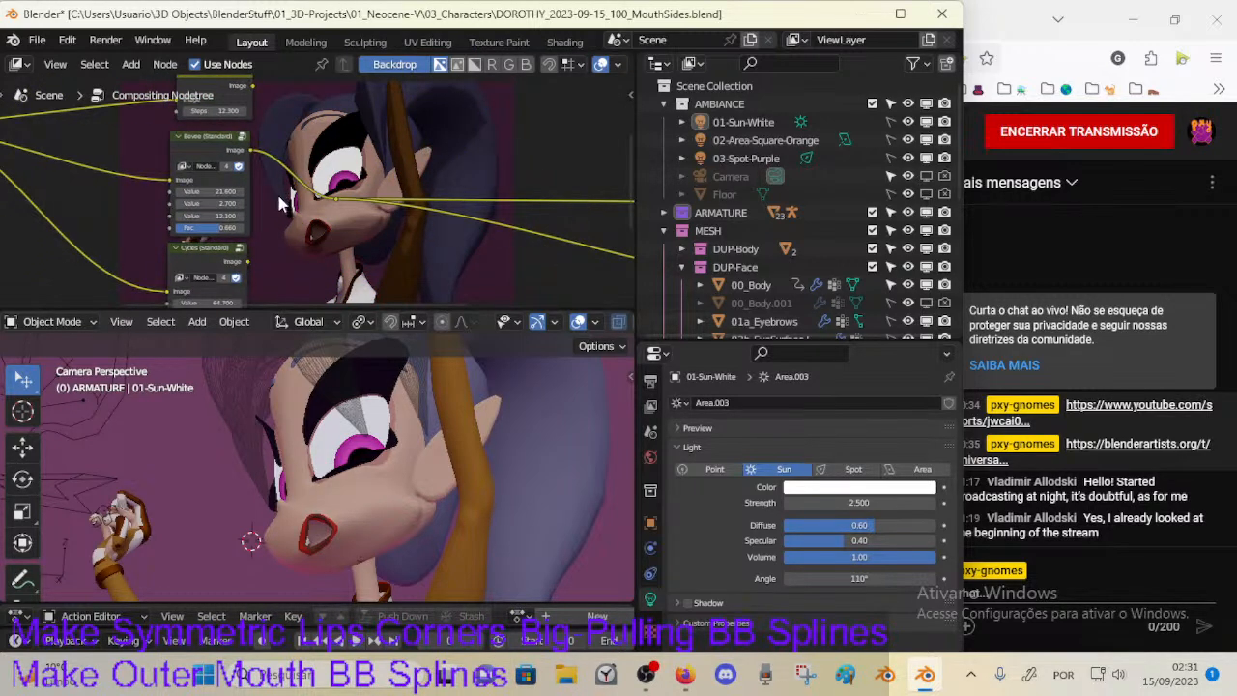
scroll(298, 222, "up", 1)
left_click_drag(242, 267, 337, 201)
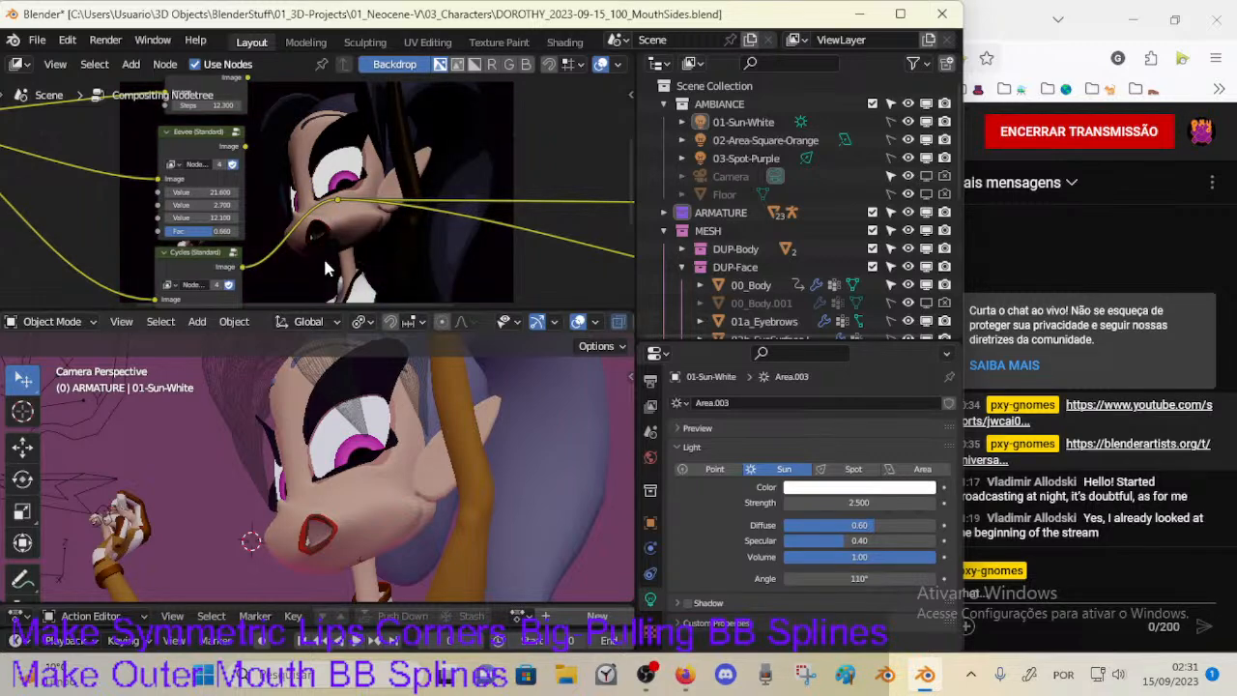
scroll(322, 255, "down", 4, "shift")
left_click_drag(240, 262, 339, 154)
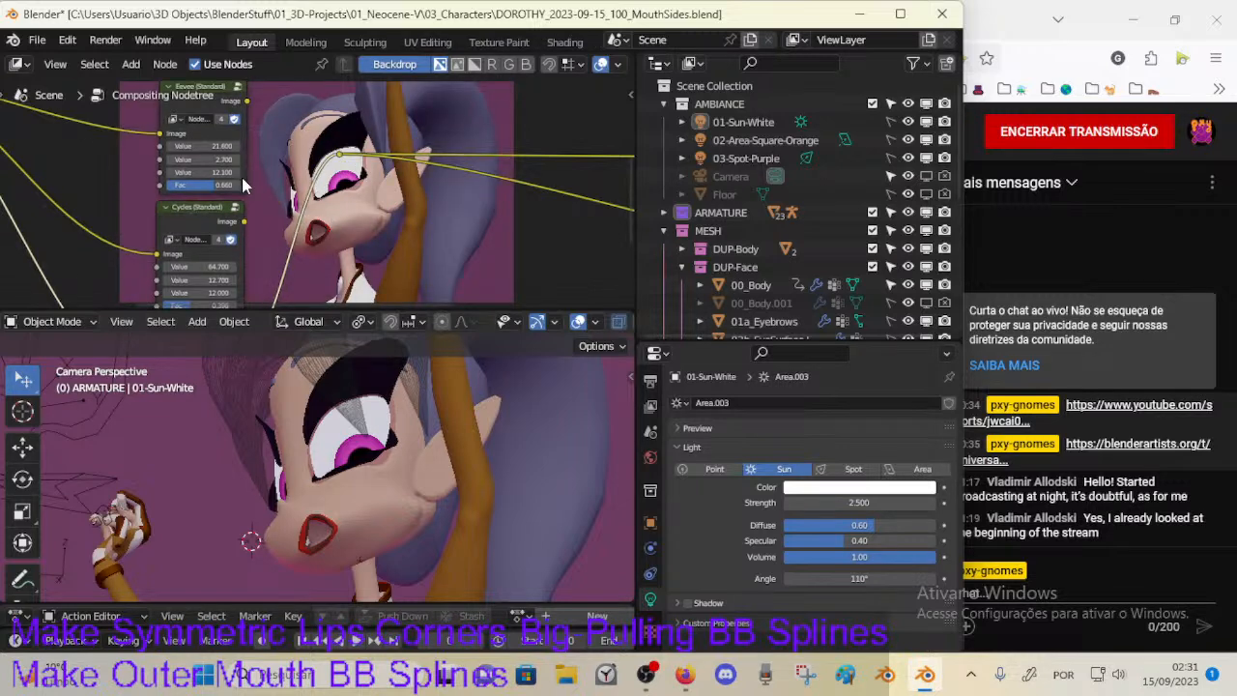
Step: Connect the Eevee (Standard) group's image output to the output reroute and render a test image
middle_click_drag(248, 92, 248, 116)
left_click_drag(247, 127, 385, 181)
middle_click_drag(383, 181, 391, 188)
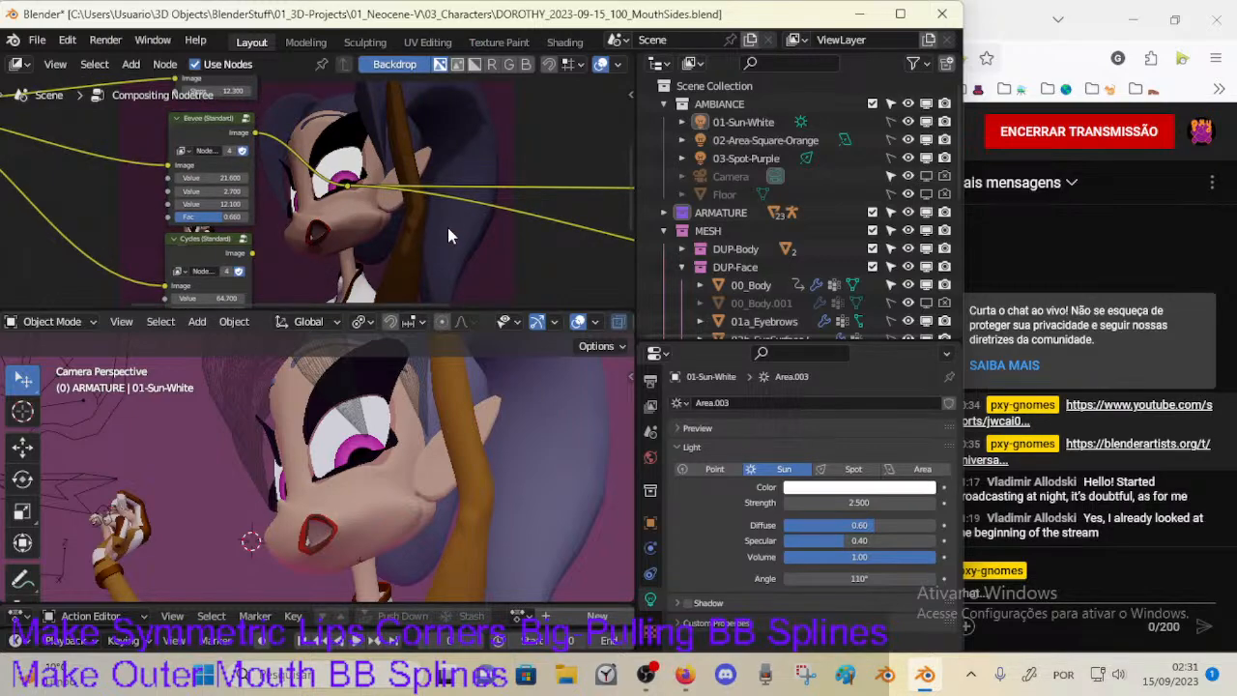
key("F12")
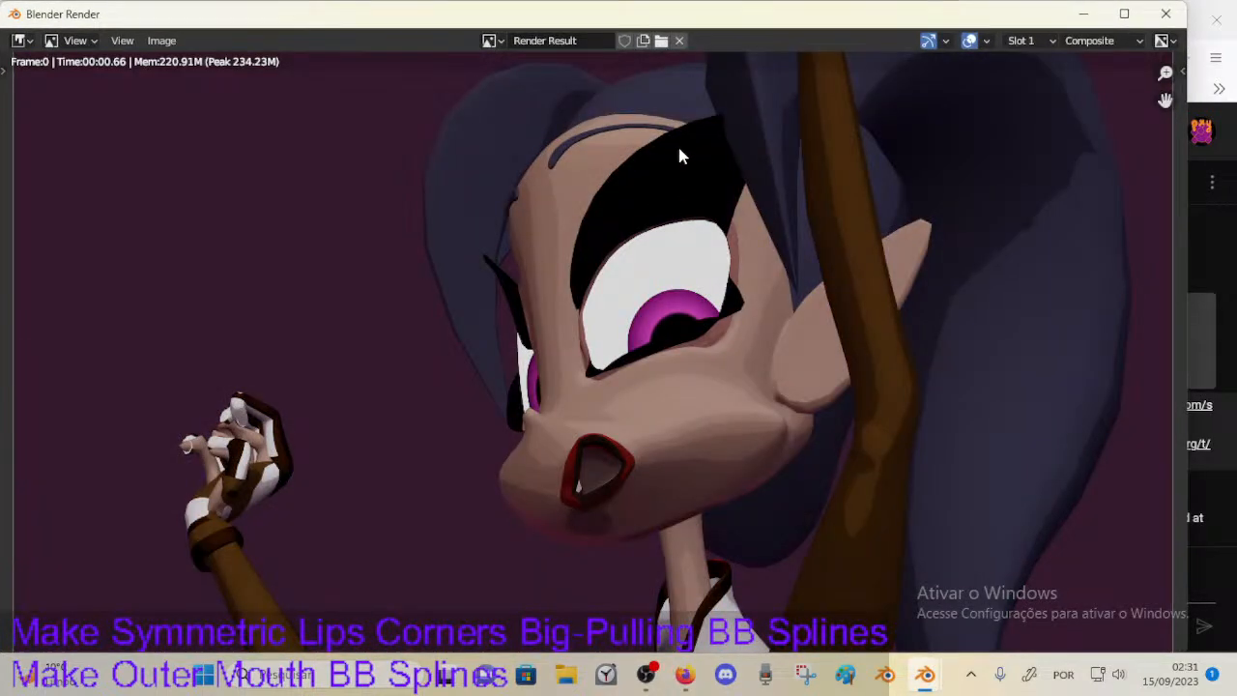
Step: Save the rendered image as dorothy_pose-106.png in the 01_Showcase\Renders folder and close the render window
left_click(166, 40)
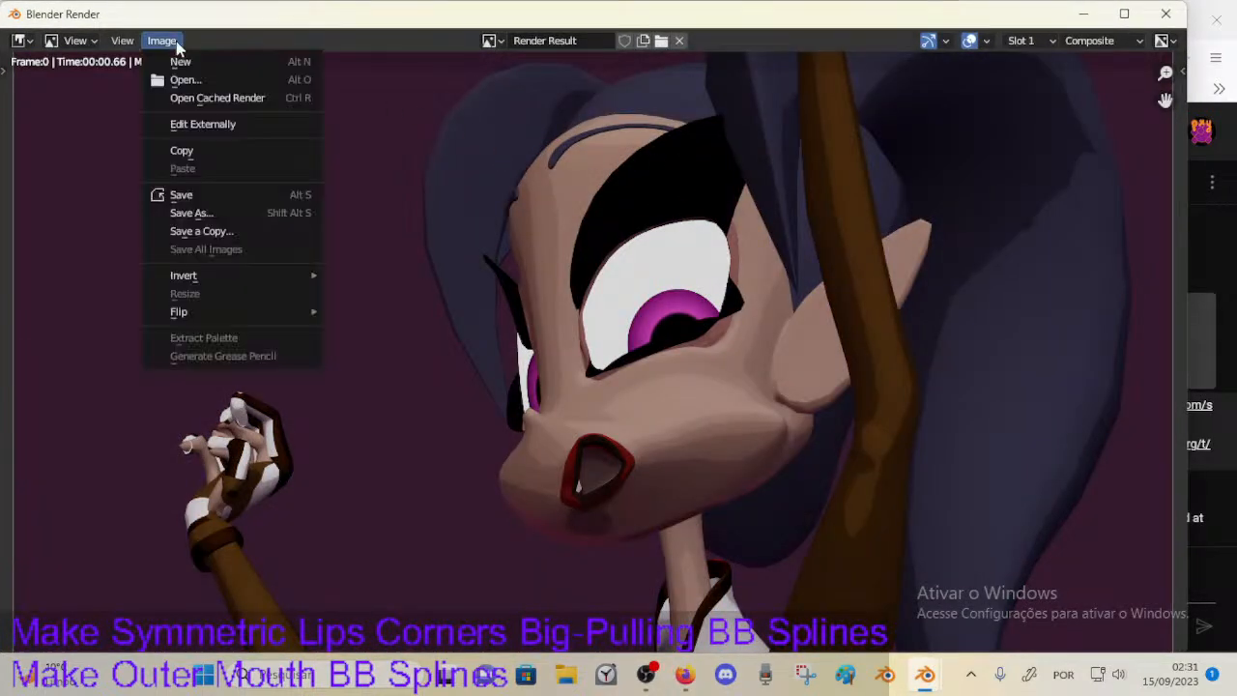
left_click(228, 217)
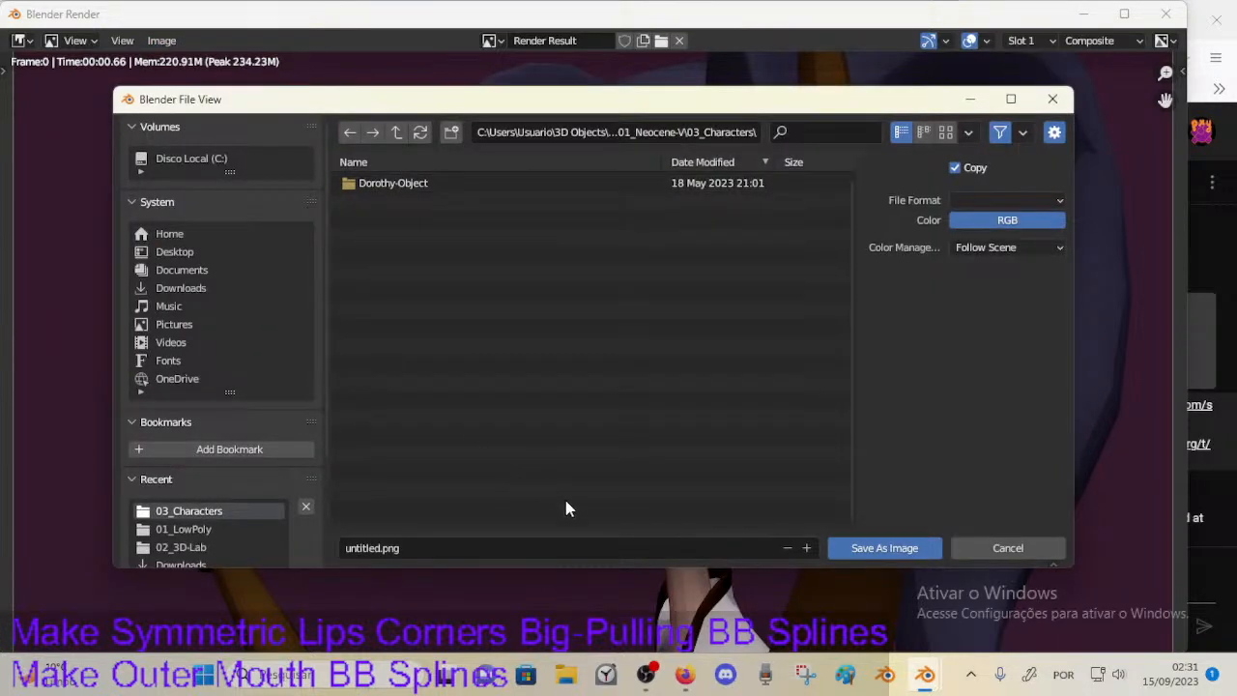
left_click(396, 133)
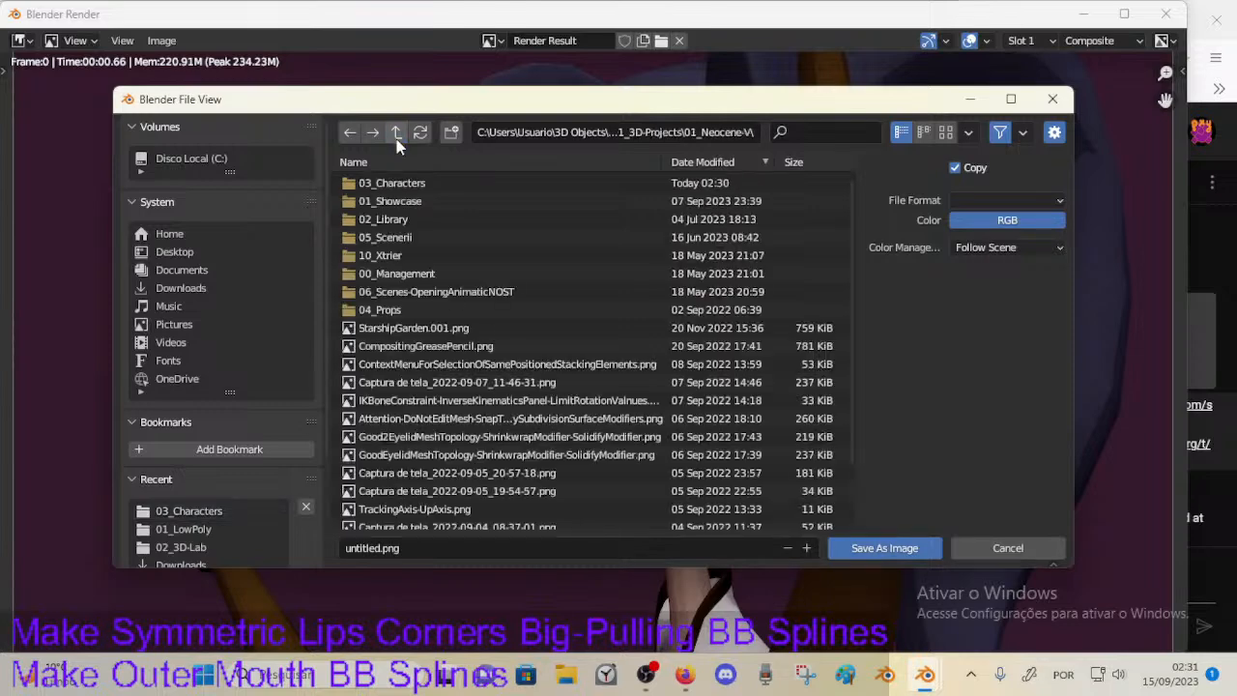
double_click(386, 201)
double_click(396, 201)
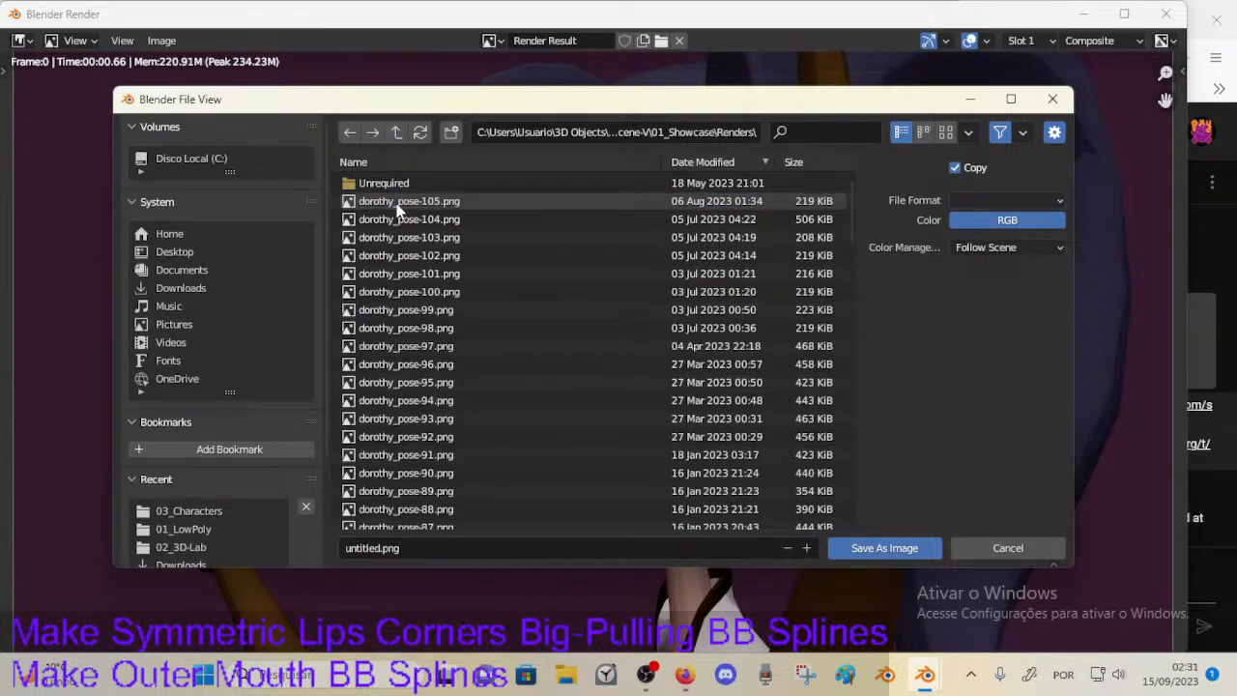
left_click(400, 202)
left_click(429, 548)
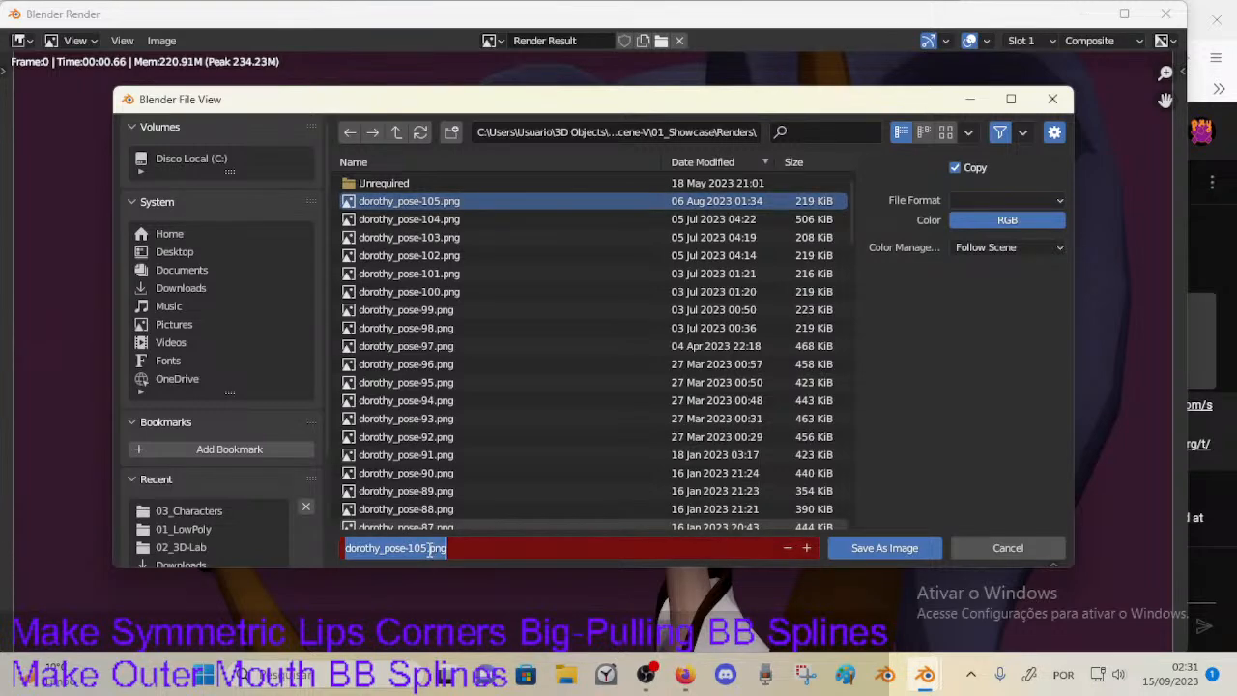
left_click(428, 548)
key("Return")
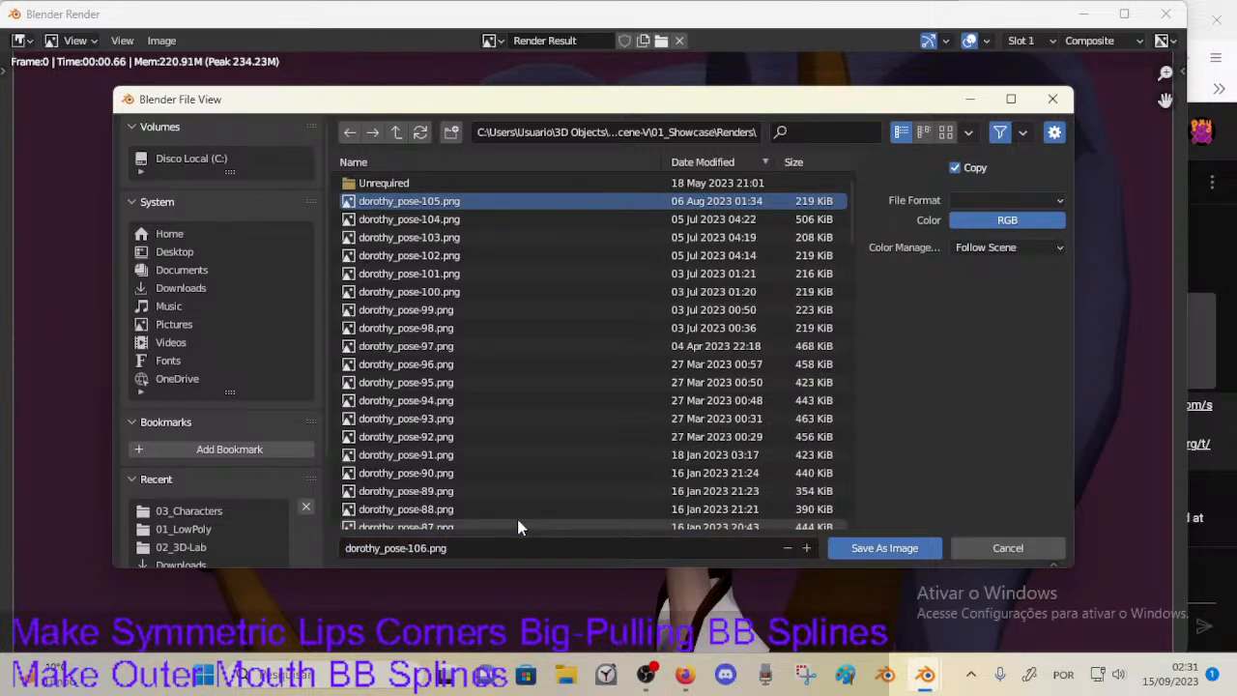
left_click(1166, 14)
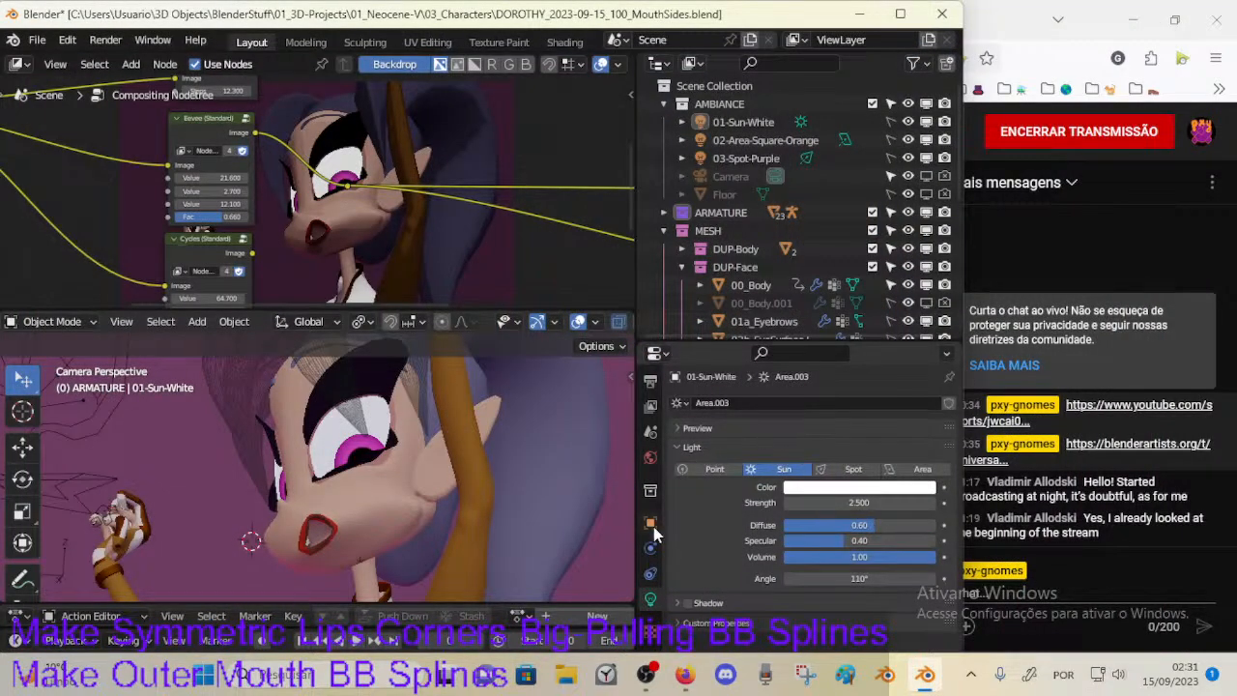
Step: Try switching the scene's render engine from Eevee to Workbench and on to Cycles
left_click(650, 416)
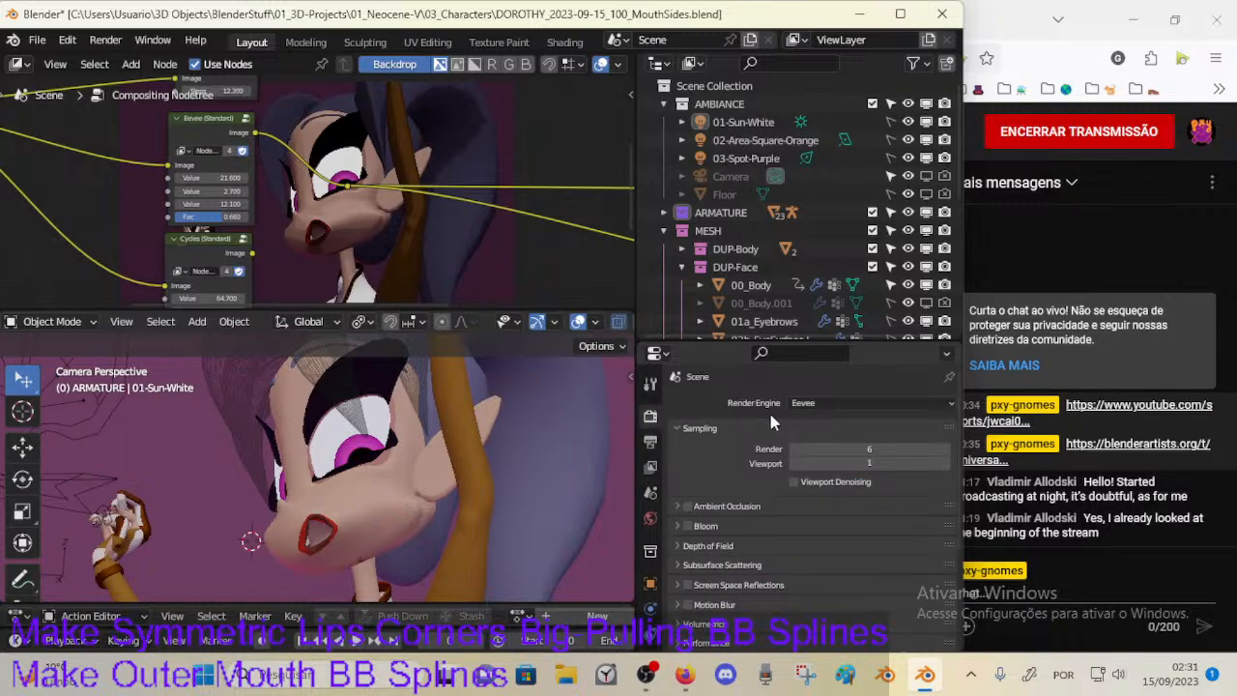
left_click(824, 403)
left_click(816, 436)
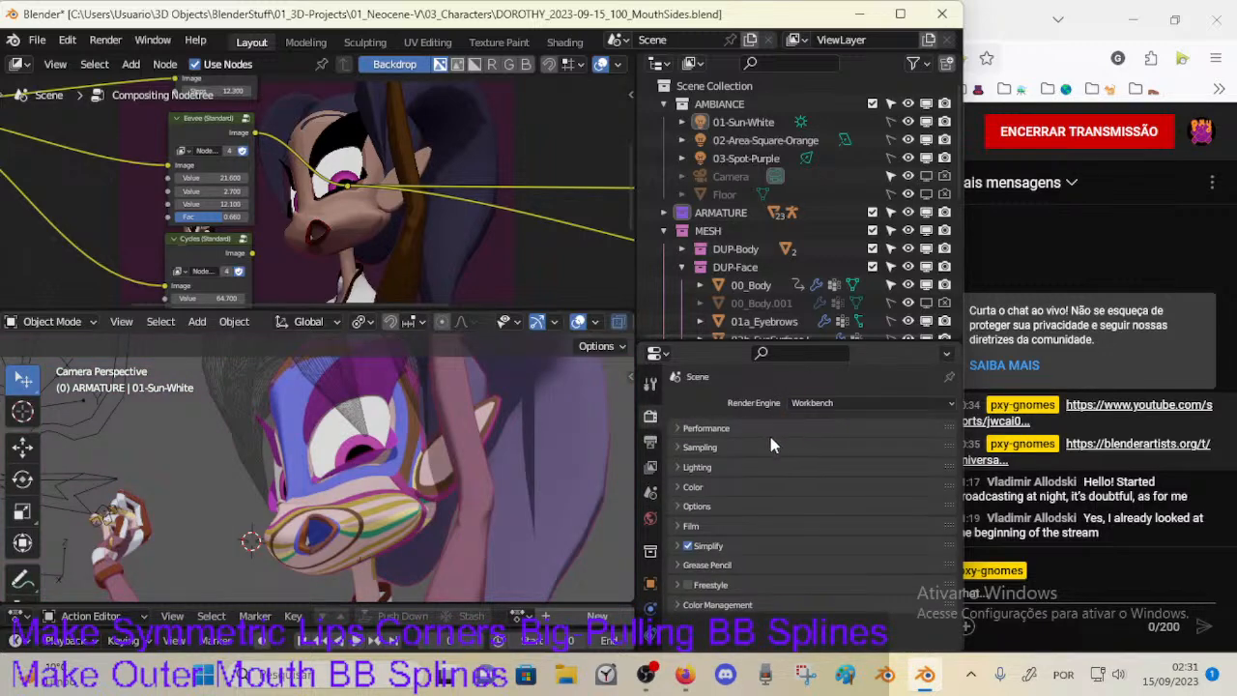
left_click(790, 406)
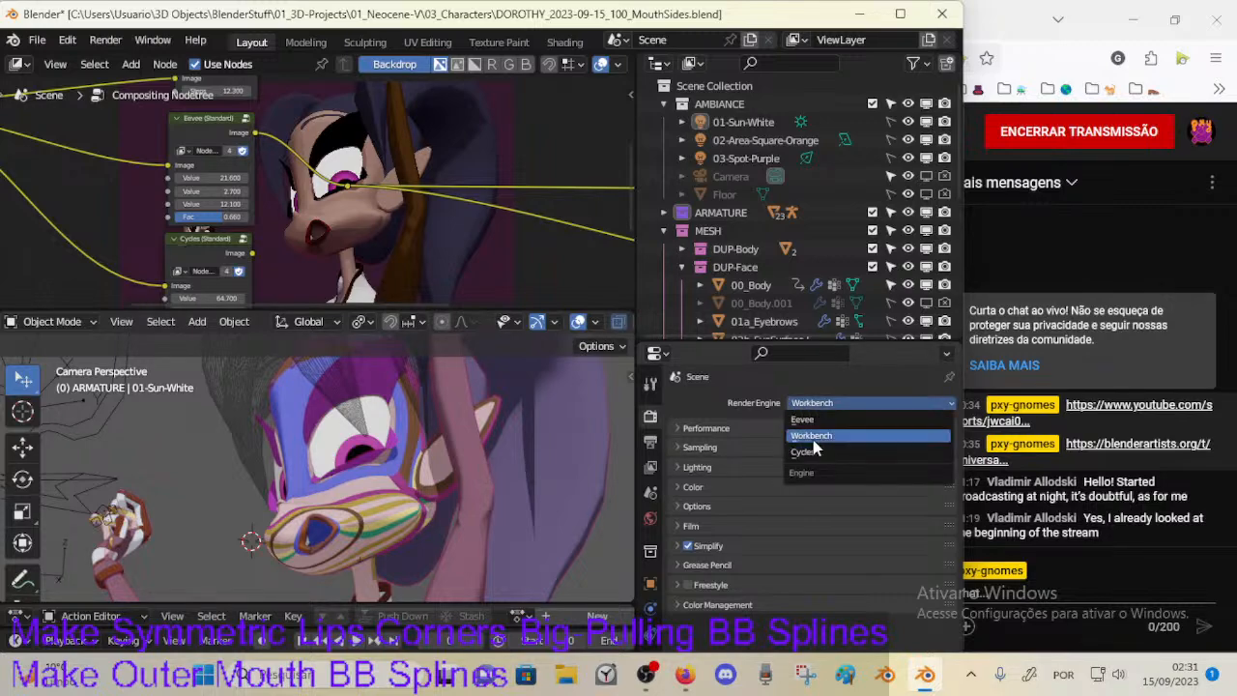
left_click(815, 453)
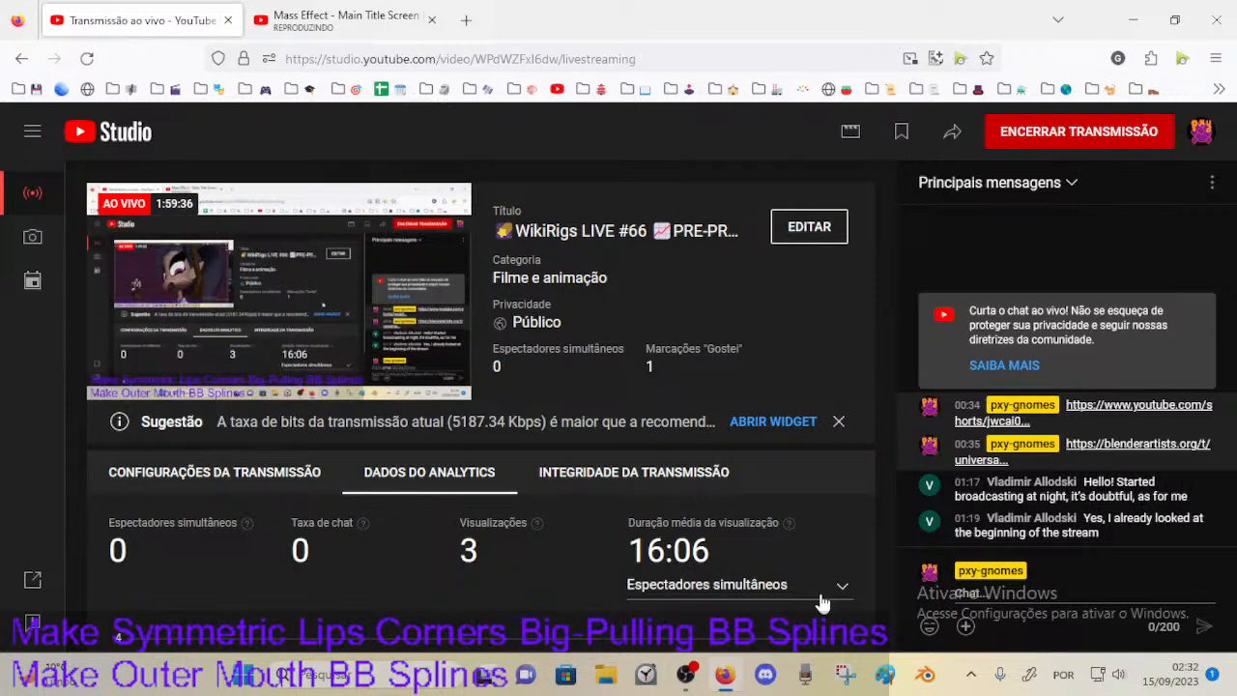
Step: Open YouTube in a new Firefox tab, check the home page, and return to the live-stream dashboard
left_click(466, 20)
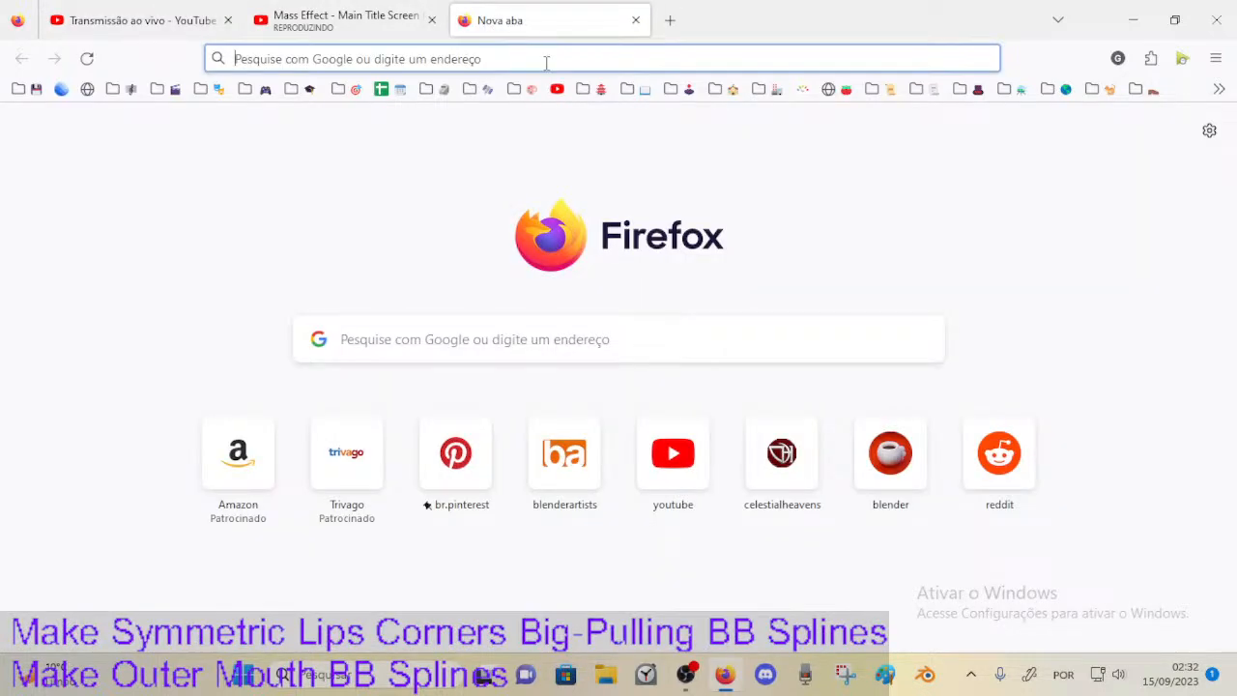
left_click(557, 89)
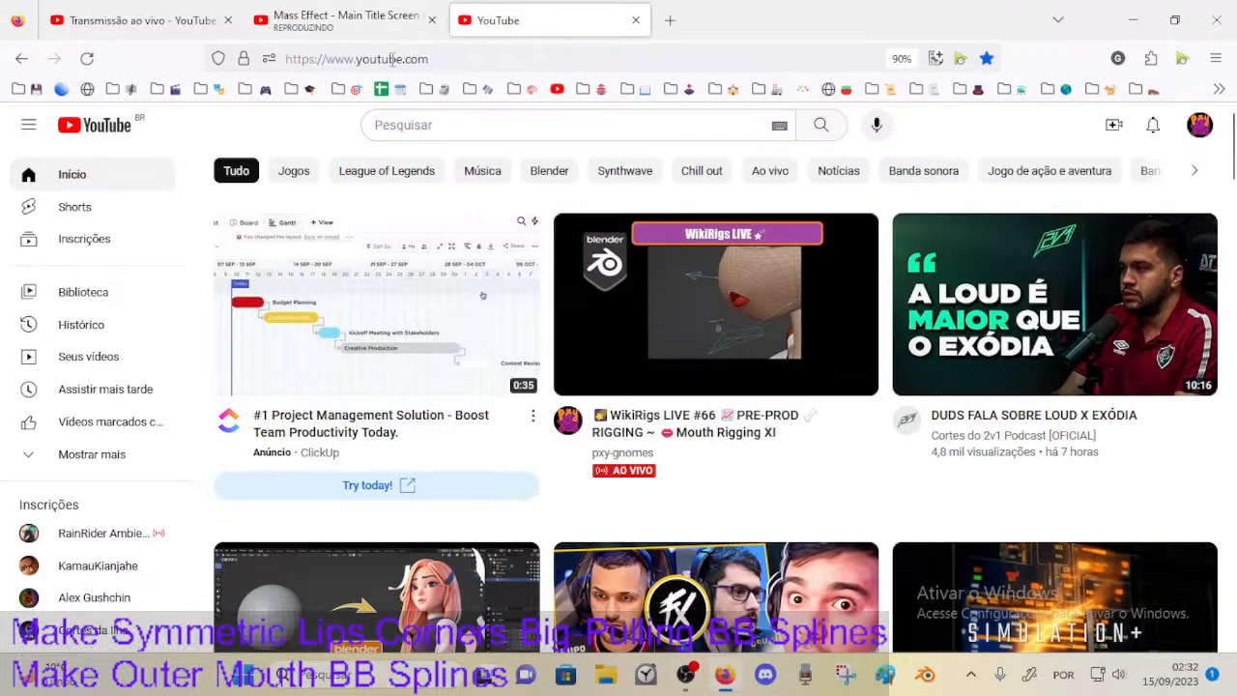
left_click(353, 16)
left_click(191, 15)
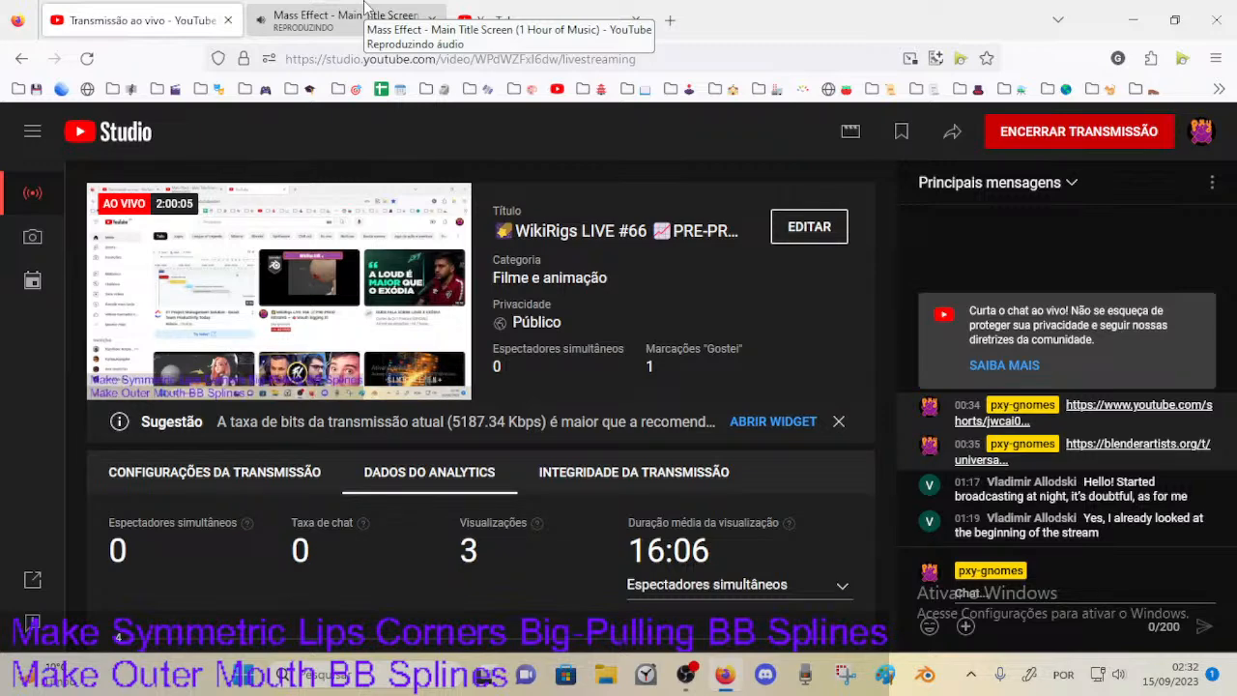
Step: Relaunch Blender and open DOROTHY_2023-09-15_100_MouthSides.blend from the 03_Characters folder
left_click(938, 674)
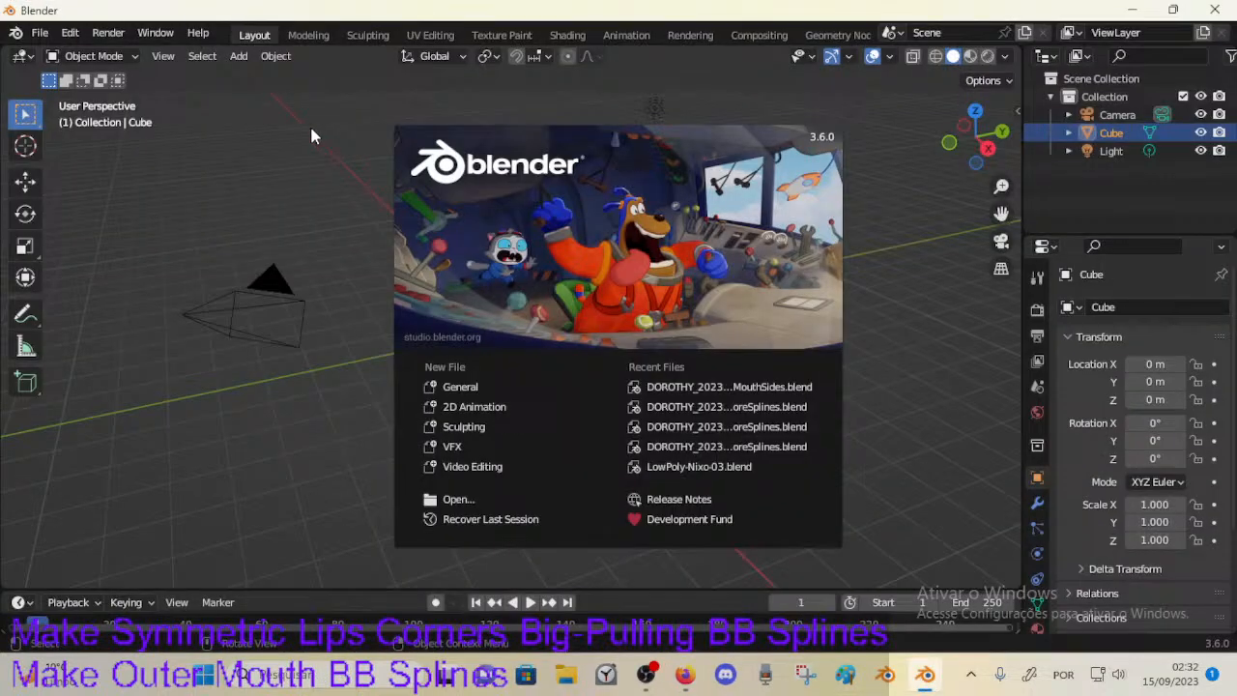
left_click(39, 33)
left_click(39, 33)
left_click(51, 73)
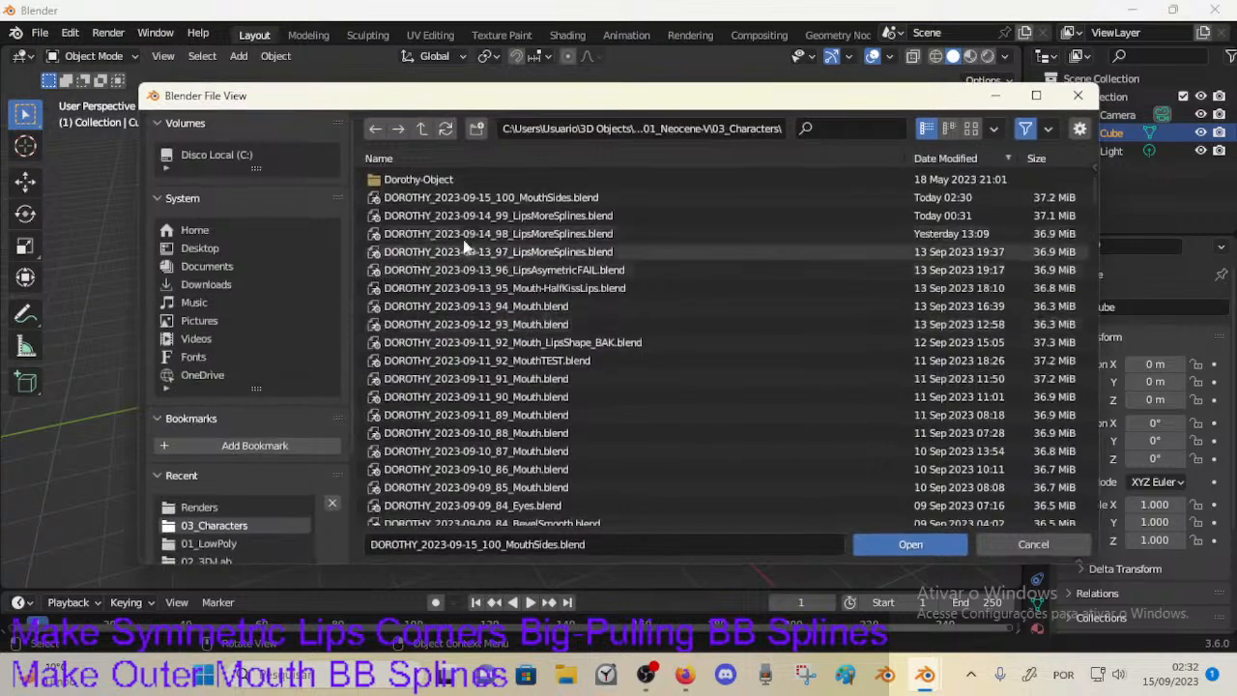
double_click(479, 194)
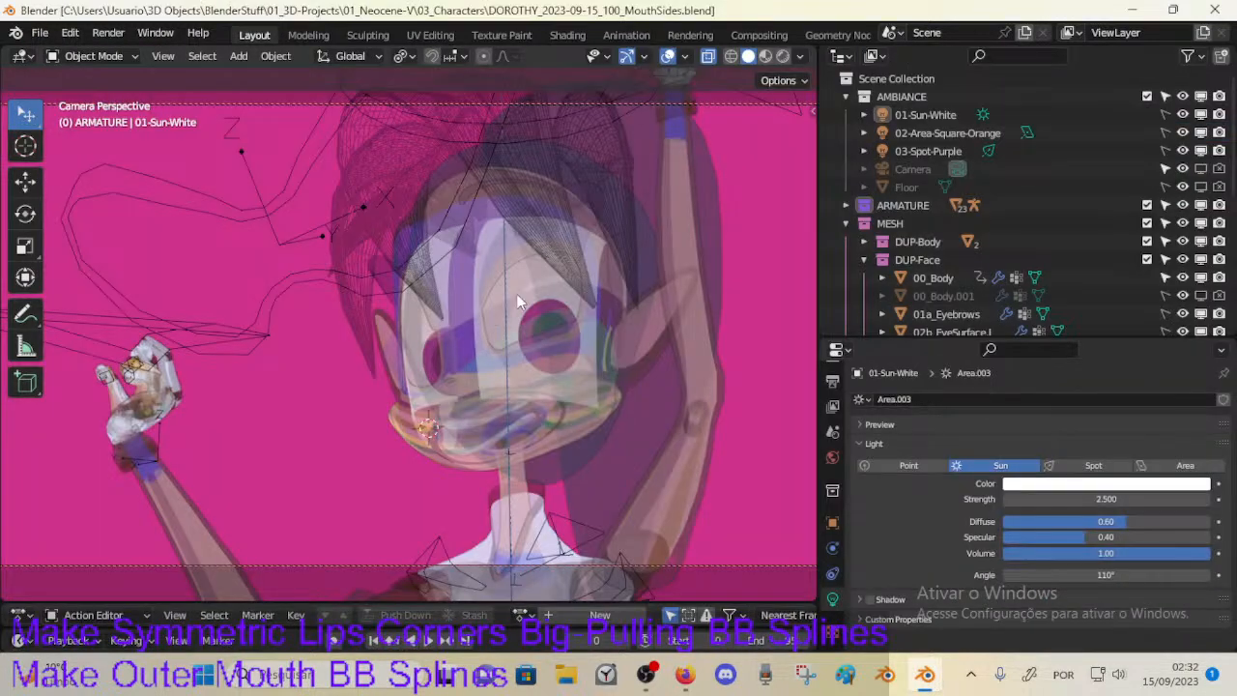
Step: Put the ARM-Dorothy armature into Pose Mode and shade the viewport with Material Preview, with X-ray turned off
left_click(352, 232)
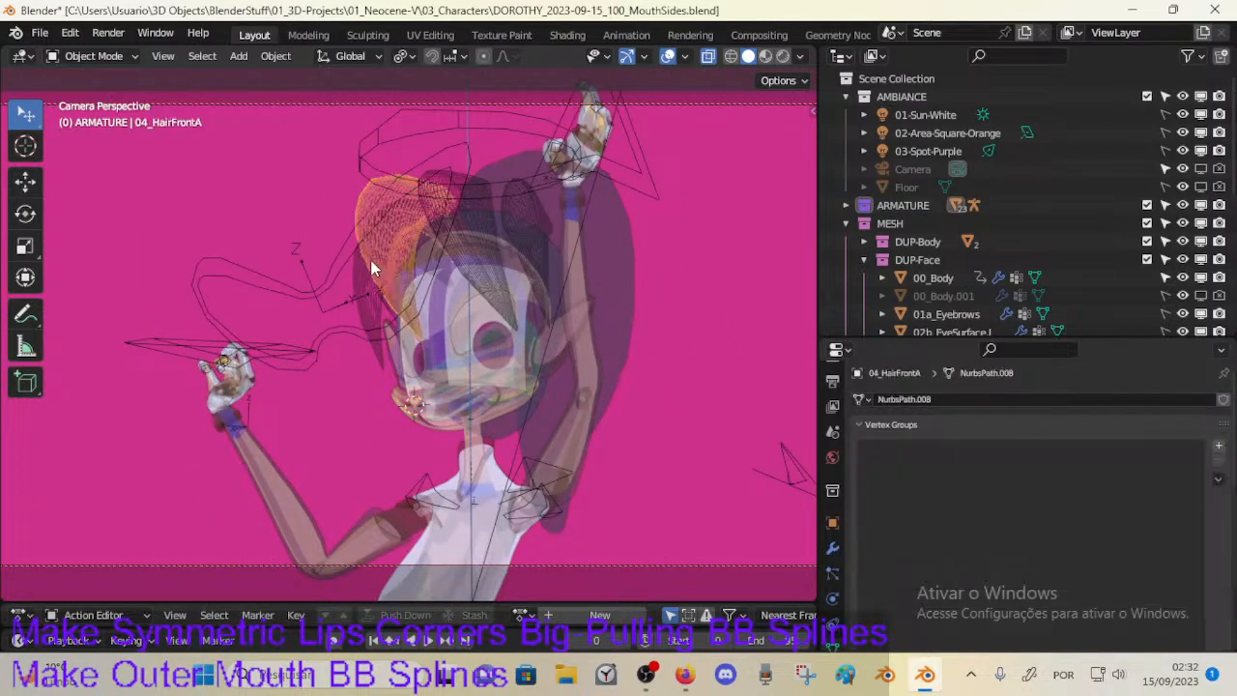
key("ctrl+Tab")
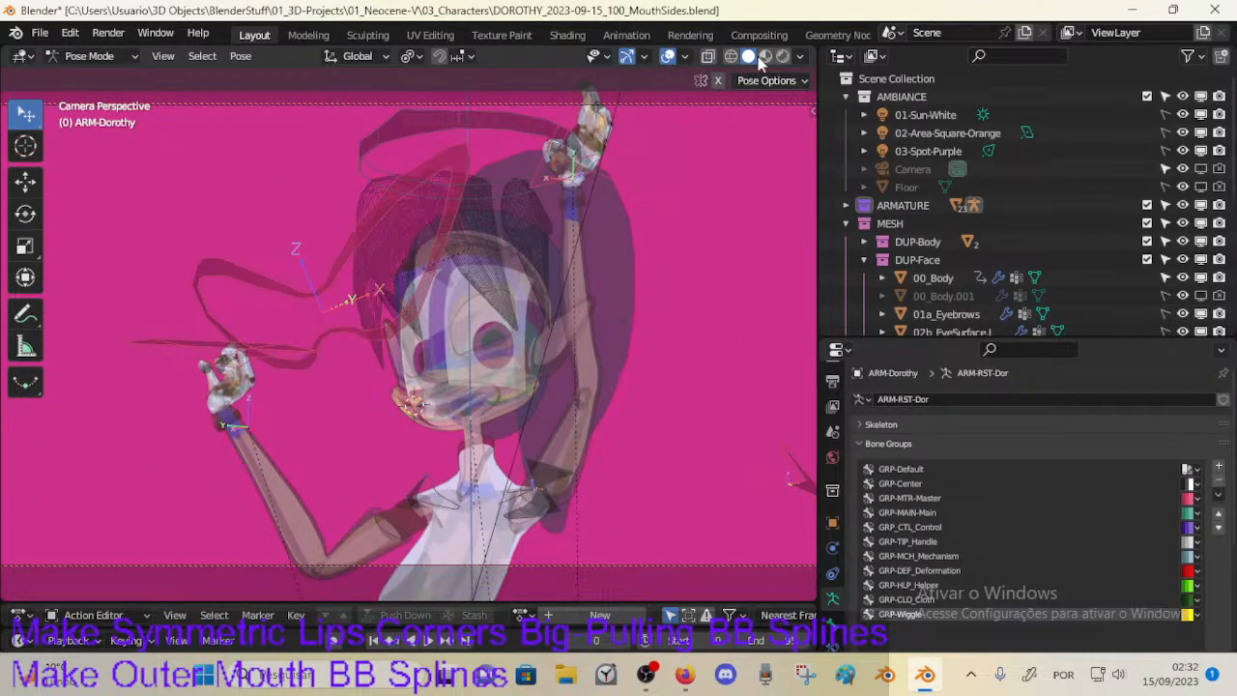
left_click(765, 58)
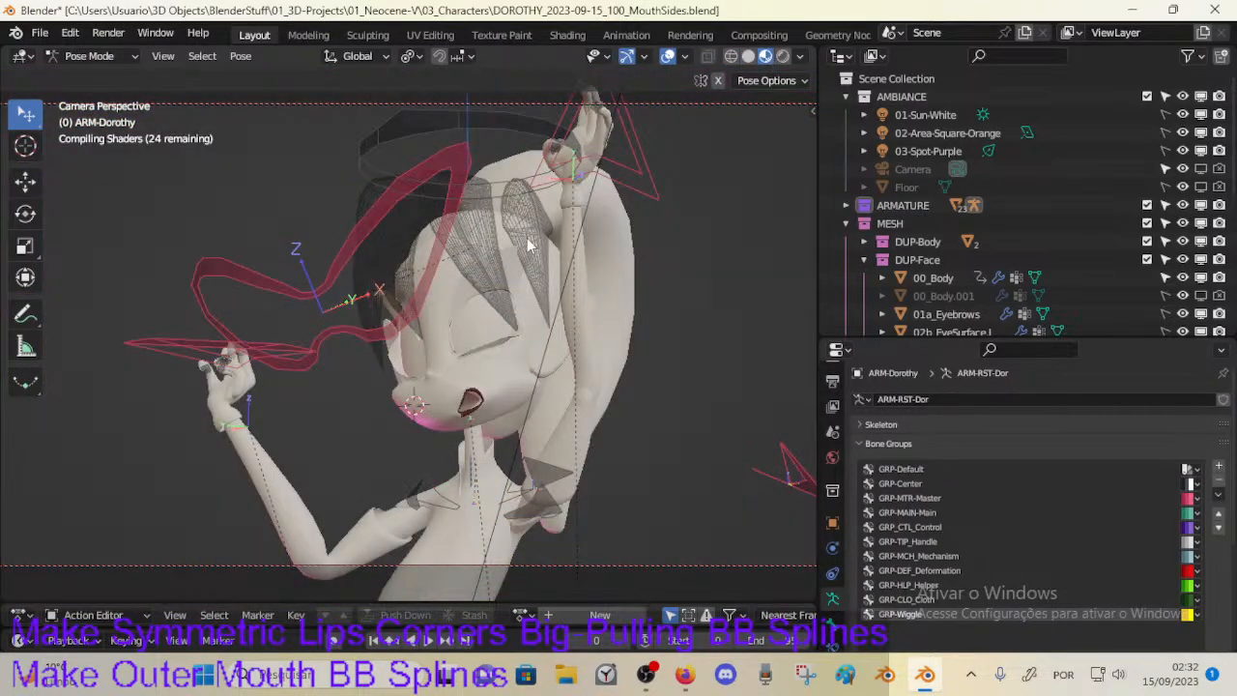
Step: Examine the character's side-pulled mouth and cheeks up close from several camera angles
middle_click_drag(439, 245, 431, 287)
scroll(463, 327, "up", 3)
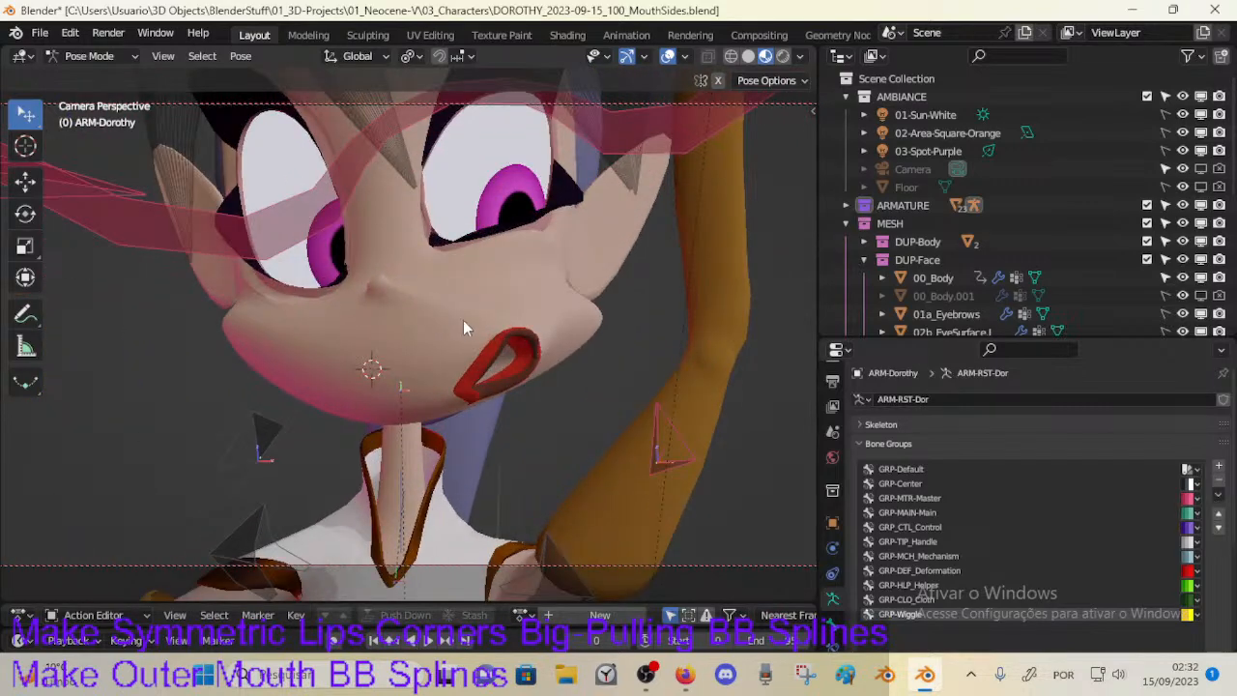
middle_click_drag(451, 351, 415, 332)
scroll(415, 331, "up", 2)
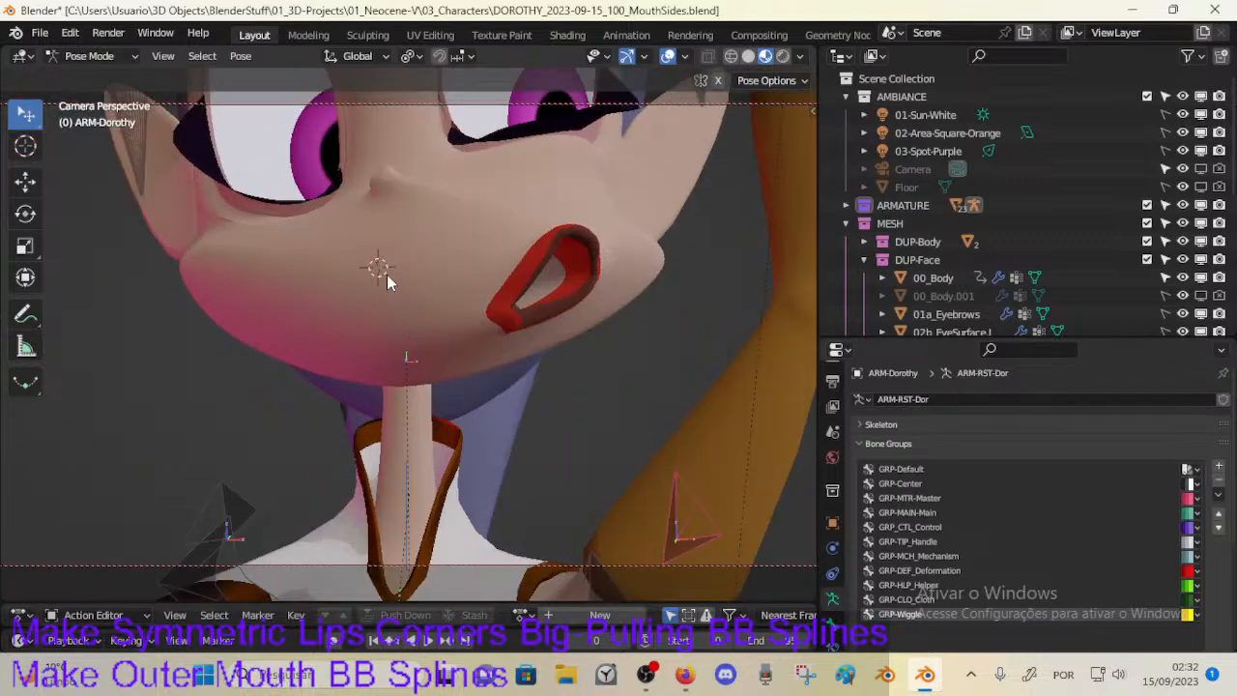
scroll(392, 326, "down", 3)
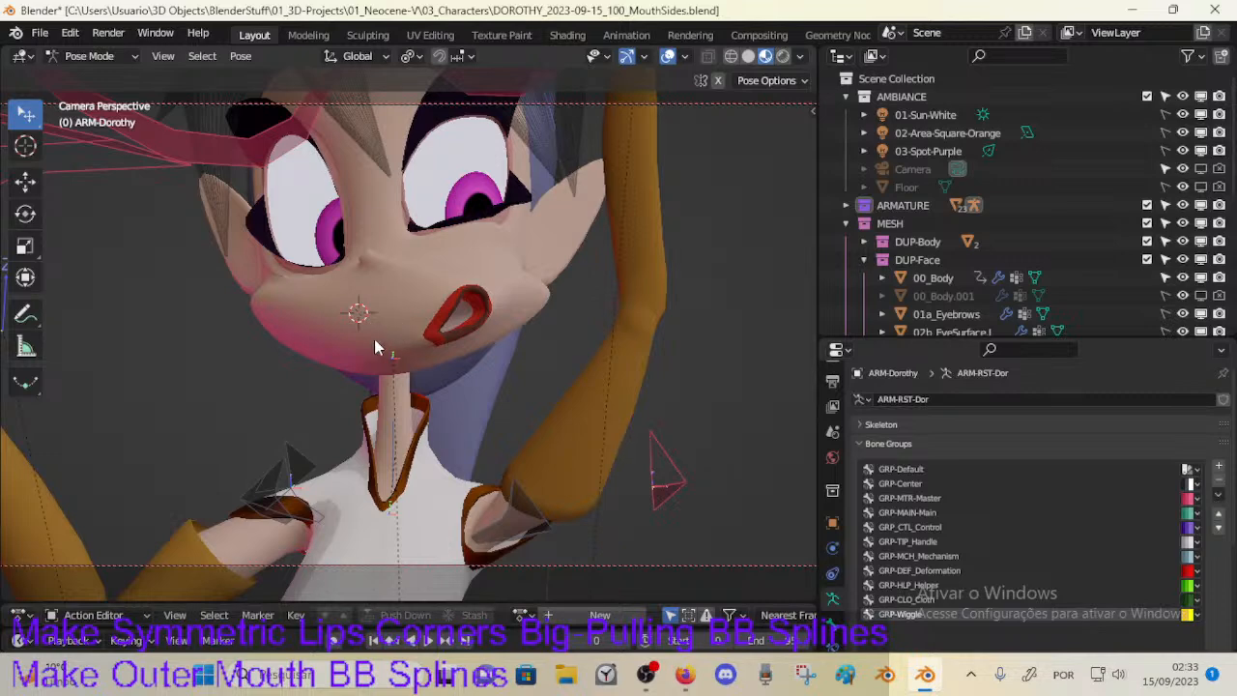
middle_click_drag(378, 307, 341, 276)
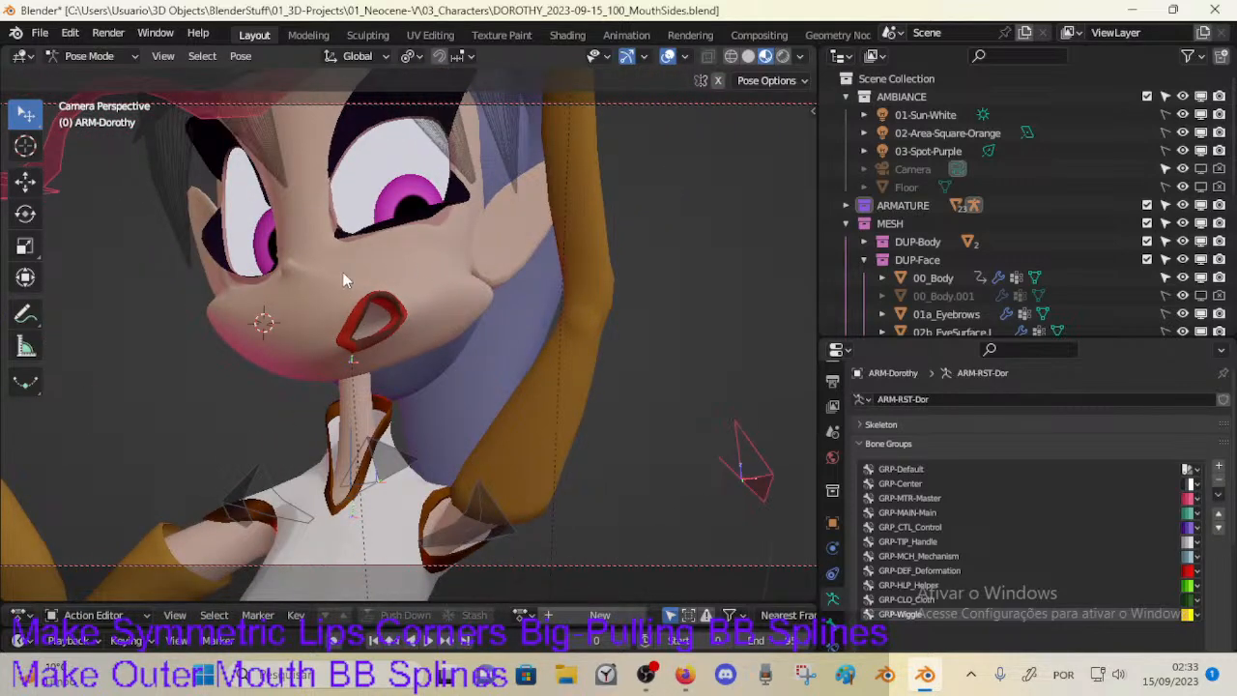
middle_click_drag(358, 278, 405, 287)
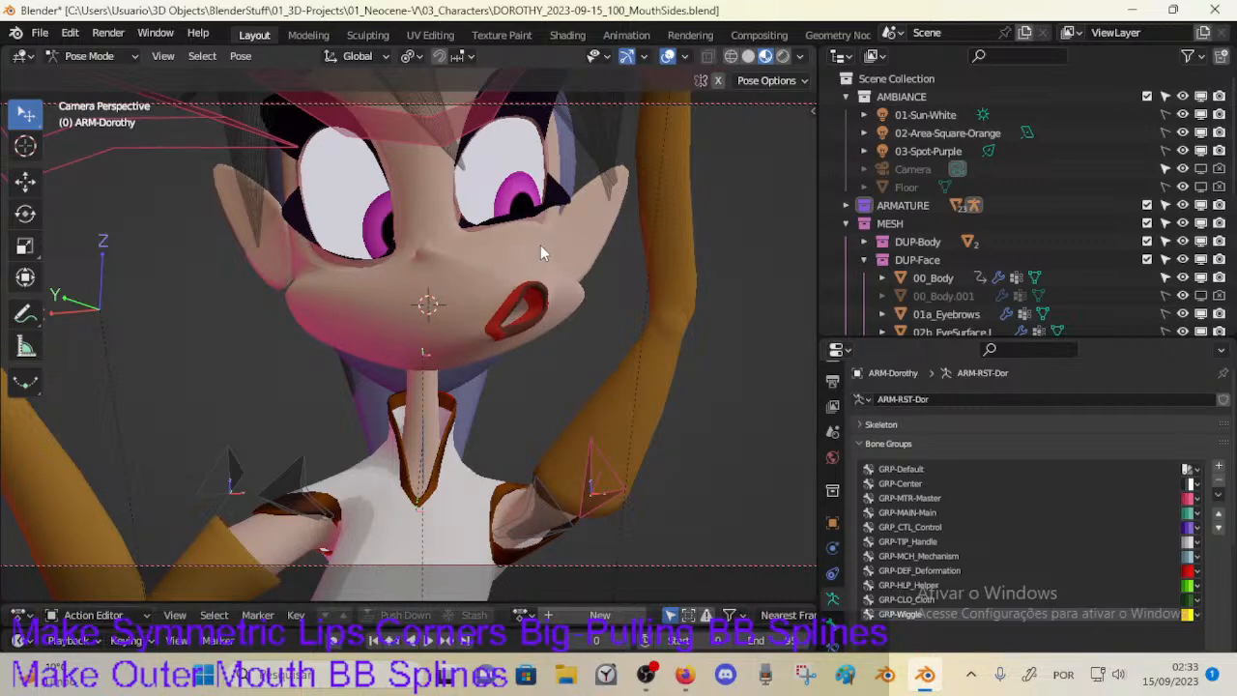
middle_click_drag(548, 293, 486, 296)
Step: Overlay the wireframe on the character and compare the mesh flow around the mouth and cheeks from different camera angles
key("shift+alt+z")
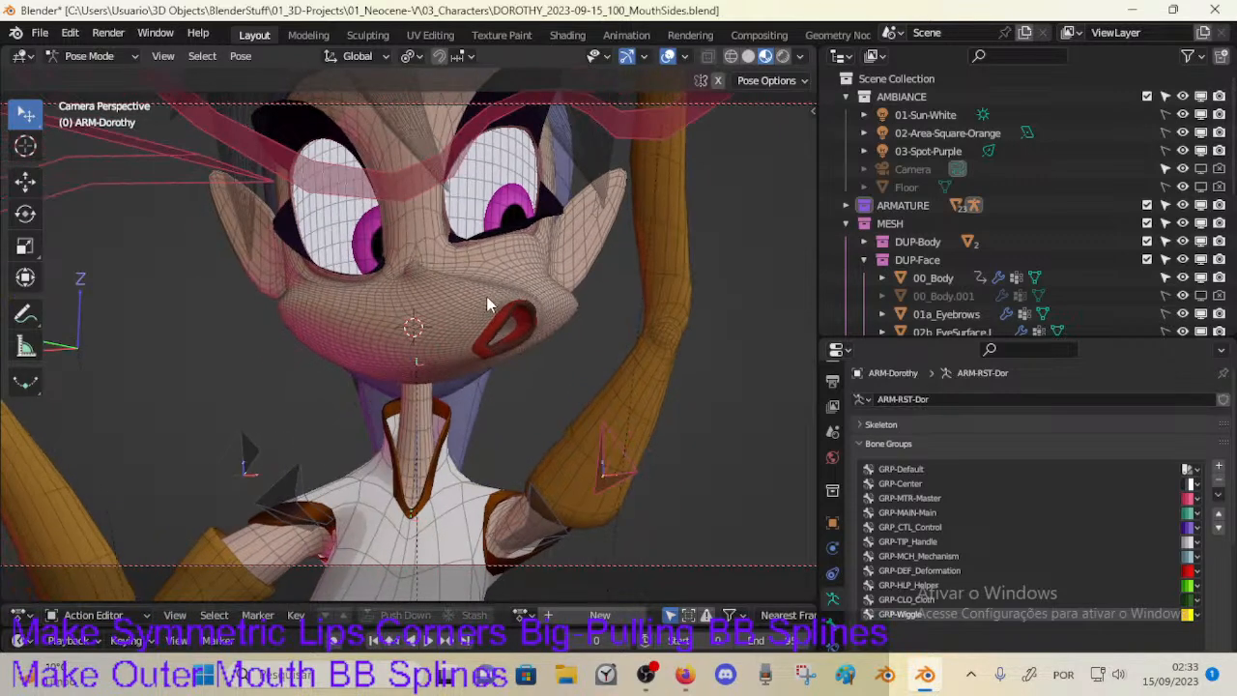
middle_click_drag(370, 334, 286, 309)
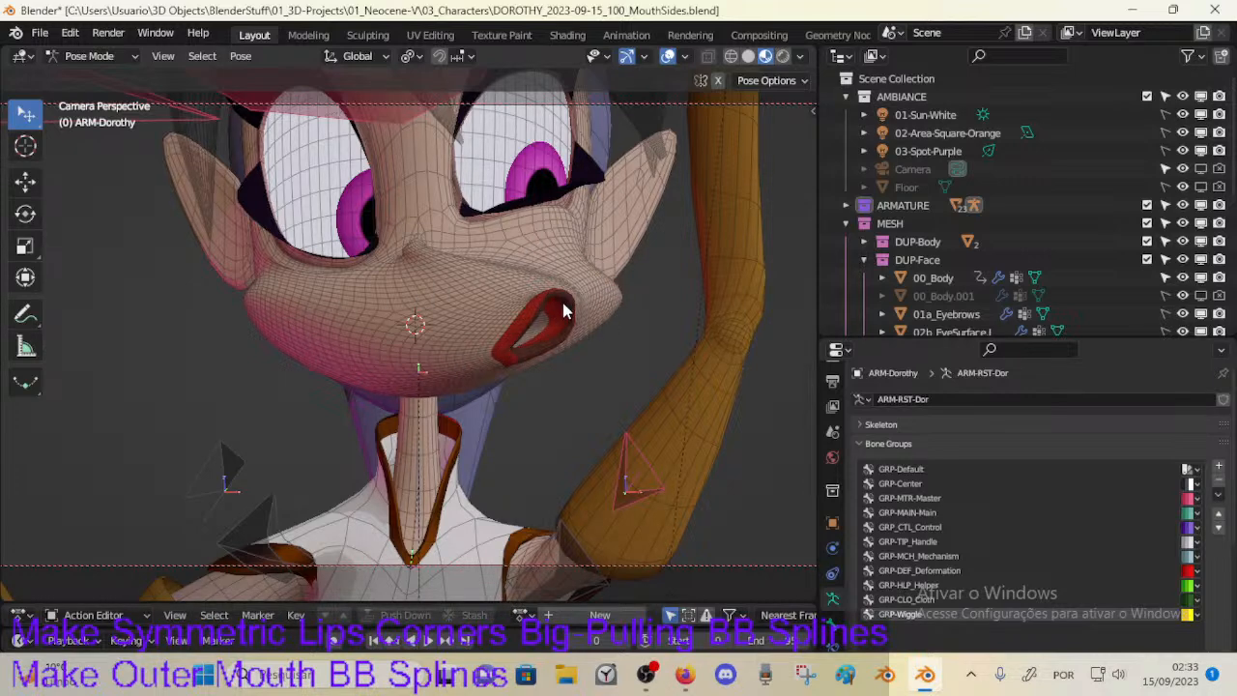
middle_click_drag(446, 236, 641, 392)
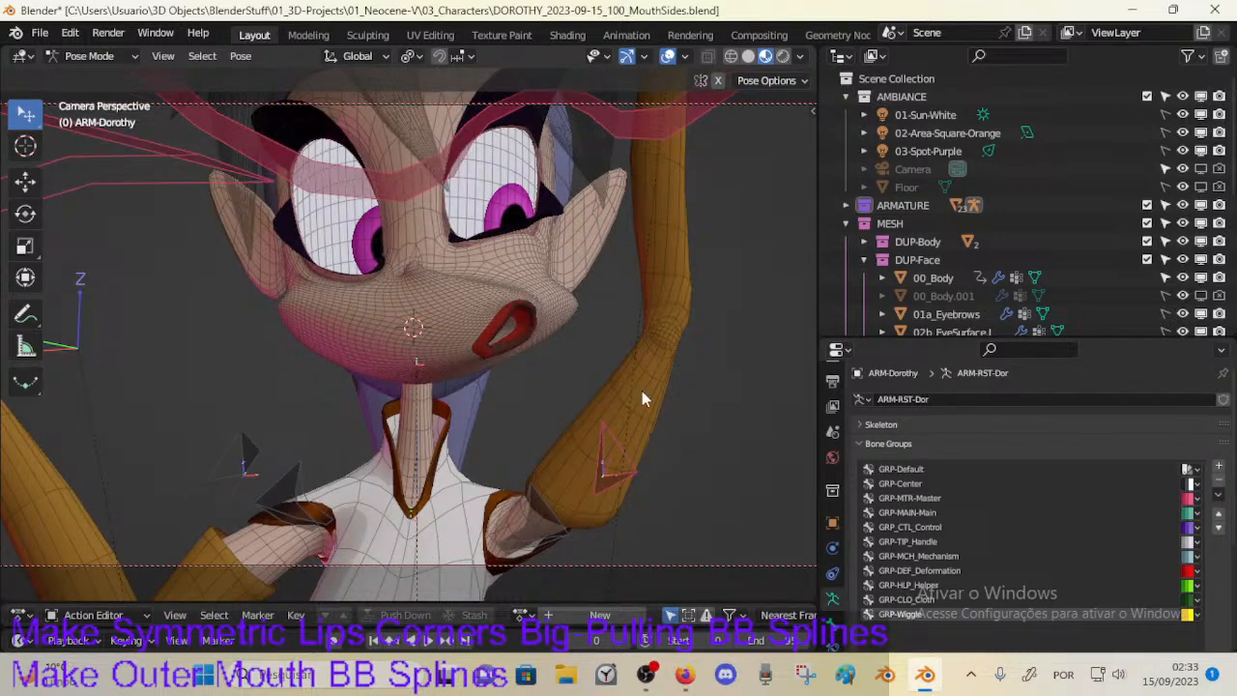
middle_click_drag(561, 493, 611, 467)
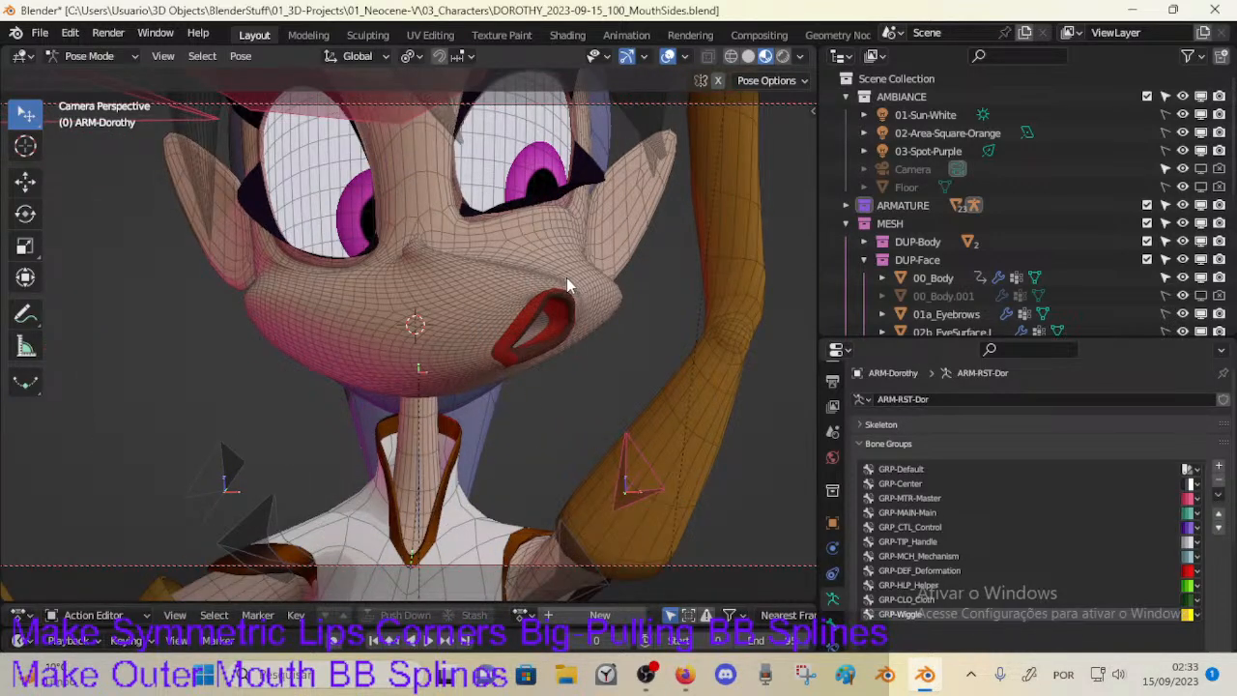
key("ctrl+z")
key("ctrl+shift+z")
key("ctrl+z")
key("ctrl+shift+z")
middle_click_drag(610, 297, 485, 291)
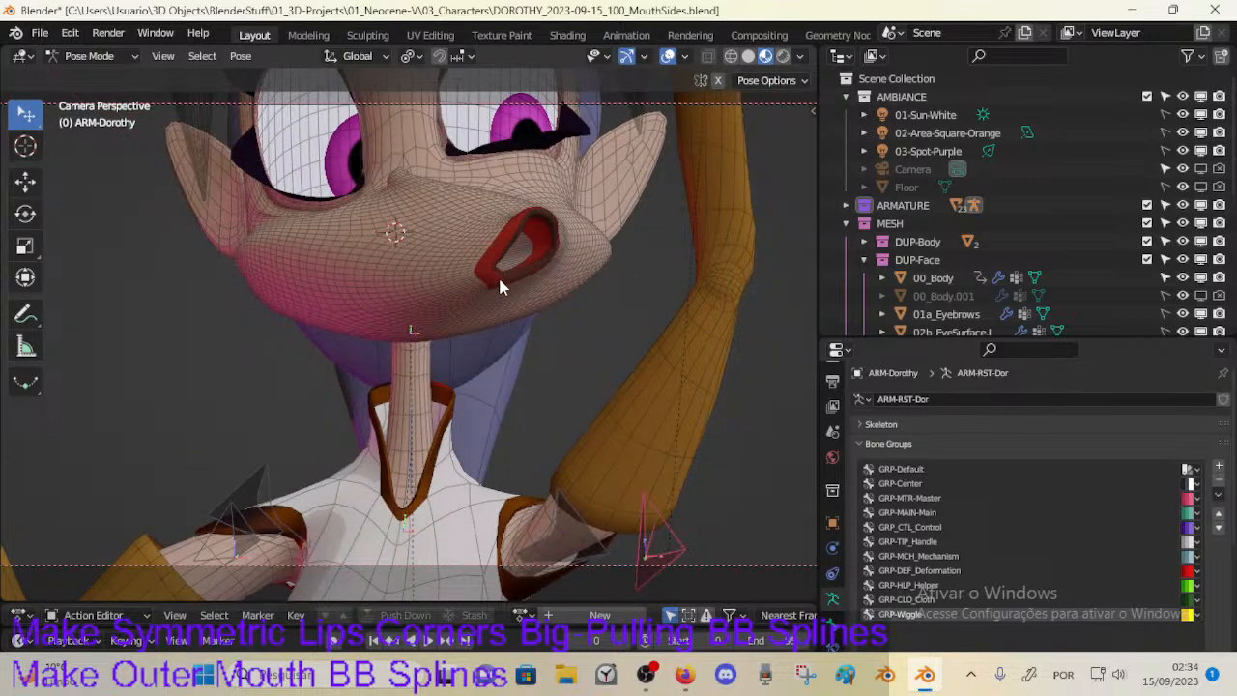
middle_click_drag(490, 226, 482, 277)
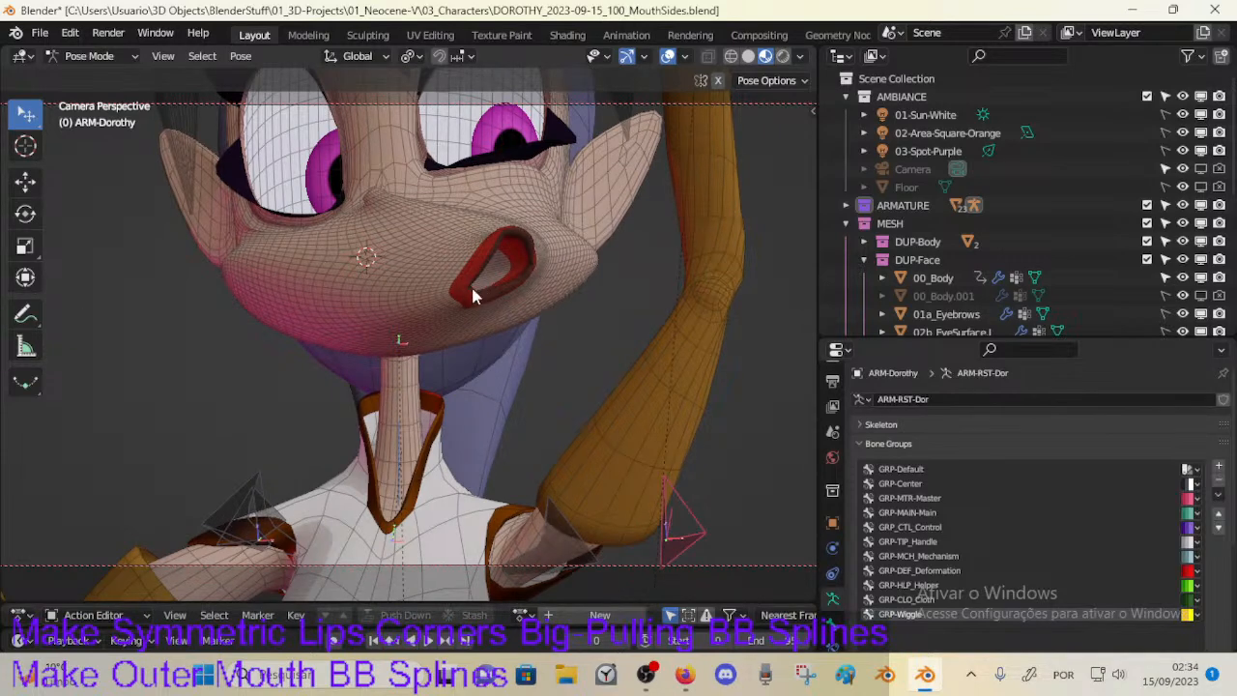
middle_click_drag(460, 281, 504, 280)
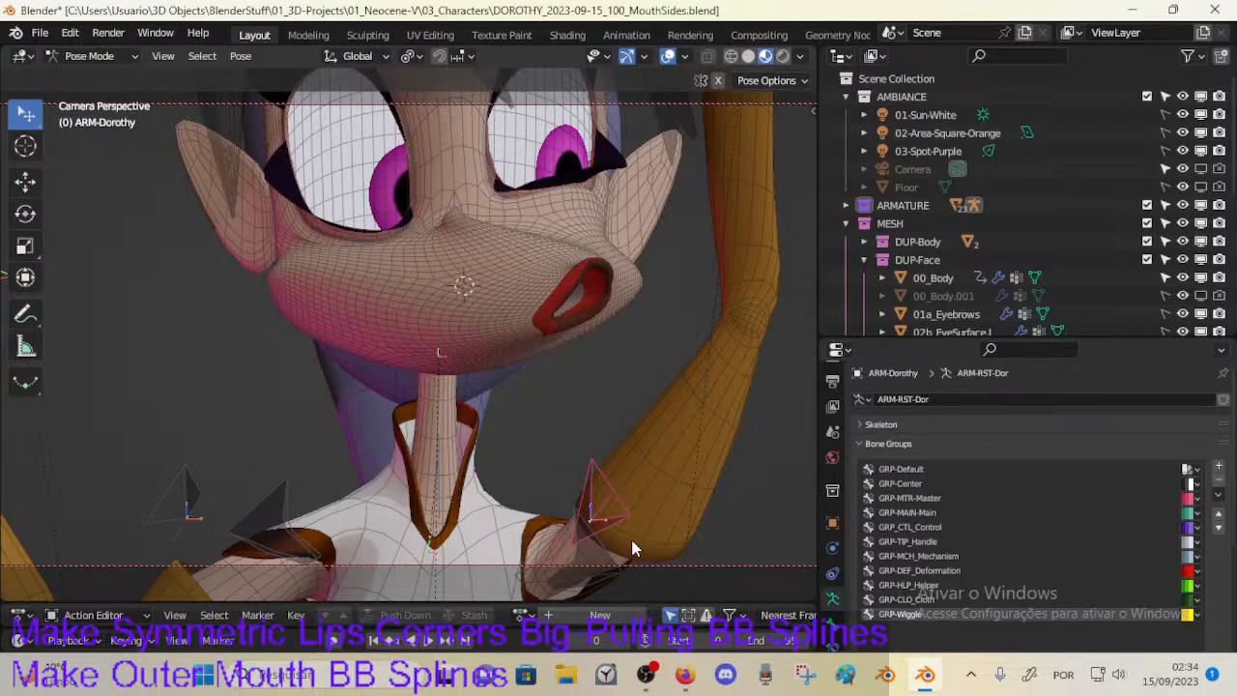
middle_click_drag(504, 287, 526, 355)
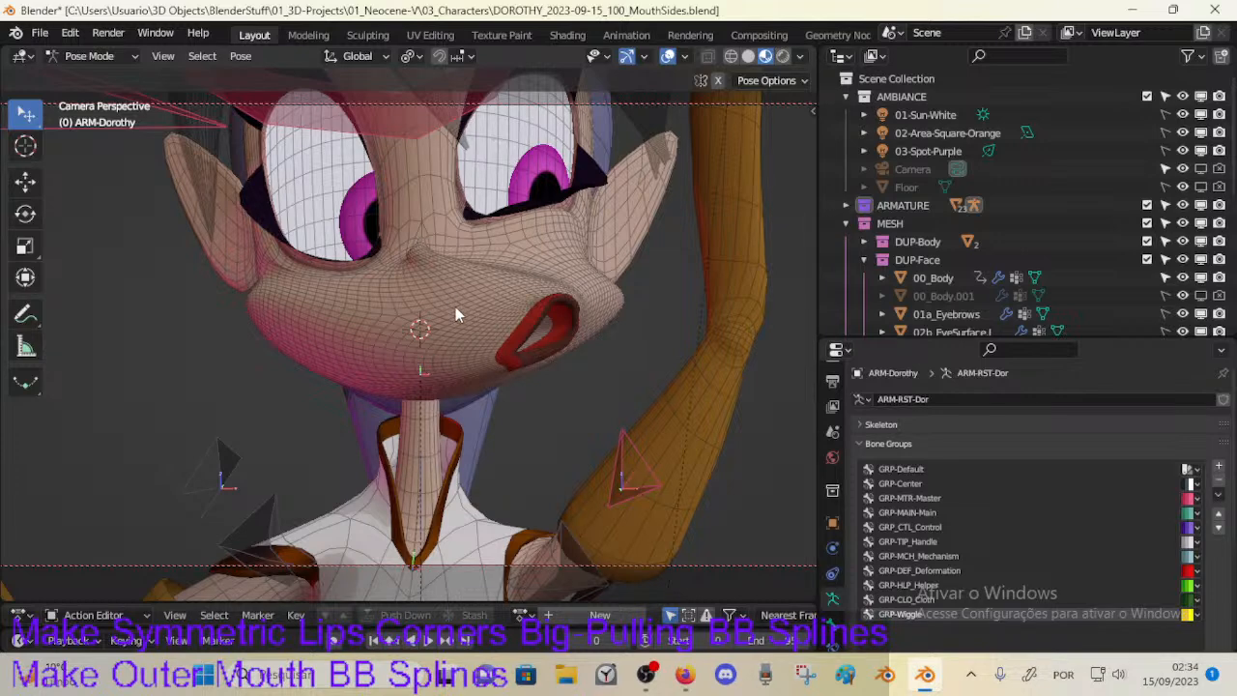
Step: Examine the wireframe flow around the side-pulled lips, nose and both cheeks from front, side, high and low angles
middle_click_drag(530, 301, 474, 349)
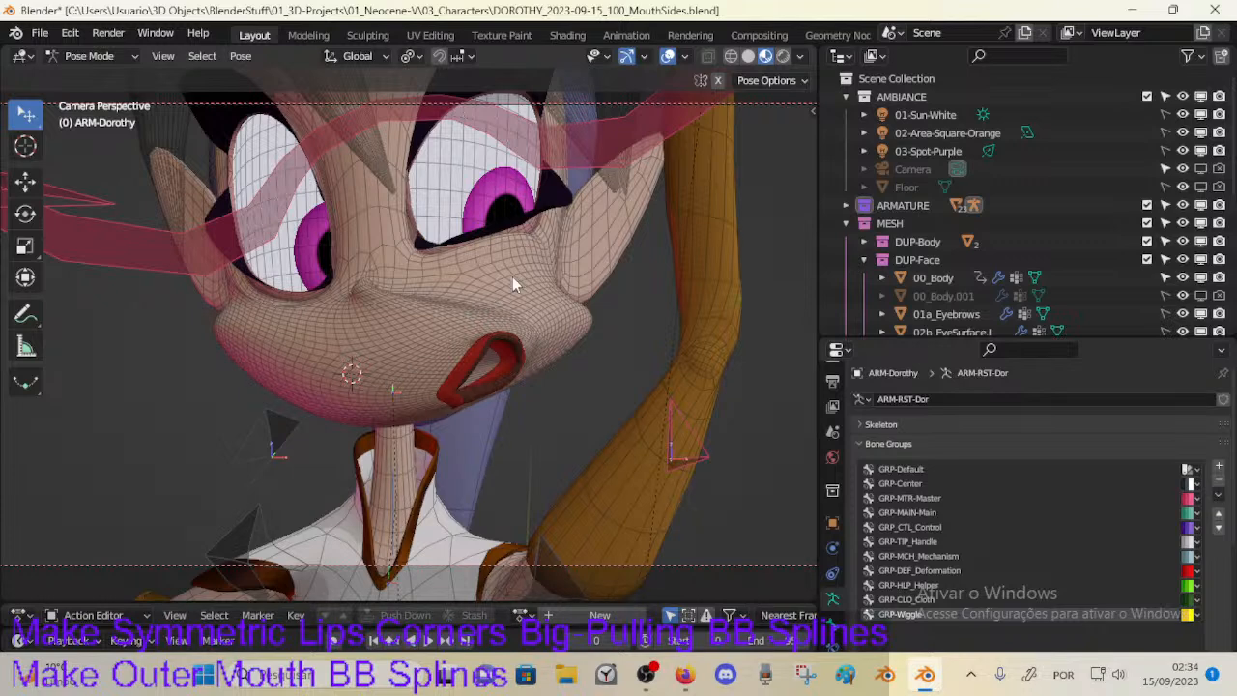
middle_click_drag(512, 299, 401, 365)
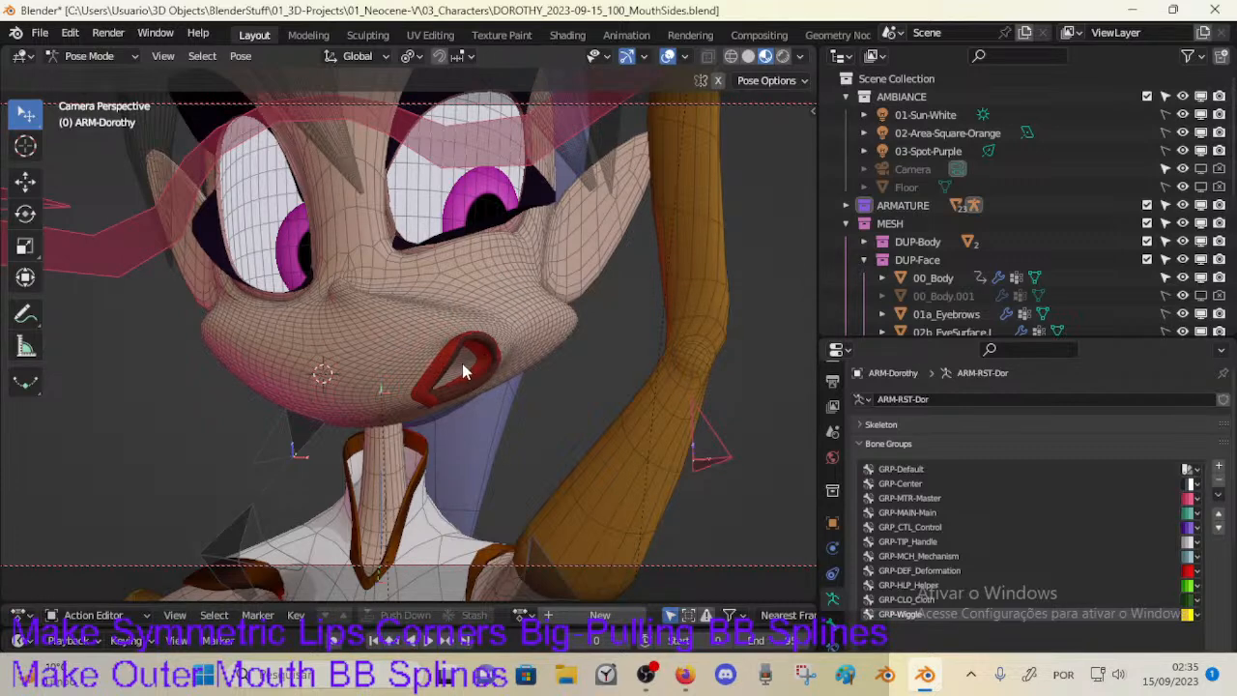
middle_click_drag(462, 364, 351, 362)
middle_click_drag(284, 396, 507, 385)
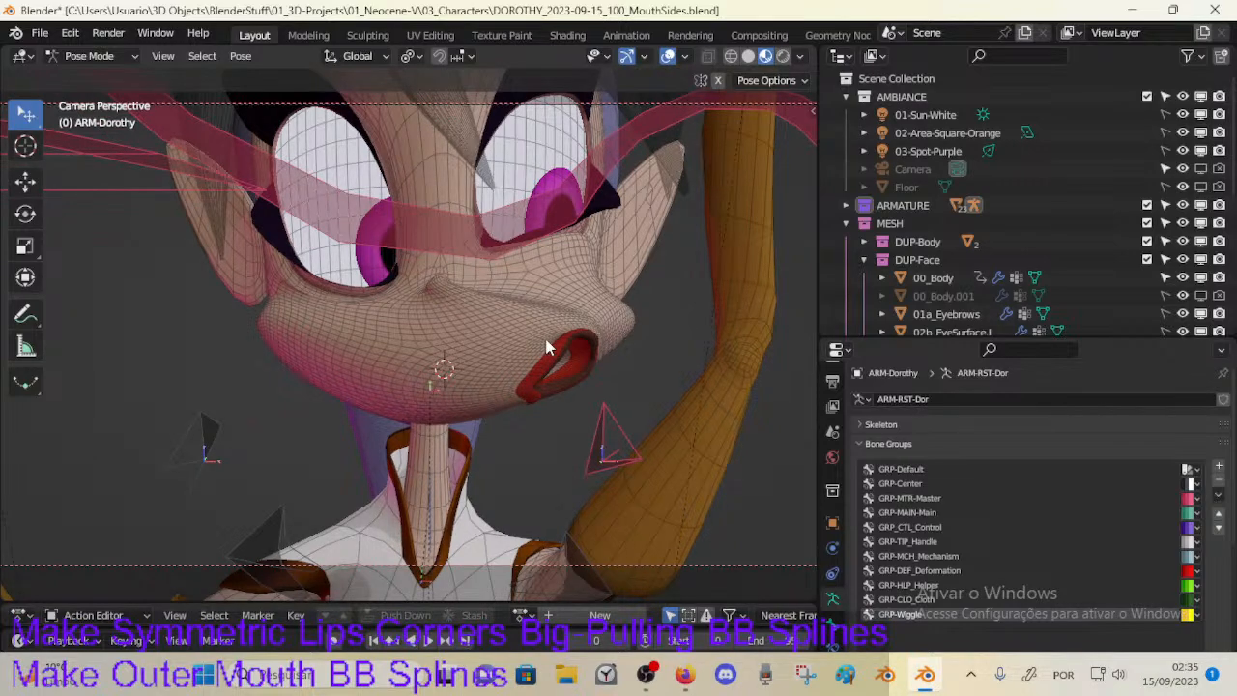
middle_click_drag(546, 339, 500, 325)
middle_click_drag(318, 327, 467, 385)
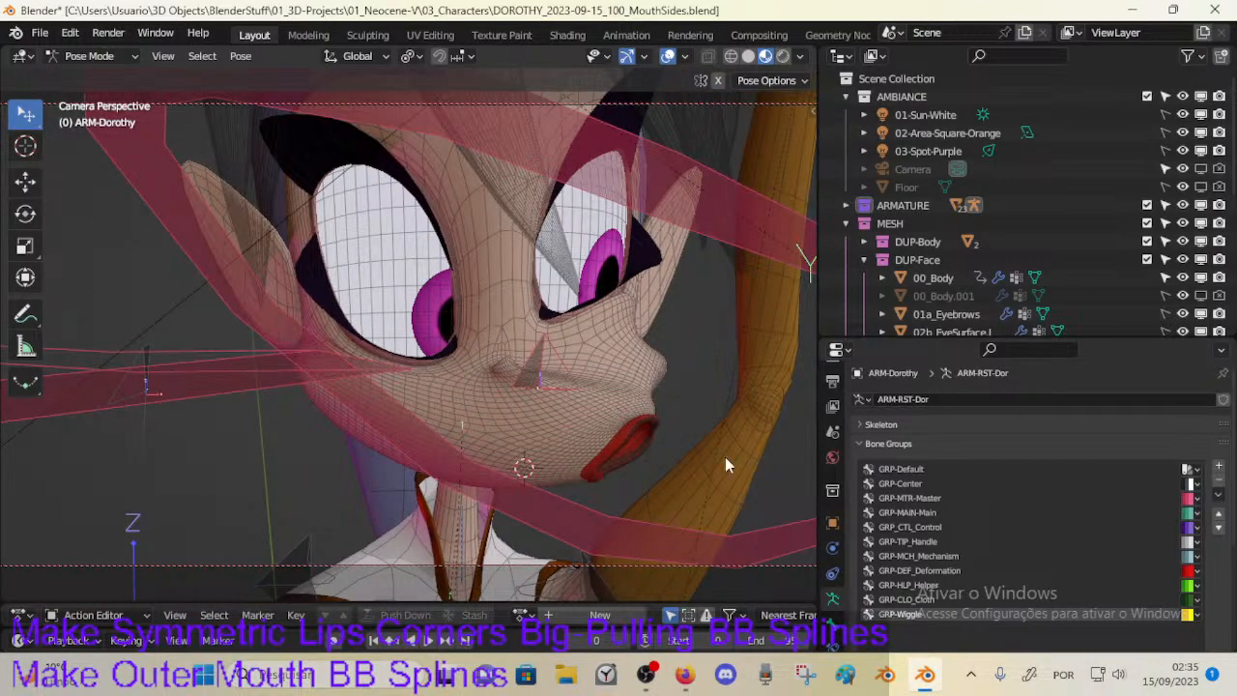
middle_click_drag(678, 462, 560, 413)
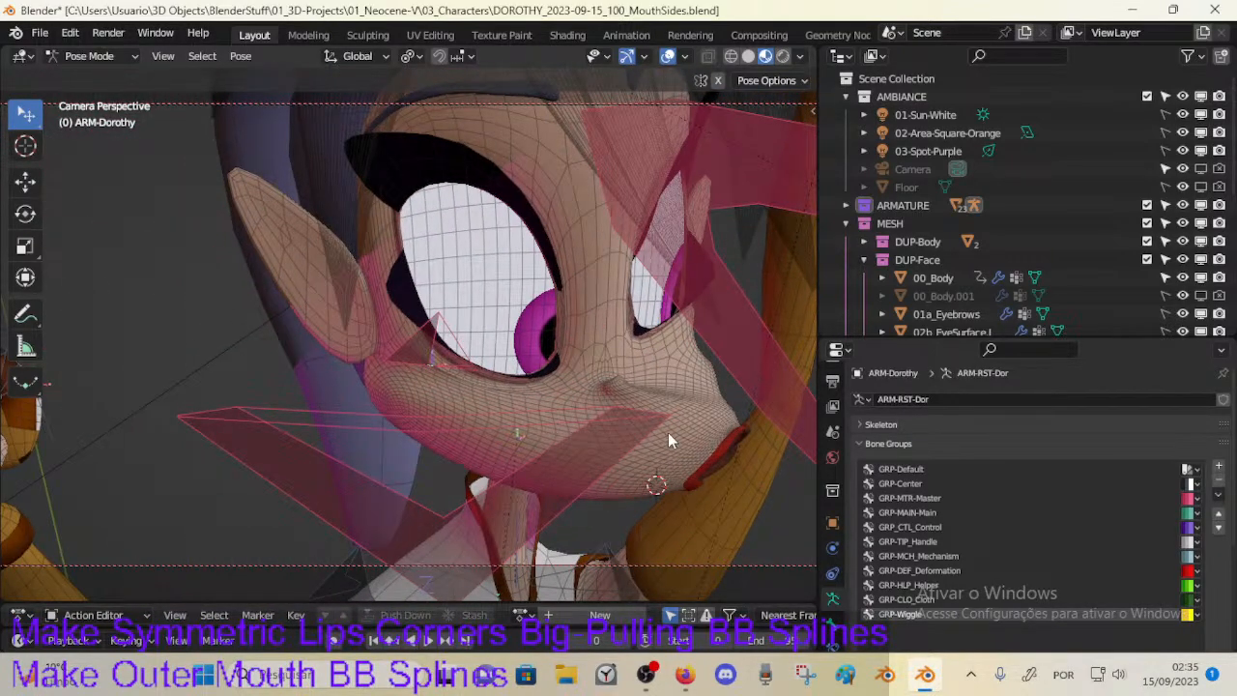
middle_click_drag(669, 437, 532, 383)
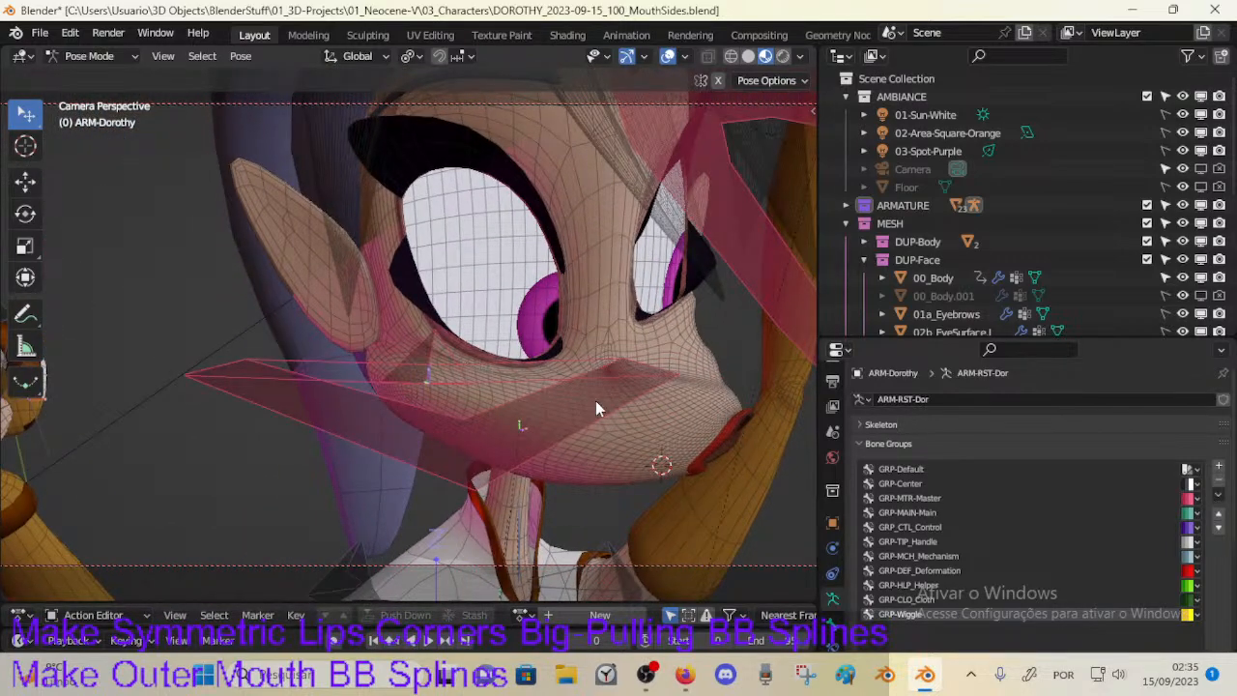
middle_click_drag(725, 450, 494, 440)
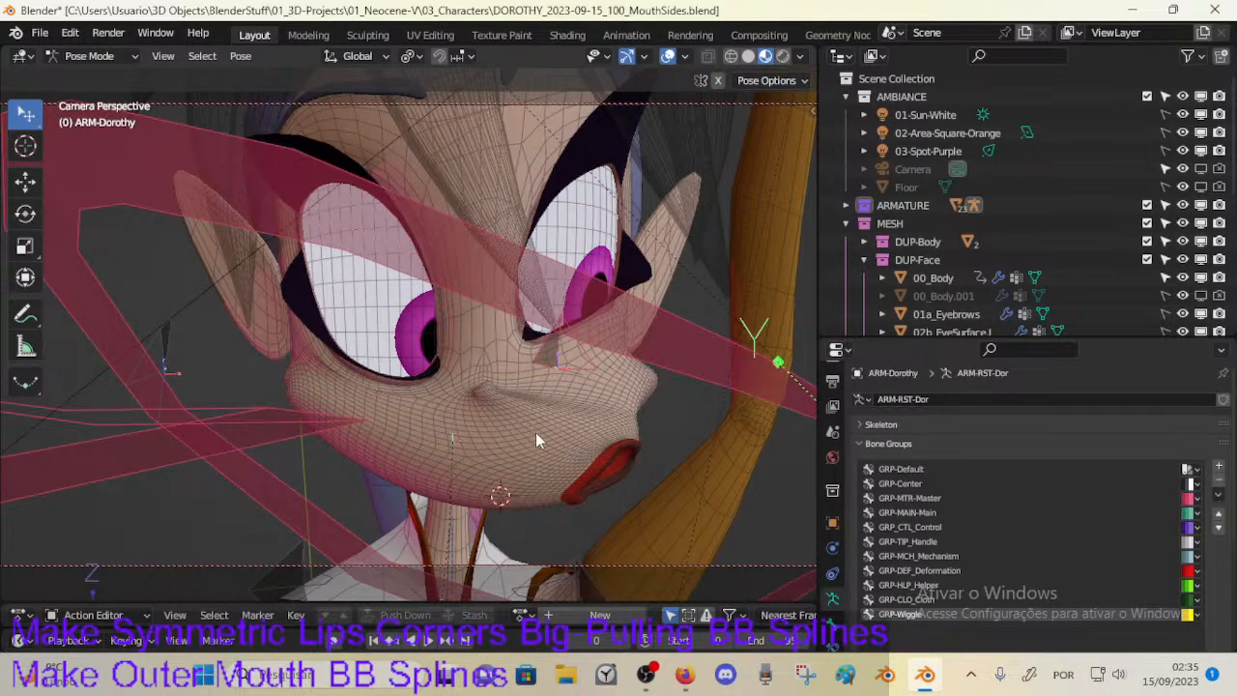
middle_click_drag(434, 436, 449, 315)
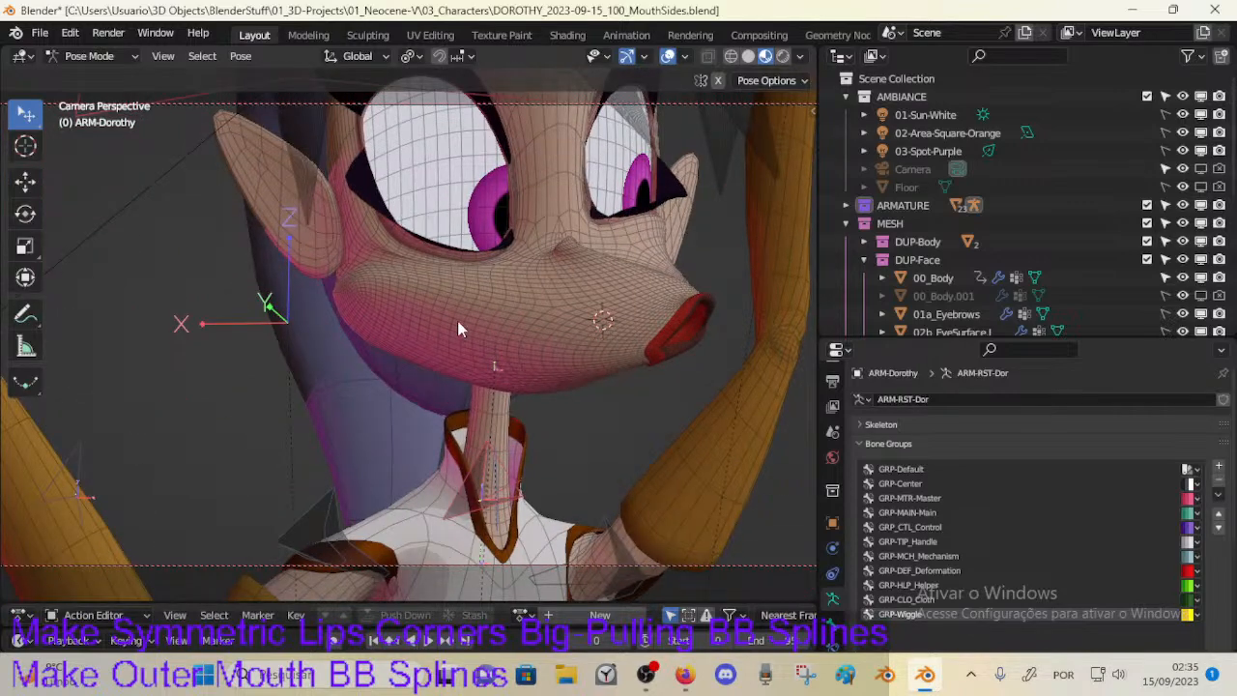
middle_click_drag(538, 285, 468, 302)
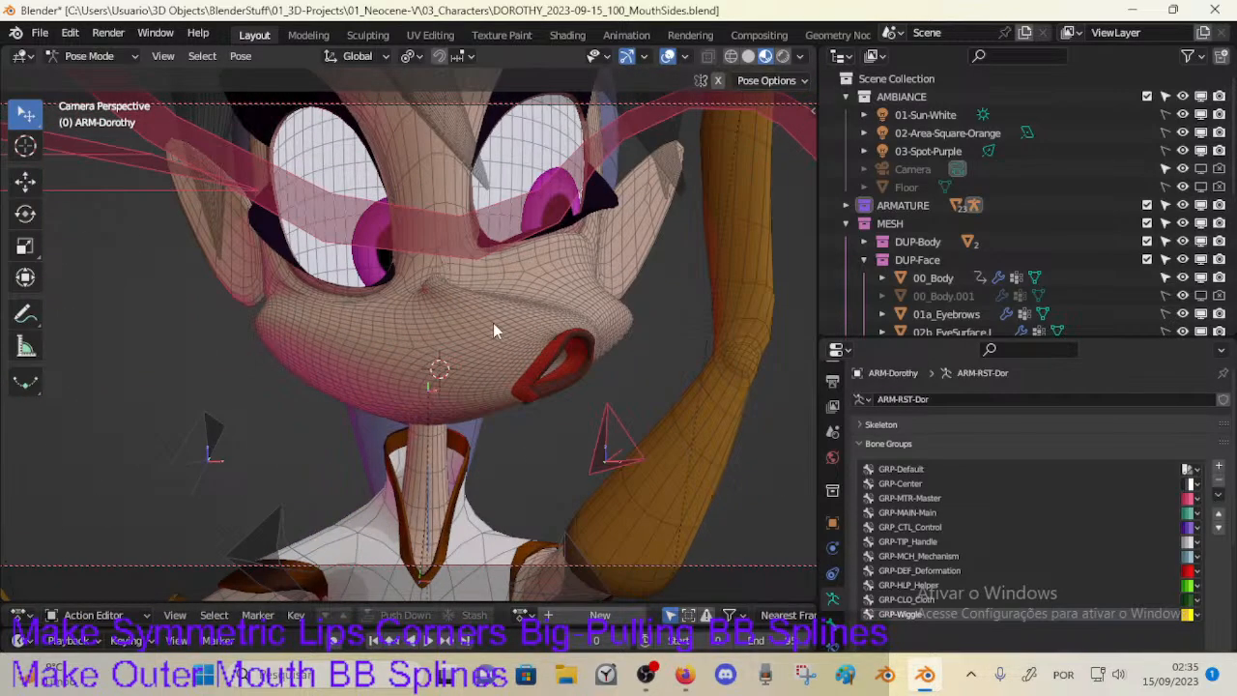
middle_click_drag(413, 356, 229, 428)
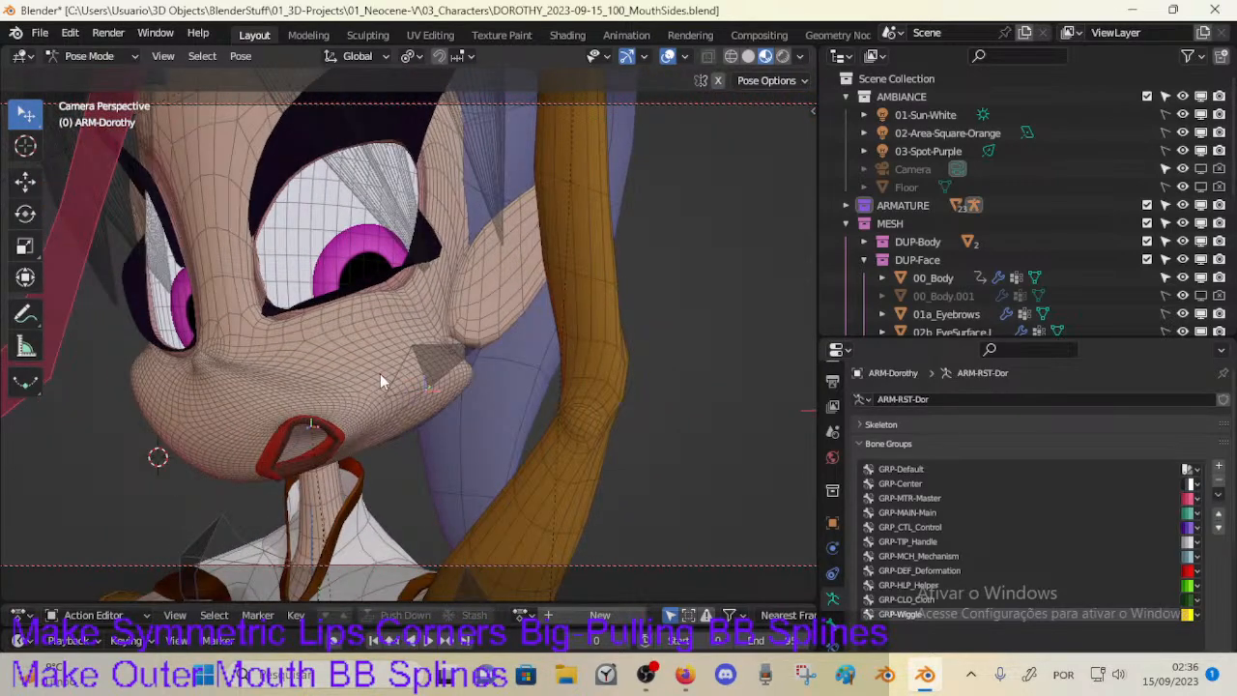
middle_click_drag(240, 383, 440, 383)
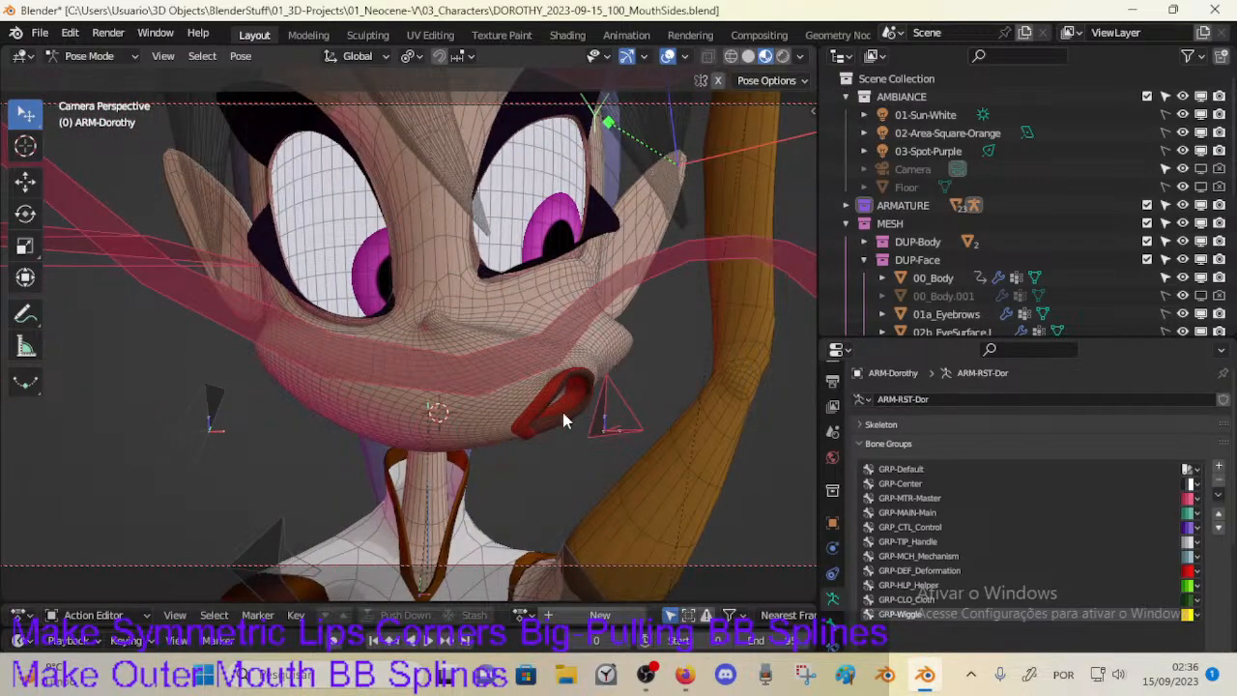
middle_click_drag(559, 410, 318, 407)
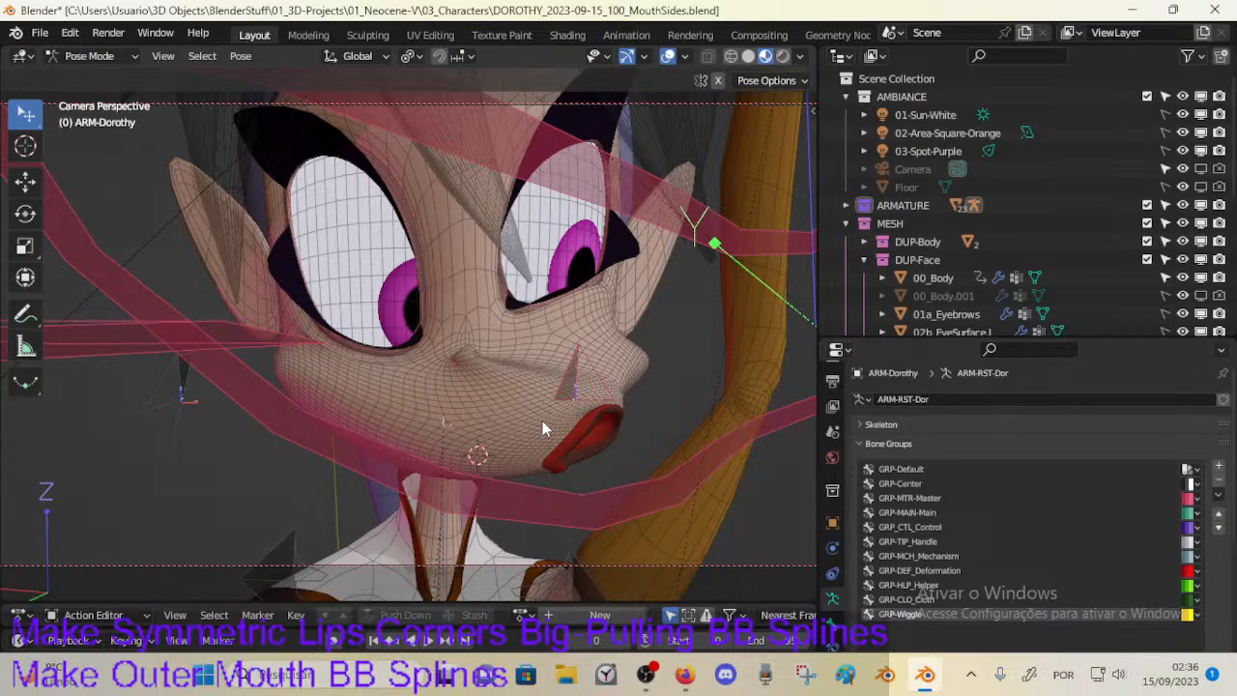
middle_click_drag(539, 423, 576, 386)
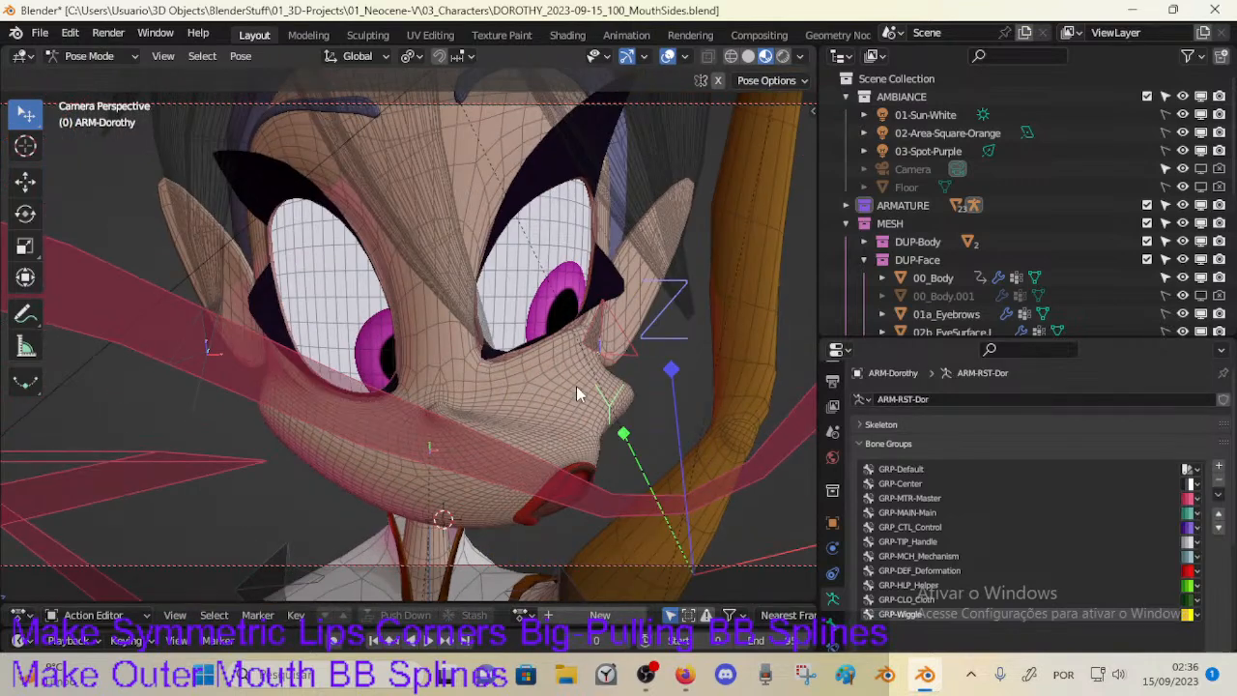
middle_click_drag(530, 421, 395, 461)
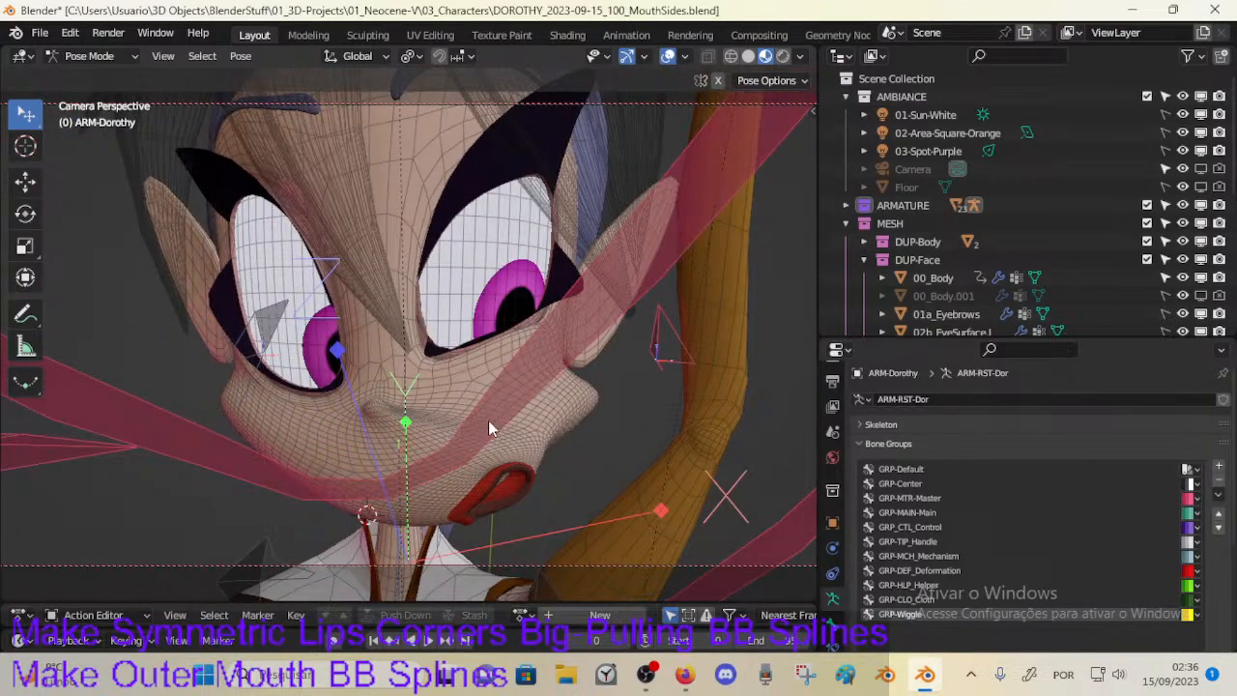
mouse_move(469, 426)
middle_mouse_down()
mouse_move(354, 391)
mouse_move(329, 406)
mouse_move(340, 430)
mouse_move(457, 444)
middle_mouse_up()
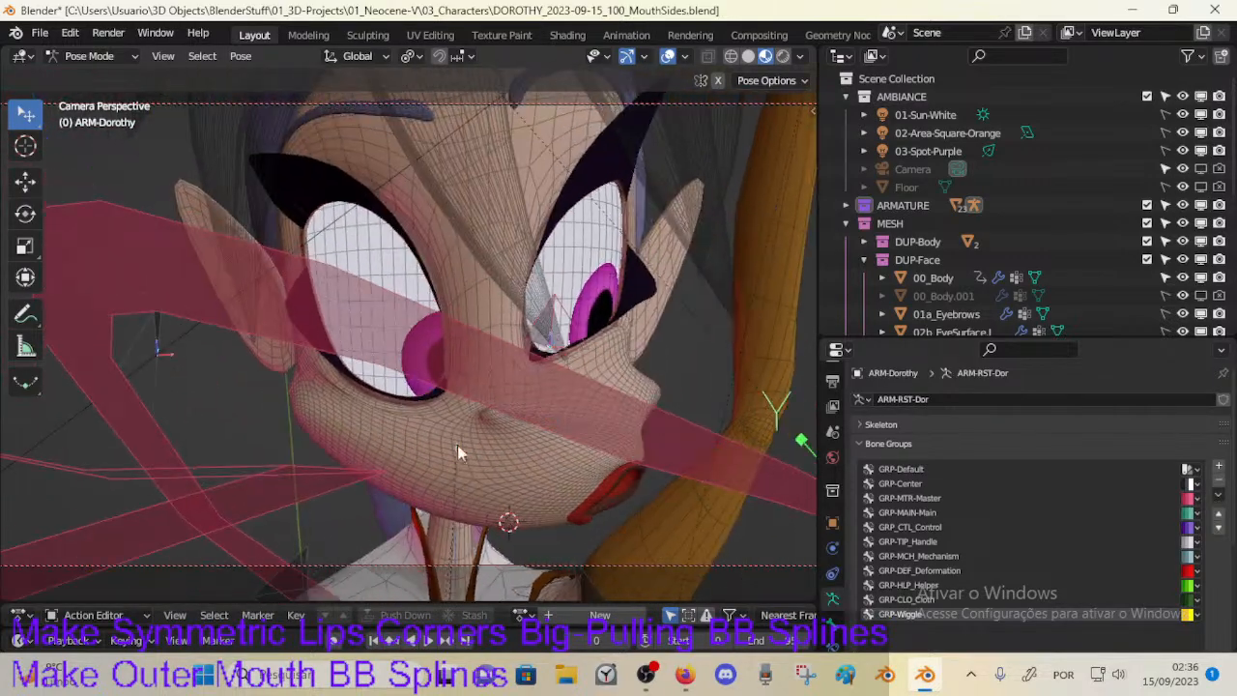
middle_click_drag(552, 432, 312, 406)
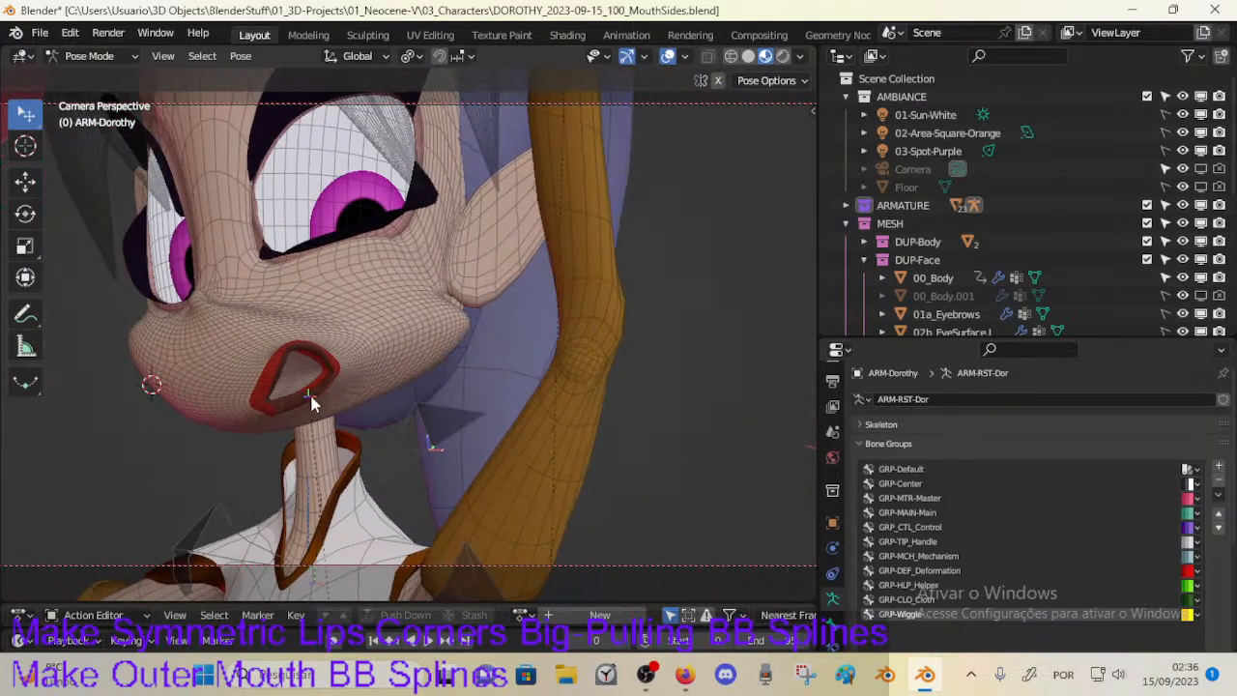
middle_click_drag(215, 382, 476, 337)
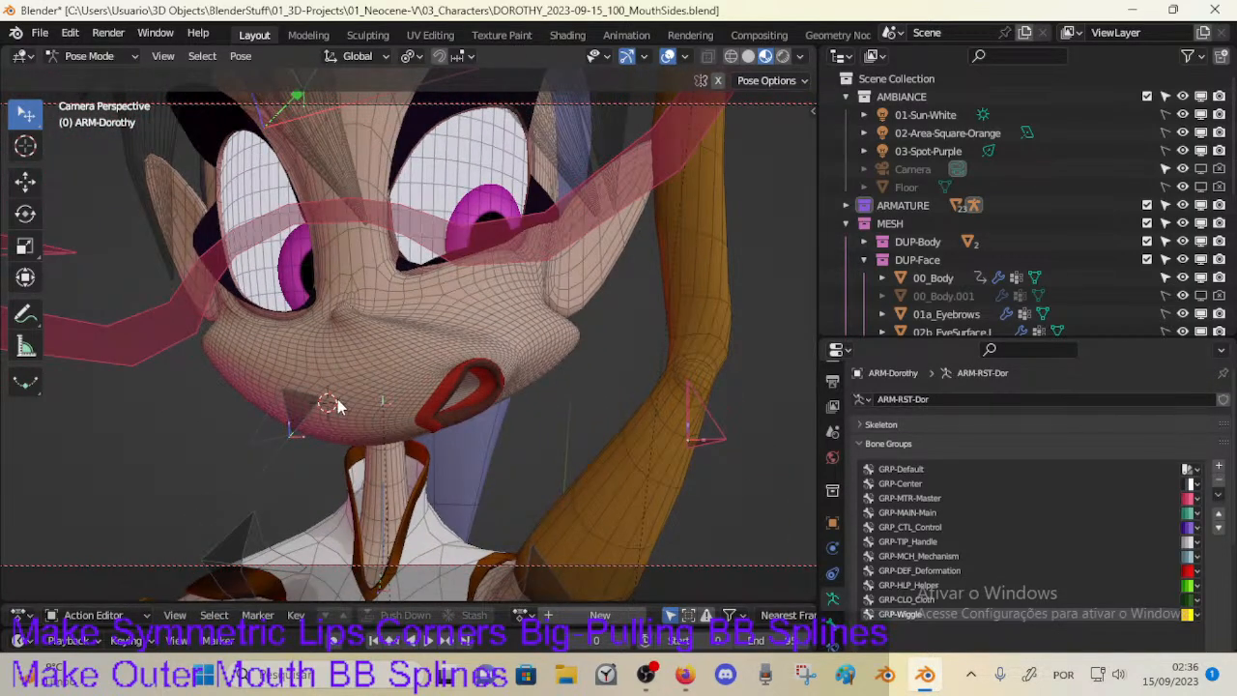
middle_click_drag(340, 400, 417, 439)
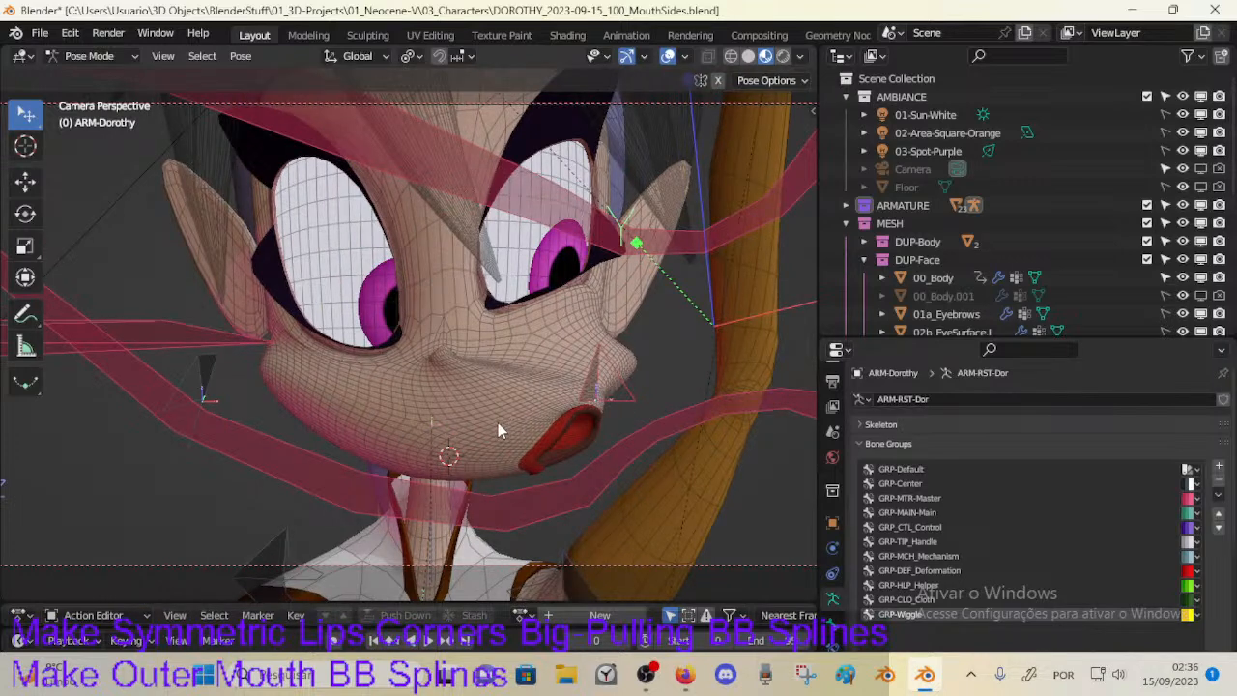
middle_click_drag(498, 422, 469, 437)
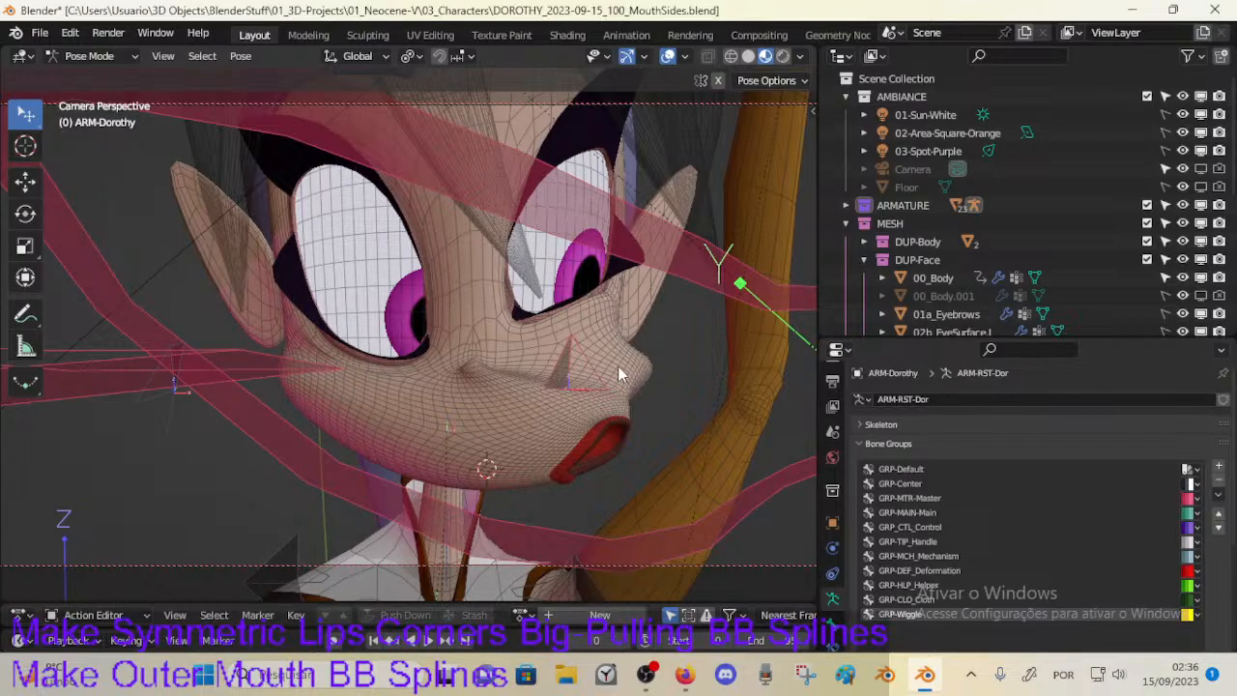
Step: Hide the wireframe overlay and inspect the smooth shape of the side-pulled mouth, lip corners and cheeks from several angles
middle_click_drag(619, 374, 338, 422)
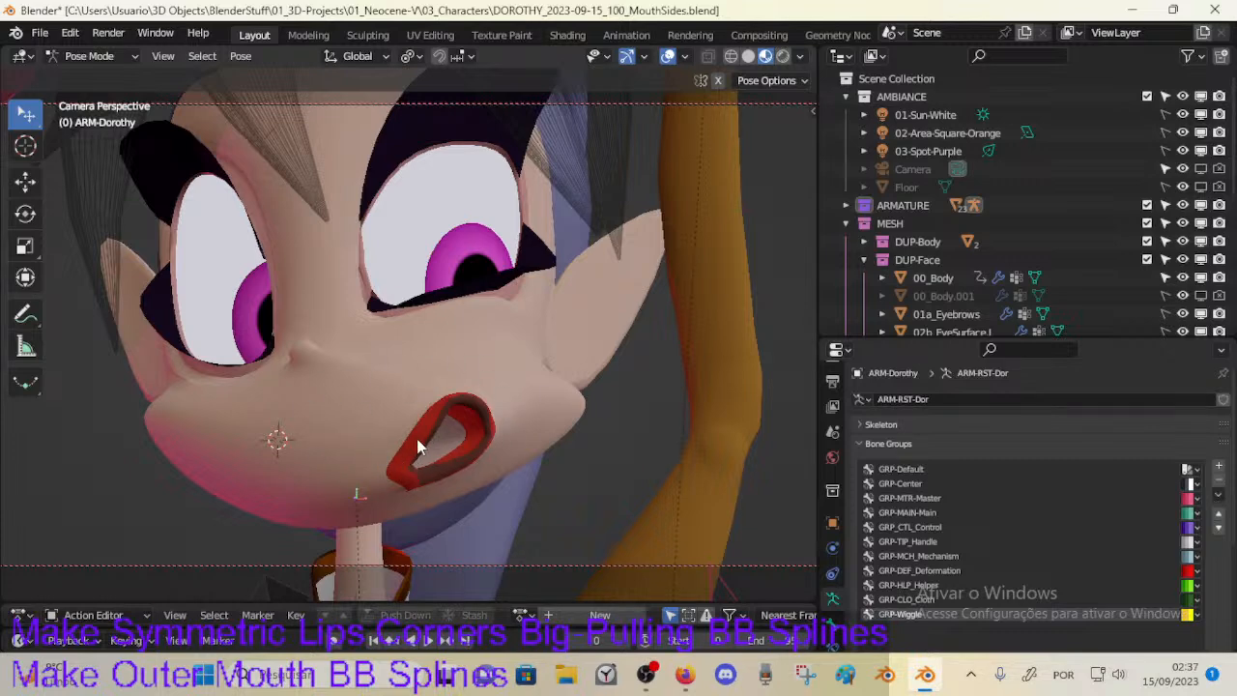
middle_click_drag(419, 447, 439, 455)
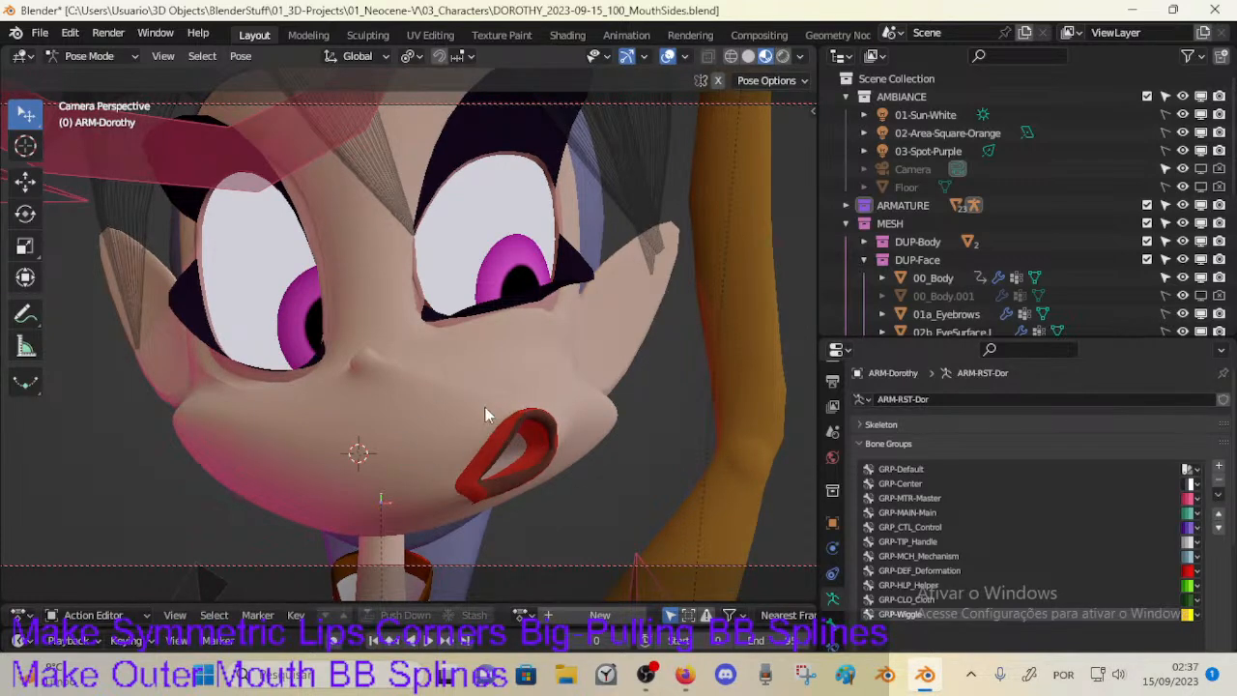
middle_click_drag(485, 407, 365, 454)
middle_click_drag(447, 439, 496, 425)
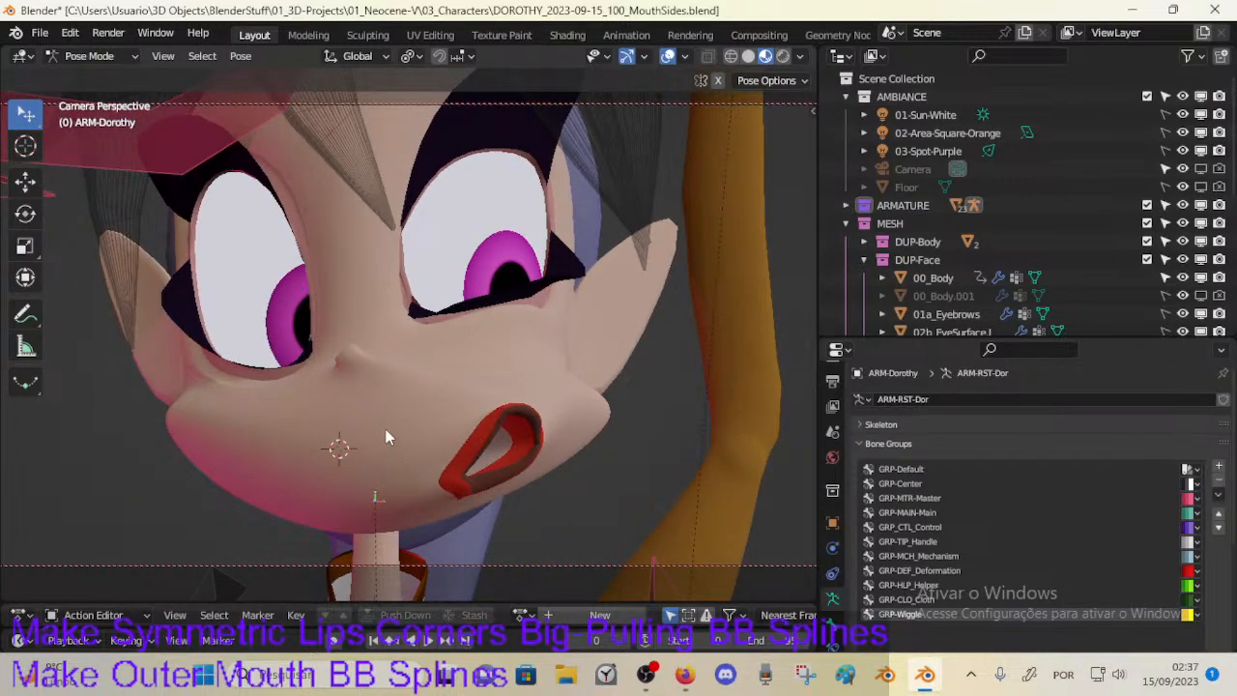
middle_click_drag(437, 382, 328, 431)
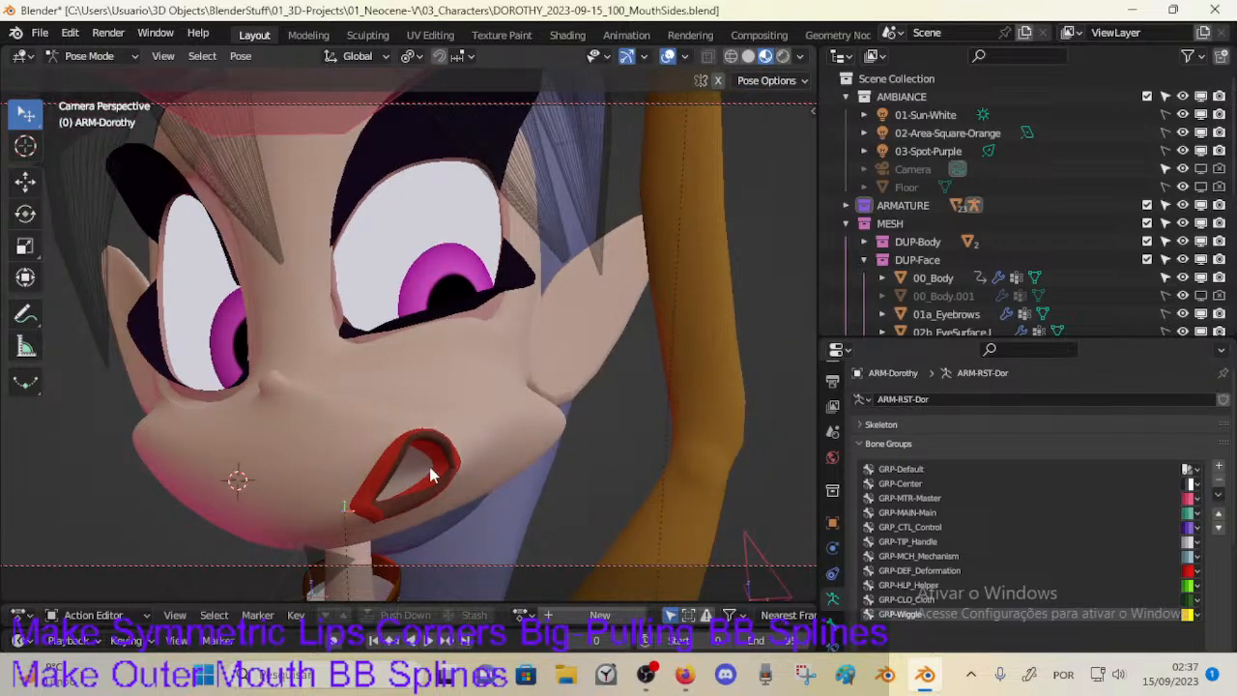
middle_click_drag(509, 457, 446, 427)
scroll(504, 468, "up", 1)
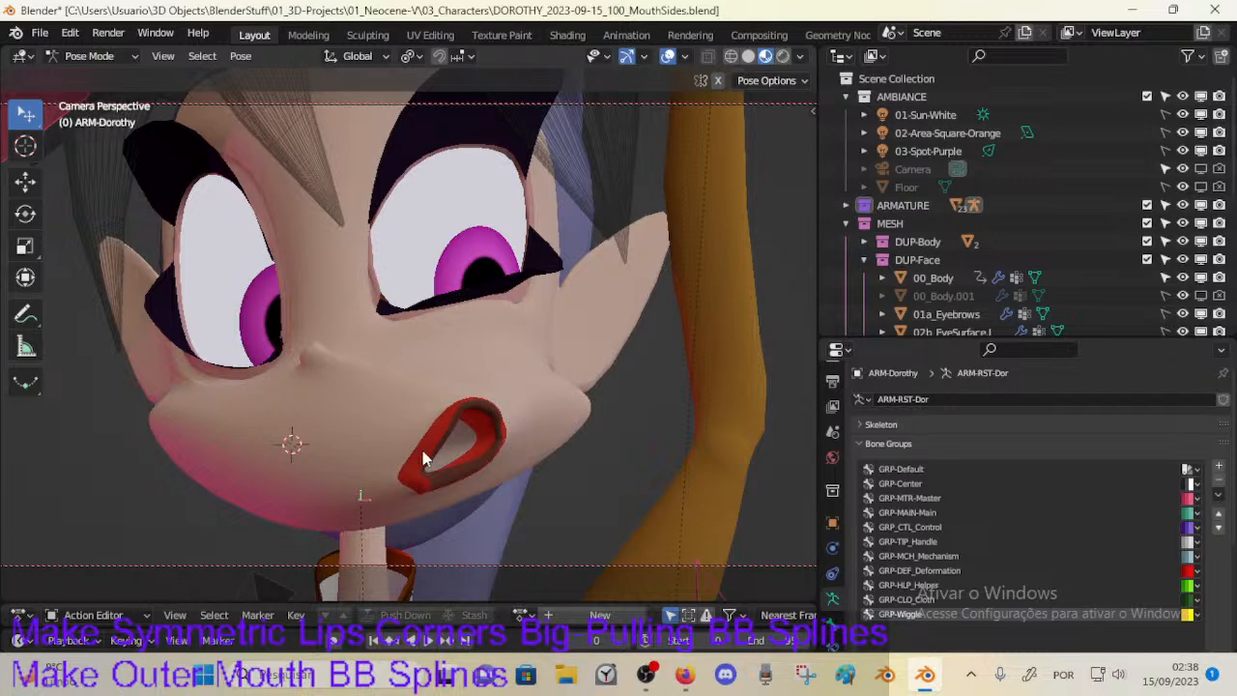
middle_click_drag(394, 444, 394, 467)
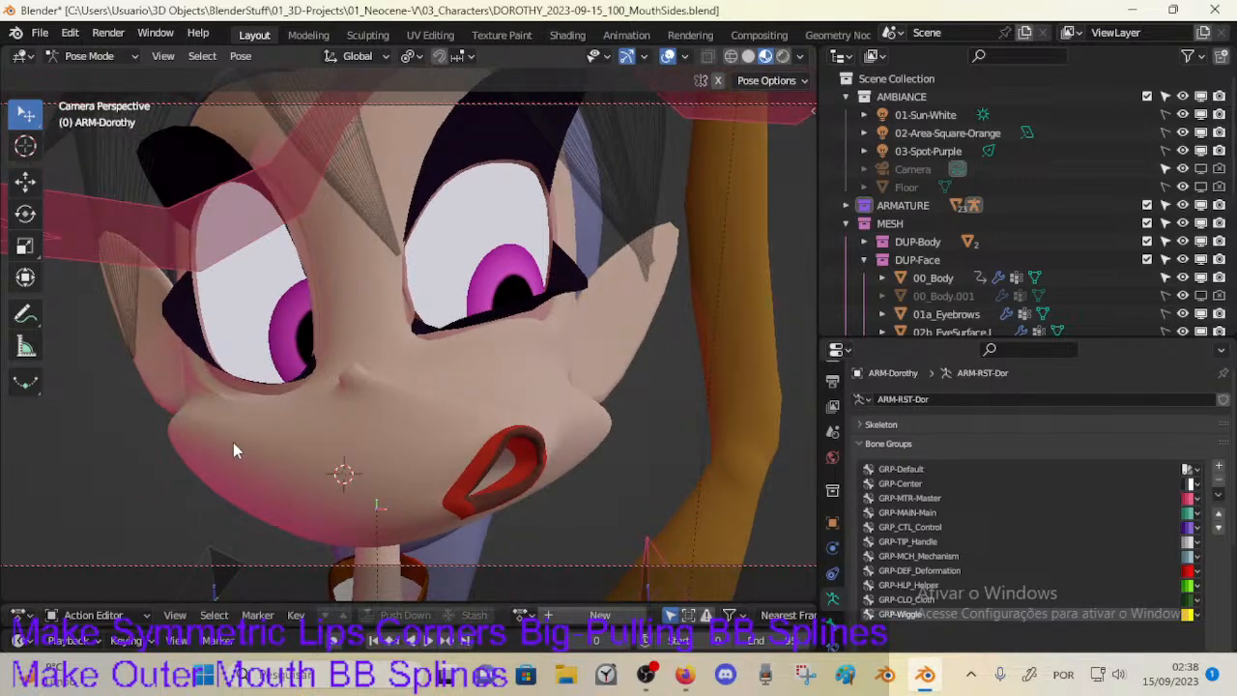
middle_click_drag(233, 442, 263, 434)
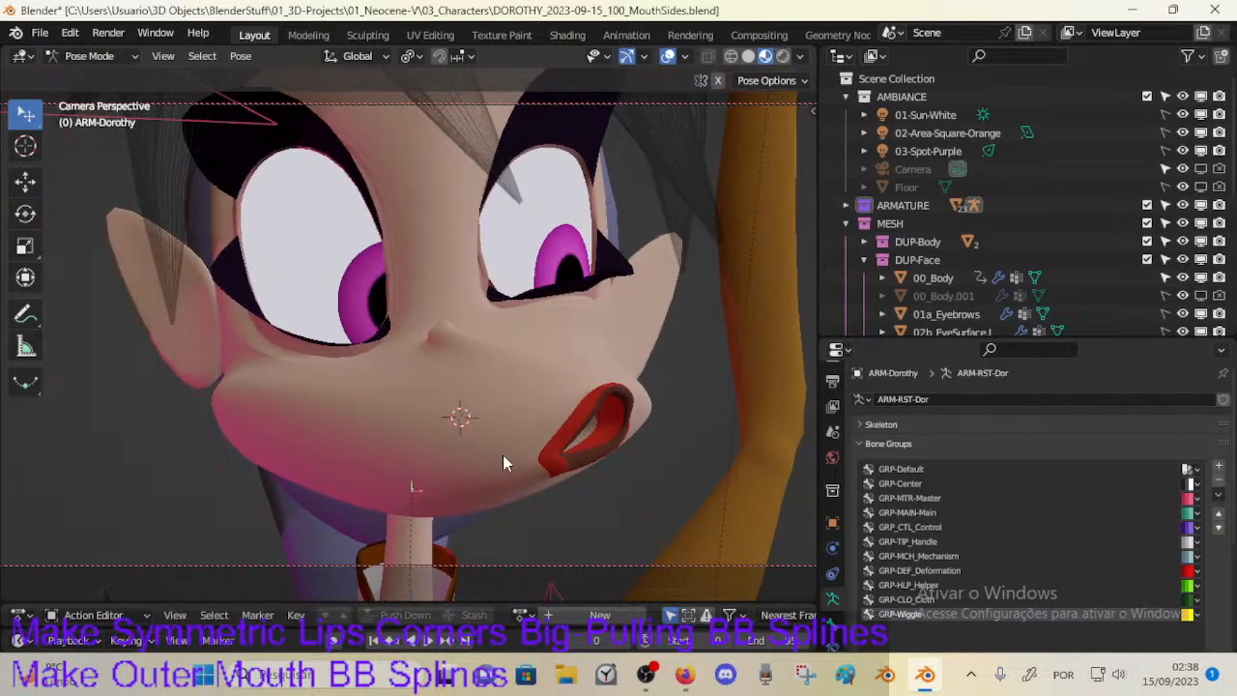
middle_click_drag(539, 472, 447, 431)
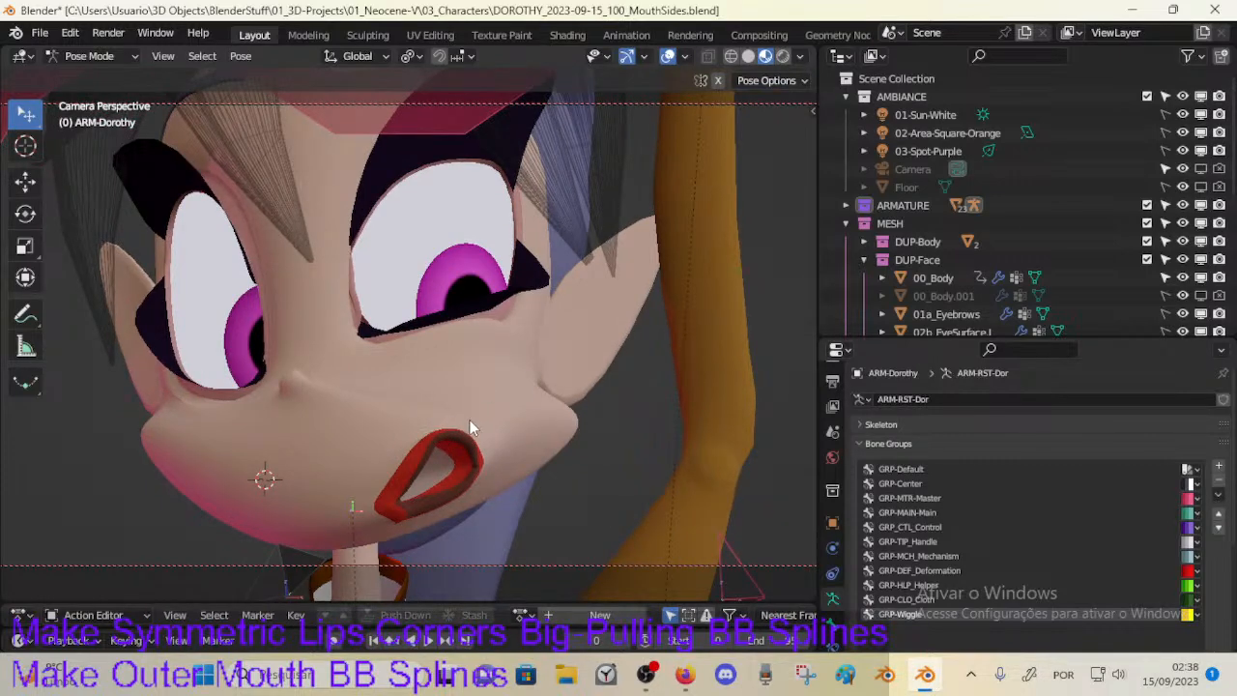
middle_click_drag(469, 427, 391, 433)
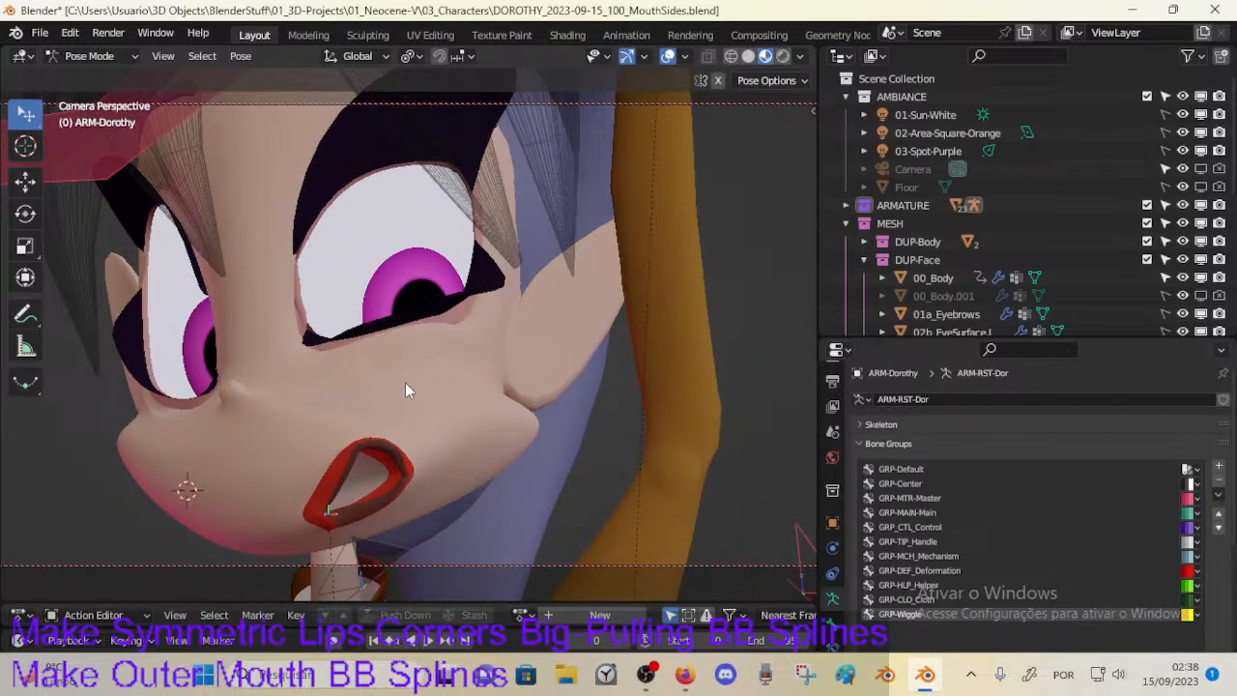
middle_click_drag(410, 418, 317, 383)
middle_click_drag(230, 433, 215, 501)
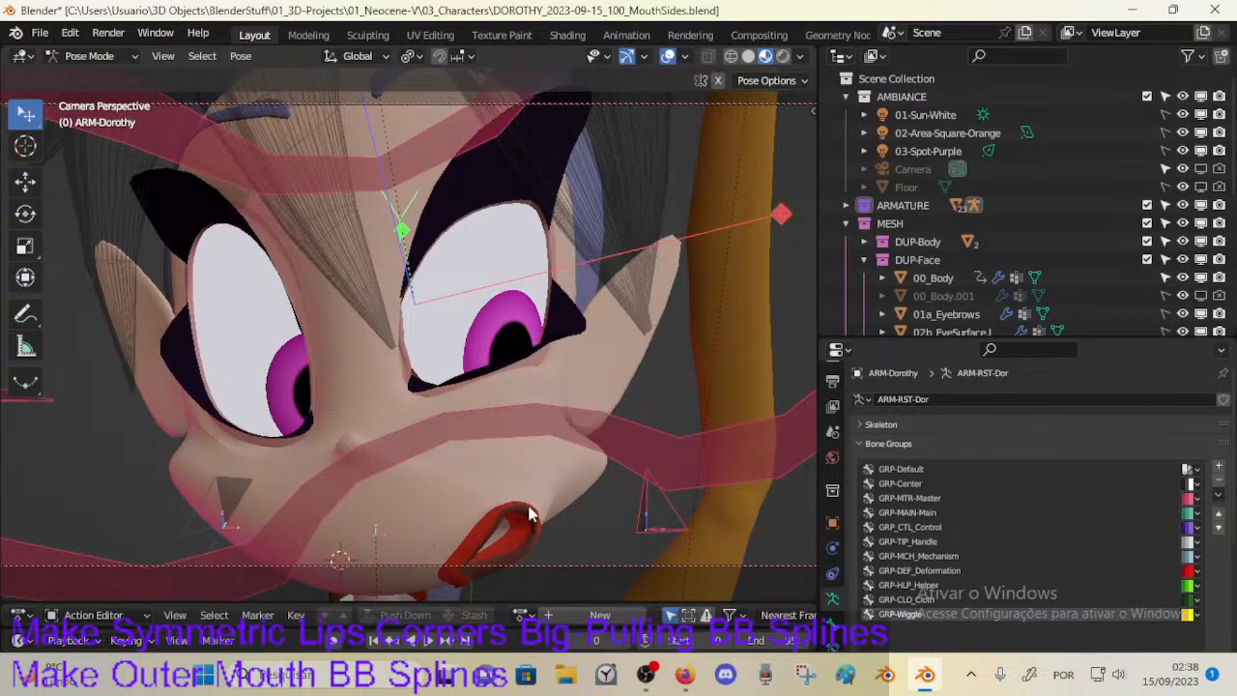
middle_click_drag(574, 472, 502, 508)
middle_click_drag(436, 462, 528, 446)
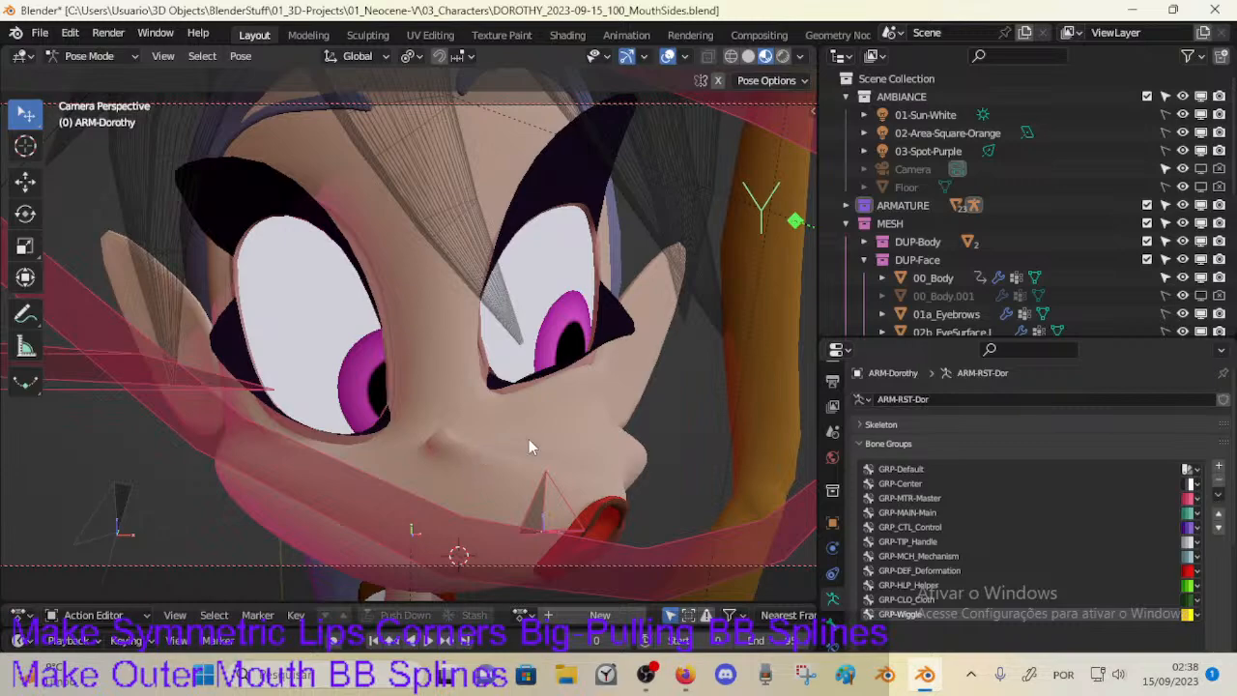
middle_click_drag(604, 503, 568, 522)
middle_click_drag(396, 546, 217, 490)
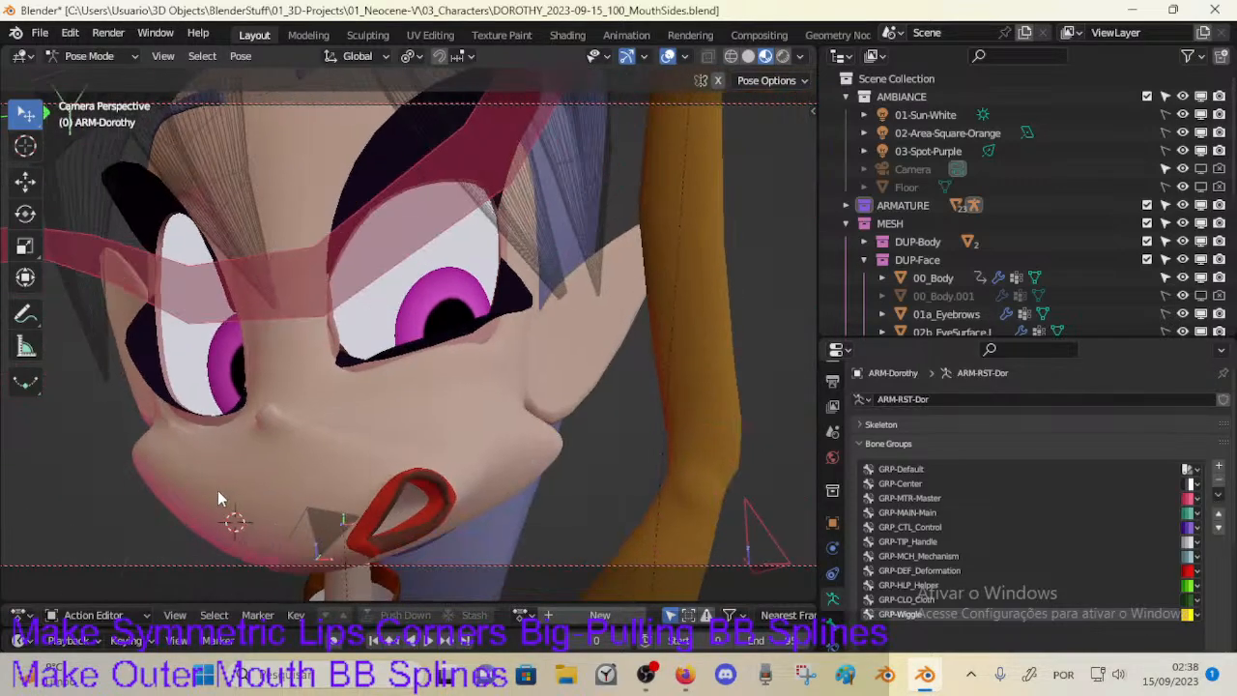
middle_click_drag(508, 443, 584, 418)
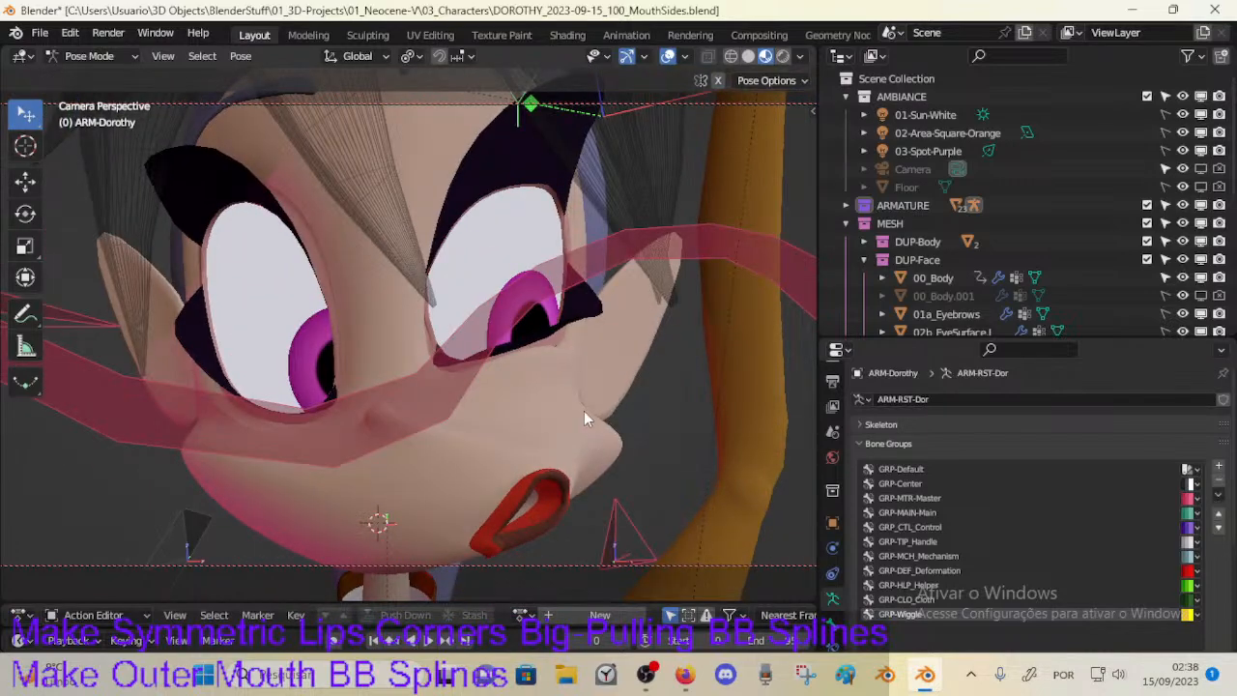
middle_click_drag(515, 463, 559, 431)
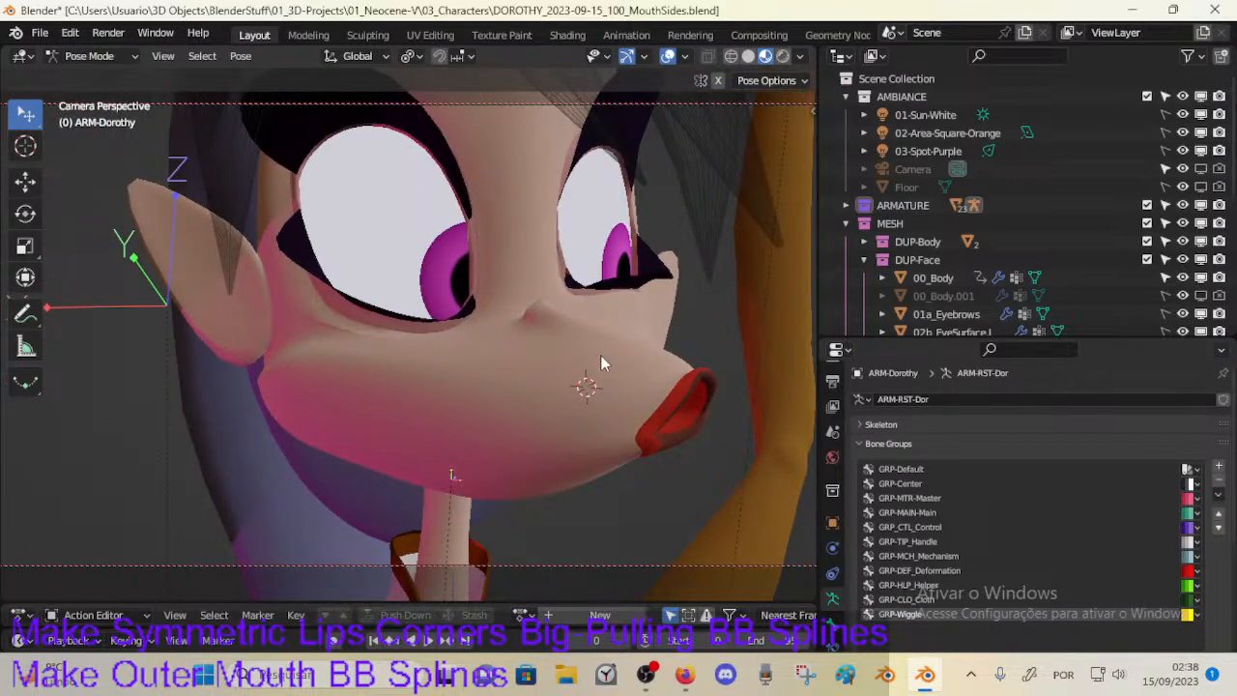
middle_click_drag(601, 362, 403, 458)
middle_click_drag(524, 387, 436, 408)
middle_click_drag(360, 417, 460, 336)
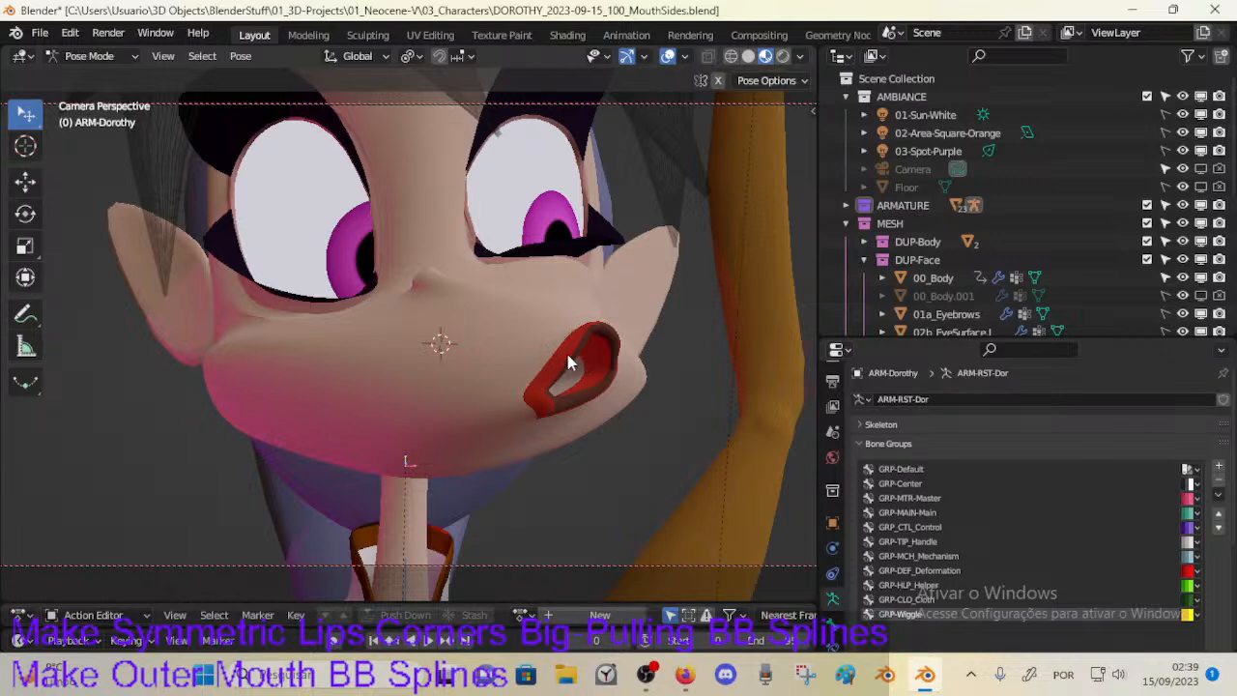
middle_click_drag(528, 375, 418, 390)
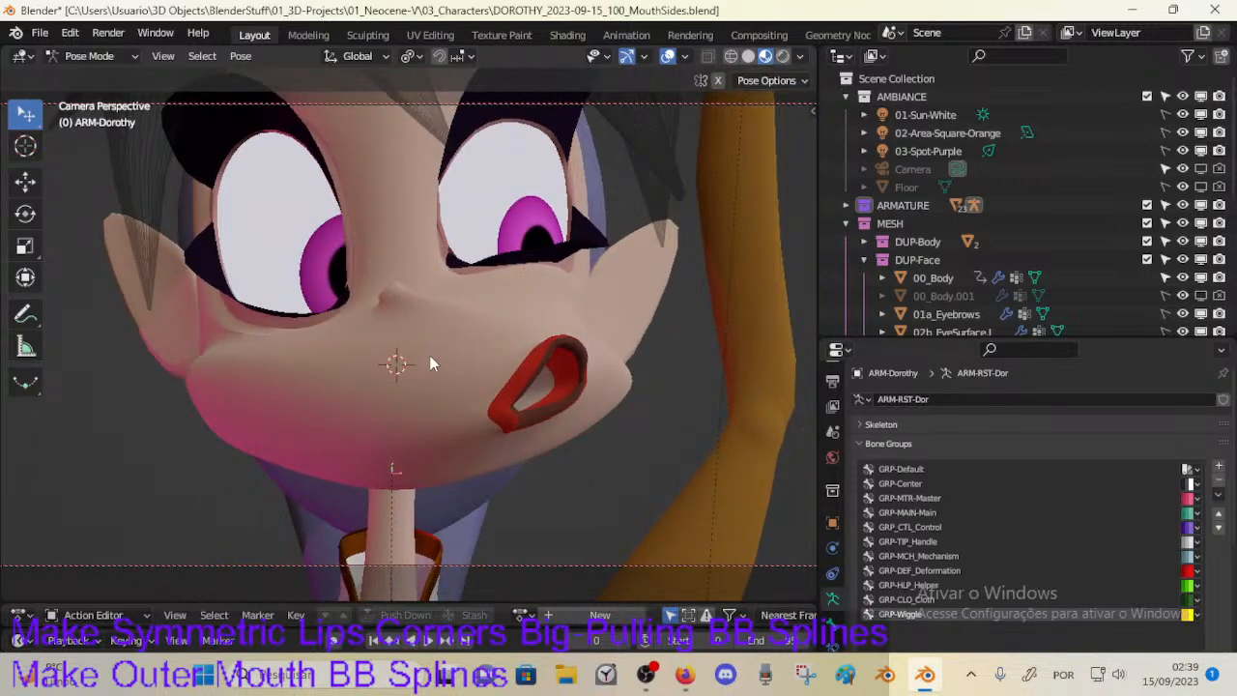
middle_click_drag(556, 348, 491, 398)
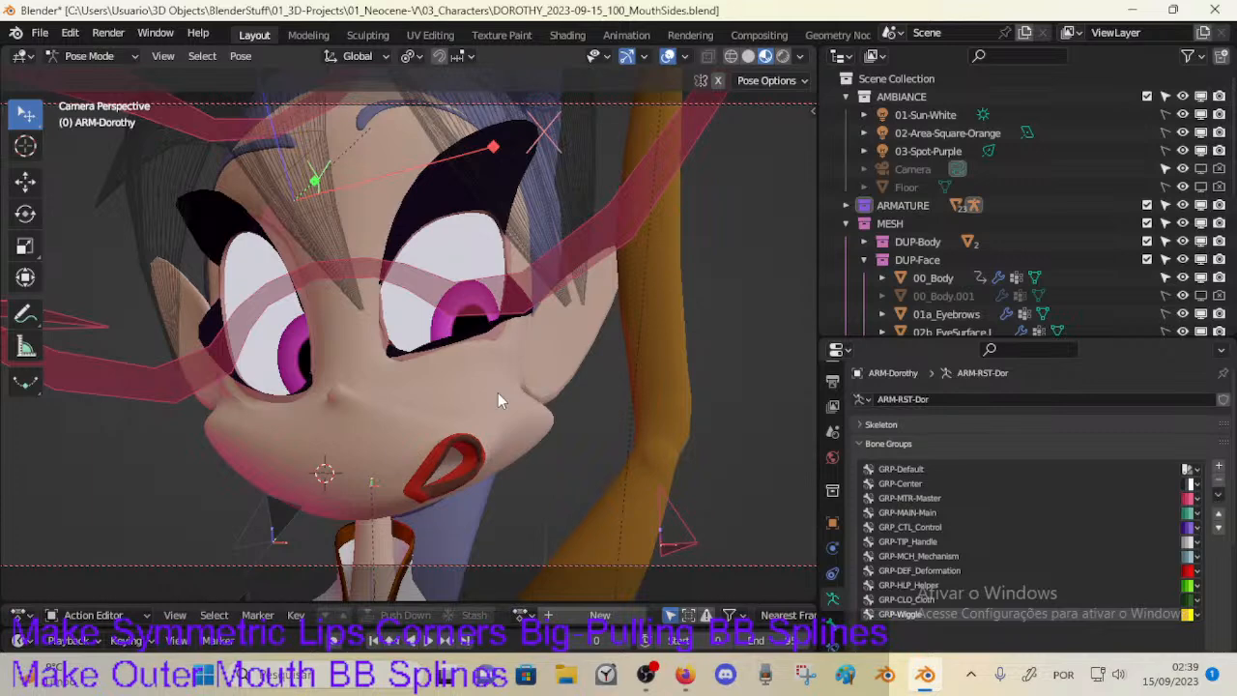
middle_click_drag(498, 399, 579, 483)
Step: Switch to YouTube Studio in Firefox and start ending the live transmission
left_click(684, 674)
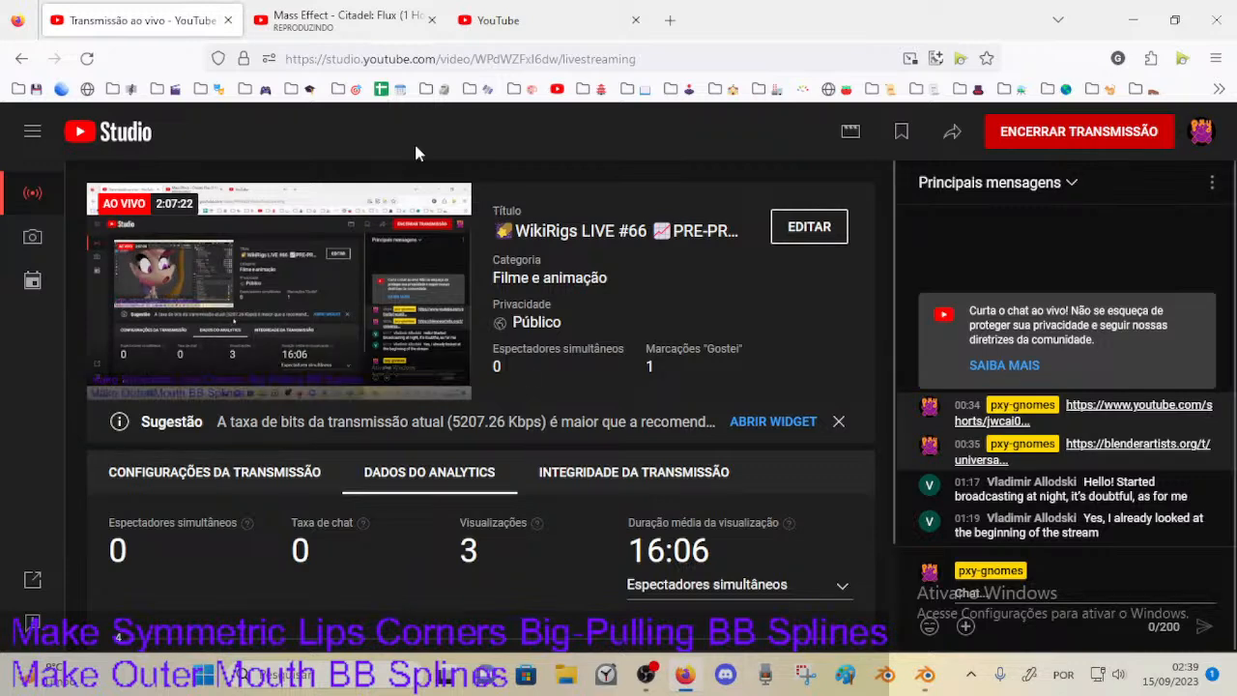
left_click(345, 8)
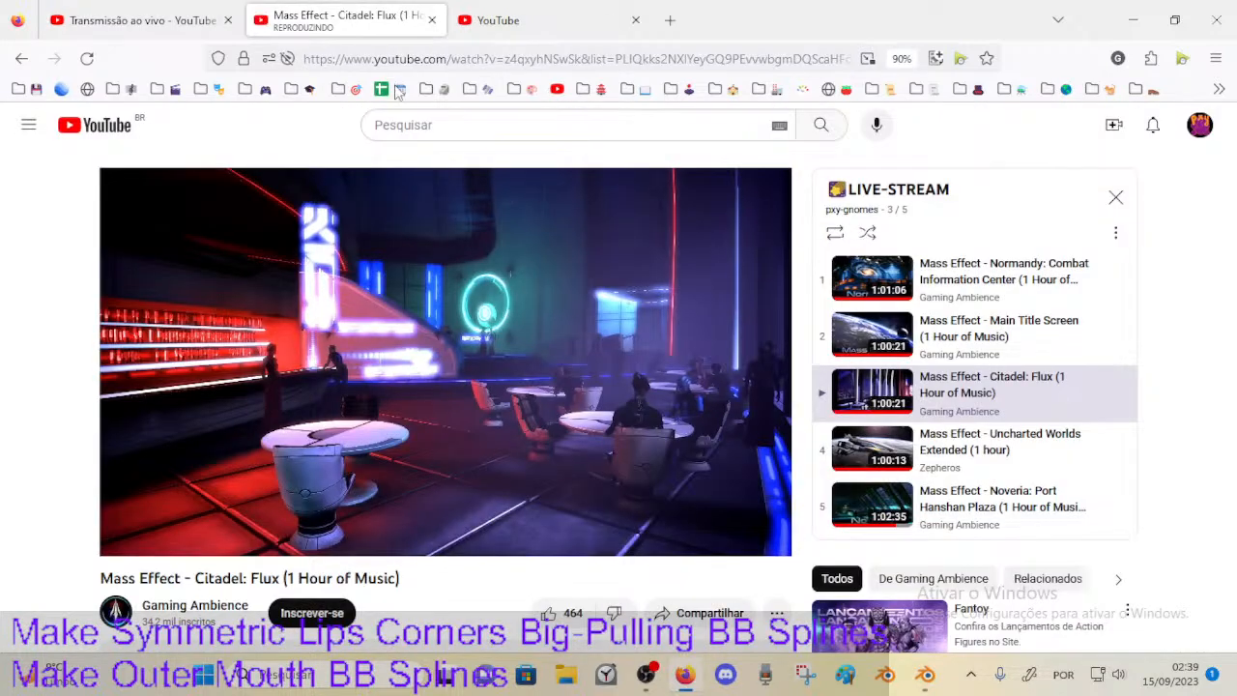
left_click(135, 19)
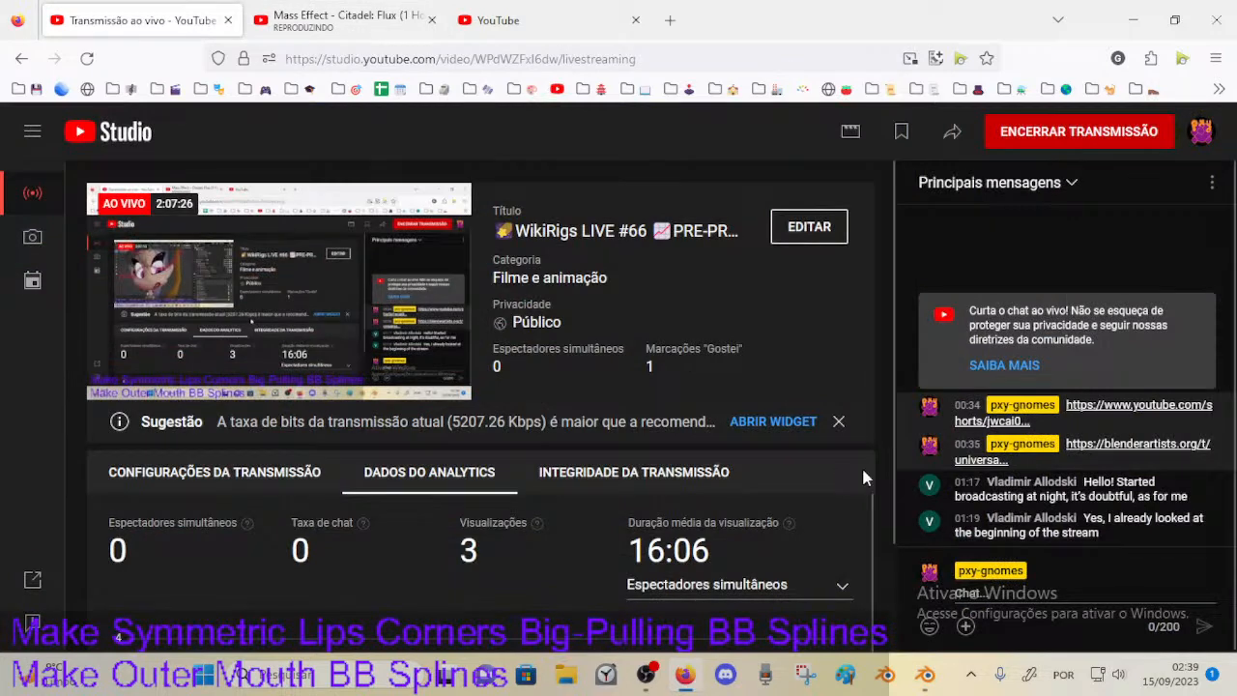
left_click(1048, 134)
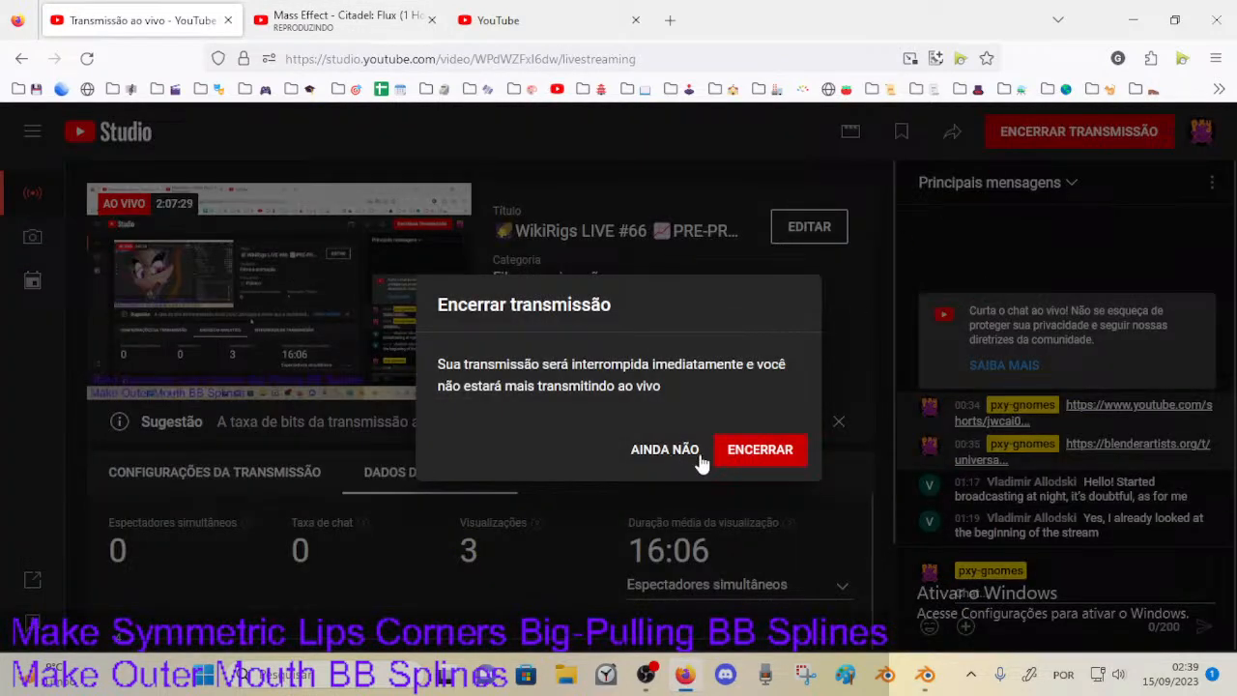